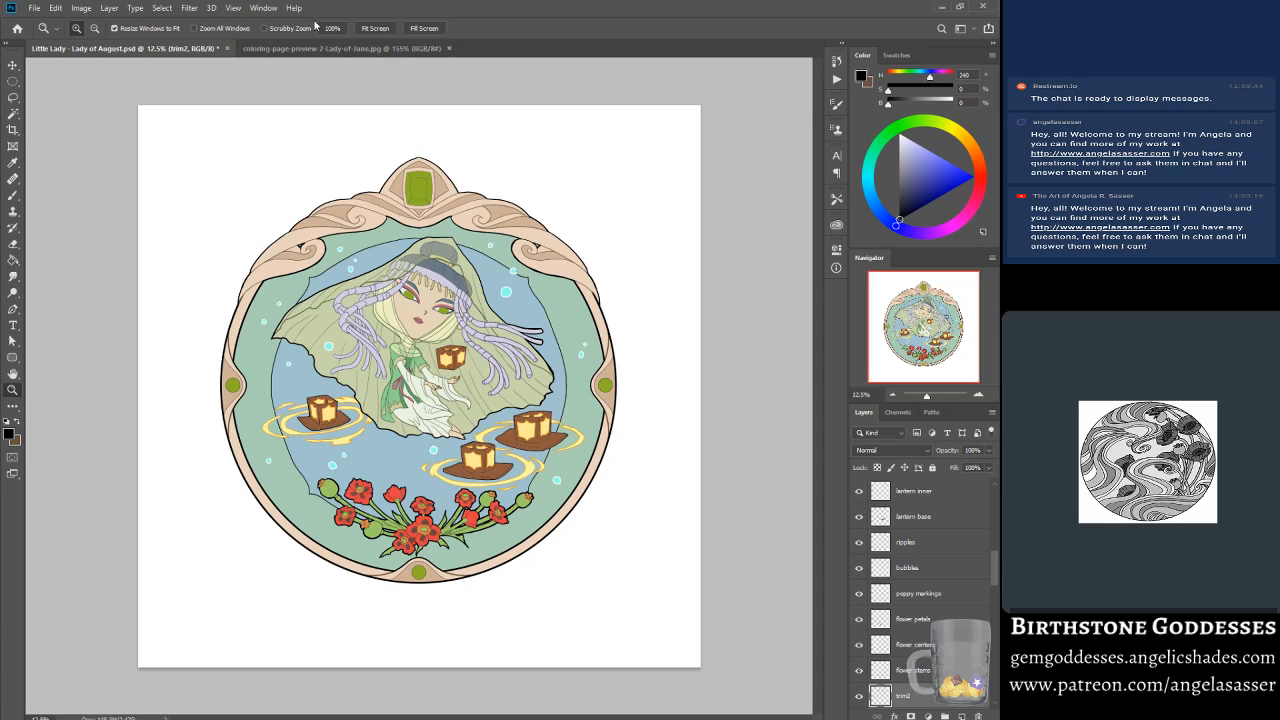
Step: Switch to Chrome and open the gemgoddesses.angelicshades.com website in a new tab
click(380, 28)
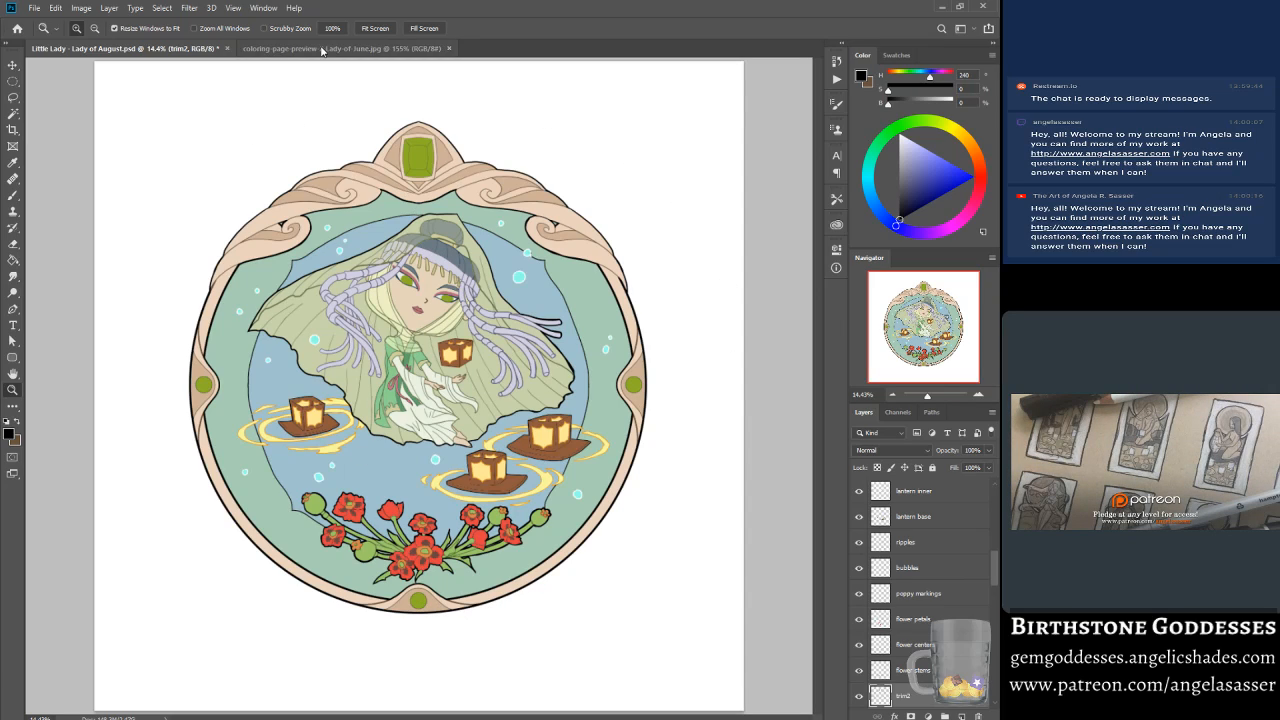
mouse_move(292, 716)
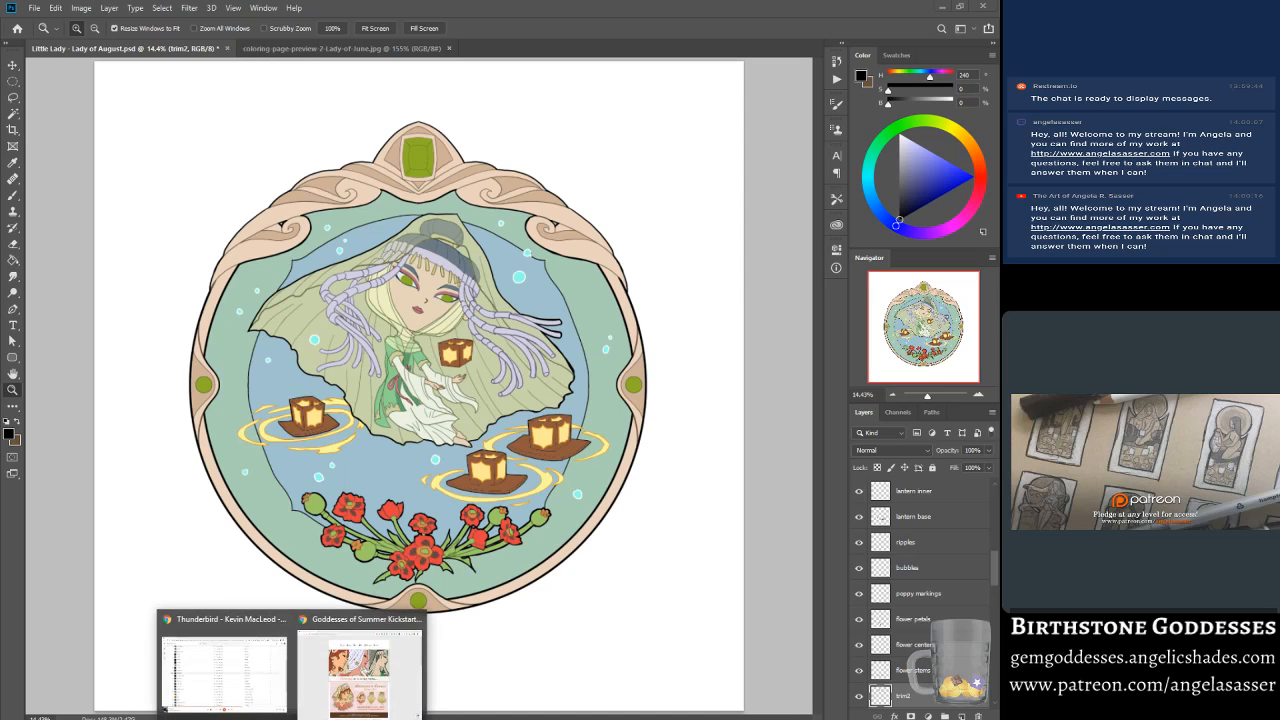
click(364, 680)
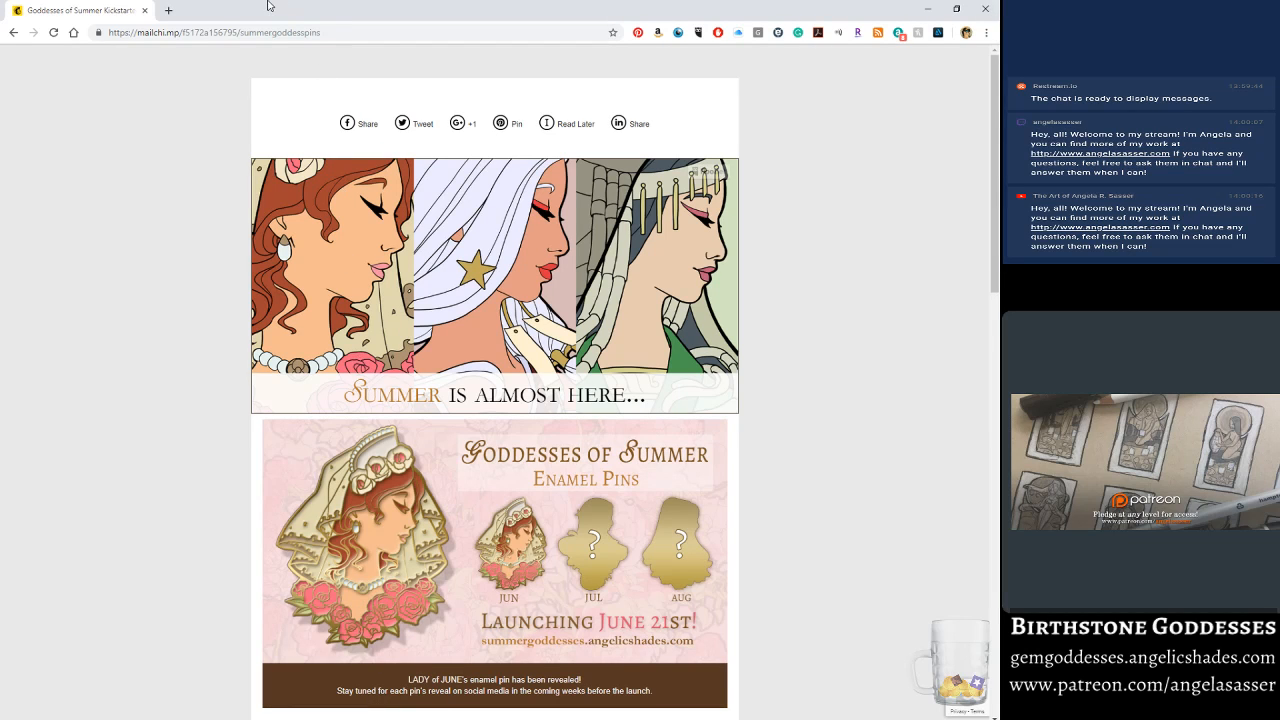
click(169, 10)
text(gemgoddesses.)
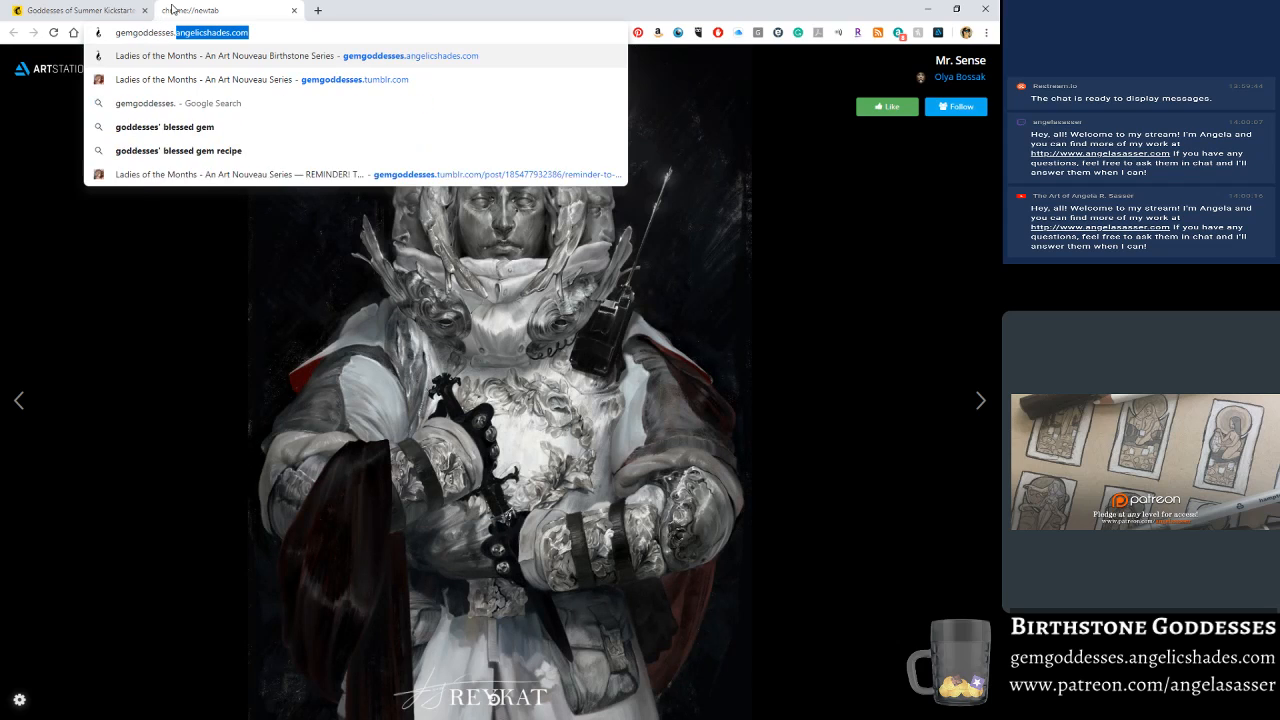
key(Return)
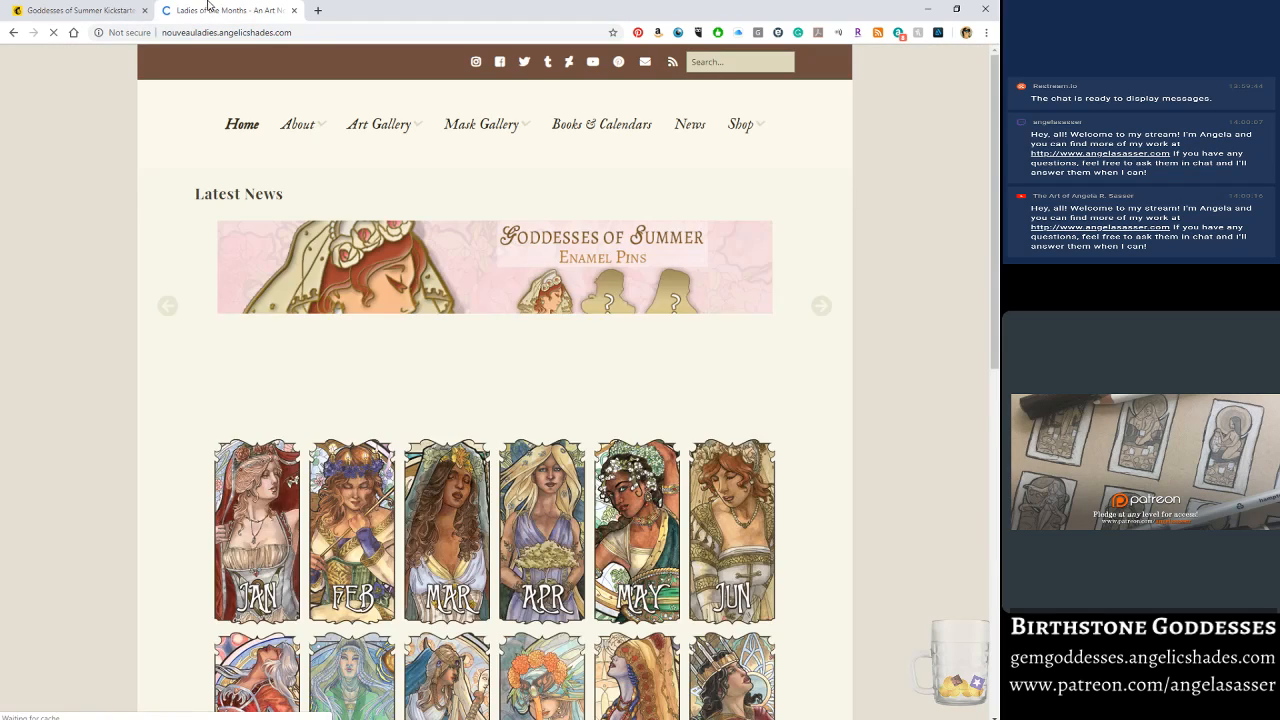
Step: Open the Lady of August page from the month gallery and copy its full August painting image
scroll(327, 390, down, 3)
click(327, 390)
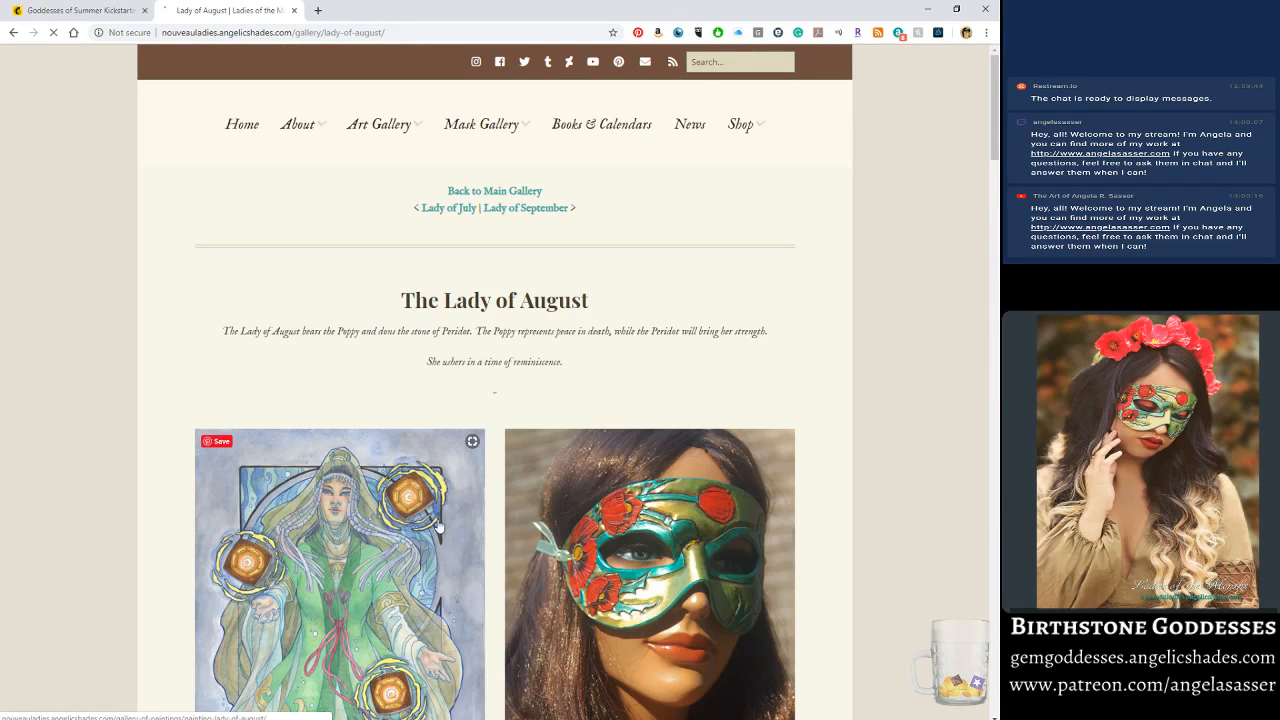
scroll(330, 318, down, 3)
scroll(329, 318, down, 1)
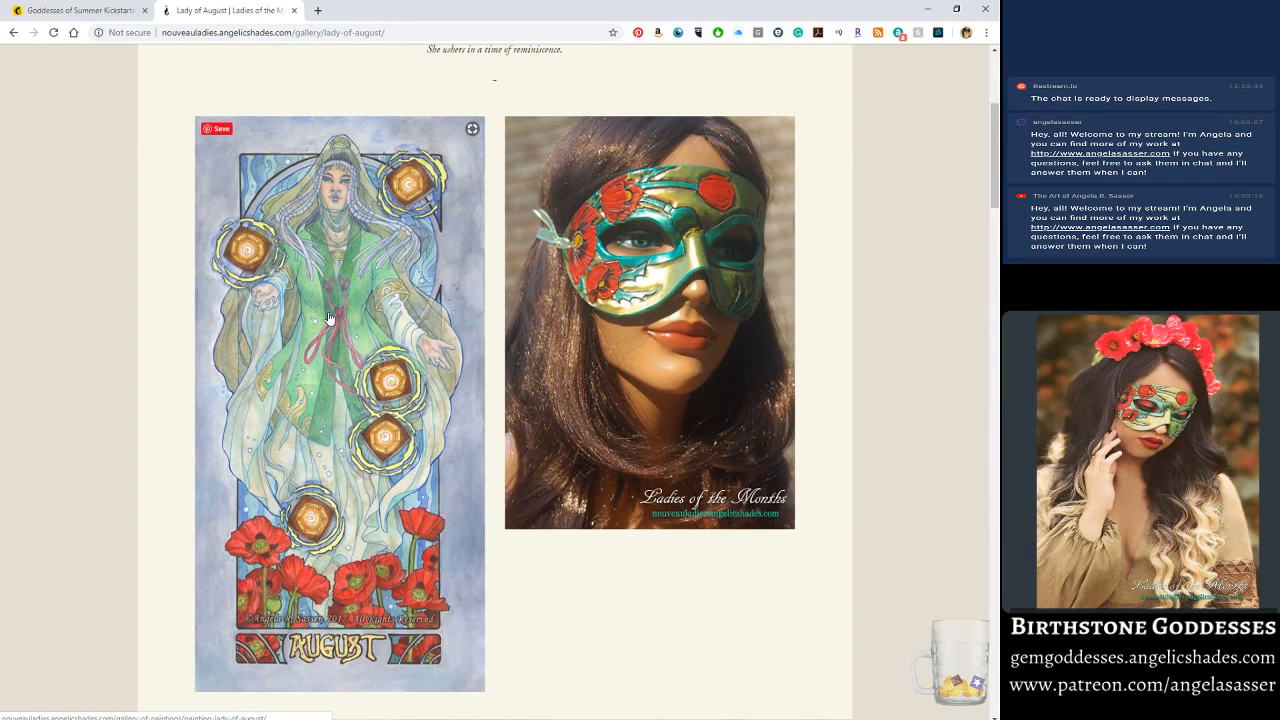
right_click(316, 241)
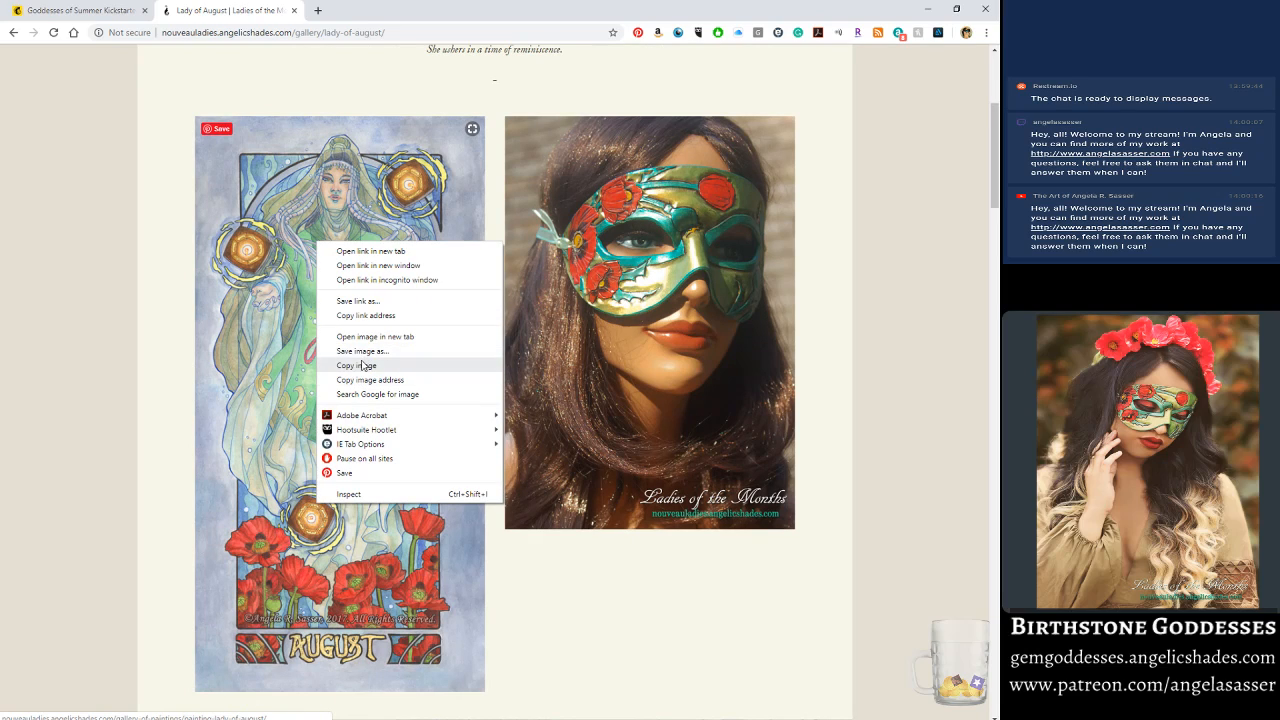
click(363, 365)
Step: Switch to Photoshop and paste the copied August painting into a new document
key(alt+Tab)
click(30, 8)
click(40, 21)
key(Return)
key(ctrl+v)
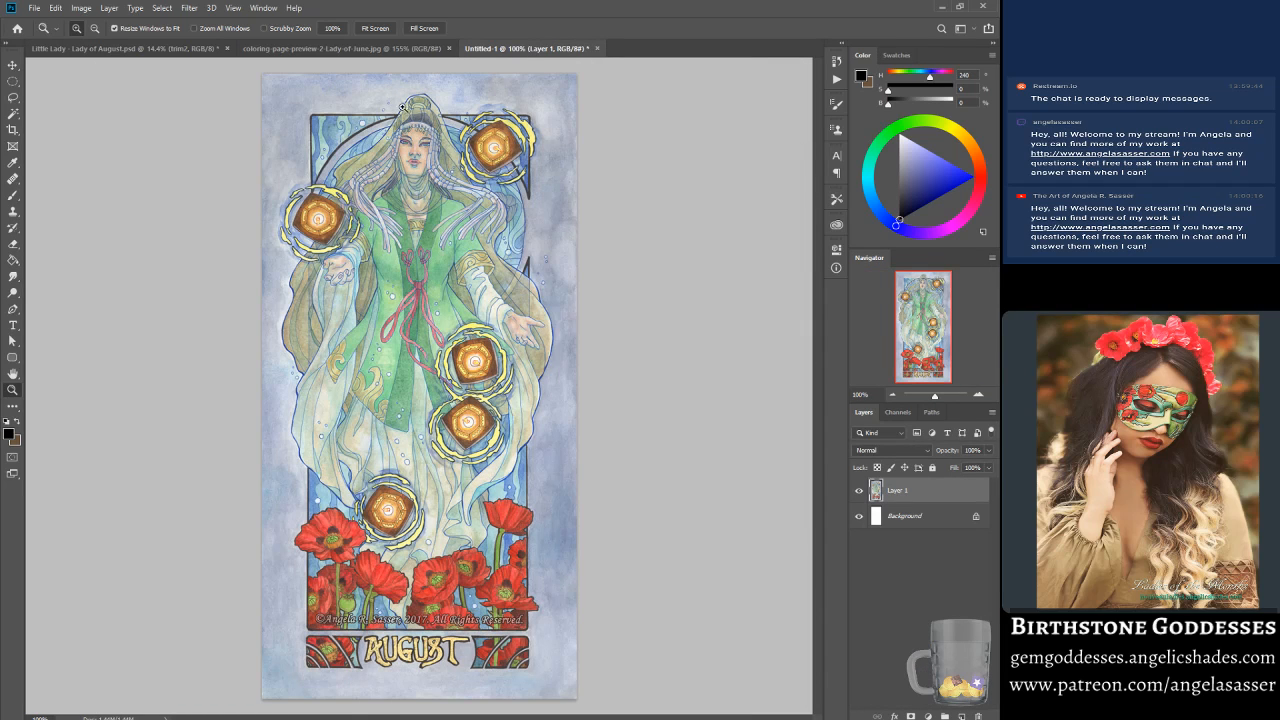
Step: Return to the Little Lady - Lady of August document and examine the chibi figure, lanterns and frame up close
click(354, 52)
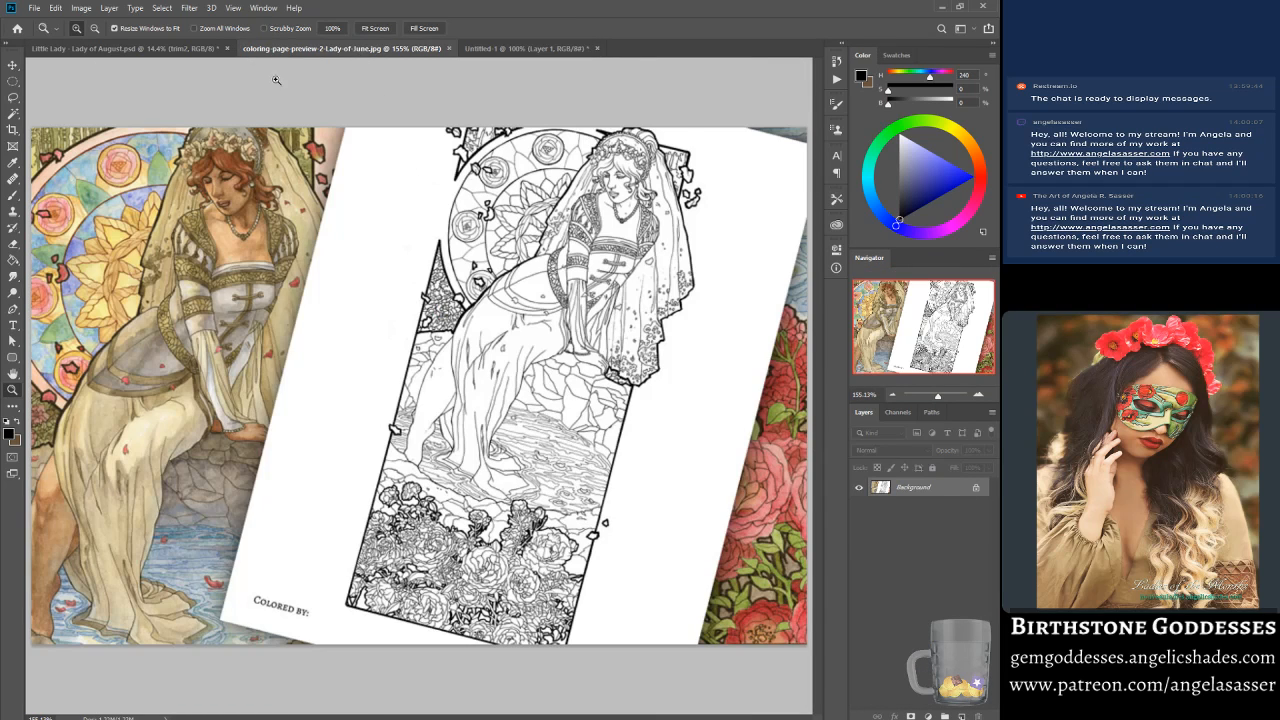
click(125, 48)
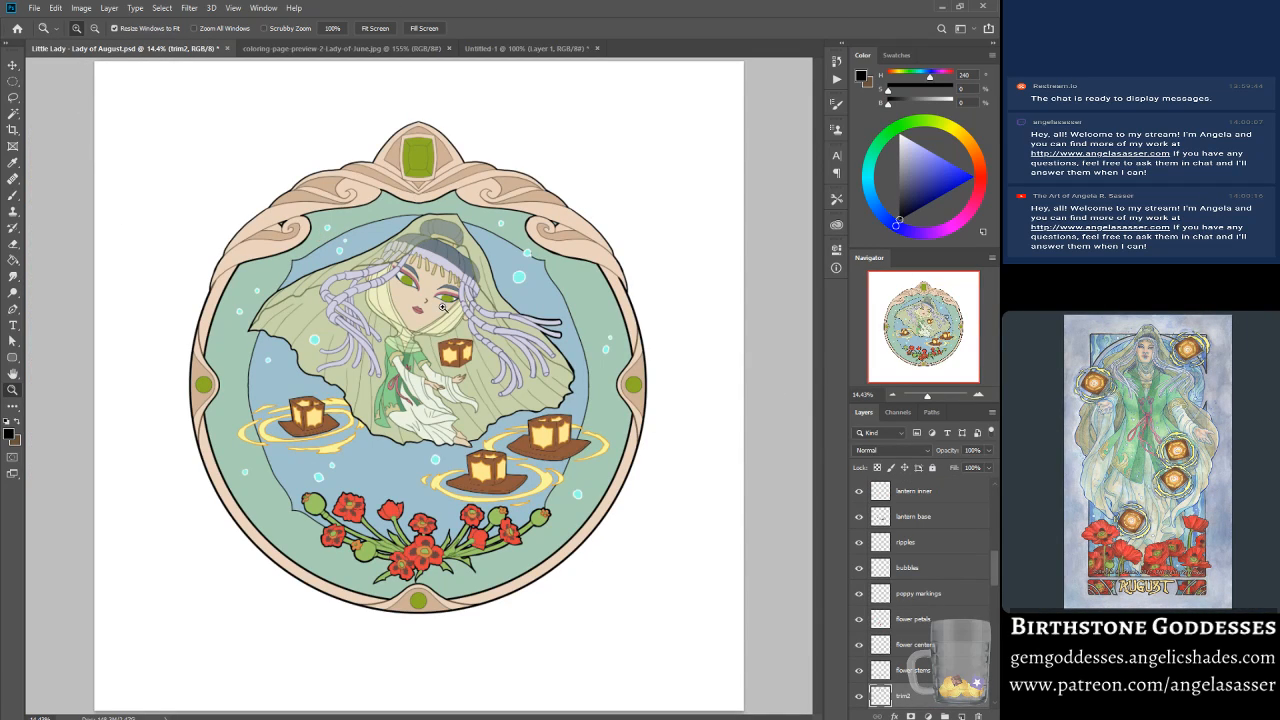
click(279, 300)
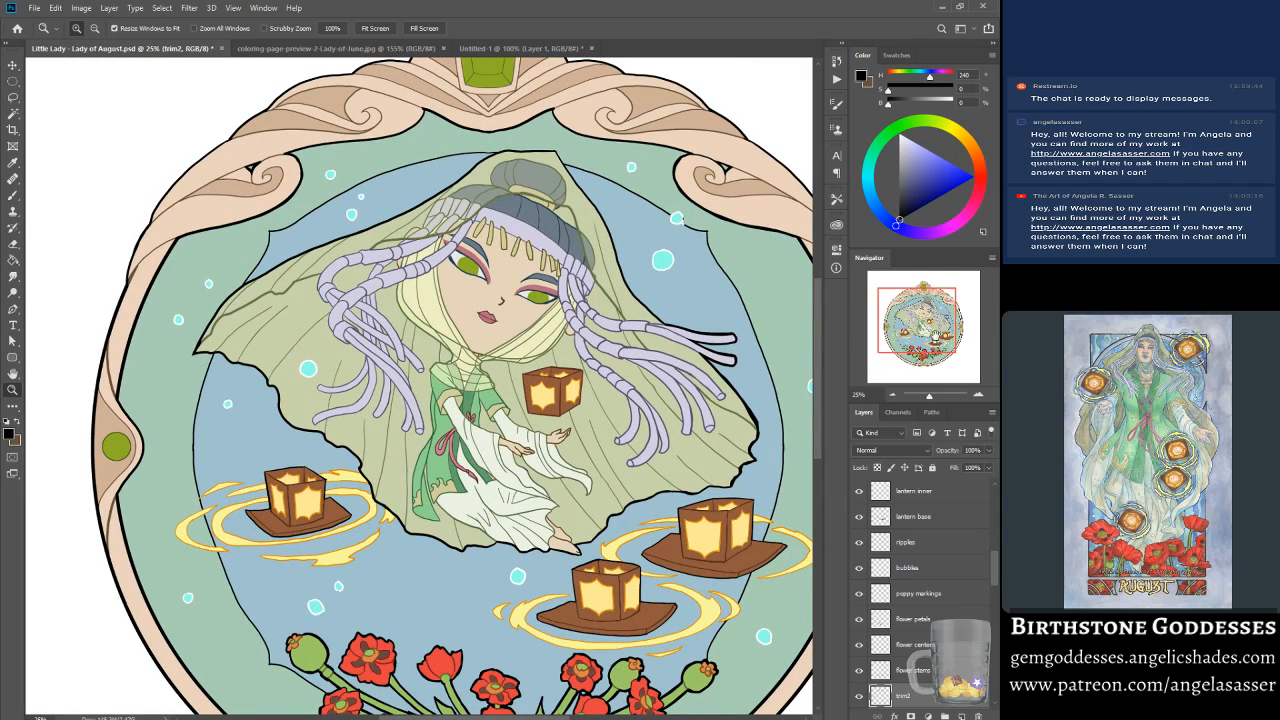
drag(928, 334, 933, 336)
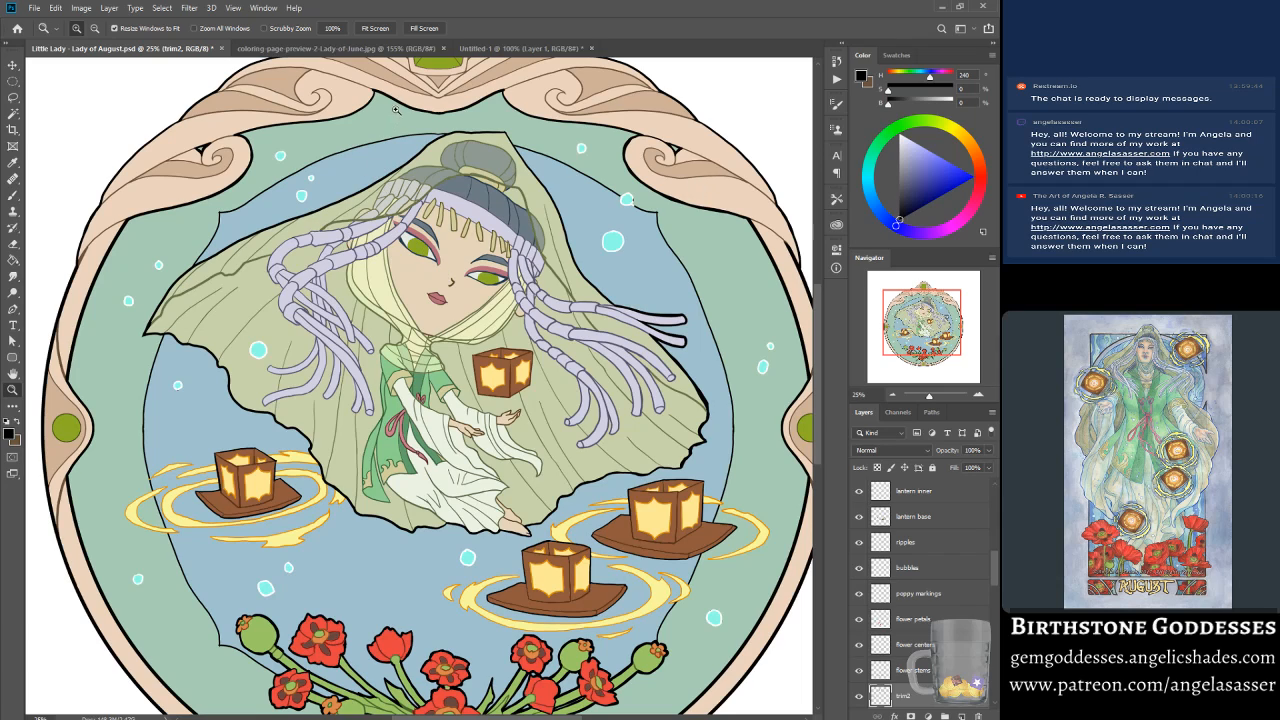
click(387, 29)
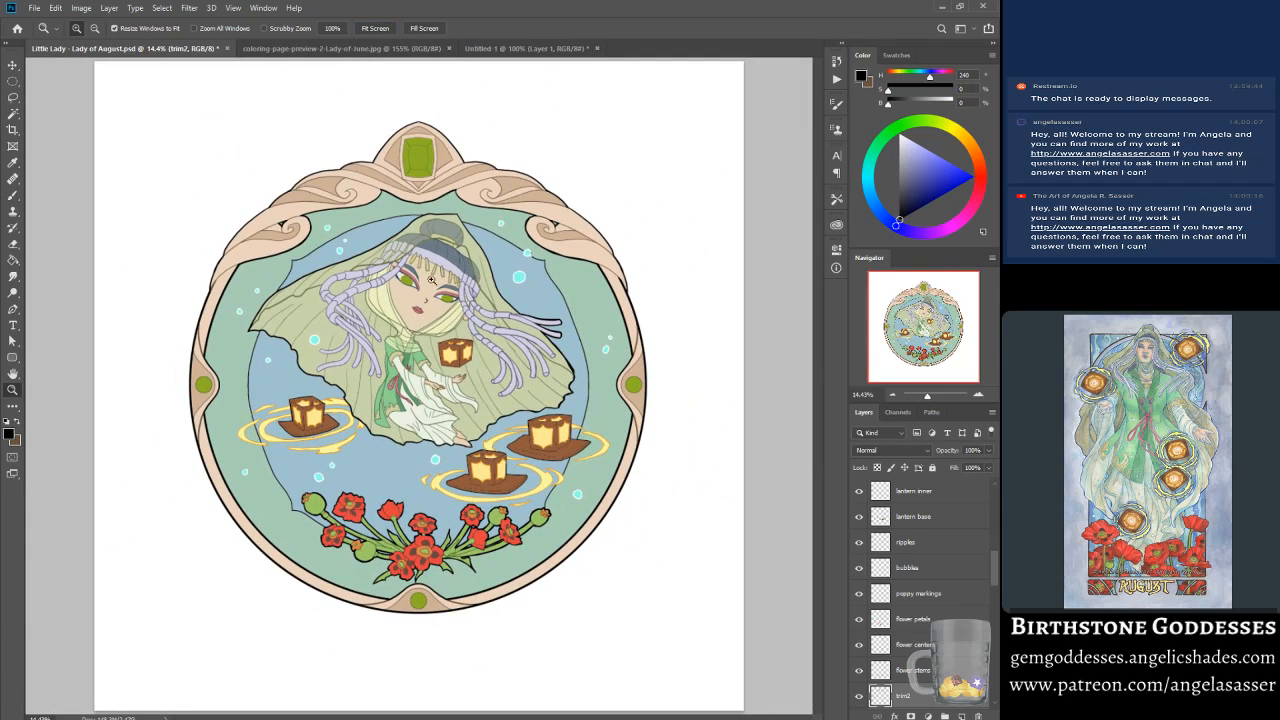
Step: Open Little Lady - Lady of July.psd from the Chibi Ladies folder in Angela Art > In Progress > Ladies of the Months
click(36, 9)
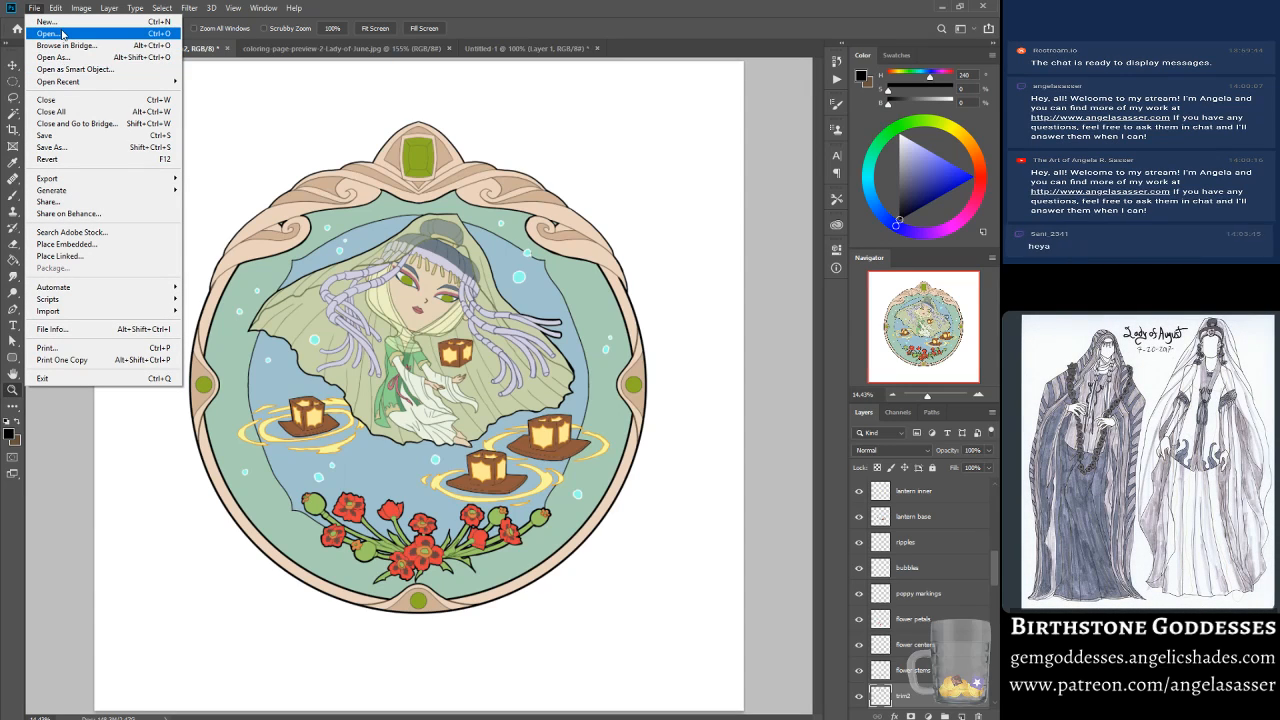
click(62, 34)
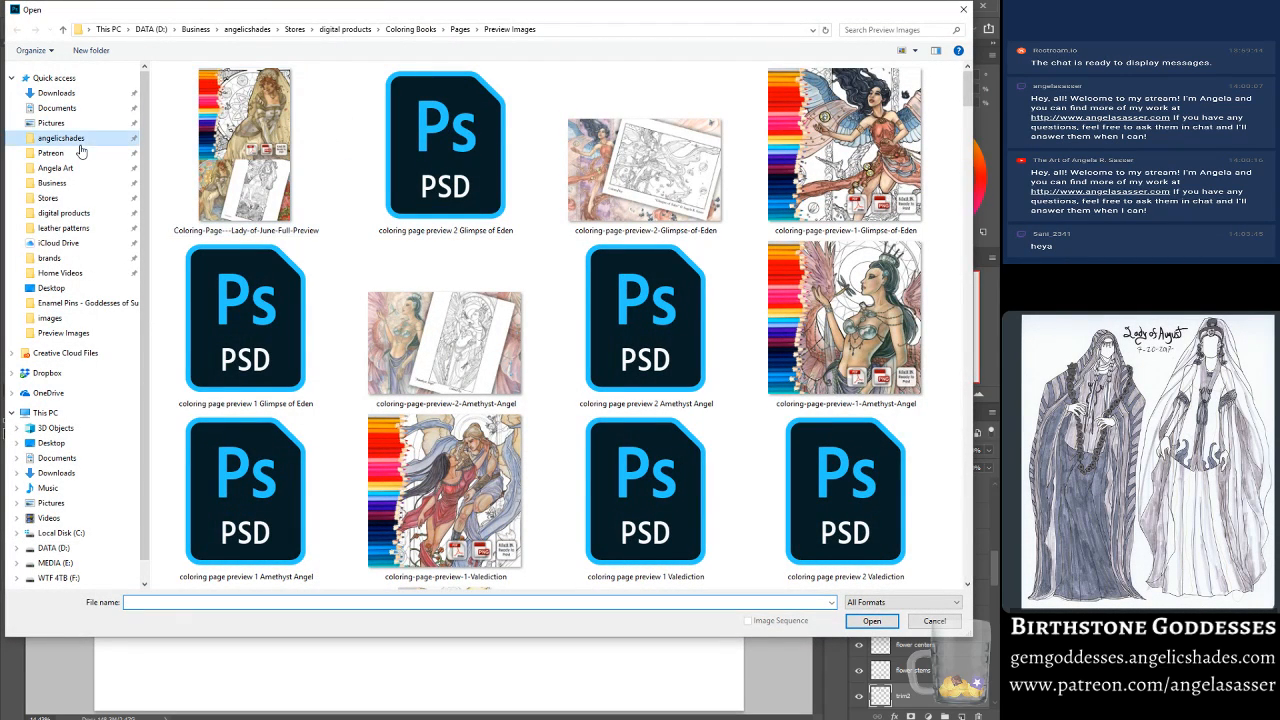
click(81, 140)
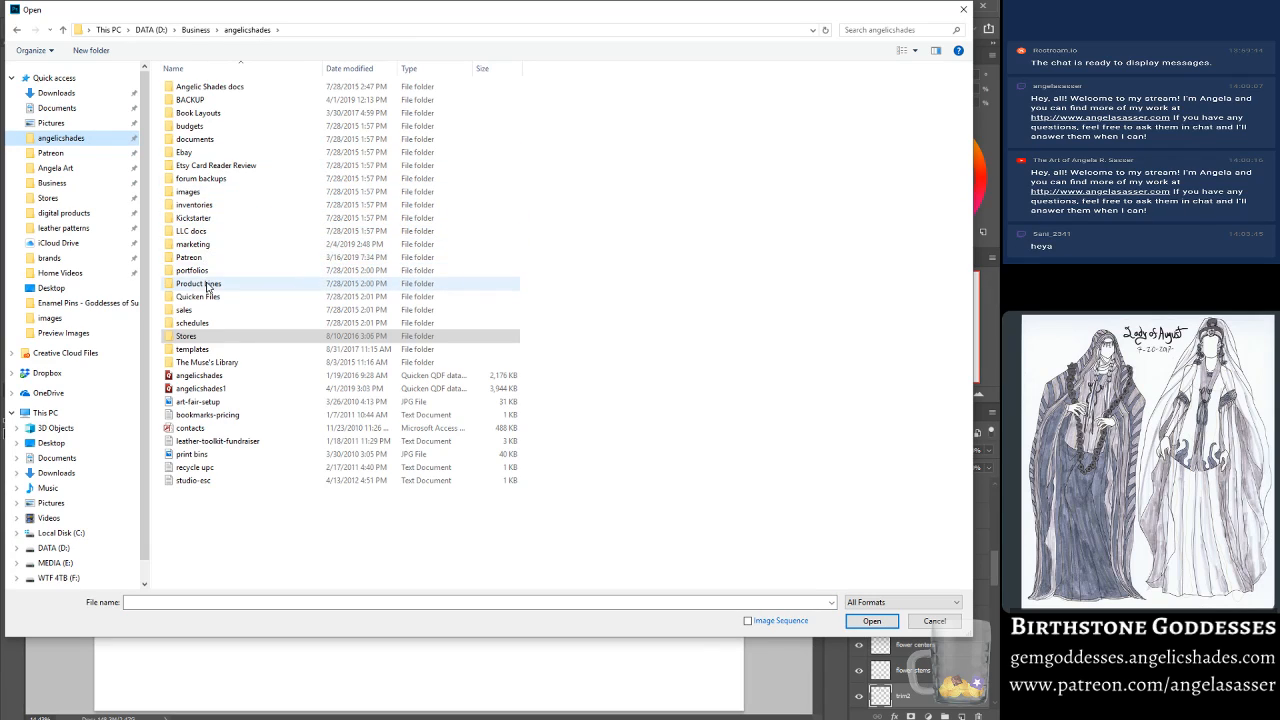
click(62, 168)
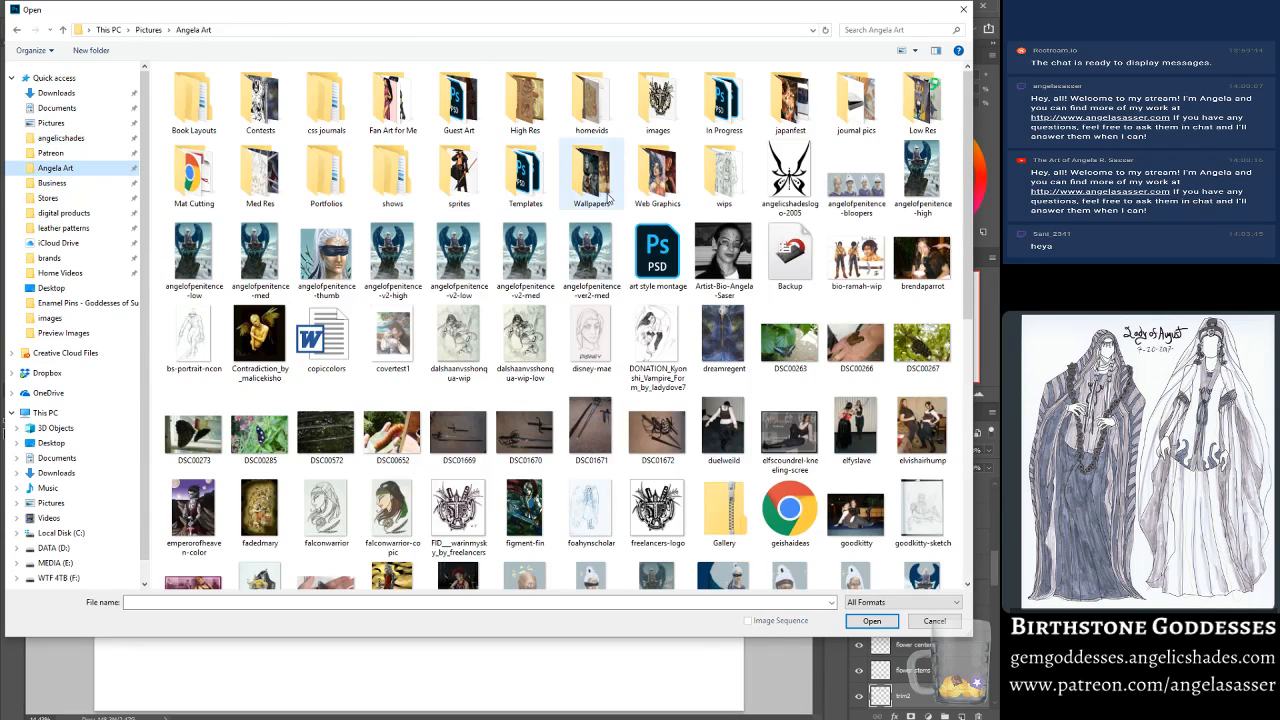
double_click(722, 105)
double_click(728, 195)
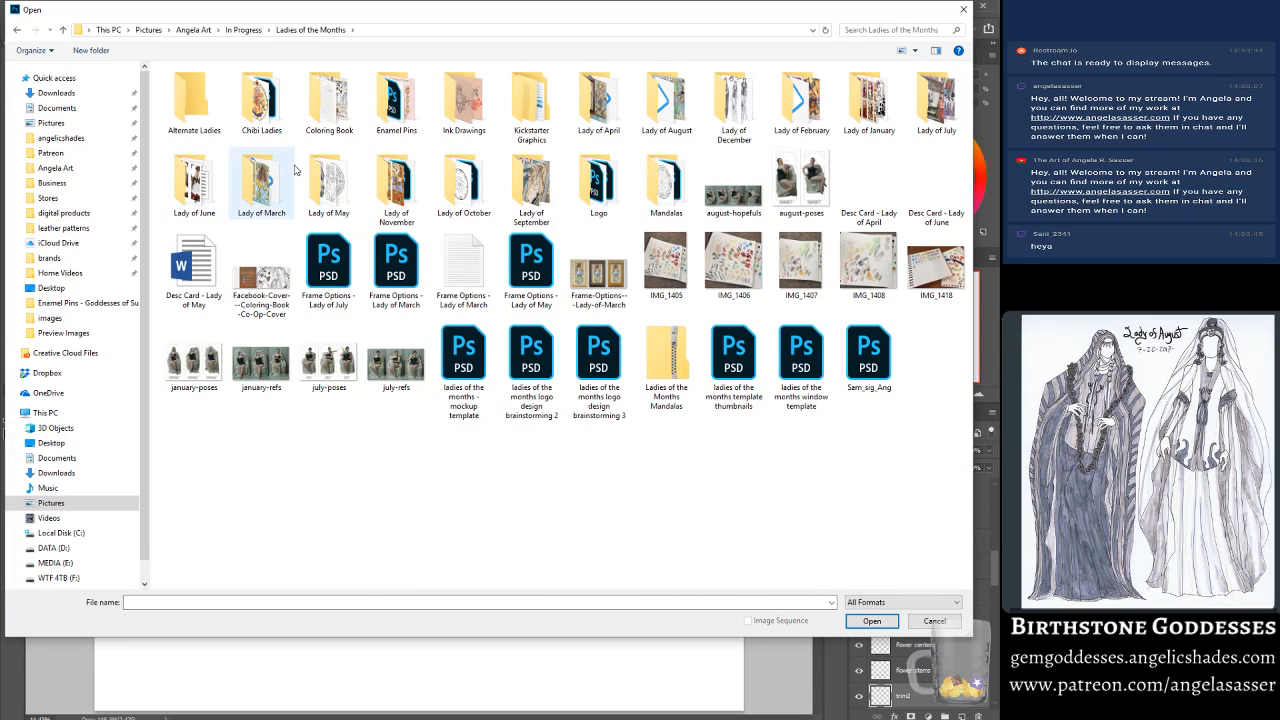
double_click(938, 113)
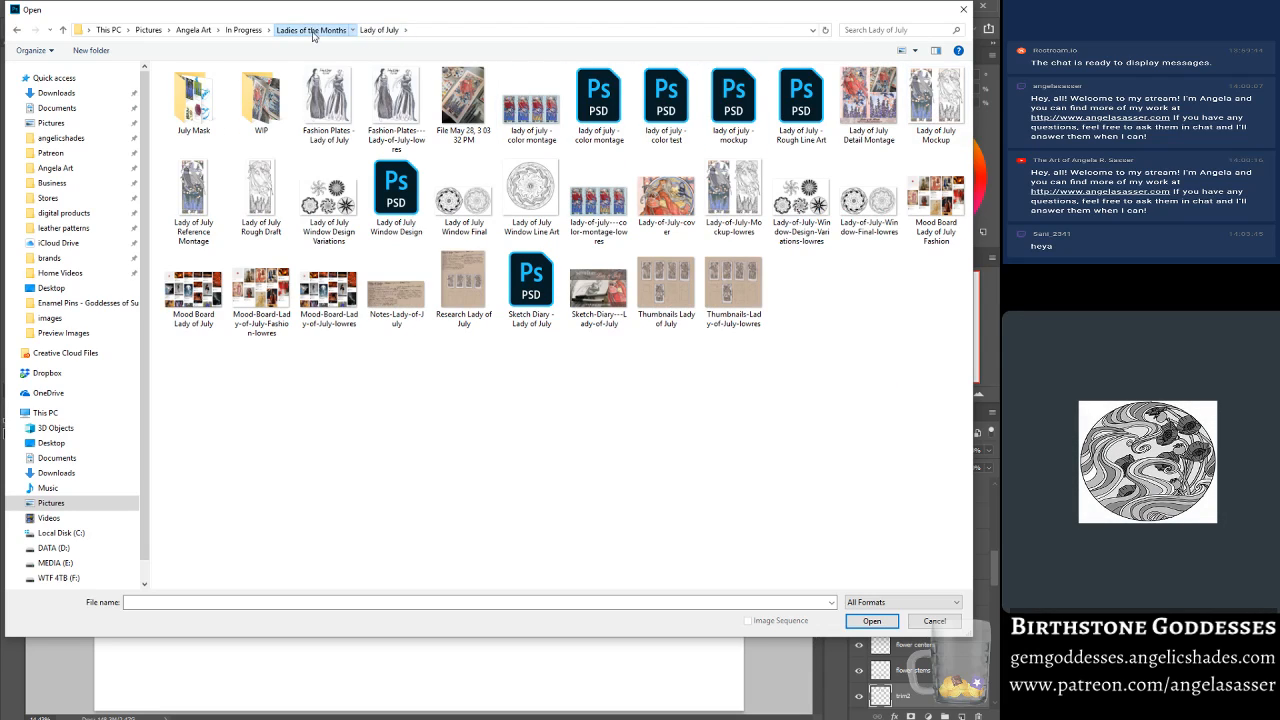
click(313, 31)
double_click(262, 100)
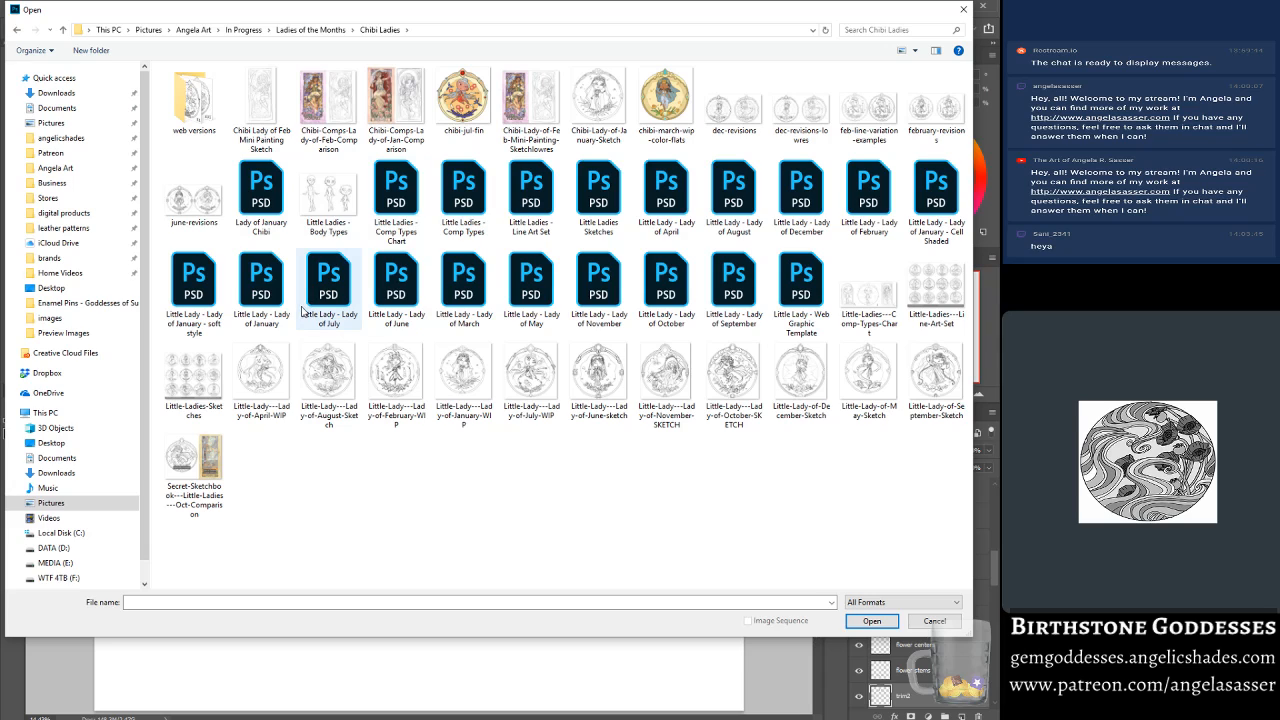
double_click(337, 310)
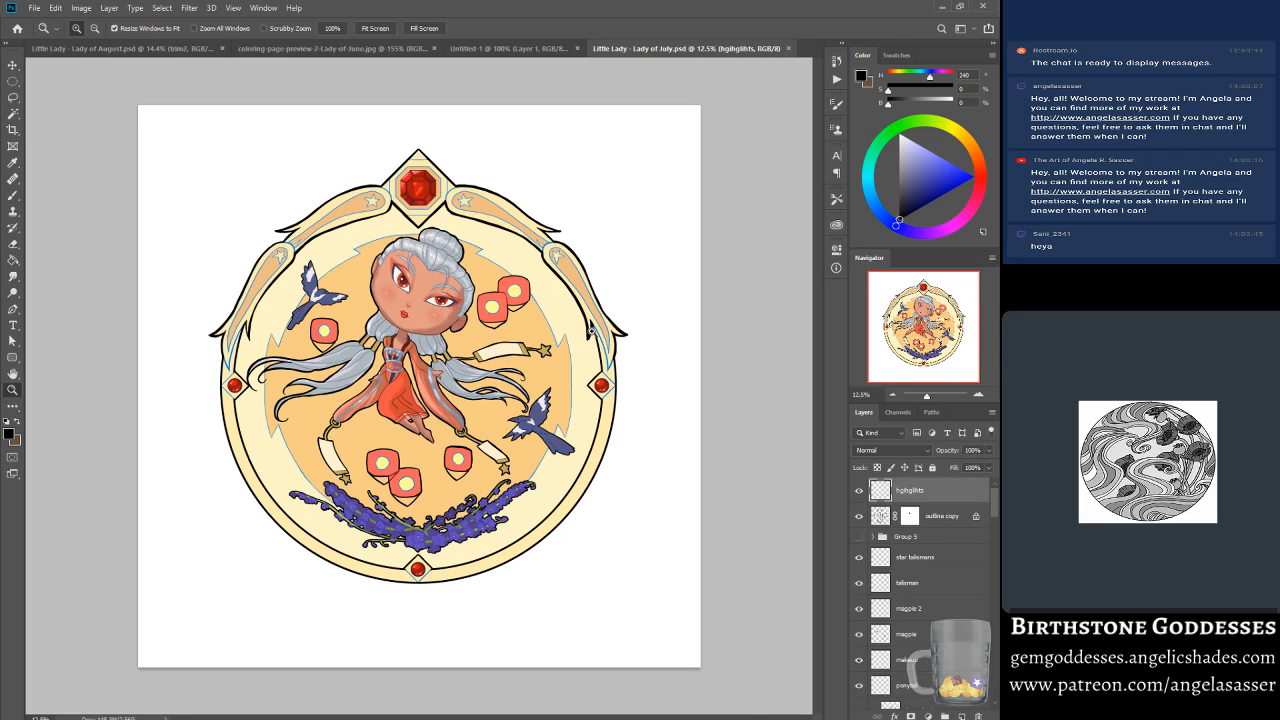
Step: Examine the coloring and shading of the Lady of July illustration, ending with the whole canvas in view
click(591, 331)
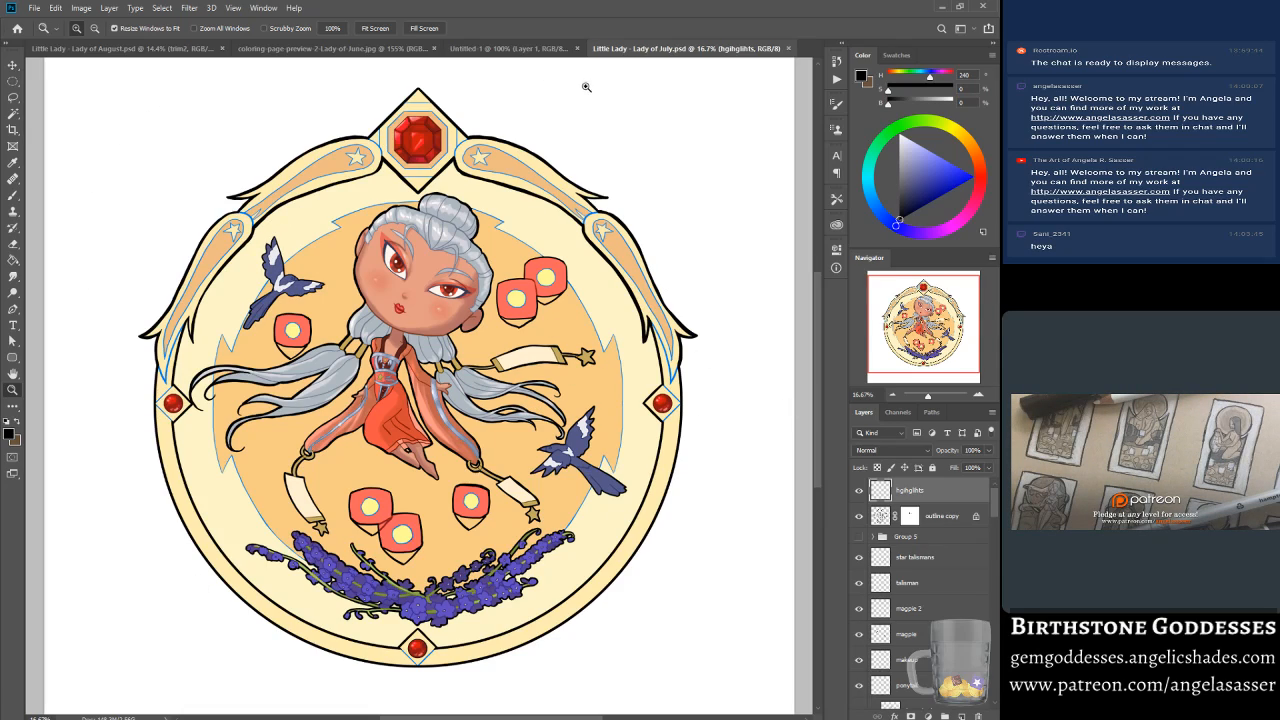
scroll(692, 665, down, 2)
scroll(424, 102, up, 3)
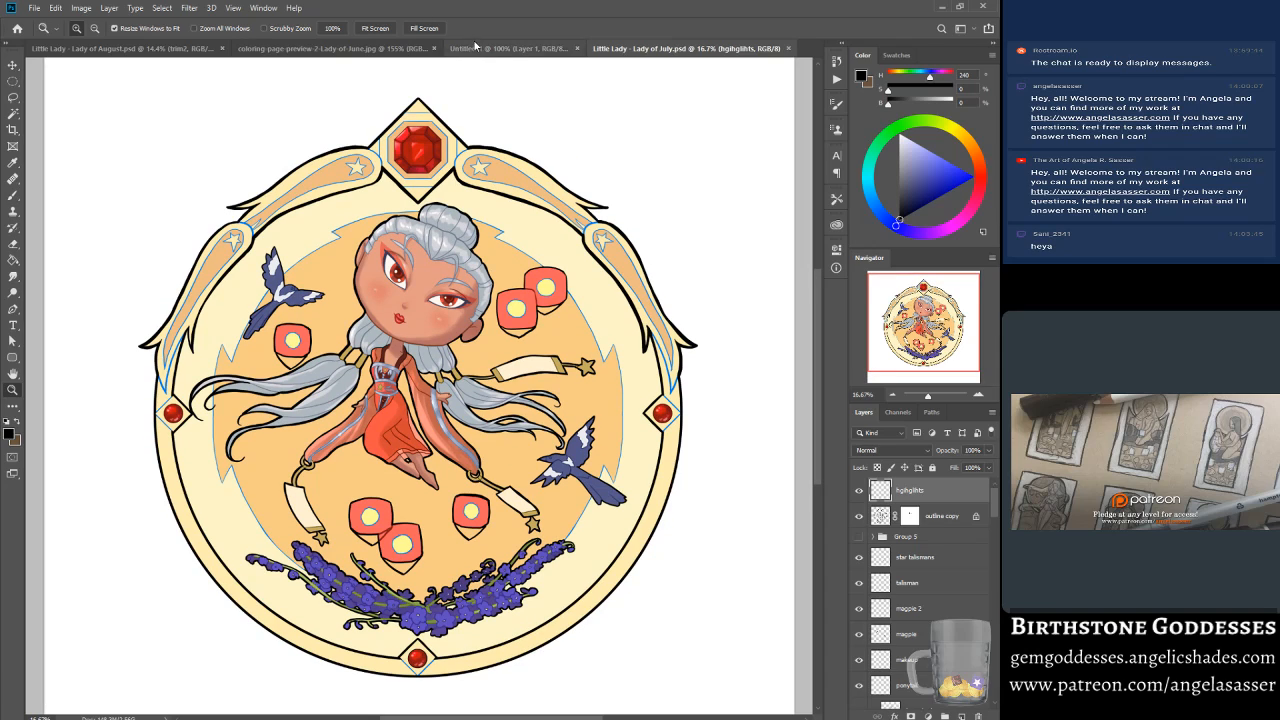
click(384, 30)
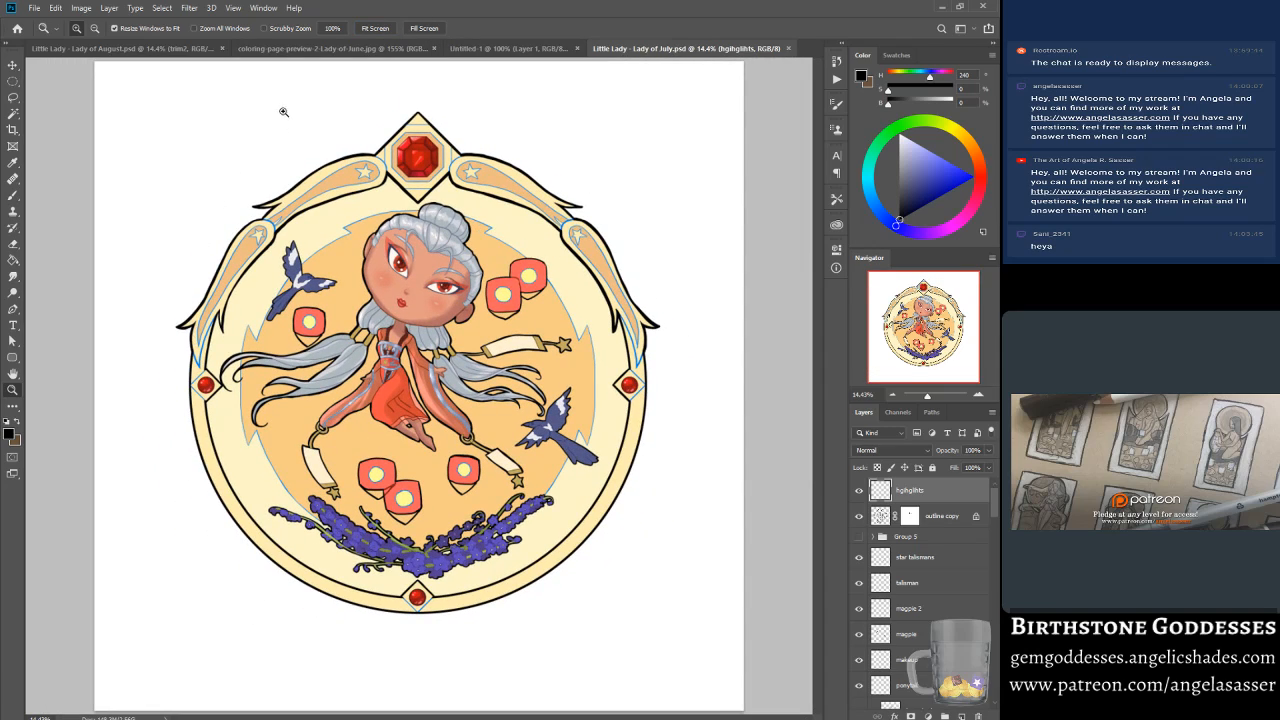
click(239, 8)
mouse_move(266, 12)
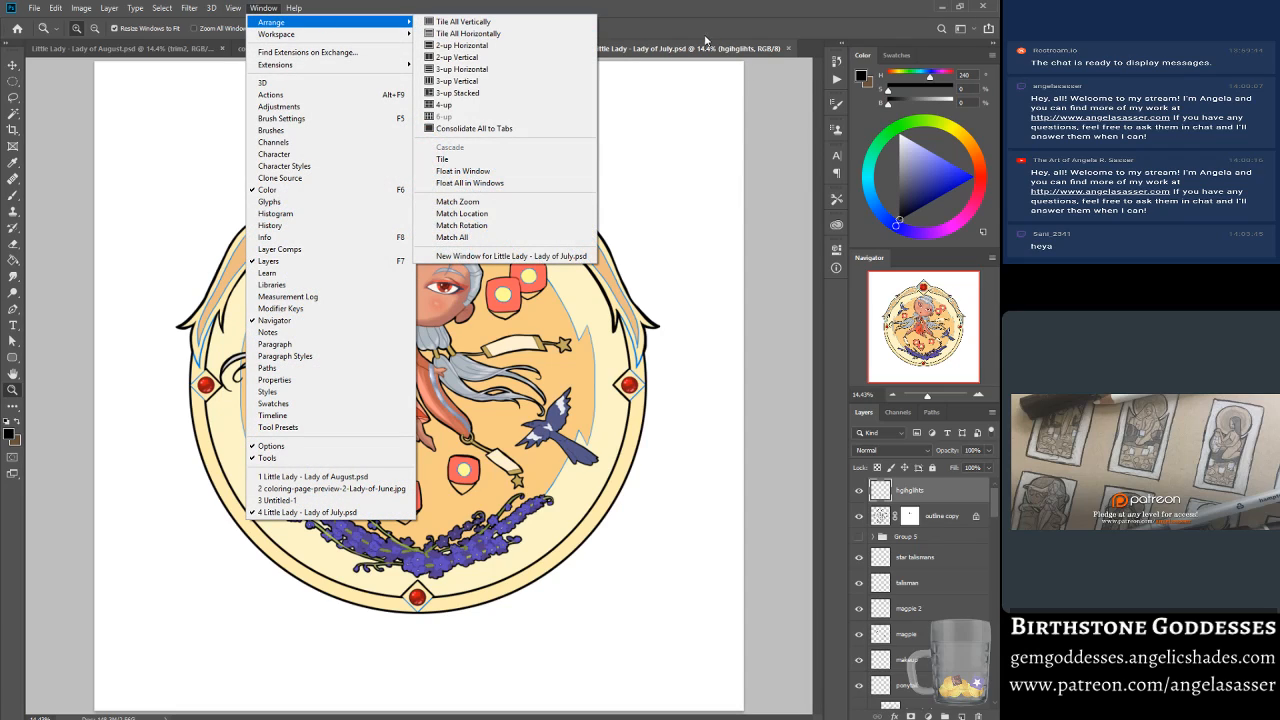
click(714, 54)
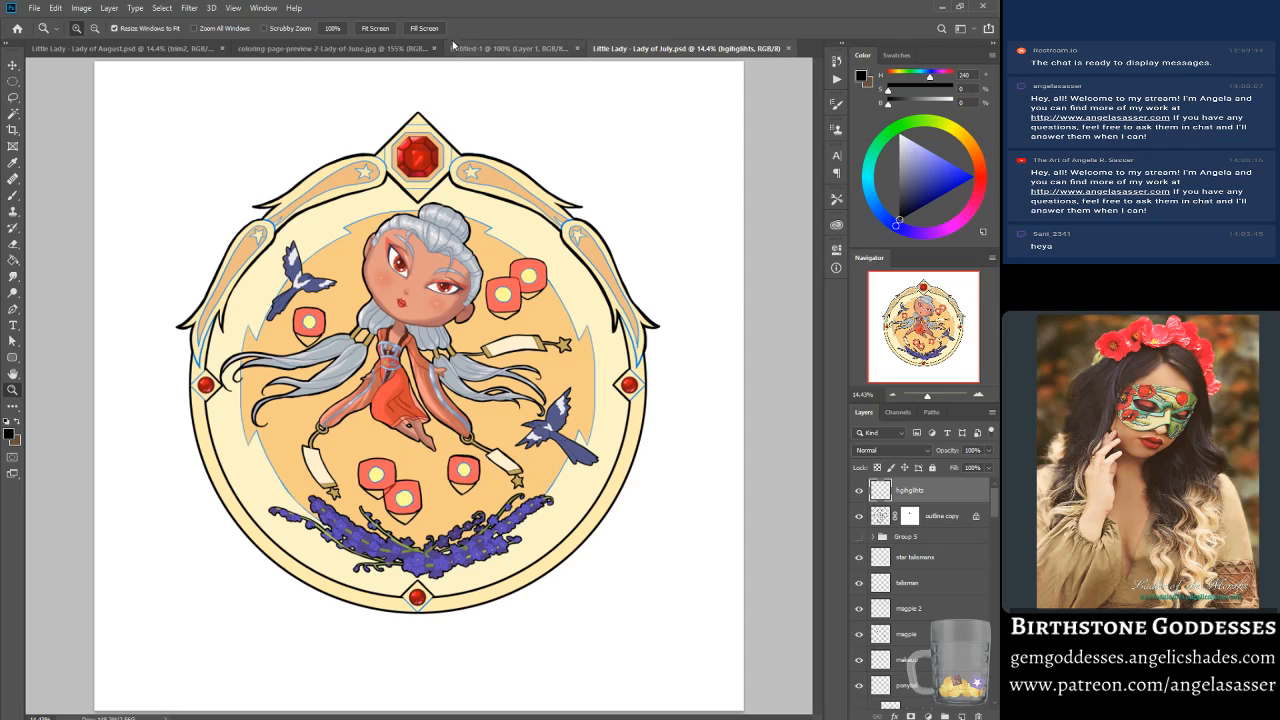
Step: View the Lady of June coloring page preview, and review the Goddesses of Summer enamel pins page in Chrome down to the sign-up form
click(394, 50)
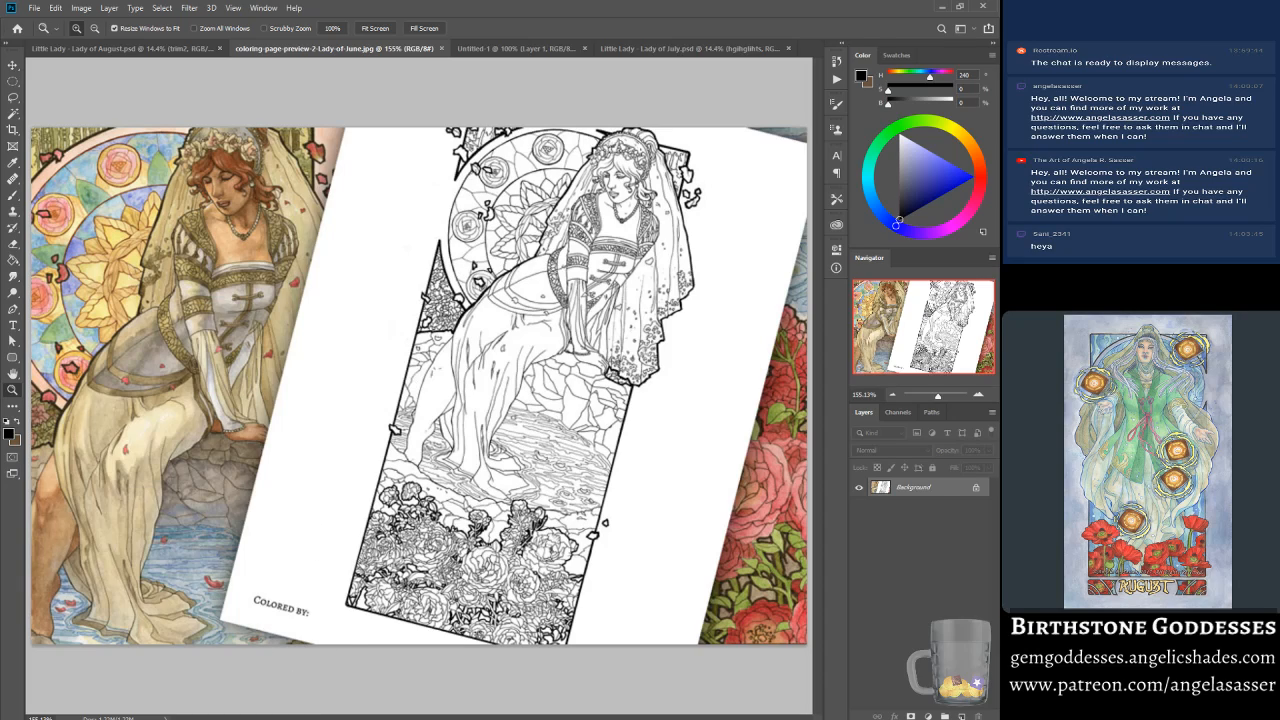
mouse_move(335, 712)
click(330, 660)
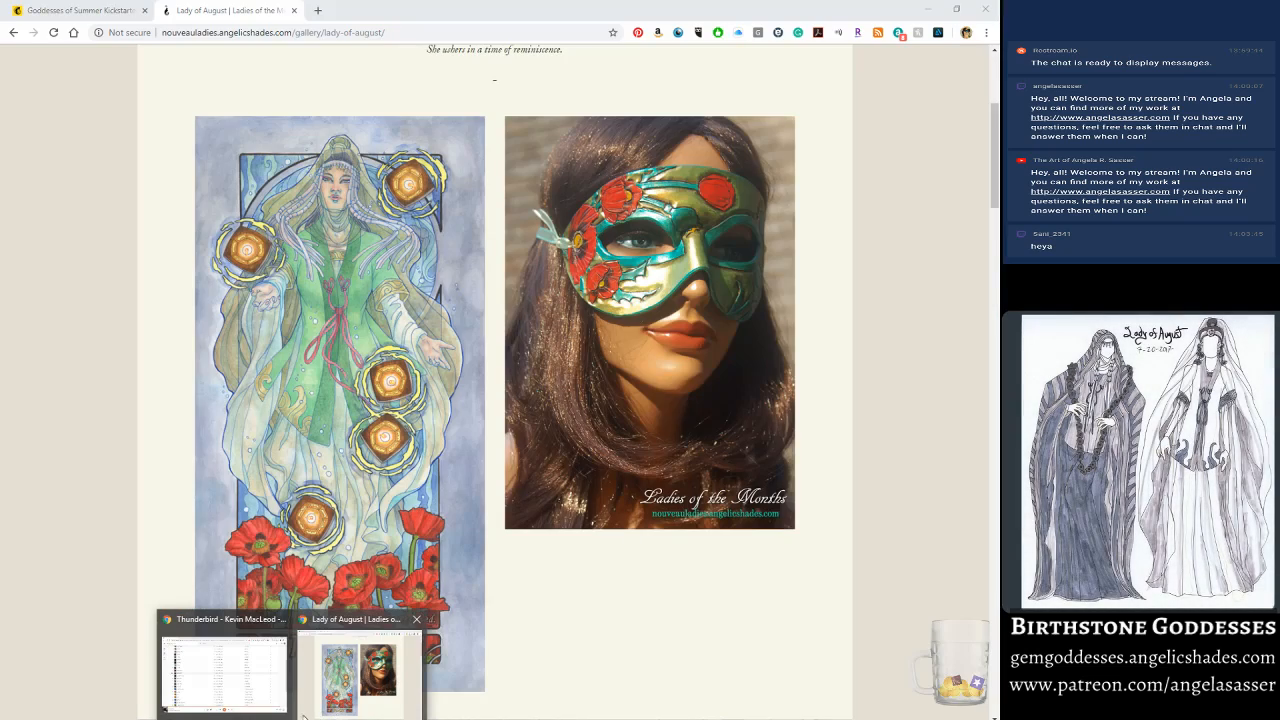
click(91, 12)
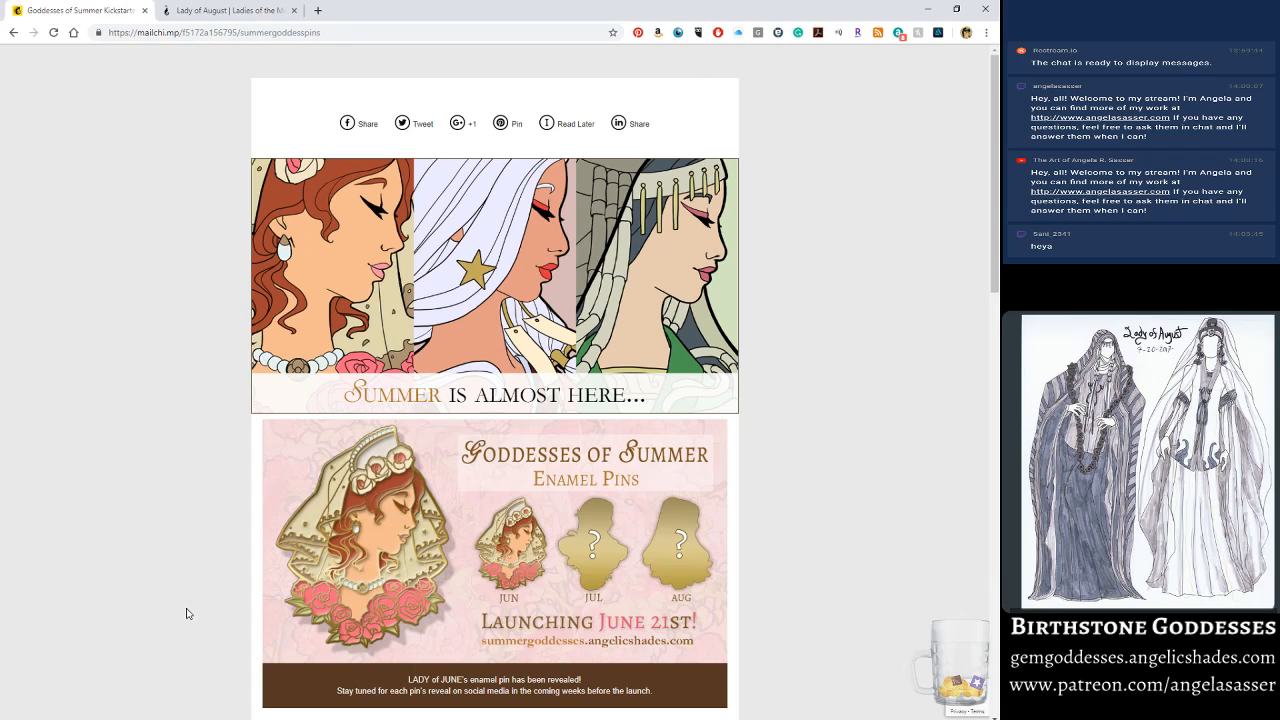
scroll(192, 617, down, 2)
scroll(192, 617, up, 2)
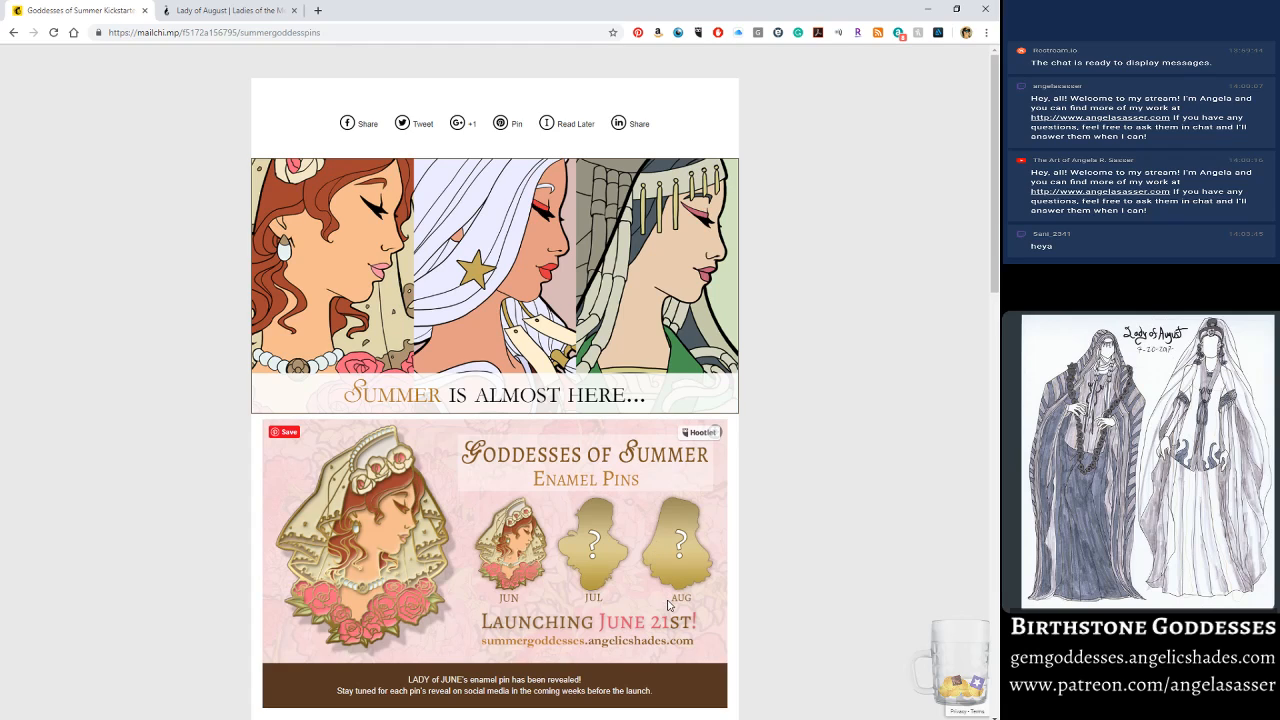
scroll(684, 603, down, 2)
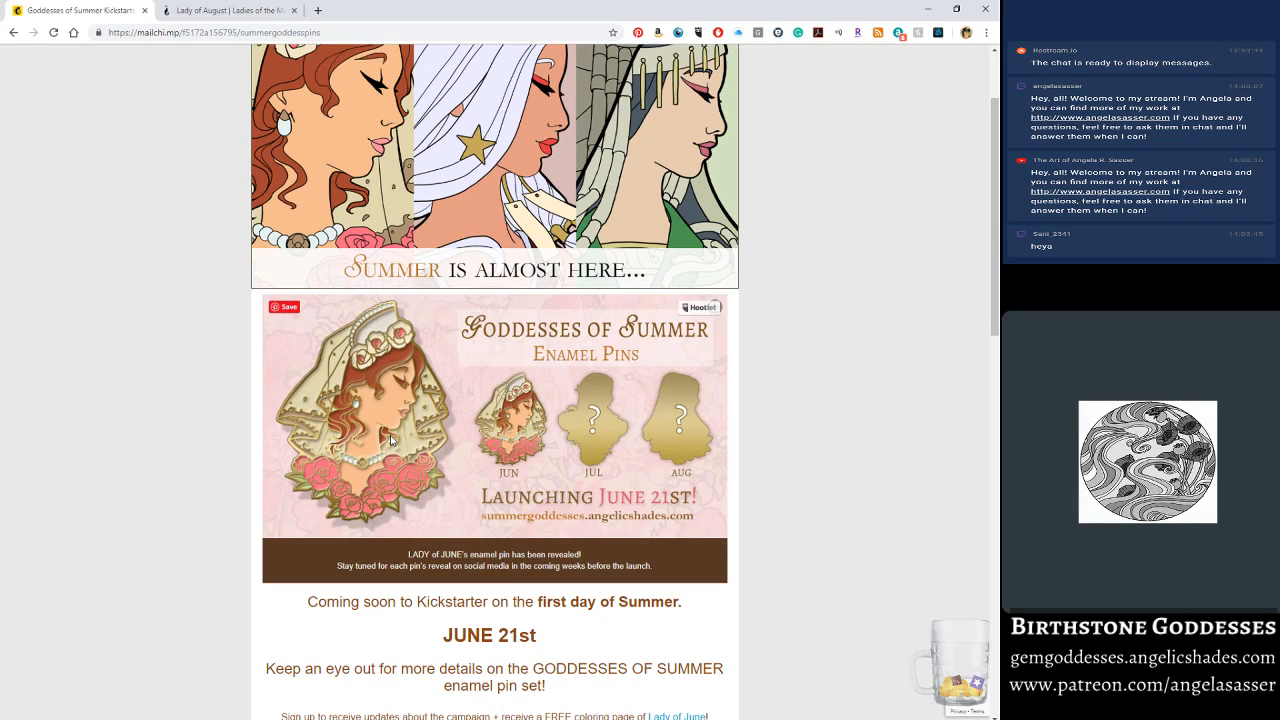
scroll(465, 435, down, 1)
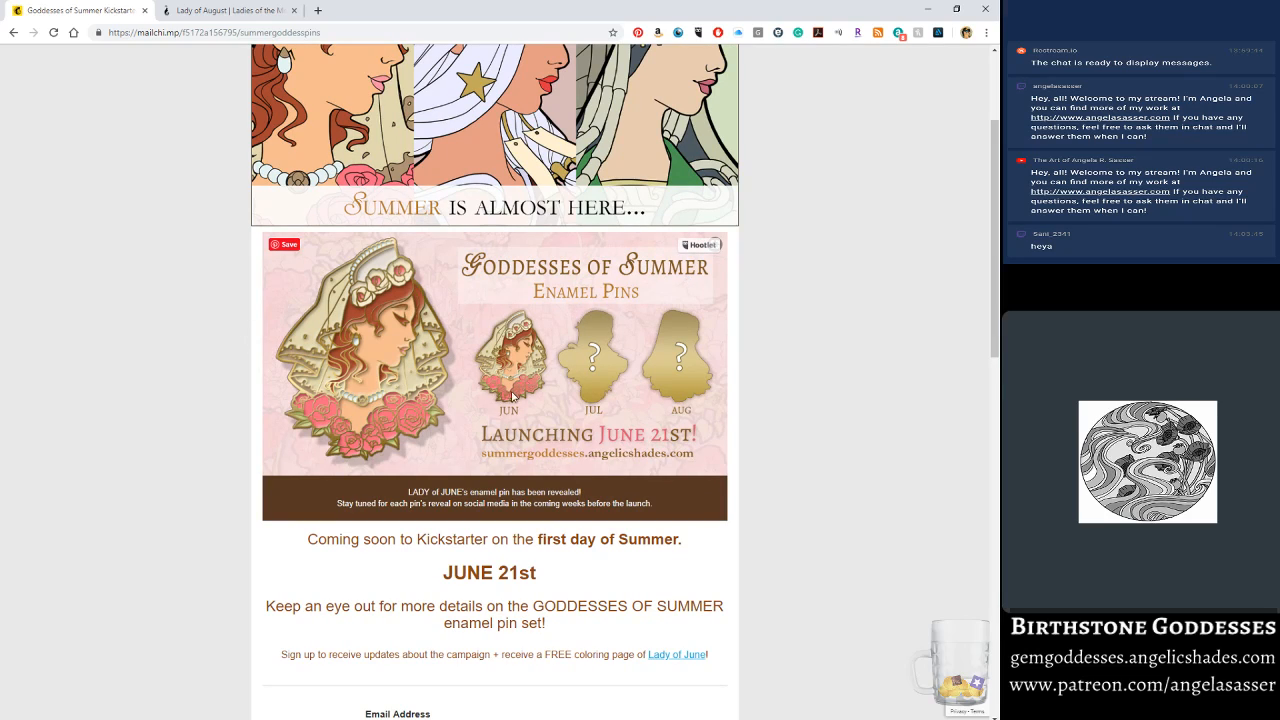
scroll(177, 517, down, 1)
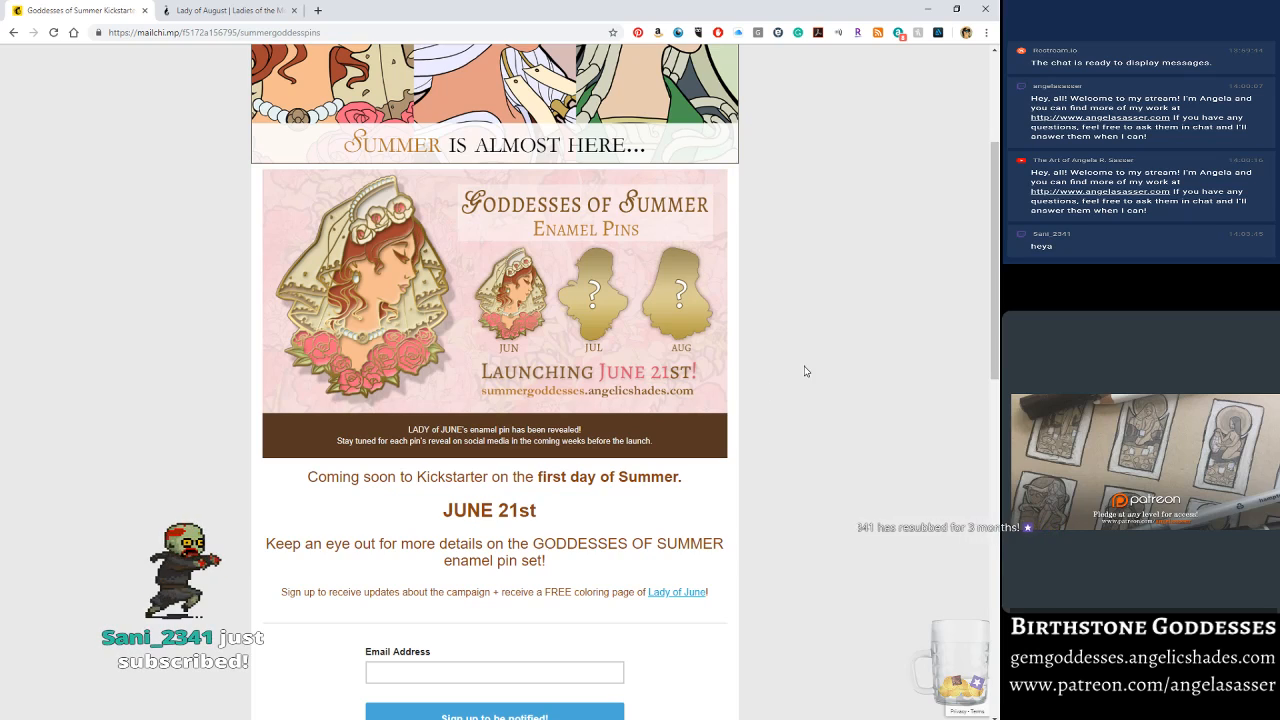
scroll(600, 300, down, 3)
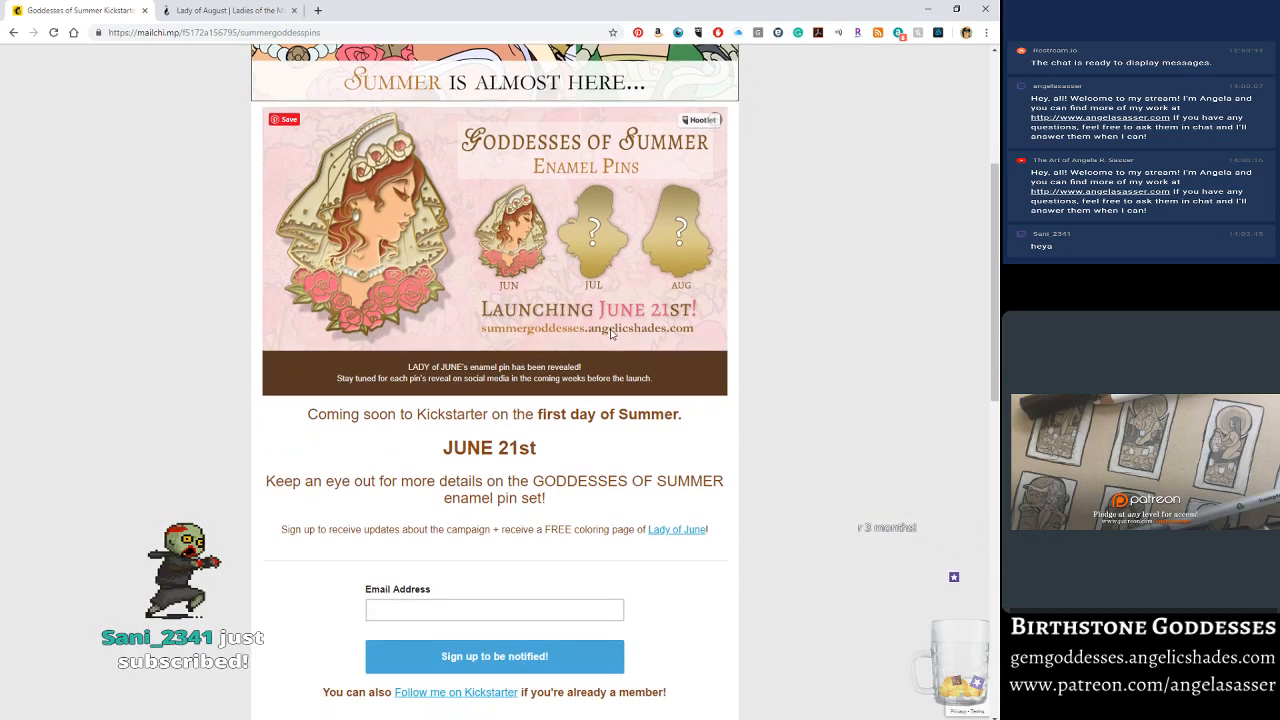
Step: Review the Goddesses of Summer enamel pins page from the pin reveal through the sign-up form, coloring page offer and gallery links
scroll(420, 290, up, 1)
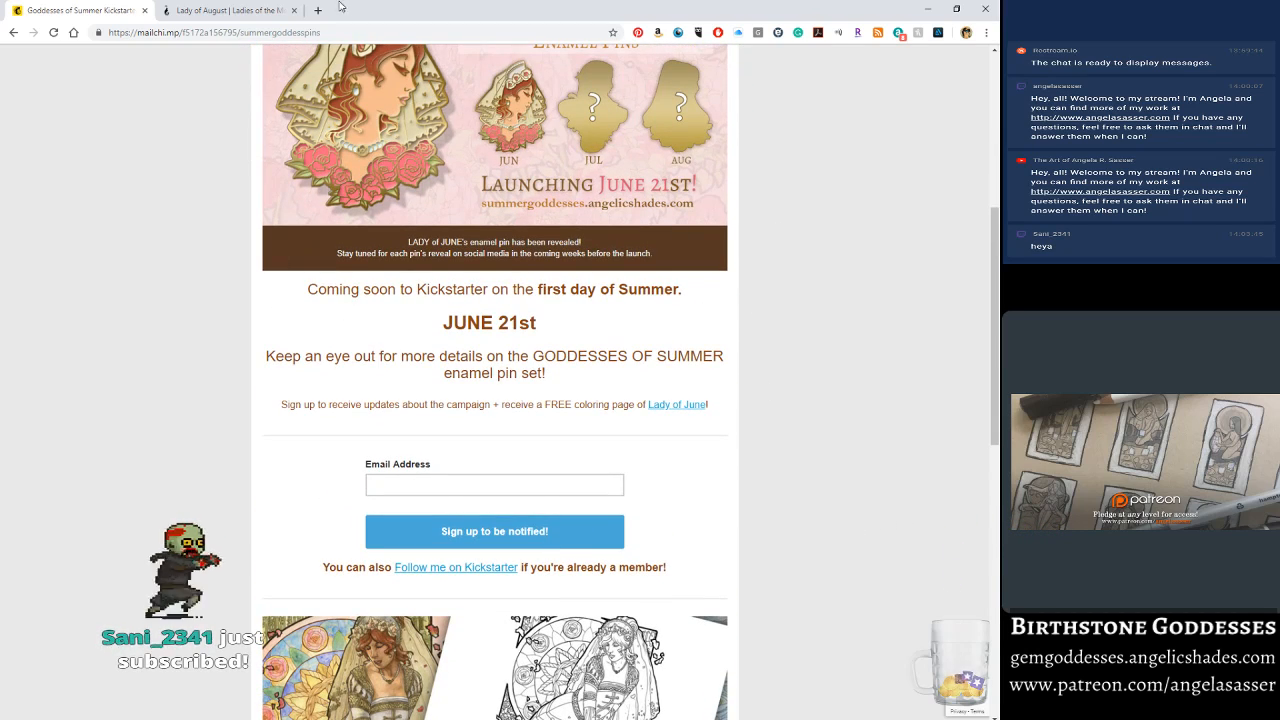
scroll(390, 473, down, 1)
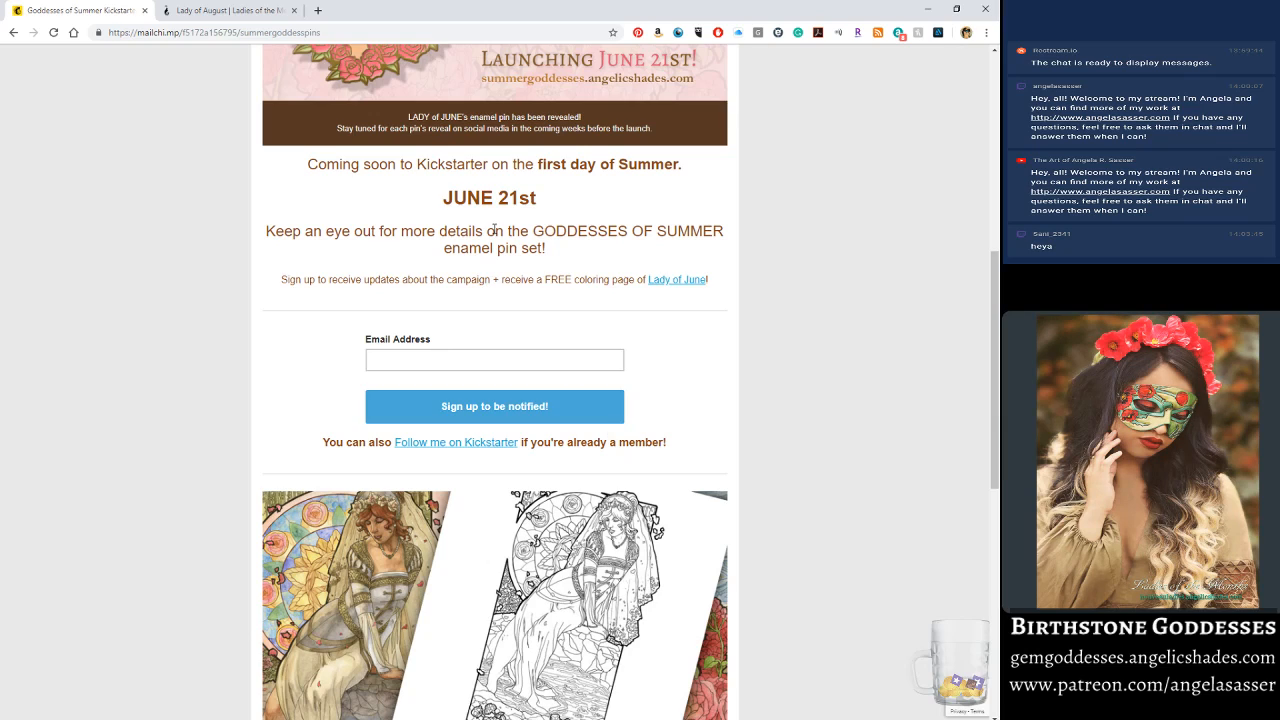
scroll(452, 253, up, 1)
drag(436, 327, 544, 324)
click(700, 434)
scroll(712, 442, up, 1)
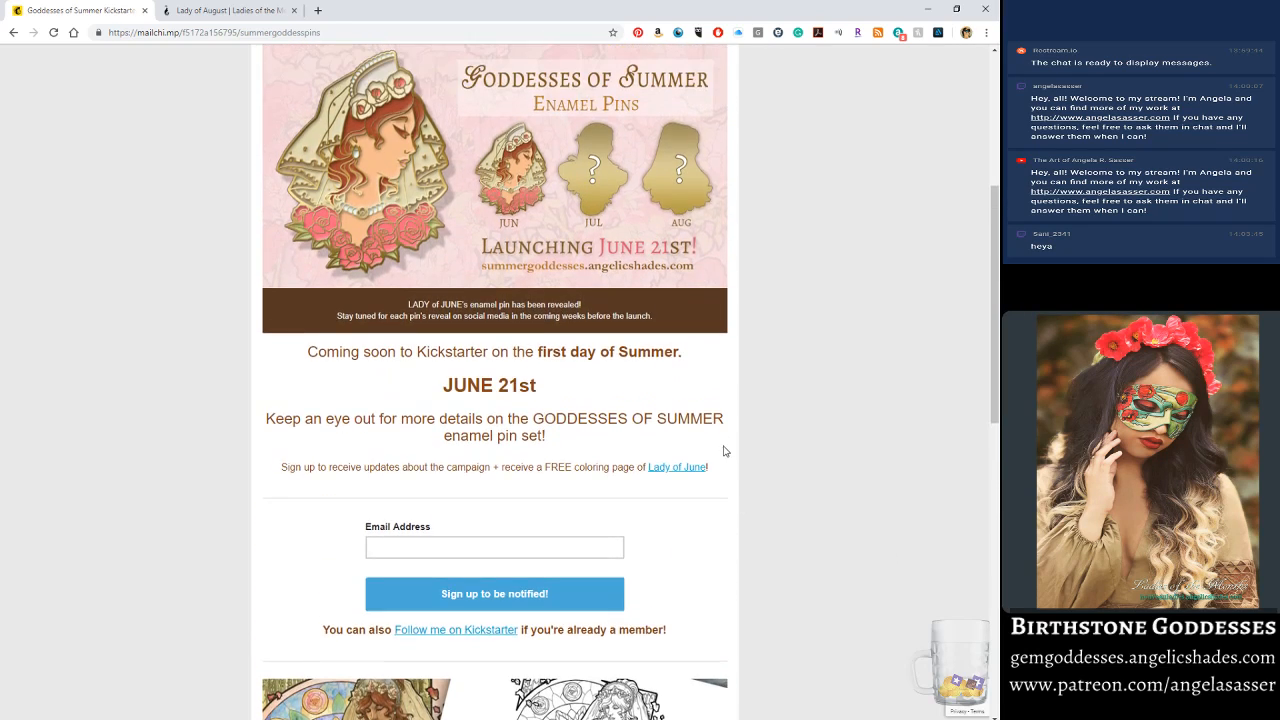
scroll(724, 452, down, 5)
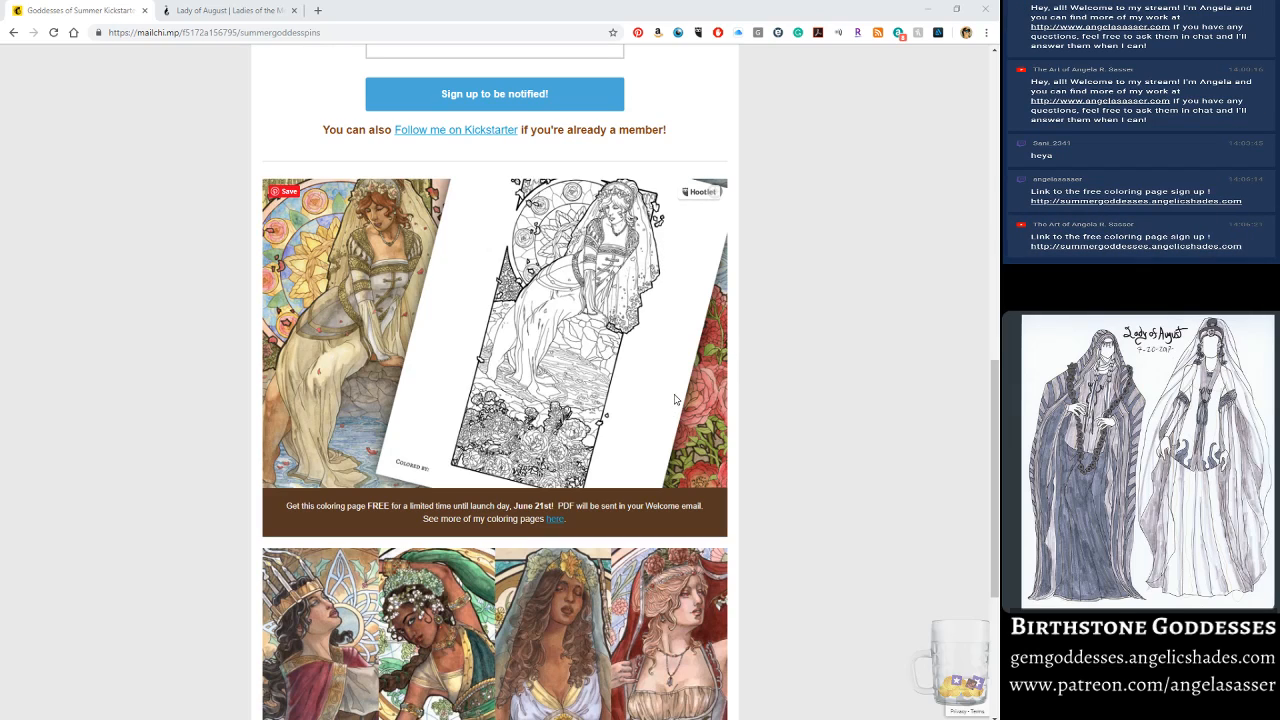
scroll(622, 436, down, 2)
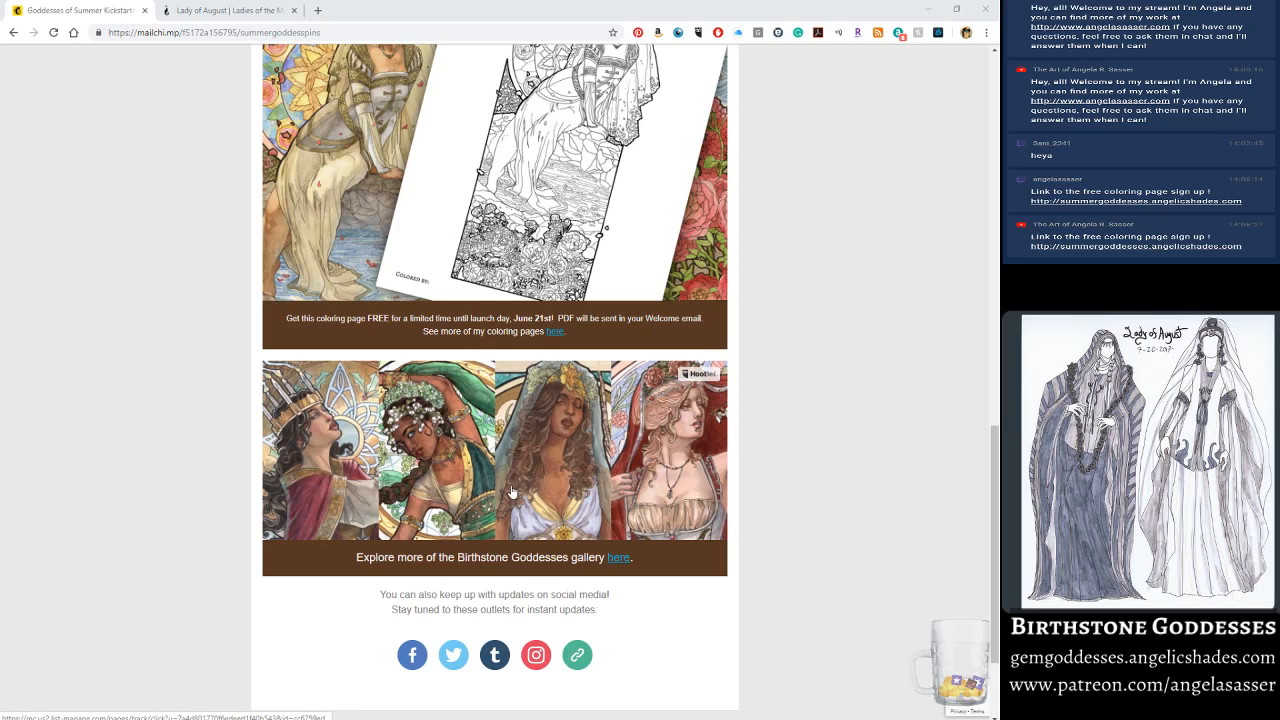
scroll(510, 490, up, 2)
scroll(510, 490, up, 3)
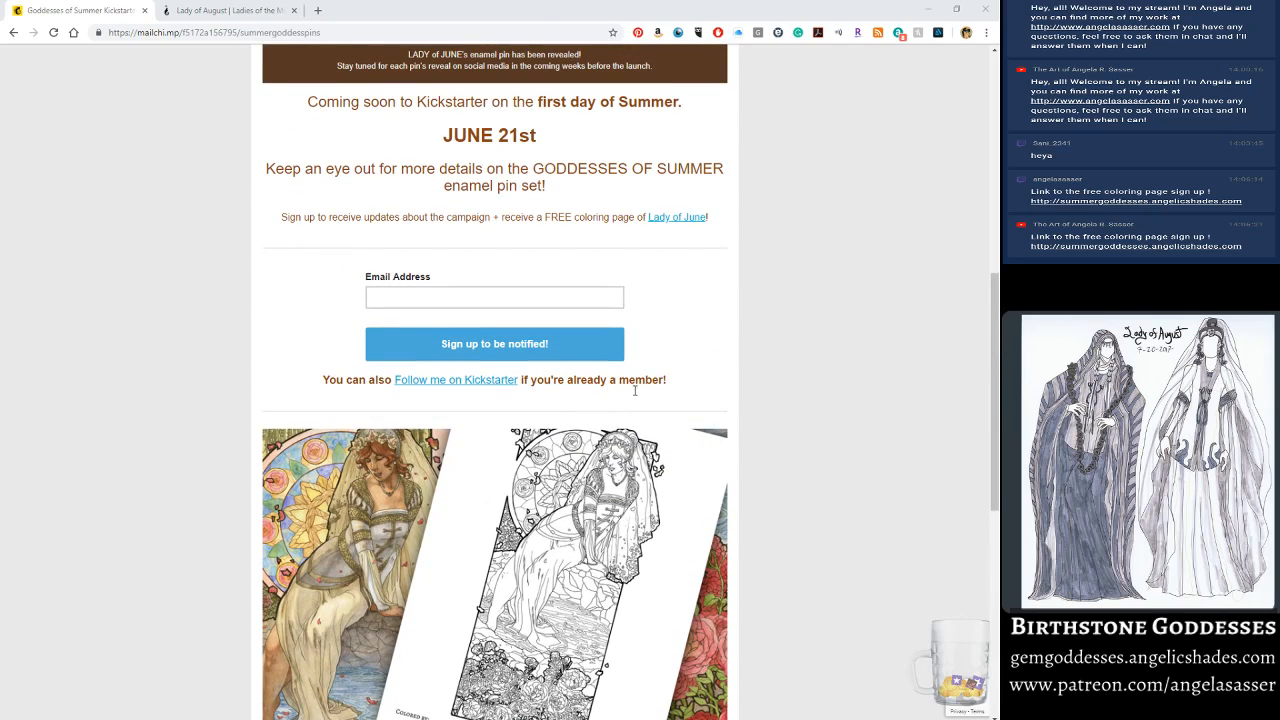
scroll(449, 480, down, 1)
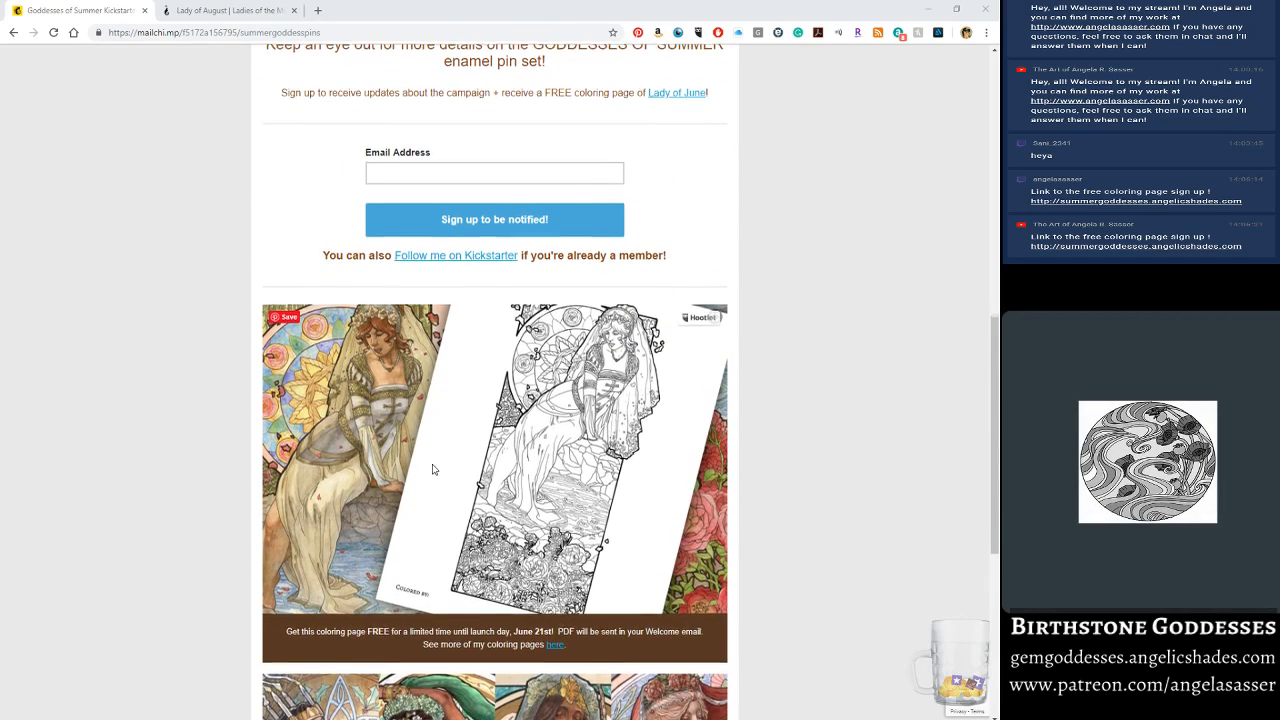
scroll(346, 396, up, 3)
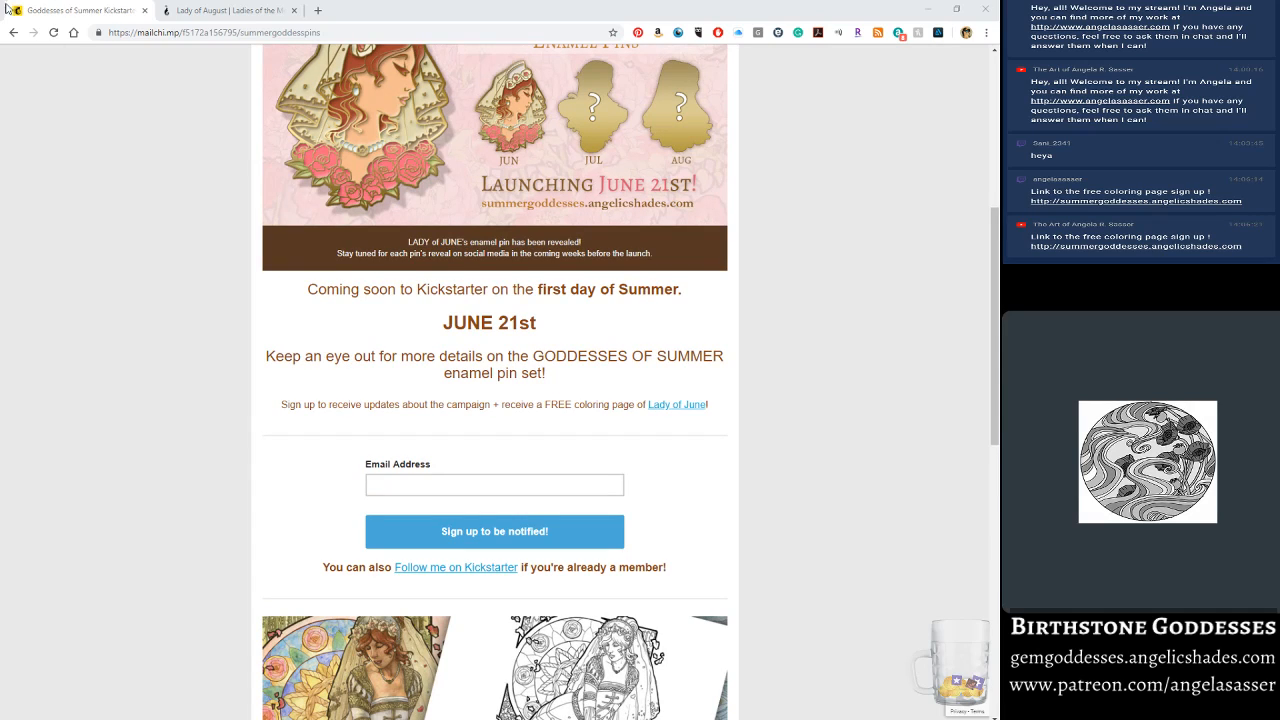
Step: Close the Goddesses of Summer page and look over the Lady of August gallery page
middle_click(92, 8)
scroll(645, 449, up, 3)
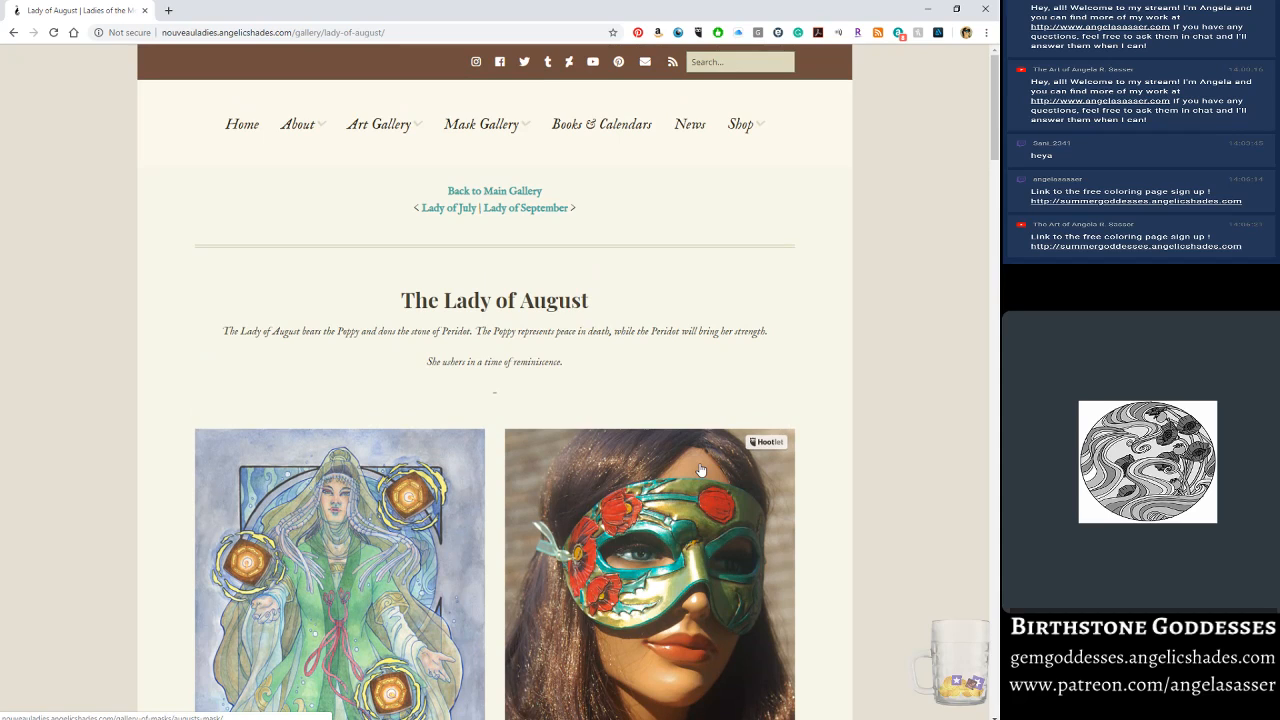
scroll(390, 308, down, 3)
scroll(390, 308, up, 3)
Step: Go to the Ladies of the Months home page and browse the January to December gallery down to the featured products
click(246, 126)
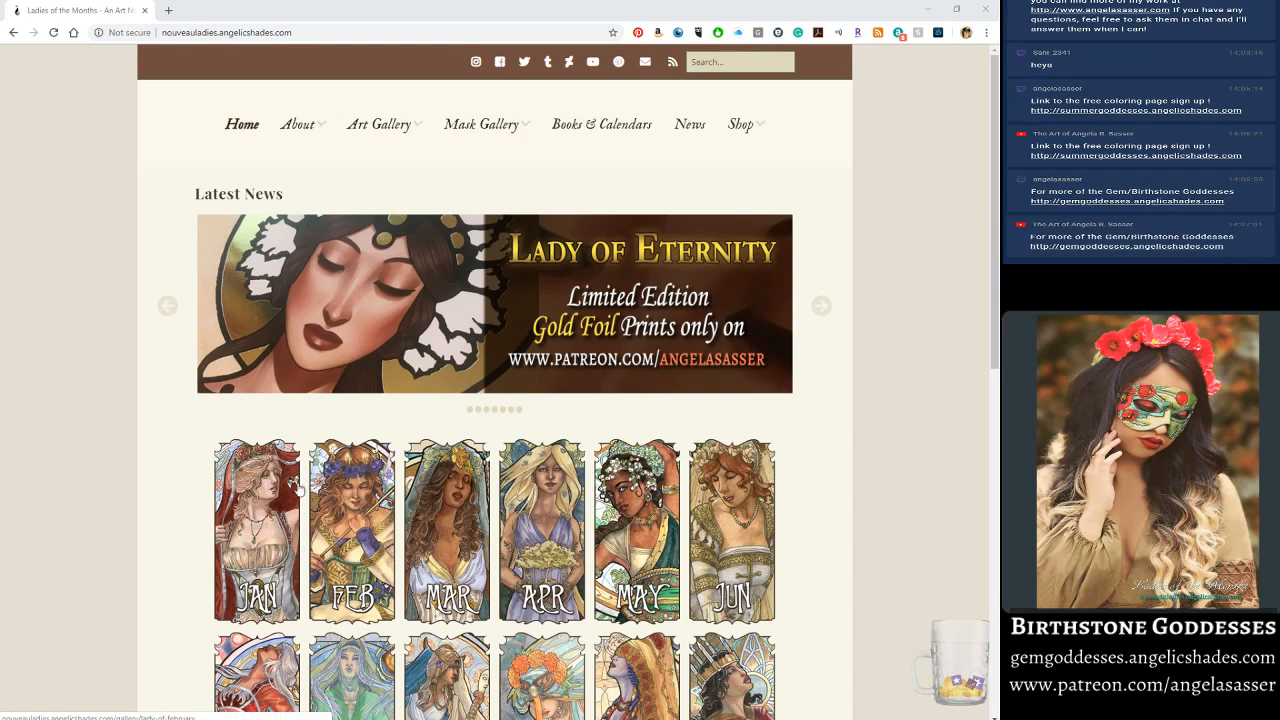
scroll(328, 530, down, 1)
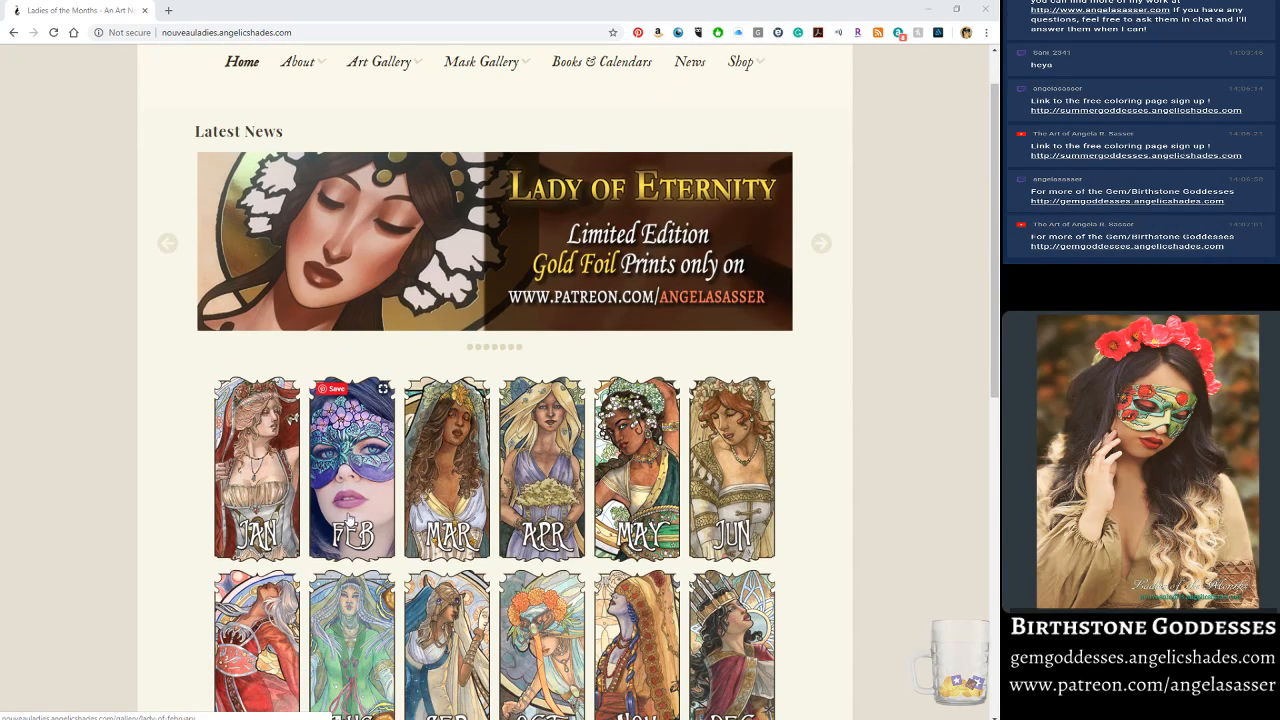
scroll(345, 520, down, 1)
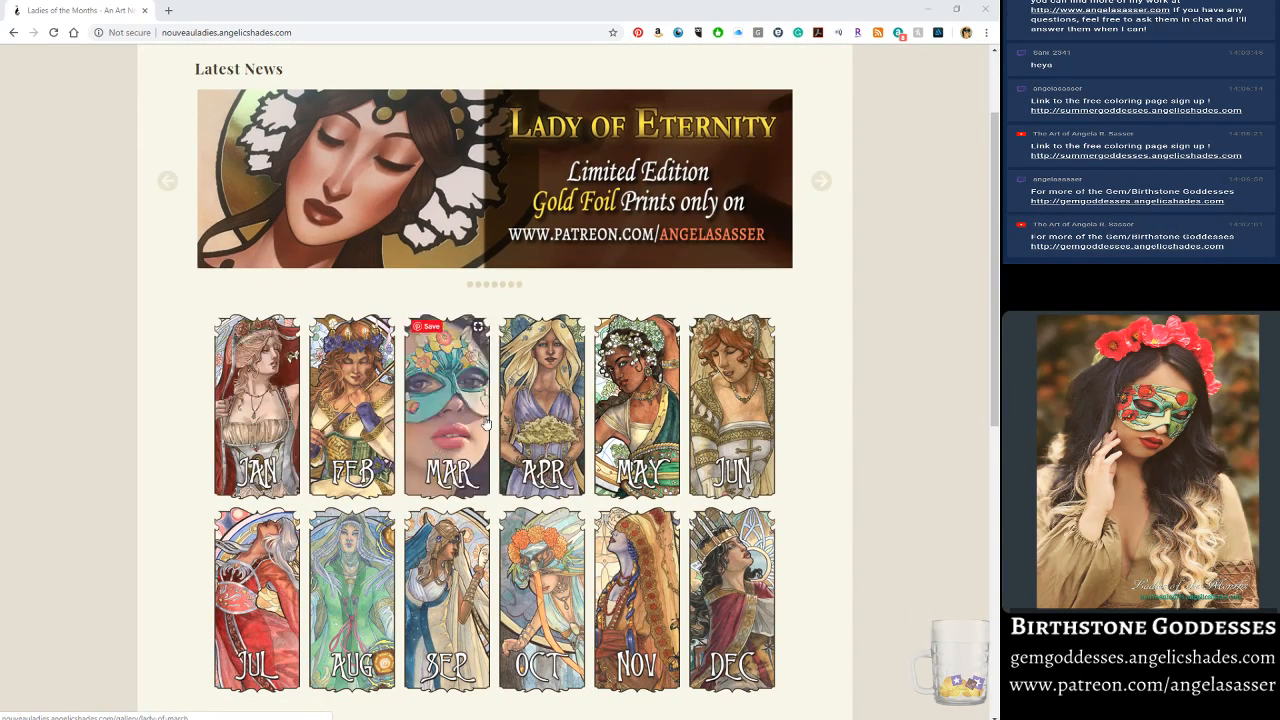
scroll(908, 523, down, 1)
scroll(908, 523, up, 2)
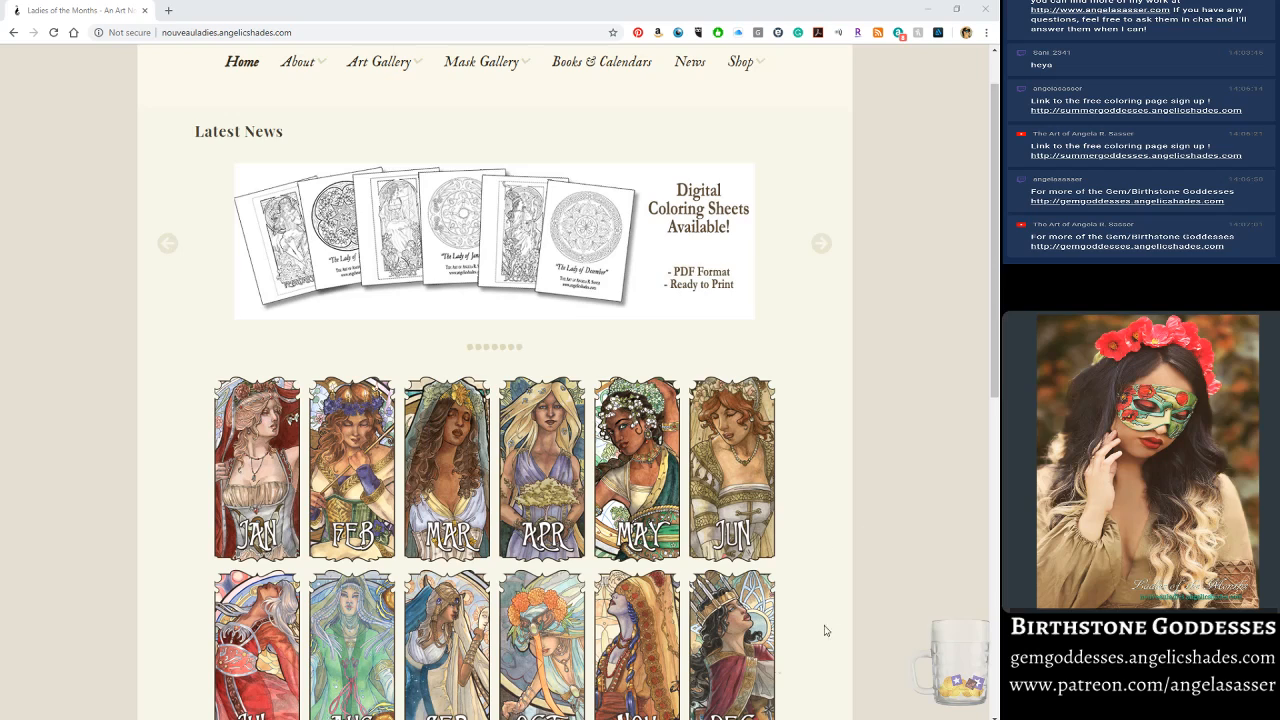
scroll(540, 545, down, 1)
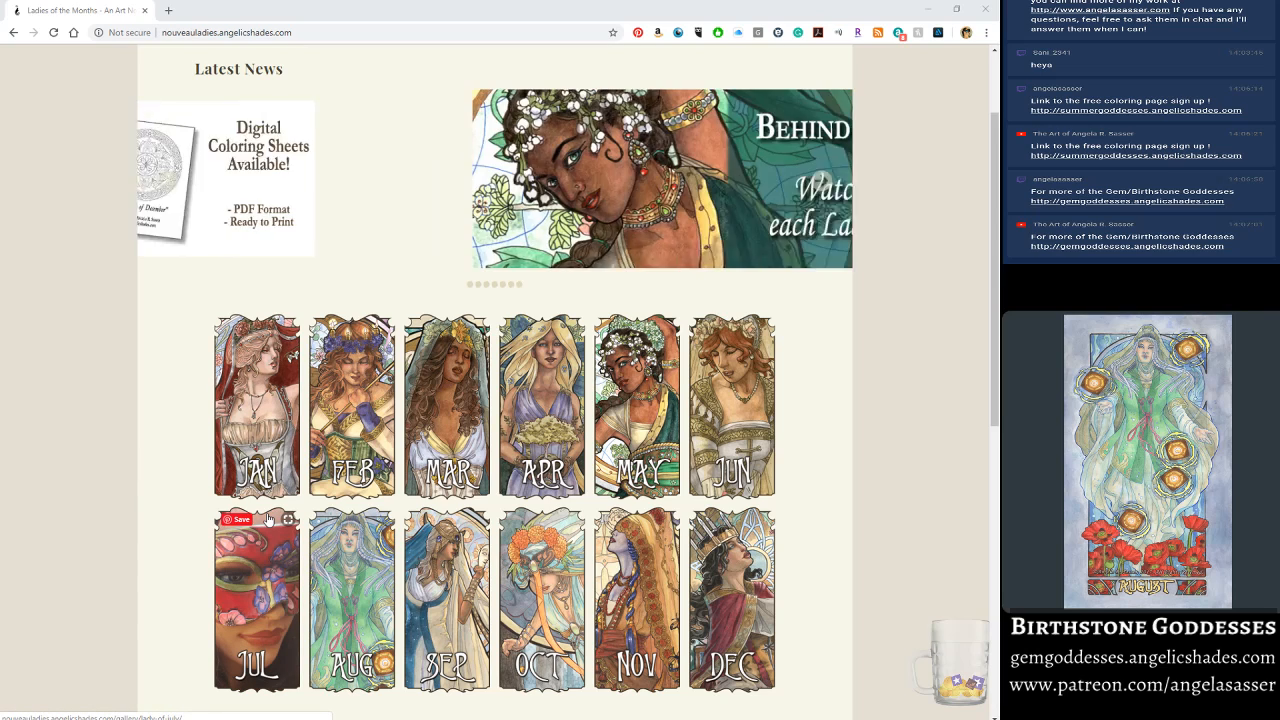
scroll(268, 519, down, 2)
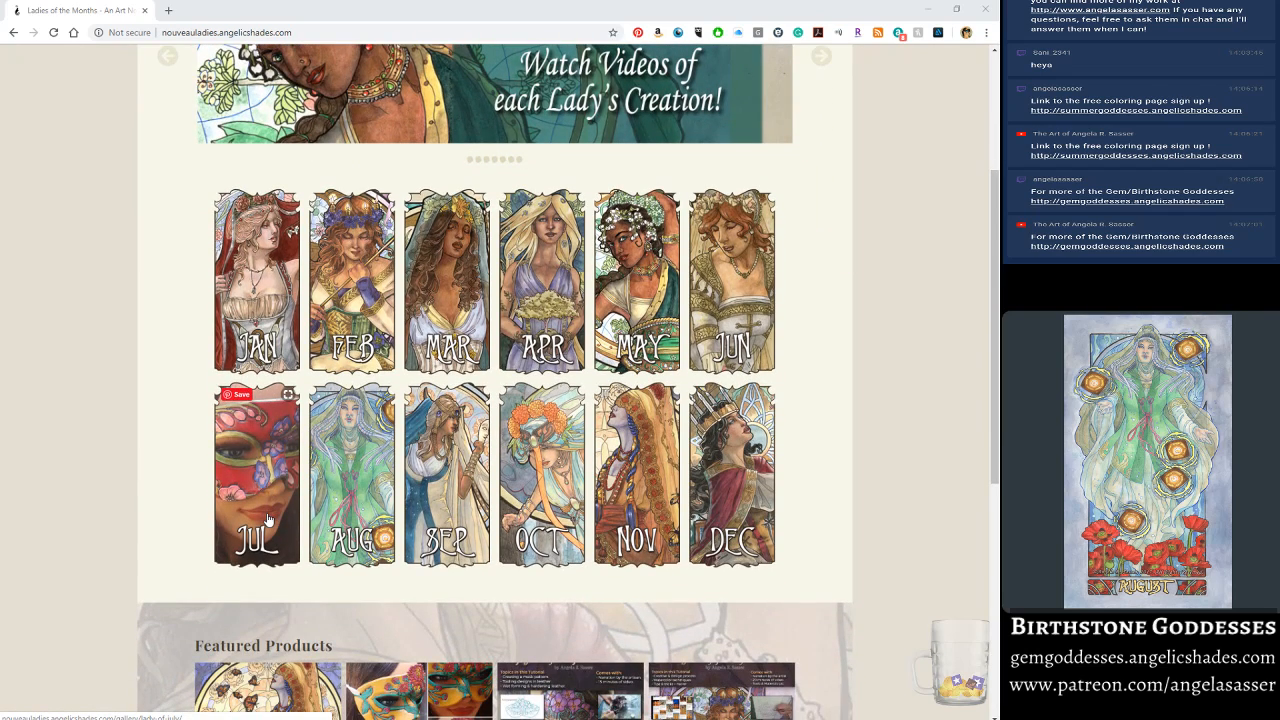
scroll(268, 519, down, 2)
scroll(170, 376, up, 2)
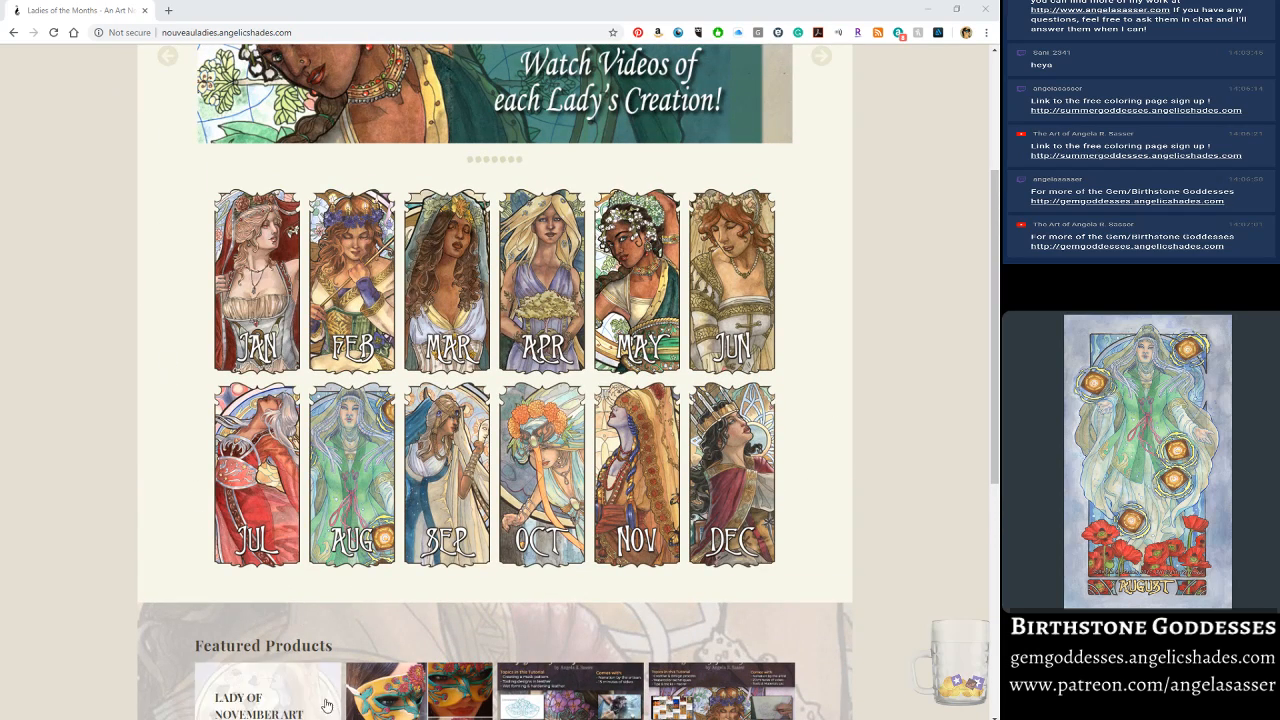
Step: Switch to Photoshop, close the Lady of June coloring page preview, and bring up the Little Lady - Lady of July document
mouse_move(353, 719)
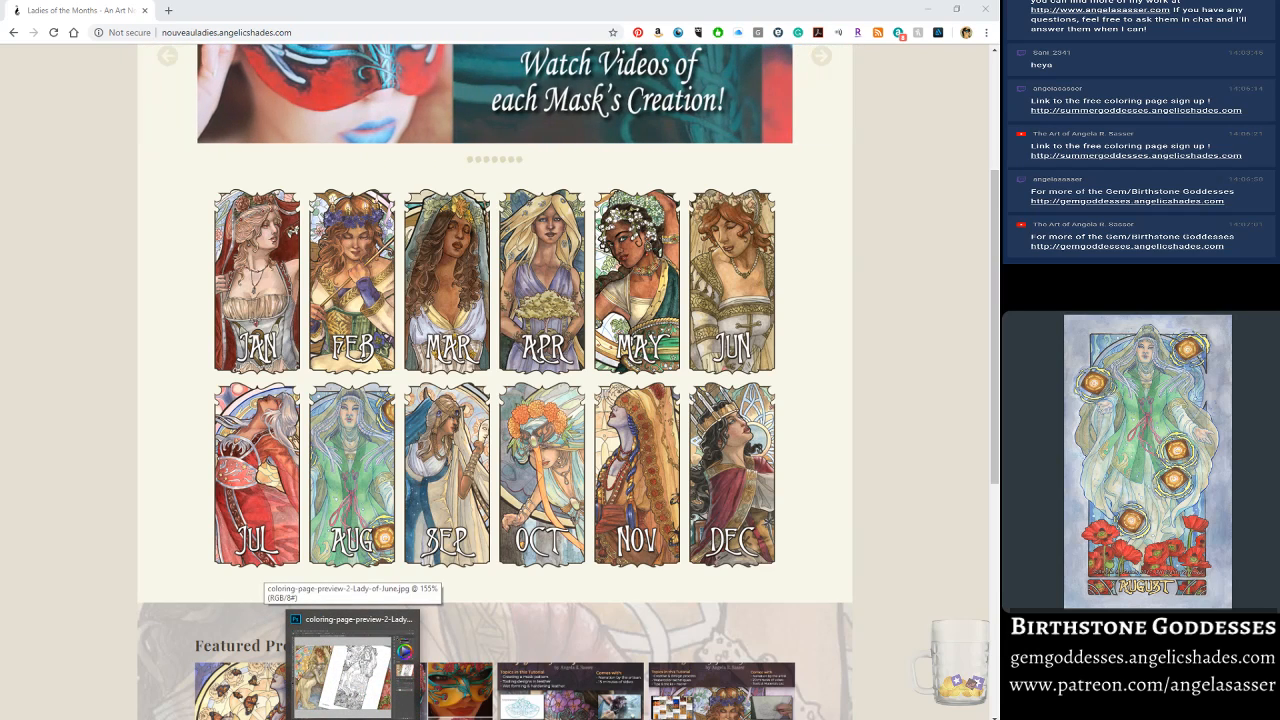
click(355, 675)
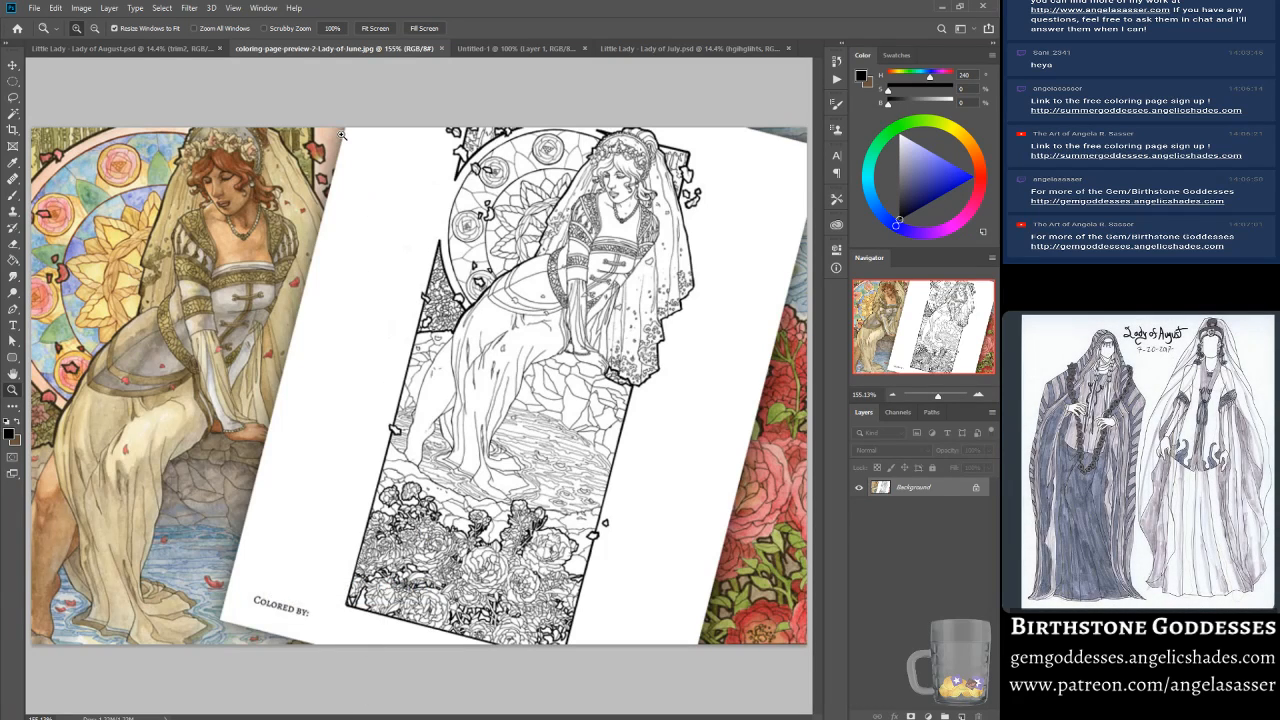
click(440, 49)
click(307, 47)
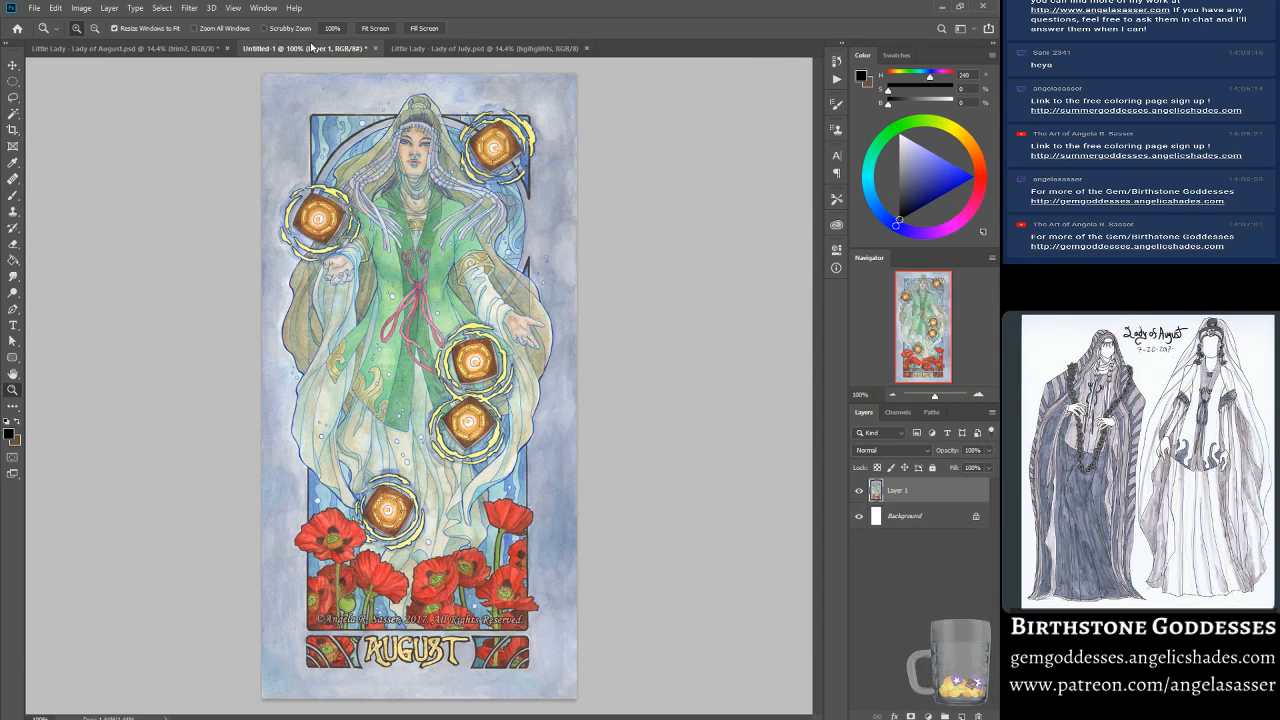
click(188, 50)
click(417, 50)
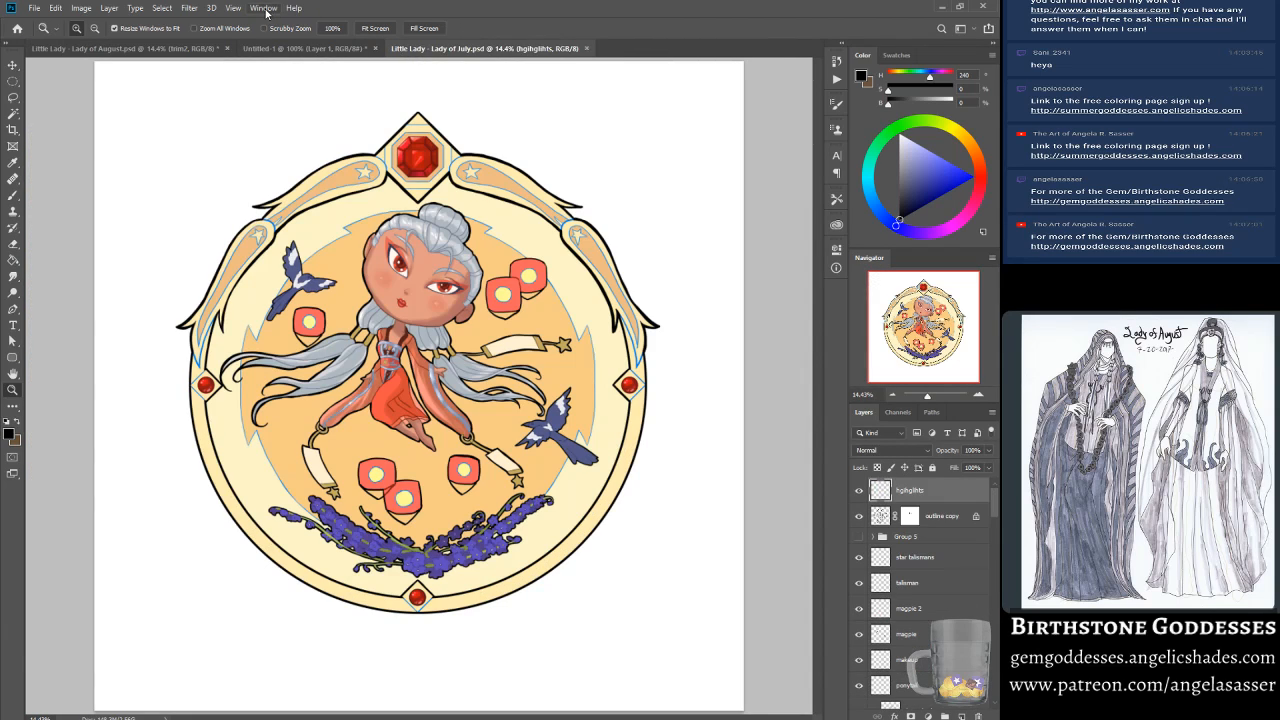
Step: Tile the open documents in two side-by-side panes and frame the Lady of July figure at about 21% zoom
click(263, 8)
mouse_move(294, 8)
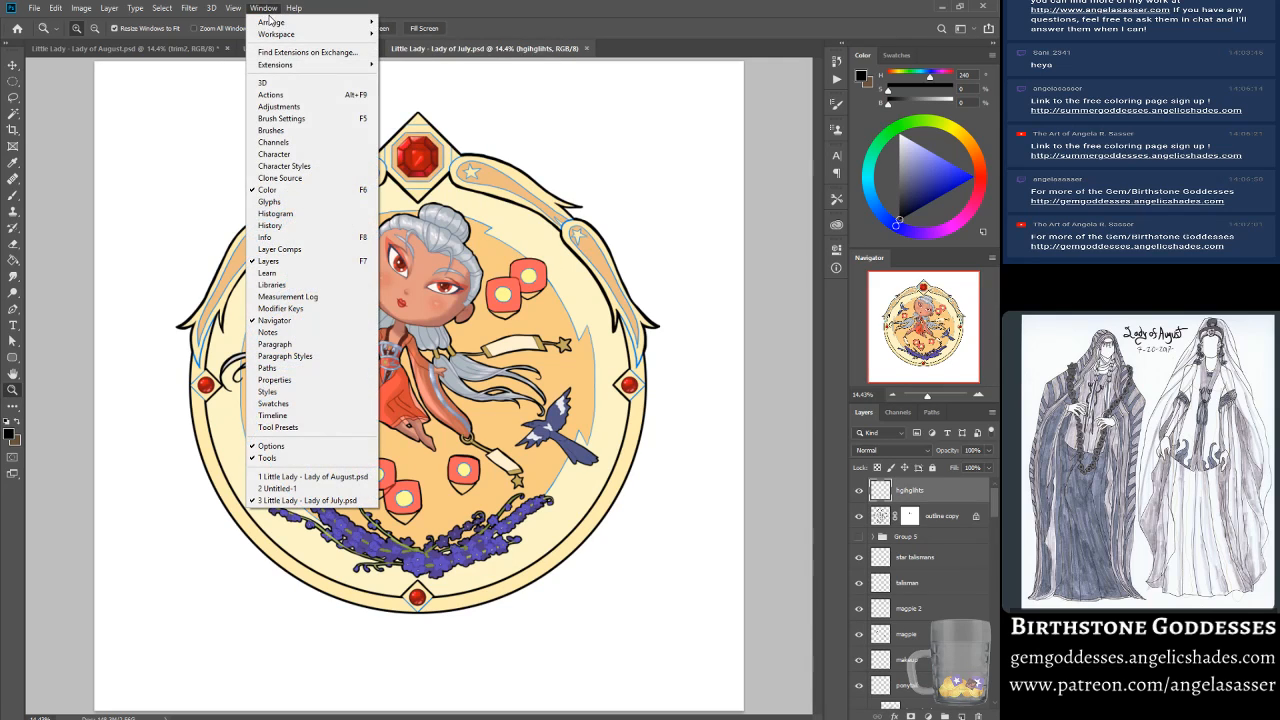
click(449, 57)
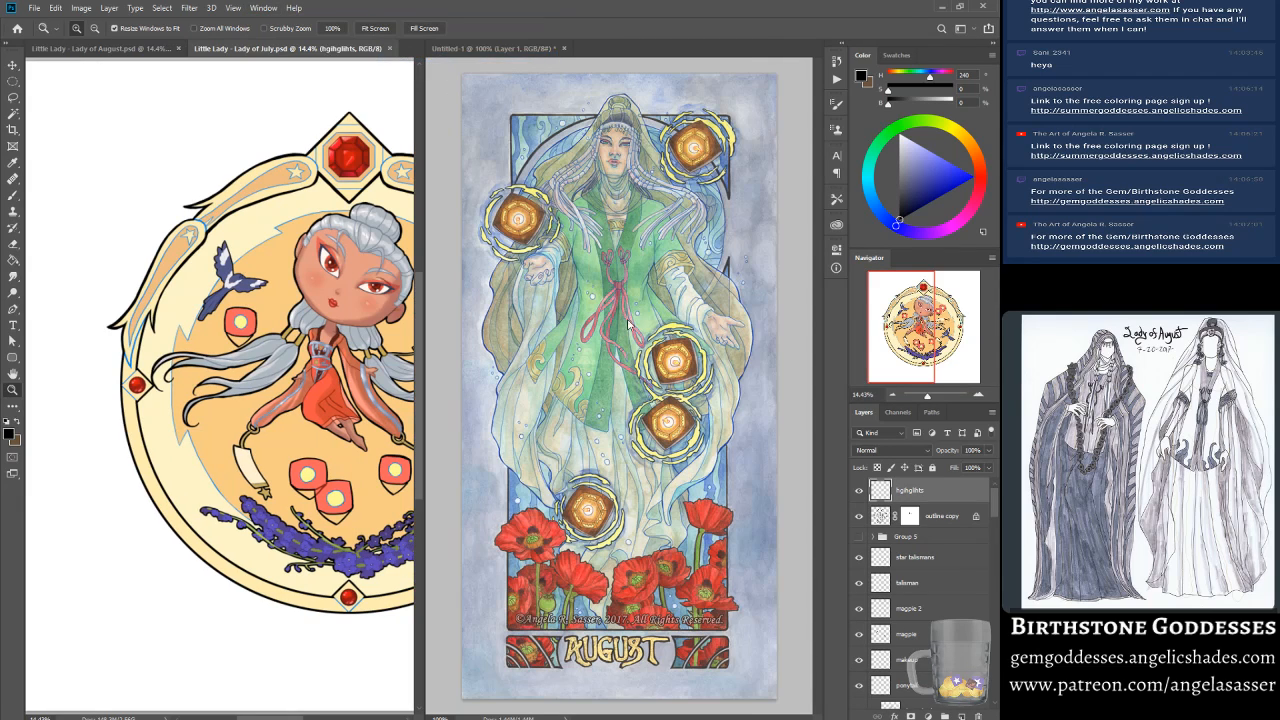
drag(921, 325, 940, 326)
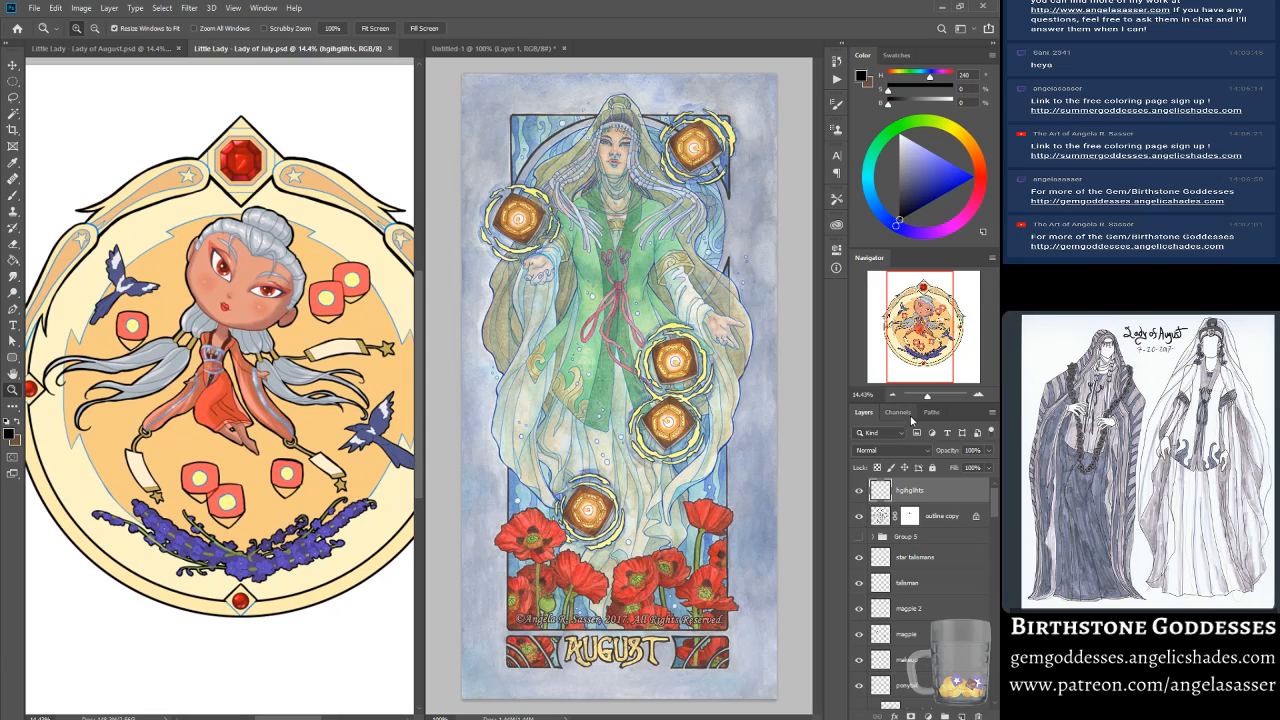
drag(931, 397, 932, 398)
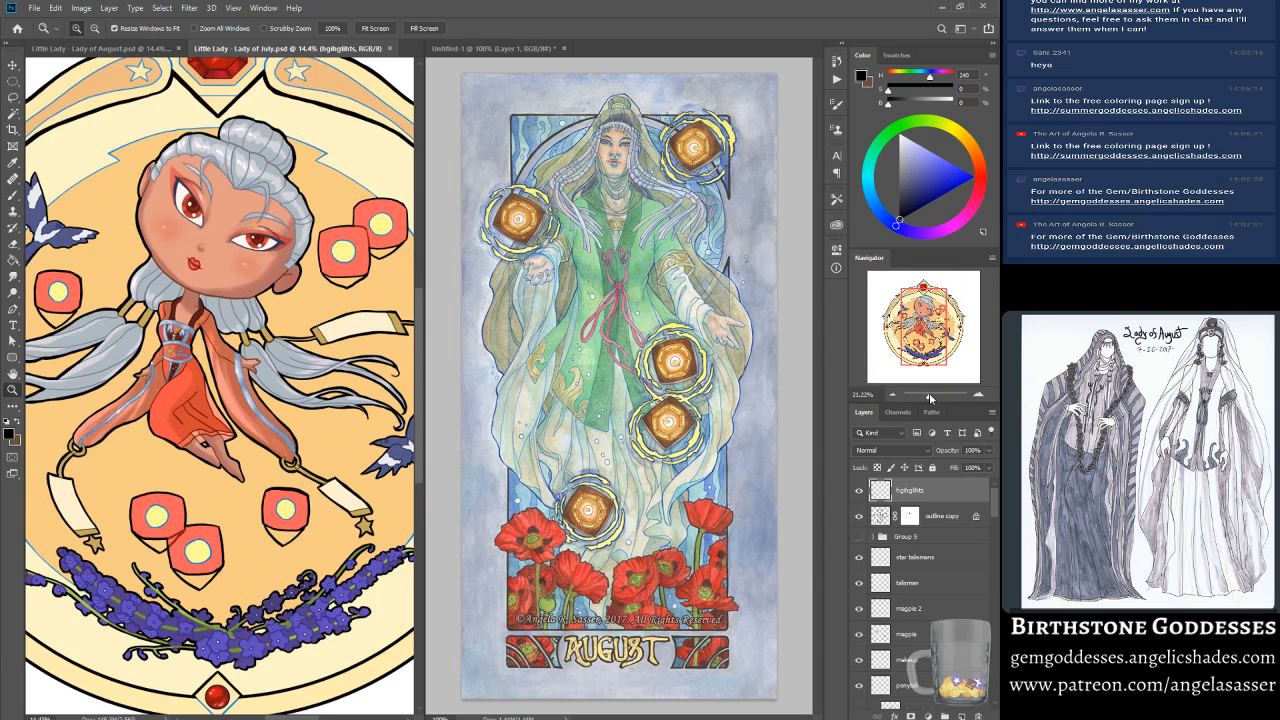
Step: Regroup the documents so Little Lady - Lady of July sits beside Little Lady - Lady of August, with the August painting grouped behind July
mouse_move(170, 45)
mouse_down()
mouse_move(480, 60)
mouse_move(476, 78)
mouse_move(211, 54)
mouse_move(222, 70)
mouse_move(212, 50)
mouse_move(287, 52)
mouse_up()
click(384, 32)
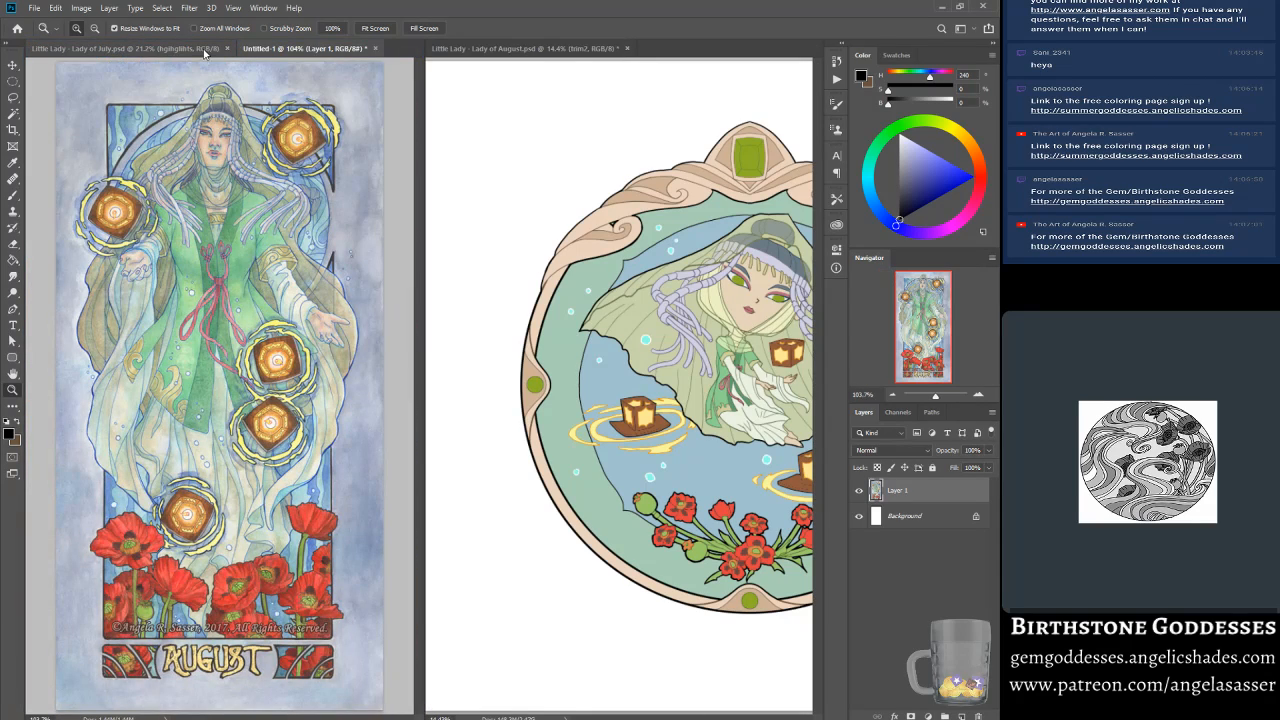
click(204, 50)
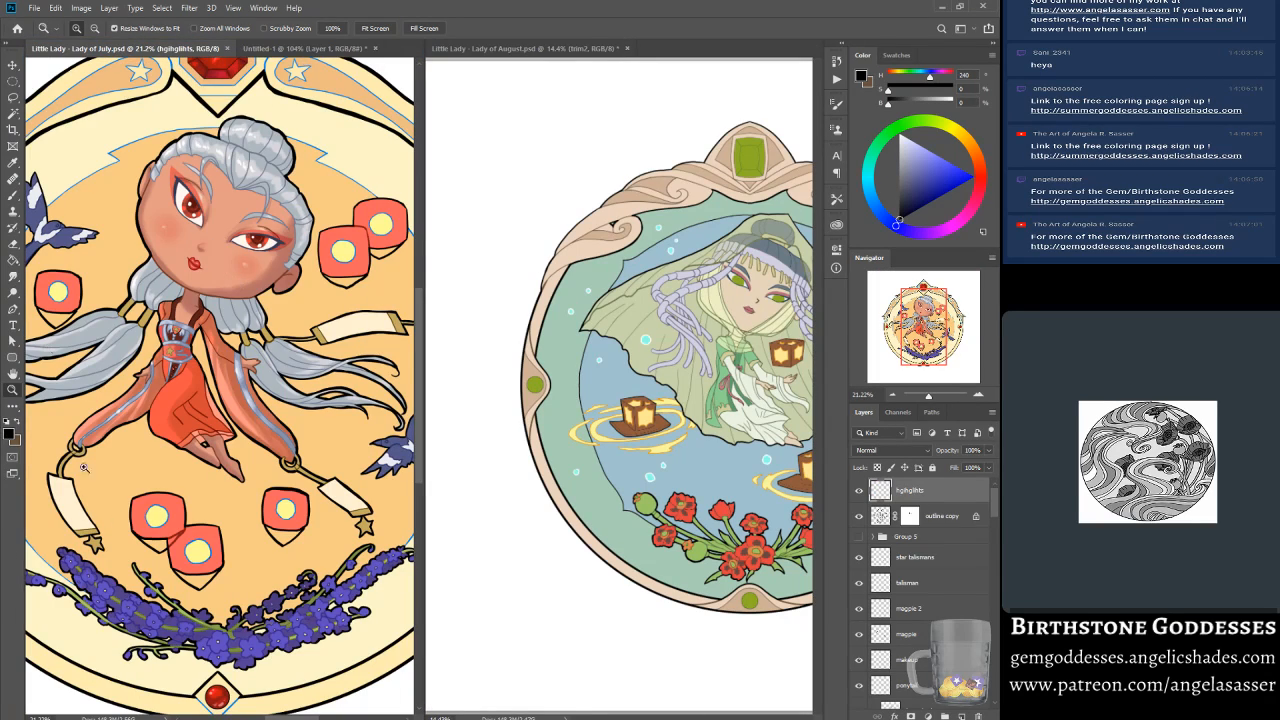
click(470, 47)
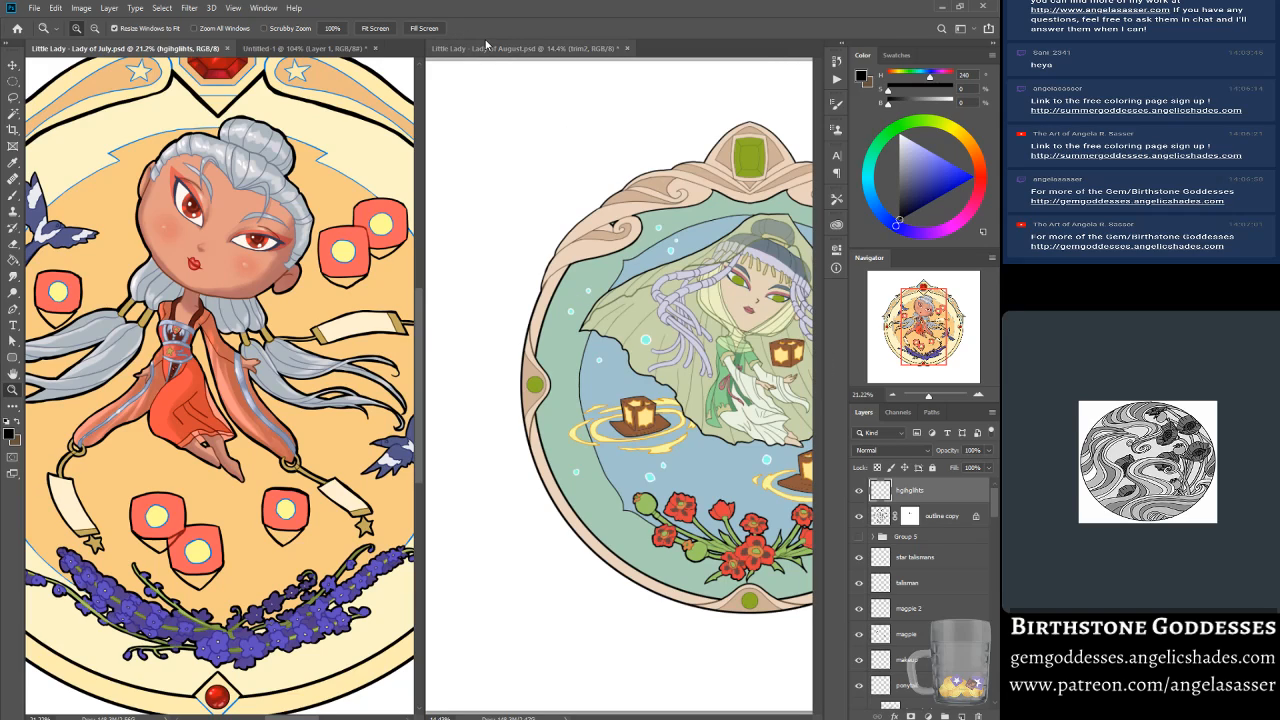
Step: Activate the Brush tool and frame the chibi Lady of August at about 25% zoom beside the July reference
drag(921, 348, 941, 345)
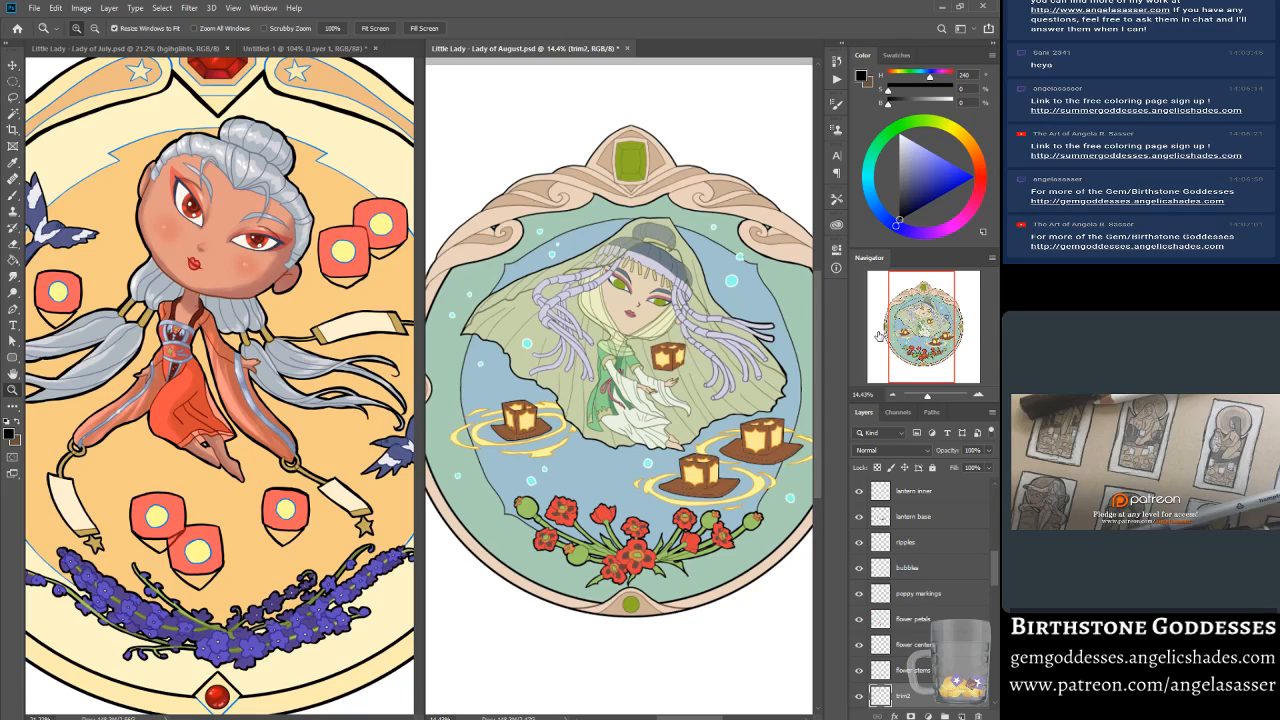
click(15, 195)
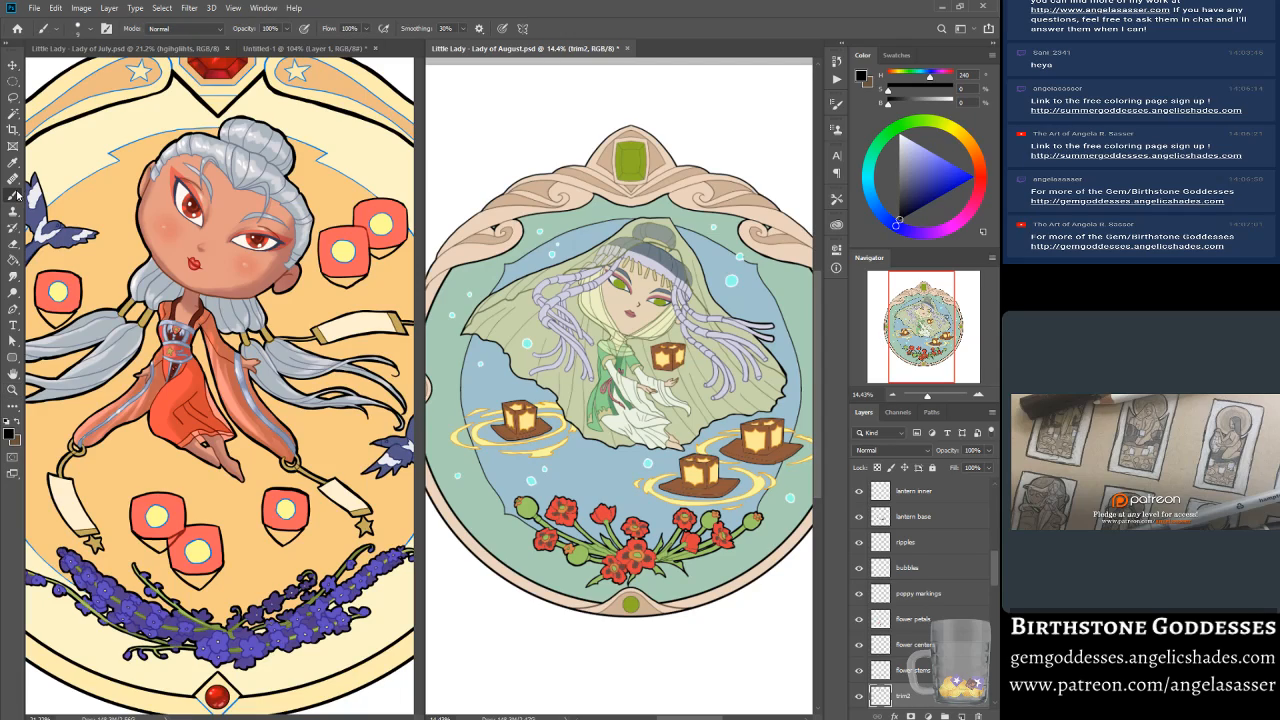
drag(922, 321, 920, 322)
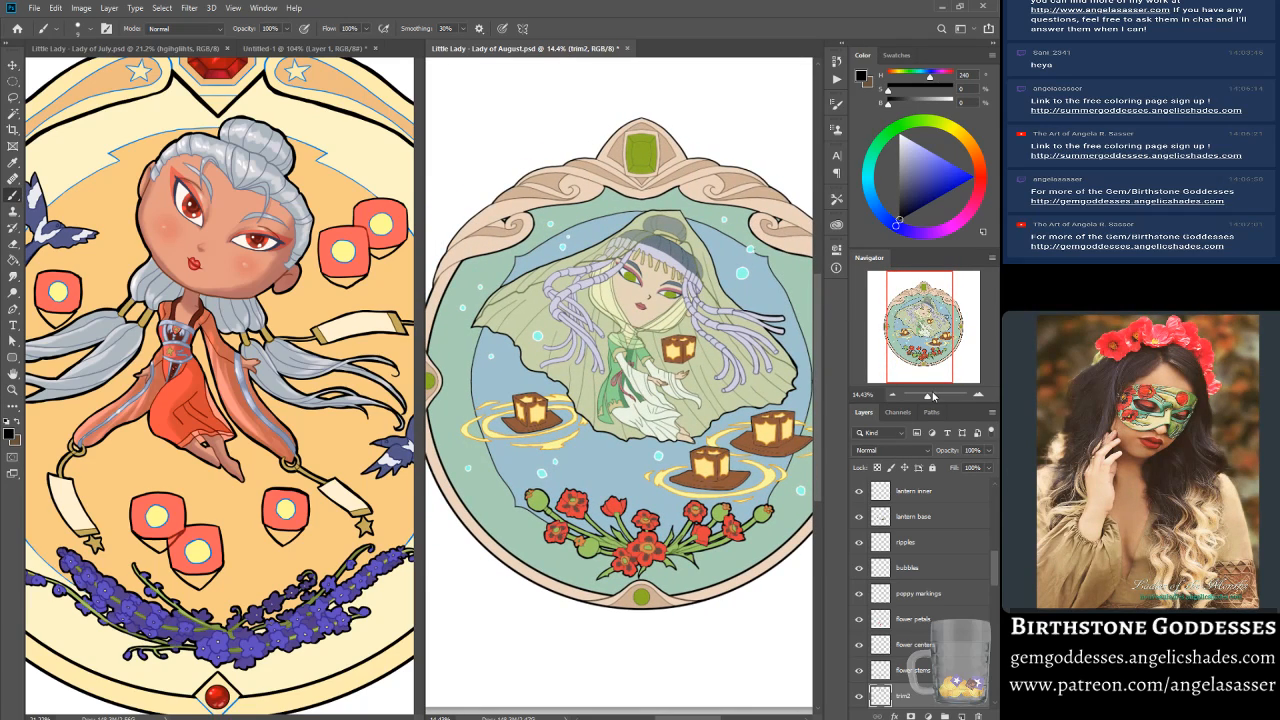
drag(935, 398, 930, 398)
drag(921, 332, 927, 323)
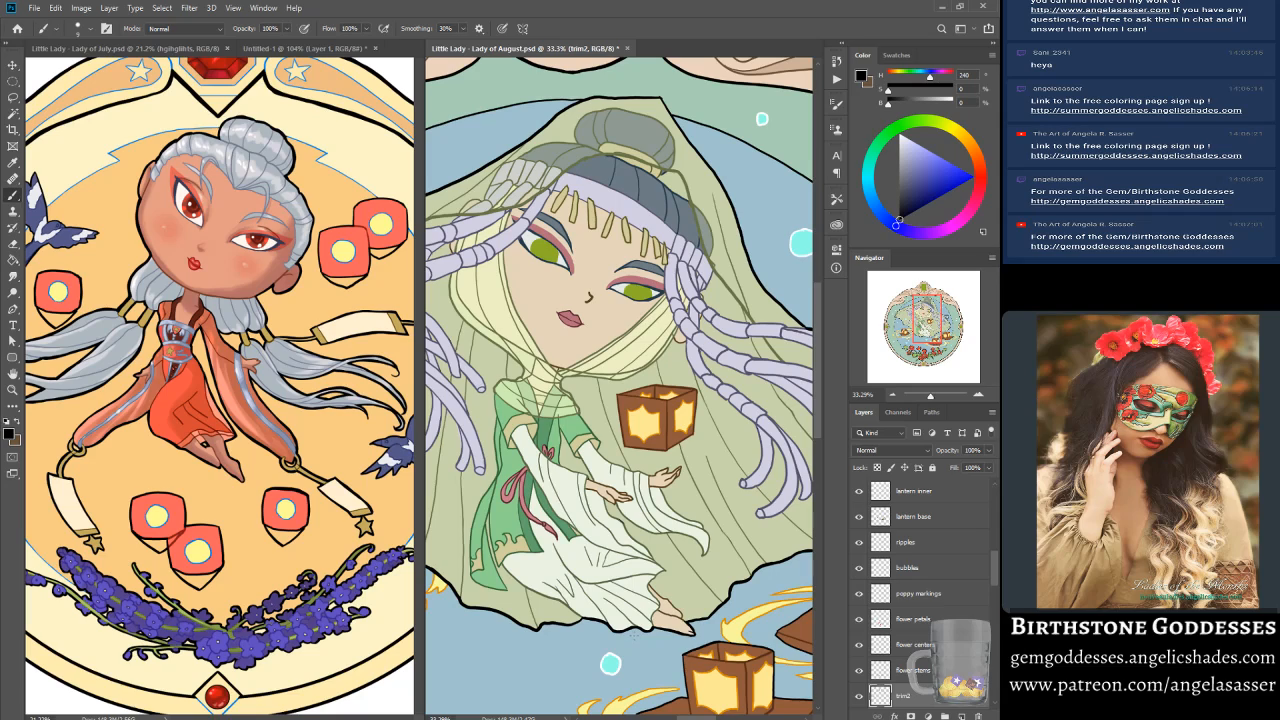
drag(923, 315, 918, 314)
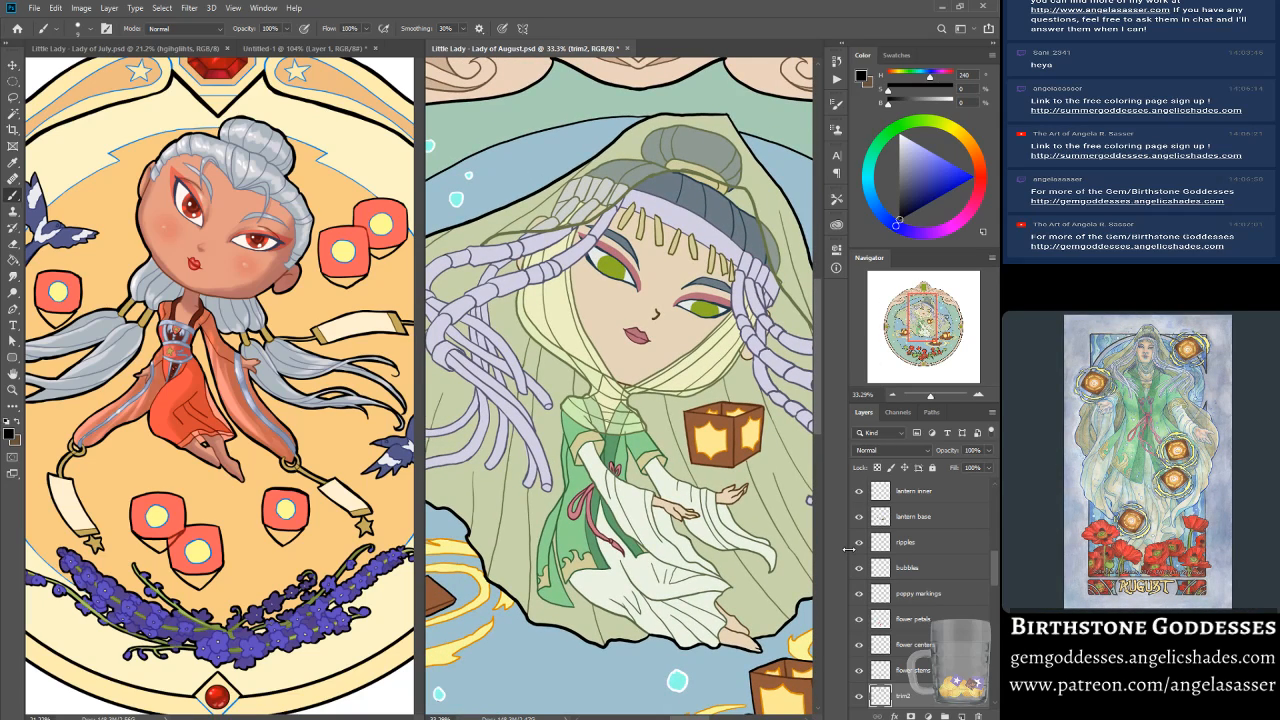
drag(931, 398, 928, 398)
drag(928, 317, 920, 320)
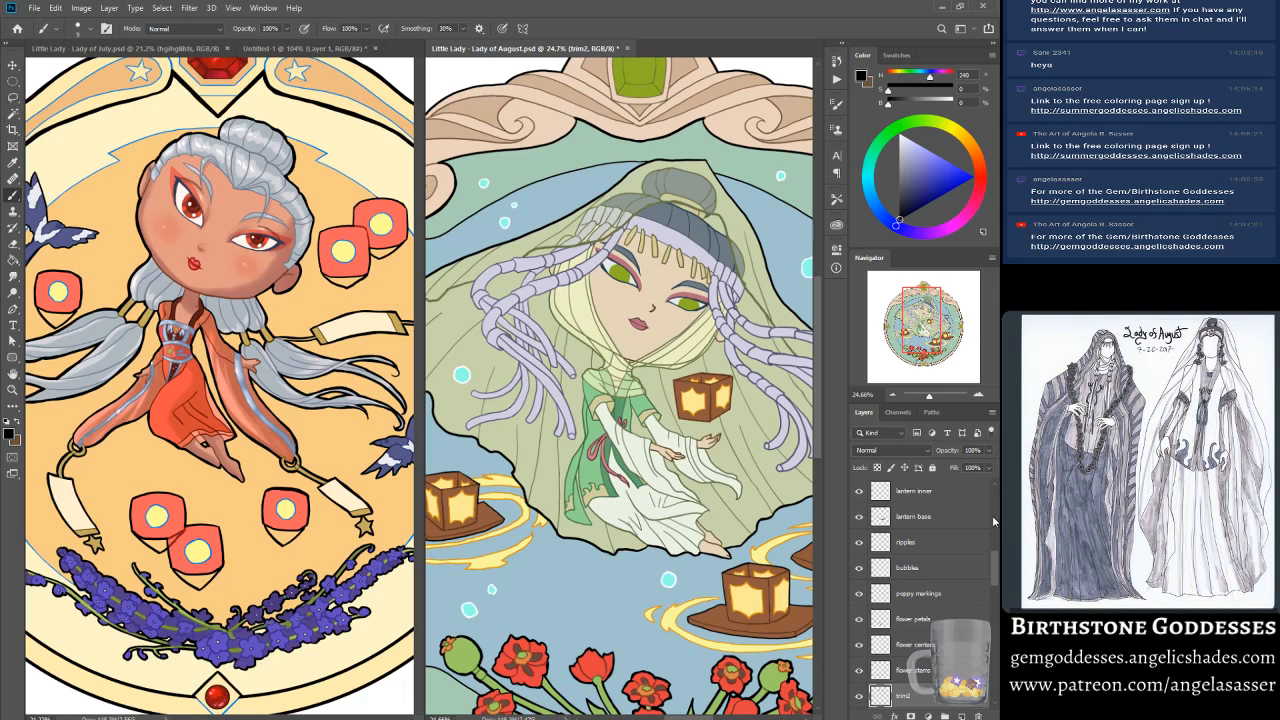
Step: Look through the Lady of August layers from the ripples down to the backgrounds, and examine the figure with the floating lanterns
click(990, 548)
mouse_move(994, 559)
mouse_down()
mouse_move(993, 594)
mouse_move(977, 561)
mouse_up()
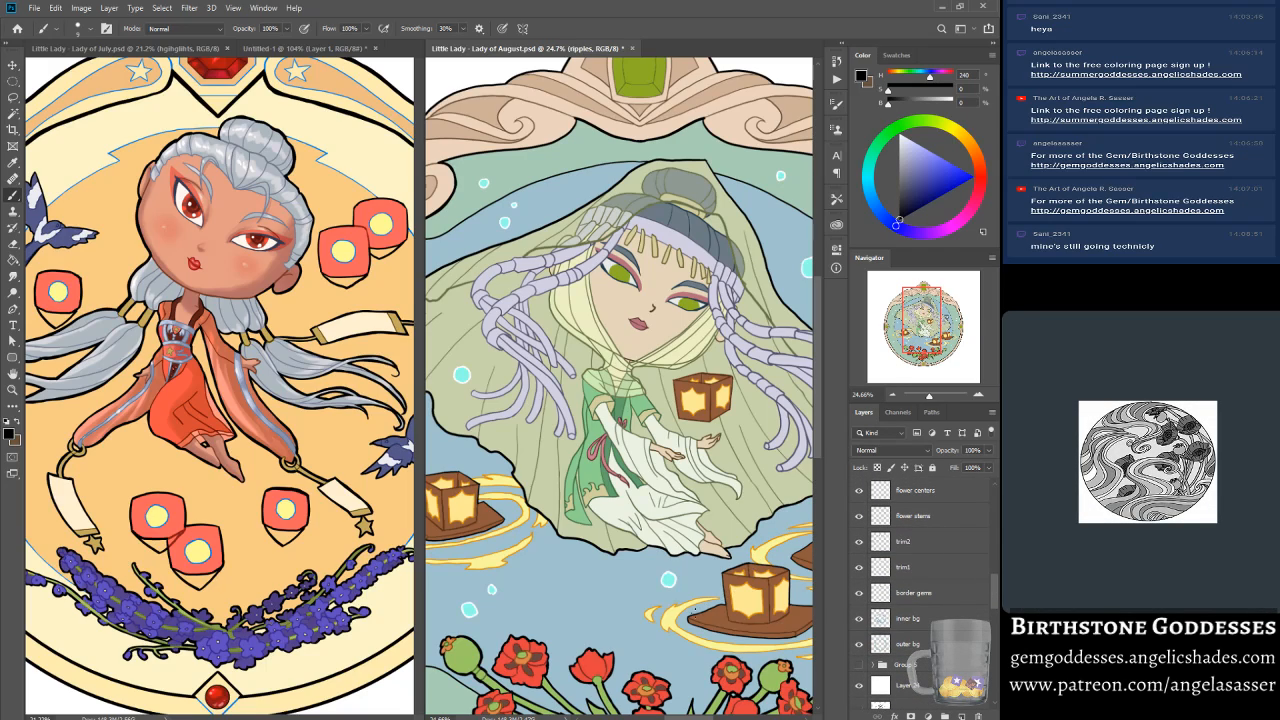
drag(912, 324, 925, 318)
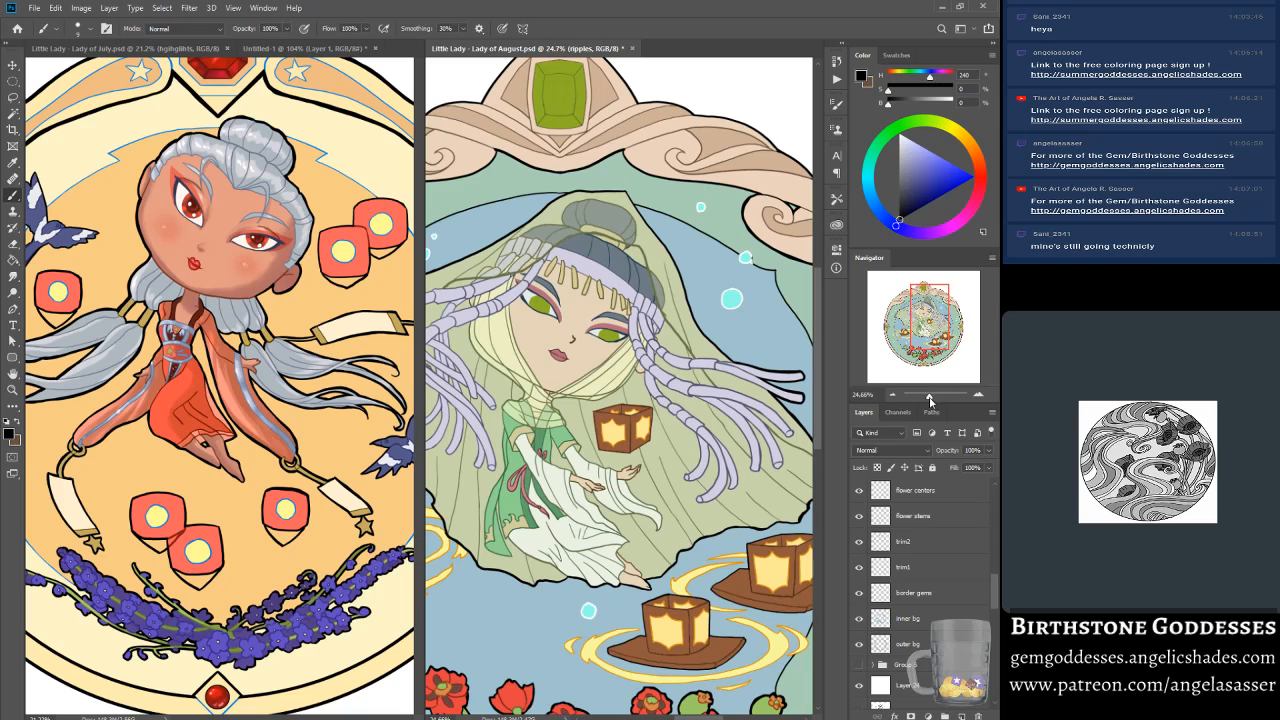
Step: Touch up the outline of the bubble overlapping the border line on the outline copy layer, using white around it and black on the line
click(936, 397)
drag(931, 313, 927, 304)
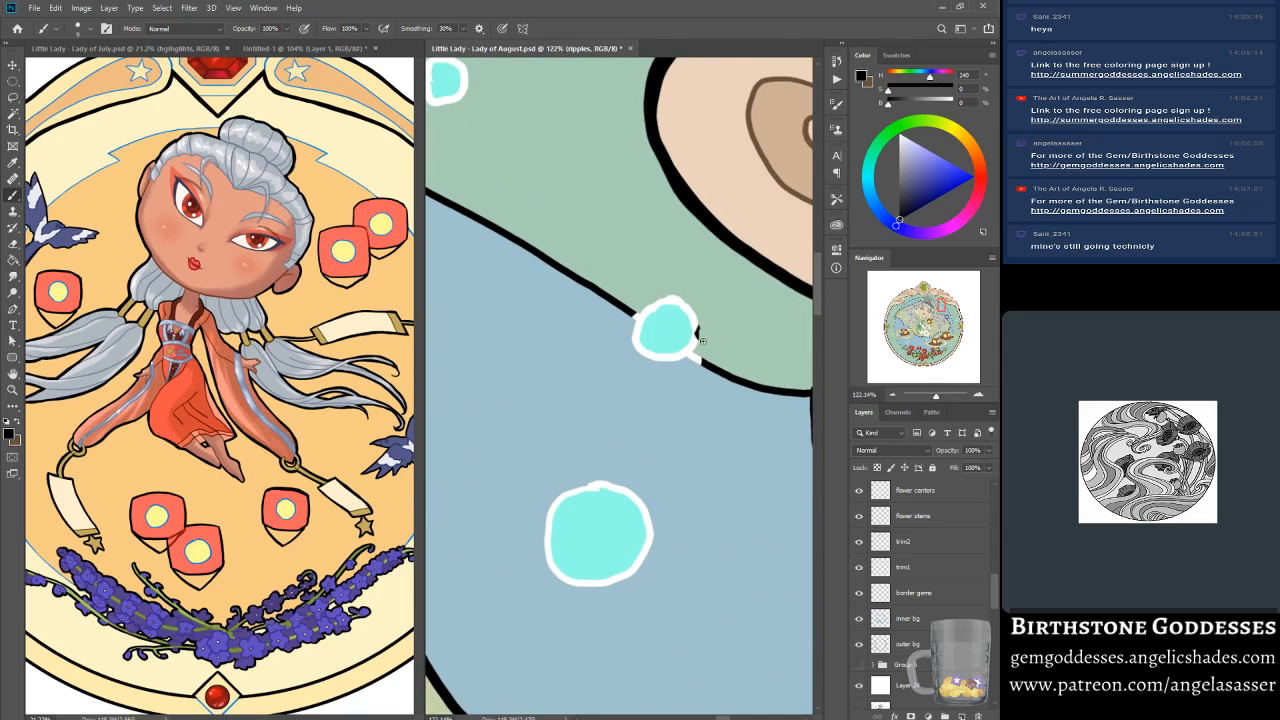
drag(996, 580, 997, 497)
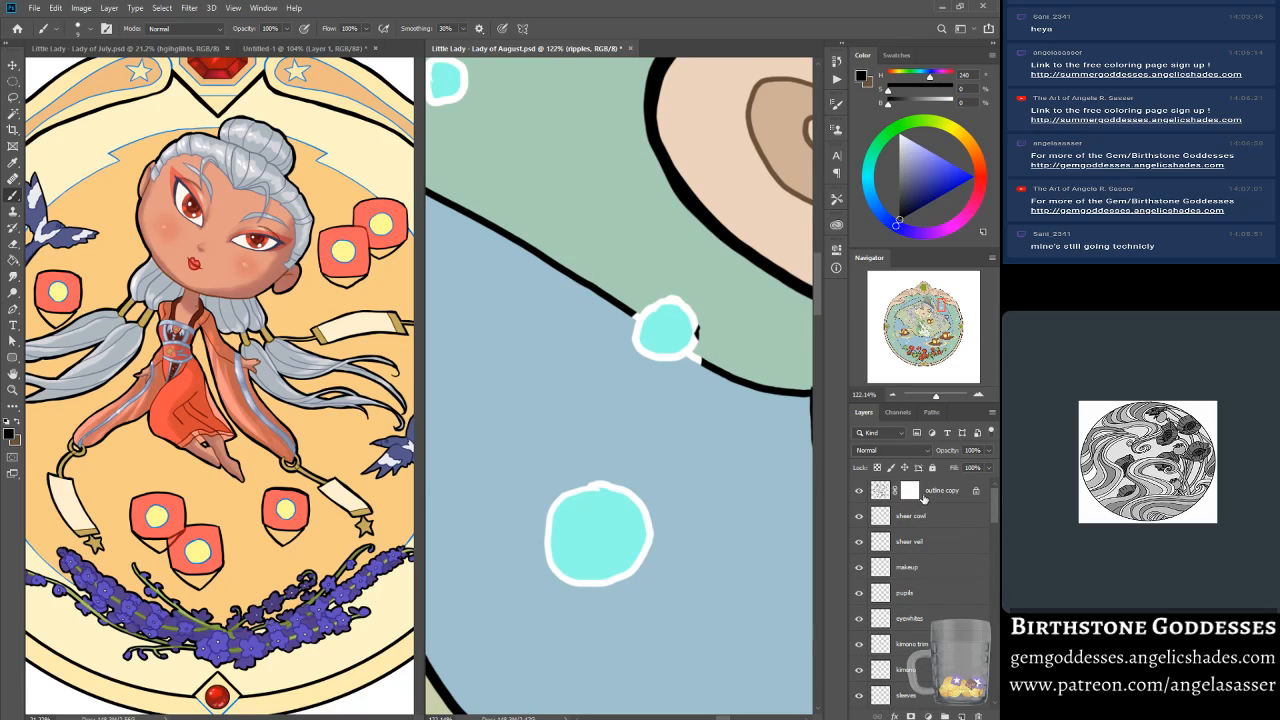
click(879, 490)
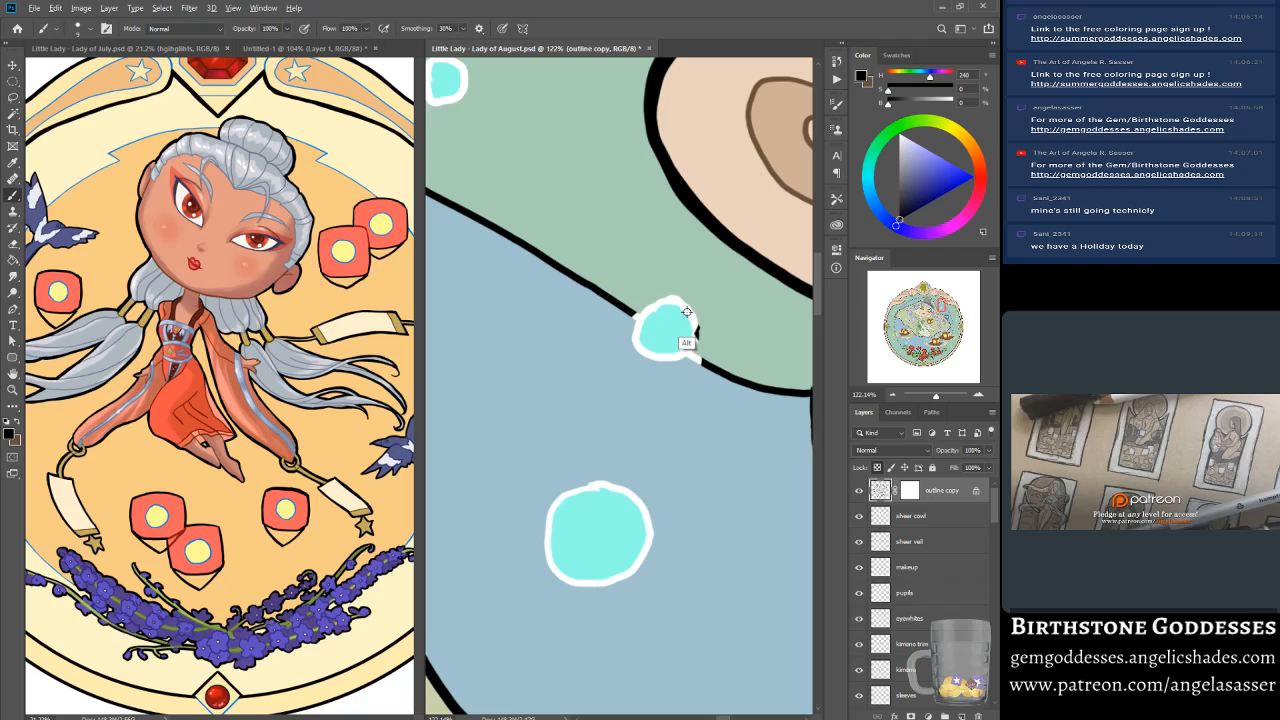
key(x)
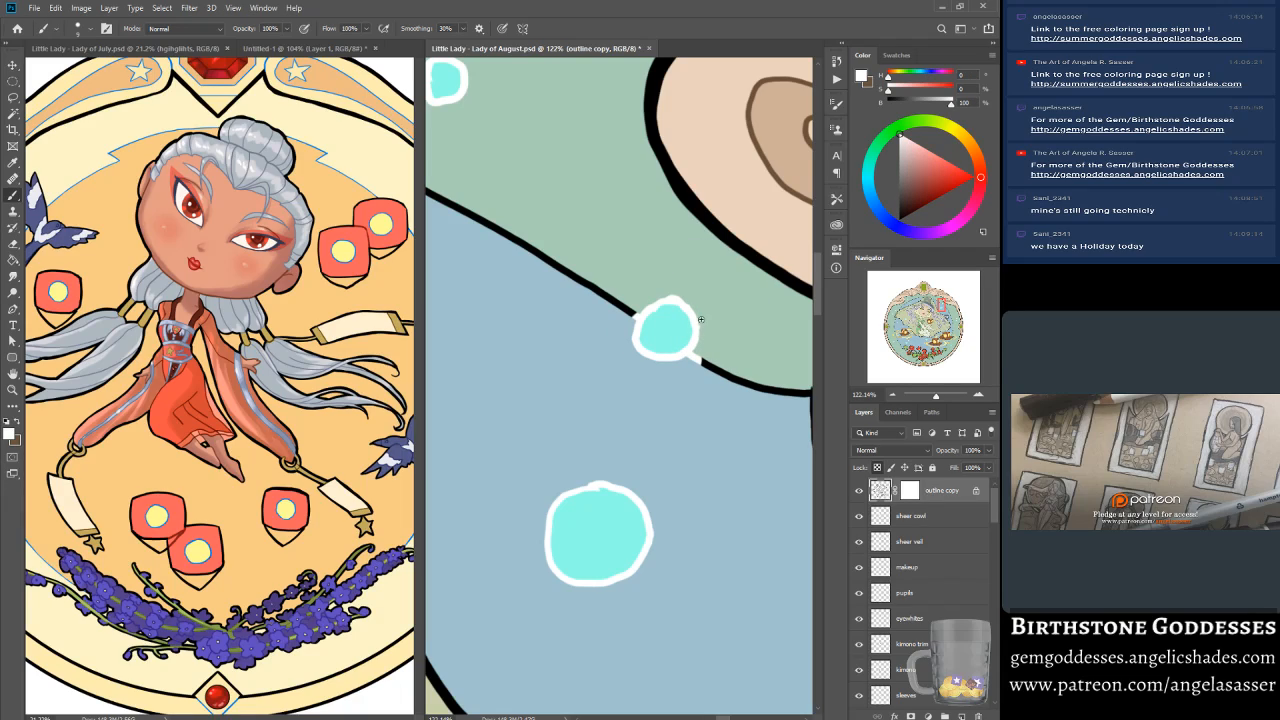
key(x)
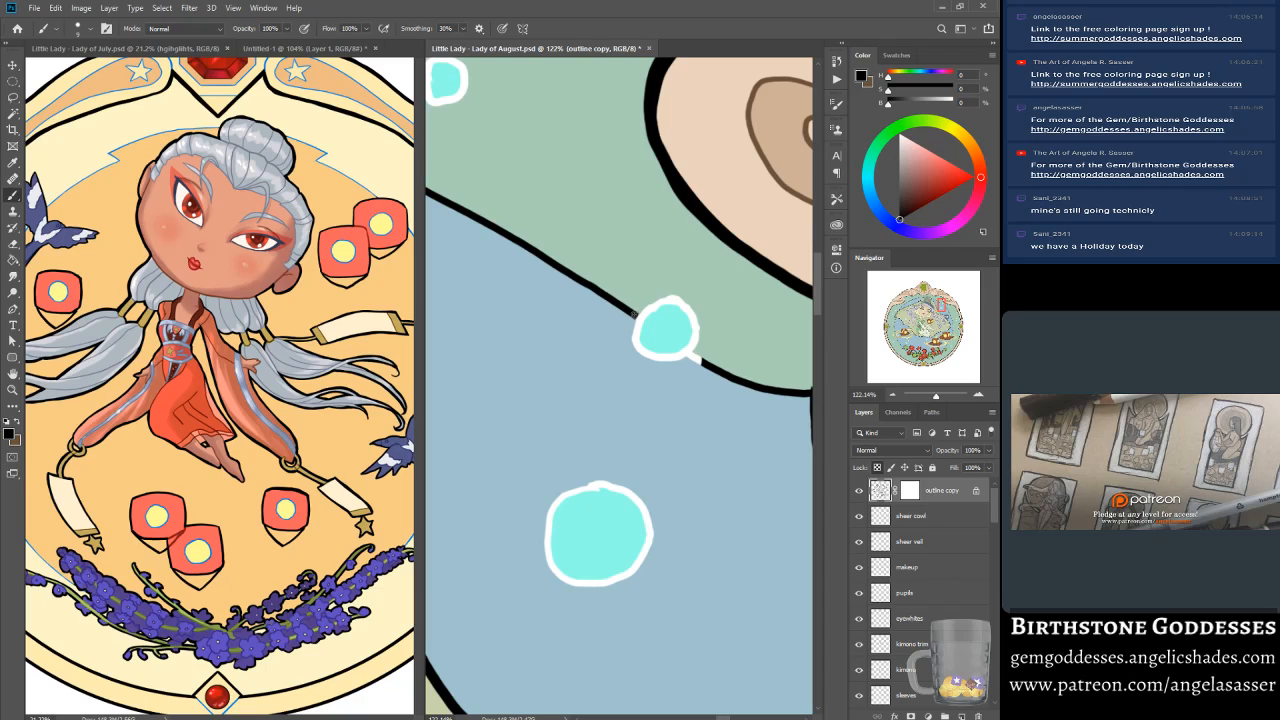
drag(701, 354, 698, 365)
Step: Switch the foreground colour back to white and check the remaining bubble outlines around the Lady of August painting
drag(937, 396, 933, 399)
drag(939, 306, 912, 345)
key(x)
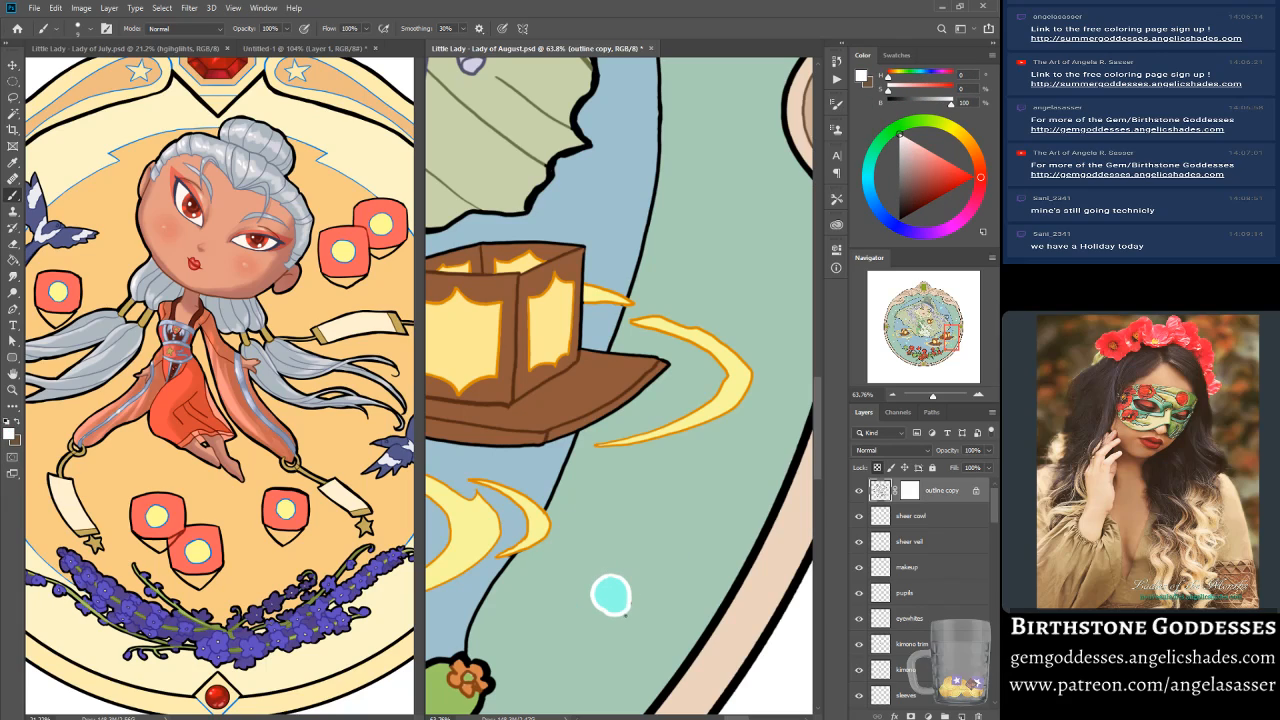
drag(948, 334, 902, 336)
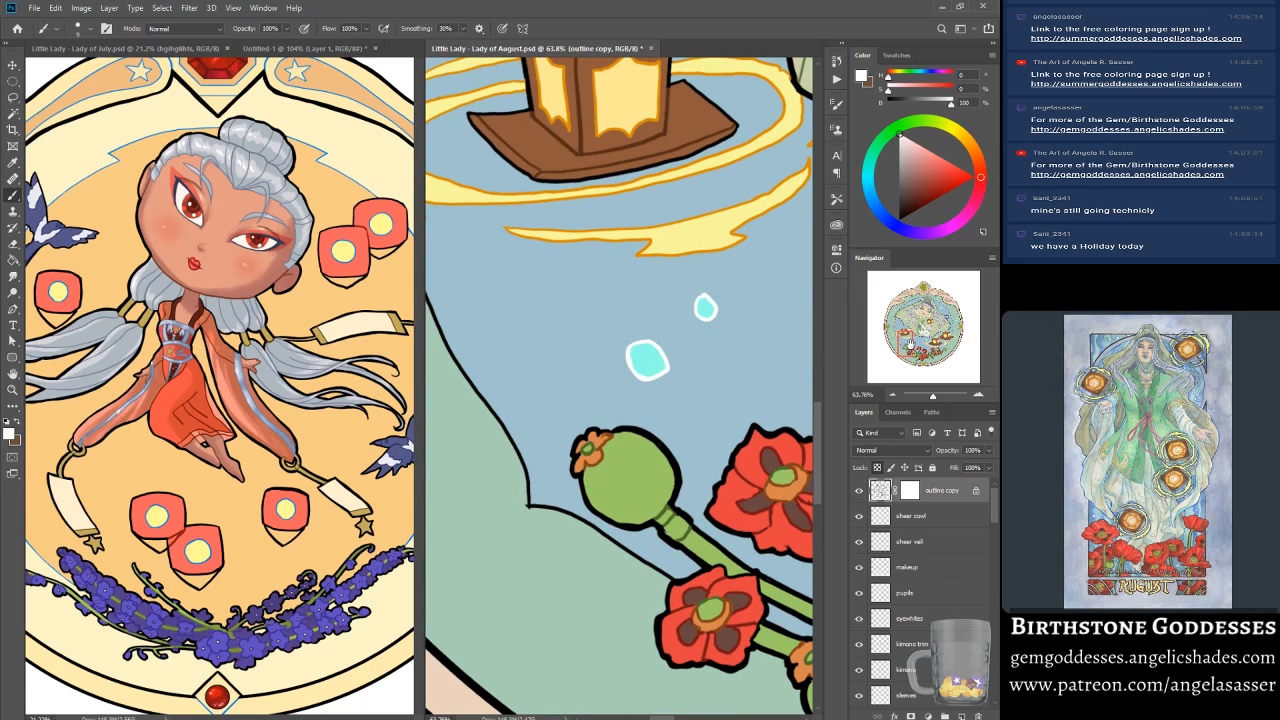
drag(902, 336, 893, 320)
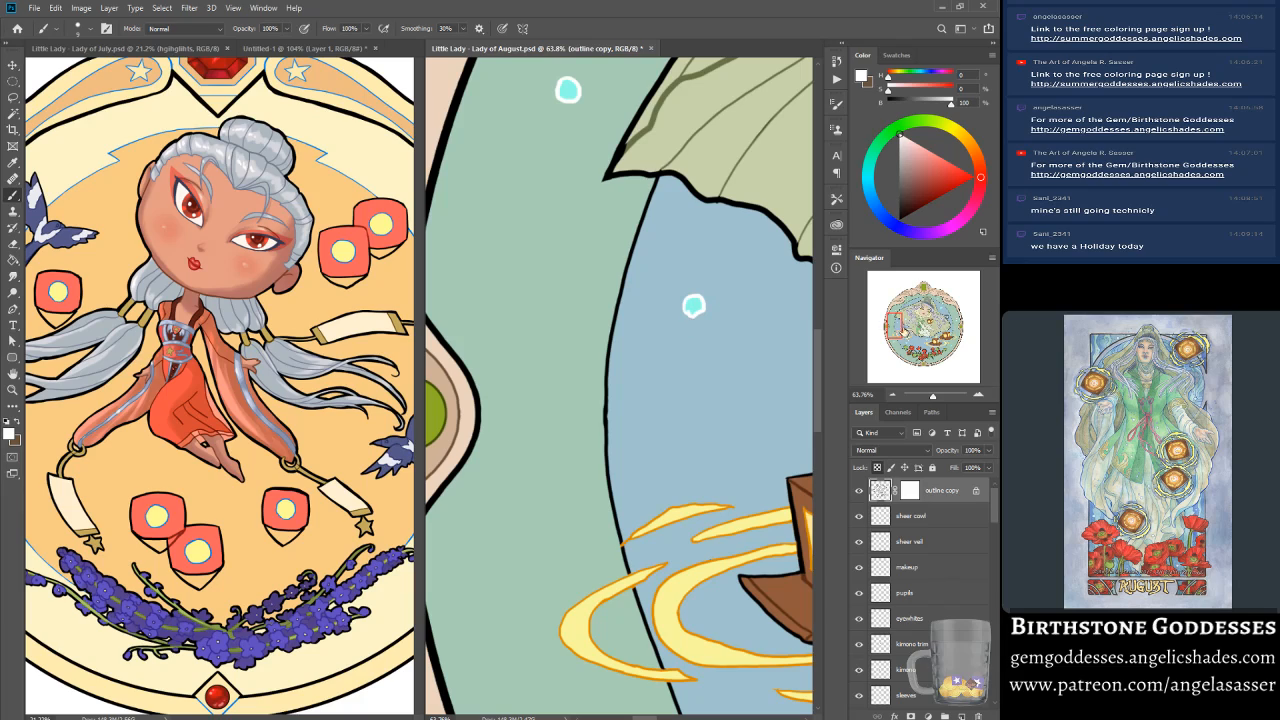
drag(900, 332, 914, 304)
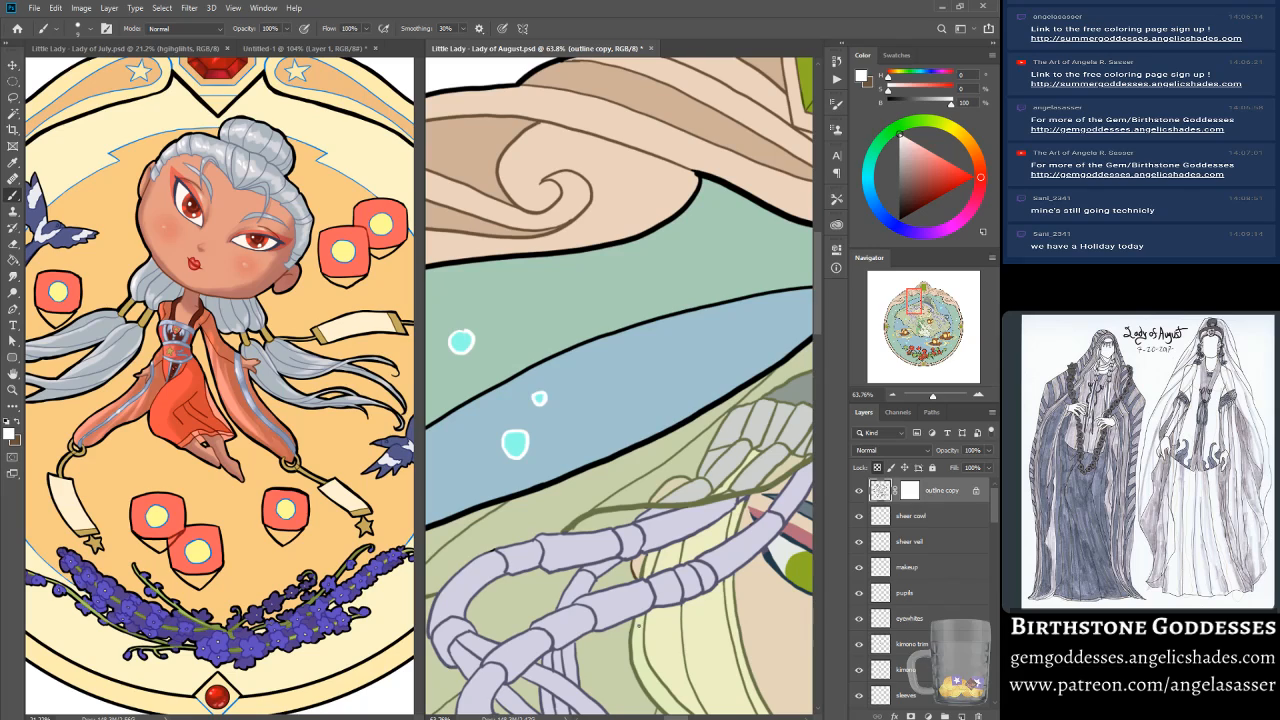
drag(934, 396, 931, 396)
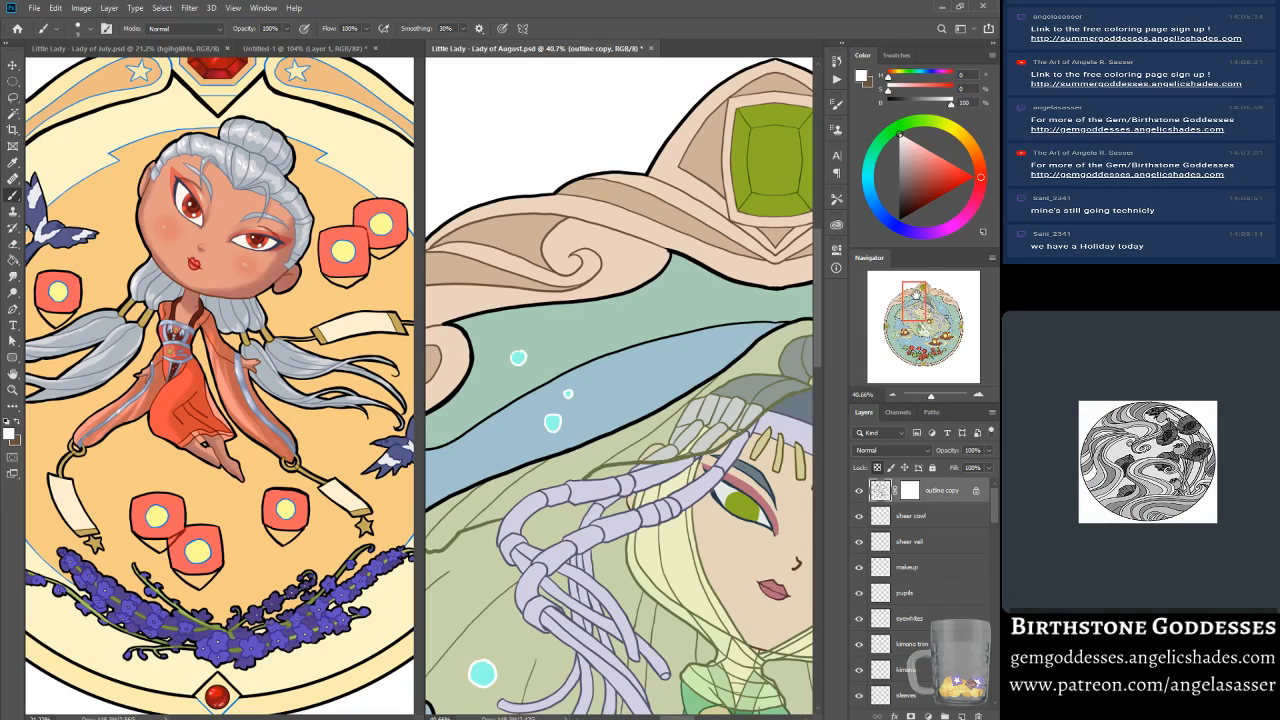
mouse_move(914, 303)
mouse_down()
mouse_move(941, 303)
mouse_move(925, 317)
mouse_up()
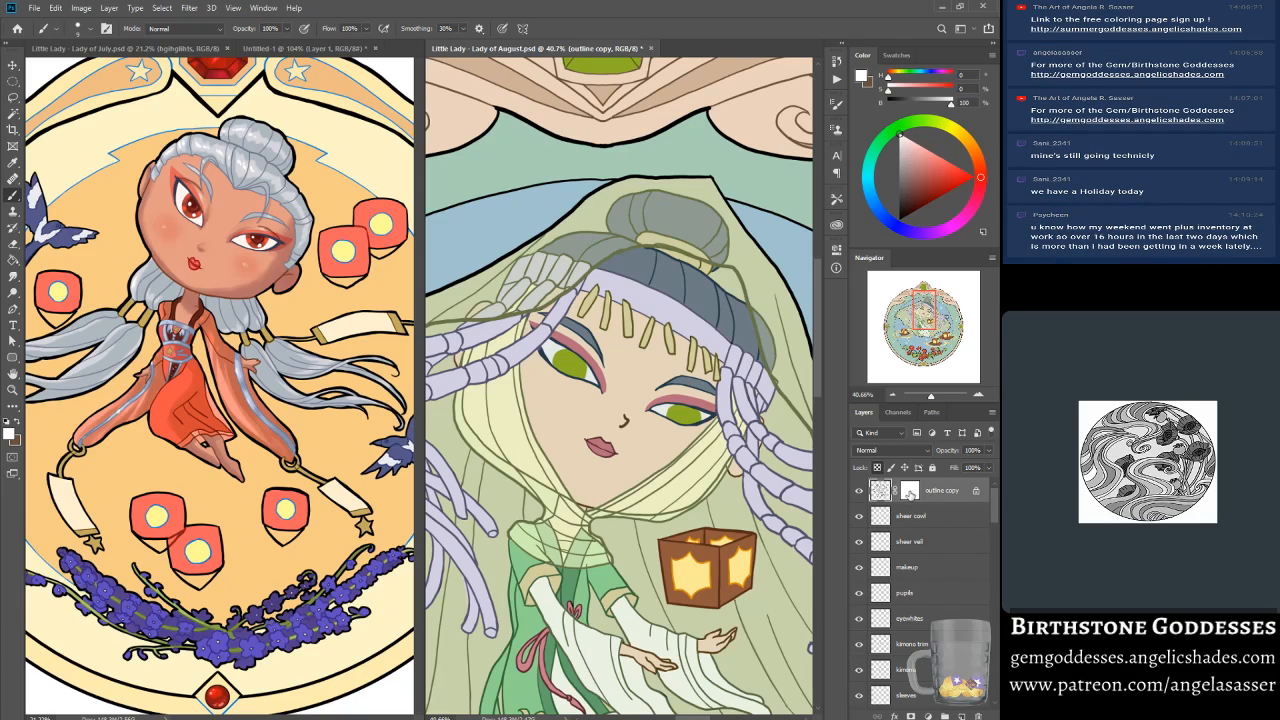
Step: Enlarge the Lady of July reference to 50% around her face and upper body, and reactivate the Brush tool
click(909, 492)
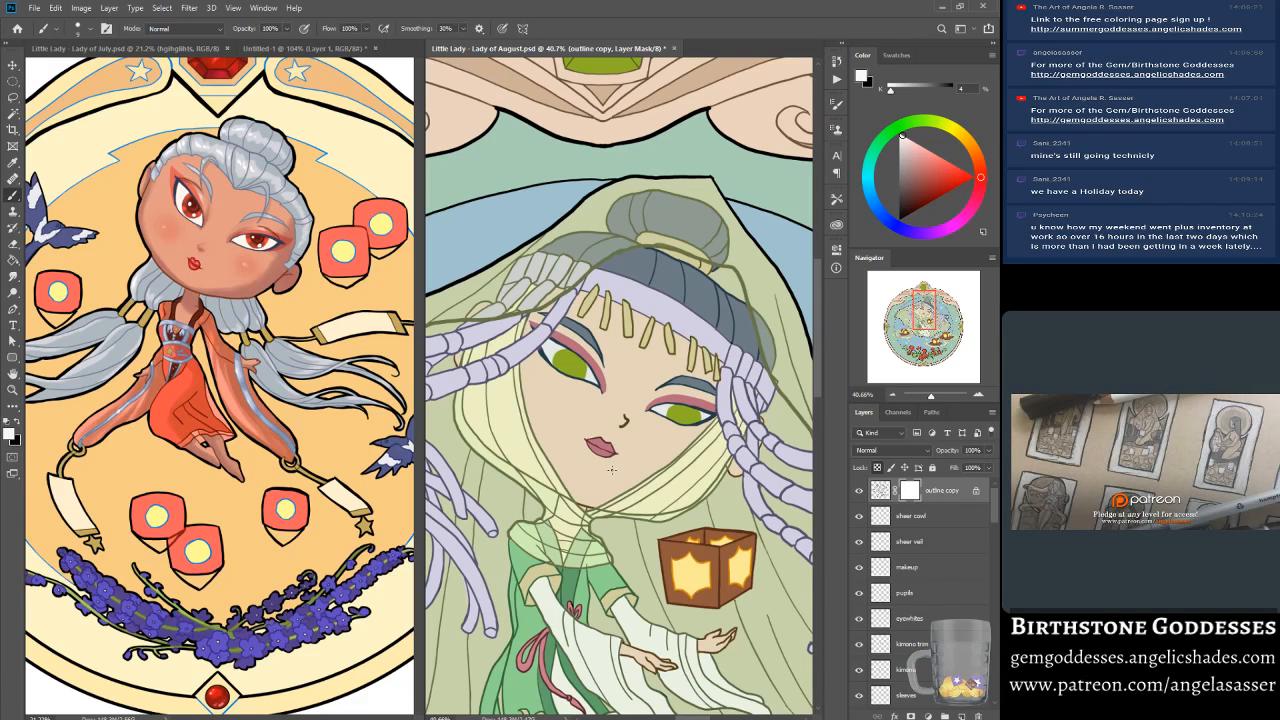
scroll(995, 507, down, 4)
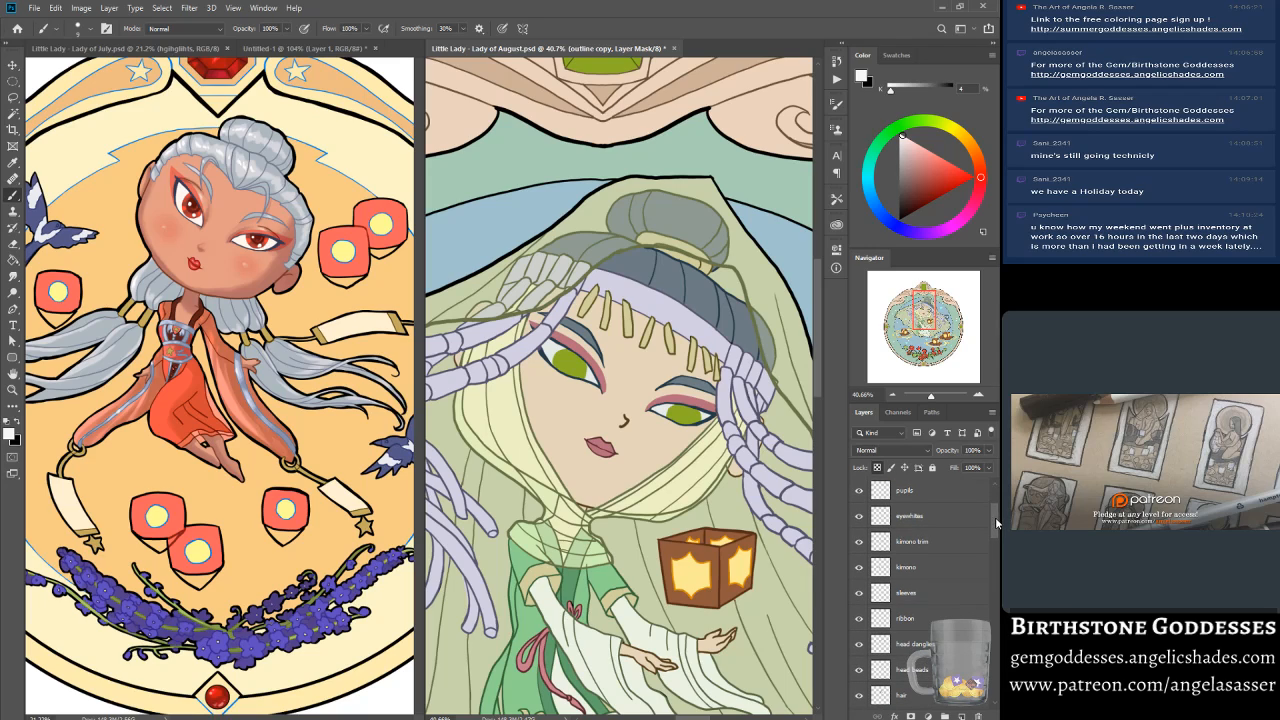
click(13, 389)
click(196, 252)
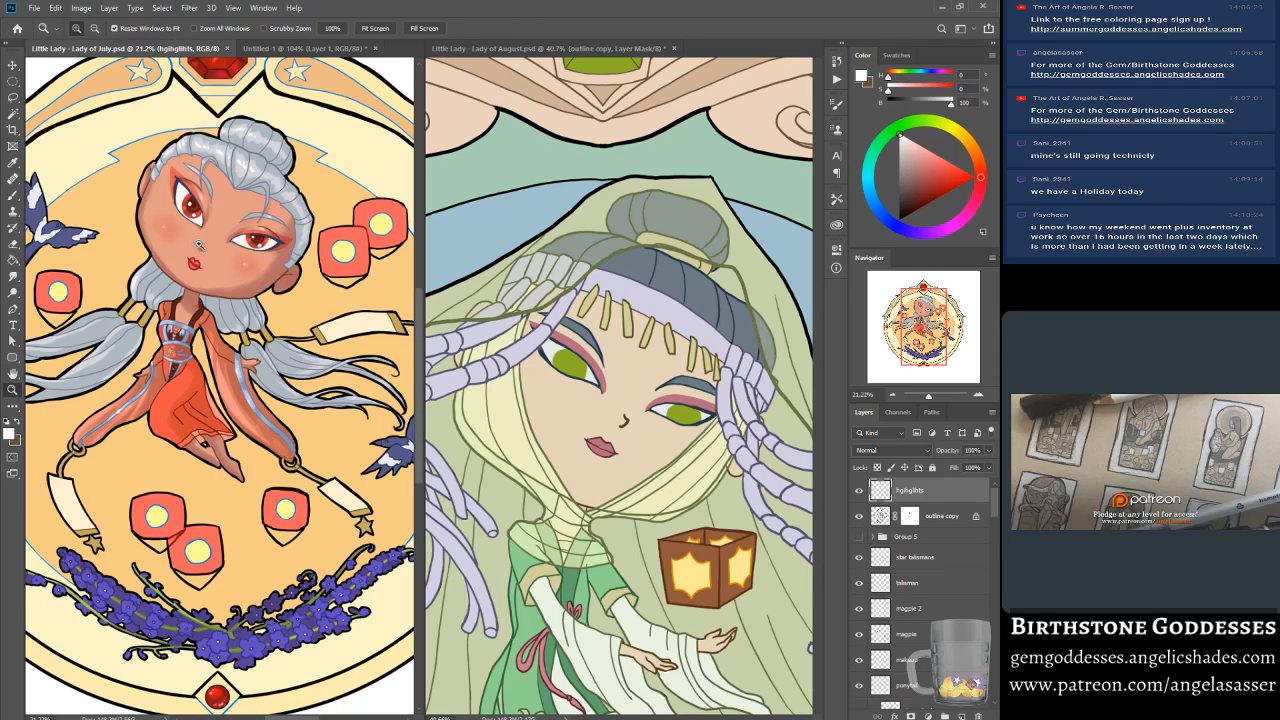
click(199, 244)
click(199, 244)
click(199, 244)
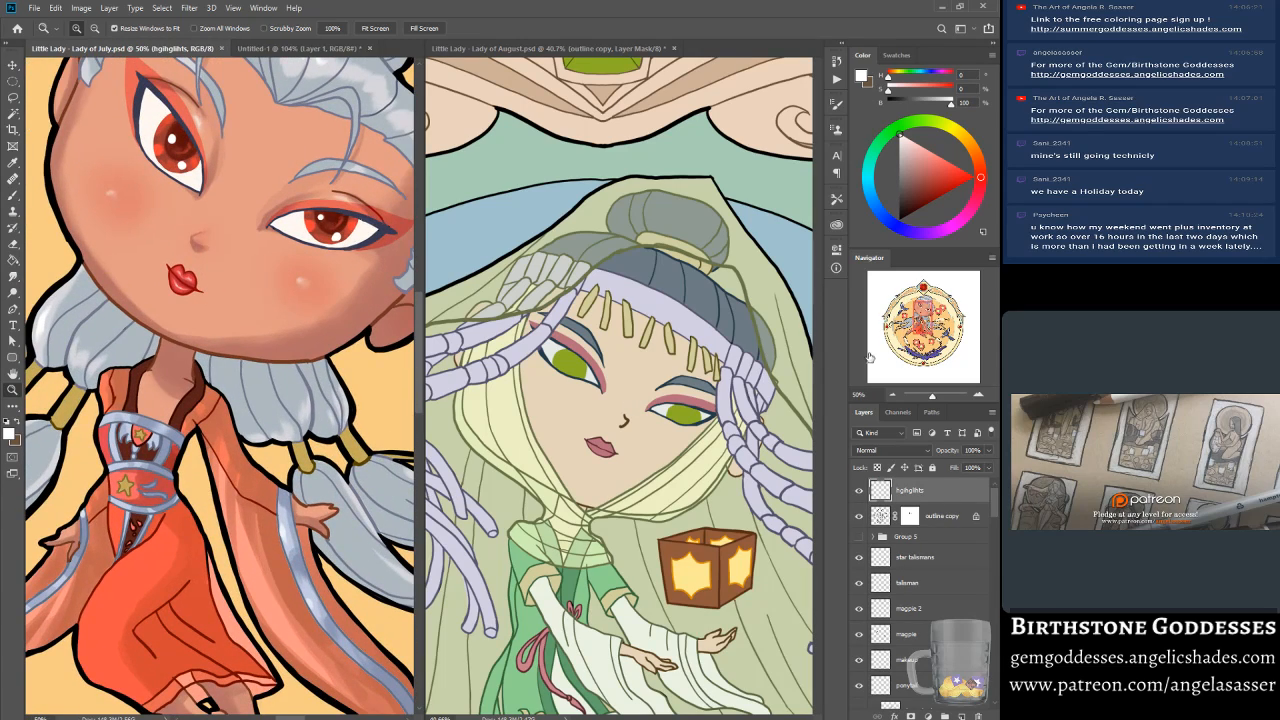
drag(922, 325, 913, 313)
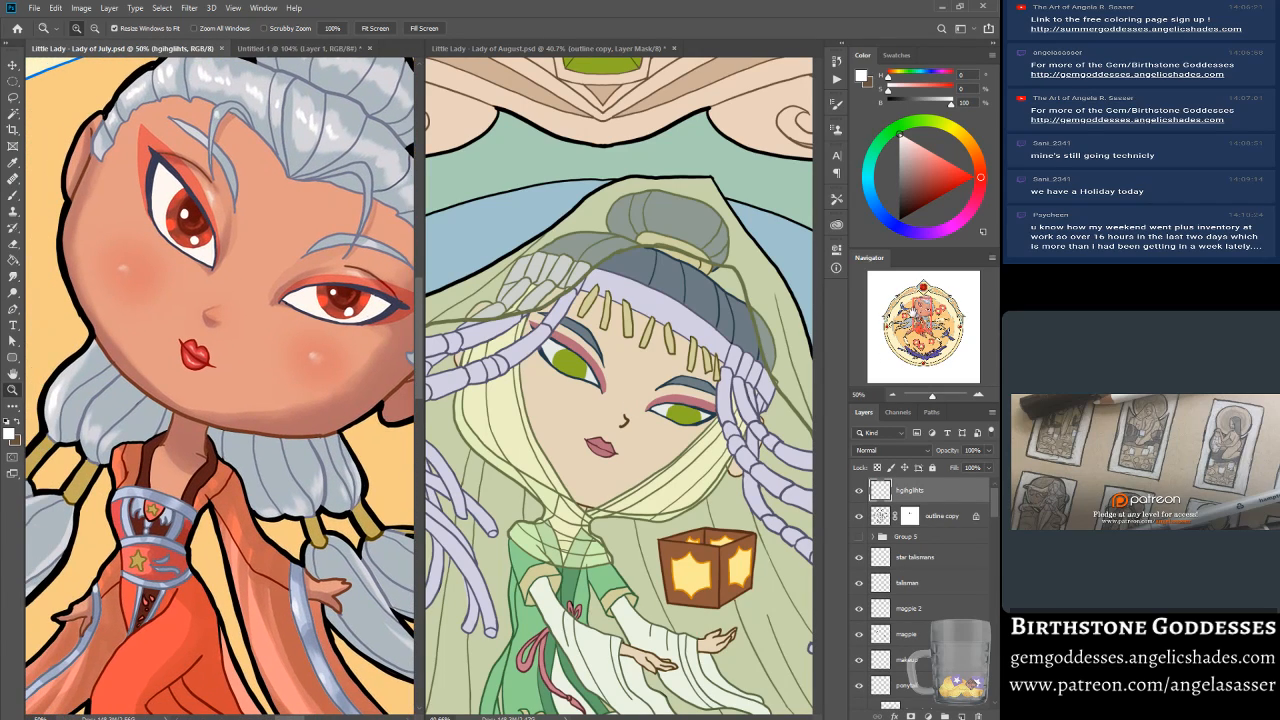
click(13, 195)
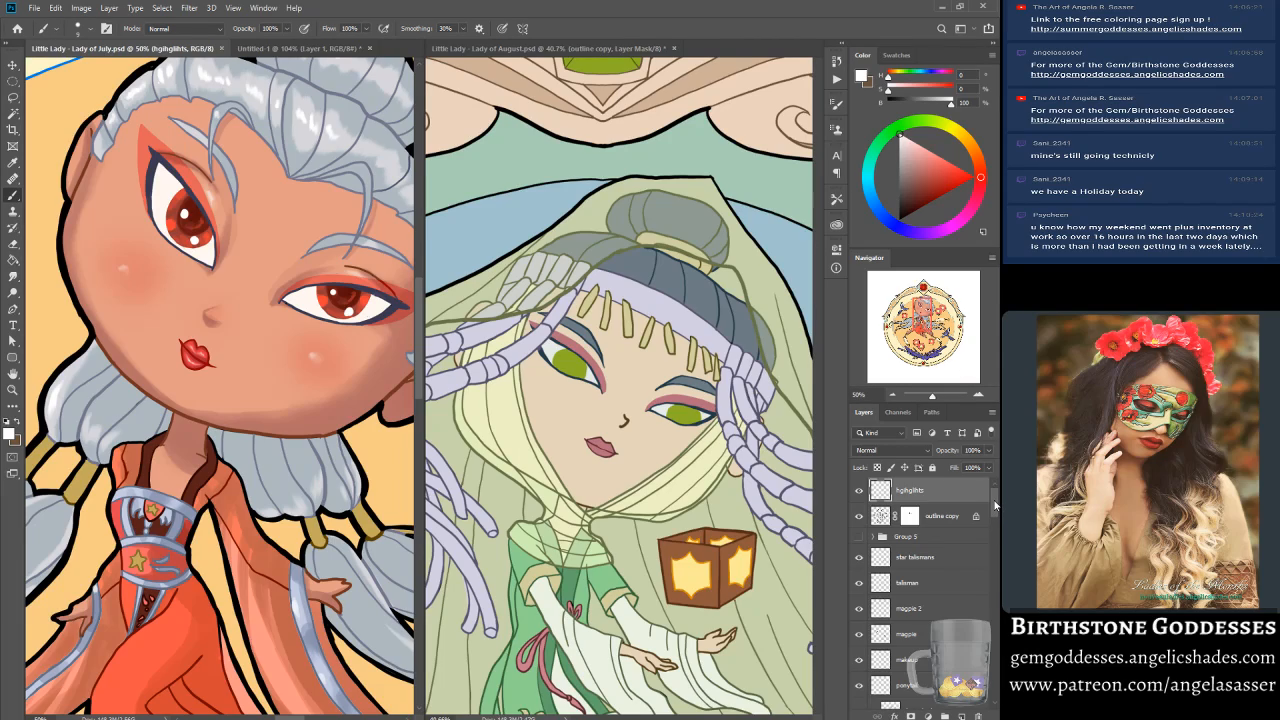
Step: Select the skin layer in the Lady of July reference, hide its blush layer, and return to the Lady of August document
drag(996, 511, 992, 577)
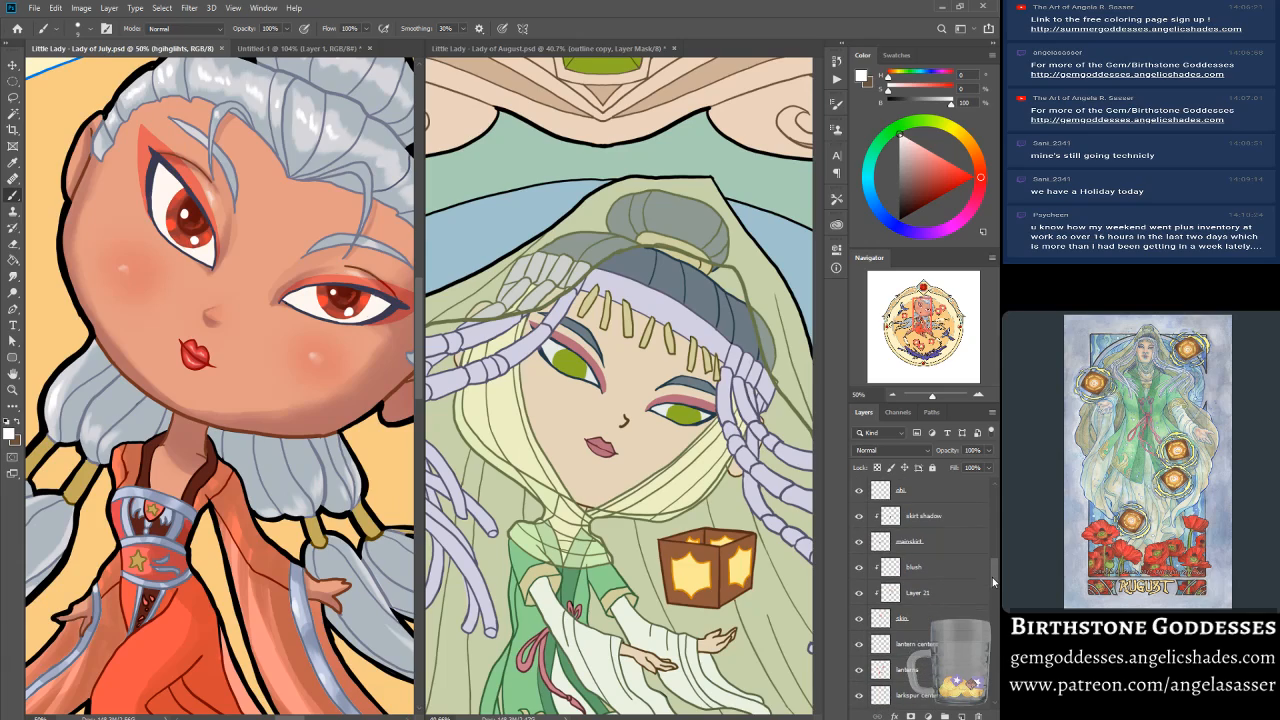
click(922, 610)
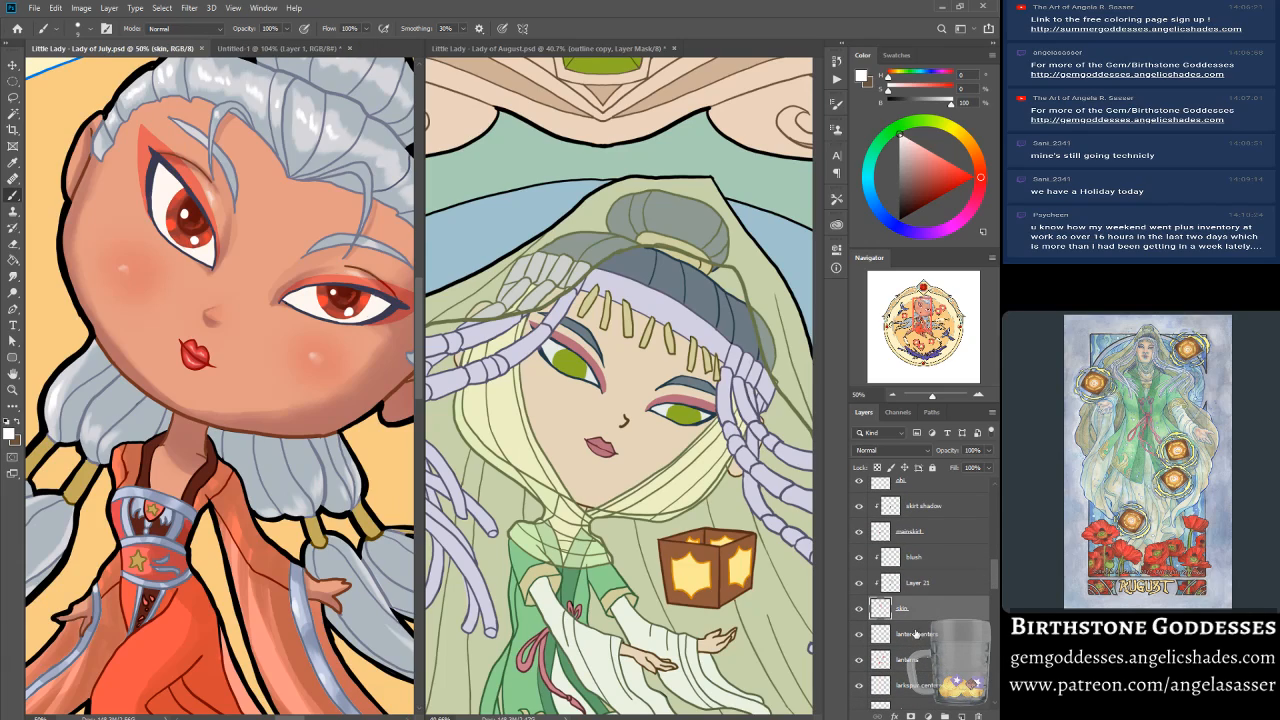
click(858, 557)
click(549, 50)
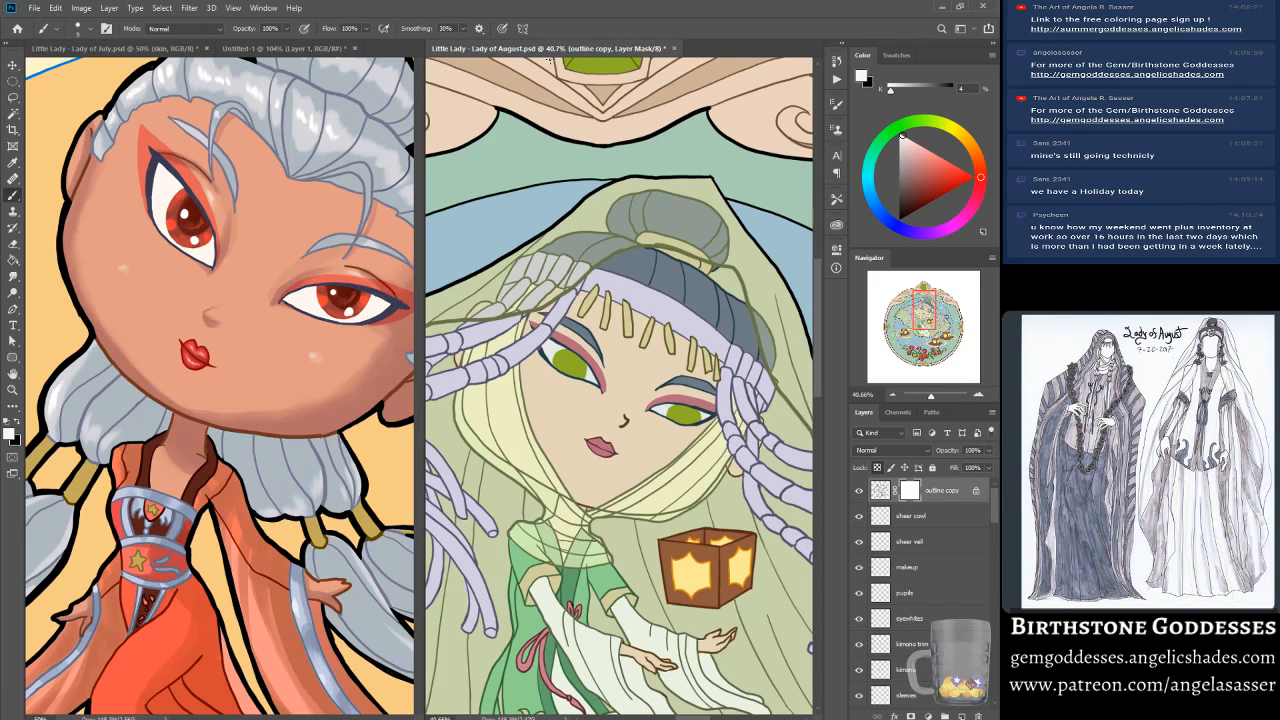
Step: Add a layer named "skin shadow" directly above the skin layer of Lady of August and clip it to the skin
scroll(997, 533, down, 2)
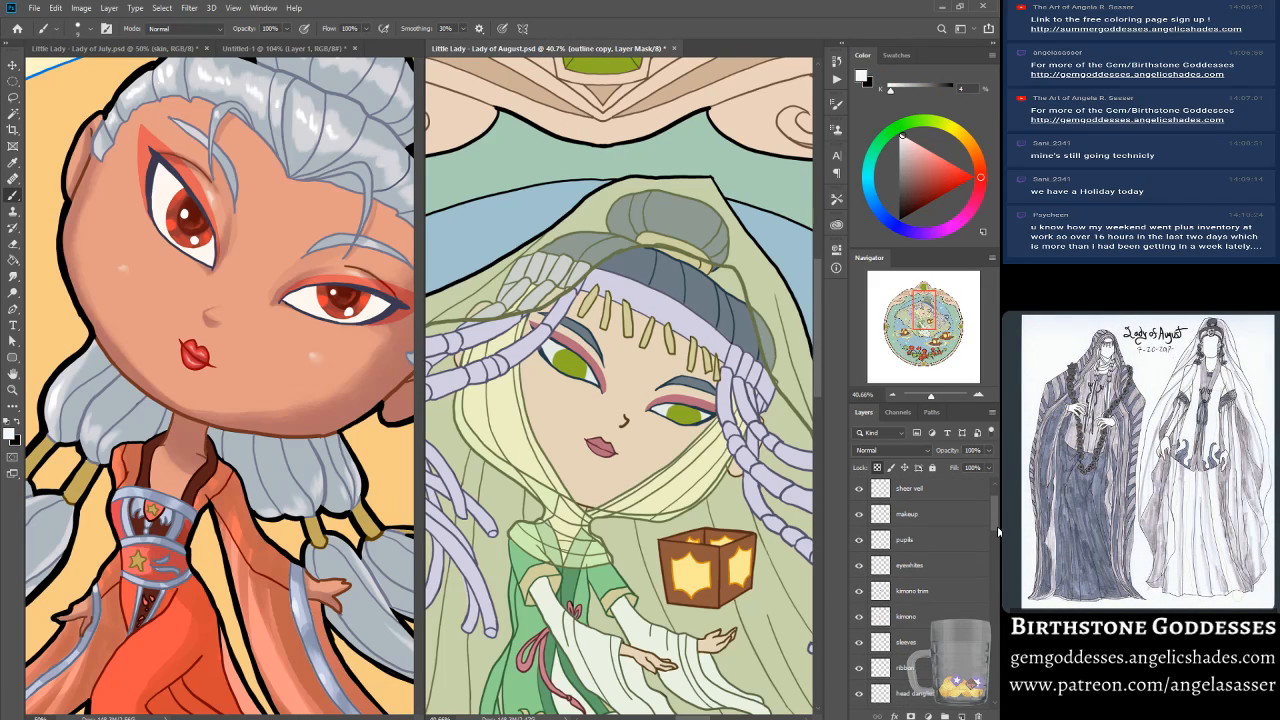
scroll(991, 541, down, 4)
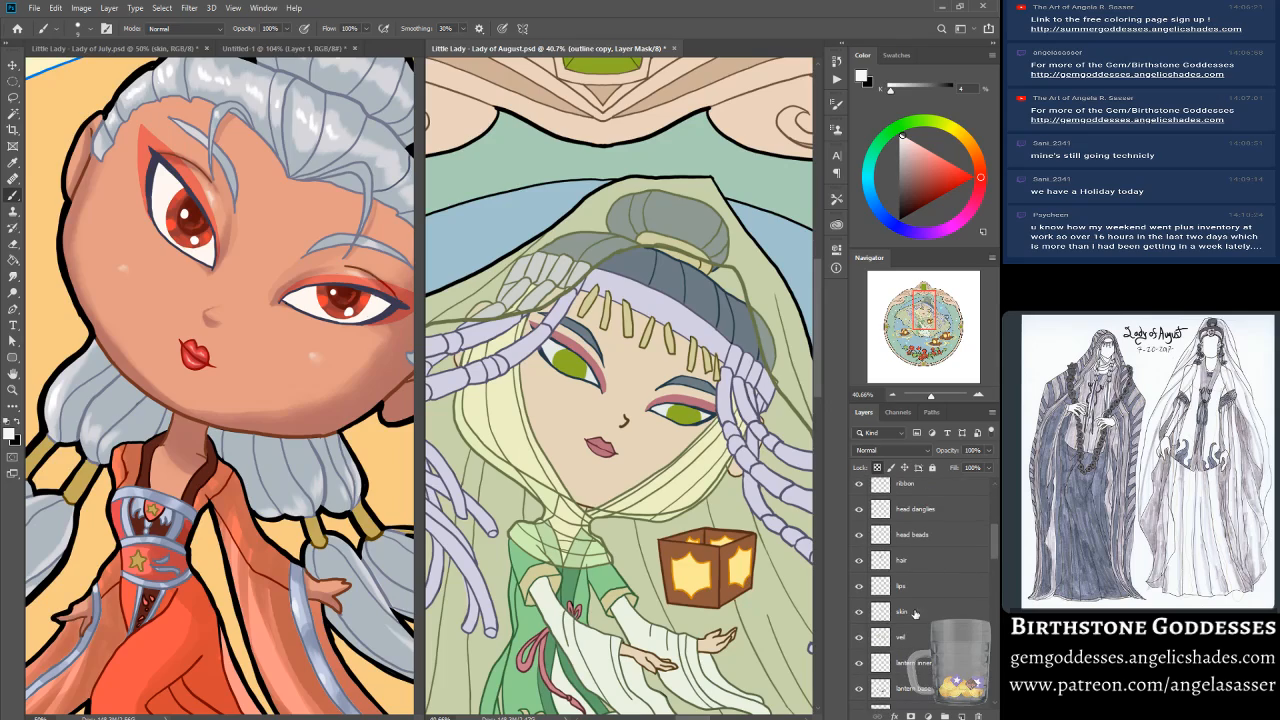
click(915, 611)
click(961, 716)
double_click(909, 611)
text(skin shadow)
key(Return)
right_click(920, 612)
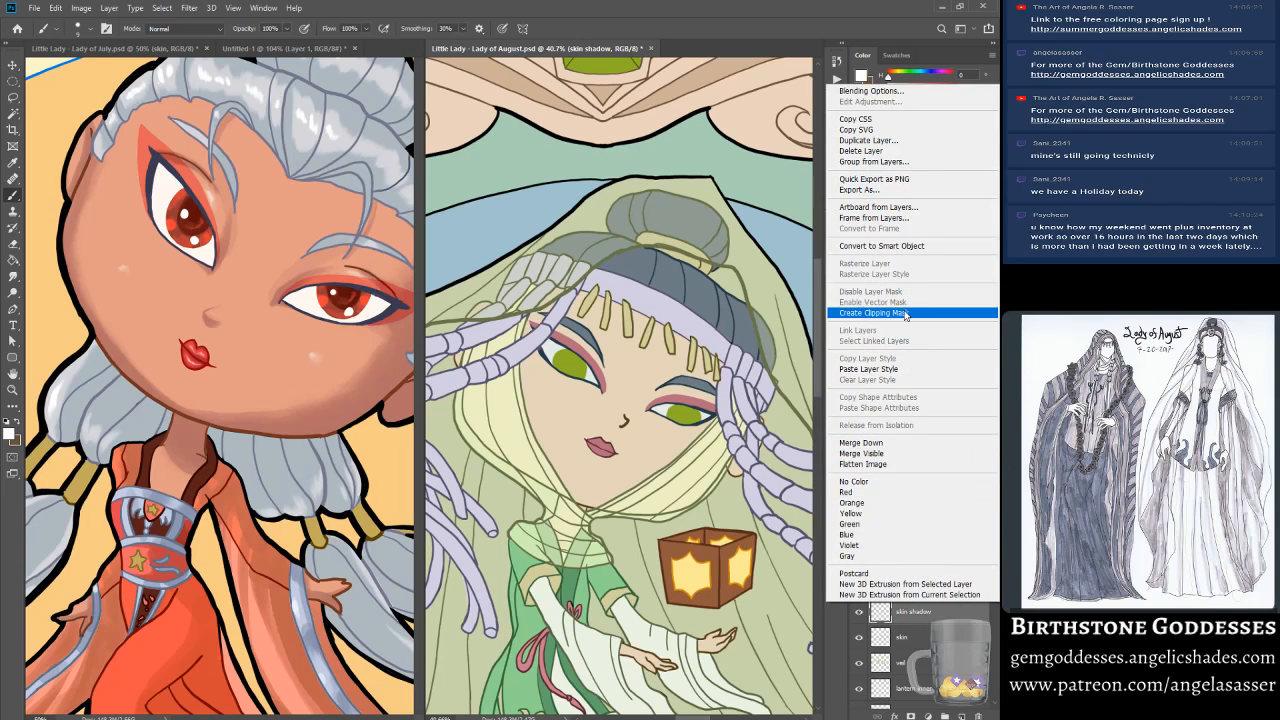
click(911, 313)
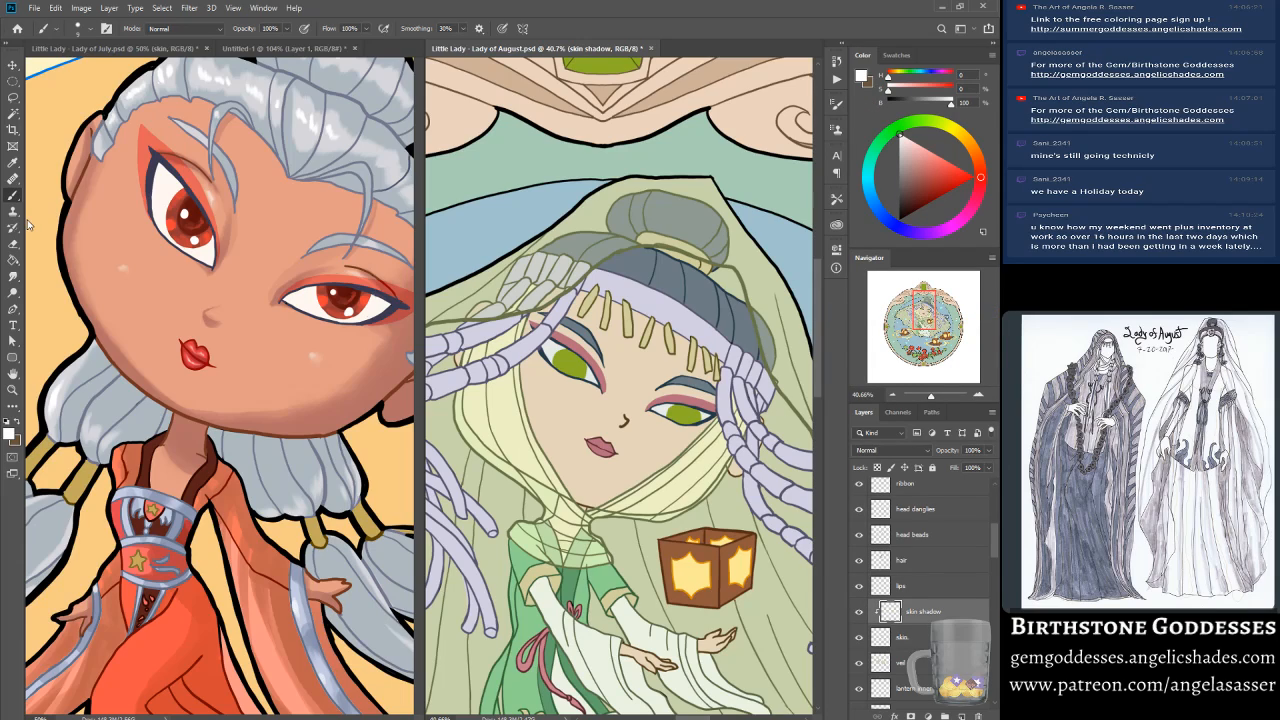
Step: Sample the face's skin tone and darken it to a muted brown shadow colour, with the face framed at 100%
alt+click(638, 373)
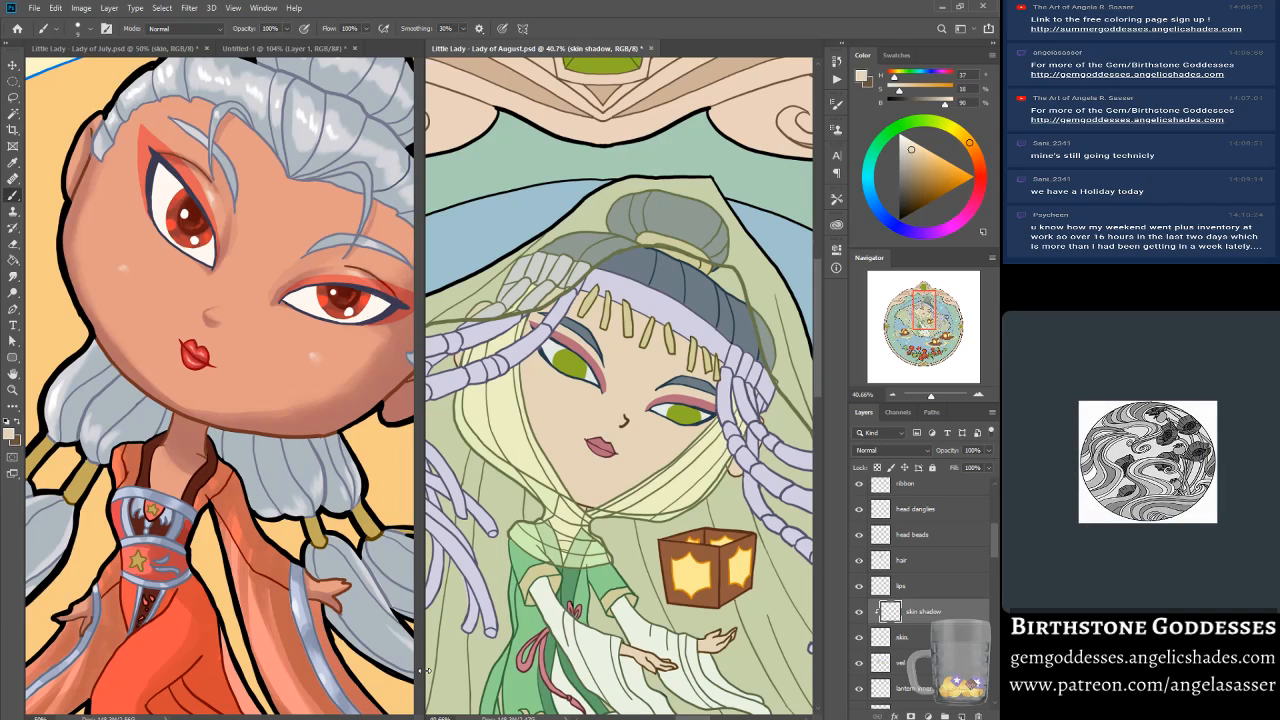
drag(914, 158, 912, 179)
key(ctrl+1)
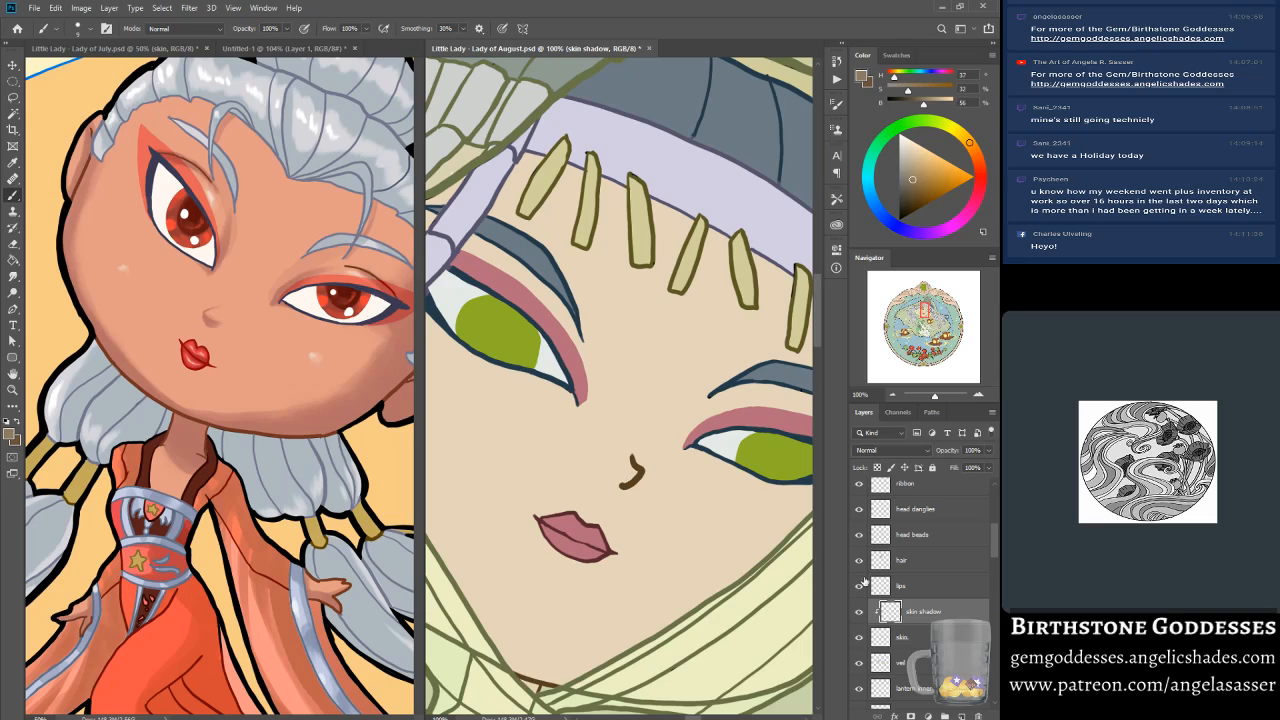
Step: Mask out the nose outline on the outline copy layer's mask with an enlarged black brush, and compare with the layer hidden
drag(994, 540, 992, 486)
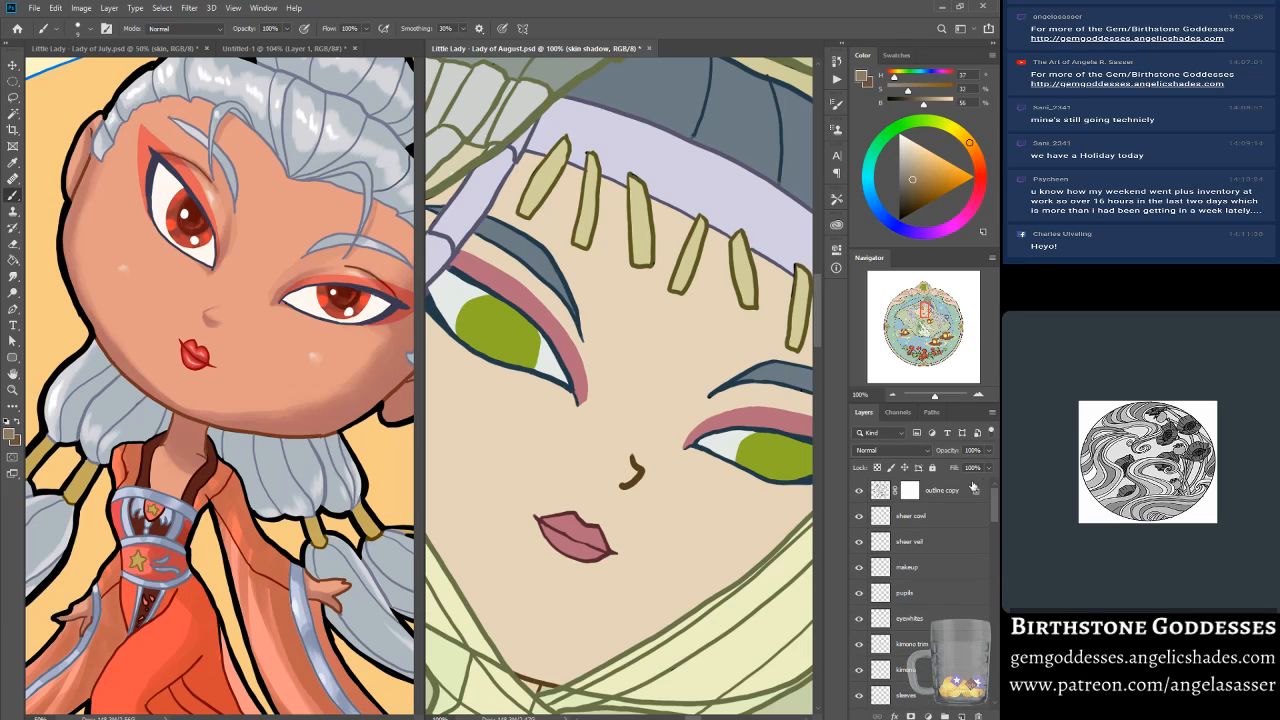
click(909, 490)
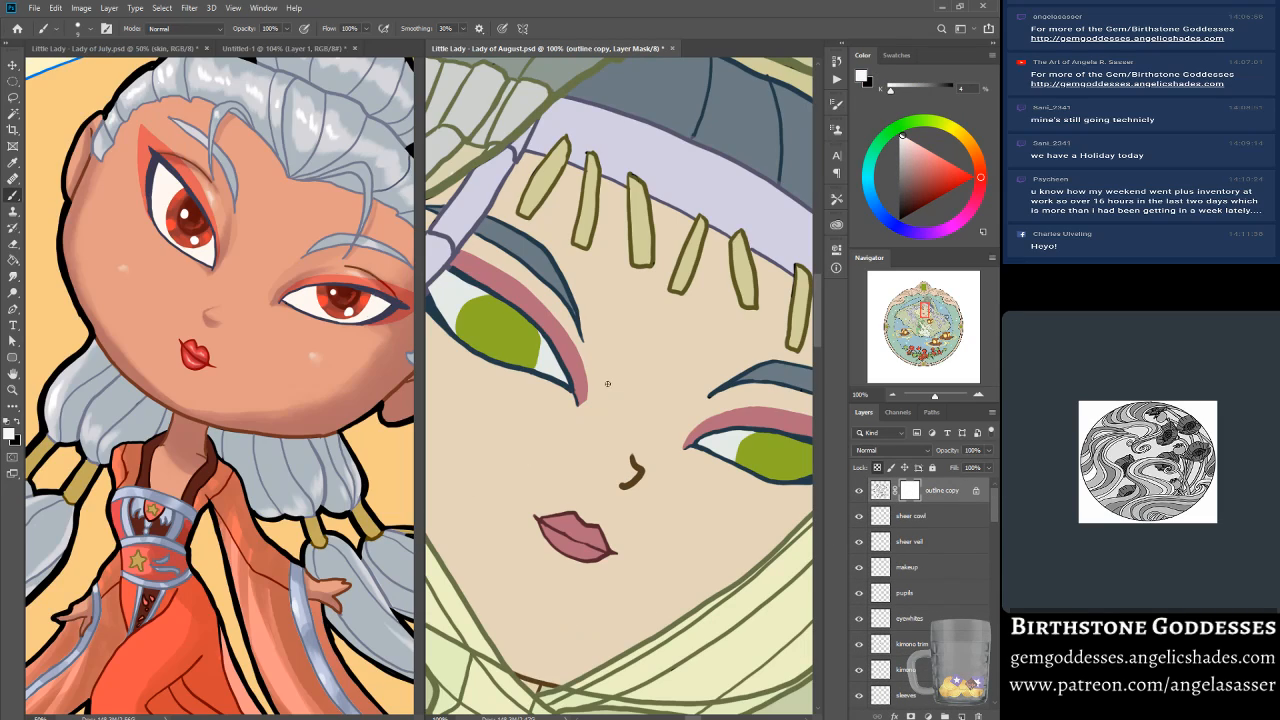
key(x)
scroll(635, 450, up, 2)
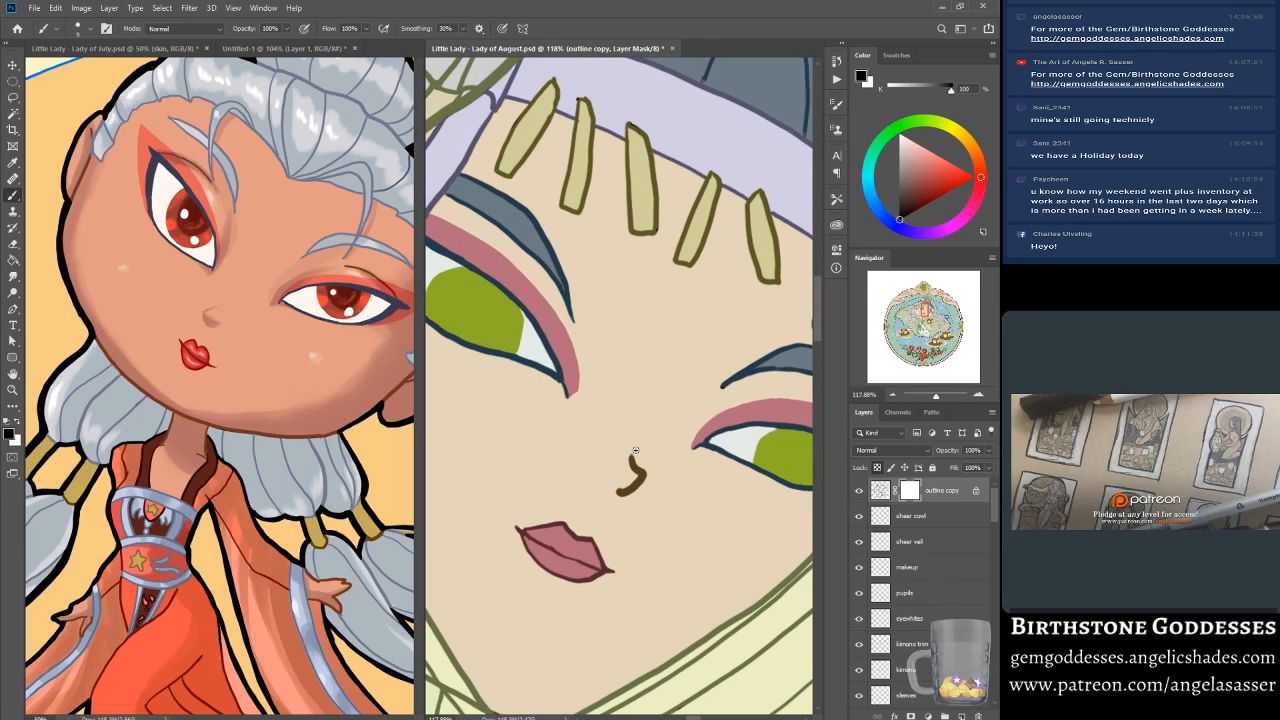
key(bracketright)
key(bracketright)
key(bracketright)
key(bracketright)
key(bracketright)
key(bracketright)
mouse_move(635, 452)
mouse_down()
mouse_move(640, 468)
mouse_move(619, 494)
mouse_up()
click(859, 490)
click(859, 490)
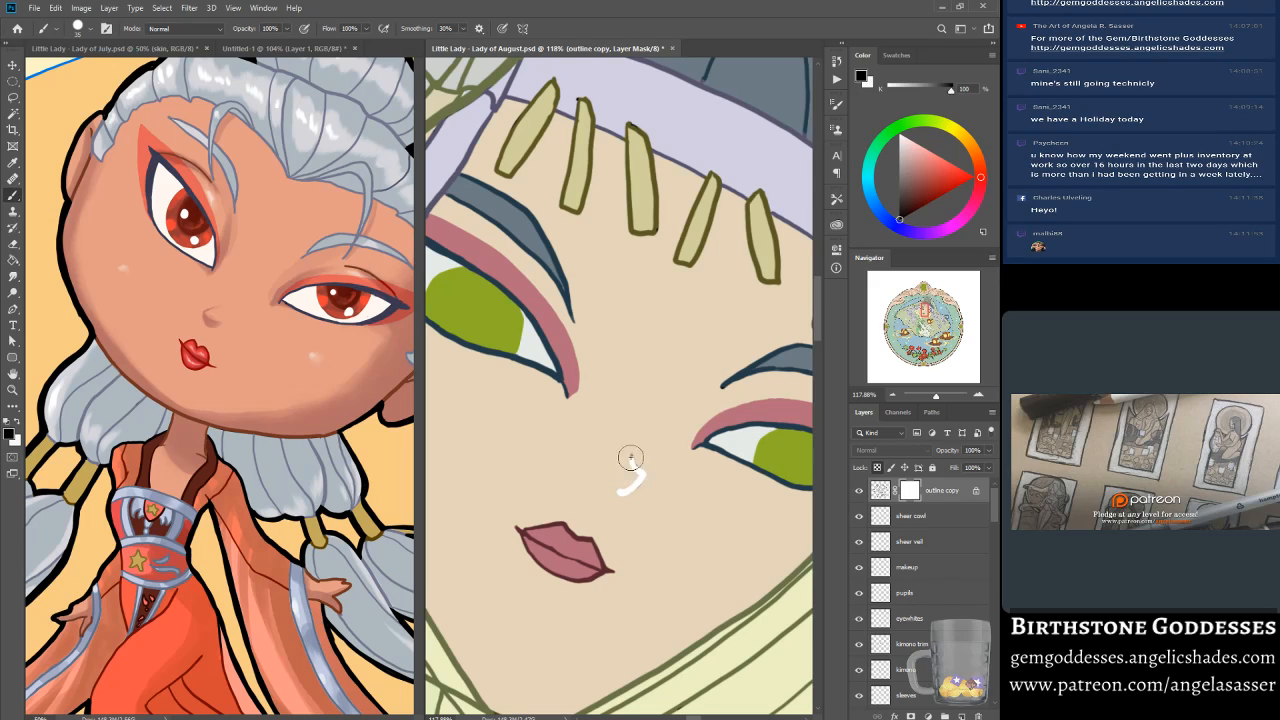
Step: Fill the white gap around the nose on the skin layer with the sampled skin tone
drag(995, 519, 987, 560)
click(913, 537)
alt+click(630, 393)
drag(634, 461, 614, 504)
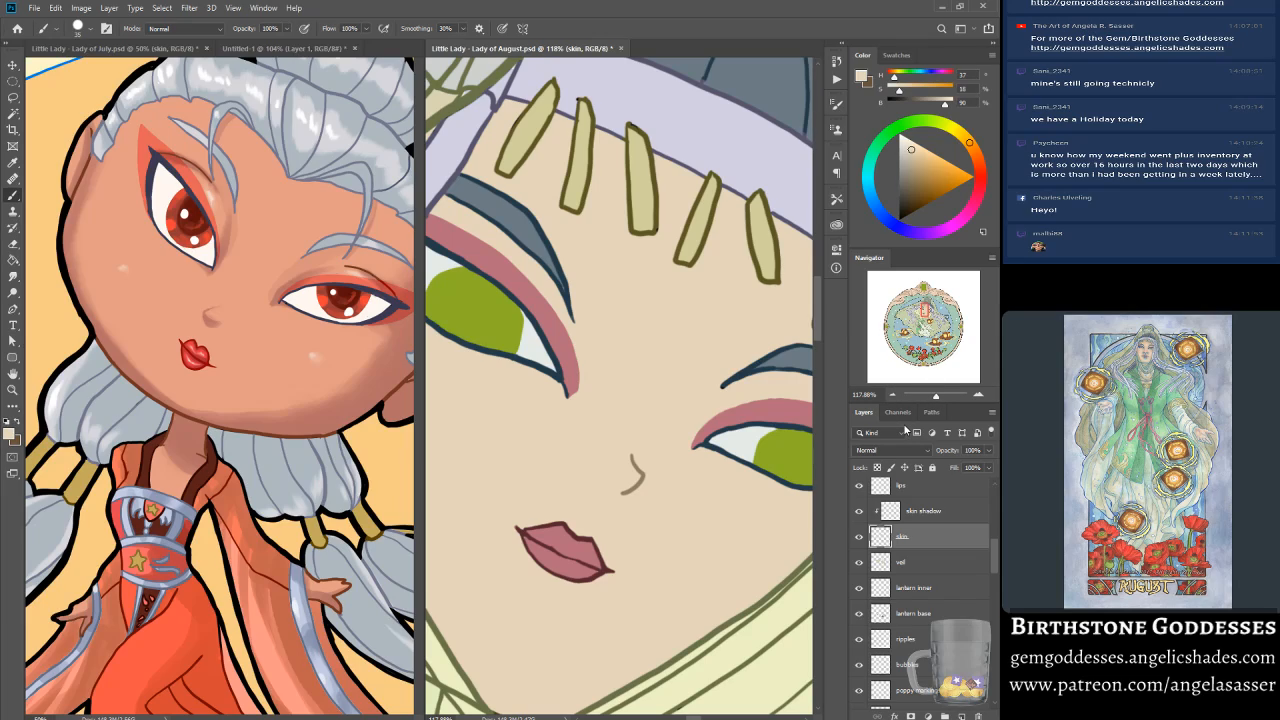
Step: Activate the skin shadow layer, sample the brown of the nose line, and frame the face at about 64%
key(ctrl+1)
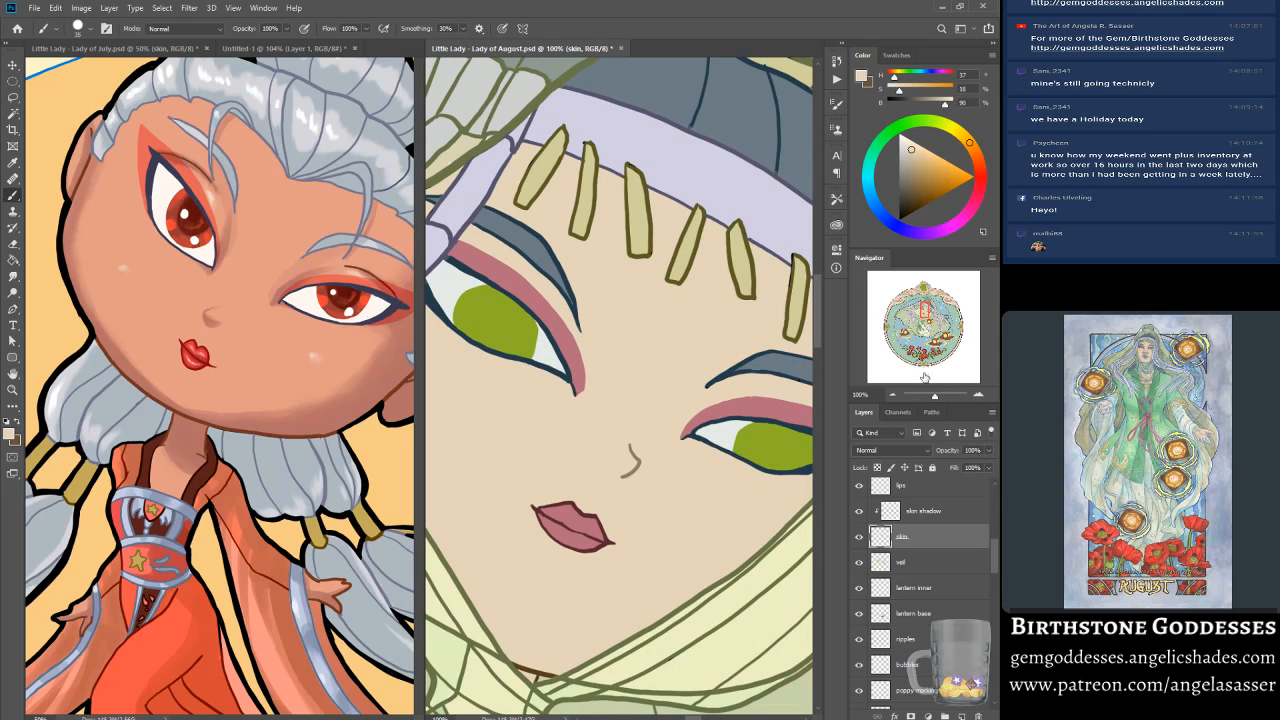
click(912, 511)
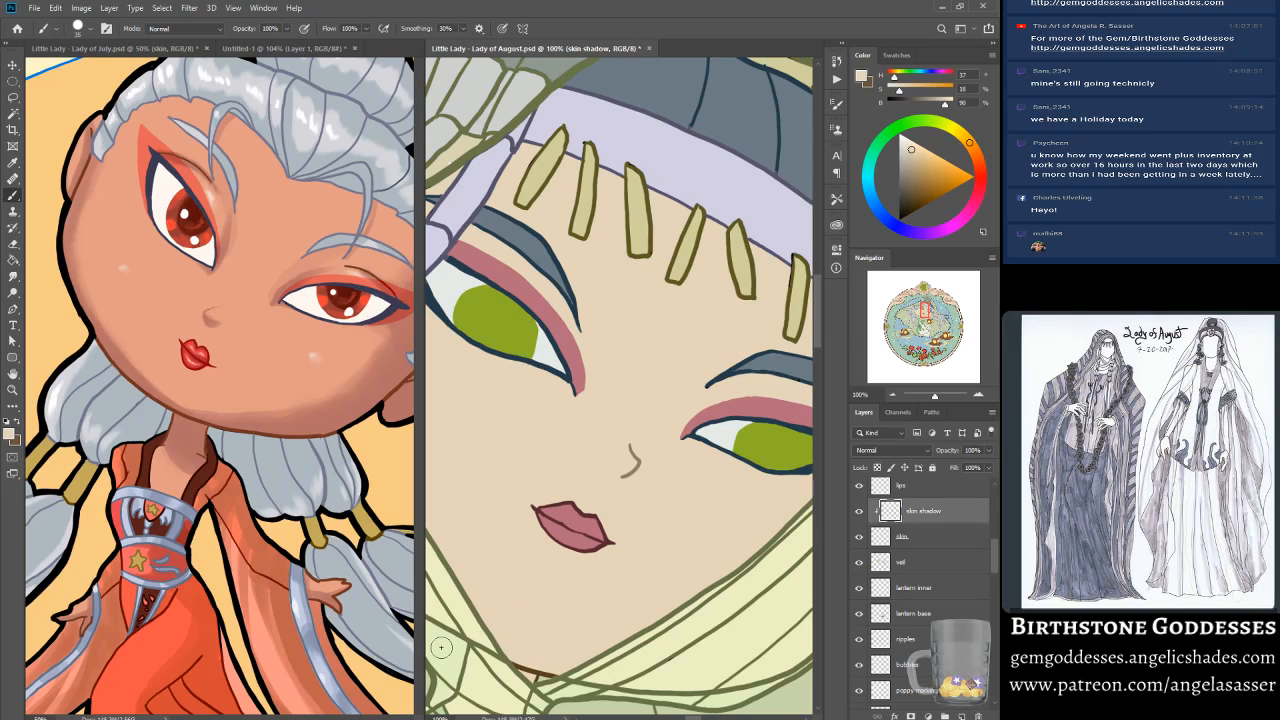
alt+click(632, 465)
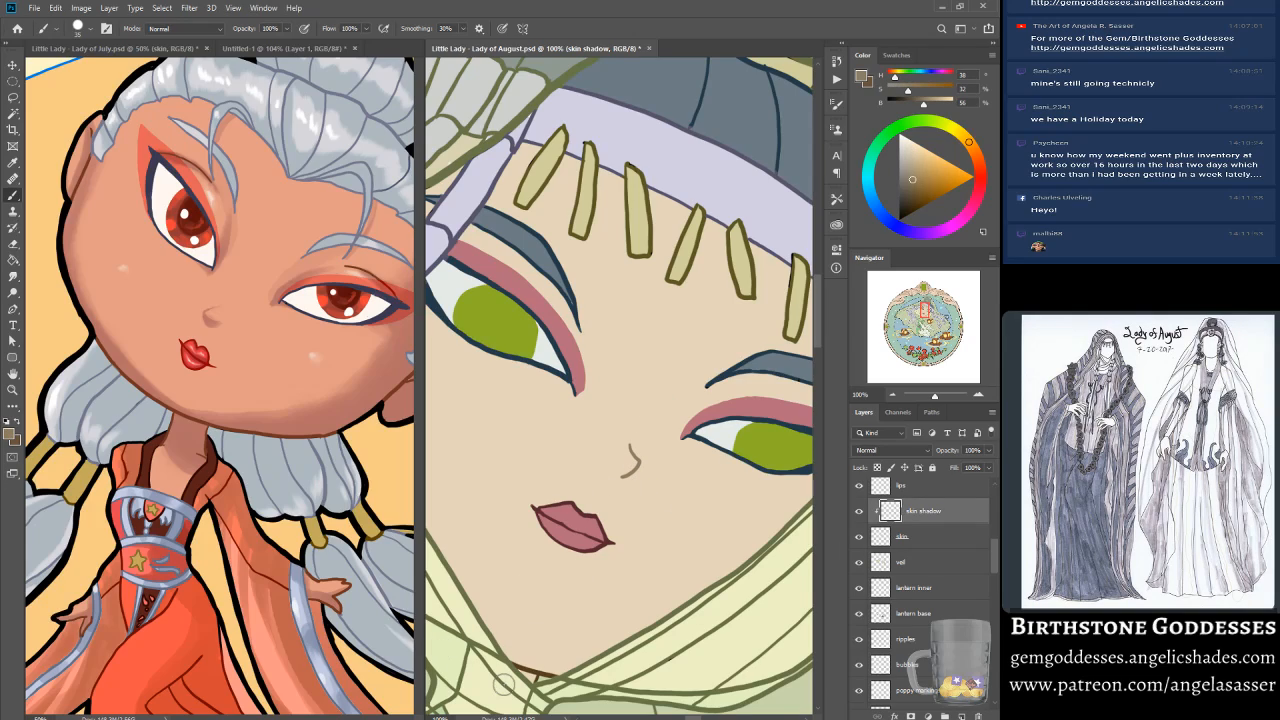
drag(937, 398, 933, 398)
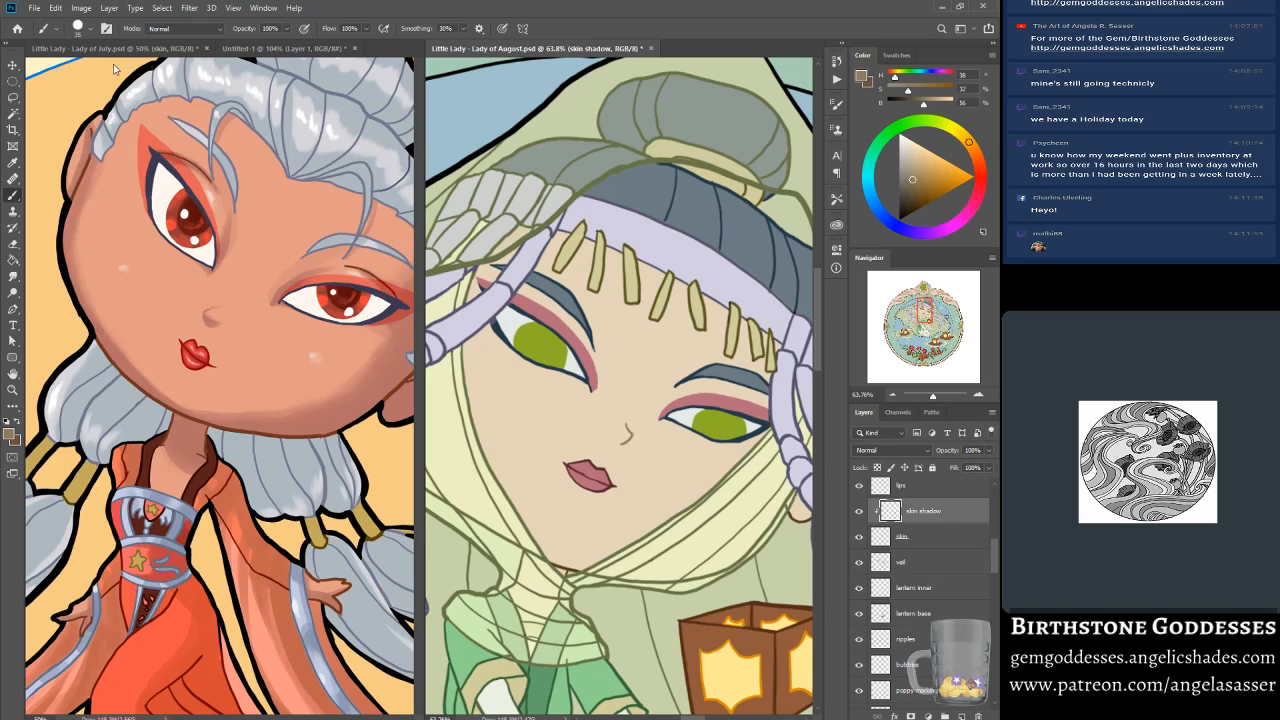
Step: Enable Transfer in the brush settings for the Hard Round brush
click(92, 30)
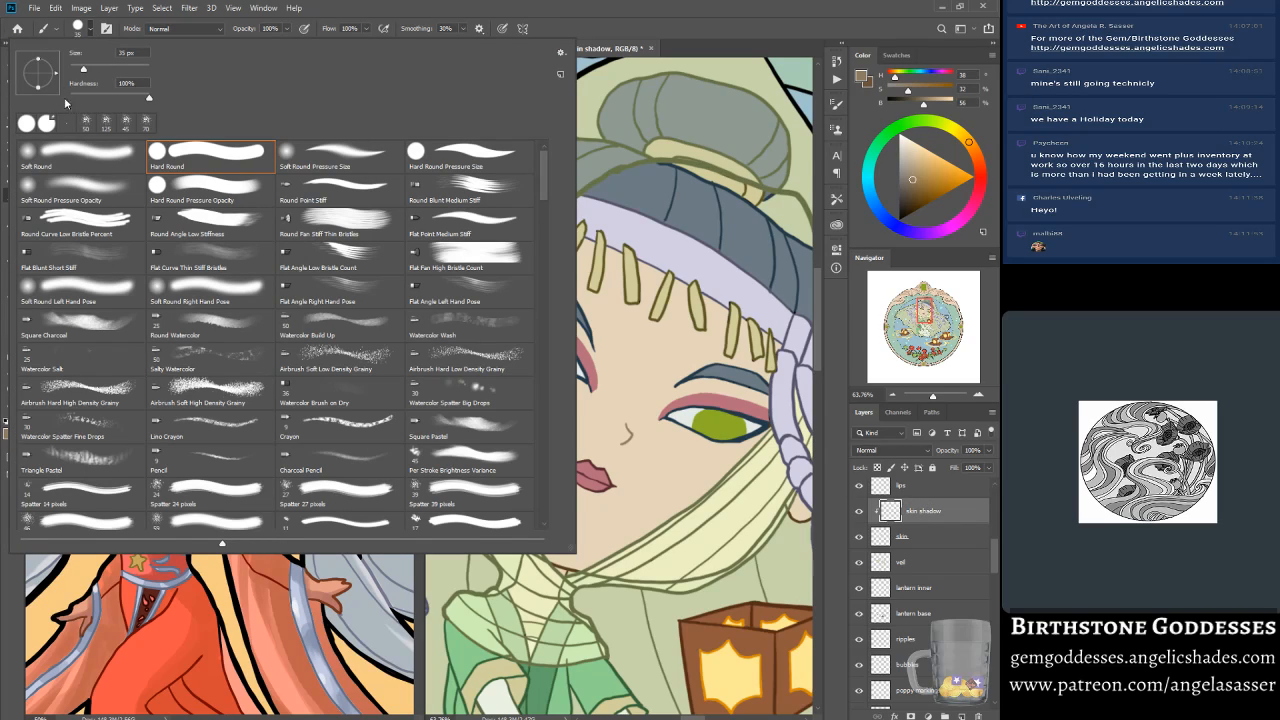
click(89, 32)
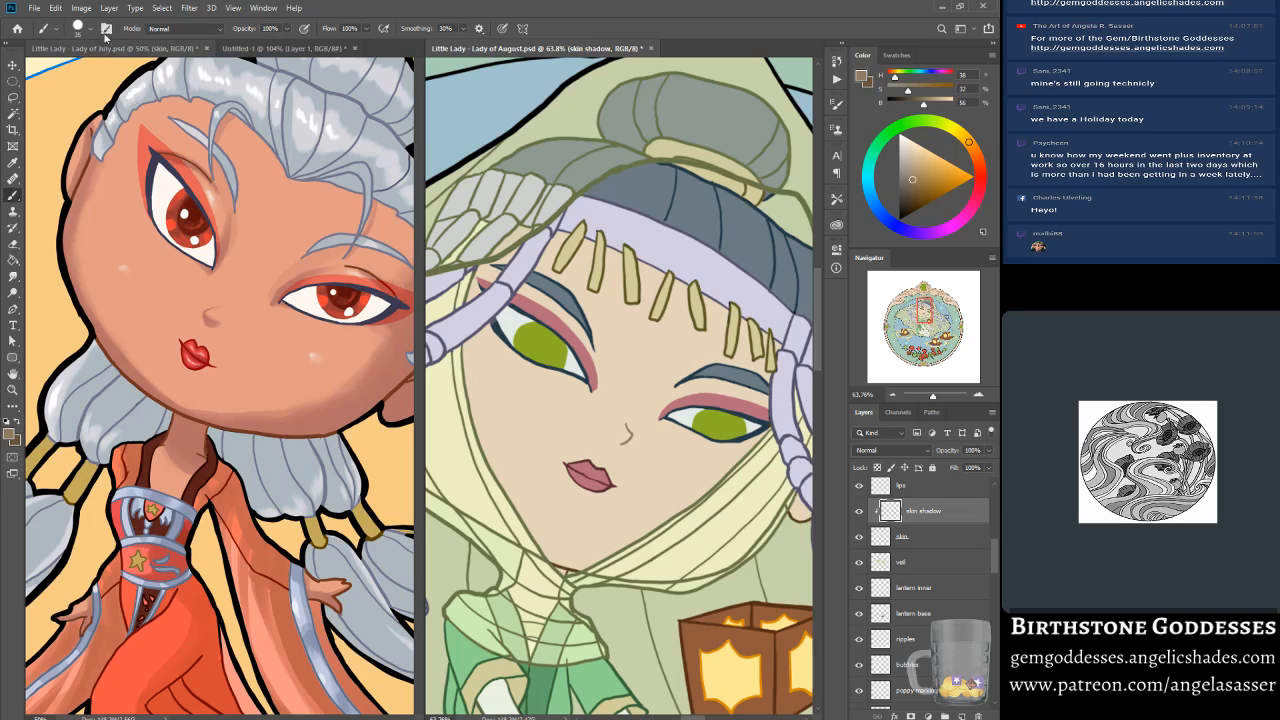
click(106, 29)
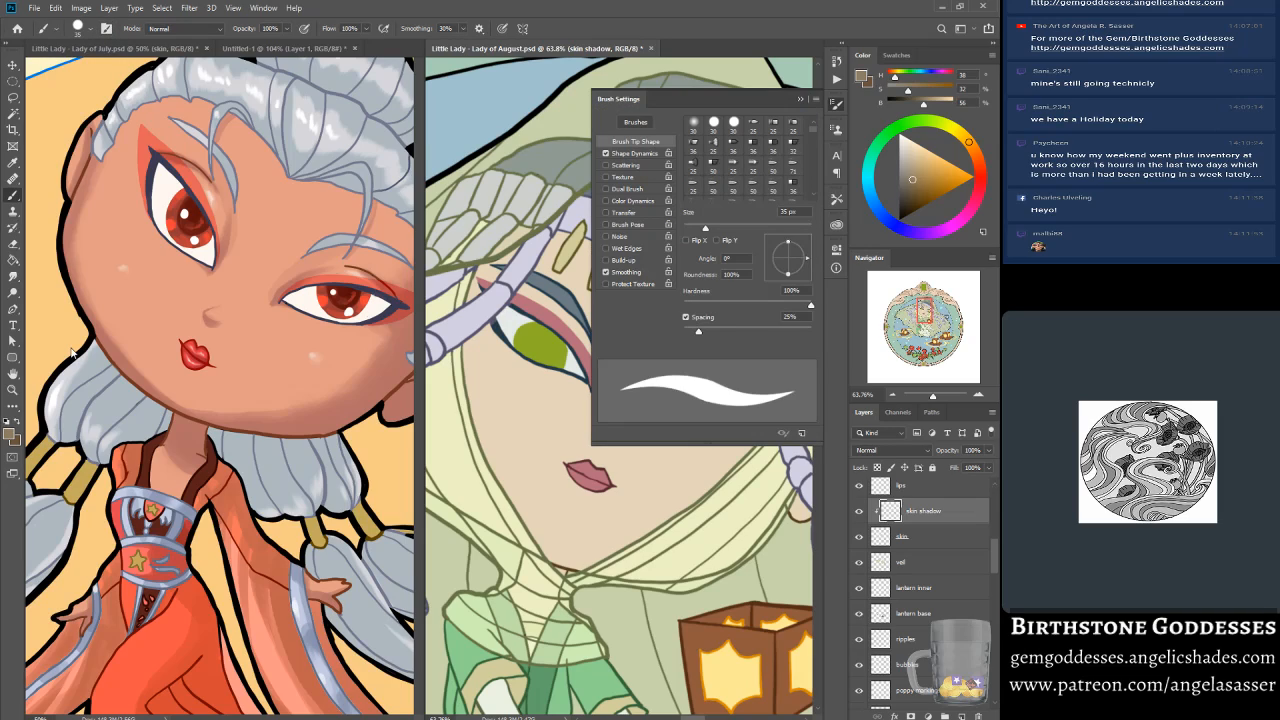
click(800, 101)
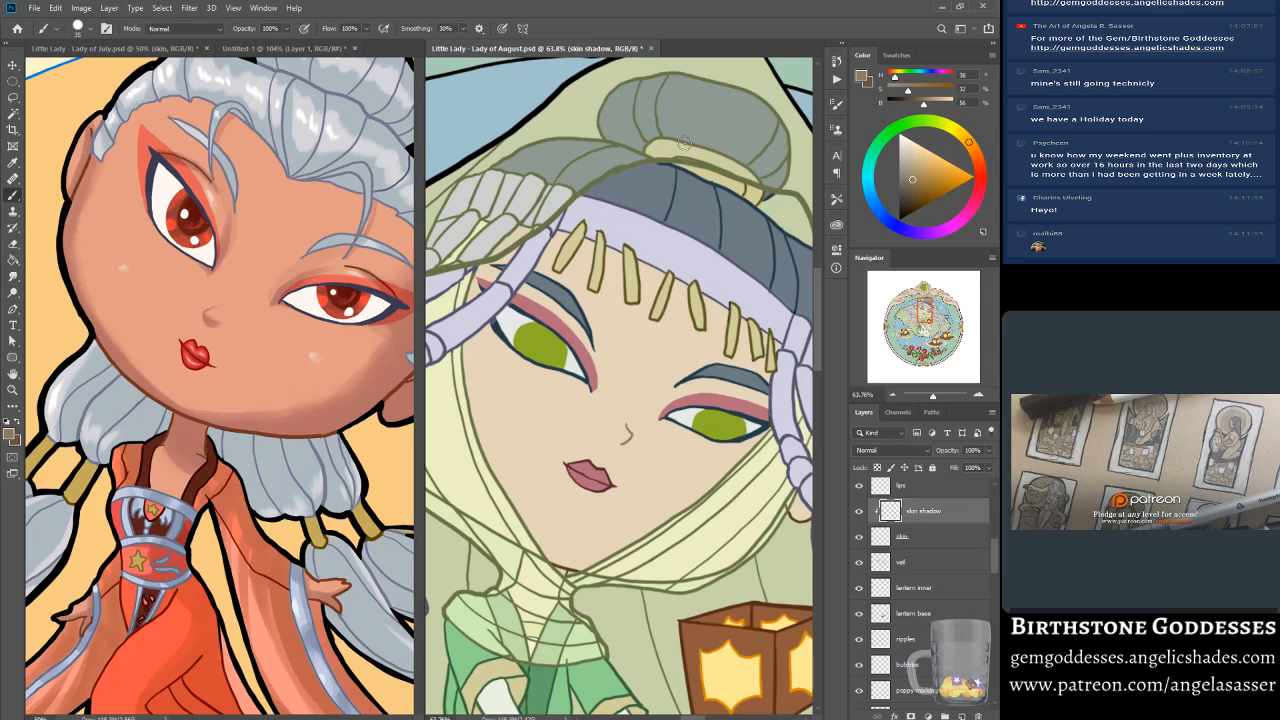
click(108, 29)
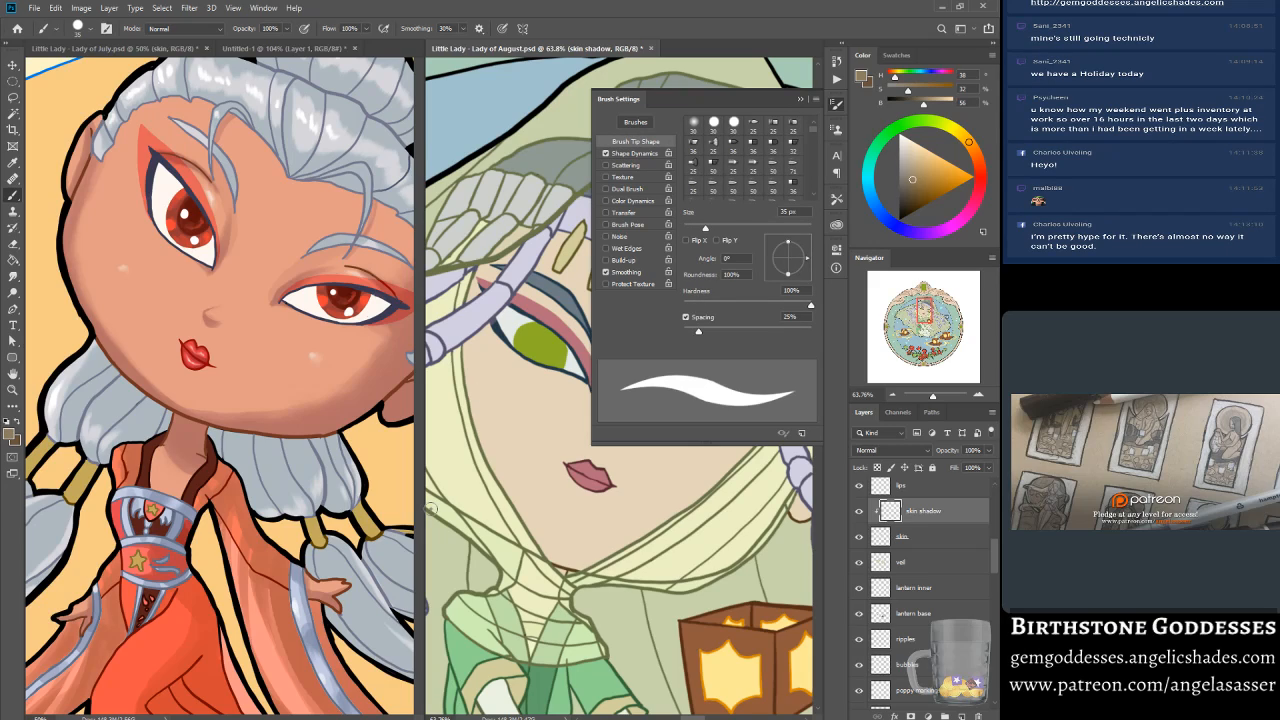
key(F5)
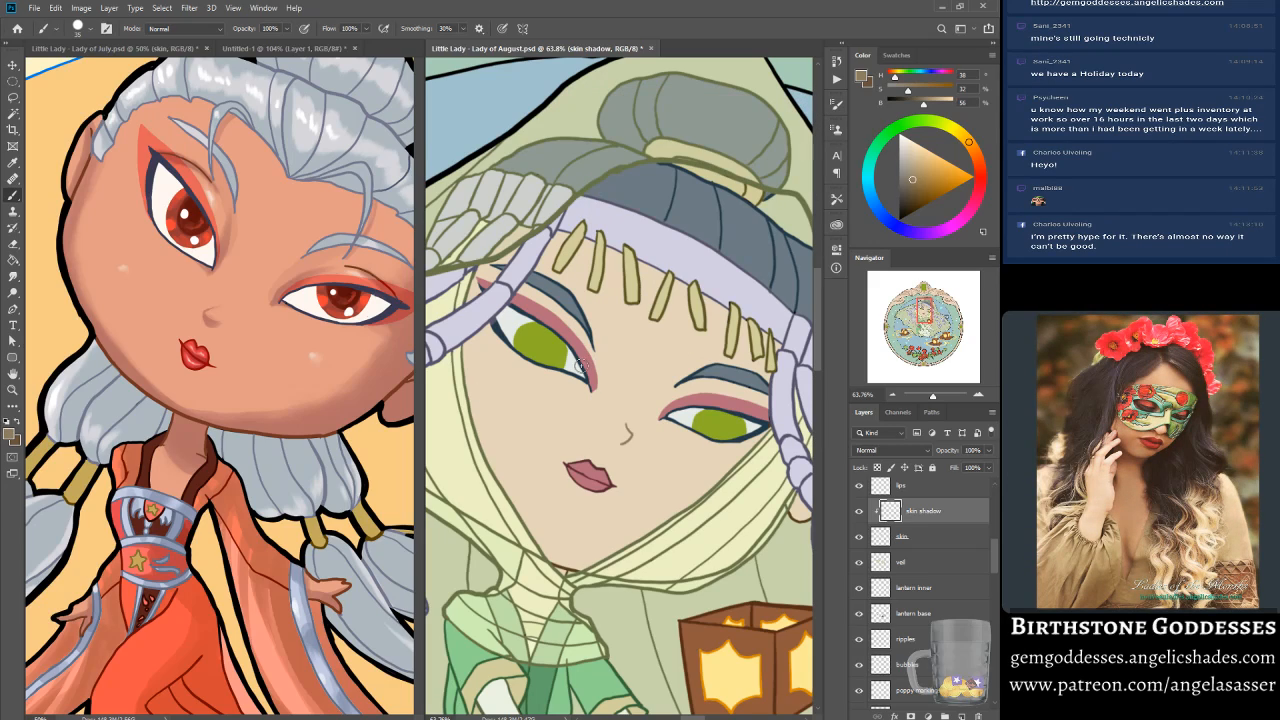
key(F5)
click(623, 213)
click(799, 99)
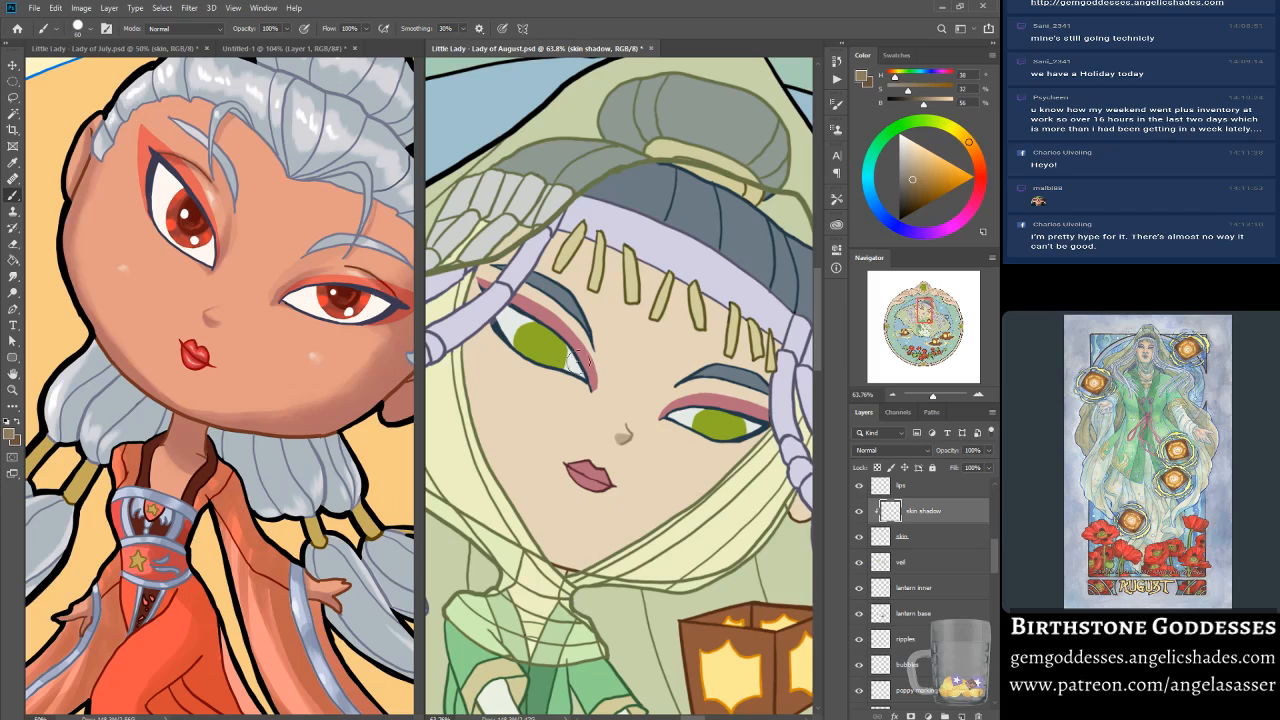
Step: Paint brown shadow under both eyebrows, above the pink eye makeup, redoing the first stroke over the right eye
drag(569, 375, 594, 396)
mouse_move(700, 384)
mouse_down()
mouse_move(660, 408)
mouse_move(740, 376)
mouse_move(661, 408)
mouse_move(717, 377)
mouse_move(668, 404)
mouse_up()
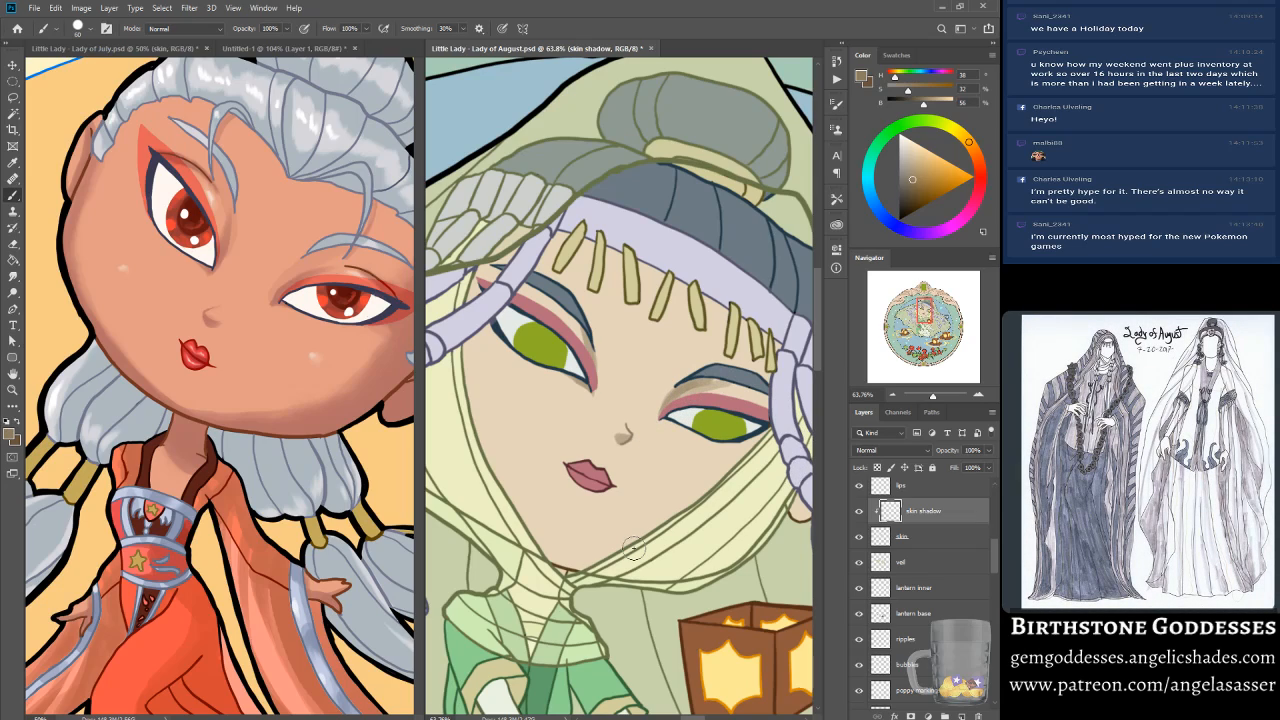
key(ctrl+z)
mouse_move(706, 368)
mouse_down()
mouse_move(667, 401)
mouse_move(676, 411)
mouse_up()
drag(741, 377, 682, 394)
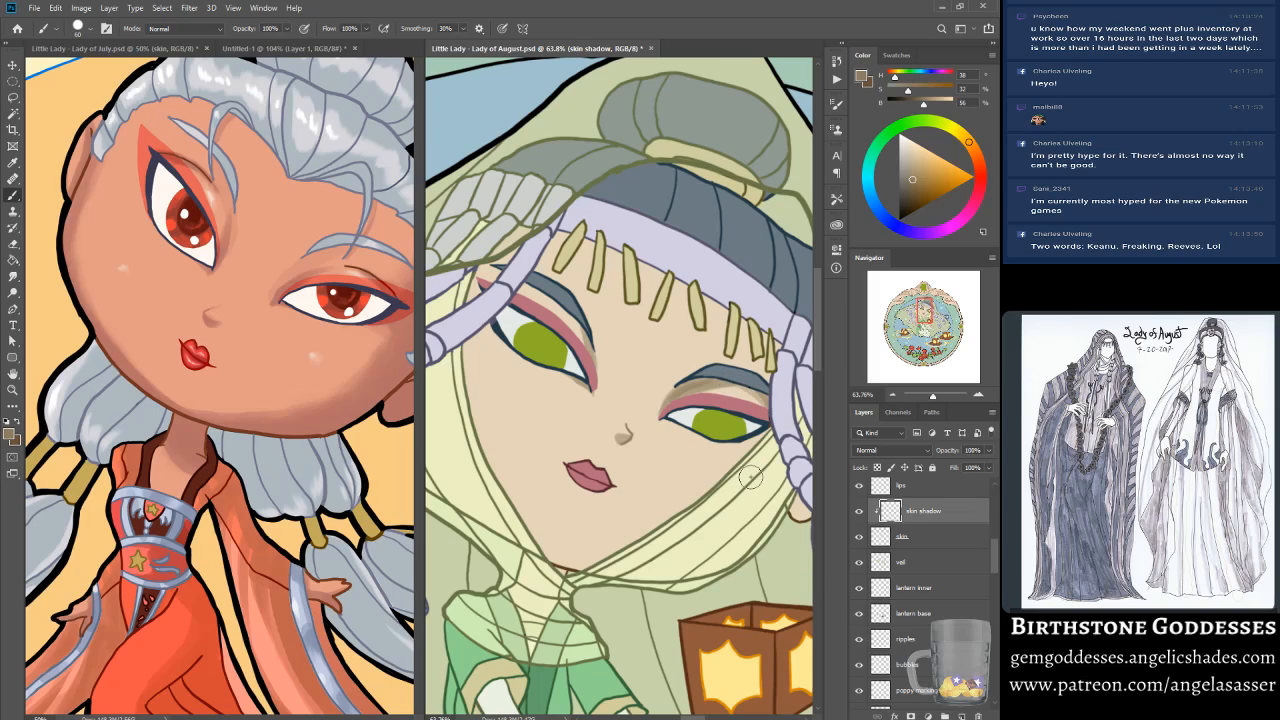
drag(484, 290, 566, 306)
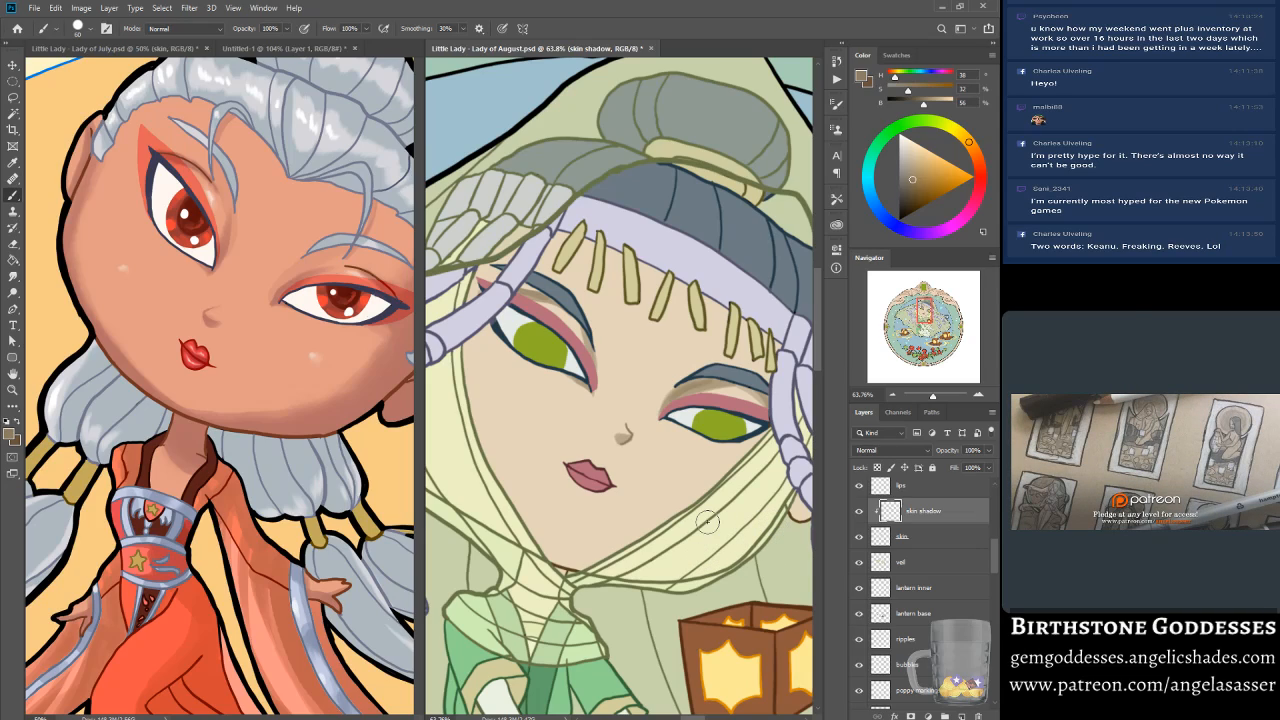
Step: Paint a shadow just below the lower lip and refine it into a small wedge with a reduced brush
drag(582, 496, 610, 478)
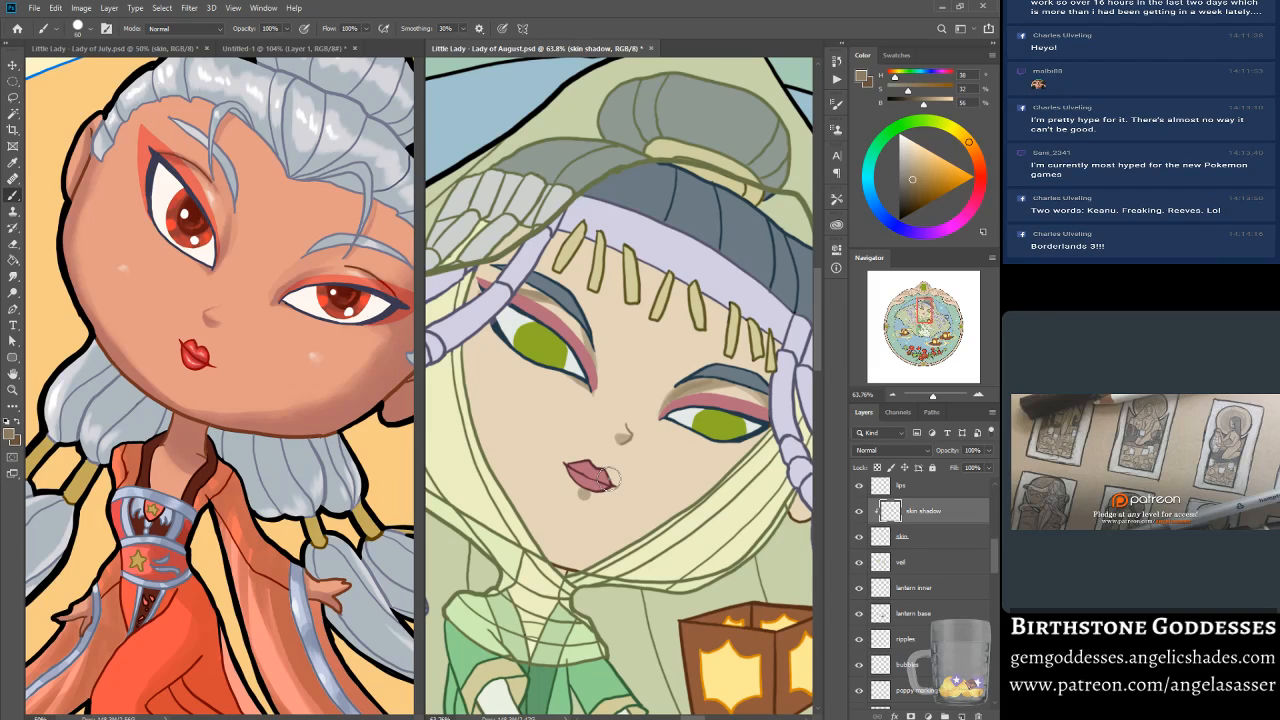
drag(575, 489, 593, 495)
click(13, 276)
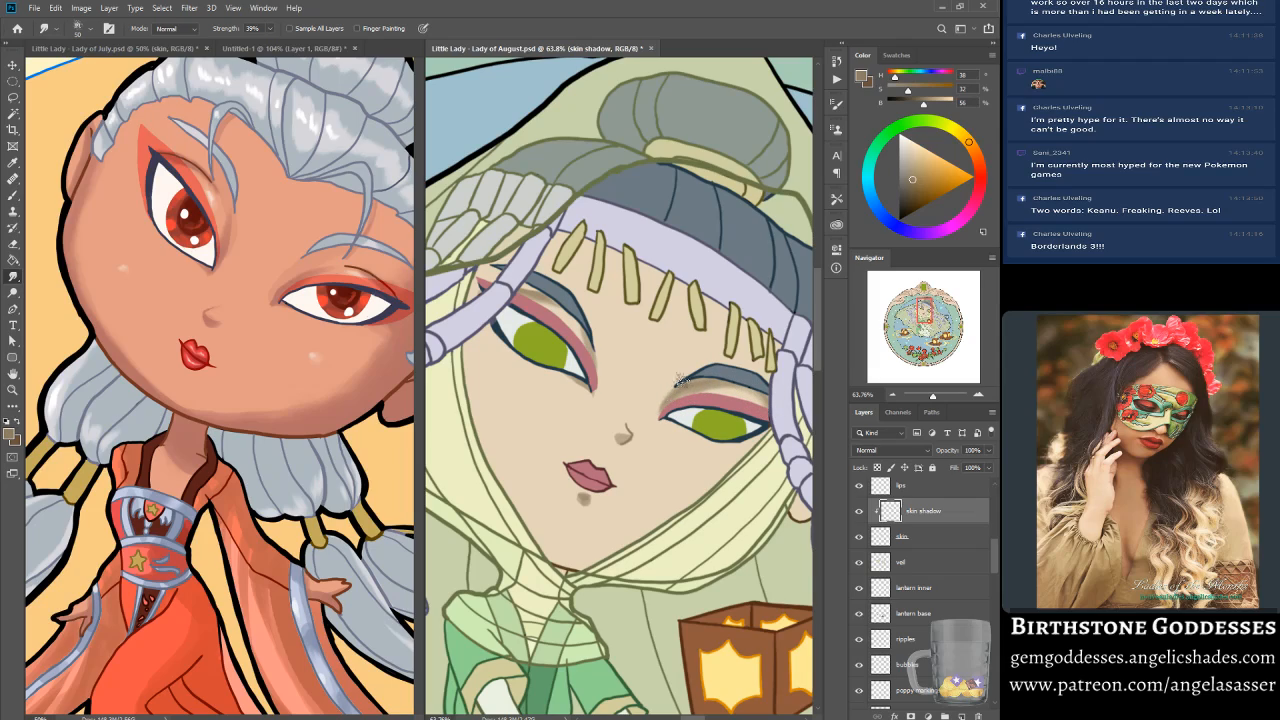
click(14, 197)
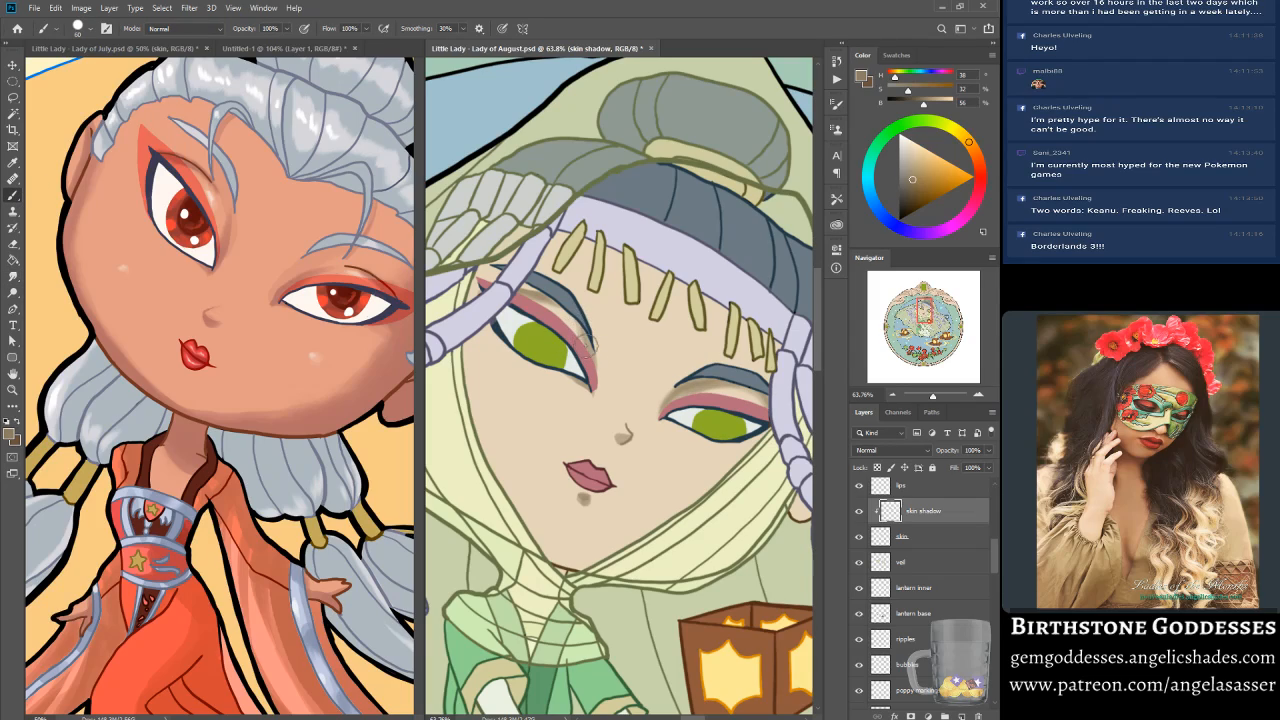
drag(581, 336, 594, 380)
key(ctrl+z)
key(bracketleft)
key(bracketleft)
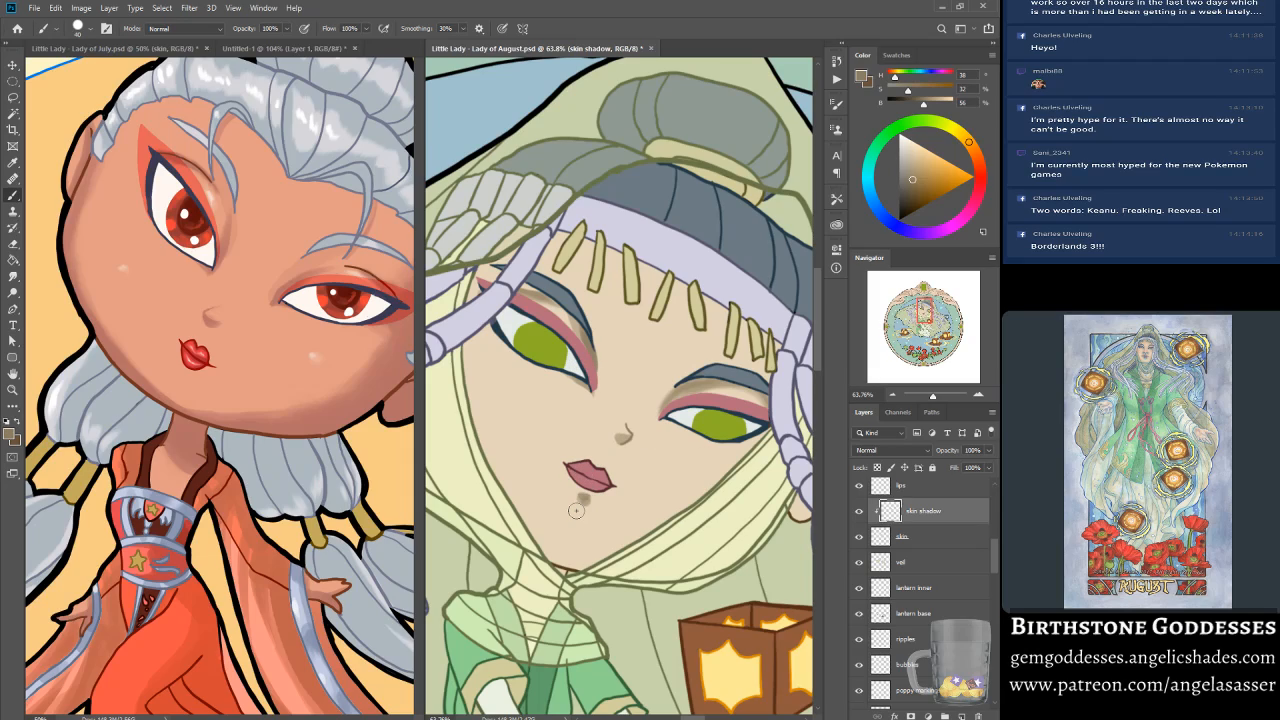
drag(576, 498, 584, 508)
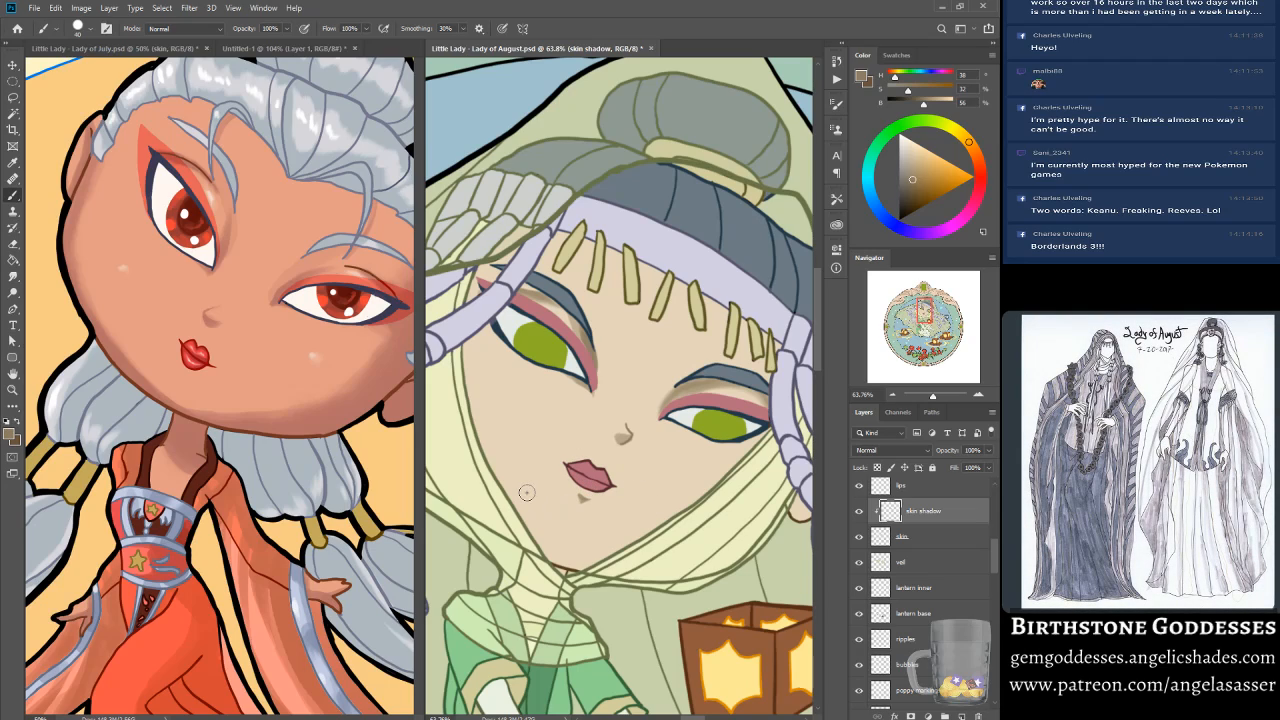
Step: Paint a brown shadow band along the chin and both sides of the lower jaw, with the figure framed at about 41%
mouse_move(935, 397)
mouse_down()
mouse_move(915, 397)
mouse_move(930, 397)
mouse_up()
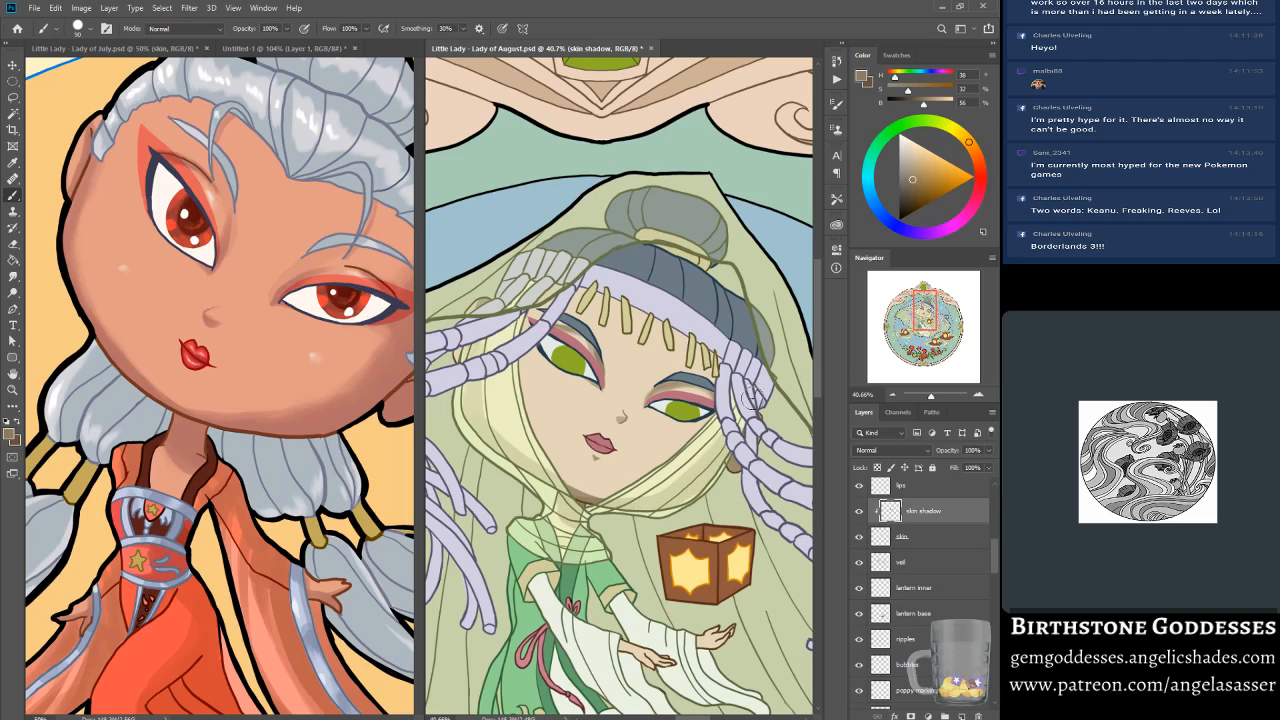
drag(568, 500, 557, 490)
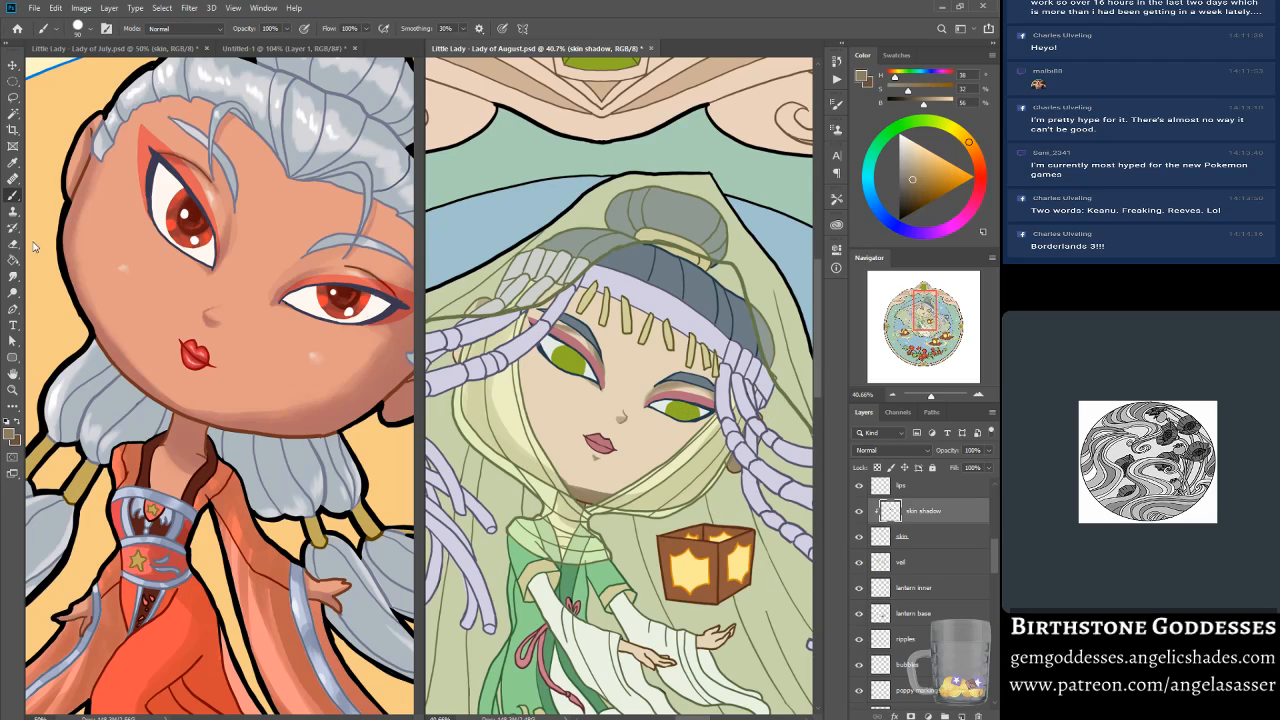
click(13, 277)
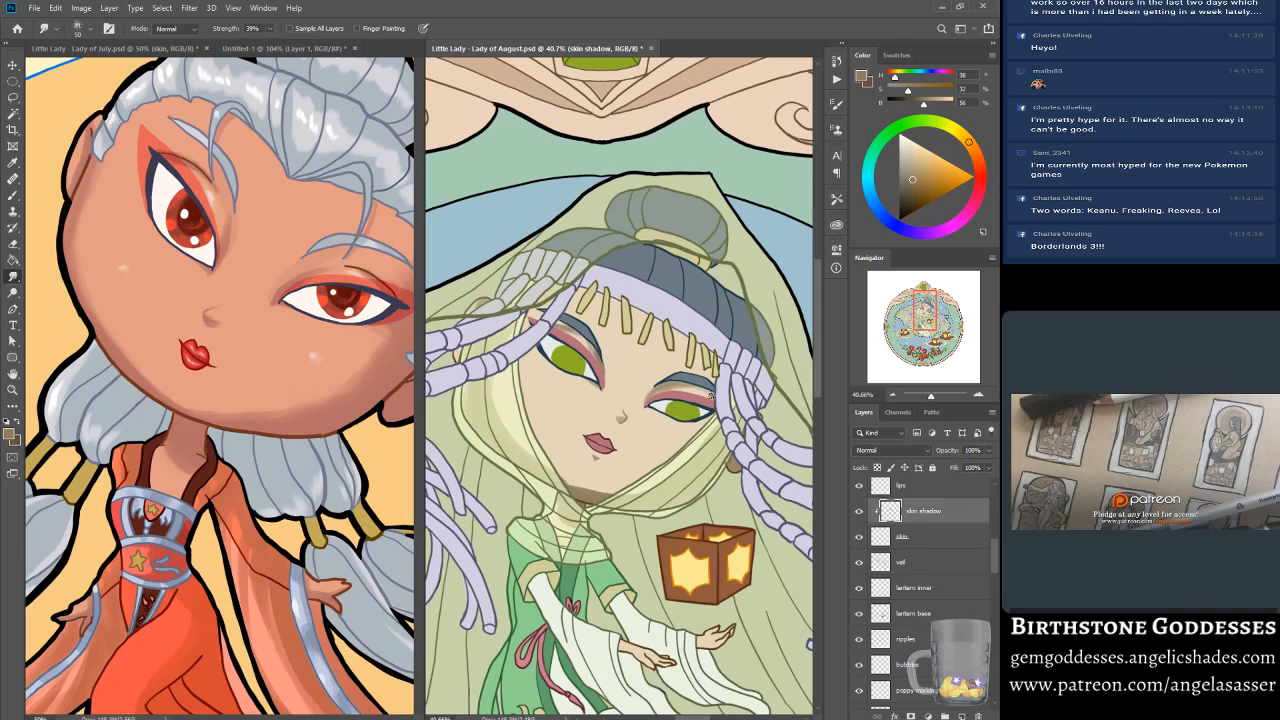
click(13, 195)
mouse_move(503, 445)
mouse_down()
mouse_move(621, 502)
mouse_move(485, 438)
mouse_move(623, 506)
mouse_move(522, 460)
mouse_move(669, 510)
mouse_move(501, 444)
mouse_move(666, 507)
mouse_move(754, 490)
mouse_up()
Step: Blend the jaw and chin shadow into the face using an enlarged Smudge tool at 39% strength
click(13, 276)
key(])
key(])
key(])
key(])
key(])
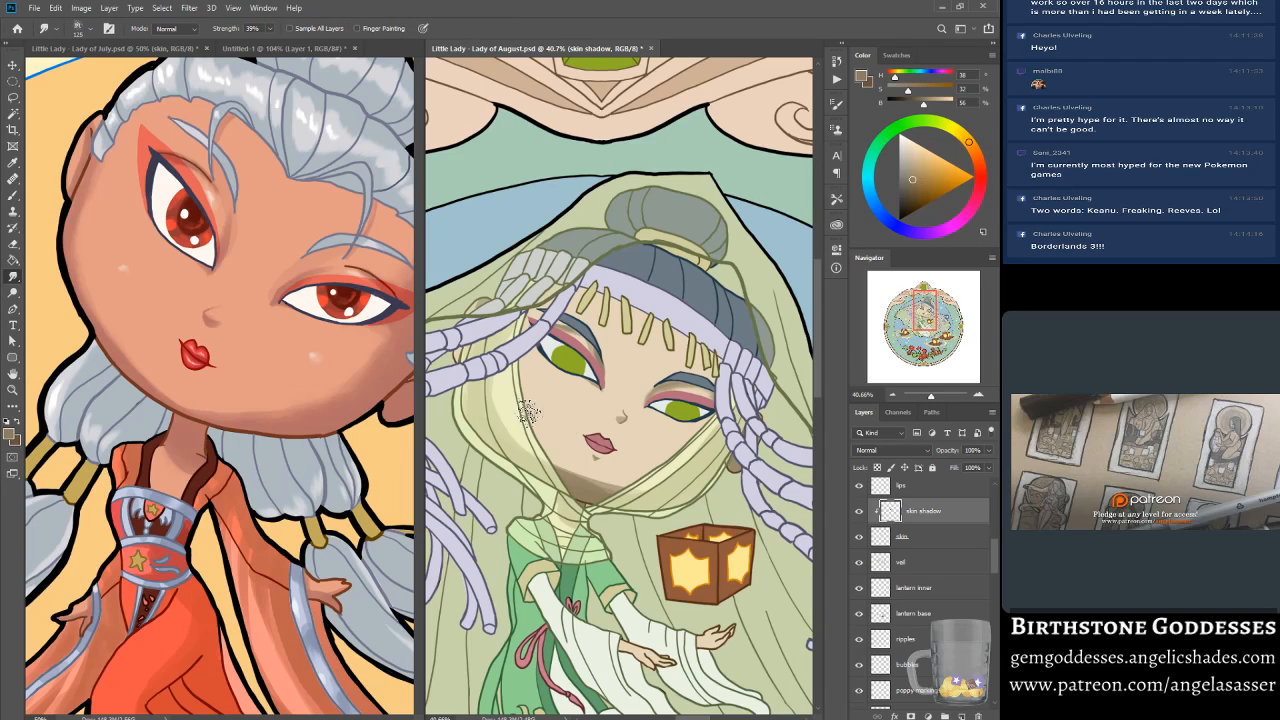
drag(557, 470, 590, 479)
mouse_move(532, 444)
mouse_down()
mouse_move(579, 480)
mouse_move(620, 489)
mouse_up()
drag(494, 416, 677, 496)
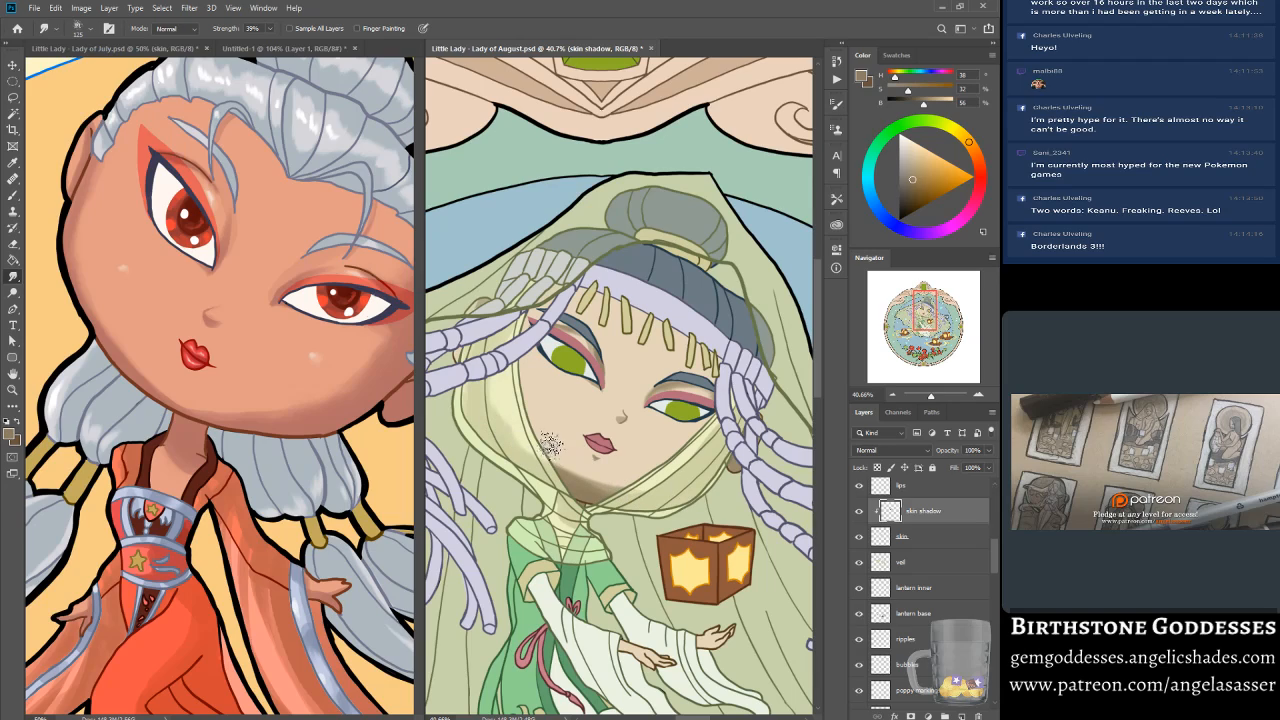
mouse_move(583, 487)
mouse_down()
mouse_move(625, 474)
mouse_move(590, 490)
mouse_up()
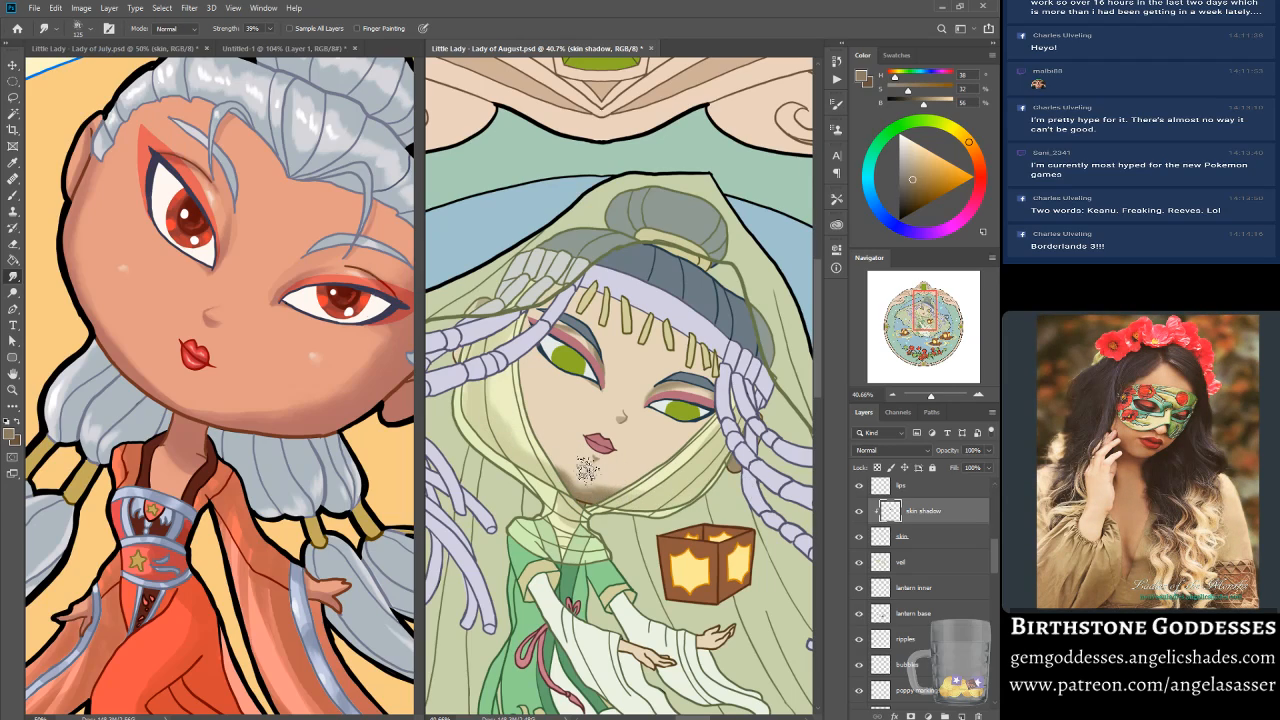
drag(585, 480, 624, 480)
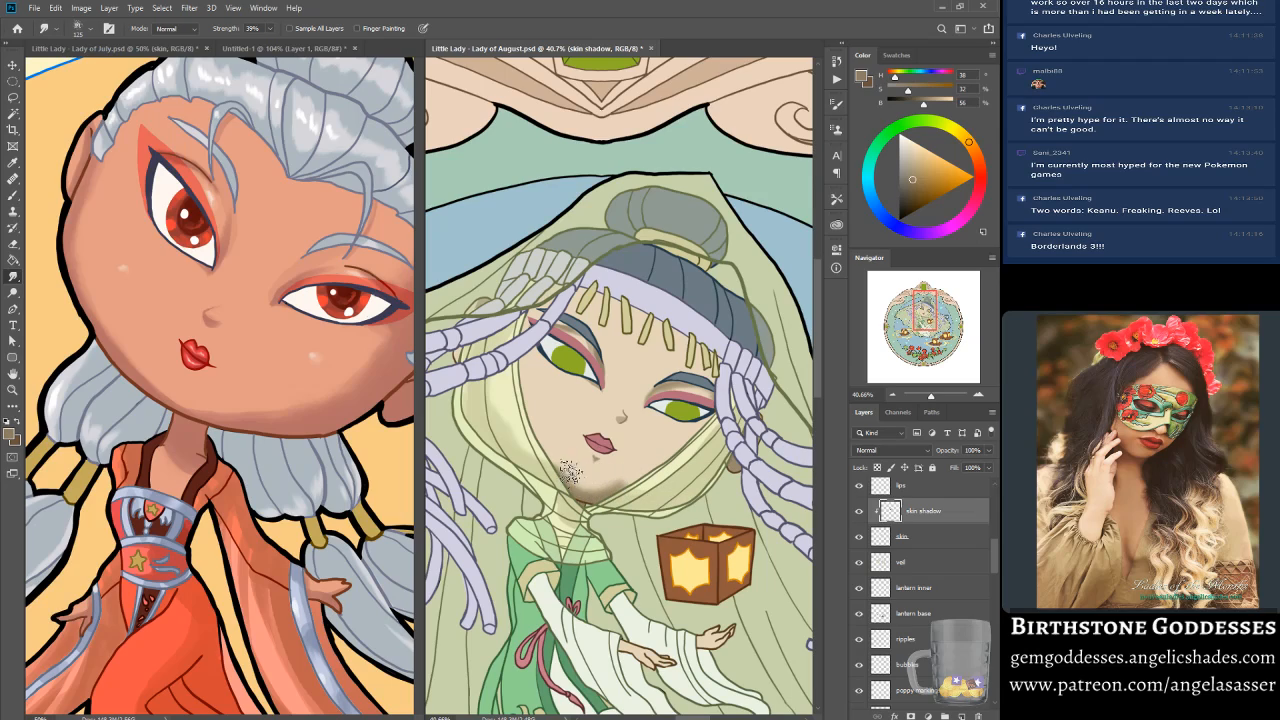
Step: Add another pass of brown shadow under the chin and smudge its upper edge softly into the skin
click(13, 195)
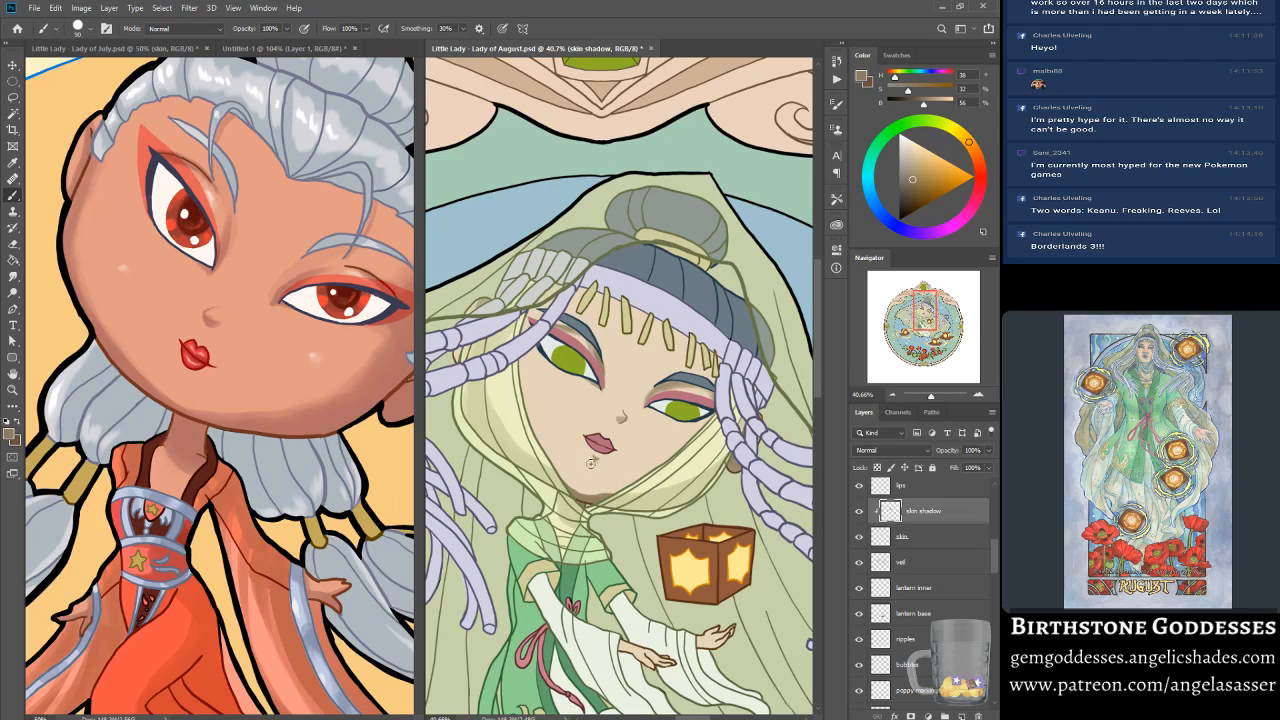
click(13, 276)
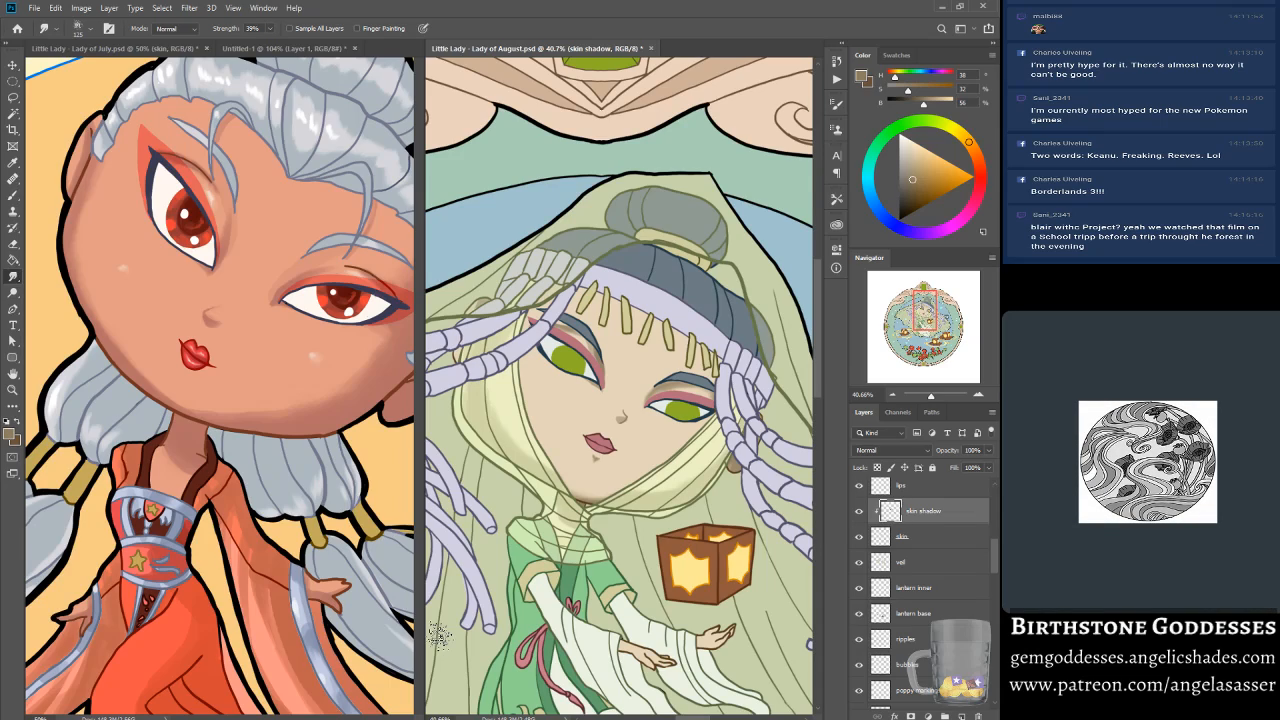
click(13, 195)
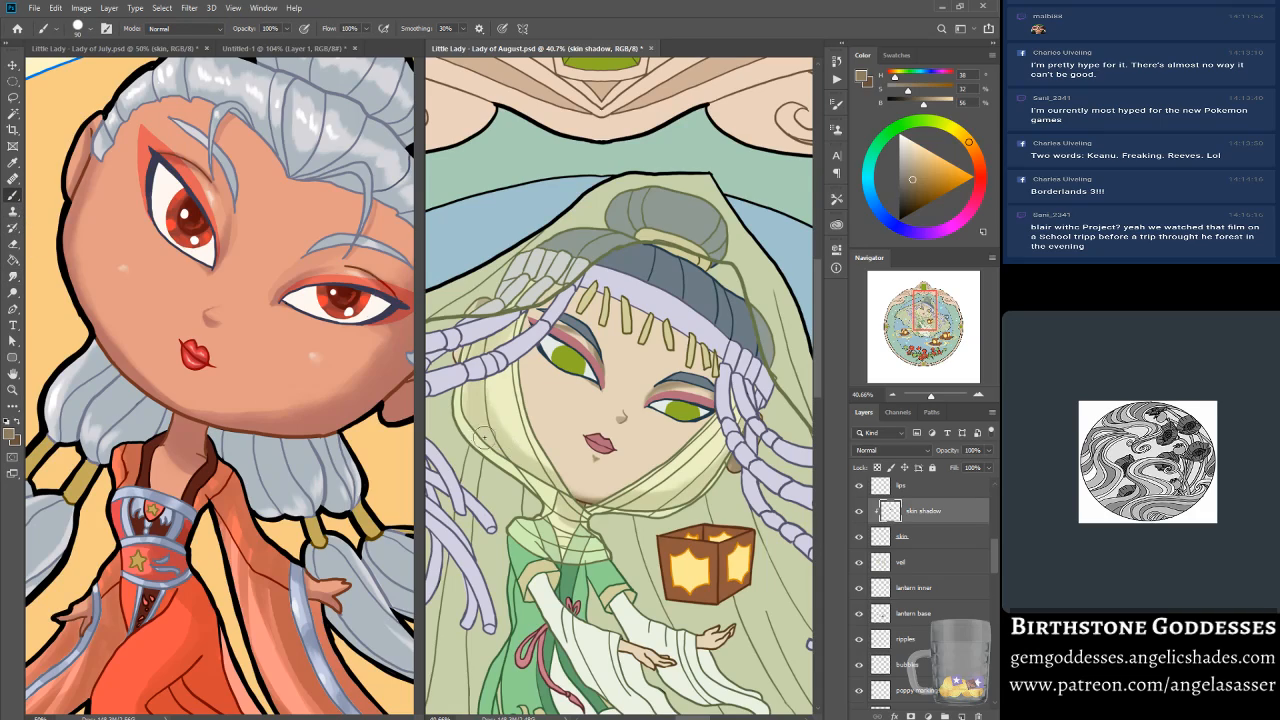
drag(541, 479, 608, 506)
click(13, 276)
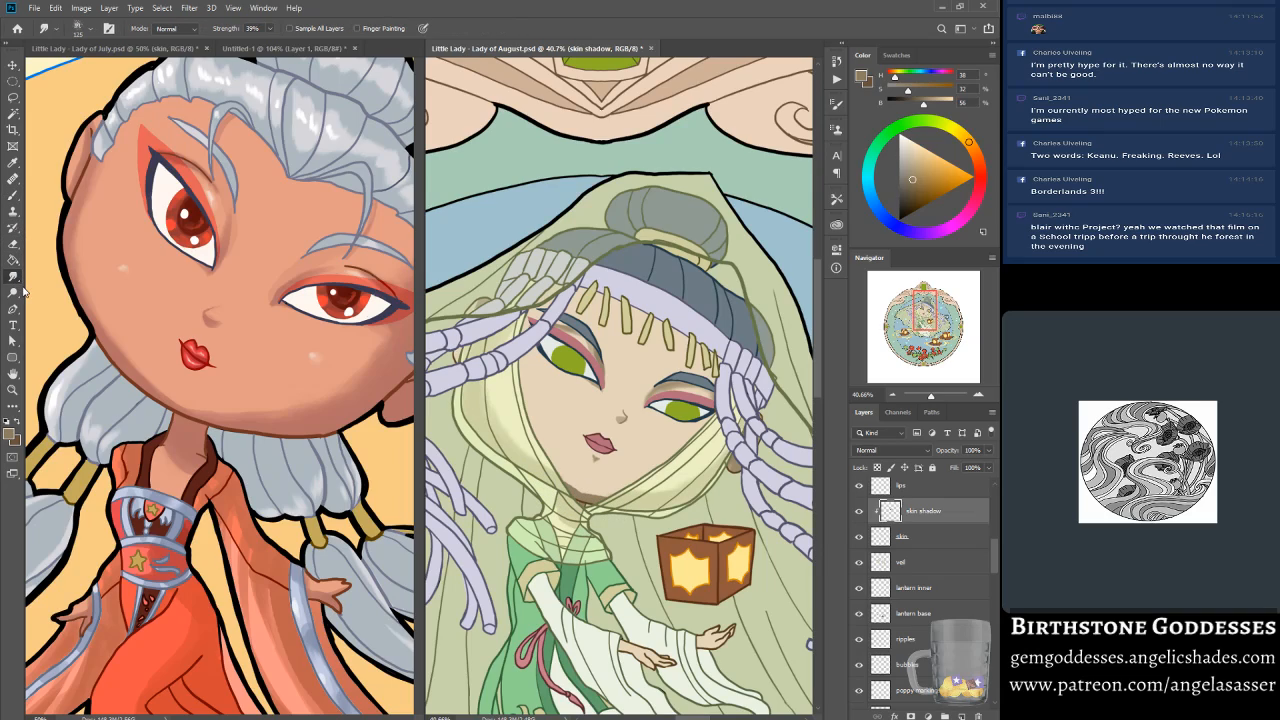
mouse_move(569, 470)
mouse_down()
mouse_move(611, 460)
mouse_move(586, 453)
mouse_move(606, 495)
mouse_move(559, 481)
mouse_move(623, 485)
mouse_move(603, 493)
mouse_move(658, 463)
mouse_move(572, 484)
mouse_up()
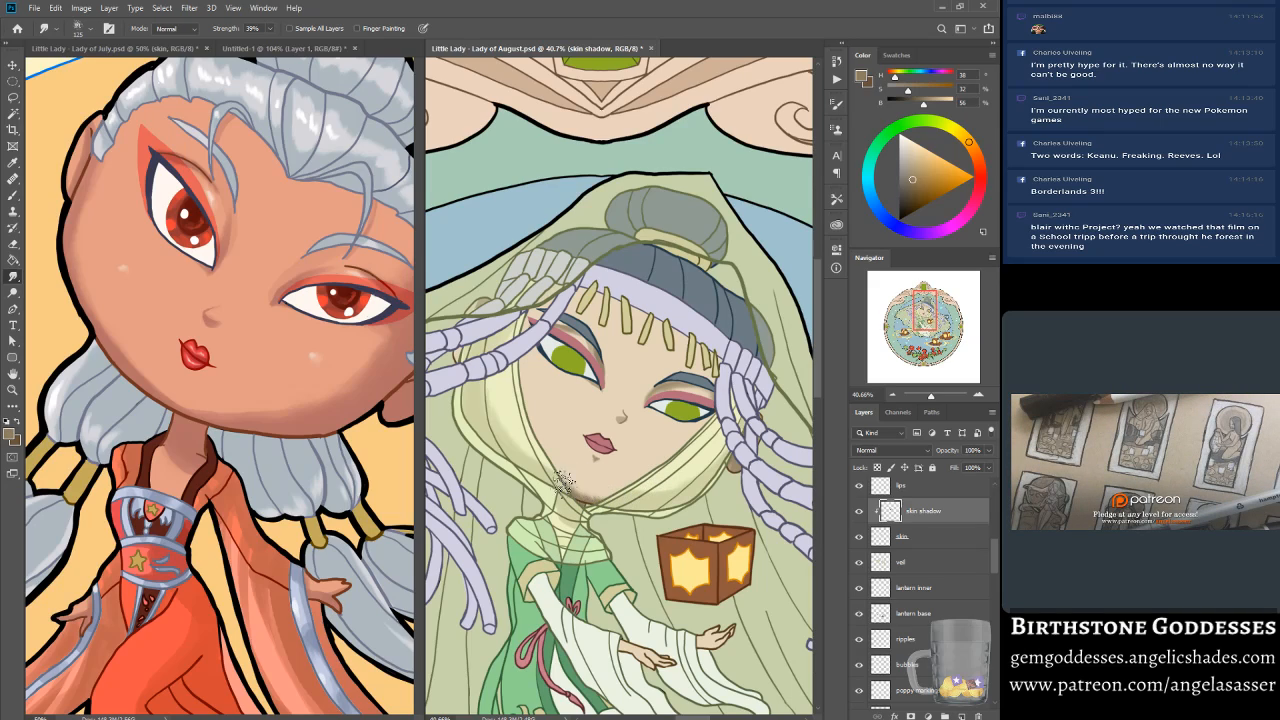
mouse_move(585, 333)
mouse_down()
mouse_move(567, 337)
mouse_move(581, 339)
mouse_up()
Step: Touch up the shadow on the chin's right edge beside the veil and soften it with the Smudge tool
click(13, 195)
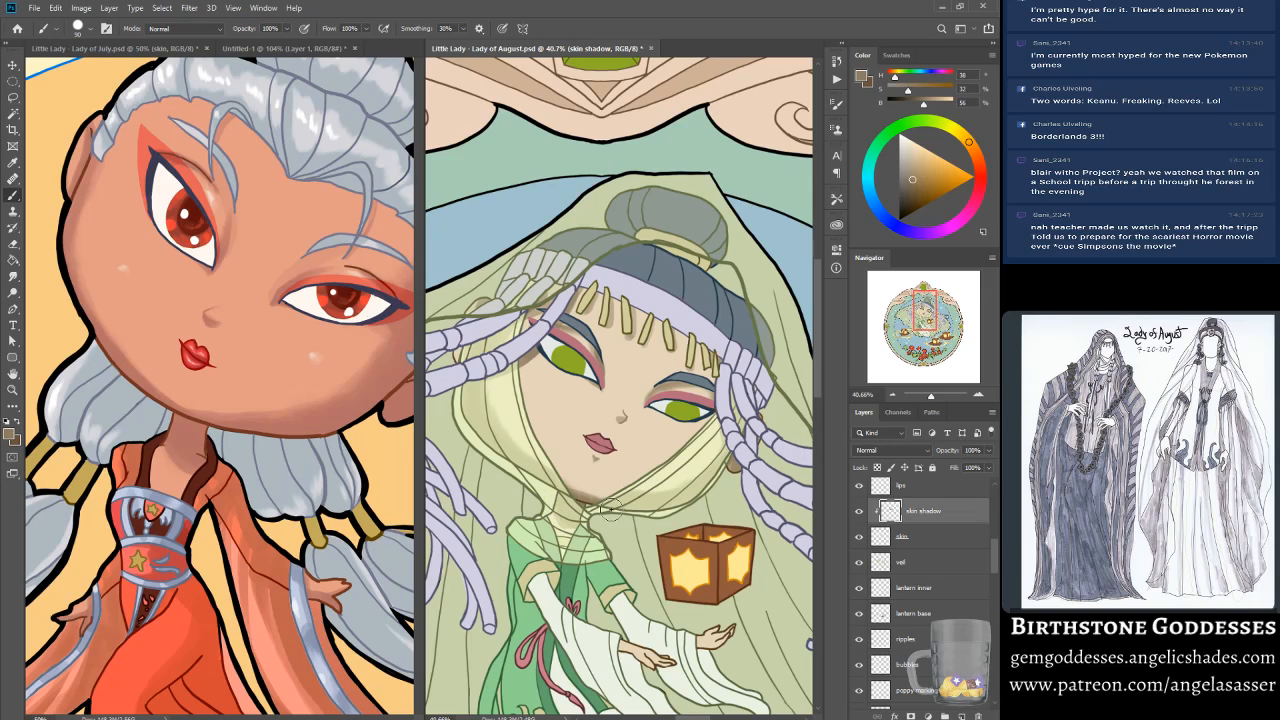
drag(607, 501, 604, 499)
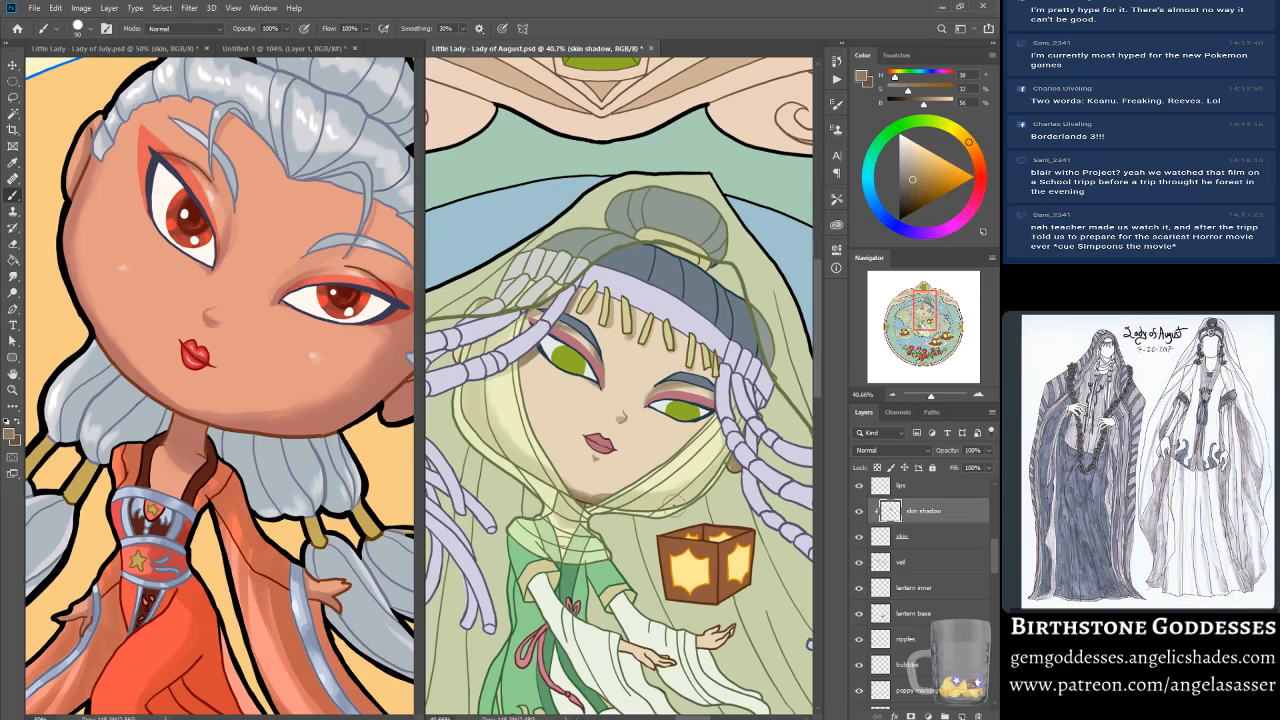
click(13, 276)
mouse_move(598, 489)
mouse_down()
mouse_move(587, 490)
mouse_move(601, 491)
mouse_up()
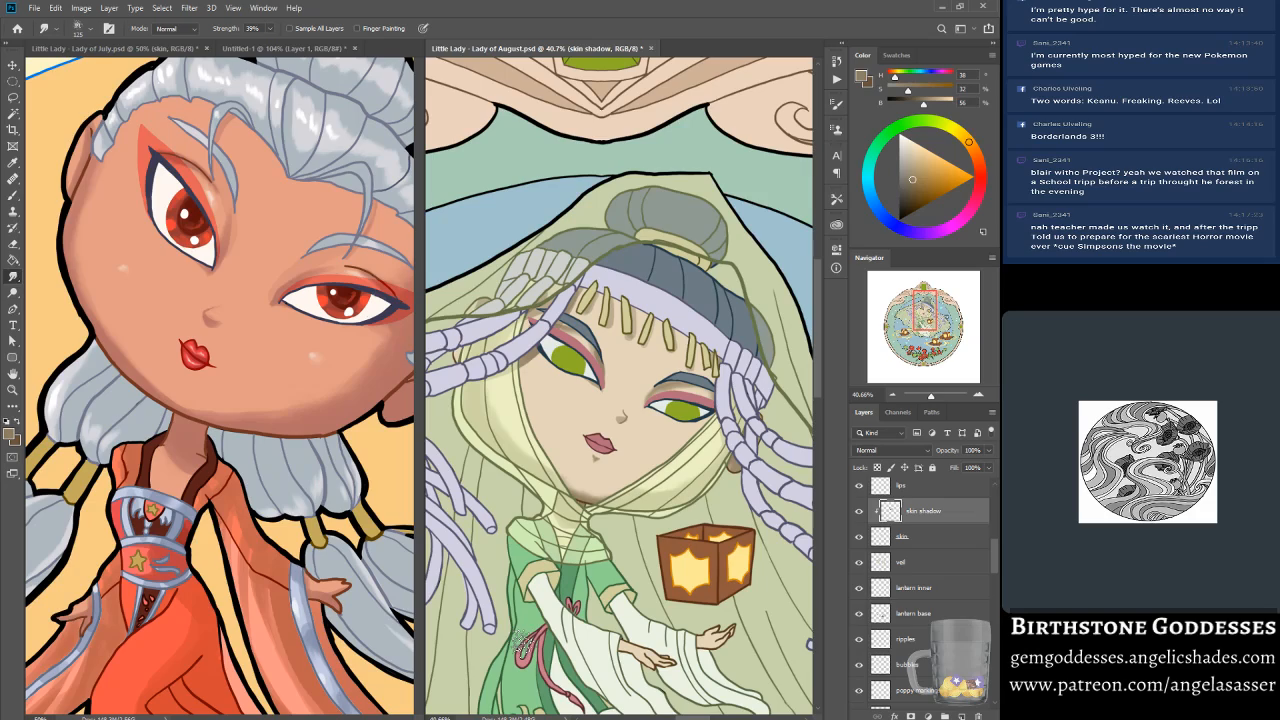
Step: Paint brown shadow on both hands where they emerge from the white sleeves
click(15, 197)
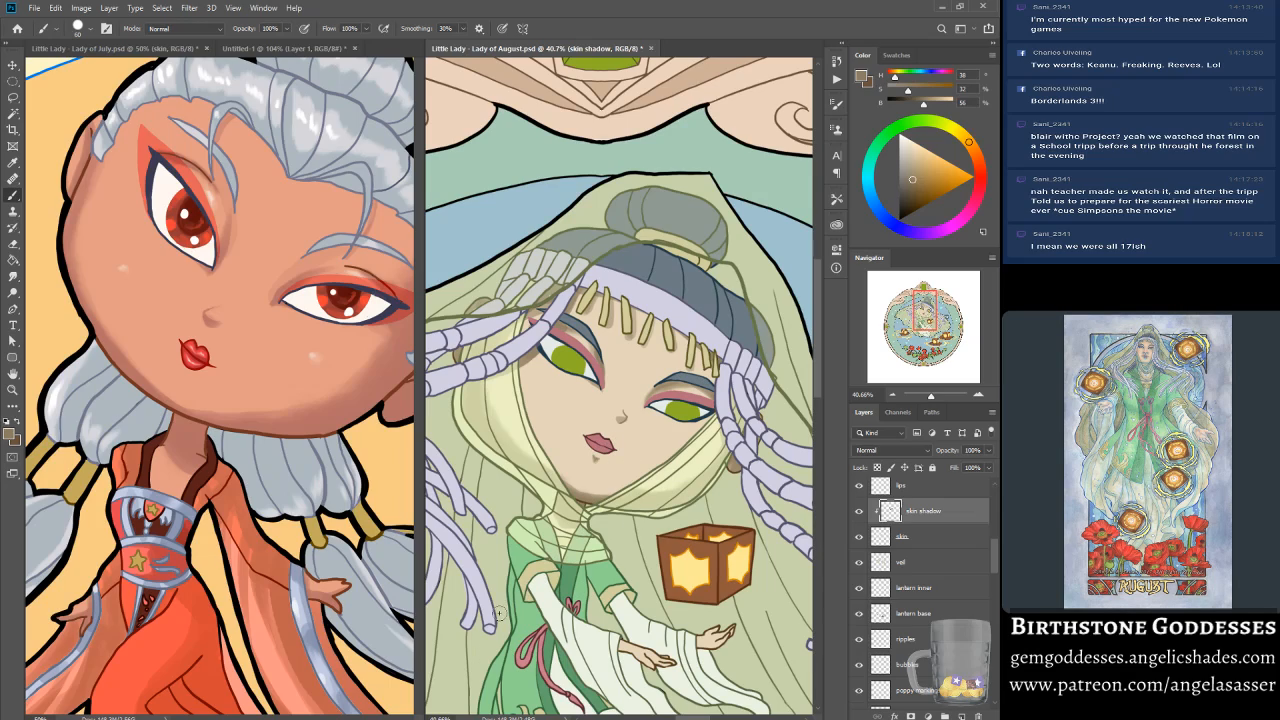
scroll(600, 460, down, 5)
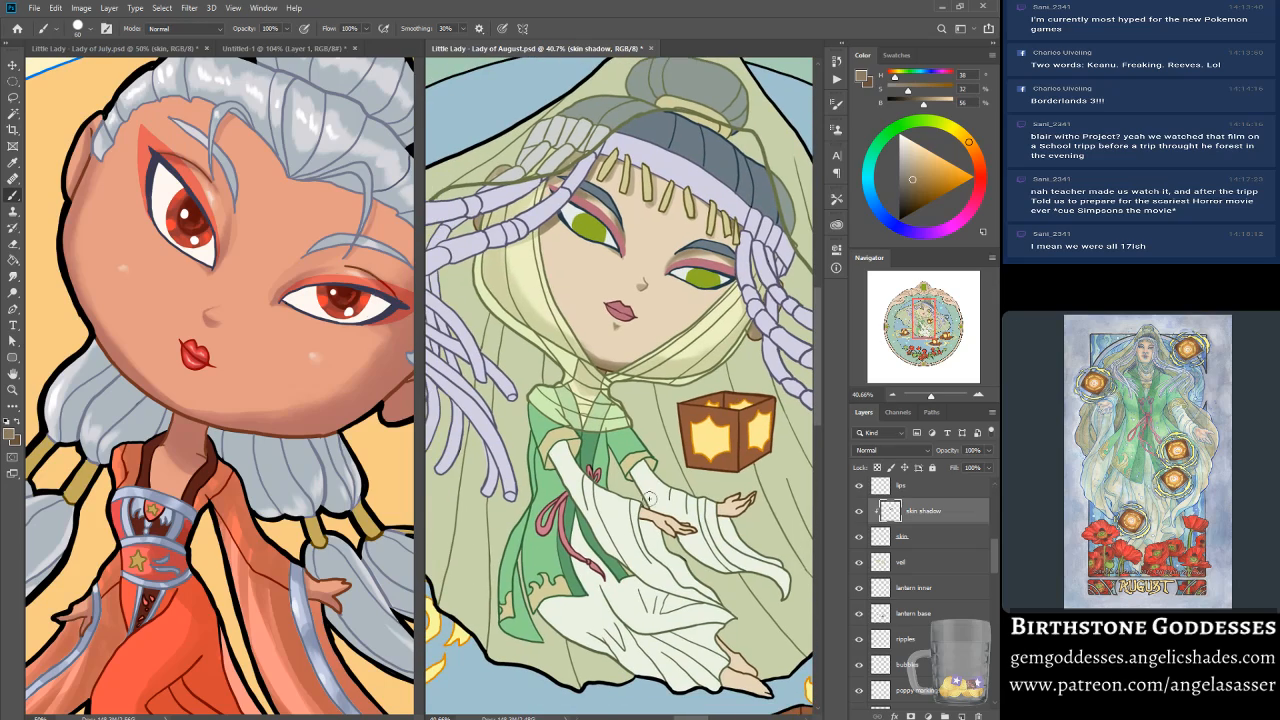
drag(725, 510, 740, 519)
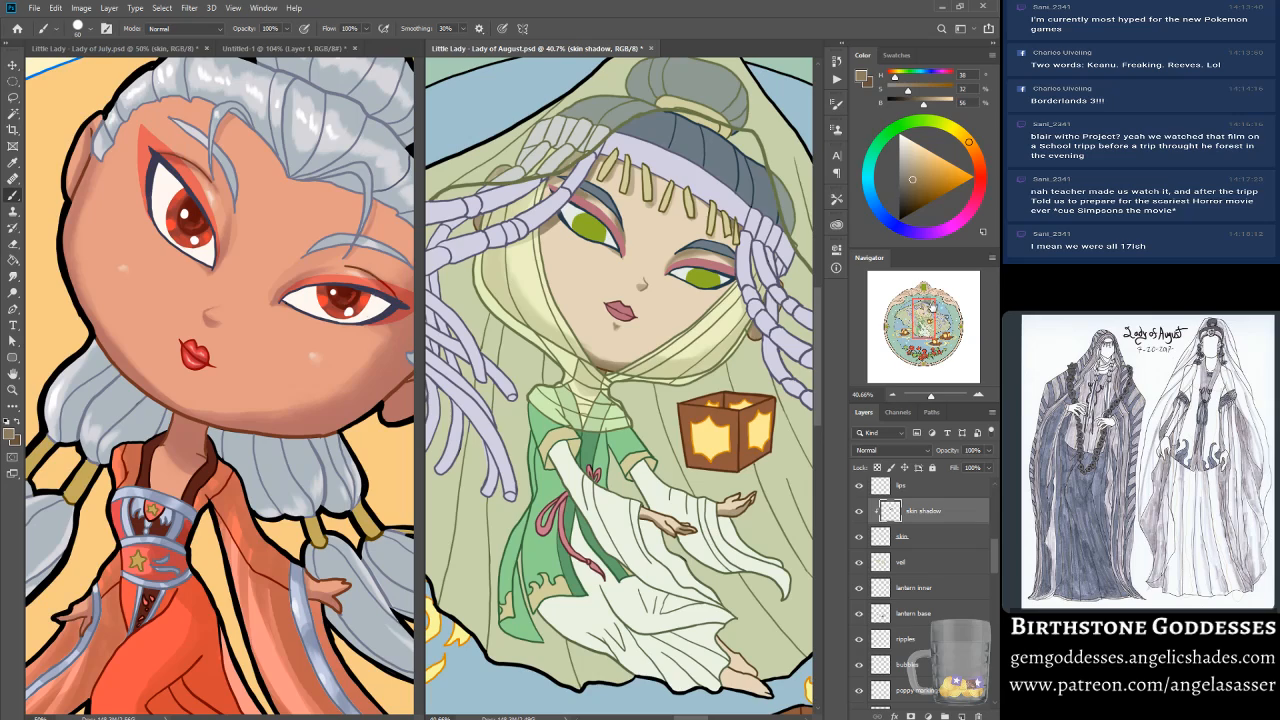
scroll(666, 651, down, 3)
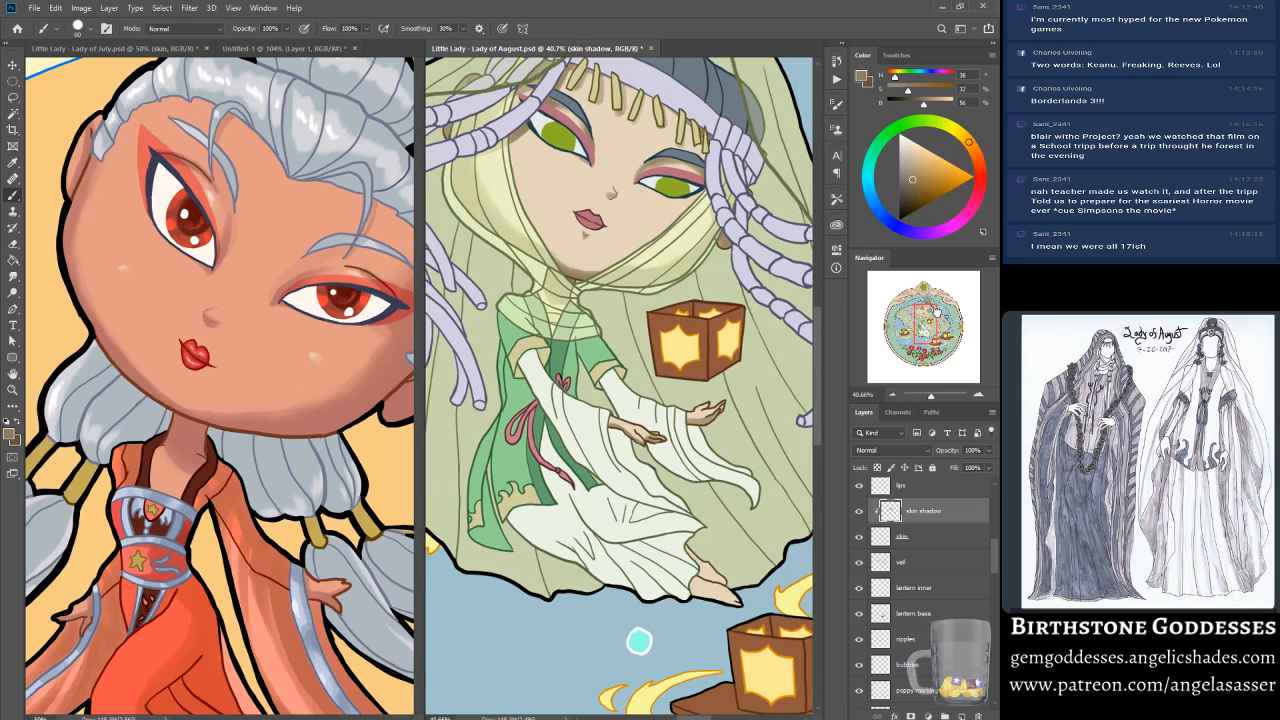
scroll(657, 569, up, 1)
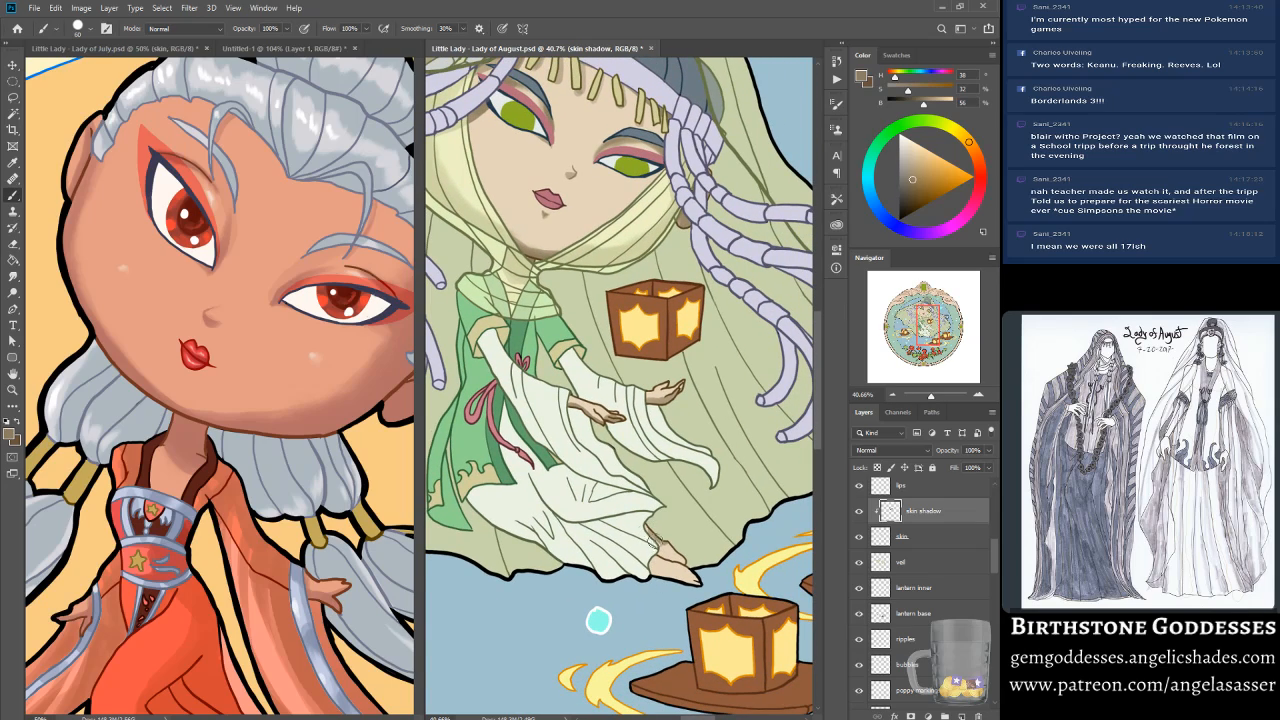
Step: Paint brown shadow over the bare foot where it emerges from the white robe
mouse_move(672, 548)
mouse_down()
mouse_move(648, 576)
mouse_move(705, 593)
mouse_up()
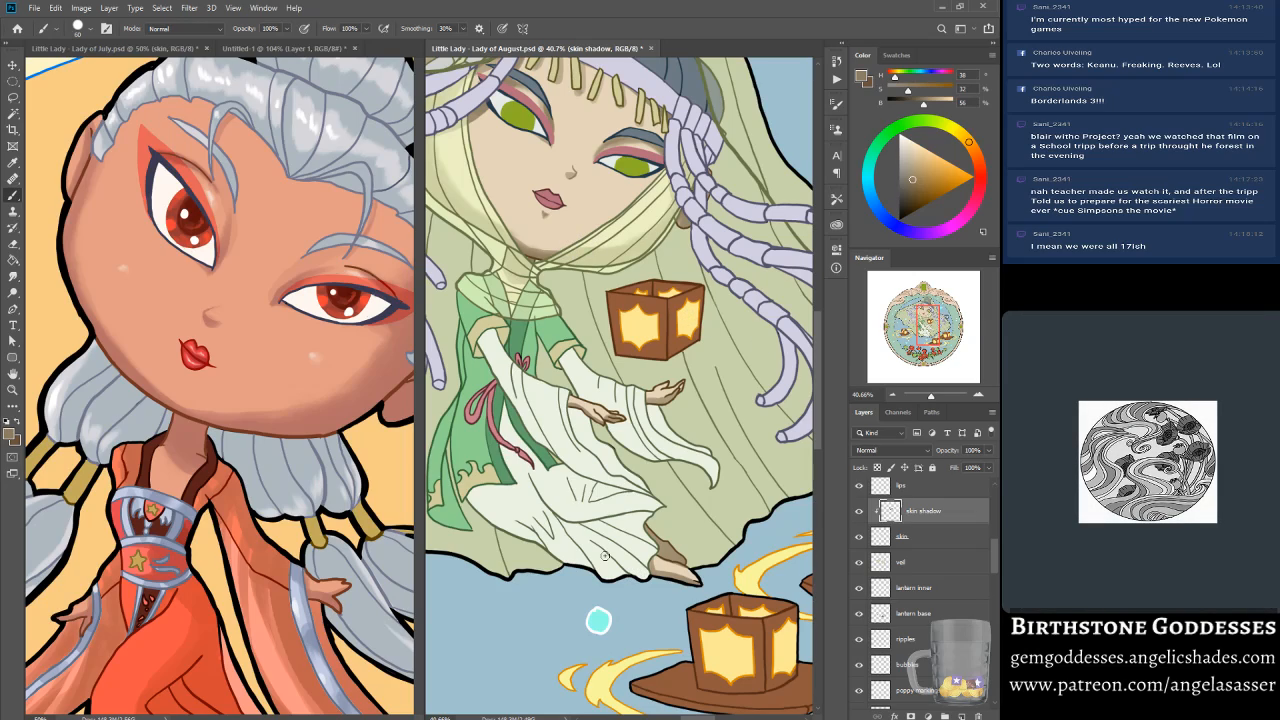
drag(926, 334, 926, 325)
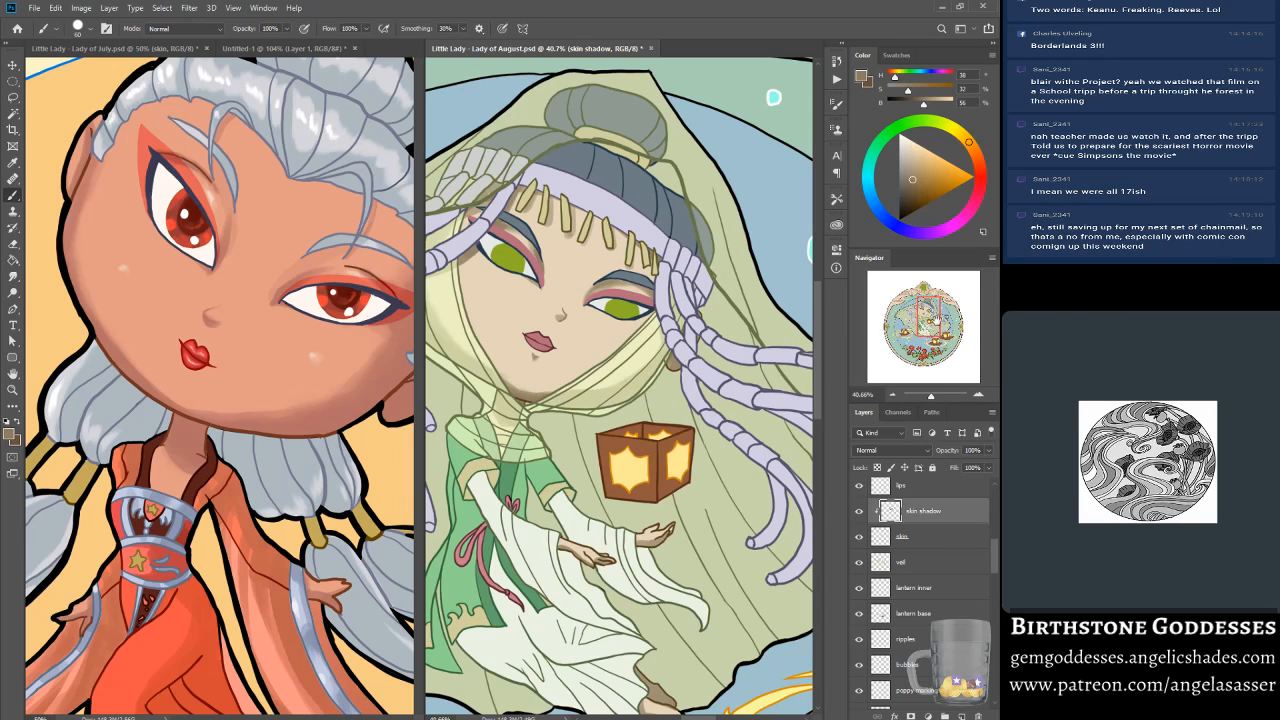
drag(933, 397, 930, 397)
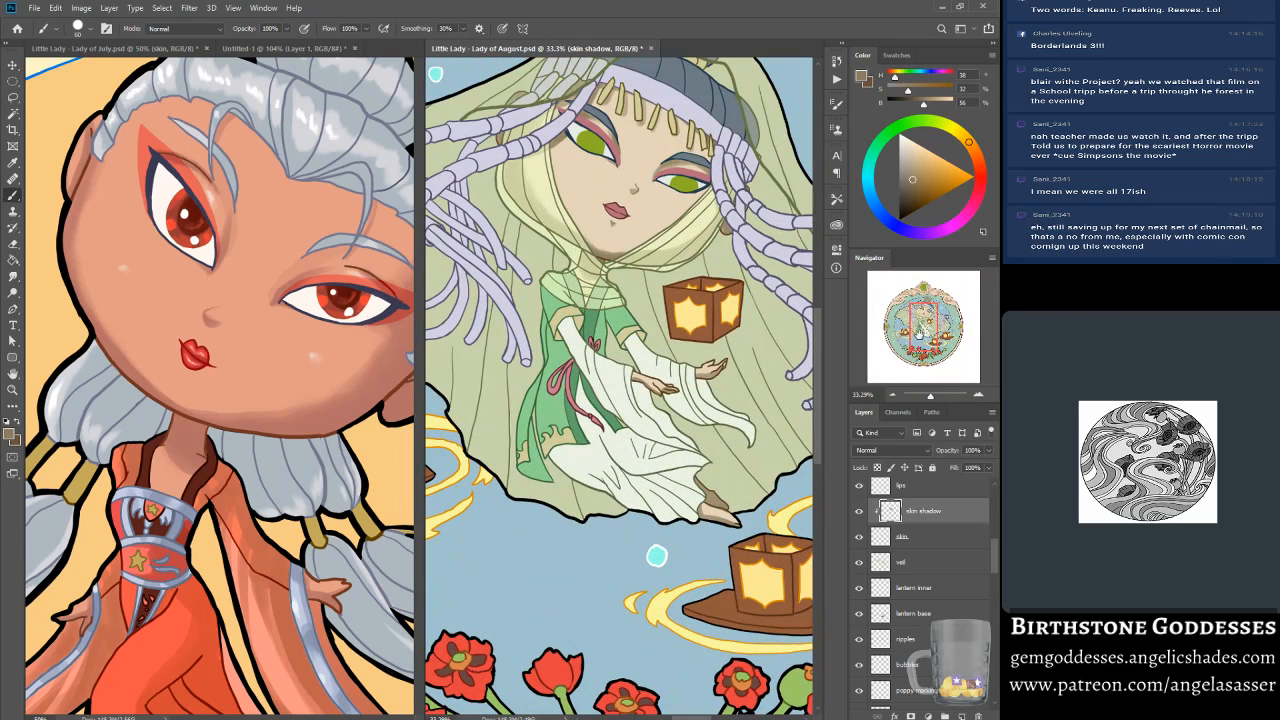
drag(919, 333, 918, 326)
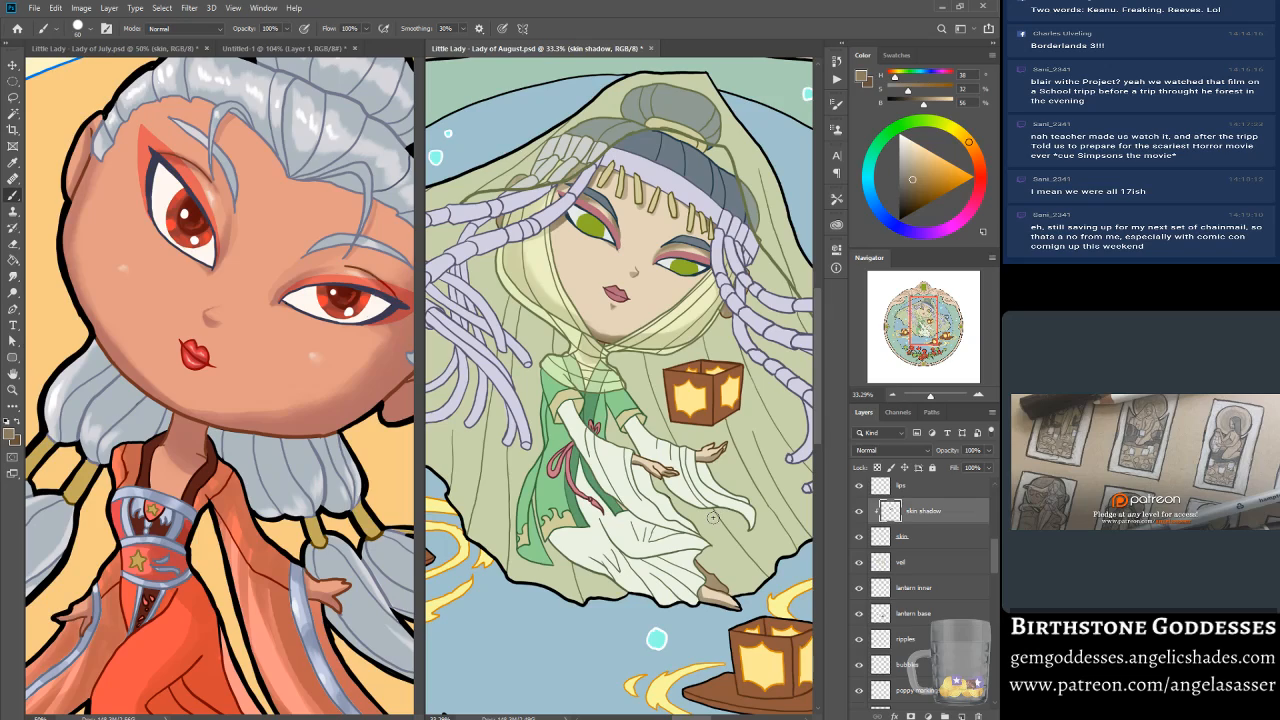
click(15, 278)
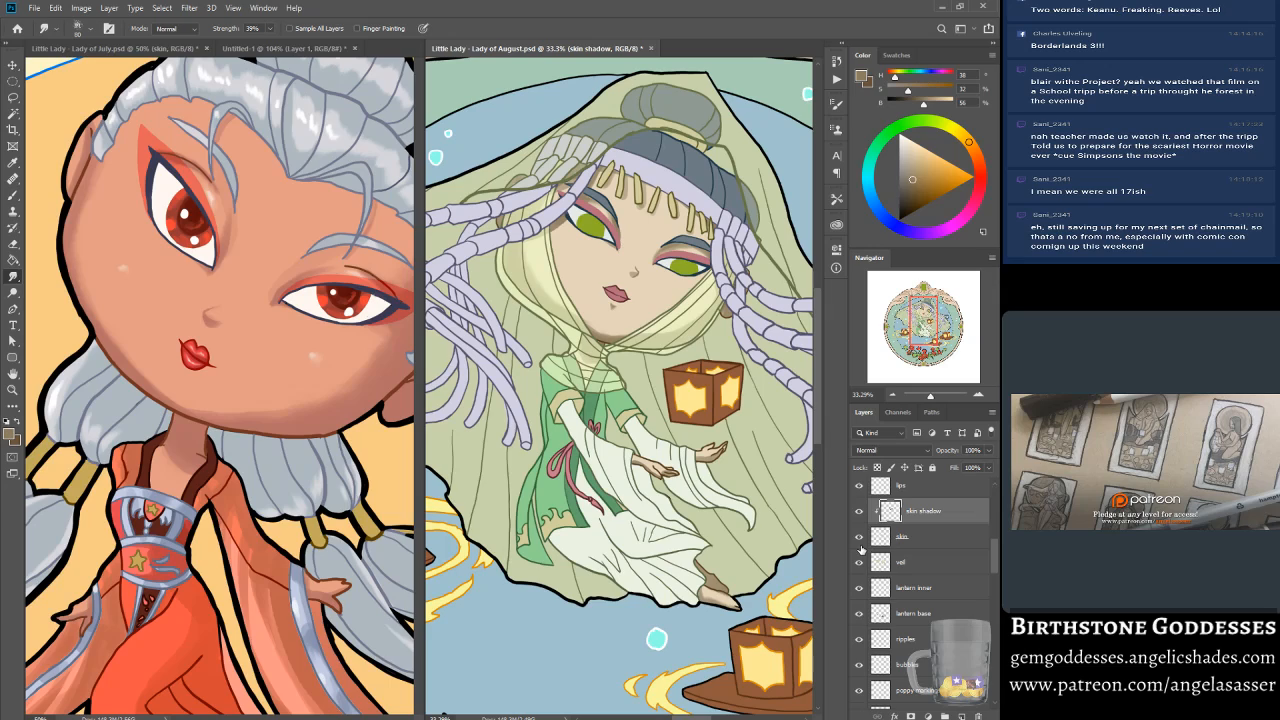
click(13, 196)
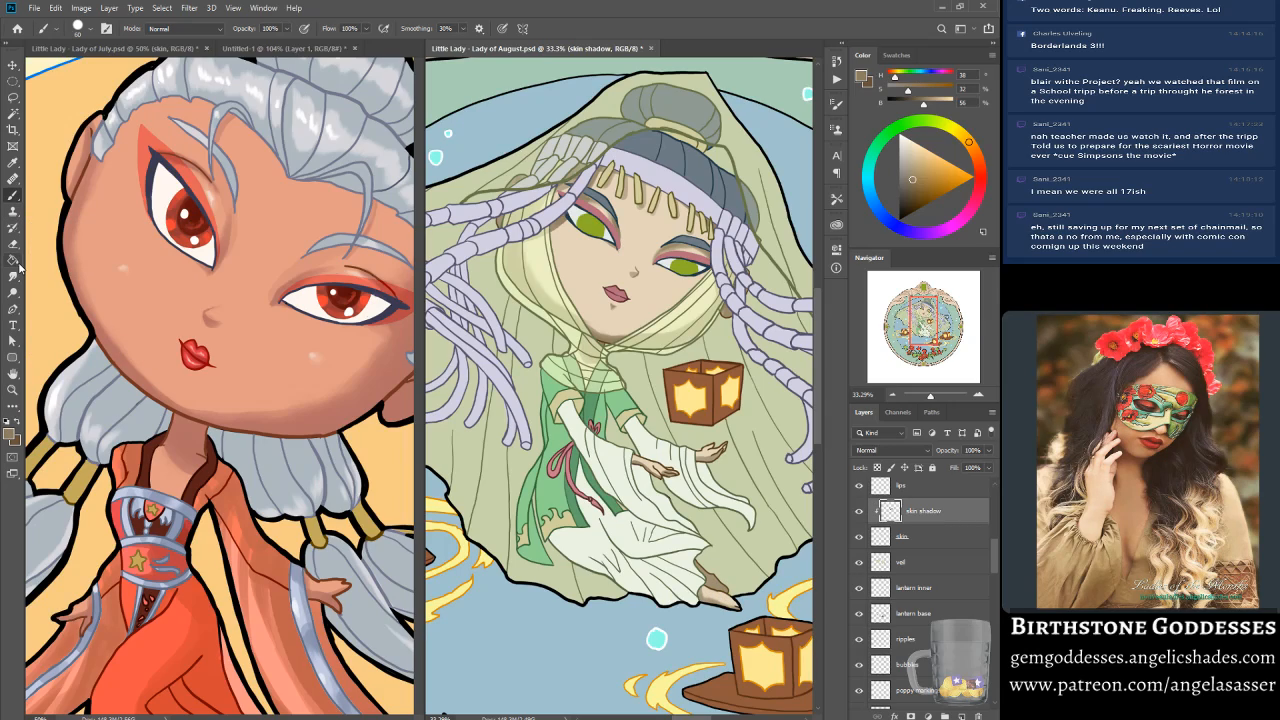
key(r)
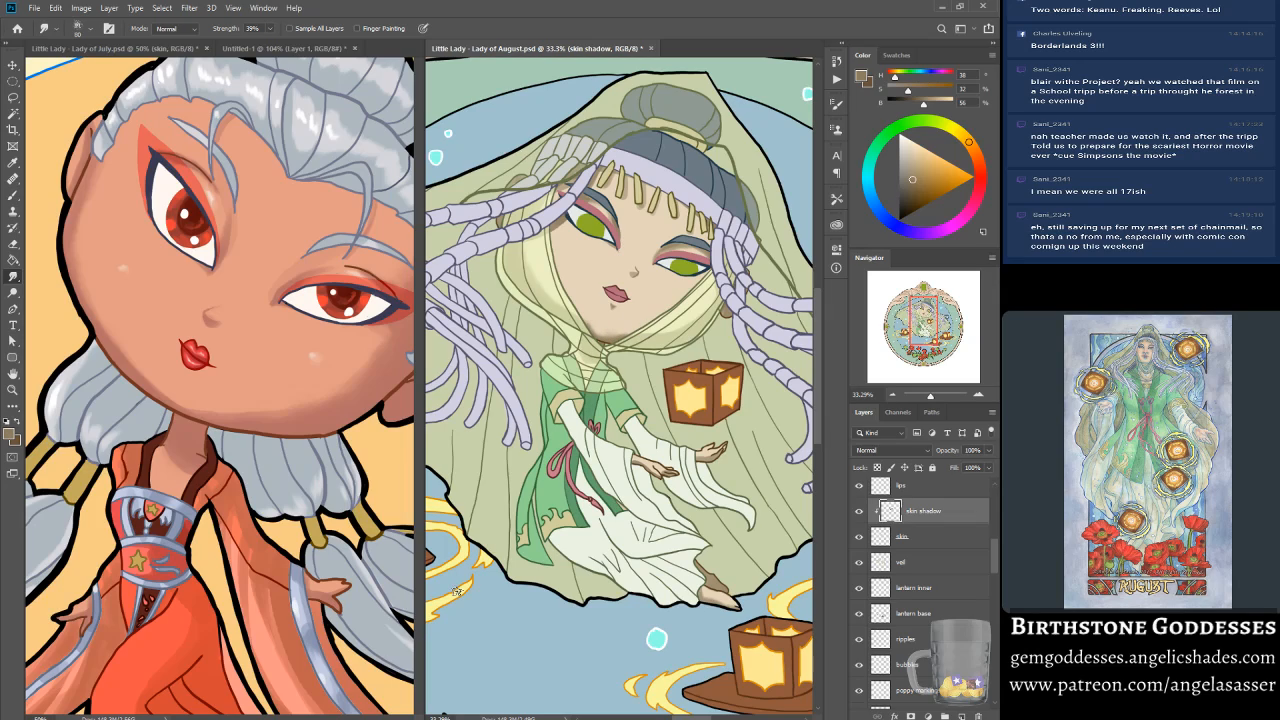
Step: Adjust the skin shadow layer's Hue/Saturation to Hue -26, Lightness +20 and higher saturation, and sample the resulting shadow colour from the ear
click(81, 8)
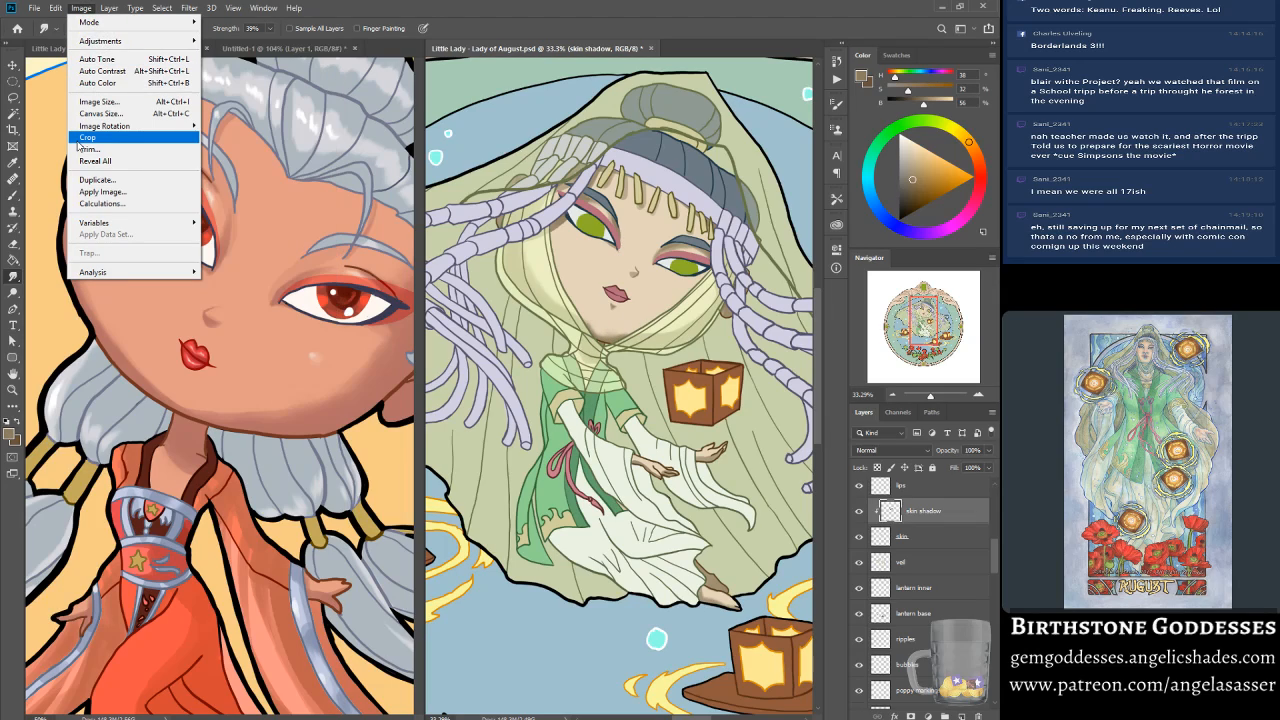
mouse_move(152, 45)
click(240, 107)
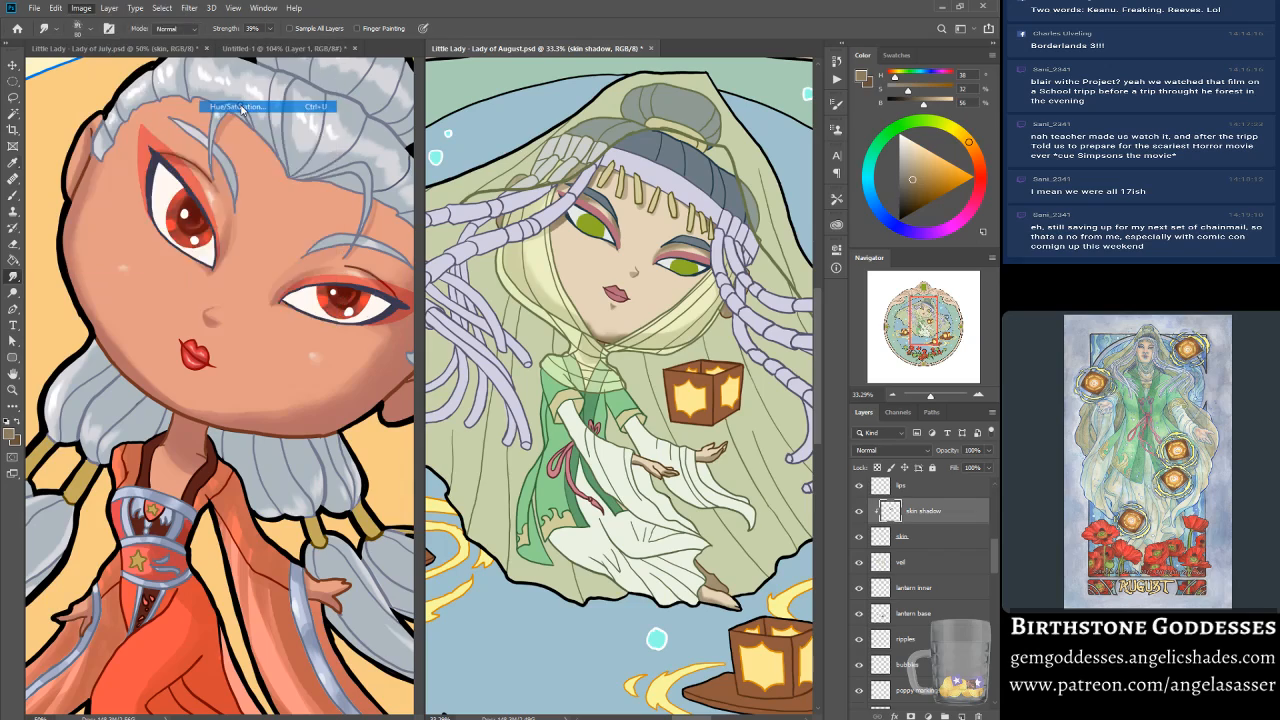
drag(230, 286, 242, 290)
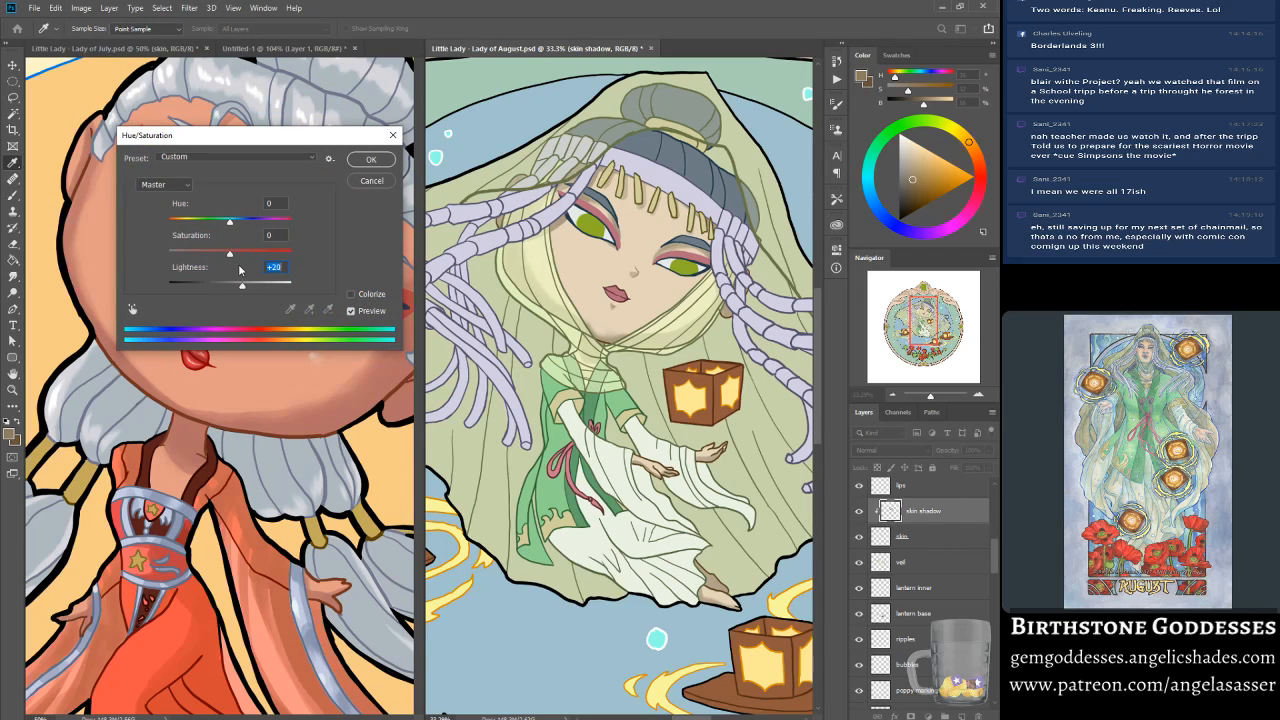
drag(230, 220, 215, 226)
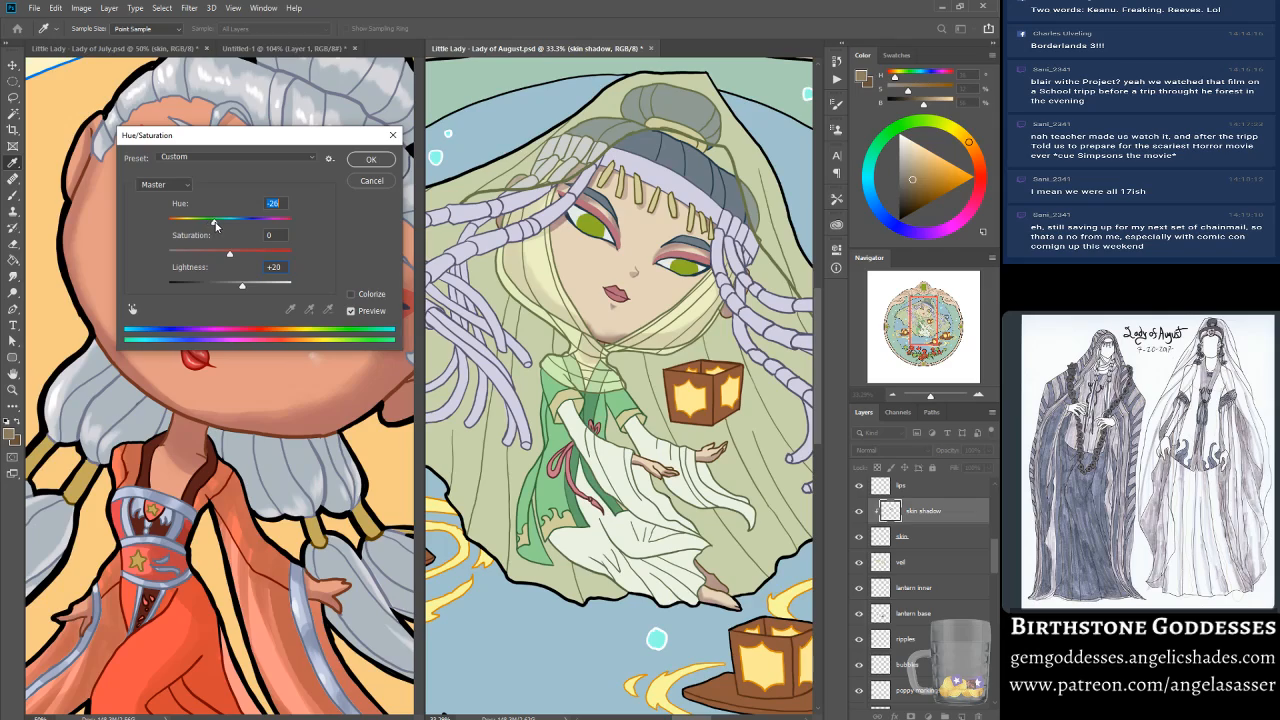
click(353, 313)
click(351, 311)
mouse_move(227, 258)
mouse_down()
mouse_move(260, 258)
mouse_move(239, 258)
mouse_up()
key(Return)
key(r)
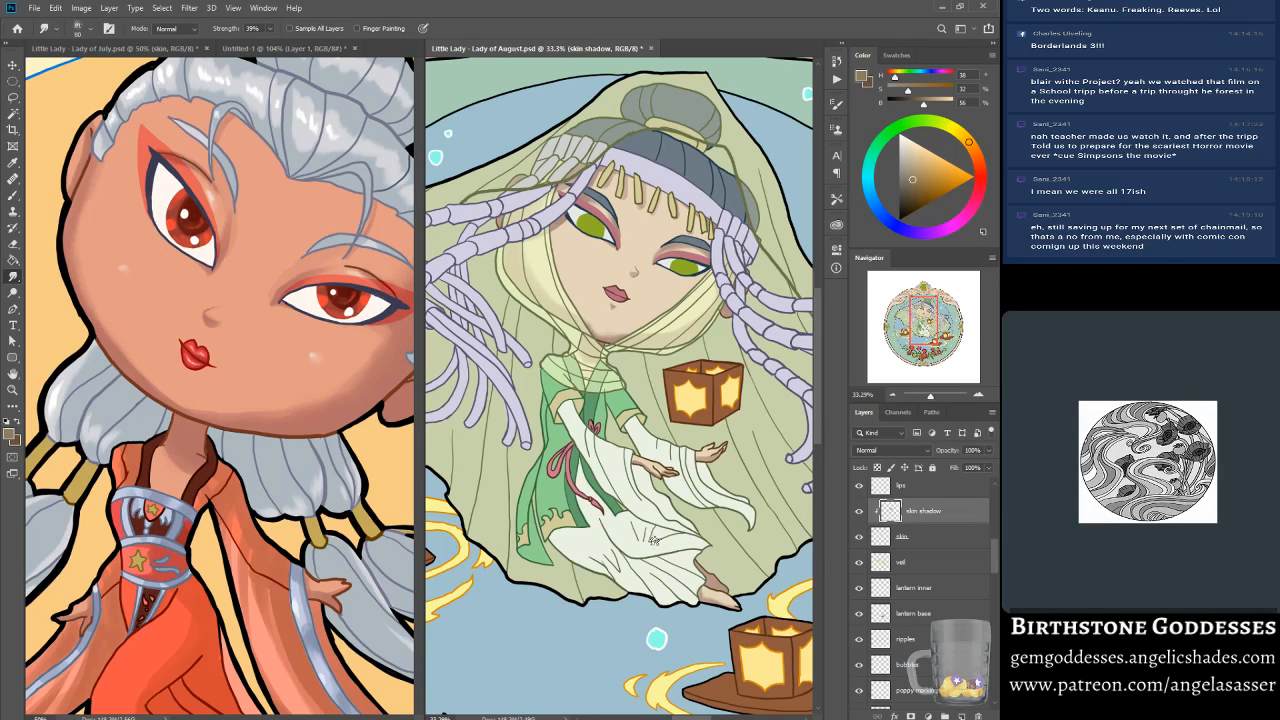
key(b)
alt+click(727, 311)
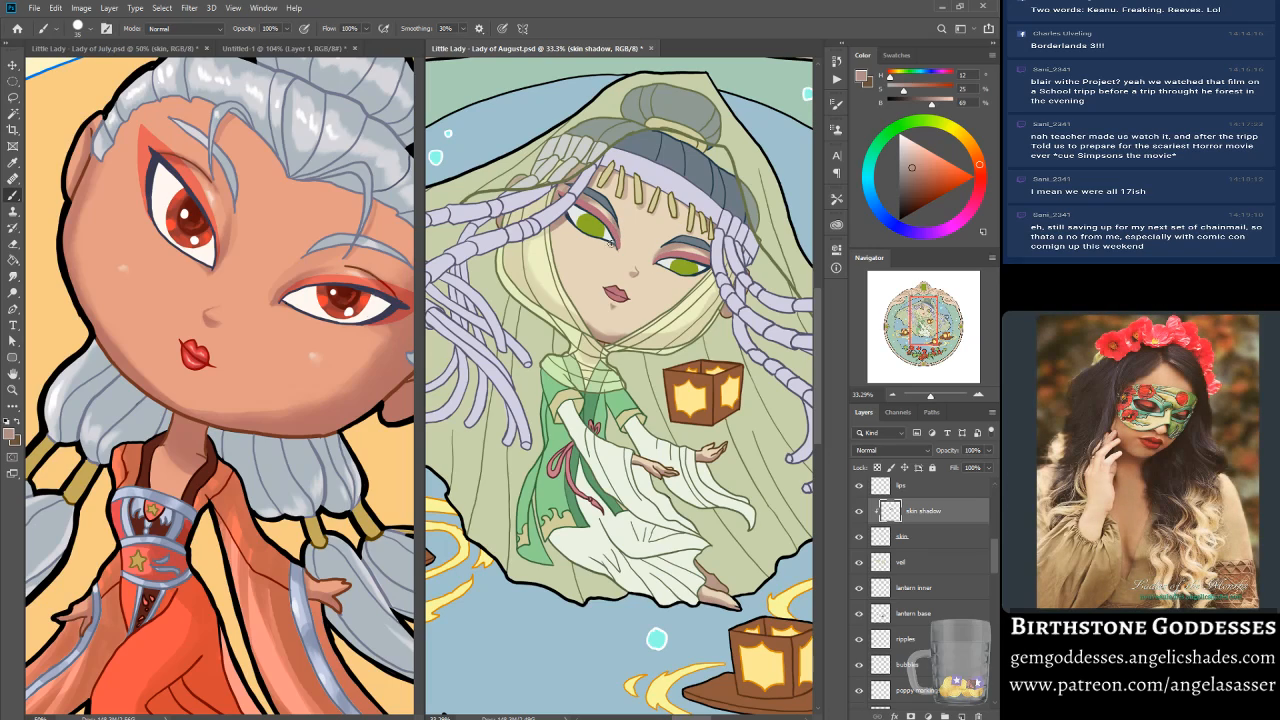
Step: Set the makeup layer's blend mode to Multiply
drag(997, 560, 999, 512)
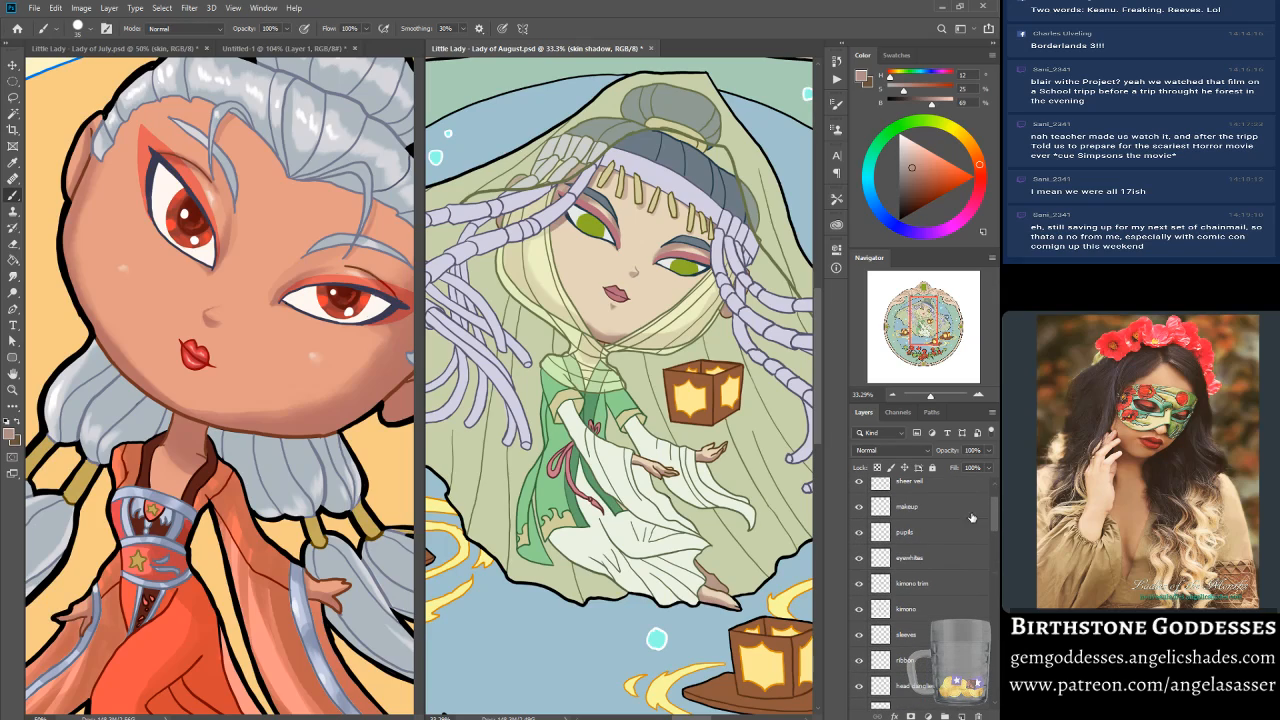
click(920, 505)
click(894, 450)
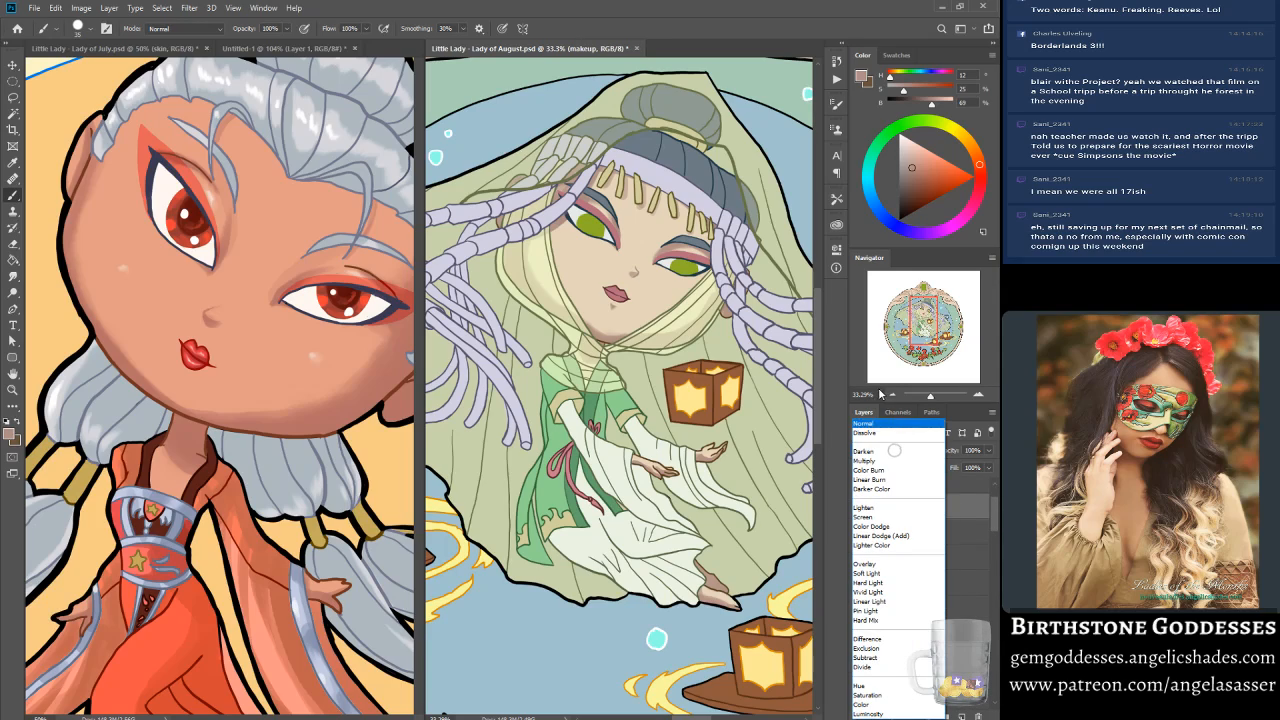
click(866, 461)
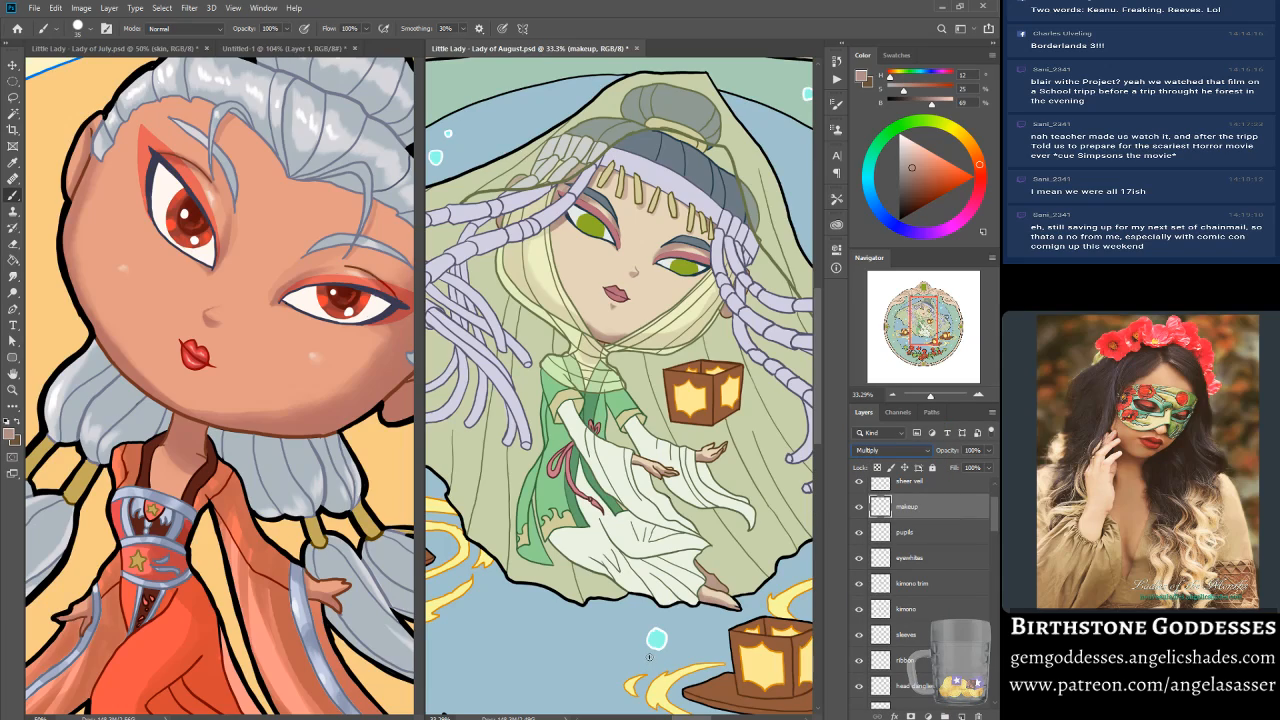
Step: Compare the eye area with the makeup layer hidden and shown, including a close-up of one eye
click(859, 507)
click(860, 510)
click(859, 508)
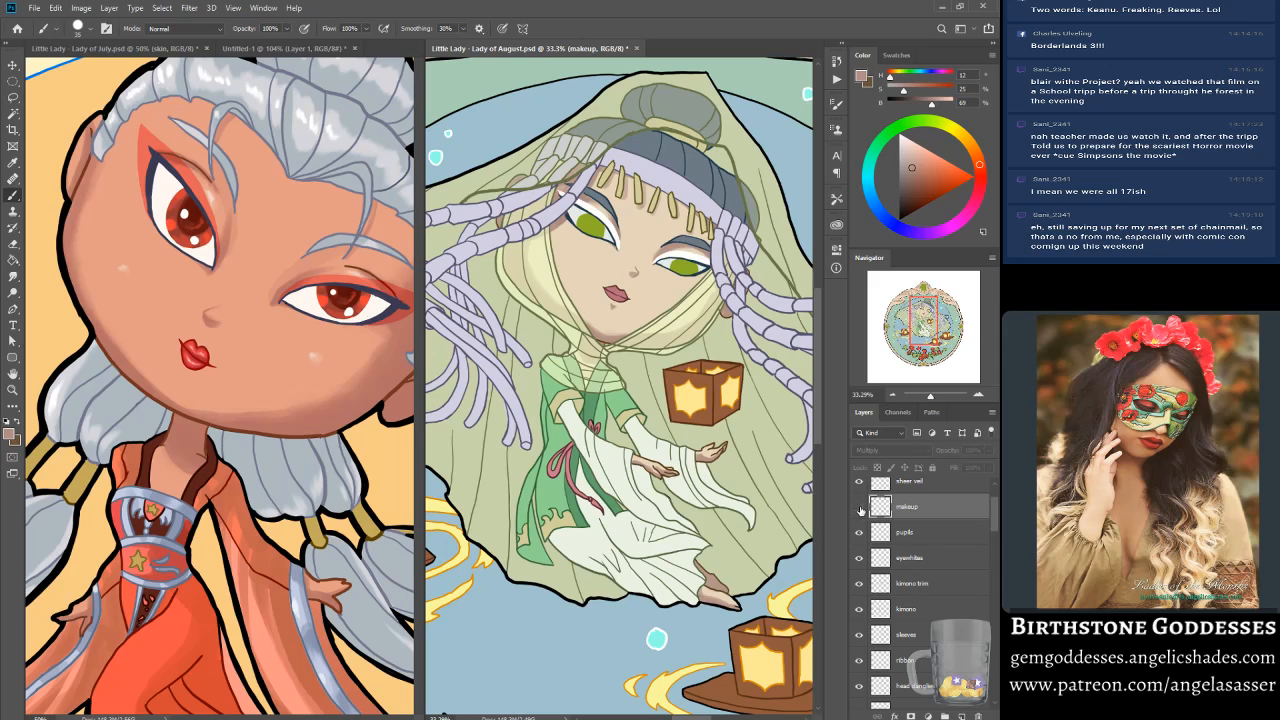
click(860, 510)
click(860, 510)
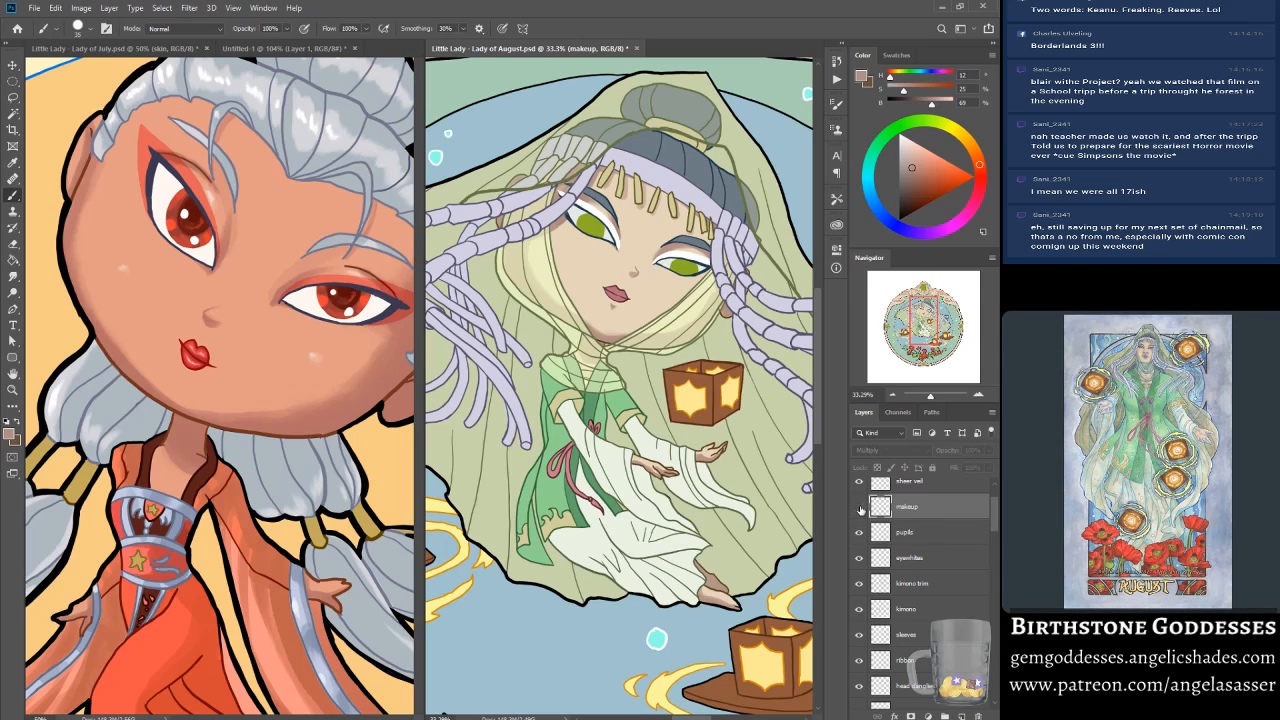
drag(931, 396, 936, 397)
drag(927, 350, 924, 316)
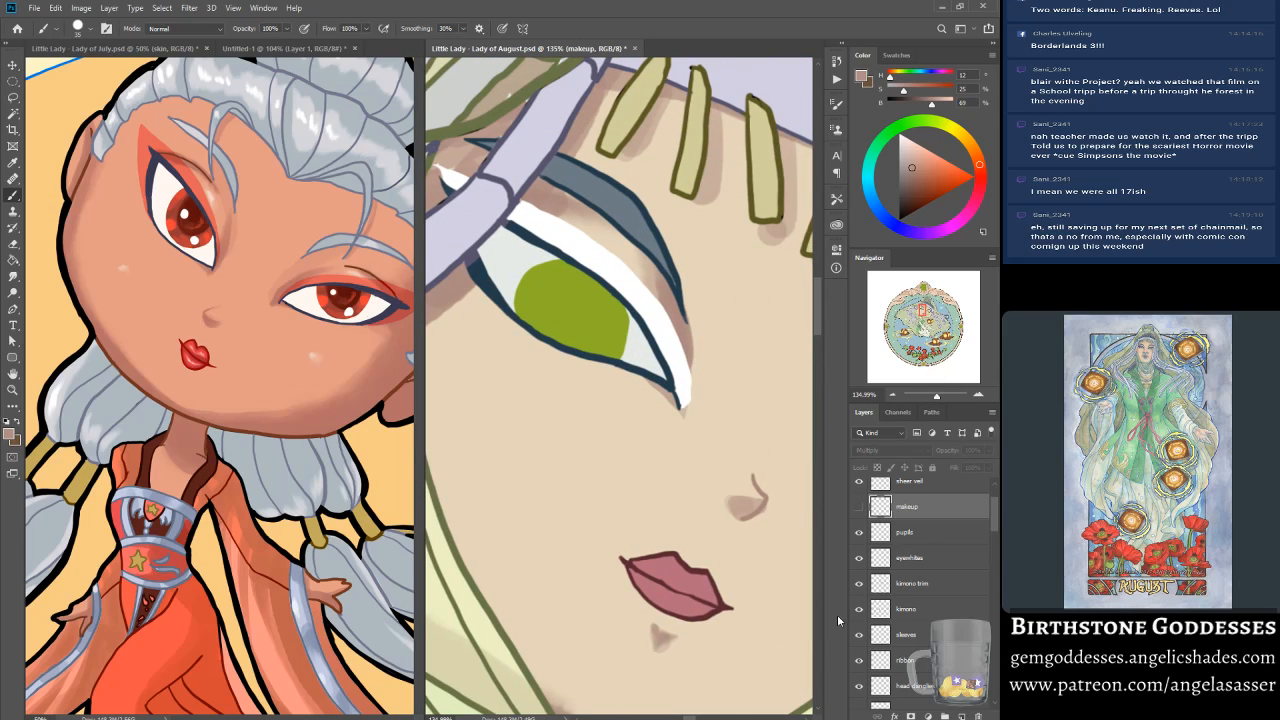
click(859, 507)
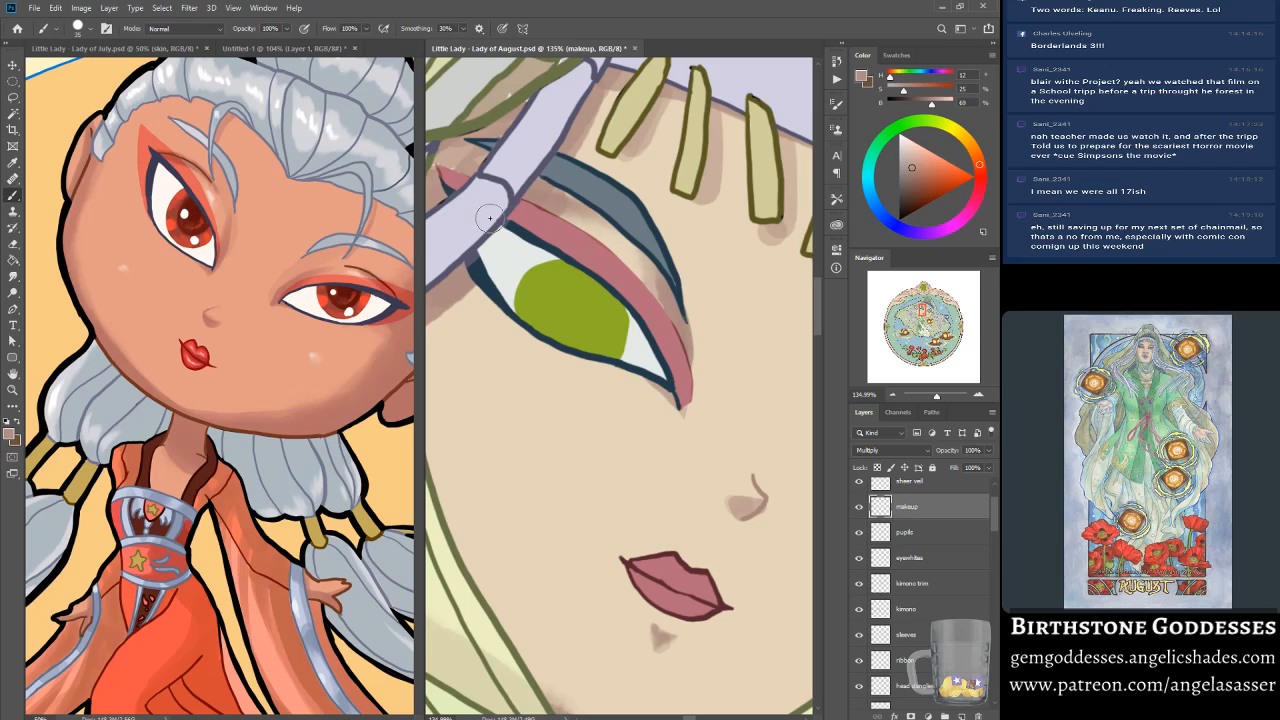
Step: Hide the makeup layer and paint the white gaps above both eyes with sampled light skin colour on the skin layer
click(859, 507)
drag(995, 542, 988, 583)
drag(986, 601, 986, 562)
click(866, 538)
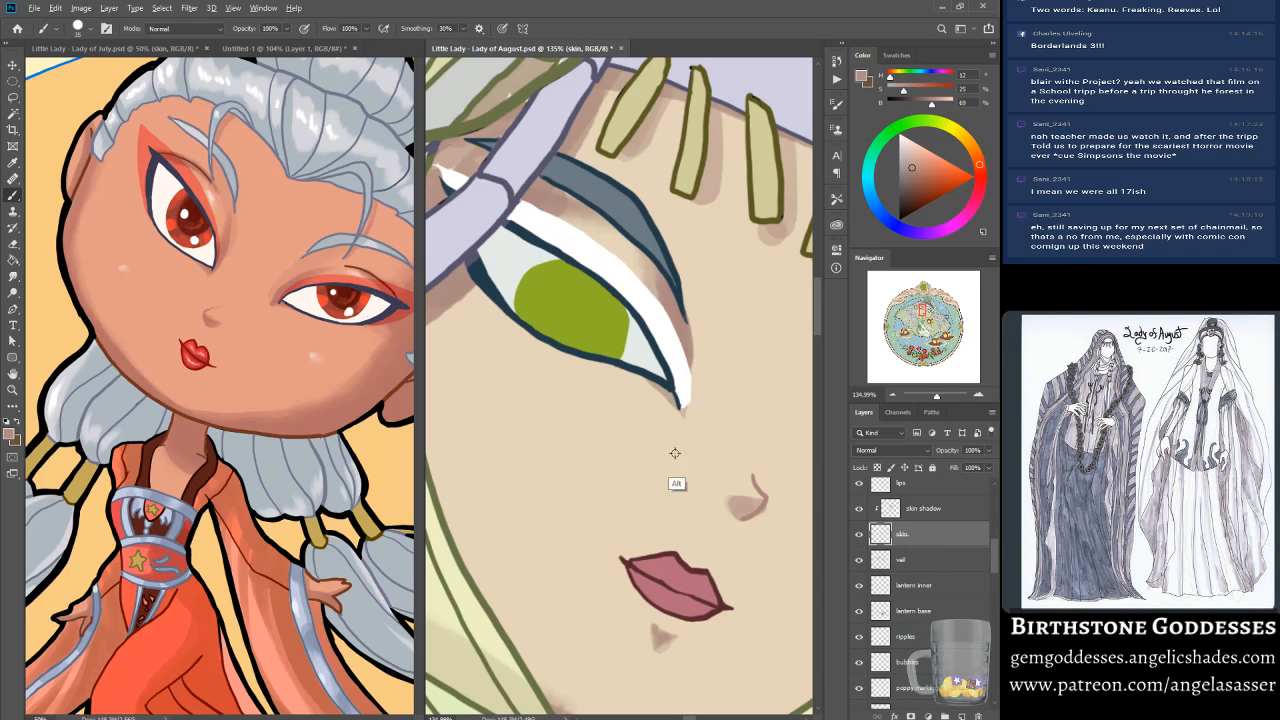
alt+click(655, 488)
mouse_move(473, 186)
mouse_down()
mouse_move(439, 161)
mouse_move(530, 203)
mouse_move(525, 215)
mouse_move(659, 313)
mouse_move(614, 262)
mouse_move(671, 367)
mouse_move(684, 429)
mouse_move(660, 317)
mouse_move(671, 359)
mouse_up()
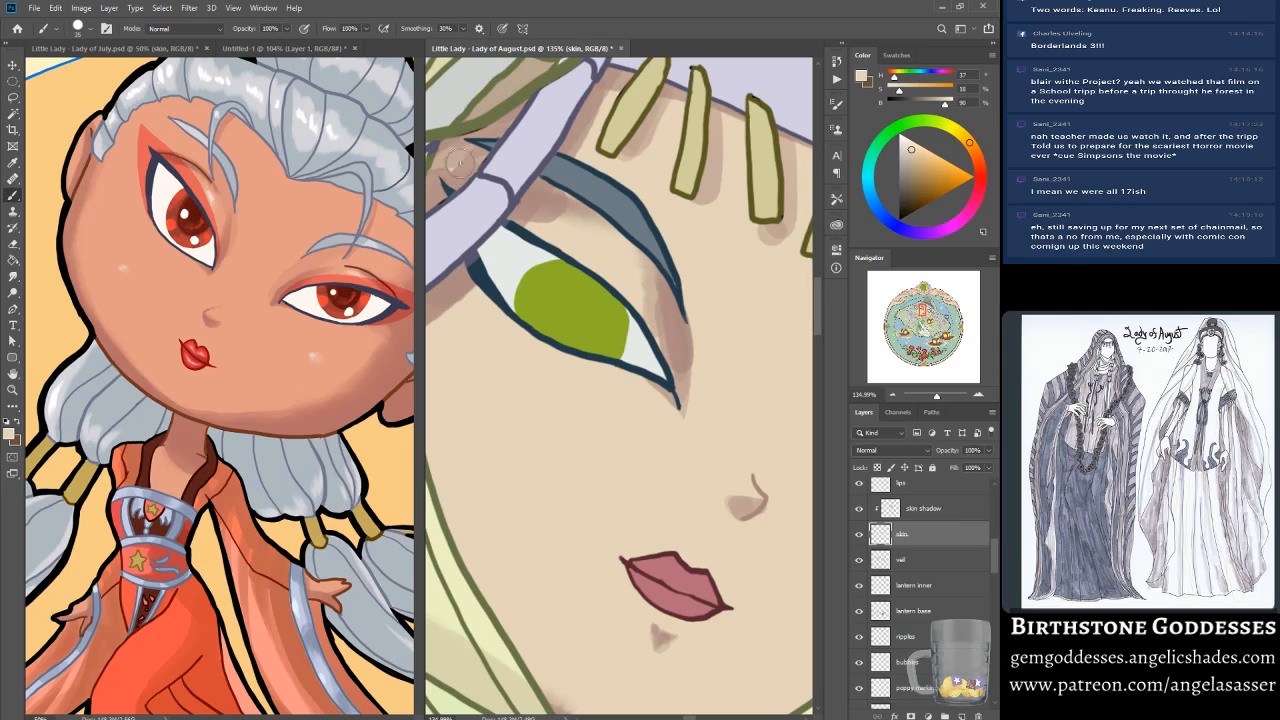
drag(923, 309, 928, 311)
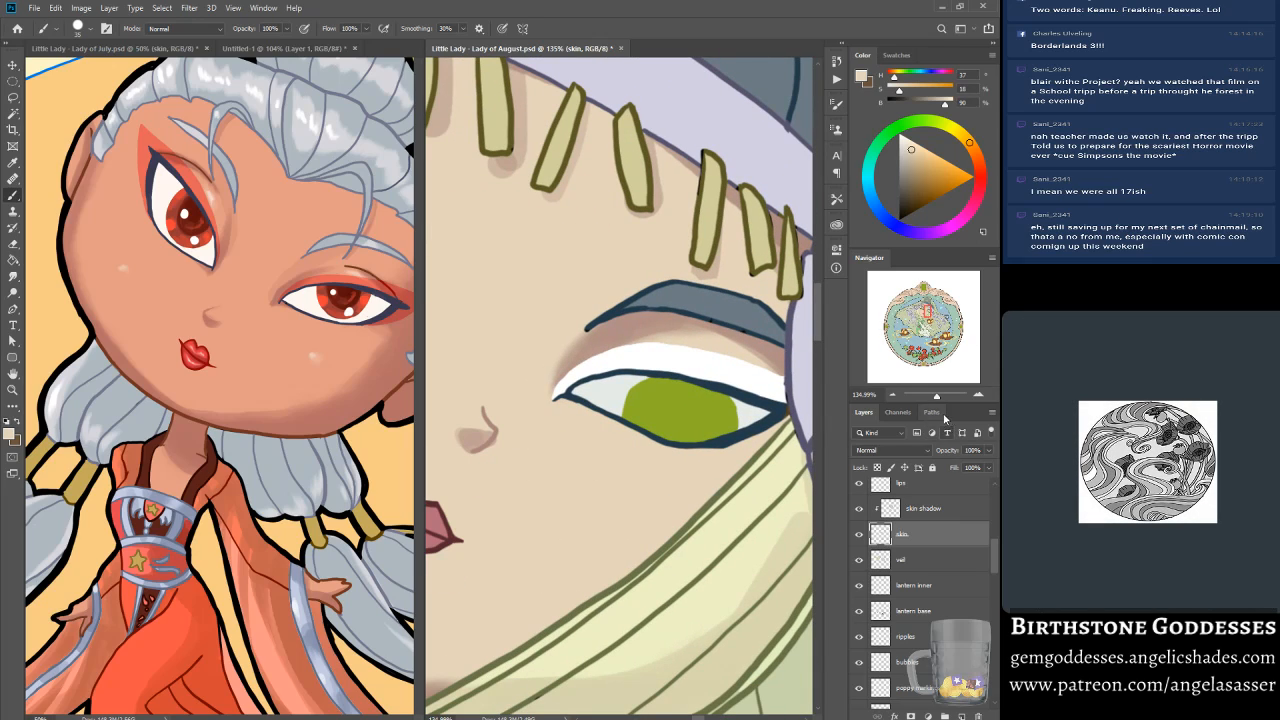
drag(937, 397, 932, 398)
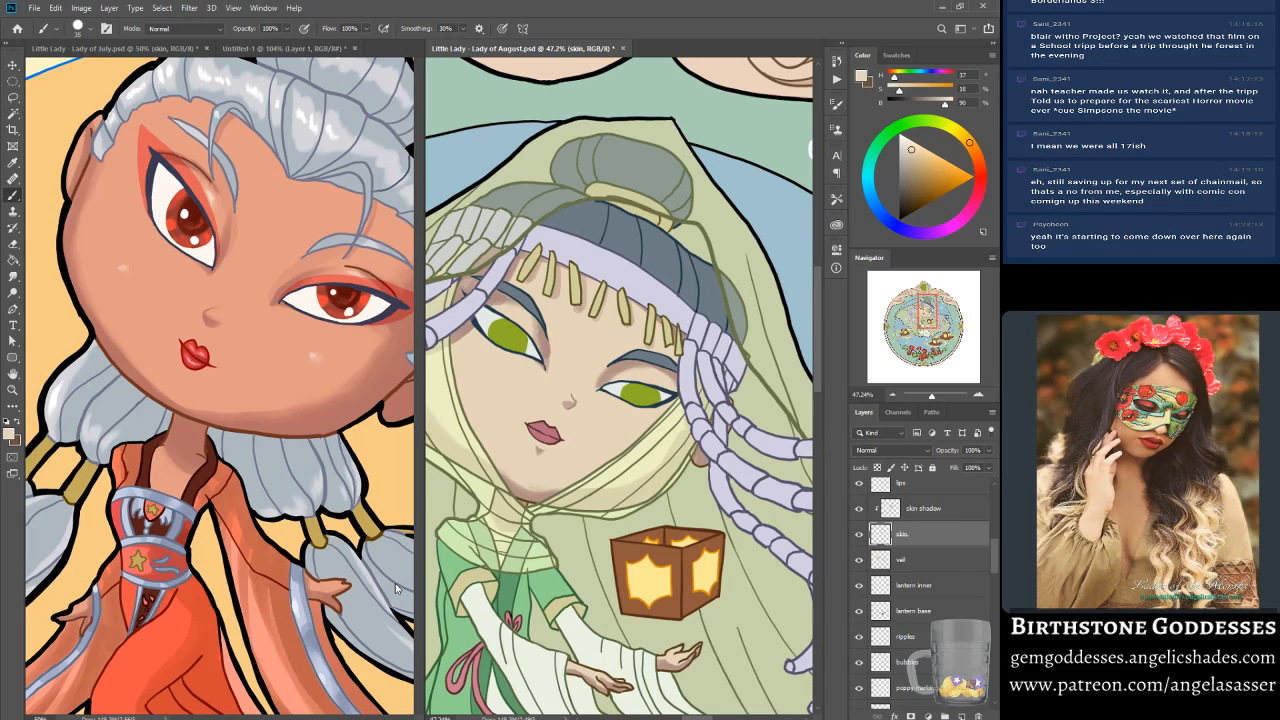
Step: Paint sampled pinkish-brown shadow between the brow and eye on the skin shadow layer, and save the document
click(920, 508)
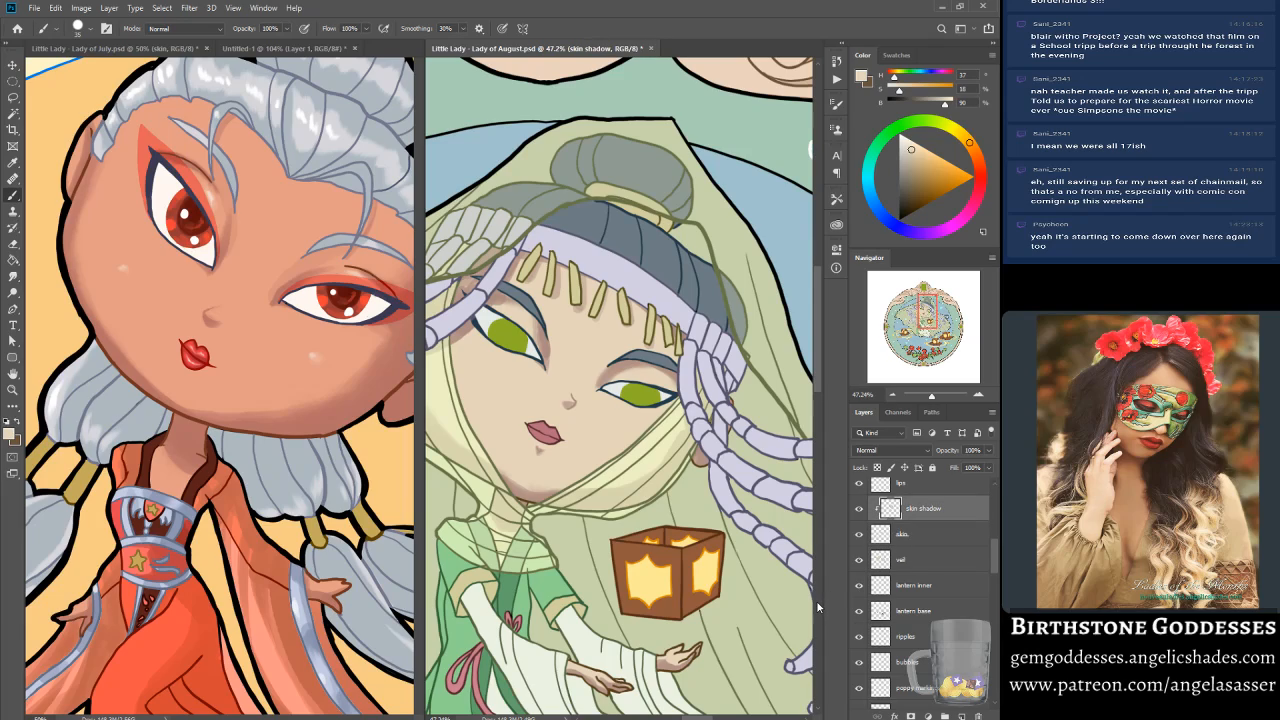
alt+click(476, 330)
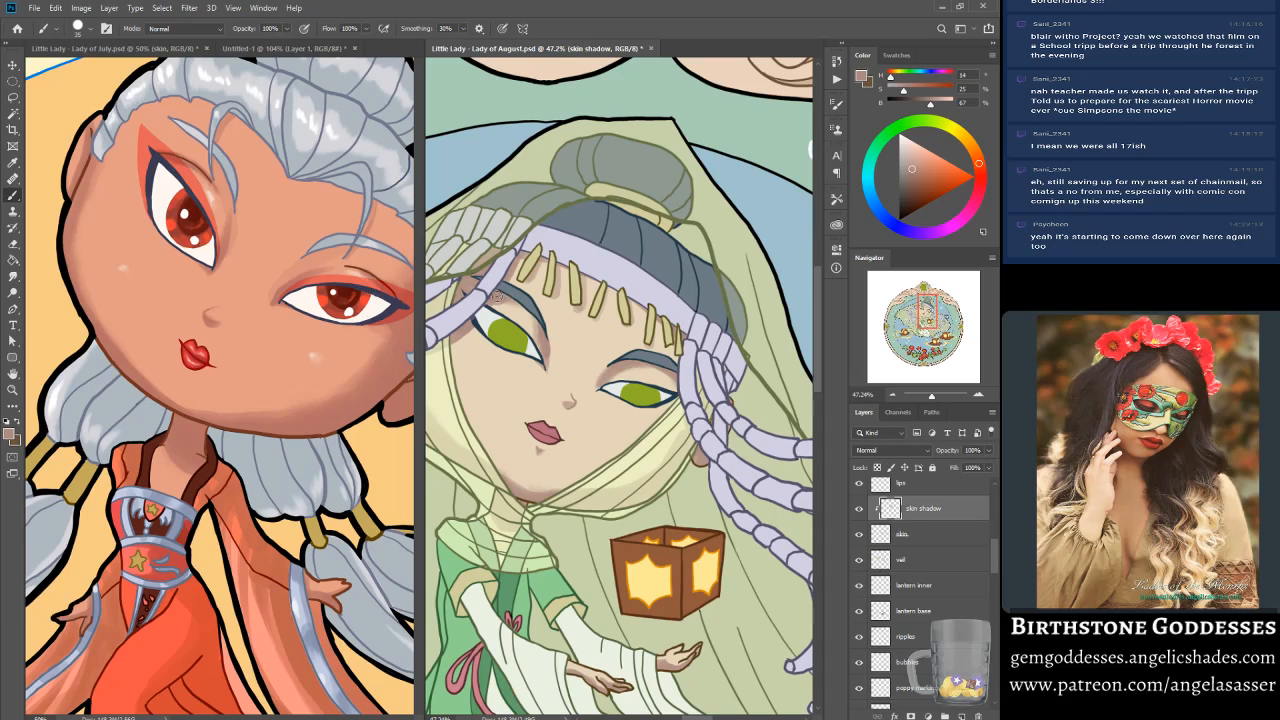
drag(512, 305, 537, 326)
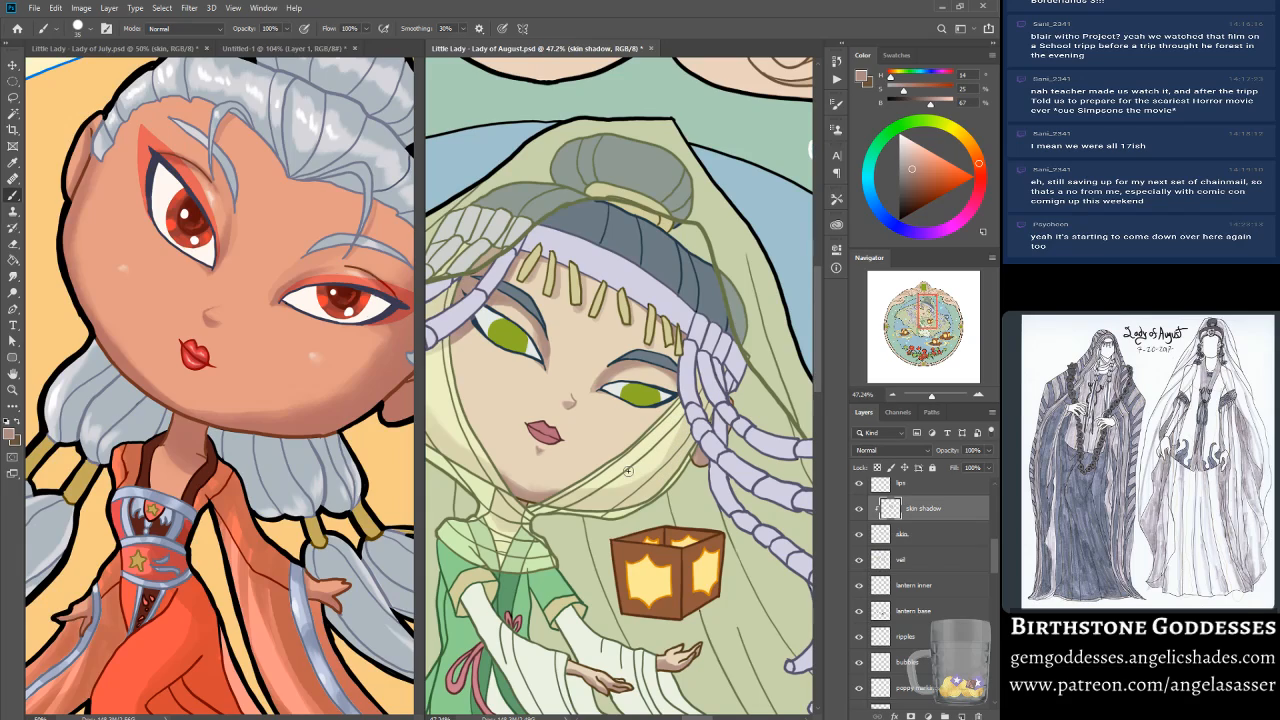
drag(930, 311, 923, 314)
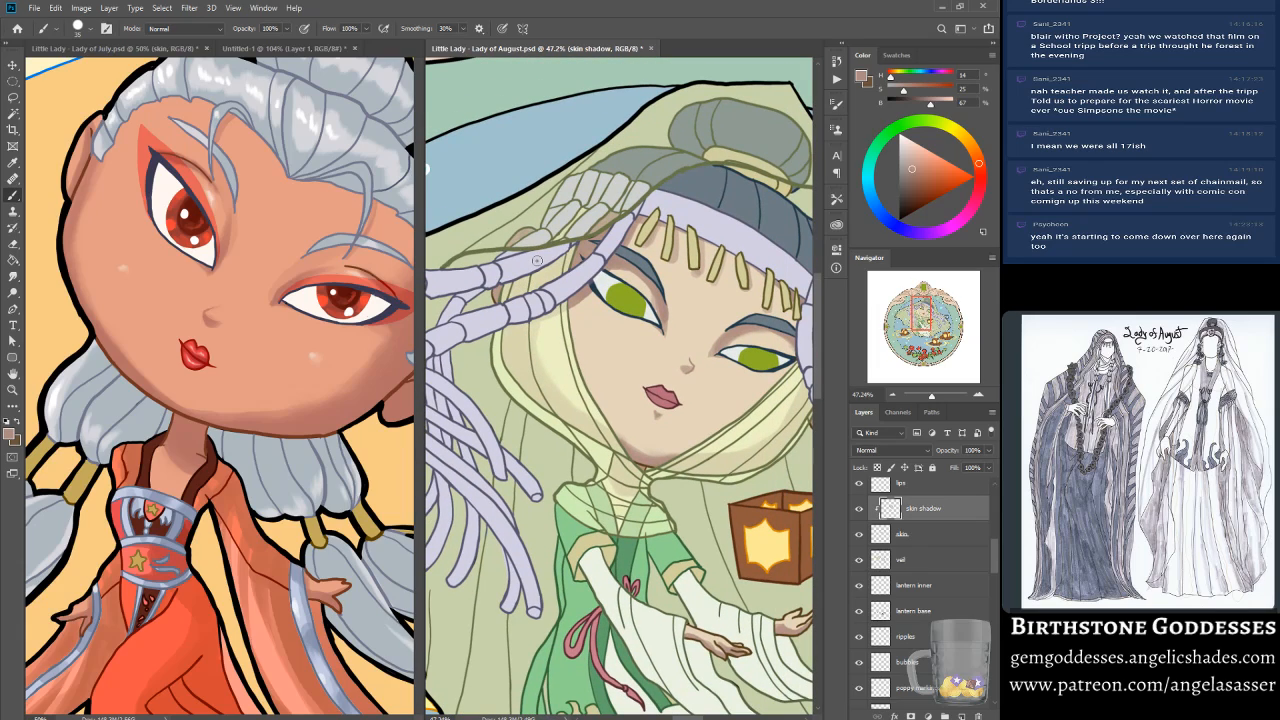
key(ctrl+s)
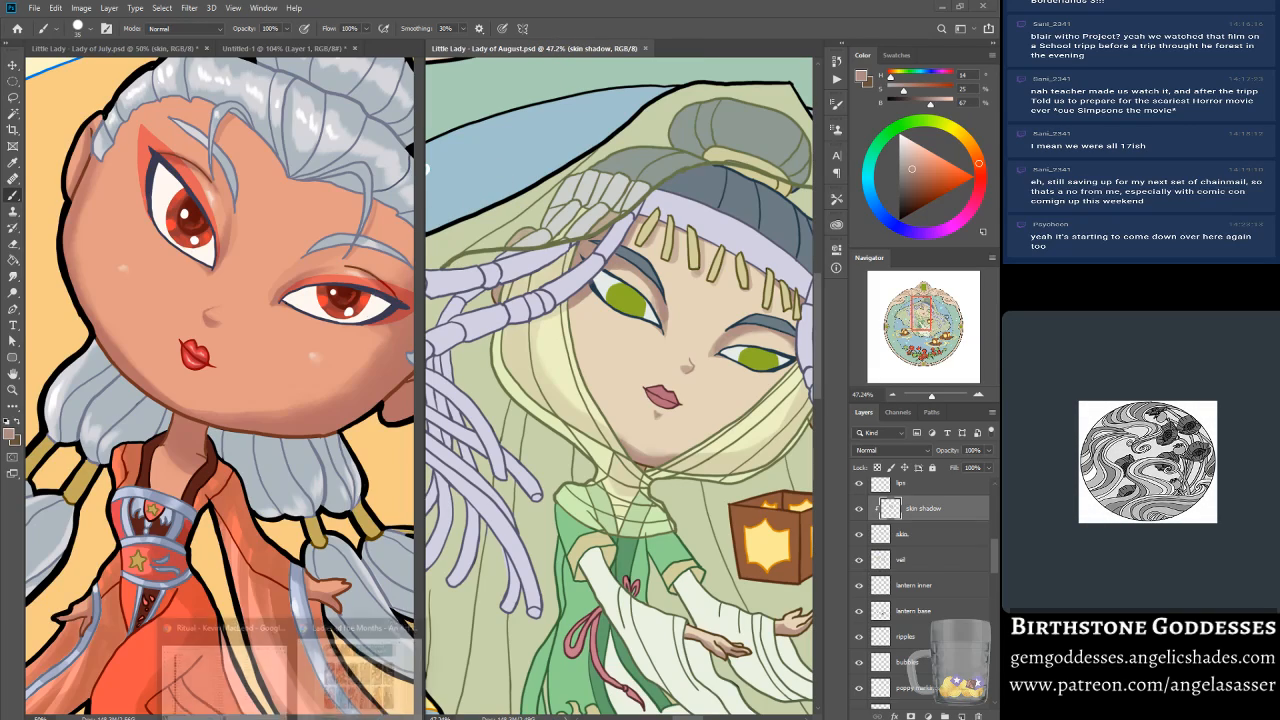
Step: Switch to Chrome and open the artist's own Instagram profile in the new tab
click(360, 675)
click(168, 10)
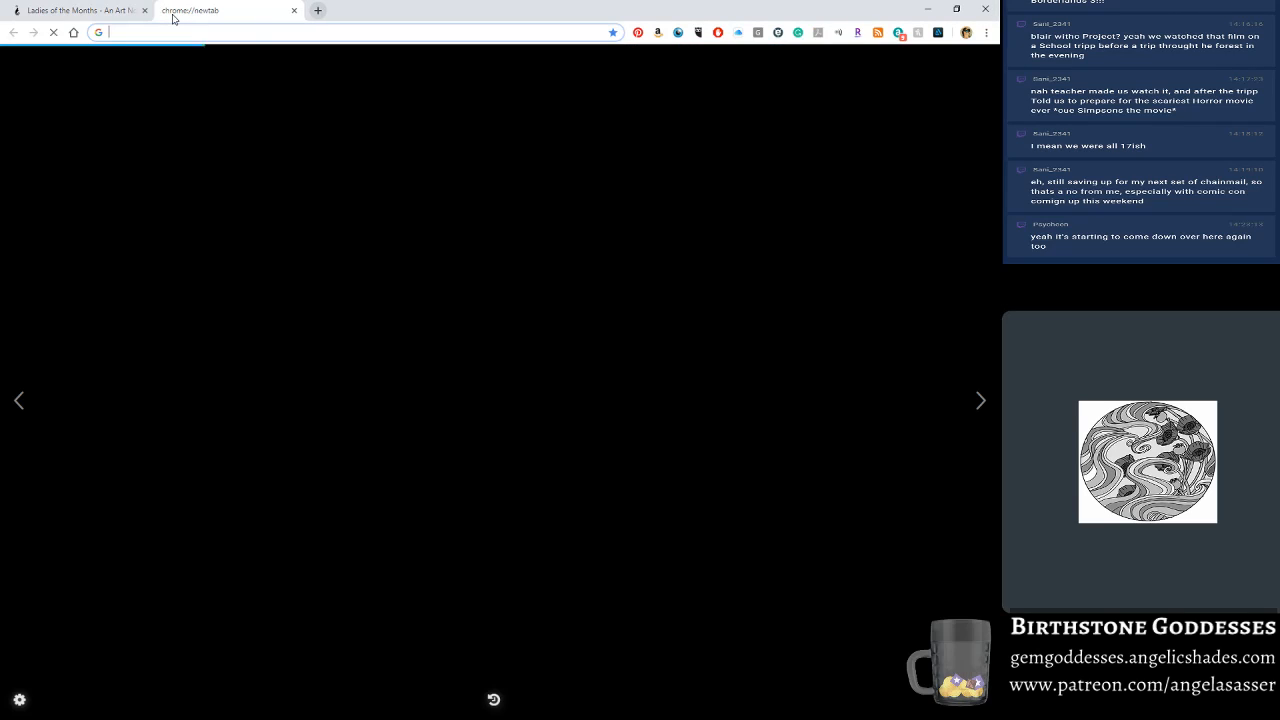
text(instagram.com/angelasasserart/)
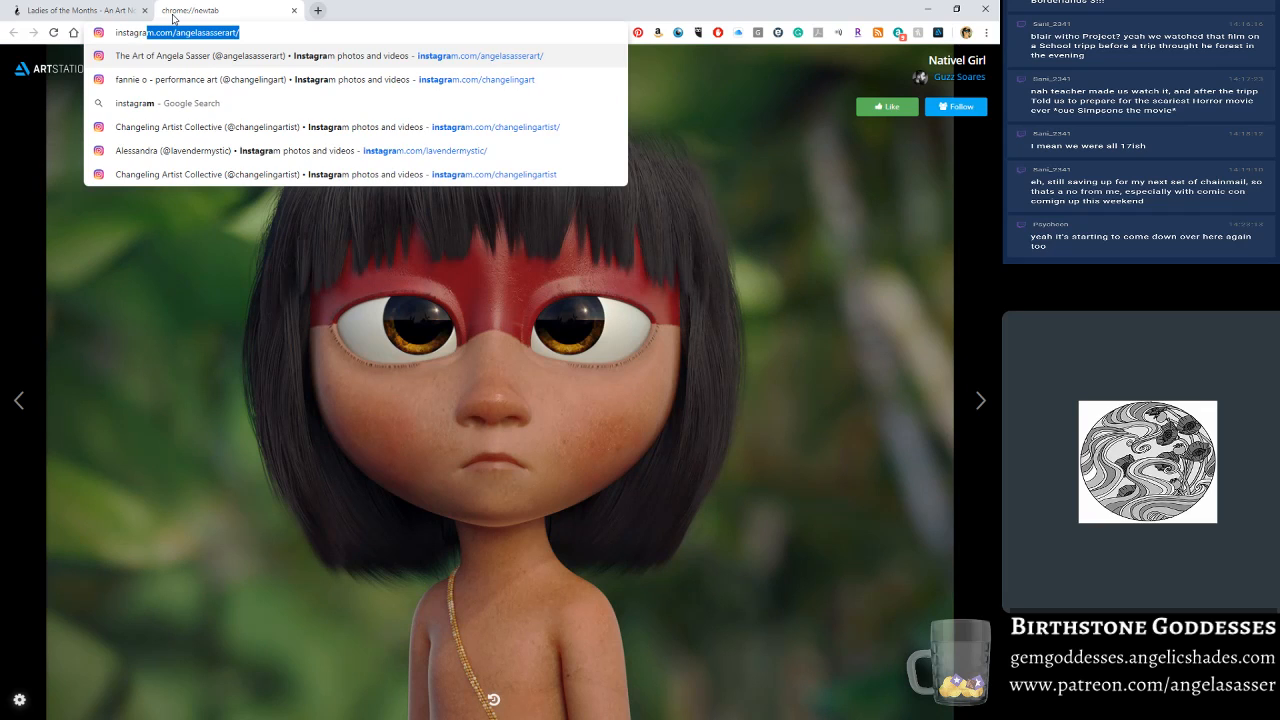
key(Return)
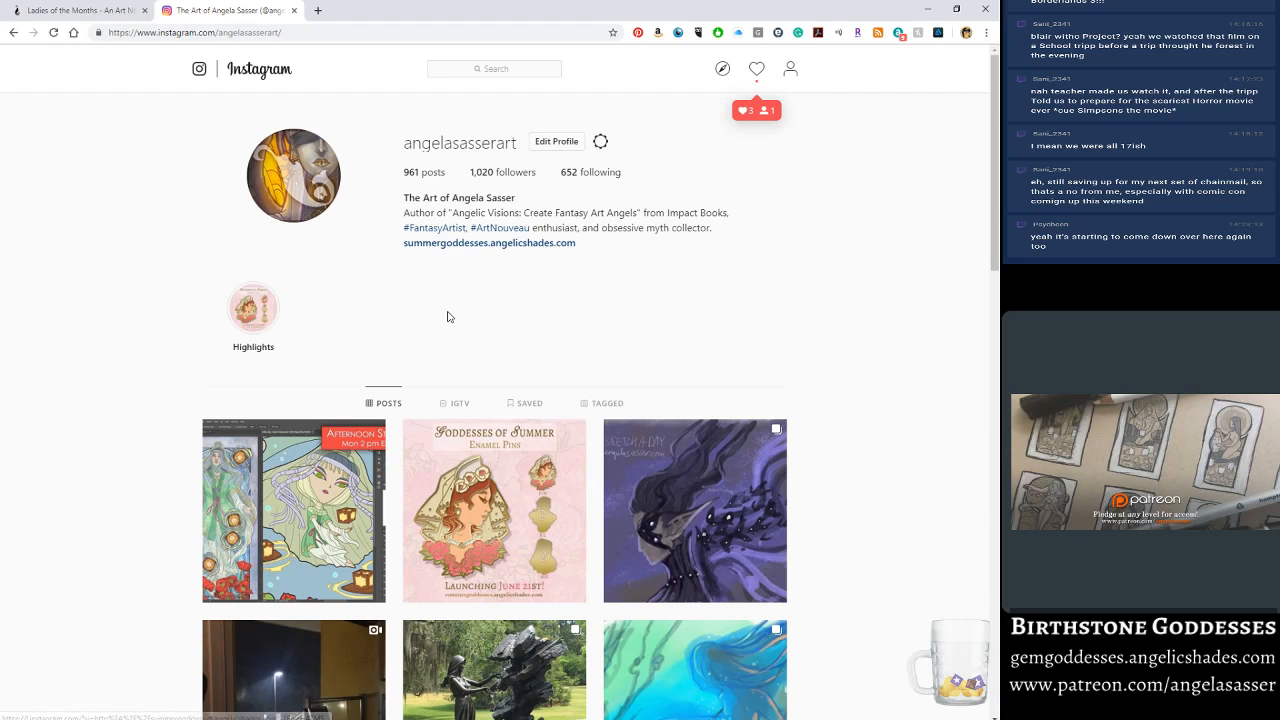
Step: Open the Brookgreen Gardens statue post and enlarge the page to 150% to view the photo
scroll(448, 317, down, 3)
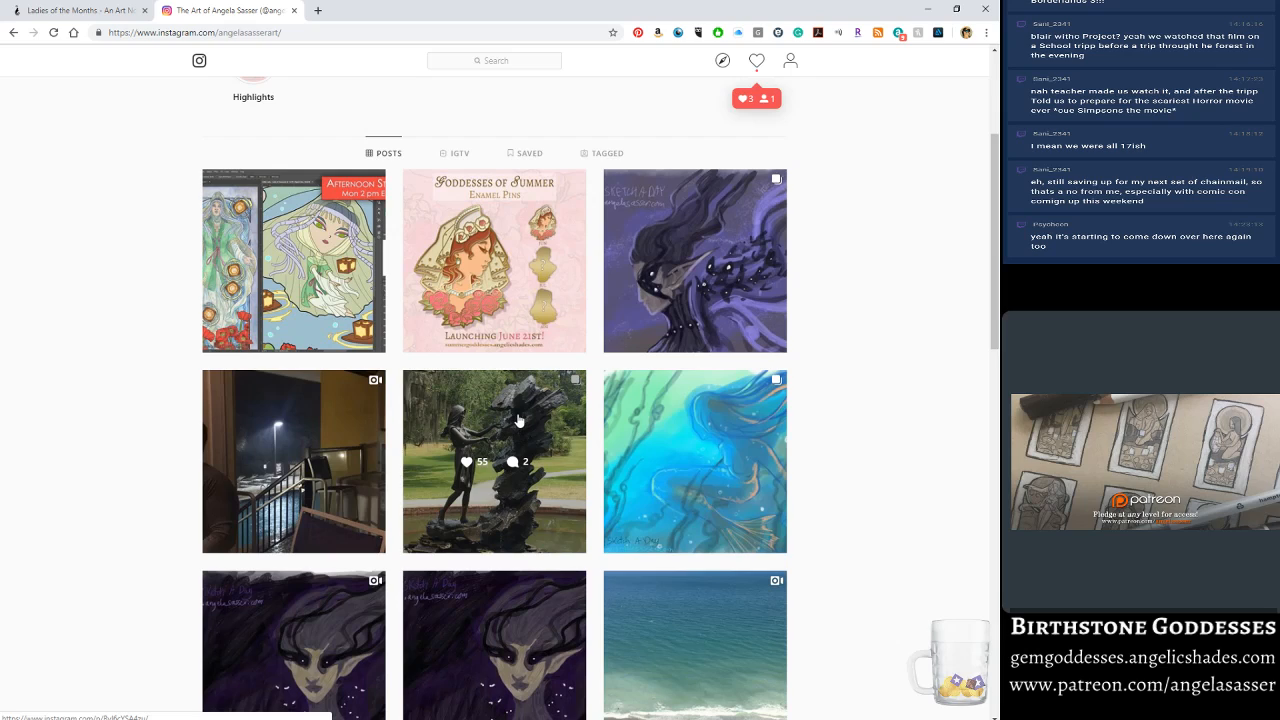
click(518, 420)
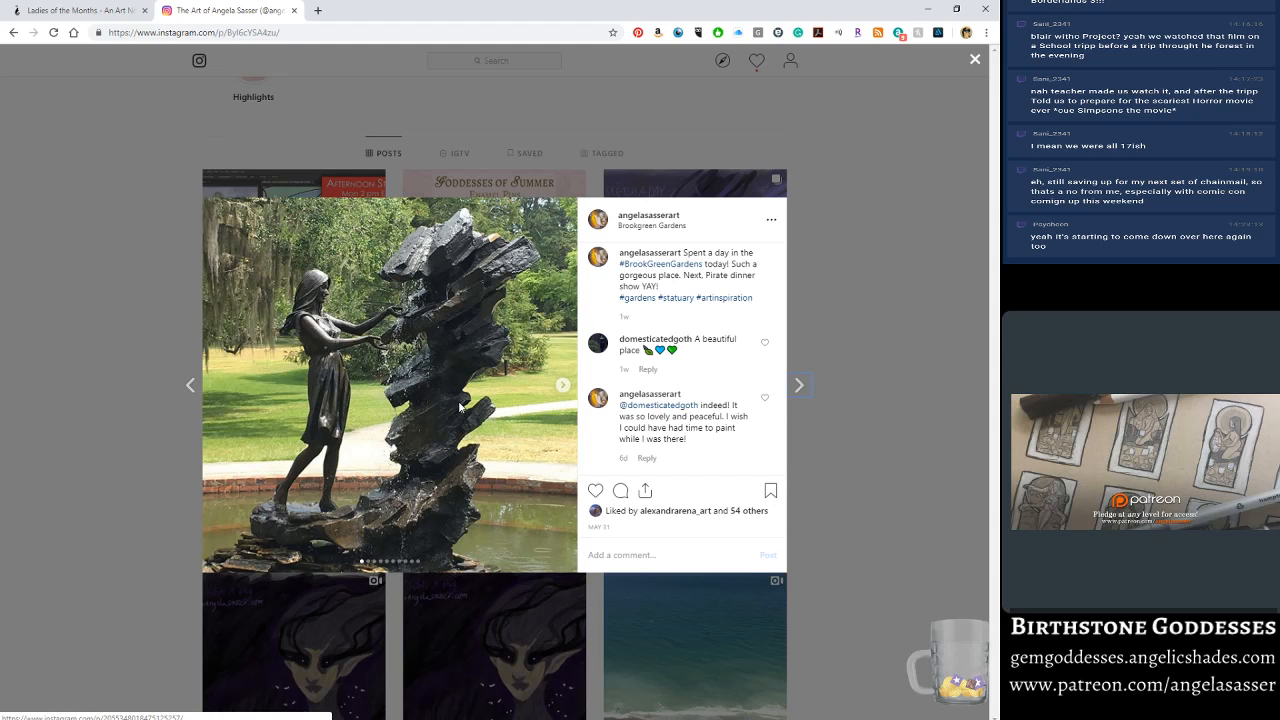
key(ctrl+plus)
key(ctrl+plus)
key(ctrl+plus)
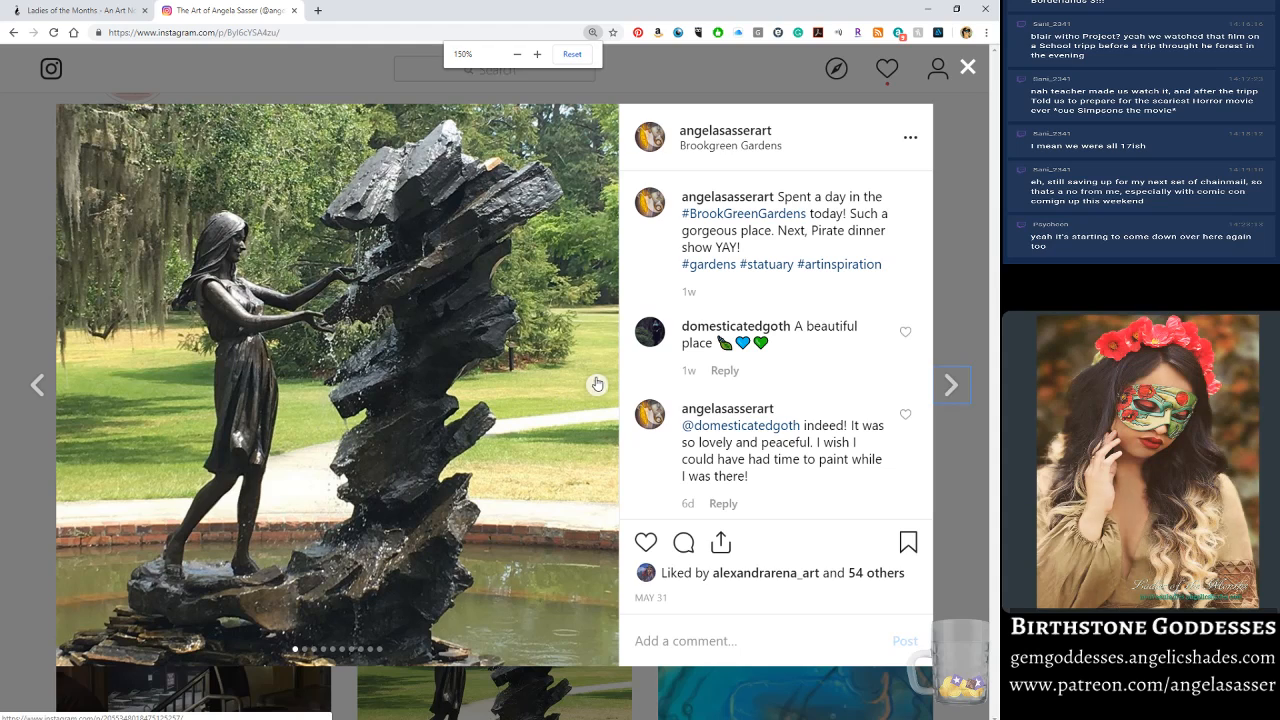
Step: Look through the remaining statue and garden photos in the Brookgreen Gardens post, ending at the "A Thought" plaque
click(596, 384)
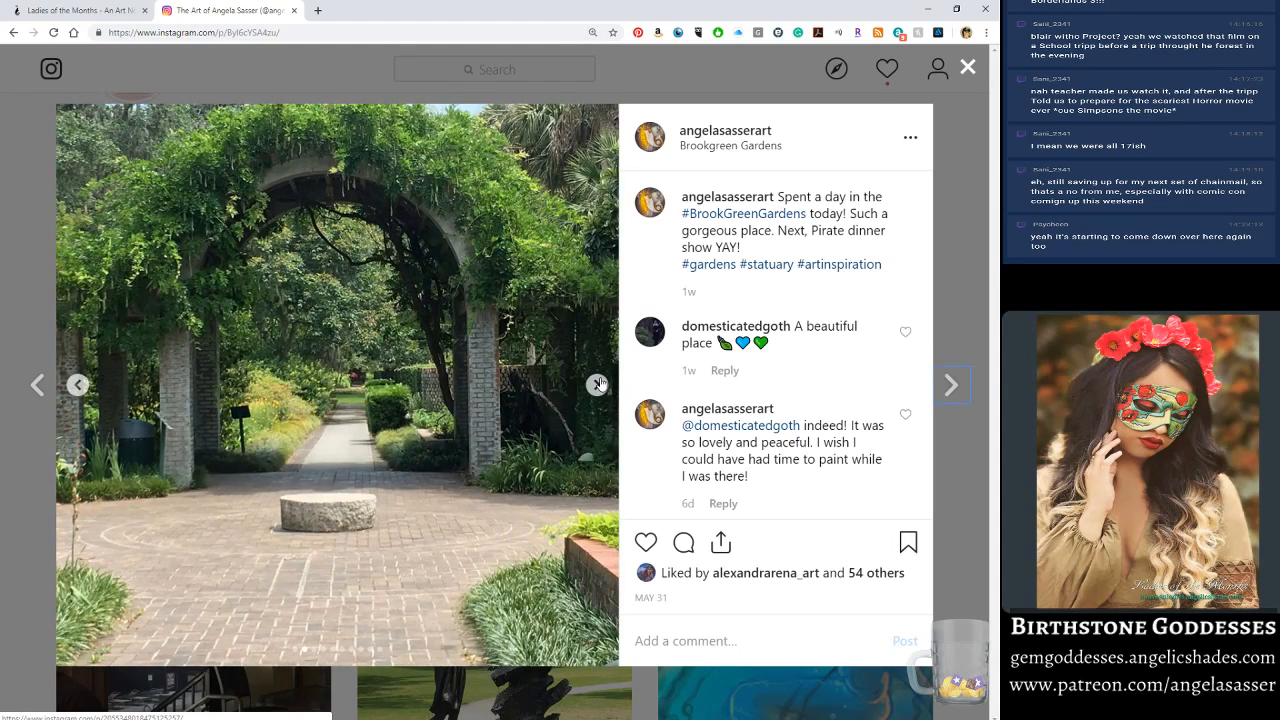
click(598, 384)
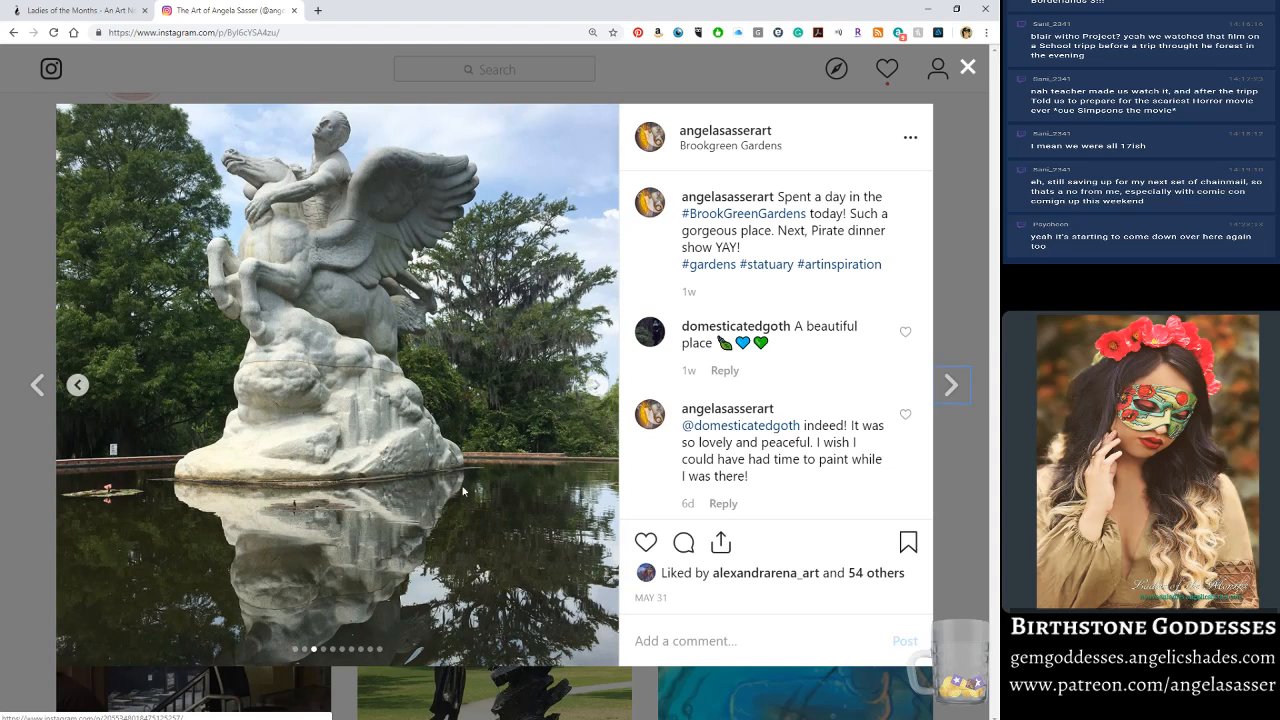
click(596, 385)
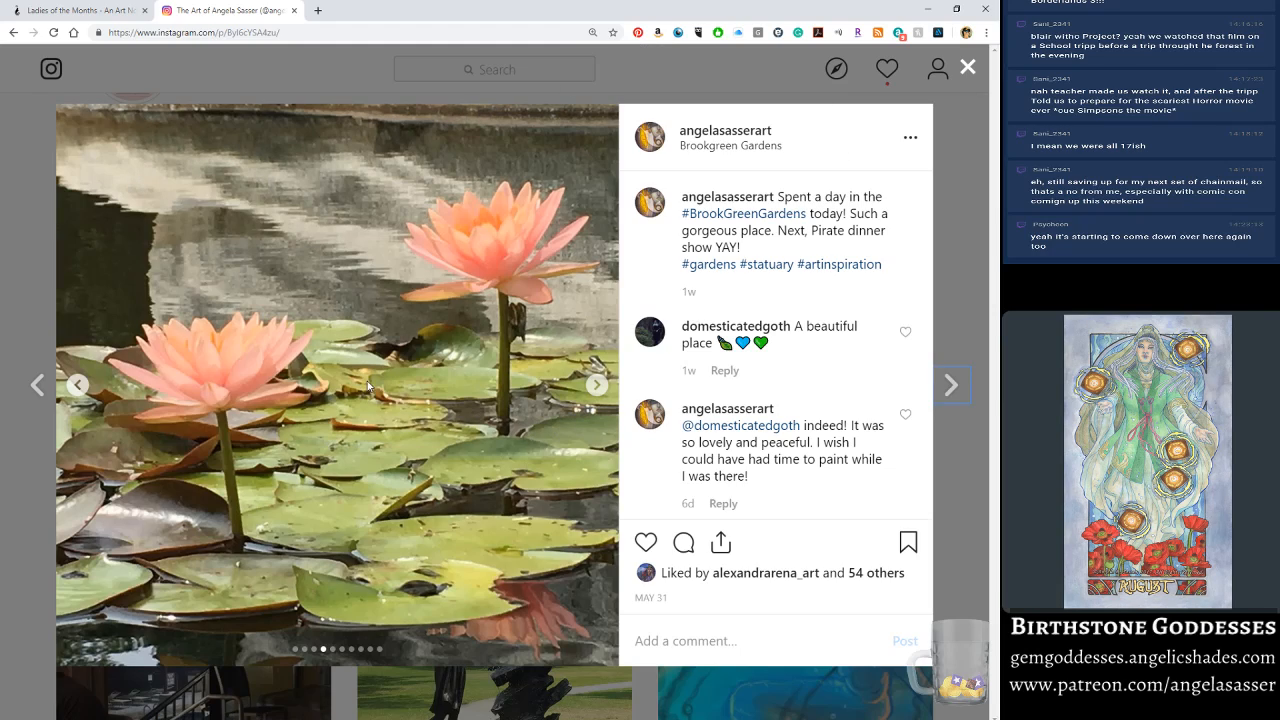
click(595, 387)
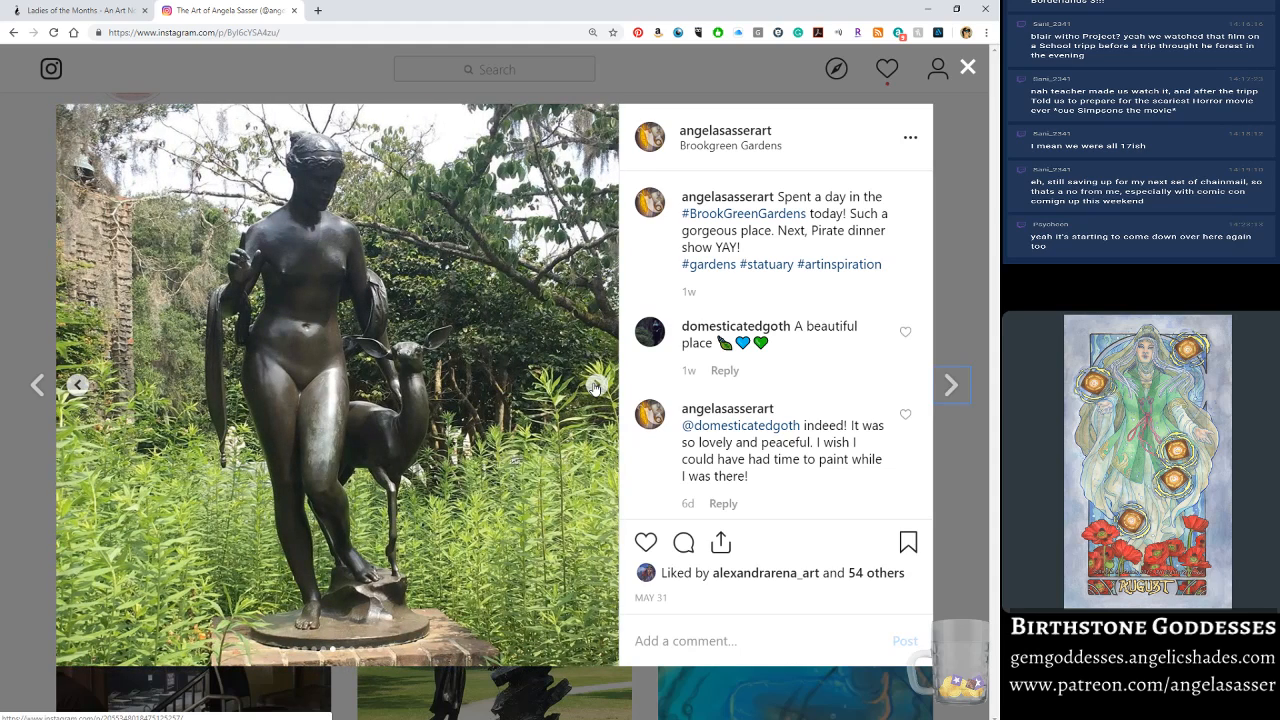
click(595, 387)
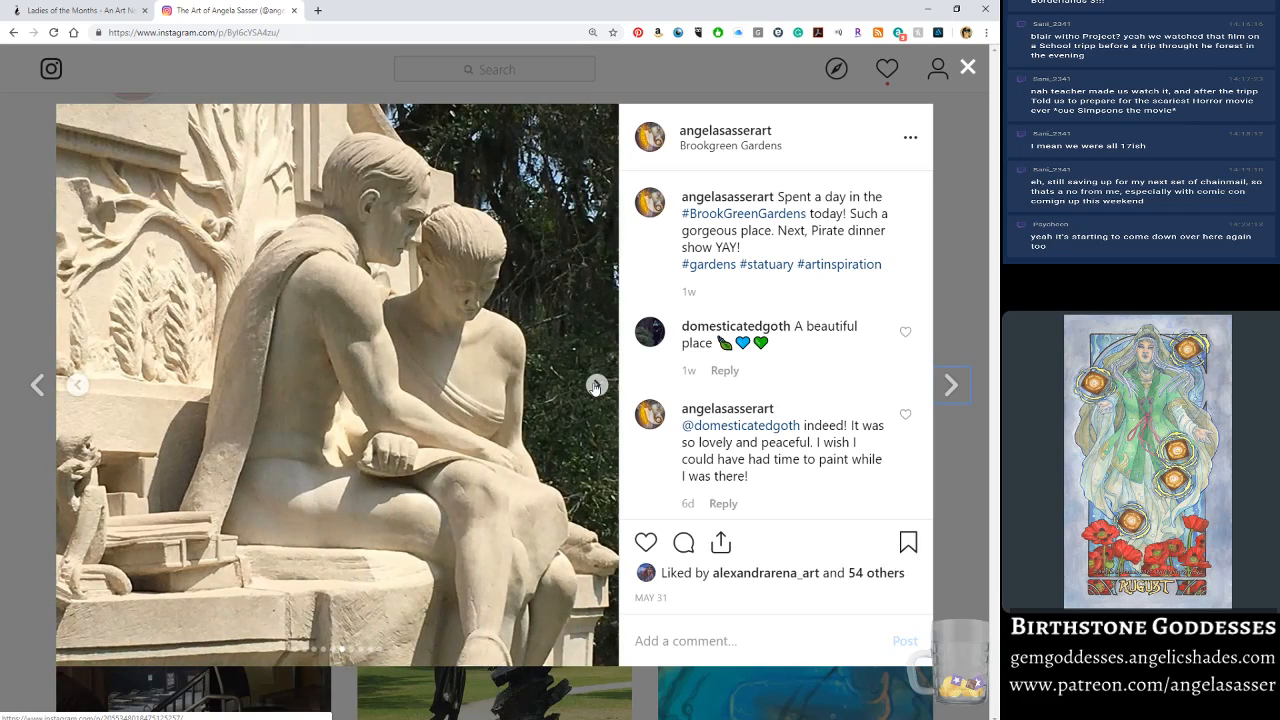
click(595, 387)
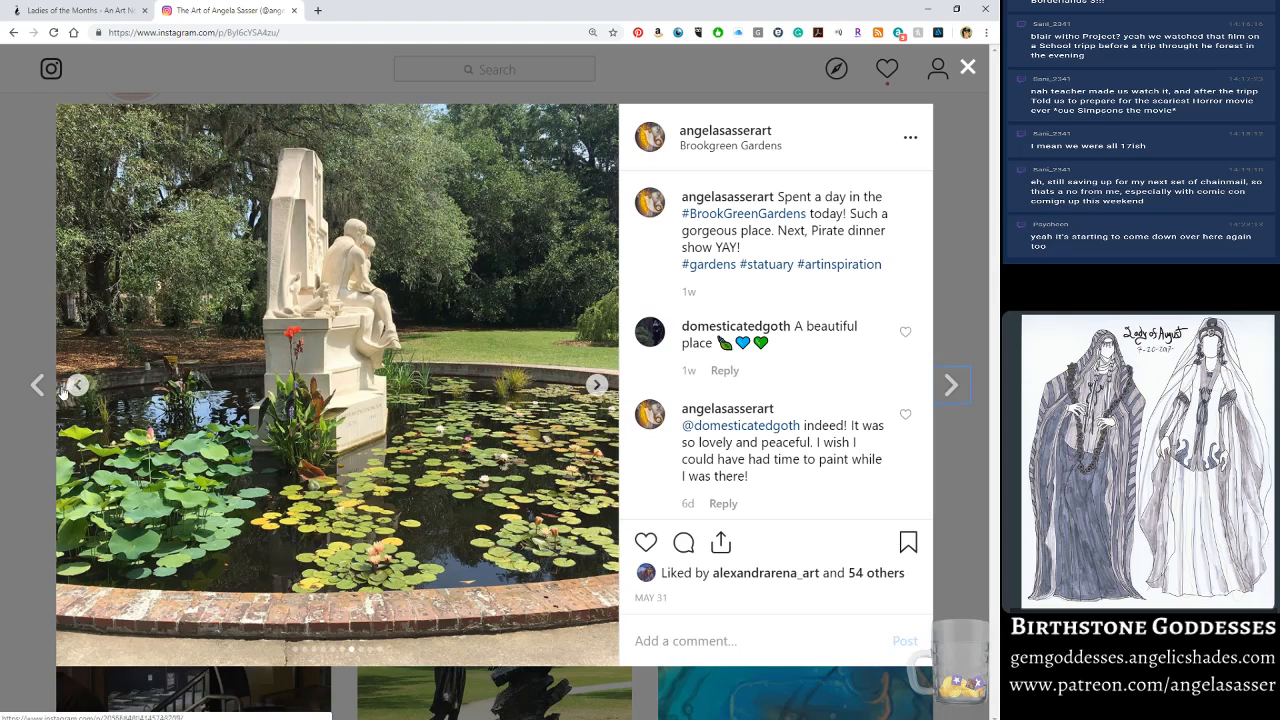
click(597, 386)
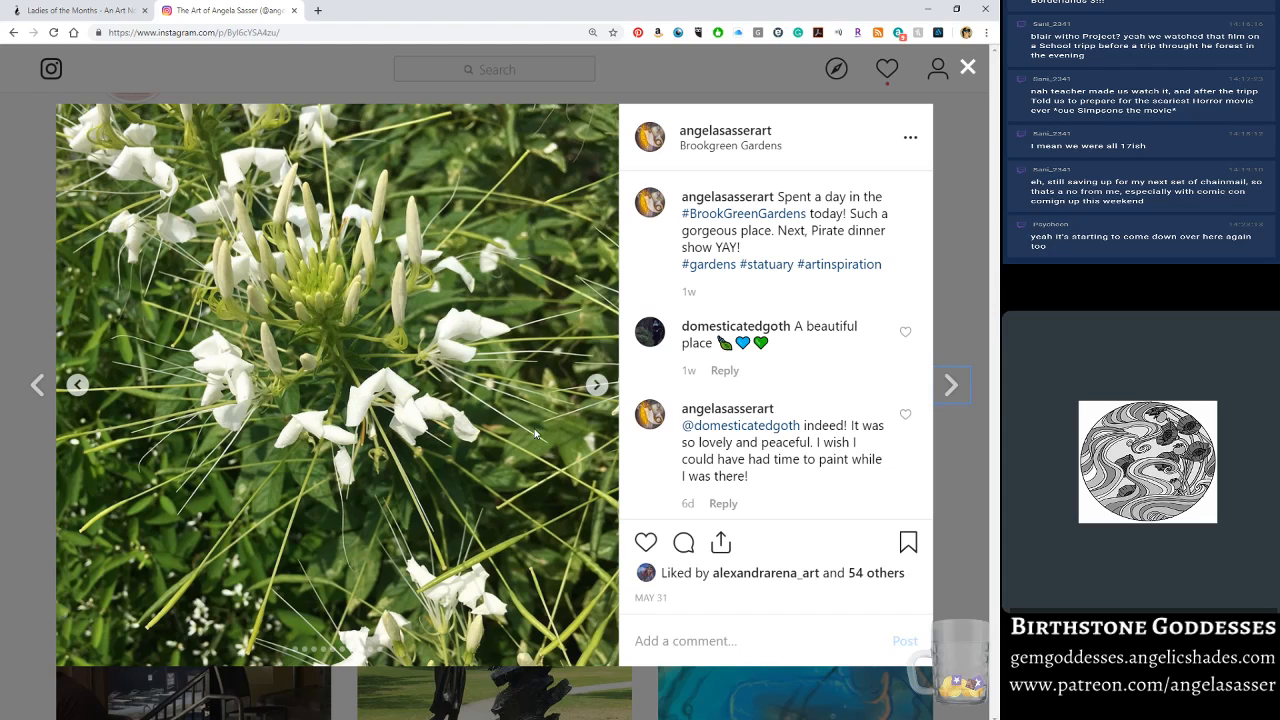
click(597, 385)
click(597, 386)
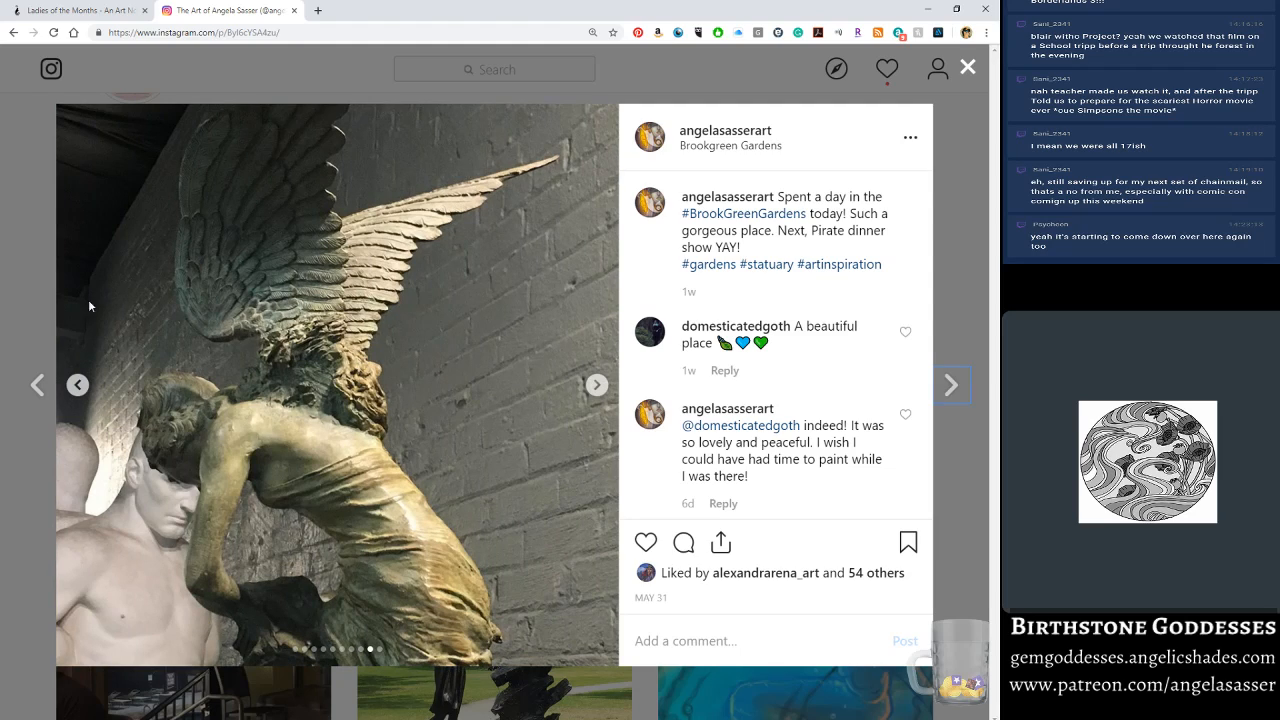
click(597, 387)
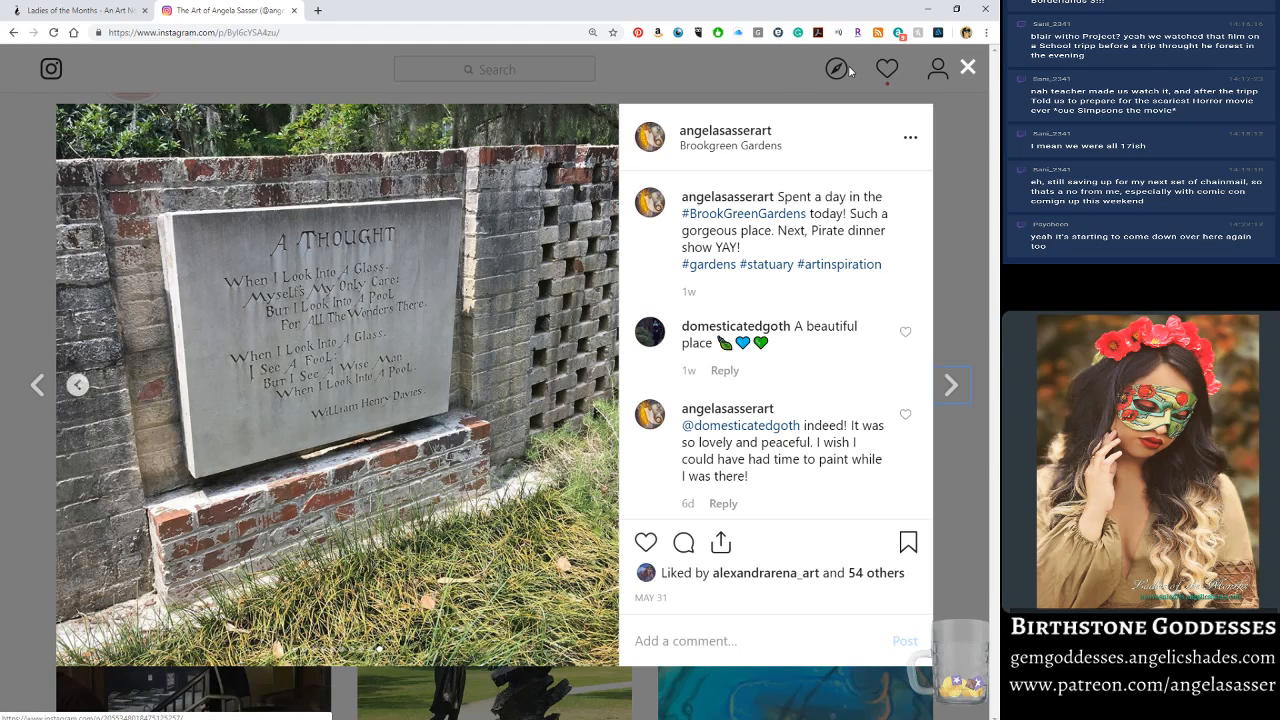
Step: Switch to Photoshop, then paint and smudge sampled skin shadow around the inner corner of August's left-hand eye on the skin shadow layer
mouse_move(353, 719)
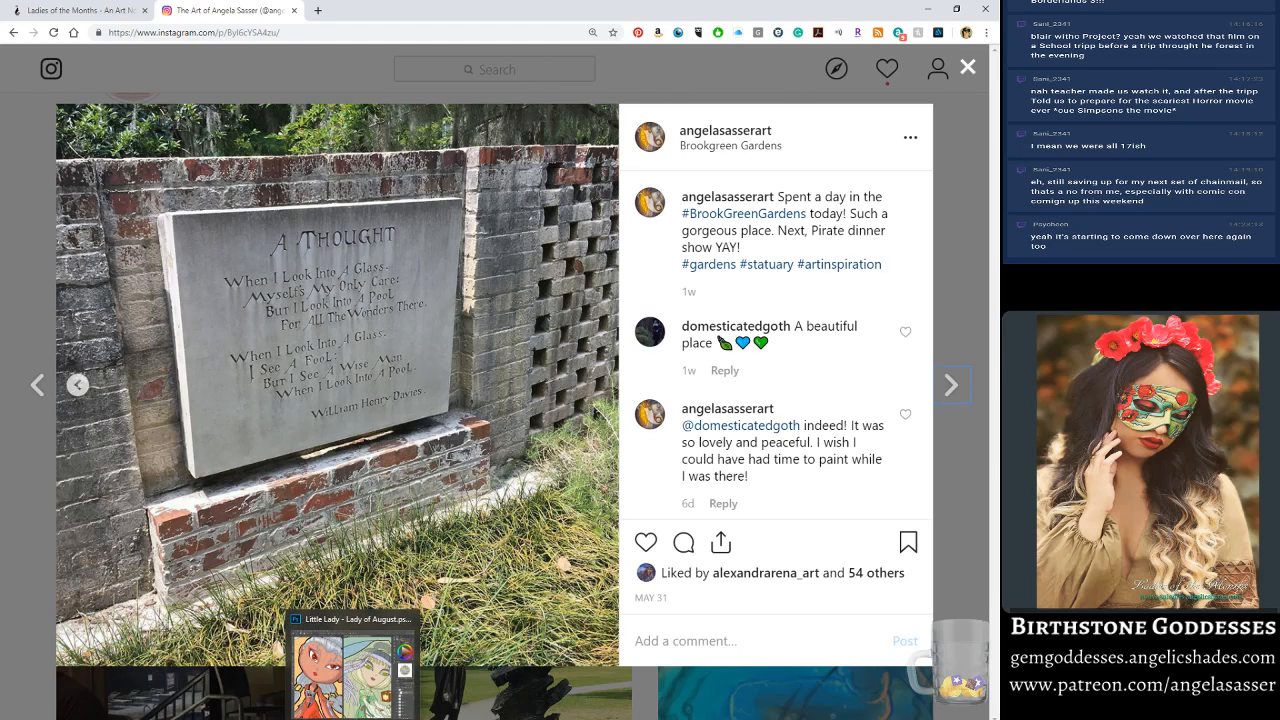
click(350, 660)
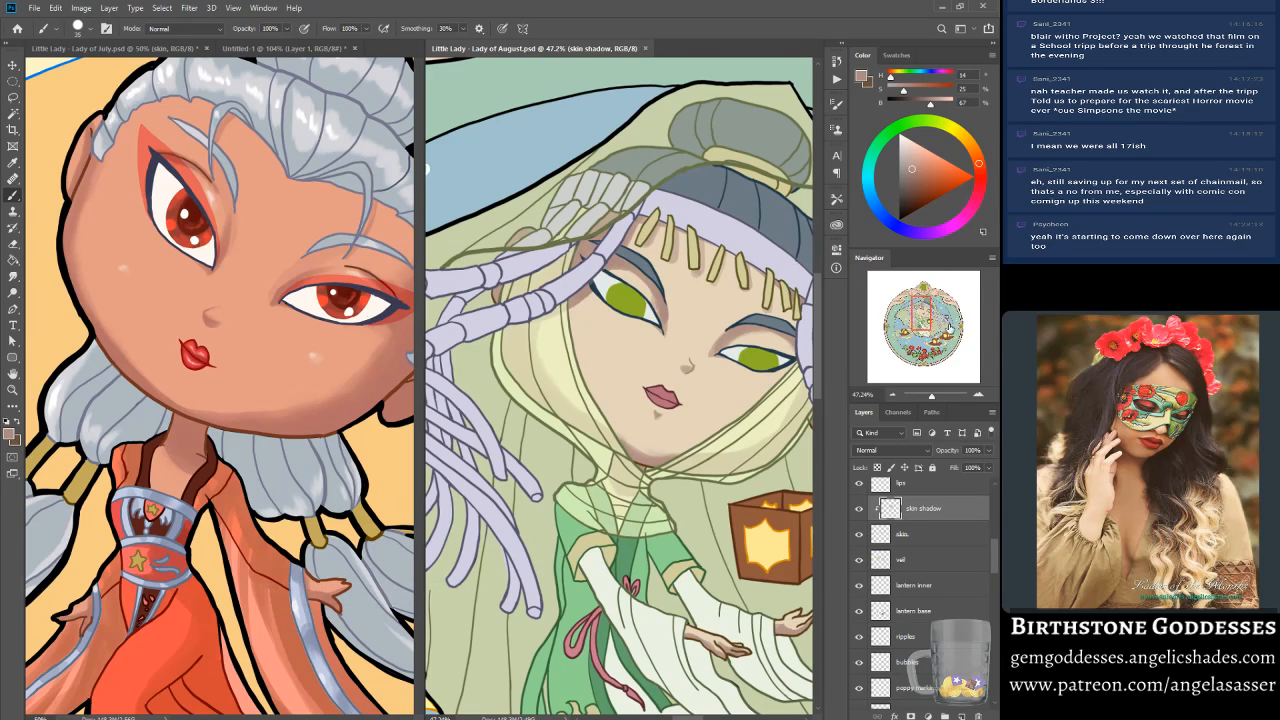
drag(925, 324, 929, 325)
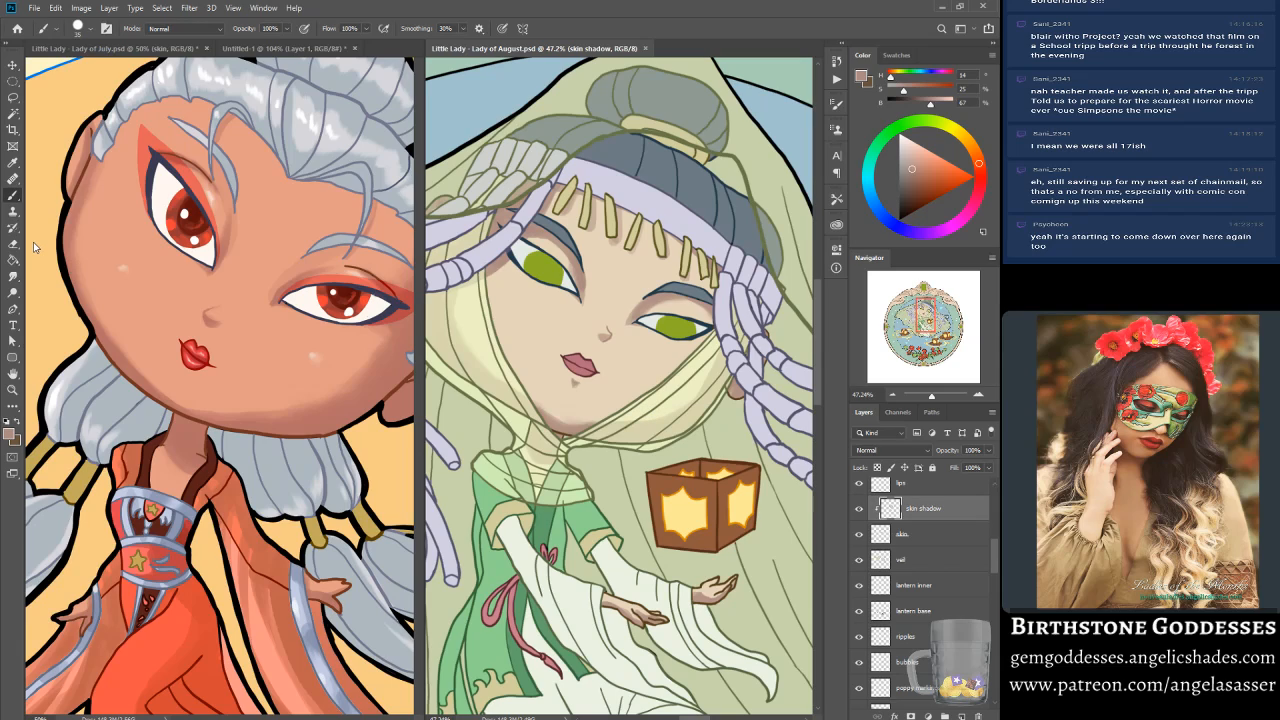
alt+click(530, 235)
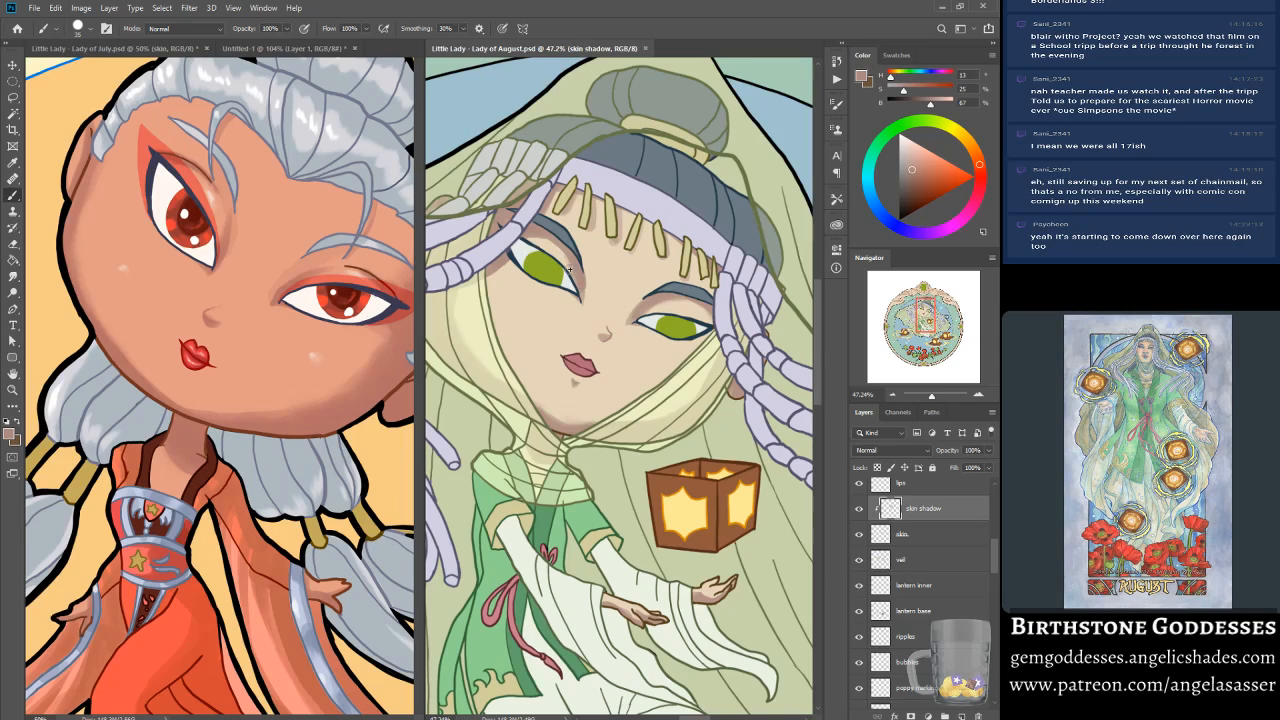
drag(583, 274, 582, 310)
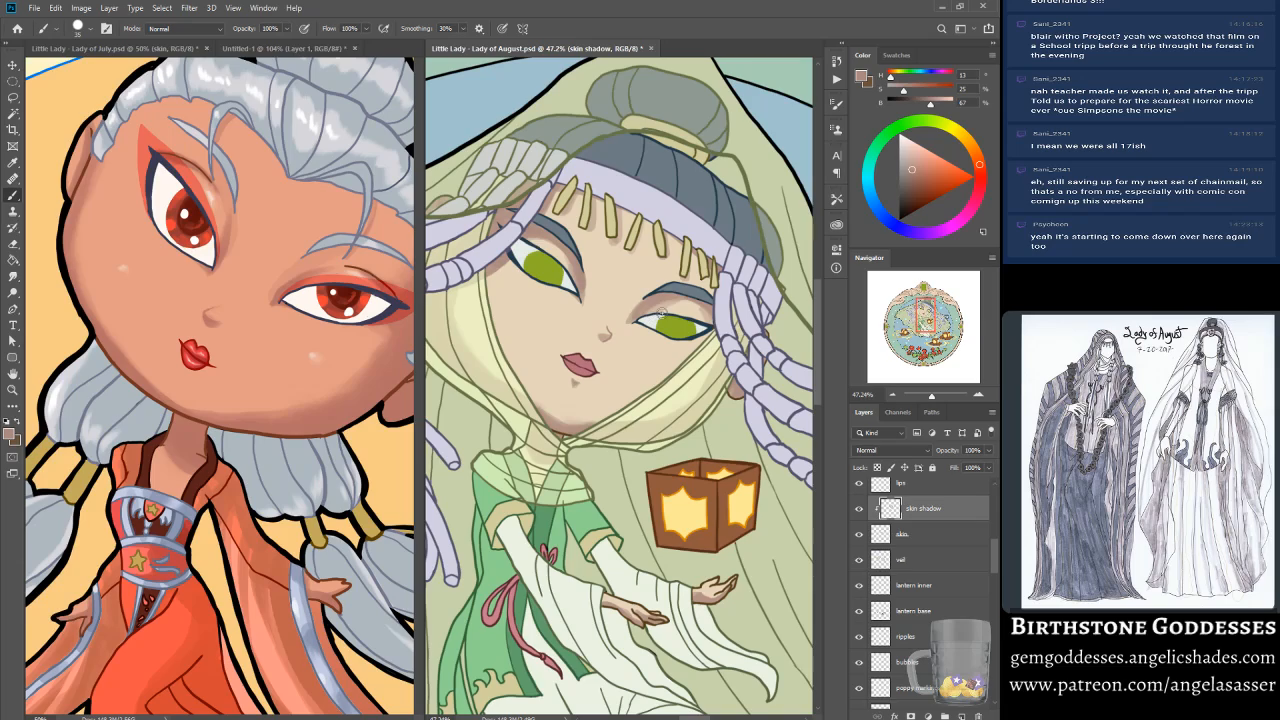
key(r)
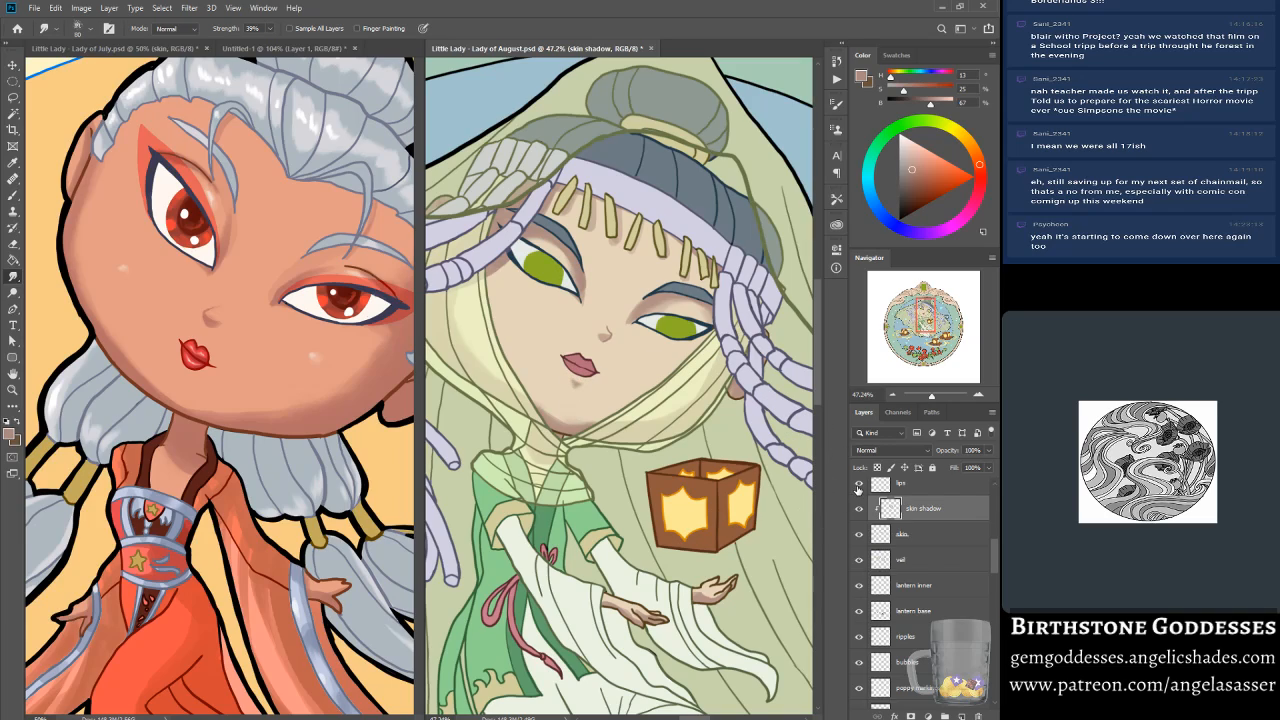
Step: Brush more skin shadow beside the inner corner of August's right-hand eye, check the face, and save the document
click(16, 197)
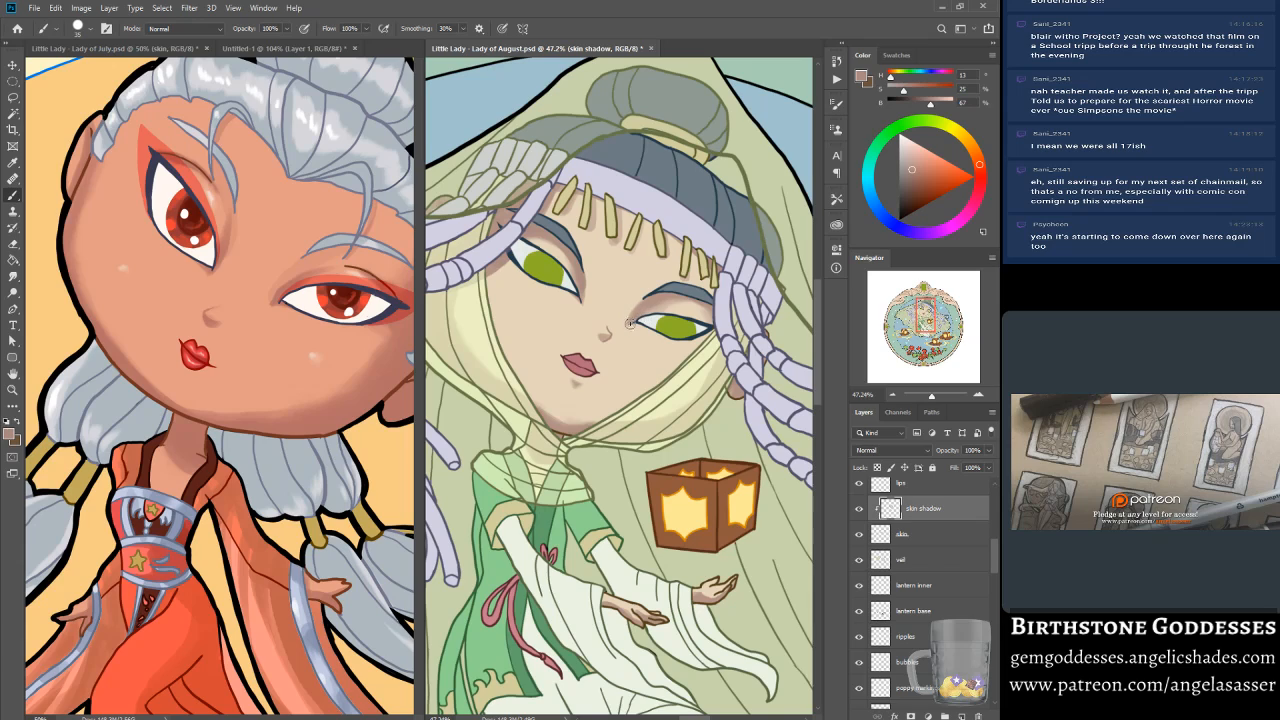
drag(938, 396, 931, 397)
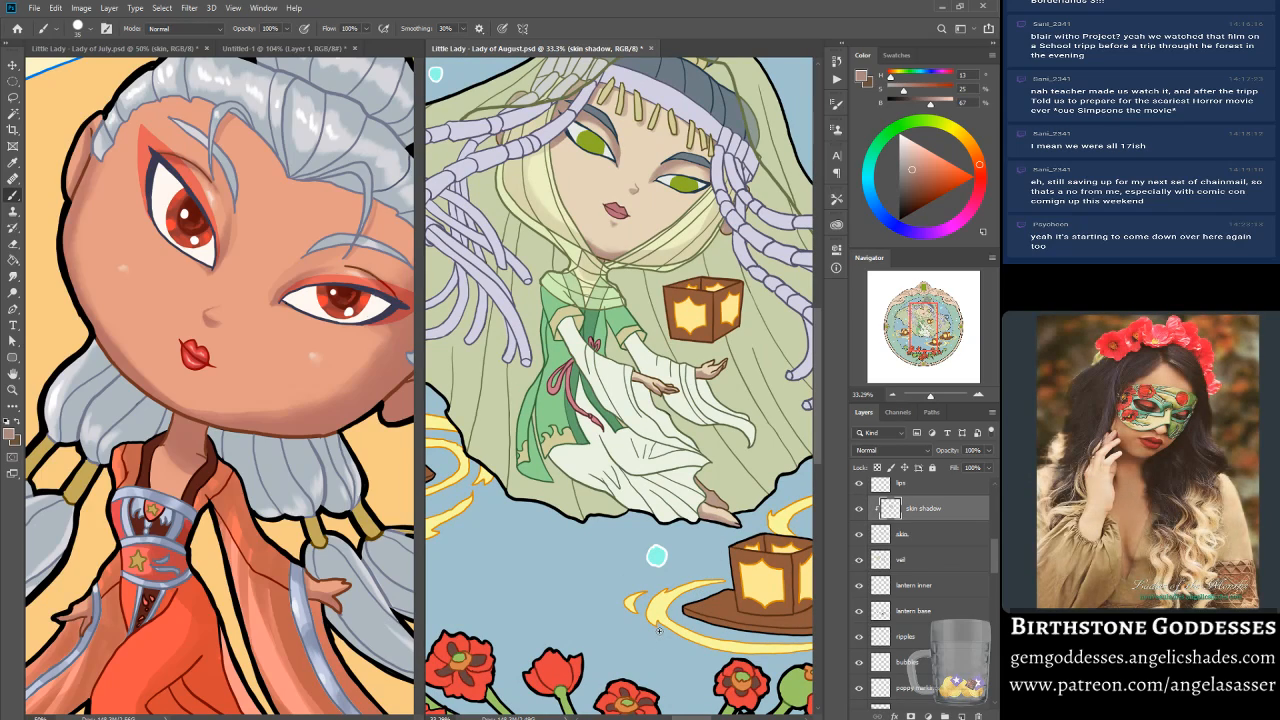
click(934, 399)
drag(930, 338, 927, 316)
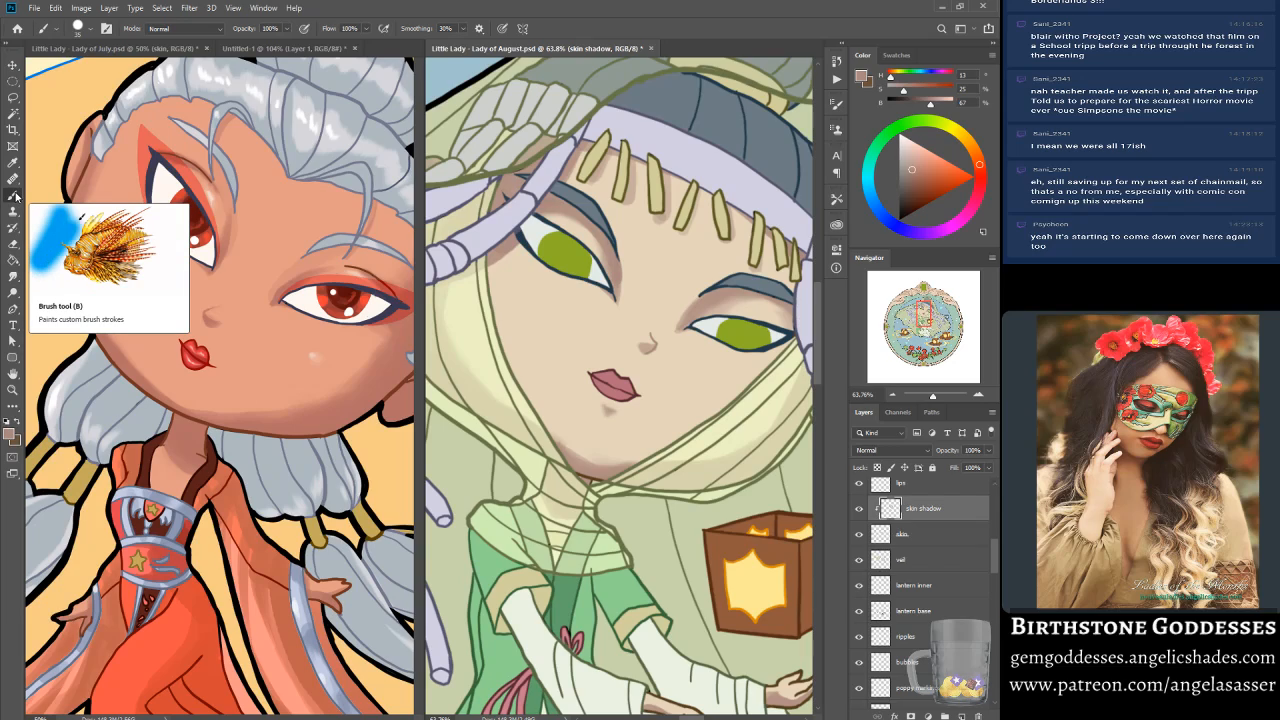
key(ctrl+s)
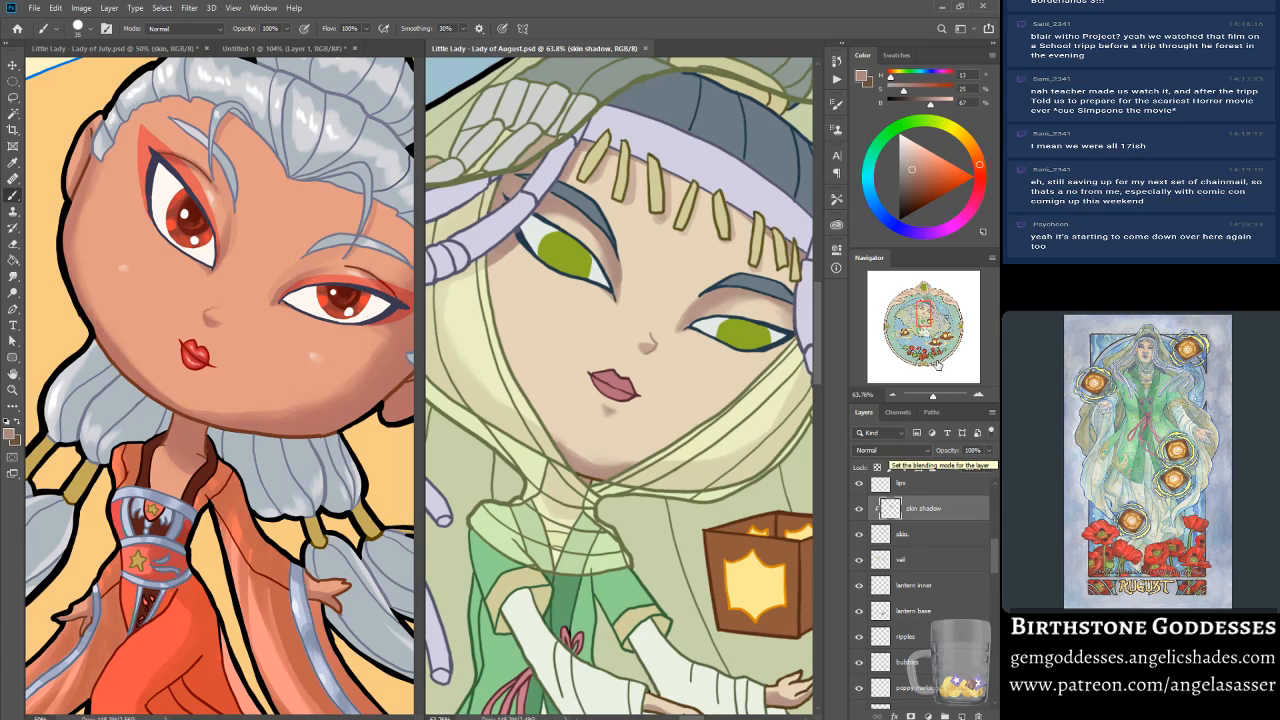
Step: Paint shadow along August's forearm where it leaves the sleeve, on the skin shadow layer
drag(933, 396, 928, 398)
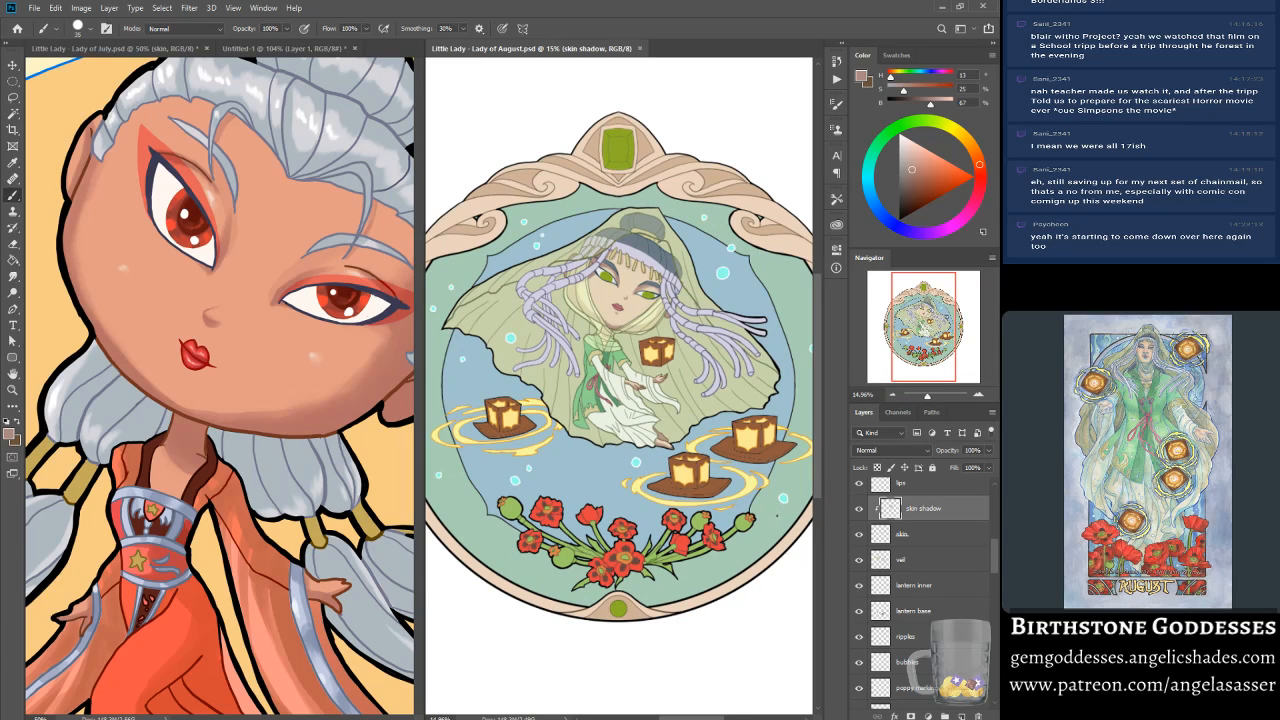
drag(927, 398, 931, 397)
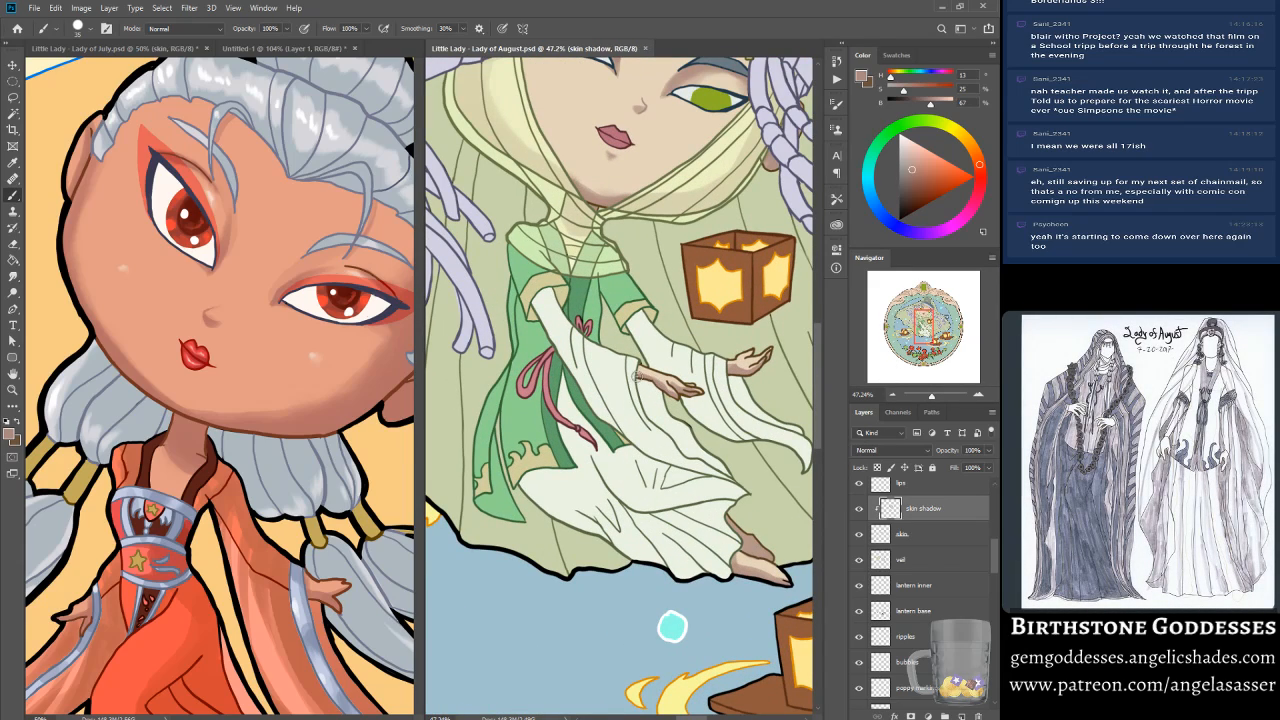
drag(630, 372, 659, 383)
drag(921, 320, 914, 303)
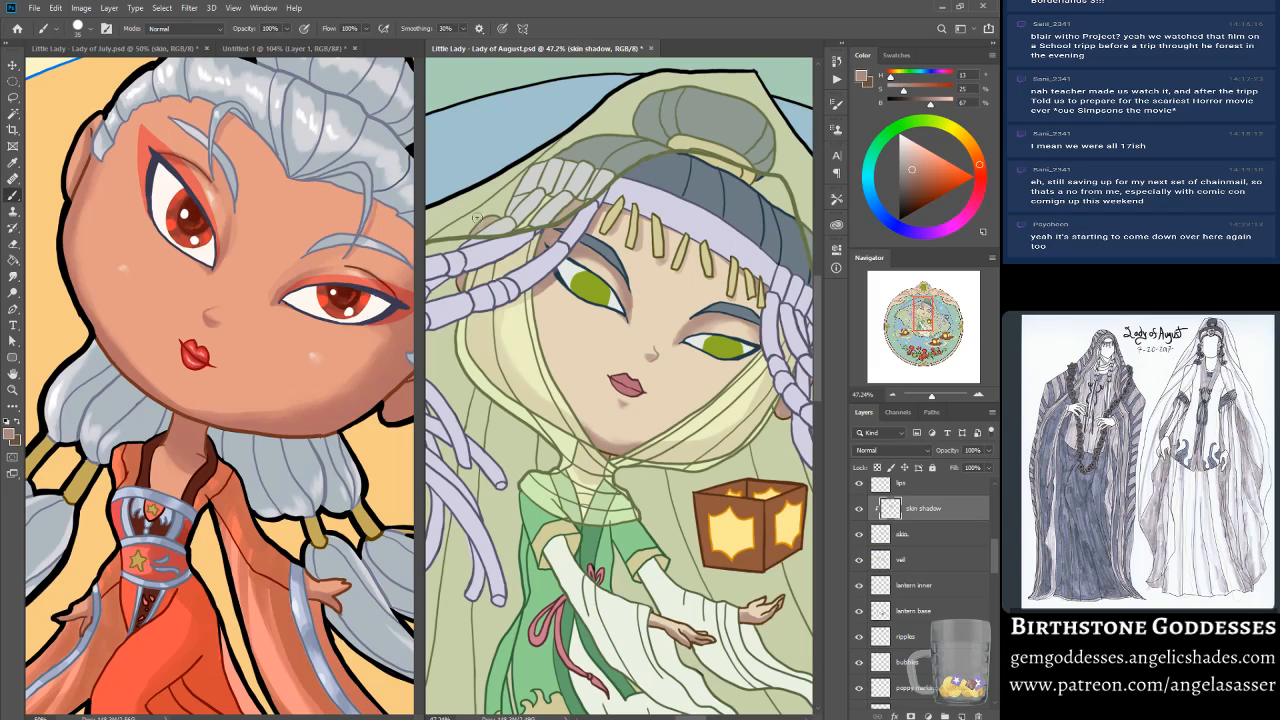
drag(920, 320, 929, 326)
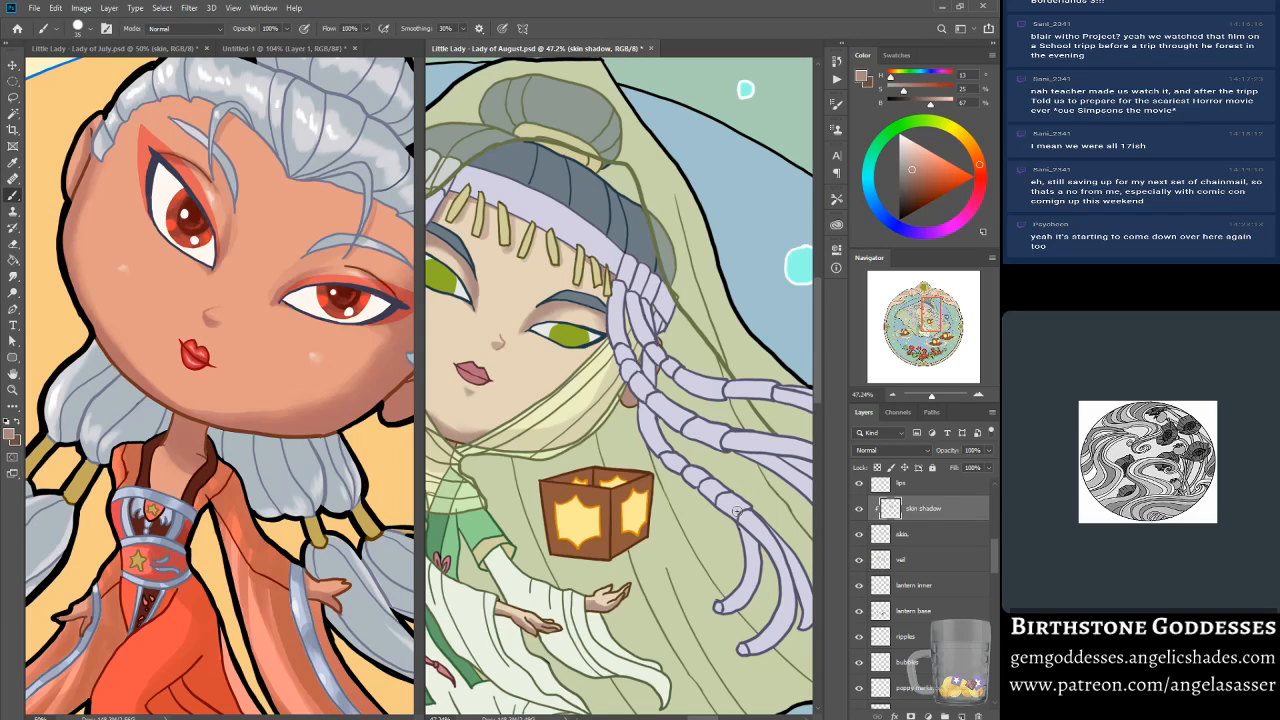
Step: Switch to Chrome and open summergoddesses.angelicshades.com in the Ladies of the Months tab to view the enamel pin launch details
mouse_move(300, 712)
click(341, 695)
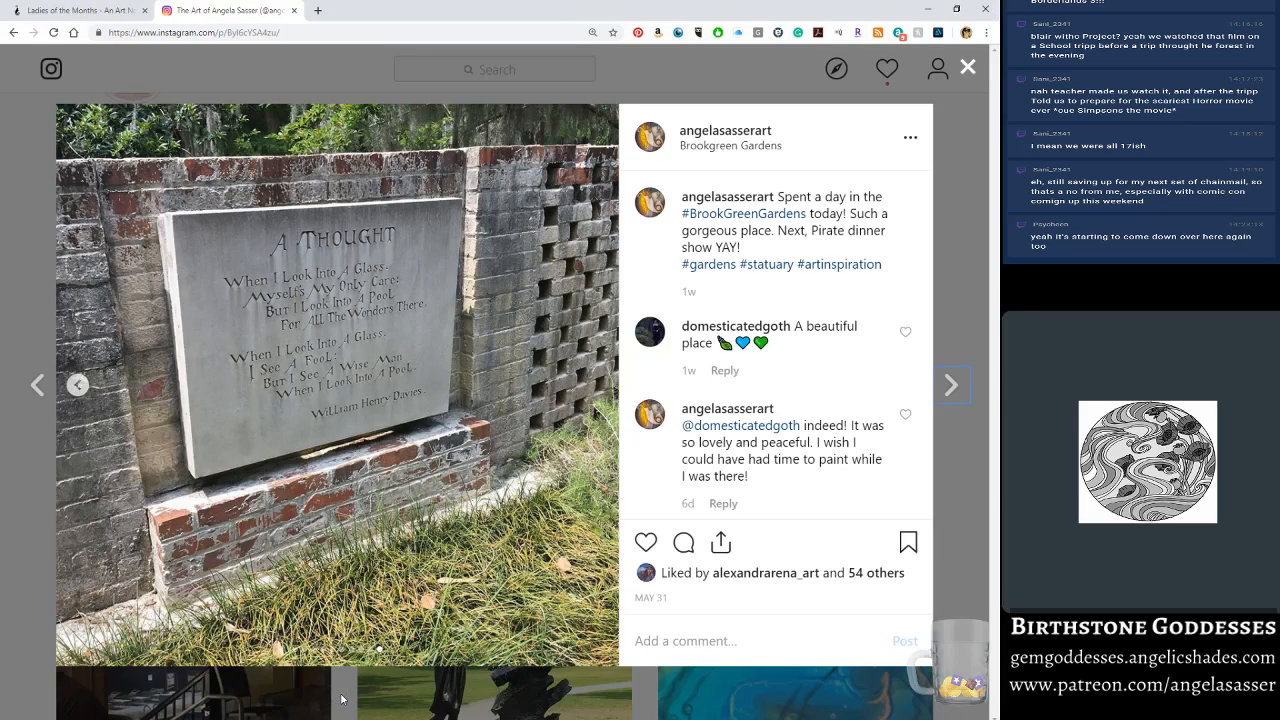
click(75, 10)
click(226, 32)
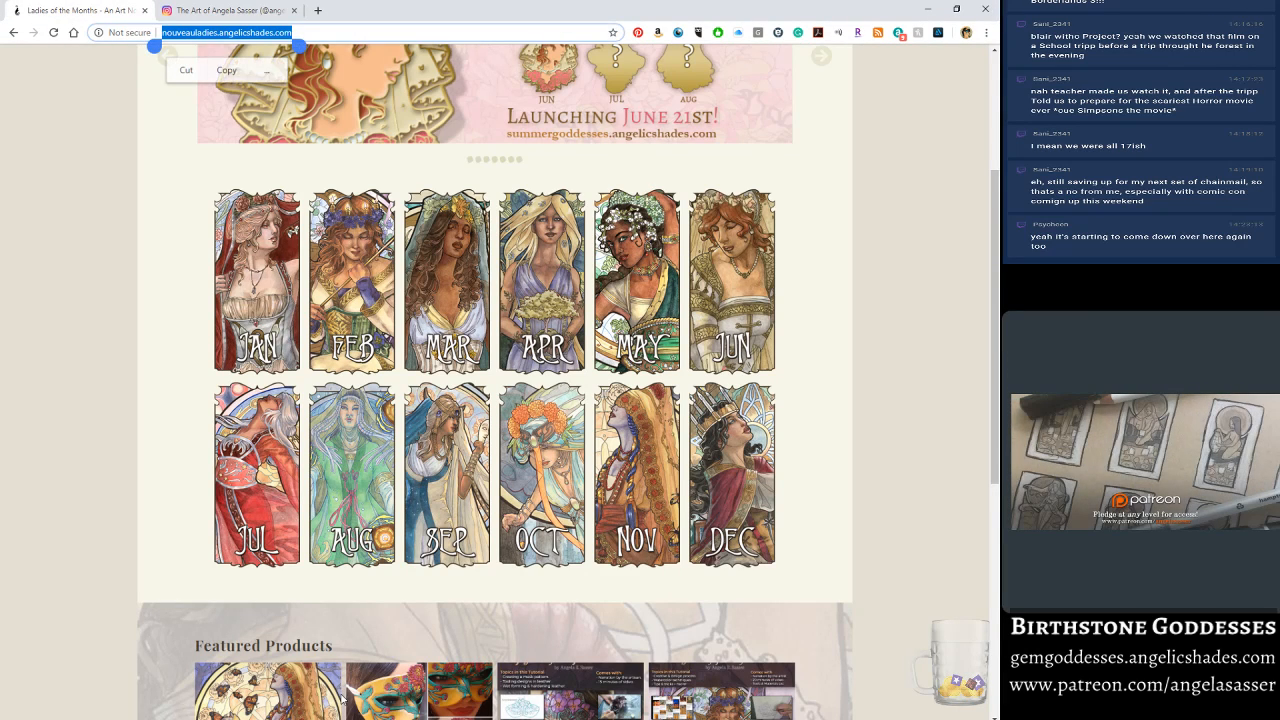
text(sum)
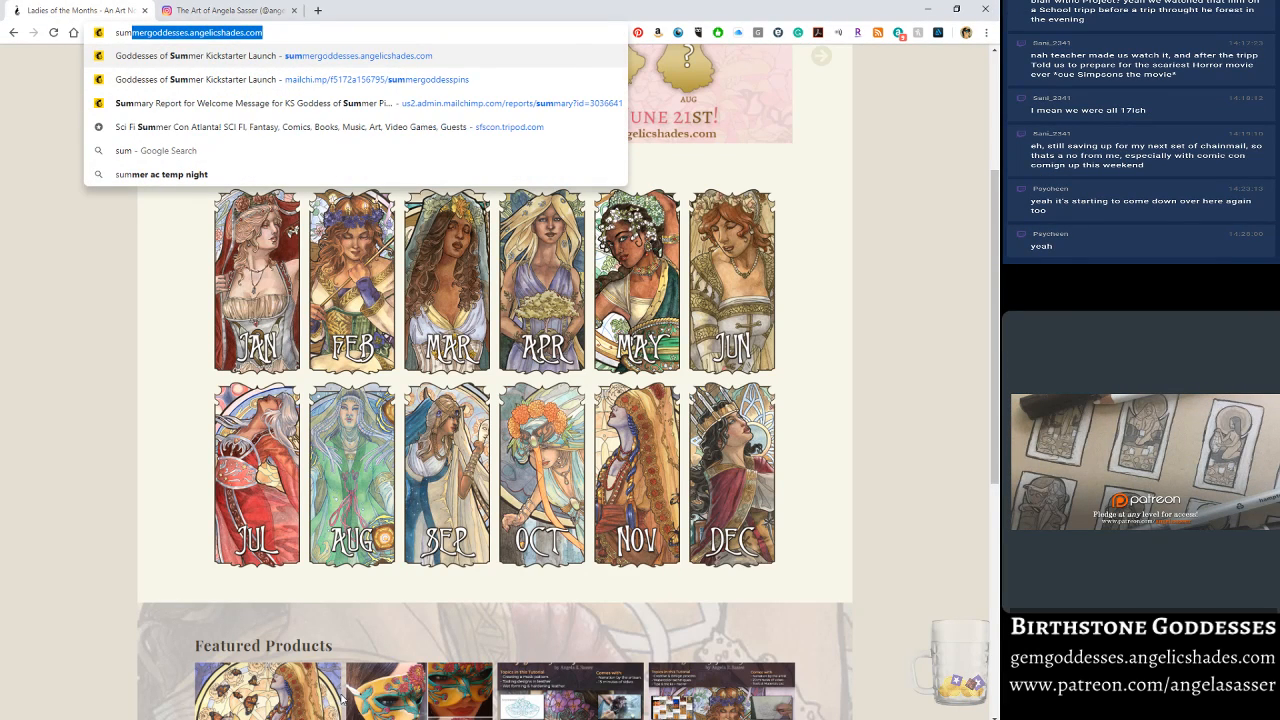
key(Return)
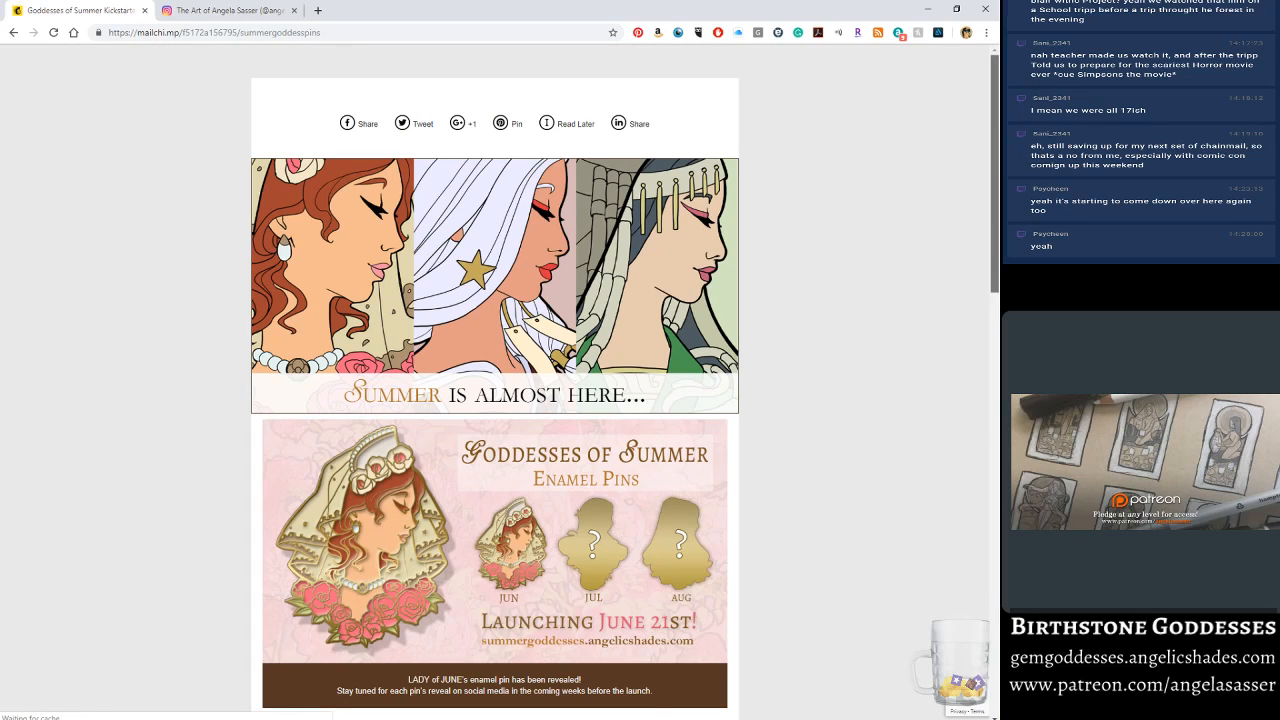
scroll(343, 700, down, 1)
scroll(341, 700, down, 1)
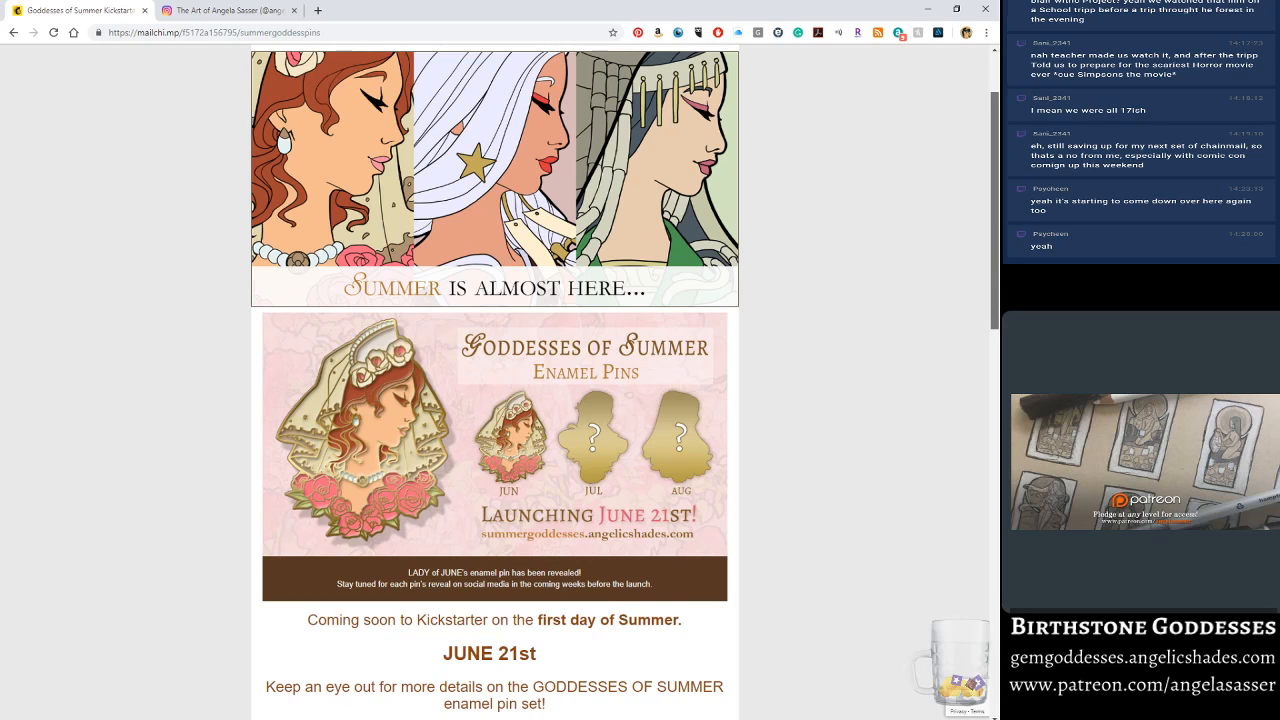
scroll(341, 700, down, 1)
scroll(495, 380, down, 3)
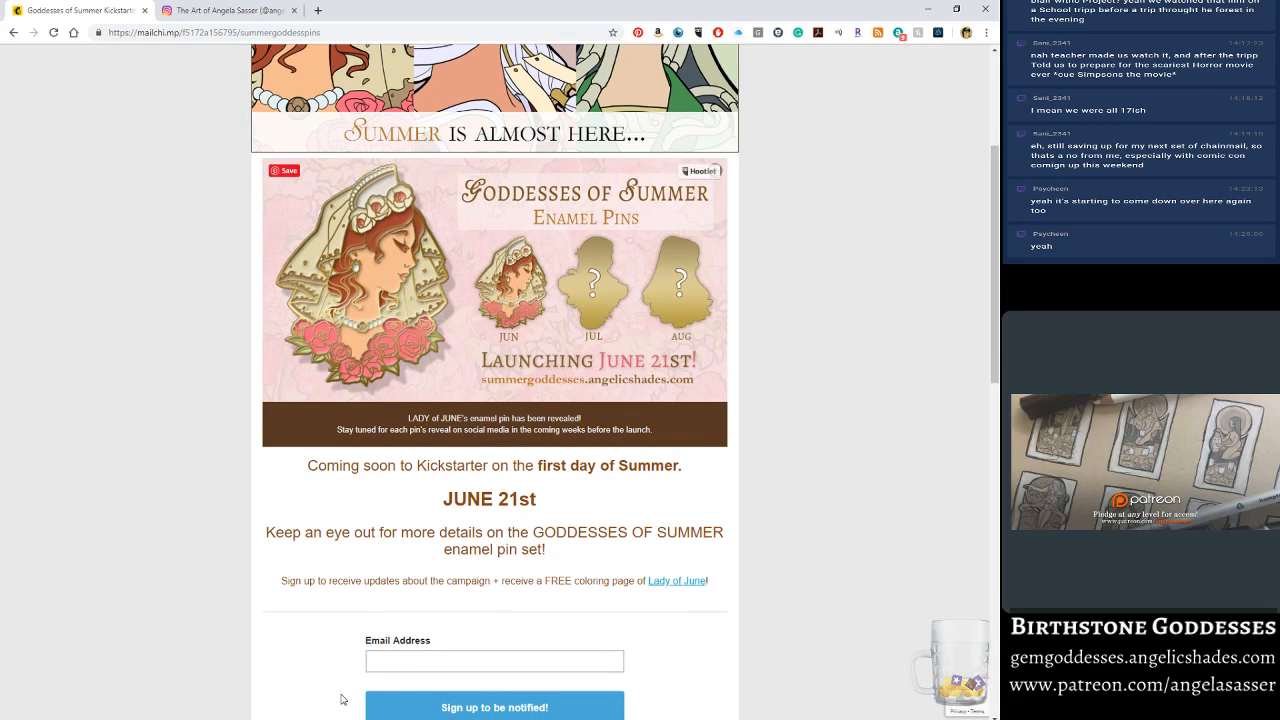
Step: Switch to Photoshop and add a new layer named "hair shadow" directly above the hair layer in the Lady of August document
mouse_move(352, 719)
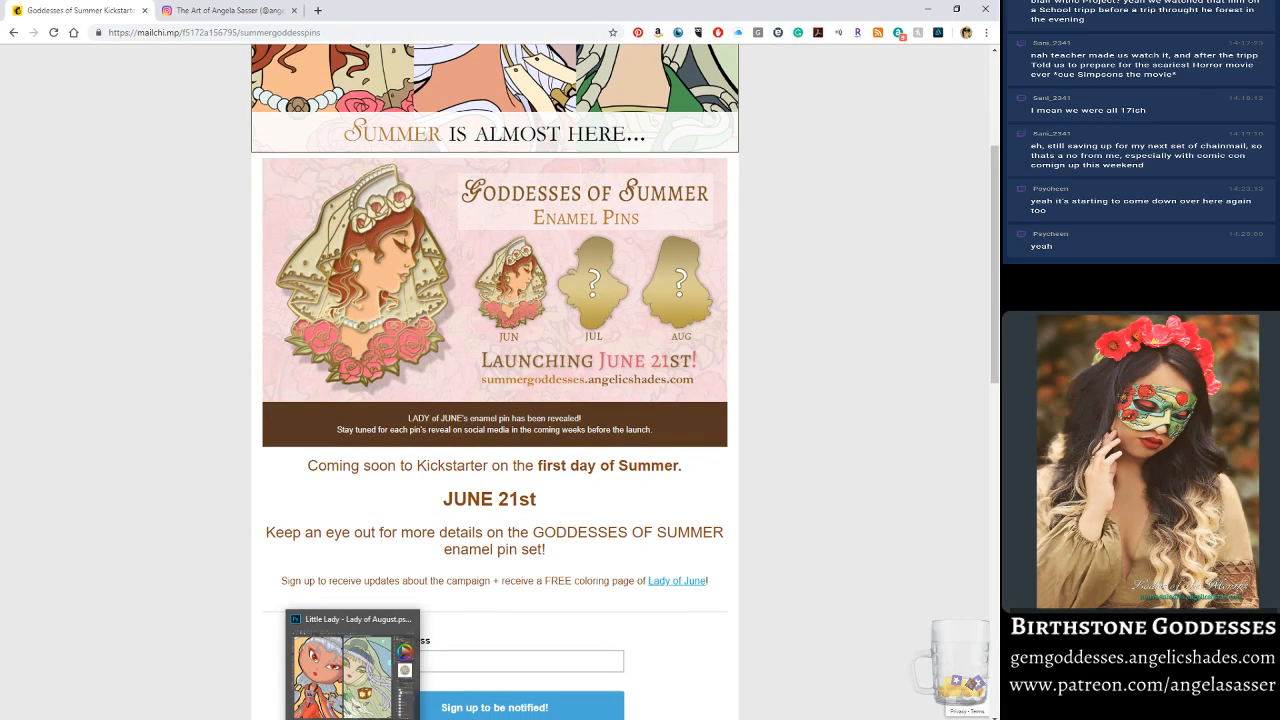
click(352, 665)
drag(935, 309, 927, 305)
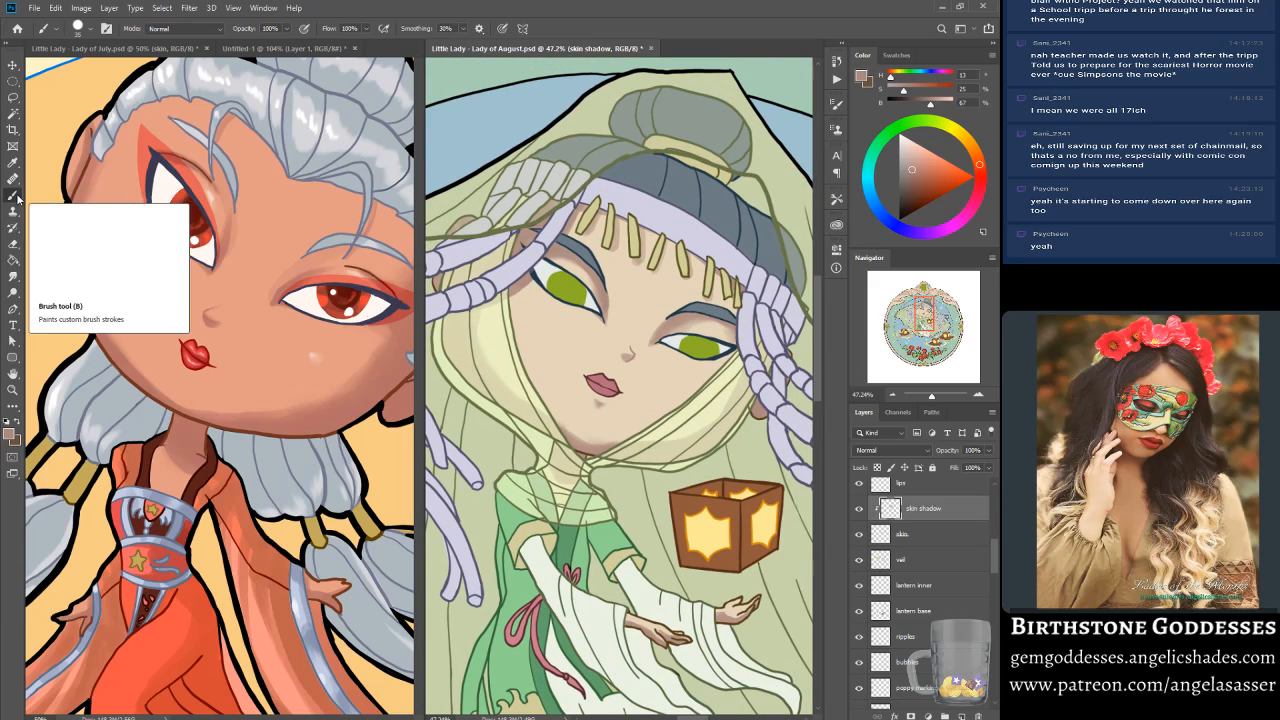
scroll(995, 560, up, 3)
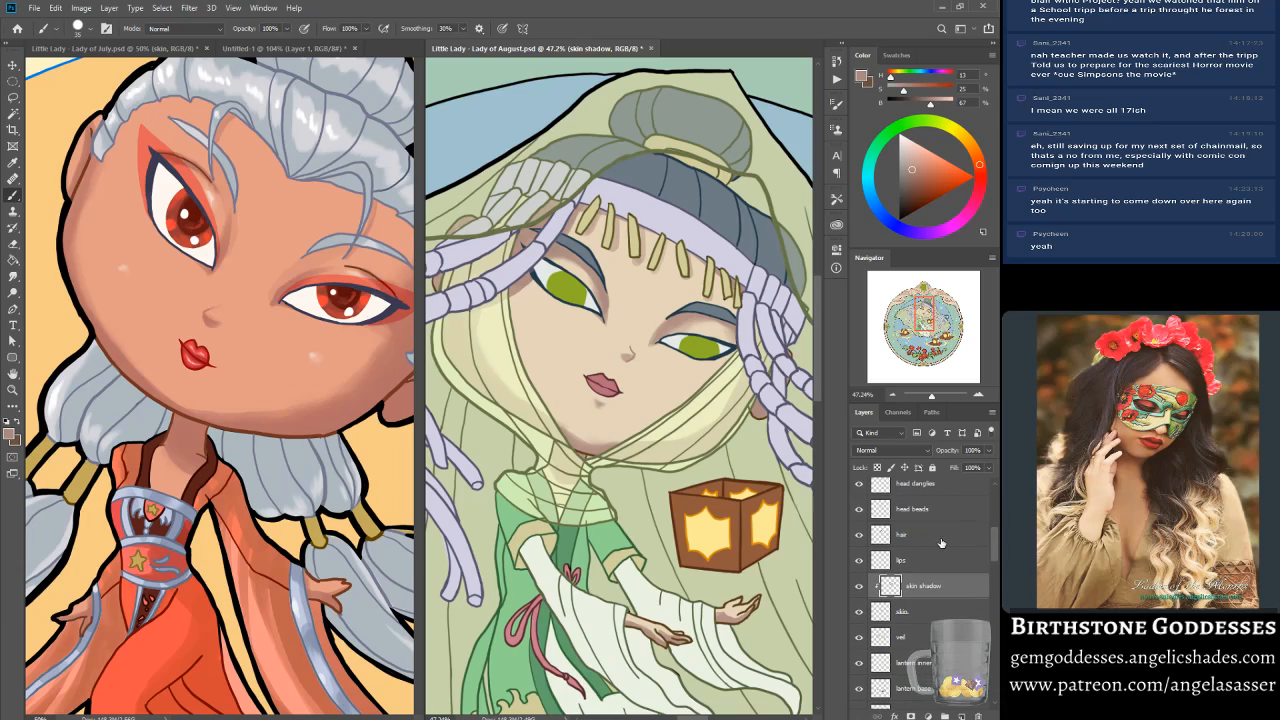
click(937, 540)
click(962, 716)
double_click(906, 535)
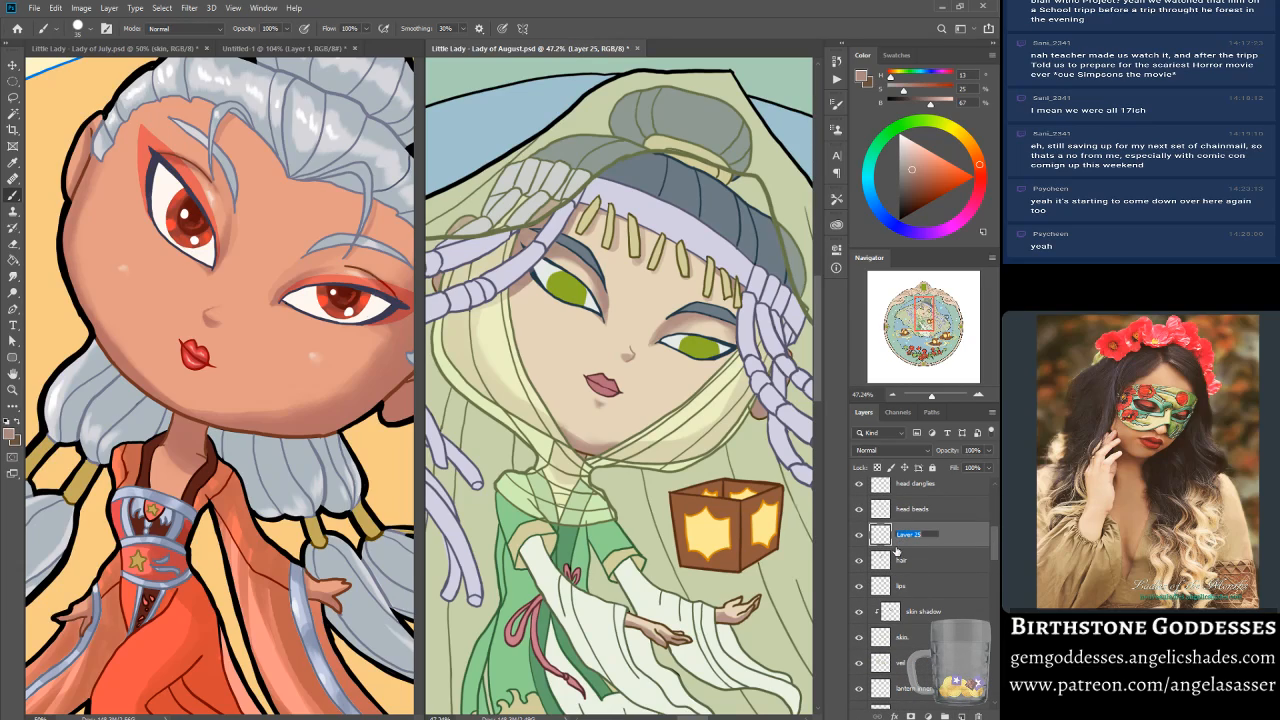
text(hair)
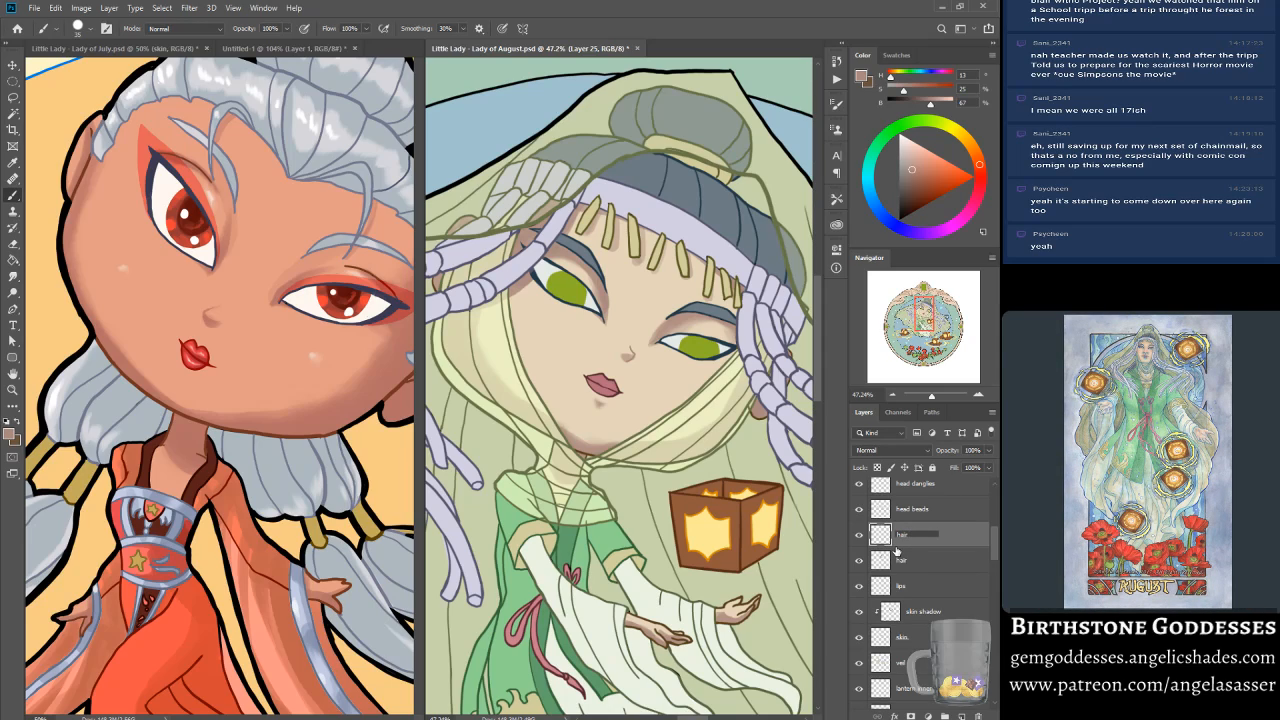
text(shadow)
key(Return)
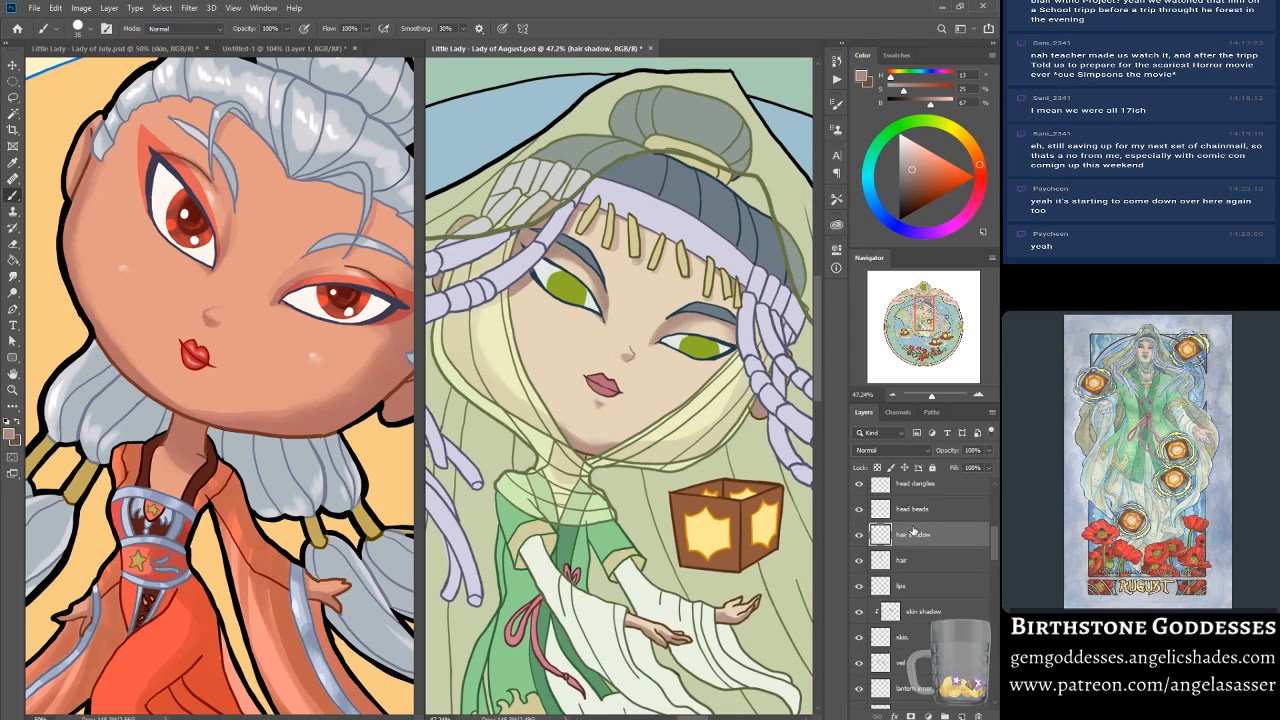
Step: Clip the hair shadow layer to the hair layer and choose a darker blue-grey sampled from her hair: hue 203, saturation 26, brightness 34
right_click(918, 535)
click(880, 245)
alt+click(679, 190)
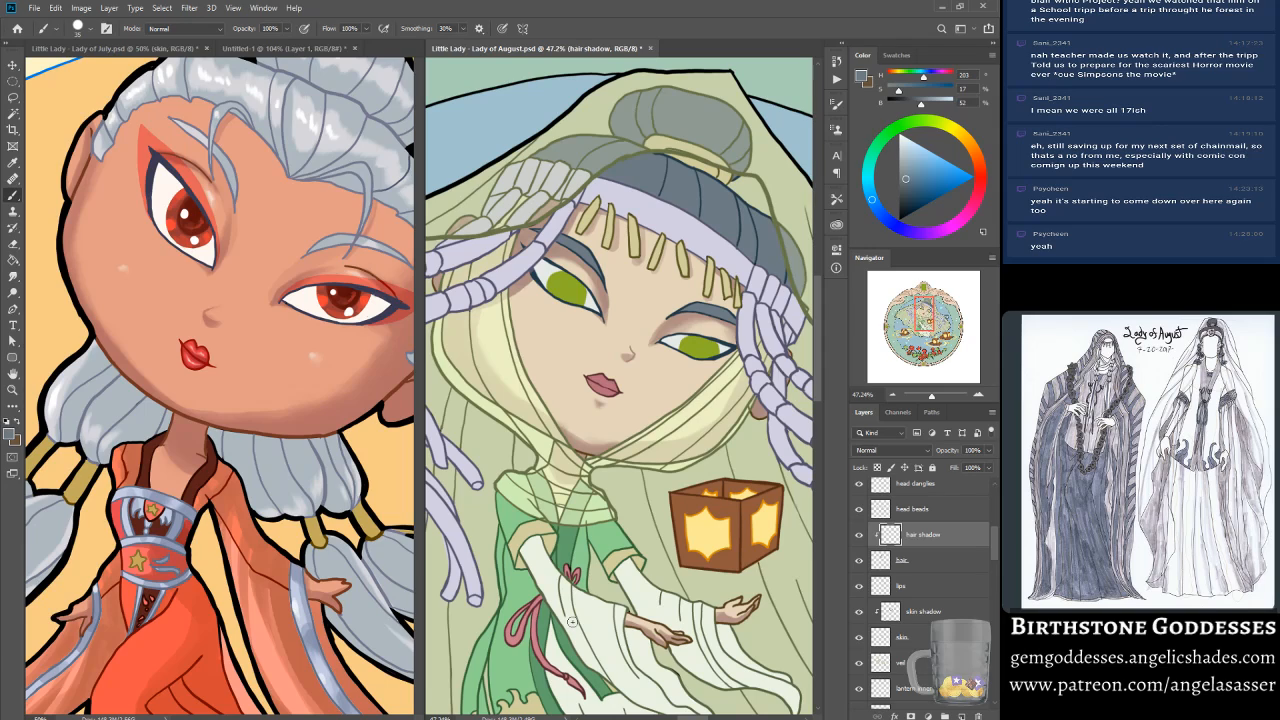
drag(920, 316, 912, 322)
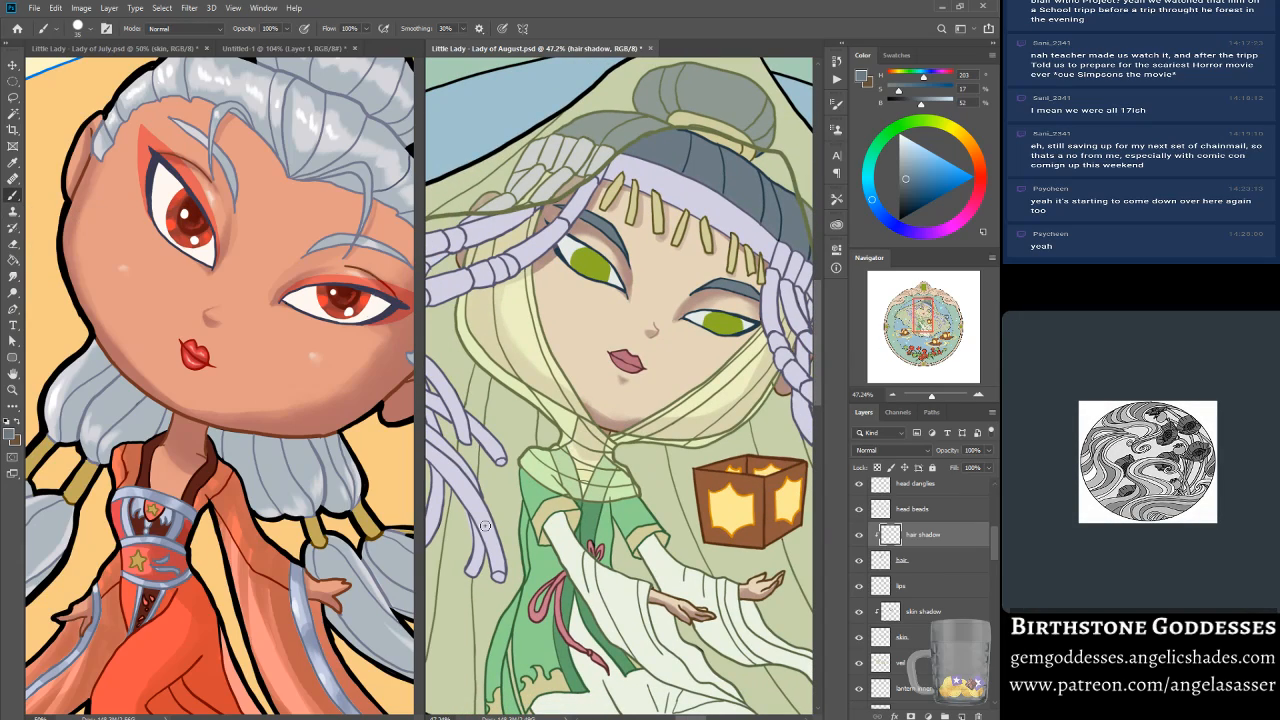
click(907, 192)
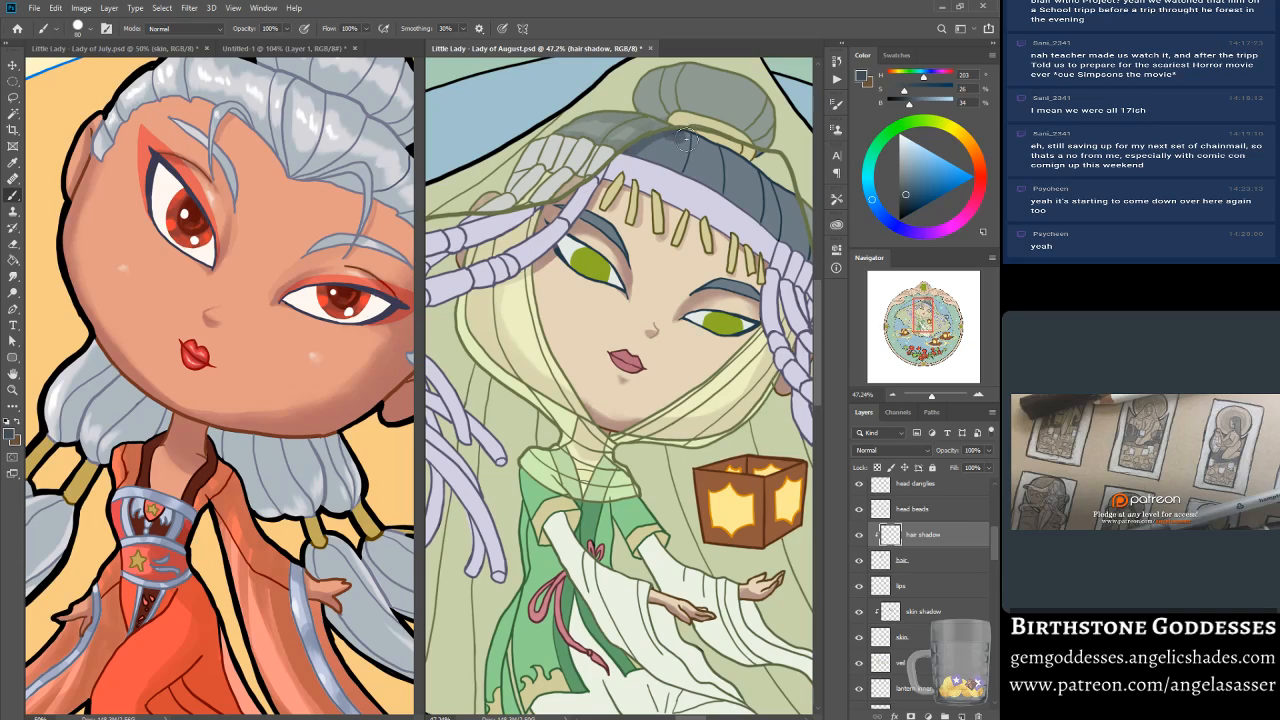
Step: Paint dark shadow strands over August's hair above the headband, using a smaller brush for the finer strands
drag(703, 141, 796, 196)
mouse_move(640, 152)
mouse_down()
mouse_move(679, 186)
mouse_move(727, 194)
mouse_move(736, 213)
mouse_move(935, 320)
mouse_move(598, 240)
mouse_move(606, 260)
mouse_move(572, 175)
mouse_move(615, 243)
mouse_up()
mouse_move(587, 181)
mouse_down()
mouse_move(581, 250)
mouse_move(573, 168)
mouse_move(594, 256)
mouse_move(588, 174)
mouse_move(583, 250)
mouse_move(565, 214)
mouse_move(570, 245)
mouse_up()
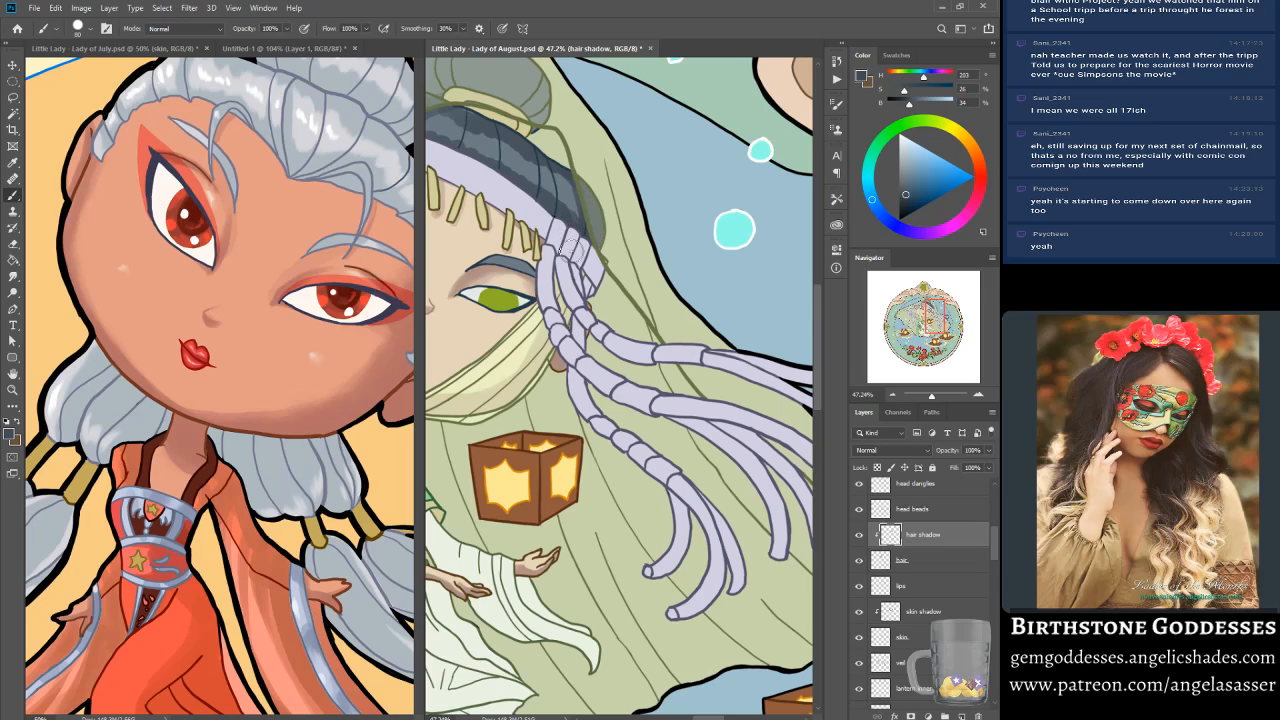
drag(549, 168, 552, 192)
key(bracketleft)
key(bracketleft)
key(bracketleft)
key(bracketleft)
drag(938, 321, 930, 319)
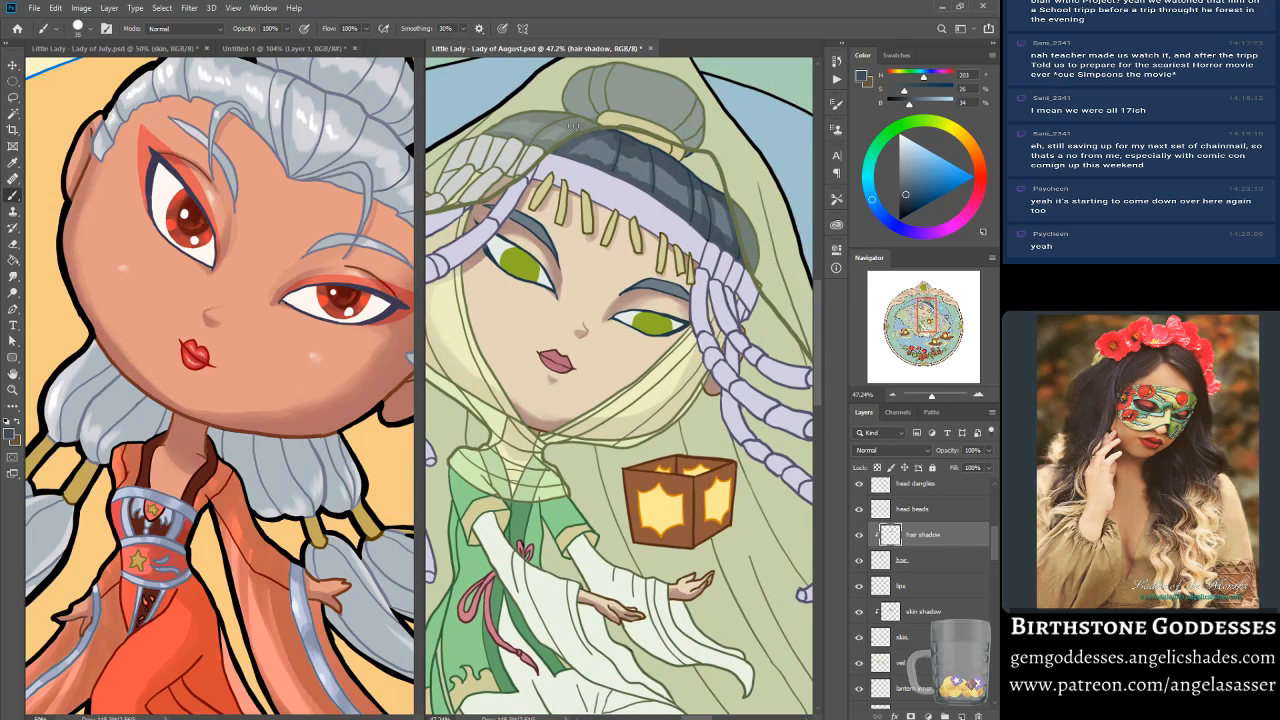
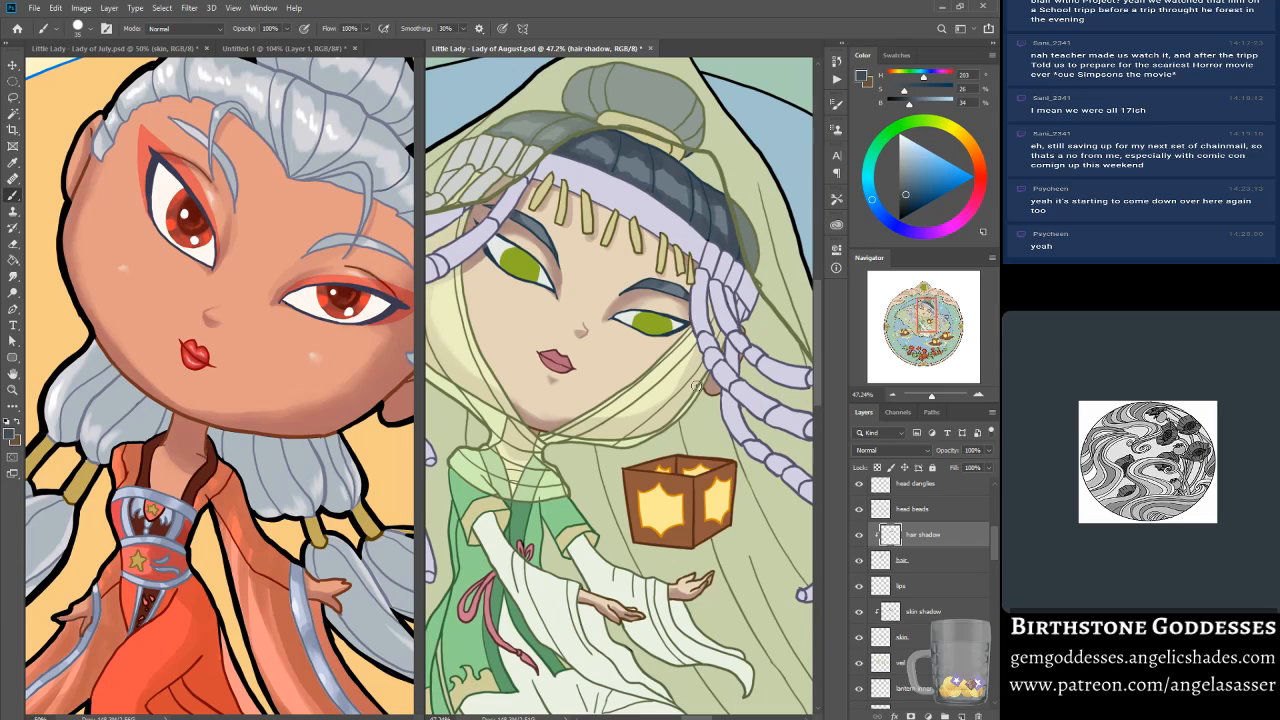
Step: Paint curved shadows along the strands of August's hair bun, then enlarge the brush for broader shading
drag(921, 317, 920, 303)
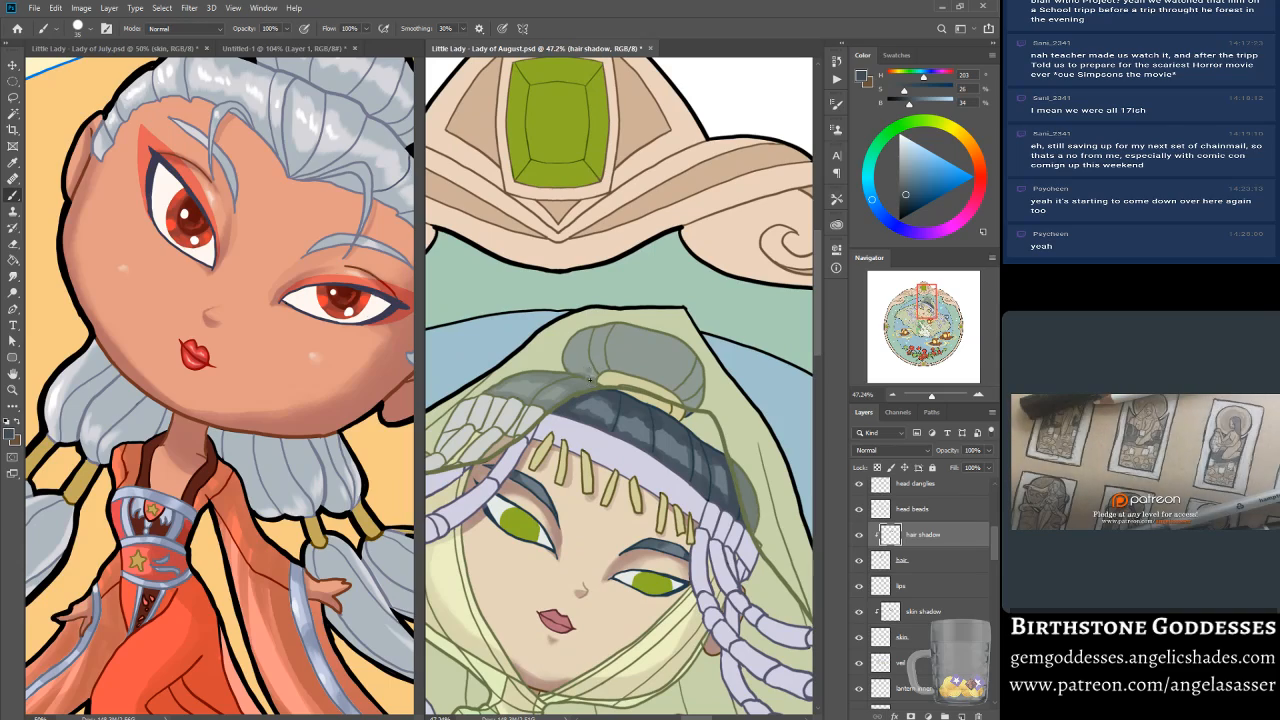
drag(612, 369, 681, 398)
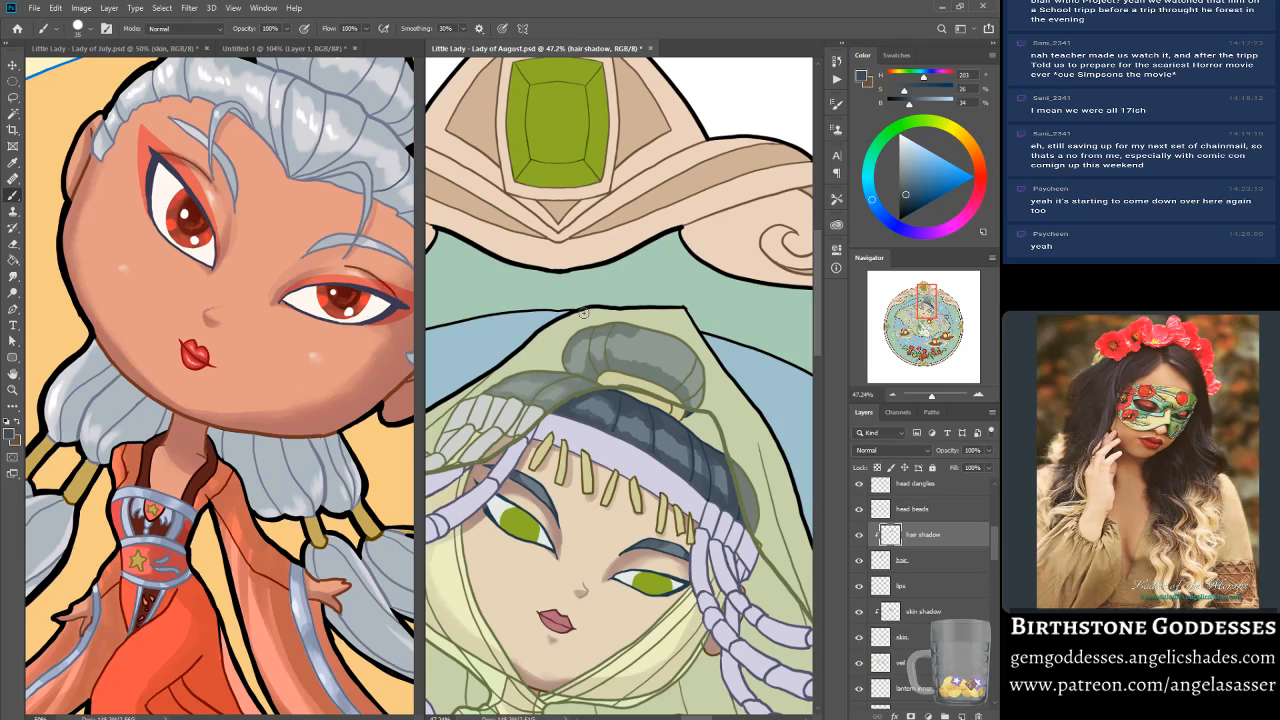
mouse_move(628, 327)
mouse_down()
mouse_move(658, 344)
mouse_move(676, 339)
mouse_move(702, 400)
mouse_up()
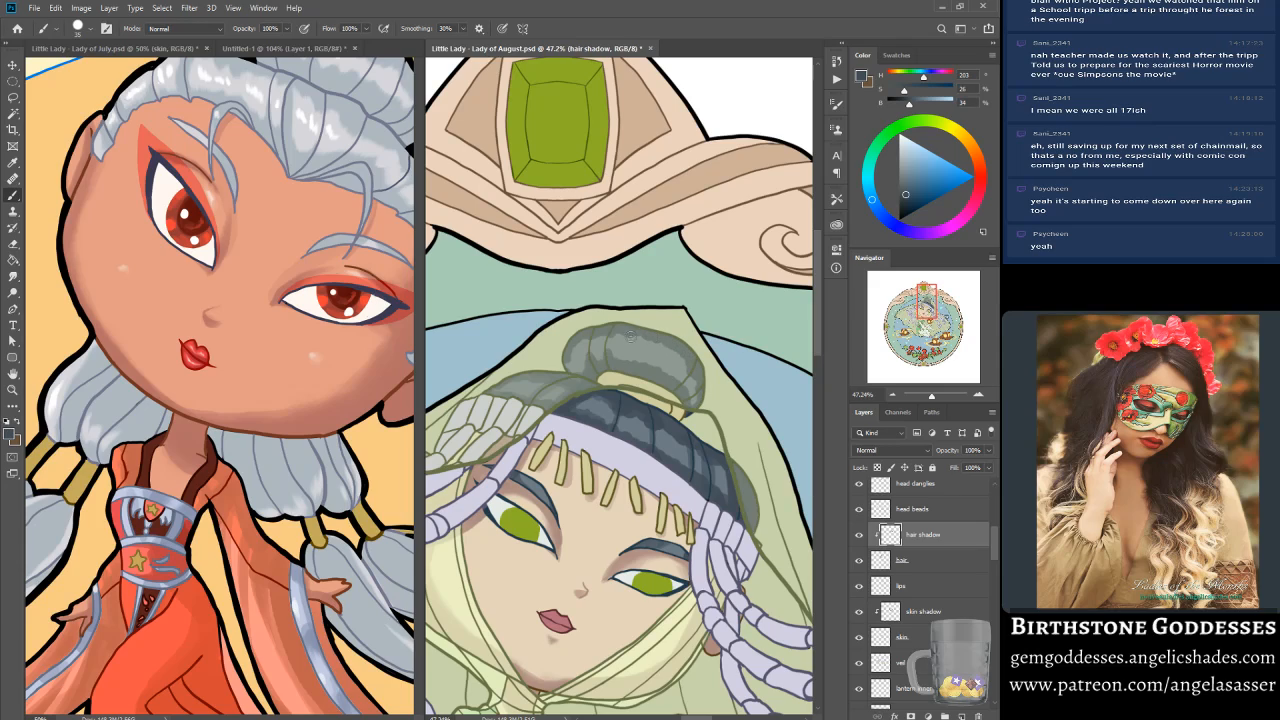
key(])
key(])
key(])
key(])
key(])
key(])
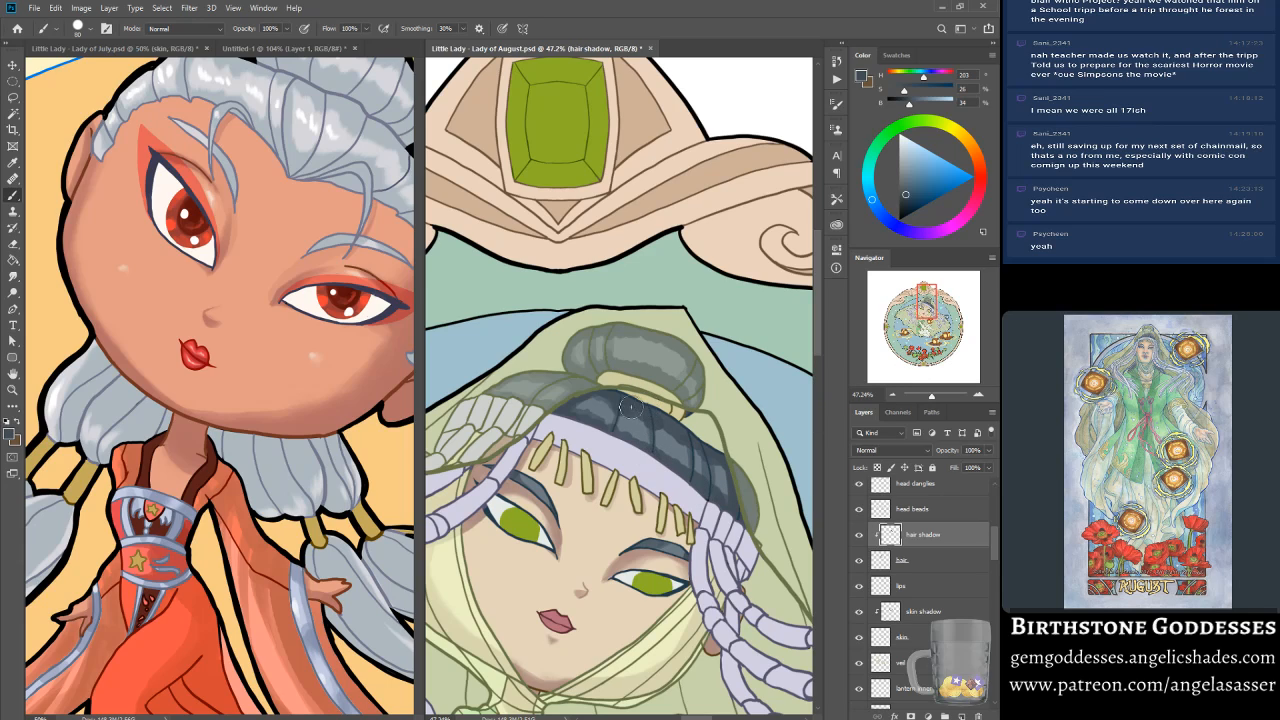
Step: Examine the hair shading up close and within the whole medallion composition
drag(923, 306, 920, 317)
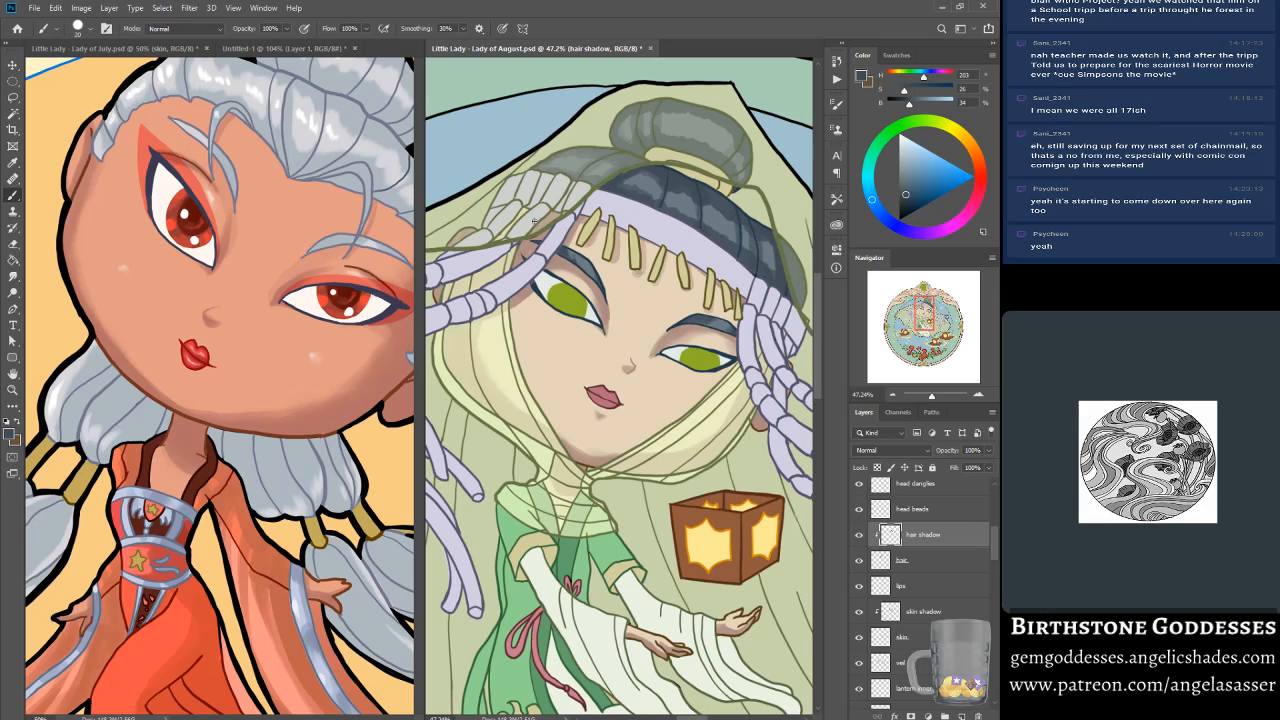
drag(922, 317, 922, 312)
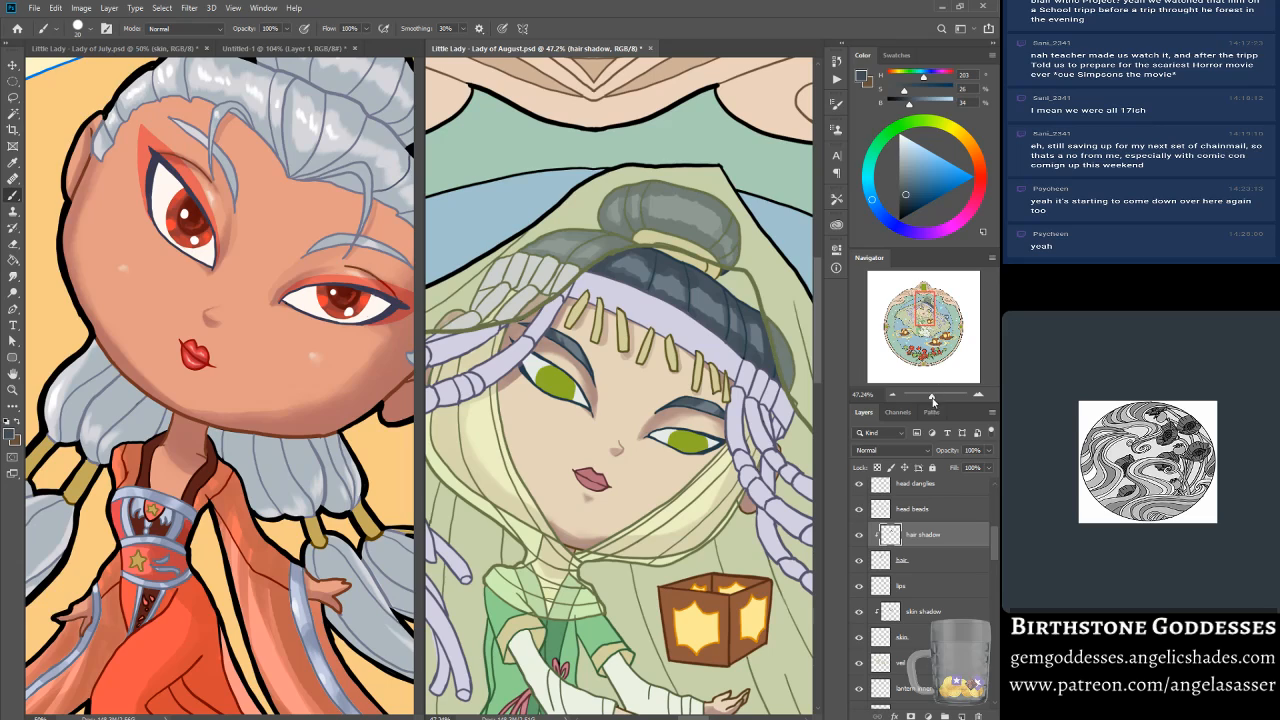
drag(931, 400, 932, 401)
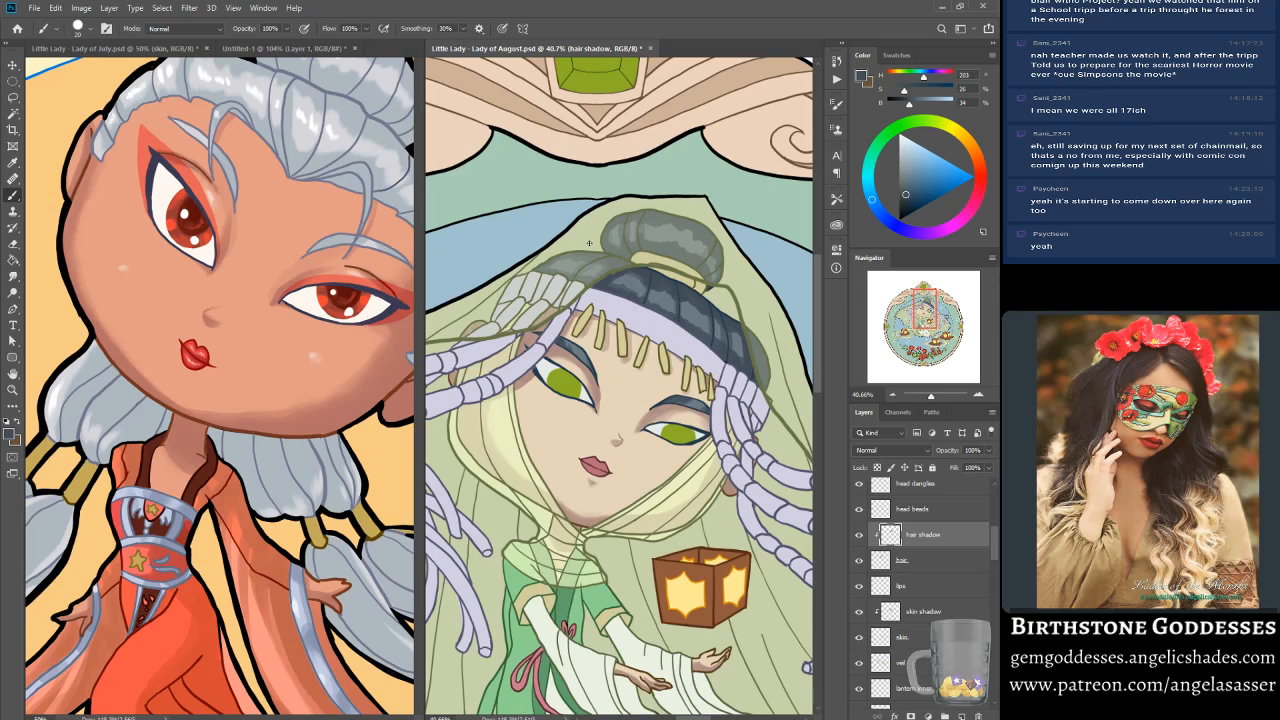
drag(589, 243, 641, 181)
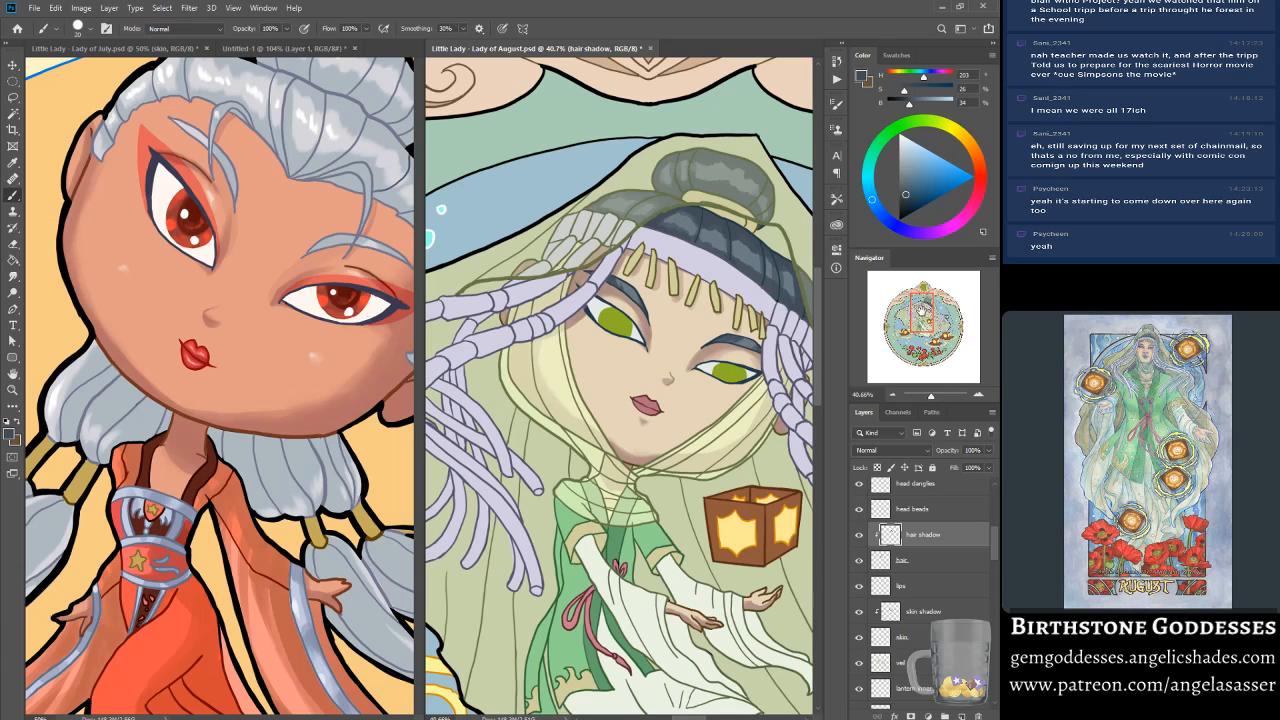
mouse_move(921, 311)
mouse_down()
mouse_move(920, 349)
mouse_move(918, 313)
mouse_up()
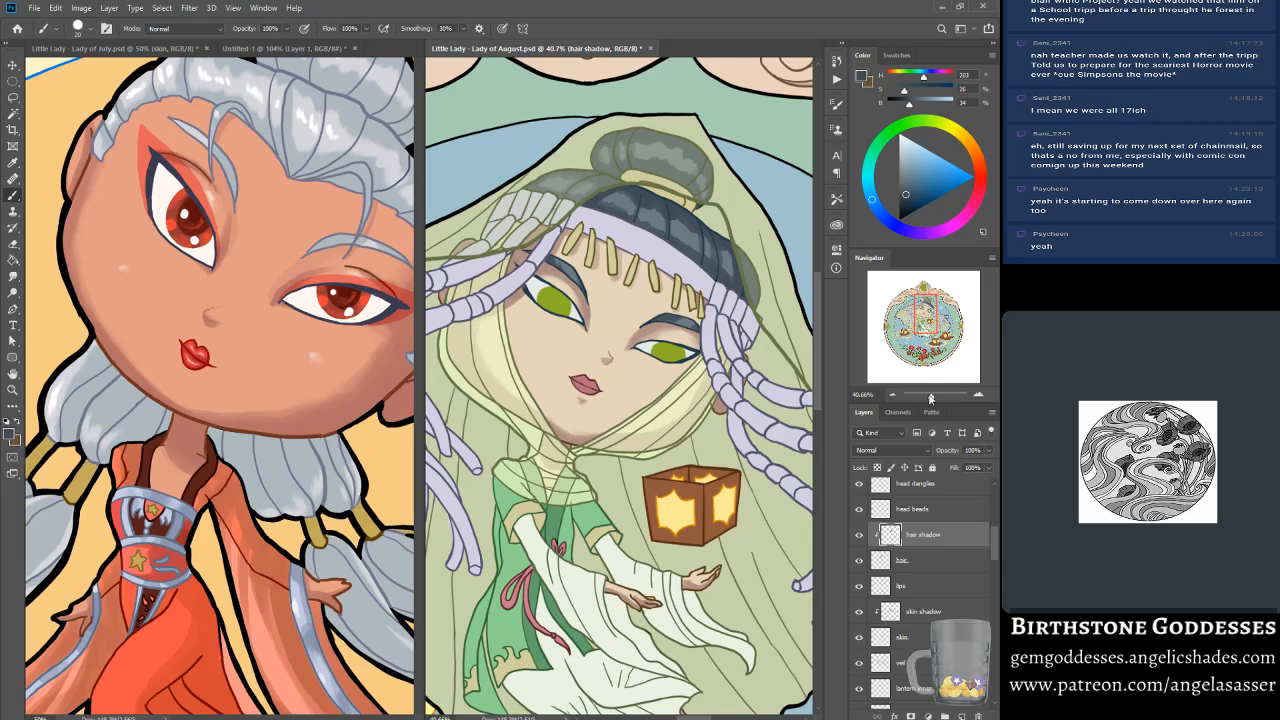
drag(931, 397, 925, 399)
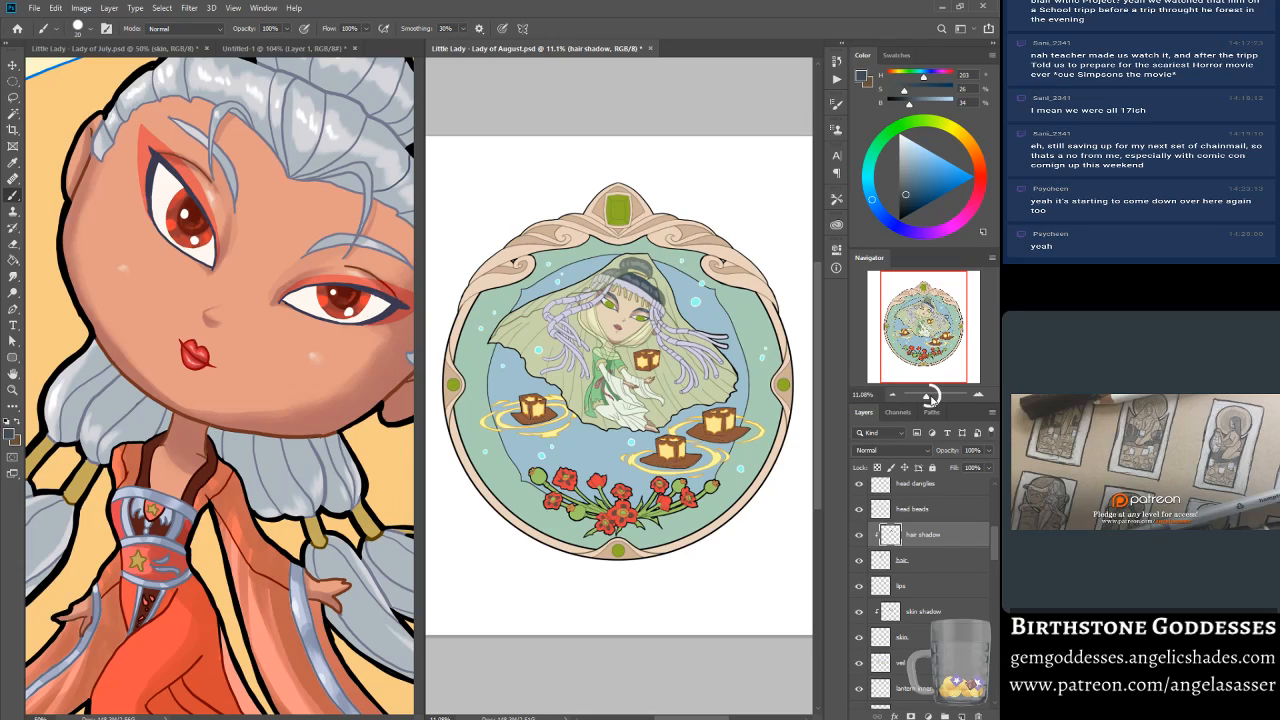
drag(928, 398, 931, 394)
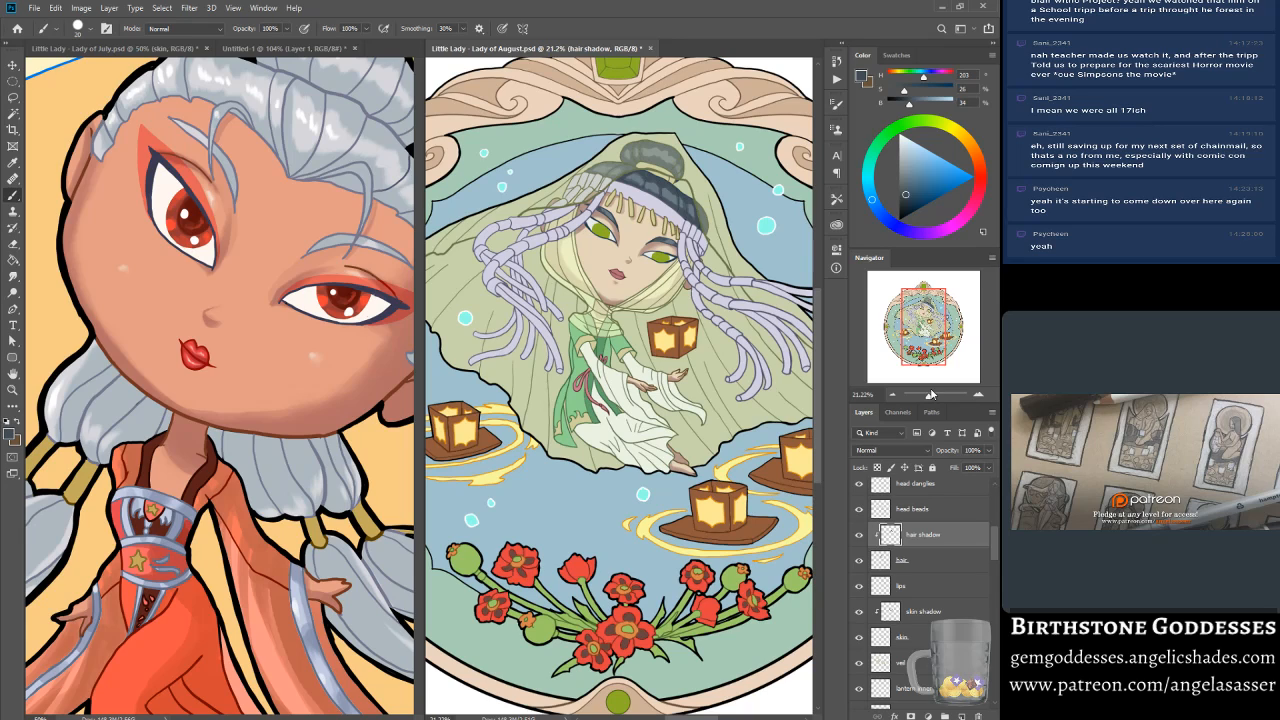
drag(931, 394, 929, 400)
drag(917, 322, 906, 312)
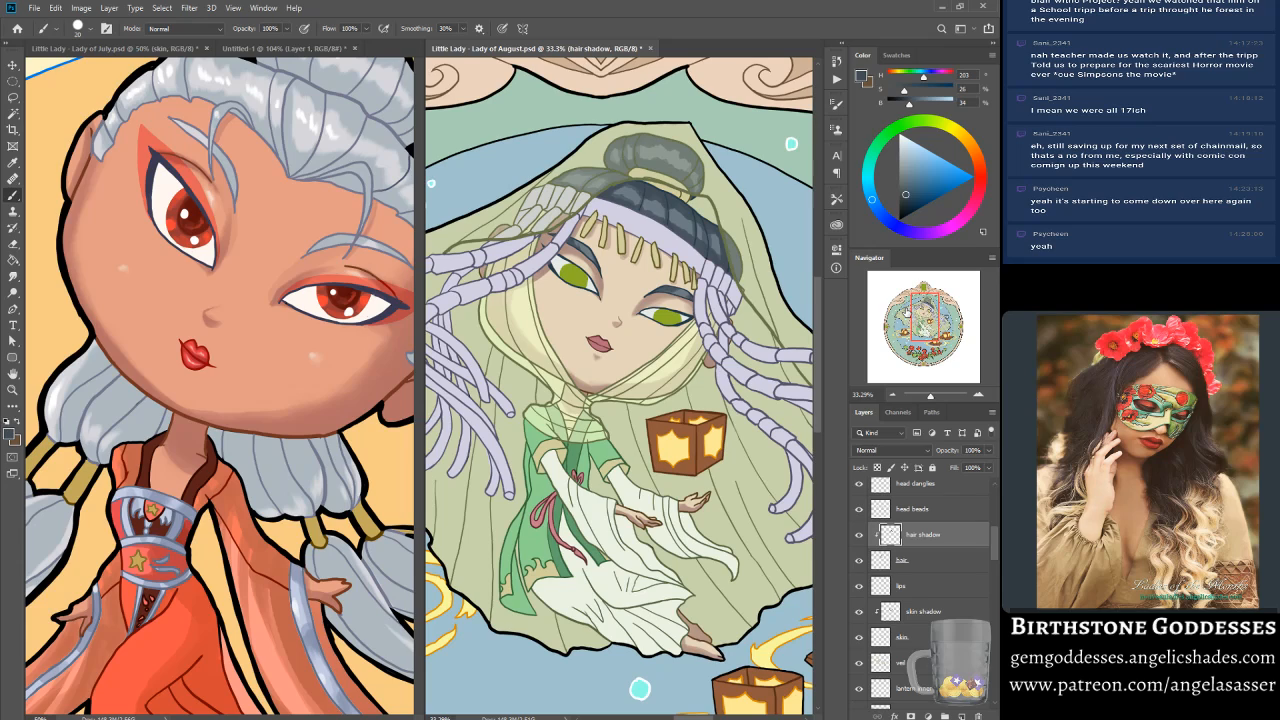
drag(930, 398, 933, 400)
Step: Look through the layer stack from the skin shadow layer down to the background layers and back up
scroll(990, 564, down, 4)
scroll(990, 562, down, 1)
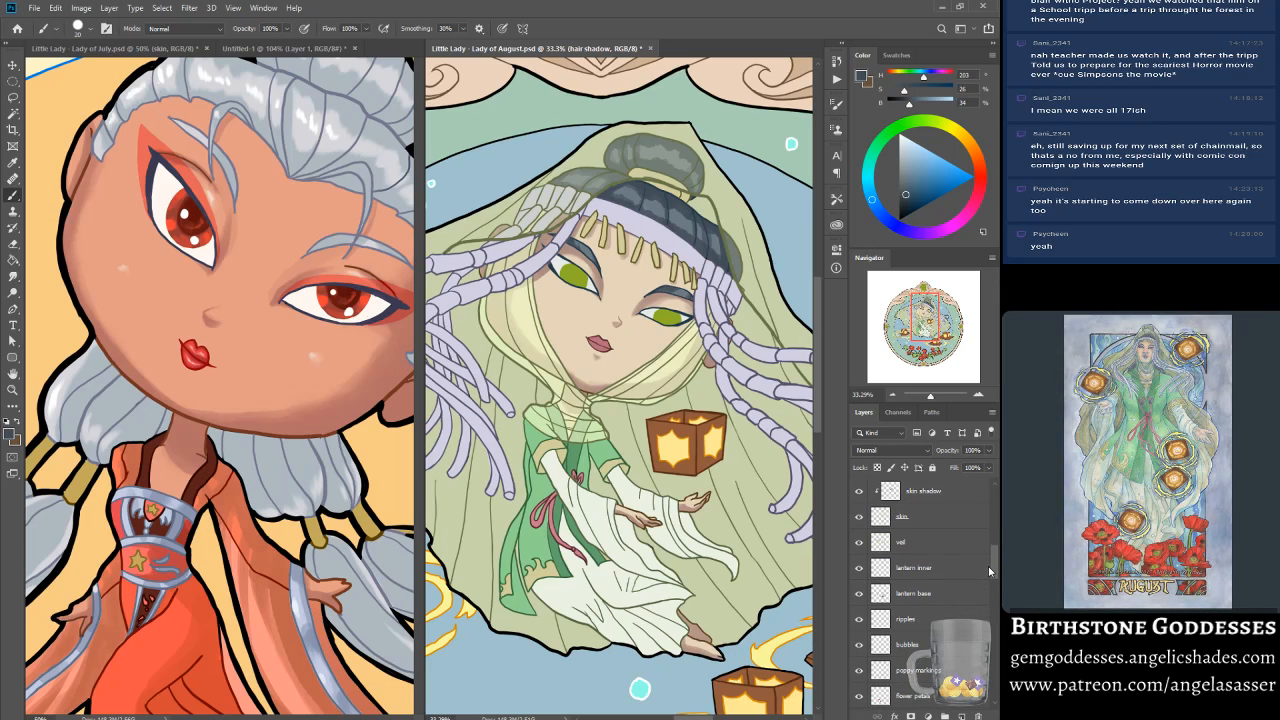
scroll(988, 566, down, 1)
scroll(987, 568, down, 1)
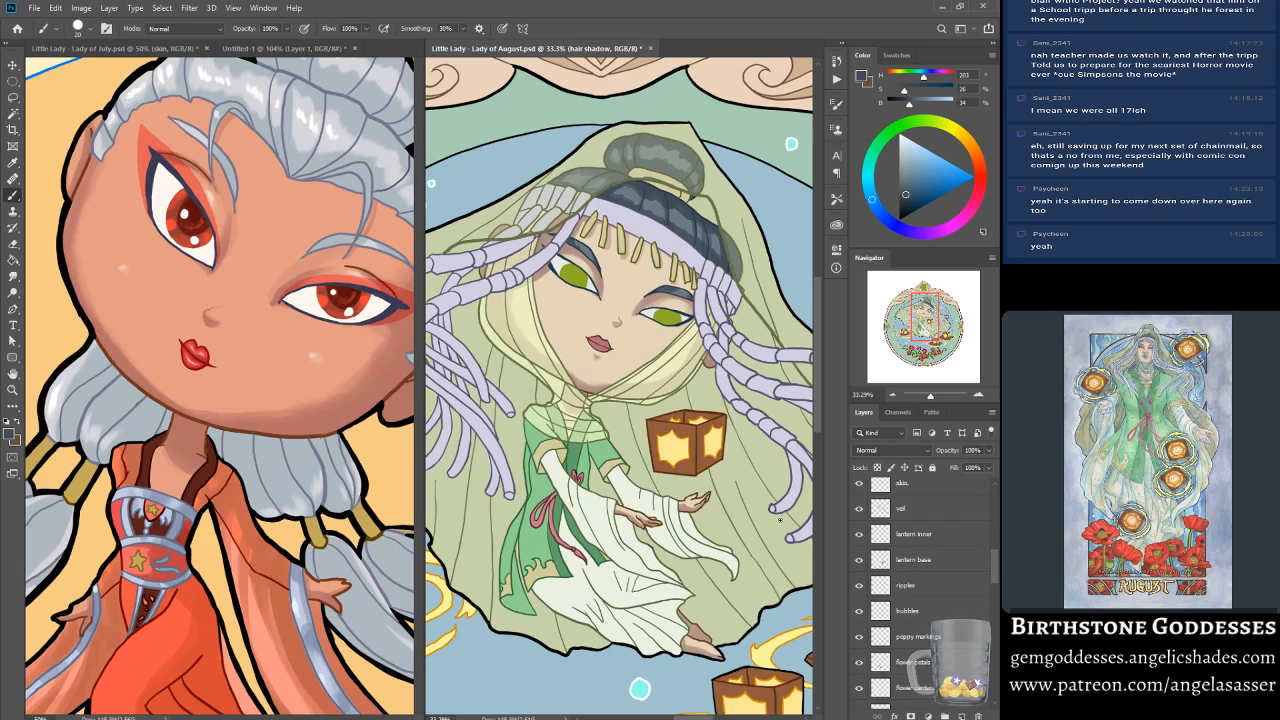
scroll(996, 572, down, 2)
scroll(996, 578, down, 3)
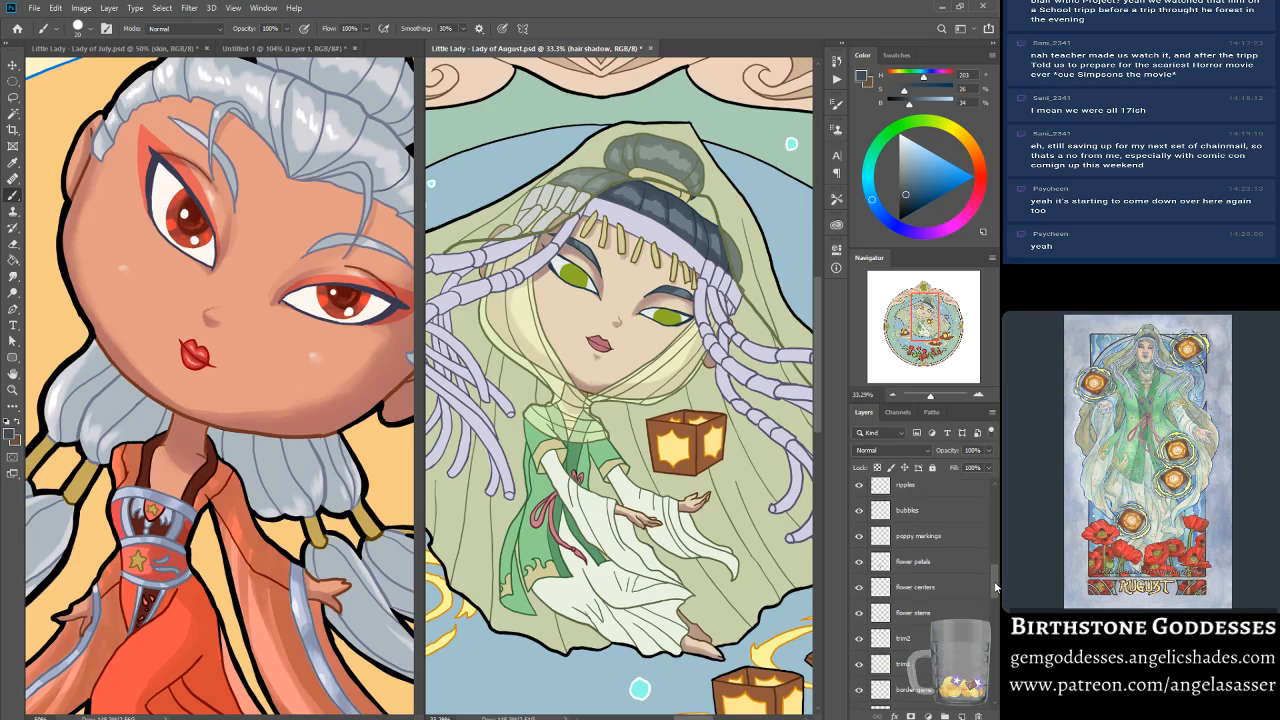
scroll(995, 590, down, 2)
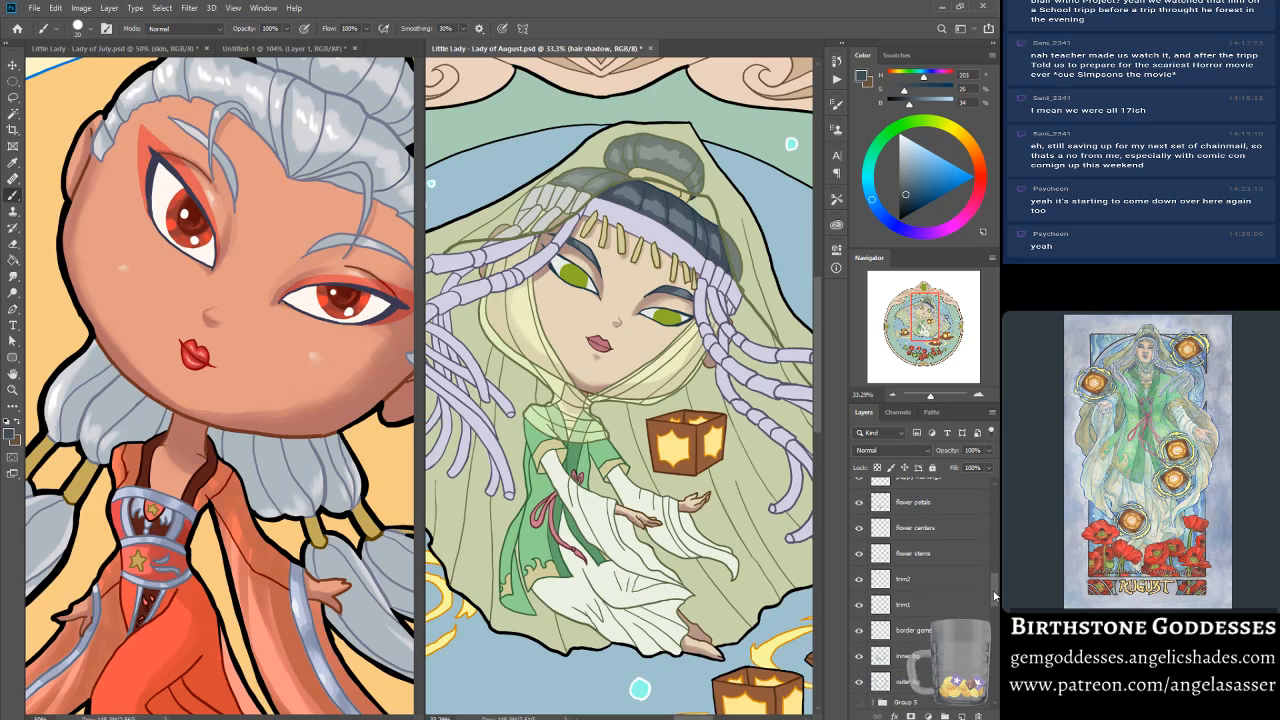
scroll(994, 597, up, 1)
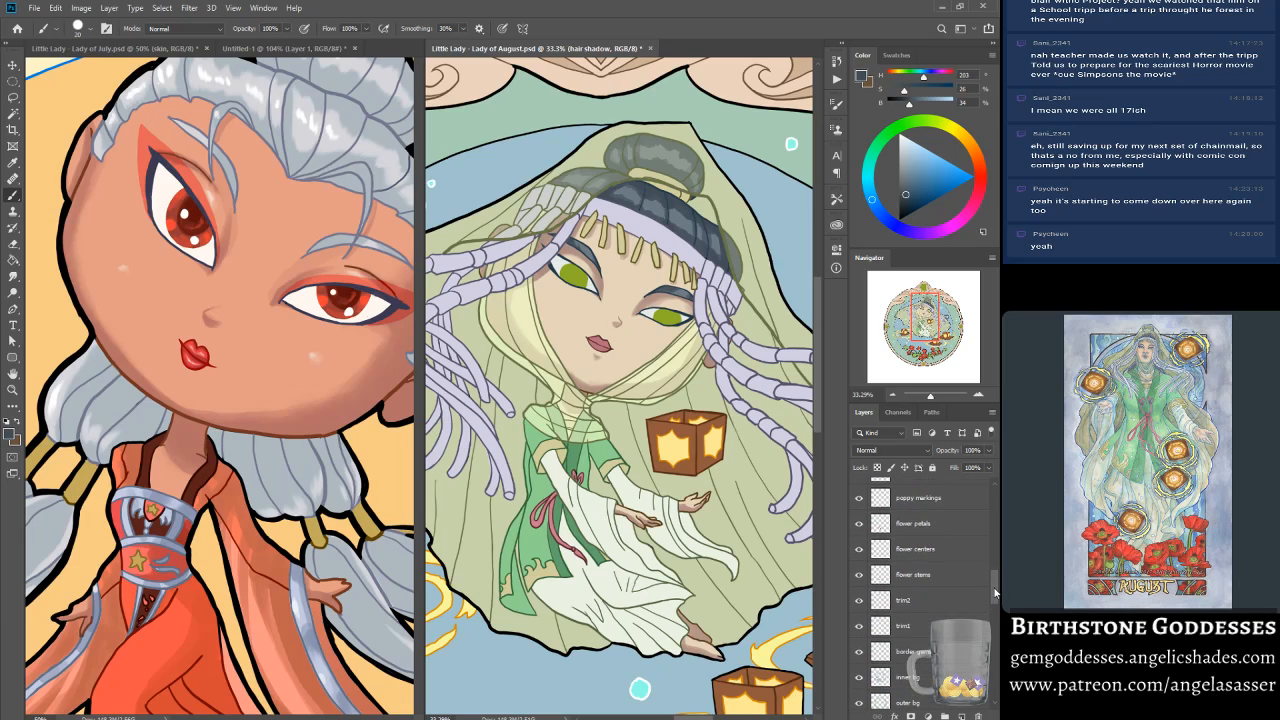
scroll(993, 597, down, 1)
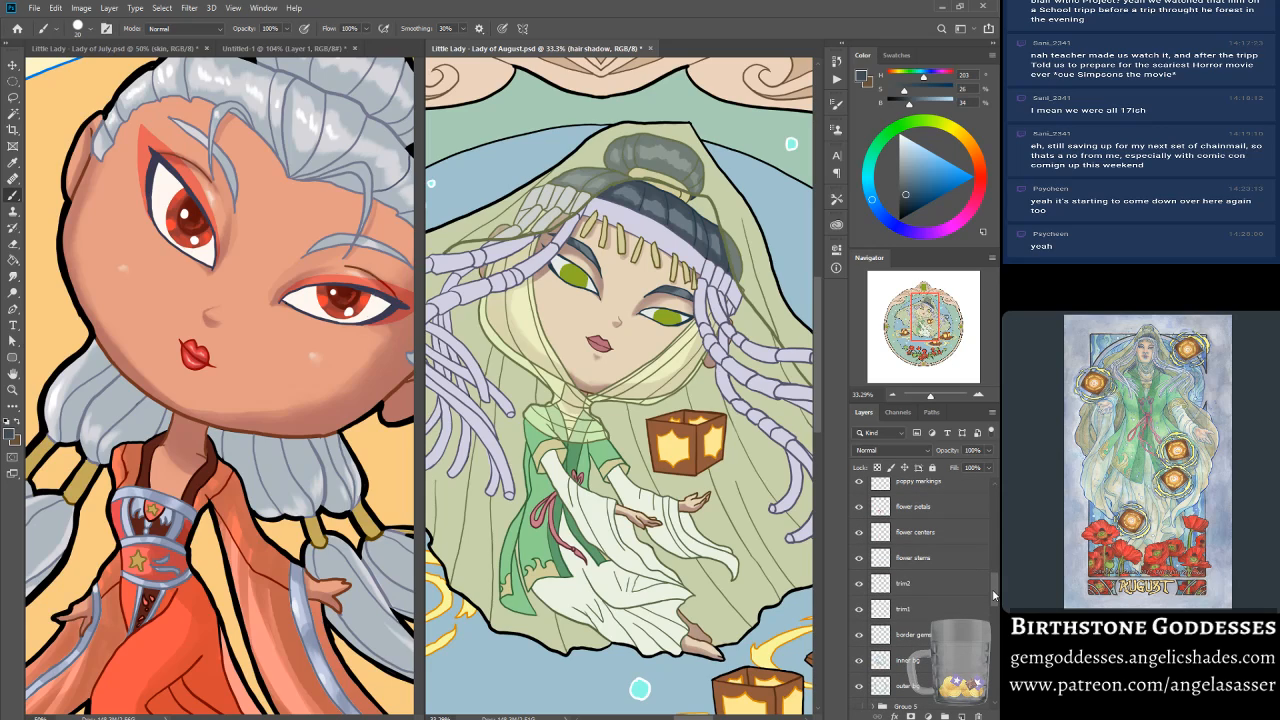
scroll(993, 597, down, 2)
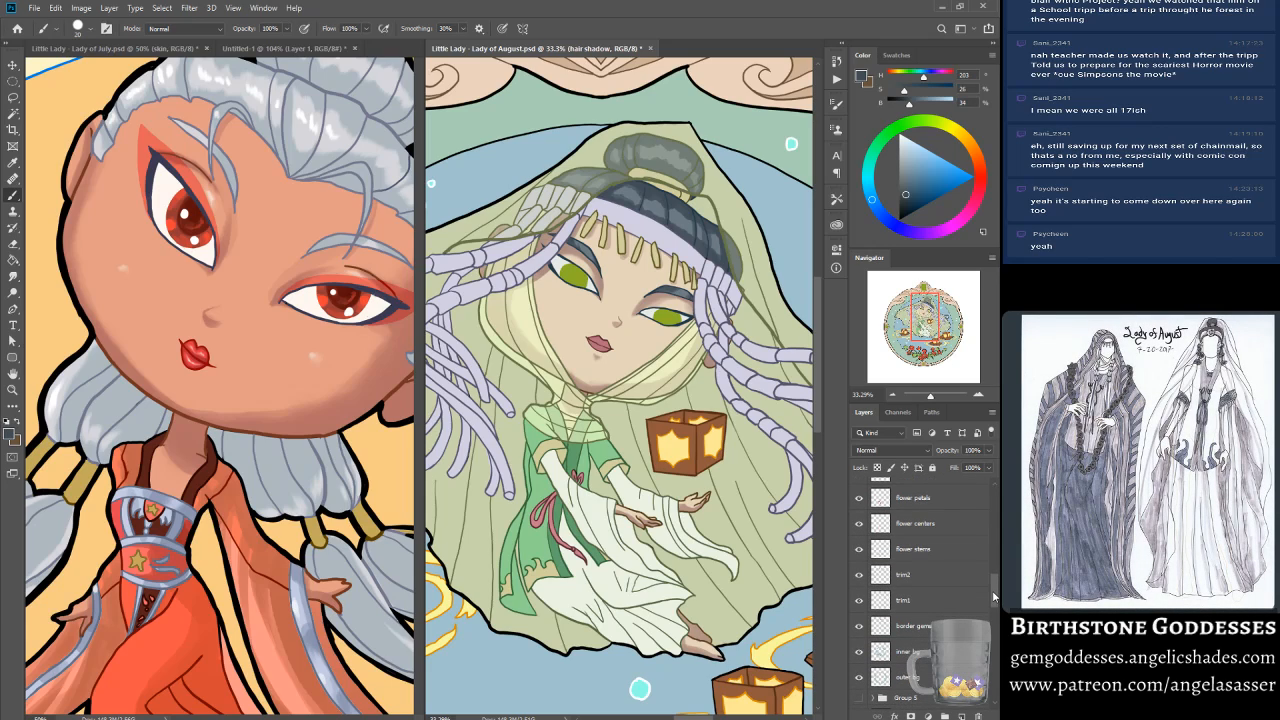
scroll(993, 597, up, 1)
drag(993, 597, 993, 526)
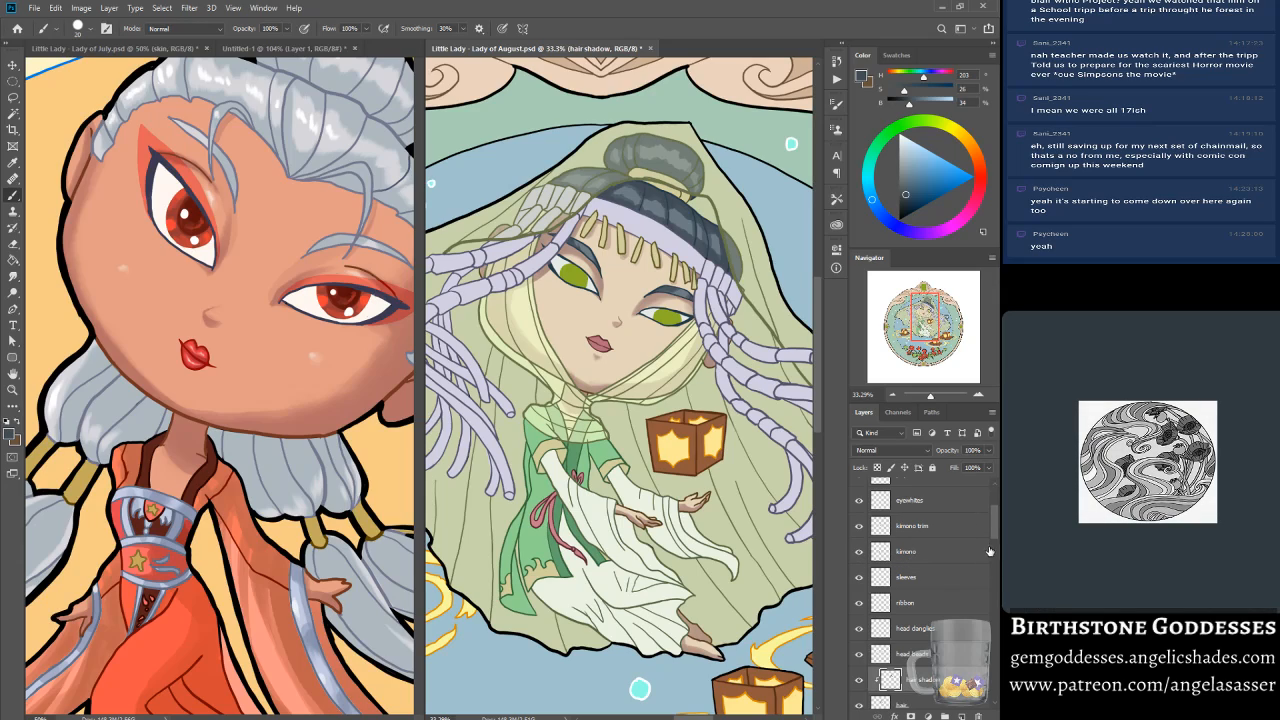
drag(994, 537, 980, 560)
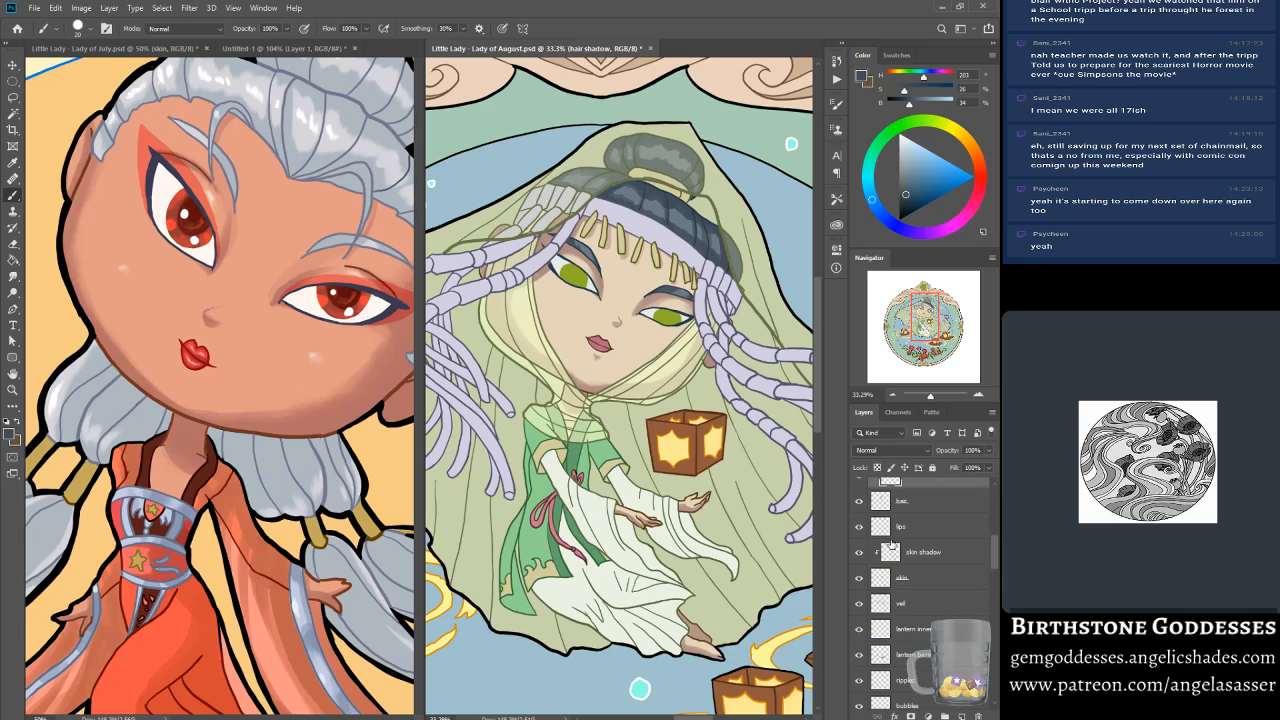
Step: Save the document, check the sheer cowl layer by toggling its visibility, and show the hidden makeup layer
key(ctrl+s)
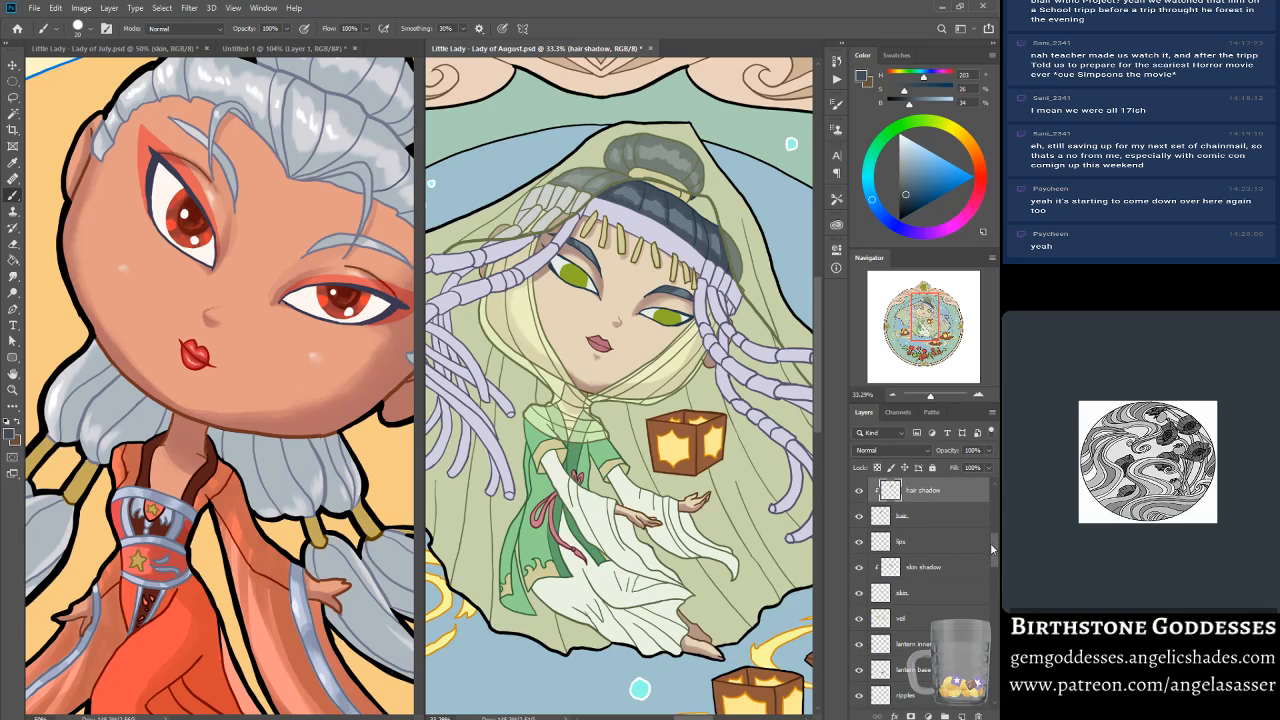
drag(995, 557, 987, 504)
click(857, 516)
click(857, 516)
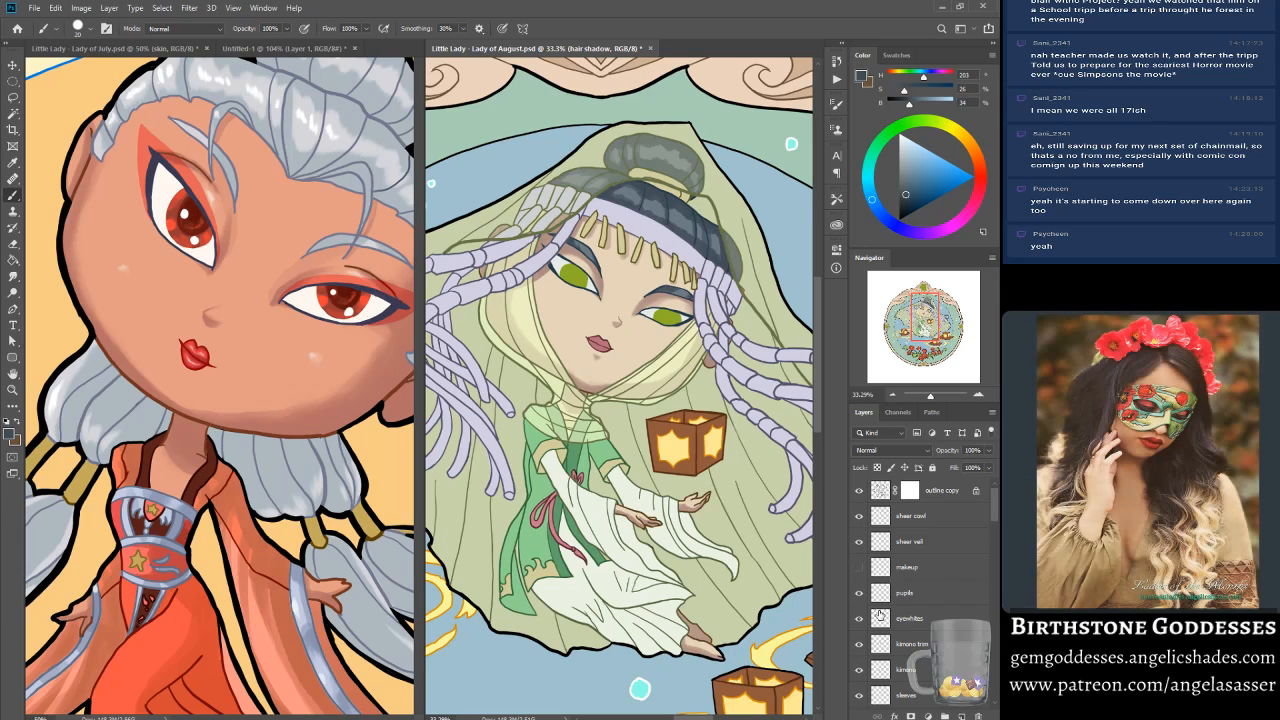
click(858, 567)
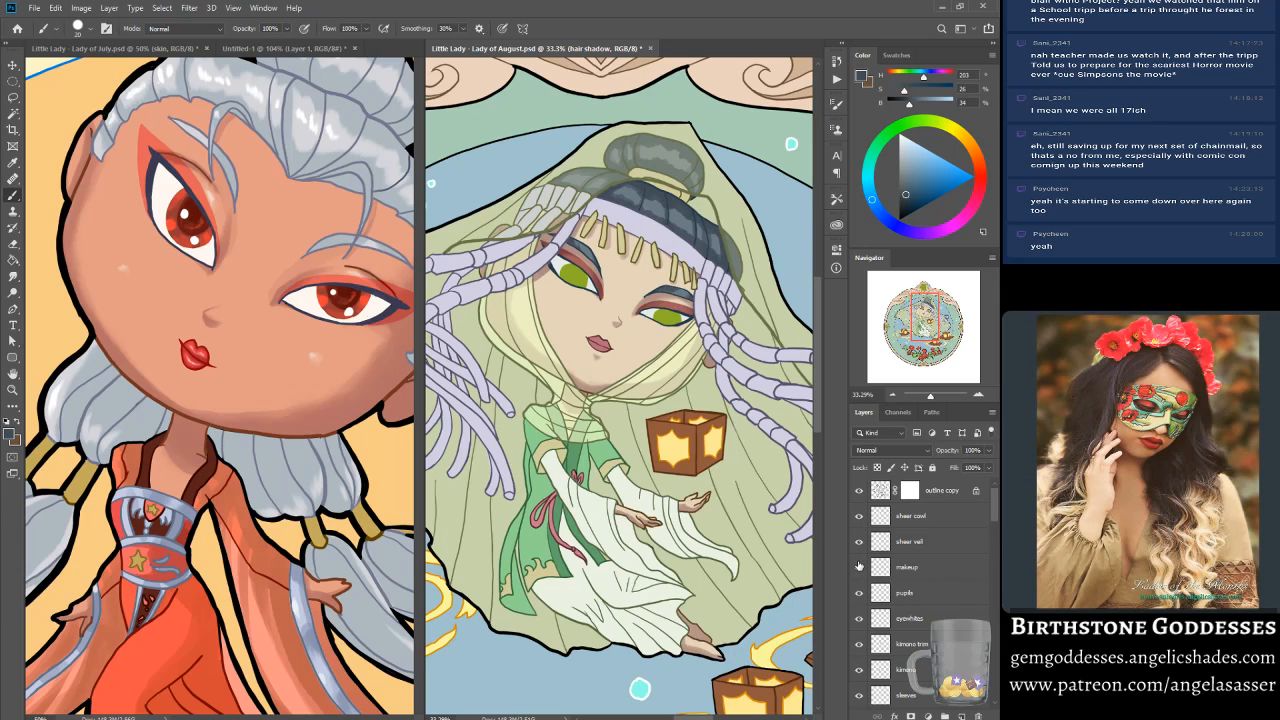
Step: Apply a Hue/Saturation adjustment to the makeup layer, raising the lightness to about +20
drag(930, 396, 933, 397)
drag(919, 328, 918, 321)
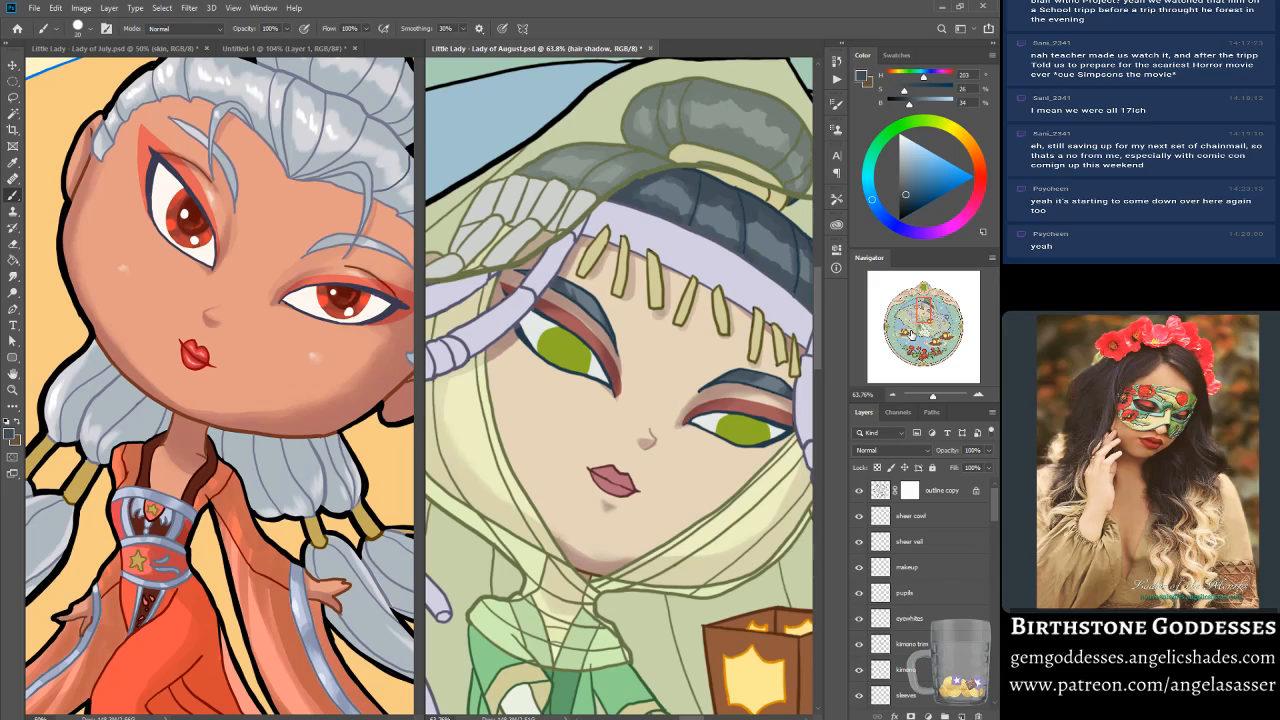
click(893, 451)
click(916, 575)
click(81, 8)
mouse_move(150, 41)
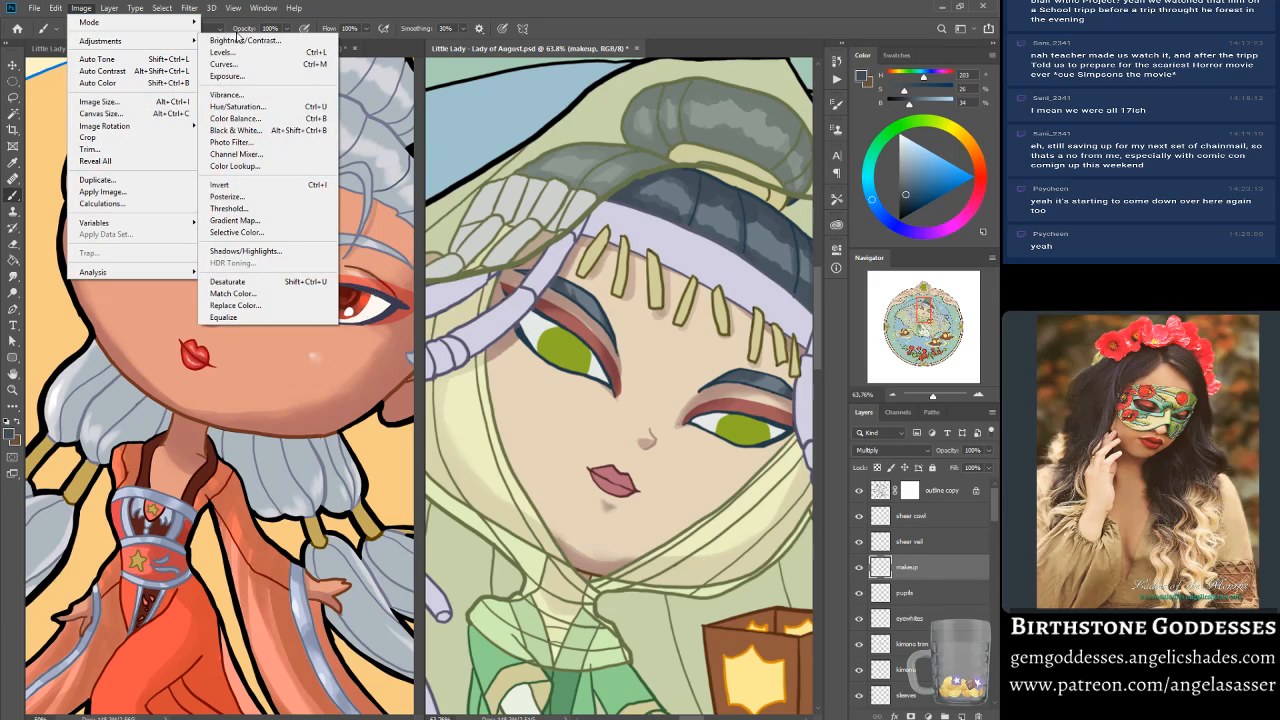
click(238, 106)
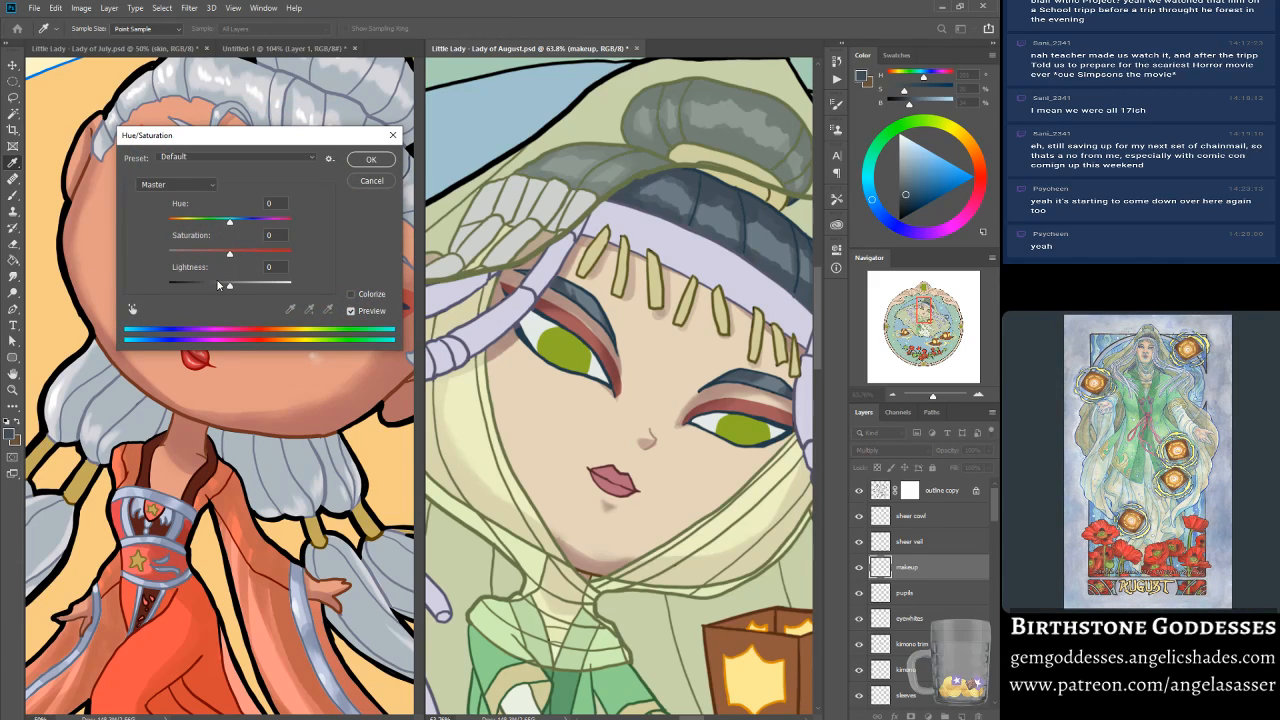
mouse_move(229, 285)
mouse_down()
mouse_move(253, 288)
mouse_move(241, 286)
mouse_up()
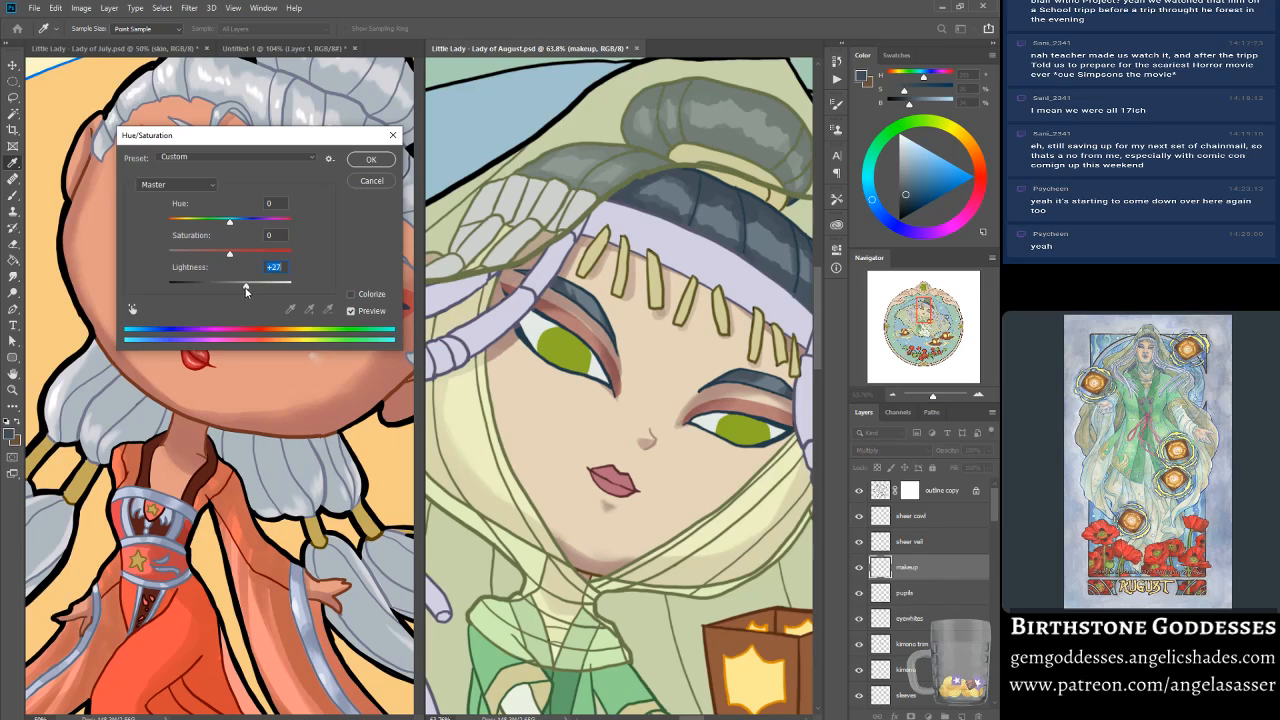
Step: Compare the makeup with the adjustment preview off and on, then fine-tune the lightness to about +21 and apply it
click(363, 311)
click(363, 311)
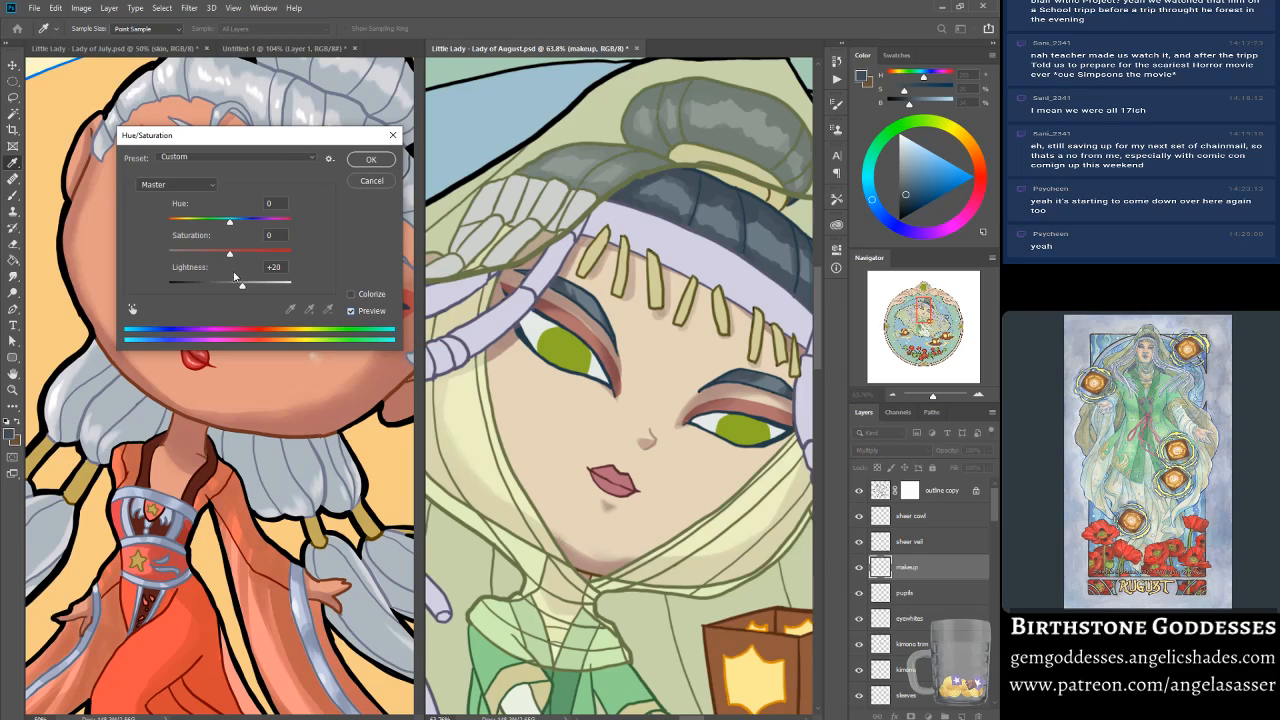
drag(243, 287, 248, 289)
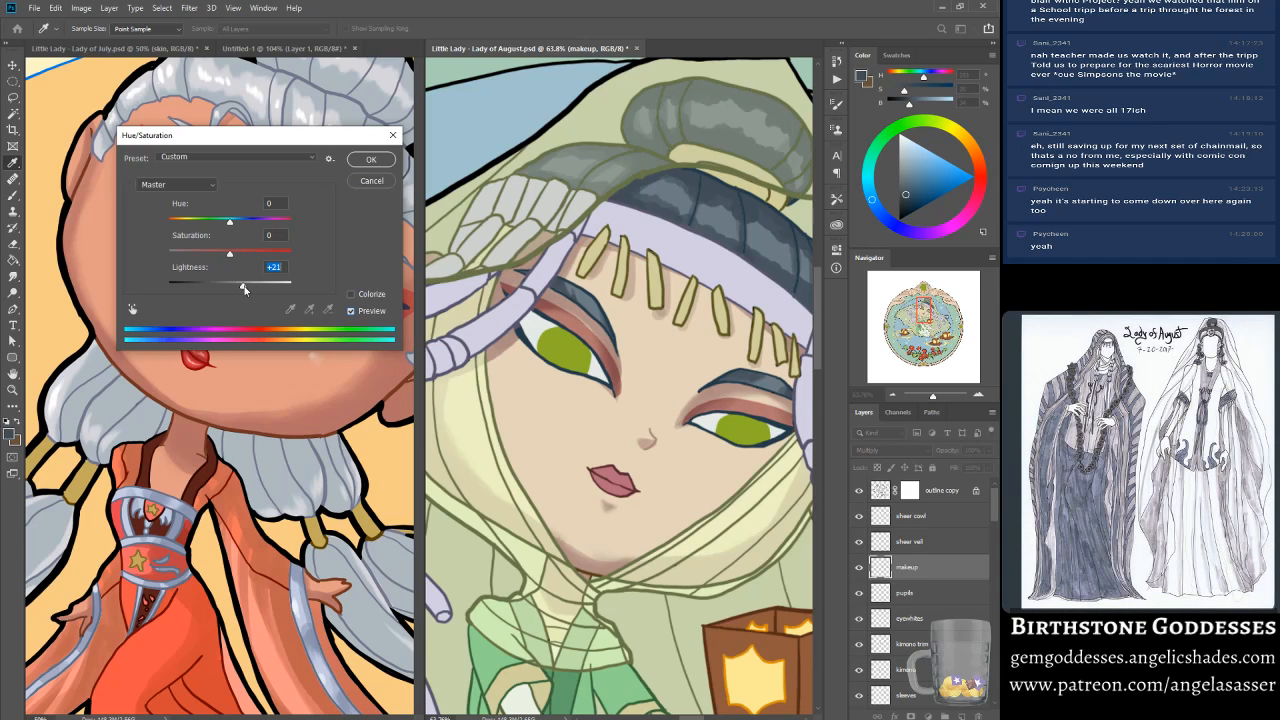
click(367, 162)
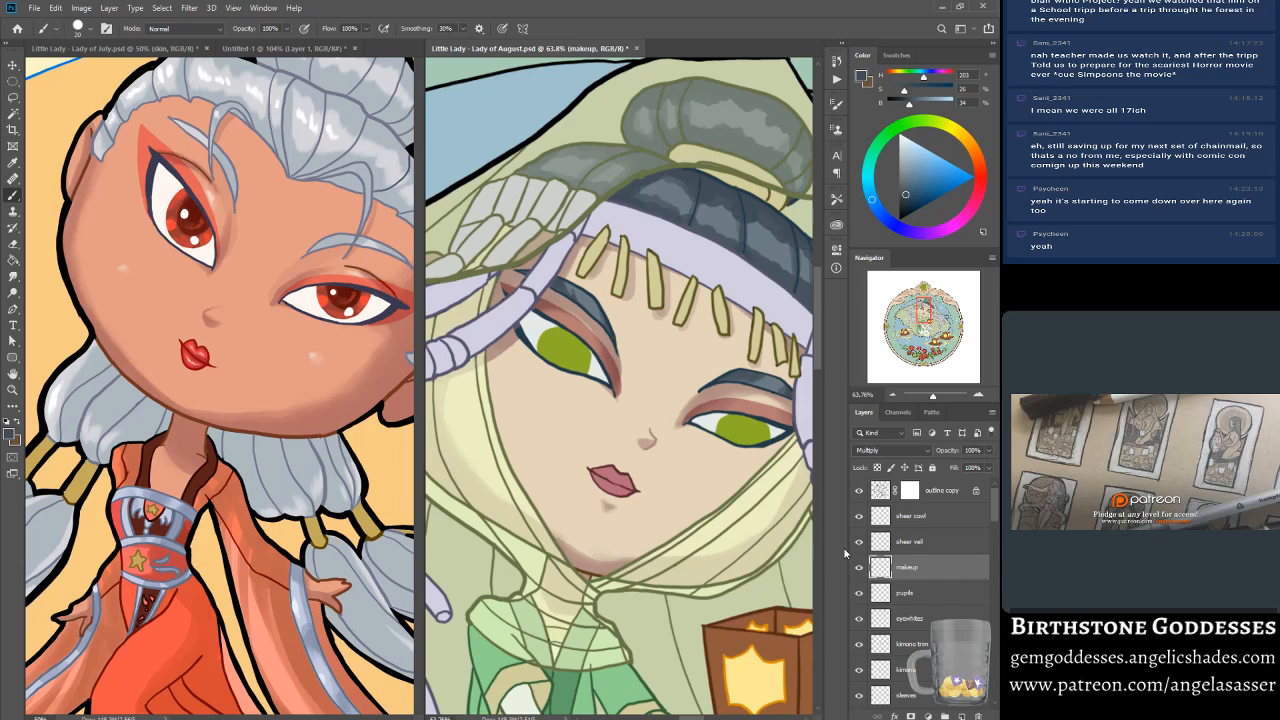
Step: Sample the dark hair color with the hair shadow layer selected, and save the document
scroll(990, 536, down, 3)
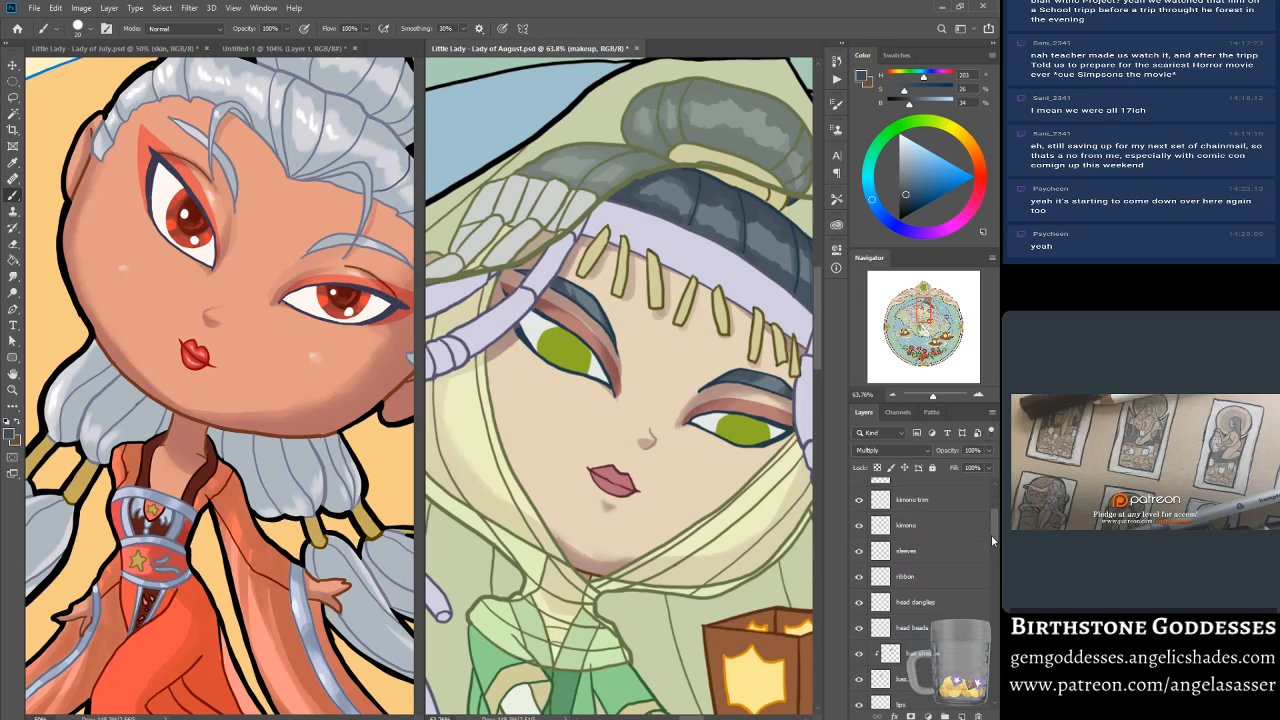
click(914, 590)
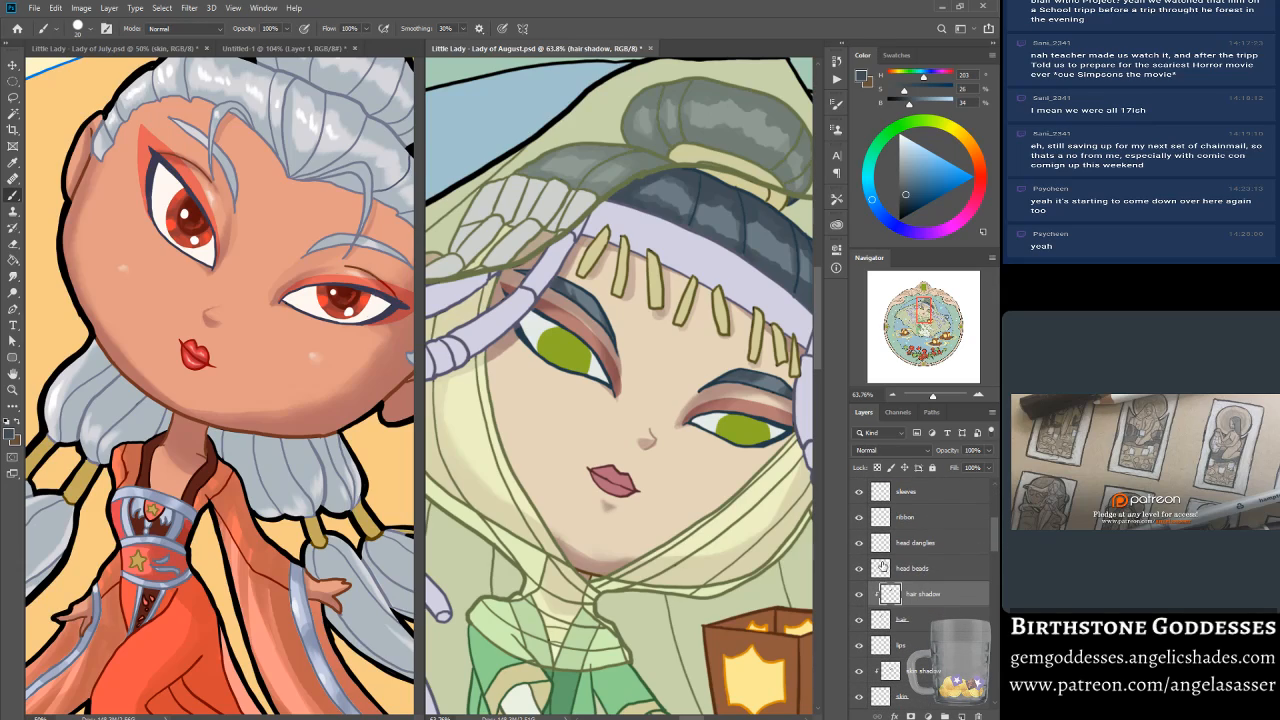
alt+click(617, 193)
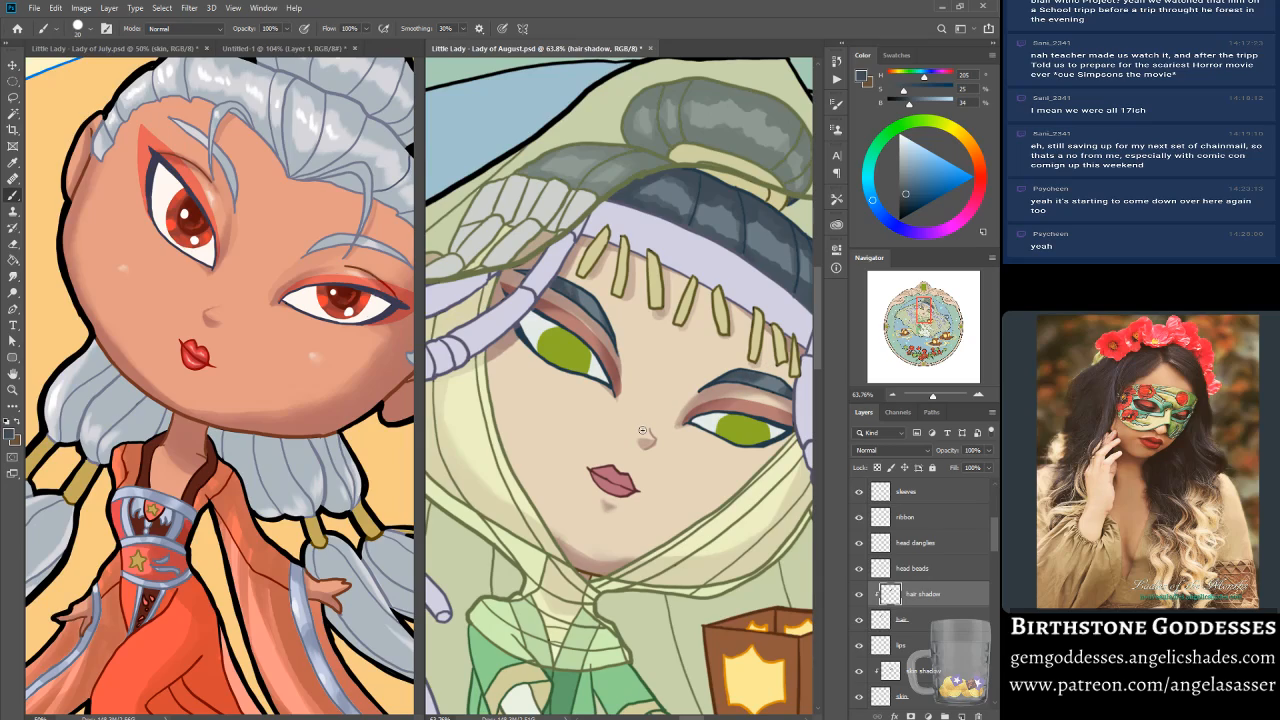
key(ctrl+s)
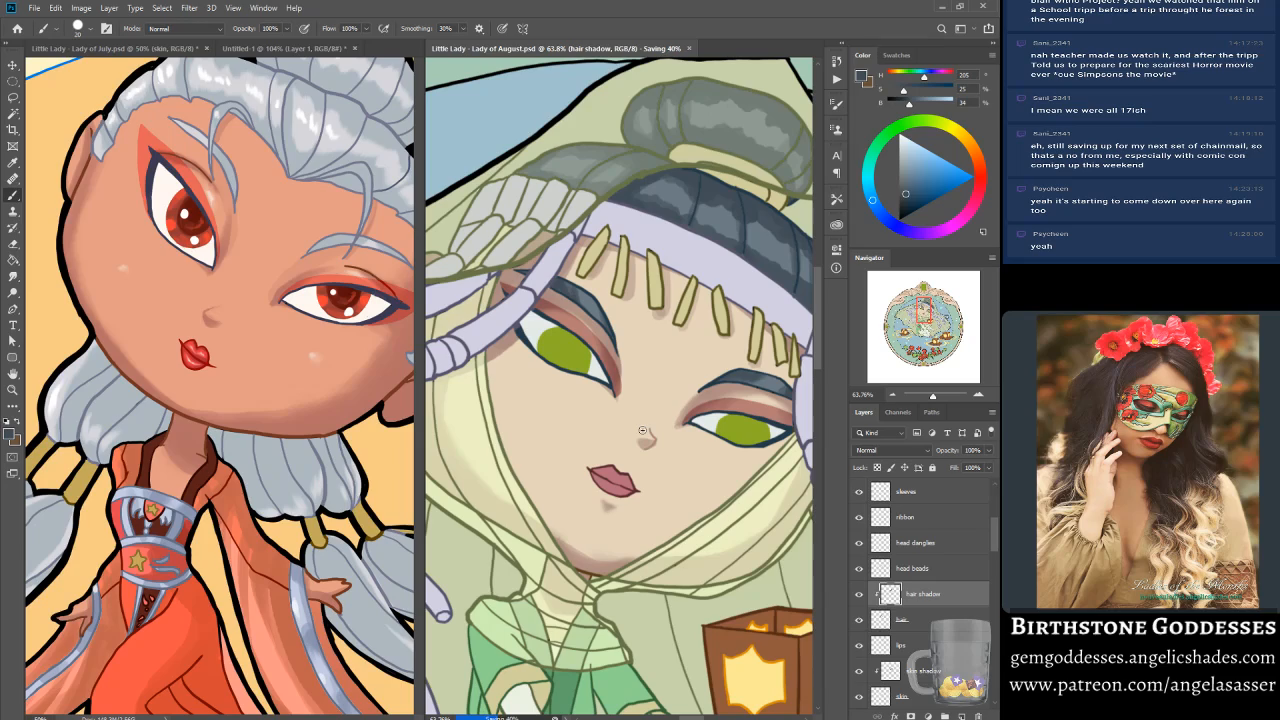
Step: Select the lips layer, check it by toggling its visibility, and sample August's lip color
scroll(988, 544, down, 3)
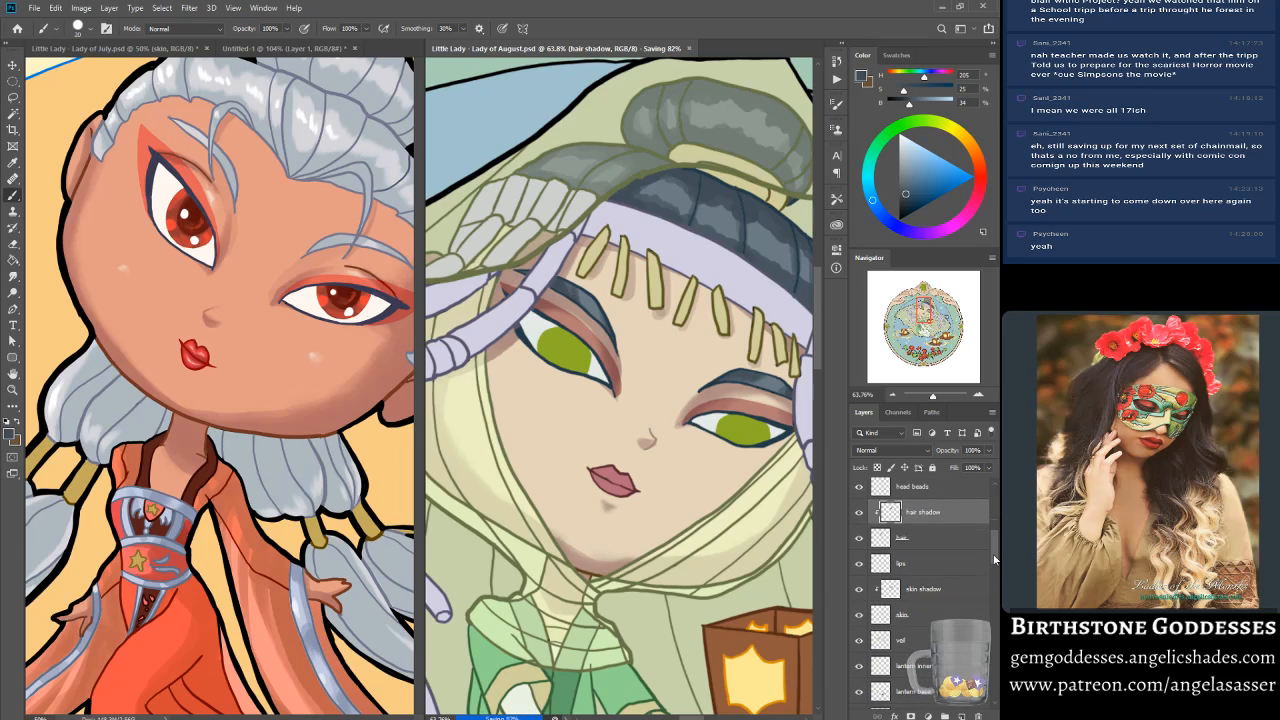
click(914, 568)
click(857, 568)
click(857, 569)
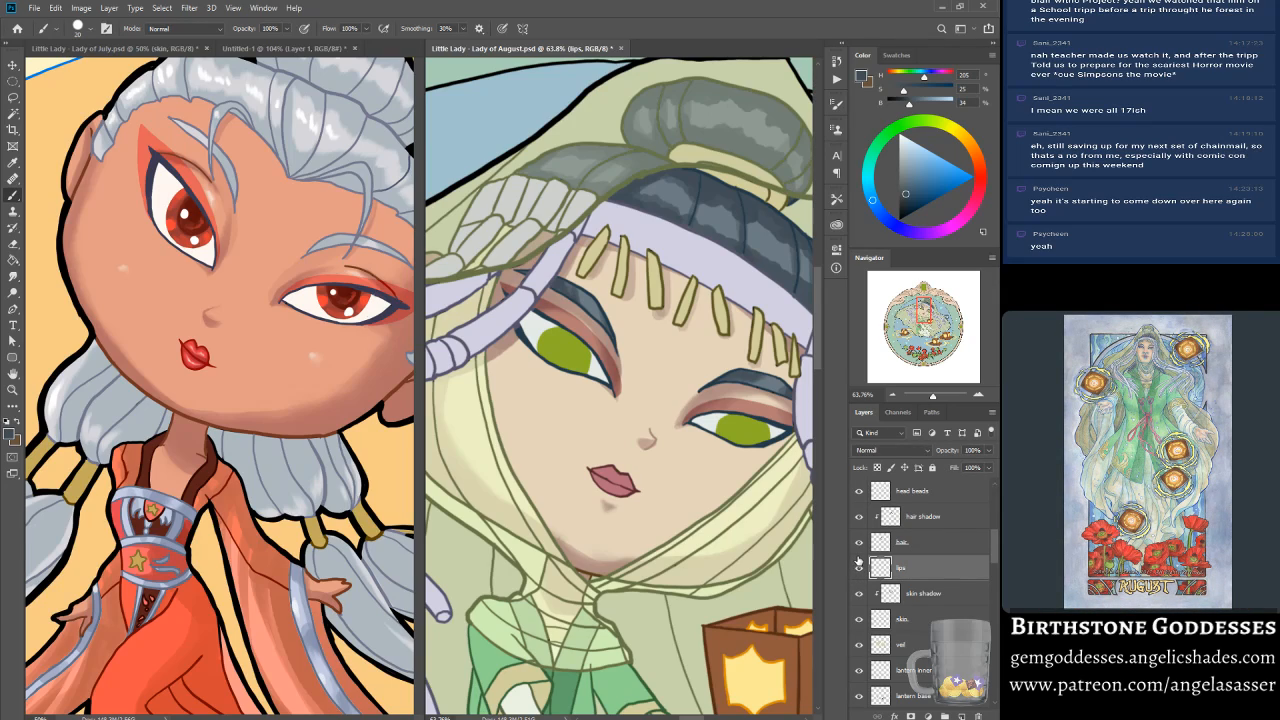
alt+click(613, 485)
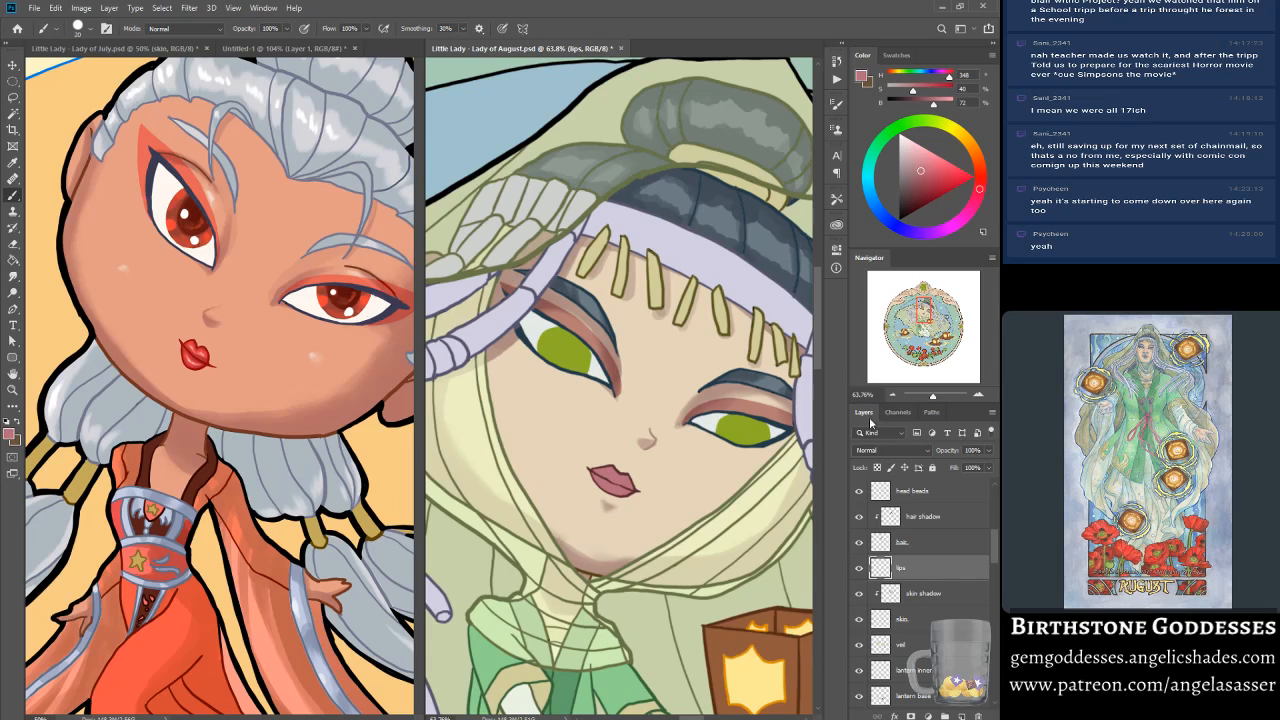
Step: Create a layer named "lips shadow" above the lips layer and clip it to the lips
click(960, 714)
double_click(909, 567)
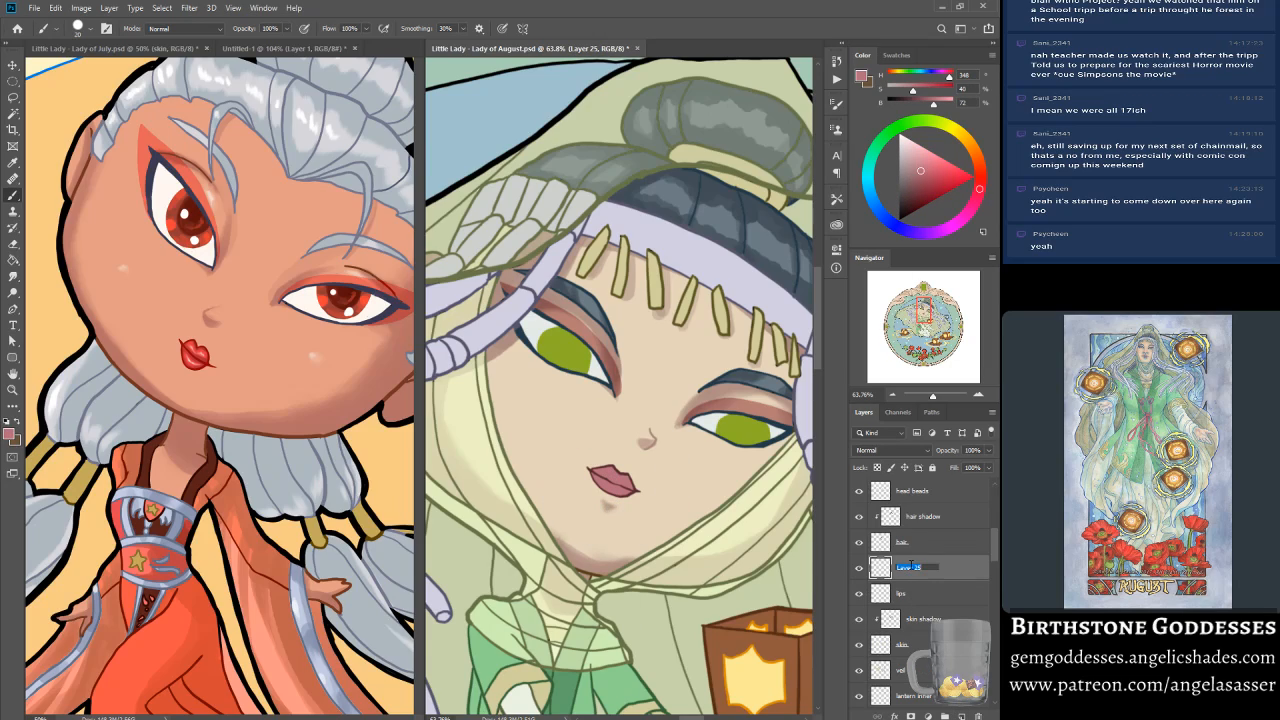
text(teadow)
key(Return)
right_click(911, 566)
click(874, 266)
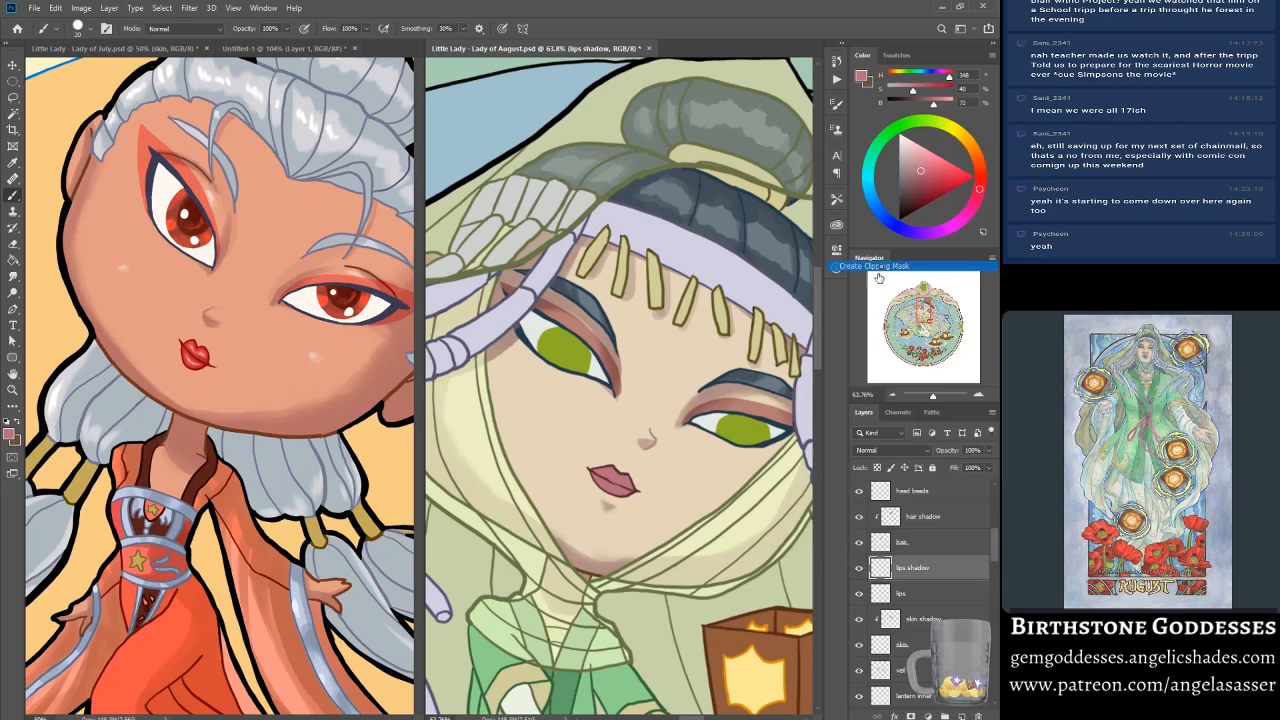
Step: Paint darker rose shading on August's lips with hue 348, saturation 50 and brightness 54, rotating the canvas as needed
alt+click(616, 478)
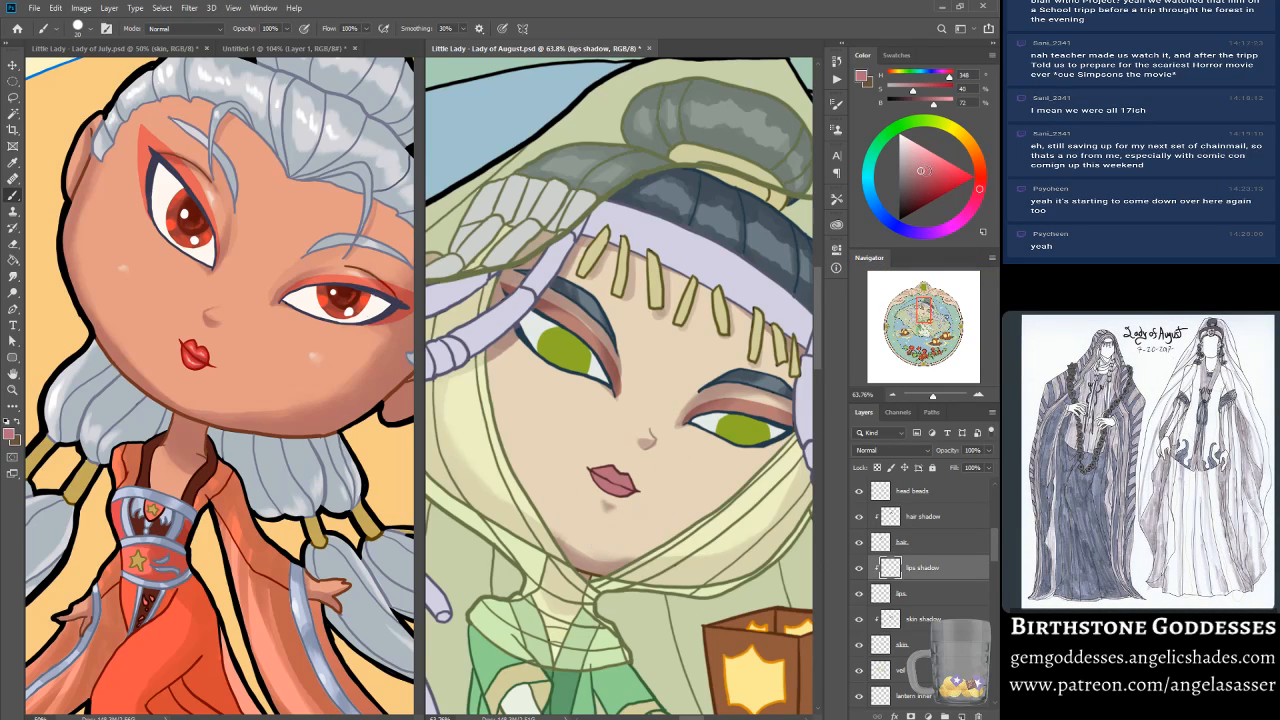
click(920, 184)
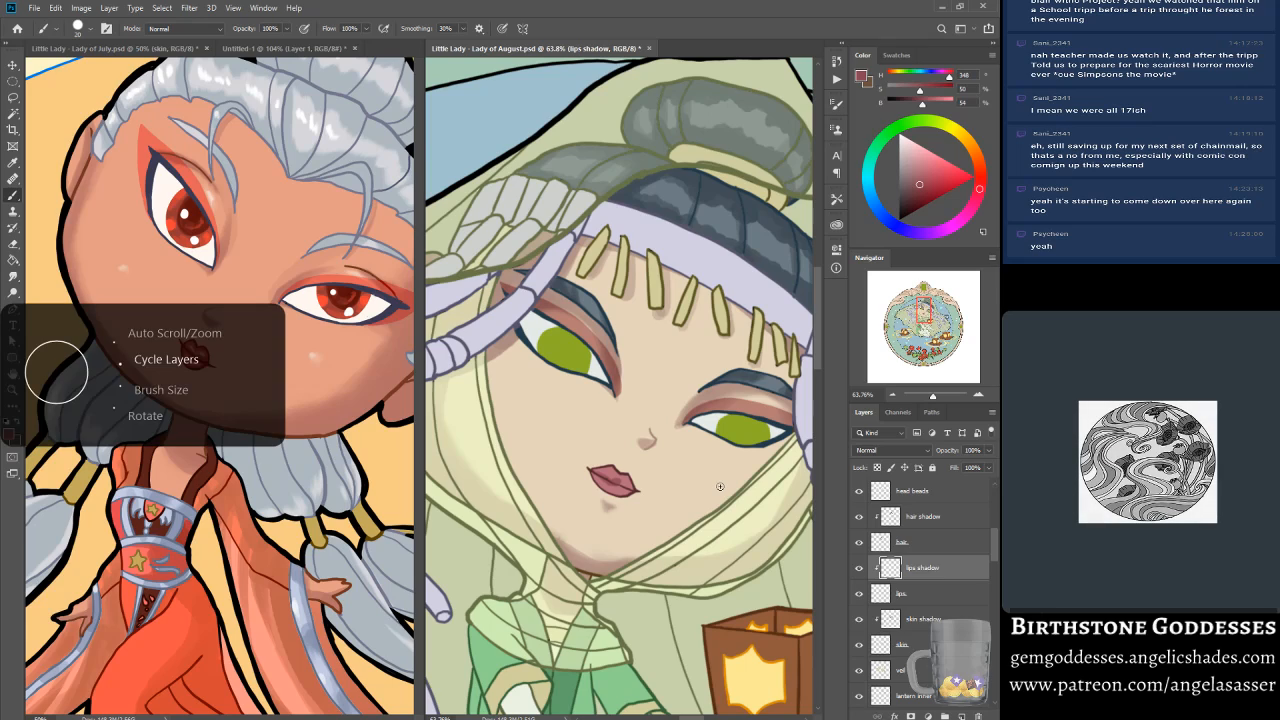
scroll(720, 487, down, 10)
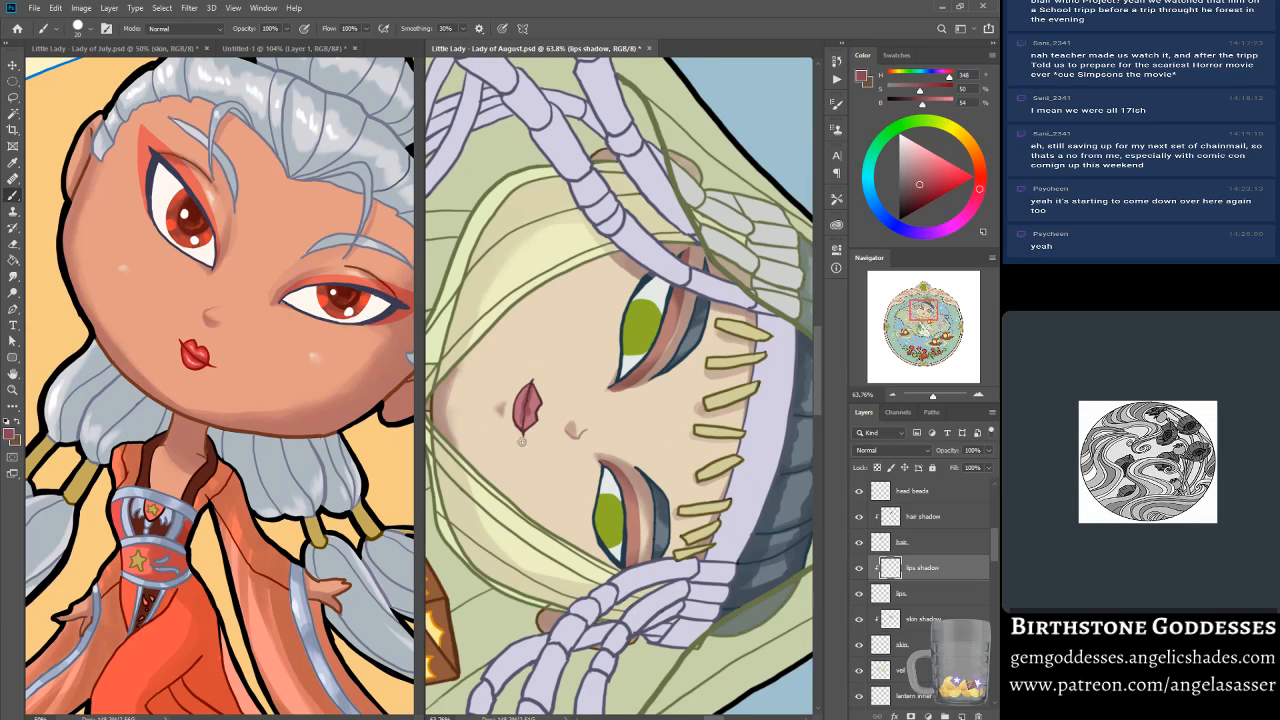
scroll(519, 493, up, 5)
scroll(519, 493, up, 4)
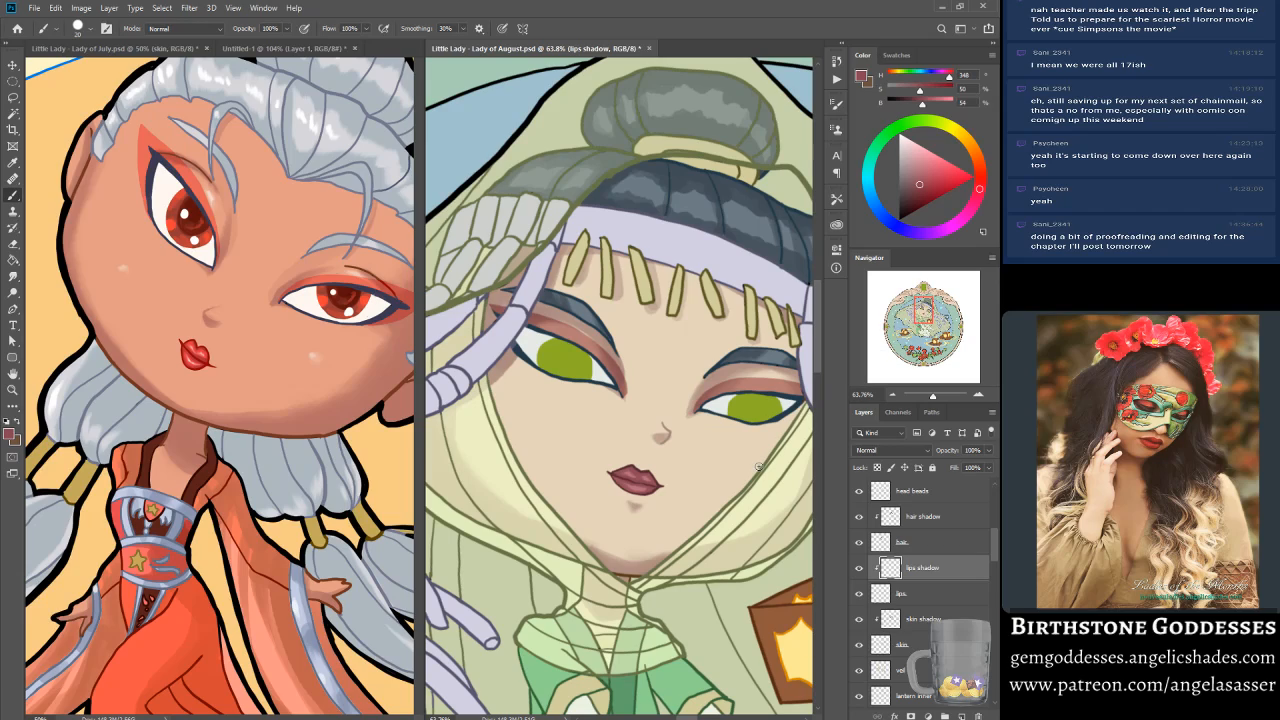
Step: Switch to the hair shadow layer and sample the dark slate color from August's eyebrow
drag(922, 312, 919, 316)
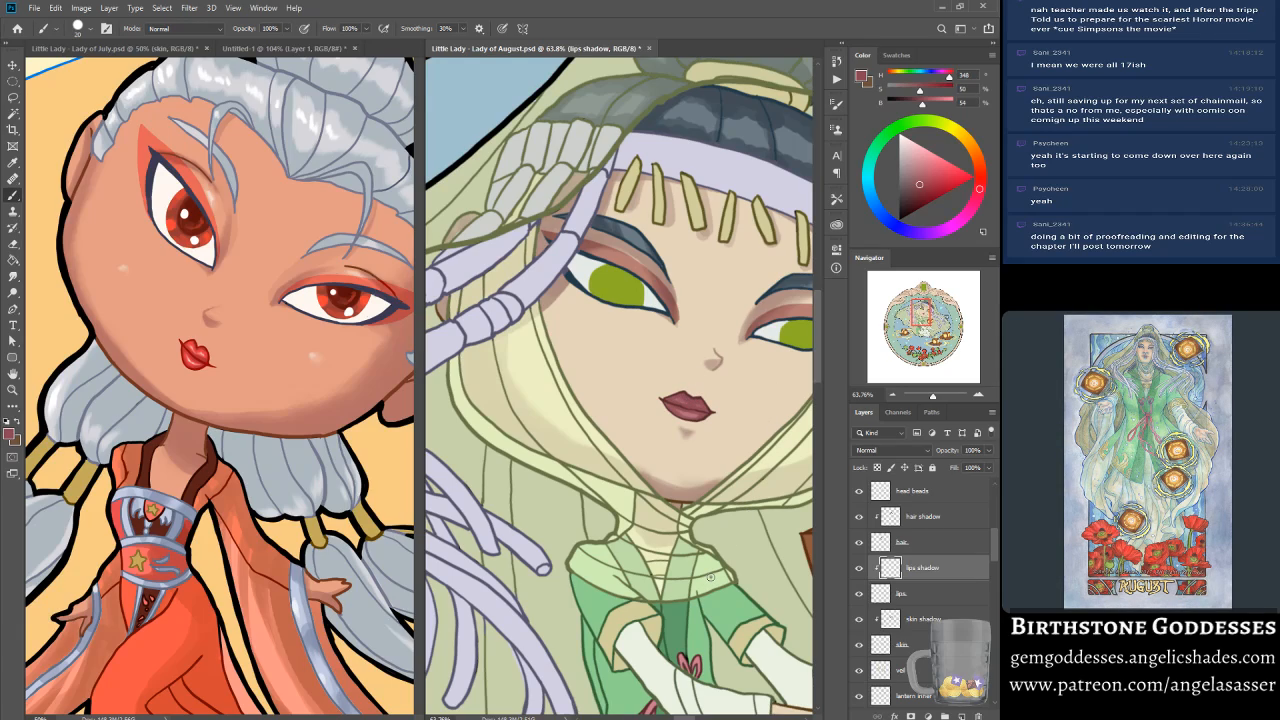
drag(921, 318, 924, 313)
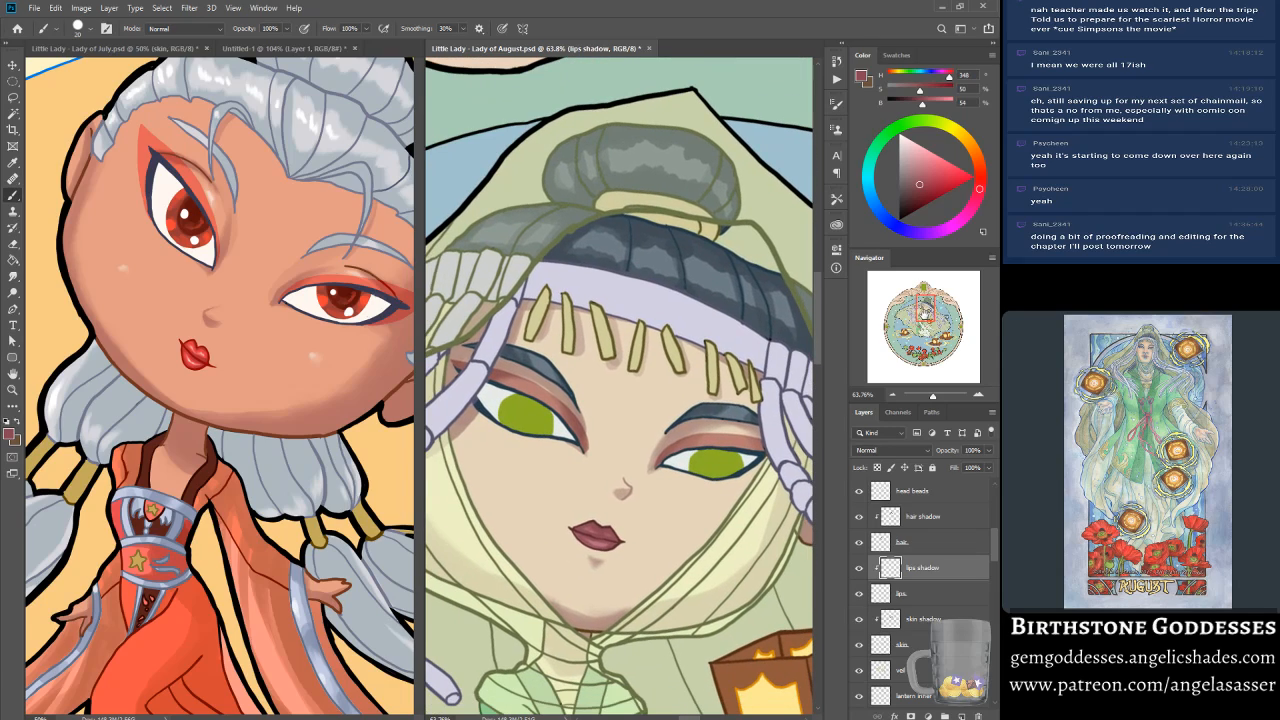
click(928, 516)
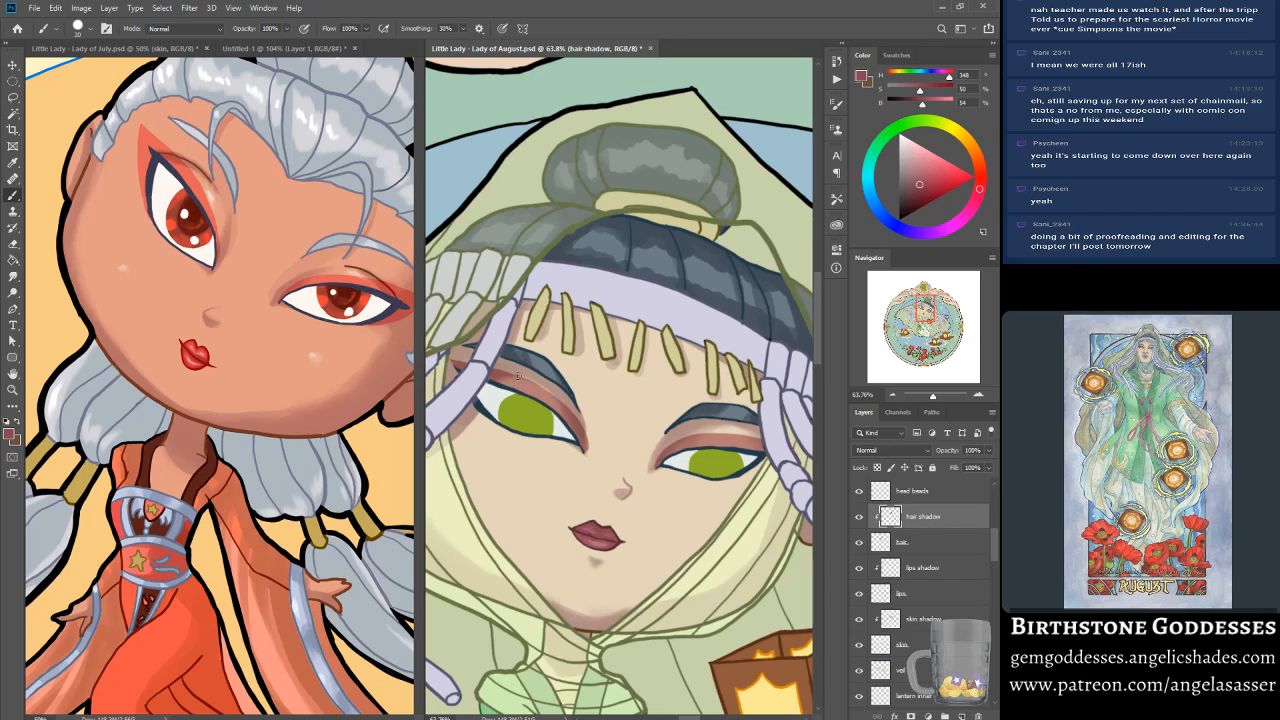
alt+click(507, 351)
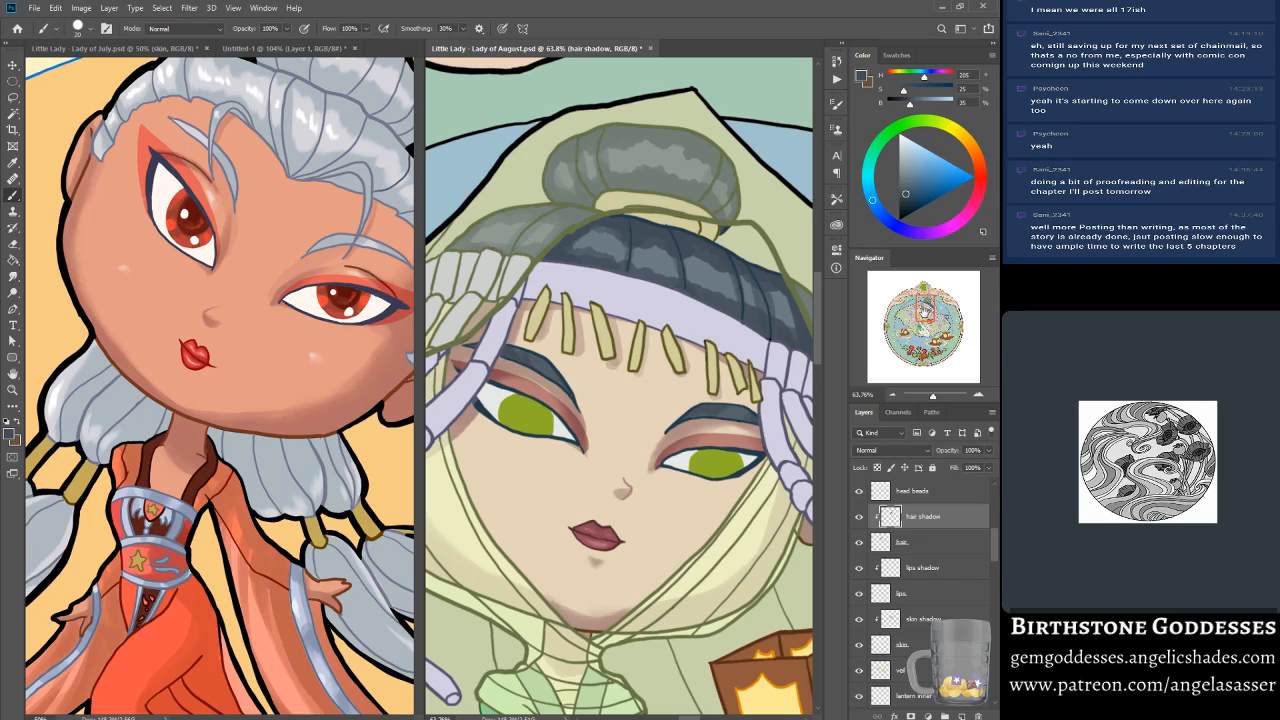
drag(924, 307, 919, 311)
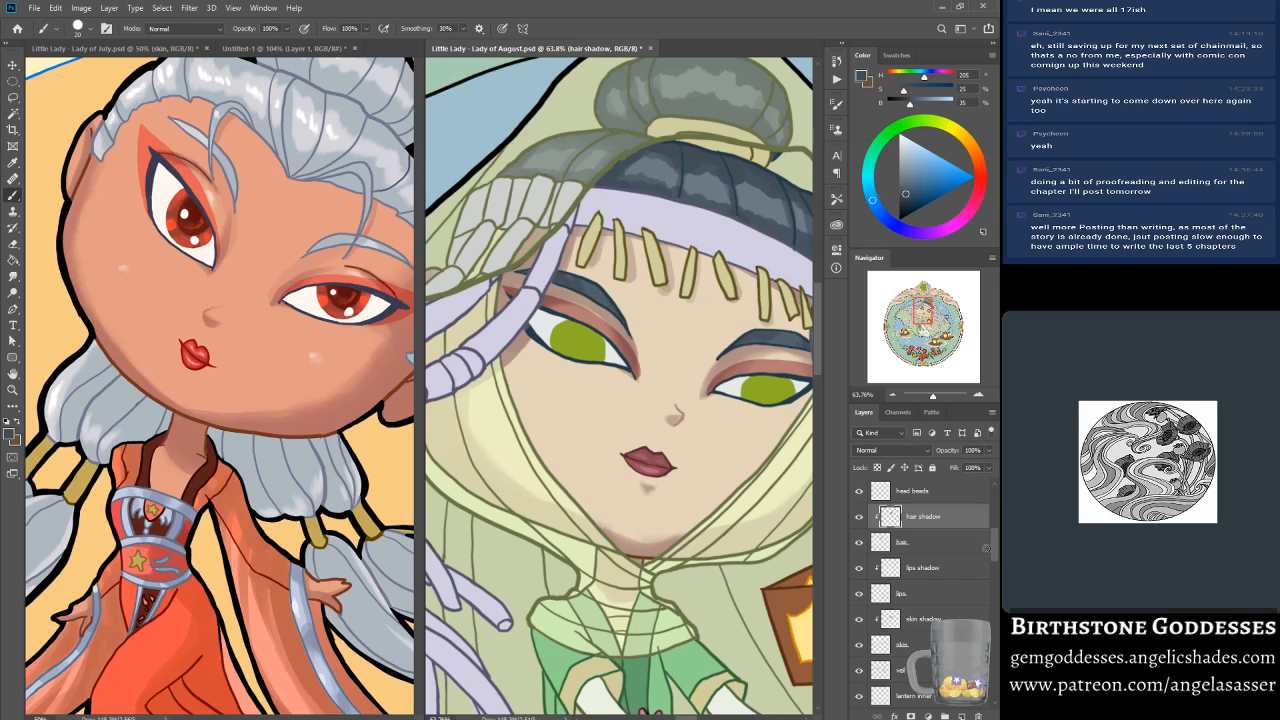
Step: Select the skin shadow layer, sample the shadow tone at August's chin, and enlarge the brush for soft skin shading
drag(997, 558, 996, 570)
click(931, 541)
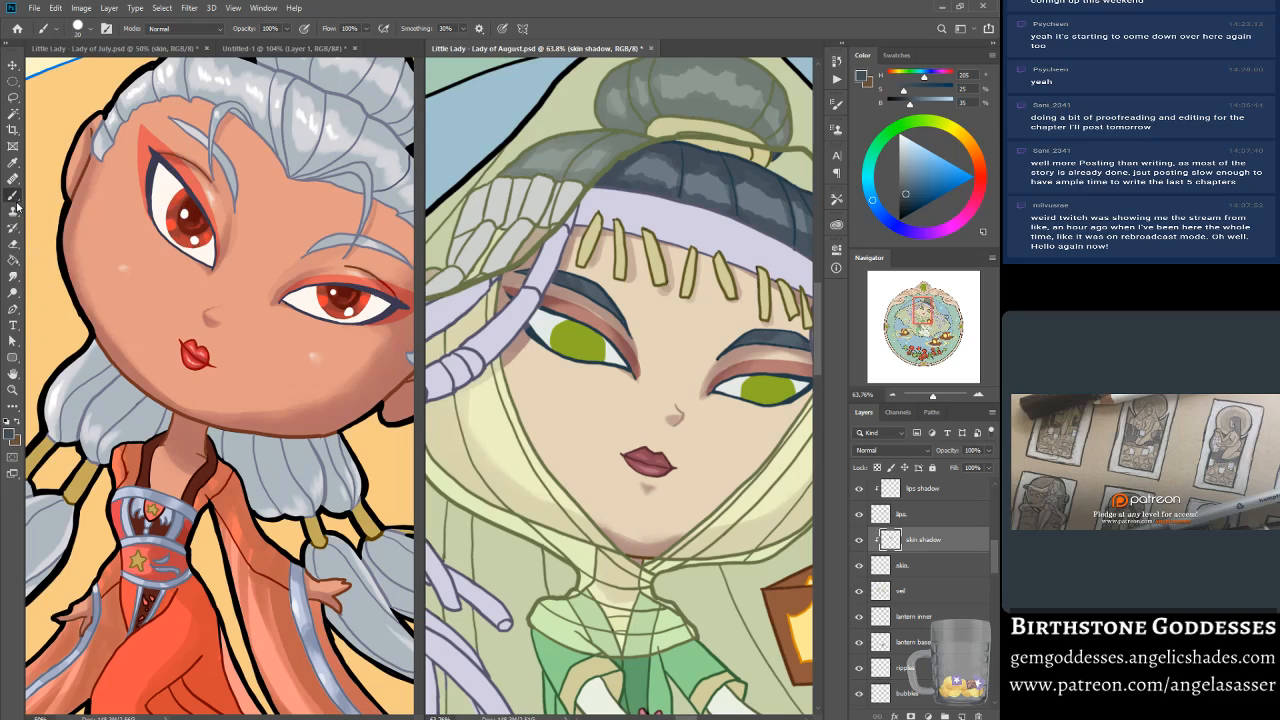
alt+click(634, 546)
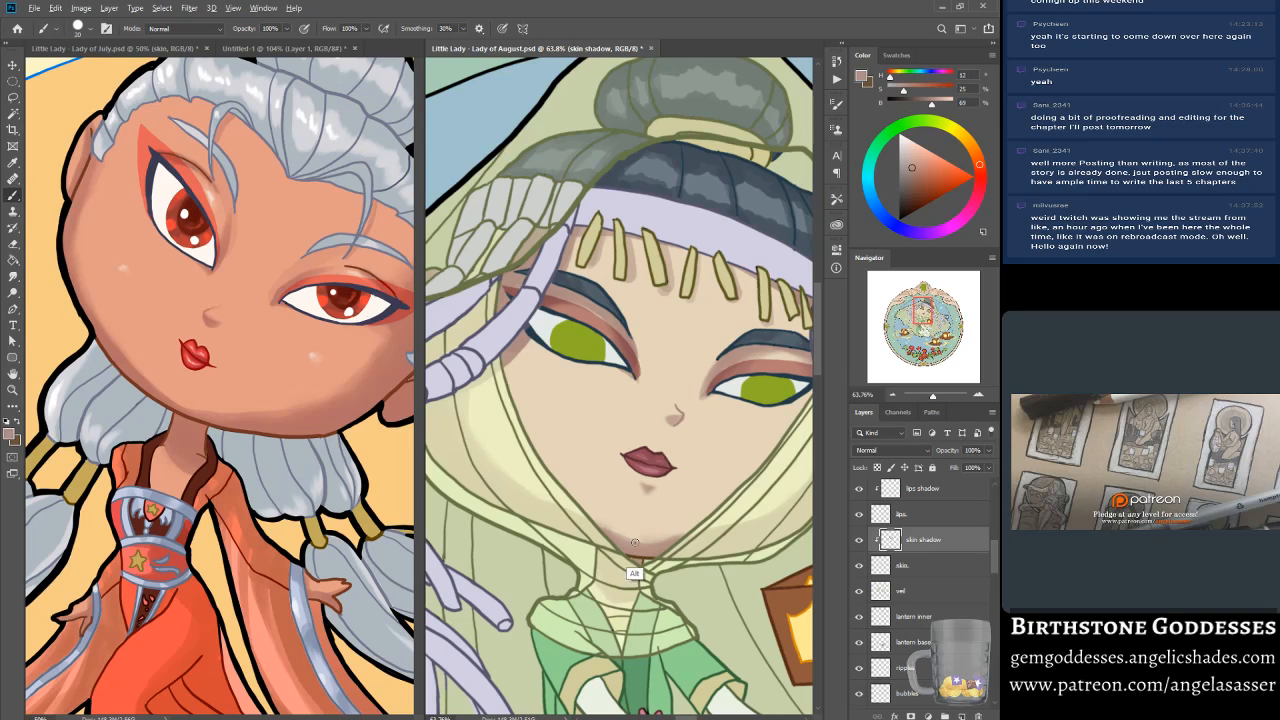
key(bracketright)
key(bracketright)
key(bracketright)
key(bracketleft)
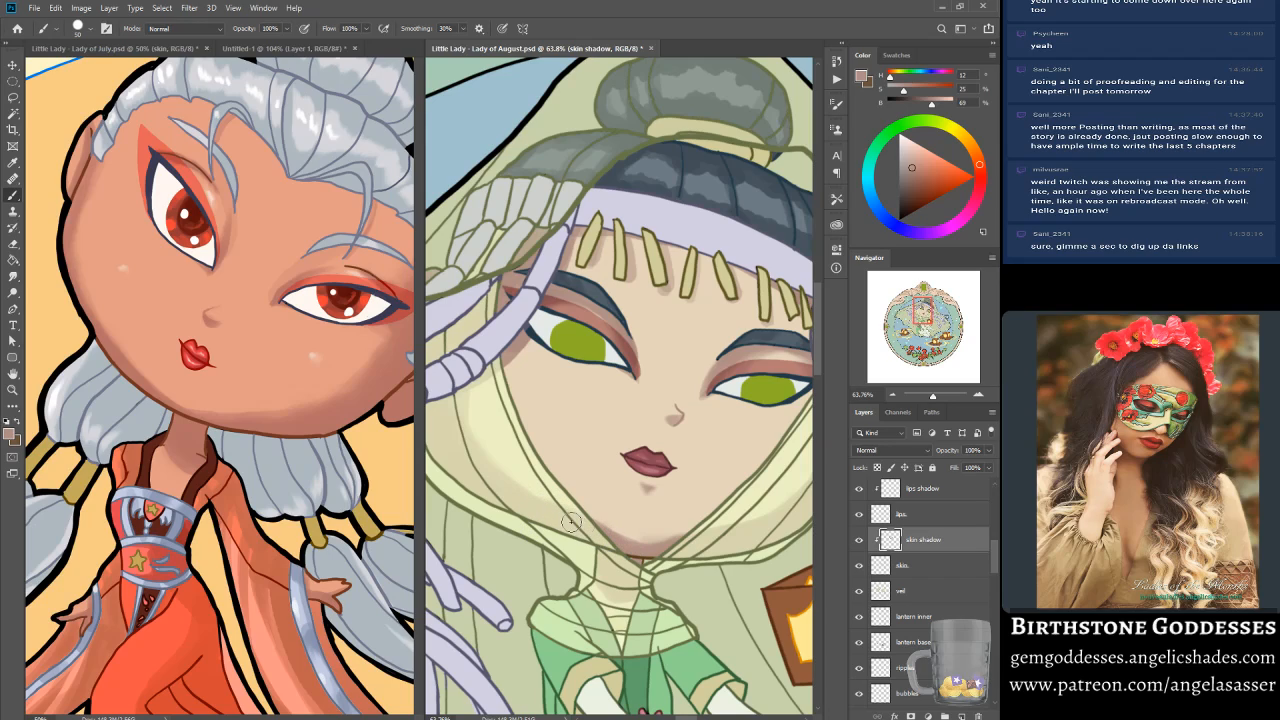
Step: Rework the small skin shadow beneath August's lower lip with the brush
drag(933, 395, 933, 397)
drag(918, 330, 920, 320)
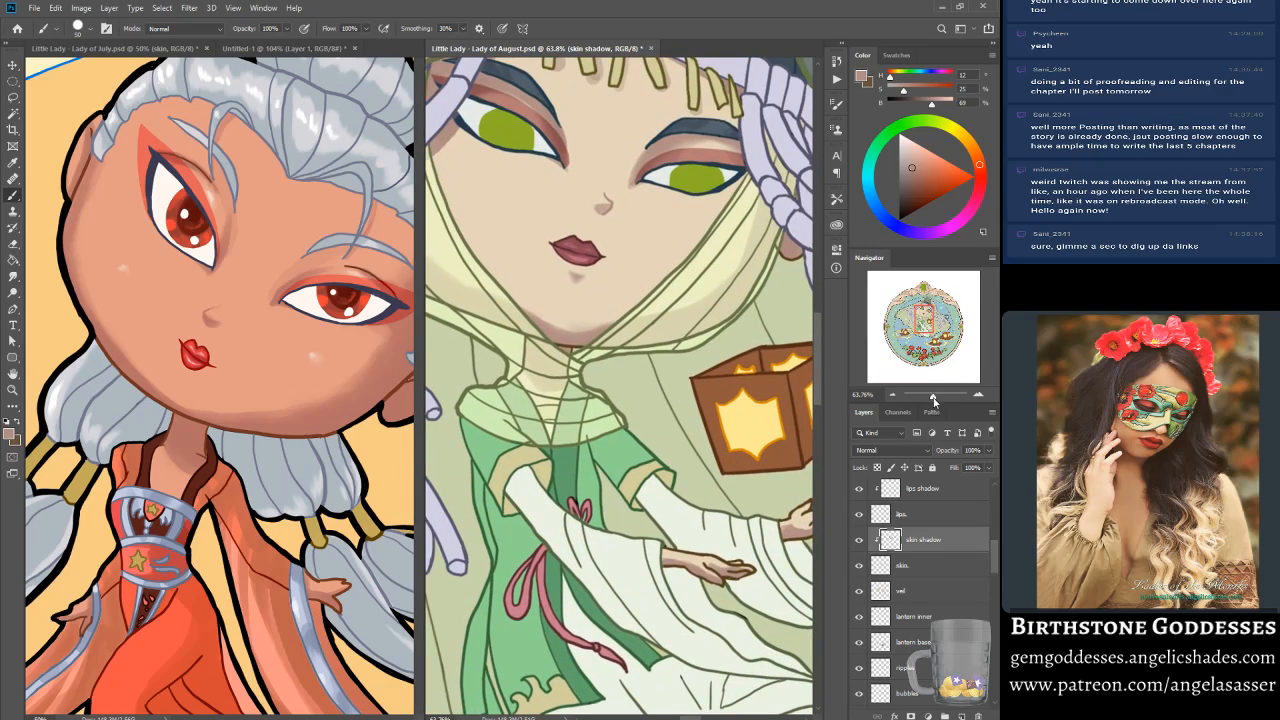
drag(934, 396, 932, 398)
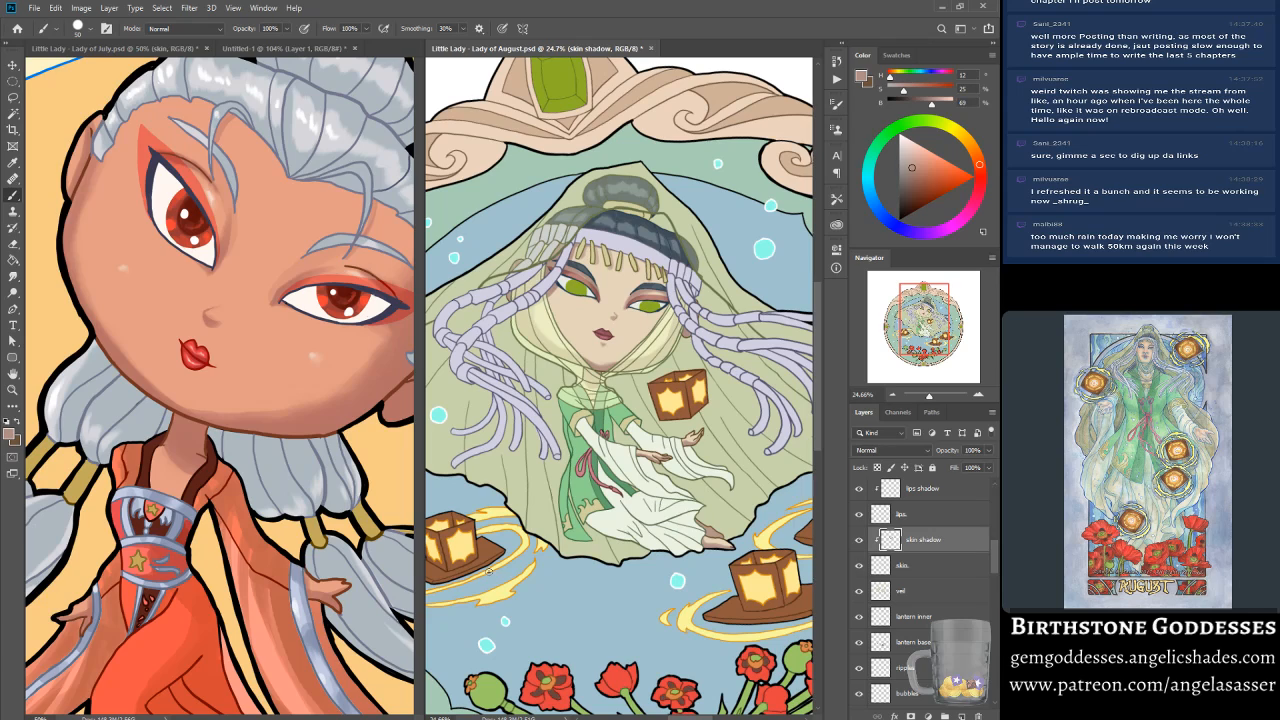
drag(929, 397, 935, 397)
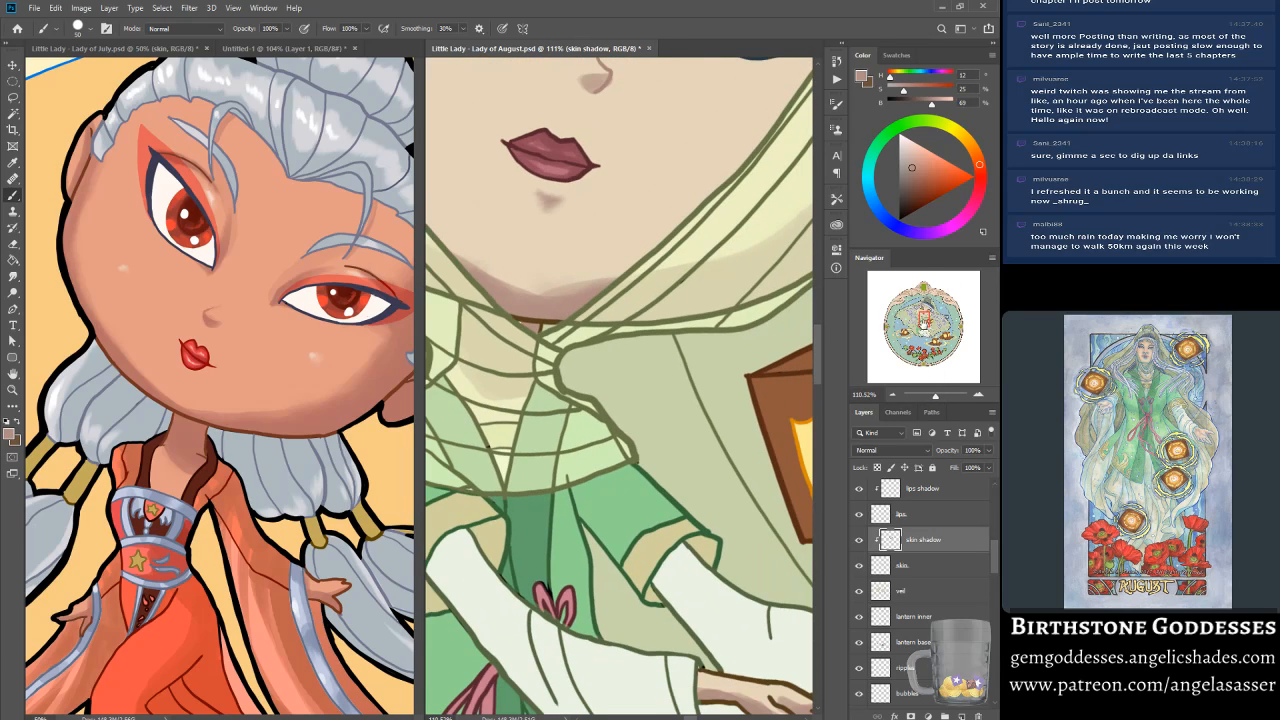
drag(924, 323, 925, 312)
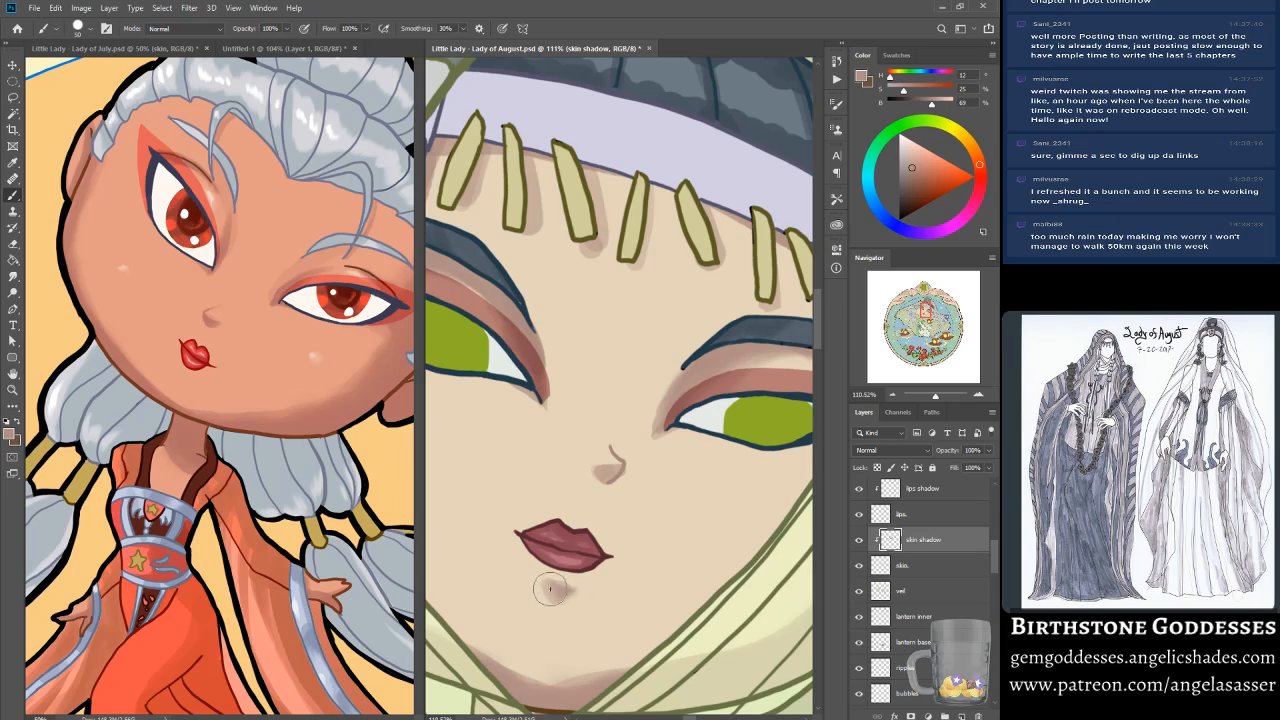
mouse_move(545, 578)
mouse_down()
mouse_move(588, 592)
mouse_move(549, 616)
mouse_move(538, 586)
mouse_up()
Step: Shrink the brush to 25 and refine the shadow under August's nose
key(bracketleft)
key(bracketleft)
key(bracketleft)
key(bracketleft)
key(bracketleft)
mouse_move(595, 468)
mouse_down()
mouse_move(606, 481)
mouse_move(586, 470)
mouse_up()
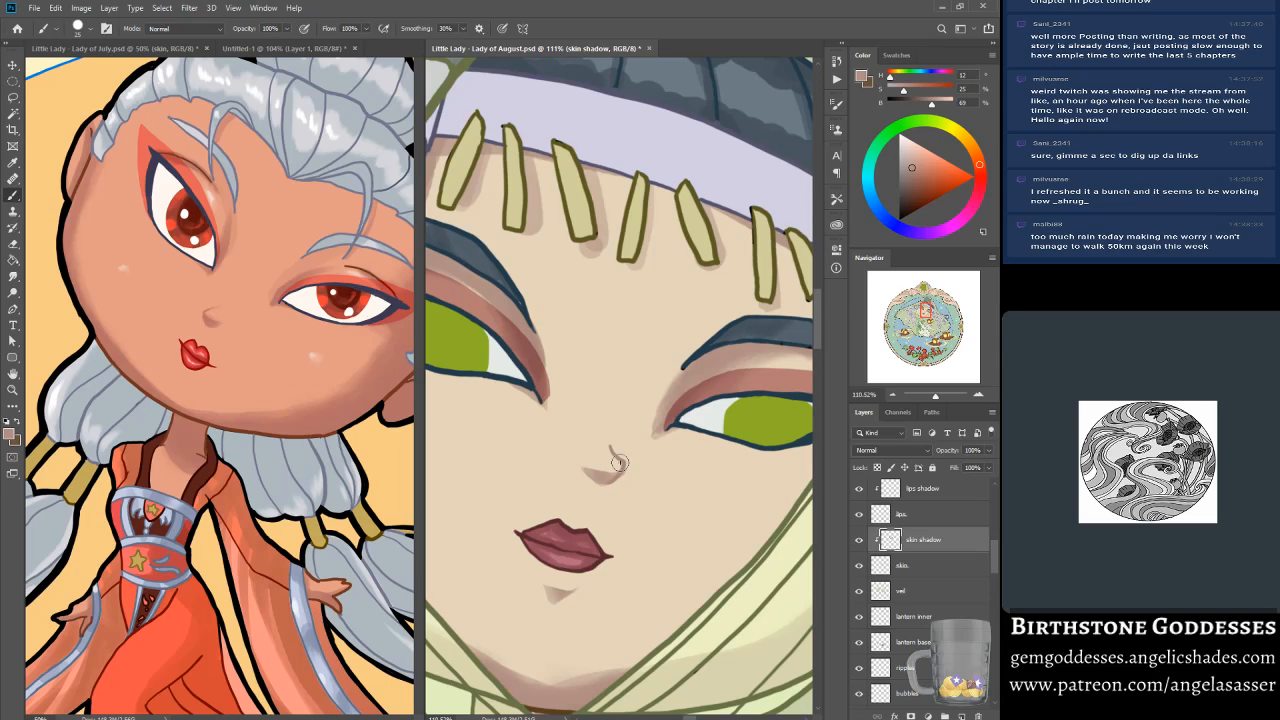
Step: Soften the shadow beneath the lower lip with a smaller Smudge tool, then return to the Brush tool
click(12, 276)
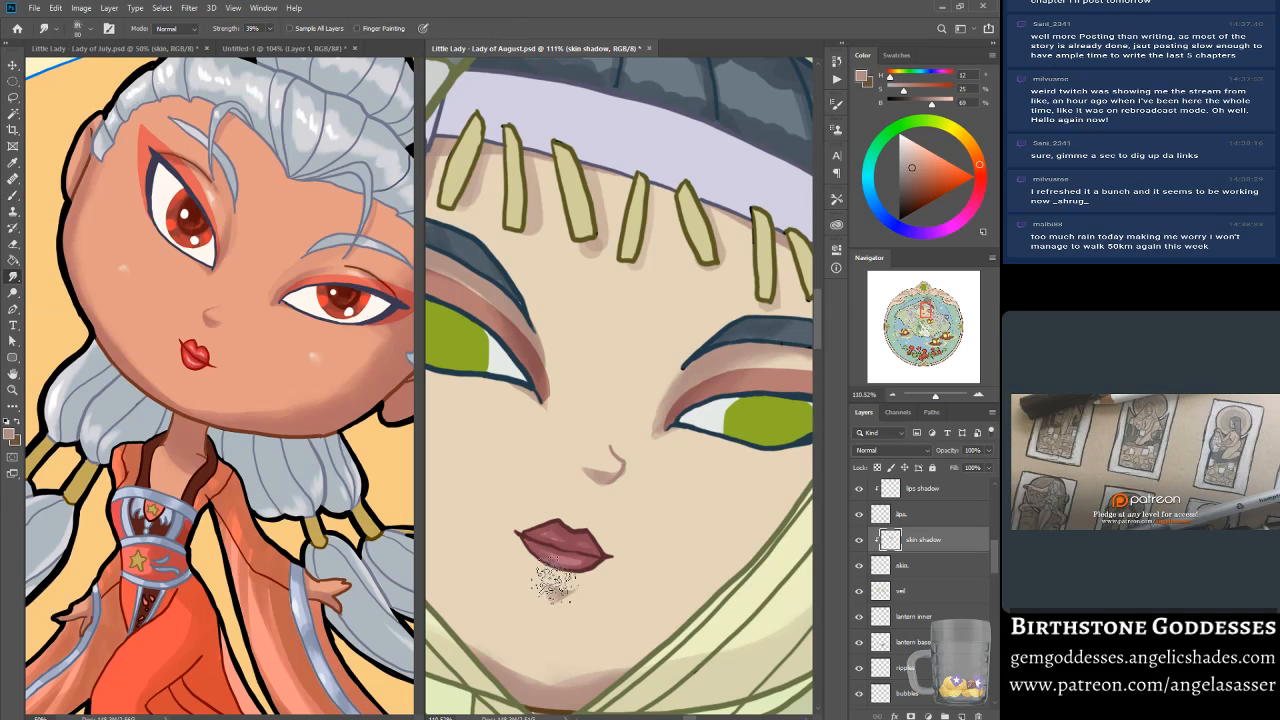
key(bracketleft)
key(bracketleft)
key(bracketleft)
drag(560, 581, 591, 587)
click(13, 195)
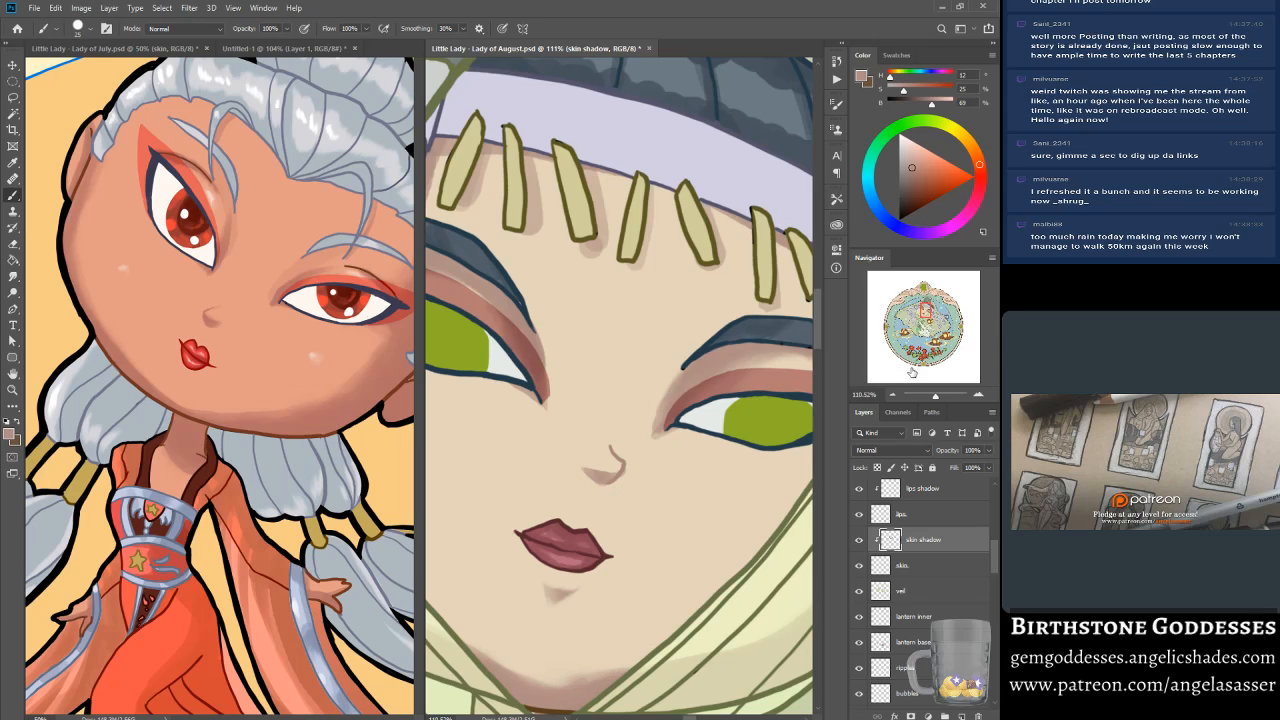
Step: Blend the skin shadow along August's chin with the Smudge tool
drag(936, 394, 926, 395)
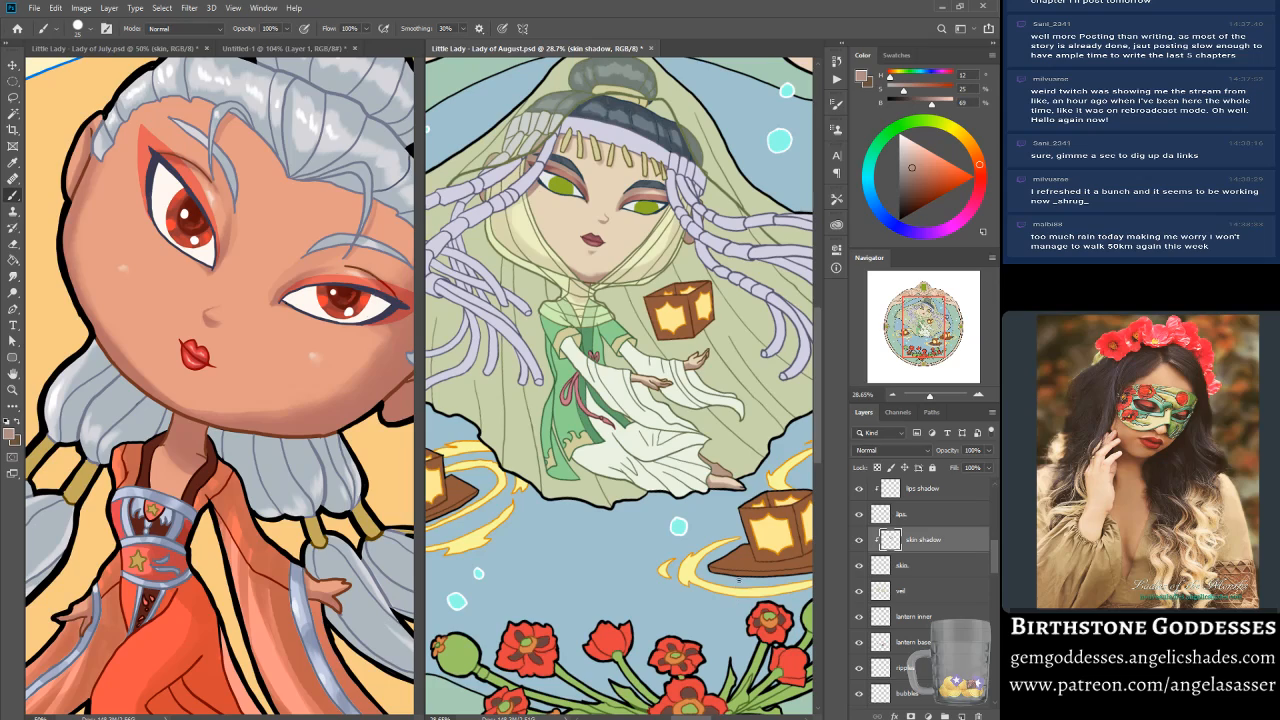
drag(922, 322, 922, 305)
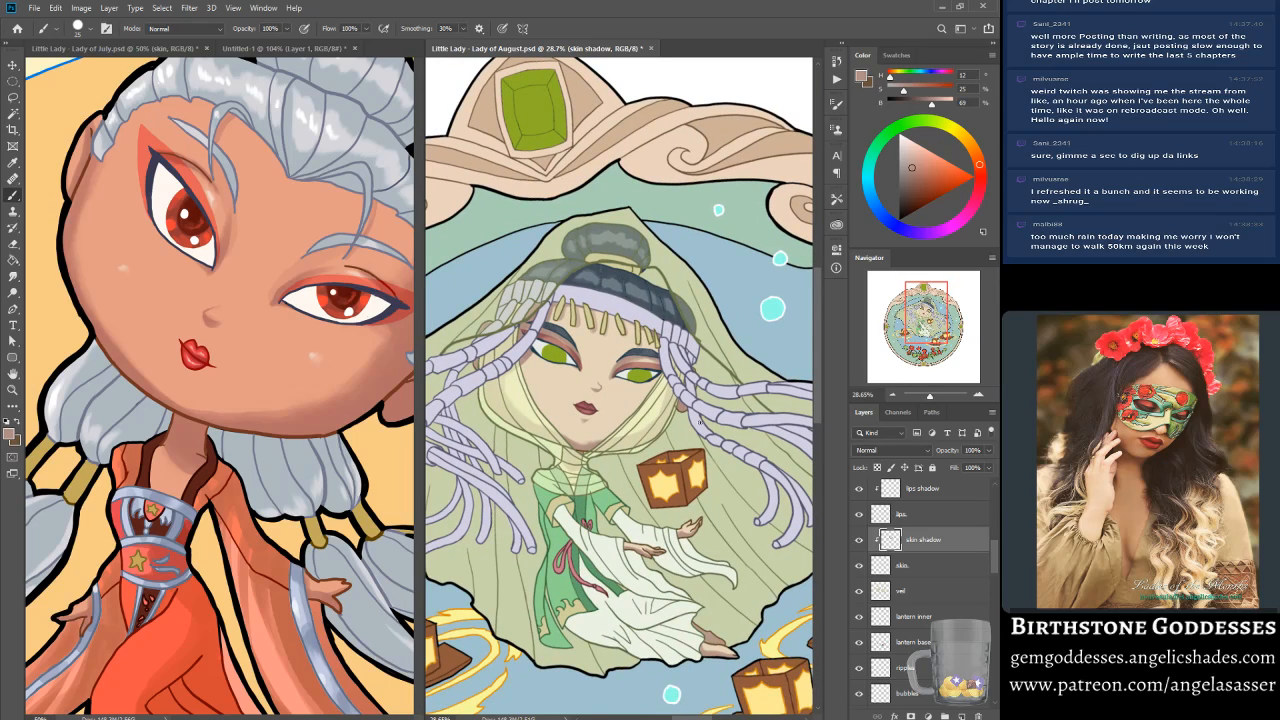
drag(933, 398, 937, 398)
click(13, 276)
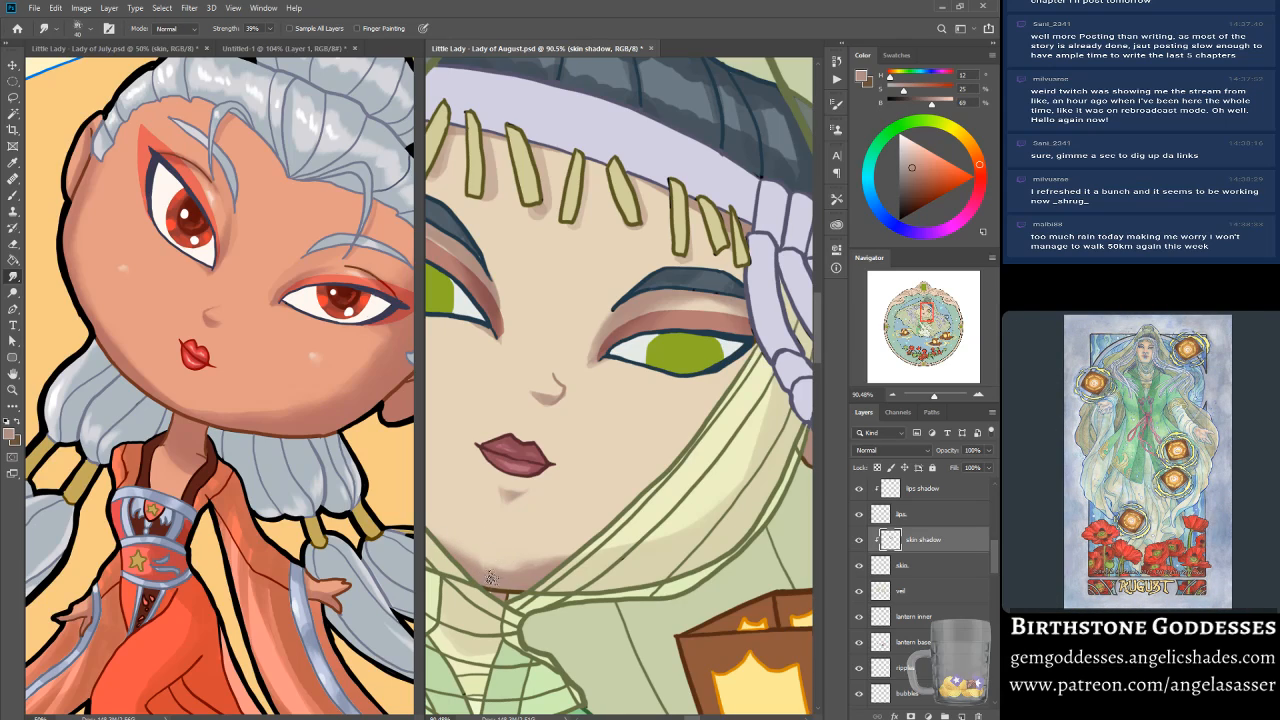
mouse_move(491, 578)
mouse_down()
mouse_move(482, 561)
mouse_move(504, 579)
mouse_move(523, 551)
mouse_move(558, 558)
mouse_move(526, 556)
mouse_up()
Step: Enlarge the Smudge tool to 125 and soften the skin shadow across August's chin and lower jaw
drag(935, 396, 930, 397)
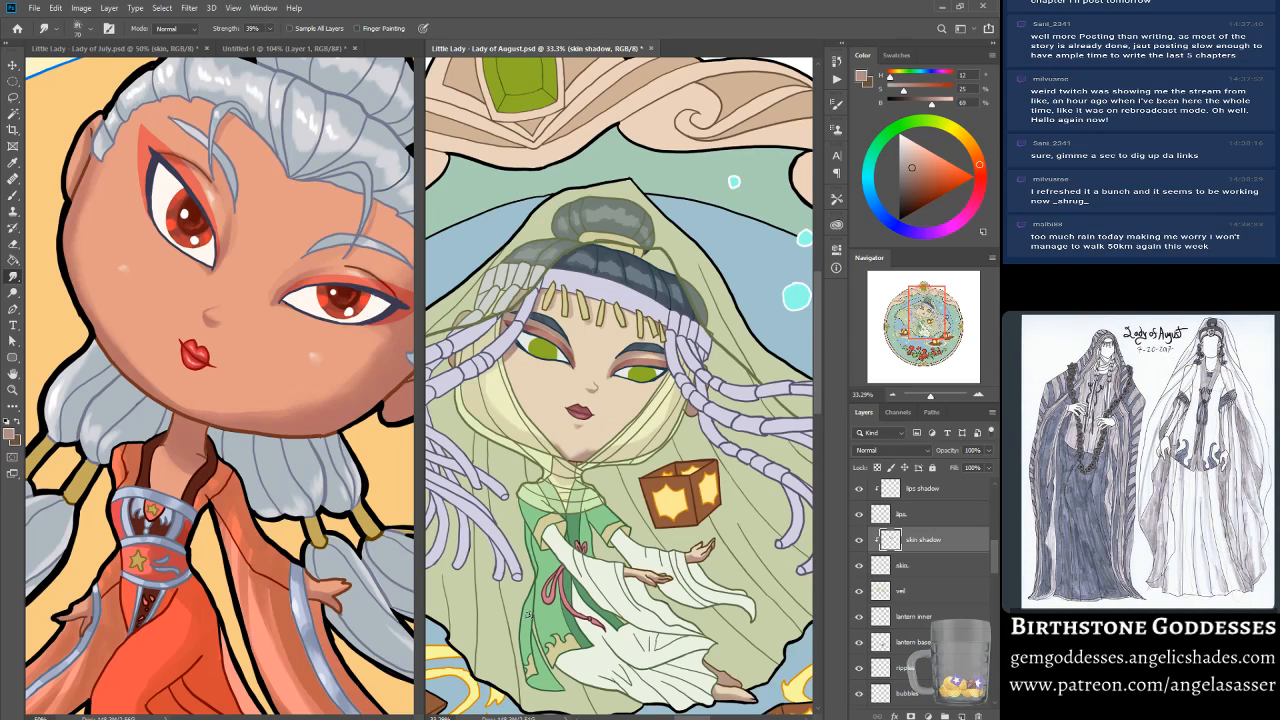
click(13, 197)
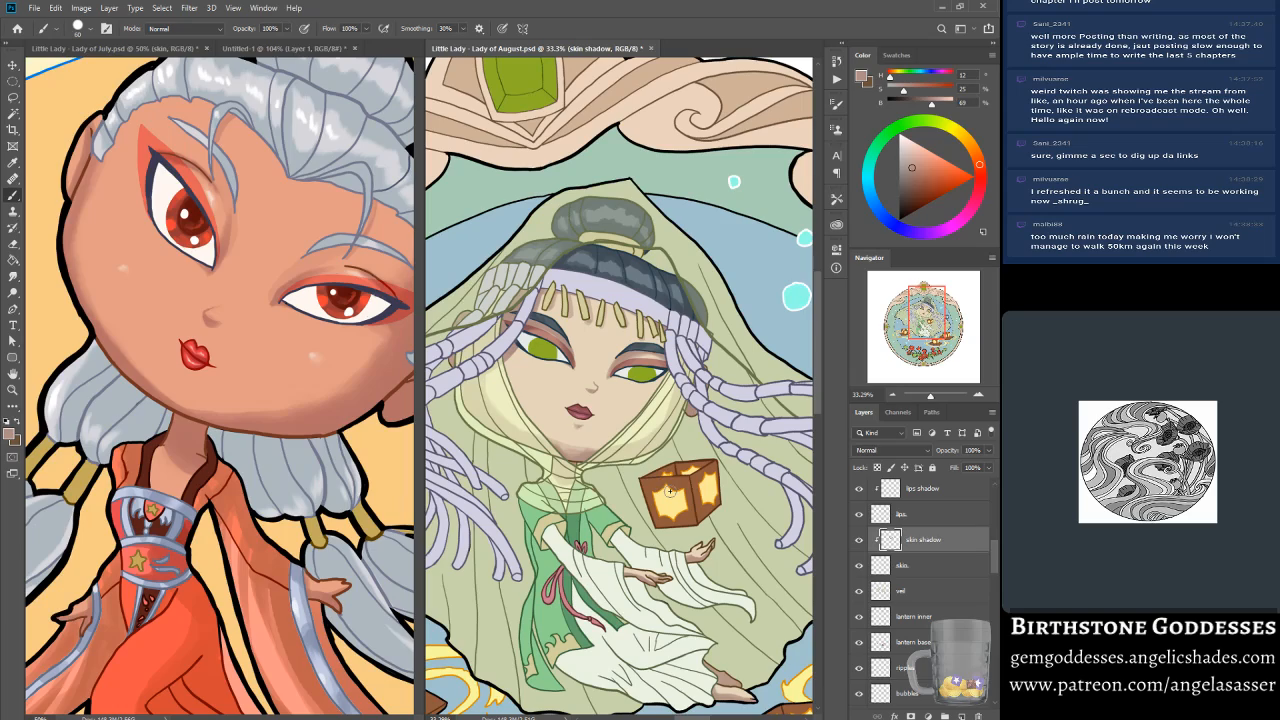
click(13, 277)
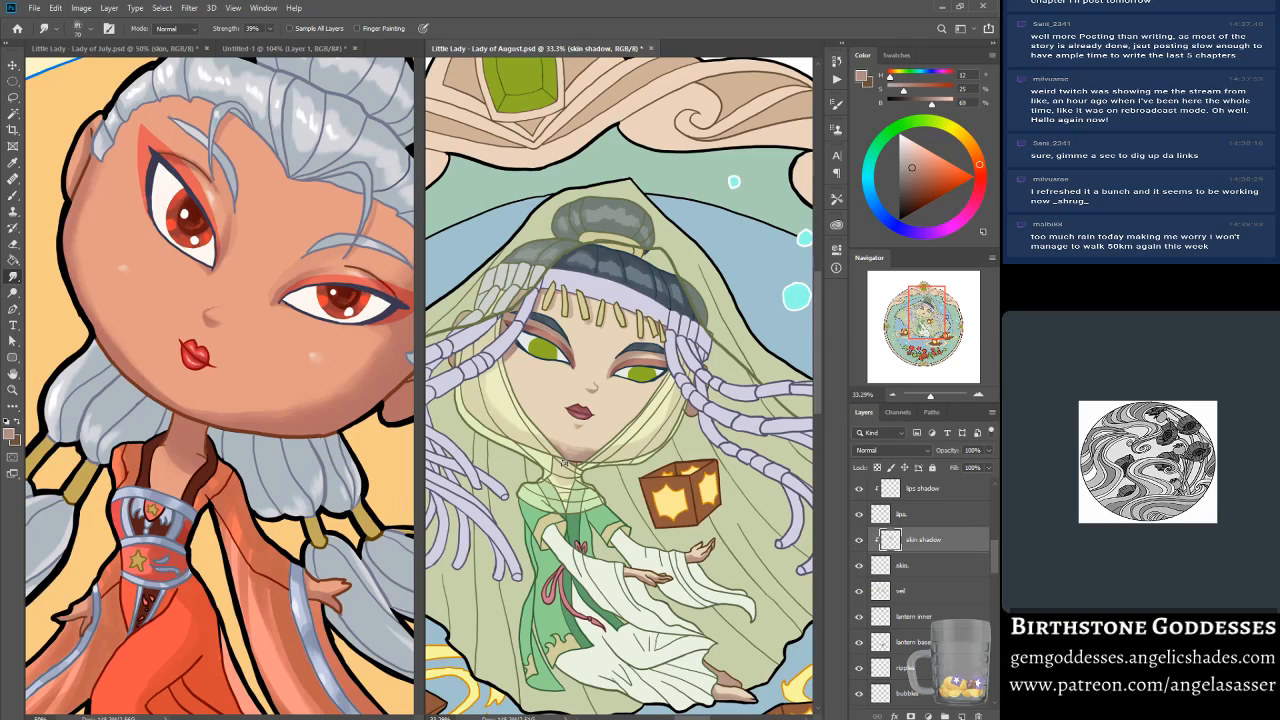
key(bracketright)
key(bracketright)
key(bracketright)
key(bracketright)
drag(558, 441, 612, 432)
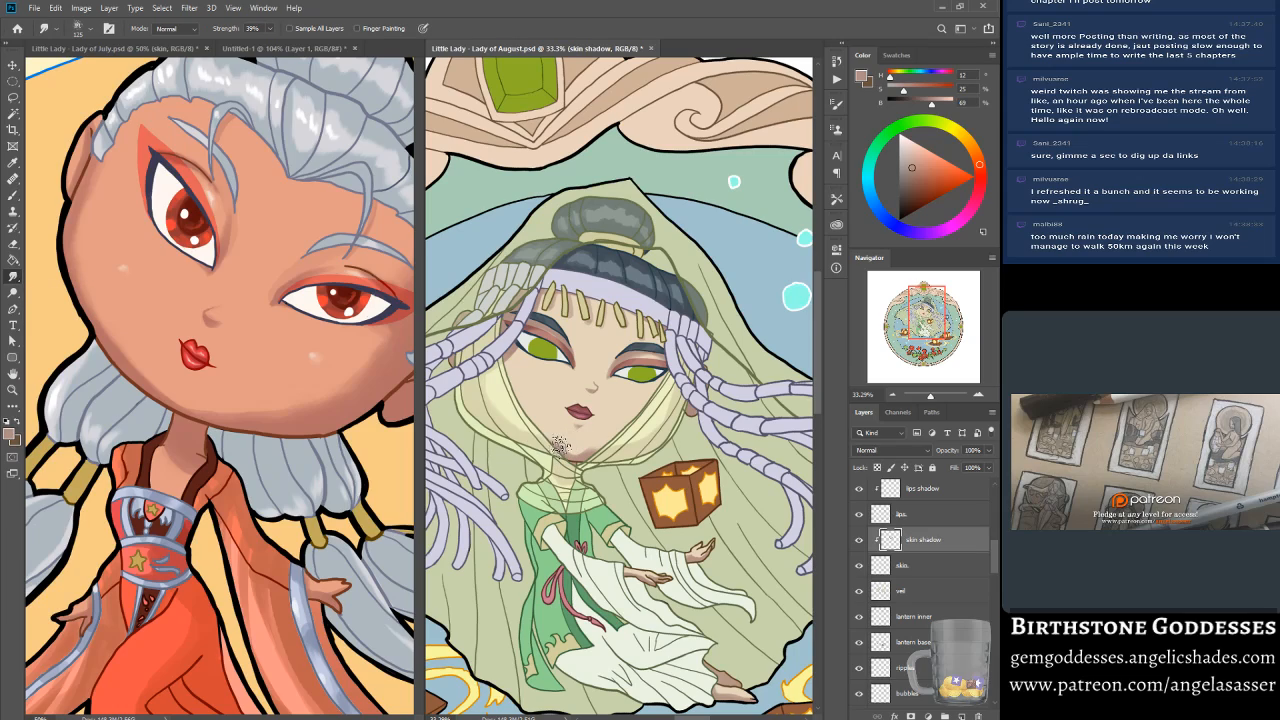
mouse_move(581, 441)
mouse_down()
mouse_move(592, 448)
mouse_move(618, 423)
mouse_move(586, 459)
mouse_move(590, 446)
mouse_move(568, 459)
mouse_move(600, 439)
mouse_up()
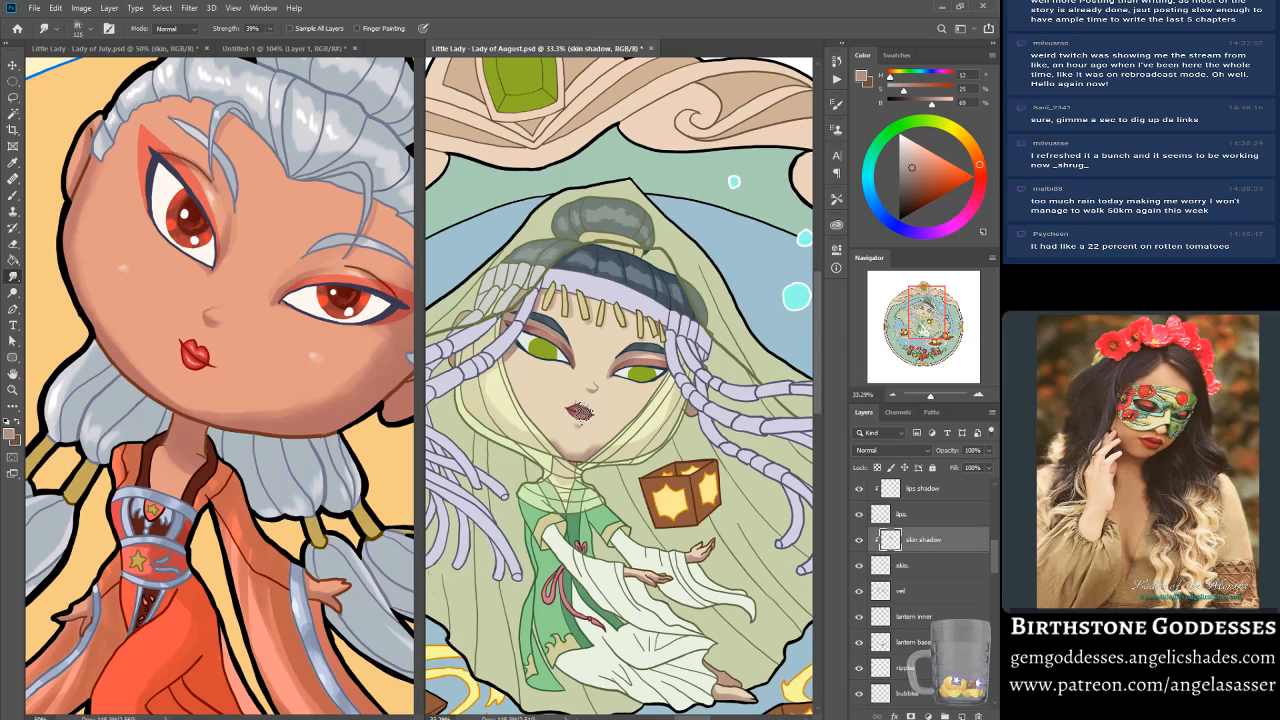
Step: Alternate brush strokes and smudging to build and soften the shadow along August's jawline
key(b)
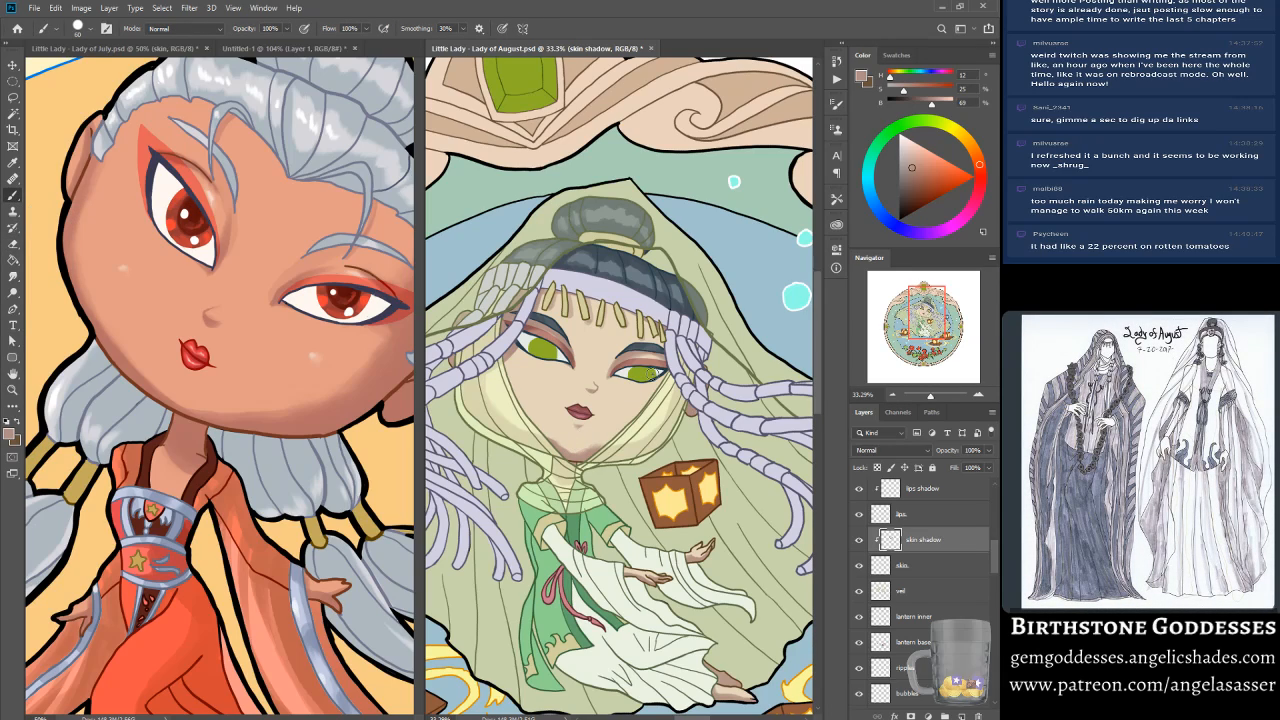
click(13, 276)
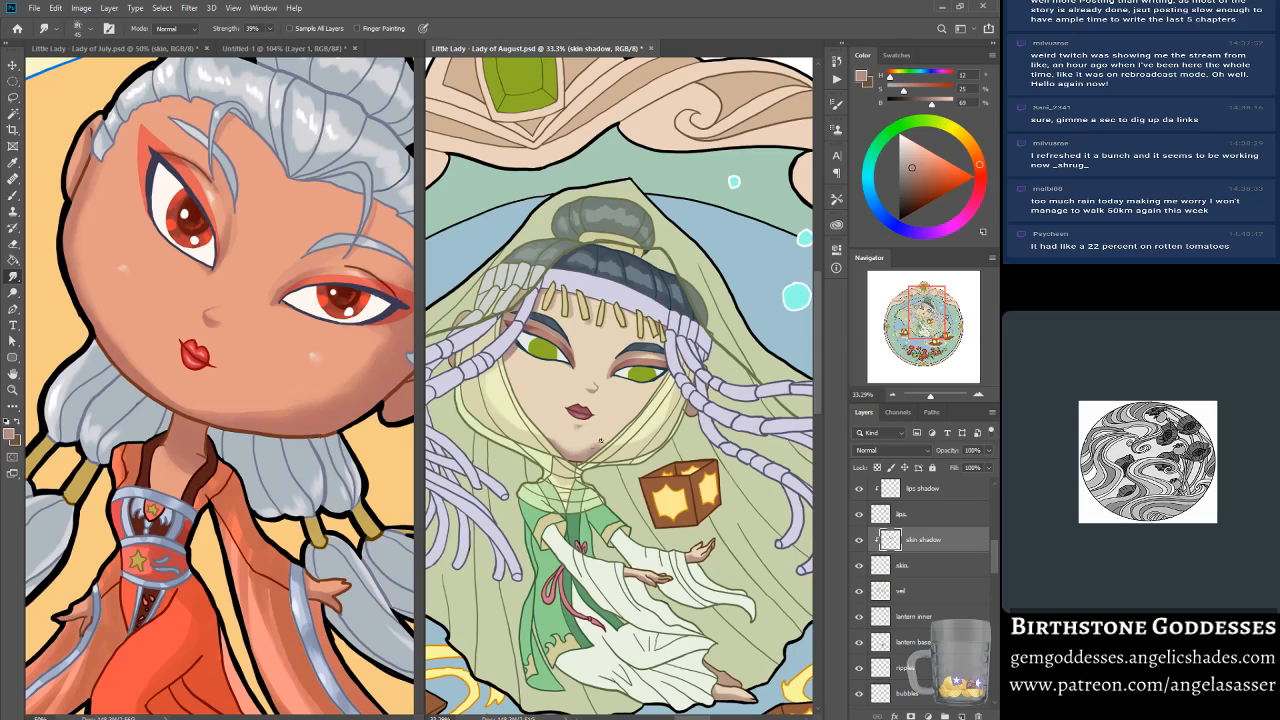
key(b)
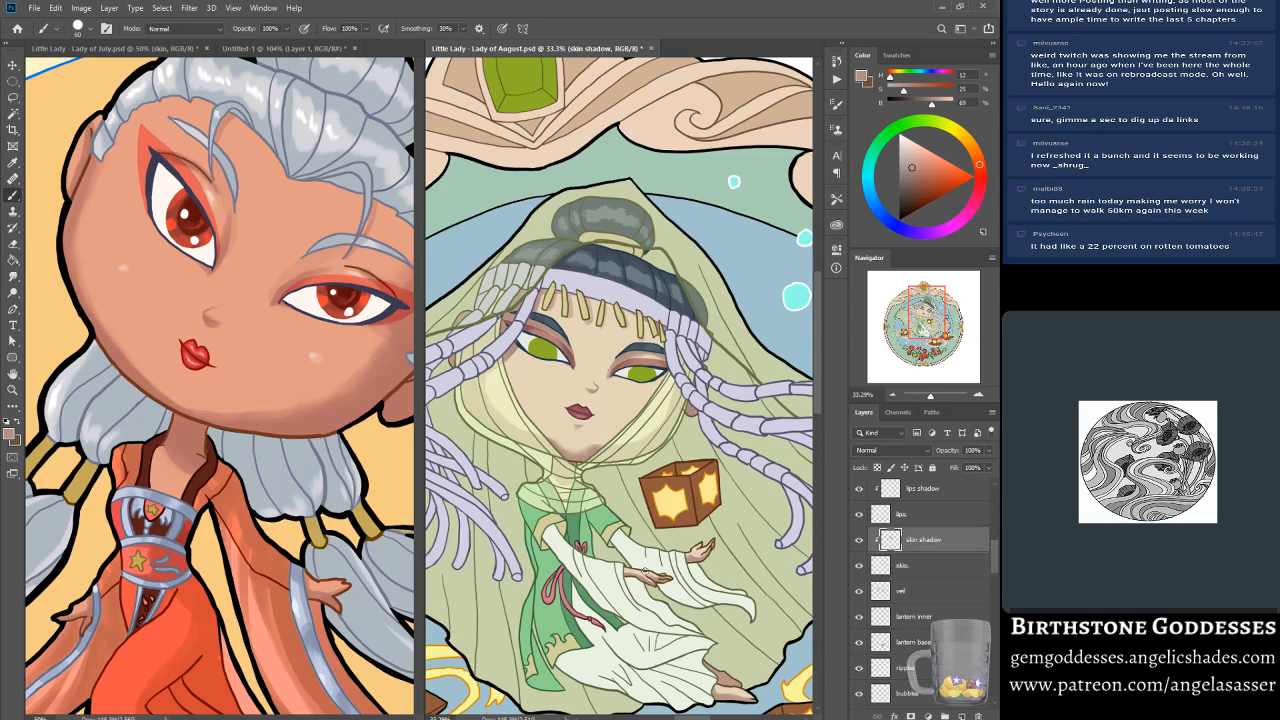
click(13, 278)
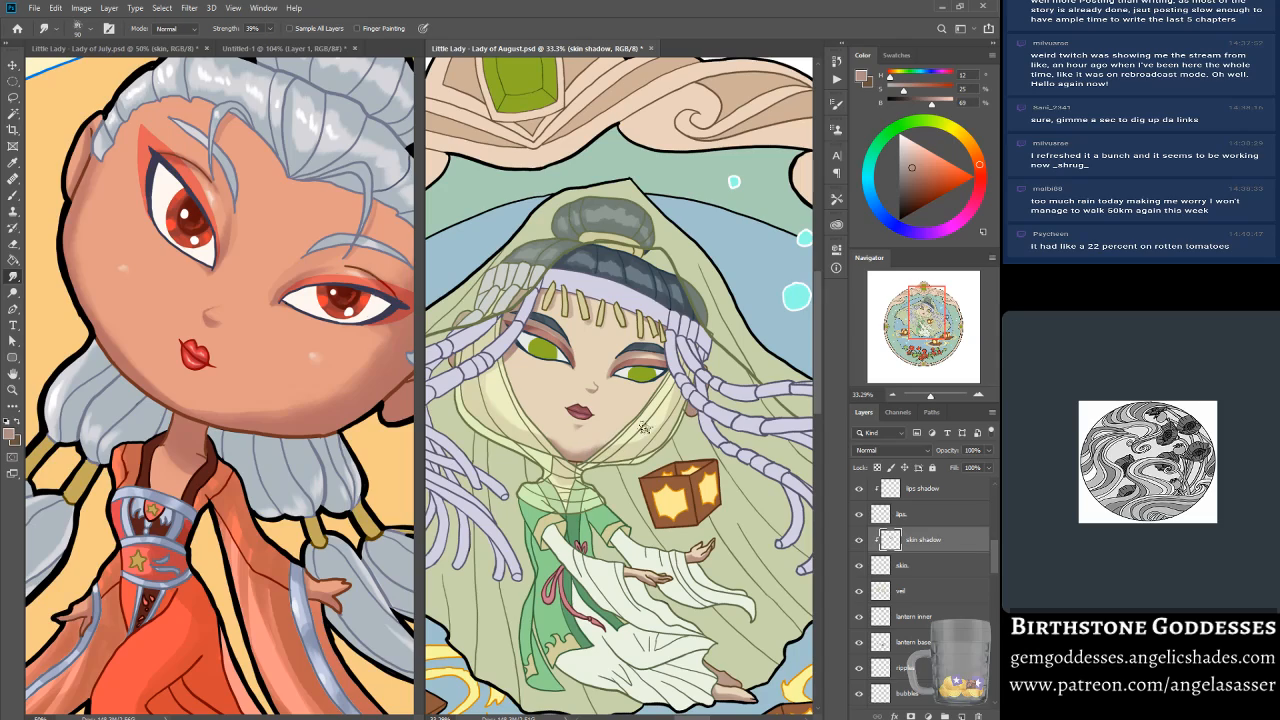
click(17, 200)
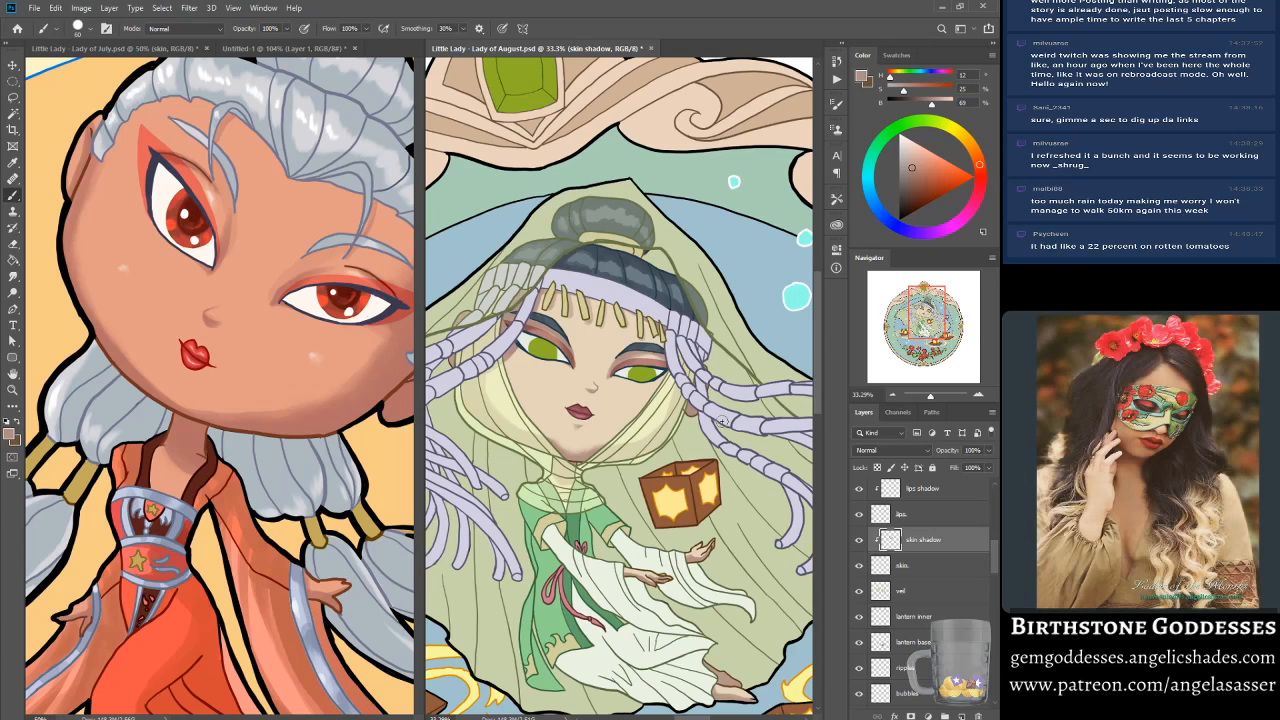
Step: Toggle the veil layer's visibility to check what it covers and review the whole August illustration
drag(928, 305, 928, 324)
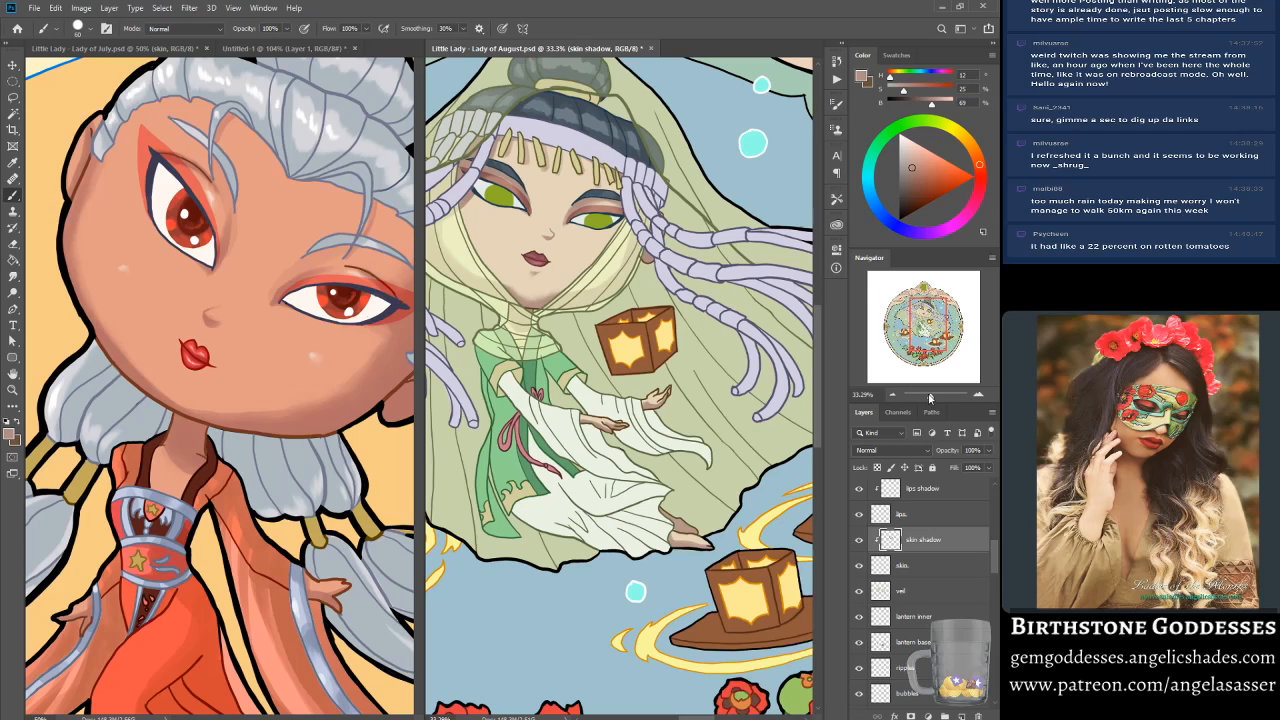
click(929, 397)
drag(928, 397, 931, 397)
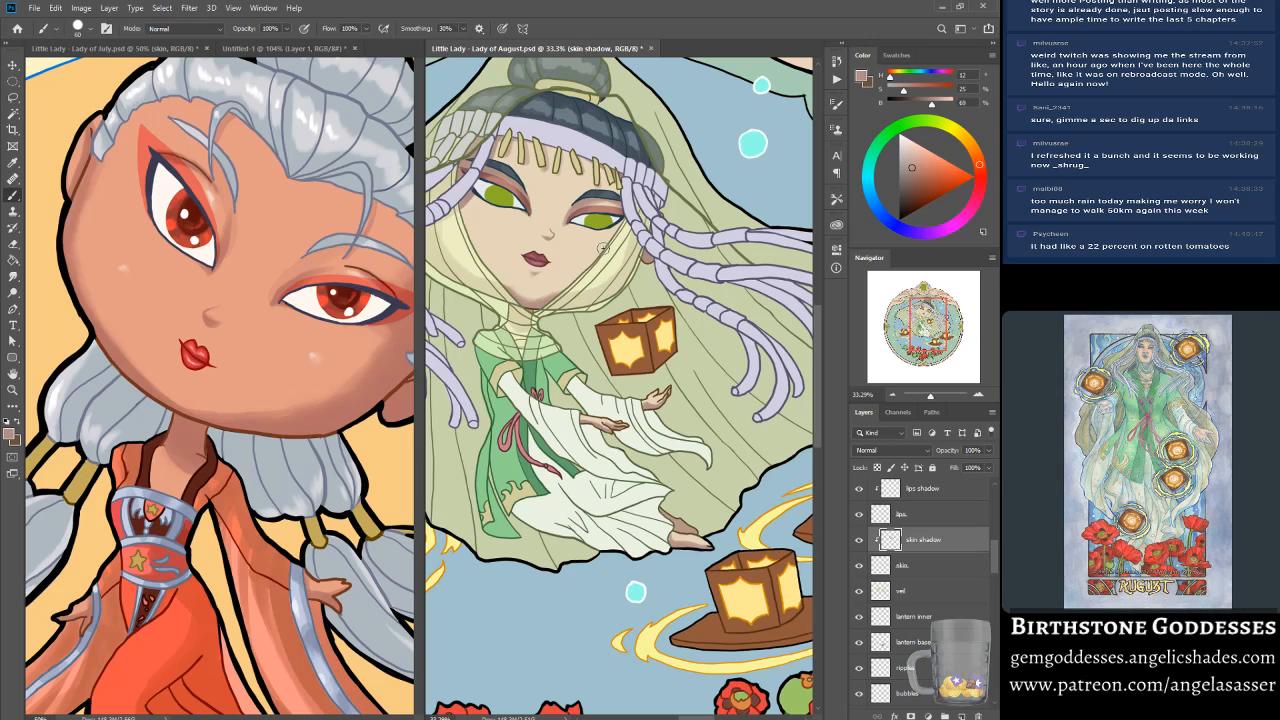
click(858, 591)
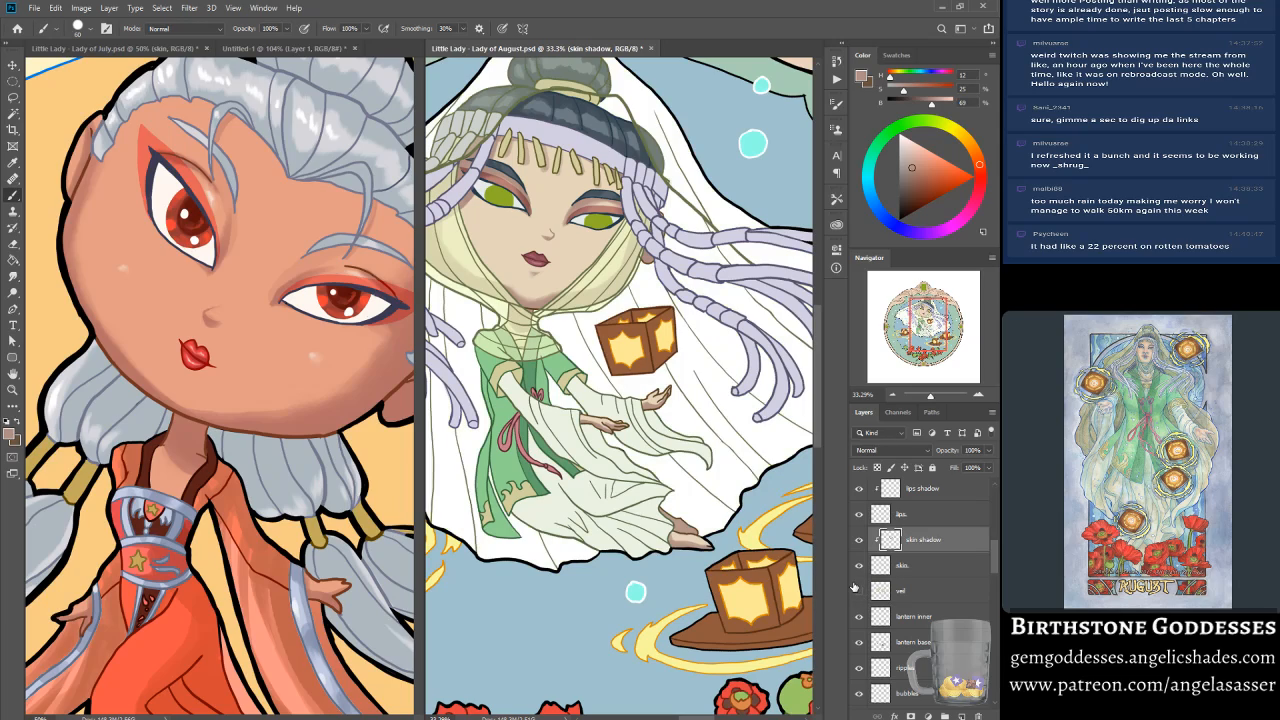
click(858, 591)
scroll(907, 675, down, 1)
scroll(907, 675, up, 1)
drag(934, 398, 931, 397)
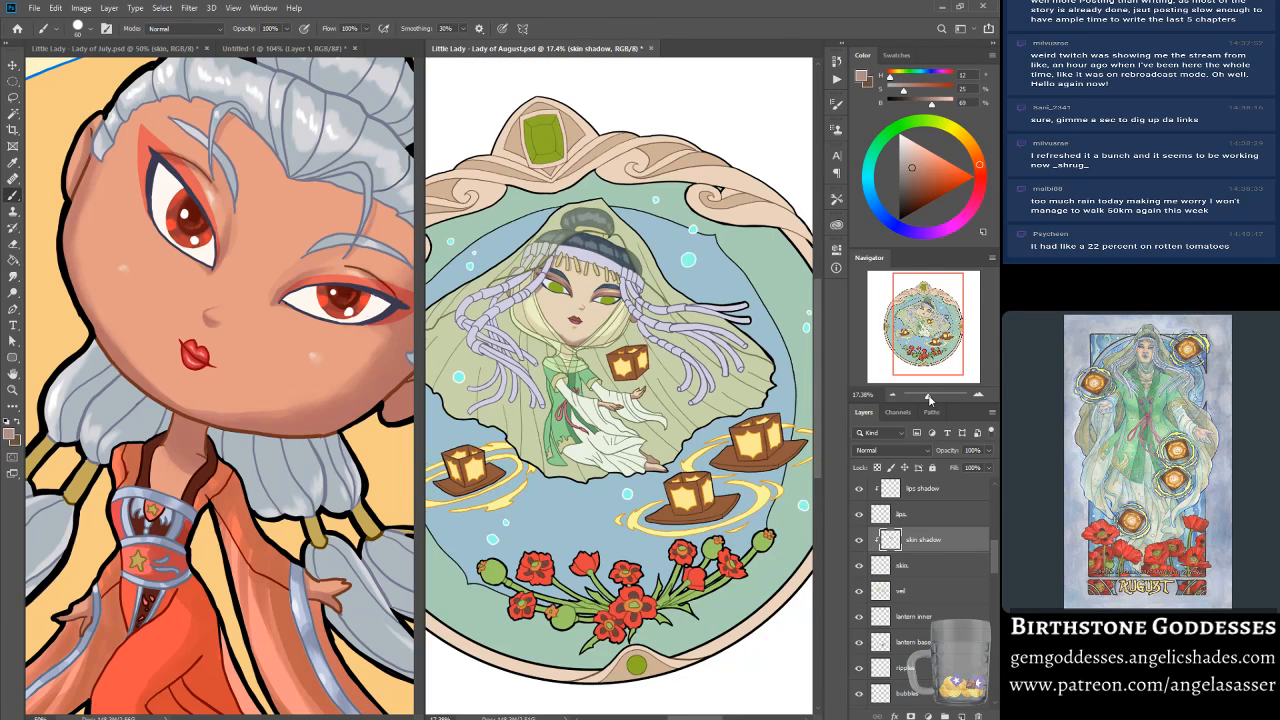
key(Escape)
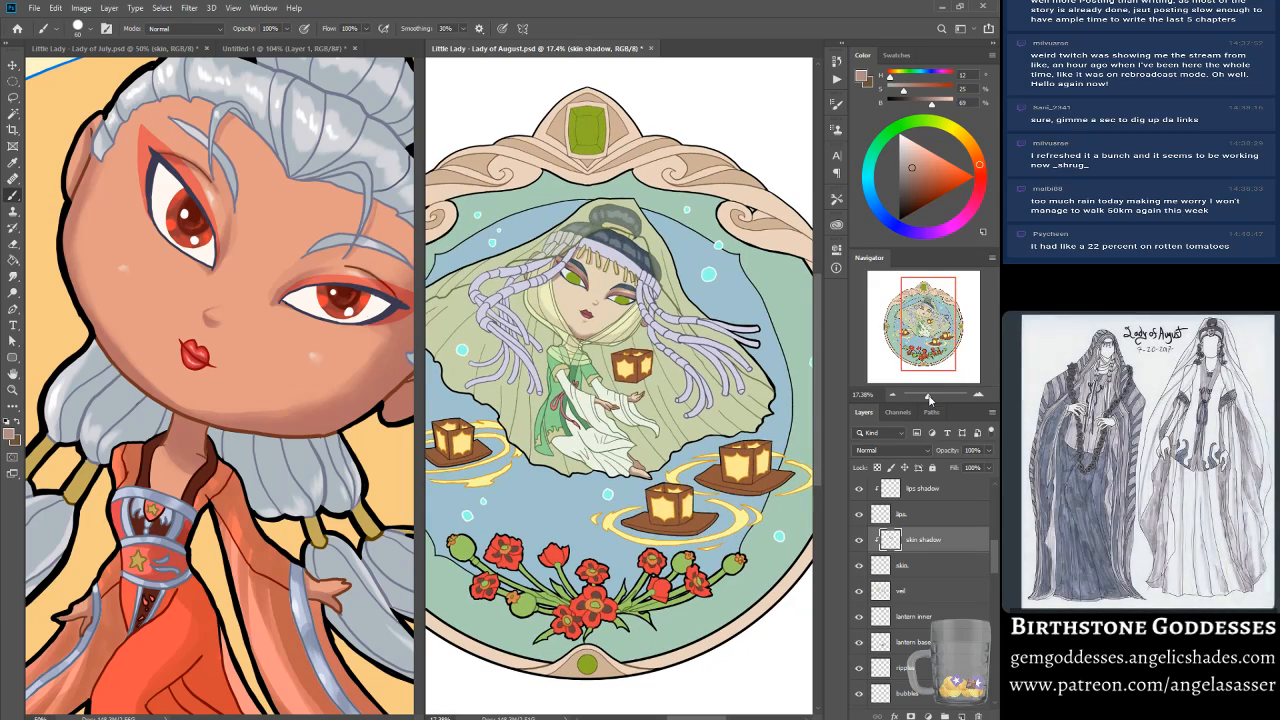
drag(919, 358, 917, 358)
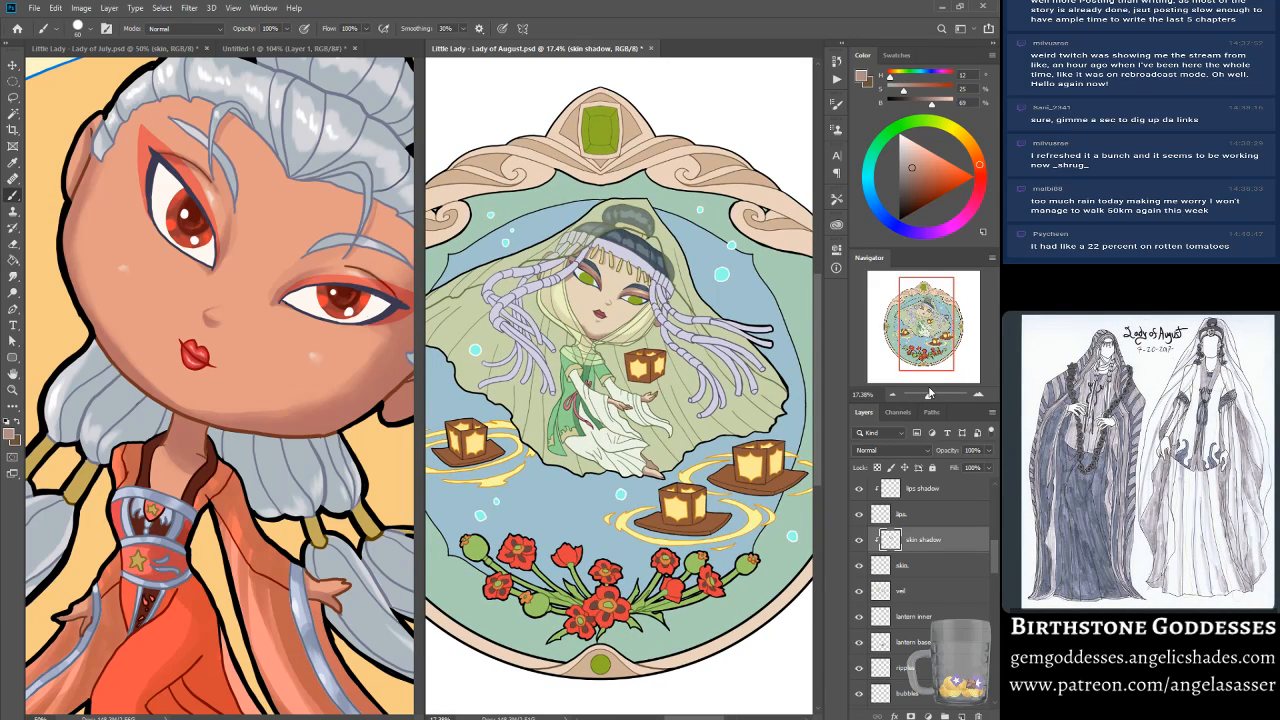
Step: Sample the veil's green, then zoom Lady of July out to 17.38% to compare the full illustration with August
alt+click(469, 344)
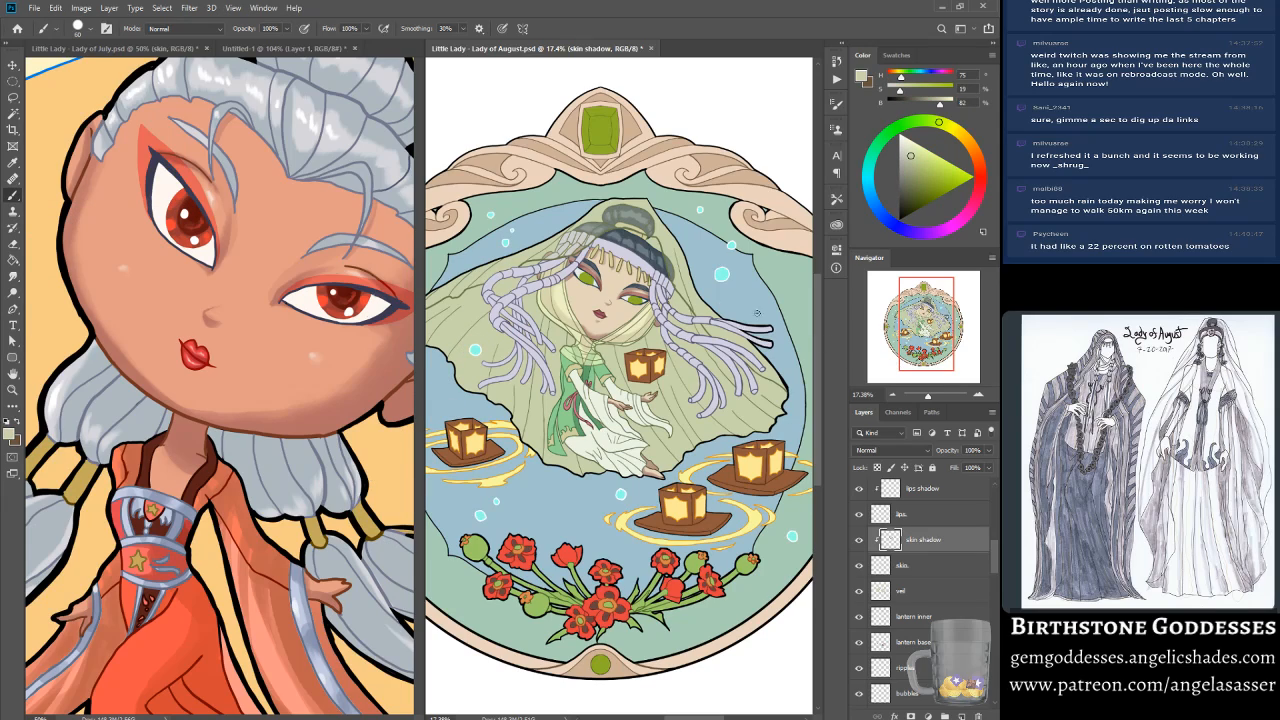
click(262, 48)
click(180, 48)
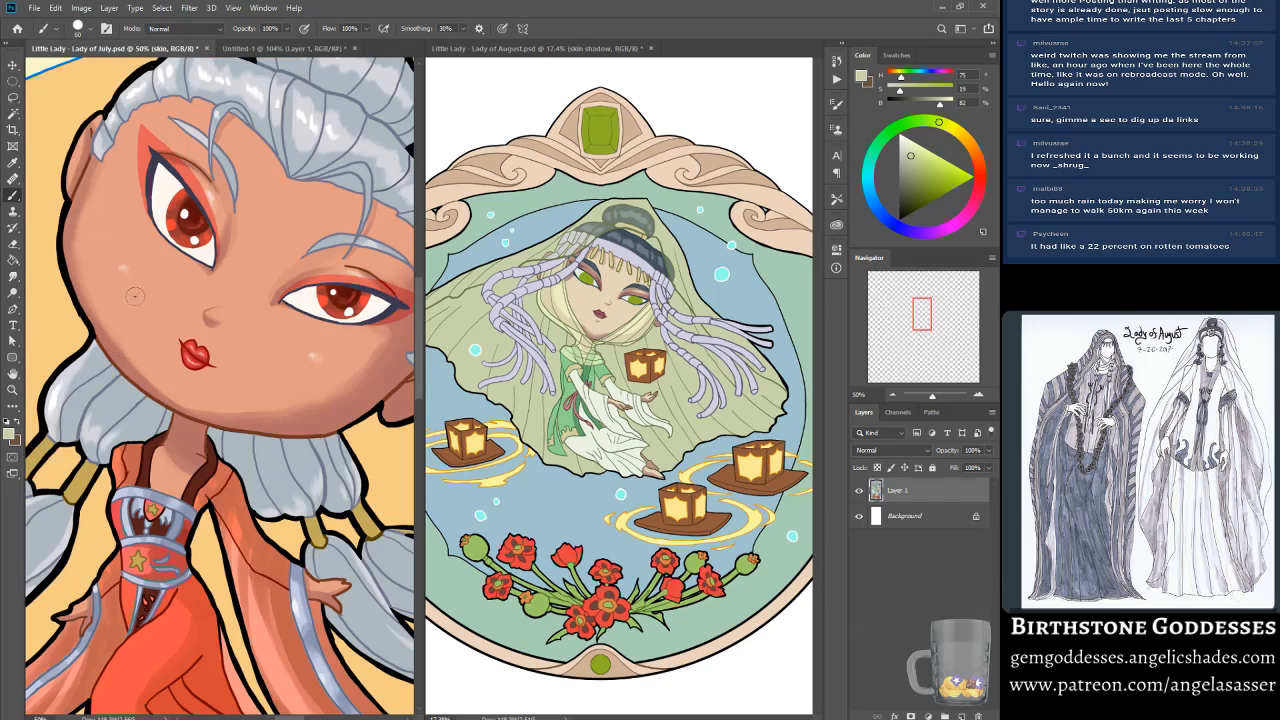
drag(933, 398, 927, 396)
drag(928, 338, 928, 342)
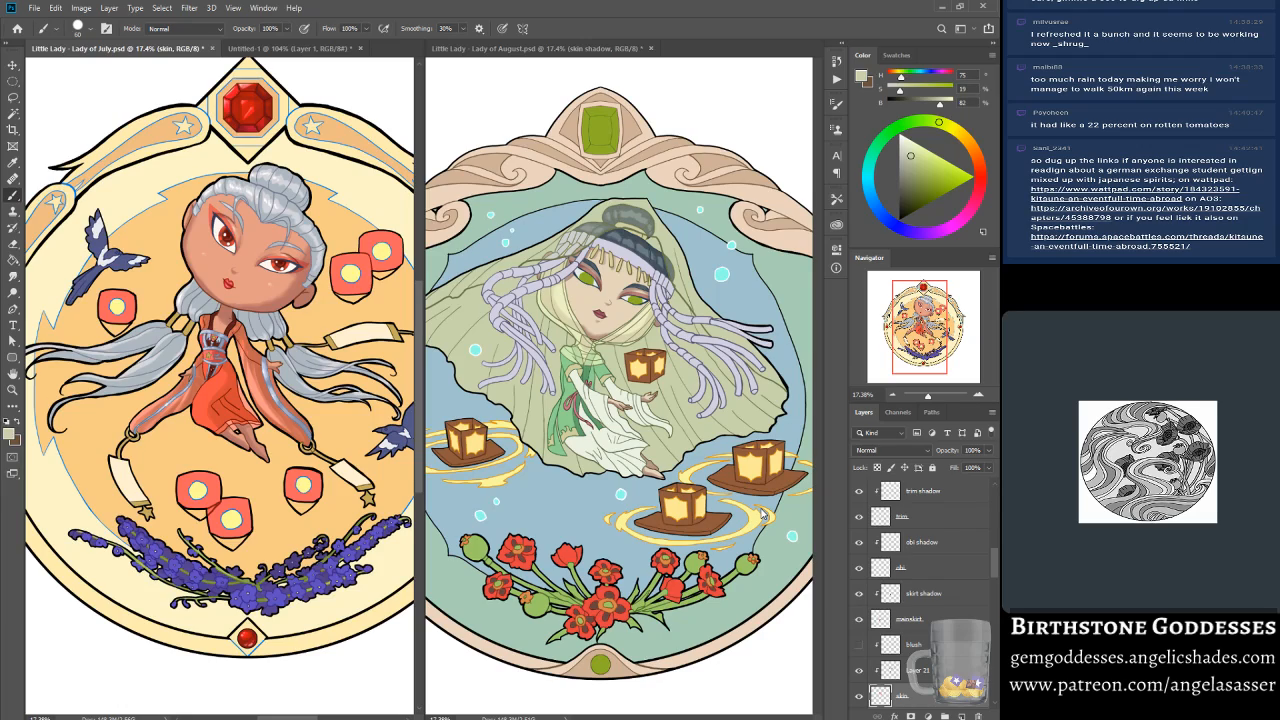
click(552, 48)
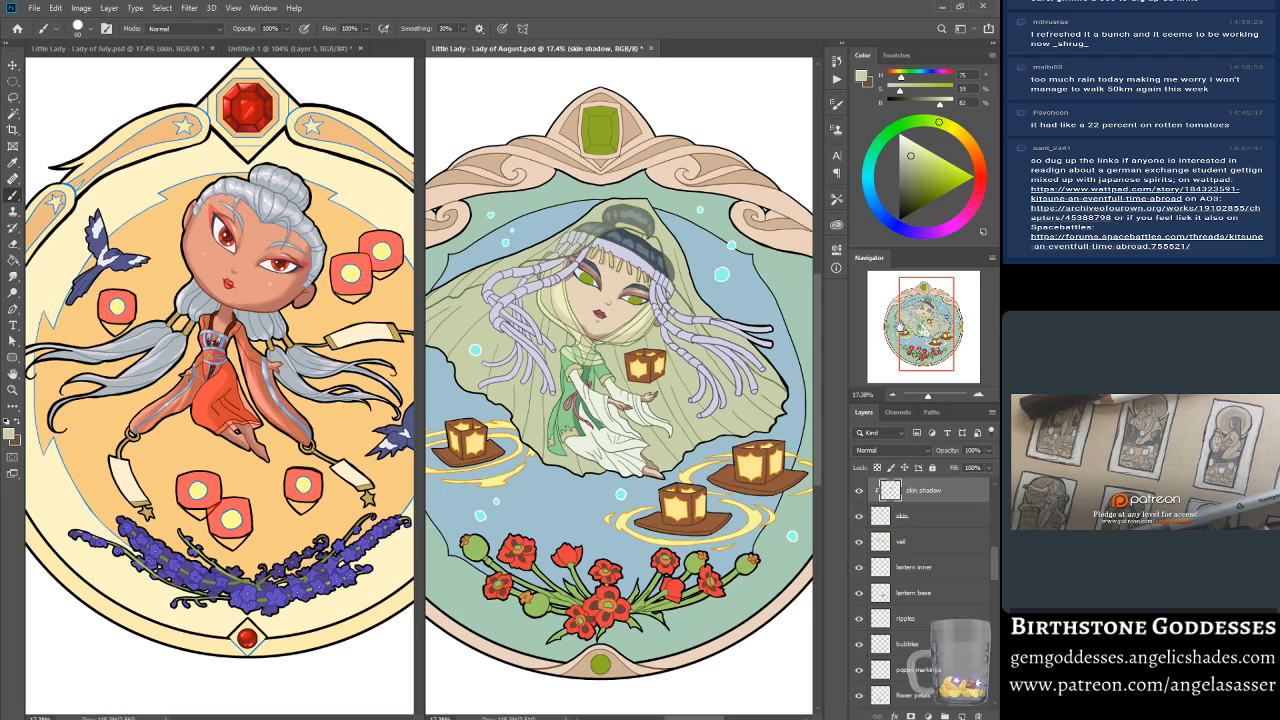
drag(930, 327, 926, 328)
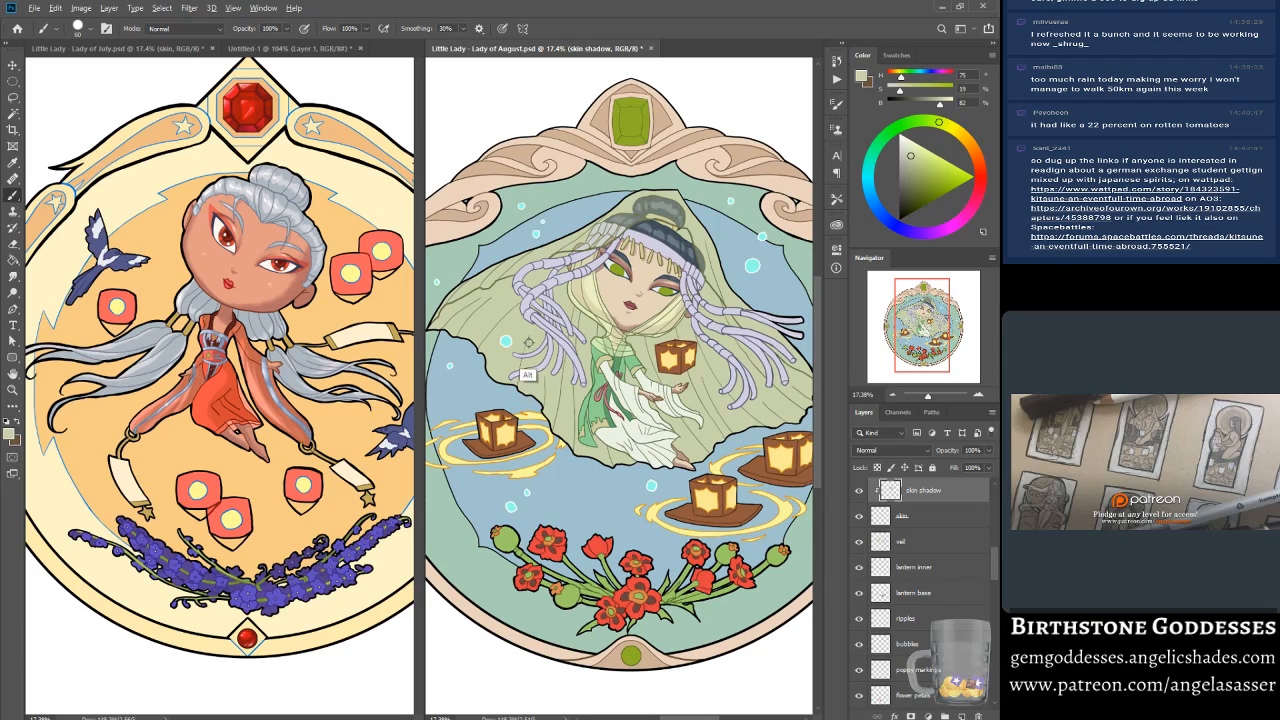
Step: Choose a darker green and add a new empty layer directly above the veil layer
drag(915, 166, 912, 179)
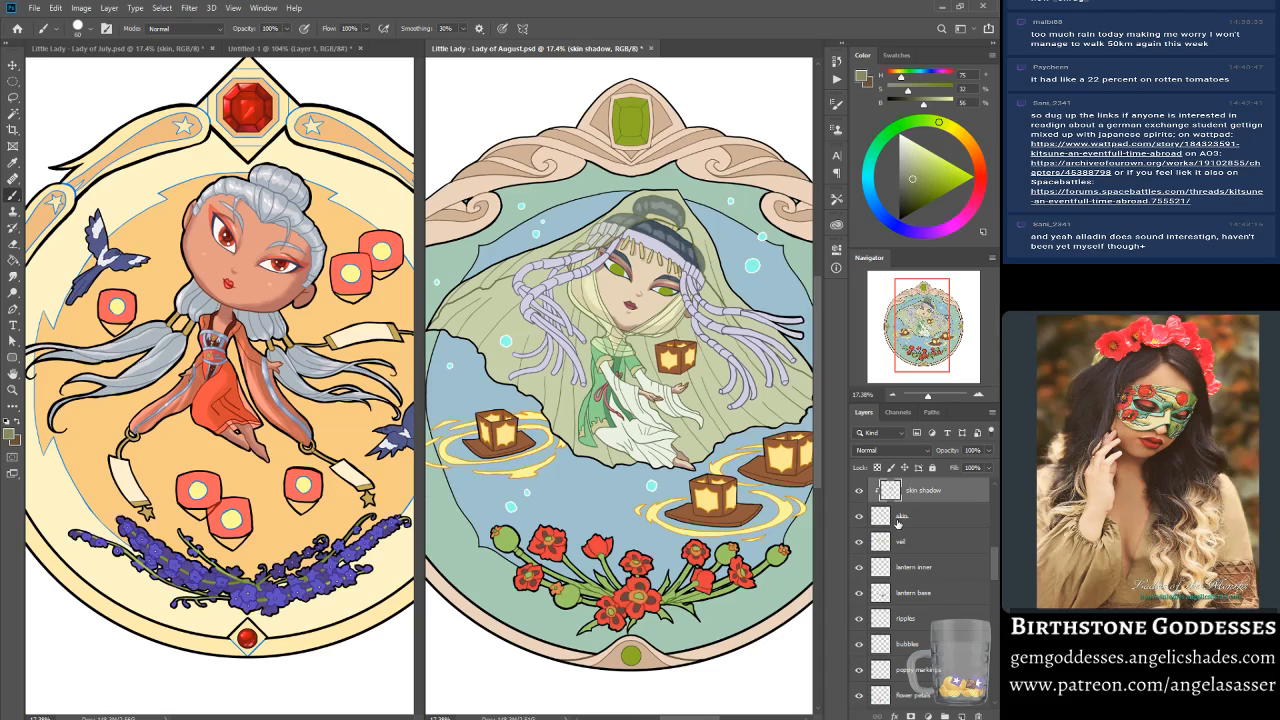
click(922, 543)
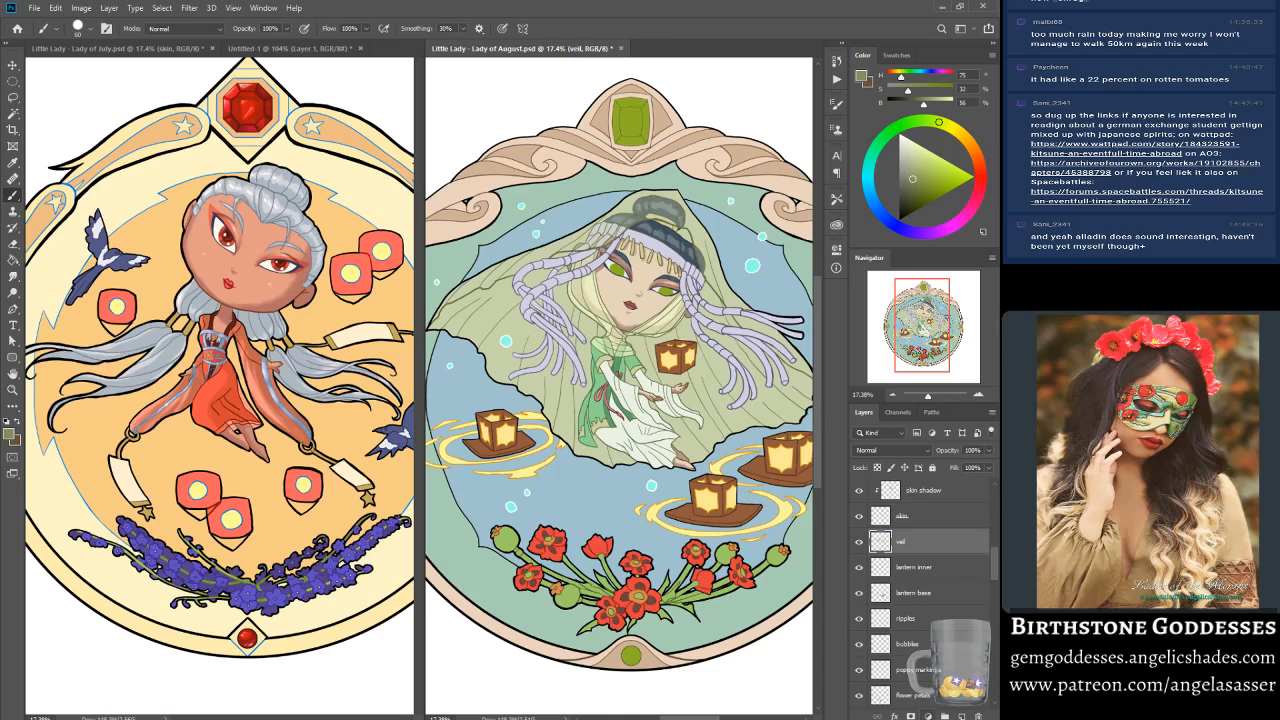
click(924, 716)
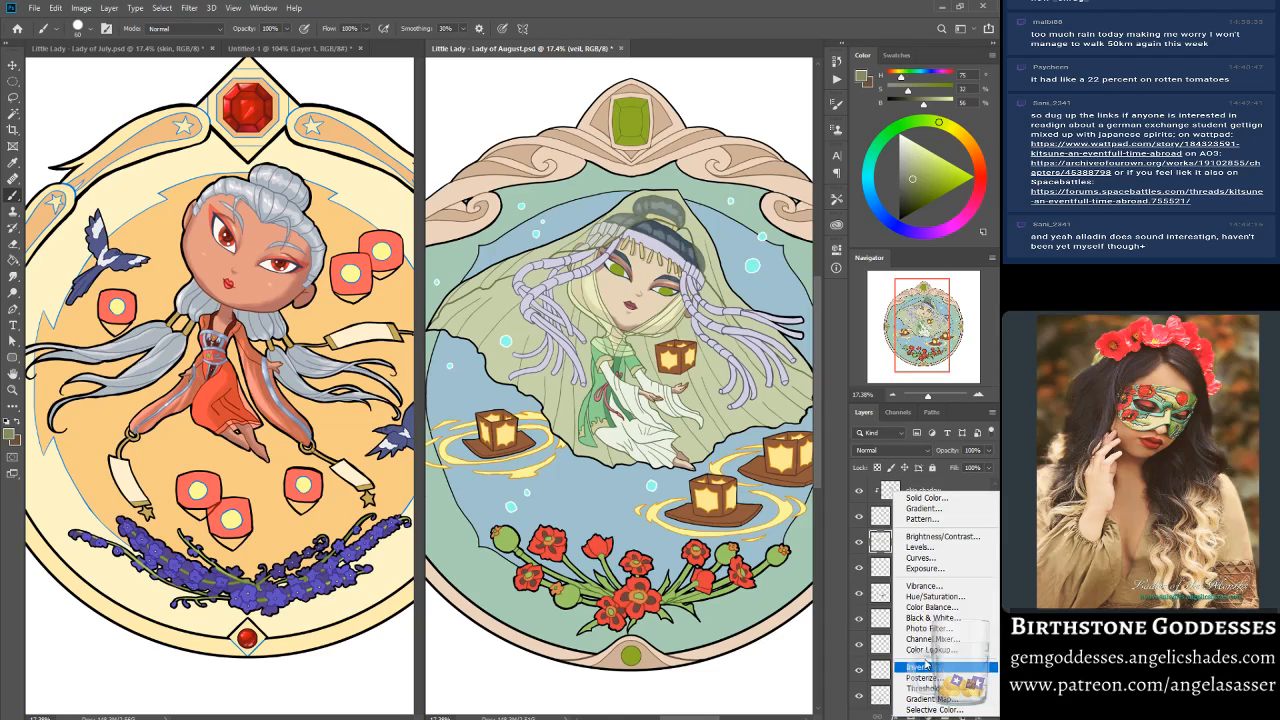
click(863, 716)
click(961, 716)
right_click(916, 543)
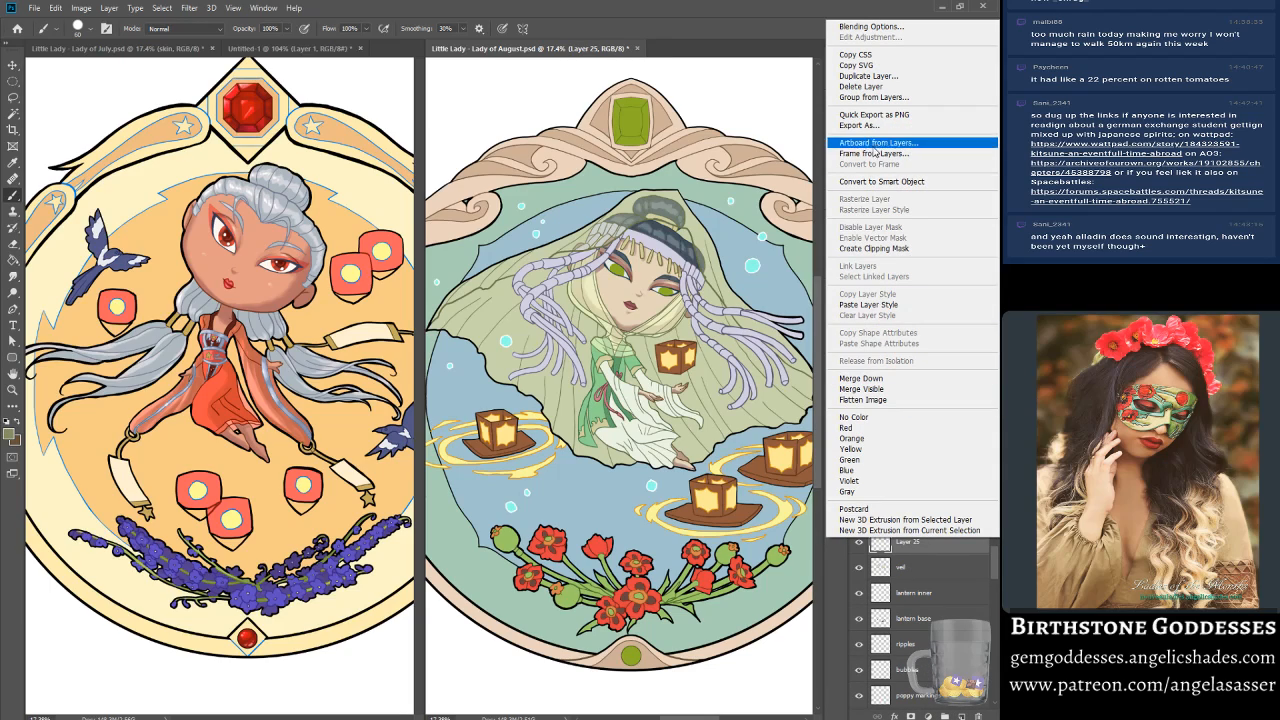
click(875, 380)
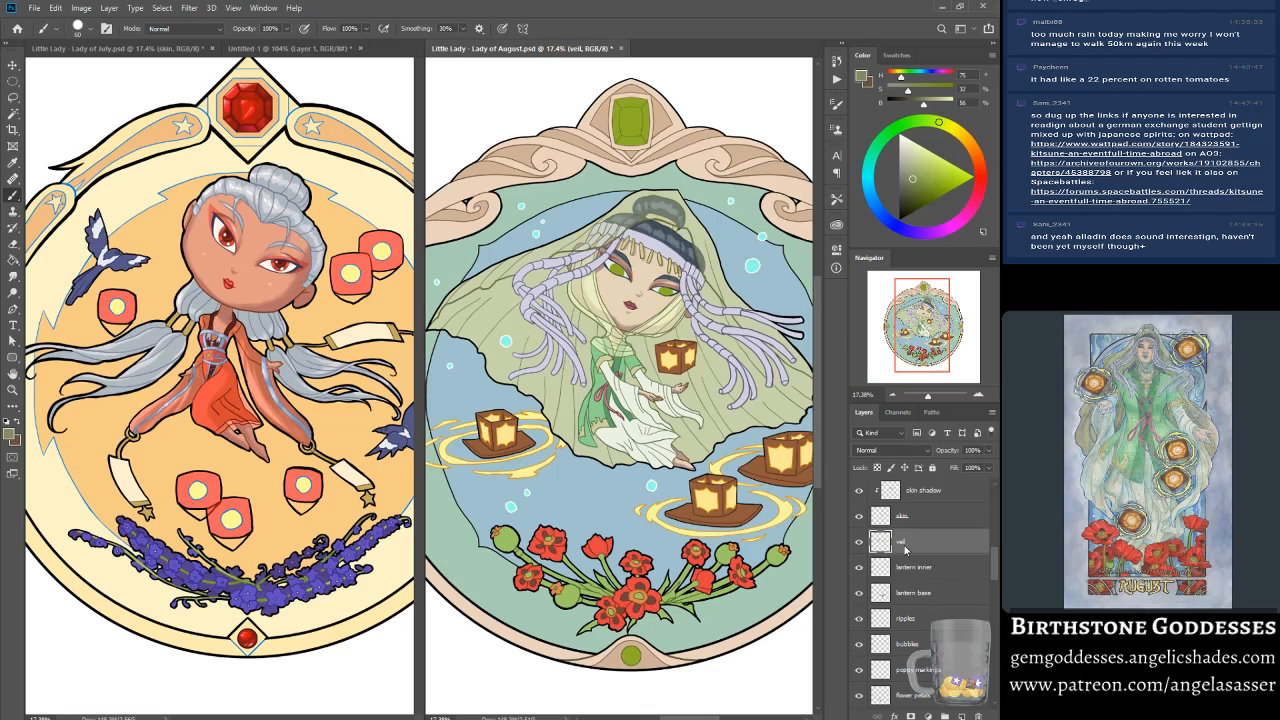
key(ctrl+z)
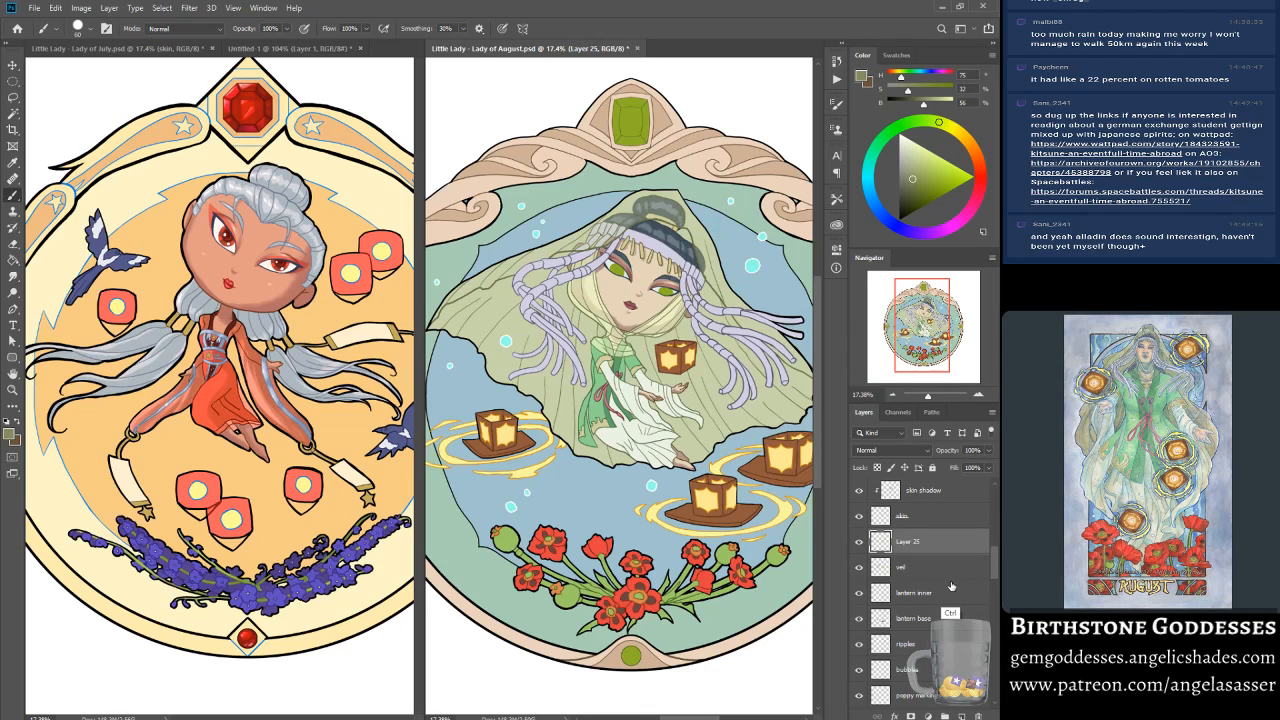
Step: Clip the new layer to the veil layer and rename it "veil shadow"
right_click(913, 541)
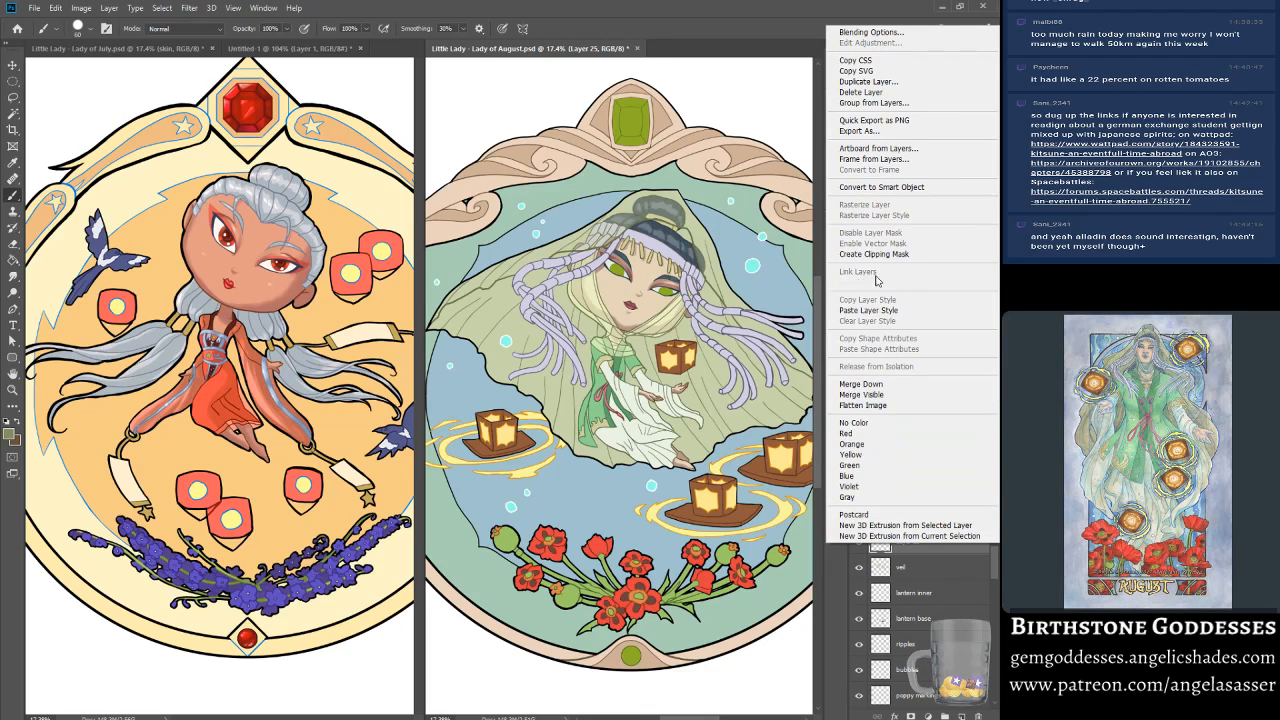
key(Escape)
double_click(918, 541)
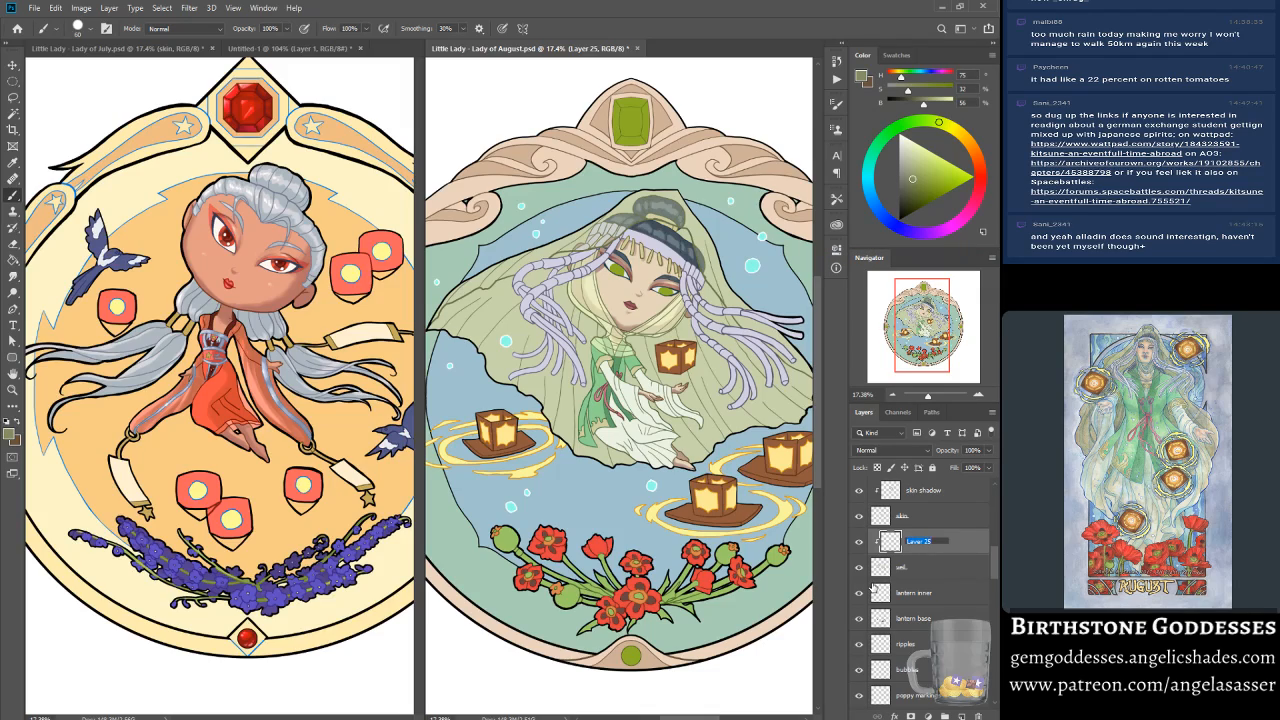
text(veil shadow)
key(Return)
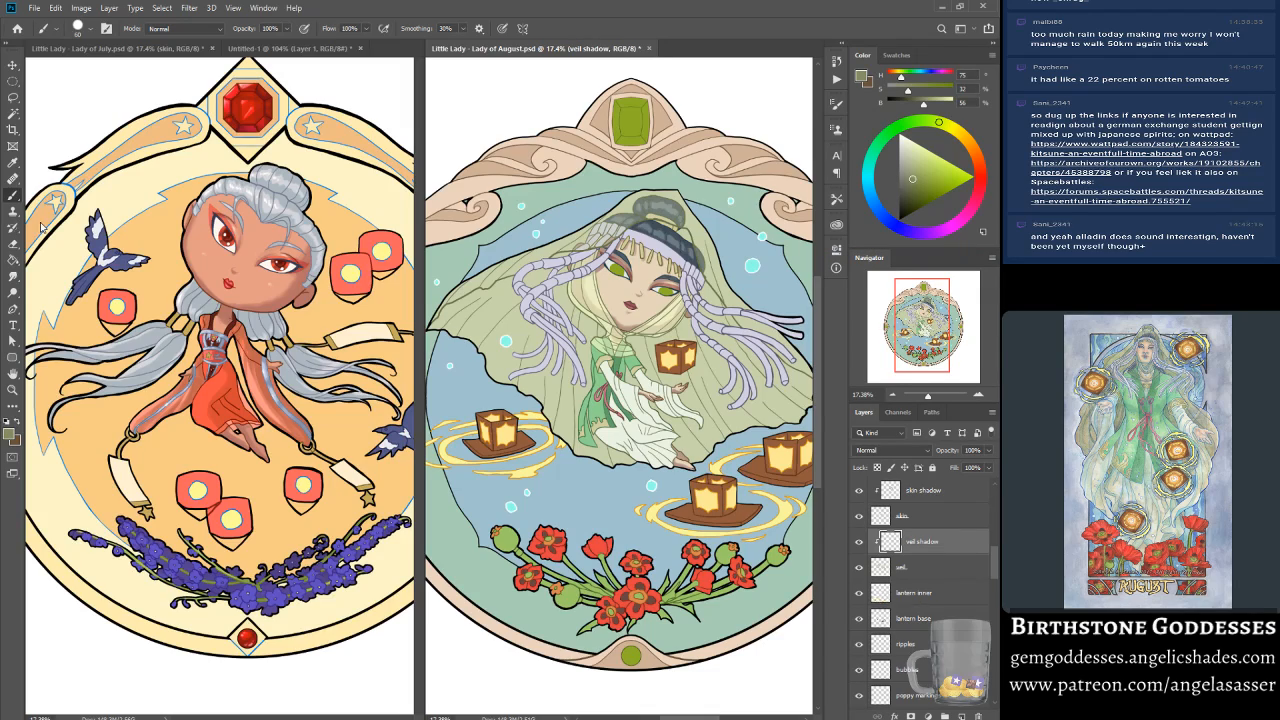
Step: Sample the veil's pale green and choose a darker, more saturated green as the shadow colour
alt+click(516, 356)
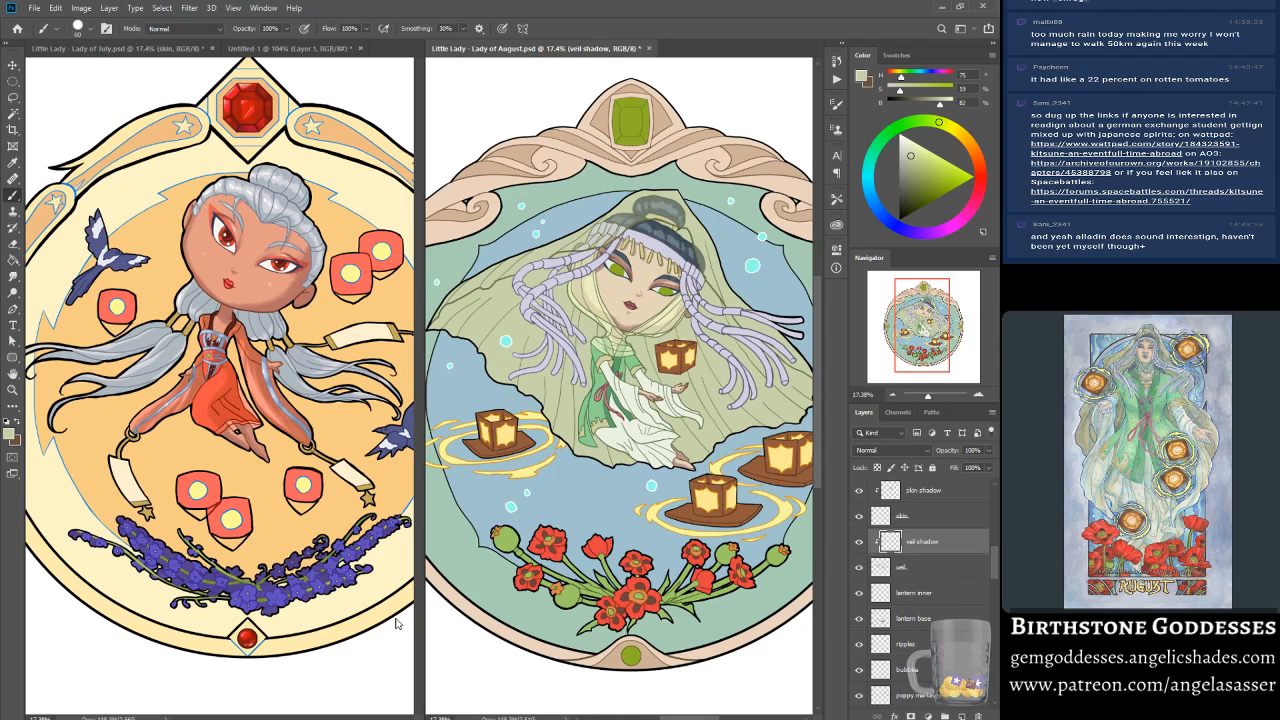
click(914, 177)
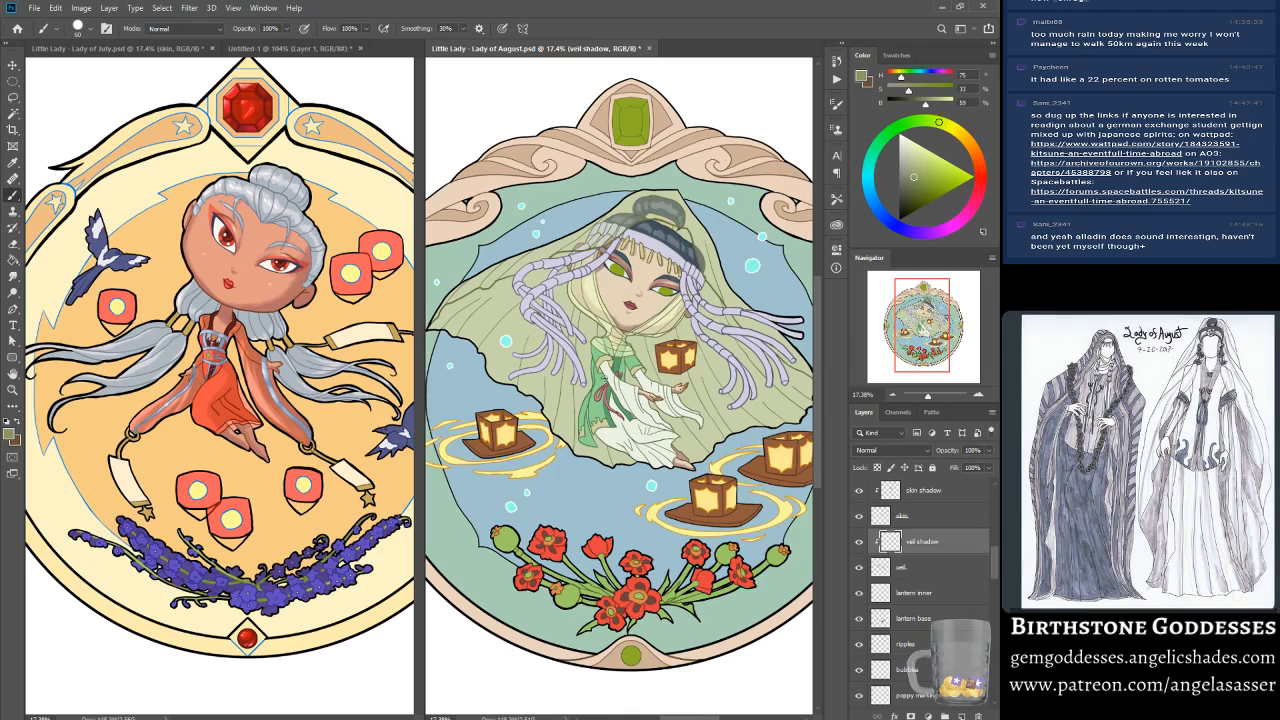
key(bracketright)
key(bracketright)
key(bracketright)
key(bracketright)
key(bracketright)
drag(579, 323, 578, 437)
mouse_move(597, 325)
mouse_down()
mouse_move(594, 494)
mouse_move(571, 442)
mouse_up()
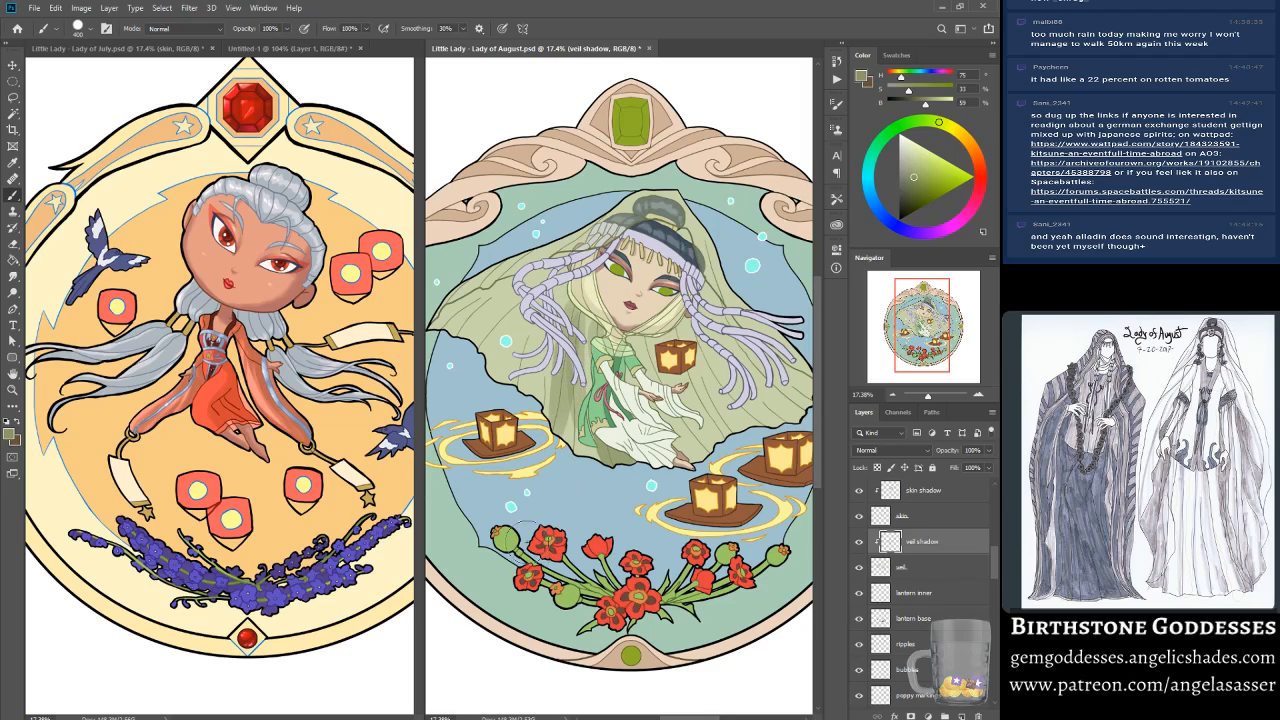
mouse_move(584, 315)
mouse_down()
mouse_move(571, 476)
mouse_move(587, 385)
mouse_move(582, 468)
mouse_move(563, 467)
mouse_up()
drag(556, 340, 558, 416)
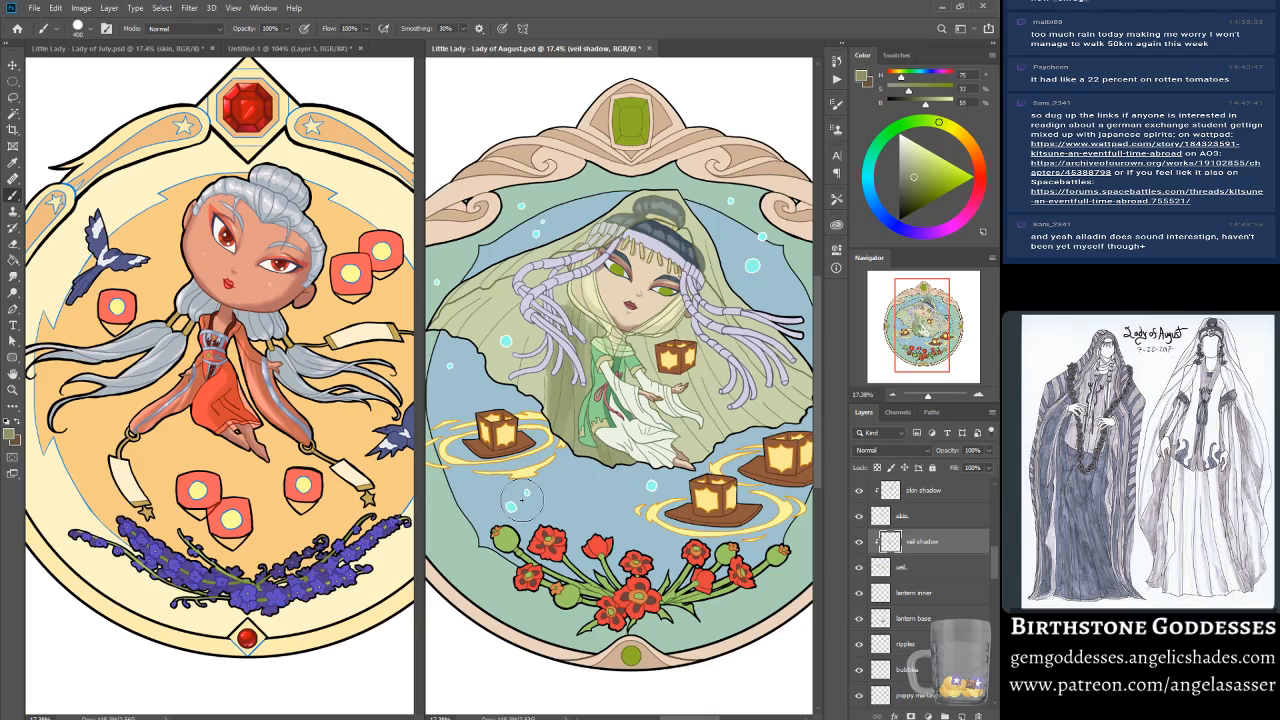
key(ctrl+z)
key(ctrl+z)
key(ctrl+z)
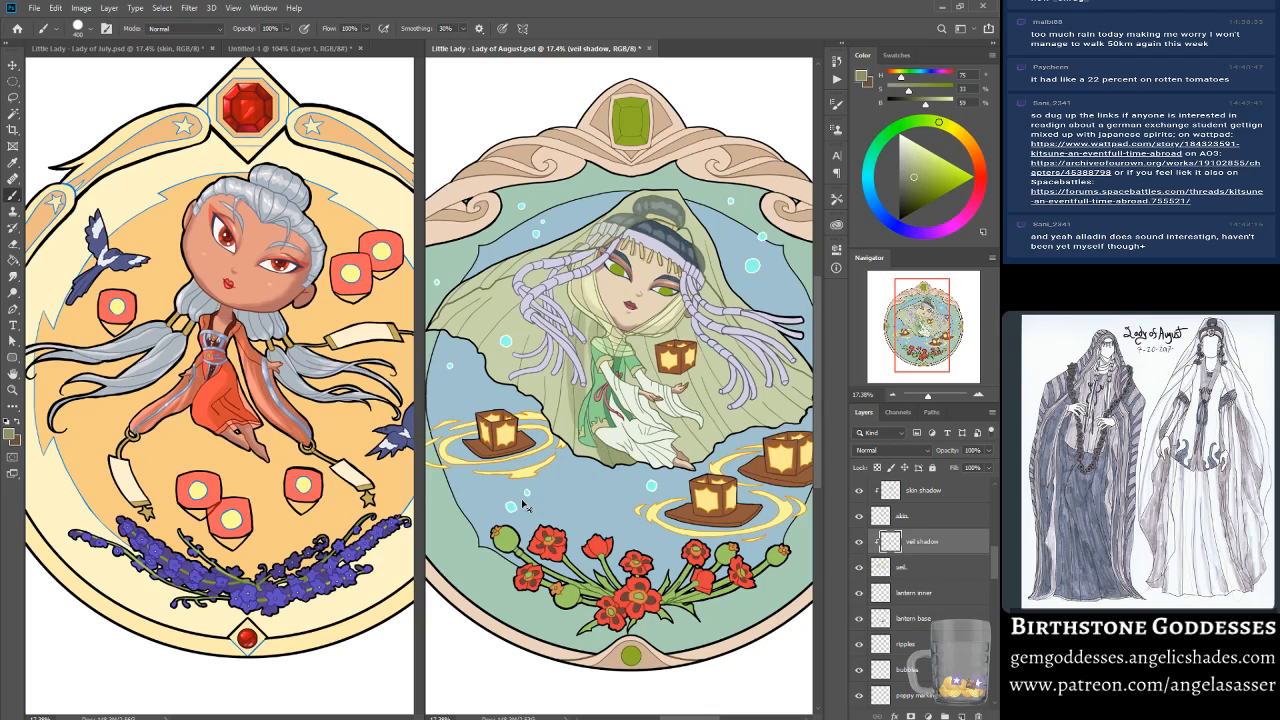
key(ctrl+z)
key(ctrl+z)
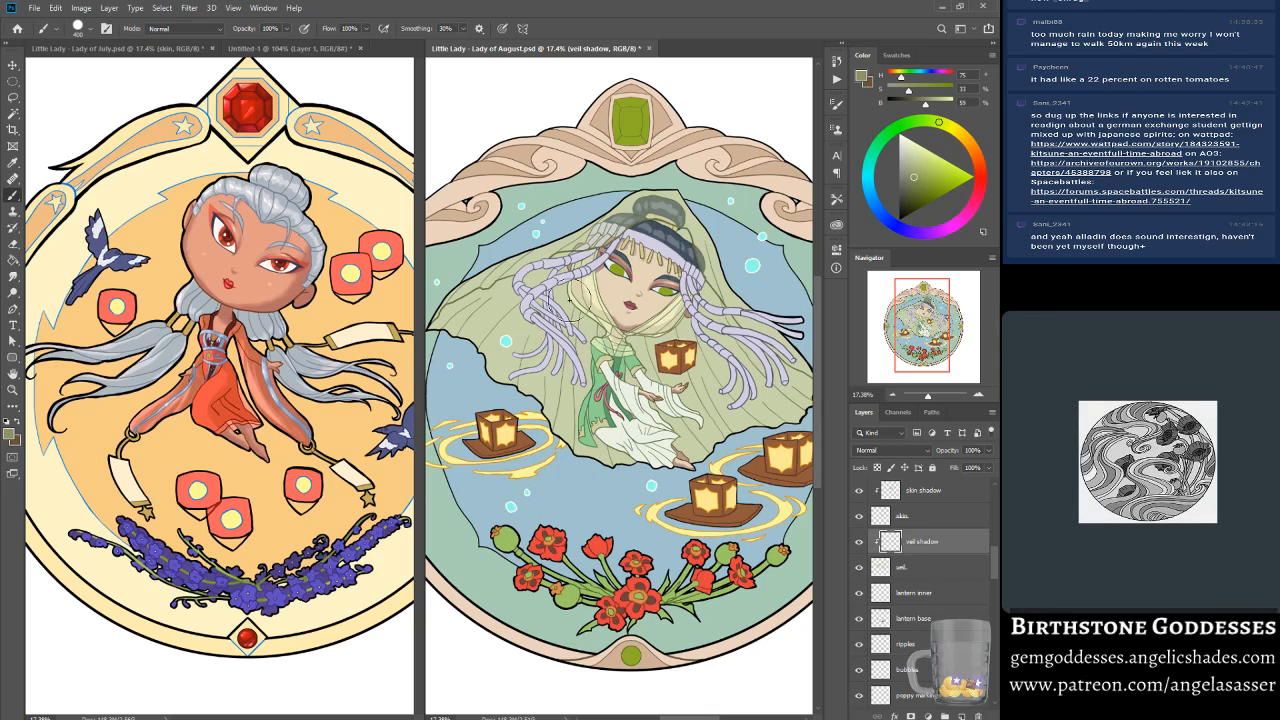
Step: Paint fold shadows along the veil's outer left side with a 125 px brush, undoing the last stroke
key(bracketleft)
key(bracketleft)
key(bracketleft)
key(bracketleft)
key(bracketleft)
key(bracketleft)
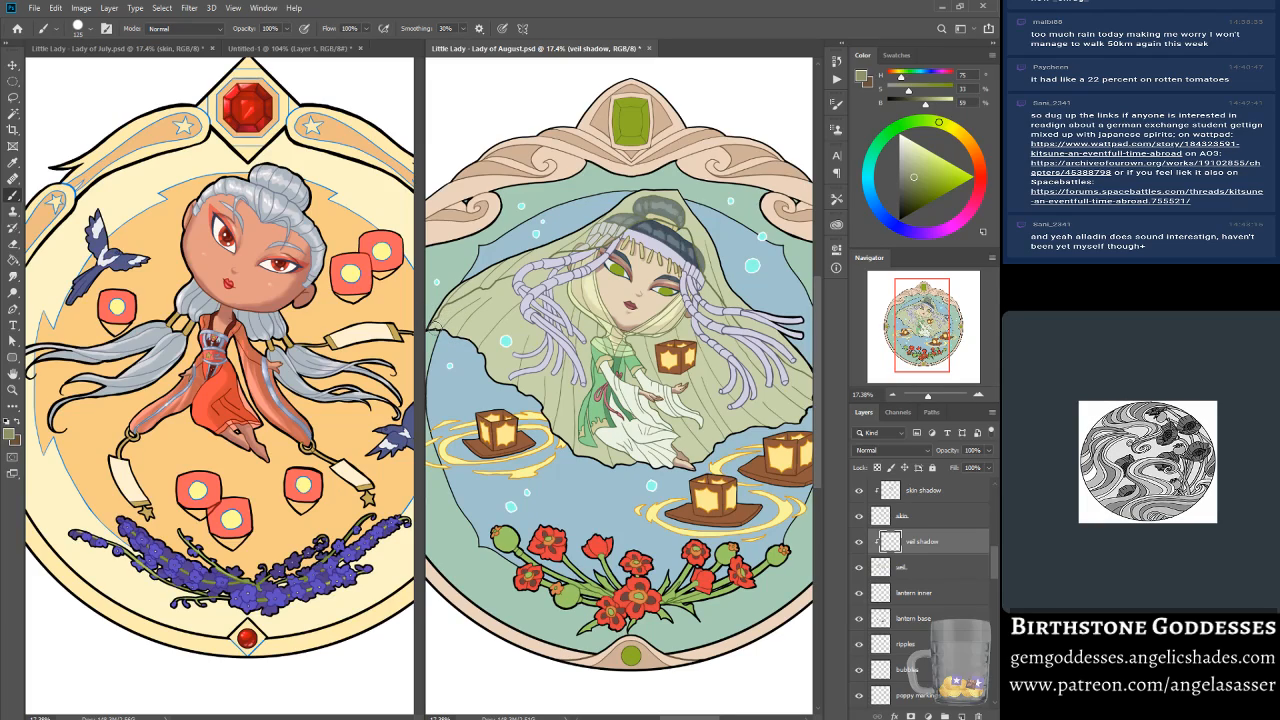
mouse_move(440, 318)
mouse_down()
mouse_move(452, 312)
mouse_move(434, 330)
mouse_move(462, 305)
mouse_move(446, 310)
mouse_move(565, 256)
mouse_up()
drag(484, 302, 509, 286)
drag(455, 328, 522, 278)
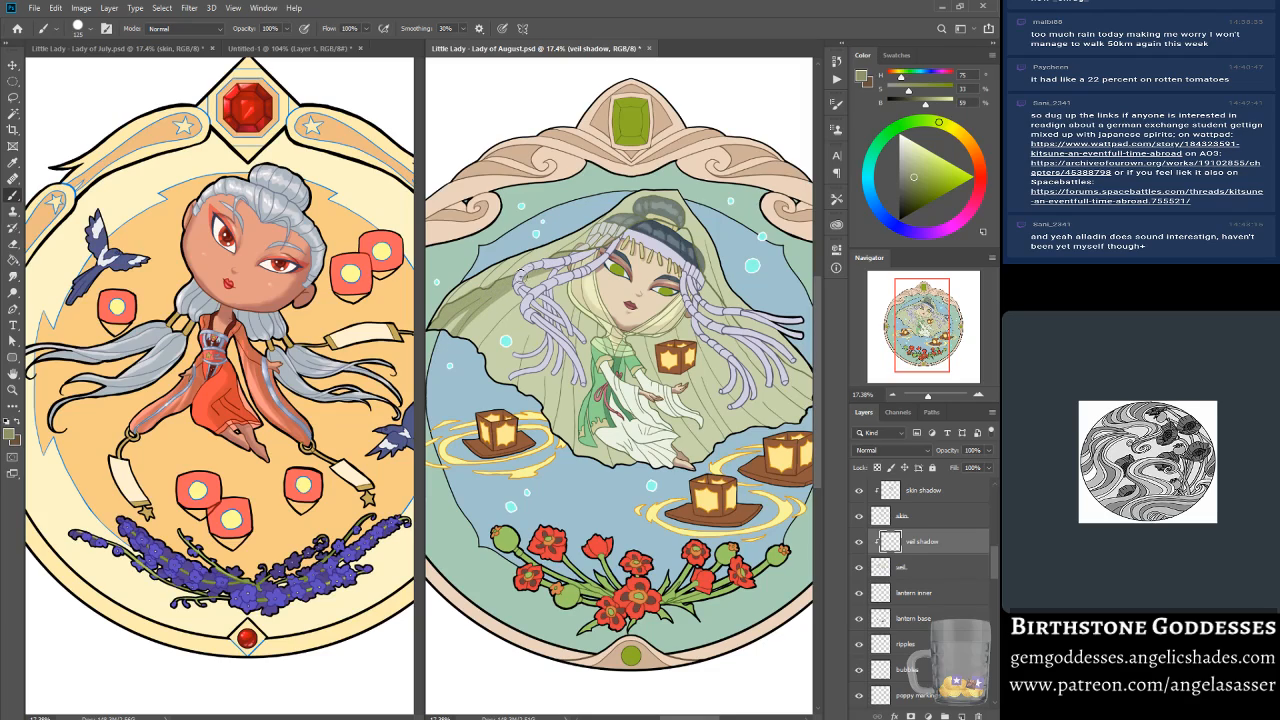
mouse_move(460, 340)
mouse_down()
mouse_move(564, 264)
mouse_move(514, 313)
mouse_move(535, 279)
mouse_move(490, 309)
mouse_move(507, 300)
mouse_up()
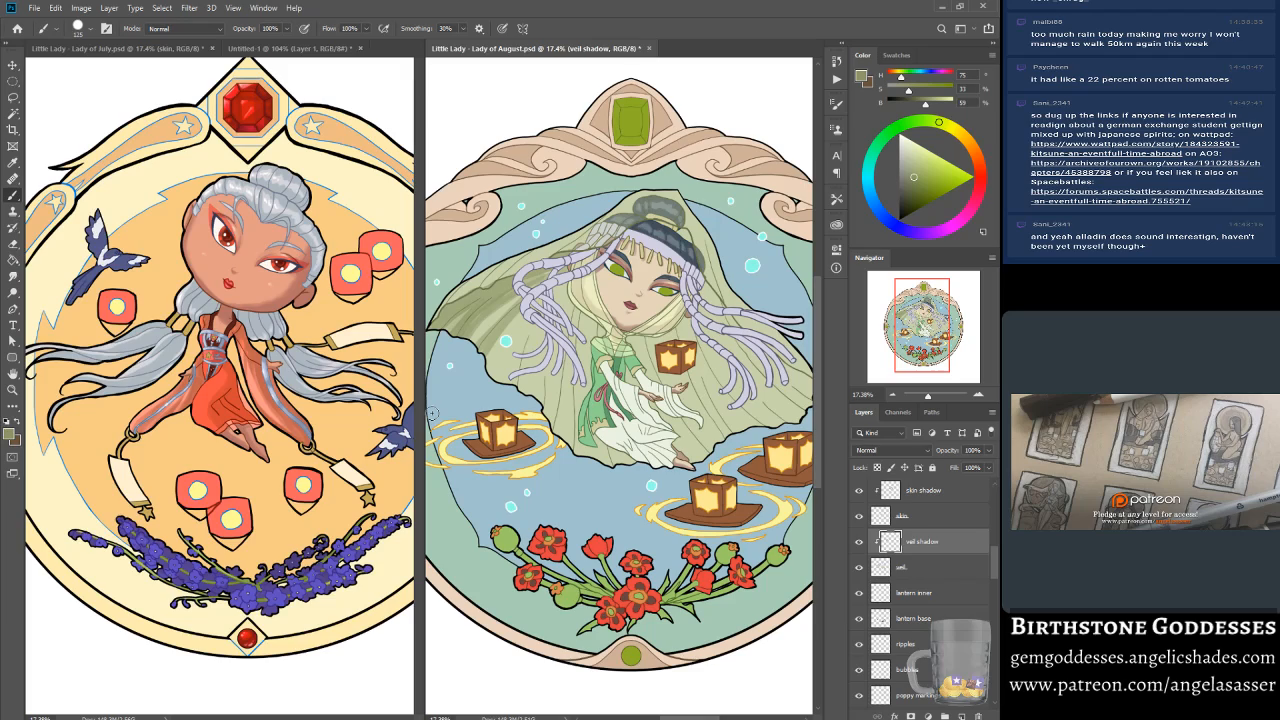
key(ctrl+z)
Step: Paint broad, soft fold shadows down the veil beside and behind the figure with a 400 px brush
key(bracketright)
key(bracketright)
key(bracketright)
key(bracketright)
key(bracketright)
key(bracketright)
drag(474, 334, 526, 289)
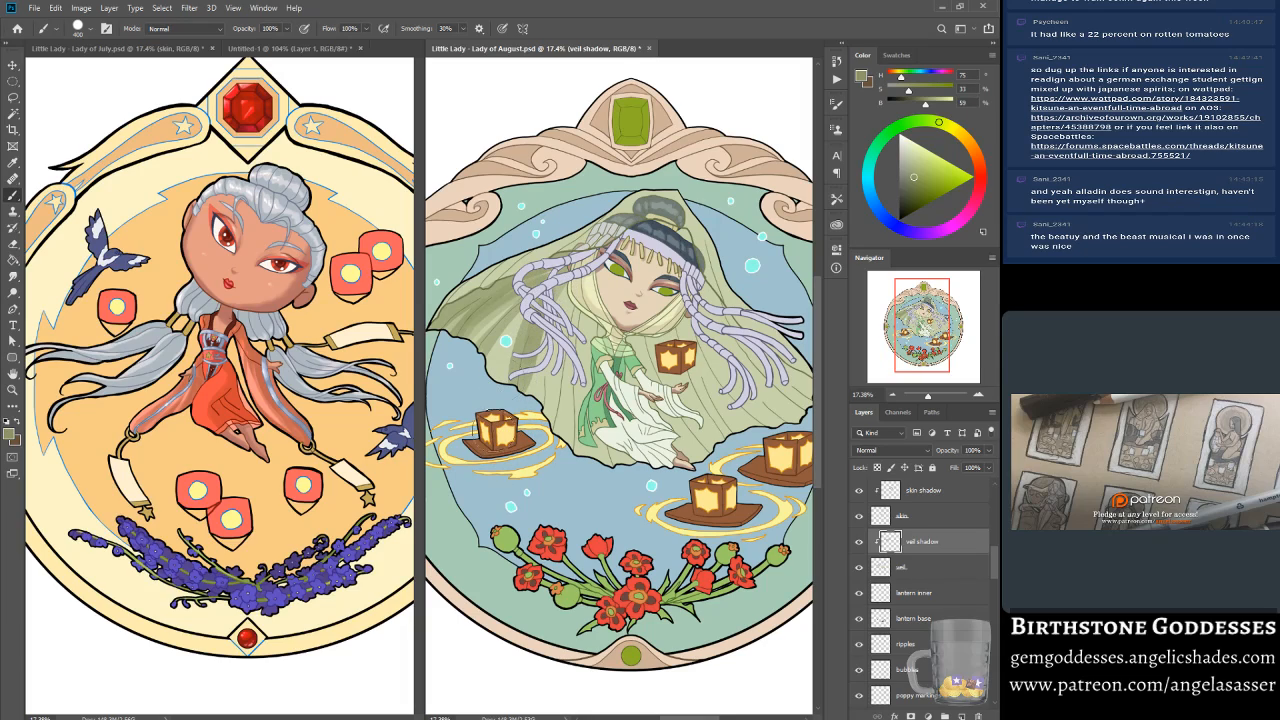
drag(543, 299, 466, 489)
drag(560, 310, 547, 410)
mouse_move(576, 304)
mouse_down()
mouse_move(549, 394)
mouse_move(563, 464)
mouse_up()
drag(587, 317, 577, 475)
drag(570, 376, 555, 475)
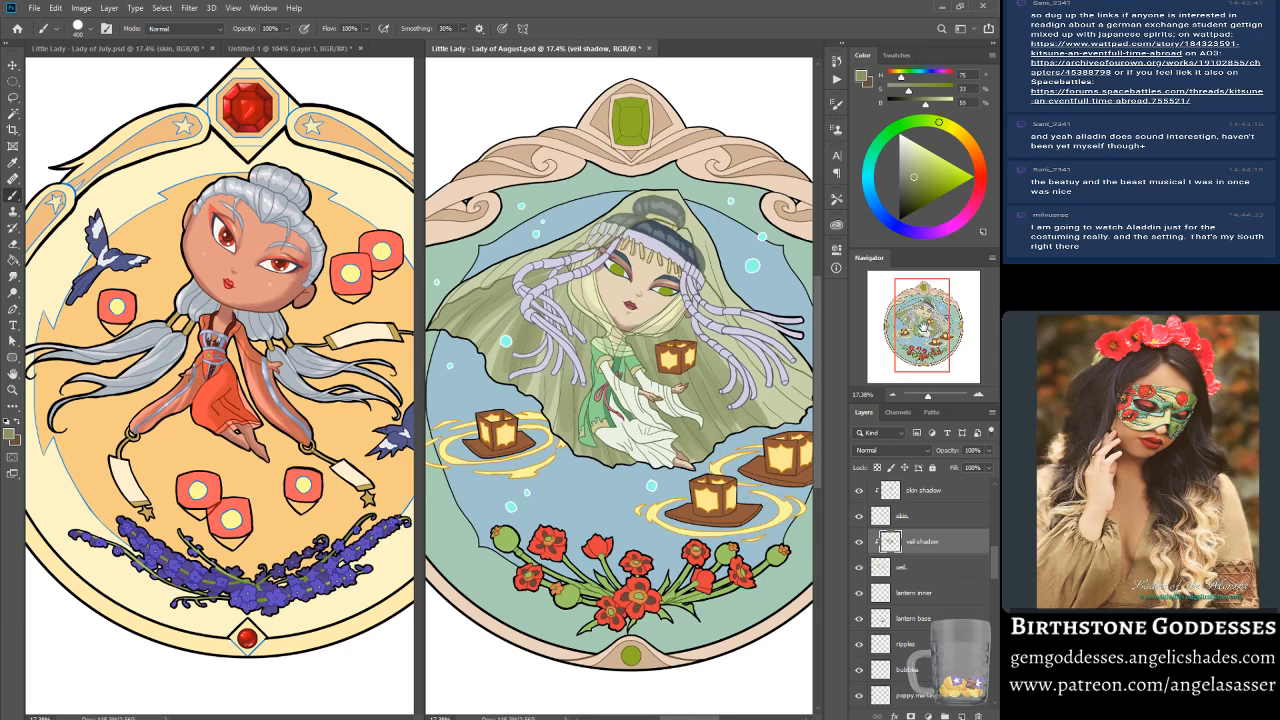
Step: Add finer veil shadow beneath Lady of August's chin and above the held lantern with a much smaller brush
drag(923, 328, 933, 324)
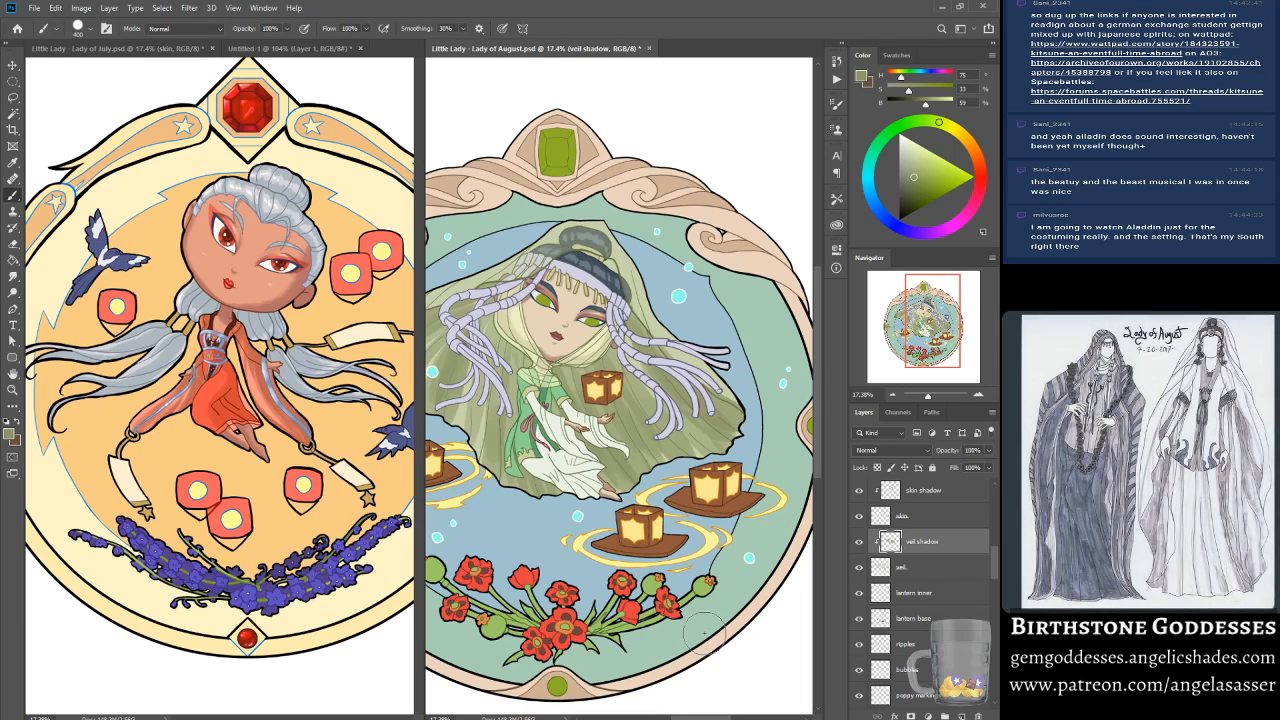
key(bracketleft)
key(bracketleft)
key(bracketleft)
key(bracketleft)
key(bracketleft)
key(bracketleft)
key(bracketleft)
key(bracketleft)
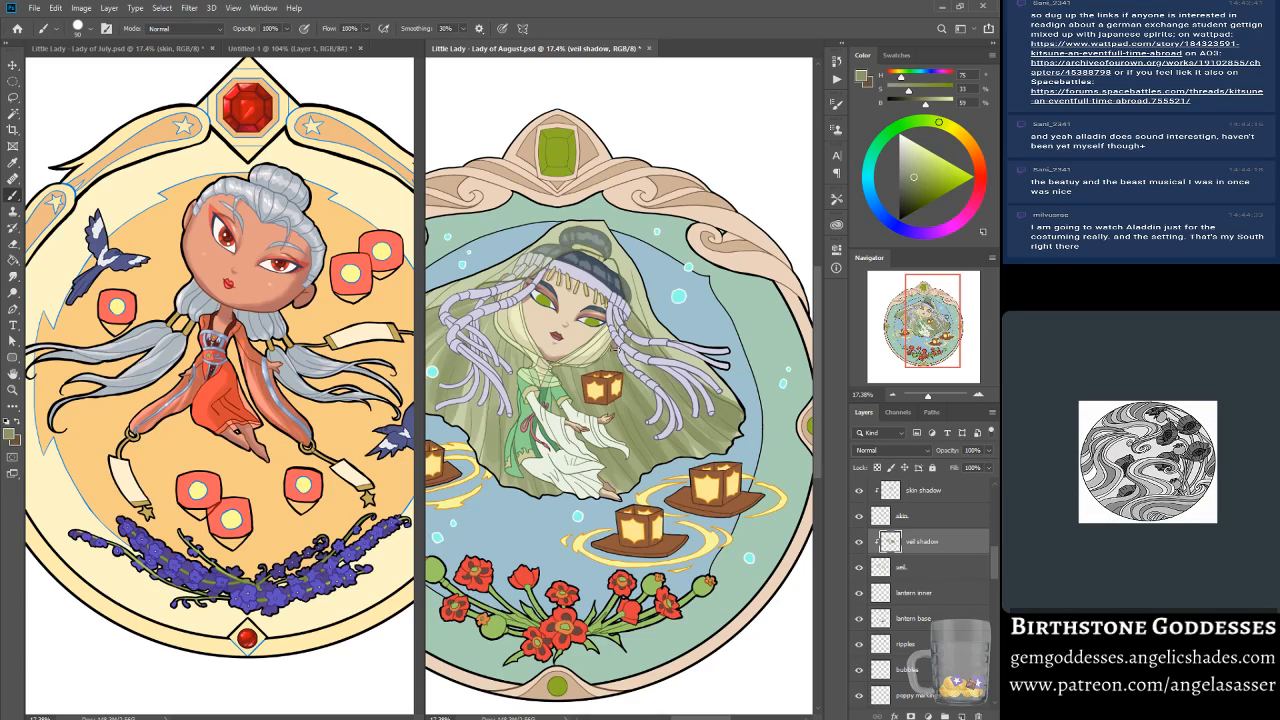
drag(598, 360, 556, 373)
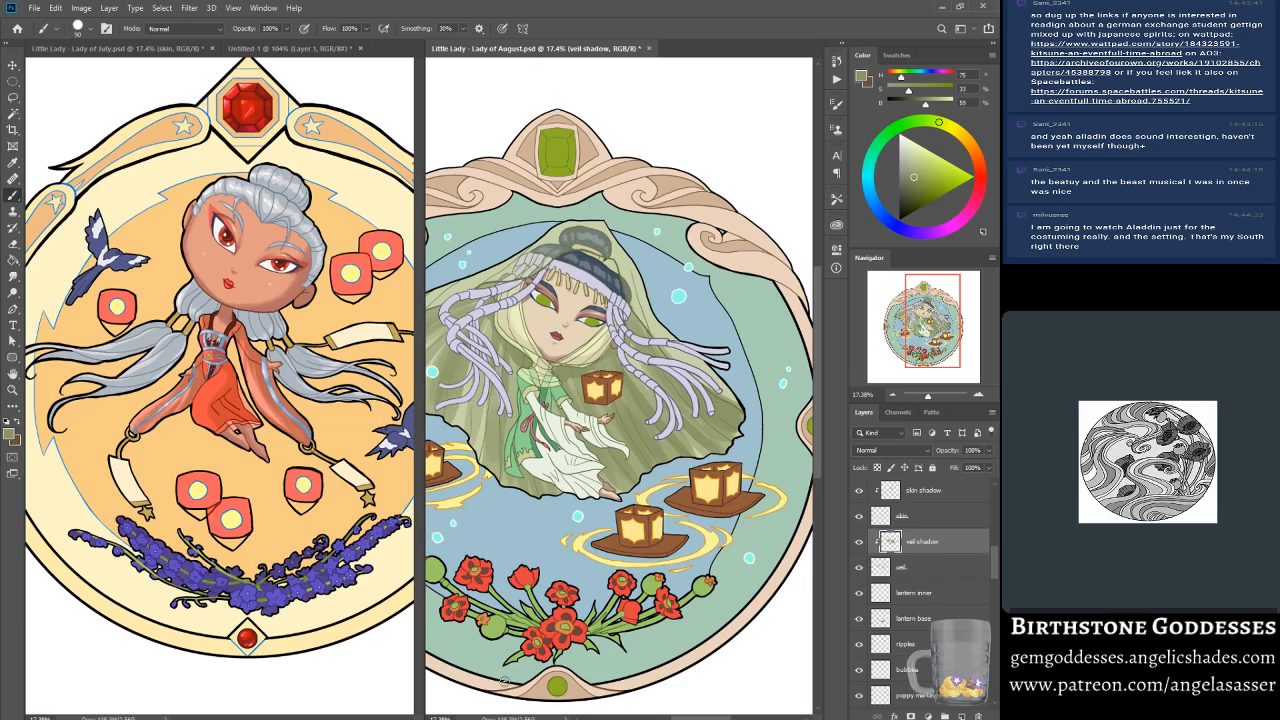
drag(940, 338, 926, 335)
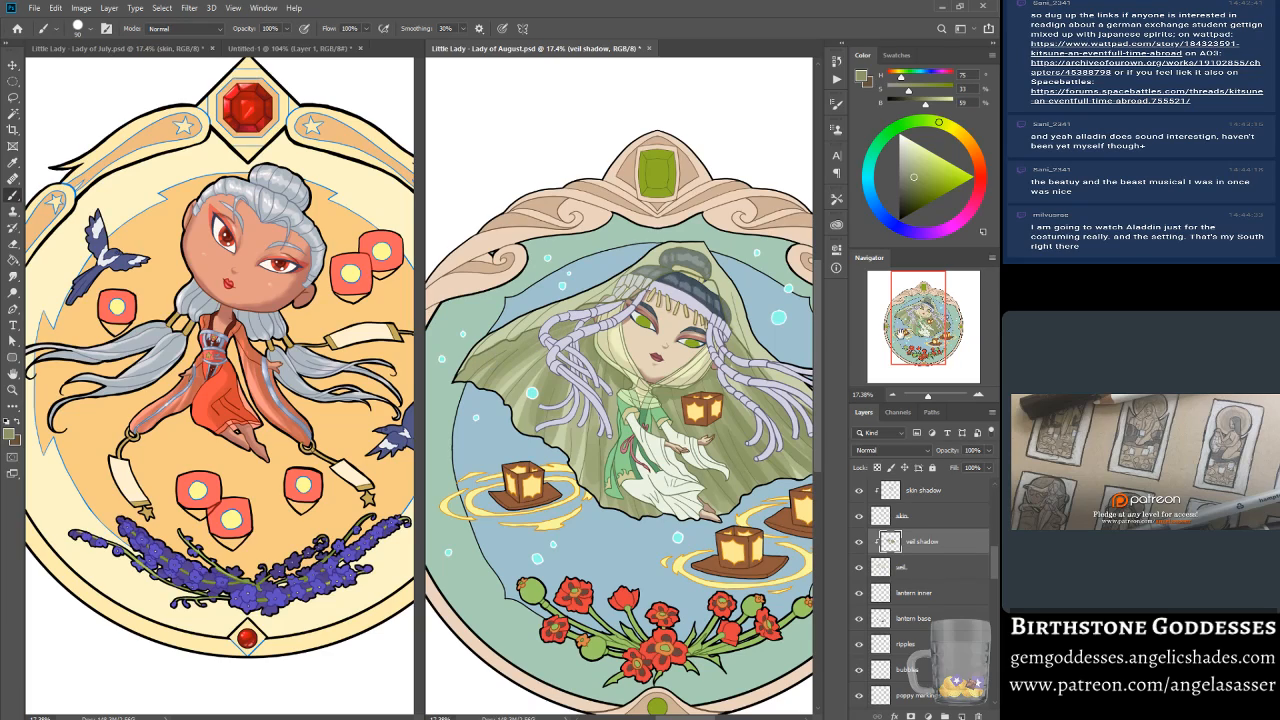
drag(914, 335, 920, 335)
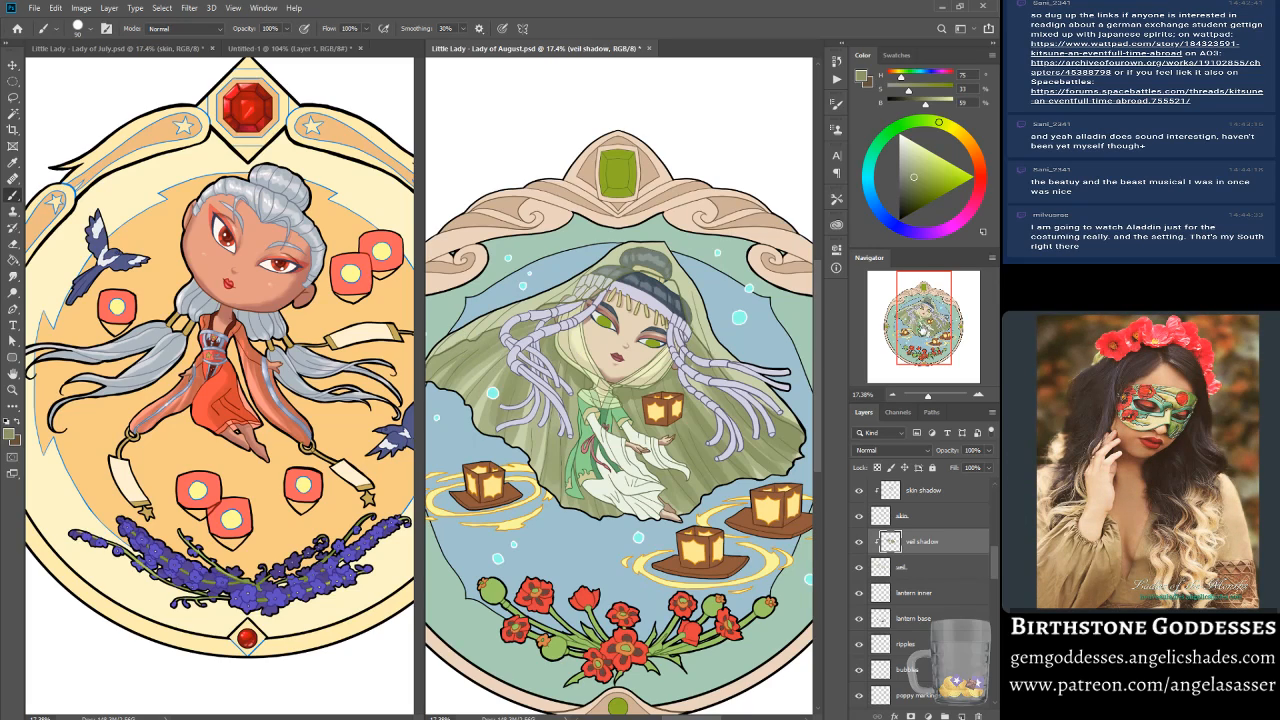
drag(924, 320, 914, 320)
drag(528, 346, 620, 291)
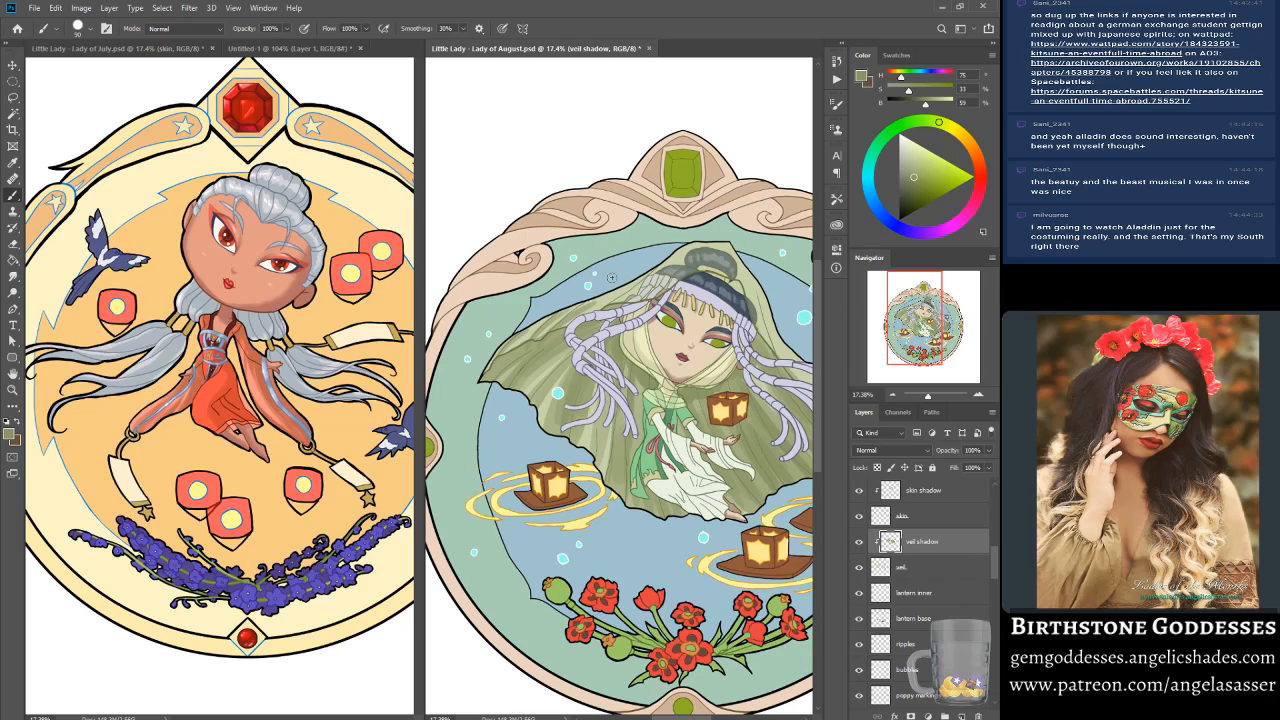
key(ctrl+z)
key(ctrl+z)
key(ctrl+z)
Step: Brush shadow folds across both sides of the green veil on the veil shadow layer
drag(502, 356, 607, 286)
mouse_move(535, 337)
mouse_down()
mouse_move(606, 279)
mouse_move(552, 334)
mouse_move(606, 285)
mouse_move(582, 317)
mouse_move(653, 277)
mouse_move(642, 297)
mouse_move(613, 303)
mouse_move(700, 240)
mouse_move(670, 270)
mouse_move(695, 247)
mouse_move(797, 253)
mouse_move(730, 268)
mouse_move(738, 258)
mouse_move(769, 338)
mouse_up()
drag(755, 287, 779, 366)
drag(762, 318, 775, 350)
drag(916, 330, 940, 334)
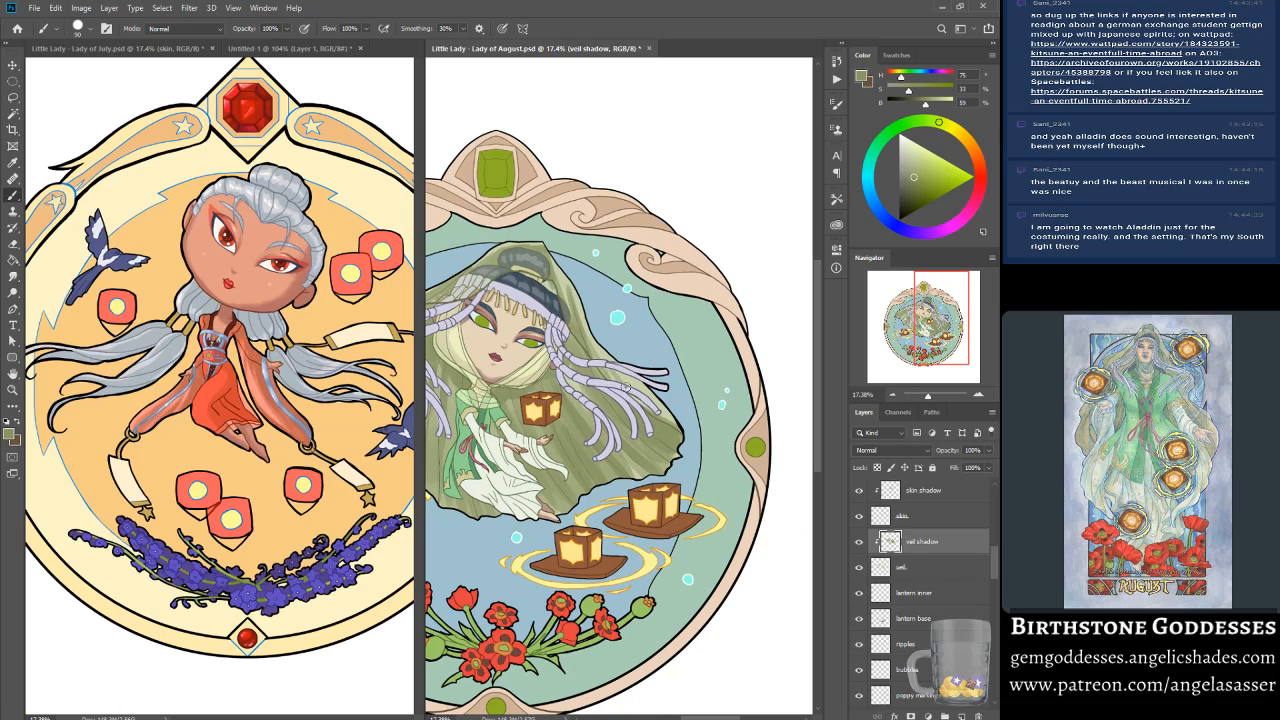
drag(659, 413, 624, 368)
drag(659, 412, 668, 418)
key(ctrl+z)
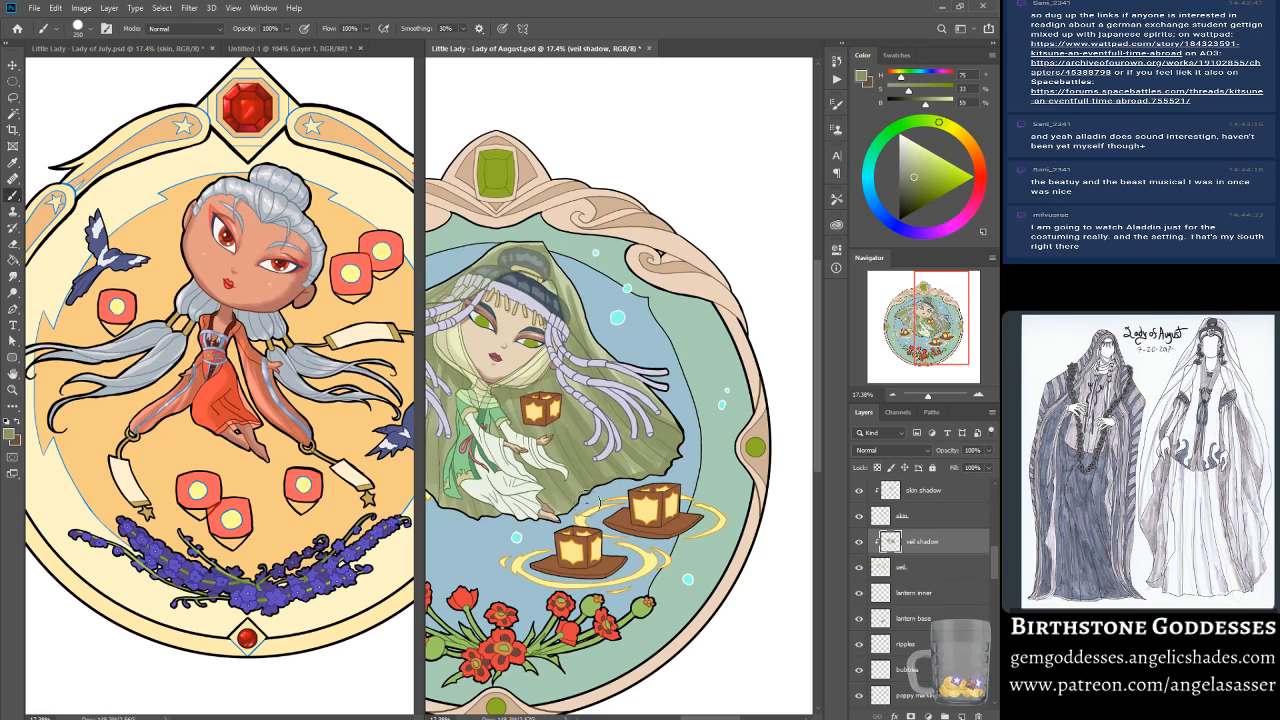
drag(924, 323, 909, 326)
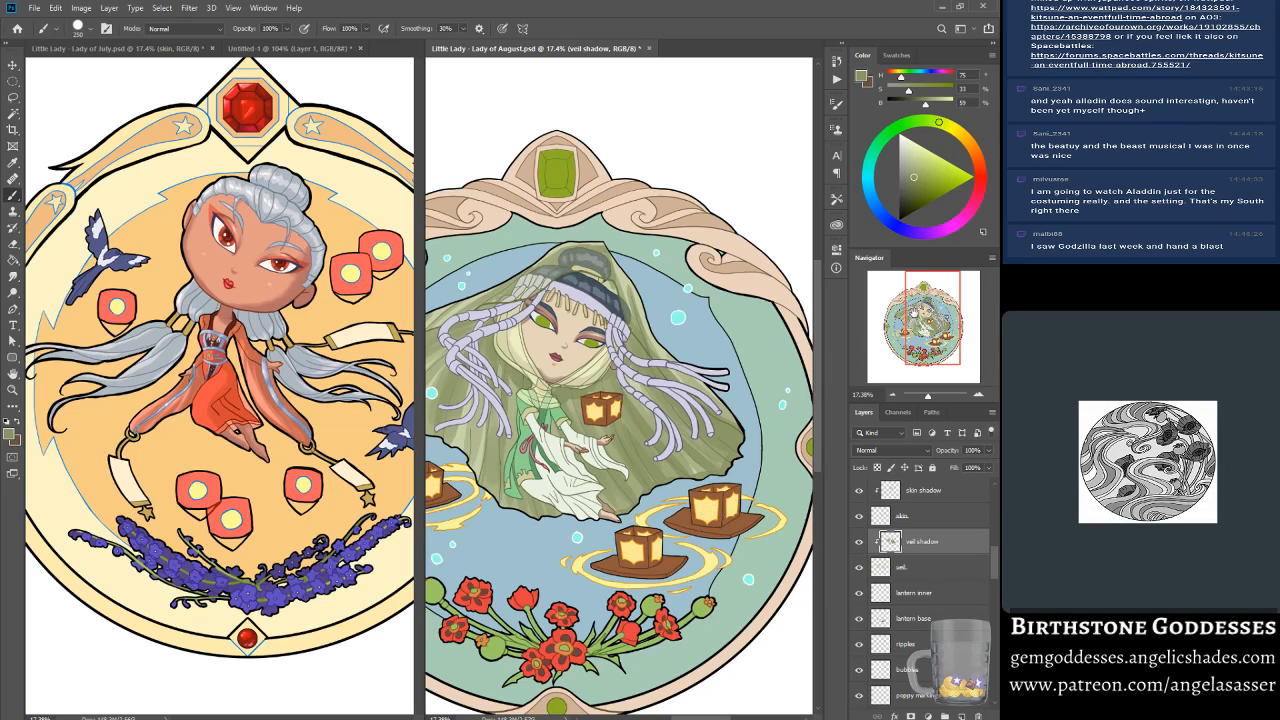
drag(926, 315, 888, 316)
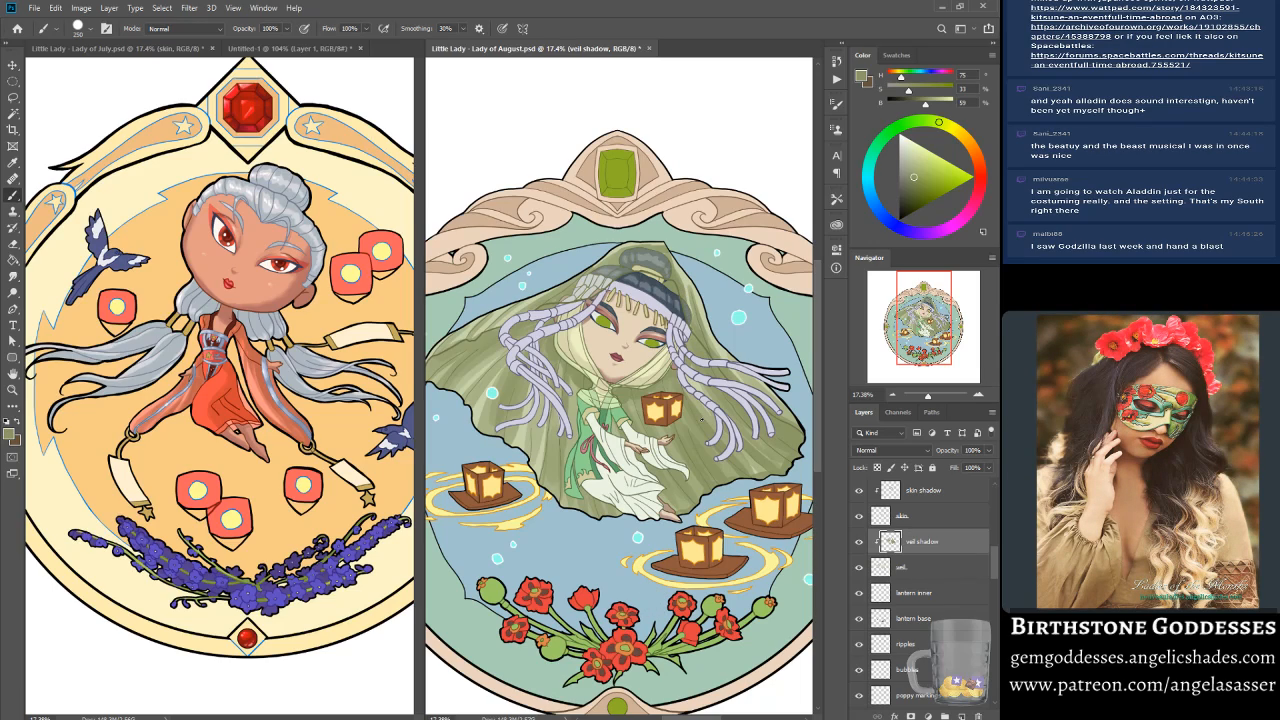
Step: Reduce the brush size for finer shading of the veil's folds on the veil shadow layer
key(bracketleft)
key(bracketleft)
key(bracketleft)
key(bracketleft)
key(bracketleft)
key(bracketleft)
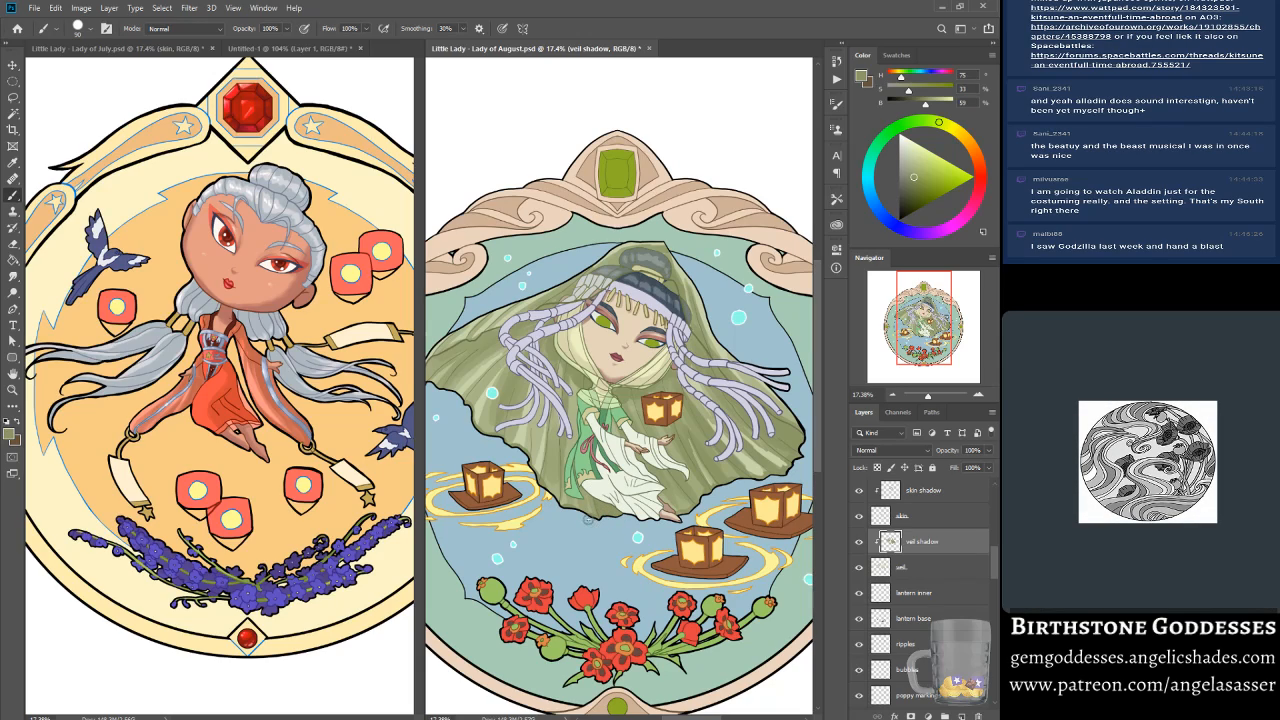
drag(929, 315, 916, 317)
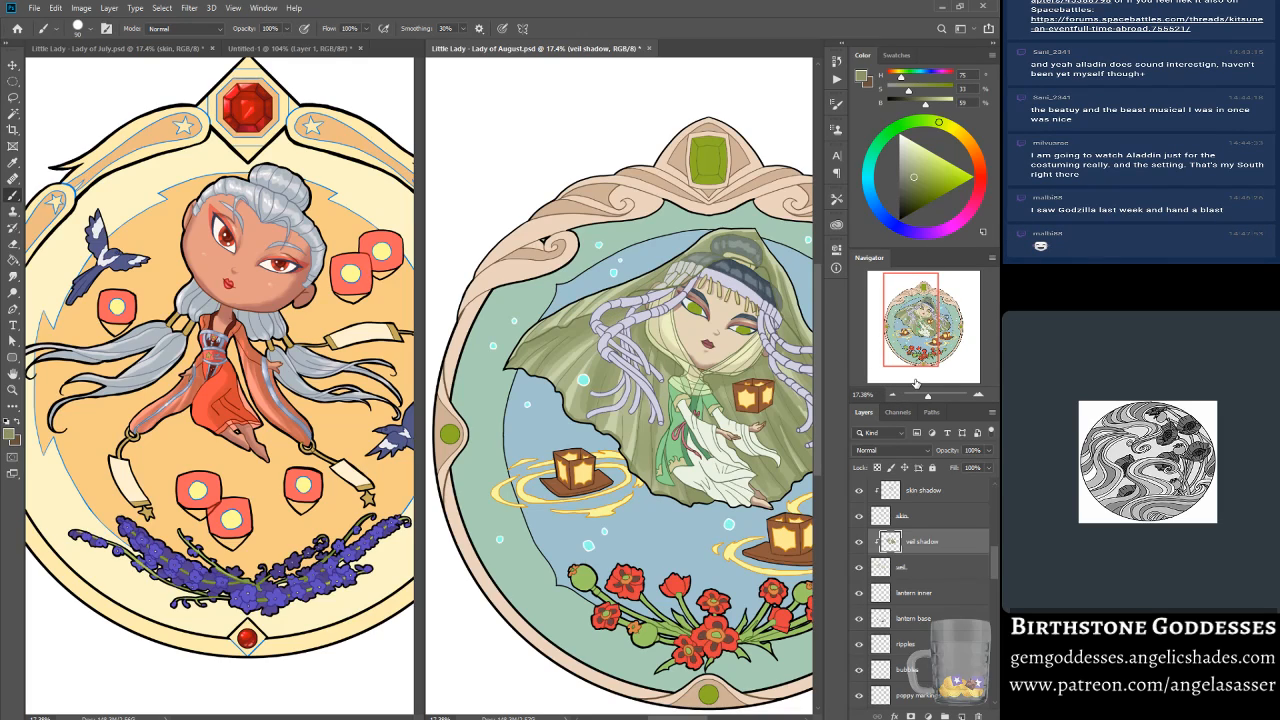
drag(918, 314, 932, 312)
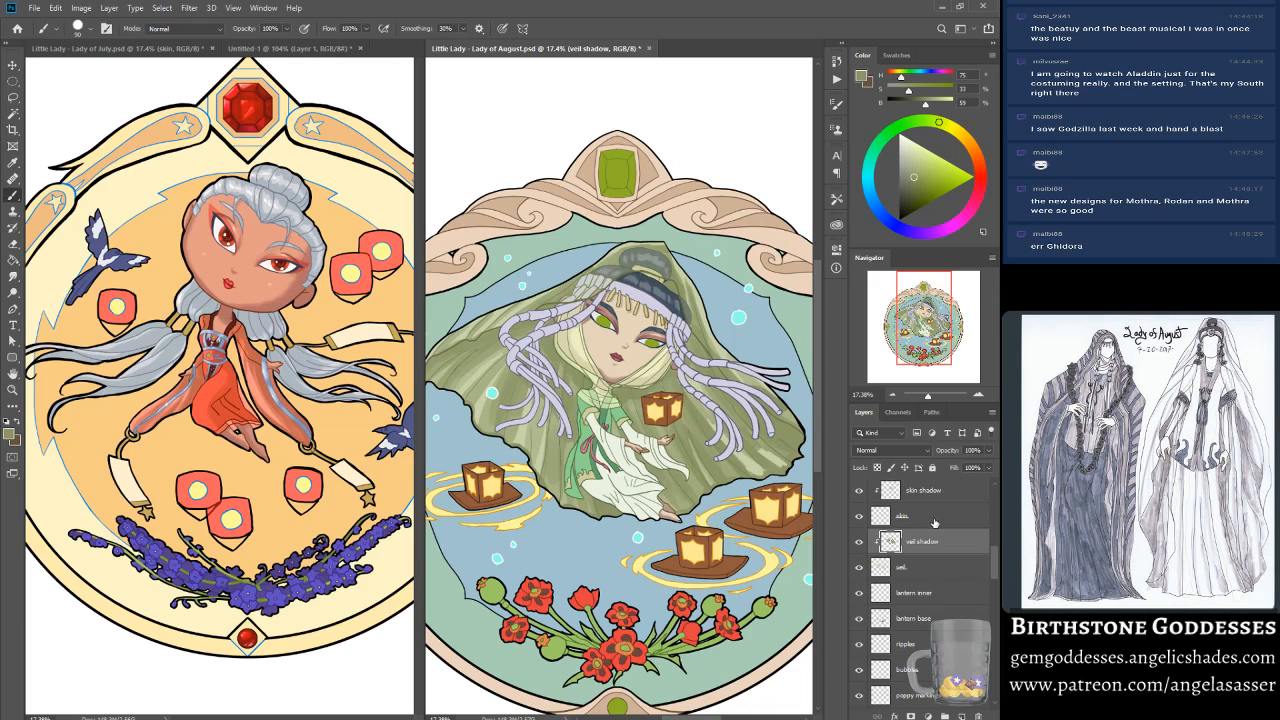
Step: Add a clipped layer named "sheer veil shadow" above the sheer veil layer
drag(997, 565, 997, 512)
click(961, 520)
click(858, 528)
click(858, 530)
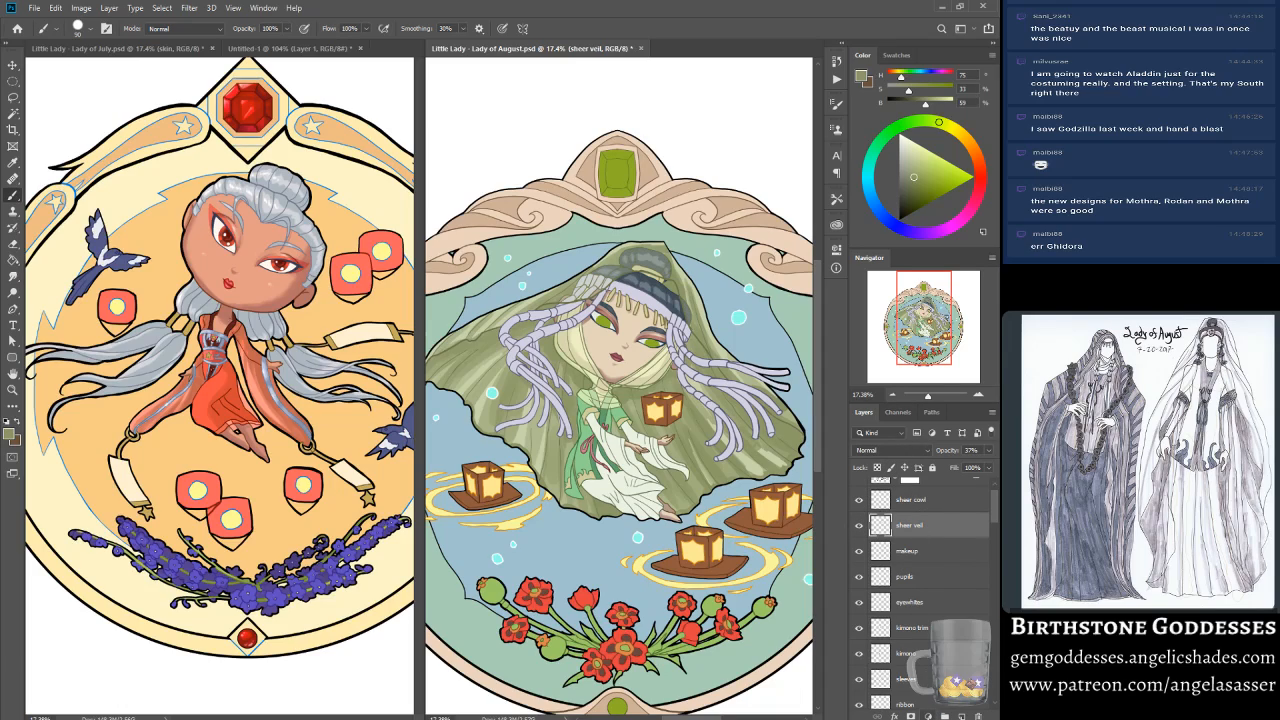
click(961, 716)
right_click(912, 526)
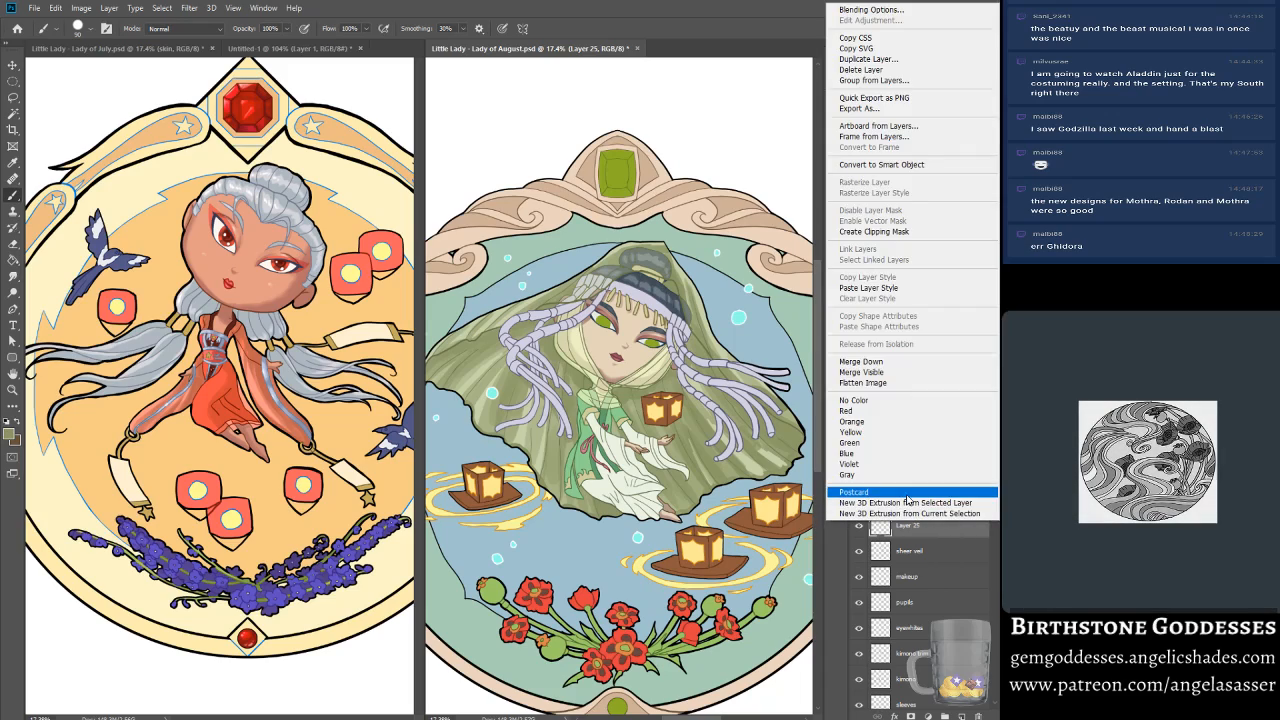
click(886, 231)
double_click(915, 526)
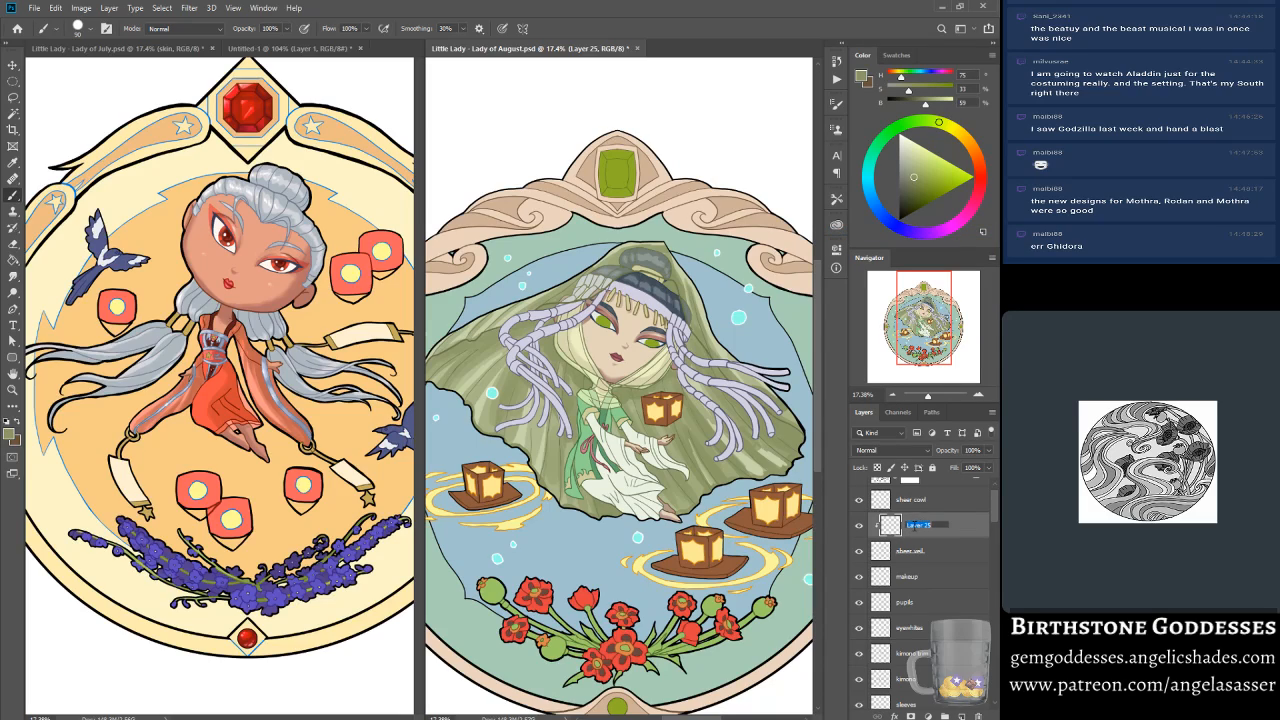
text(veil shadow)
key(Return)
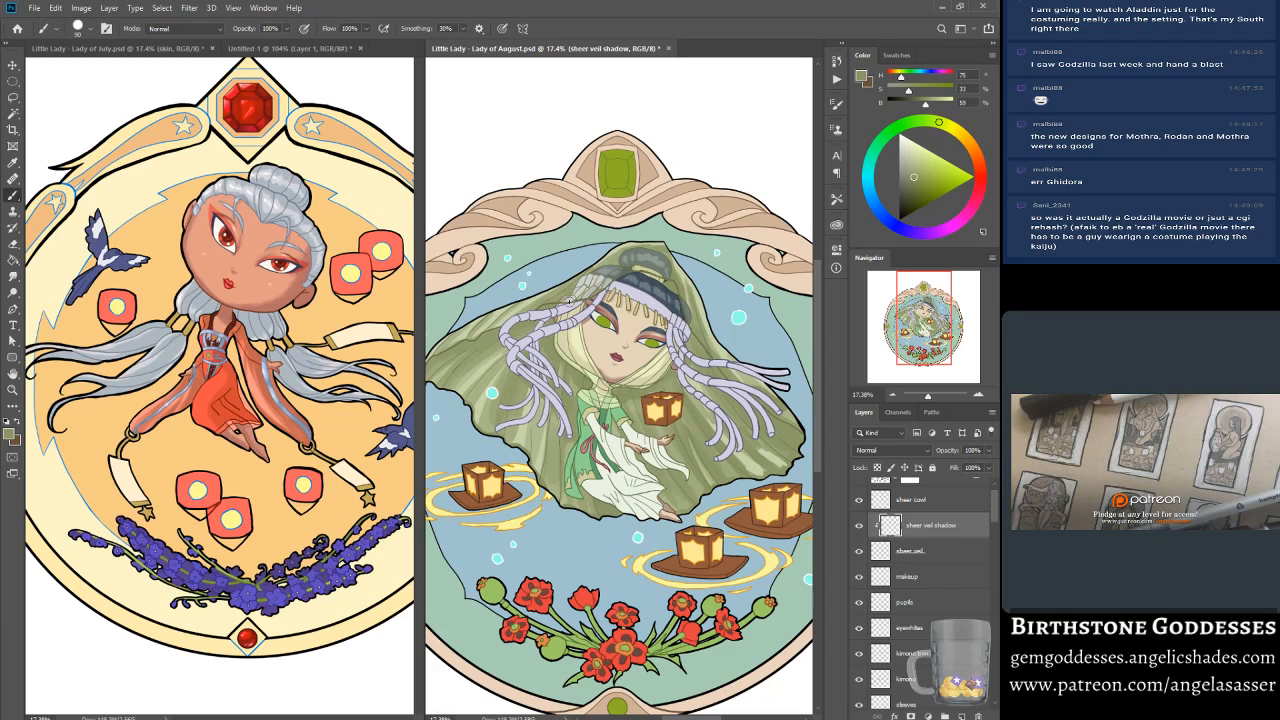
Step: Shade the sheer veil over the hair bun on the sheer veil shadow layer, and save the file
drag(655, 259, 668, 272)
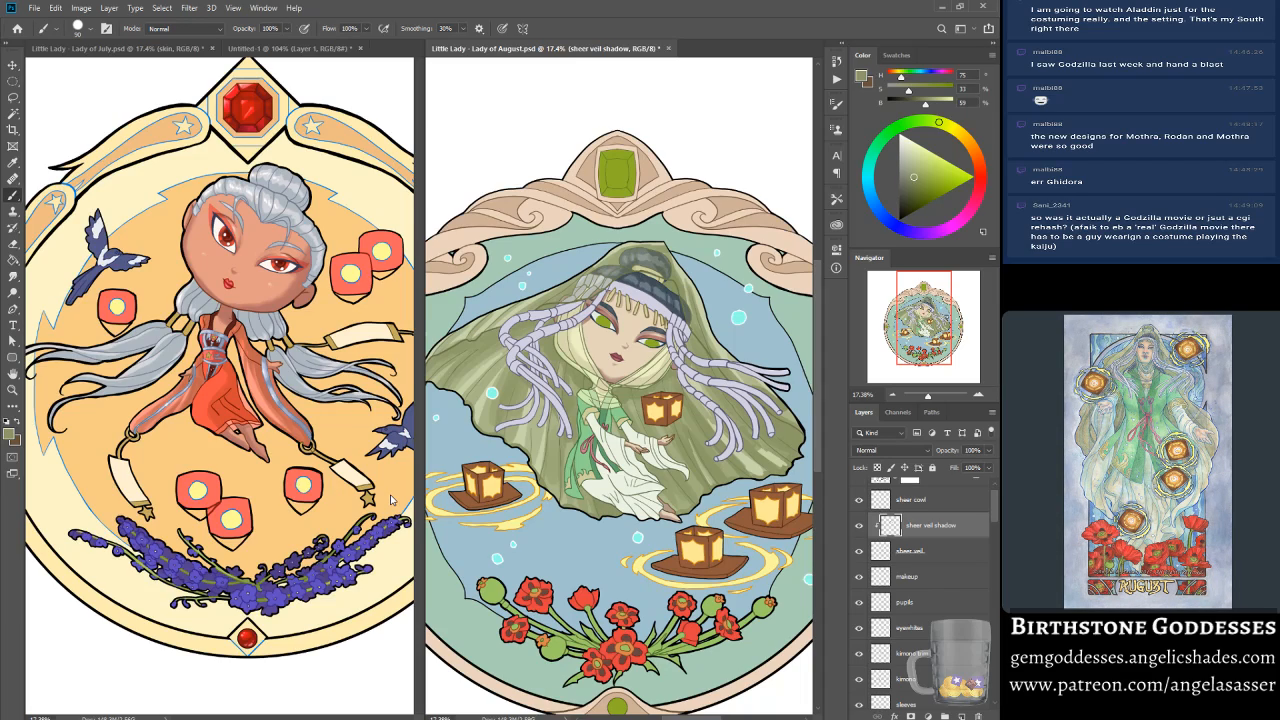
click(859, 526)
click(859, 526)
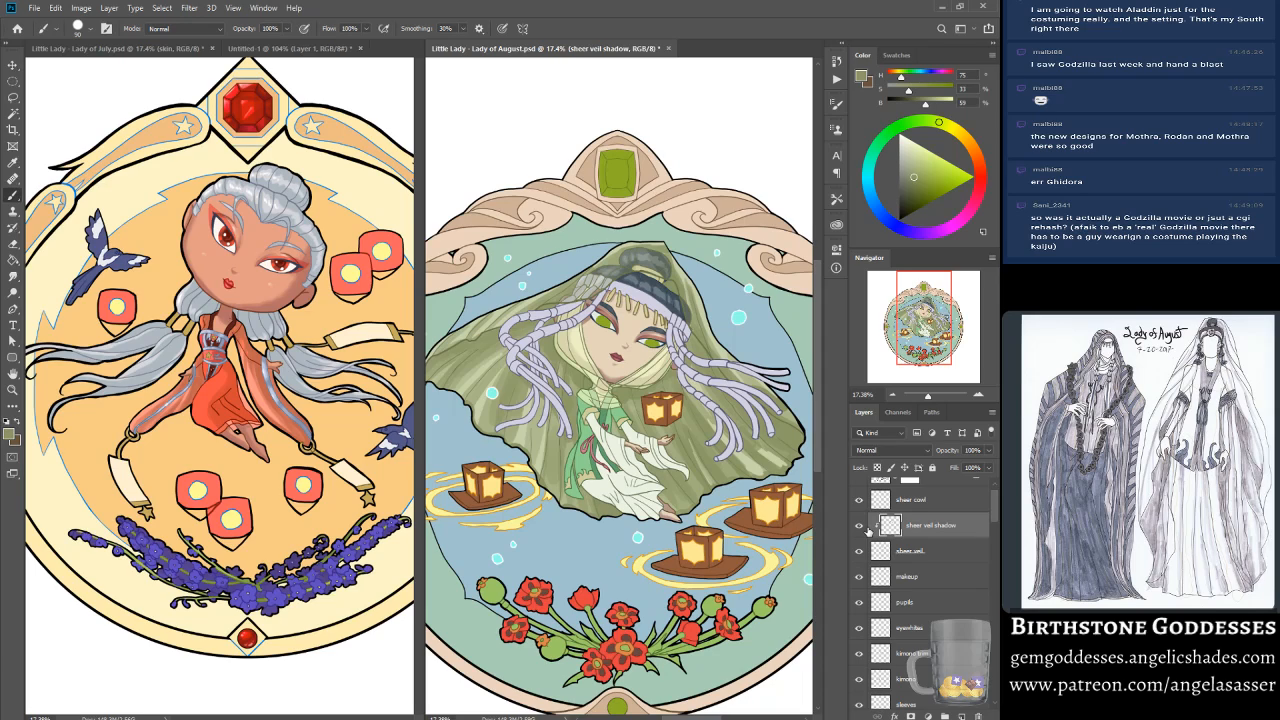
drag(930, 310, 923, 311)
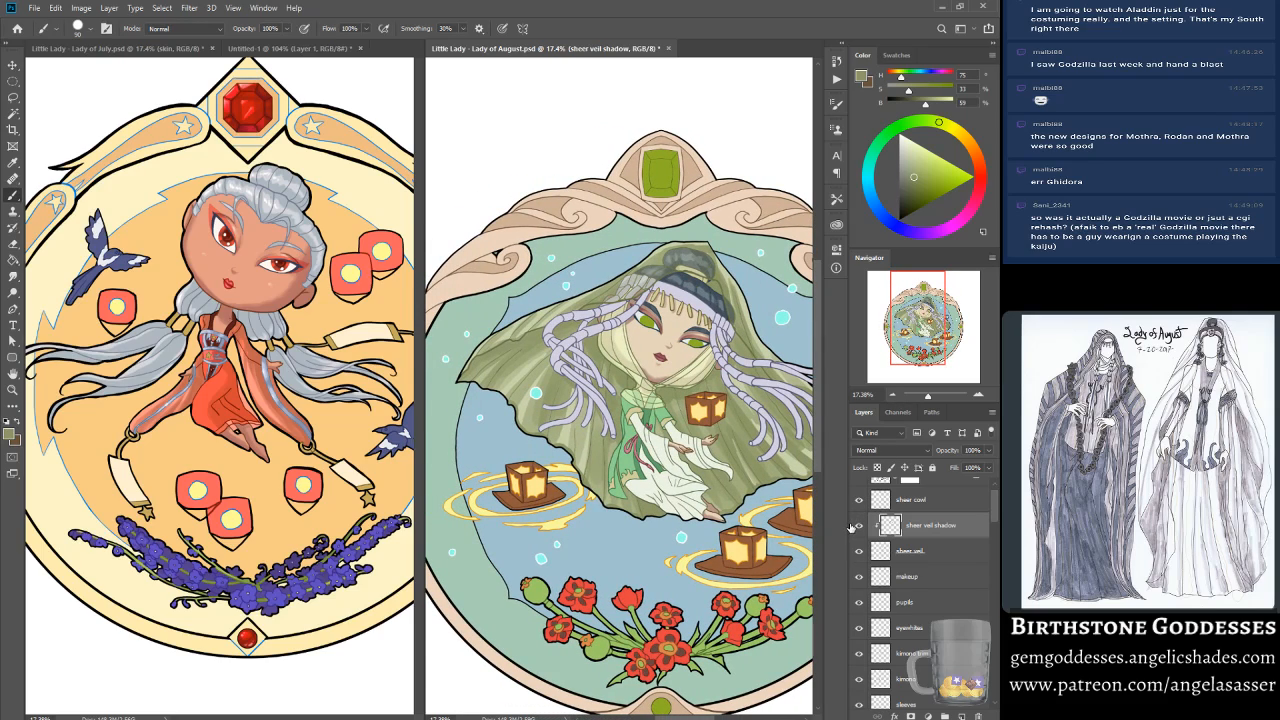
key(ctrl+s)
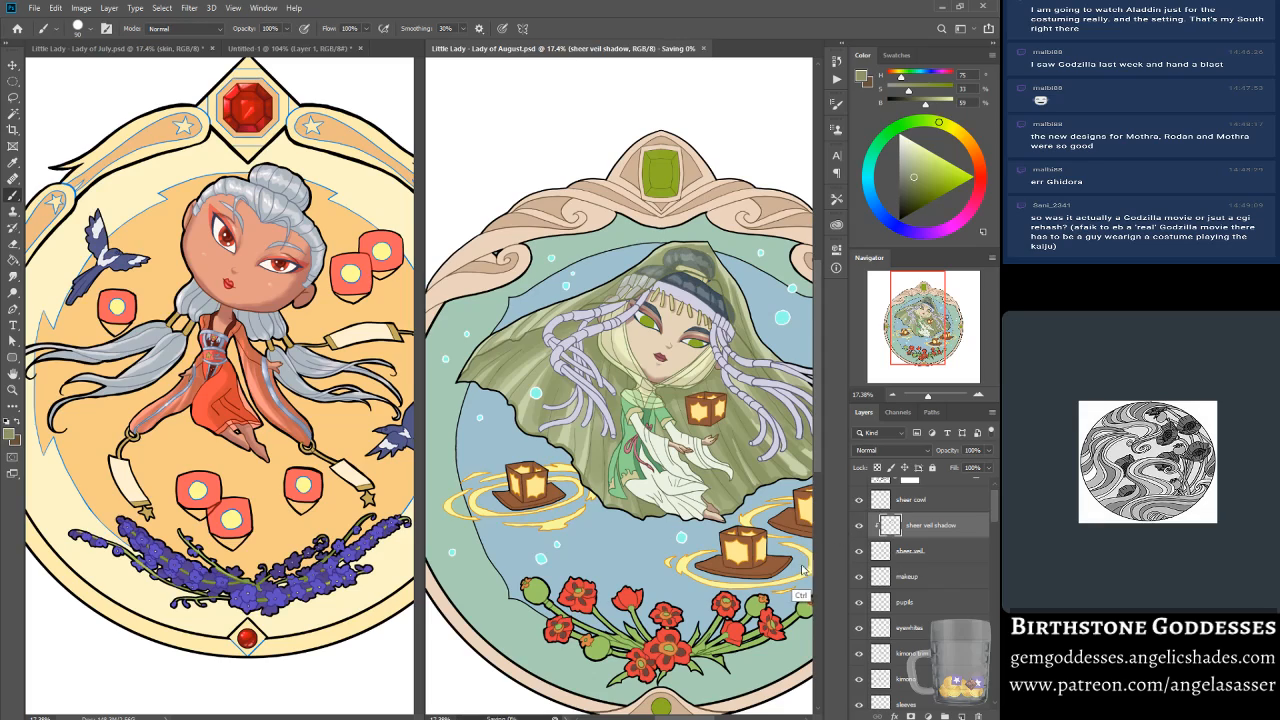
Step: Select the sheer cowl layer and sample the cowl's pale yellow-green as the foreground colour
drag(915, 324, 921, 327)
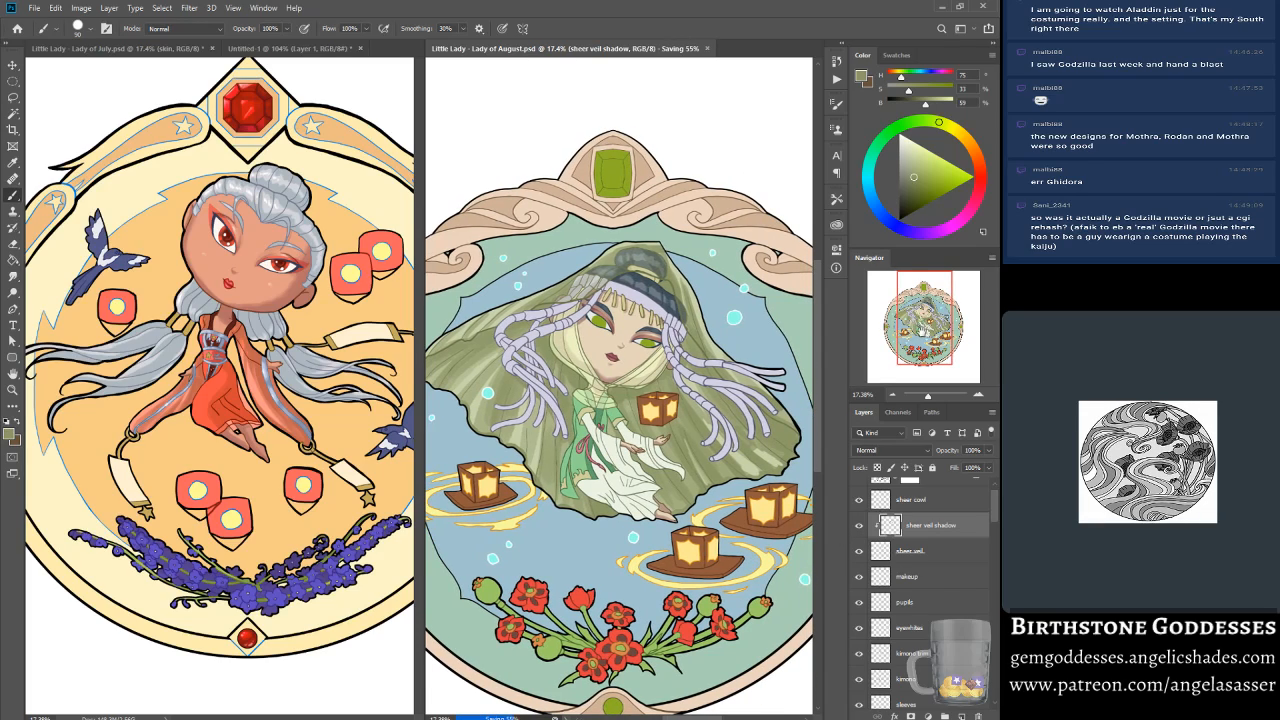
click(858, 500)
click(858, 500)
click(908, 500)
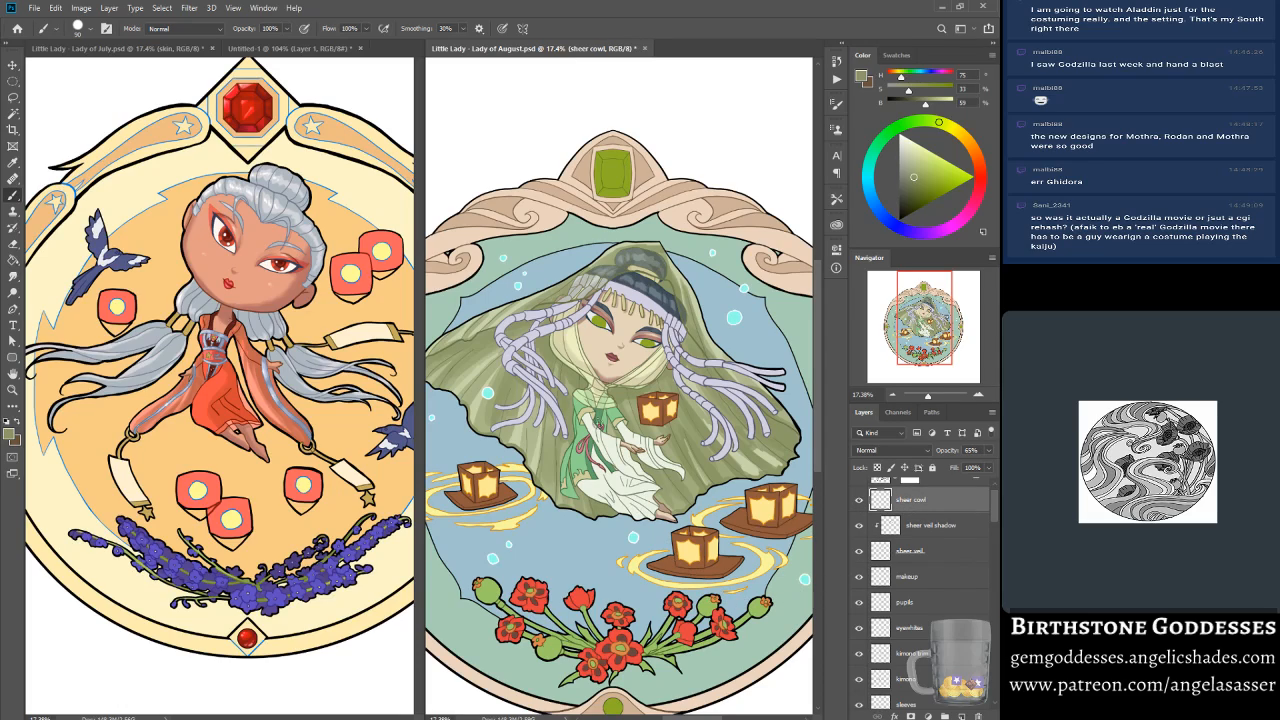
alt+click(573, 345)
alt+click(584, 366)
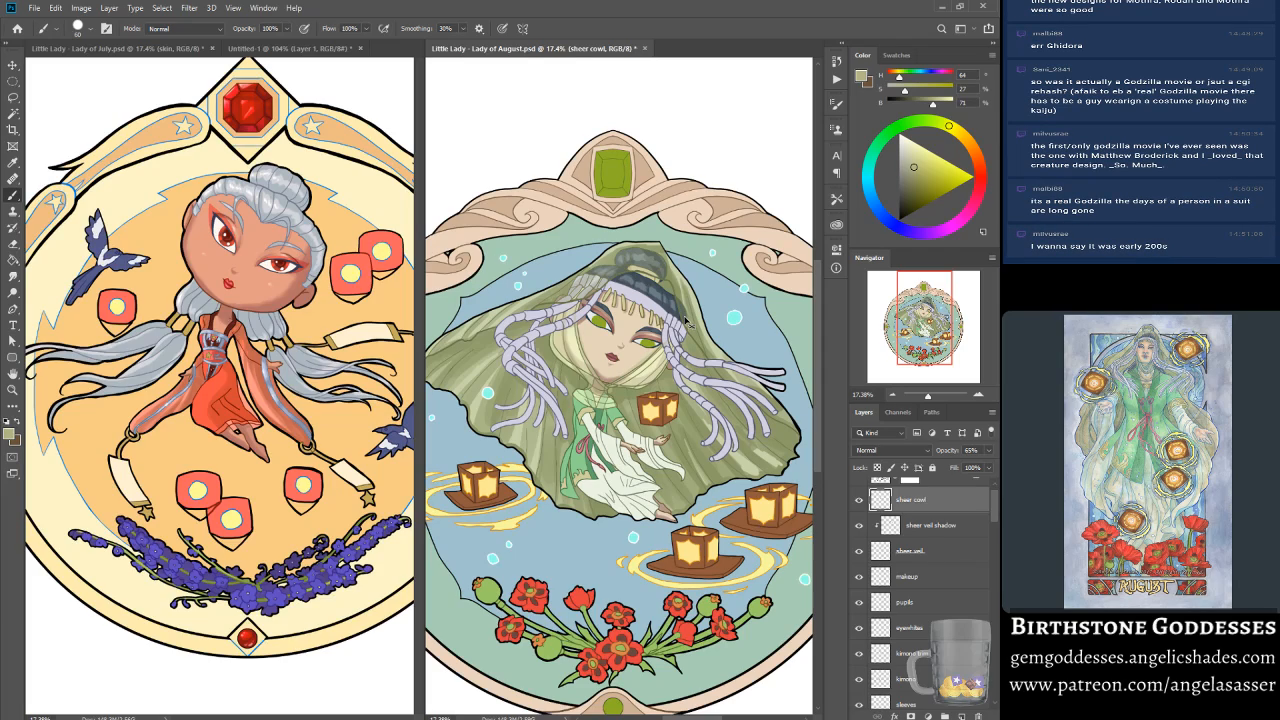
Step: Undo the last edit on the sheer cowl layer and compare the artwork with that layer hidden and shown
scroll(984, 512, up, 1)
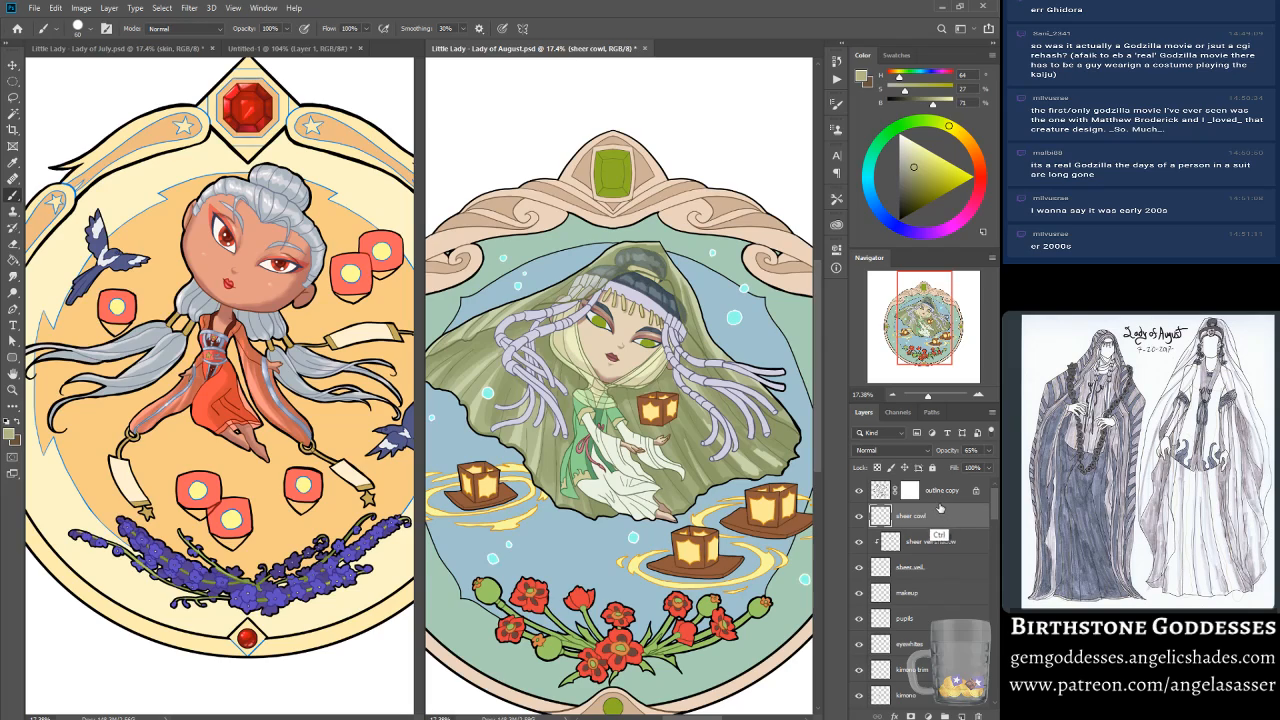
click(56, 8)
click(56, 8)
click(56, 8)
click(64, 34)
click(857, 516)
click(857, 516)
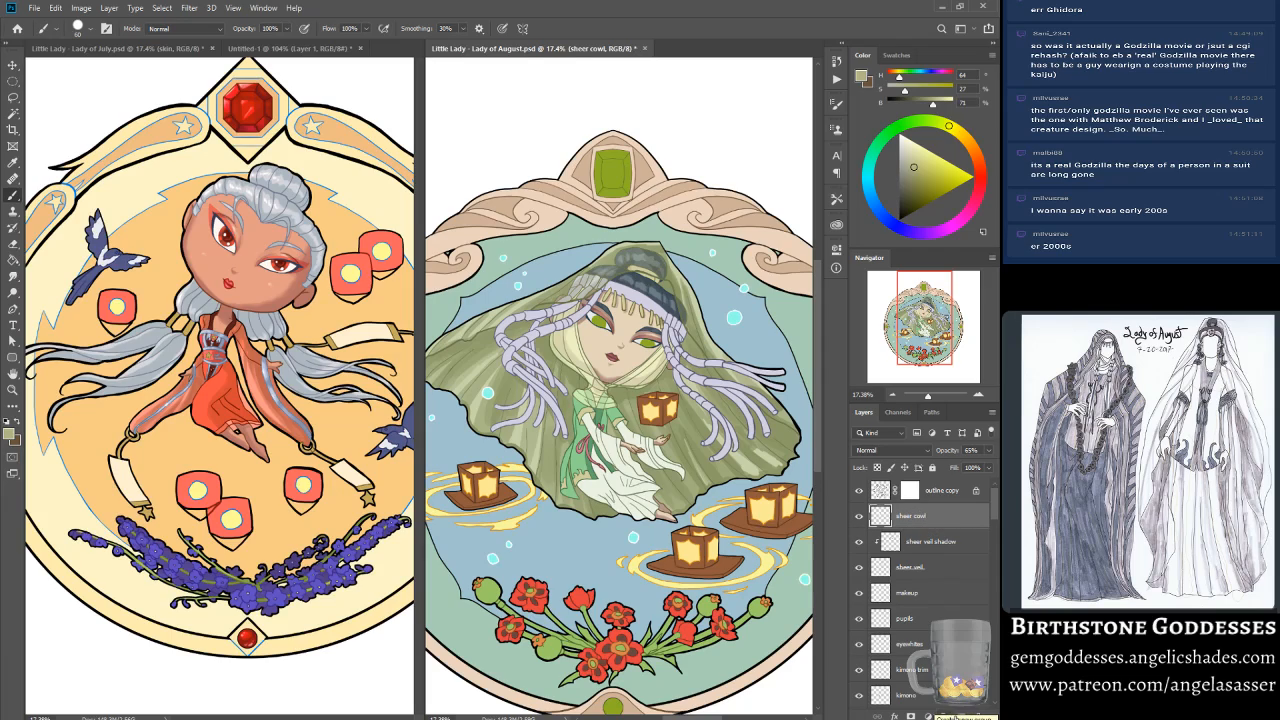
Step: Add a clipped layer named "sheer cowl shadow" above the sheer cowl layer
click(961, 716)
double_click(912, 514)
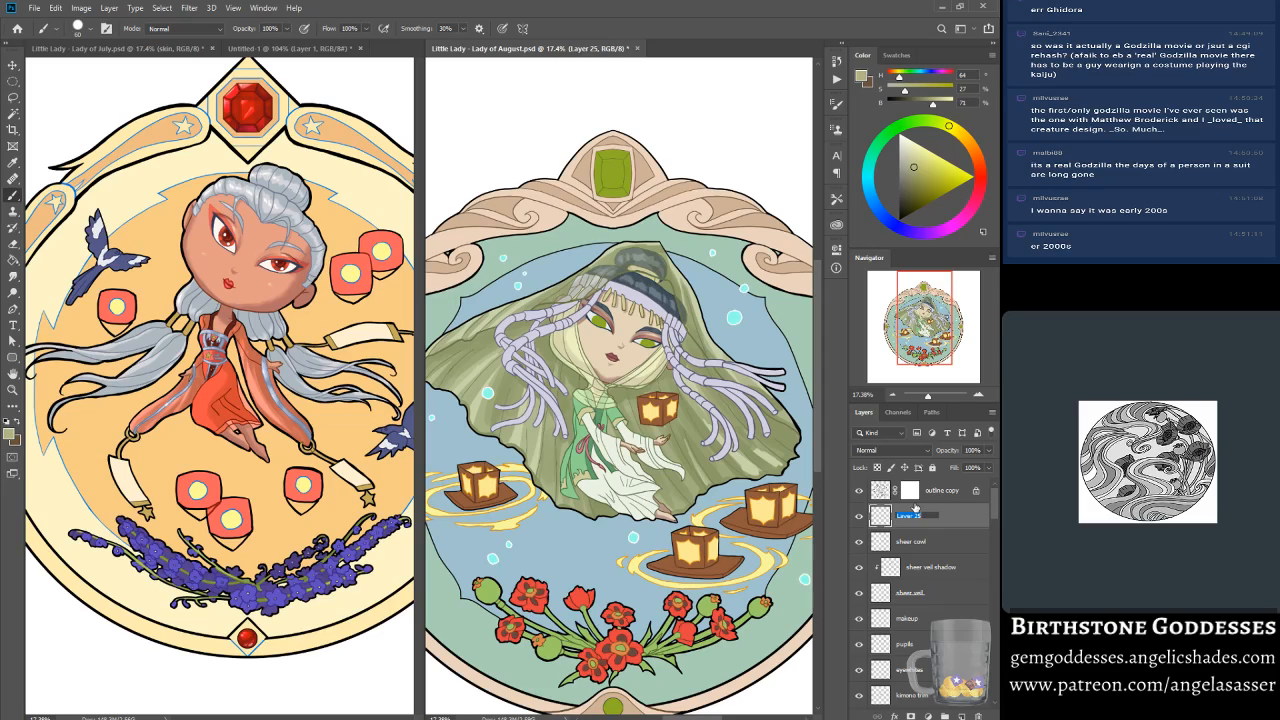
text(sheer cowl shadow)
key(Return)
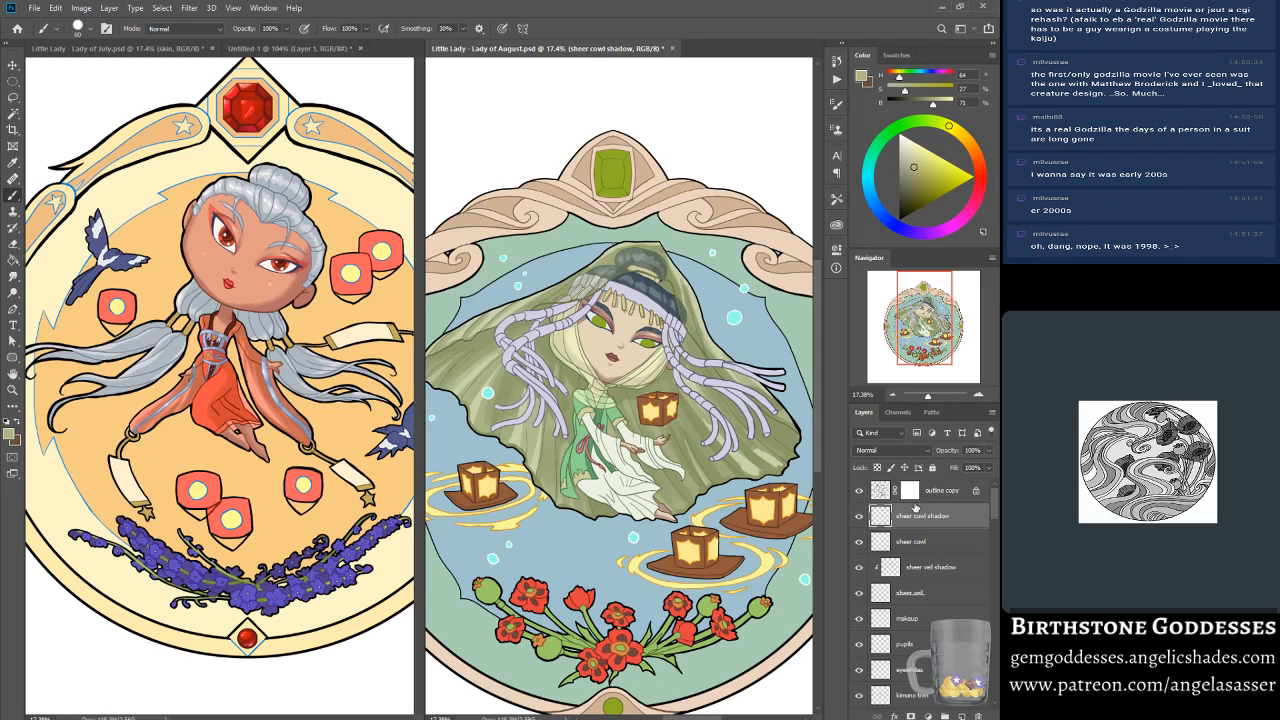
right_click(930, 517)
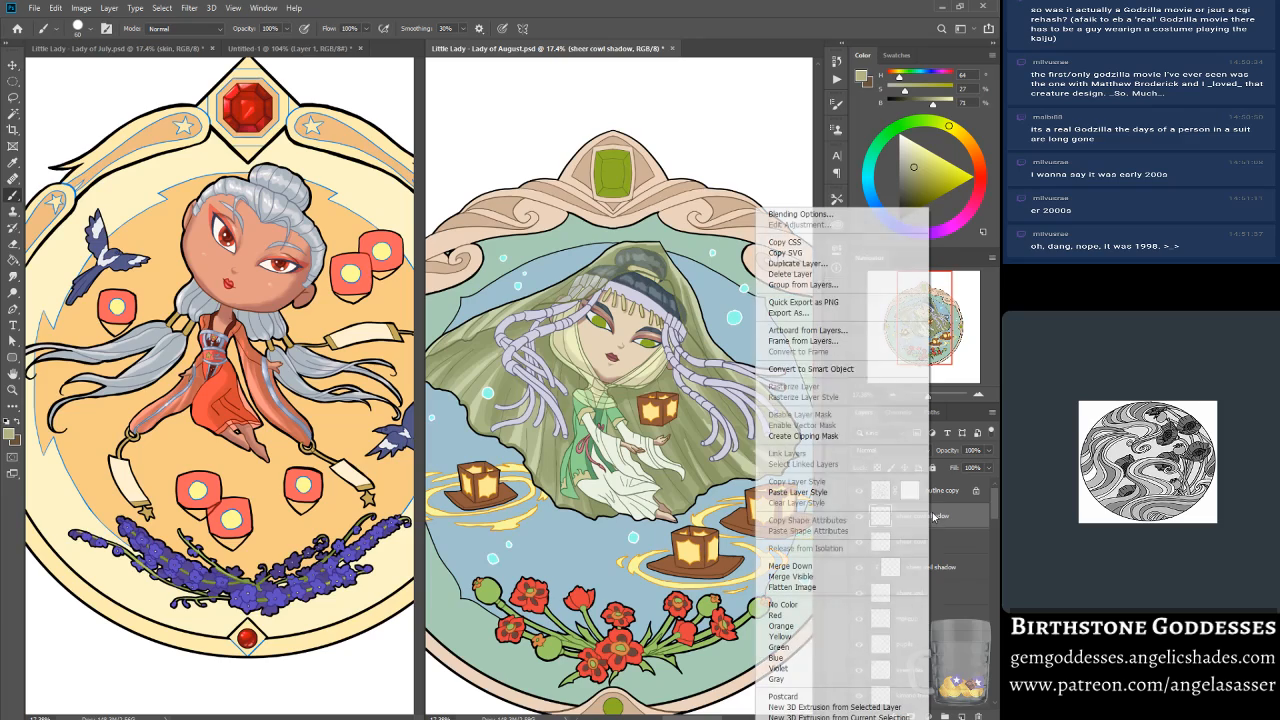
click(795, 436)
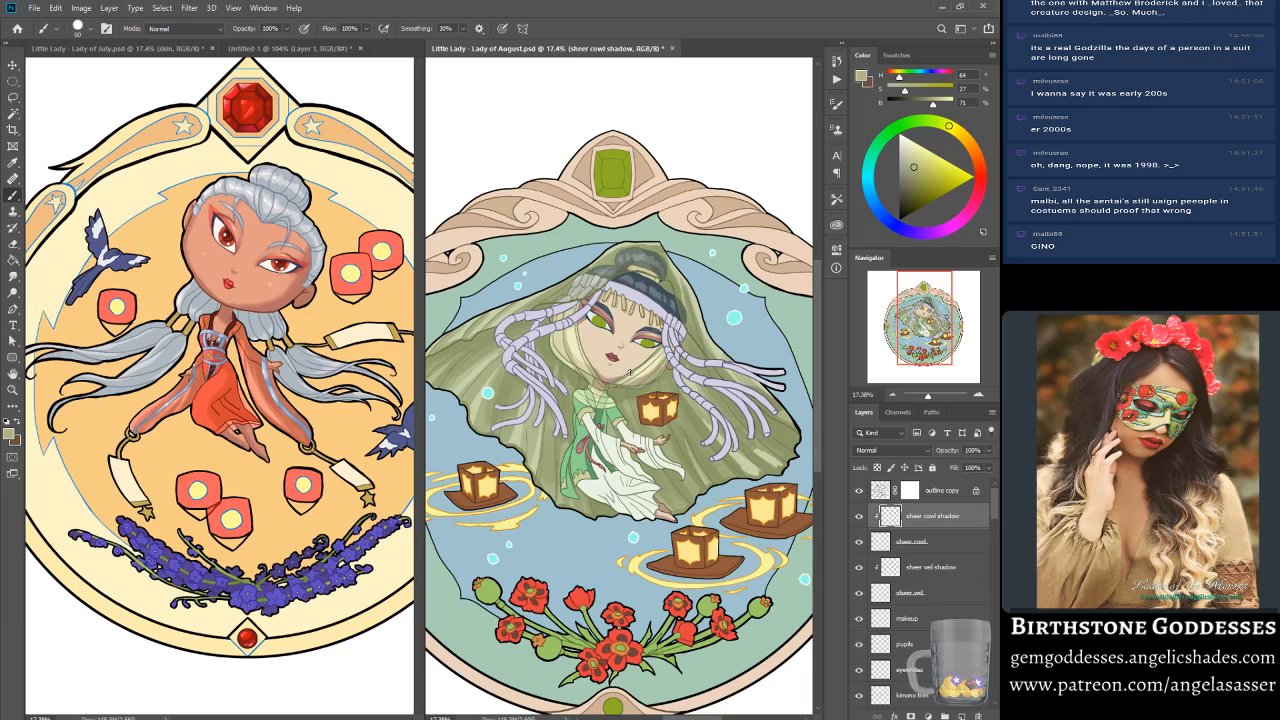
Step: Shade the cowl below the face on the sheer cowl shadow layer, save the file, and compare with the shading hidden
mouse_move(589, 391)
mouse_down()
mouse_move(619, 402)
mouse_move(610, 408)
mouse_up()
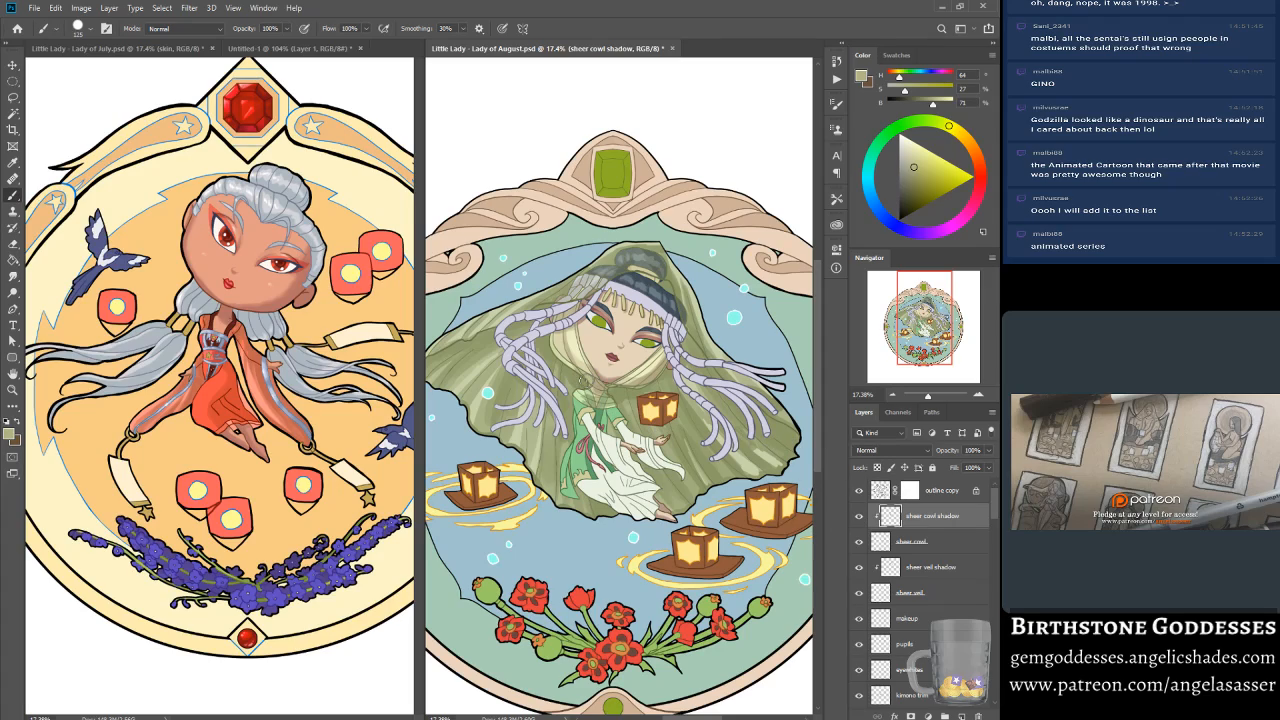
key(ctrl+s)
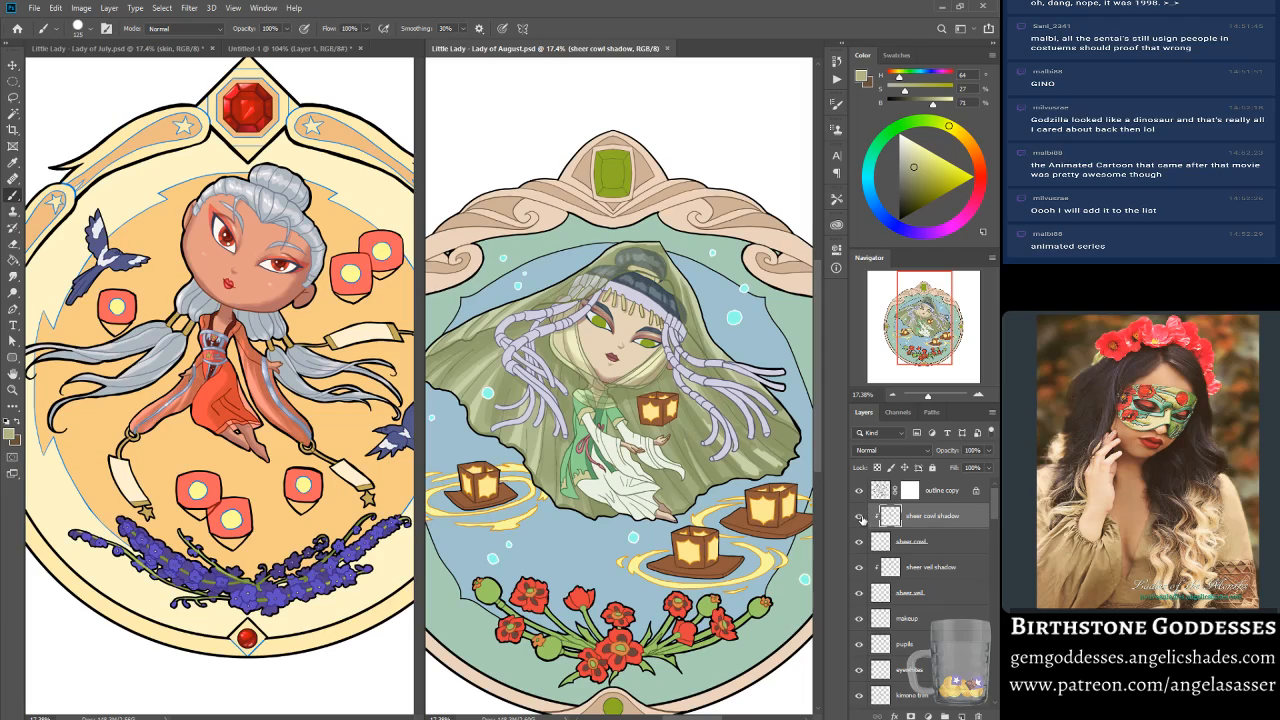
click(858, 516)
click(858, 516)
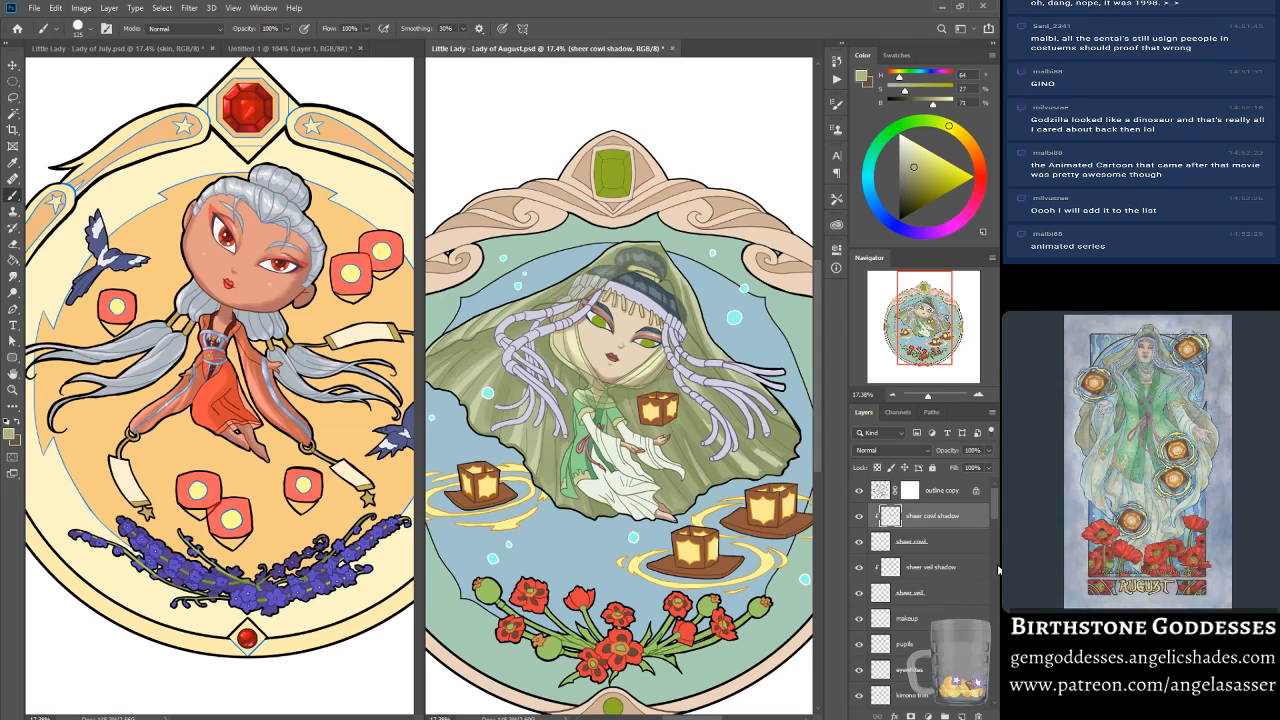
Step: Review the layer stack from the sheer veil layers down through the flower, trim and background layers
scroll(997, 520, down, 1)
scroll(997, 520, down, 2)
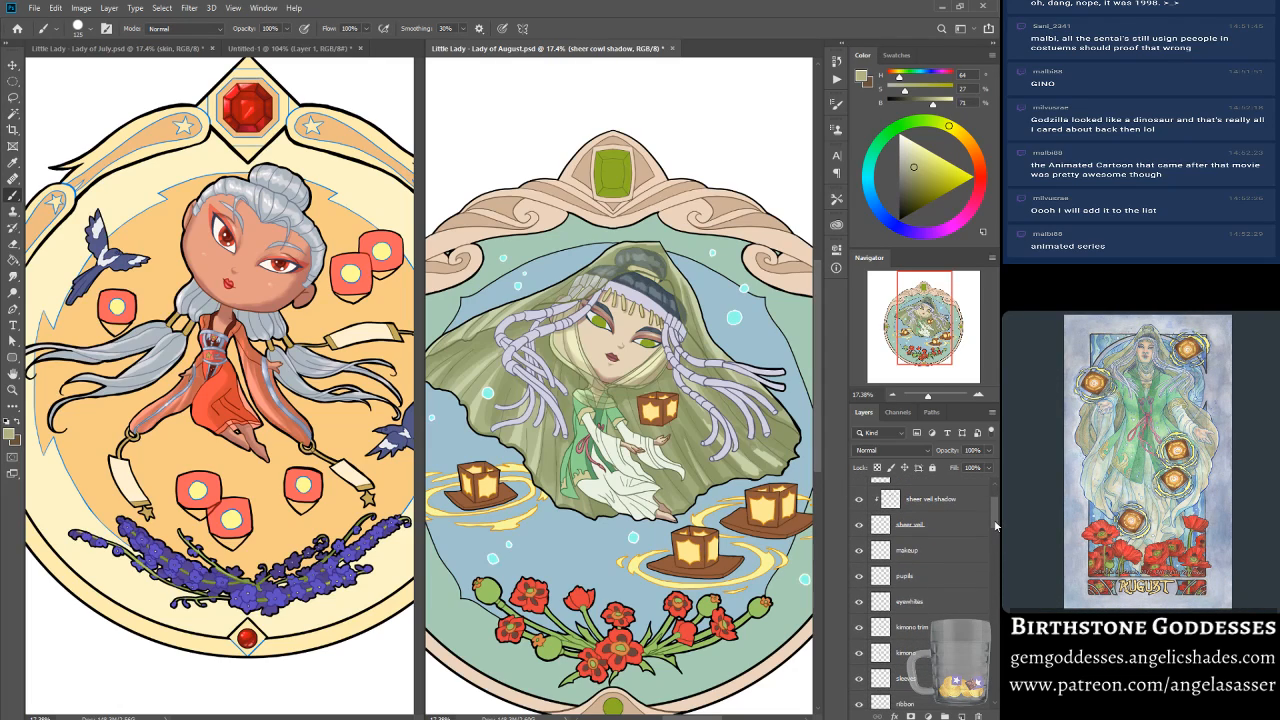
scroll(995, 527, up, 1)
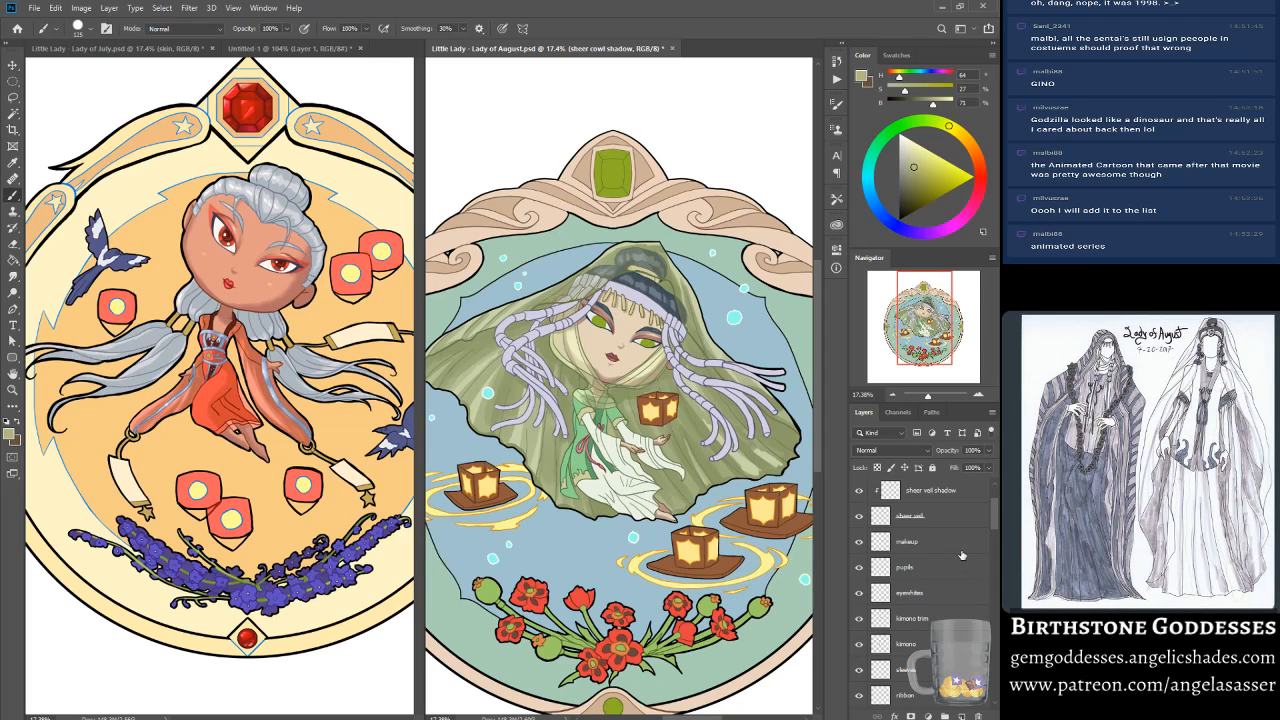
drag(995, 523, 986, 602)
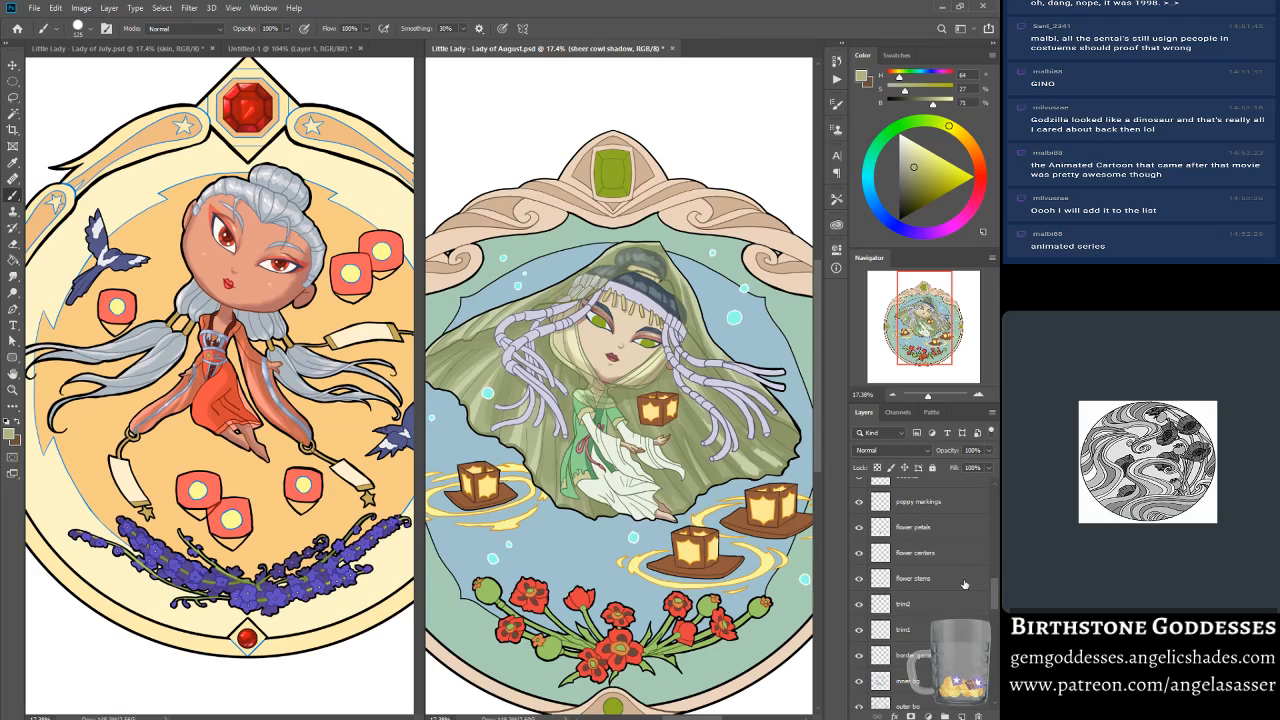
mouse_move(996, 601)
mouse_down()
mouse_move(988, 628)
mouse_move(983, 606)
mouse_up()
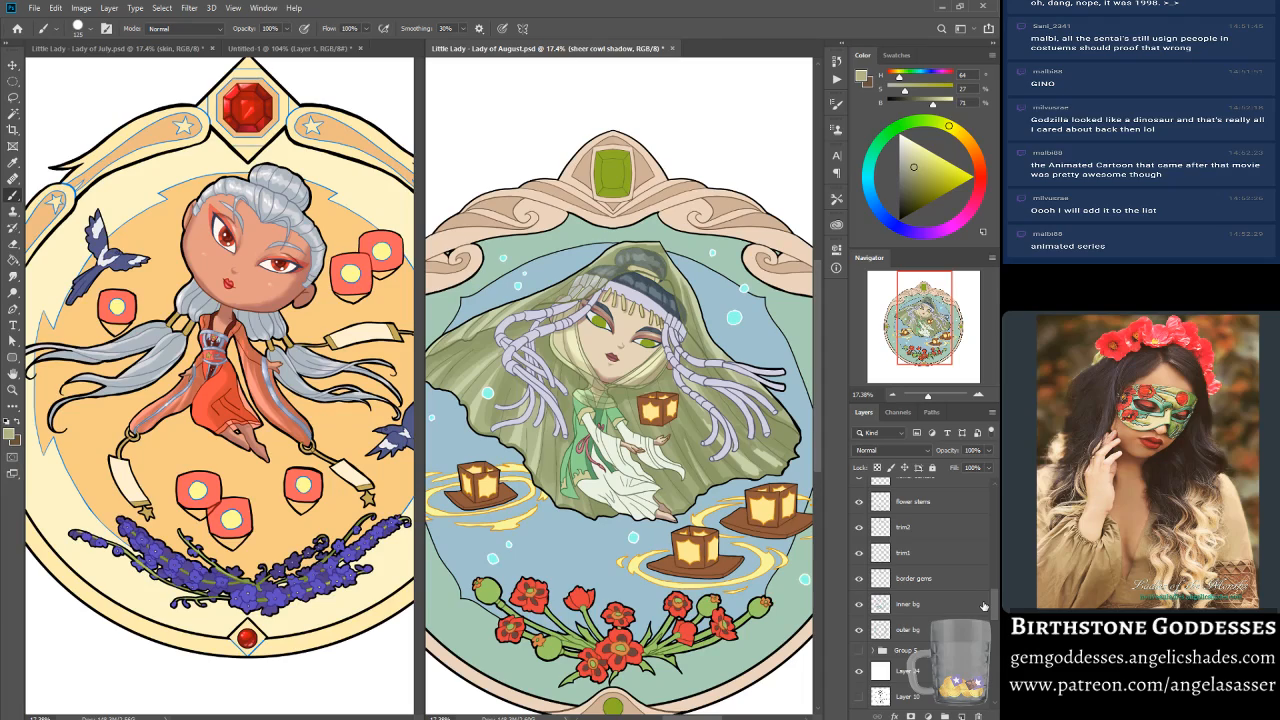
scroll(993, 605, up, 2)
scroll(995, 600, up, 1)
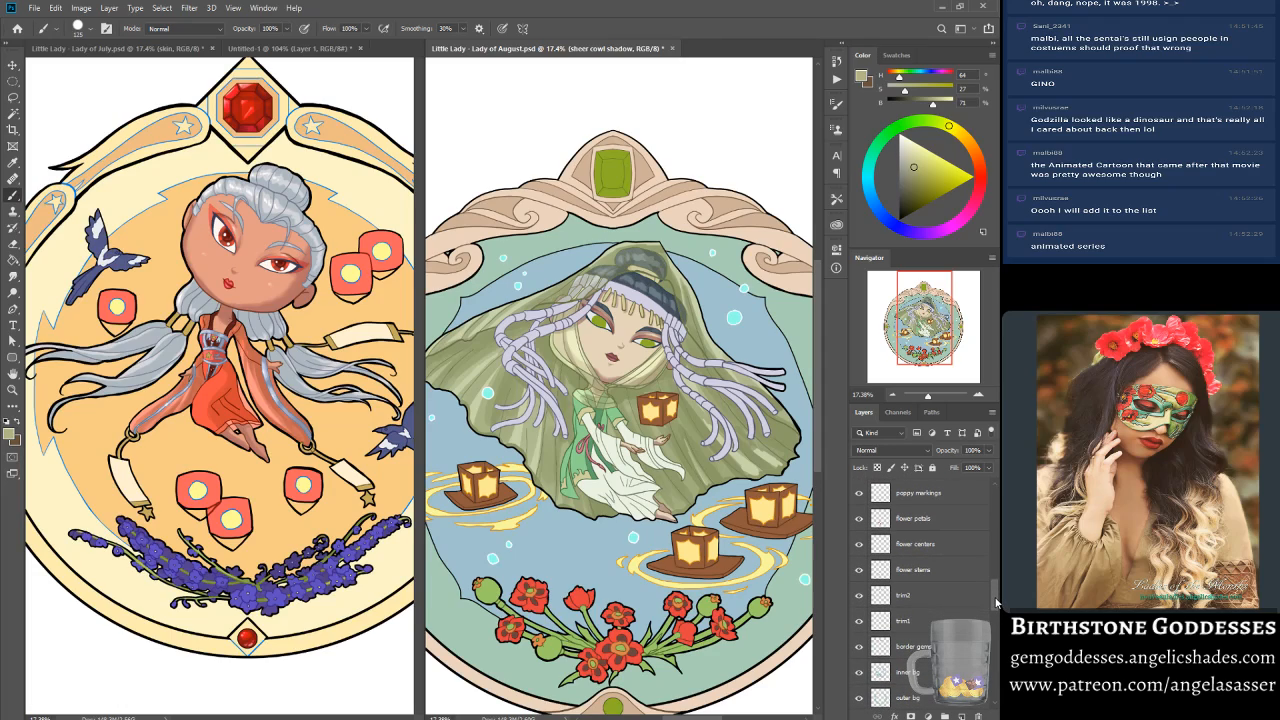
scroll(995, 601, up, 1)
scroll(995, 600, down, 1)
scroll(995, 601, up, 1)
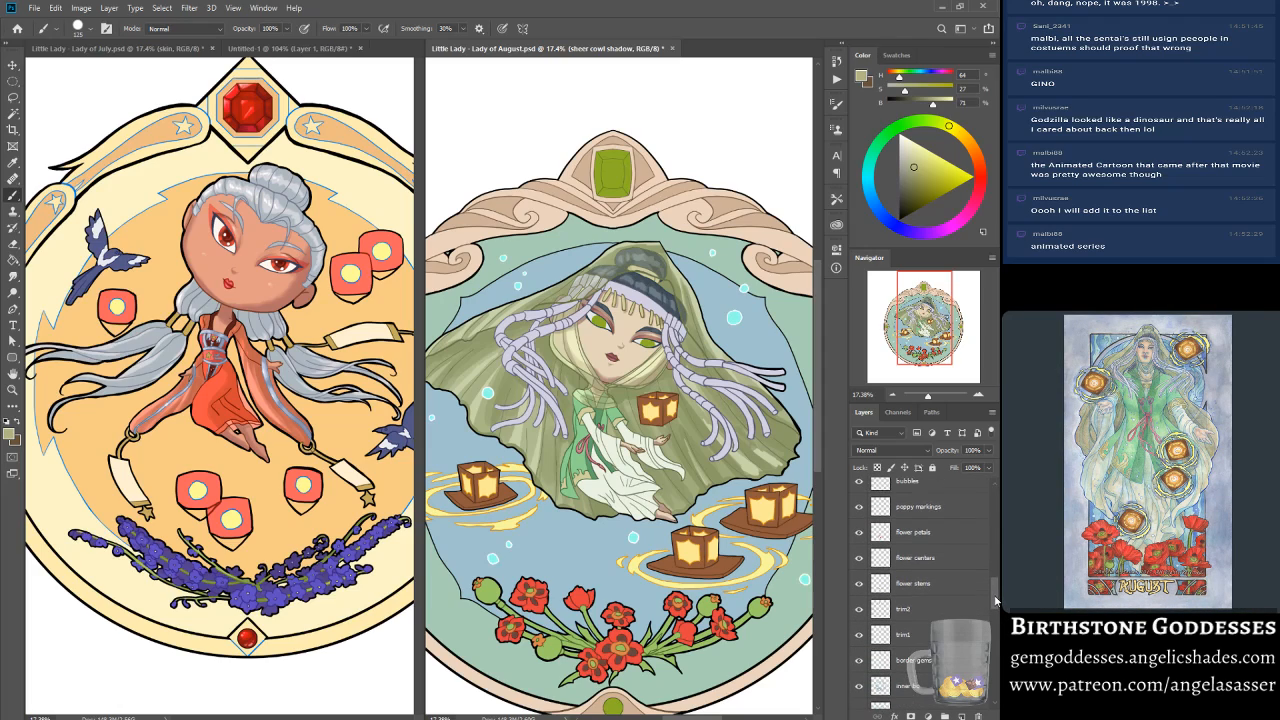
scroll(995, 599, up, 2)
scroll(995, 598, up, 1)
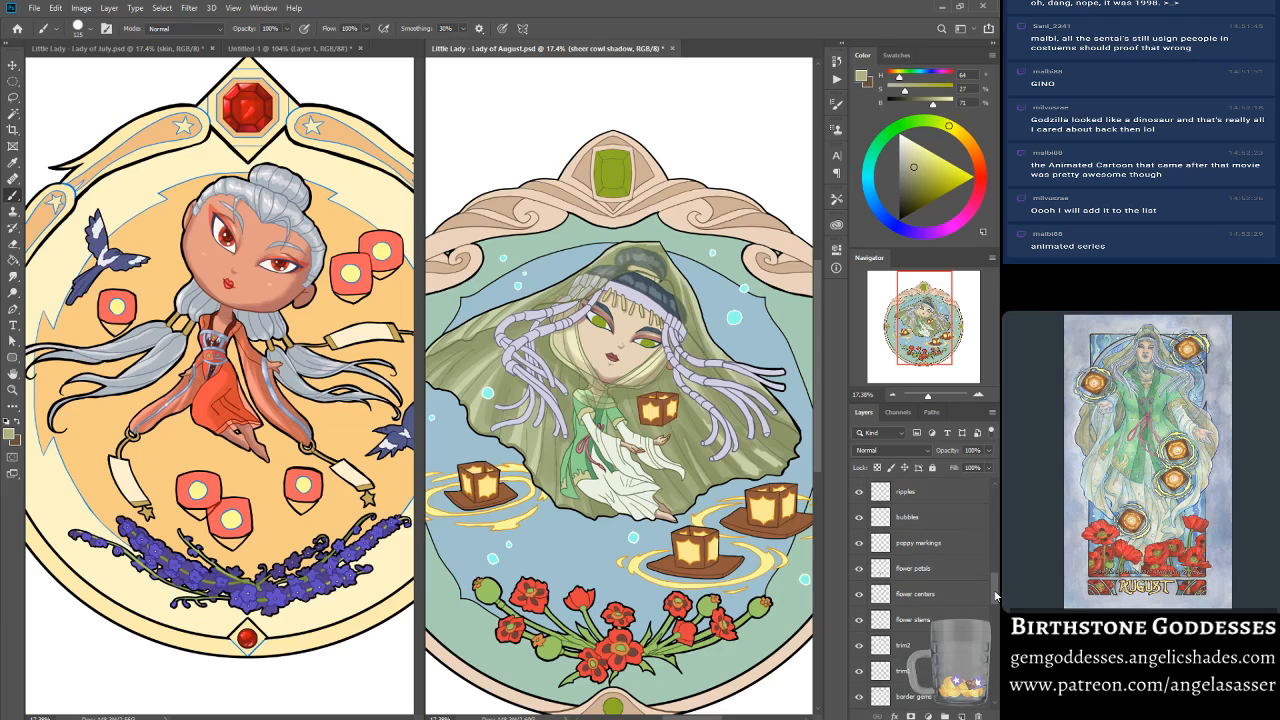
Step: Look through the layer stack from the flower layers up to the sheer veil, checking the veil layer hidden and shown
scroll(995, 597, up, 1)
scroll(995, 597, down, 1)
drag(995, 597, 996, 596)
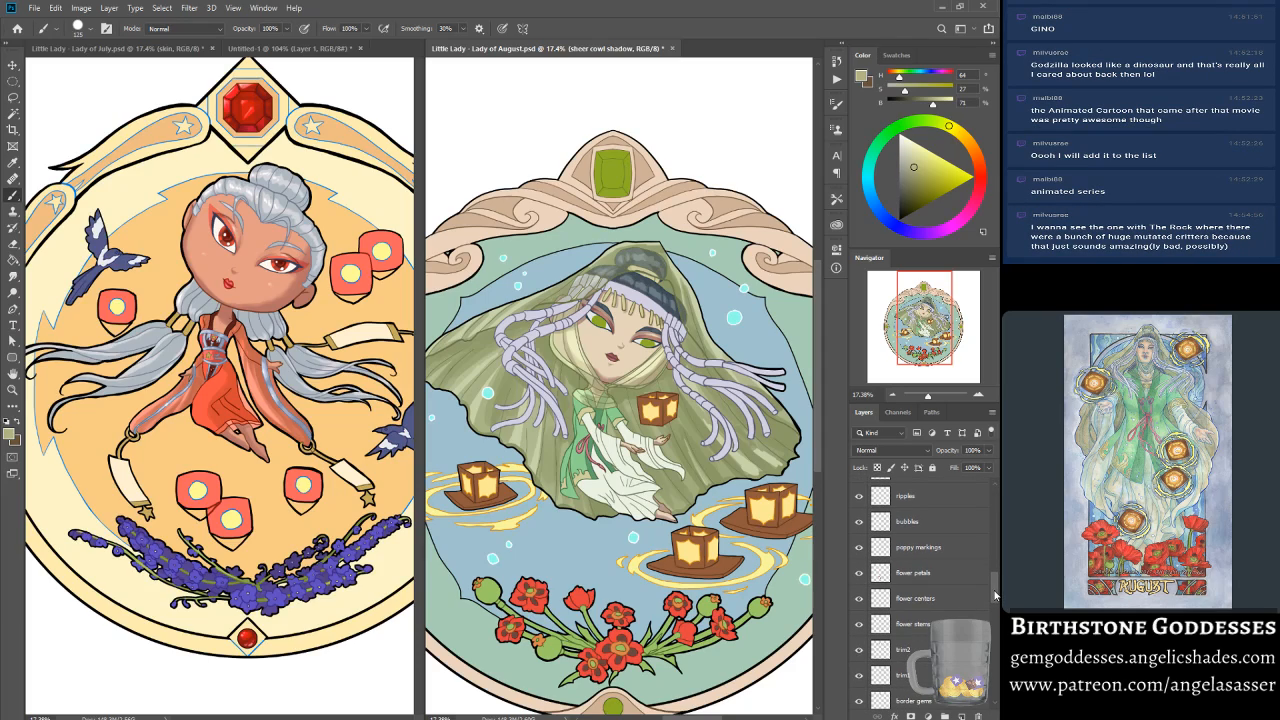
drag(995, 597, 993, 571)
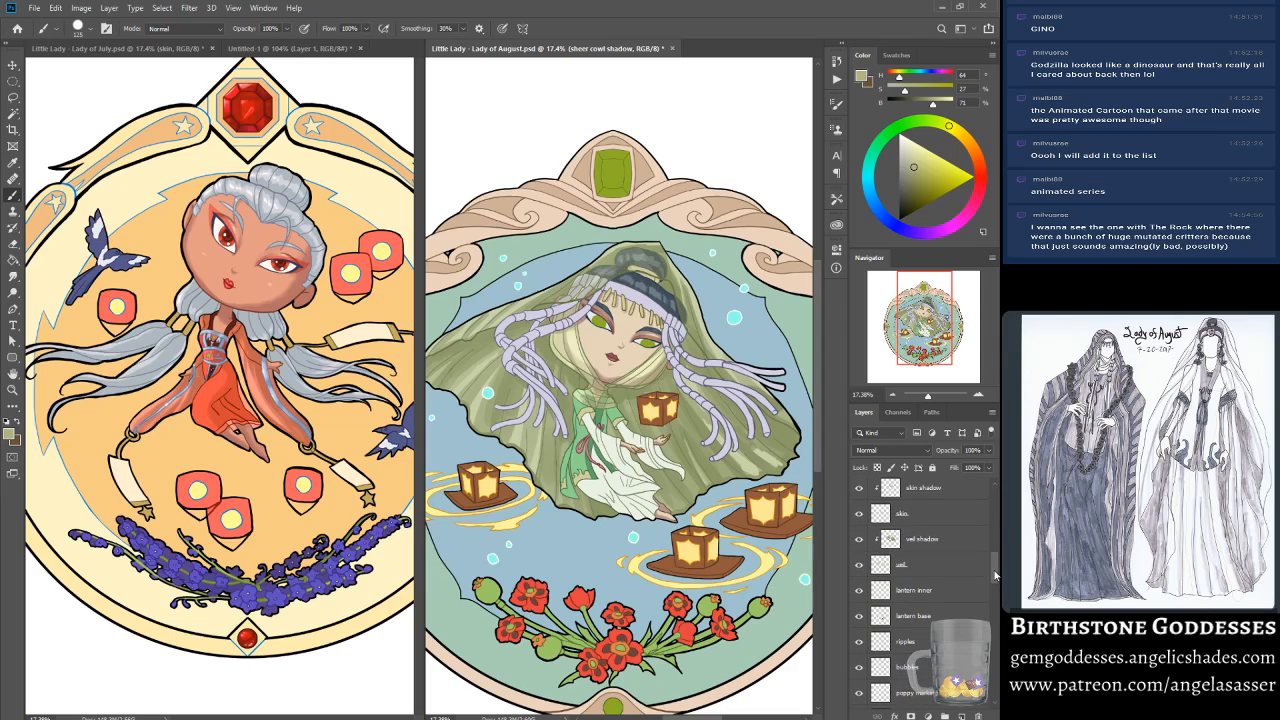
click(857, 565)
click(857, 565)
scroll(997, 570, up, 3)
scroll(997, 570, up, 4)
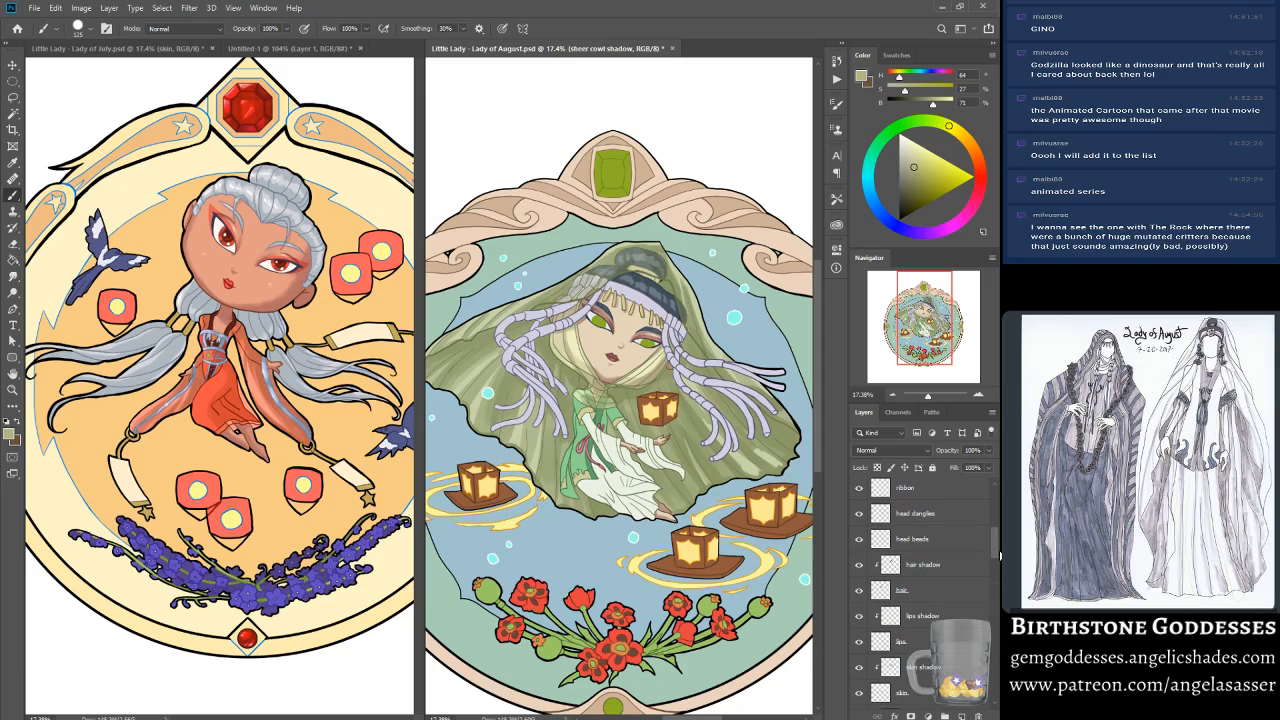
drag(999, 554, 990, 518)
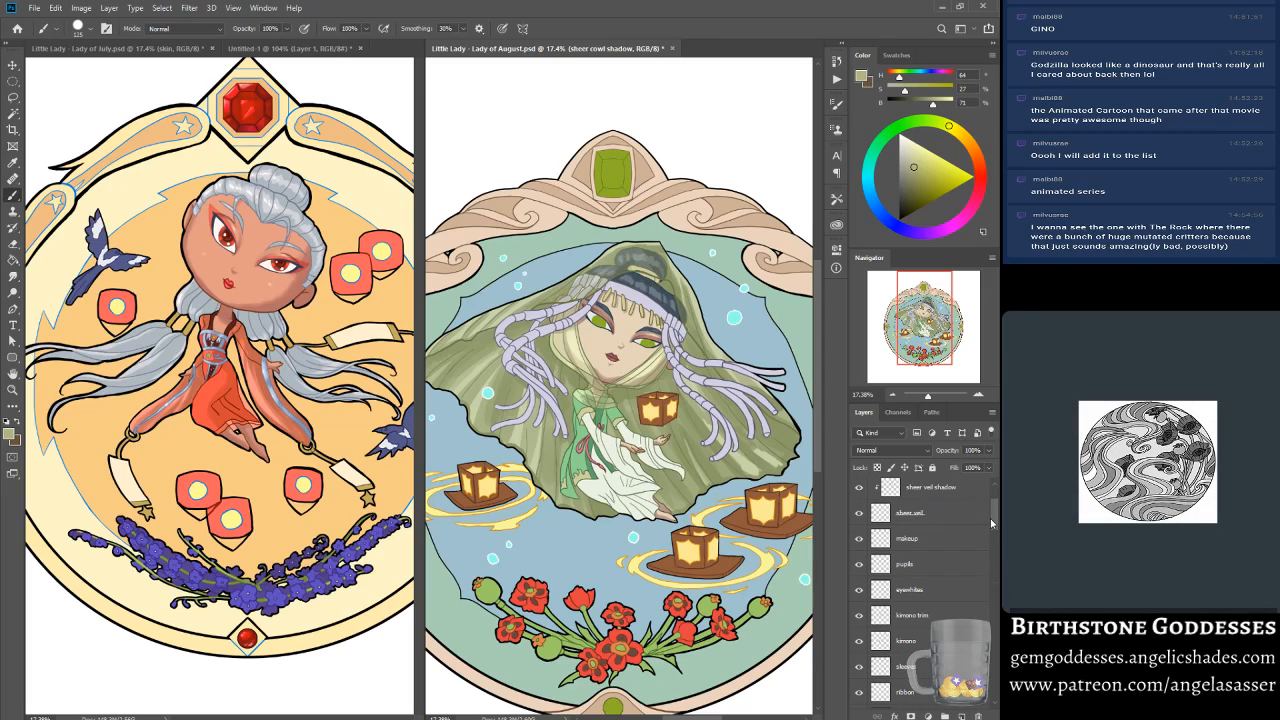
Step: Turn on layer auto-select for the Move tool and pick a layer from the white dress in the artwork
click(13, 65)
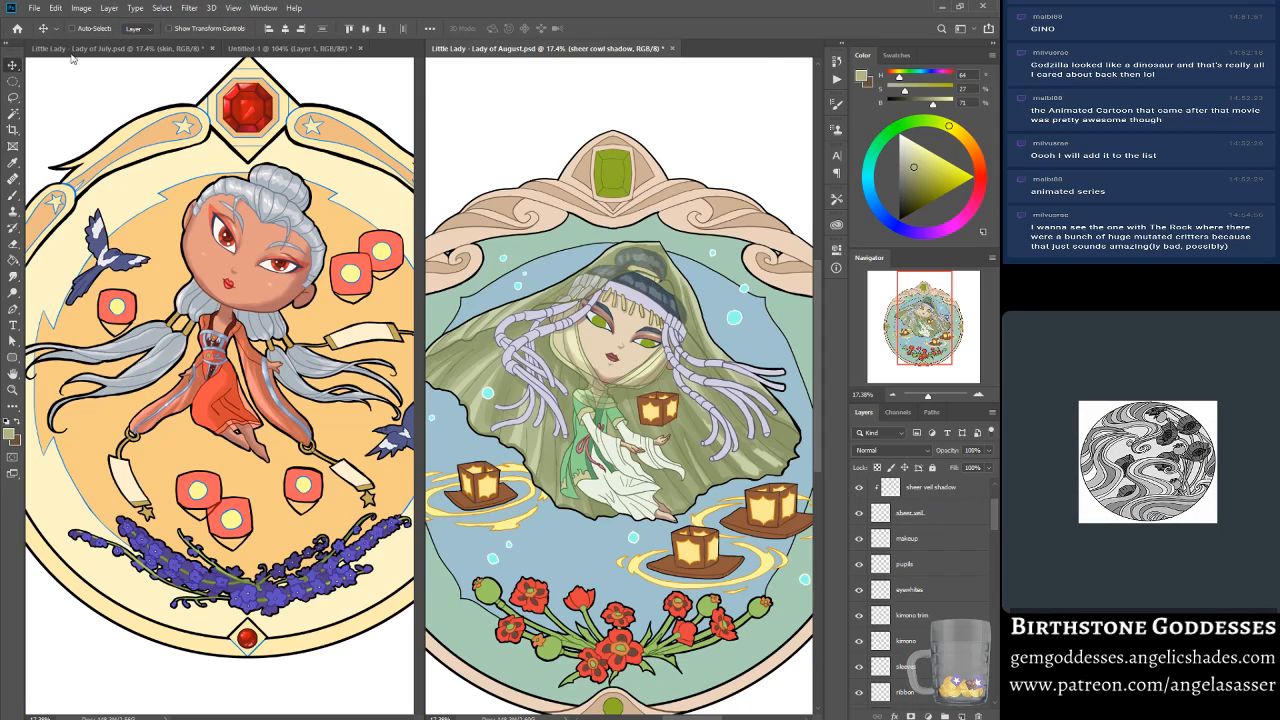
click(95, 32)
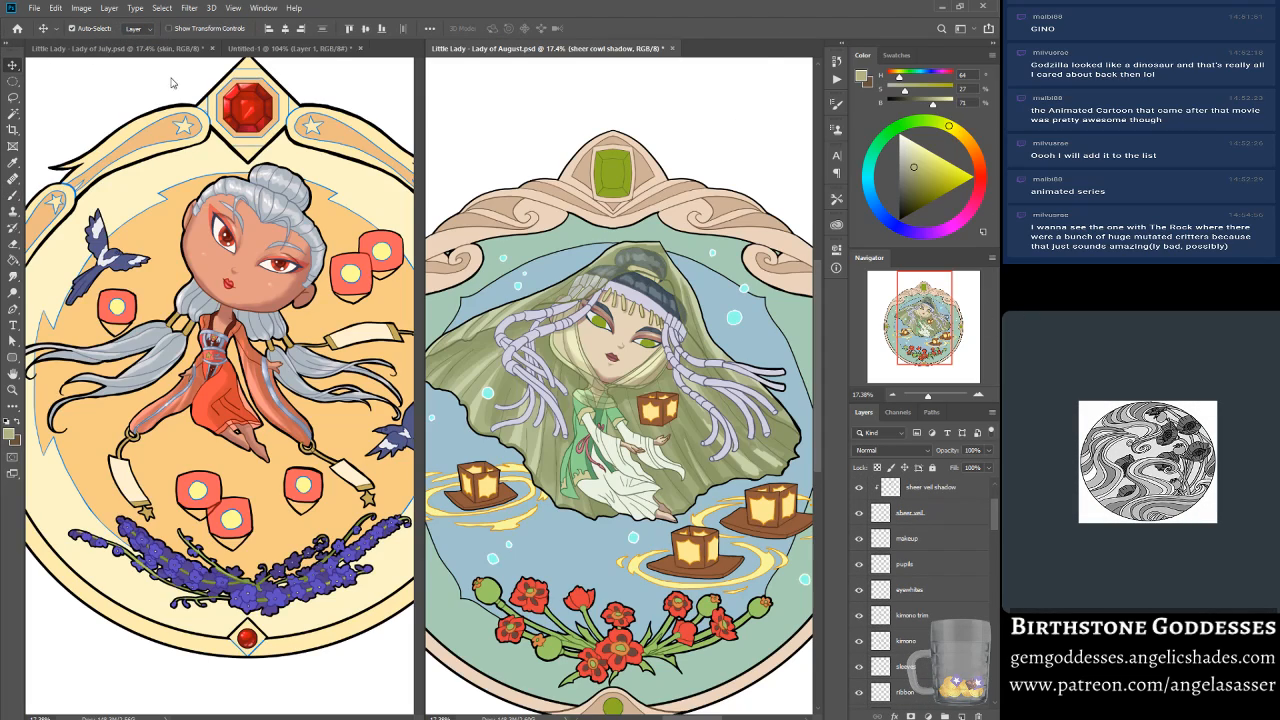
click(613, 447)
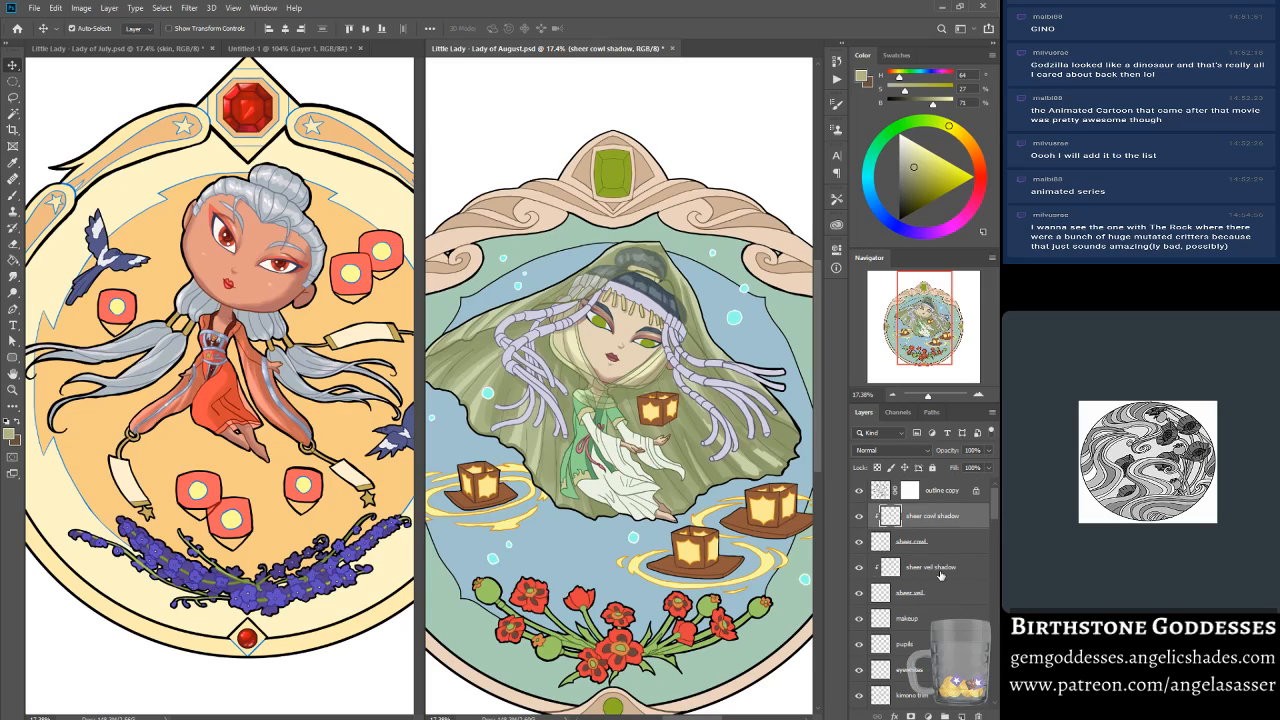
Step: Compare the artwork with the sheer cowl shadow, sheer cowl and sheer veil layers hidden and shown
click(858, 516)
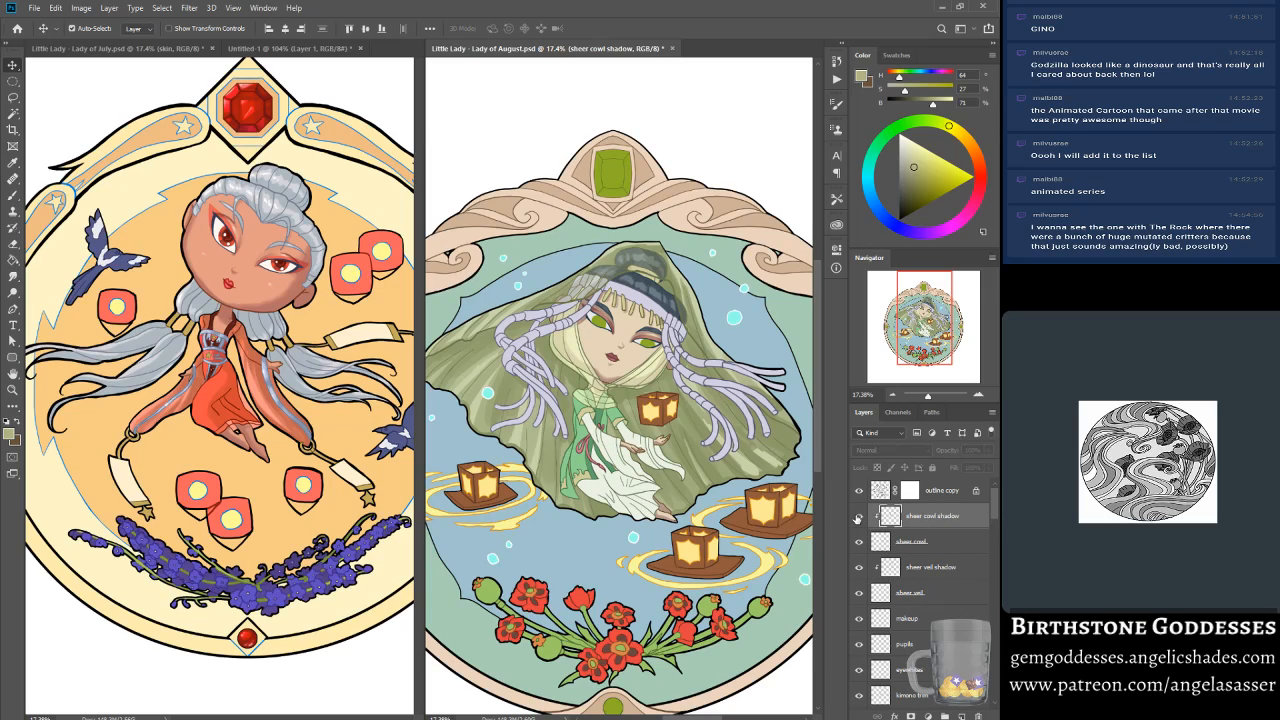
click(858, 517)
click(861, 542)
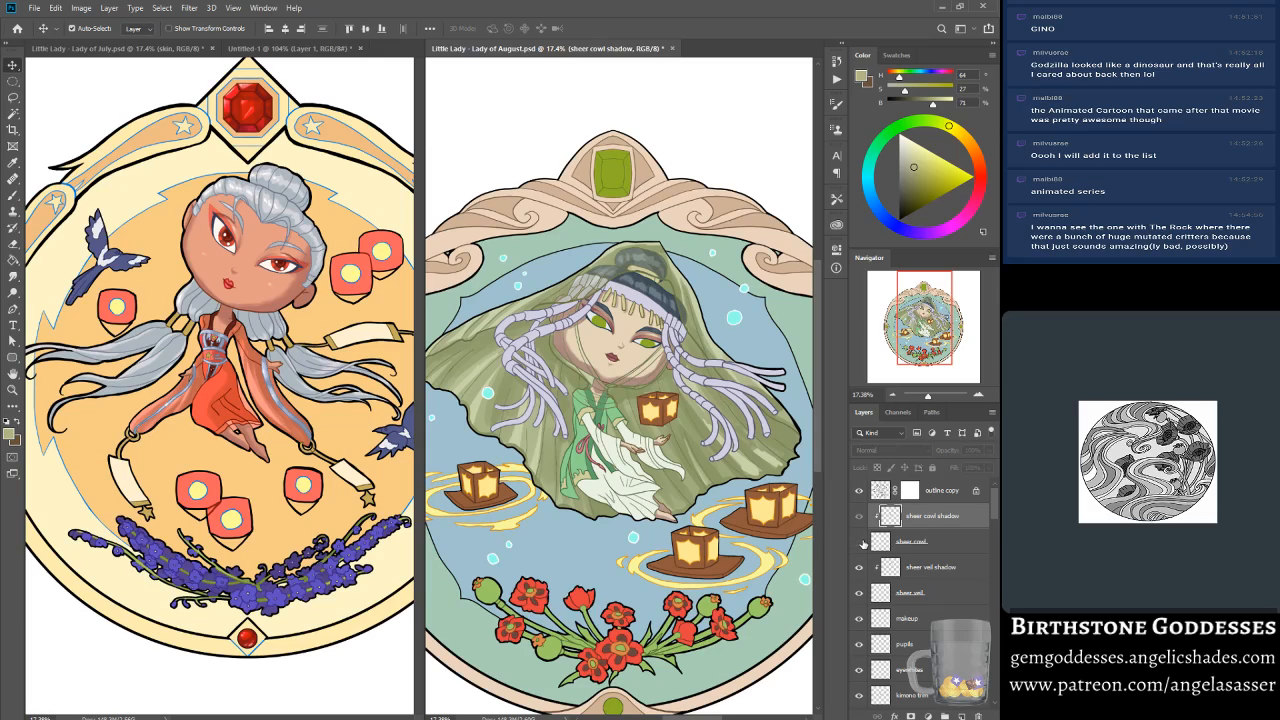
click(860, 542)
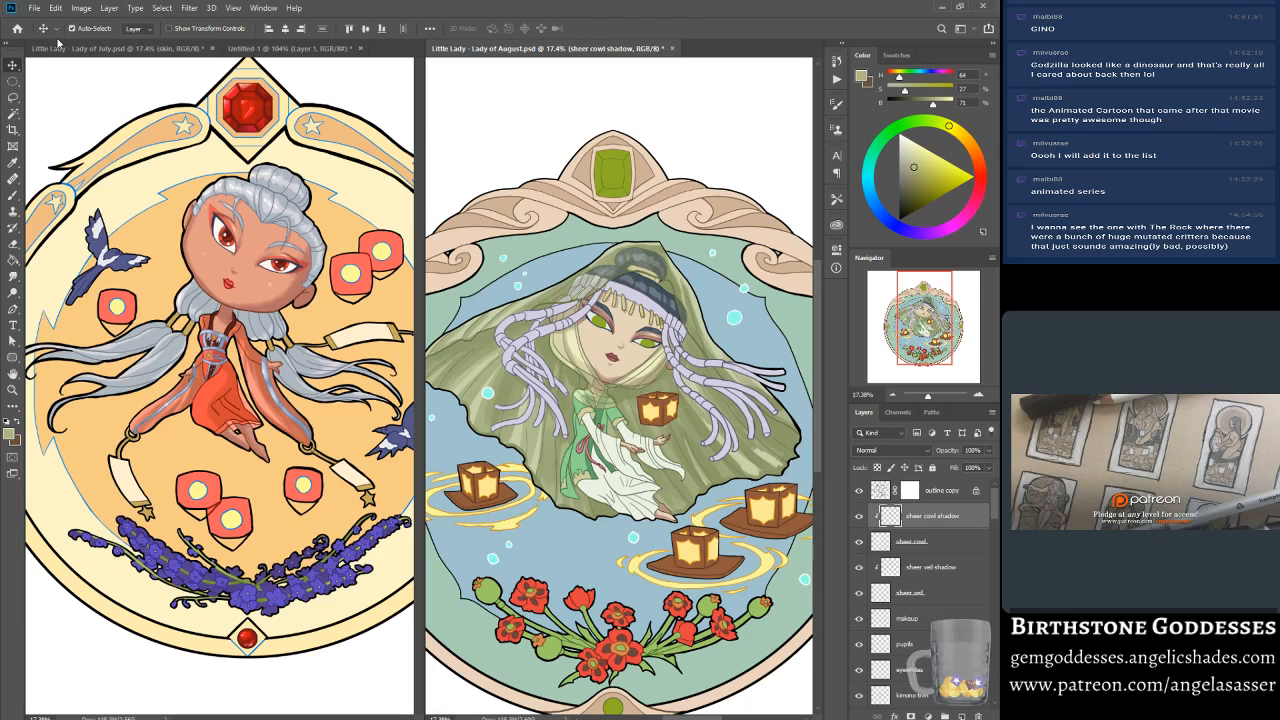
click(860, 594)
click(860, 594)
Step: Check what the sleeves layer holds by hiding and showing it, and rename the layer "dress"
scroll(859, 620, down, 1)
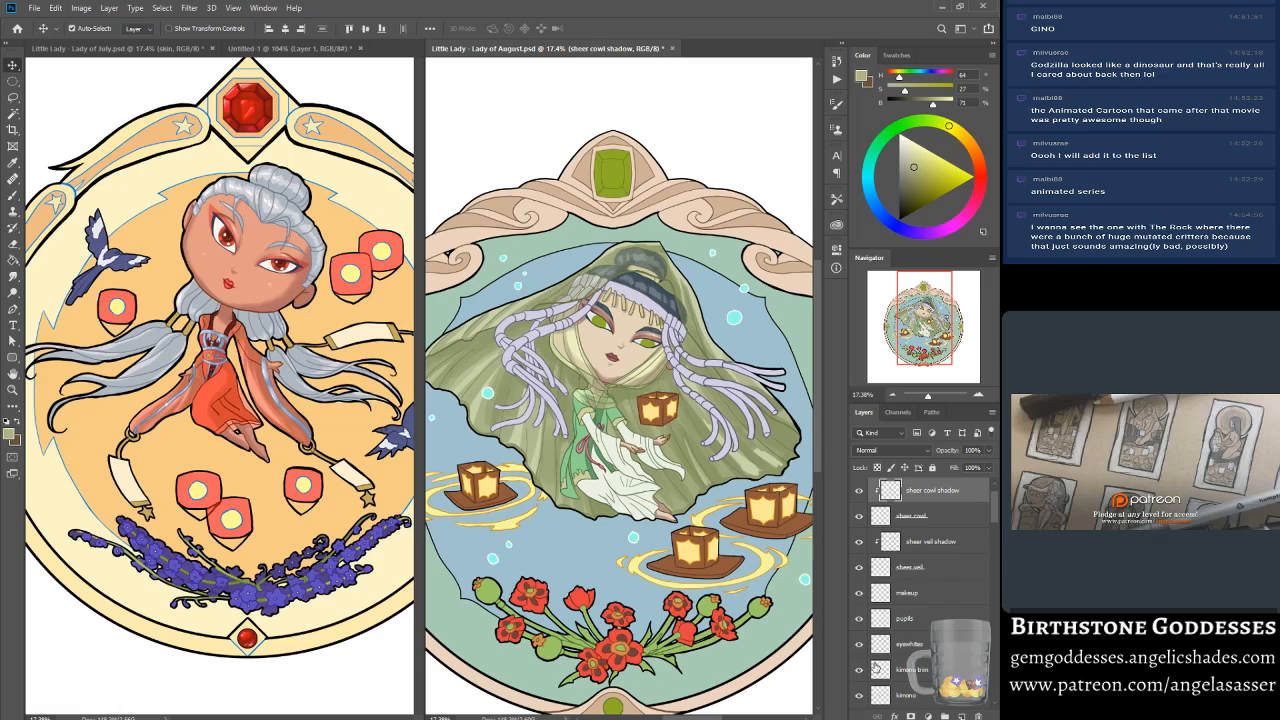
scroll(860, 675, down, 1)
scroll(916, 665, down, 1)
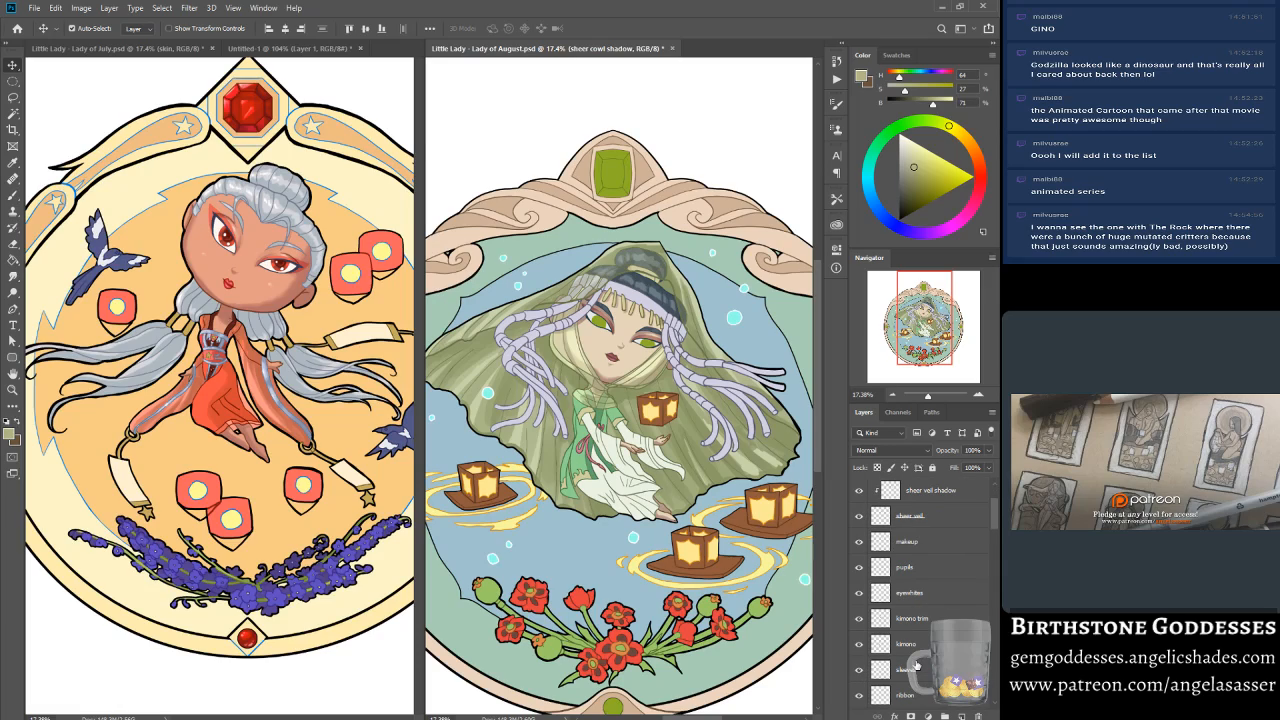
click(859, 671)
click(859, 671)
click(913, 669)
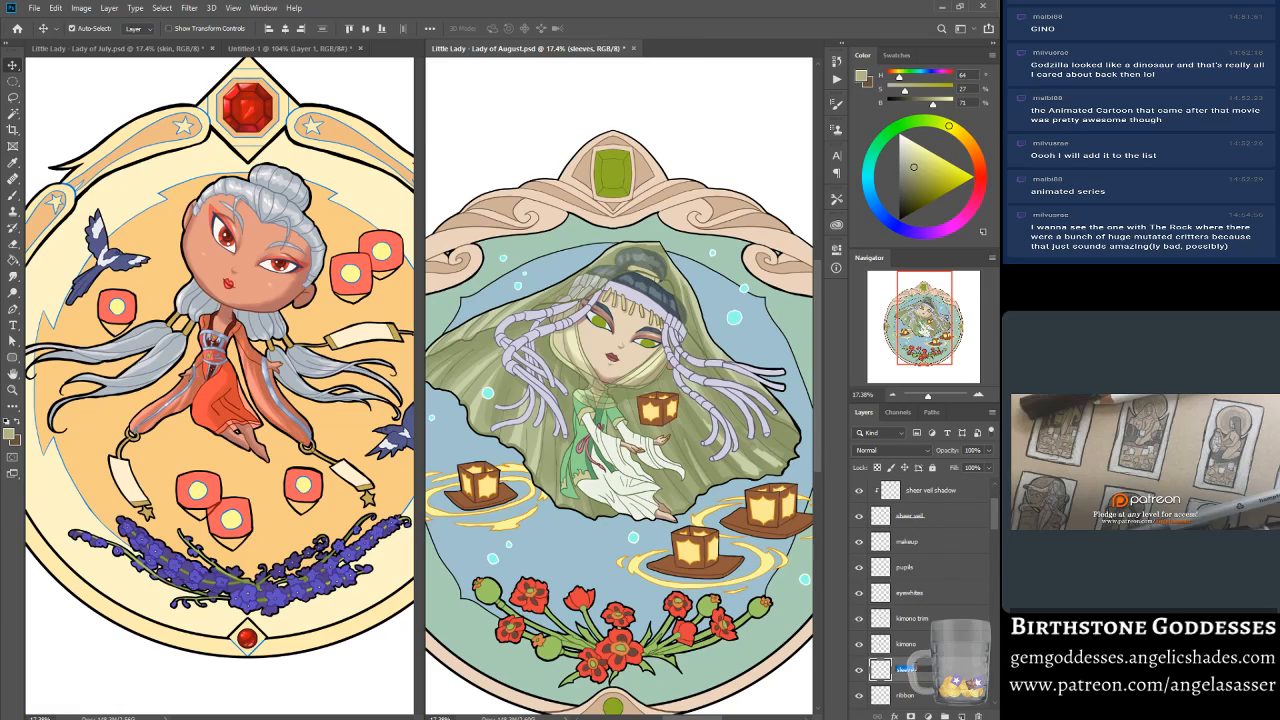
key(Return)
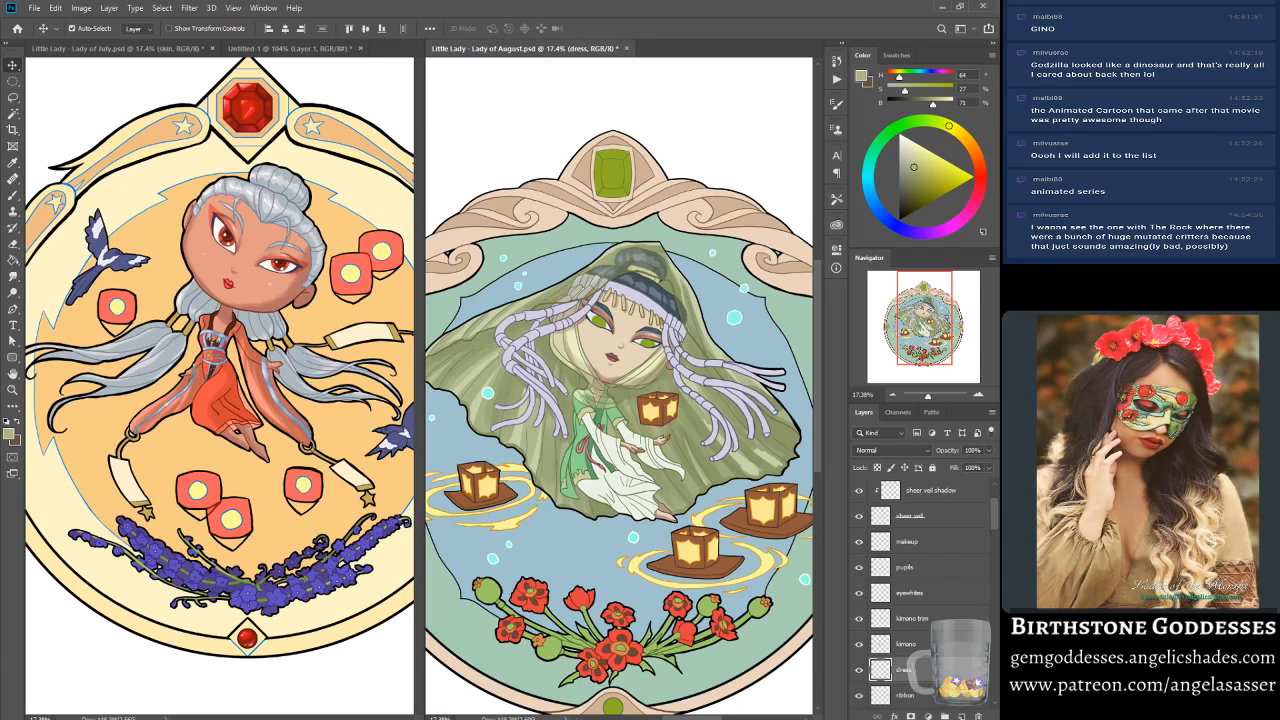
Step: Add a layer named "dress shadow" above the dress layer and clip it to the dress
click(960, 714)
double_click(908, 669)
text(dress veil)
key(Return)
right_click(926, 664)
click(890, 380)
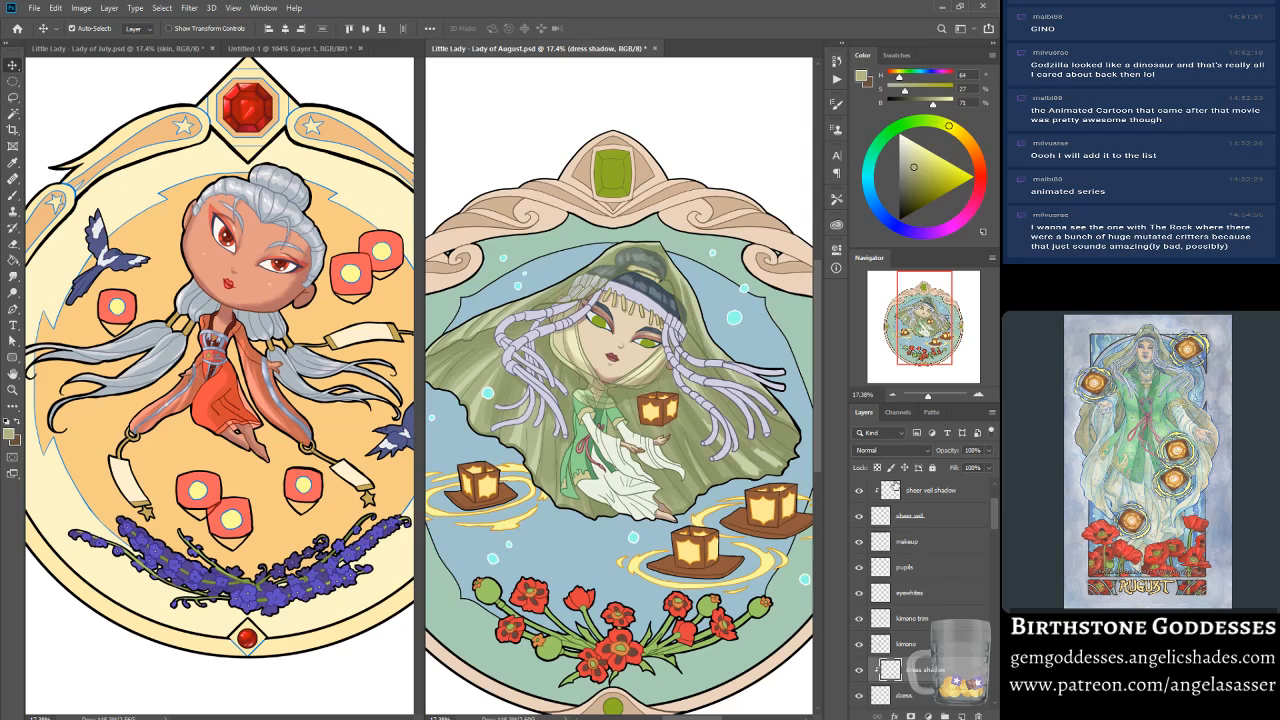
Step: Sample the white dress colour with the Brush, choose a darker grey-green, and make the dress shadow layer active
drag(790, 665, 803, 596)
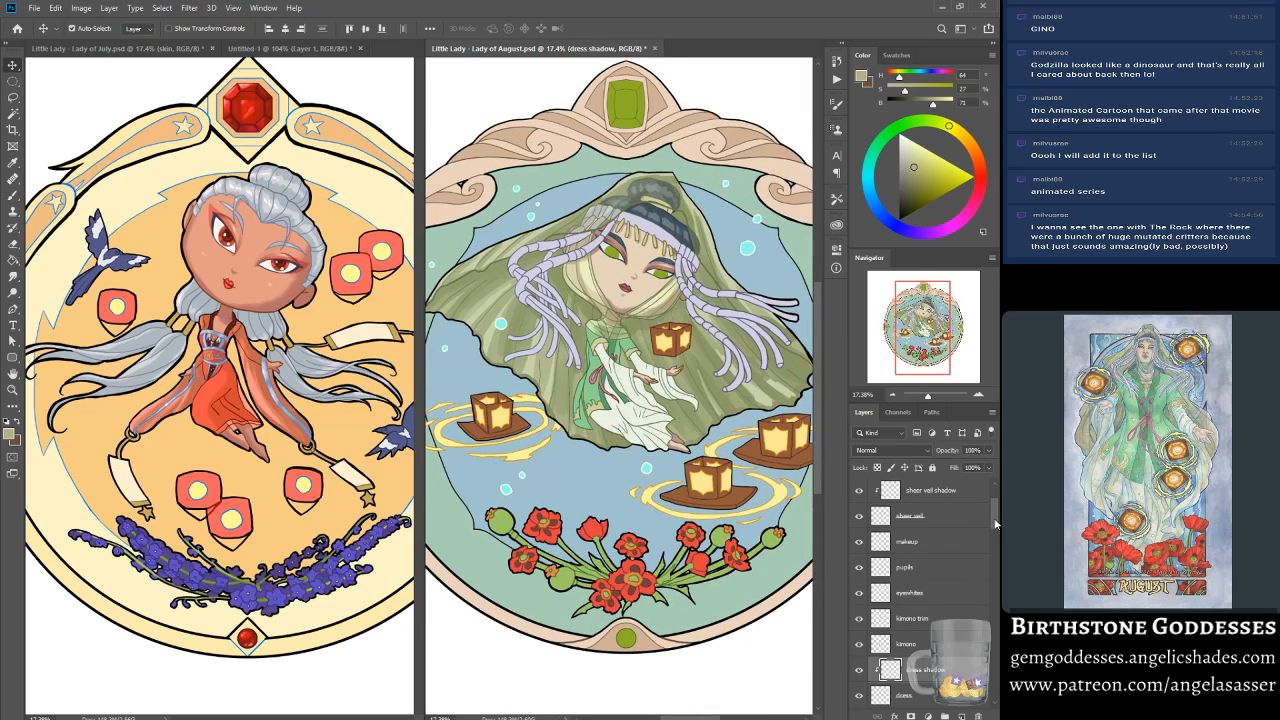
scroll(983, 531, down, 2)
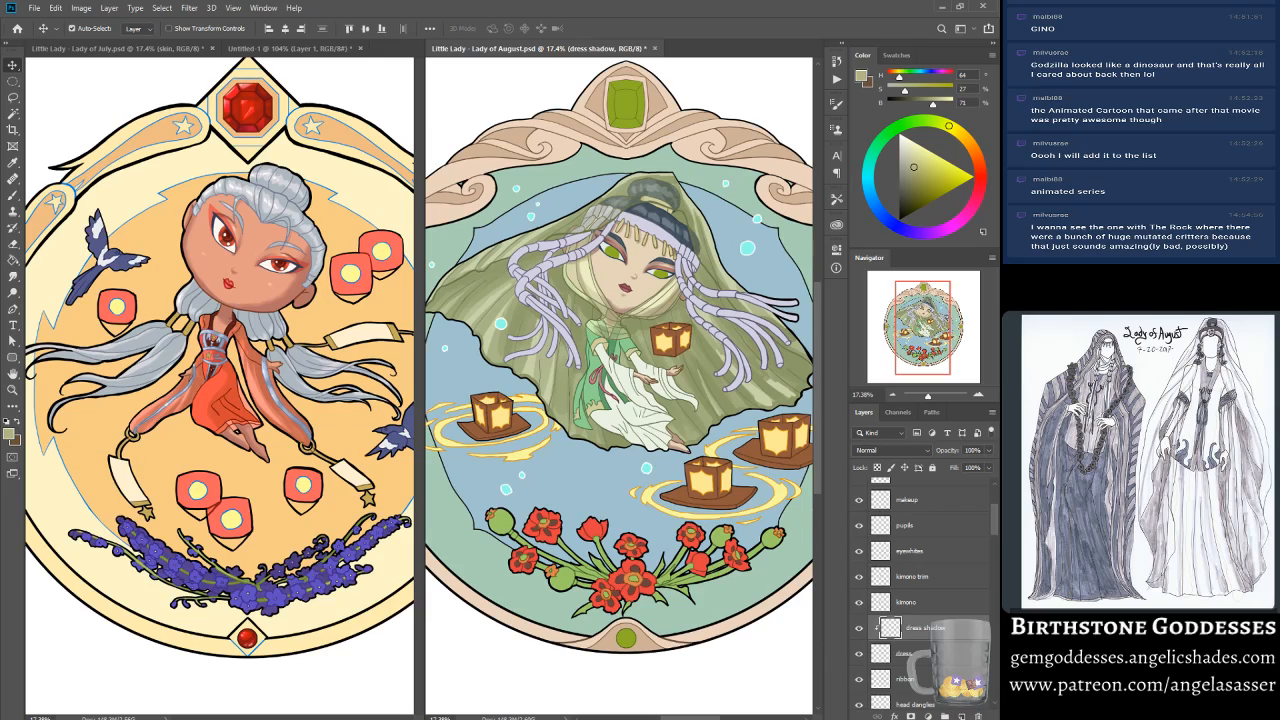
click(915, 655)
click(17, 197)
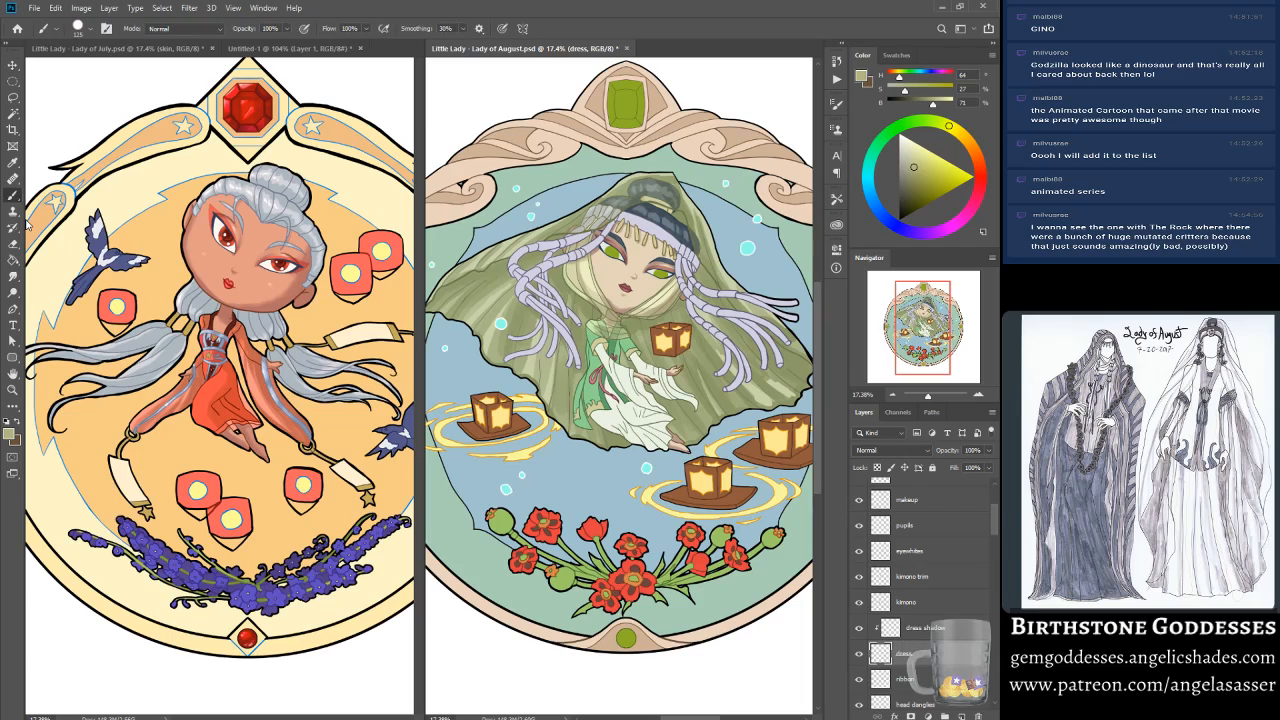
alt+click(633, 449)
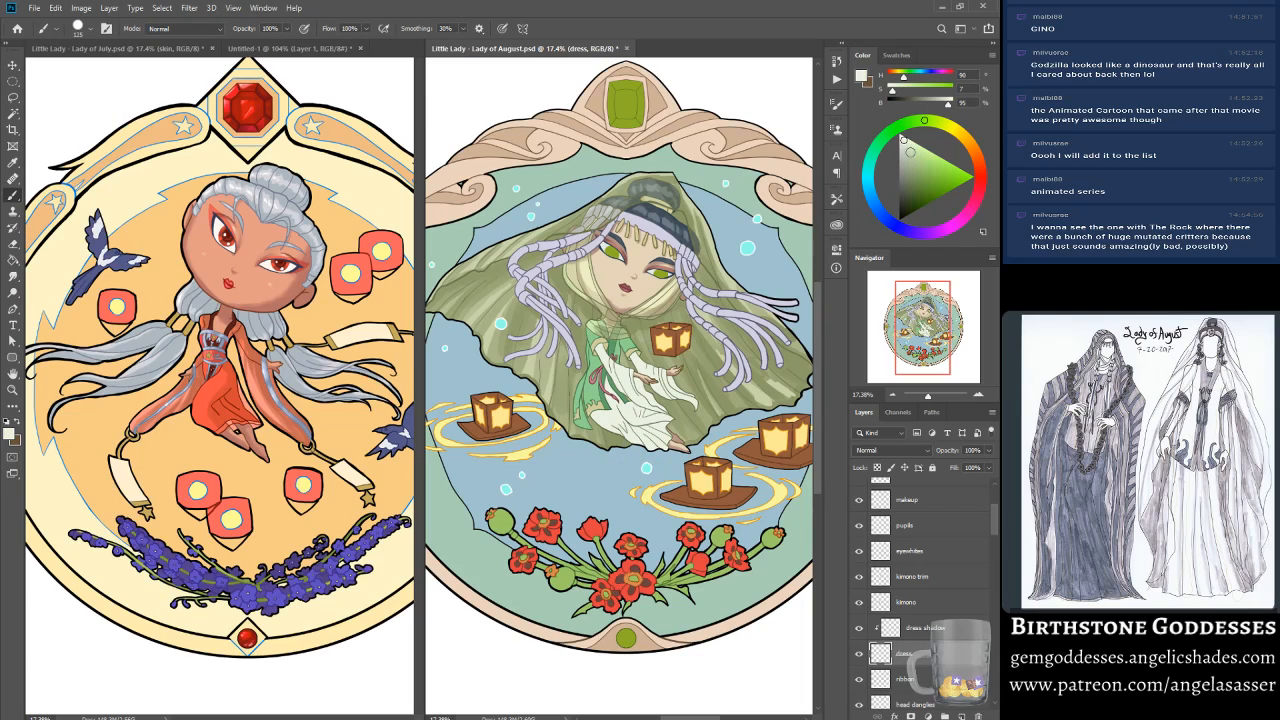
click(908, 166)
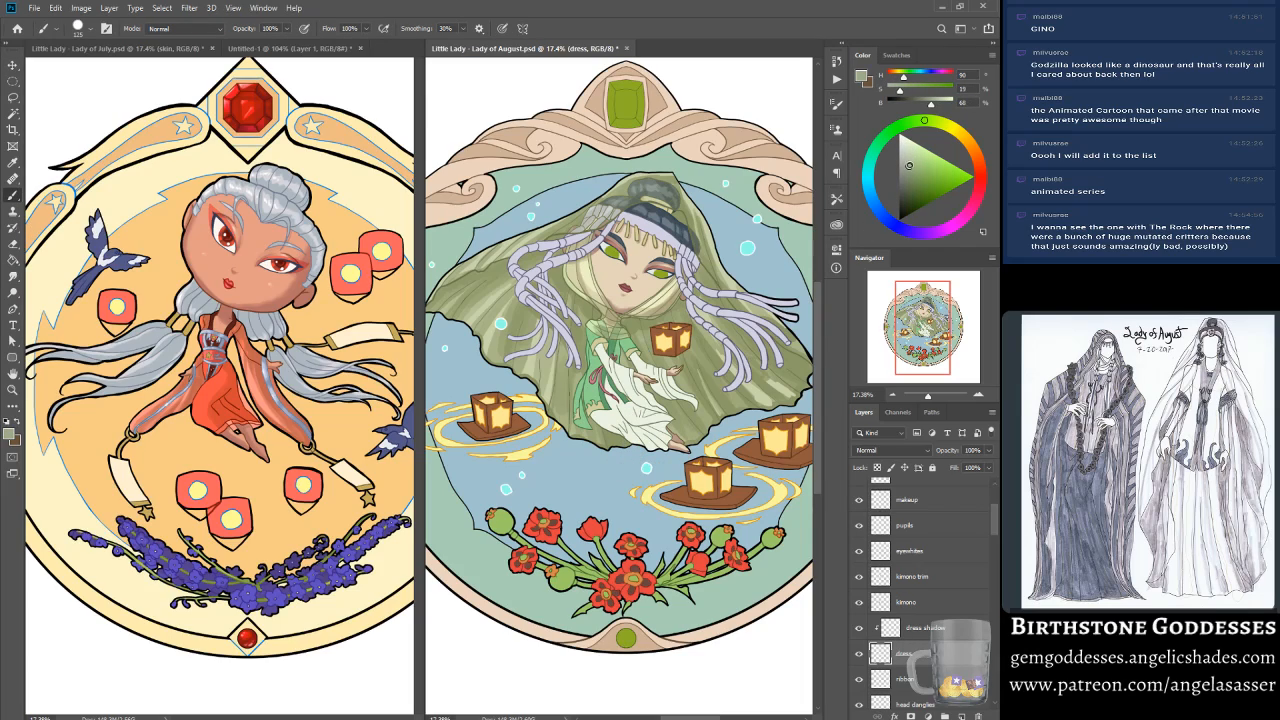
click(915, 628)
Step: Shade the white dress on the dress shadow layer with a 200 px brush and refine the folds with a smaller one
key(bracketright)
key(bracketright)
key(bracketright)
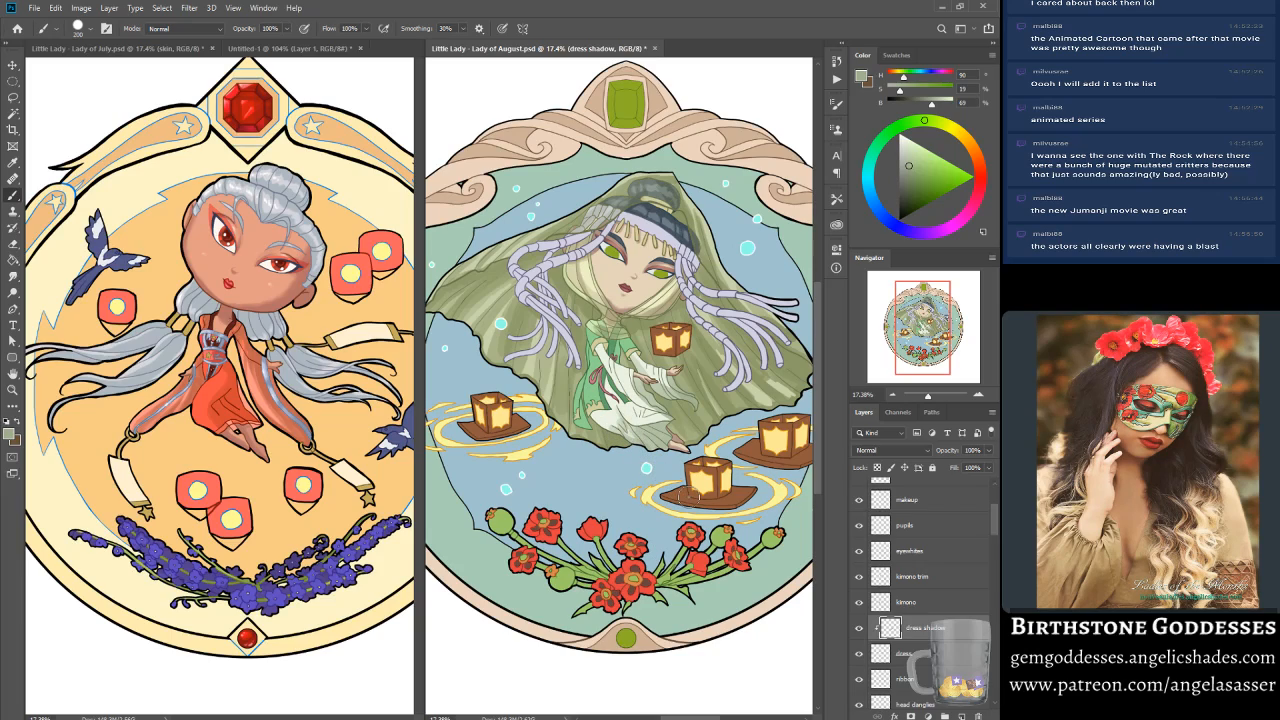
key(bracketleft)
key(bracketleft)
key(bracketleft)
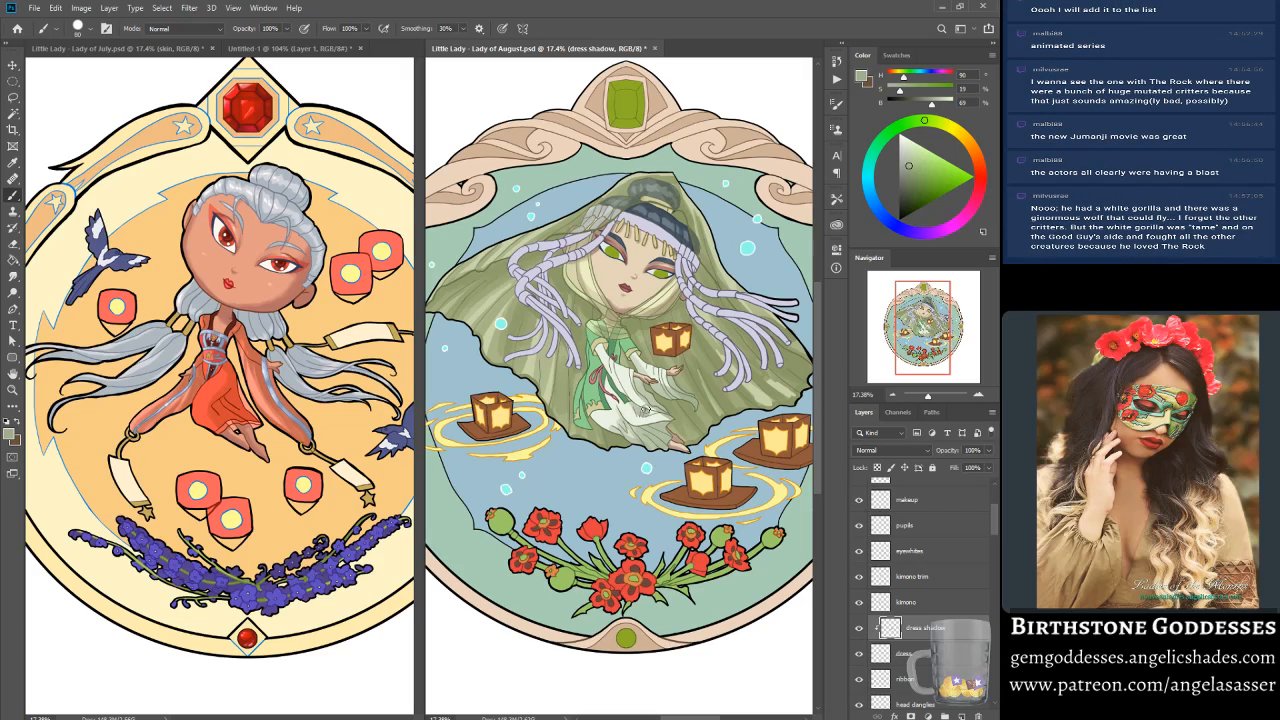
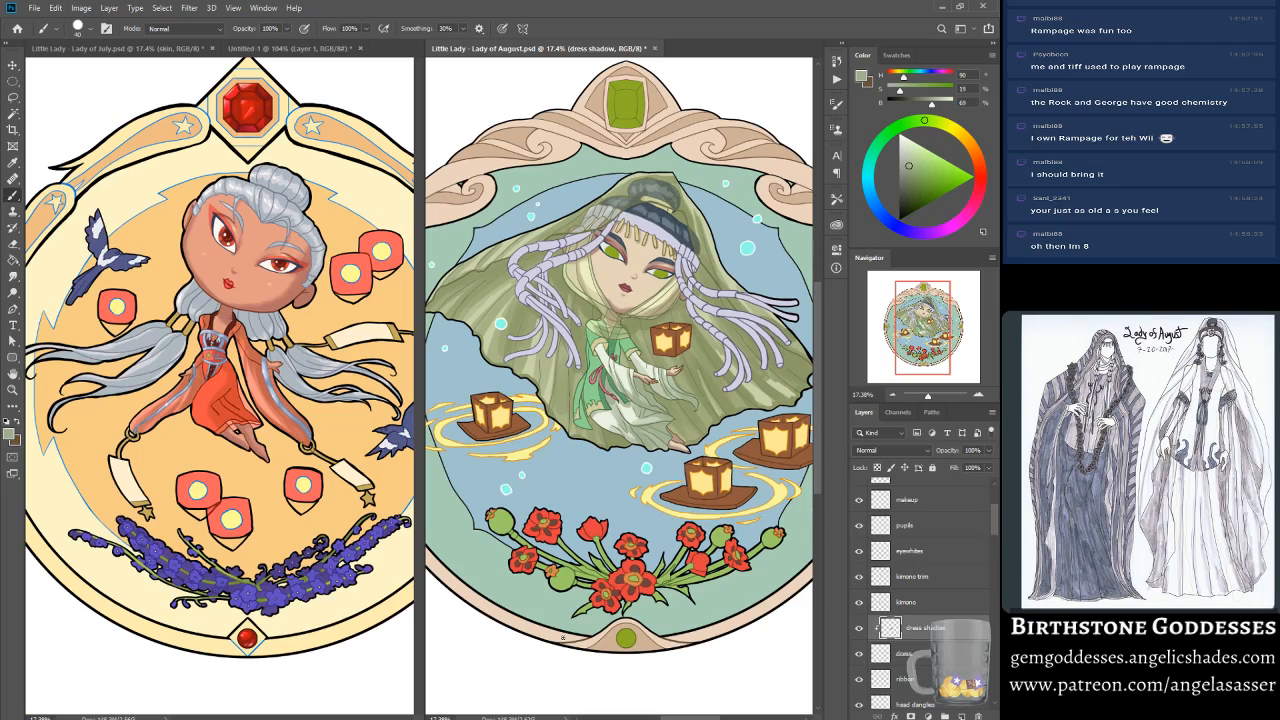
click(292, 719)
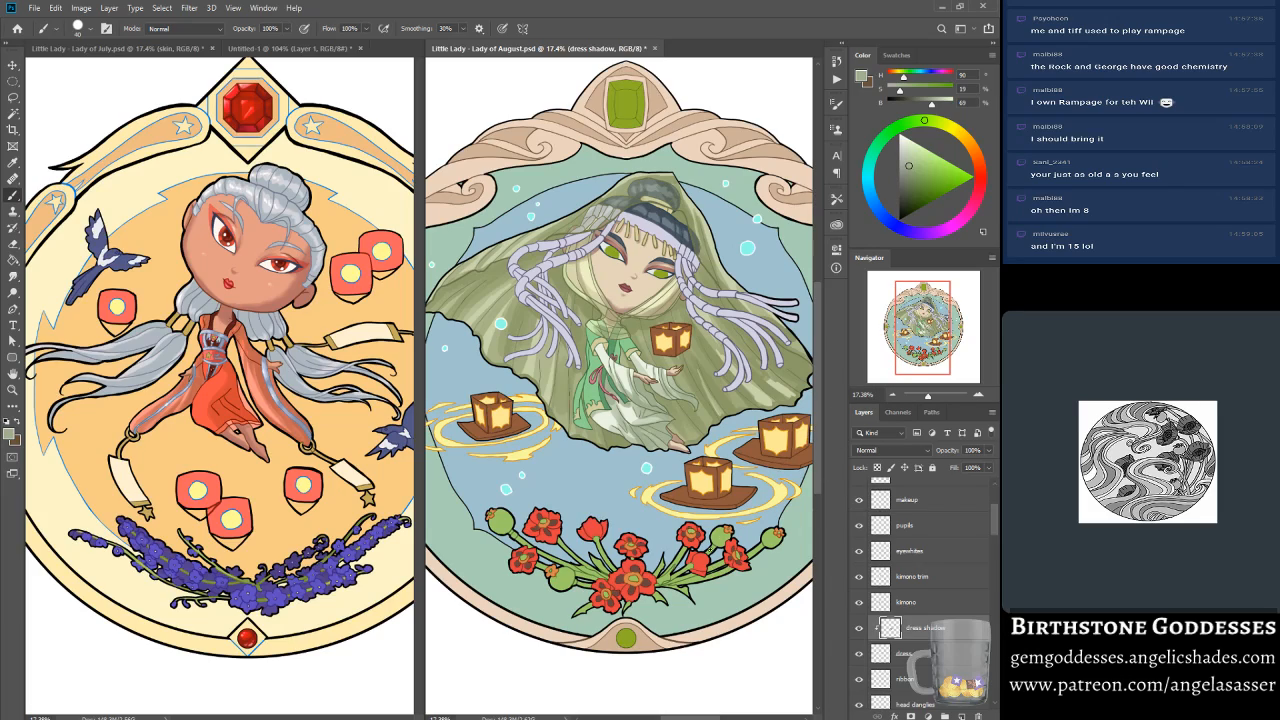
drag(915, 331, 919, 354)
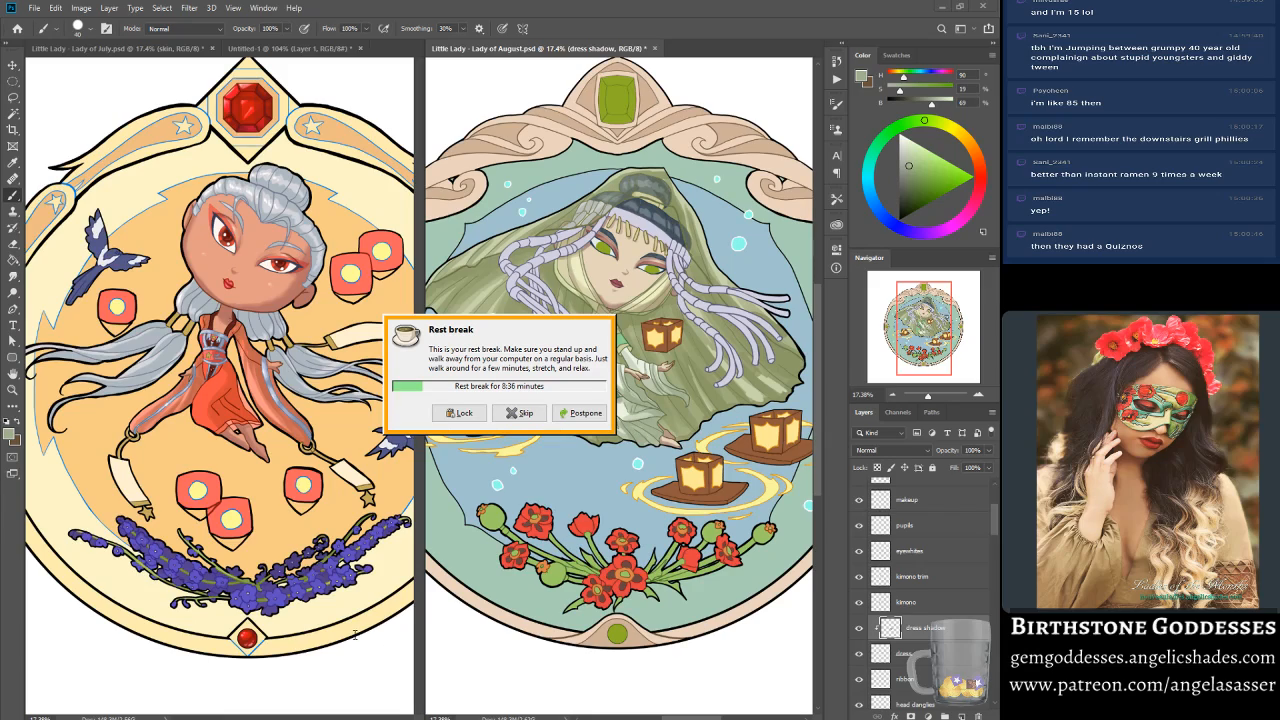
Step: Skip the rest break, save the file, and compare the artwork with the dress shadow layer hidden and shown
click(533, 414)
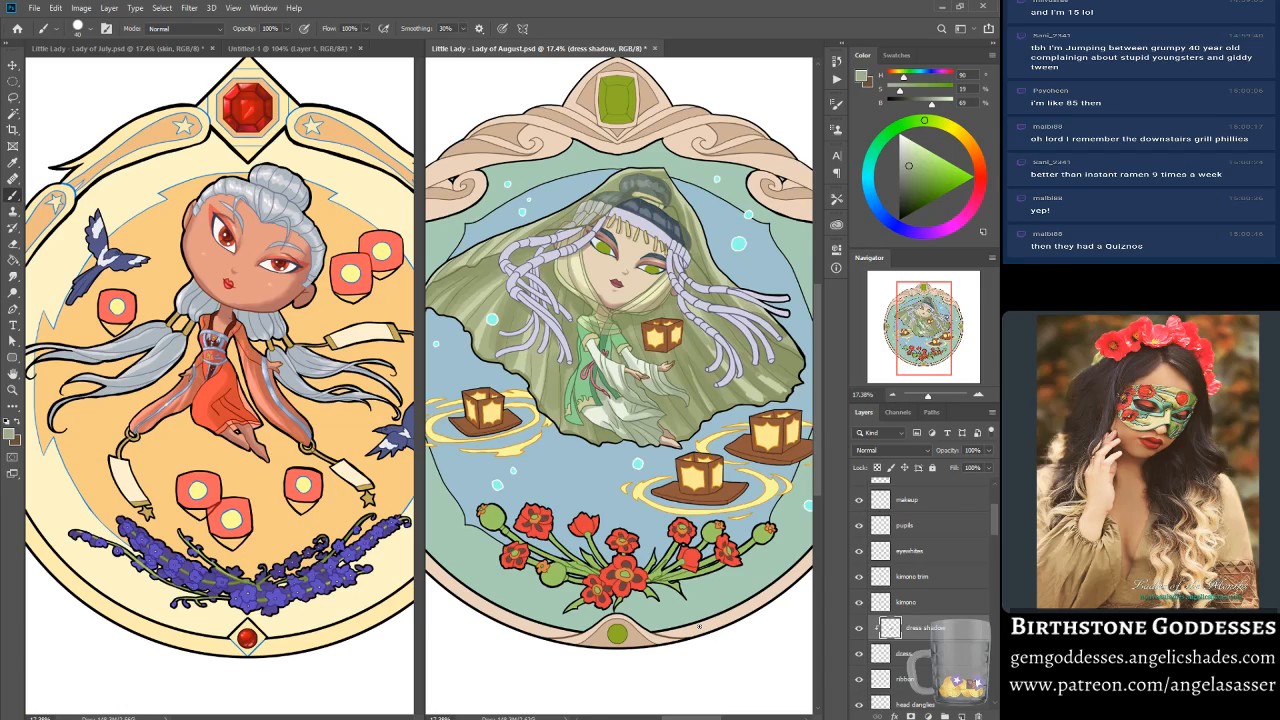
key(ctrl+s)
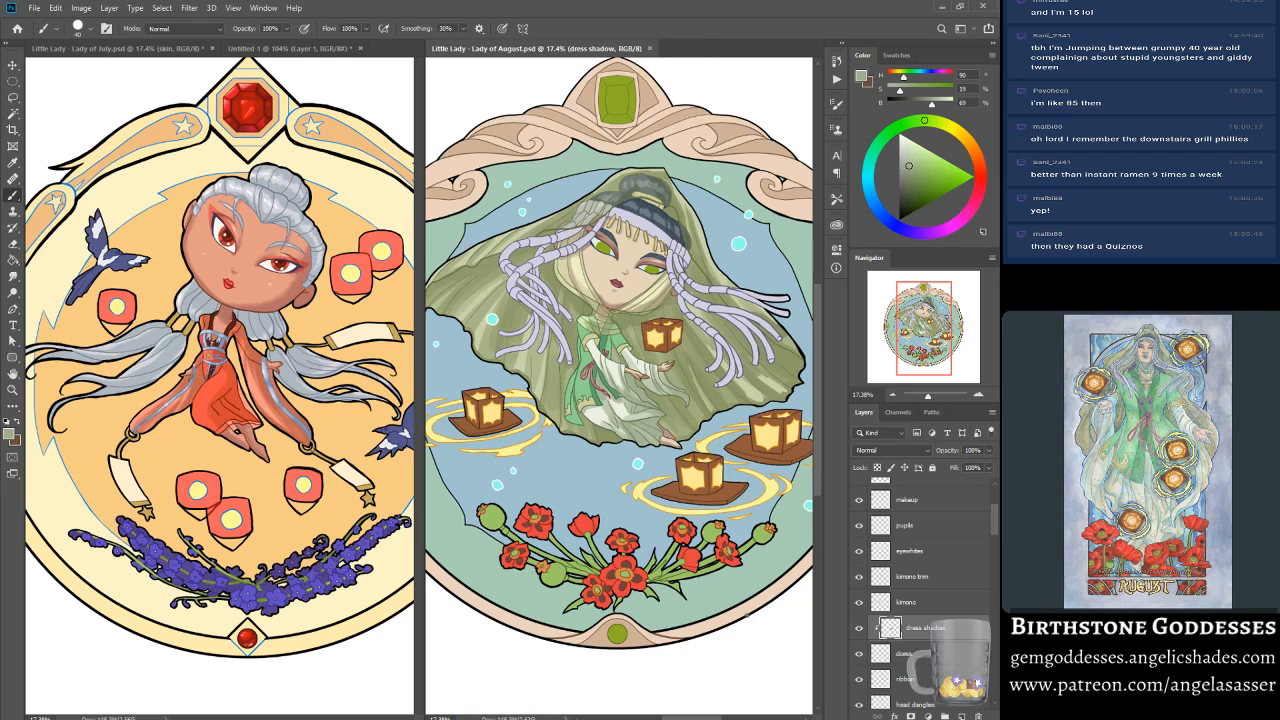
click(858, 628)
click(858, 628)
Step: Sample the grey-green shadow colour from the skirt and refine the skirt's fold shading on the dress shadow layer
drag(932, 399, 935, 398)
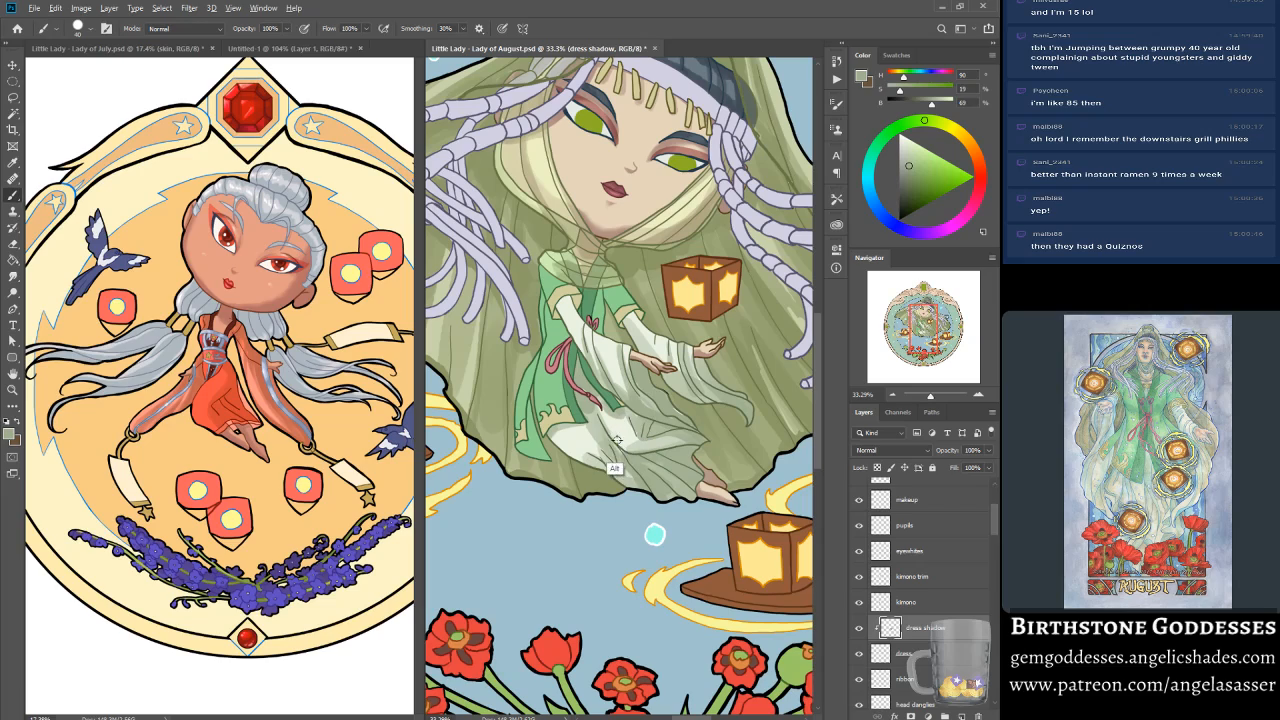
alt+click(581, 453)
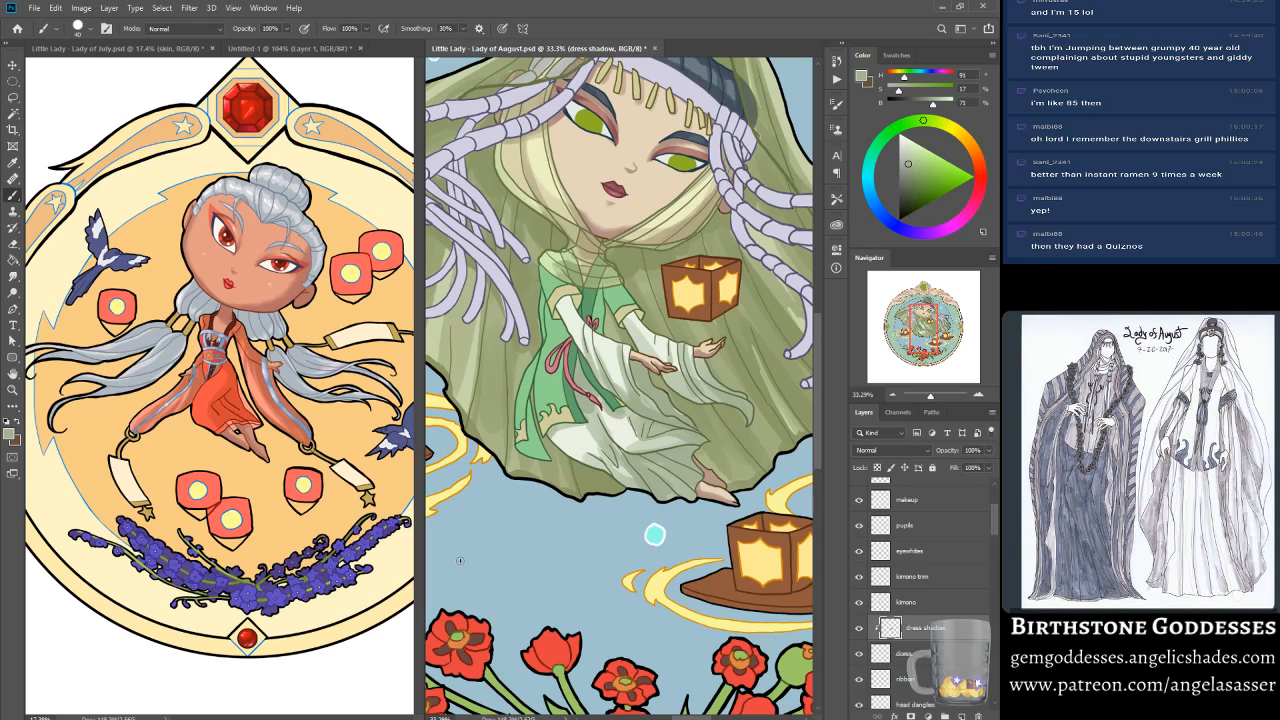
drag(608, 430, 618, 448)
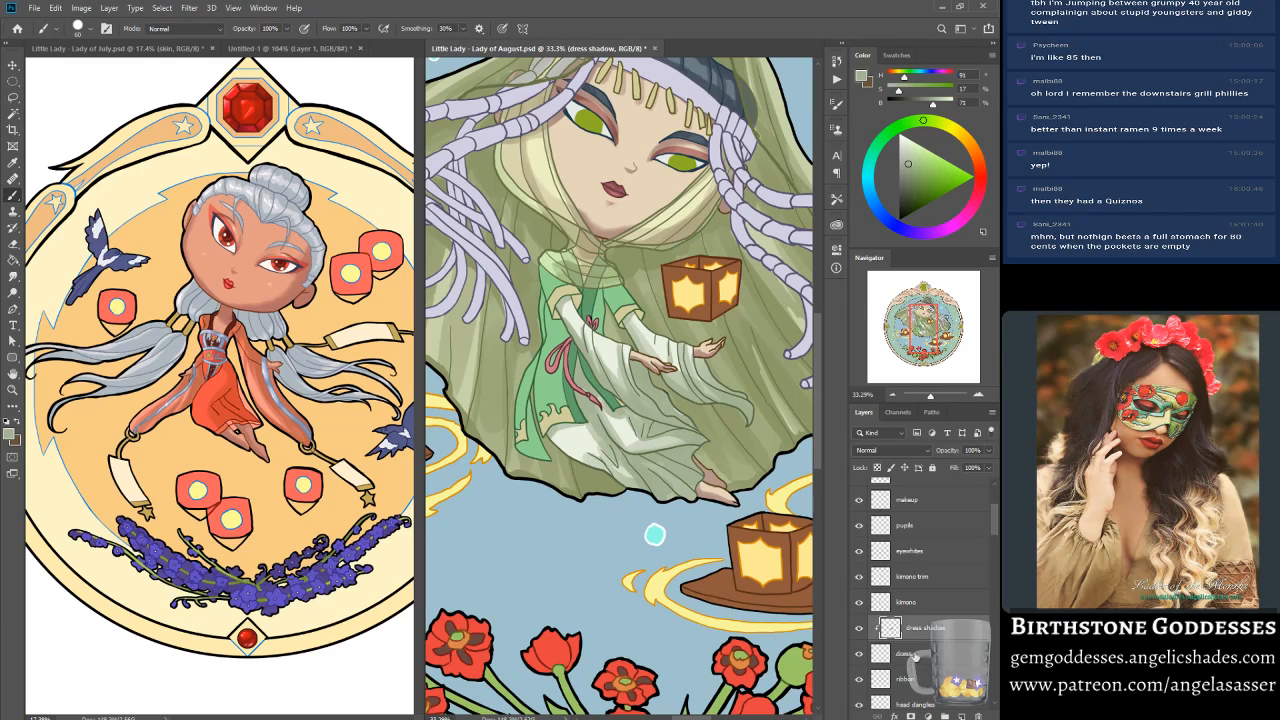
Step: Sample the dress's white from the dress layer and the grey-green shadow colour, and refine the sleeve shading on the dress shadow layer
click(910, 653)
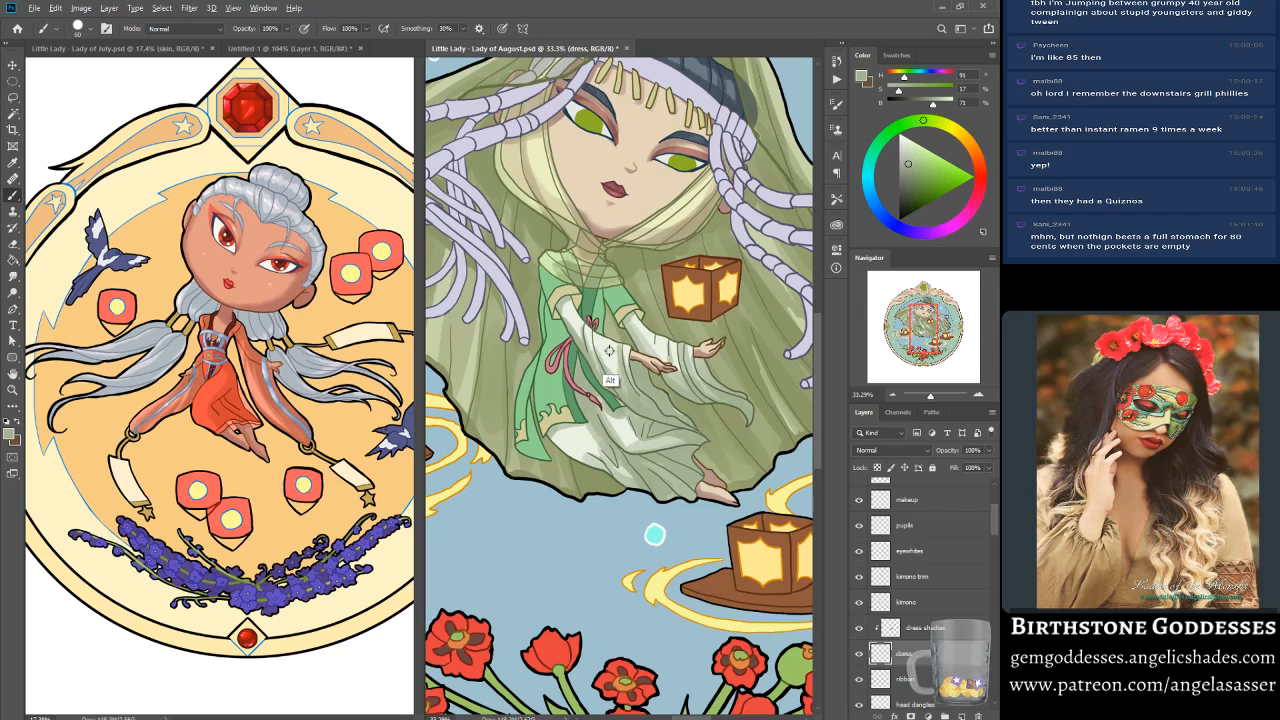
alt+click(584, 445)
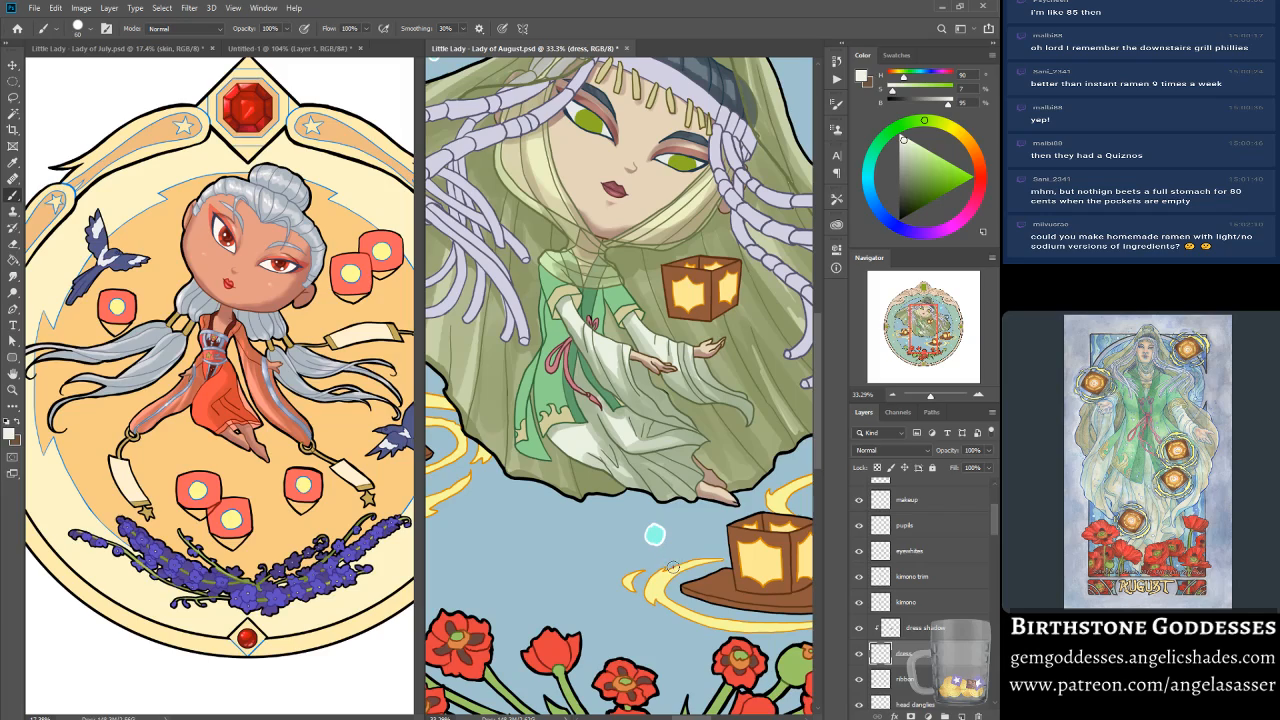
click(929, 631)
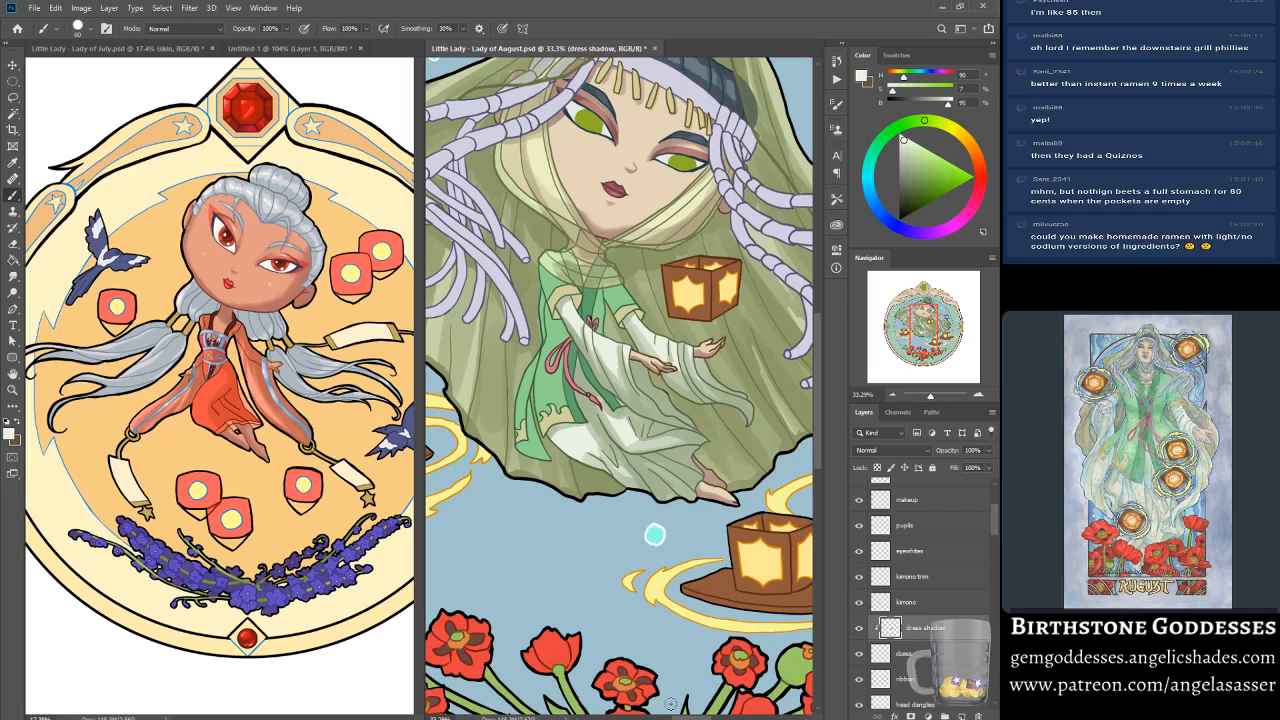
alt+click(628, 345)
alt+click(628, 350)
alt+click(583, 350)
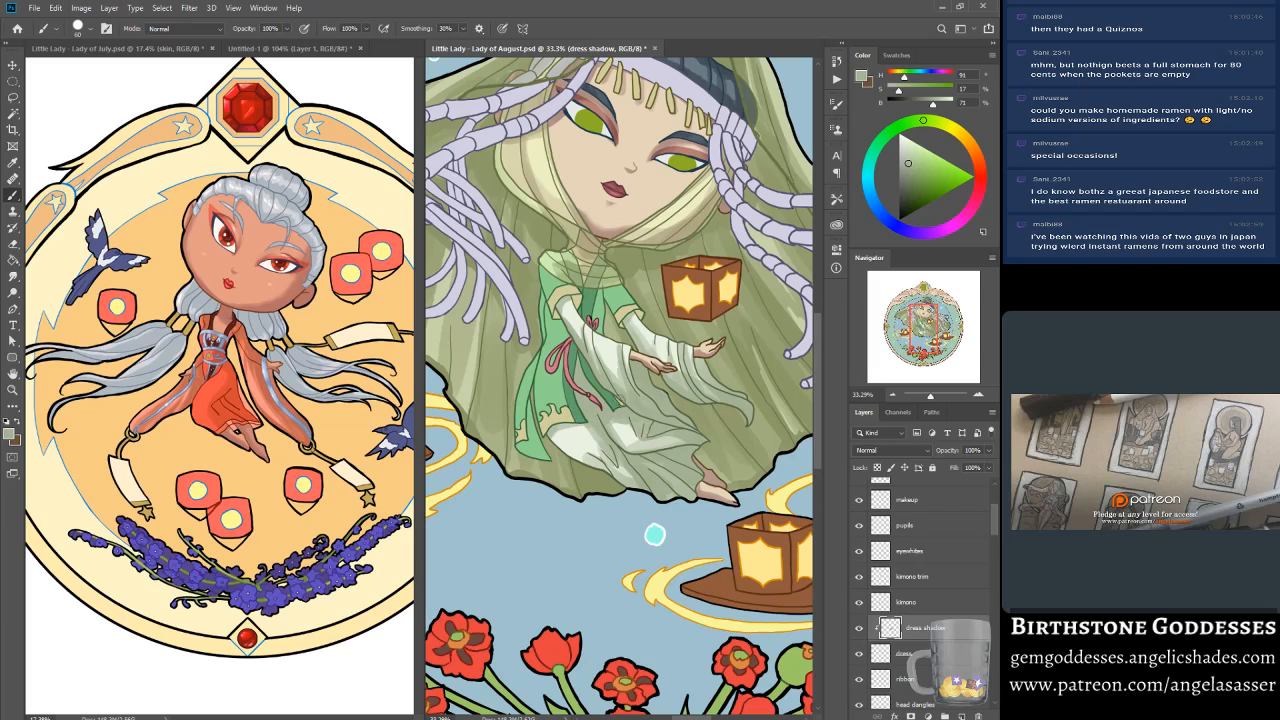
Step: Alternate between the sampled white and grey-green to touch up the fold edges around the waist and skirt on the dress shadow layer
click(911, 651)
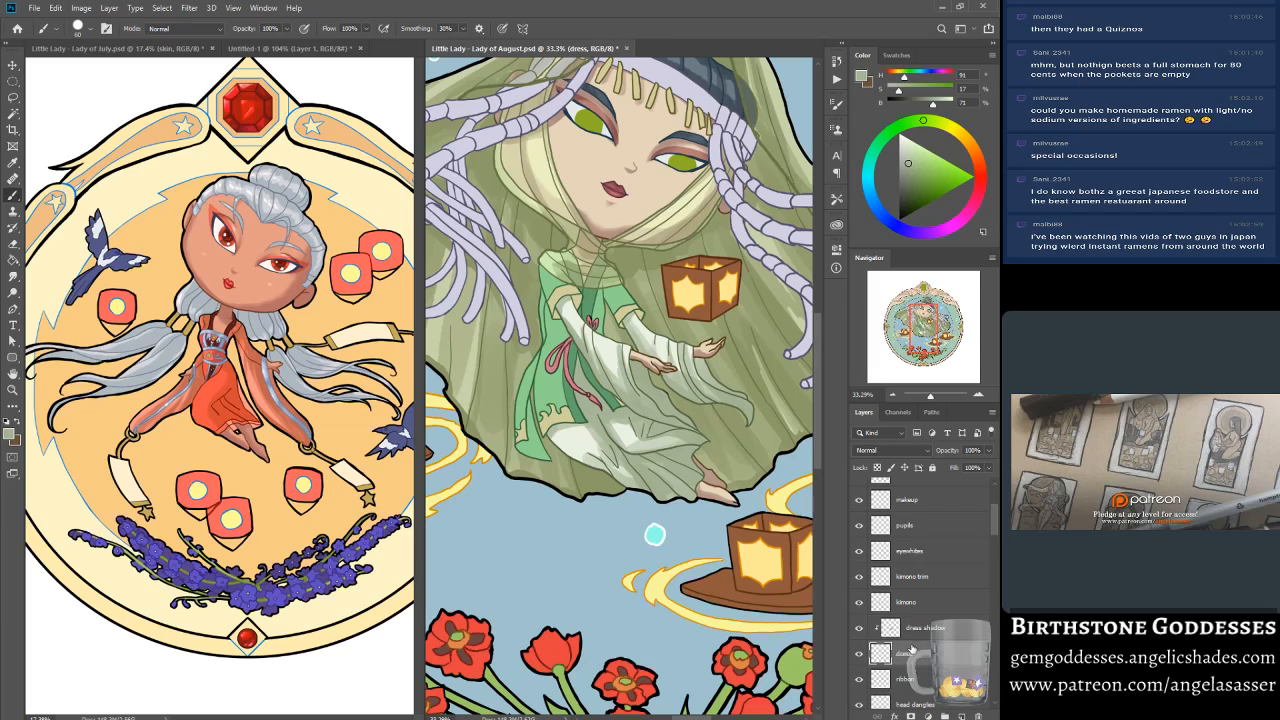
alt+click(608, 380)
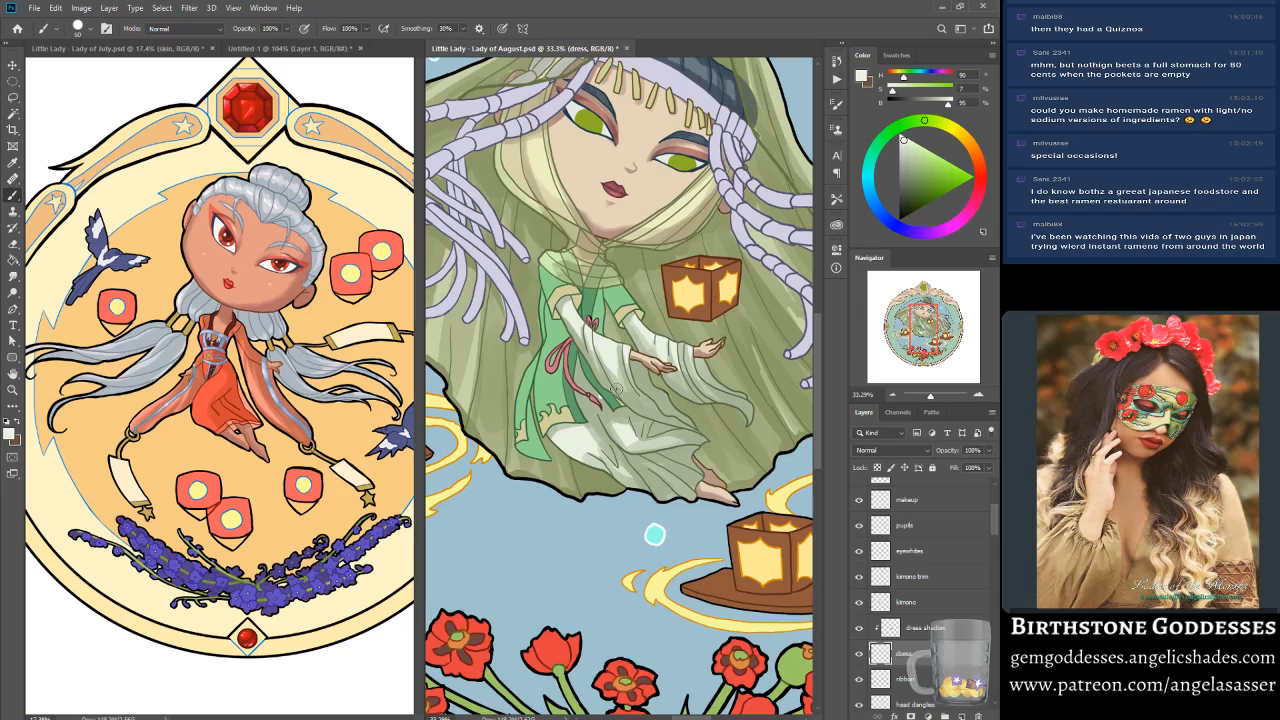
click(886, 627)
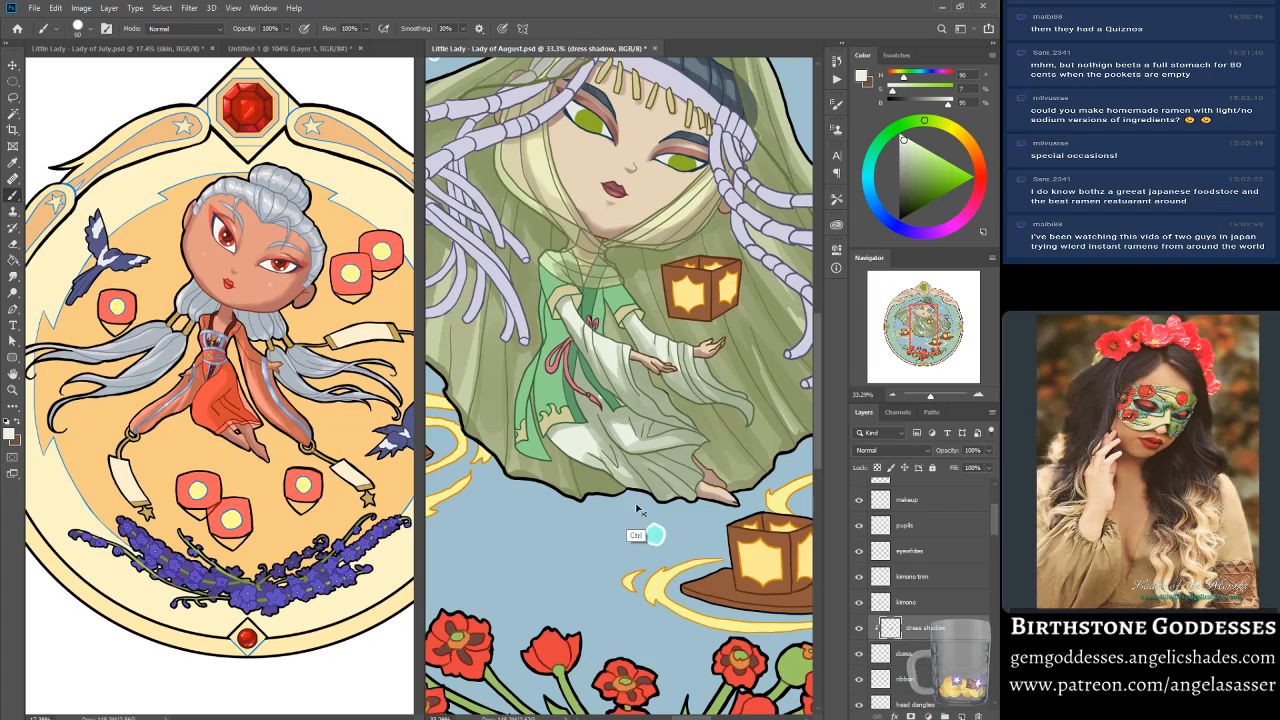
alt+click(597, 395)
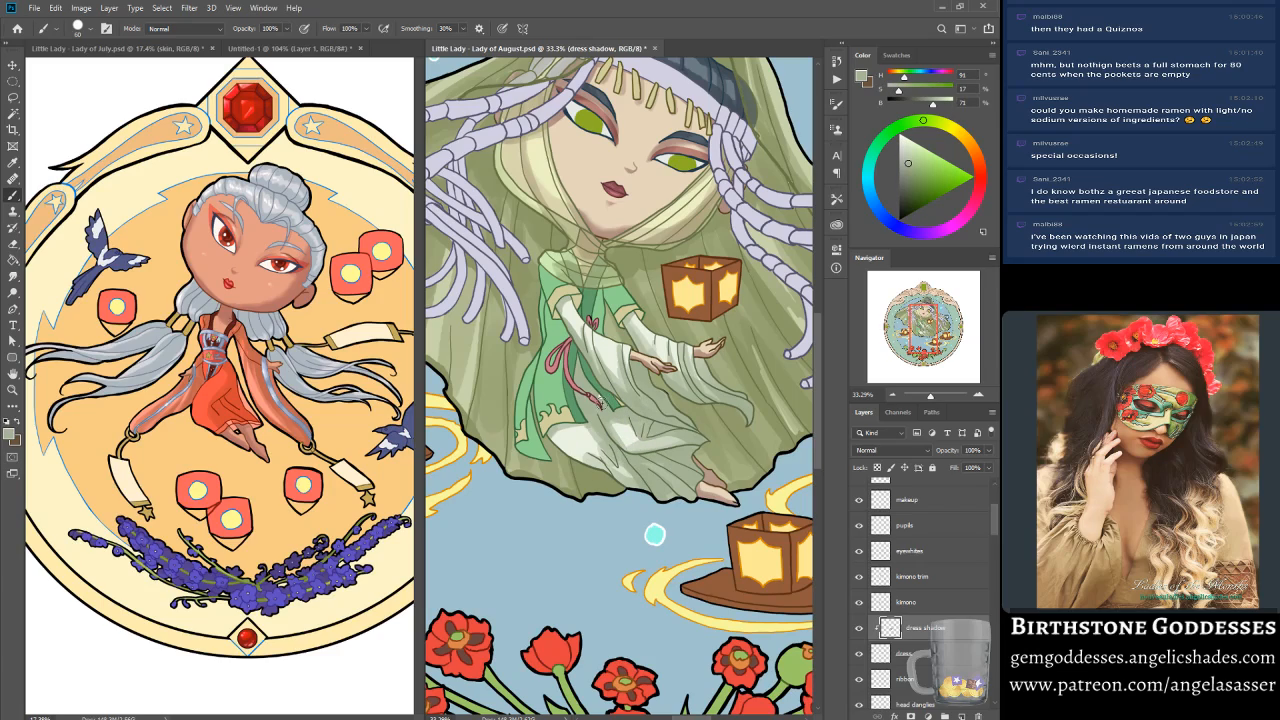
click(897, 646)
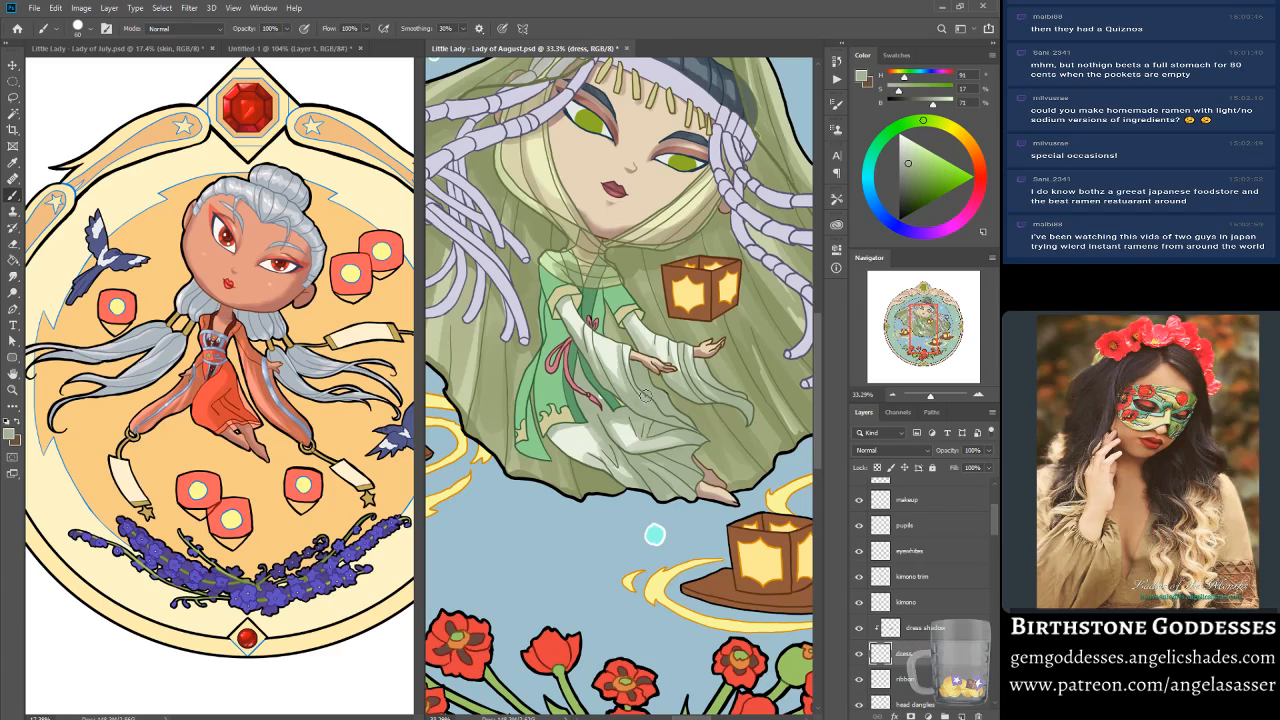
alt+click(575, 471)
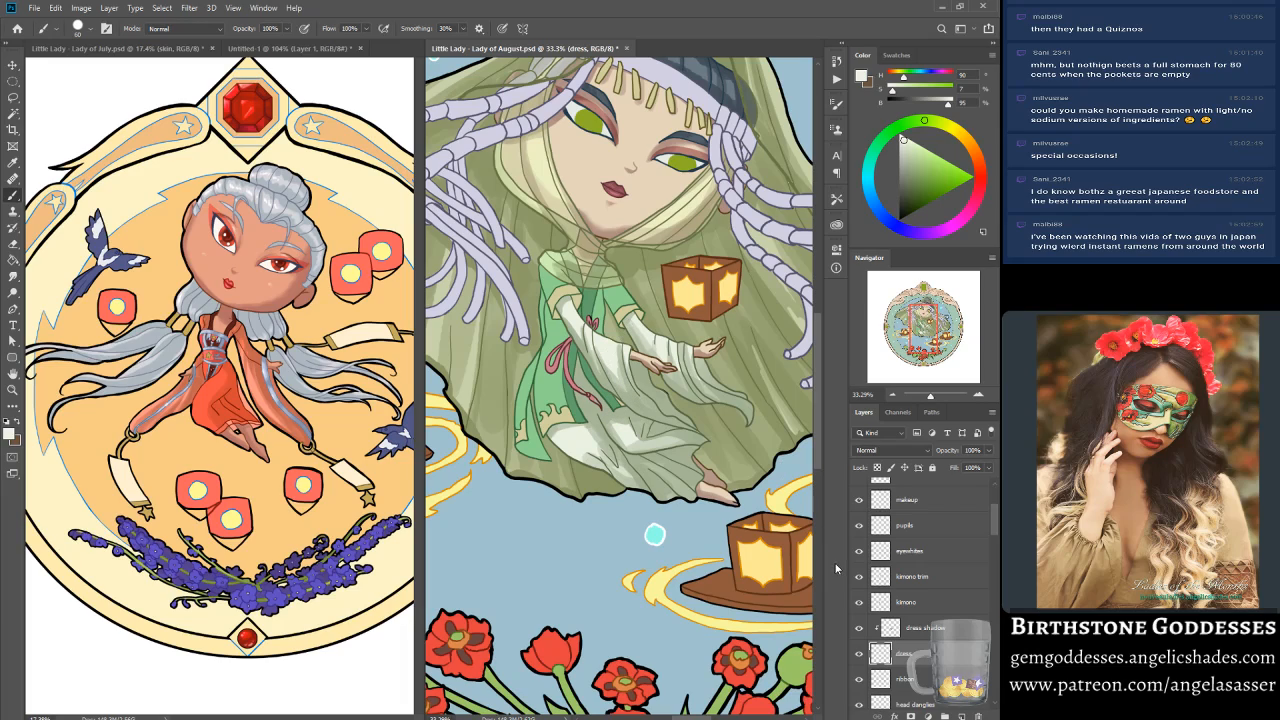
click(932, 630)
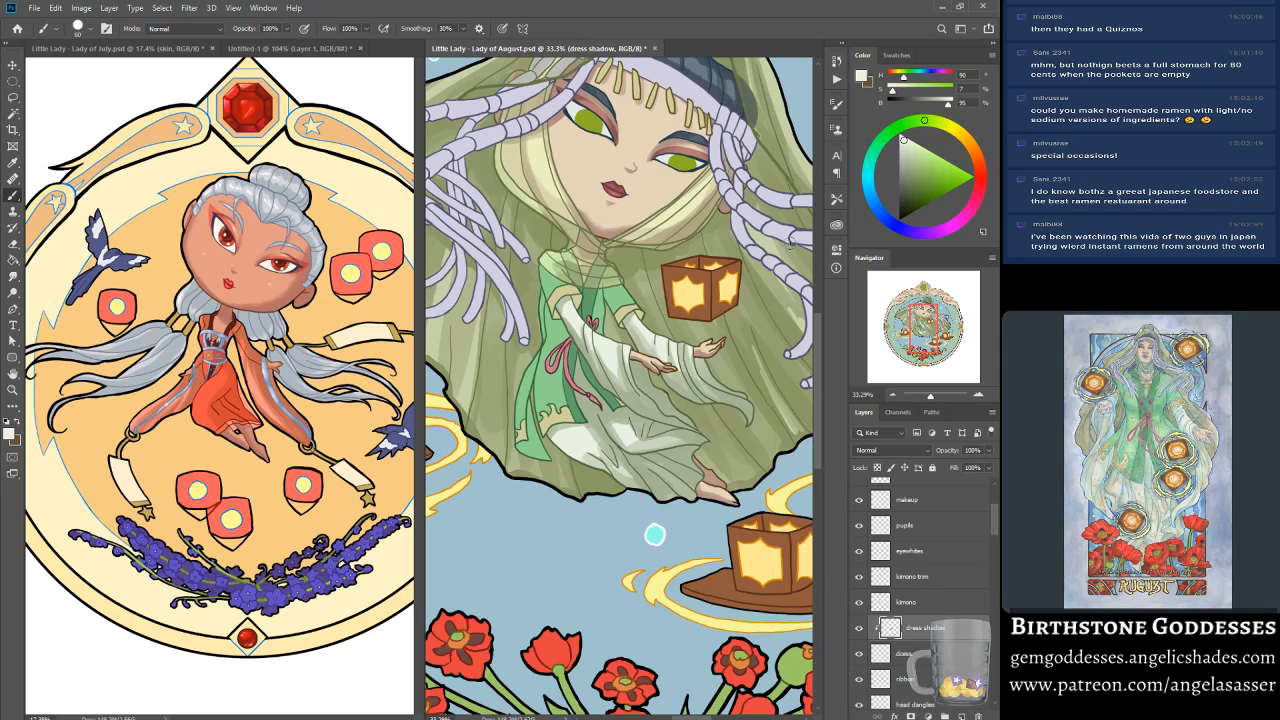
Step: Adjust the dress shadow layer's Hue/Saturation to saturation +45 and lightness +11, checking the preview against the original
drag(931, 395, 928, 395)
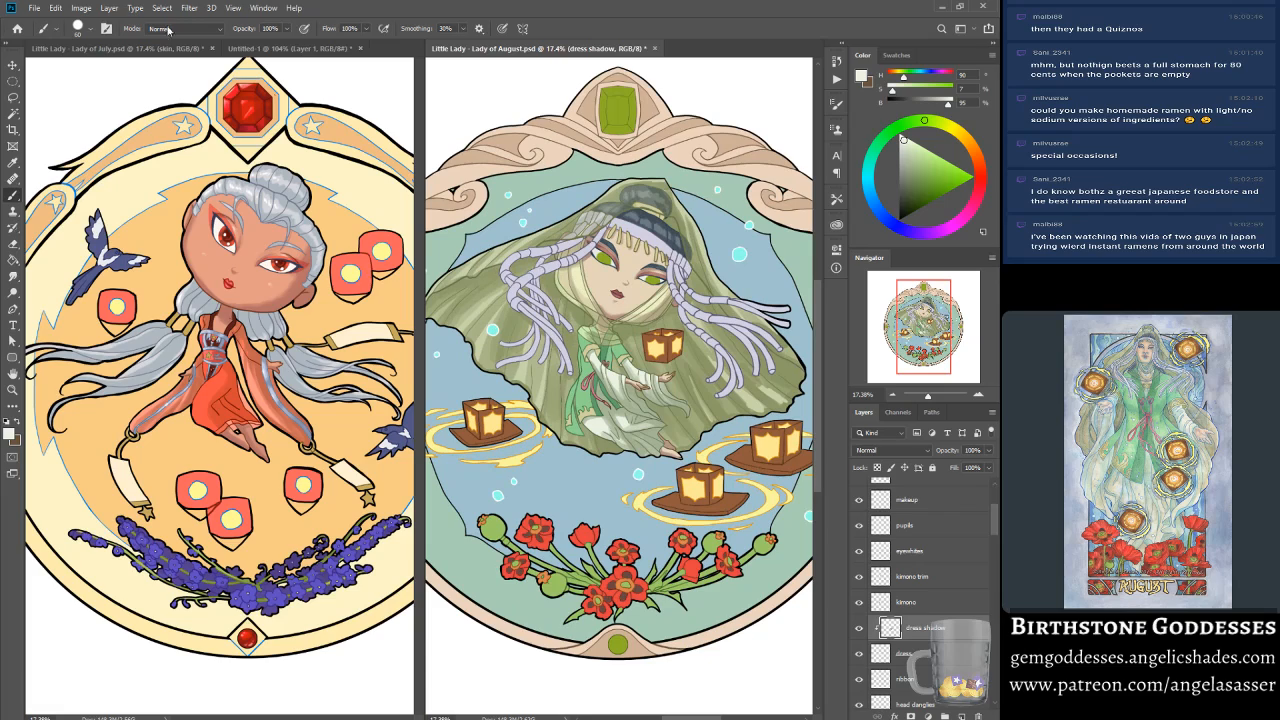
click(81, 8)
mouse_move(100, 41)
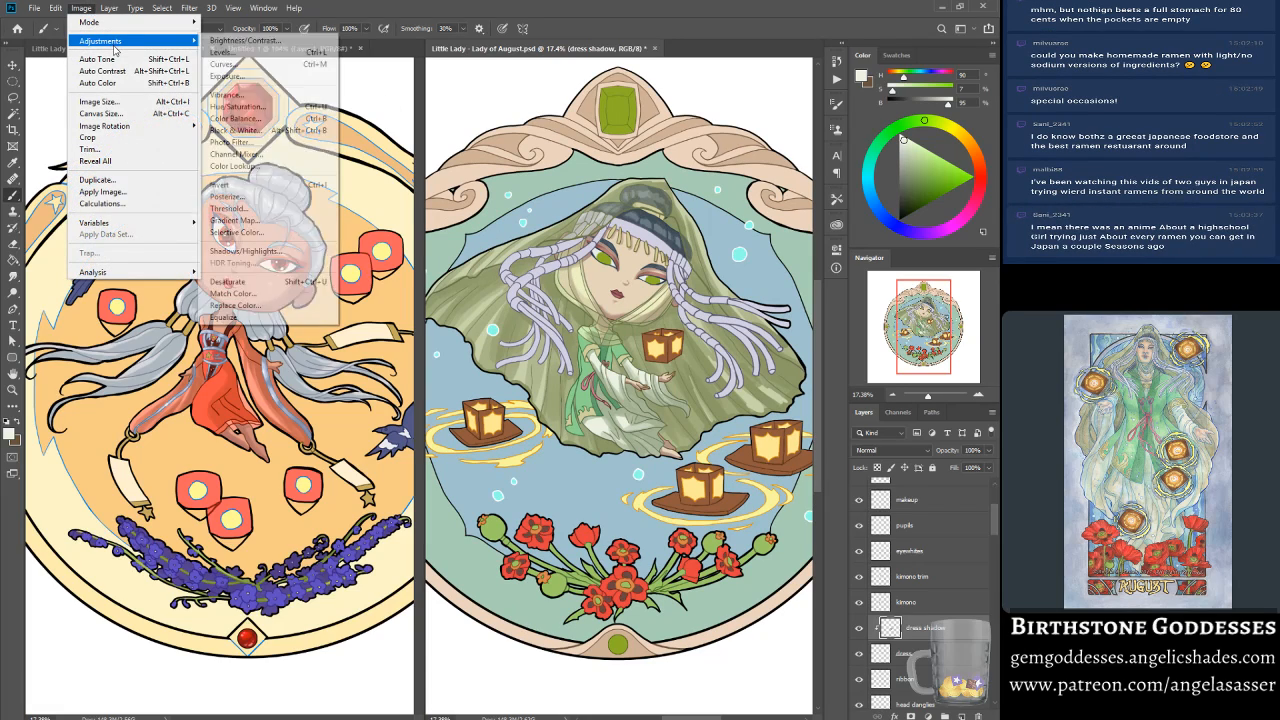
click(237, 106)
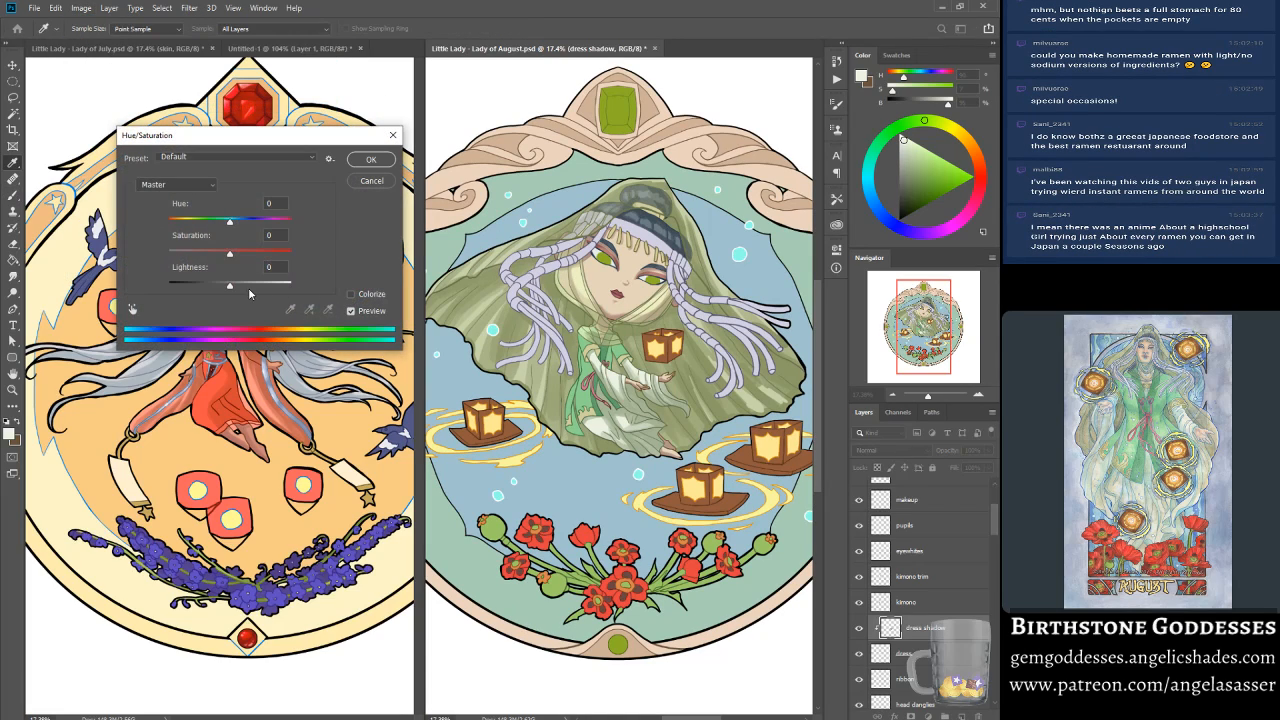
mouse_move(231, 288)
mouse_down()
mouse_move(245, 287)
mouse_move(246, 253)
mouse_move(257, 288)
mouse_move(236, 288)
mouse_up()
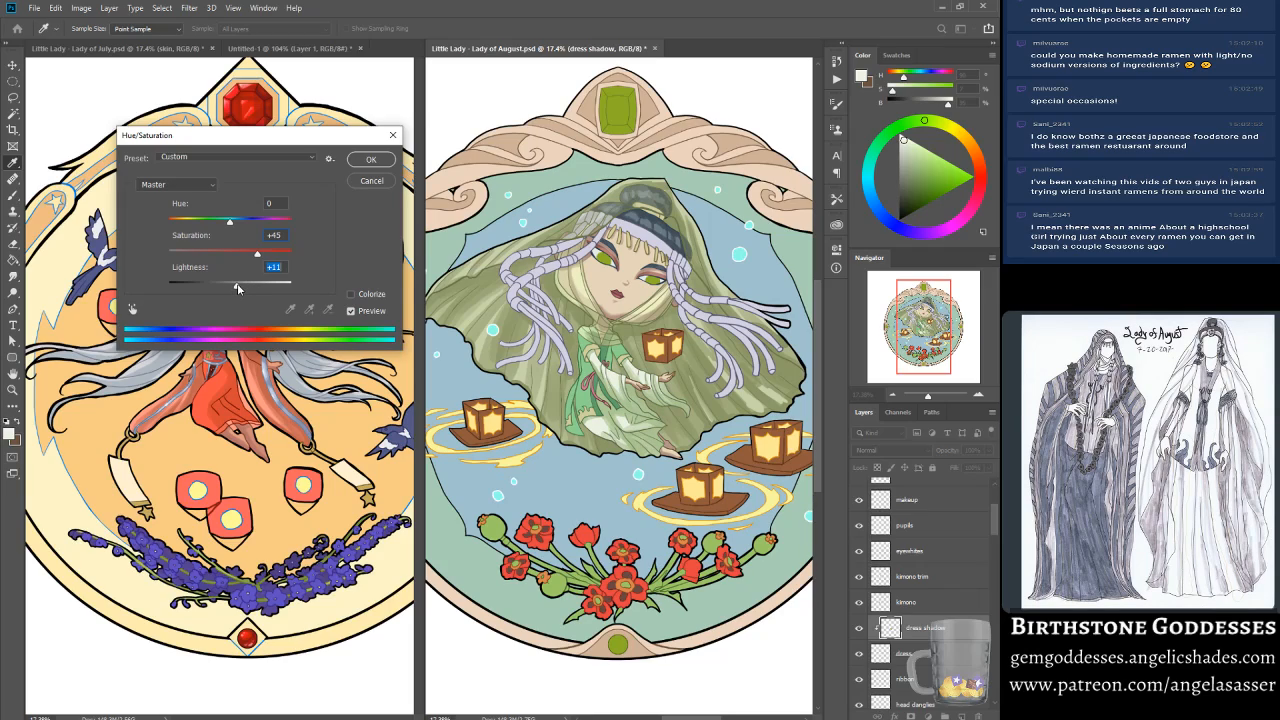
click(361, 311)
click(370, 160)
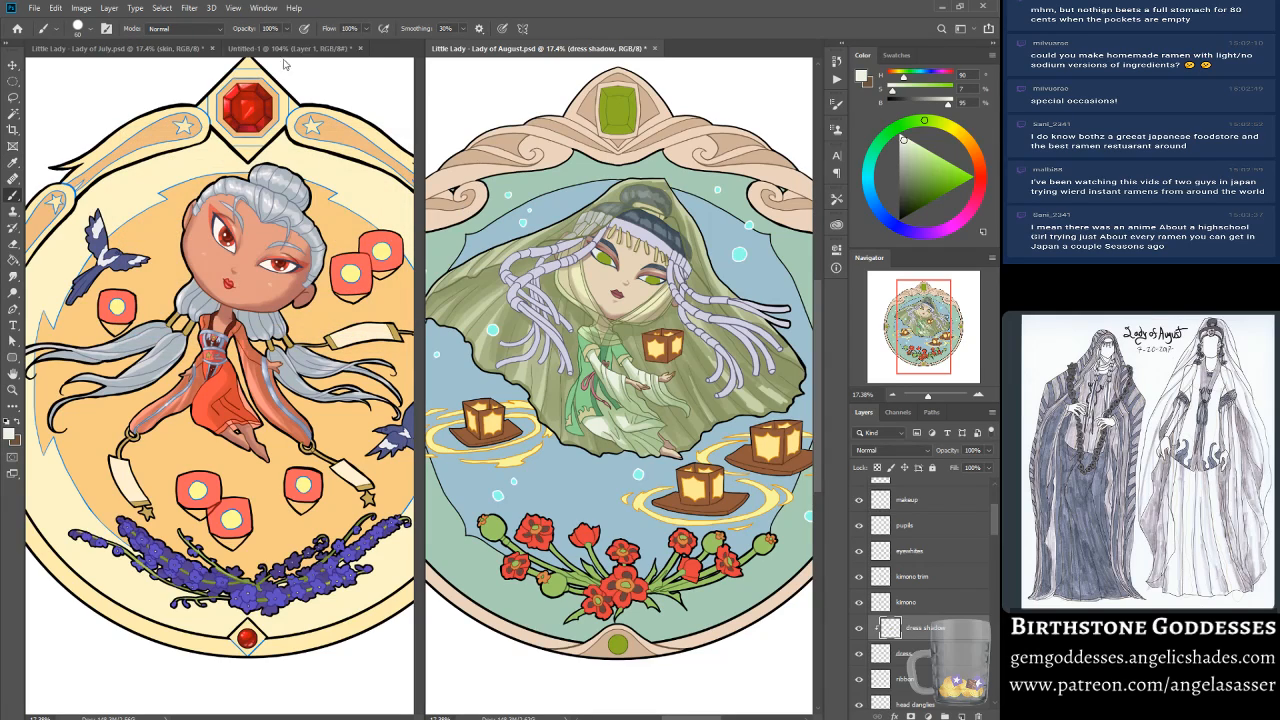
Step: Save the Lady of August file and consolidate all open document windows to tabs
click(192, 48)
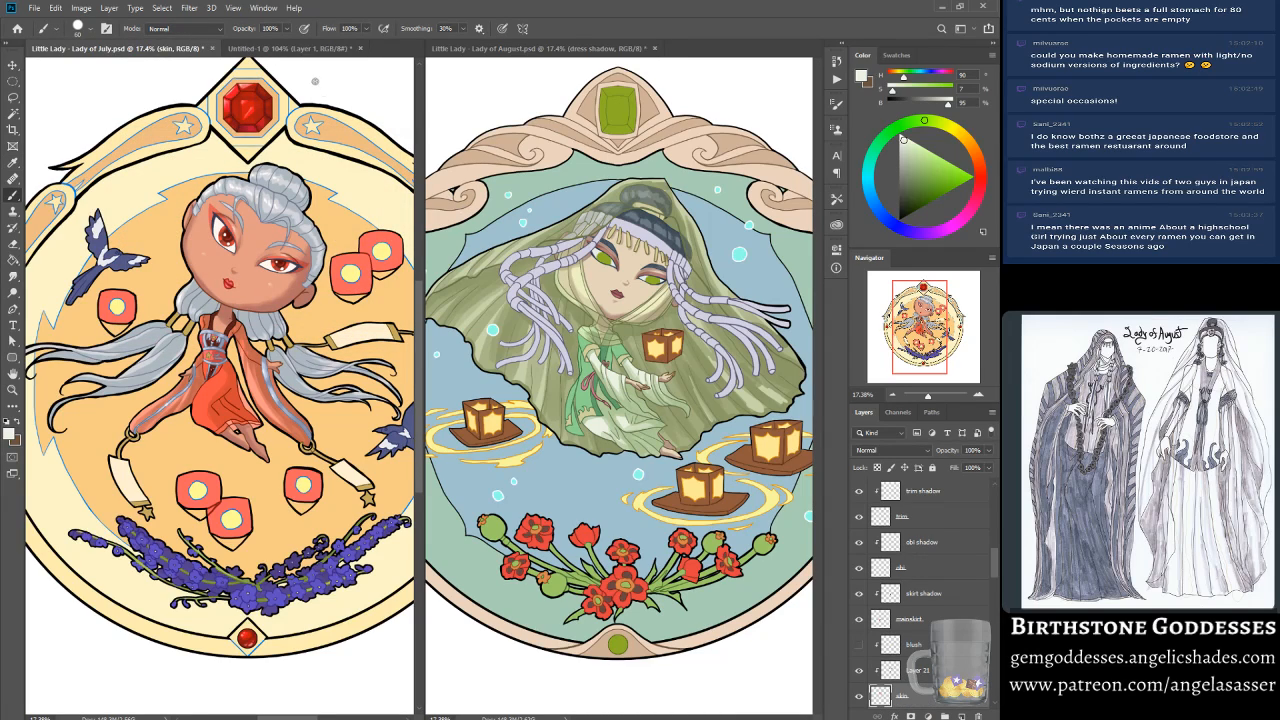
click(263, 8)
click(537, 52)
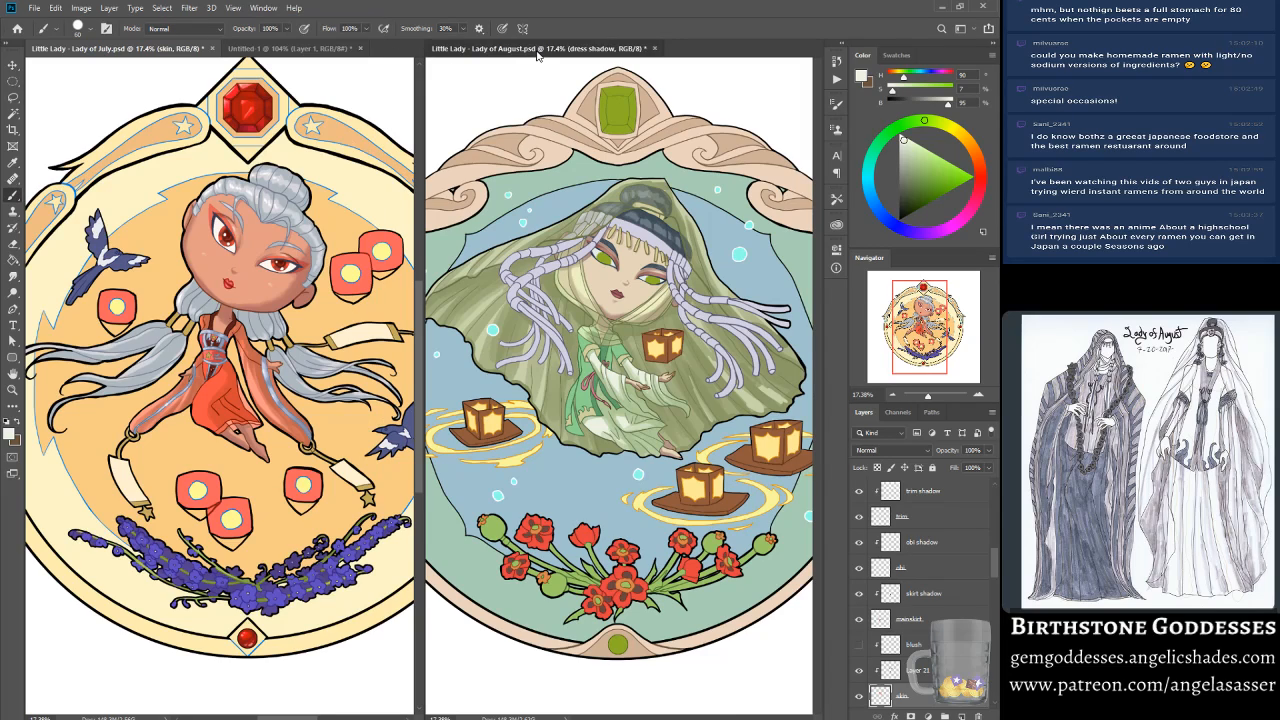
click(34, 8)
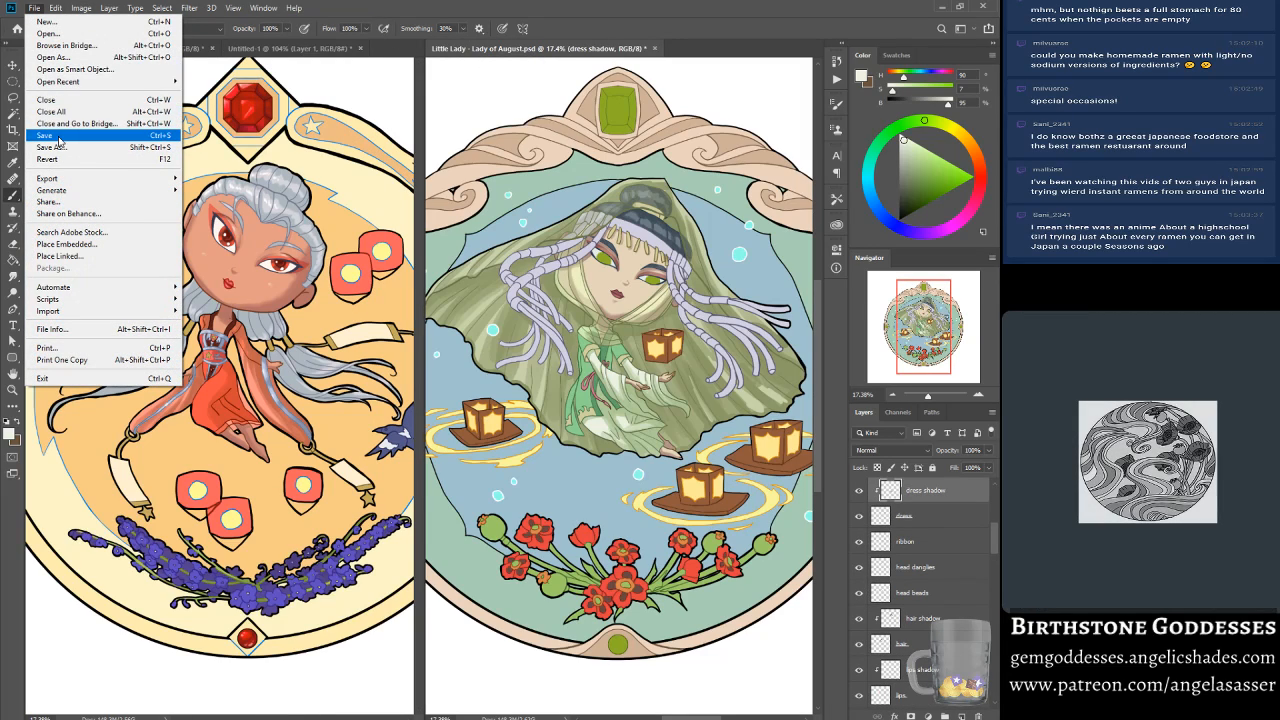
click(59, 137)
click(176, 48)
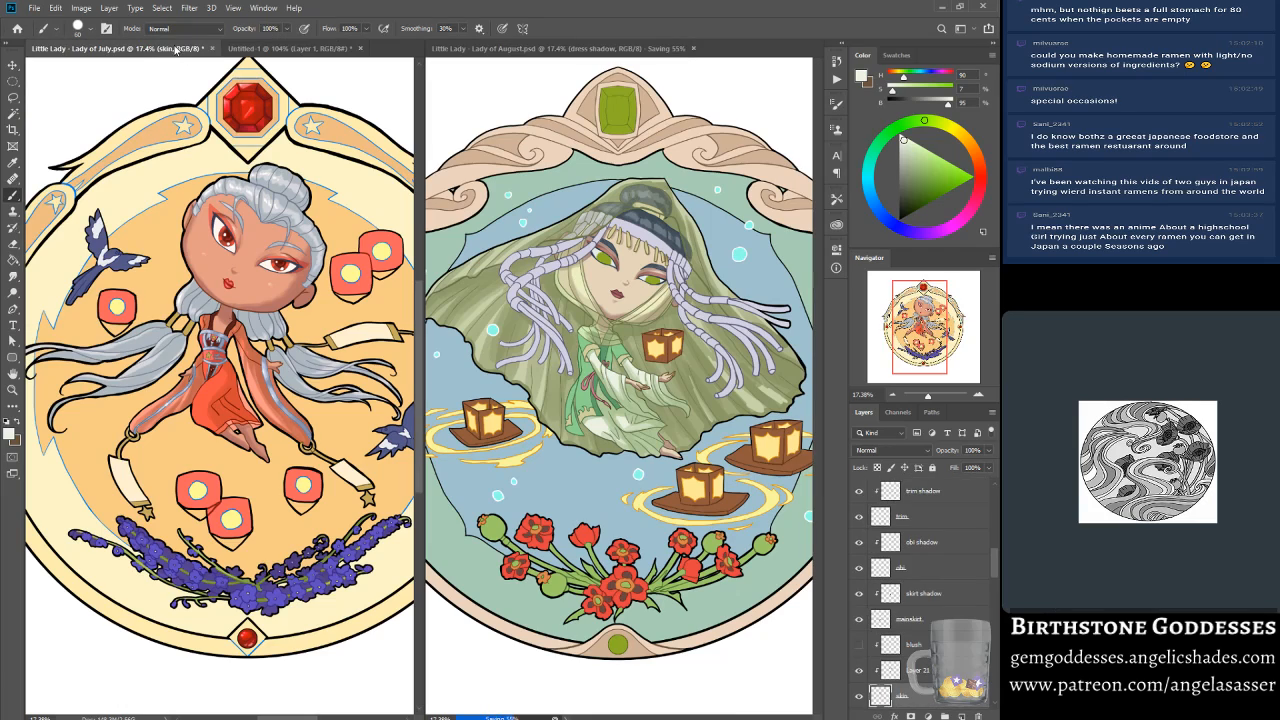
click(263, 8)
mouse_move(272, 21)
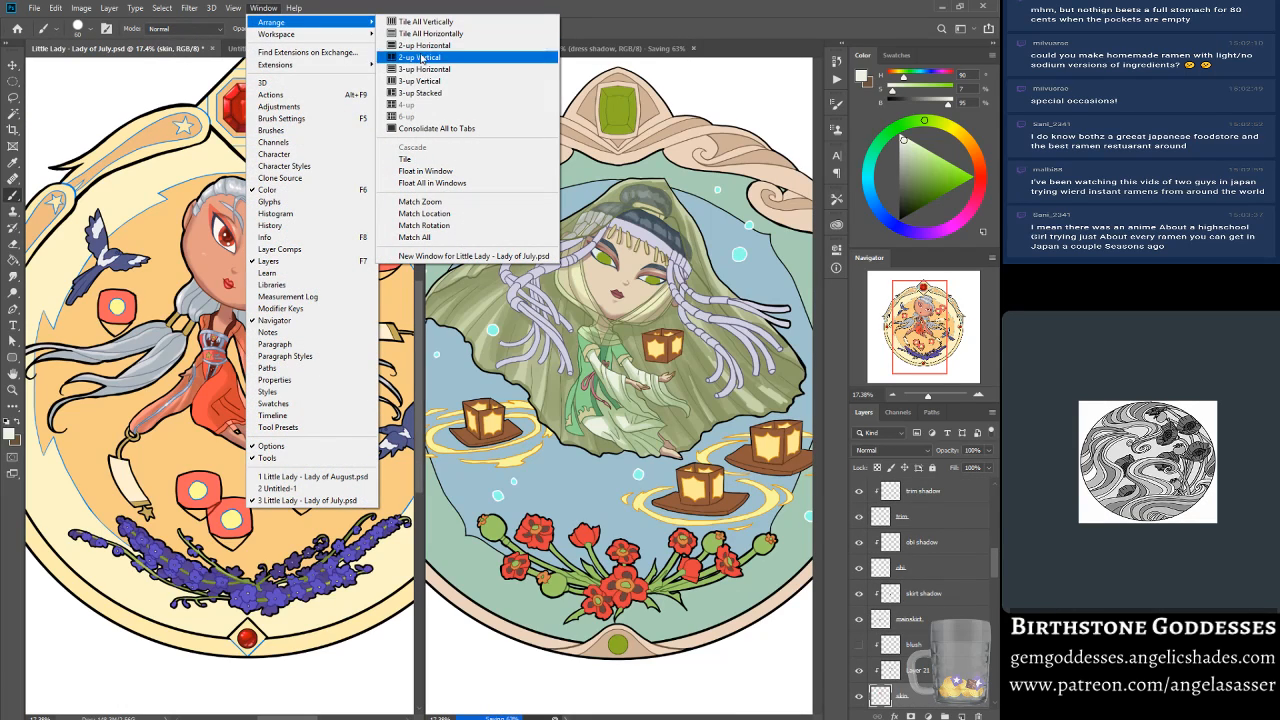
click(443, 128)
Step: Open the file Little Lady - Lady of March from the Chibi Ladies folder
click(34, 8)
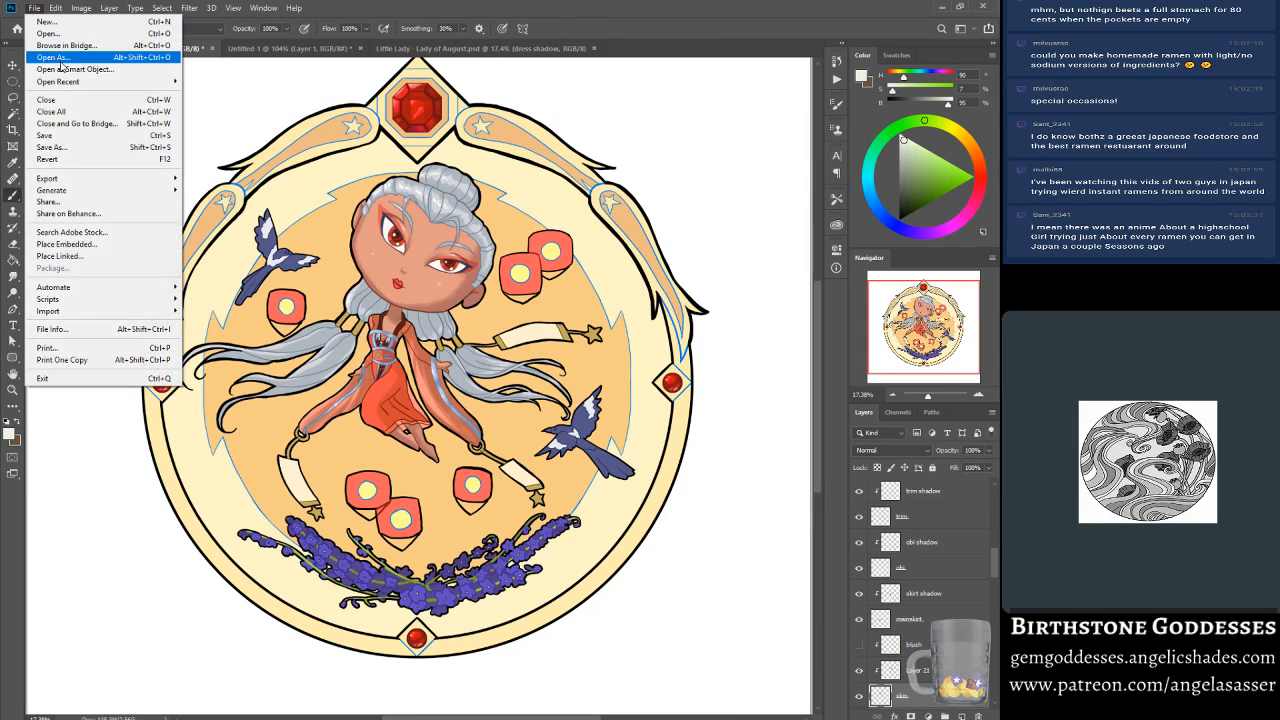
click(80, 35)
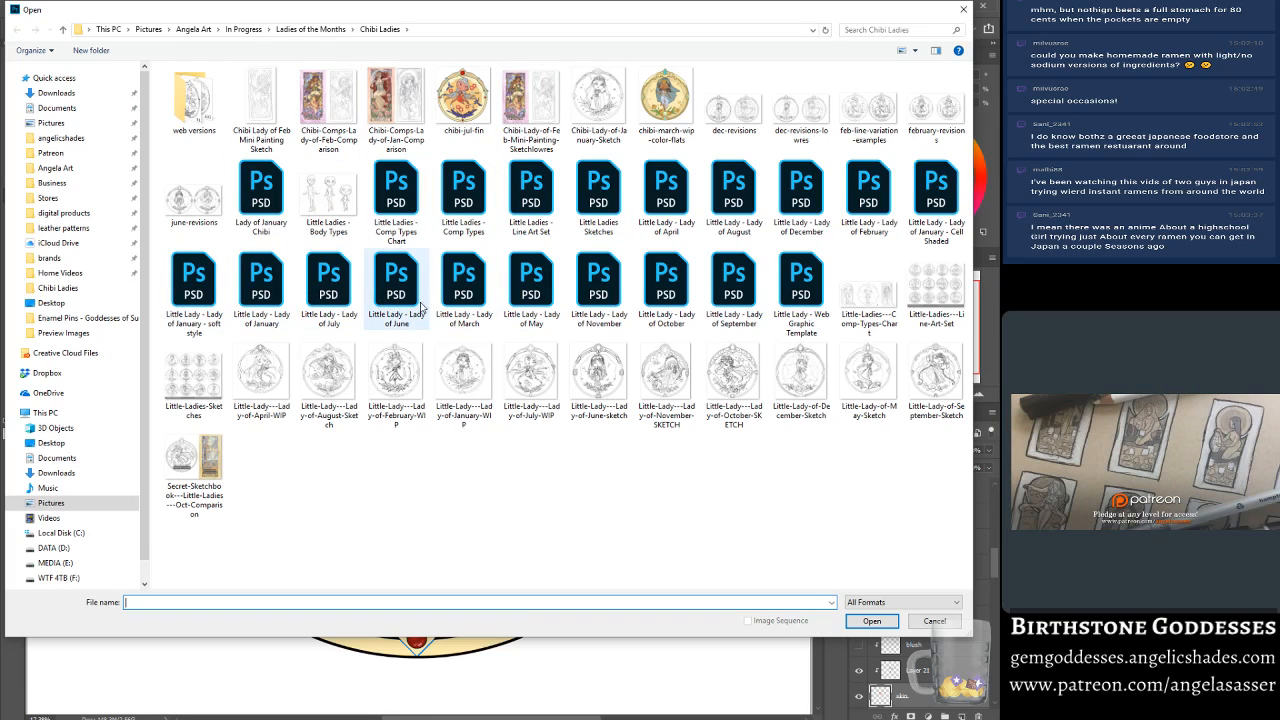
double_click(470, 288)
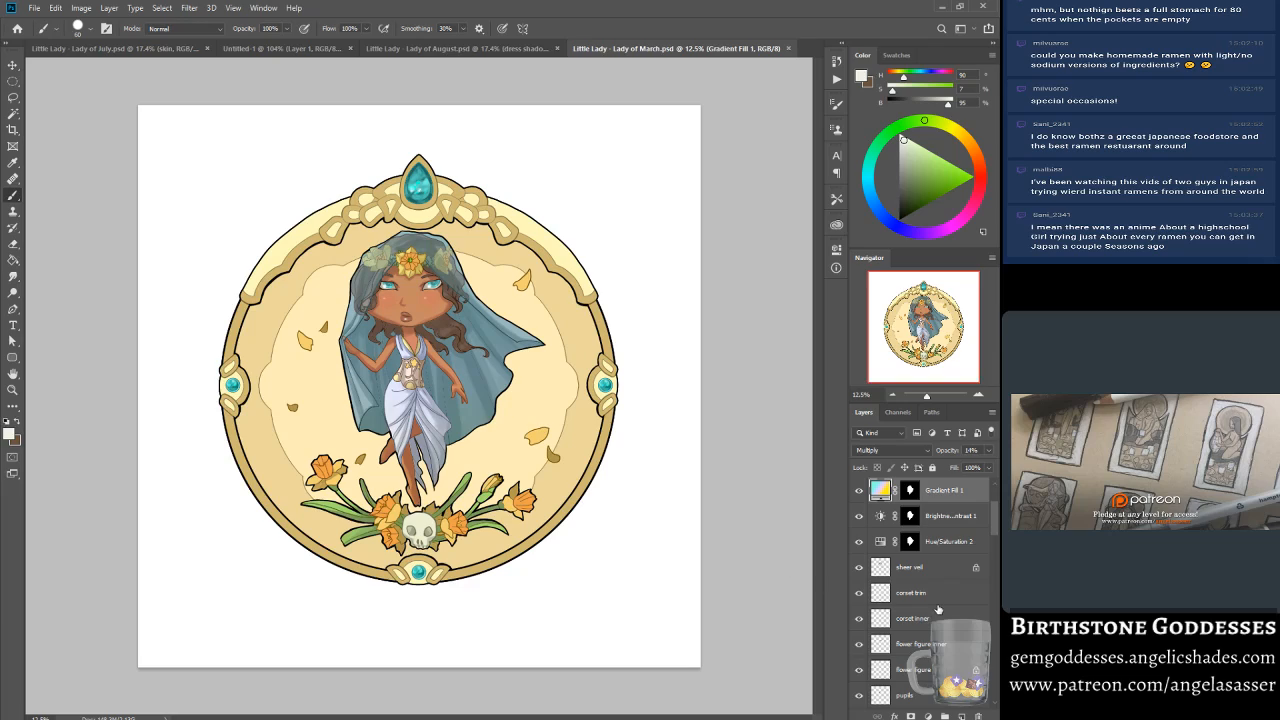
Step: Compare the Lady of March artwork with the Gradient Fill 1, Brightness/Contrast 1 and Hue/Saturation 2 layers each hidden and shown
click(859, 490)
click(859, 490)
click(859, 515)
click(859, 515)
click(857, 541)
click(857, 541)
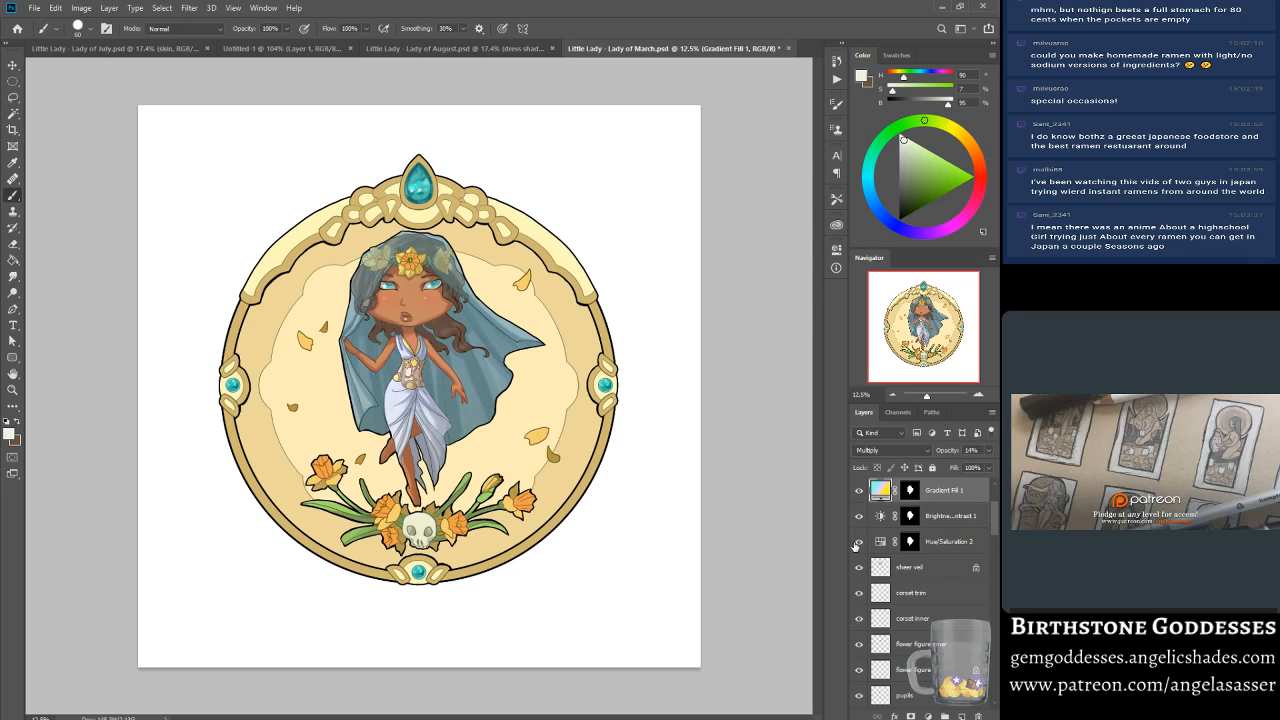
click(855, 490)
click(855, 490)
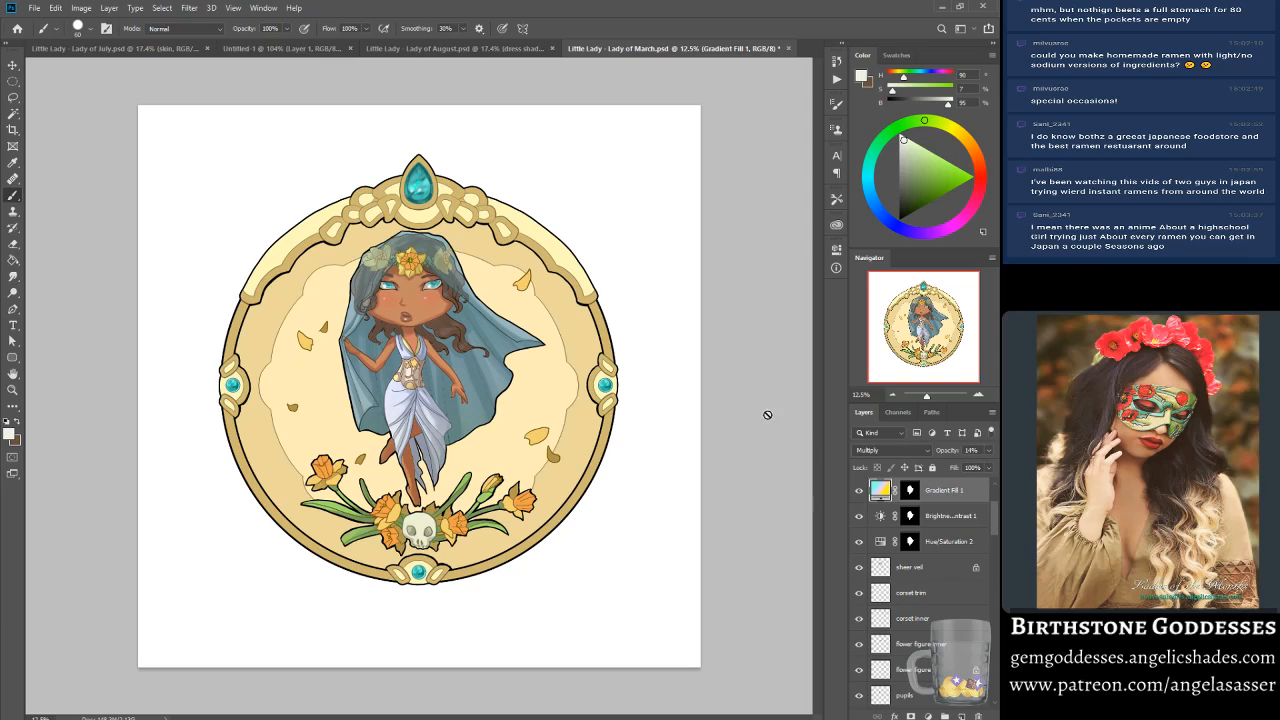
Step: Examine the veiled figure up close with the Gradient Fill 1 layer hidden and shown
click(12, 390)
click(372, 288)
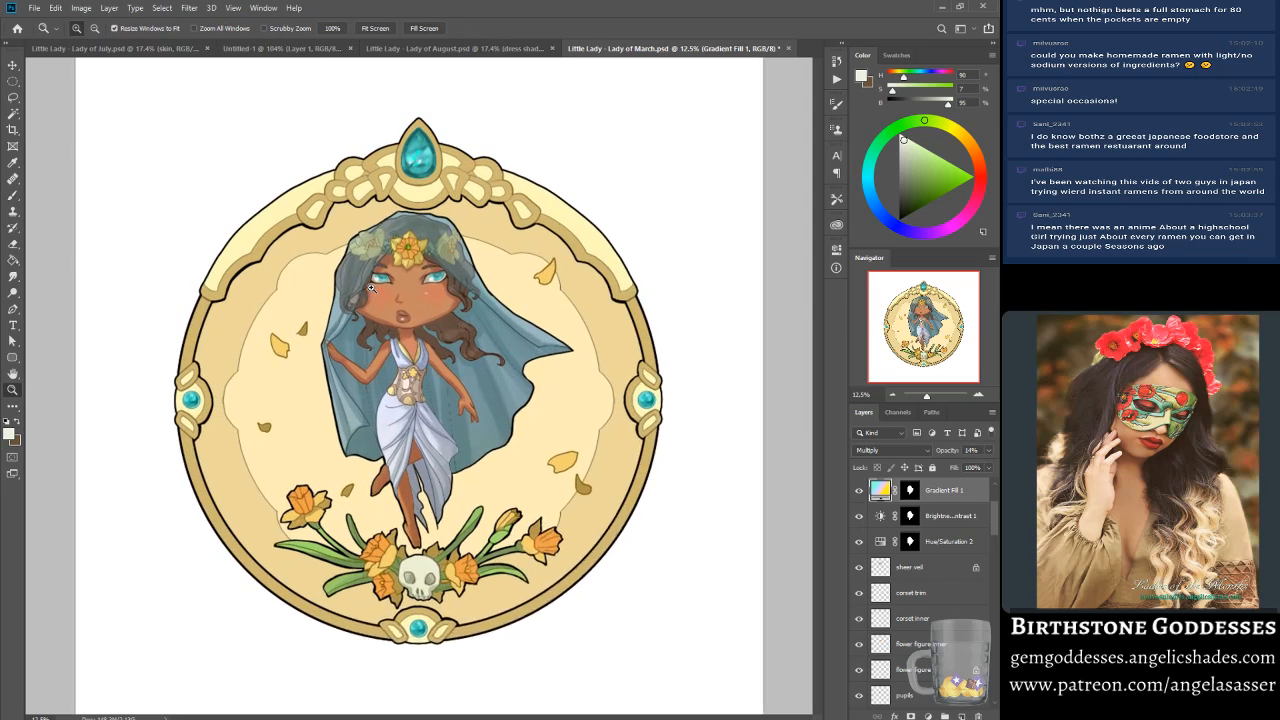
click(858, 491)
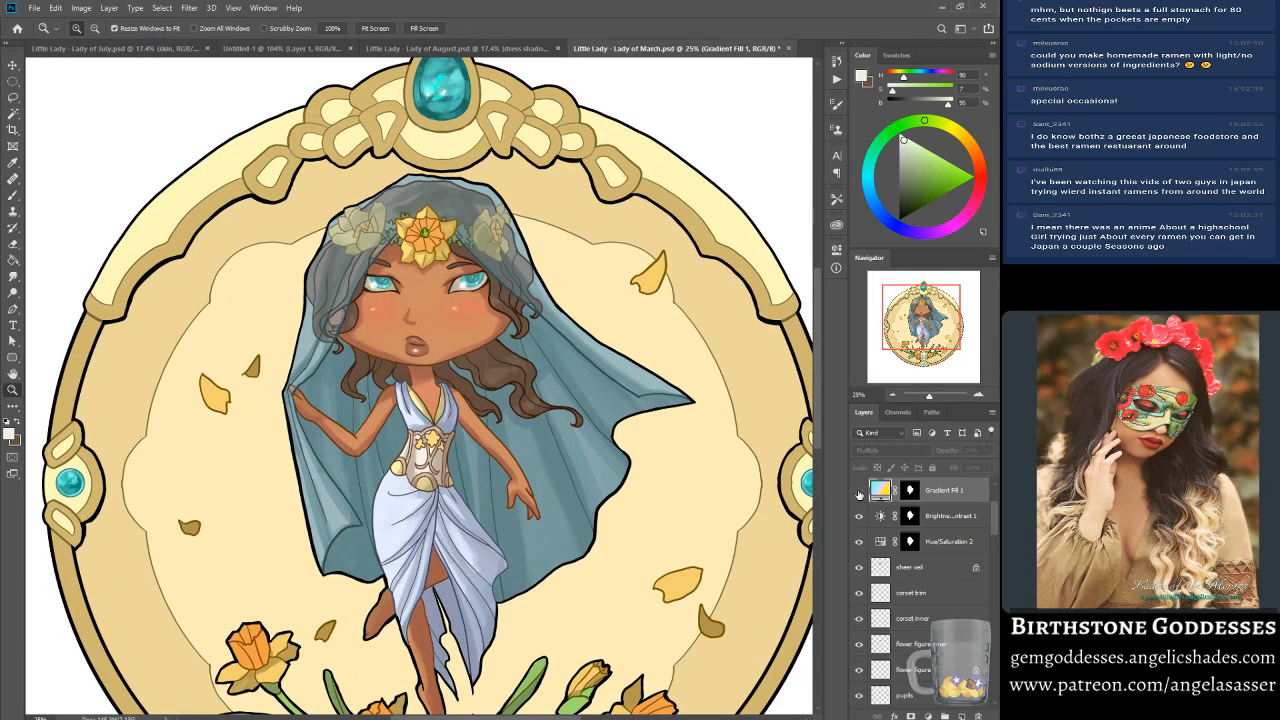
click(858, 491)
click(376, 28)
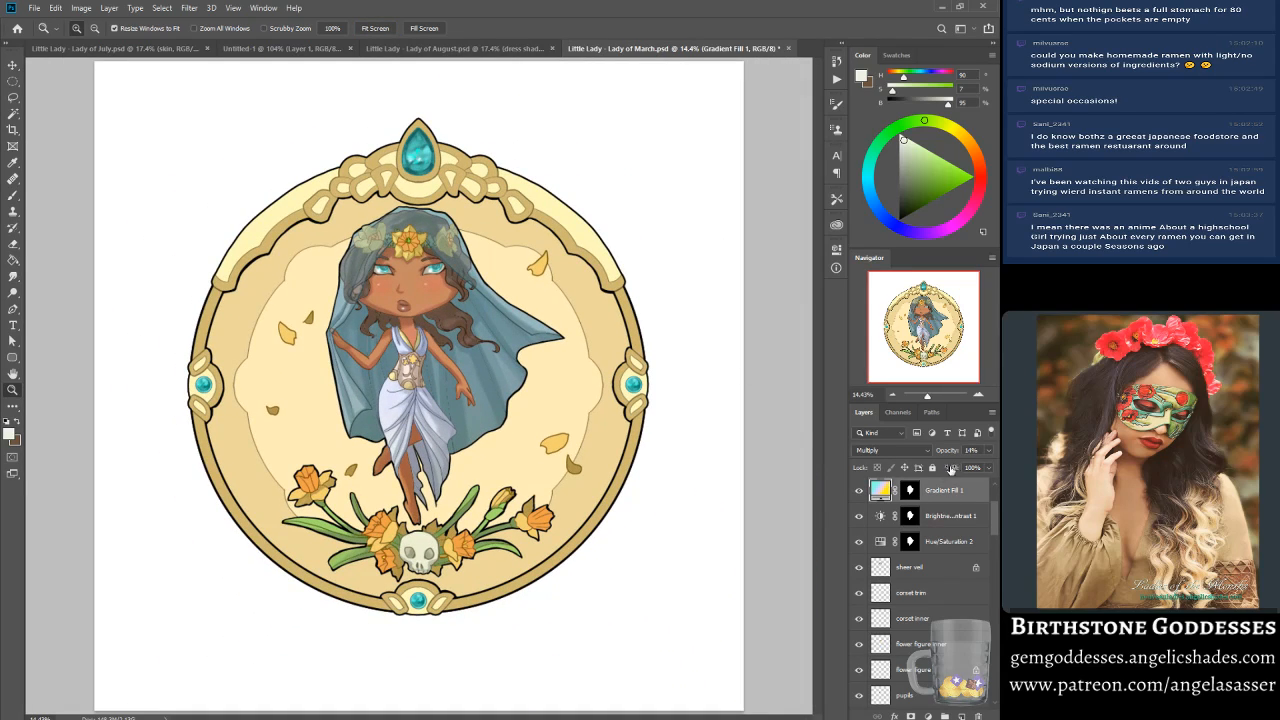
Step: Set the Gradient Fill 1 layer's opacity to 29% and save the Lady of March file
click(988, 450)
mouse_move(960, 470)
mouse_down()
mouse_move(991, 465)
mouse_move(935, 469)
mouse_move(947, 468)
mouse_up()
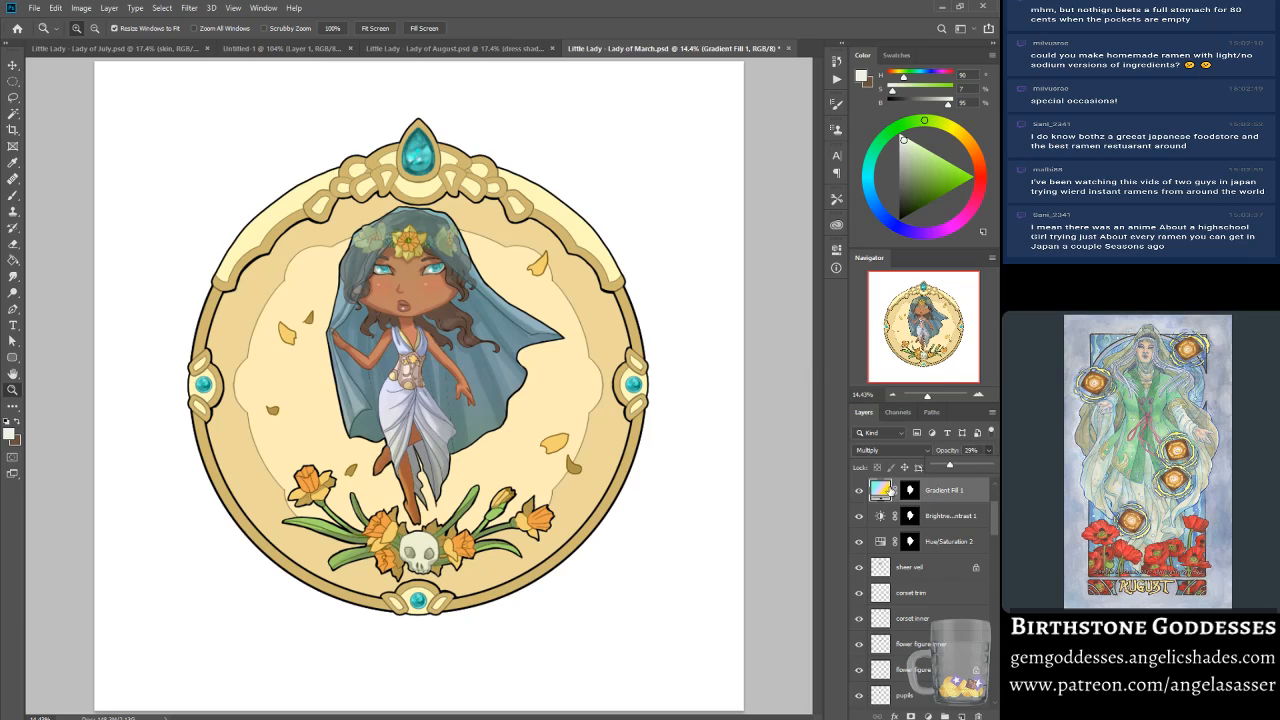
click(34, 8)
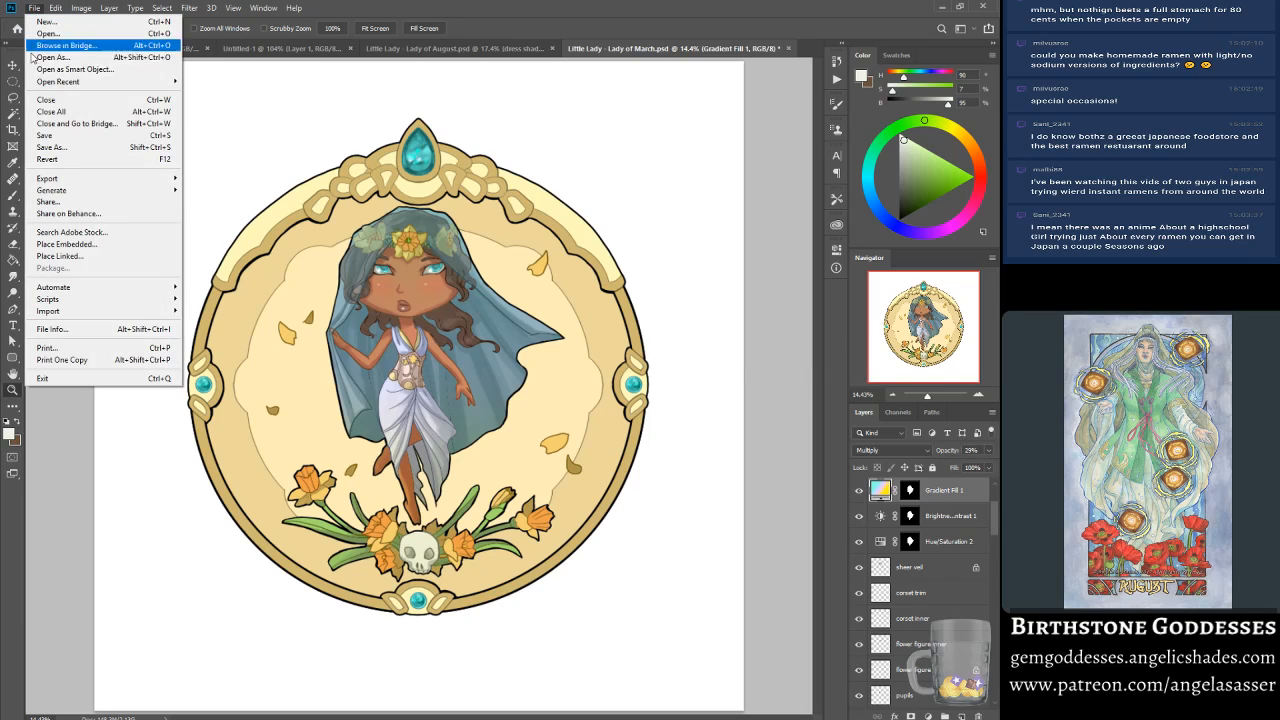
click(60, 136)
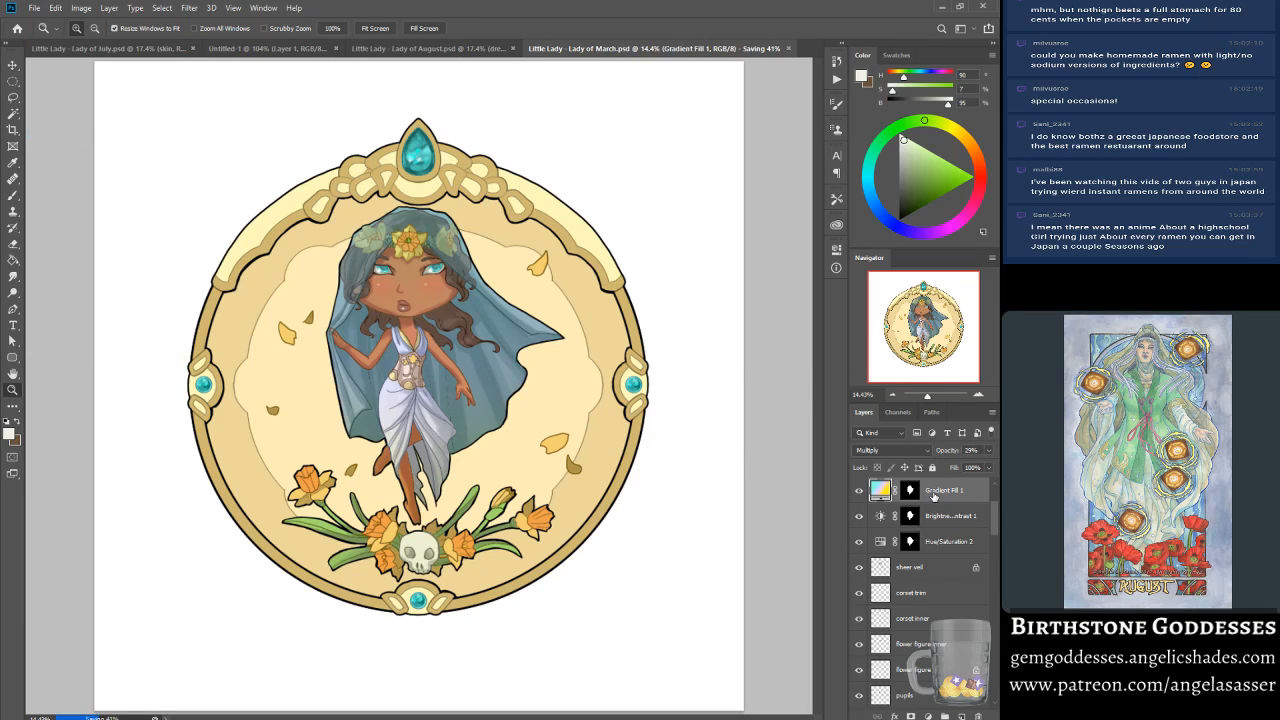
Step: Switch to the Lady of July file and examine its whole layer stack, including the artwork with the hidden group under the outline copy shown
mouse_move(940, 518)
mouse_down()
mouse_move(934, 528)
mouse_move(505, 48)
mouse_move(160, 48)
mouse_move(911, 449)
mouse_move(946, 556)
mouse_move(942, 457)
mouse_move(925, 540)
mouse_move(918, 527)
mouse_up()
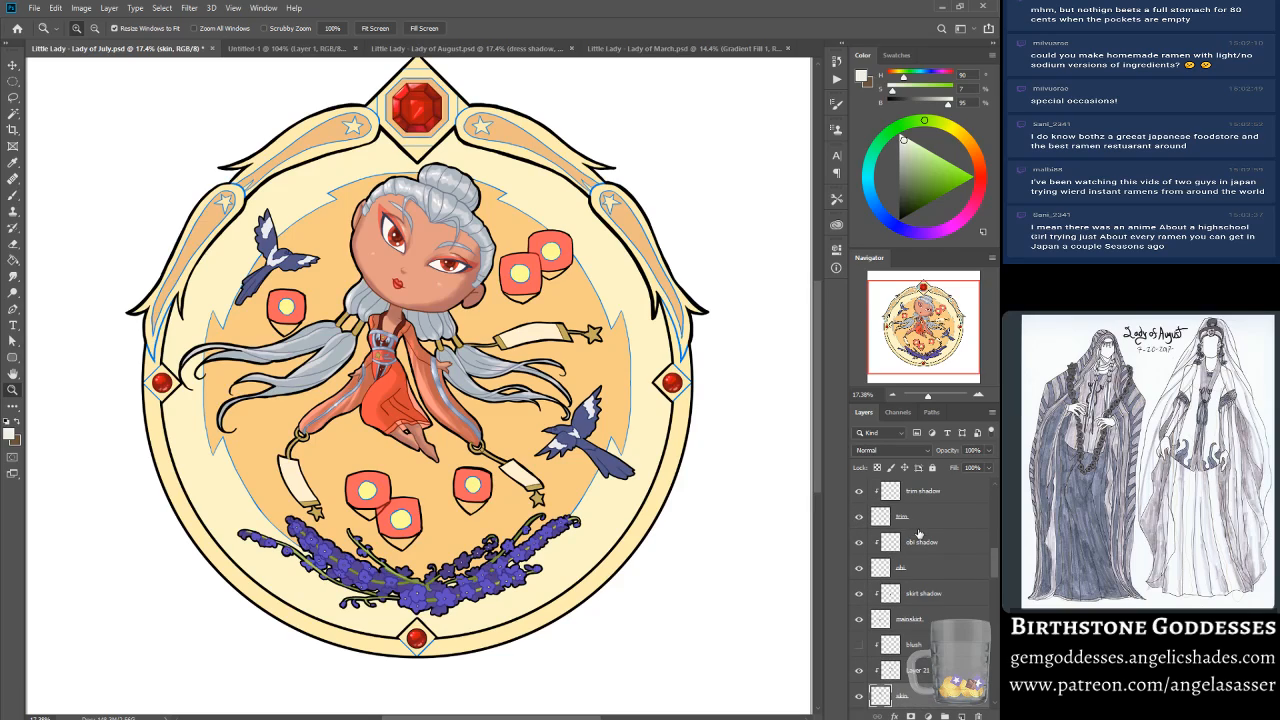
scroll(922, 560, up, 10)
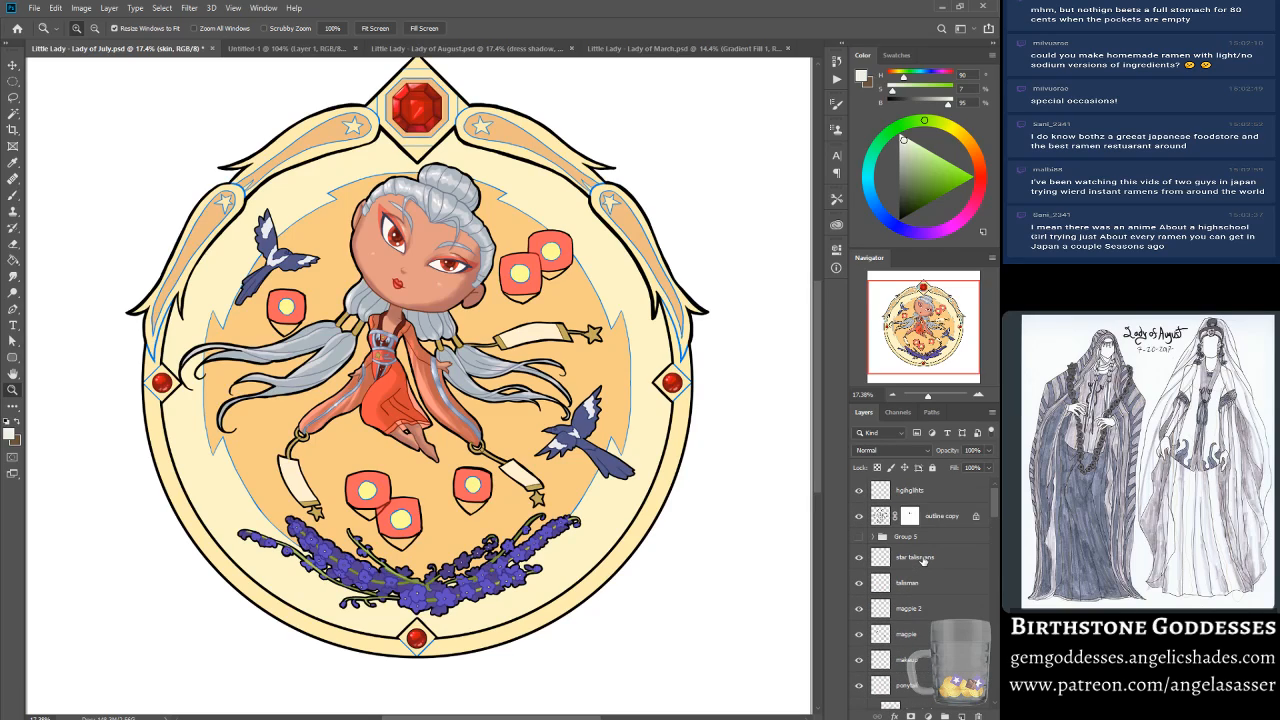
scroll(922, 560, down, 8)
scroll(922, 560, down, 8)
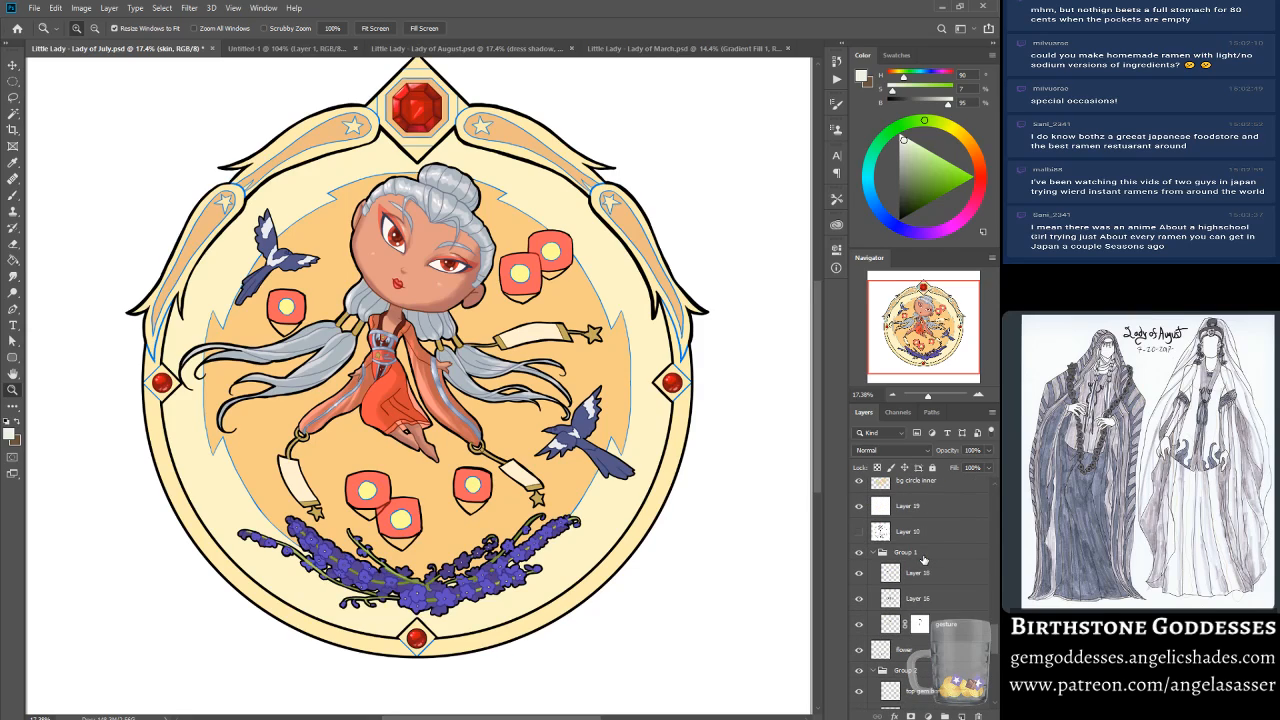
scroll(922, 560, down, 6)
scroll(930, 578, up, 8)
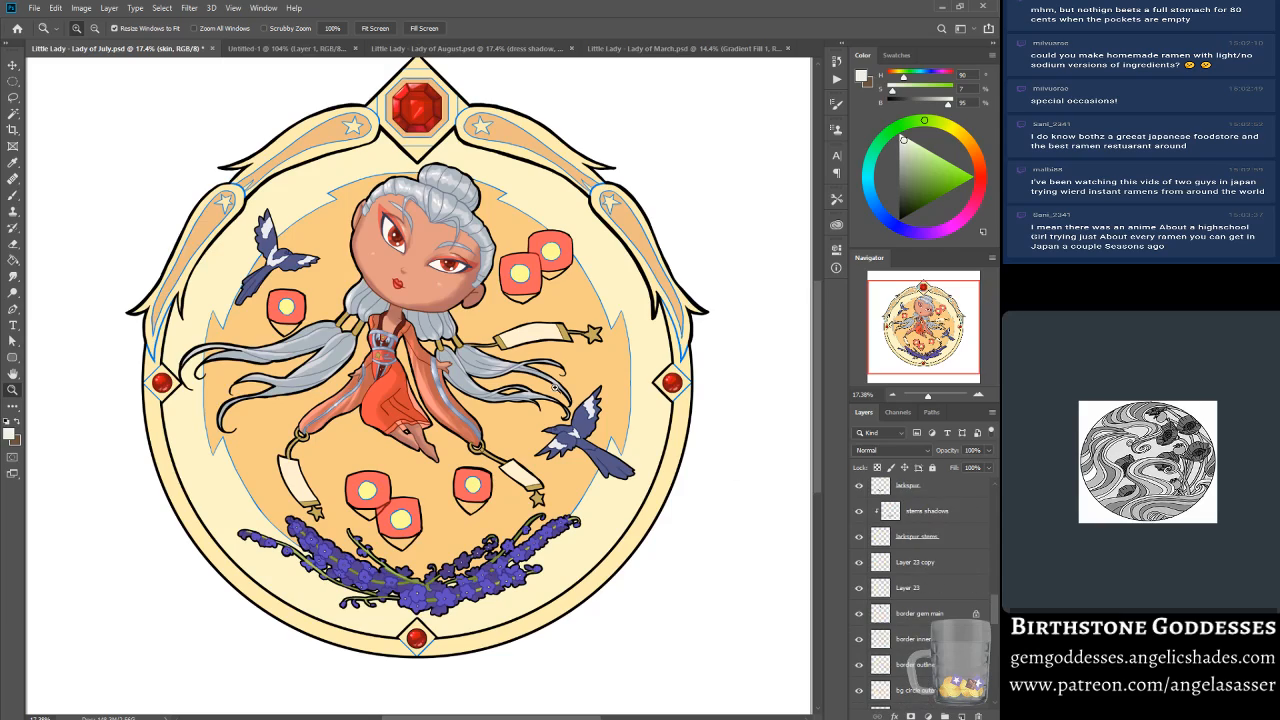
scroll(926, 595, up, 4)
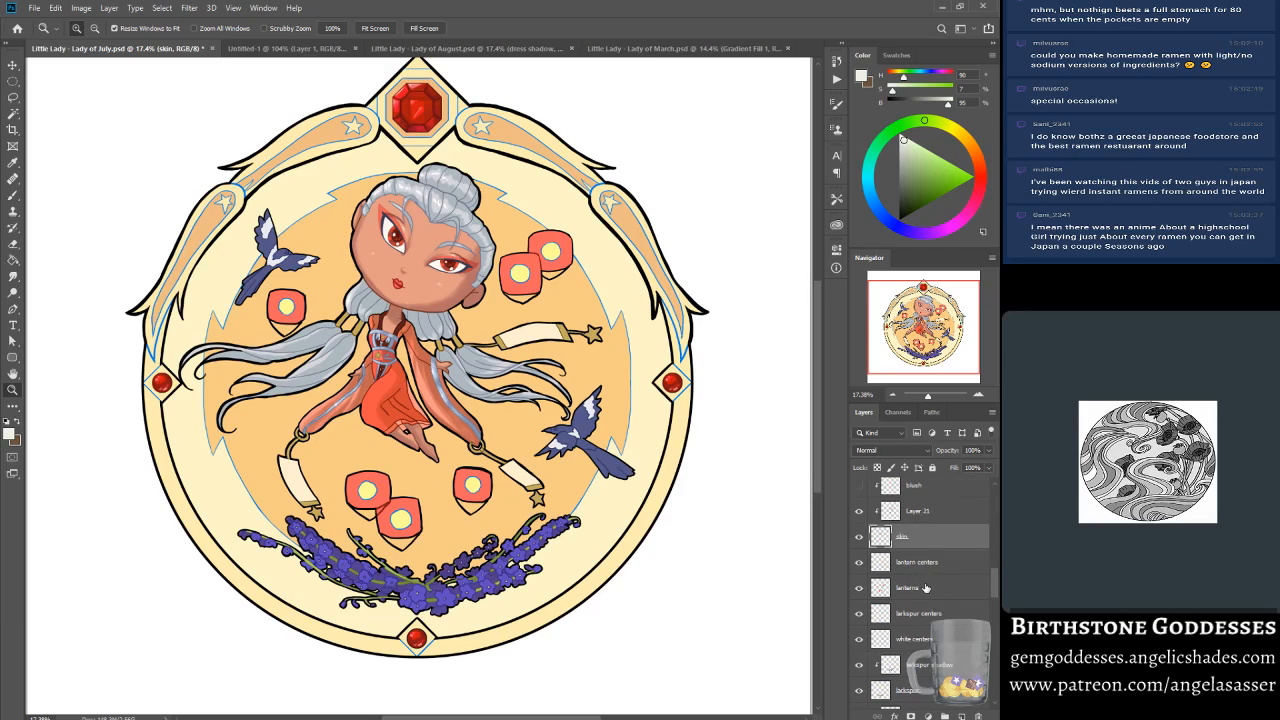
scroll(925, 588, up, 5)
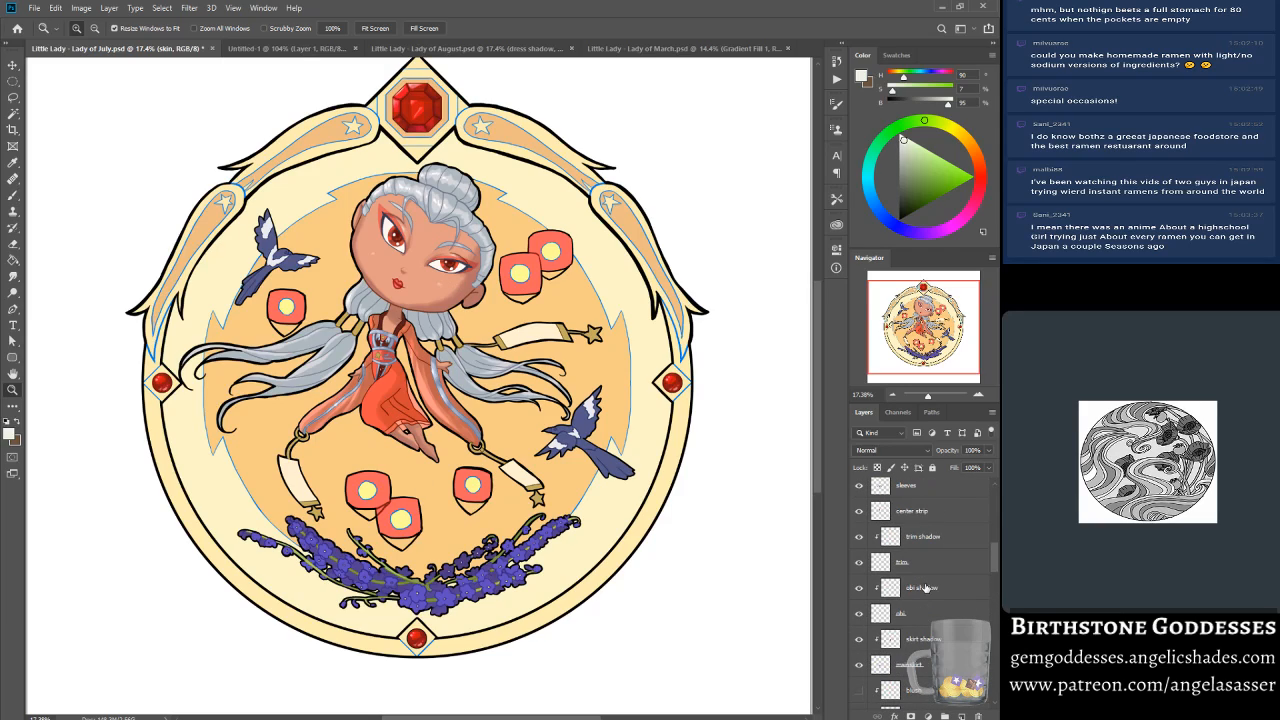
scroll(925, 588, up, 6)
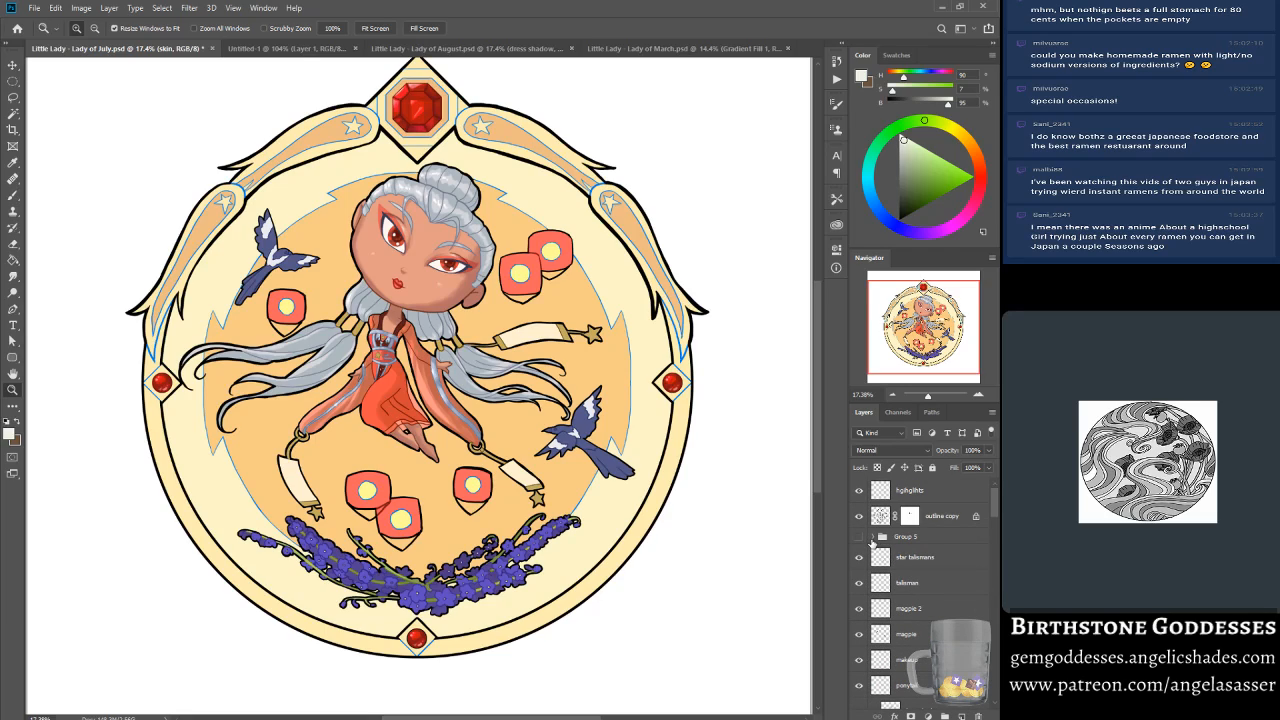
click(859, 537)
click(859, 537)
Step: Select the star talismans, talisman, makeup, ponytail and hair layers together, leaving out the magpie and hair shadow layers
click(925, 562)
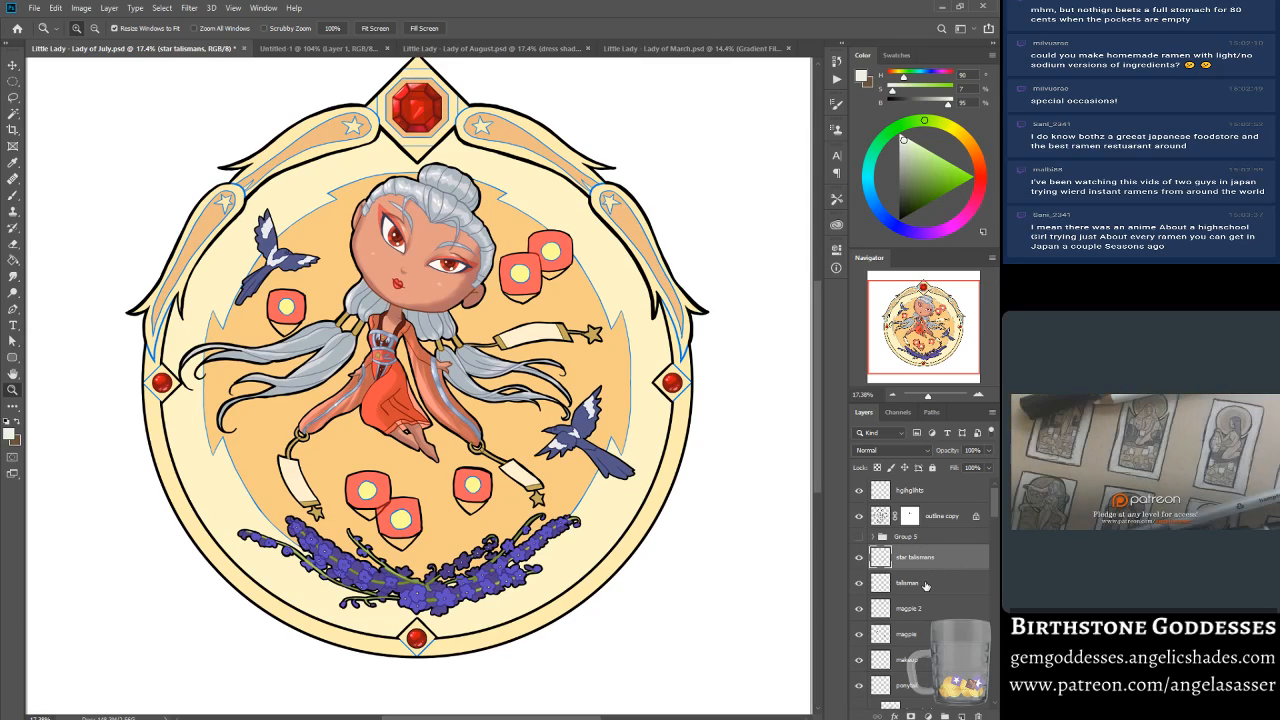
click(859, 583)
click(859, 583)
shift+click(933, 586)
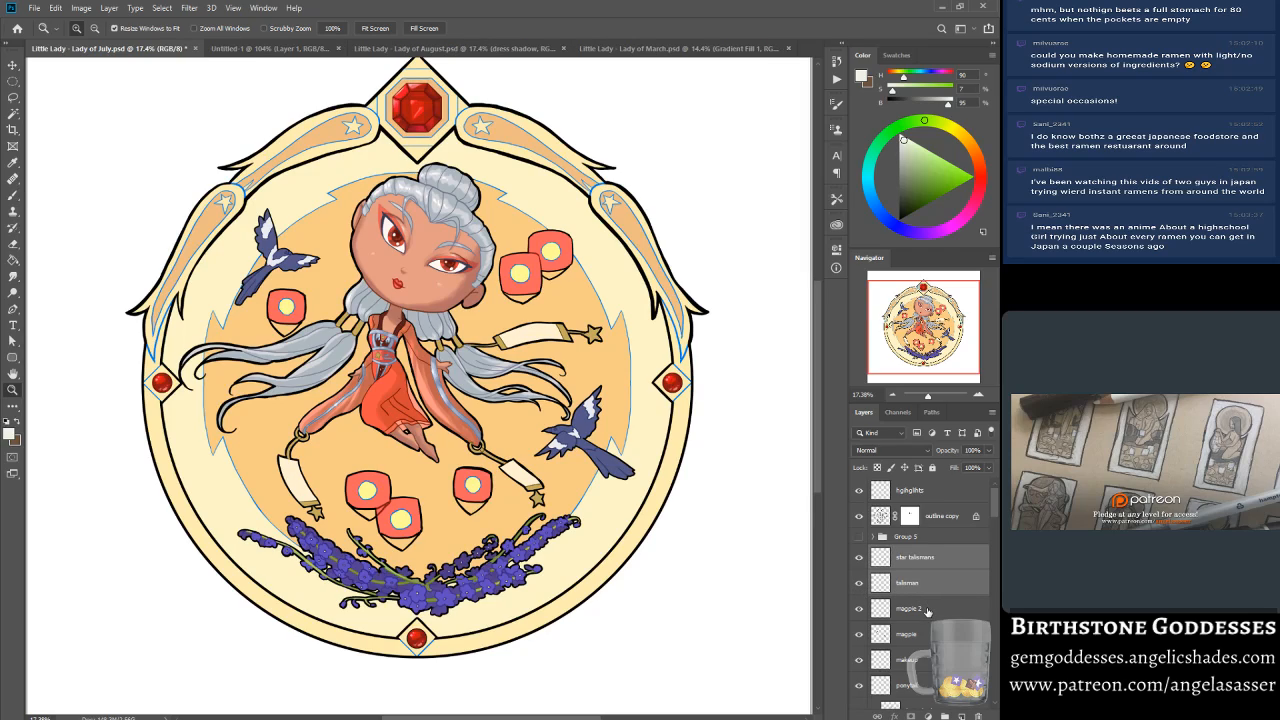
scroll(916, 655, down, 2)
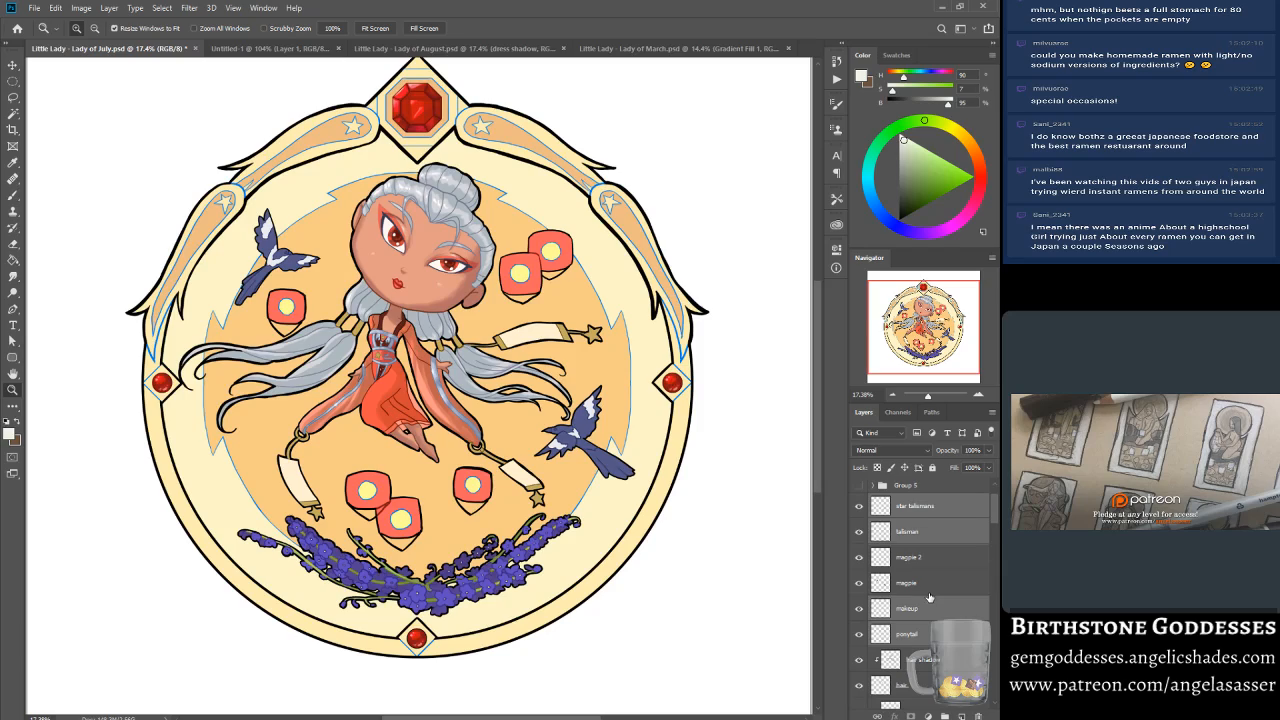
scroll(929, 597, down, 4)
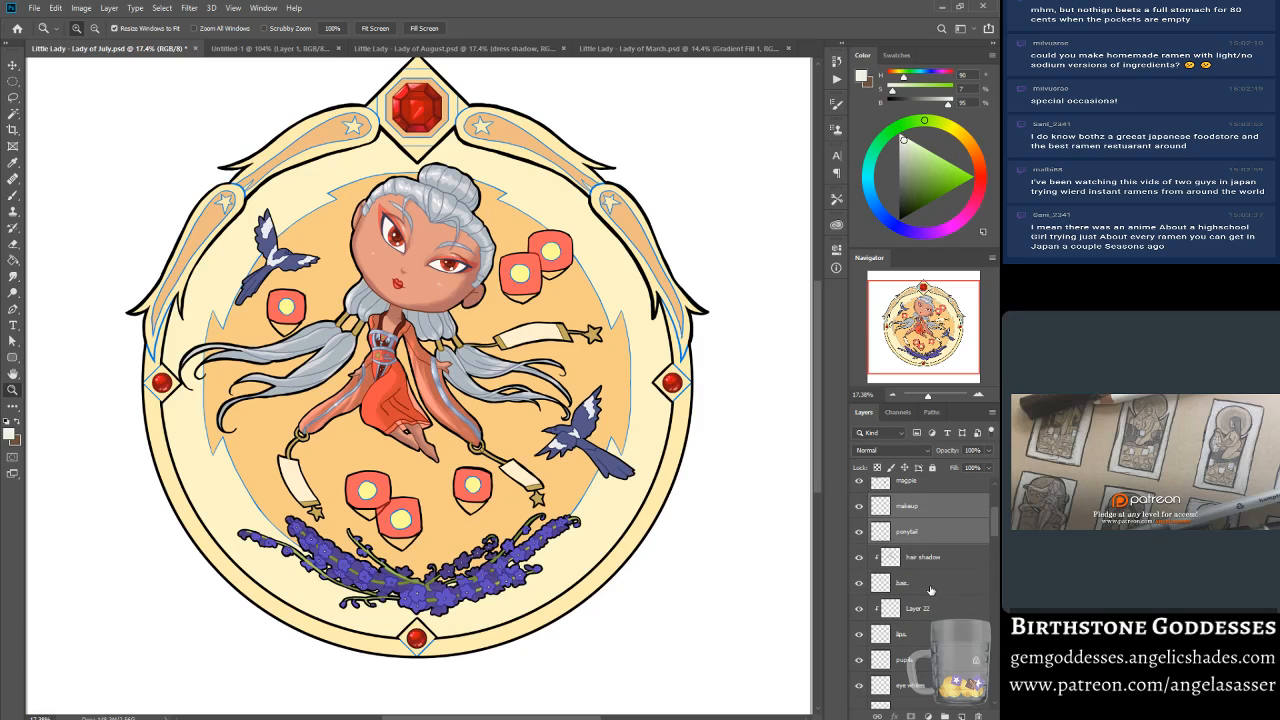
ctrl+click(930, 588)
ctrl+click(940, 562)
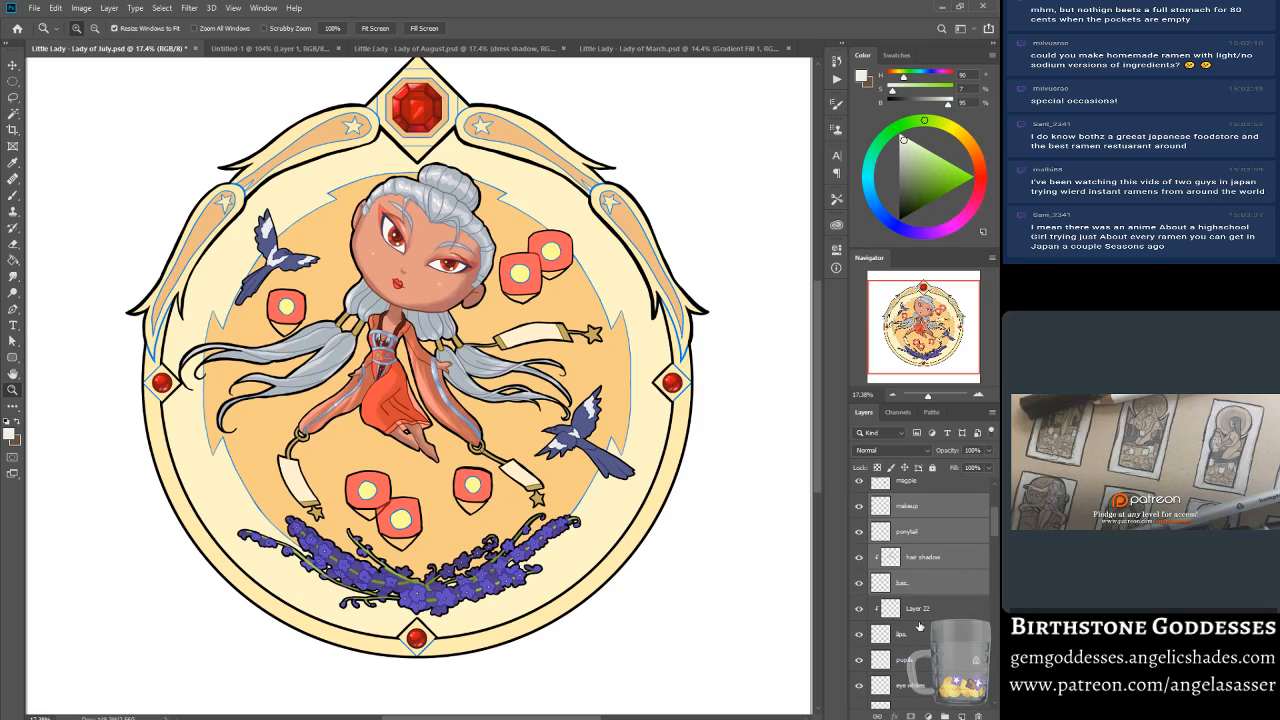
ctrl+click(936, 564)
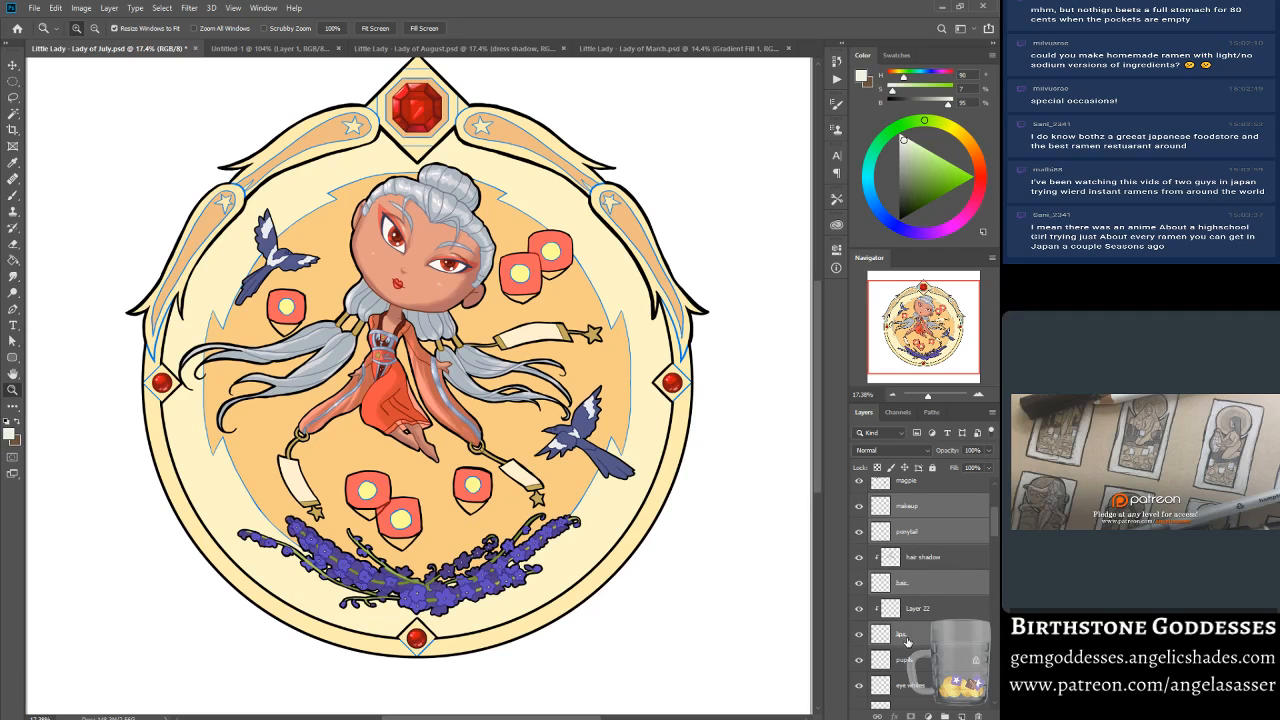
Step: Add the lips, pupils, eye whites, stars, sleeves, center strip, trim and obi layers to the layer selection, leaving out their shadow layers
scroll(907, 641, down, 2)
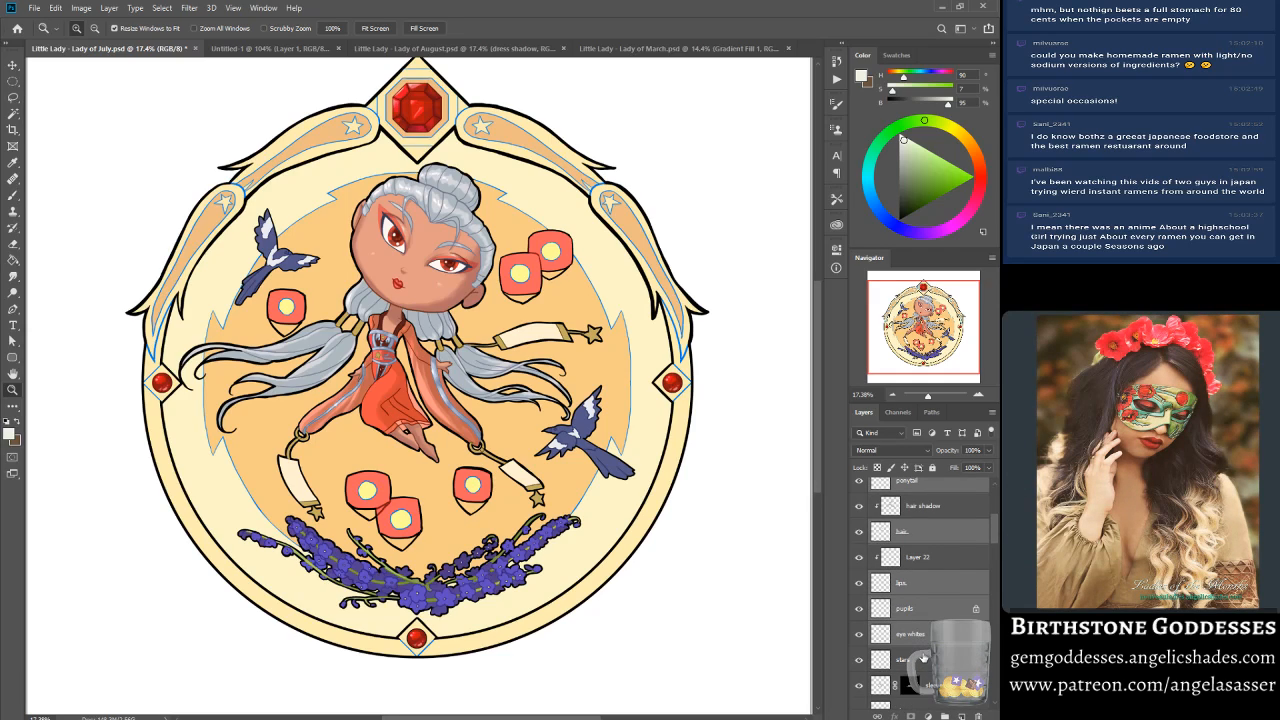
scroll(918, 630, down, 2)
shift+click(947, 624)
scroll(947, 640, down, 3)
shift+click(937, 592)
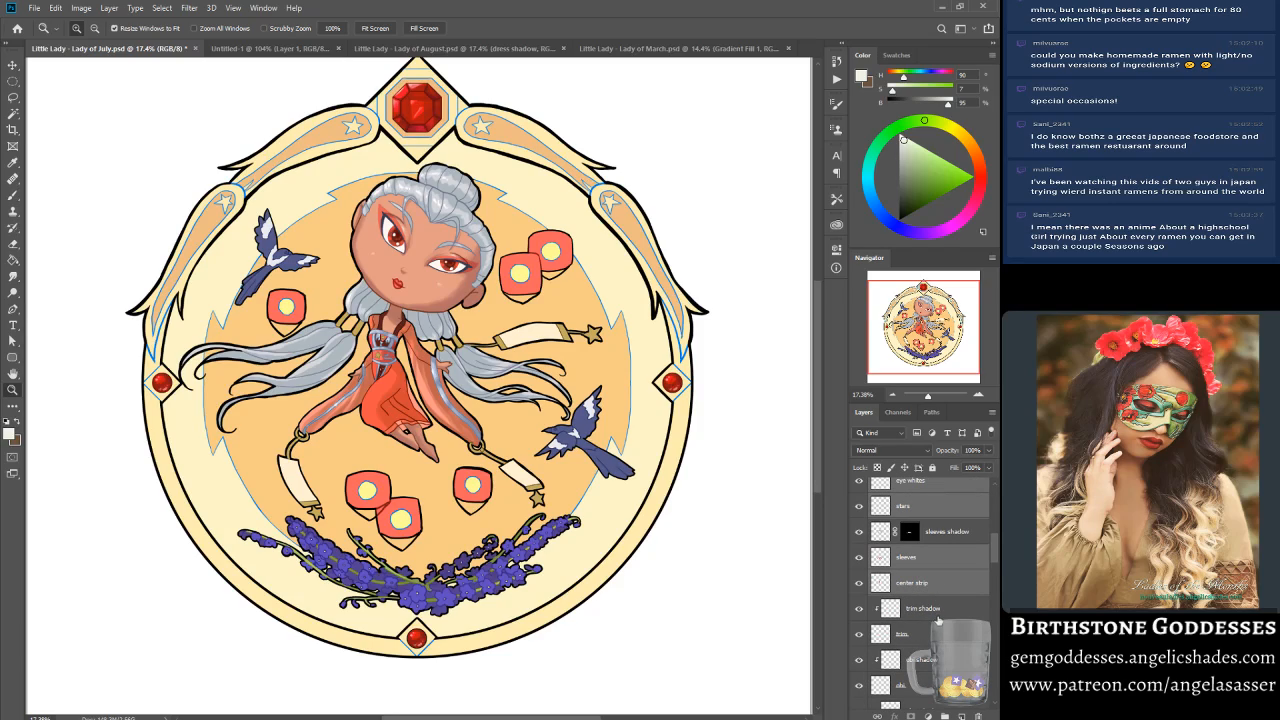
shift+click(931, 612)
shift+click(924, 636)
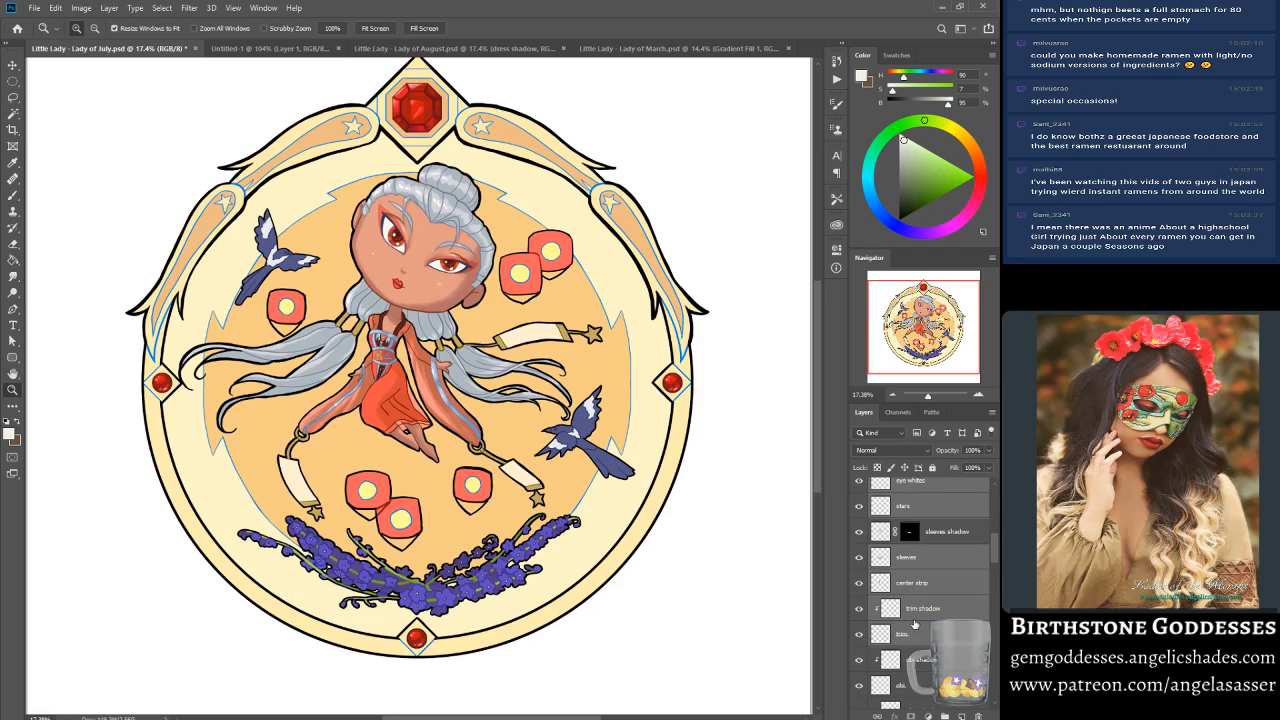
scroll(933, 662, down, 3)
shift+click(933, 590)
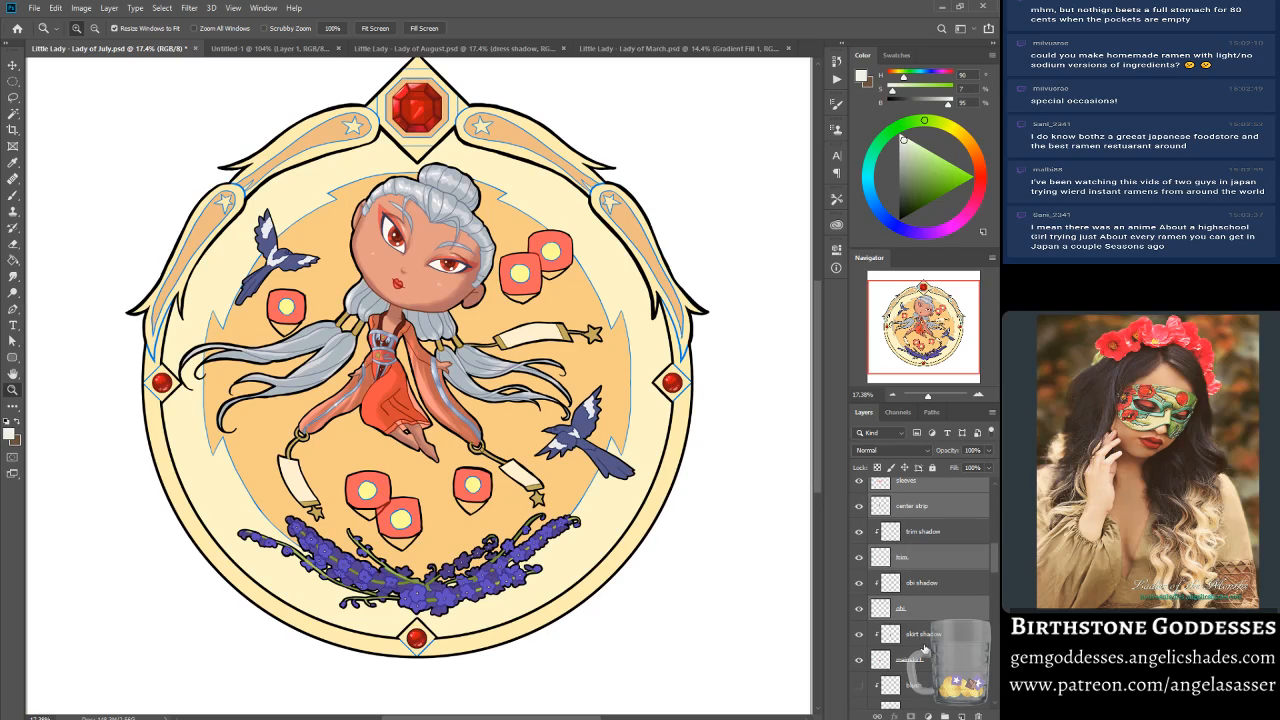
Step: Add the main skirt and skin layers to the layer selection, leaving out the skirt shadow, blush and Layer 21
scroll(924, 649, down, 2)
ctrl+click(930, 615)
scroll(930, 646, down, 2)
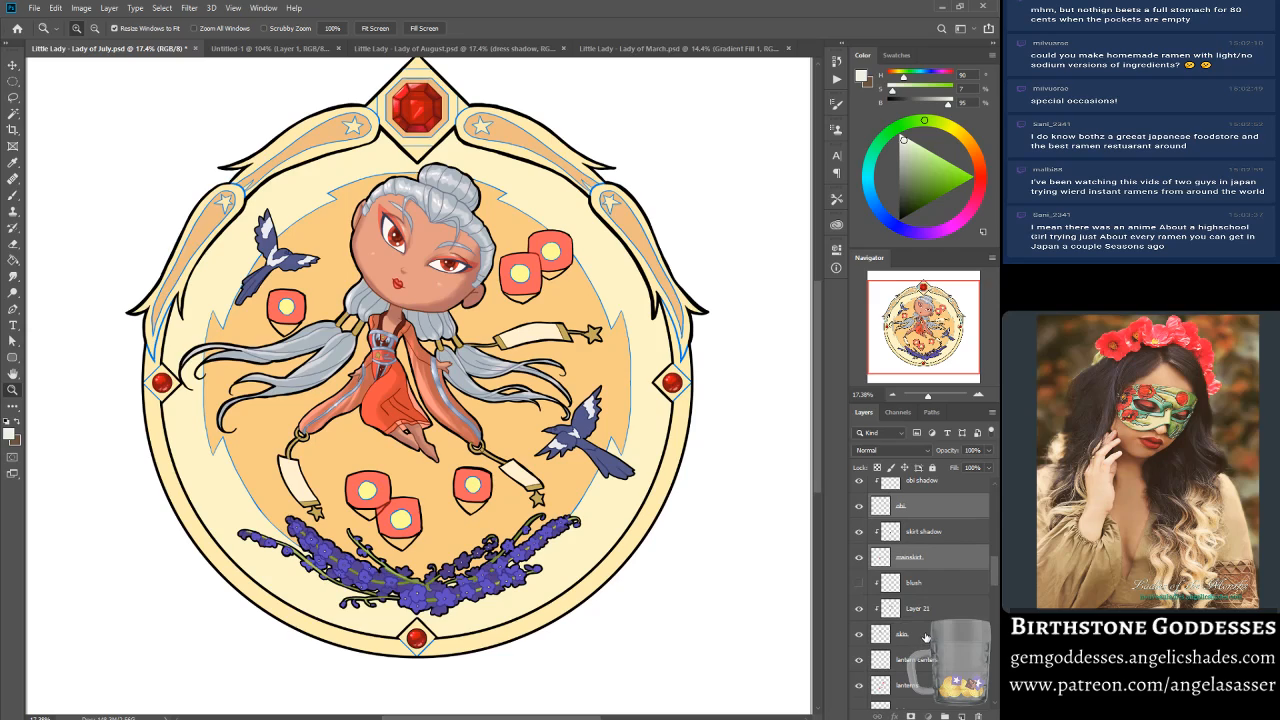
ctrl+click(927, 639)
scroll(930, 650, down, 2)
scroll(932, 630, down, 5)
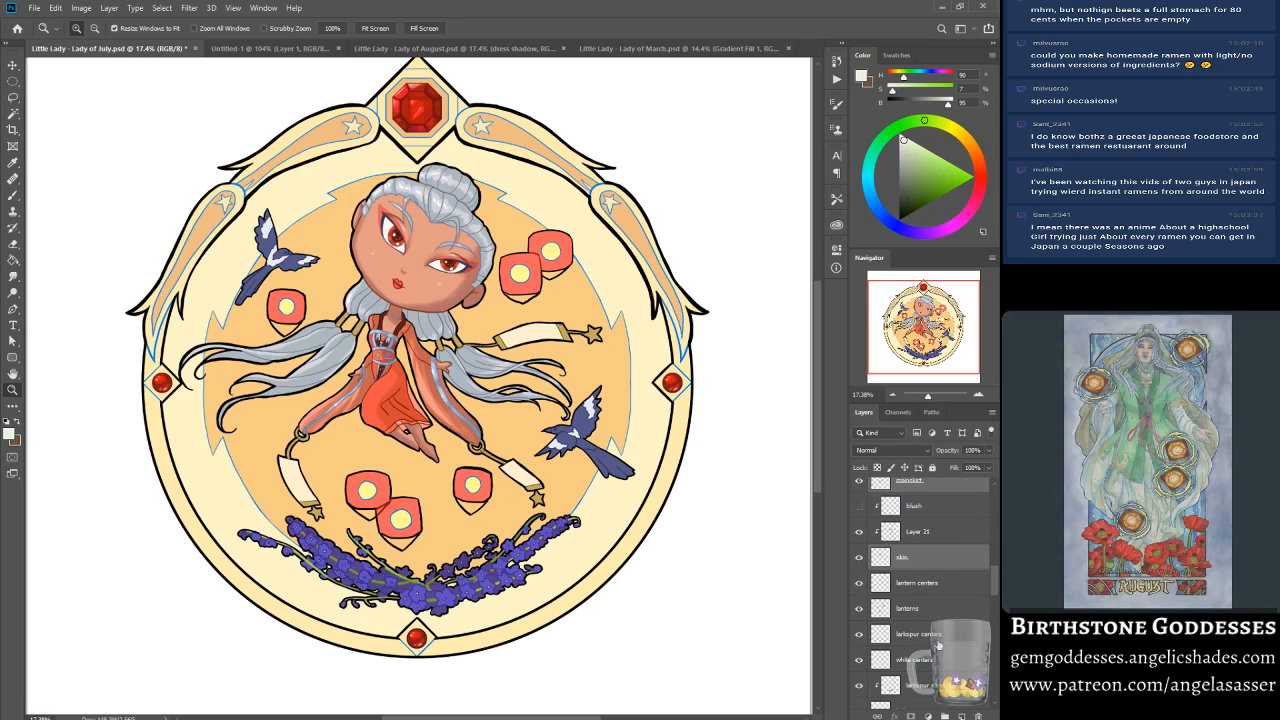
scroll(938, 644, down, 8)
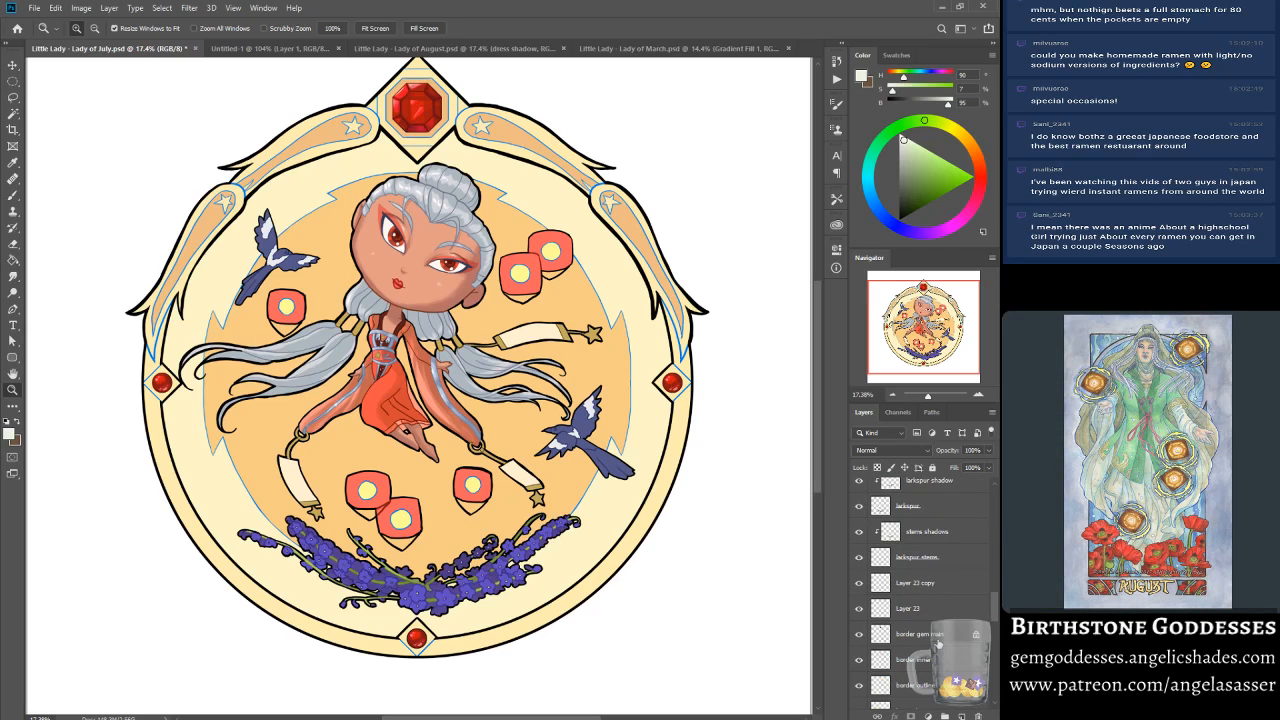
scroll(938, 640, up, 6)
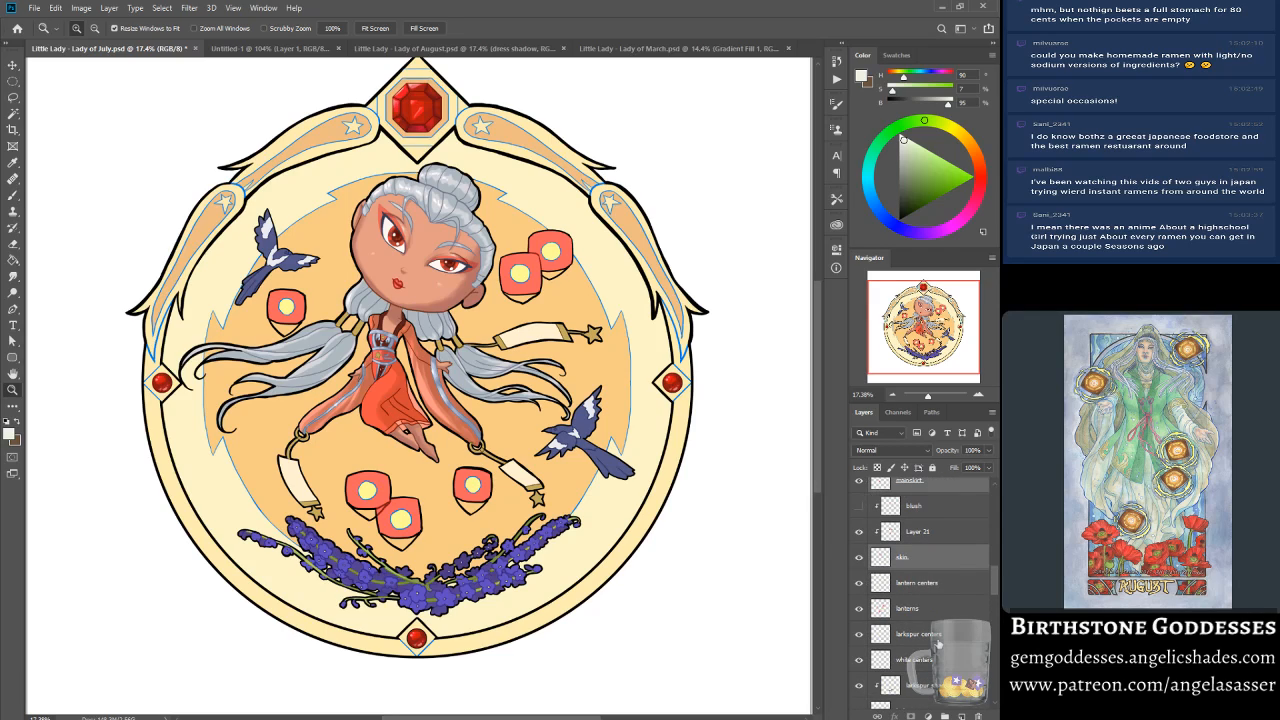
Step: Duplicate the selected figure layers and merge the copies into one layer
right_click(934, 543)
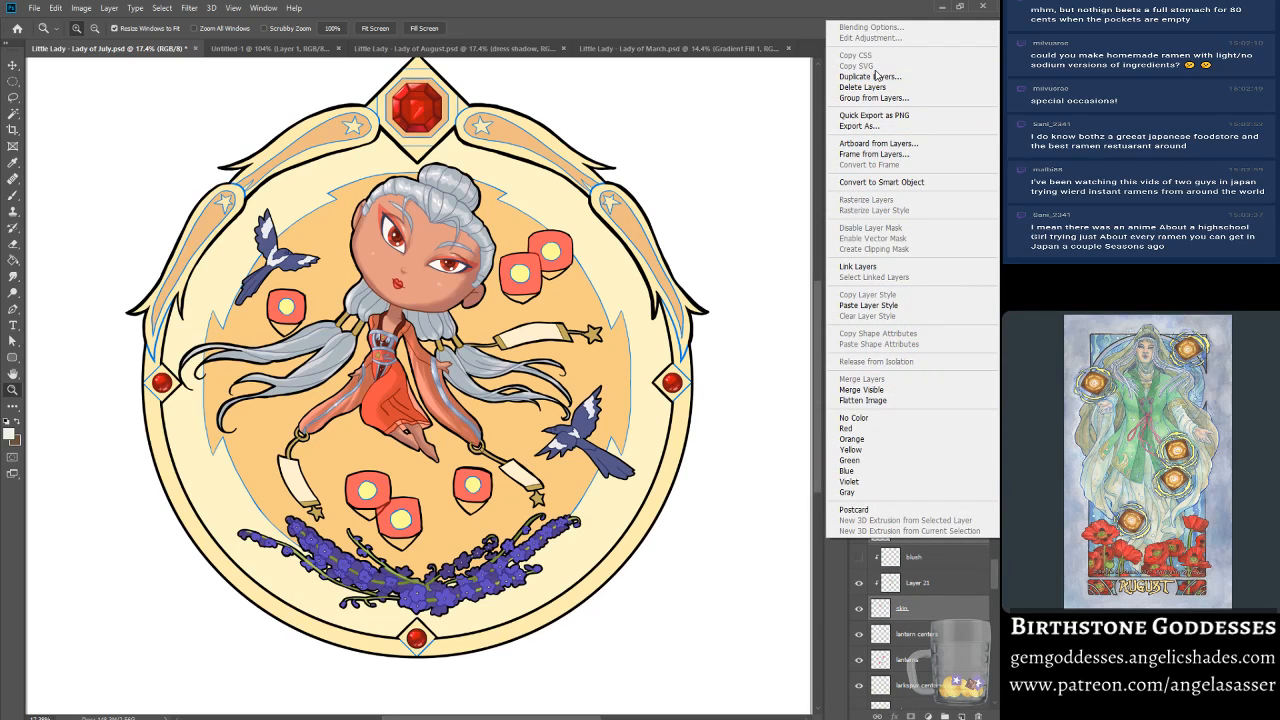
click(881, 77)
key(Return)
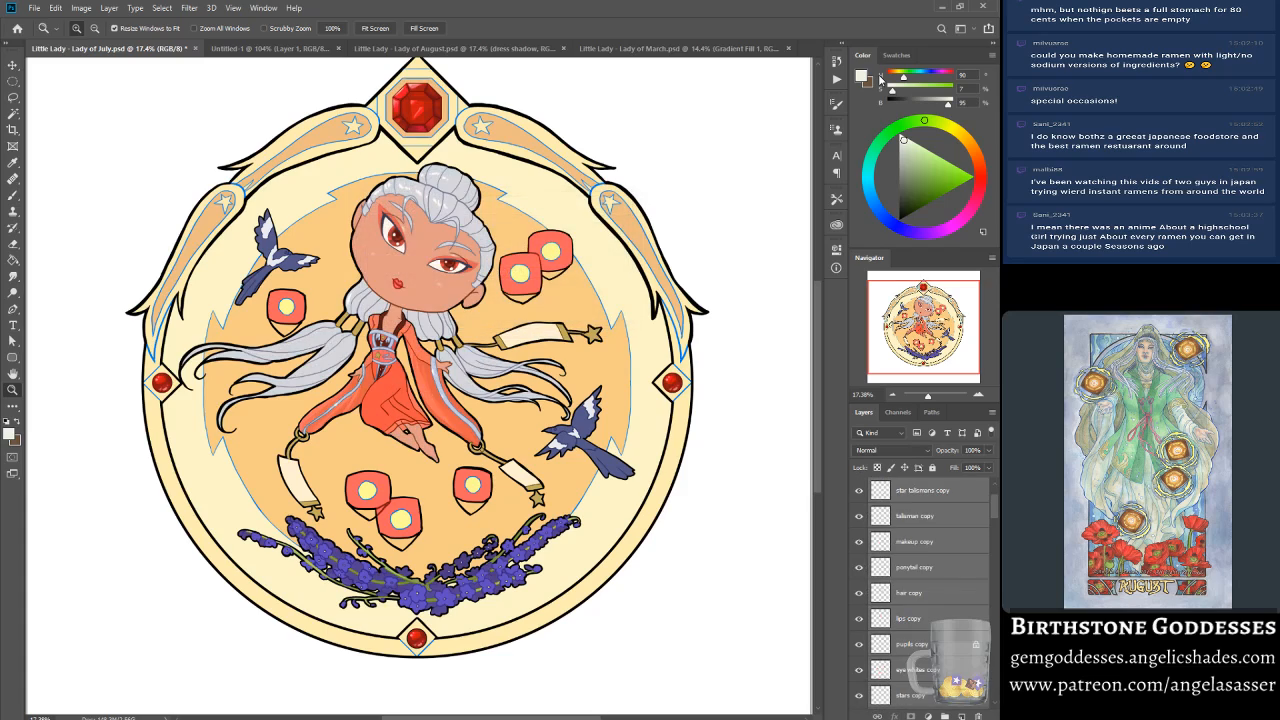
right_click(942, 520)
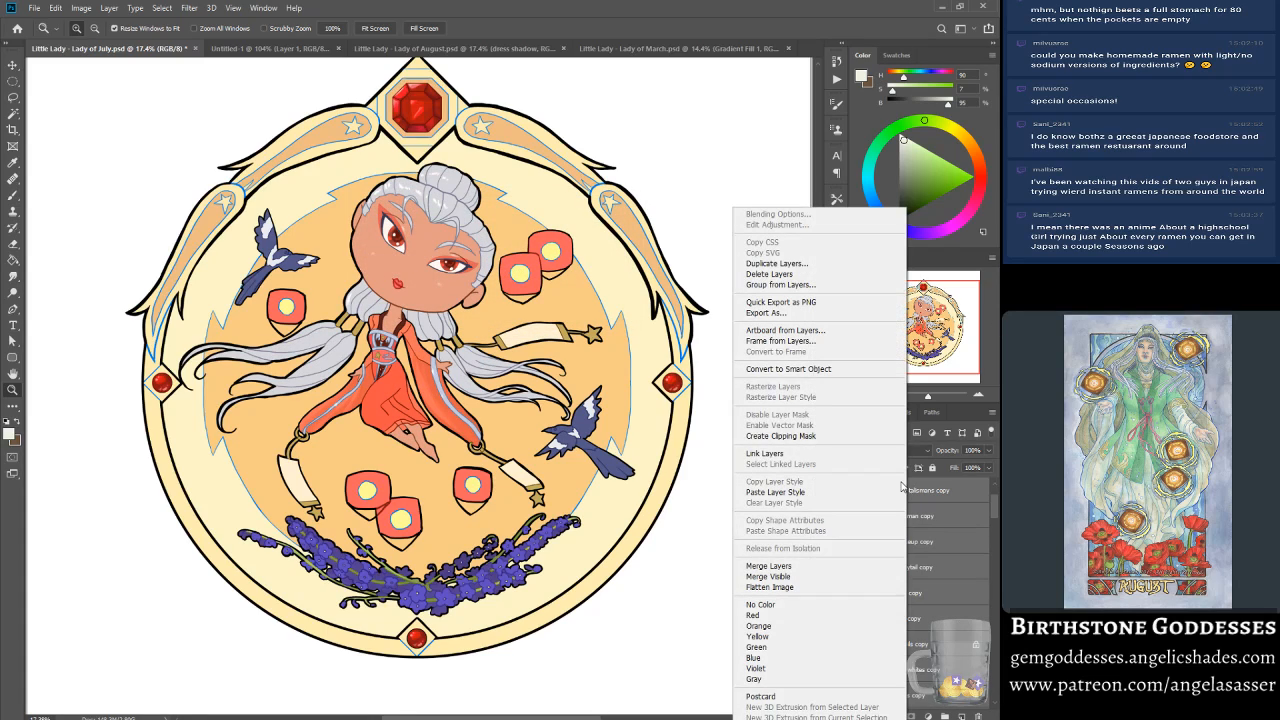
click(768, 566)
Step: Load the merged figure layer's outline as a selection, hide that layer and clear the selection
ctrl+click(881, 490)
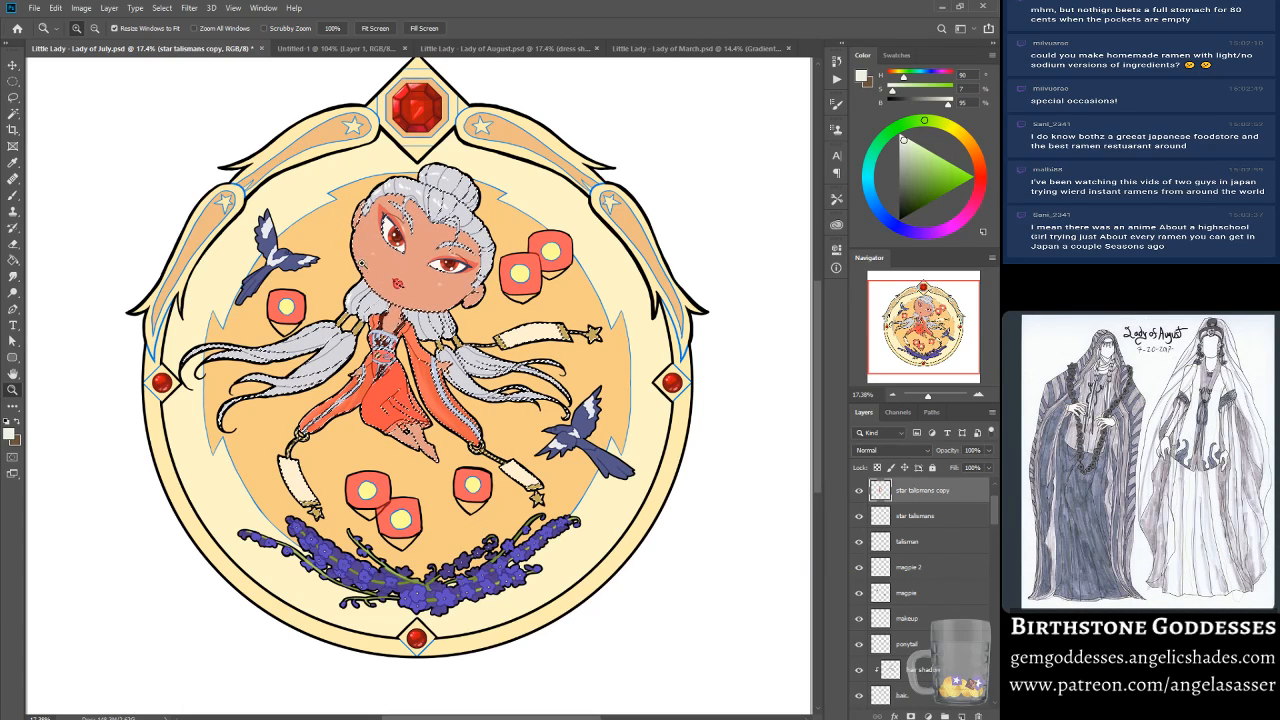
scroll(893, 585, up, 3)
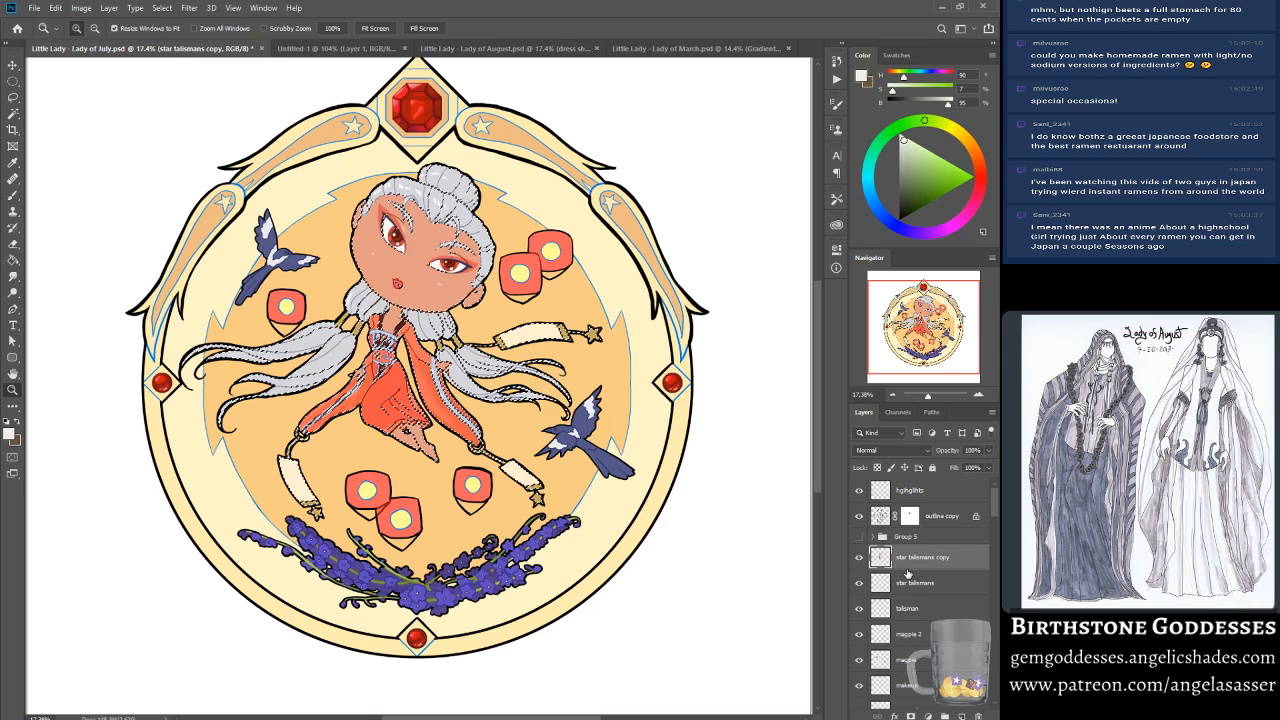
click(858, 558)
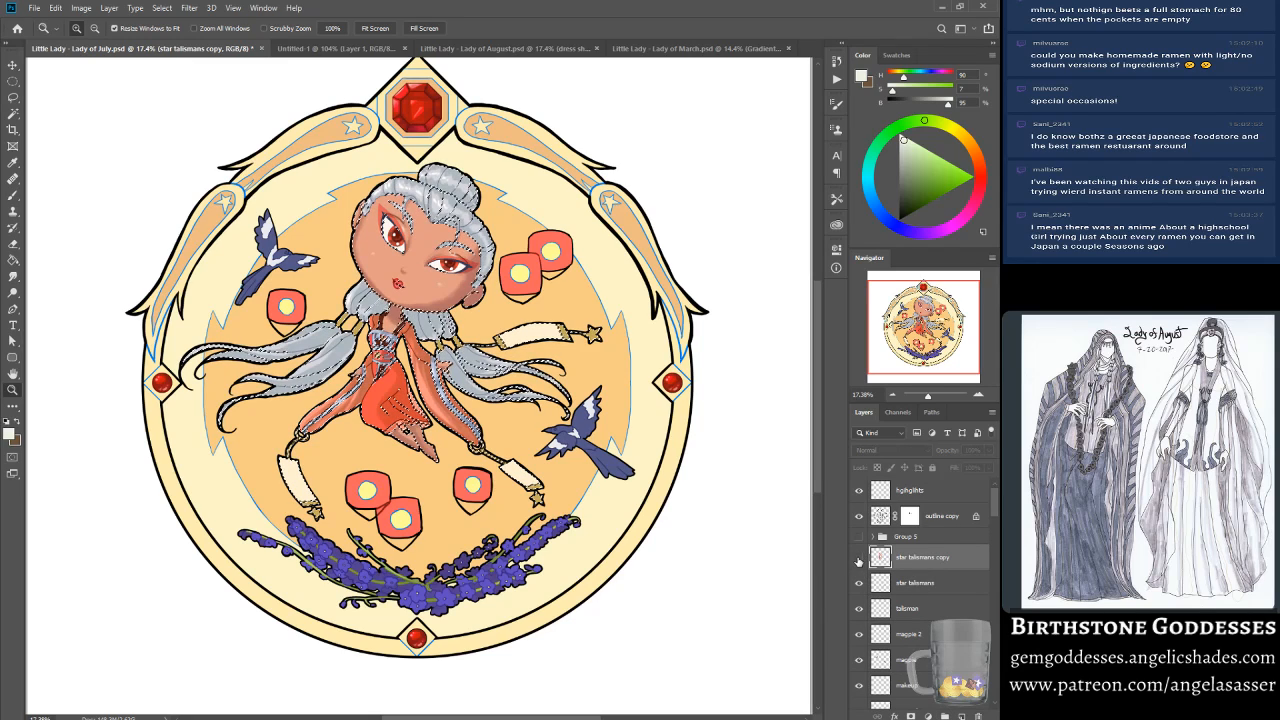
key(ctrl+d)
Step: Copy the Gradient Fill 1 layer from the Lady of March file into the Lady of July file, above the merged figure layer
click(346, 49)
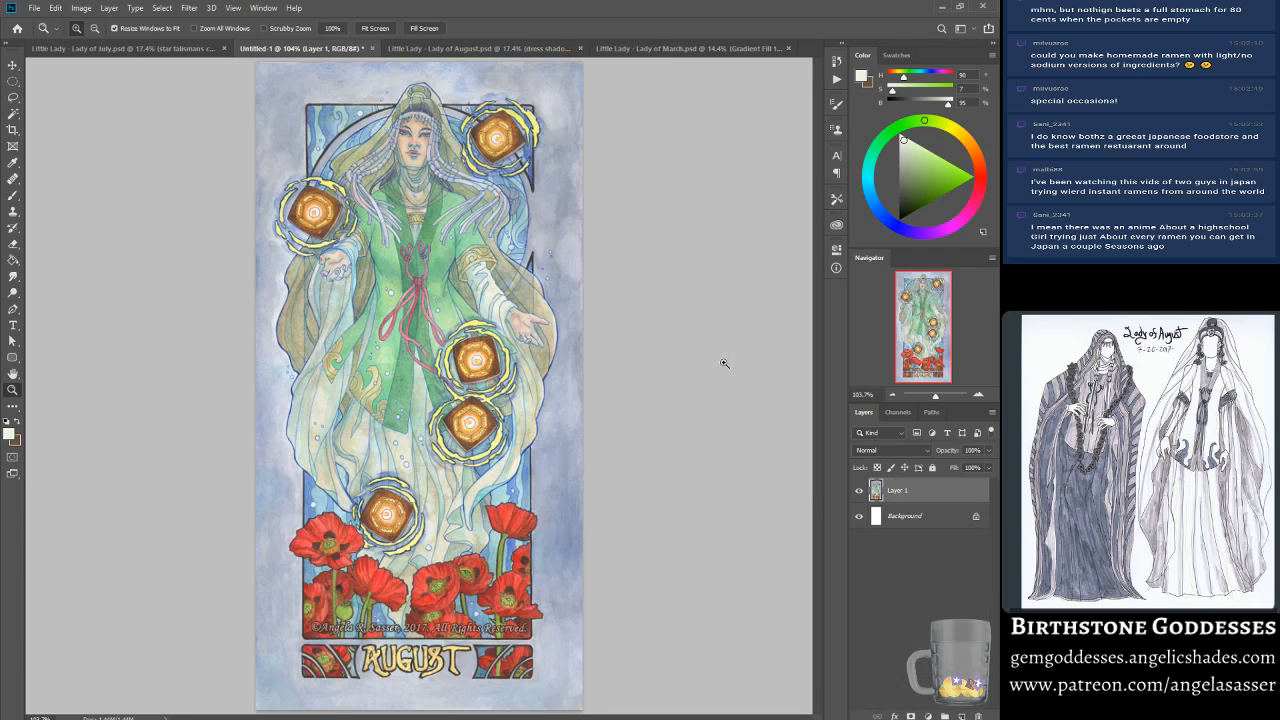
click(470, 48)
click(655, 48)
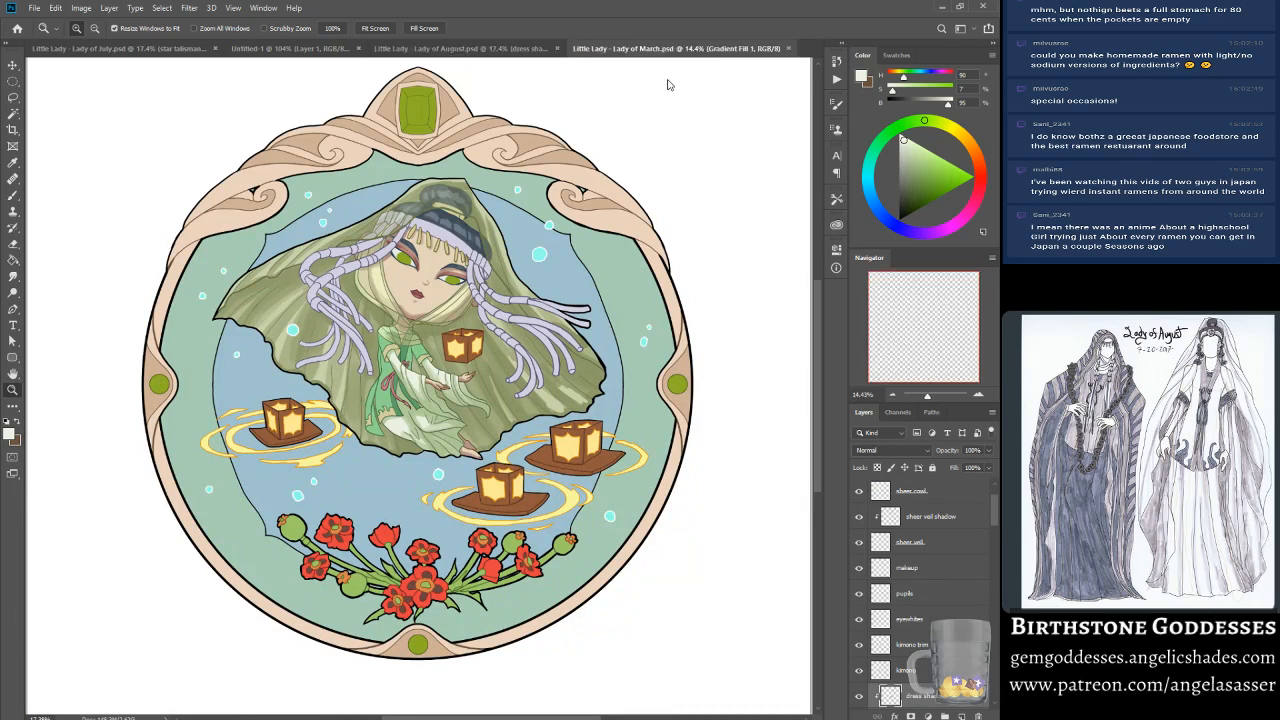
click(161, 49)
mouse_move(161, 49)
mouse_down()
mouse_move(444, 362)
mouse_move(958, 513)
mouse_move(432, 346)
mouse_up()
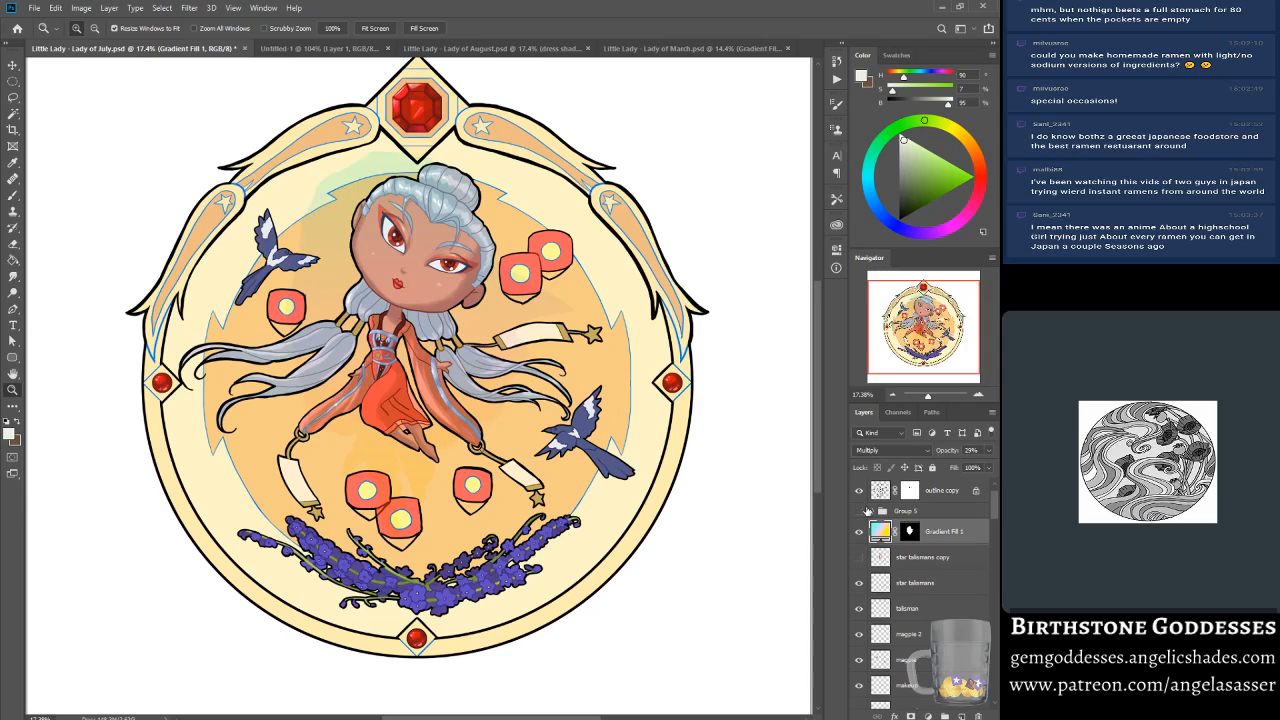
Step: Load the copied Gradient Fill 1 mask as a selection, fill it with black on the mask and deselect
right_click(914, 538)
click(930, 590)
click(906, 530)
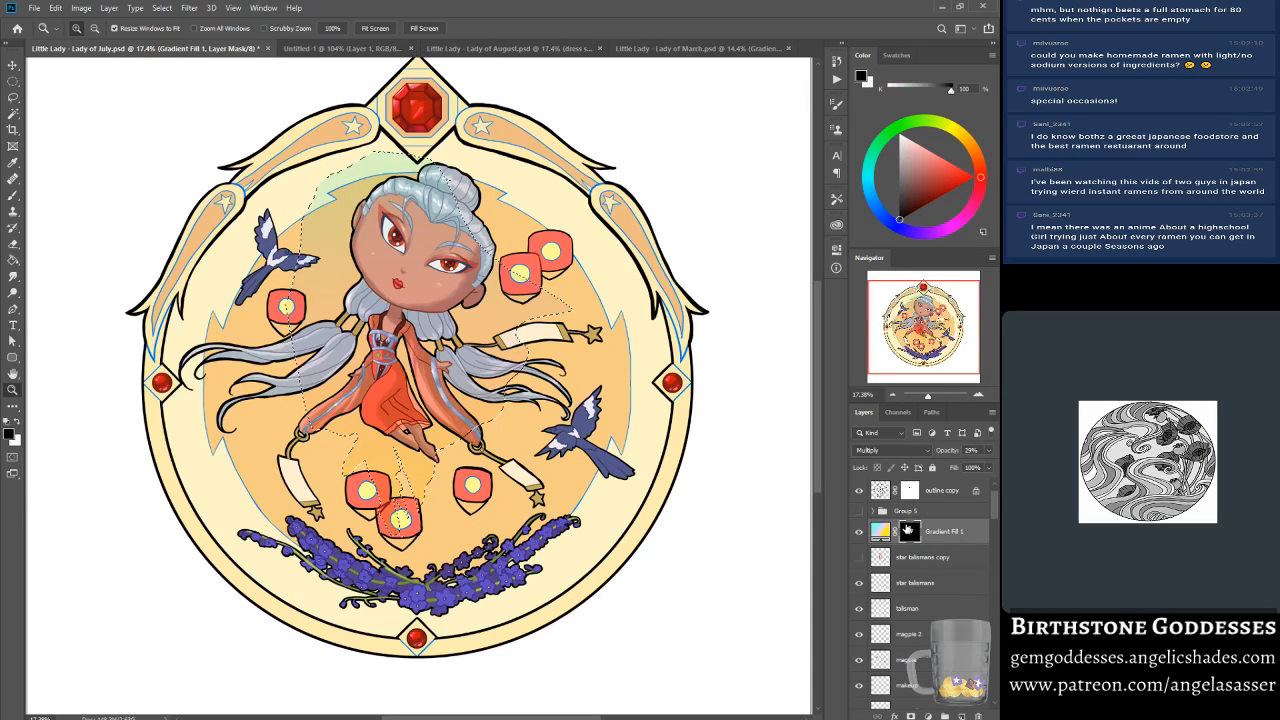
key(alt+BackSpace)
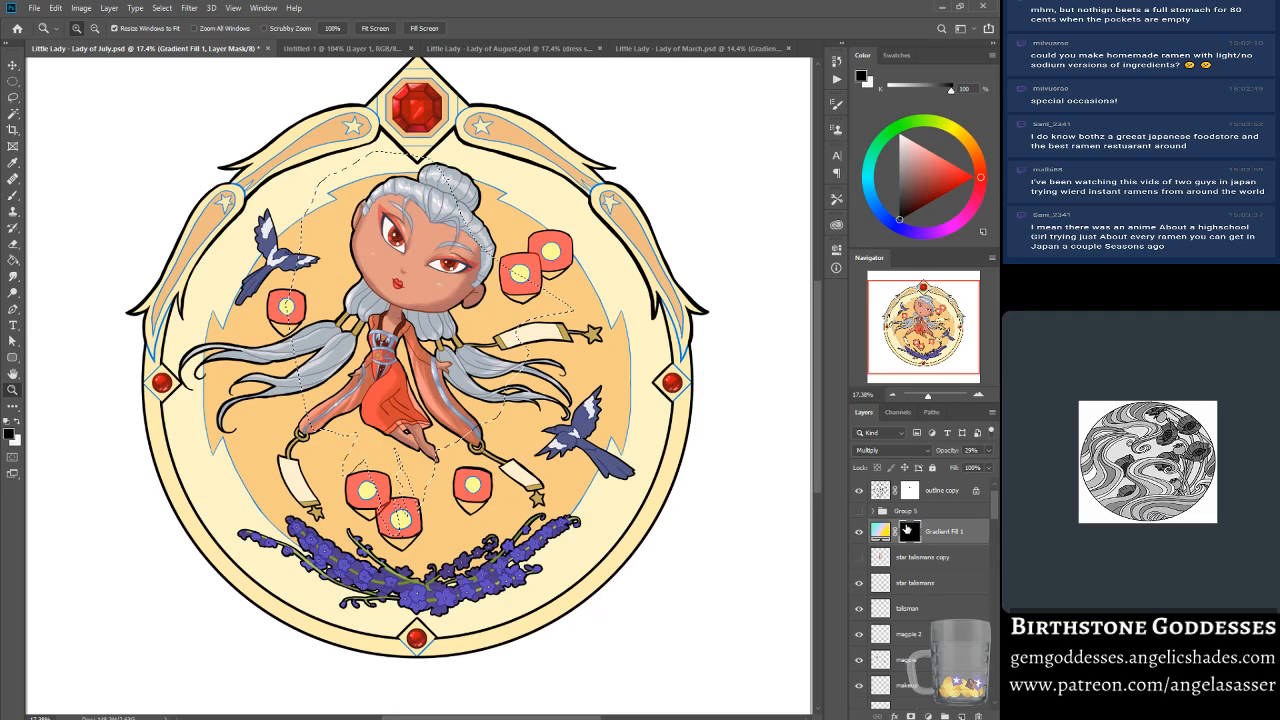
key(ctrl+d)
Step: Show the merged figure layer, load its outline as a selection and make the Gradient Fill 1 mask active
click(858, 557)
ctrl+click(882, 560)
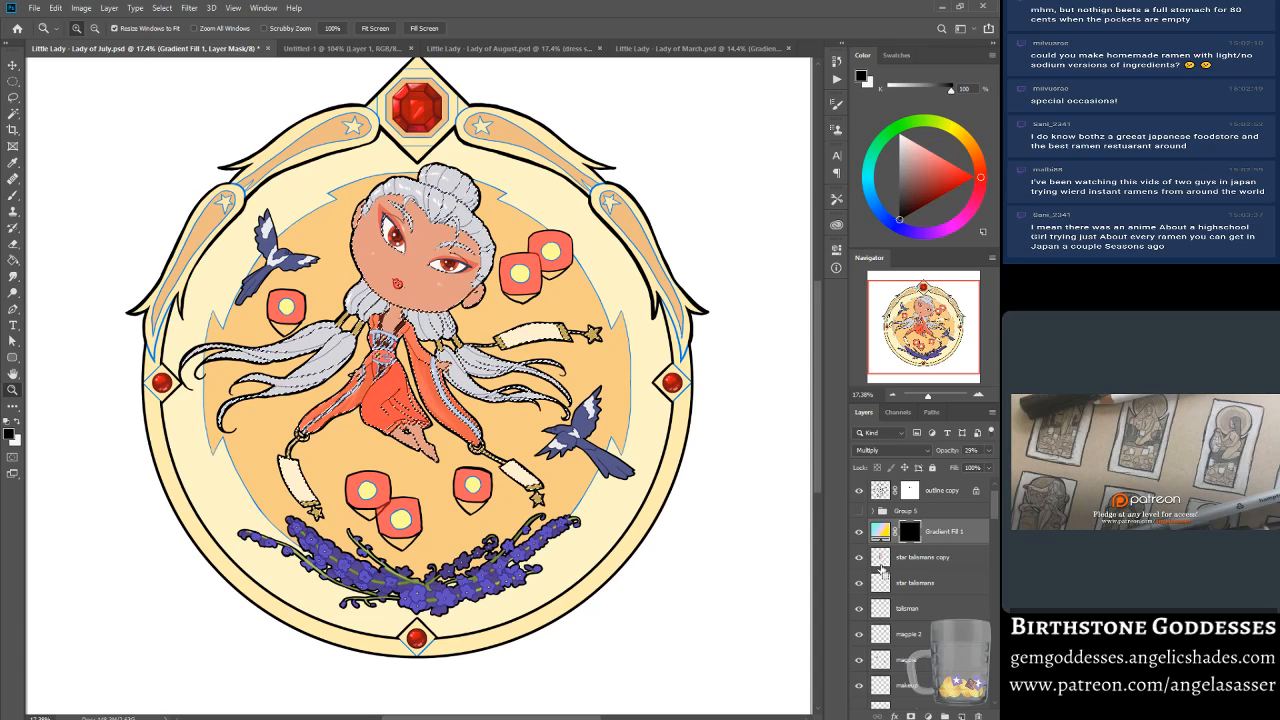
click(884, 534)
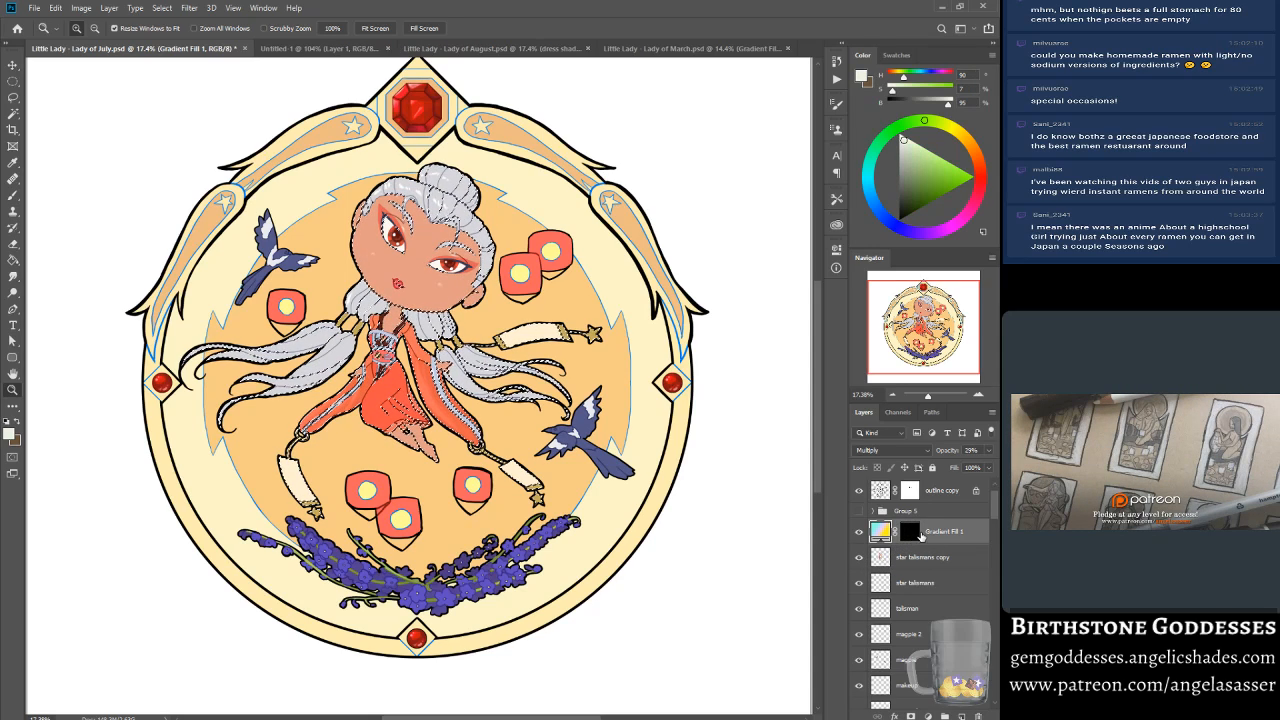
click(908, 535)
Step: Fill the figure selection with white on the Gradient Fill 1 mask, deselect and hide the merged figure layer
click(55, 8)
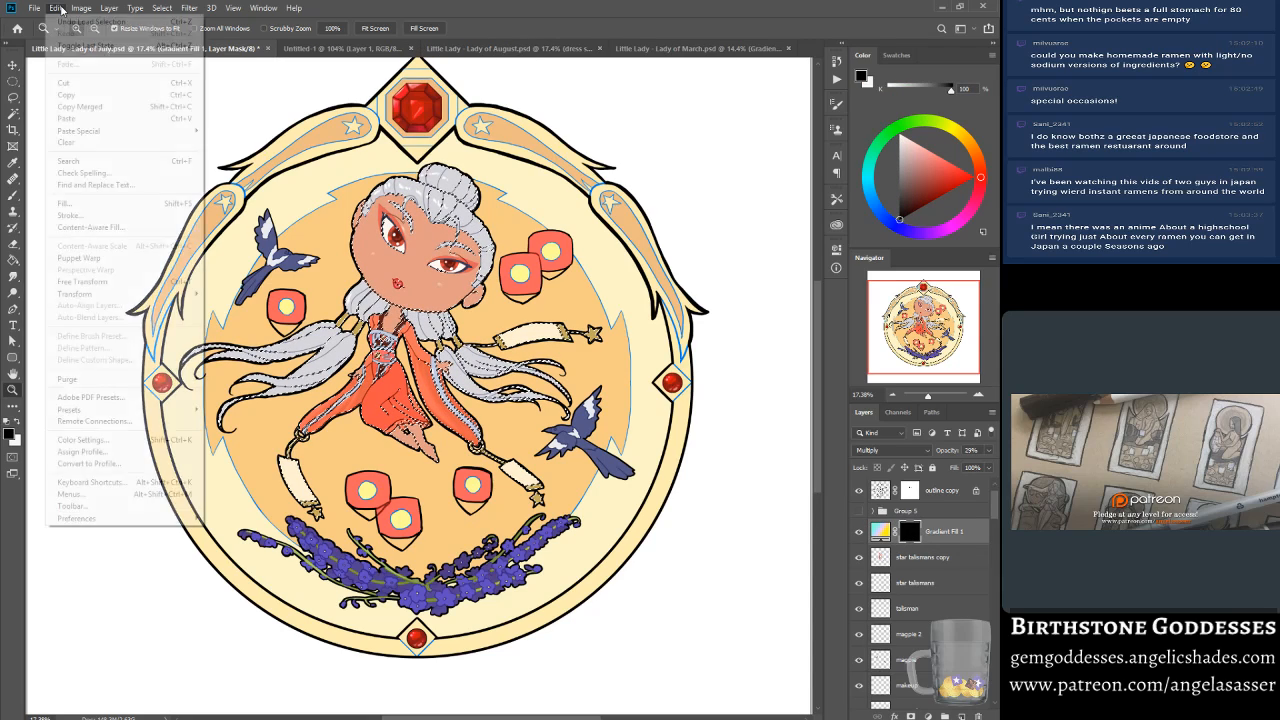
click(100, 205)
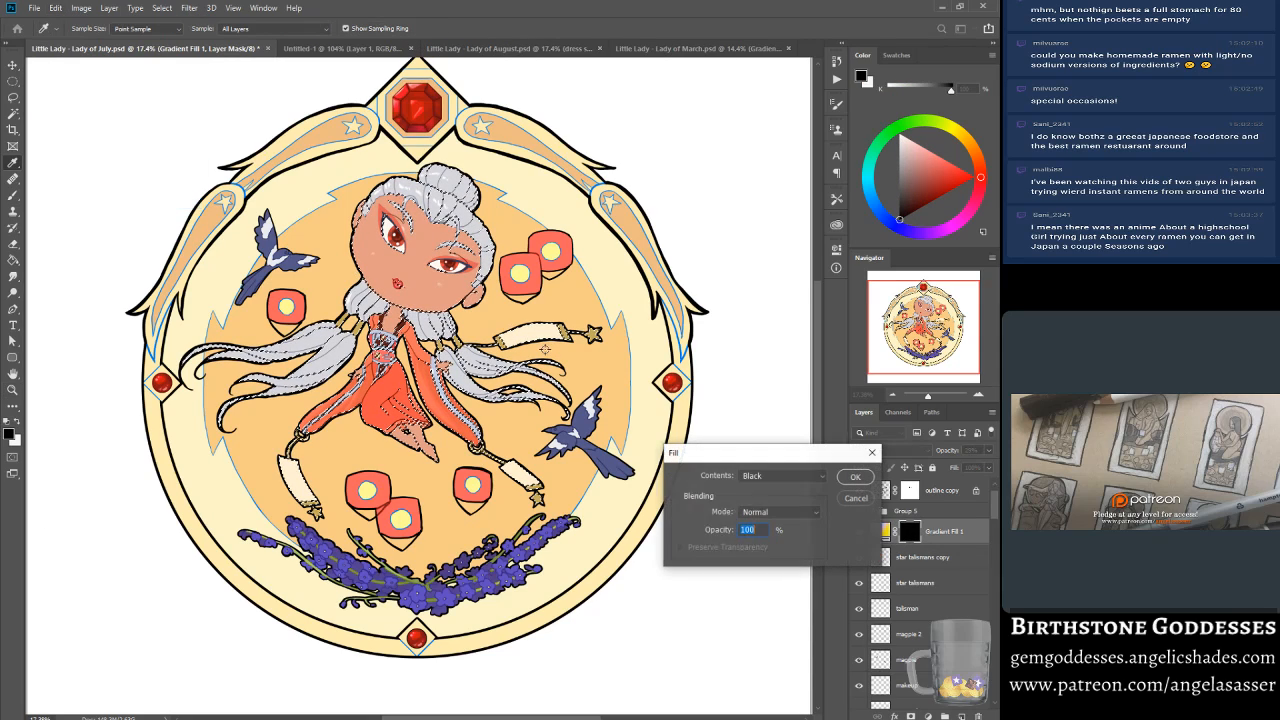
click(783, 476)
click(757, 594)
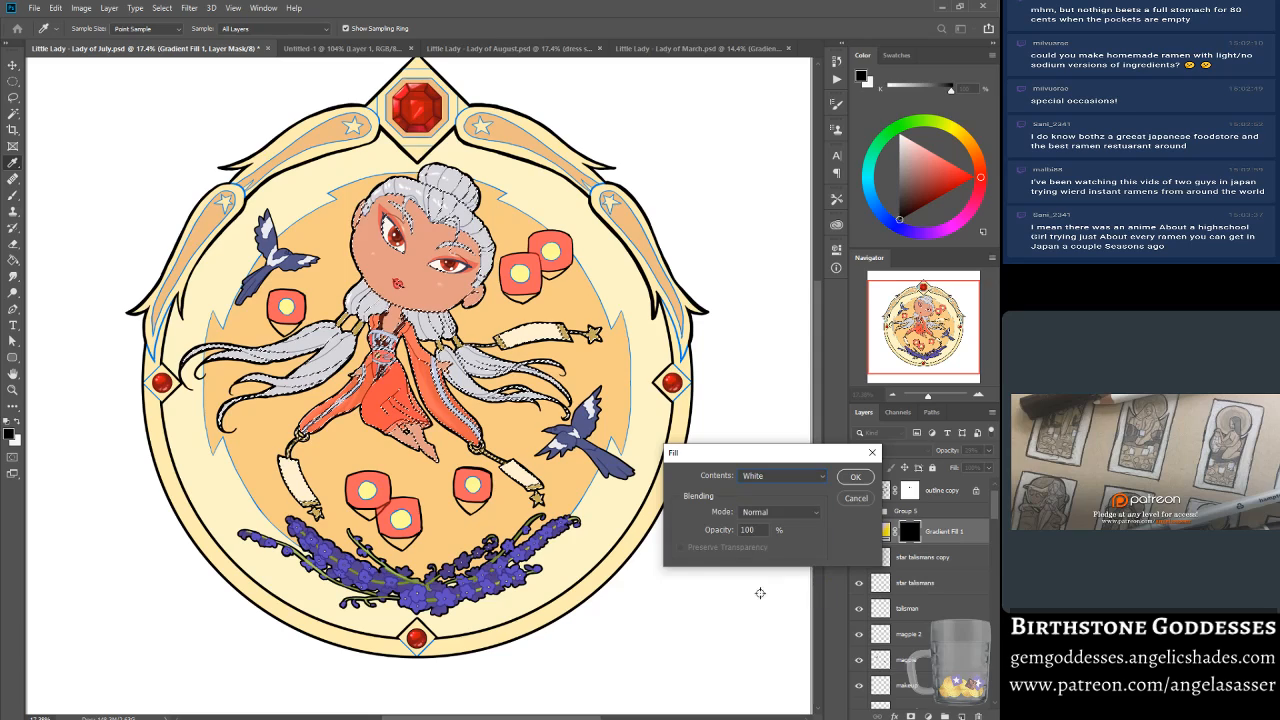
click(855, 477)
key(ctrl+d)
click(857, 557)
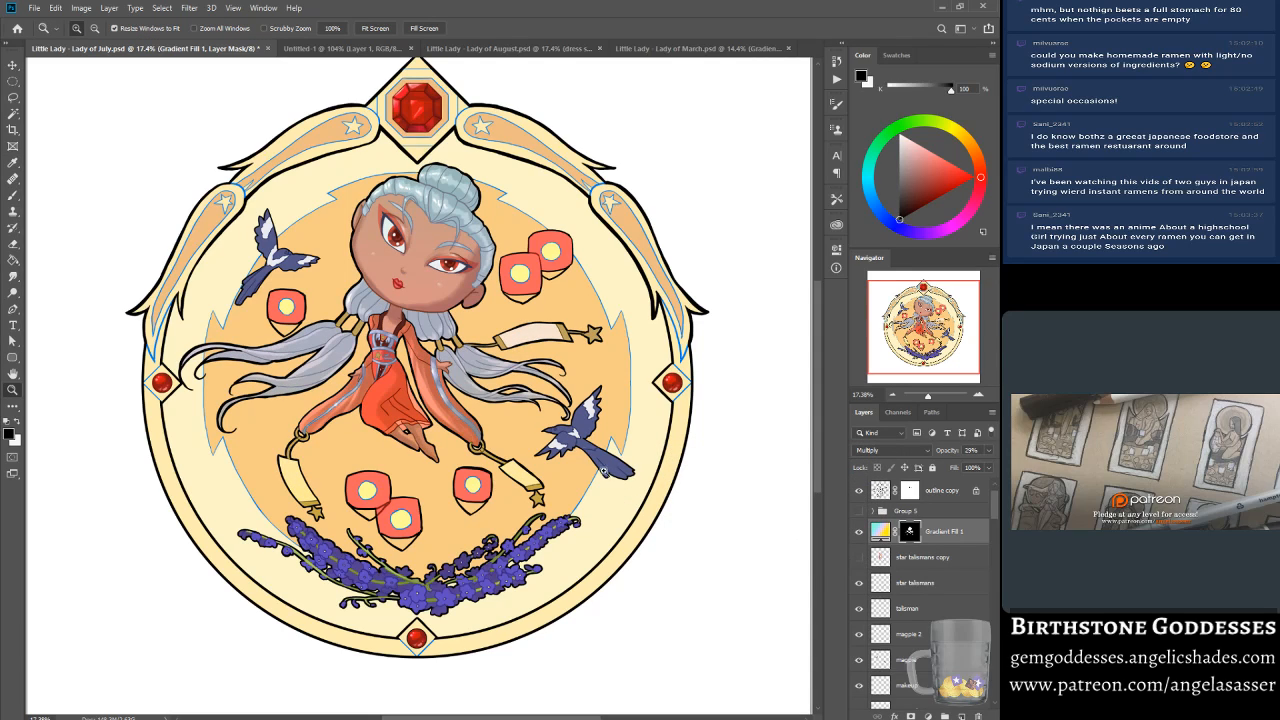
Step: Compare the figure with and without Gradient Fill 1, and lower that layer's opacity to under 10%
click(879, 531)
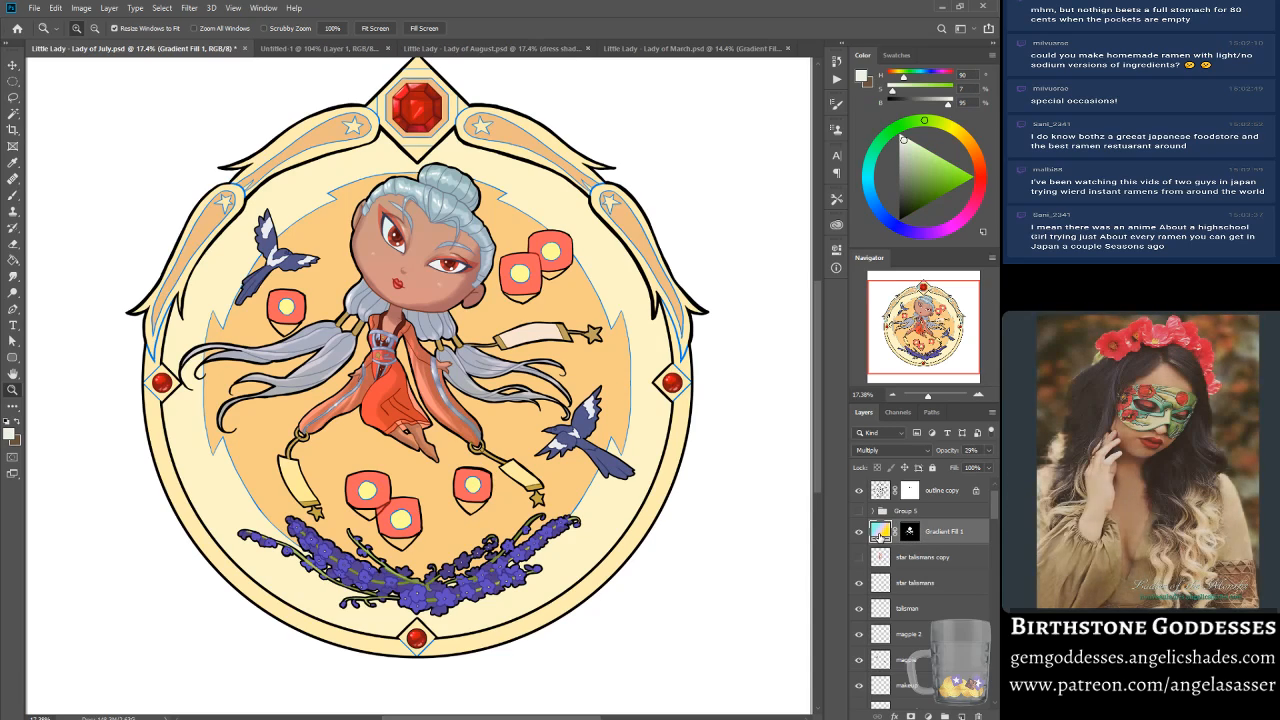
click(859, 531)
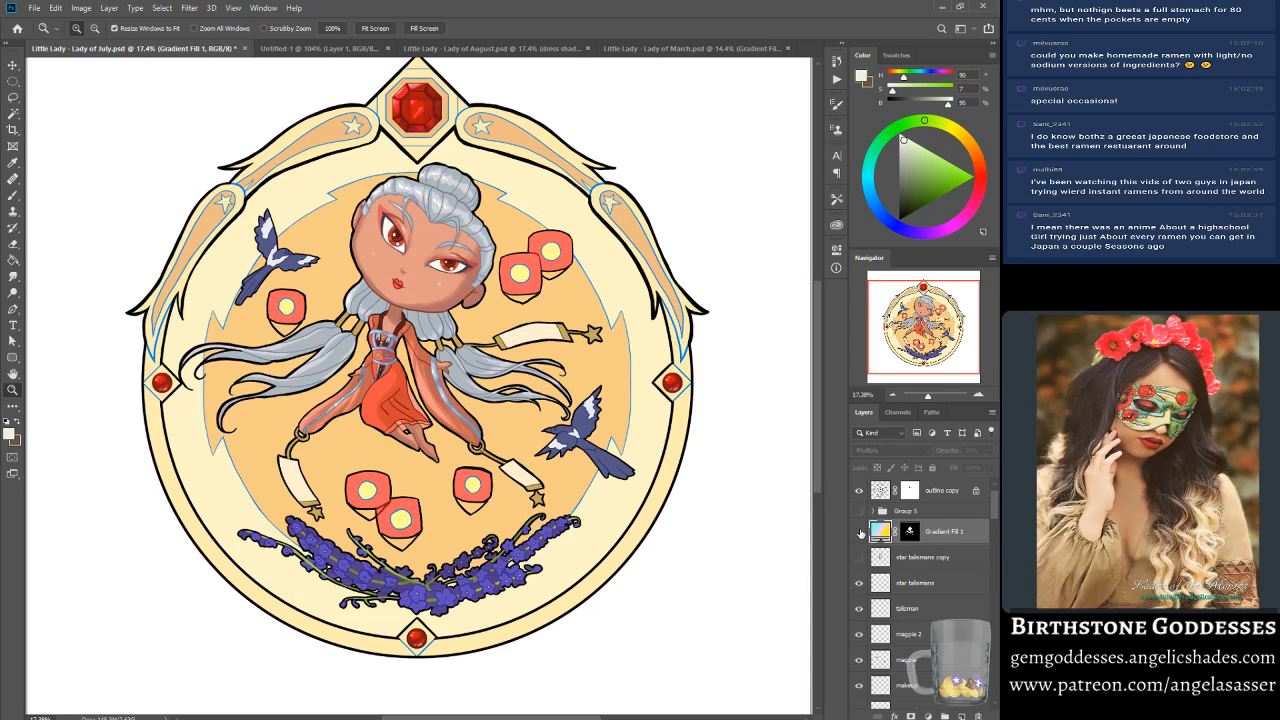
click(987, 451)
drag(940, 467, 933, 467)
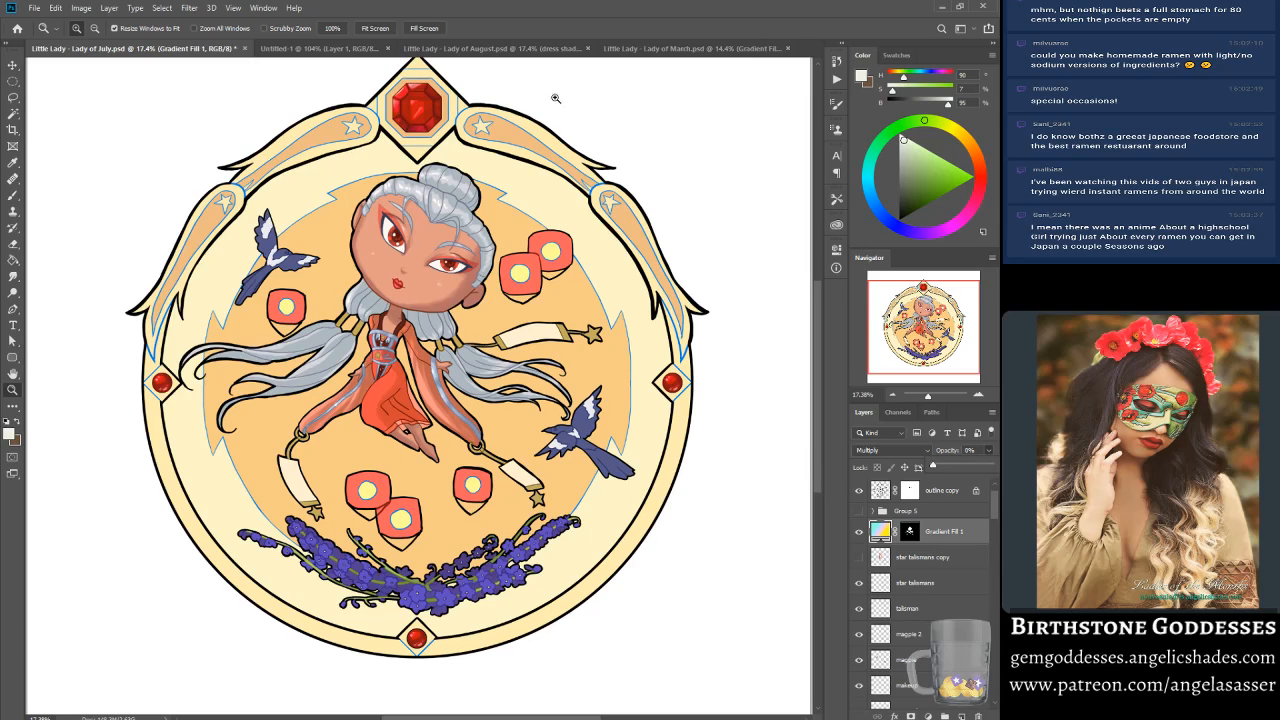
Step: Glance at the August reference painting and save the Lady of July file
click(314, 54)
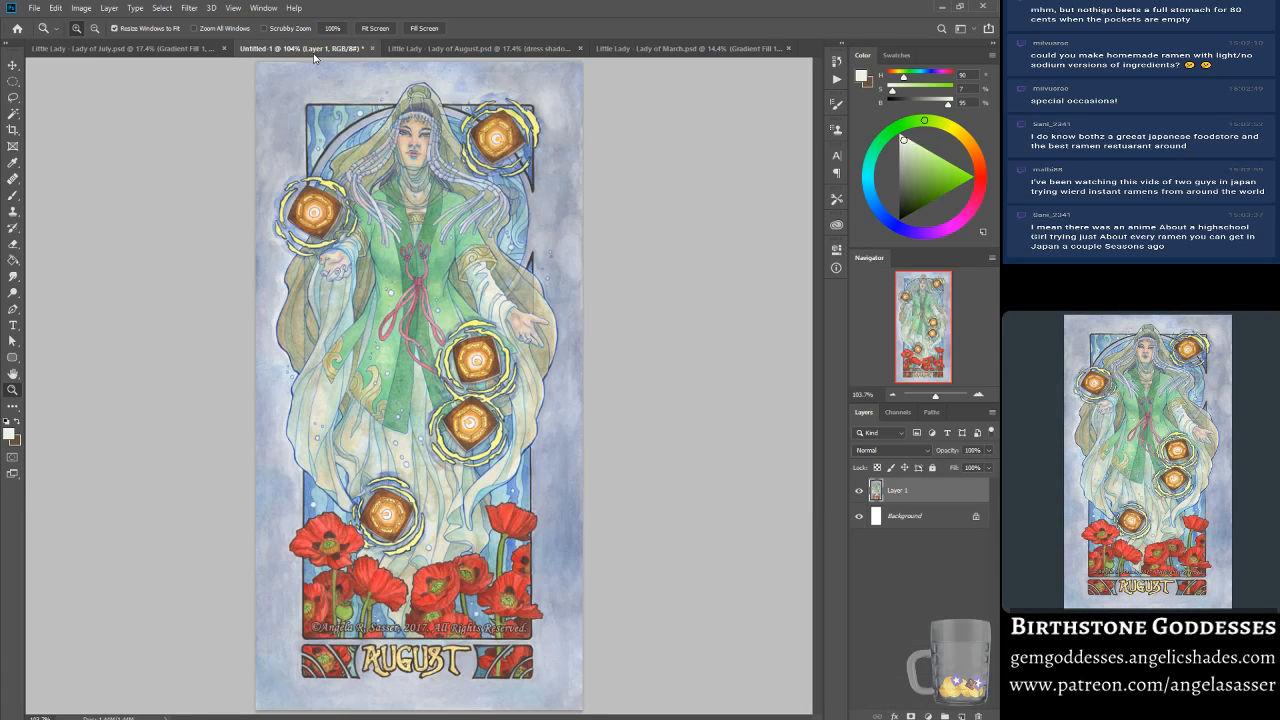
click(120, 48)
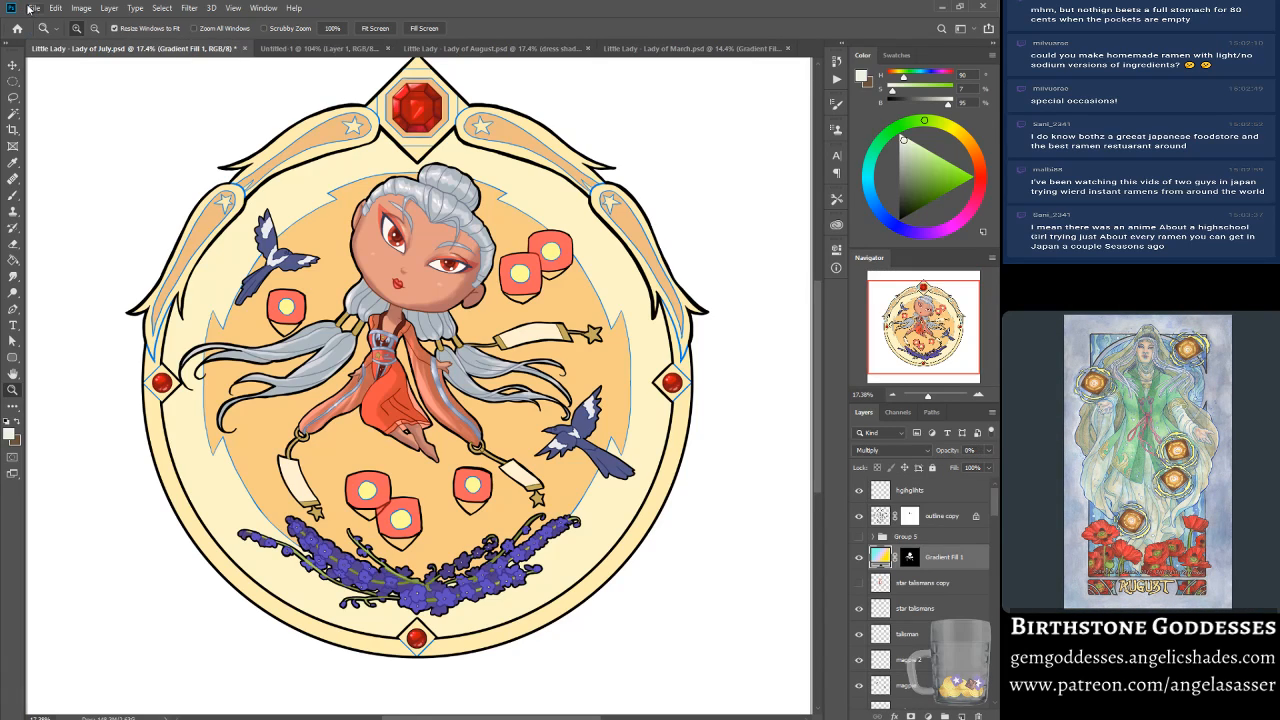
click(34, 8)
click(75, 135)
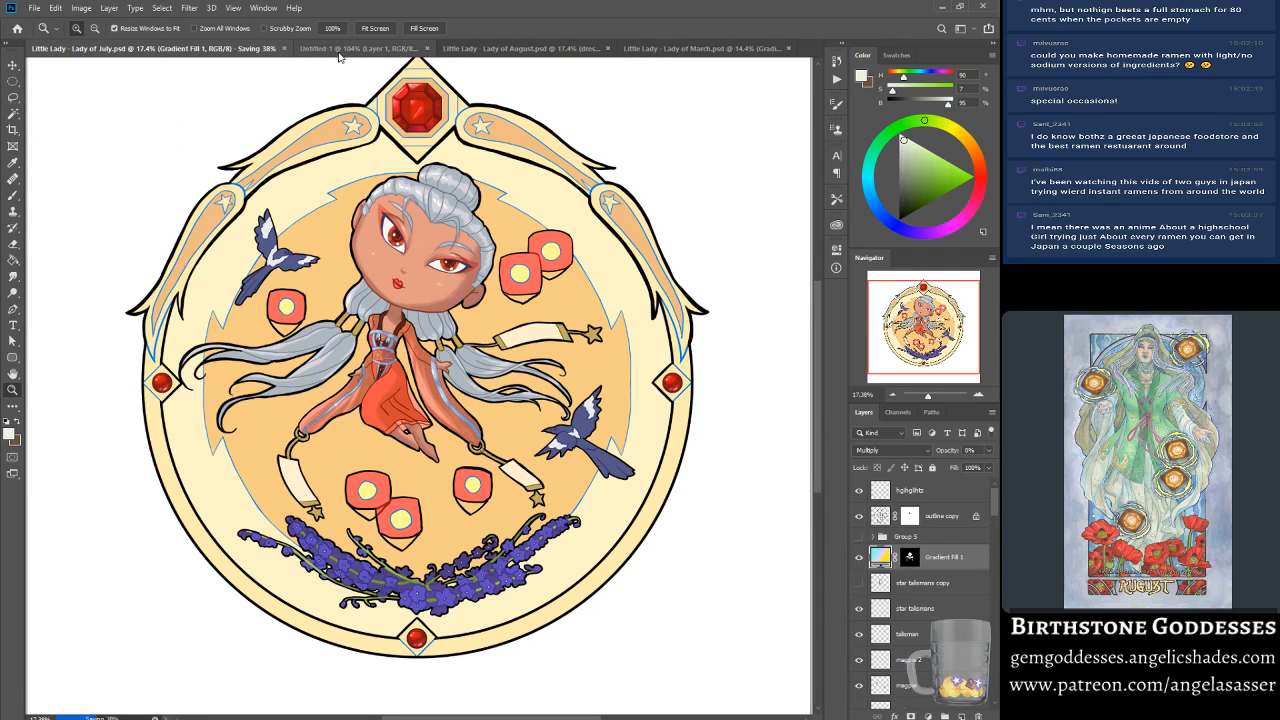
Step: Review the Lady of August and Lady of March illustrations and the August reference painting
click(300, 48)
click(482, 48)
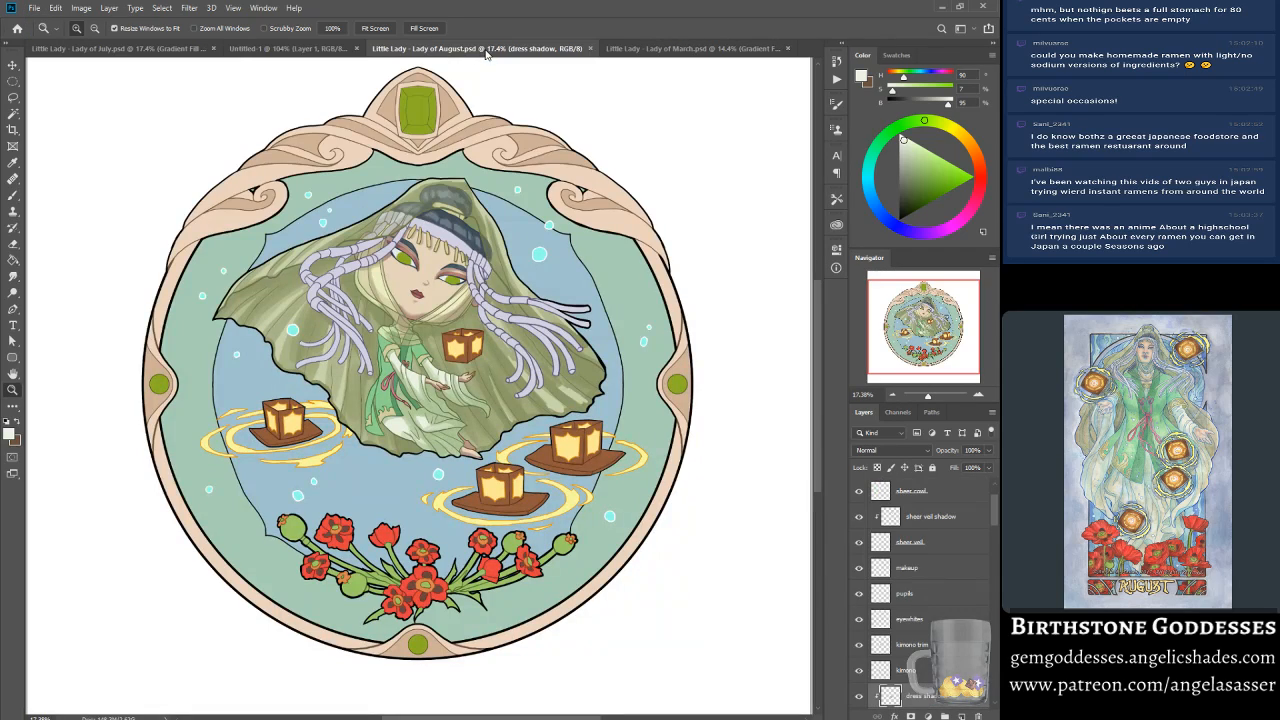
click(661, 48)
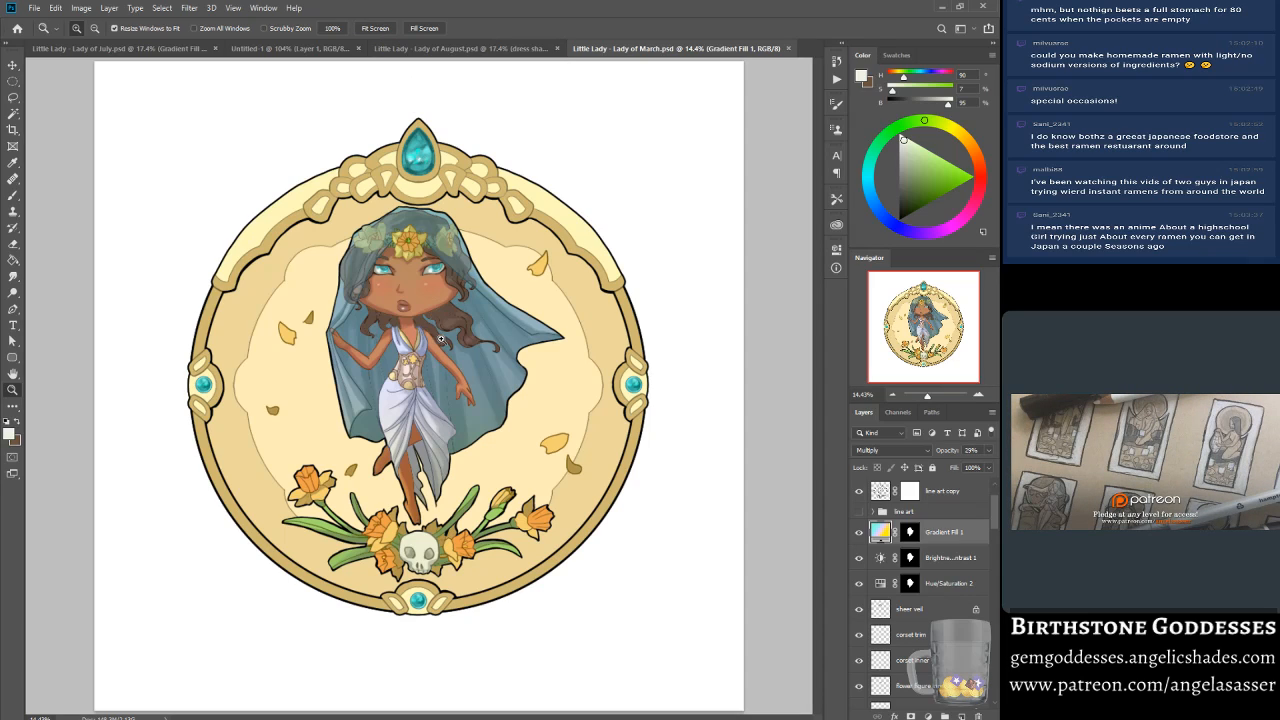
click(489, 50)
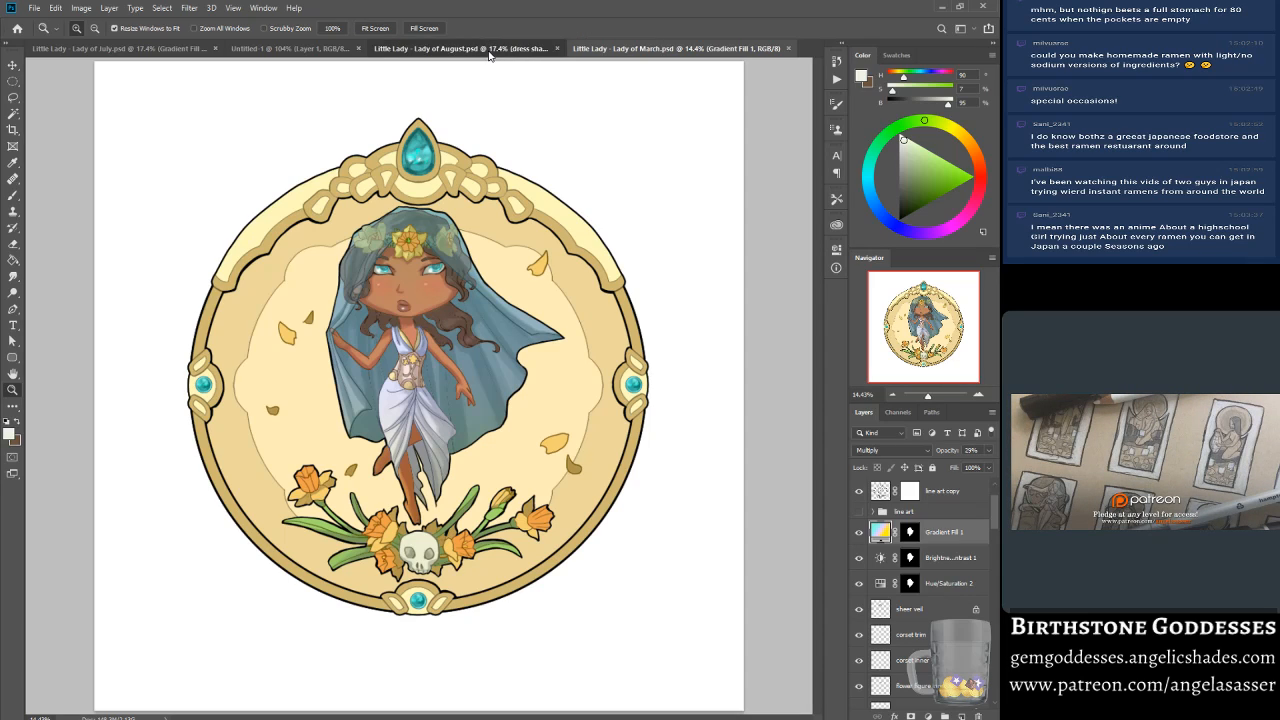
click(309, 50)
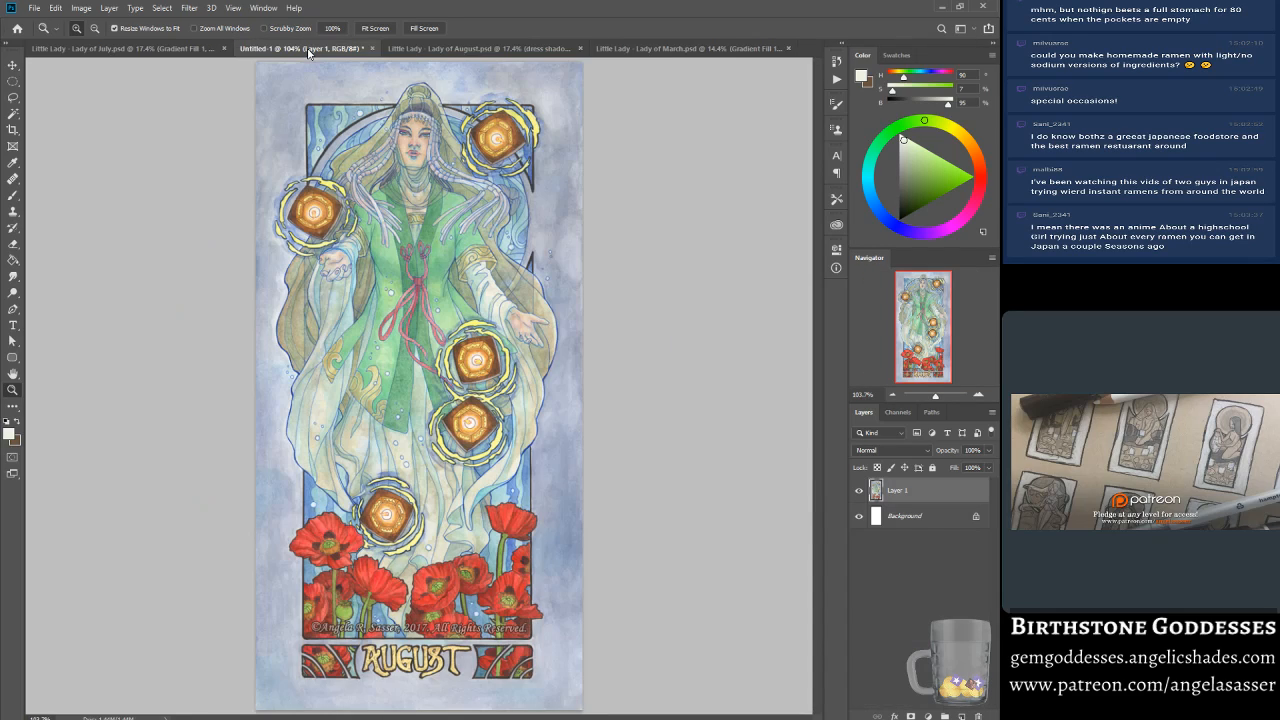
click(175, 50)
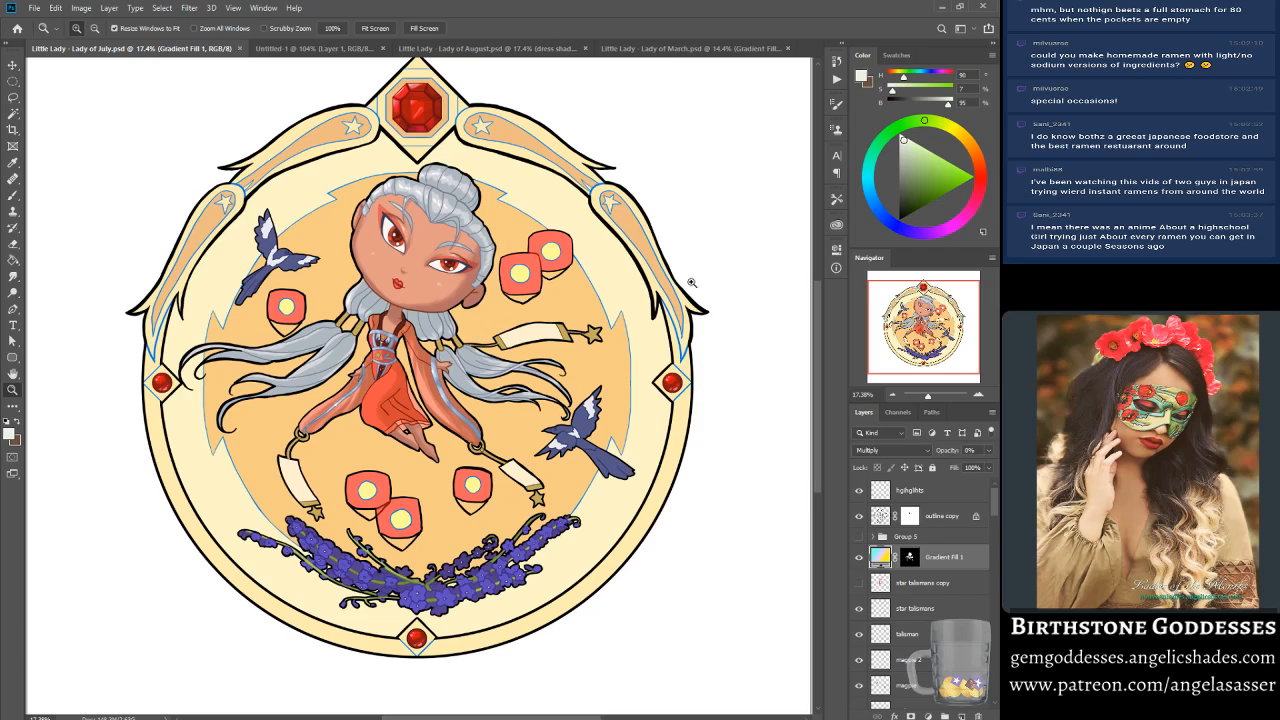
Step: Arrange the documents in two vertical panes, with Lady of March beside Lady of August, and widen the August pane
click(263, 7)
mouse_move(290, 21)
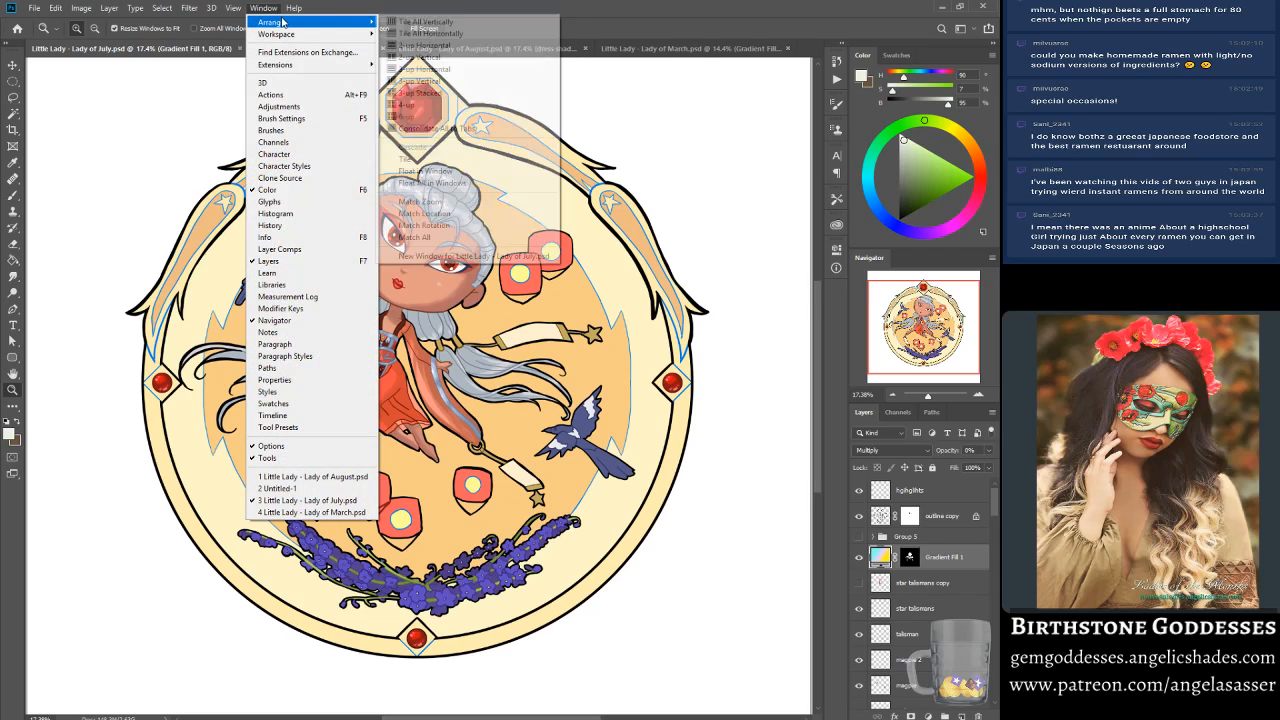
click(440, 57)
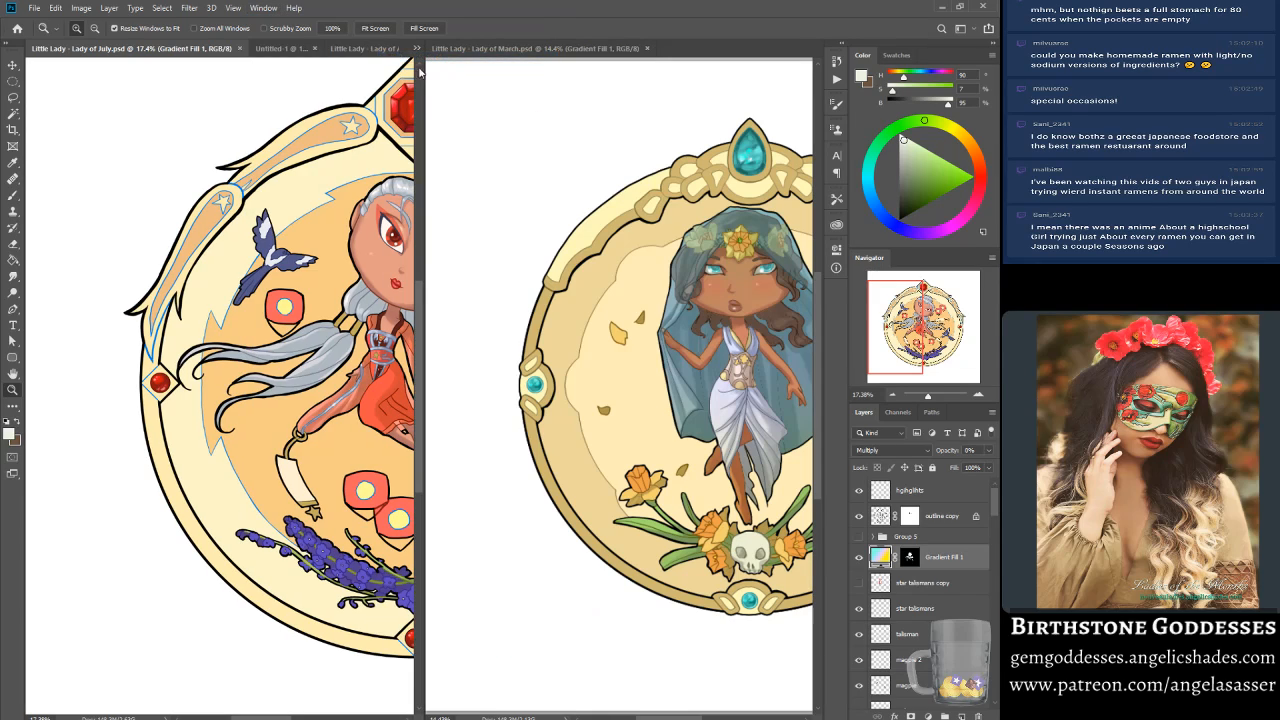
drag(365, 48, 330, 50)
drag(910, 325, 938, 333)
click(515, 49)
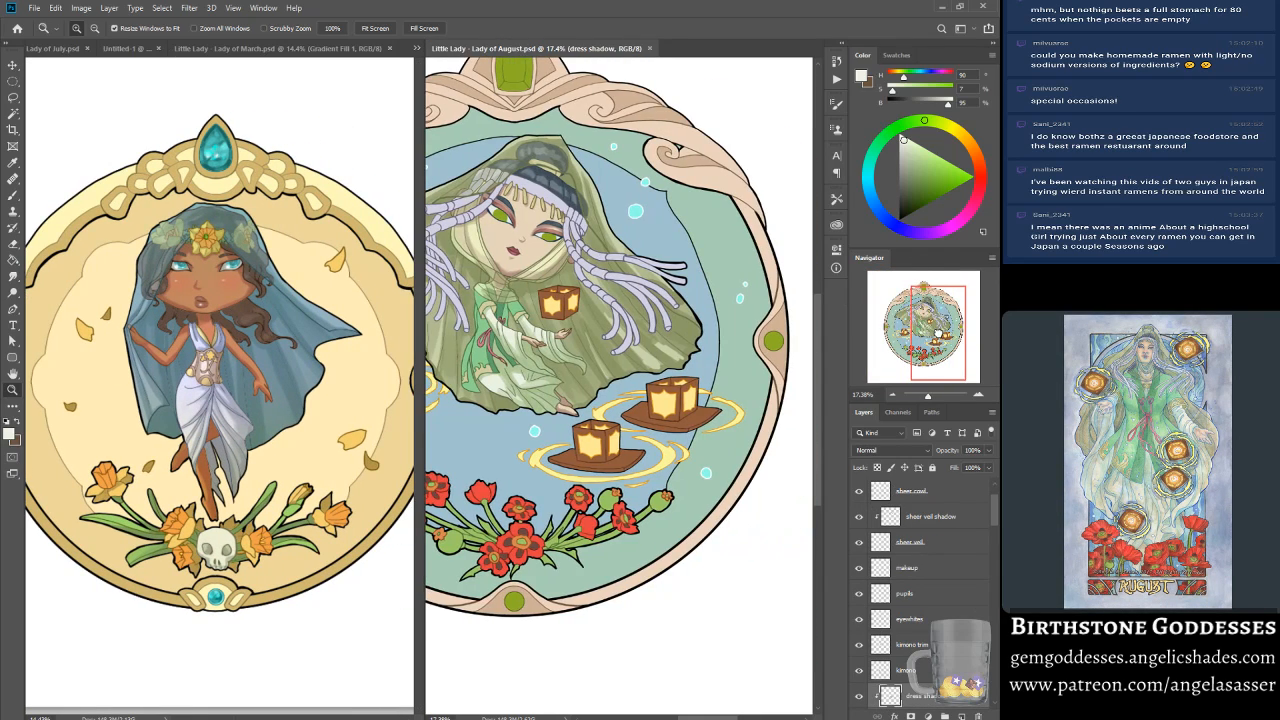
drag(419, 262, 345, 262)
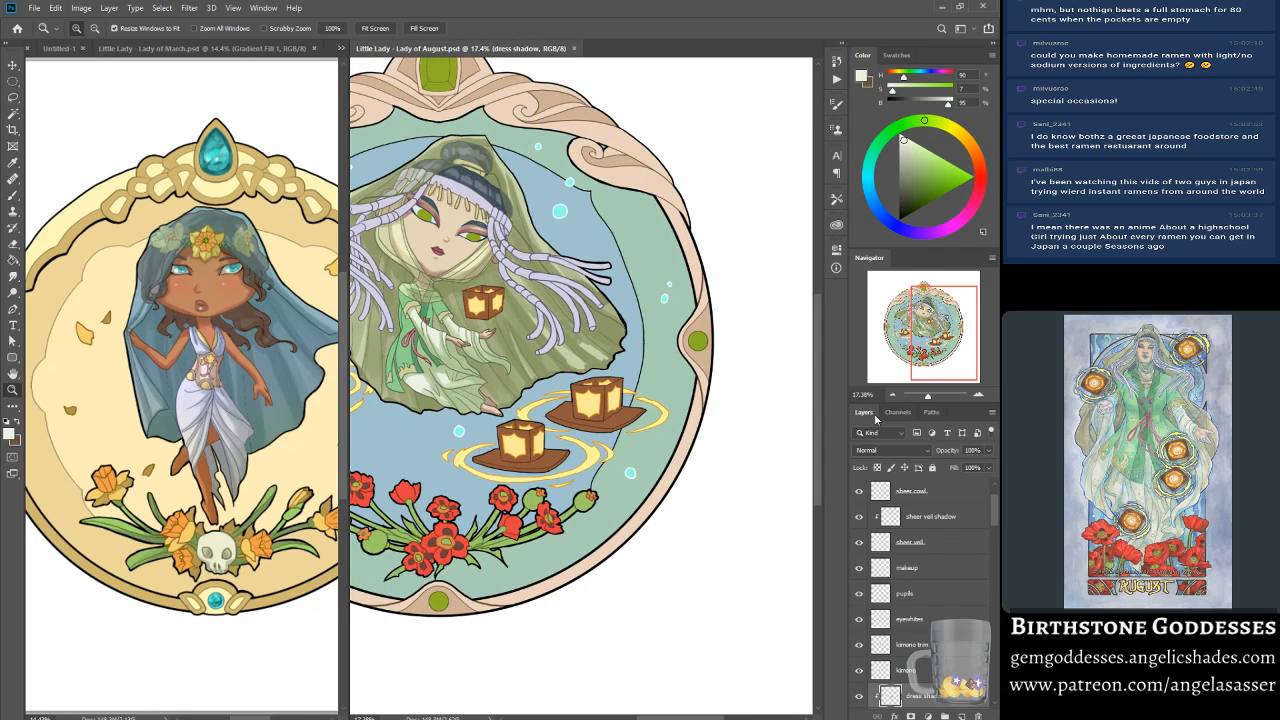
Step: Frame the March figure at about 28.7% zoom and the August figure at about 21.2% for comparison
drag(929, 396, 925, 396)
click(205, 48)
drag(925, 396, 931, 398)
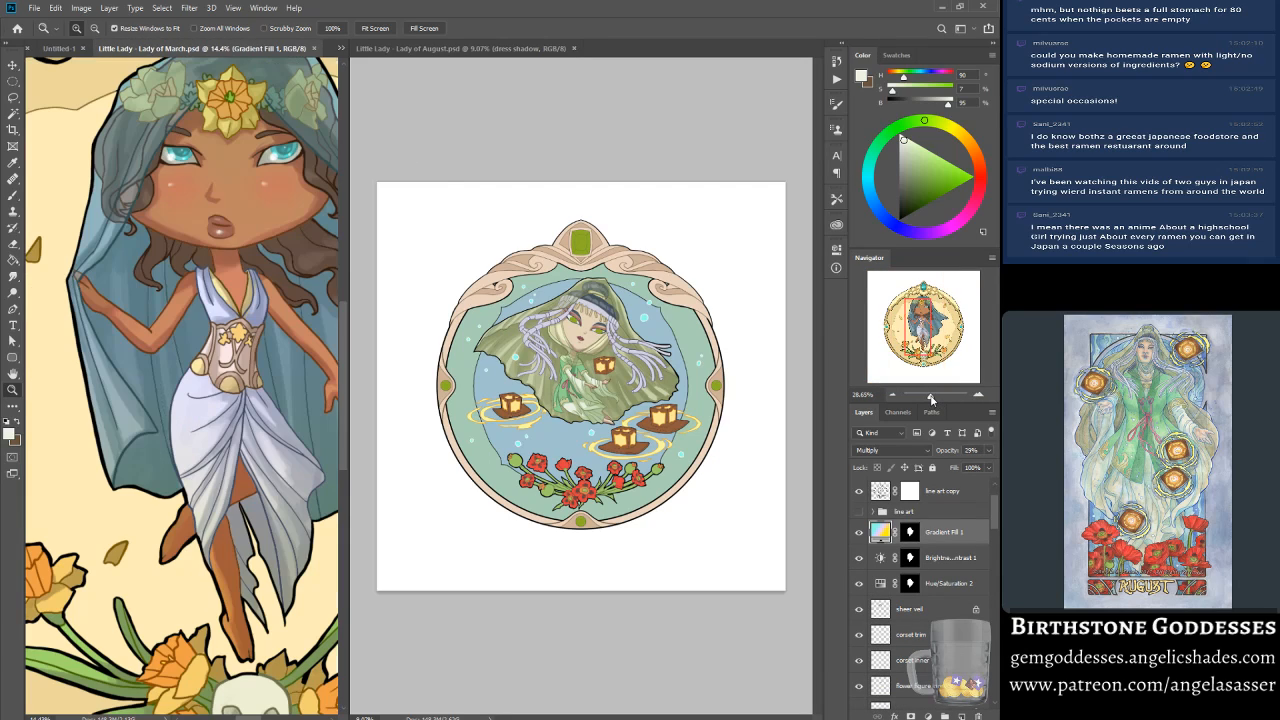
drag(915, 339, 918, 337)
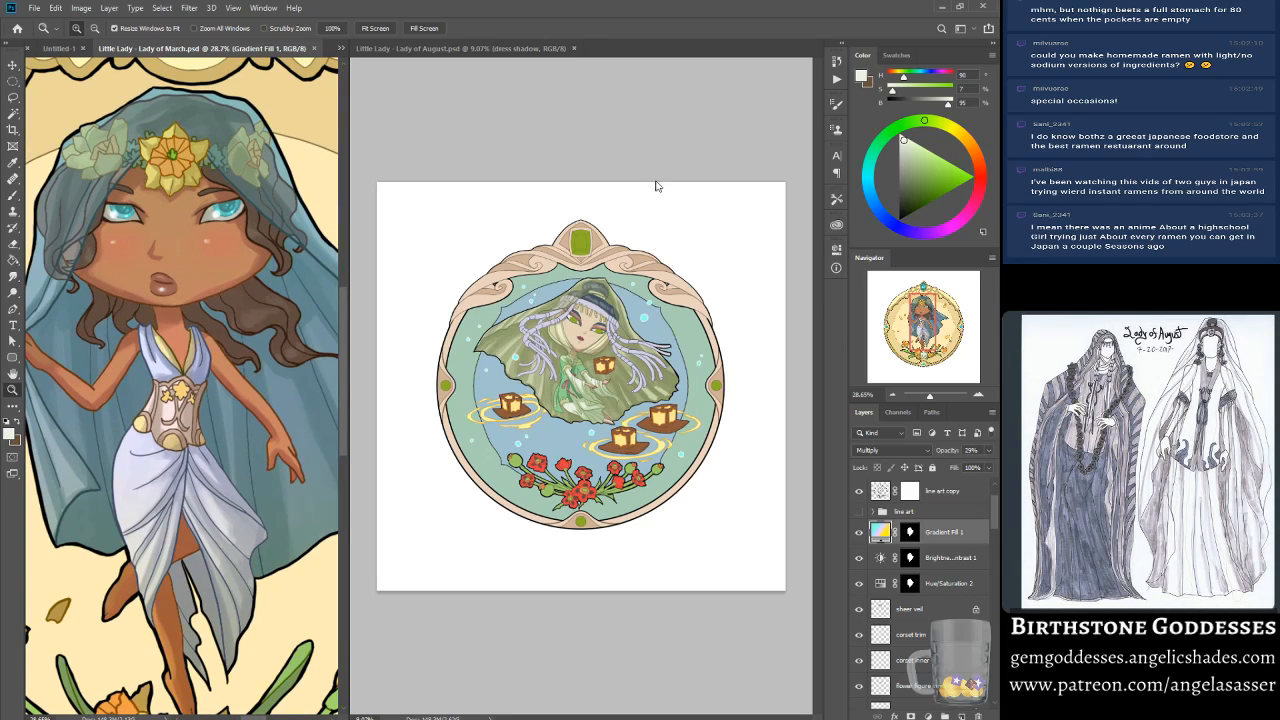
click(531, 43)
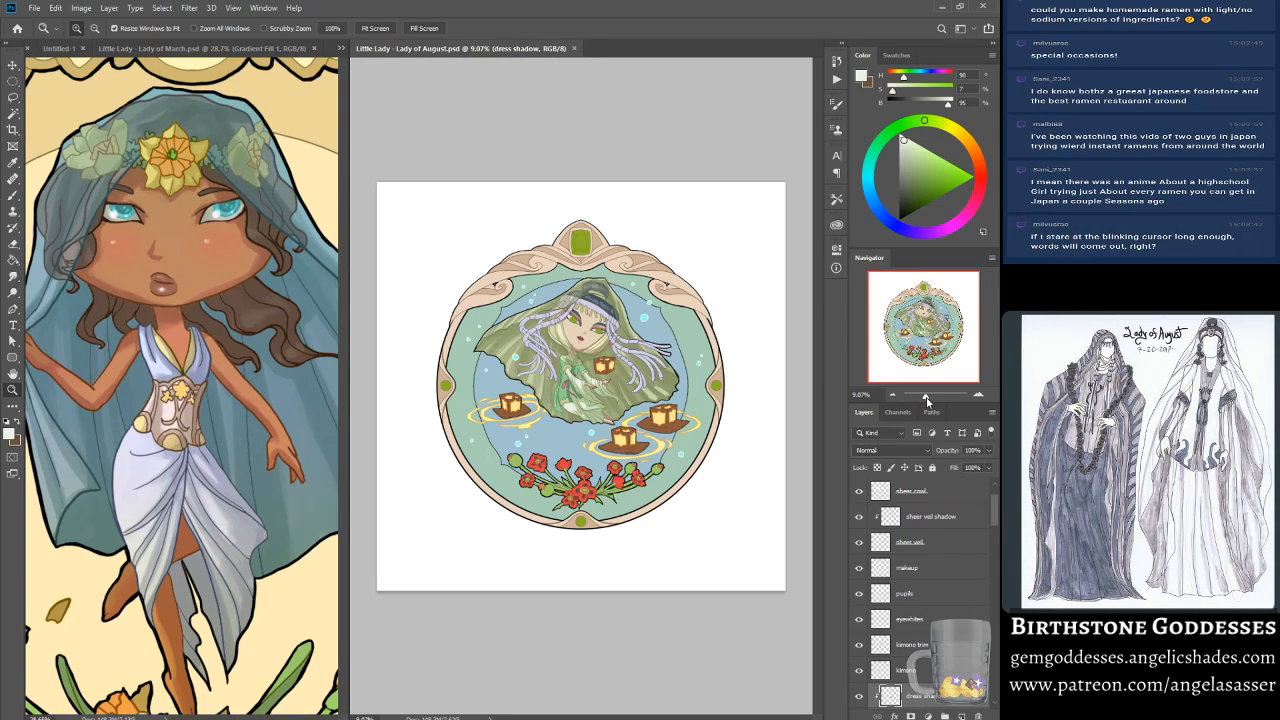
drag(925, 397, 930, 394)
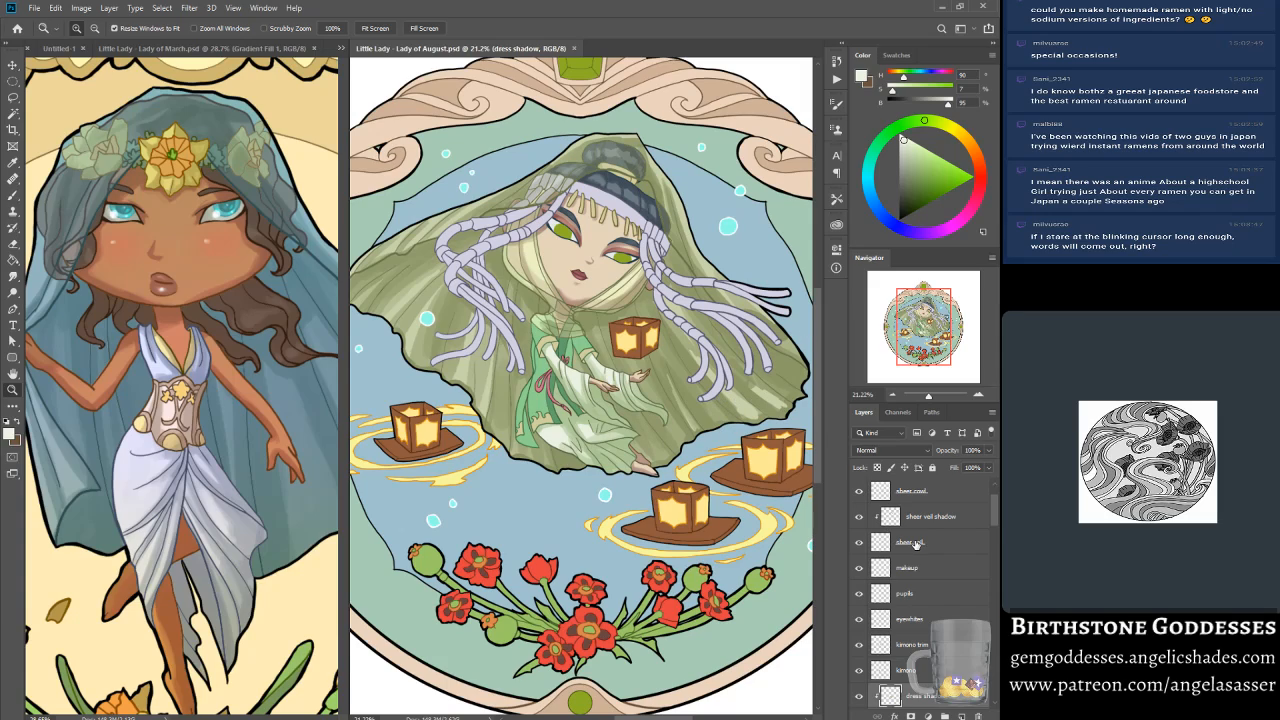
Step: Locate the skin layers in the Lady of August file and check the skin shadow by hiding and showing it
scroll(916, 580, down, 3)
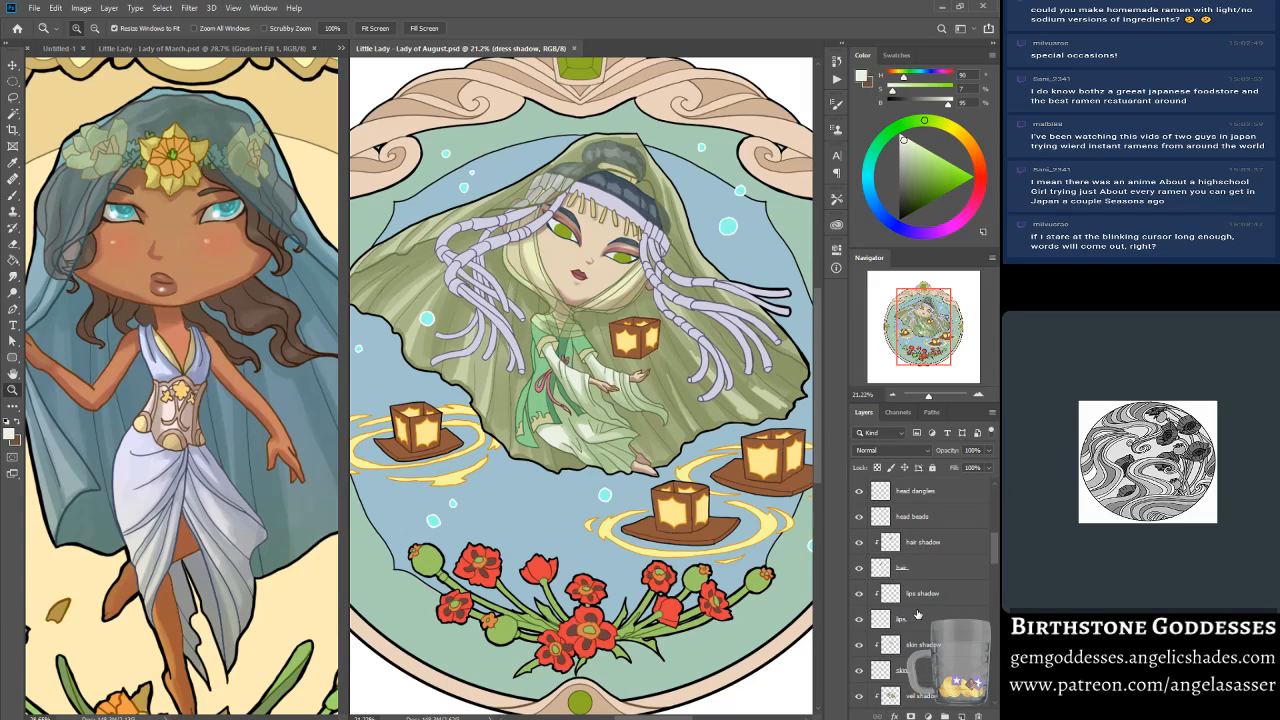
scroll(918, 614, up, 3)
scroll(921, 612, up, 1)
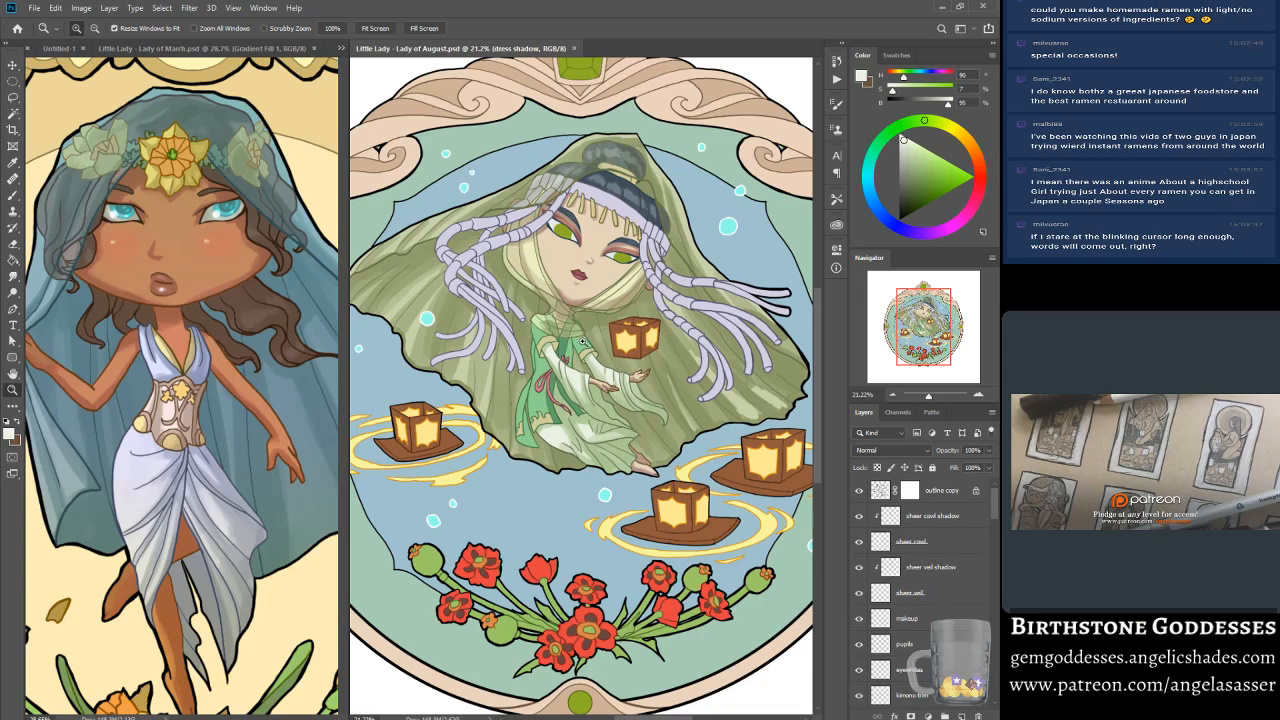
scroll(938, 628, down, 5)
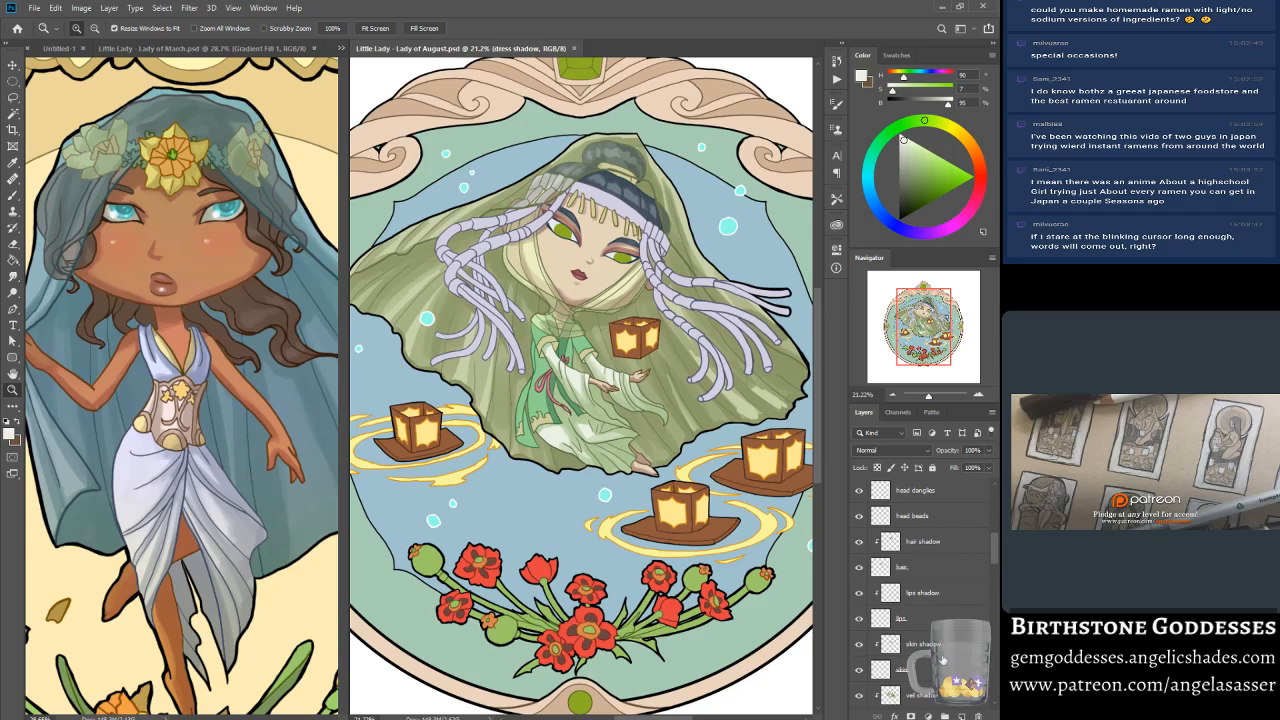
click(932, 672)
scroll(885, 613, down, 1)
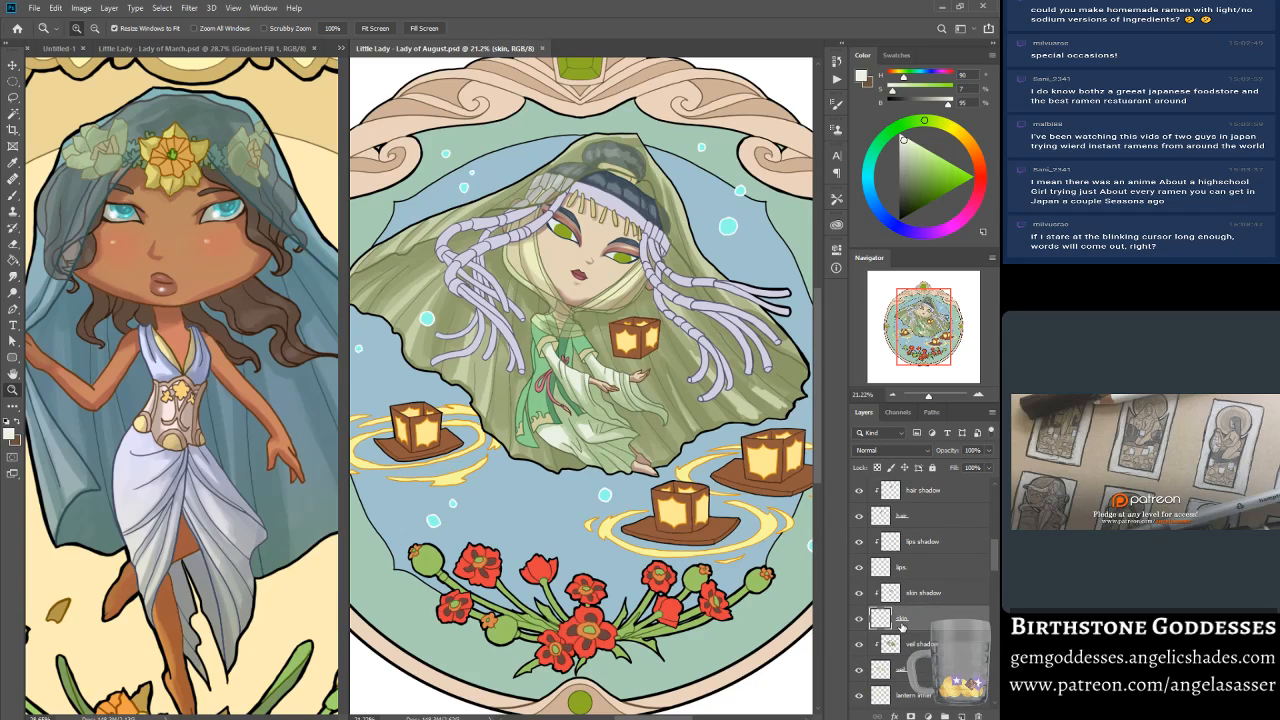
click(860, 592)
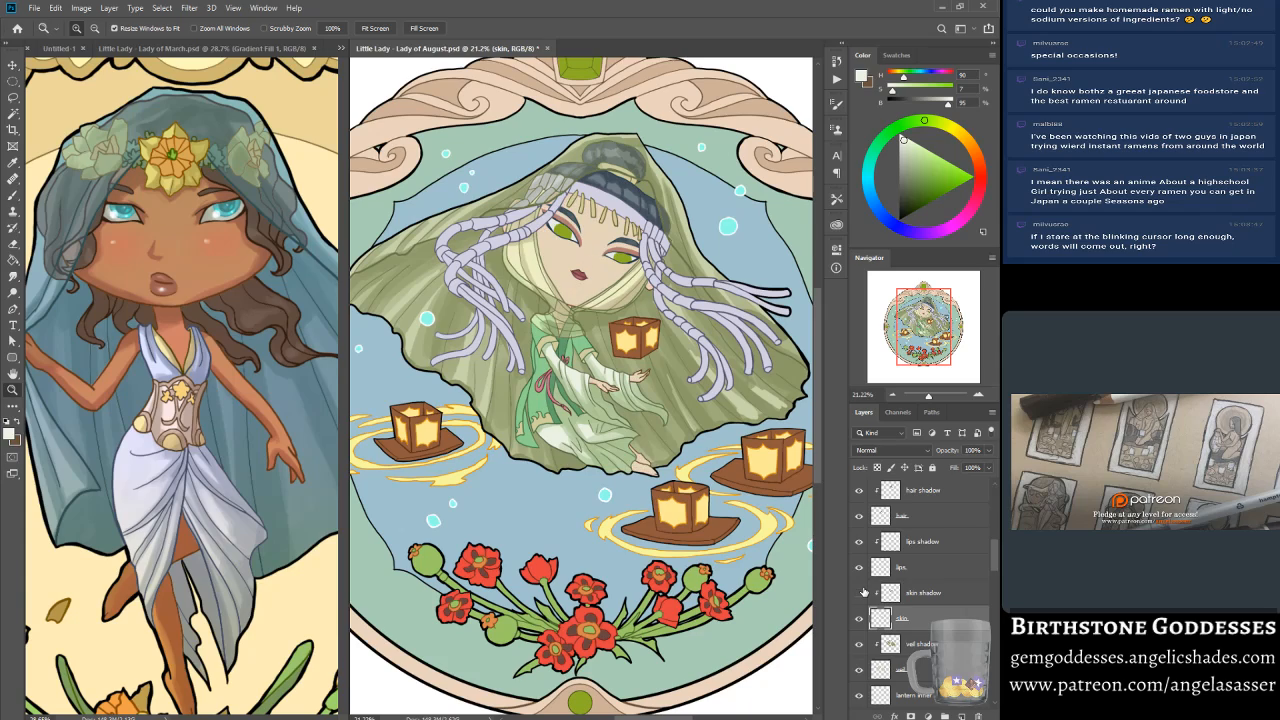
click(859, 592)
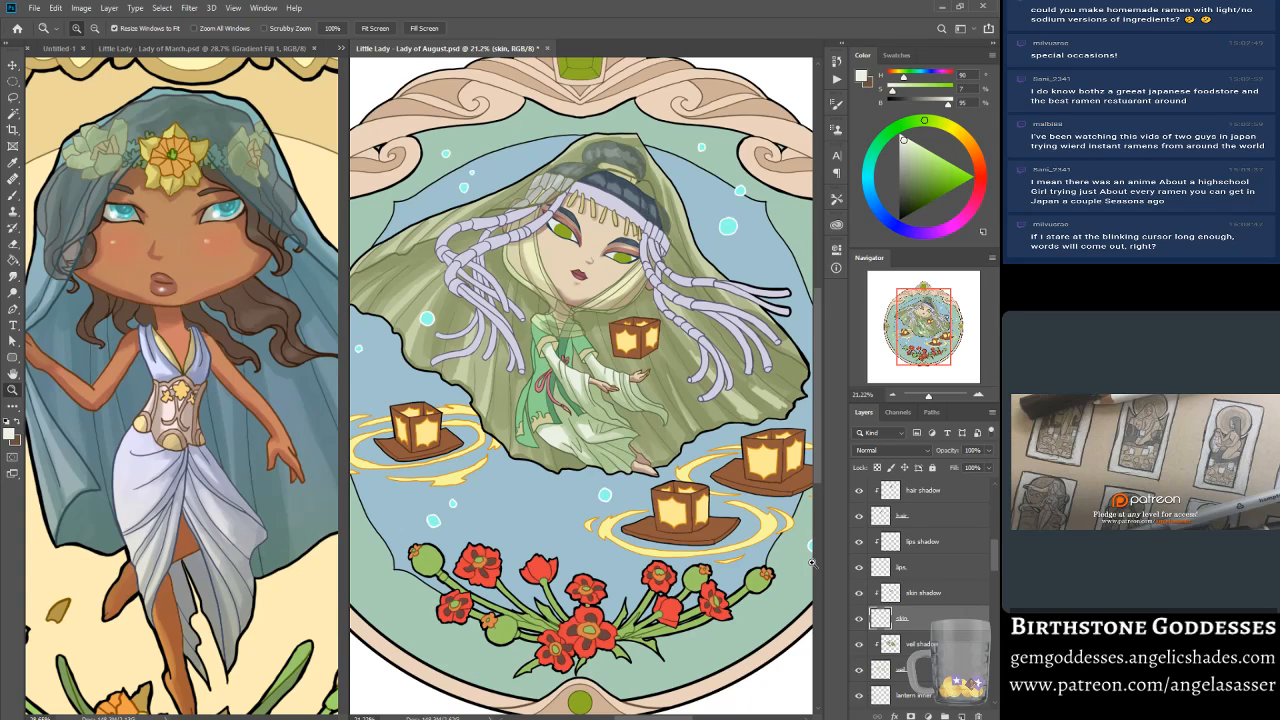
Step: Add a new layer named blush above the skin shadow layer and activate the Brush tool
click(934, 592)
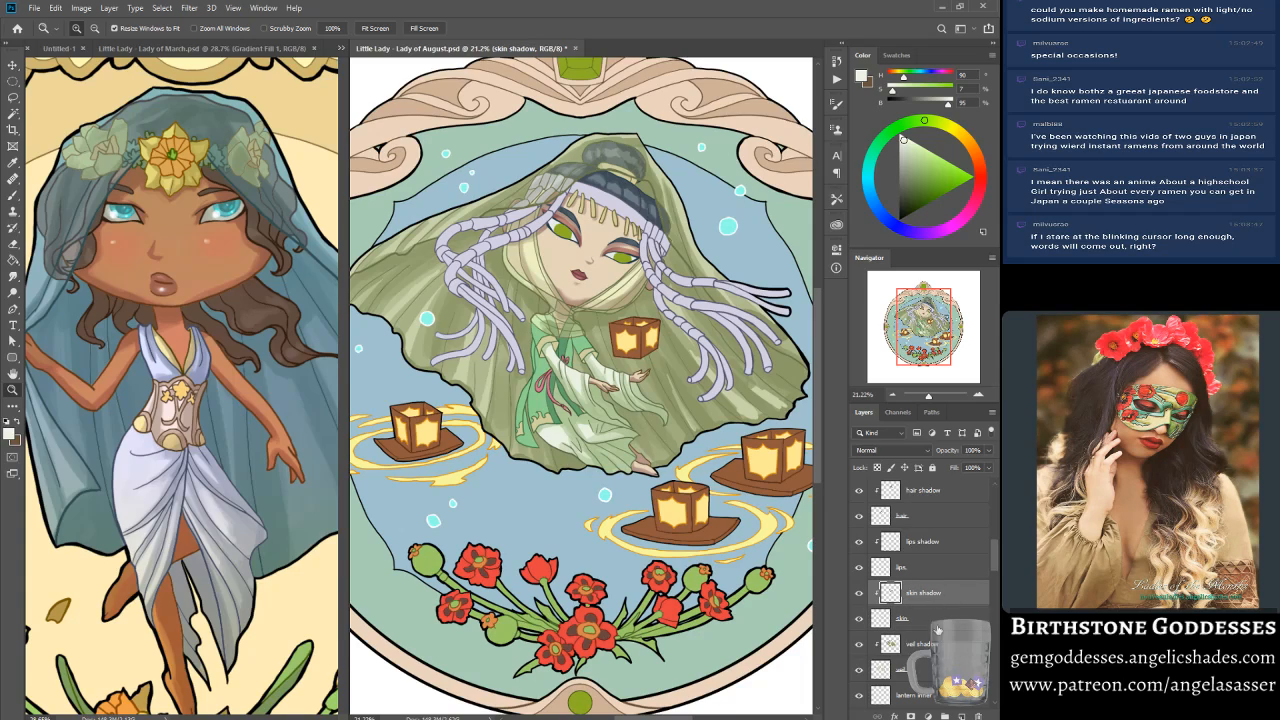
click(962, 716)
double_click(910, 592)
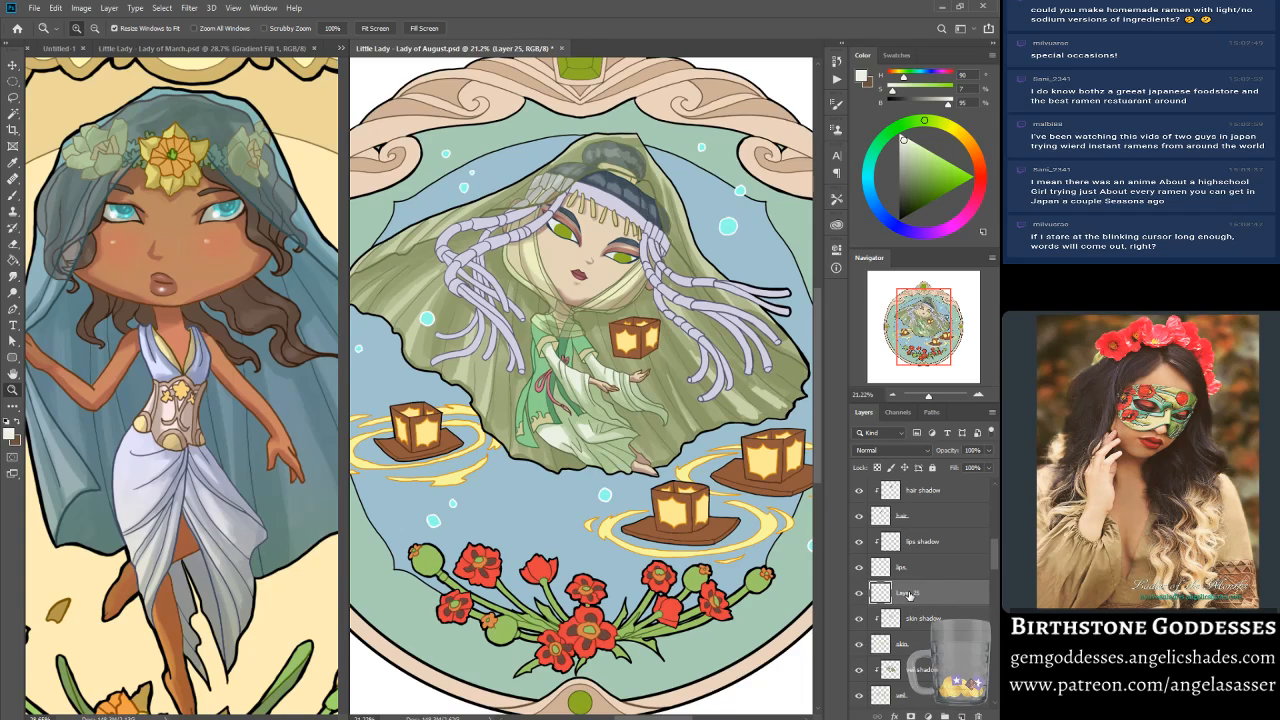
text(b)
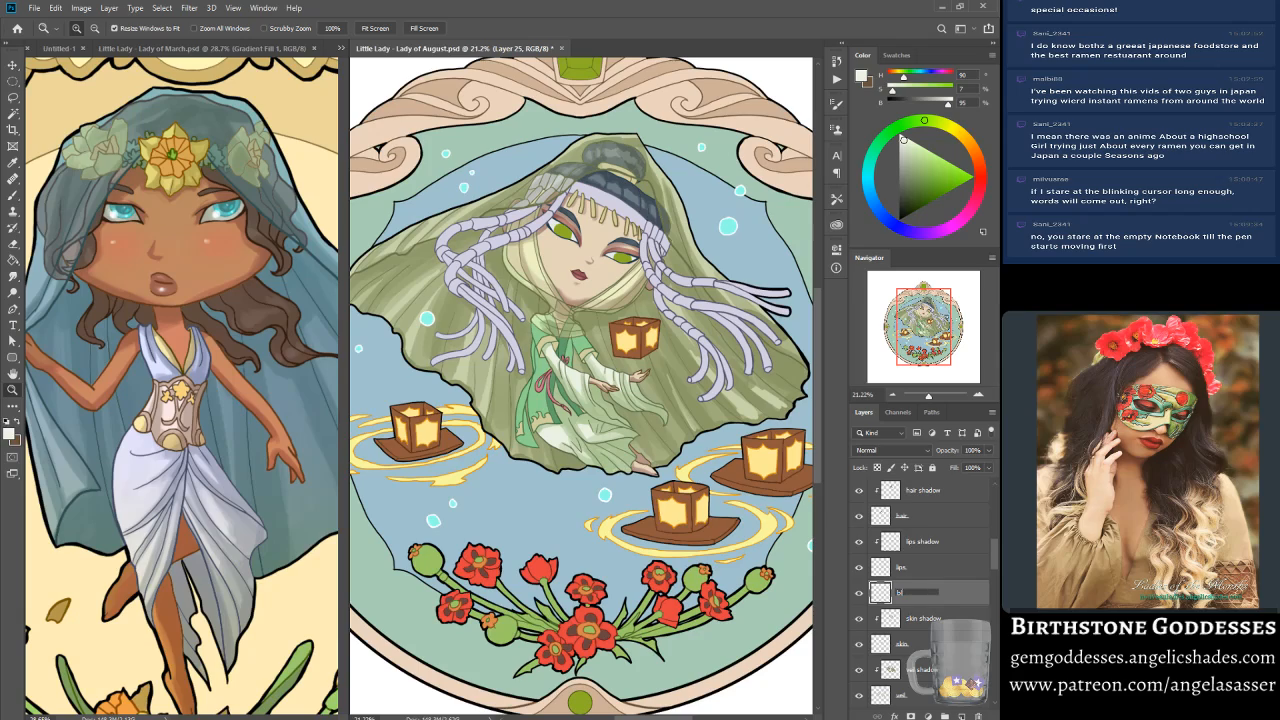
text(lush)
key(Return)
key(b)
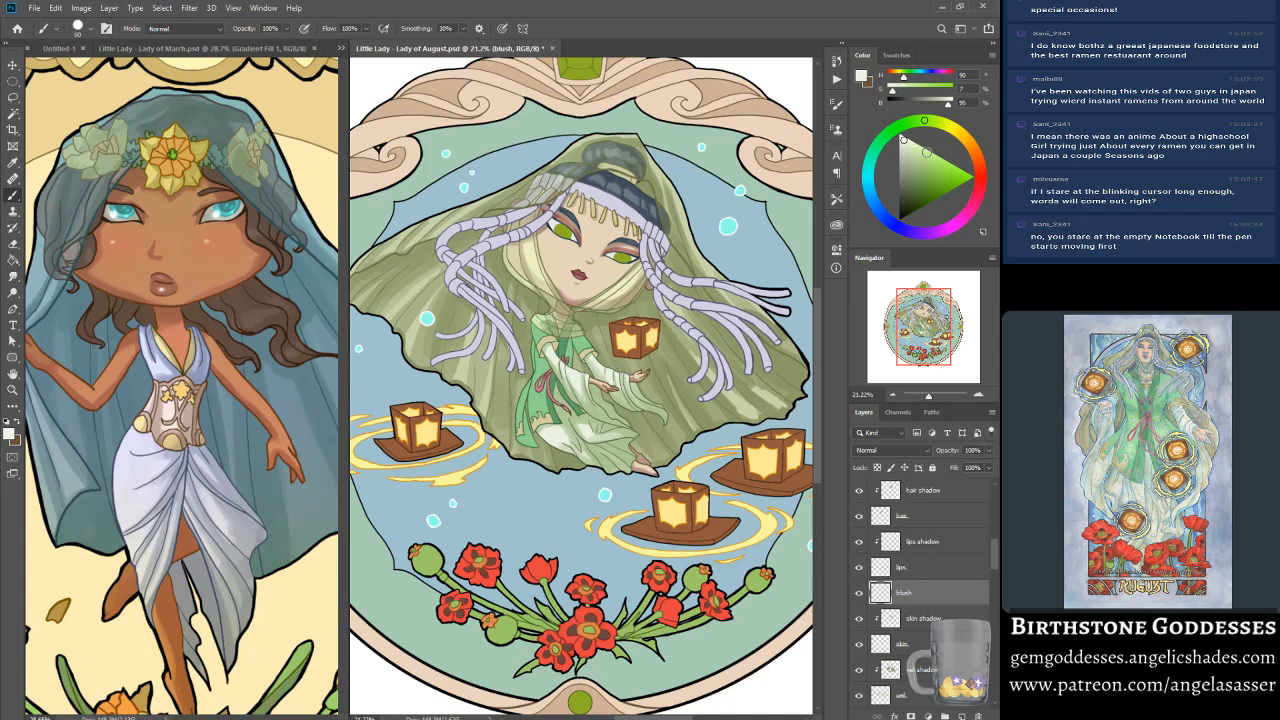
Step: Set the painting colour to a muted pink with hue 342, saturation 41% and brightness 81%
click(966, 216)
drag(966, 216, 979, 192)
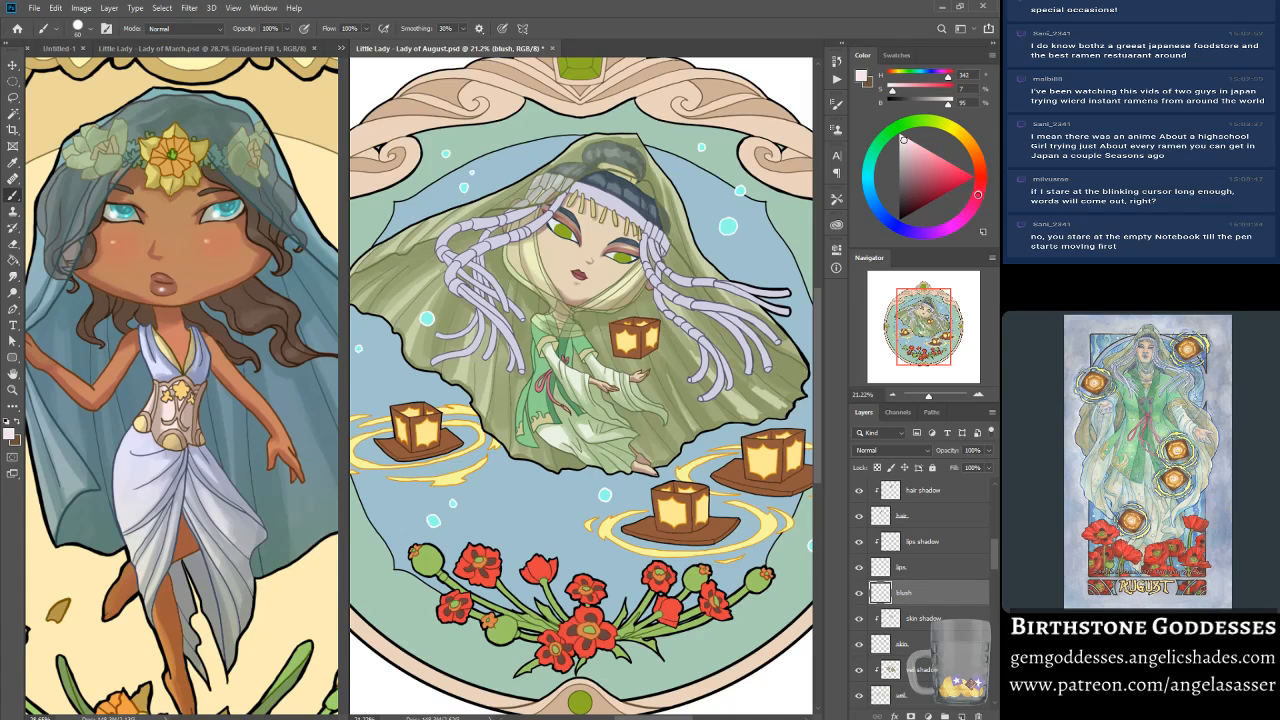
drag(926, 153, 932, 155)
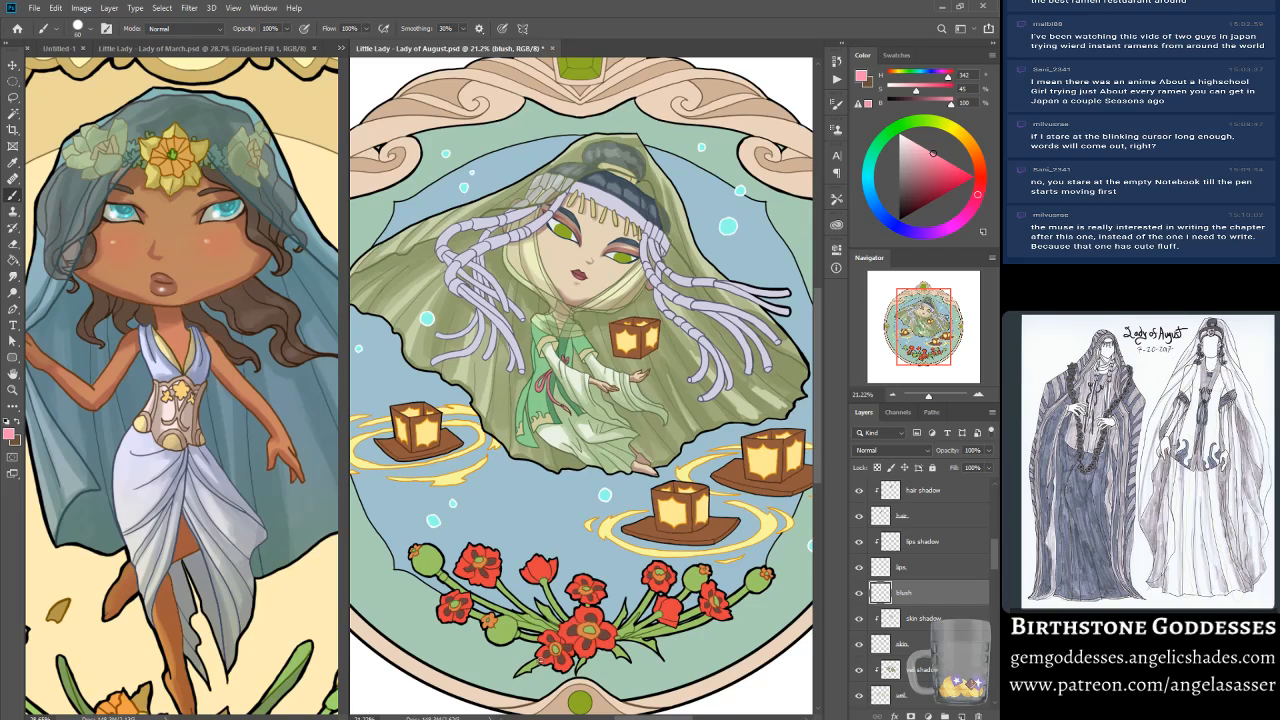
drag(919, 320, 919, 313)
drag(930, 400, 930, 396)
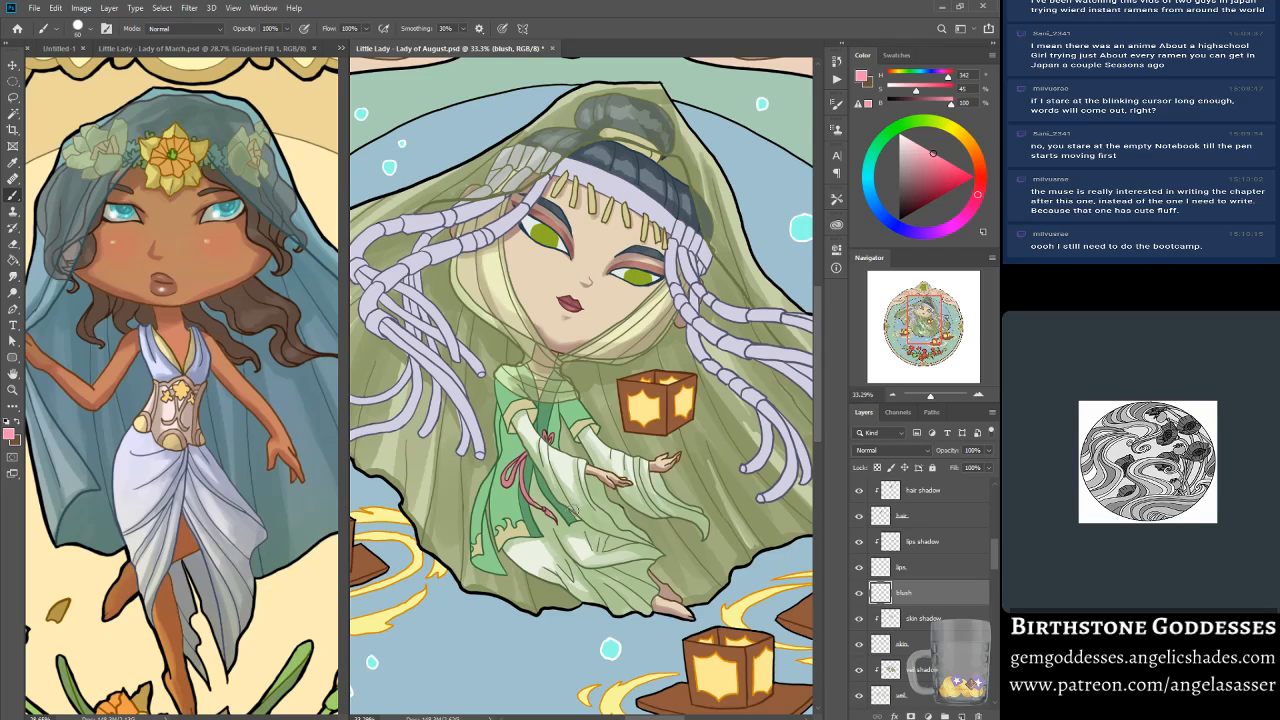
drag(933, 153, 926, 165)
Step: Paint a round pink blush spot on each cheek with a much larger brush, redoing the second cheek's spot
key(bracketright)
key(bracketright)
key(bracketright)
key(bracketright)
key(bracketright)
key(bracketright)
drag(522, 276, 542, 278)
drag(624, 300, 640, 298)
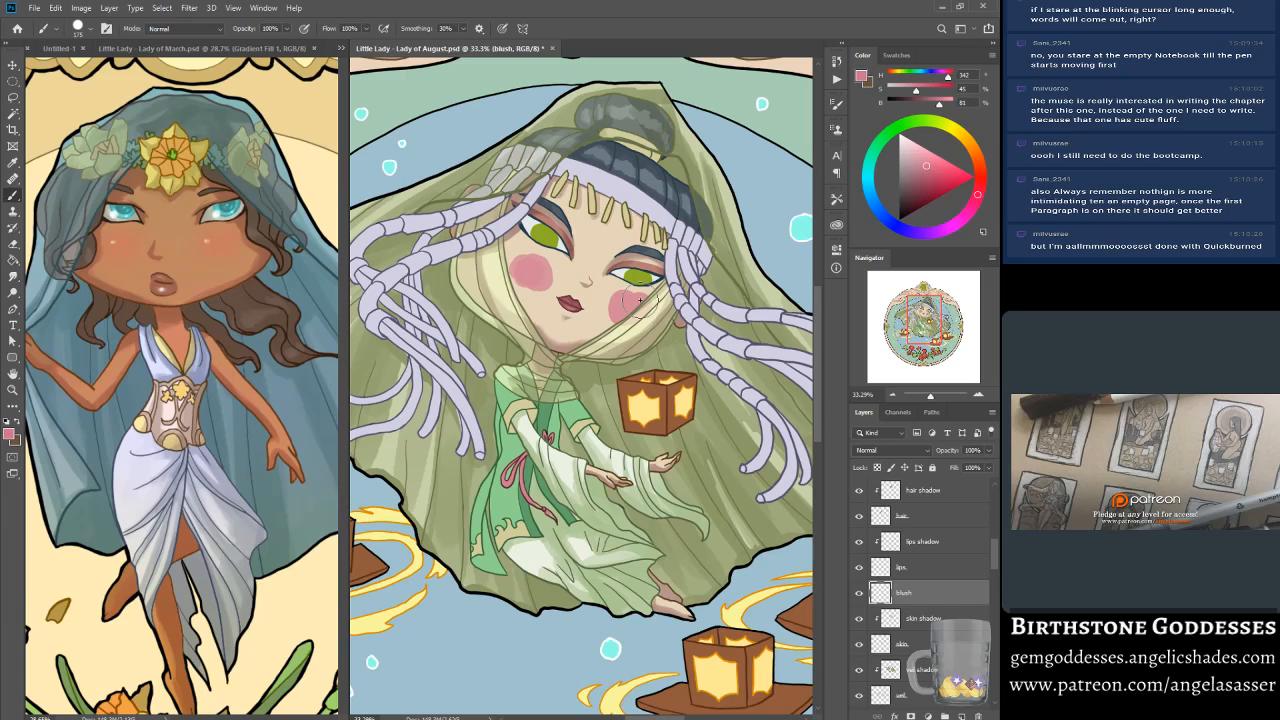
key(ctrl+z)
drag(622, 301, 636, 310)
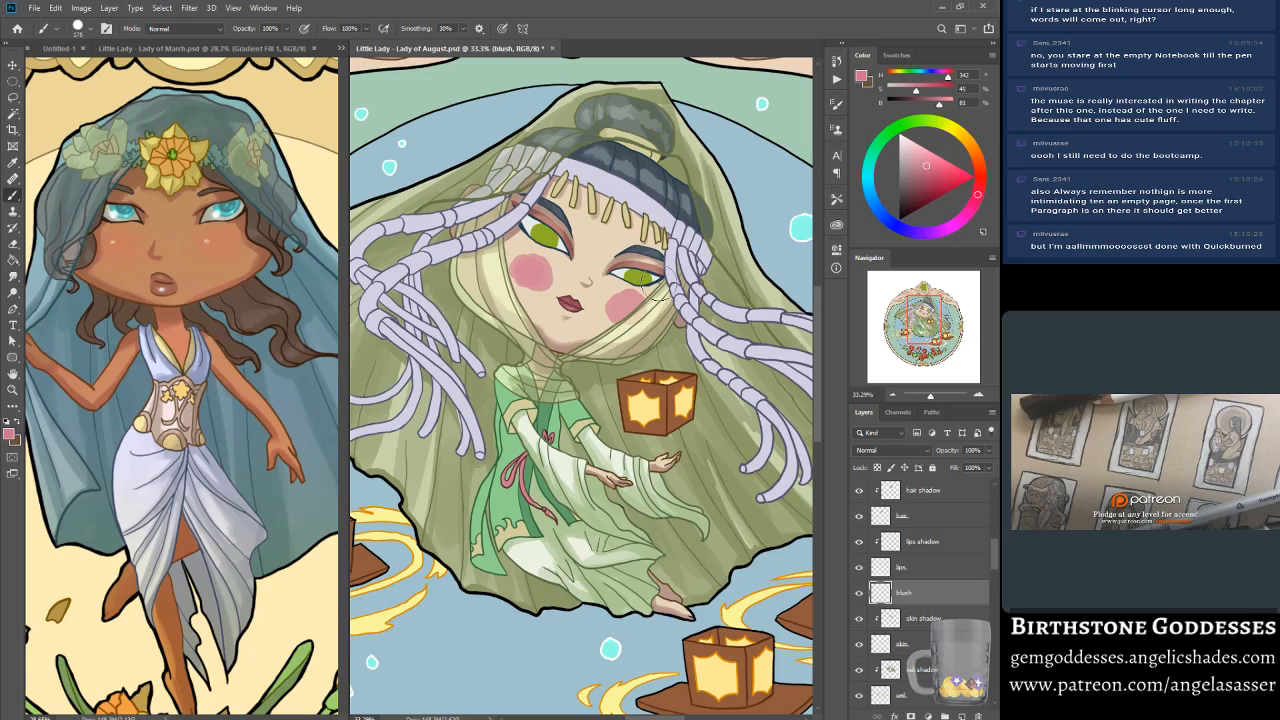
Step: Soften the blush with a Gaussian Blur of 48.4 pixels radius and set the blush layer's blend mode to Multiply
click(14, 98)
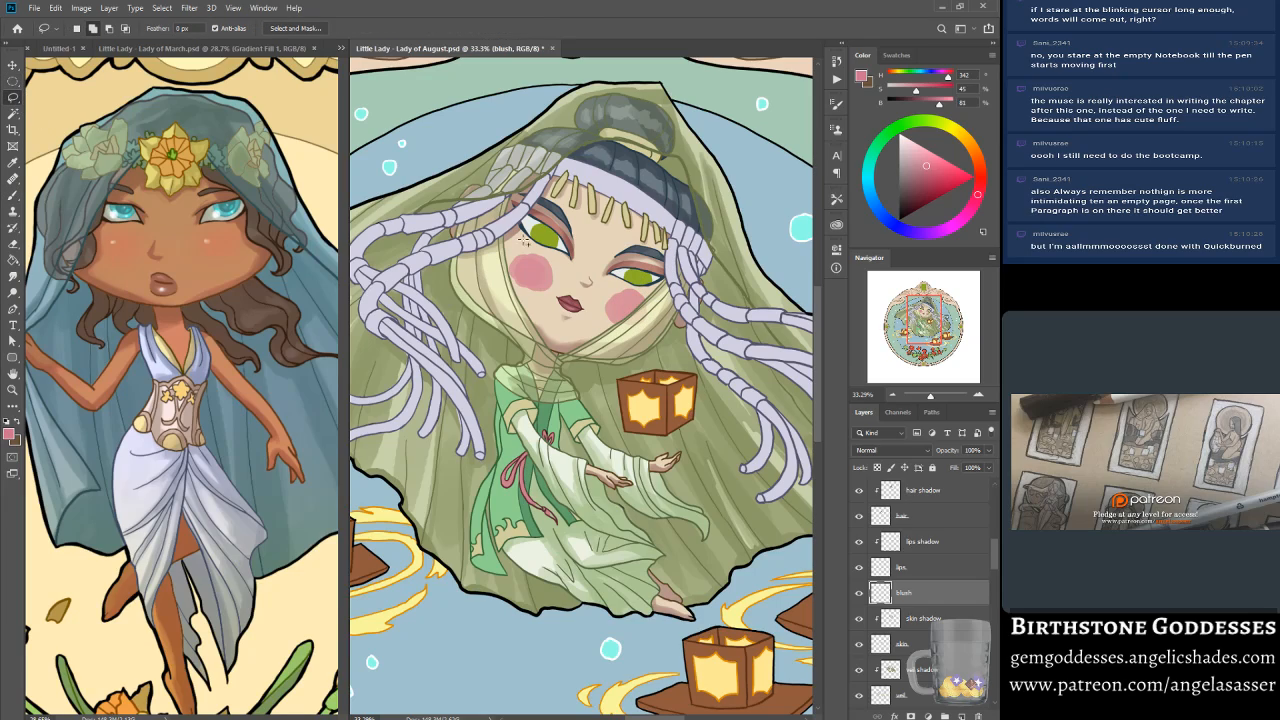
click(191, 9)
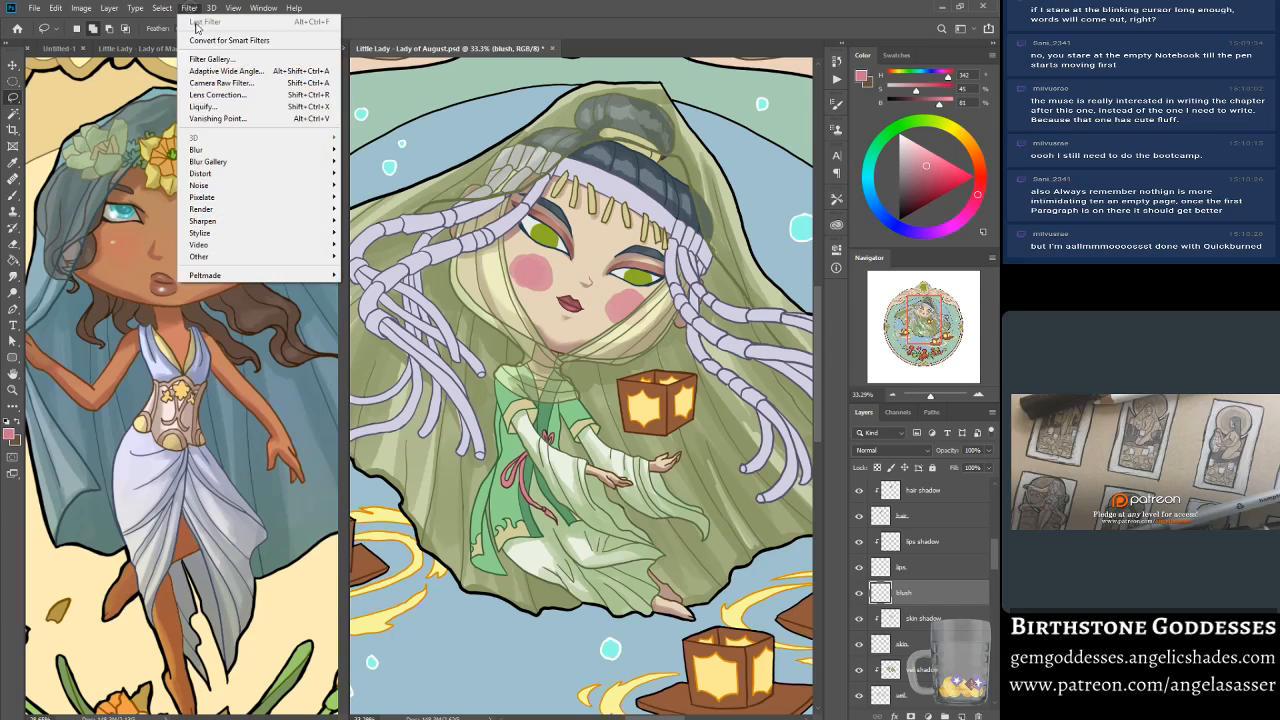
mouse_move(247, 150)
click(370, 197)
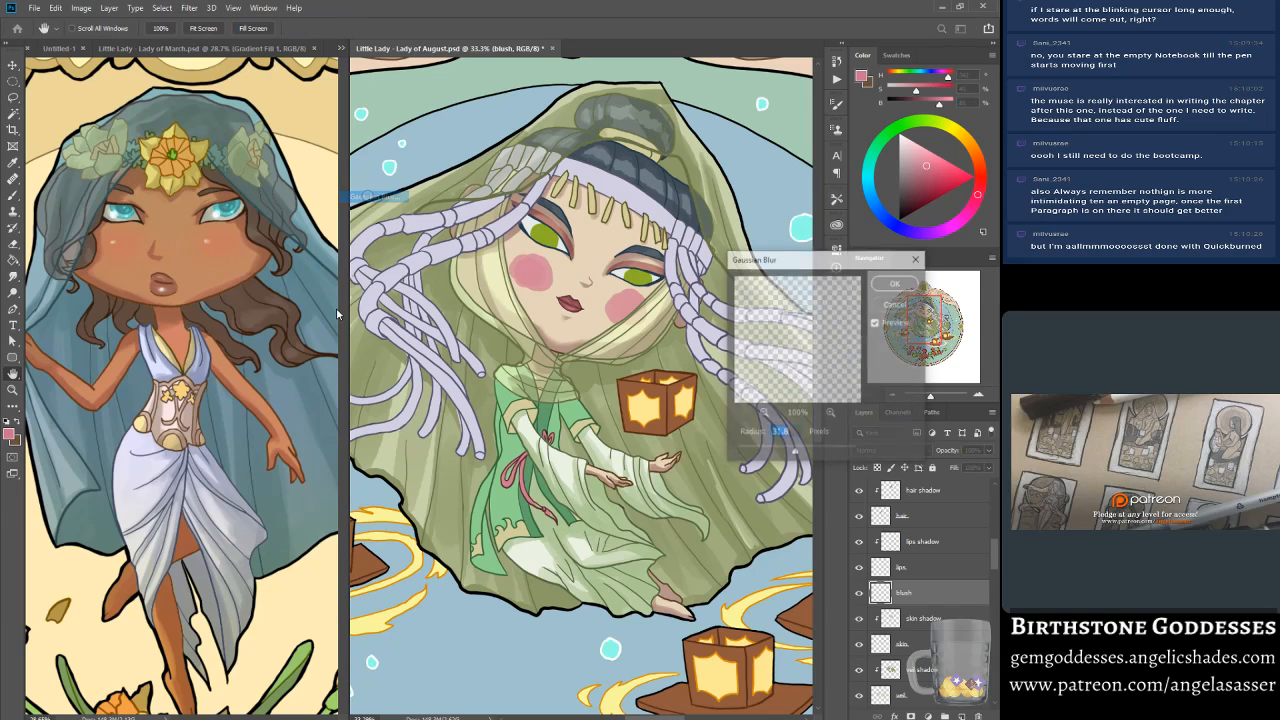
drag(812, 453, 803, 456)
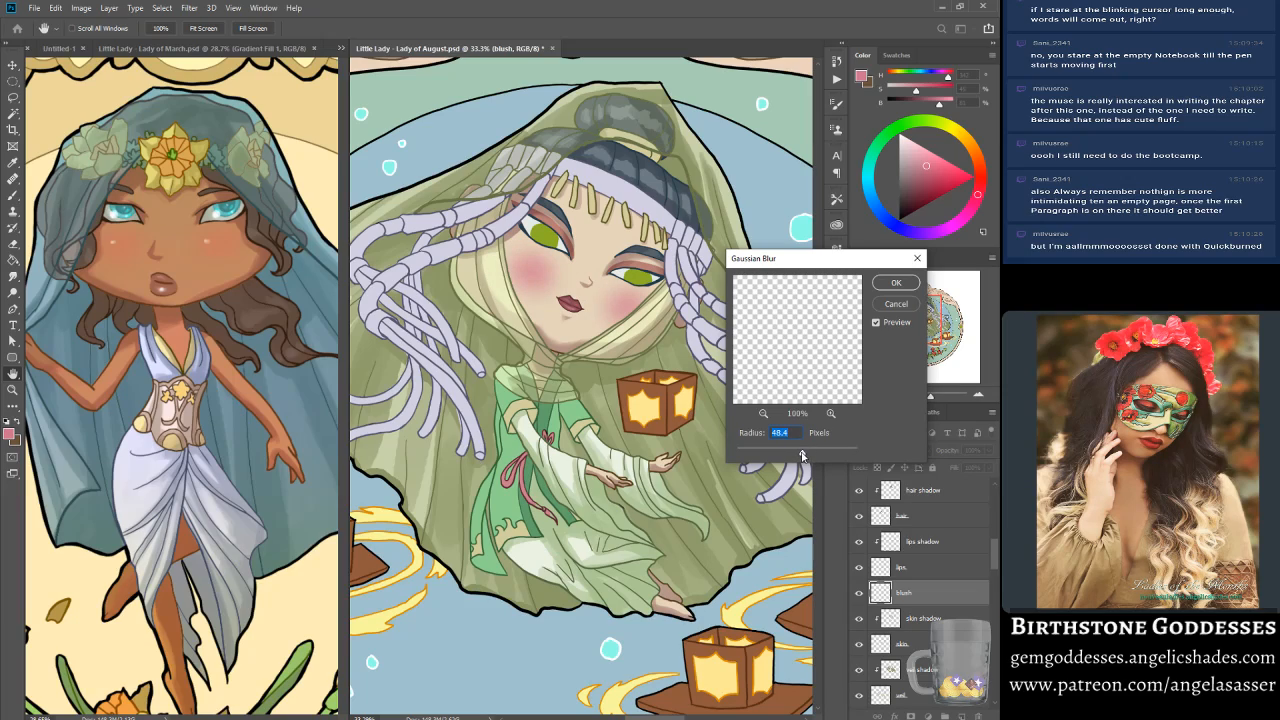
click(893, 284)
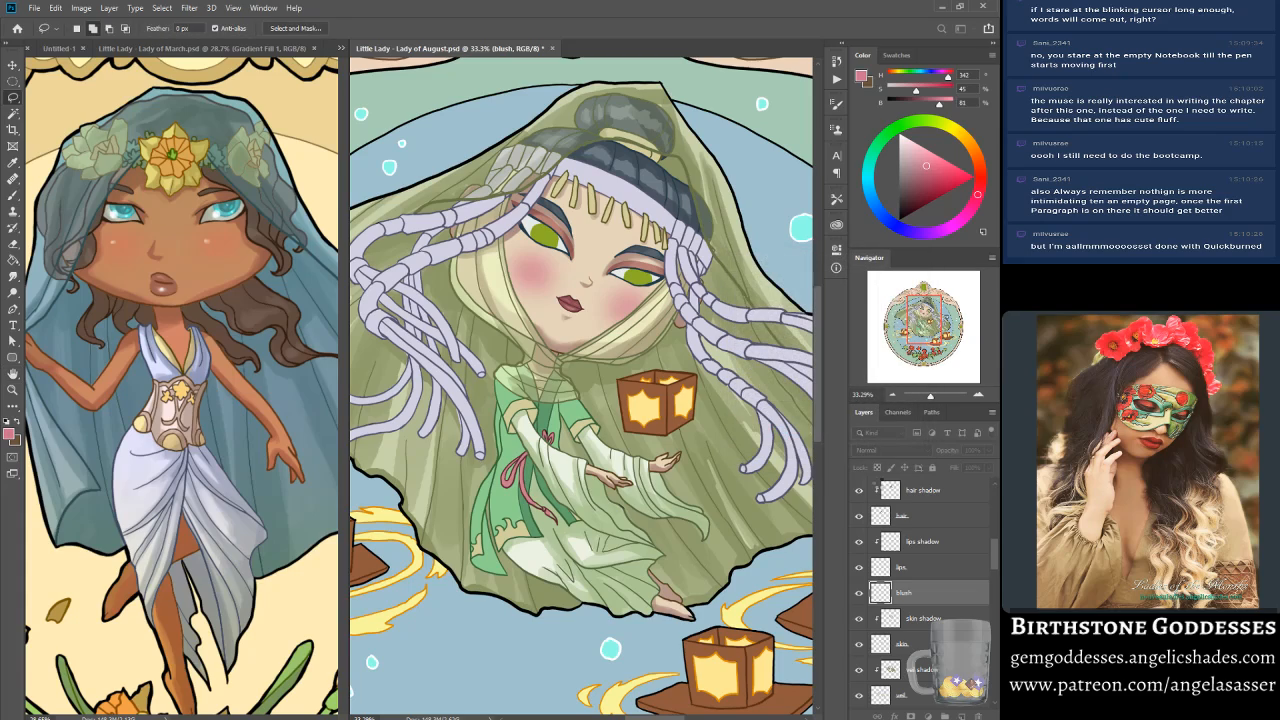
click(887, 452)
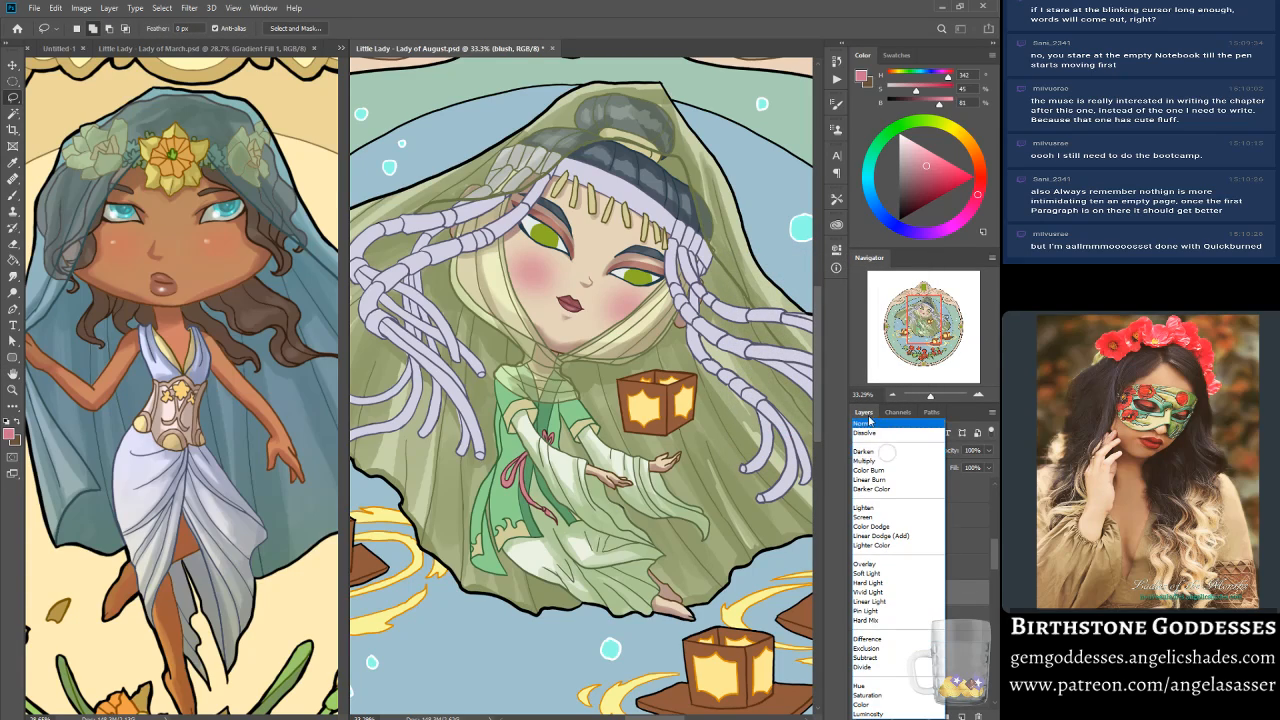
click(868, 461)
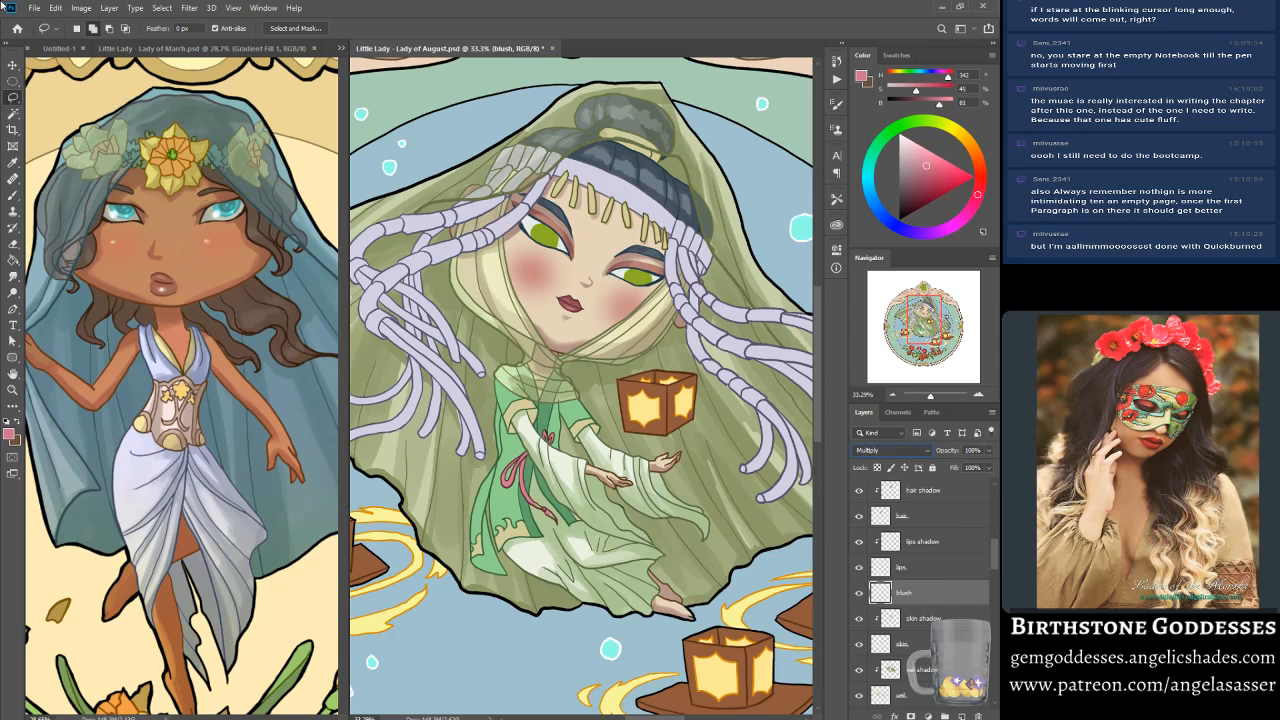
Step: Adjust the blush with Hue/Saturation, using saturation +68 and lightness +66
click(81, 8)
mouse_move(110, 41)
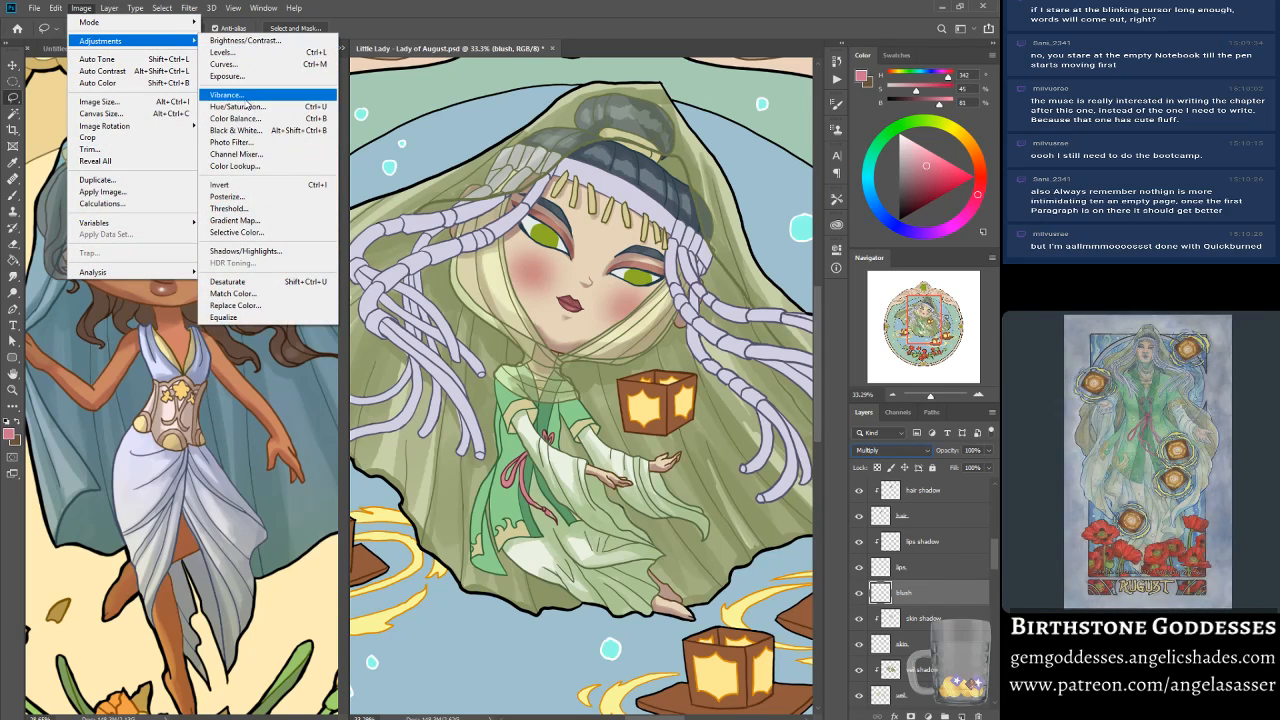
click(246, 106)
drag(231, 252, 271, 290)
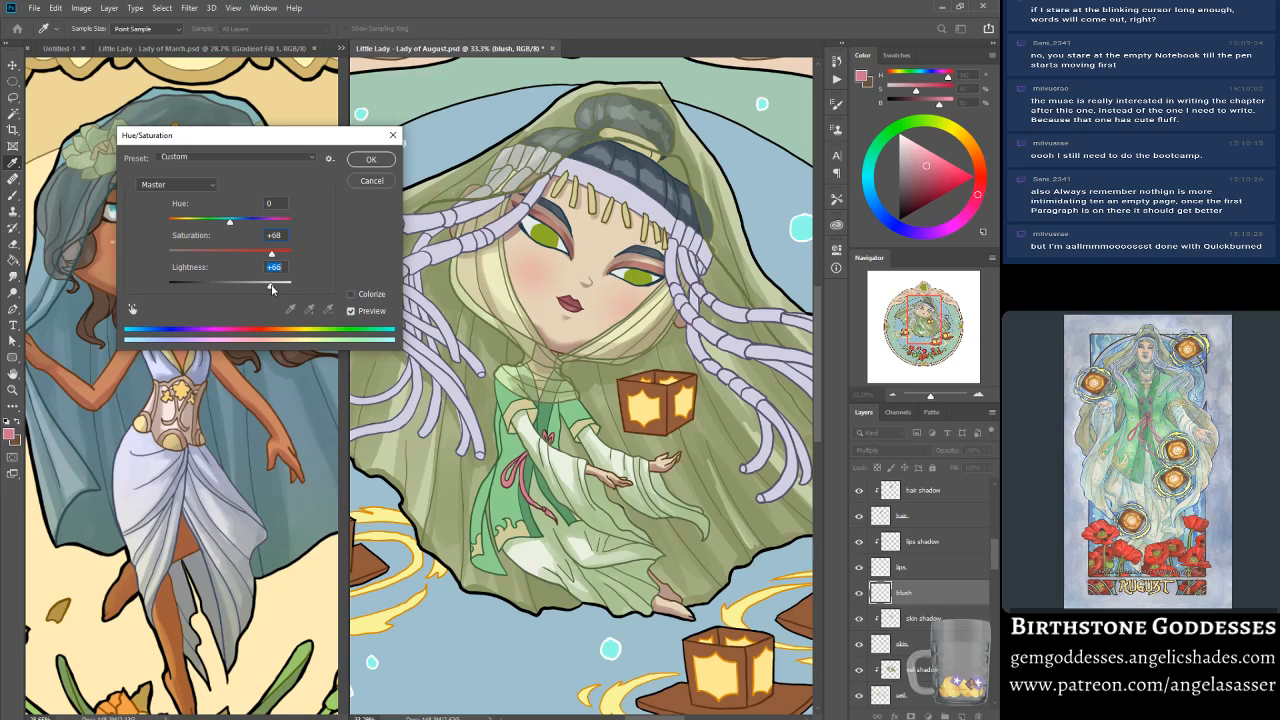
click(370, 159)
key(l)
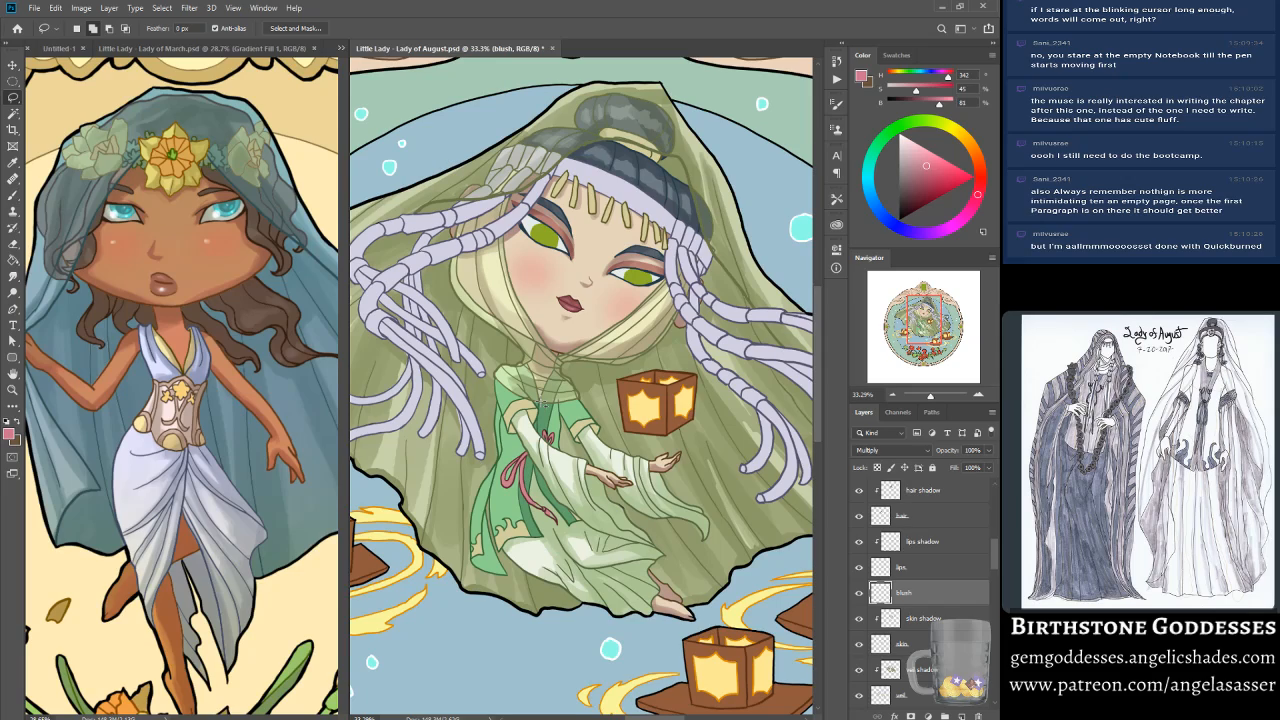
Step: Add a new layer named highlight above the sheer cowl shadow layer, with the Brush tool active
click(13, 195)
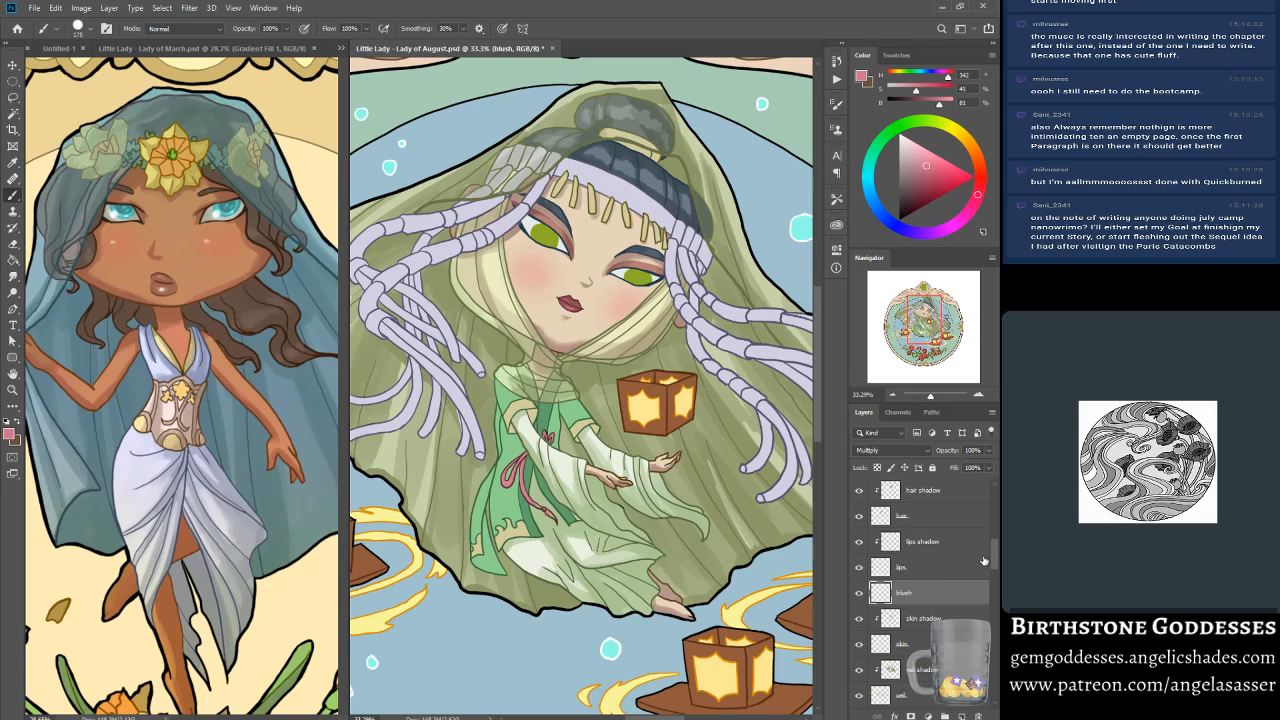
drag(993, 563, 987, 499)
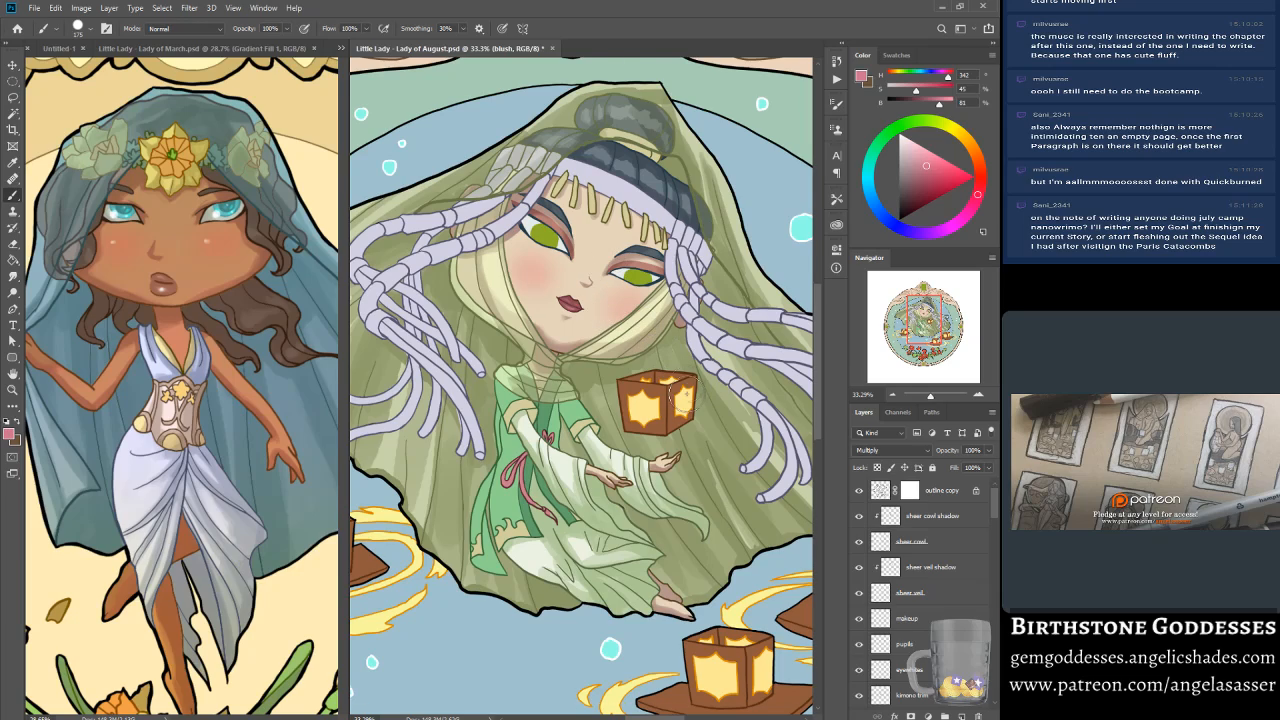
scroll(690, 395, up, 3)
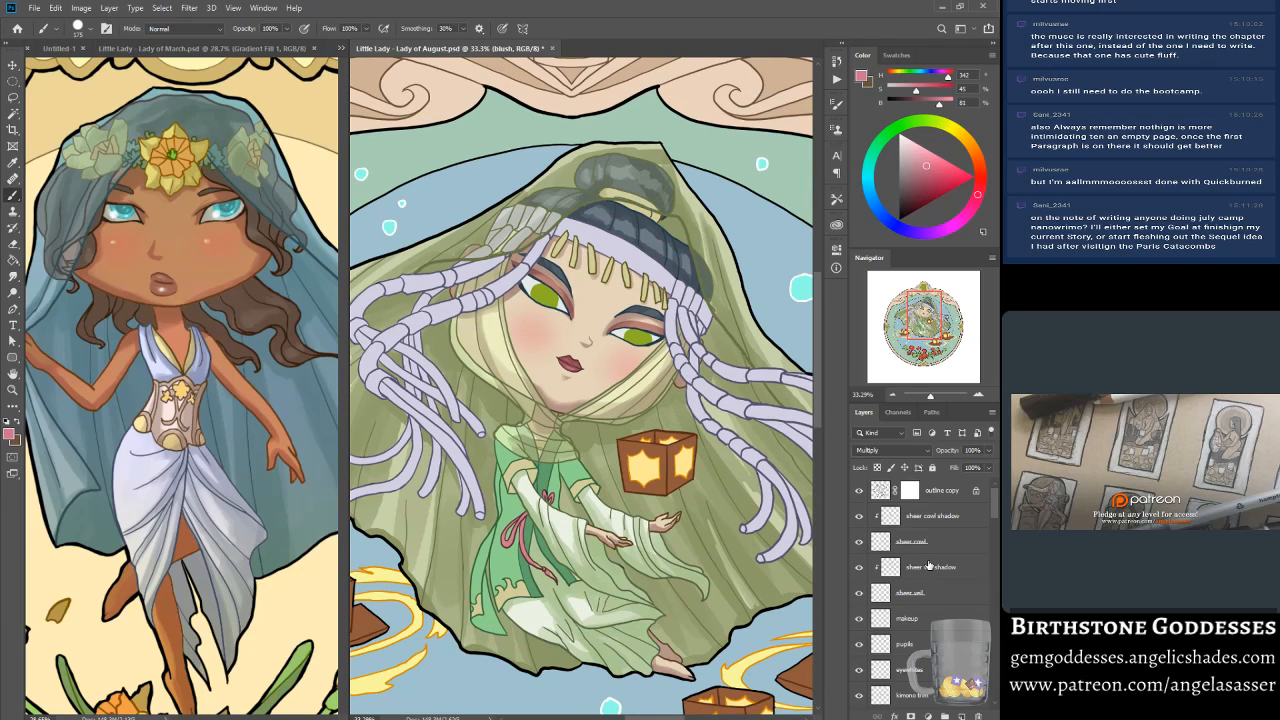
click(950, 494)
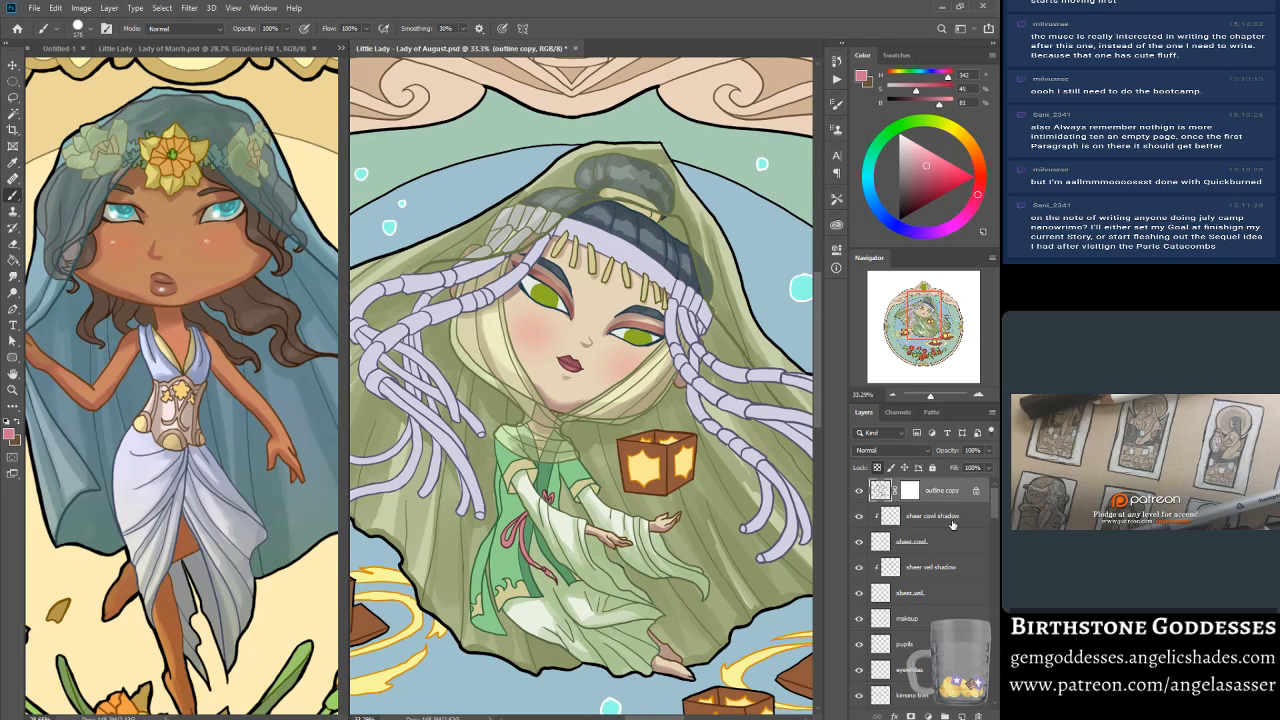
click(944, 519)
click(941, 552)
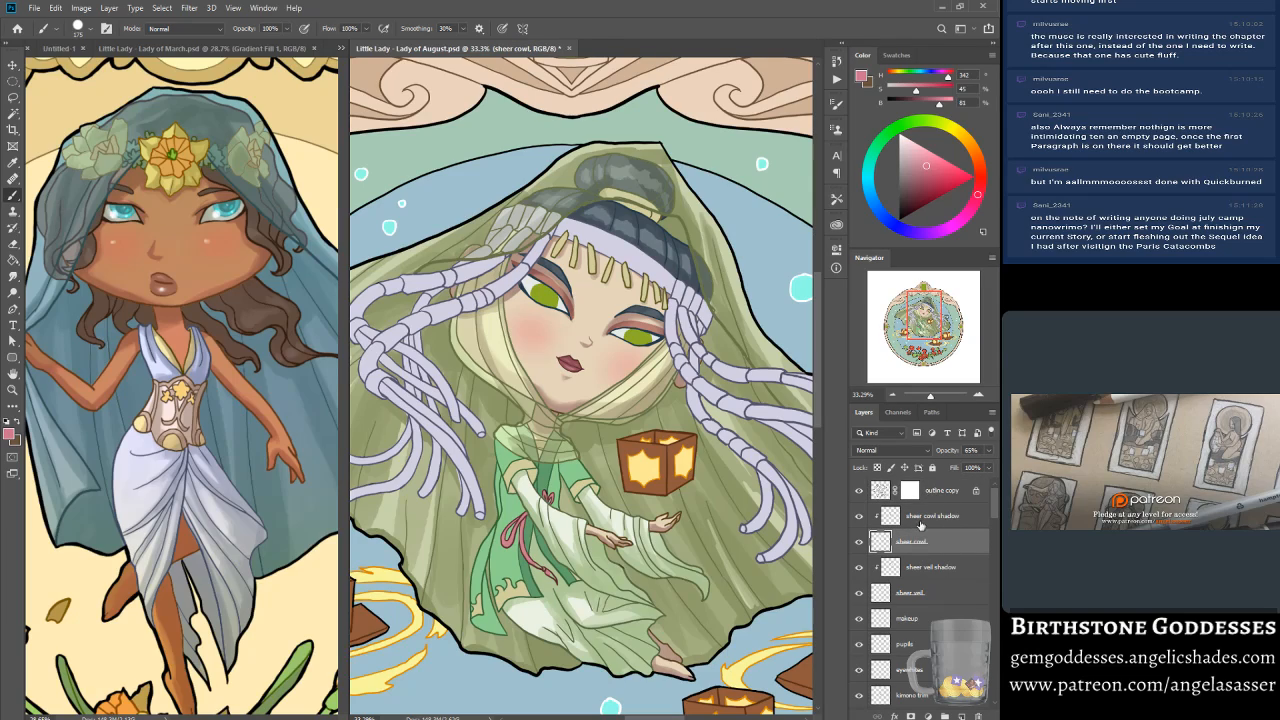
click(936, 517)
click(913, 551)
click(923, 526)
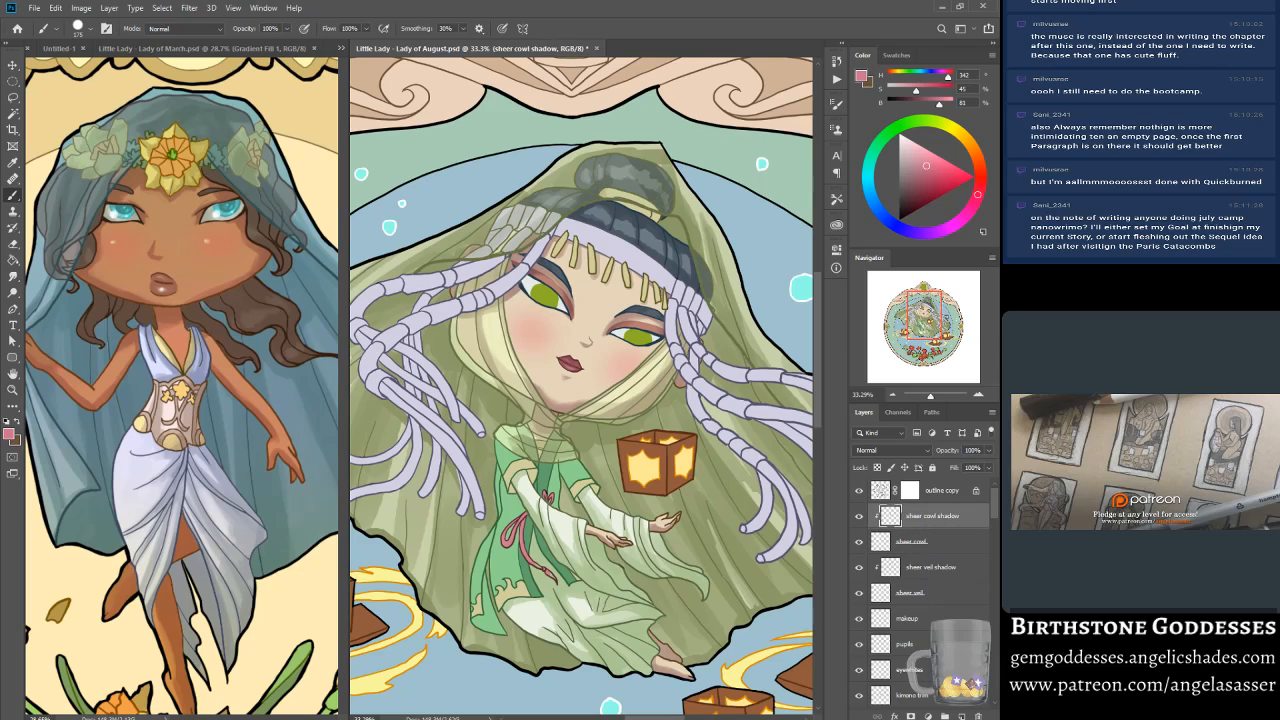
click(960, 713)
double_click(905, 516)
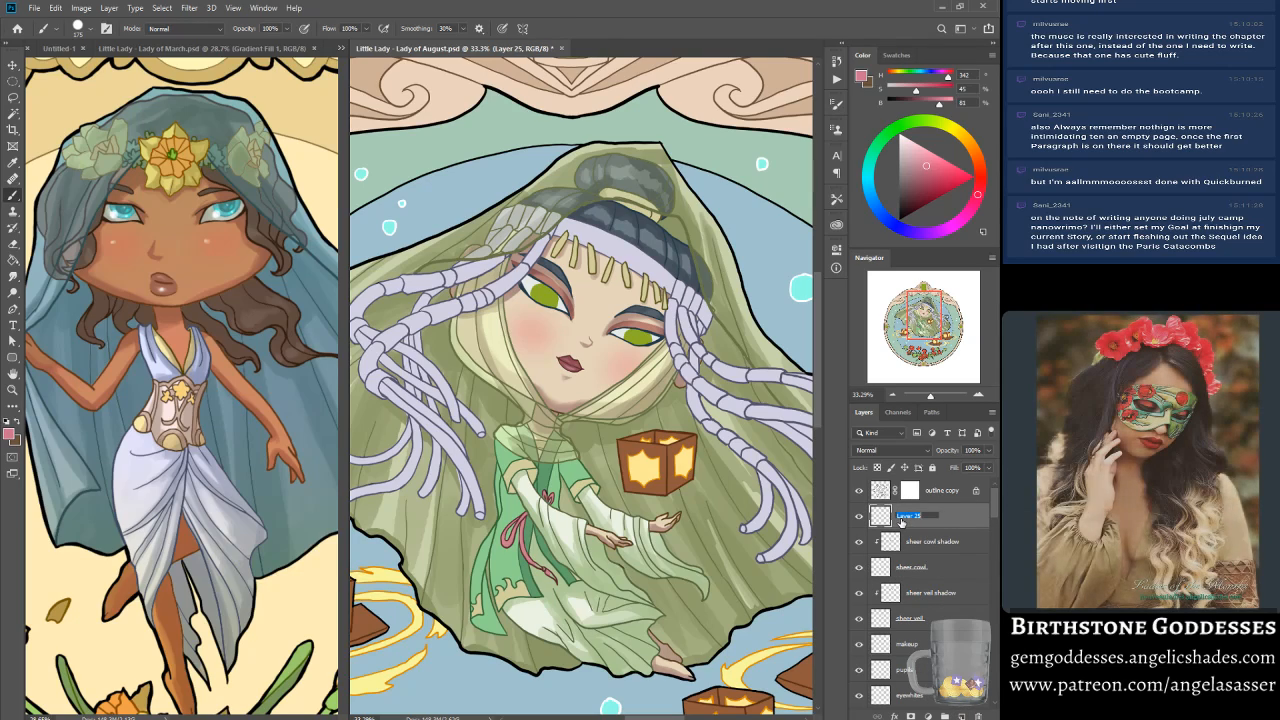
text(hidhlight)
key(Return)
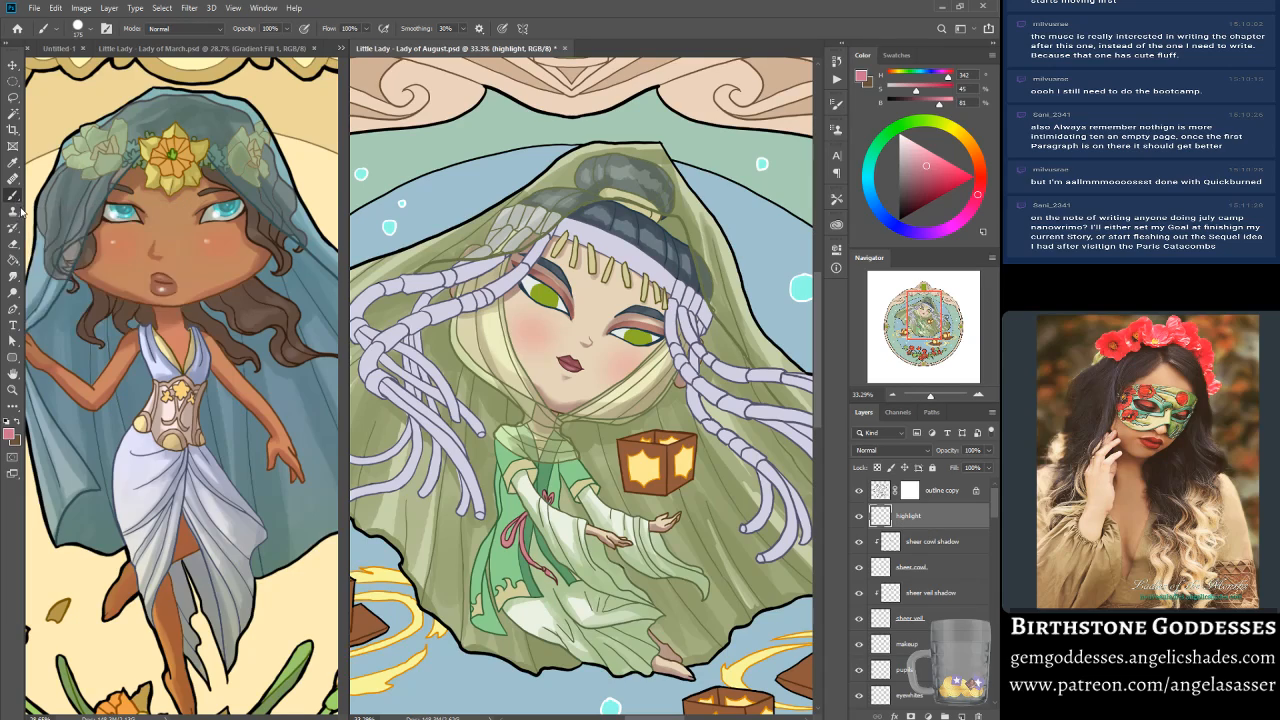
Step: Paint small white highlights on the August figure's lips and eyelid with a greatly reduced brush
click(901, 137)
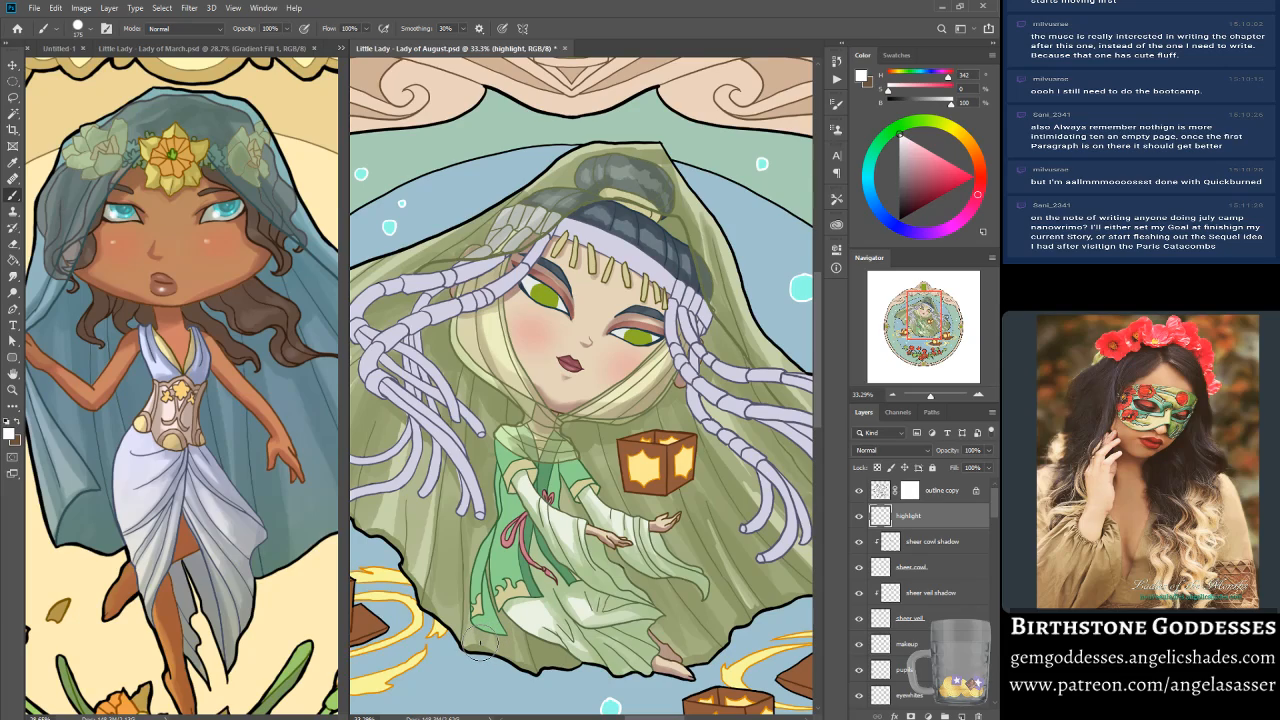
drag(930, 396, 936, 396)
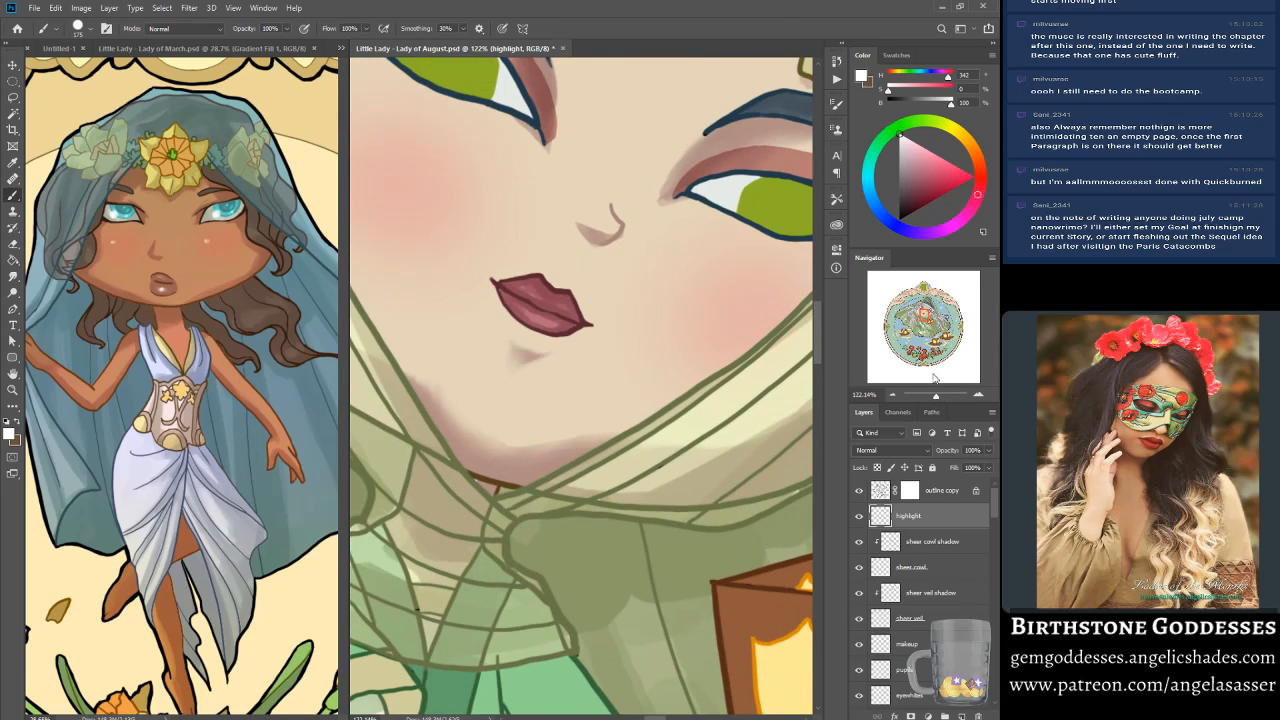
drag(919, 310, 924, 298)
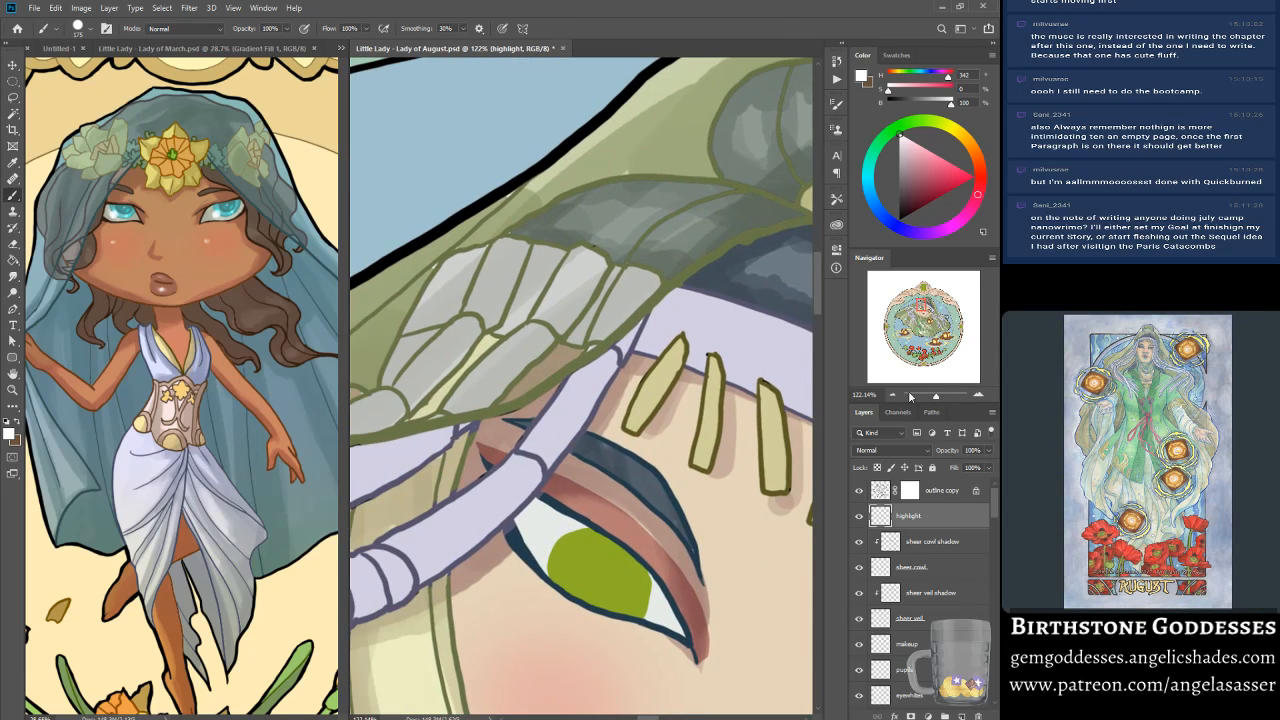
drag(940, 397, 932, 397)
drag(917, 312, 922, 317)
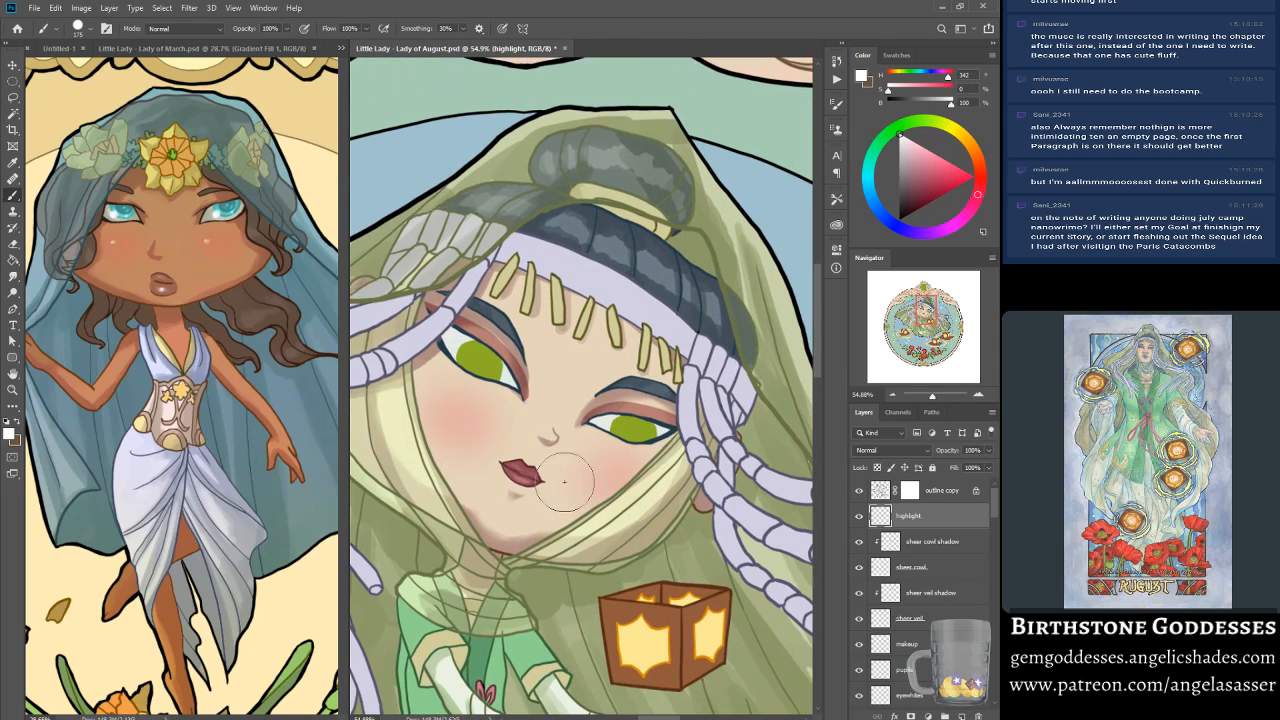
key(bracketleft)
key(bracketleft)
key(bracketleft)
key(bracketleft)
key(bracketleft)
key(bracketleft)
key(bracketleft)
key(bracketleft)
key(bracketleft)
key(bracketleft)
key(bracketleft)
key(bracketleft)
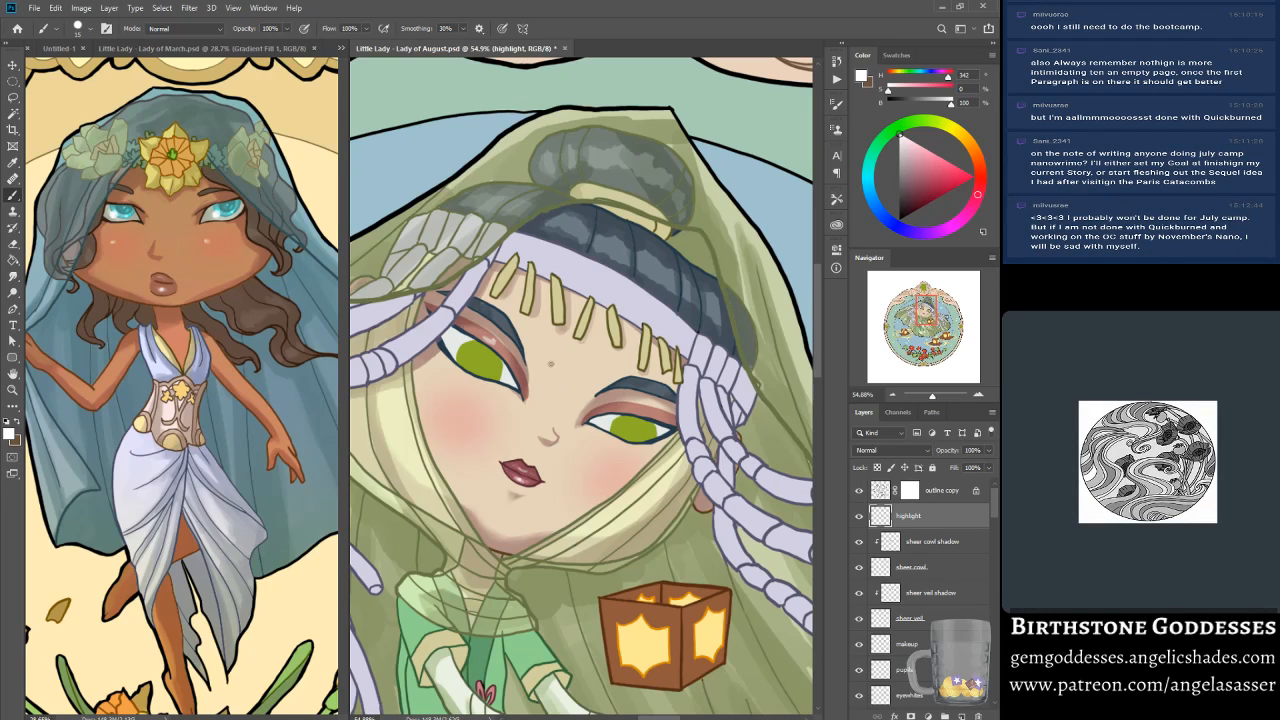
Step: Rotate the canvas to refine the white eyelid highlights with a slightly larger brush, and return it to upright
key(r)
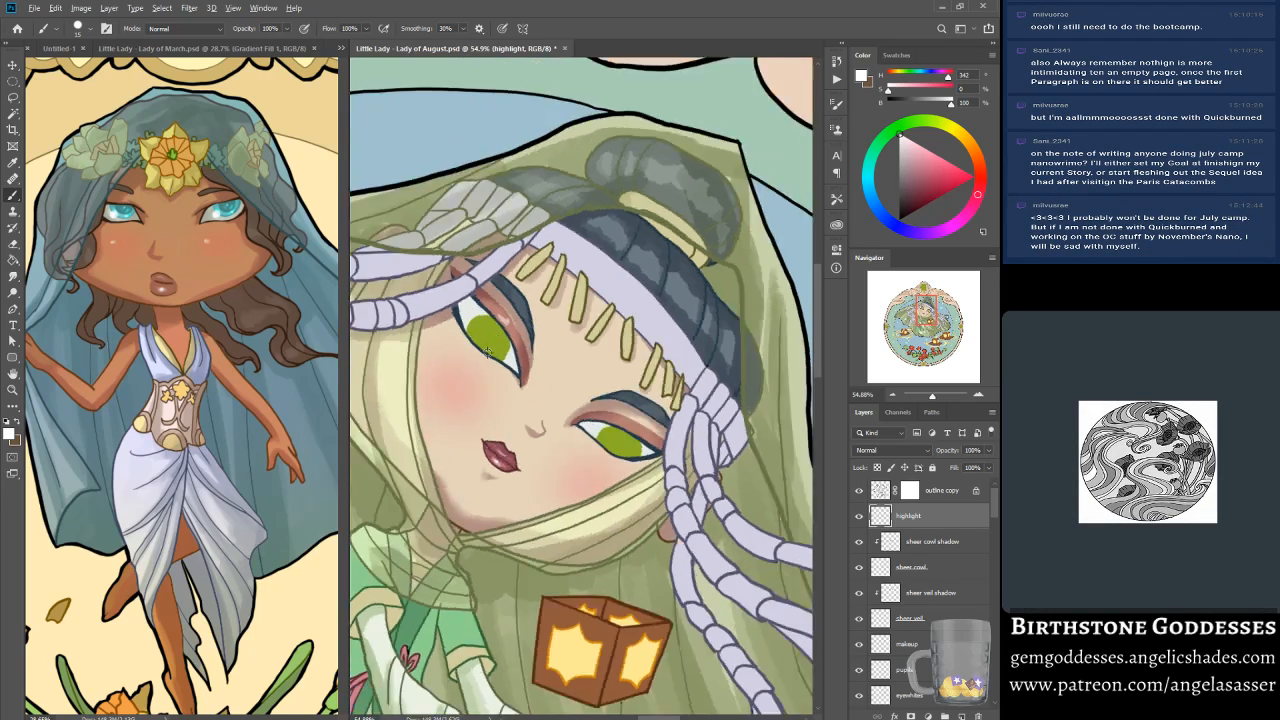
key(r)
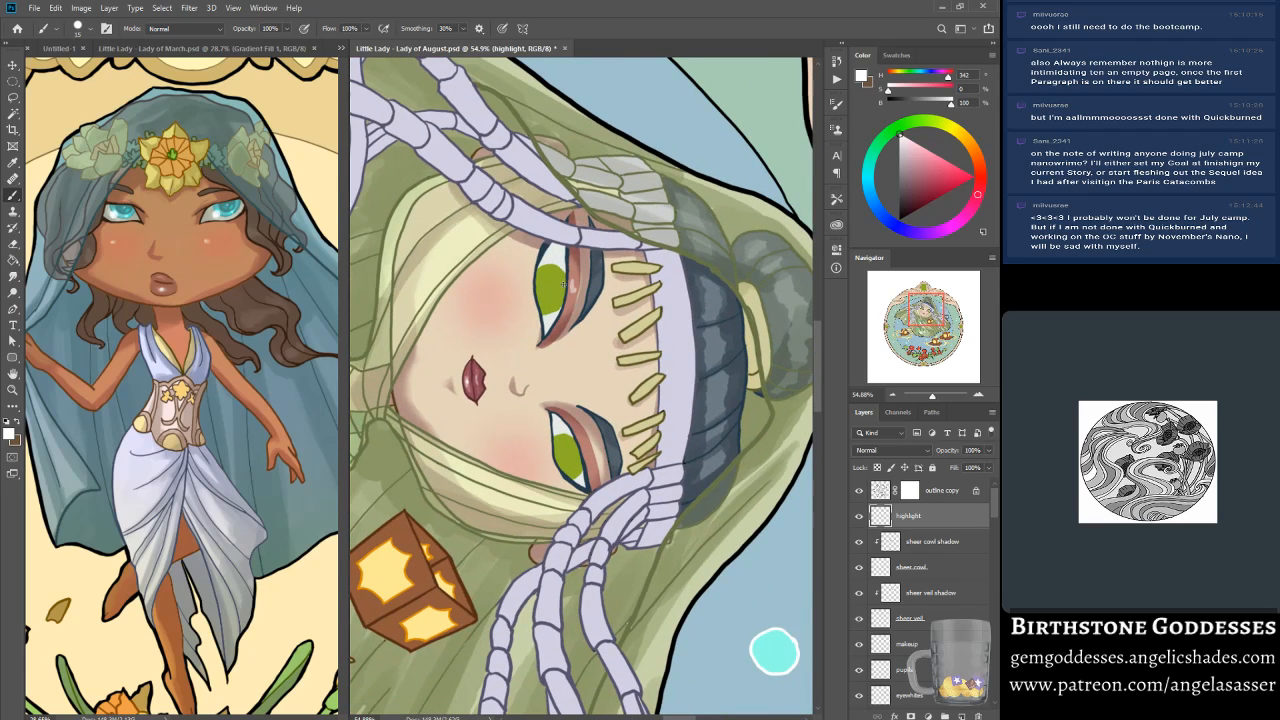
key(bracketright)
key(bracketright)
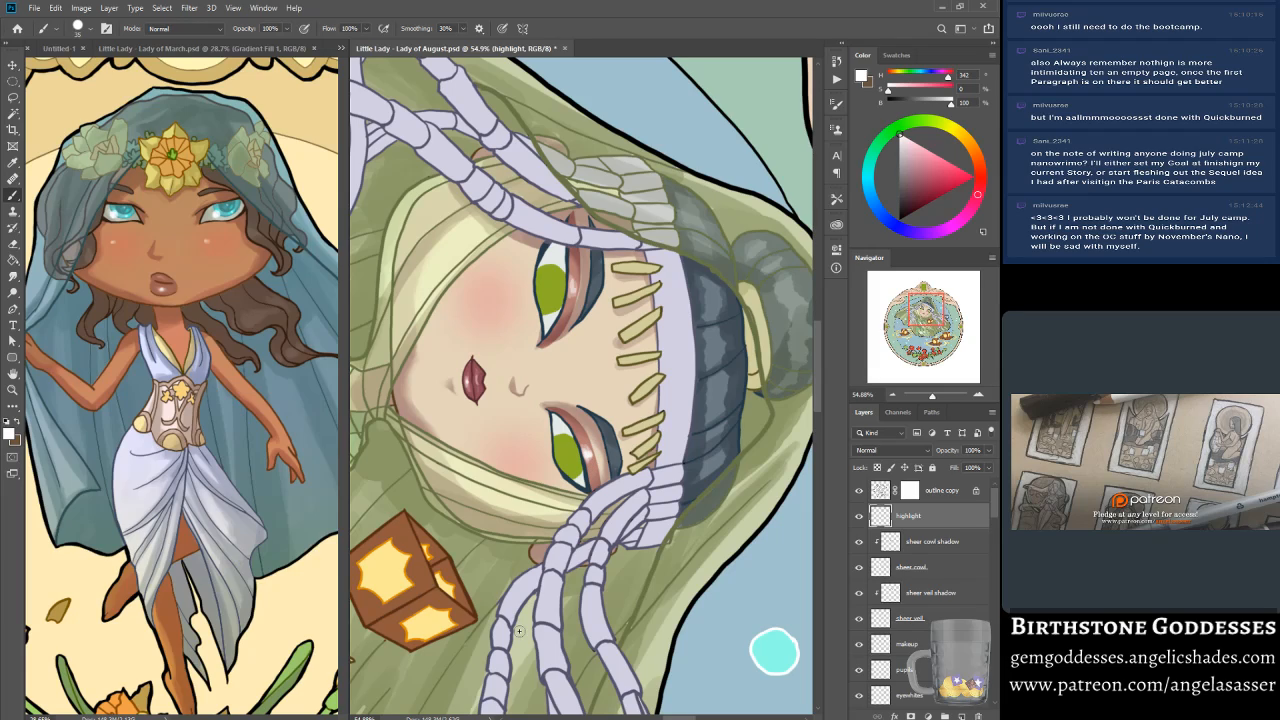
scroll(519, 631, up, 6)
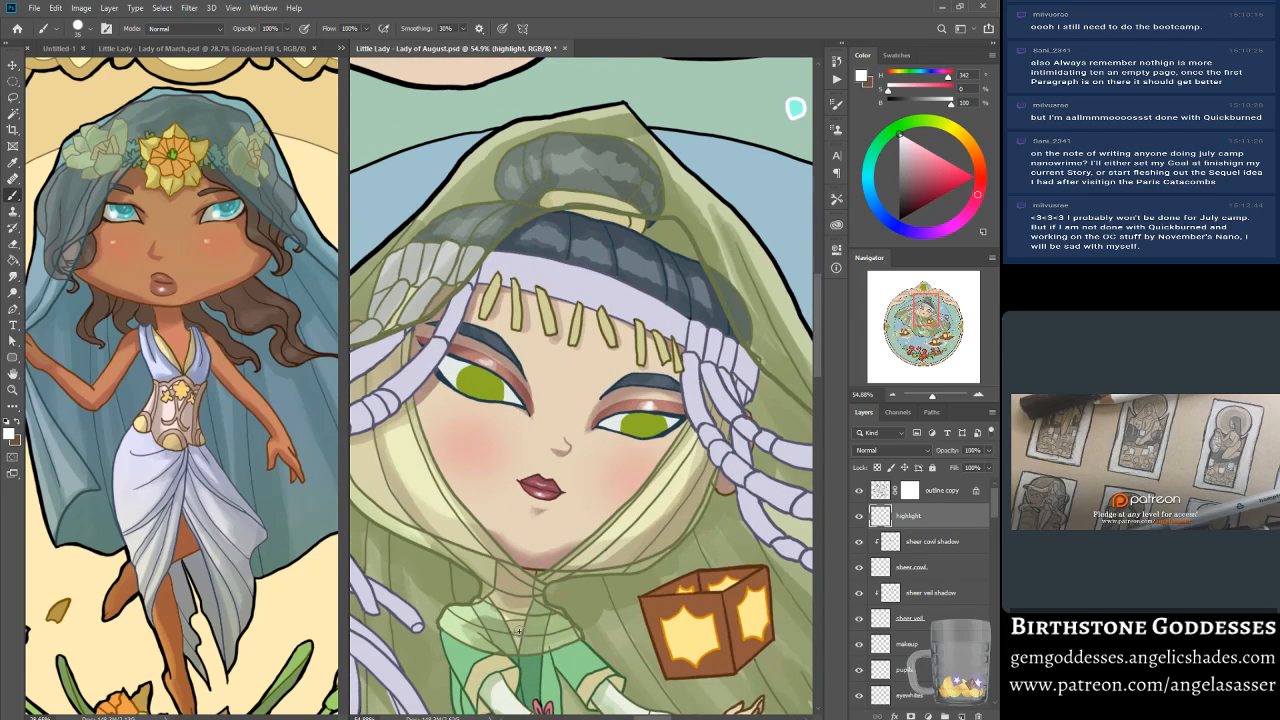
scroll(519, 631, up, 1)
scroll(519, 631, down, 1)
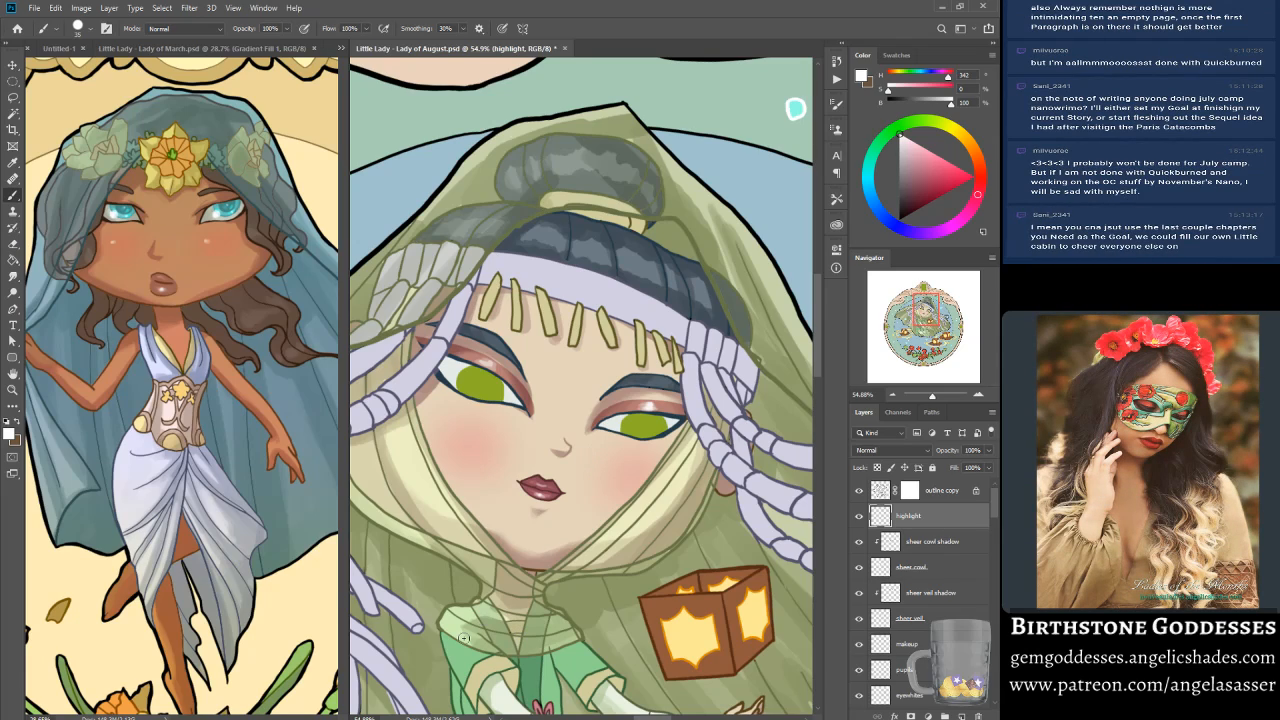
Step: Place a white highlight dot on each cheek and soften the dots with the Smudge tool
click(462, 444)
click(618, 469)
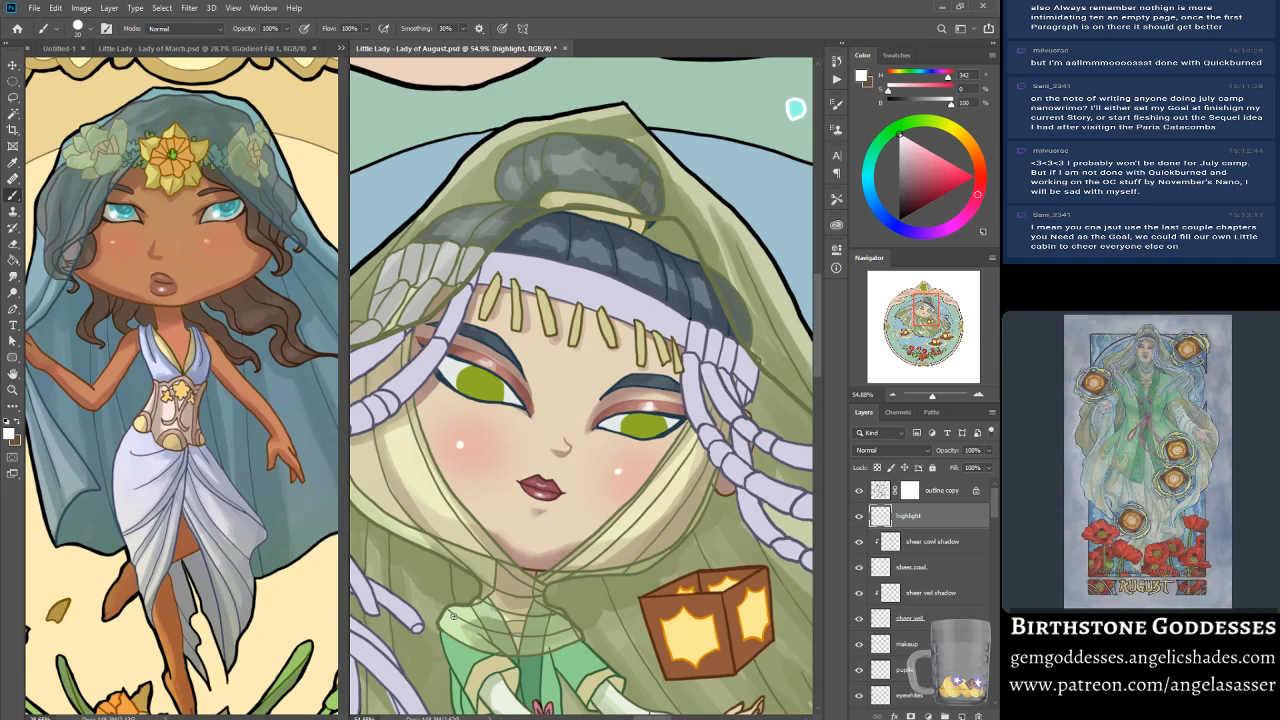
key(r)
drag(462, 440, 478, 447)
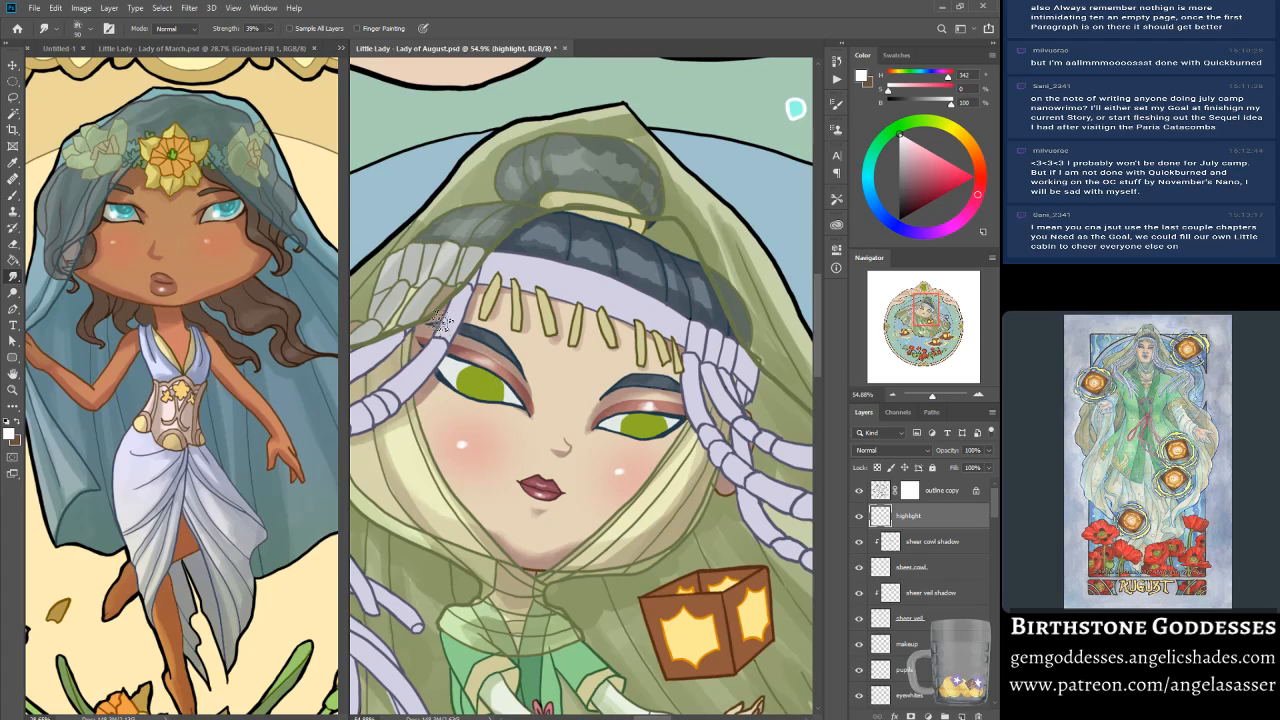
Step: Soften the white highlights on the August figure's eyelid and both cheeks with the Smudge tool, and return to the Brush tool
drag(651, 409, 653, 403)
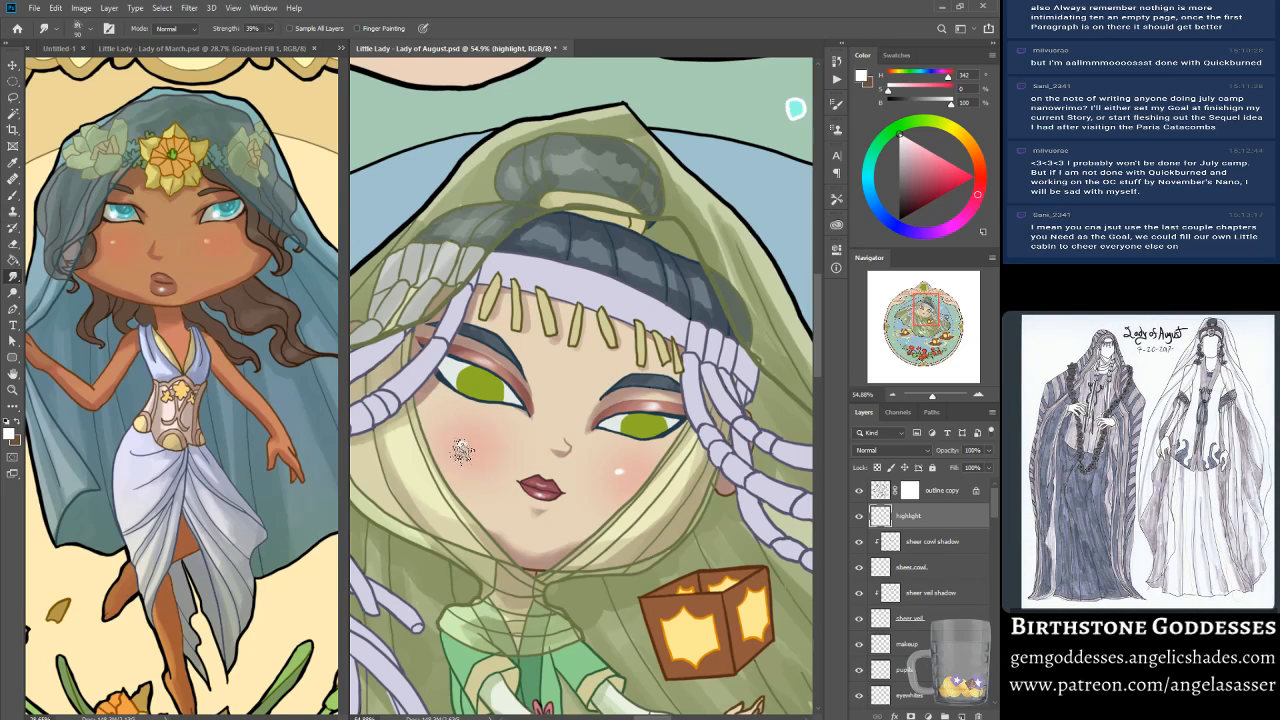
mouse_move(469, 443)
mouse_down()
mouse_move(485, 432)
mouse_move(474, 450)
mouse_move(488, 446)
mouse_move(473, 447)
mouse_up()
mouse_move(618, 469)
mouse_down()
mouse_move(645, 468)
mouse_move(626, 477)
mouse_up()
drag(484, 446, 478, 446)
mouse_move(639, 475)
mouse_down()
mouse_move(619, 492)
mouse_move(631, 473)
mouse_up()
mouse_move(470, 430)
mouse_down()
mouse_move(473, 461)
mouse_move(482, 448)
mouse_move(471, 447)
mouse_up()
drag(634, 468, 637, 467)
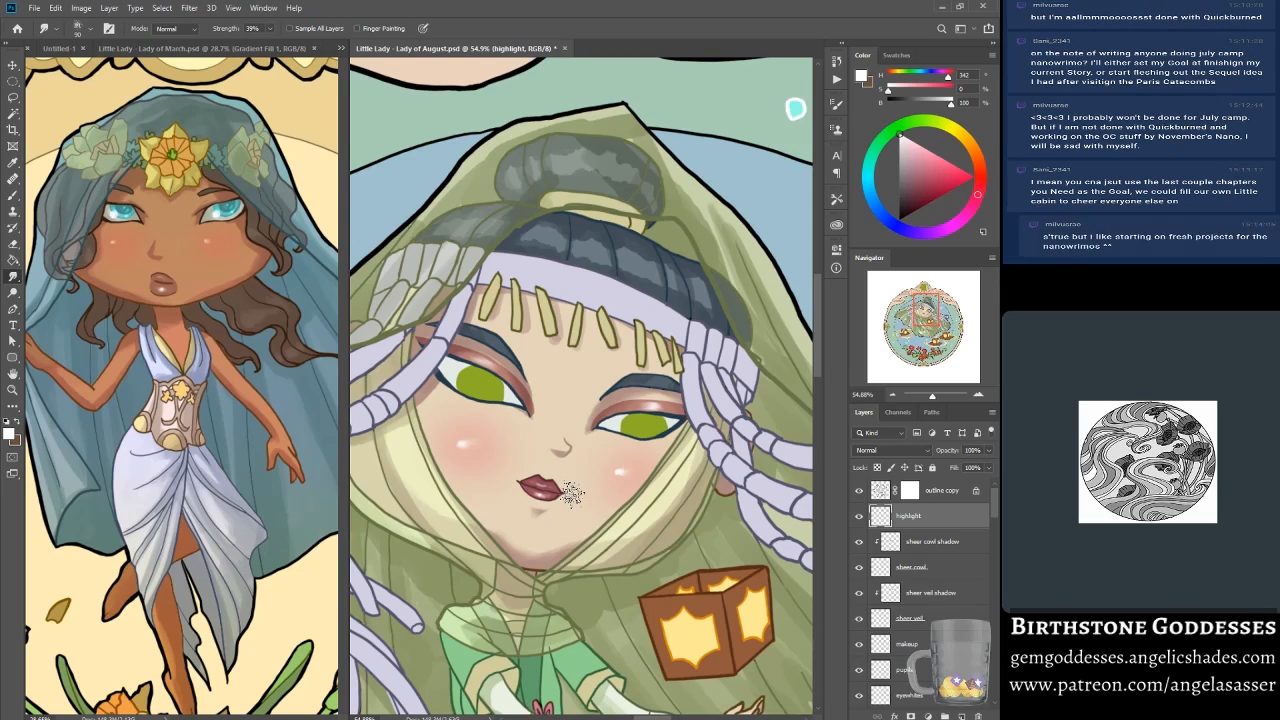
drag(628, 476, 629, 464)
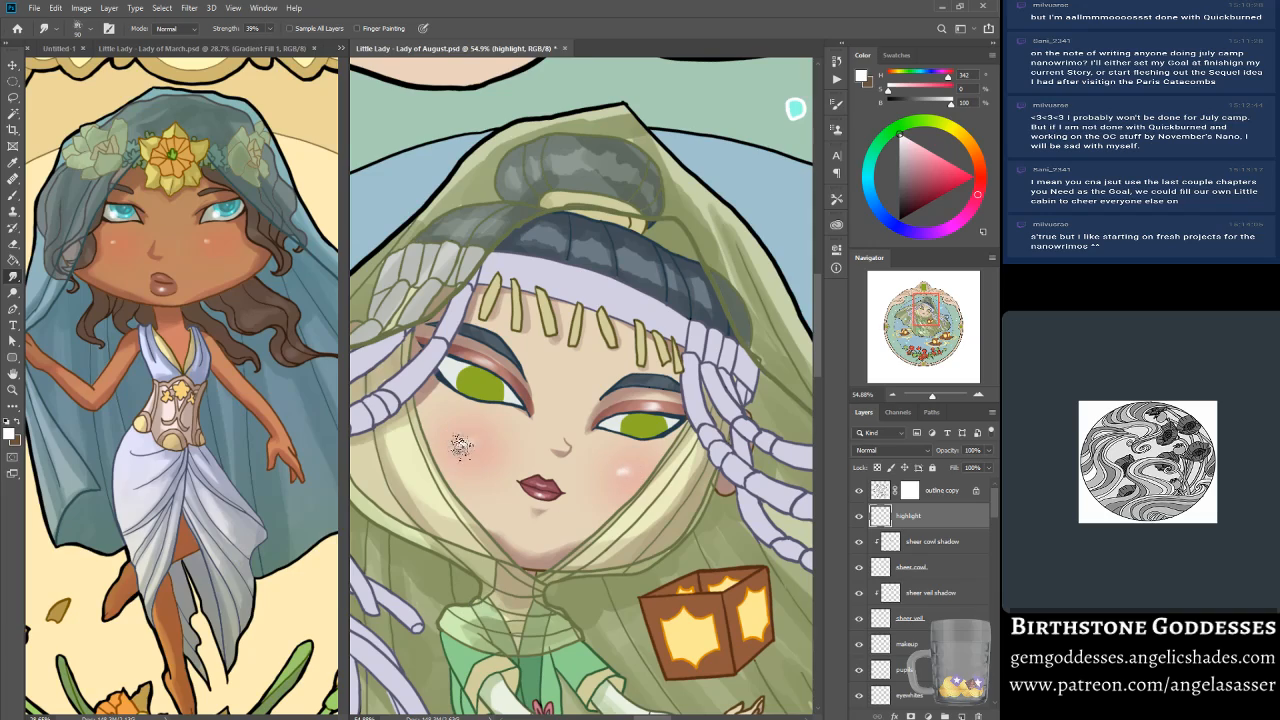
click(13, 195)
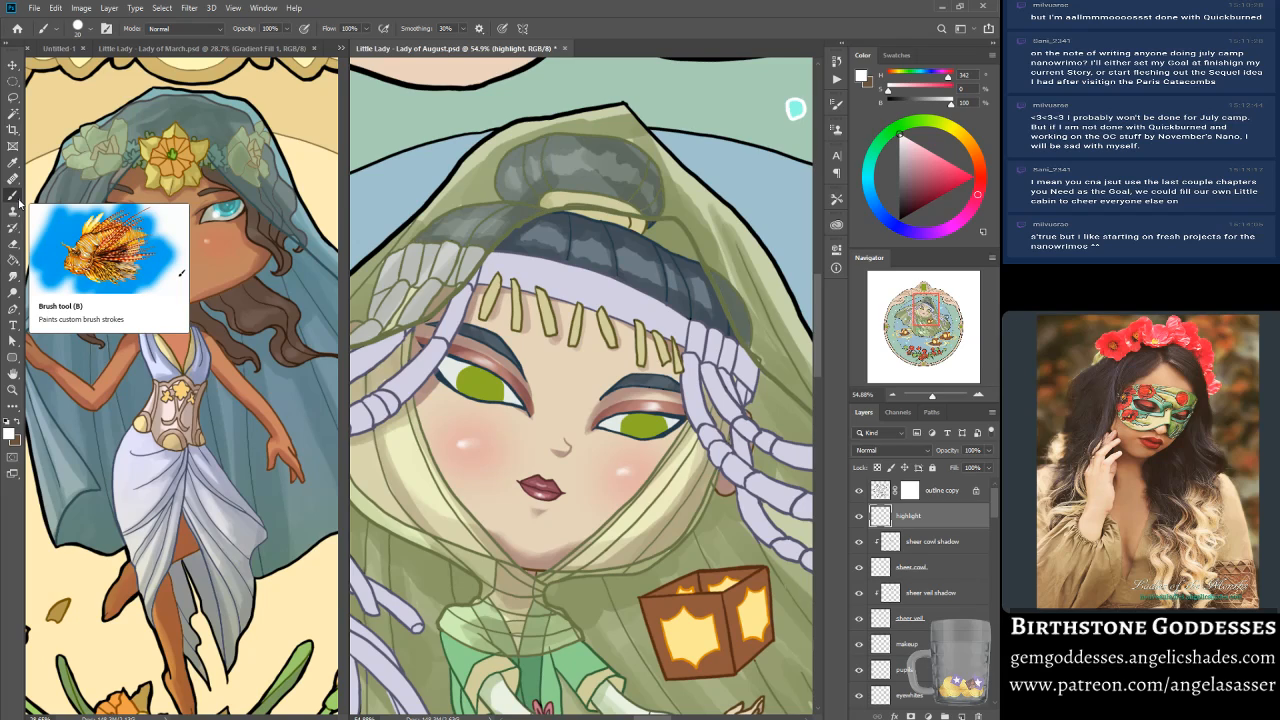
drag(932, 310, 928, 311)
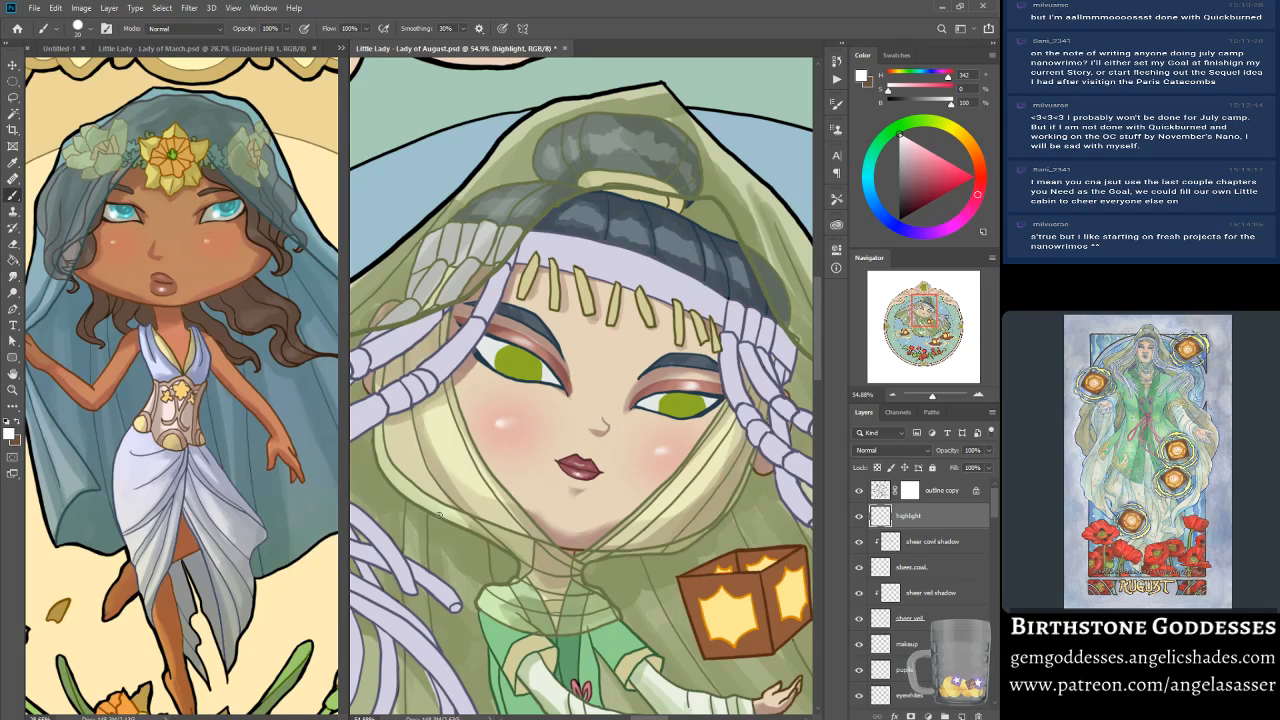
click(13, 276)
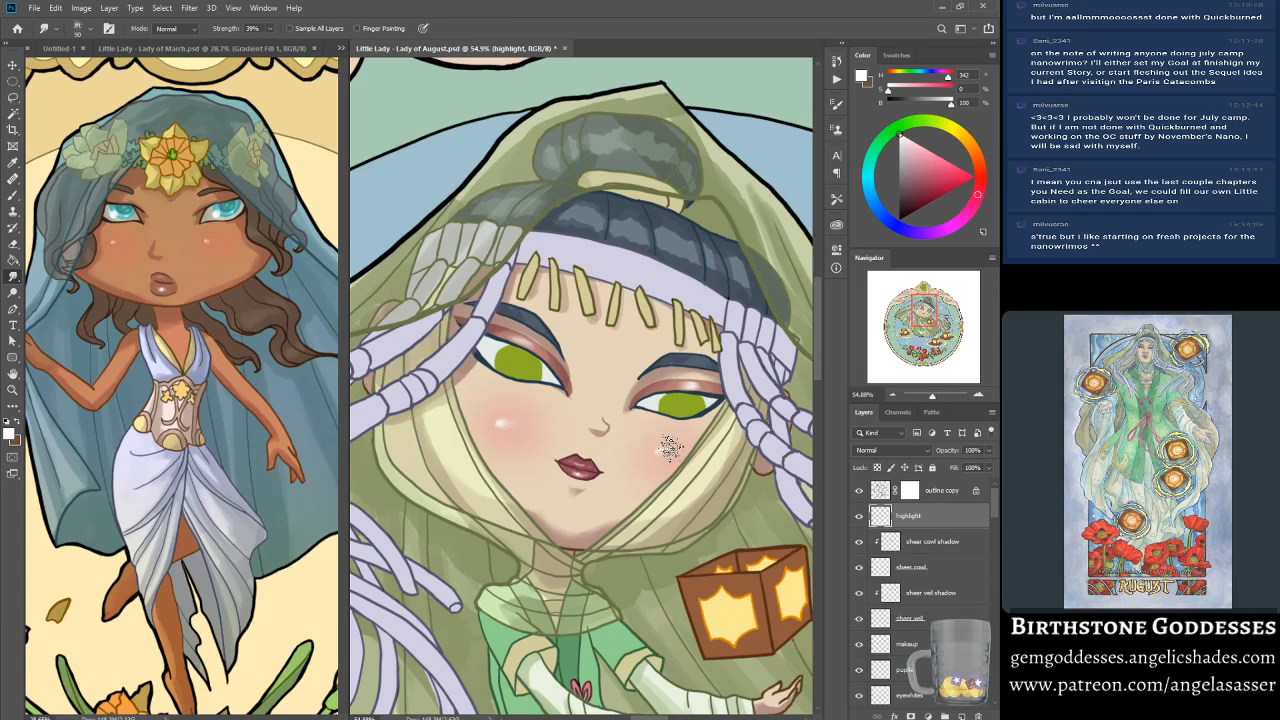
click(16, 199)
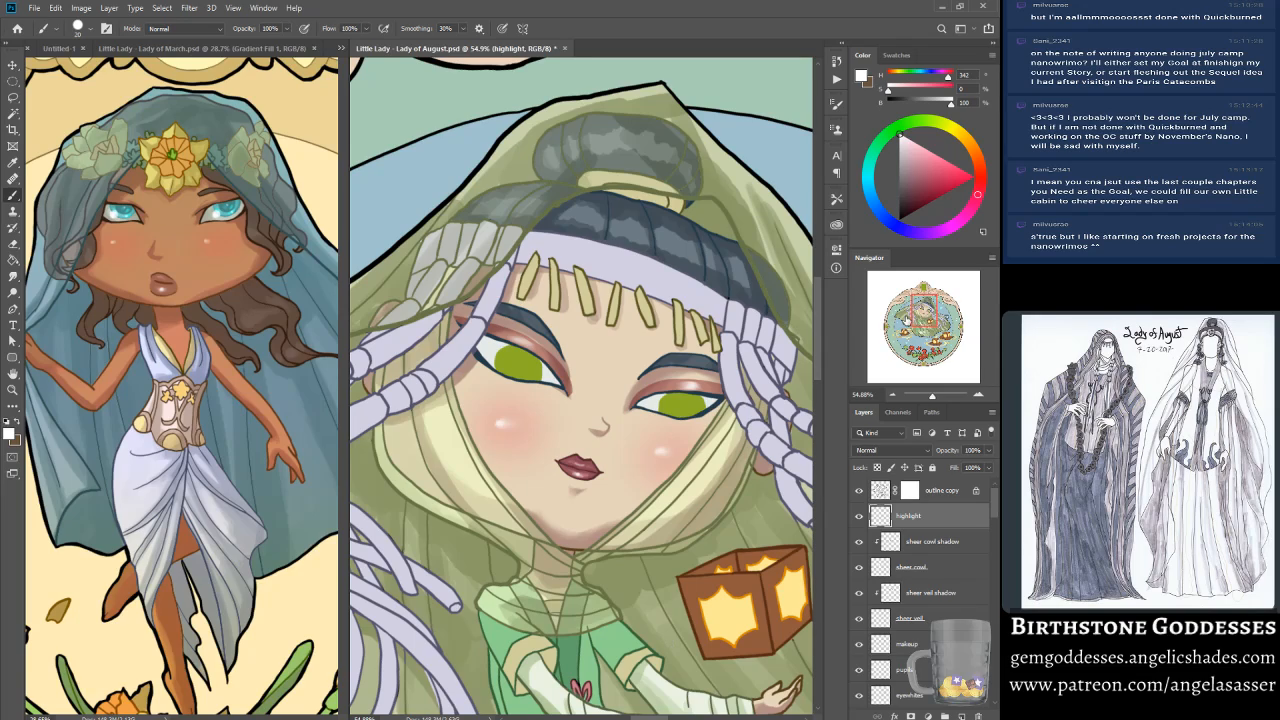
Step: Make the veil shadow layer active, checking it by toggling its visibility, and sample the veil's olive green as the brush color
drag(933, 308, 933, 315)
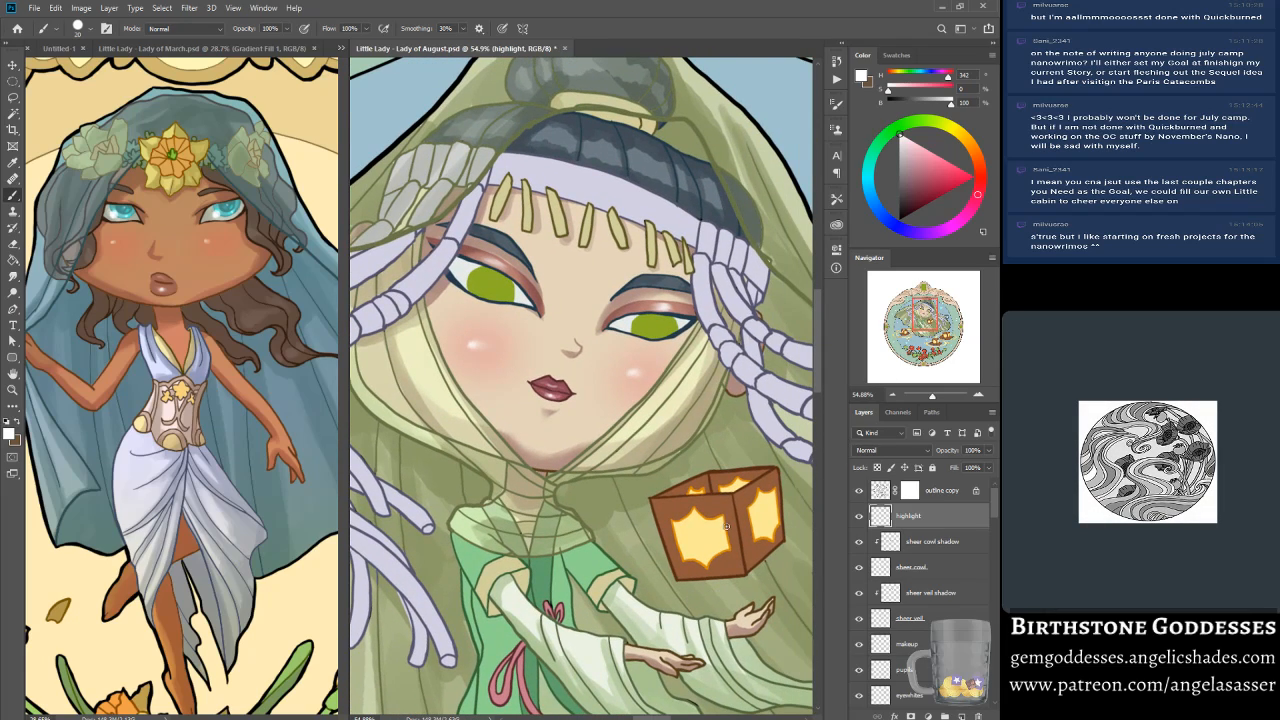
drag(995, 518, 979, 582)
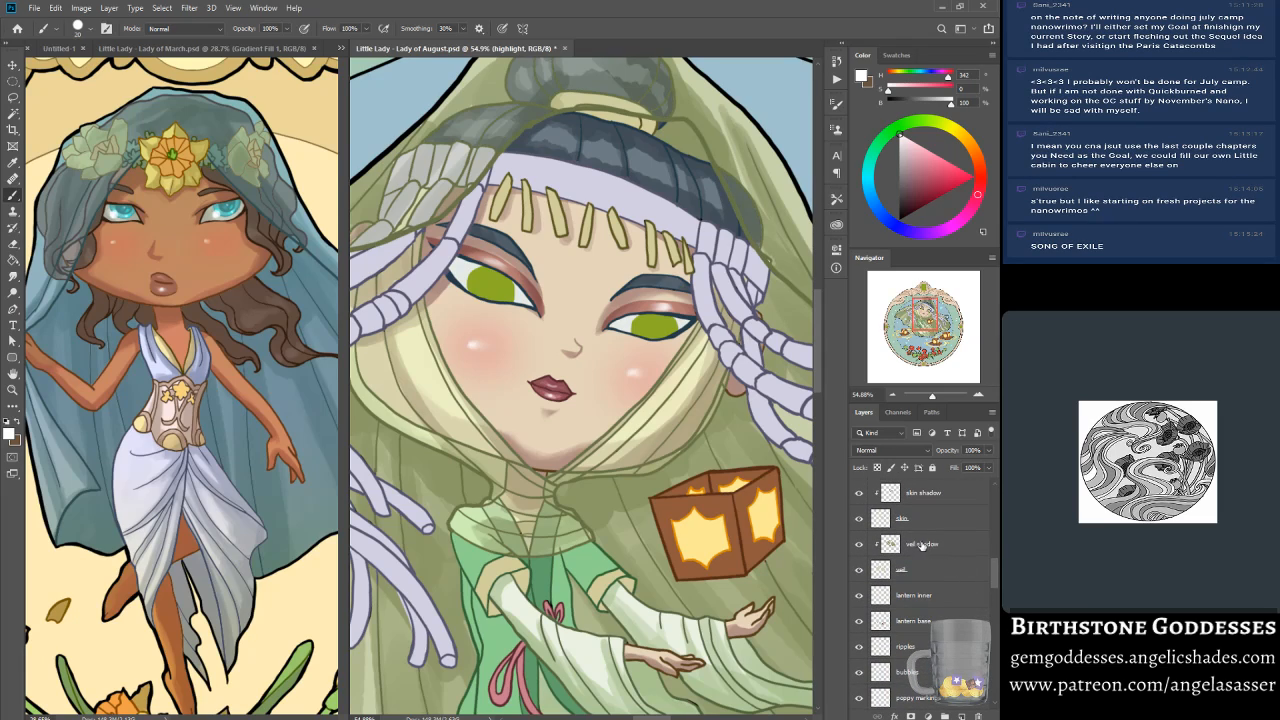
click(868, 548)
click(859, 549)
click(859, 549)
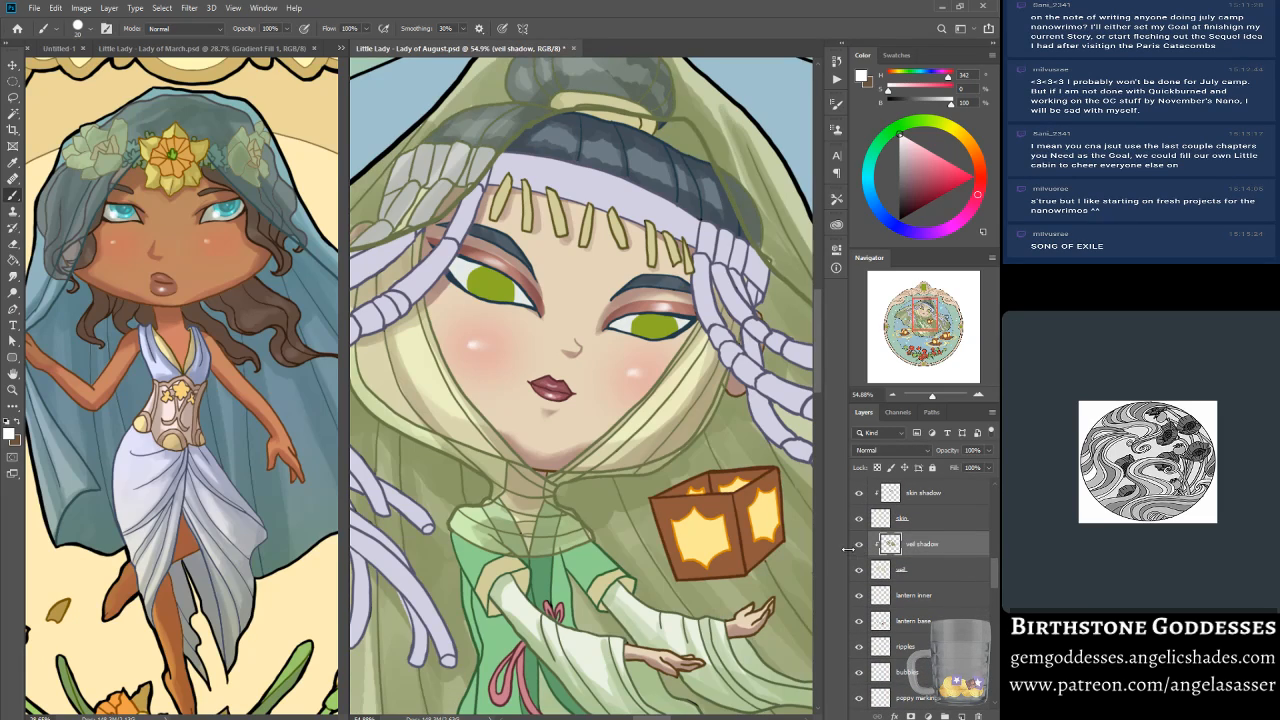
alt+click(629, 481)
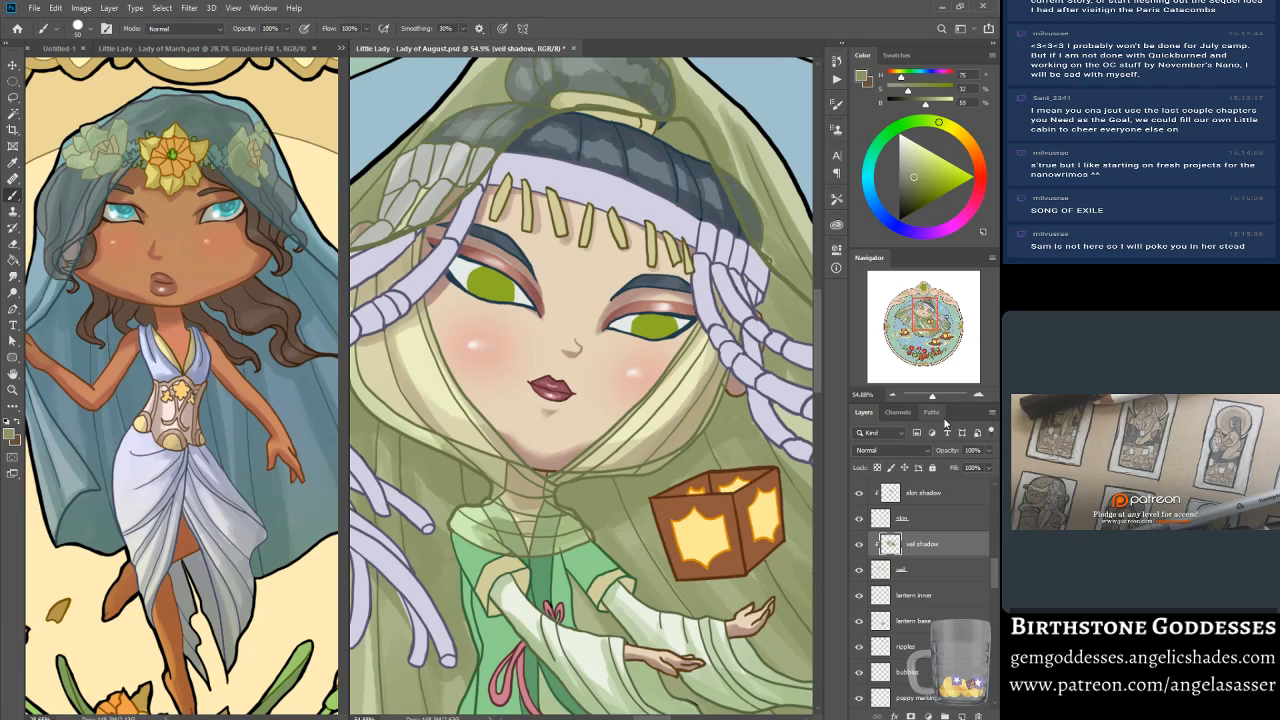
Step: Examine the veil shading across the whole figure and around the dress, comparing it with the veil shadow layer hidden and shown
drag(935, 396, 932, 398)
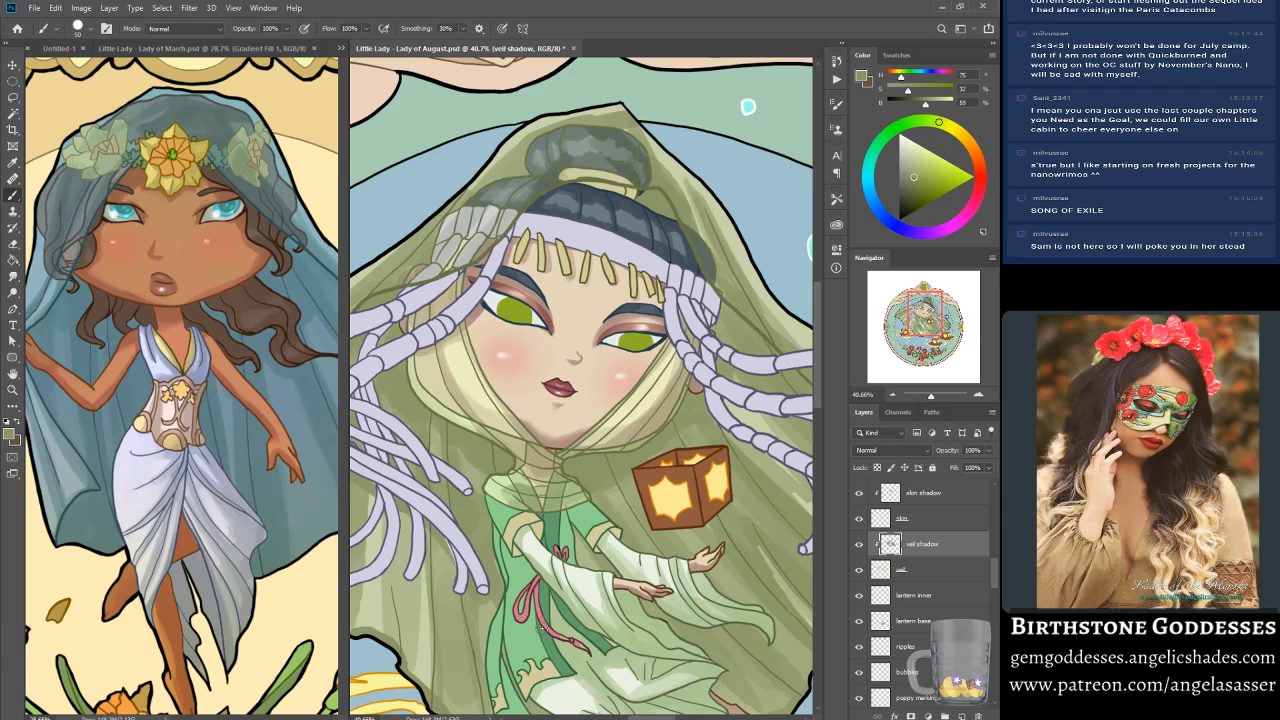
drag(931, 395, 929, 394)
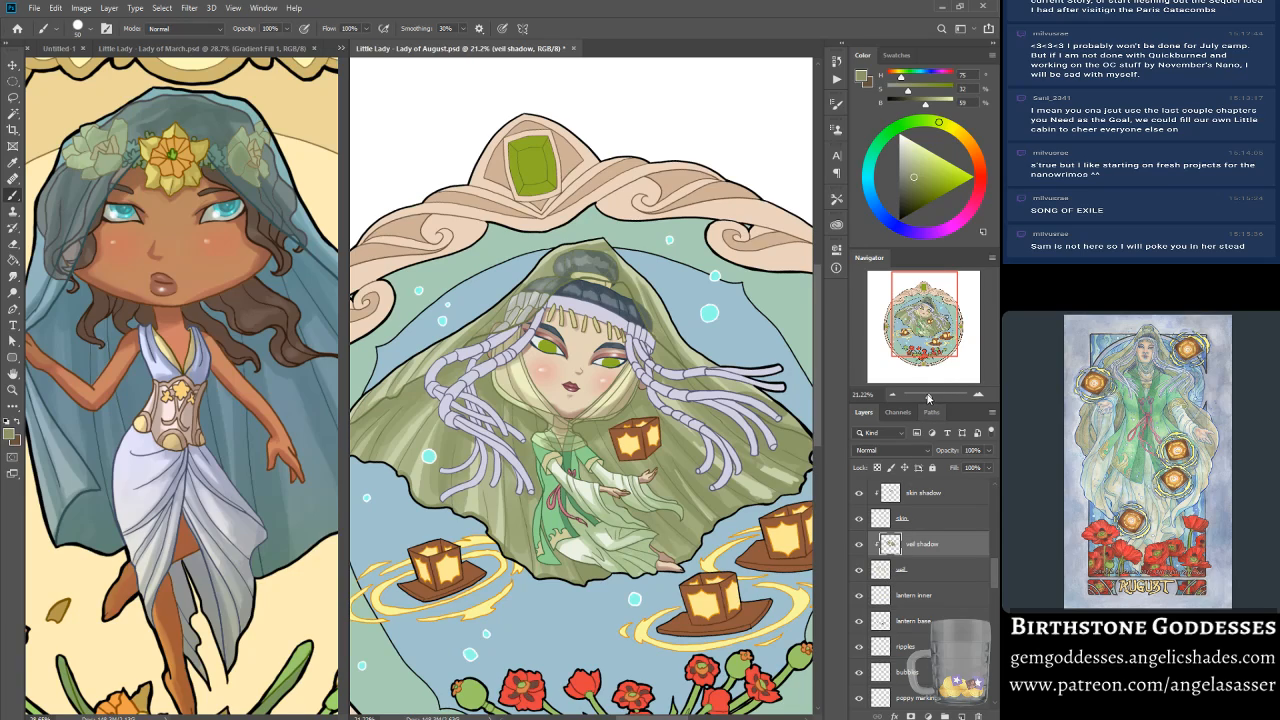
drag(935, 397, 931, 394)
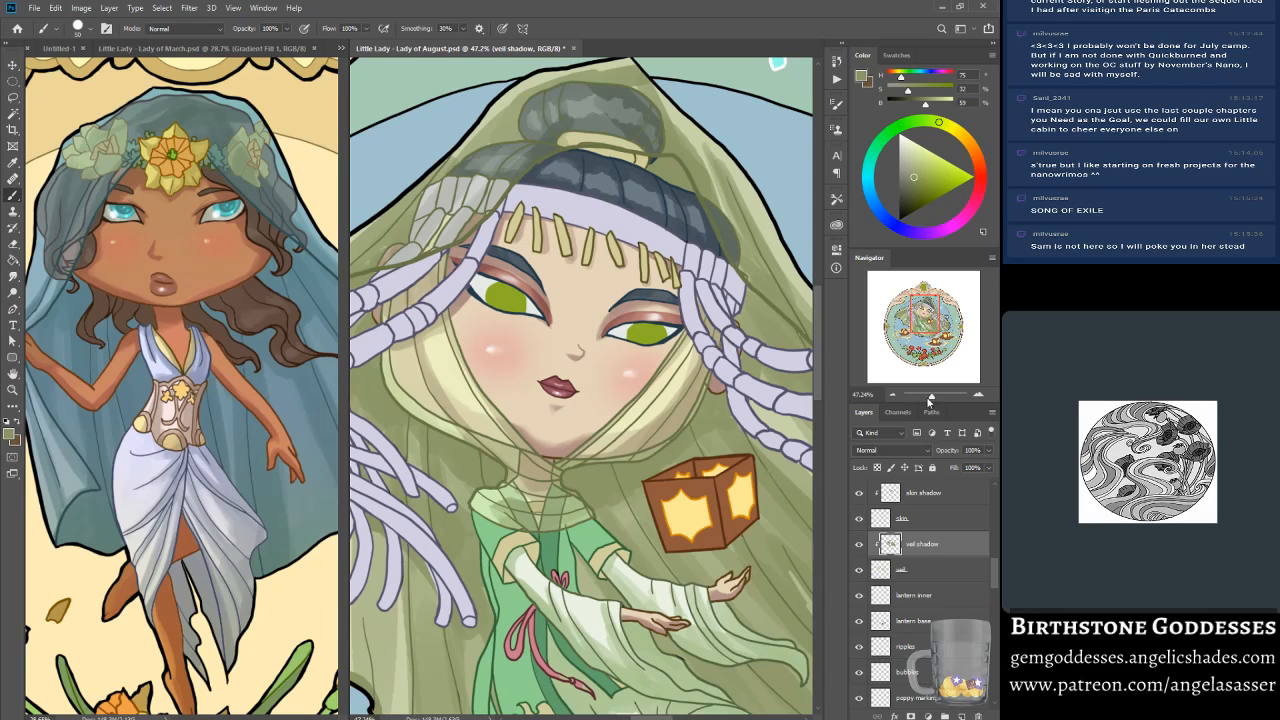
drag(933, 397, 931, 401)
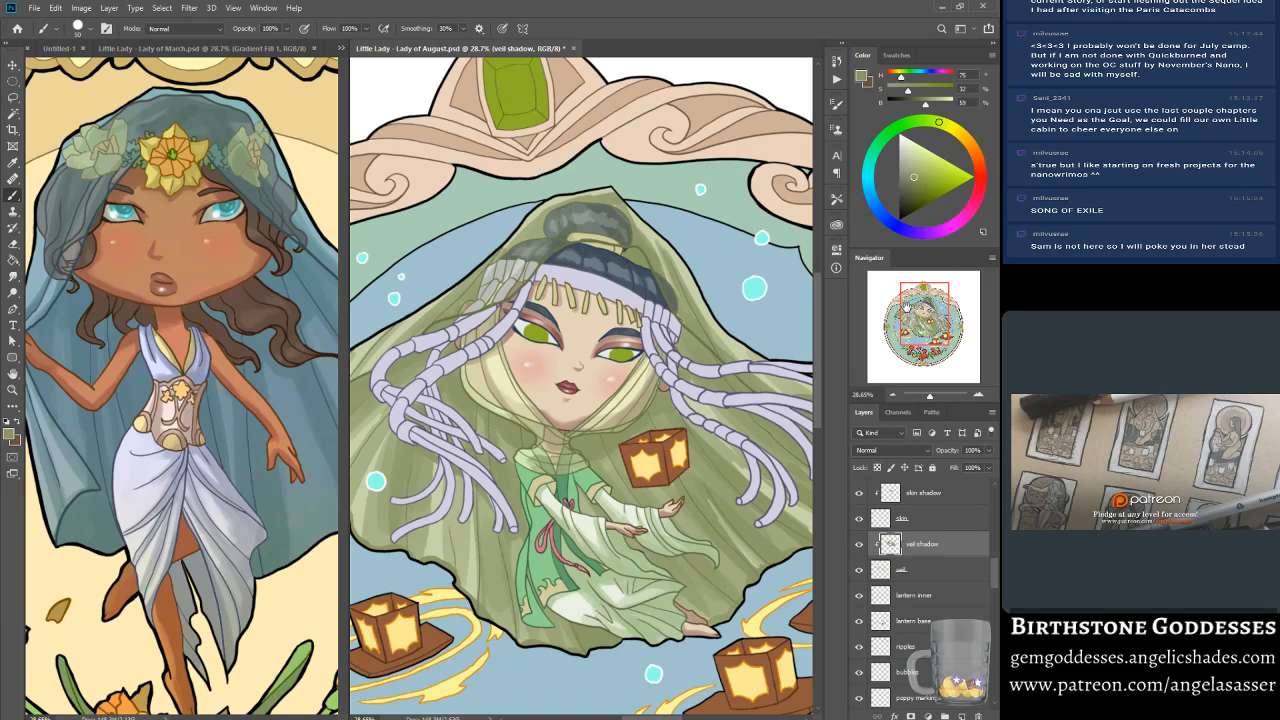
drag(930, 396, 932, 396)
drag(928, 317, 925, 327)
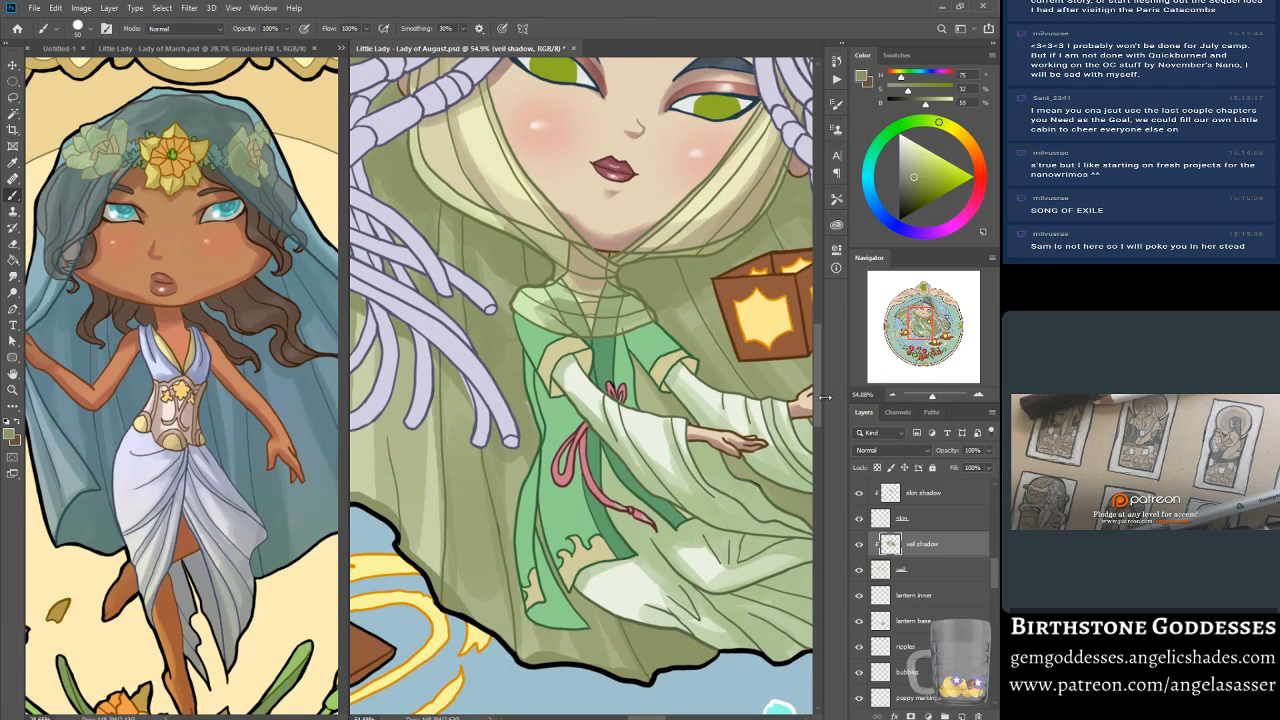
click(859, 543)
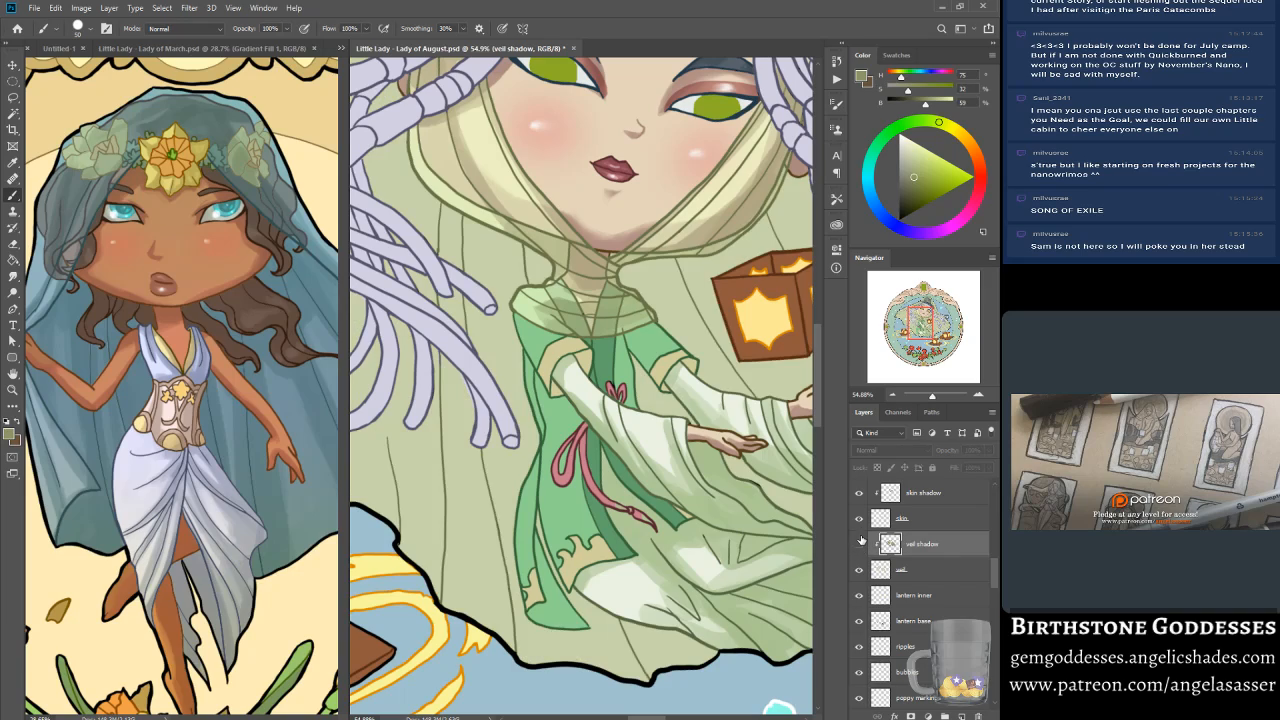
click(859, 543)
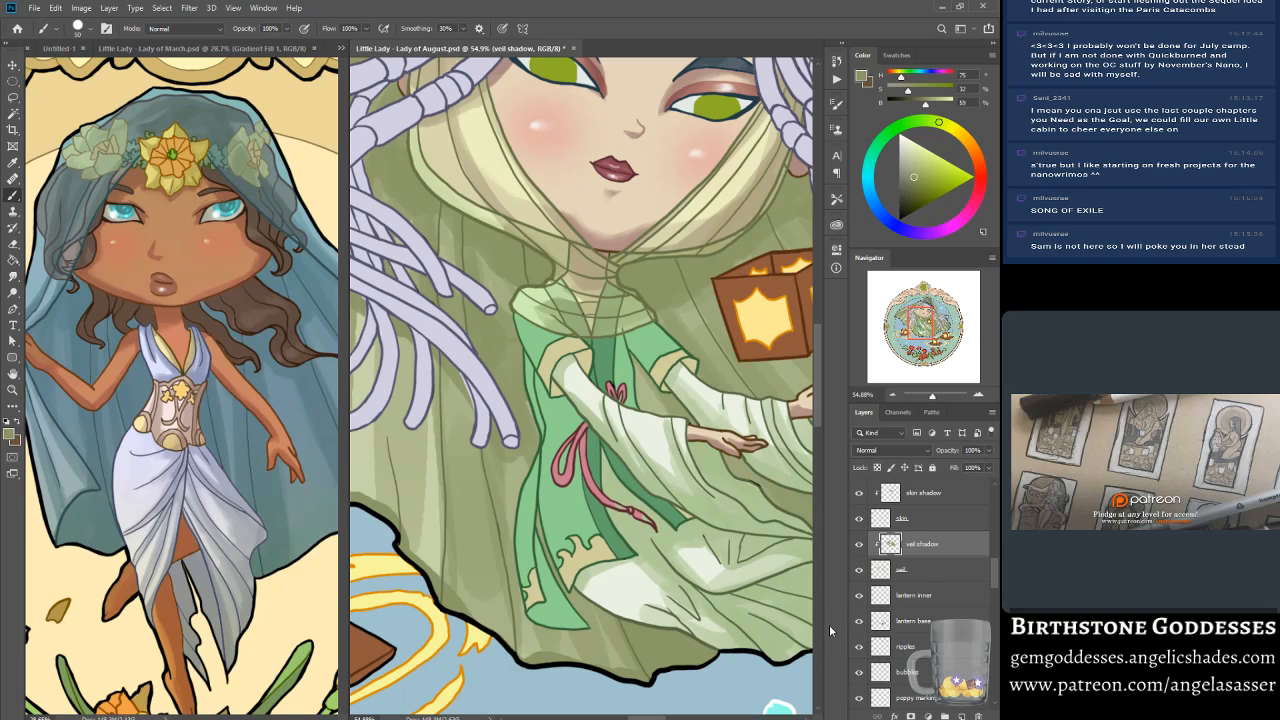
Step: Look through the layer stack for parts that still need shading, toggling the veil and veil shadow layers to compare
mouse_move(991, 580)
mouse_down()
mouse_move(989, 622)
mouse_move(989, 596)
mouse_up()
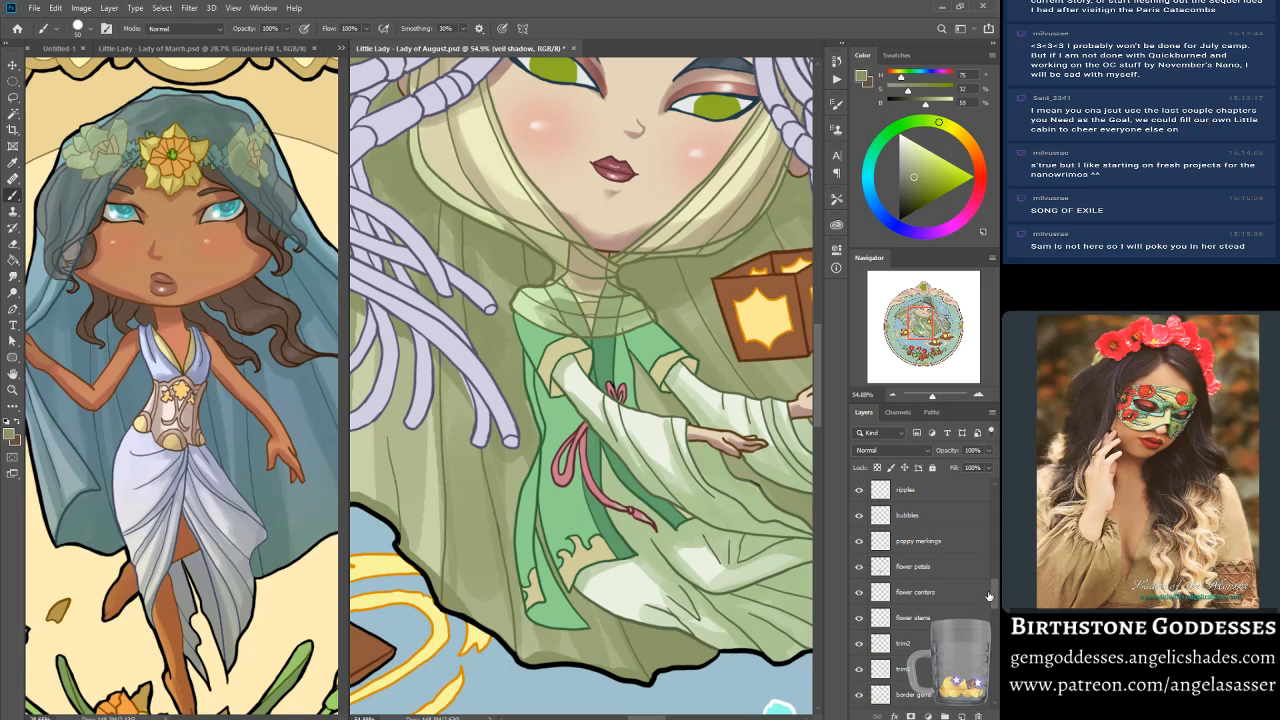
scroll(936, 593, up, 4)
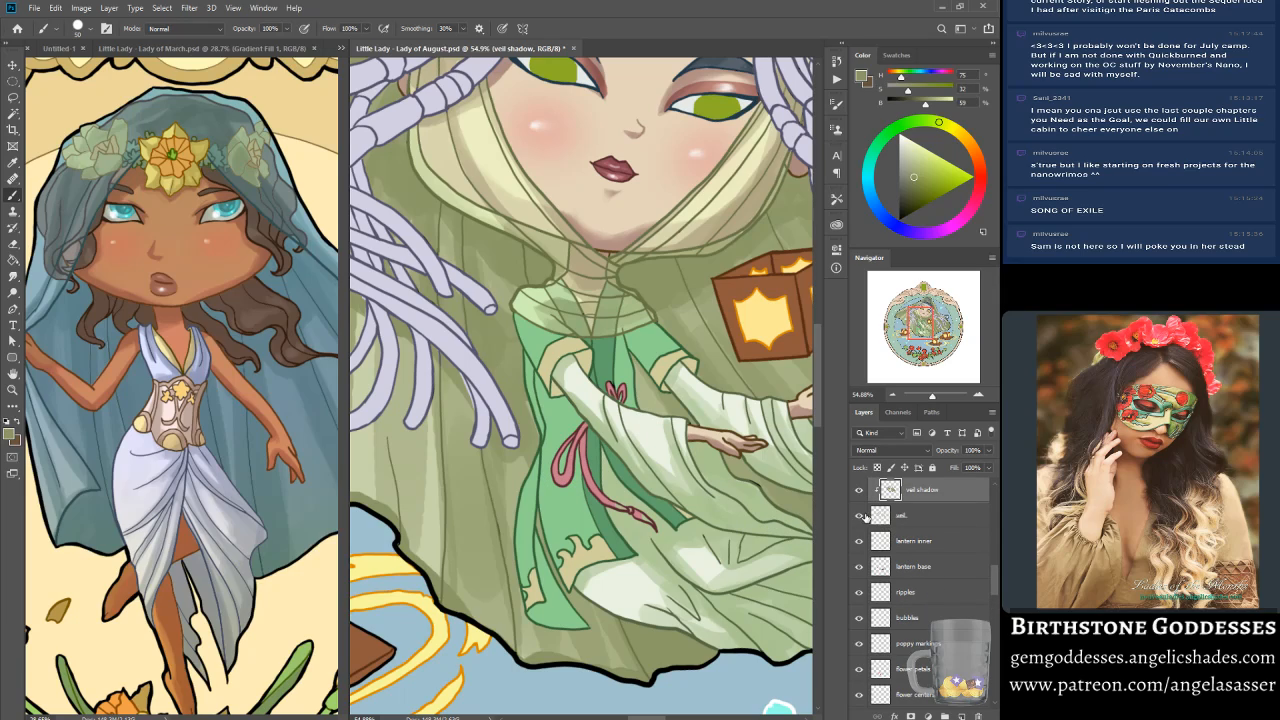
click(860, 515)
click(860, 515)
click(858, 491)
click(859, 496)
scroll(879, 620, down, 3)
scroll(881, 627, up, 4)
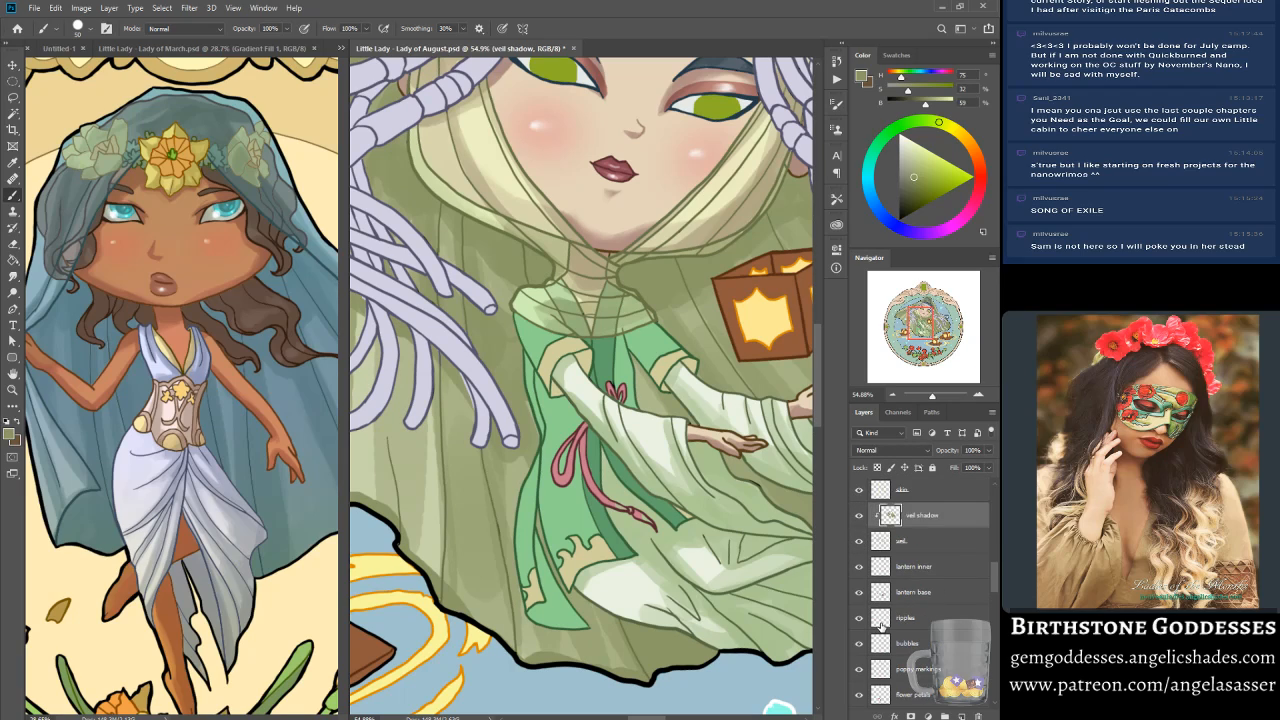
scroll(881, 627, up, 2)
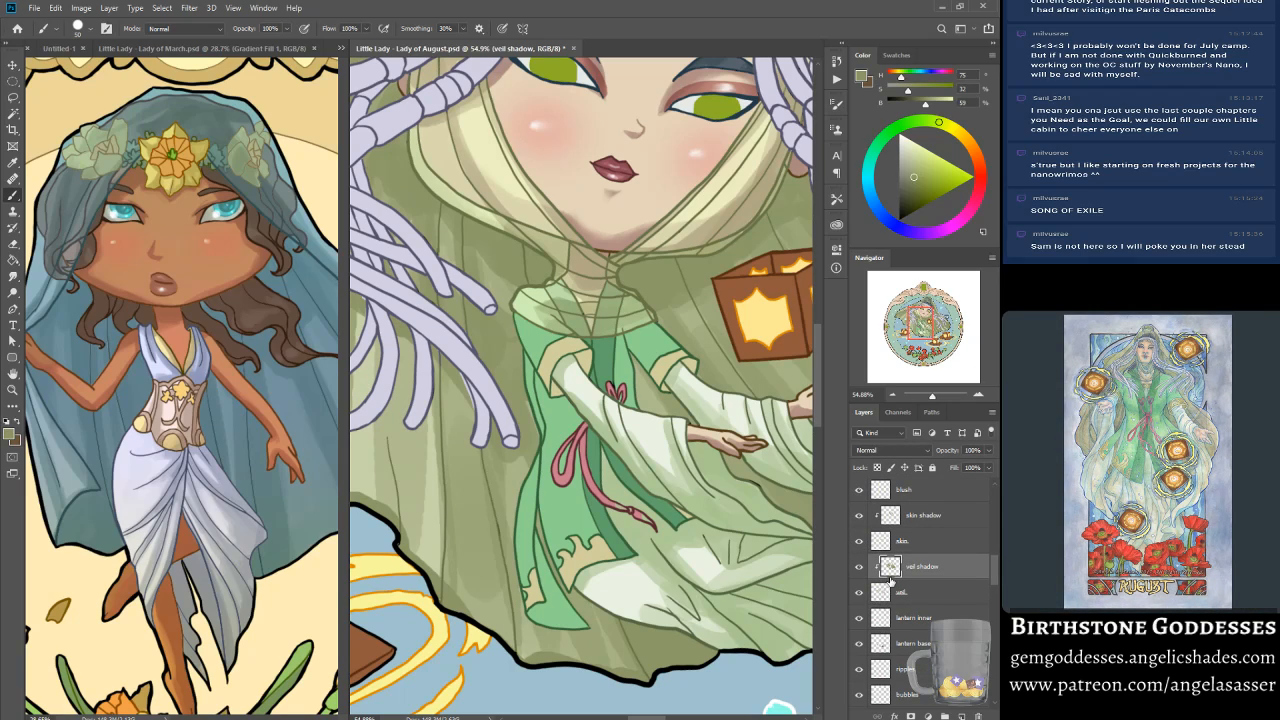
scroll(888, 575, up, 4)
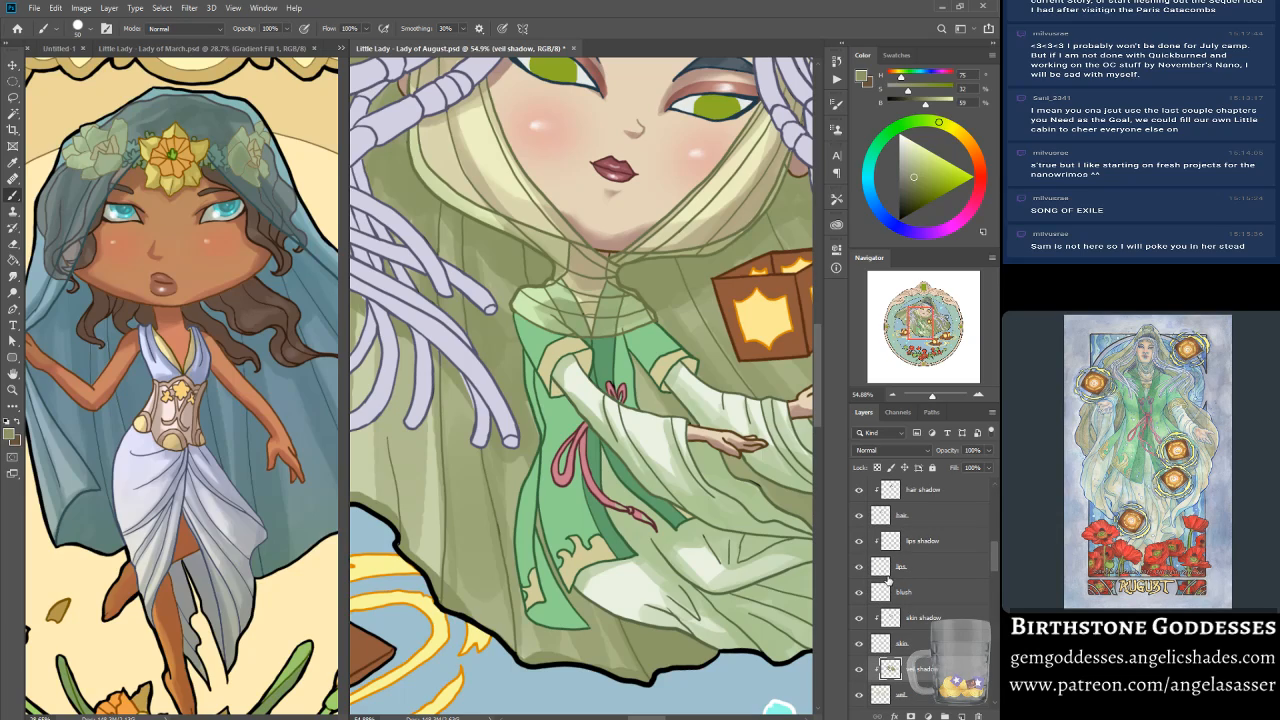
scroll(886, 580, up, 2)
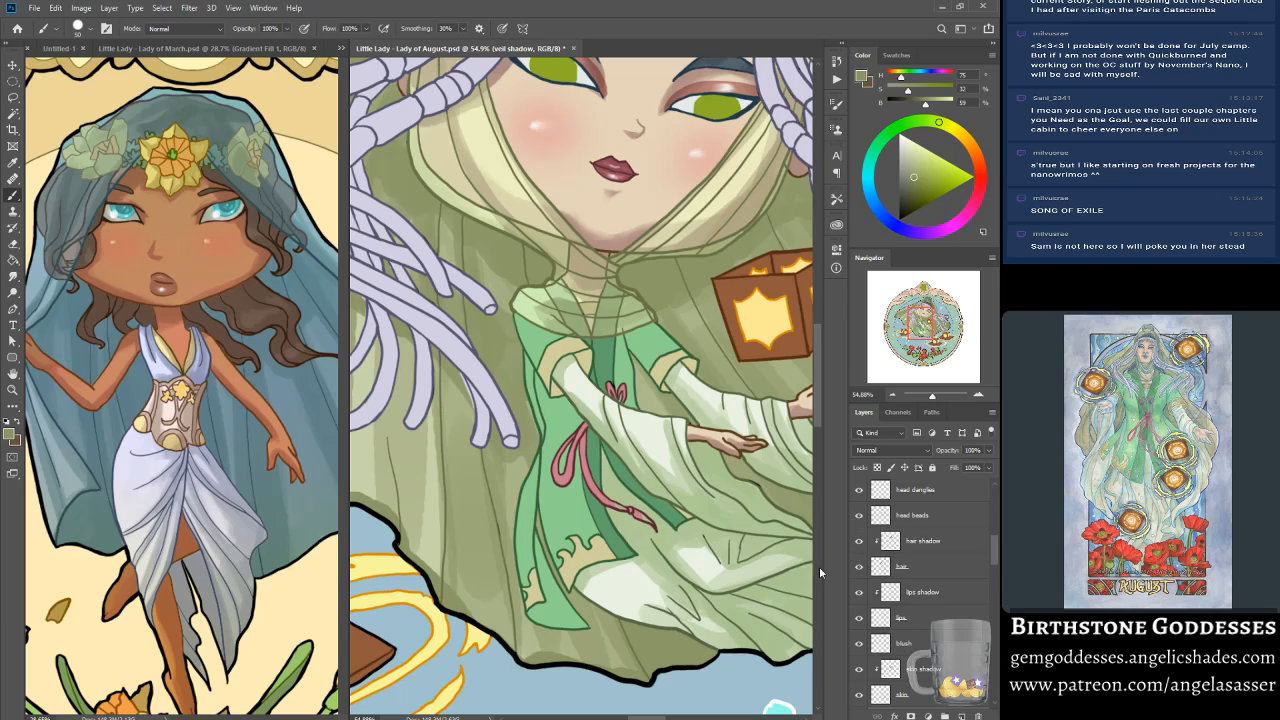
scroll(930, 645, down, 6)
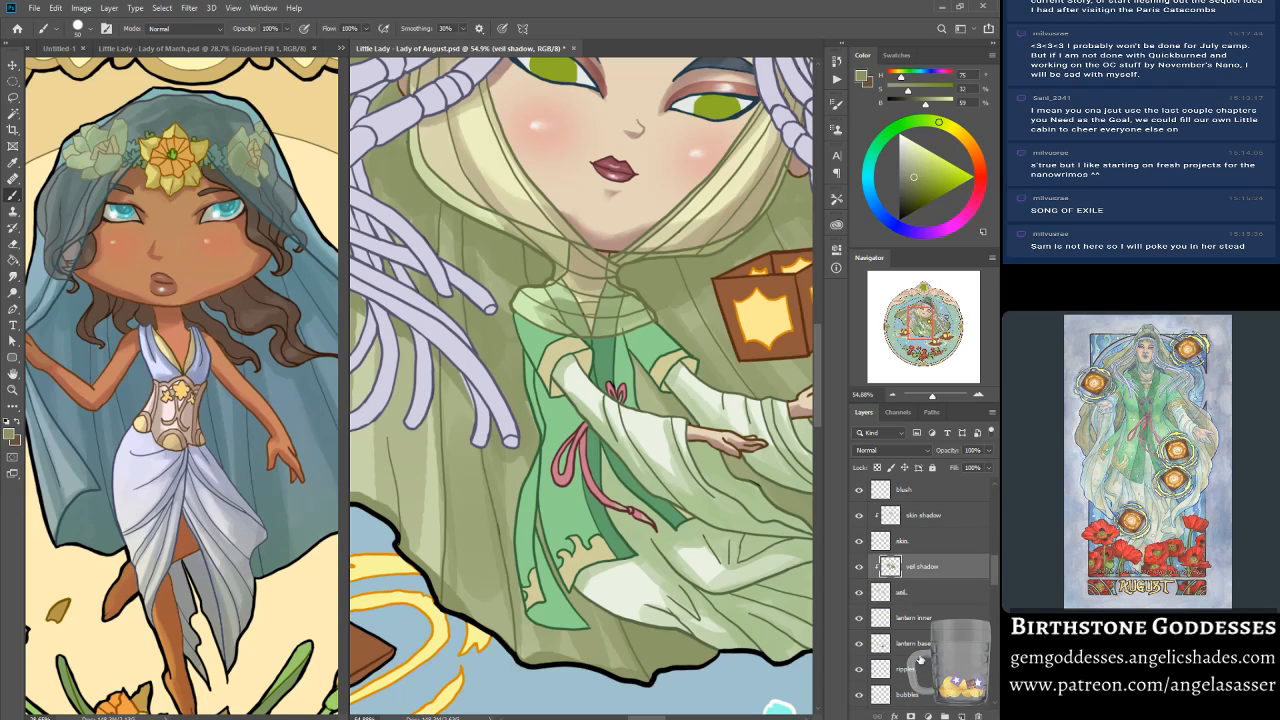
scroll(915, 630, down, 3)
scroll(917, 620, down, 5)
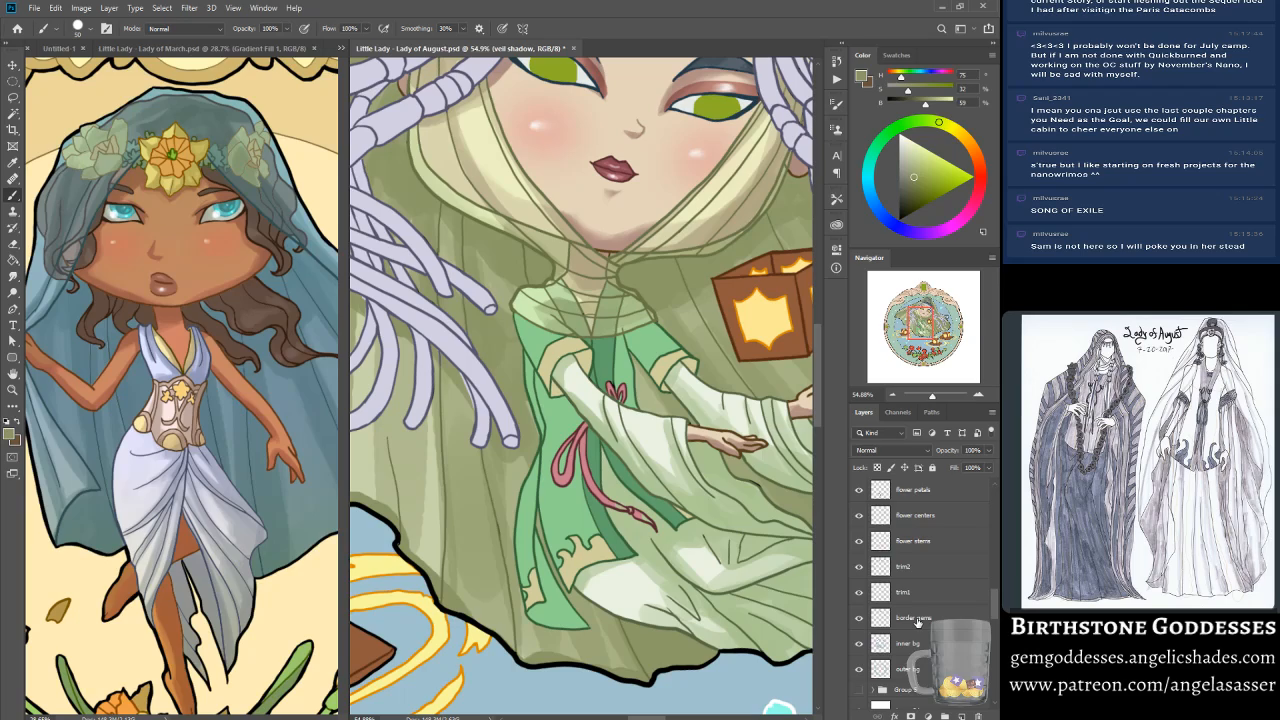
scroll(918, 622, up, 10)
scroll(918, 622, up, 2)
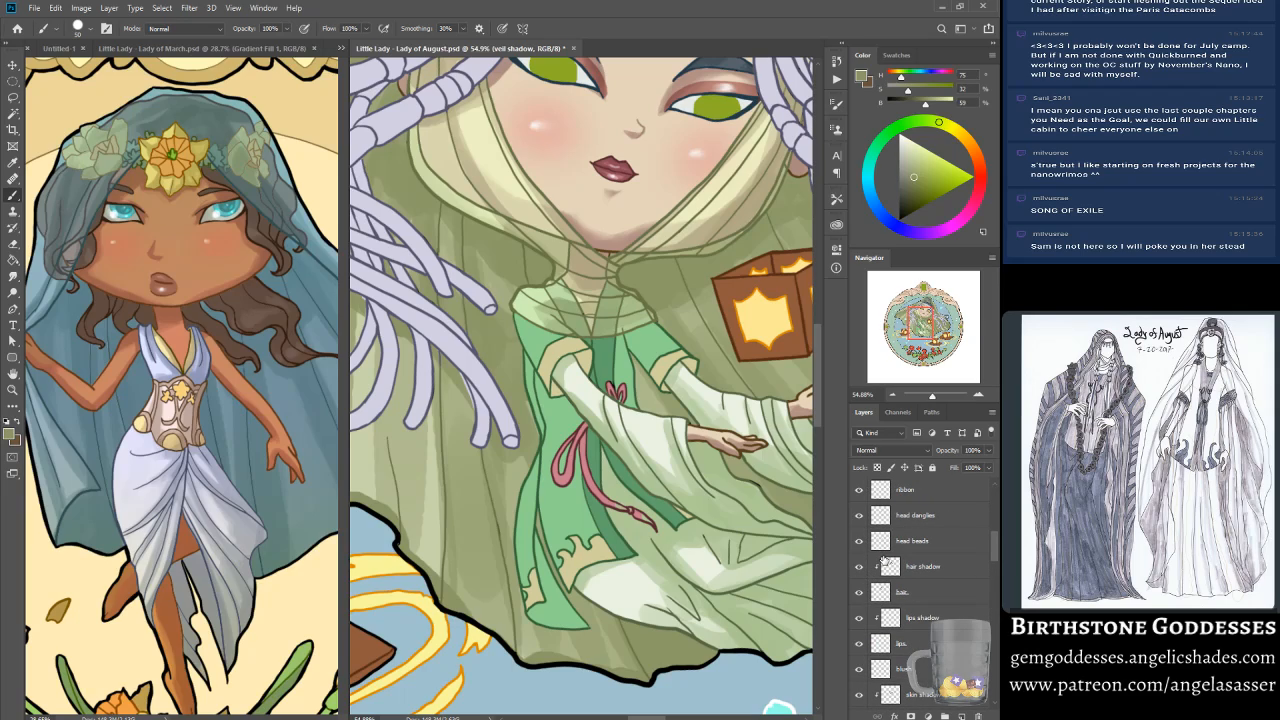
scroll(883, 562, up, 1)
scroll(883, 562, up, 1)
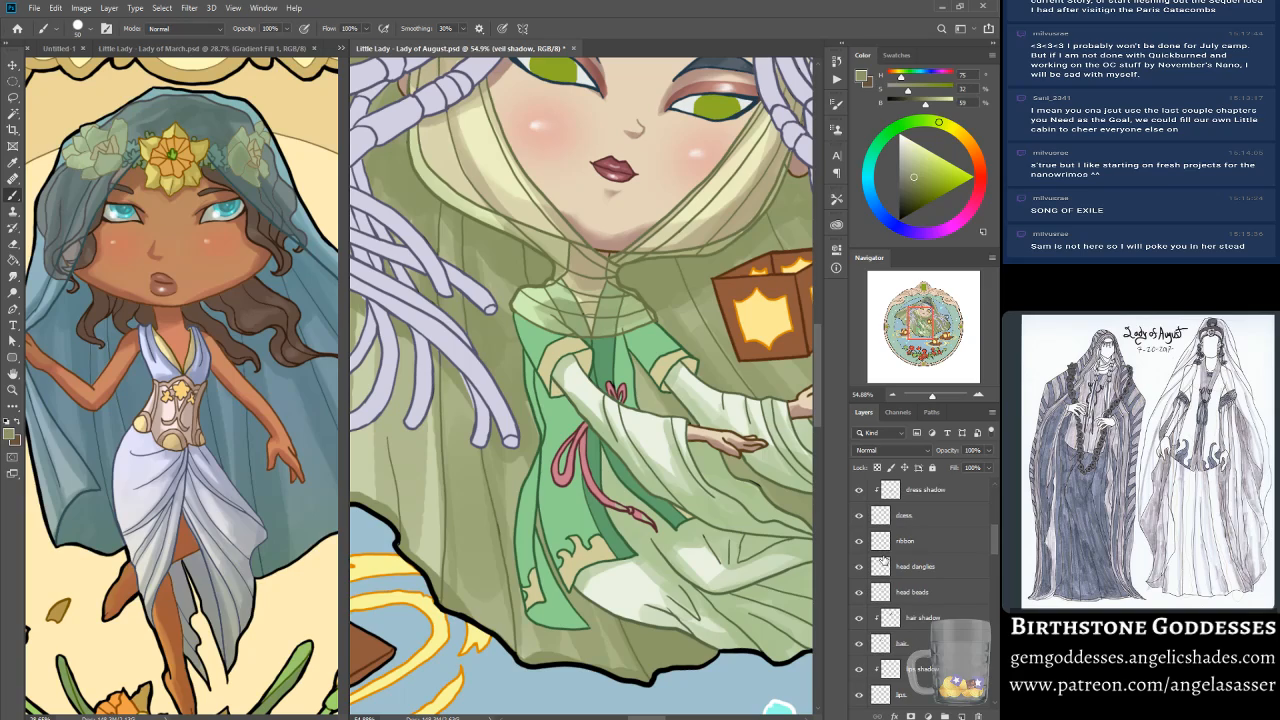
Step: Inspect the ribbon's tail over the dress at 200% zoom, checking the dress shadow and ribbon layers by toggling their visibility
click(862, 489)
click(860, 489)
click(862, 489)
click(862, 489)
click(14, 390)
click(641, 517)
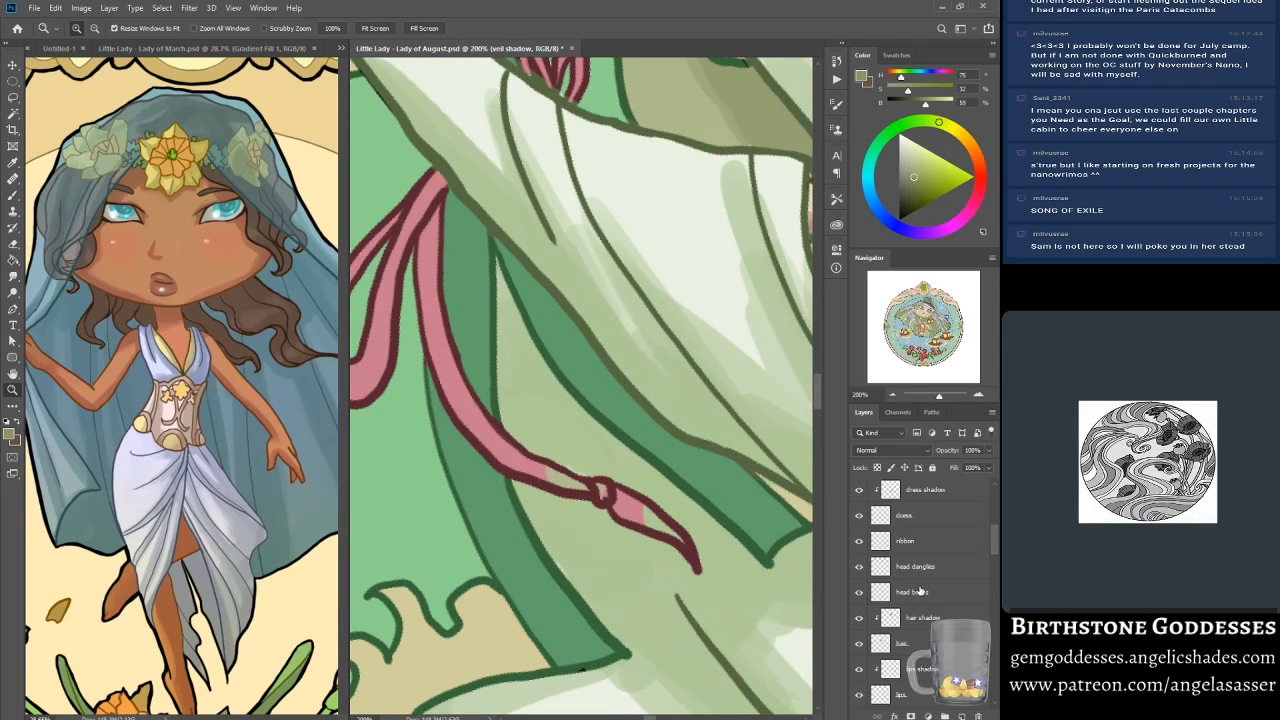
click(880, 542)
click(858, 541)
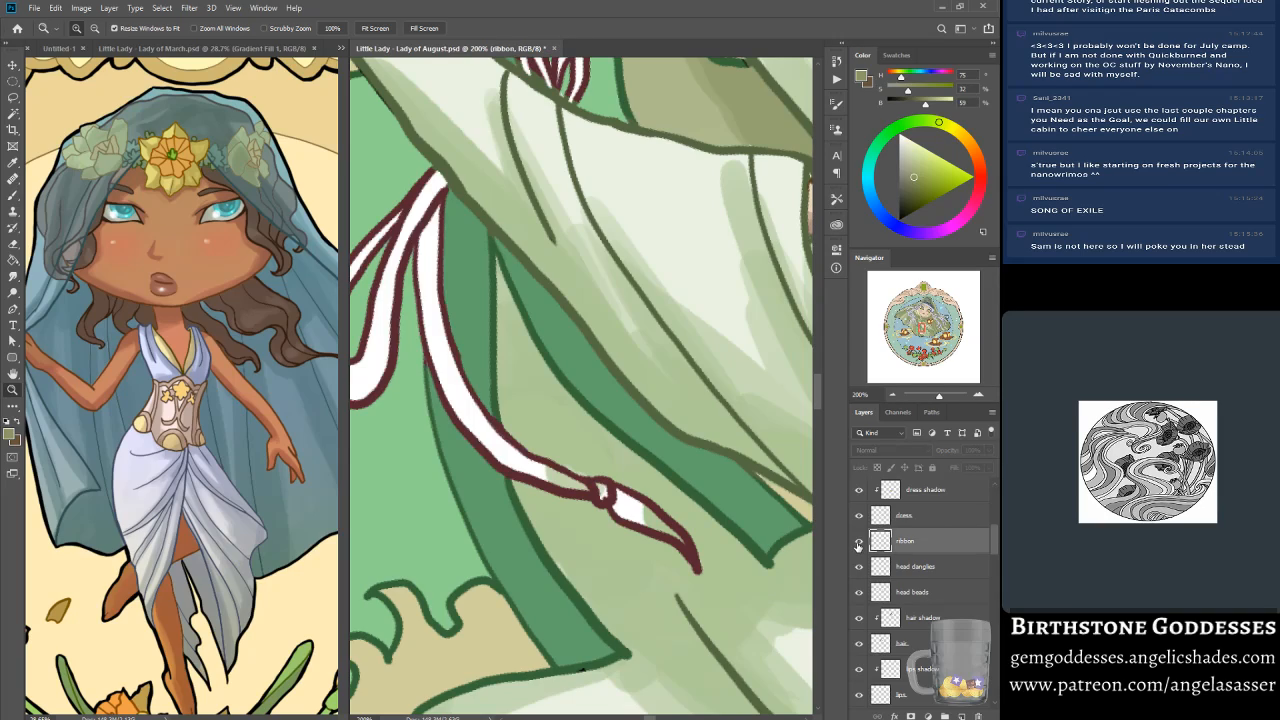
click(858, 541)
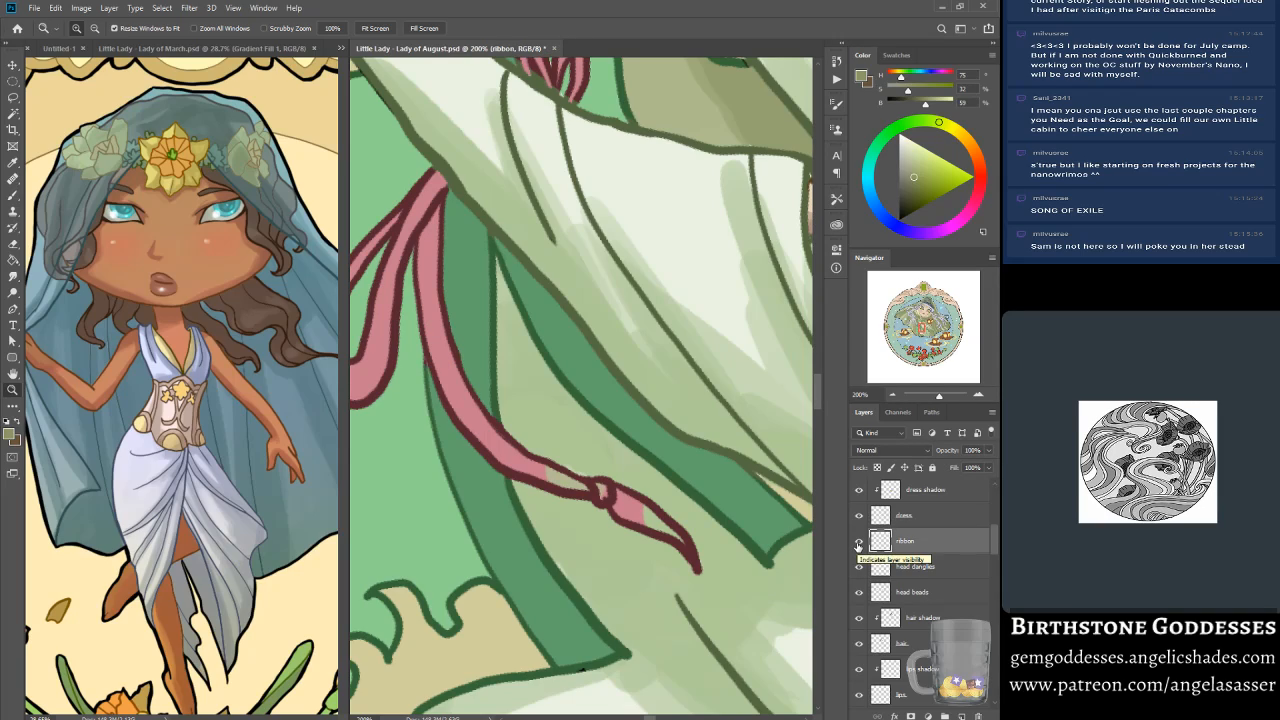
Step: Sample the ribbon's pink as the brush color and check the dress and dress shadow layers around the ribbon's tail by toggling visibility
click(18, 203)
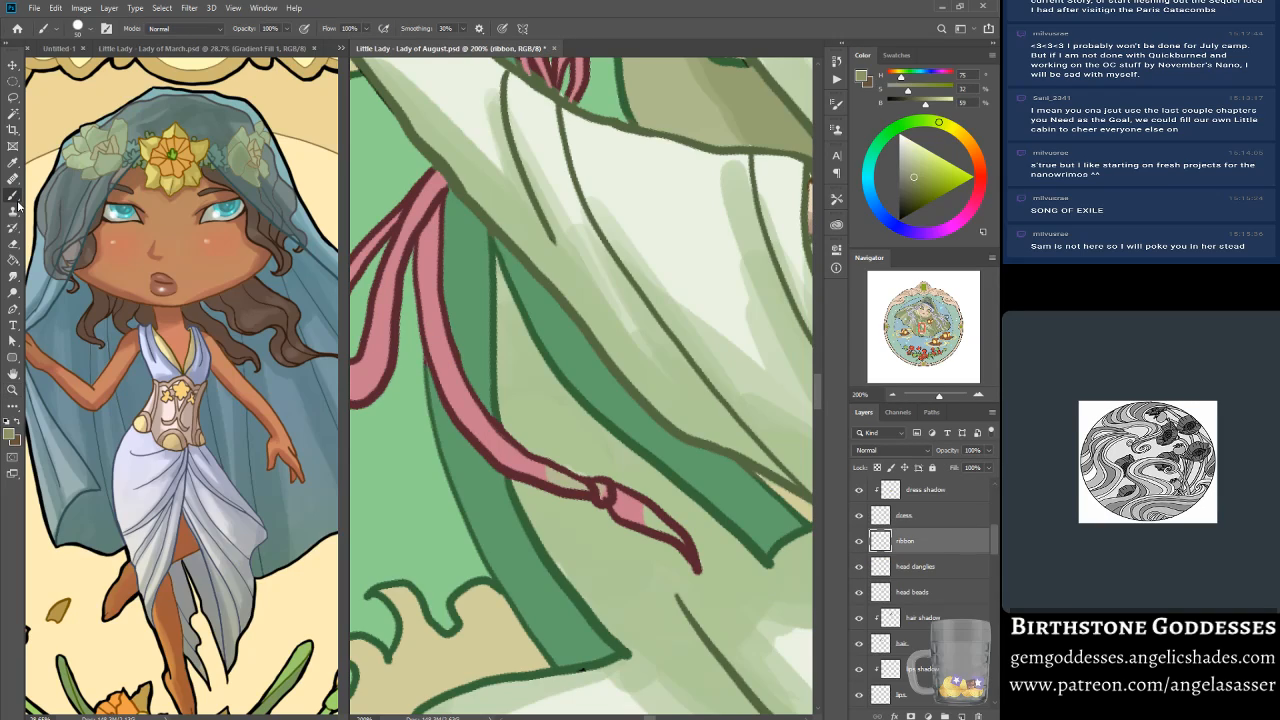
alt+click(533, 468)
click(858, 490)
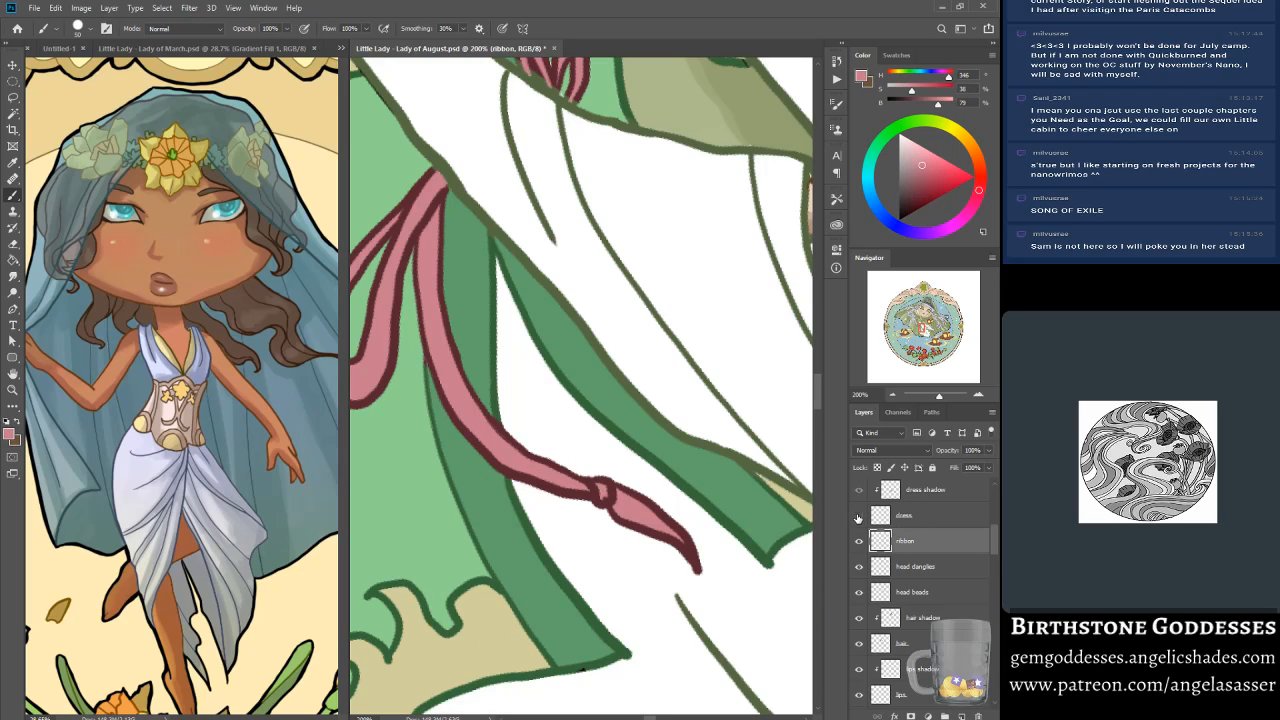
click(858, 516)
Step: Clear the ribbon-shaped area from the dress layer using the ribbon layer's contents as the selection, deselect, and save the document
click(905, 518)
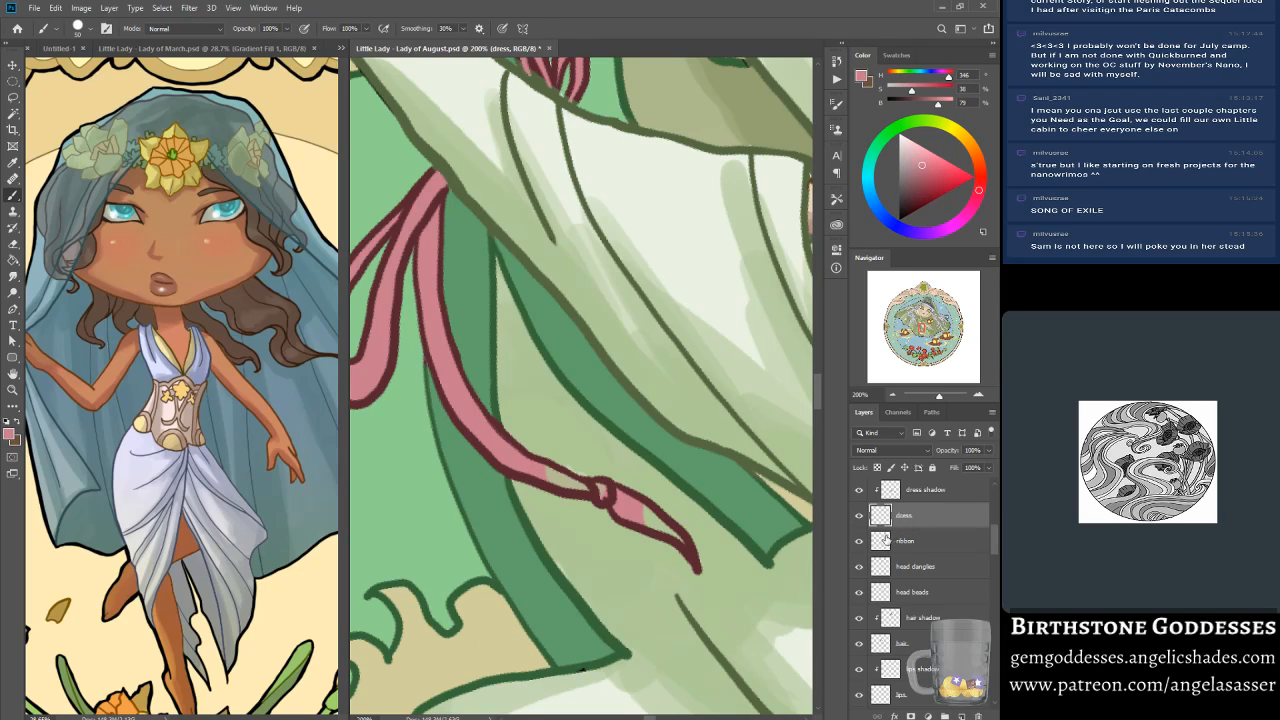
ctrl+click(881, 541)
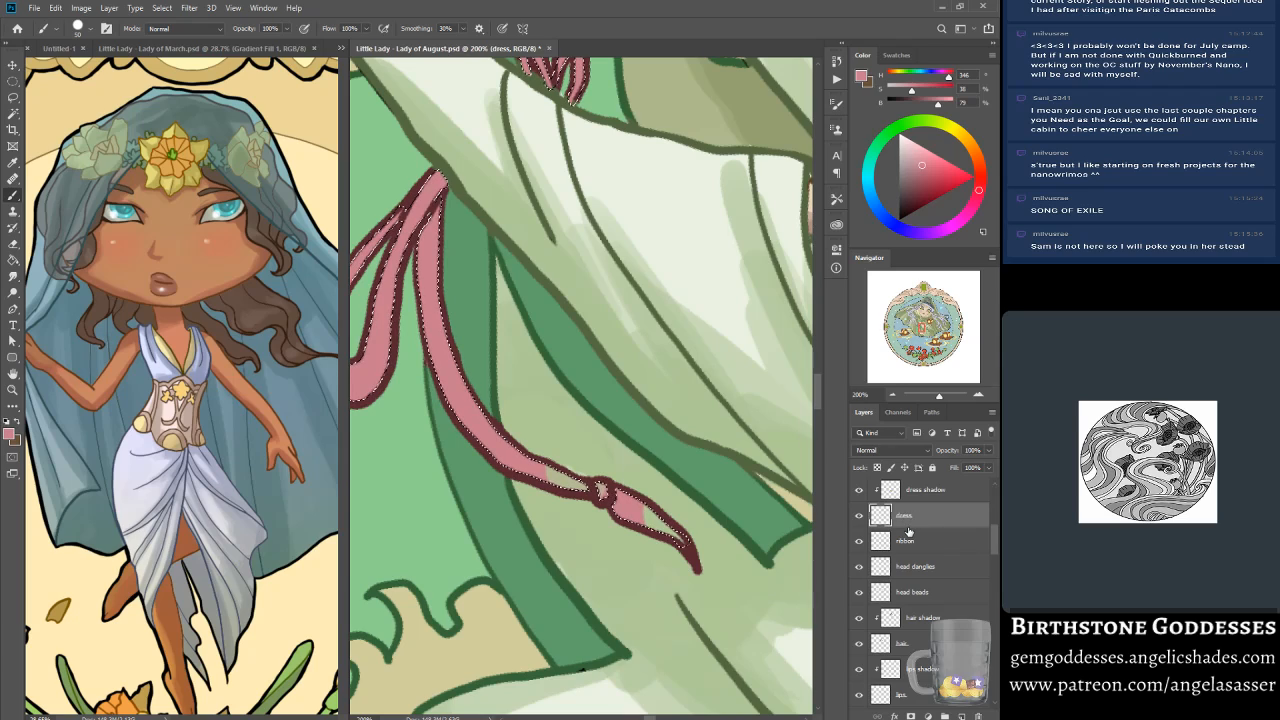
click(55, 8)
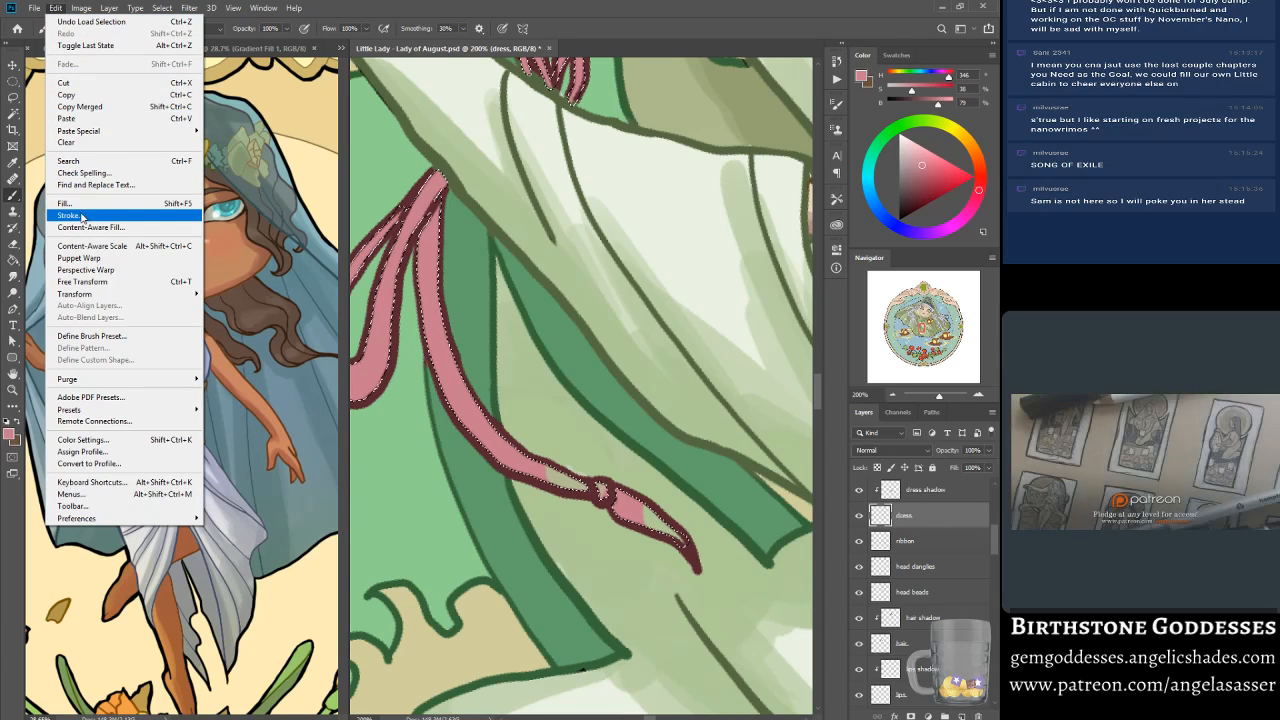
click(66, 145)
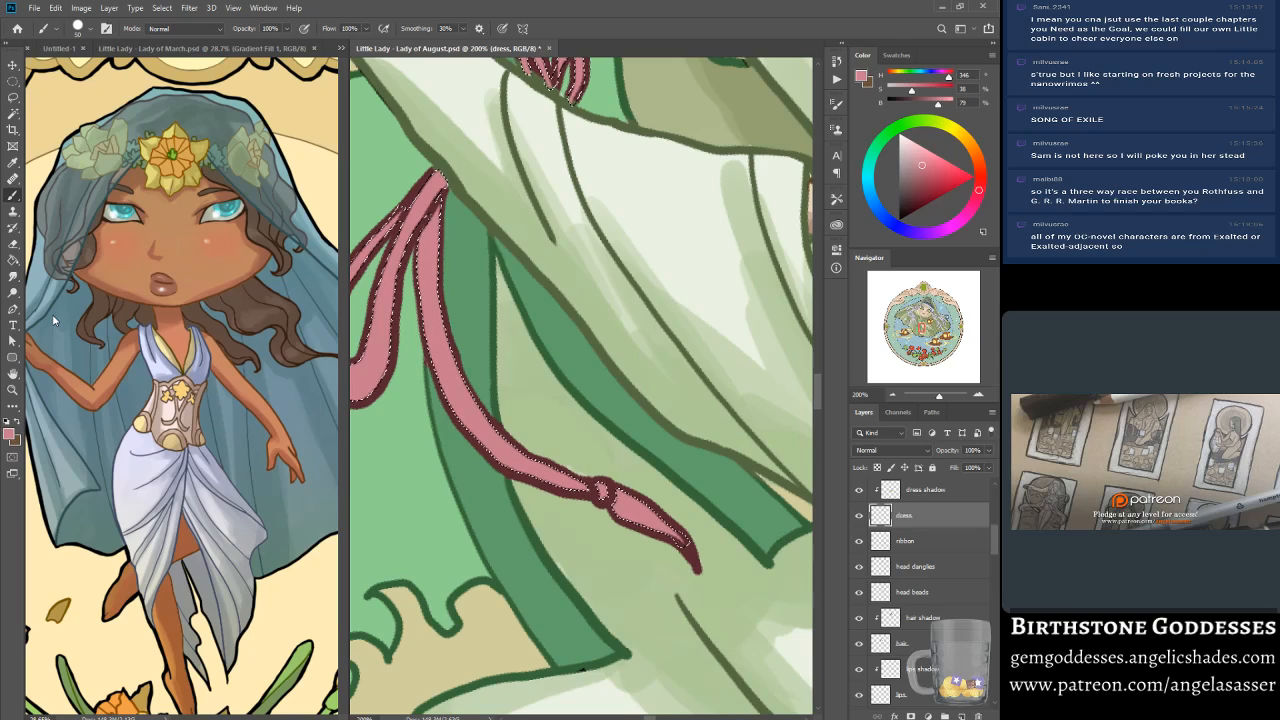
key(ctrl+d)
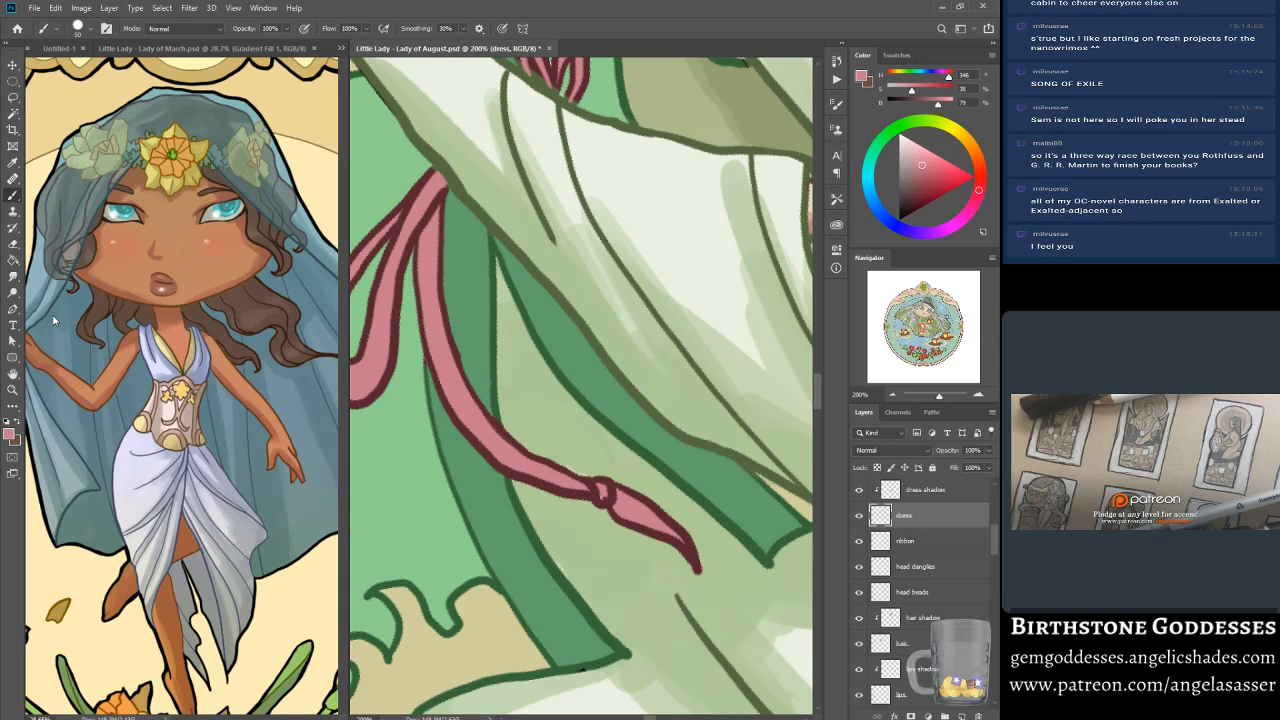
drag(939, 397, 931, 398)
key(ctrl+s)
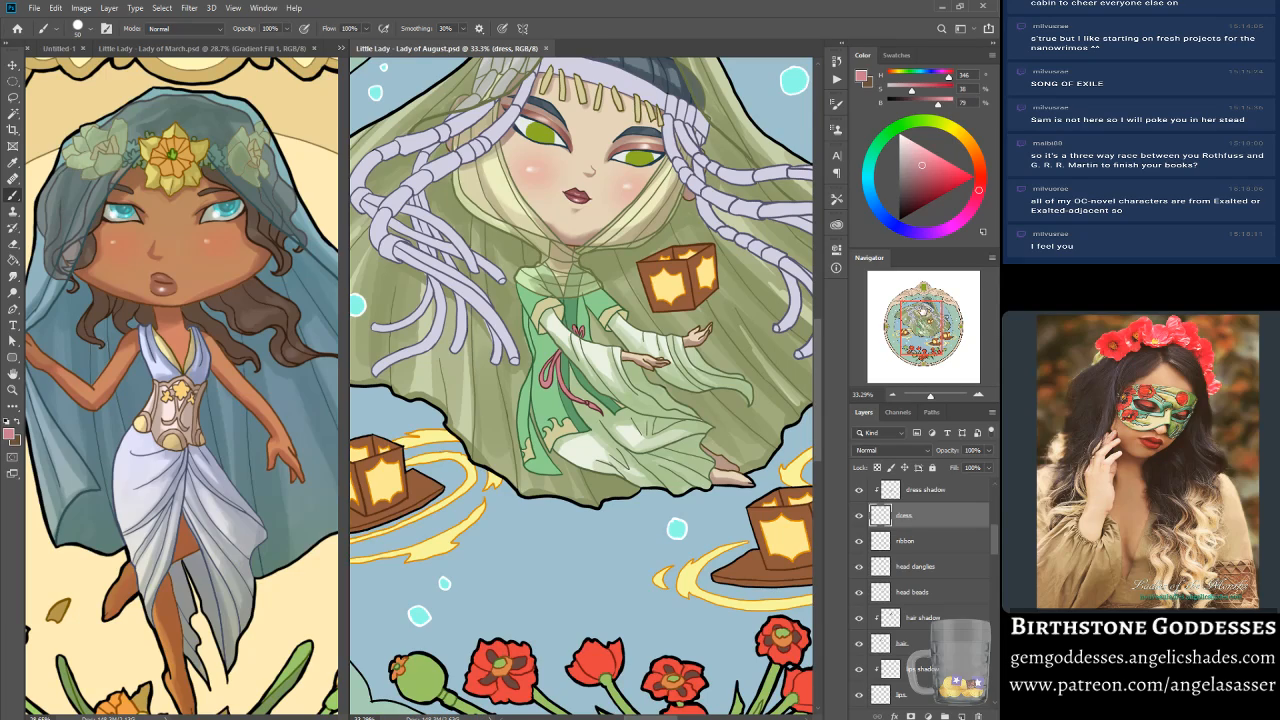
Step: Make the outline copy layer active, checking it by toggling its visibility, and sample the veil's dark olive green as the brush color
drag(921, 330, 924, 320)
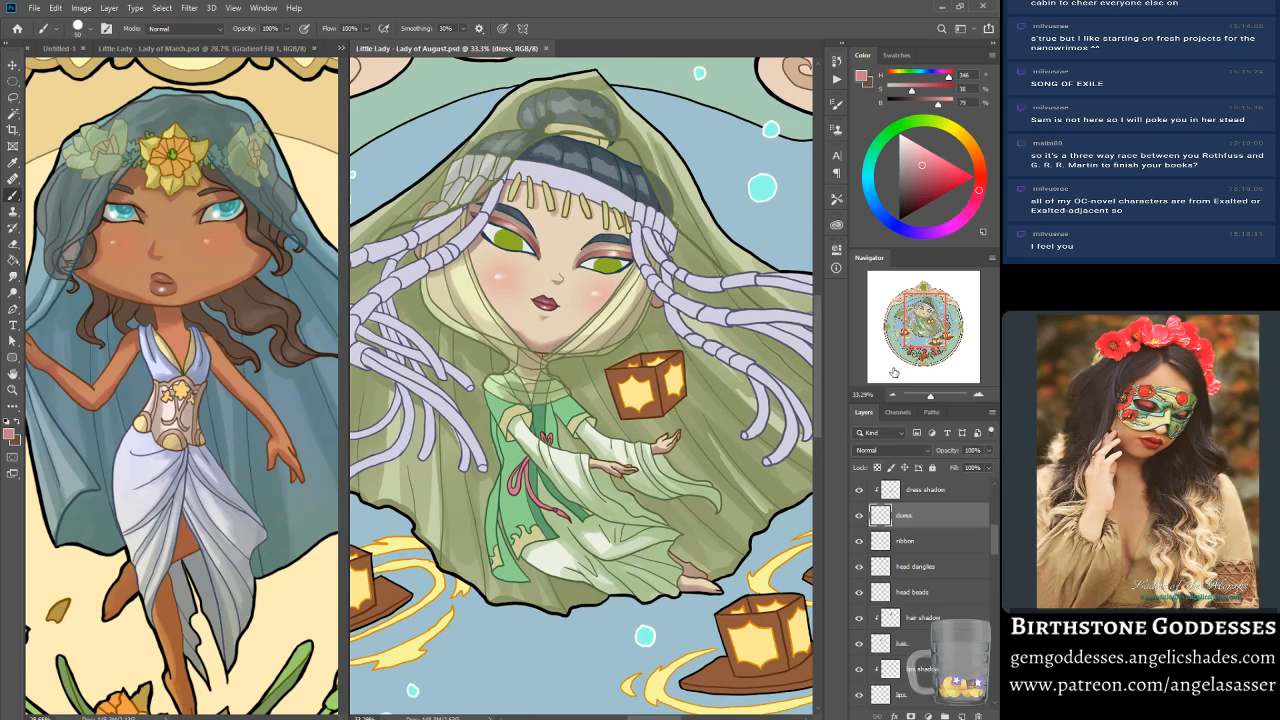
drag(930, 398, 931, 397)
drag(918, 320, 915, 323)
drag(930, 400, 933, 400)
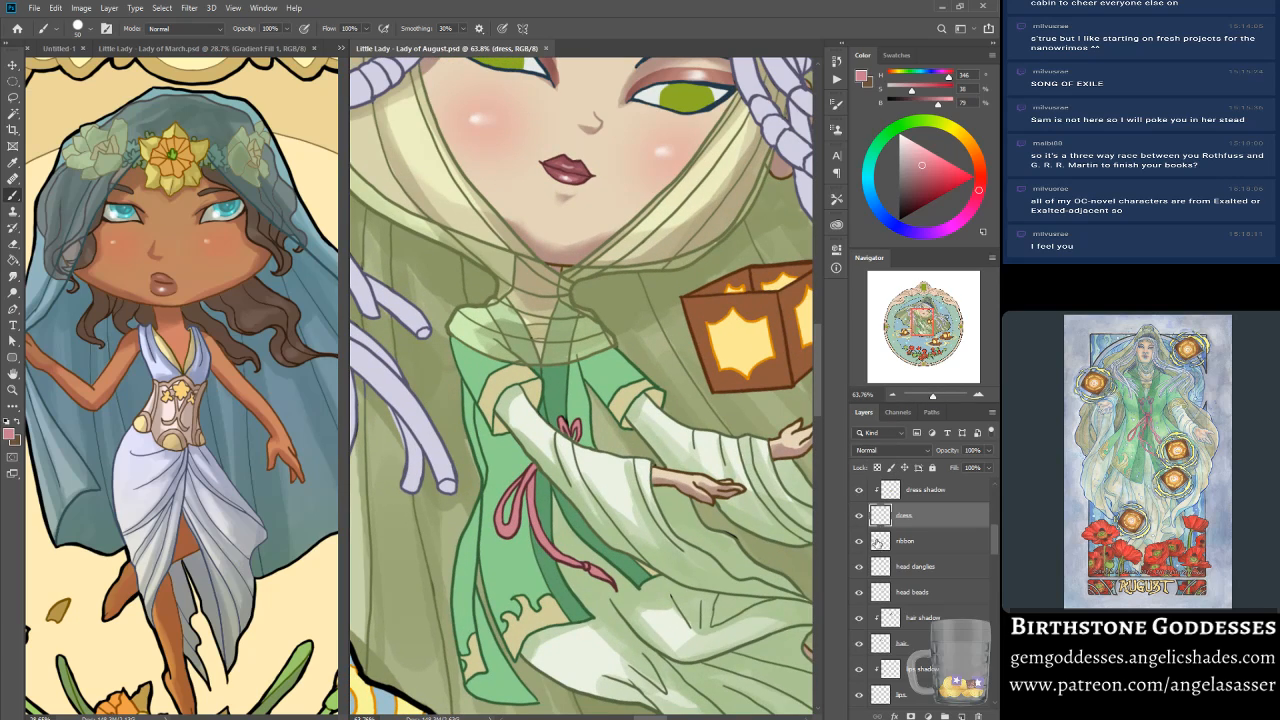
drag(995, 535, 995, 502)
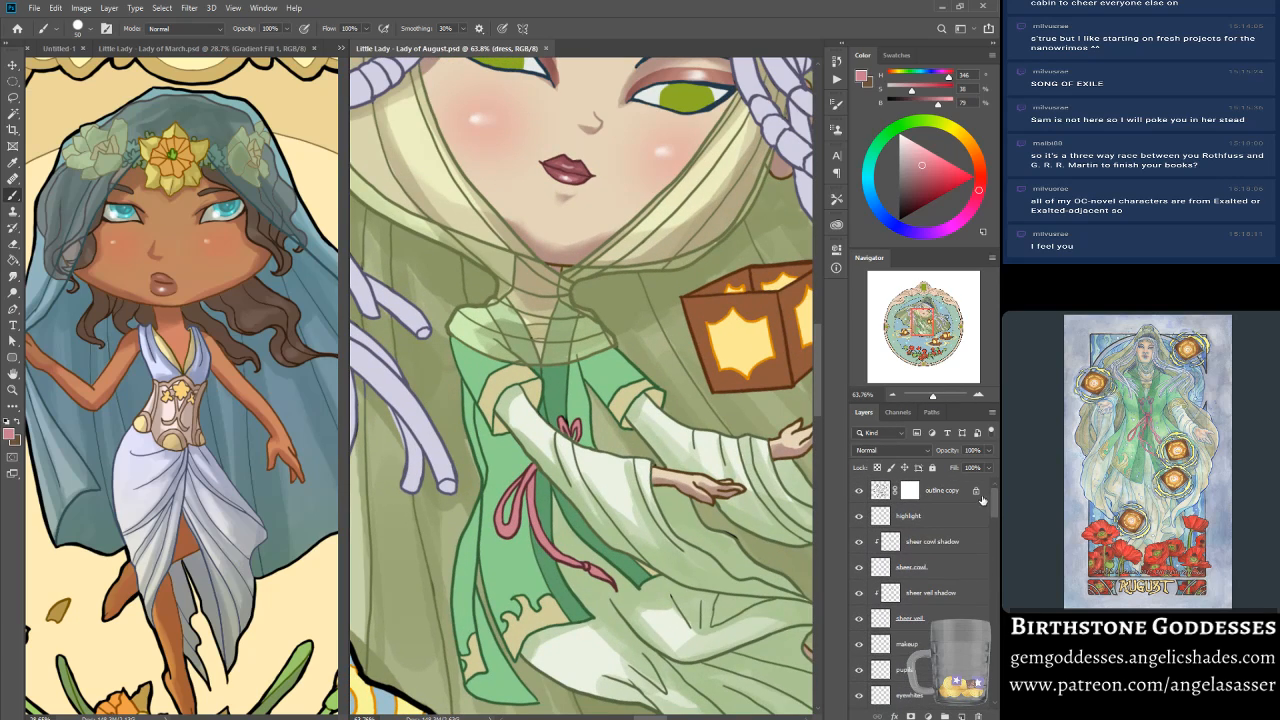
click(880, 490)
click(858, 491)
click(858, 491)
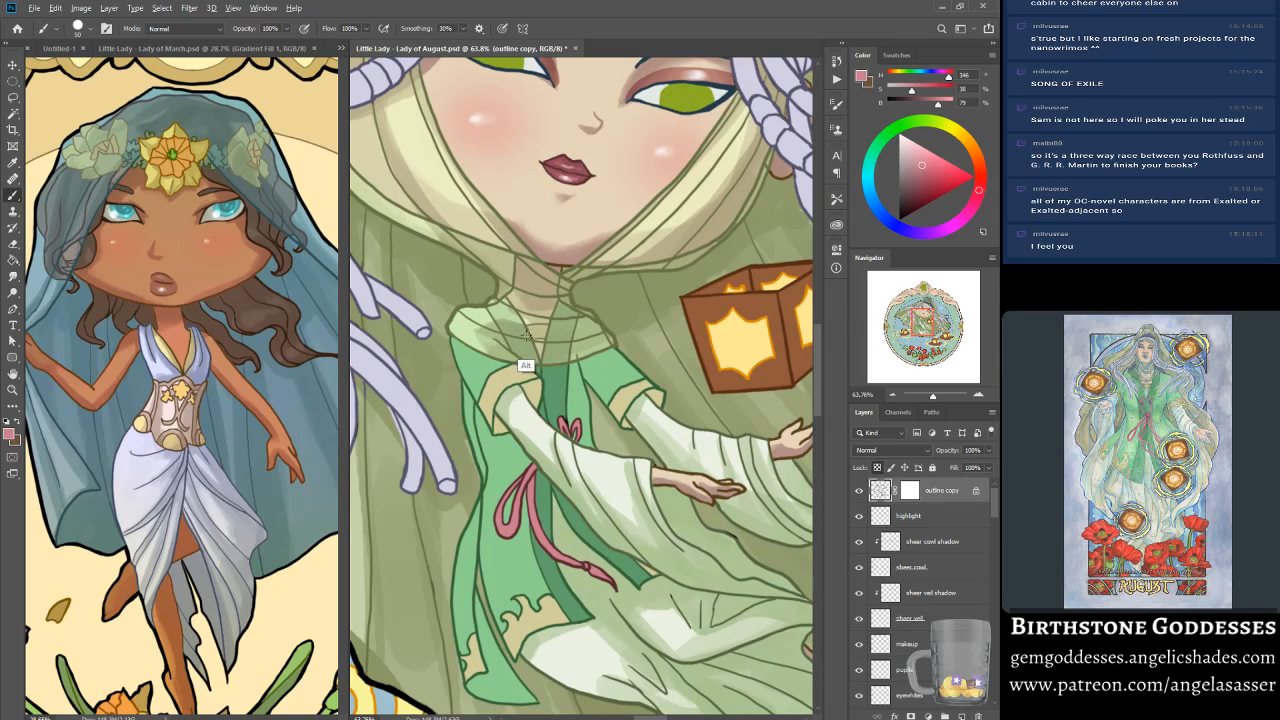
alt+click(426, 405)
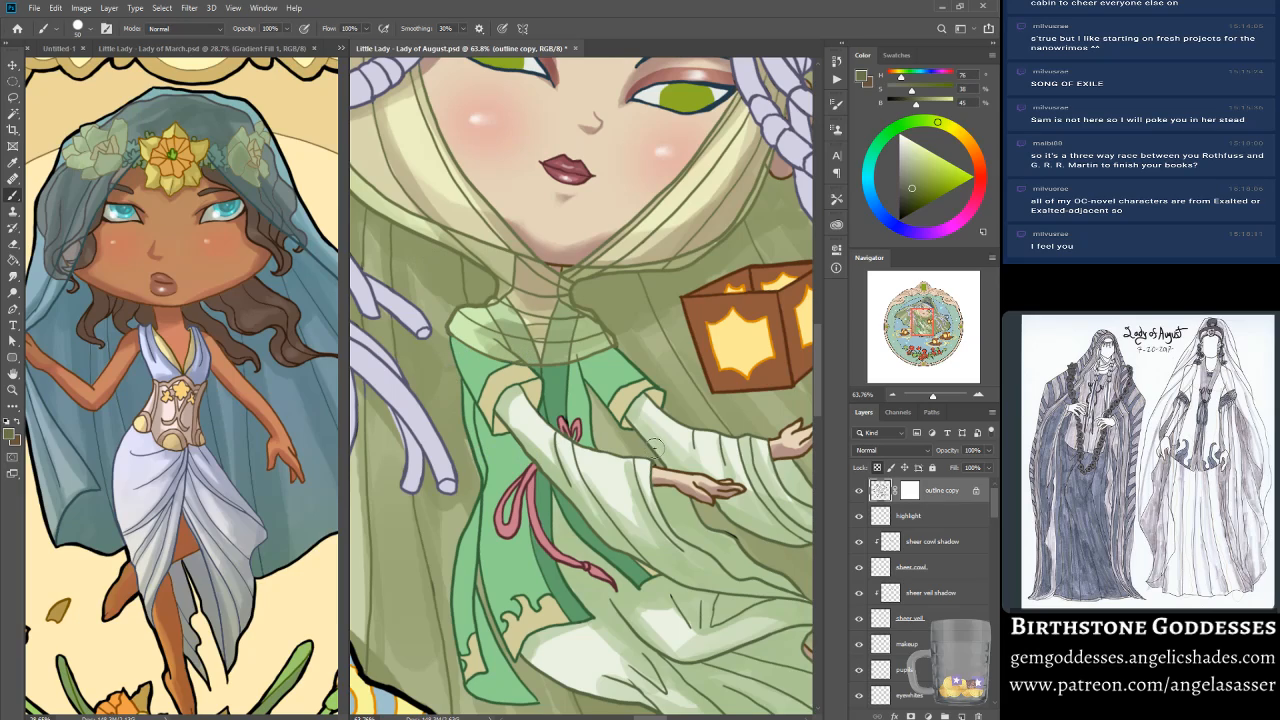
Step: Examine the outlines and shading of the face, dress and veil against the whole illustration, and save the document
scroll(654, 447, up, 5)
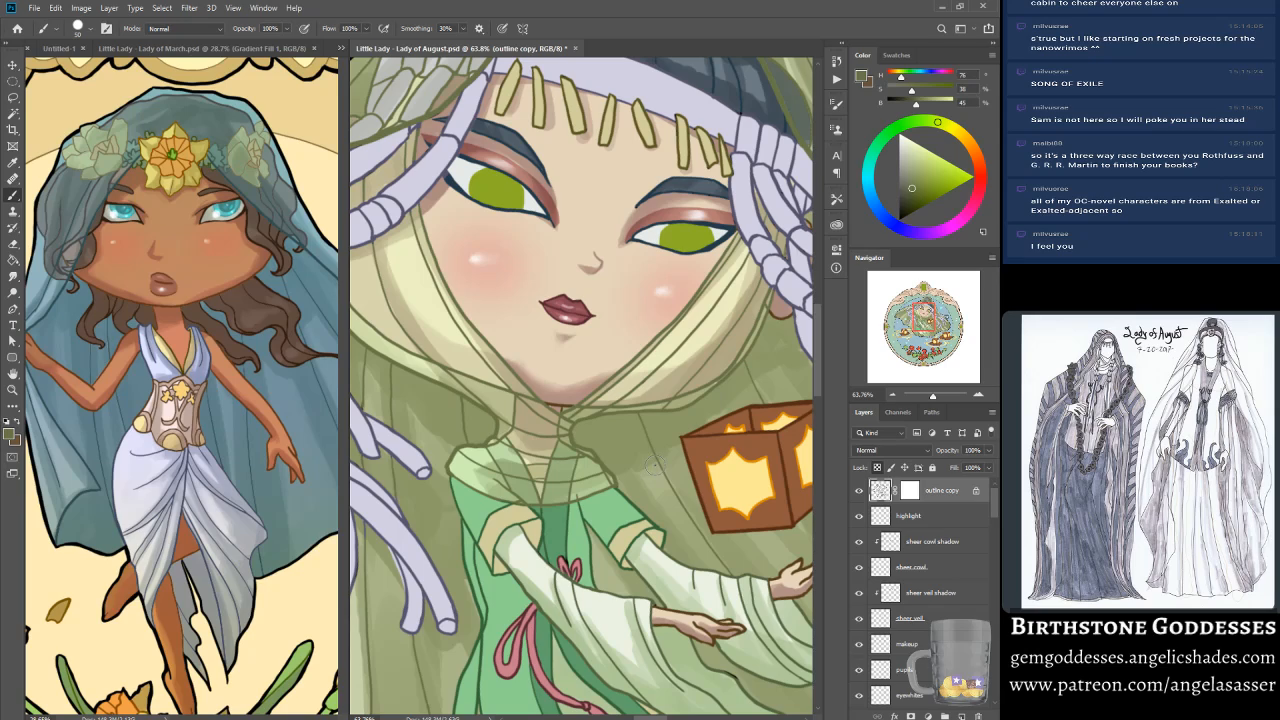
scroll(640, 451, up, 3)
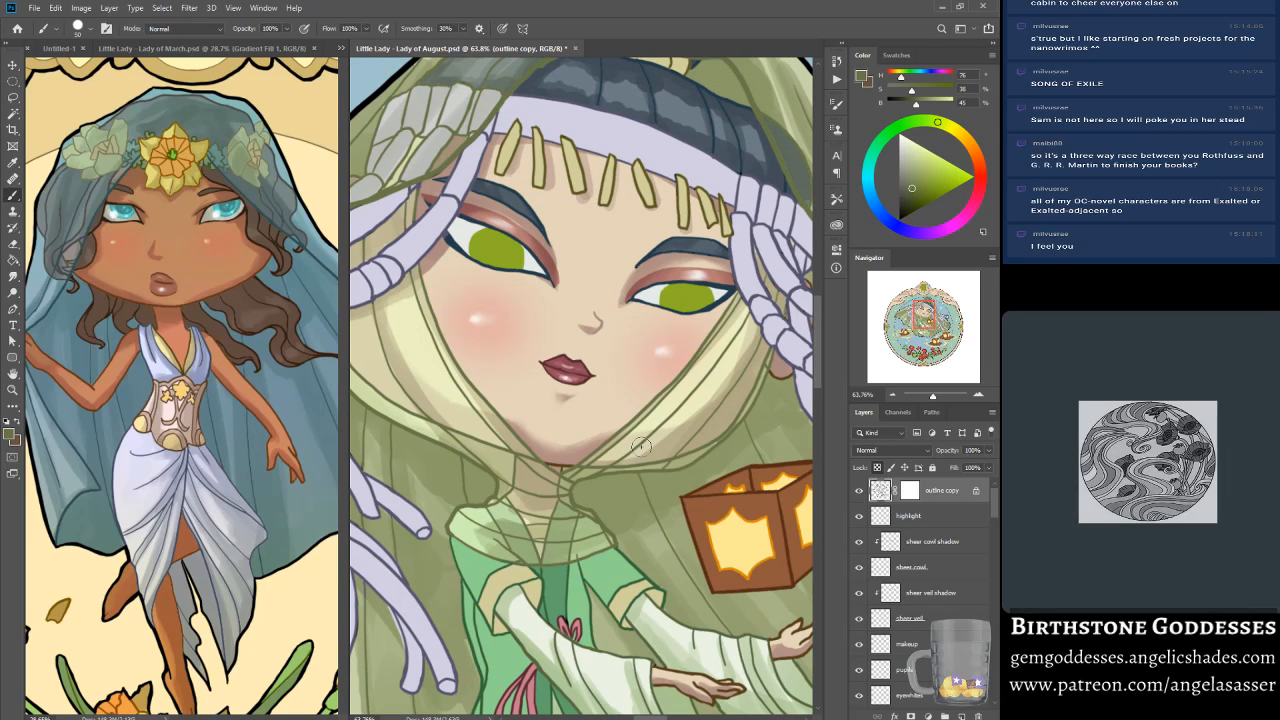
scroll(640, 447, down, 3)
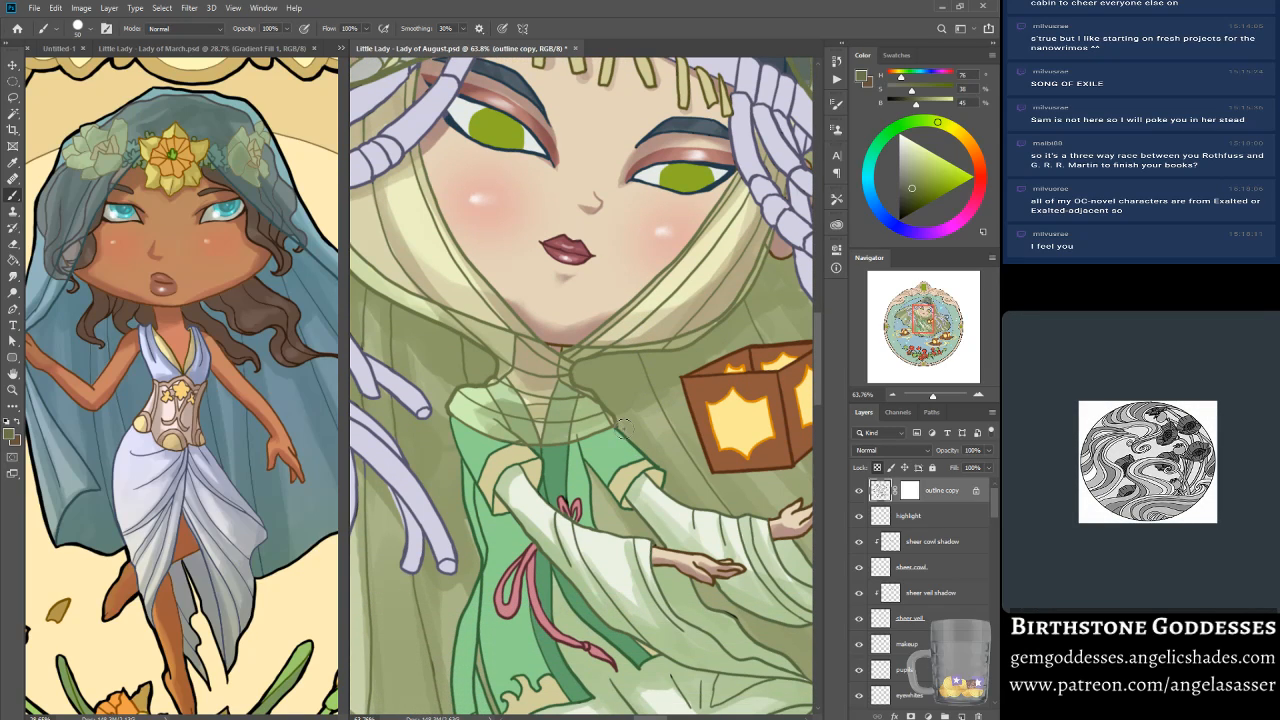
scroll(608, 478, down, 2)
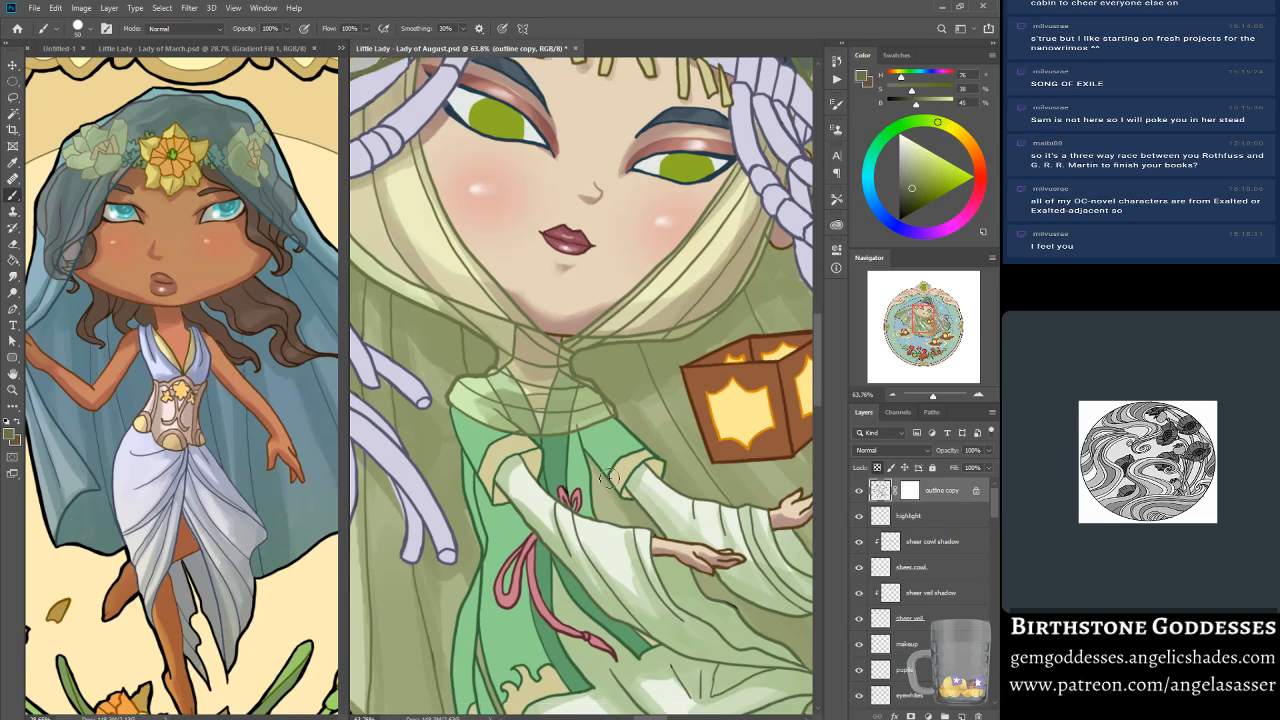
scroll(608, 478, down, 3)
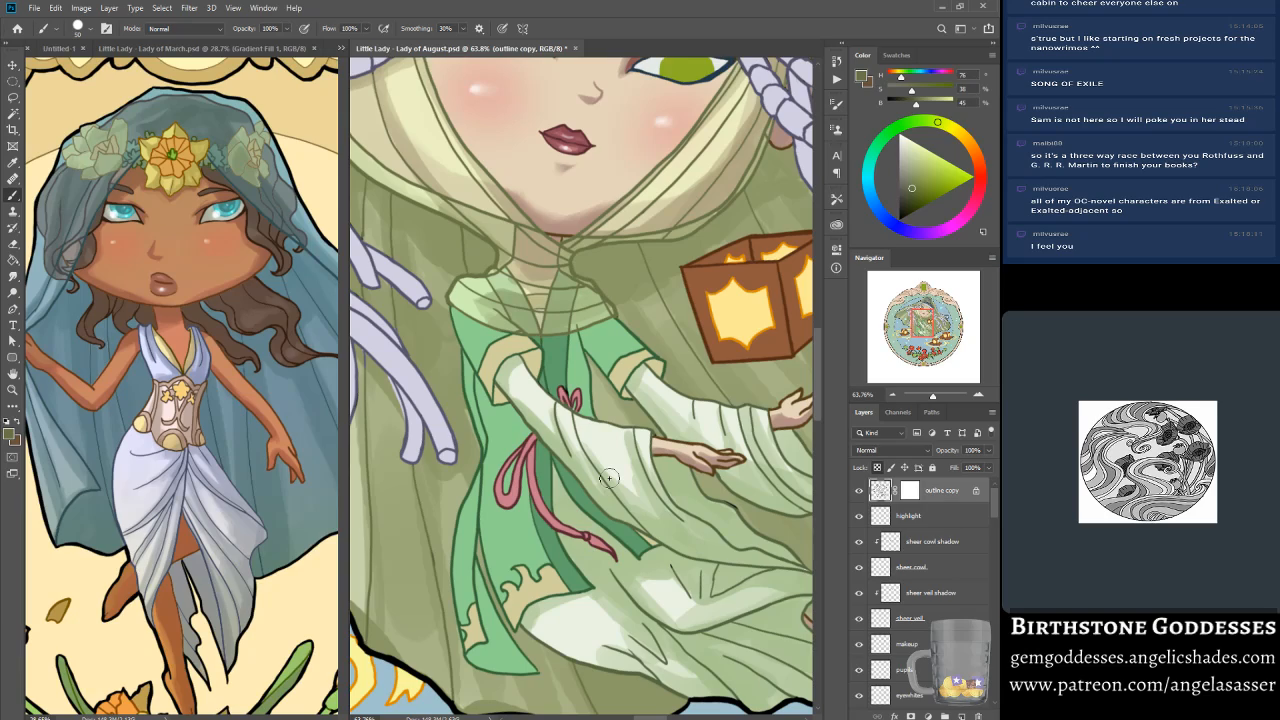
key(z)
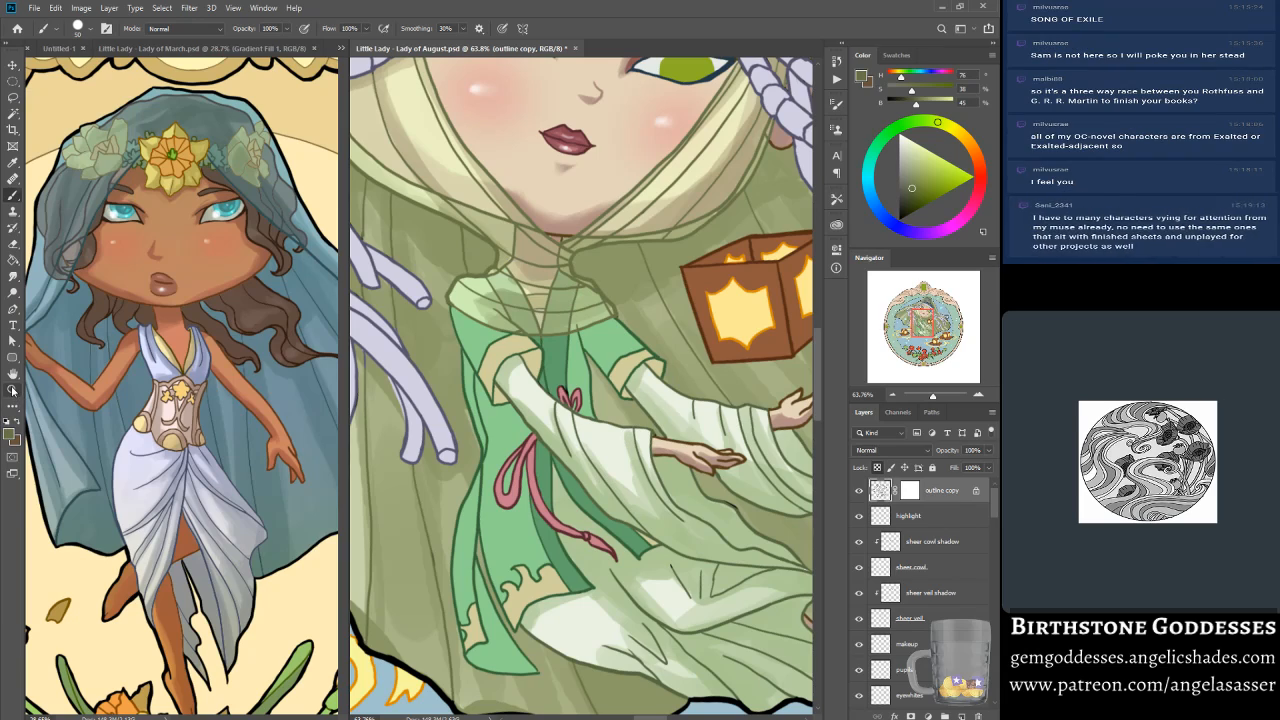
click(380, 30)
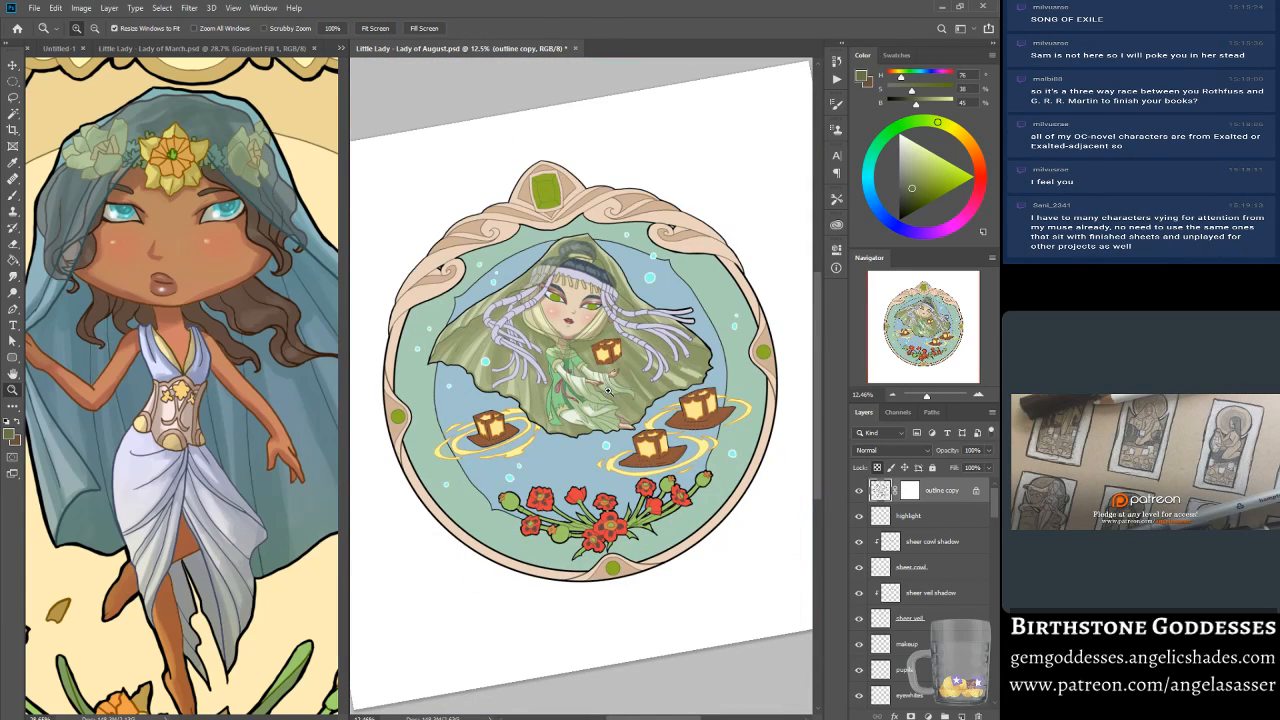
click(609, 374)
click(600, 382)
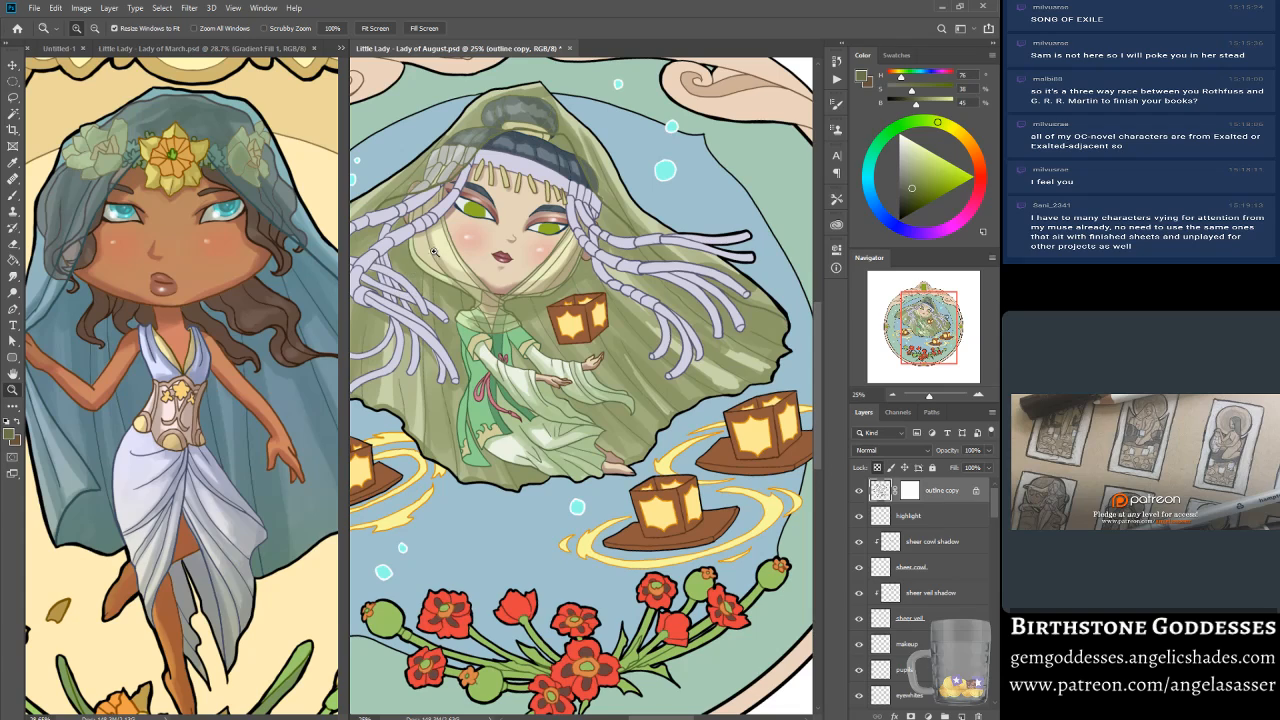
scroll(485, 260, up, 3)
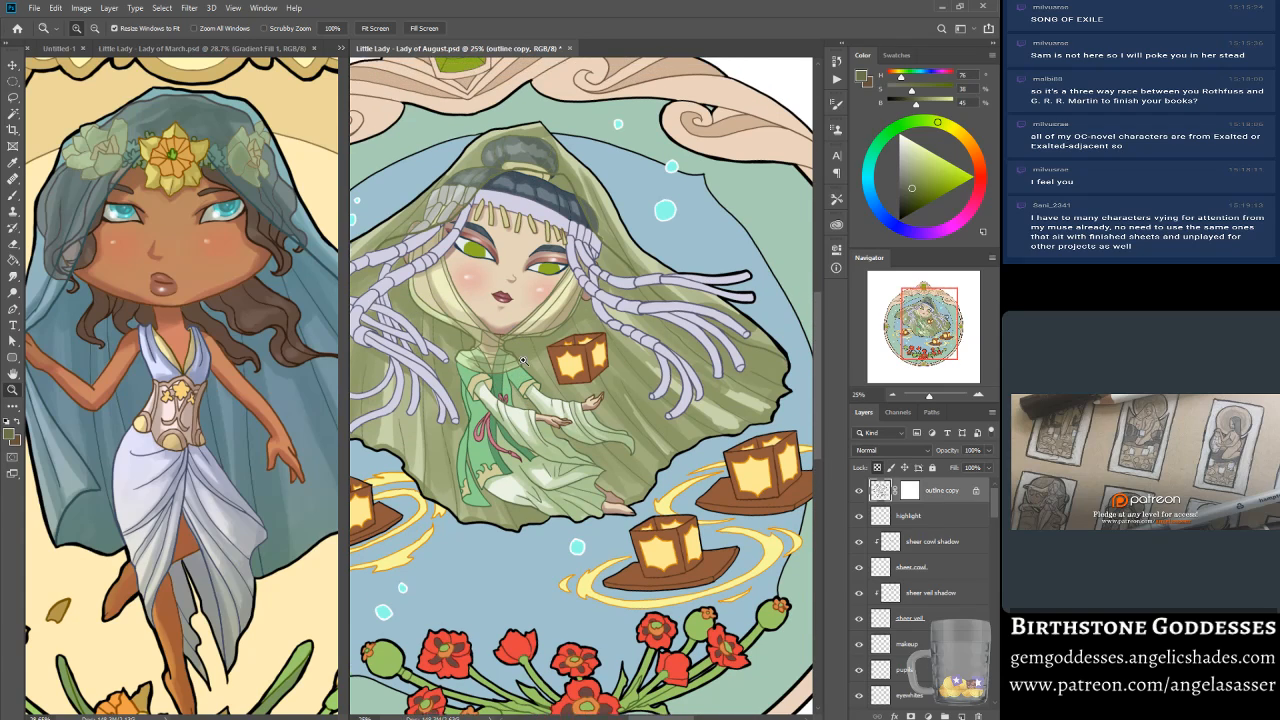
click(507, 205)
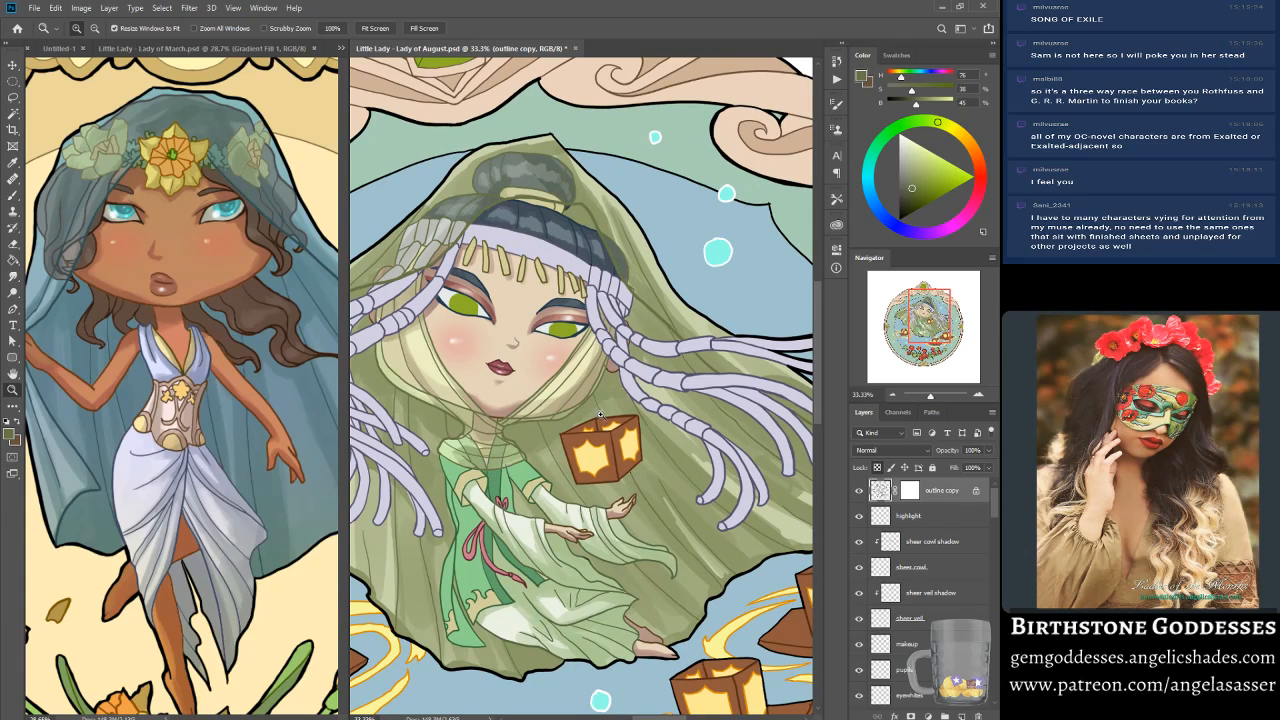
key(ctrl+s)
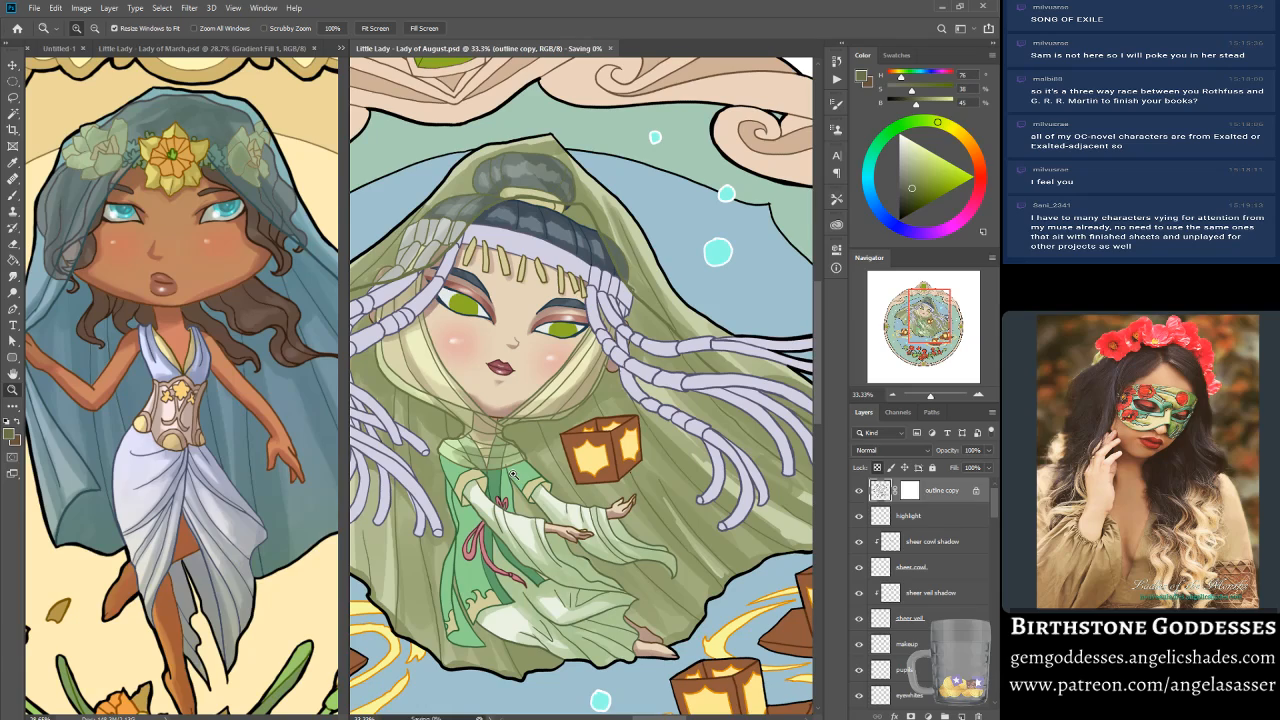
Step: Paint white highlights on the highlight layer along the dark hair above the forehead band, reducing the brush size to 20
scroll(512, 338, up, 2)
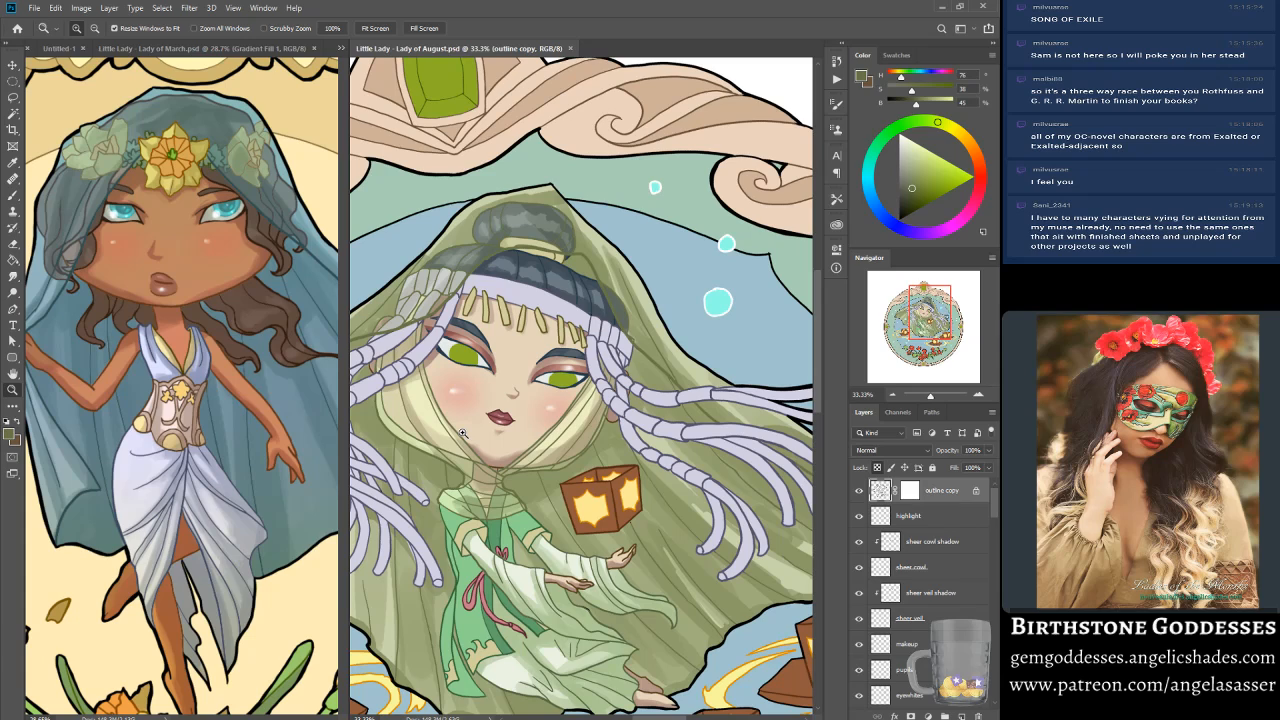
scroll(634, 452, down, 2)
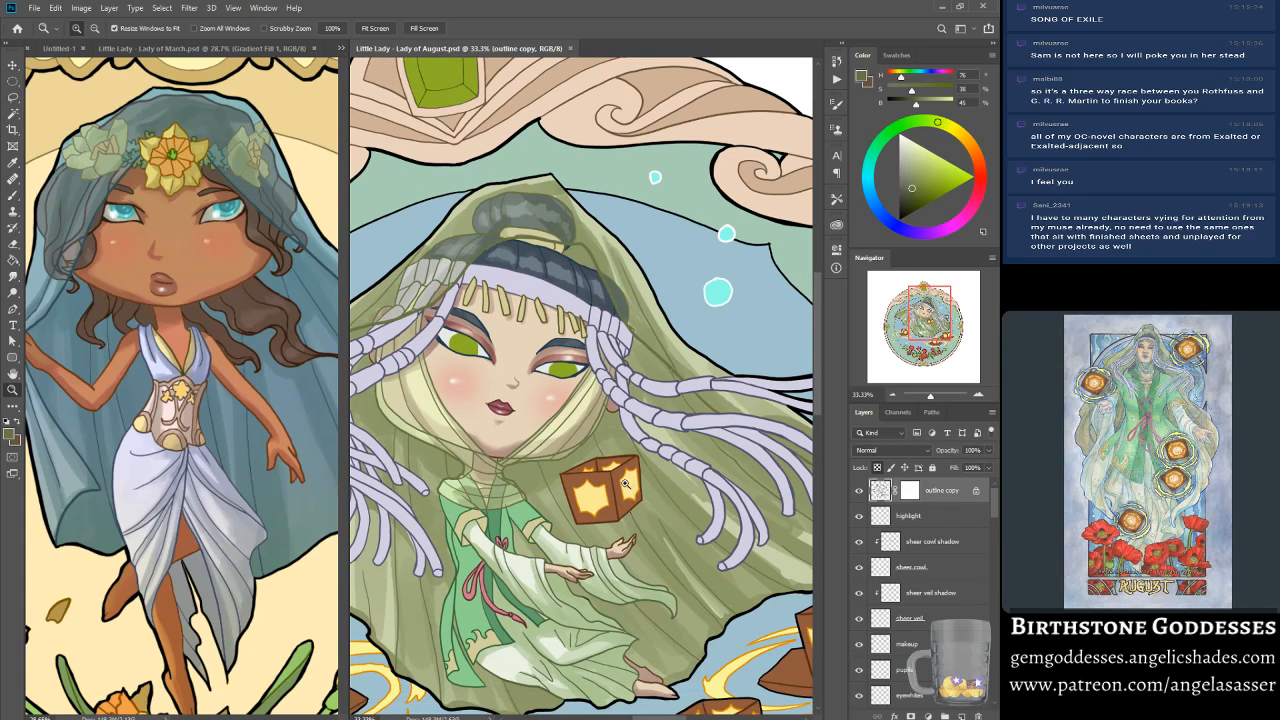
click(490, 264)
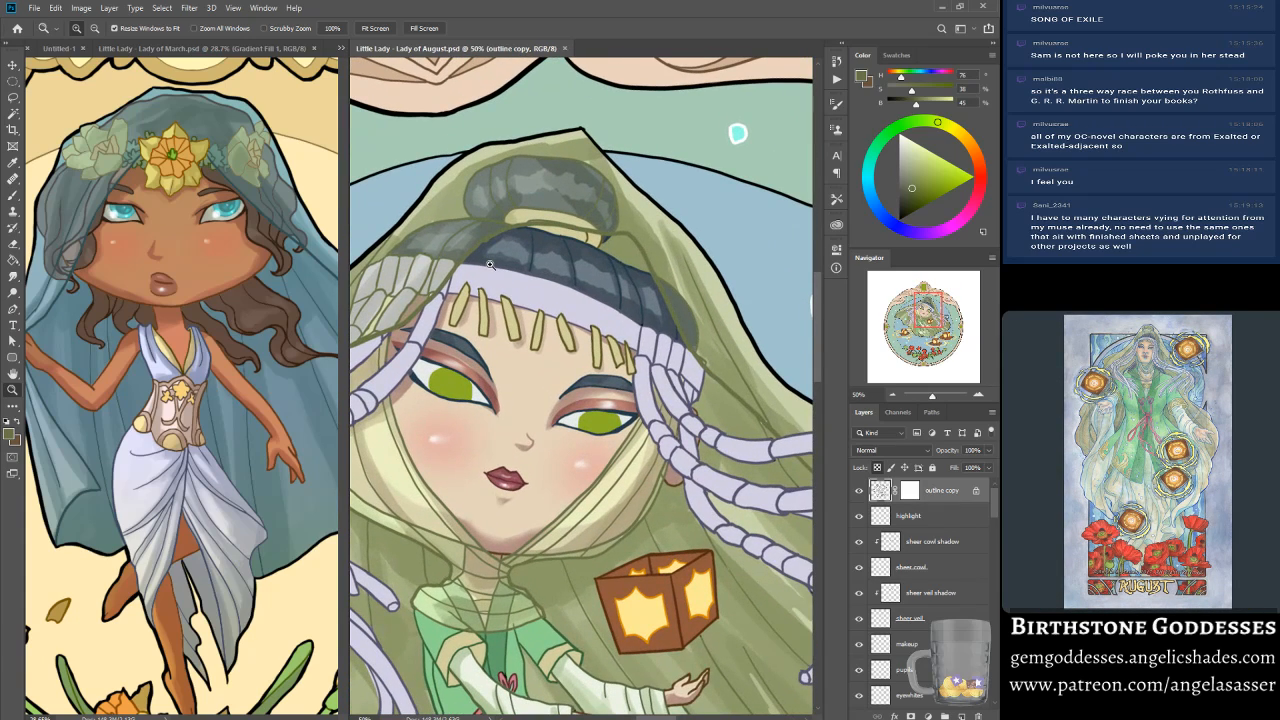
scroll(501, 460, down, 2)
drag(925, 327, 921, 325)
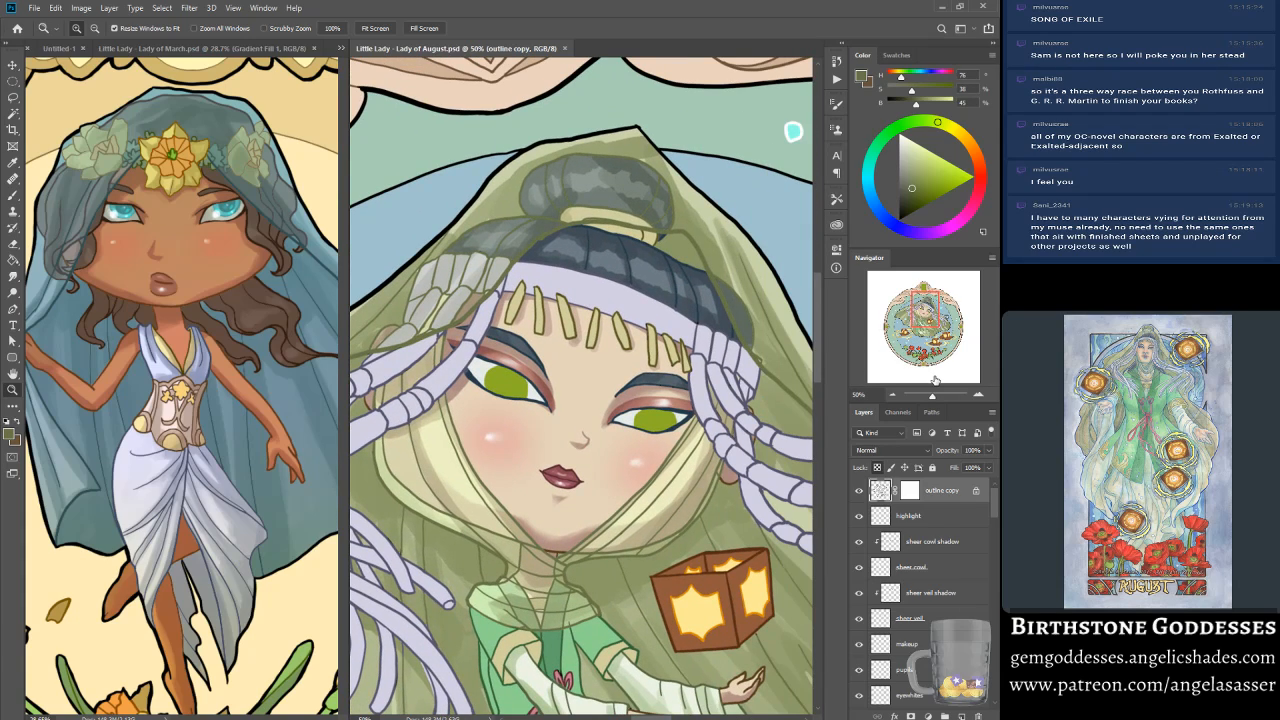
mouse_move(932, 397)
mouse_down()
mouse_move(905, 397)
mouse_move(932, 397)
mouse_up()
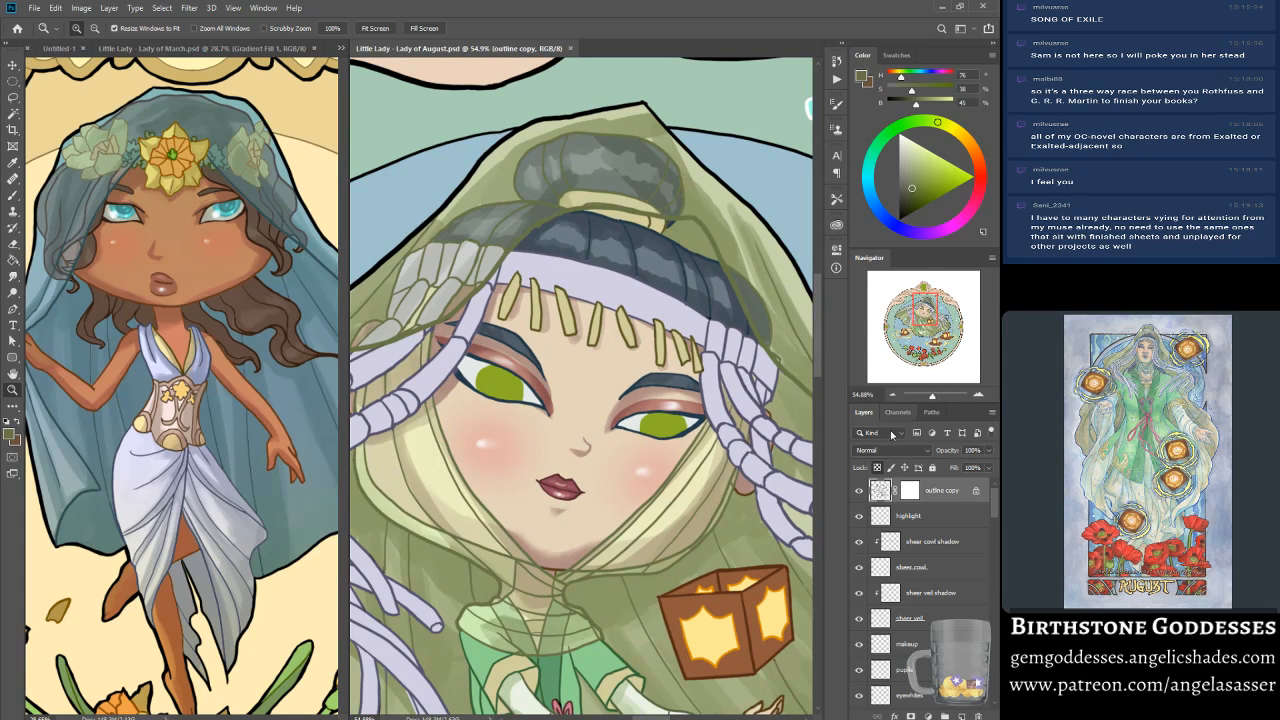
click(895, 518)
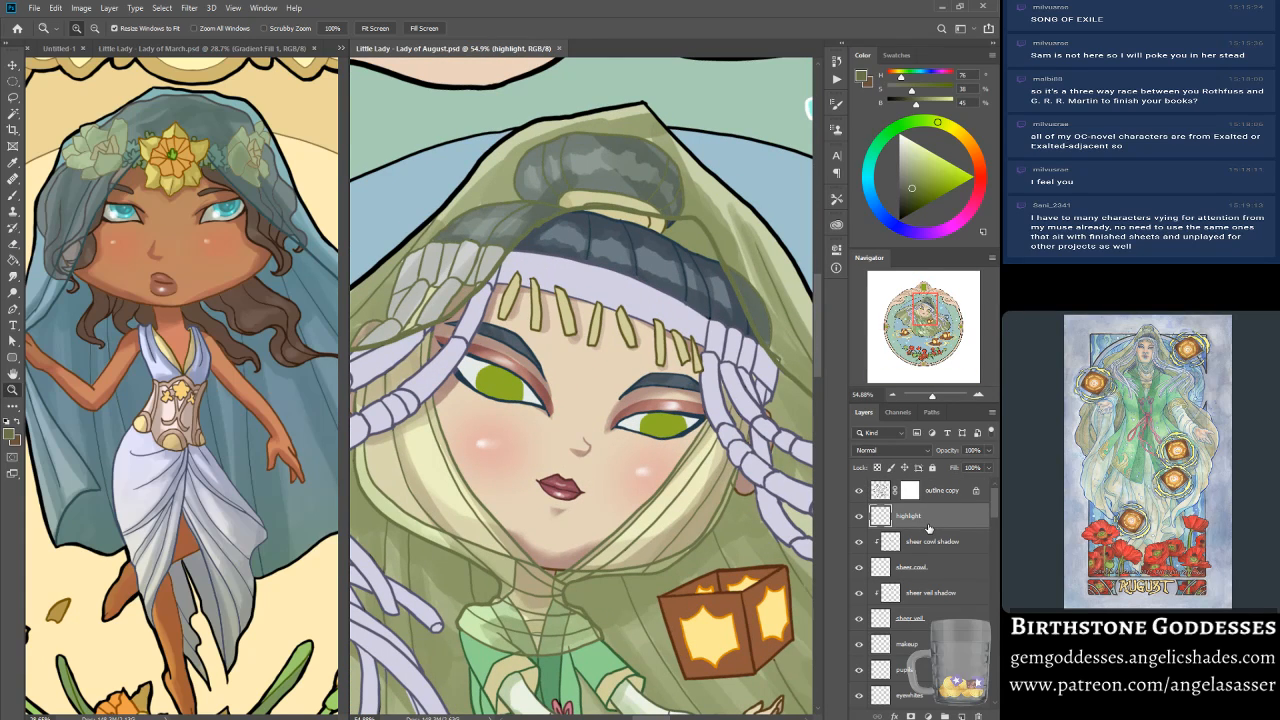
click(897, 136)
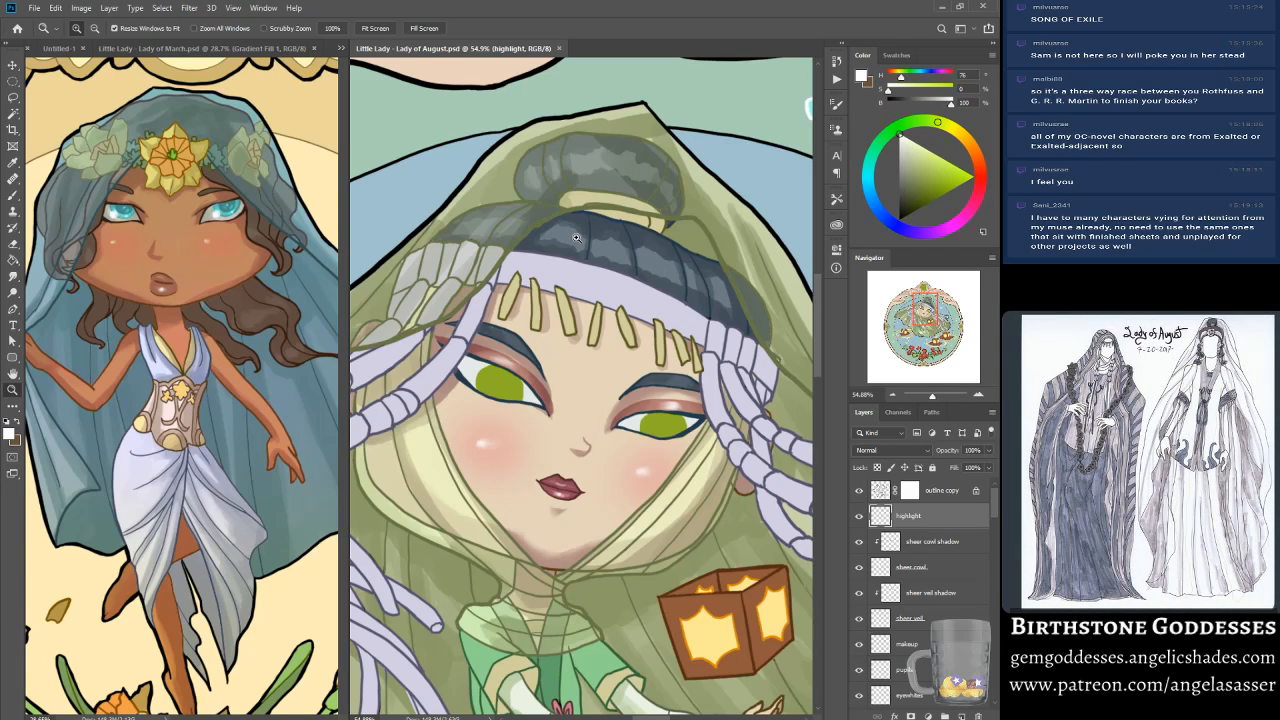
click(13, 195)
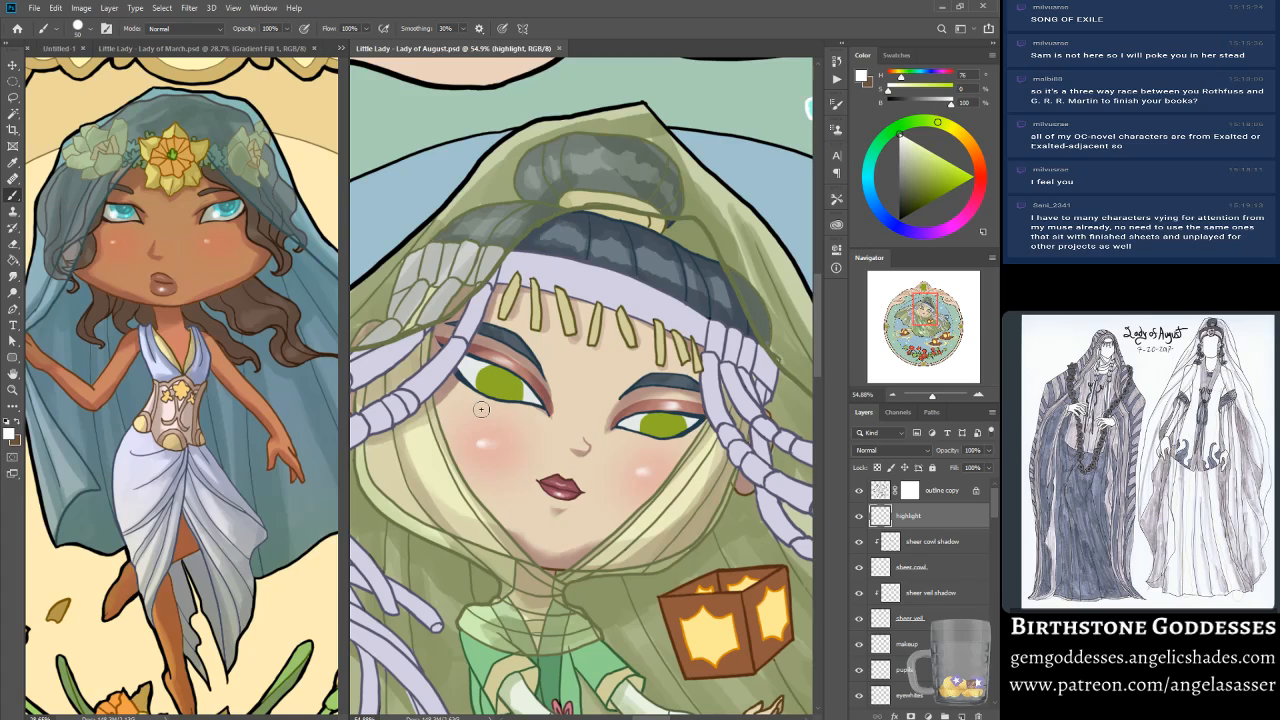
click(565, 233)
key(bracketleft)
key(bracketleft)
key(bracketleft)
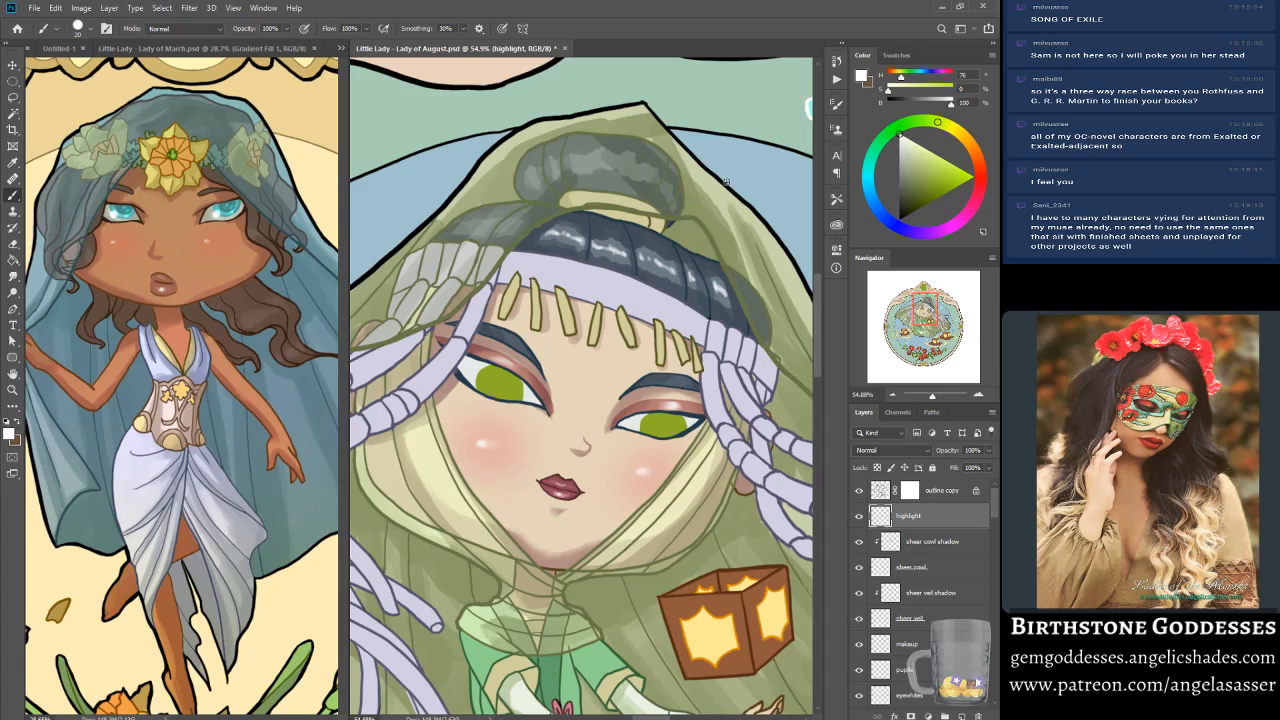
Step: Soften the white highlights on the dark hair with the Smudge tool at 39% strength, then return to the Brush tool
click(13, 276)
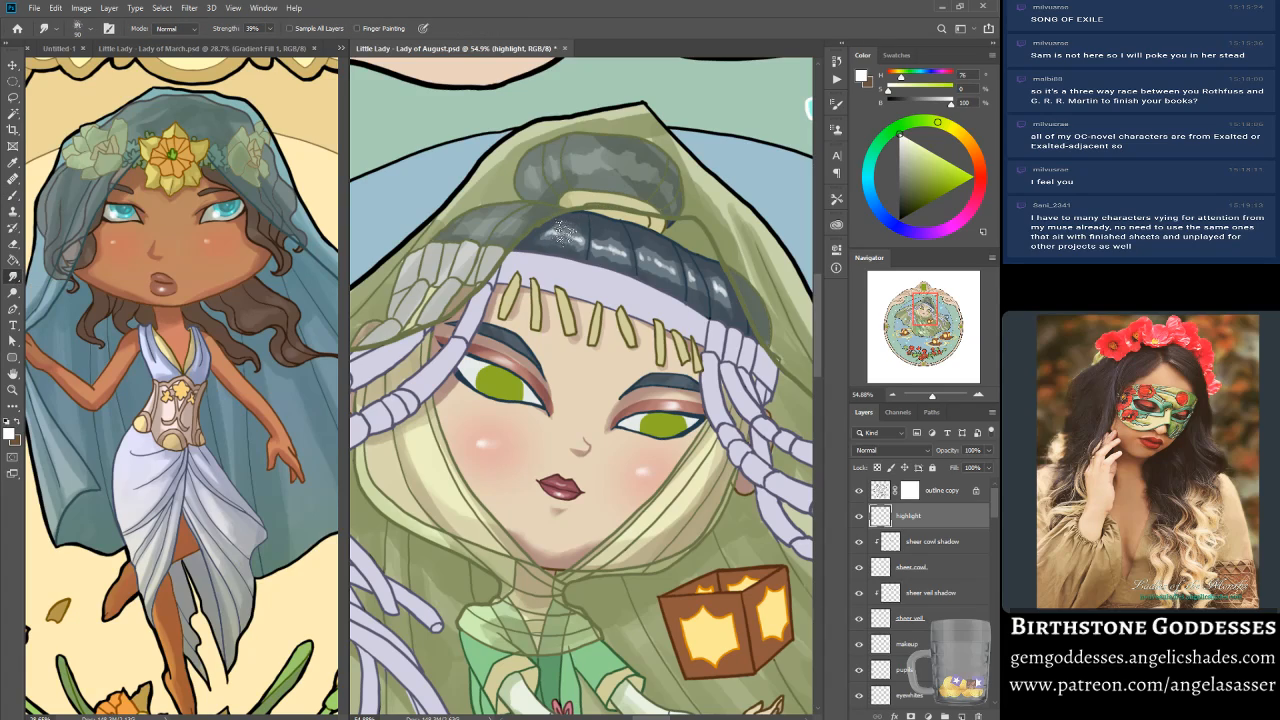
mouse_move(609, 243)
mouse_down()
mouse_move(656, 248)
mouse_move(645, 260)
mouse_move(677, 247)
mouse_up()
mouse_move(711, 288)
mouse_down()
mouse_move(714, 272)
mouse_move(723, 280)
mouse_up()
key(b)
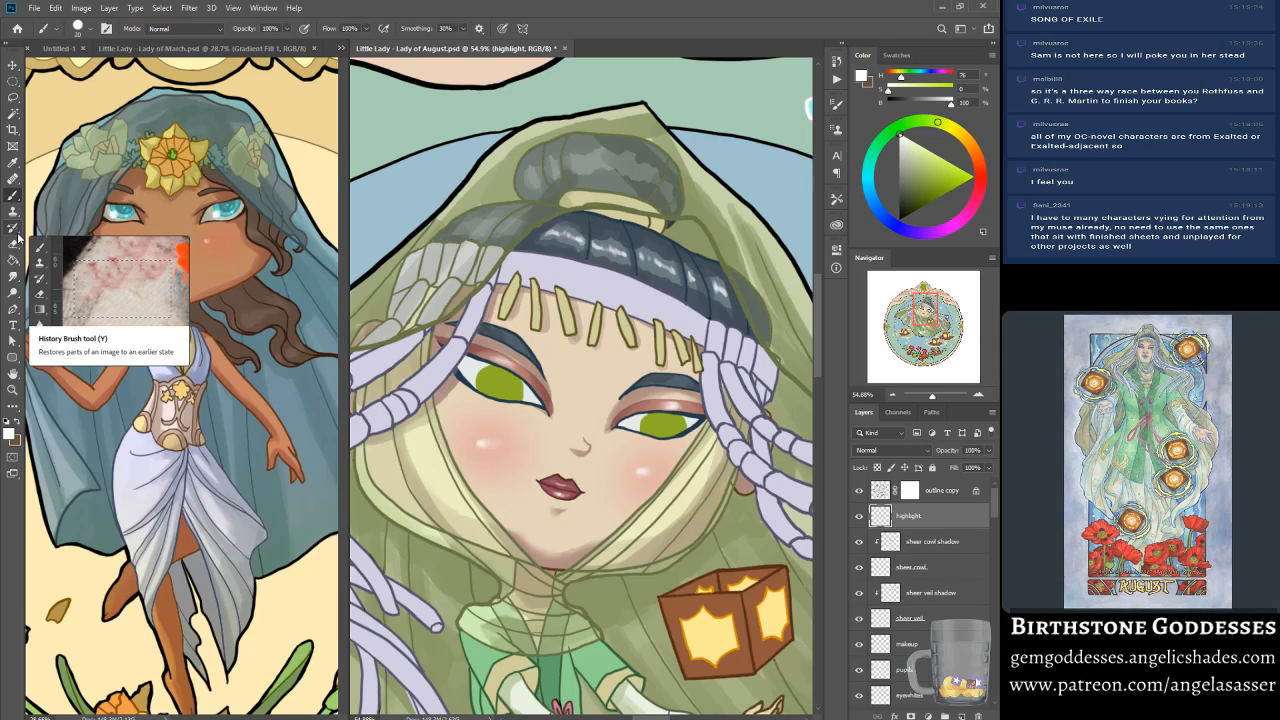
Step: Compare the face and dark hair with and without the highlight layer, leaving it visible and the Brush tool active
click(14, 277)
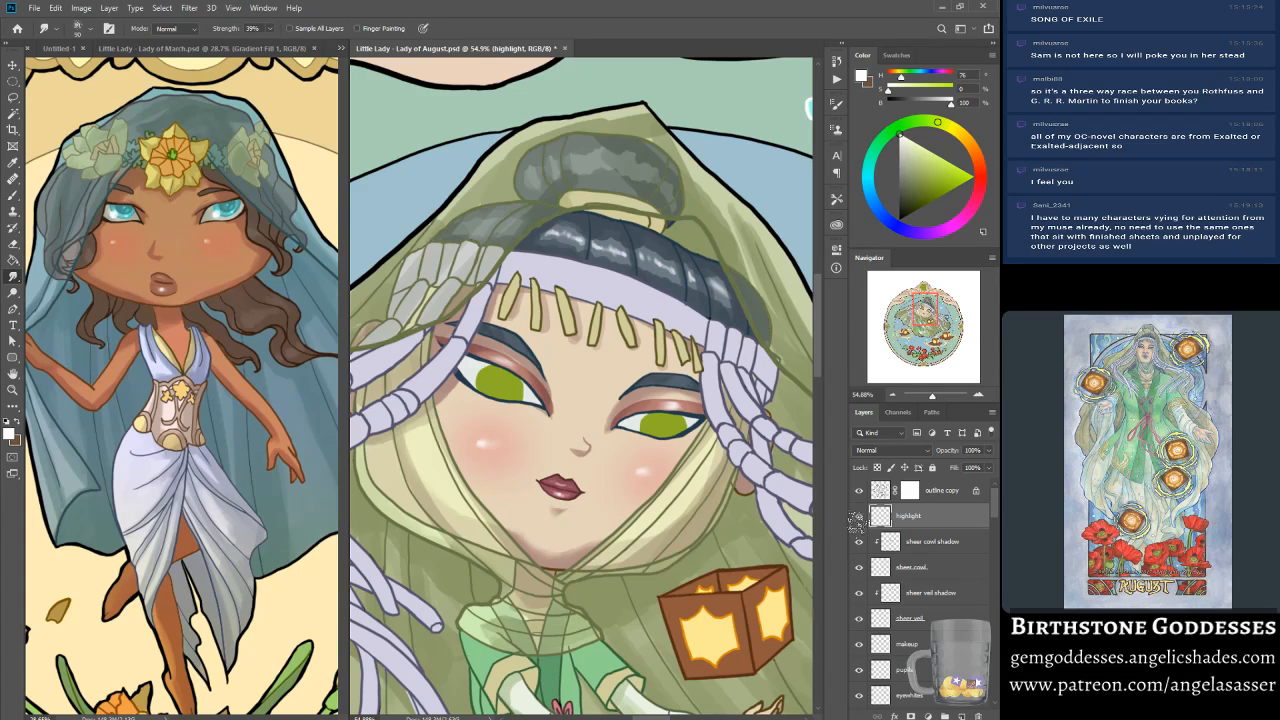
click(859, 516)
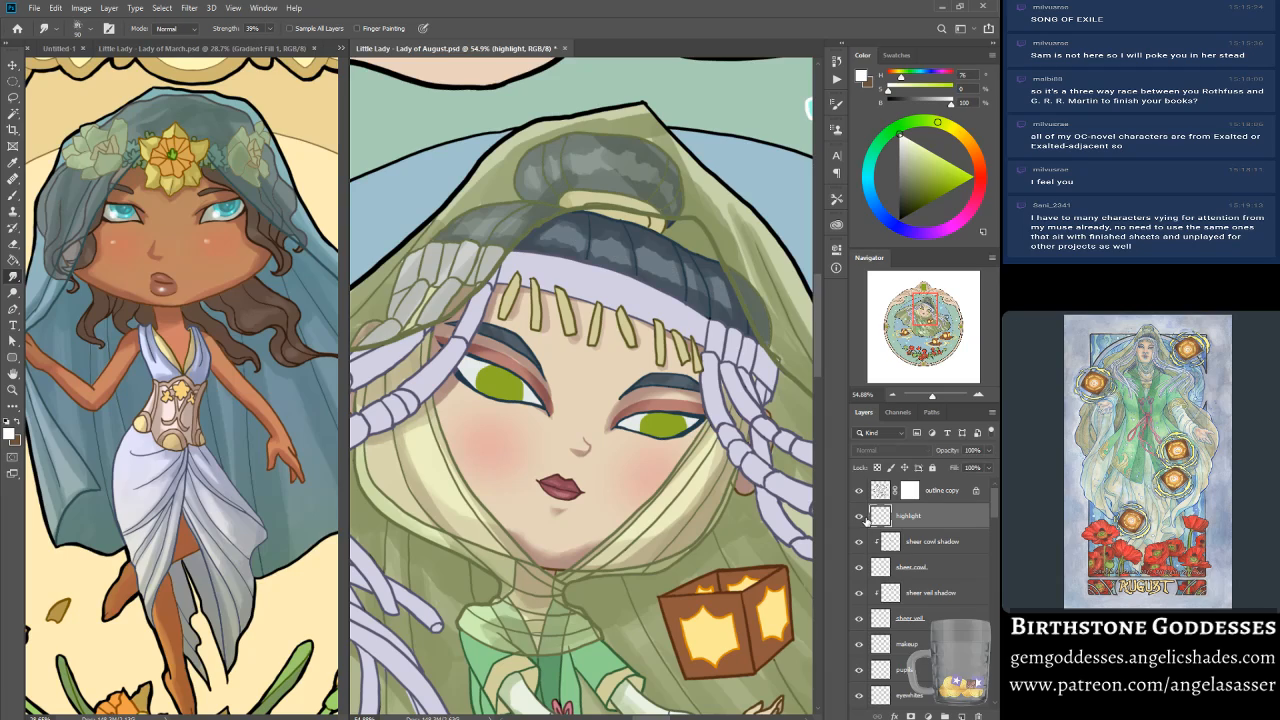
click(861, 516)
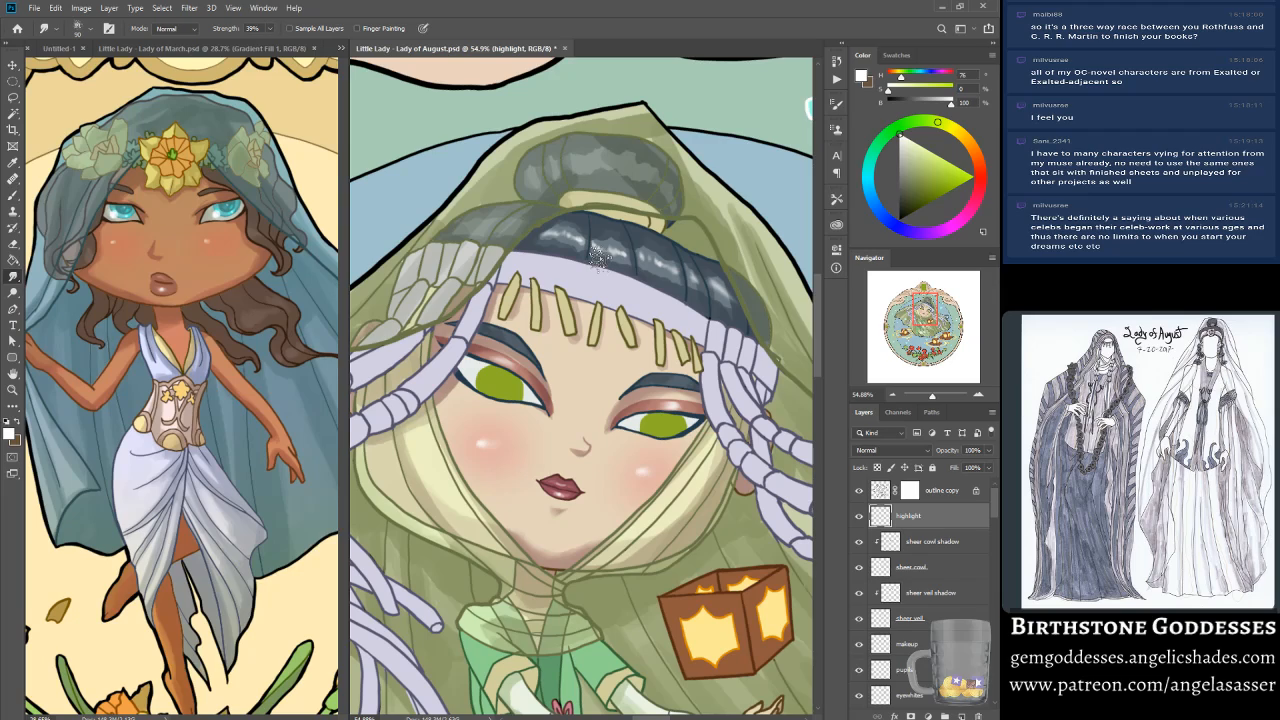
scroll(602, 398, down, 3)
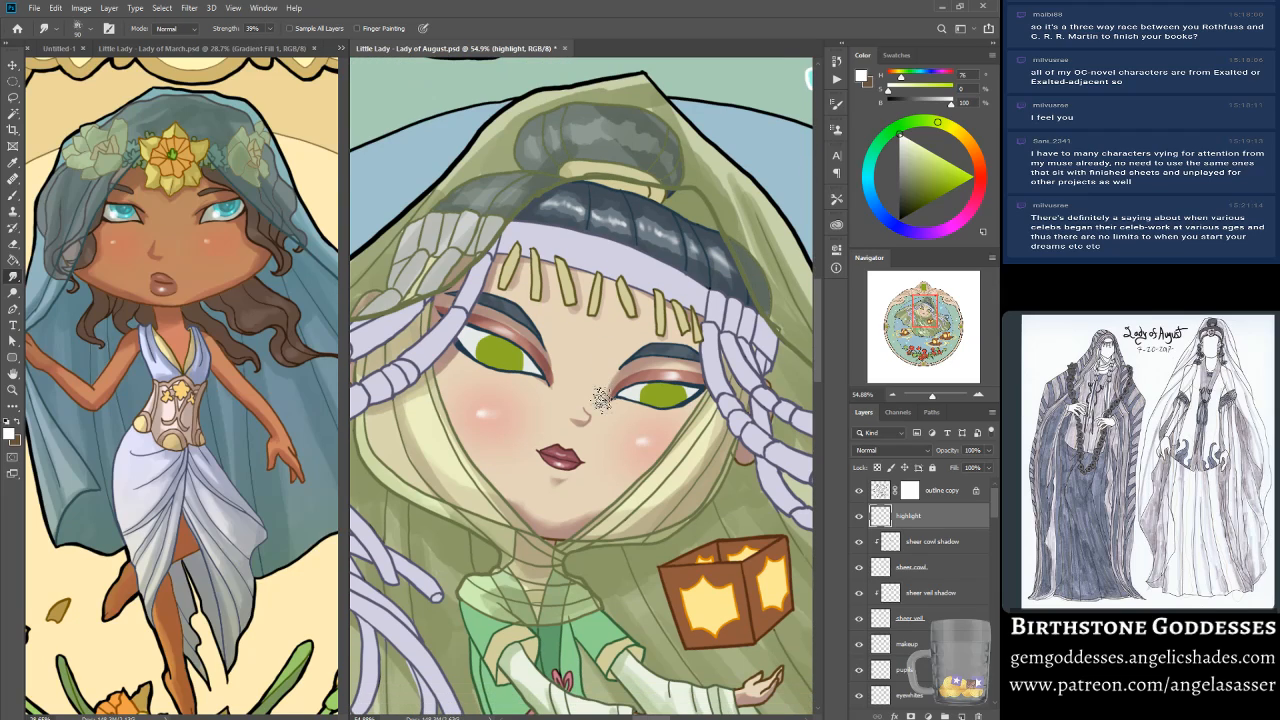
scroll(602, 398, down, 1)
scroll(602, 398, up, 3)
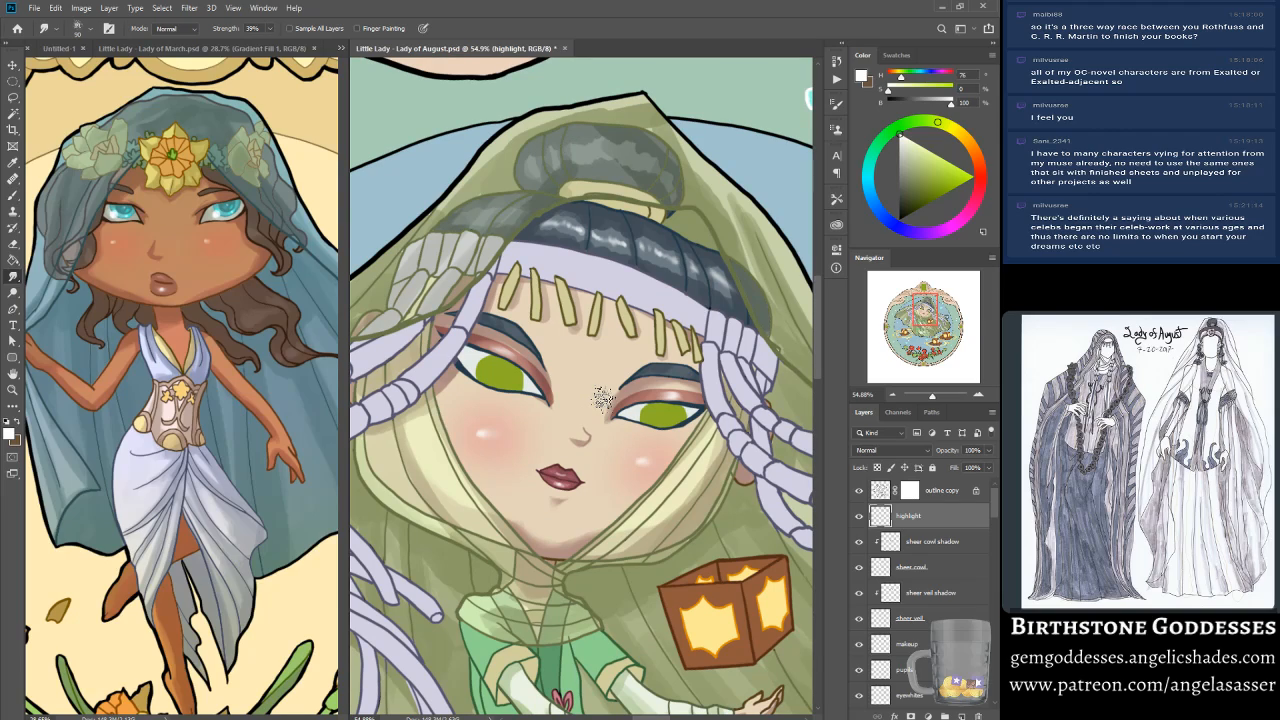
click(14, 196)
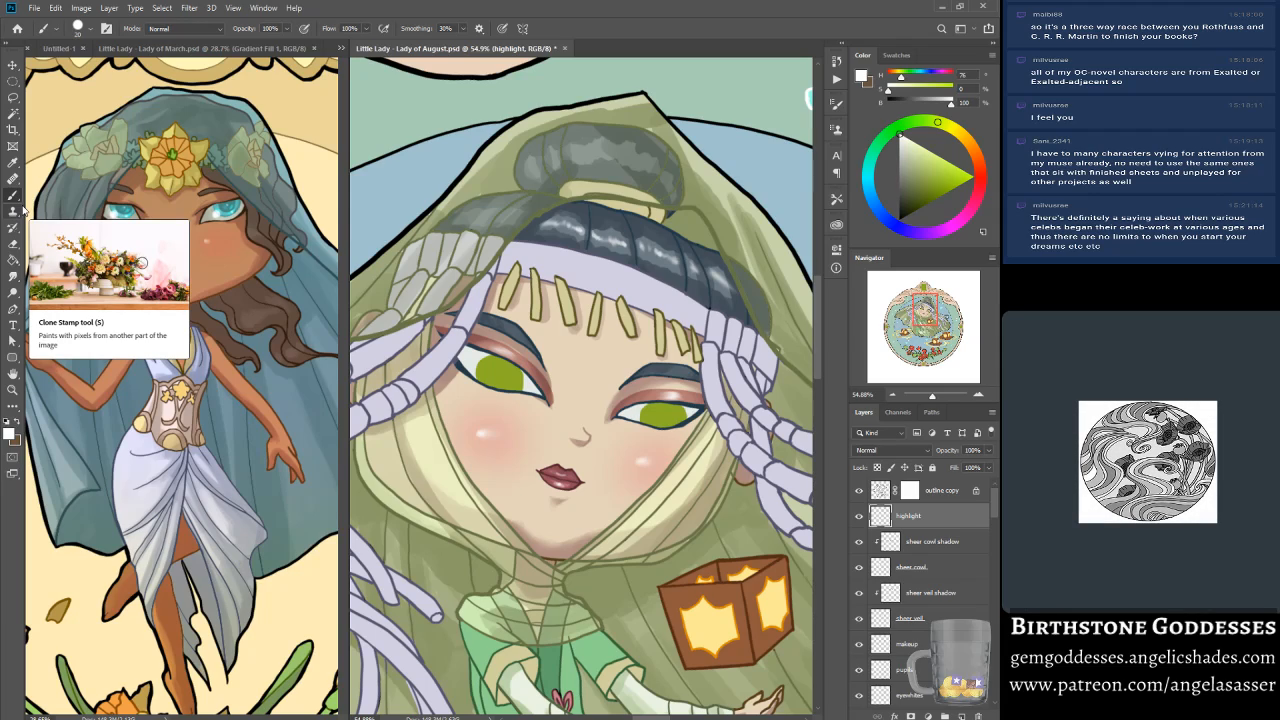
click(858, 516)
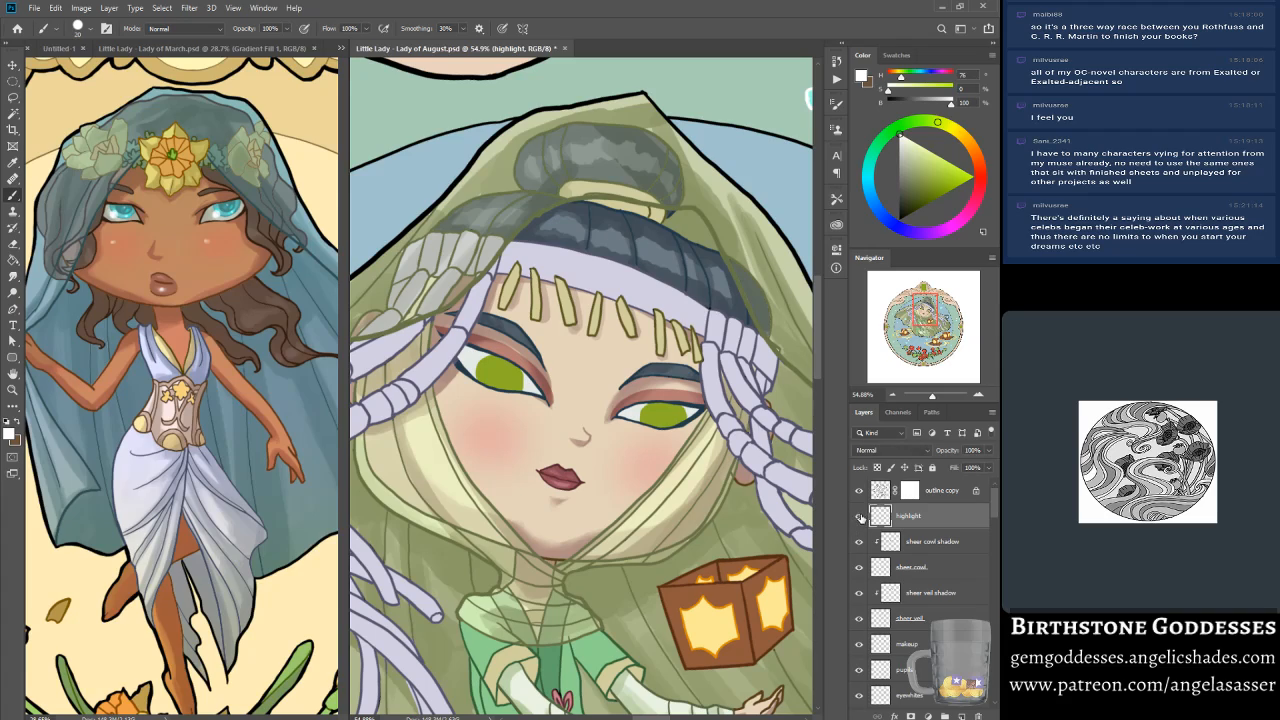
click(858, 516)
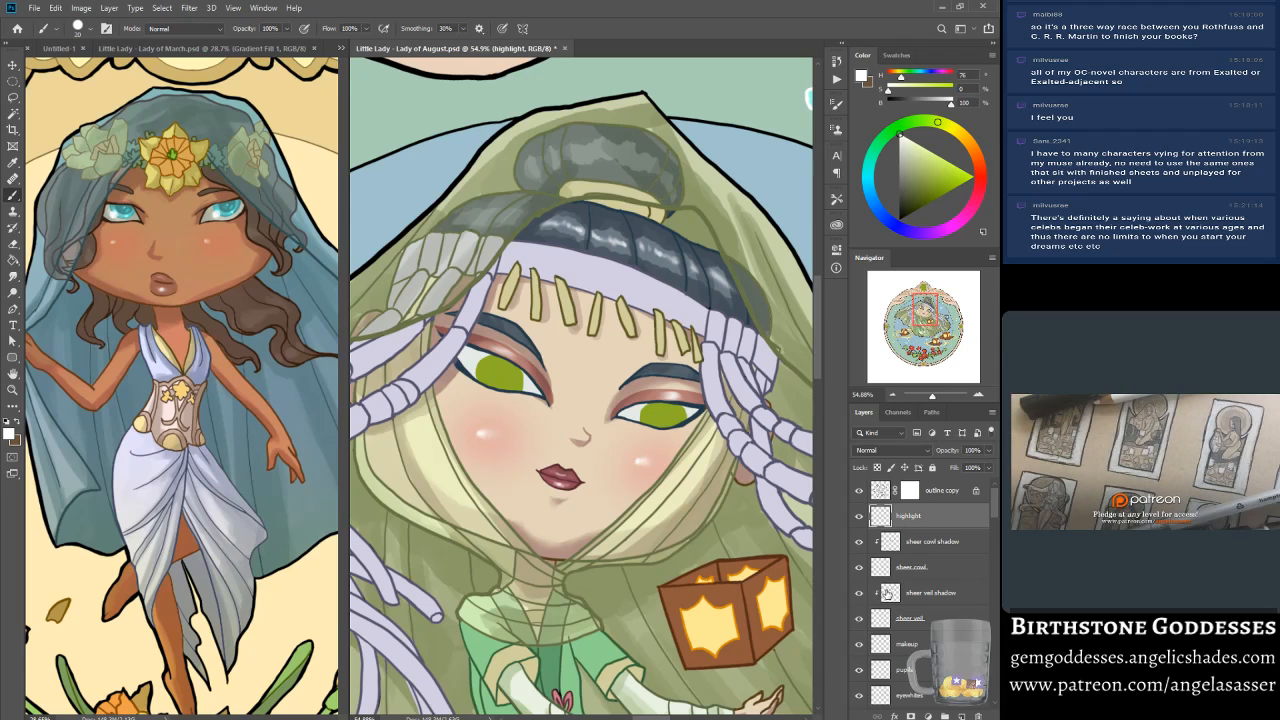
Step: Review the highlights against the wider illustration and up close on the face, and save the document
drag(932, 397, 931, 401)
key(Escape)
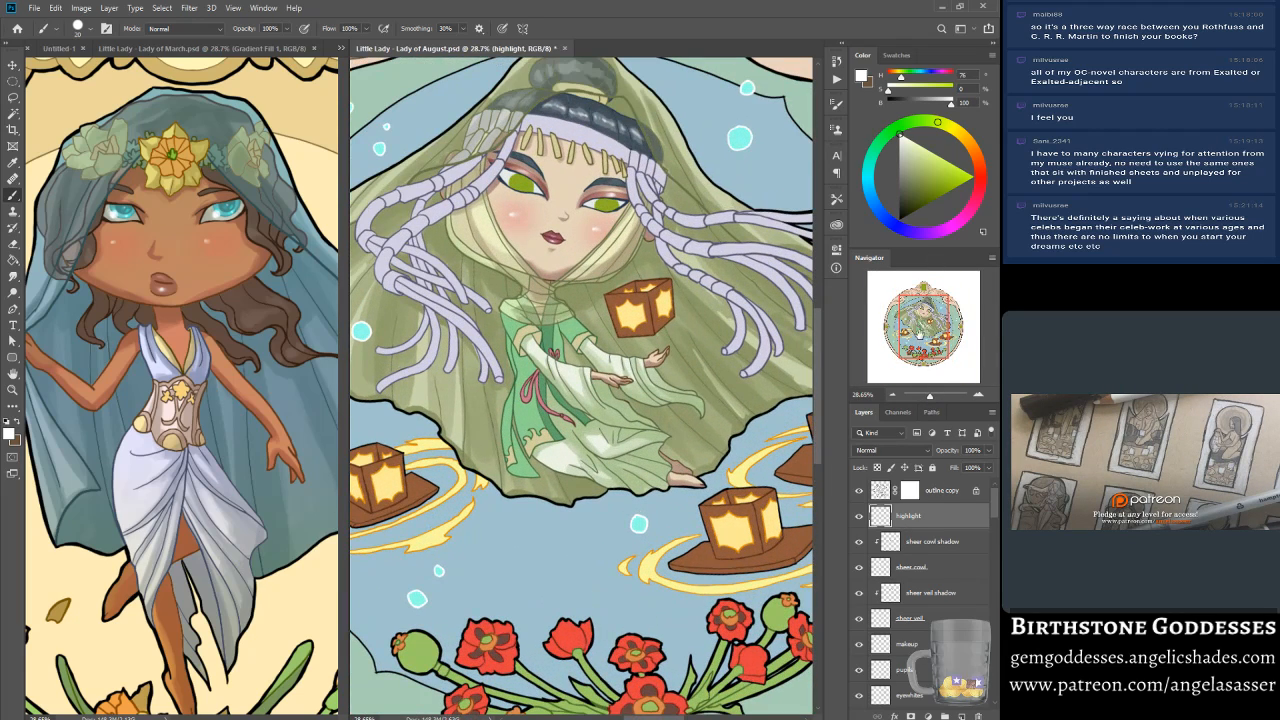
drag(931, 400, 937, 402)
drag(922, 322, 925, 313)
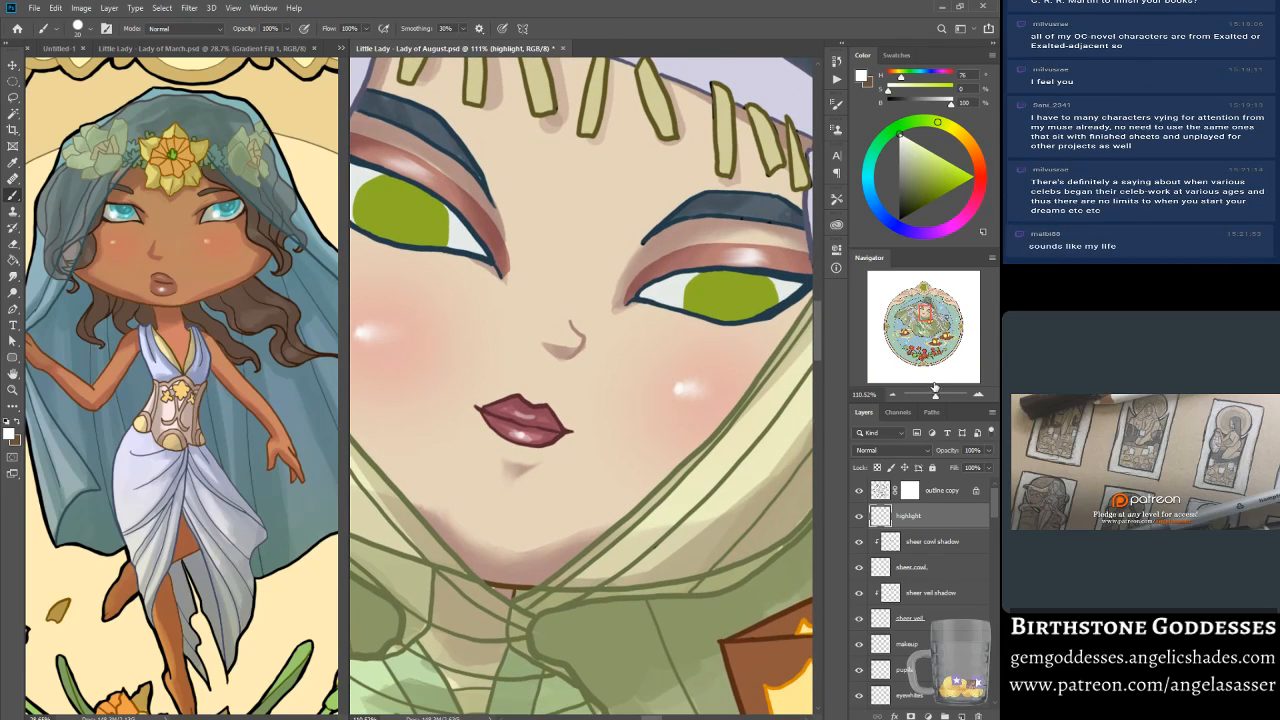
drag(938, 398, 928, 398)
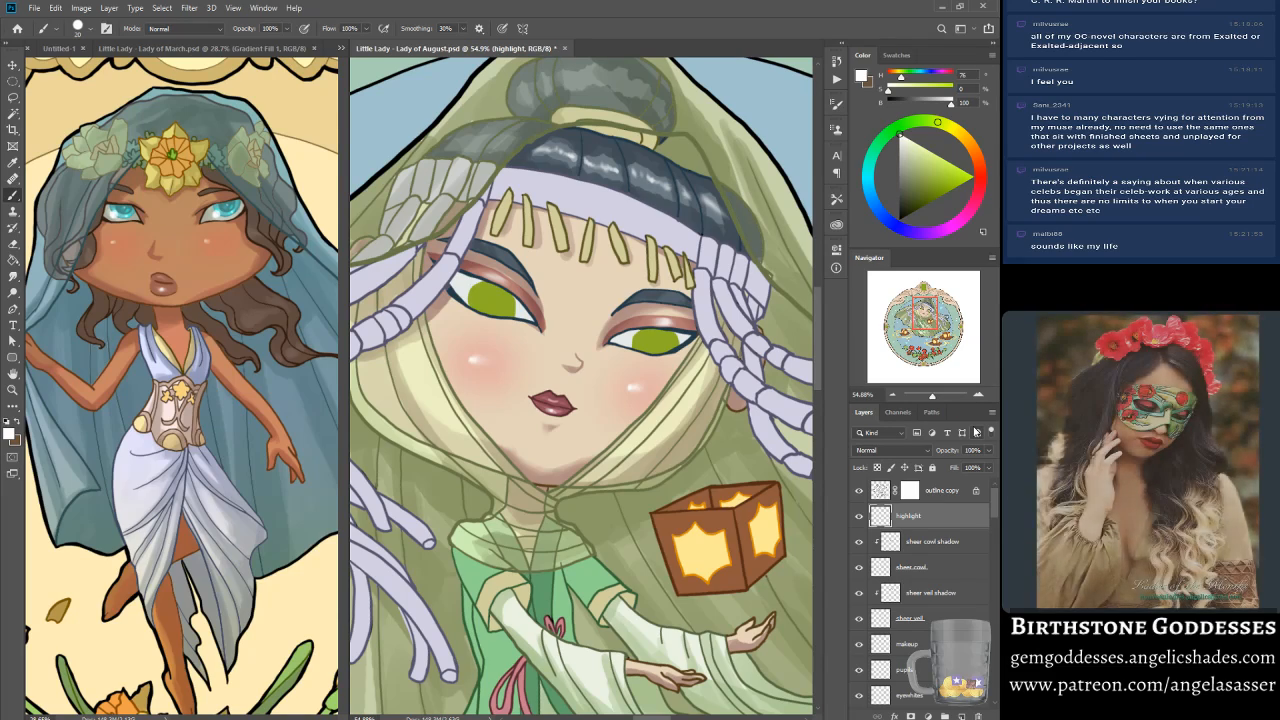
key(ctrl+s)
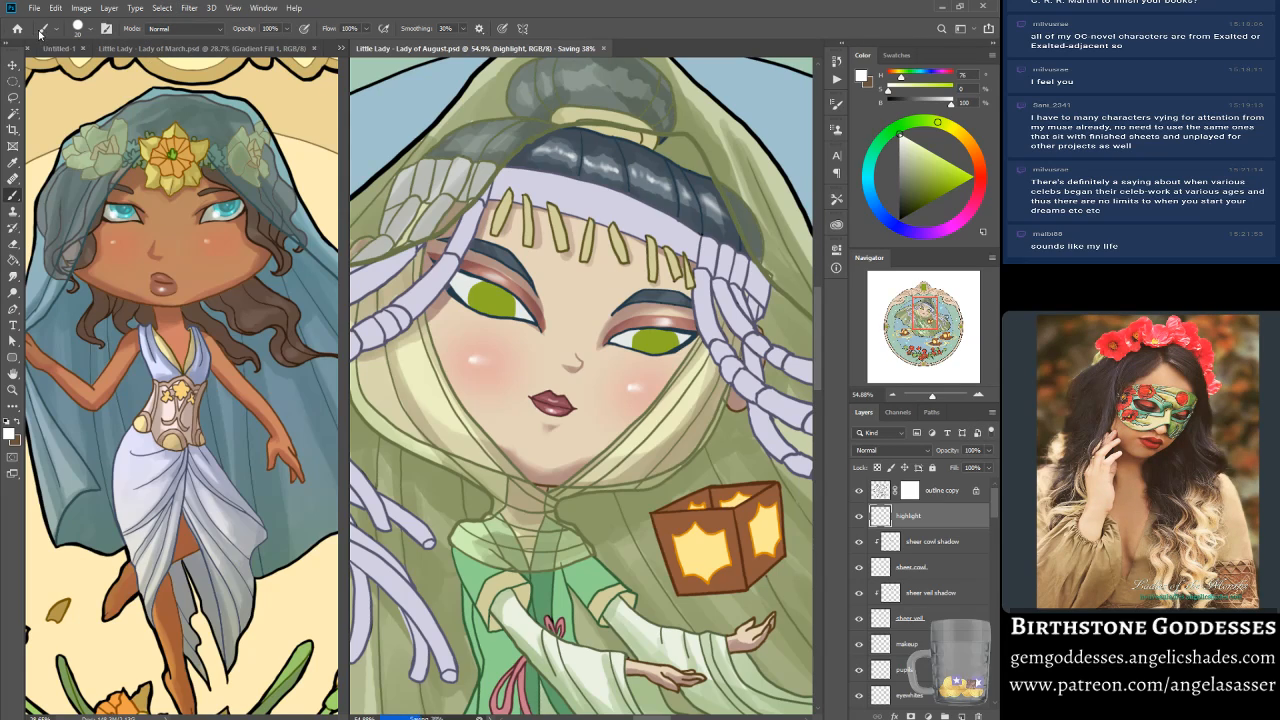
Step: Bring up the Lady of July document as the reference and examine her face, eyes and hair up close
click(57, 49)
click(341, 48)
click(400, 51)
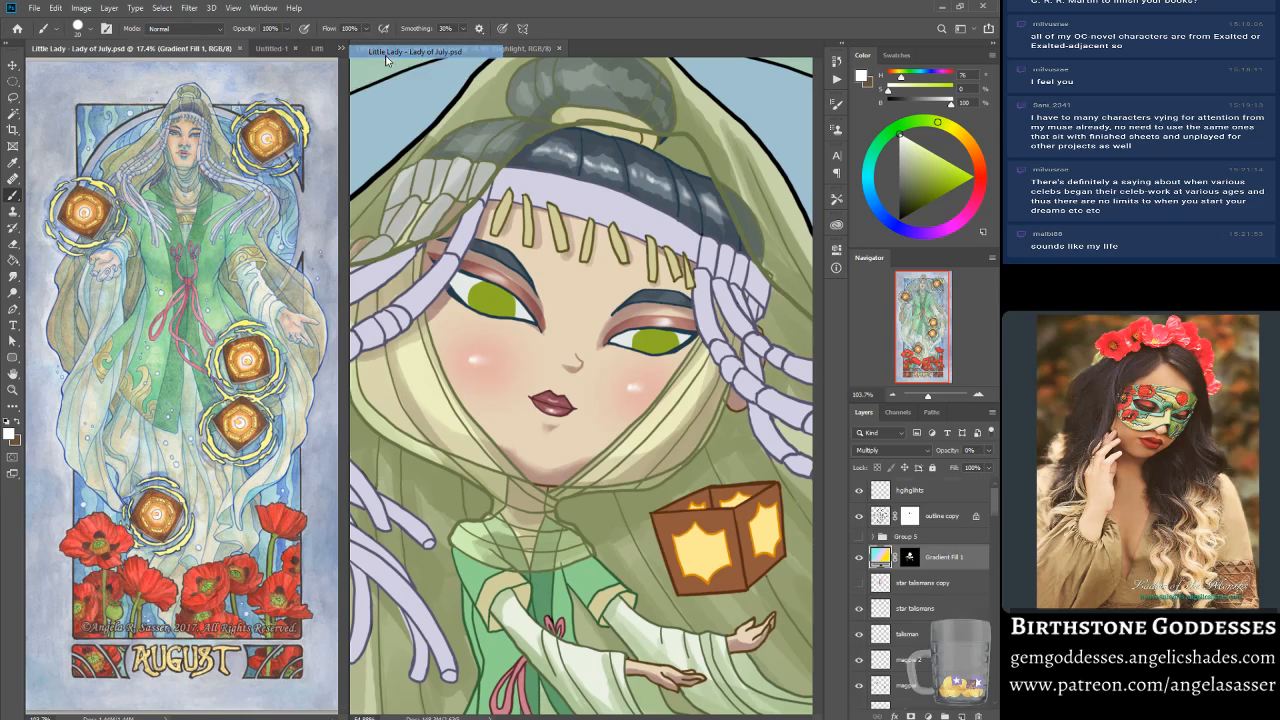
drag(892, 330, 921, 325)
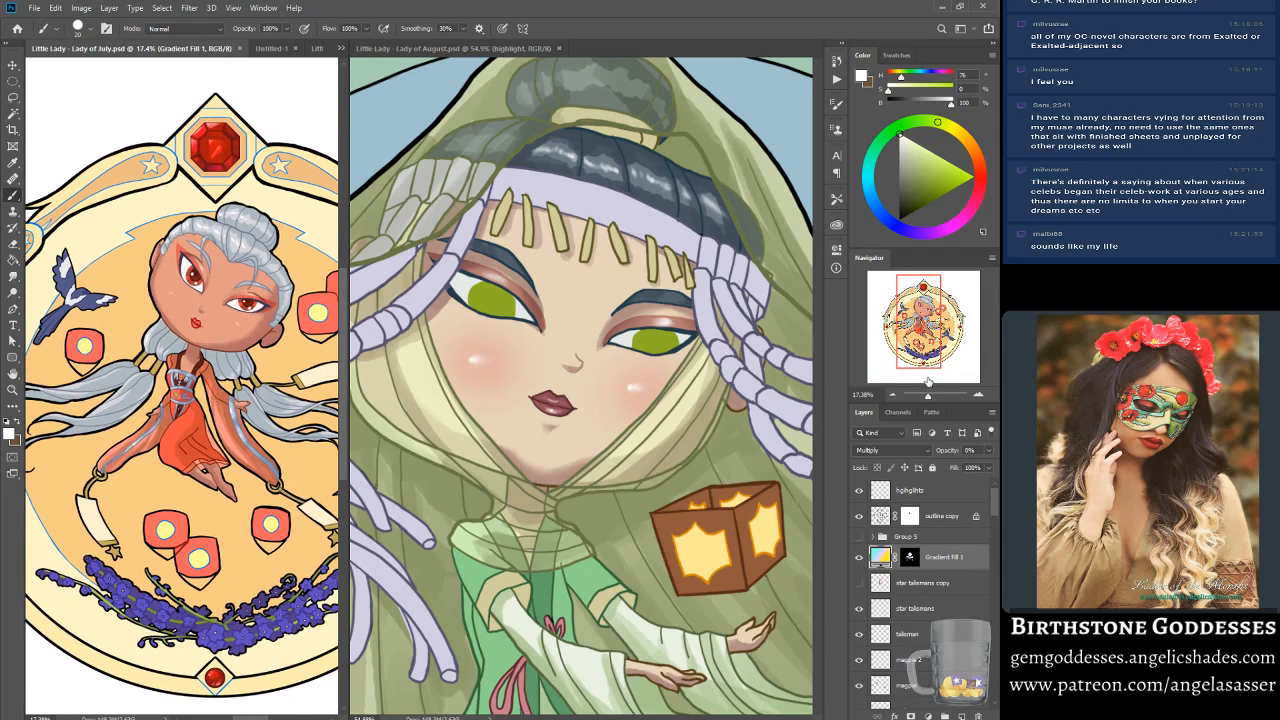
drag(929, 399, 931, 399)
drag(921, 330, 931, 317)
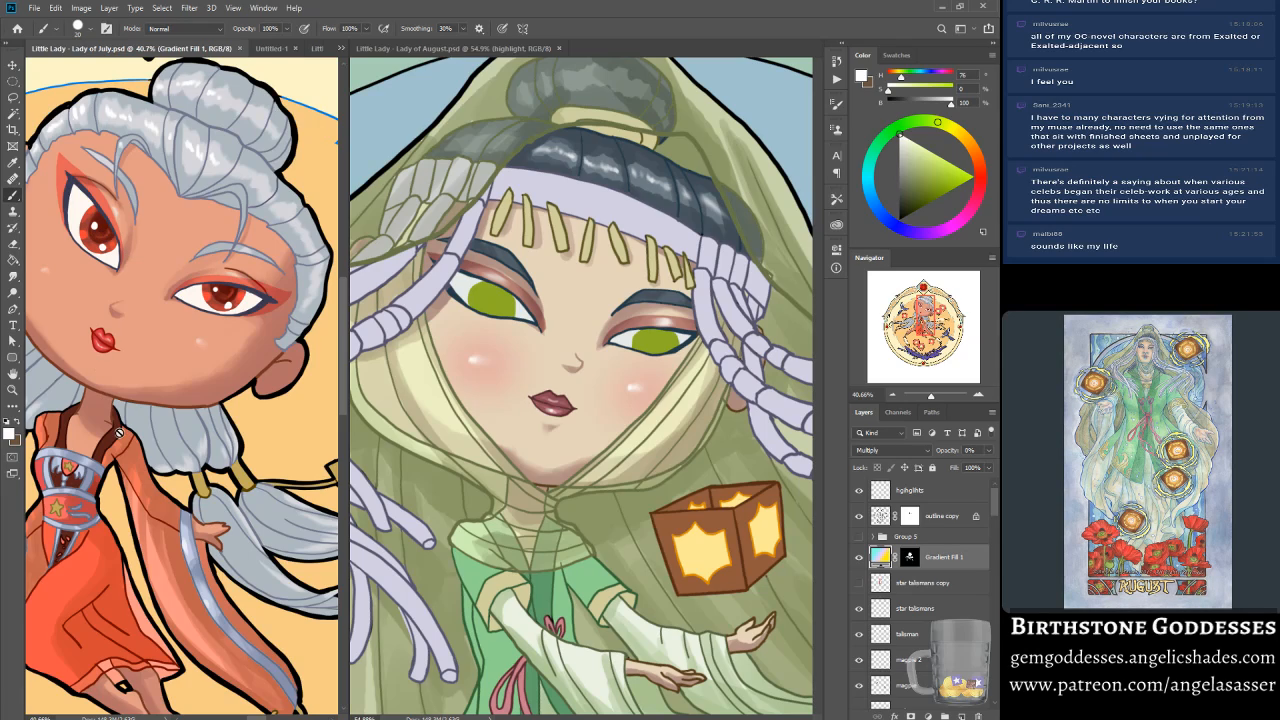
Step: Switch to the web browser and search Google Images for "peridot"
mouse_move(291, 719)
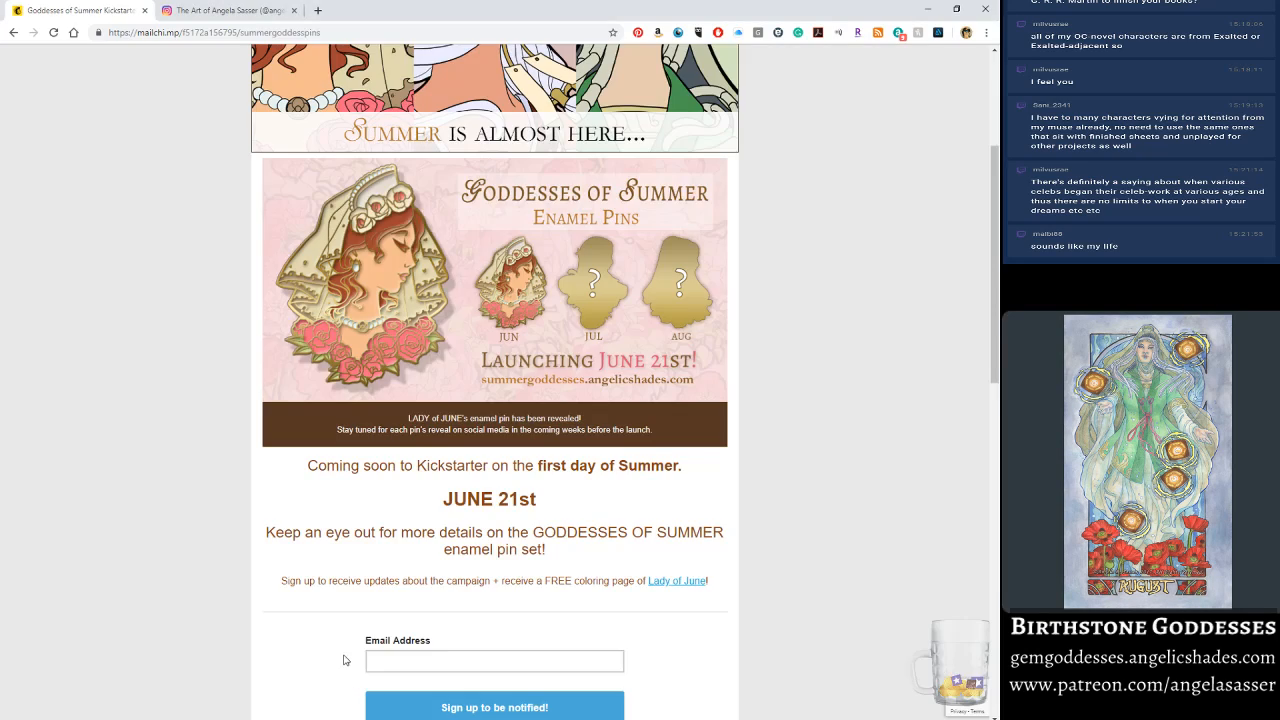
click(347, 660)
click(259, 33)
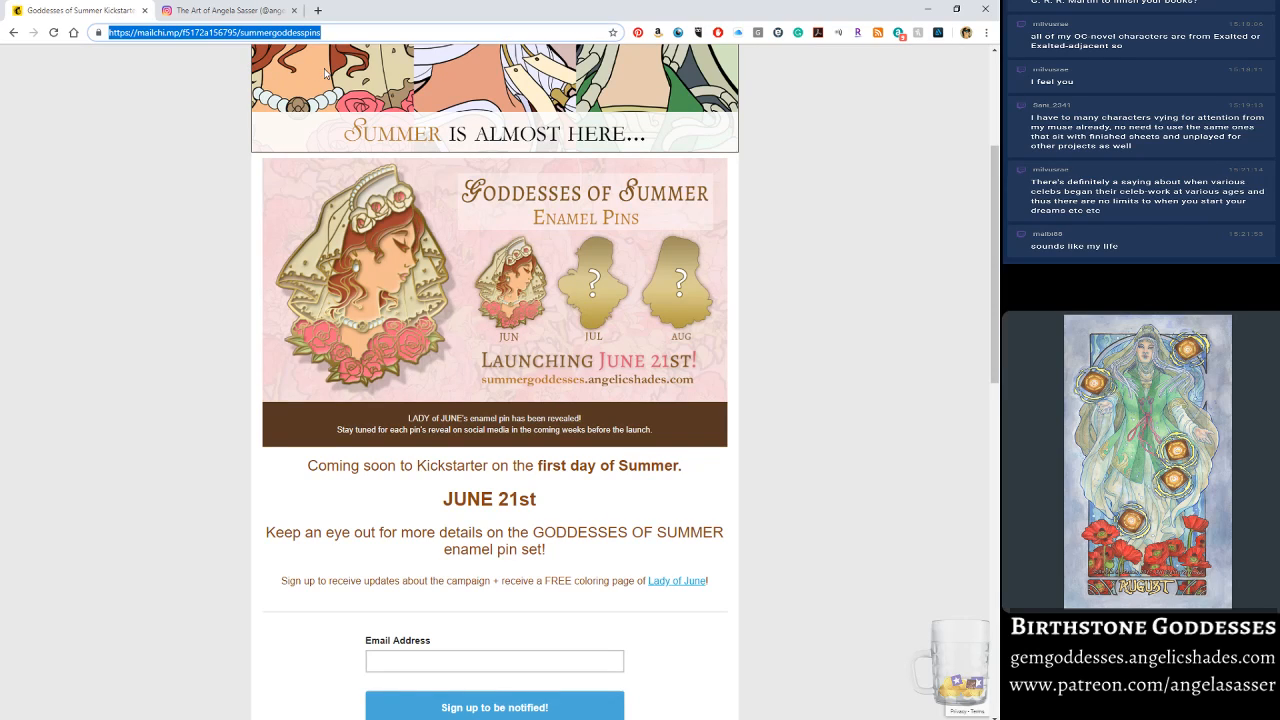
text(peridot&oq=peridot&aqs=chrome..69i57j0l5.2919j0j4&sourceid=chrome&ie=UTF-8)
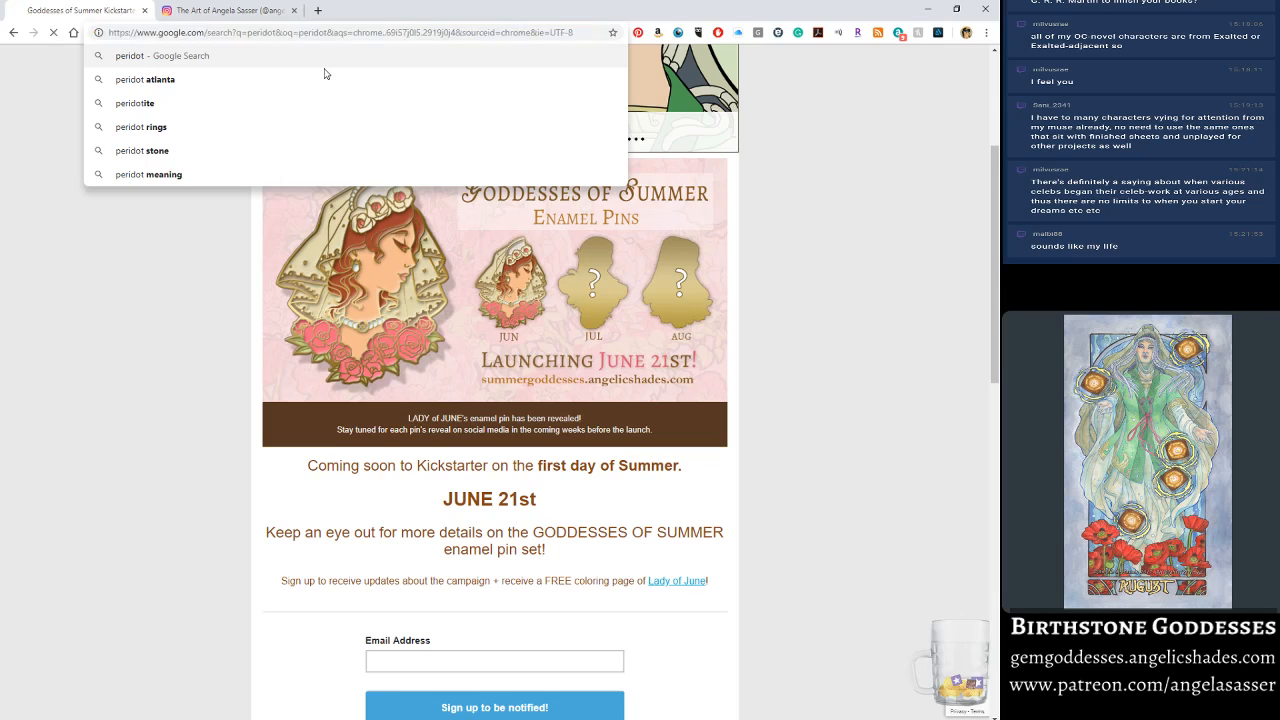
key(Return)
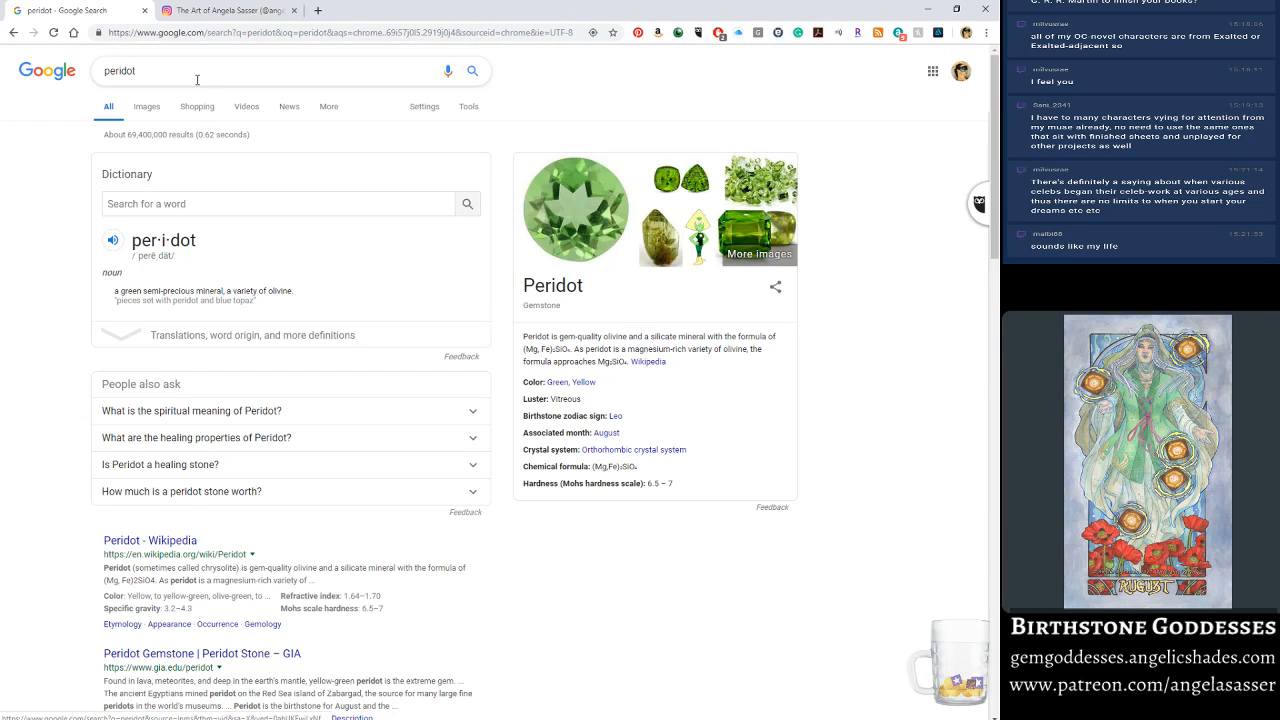
click(142, 107)
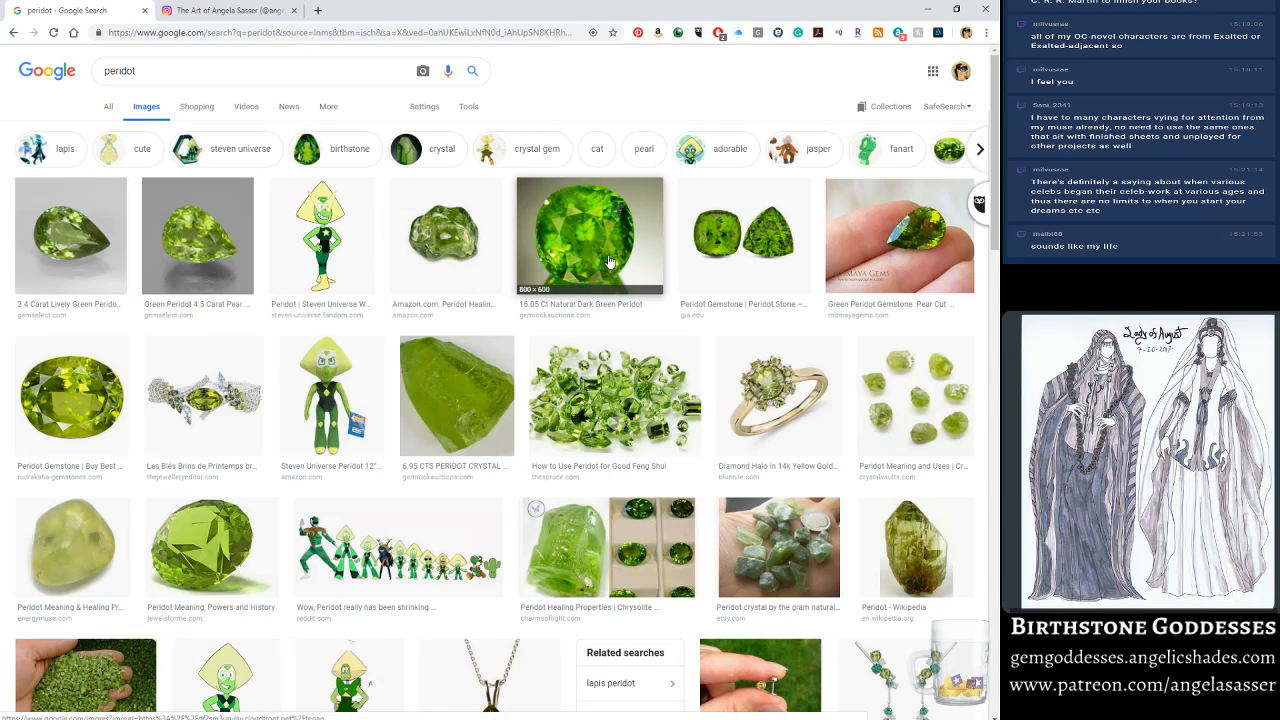
Step: Copy the enlarged picture of the oval green peridot gemstone from the Rudraksha Gemstones result
click(88, 410)
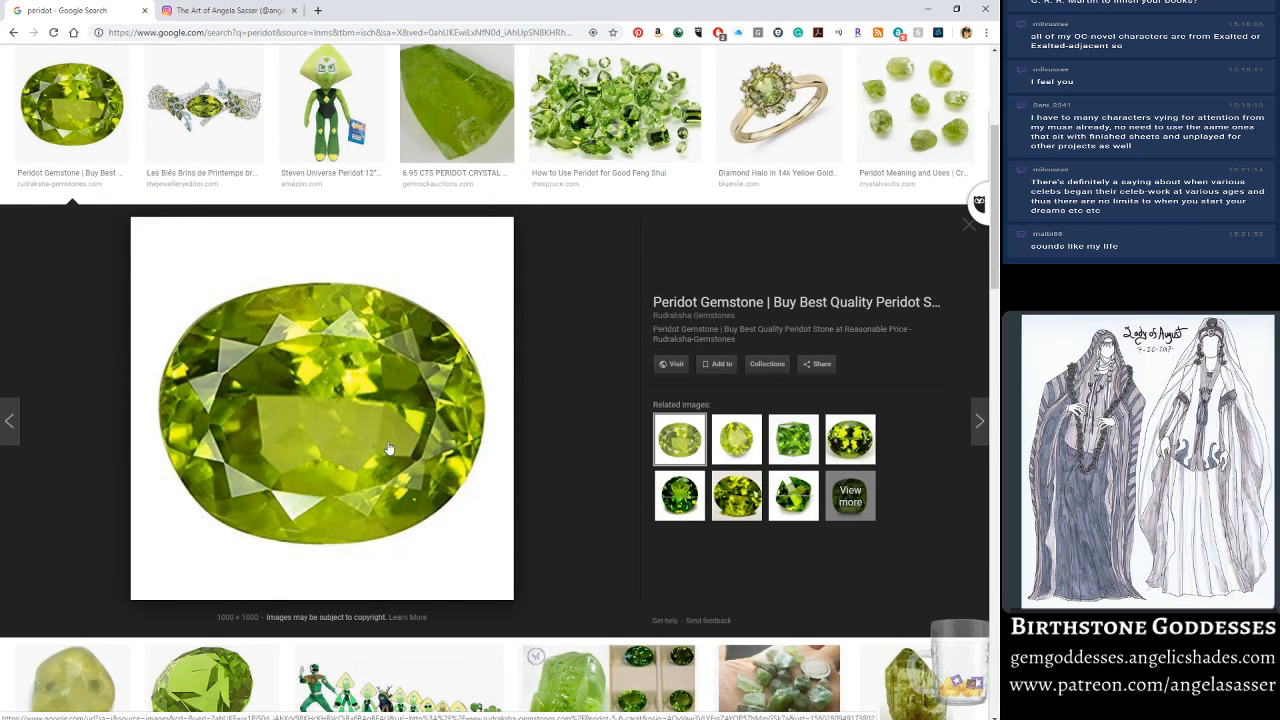
right_click(305, 404)
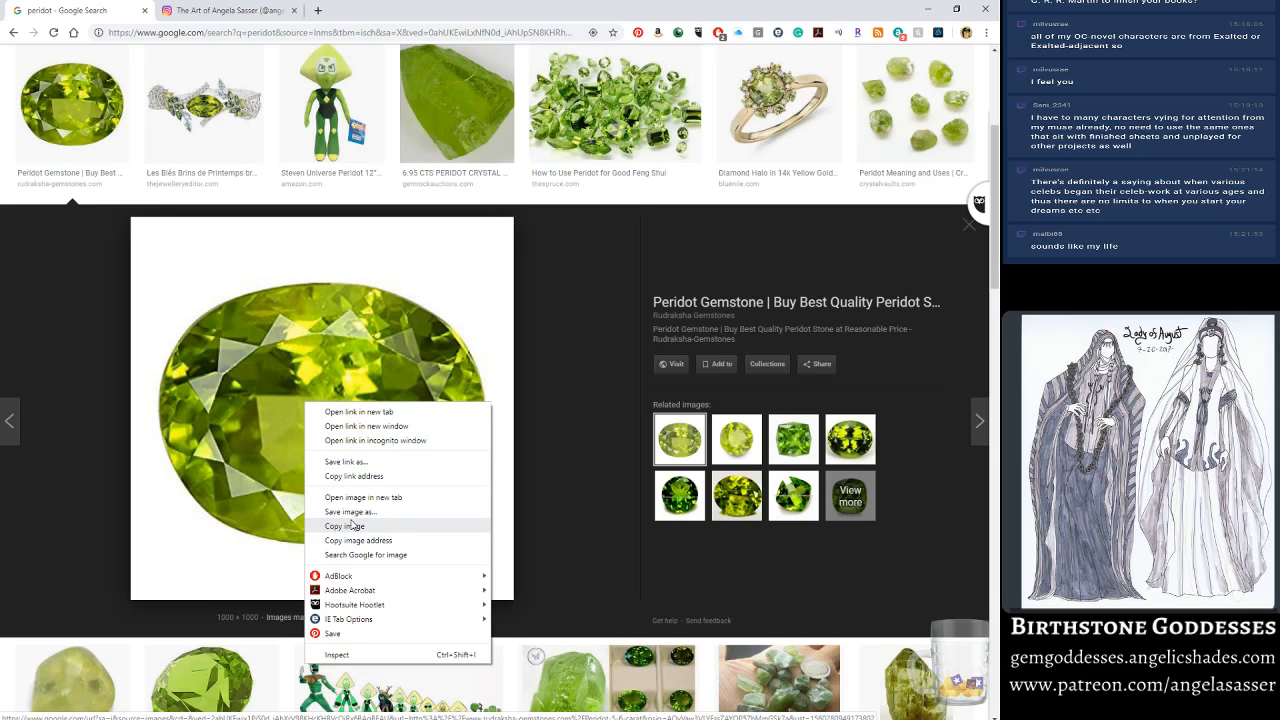
click(345, 526)
Step: Switch back to Photoshop and paste the peridot picture into a new document, zoomed so the whole gem serves as a reference
key(alt+Tab)
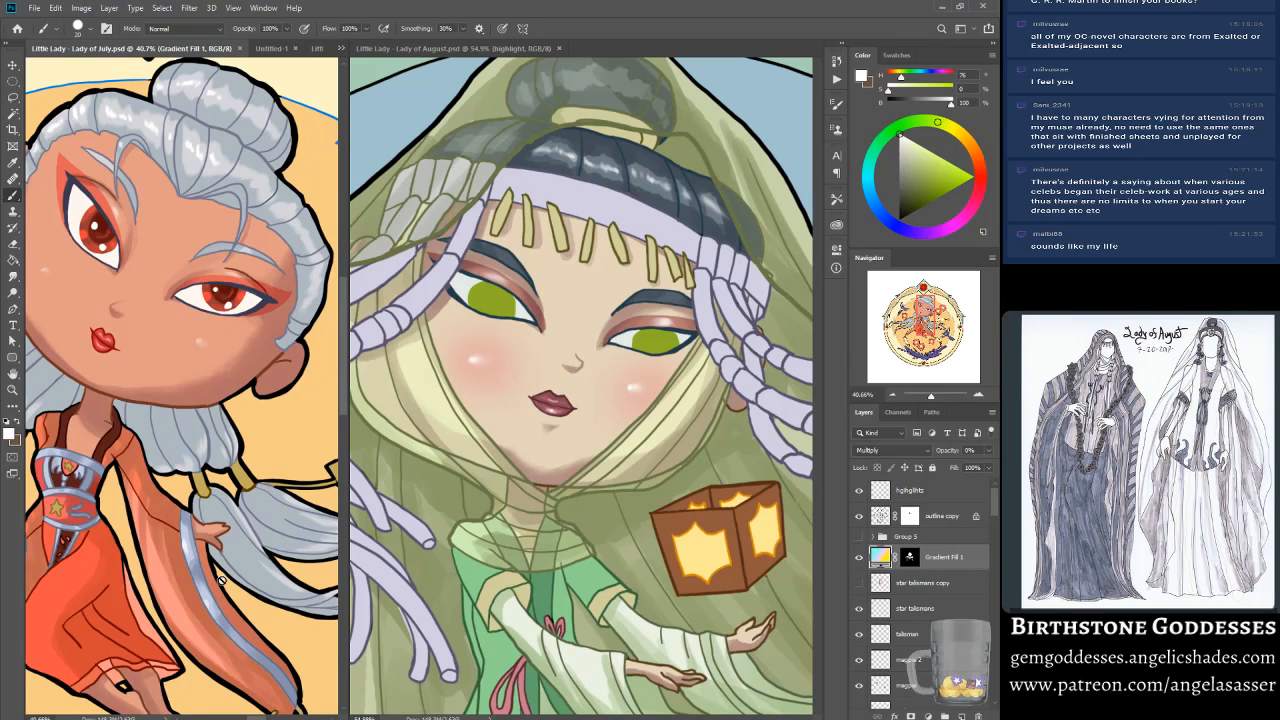
click(34, 8)
click(45, 22)
key(Return)
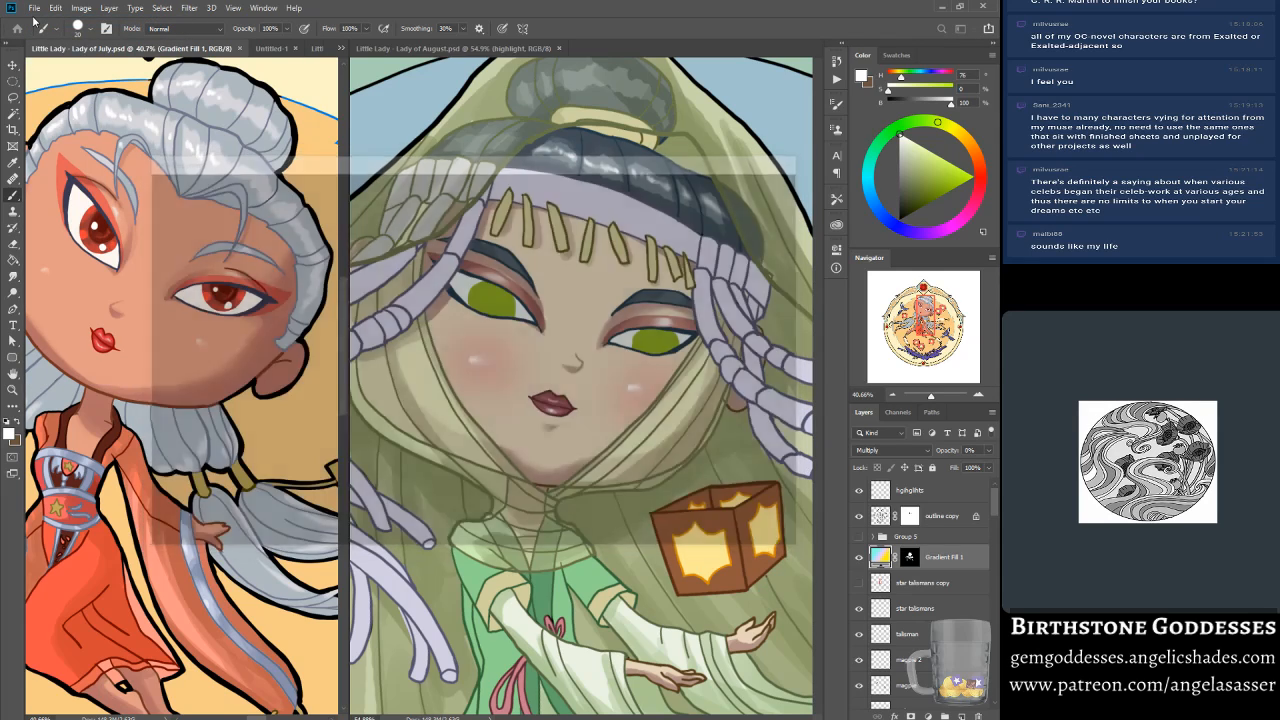
key(ctrl+v)
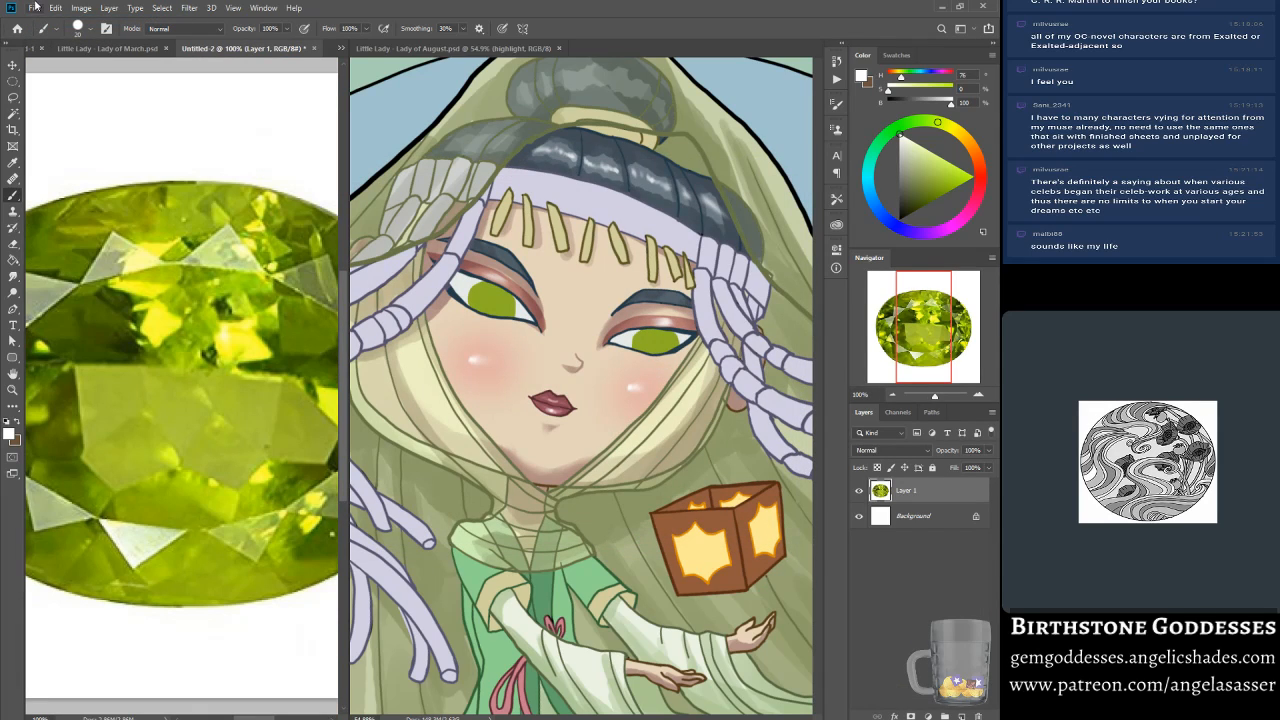
key(ctrl+0)
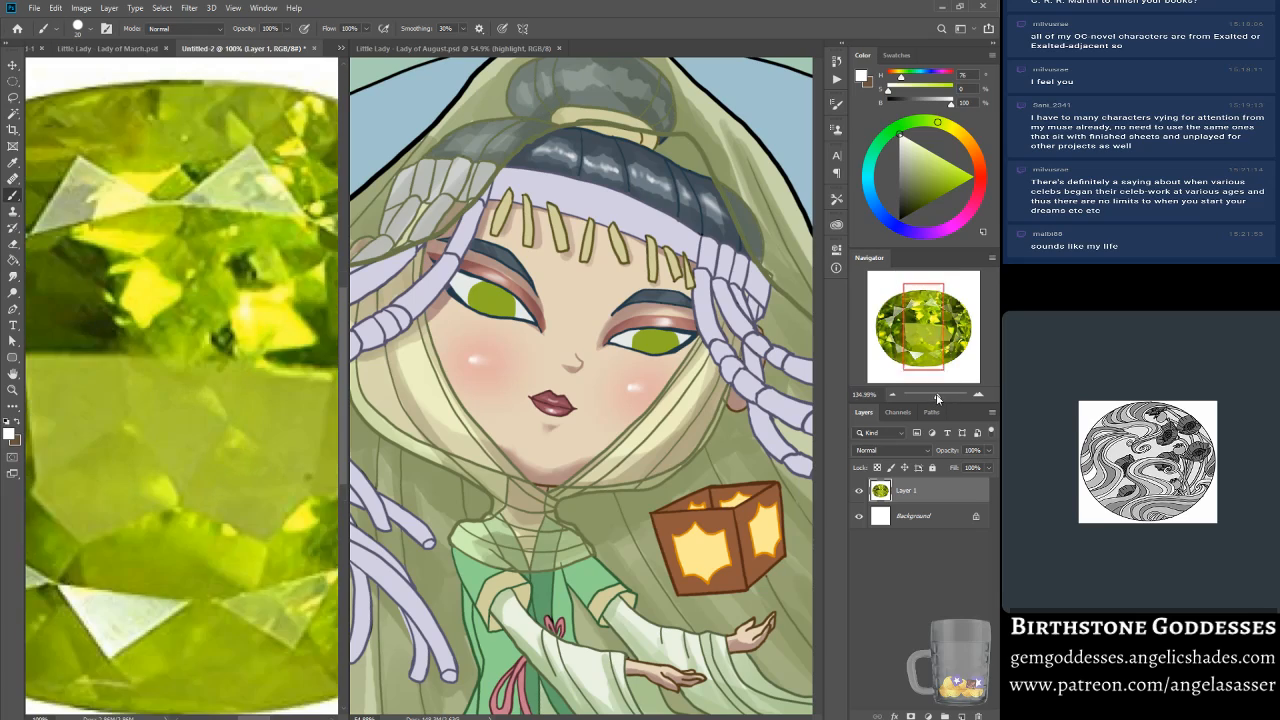
Step: Touch up the white highlights on both cheeks on the highlight layer of the Lady of August document
click(492, 47)
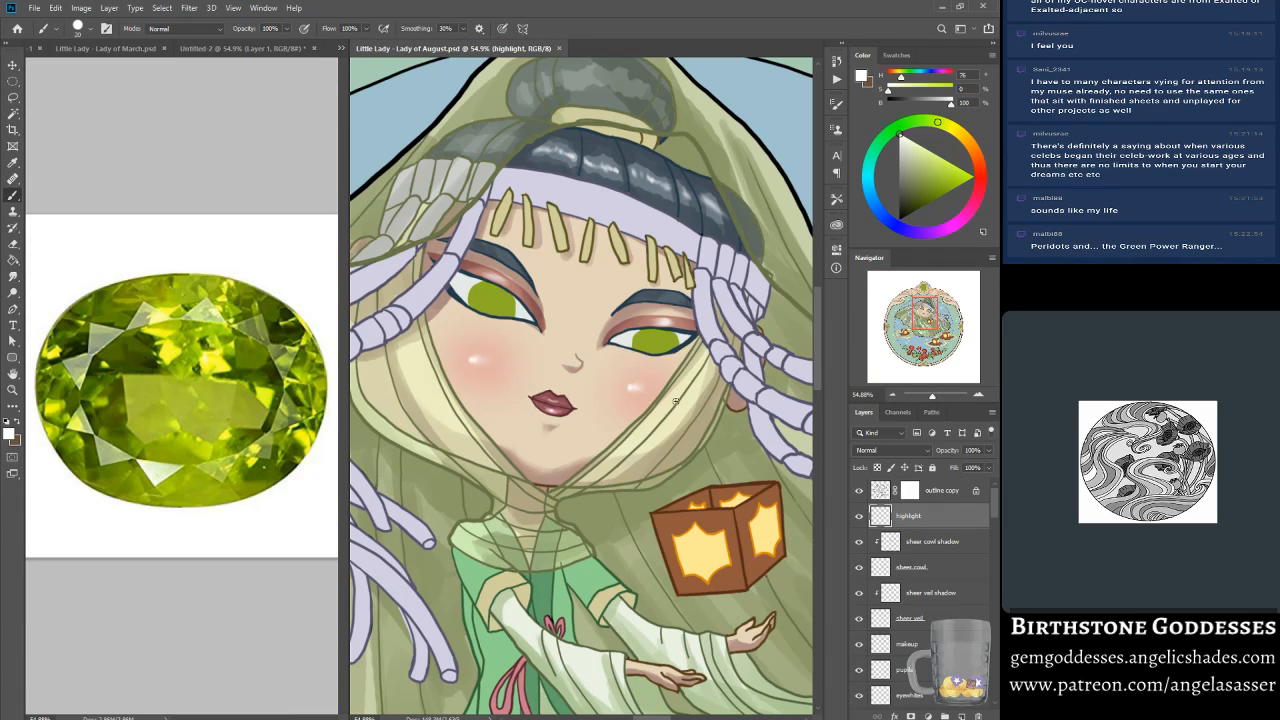
click(858, 516)
click(858, 516)
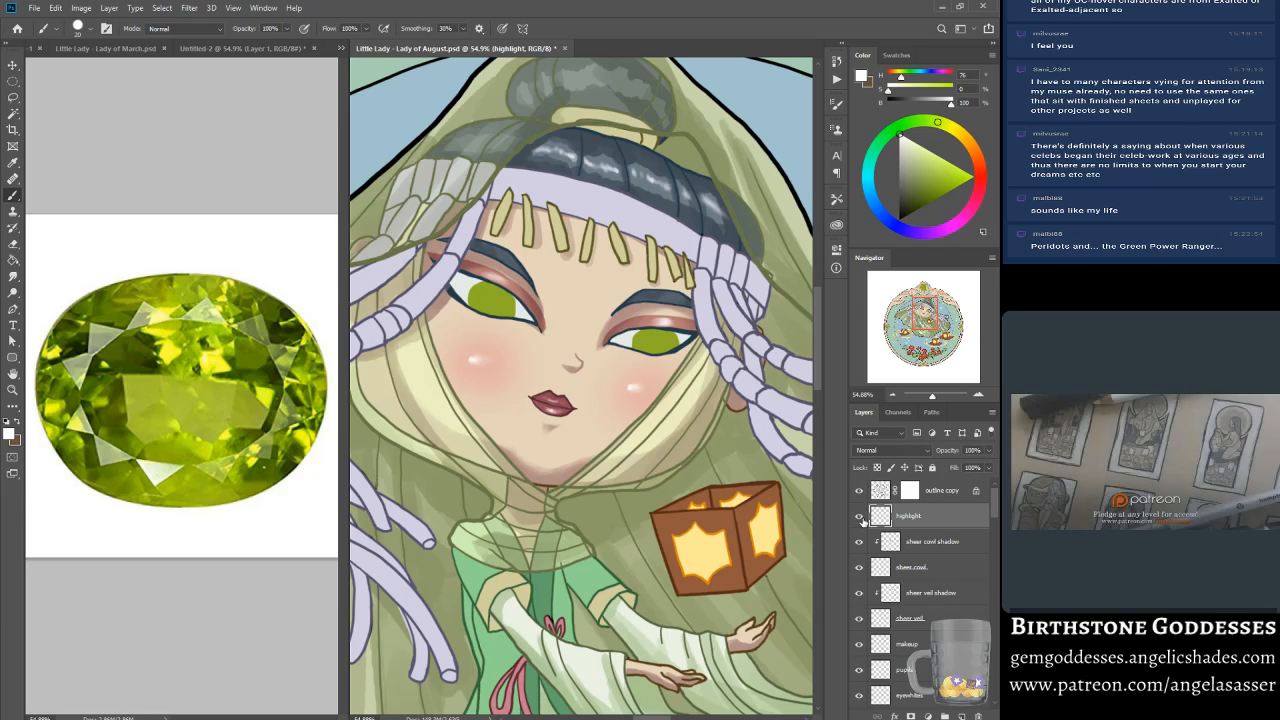
drag(933, 396, 935, 397)
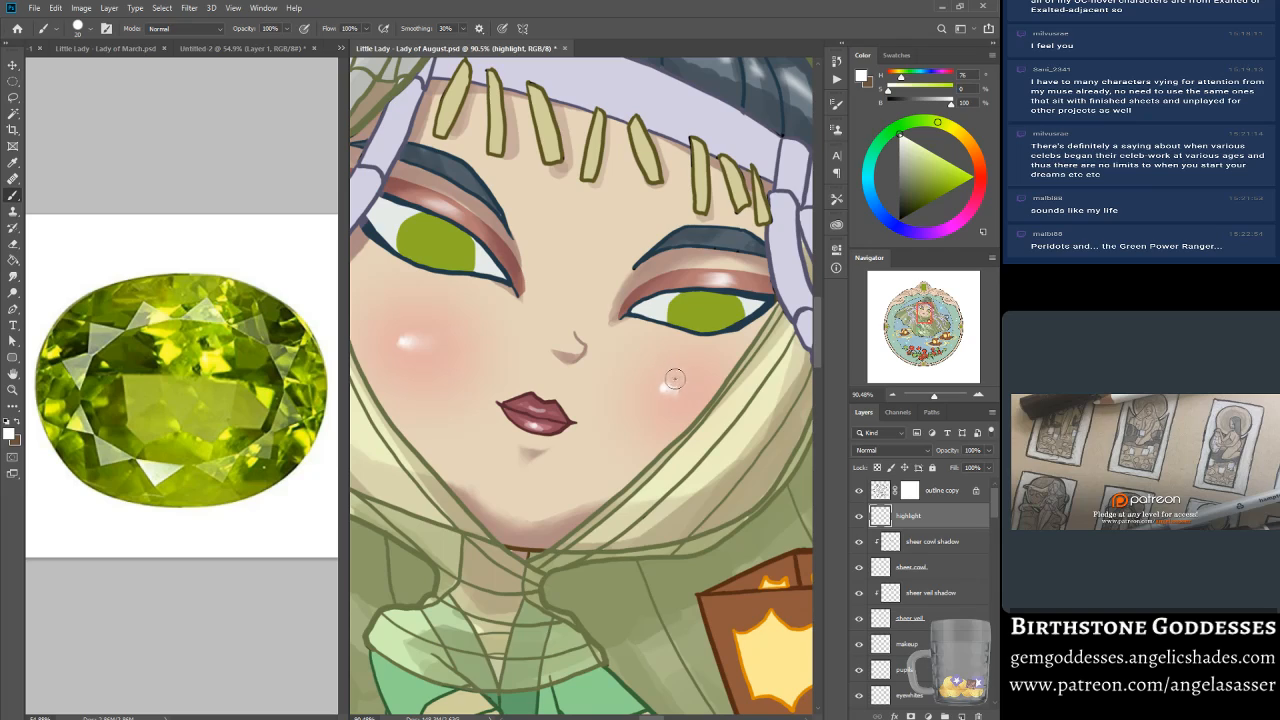
drag(402, 342, 416, 344)
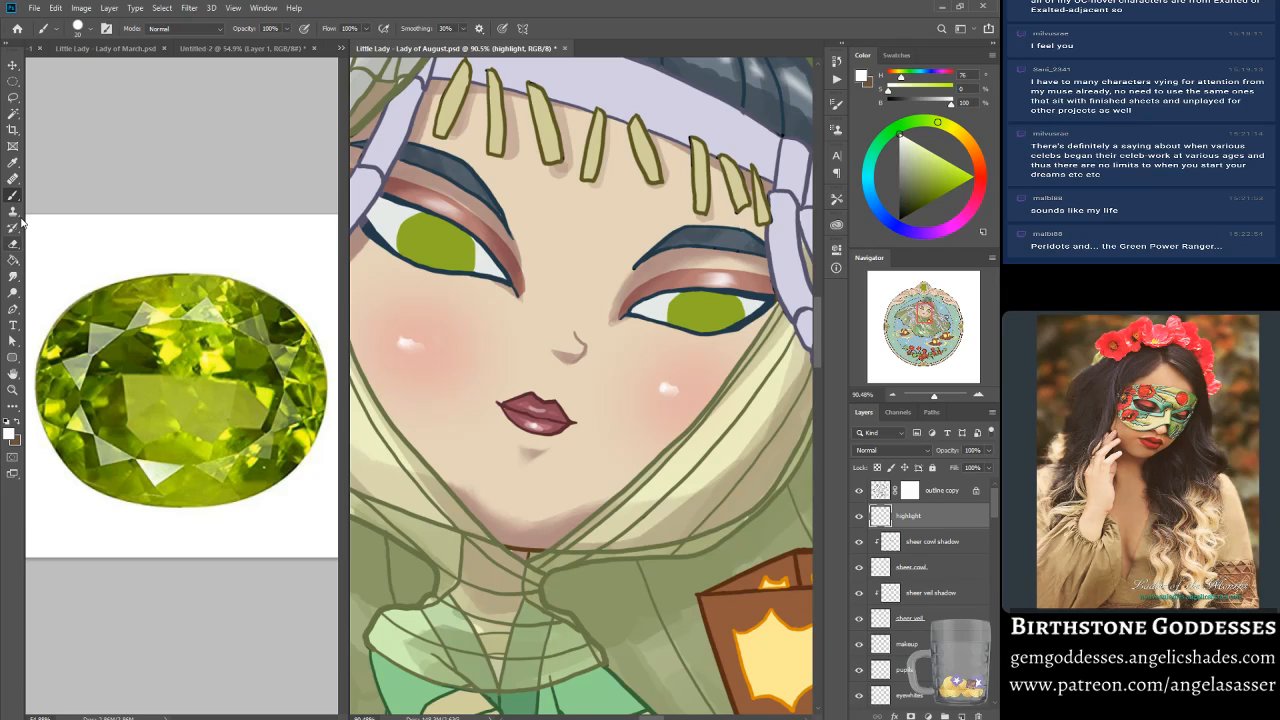
click(13, 276)
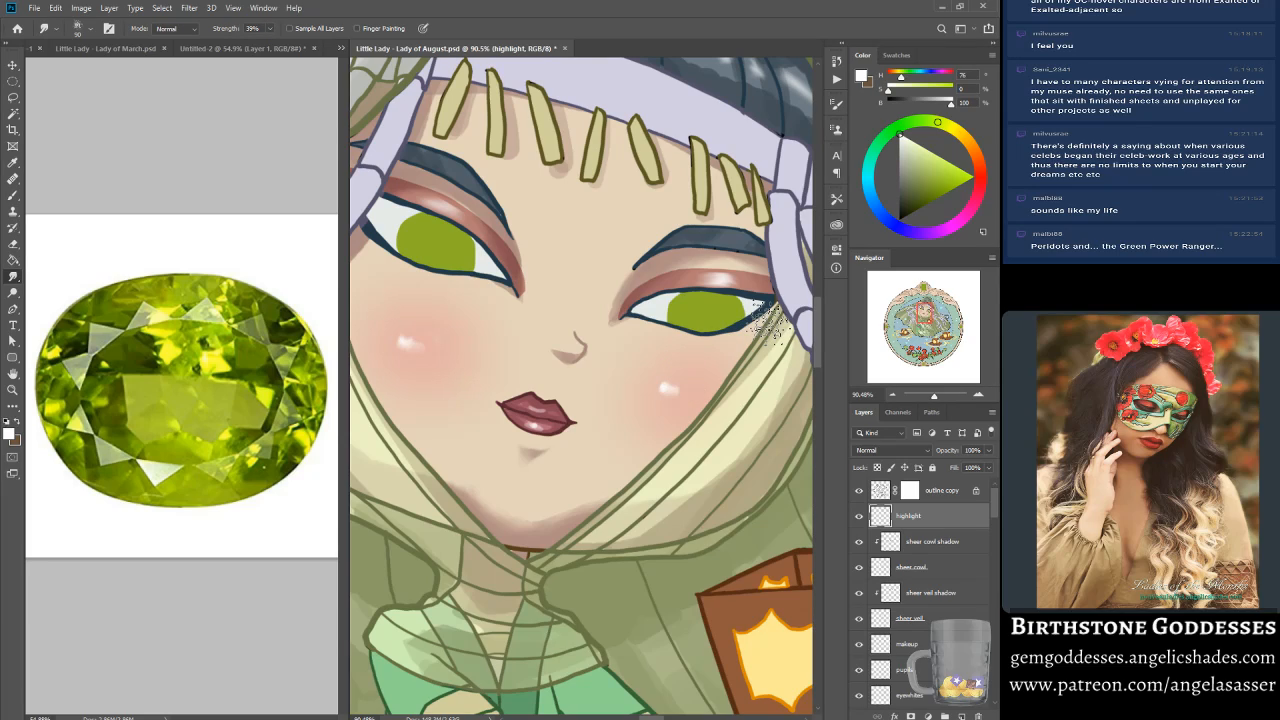
click(14, 196)
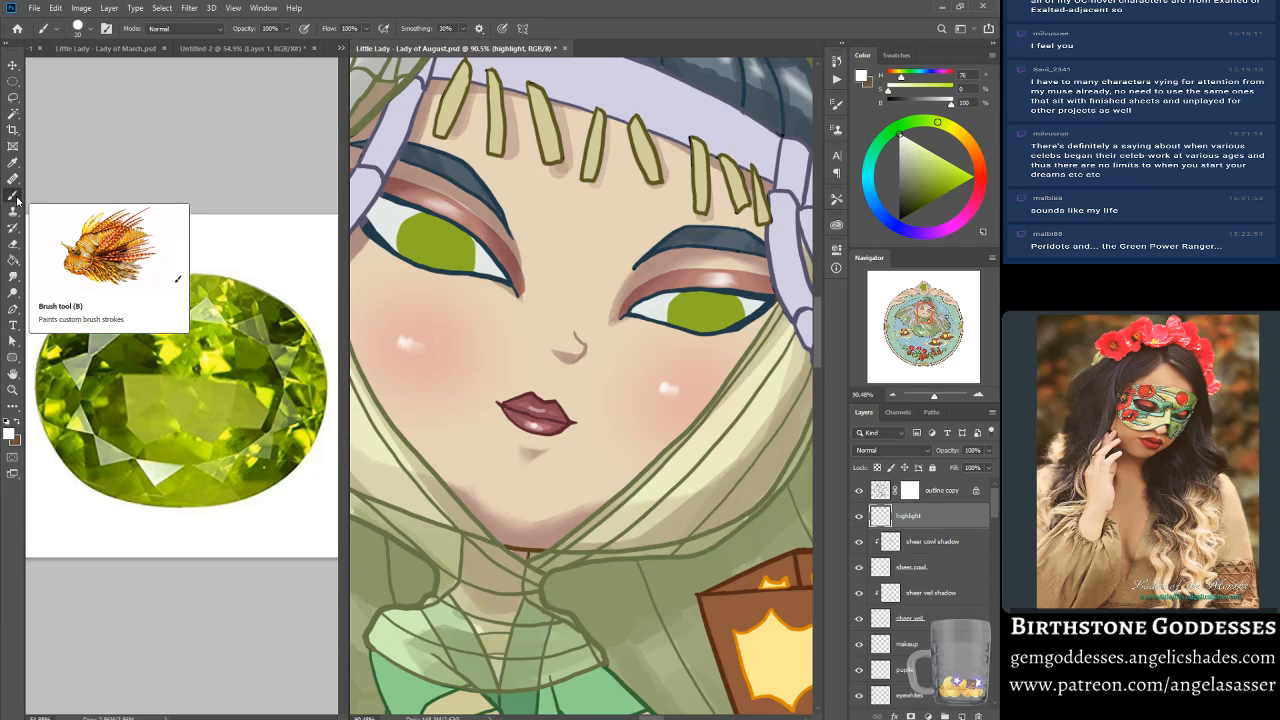
scroll(995, 515, down, 1)
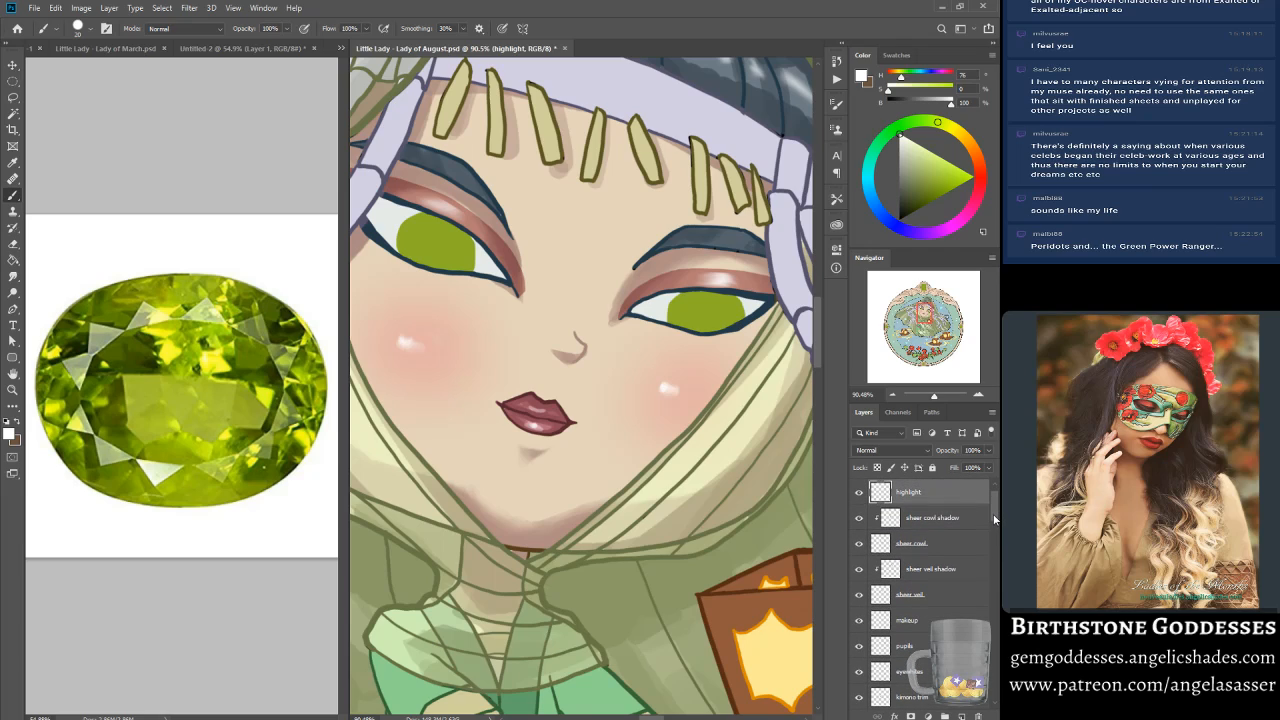
scroll(995, 518, down, 1)
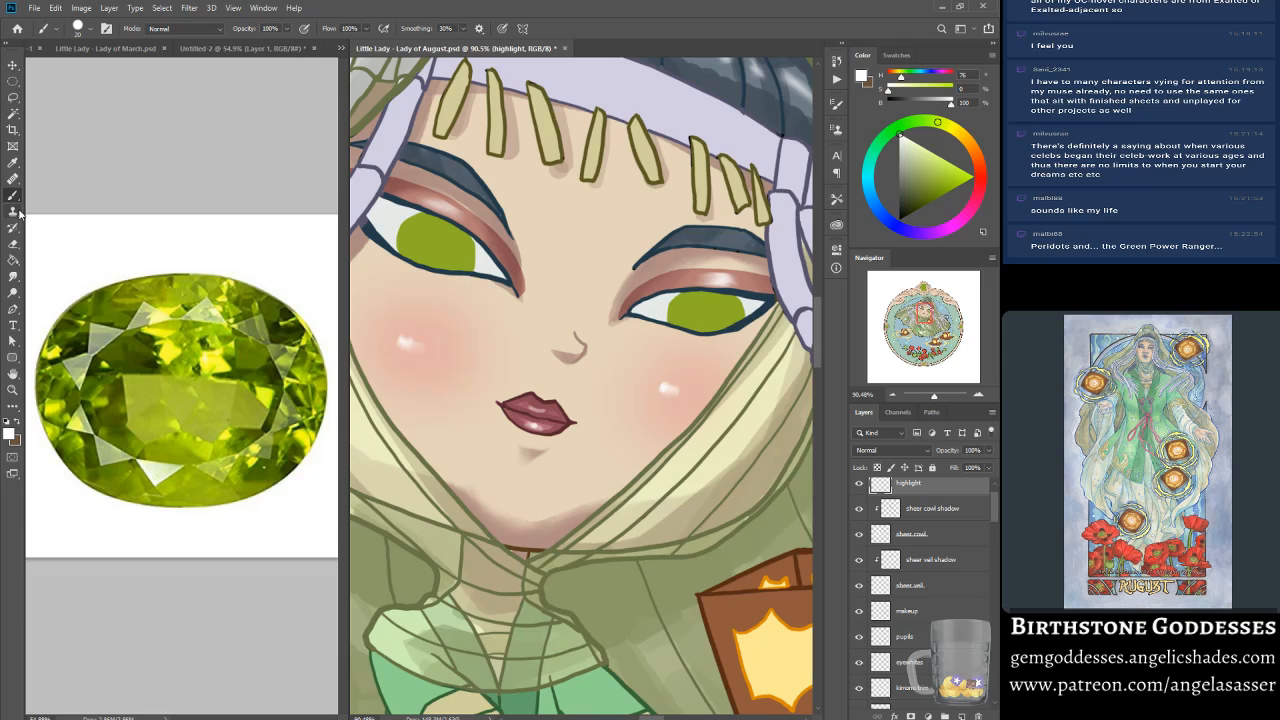
scroll(995, 512, up, 1)
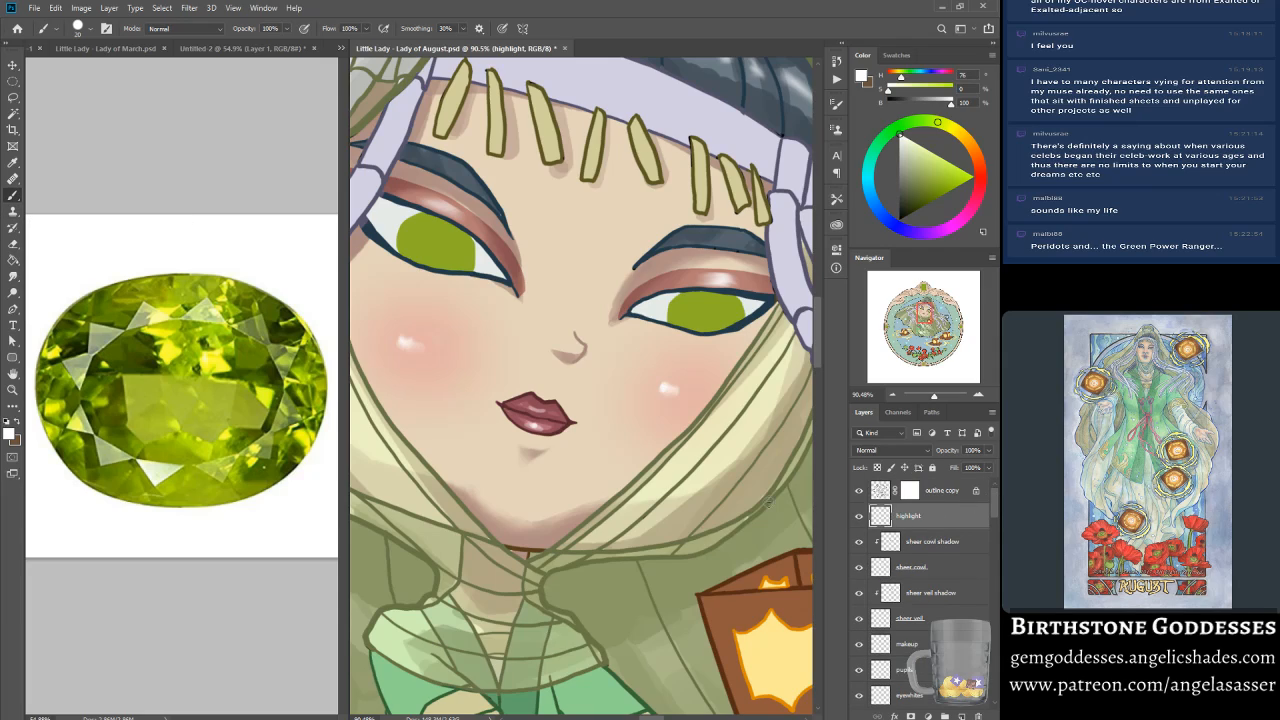
Step: Touch up the white highlight on the cheek and compare the face with the highlight layer hidden and shown
drag(402, 343, 402, 344)
key(bracketleft)
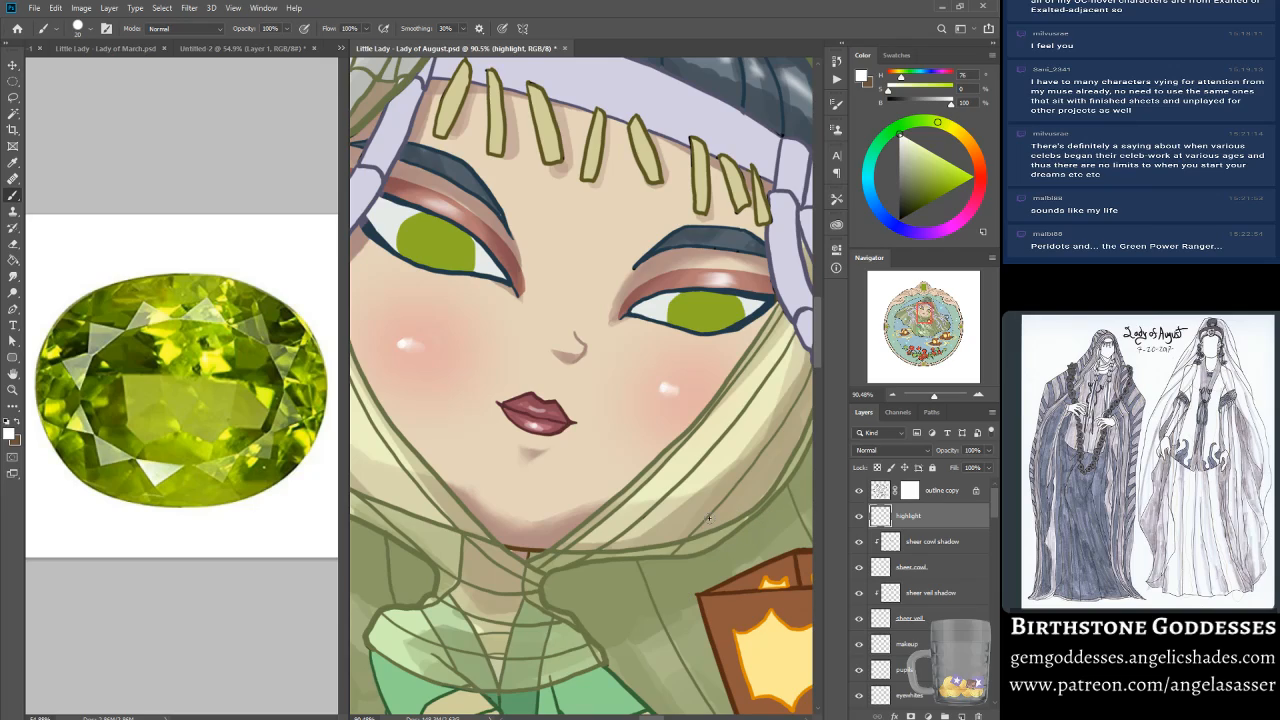
click(859, 516)
click(860, 517)
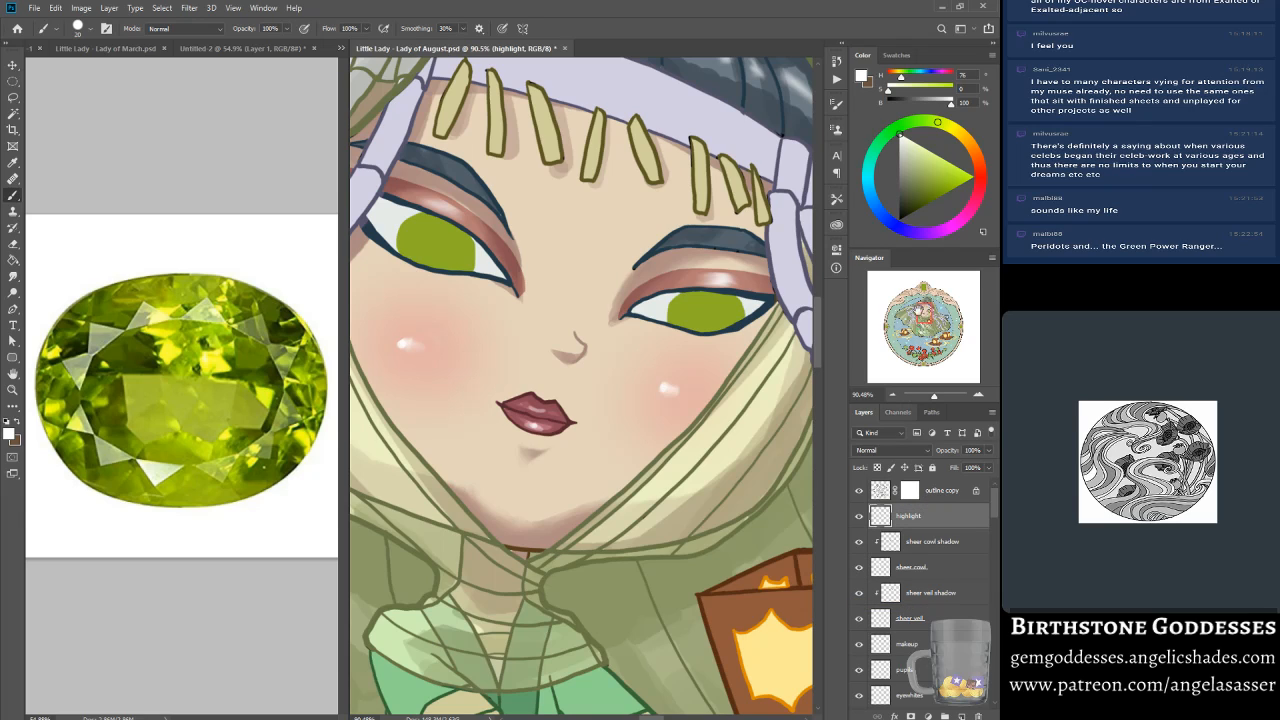
Step: Select the pupils layer, lock its transparent pixels and get the Lasso tool ready for the eyes
drag(935, 397, 933, 400)
scroll(990, 518, down, 4)
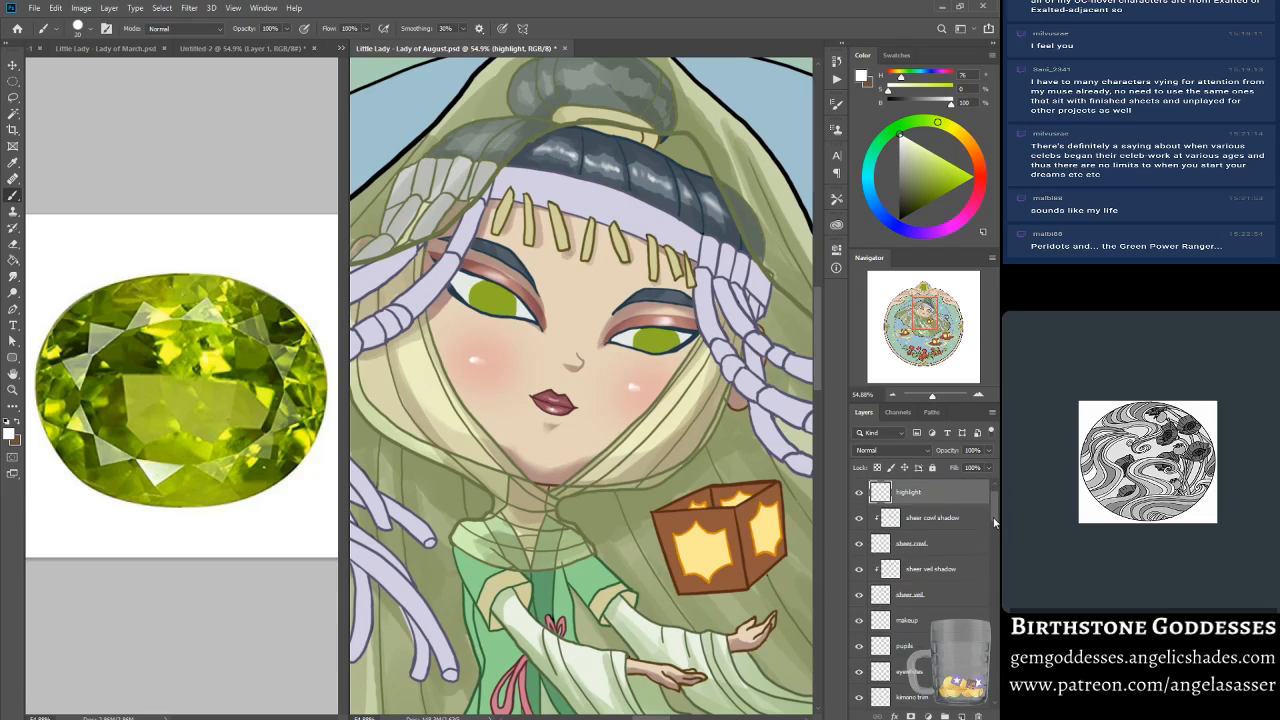
click(916, 567)
click(858, 568)
click(858, 570)
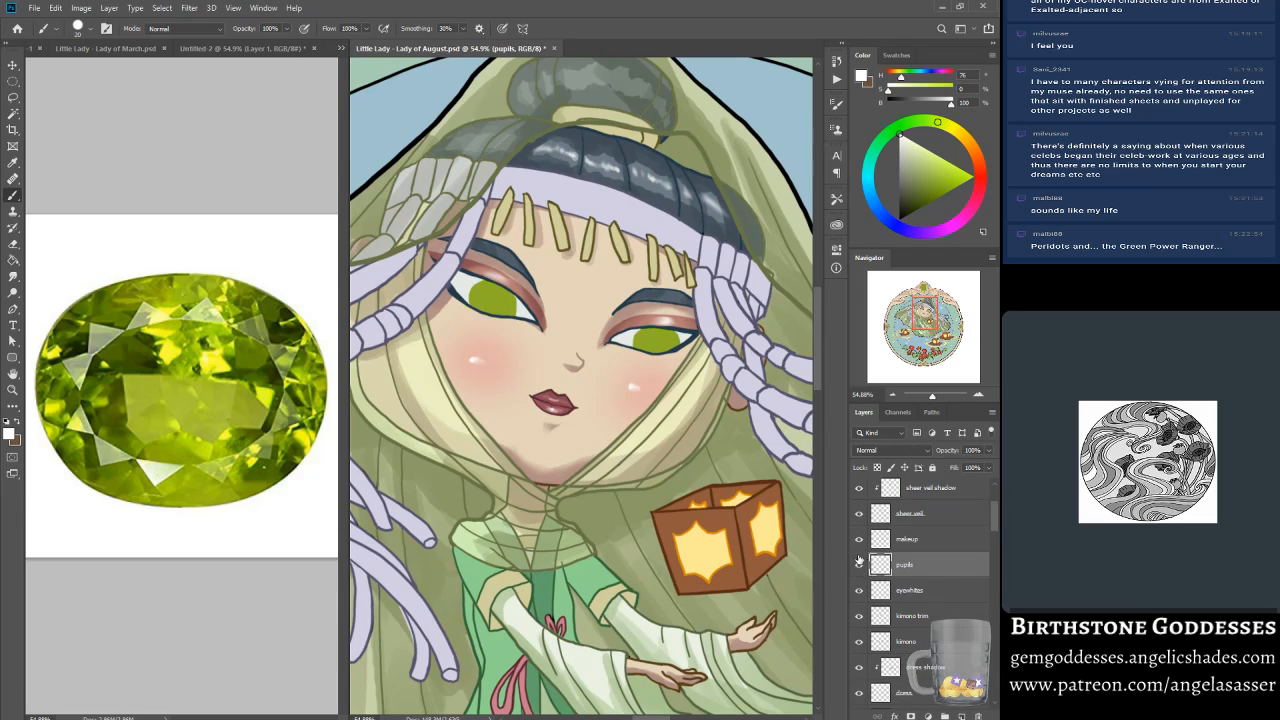
click(13, 97)
click(878, 468)
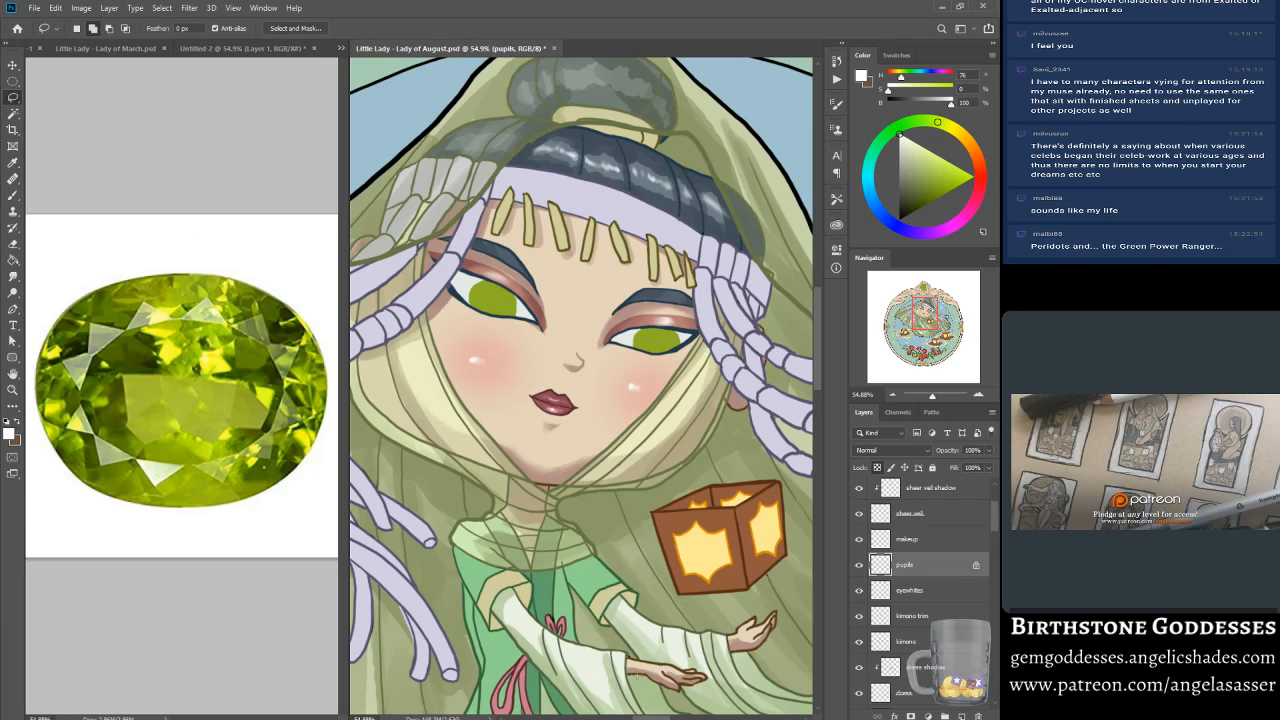
mouse_move(482, 314)
mouse_down()
mouse_move(478, 292)
mouse_move(508, 308)
mouse_up()
mouse_move(655, 342)
mouse_down()
mouse_move(645, 356)
mouse_move(668, 338)
mouse_move(643, 357)
mouse_move(648, 337)
mouse_move(676, 349)
mouse_move(651, 378)
mouse_up()
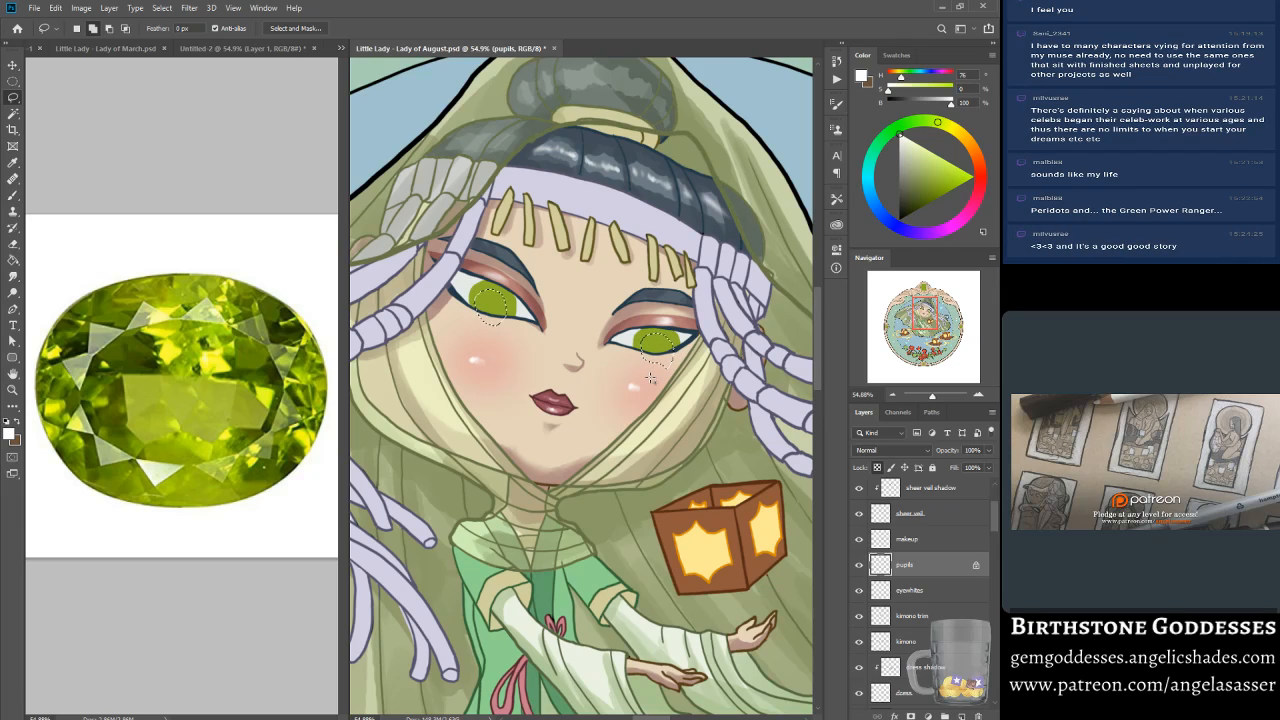
key(alt)
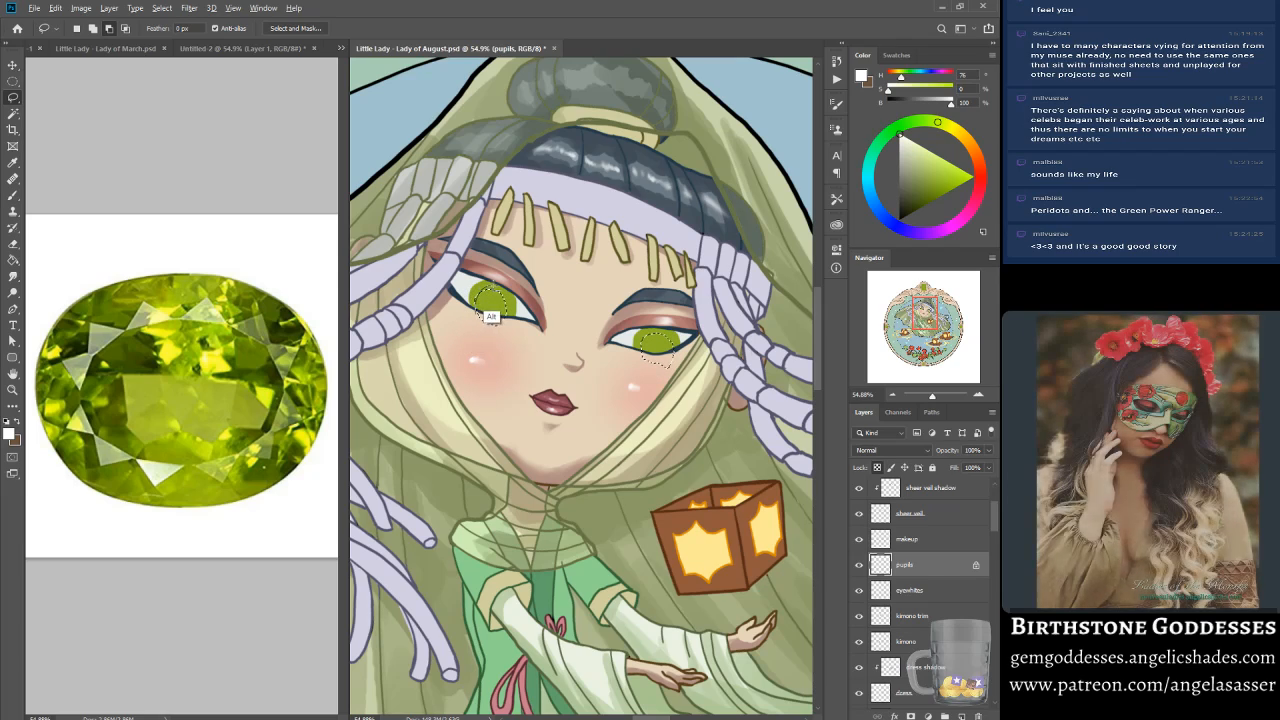
key(alt)
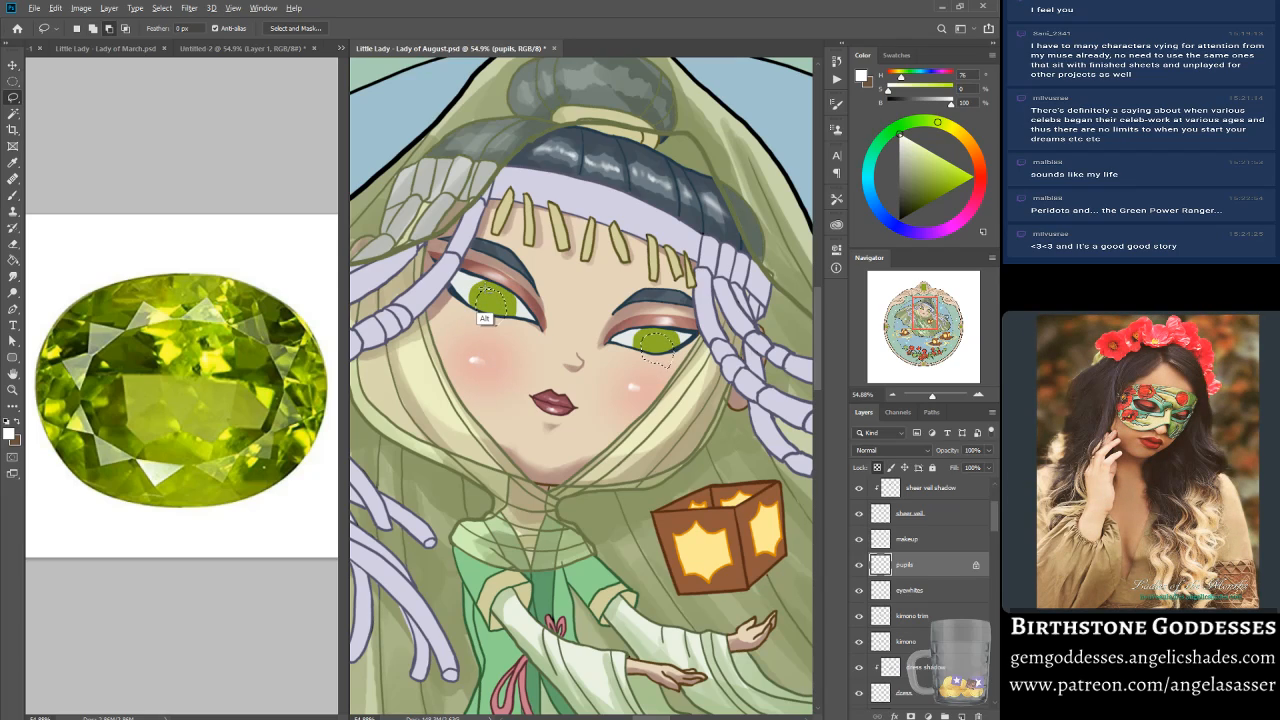
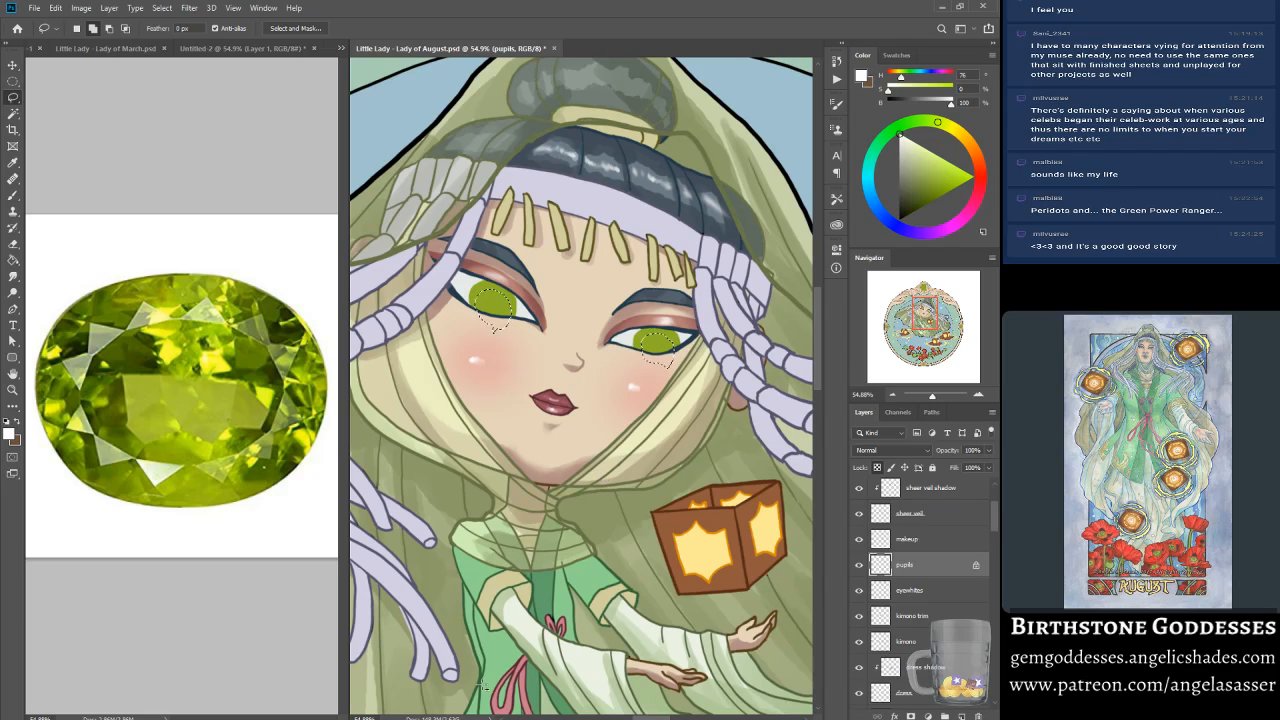
key(ctrl+d)
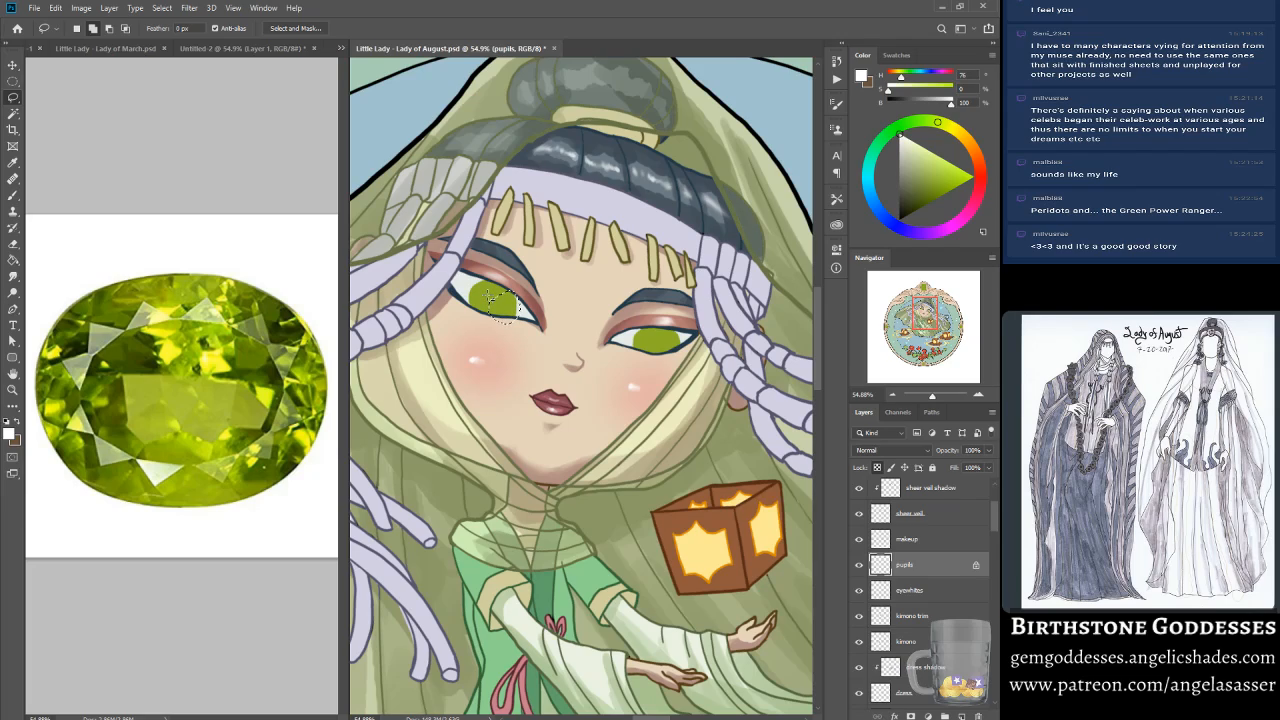
Step: Unlock the pupils layer's transparency, fill the lassoed inner side of the iris with its own sampled green, deselect and relock transparency
key(slash)
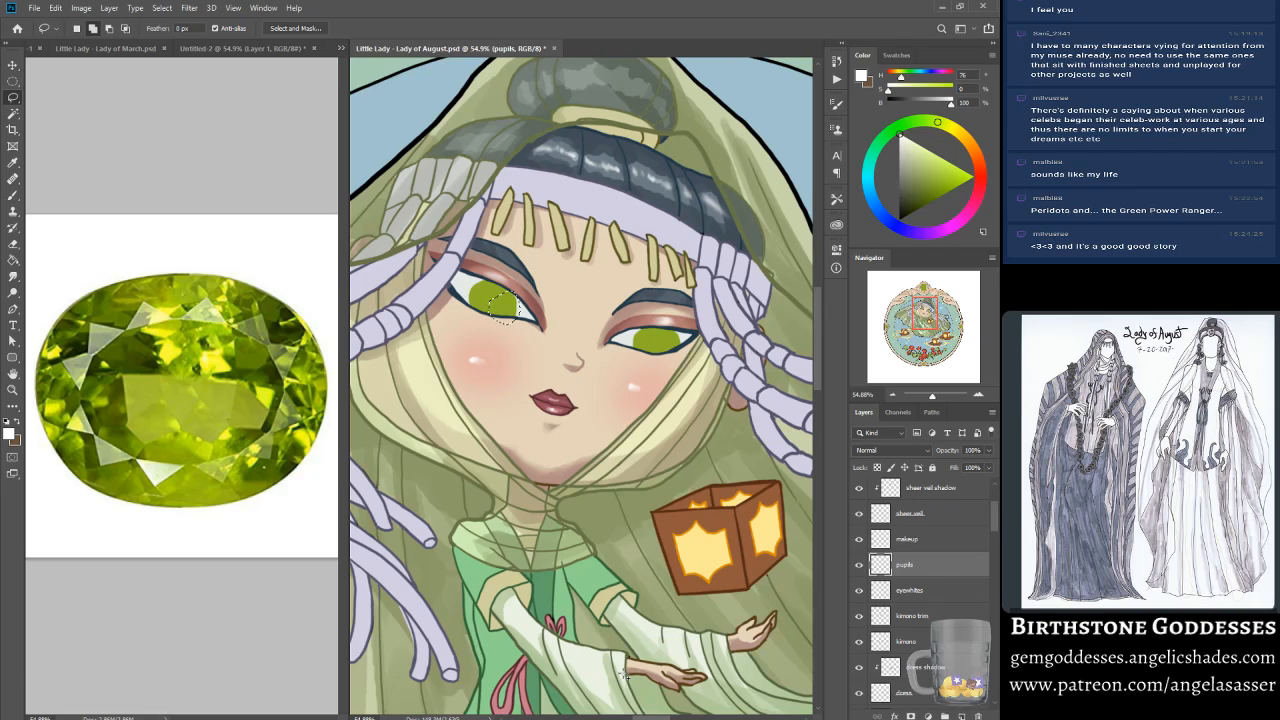
click(55, 8)
click(64, 203)
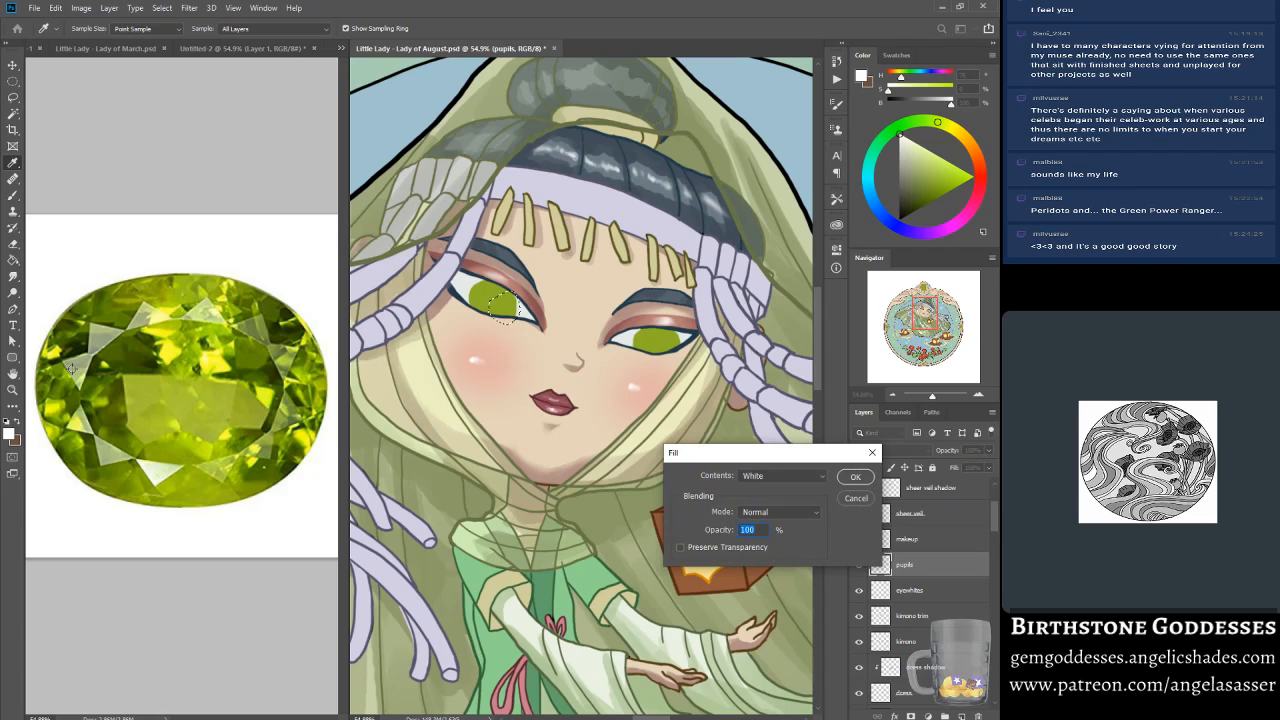
click(761, 476)
click(758, 506)
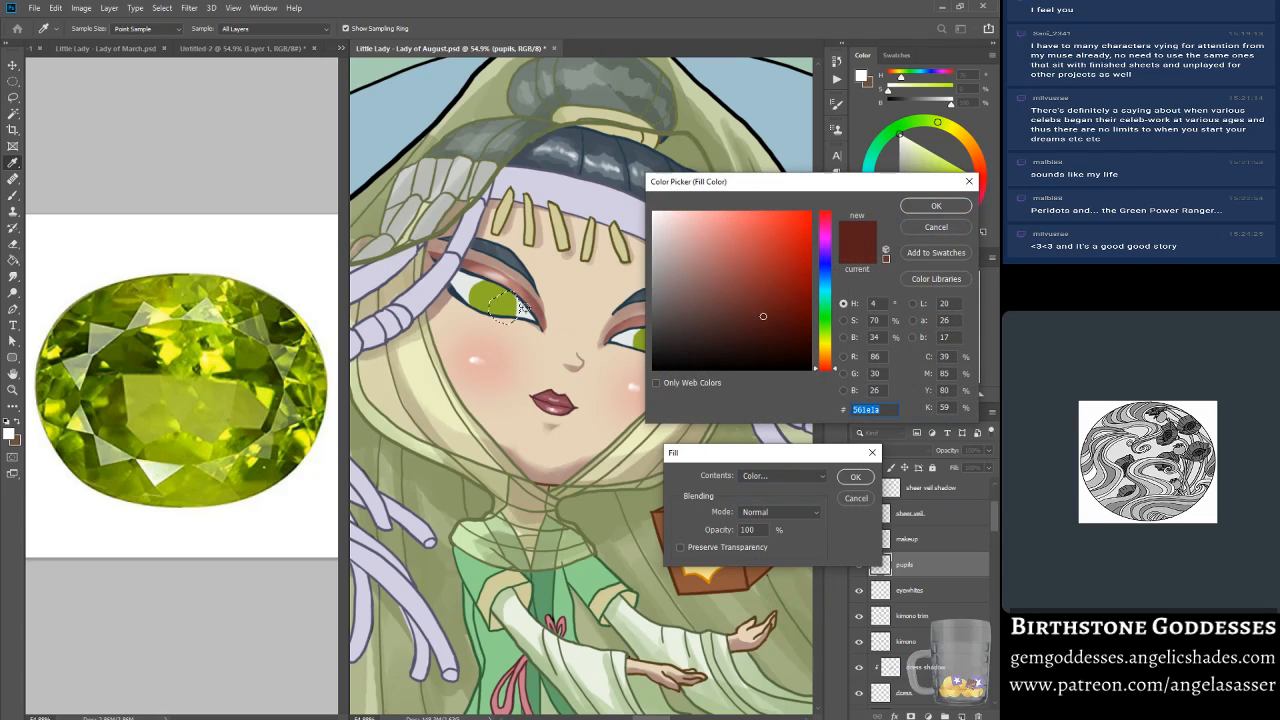
click(485, 290)
click(932, 206)
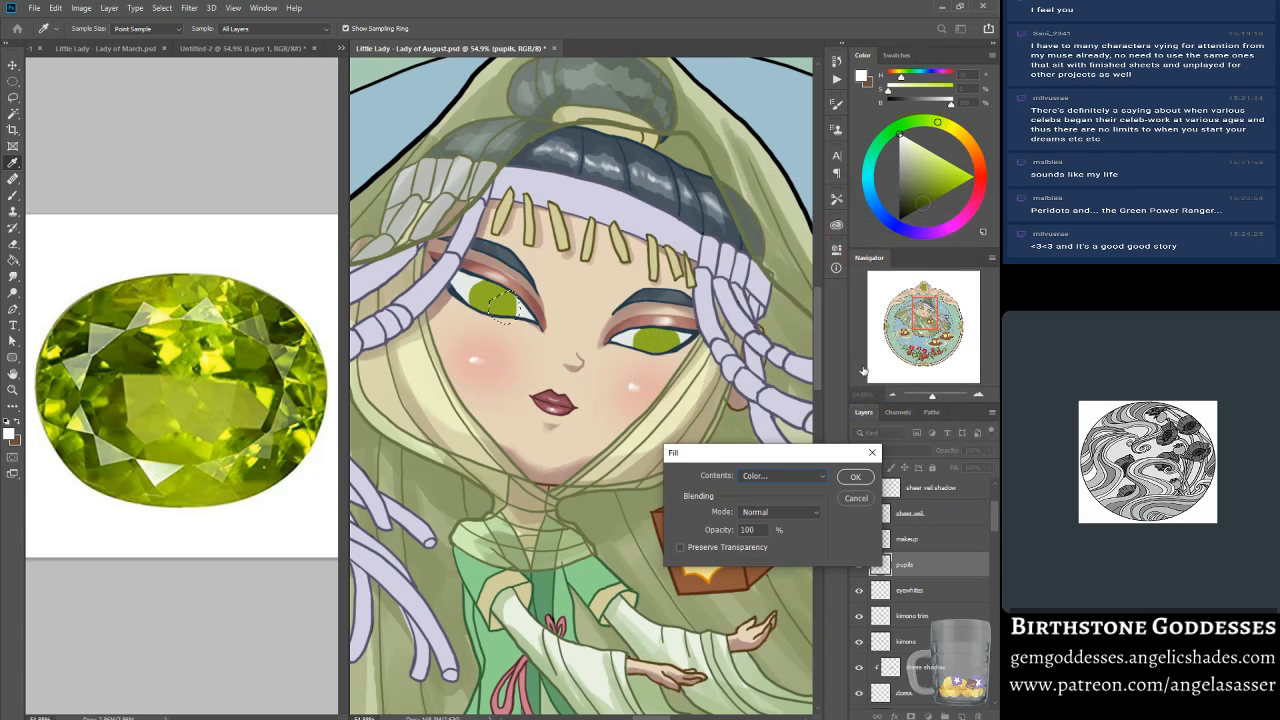
click(855, 477)
key(ctrl+d)
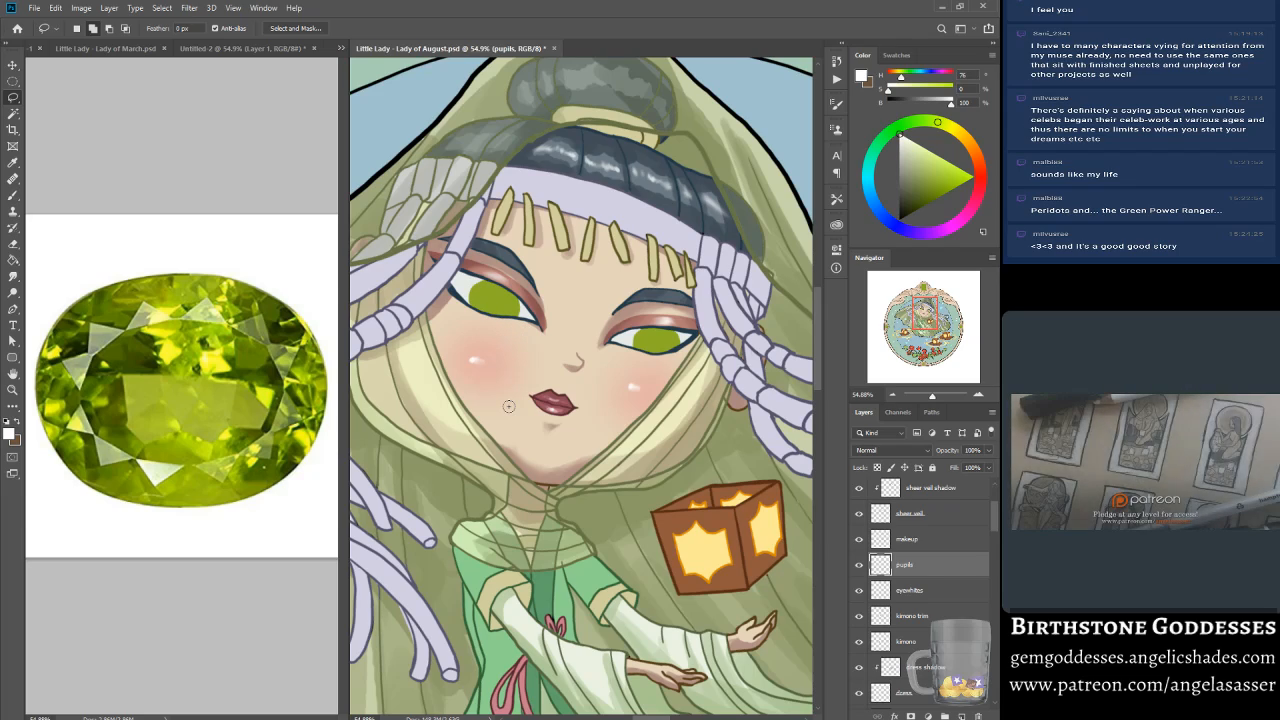
click(878, 467)
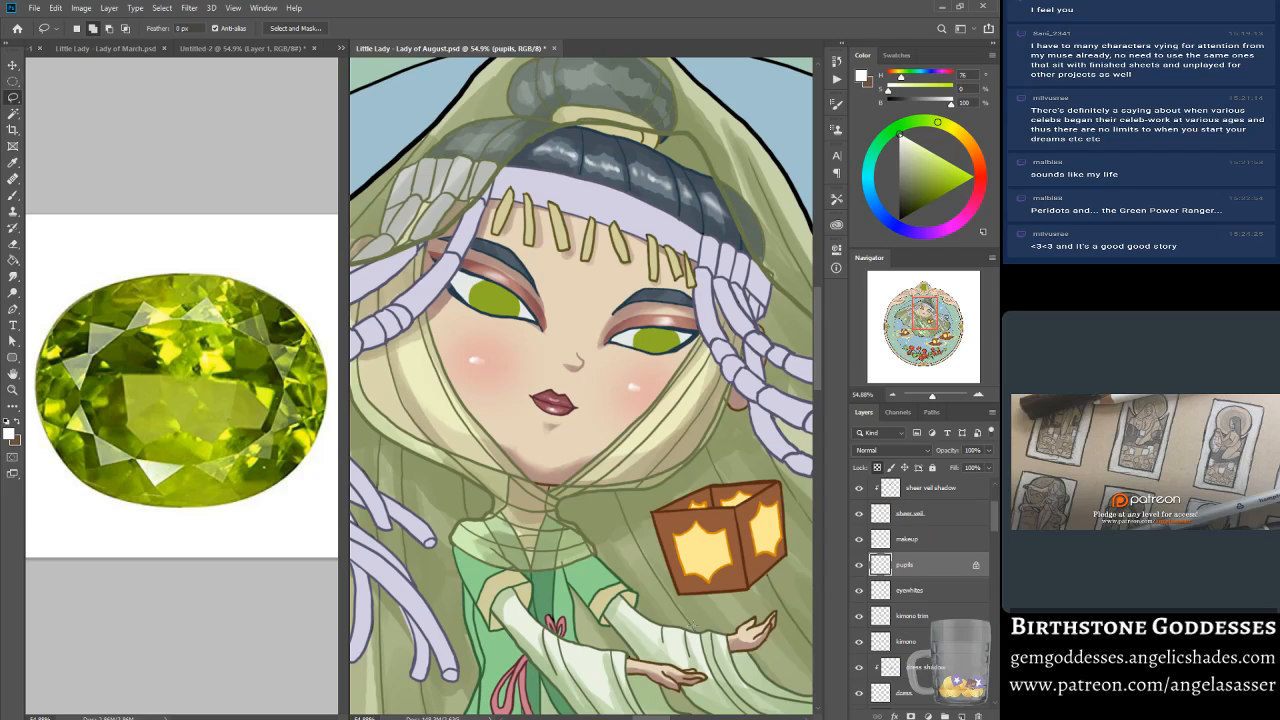
mouse_move(491, 291)
mouse_down()
mouse_move(507, 309)
mouse_move(486, 318)
mouse_move(510, 299)
mouse_move(478, 311)
mouse_move(496, 291)
mouse_move(506, 326)
mouse_up()
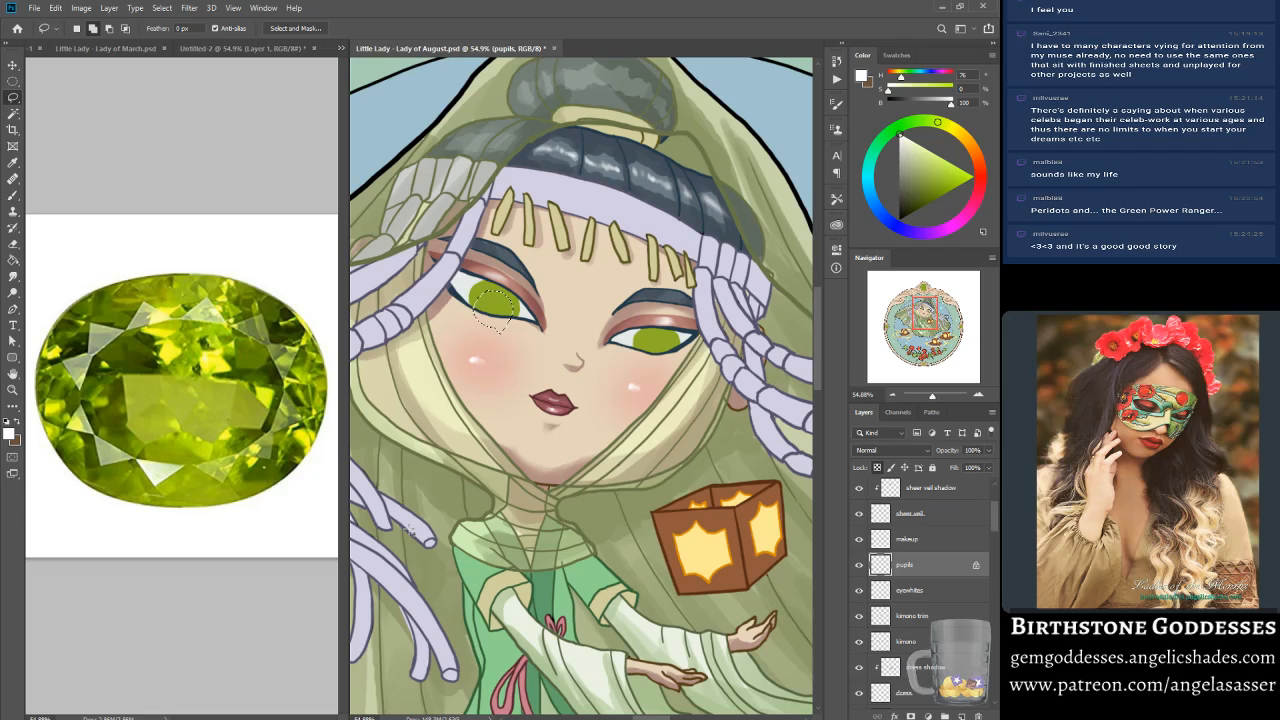
key(alt)
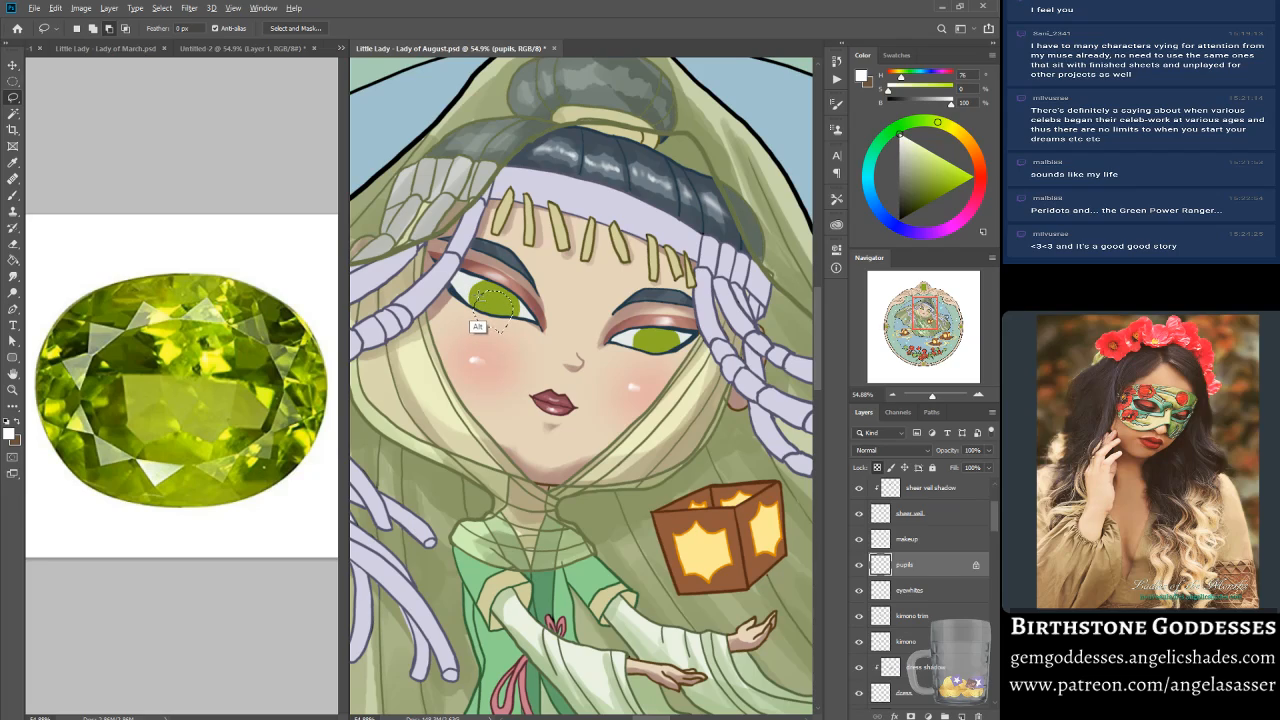
drag(467, 337, 470, 333)
key(ctrl)
key(ctrl+d)
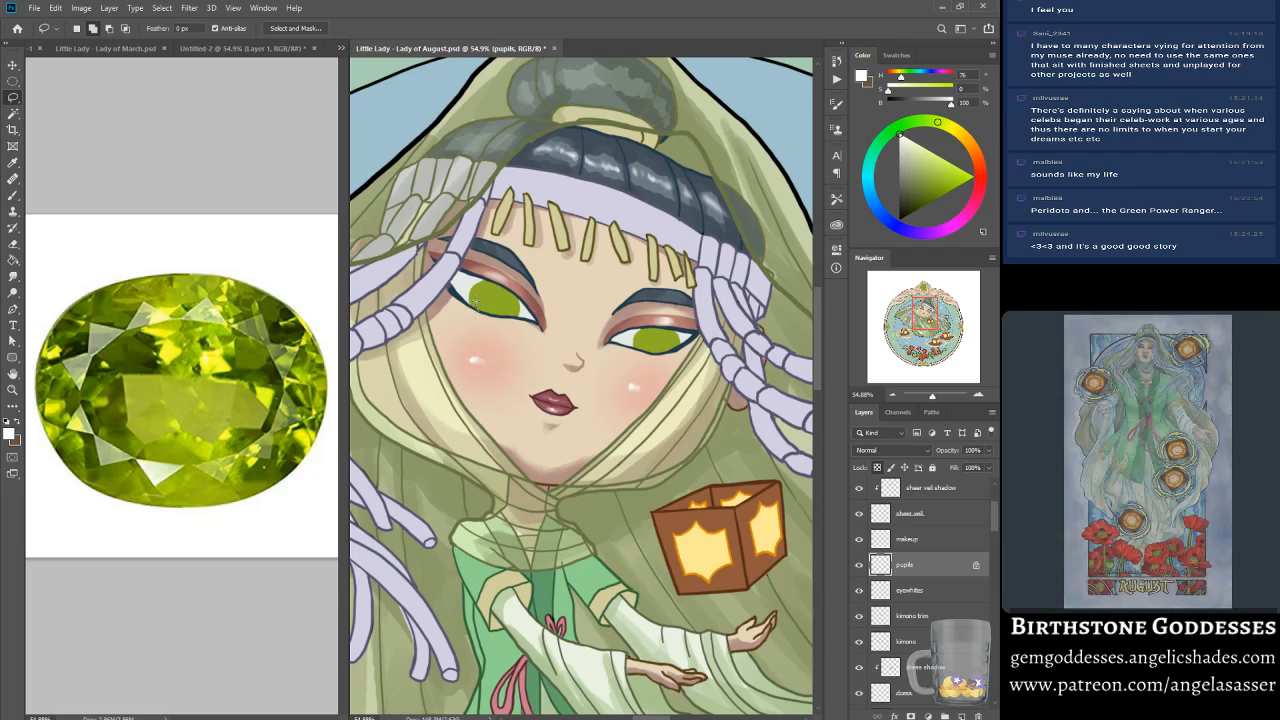
Step: Lasso a round pupil area inside both irises and set the foreground to dark green #466605 sampled from the peridot
key(ctrl+d)
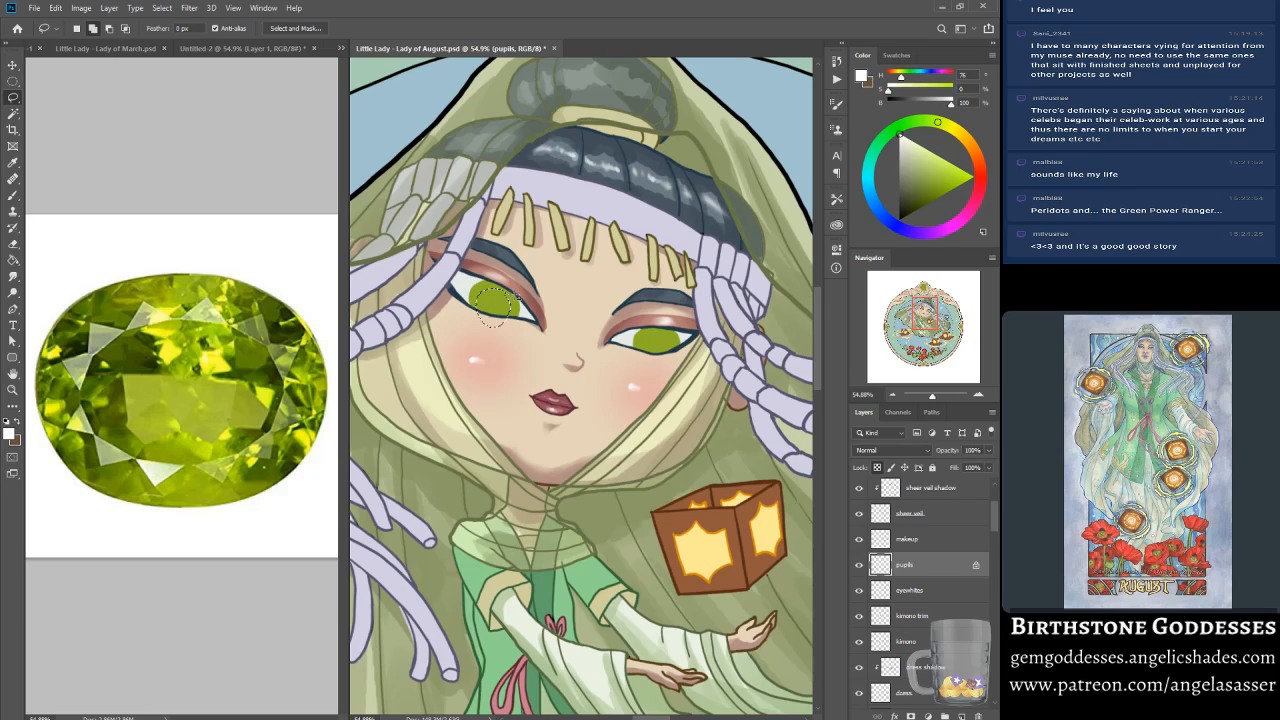
mouse_move(655, 351)
mouse_down()
mouse_move(645, 355)
mouse_move(646, 334)
mouse_move(670, 362)
mouse_move(650, 352)
mouse_up()
click(10, 431)
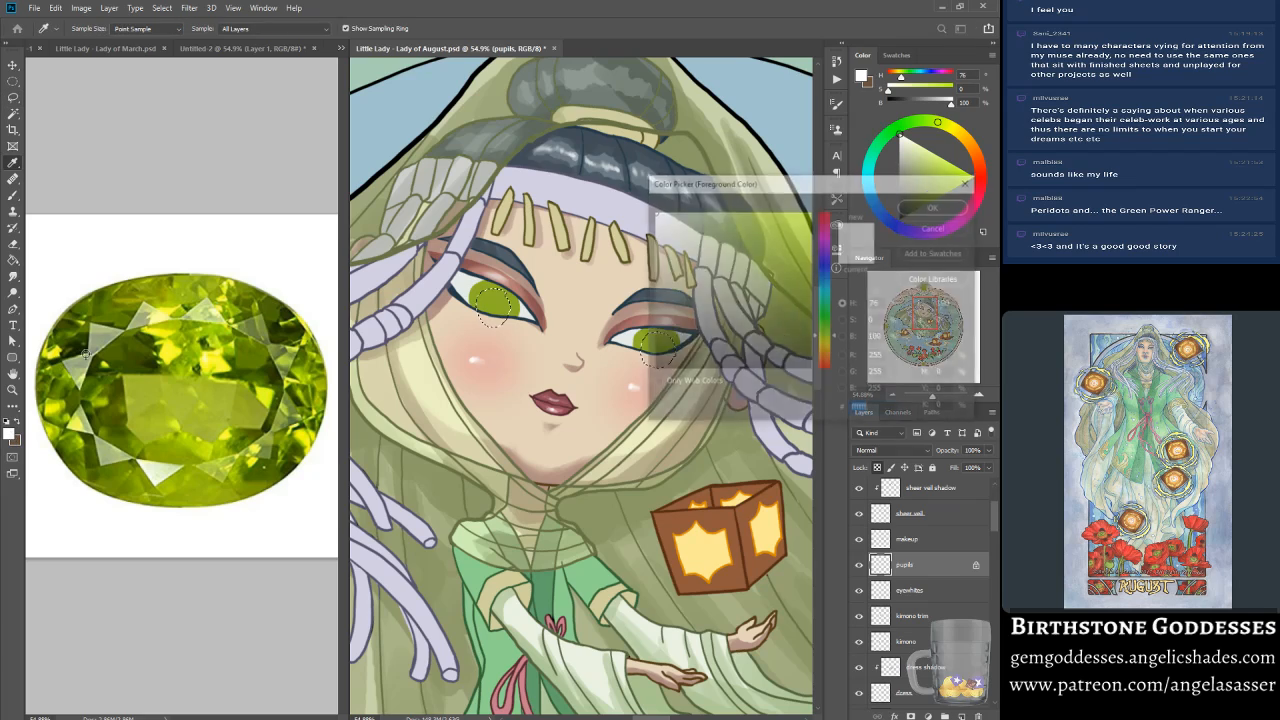
click(107, 354)
click(97, 428)
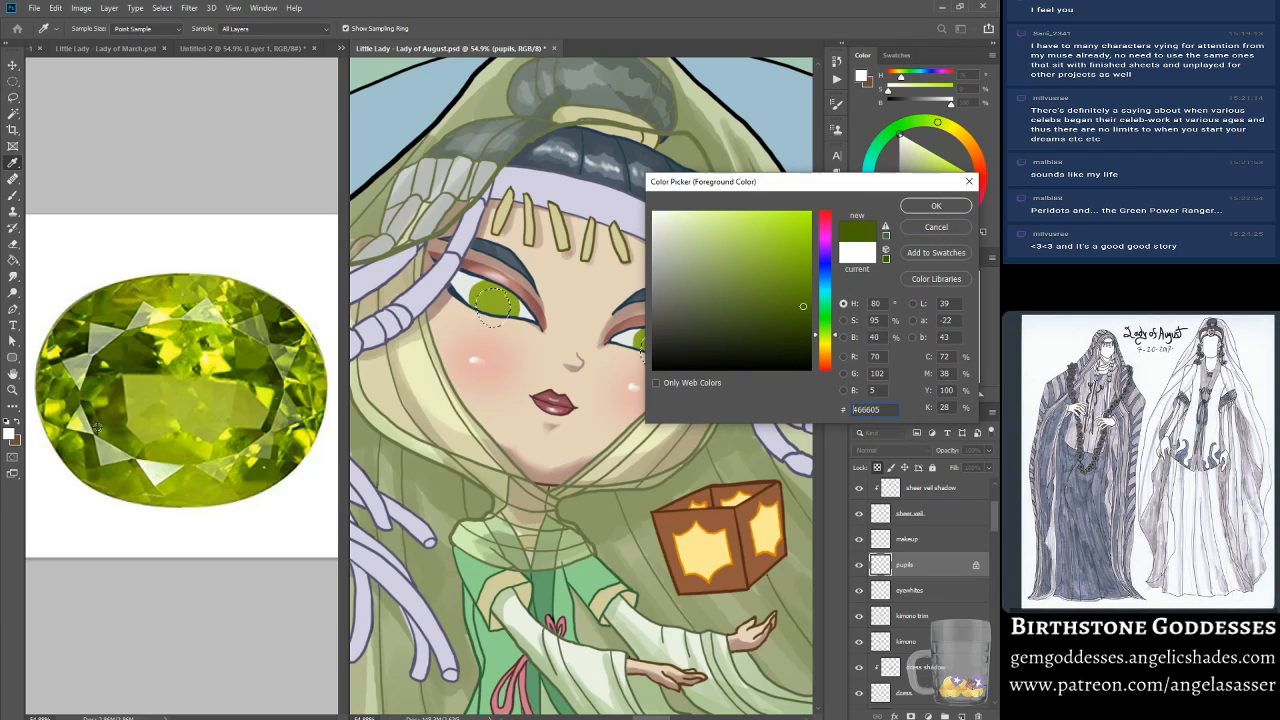
click(936, 205)
Step: Fill the selected pupil areas of both eyes with the dark green foreground color and deselect
click(55, 7)
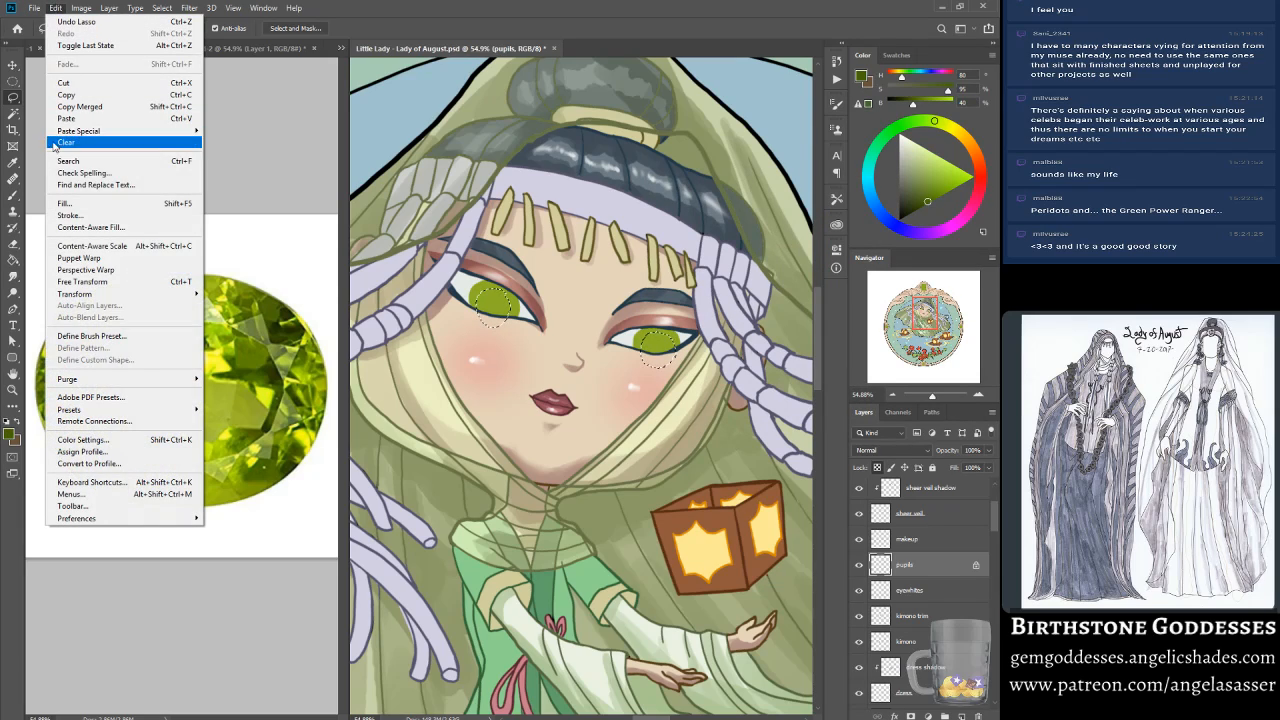
click(70, 203)
click(780, 476)
click(772, 490)
click(855, 477)
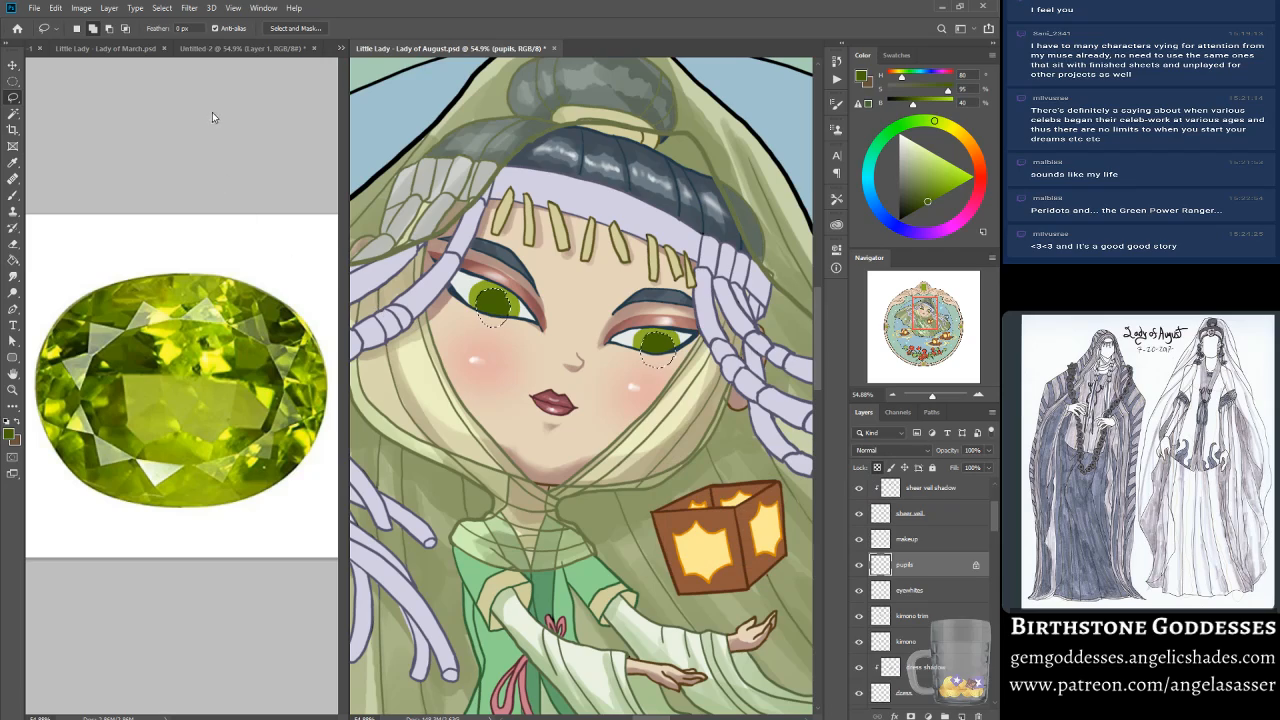
click(162, 9)
click(174, 33)
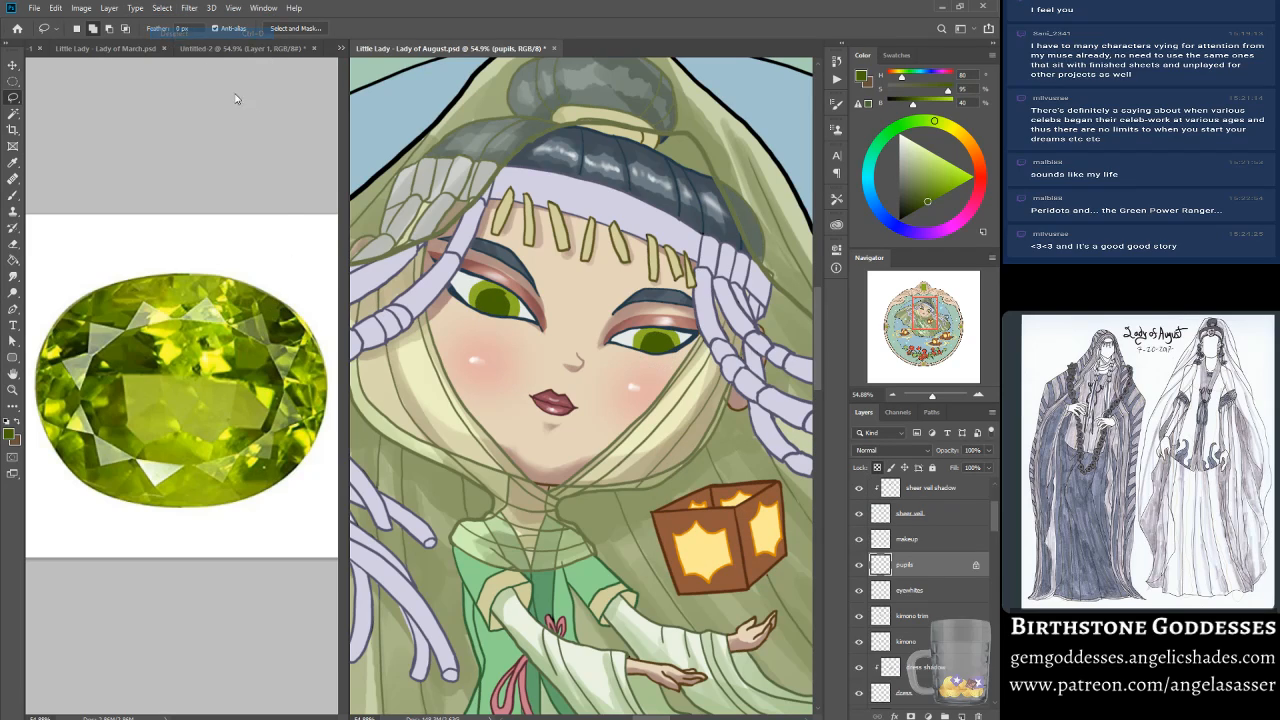
Step: Bring the Lady of July document to the front in the reference pane beside the Lady of August drawing
key(b)
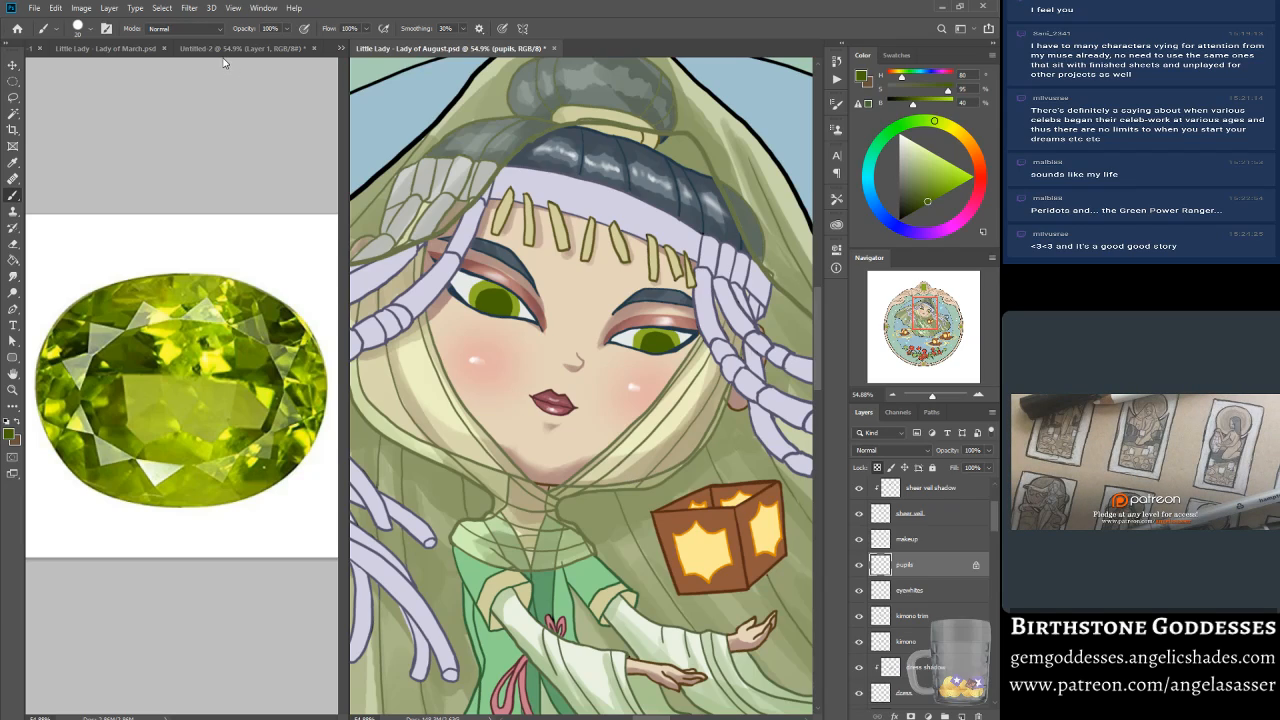
click(341, 48)
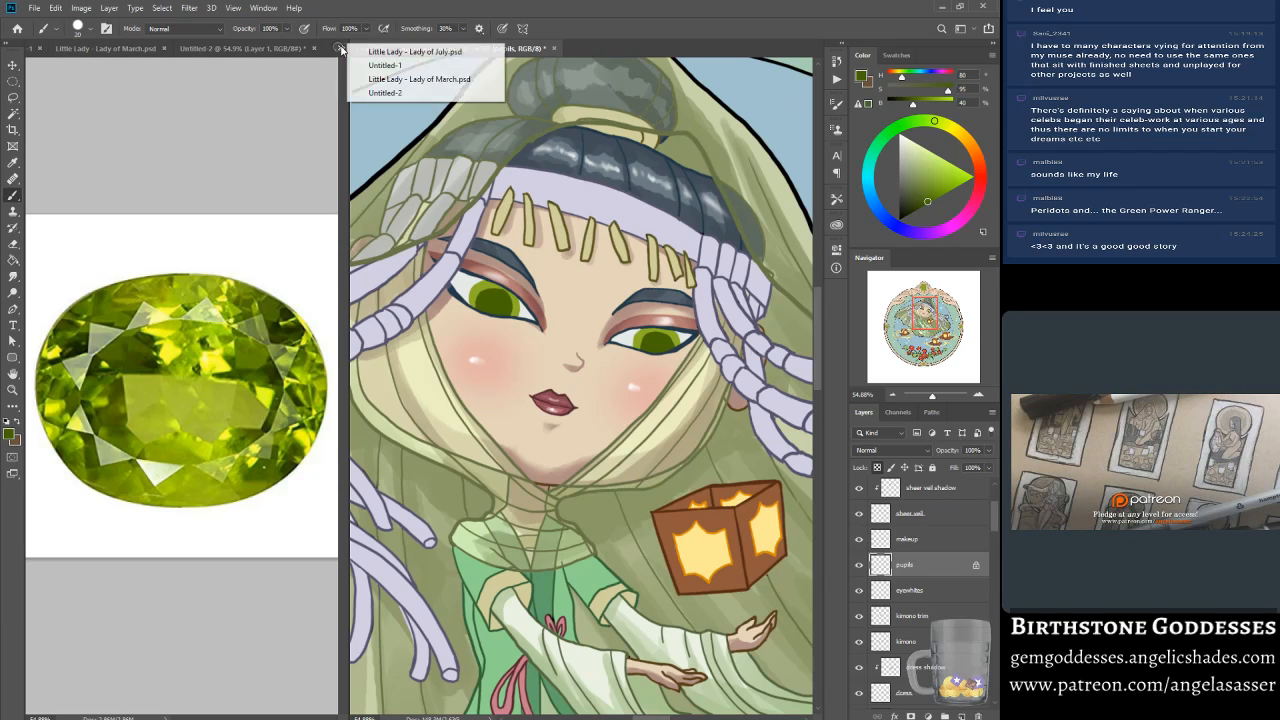
click(414, 51)
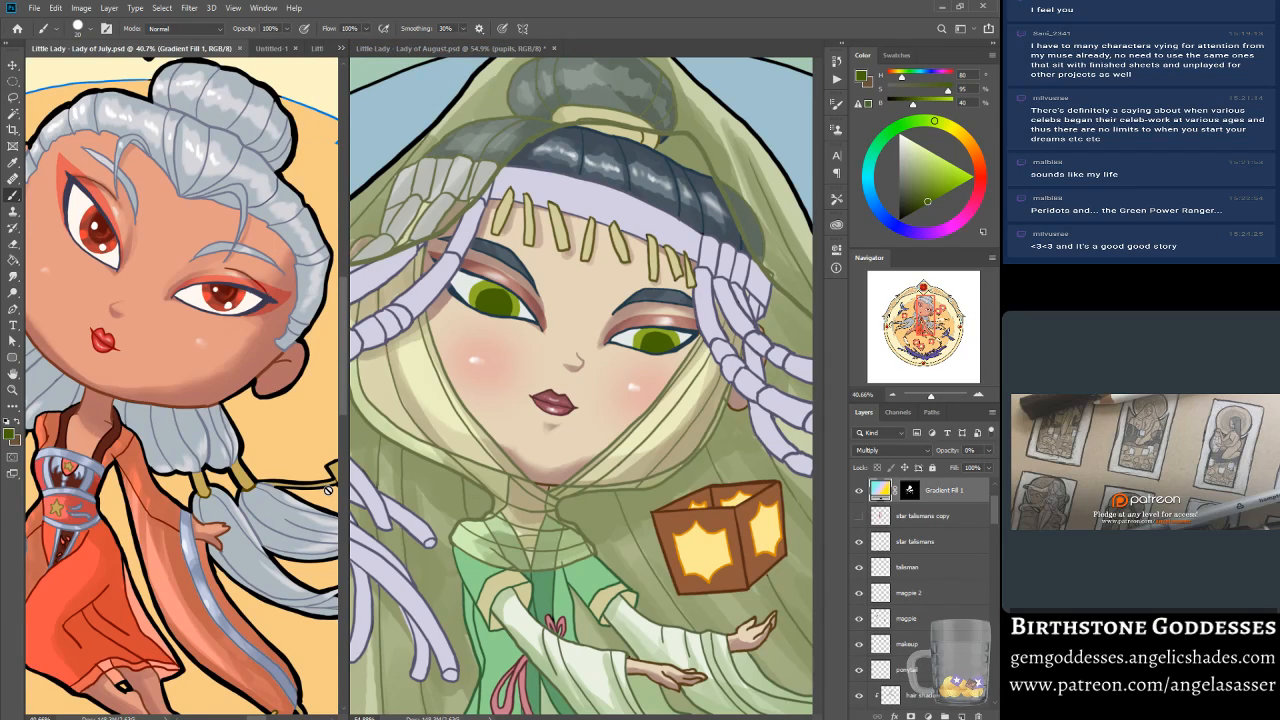
Step: Undo the Gradient Fill 1 opacity change in Lady of July, leave the figure deselected, and return to the Lady of August drawing
click(13, 97)
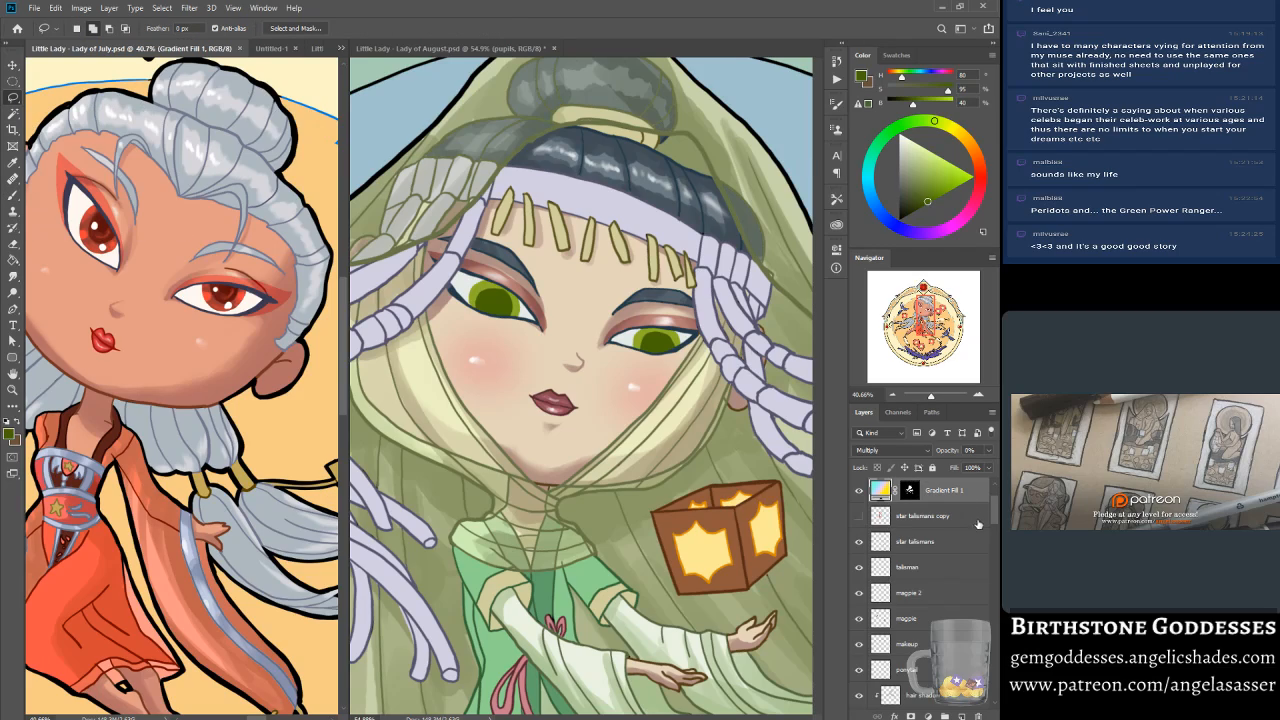
scroll(993, 519, down, 1)
scroll(995, 516, up, 3)
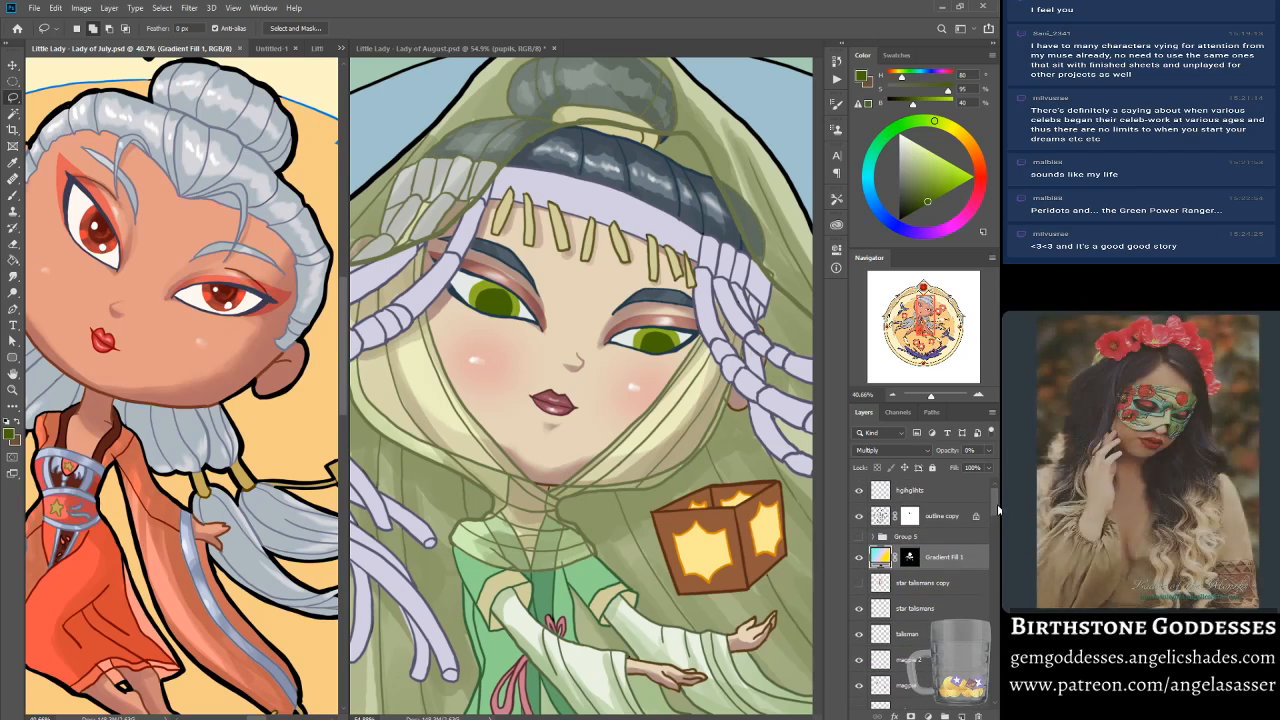
key(ctrl+z)
key(ctrl+z)
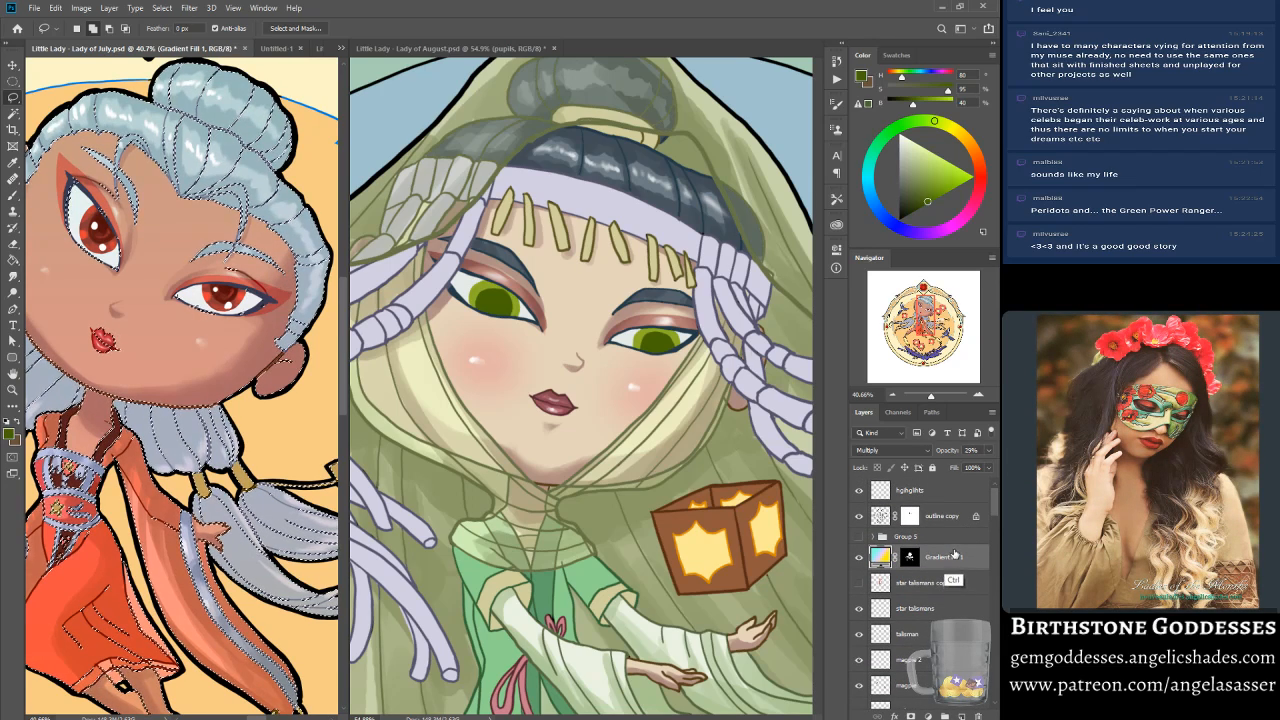
click(56, 8)
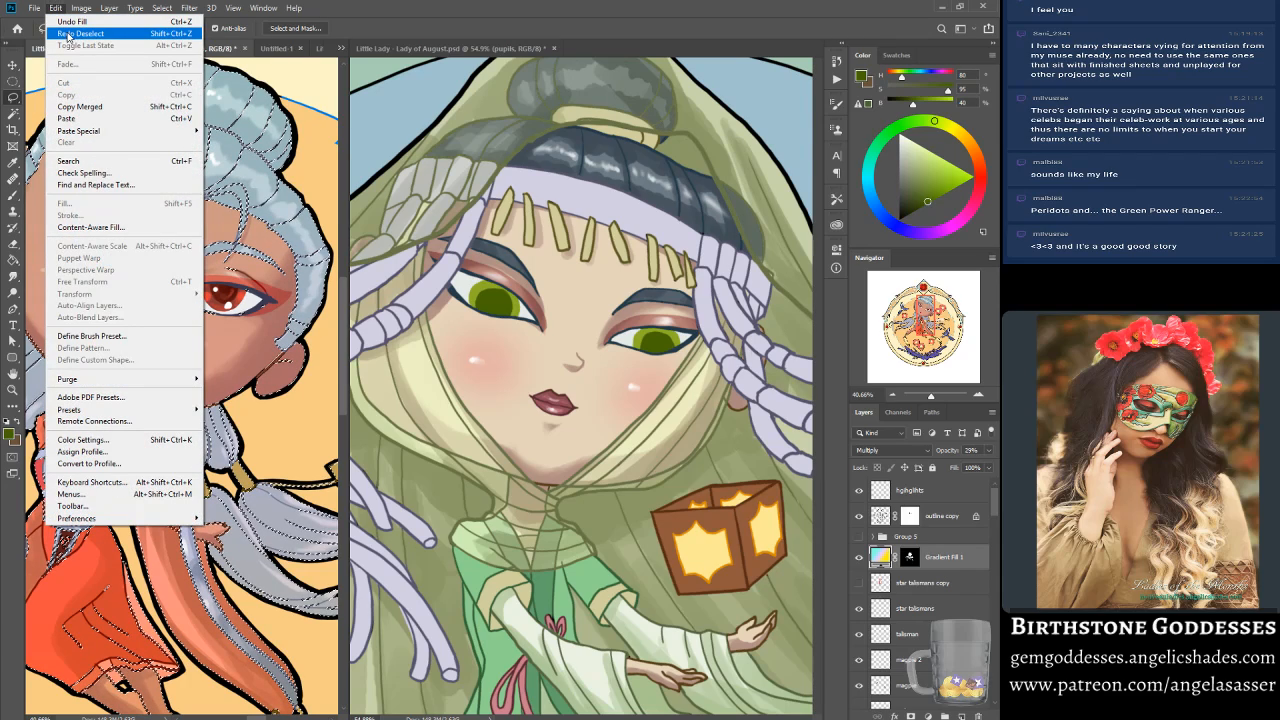
click(66, 35)
click(372, 310)
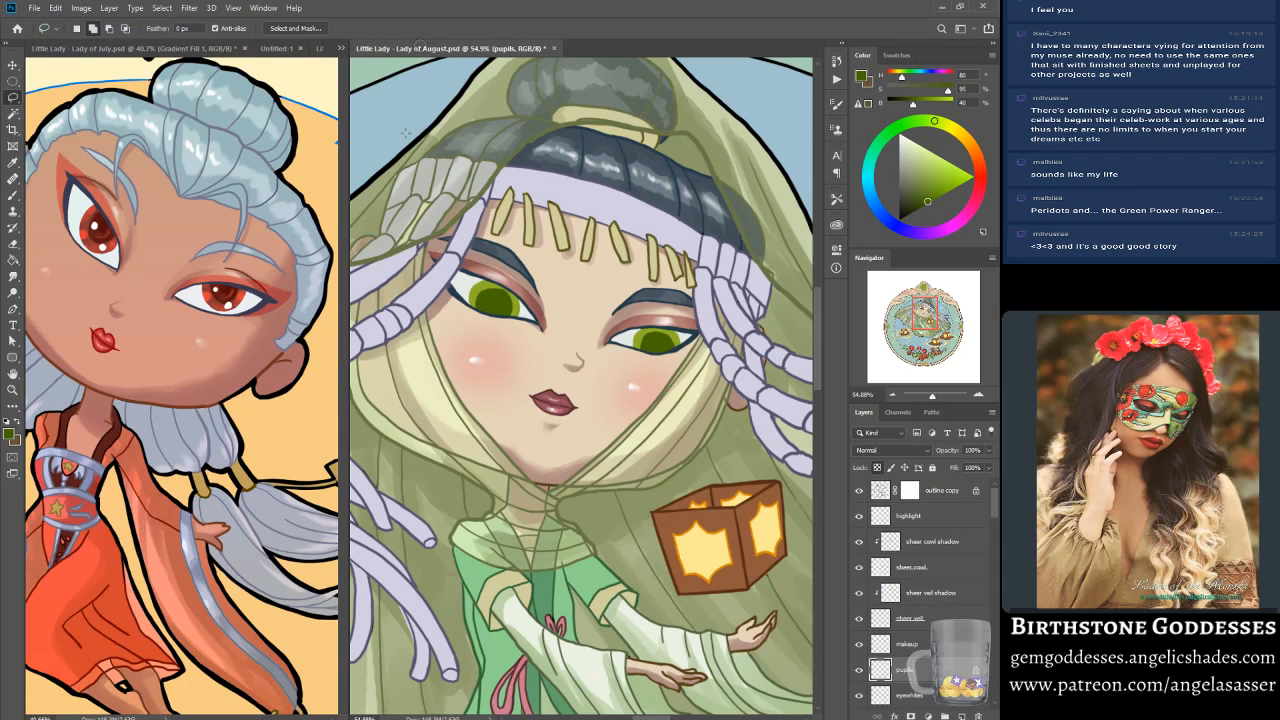
click(858, 670)
click(858, 670)
drag(500, 292, 496, 290)
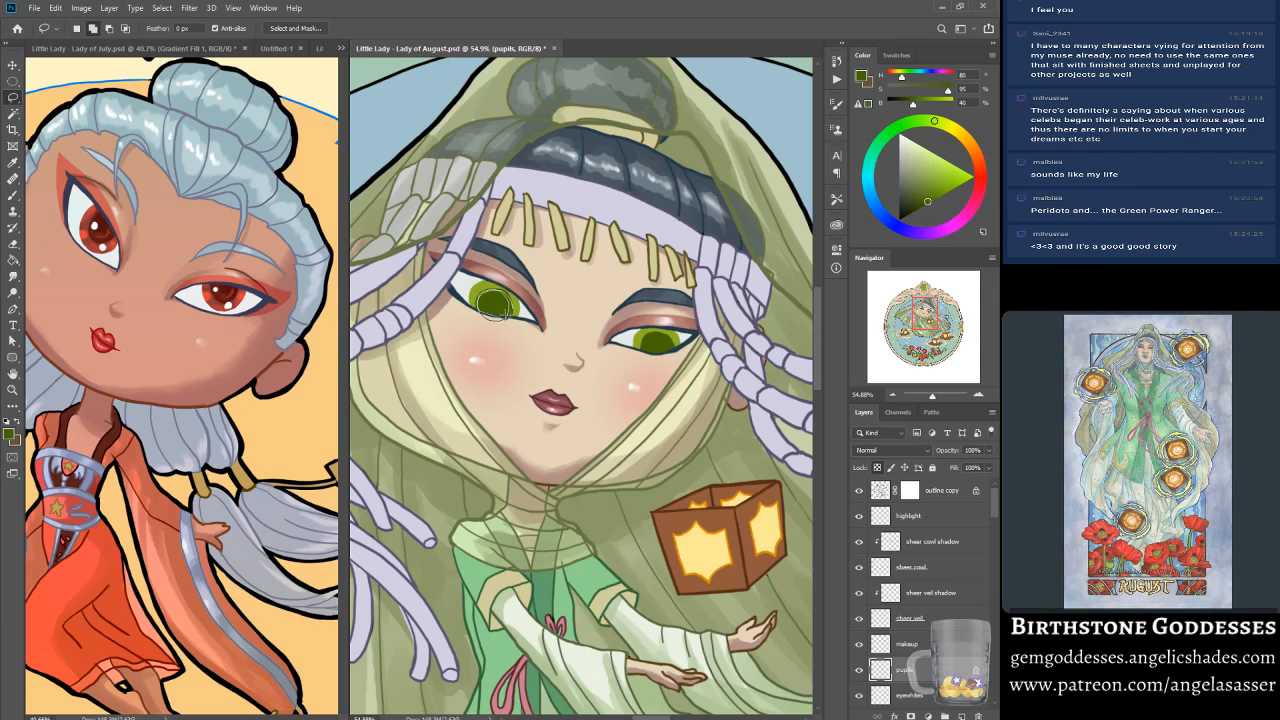
key(ctrl+d)
mouse_move(479, 298)
mouse_down()
mouse_move(469, 309)
mouse_move(471, 286)
mouse_move(492, 285)
mouse_up()
key(ctrl+d)
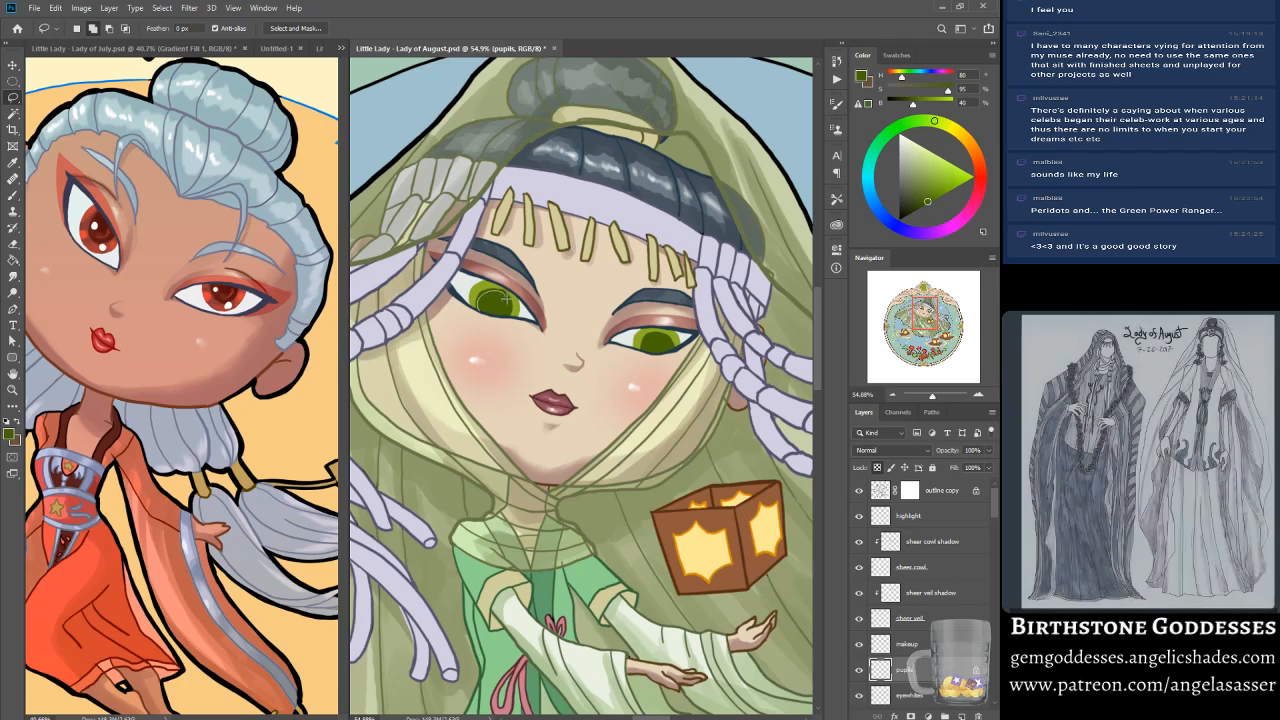
Step: Lasso around the pupils of both eyes, fill the selection with the iris green #8daf26, and deselect
mouse_move(508, 316)
mouse_down()
mouse_move(519, 294)
mouse_move(478, 284)
mouse_up()
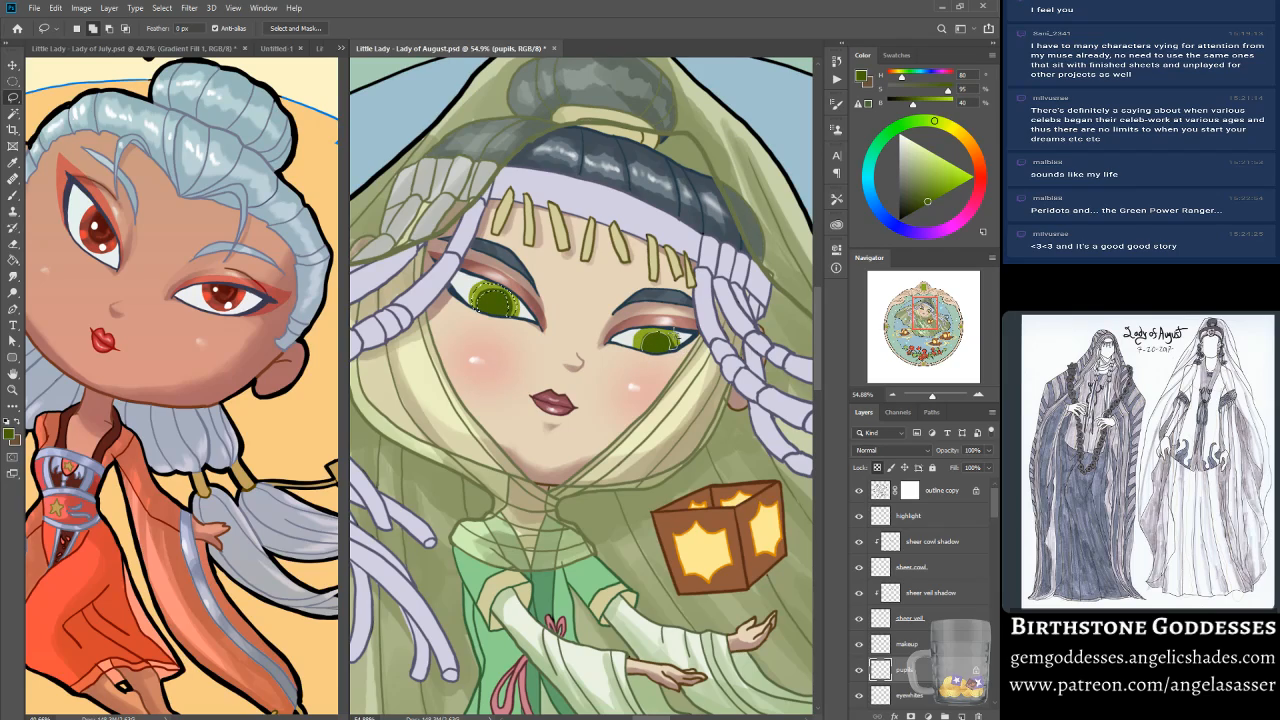
mouse_move(648, 331)
mouse_down()
mouse_move(631, 344)
mouse_move(644, 349)
mouse_up()
click(10, 434)
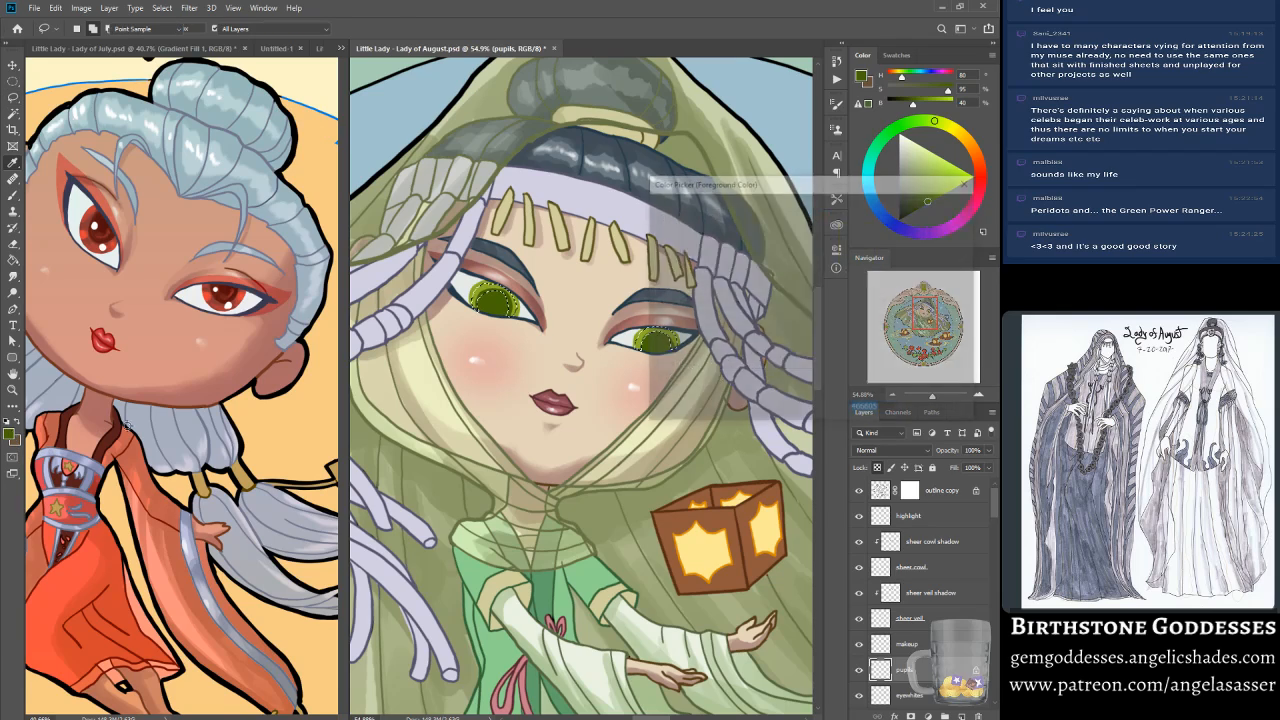
click(480, 292)
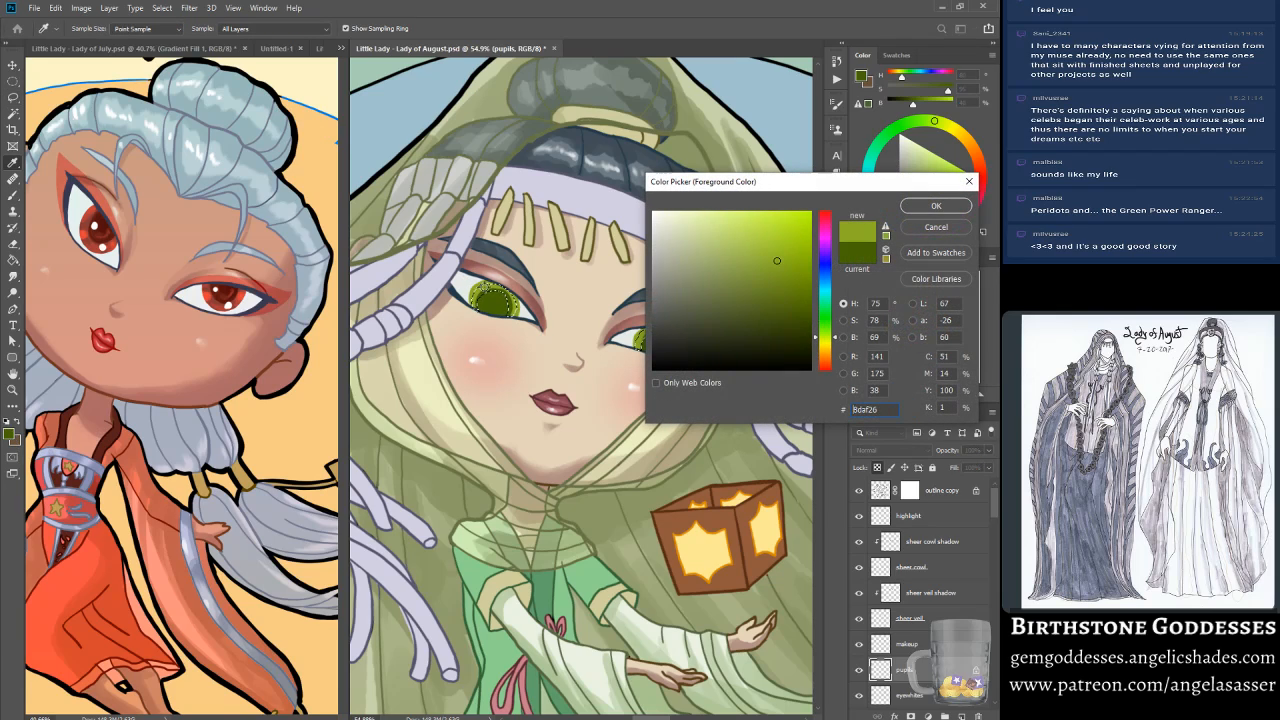
click(934, 206)
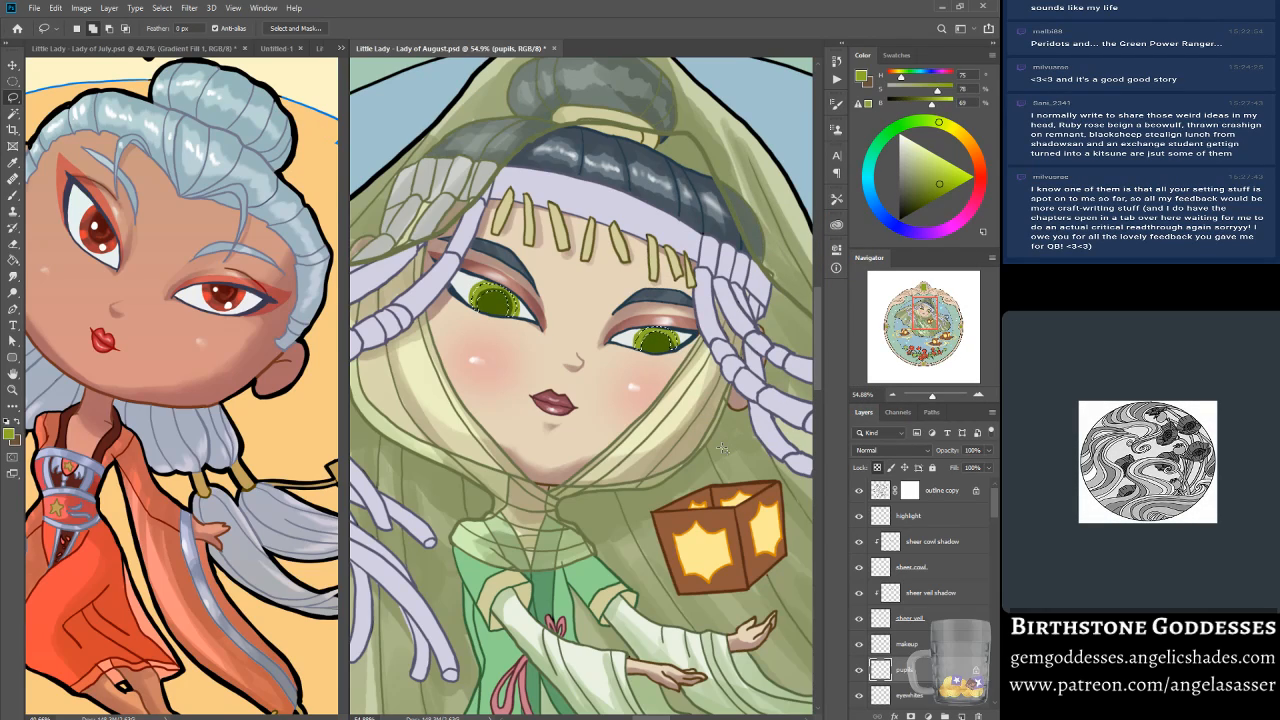
click(56, 8)
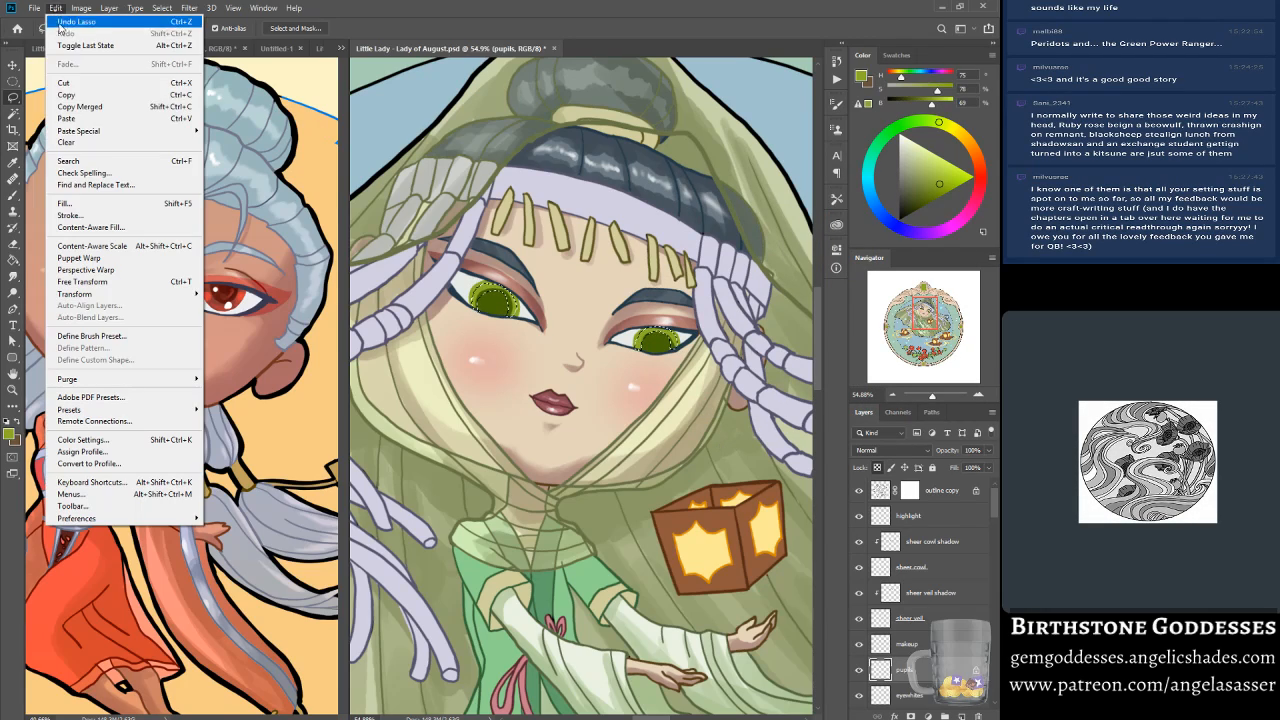
click(66, 203)
key(Return)
key(ctrl+d)
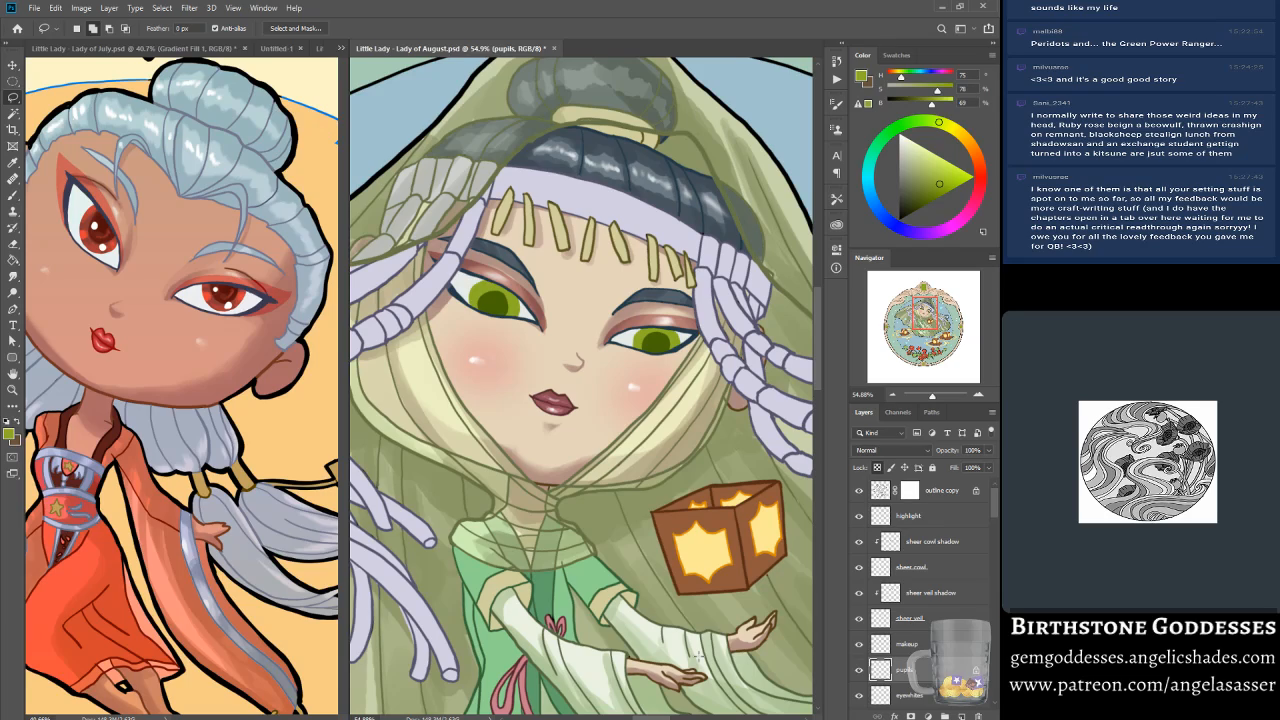
Step: Lasso the iris area of the eye on the right side of the face and fill it with the foreground green
click(13, 195)
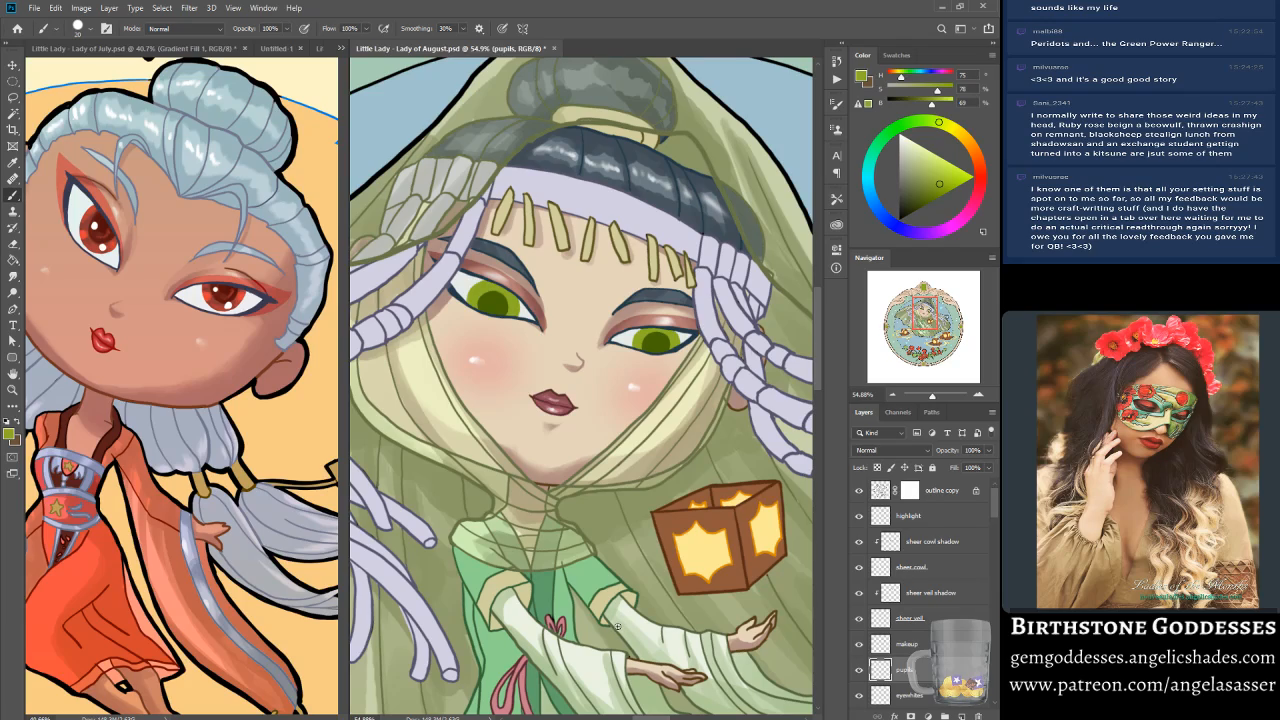
click(19, 101)
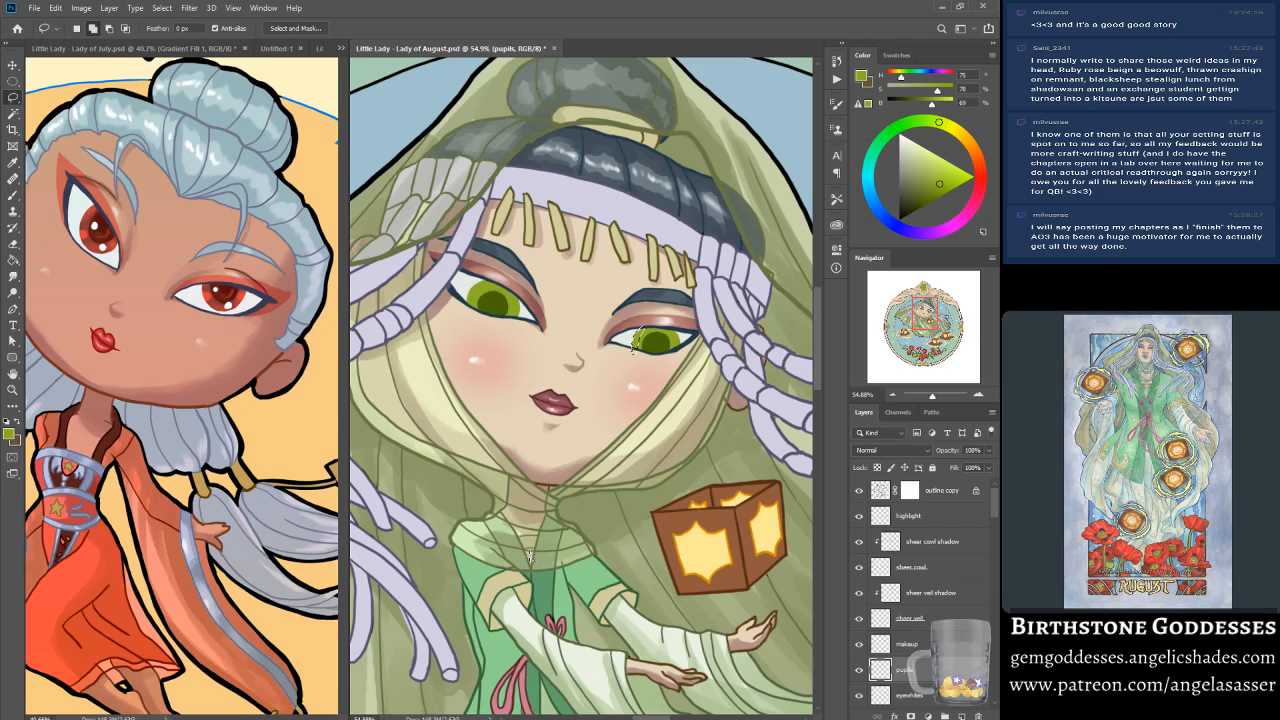
click(56, 8)
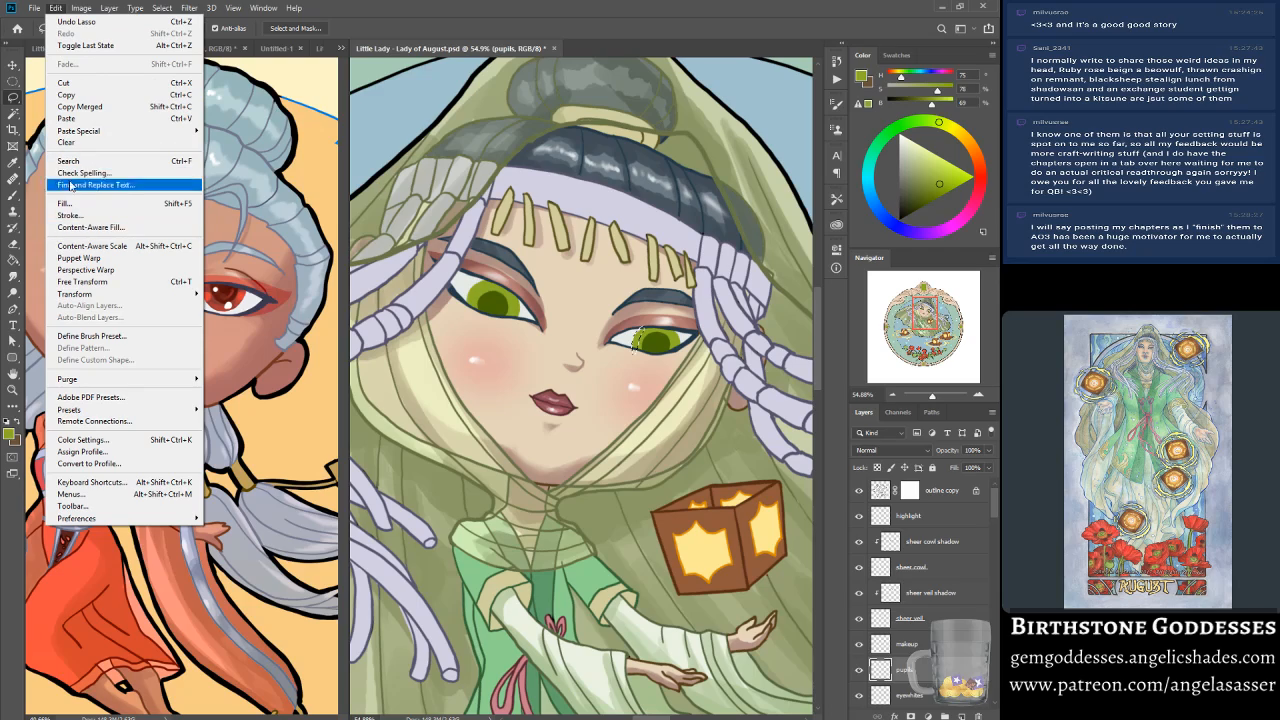
click(64, 203)
click(828, 500)
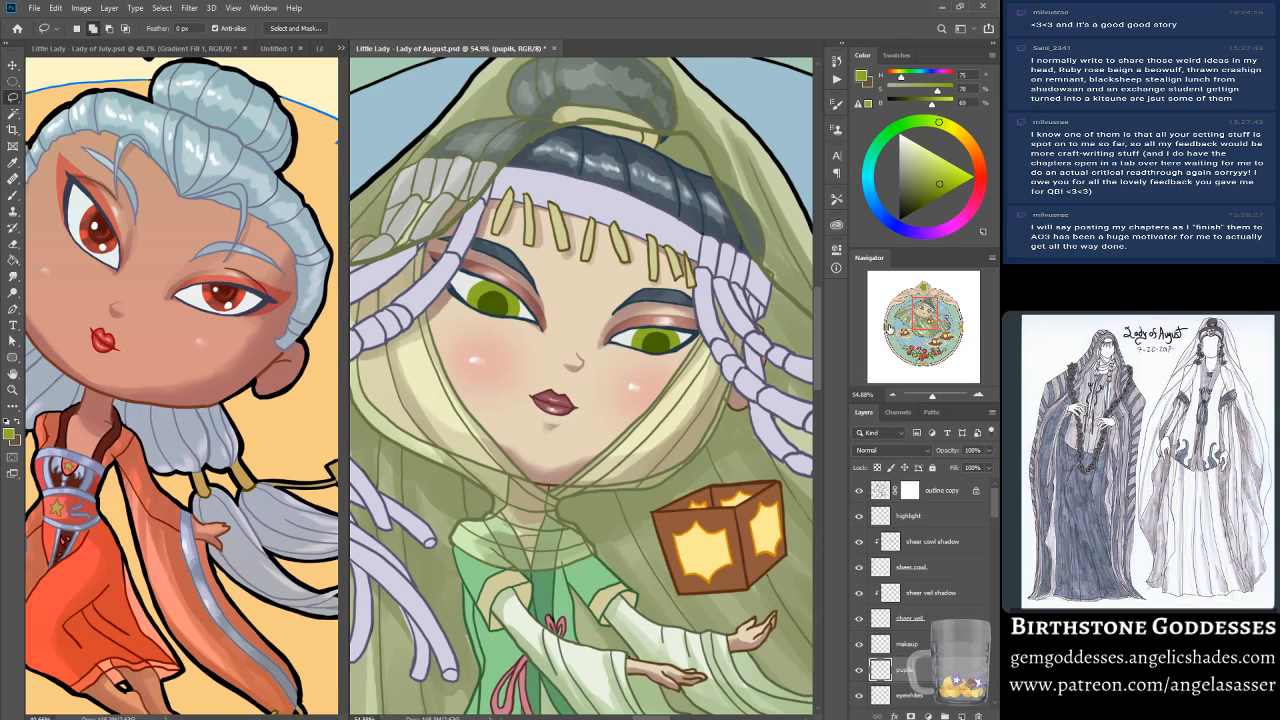
Step: Hide and show the pupils layer to check the recoloured eyes
click(15, 198)
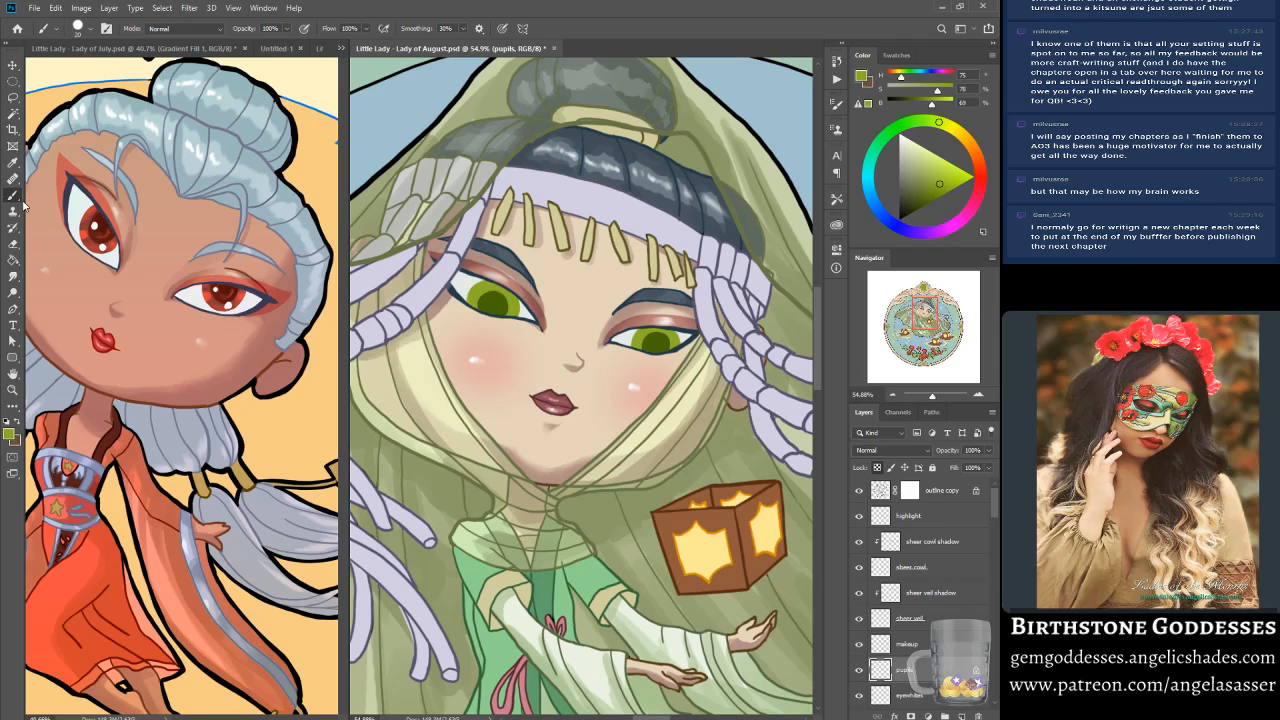
click(859, 671)
click(859, 671)
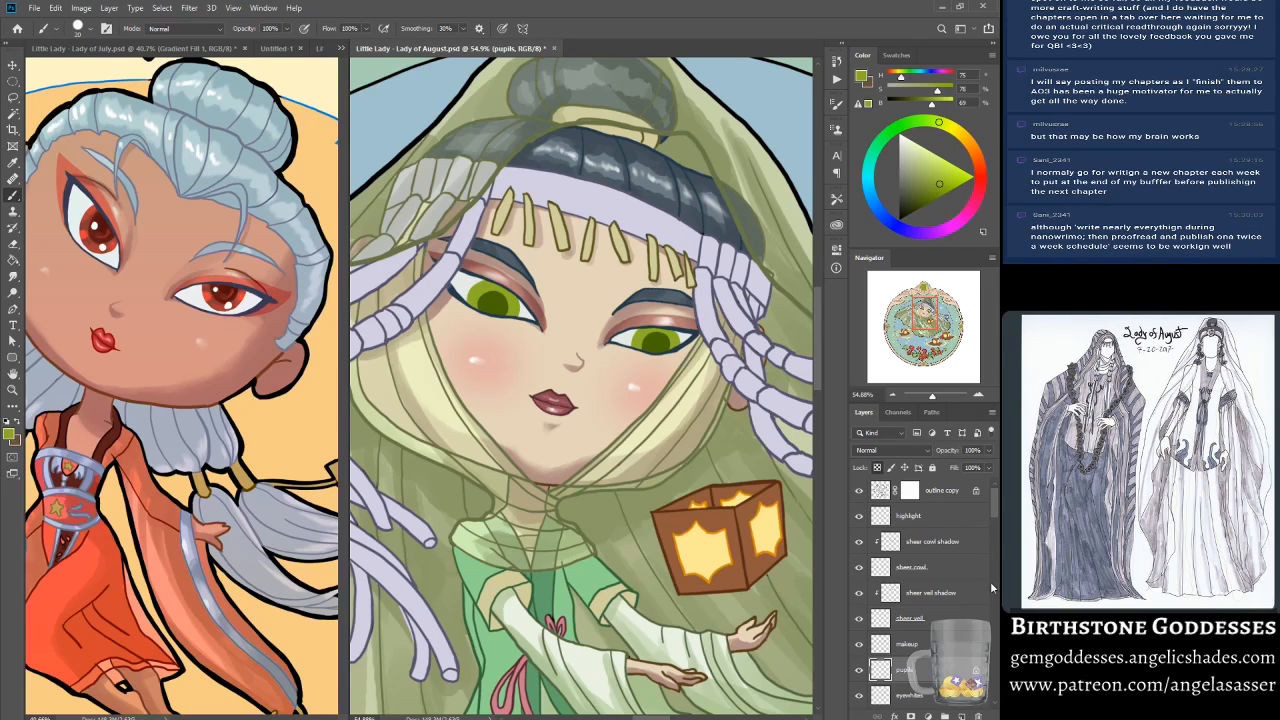
Step: Make the skin layer active and sample the skin tone between the eyes as the brush colour
drag(995, 503, 985, 563)
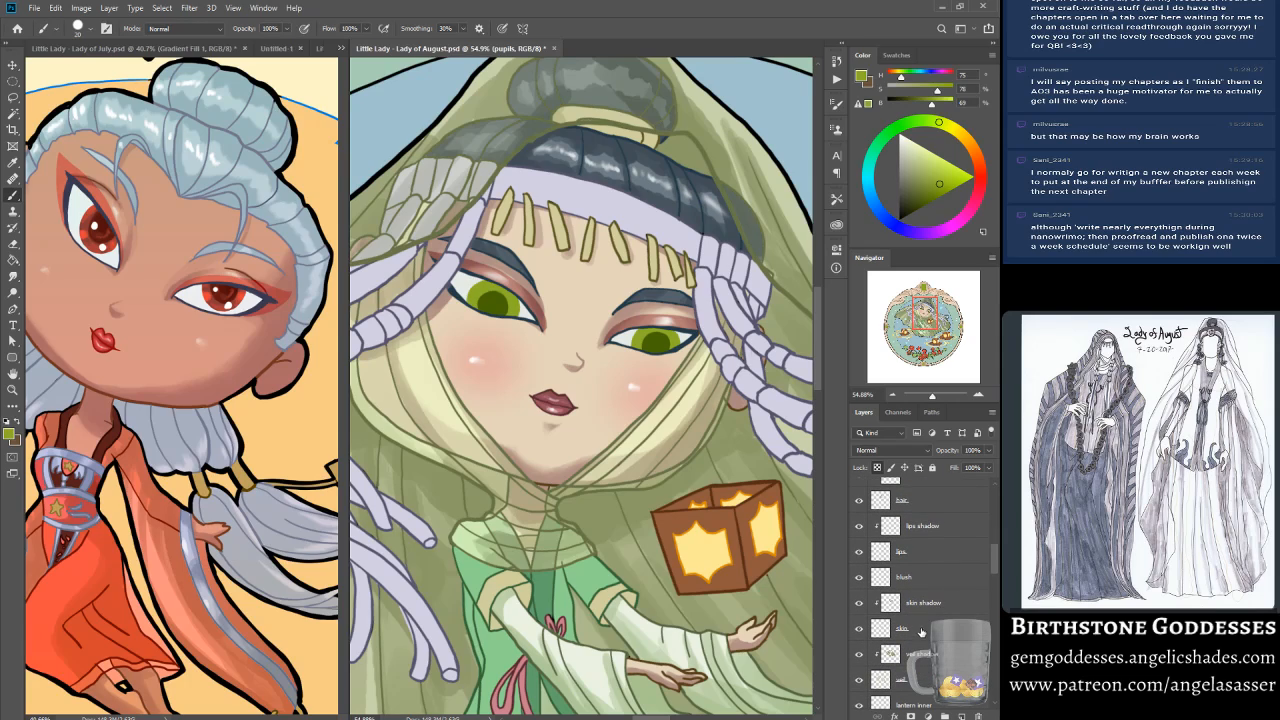
click(925, 628)
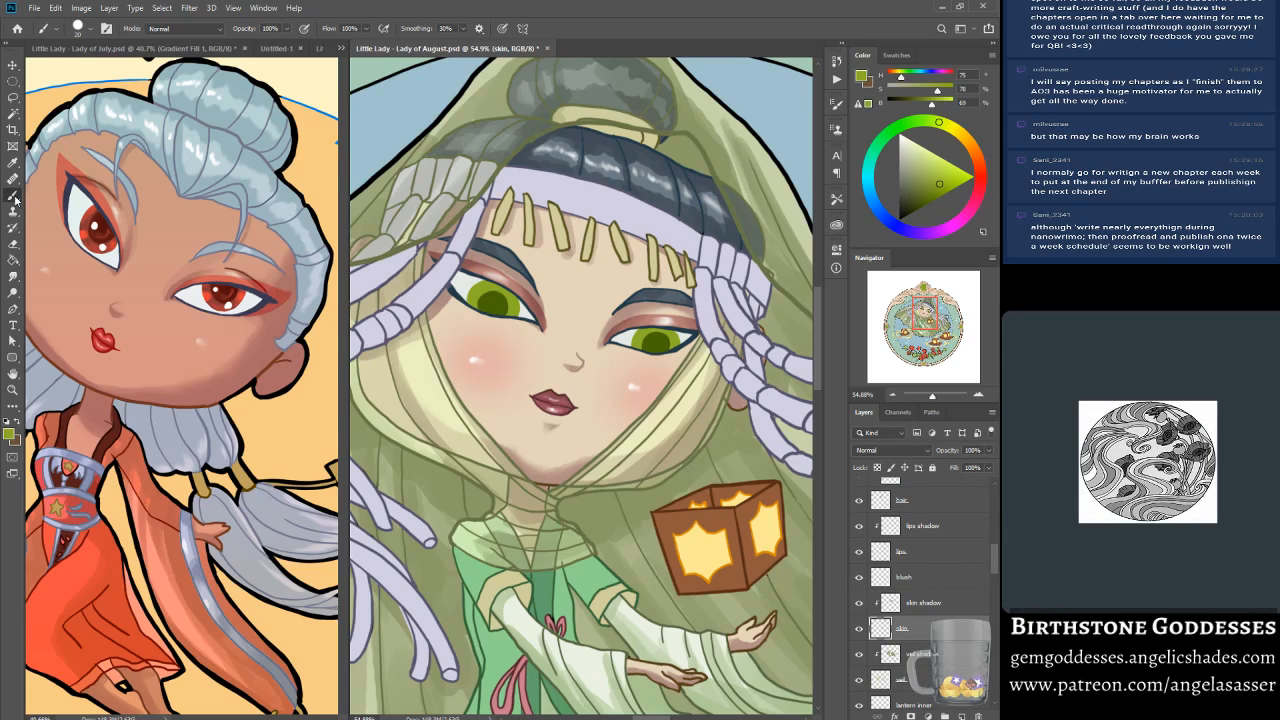
key(alt)
alt+click(580, 285)
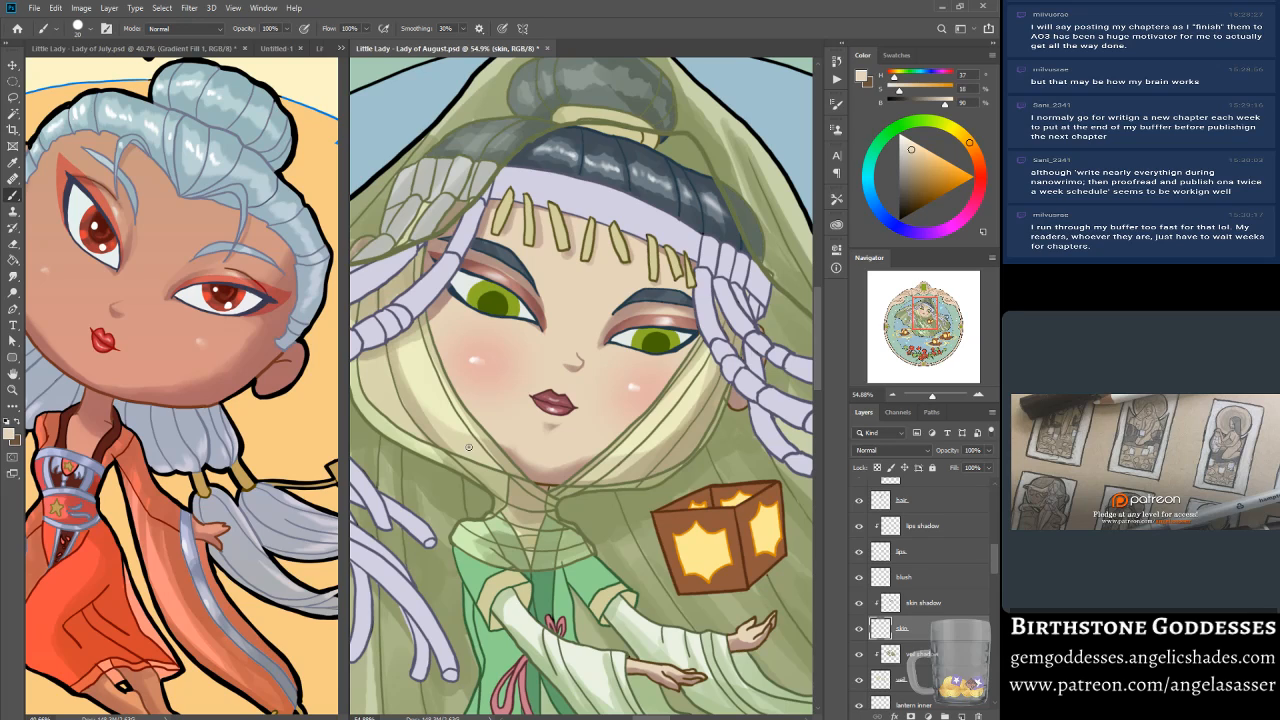
drag(933, 396, 933, 396)
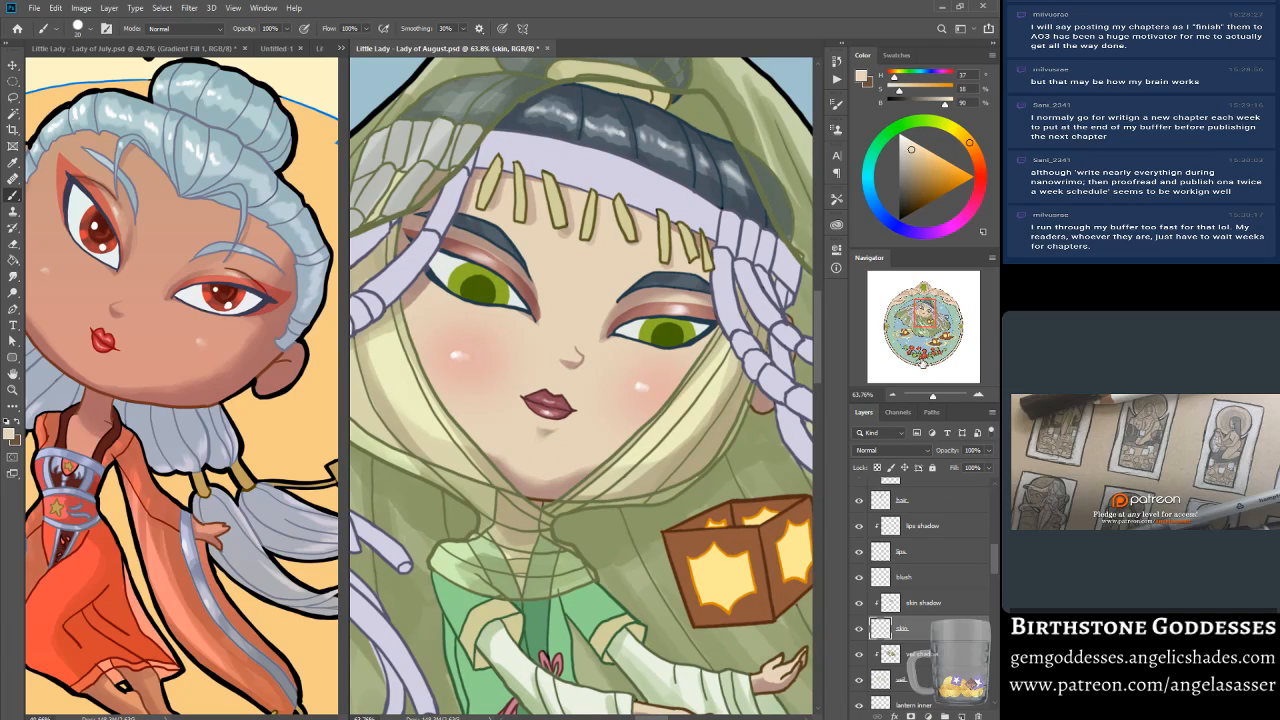
drag(938, 397, 933, 398)
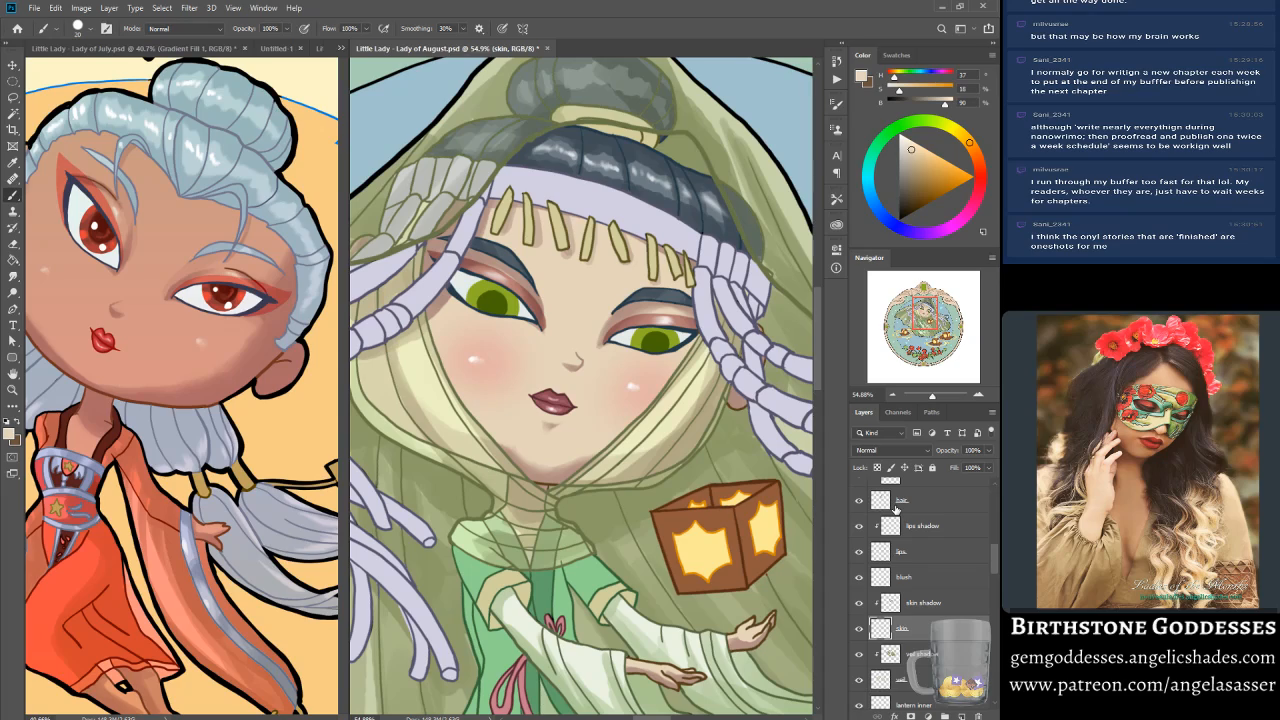
Step: Save the Lady of August drawing and make the pupils layer active again
key(ctrl+s)
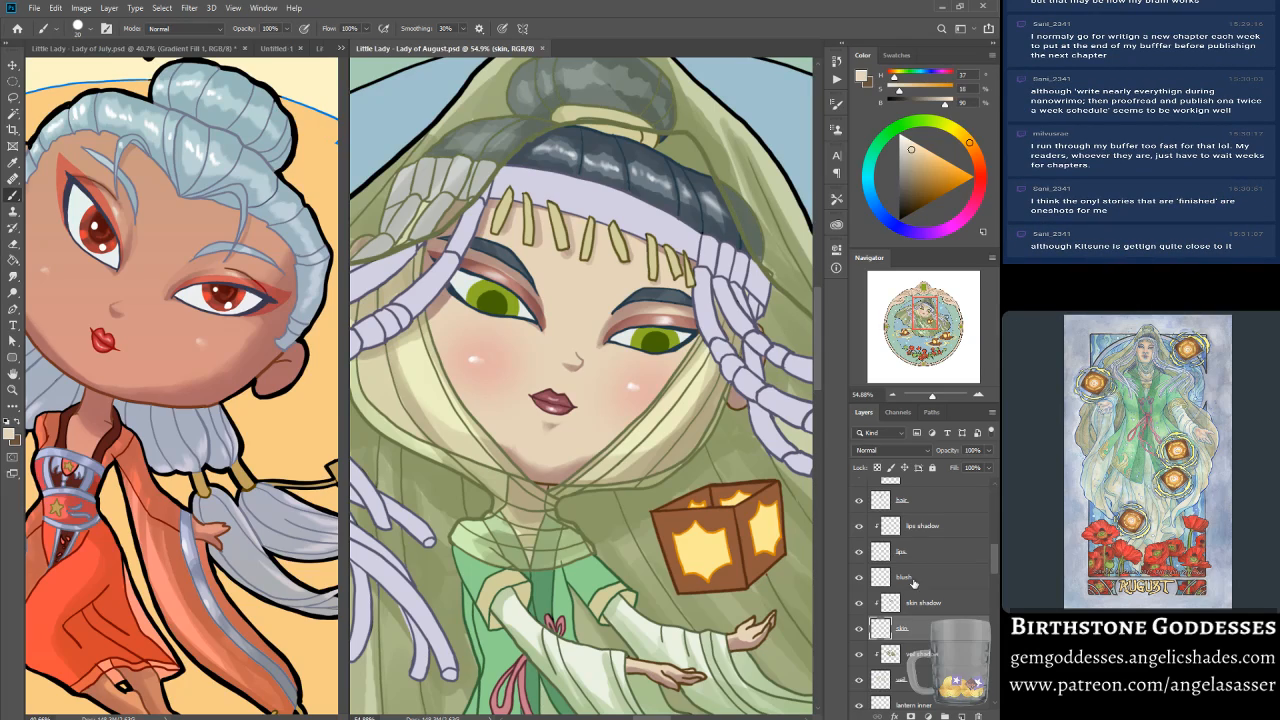
mouse_move(995, 566)
mouse_down()
mouse_move(991, 598)
mouse_move(978, 535)
mouse_move(976, 549)
mouse_up()
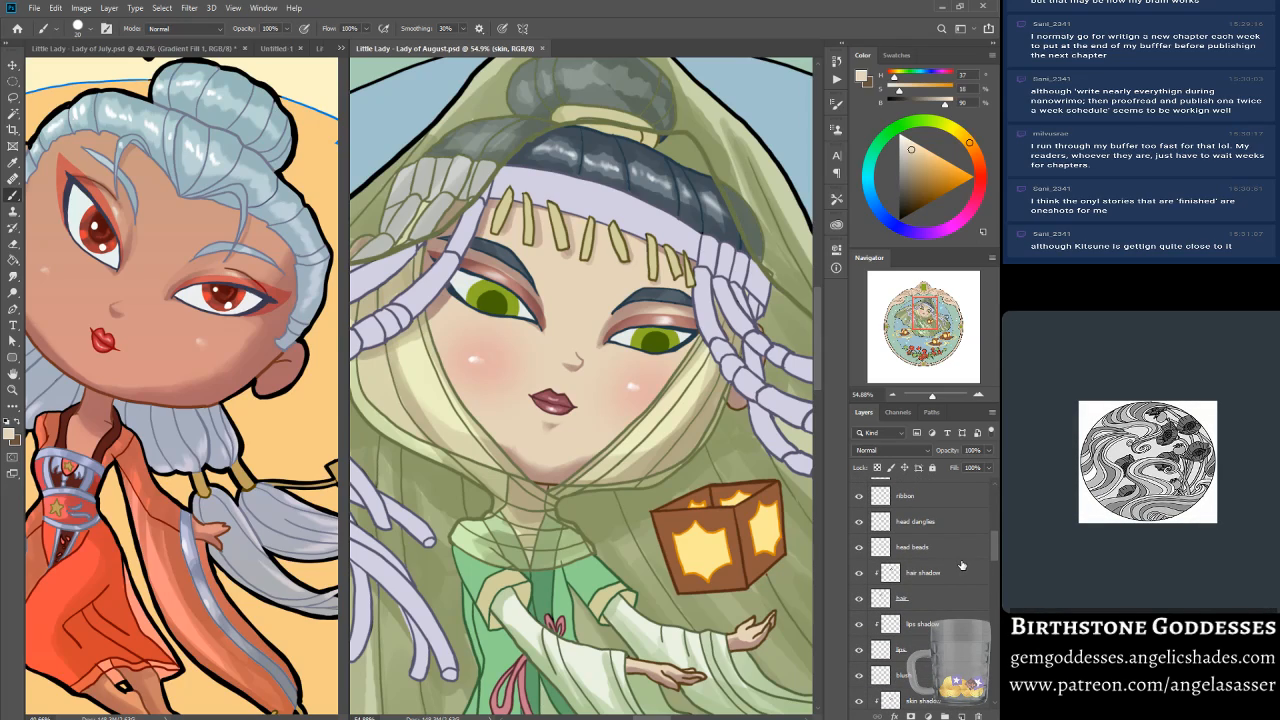
mouse_move(995, 549)
mouse_down()
mouse_move(986, 603)
mouse_move(984, 527)
mouse_up()
click(984, 527)
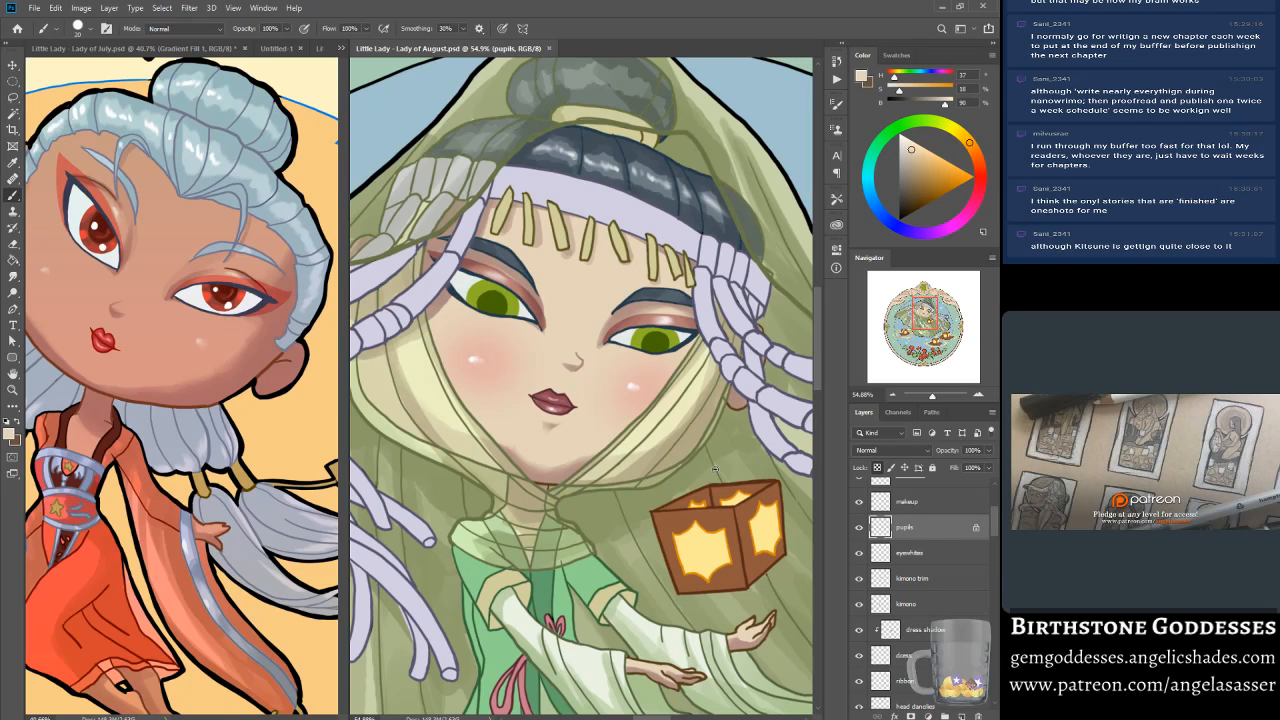
Step: Brush a pale green highlight (H 75, S 41, B 97), based on the sampled iris colour, onto the left iris edge
alt+click(474, 302)
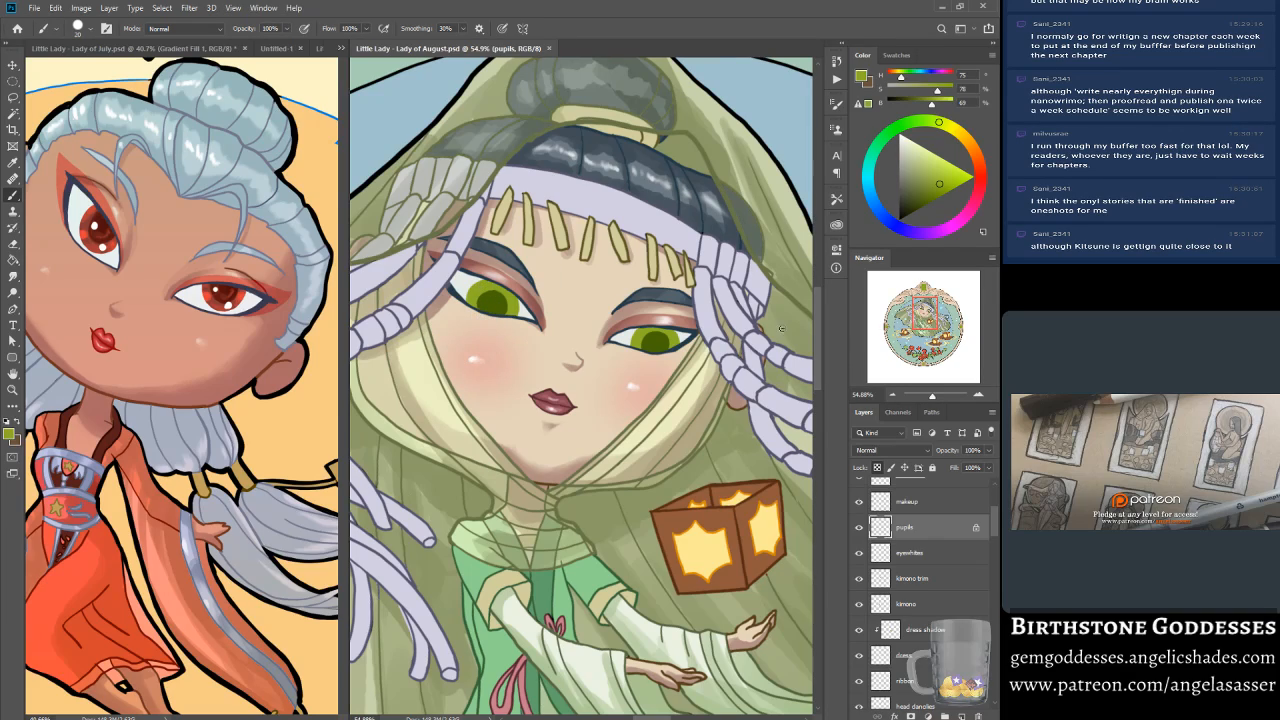
click(931, 155)
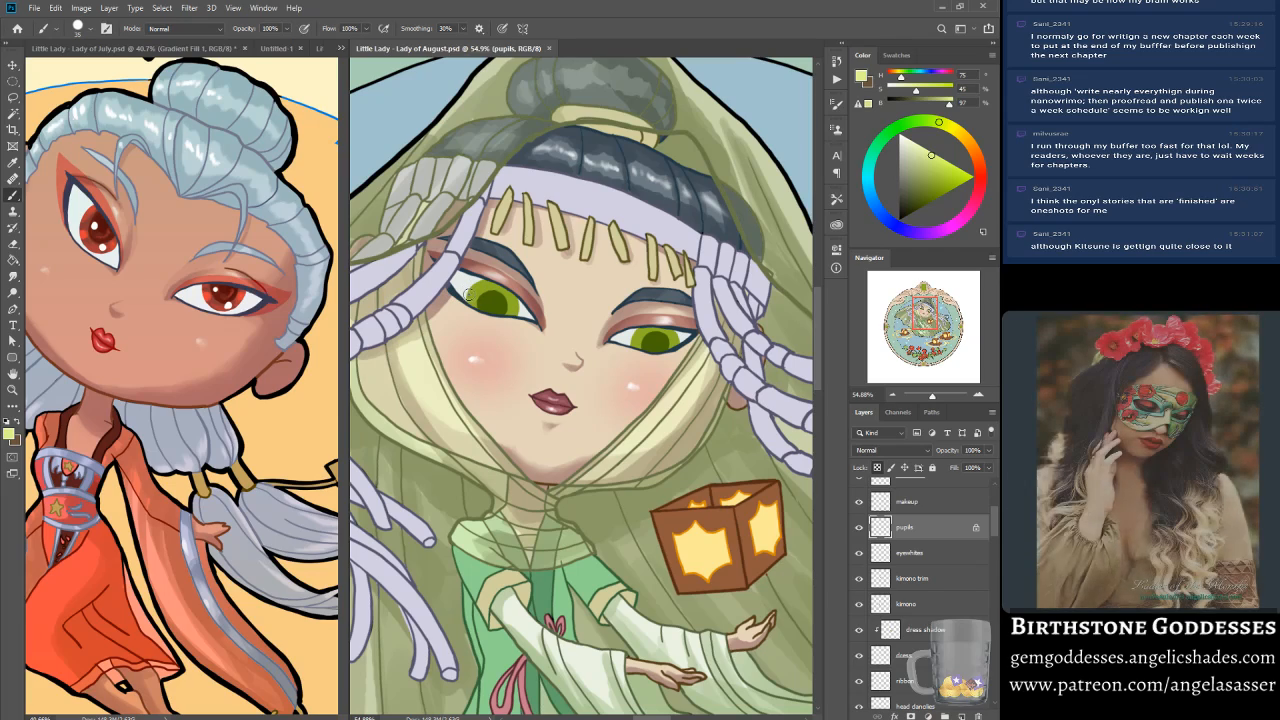
click(470, 298)
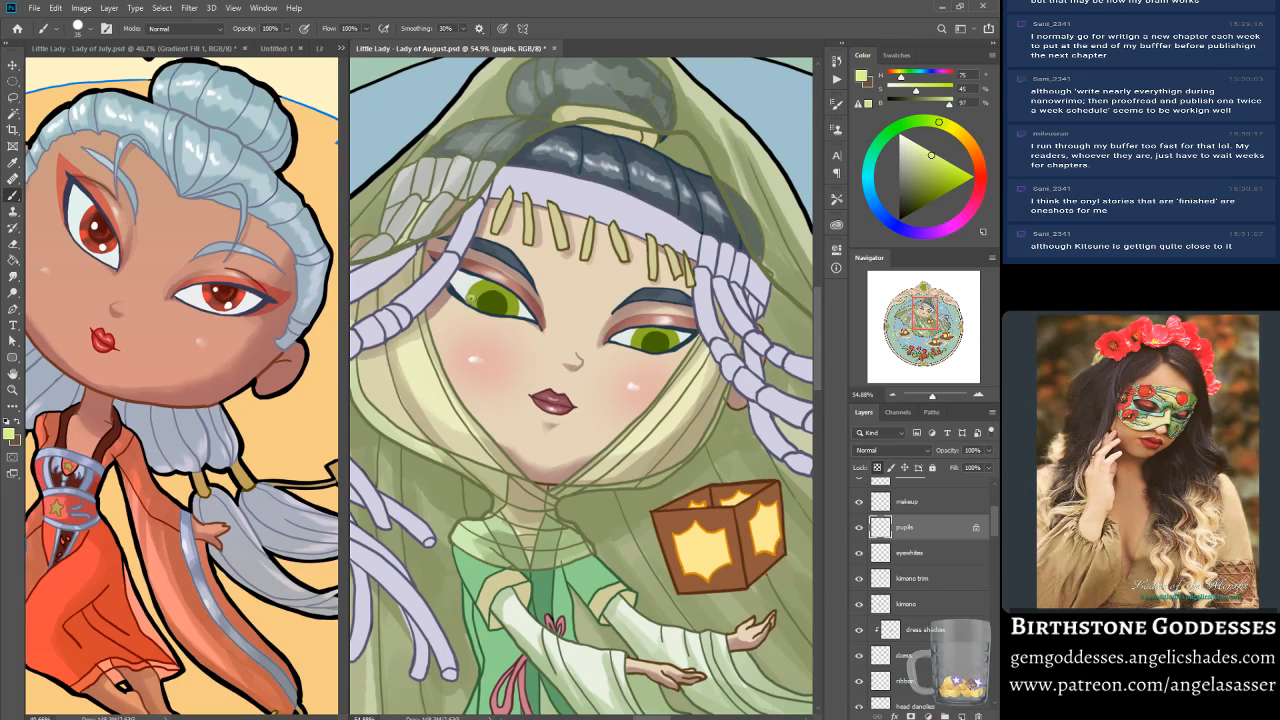
Step: Paint saturated yellow-green highlights (H 75, S 100, B 100) around the pupils in both irises
click(972, 179)
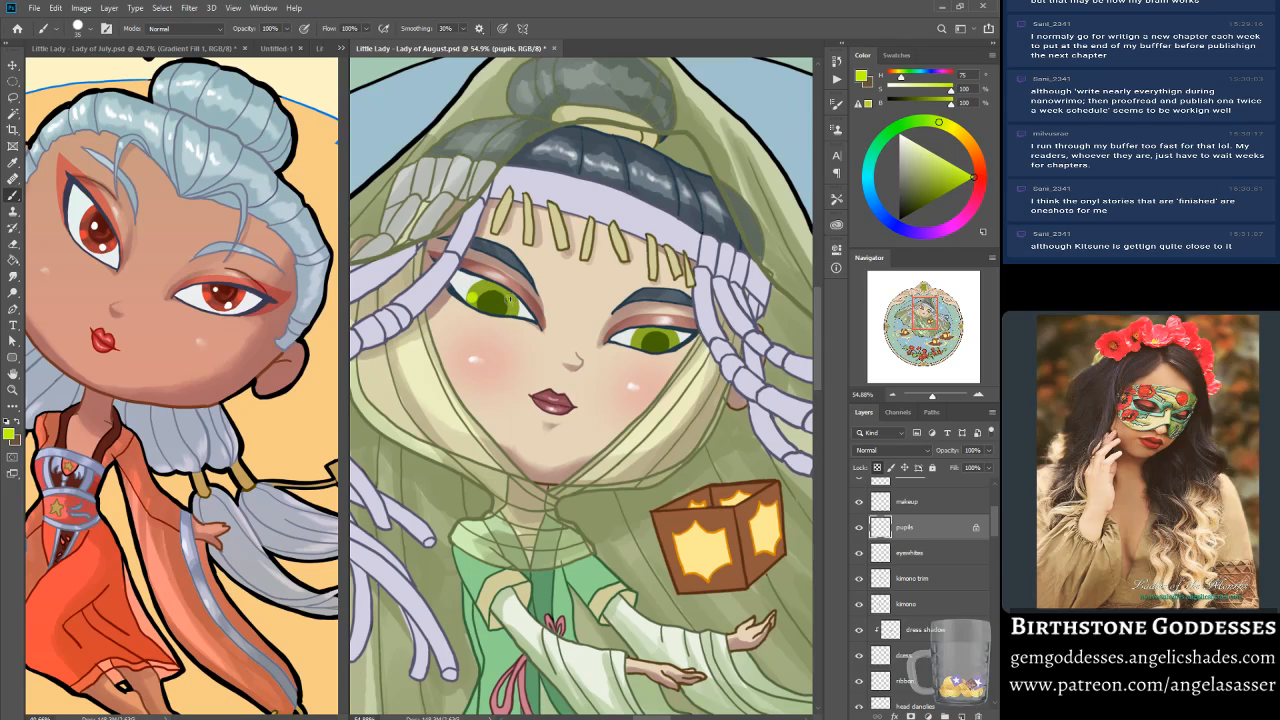
drag(513, 302, 517, 298)
drag(673, 337, 639, 343)
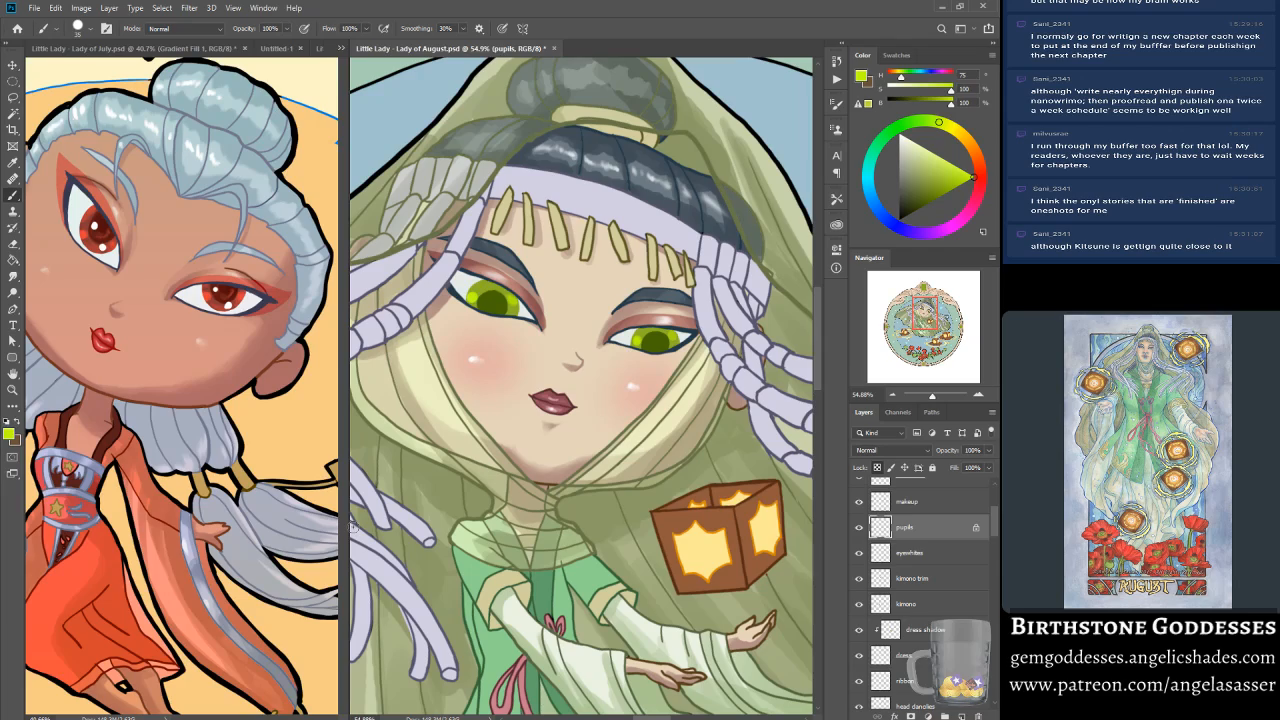
Step: Blend greens sampled from the left eye (H 80, S 95, B 40 and H 77, S 97, B 55) into both eyes
drag(511, 302, 515, 307)
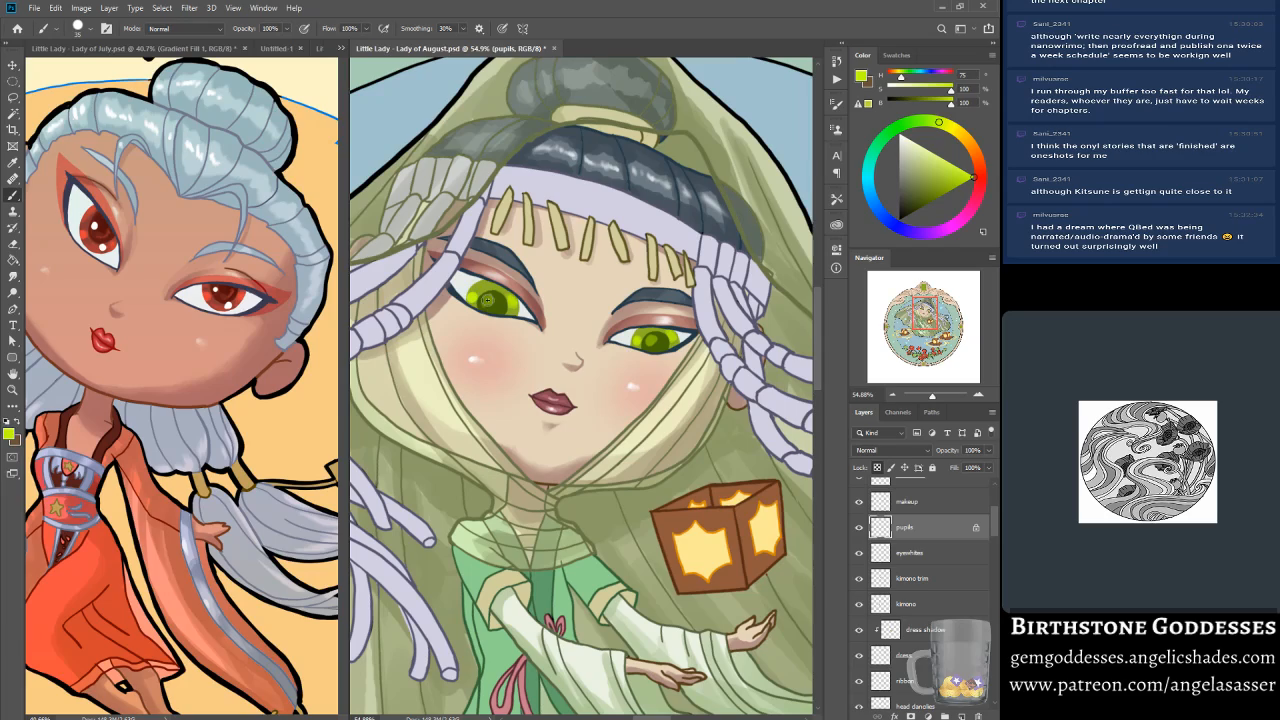
alt+click(494, 307)
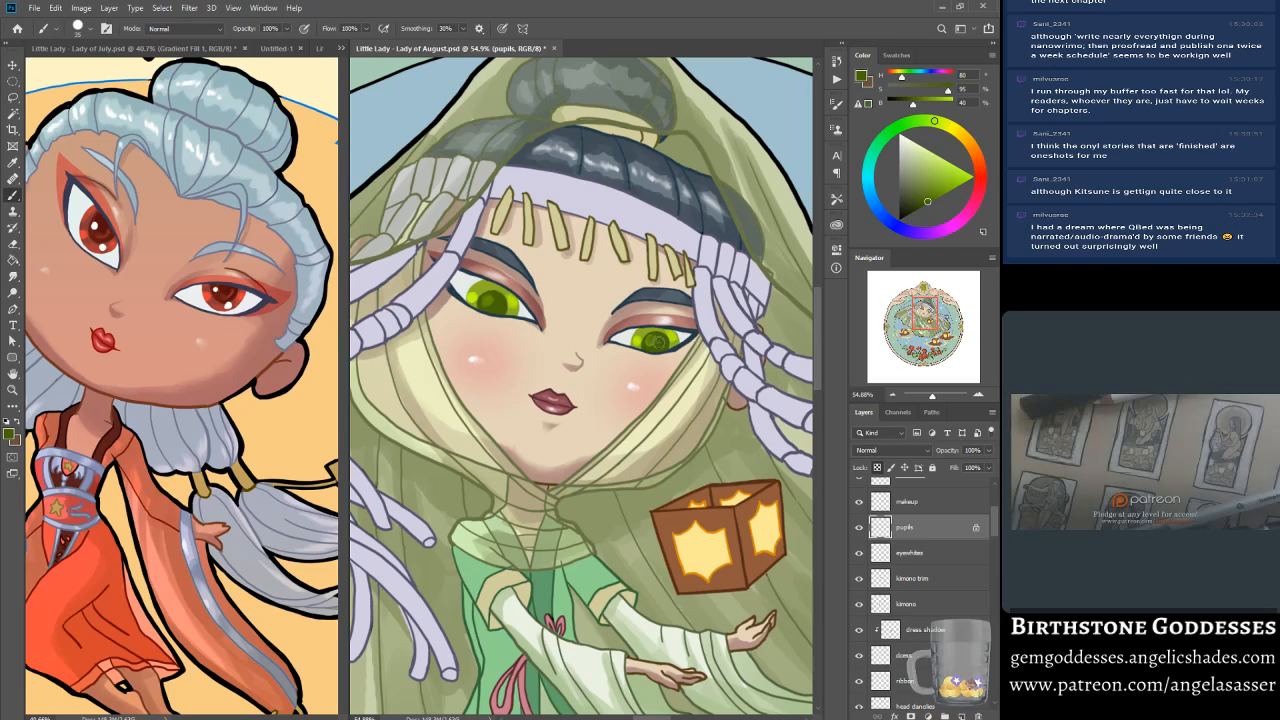
drag(654, 347, 667, 333)
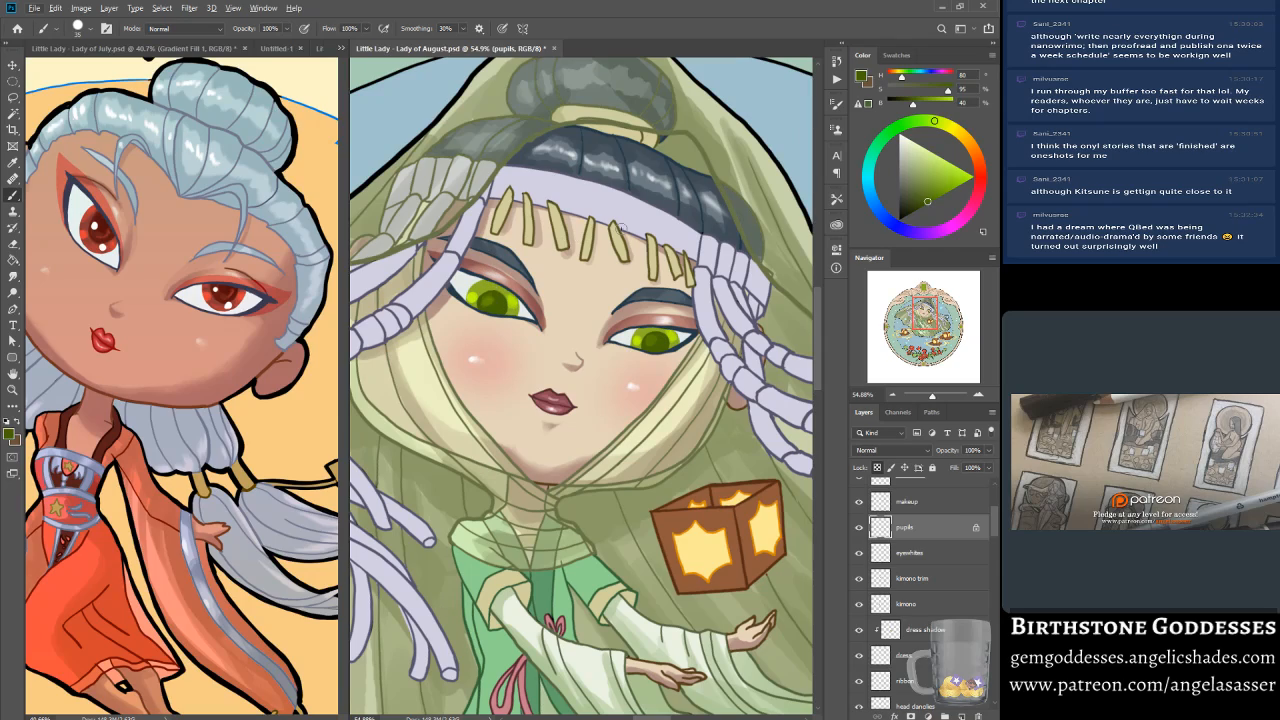
alt+click(490, 302)
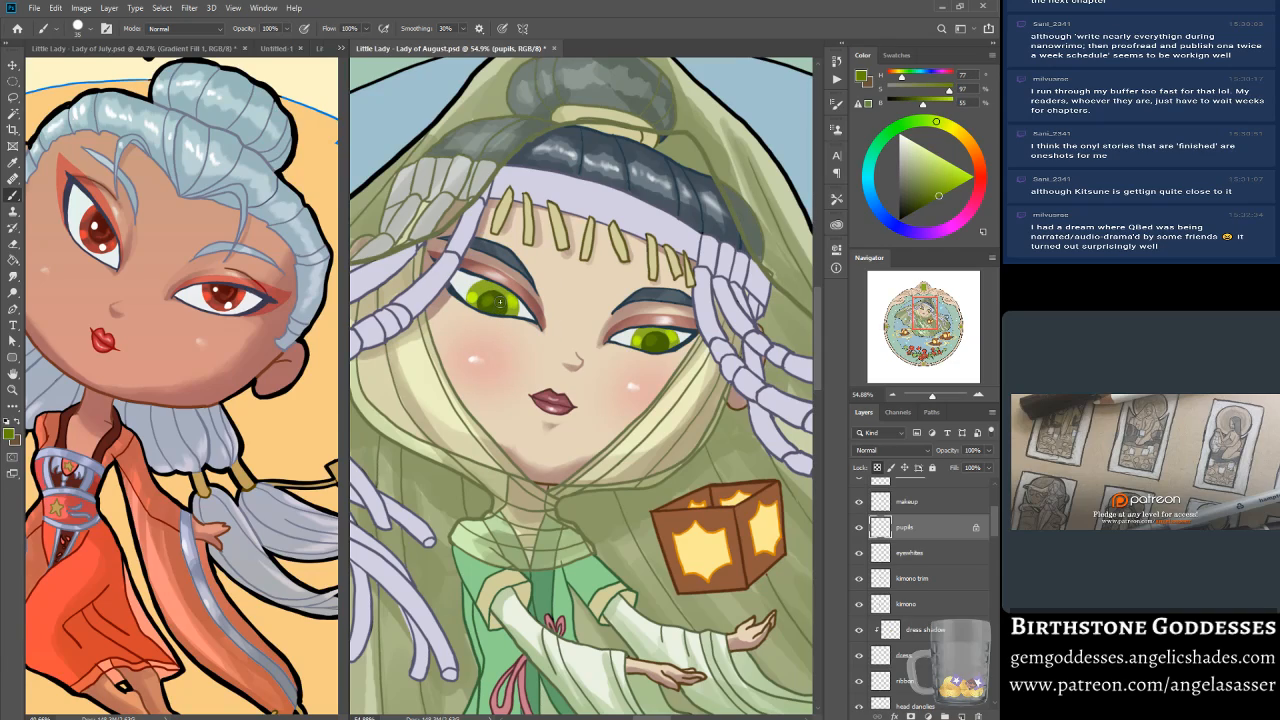
drag(663, 340, 662, 345)
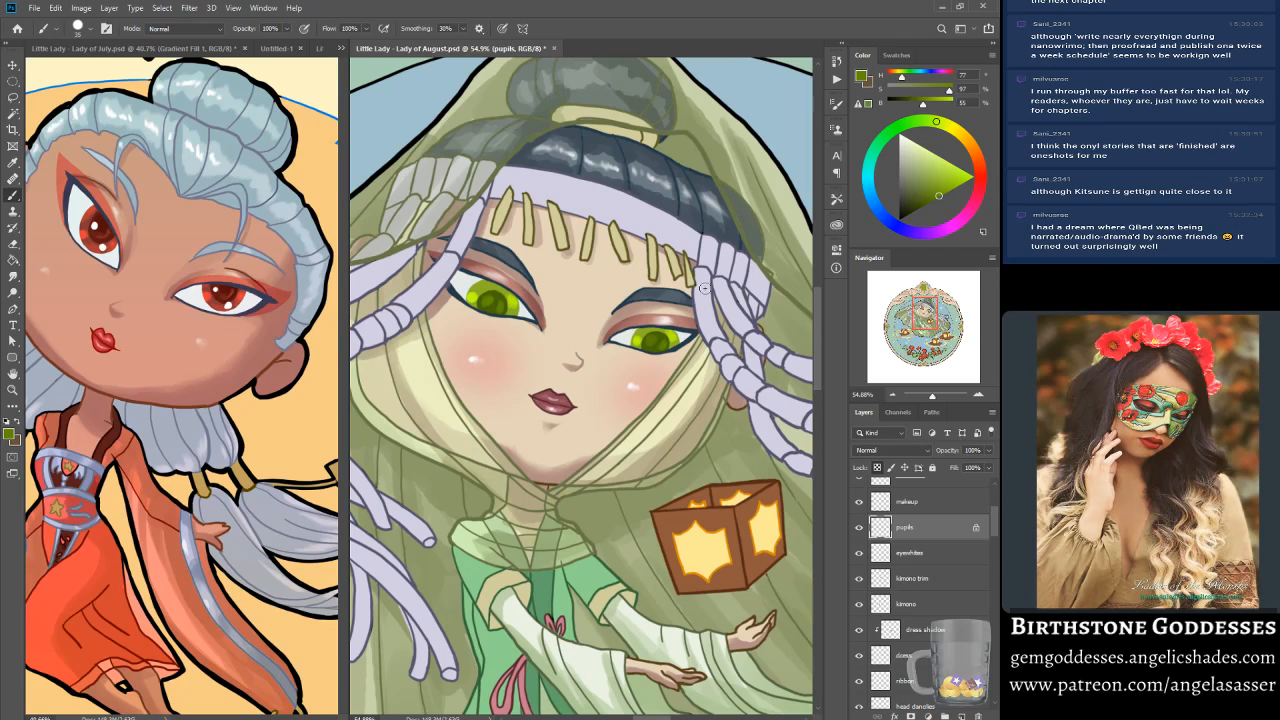
Step: Deepen both pupils with brush strokes in the sampled dark green (H 80, S 95, B 40)
alt+click(495, 305)
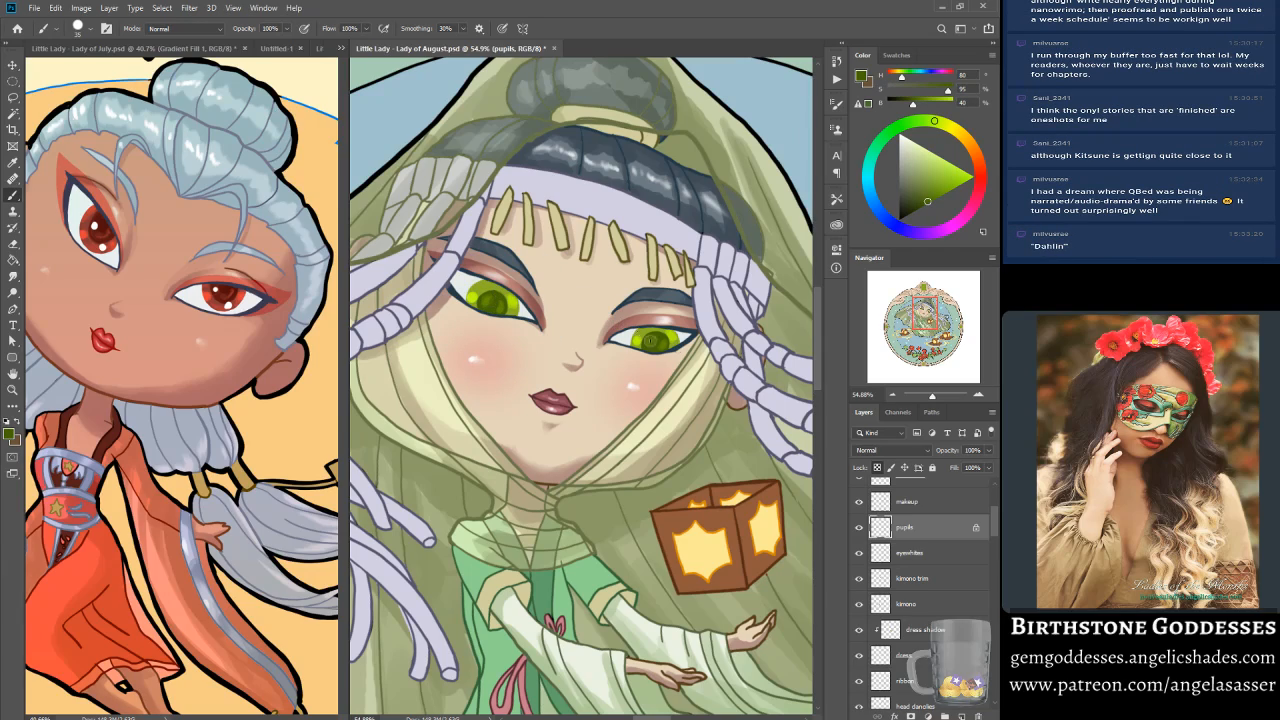
drag(656, 342, 650, 345)
drag(487, 309, 493, 304)
drag(661, 334, 653, 347)
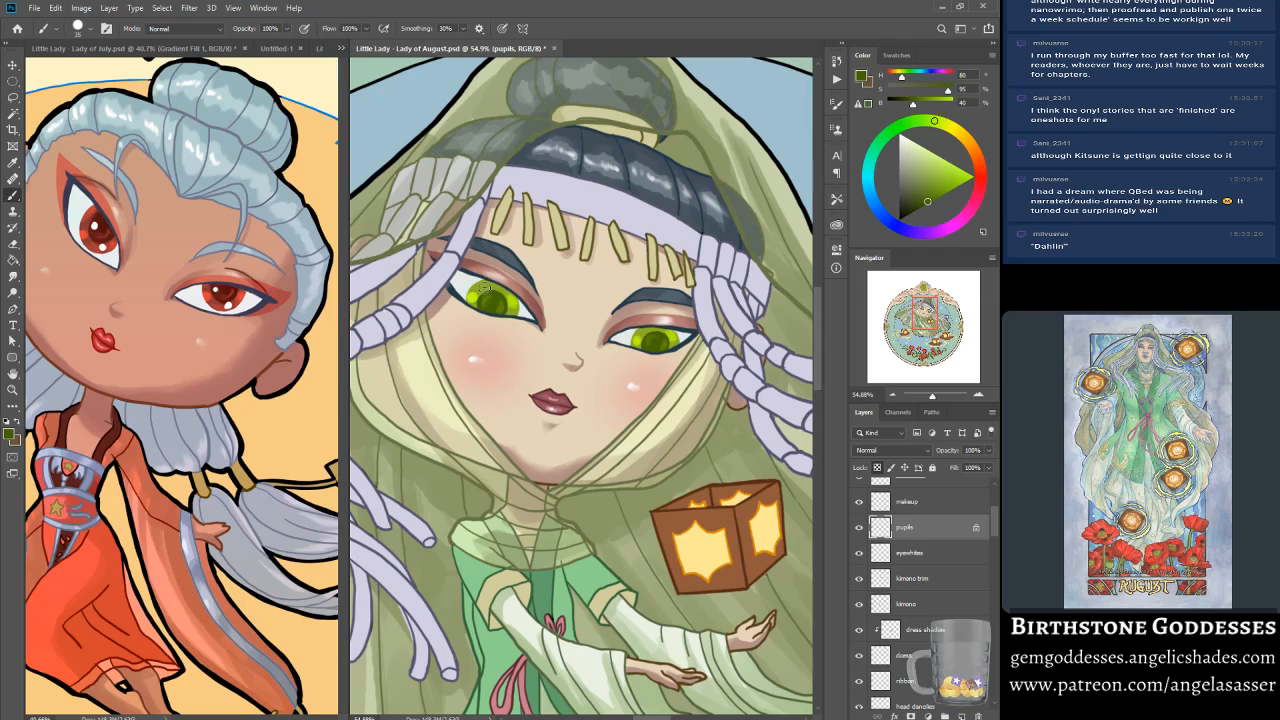
mouse_move(491, 293)
mouse_down()
mouse_move(504, 284)
mouse_move(491, 292)
mouse_move(491, 281)
mouse_up()
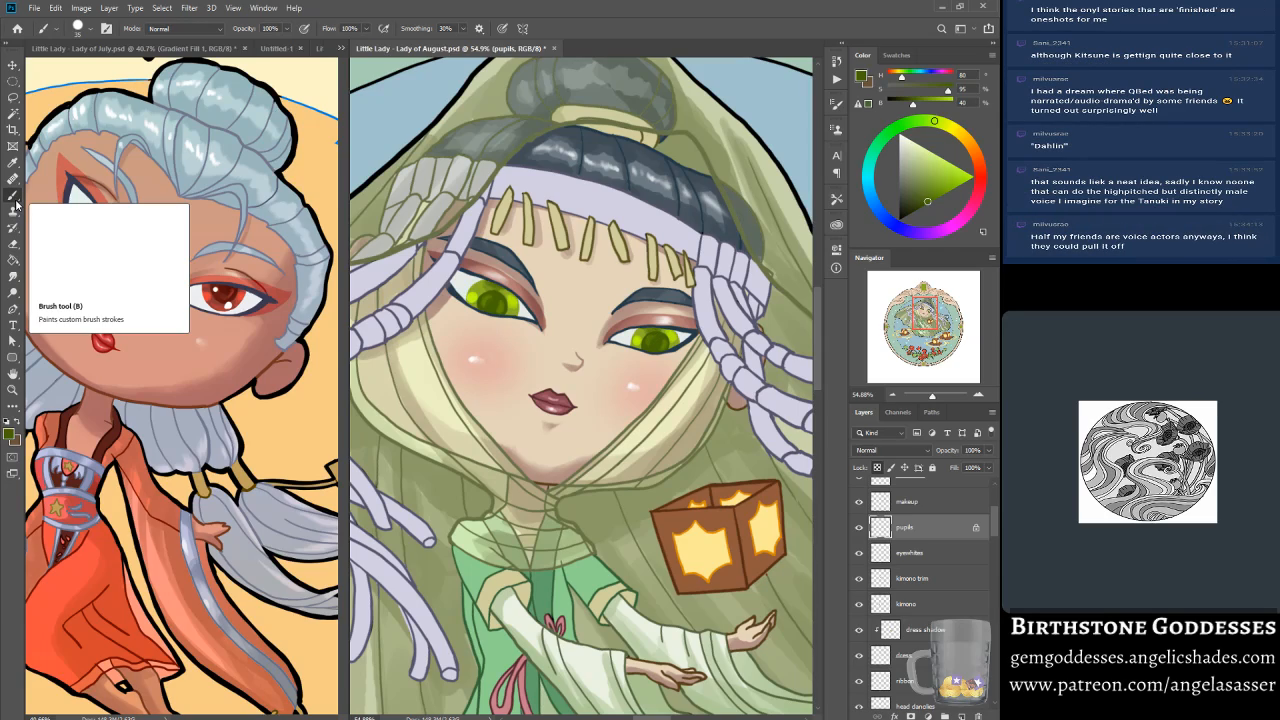
Step: Darken the sampled pupil green to H 80, S 100, B 30 and shrink the brush to 20 px
alt+click(496, 295)
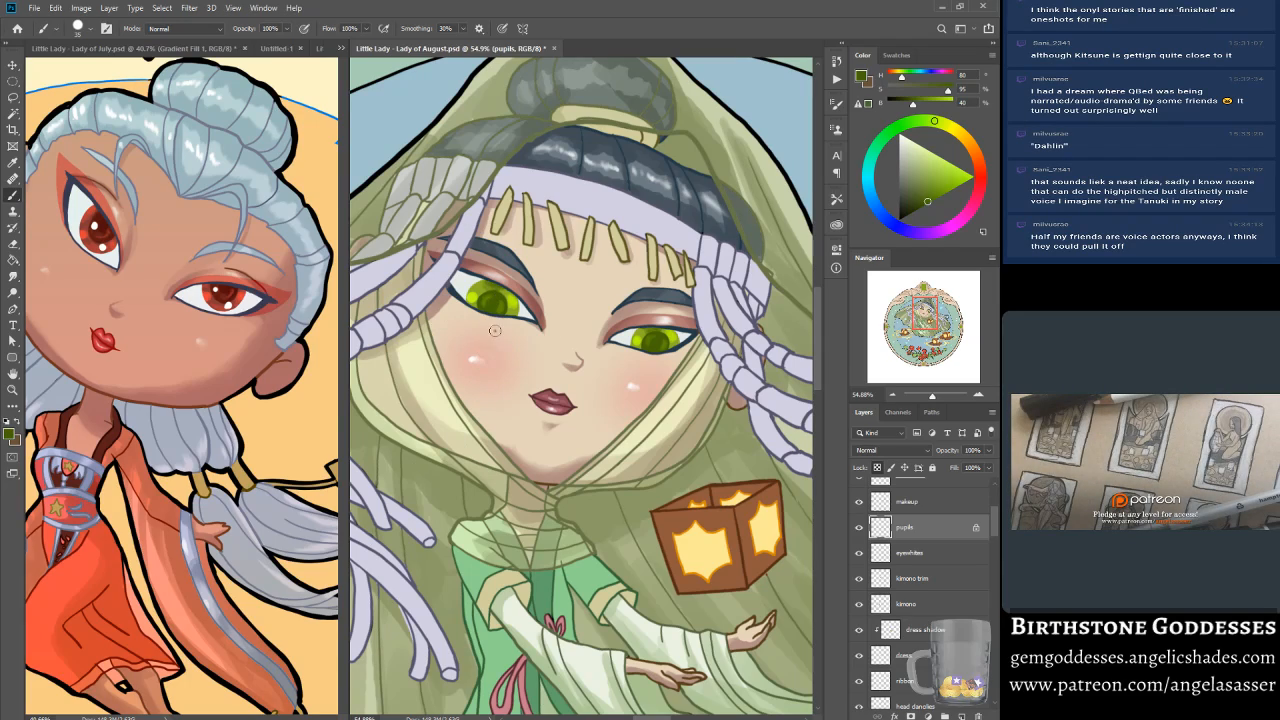
drag(927, 201, 921, 208)
key(bracketleft)
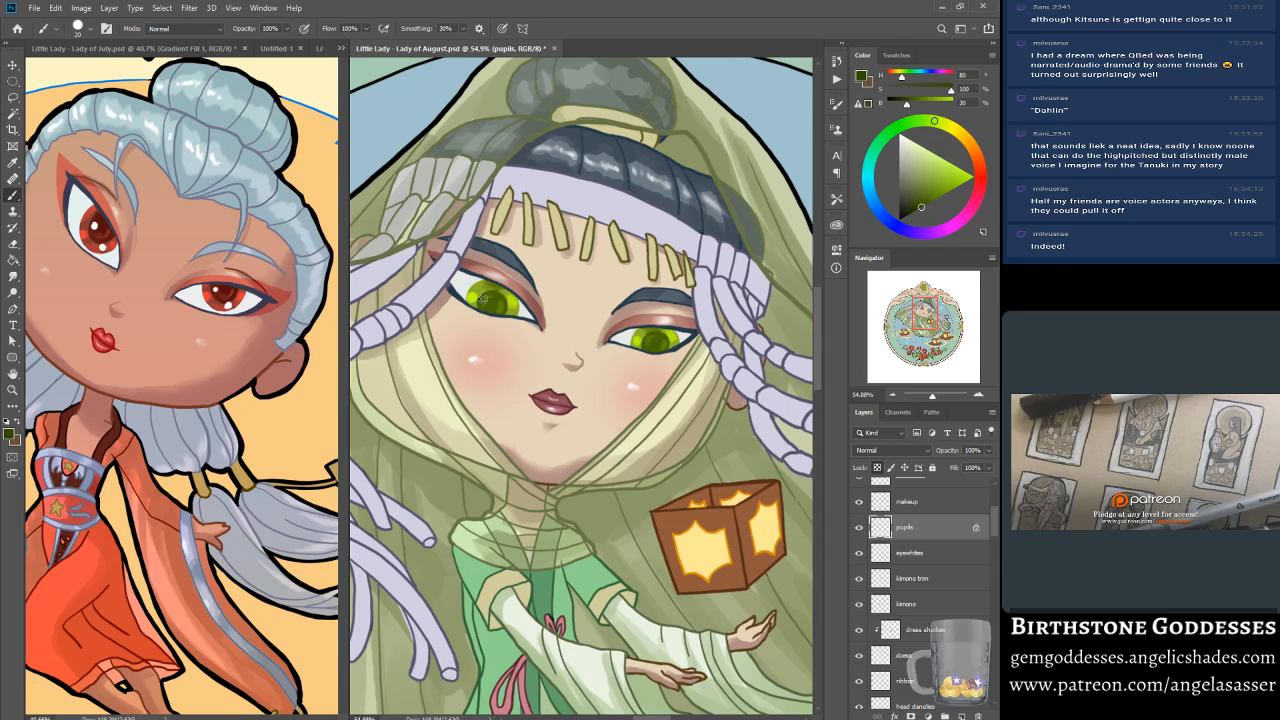
Step: Get close to the left eye and turn off the brush's Transfer dynamics for solid line strokes
key(r)
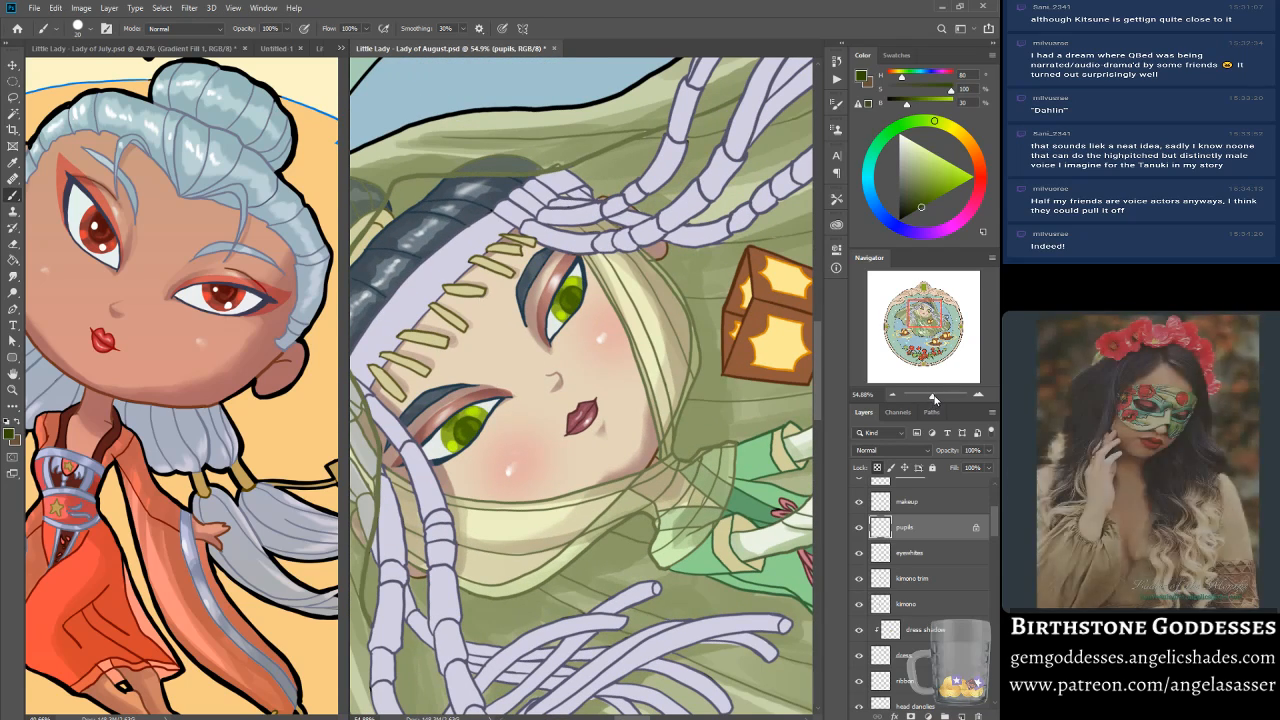
drag(932, 396, 939, 396)
drag(925, 312, 919, 310)
mouse_move(540, 122)
mouse_down()
mouse_move(550, 187)
mouse_move(604, 204)
mouse_up()
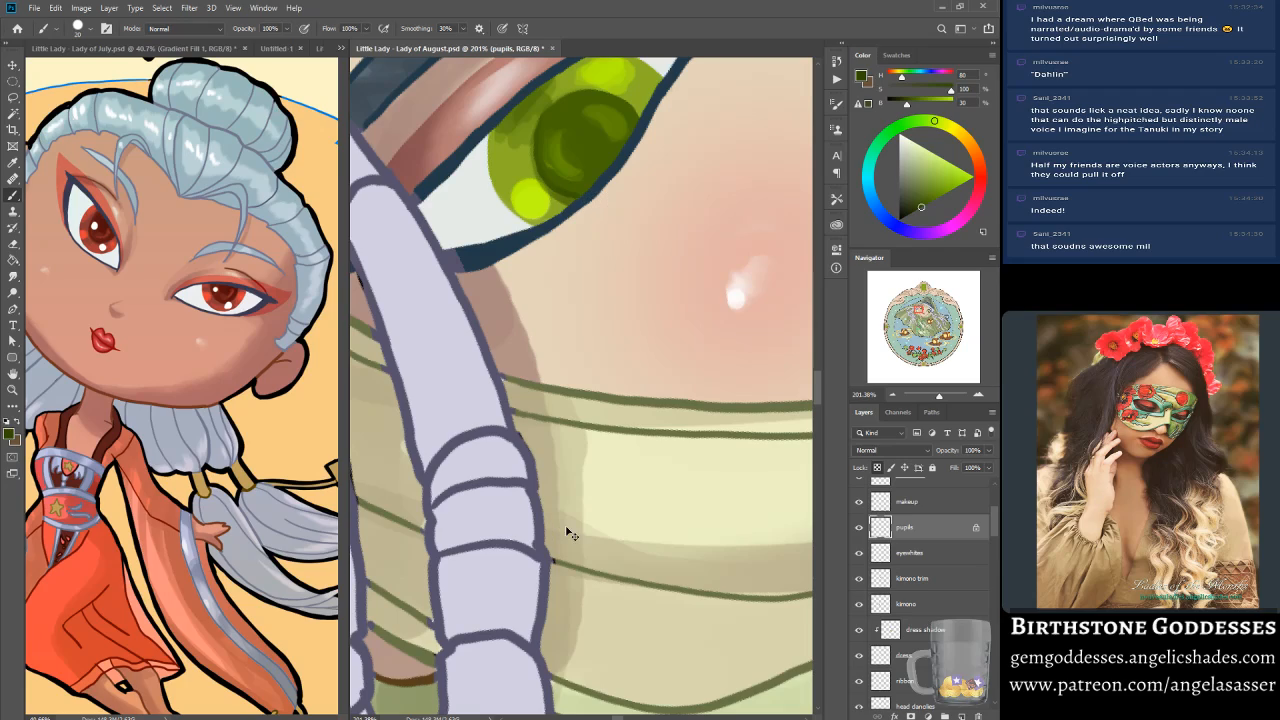
key(F5)
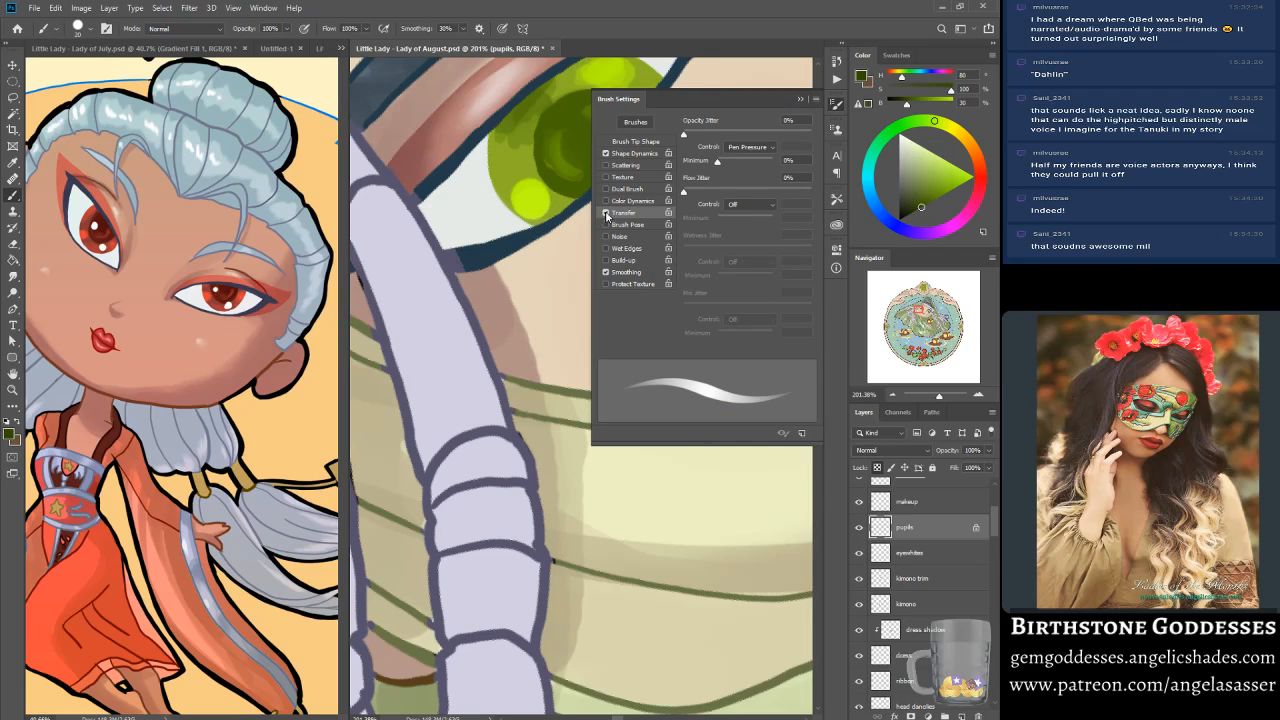
click(800, 98)
Step: Outline the left pupil with a much thinner brush in the dark green
key(bracketleft)
key(bracketleft)
key(bracketleft)
key(bracketleft)
key(bracketleft)
key(bracketleft)
mouse_move(541, 117)
mouse_down()
mouse_move(537, 150)
mouse_move(560, 198)
mouse_move(642, 208)
mouse_move(722, 263)
mouse_move(751, 306)
mouse_up()
key(r)
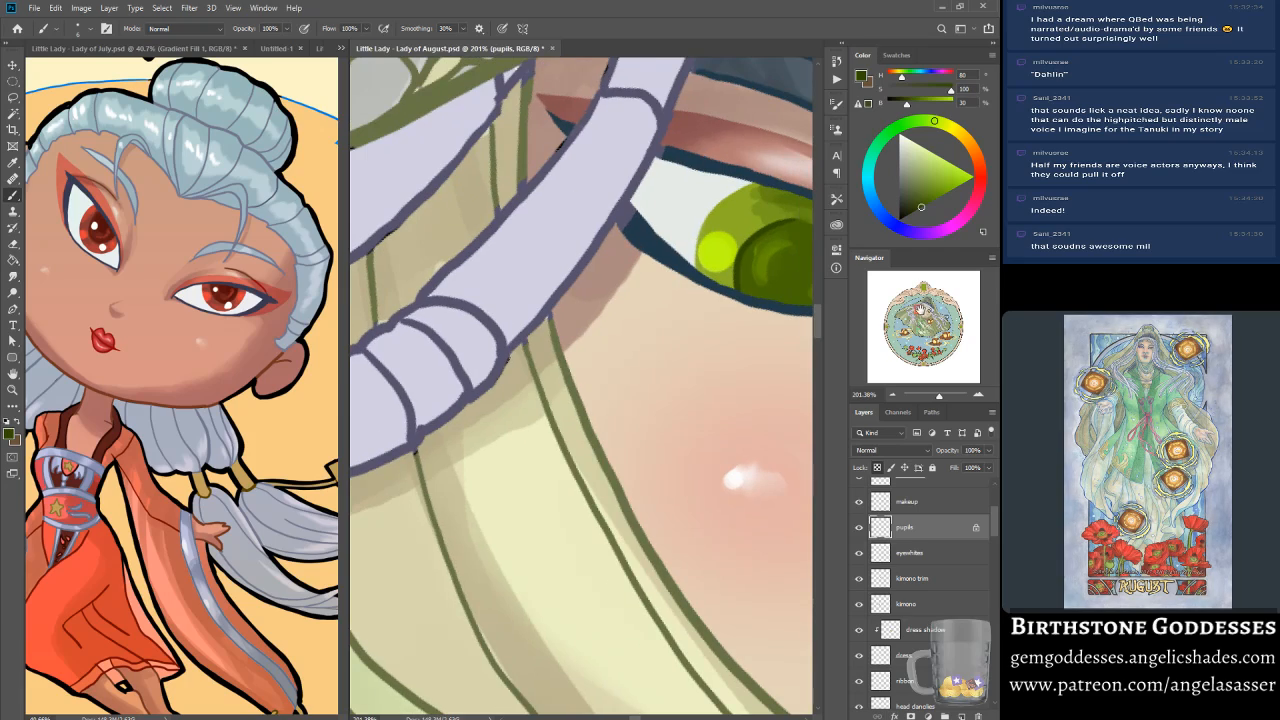
click(923, 309)
mouse_move(364, 387)
mouse_down()
mouse_move(418, 412)
mouse_move(428, 455)
mouse_move(411, 468)
mouse_up()
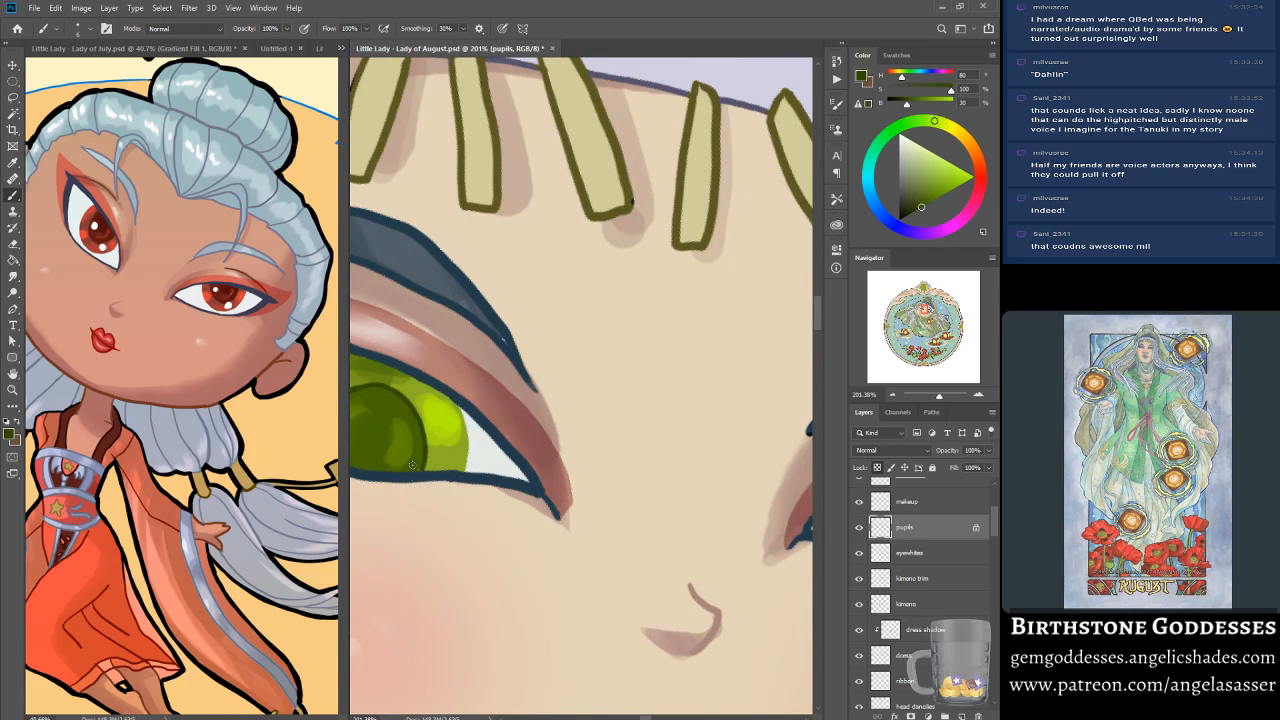
Step: Outline the right pupil and the outer edge of its iris with thin dark green strokes
mouse_move(925, 310)
mouse_down()
mouse_move(871, 309)
mouse_move(927, 311)
mouse_up()
mouse_move(585, 438)
mouse_down()
mouse_move(593, 389)
mouse_move(664, 361)
mouse_move(651, 362)
mouse_move(621, 371)
mouse_move(664, 379)
mouse_move(680, 427)
mouse_move(671, 382)
mouse_move(682, 428)
mouse_up()
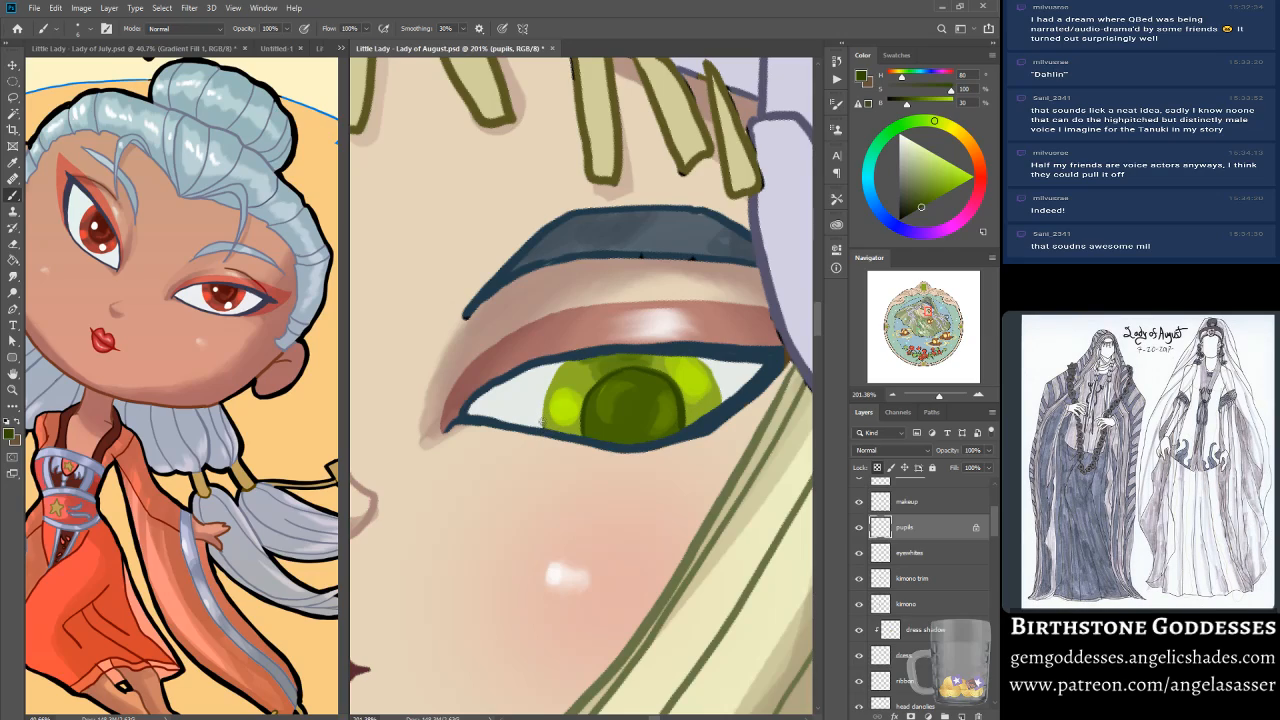
drag(699, 358, 720, 411)
Step: Line the inner edge of the left iris with a sampled olive green (H 76, S 89, B 47)
drag(939, 397, 935, 400)
drag(924, 317, 920, 309)
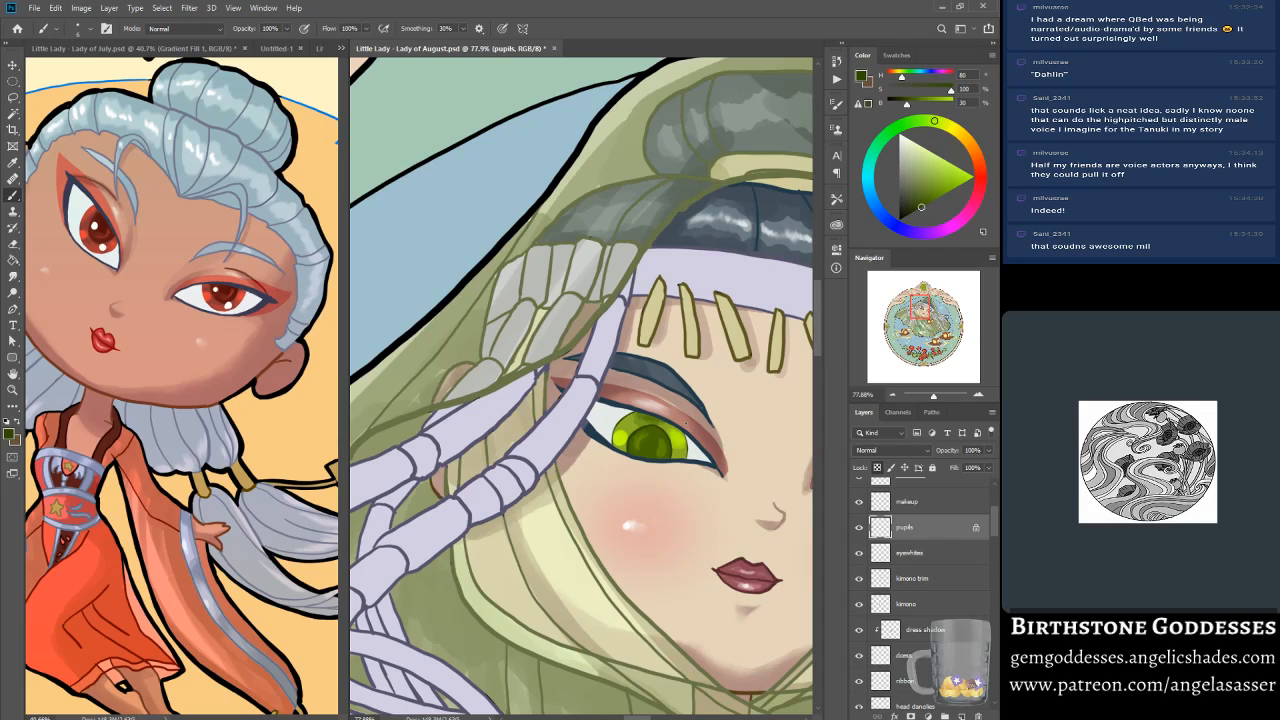
alt+click(648, 448)
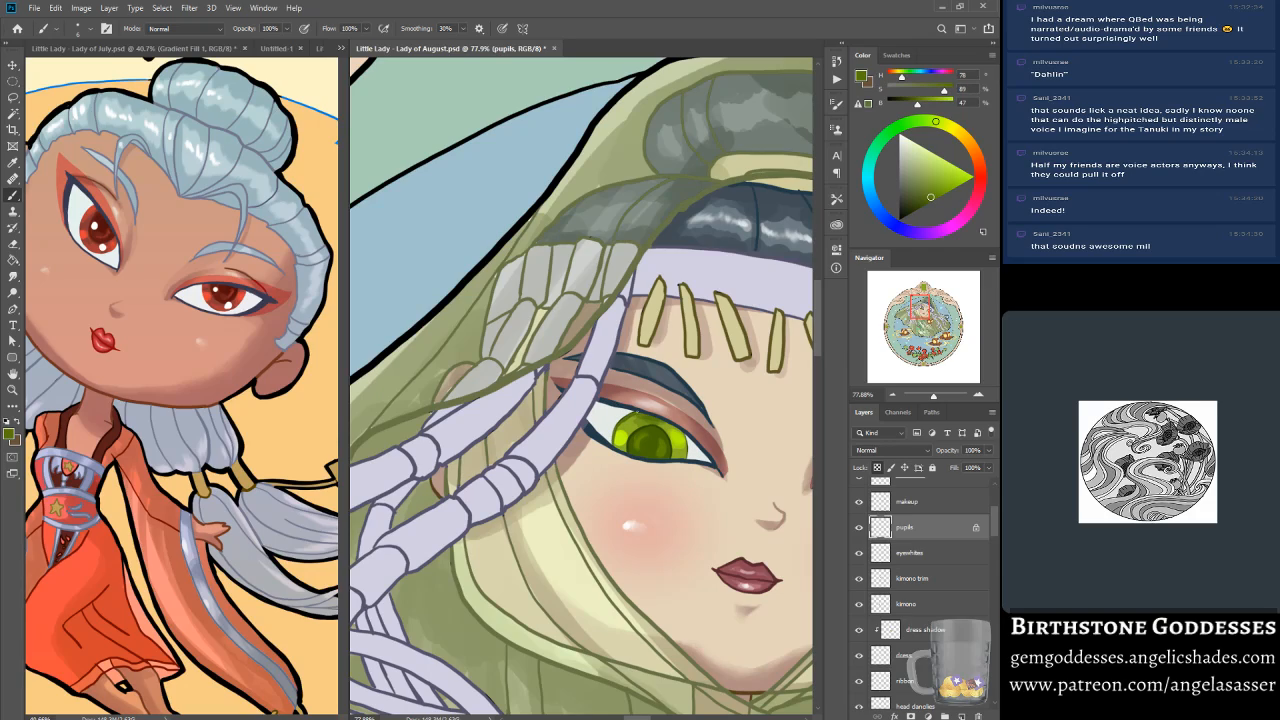
drag(682, 432, 686, 458)
drag(913, 317, 917, 316)
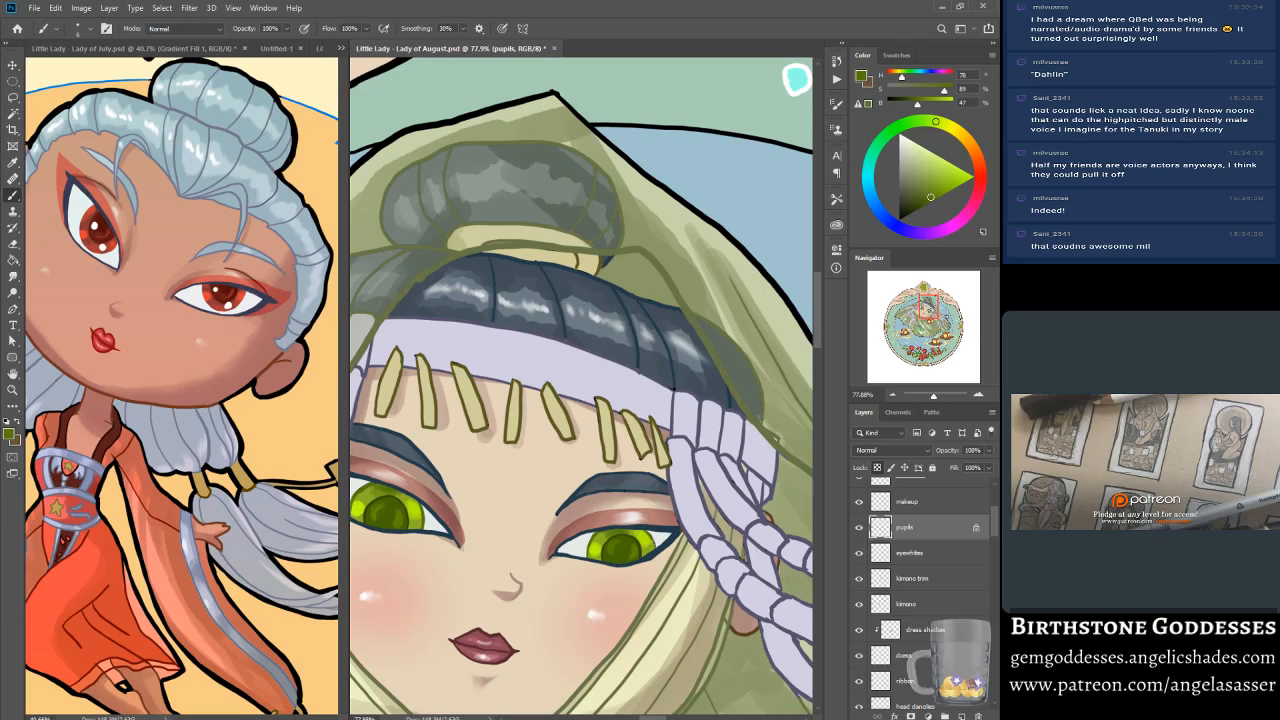
Step: Paint dark green centres (H 80, S 100, B 30) into both pupils with an enlarged brush
drag(926, 312, 918, 308)
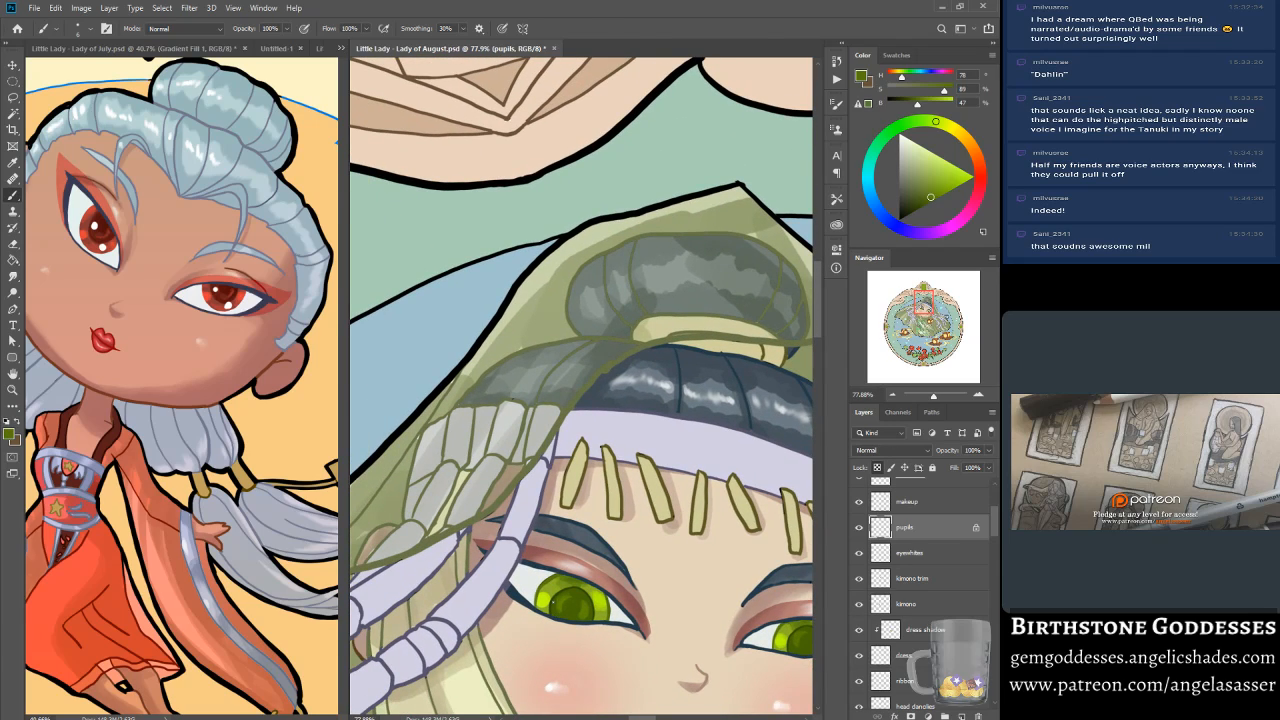
alt+click(551, 600)
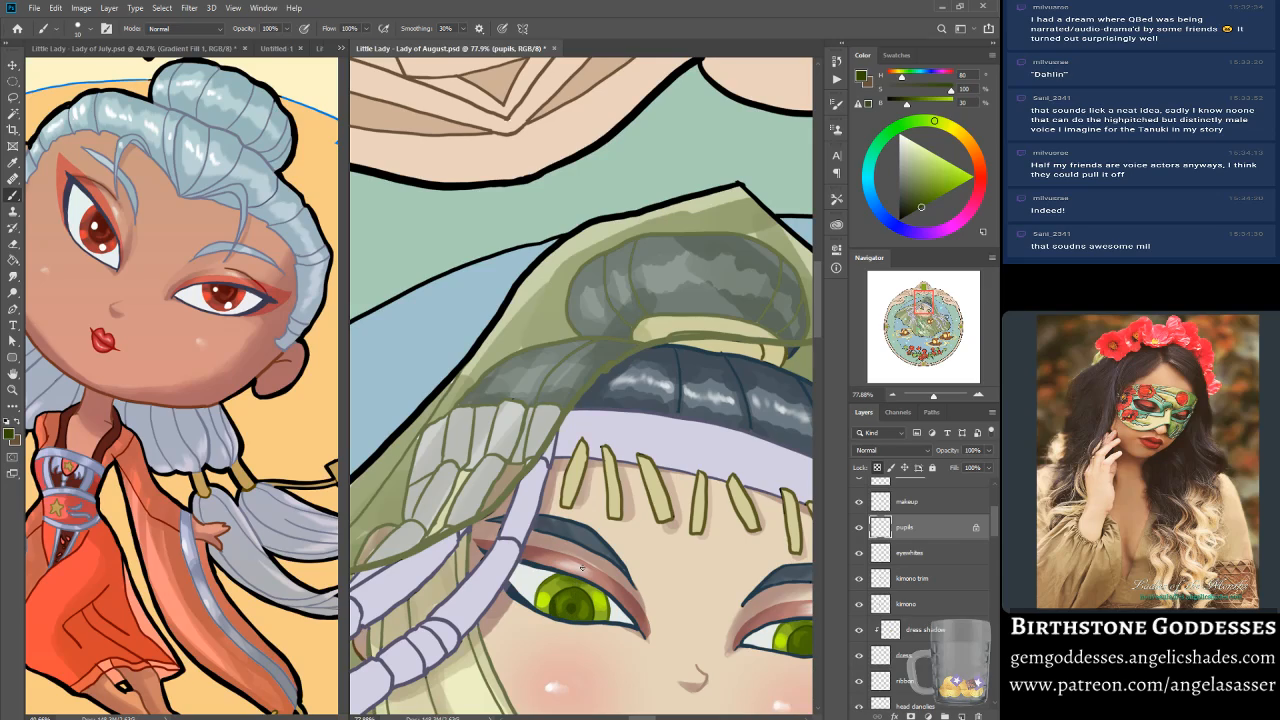
key(bracketright)
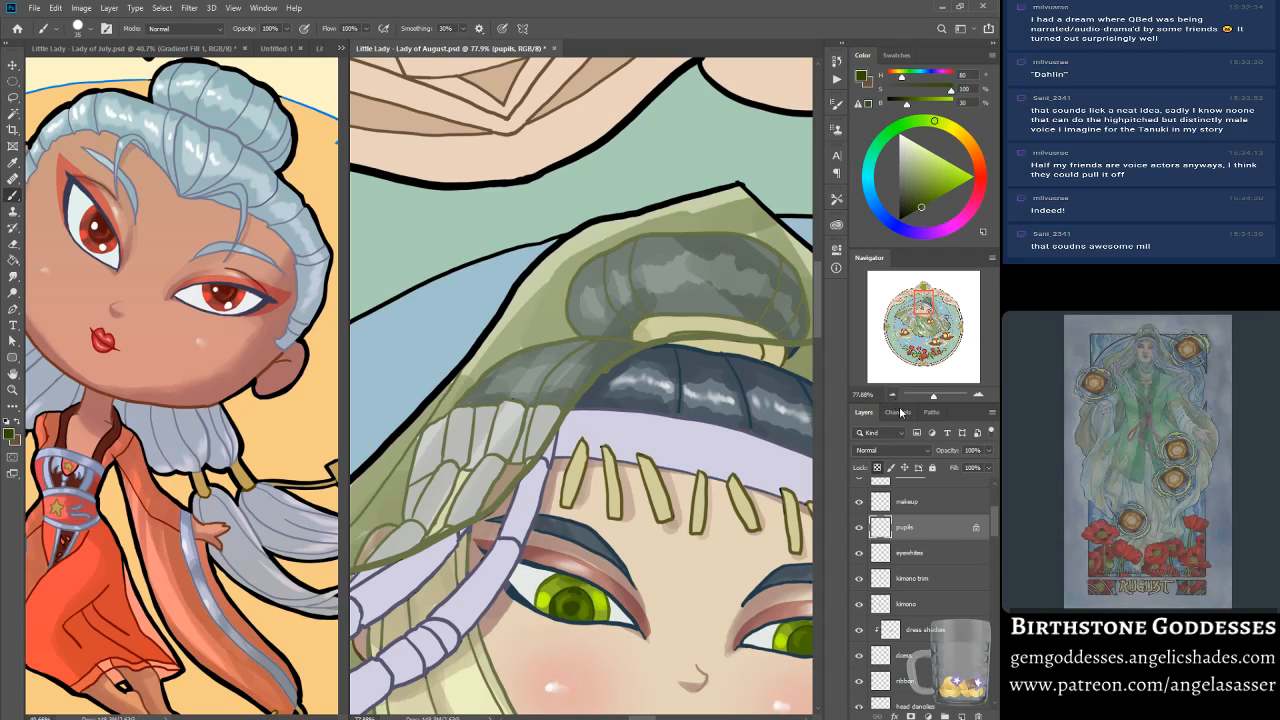
mouse_move(934, 397)
mouse_down()
mouse_move(906, 397)
mouse_move(932, 396)
mouse_up()
drag(574, 539, 575, 539)
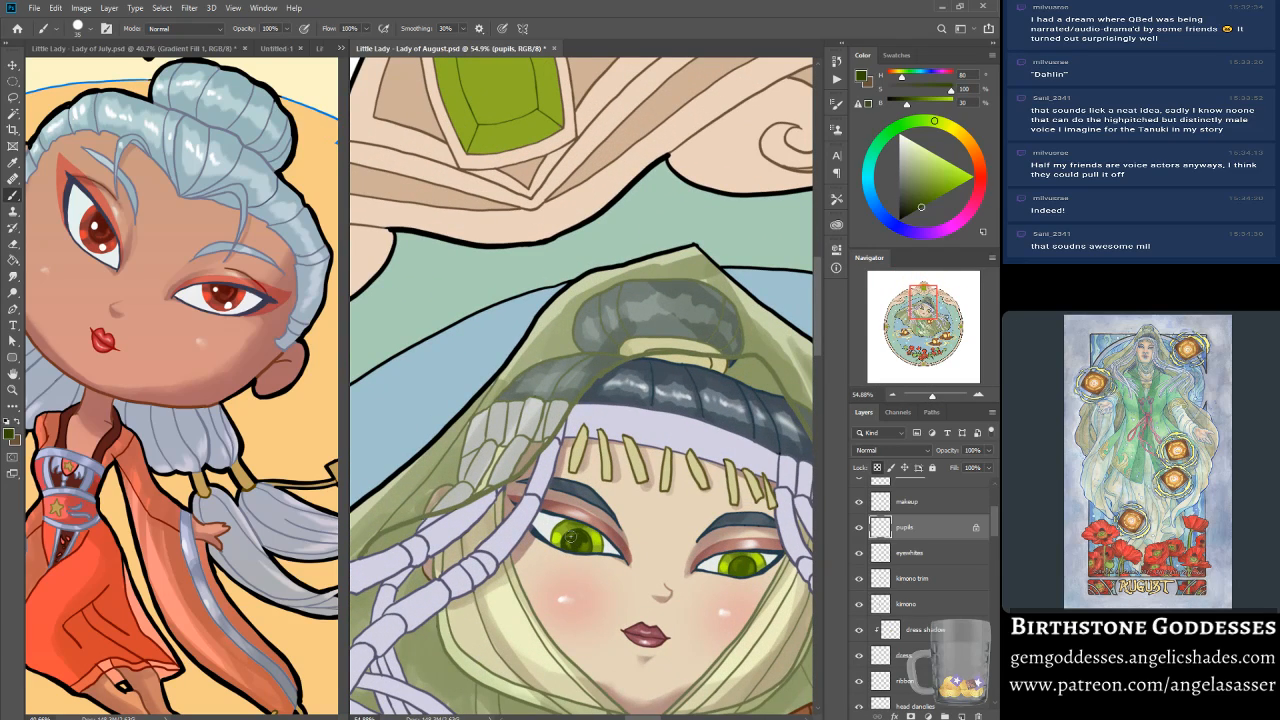
mouse_move(736, 565)
mouse_down()
mouse_move(745, 574)
mouse_move(749, 560)
mouse_up()
Step: Undo the last pupil stroke, resample the pupil green (H 80, S 95, B 40) and turn the brush's Transfer dynamics back on
alt+click(581, 543)
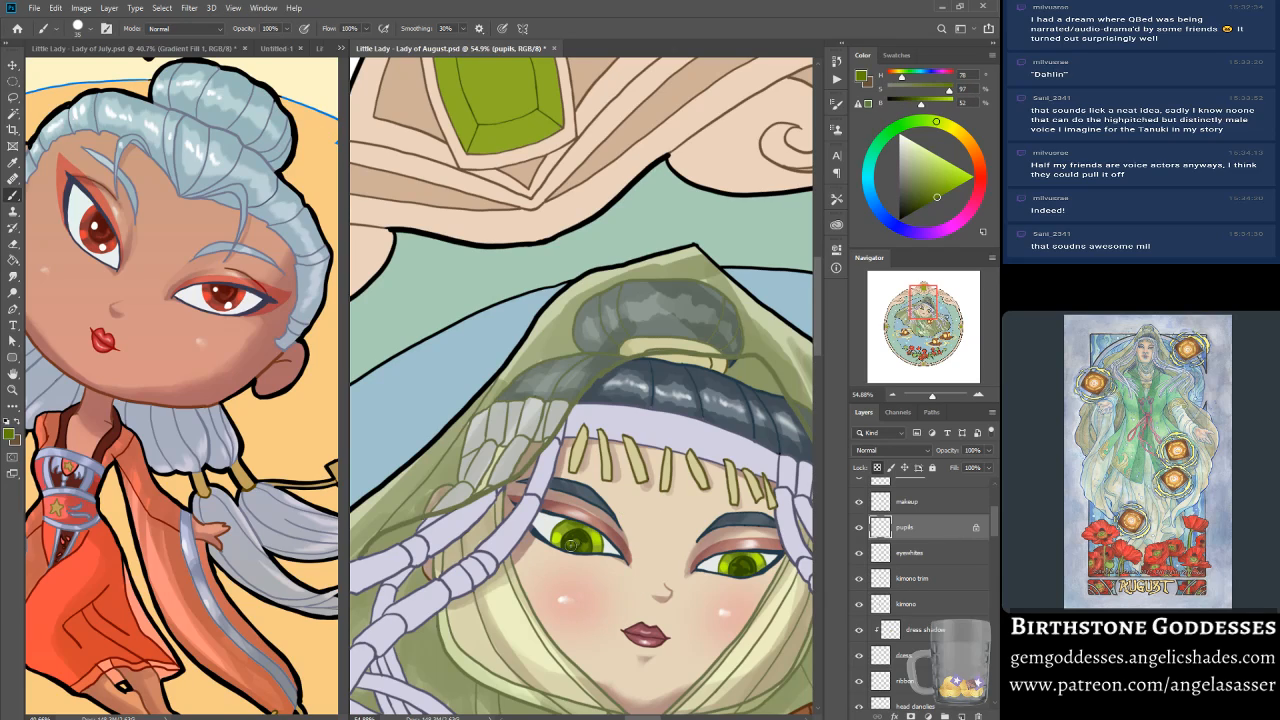
key(ctrl+z)
alt+click(574, 543)
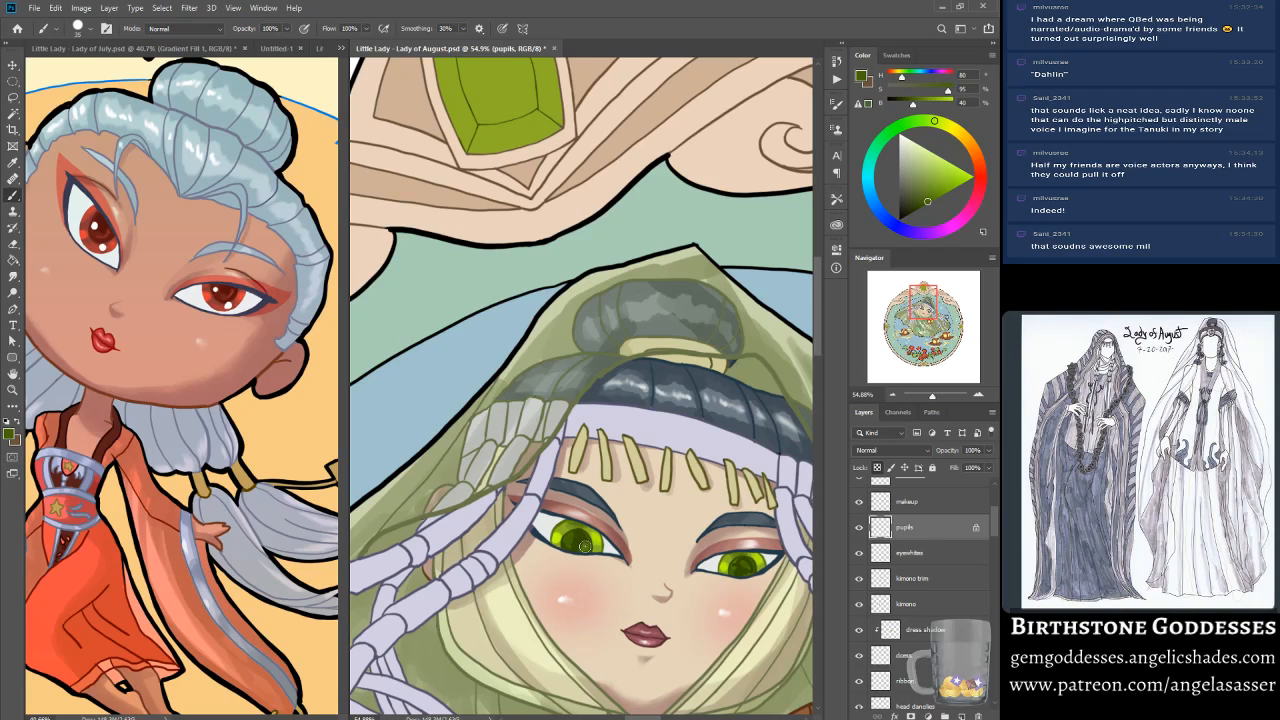
click(107, 28)
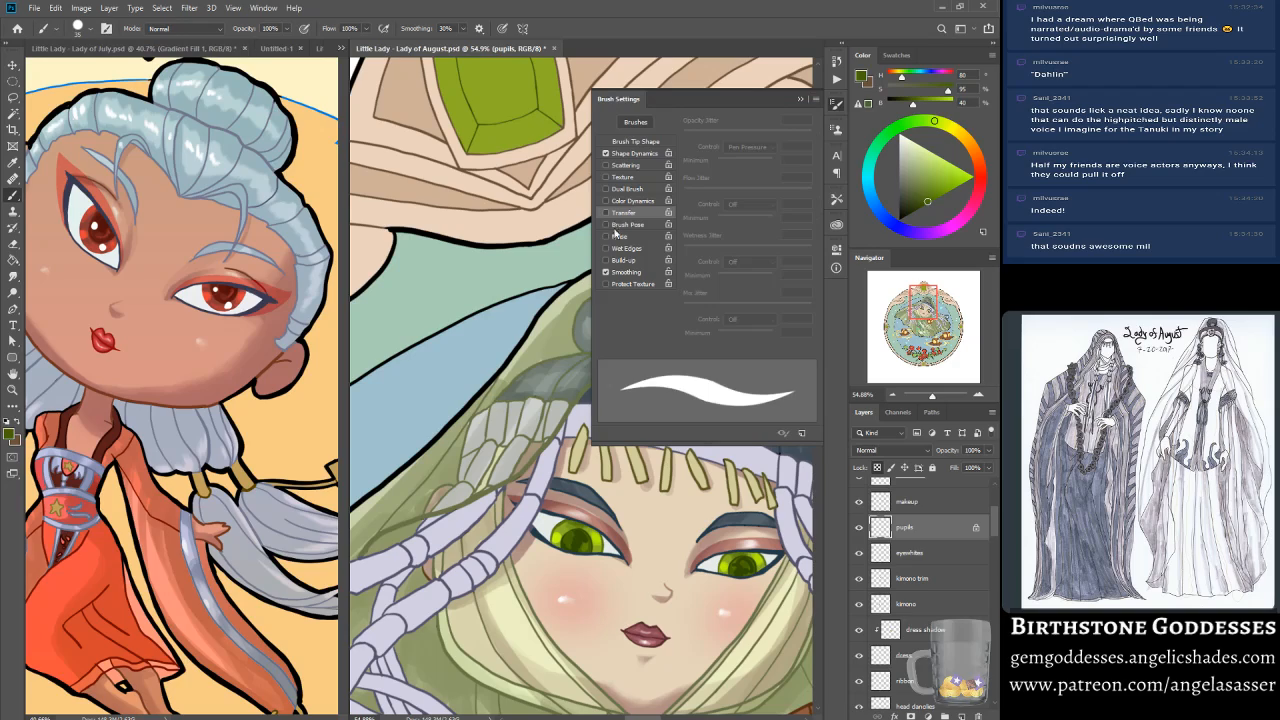
click(800, 99)
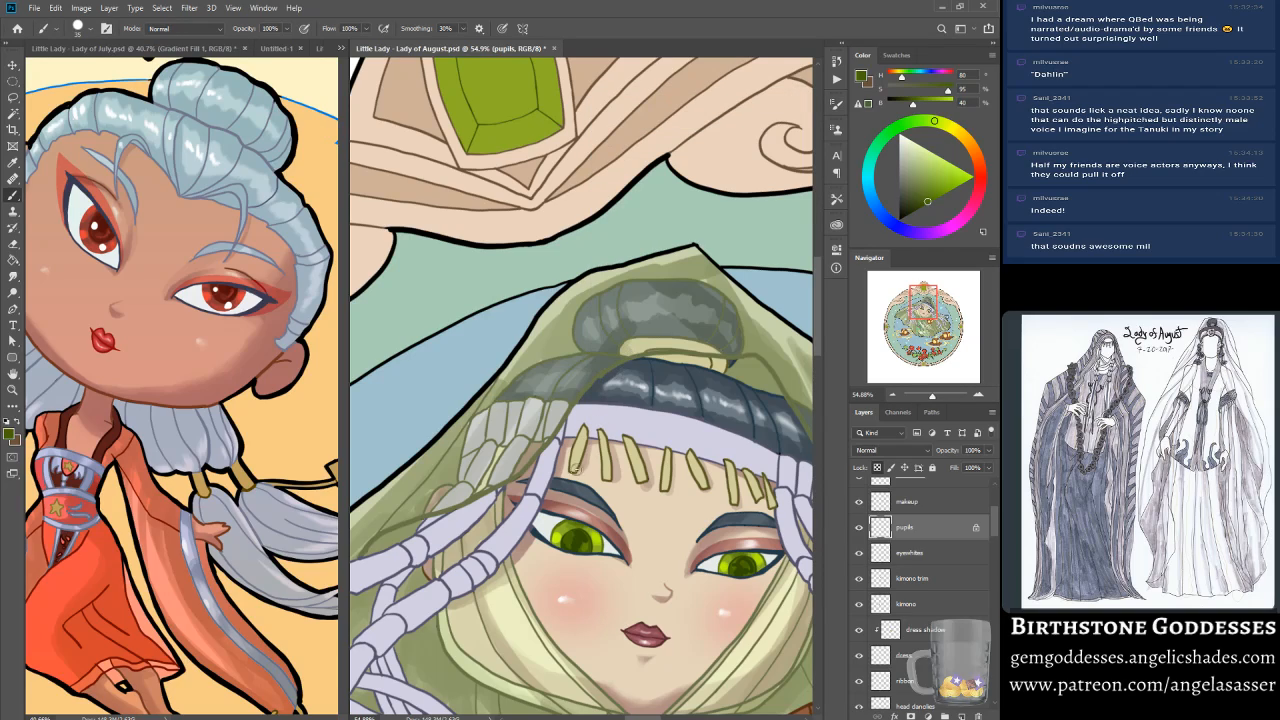
Step: Blend the pupil shading using sampled greens, alternating H 80, S 100, B 30 with H 77, S 97, B 55
alt+click(577, 535)
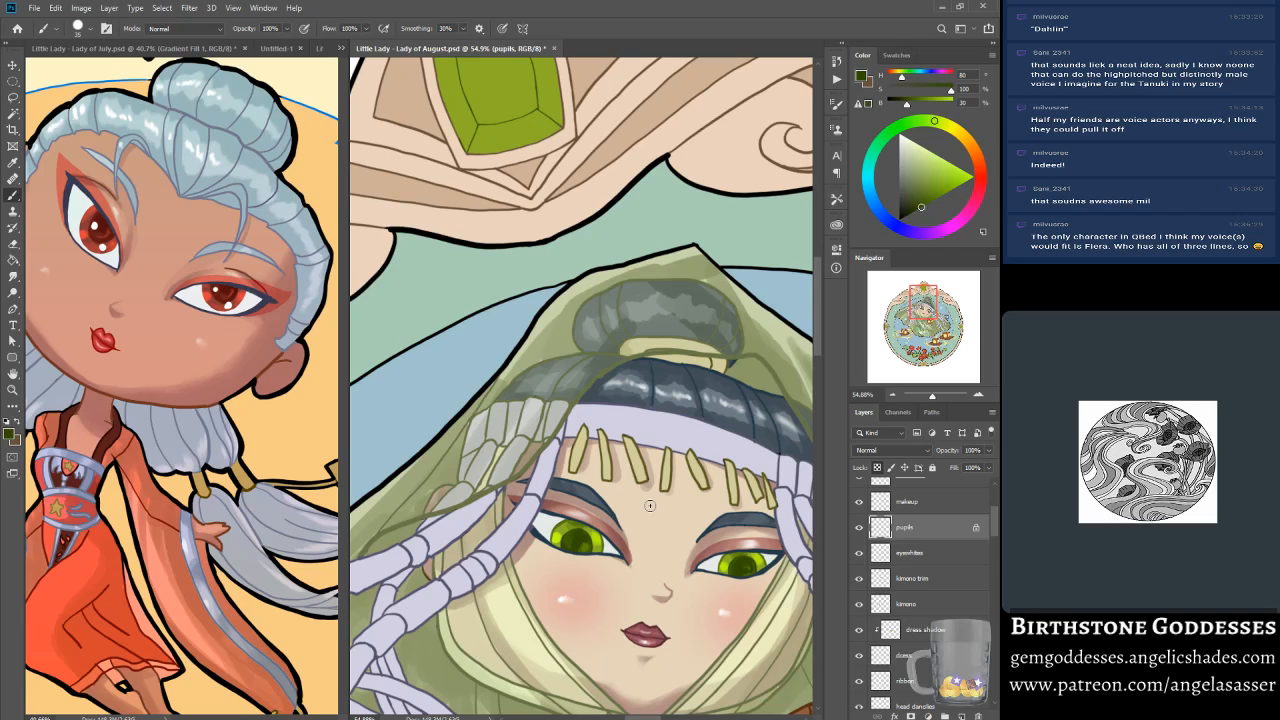
alt+click(584, 549)
alt+click(567, 540)
alt+click(585, 545)
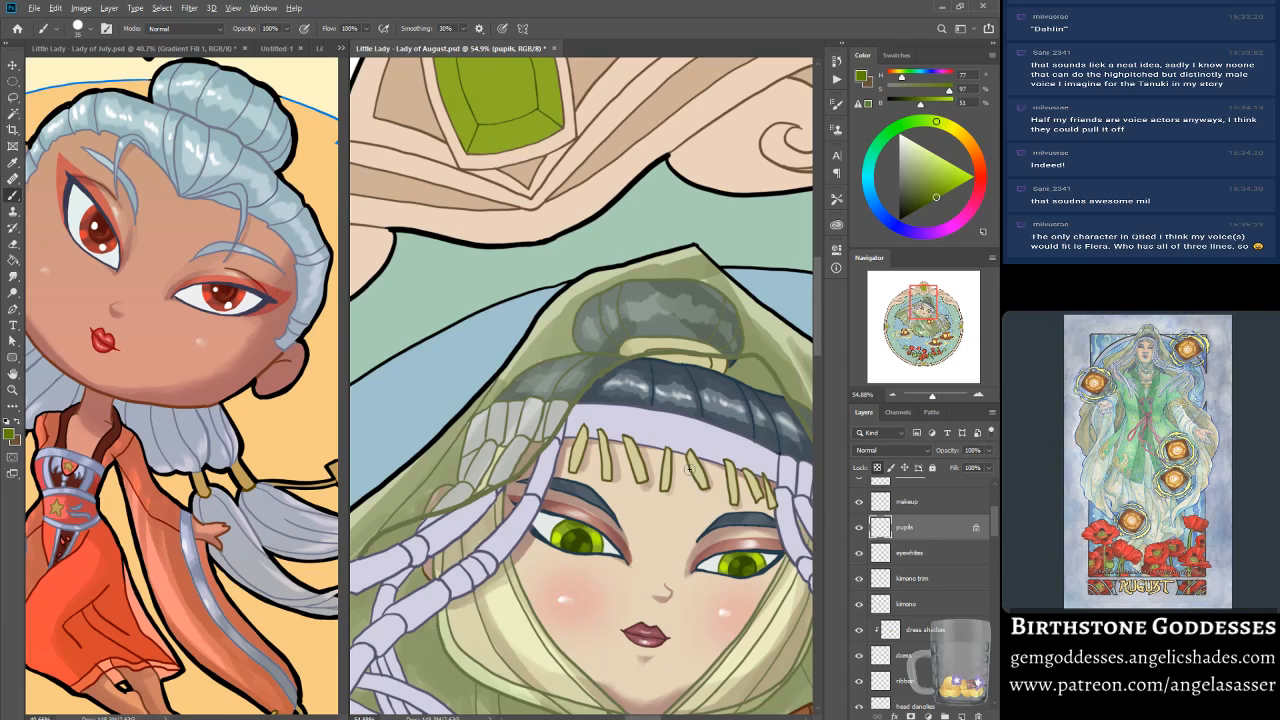
alt+click(577, 545)
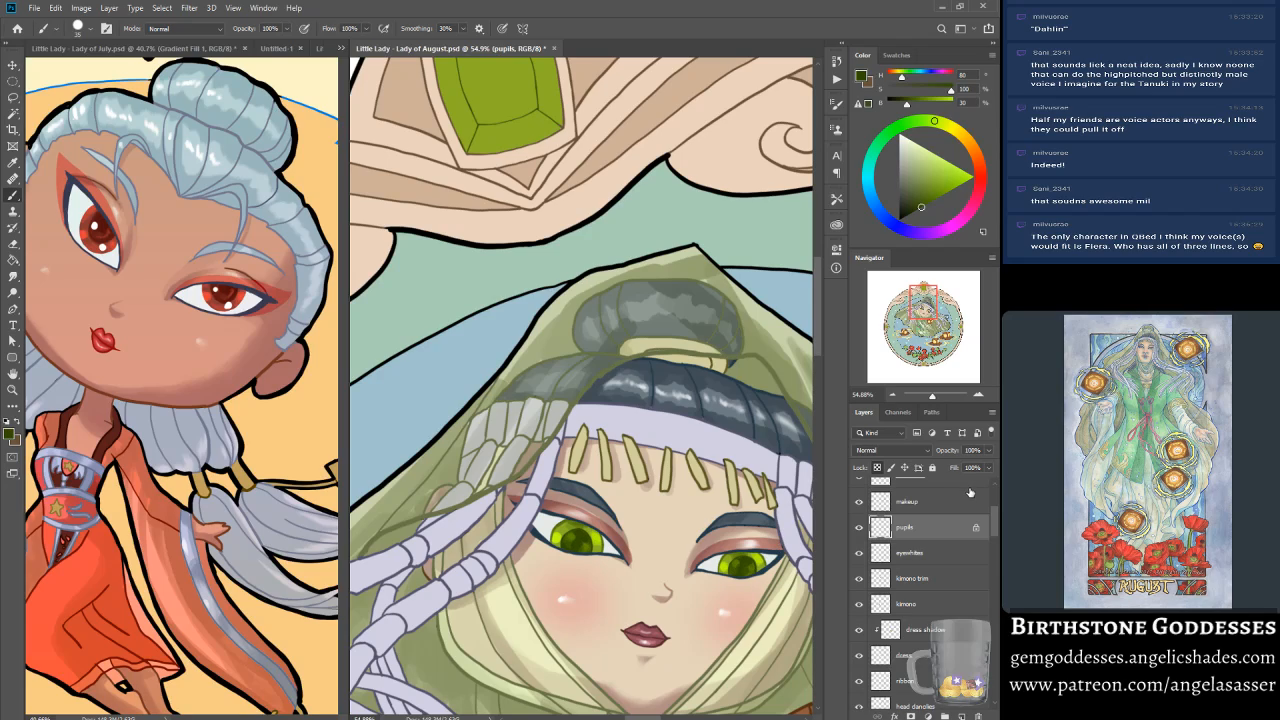
Step: Adjust the pupils layer with Hue/Saturation, slightly reducing saturation and setting lightness to +14, and compare the preview before applying it
mouse_move(937, 397)
mouse_down()
mouse_move(915, 397)
mouse_move(932, 397)
mouse_up()
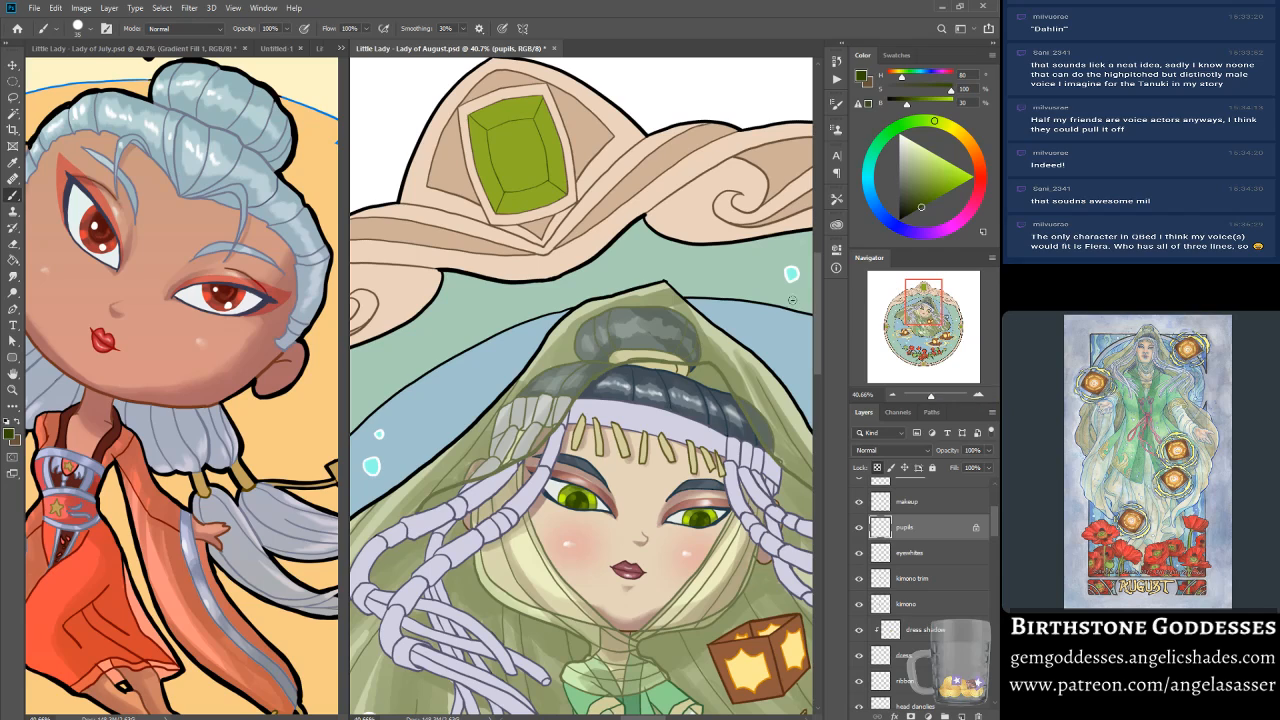
drag(924, 313, 931, 324)
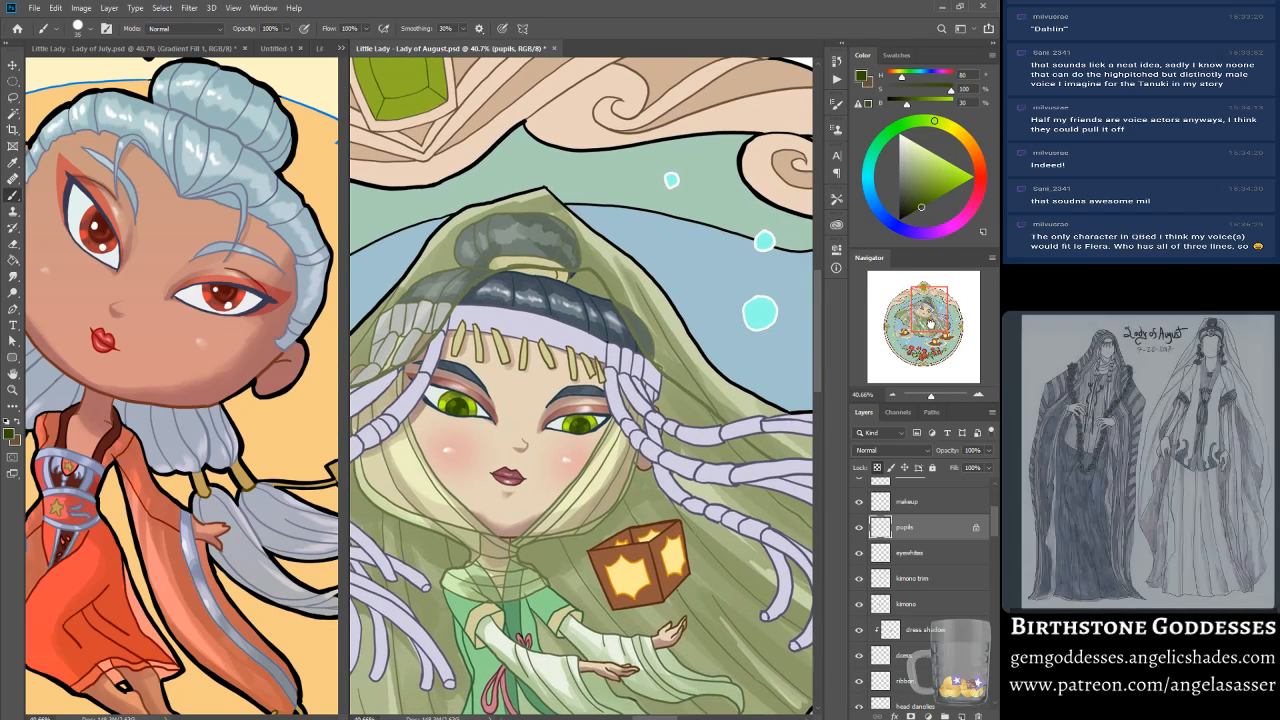
click(81, 8)
mouse_move(90, 41)
click(237, 106)
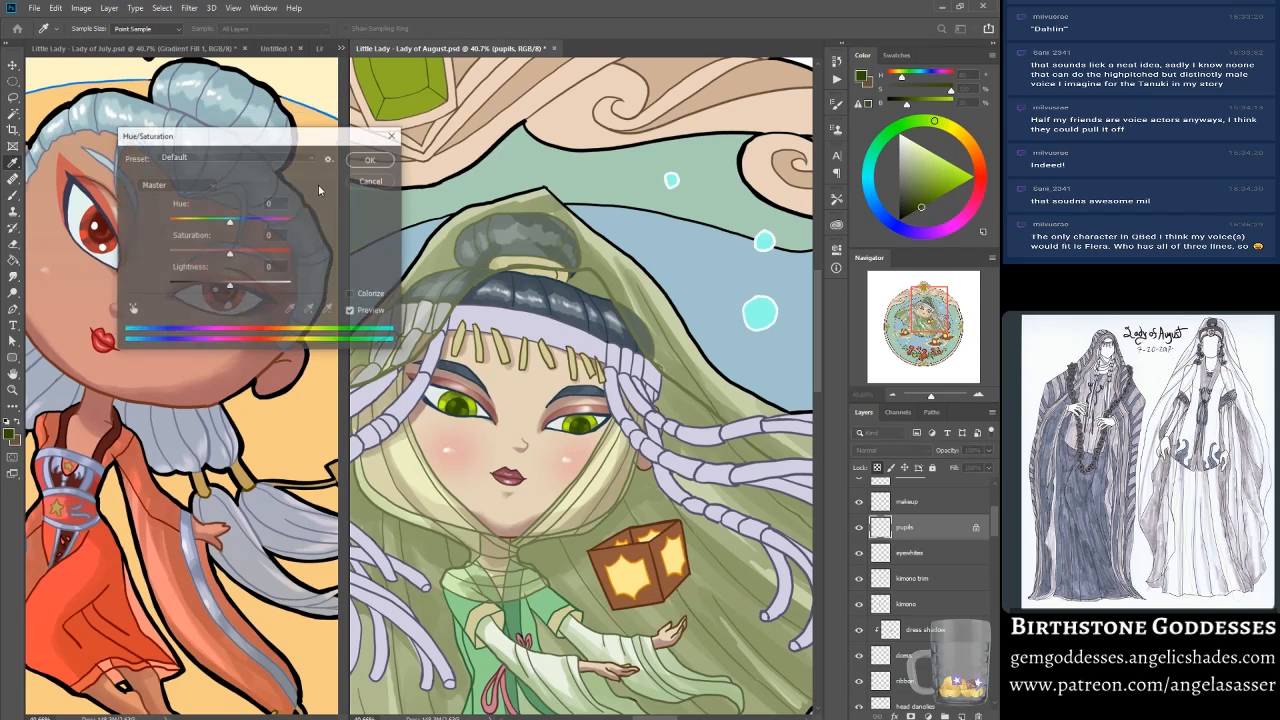
drag(243, 147, 209, 135)
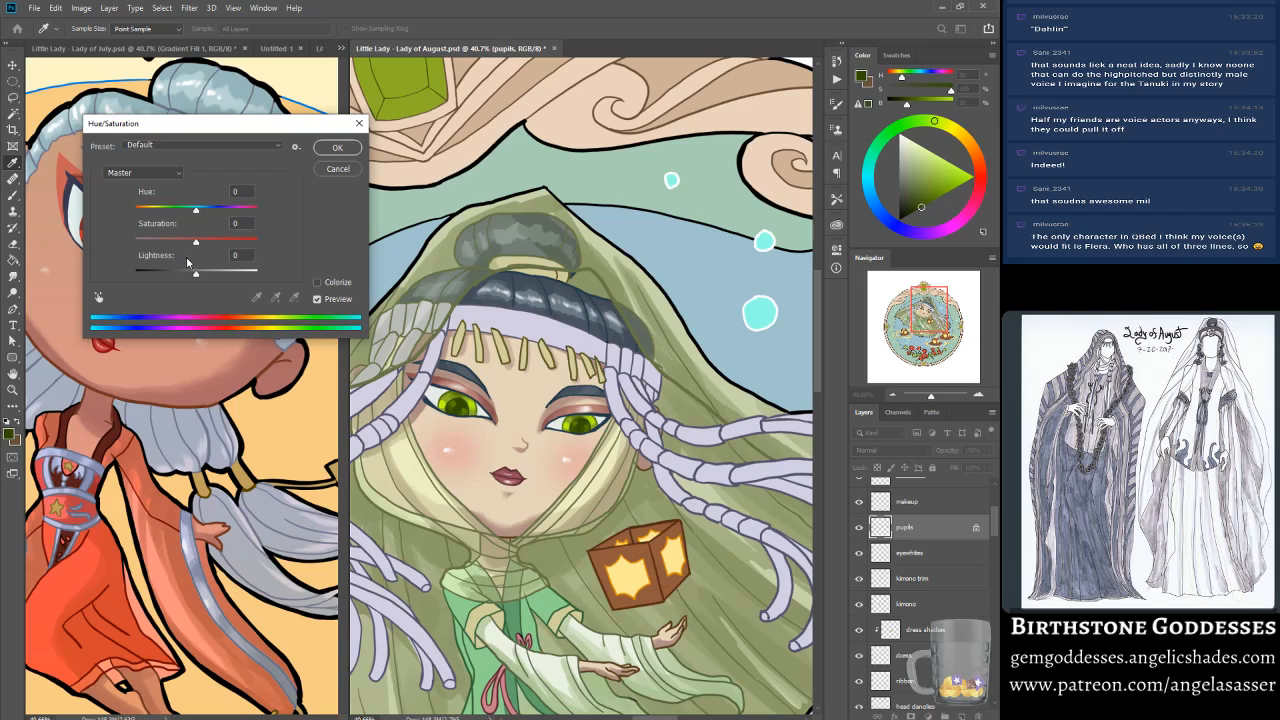
mouse_move(195, 275)
mouse_down()
mouse_move(216, 270)
mouse_move(191, 242)
mouse_move(195, 274)
mouse_move(206, 277)
mouse_move(198, 243)
mouse_move(178, 242)
mouse_move(206, 278)
mouse_up()
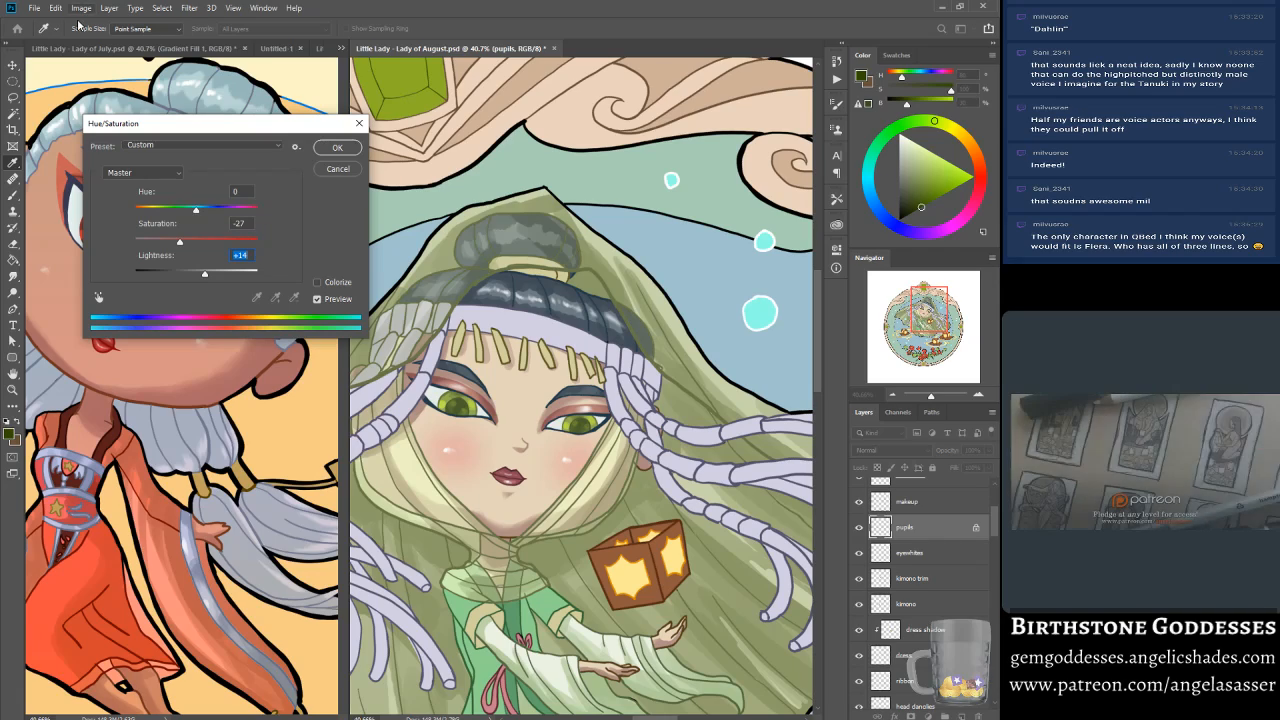
click(330, 301)
click(318, 299)
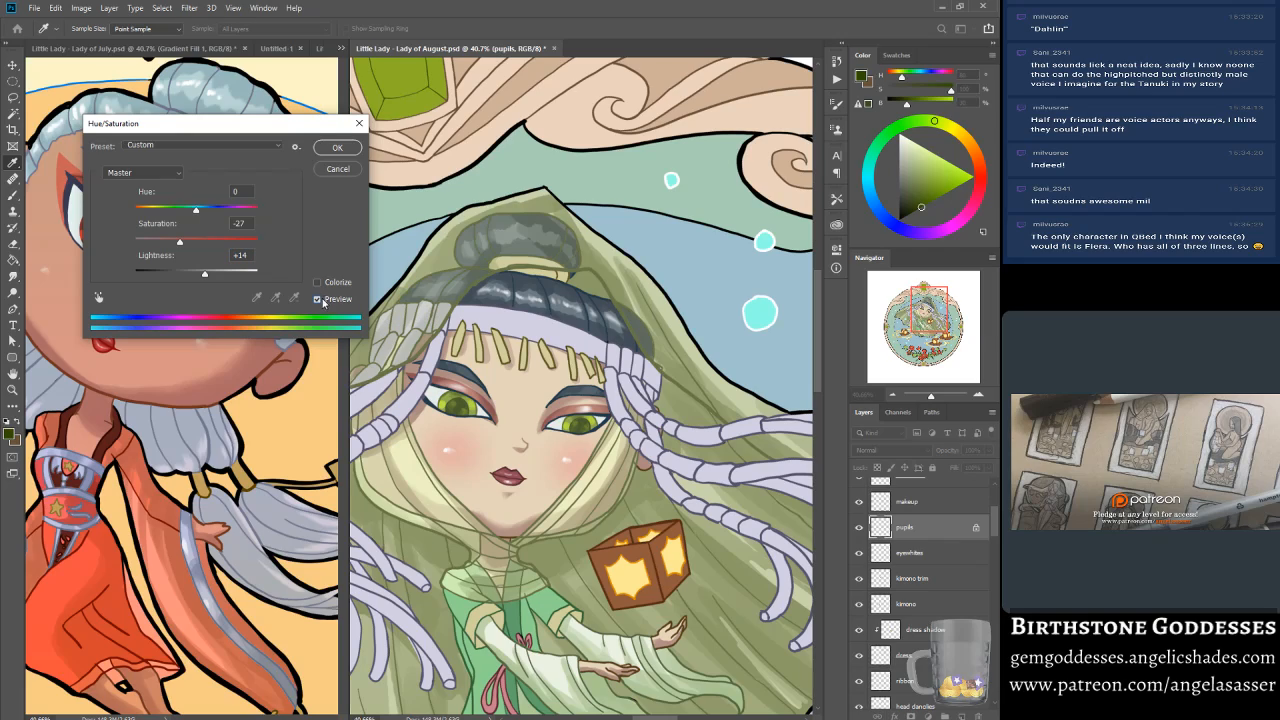
drag(180, 240, 191, 242)
click(336, 148)
Step: Check the toned-down eyes against the whole figure and save the Lady of August file
scroll(614, 496, down, 5)
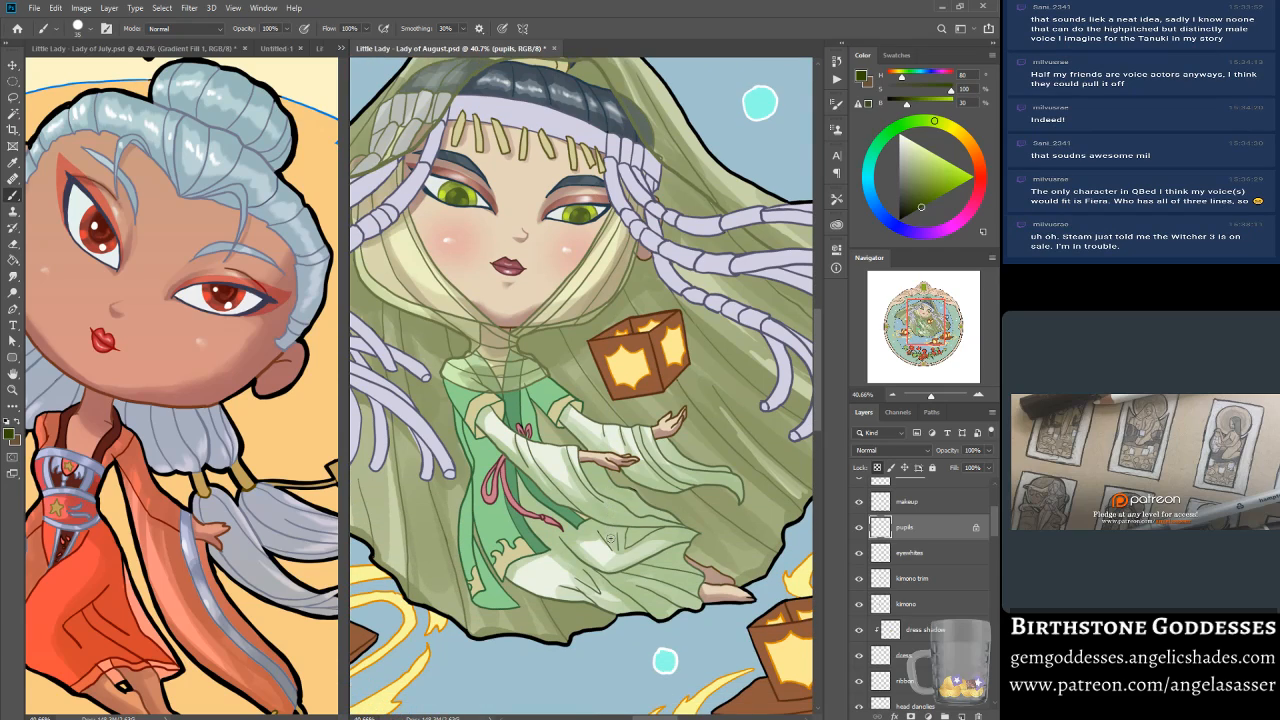
scroll(610, 538, up, 3)
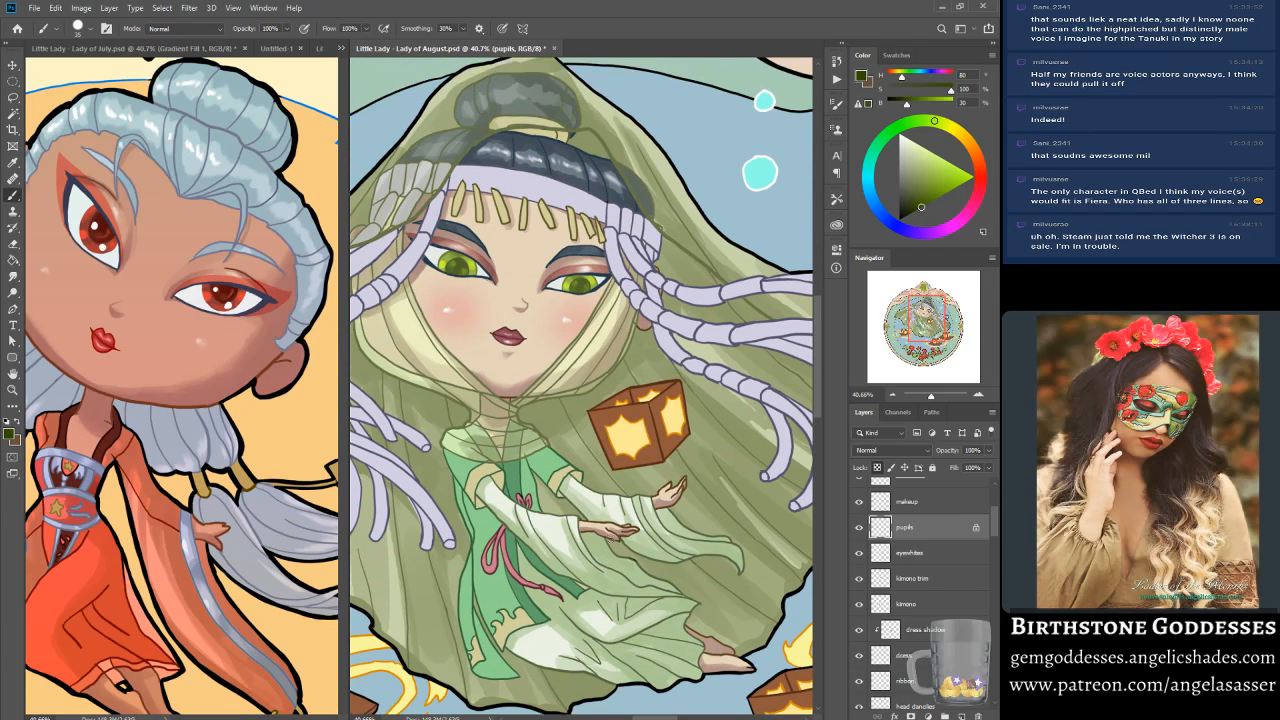
scroll(610, 538, up, 1)
click(35, 8)
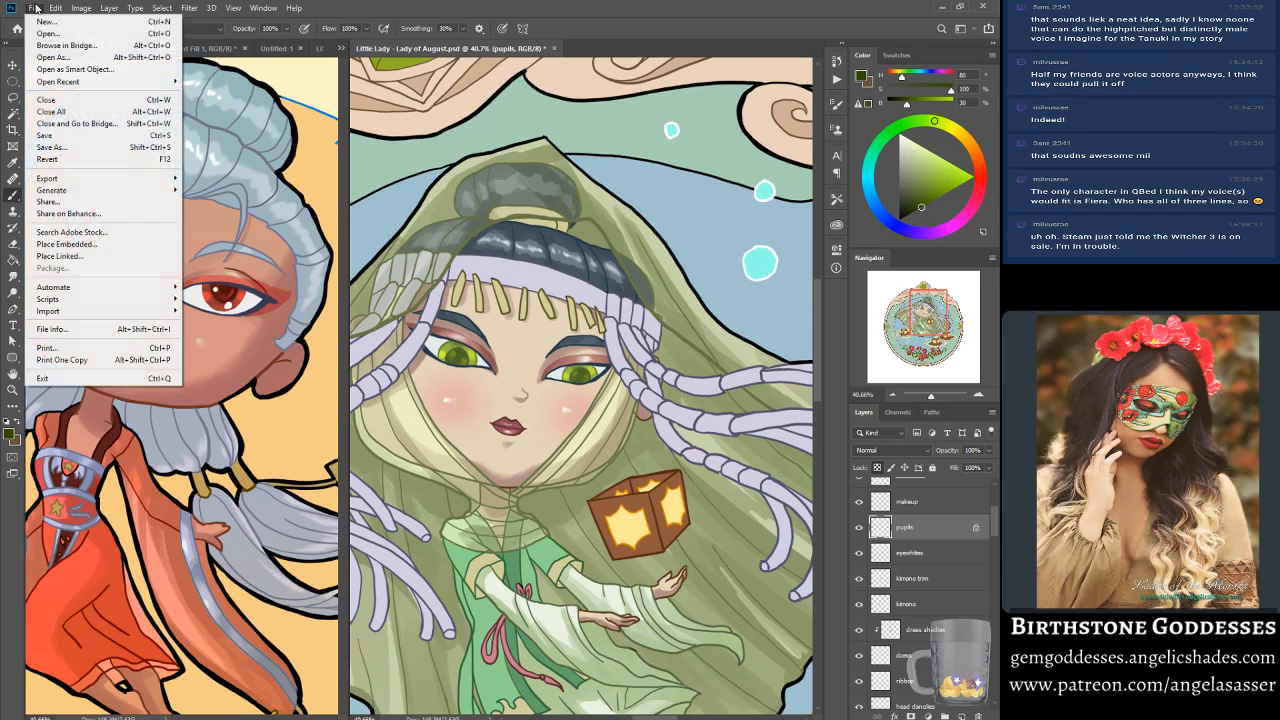
click(93, 136)
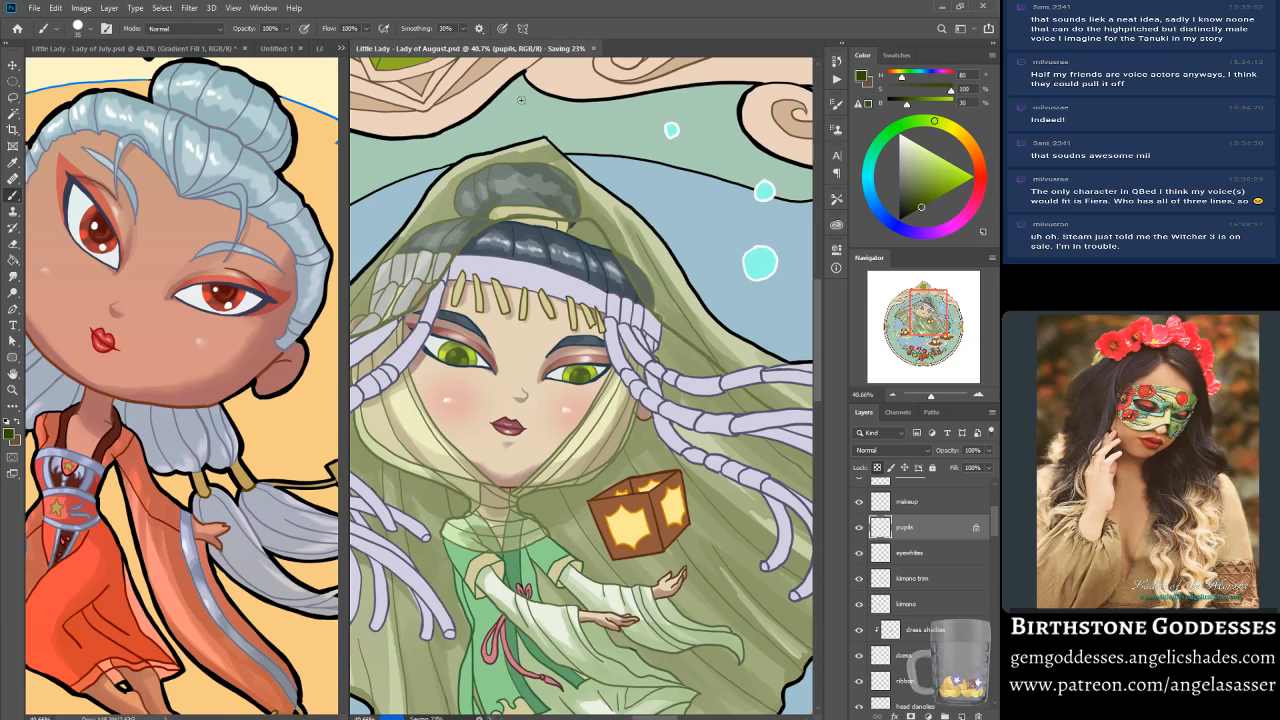
Step: Examine the tilted face up close, comparing the eyes with the pupils layer hidden and shown
scroll(651, 446, down, 2)
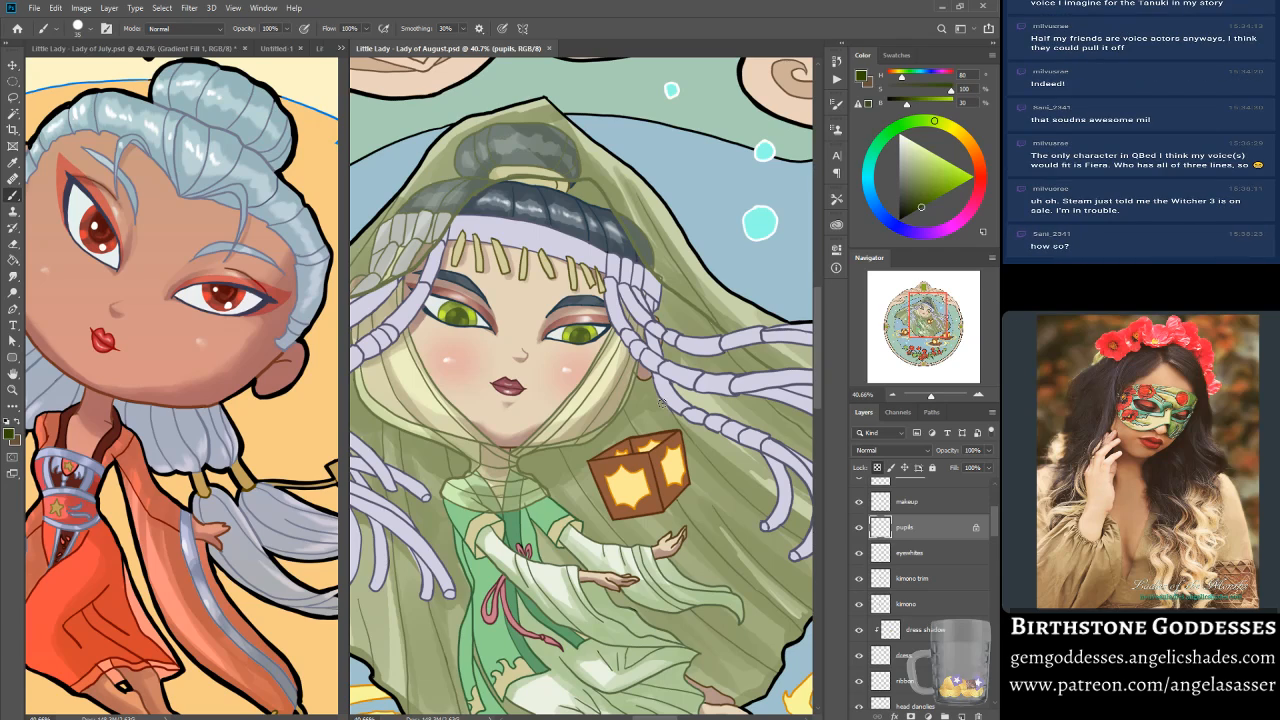
scroll(662, 403, down, 4)
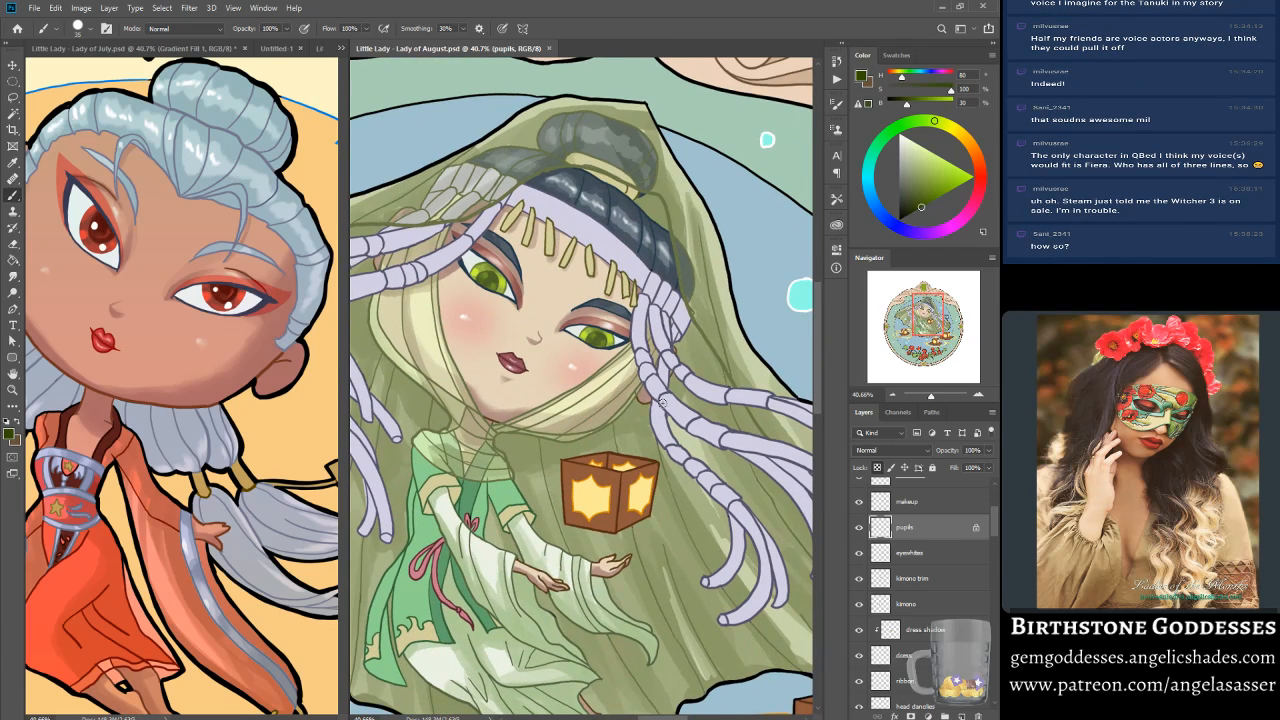
scroll(662, 403, down, 2)
scroll(662, 403, down, 4)
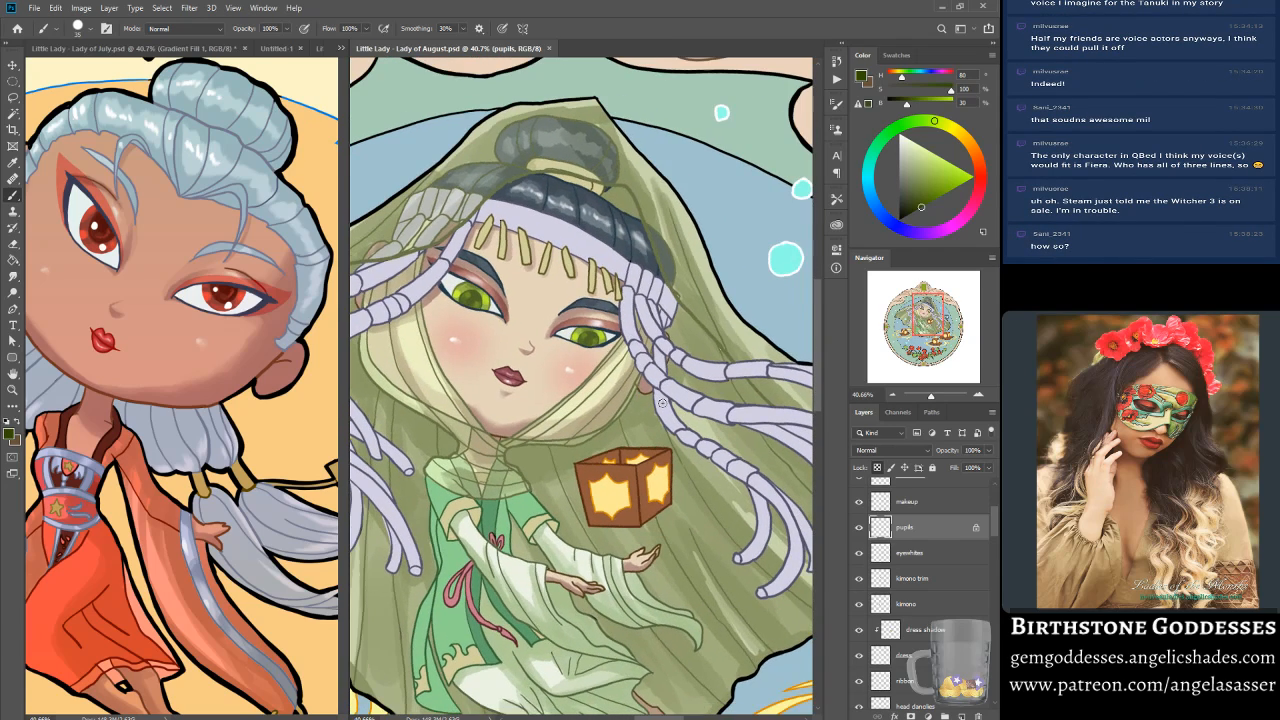
scroll(662, 403, down, 2)
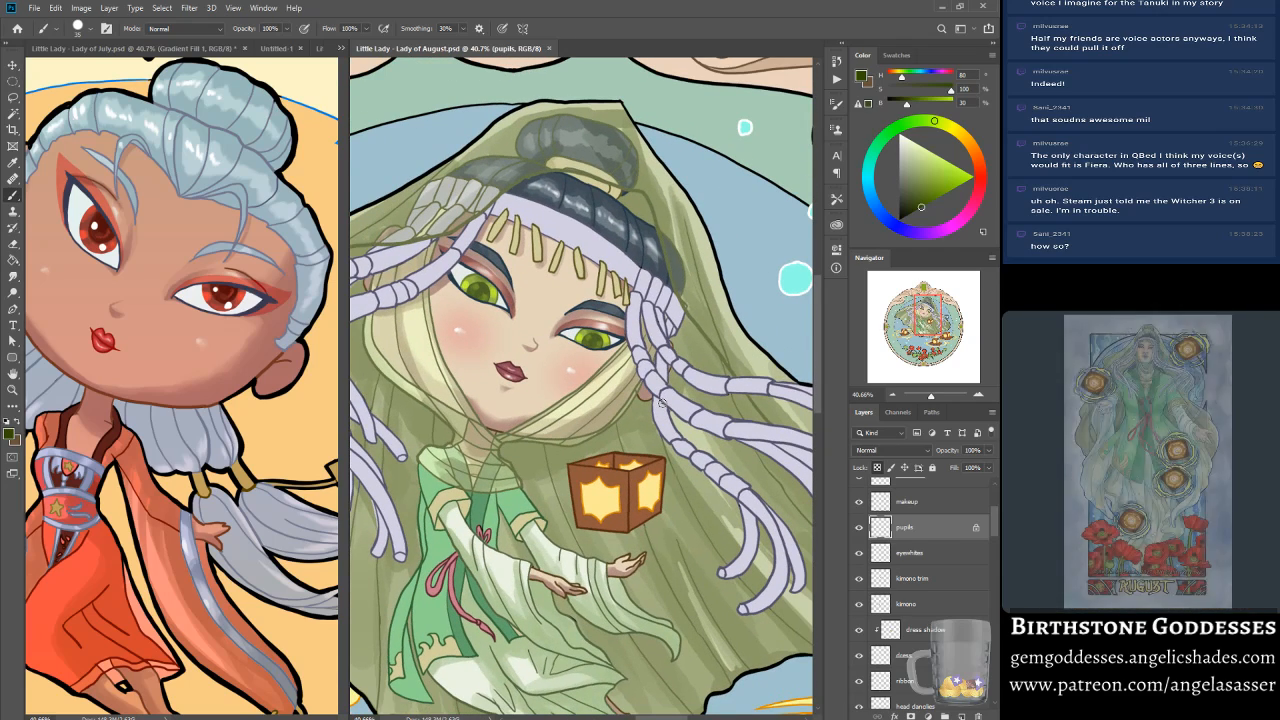
click(13, 390)
click(560, 305)
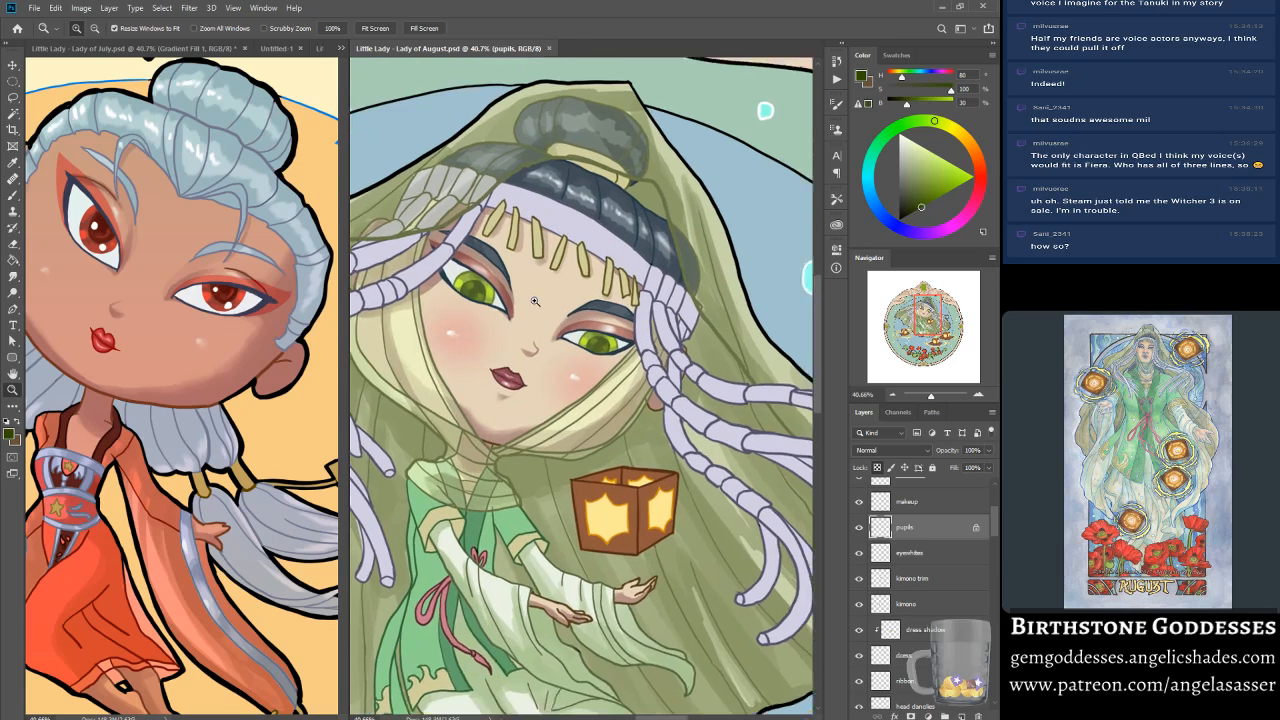
click(462, 253)
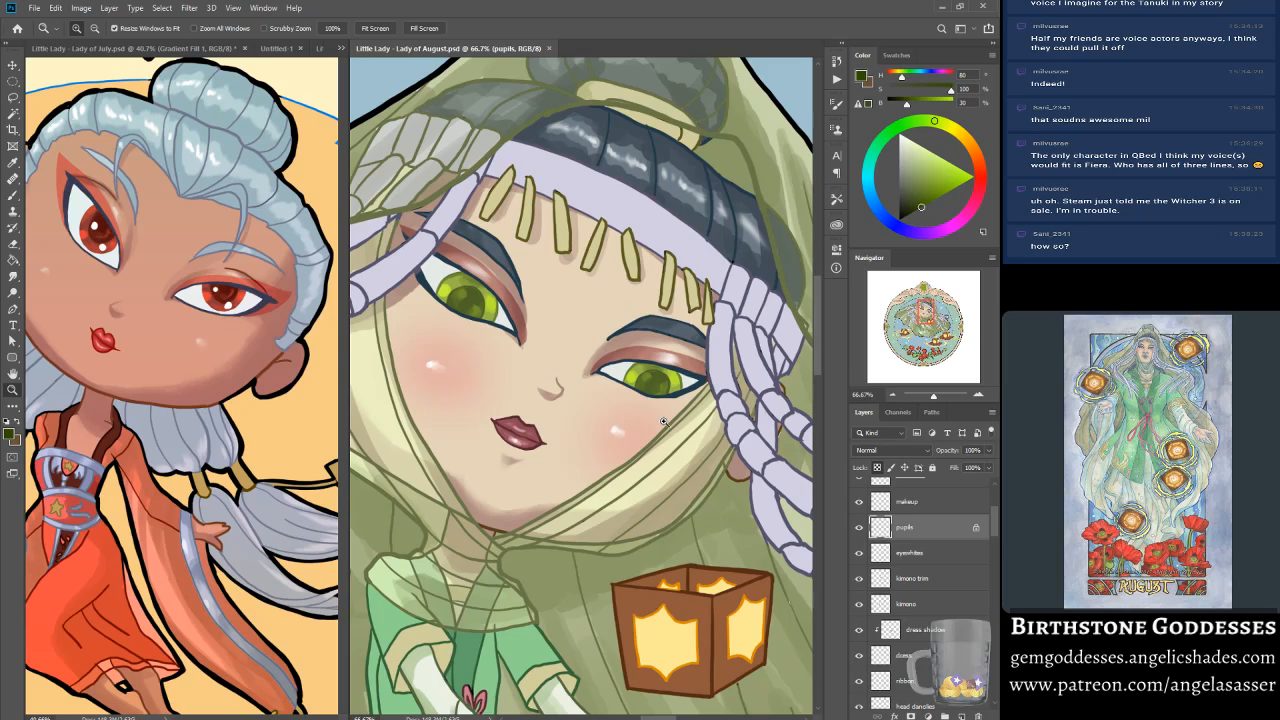
click(858, 528)
click(858, 528)
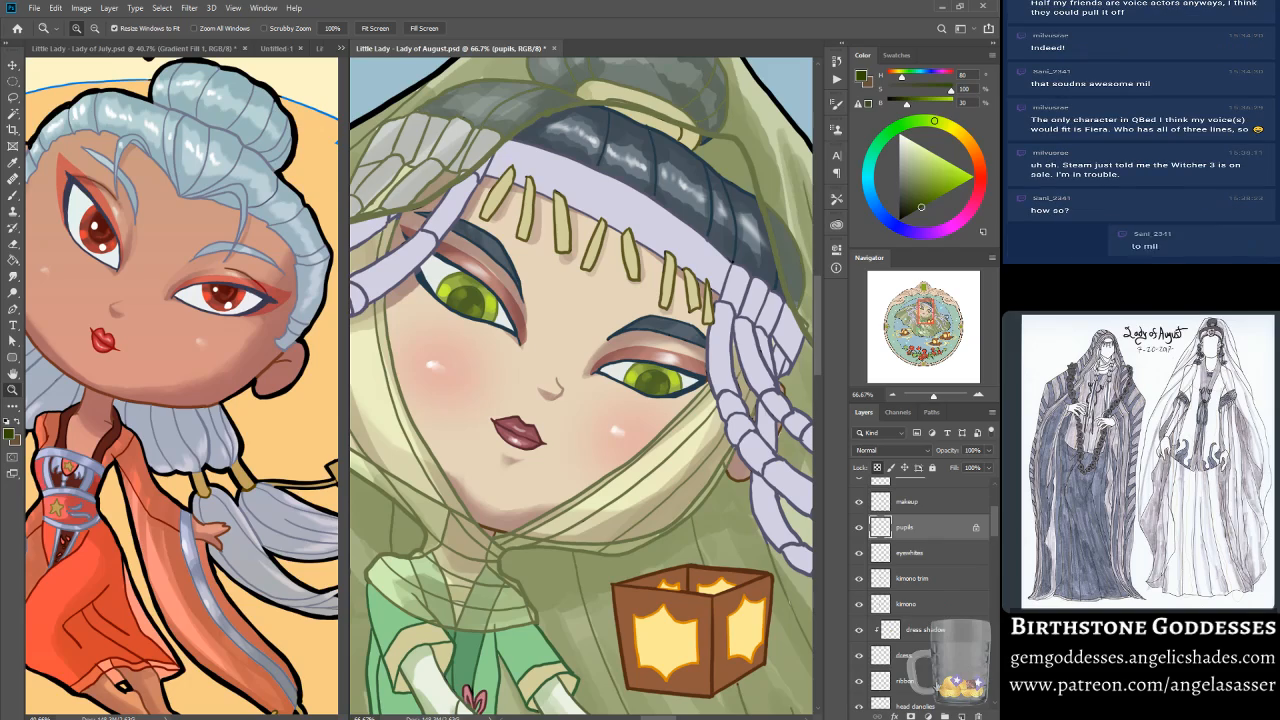
Step: Lock transparent pixels on the eyewhites layer and paint neutral grey shading (H 132, S 0, B 60) beneath the upper eyelids
click(913, 555)
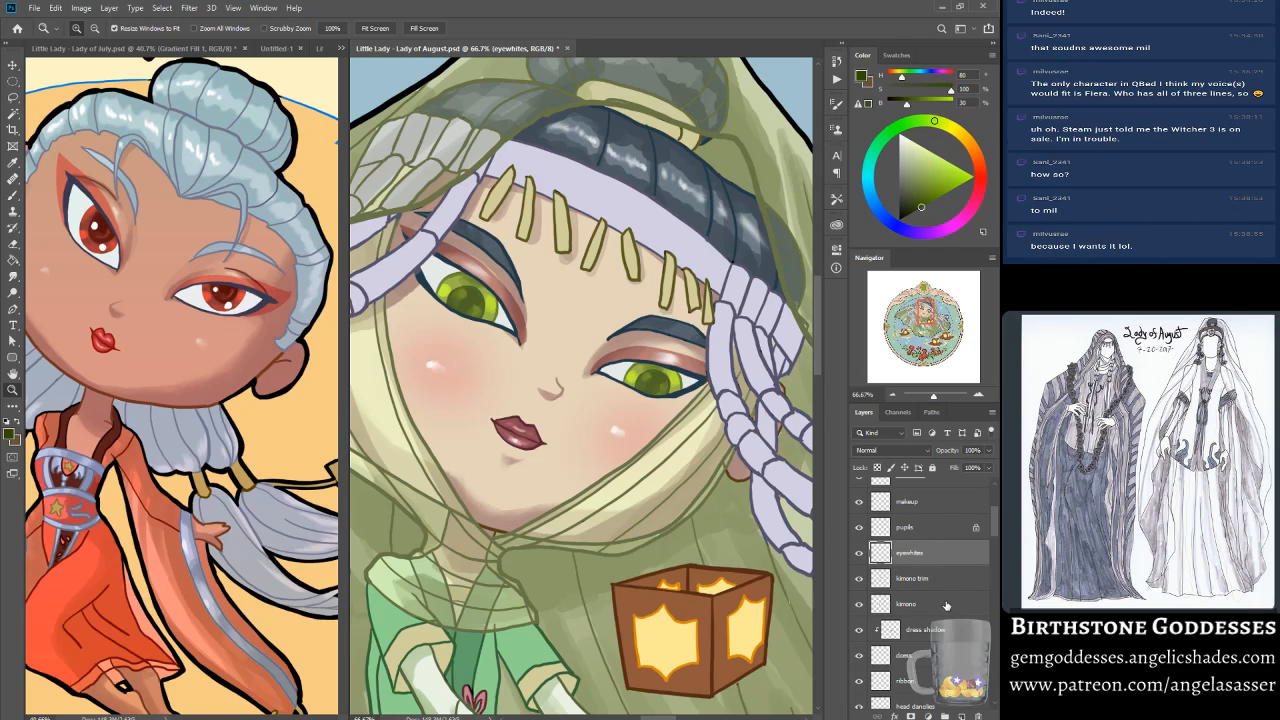
click(13, 196)
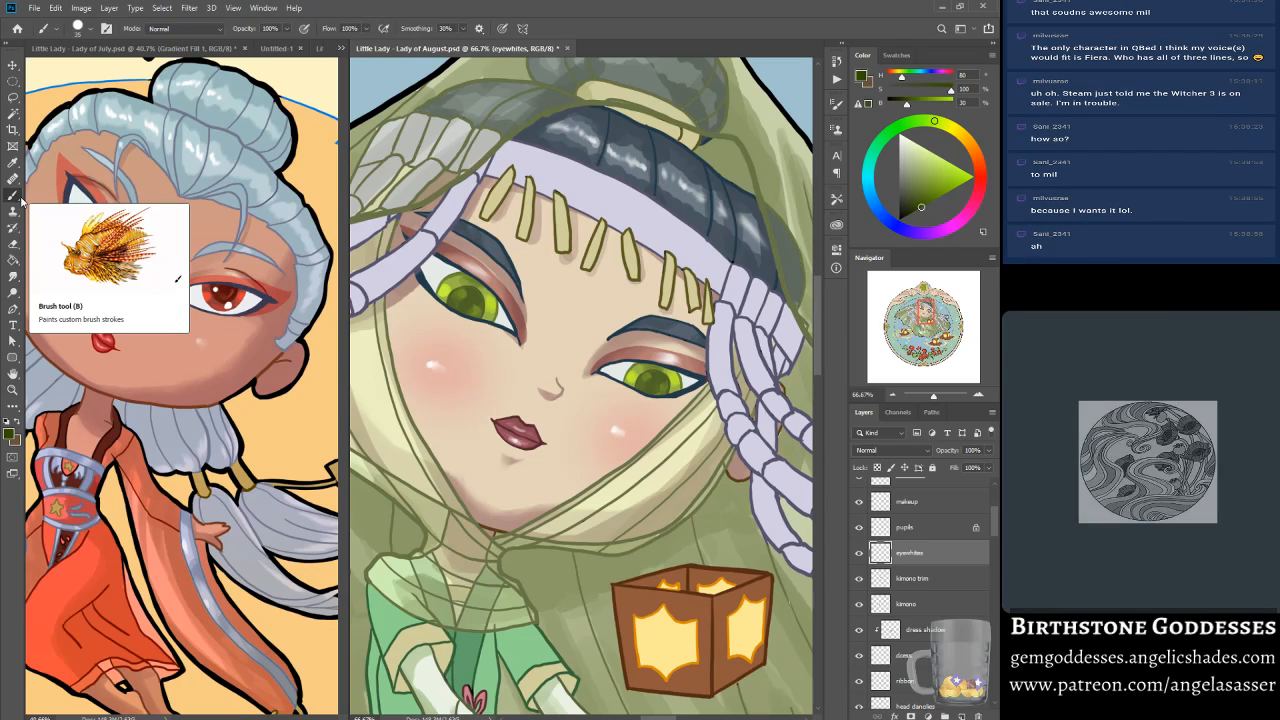
alt+click(436, 272)
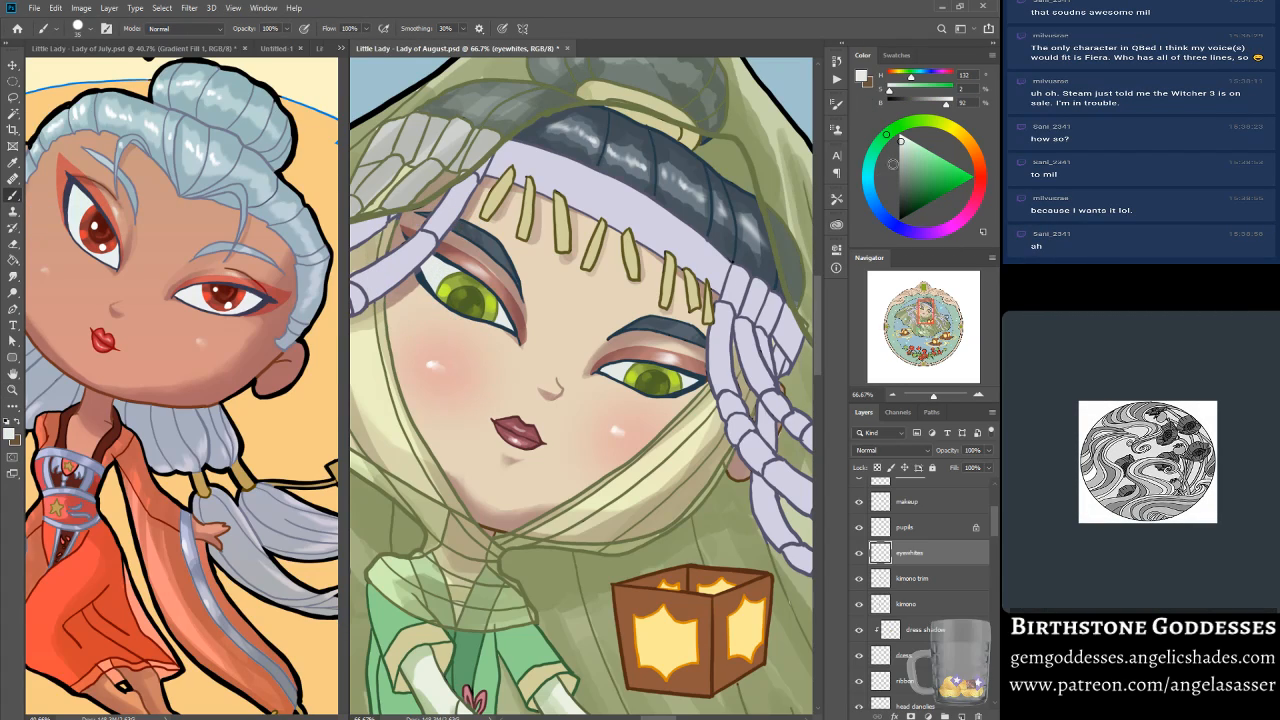
drag(900, 165, 899, 168)
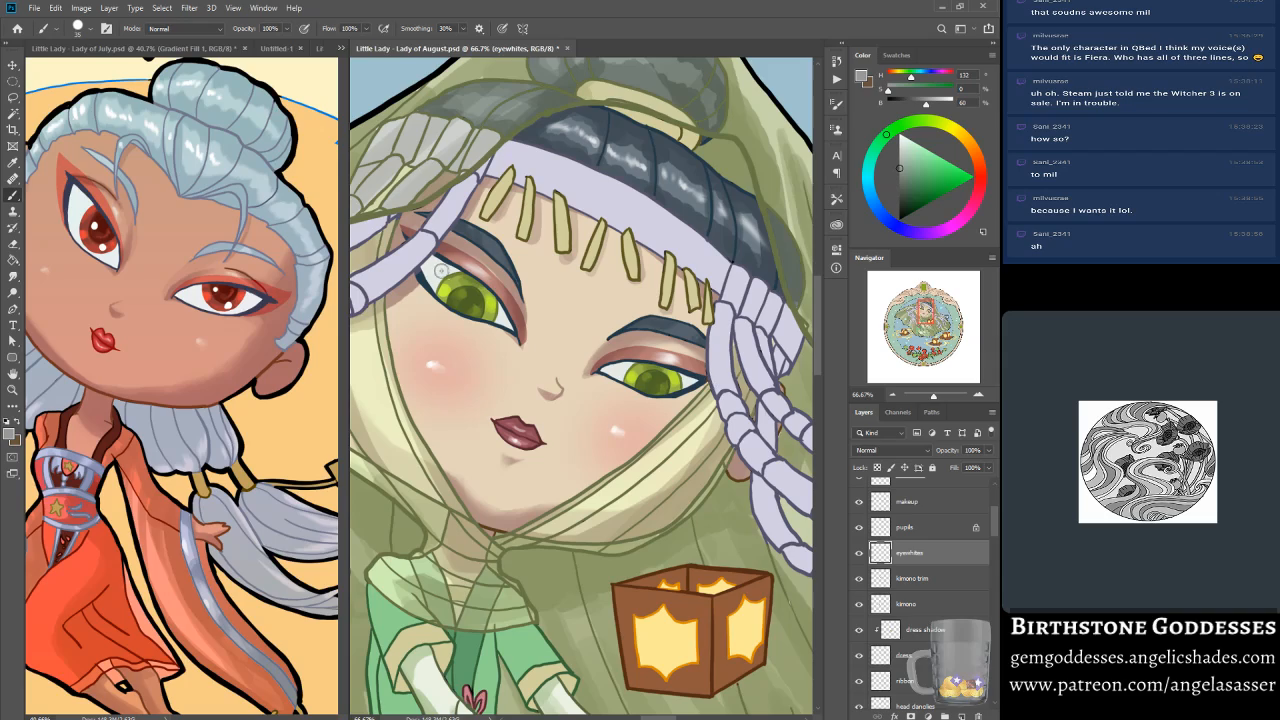
drag(420, 272, 430, 264)
click(878, 468)
mouse_move(449, 255)
mouse_down()
mouse_move(419, 268)
mouse_move(428, 253)
mouse_move(461, 260)
mouse_move(415, 265)
mouse_move(429, 245)
mouse_move(497, 272)
mouse_up()
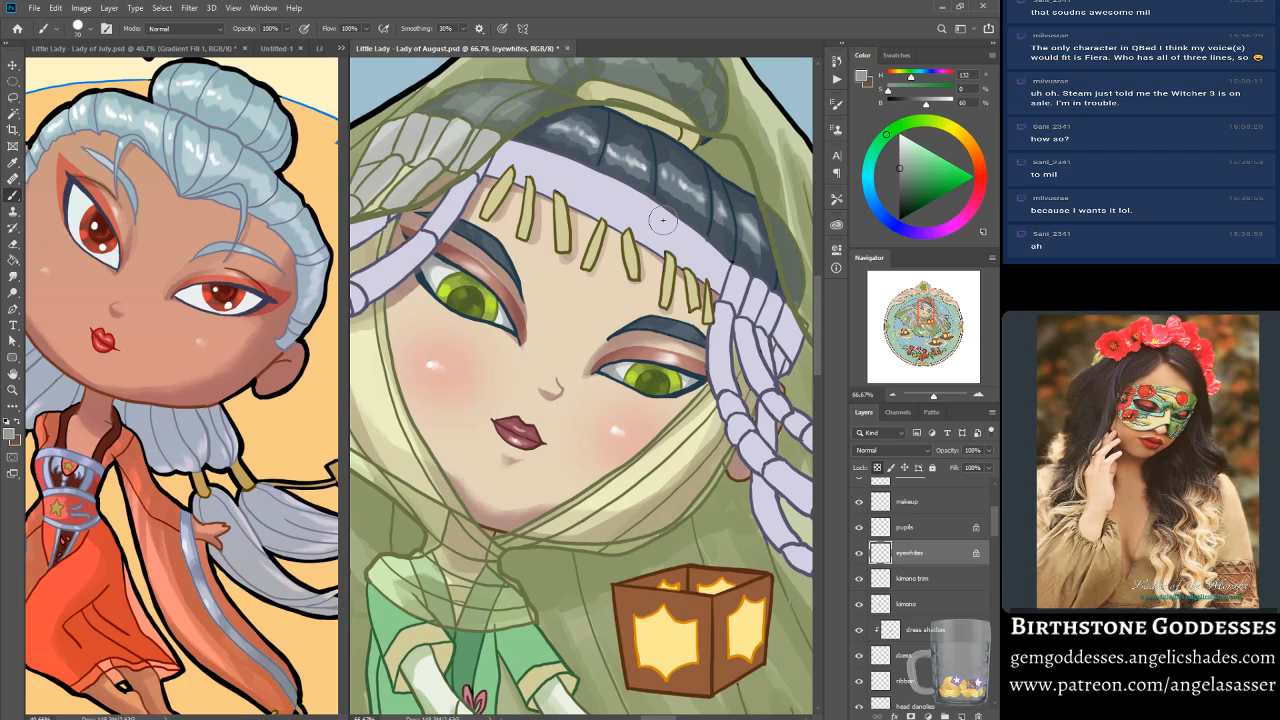
Step: Smudge the grey shading softly into the whites of both eyes with the Smudge tool
click(13, 276)
mouse_move(434, 282)
mouse_down()
mouse_move(434, 294)
mouse_move(445, 272)
mouse_move(432, 266)
mouse_up()
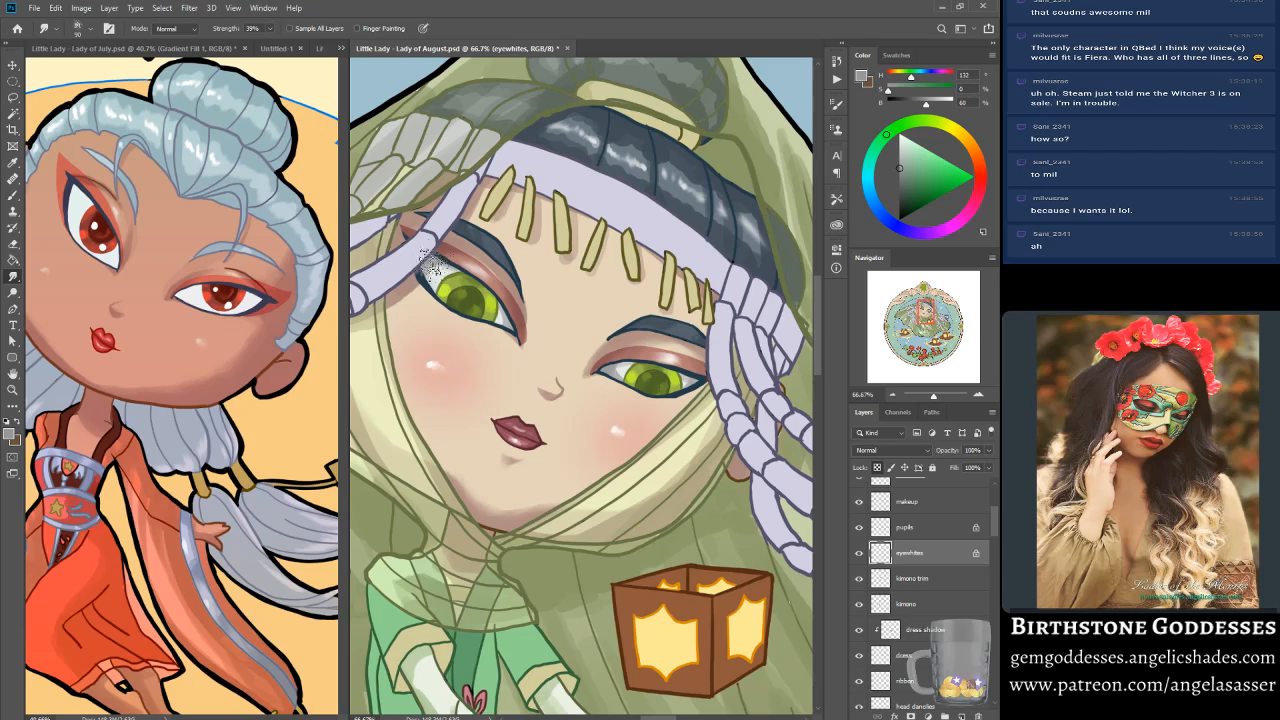
drag(494, 311, 502, 296)
drag(618, 381, 685, 382)
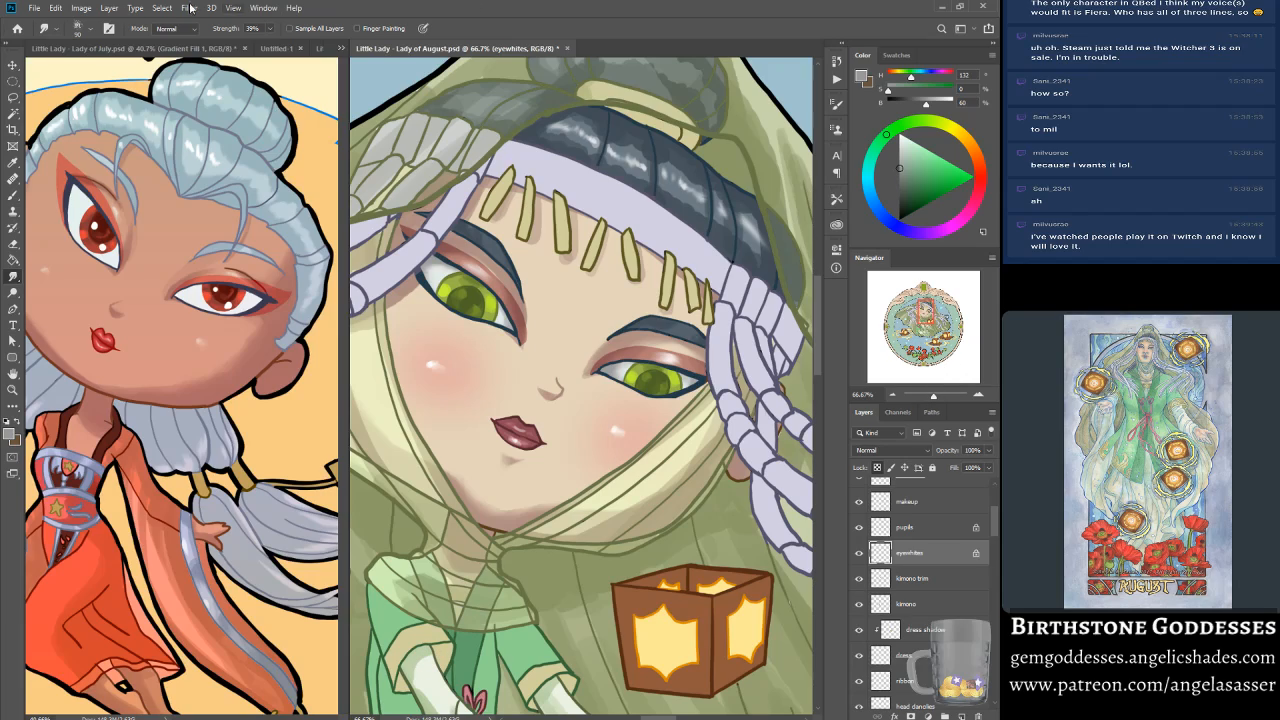
Step: Tint the eyewhites layer with Hue/Saturation: hue -41, saturation +50 and lightness +14
click(81, 8)
mouse_move(103, 44)
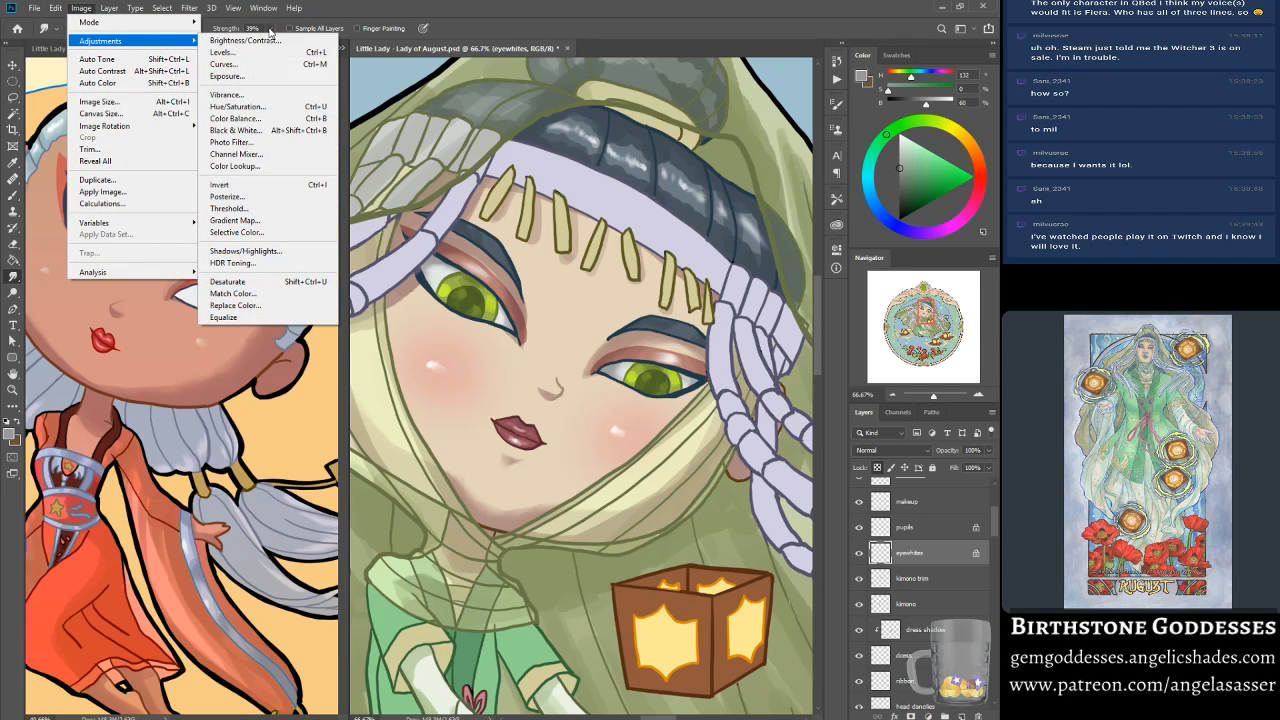
click(235, 106)
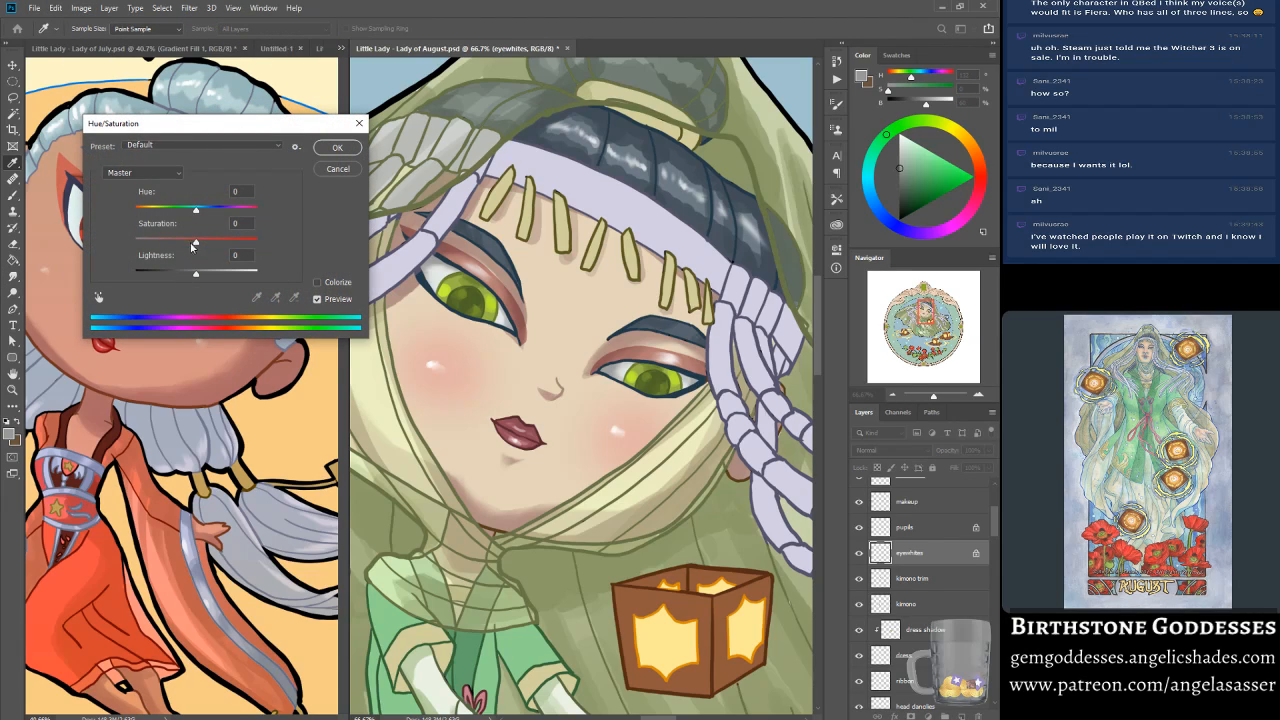
mouse_move(195, 211)
mouse_down()
mouse_move(175, 210)
mouse_move(220, 210)
mouse_move(196, 210)
mouse_move(227, 240)
mouse_move(205, 211)
mouse_move(175, 211)
mouse_move(233, 211)
mouse_move(171, 211)
mouse_up()
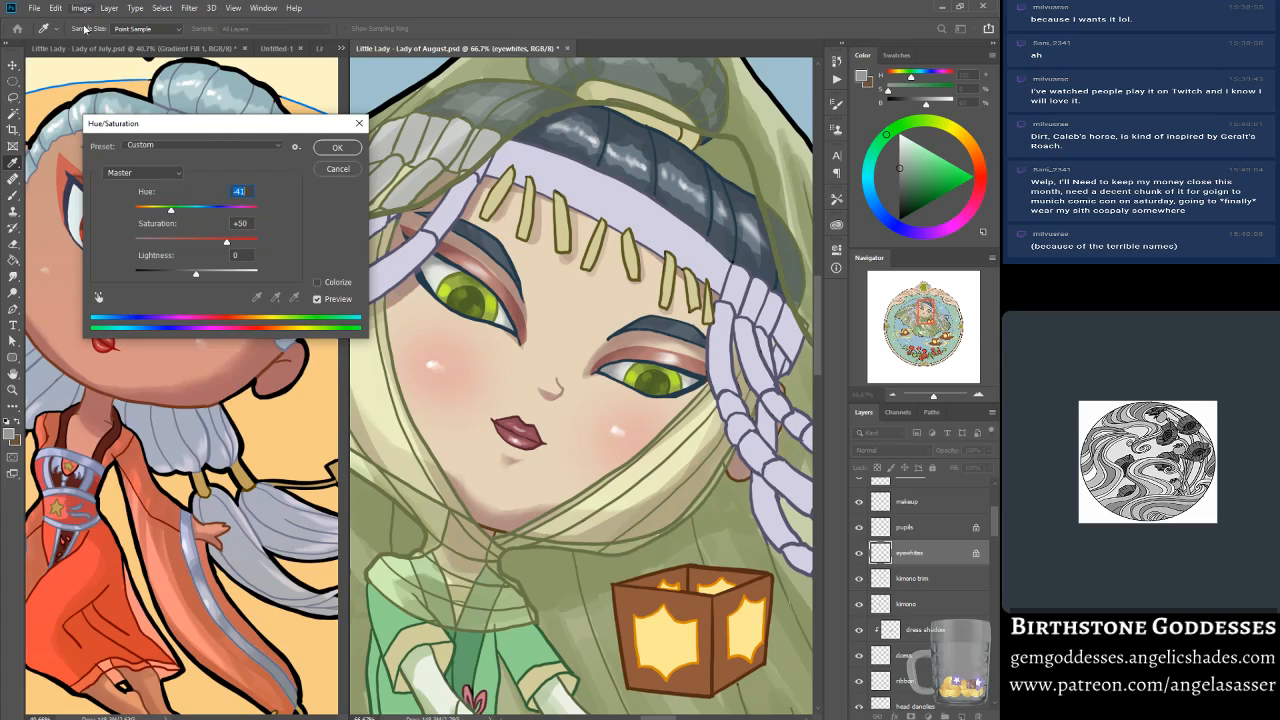
drag(197, 267, 205, 270)
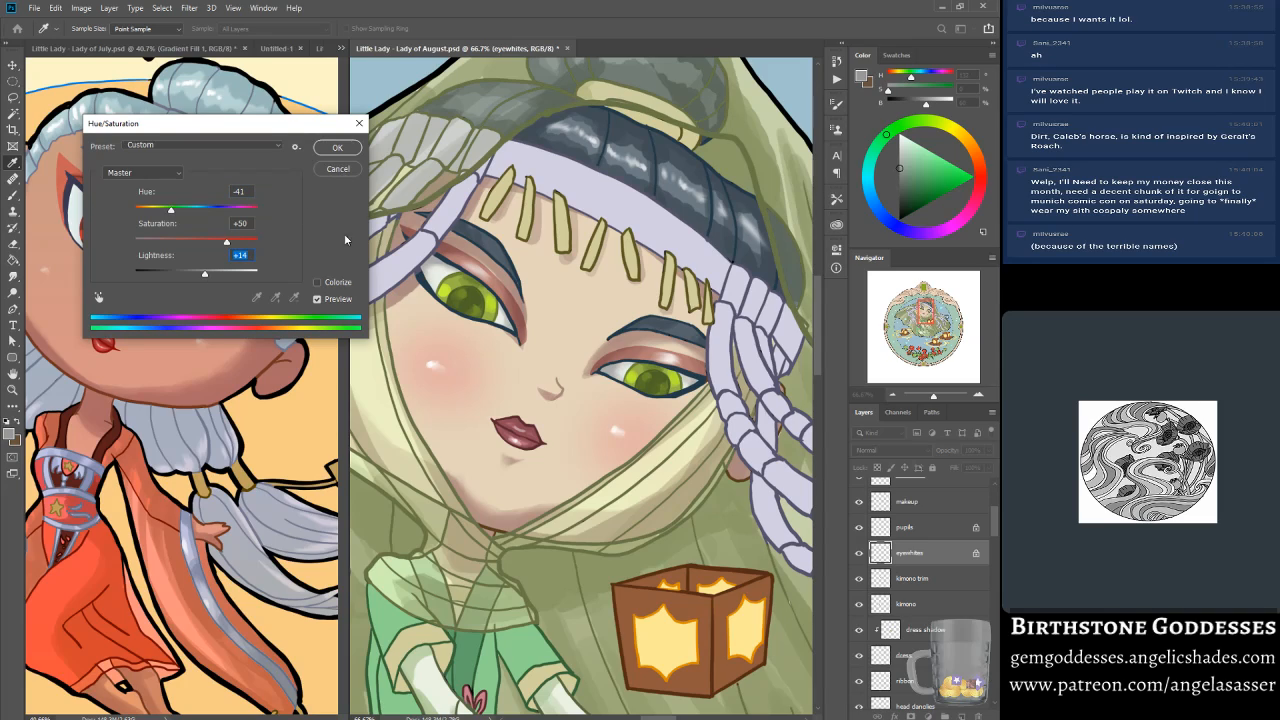
click(333, 302)
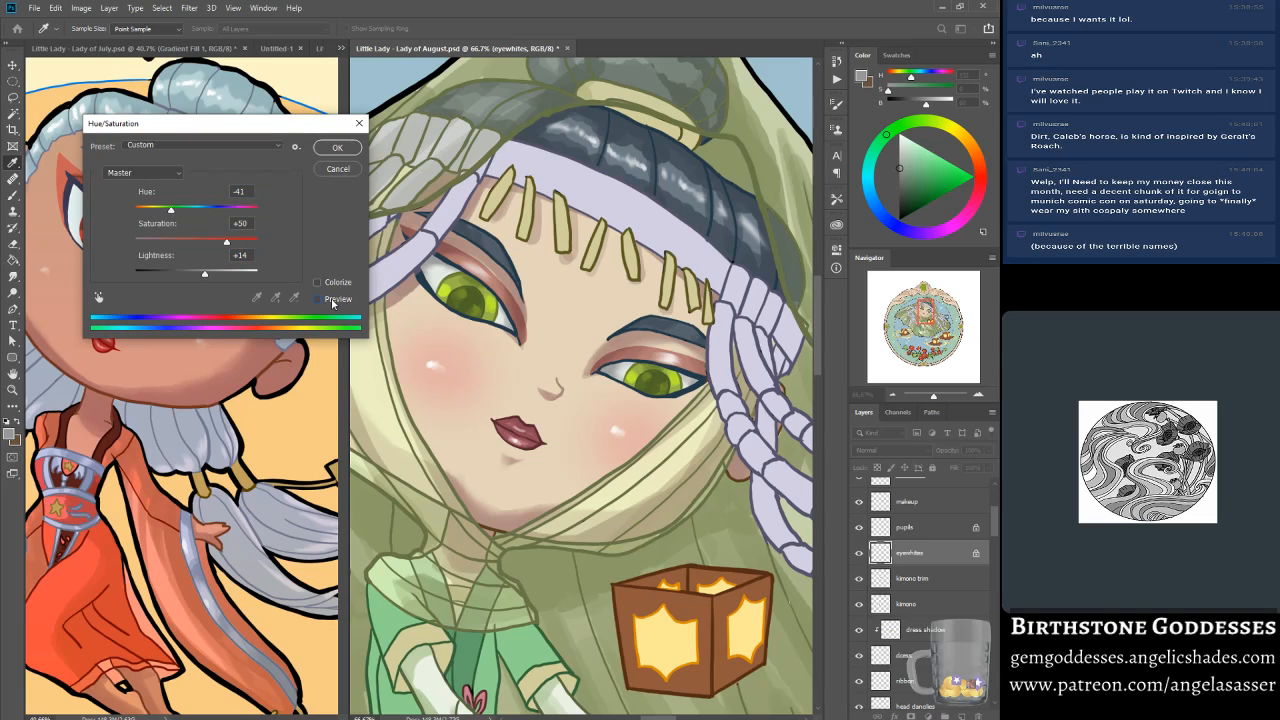
click(337, 147)
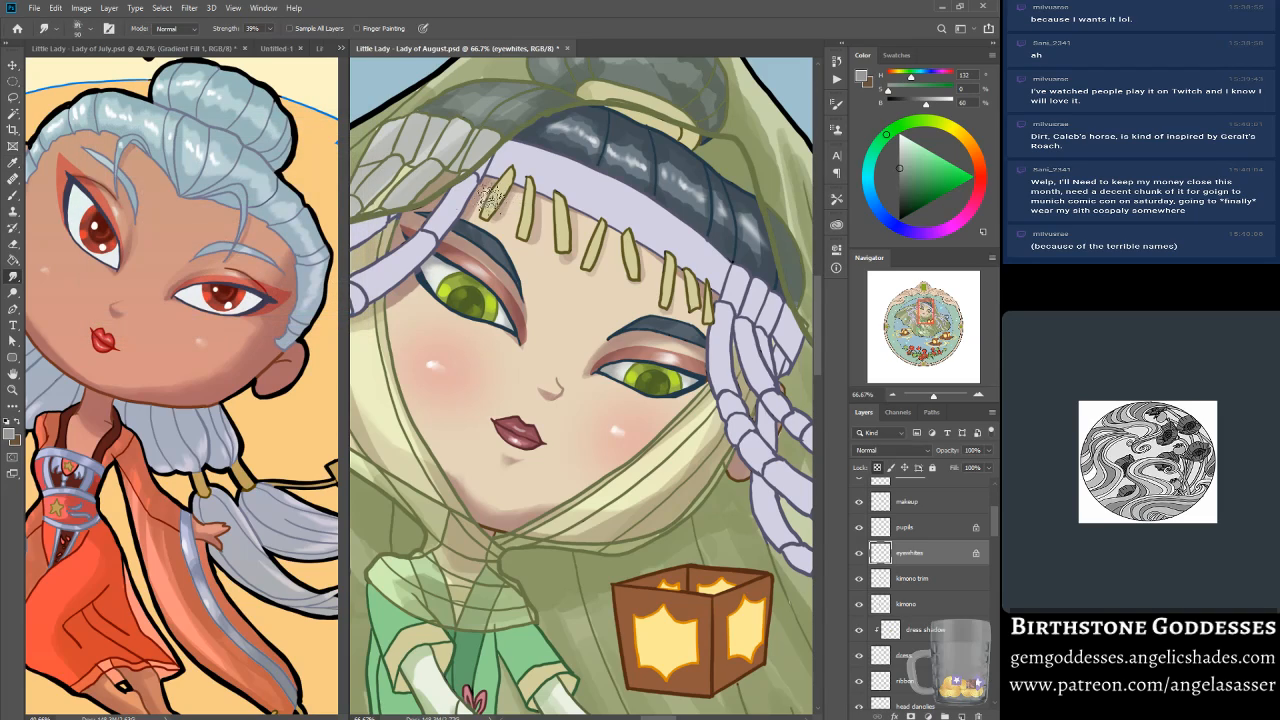
Step: Save the Lady of August file with the shaded eye whites
click(12, 390)
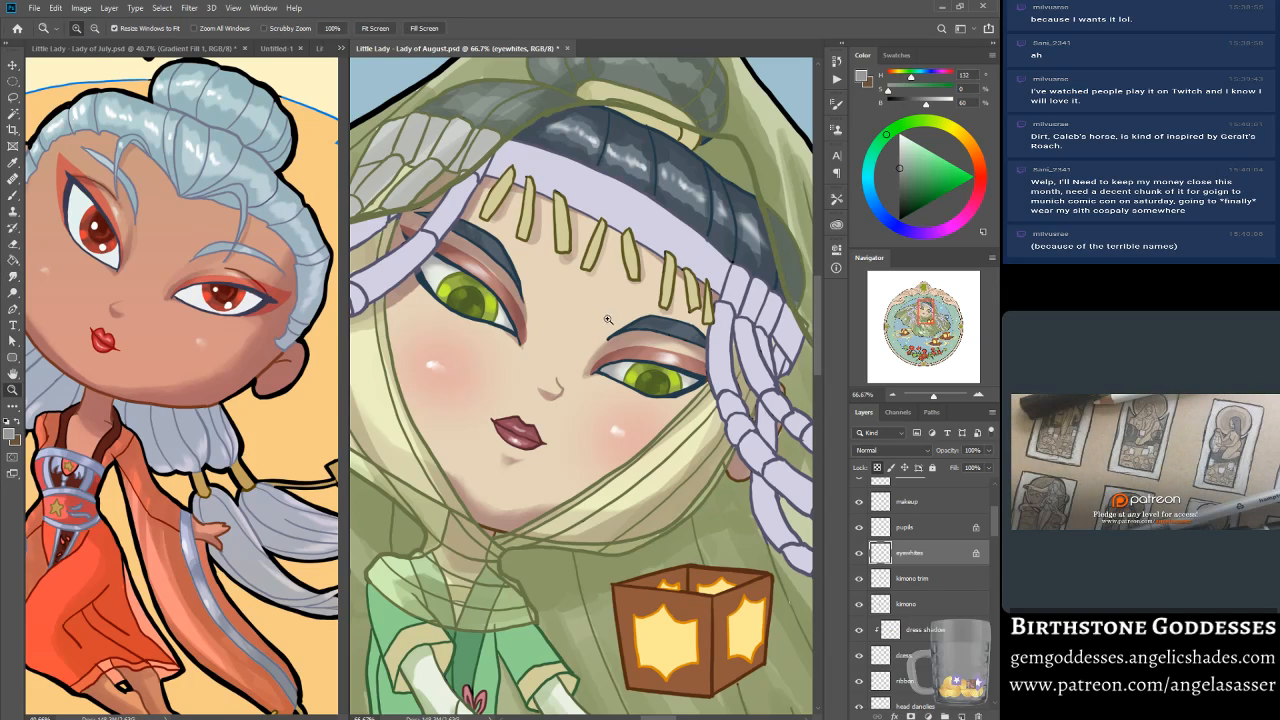
click(34, 8)
click(60, 141)
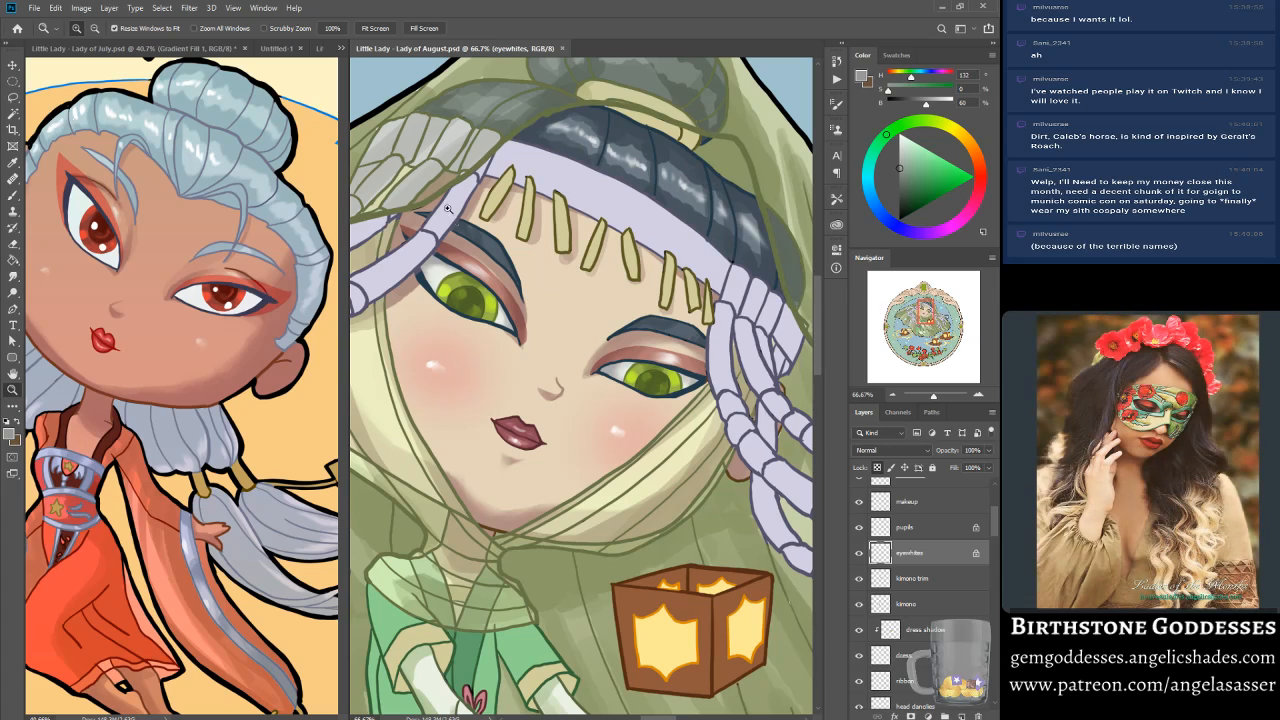
Step: Set up the Brush on the outline copy layer with the beads' outline colour (H 249, S 24, B 42) and Transfer disabled
drag(938, 395, 934, 397)
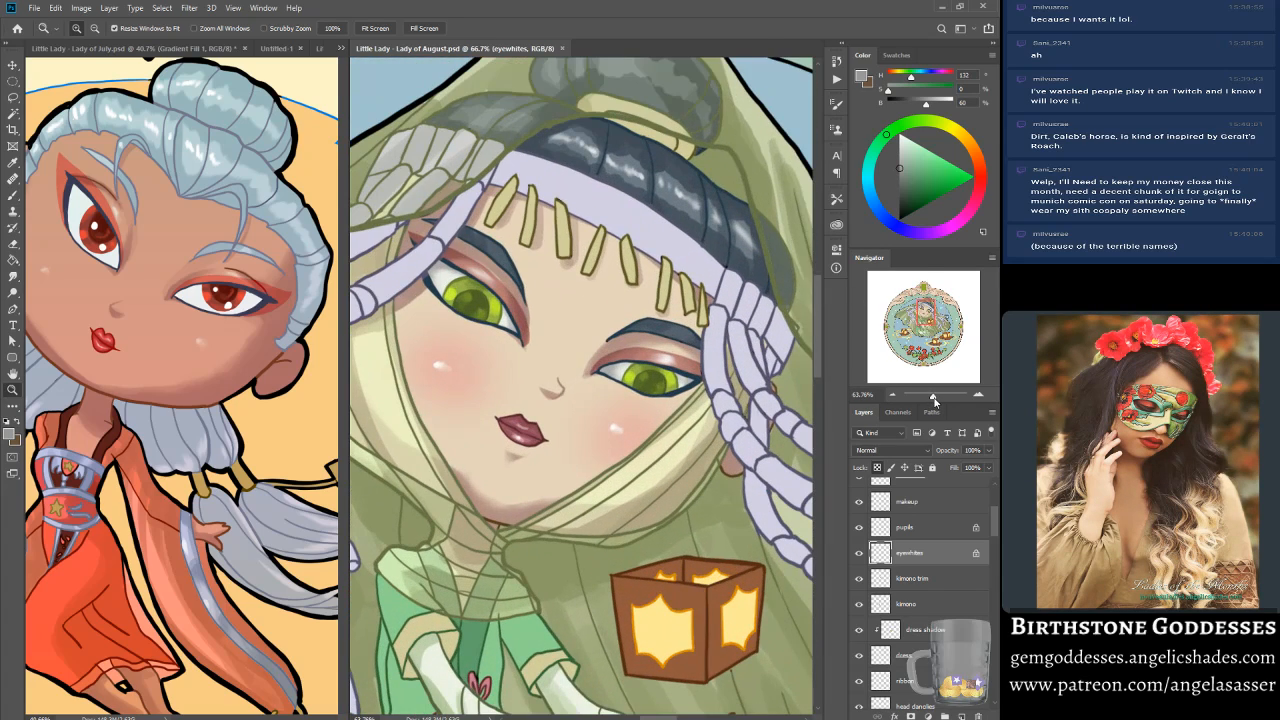
scroll(897, 514, up, 3)
click(880, 490)
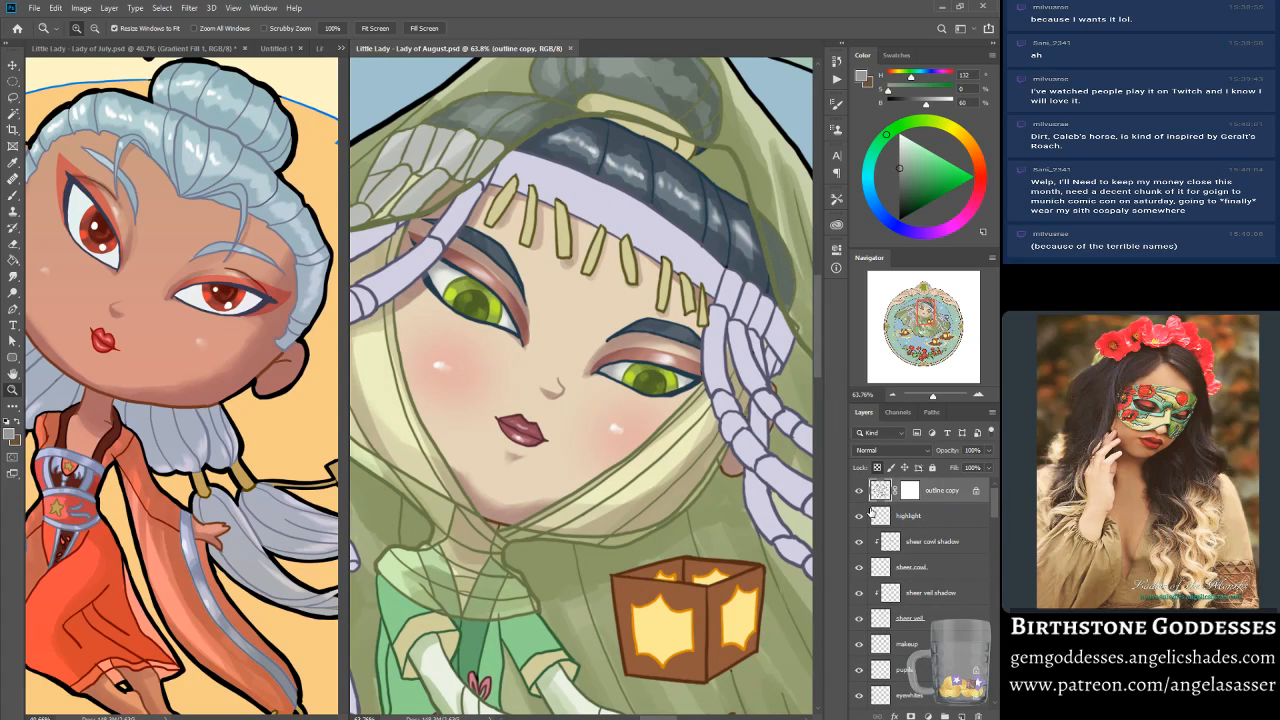
click(15, 191)
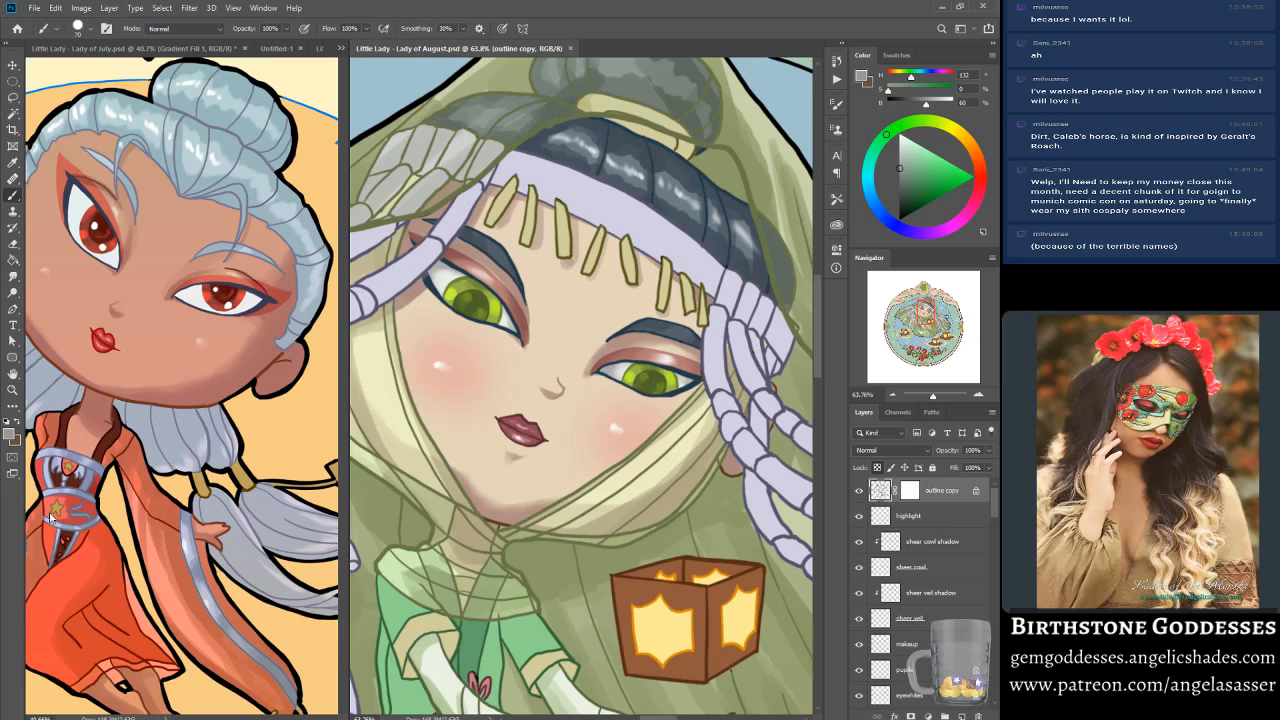
alt+click(440, 263)
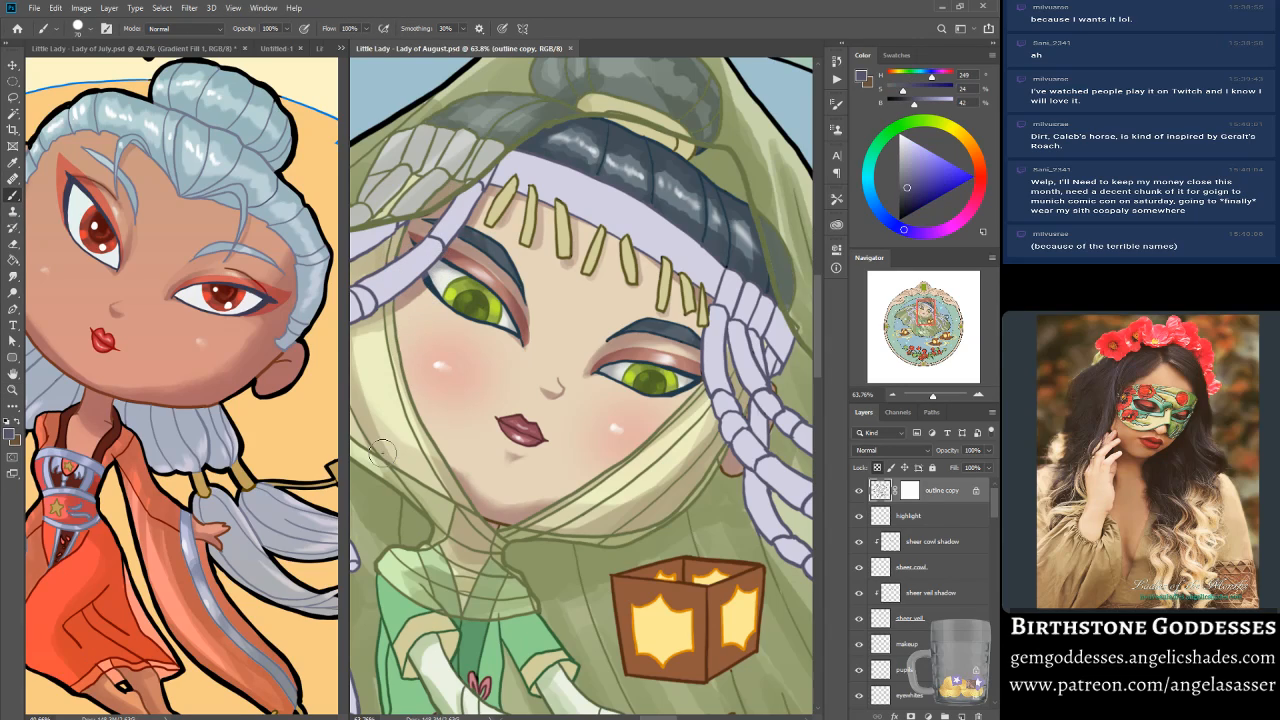
click(106, 28)
click(606, 213)
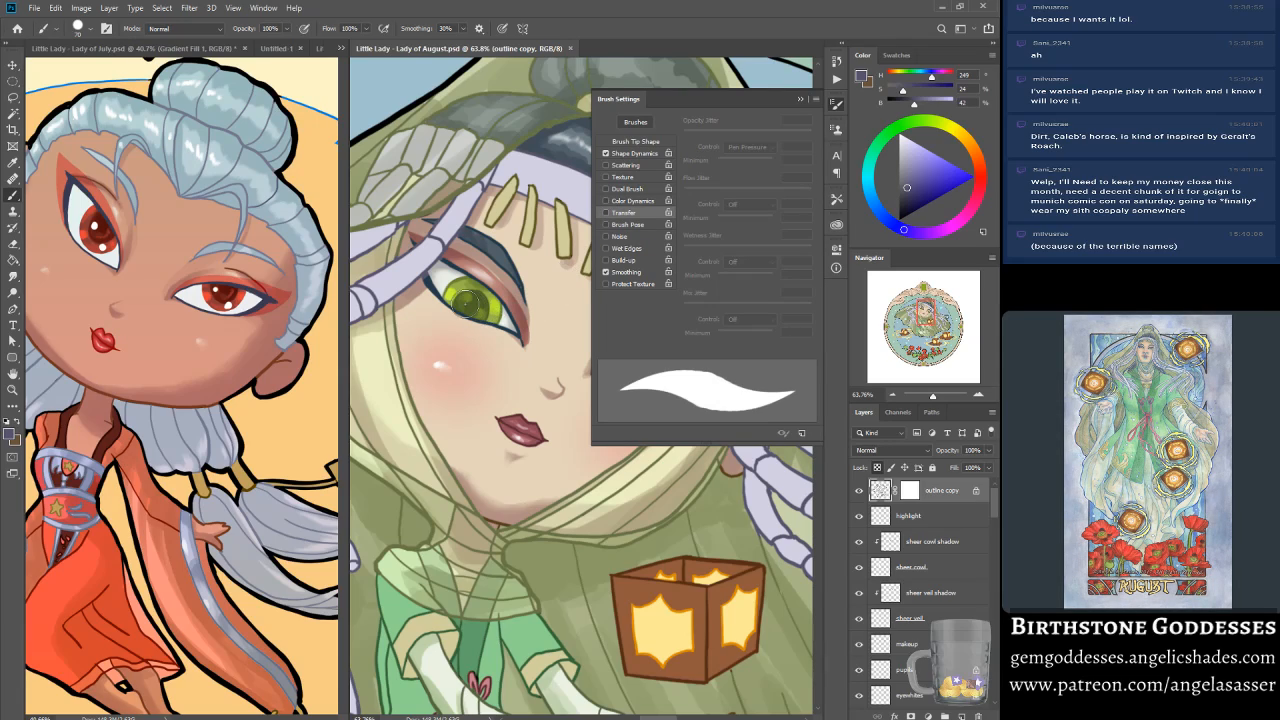
Step: Retouch the outlines near the eye and beads with sampled dark blue and grey-purple, and save the file
alt+click(427, 283)
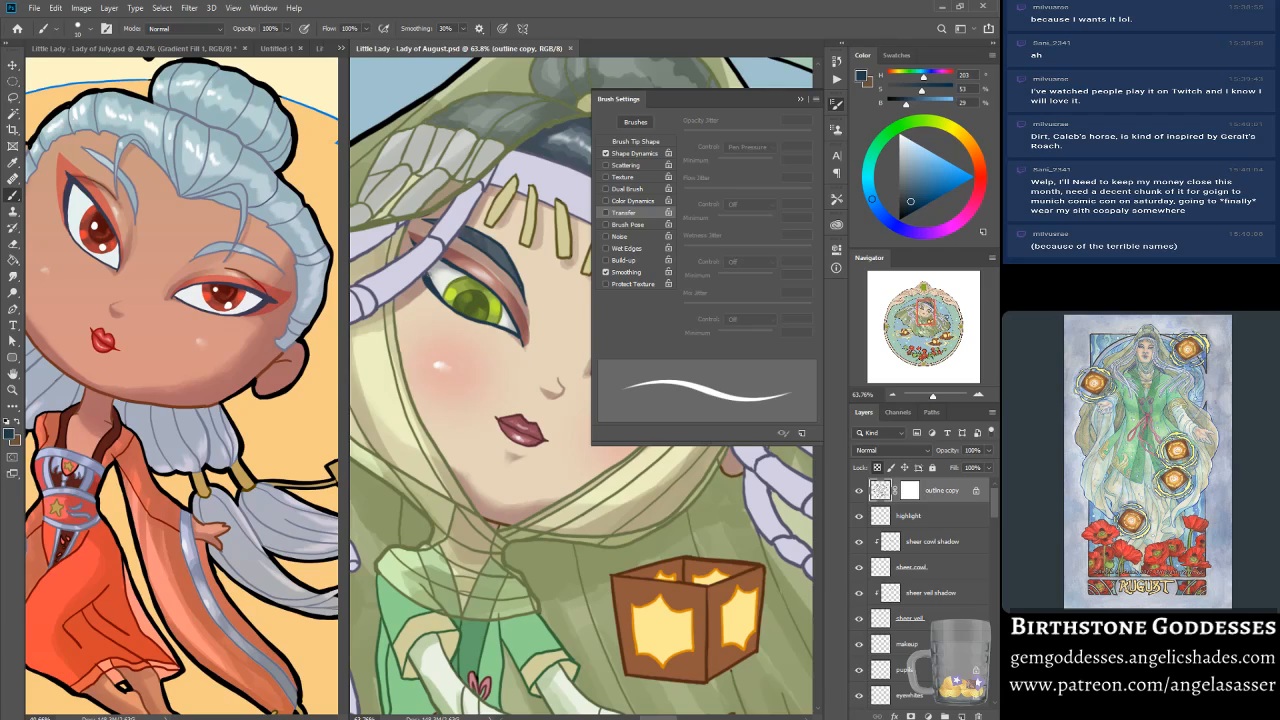
alt+click(410, 252)
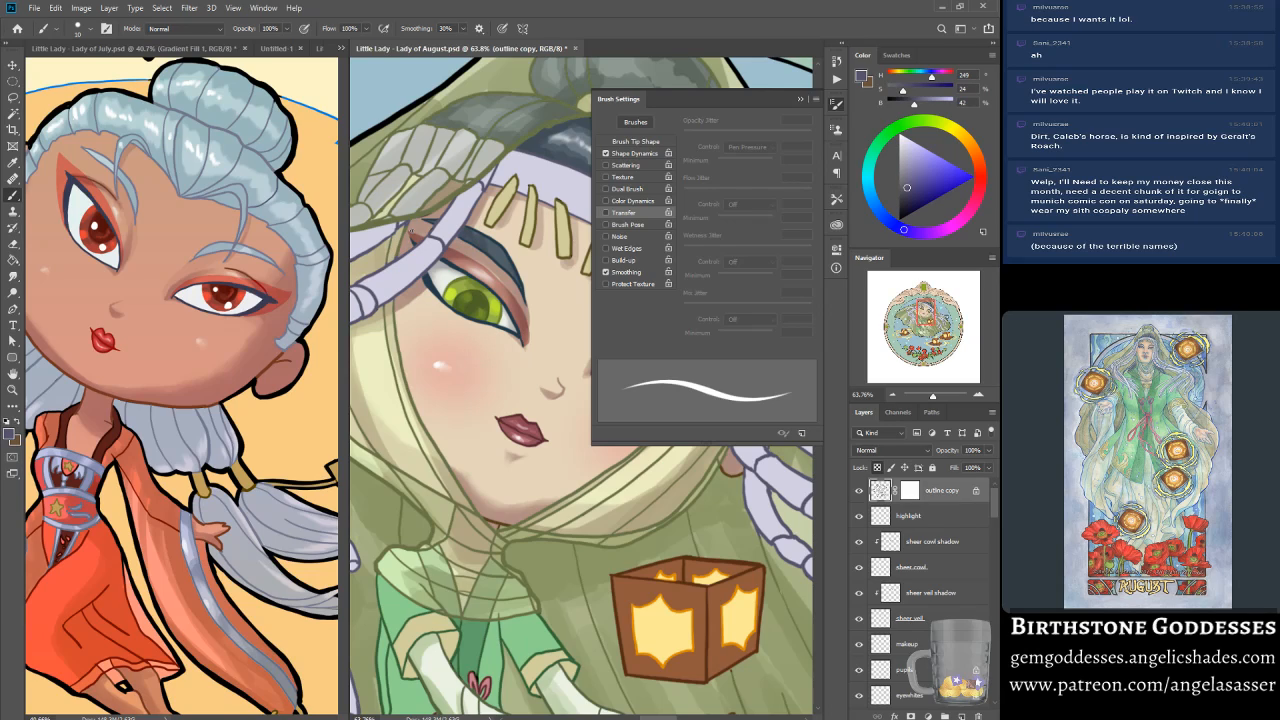
click(800, 100)
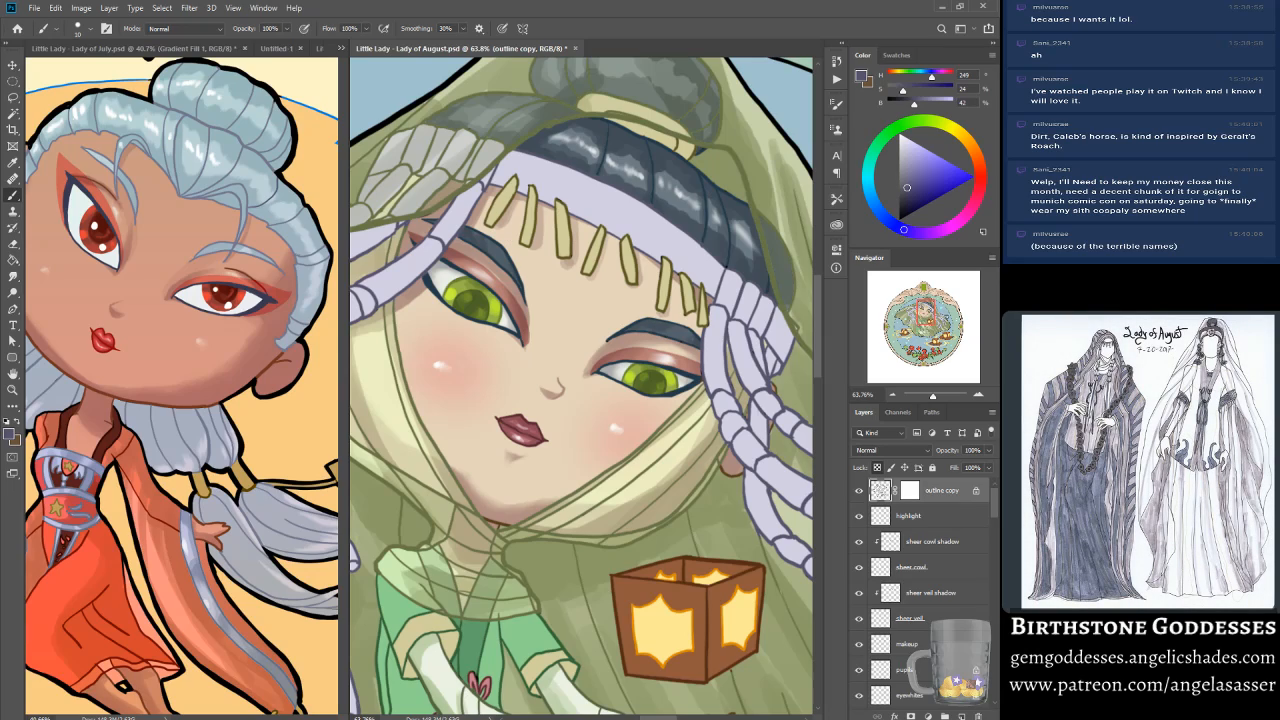
click(36, 8)
click(50, 134)
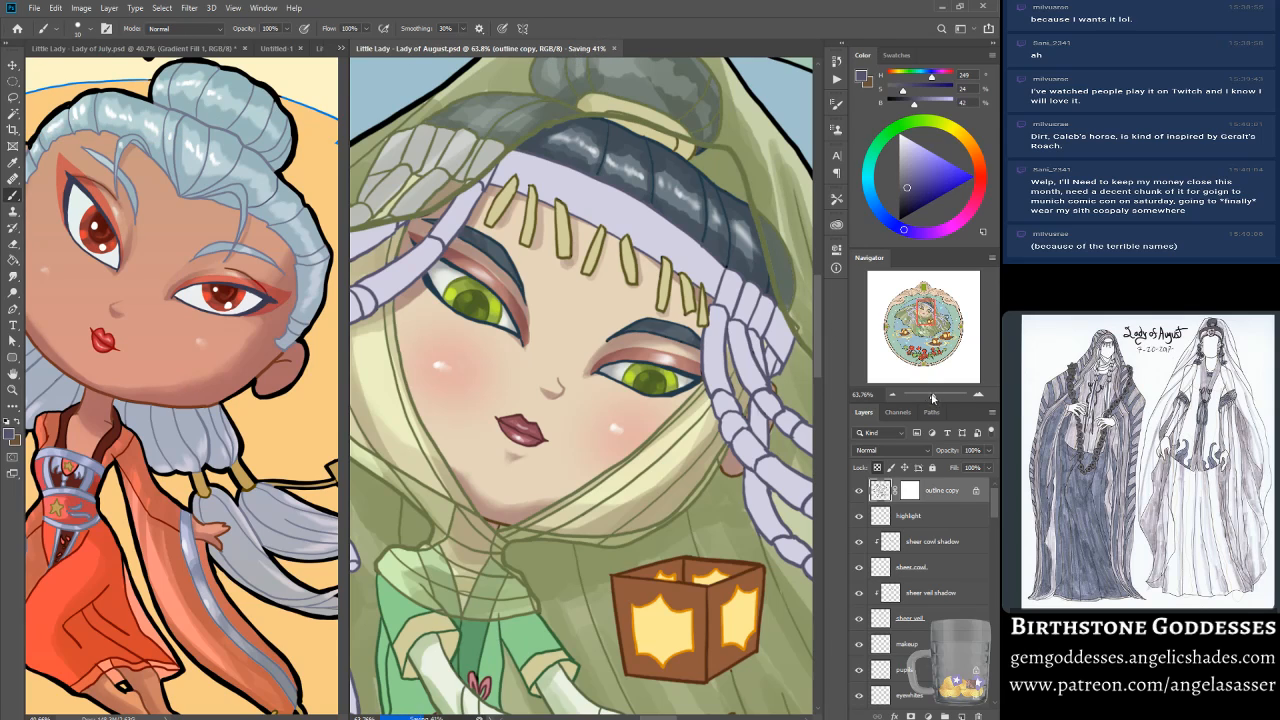
Step: Examine the Lady of August figure from veil to feet, checking how the coloured face and outlines read at smaller sizes
drag(930, 400, 931, 400)
scroll(789, 383, up, 5)
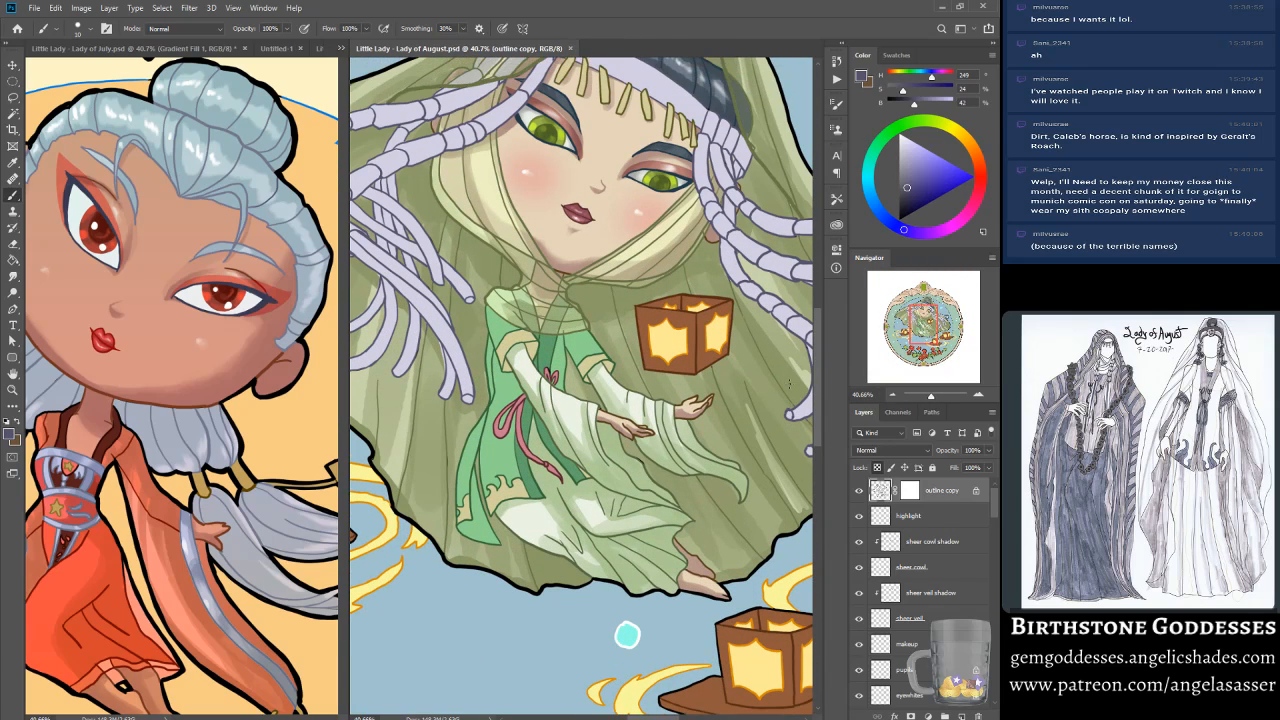
scroll(789, 383, up, 2)
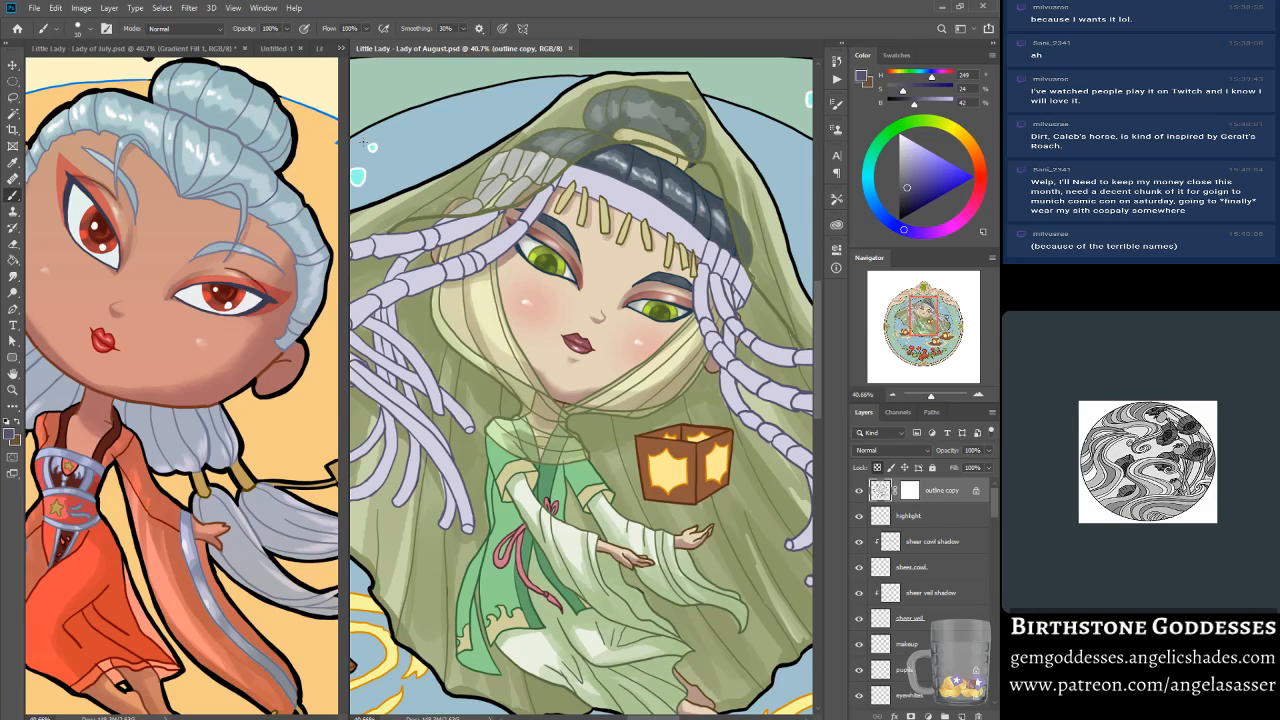
scroll(430, 289, up, 3)
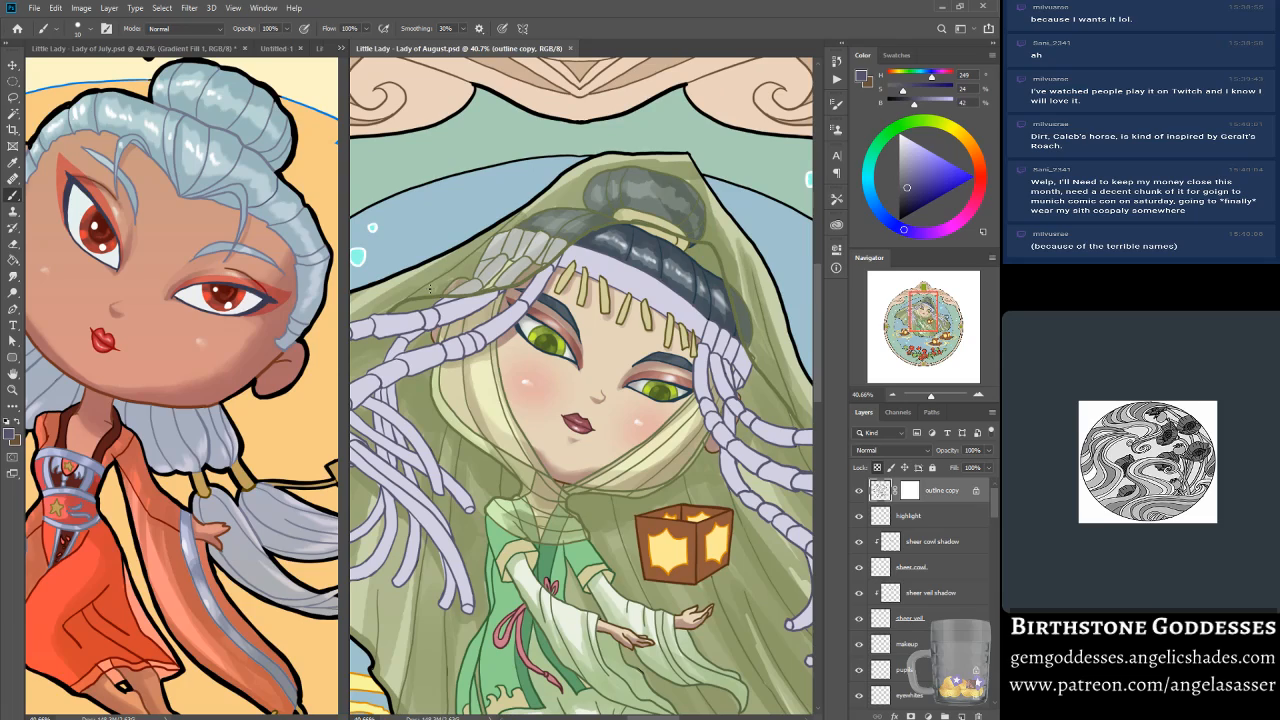
scroll(430, 289, down, 3)
scroll(430, 289, down, 2)
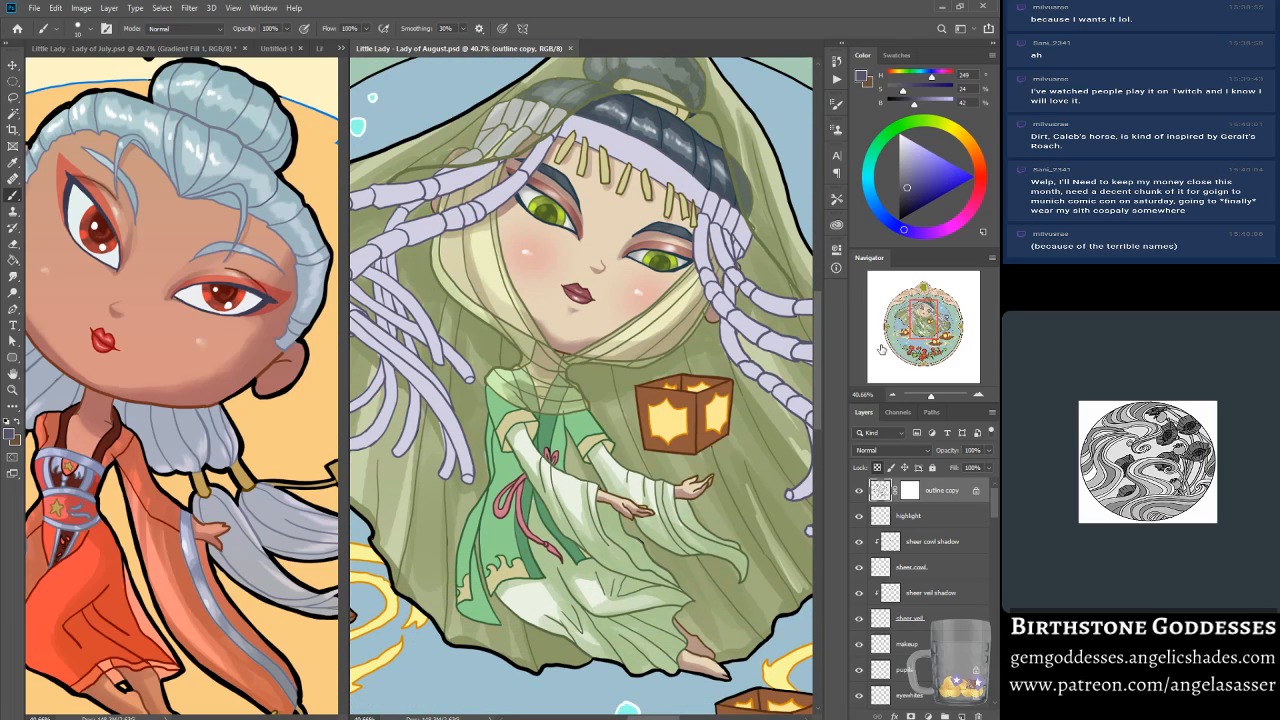
drag(932, 397, 933, 401)
scroll(641, 306, up, 3)
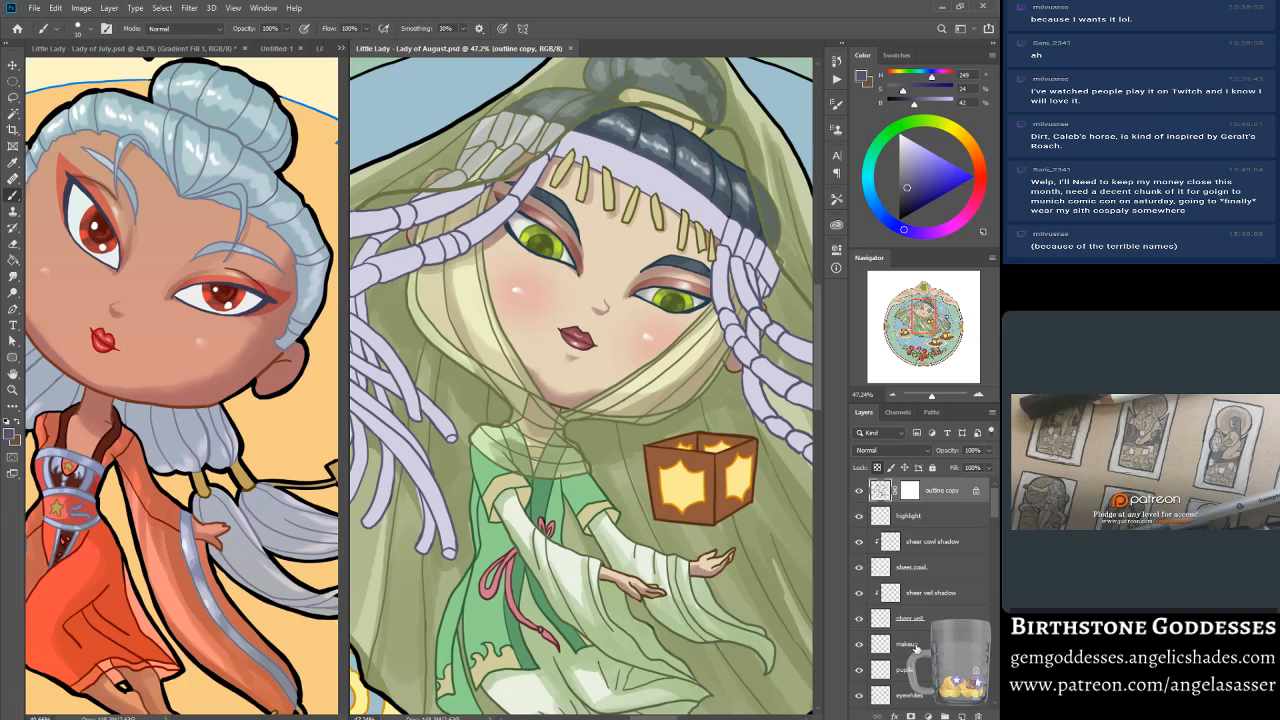
Step: Adjust the pupils layer with Brightness/Contrast, using brightness 11 and contrast 4
scroll(917, 647, down, 2)
click(932, 569)
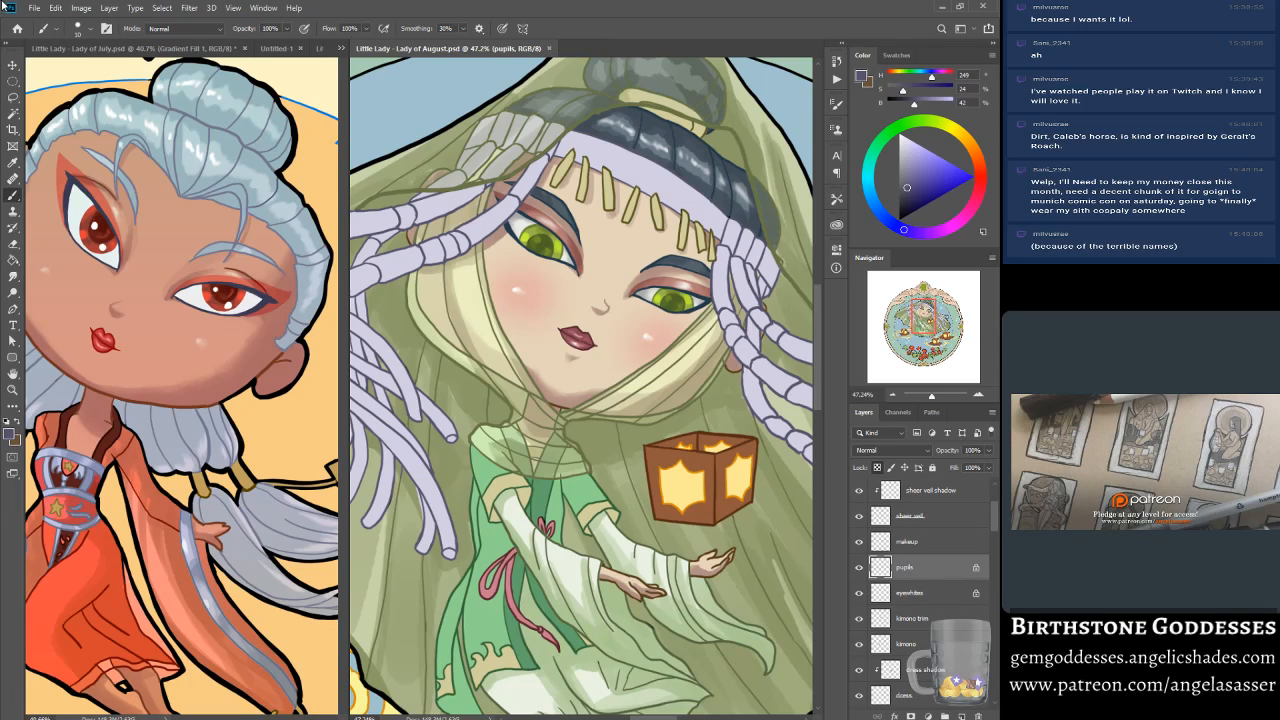
click(81, 8)
mouse_move(110, 41)
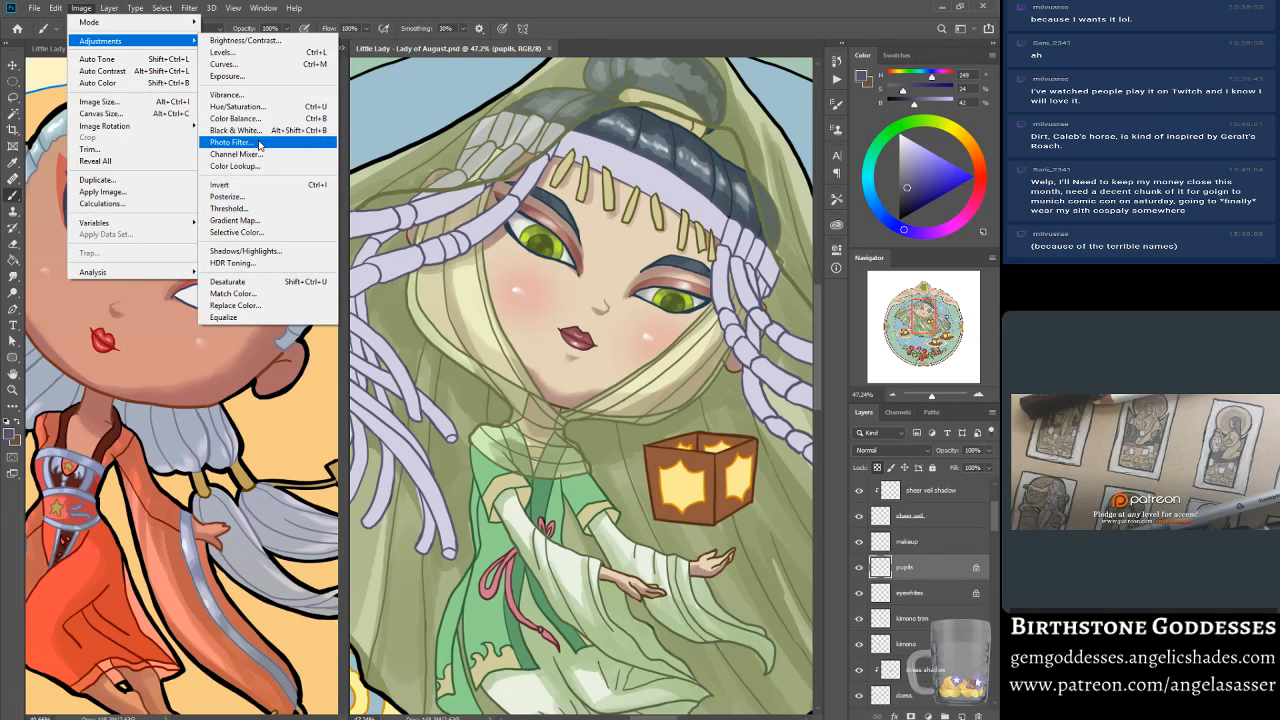
click(245, 40)
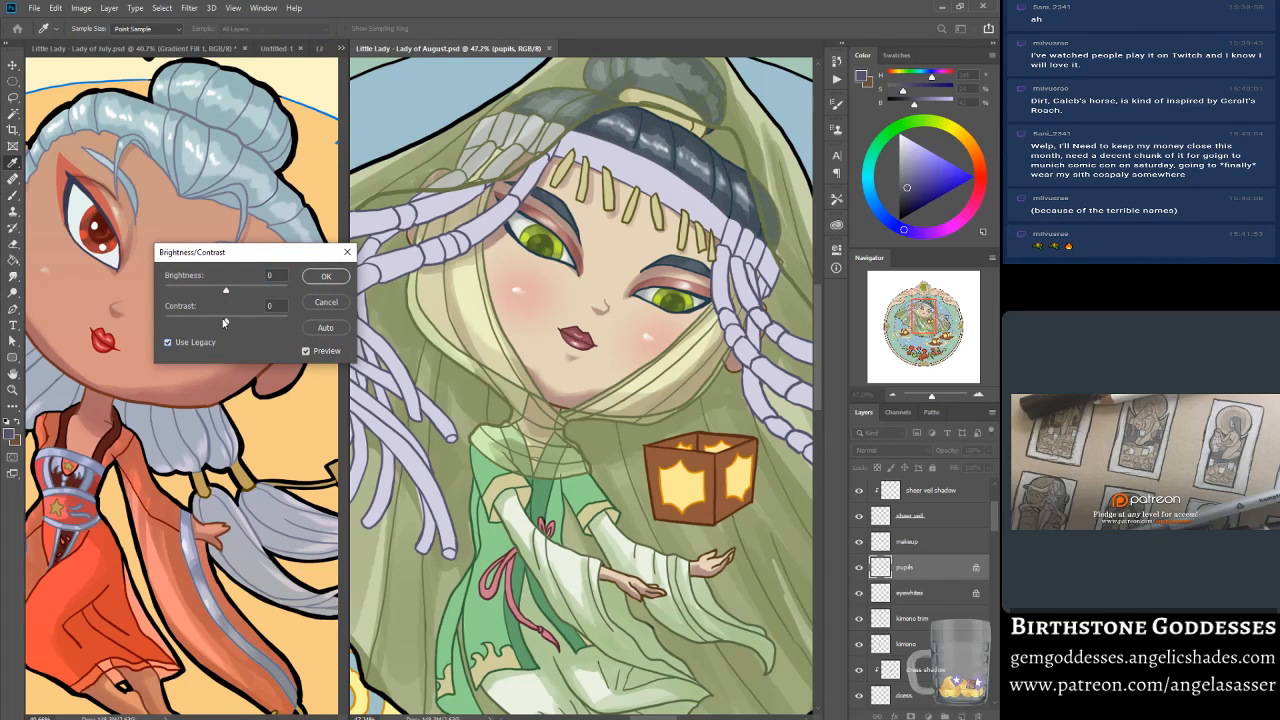
drag(226, 293, 224, 322)
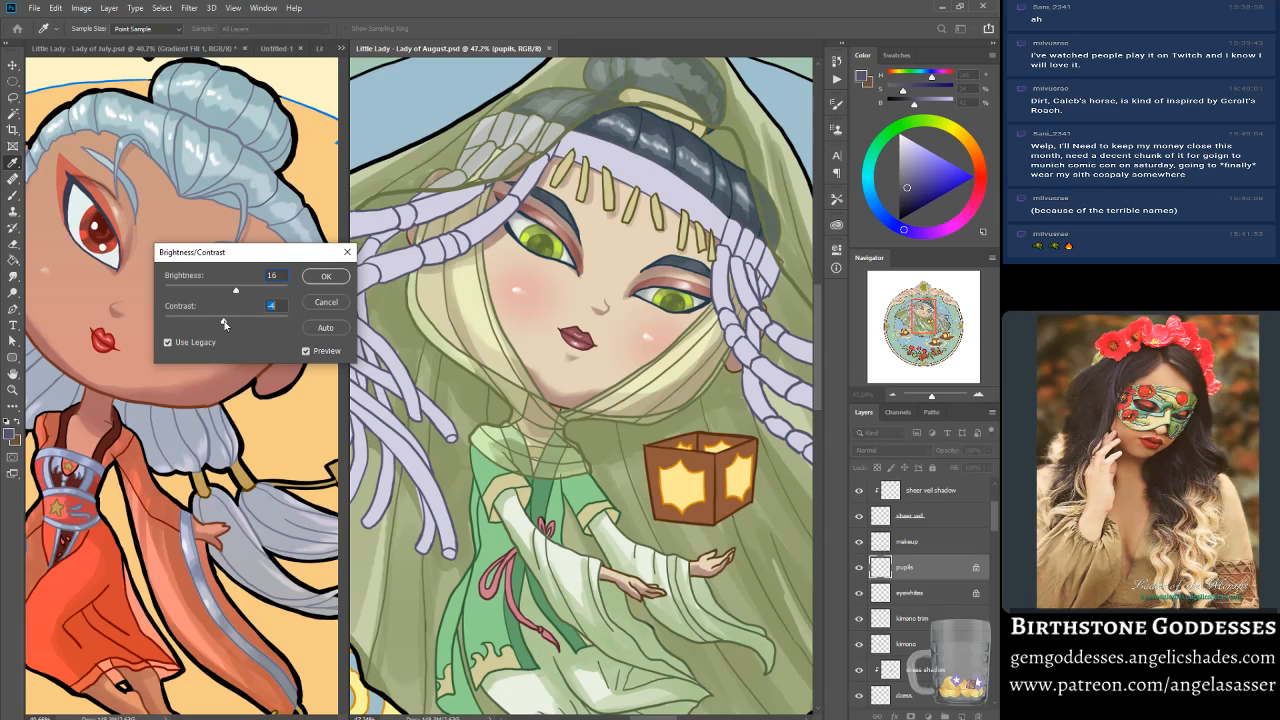
drag(224, 322, 229, 325)
click(337, 355)
click(336, 354)
drag(237, 290, 233, 291)
click(324, 351)
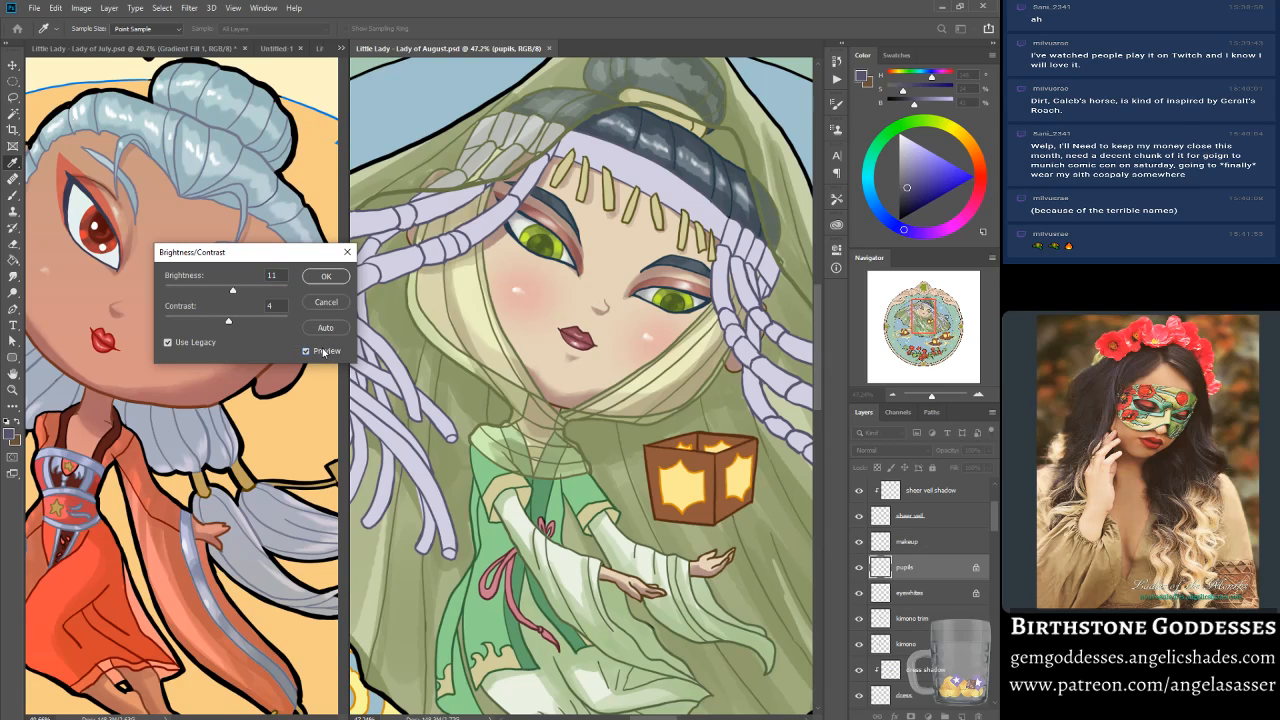
click(323, 351)
click(323, 351)
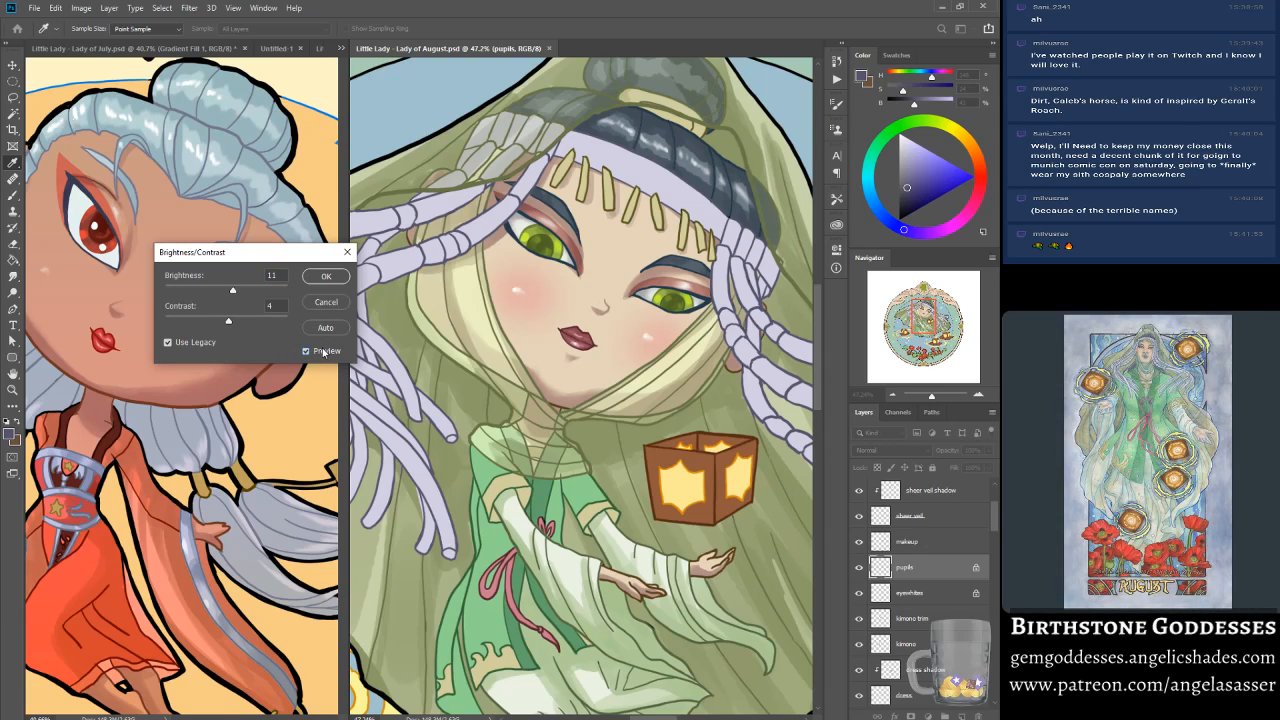
click(340, 275)
key(b)
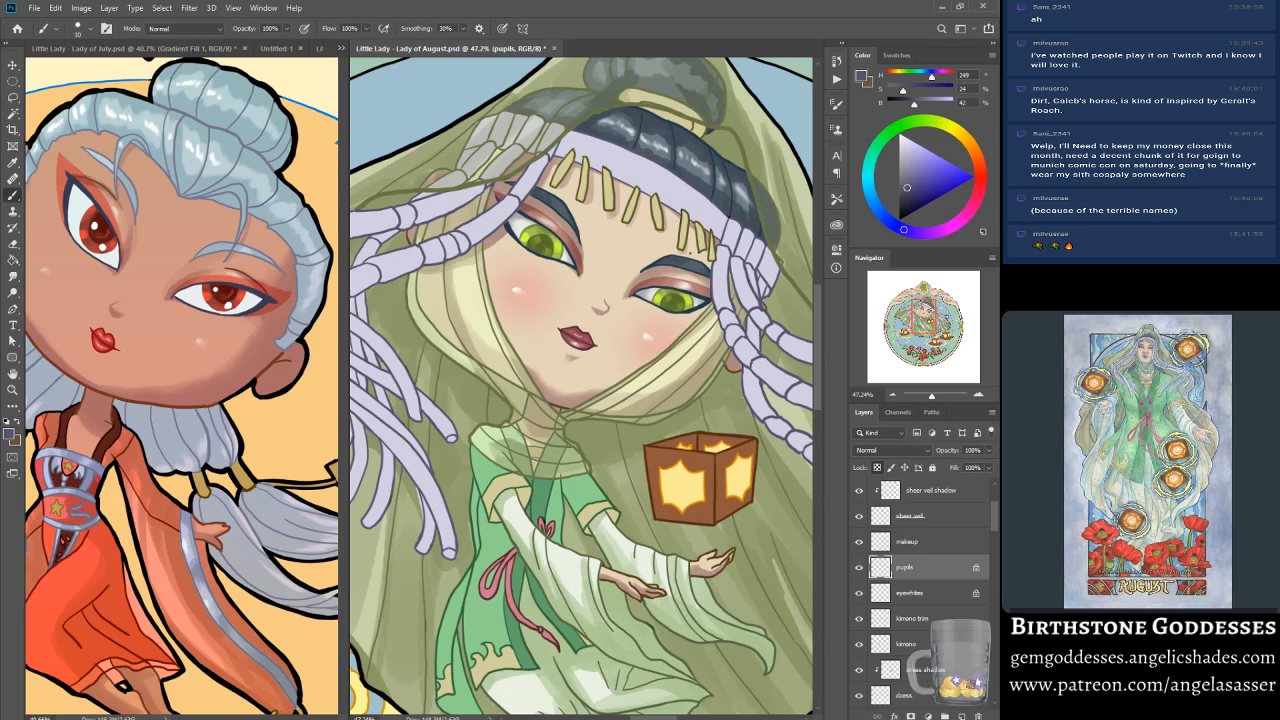
Step: Check the brightened green eyes against the full figure and again at closer range
click(929, 397)
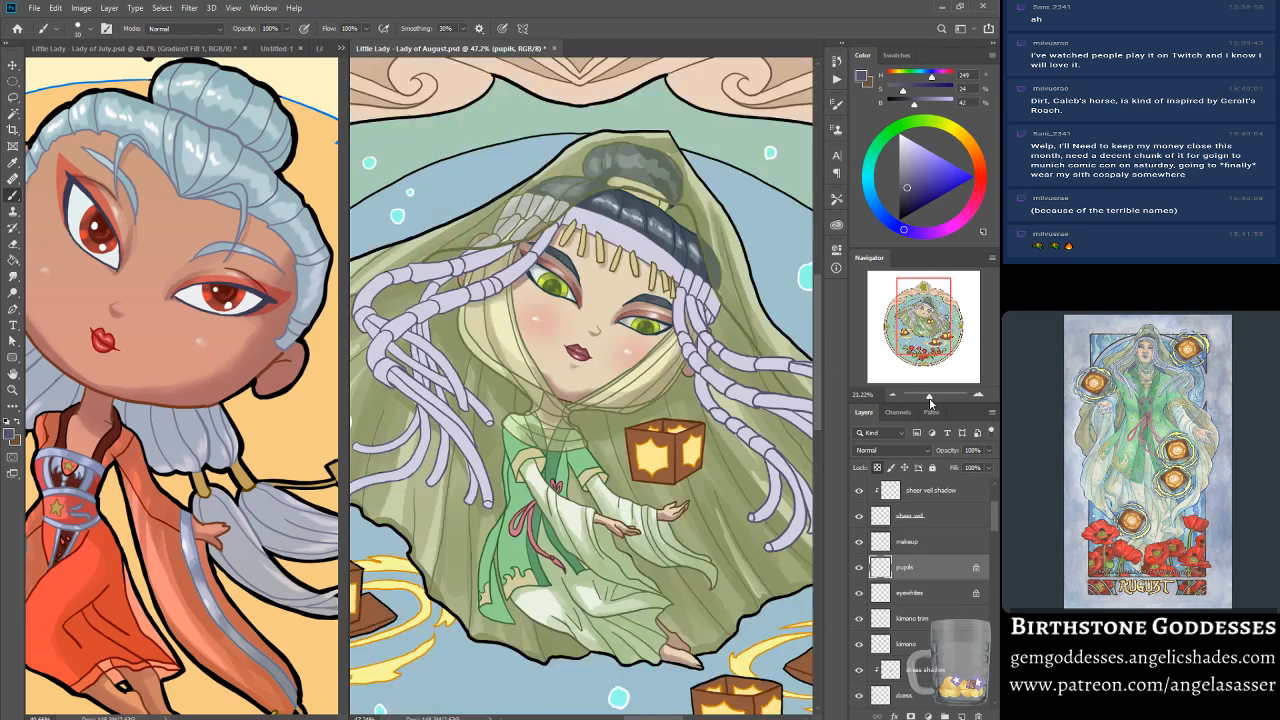
drag(929, 402, 933, 403)
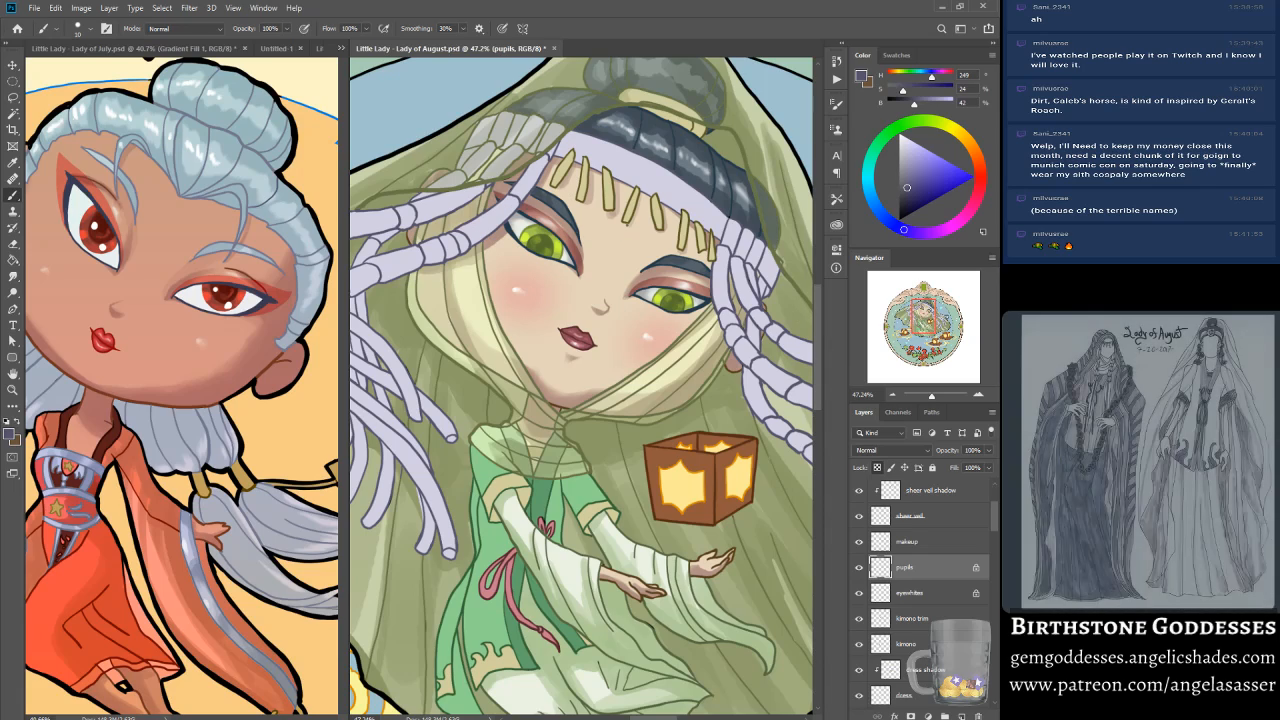
scroll(699, 316, down, 1)
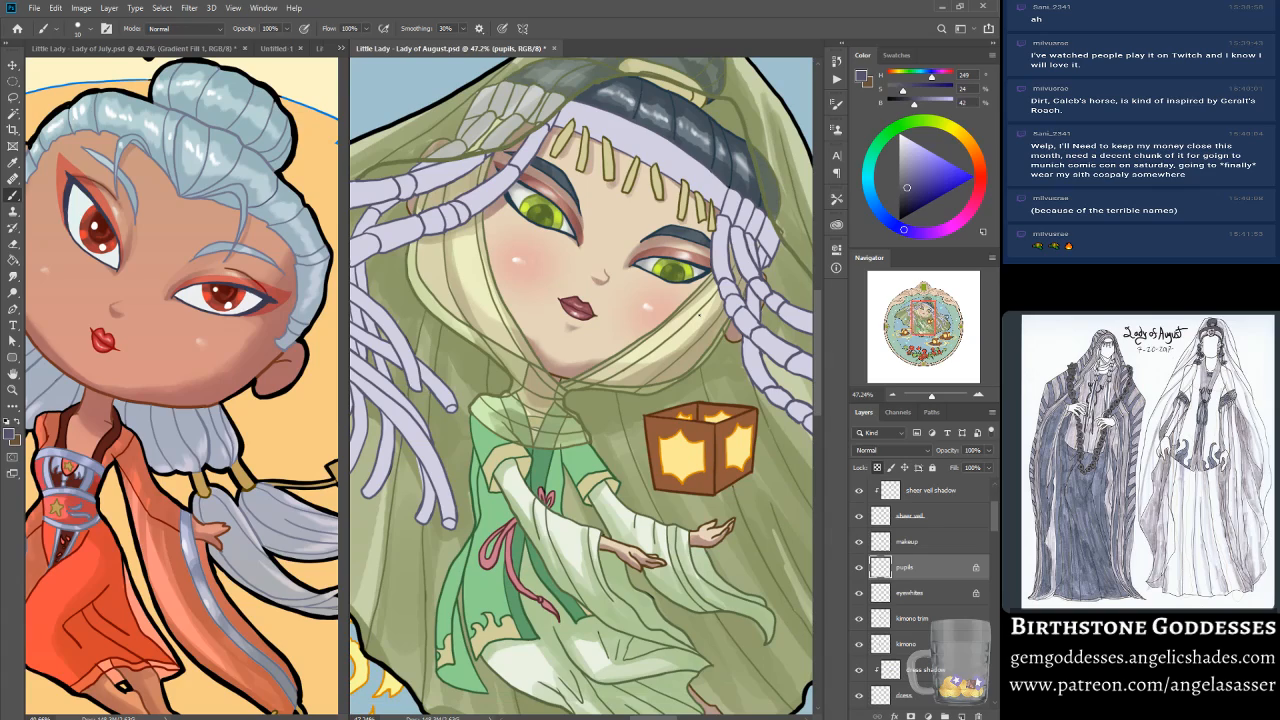
scroll(699, 316, up, 2)
scroll(585, 386, down, 1)
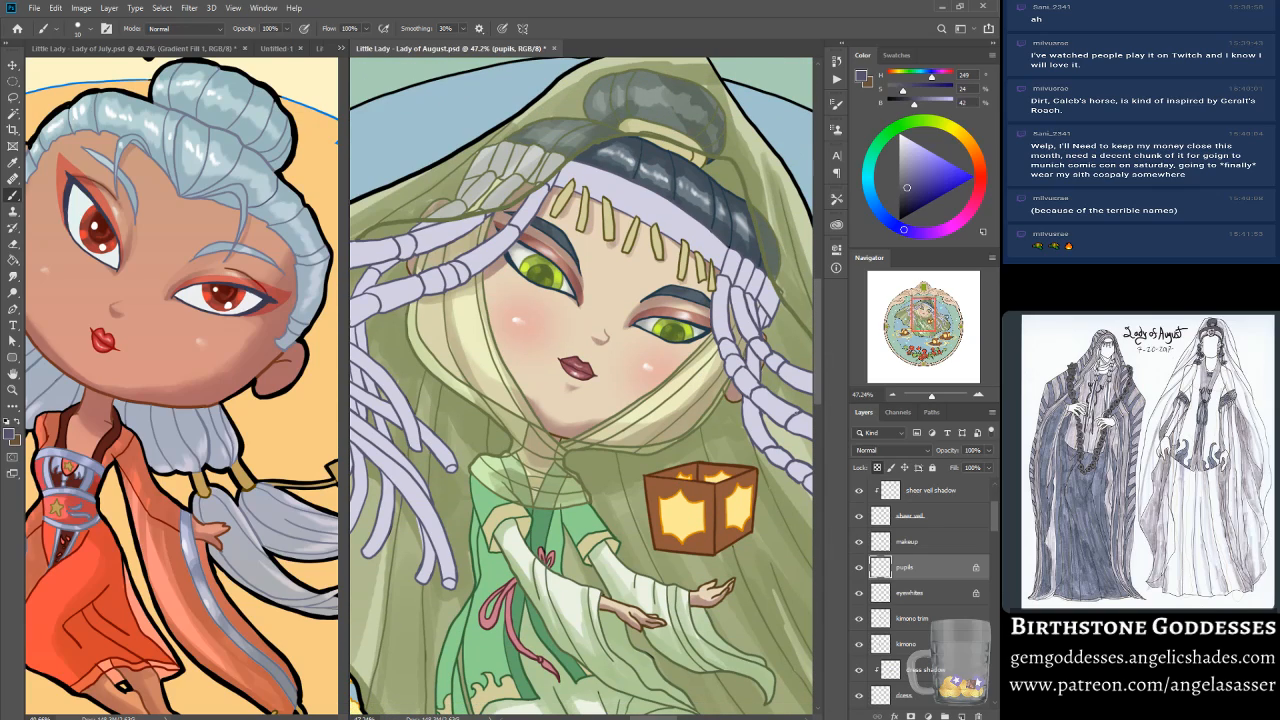
Step: Find and select the head dangles layer, toggling its visibility to check which parts of the drawing it colours
scroll(966, 527, down, 5)
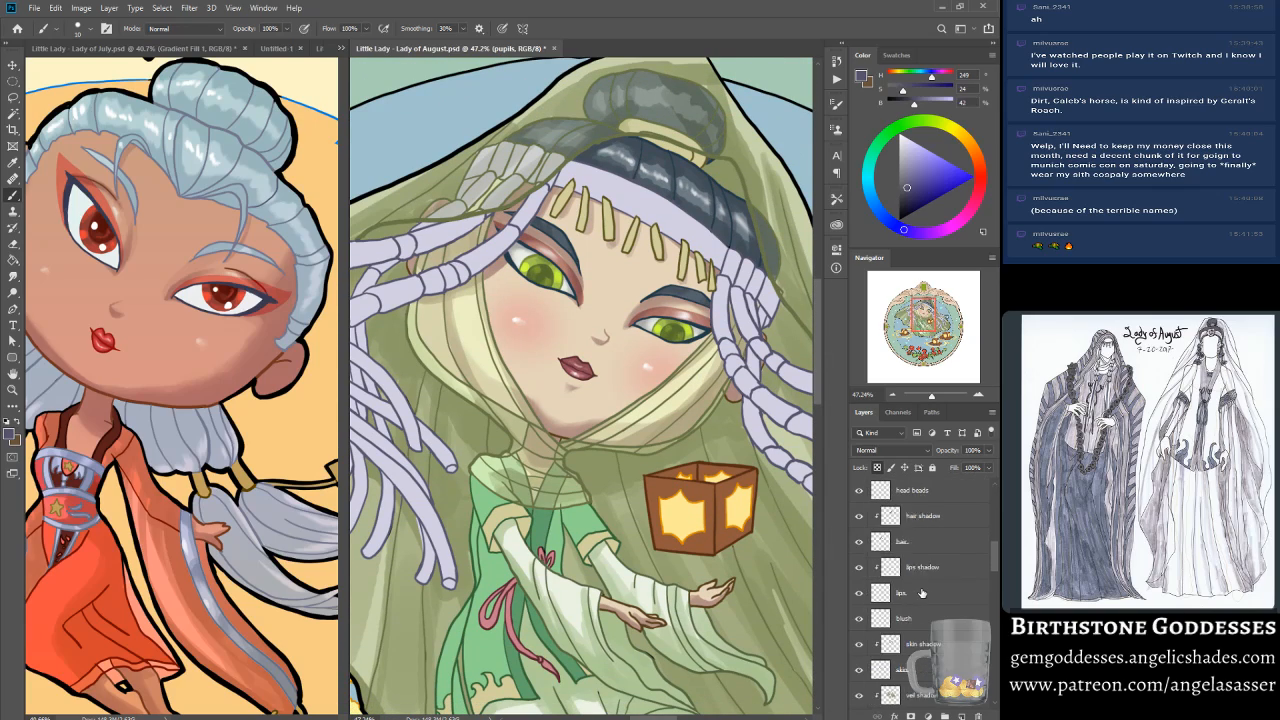
scroll(922, 592, down, 8)
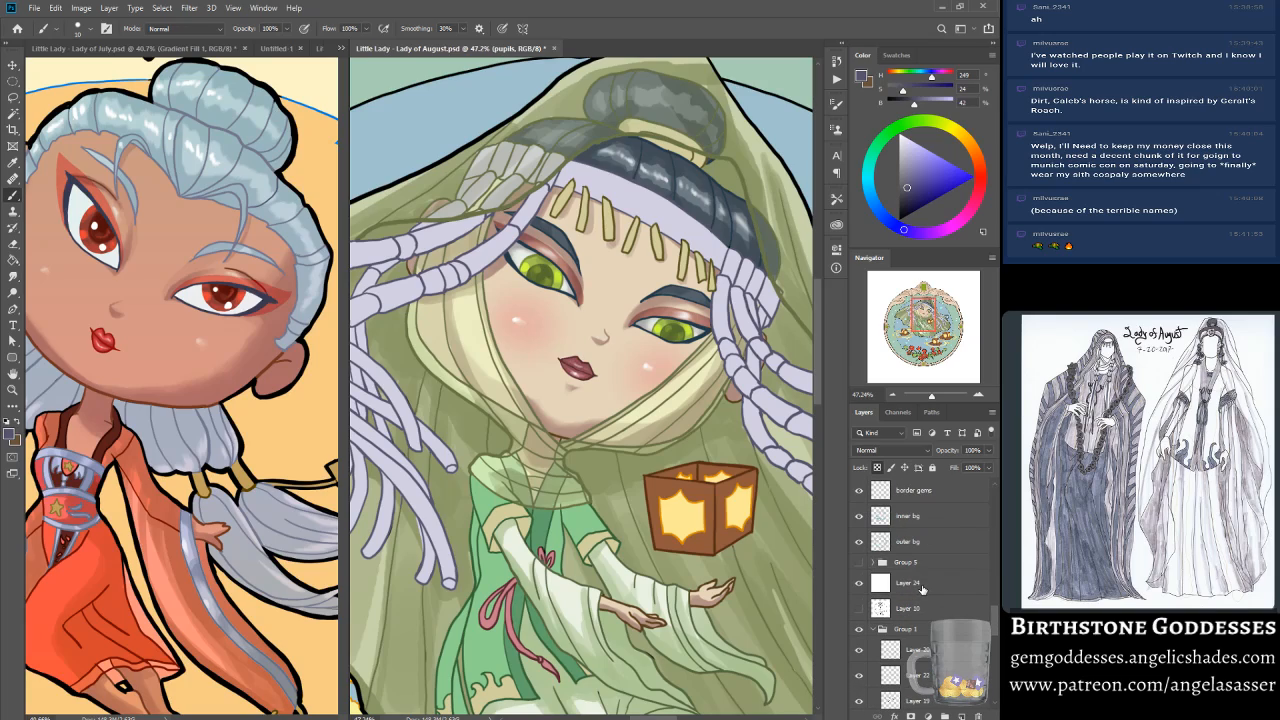
scroll(922, 592, up, 7)
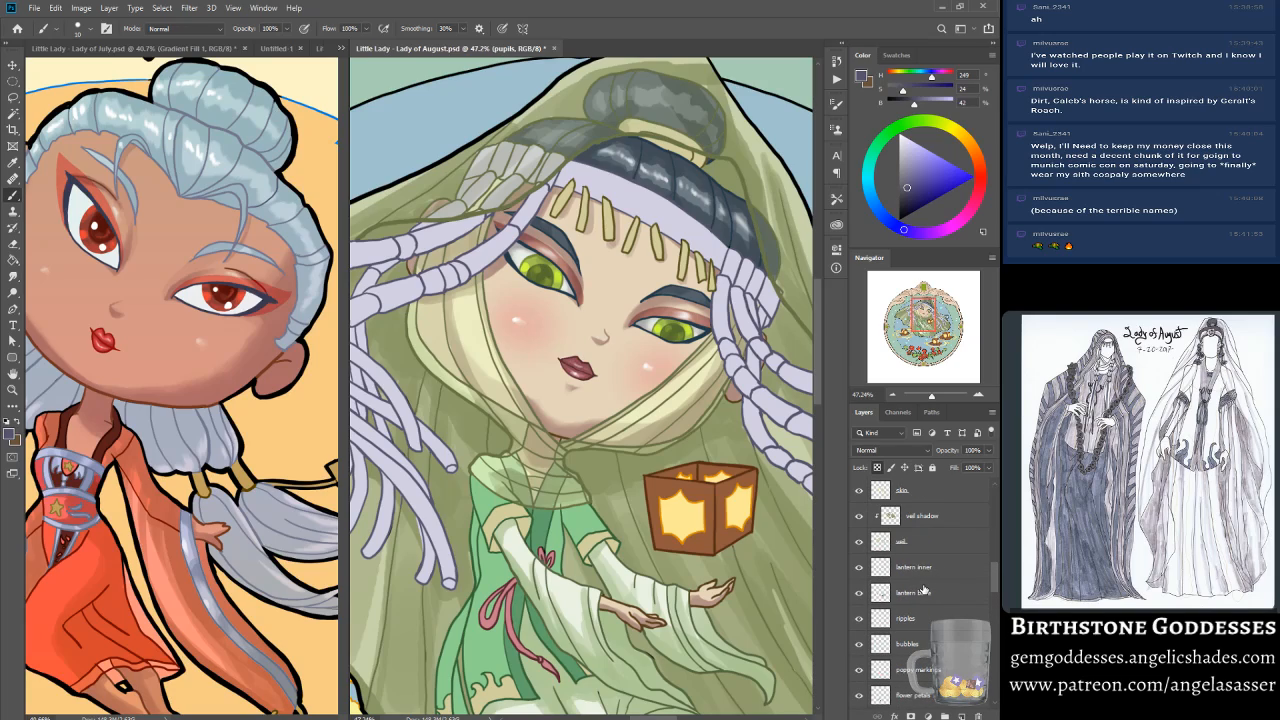
scroll(925, 591, up, 7)
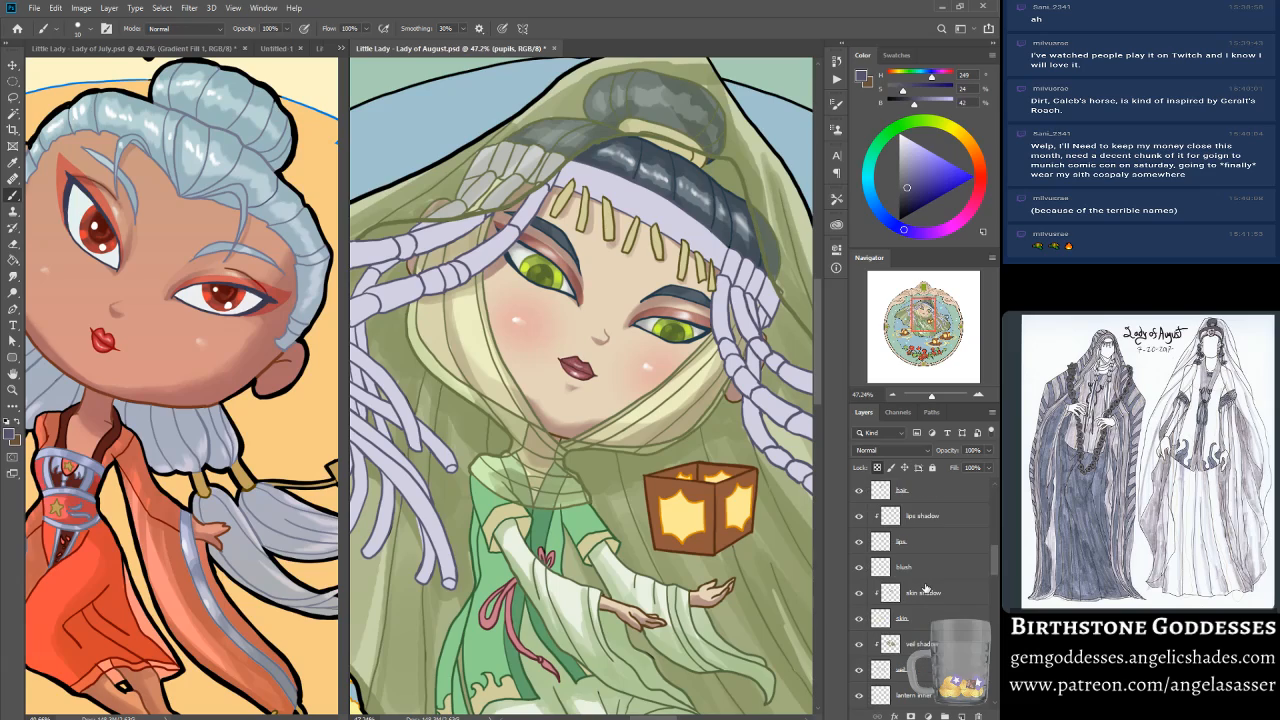
scroll(925, 589, up, 2)
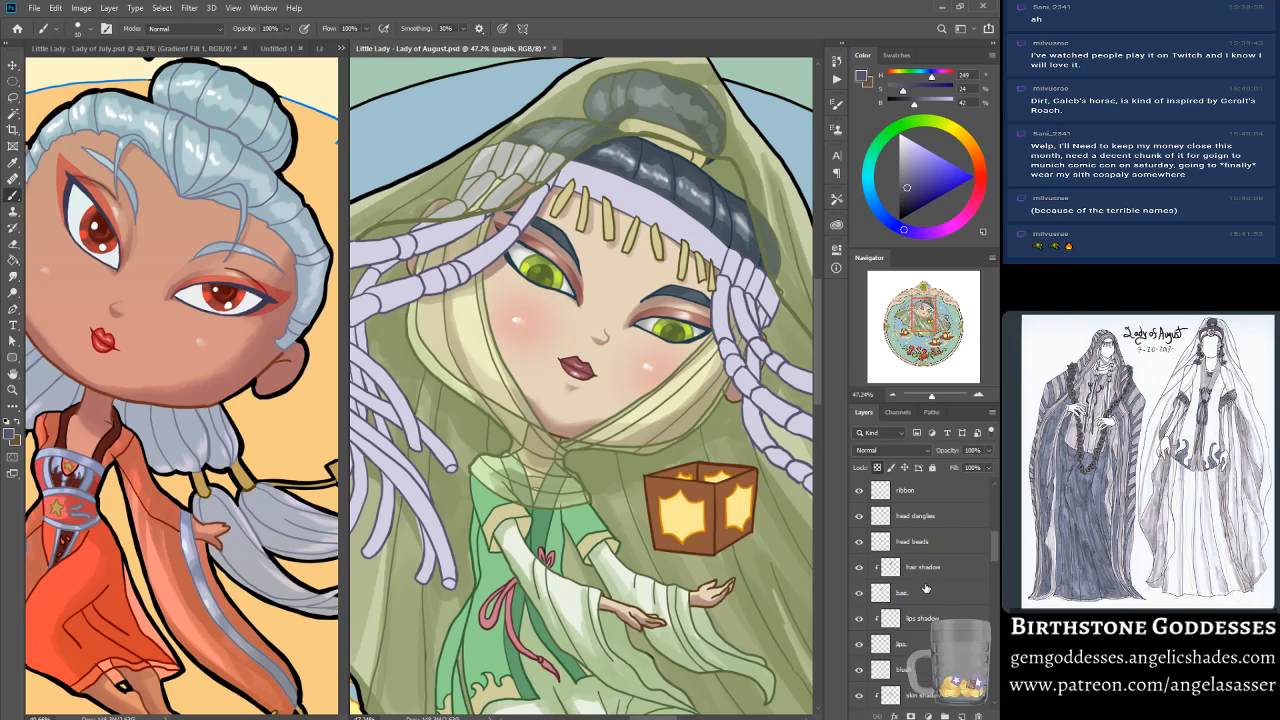
scroll(925, 589, up, 2)
click(929, 576)
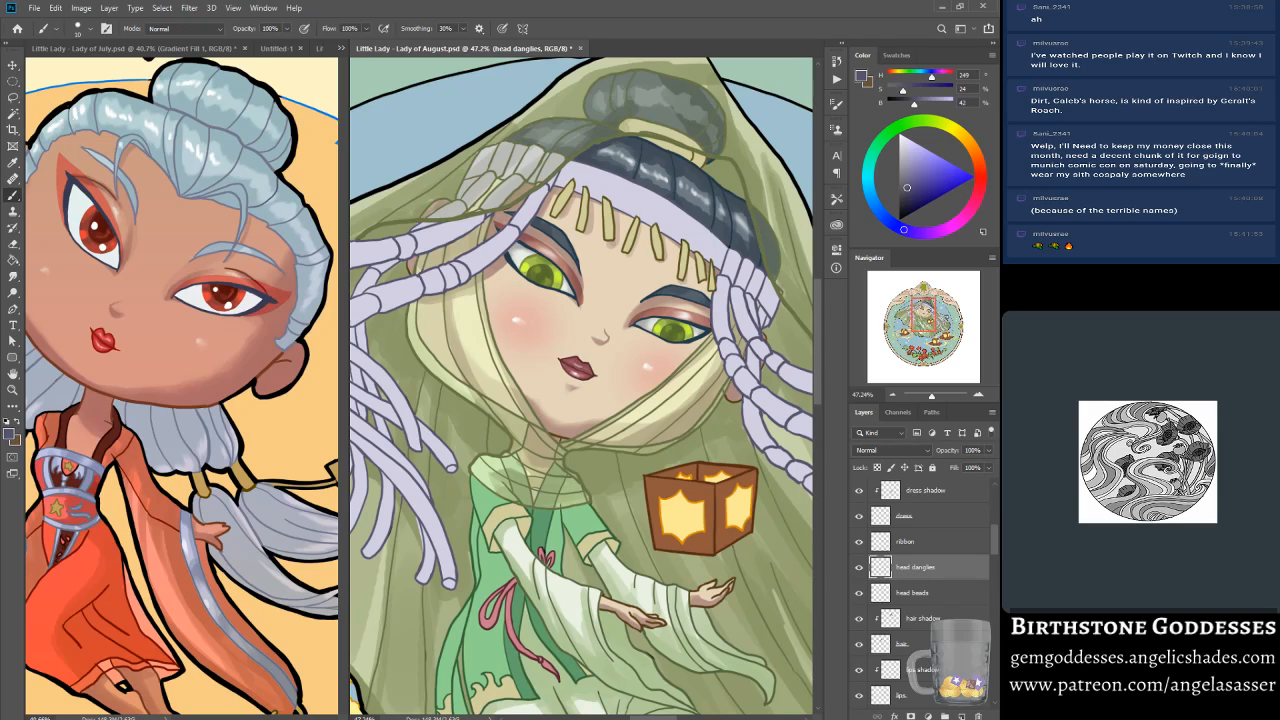
click(858, 567)
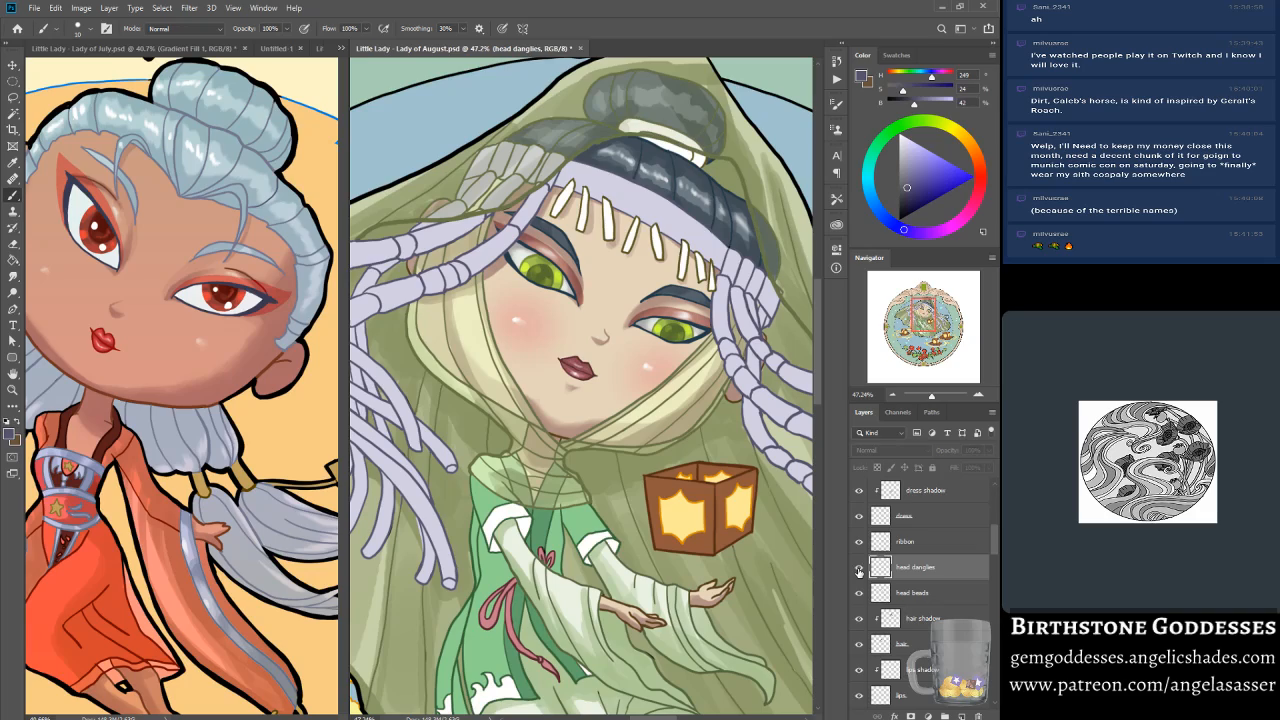
click(858, 567)
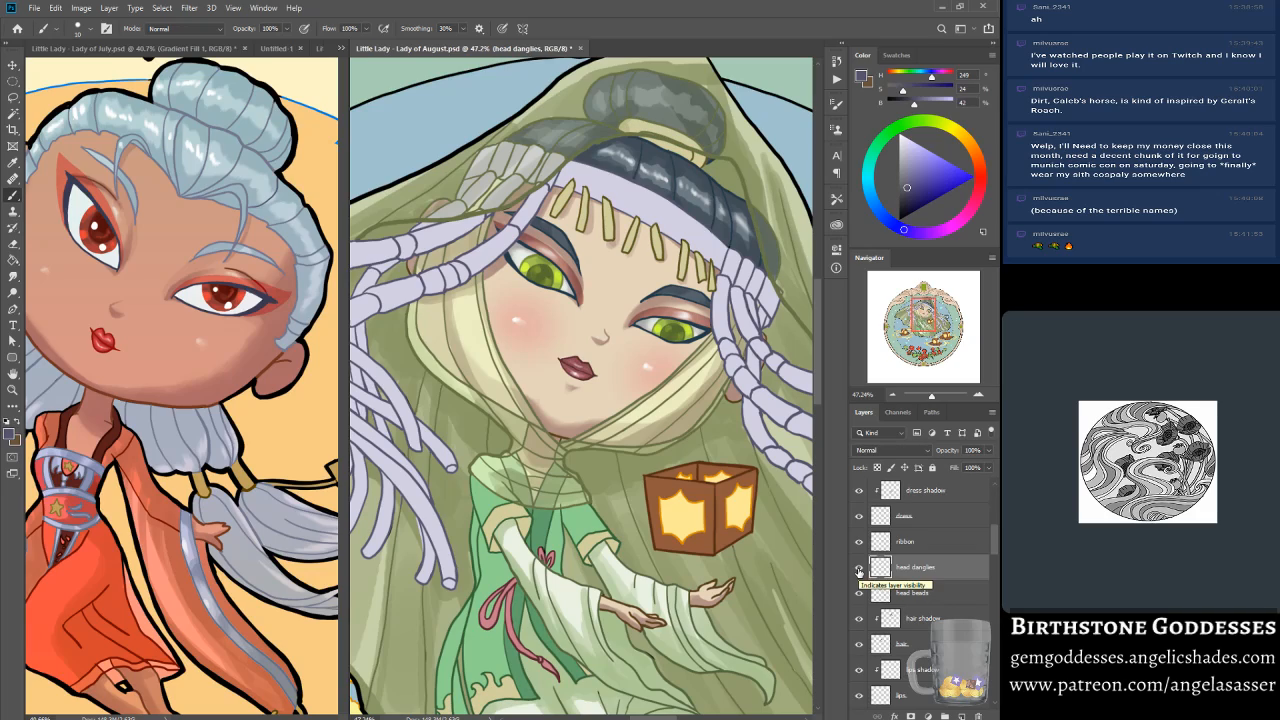
Step: Sample the pale gold of the forehead dangles, darken it to a muted olive, and enlarge the brush to 40
alt+click(565, 200)
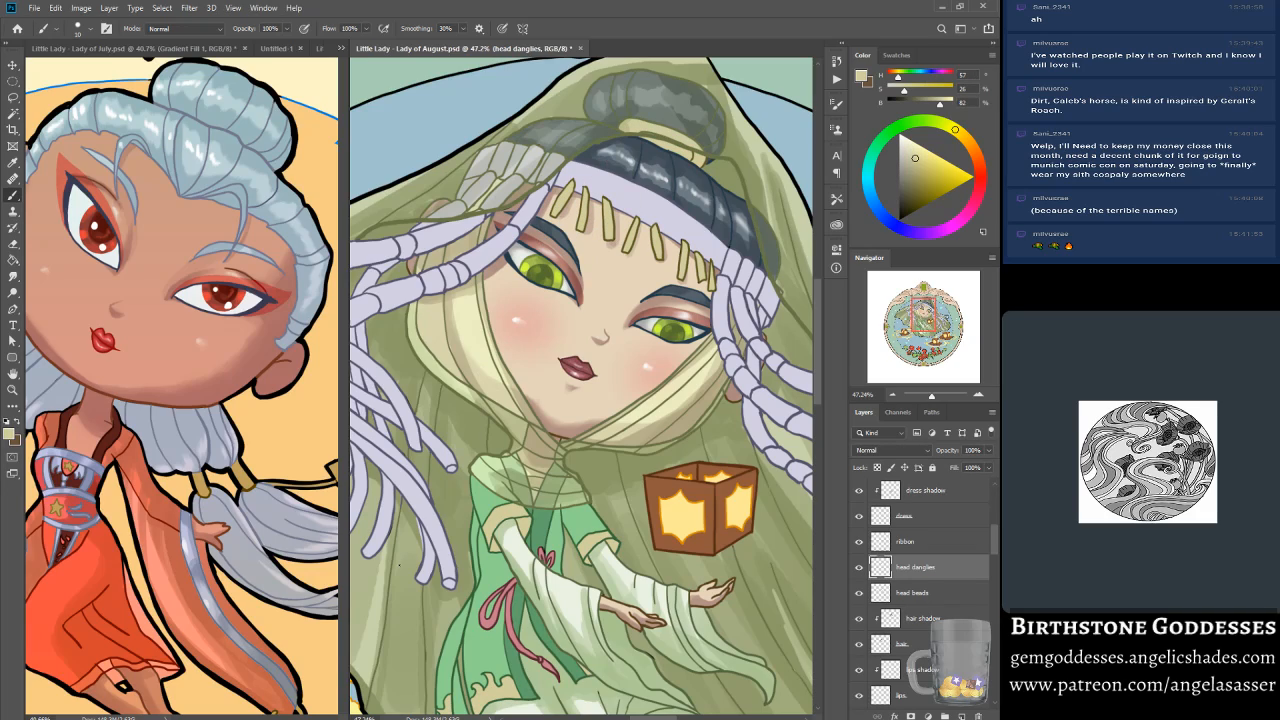
drag(914, 157, 916, 179)
key(bracketright)
key(bracketright)
key(bracketright)
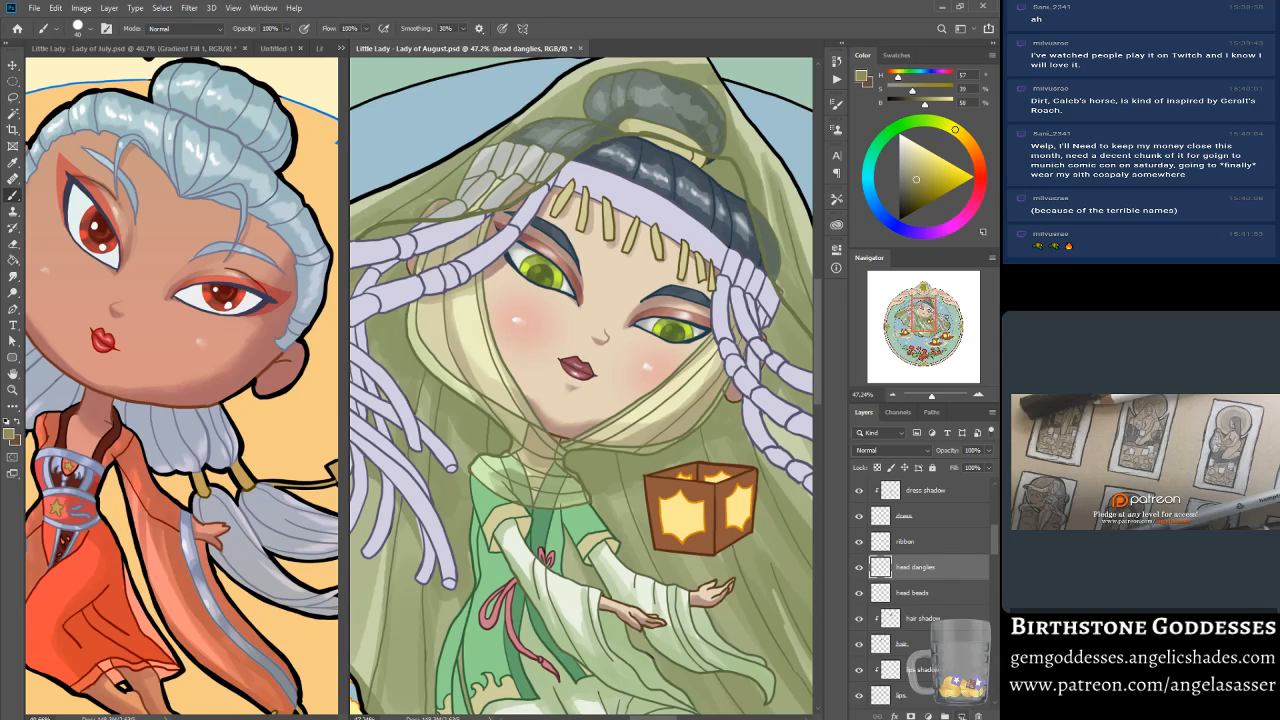
Step: Add a layer named "dangles shadow" directly above the head dangles layer and clip it to that layer
click(962, 716)
double_click(908, 570)
text(dangles shadow)
key(Return)
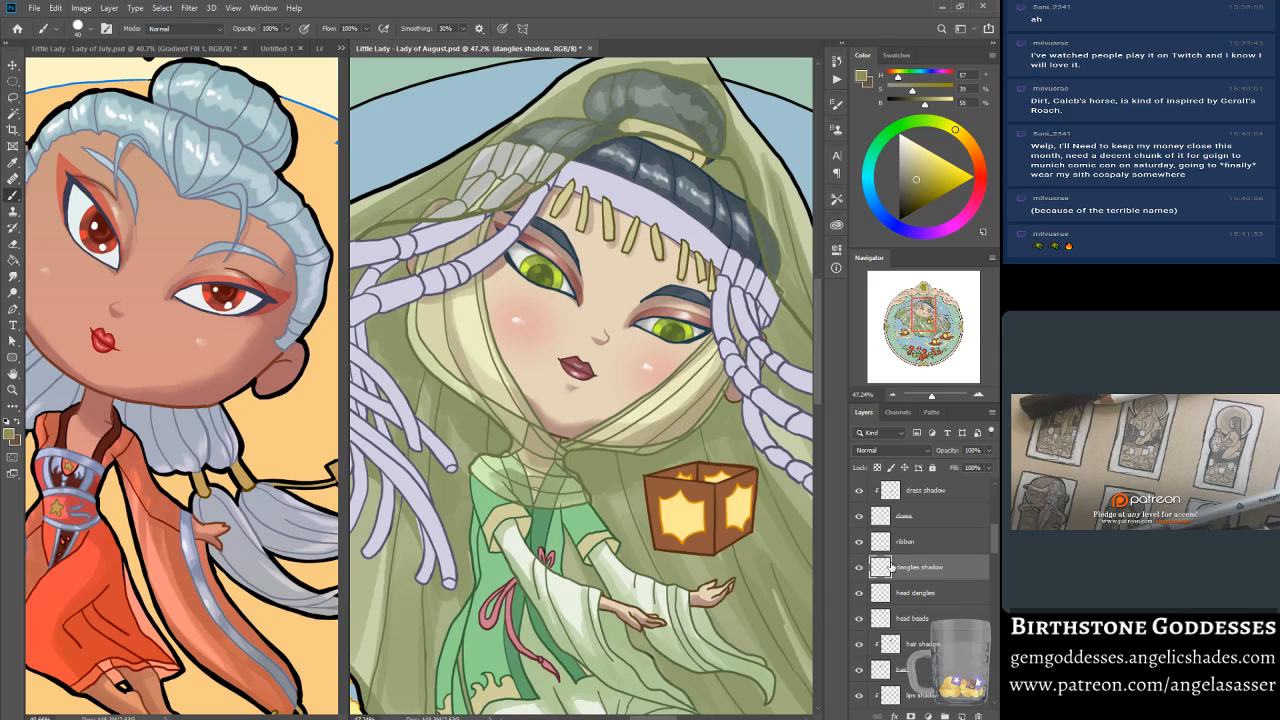
right_click(919, 563)
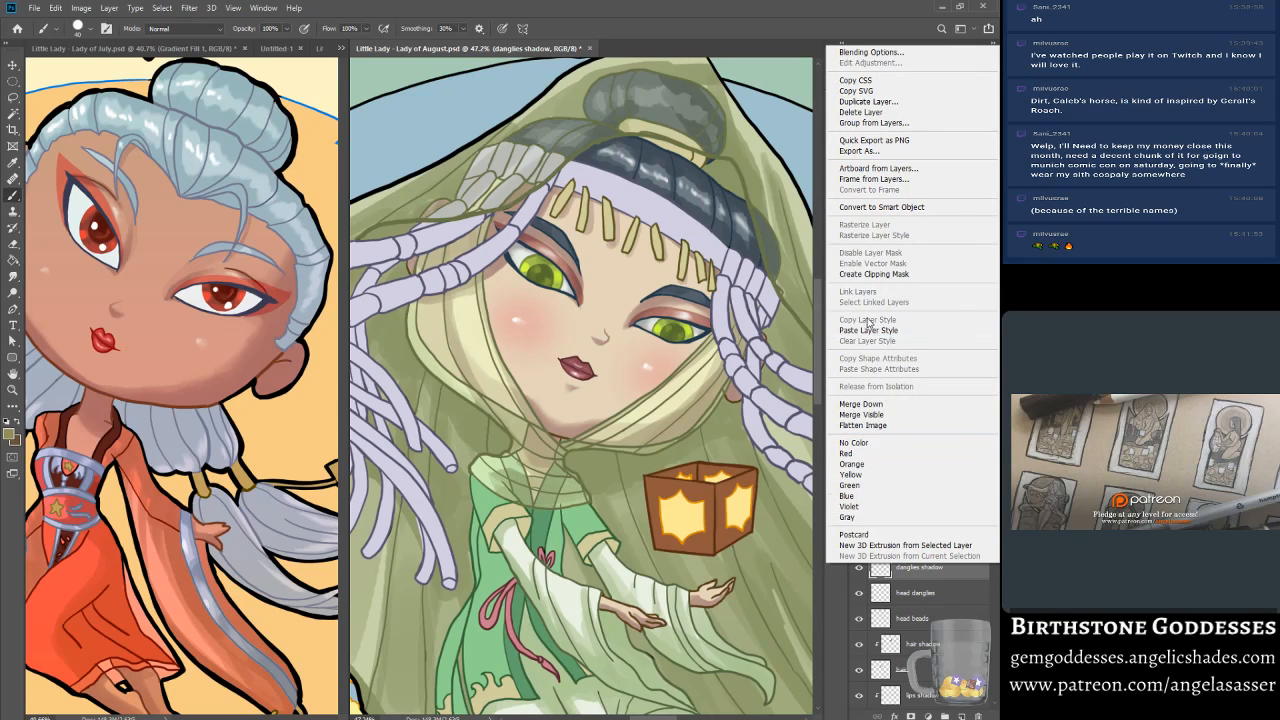
click(873, 274)
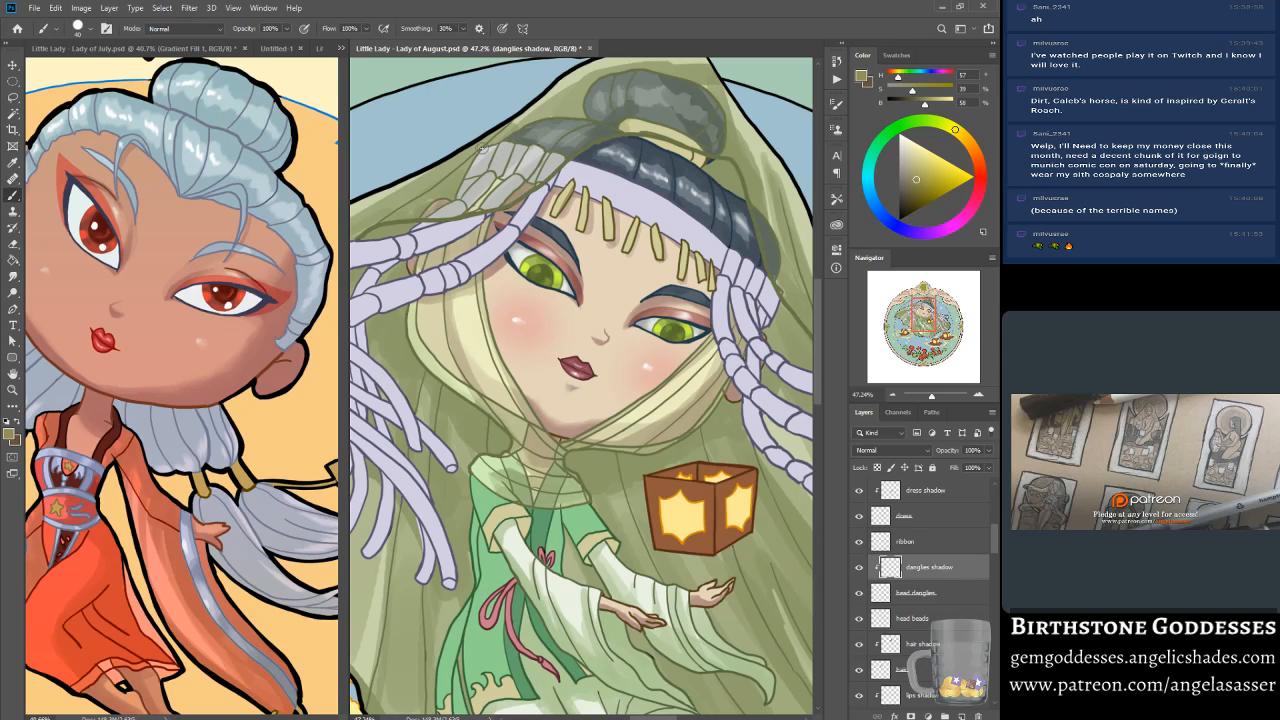
Step: Paint muted olive shadows on the gold dangles across the forehead, using the brush with Transfer switched off
click(105, 29)
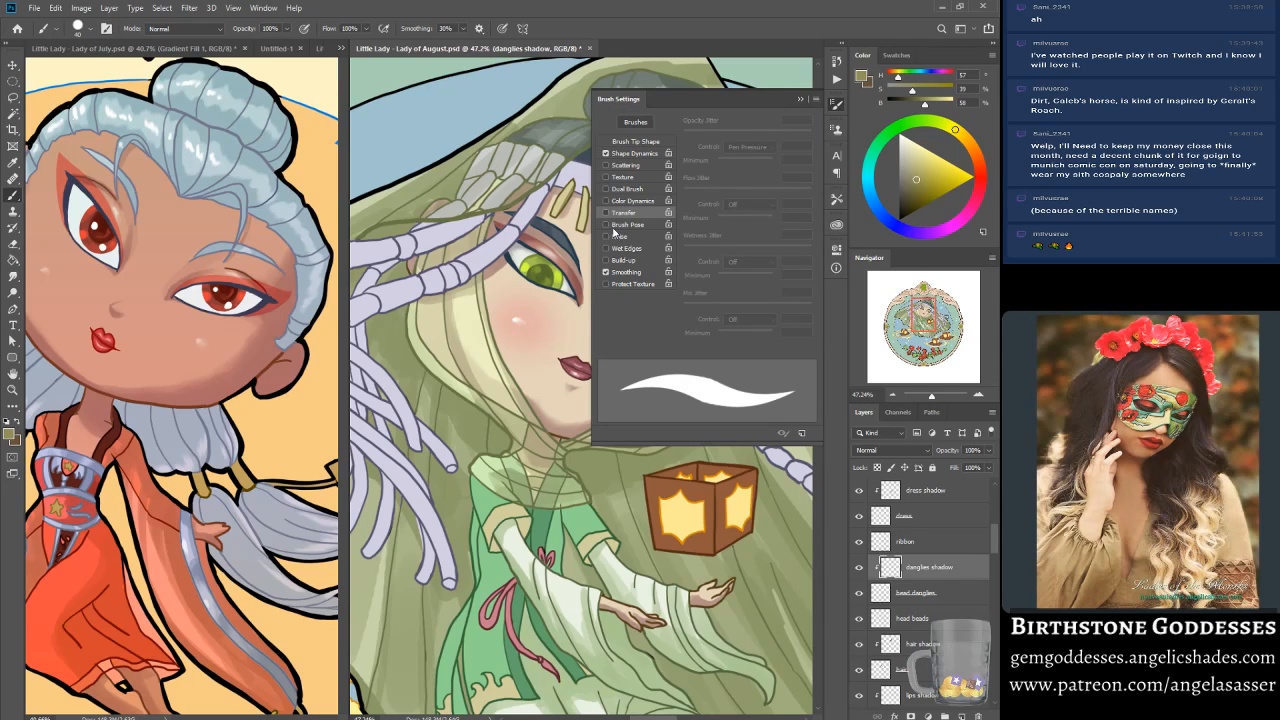
click(801, 99)
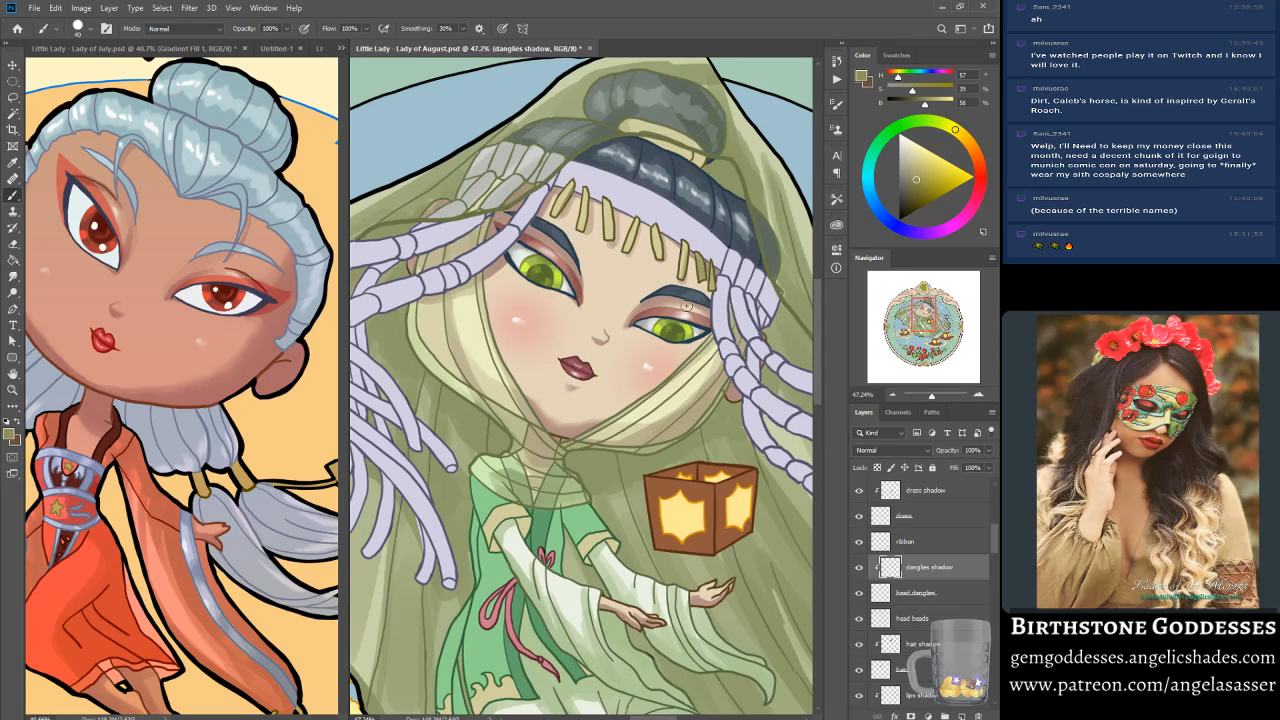
drag(585, 189, 586, 222)
scroll(636, 334, down, 4)
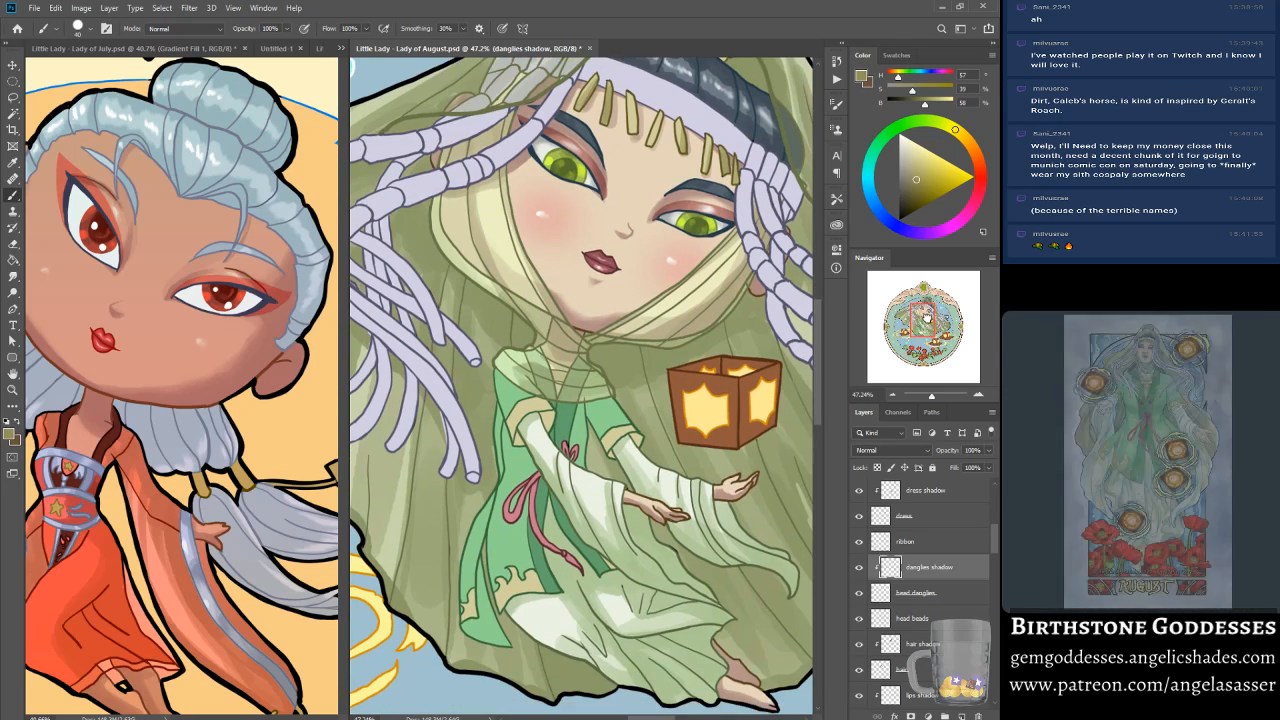
drag(928, 320, 927, 320)
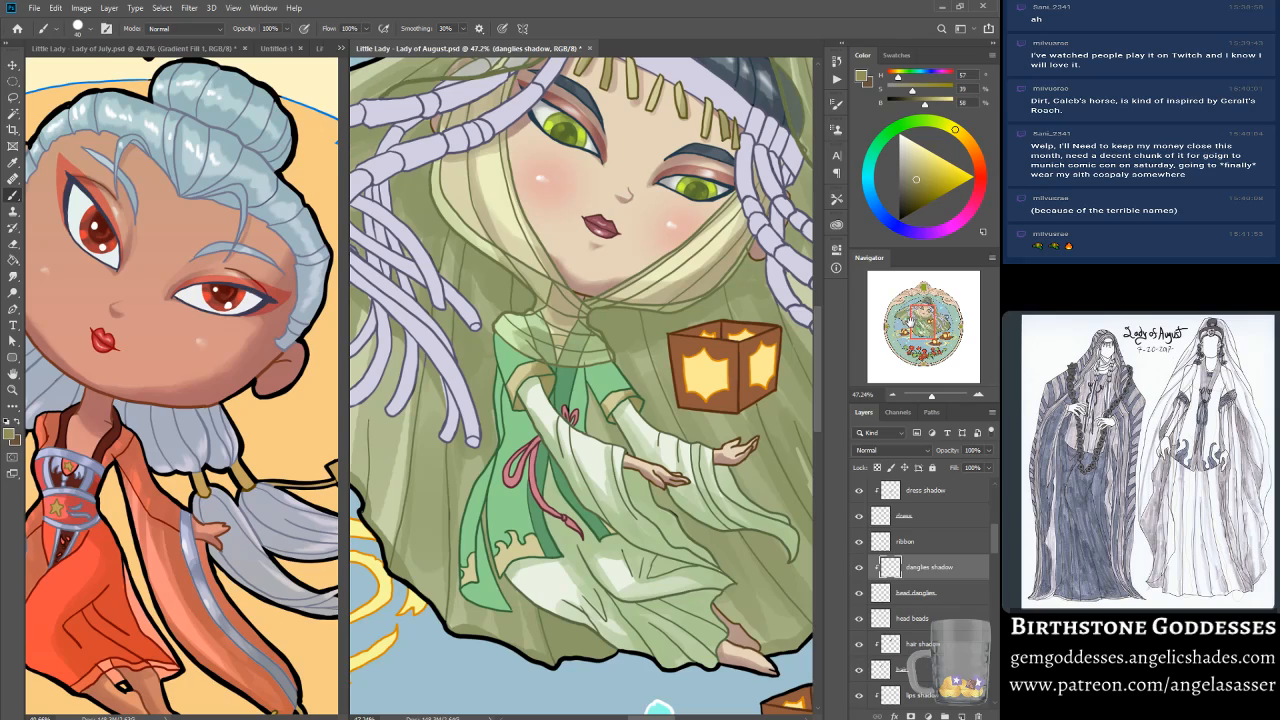
drag(911, 321, 905, 322)
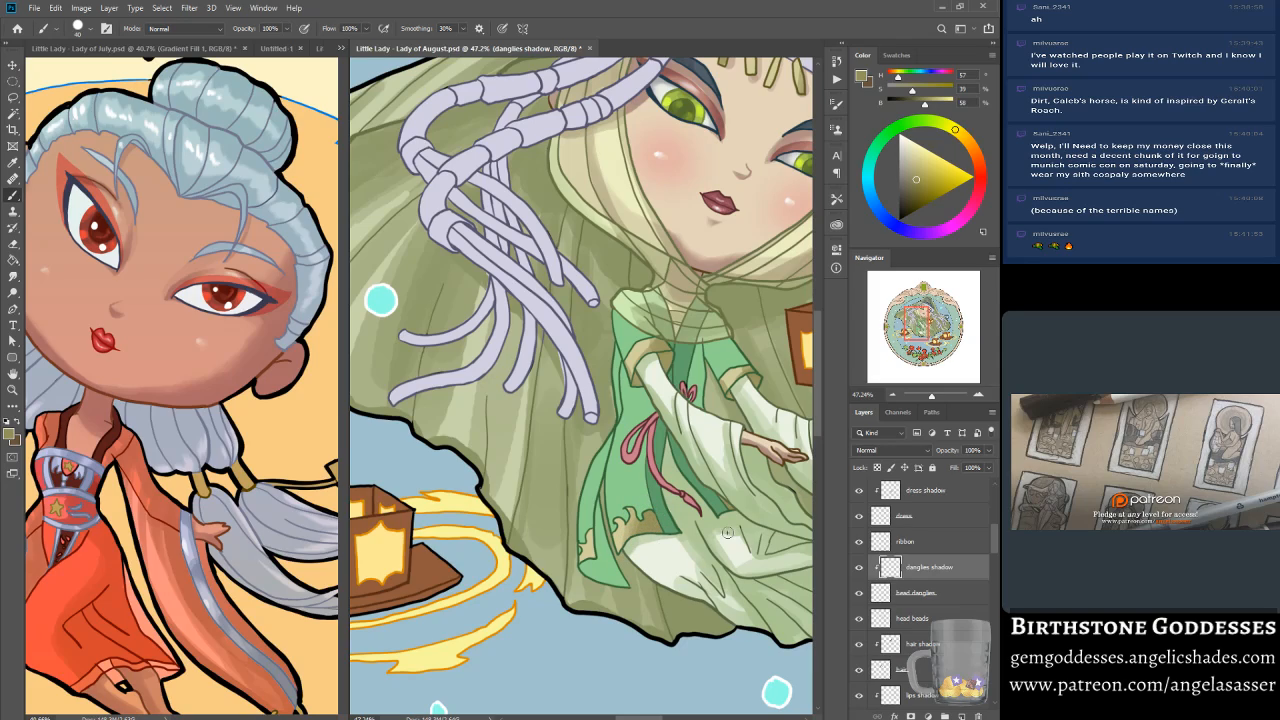
drag(917, 337, 923, 332)
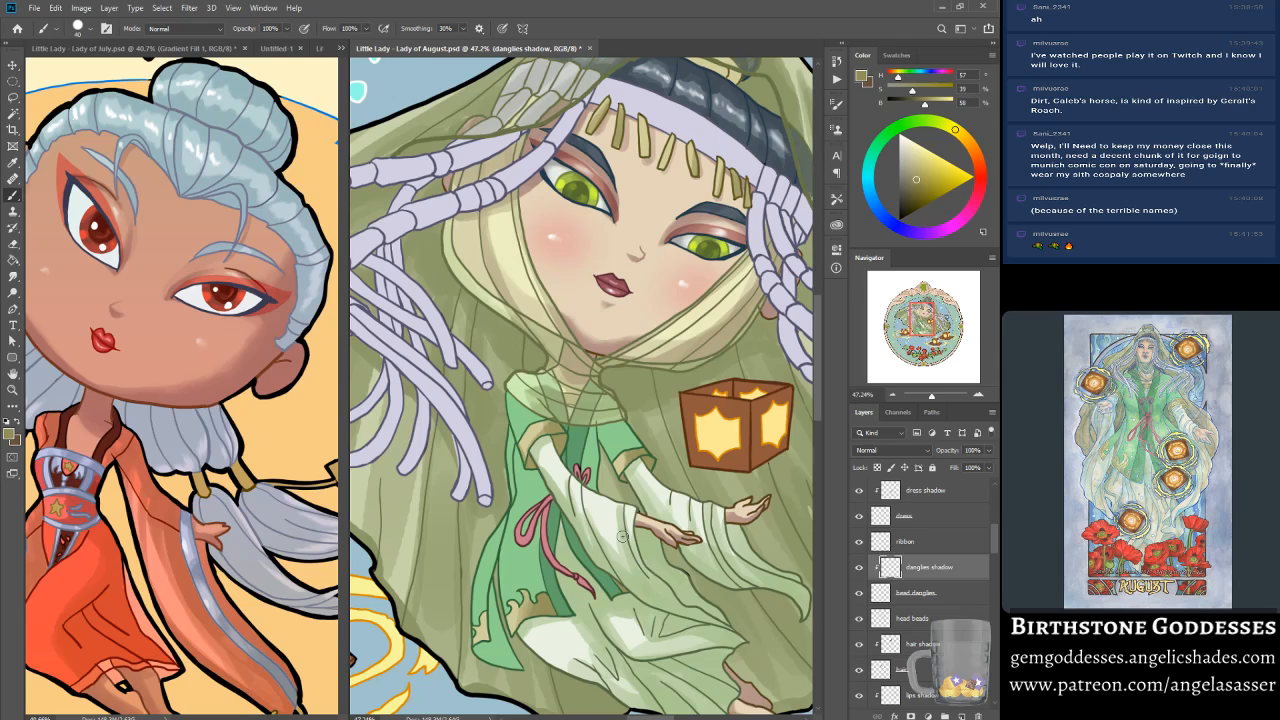
Step: Lock the ribbon layer's transparent pixels and shade the pink dress ribbon with a darker rose sampled from it
scroll(996, 545, down, 5)
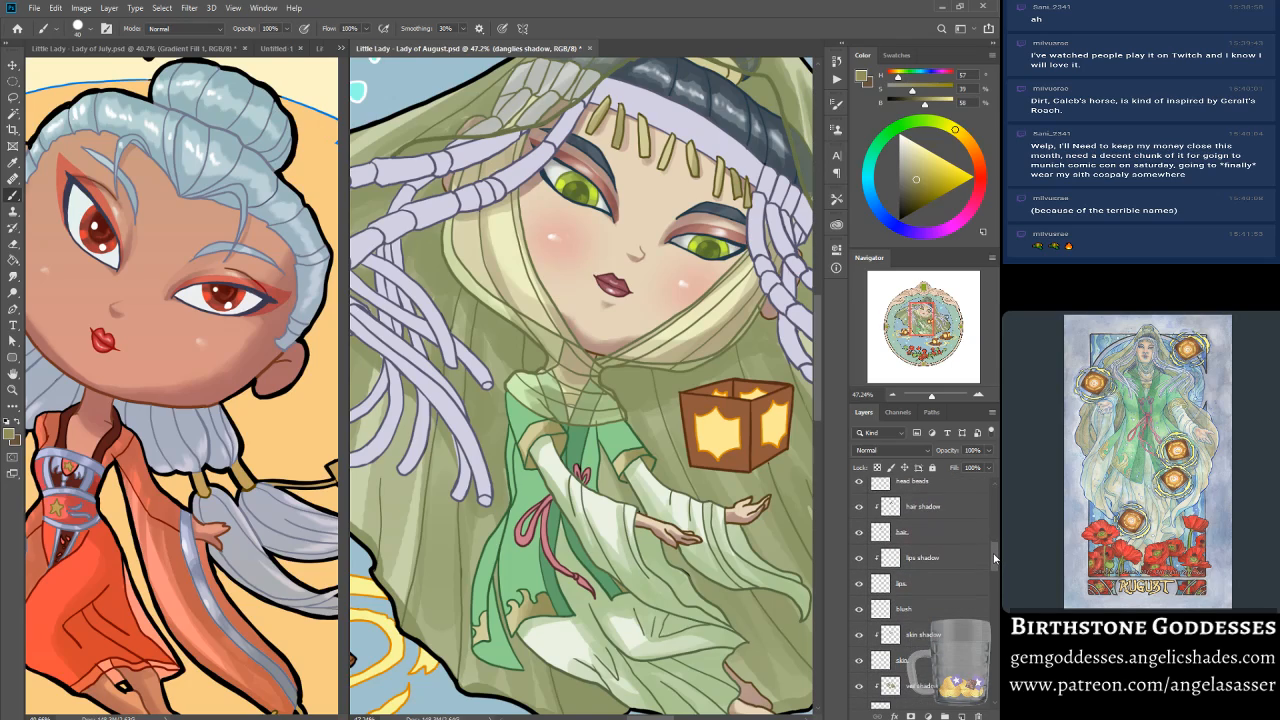
click(921, 570)
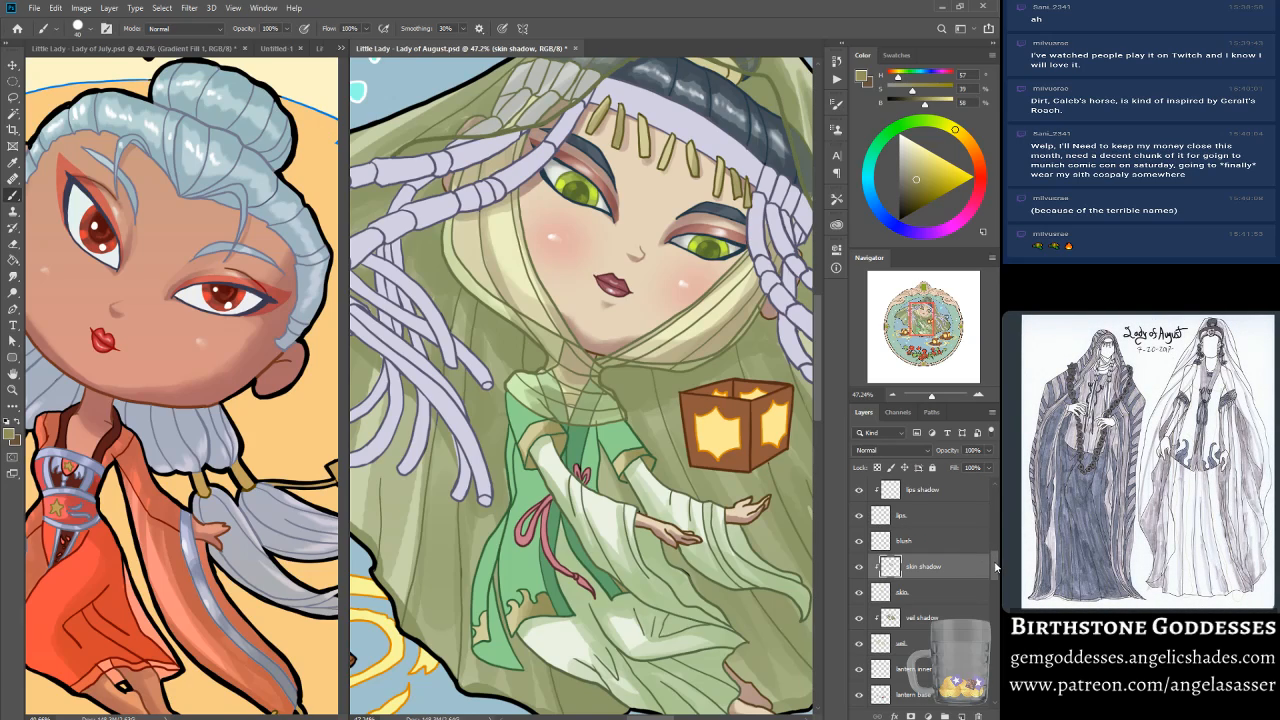
scroll(948, 600, down, 3)
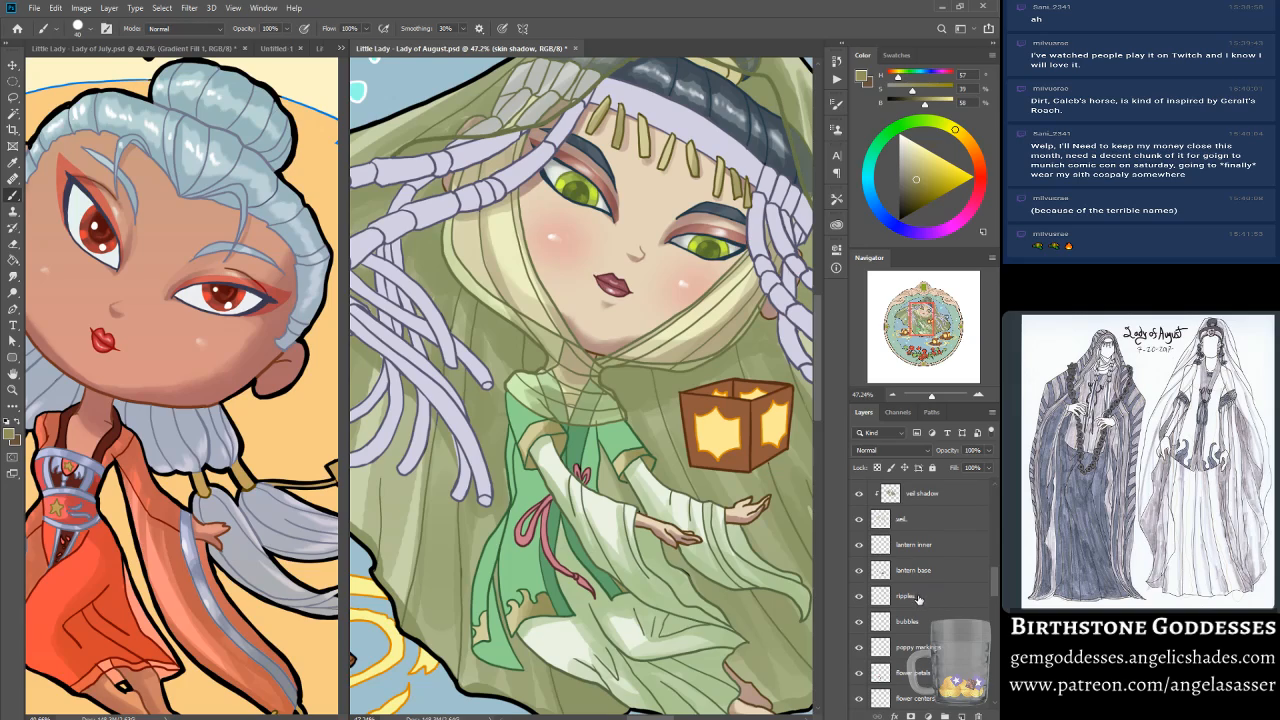
drag(998, 583, 1000, 560)
scroll(957, 516, up, 3)
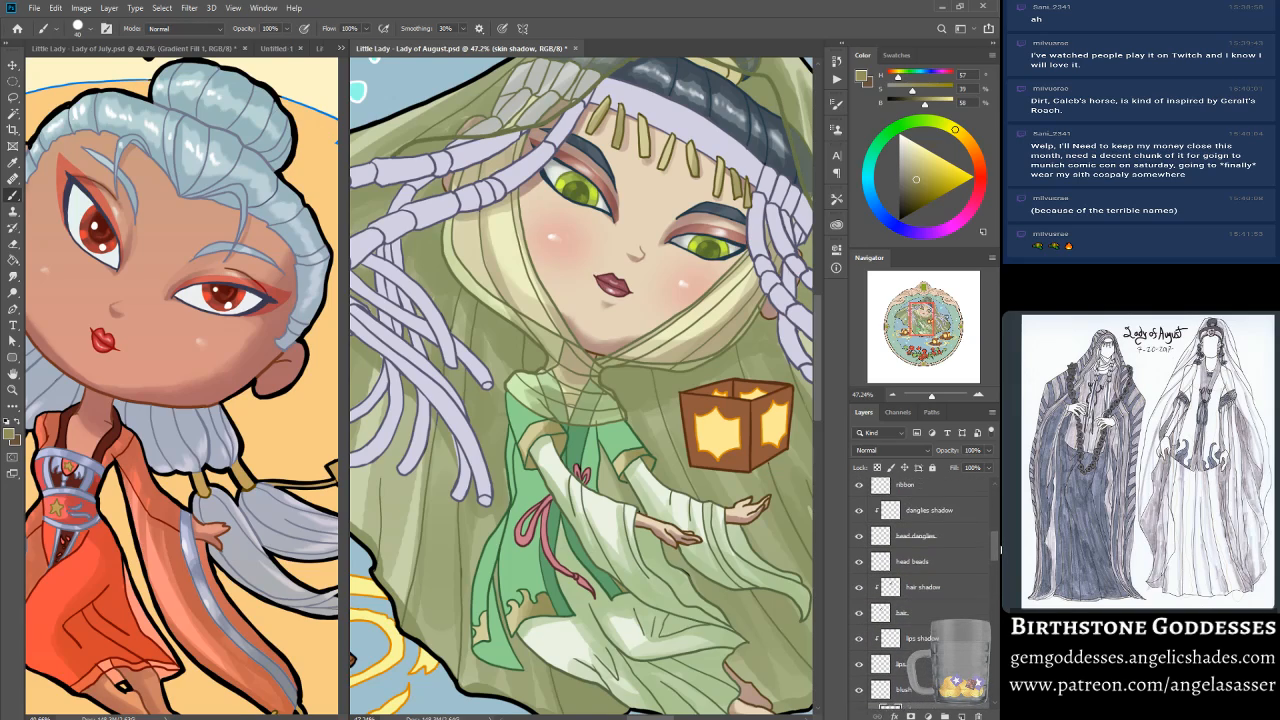
click(955, 522)
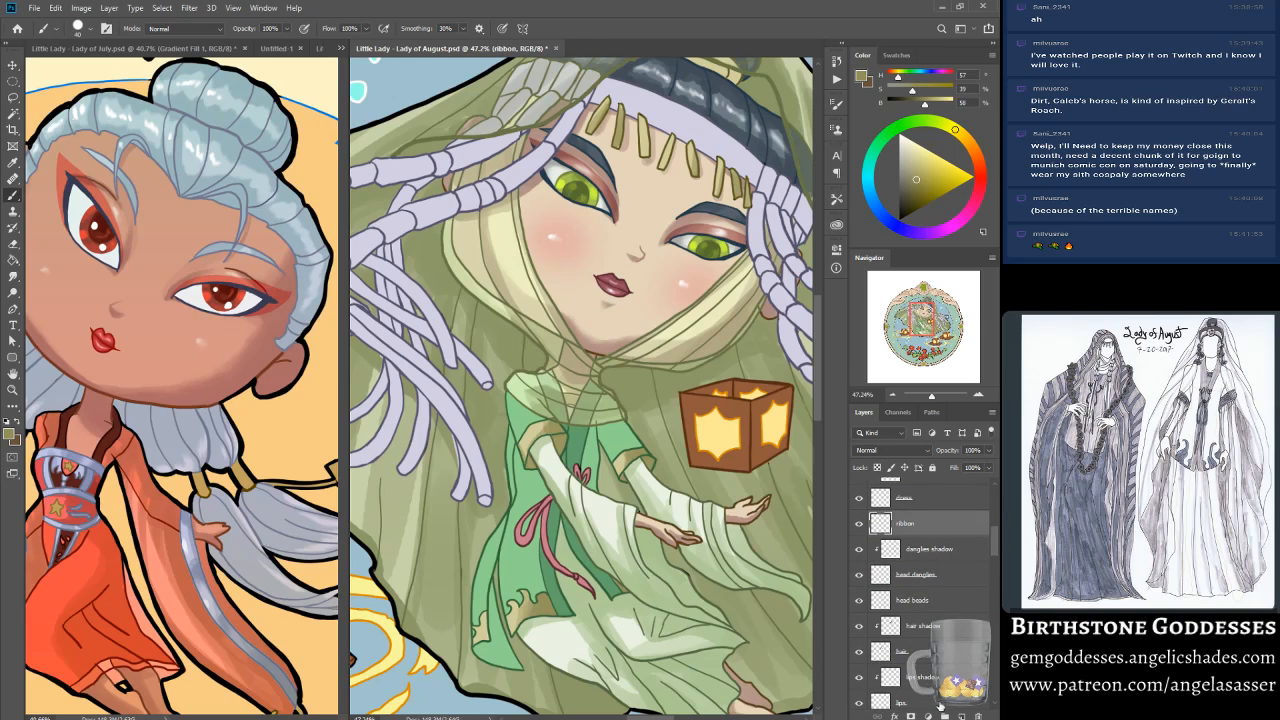
click(877, 467)
alt+click(526, 538)
click(918, 180)
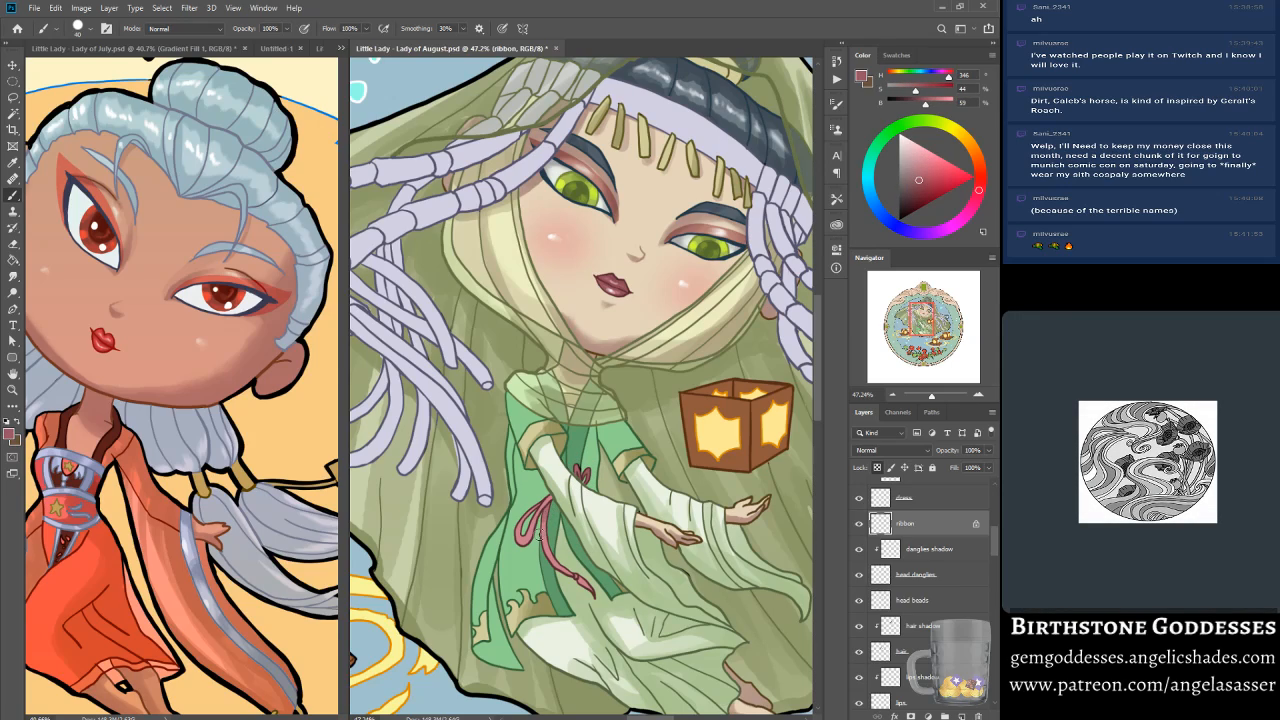
drag(572, 566, 590, 592)
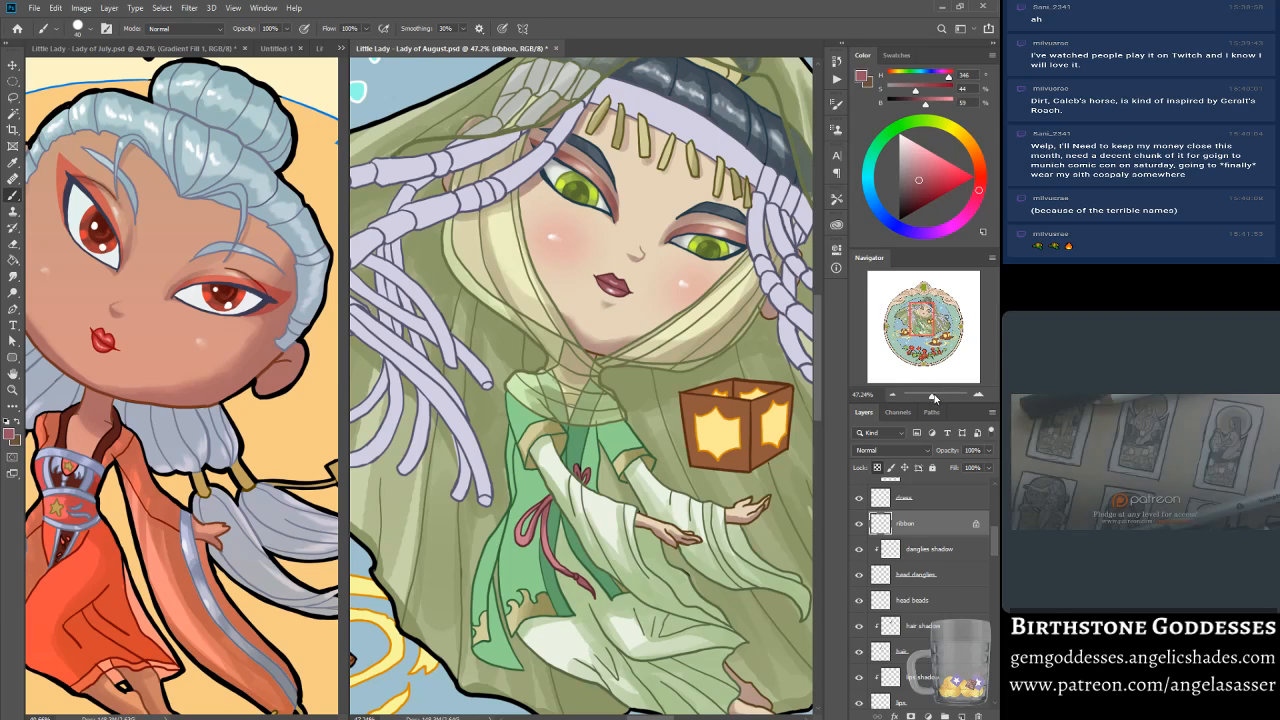
Step: Save the Lady of August illustration after viewing the shaded ribbon at a smaller size
drag(937, 397, 931, 398)
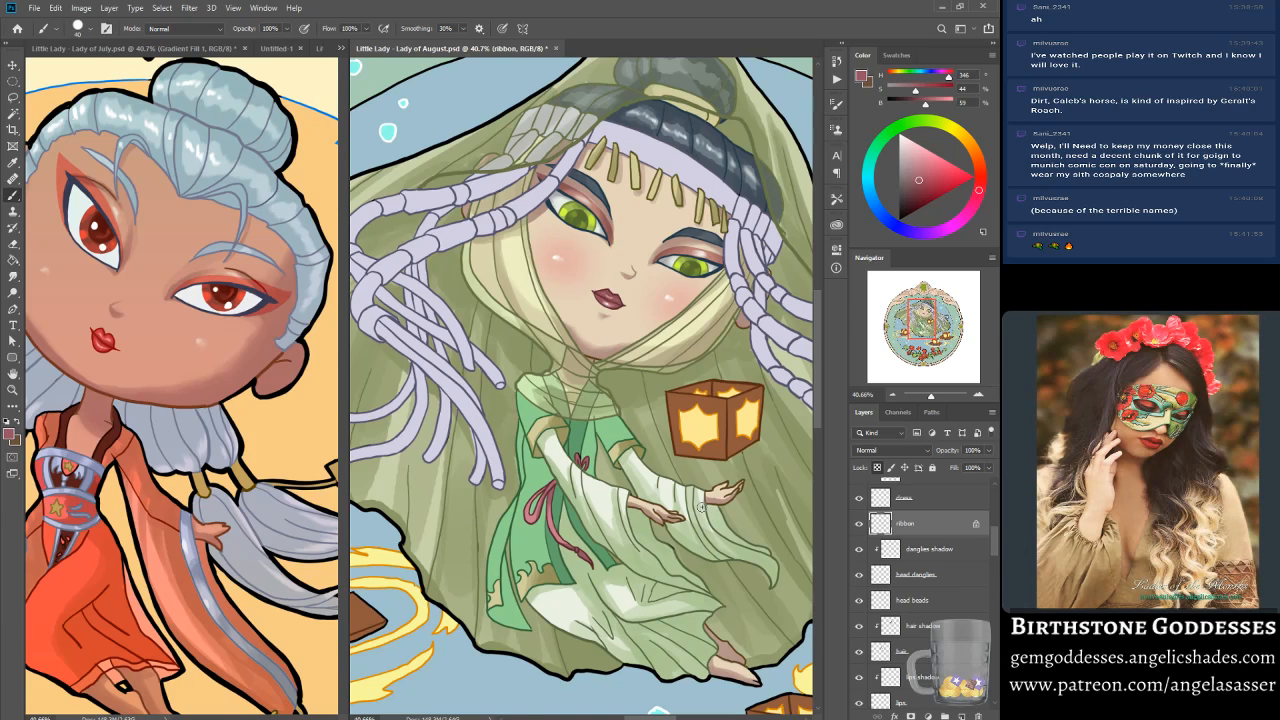
click(34, 8)
click(66, 138)
Step: Examine the figure from veil to feet at a reduced size to judge the shading so far
scroll(576, 436, up, 3)
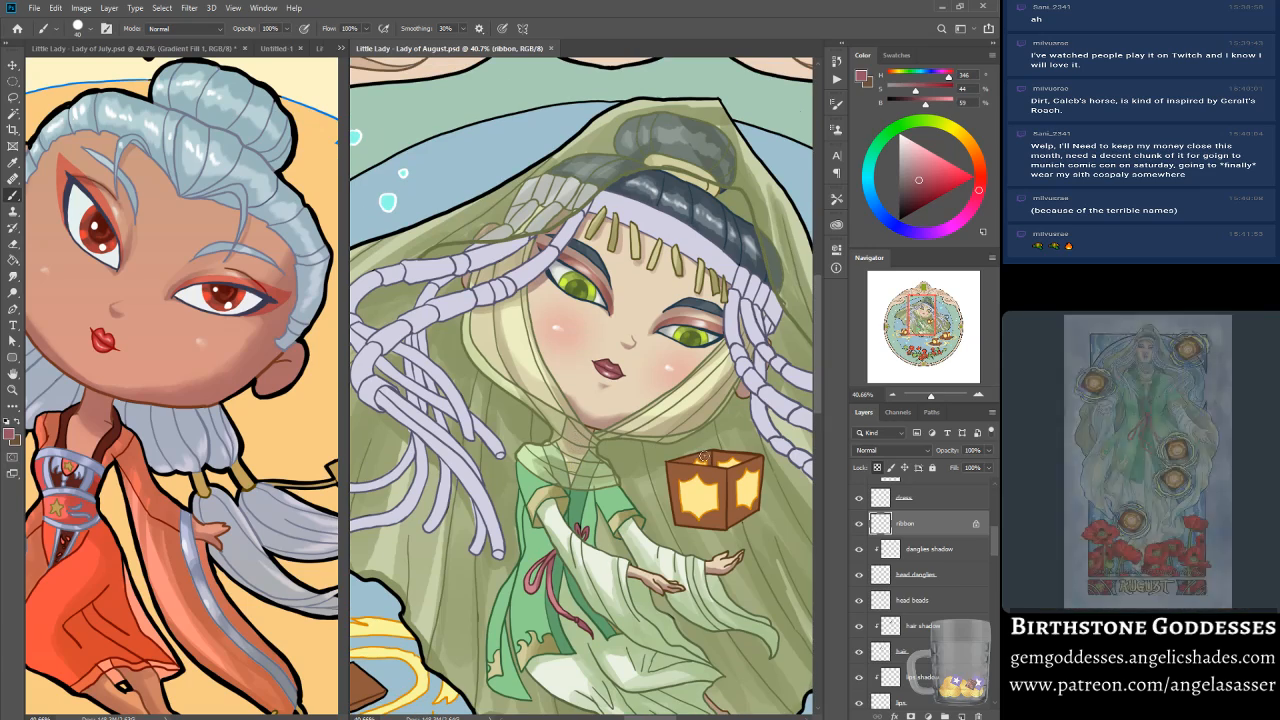
drag(922, 320, 916, 316)
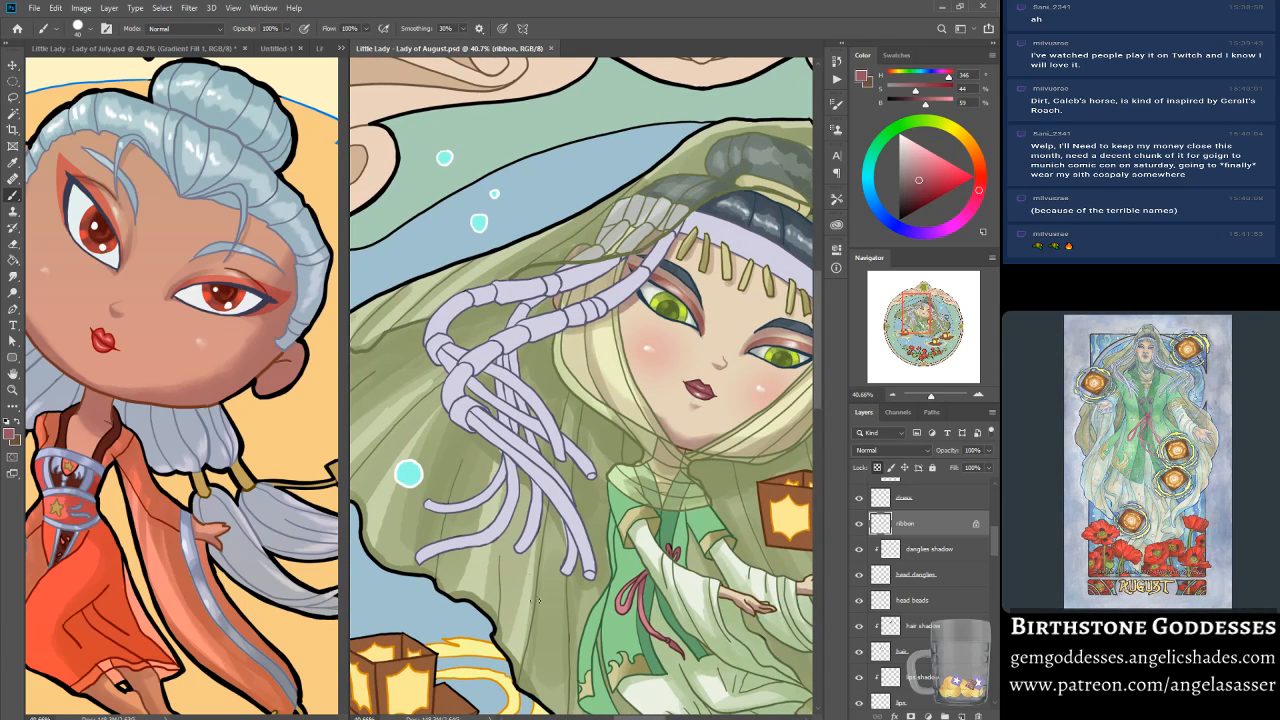
drag(930, 398, 932, 399)
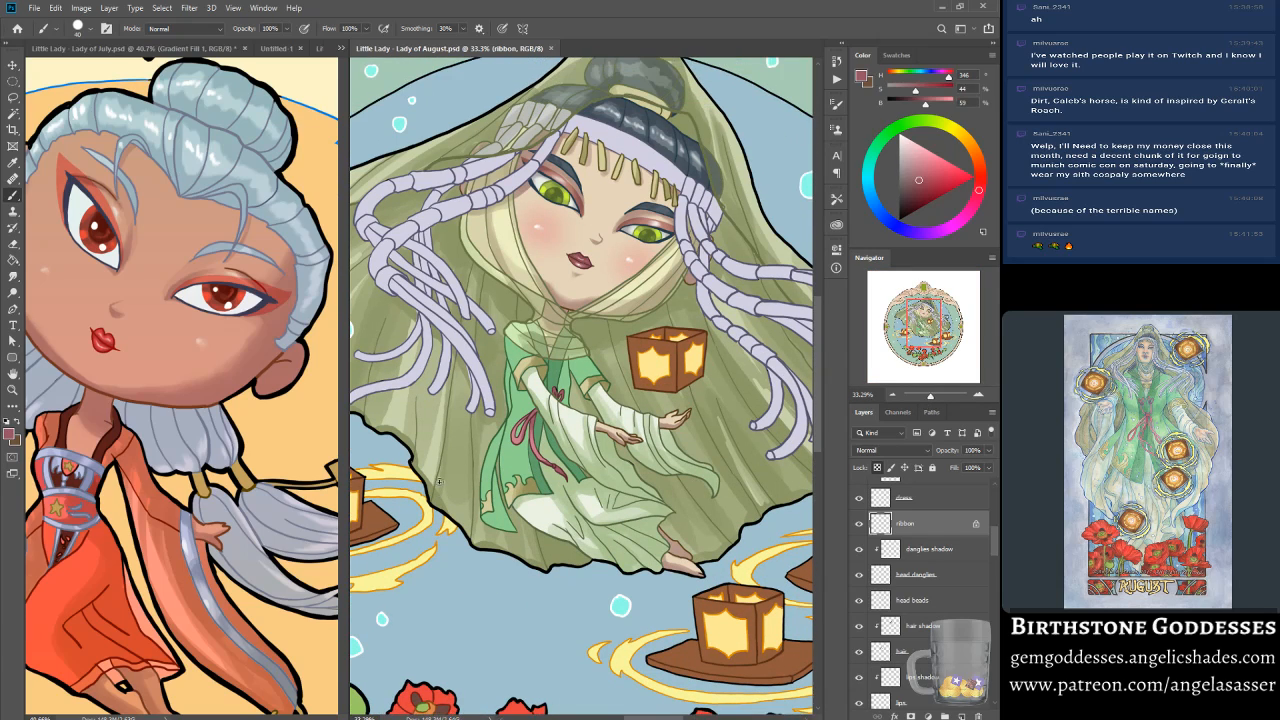
drag(929, 396, 931, 398)
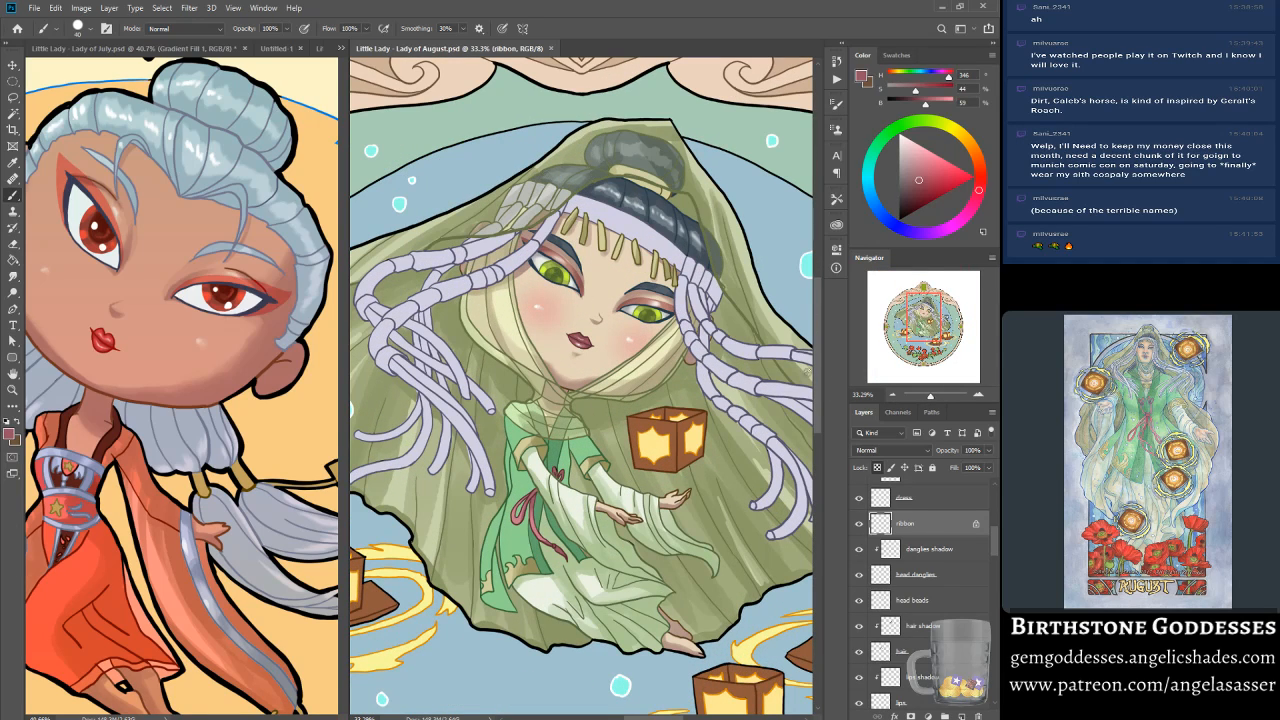
drag(930, 398, 931, 399)
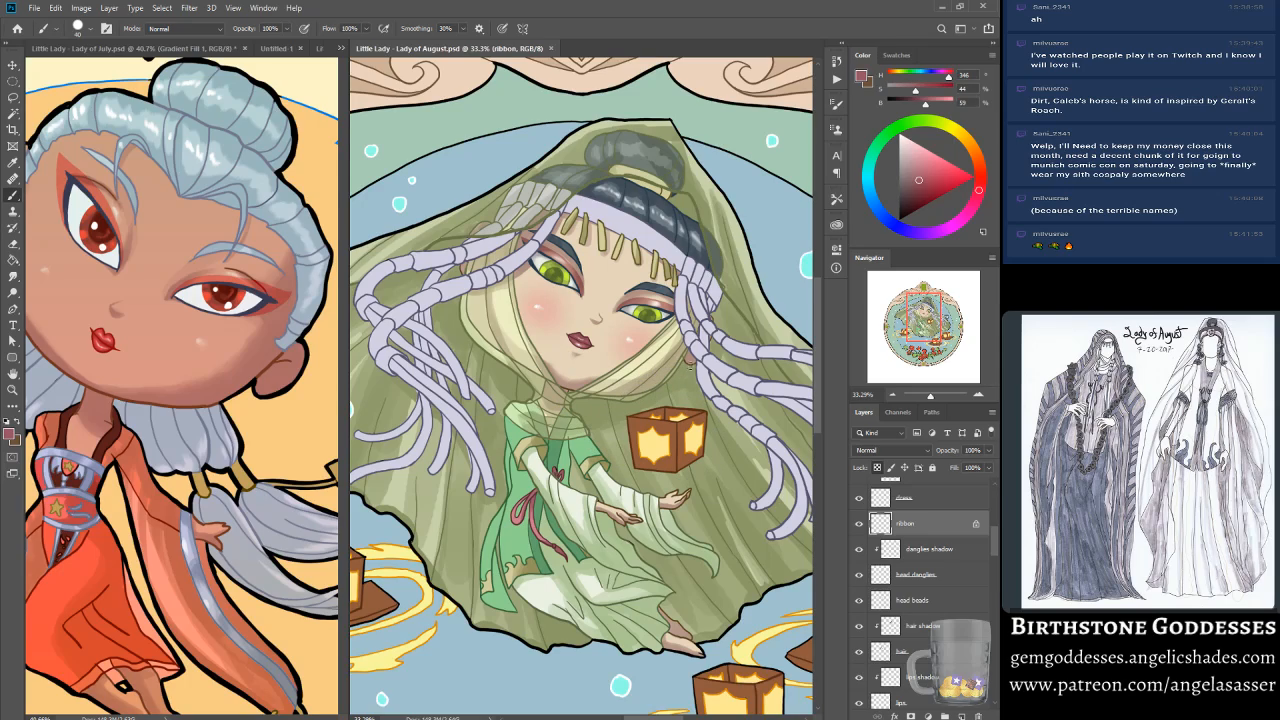
Step: Find and select the kimono layer, toggling the kimono trim layer's visibility to check which parts it colours
scroll(920, 600, up, 5)
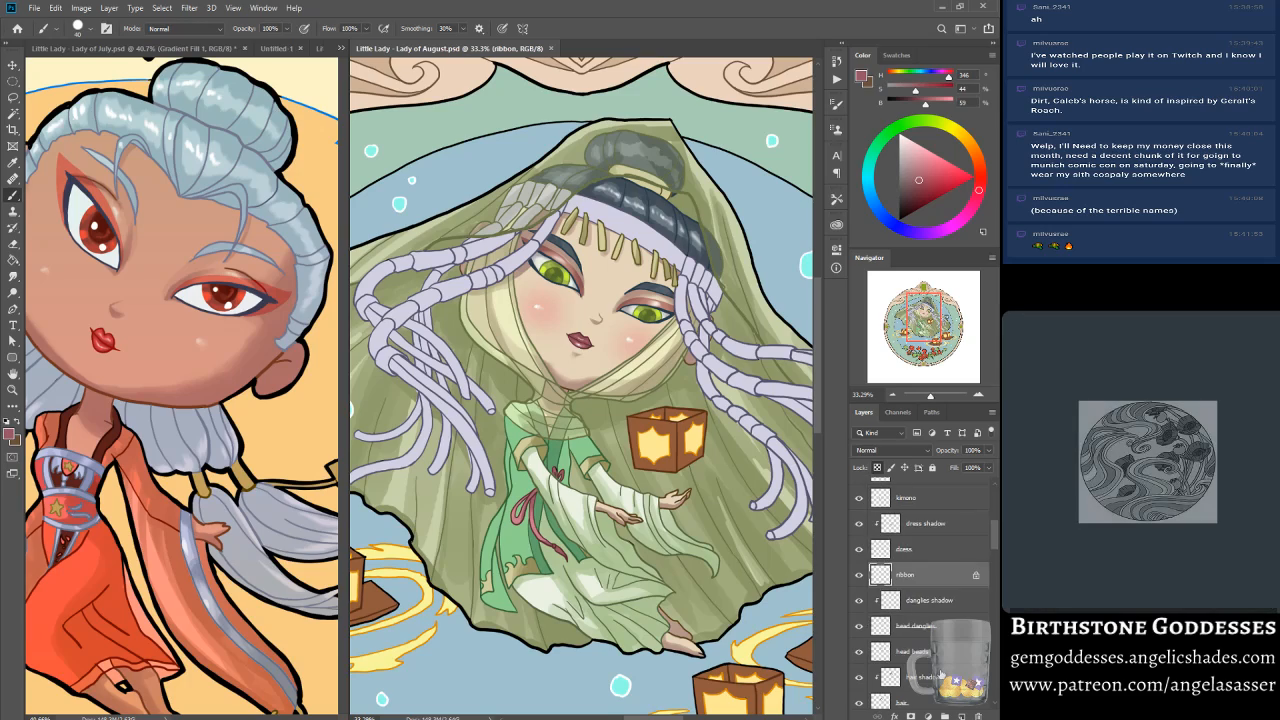
scroll(935, 678, up, 3)
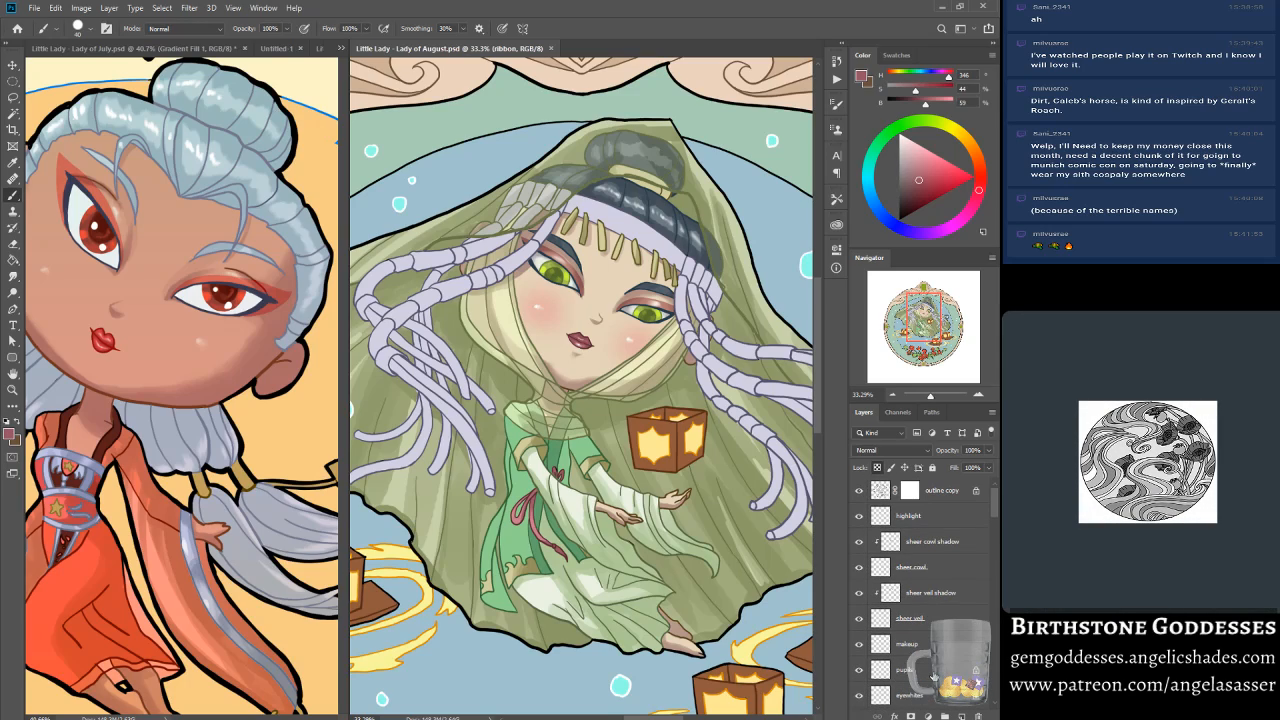
scroll(932, 676, down, 3)
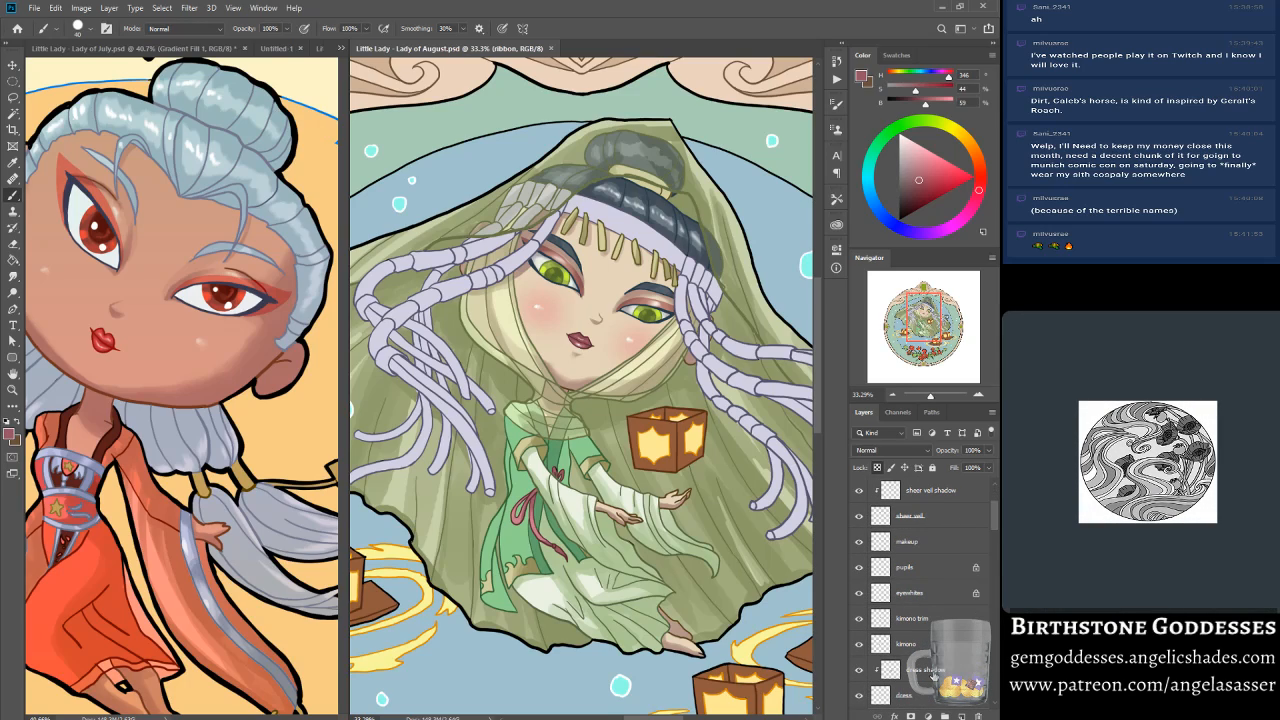
scroll(928, 650, up, 3)
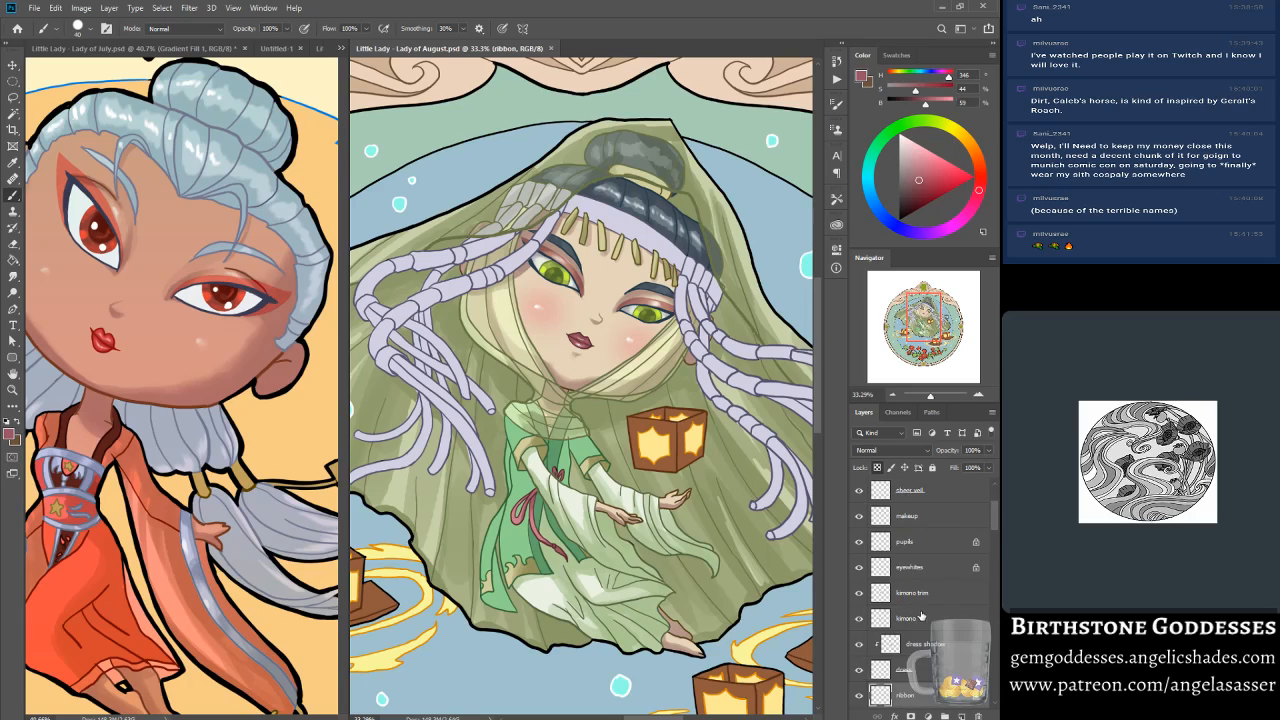
scroll(921, 618, up, 1)
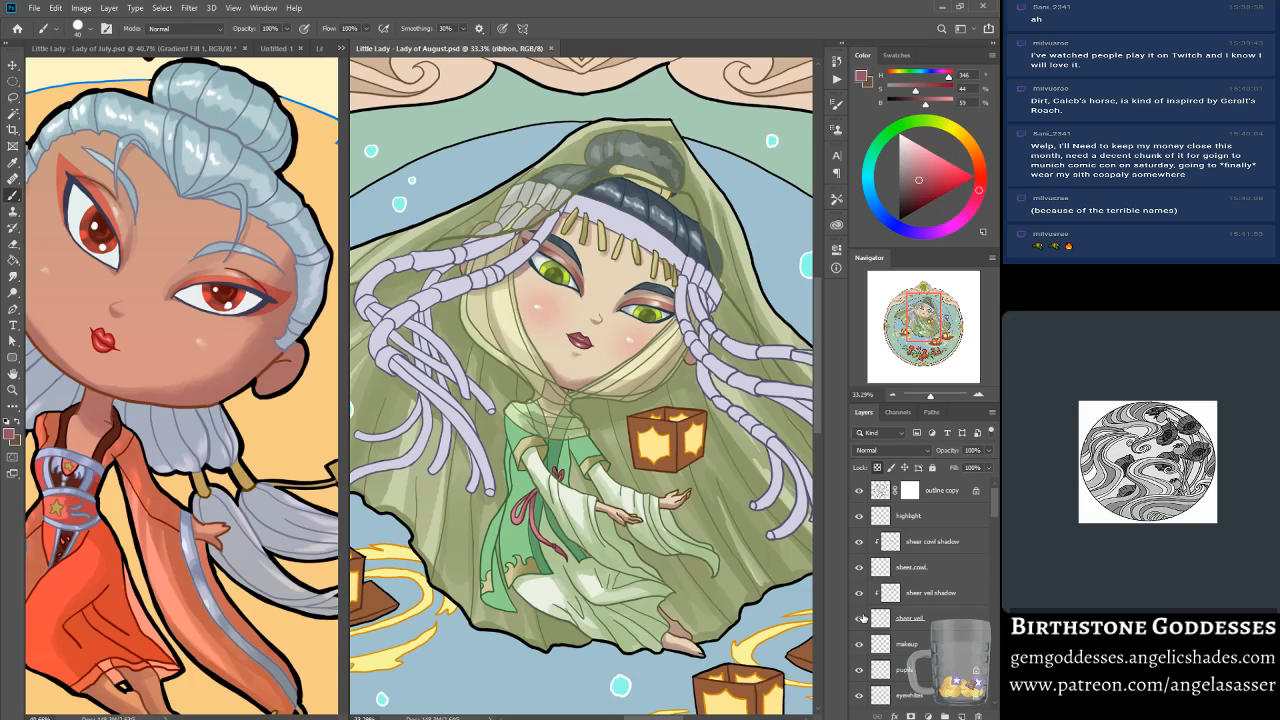
scroll(866, 592, down, 2)
scroll(866, 592, down, 1)
scroll(868, 591, down, 1)
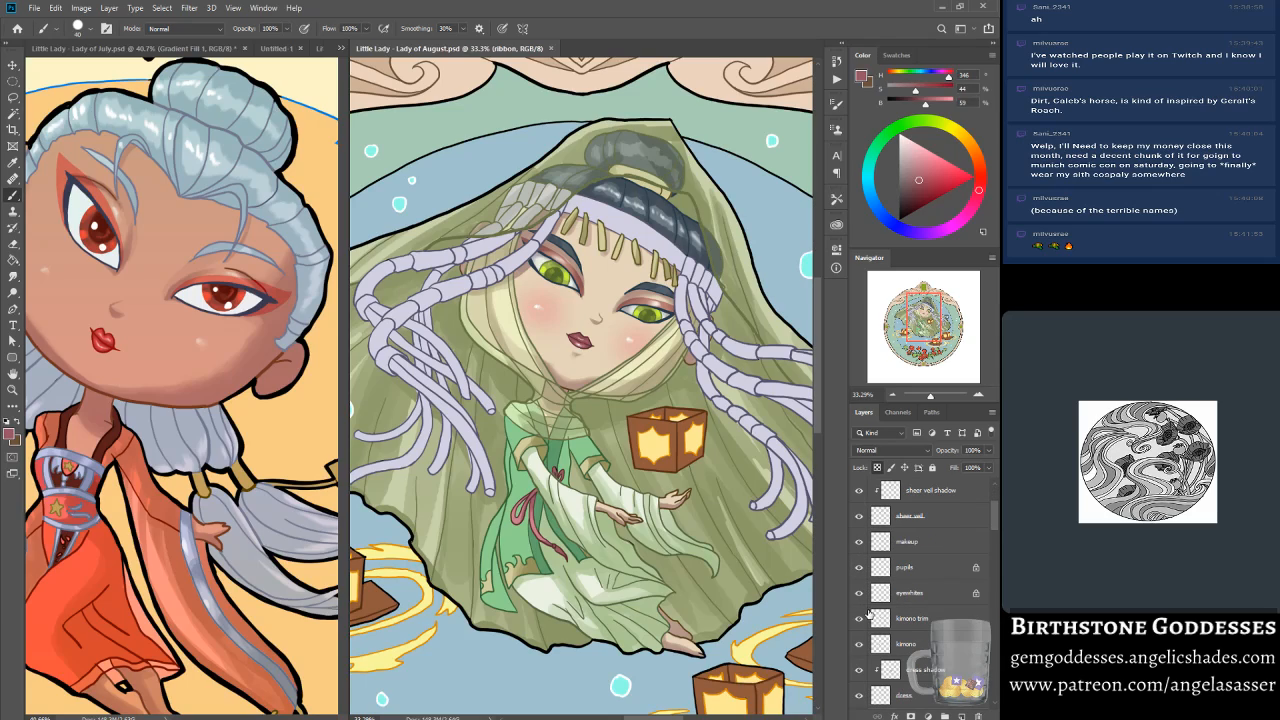
click(860, 619)
click(860, 619)
click(926, 647)
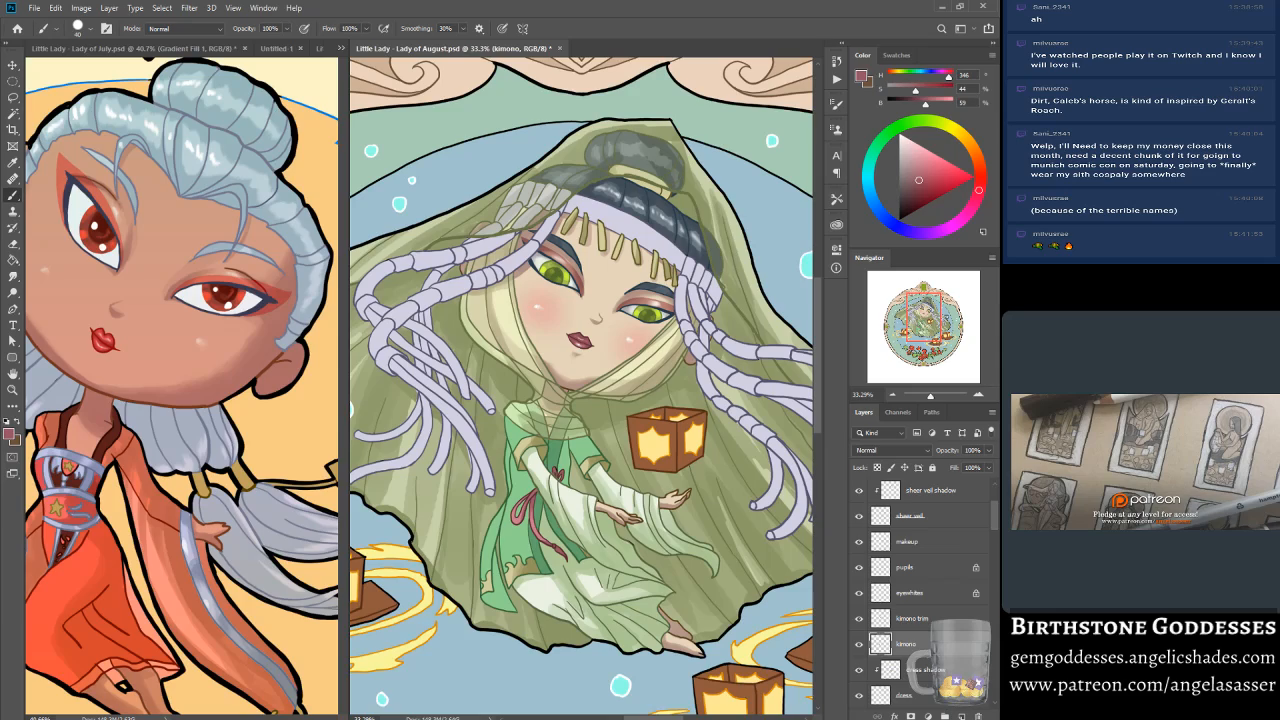
Step: Add a layer named "kimono shadow" directly above the kimono layer
click(962, 716)
double_click(910, 646)
text(kimono shadow)
key(Return)
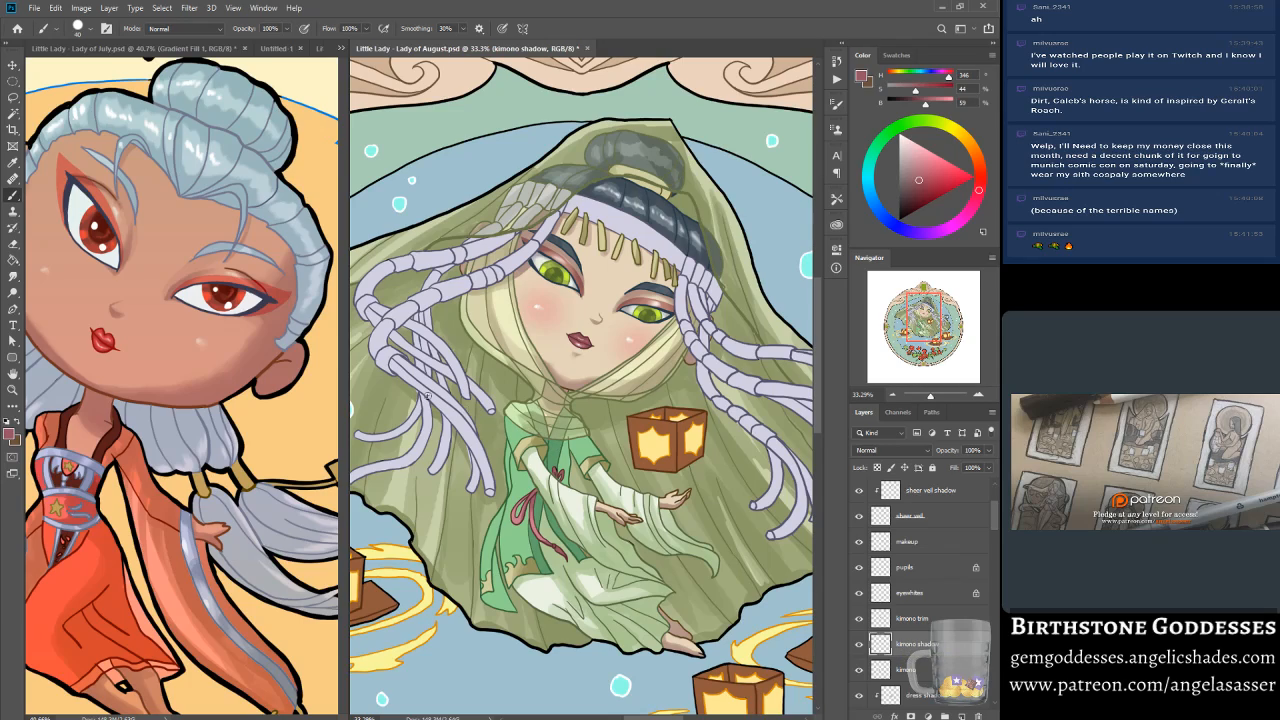
Step: Sample the kimono's green, darken it for the shadow colour and start shading the kimono beside the raised sleeve
alt+click(580, 447)
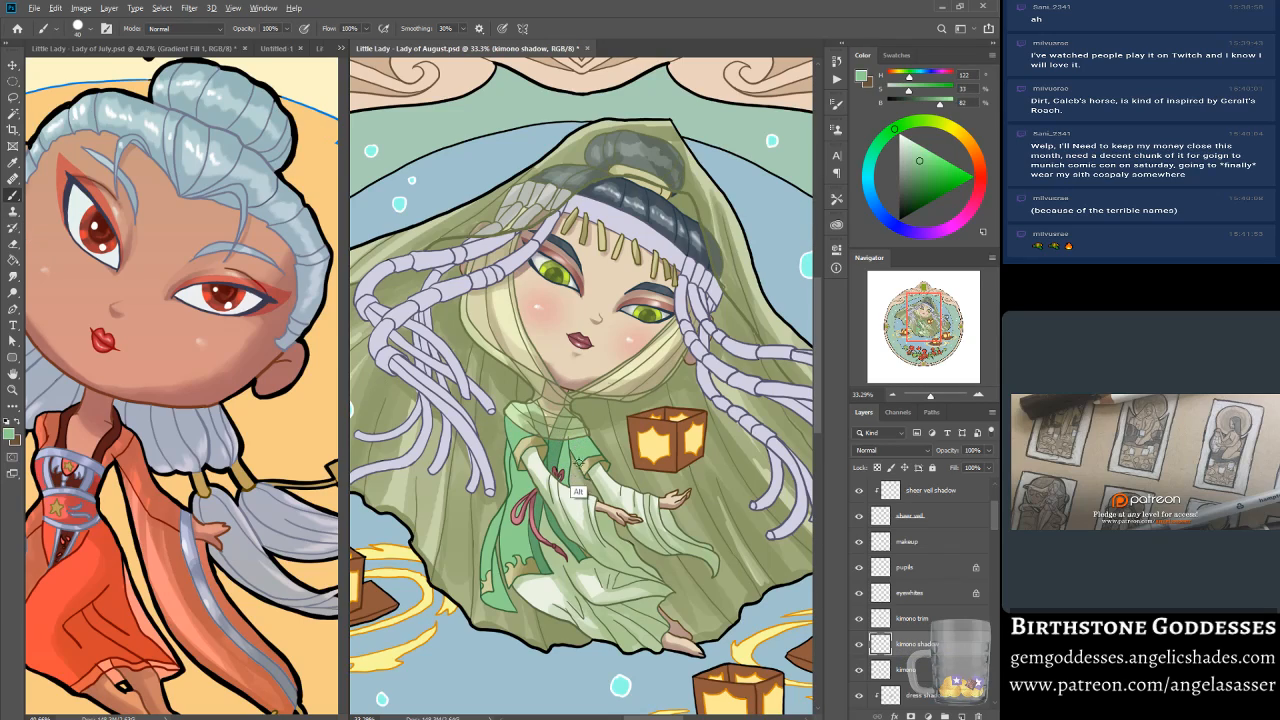
drag(919, 160, 918, 180)
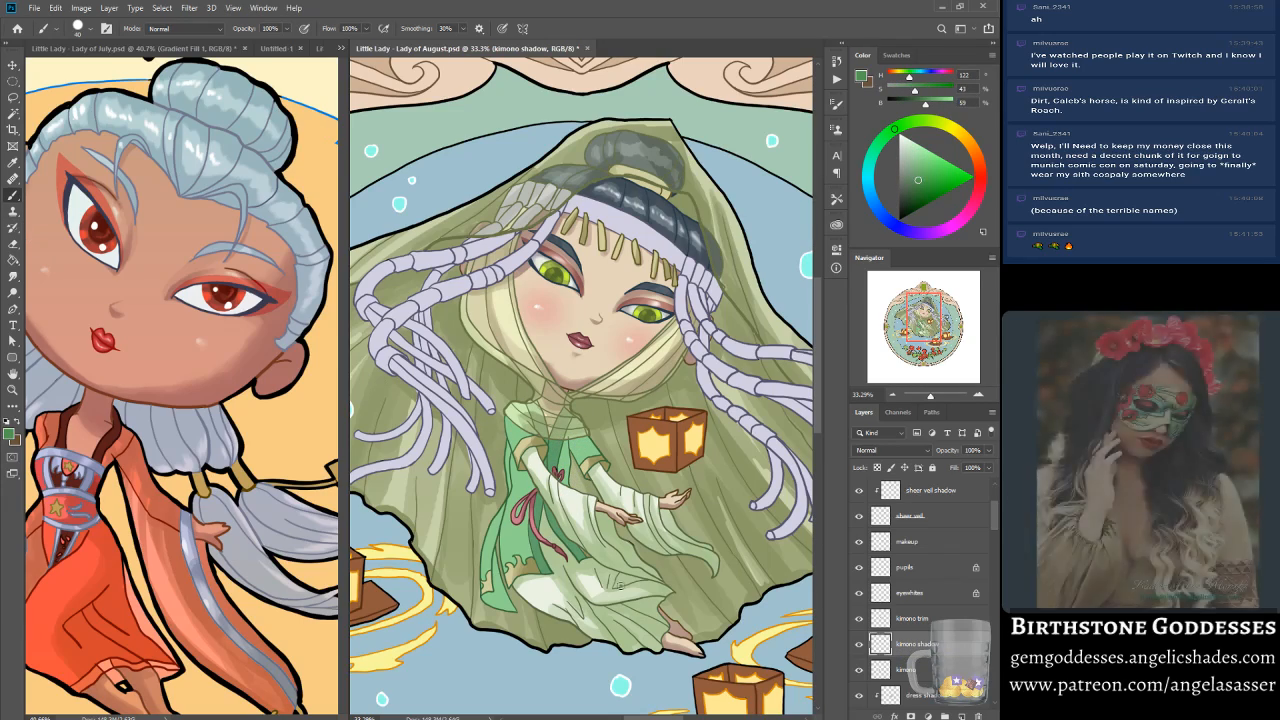
drag(580, 442, 594, 446)
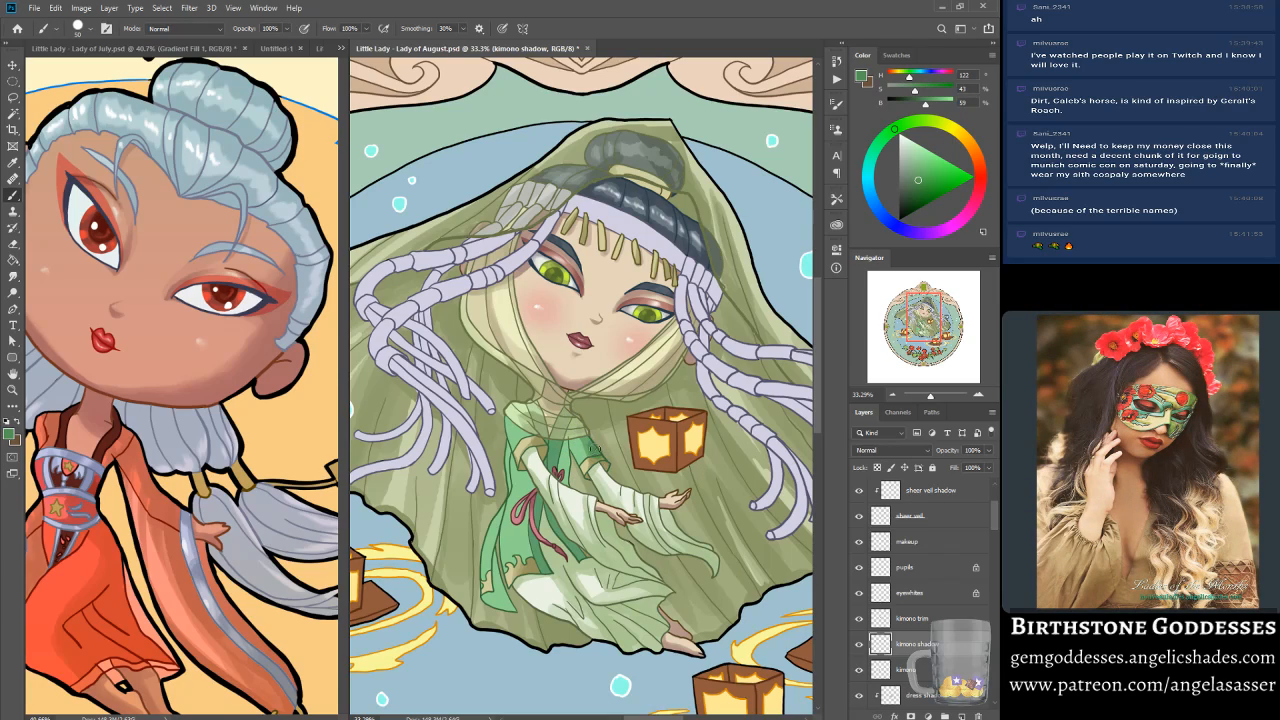
Step: Clip the kimono shadow layer to the kimono layer and paint darker green shadows down the kimono's body and skirt panel
right_click(920, 652)
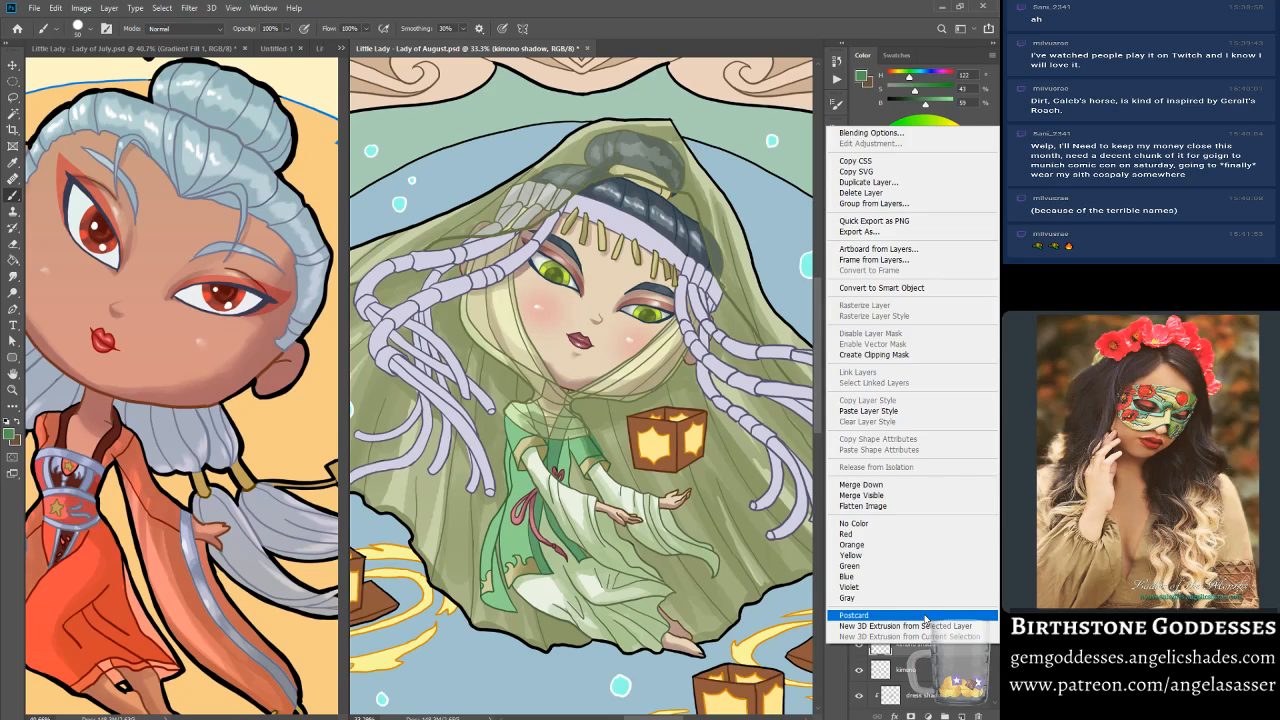
click(890, 366)
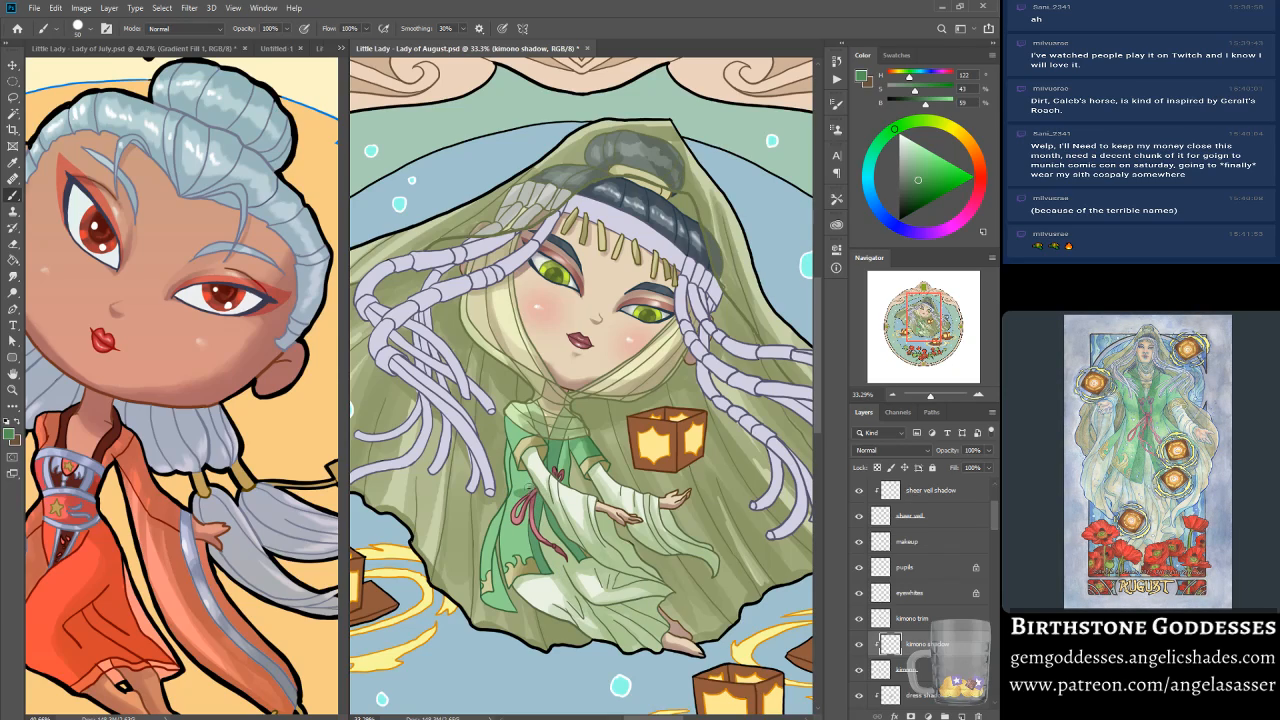
drag(530, 562, 521, 518)
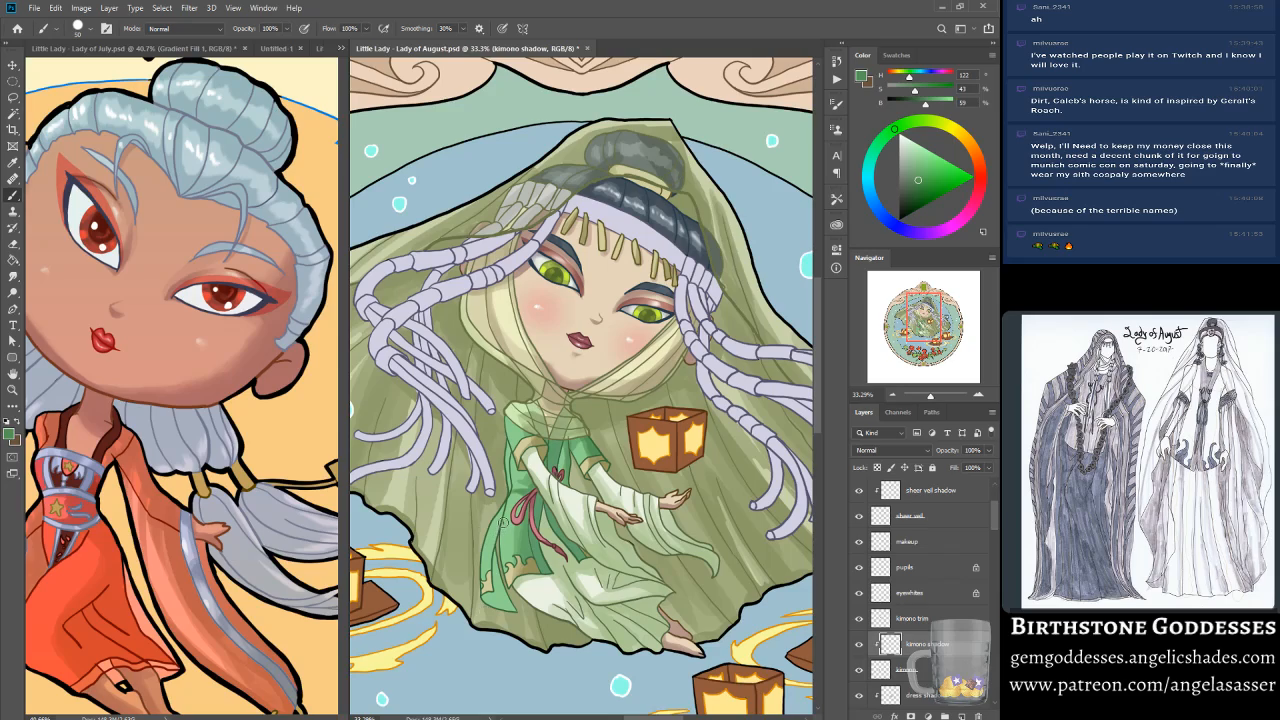
mouse_move(501, 594)
mouse_down()
mouse_move(509, 607)
mouse_move(487, 606)
mouse_move(502, 603)
mouse_up()
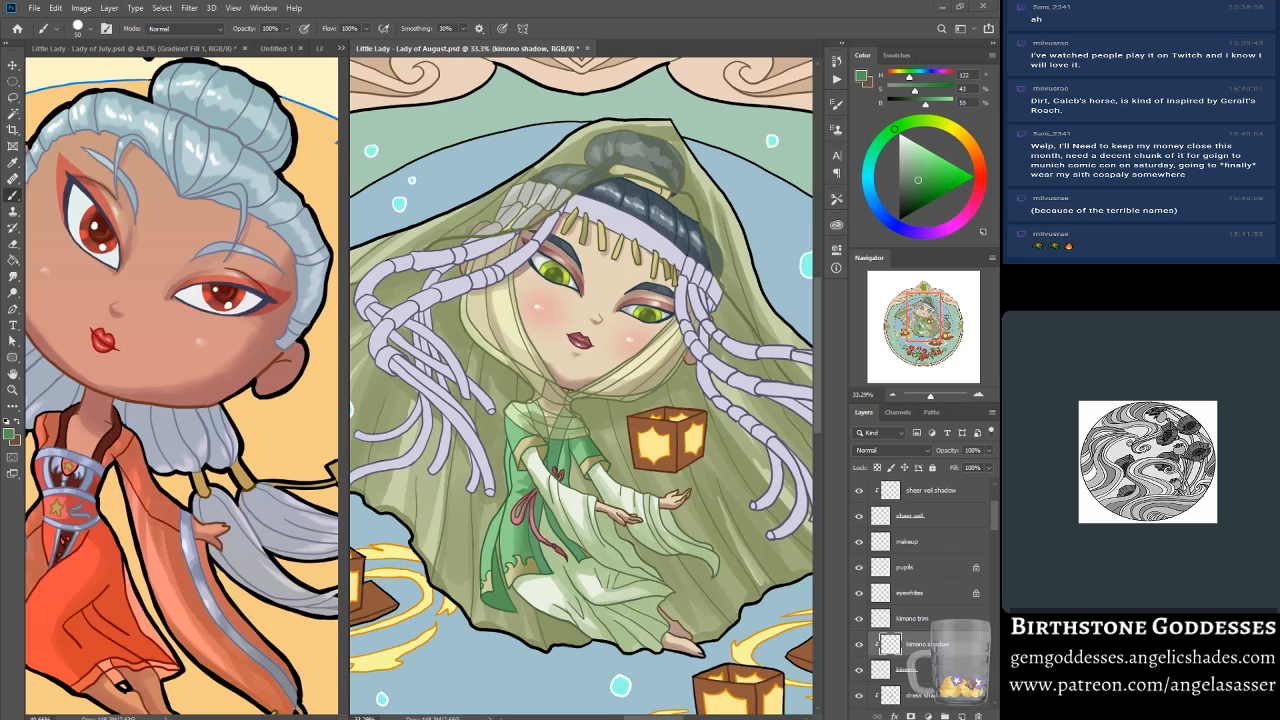
Step: Switch to the Chrome browser and run a Google image search for "thronebreaker"
click(354, 692)
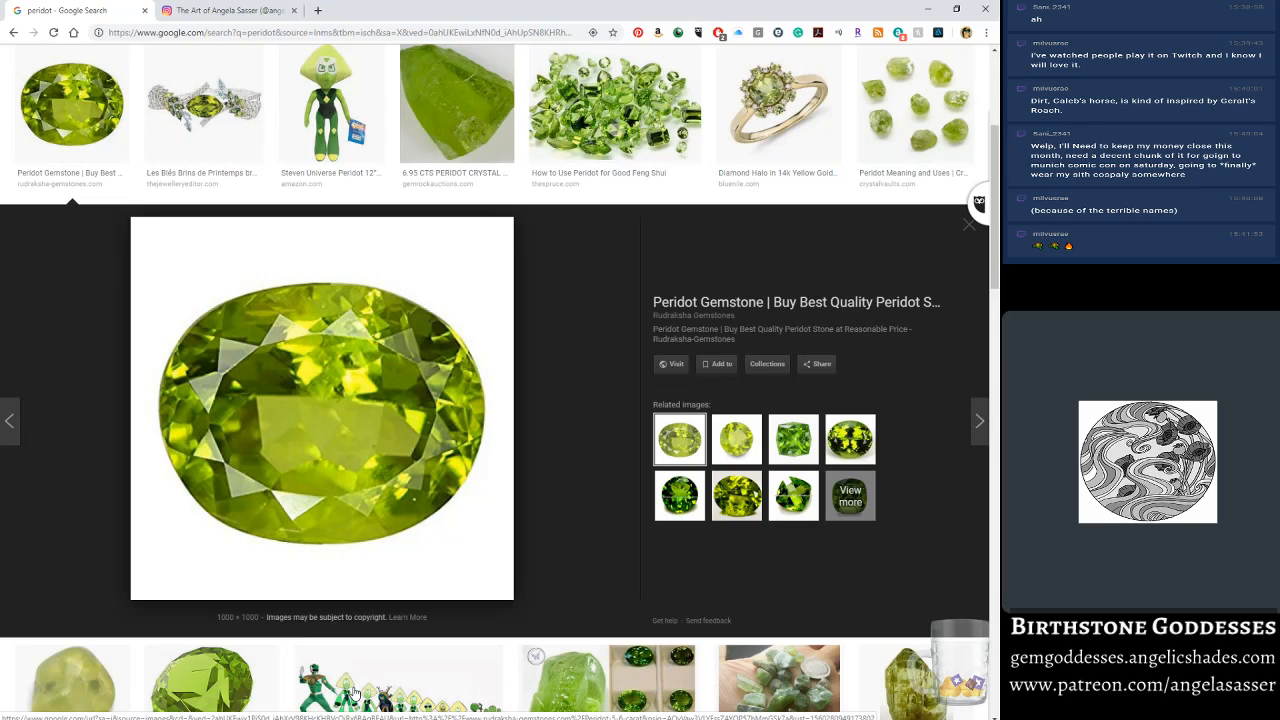
click(108, 33)
text(thronebreaker)
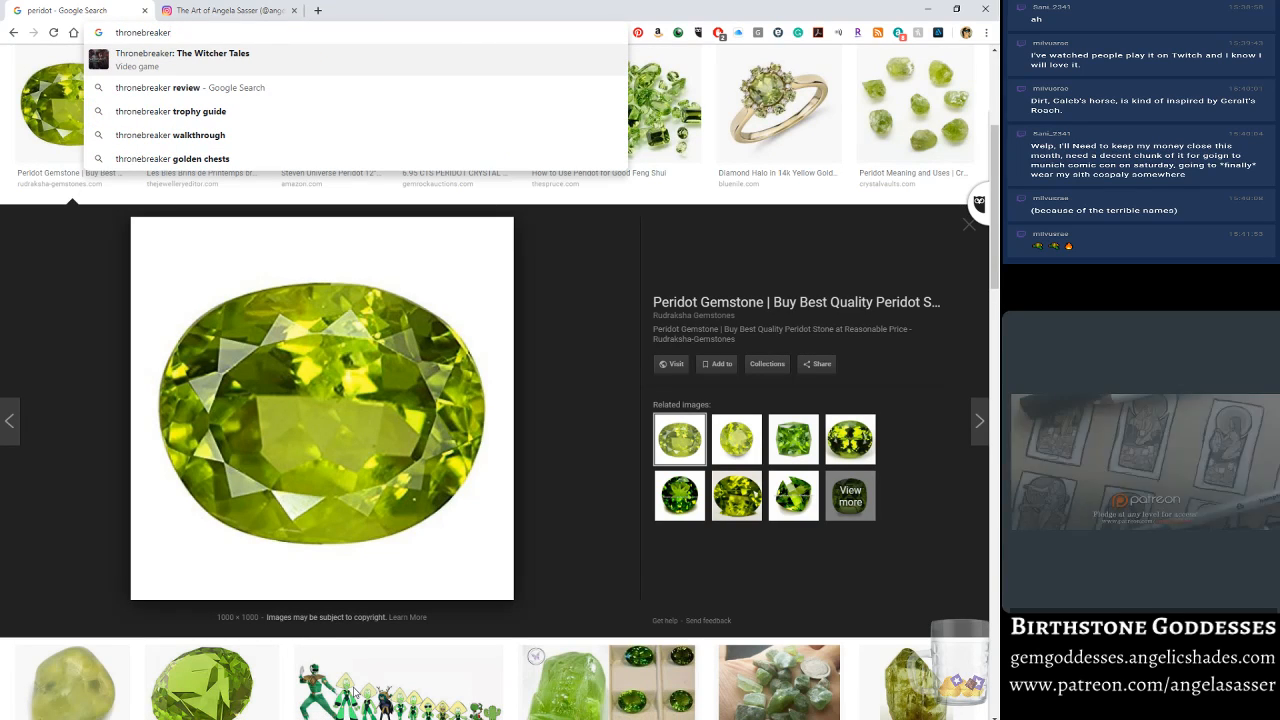
key(Return)
click(286, 107)
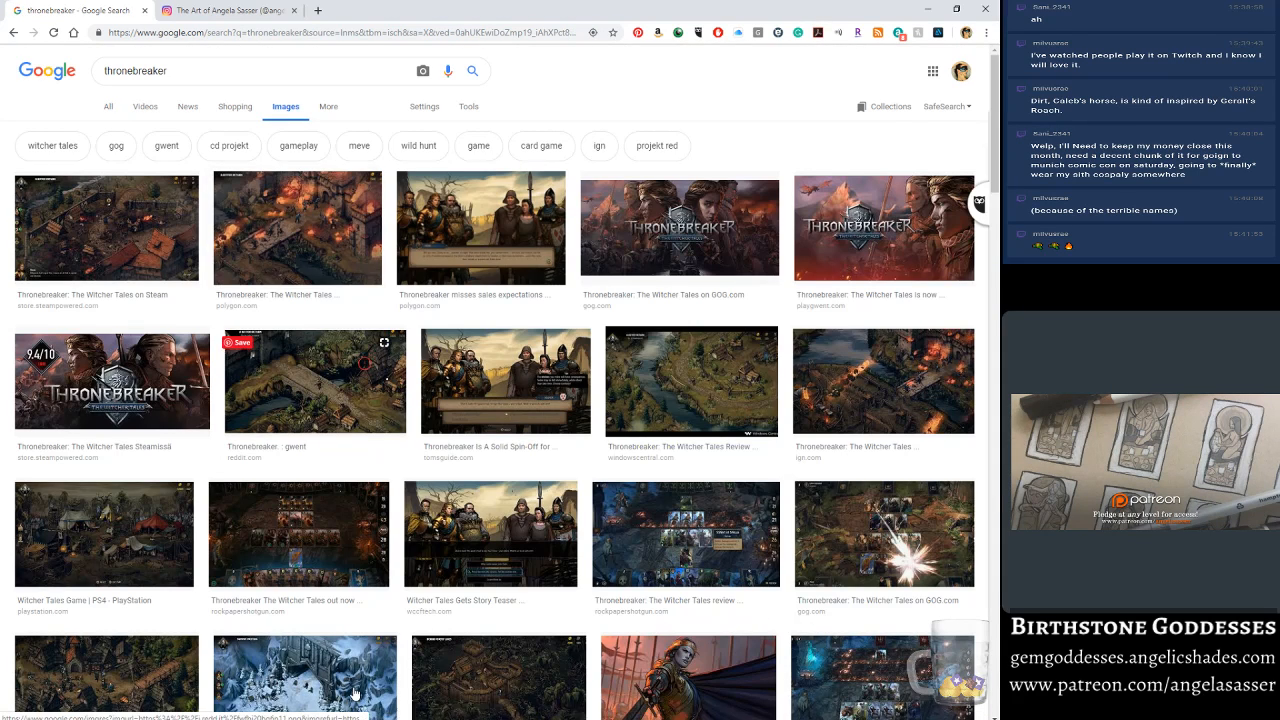
Step: Open the Thronebreaker: The Witcher Tales page on Steam and run a Google image search on its cover art
click(112, 381)
click(355, 692)
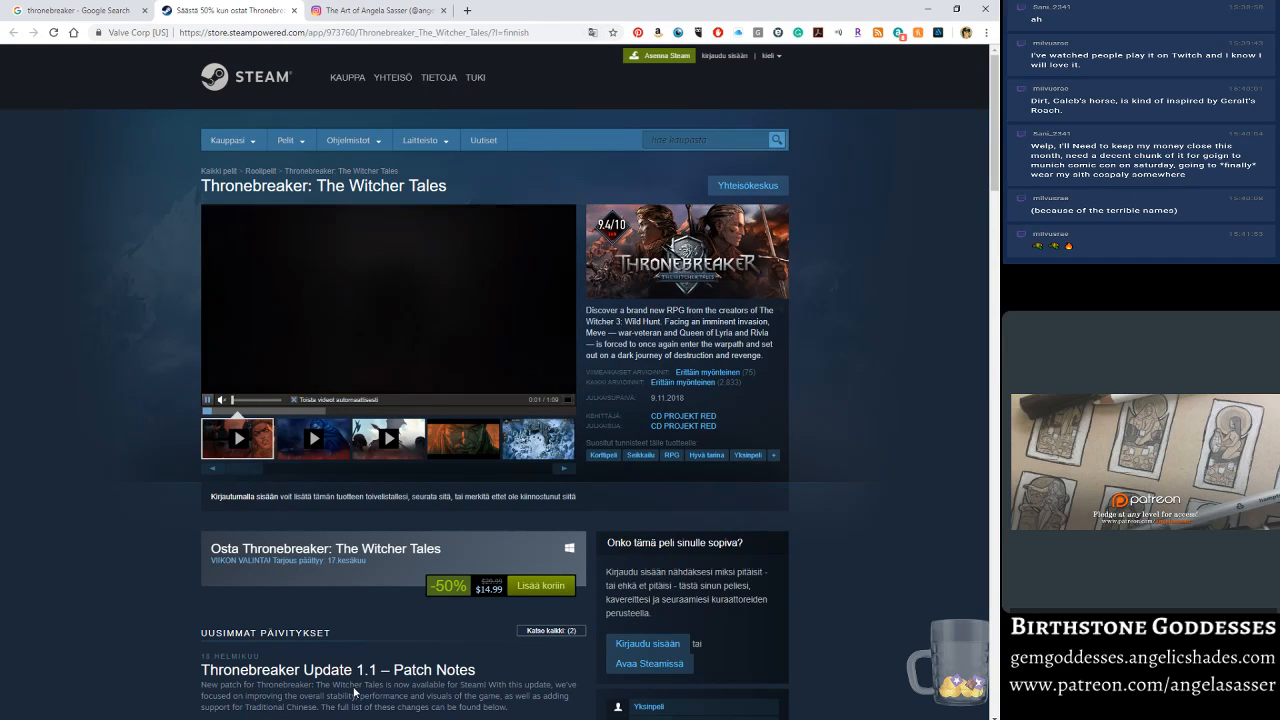
right_click(688, 248)
click(740, 316)
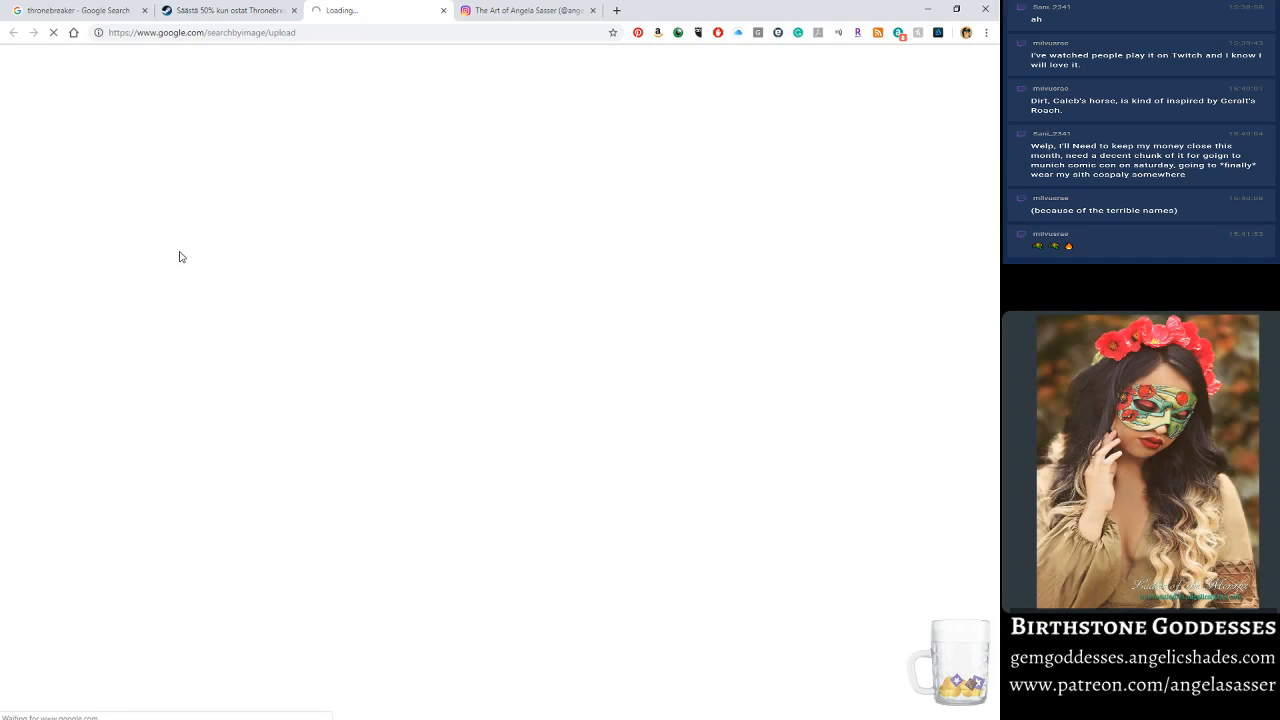
Step: Open the Jinx's Steam Grid View Images result, visit and close its source page, and enlarge the Thronebreaker artwork for viewing
click(146, 512)
click(128, 355)
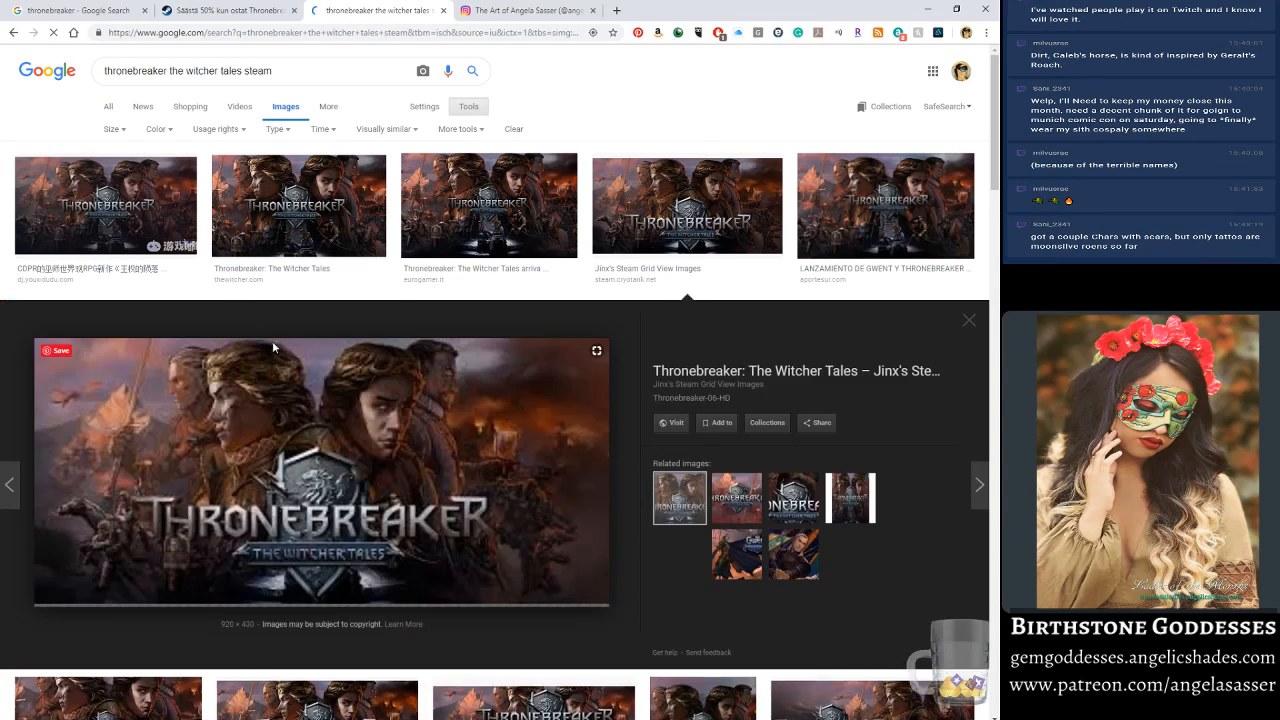
click(272, 341)
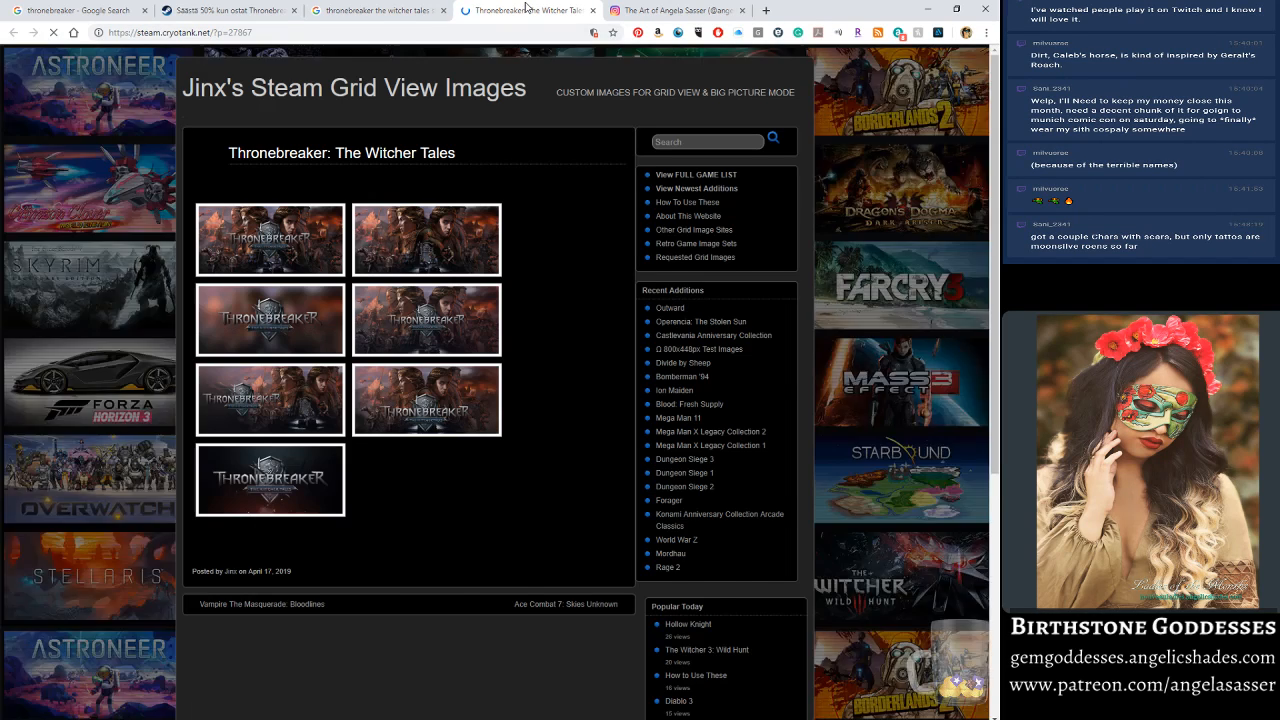
middle_click(526, 8)
ctrl+scroll(177, 535, up, 4)
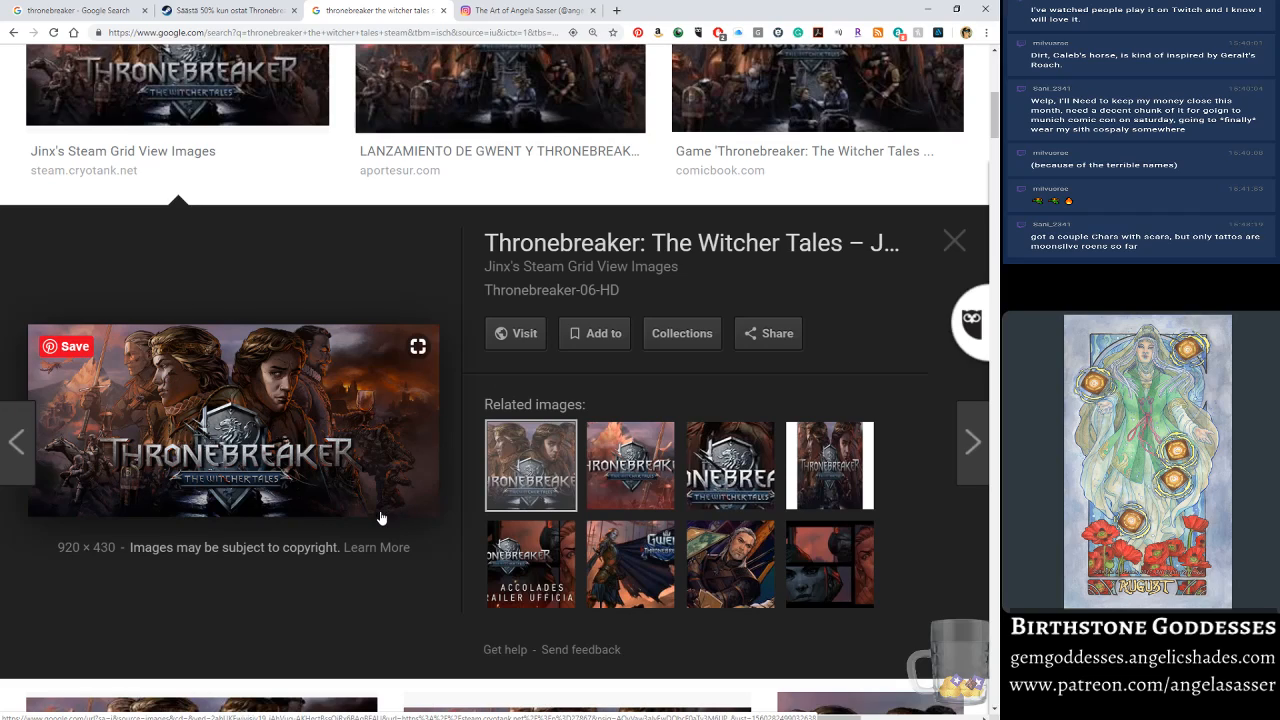
Step: Return to Photoshop and add a layer named "kimono trim shadow" above the kimono trim layer, clipped to it
mouse_move(352, 717)
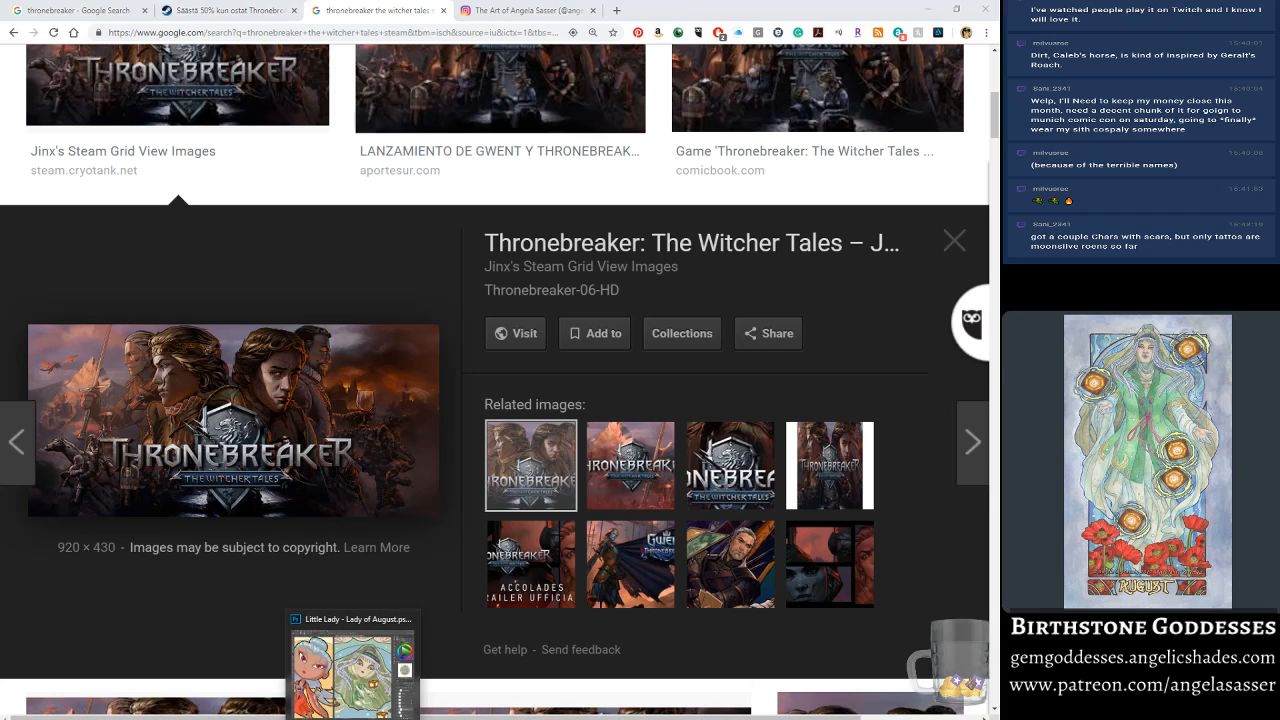
click(352, 665)
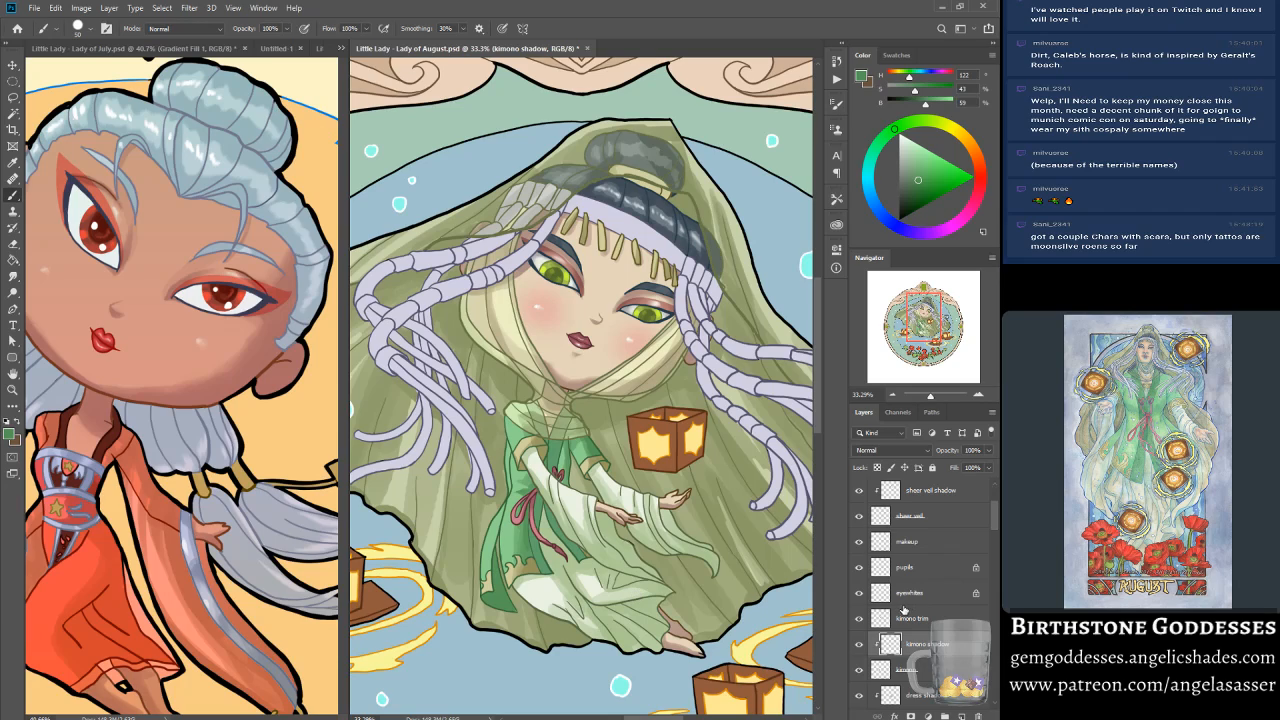
drag(995, 521, 993, 535)
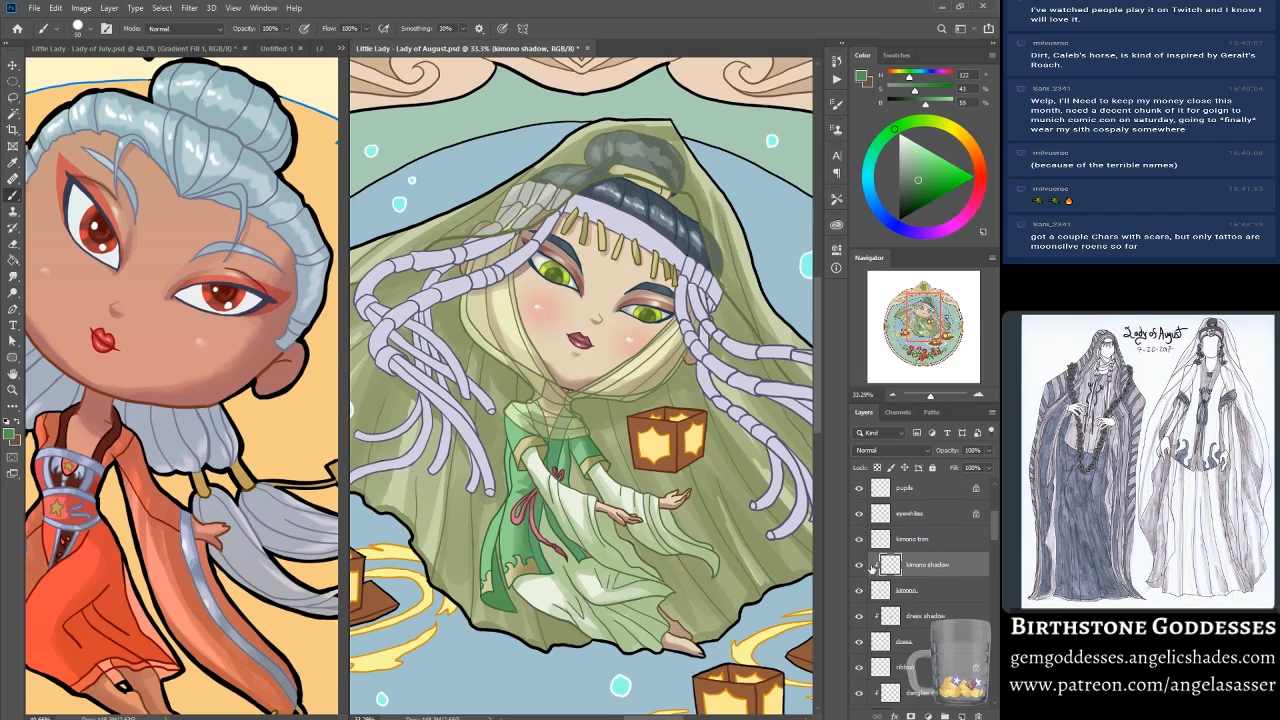
click(914, 542)
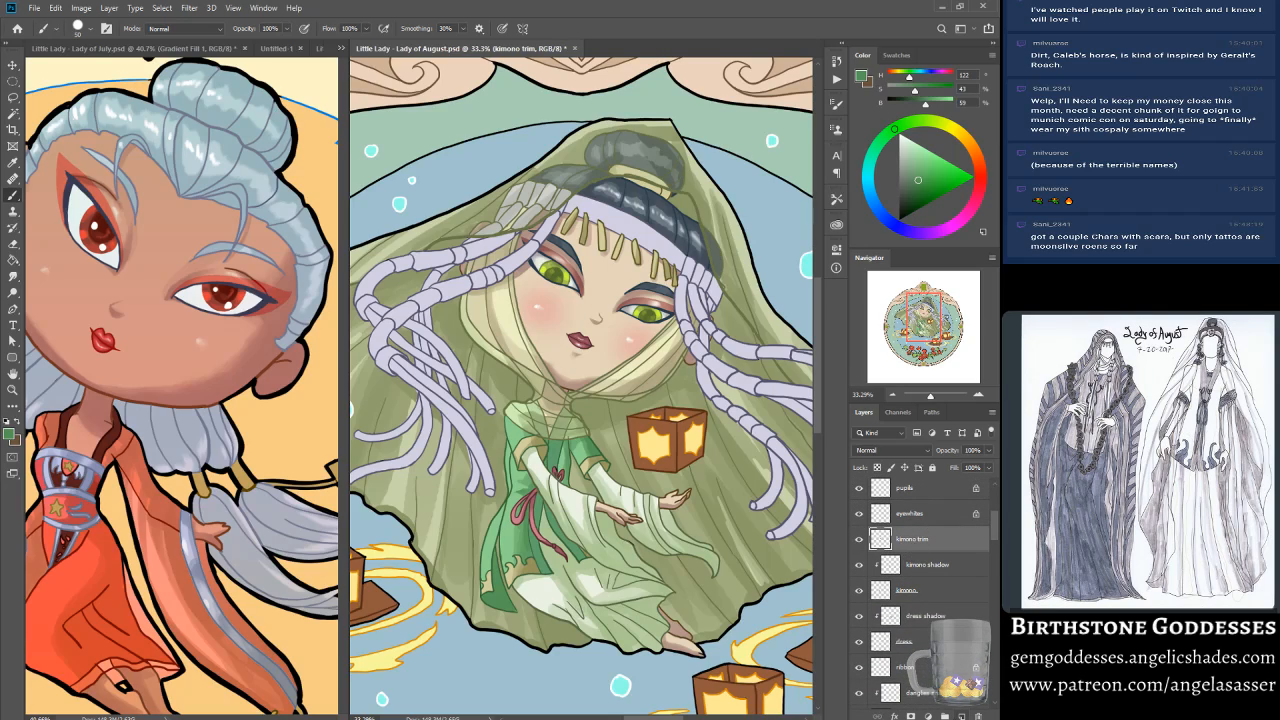
click(962, 716)
double_click(904, 539)
key(BackSpace)
text(kimono trim shadow)
key(Return)
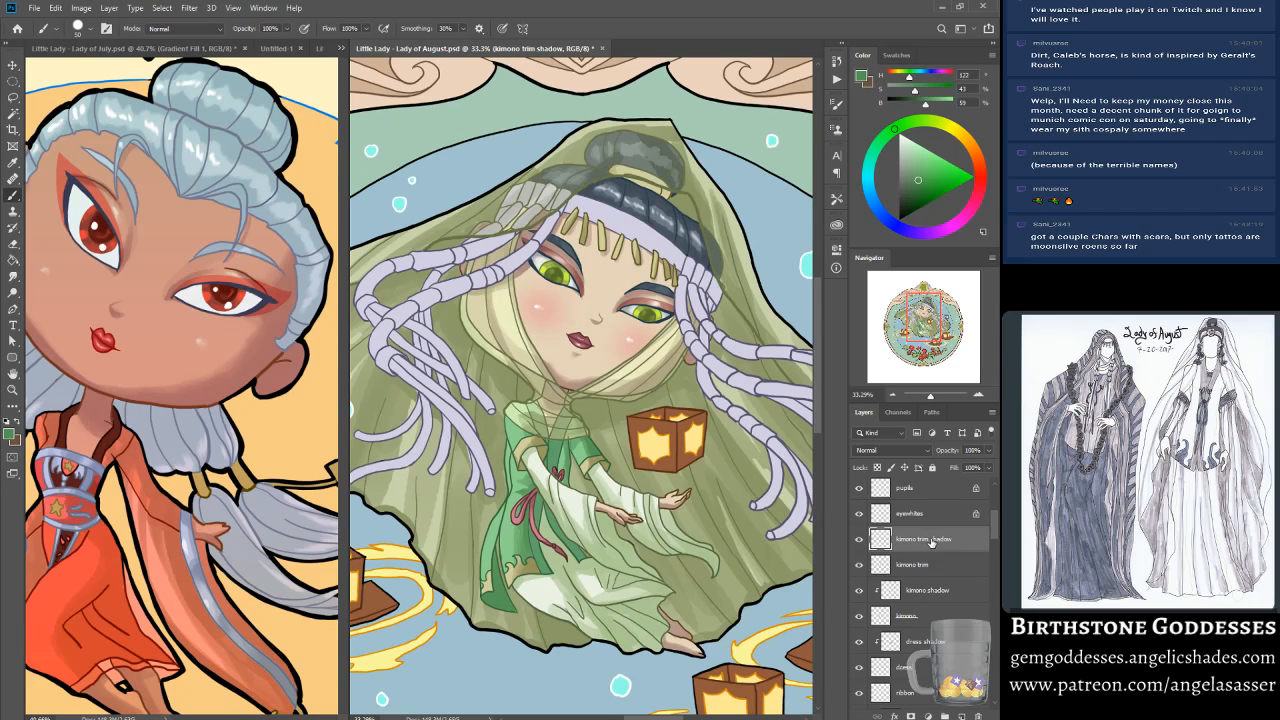
right_click(924, 541)
click(876, 247)
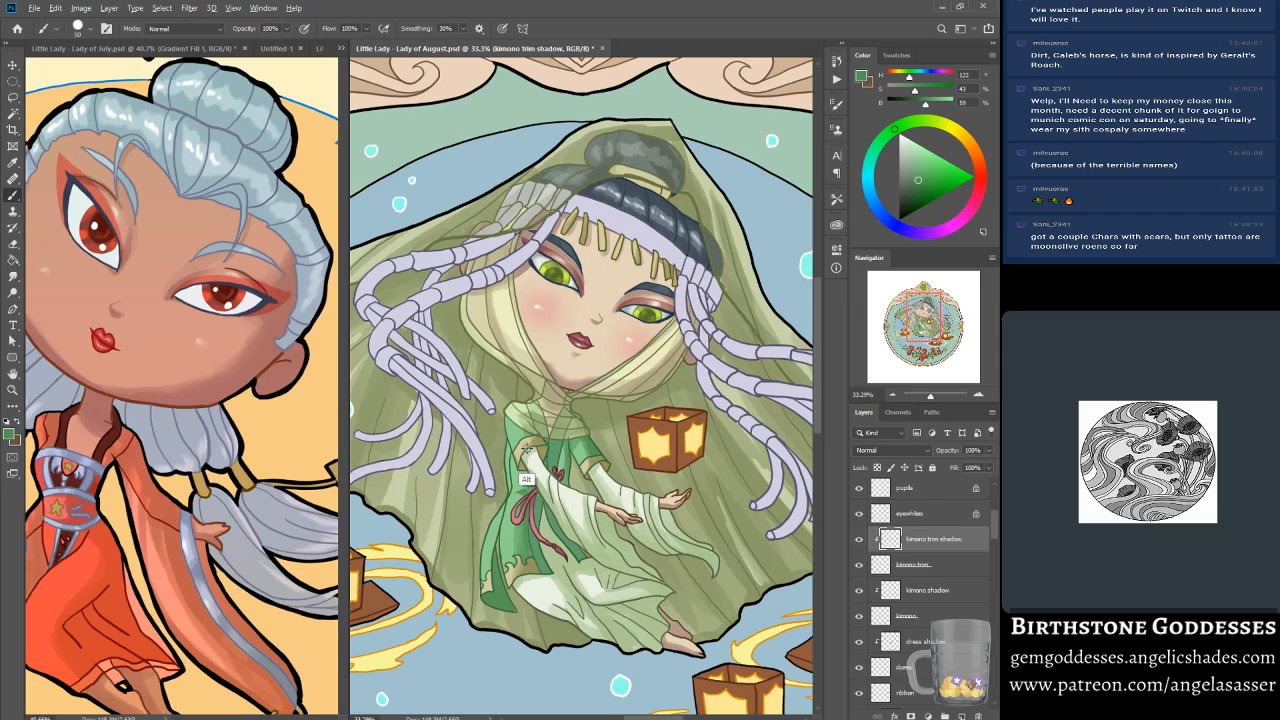
Step: Shade the kimono trim with a darker green on the kimono trim shadow layer and save the illustration
alt+click(536, 556)
alt+click(652, 584)
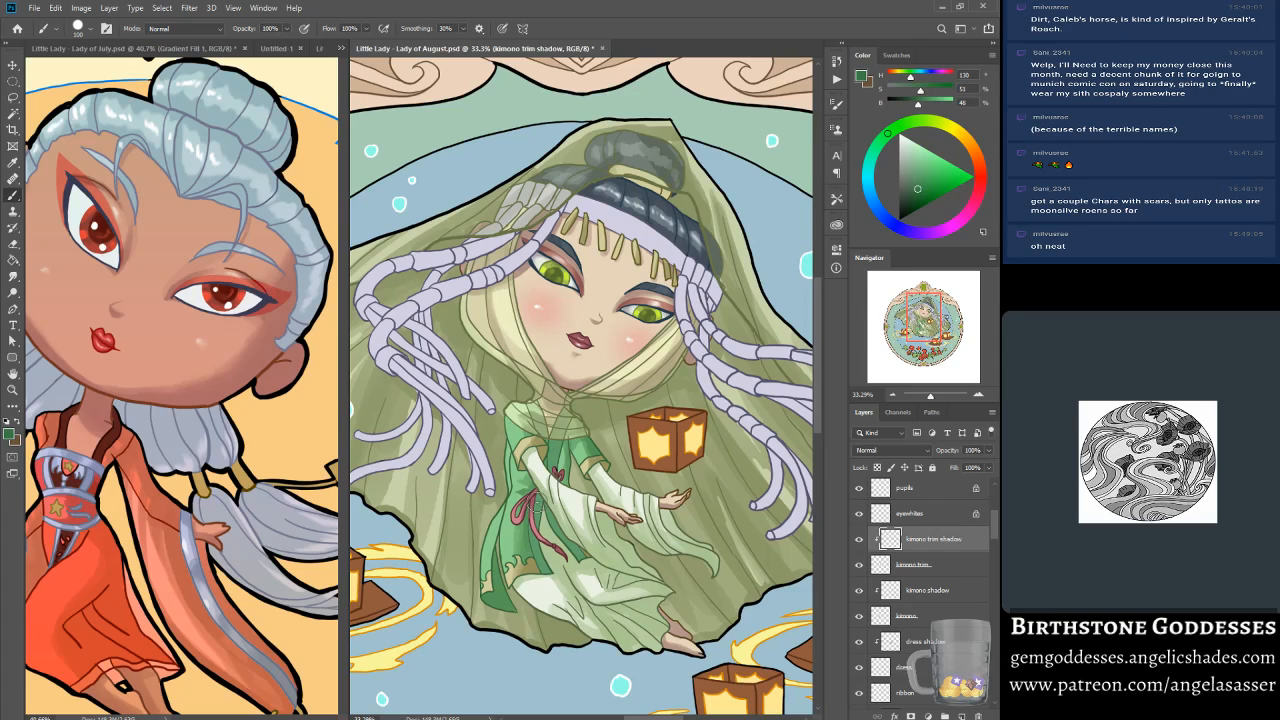
drag(539, 505, 537, 520)
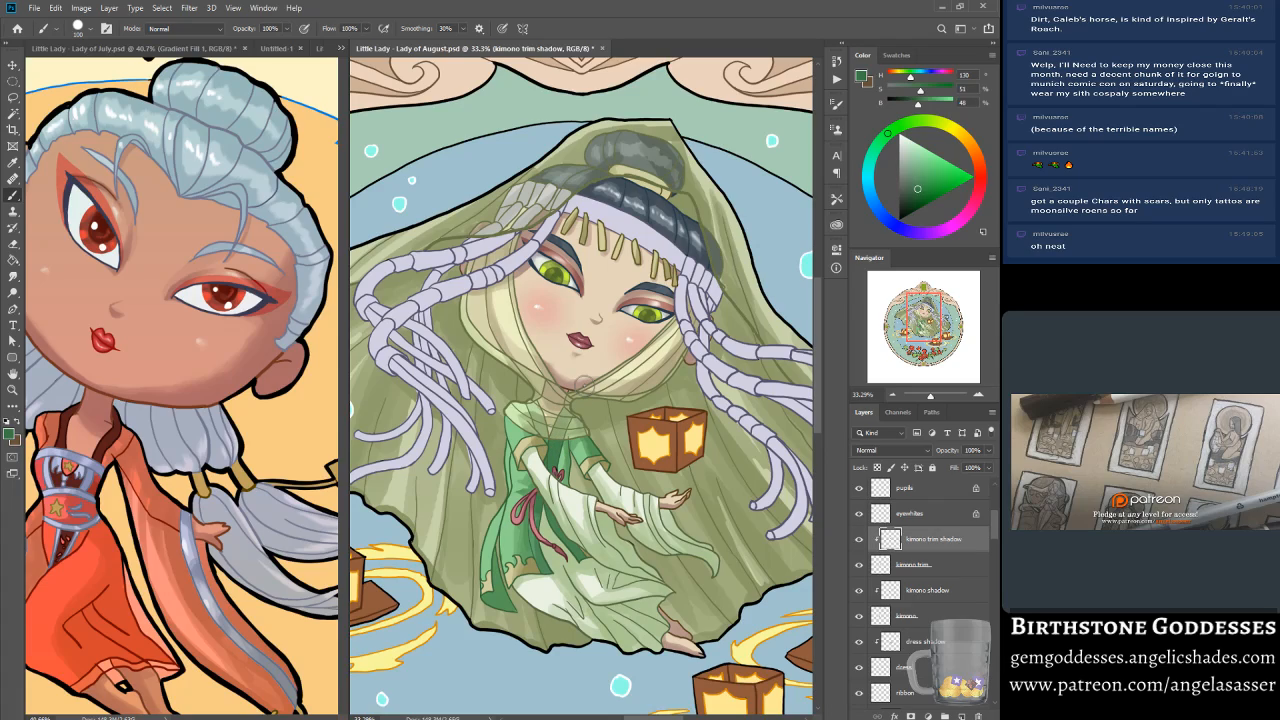
drag(553, 435, 545, 466)
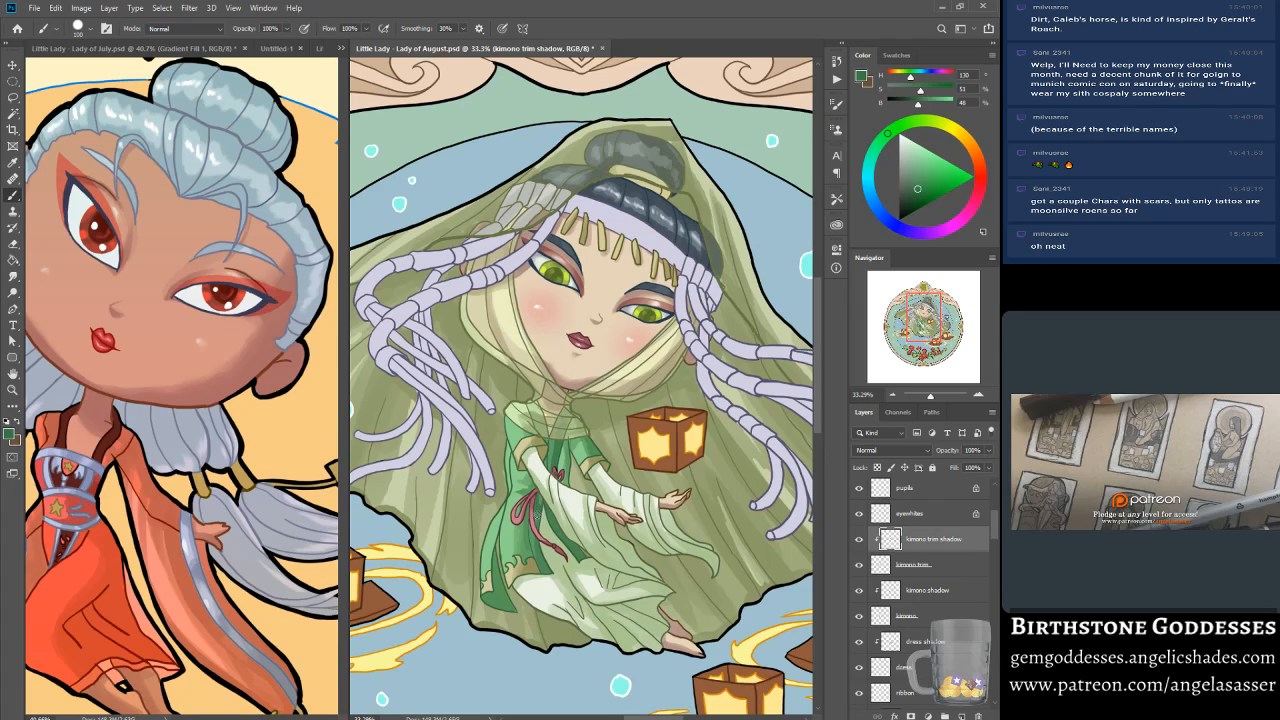
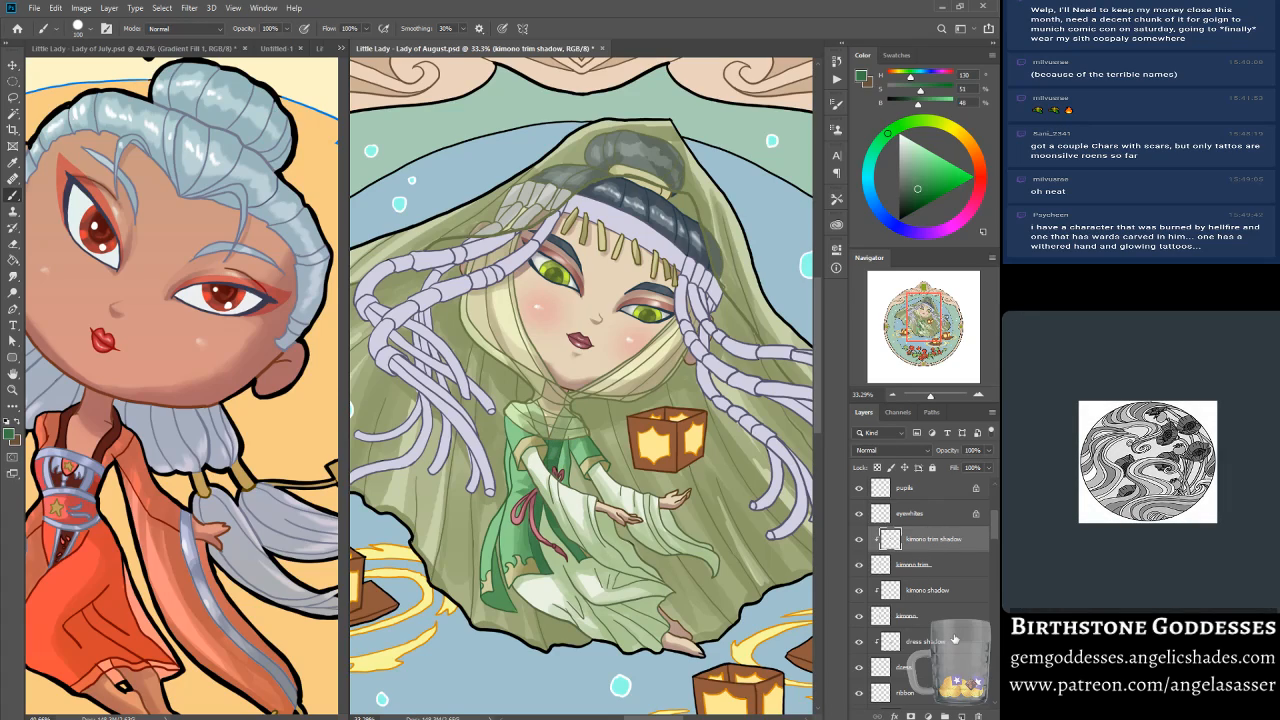
key(ctrl+s)
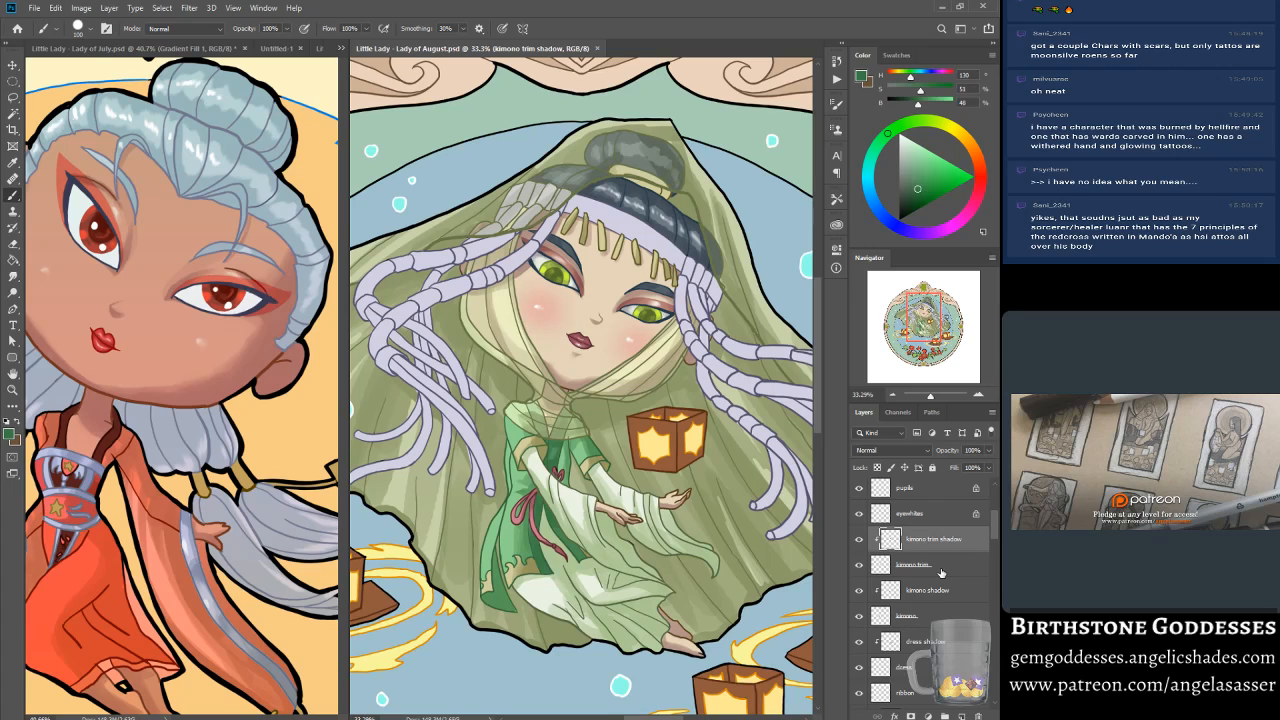
Step: Select the outline copy layer and recolour the leftover black line bits between the lavender dangles with their sampled purple outline colour
drag(936, 292, 936, 292)
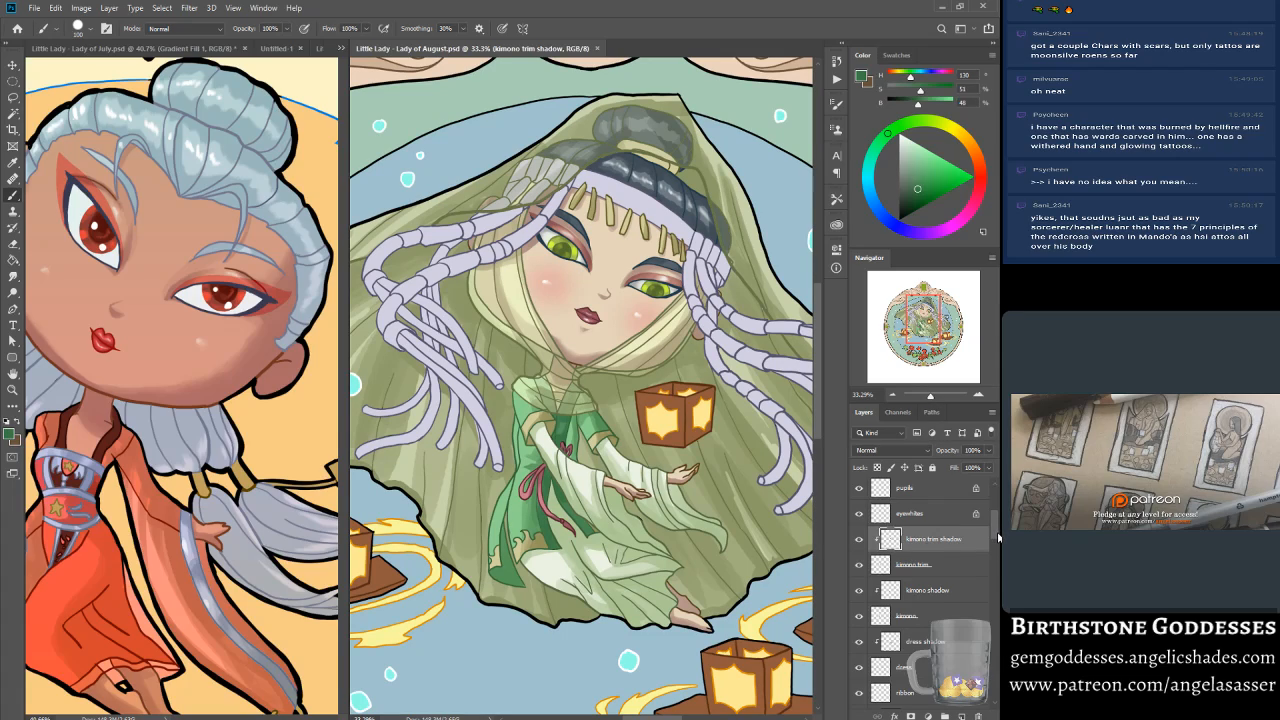
scroll(997, 537, down, 1)
click(13, 390)
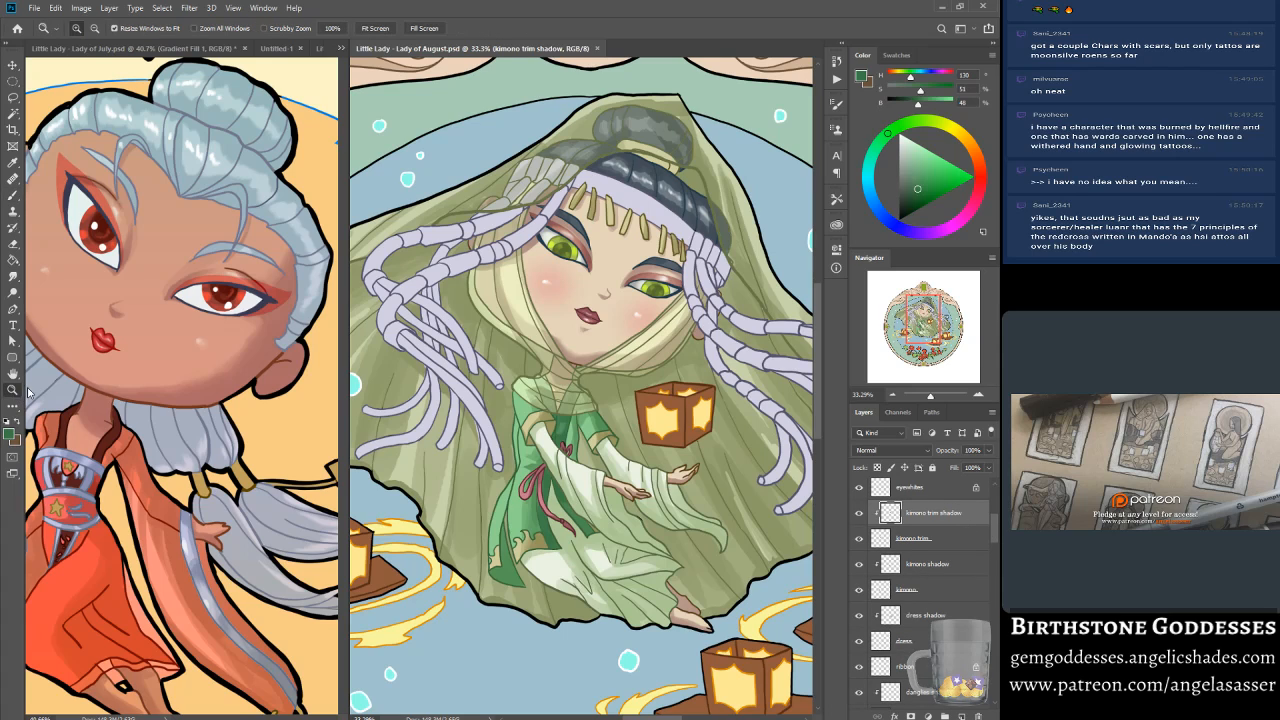
click(418, 368)
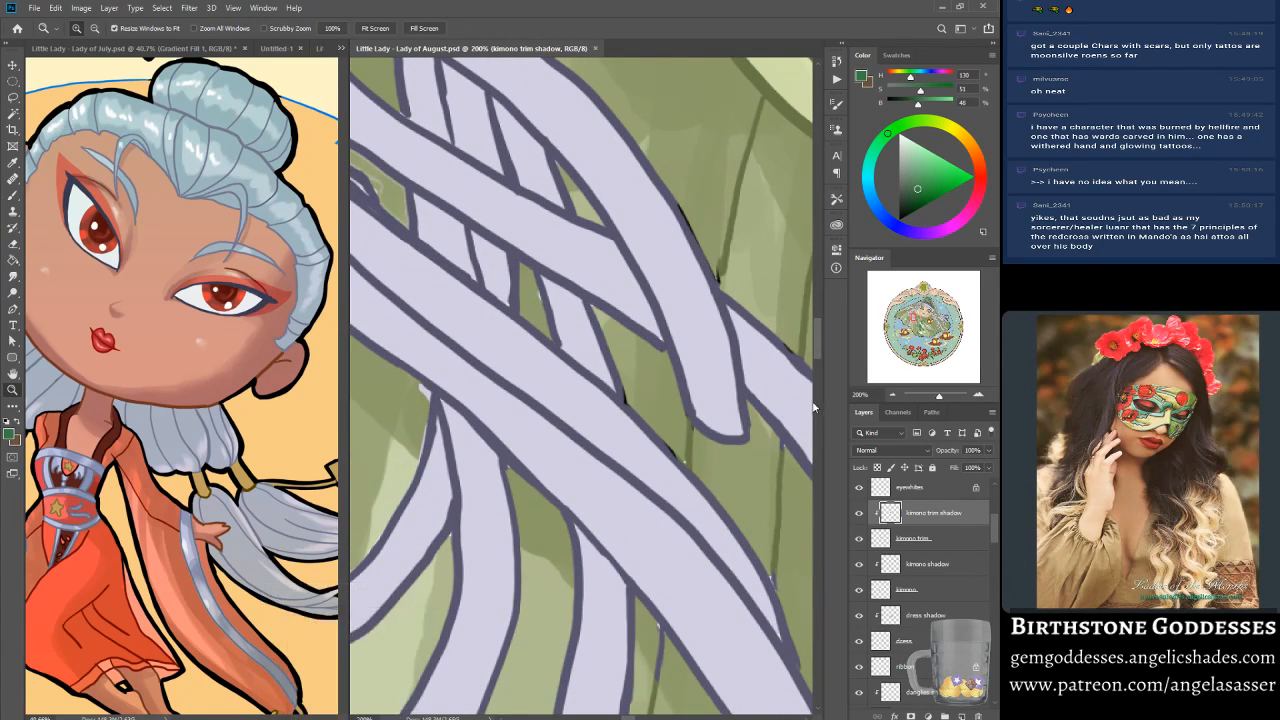
scroll(990, 526, up, 4)
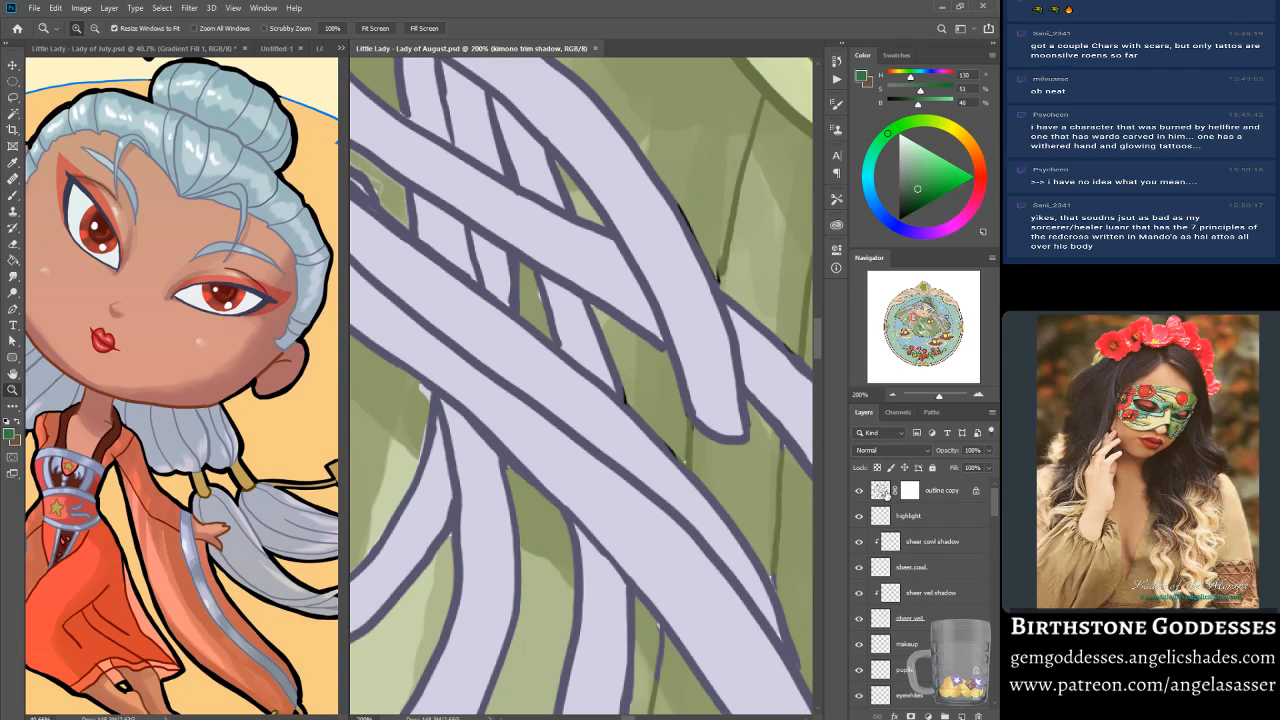
click(886, 494)
click(13, 198)
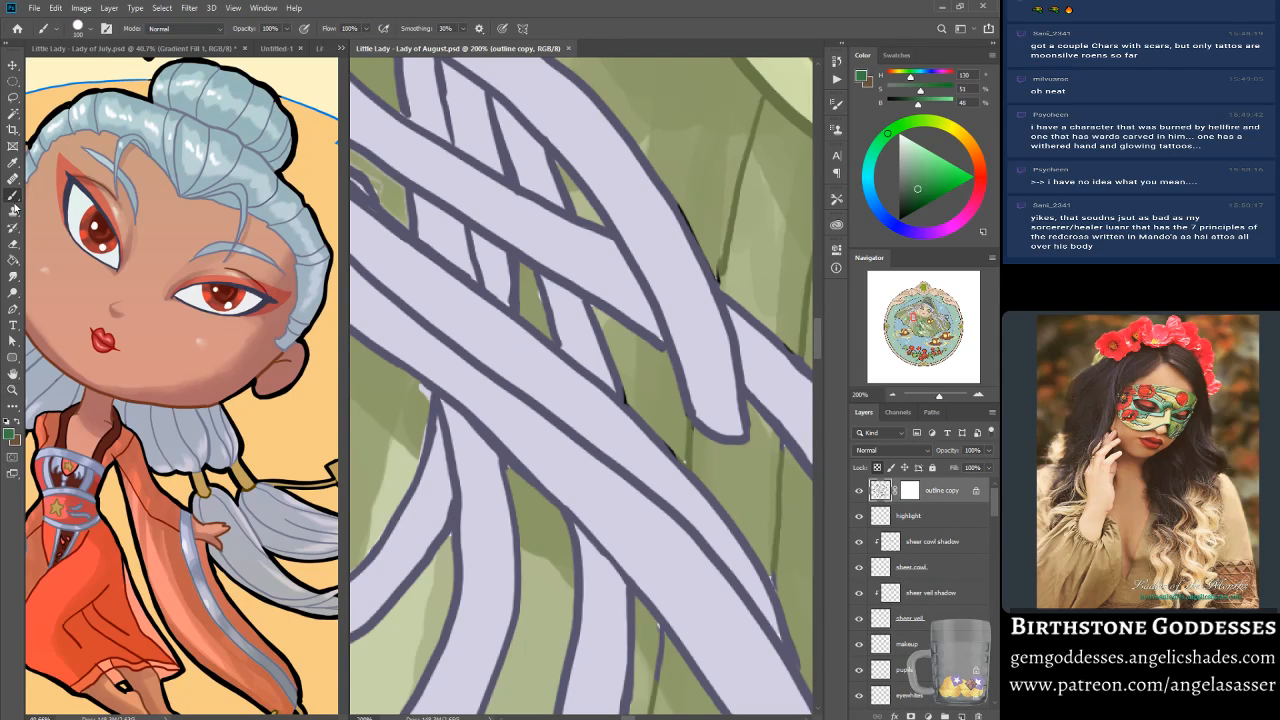
alt+click(612, 404)
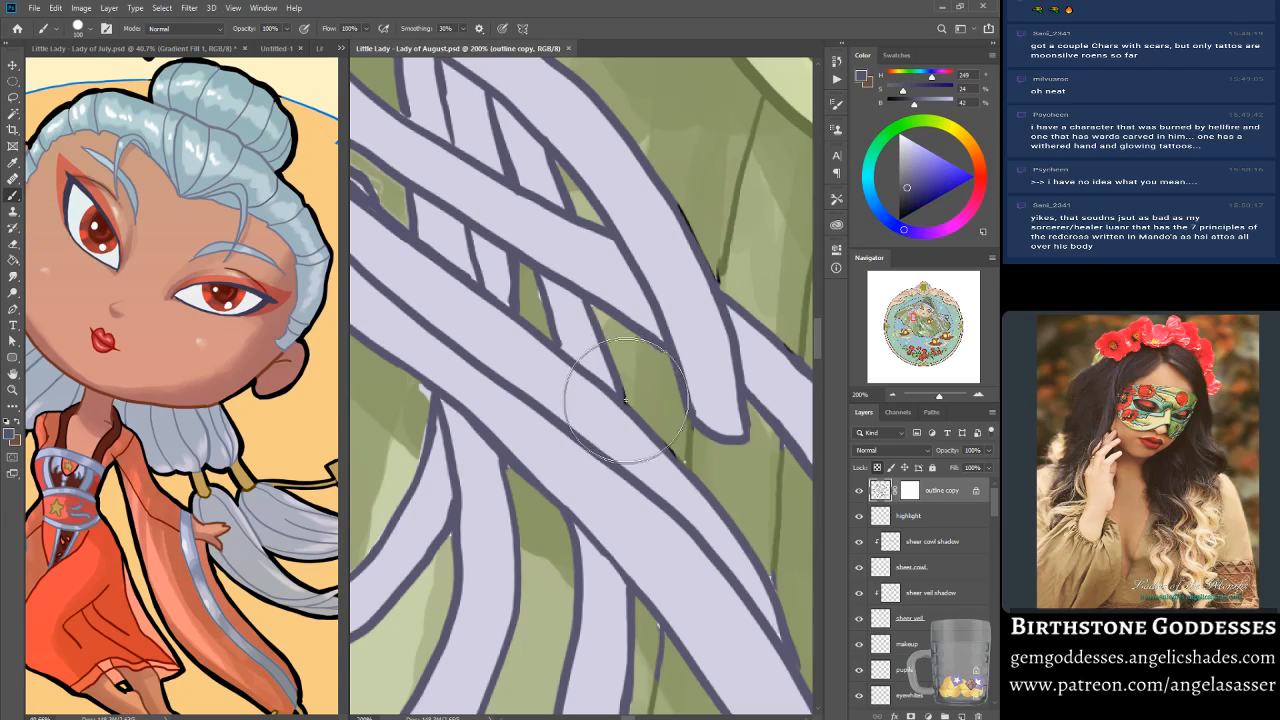
drag(632, 412, 690, 425)
Step: Undo the last oversized purple stroke, shrink the brush and recolour the black remnants beside the dangle with the veil line's sampled green
mouse_move(710, 265)
mouse_down()
mouse_move(680, 249)
mouse_move(712, 305)
mouse_up()
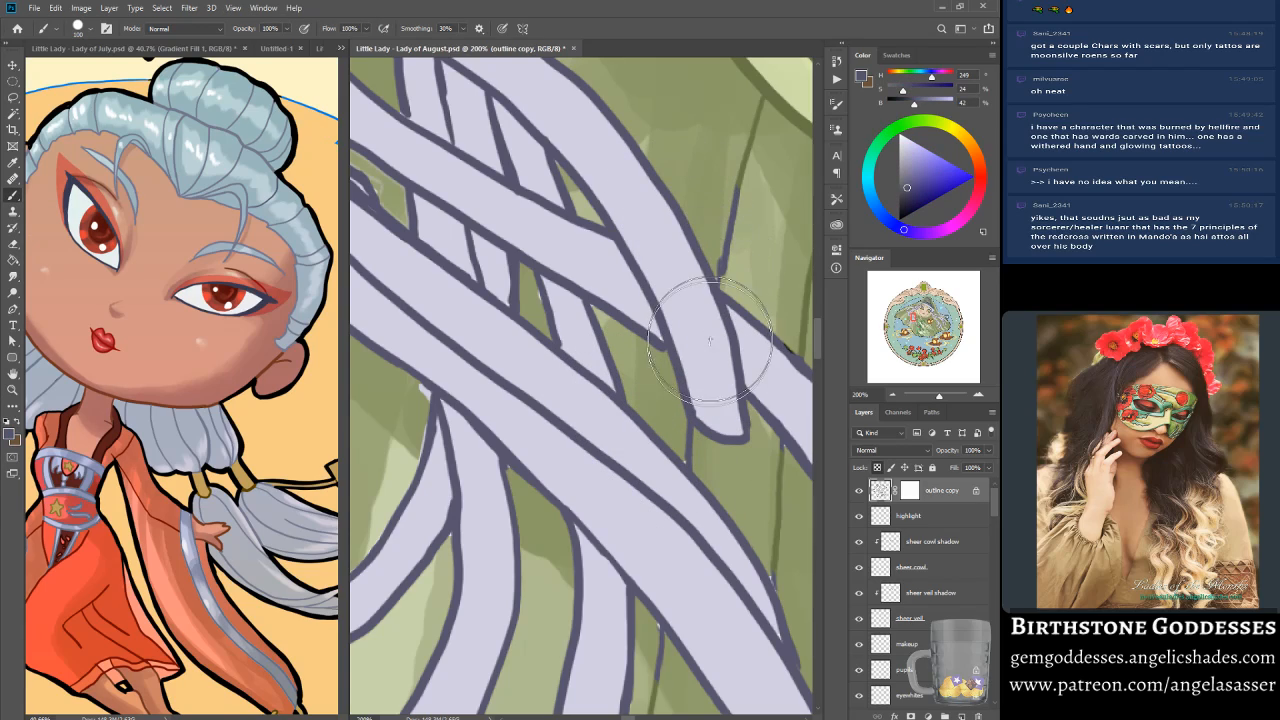
key(ctrl+z)
key(bracketleft)
key(bracketleft)
key(bracketleft)
key(bracketleft)
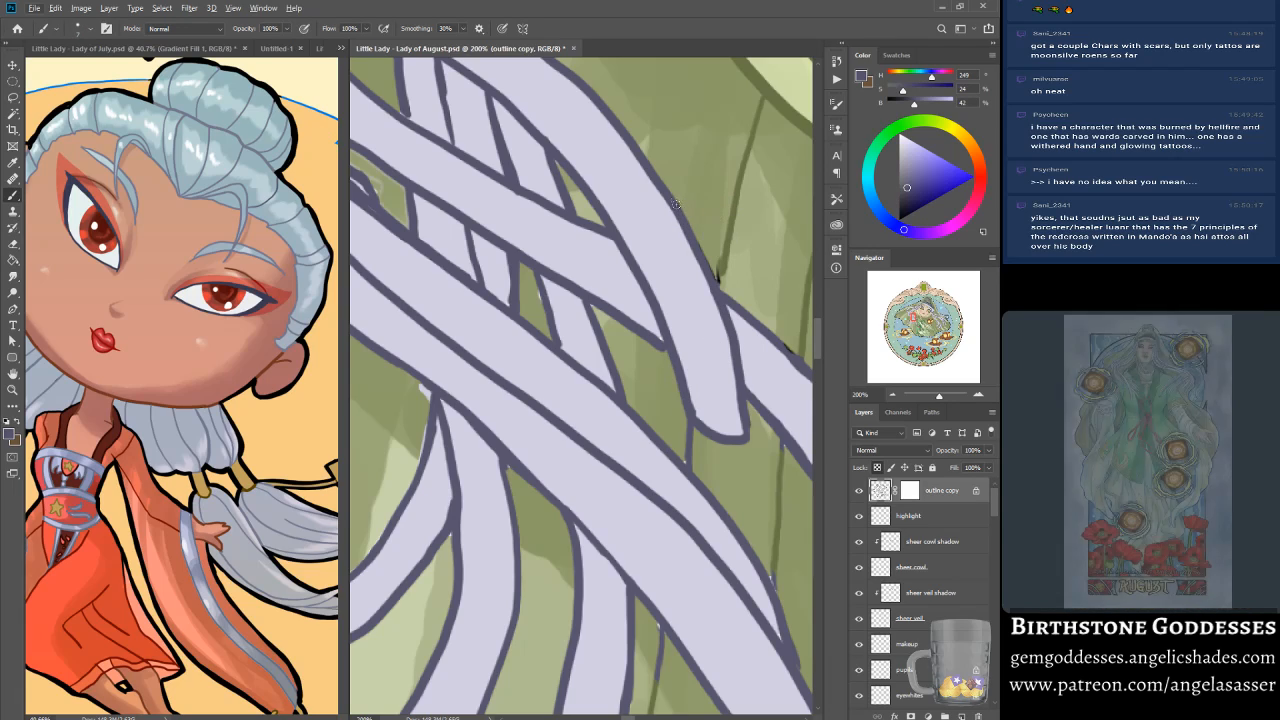
alt+click(722, 261)
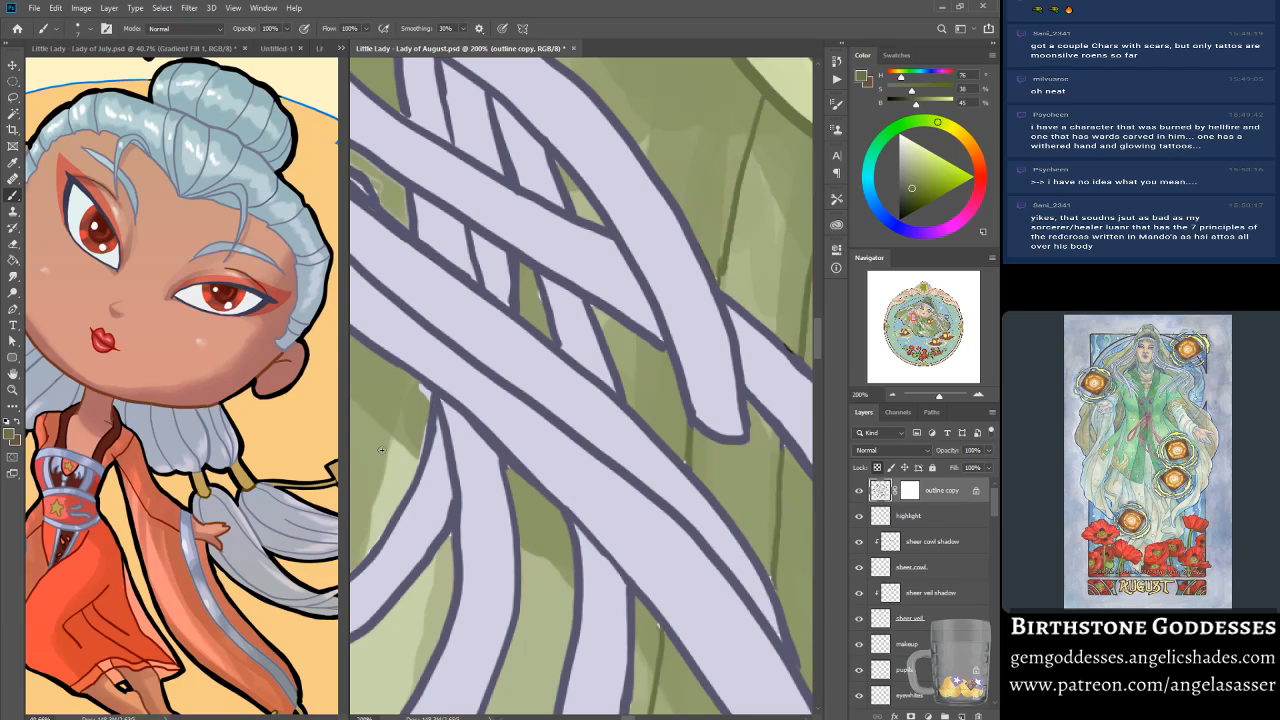
Step: Select the veil layer, hide the veil shadow layer and fill the small gaps beside the dangles with the veil's sampled pale green
scroll(986, 540, down, 8)
scroll(979, 600, down, 7)
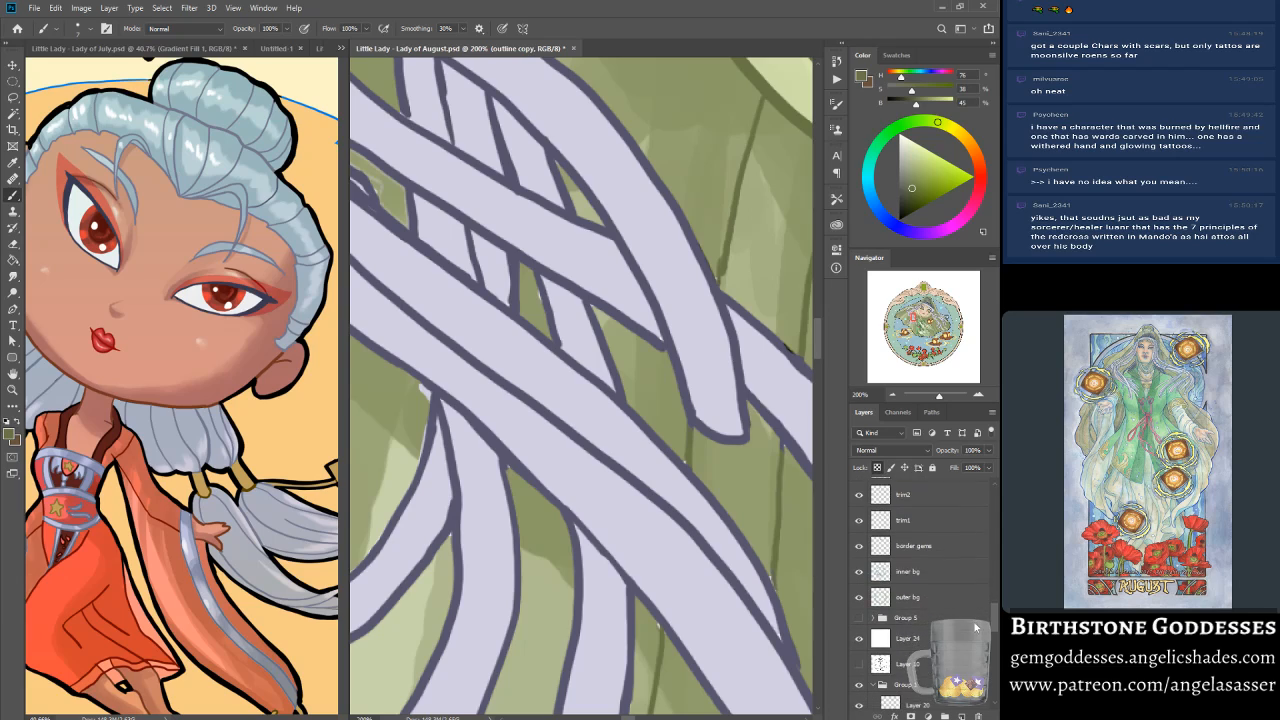
scroll(975, 620, up, 7)
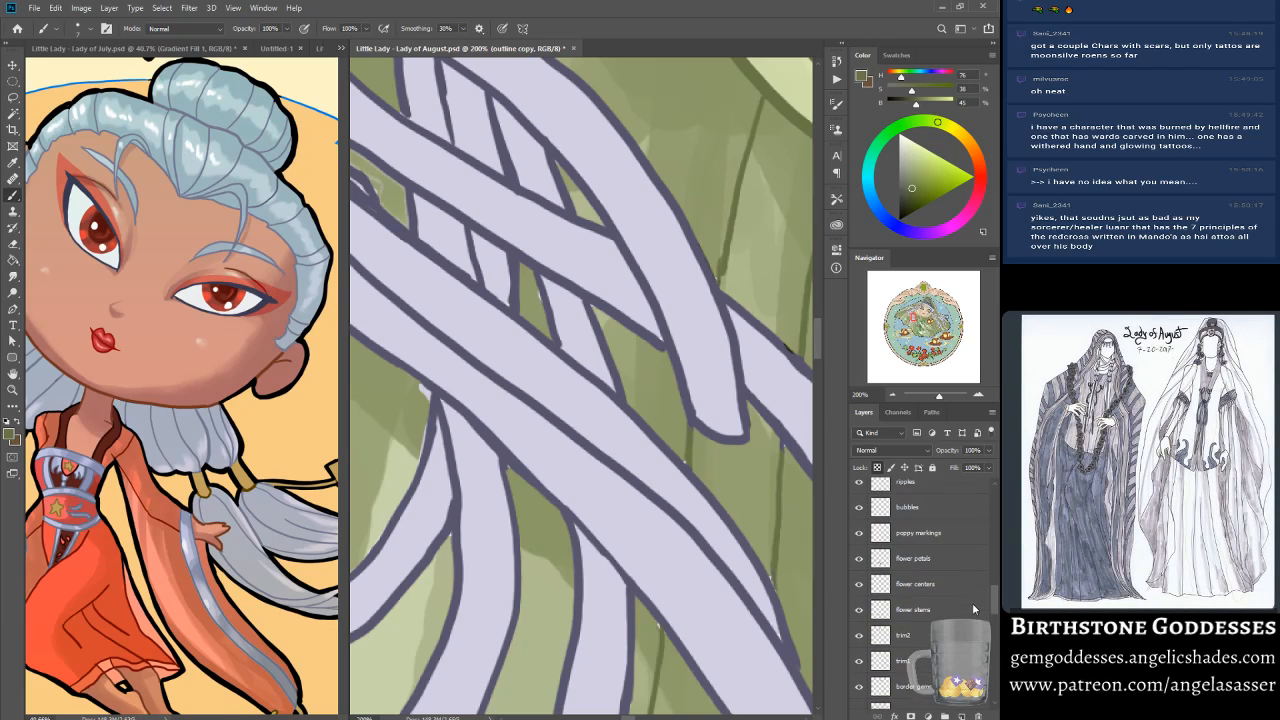
scroll(972, 595, up, 4)
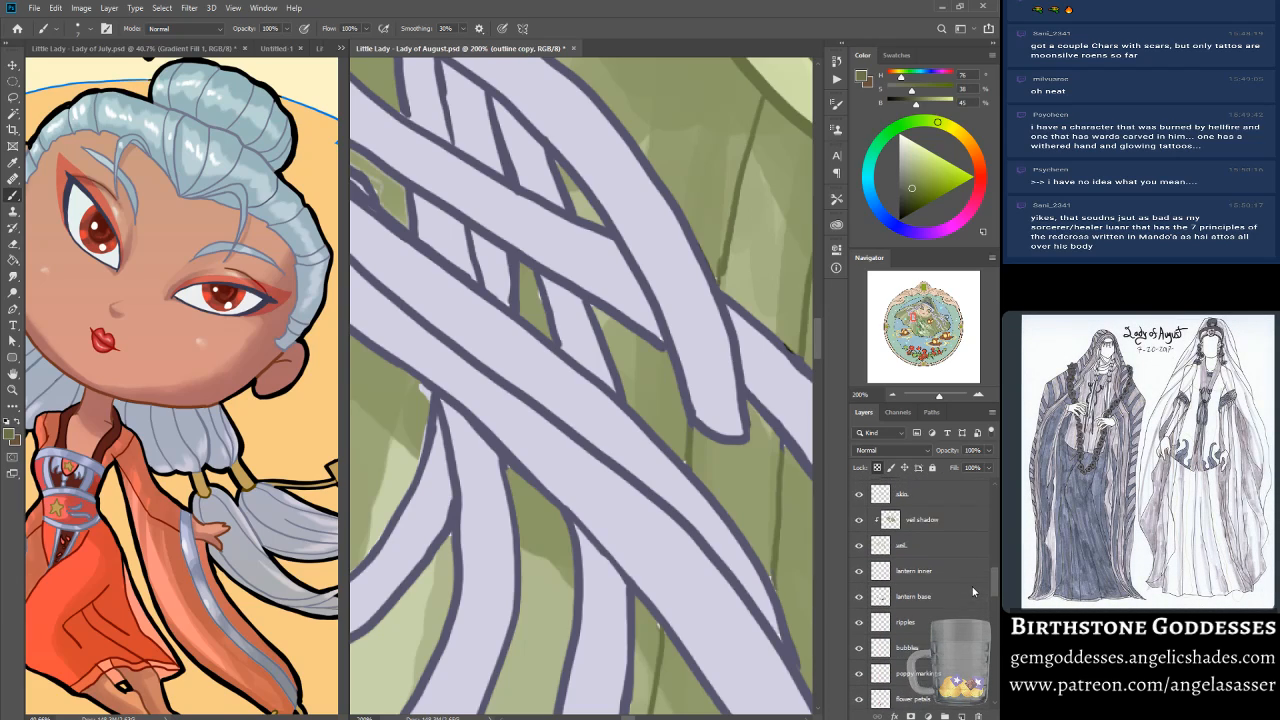
click(925, 599)
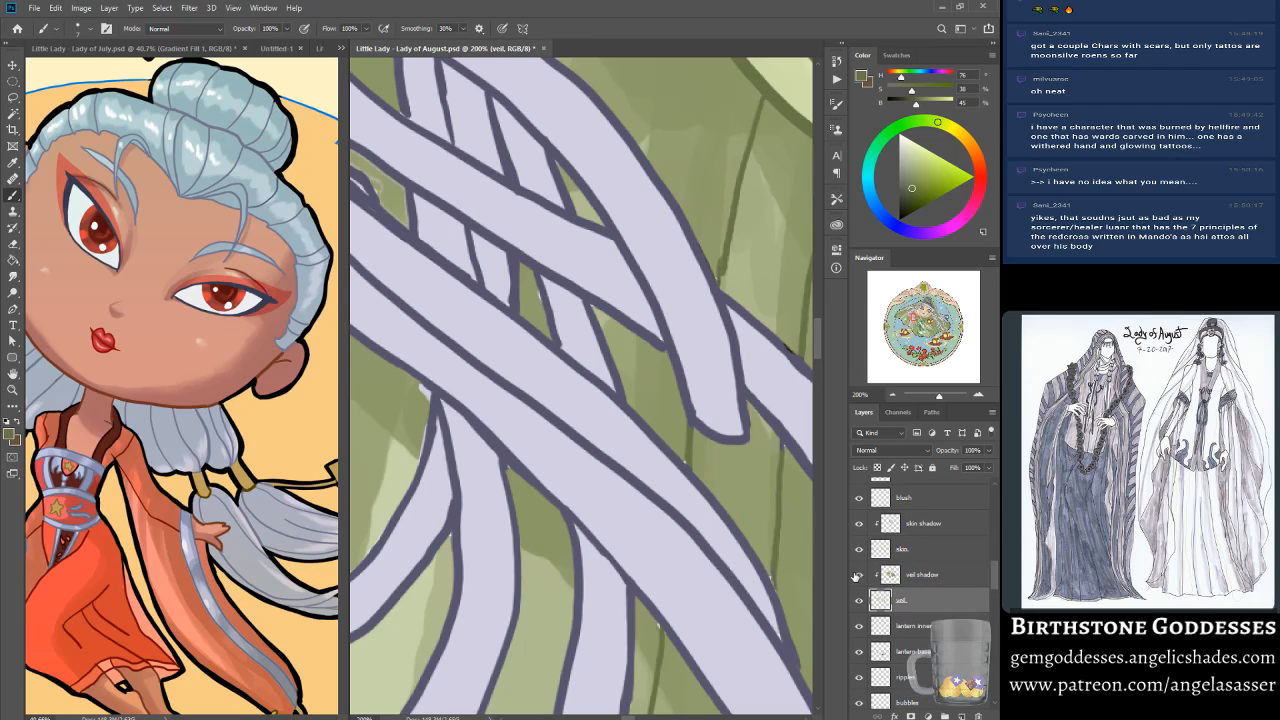
click(858, 574)
alt+click(549, 558)
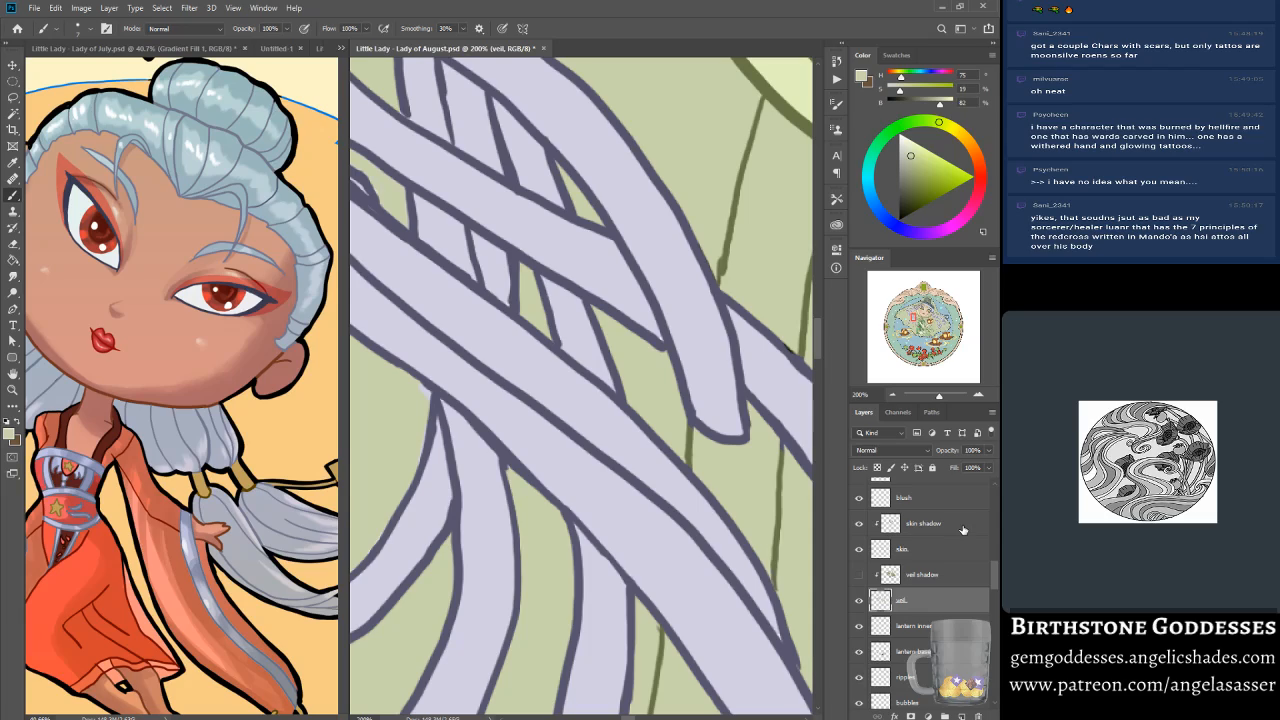
Step: Identify and select the head beads layer, and touch up the dangle fill with its sampled lavender
scroll(994, 572, up, 3)
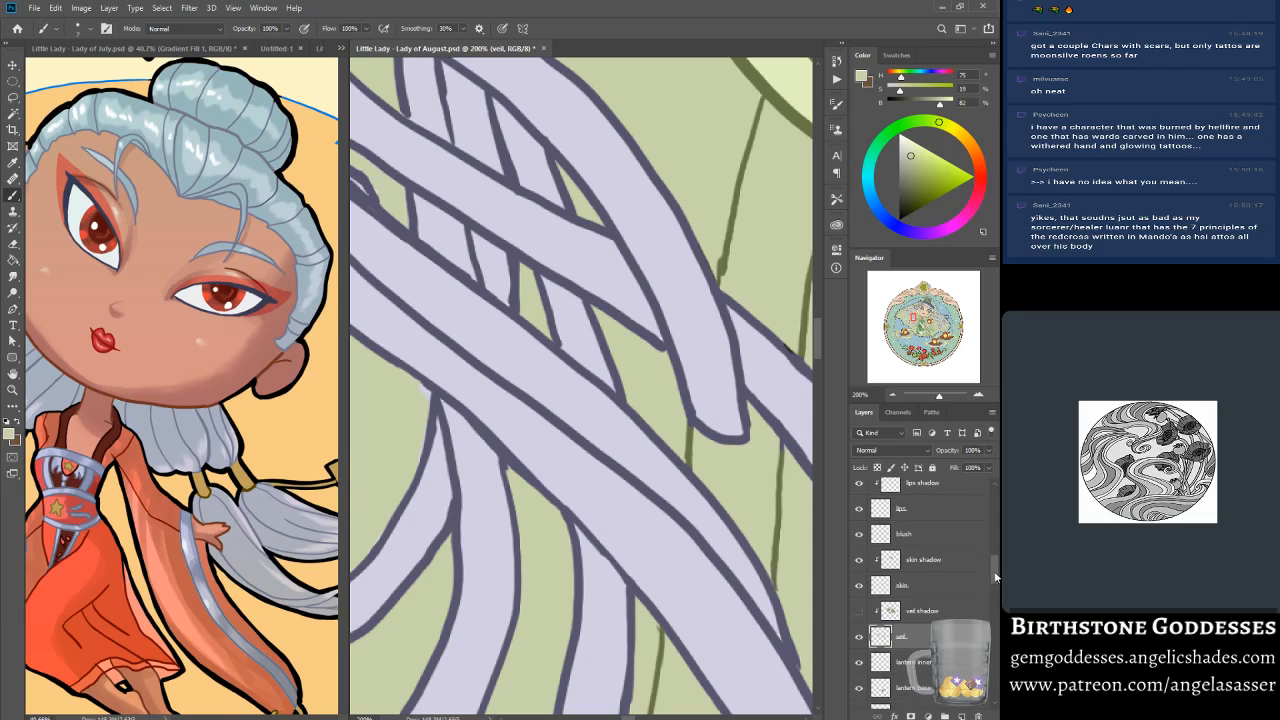
scroll(995, 572, up, 1)
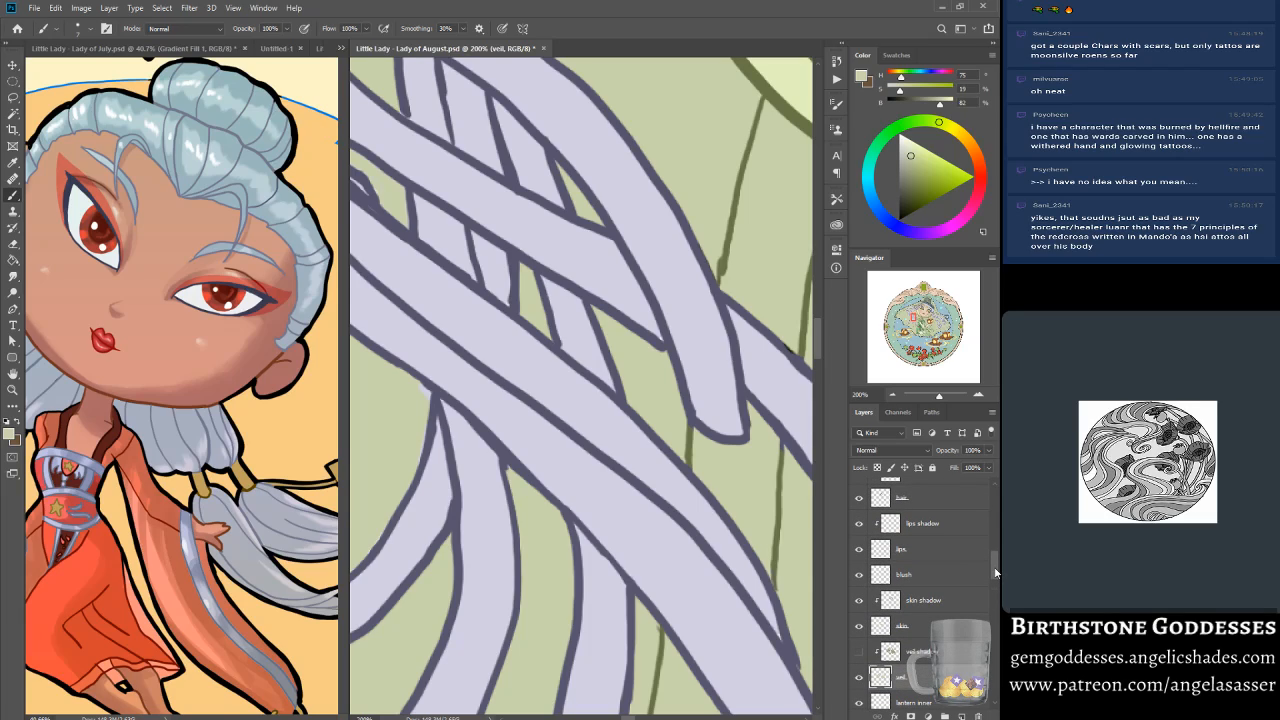
scroll(862, 552, up, 4)
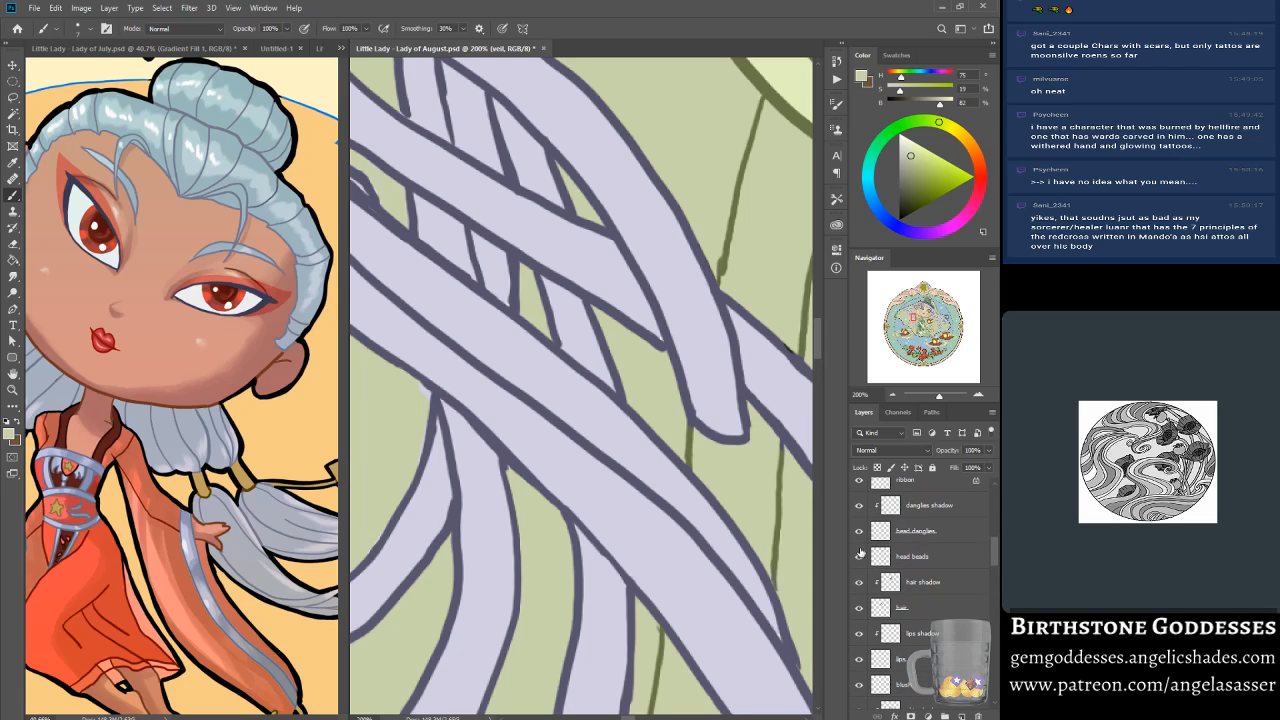
click(859, 557)
click(859, 557)
click(919, 557)
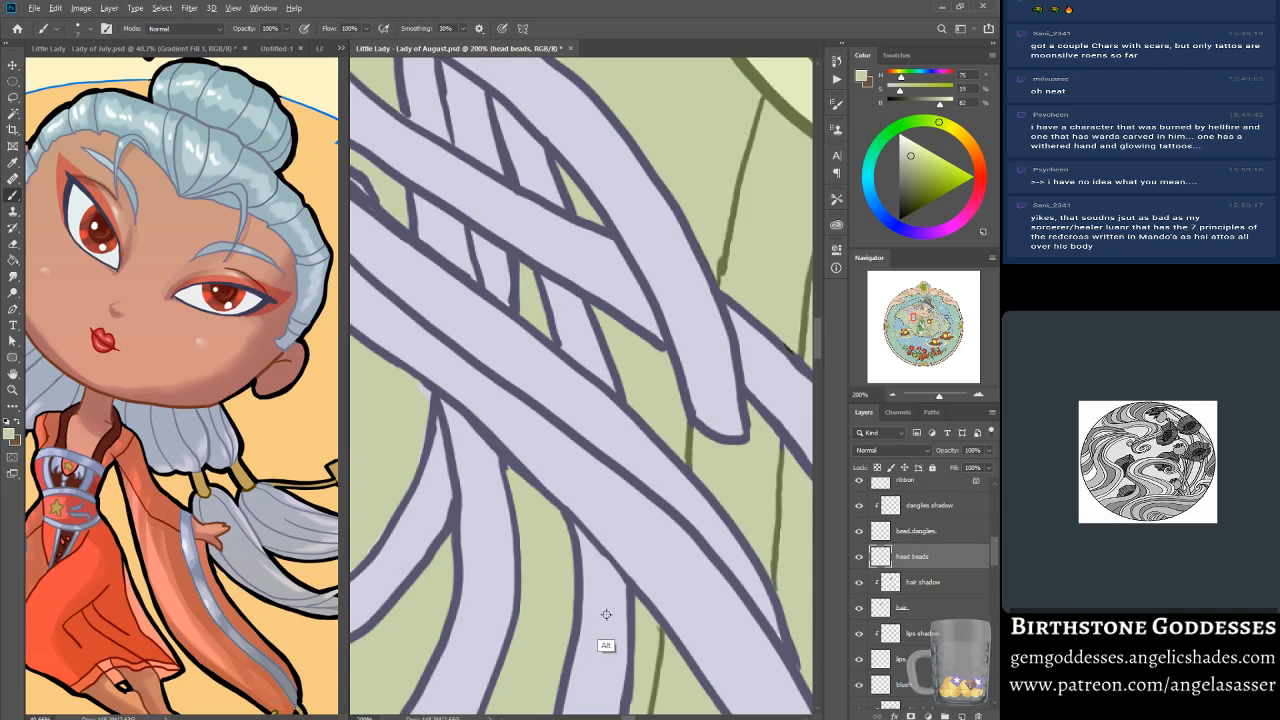
alt+click(605, 615)
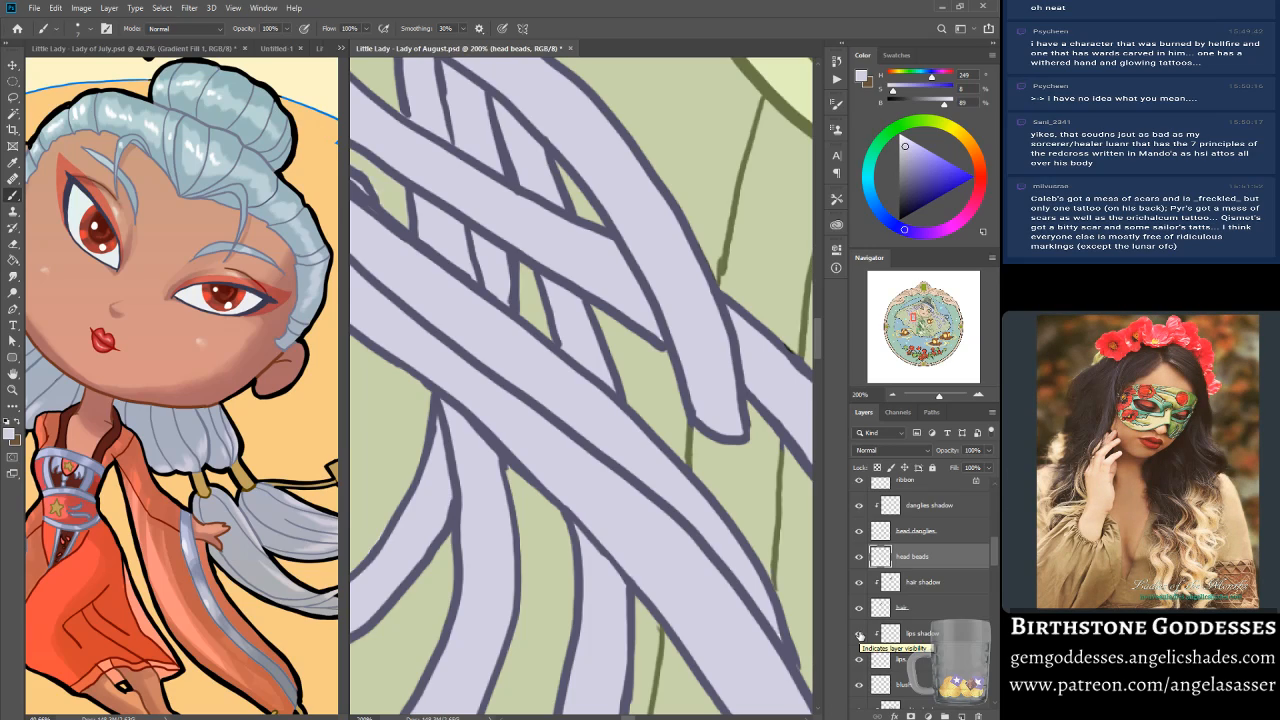
Step: On the outline copy layer, recolour the leftover black specks around the lower bead loops with the sampled veil-line green and dangle purple
mouse_move(939, 398)
mouse_down()
mouse_move(922, 399)
mouse_move(935, 402)
mouse_up()
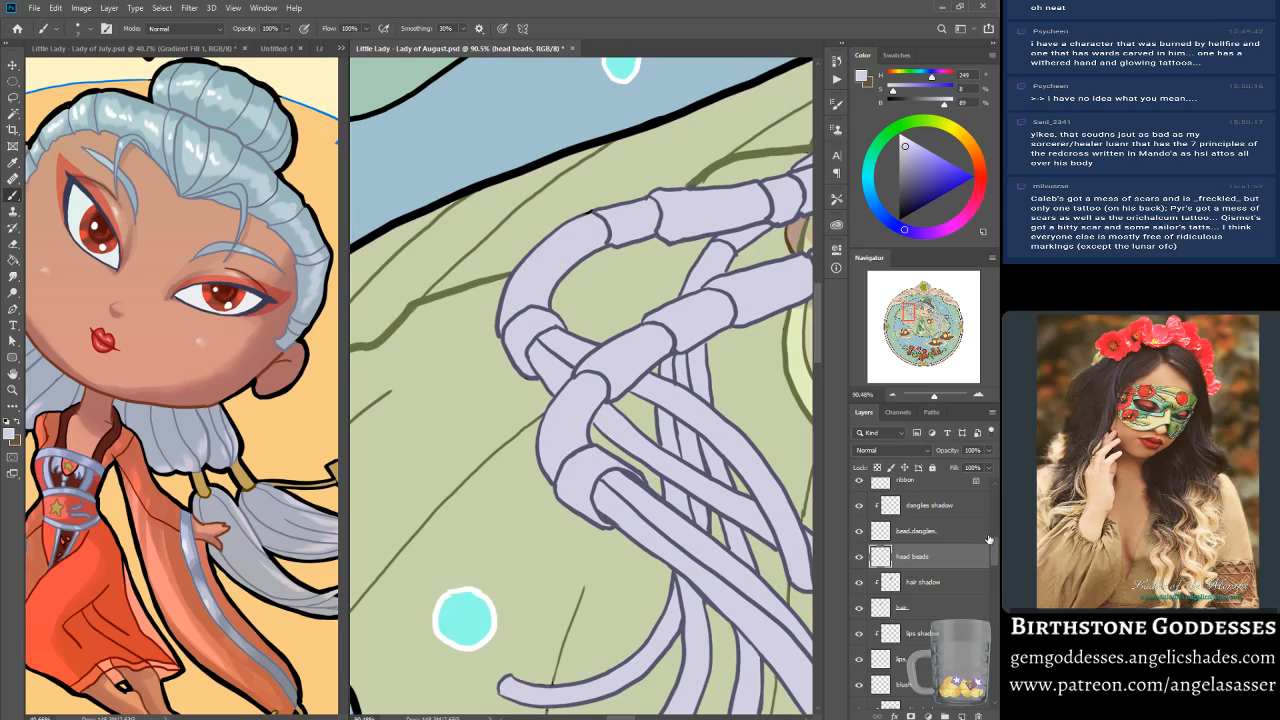
scroll(988, 538, up, 10)
click(927, 487)
drag(934, 398, 939, 397)
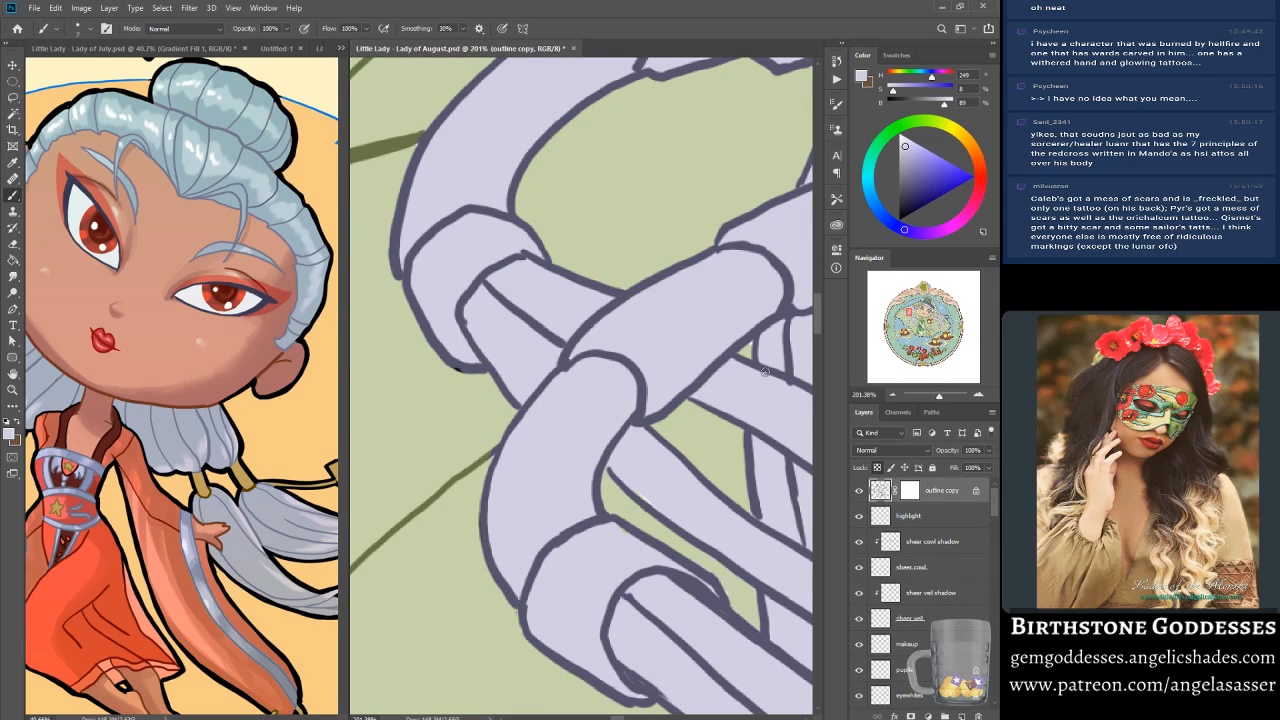
alt+click(451, 366)
alt+click(476, 465)
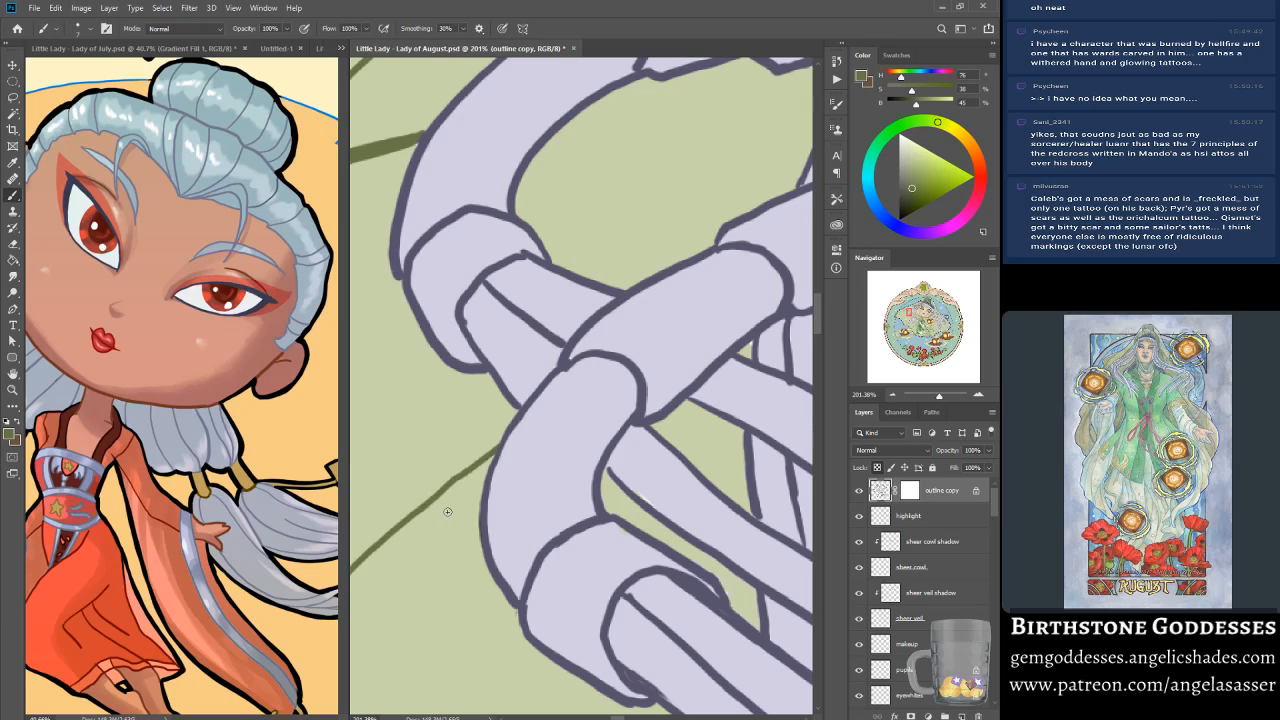
alt+click(620, 433)
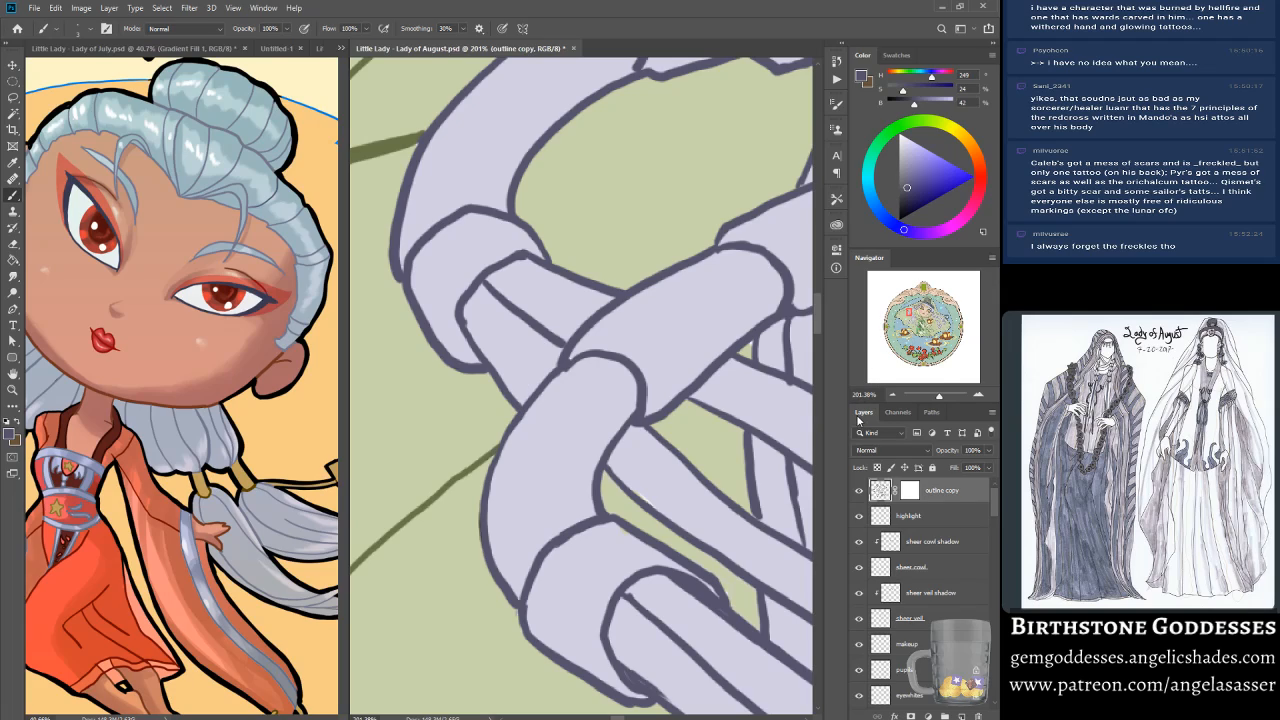
Step: Recolour the black remnant on the upper bead loop purple and clean up where the green veil line meets the beads
drag(907, 311, 907, 308)
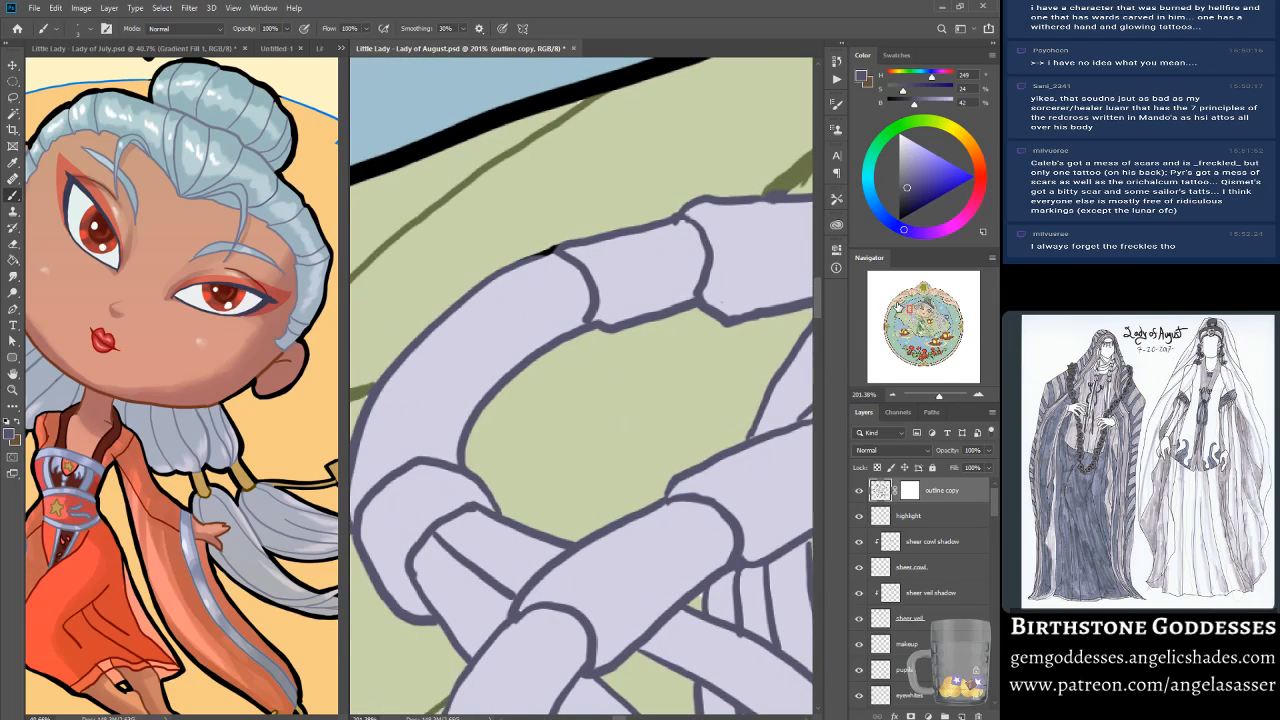
key(/)
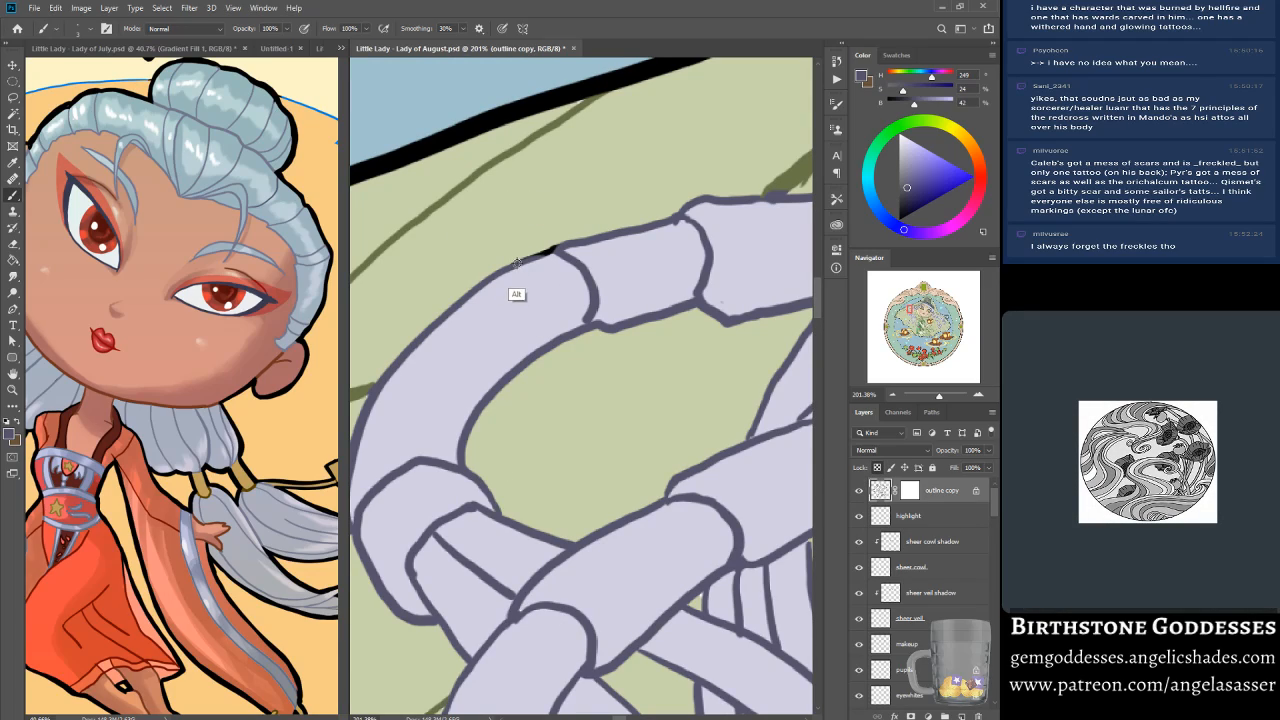
drag(553, 243, 520, 264)
alt+click(784, 187)
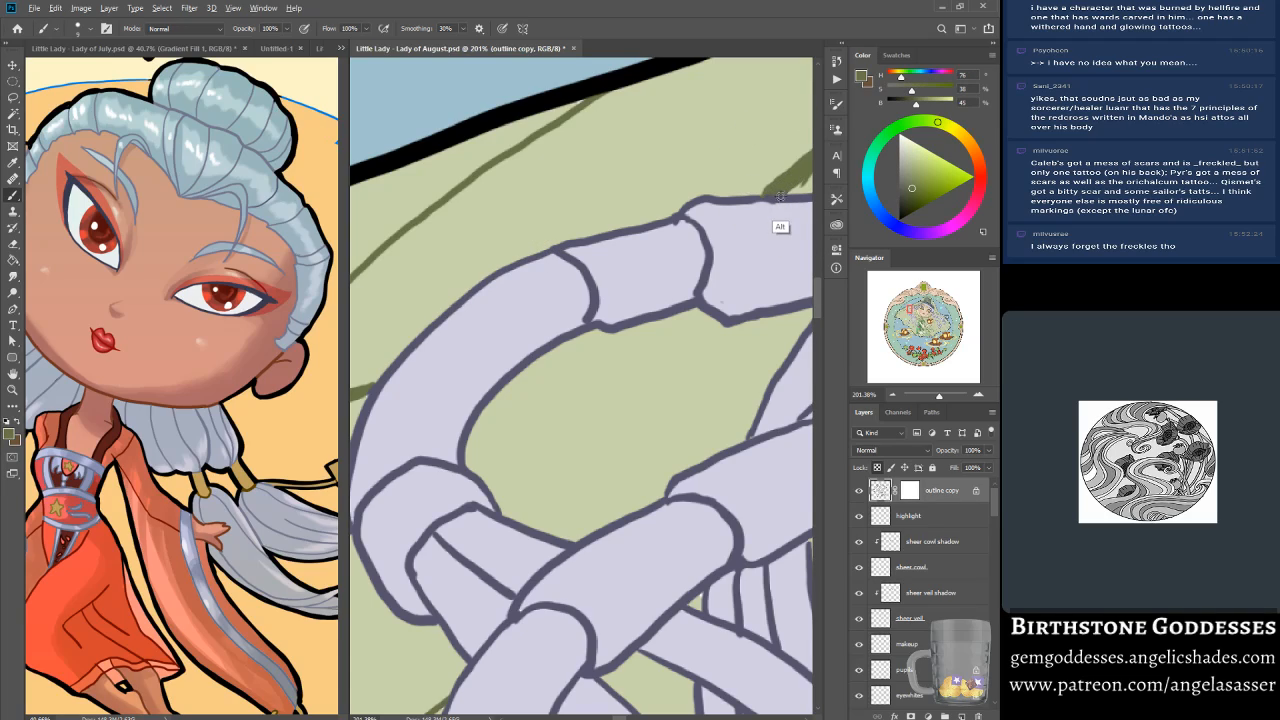
alt+click(769, 202)
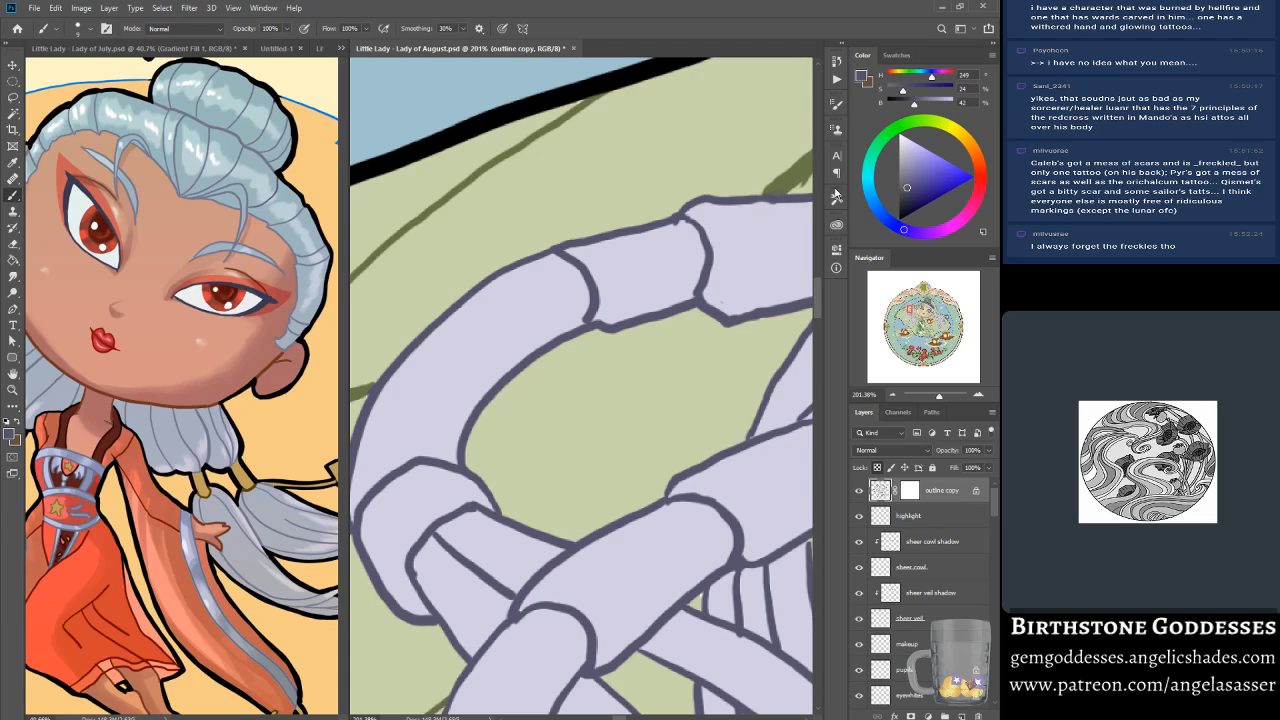
Step: Touch up the outlines where the bead strands cross the veil and ear, using sampled veil-line green and ear brown
drag(943, 396, 937, 399)
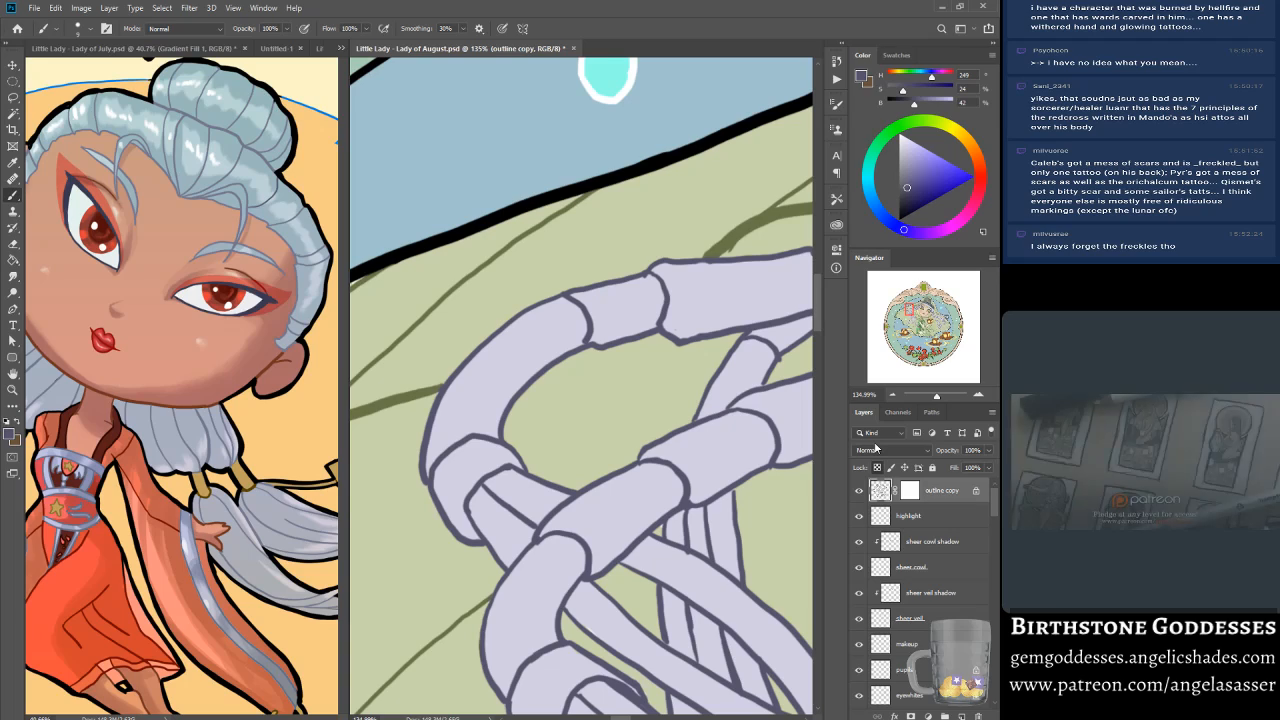
drag(911, 311, 918, 302)
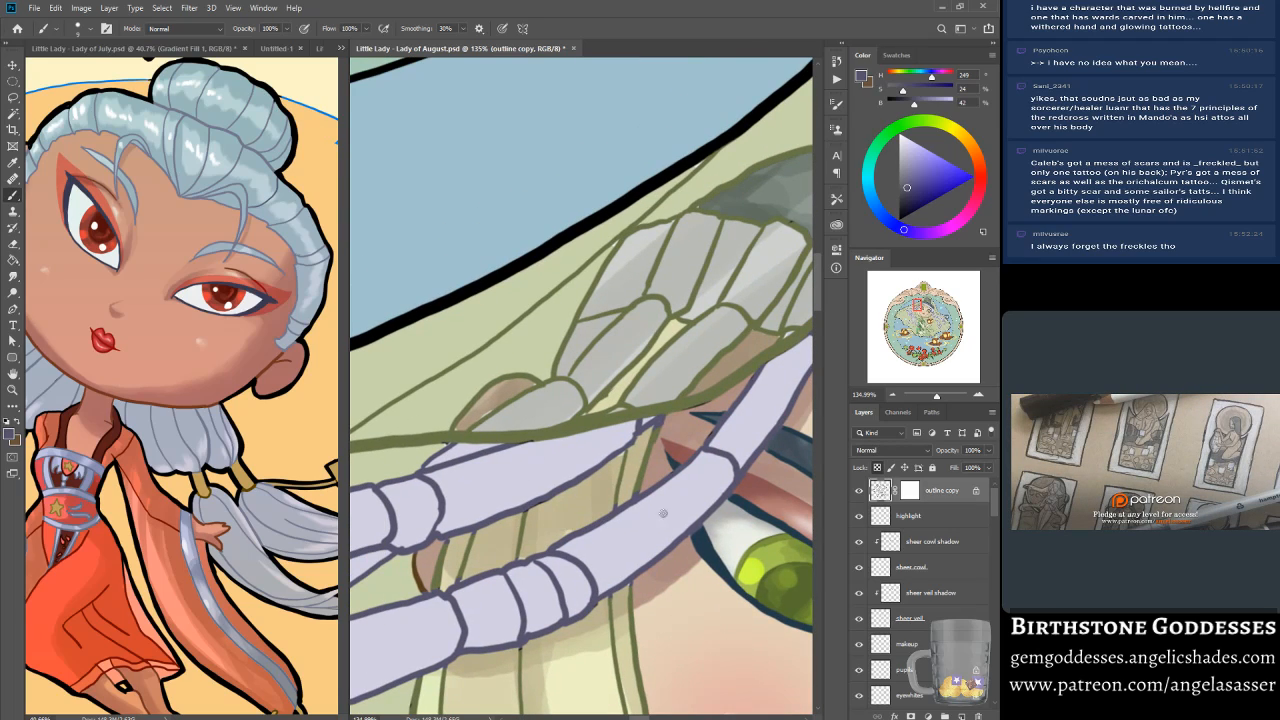
key(alt)
alt+click(524, 519)
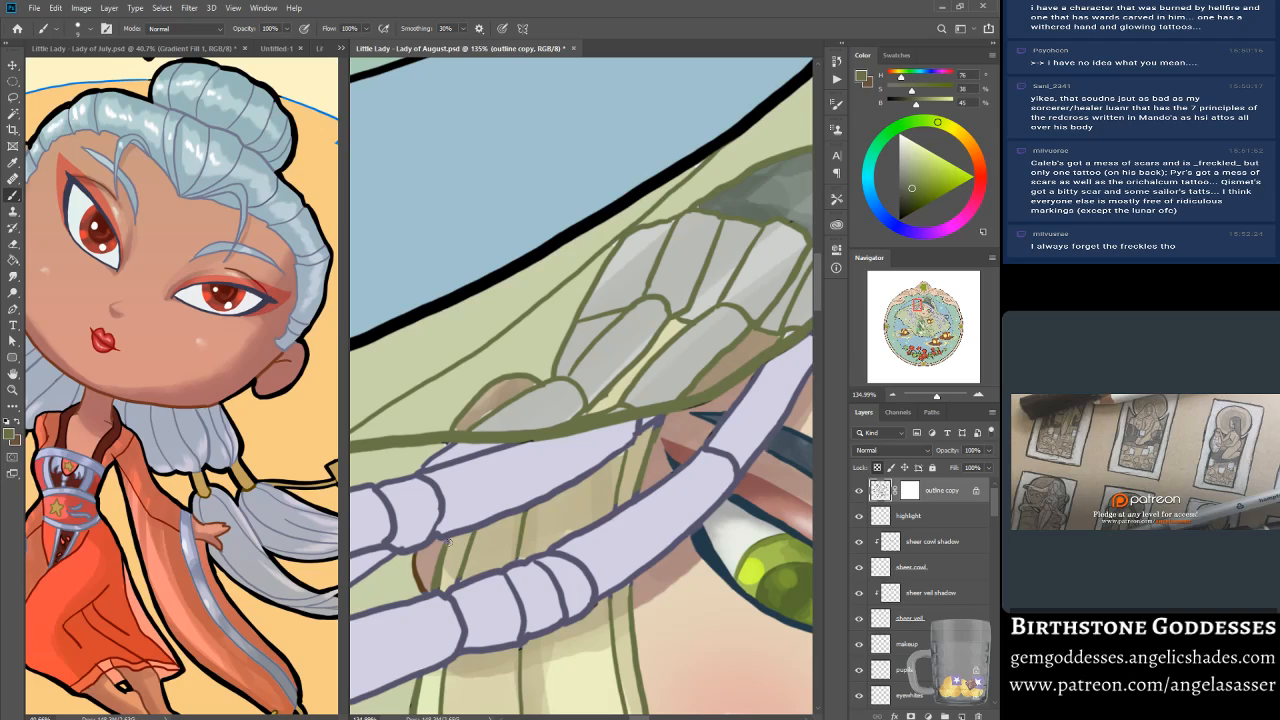
alt+click(421, 587)
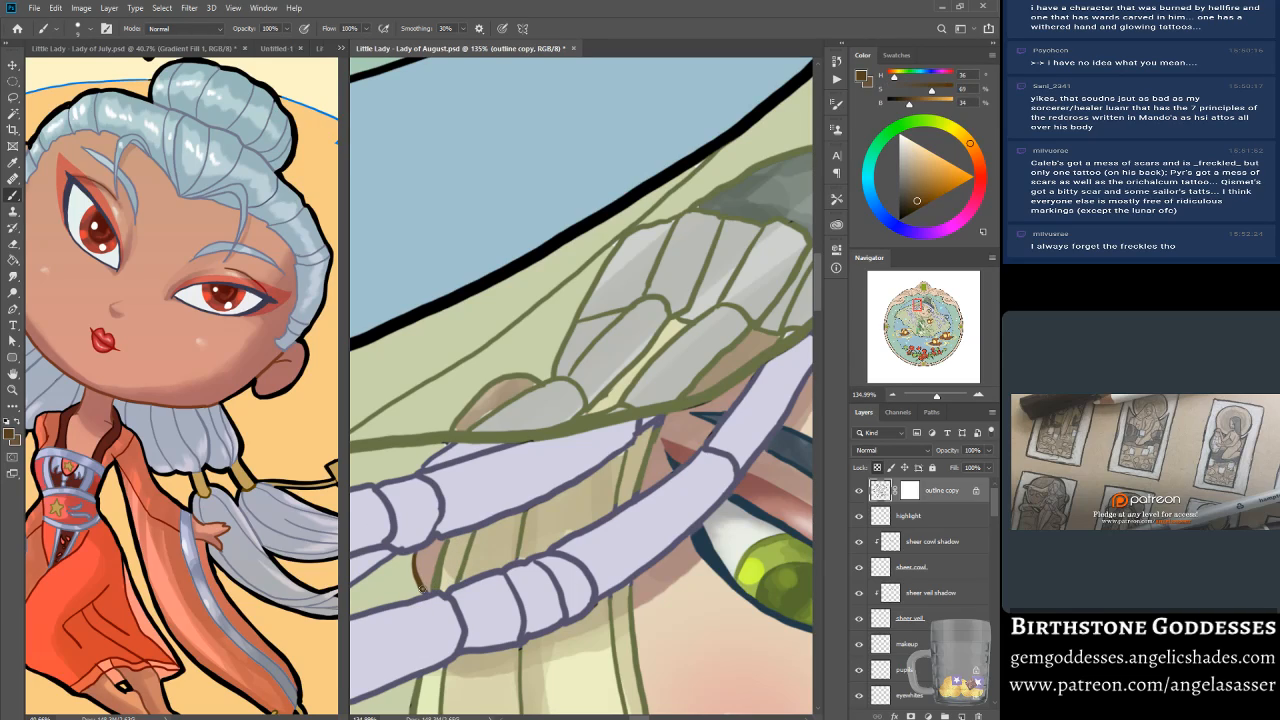
alt+click(540, 438)
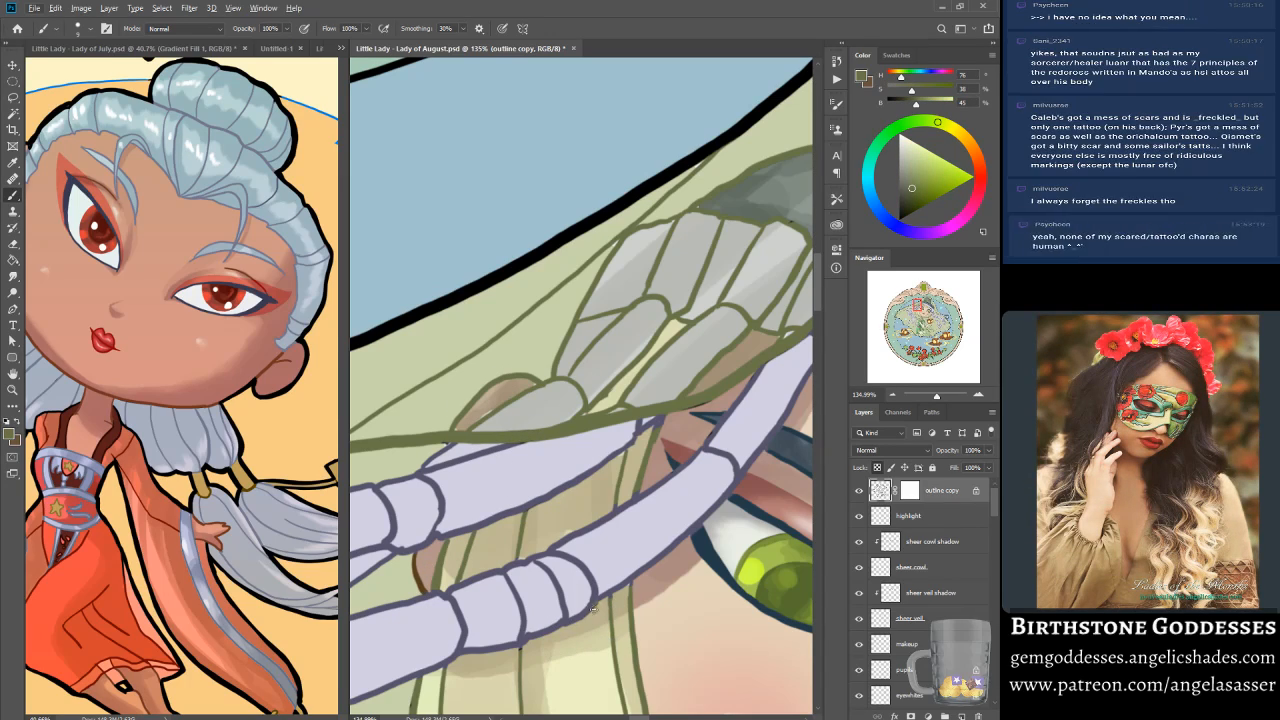
Step: Clean up the outline junctions along the bead strands beside the face, alternating the sampled dangle purple and veil-line green
alt+click(595, 593)
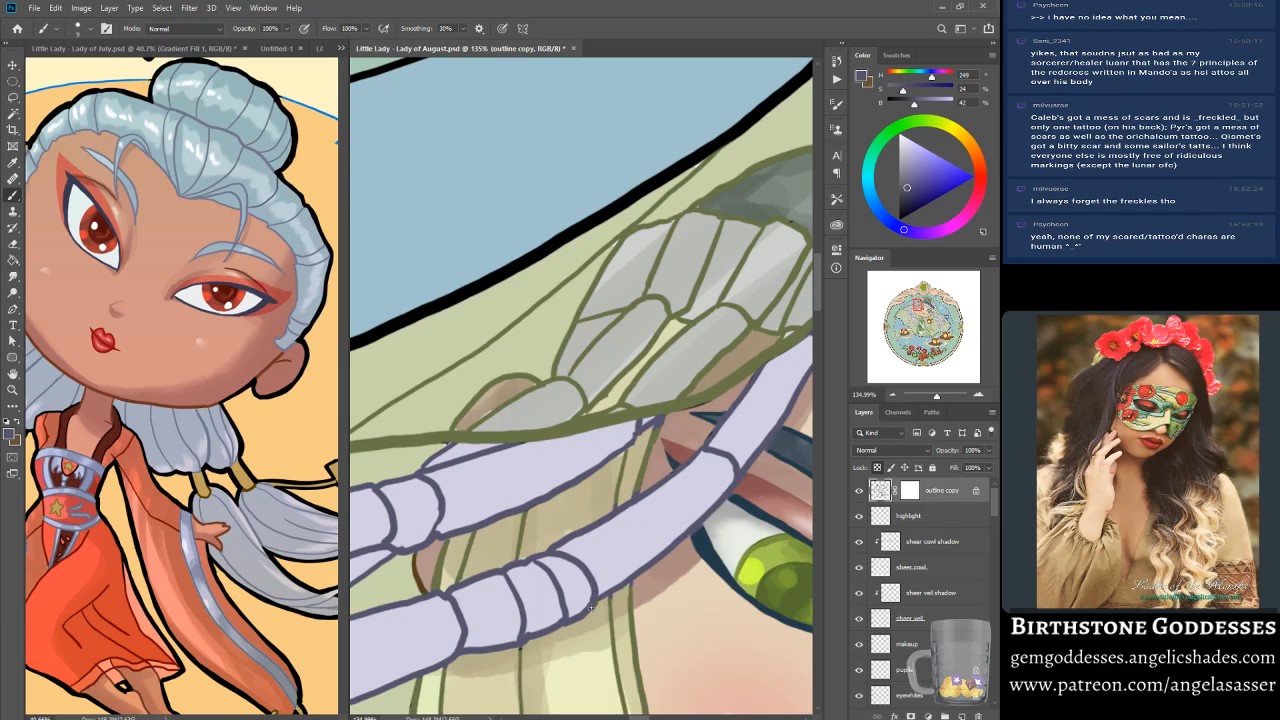
alt+click(520, 651)
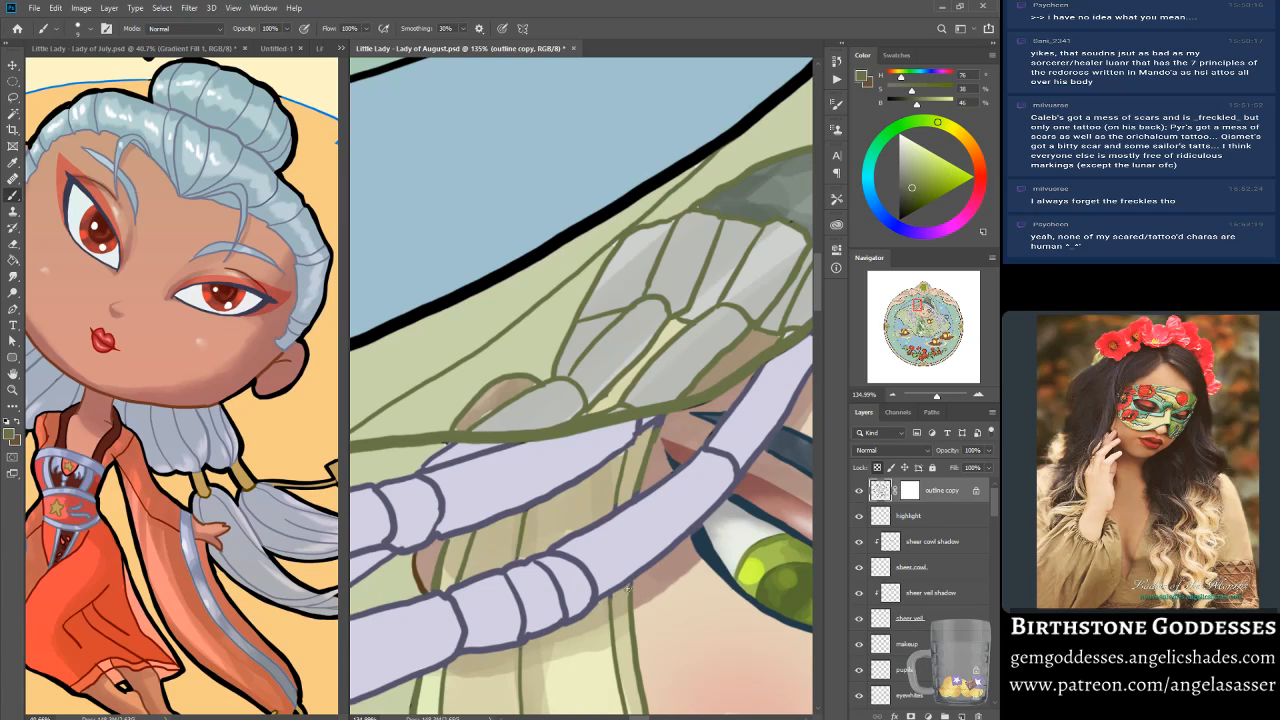
alt+click(612, 590)
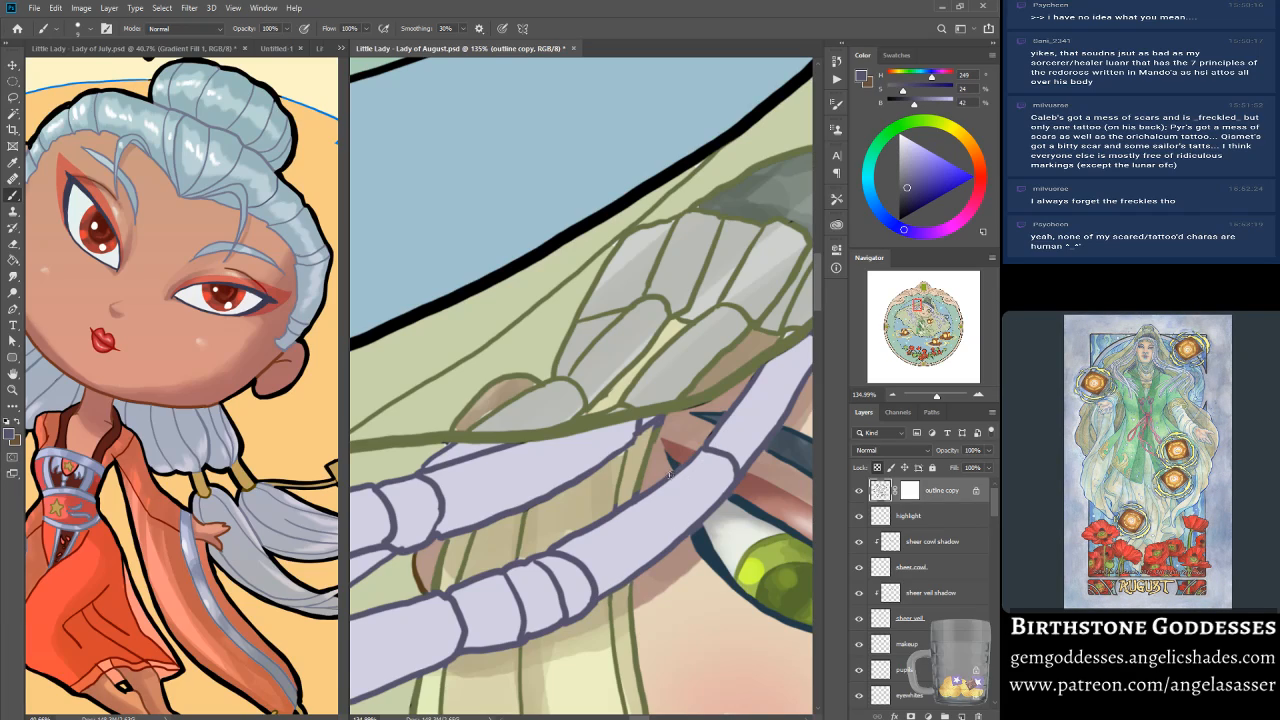
alt+click(689, 404)
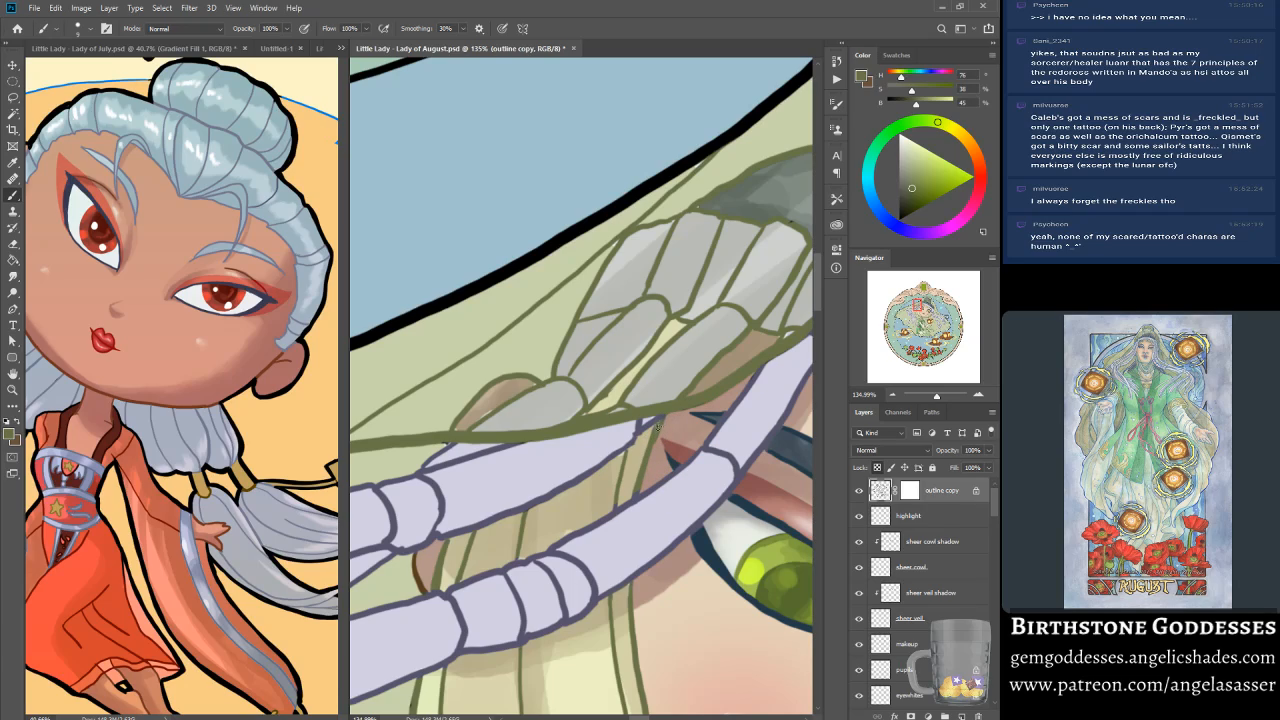
alt+click(640, 498)
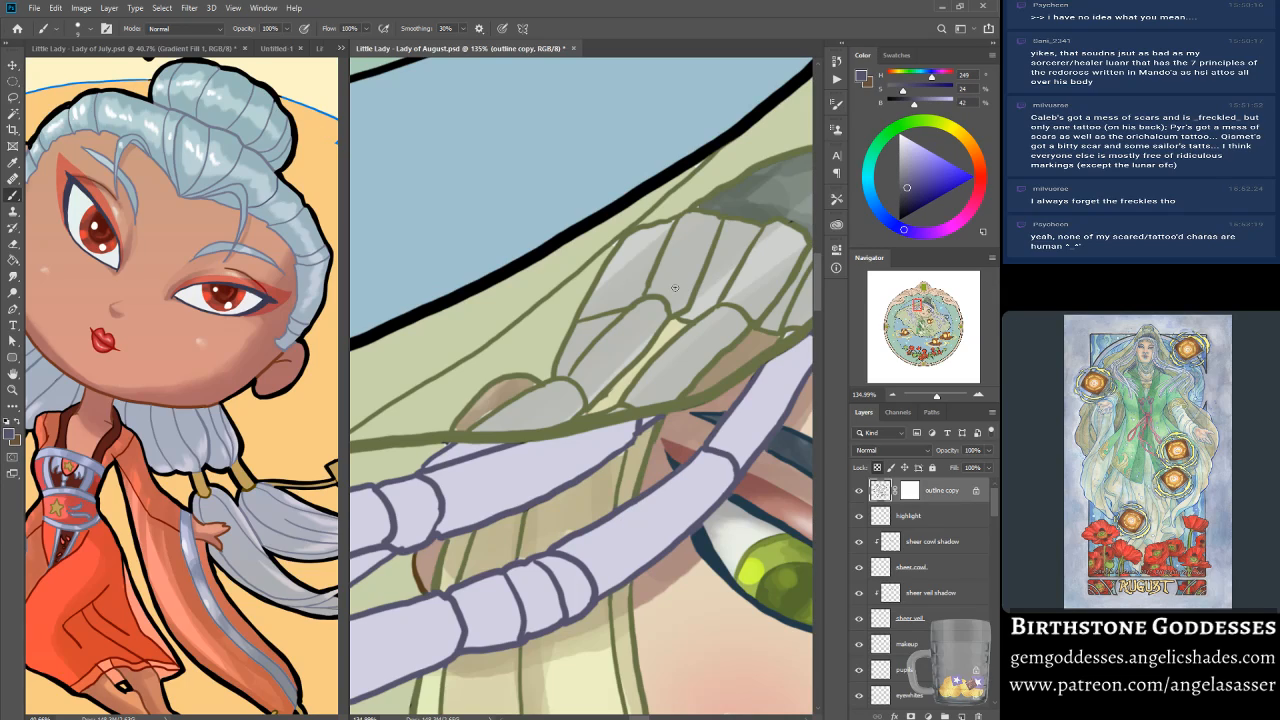
alt+click(442, 440)
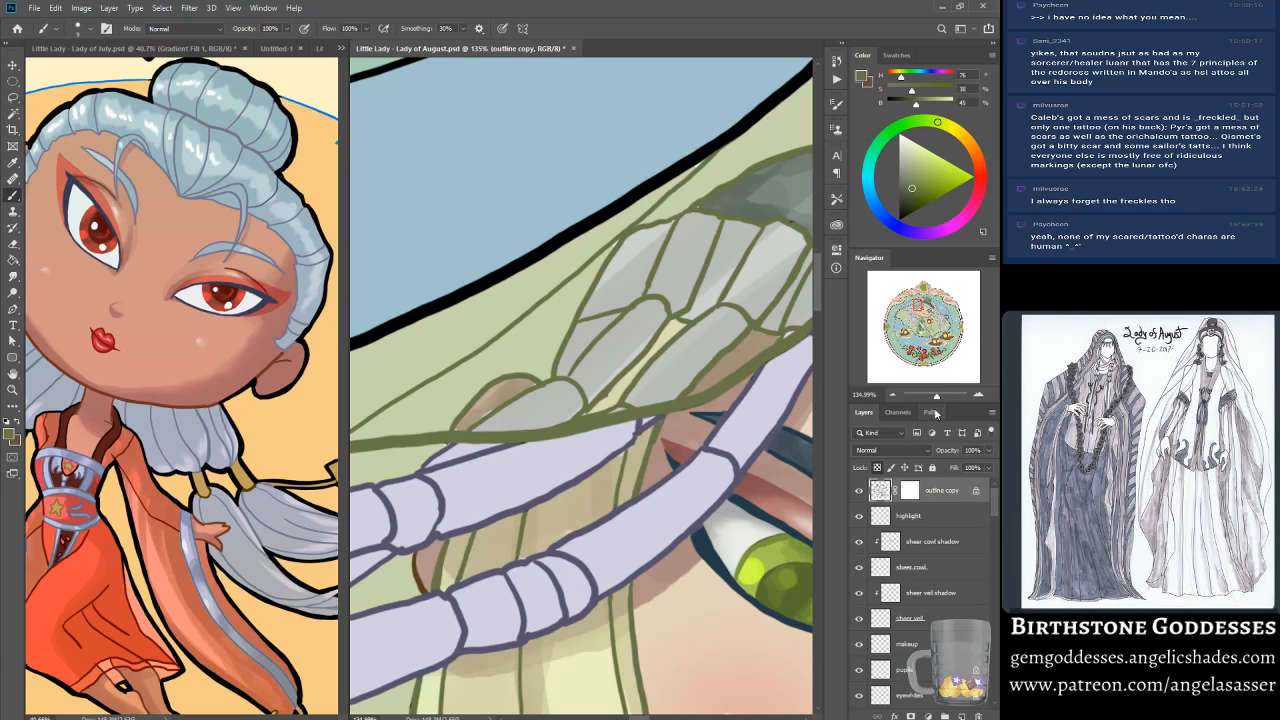
Step: Hide the skin shadow layer, touch up the skin layer by the ear with the sampled base skin tone, and show the shadow again
drag(938, 396, 937, 400)
drag(995, 516, 994, 579)
click(859, 604)
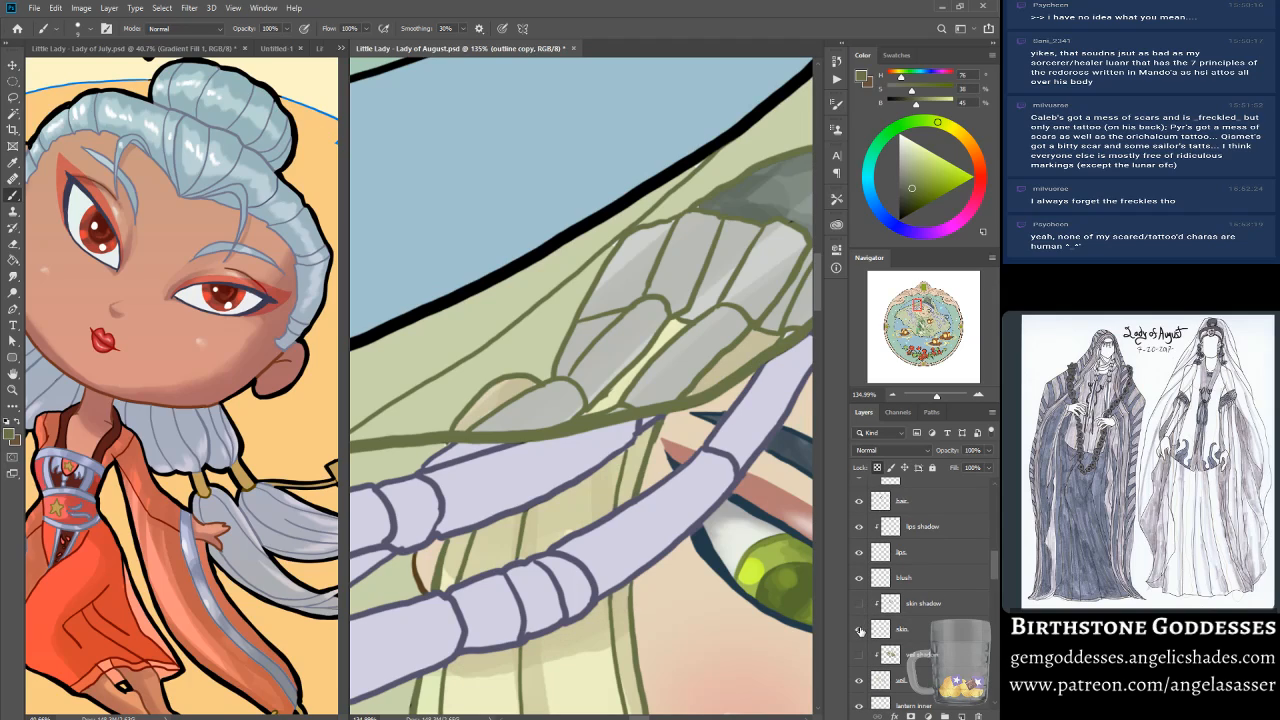
drag(916, 305, 912, 307)
alt+click(676, 592)
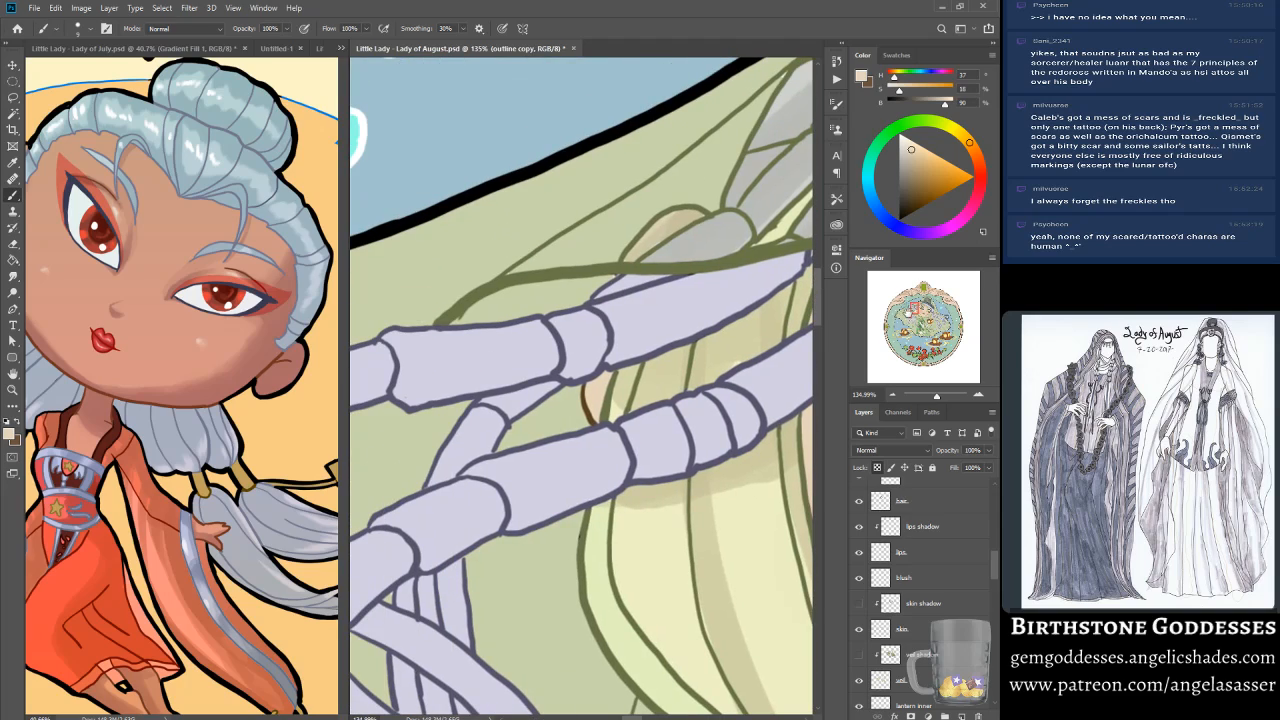
click(910, 629)
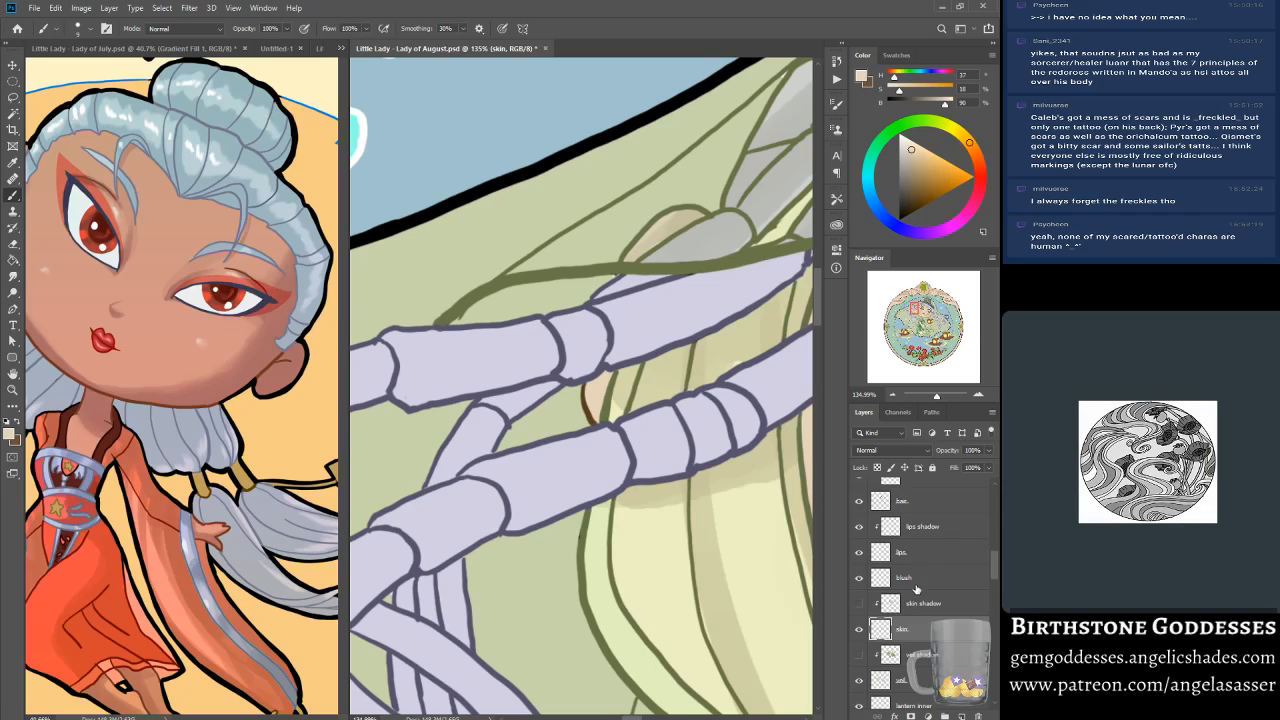
click(859, 603)
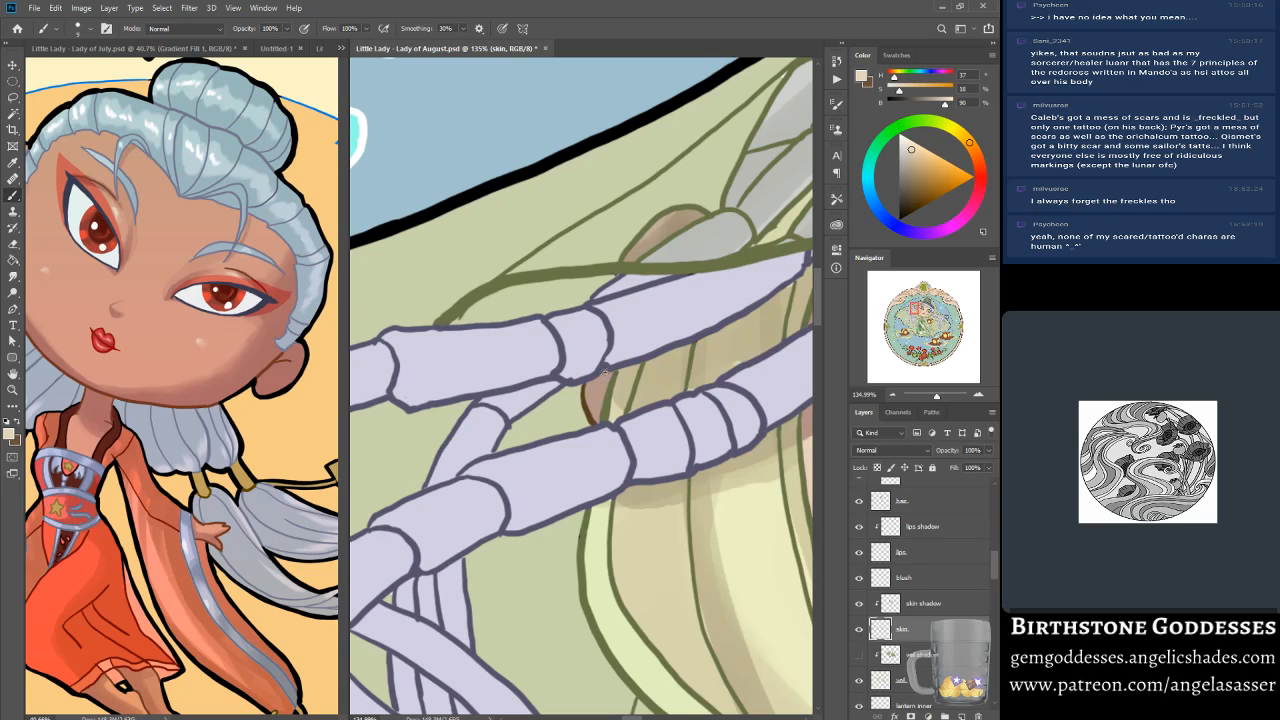
Step: Save the illustration and centre the whole figure in view at about 33.3% zoom
drag(936, 394, 930, 394)
key(ctrl+s)
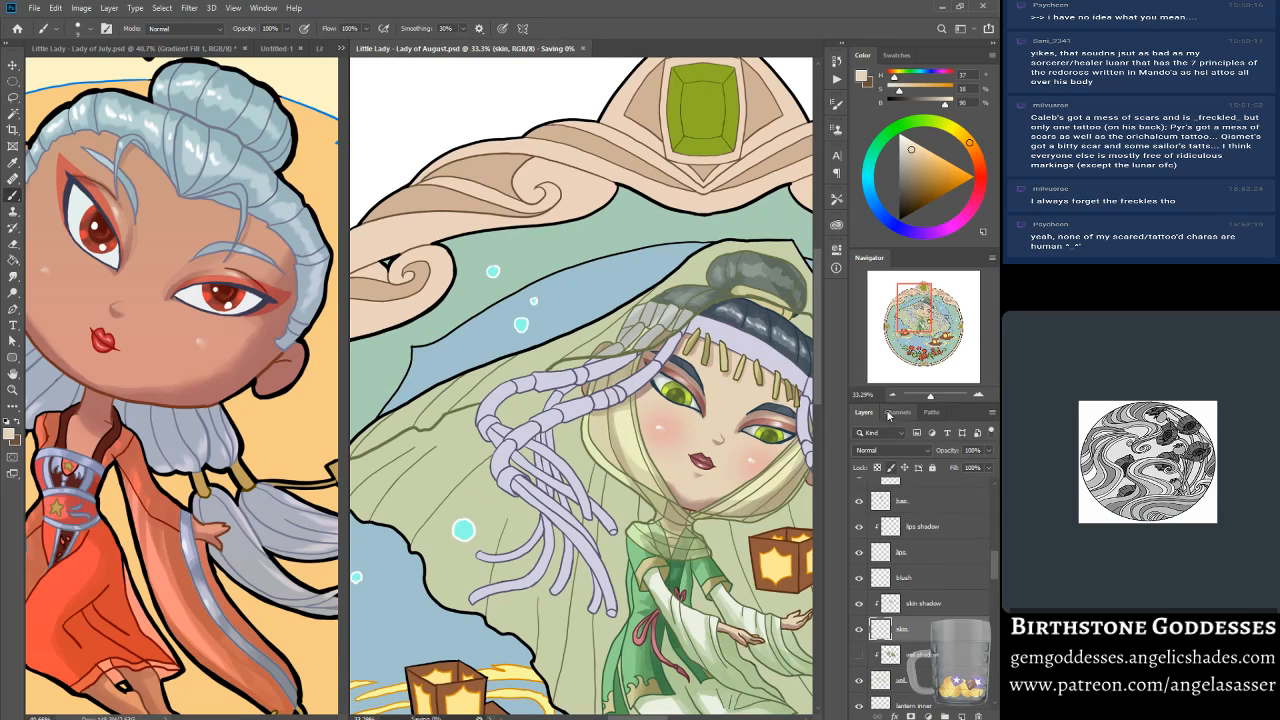
drag(914, 306, 925, 323)
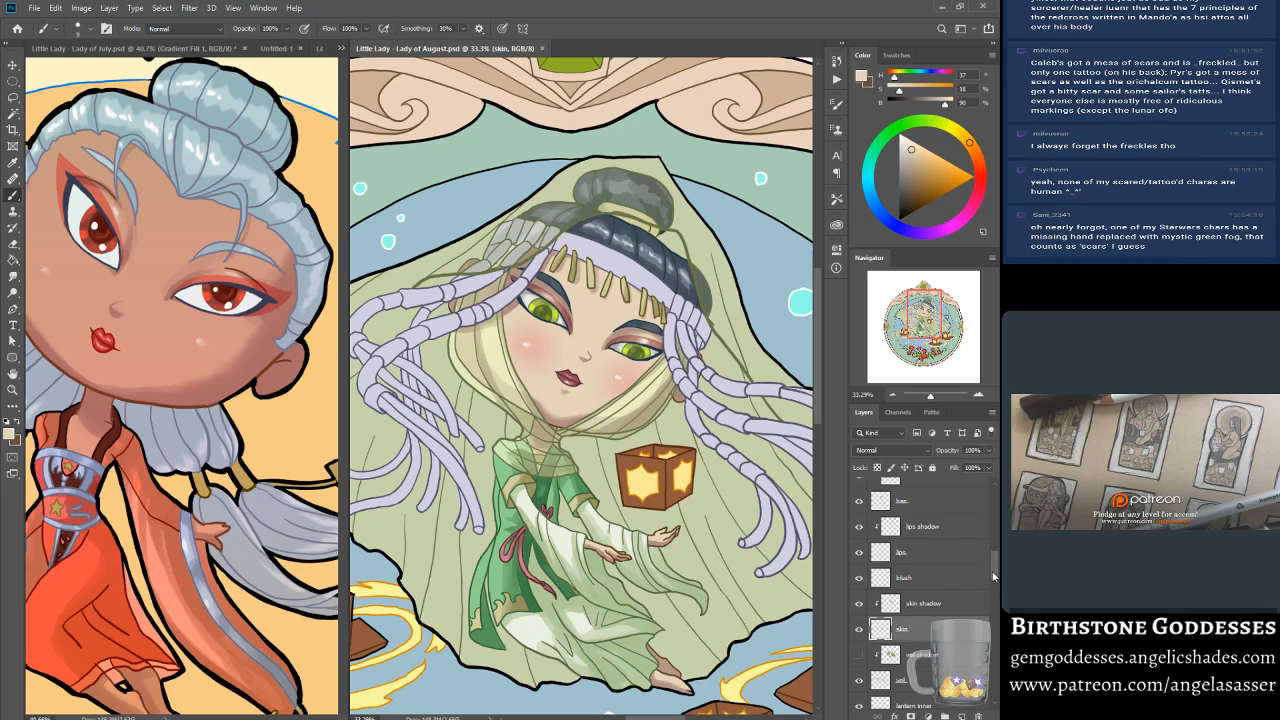
Step: Add a layer named "head beads shadow" directly above the head beads layer and clip it to that layer
scroll(996, 573, up, 1)
scroll(996, 573, up, 1)
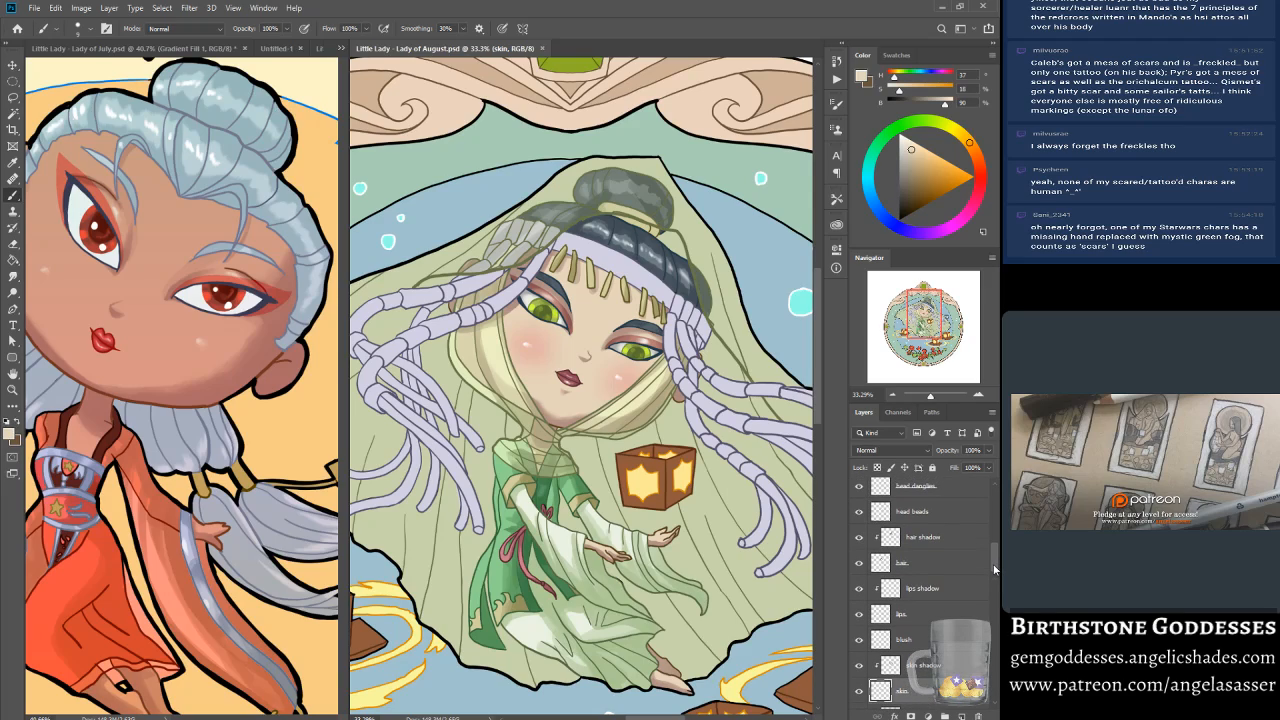
scroll(994, 568, up, 1)
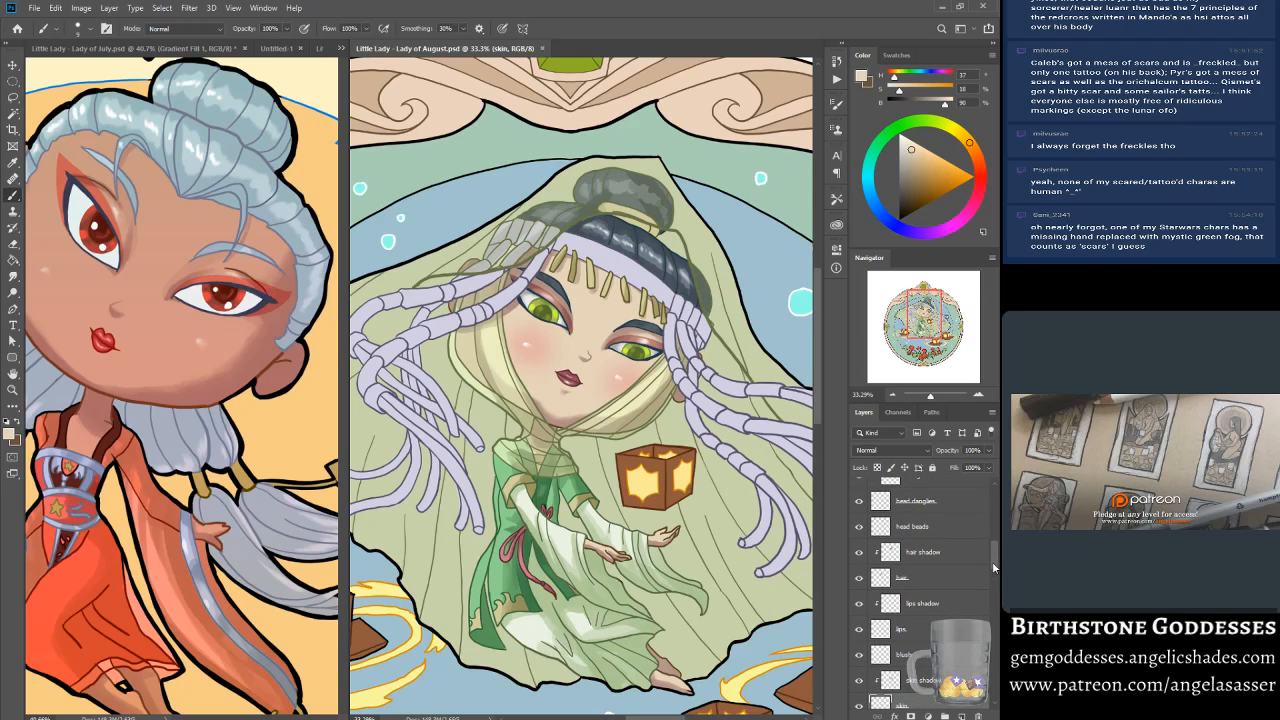
scroll(994, 560, up, 3)
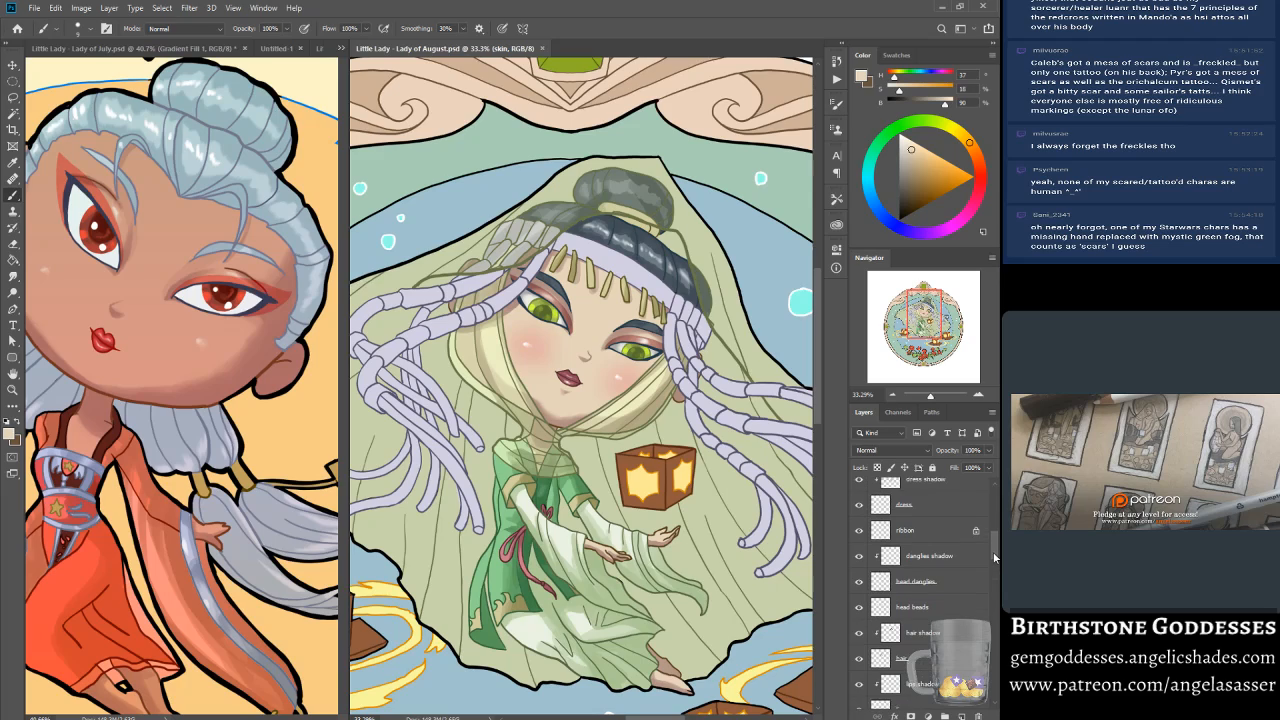
scroll(994, 553, up, 2)
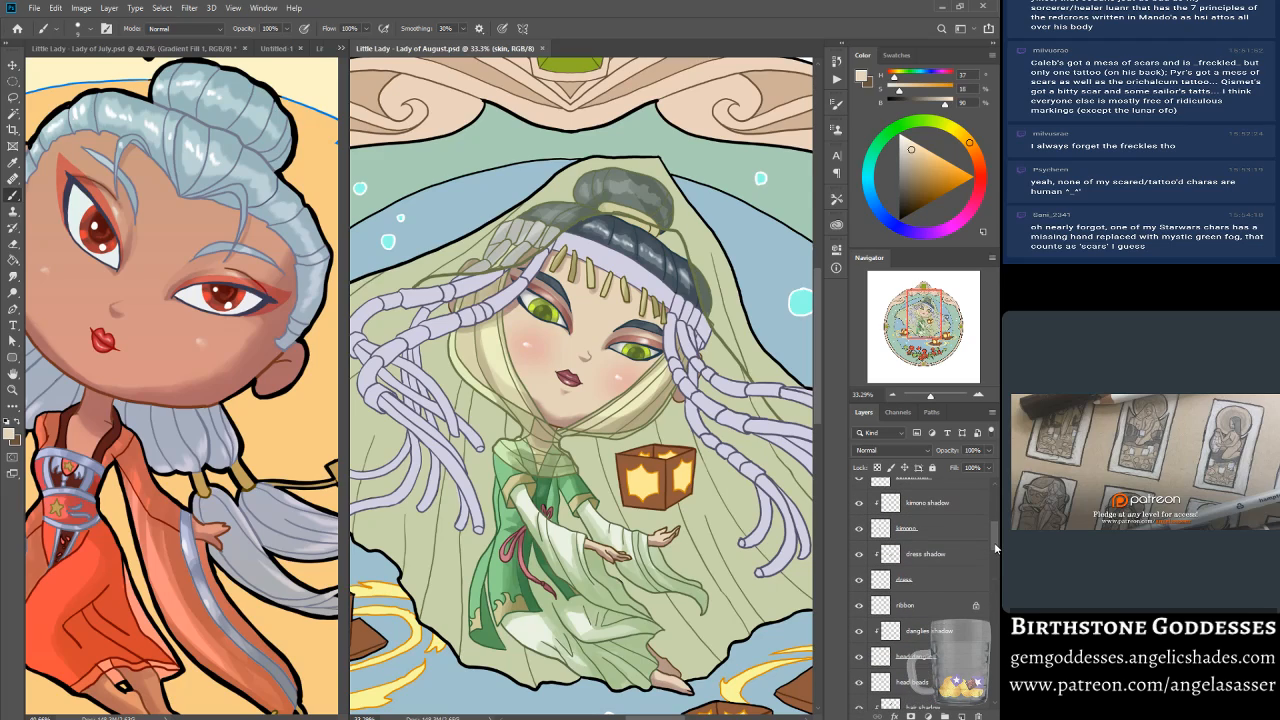
mouse_move(994, 545)
mouse_down()
mouse_move(999, 515)
mouse_move(995, 527)
mouse_up()
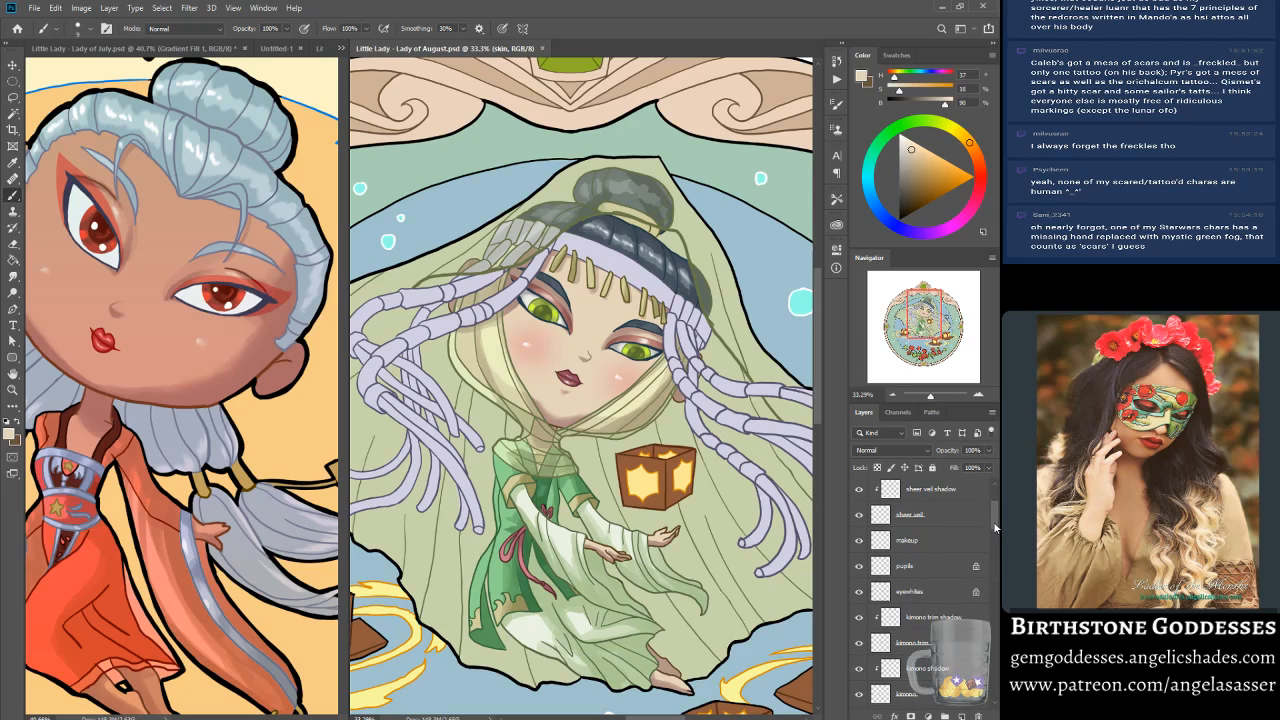
drag(995, 524, 991, 545)
scroll(990, 543, down, 2)
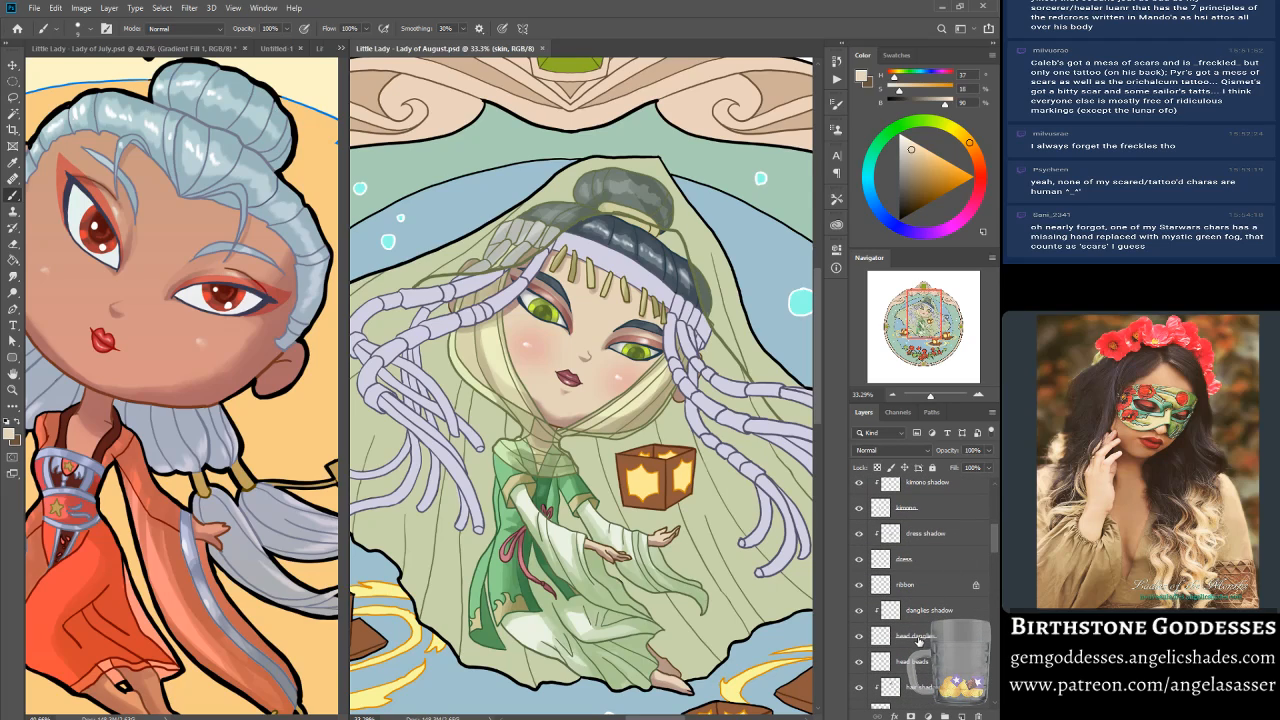
click(920, 641)
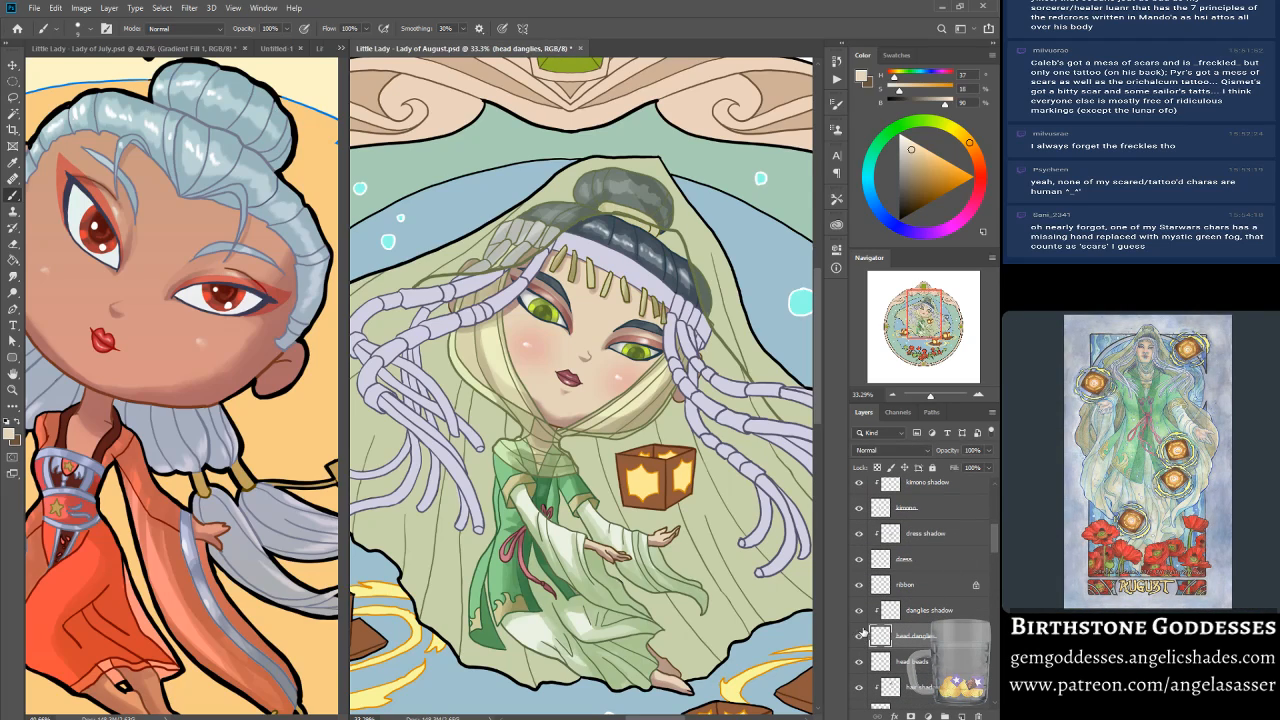
click(925, 659)
click(962, 716)
double_click(908, 661)
text(head beads shadow)
key(Return)
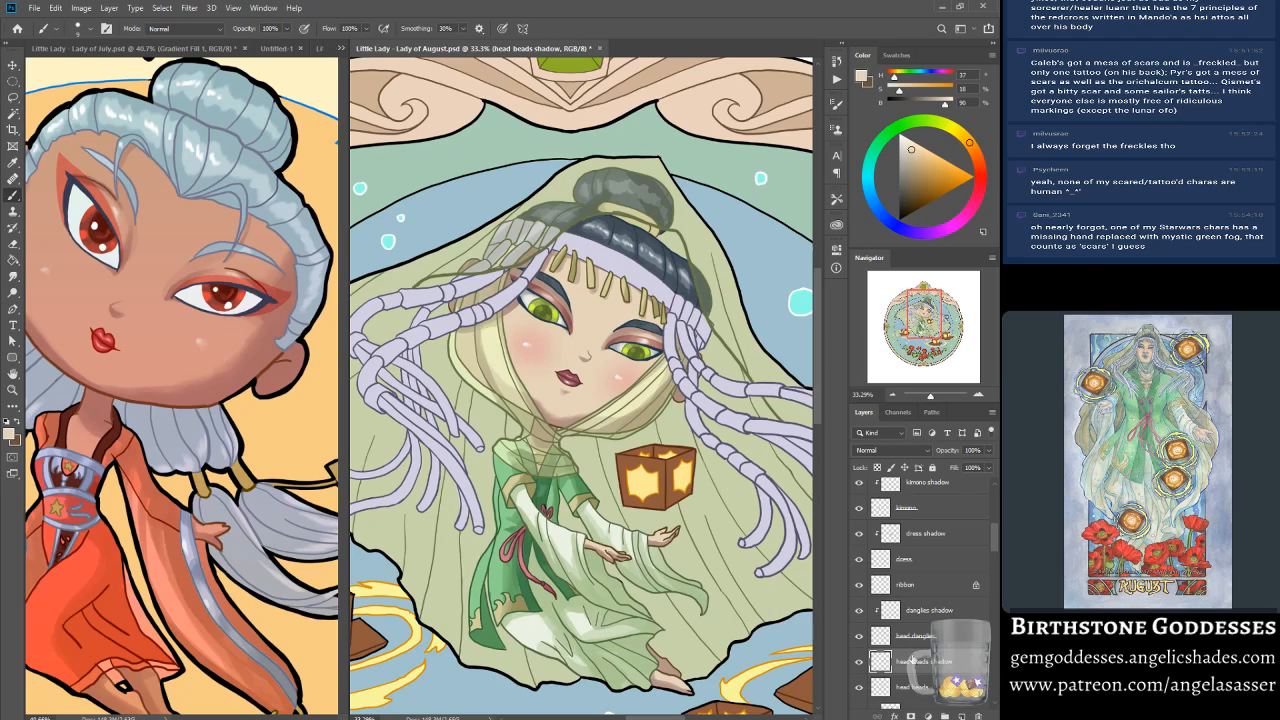
right_click(916, 663)
click(873, 377)
Step: Shade the bead strands streaming away behind the veiled side of the face with a darker grey-purple derived from the sampled bead colour
alt+click(416, 362)
click(901, 175)
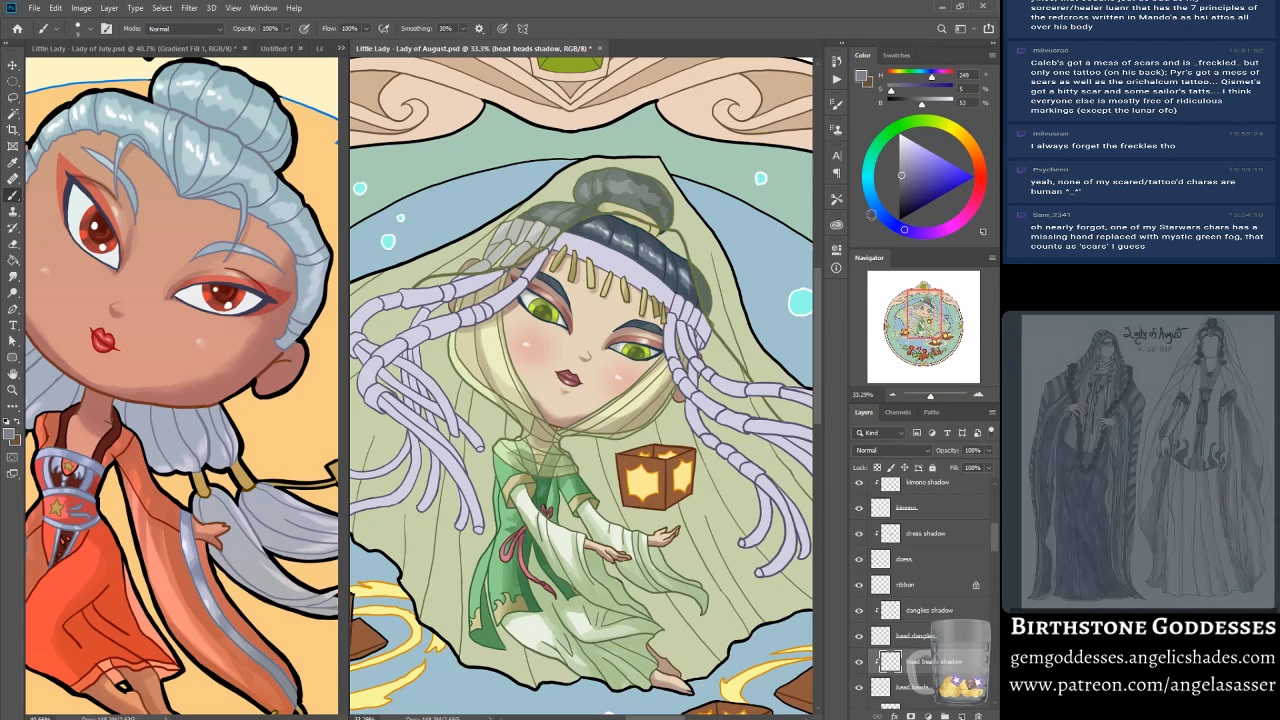
key(bracketright)
key(bracketright)
key(bracketright)
key(bracketright)
key(bracketright)
key(bracketright)
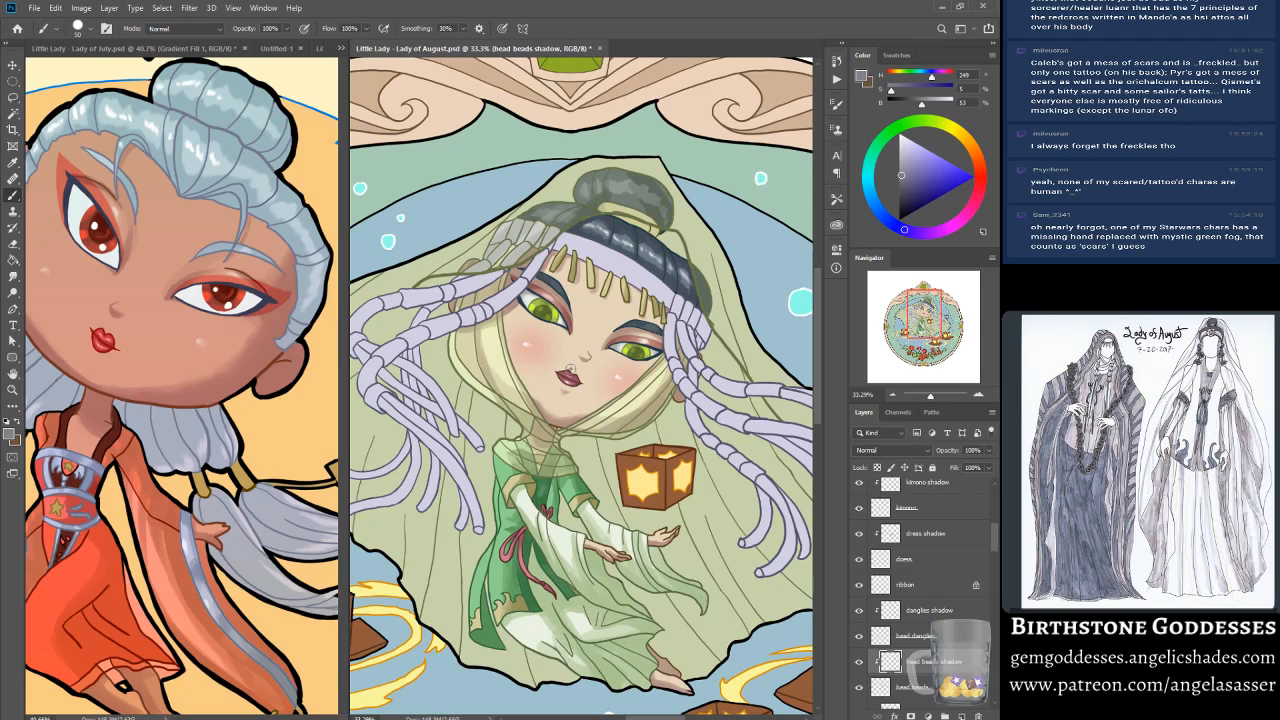
key(bracketright)
key(bracketright)
key(bracketright)
key(bracketright)
key(bracketright)
key(bracketright)
key(bracketright)
drag(929, 331, 922, 329)
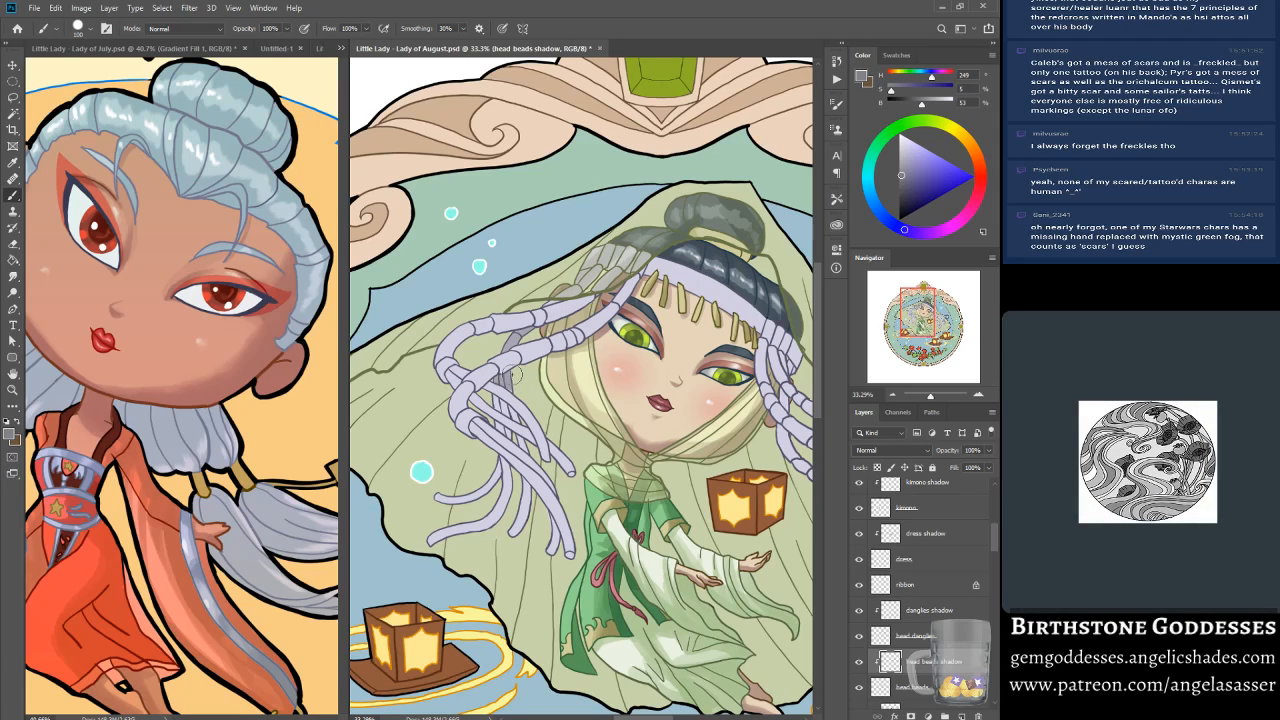
key(bracketleft)
key(bracketleft)
key(bracketleft)
key(bracketleft)
key(bracketleft)
key(bracketleft)
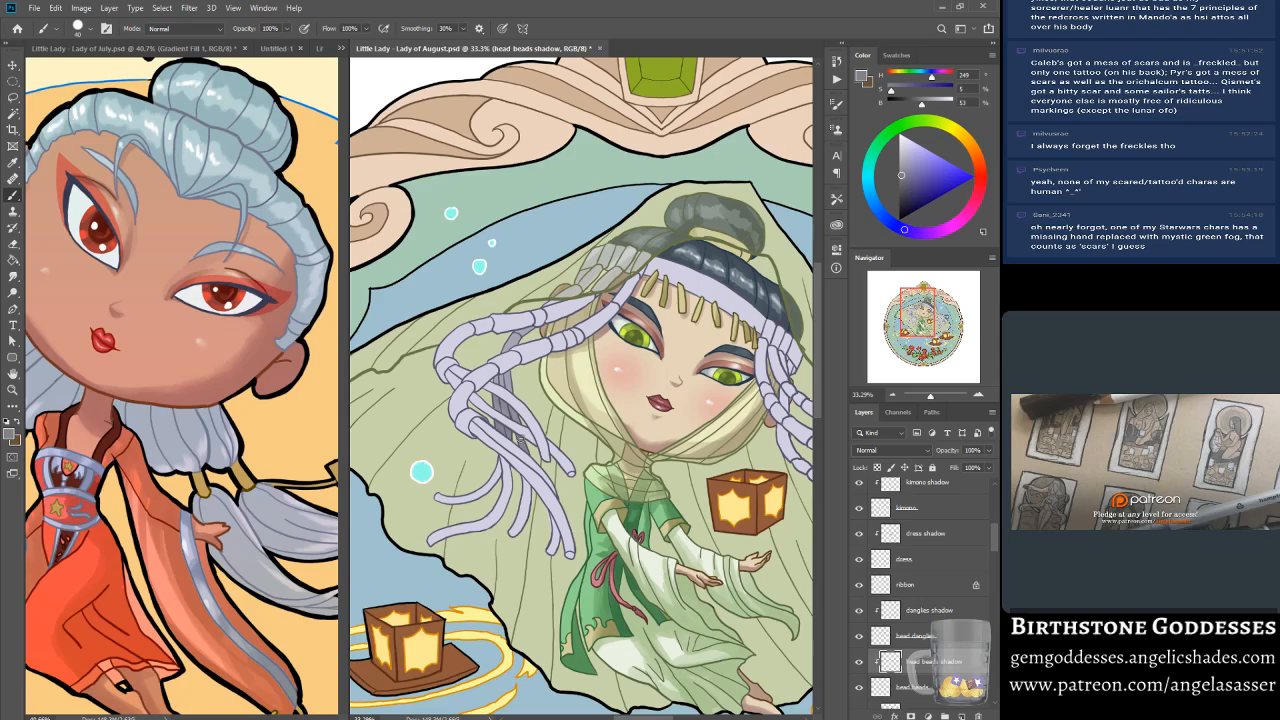
mouse_move(555, 447)
mouse_down()
mouse_move(552, 468)
mouse_move(572, 475)
mouse_up()
key(ctrl+z)
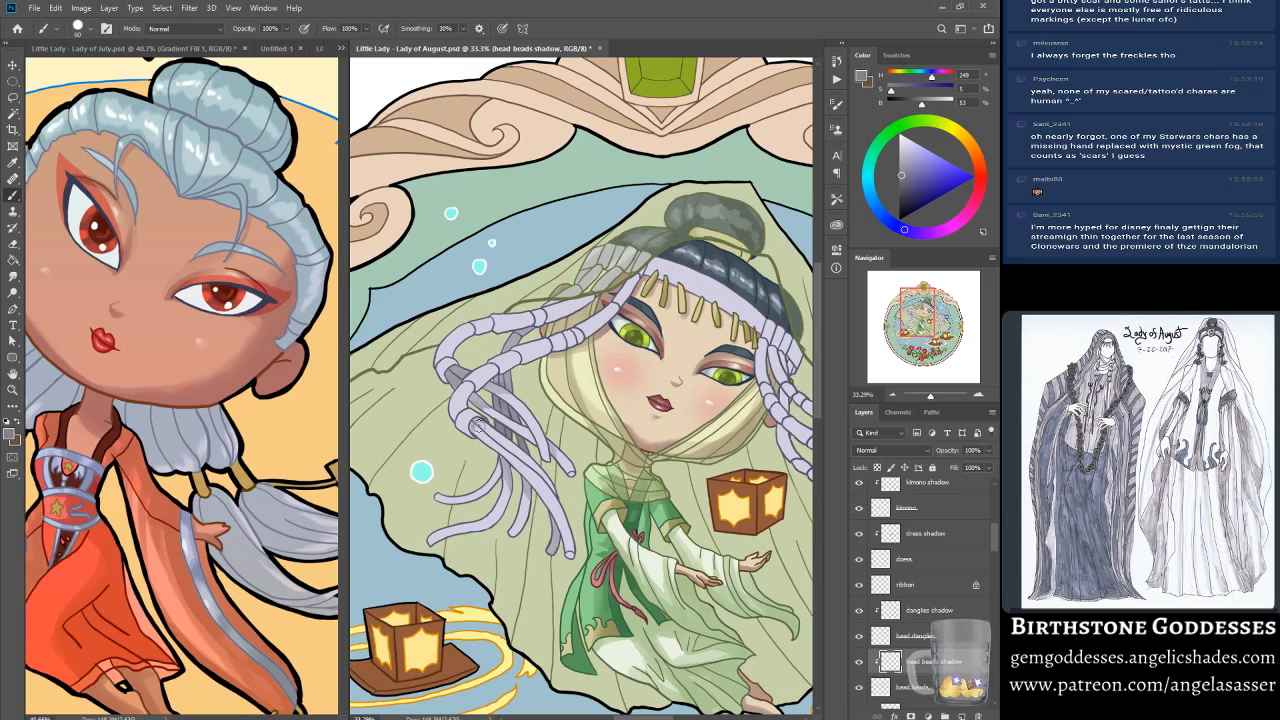
drag(478, 427, 555, 493)
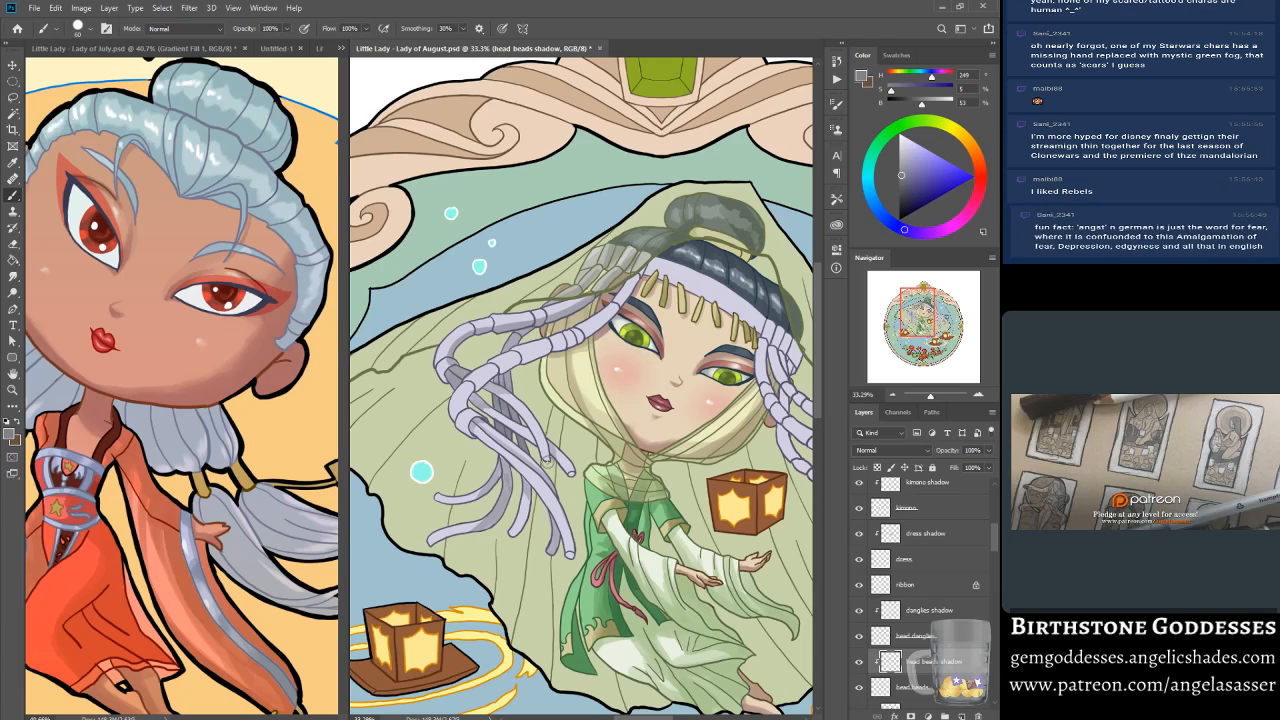
Step: Shade the purple forehead band with a brush of size 125, and the bead strands on the lantern side of the face
key(bracketright)
key(bracketright)
key(bracketright)
key(bracketright)
key(bracketright)
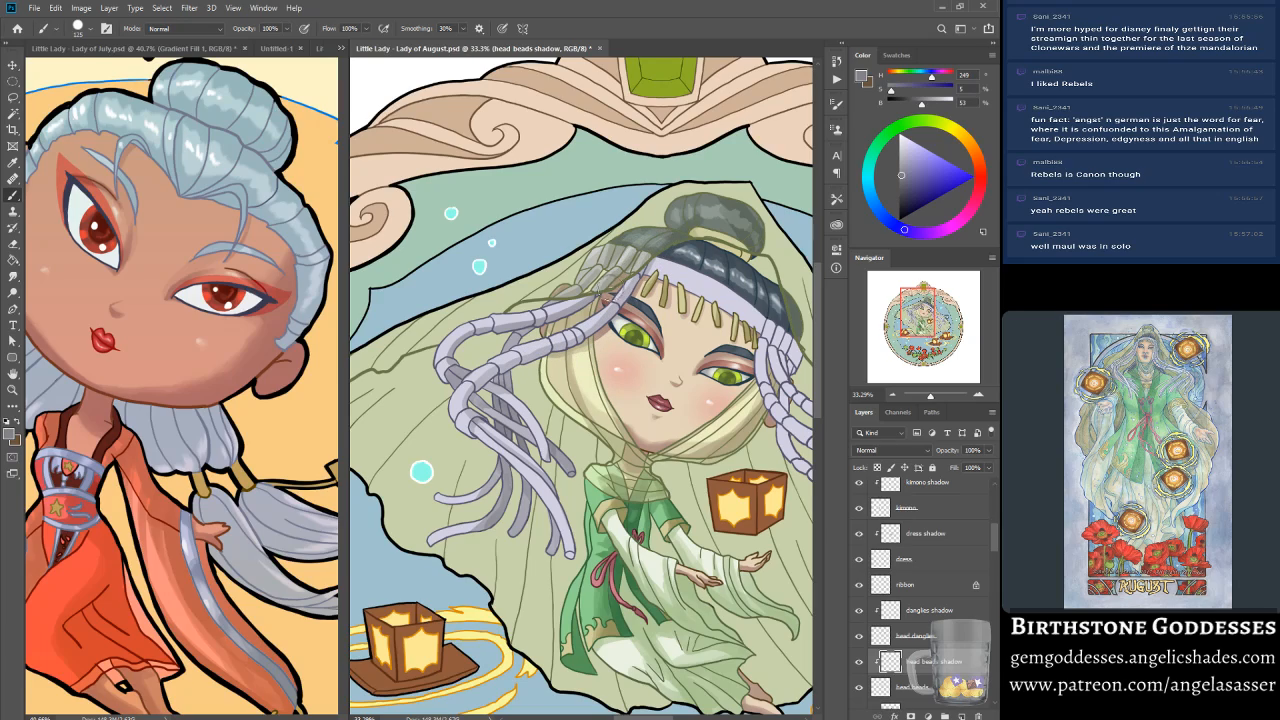
drag(668, 257, 658, 277)
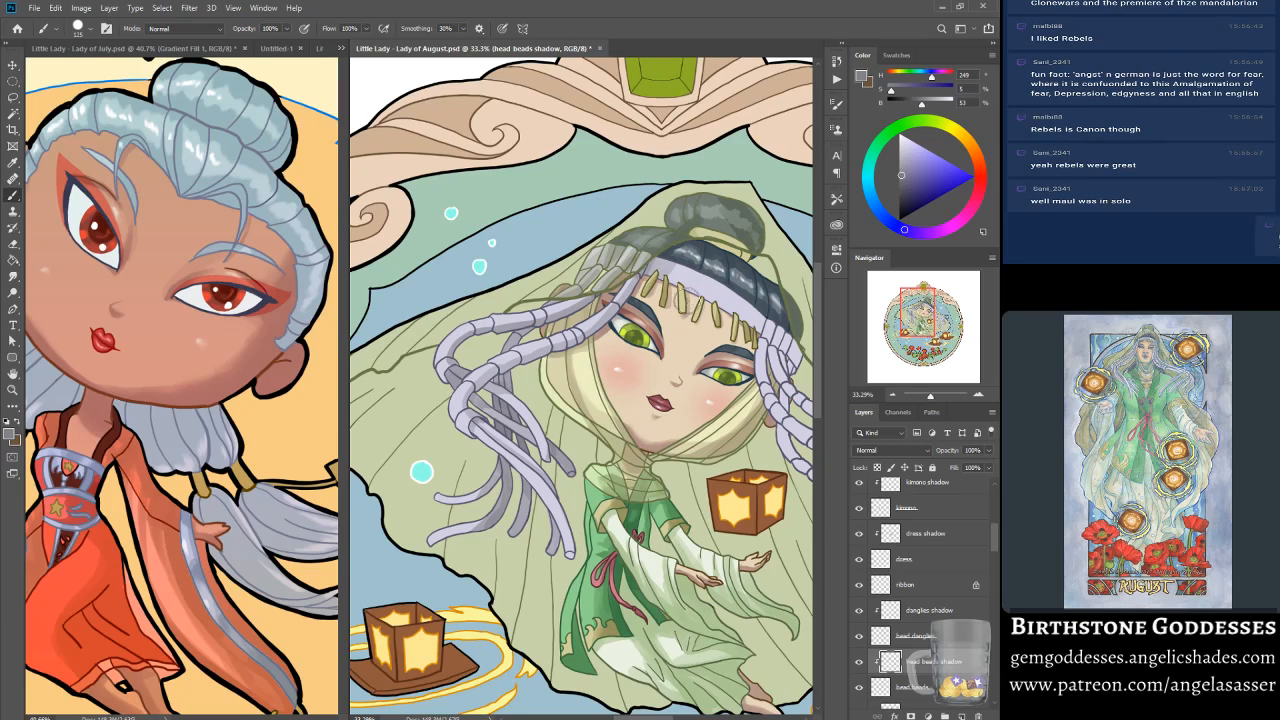
mouse_move(744, 300)
mouse_down()
mouse_move(756, 338)
mouse_move(763, 329)
mouse_up()
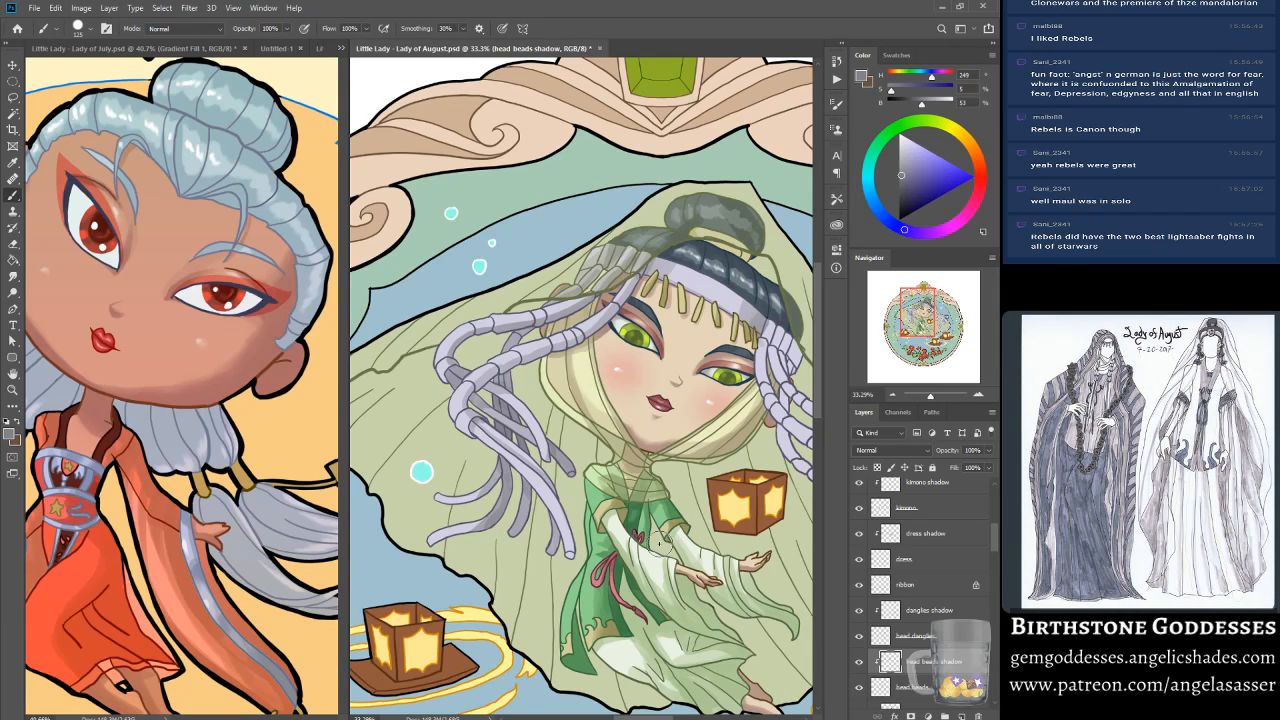
drag(911, 312, 919, 317)
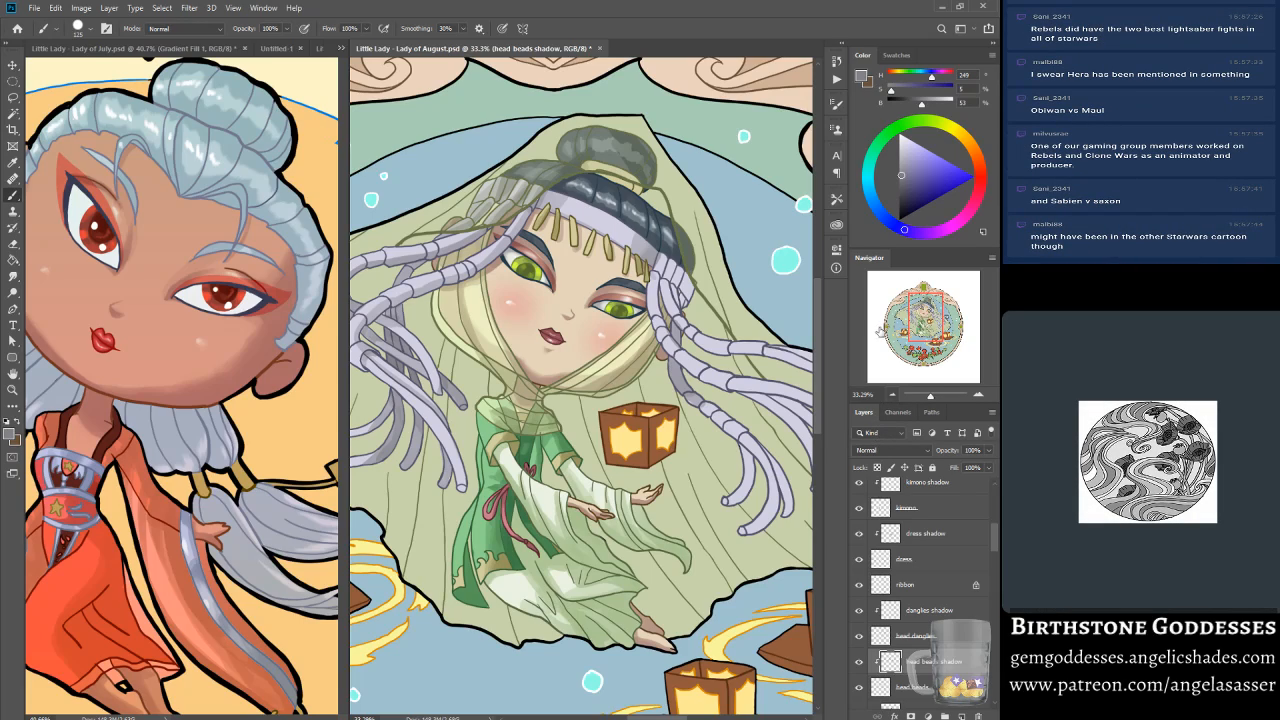
drag(924, 320, 922, 313)
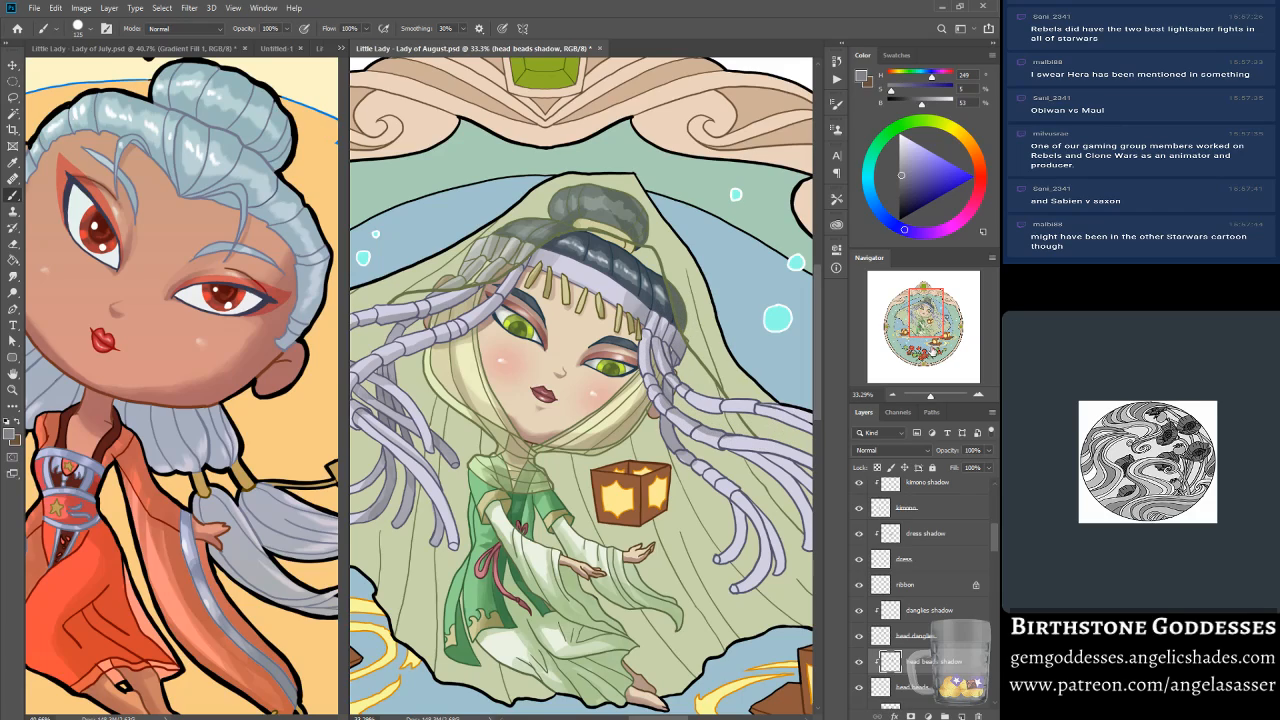
Step: Check the bead shading on the whole illustration and on the figure at 25% zoom
mouse_move(932, 398)
mouse_down()
mouse_move(905, 398)
mouse_move(927, 397)
mouse_up()
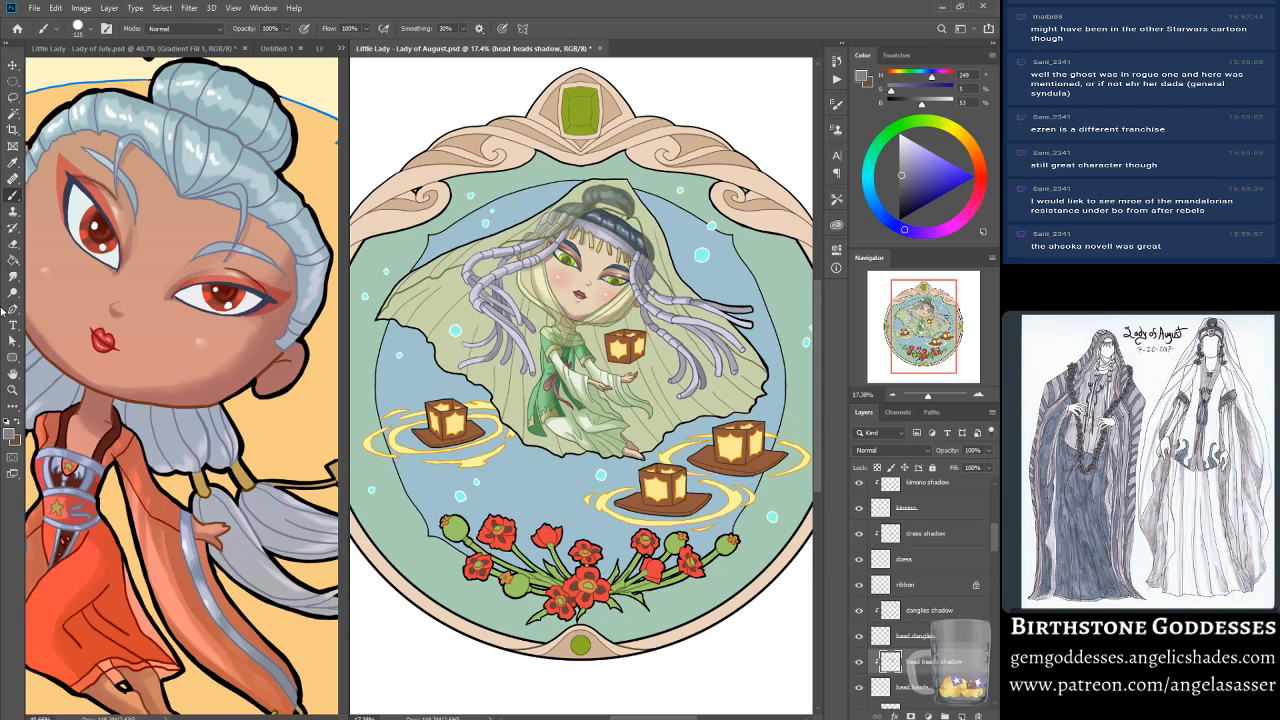
click(13, 389)
click(375, 28)
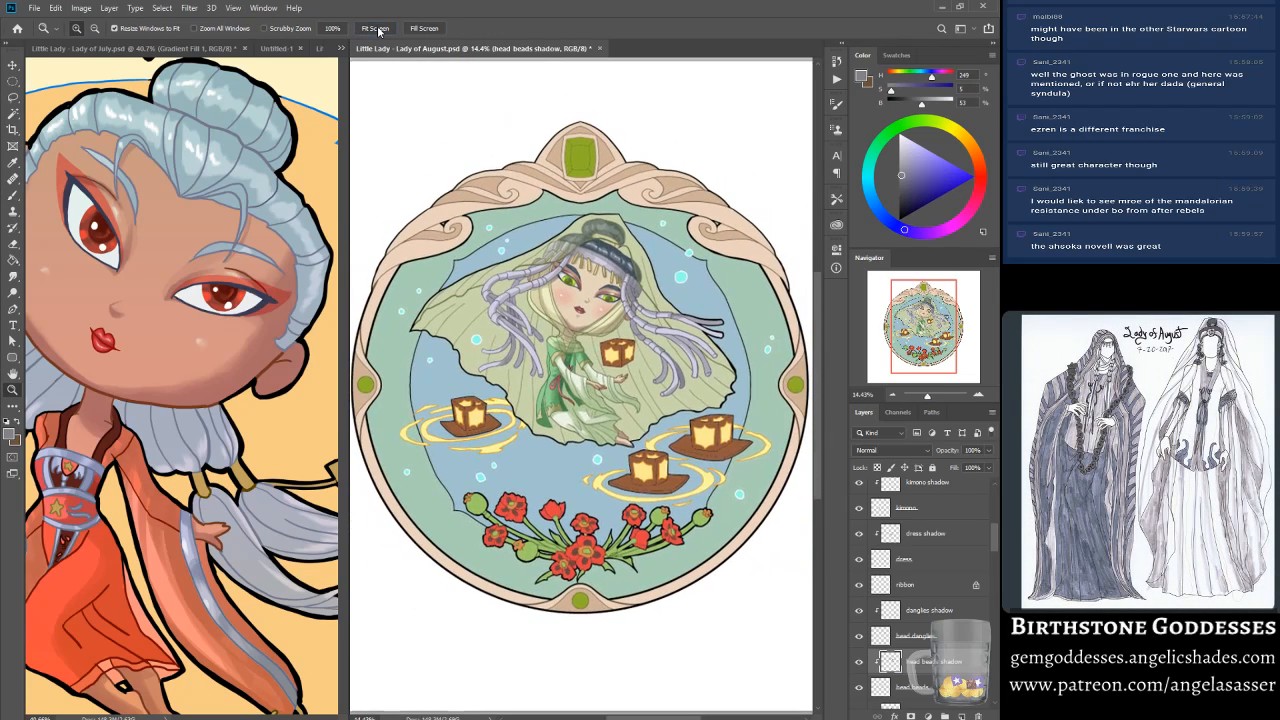
drag(645, 333, 645, 333)
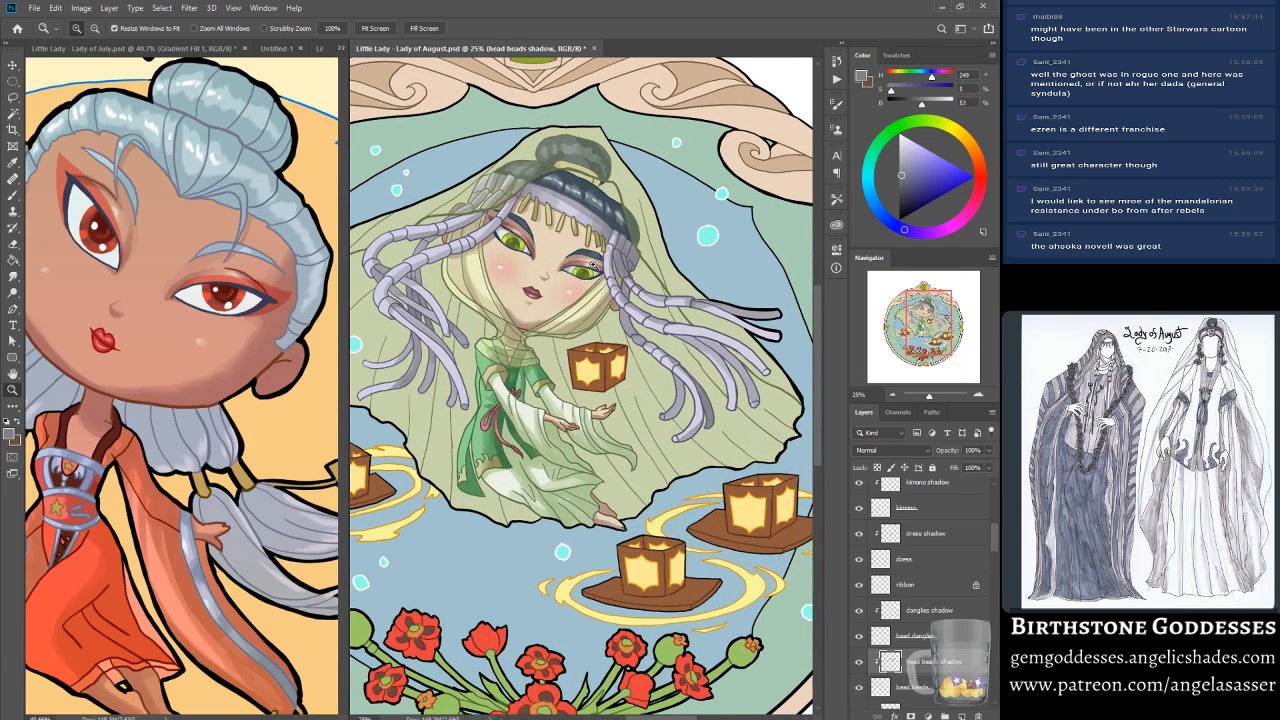
click(13, 280)
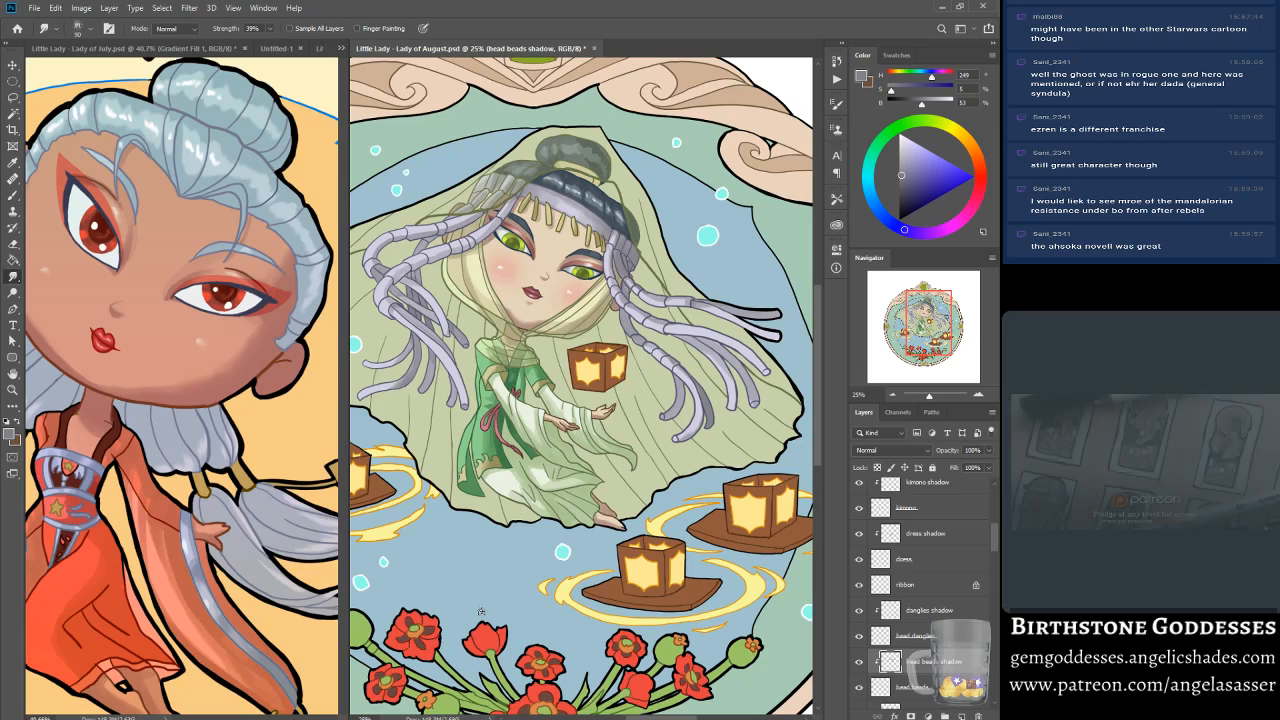
click(80, 8)
mouse_move(131, 40)
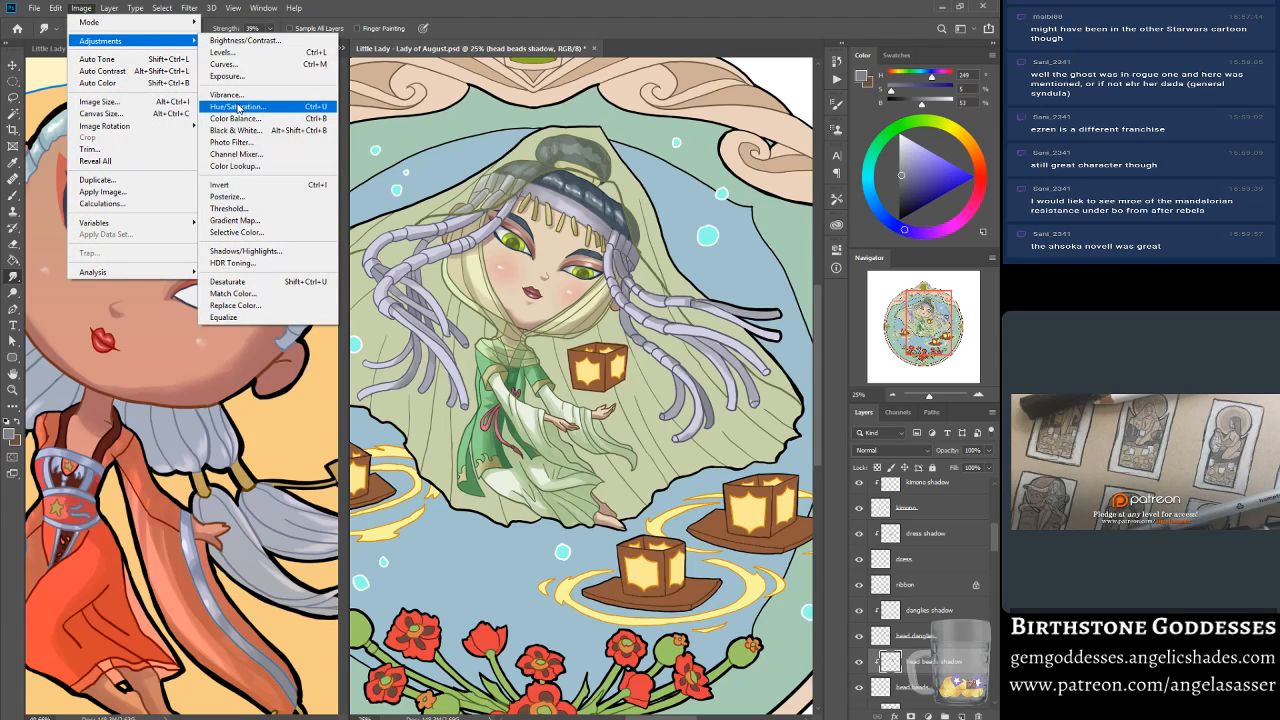
click(408, 4)
Step: Bring up the painted August reference and examine the head beads and strands at 200% zoom
click(278, 49)
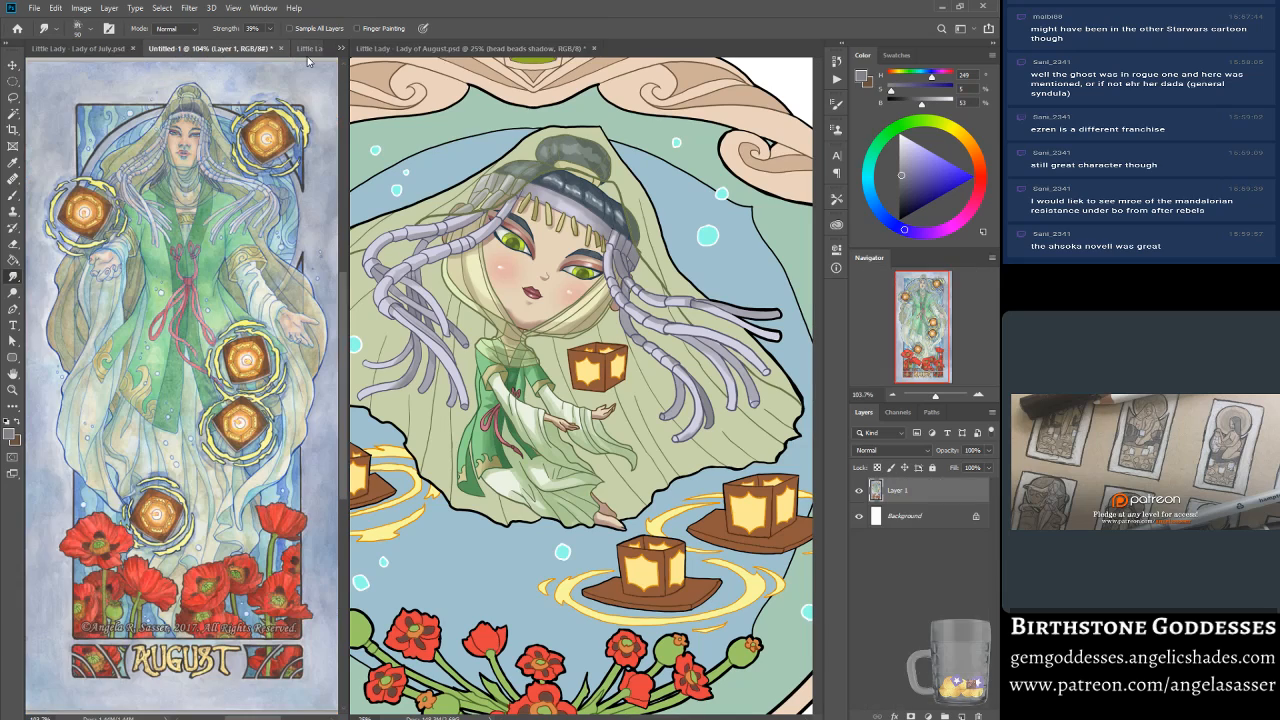
click(12, 390)
click(240, 138)
scroll(194, 308, up, 2)
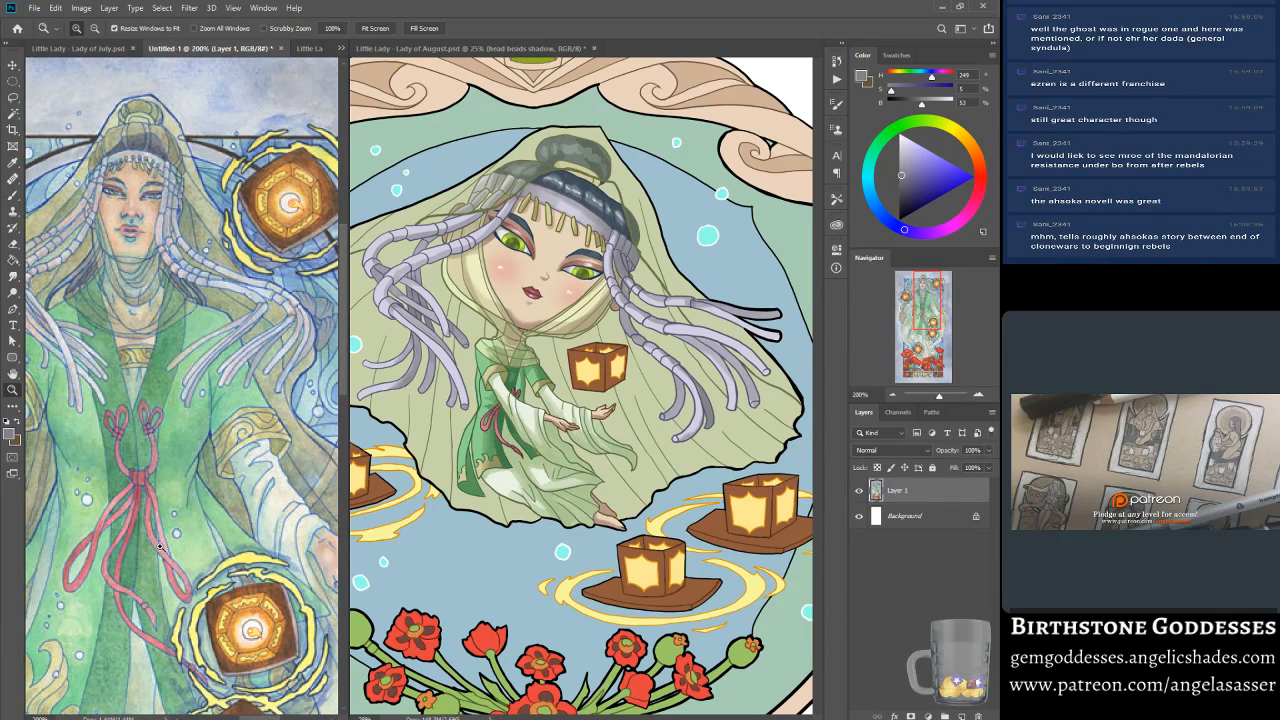
scroll(126, 416, down, 1)
drag(934, 326, 915, 312)
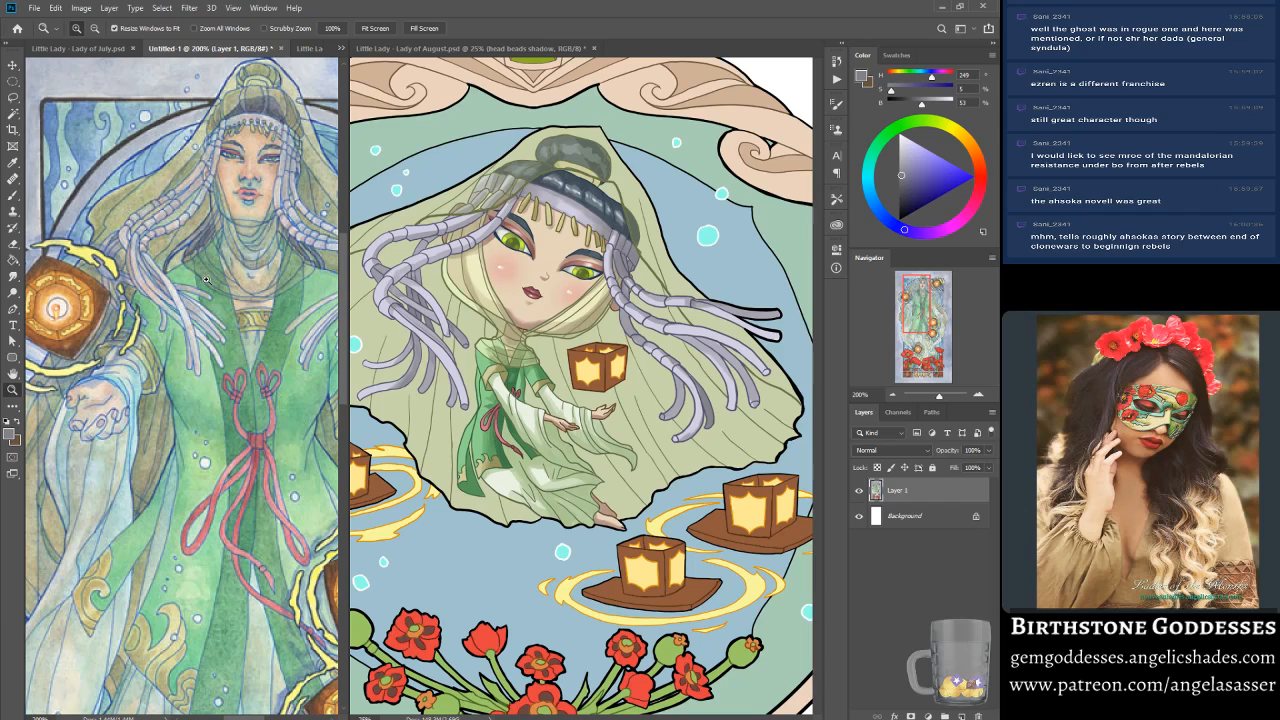
drag(928, 302, 933, 302)
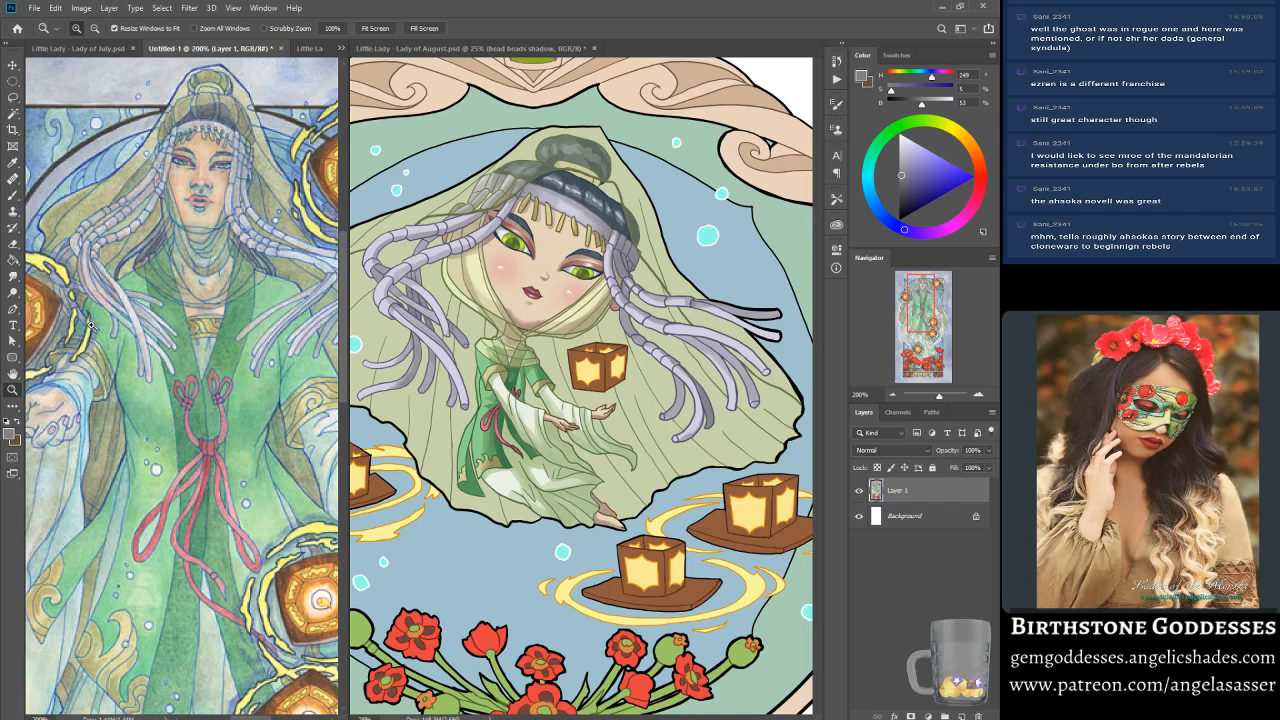
Step: Recolour the head beads shadow layer to a warmer pinkish mauve with Hue/Saturation, shifting the hue and raising saturation and lightness
click(450, 48)
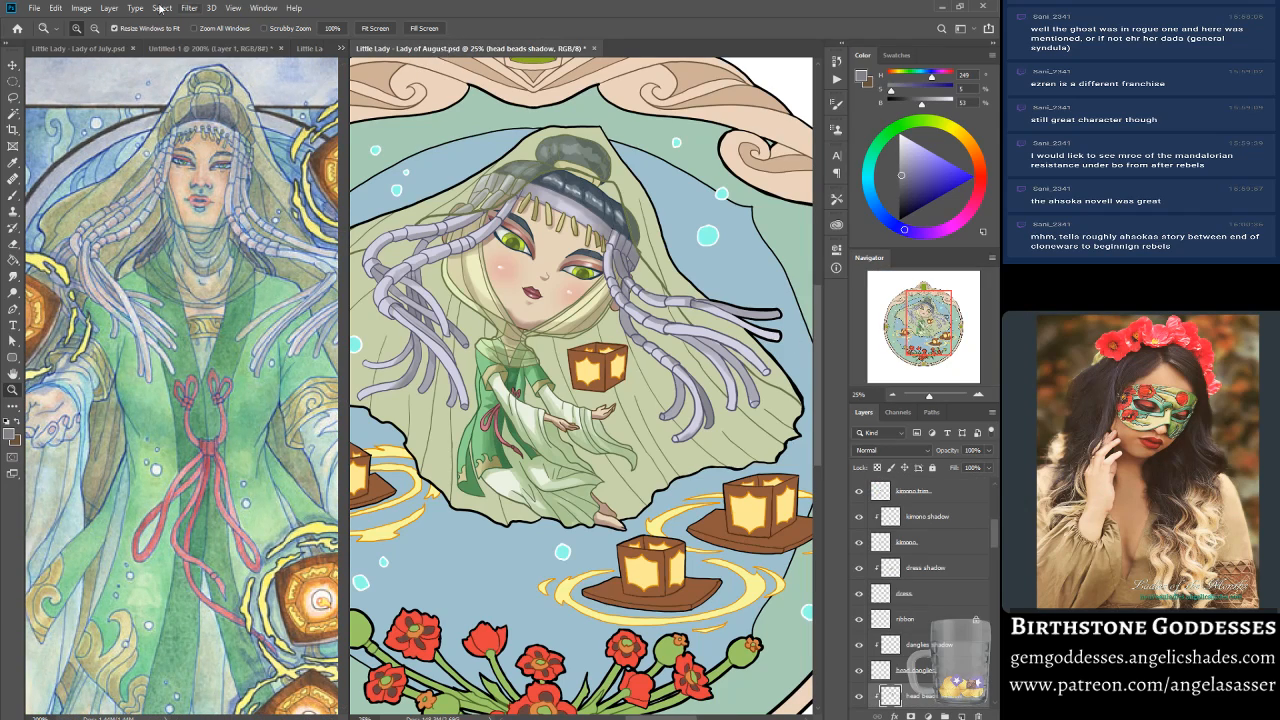
click(81, 8)
mouse_move(140, 41)
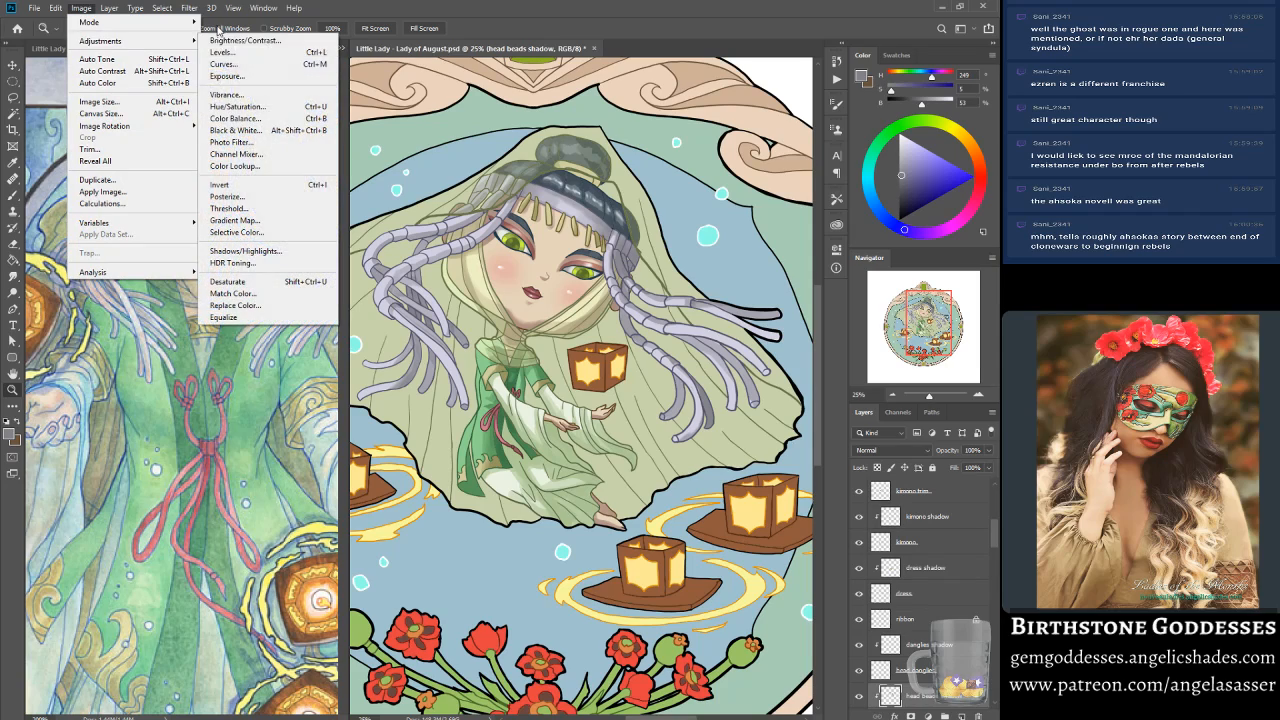
click(249, 108)
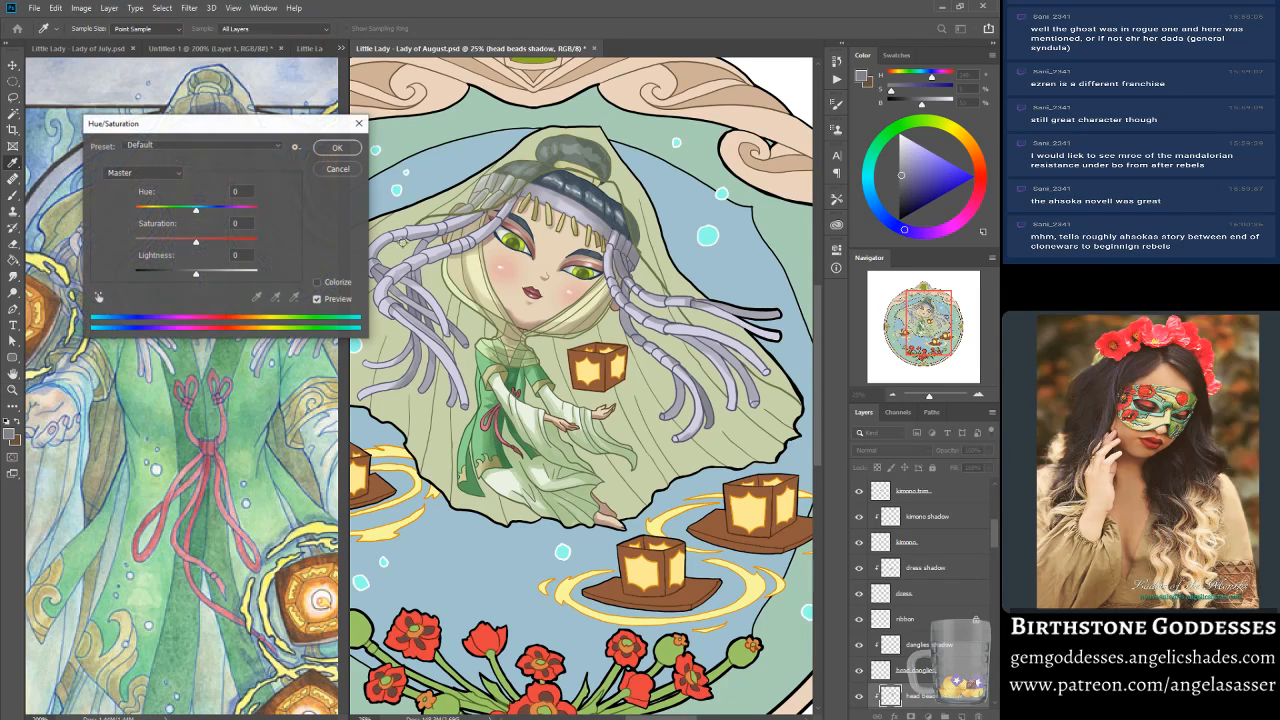
drag(196, 207, 247, 195)
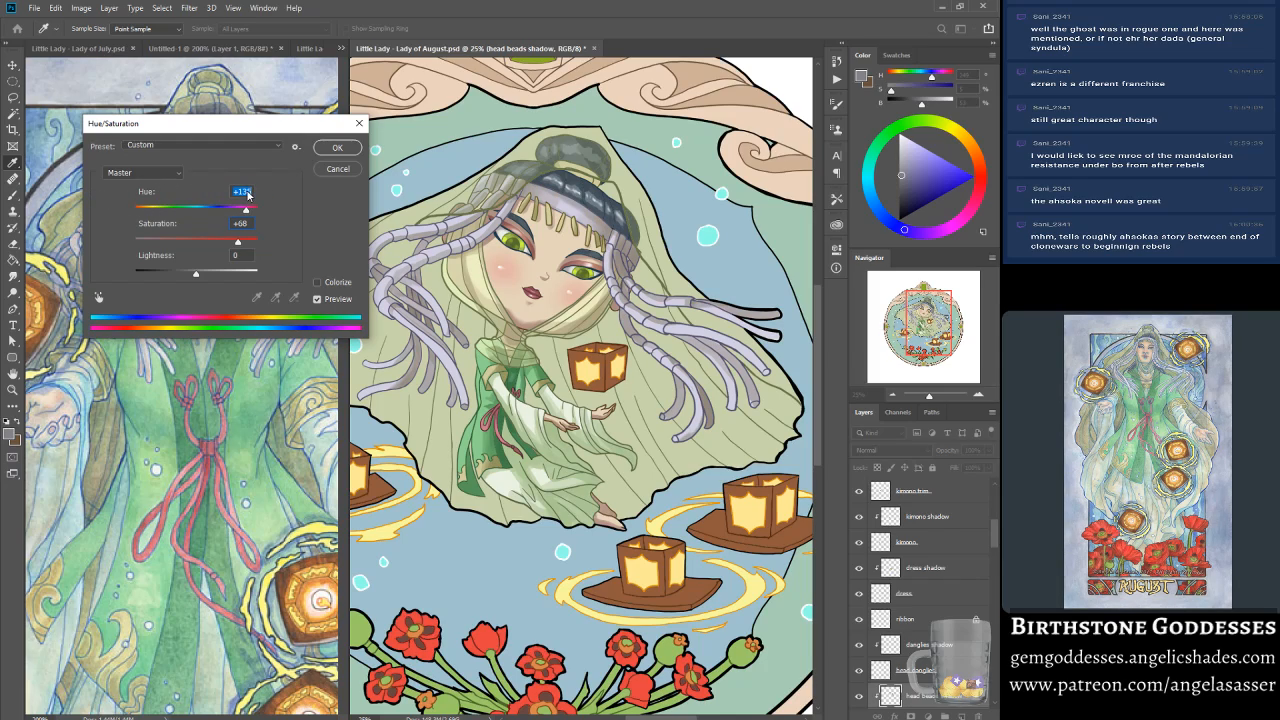
drag(196, 273, 252, 245)
drag(192, 273, 213, 277)
click(345, 149)
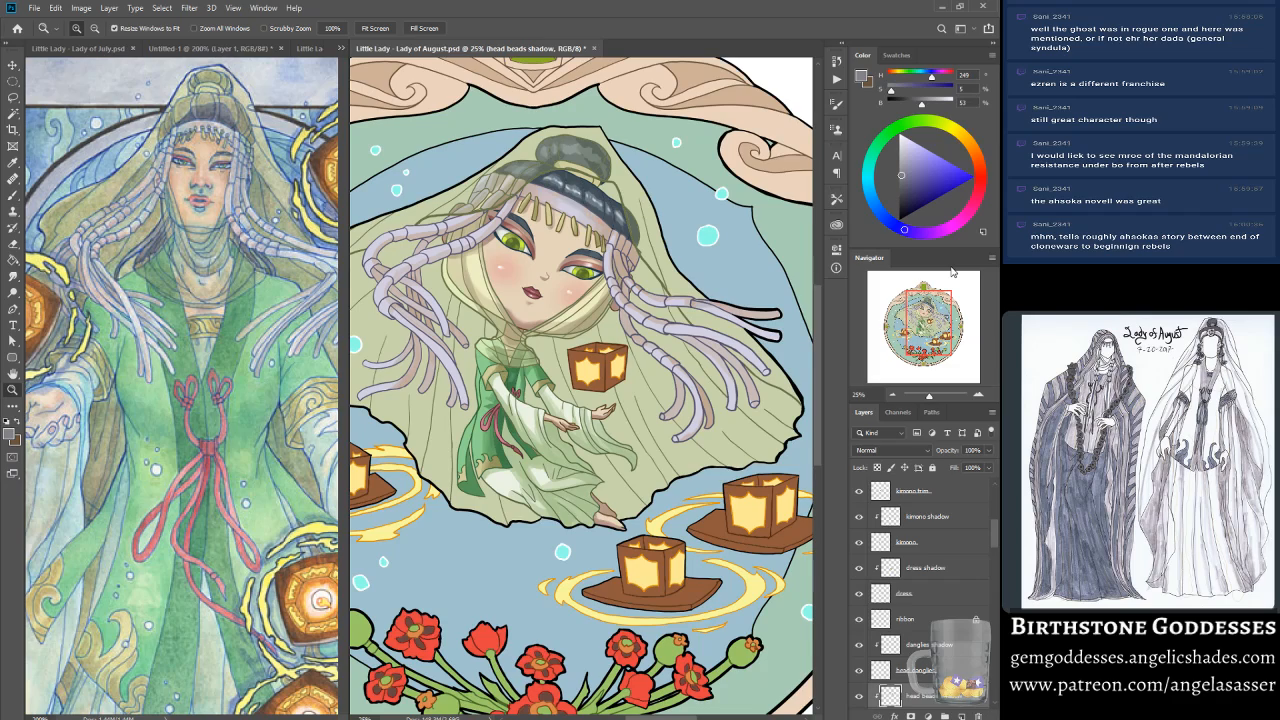
Step: Save the illustration and magnify the face and headband to about 47.2% zoom
key(ctrl+s)
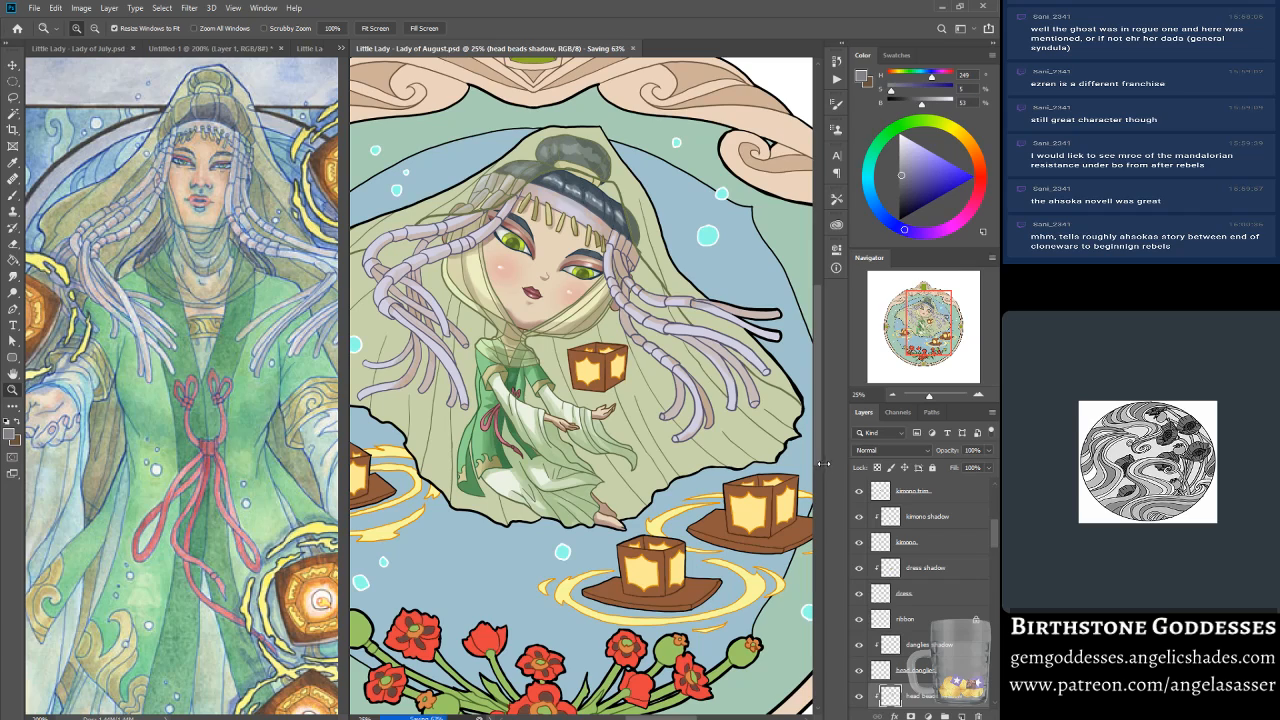
drag(930, 397, 932, 398)
drag(921, 327, 919, 320)
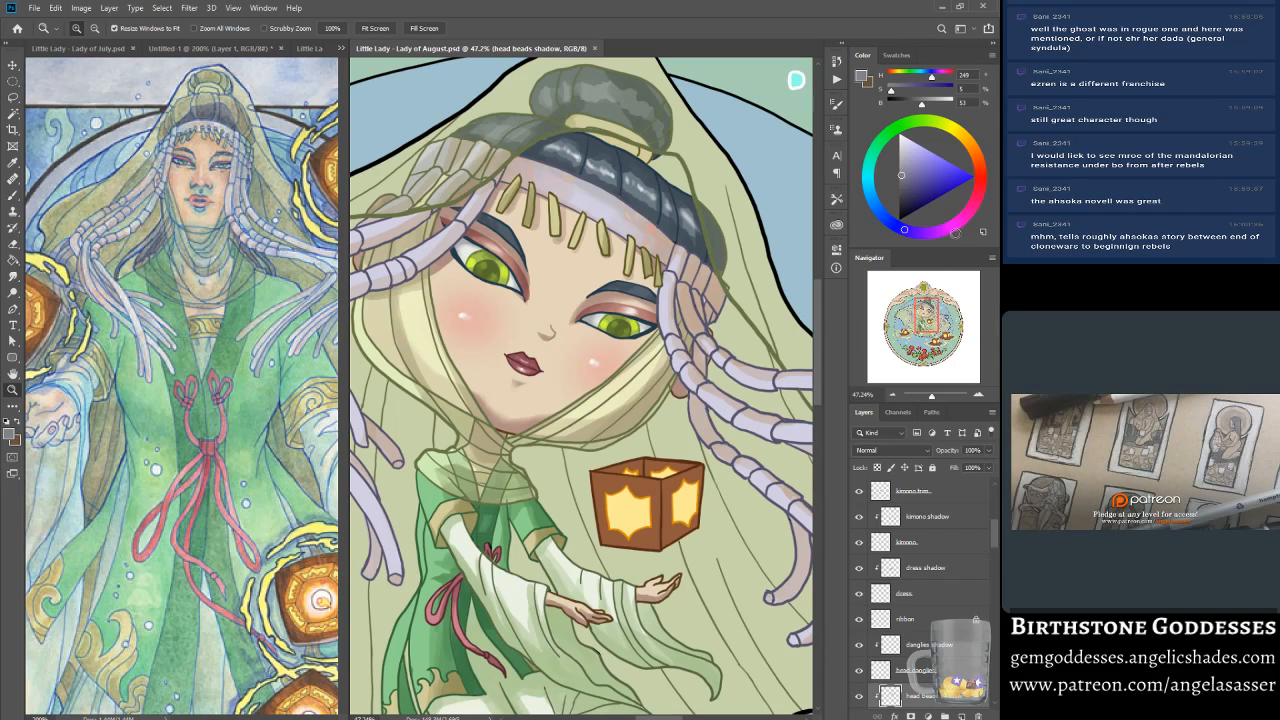
mouse_move(933, 396)
mouse_down()
mouse_move(913, 396)
mouse_move(931, 396)
mouse_up()
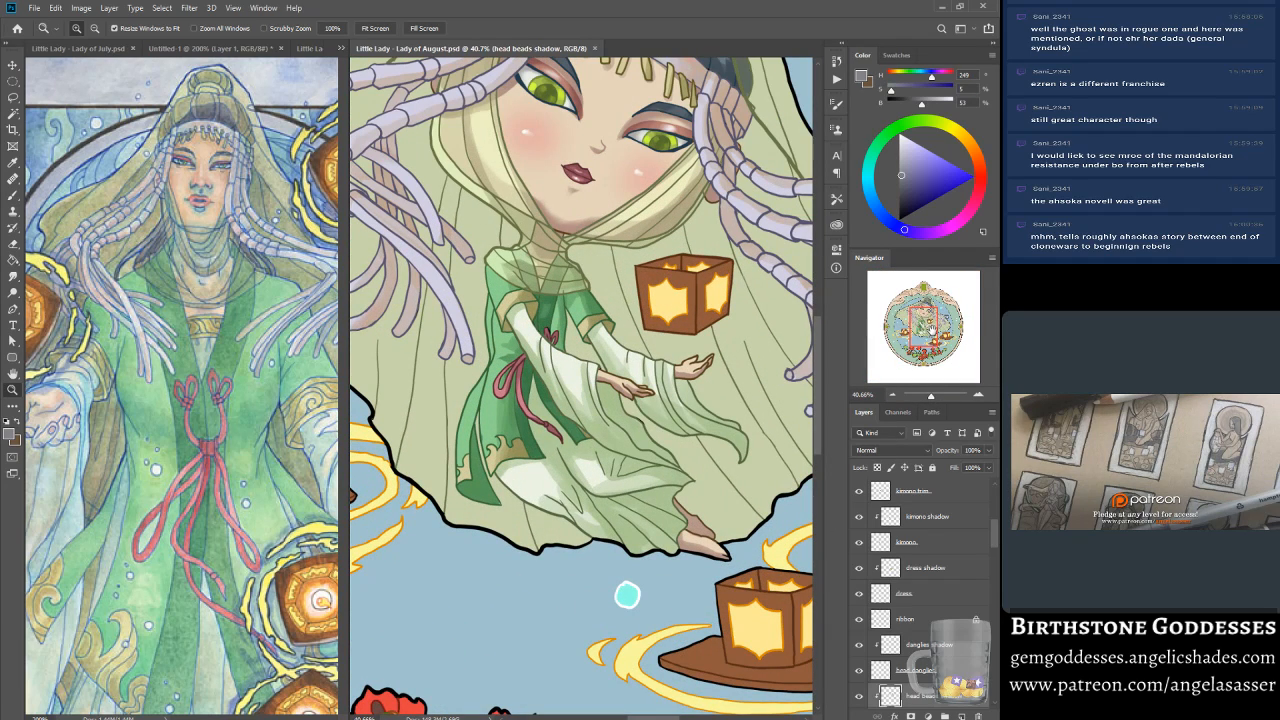
drag(931, 328, 937, 320)
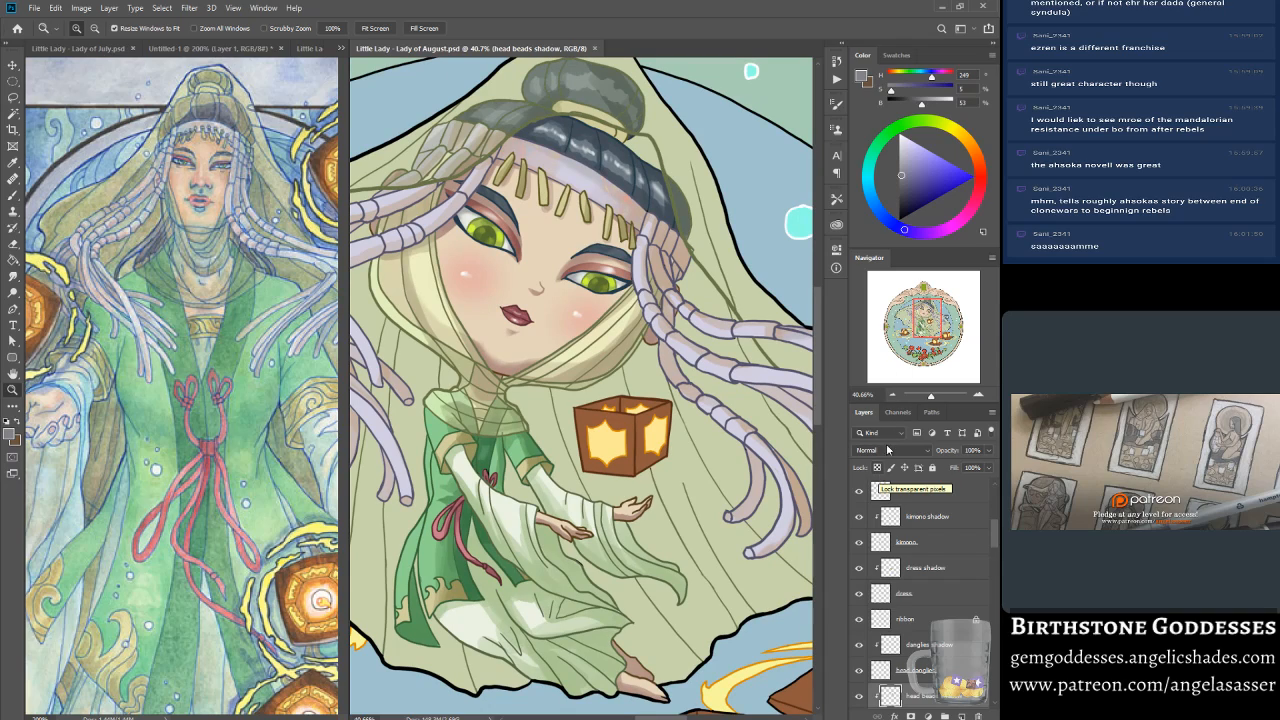
scroll(670, 509, down, 2)
scroll(670, 509, down, 2)
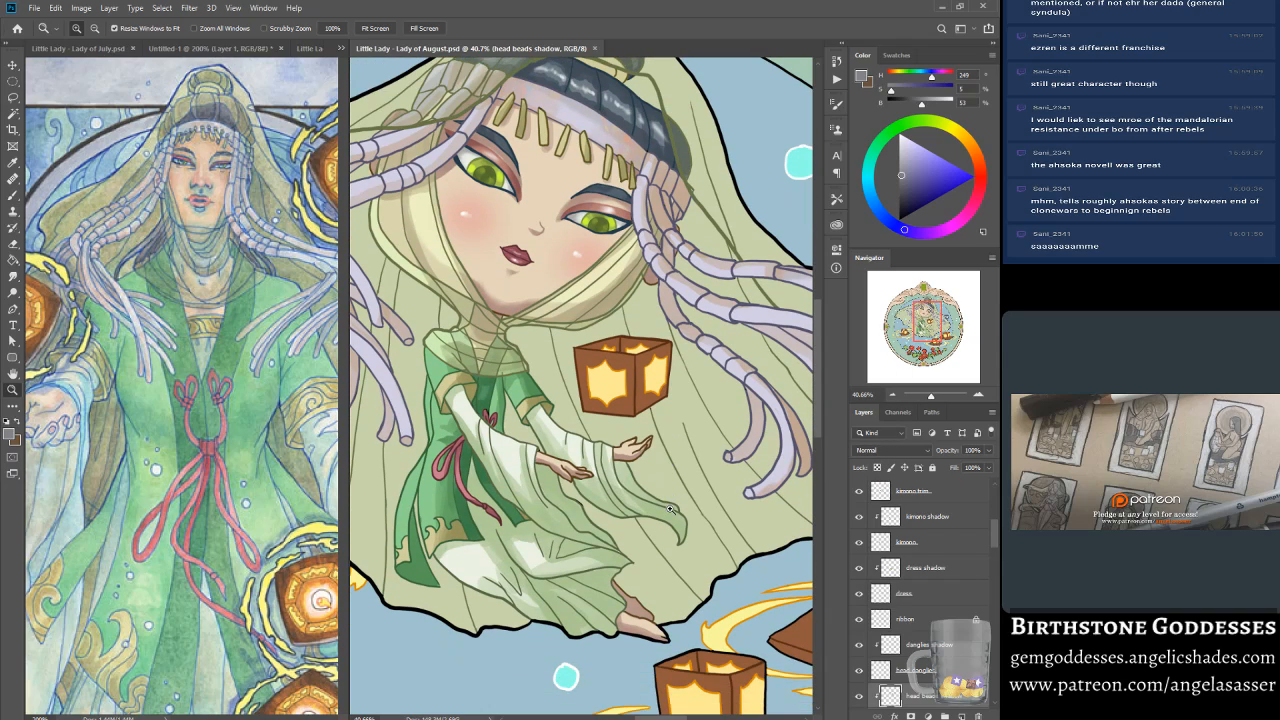
click(82, 8)
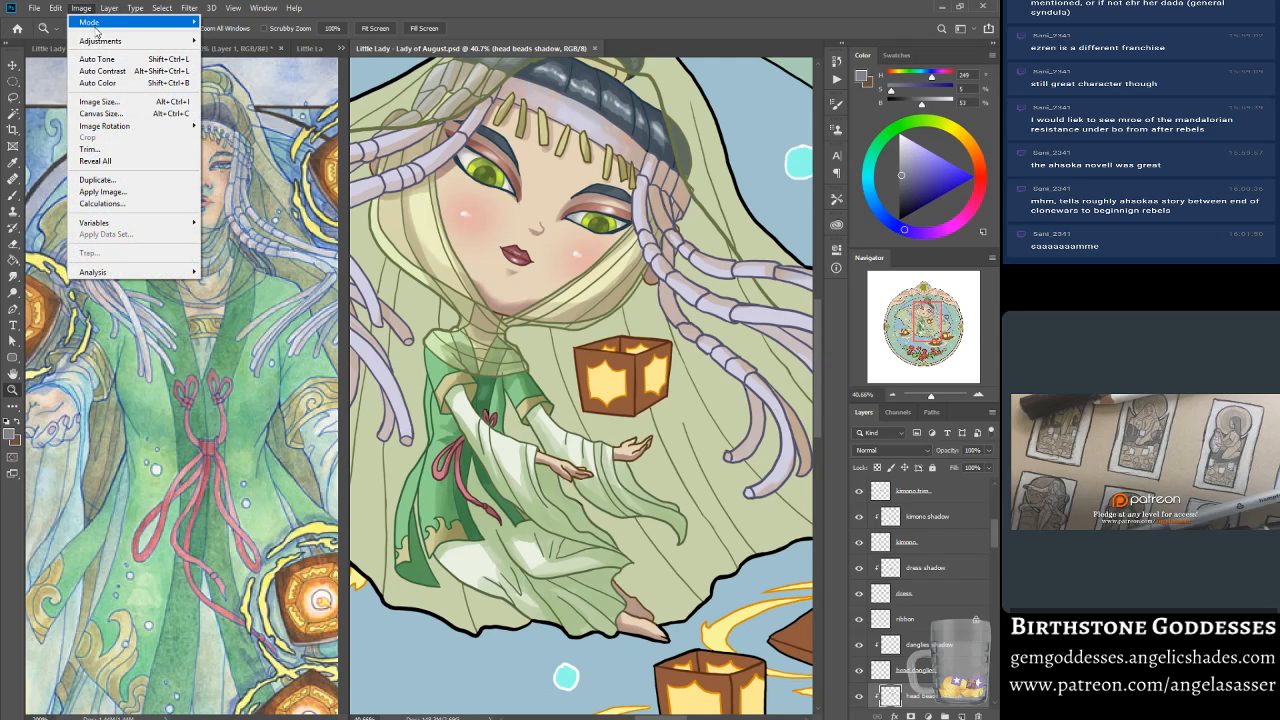
click(243, 40)
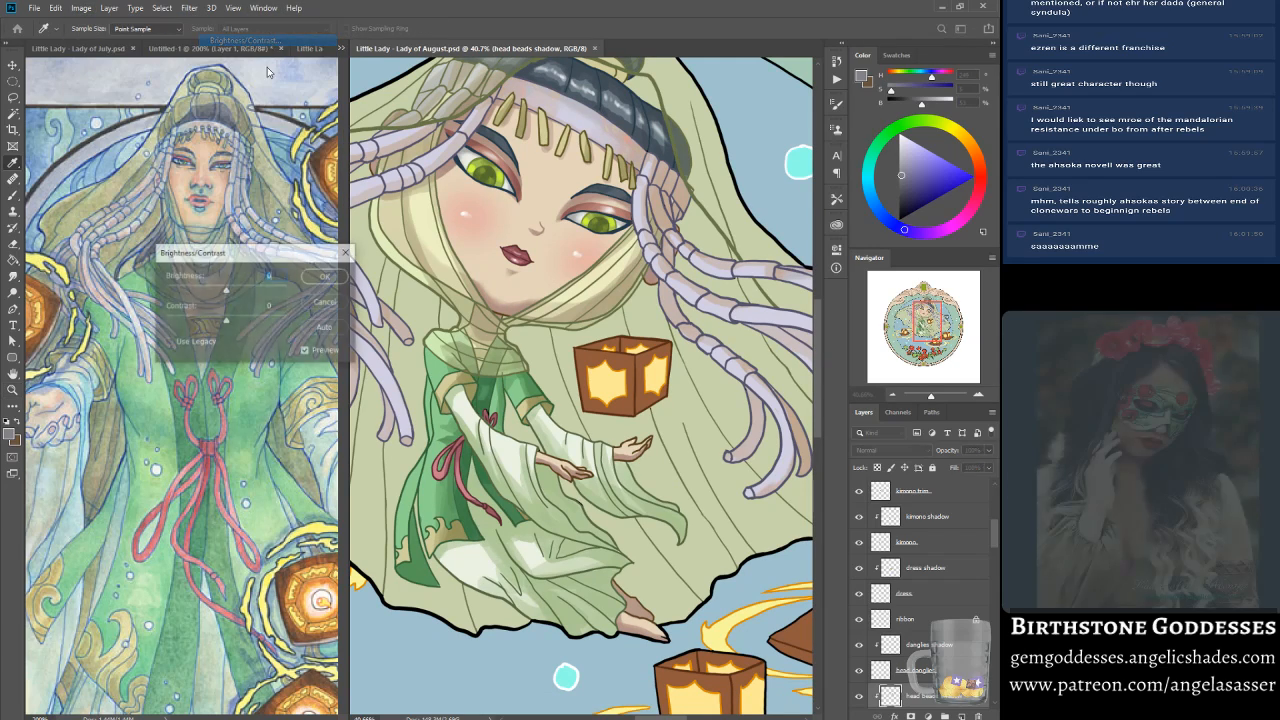
click(327, 302)
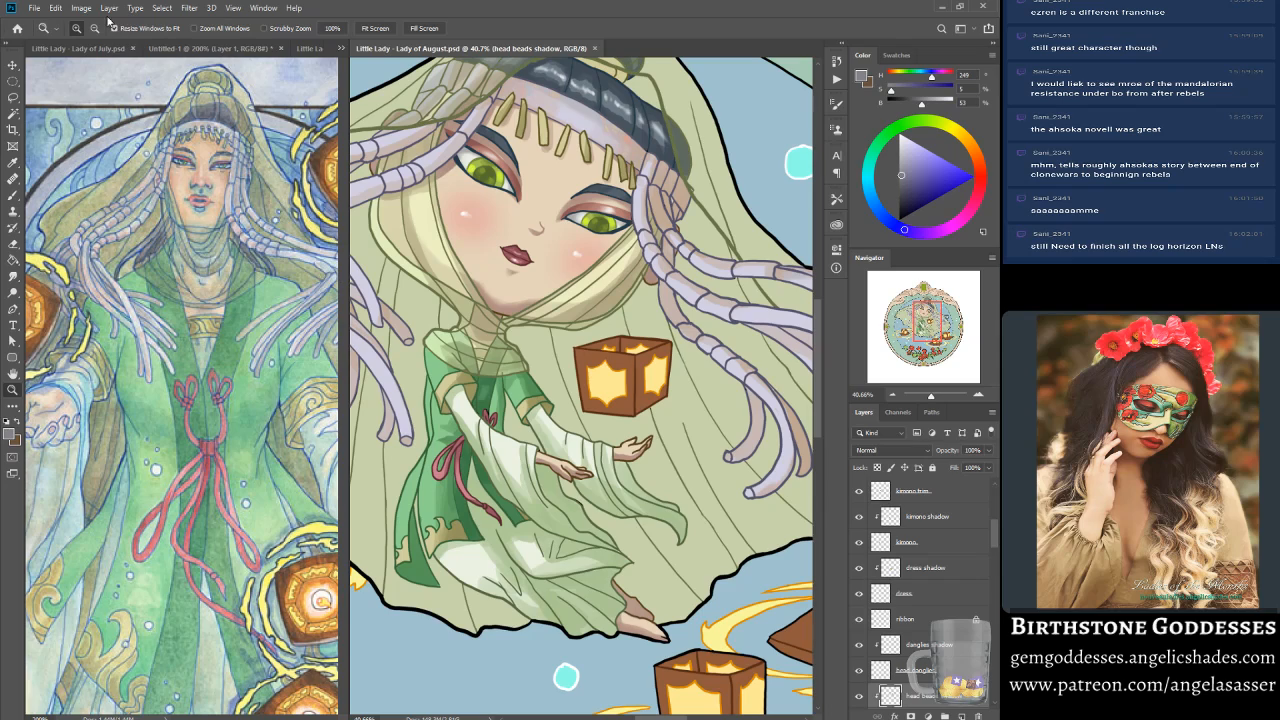
Step: Darken the head beads shadow layer with Hue/Saturation, setting the lightness to -12
click(82, 8)
mouse_move(110, 41)
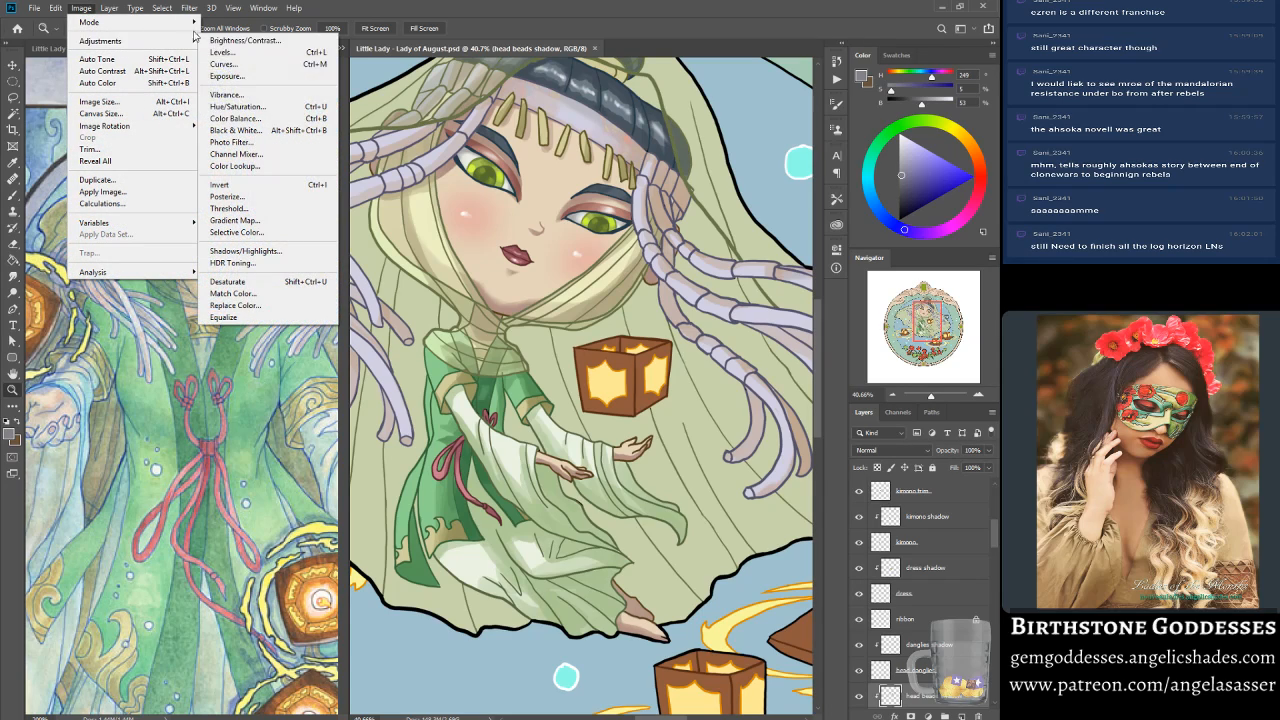
click(249, 106)
drag(198, 276, 187, 278)
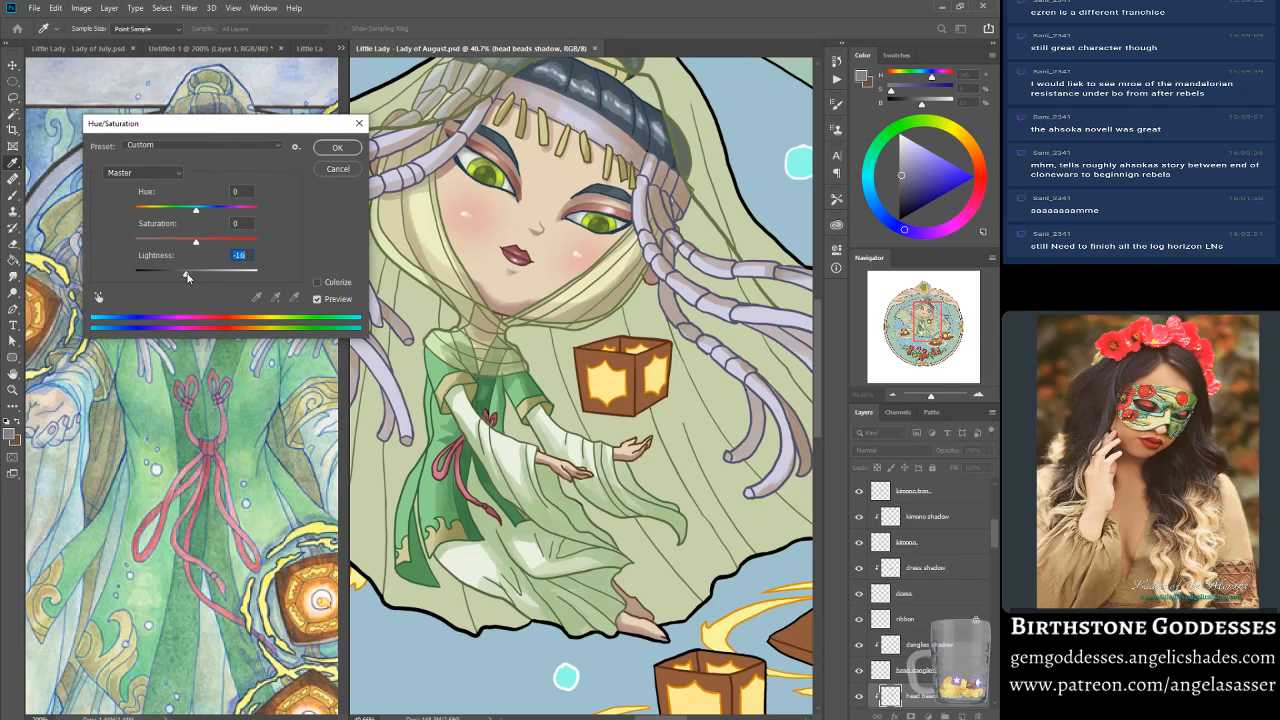
click(327, 300)
click(327, 300)
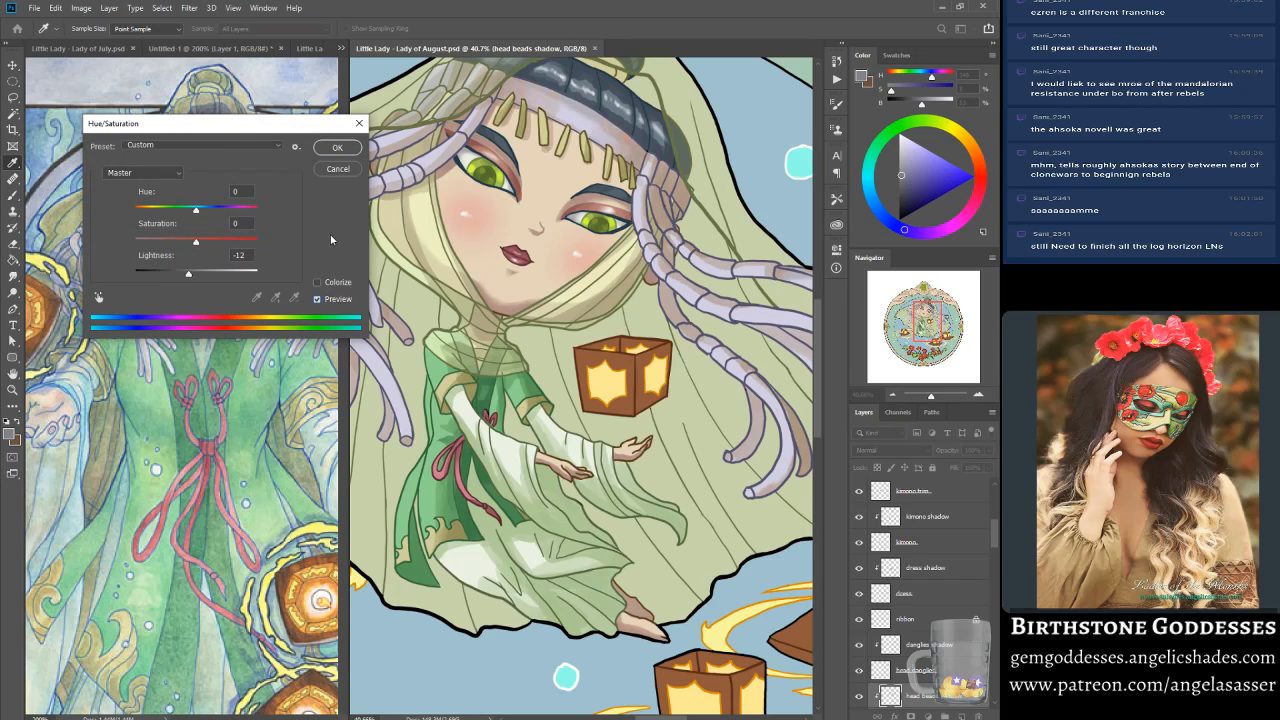
click(335, 150)
key(z)
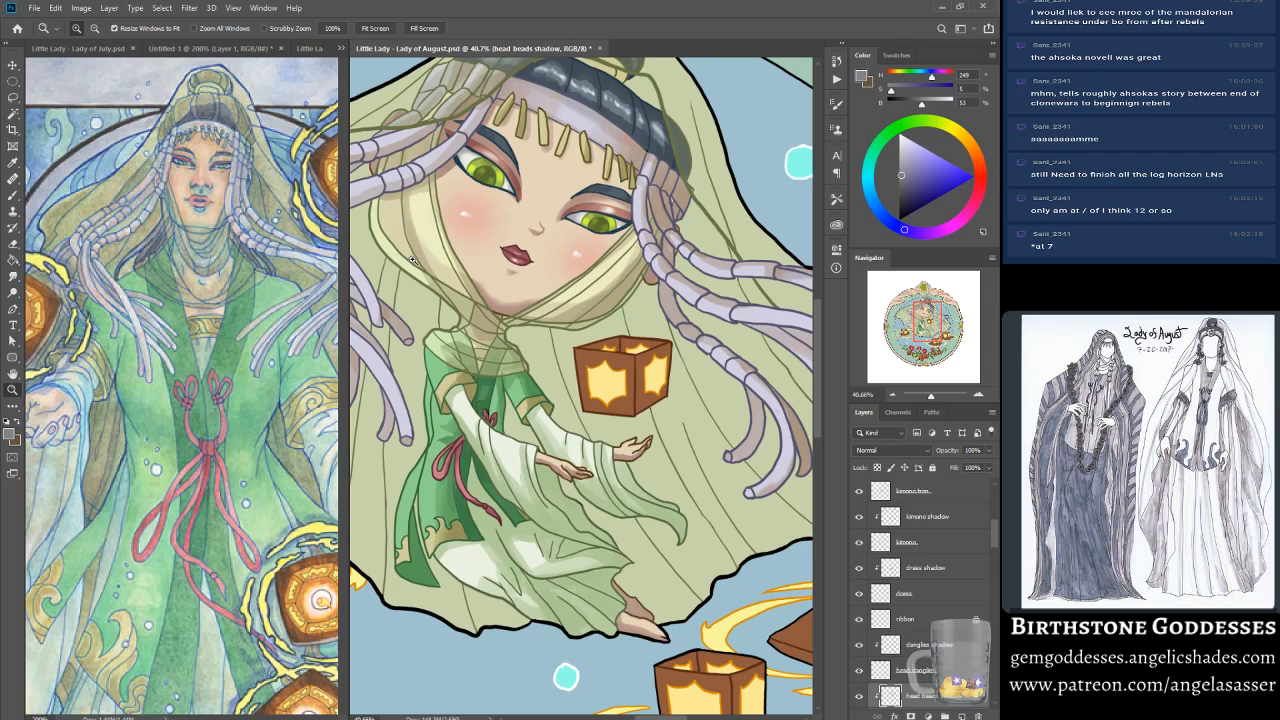
Step: Save the Lady of August illustration and fit the whole artwork in view
scroll(424, 302, up, 1)
scroll(424, 302, up, 3)
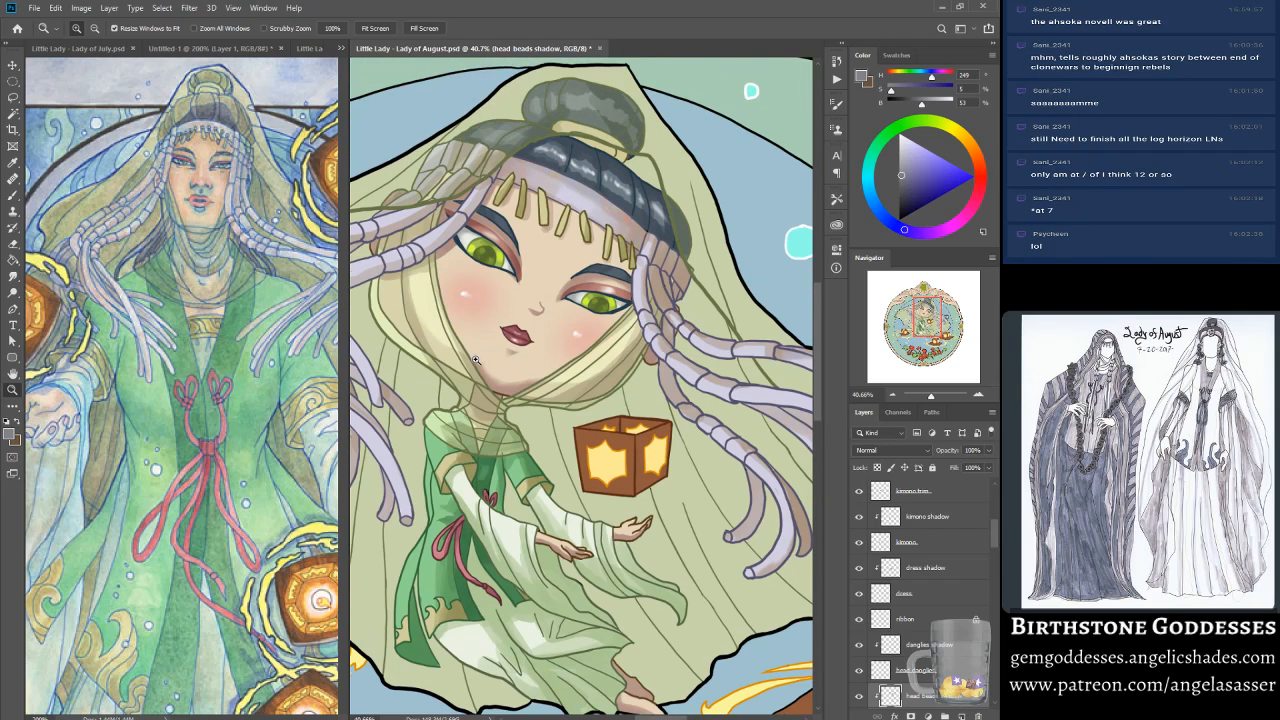
click(36, 8)
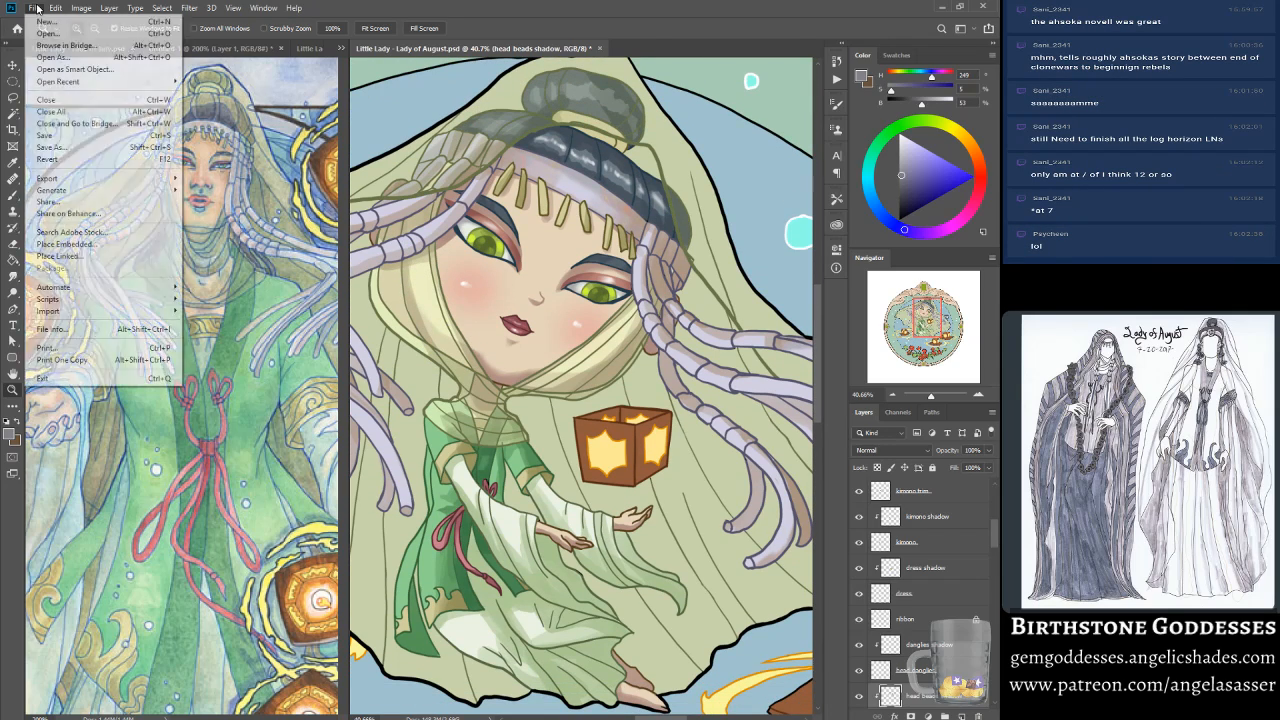
click(45, 135)
key(ctrl+0)
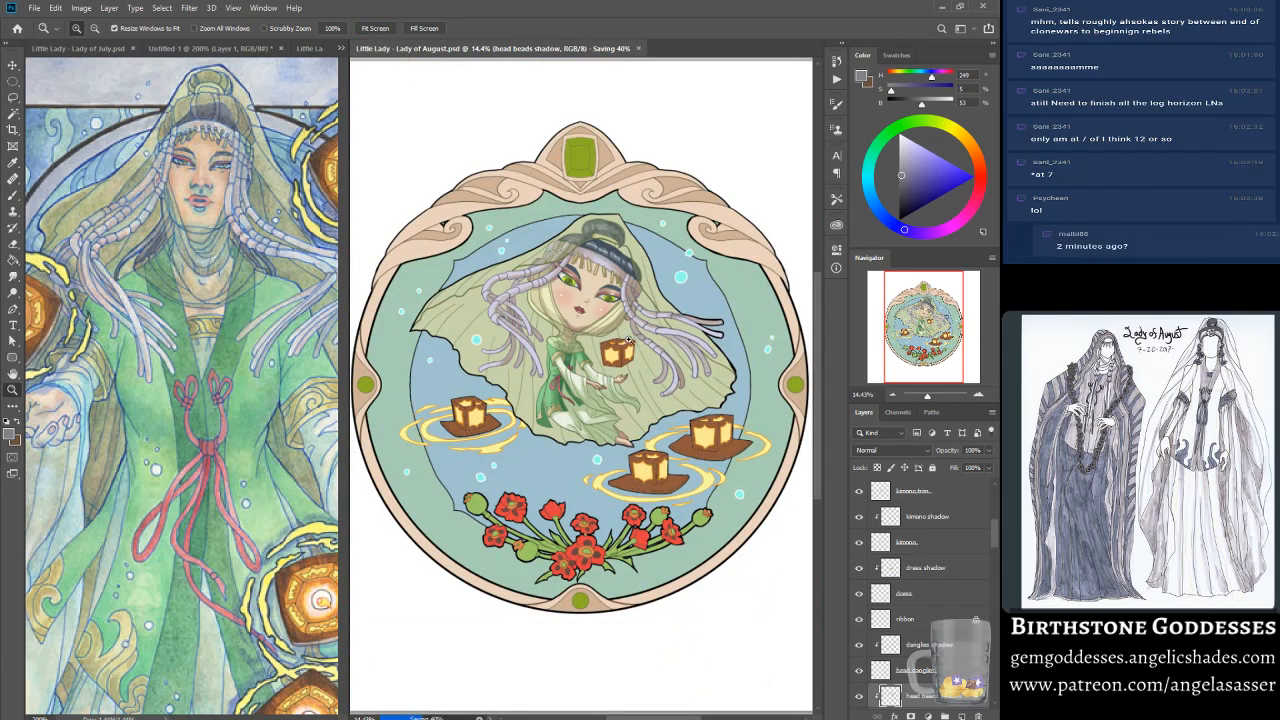
Step: Make the veil shadow layer visible and select it, with the veiled figure in view at 25% zoom
scroll(885, 602, down, 5)
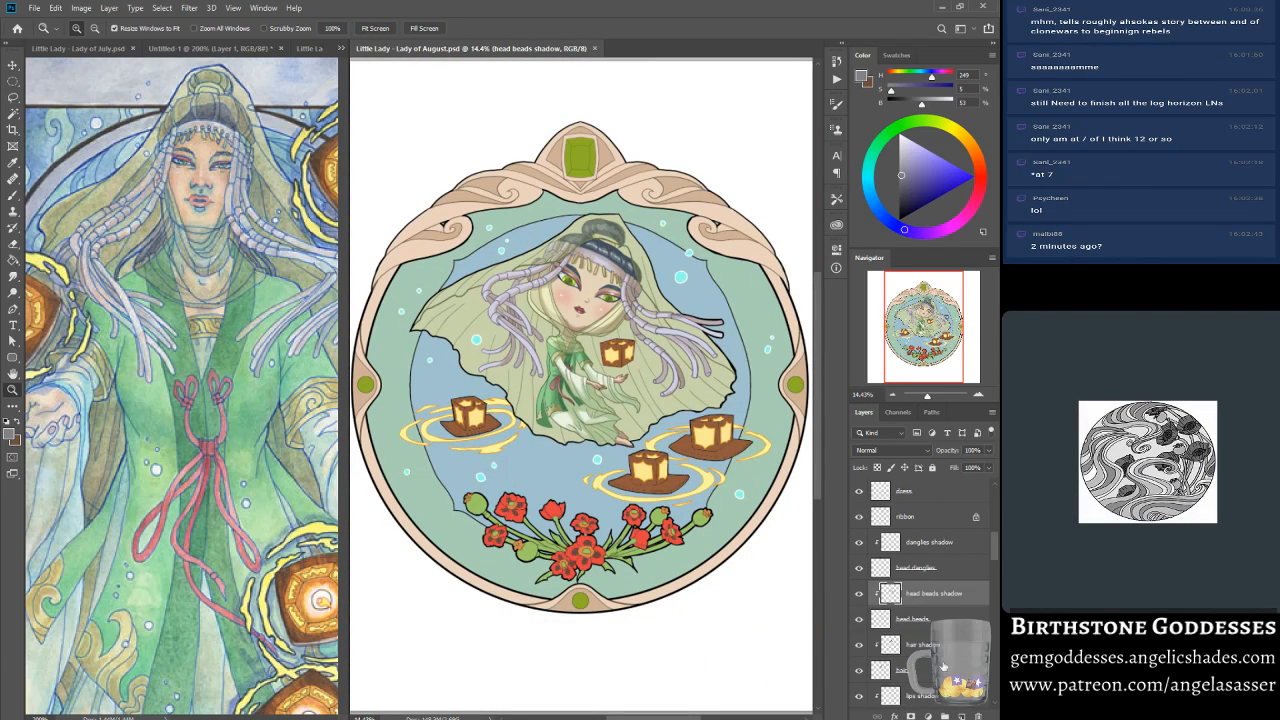
click(858, 542)
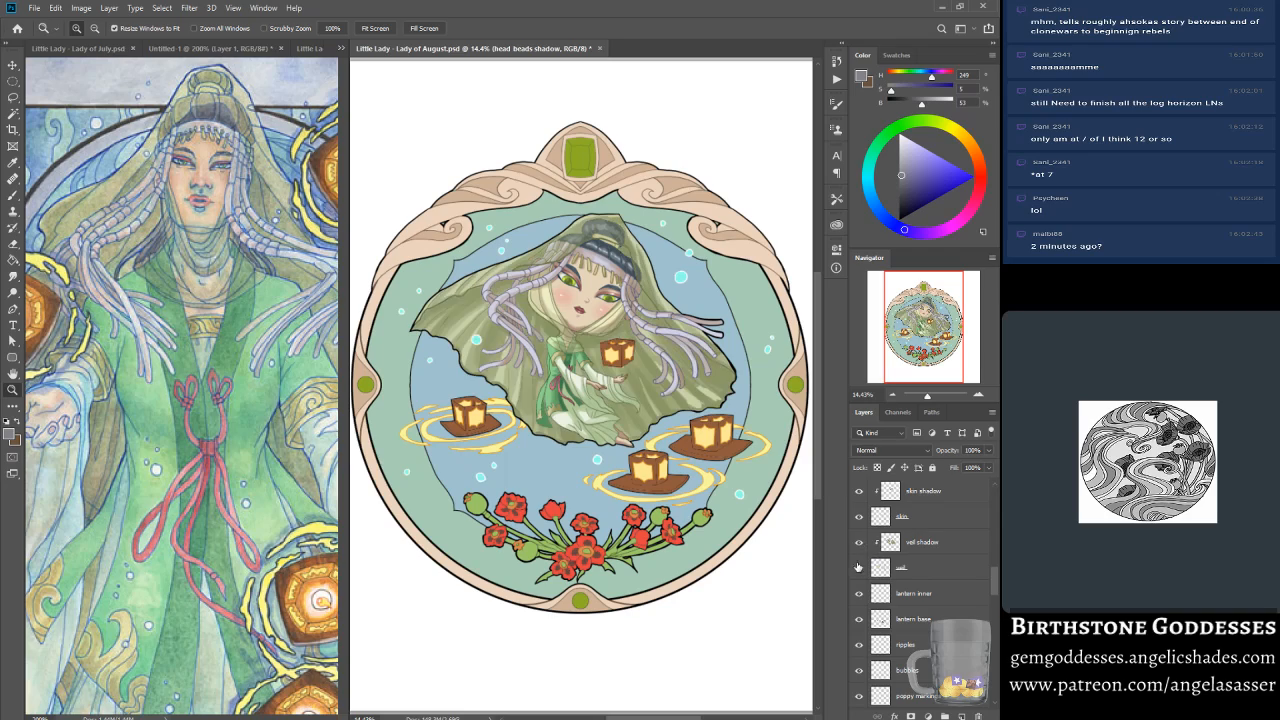
click(941, 545)
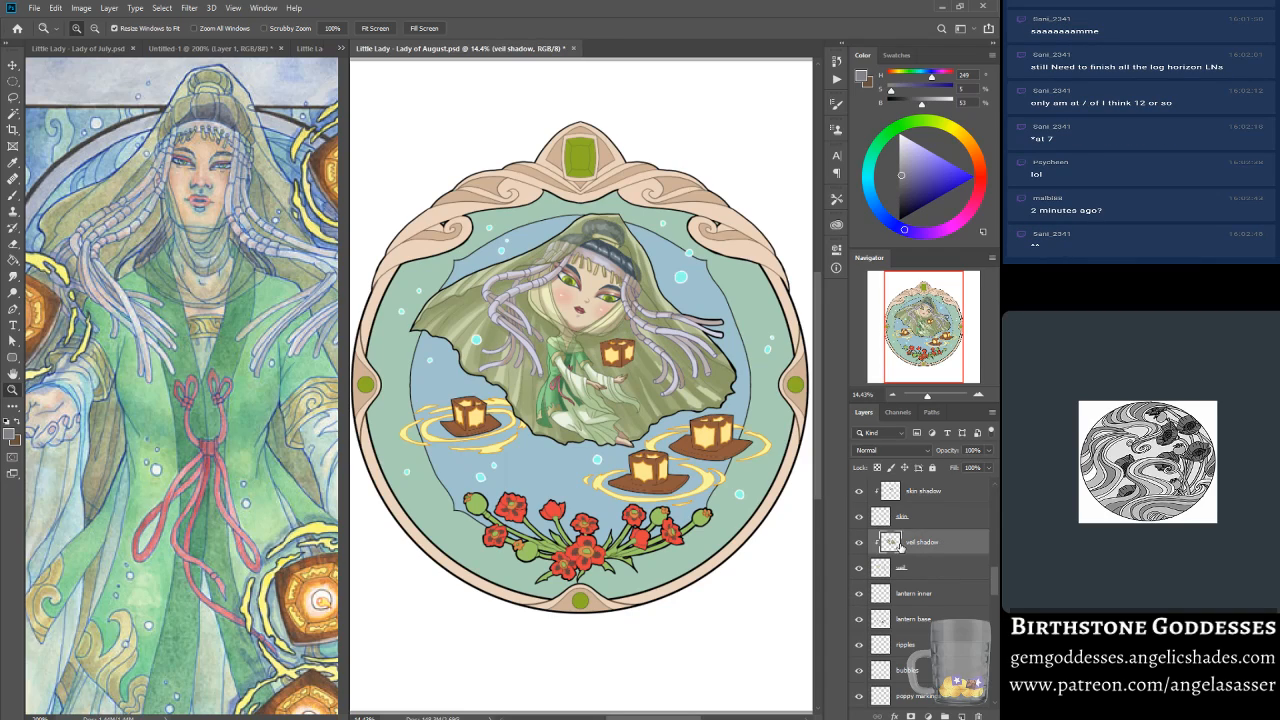
click(690, 316)
click(690, 316)
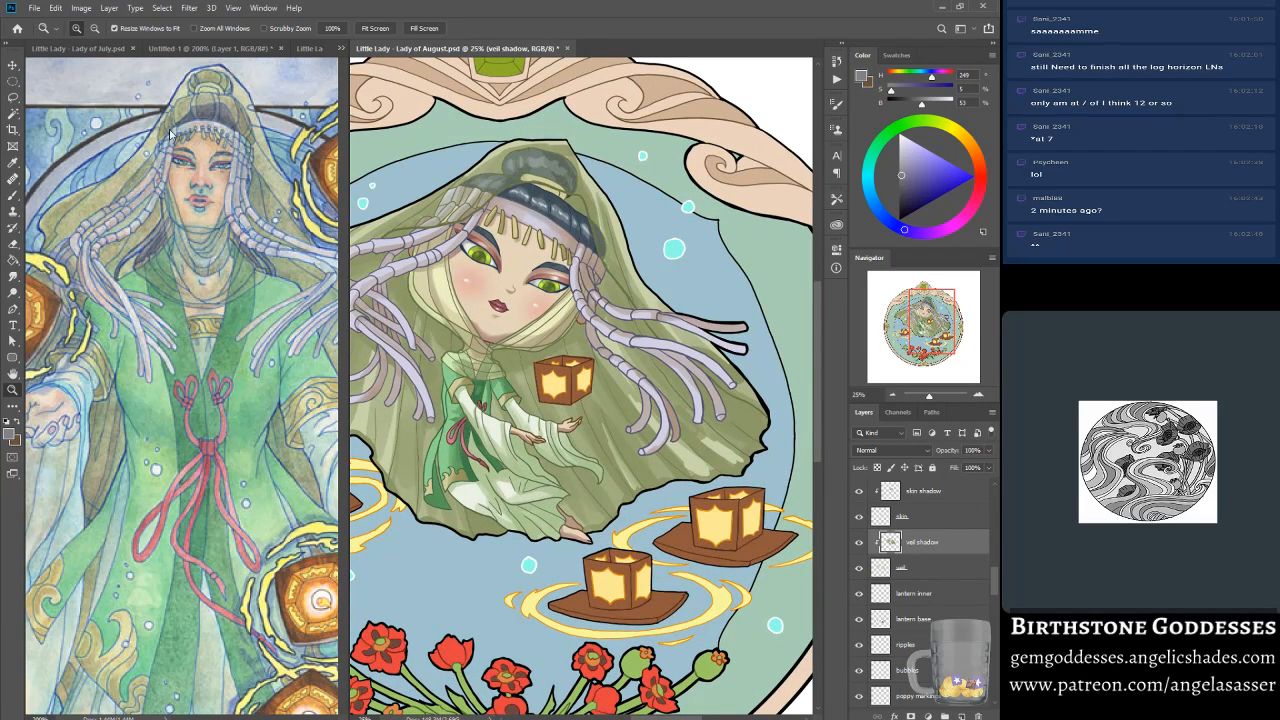
drag(938, 340, 940, 342)
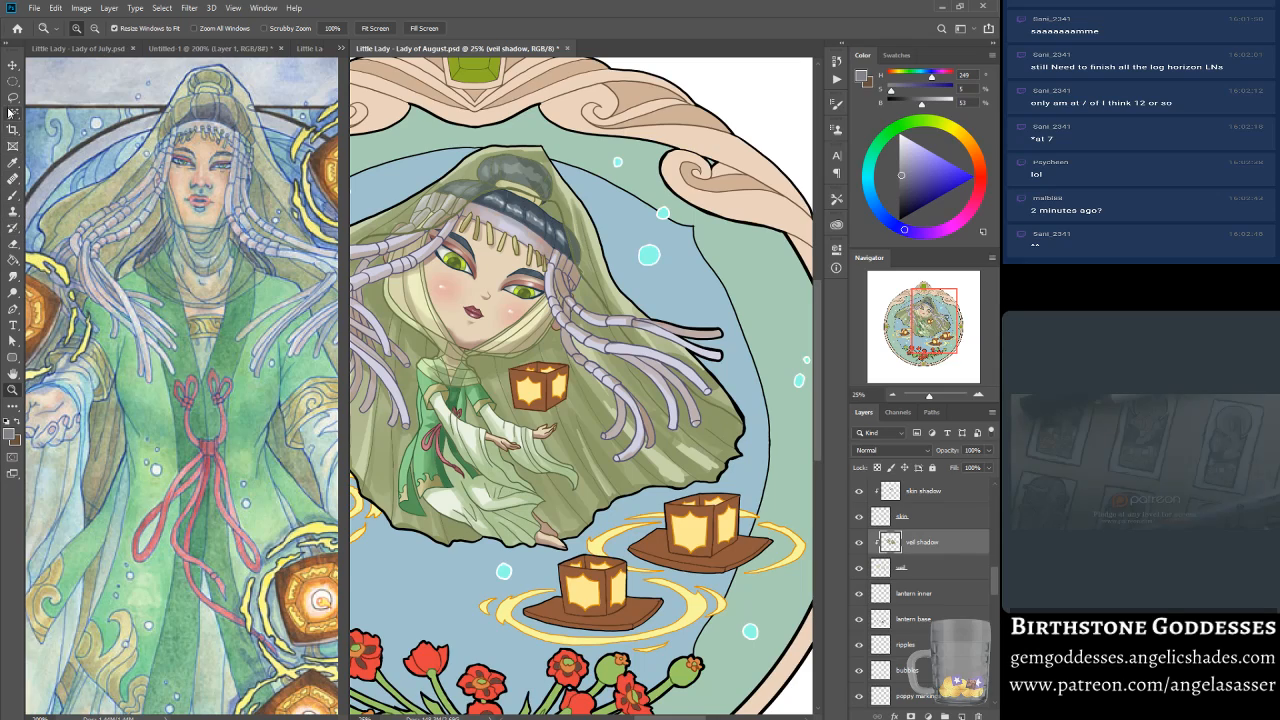
Step: Ready a larger Smudge brush and check the veil shading on the whole illustration and on the figure at 33.3% zoom
click(14, 277)
key(bracketright)
key(bracketright)
key(bracketright)
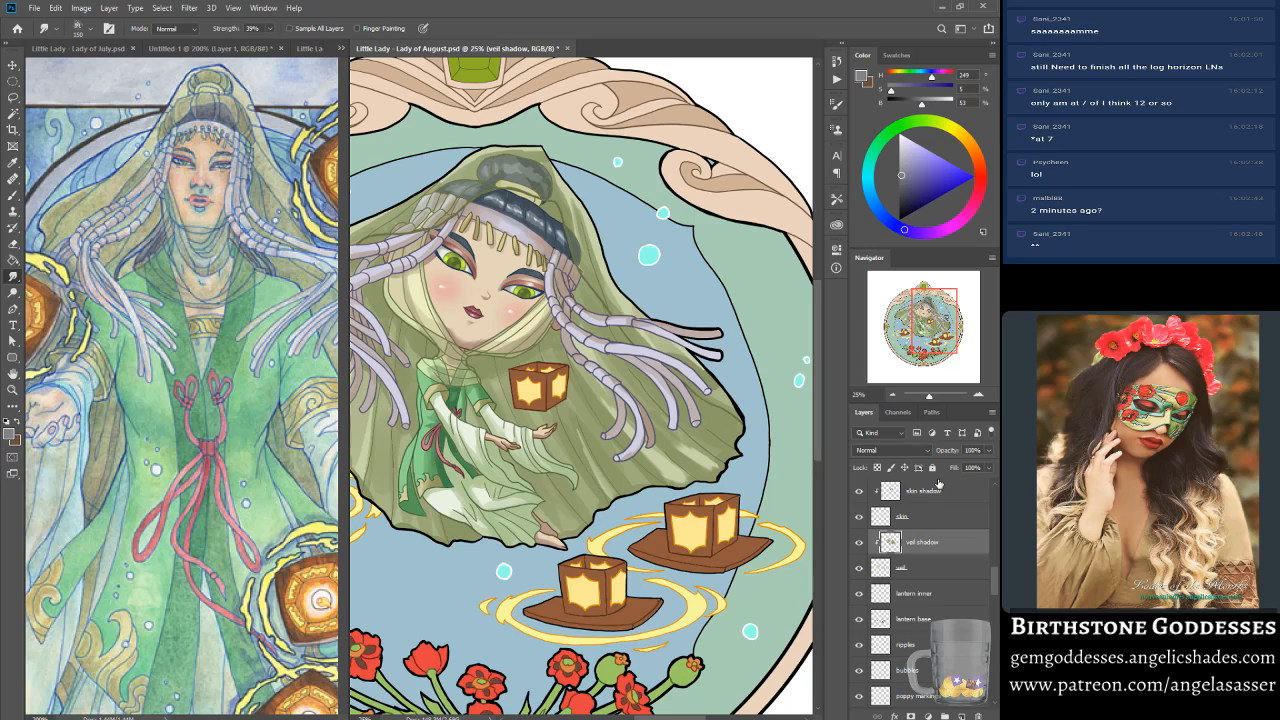
click(12, 389)
click(377, 29)
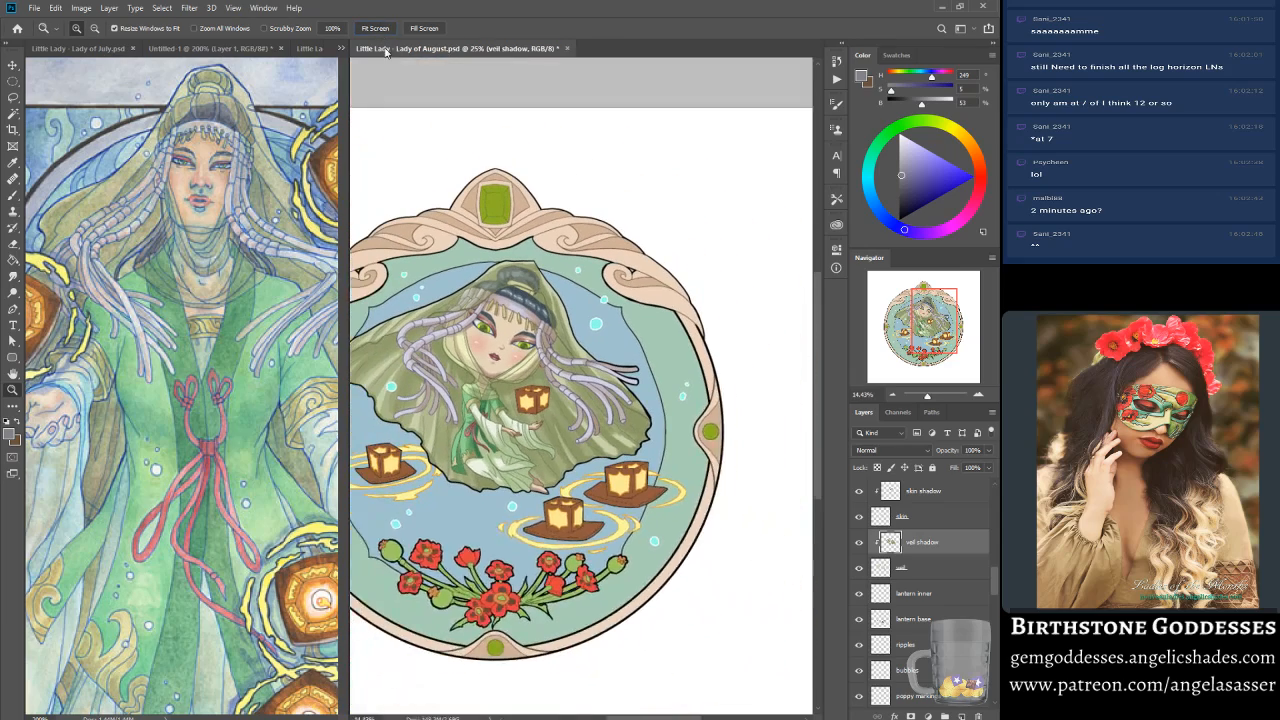
click(549, 340)
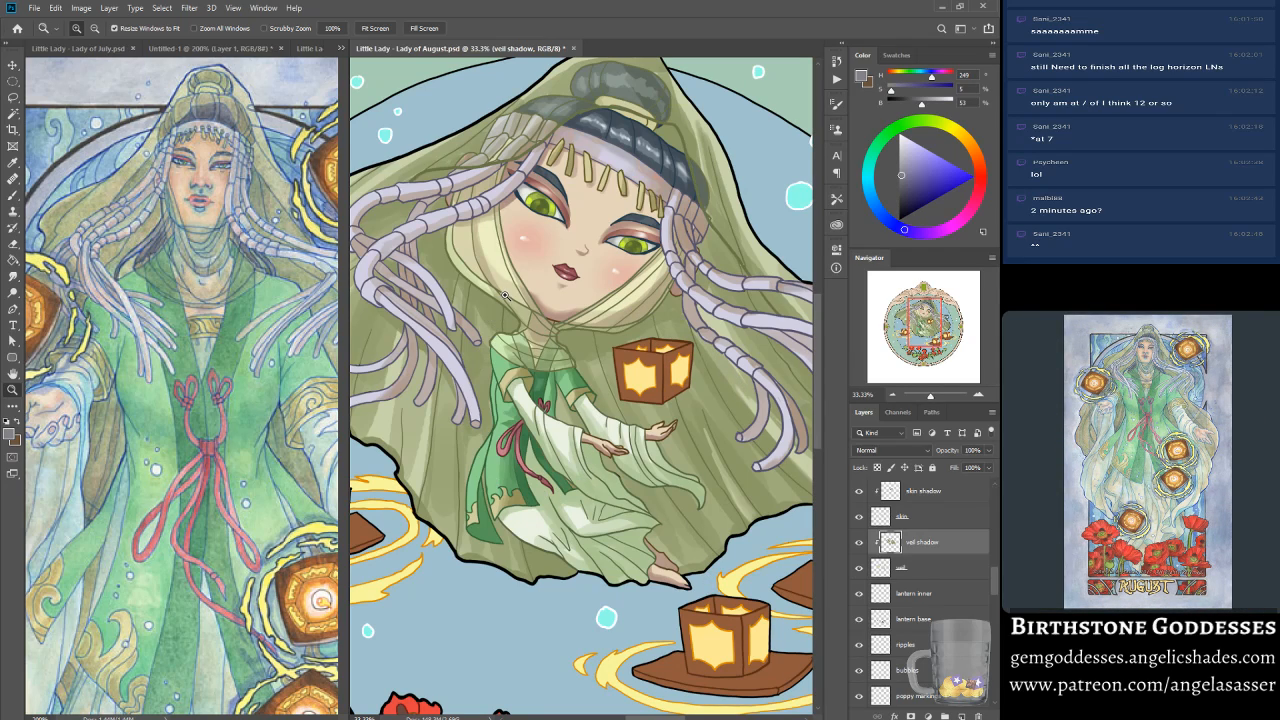
scroll(605, 330, up, 2)
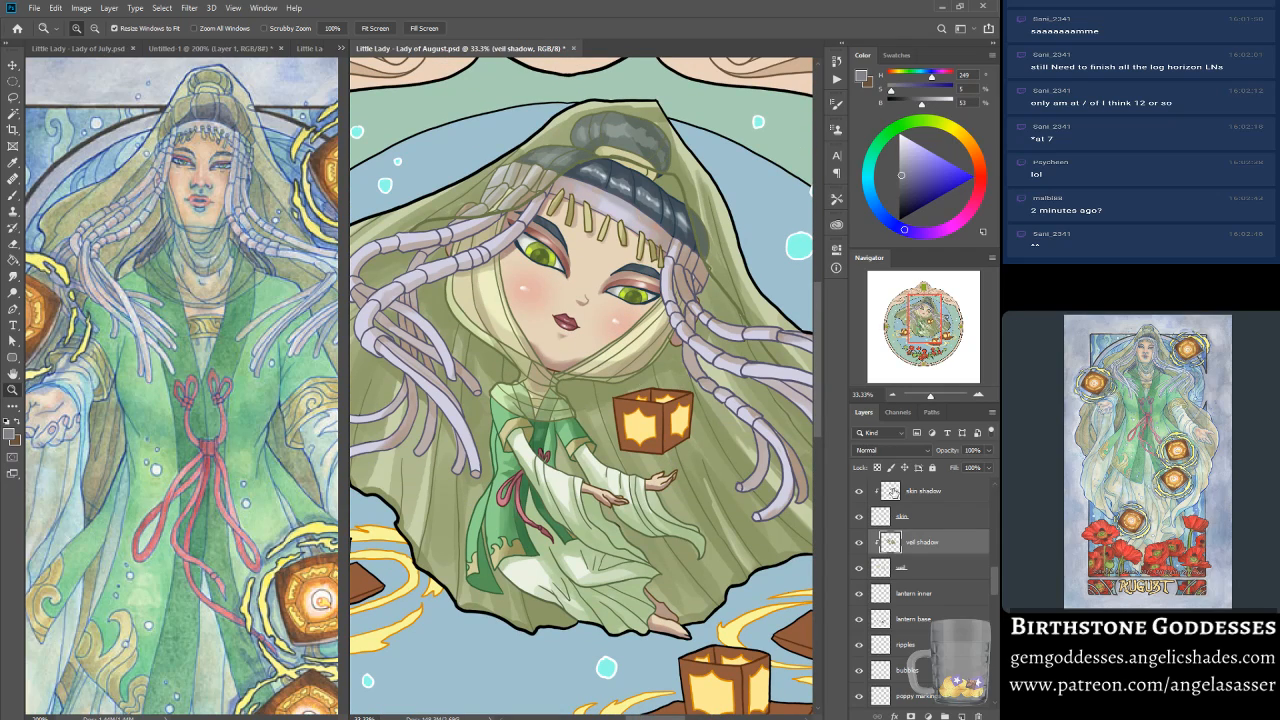
Step: Add a new layer directly above the sheer cowl shadow layer and name it "light"
scroll(928, 560, up, 1)
scroll(928, 560, up, 5)
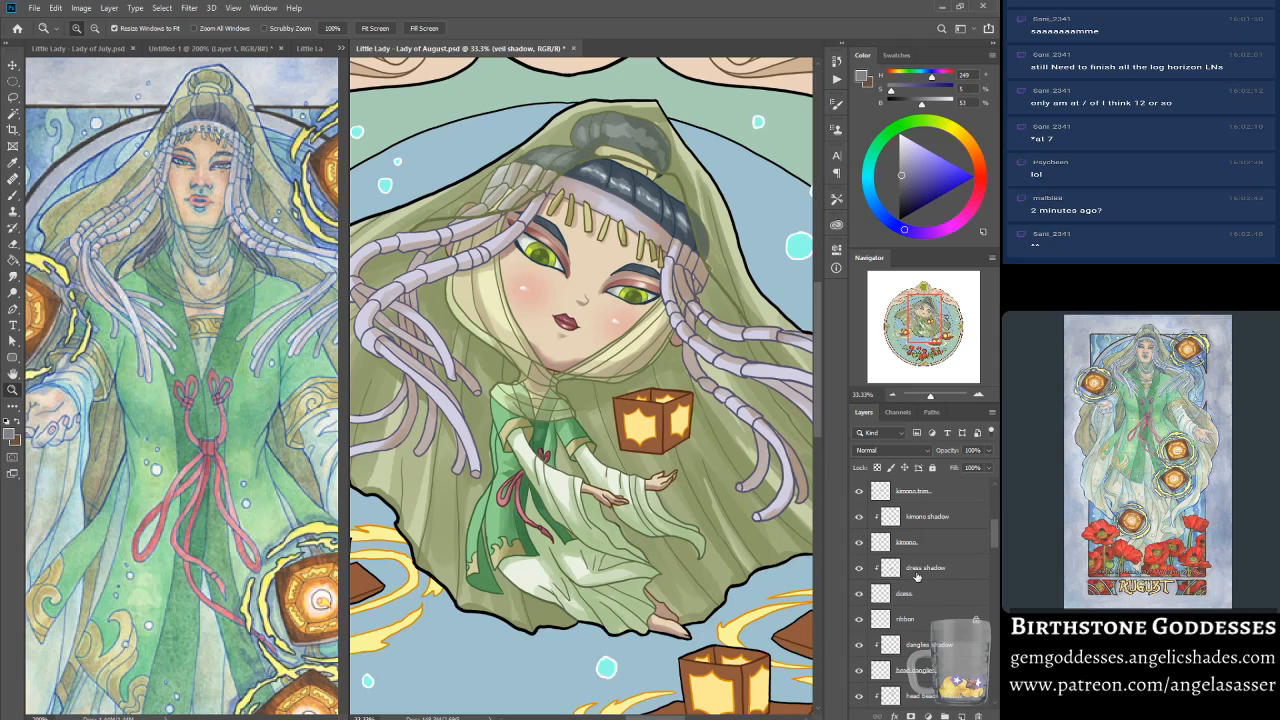
scroll(927, 615, up, 5)
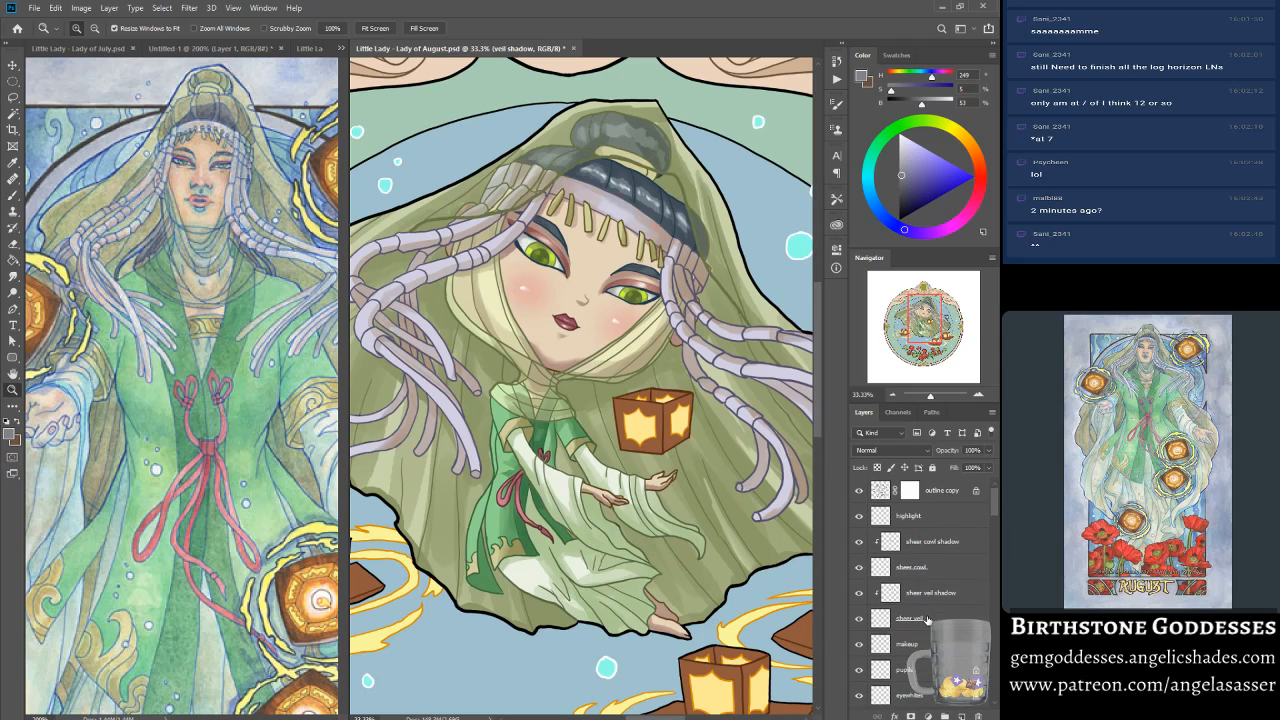
click(935, 541)
key(ctrl+shift+alt+n)
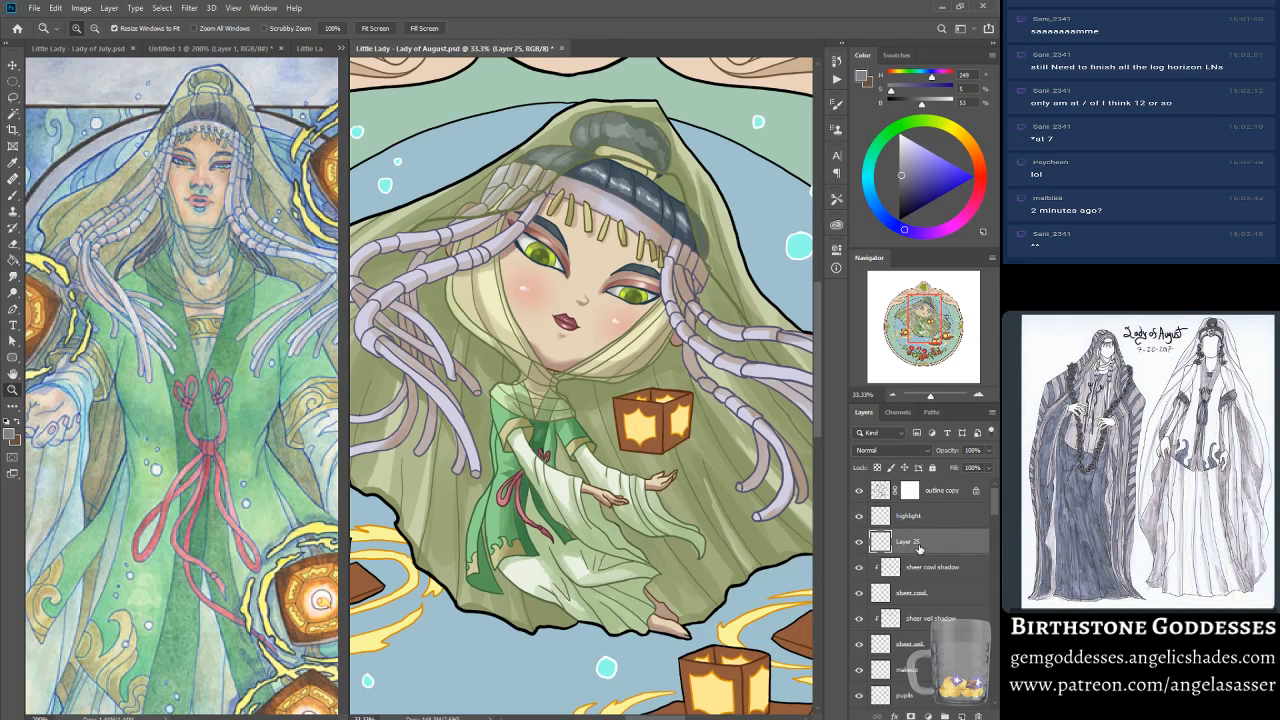
double_click(915, 540)
text(s)
key(Return)
Step: Paint a round golden-yellow patch over the lantern above her hands with a 500 px brush, using a yellow based on the lantern's glow
click(13, 195)
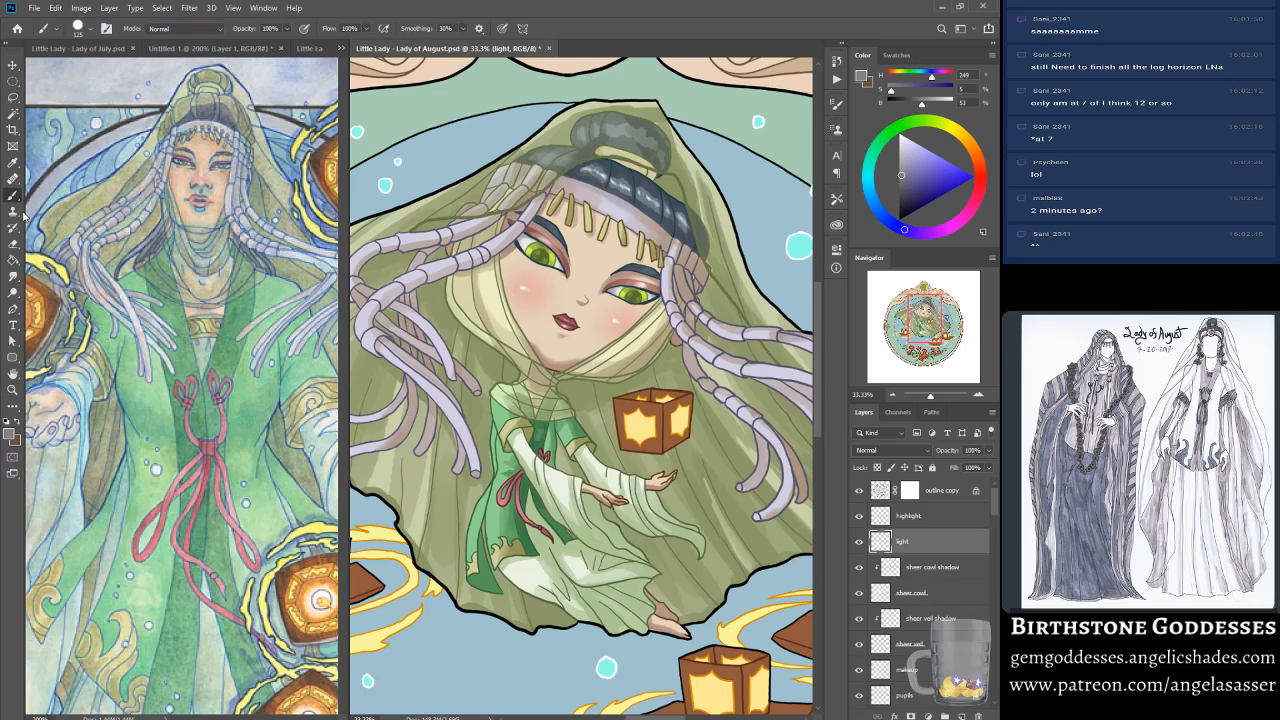
alt+click(633, 425)
click(953, 163)
drag(617, 426, 623, 419)
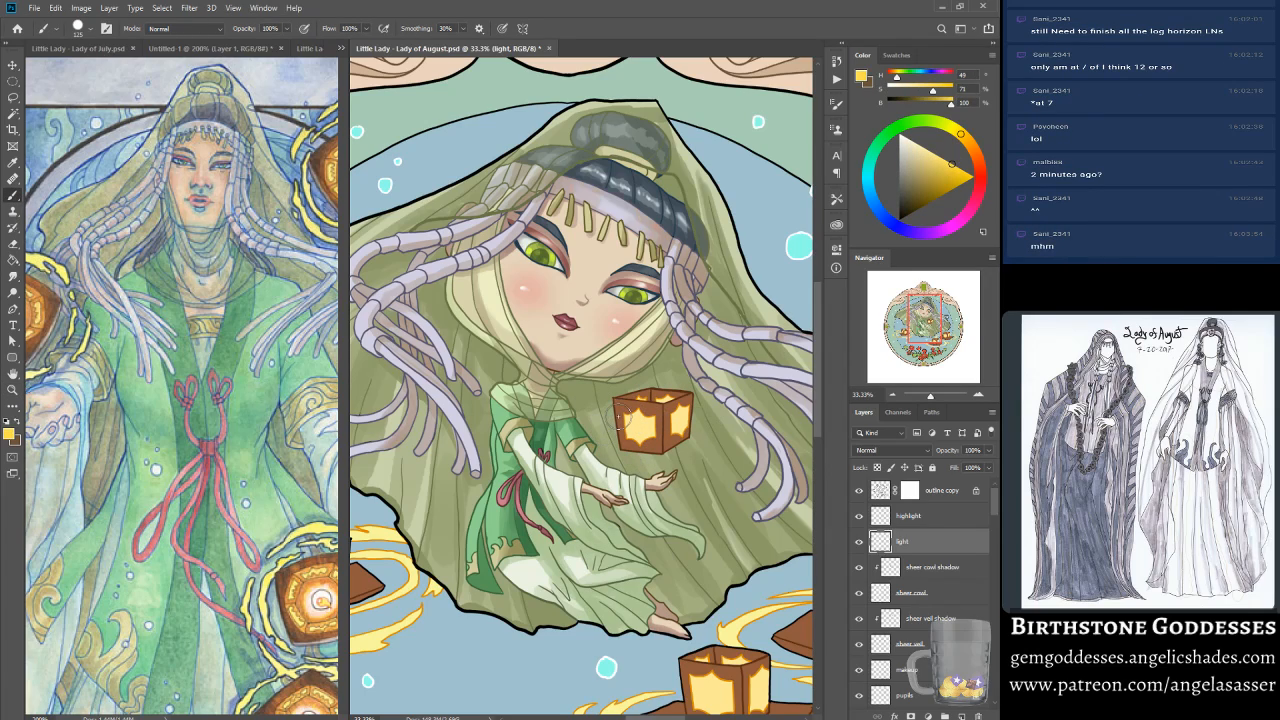
key(bracketright)
key(bracketright)
key(bracketright)
key(bracketright)
key(bracketright)
key(bracketright)
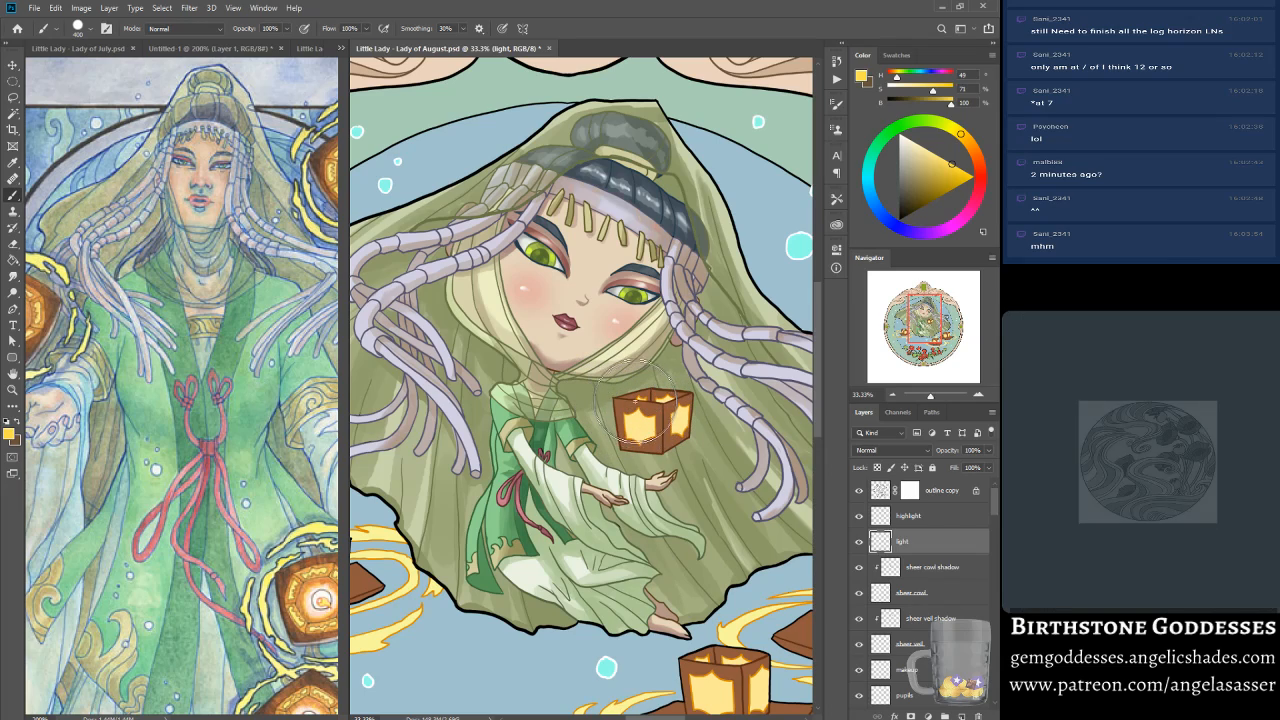
mouse_move(655, 429)
mouse_down()
mouse_move(644, 400)
mouse_move(619, 410)
mouse_move(654, 440)
mouse_move(694, 415)
mouse_move(636, 395)
mouse_move(639, 445)
mouse_move(684, 420)
mouse_move(624, 414)
mouse_up()
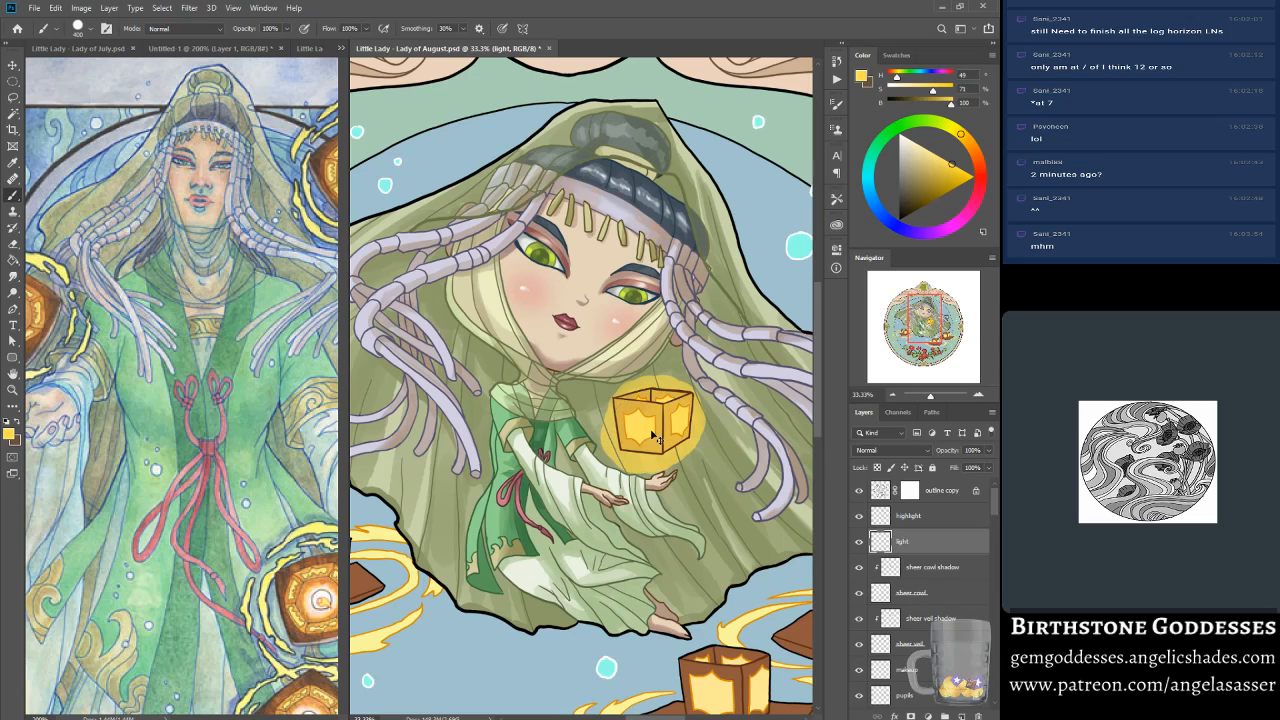
key(ctrl+z)
key(bracketright)
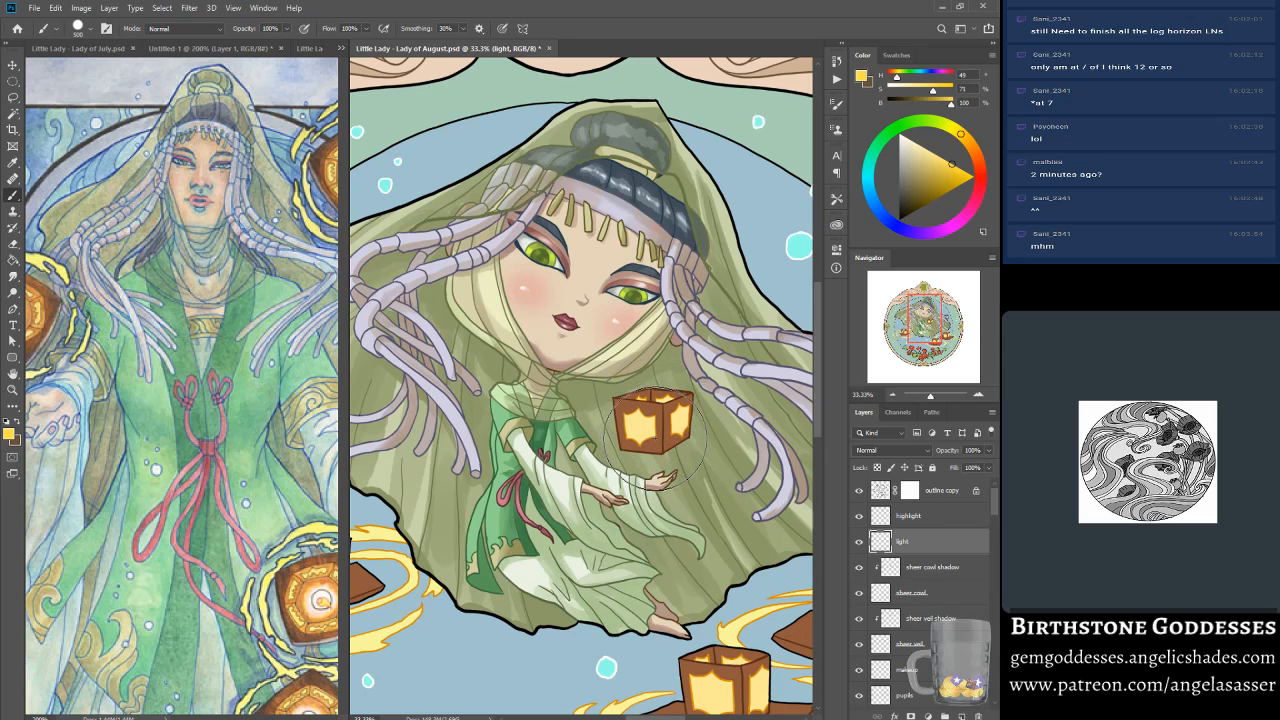
mouse_move(636, 410)
mouse_down()
mouse_move(659, 443)
mouse_move(677, 398)
mouse_move(630, 411)
mouse_move(648, 449)
mouse_move(670, 422)
mouse_move(645, 399)
mouse_move(652, 438)
mouse_up()
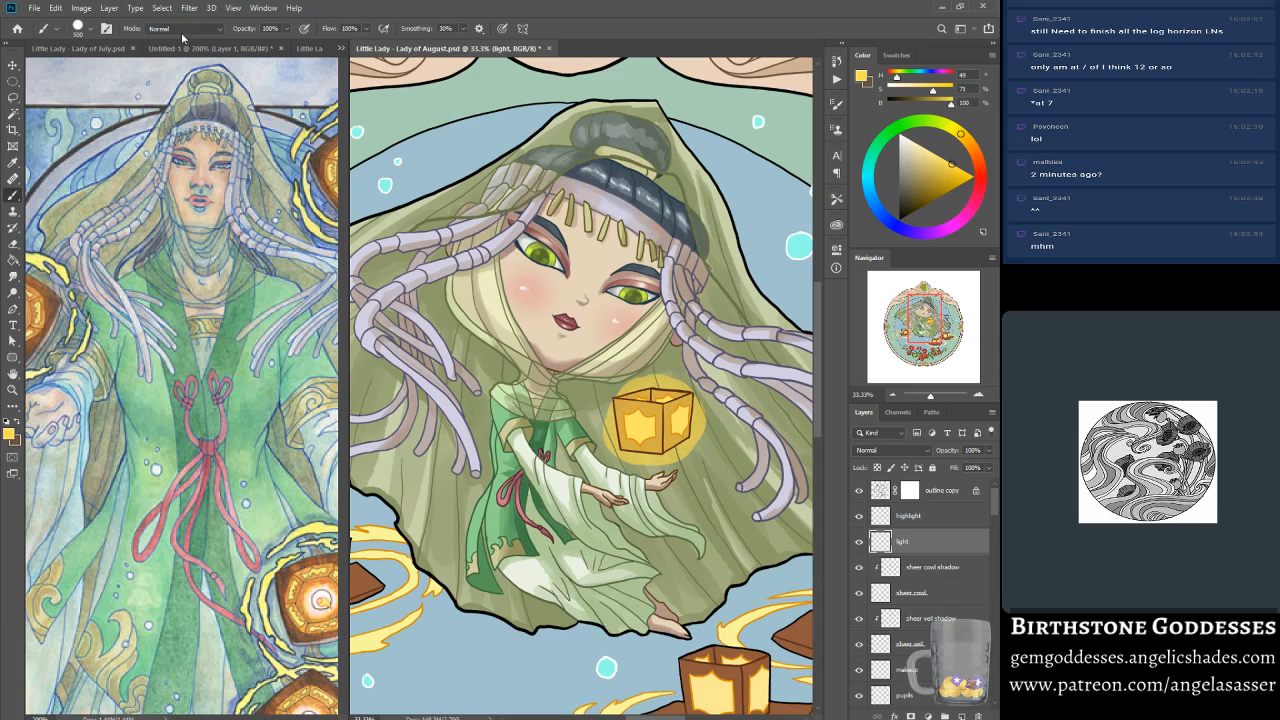
Step: Paint matching golden-yellow patches over the three lanterns floating on the water
drag(933, 401, 926, 401)
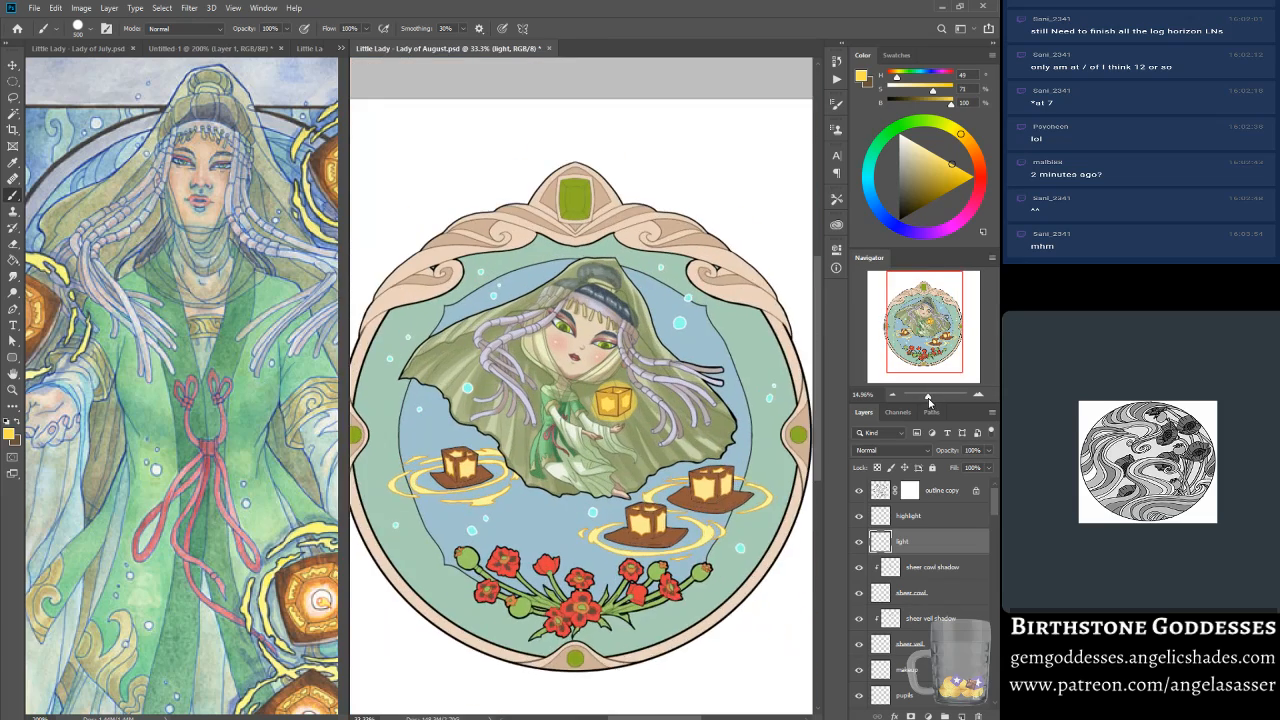
mouse_move(448, 454)
mouse_down()
mouse_move(448, 469)
mouse_move(459, 458)
mouse_up()
drag(644, 520, 645, 518)
mouse_move(730, 470)
mouse_down()
mouse_move(708, 495)
mouse_move(718, 470)
mouse_move(703, 461)
mouse_up()
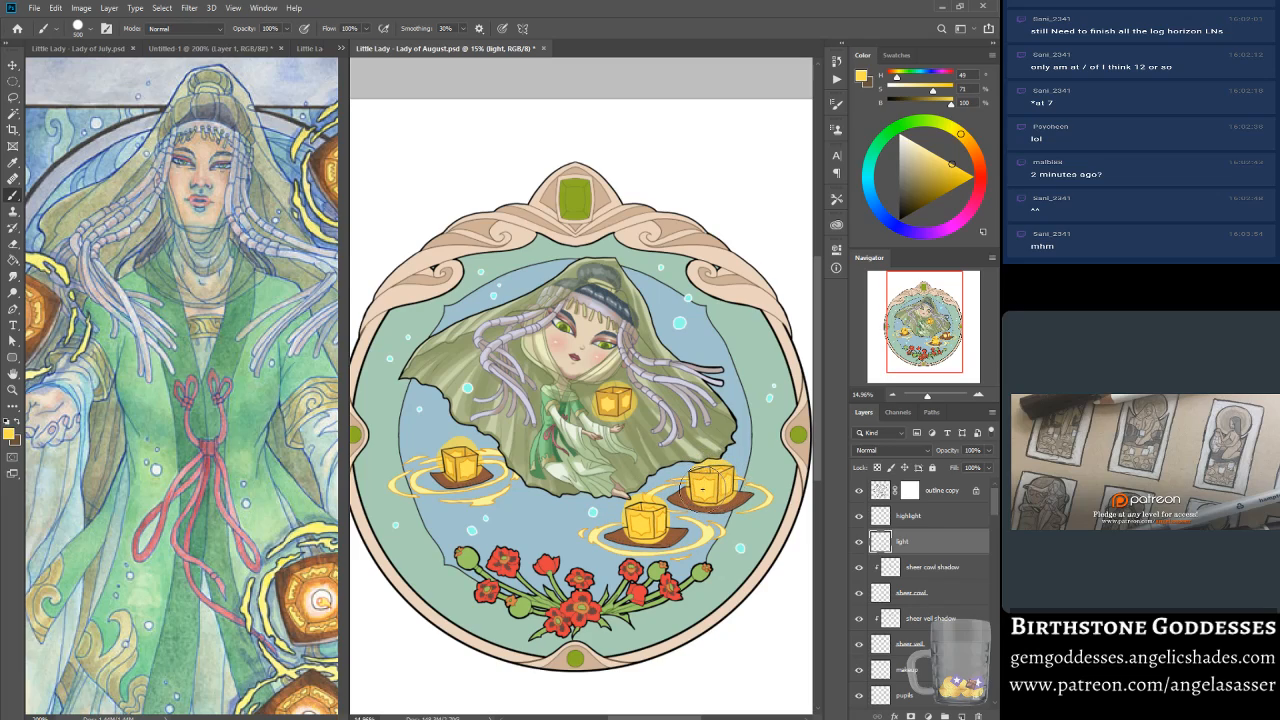
Step: Try a Gaussian Blur with an 87-pixel radius on the golden lantern patches, comparing them with and without the preview
click(188, 8)
mouse_move(205, 149)
click(140, 196)
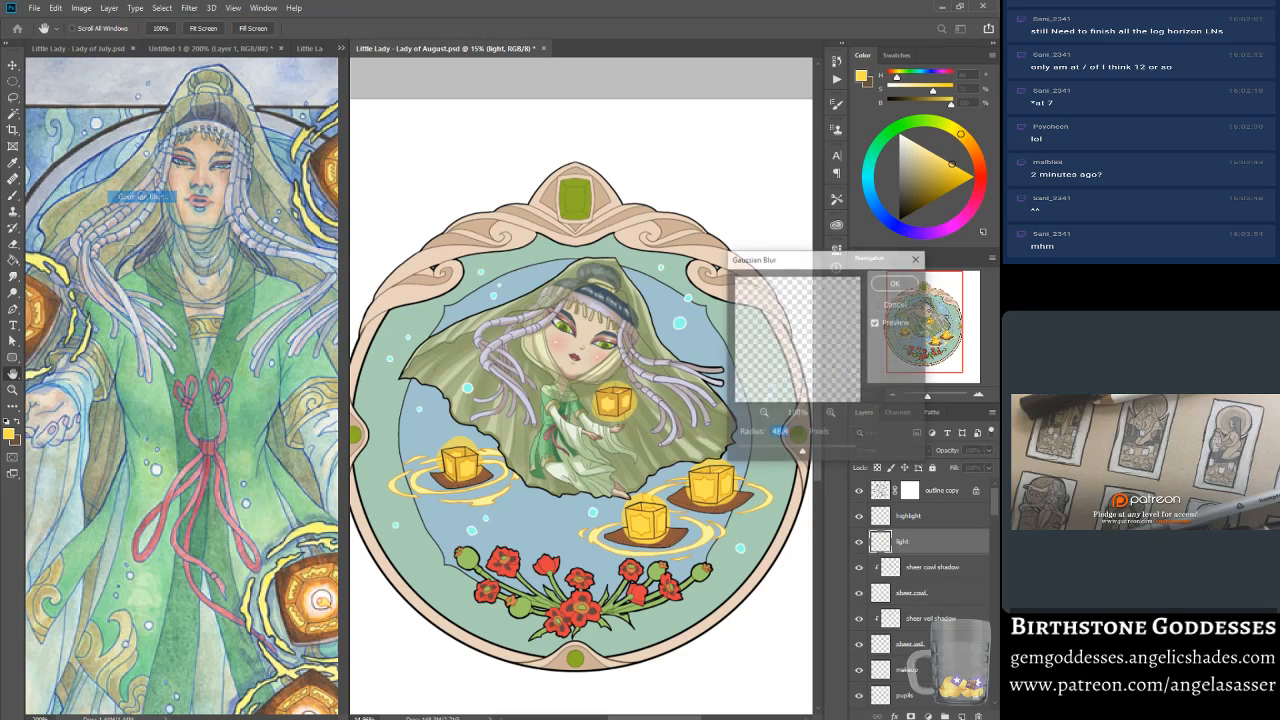
click(812, 452)
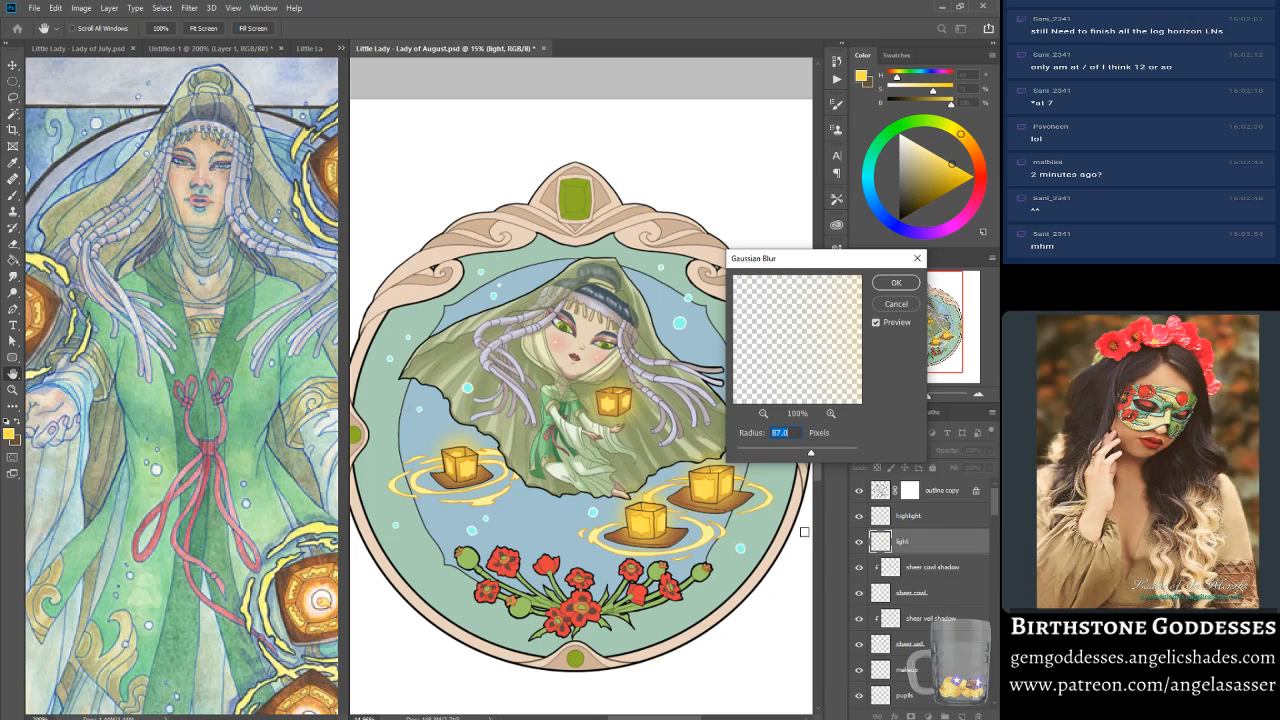
click(896, 323)
click(895, 323)
click(888, 290)
Step: Soften the lantern patches on the light layer with a 64-pixel Gaussian Blur and place the layer directly below "outline copy"
drag(915, 545, 929, 485)
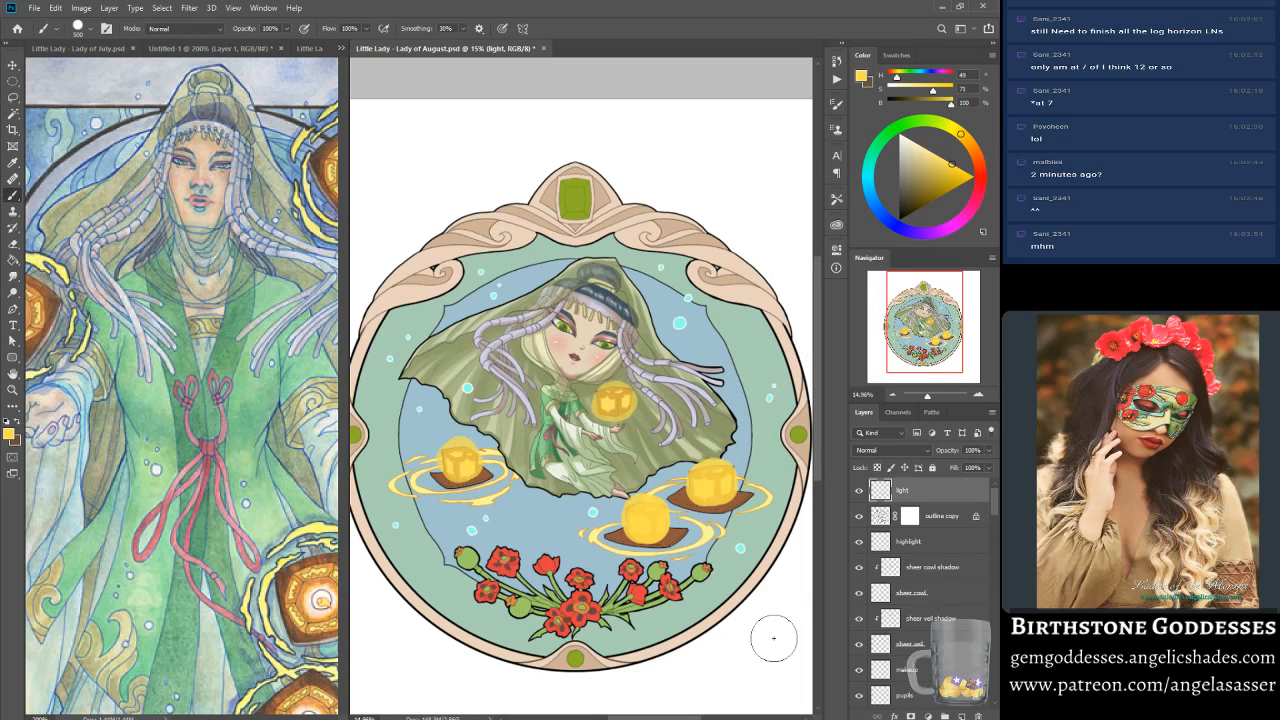
click(187, 12)
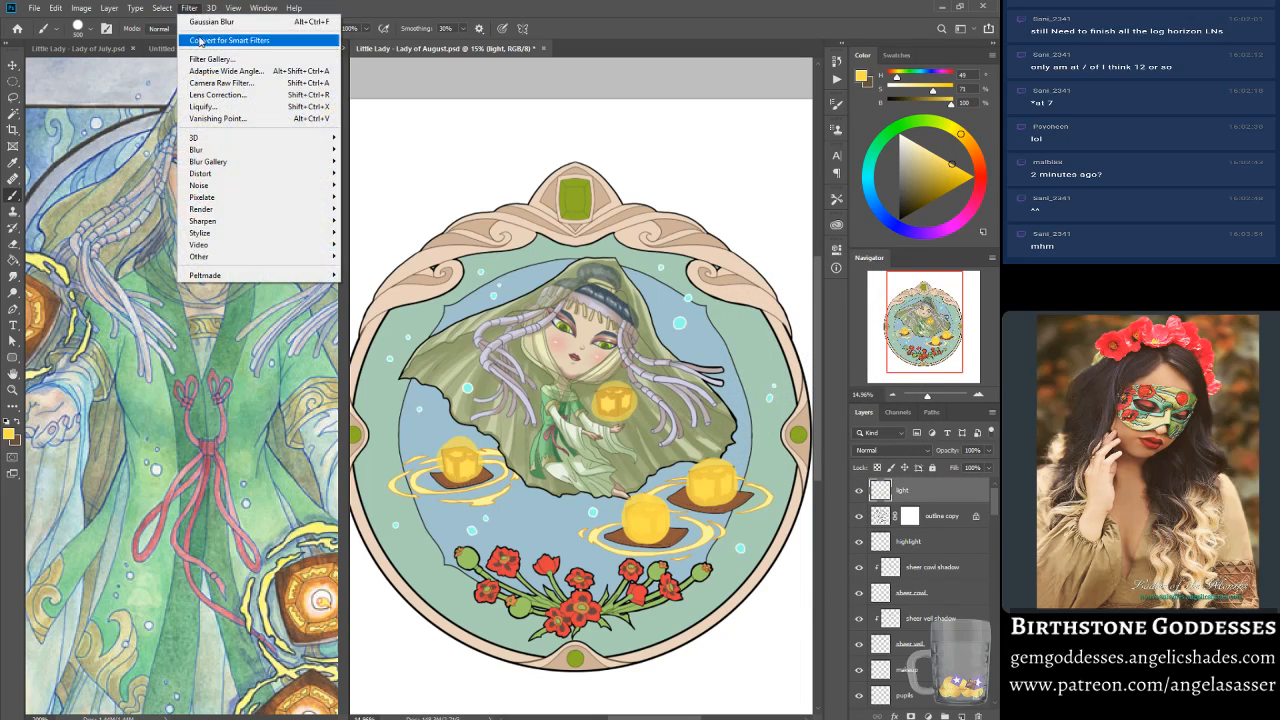
mouse_move(270, 149)
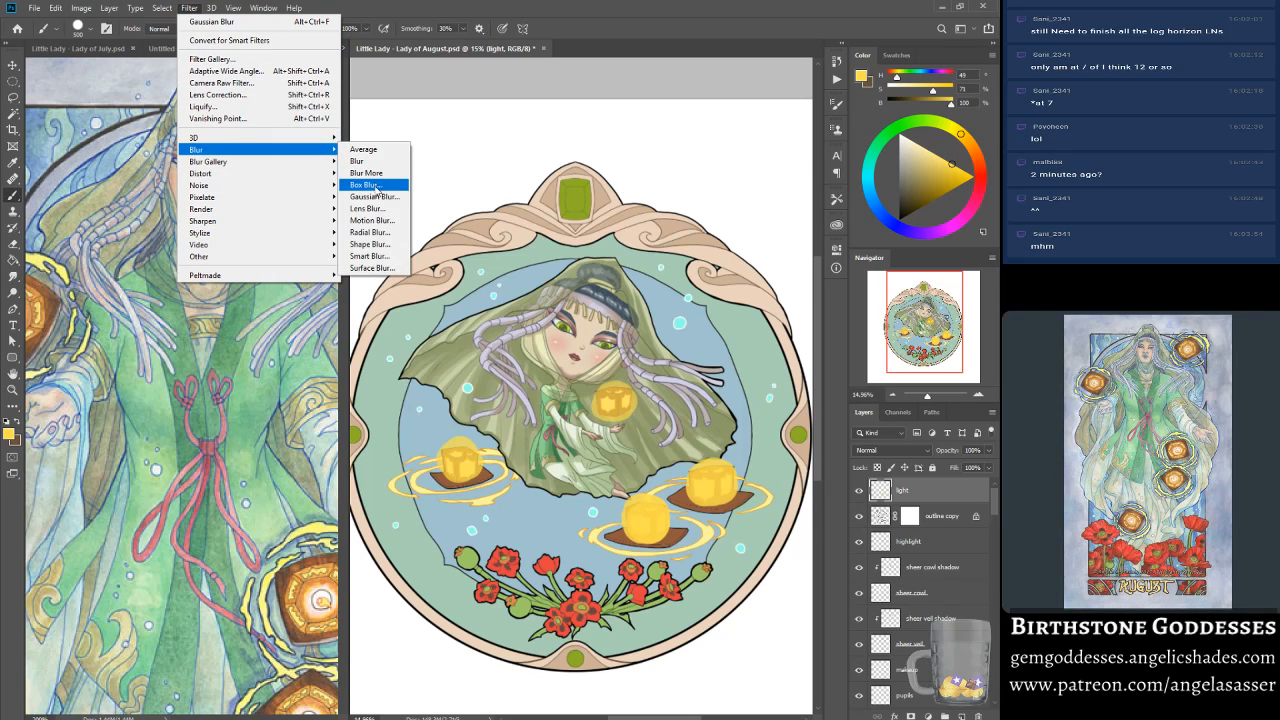
click(375, 196)
drag(802, 454, 795, 455)
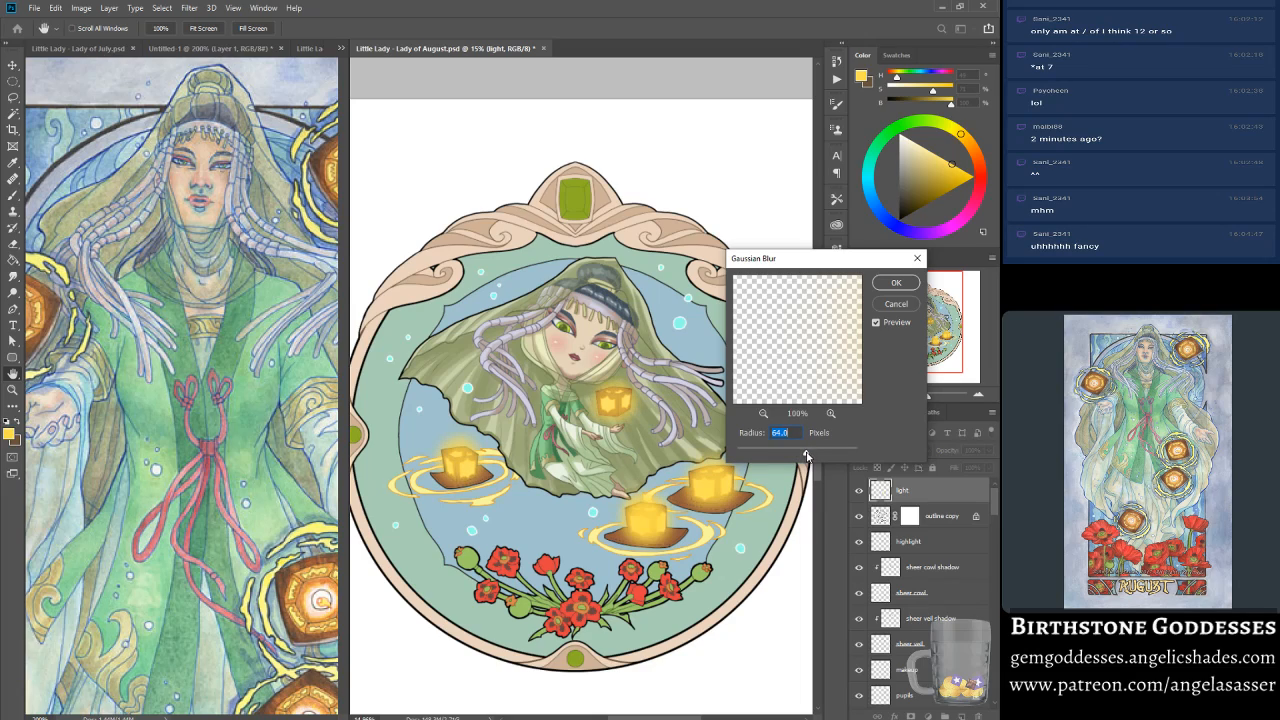
click(895, 283)
drag(925, 490, 925, 518)
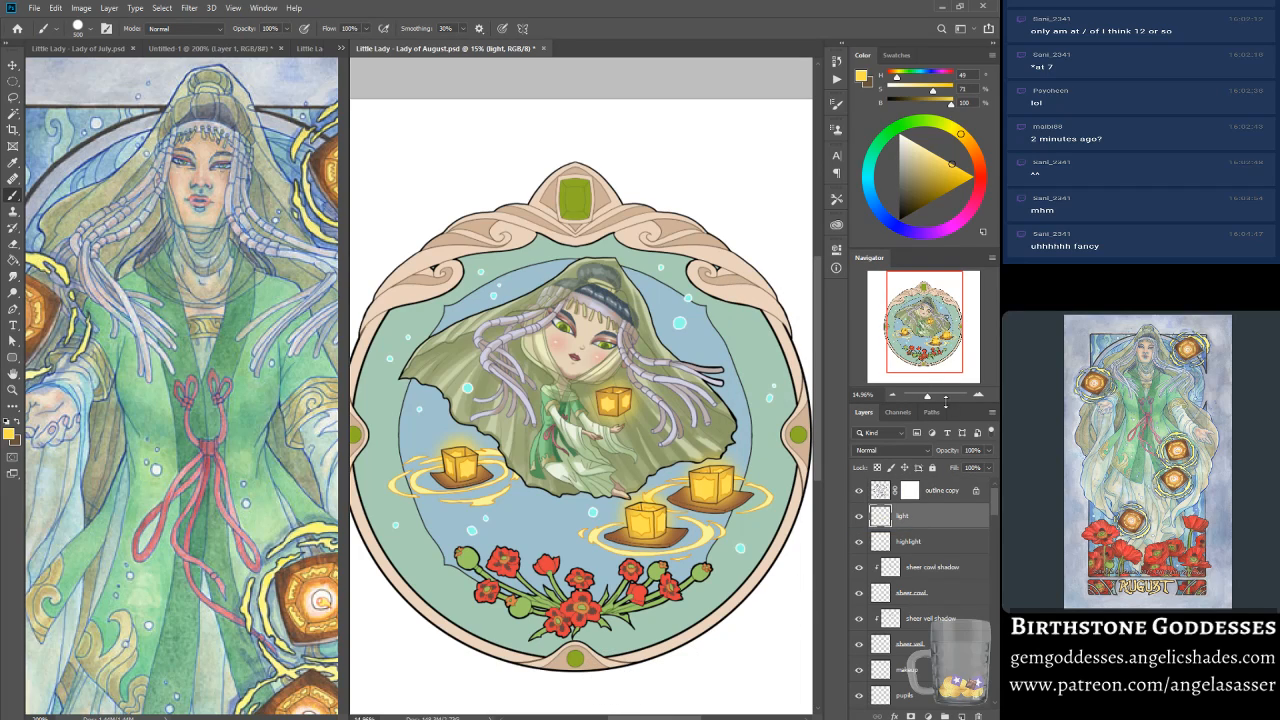
Step: Add a new layer directly above the light layer and name it "reflected light"
mouse_move(928, 398)
mouse_down()
mouse_move(945, 396)
mouse_move(930, 396)
mouse_up()
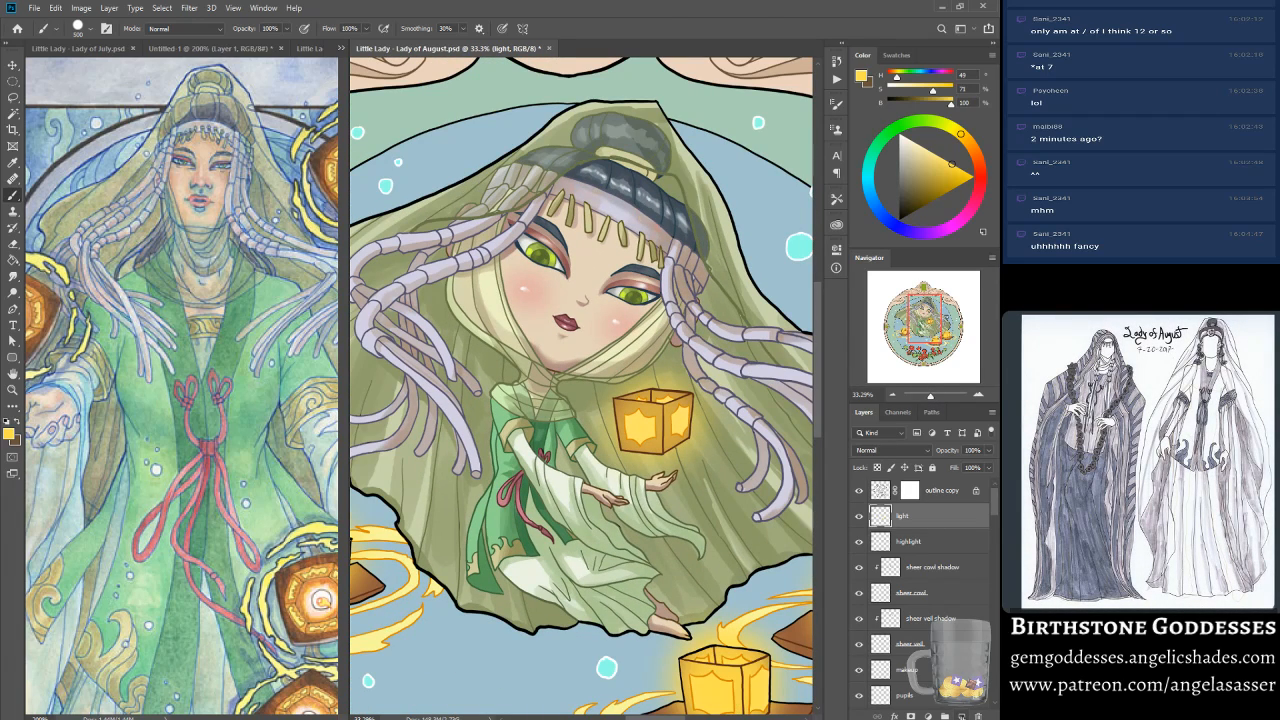
click(961, 716)
double_click(902, 516)
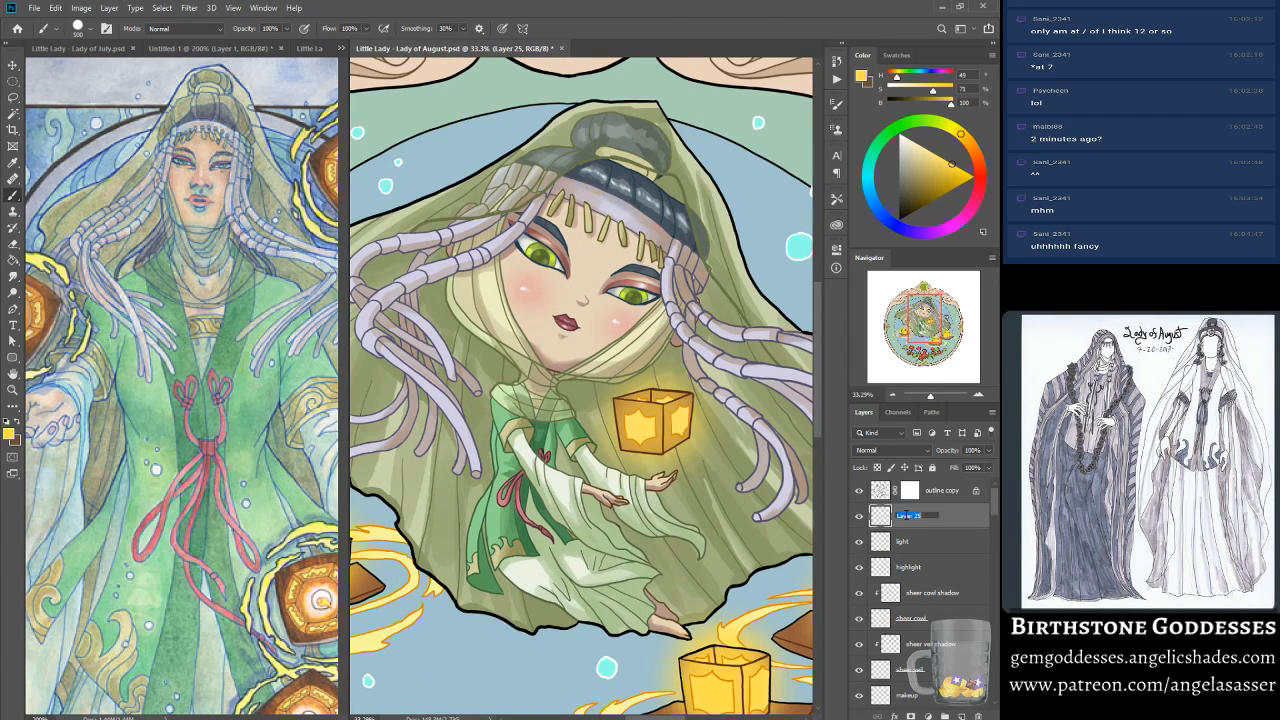
text(reflected light)
key(Return)
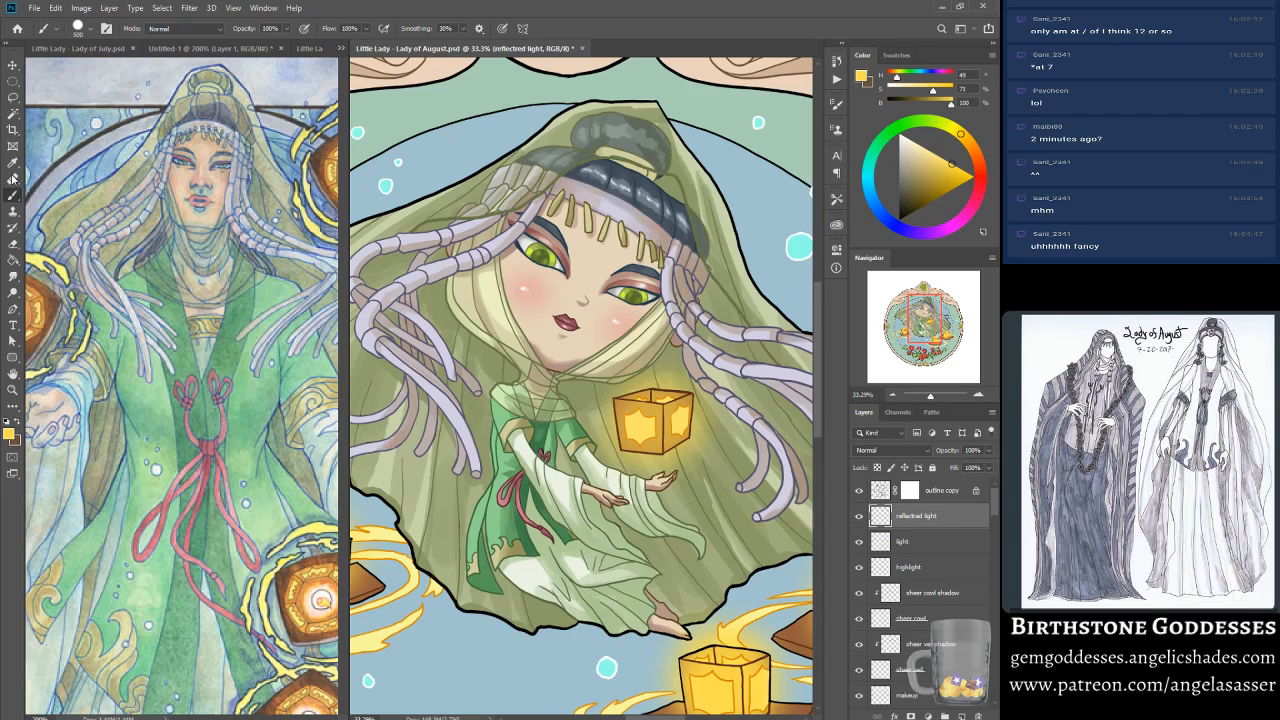
Step: Paint thin reflected-light strokes on the raised hand, sleeve and cowl edge near the lantern with a 30 px brush and fully saturated golden yellow
key(bracketleft)
key(bracketleft)
key(bracketleft)
key(bracketleft)
key(bracketleft)
key(bracketleft)
key(bracketleft)
key(bracketleft)
key(bracketleft)
key(bracketleft)
key(bracketleft)
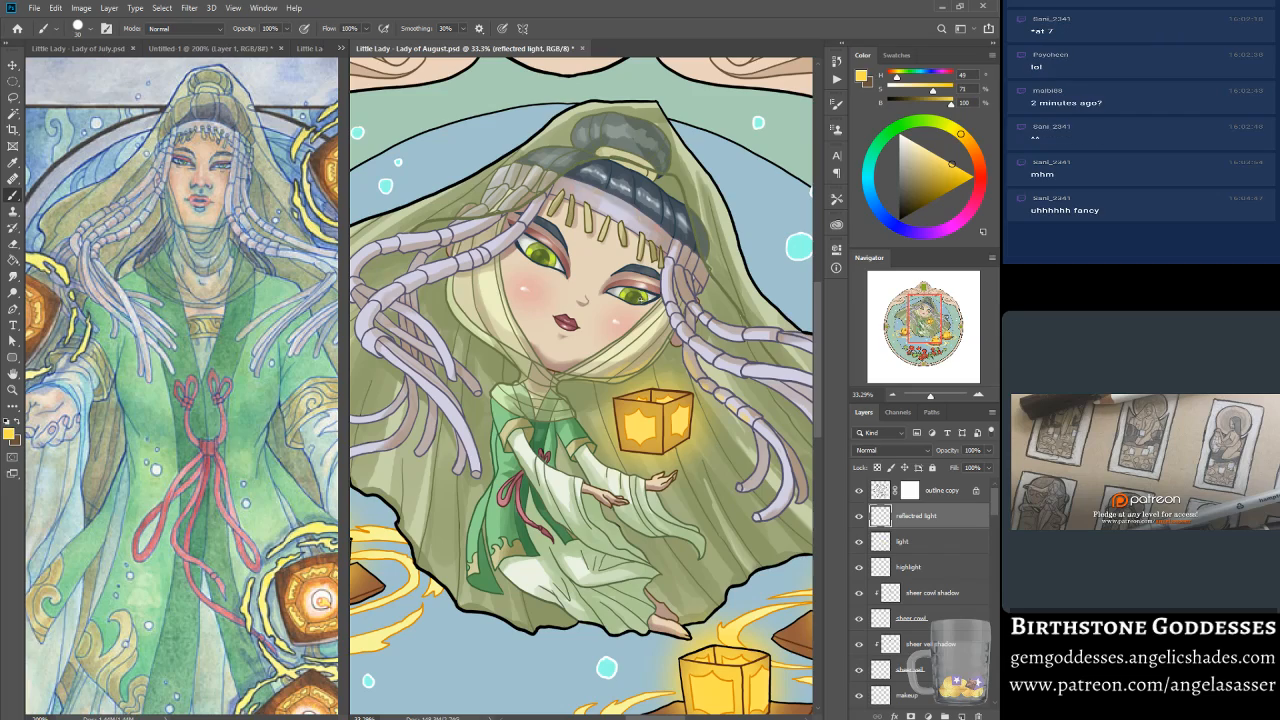
click(970, 177)
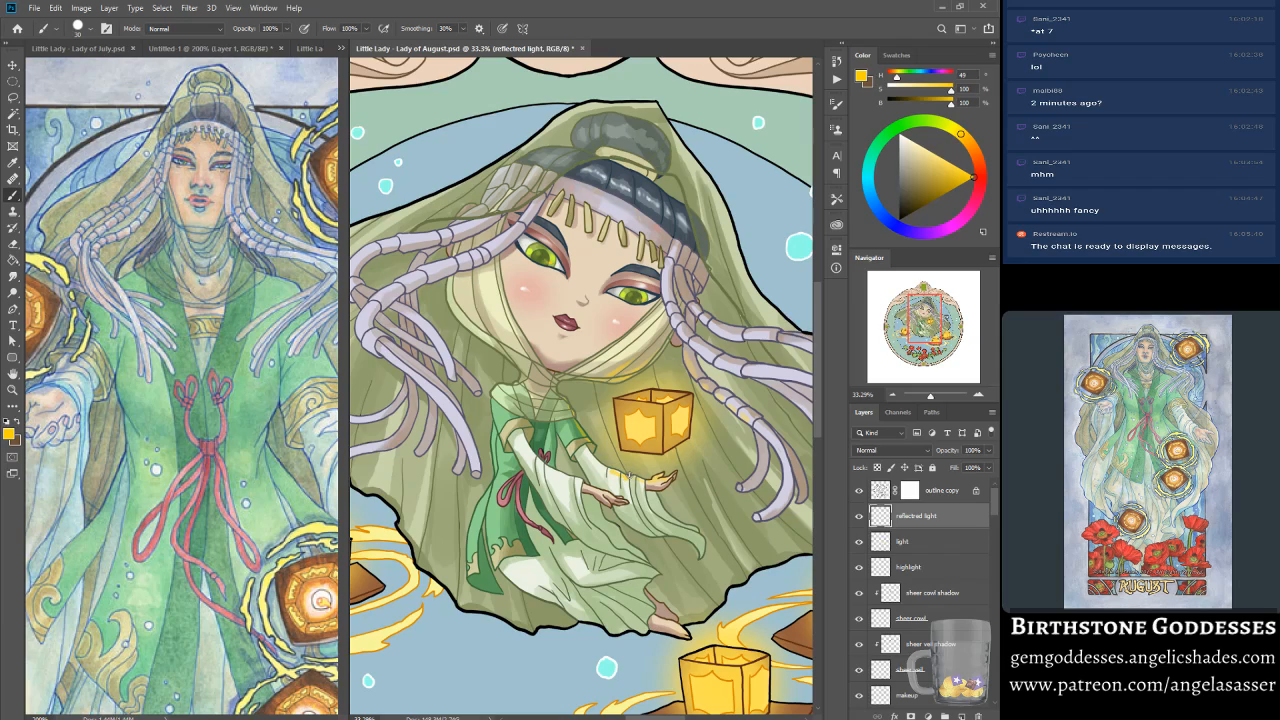
Step: Touch up the yellow reflected light on the raised hand and its sleeve, blending it with a 70 px Smudge brush
key(r)
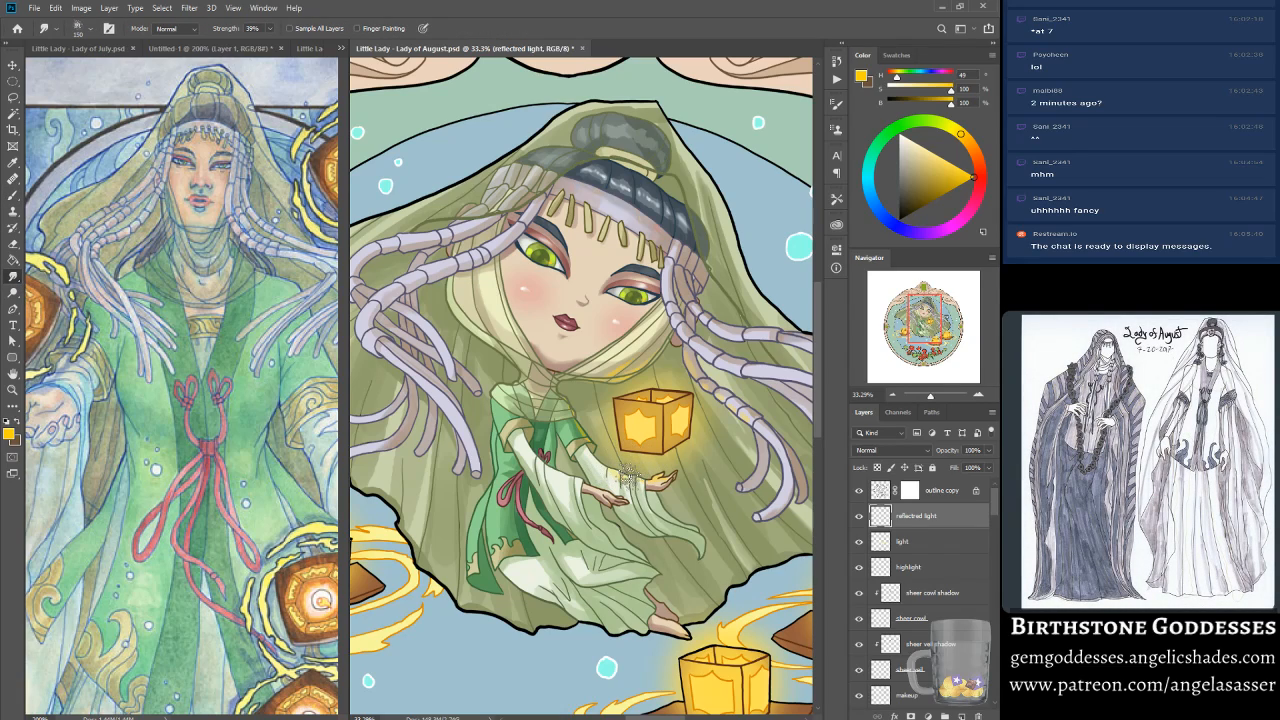
key(bracketleft)
key(bracketleft)
key(bracketleft)
key(bracketleft)
key(bracketleft)
click(14, 199)
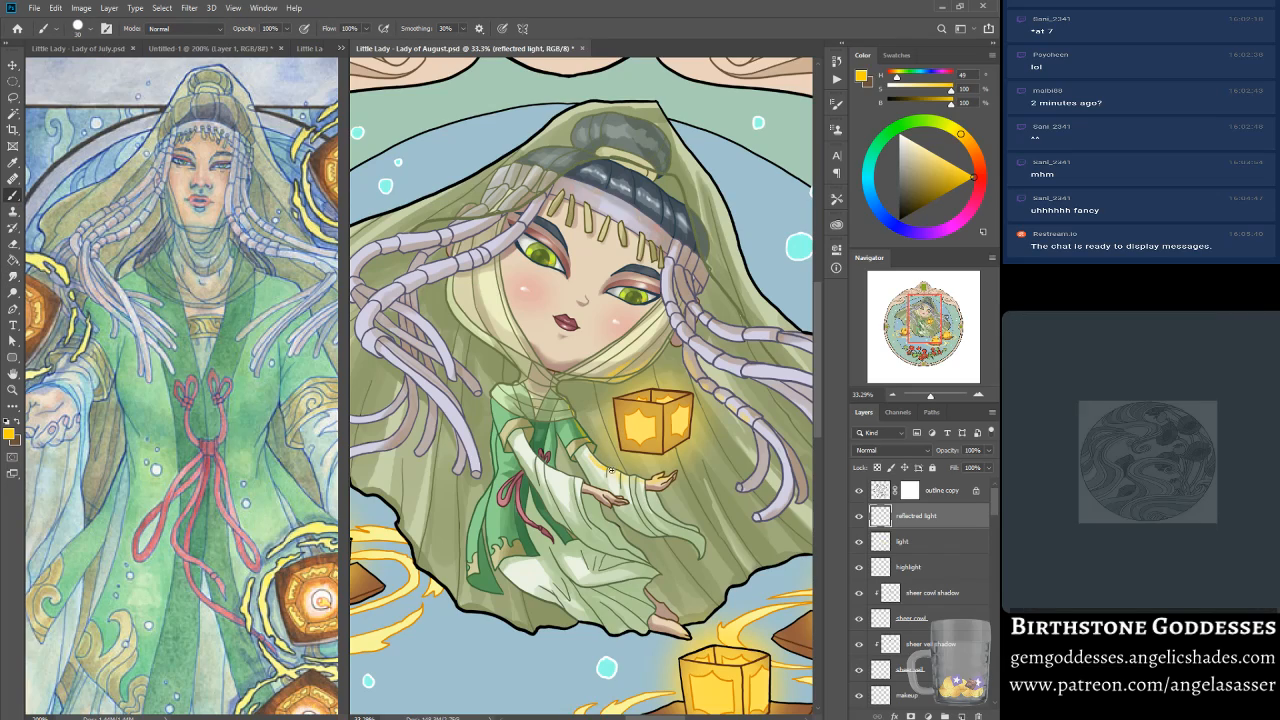
click(13, 282)
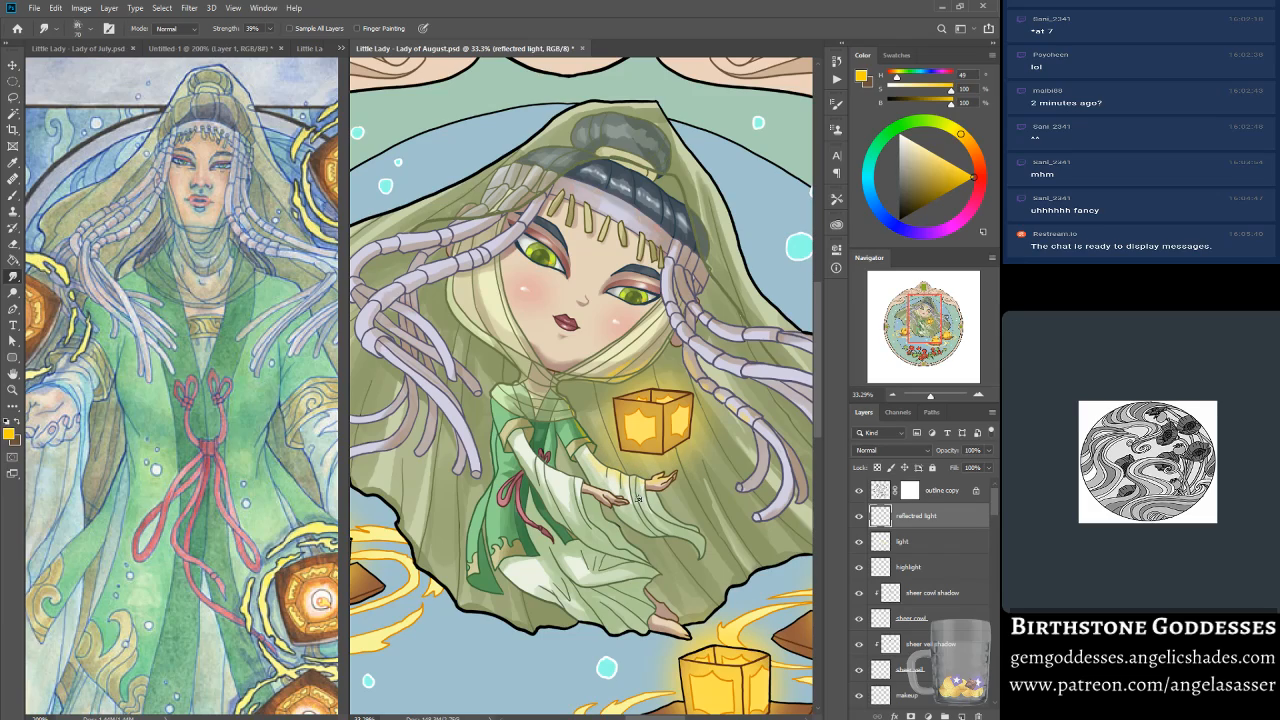
Step: Paint and smudge yellow reflected light on the cowl edge below the chin, the braids beside the lantern, and the lower hand and sleeve
click(15, 195)
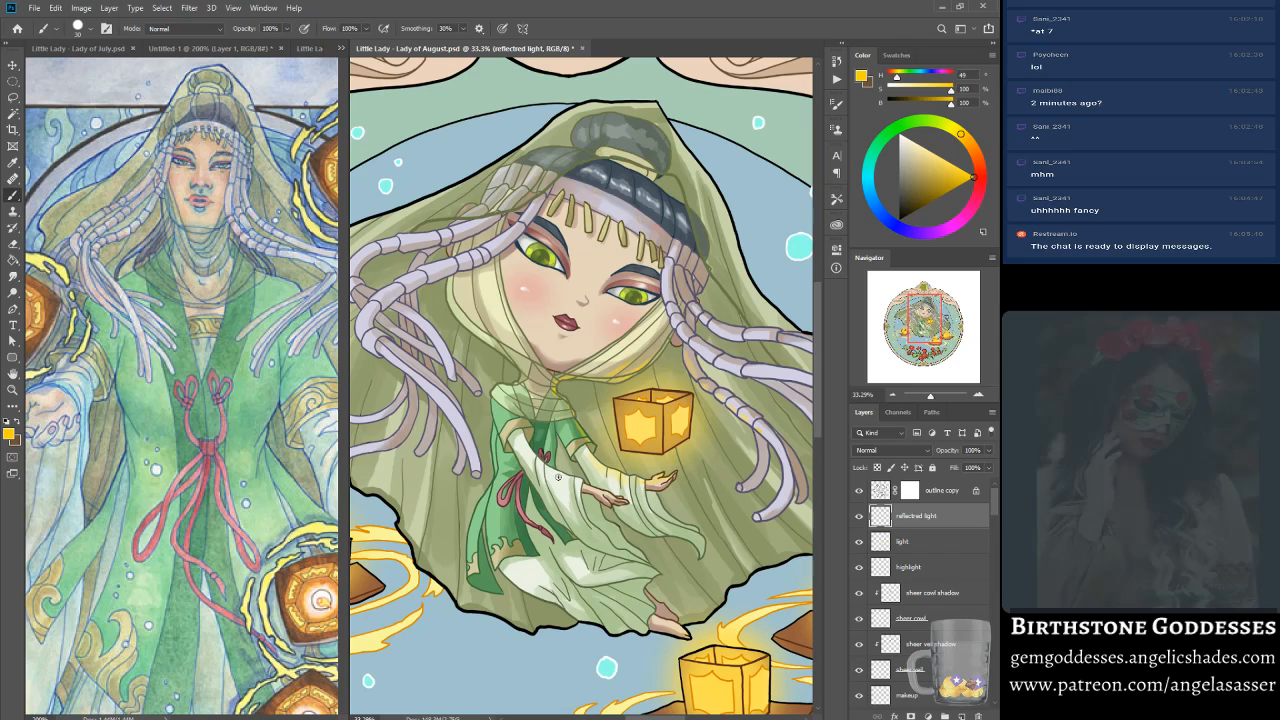
drag(930, 397, 930, 396)
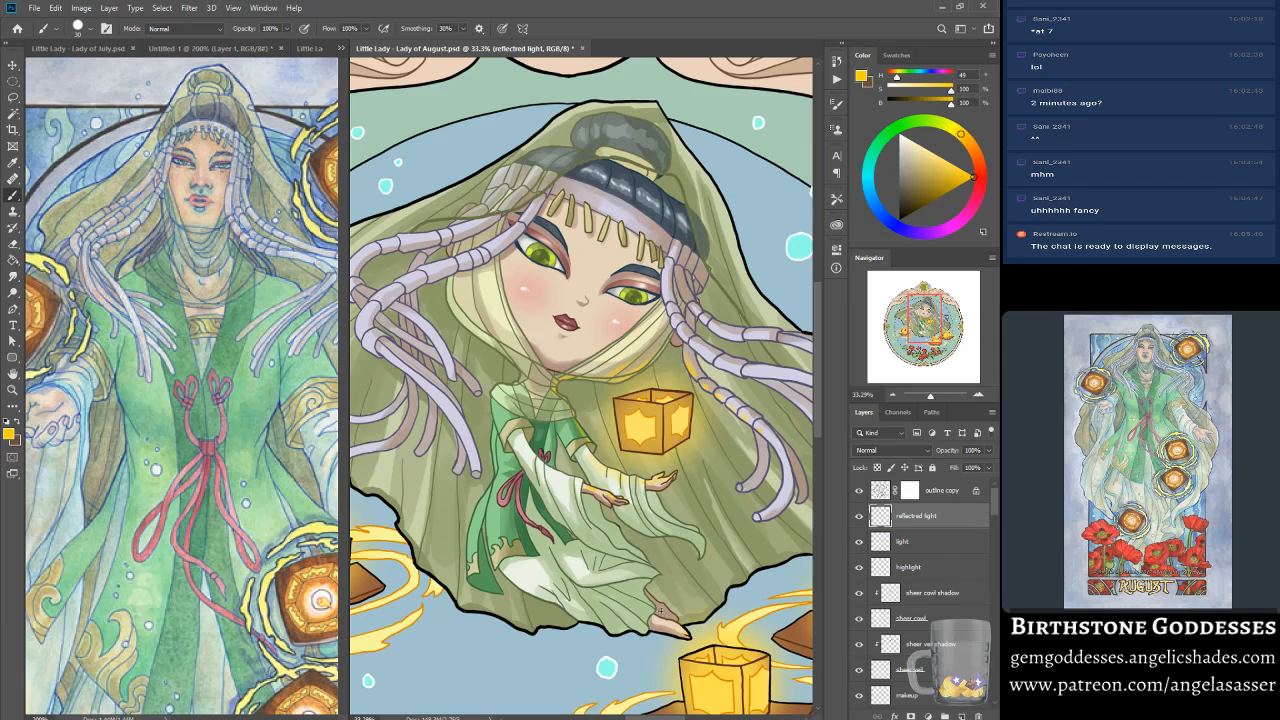
click(13, 279)
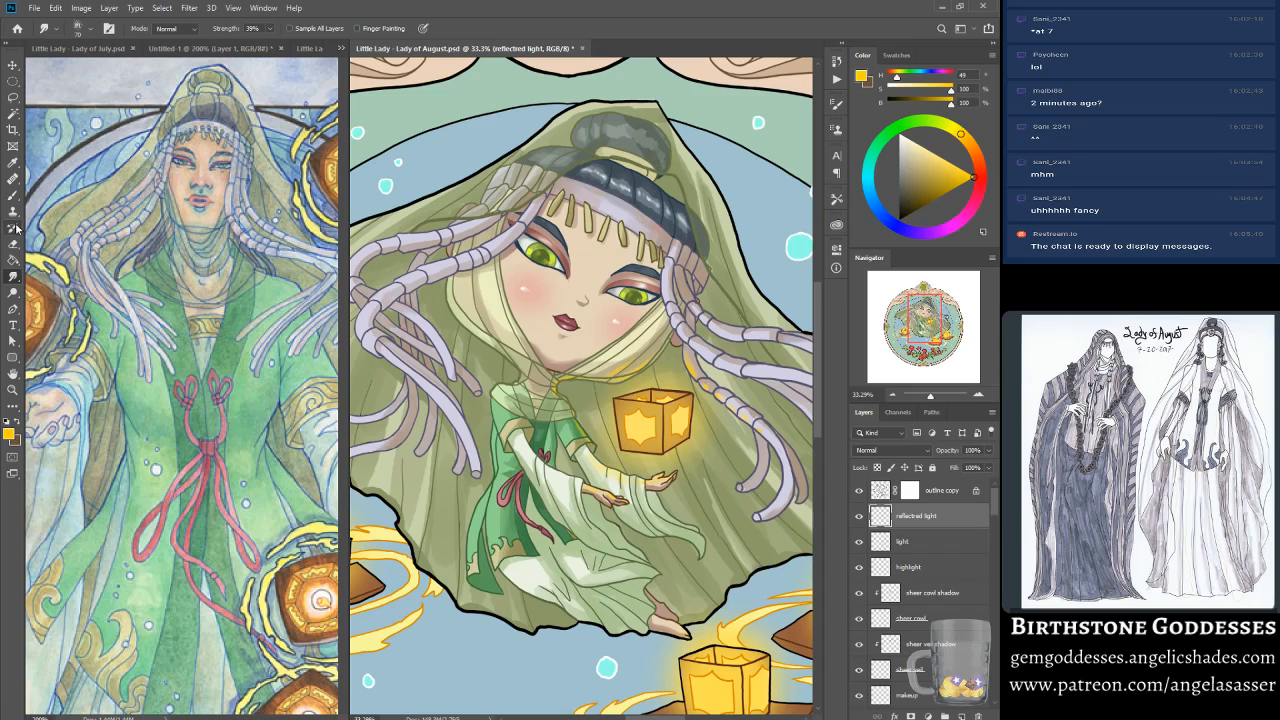
click(13, 195)
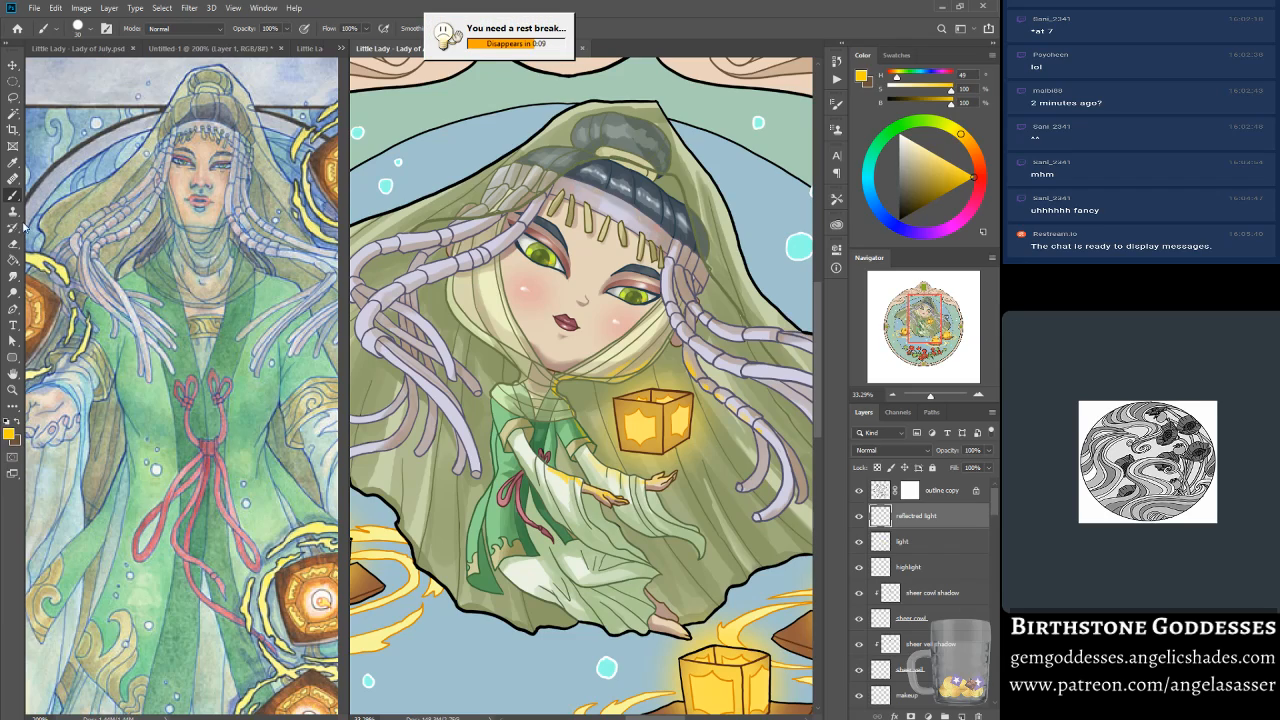
click(13, 276)
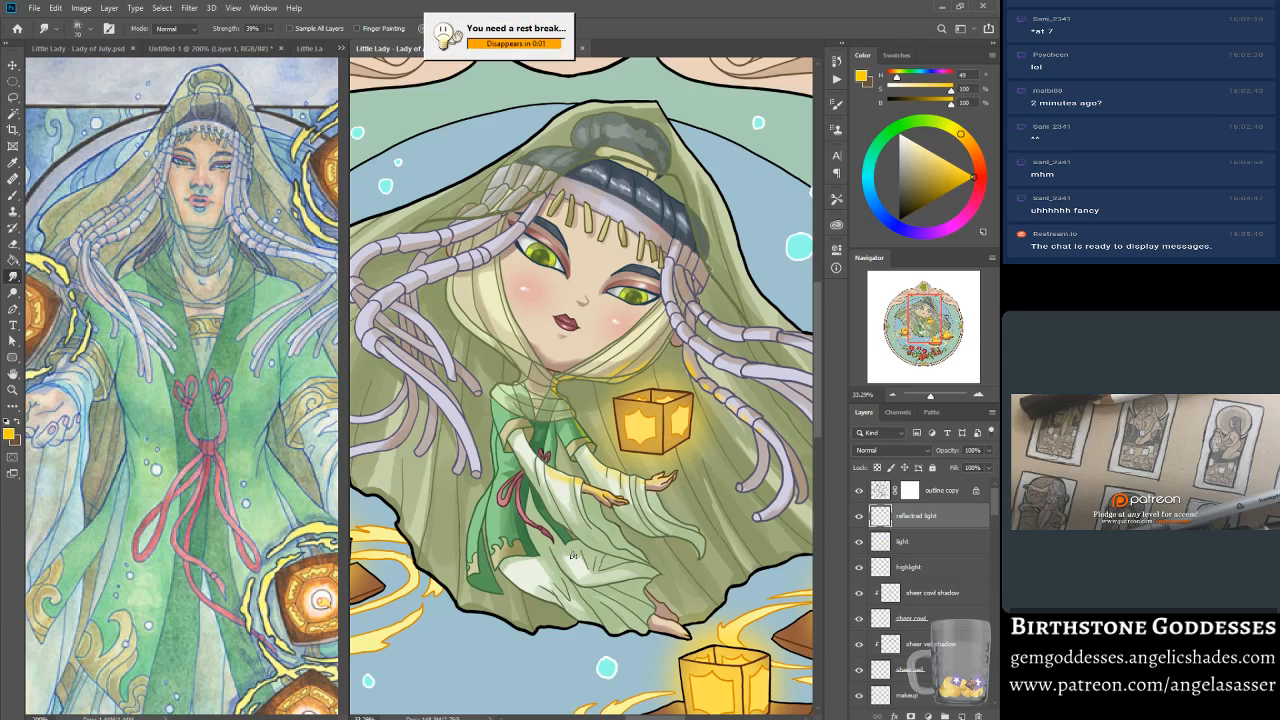
Step: Lasso the yellow light on the lower arm's sleeve and soften it with a Gaussian Blur of 8.8 pixels
key(l)
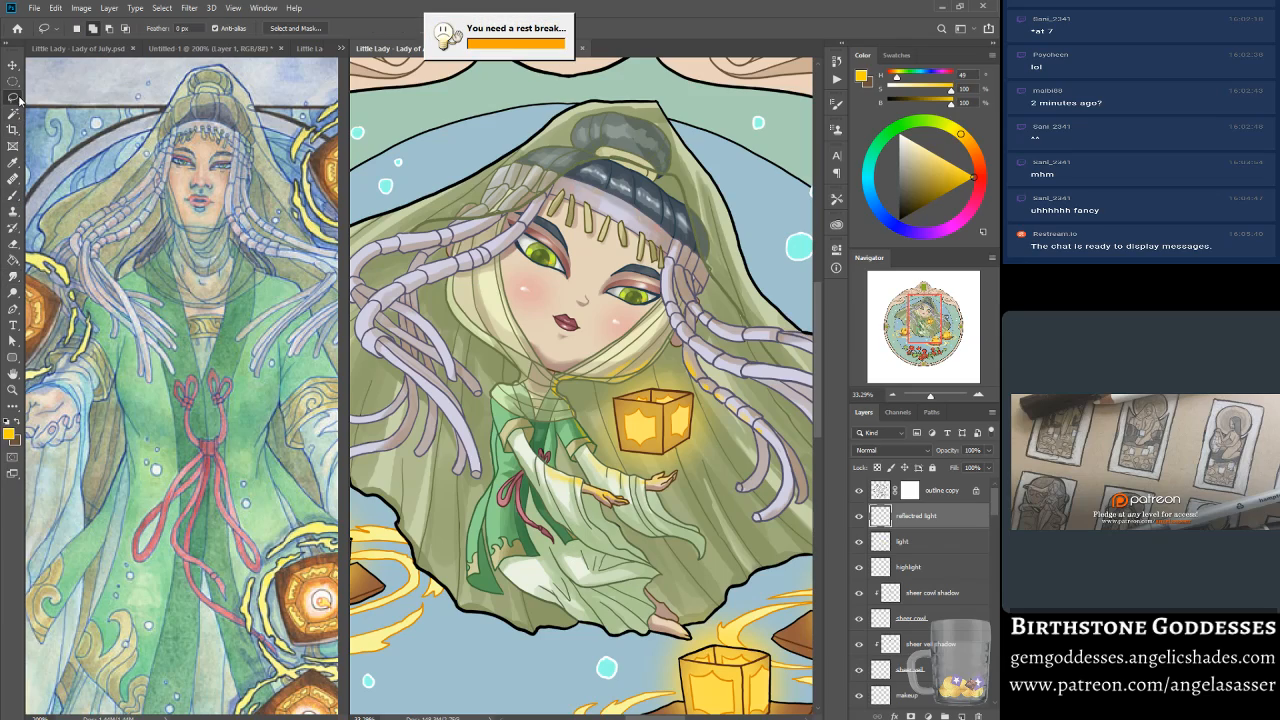
drag(540, 455, 525, 447)
click(189, 8)
key(Escape)
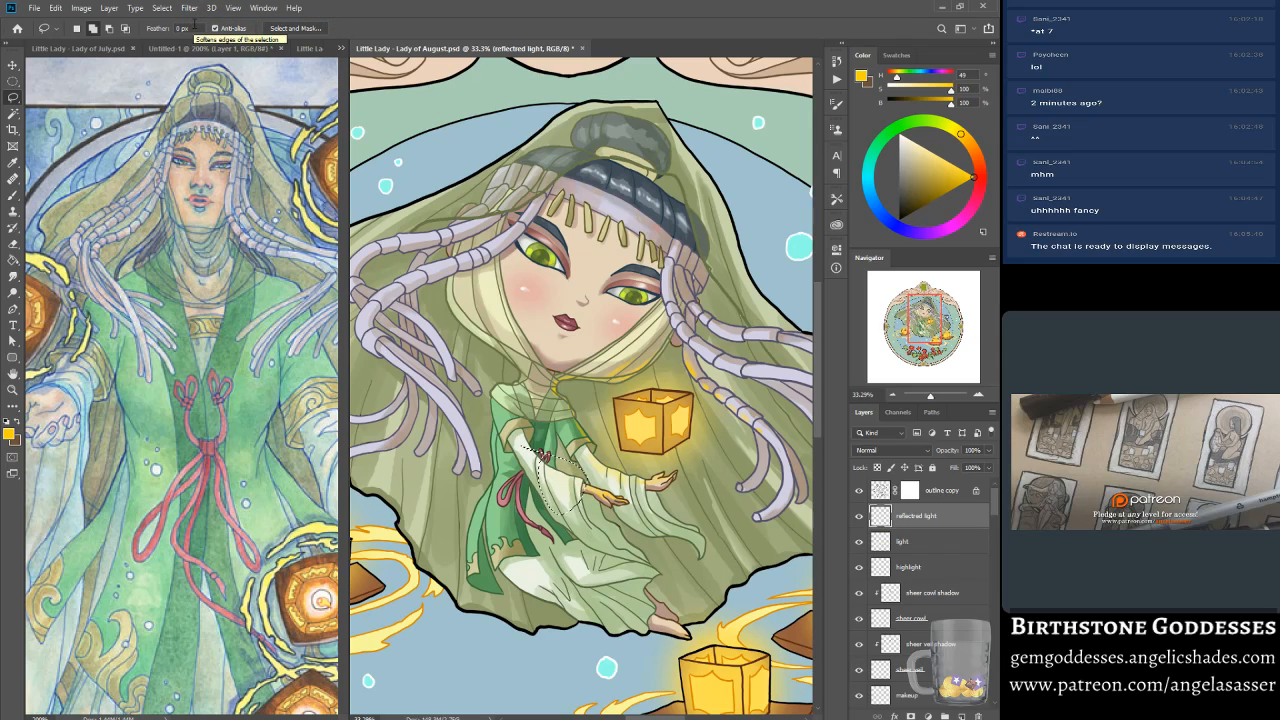
click(189, 8)
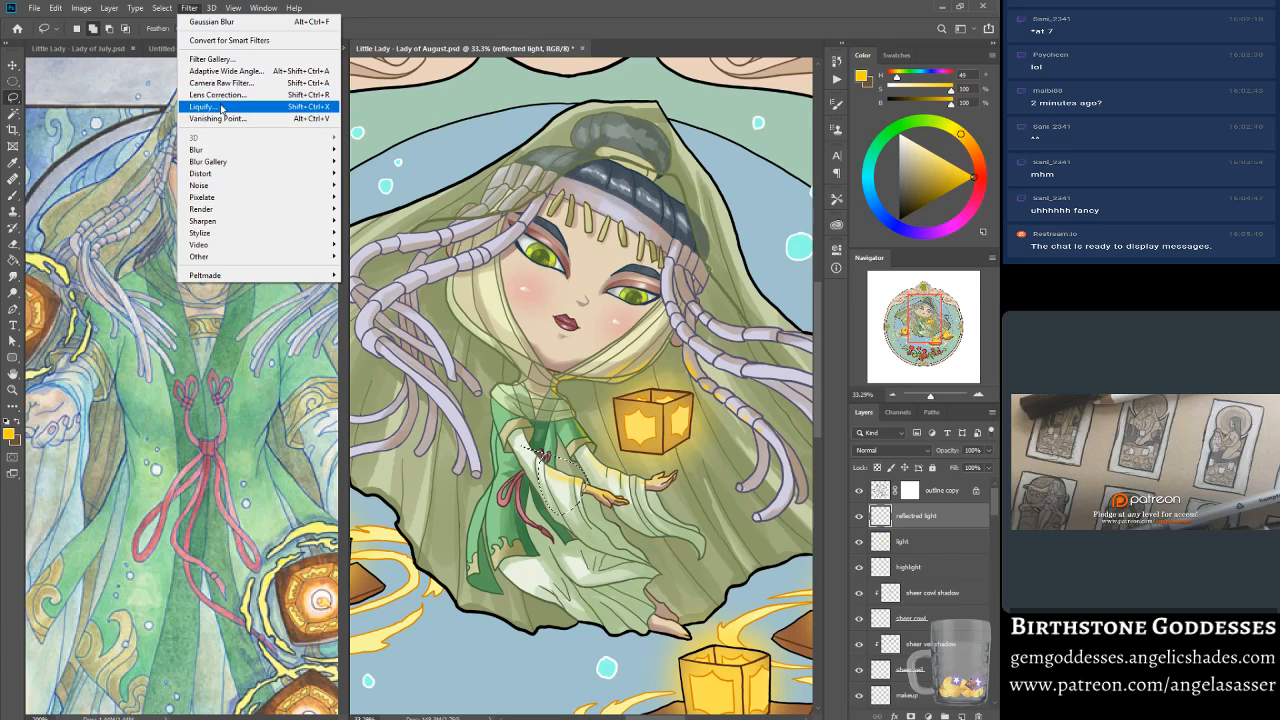
mouse_move(230, 150)
click(372, 196)
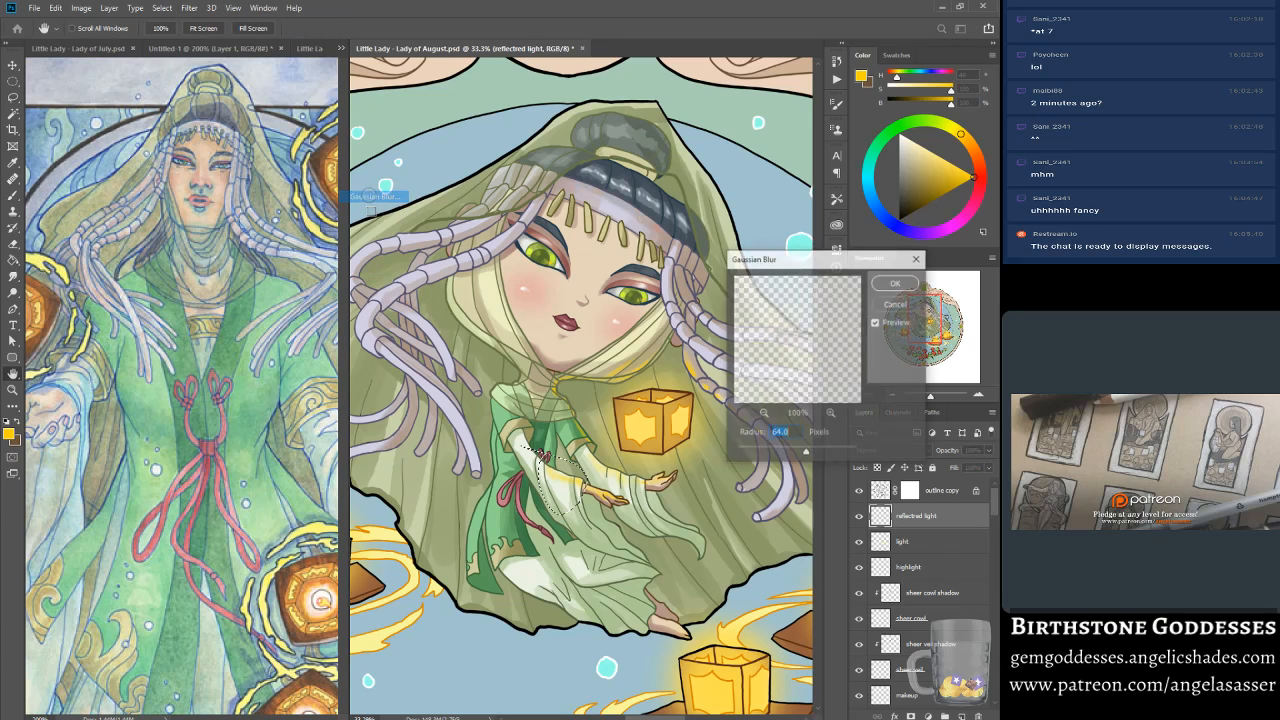
drag(805, 452, 780, 454)
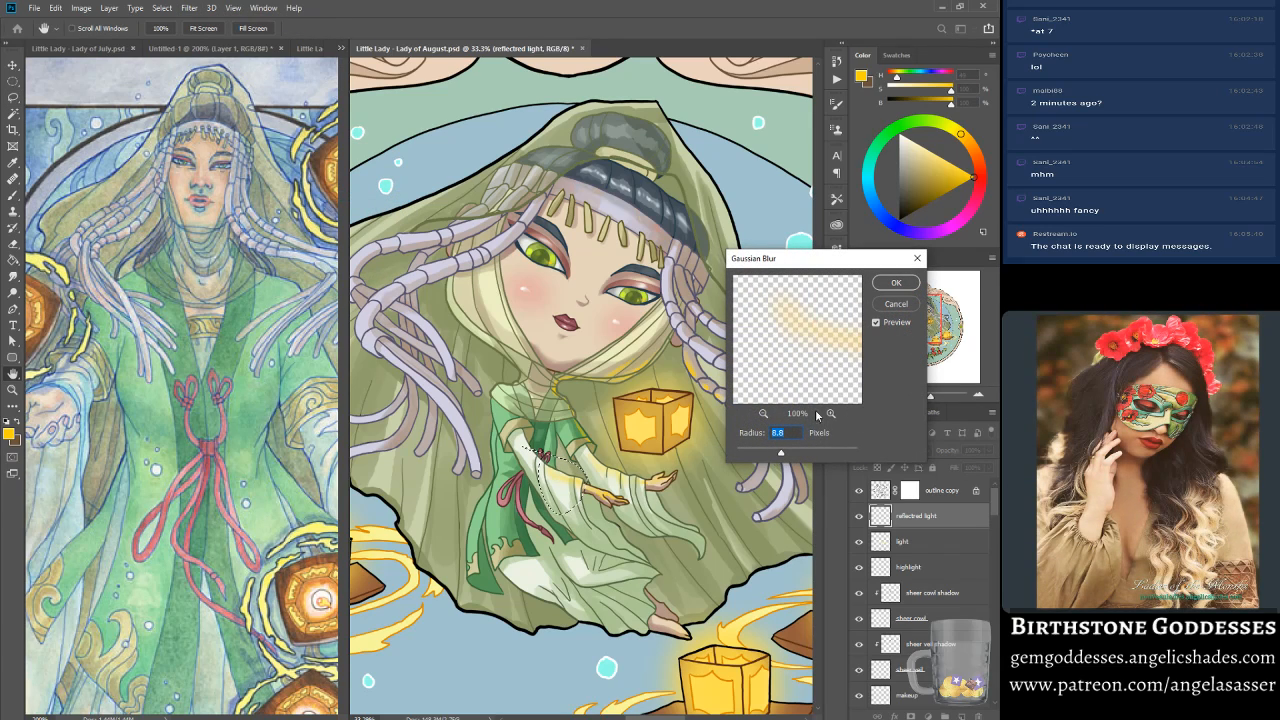
Step: Apply an 8.8-pixel Gaussian Blur to the selected reflected light on the figure's sleeve and clear the selection
click(893, 284)
click(13, 196)
click(13, 277)
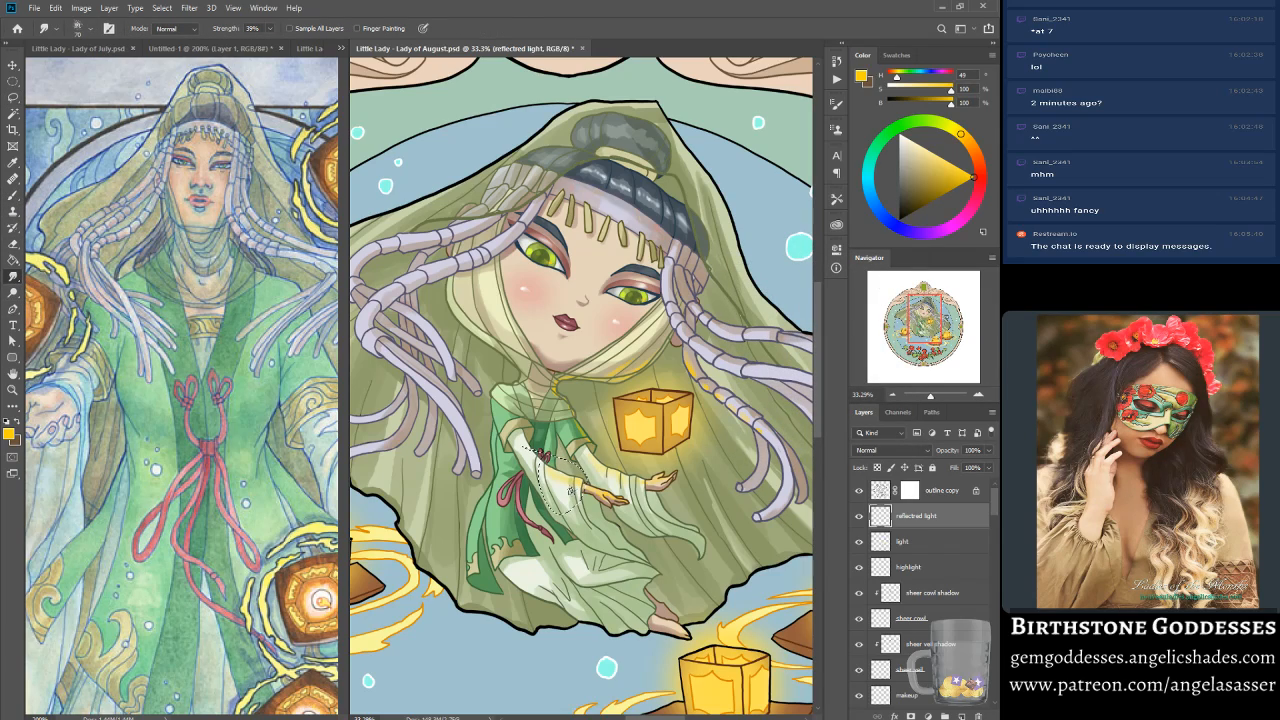
key(ctrl+d)
click(13, 196)
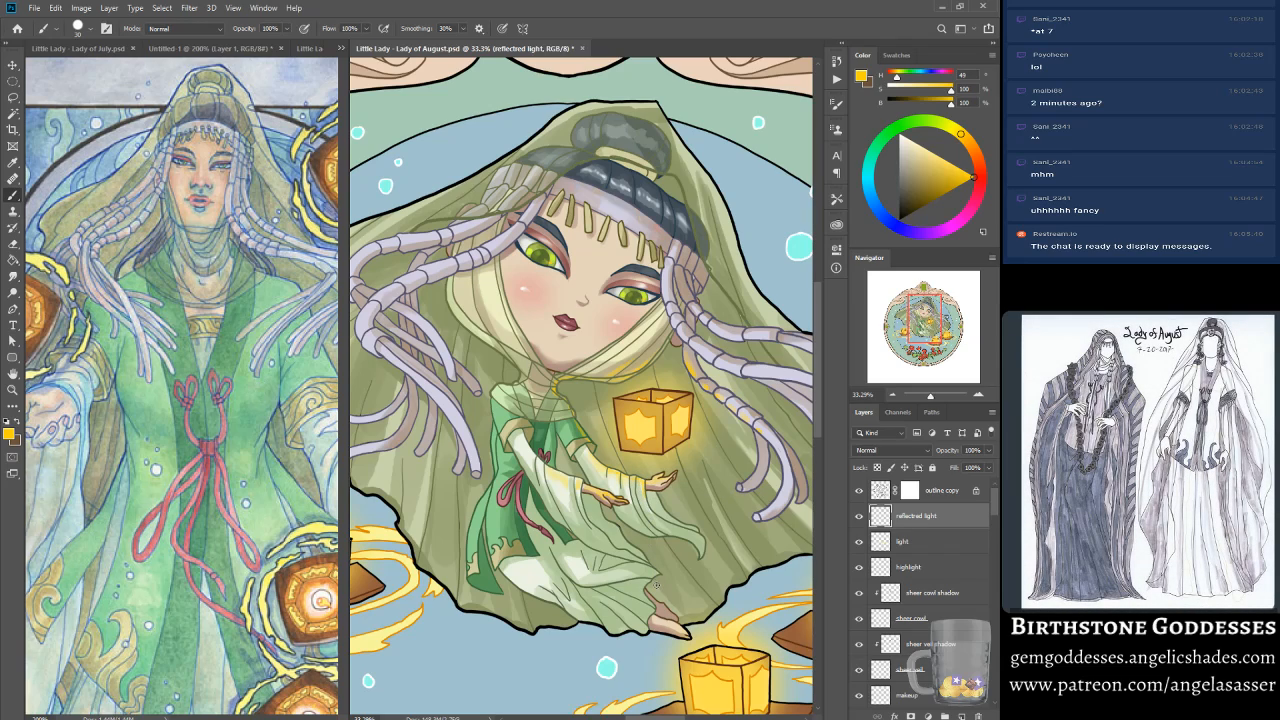
Step: Review the whole August illustration and compare its figure and flowers with the Lady of July artwork at the same zoom
drag(932, 400, 931, 400)
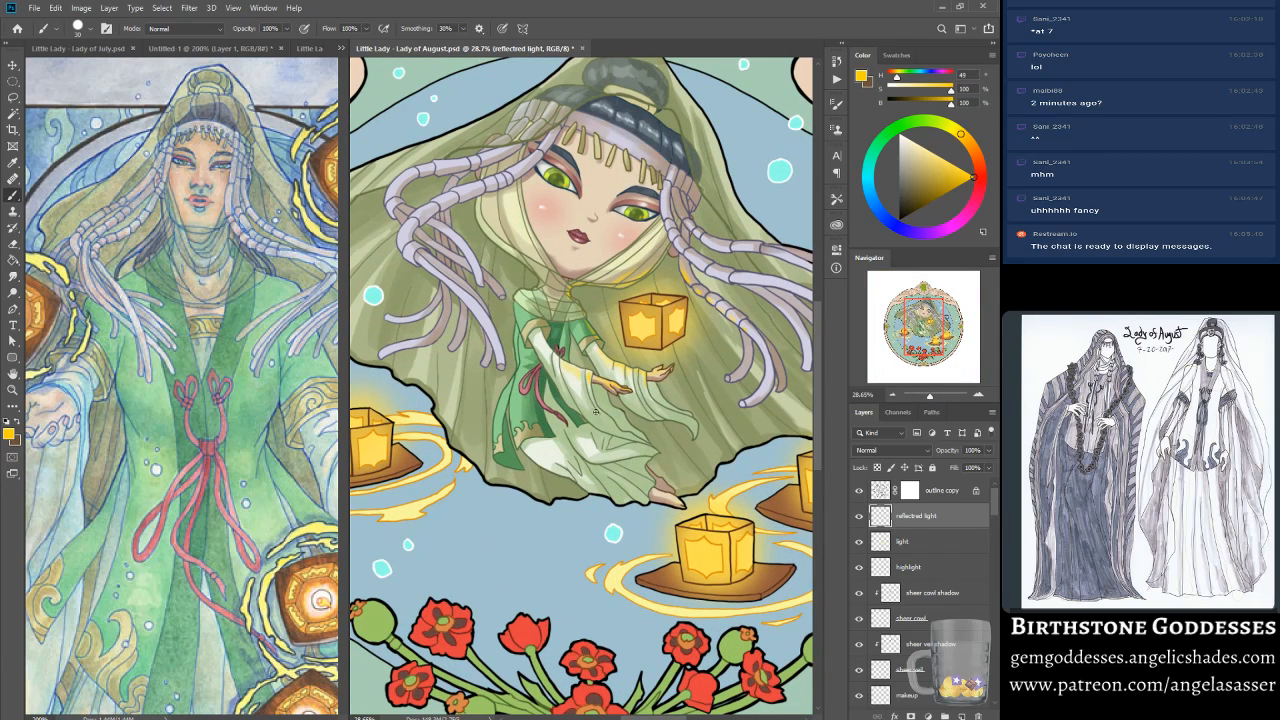
click(13, 277)
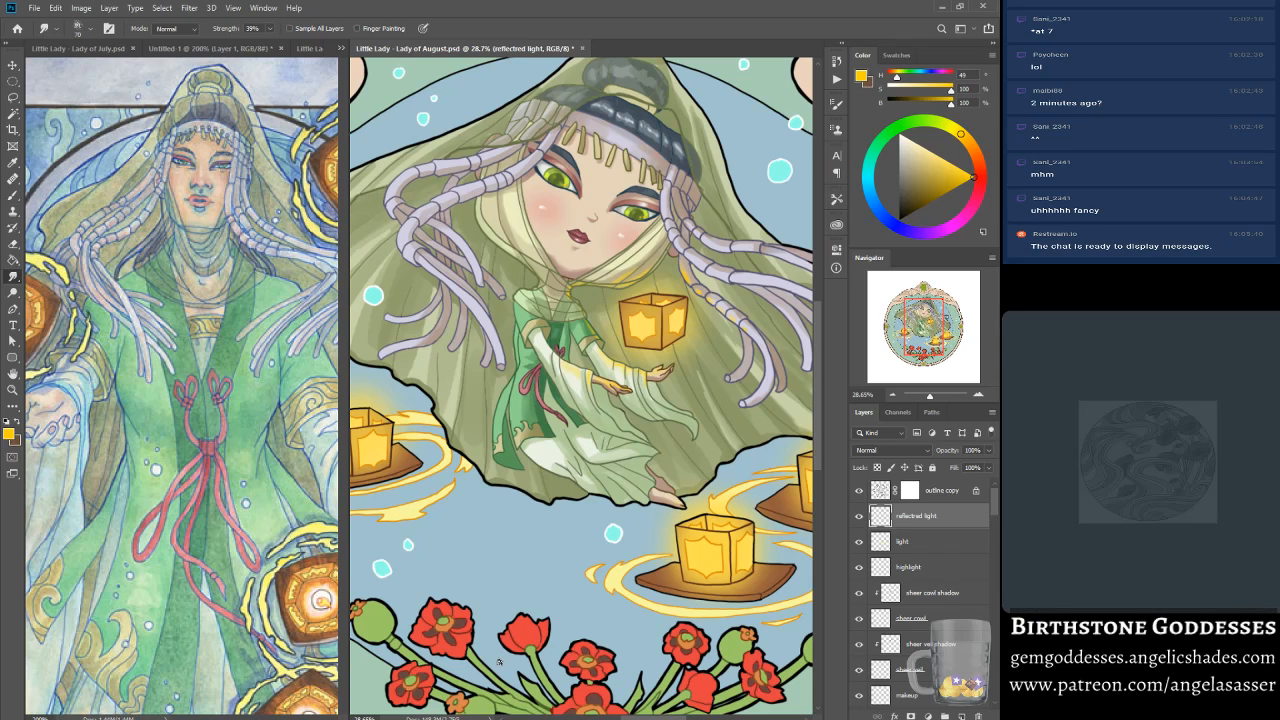
drag(933, 396, 932, 398)
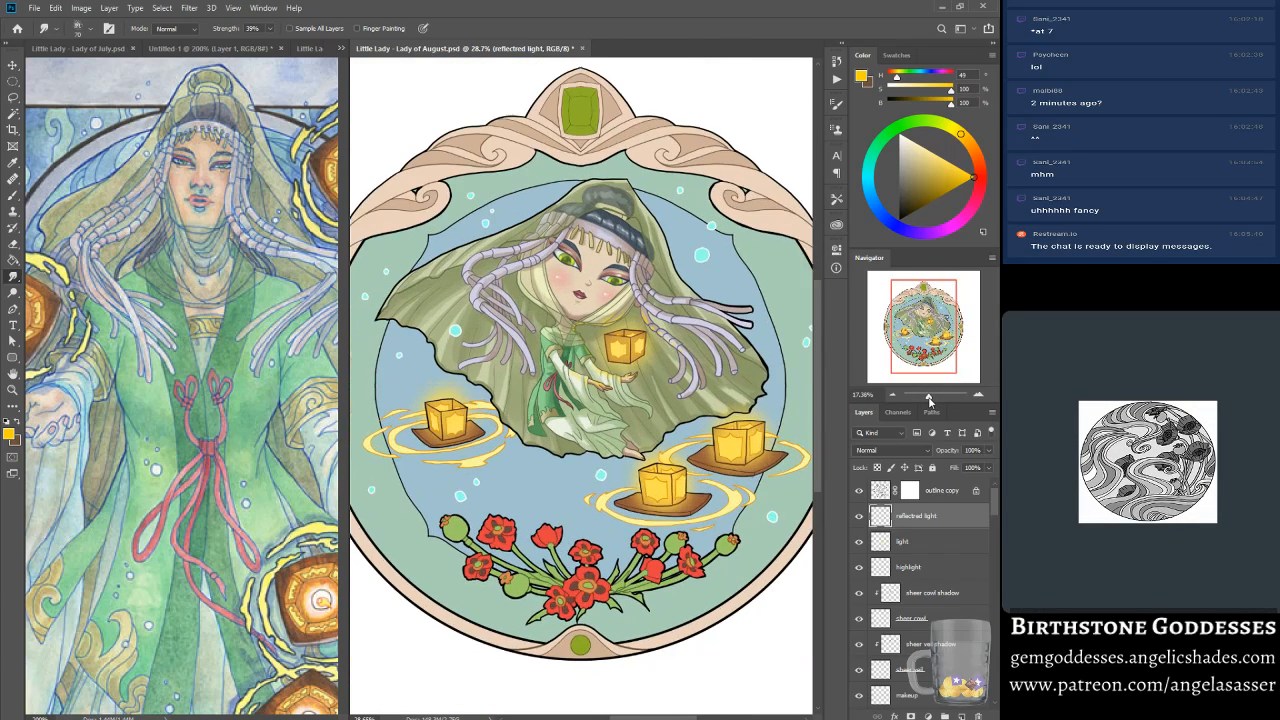
click(13, 196)
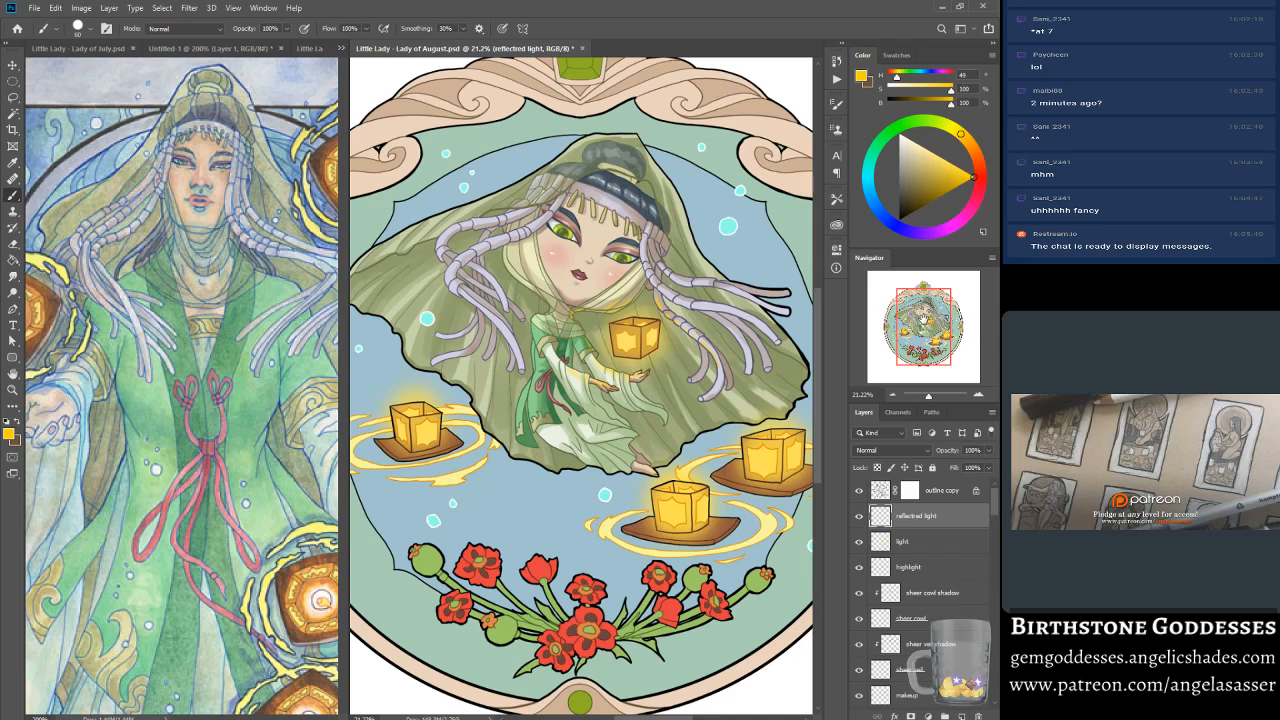
drag(930, 324, 918, 312)
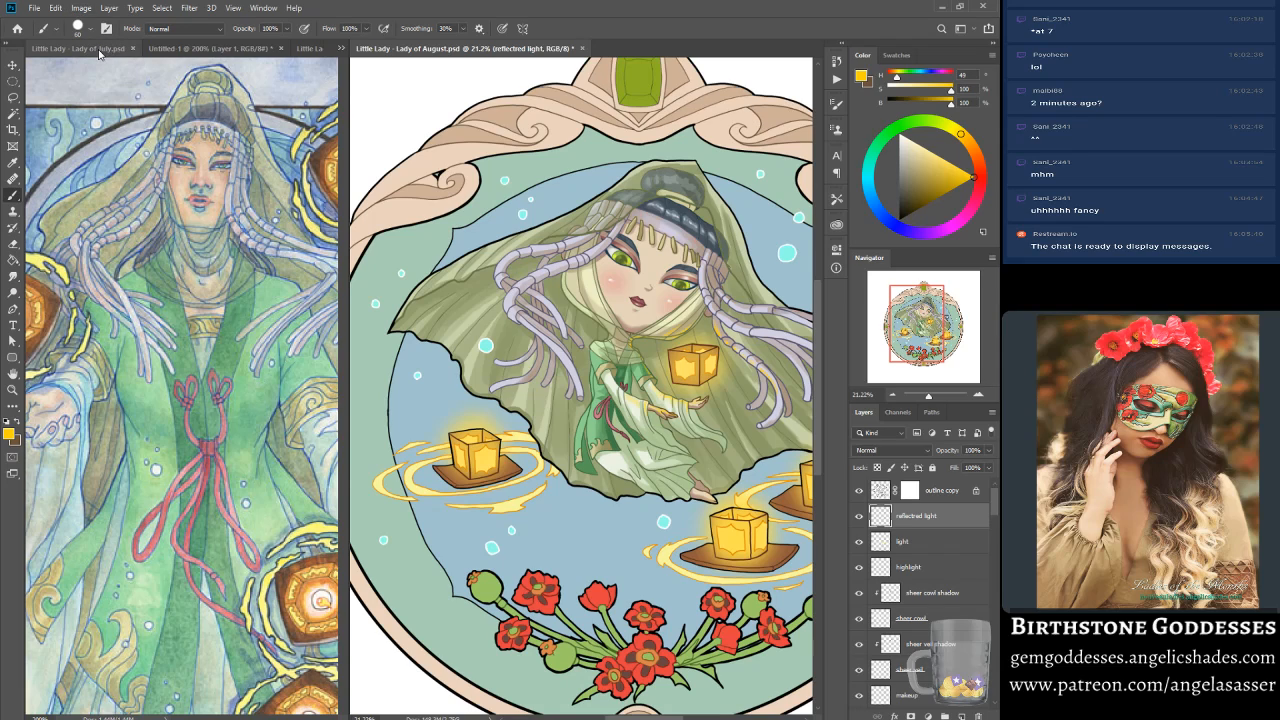
click(158, 118)
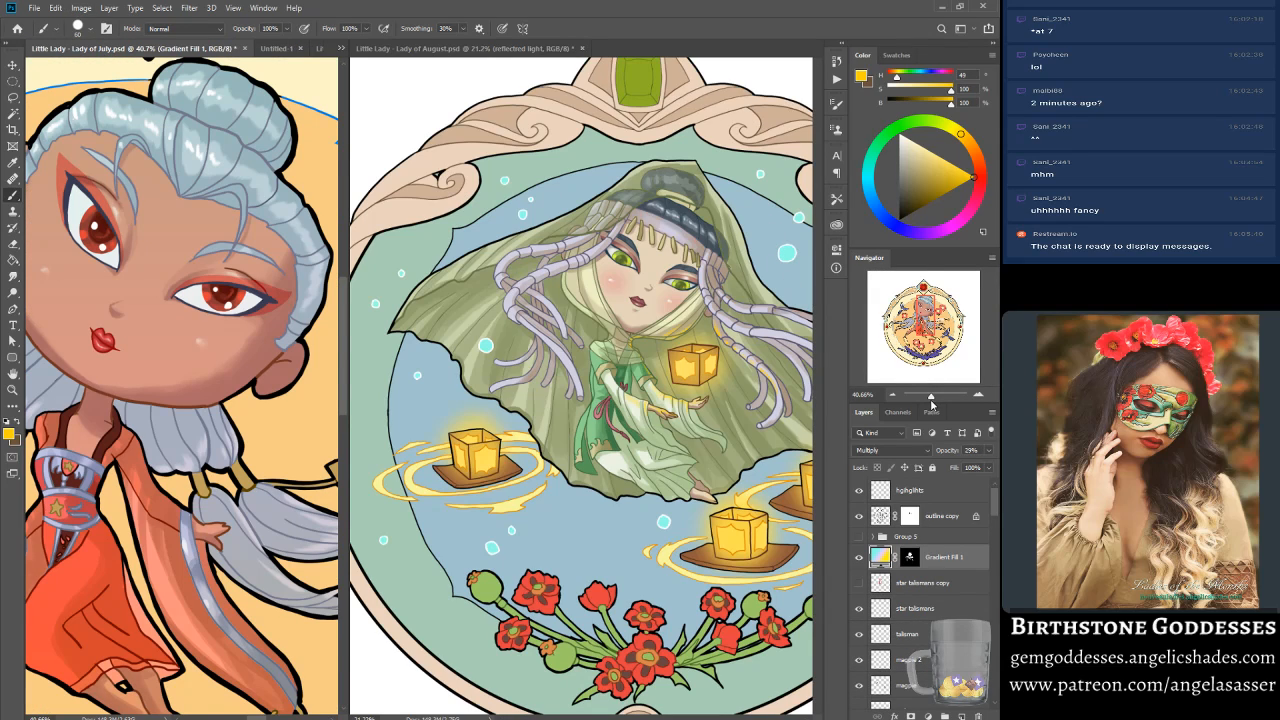
click(923, 362)
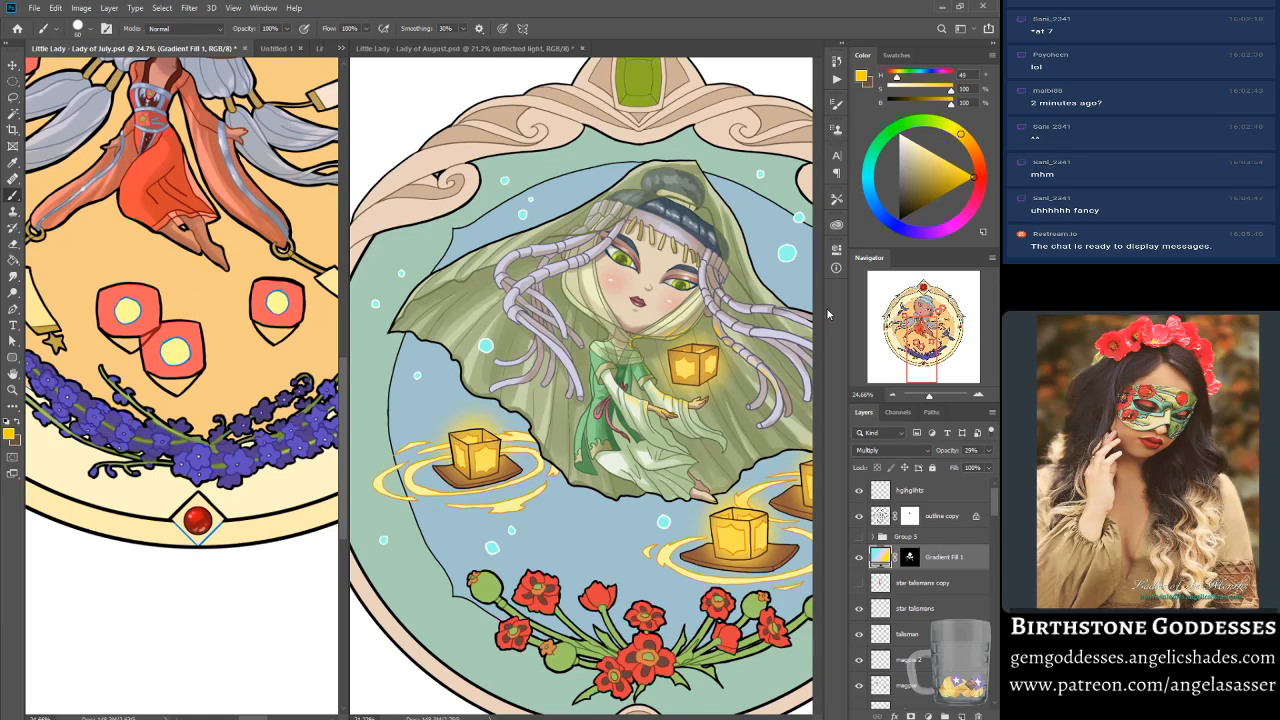
mouse_move(929, 395)
mouse_down()
mouse_move(915, 396)
mouse_move(930, 398)
mouse_up()
click(497, 48)
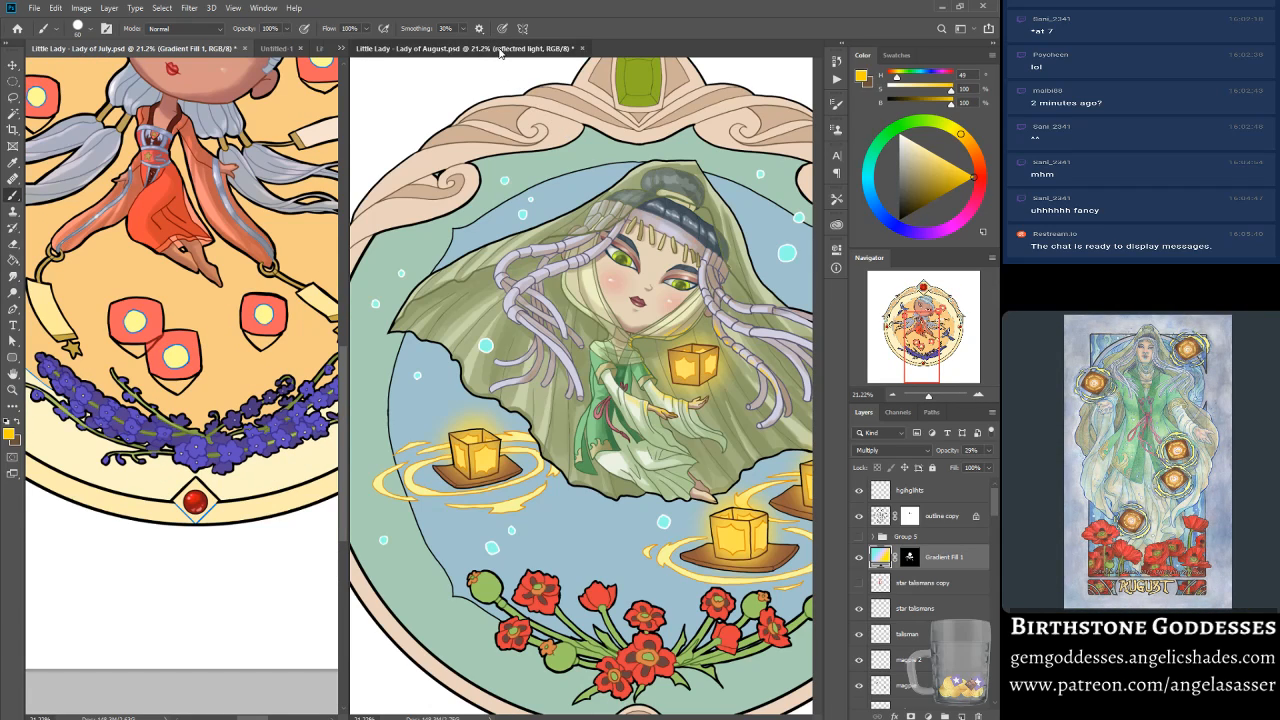
scroll(875, 630, down, 3)
scroll(693, 603, down, 3)
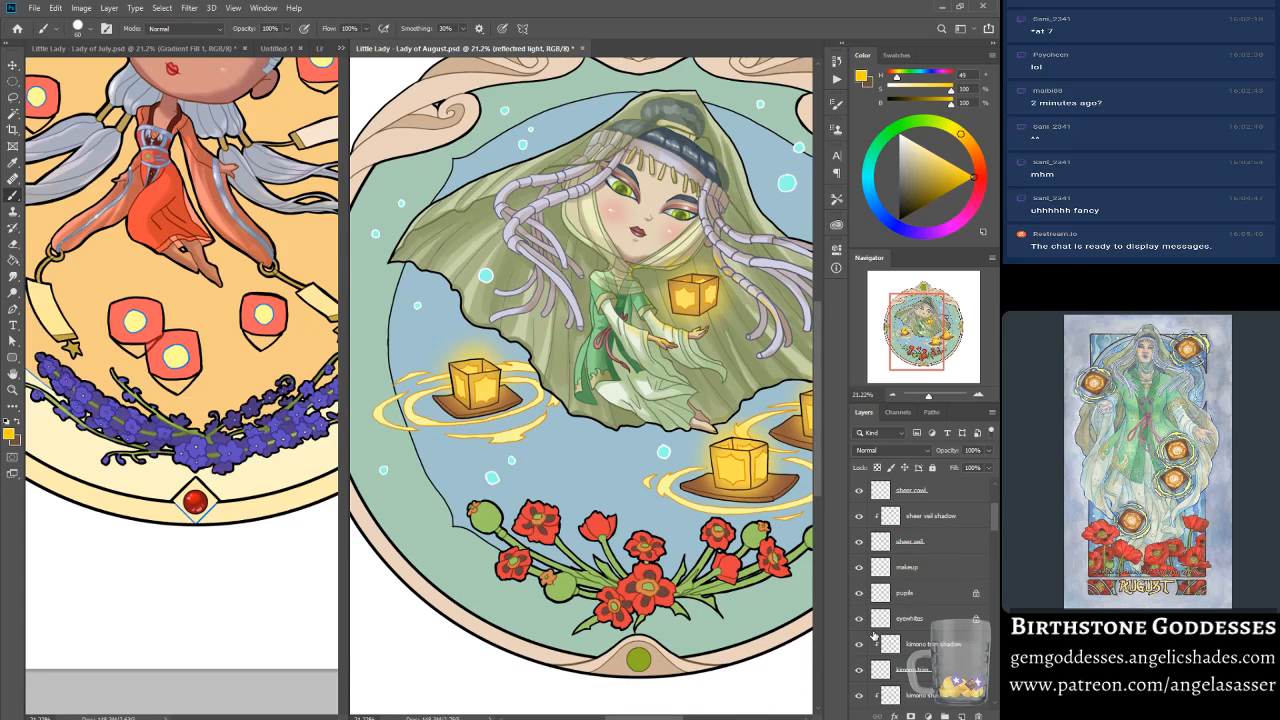
scroll(880, 640, up, 3)
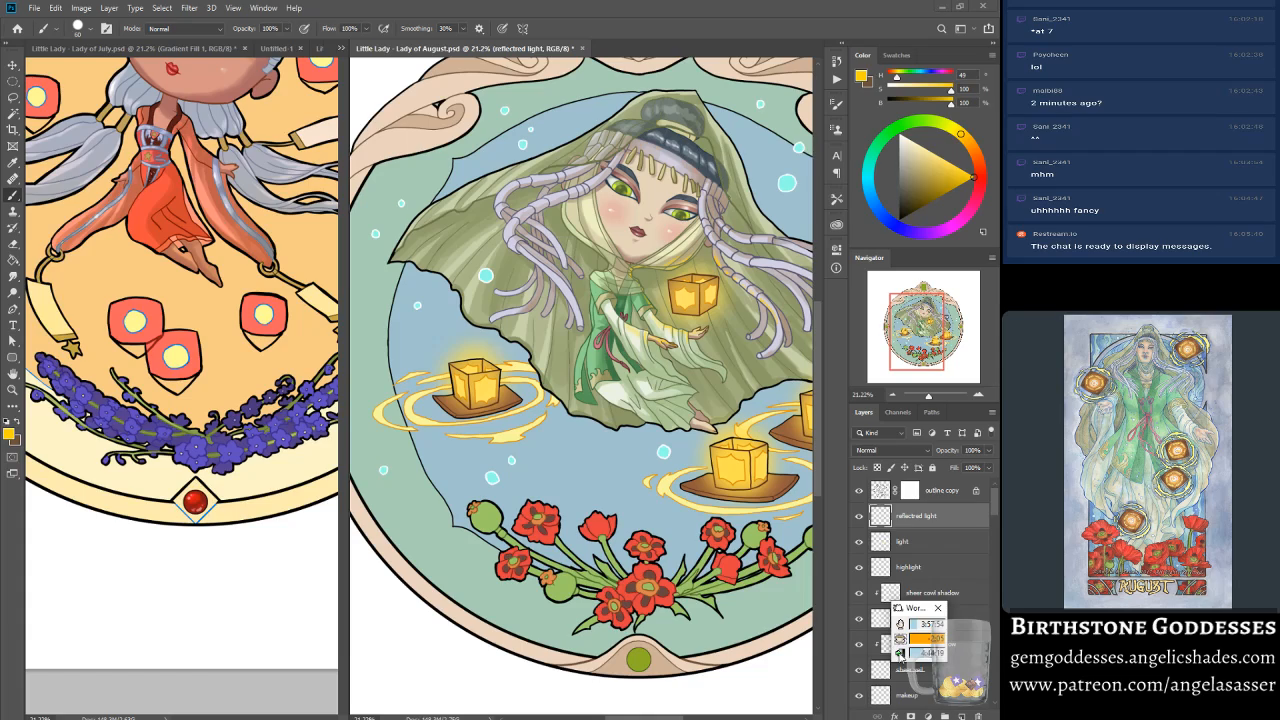
Step: Start the due rest break in the break timer and skip it
click(901, 639)
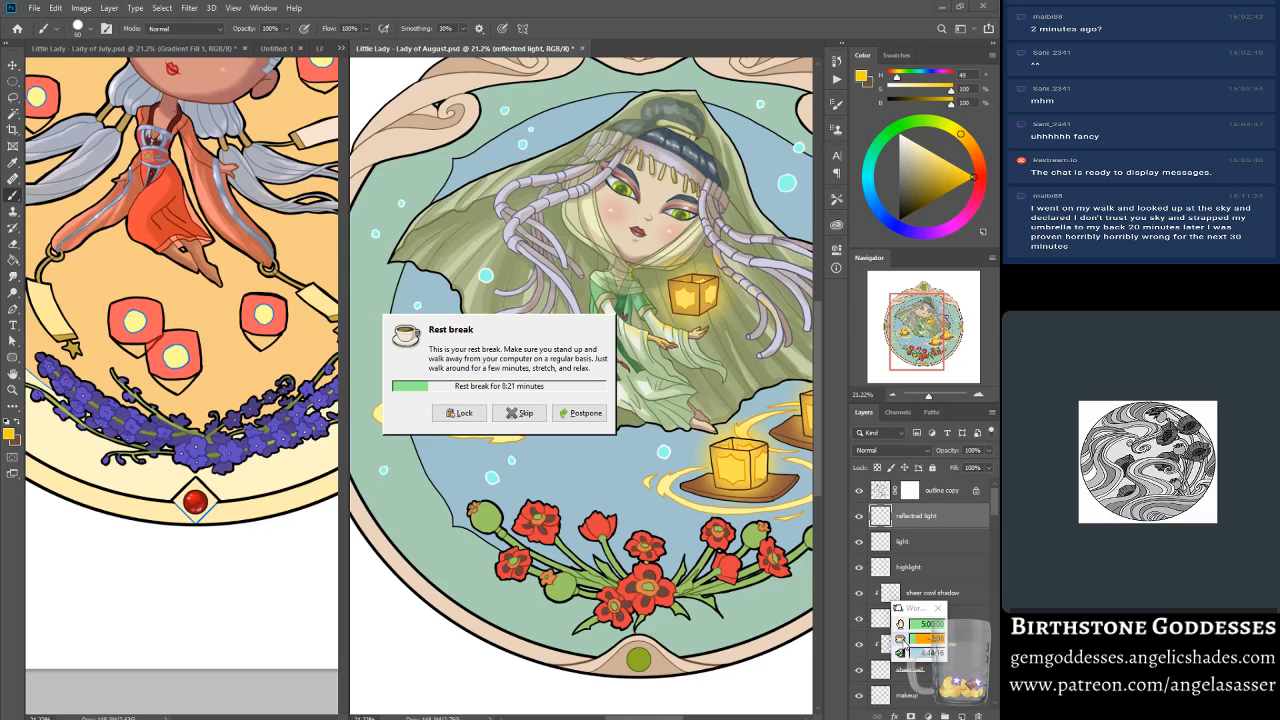
click(521, 413)
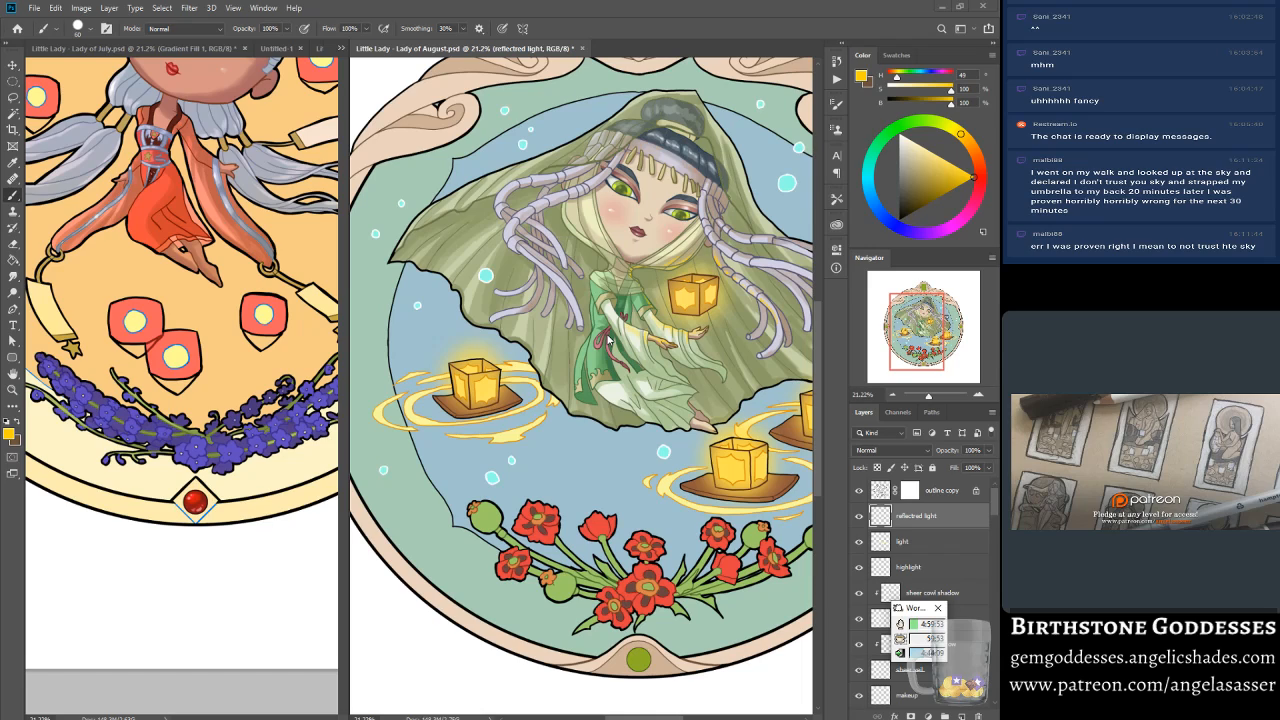
Step: Add a layer named "stem shadows" above the flower stems layer and clip it to the stems
drag(920, 334, 918, 337)
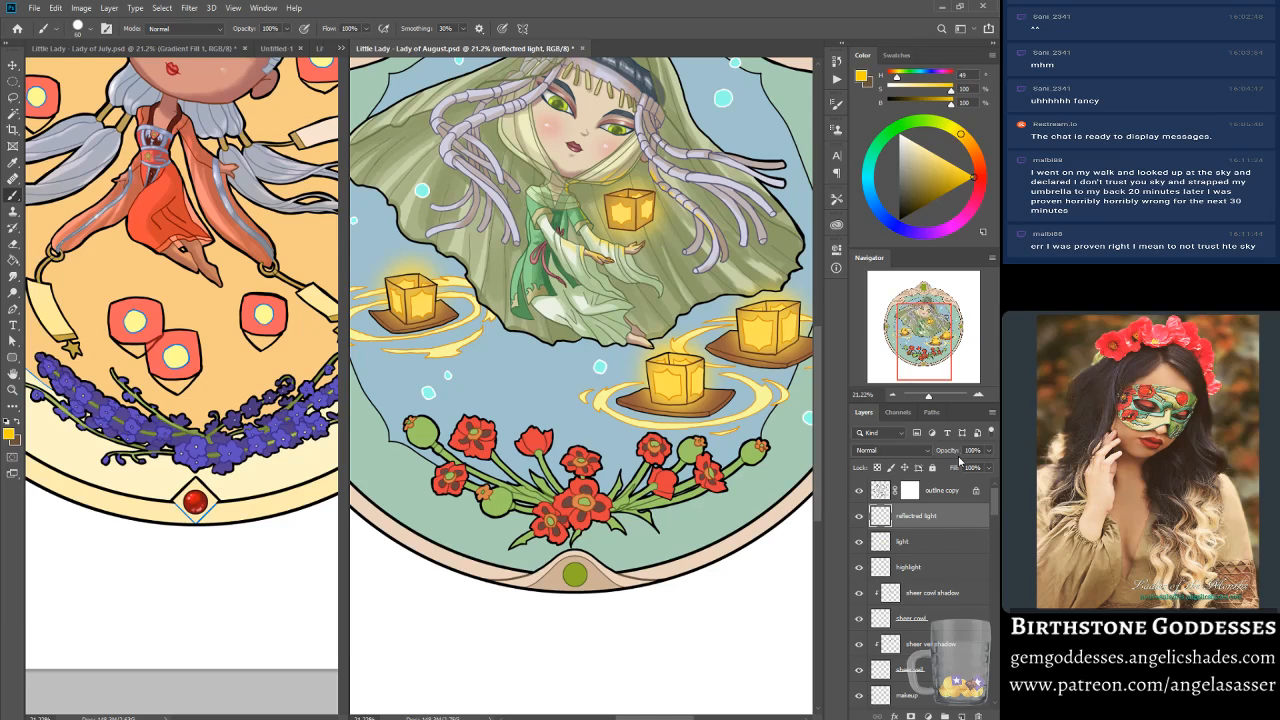
drag(996, 505, 996, 621)
click(885, 503)
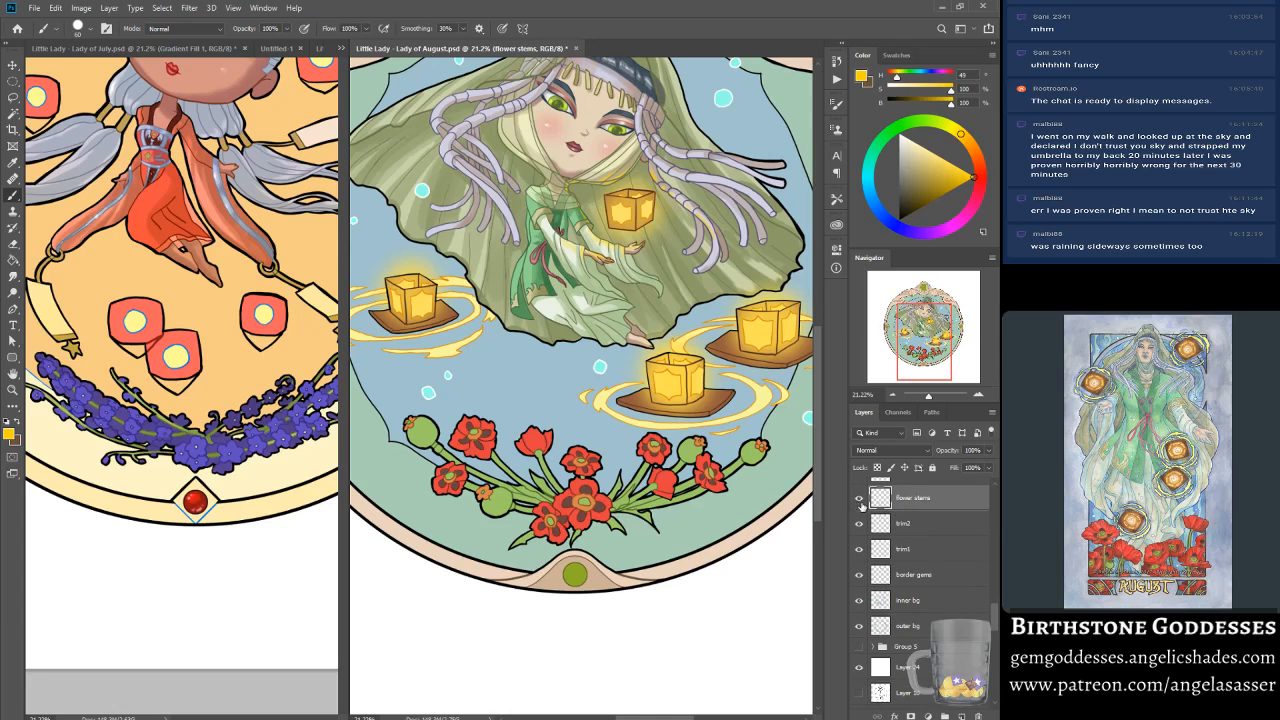
double_click(908, 497)
text(stem shadows)
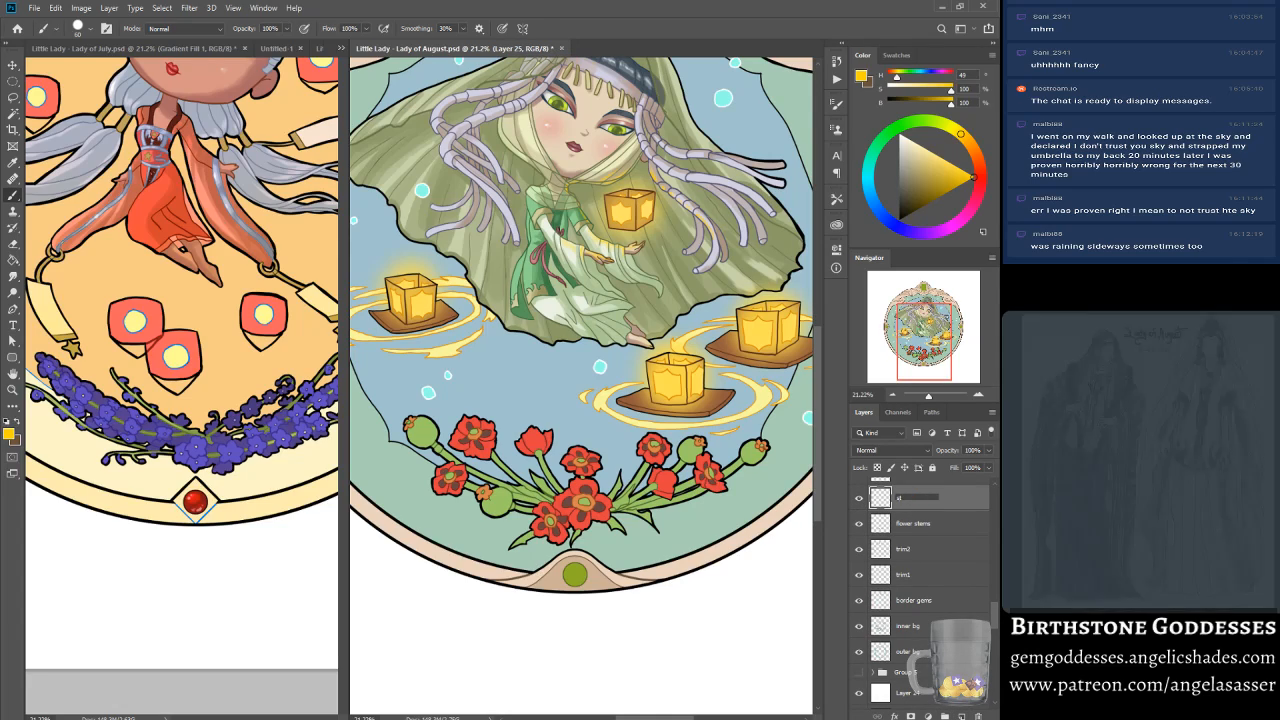
key(Return)
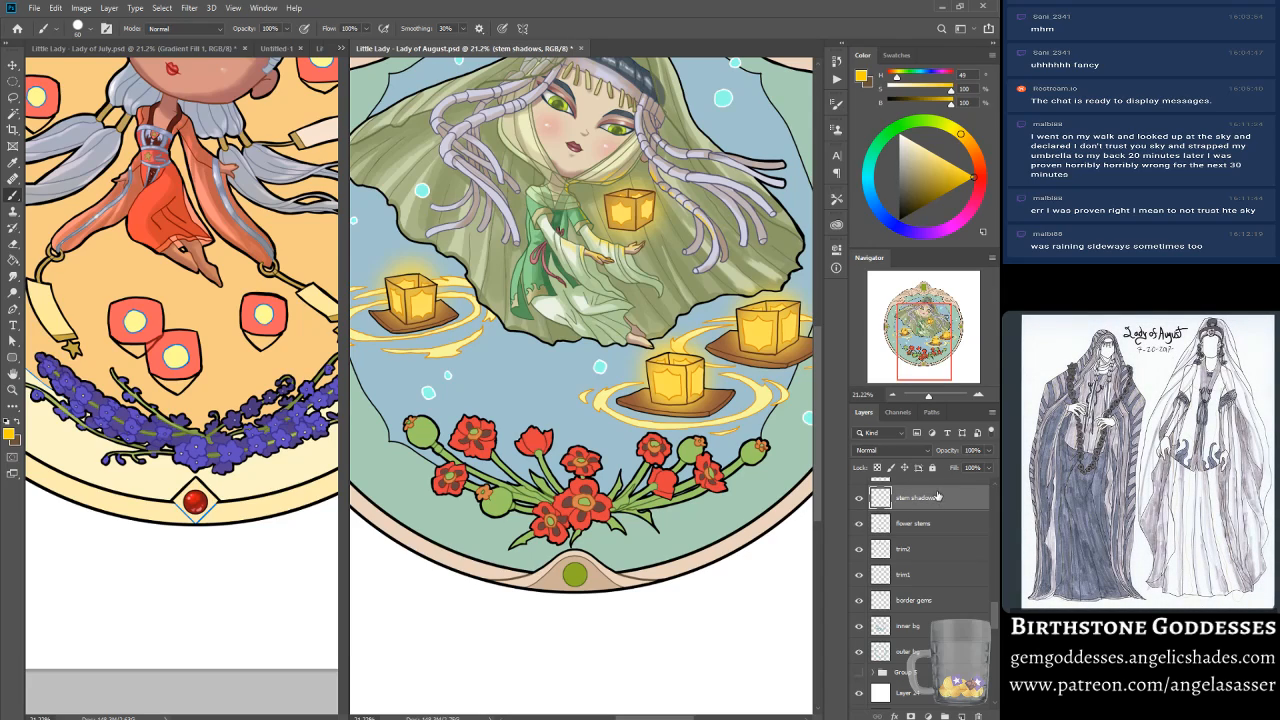
right_click(938, 496)
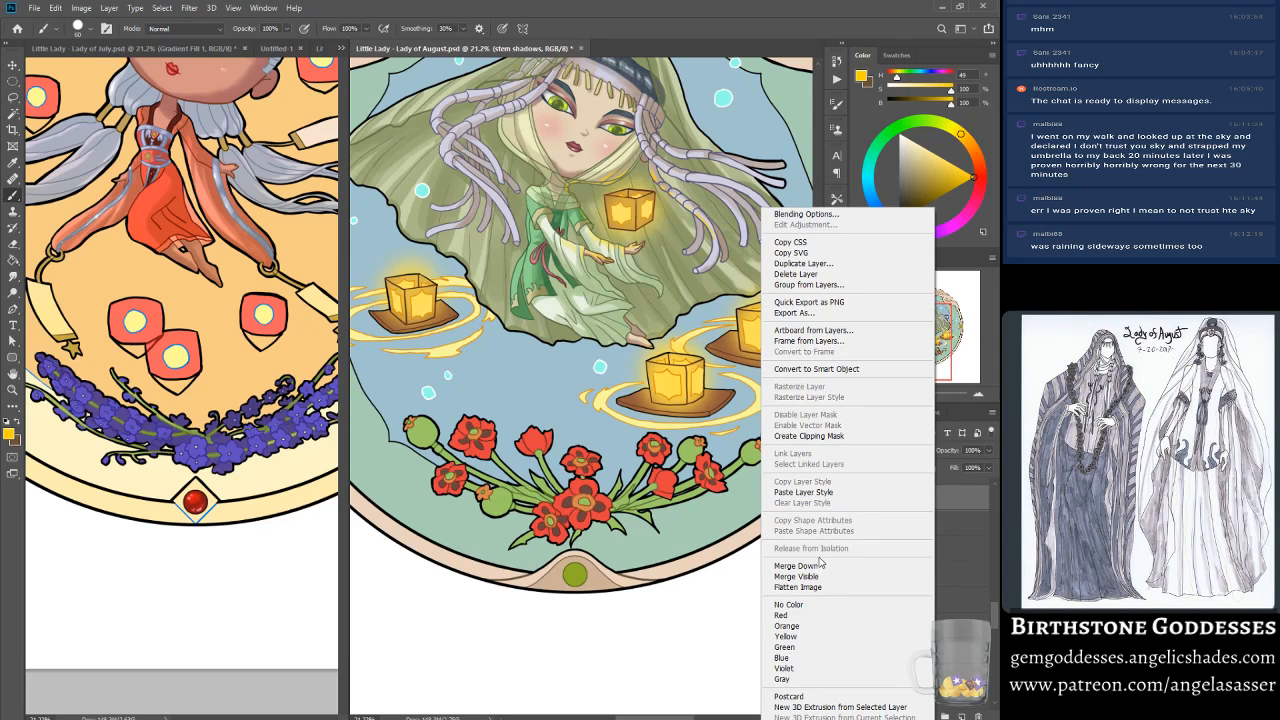
click(832, 436)
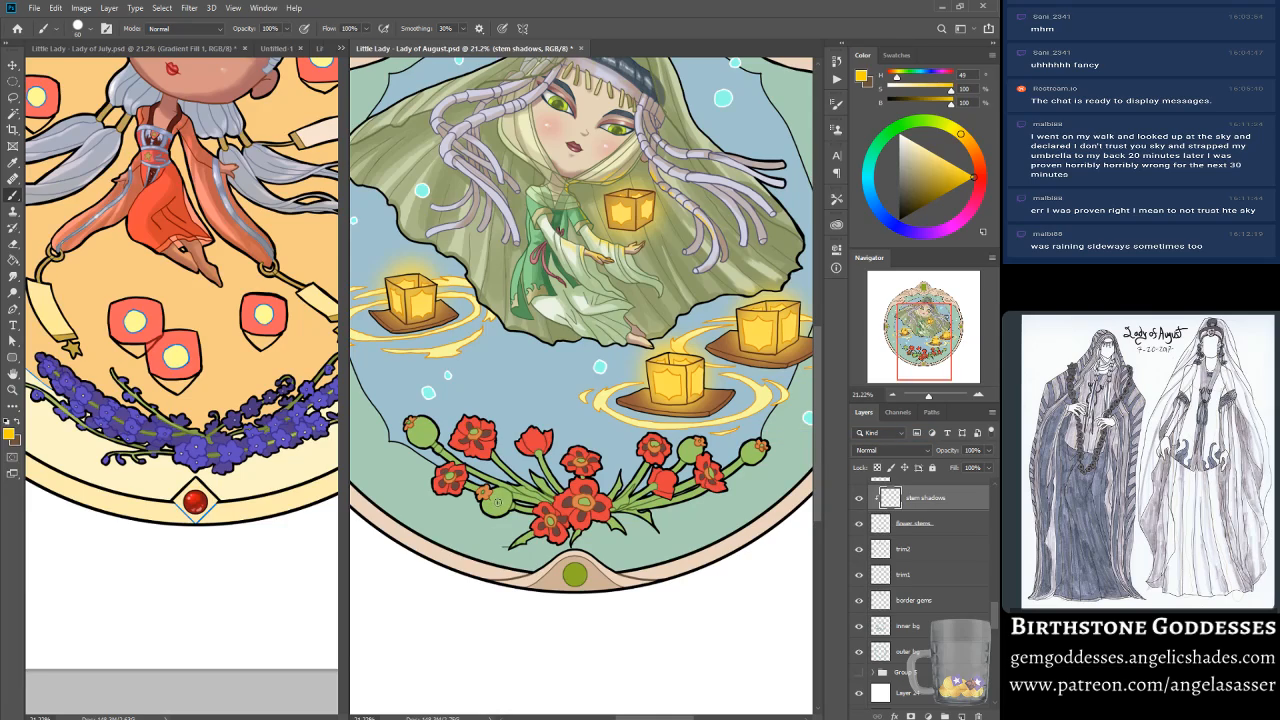
Step: Sample the stem green, choose a darker, muted shade of it and paint shadows on the stems between the poppies
alt+click(495, 510)
alt+click(648, 522)
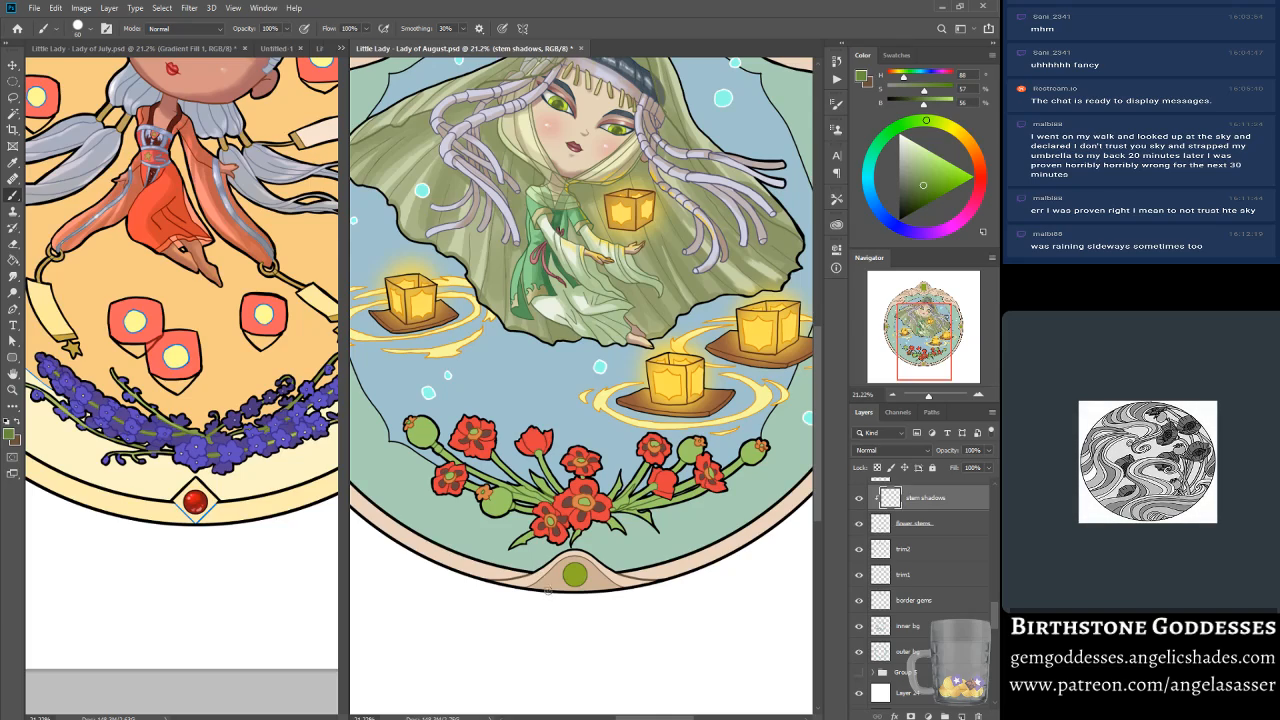
key(bracketright)
key(bracketright)
key(bracketright)
key(bracketright)
key(bracketleft)
key(bracketleft)
key(bracketleft)
key(bracketleft)
key(bracketleft)
drag(534, 473, 546, 491)
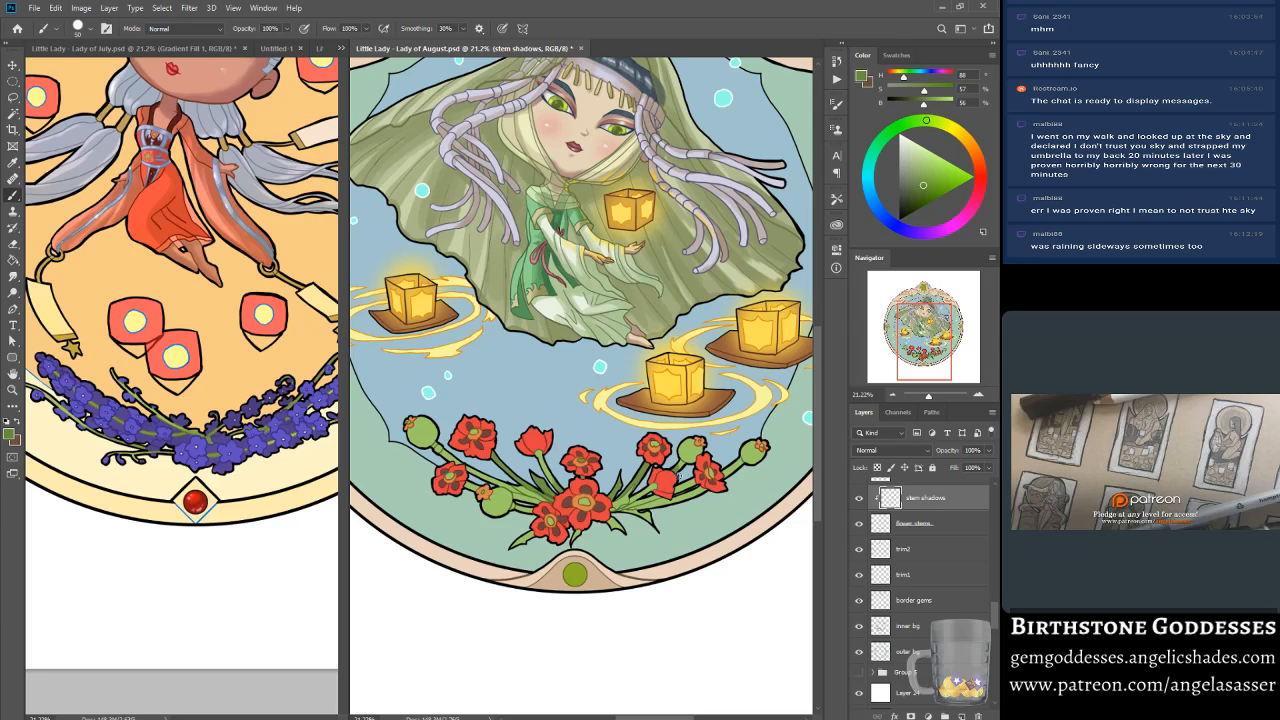
Step: Continue the dark green shading across the poppy stems and seed pods with a 100-pixel brush
key(bracketright)
key(bracketright)
key(bracketright)
key(bracketright)
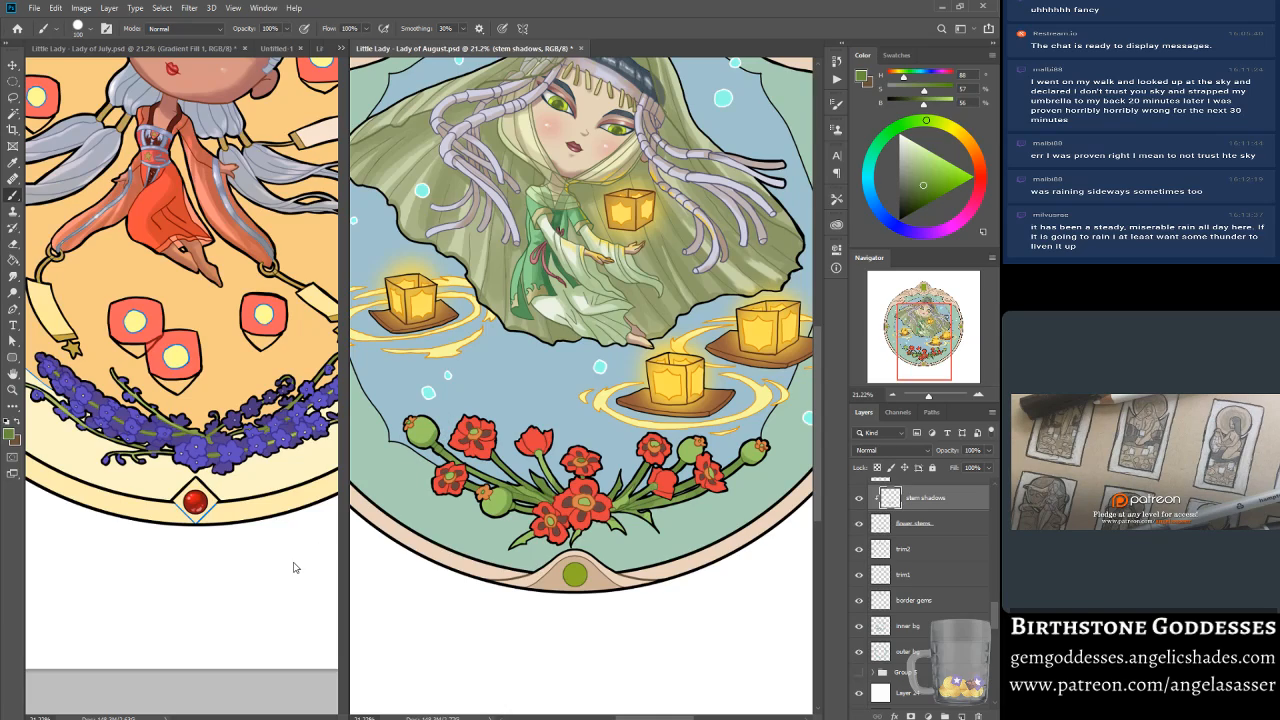
drag(691, 465, 684, 461)
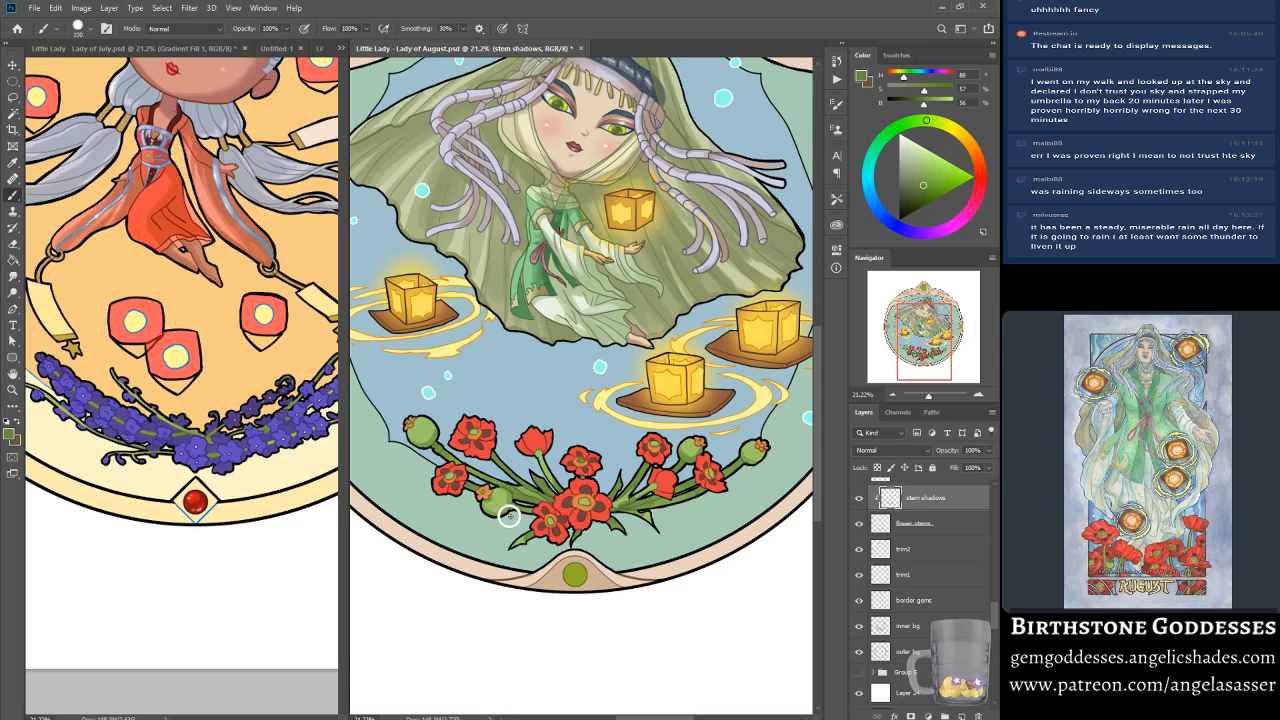
right_click(512, 515)
key(Escape)
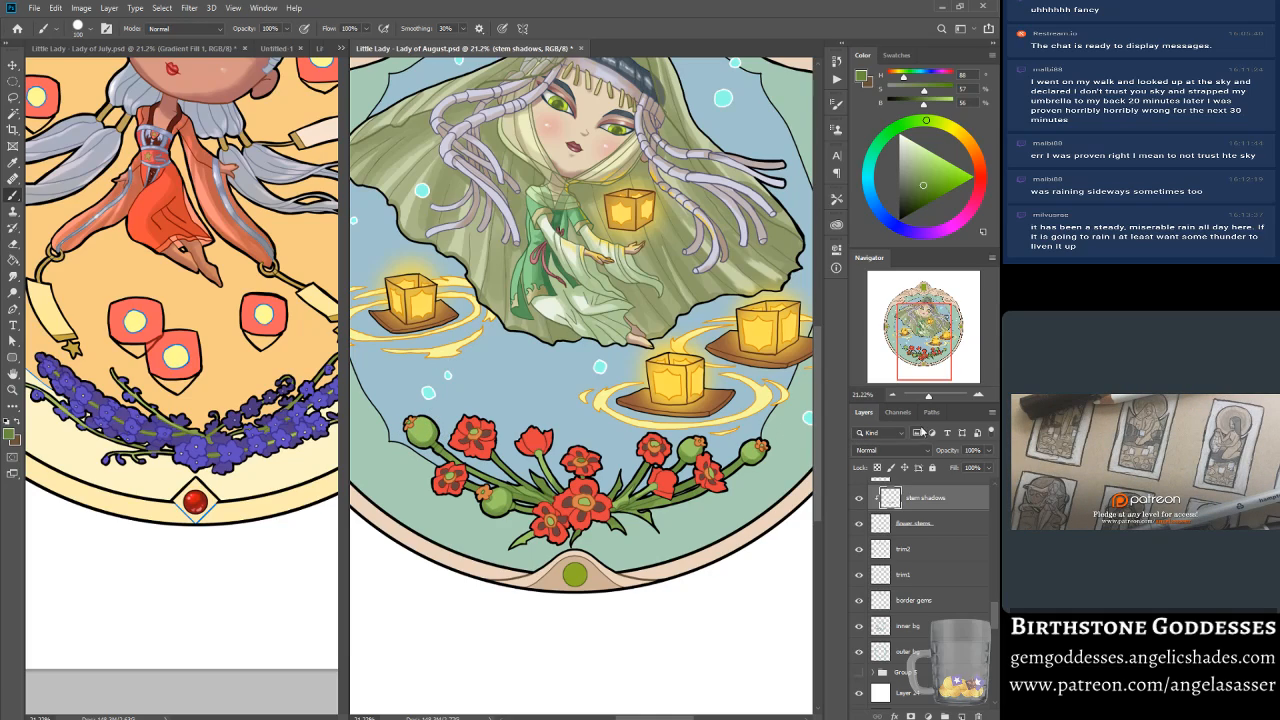
Step: Add a layer named "flower shadow" directly above the flower petals layer and clip it to the petals
drag(929, 397, 931, 406)
drag(919, 342, 924, 353)
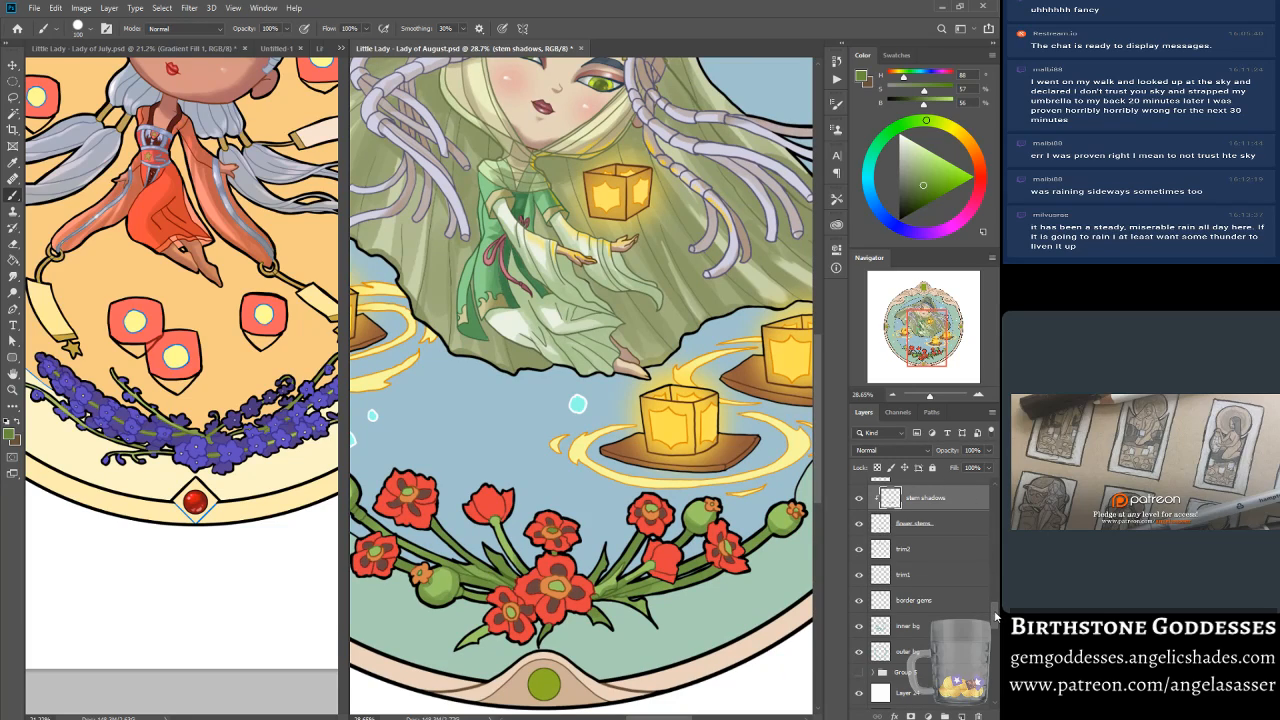
scroll(995, 615, up, 5)
click(924, 609)
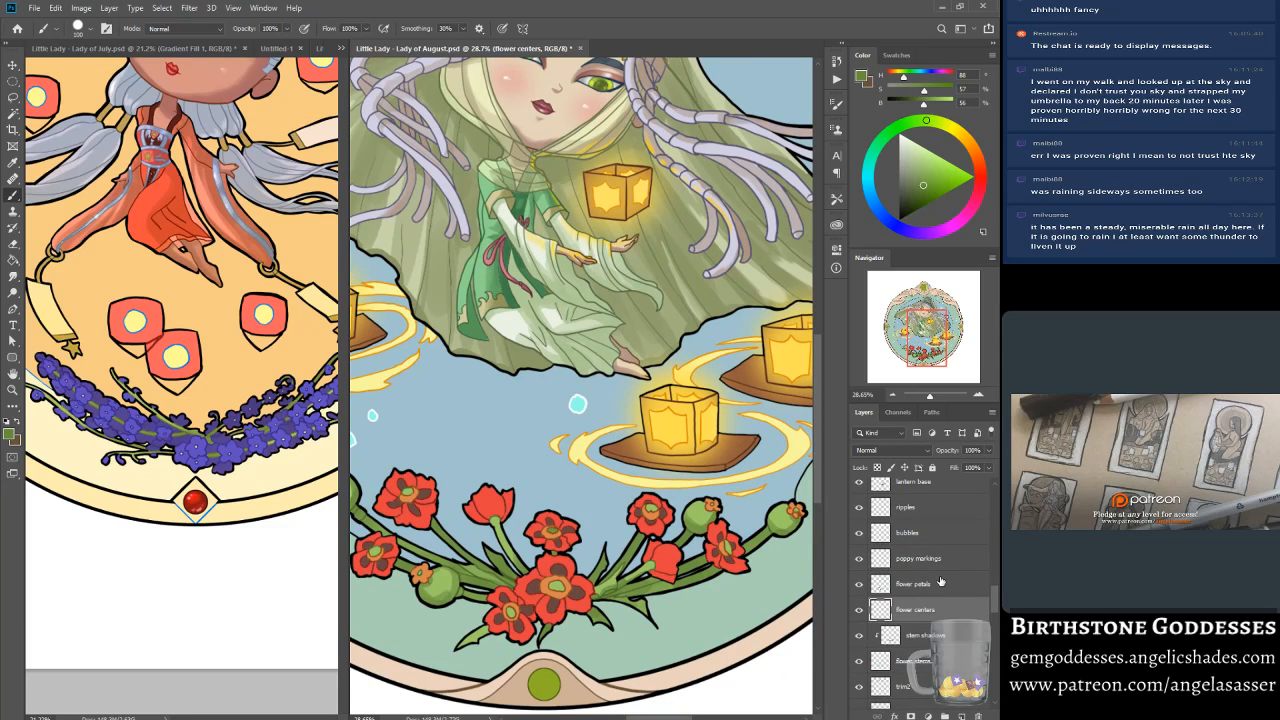
click(896, 588)
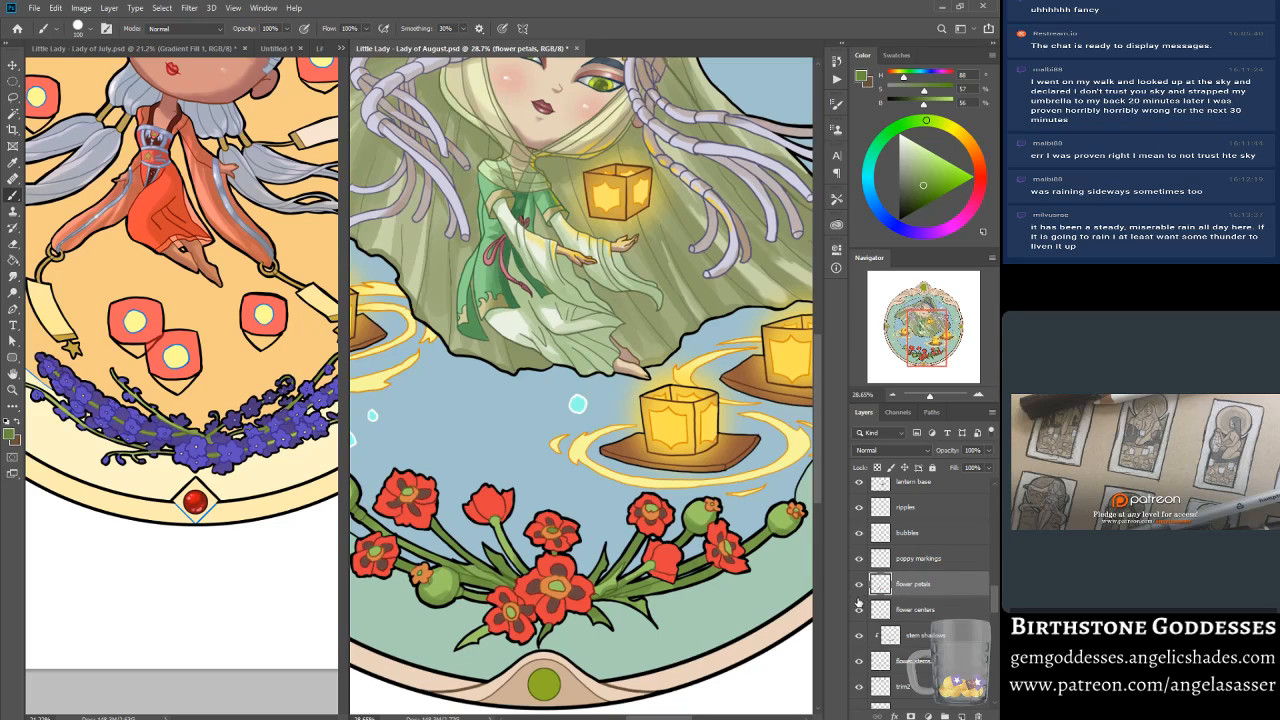
click(858, 584)
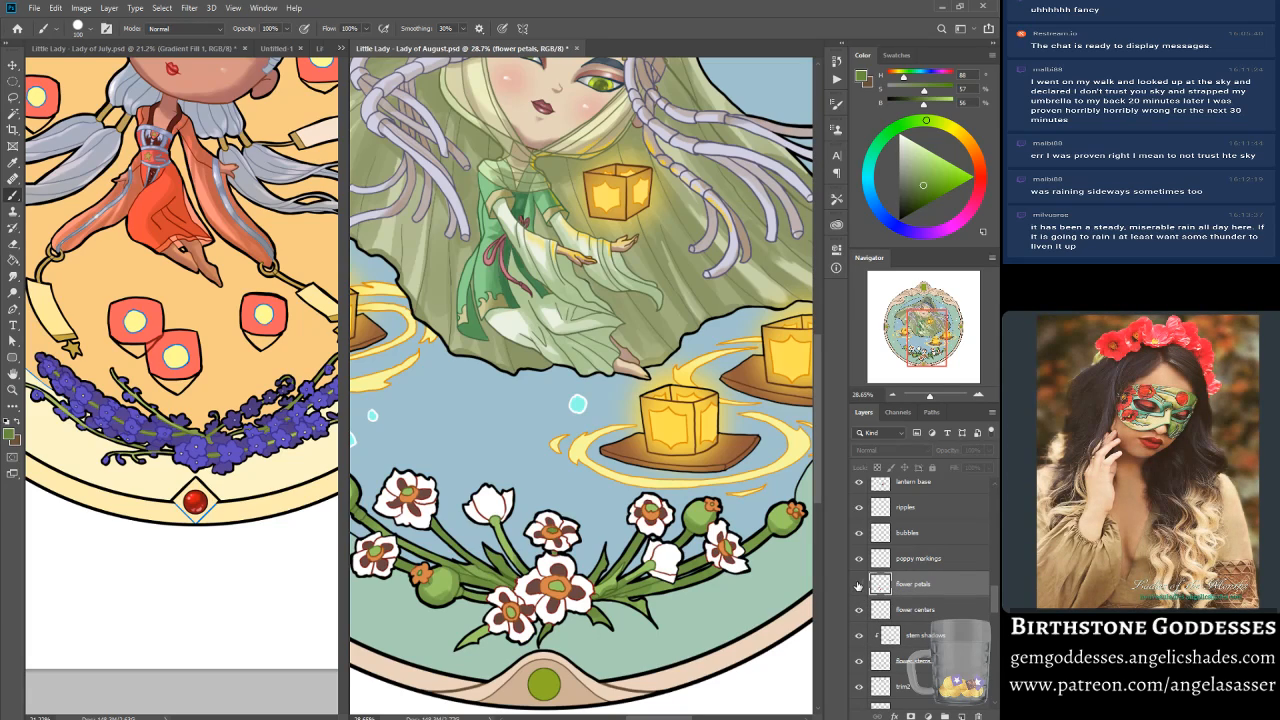
click(858, 584)
double_click(907, 584)
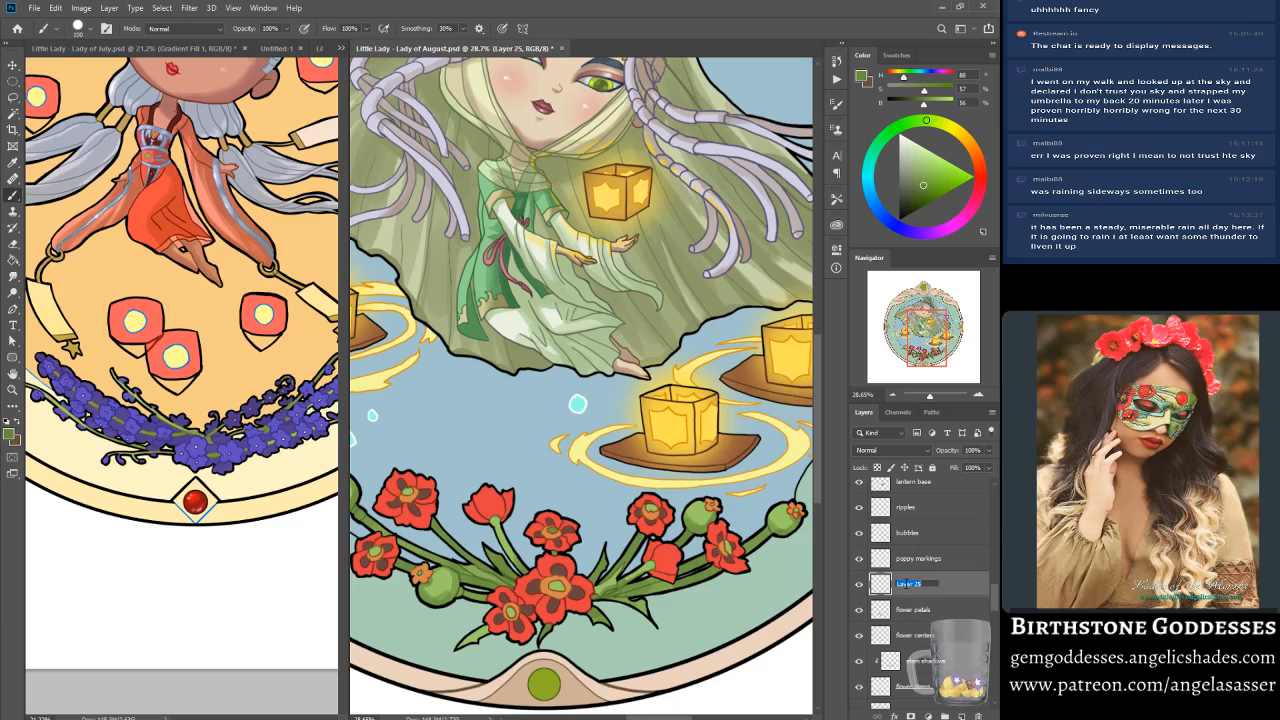
text(flower shadow)
key(Return)
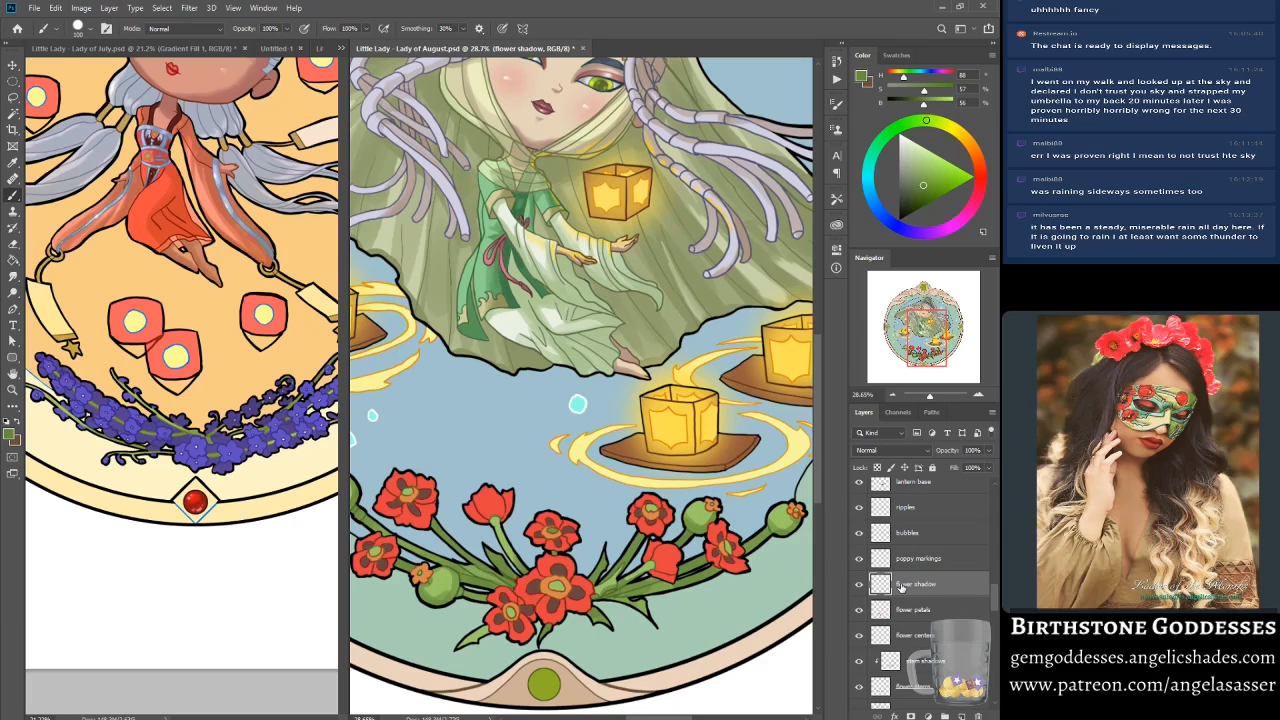
right_click(897, 585)
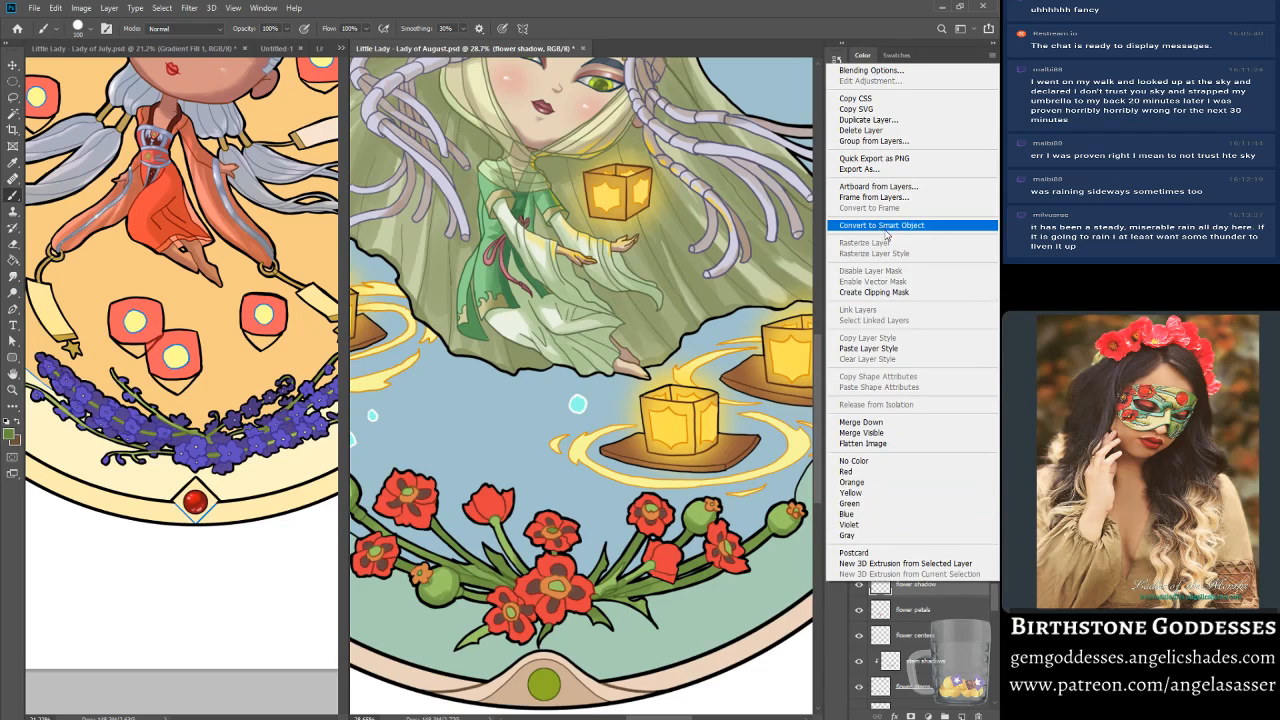
click(874, 292)
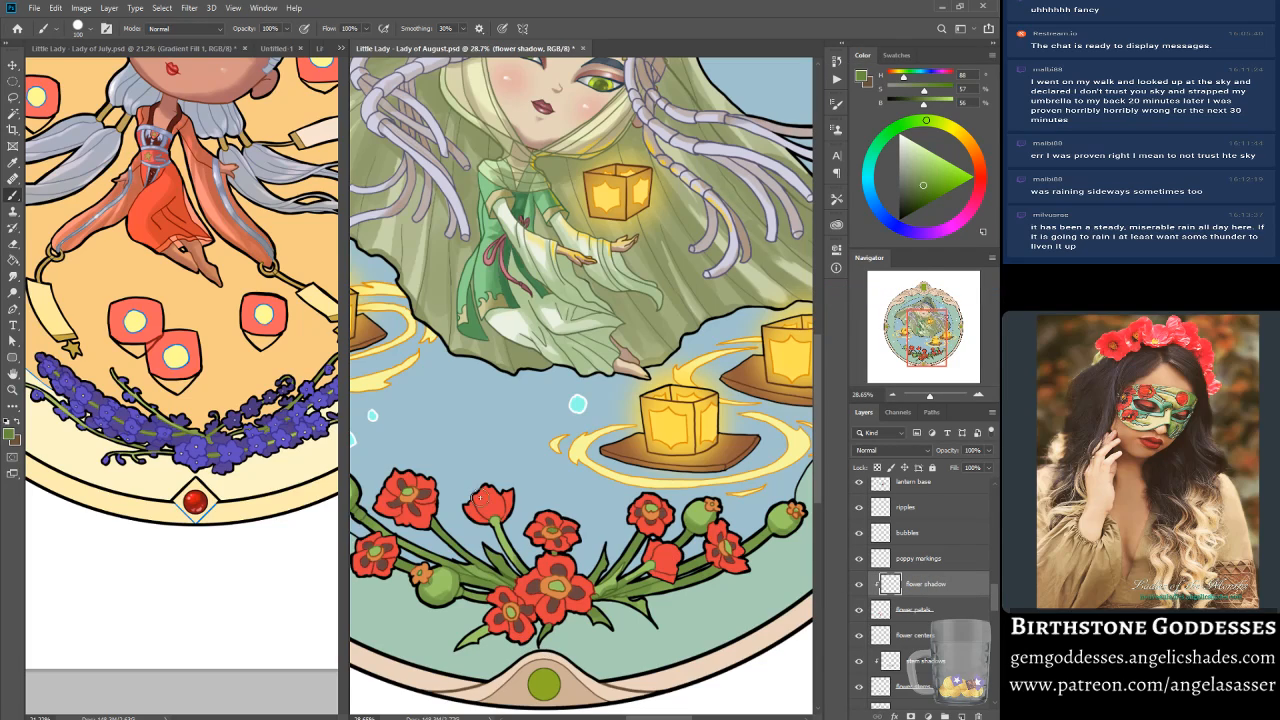
Step: Choose a darker, muted red and paint shadows on the poppy petals in the flower shadow layer with a smaller brush
key(x)
drag(947, 172, 933, 185)
key(bracketleft)
key(bracketleft)
key(bracketleft)
key(bracketleft)
key(bracketleft)
key(bracketleft)
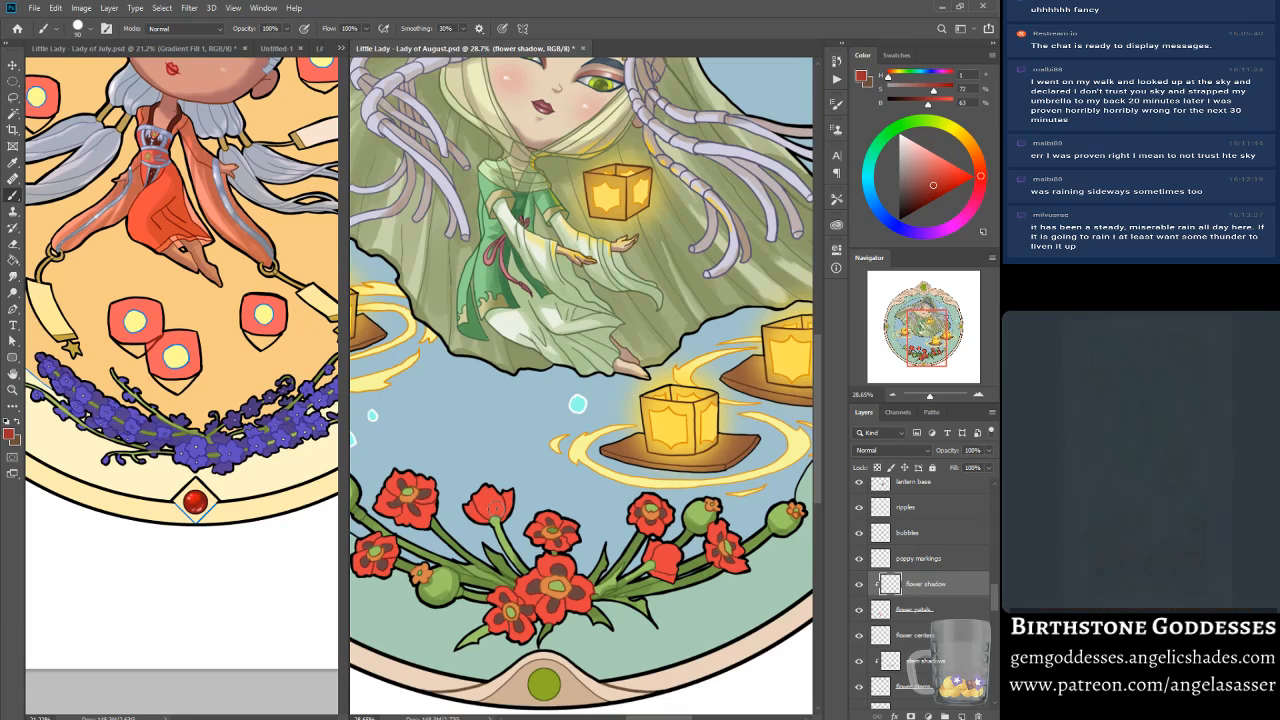
Step: Continue the dark red shading across the remaining poppy petals, adjusting the brush size to fit the blossoms
key(bracketright)
key(bracketright)
key(bracketright)
drag(930, 397, 928, 396)
key(bracketright)
key(bracketright)
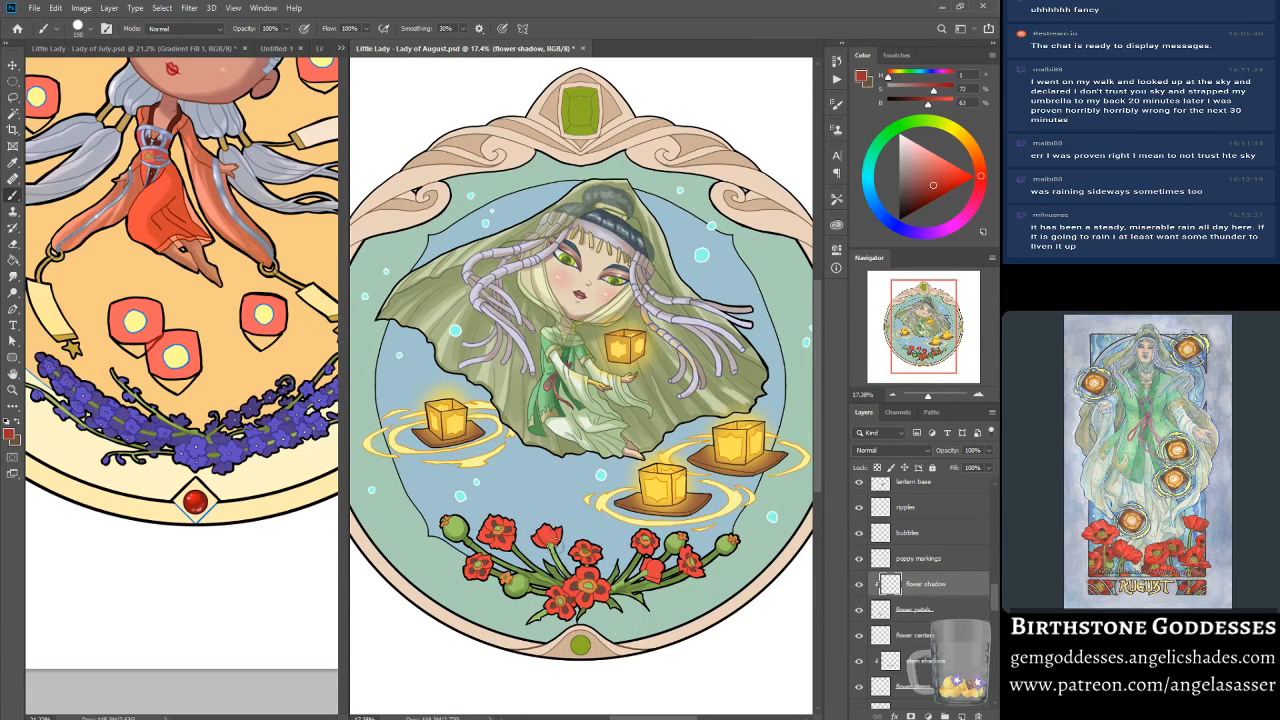
key(bracketleft)
key(bracketleft)
key(bracketleft)
key(bracketleft)
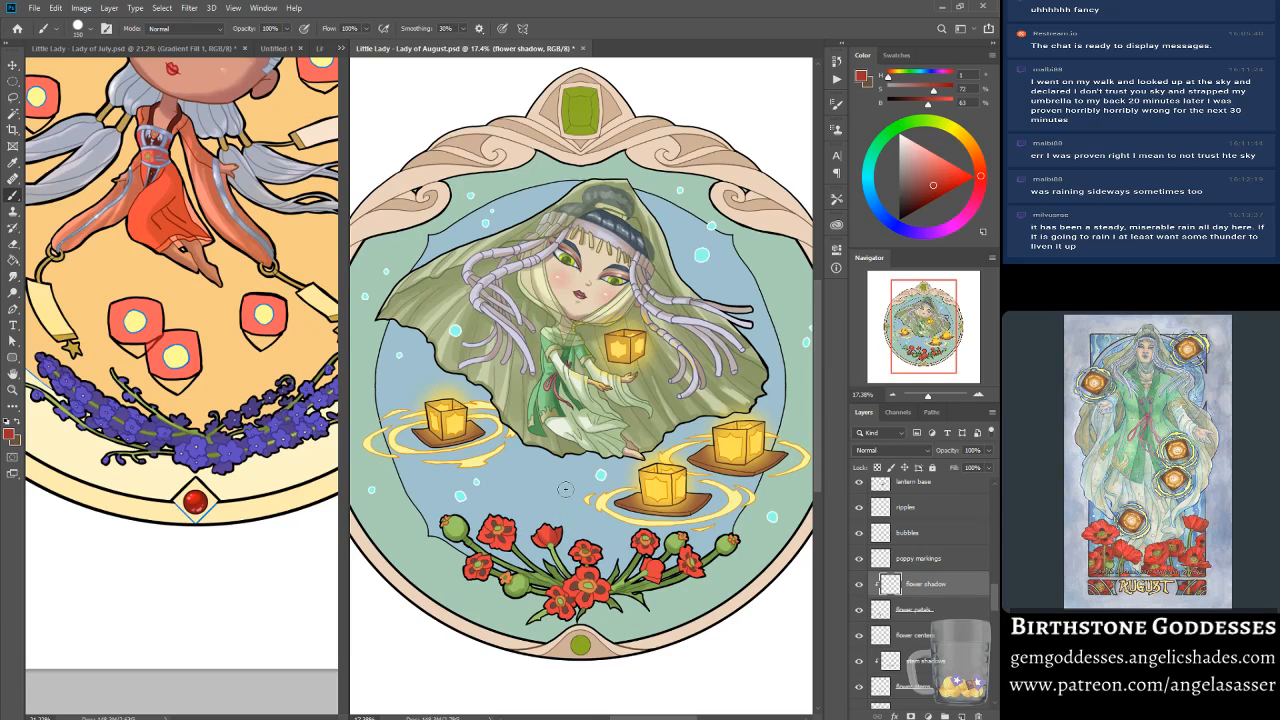
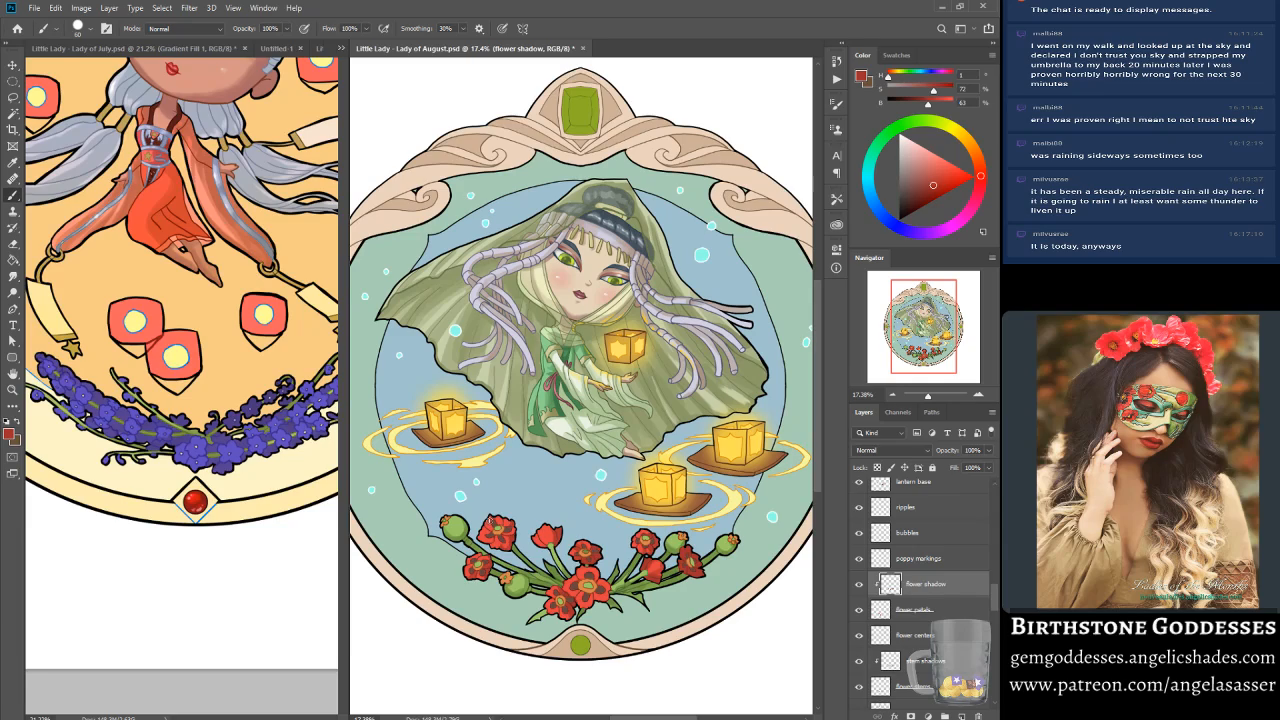
Step: Sample the red of the shaded poppies with the flower shadow layer active
click(920, 560)
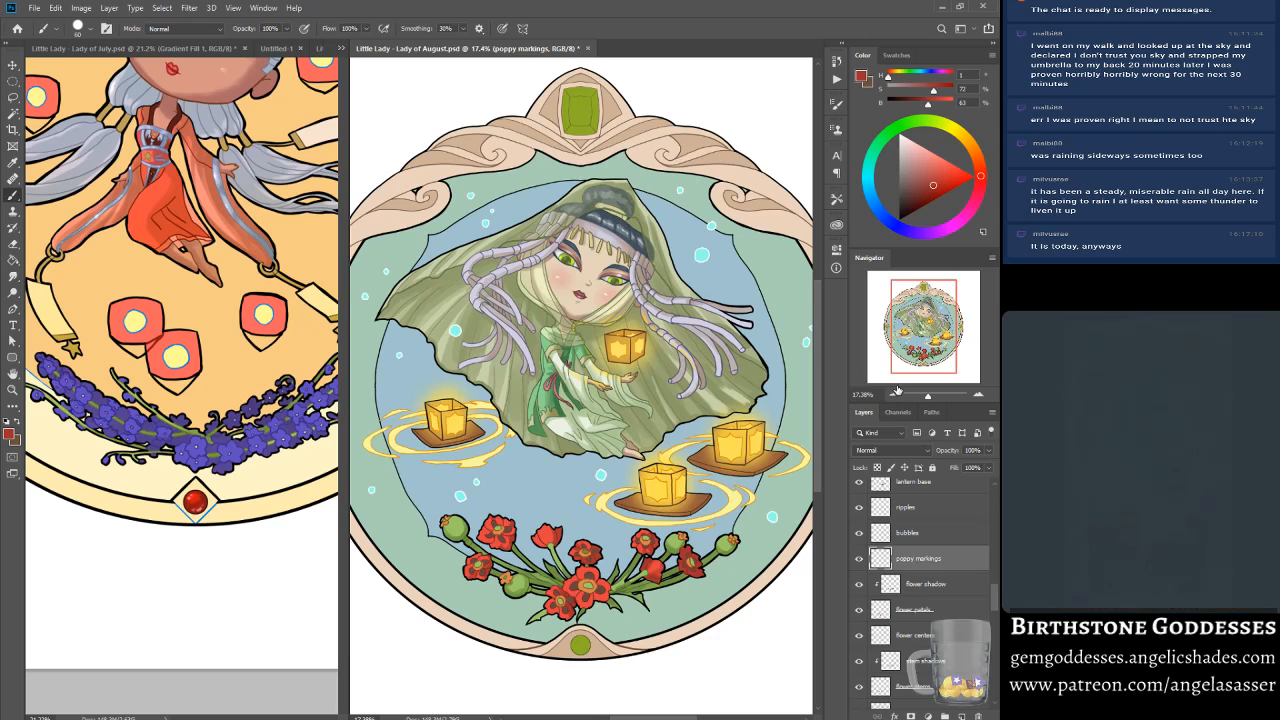
drag(913, 350, 910, 350)
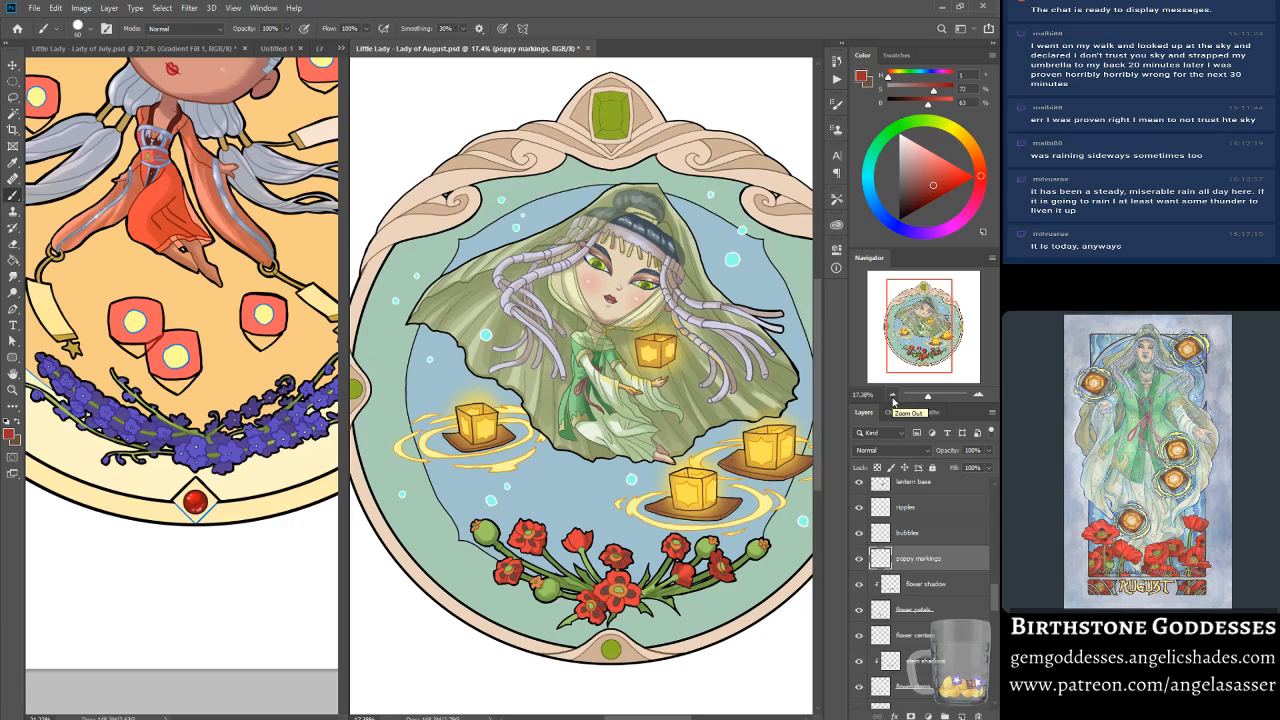
click(935, 586)
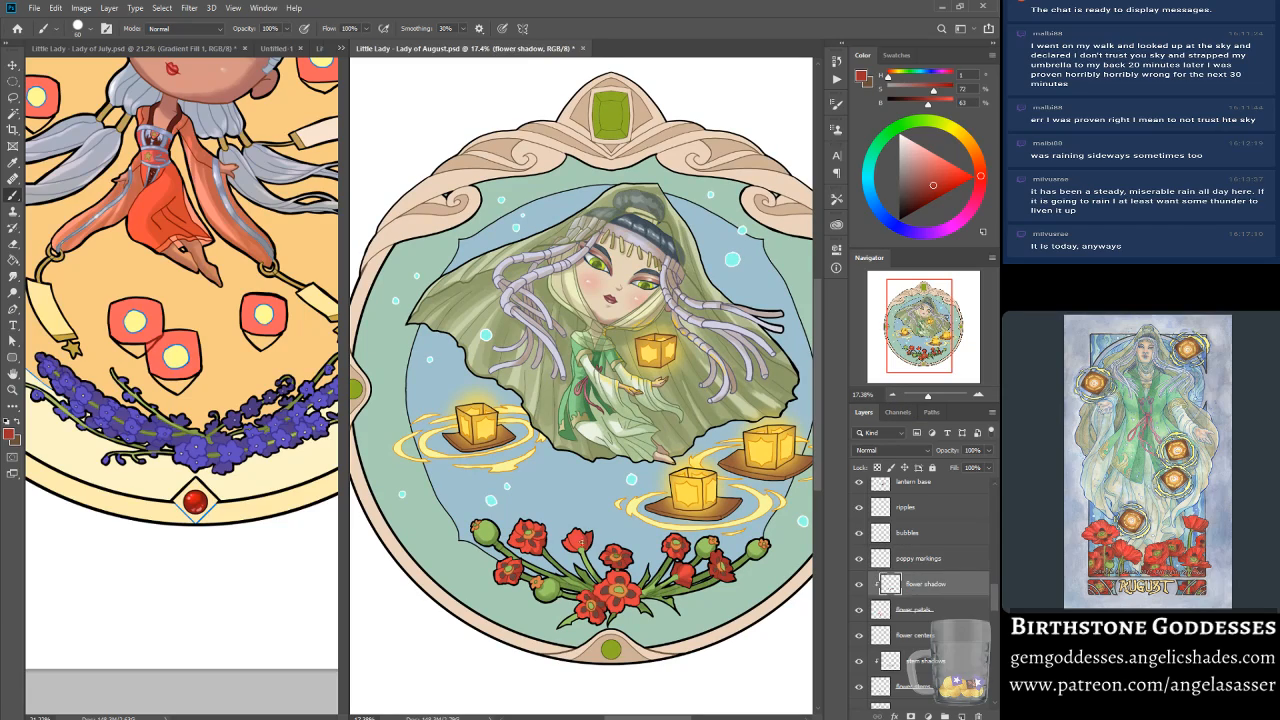
alt+click(588, 538)
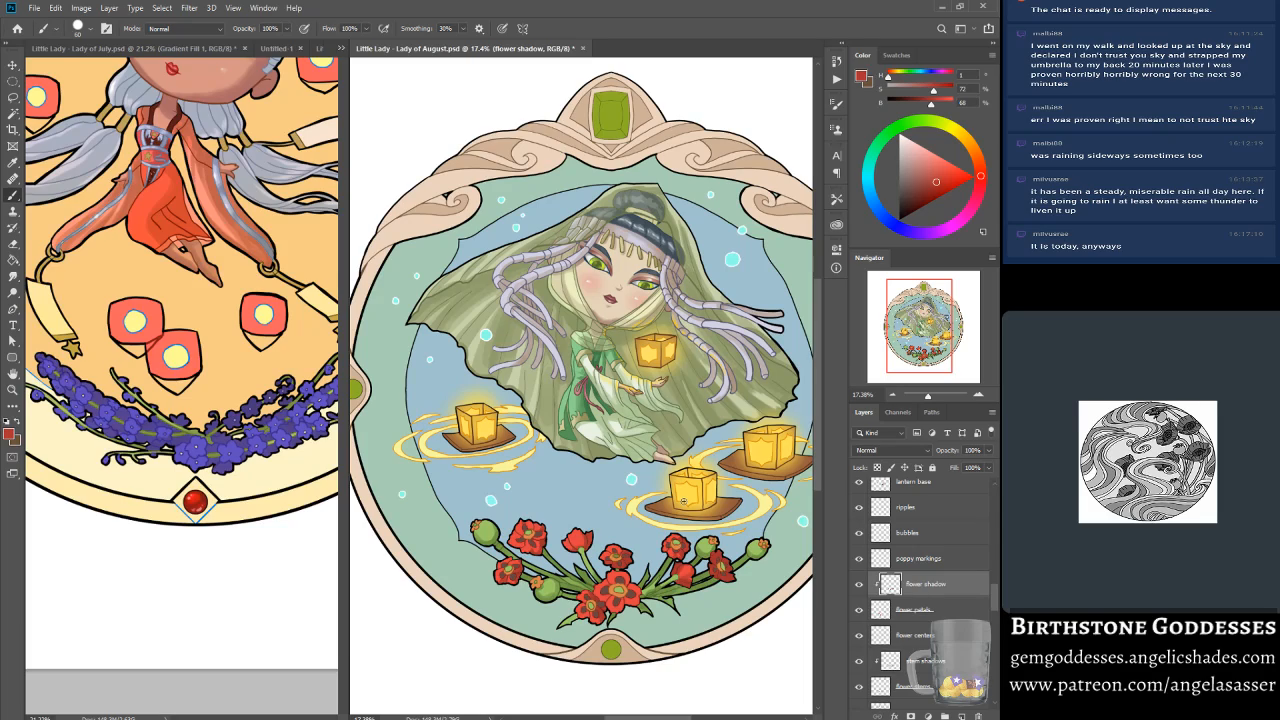
Step: Compare the poppies with and without the flower shadow layer and save the illustration
click(857, 584)
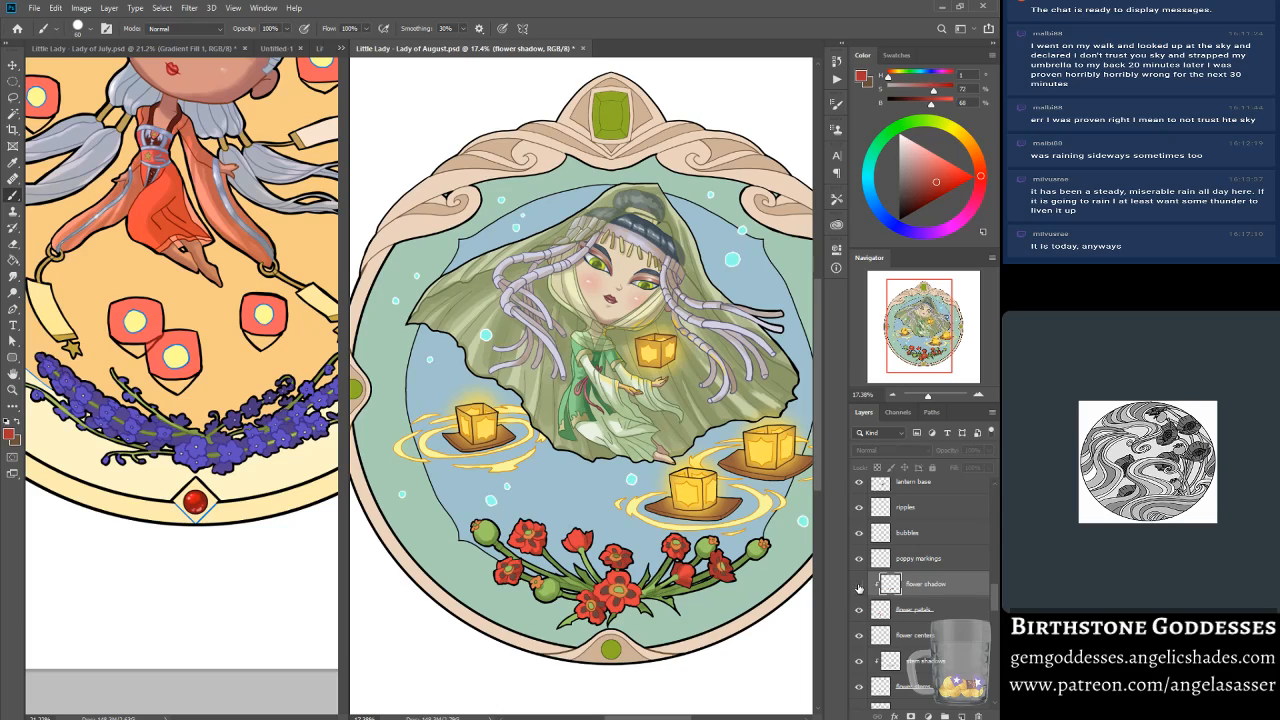
click(857, 584)
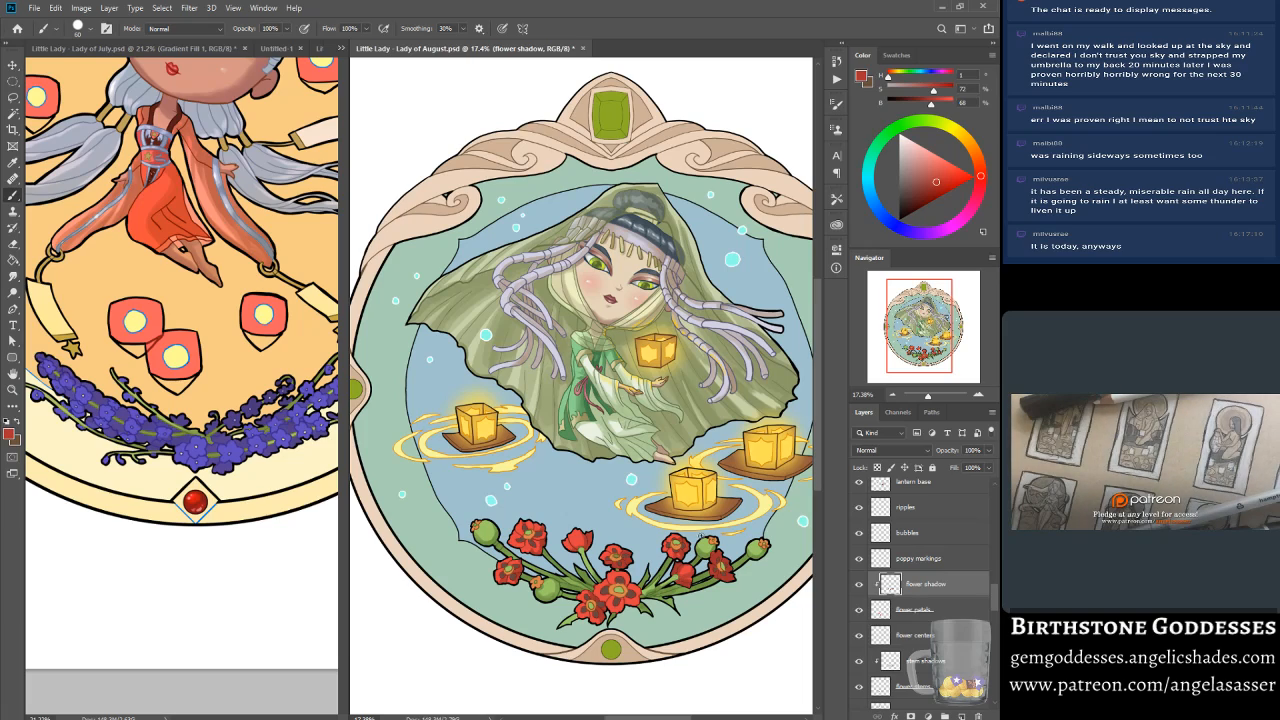
drag(925, 340, 929, 349)
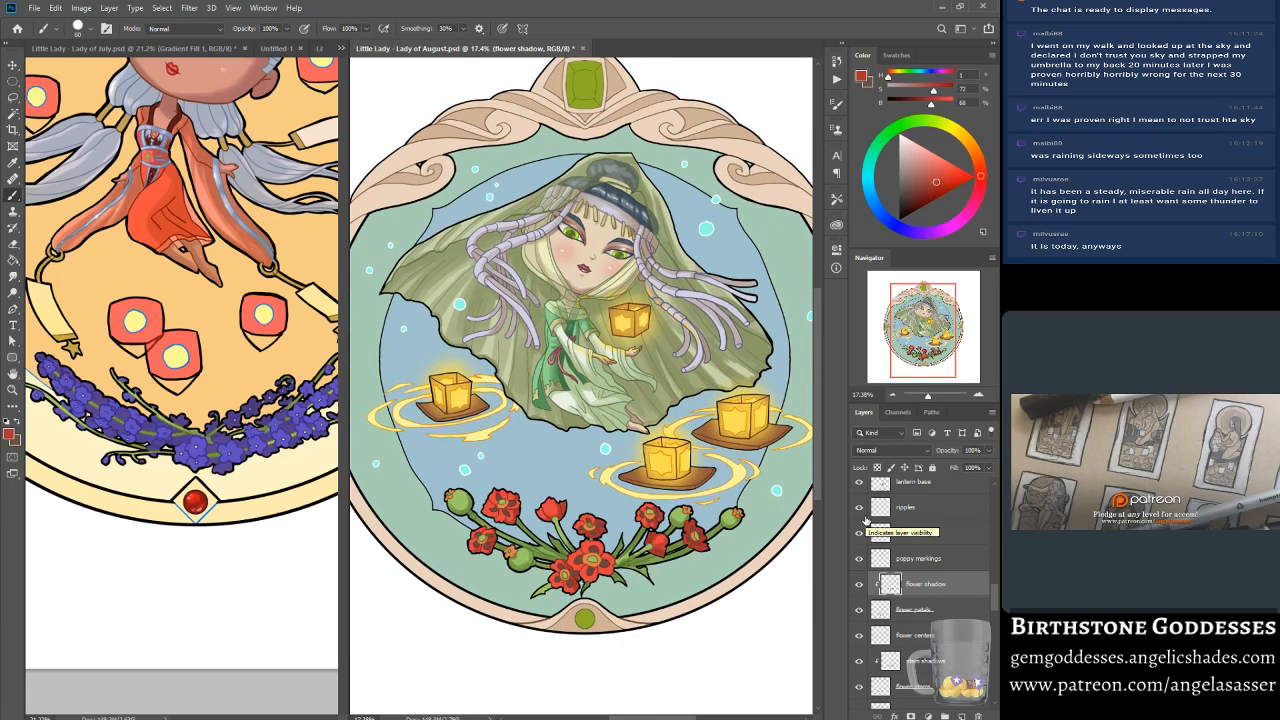
key(ctrl+s)
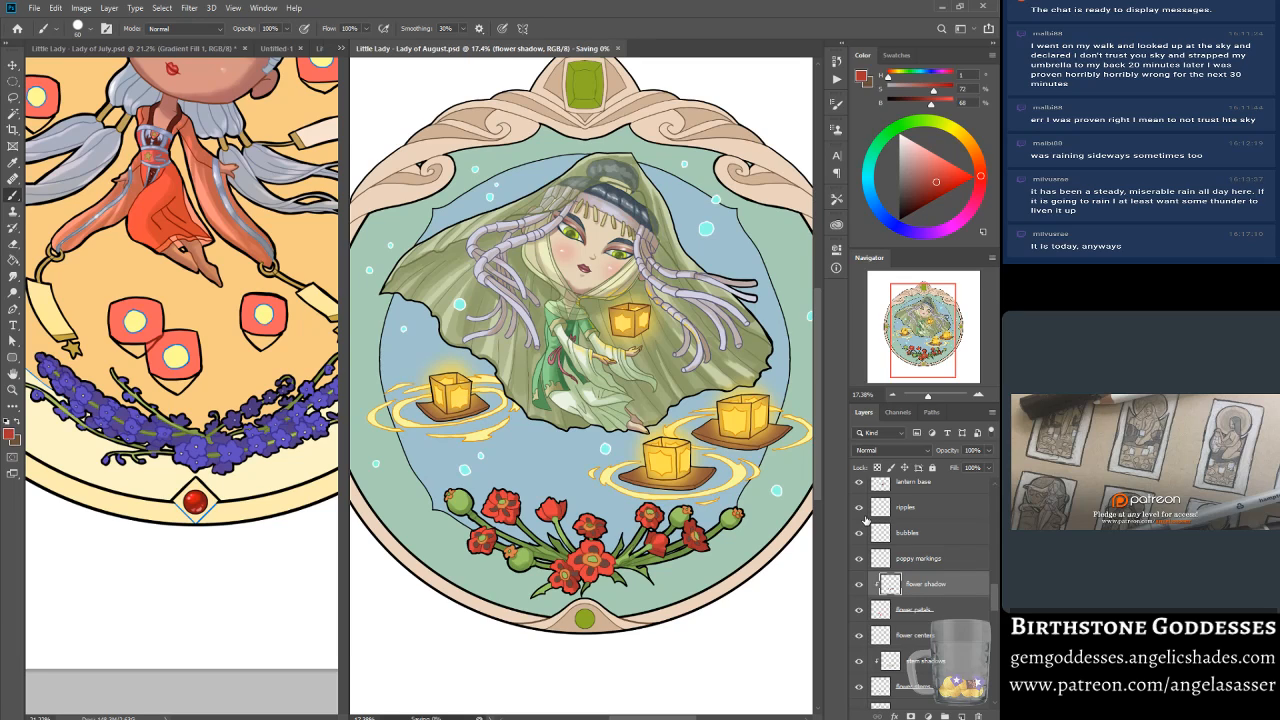
Step: Make the flower stems layer active and sample the light green beside the poppy seed pod
drag(928, 397, 929, 397)
drag(930, 326, 928, 342)
drag(931, 397, 930, 398)
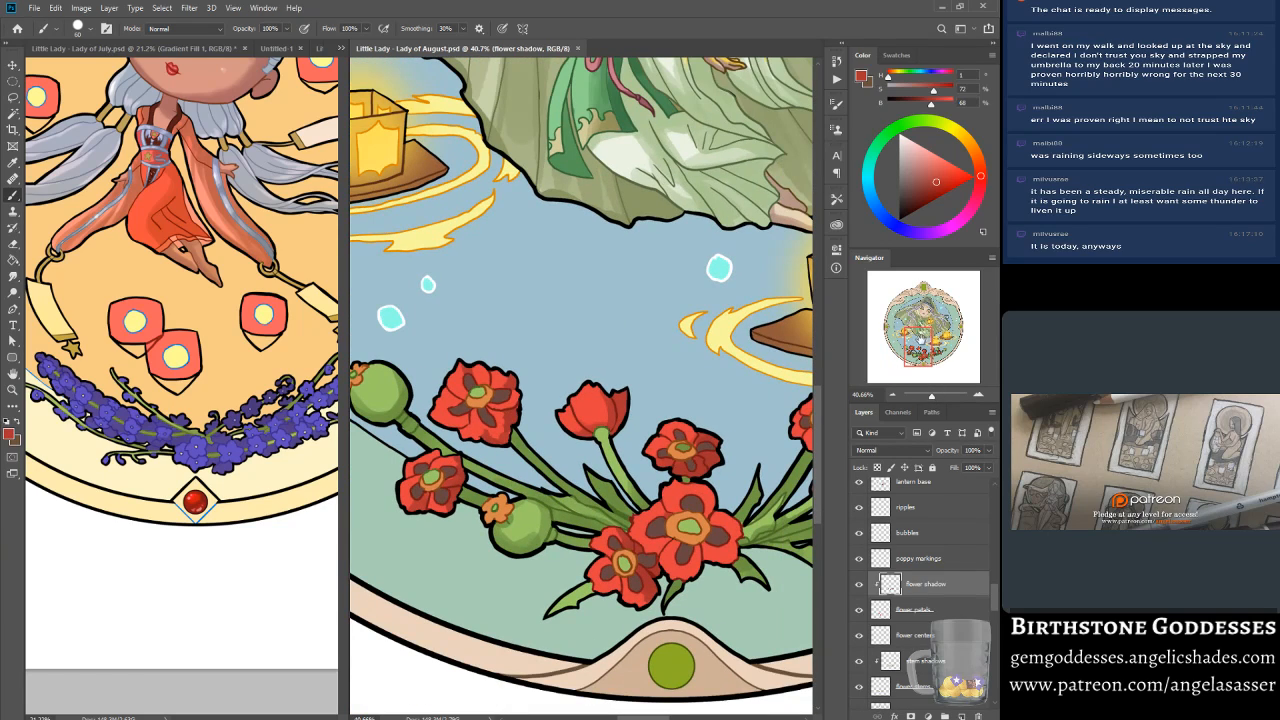
drag(913, 352, 904, 357)
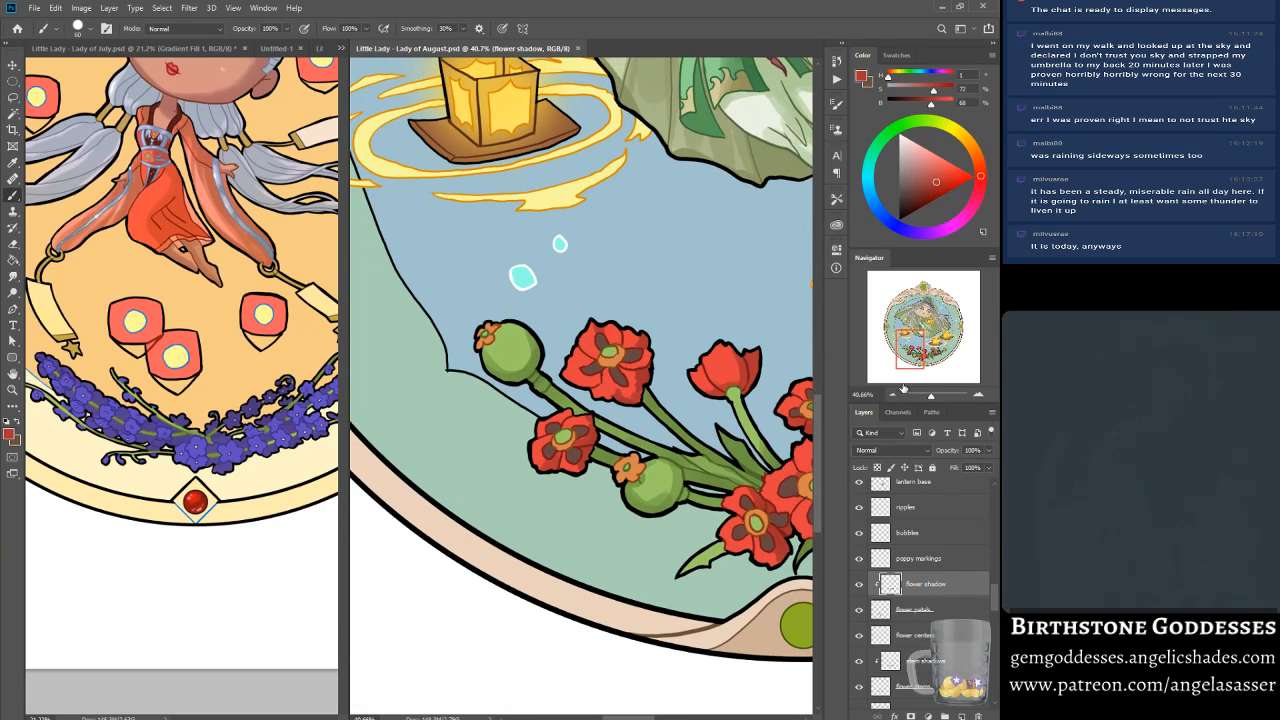
drag(996, 600, 996, 610)
click(928, 606)
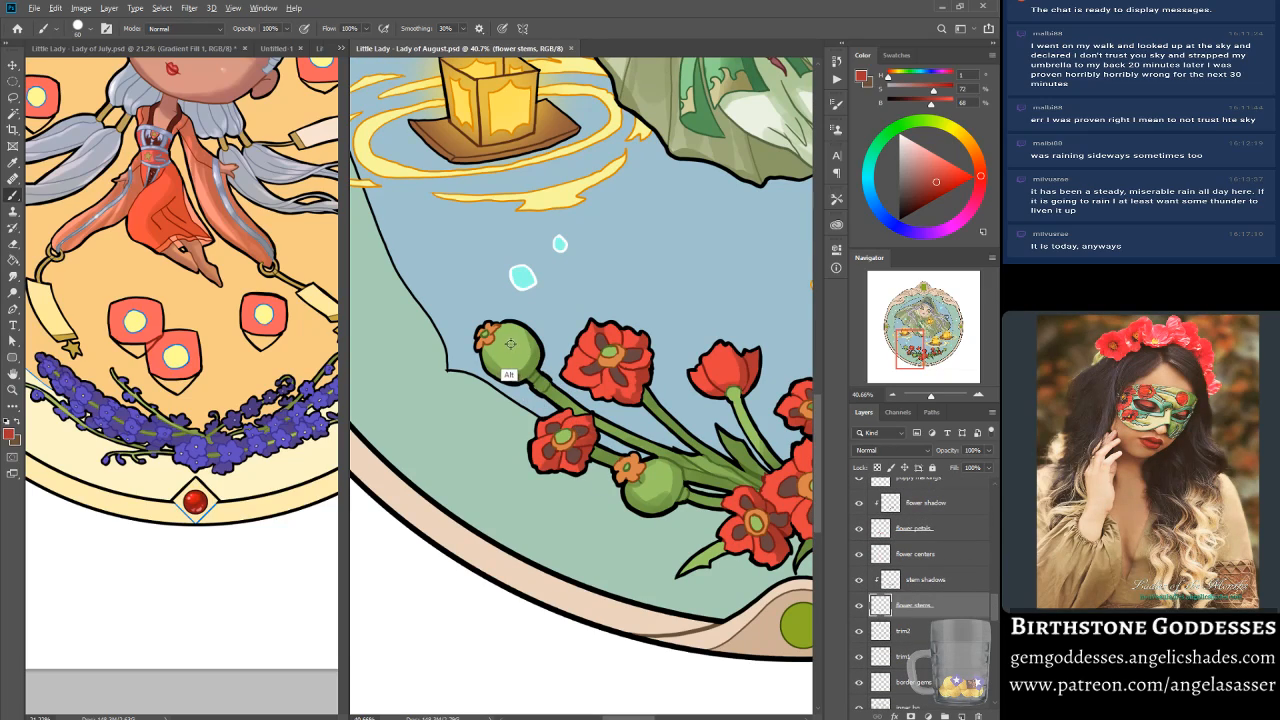
alt+click(536, 384)
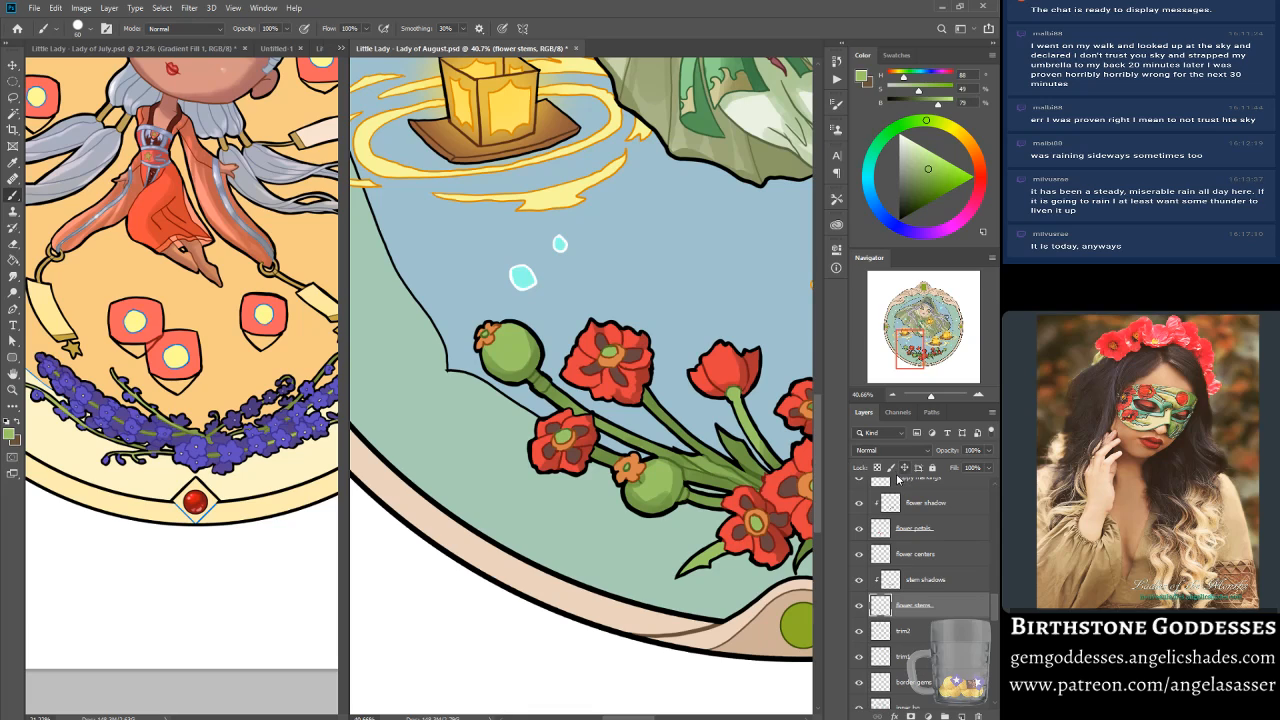
Step: Examine the upper and side parts of the August frame and its gem settings for areas still needing shading
drag(932, 398, 930, 402)
mouse_move(921, 344)
mouse_down()
mouse_move(913, 352)
mouse_move(918, 320)
mouse_up()
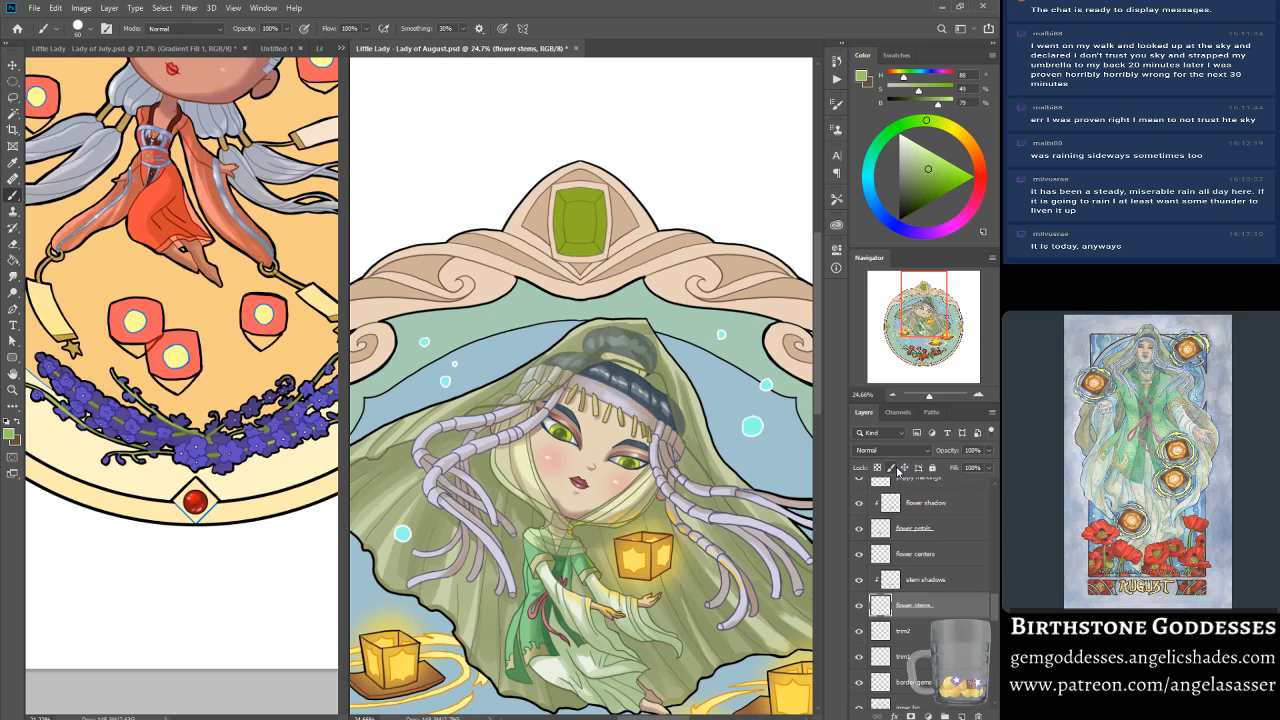
drag(918, 312, 889, 333)
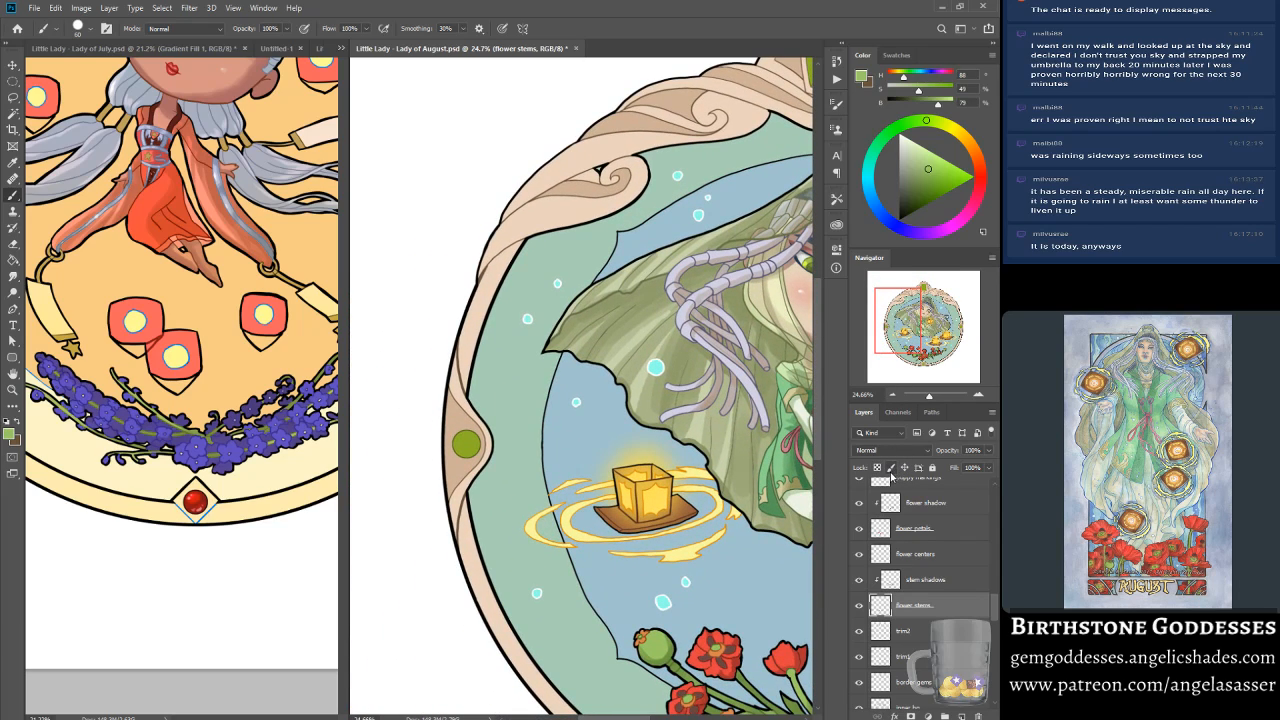
drag(930, 397, 932, 398)
mouse_move(897, 325)
mouse_down()
mouse_move(884, 334)
mouse_move(903, 325)
mouse_up()
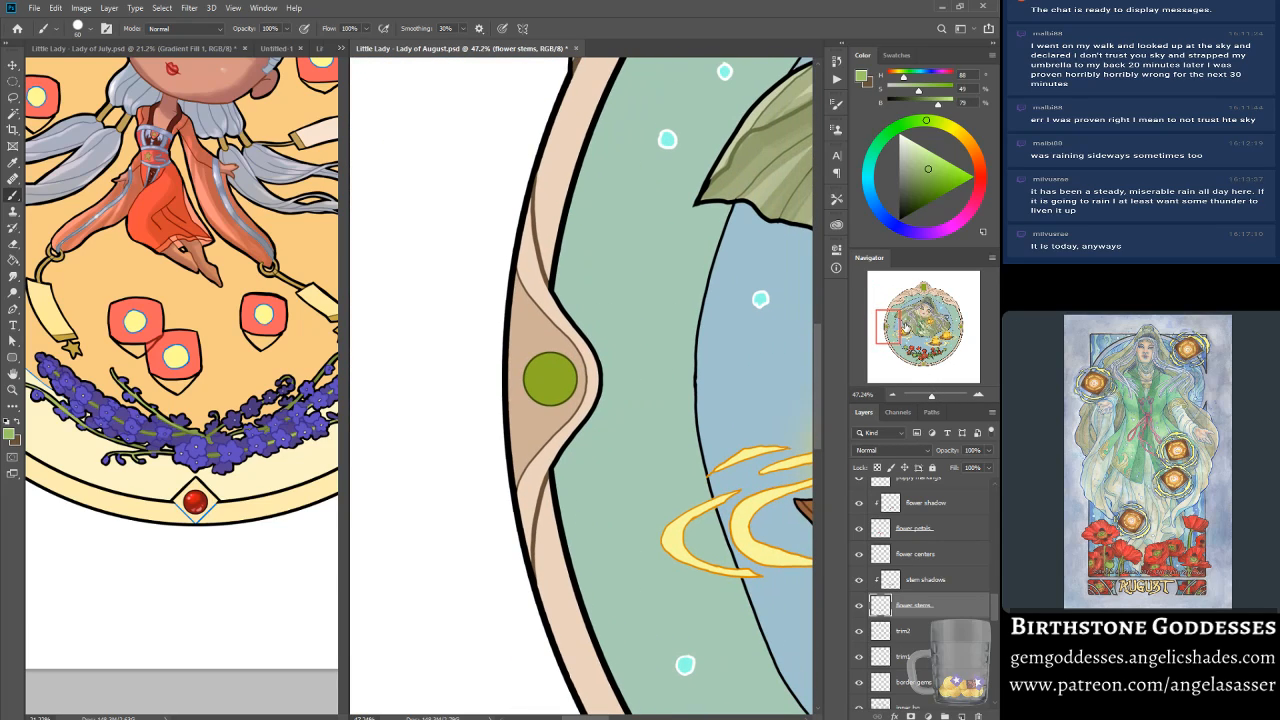
drag(996, 604, 993, 496)
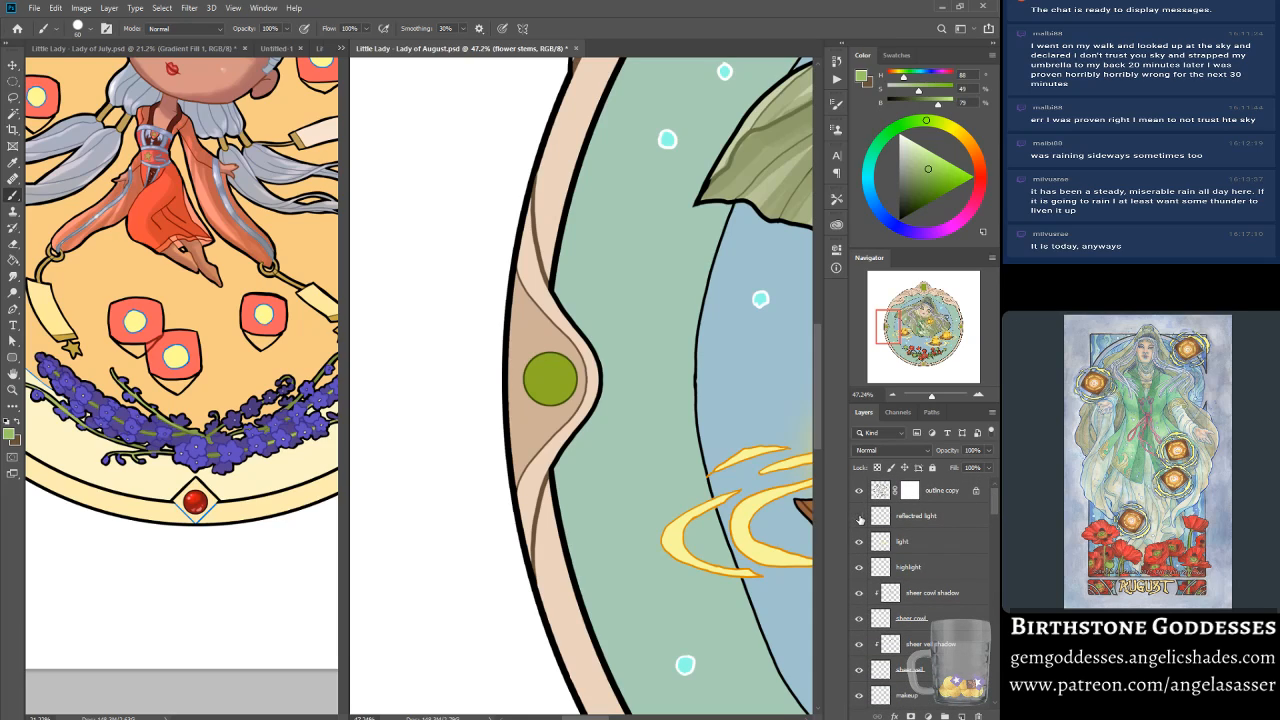
Step: Compare the ruby atop the Lady of July frame with the August frame's top gem and look through the August layers
click(140, 49)
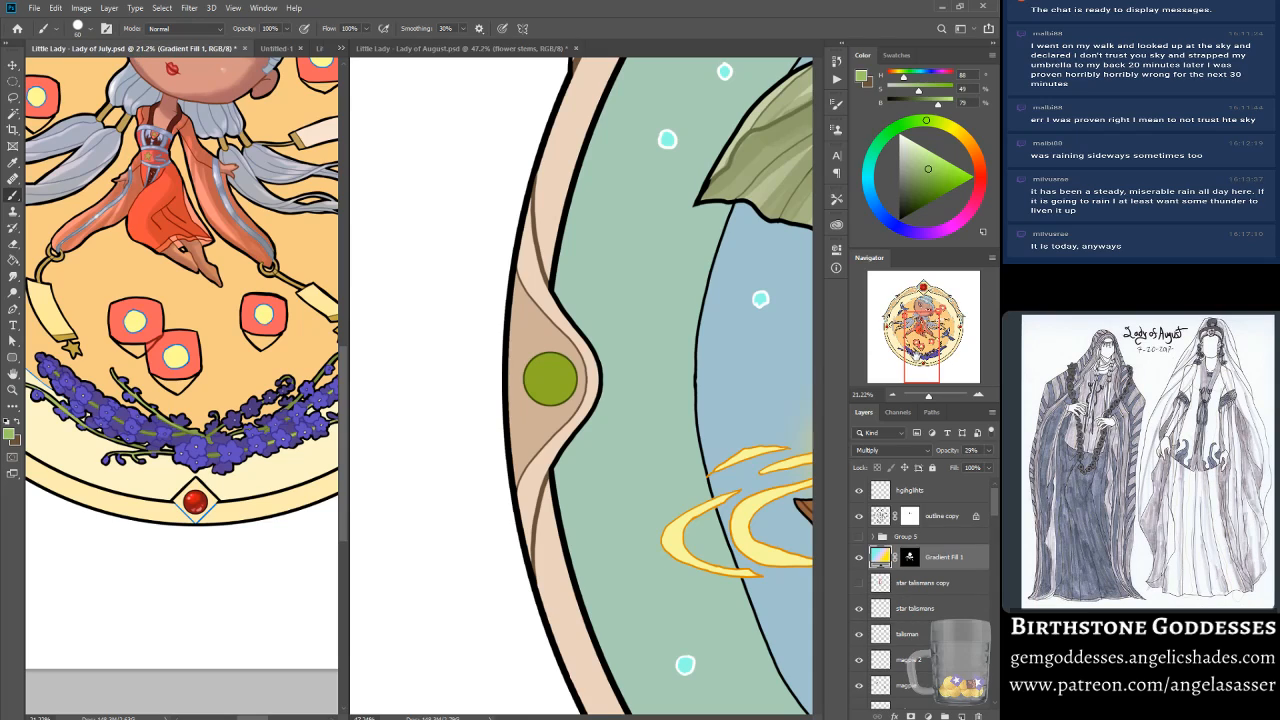
drag(920, 350, 926, 297)
click(500, 48)
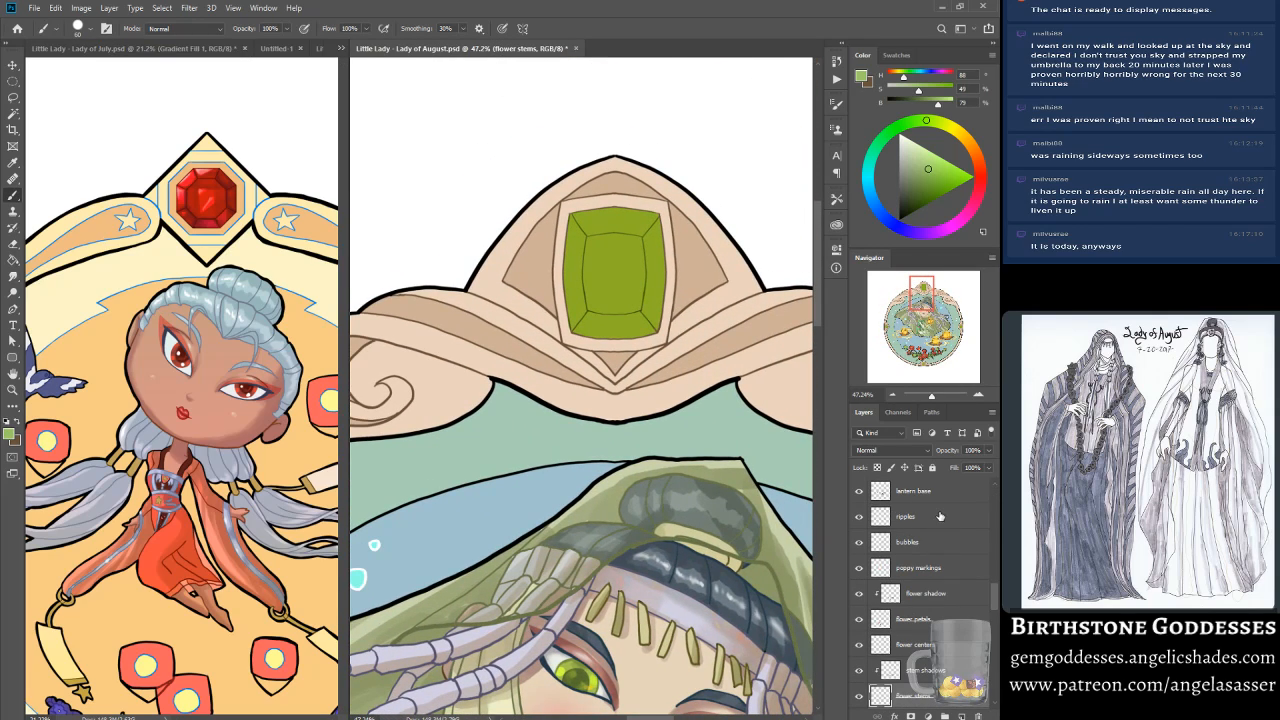
scroll(996, 602, down, 5)
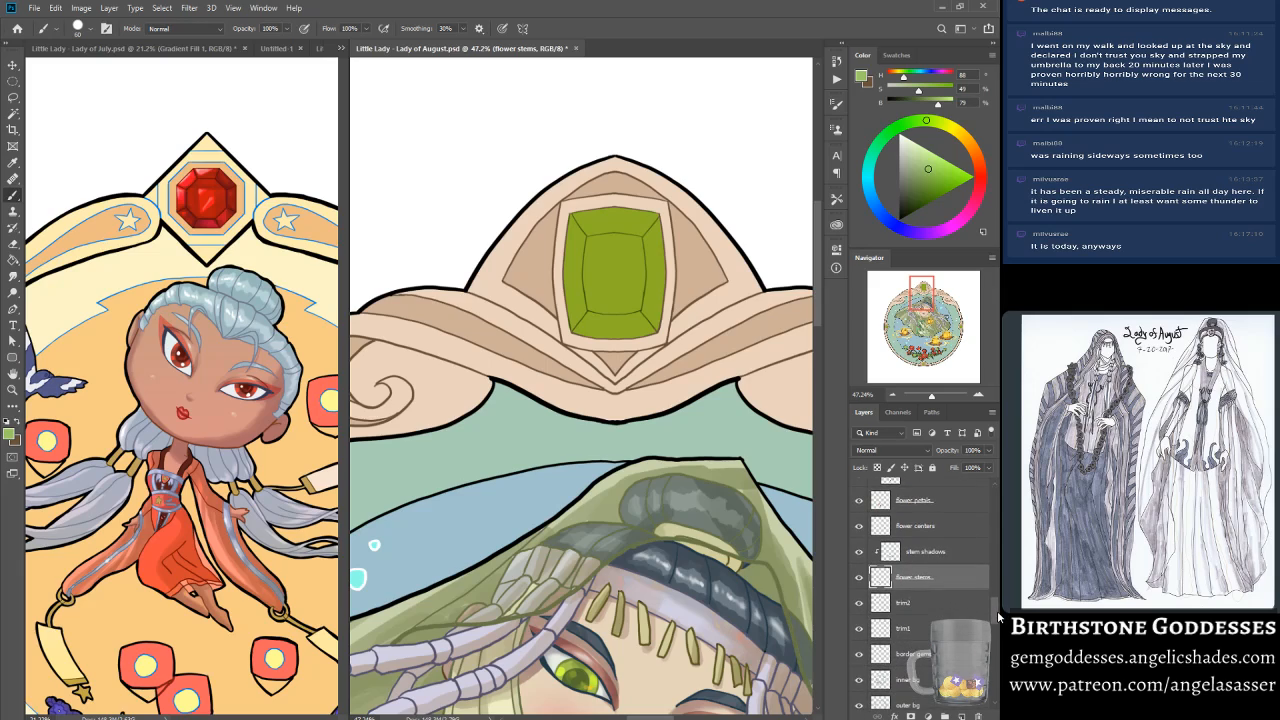
scroll(997, 620, up, 3)
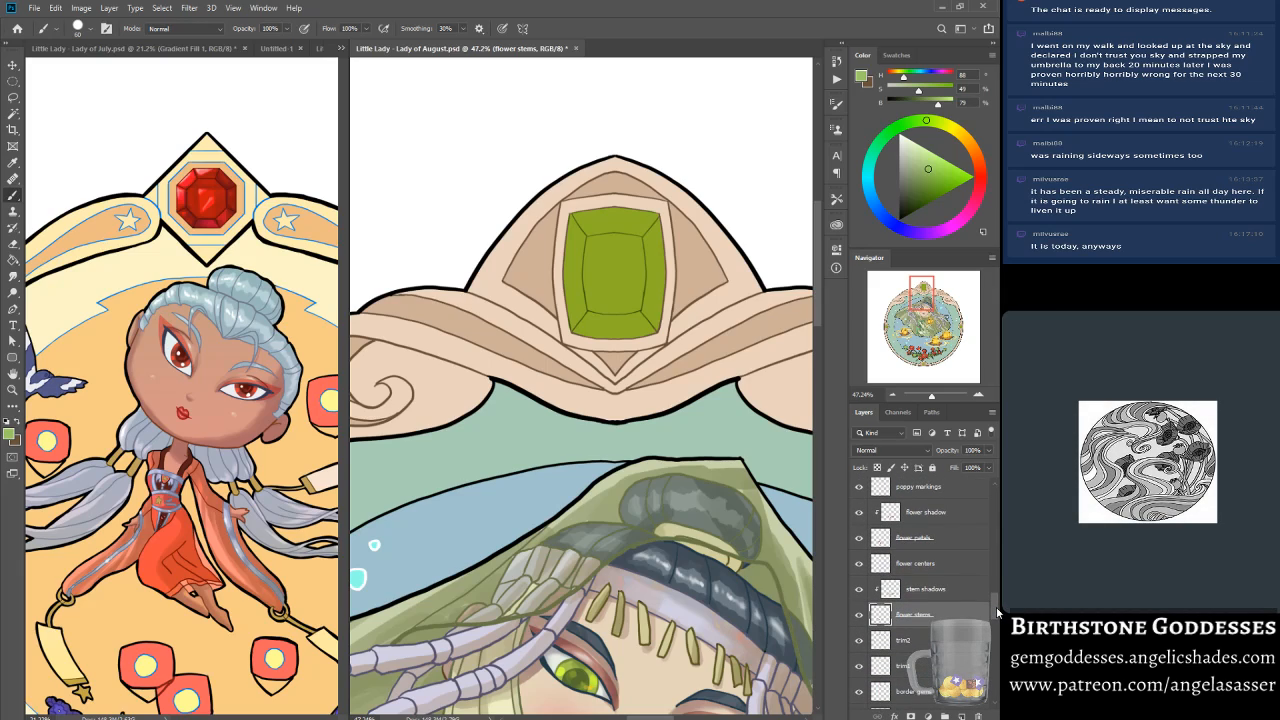
scroll(997, 611, up, 1)
scroll(997, 611, up, 3)
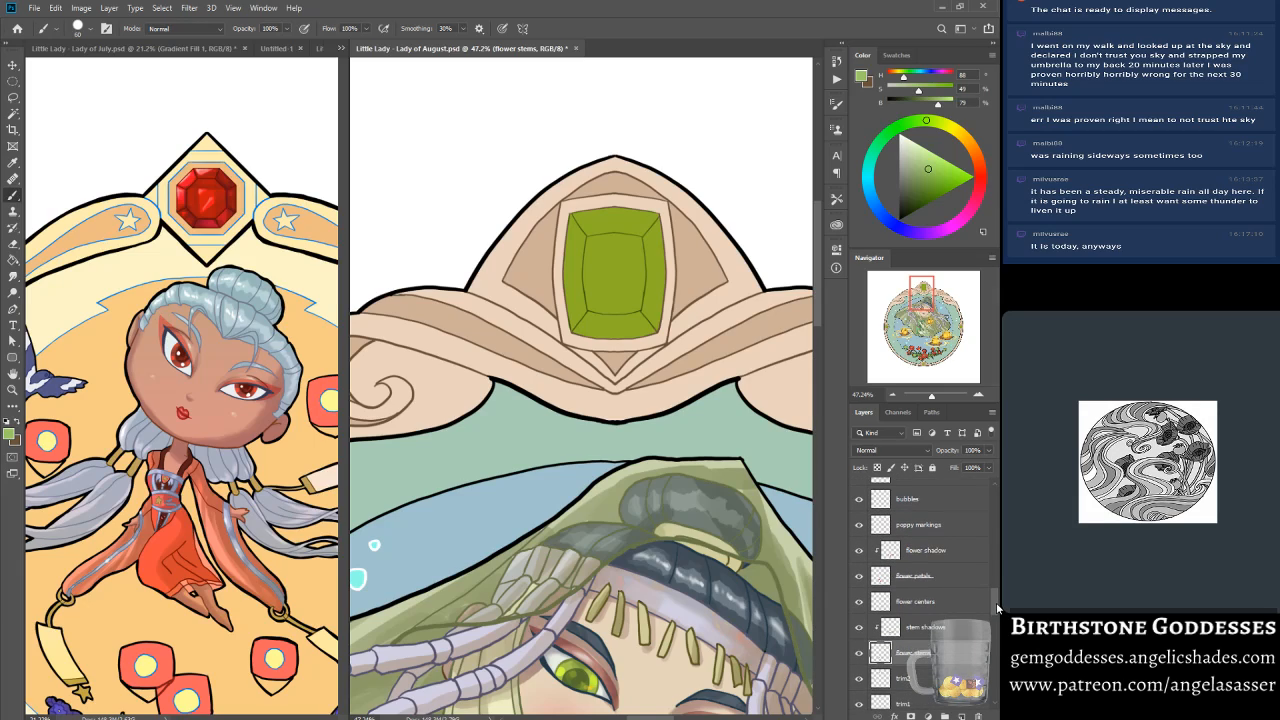
scroll(997, 600, up, 1)
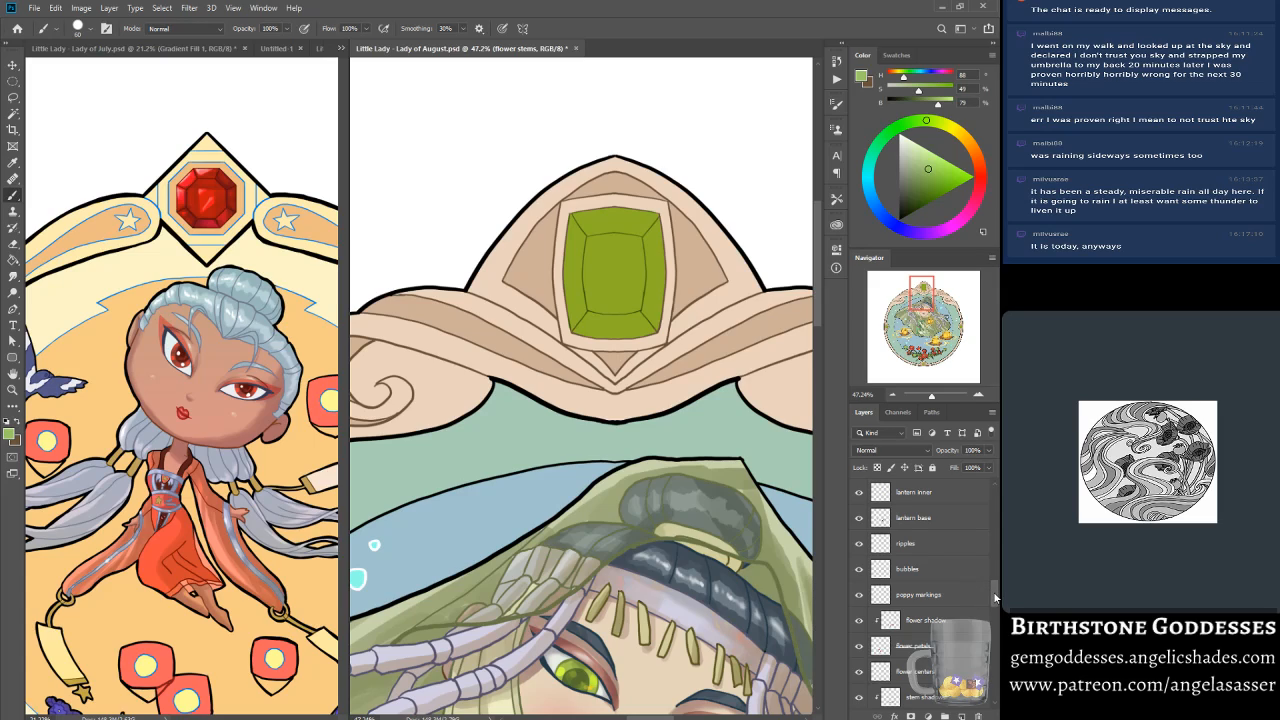
drag(995, 598, 995, 591)
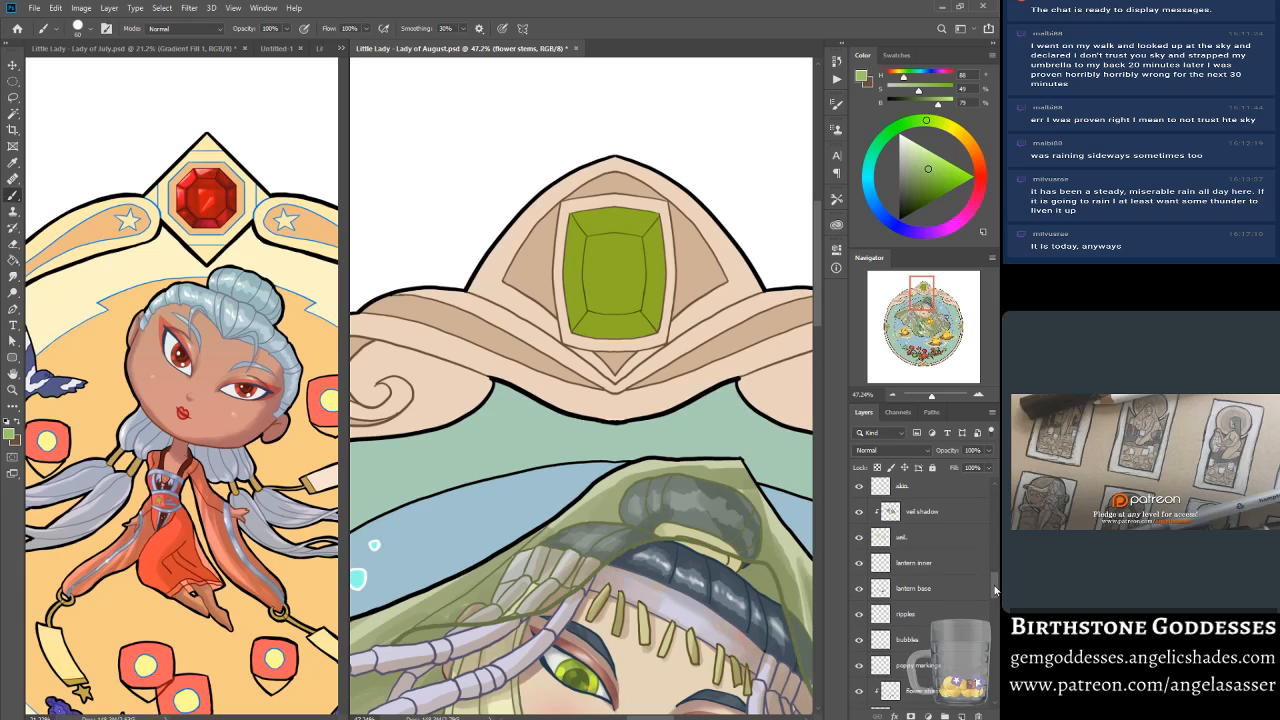
Step: Bring up the peridot photo in Untitled-2 as a reference beside the Lady of August illustration
click(341, 48)
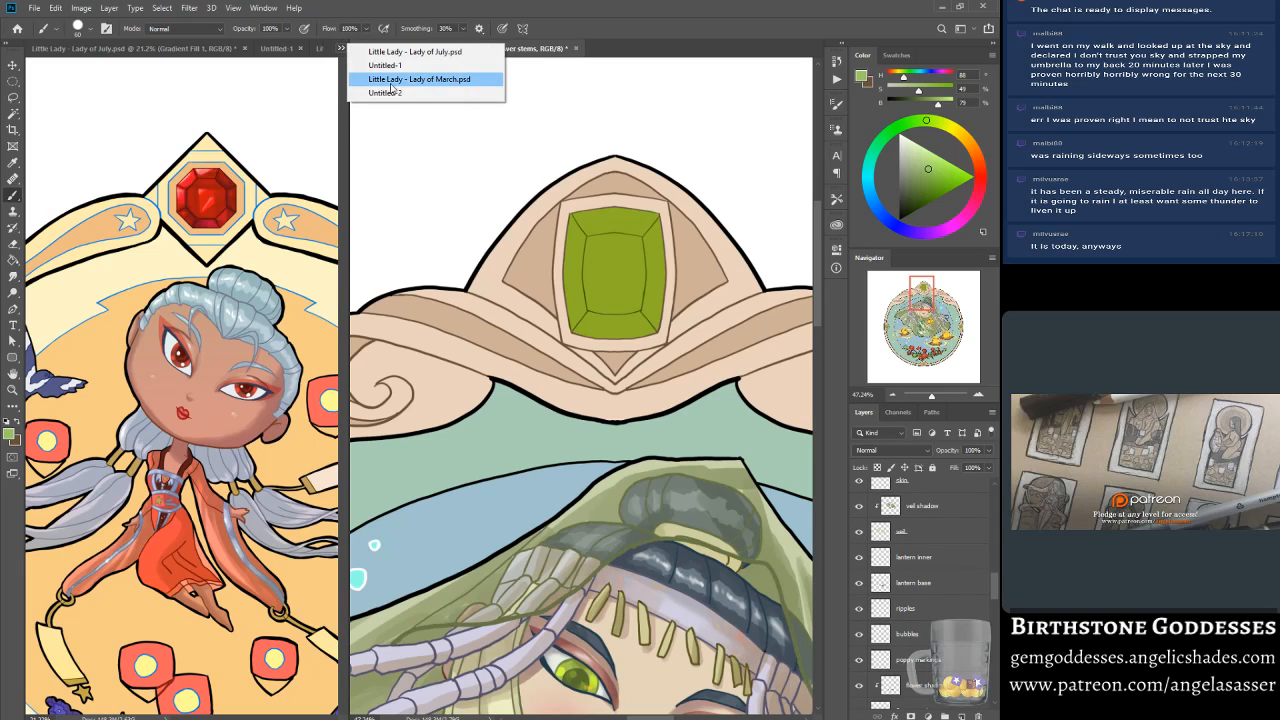
click(401, 66)
click(341, 48)
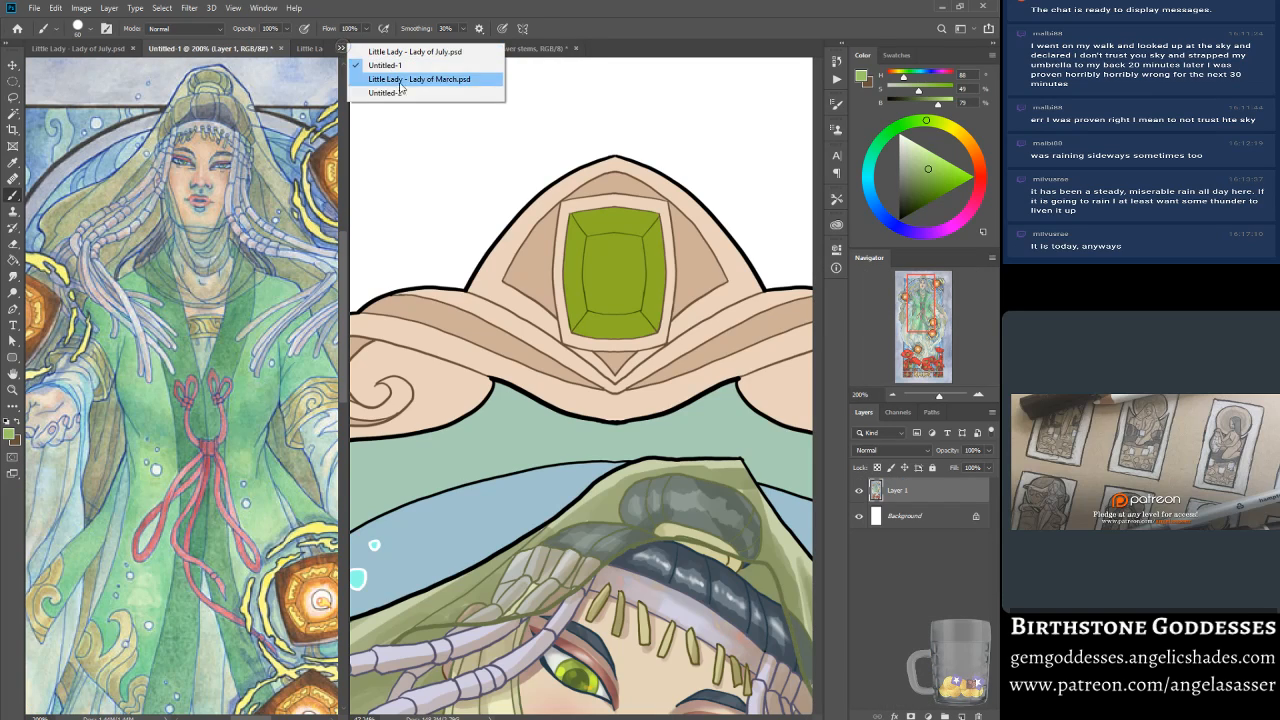
click(410, 95)
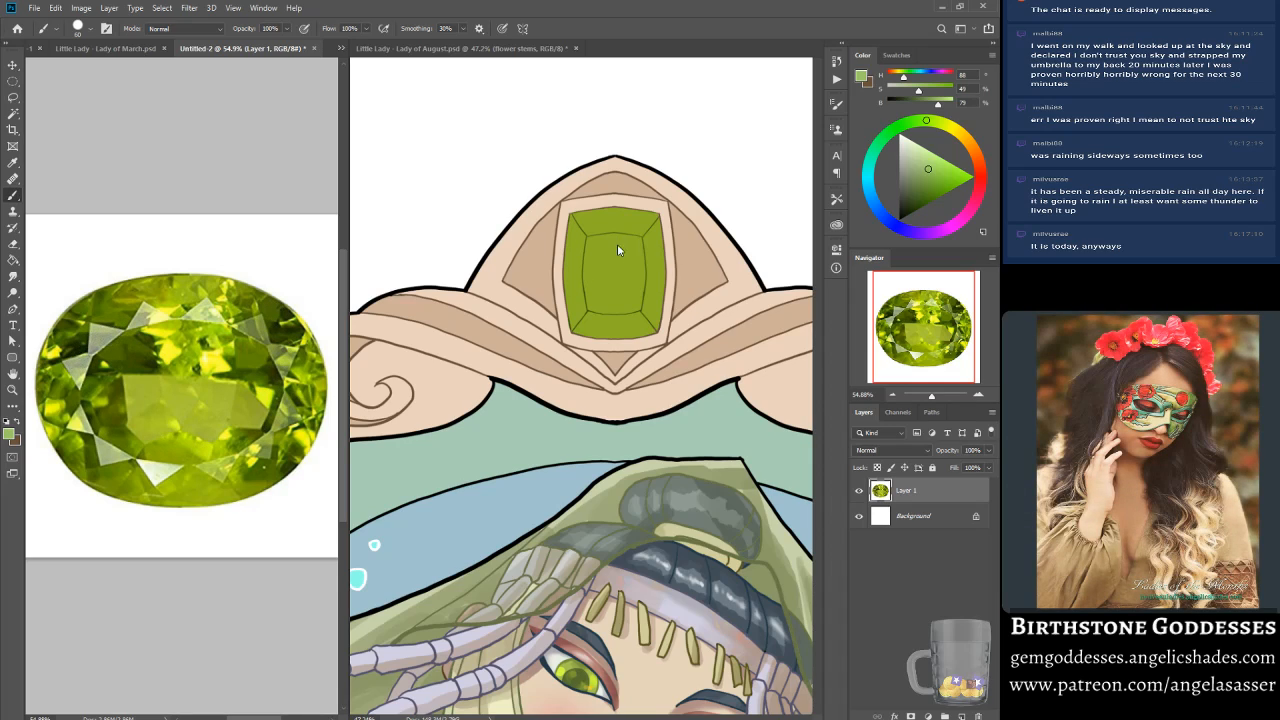
click(514, 49)
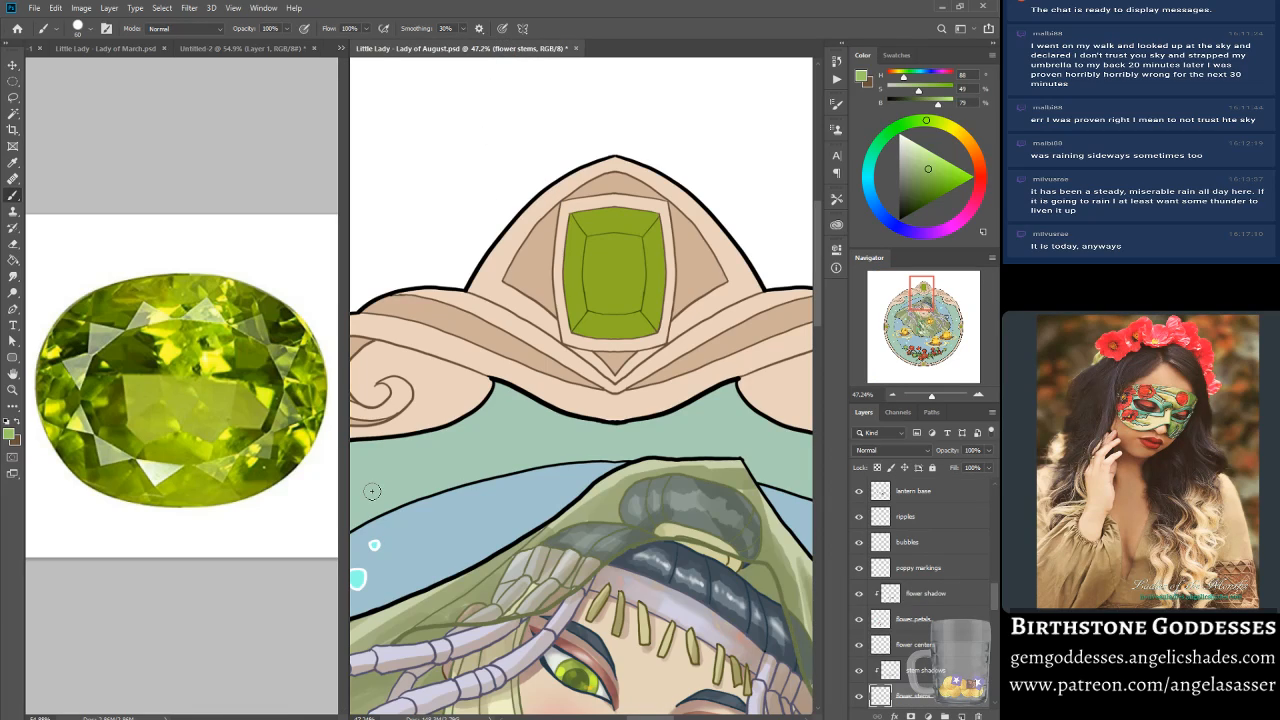
Step: Lock the border gems layer's transparent pixels and begin shading the top gem's centre with dark green sampled from the peridot photo
mouse_move(997, 610)
mouse_down()
mouse_move(998, 582)
mouse_move(996, 633)
mouse_up()
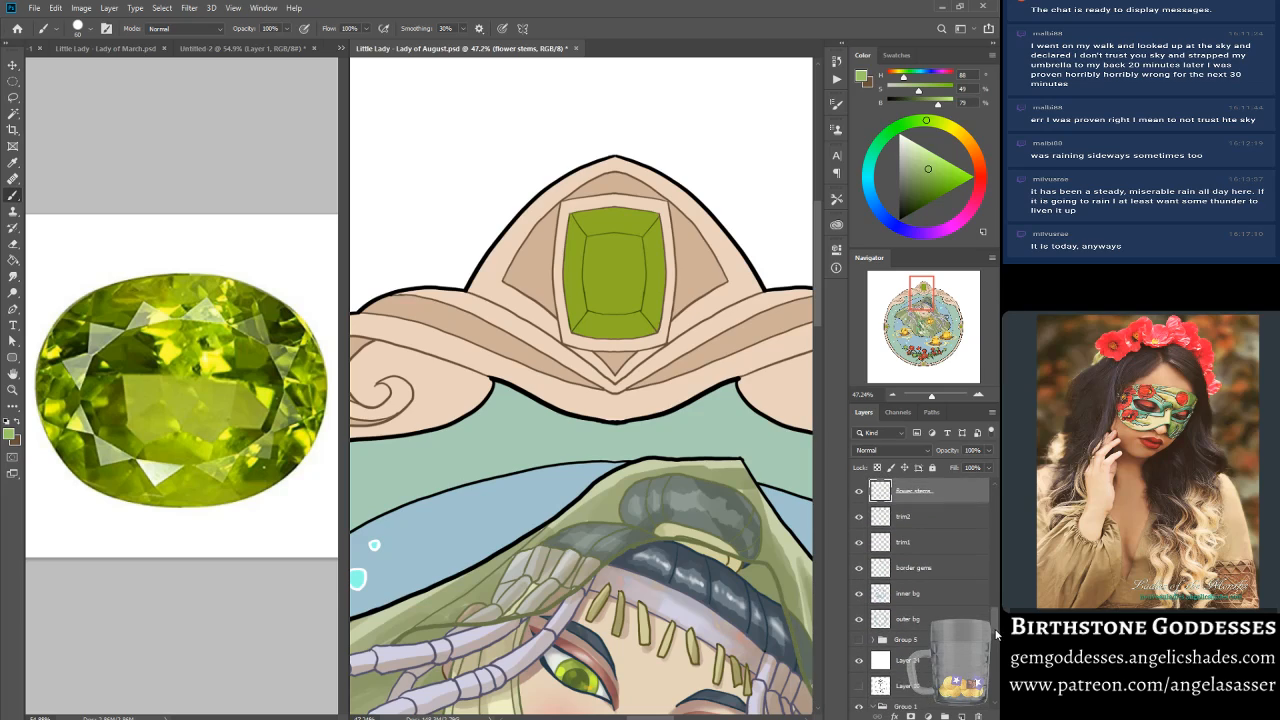
click(923, 573)
click(877, 467)
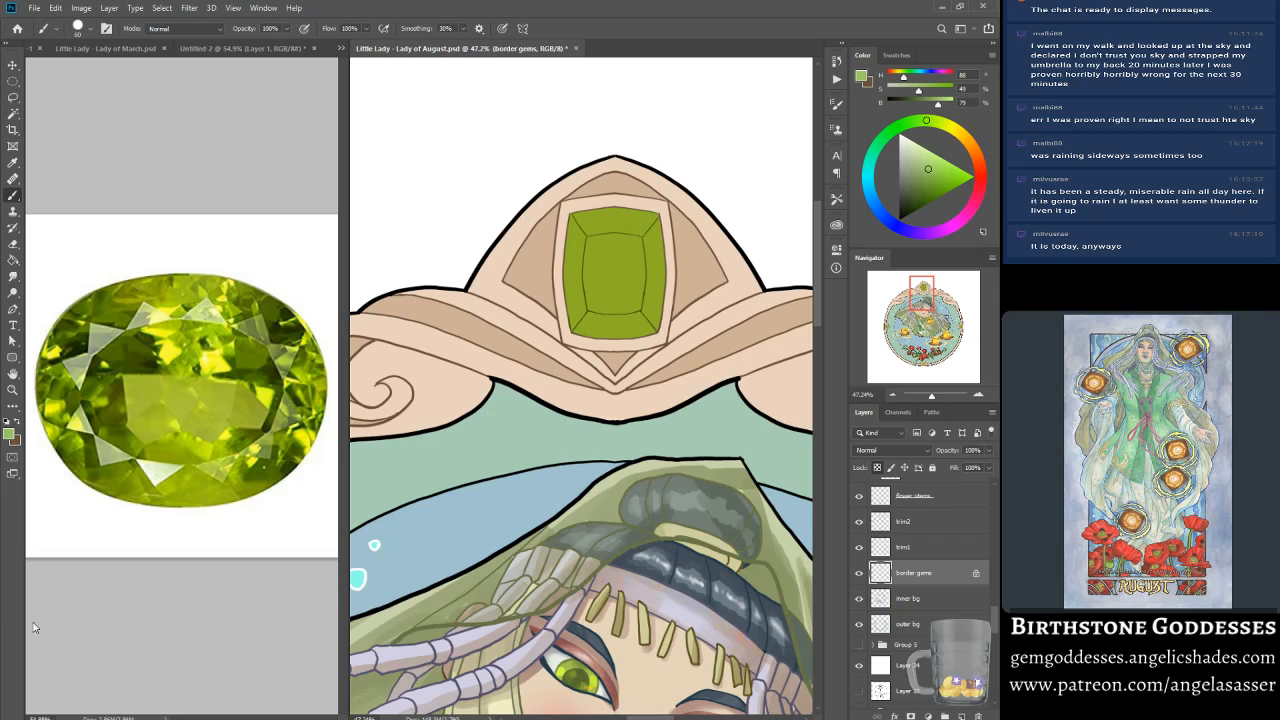
alt+click(96, 488)
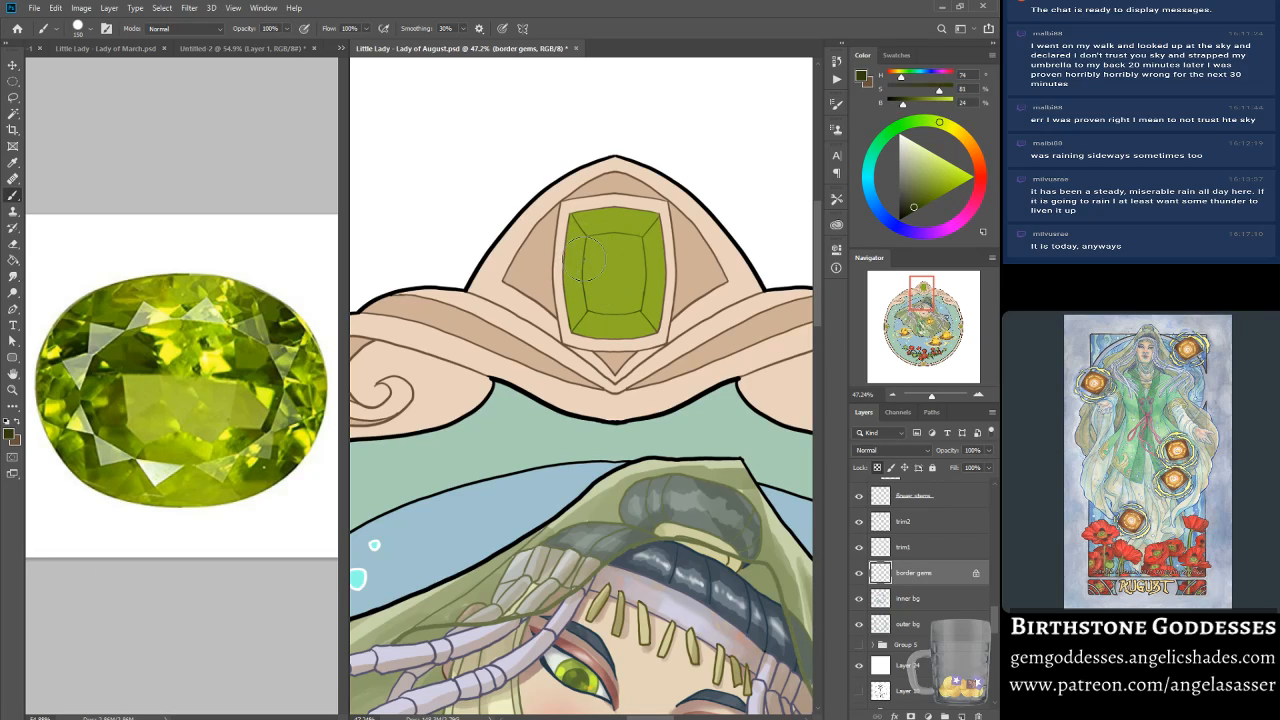
mouse_move(588, 238)
mouse_down()
mouse_move(596, 312)
mouse_move(592, 245)
mouse_up()
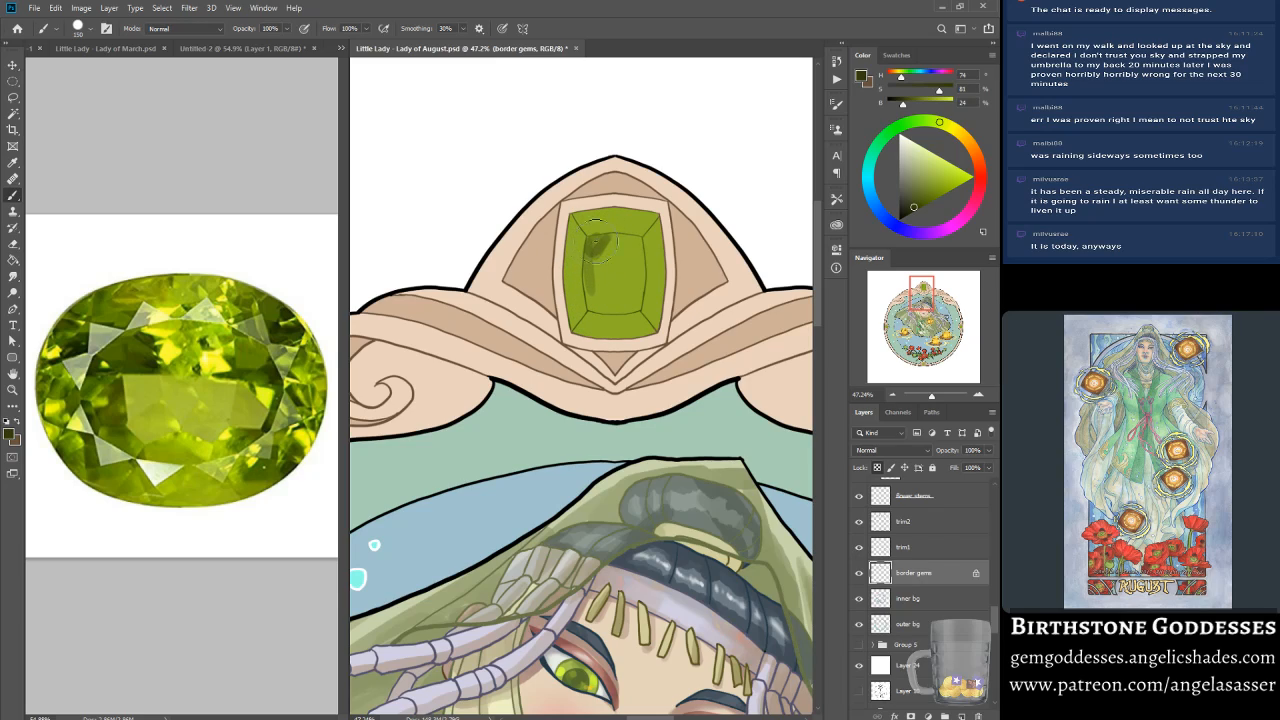
mouse_move(590, 300)
mouse_down()
mouse_move(645, 252)
mouse_move(592, 317)
mouse_move(655, 275)
mouse_move(614, 310)
mouse_up()
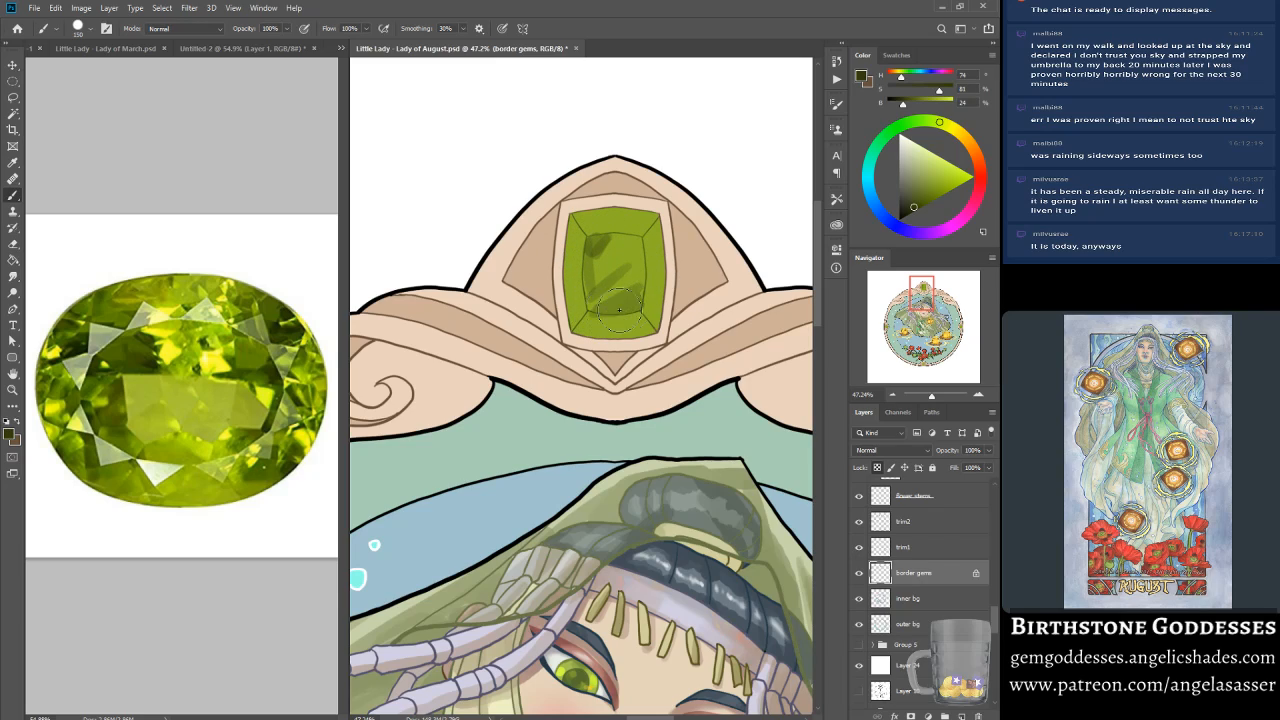
Step: Set the brush tip spacing to 11%
key(F5)
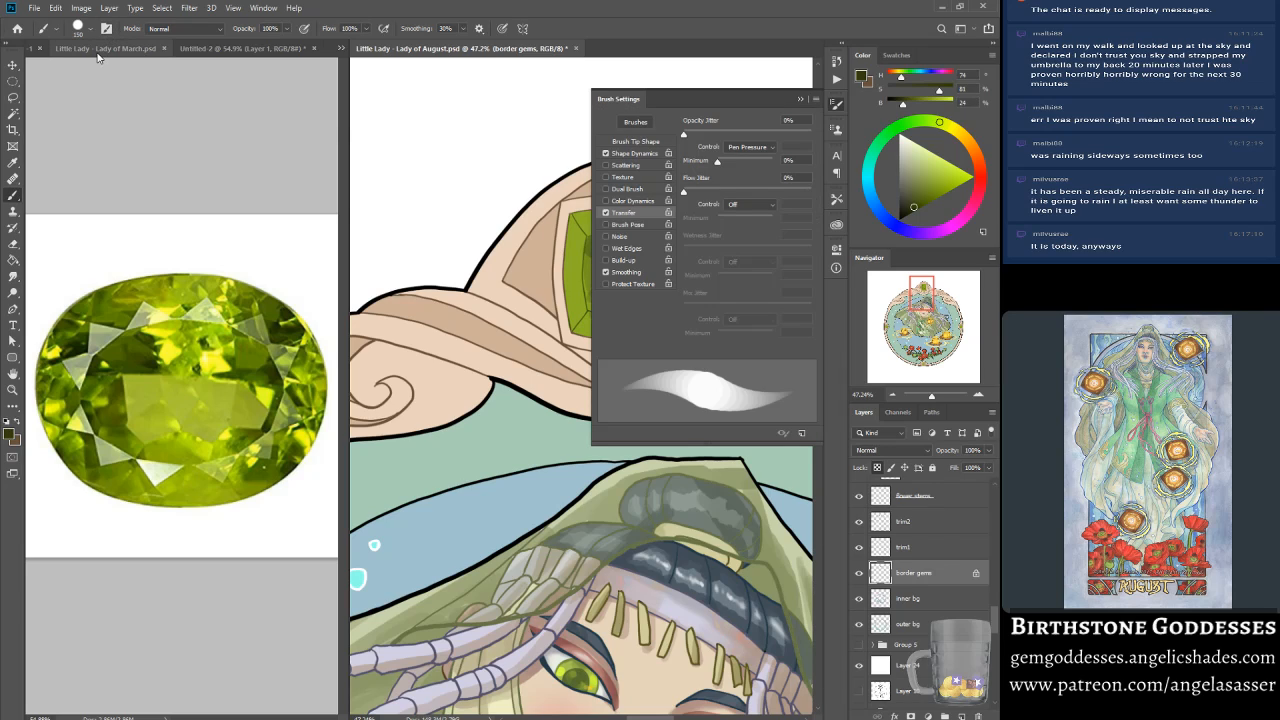
click(635, 153)
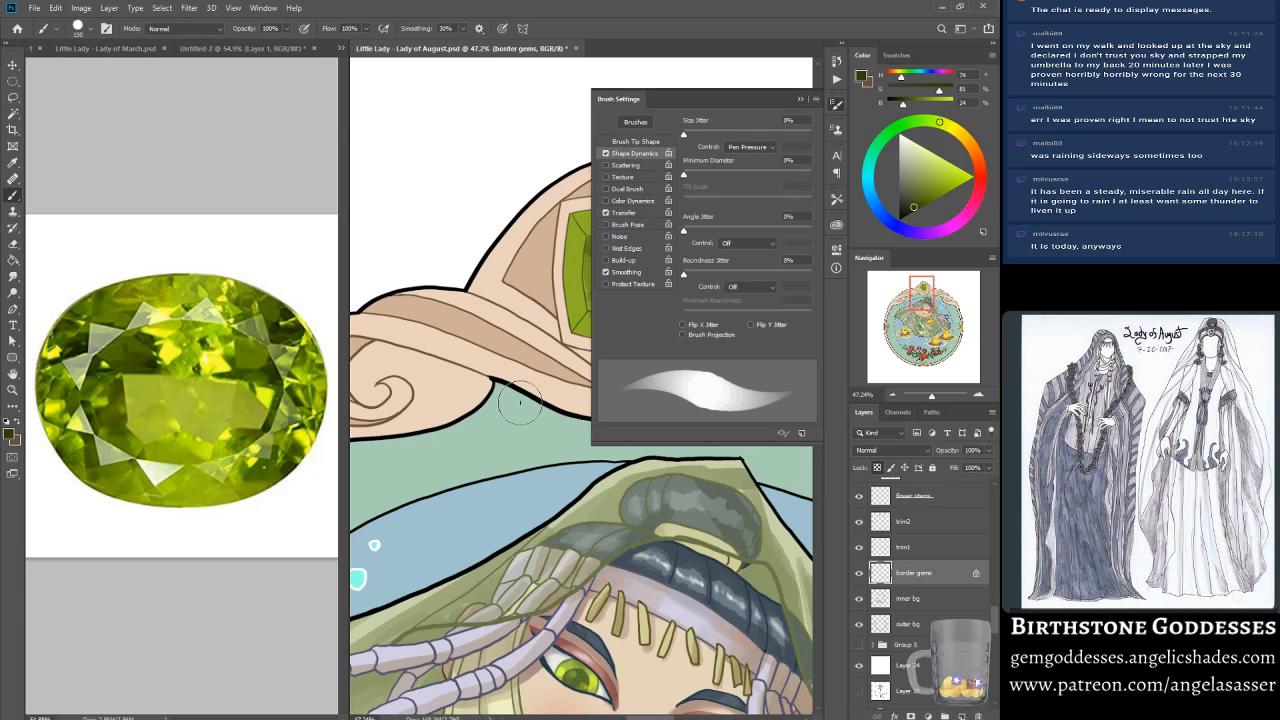
click(636, 141)
mouse_move(698, 333)
mouse_down()
mouse_move(715, 334)
mouse_move(689, 343)
mouse_up()
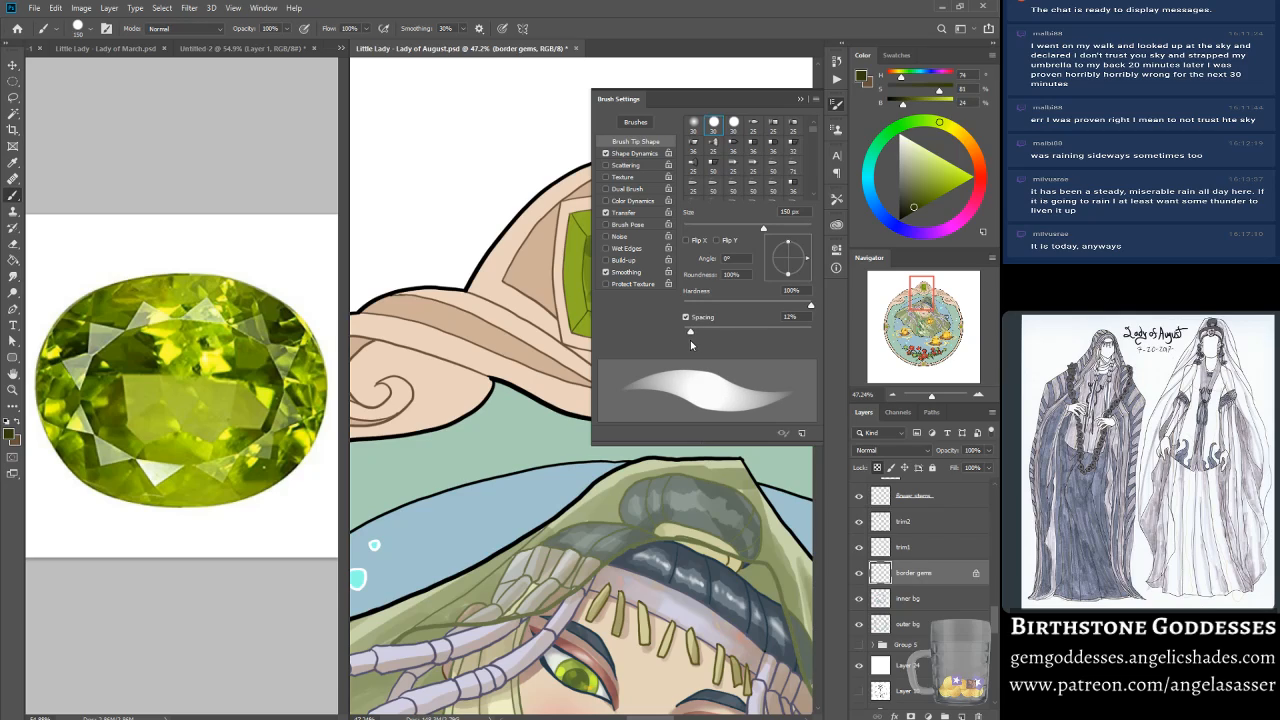
click(800, 99)
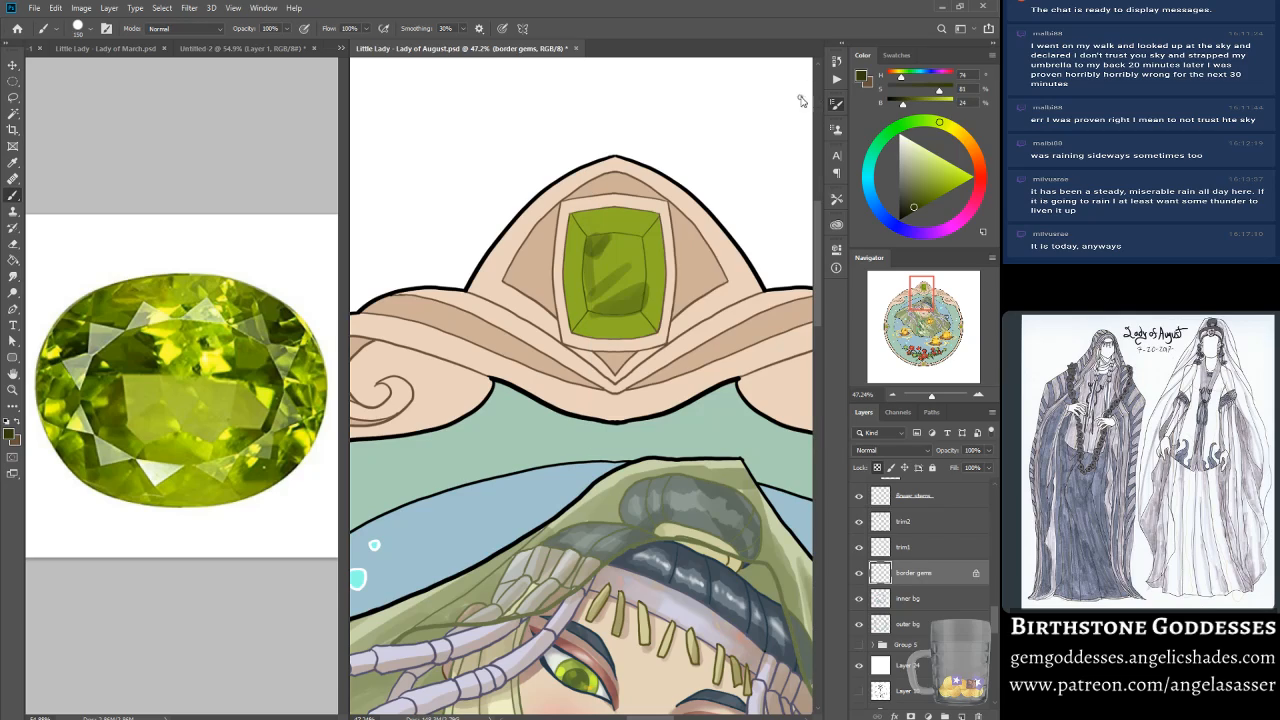
Step: Shade around the top gem's central facet and along its bottom facet with dark green, using a smaller brush for the bottom
mouse_move(599, 309)
mouse_down()
mouse_move(612, 292)
mouse_move(630, 290)
mouse_move(612, 312)
mouse_move(634, 297)
mouse_move(615, 310)
mouse_move(665, 238)
mouse_move(620, 260)
mouse_move(622, 235)
mouse_move(620, 250)
mouse_move(588, 243)
mouse_move(590, 272)
mouse_move(630, 295)
mouse_move(612, 232)
mouse_move(660, 235)
mouse_up()
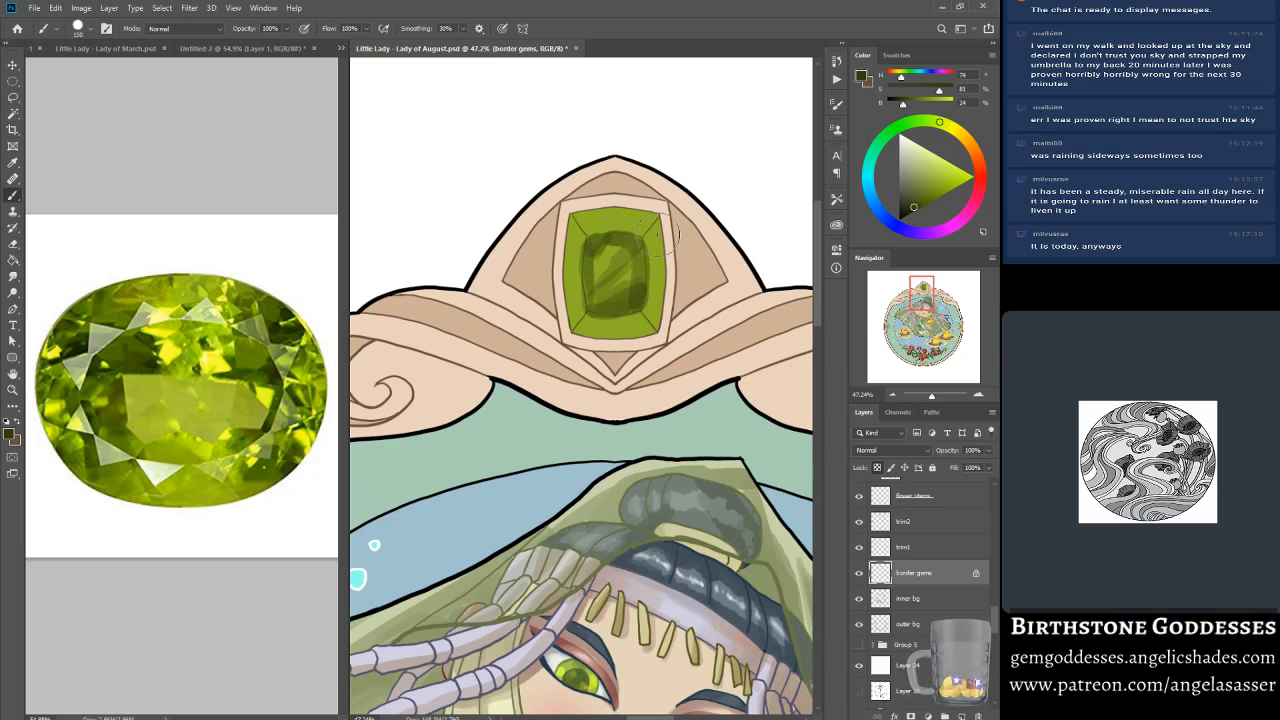
key(bracketleft)
key(bracketleft)
key(bracketleft)
key(bracketleft)
key(bracketleft)
key(bracketleft)
mouse_move(573, 334)
mouse_down()
mouse_move(615, 307)
mouse_move(573, 338)
mouse_move(595, 300)
mouse_move(581, 330)
mouse_move(603, 303)
mouse_move(631, 305)
mouse_move(574, 336)
mouse_move(617, 319)
mouse_move(644, 341)
mouse_move(630, 310)
mouse_move(648, 338)
mouse_up()
Step: Deepen the dark green shading on the top gem's side and upper facets with a larger brush
key(bracketright)
key(bracketright)
key(bracketright)
key(bracketright)
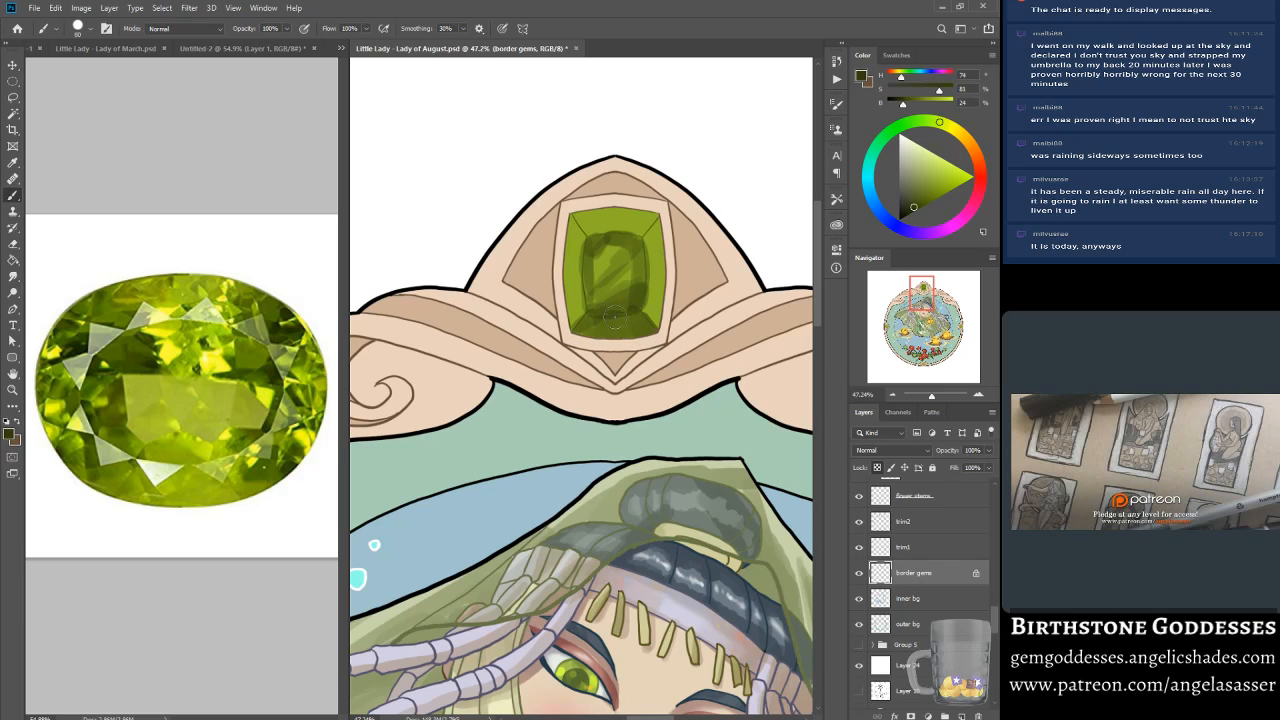
mouse_move(645, 240)
mouse_down()
mouse_move(645, 339)
mouse_move(653, 212)
mouse_move(652, 340)
mouse_move(641, 274)
mouse_up()
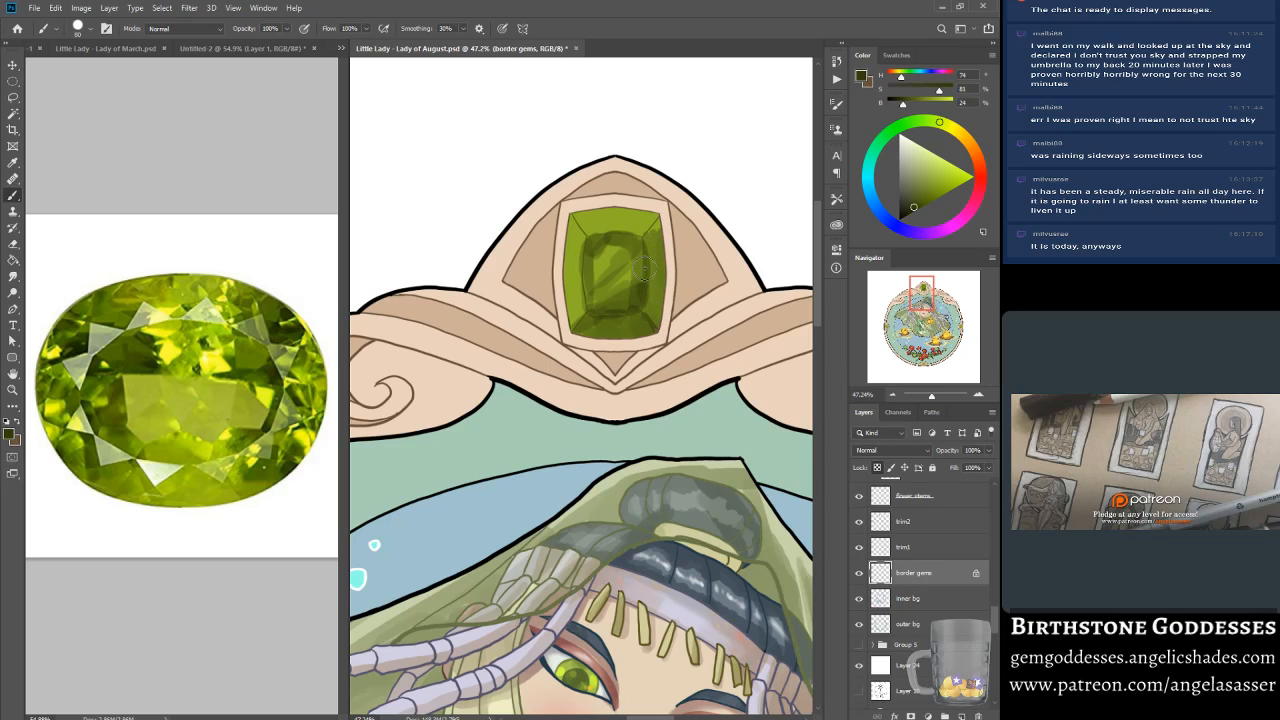
mouse_move(570, 229)
mouse_down()
mouse_move(574, 352)
mouse_move(560, 267)
mouse_move(578, 229)
mouse_move(580, 355)
mouse_move(583, 228)
mouse_up()
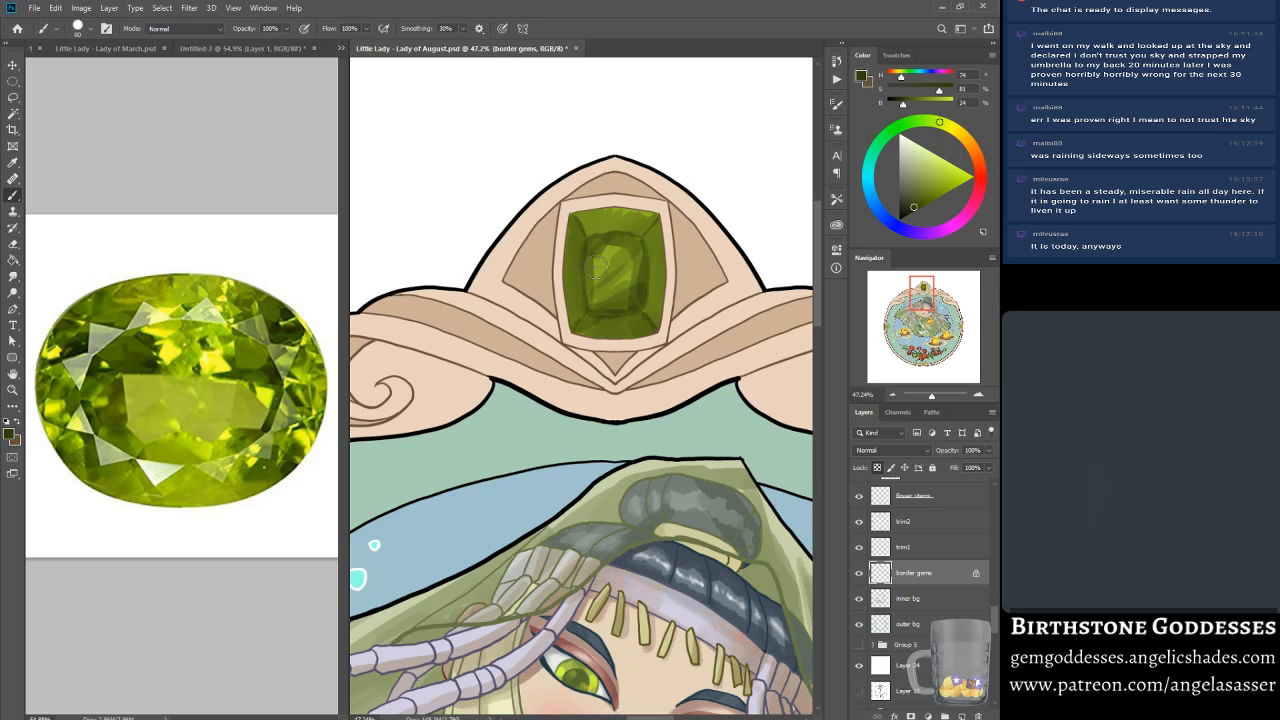
Step: Sample the gem's lighter green and paint it back over the upper facet and the upper left facet
key(super)
key(super)
alt+click(596, 298)
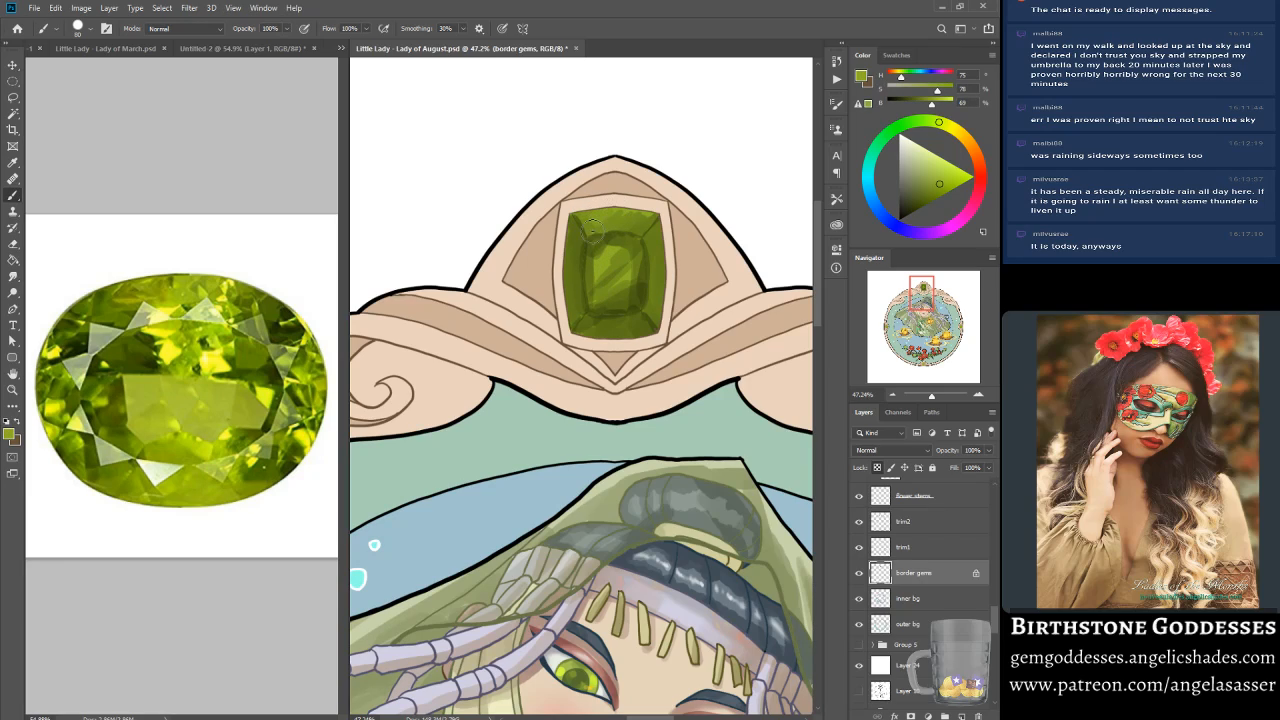
drag(632, 217, 648, 212)
drag(628, 207, 634, 205)
drag(575, 241, 577, 243)
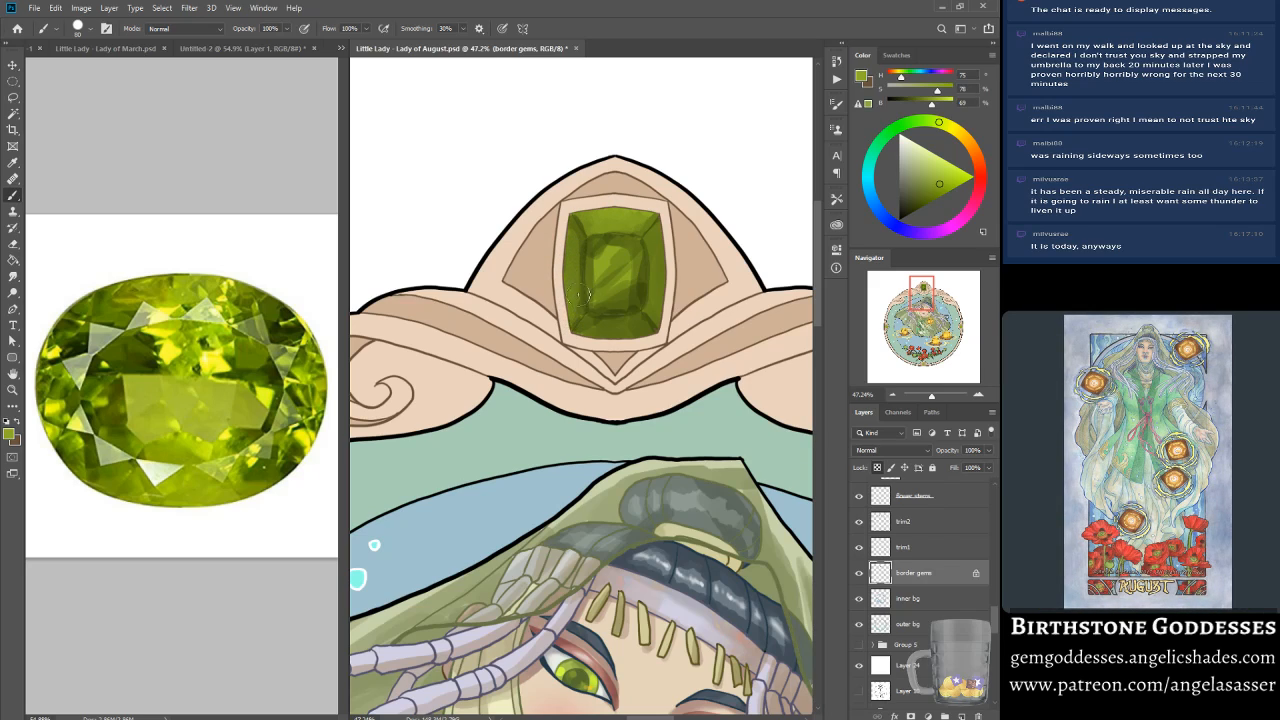
Step: Brush the lighter green over the gem's left facet and its central facet
drag(575, 250, 576, 232)
drag(592, 259, 603, 245)
drag(617, 247, 584, 250)
mouse_move(629, 290)
mouse_down()
mouse_move(616, 278)
mouse_move(615, 304)
mouse_move(636, 272)
mouse_move(610, 310)
mouse_move(638, 264)
mouse_move(632, 322)
mouse_move(624, 311)
mouse_up()
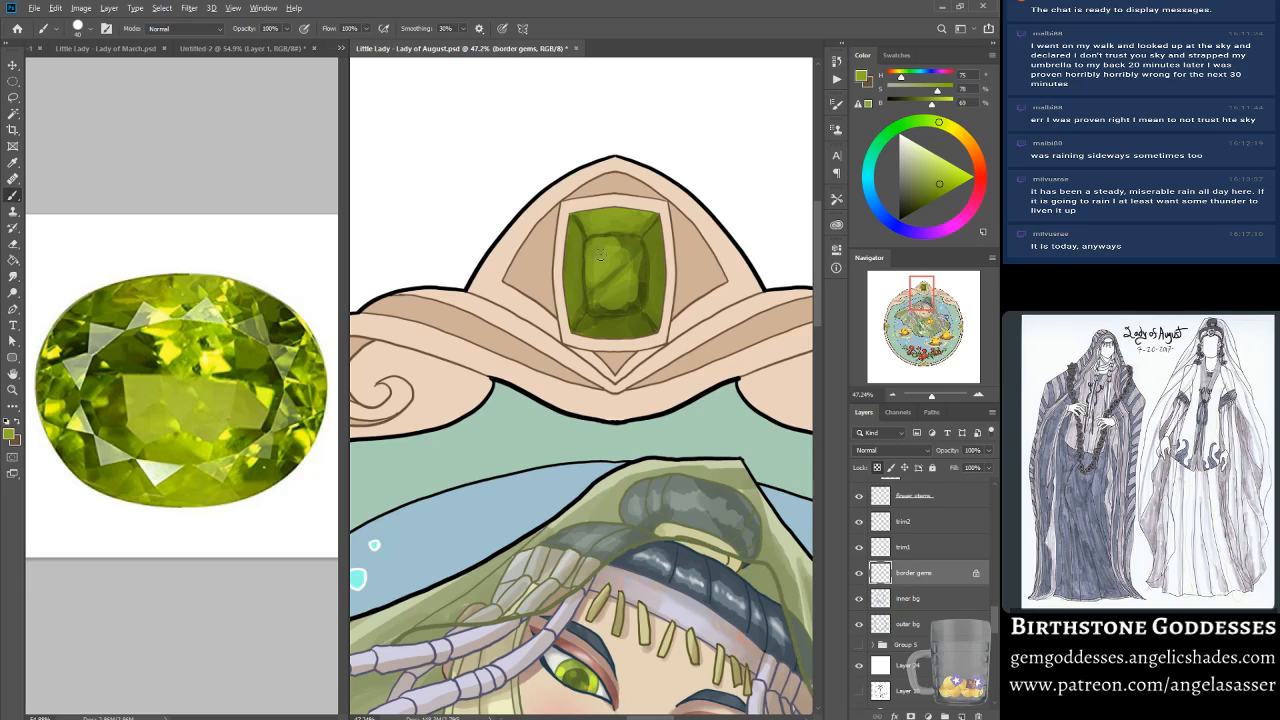
Step: Sample a mid green from the gem's centre and blend the central, side and lower facets with it
alt+click(604, 289)
alt+click(605, 284)
mouse_move(607, 273)
mouse_down()
mouse_move(637, 262)
mouse_move(591, 302)
mouse_move(620, 277)
mouse_move(606, 314)
mouse_move(645, 282)
mouse_move(641, 304)
mouse_move(598, 314)
mouse_move(589, 293)
mouse_move(583, 336)
mouse_up()
drag(641, 304, 648, 232)
drag(649, 317, 660, 332)
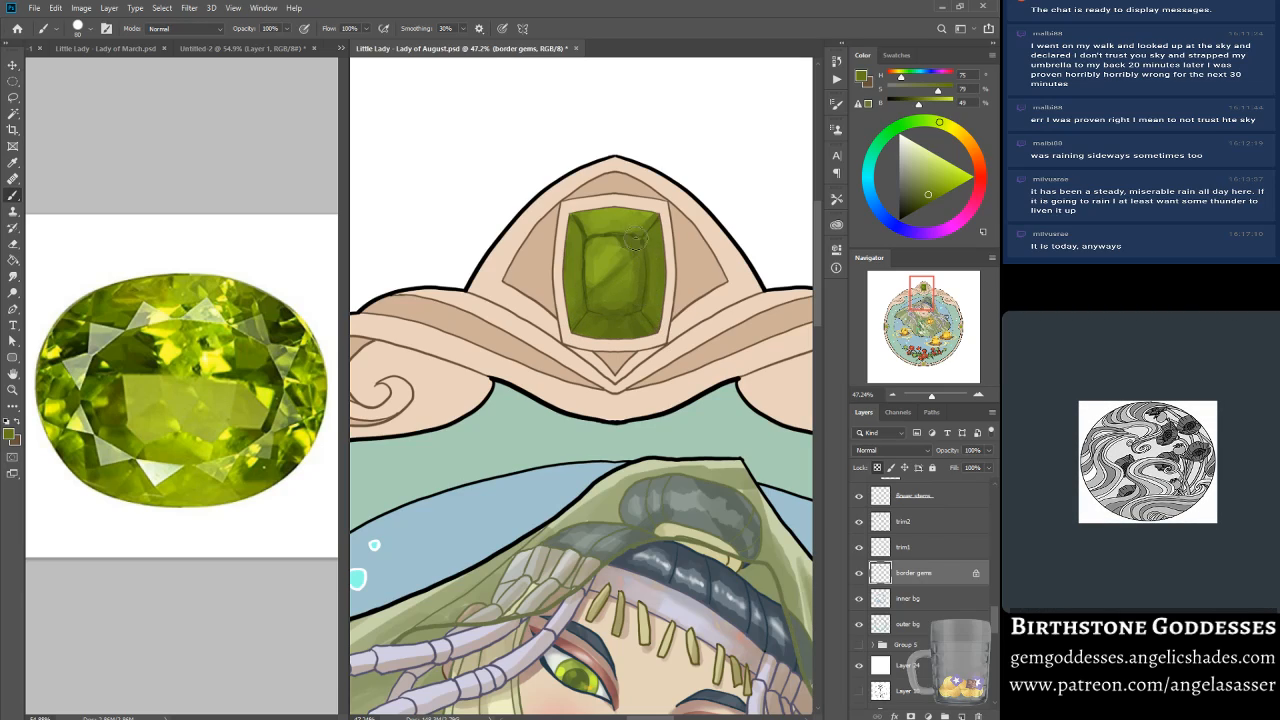
drag(592, 240, 589, 315)
Step: Sample a dark olive green from the peridot photo and check the brush's Transfer settings
alt+click(138, 378)
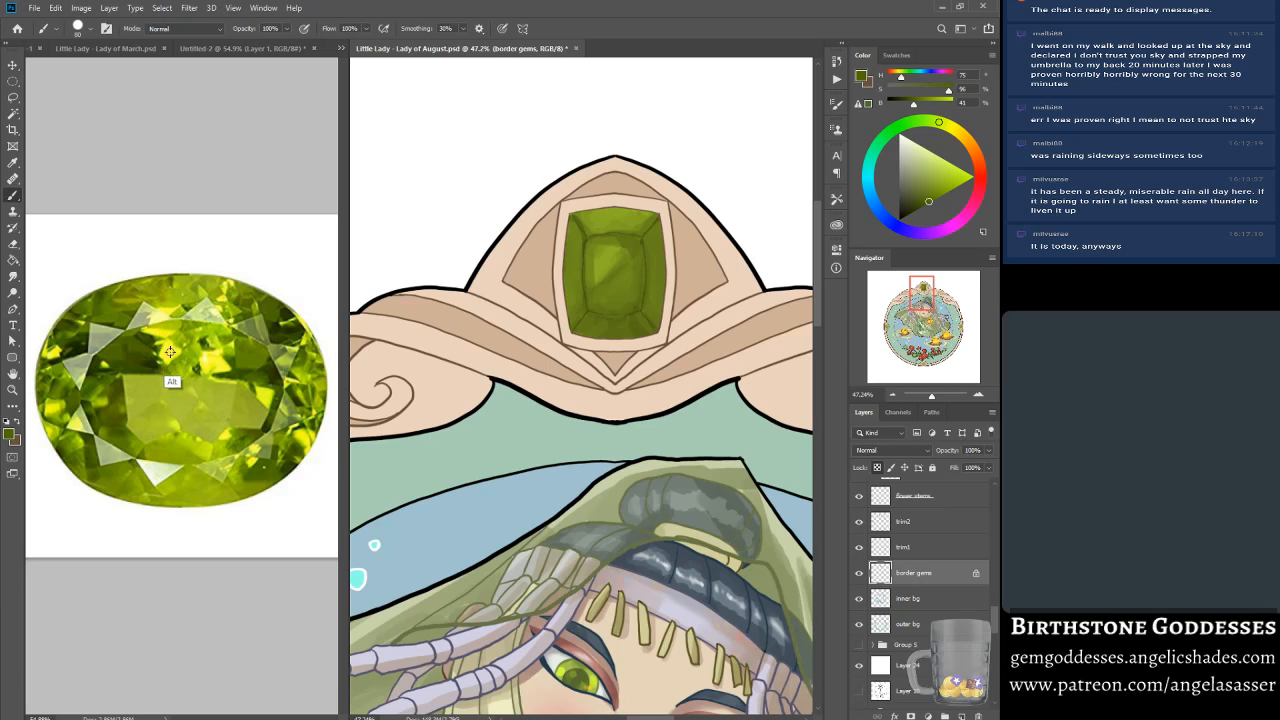
alt+click(137, 352)
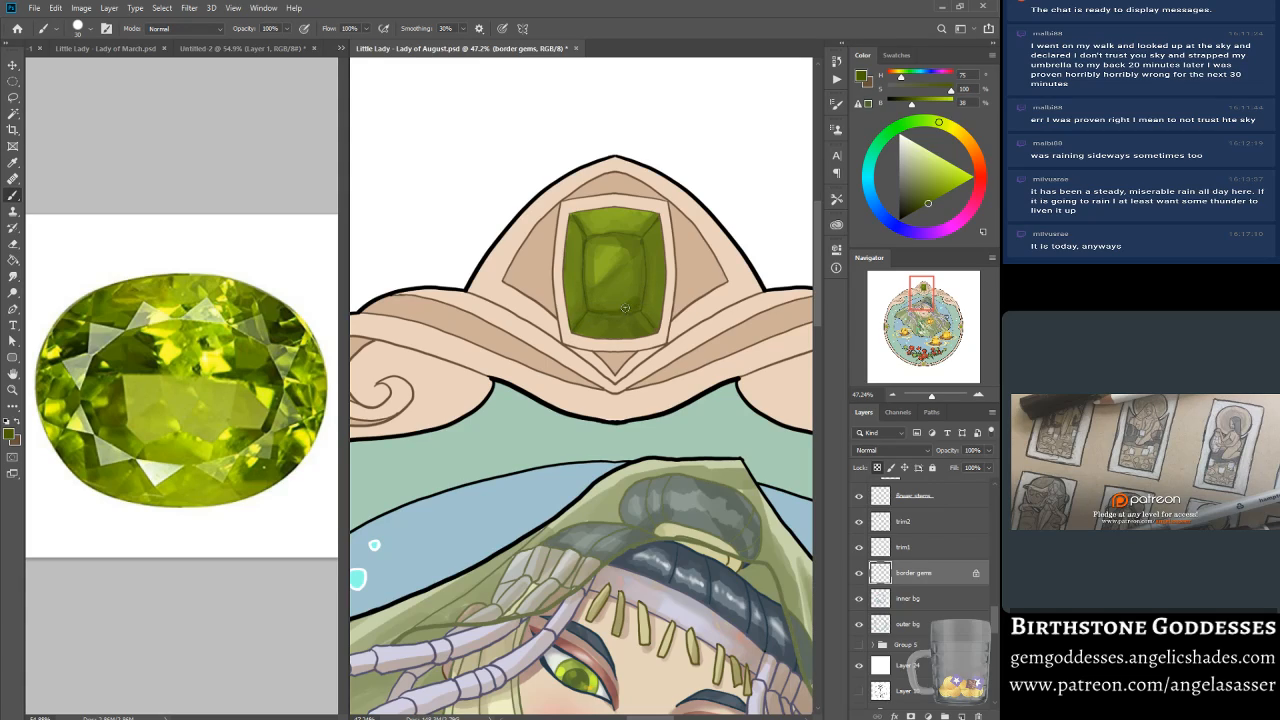
click(106, 28)
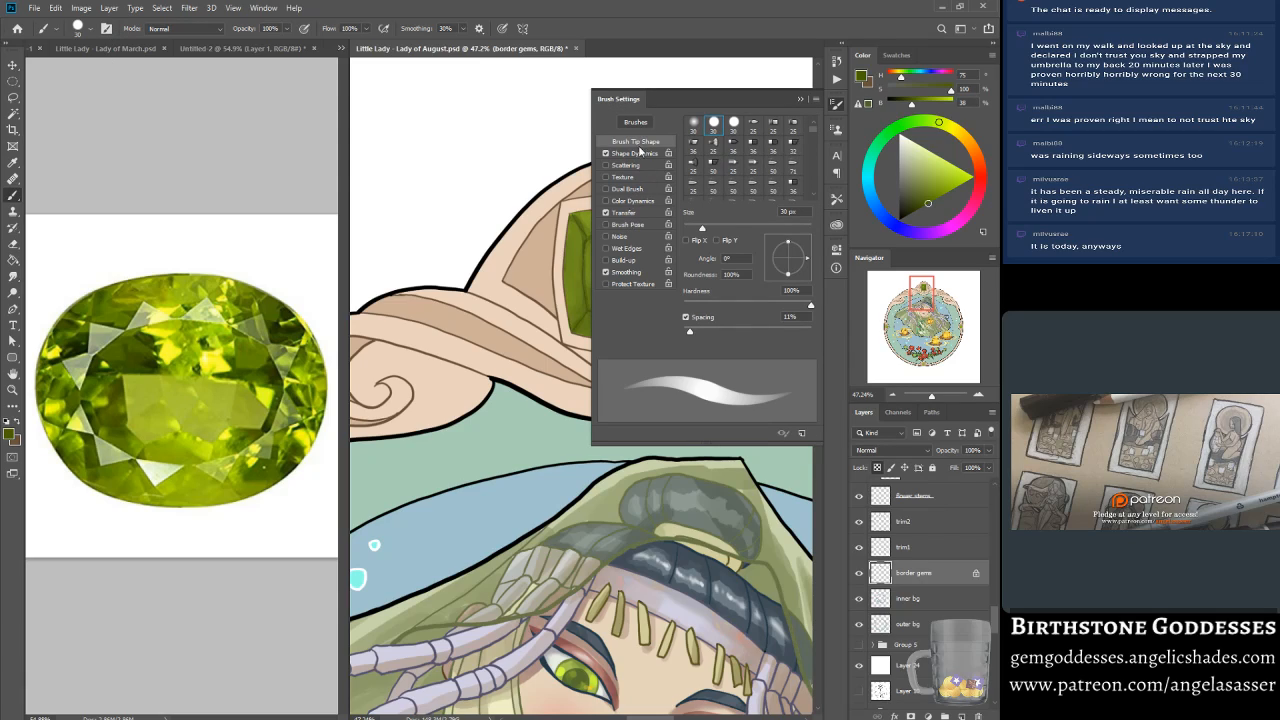
click(641, 214)
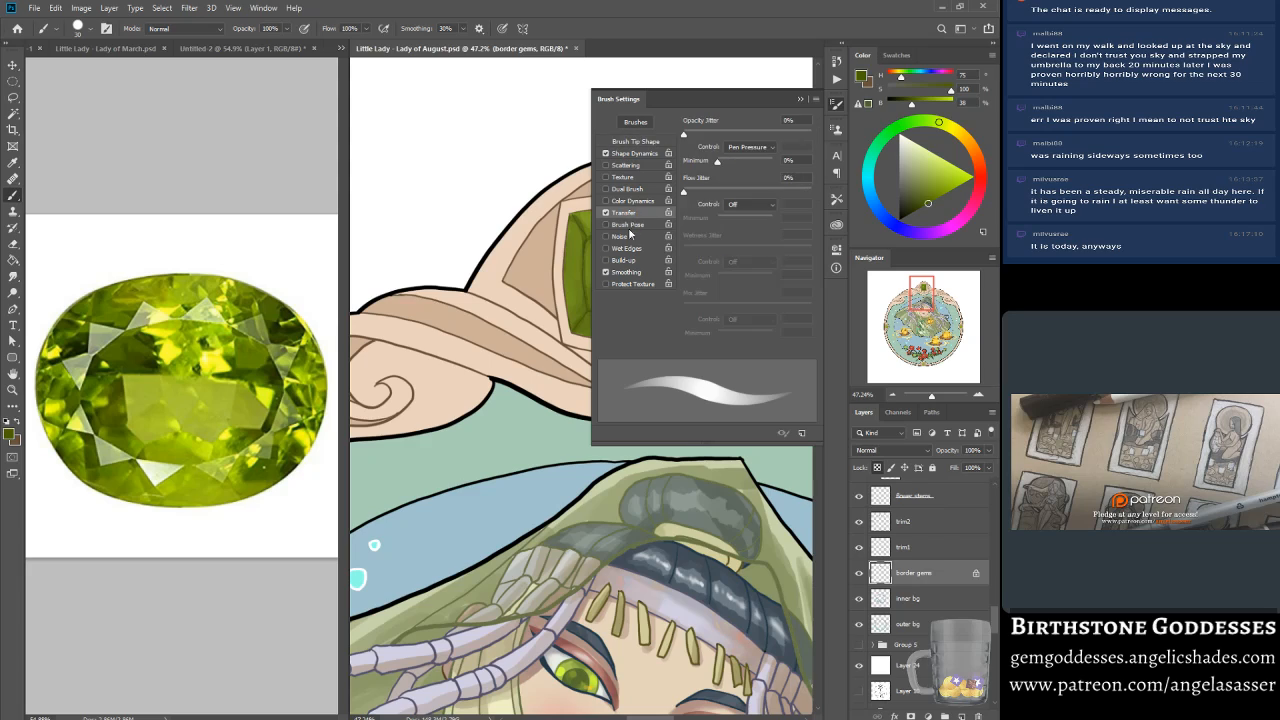
click(800, 99)
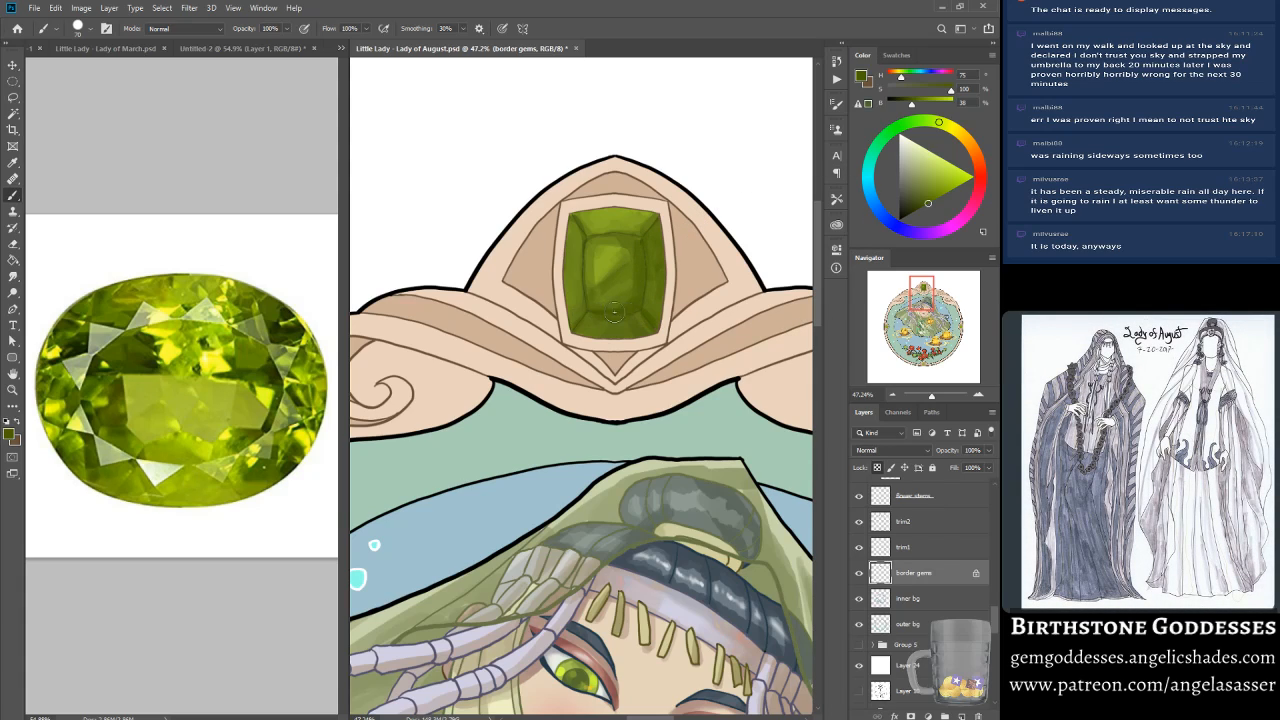
Step: Shade the gem's central facet with a smaller brush in deep green sampled from the peridot, and blend it with the gem's mid green
key(bracketleft)
key(bracketleft)
key(bracketleft)
key(bracketleft)
alt+click(585, 241)
alt+click(94, 392)
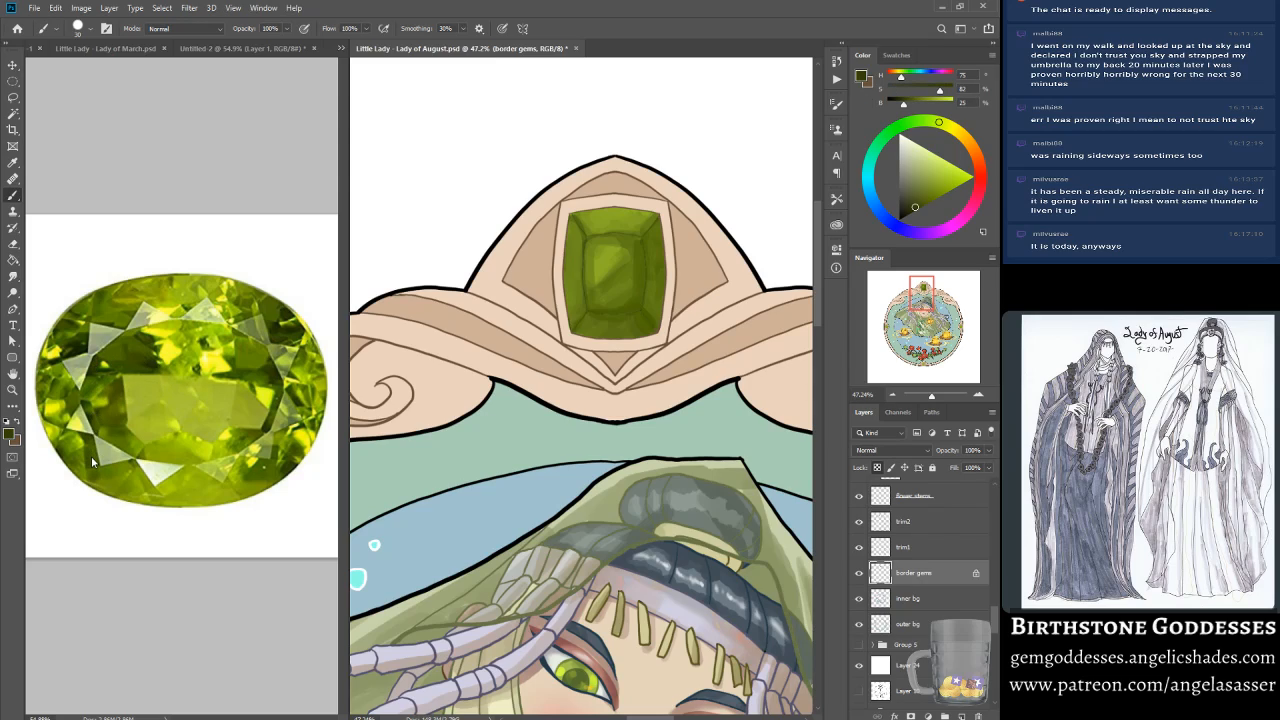
drag(625, 311, 619, 311)
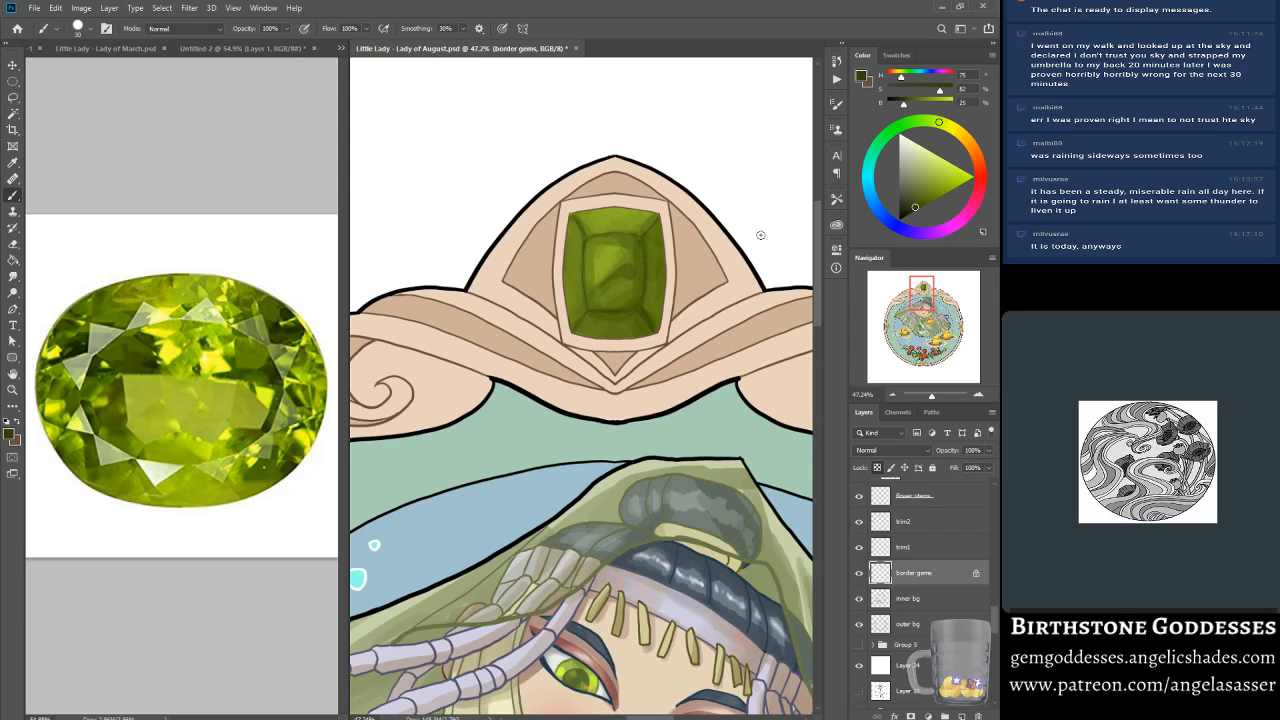
alt+click(605, 282)
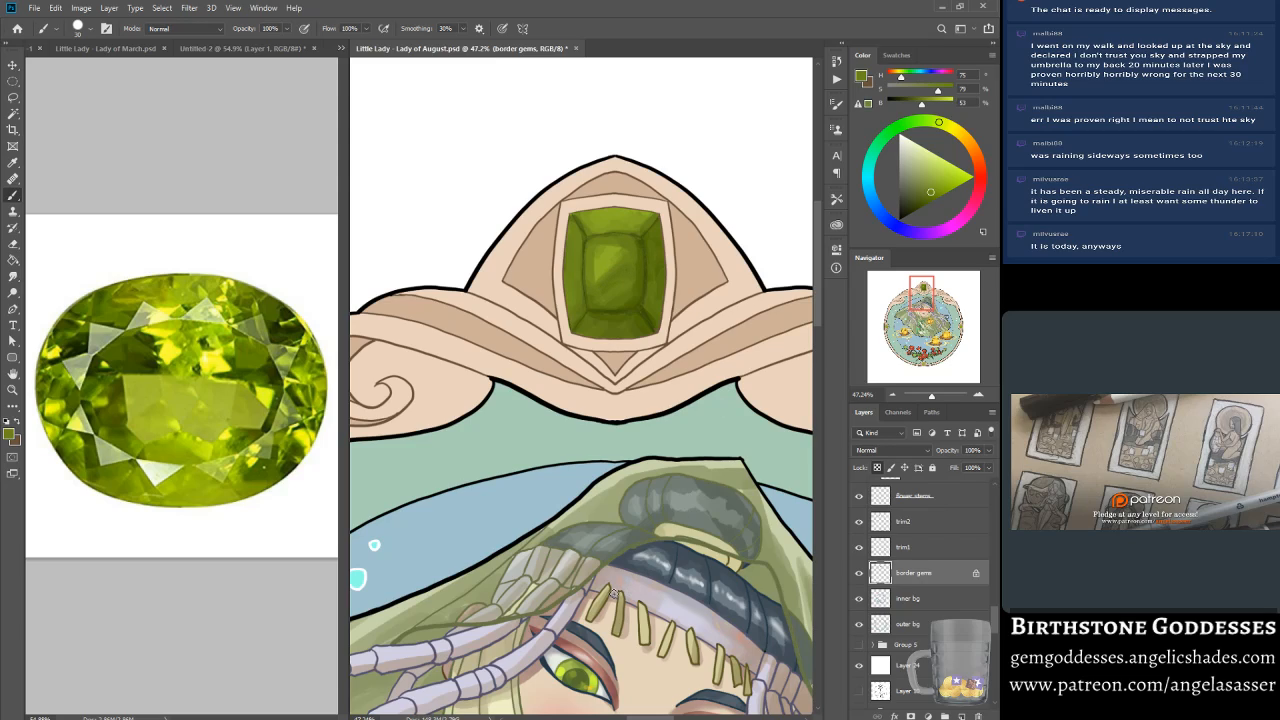
Step: Paint small yellow highlights, sampled from the peridot photo, on the gem's central and upper facets
alt+click(170, 376)
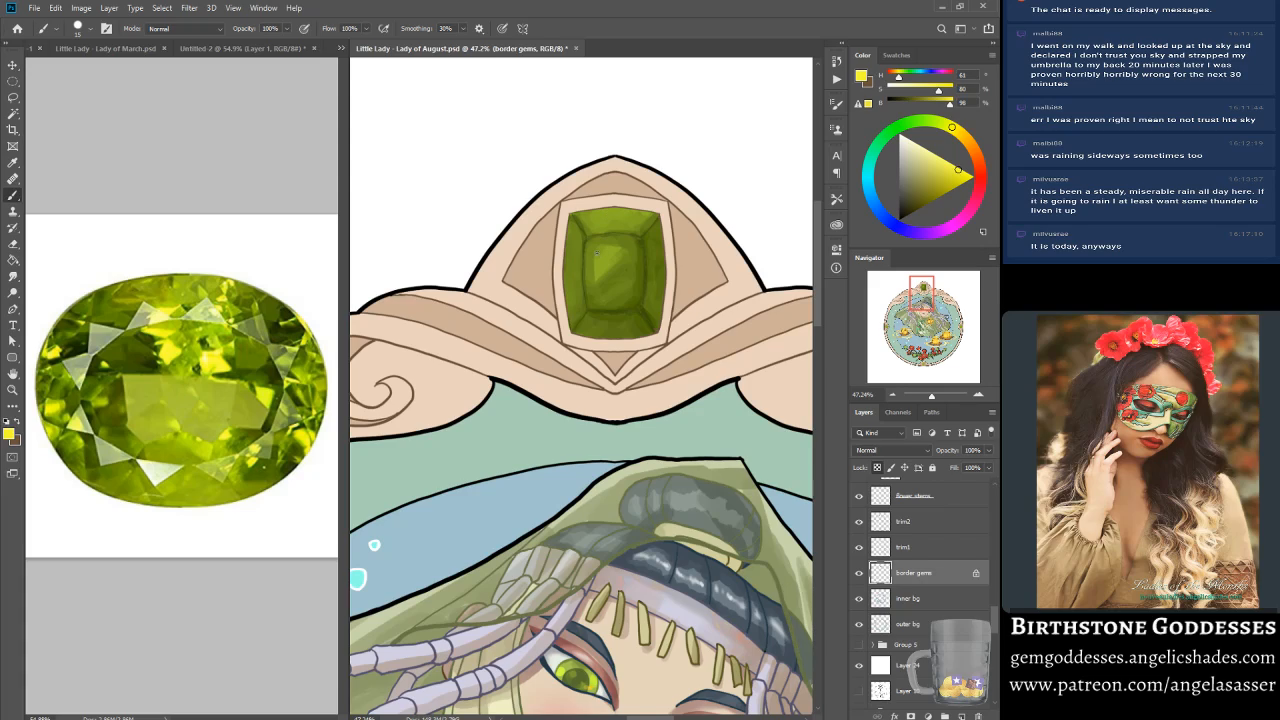
drag(598, 259, 608, 248)
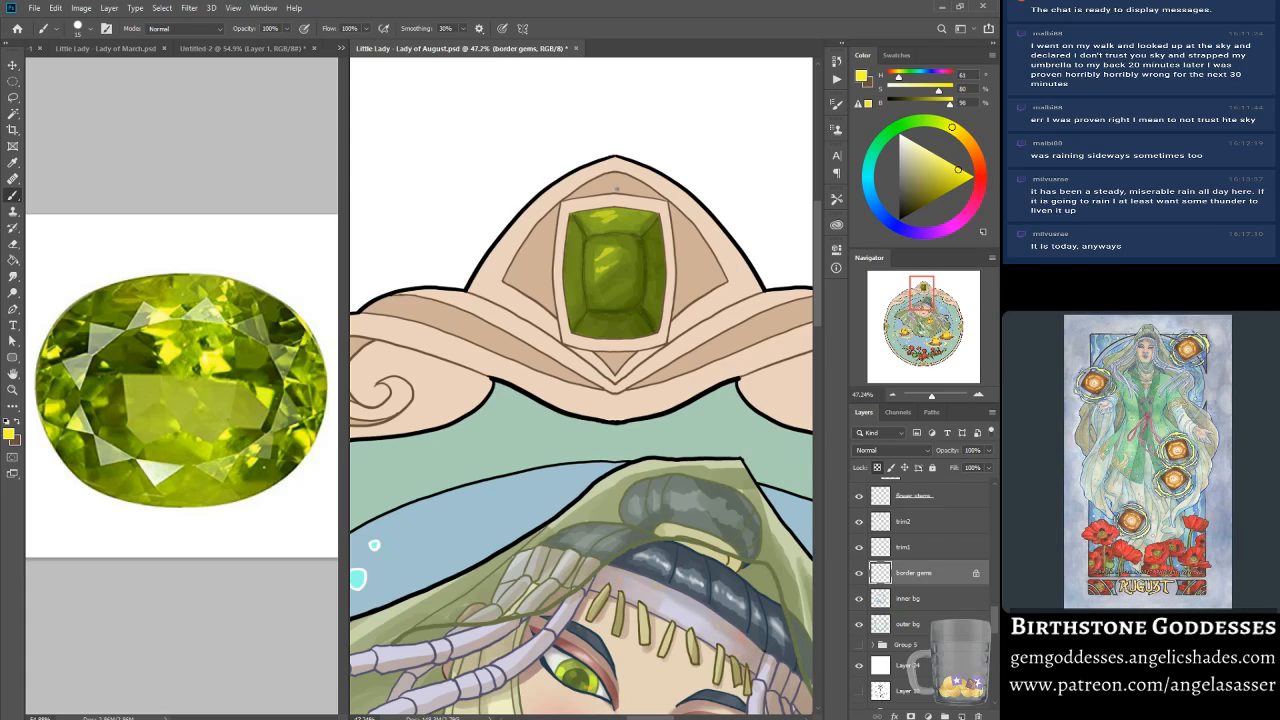
drag(594, 218, 601, 222)
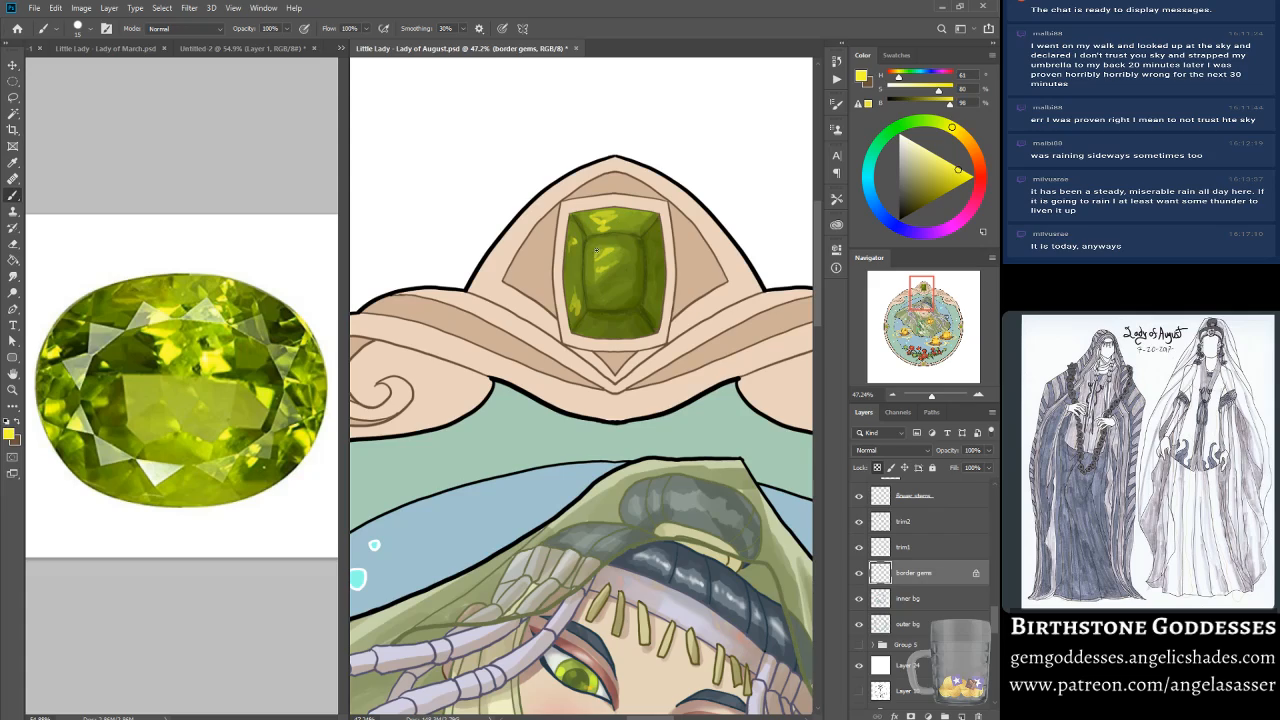
Step: Enlarge the brush to 45 px and spread yellow highlights over the gem's facets
key(bracketright)
key(bracketright)
key(bracketright)
key(bracketright)
key(bracketright)
key(bracketright)
drag(583, 214, 606, 219)
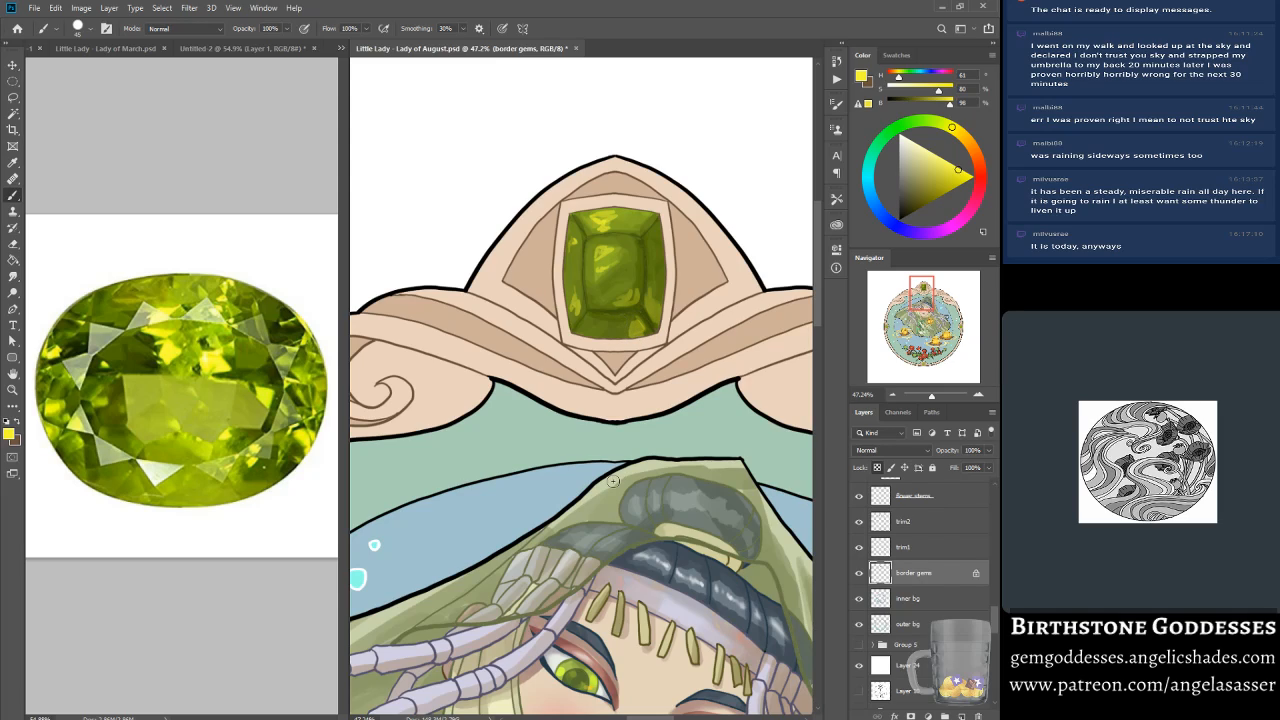
Step: Soften the highlight on the gem's bottom facet and darken the edge below the centre with greens sampled from the gem
key(alt)
alt+click(624, 327)
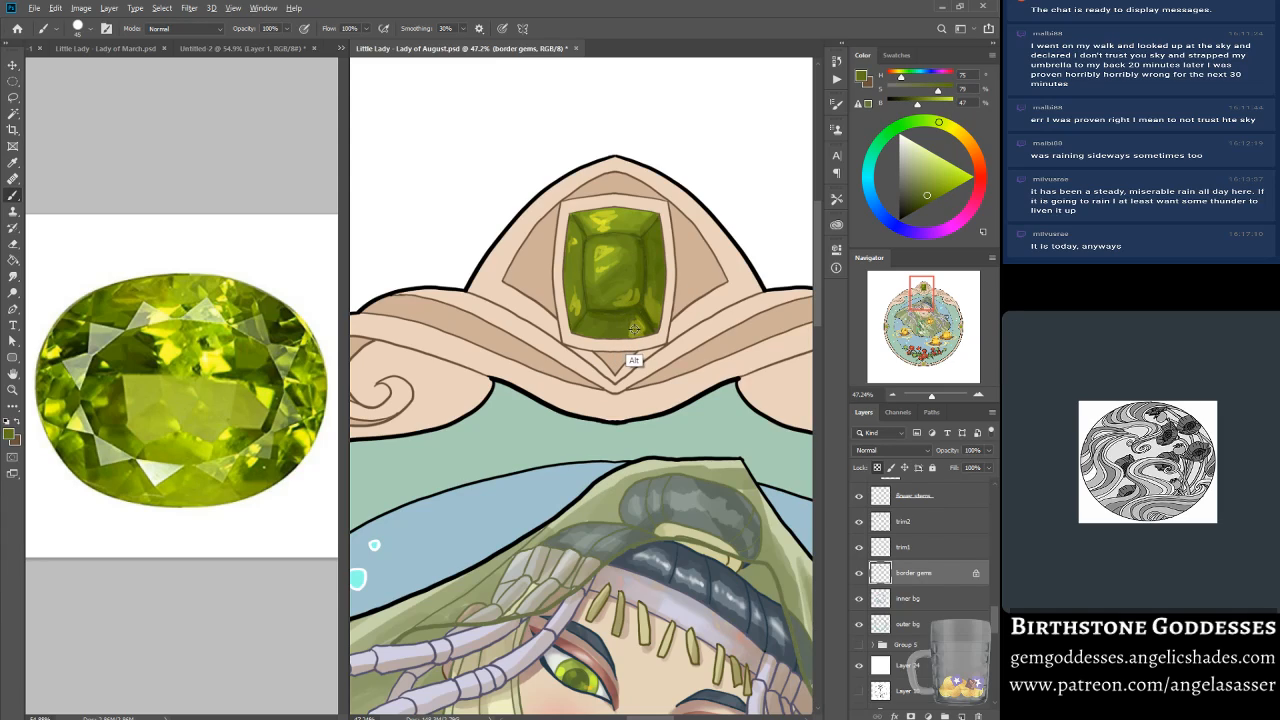
alt+click(634, 326)
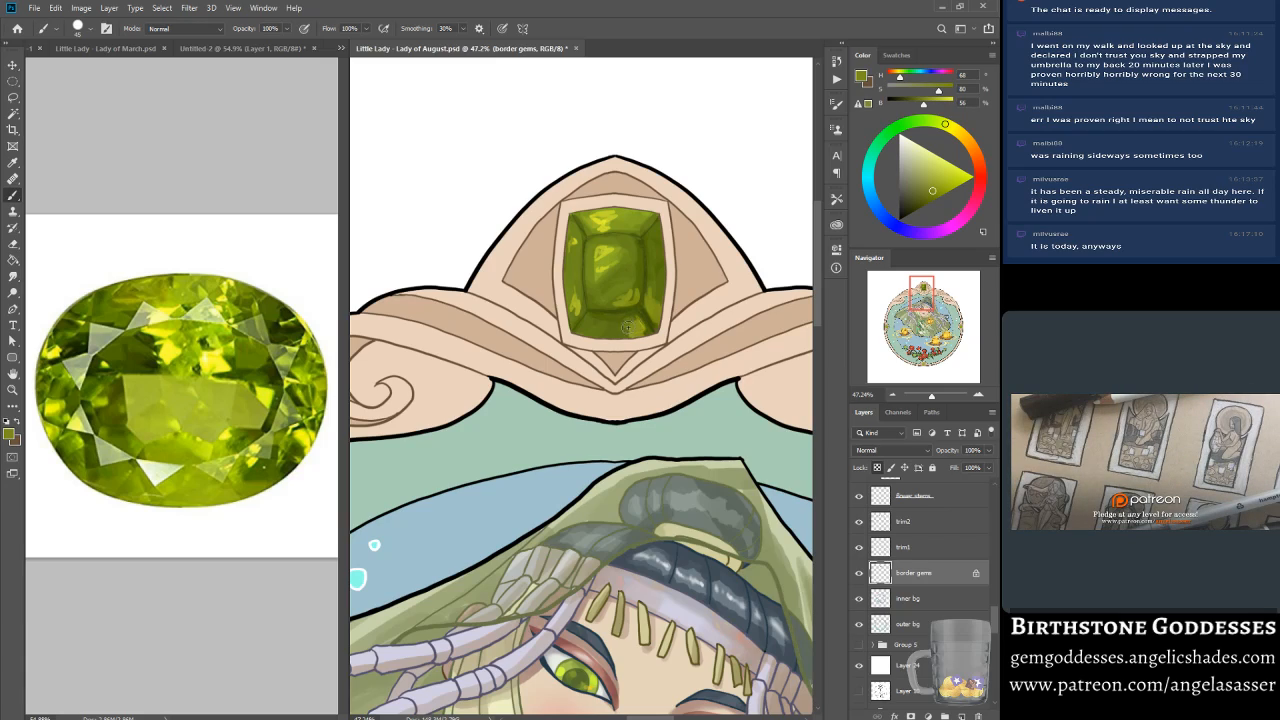
drag(622, 335, 644, 338)
alt+click(626, 263)
drag(602, 310, 630, 324)
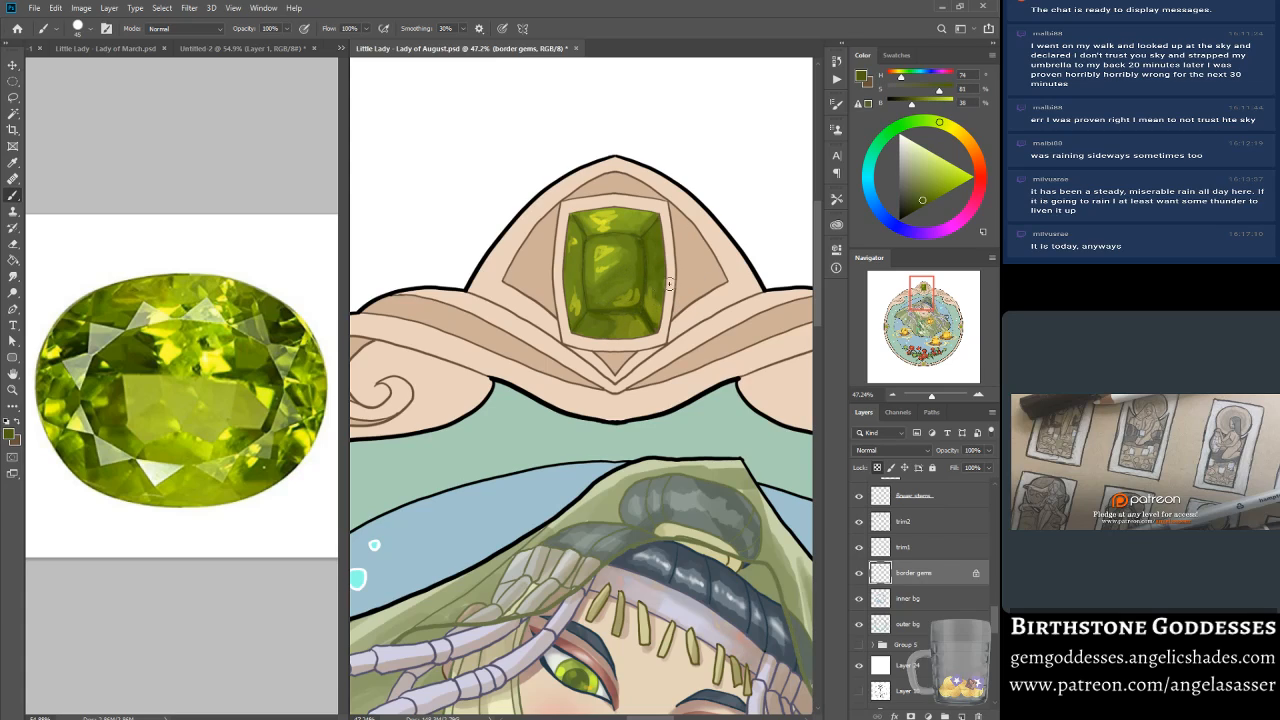
Step: Blend the gem's lower-right and left facets with greens sampled from the gem, using a smaller brush on the left facet
alt+click(652, 291)
alt+click(658, 277)
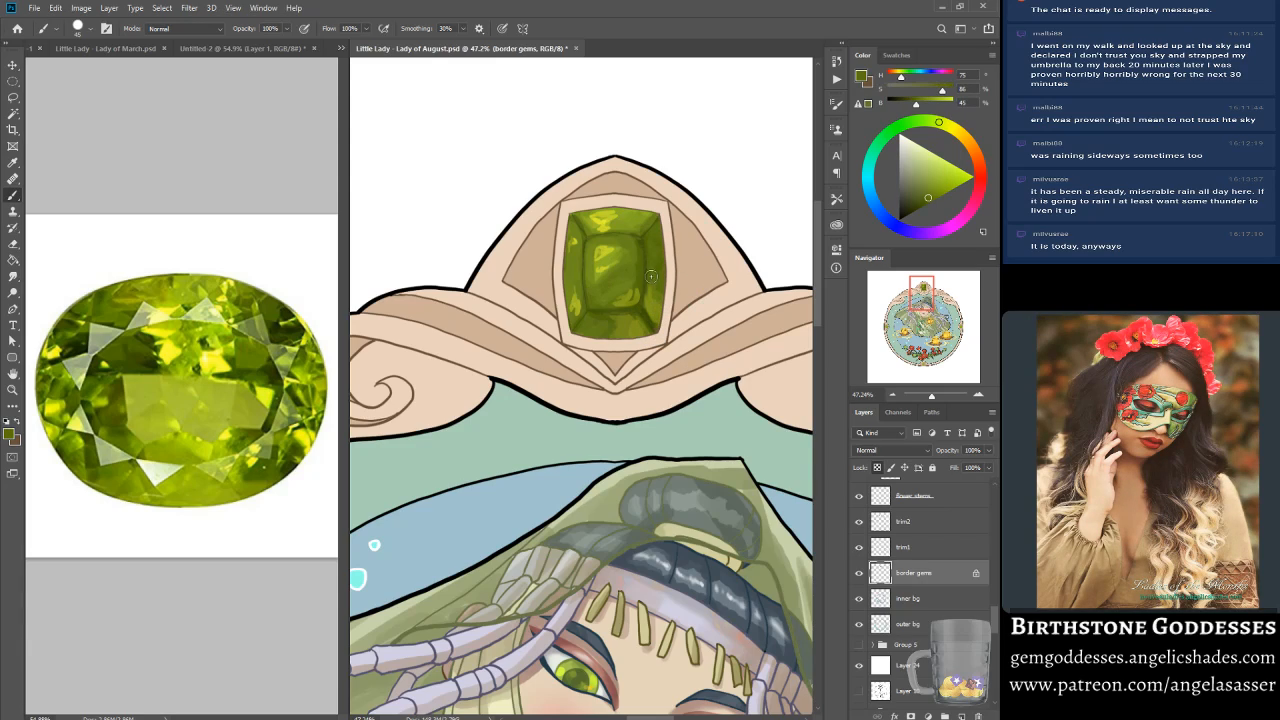
mouse_move(637, 304)
mouse_down()
mouse_move(606, 303)
mouse_move(636, 308)
mouse_up()
alt+click(570, 281)
mouse_move(571, 286)
mouse_down()
mouse_move(574, 324)
mouse_move(580, 307)
mouse_up()
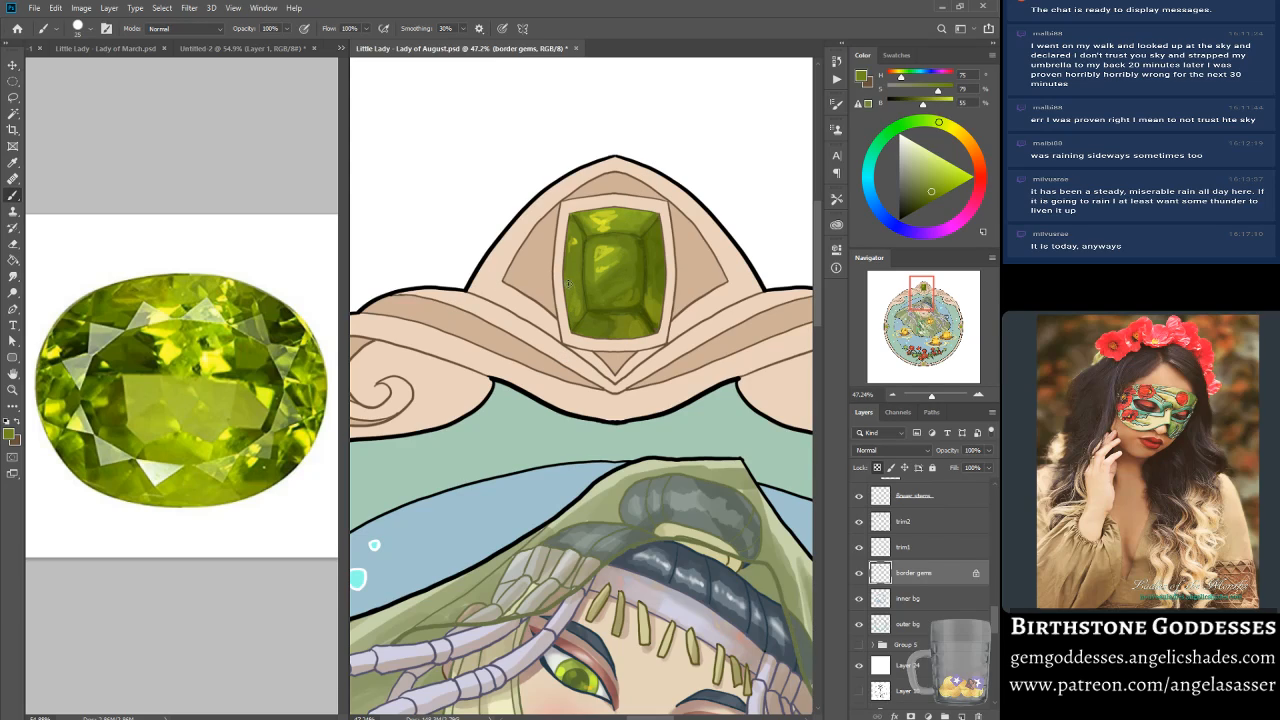
Step: Paint small yellow highlights on the gem's outer facets with a finer brush, using yellow sampled from its central highlight
alt+click(604, 255)
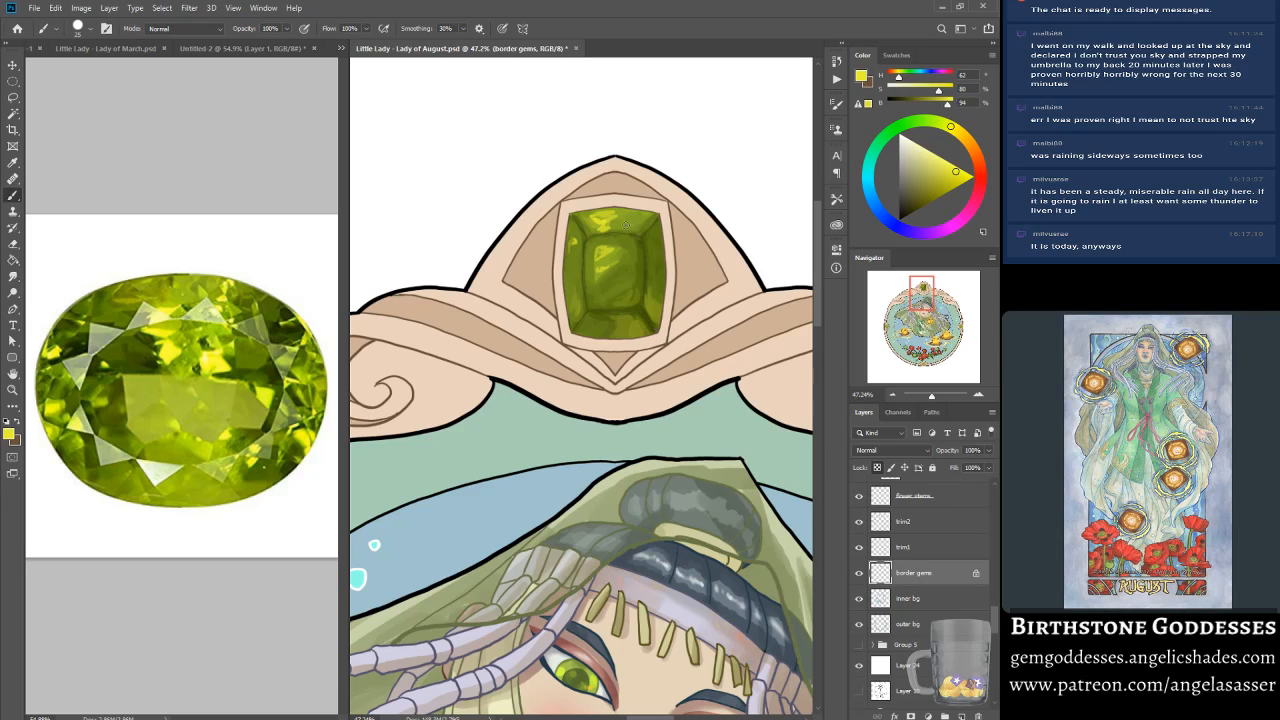
mouse_move(634, 213)
mouse_down()
mouse_move(622, 212)
mouse_move(640, 211)
mouse_up()
key(bracketleft)
key(bracketleft)
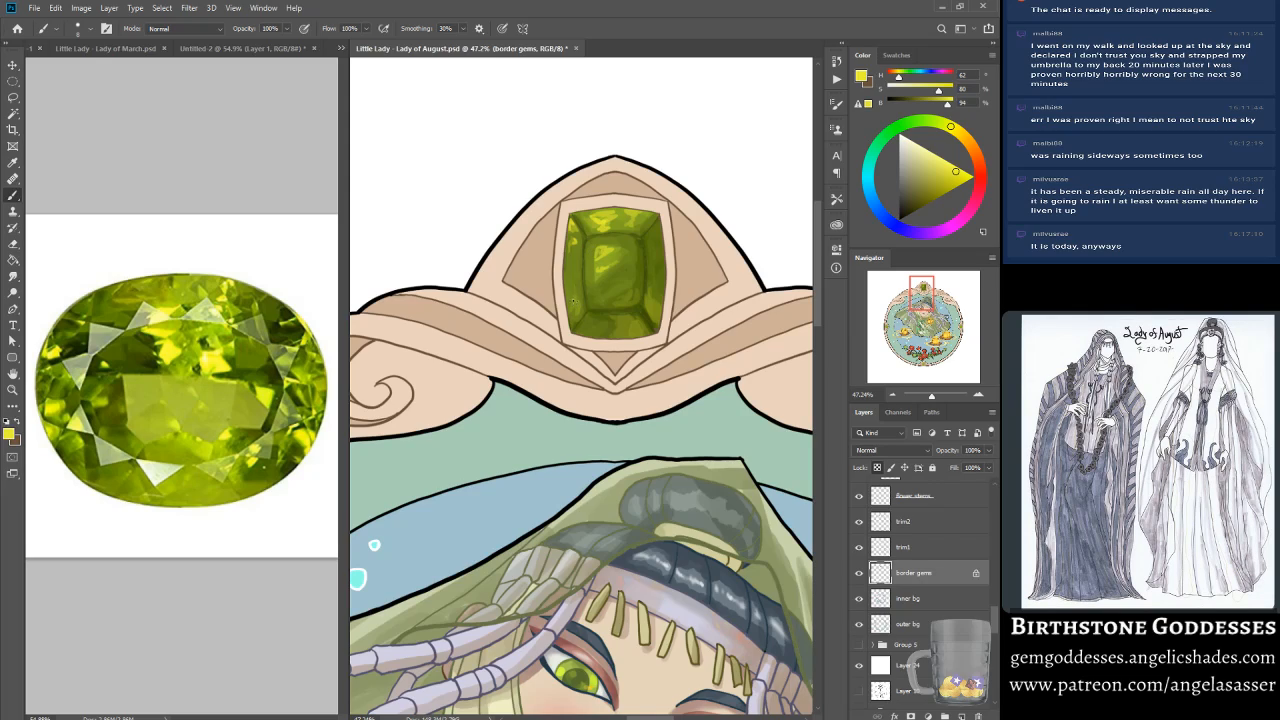
Step: Enlarge the brush to 70 px and soften the gem's left and upper facets with light and mid greens sampled from it
key(bracketright)
key(bracketright)
key(bracketright)
key(bracketright)
alt+click(574, 248)
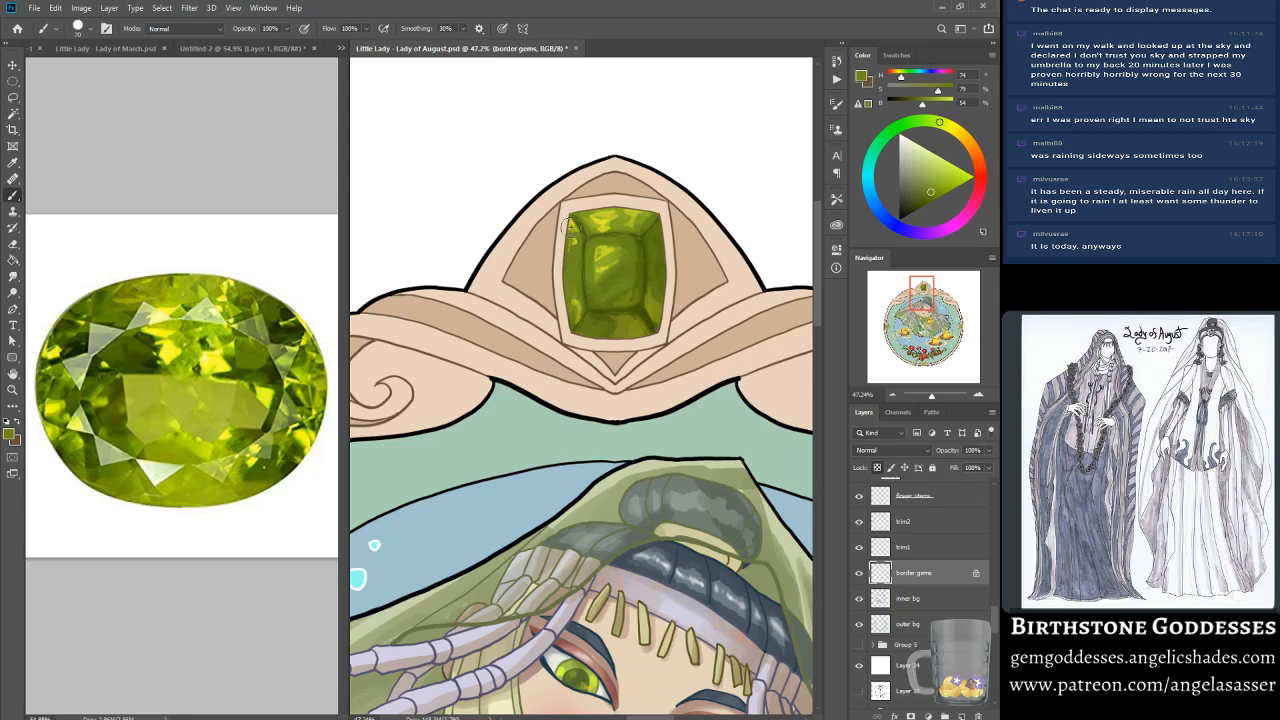
alt+click(571, 260)
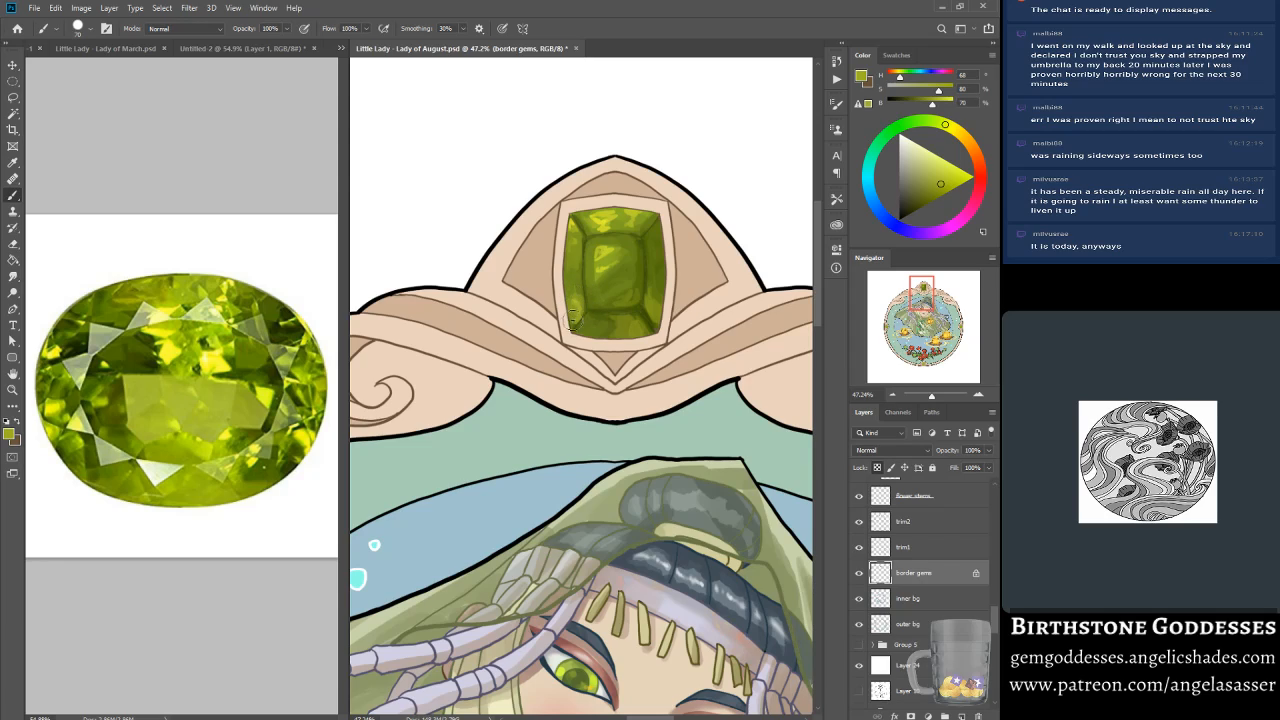
alt+click(576, 276)
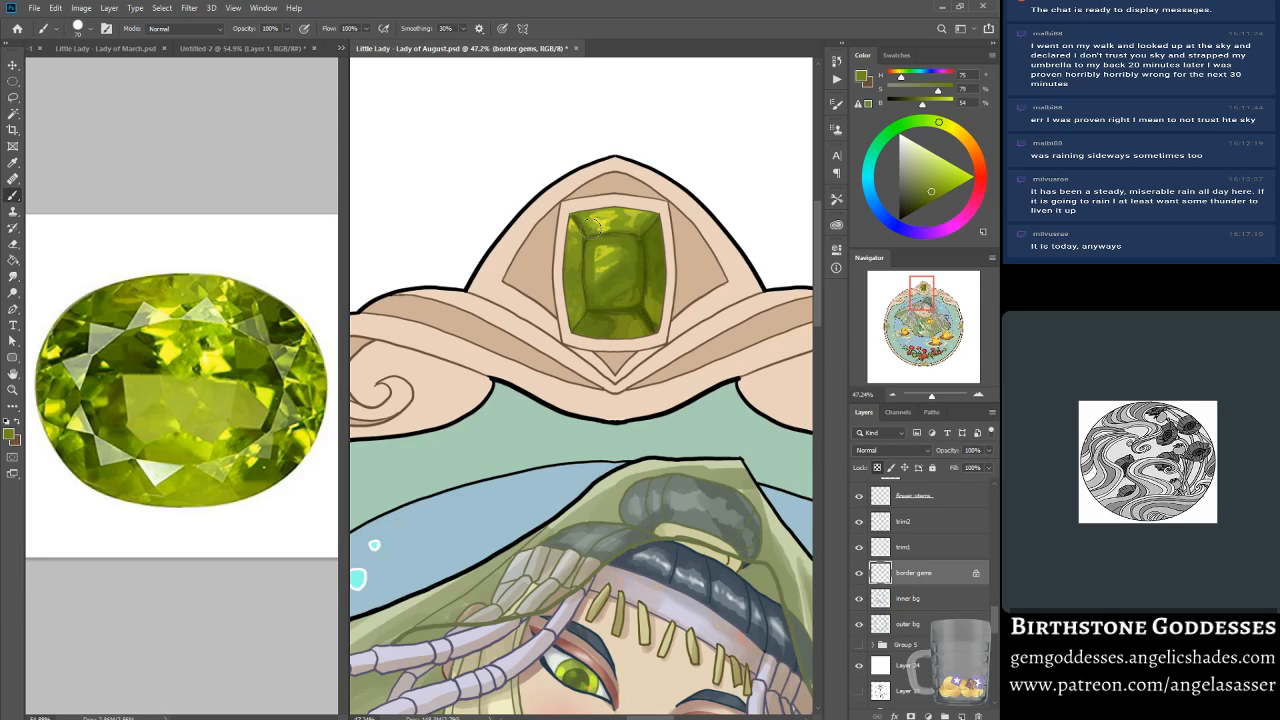
Step: Blend the gem's central and bottom facets with darker greens sampled from its lower area
alt+click(648, 302)
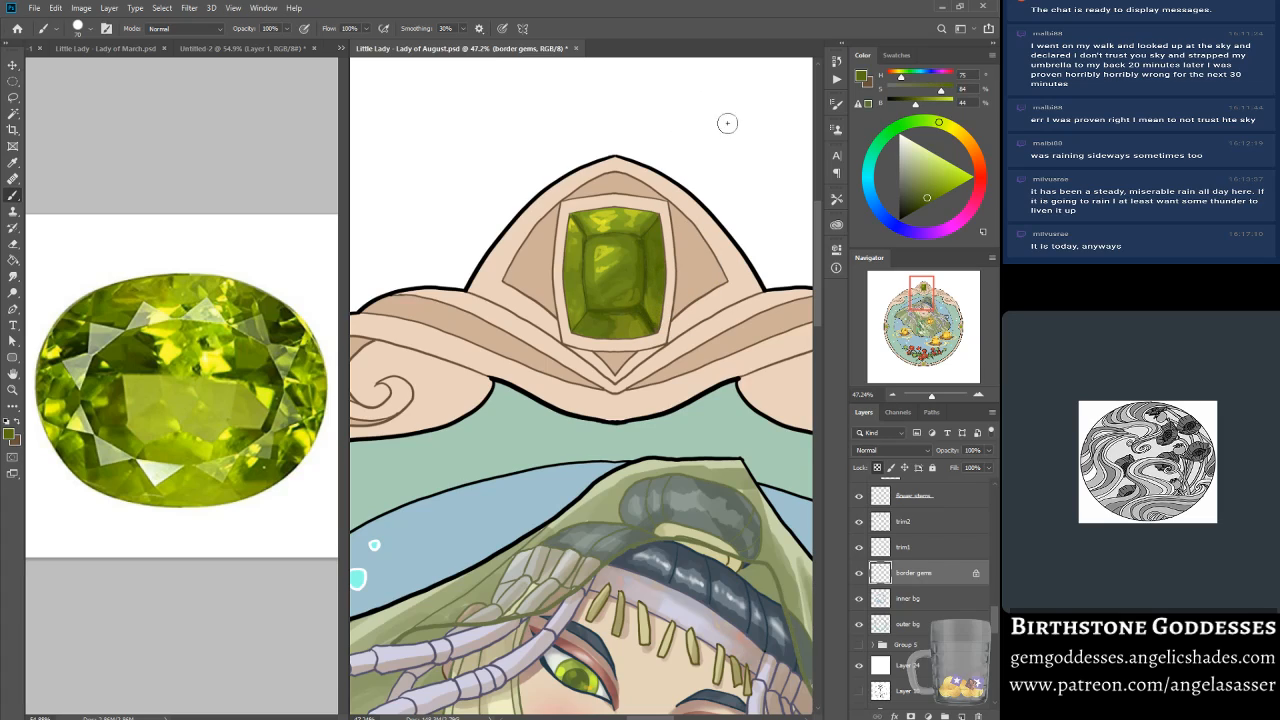
alt+click(633, 313)
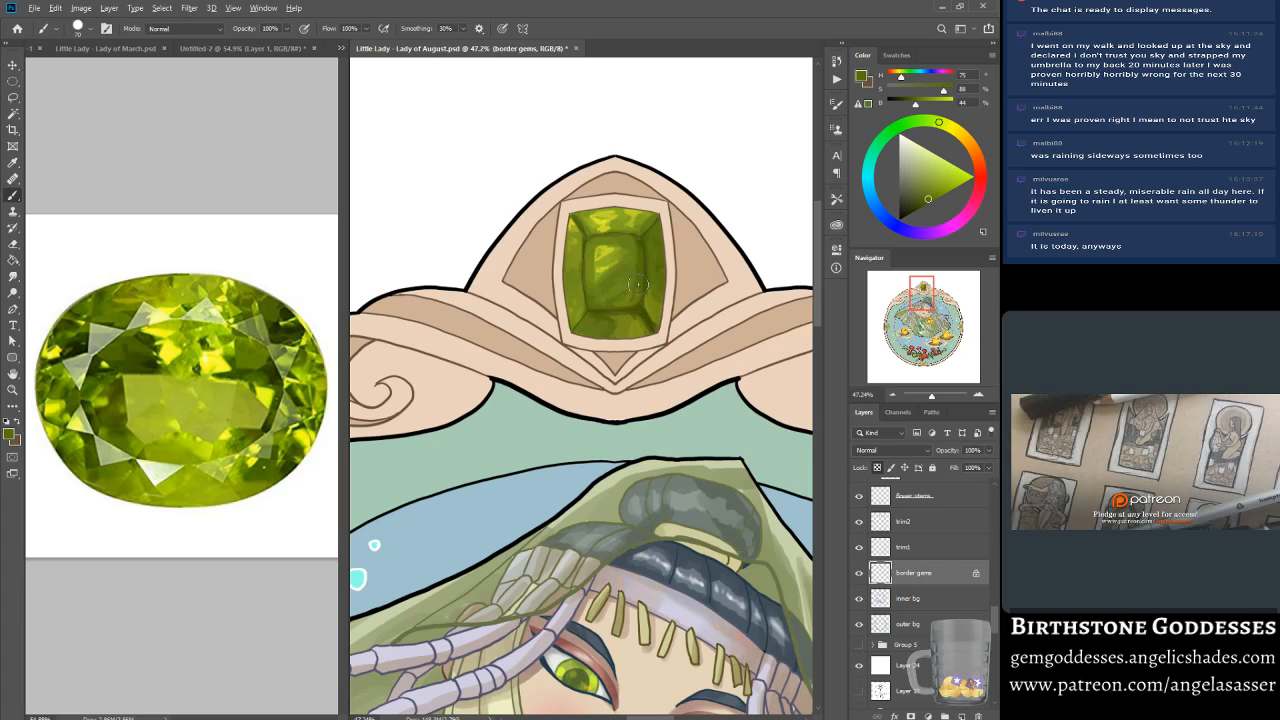
alt+click(613, 328)
drag(638, 315, 627, 339)
Step: Paint bright yellow highlights, sampled from the peridot photo, on the gem's central facet with a very fine brush
key(bracketleft)
key(bracketleft)
key(bracketleft)
key(bracketleft)
key(bracketleft)
key(bracketleft)
key(bracketleft)
key(bracketleft)
key(bracketleft)
key(bracketleft)
key(bracketleft)
alt+click(223, 386)
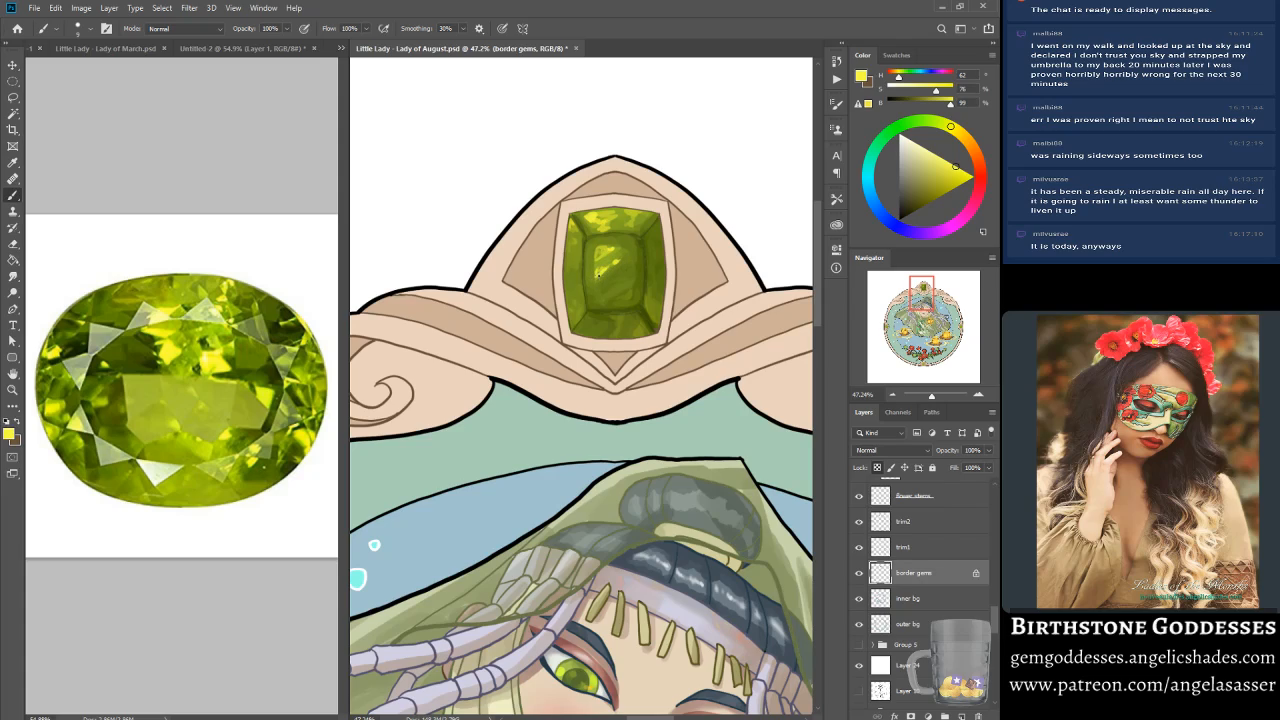
drag(597, 269, 607, 265)
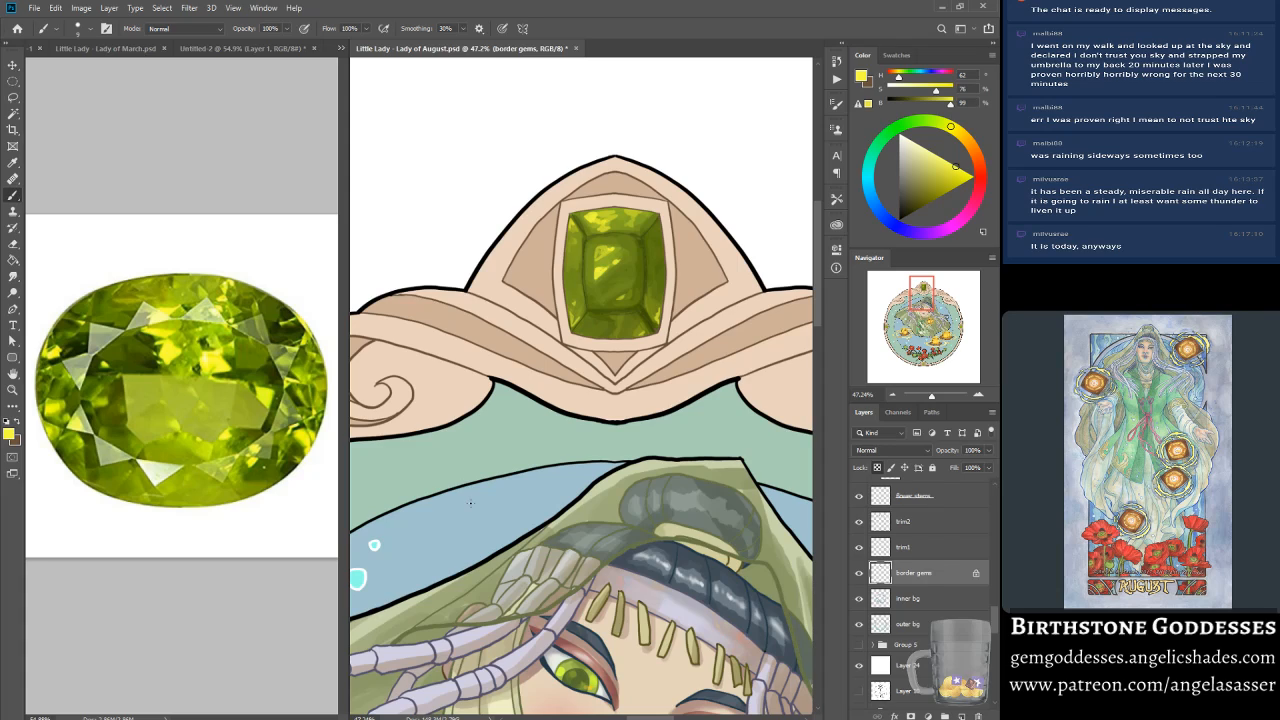
Step: Enlarge the brush and soften the gem's outer-facet highlights with yellow and a green sampled from the right facet
key(bracketright)
key(bracketright)
key(bracketright)
key(bracketright)
key(bracketright)
key(bracketright)
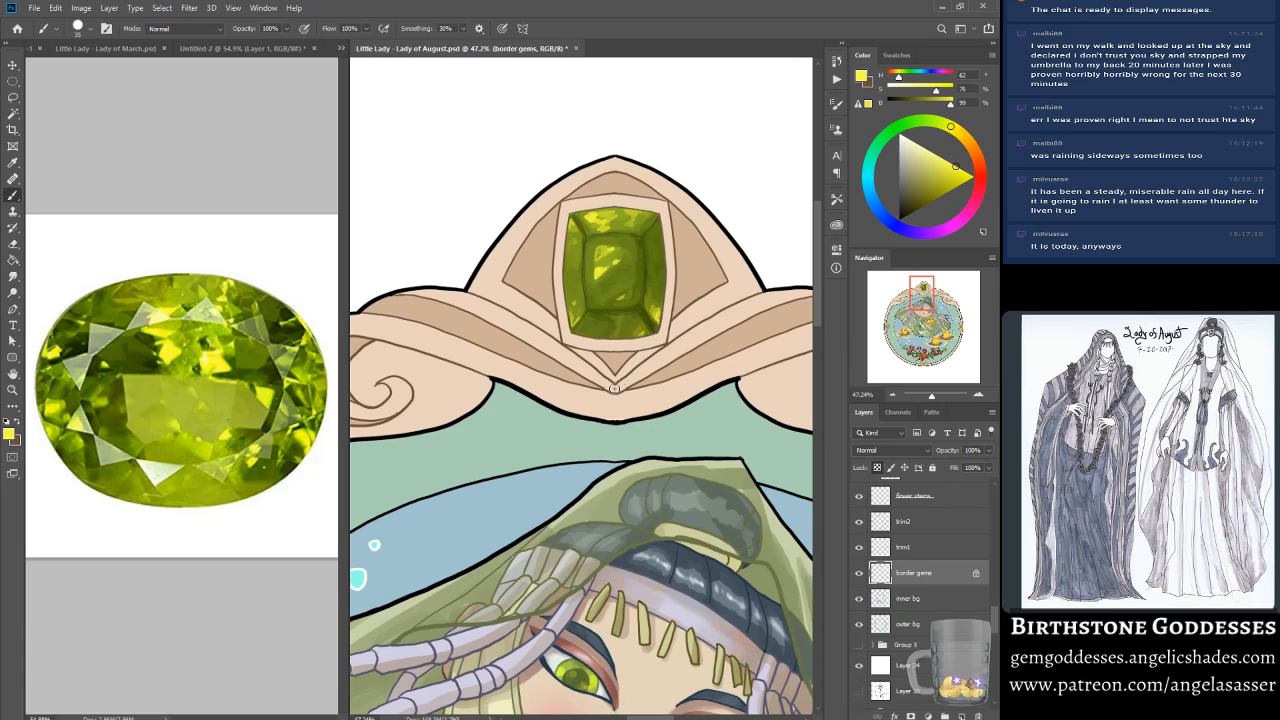
alt+click(651, 299)
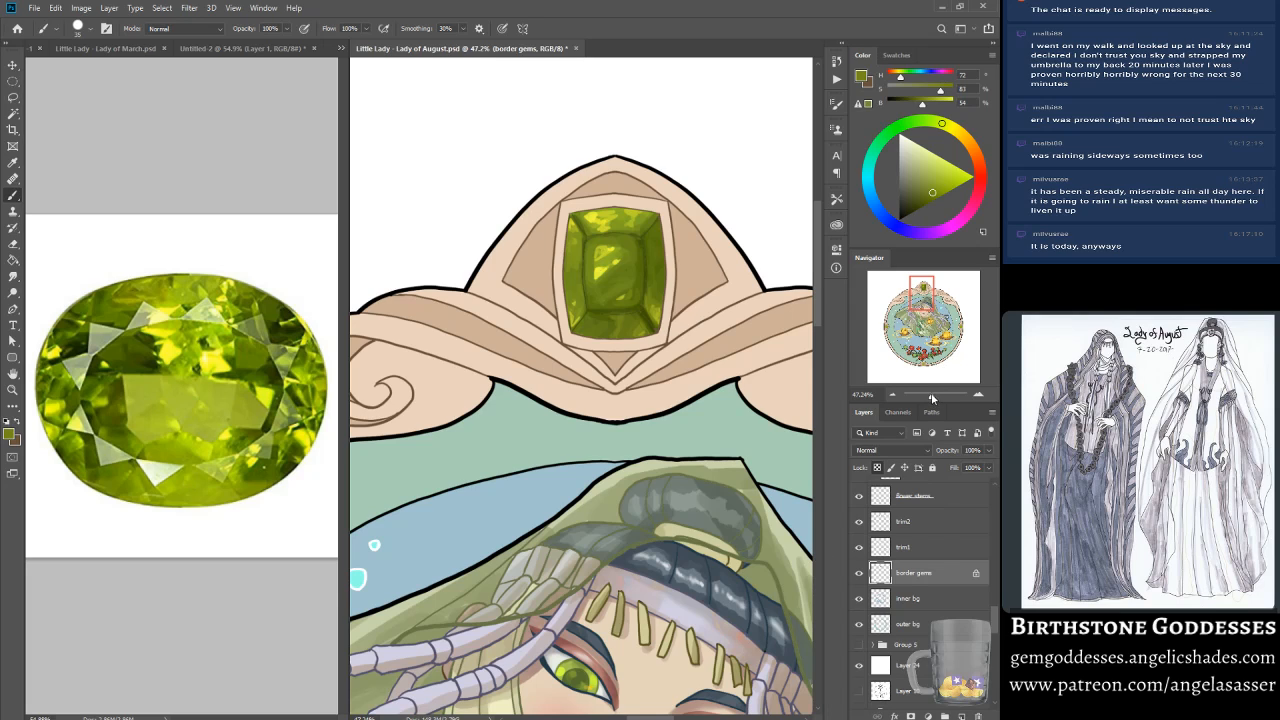
Step: Brighten the gem's upper facet with yellow sampled from the gem, rotating the canvas to suit the strokes
drag(931, 398, 931, 399)
click(920, 292)
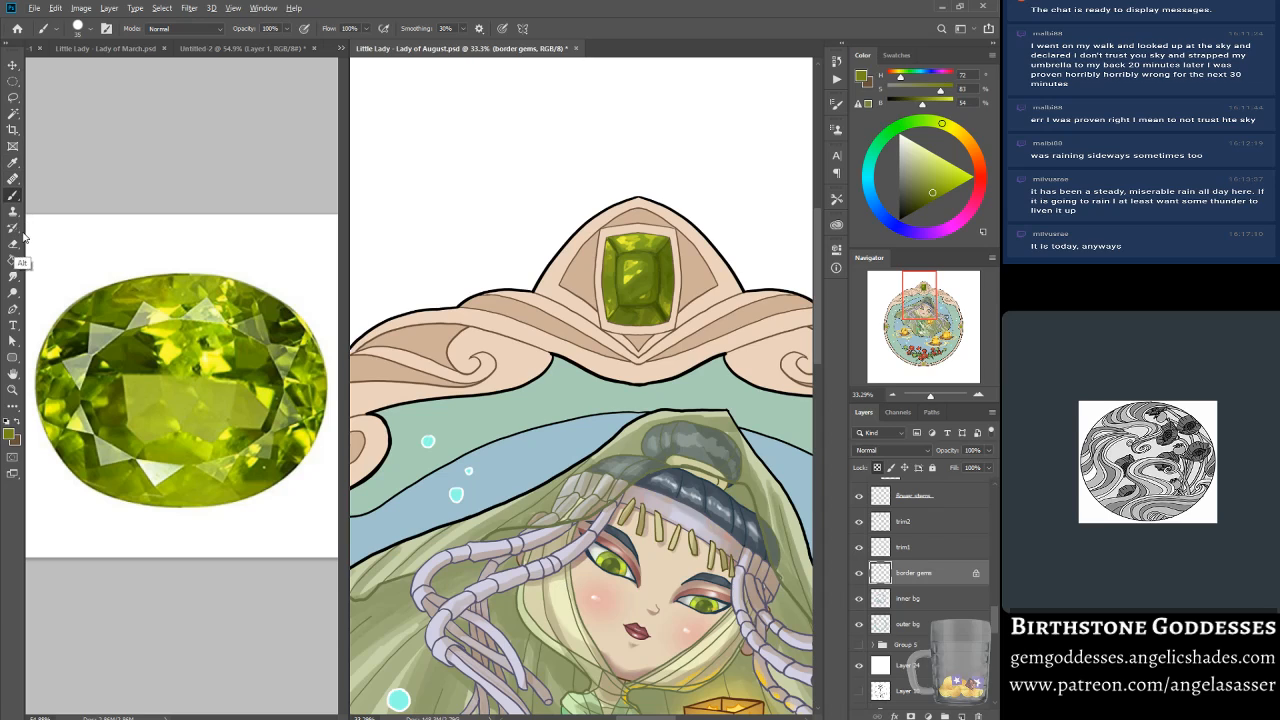
alt+click(641, 231)
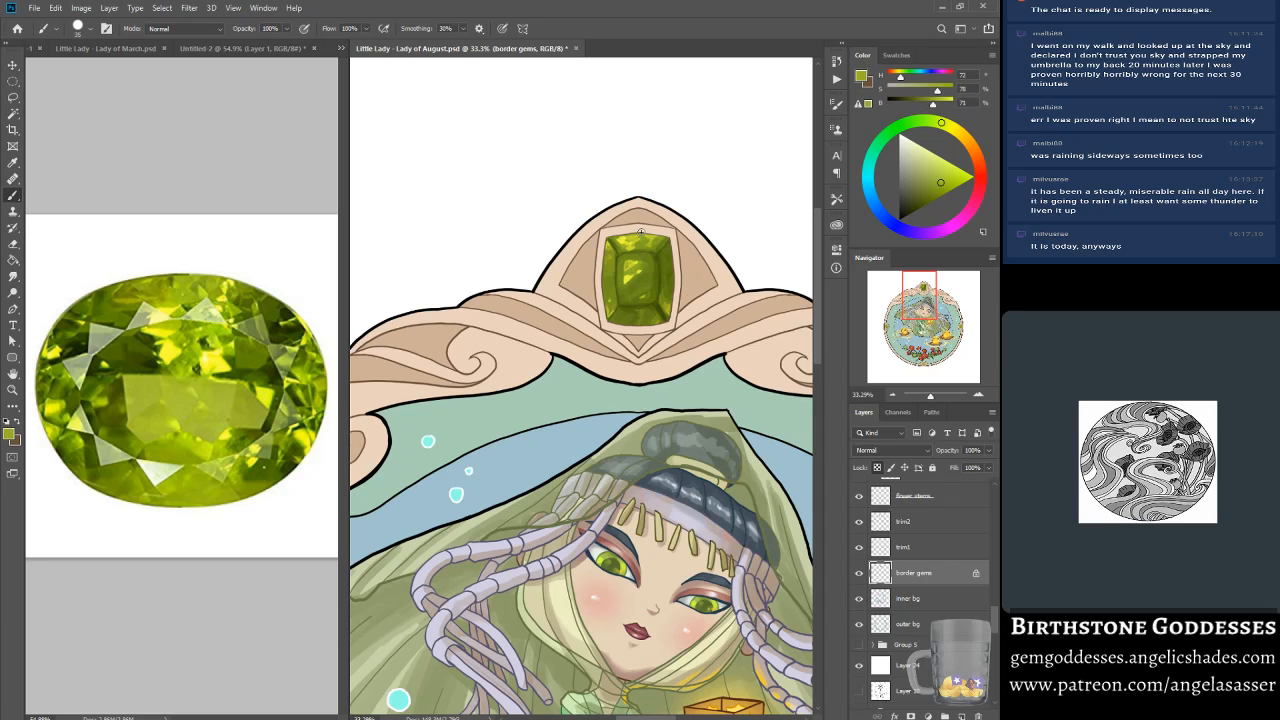
scroll(641, 232, down, 10)
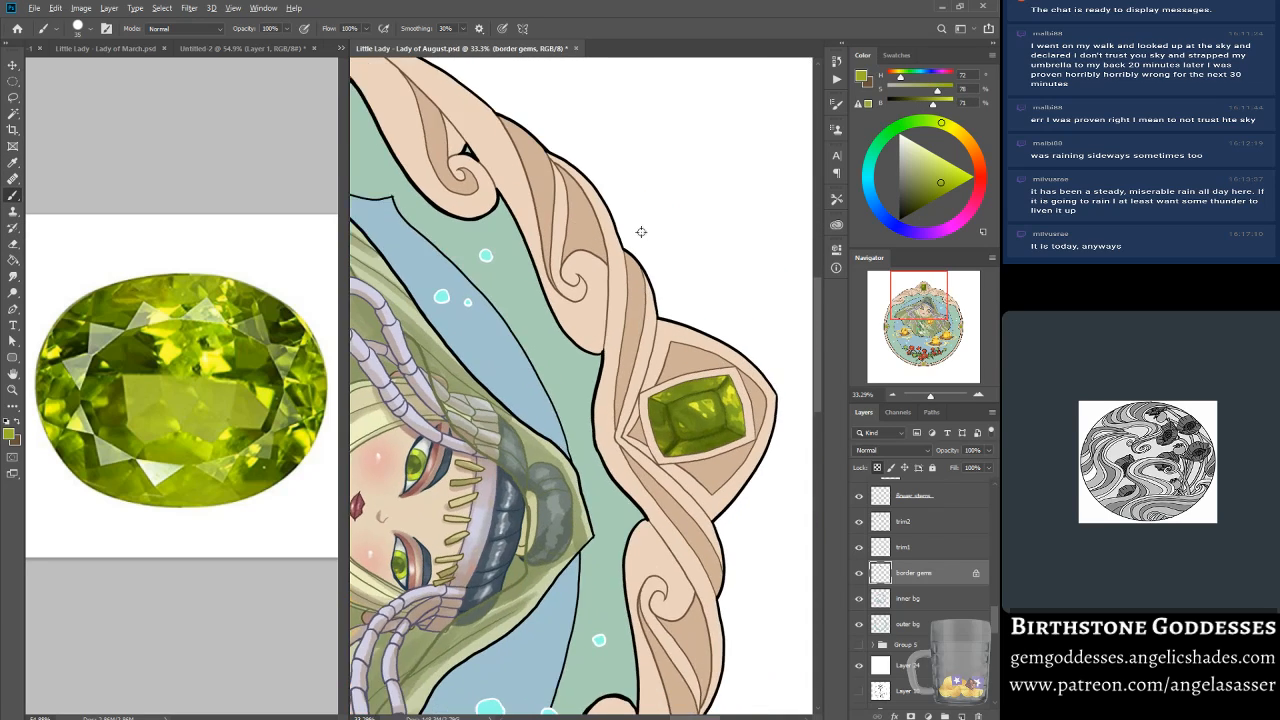
scroll(641, 232, down, 2)
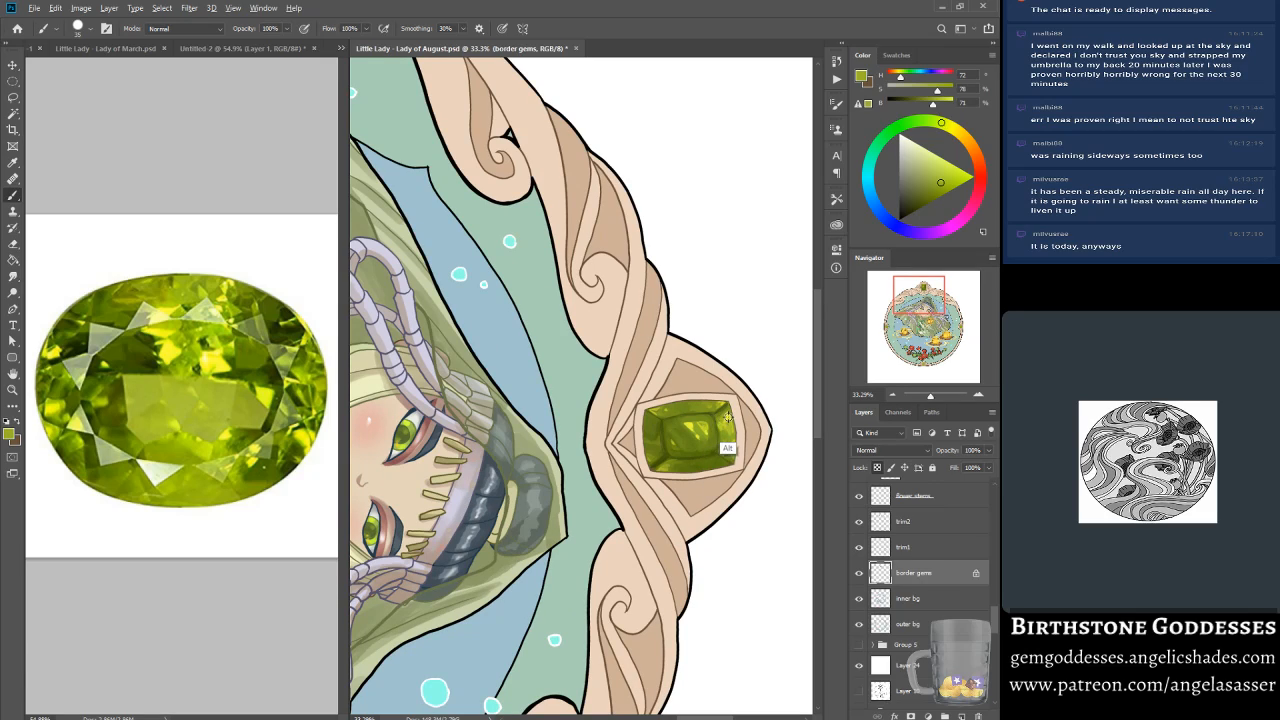
alt+click(723, 455)
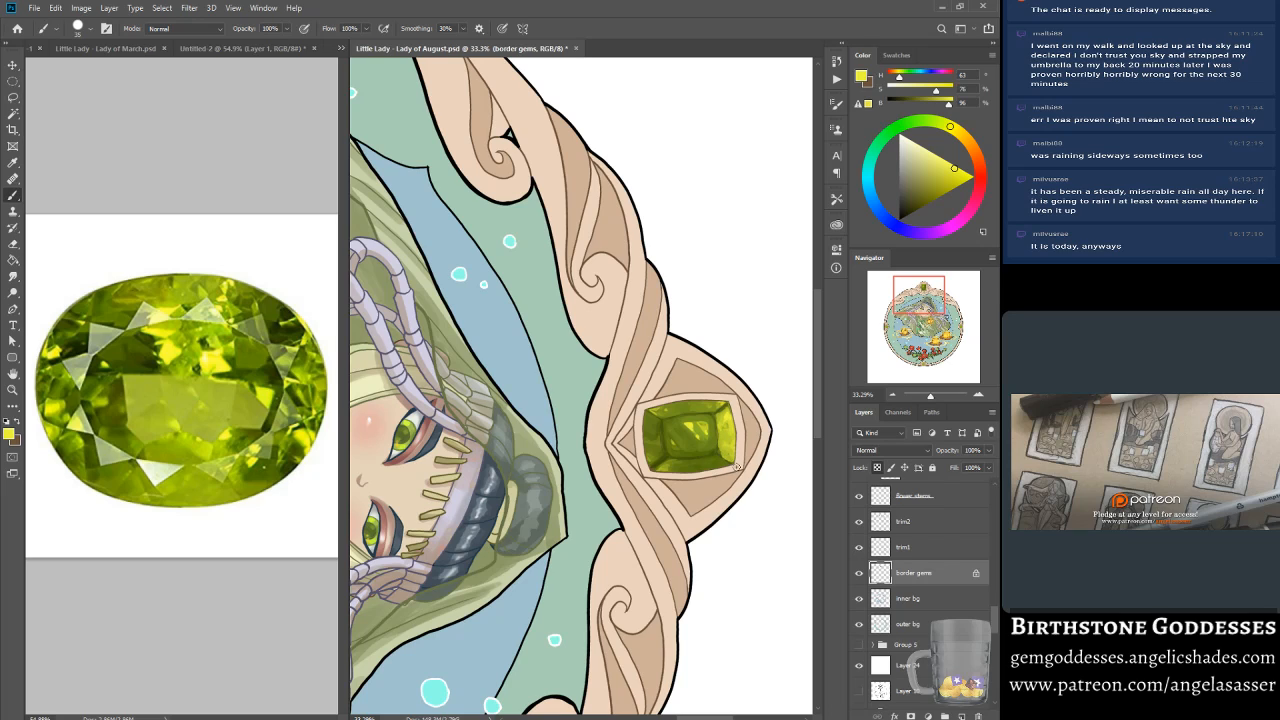
scroll(728, 542, up, 5)
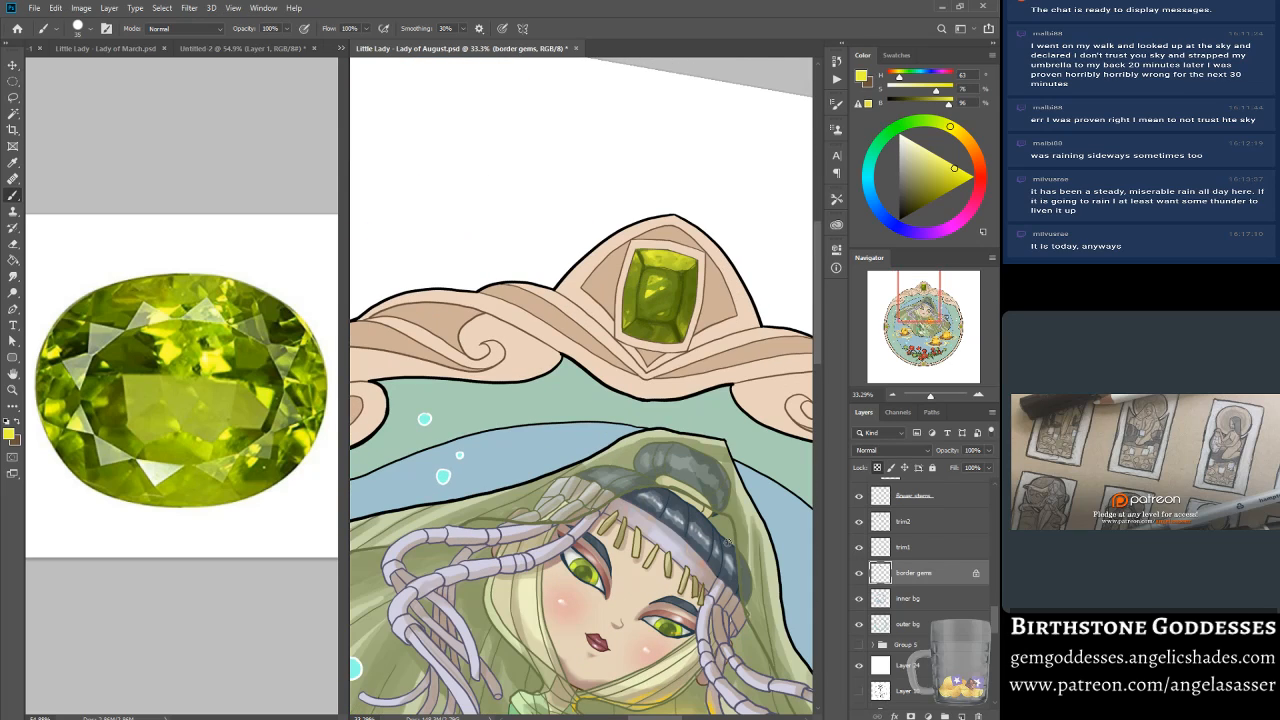
drag(645, 265, 692, 254)
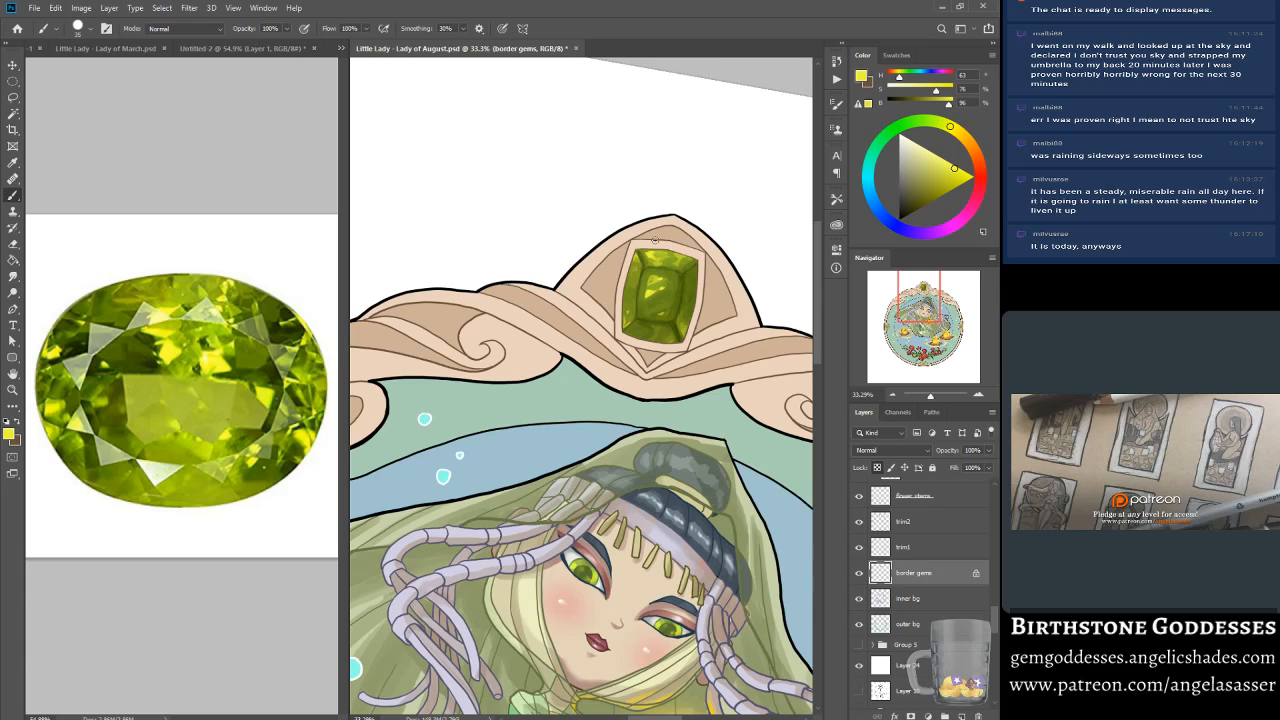
Step: Add more yellow highlights to the gem's facets with the canvas rotated, and return the illustration to nearly upright
scroll(654, 240, down, 5)
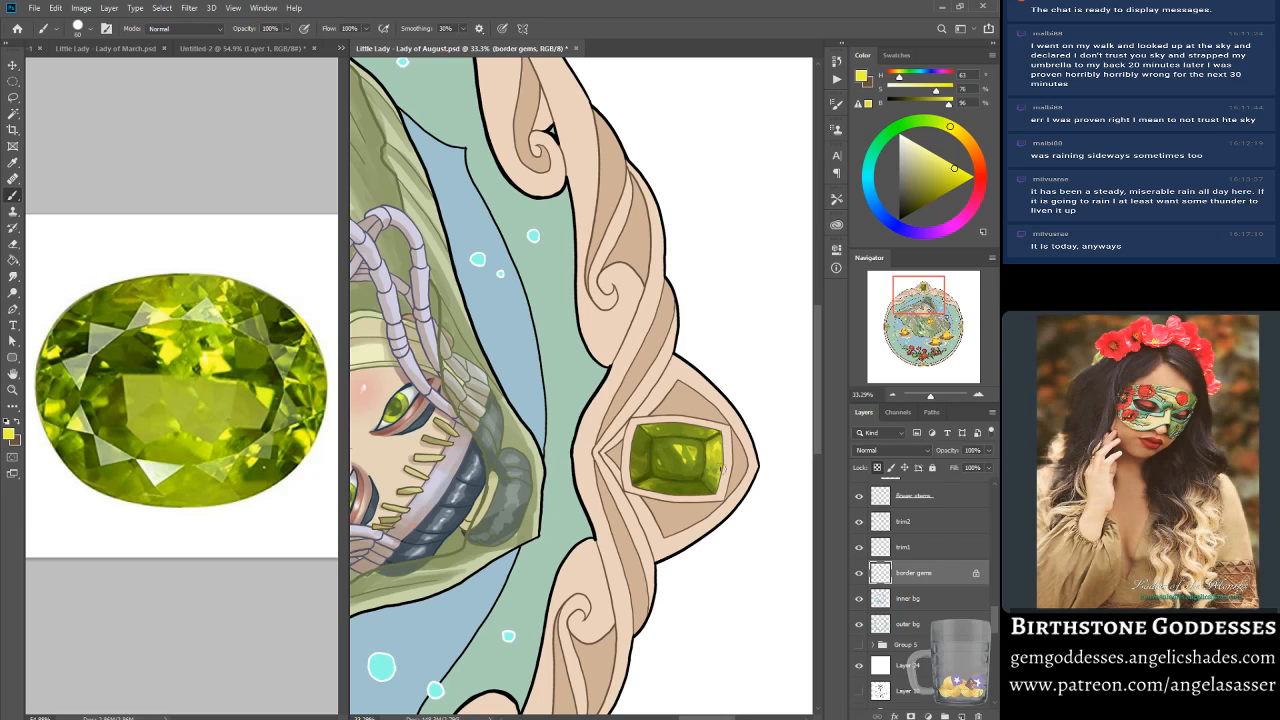
scroll(727, 439, up, 4)
scroll(727, 439, up, 4)
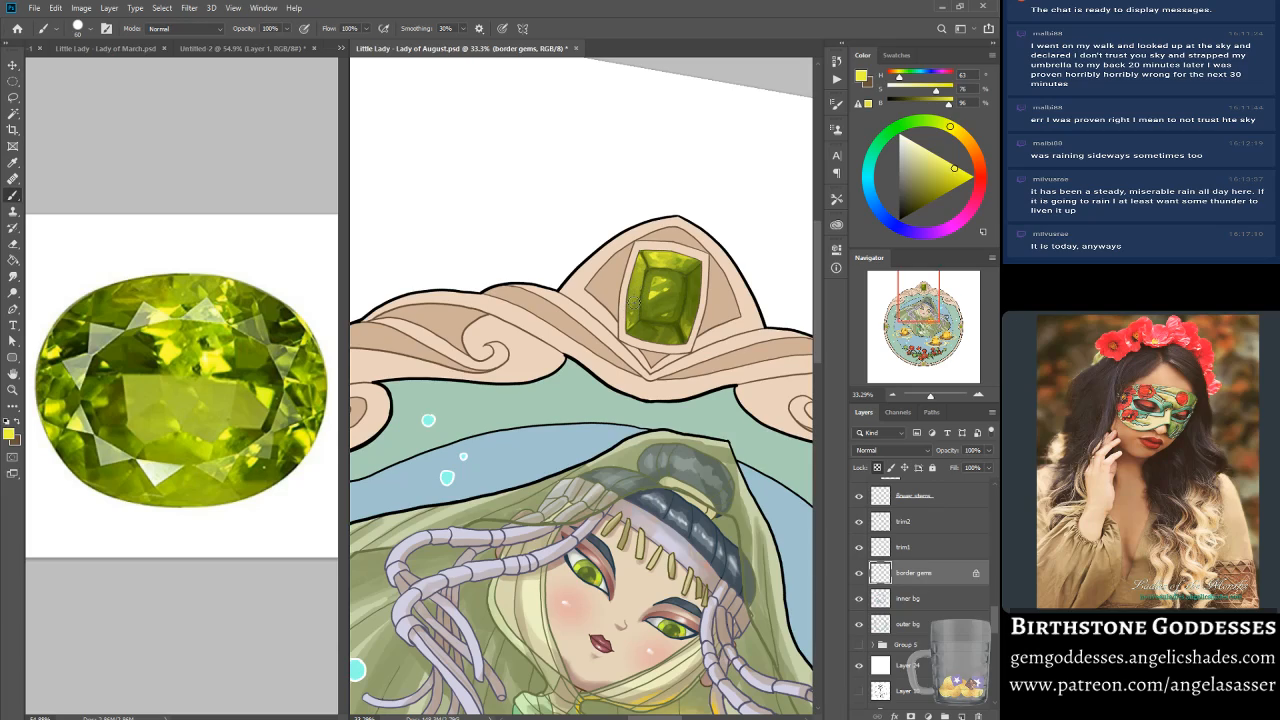
mouse_move(648, 275)
mouse_down()
mouse_move(651, 292)
mouse_move(656, 268)
mouse_move(674, 274)
mouse_move(652, 276)
mouse_up()
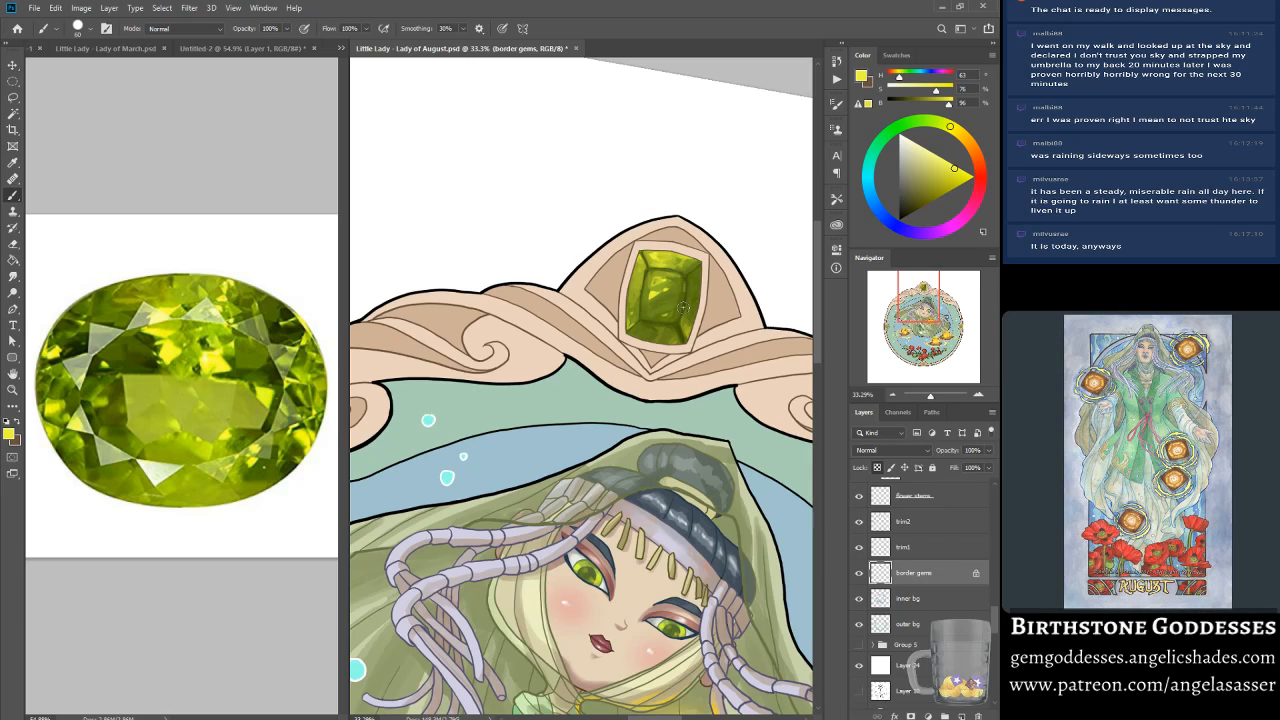
key(r)
mouse_move(757, 546)
mouse_down()
mouse_move(778, 420)
mouse_move(751, 475)
mouse_up()
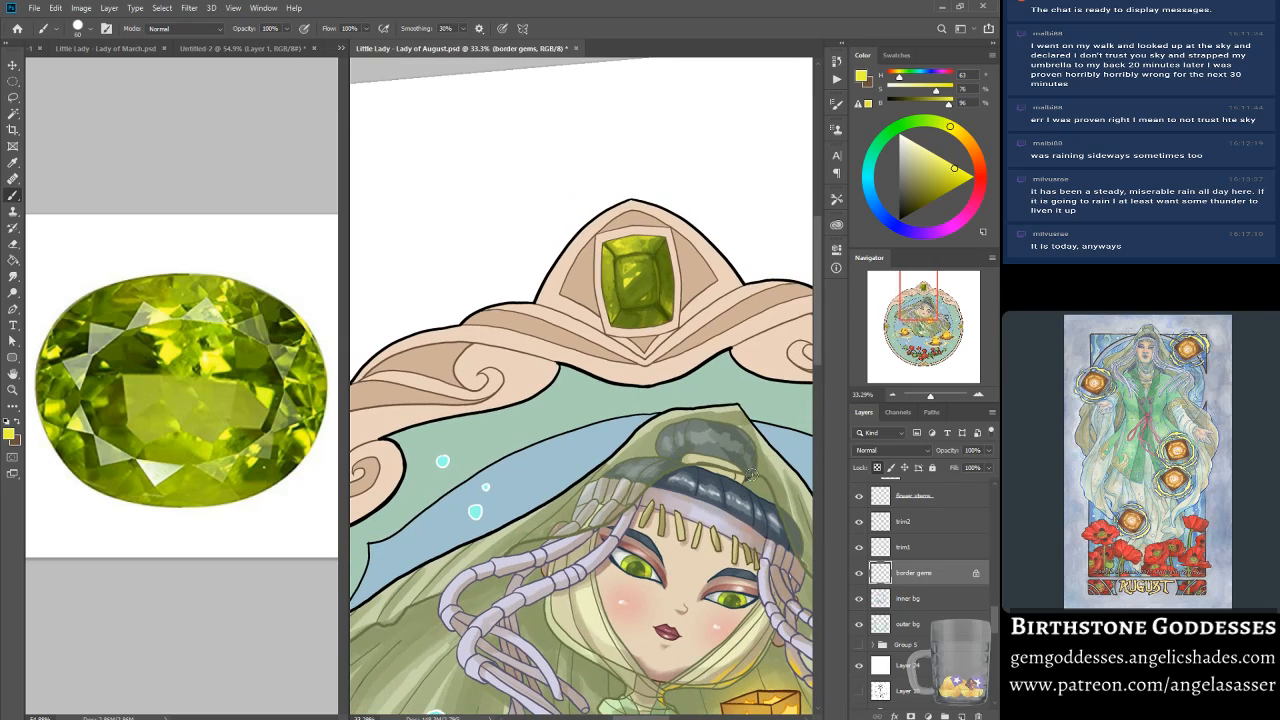
key(Escape)
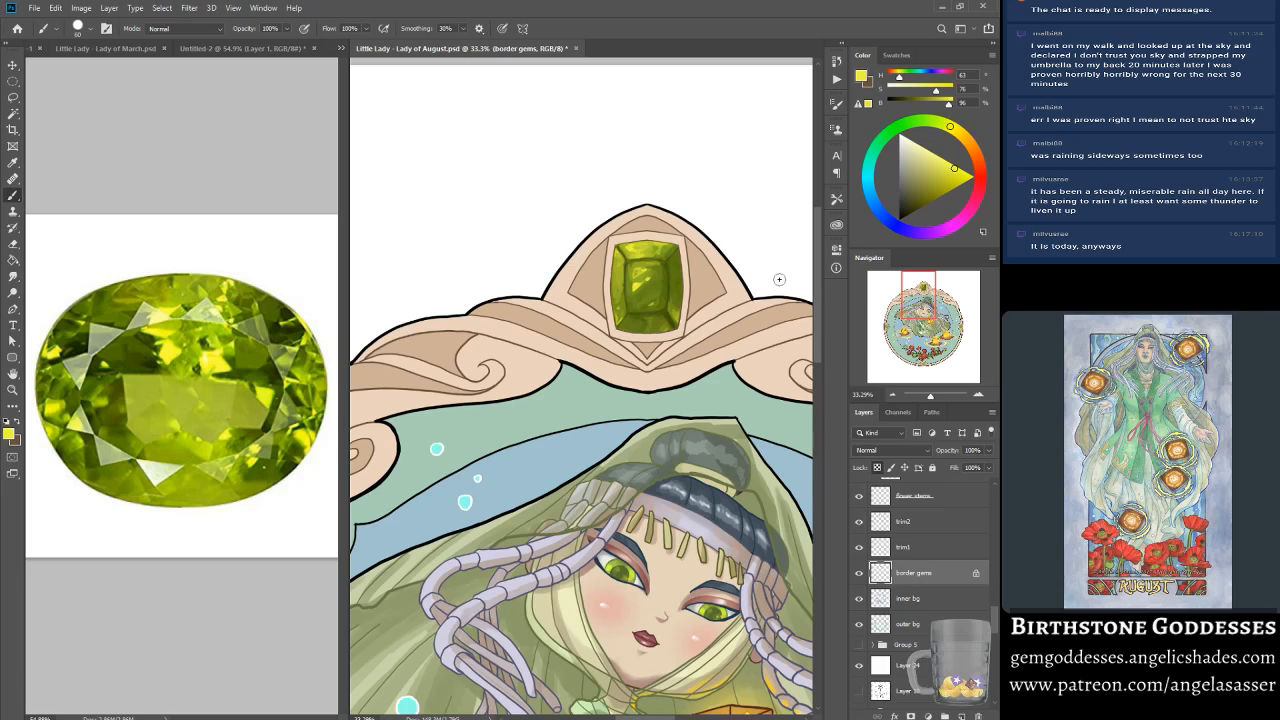
Step: Compare the green gem with the top frame gems in the Lady of July and Lady of March illustrations
click(340, 48)
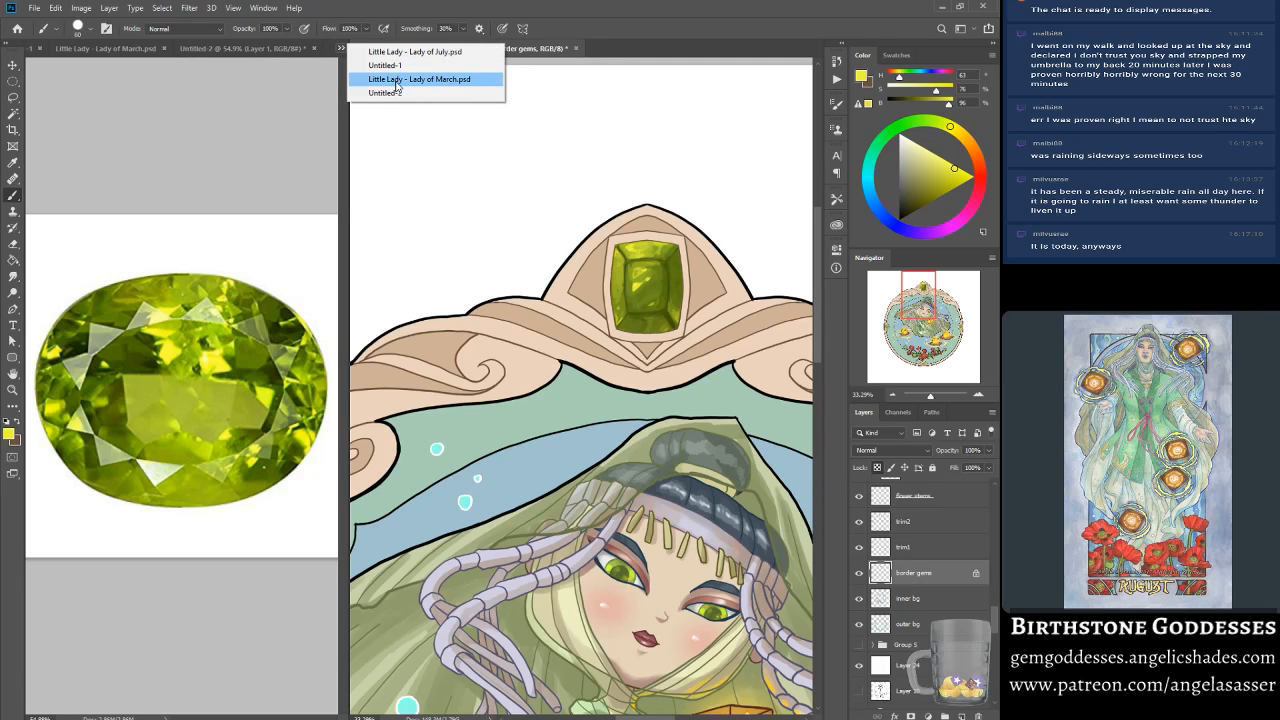
click(408, 52)
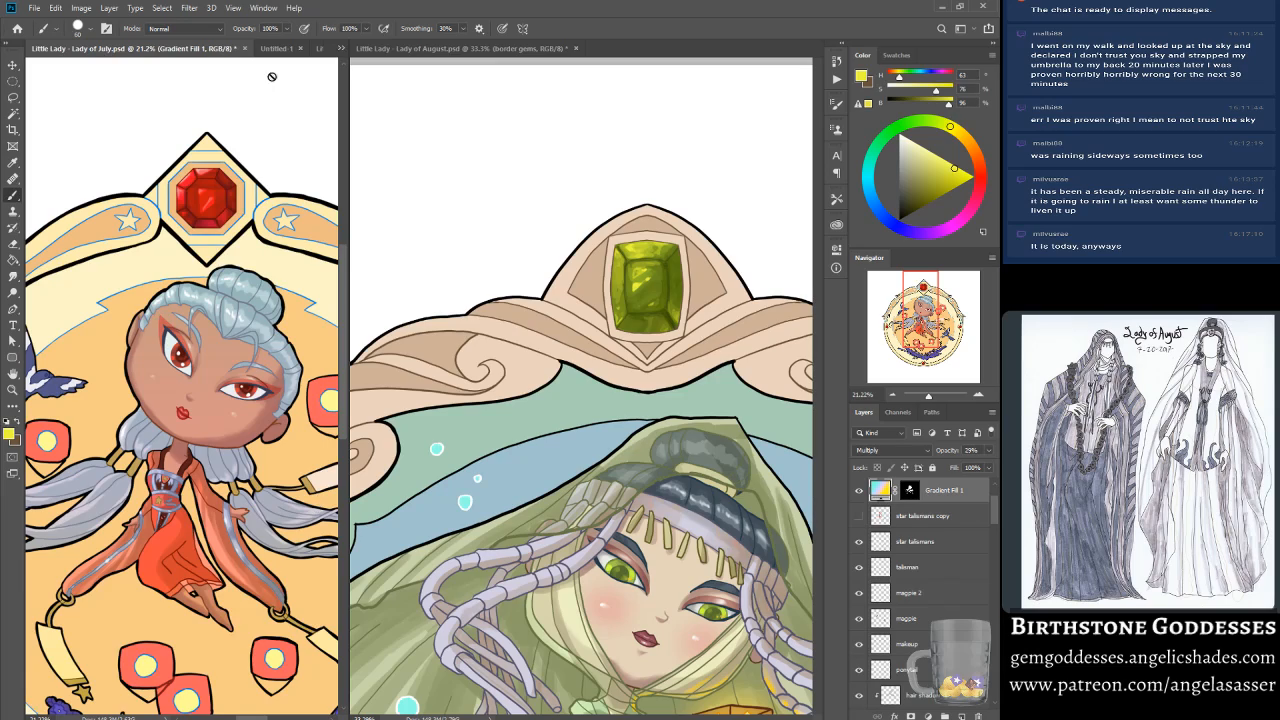
click(432, 52)
click(341, 48)
click(430, 80)
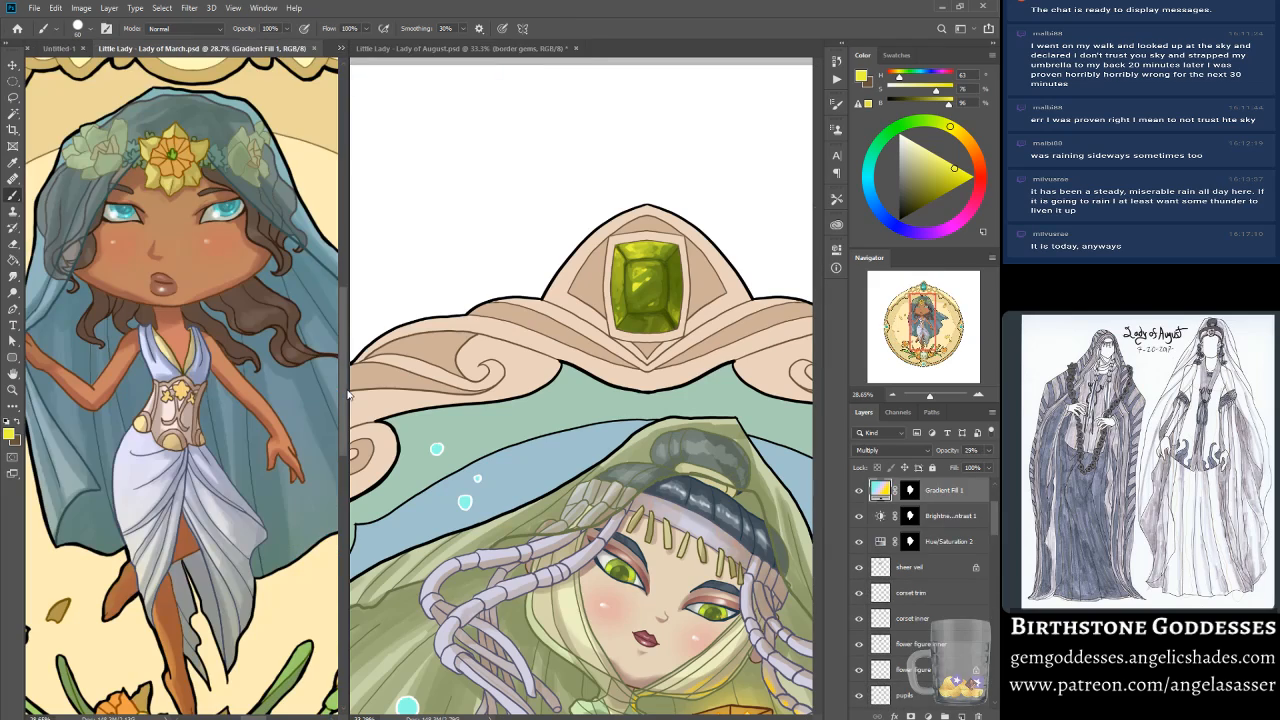
drag(925, 319, 926, 298)
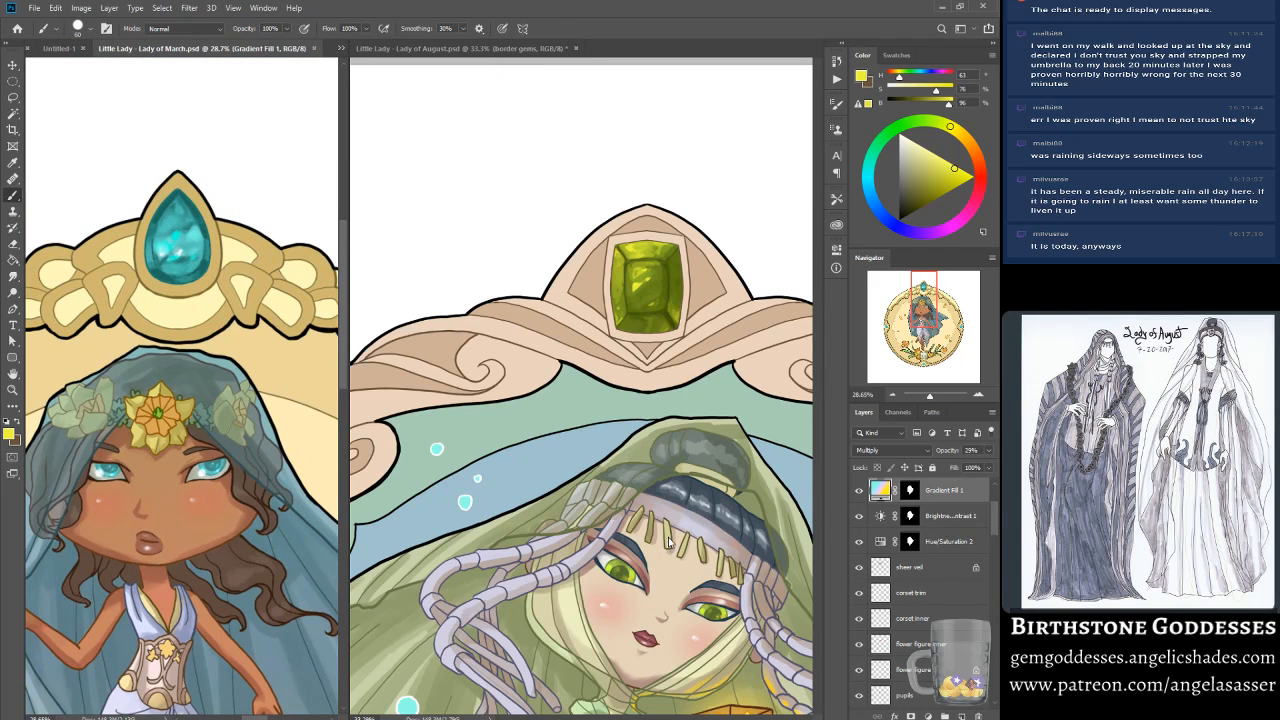
click(418, 50)
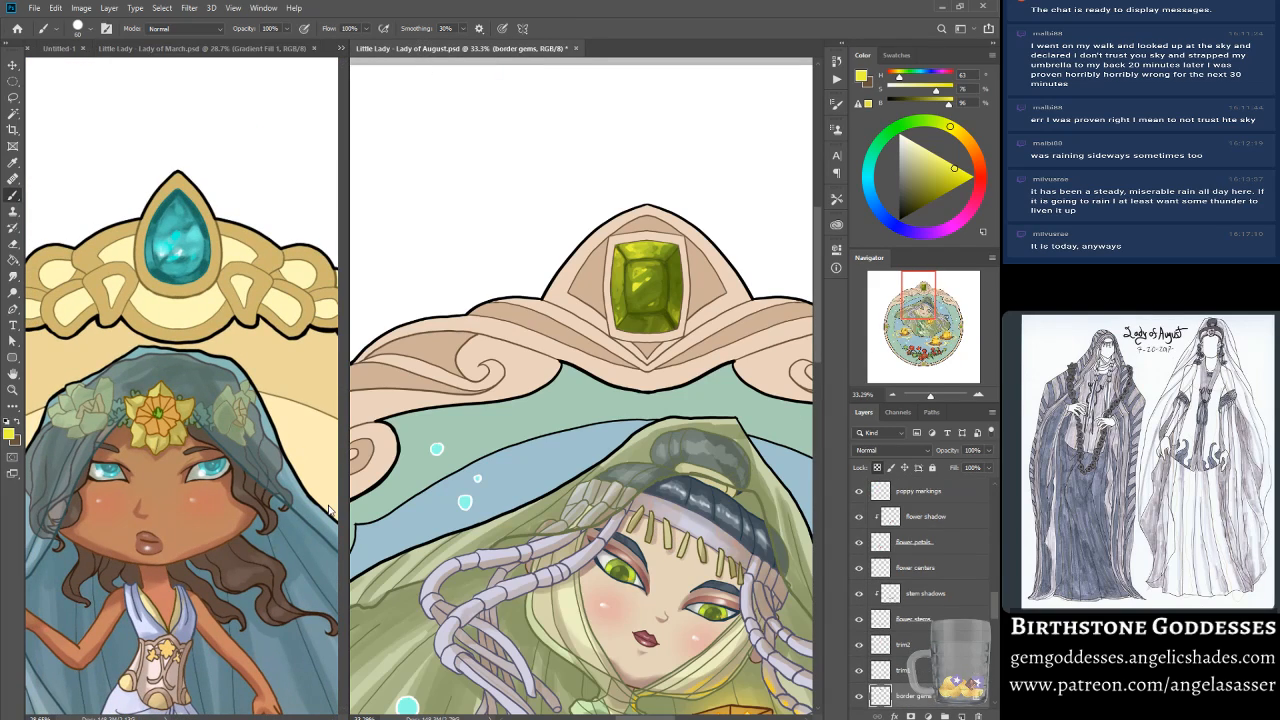
click(341, 48)
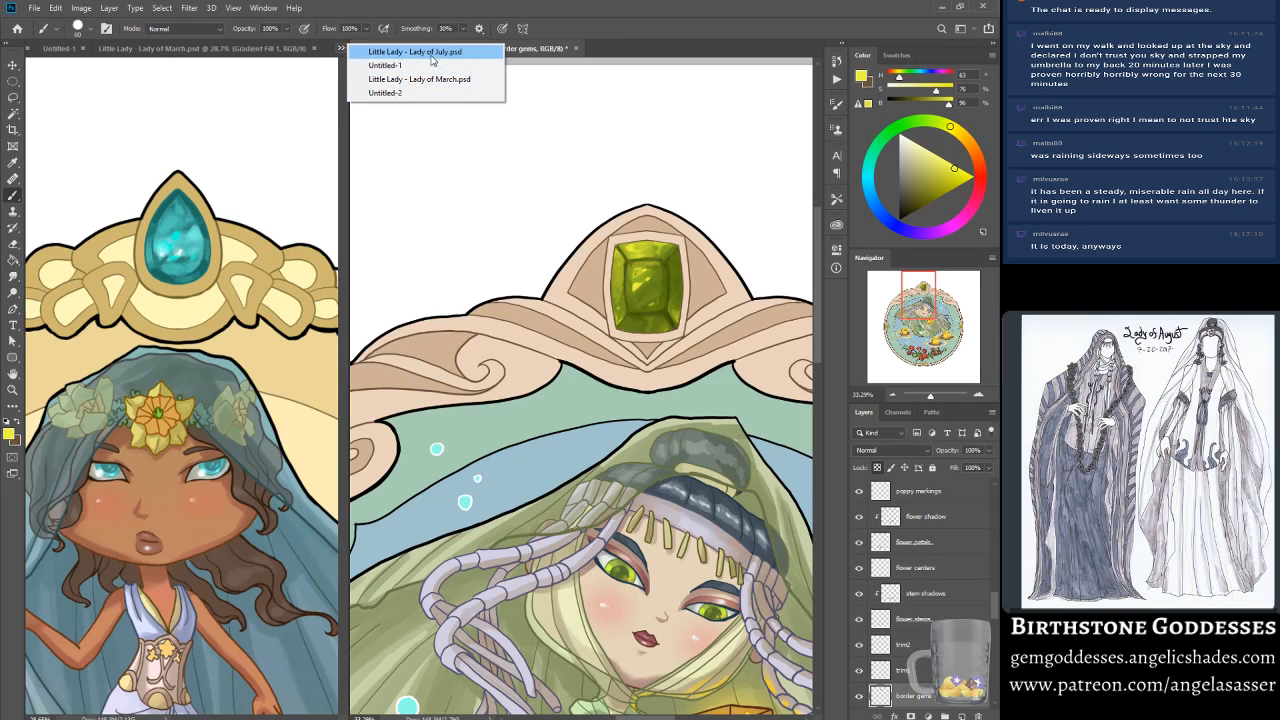
click(400, 49)
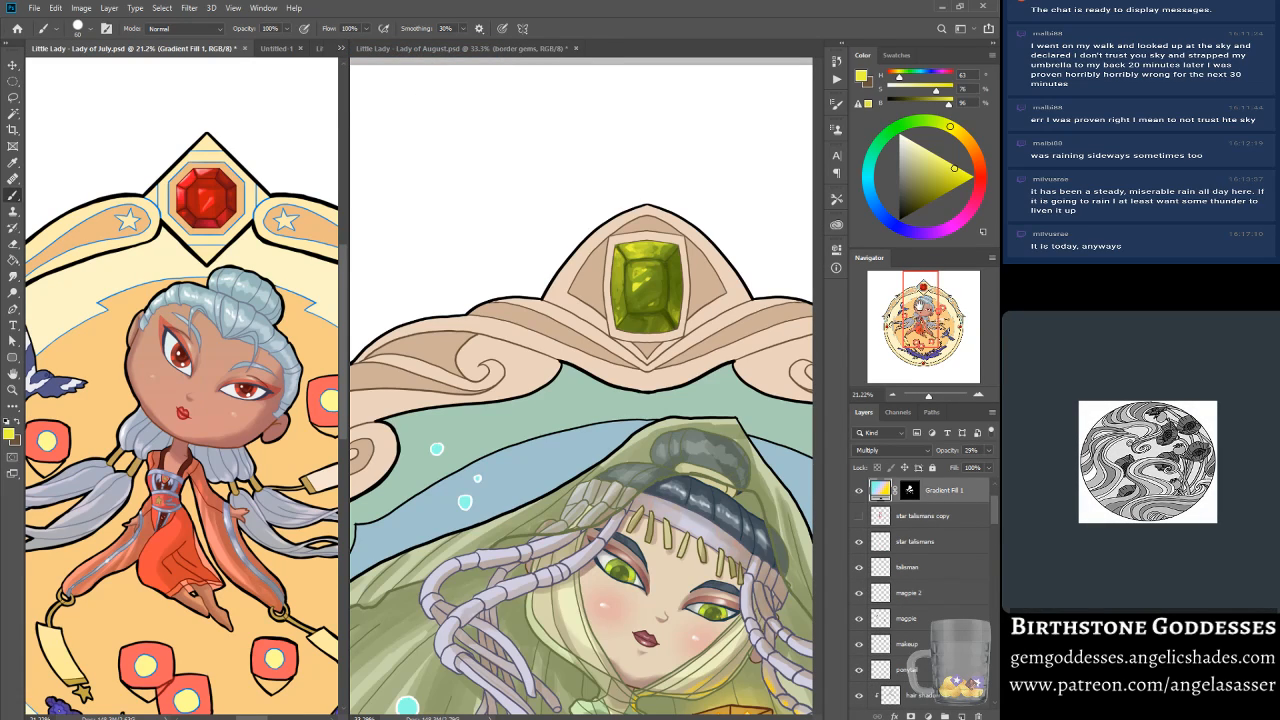
drag(922, 300, 920, 303)
click(519, 50)
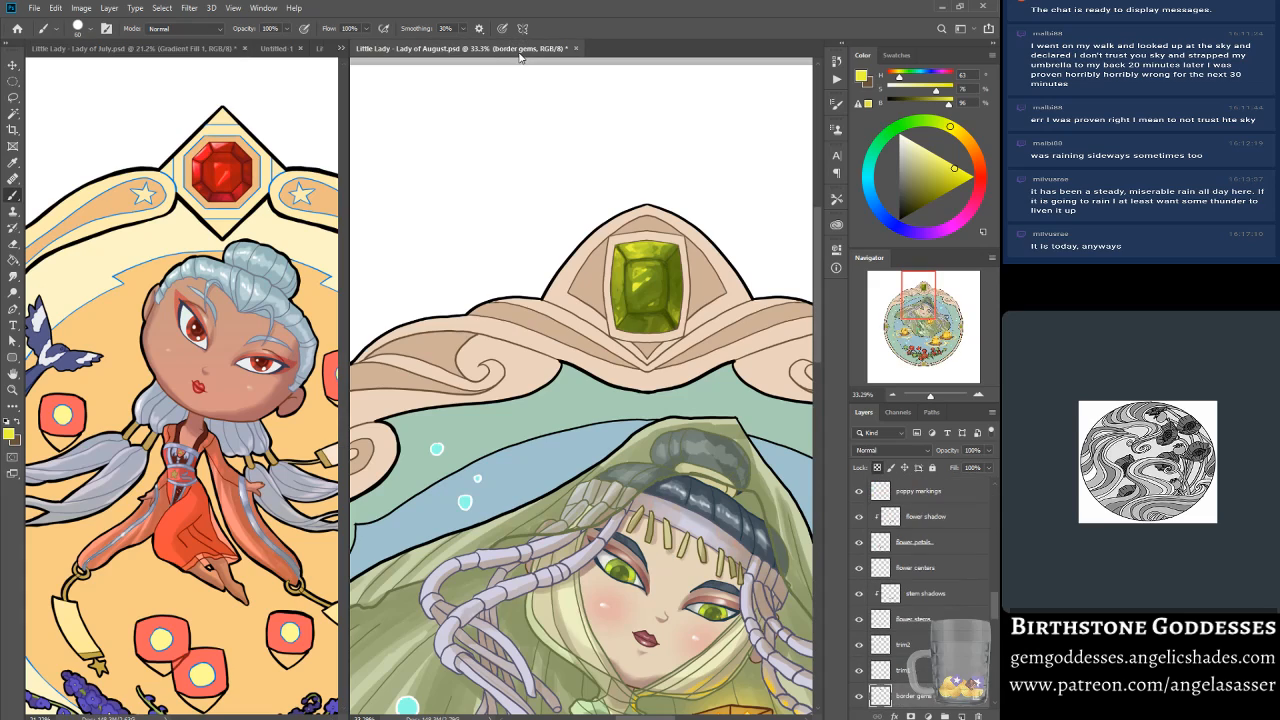
Step: Shade the round gem on the frame's left side with dark green sampled from the top gem, enlarging the brush for broader strokes
drag(918, 303, 896, 329)
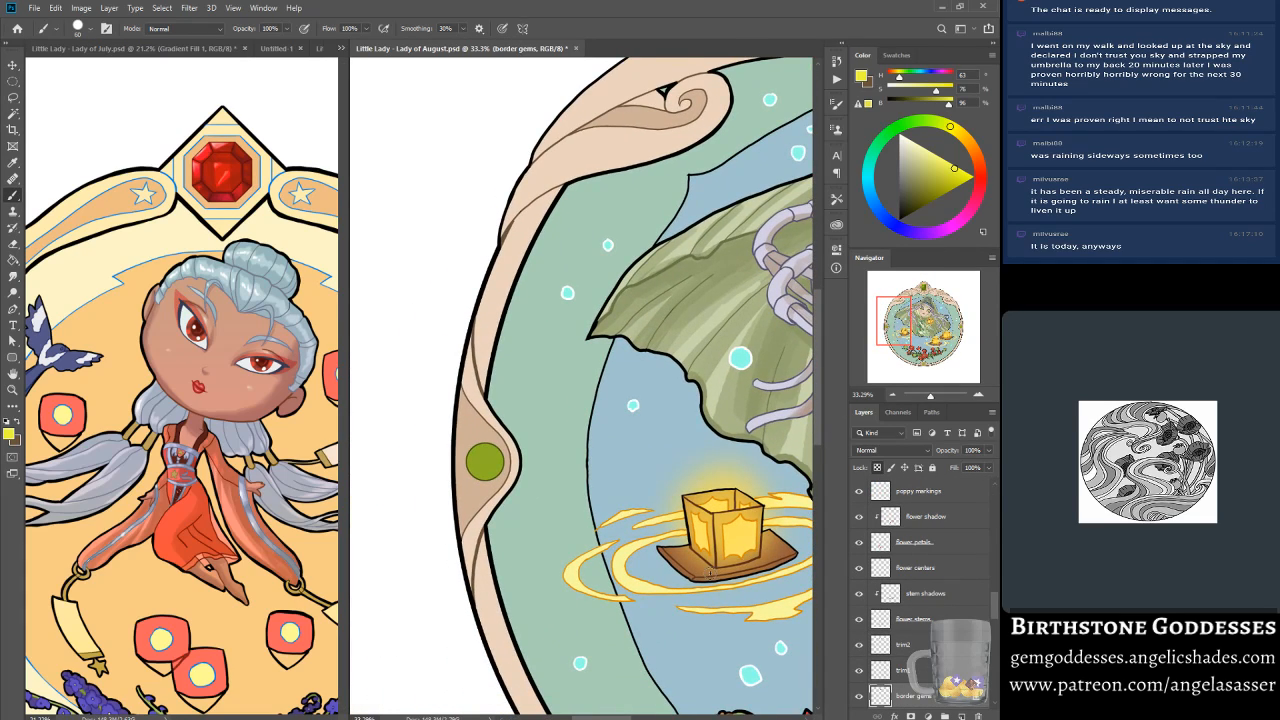
drag(900, 325, 918, 301)
alt+click(745, 244)
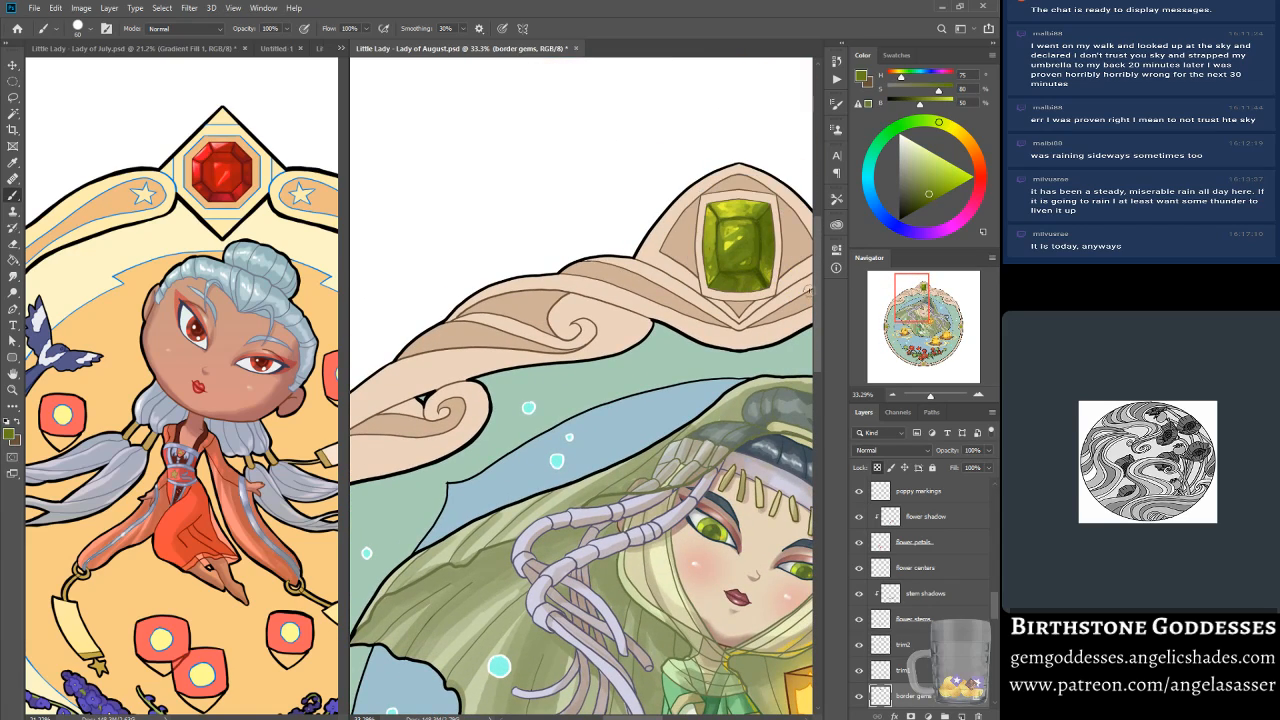
alt+click(757, 238)
drag(912, 313, 899, 341)
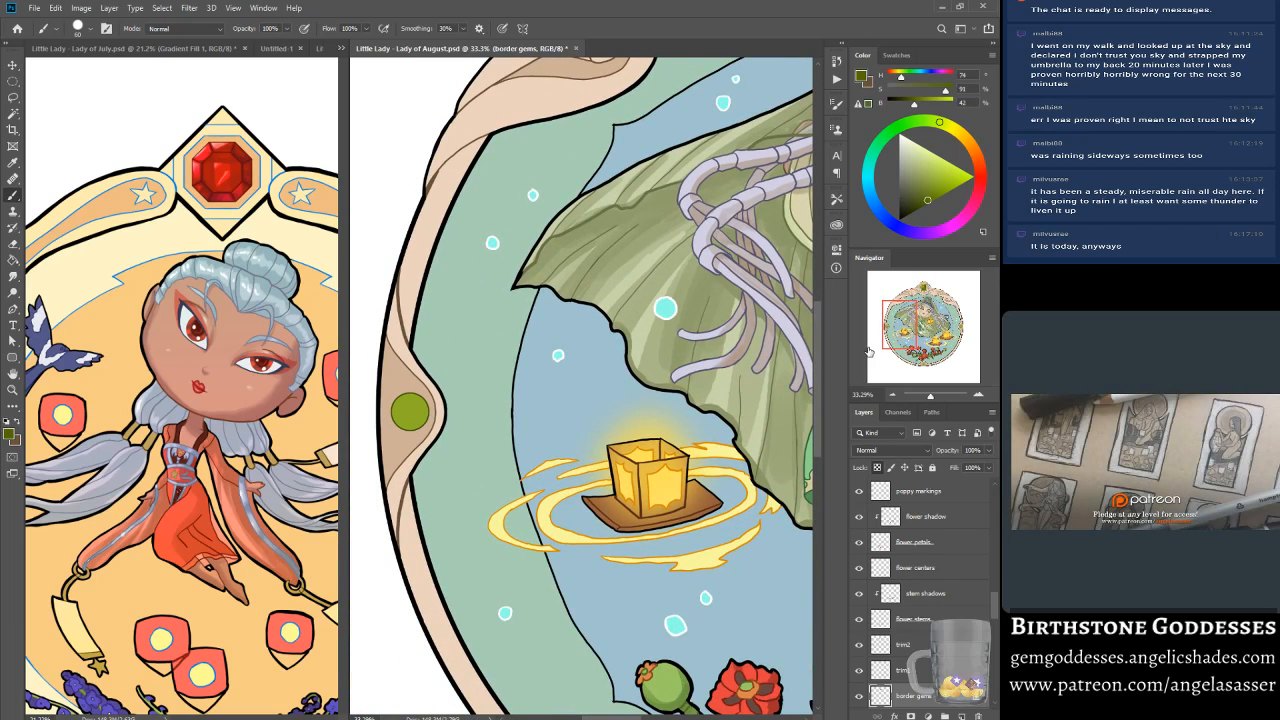
mouse_move(390, 418)
mouse_down()
mouse_move(408, 436)
mouse_move(423, 398)
mouse_move(398, 402)
mouse_move(426, 421)
mouse_up()
key(bracketright)
key(bracketright)
key(bracketright)
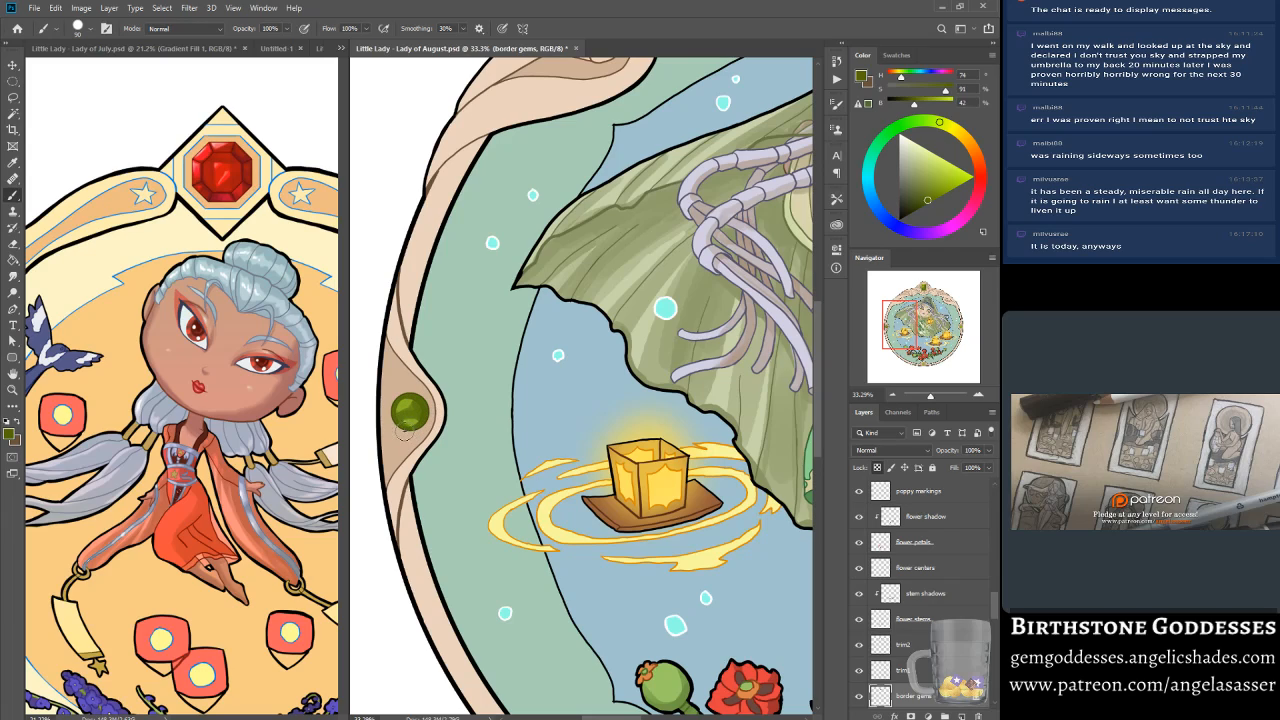
drag(404, 417, 425, 416)
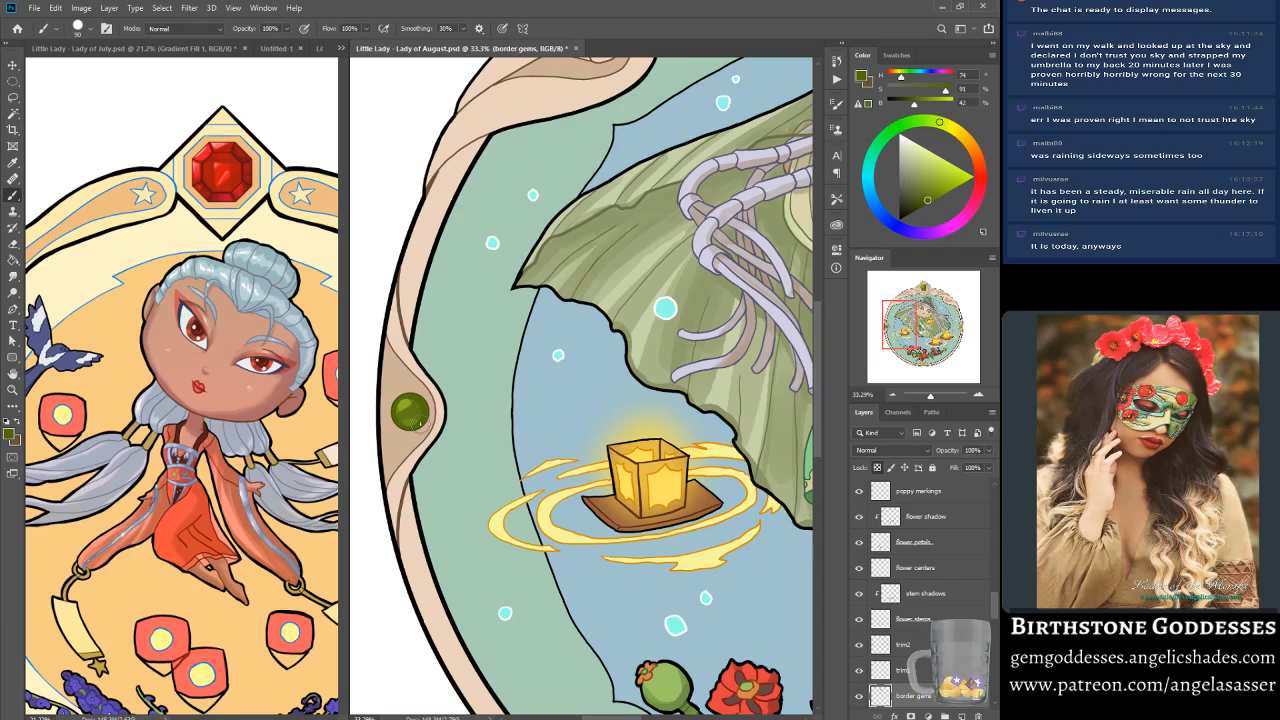
Step: Refine the round gem's shadows and midtones with a smaller brush and greens sampled from the gem itself
alt+click(411, 421)
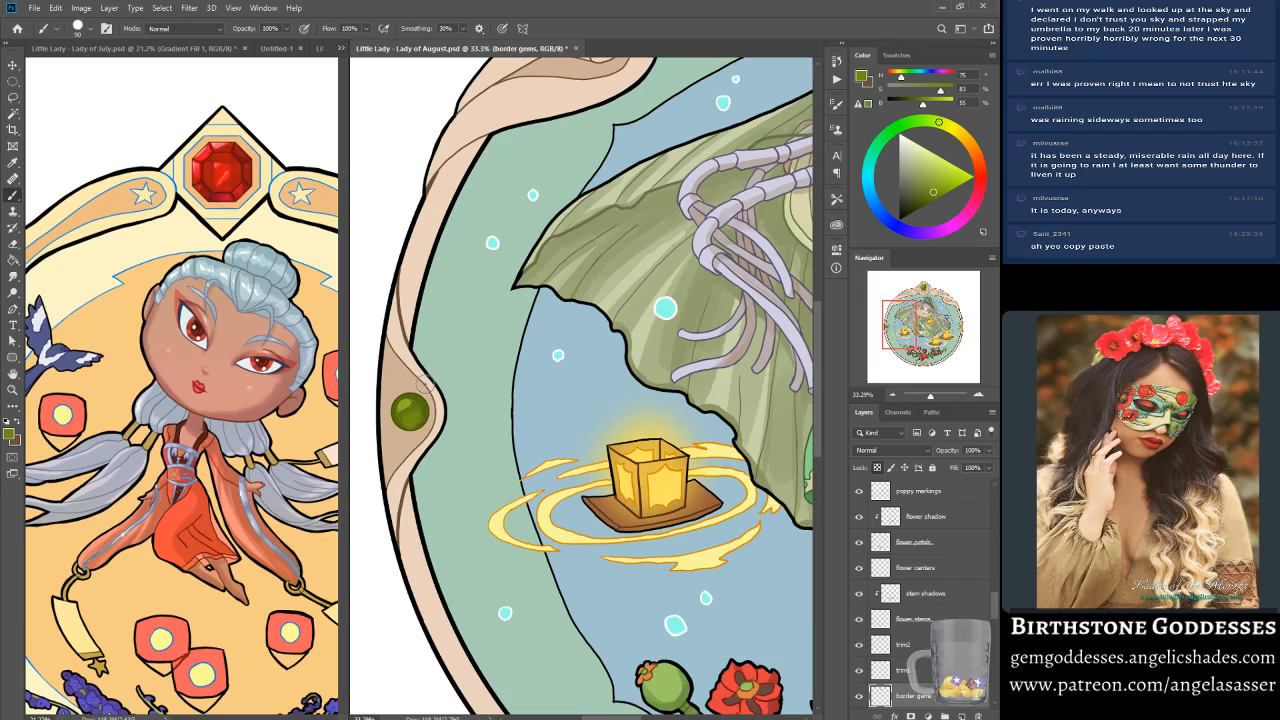
alt+click(416, 396)
key(bracketleft)
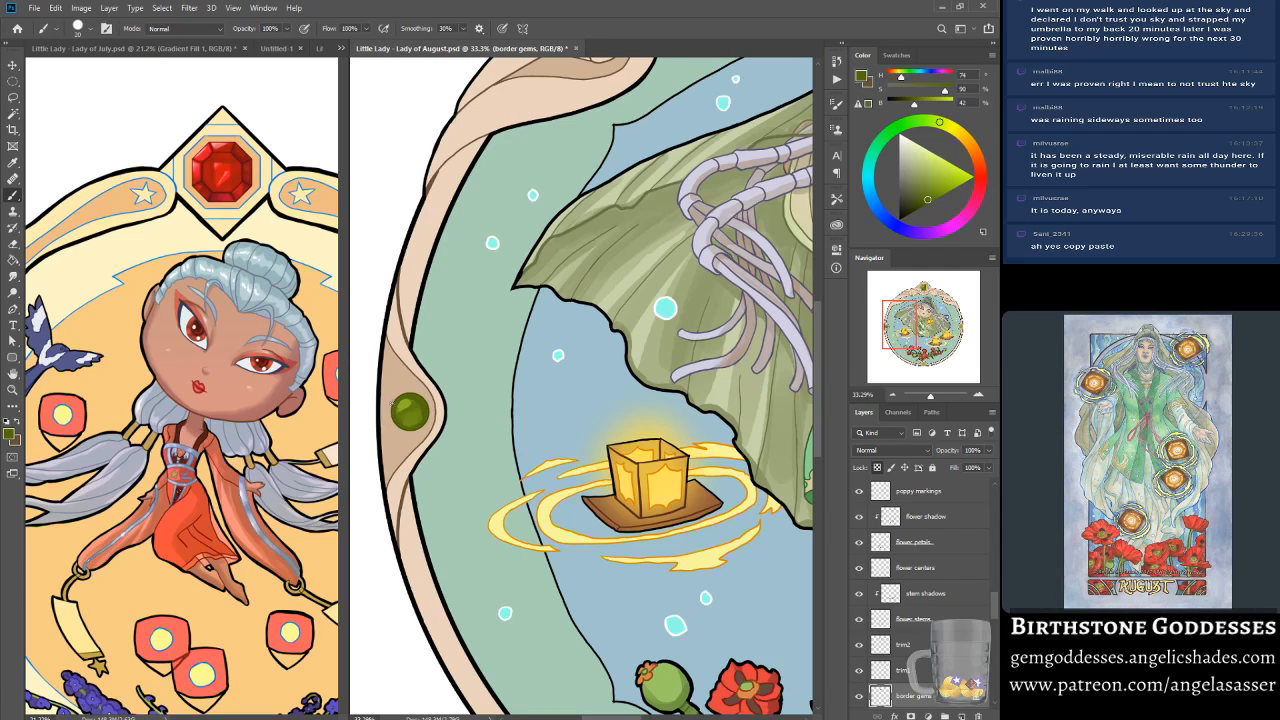
alt+click(408, 410)
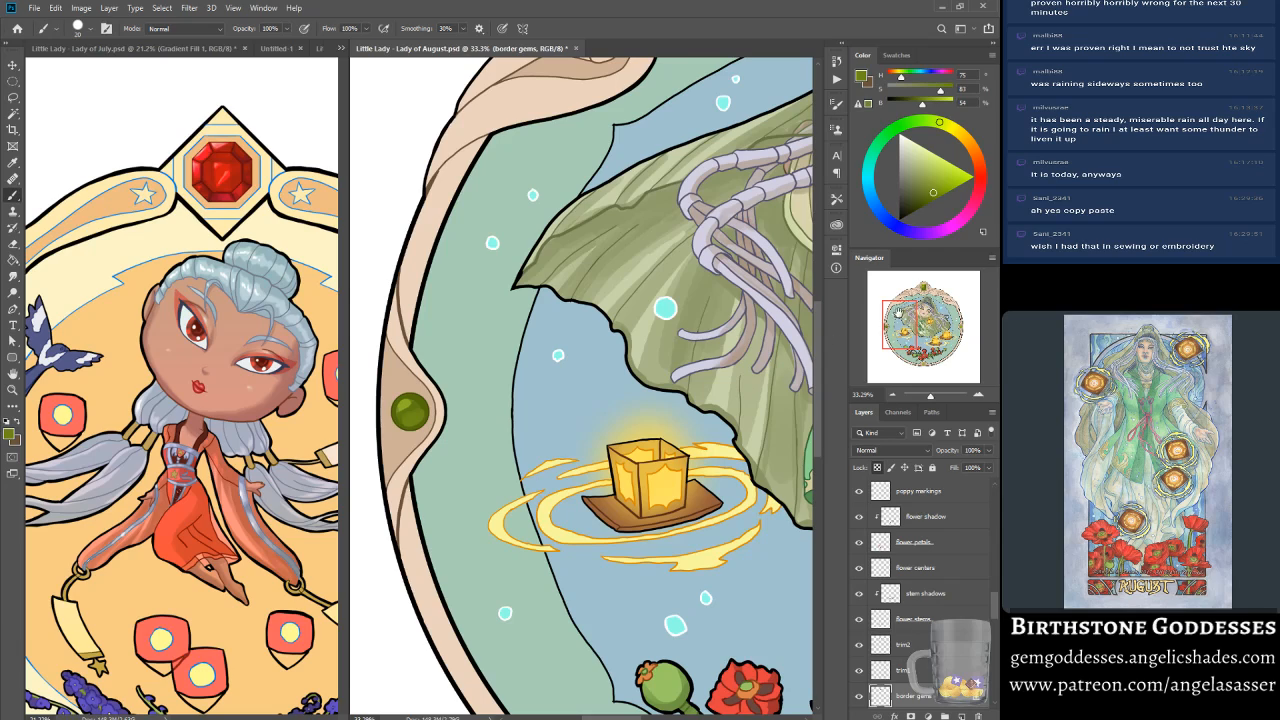
alt+click(407, 401)
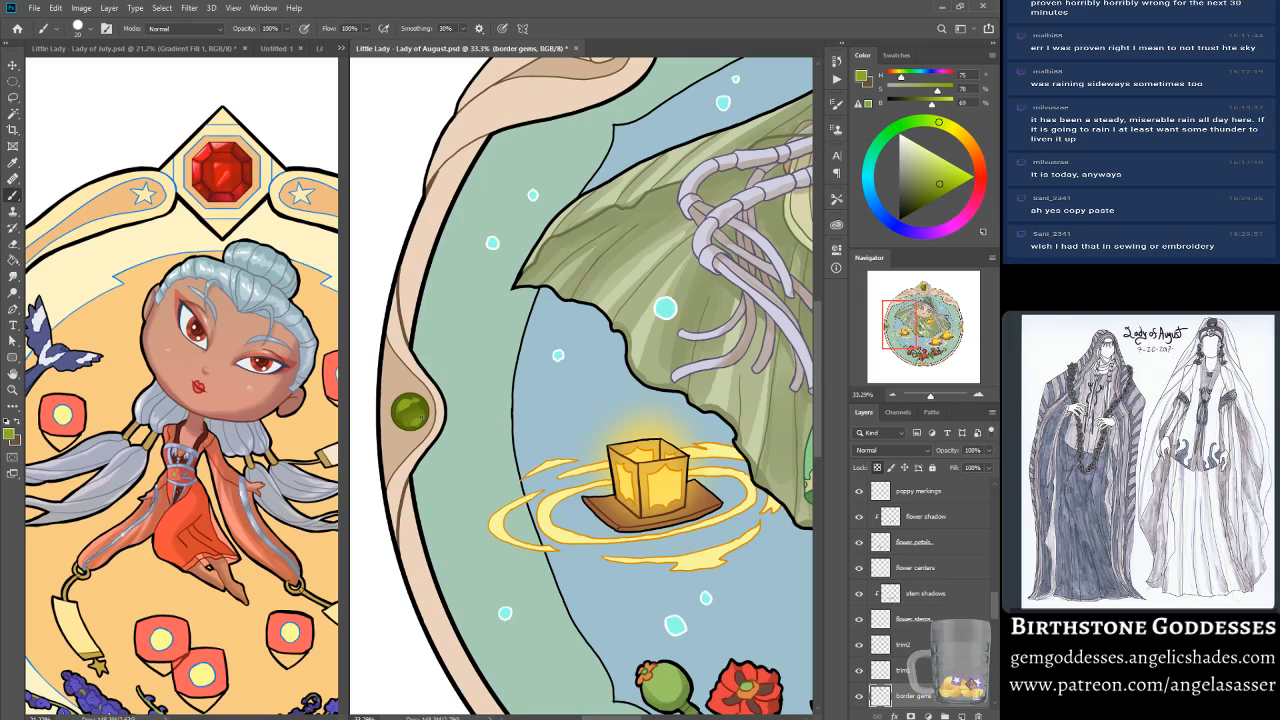
alt+click(421, 420)
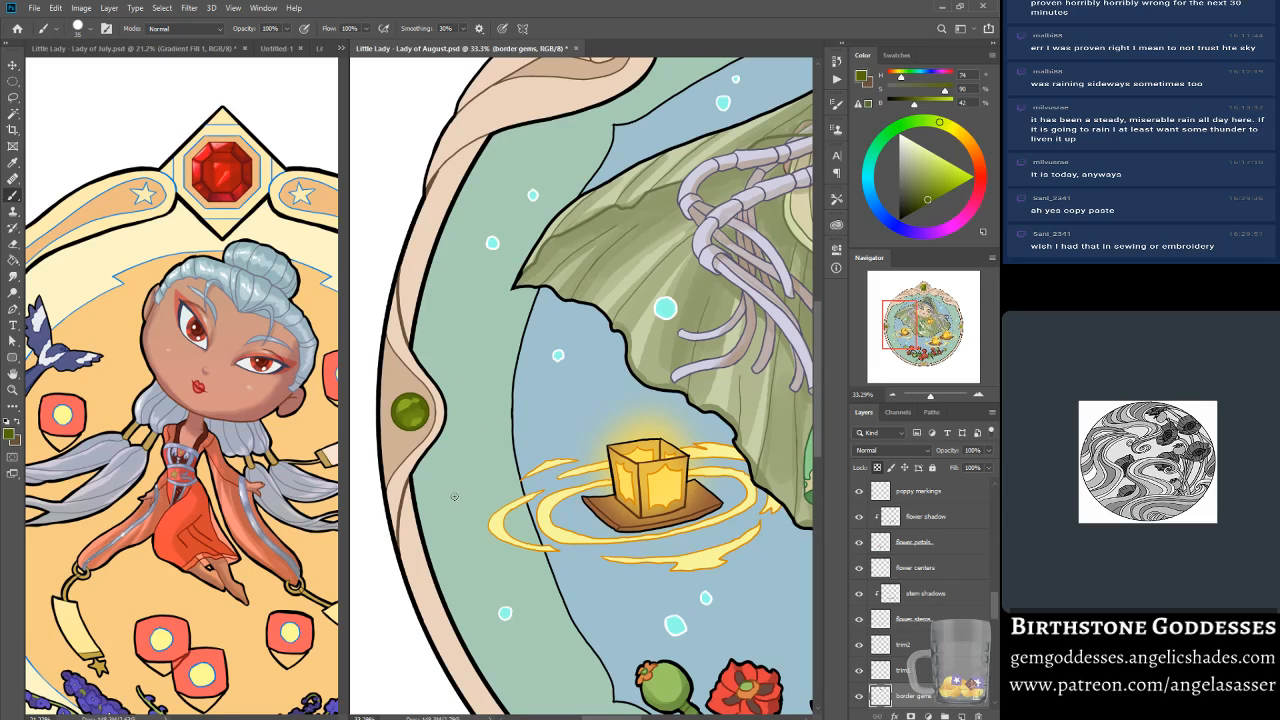
alt+click(406, 406)
Step: Choose a pale yellow-green and paint fine highlights on the top gem's upper-left facets, reducing the brush size
drag(943, 180, 924, 148)
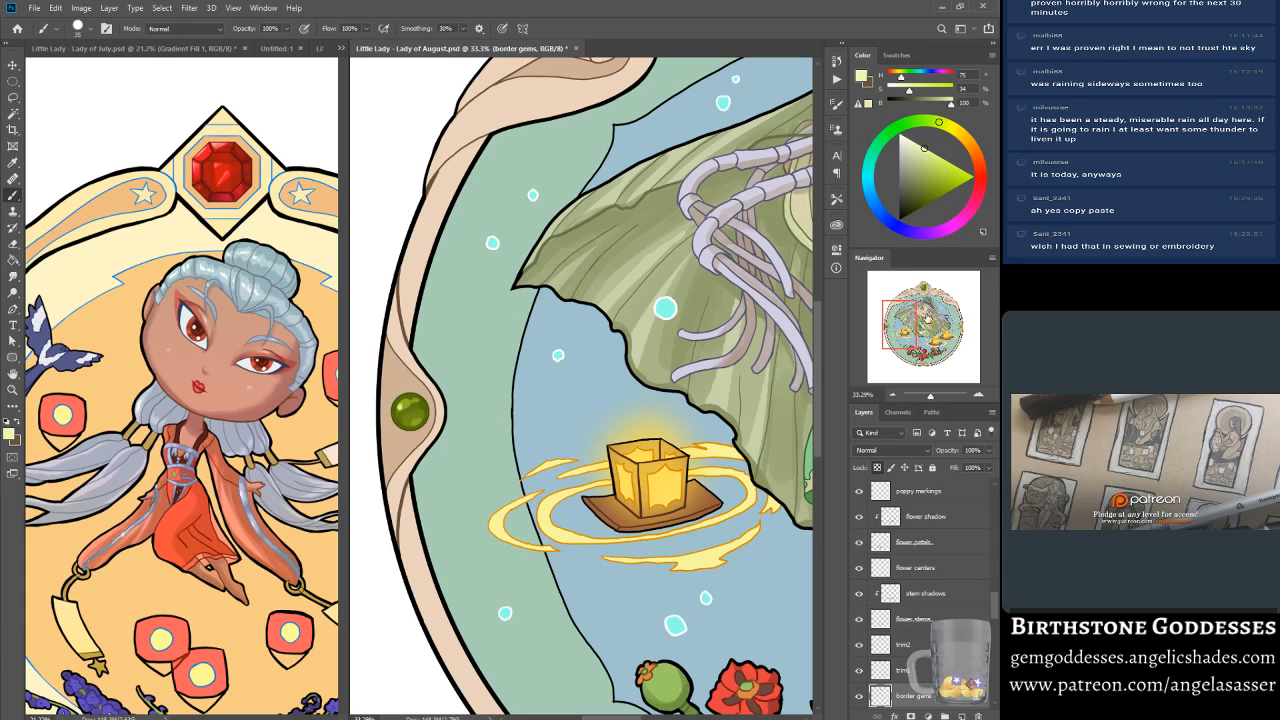
drag(926, 318, 915, 305)
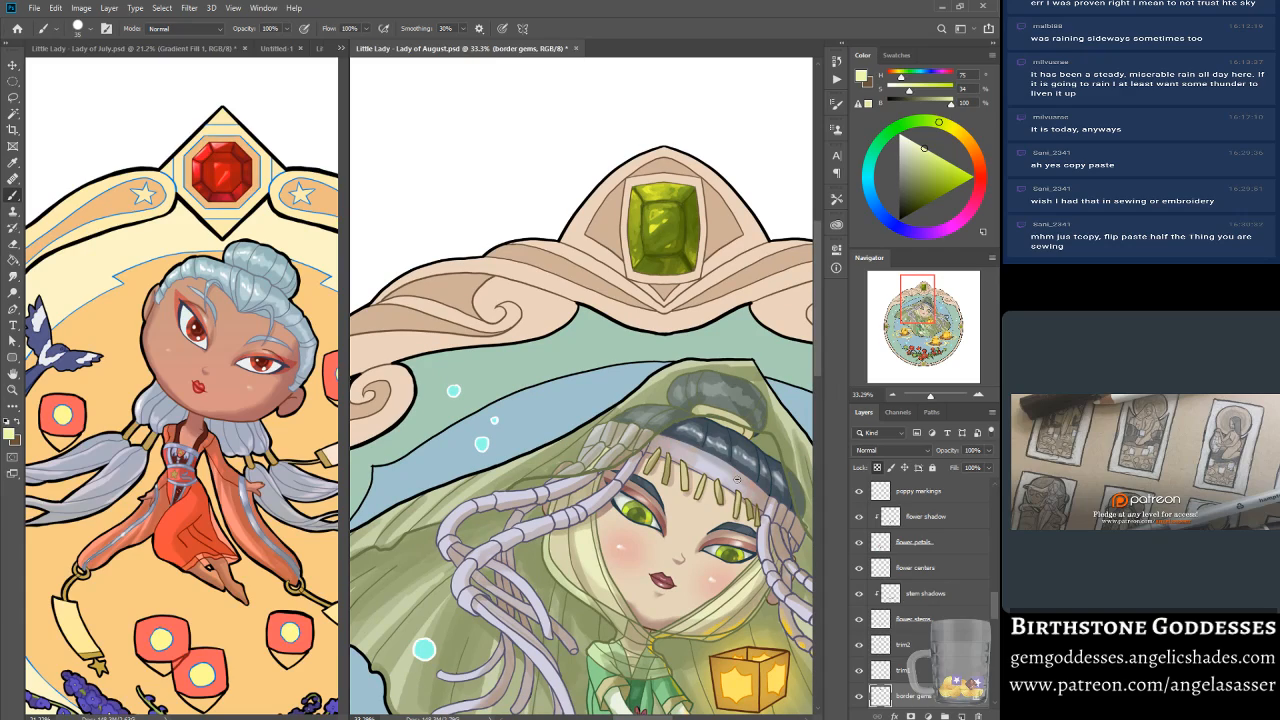
drag(632, 191, 631, 221)
drag(637, 197, 641, 219)
key(bracketleft)
key(bracketleft)
key(bracketleft)
key(bracketleft)
key(bracketleft)
key(bracketleft)
key(bracketleft)
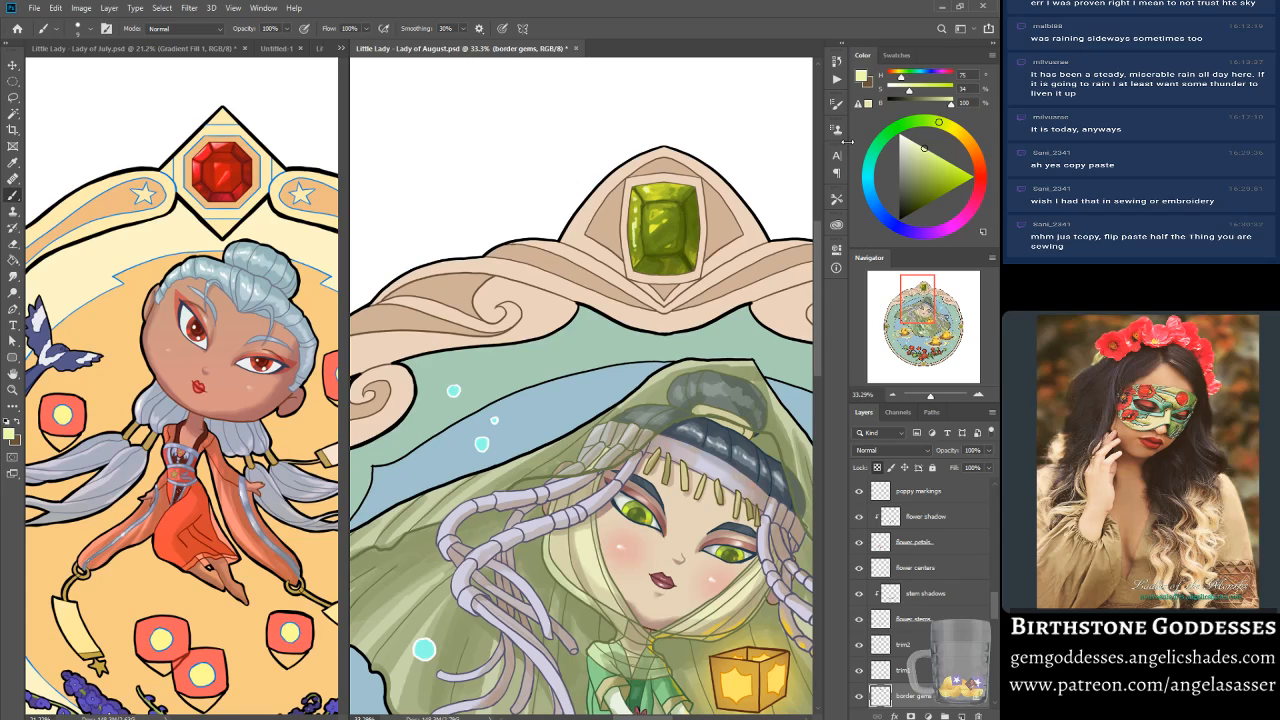
Step: Enlarge the brush and soften the top gem's facets with greens sampled from its left side
drag(931, 396, 928, 396)
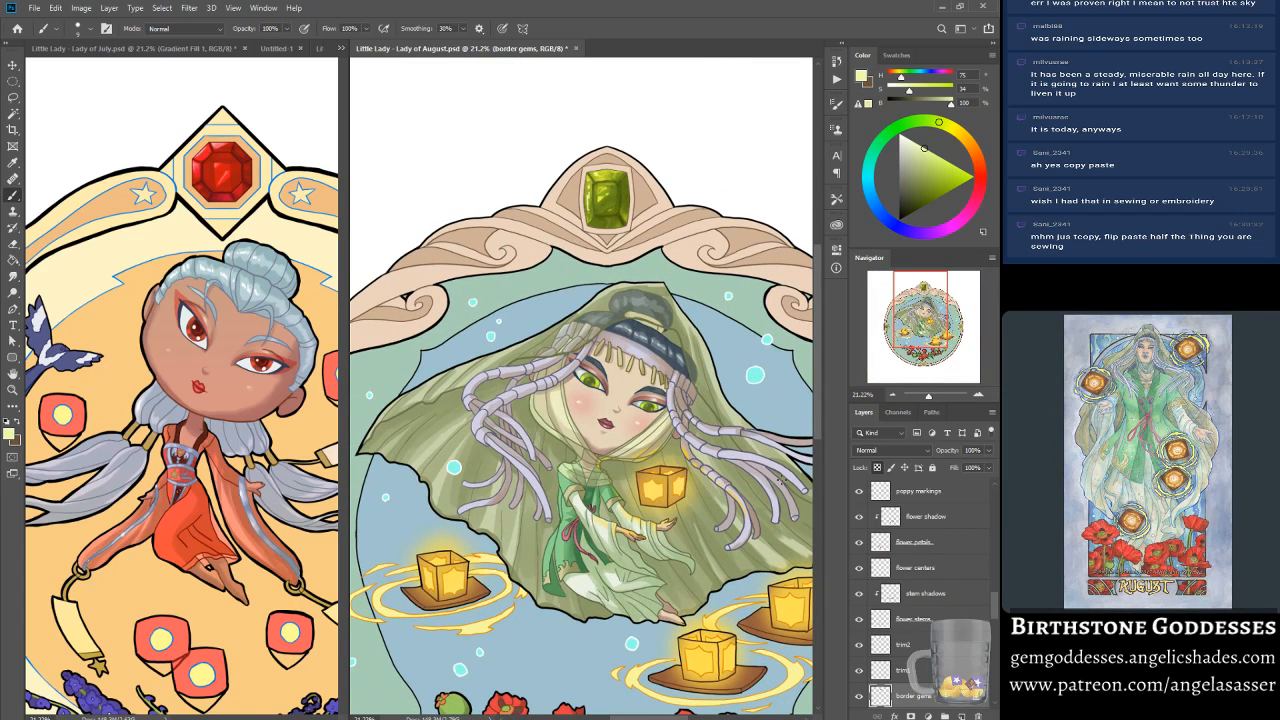
mouse_move(928, 396)
mouse_down()
mouse_move(938, 400)
mouse_move(925, 393)
mouse_up()
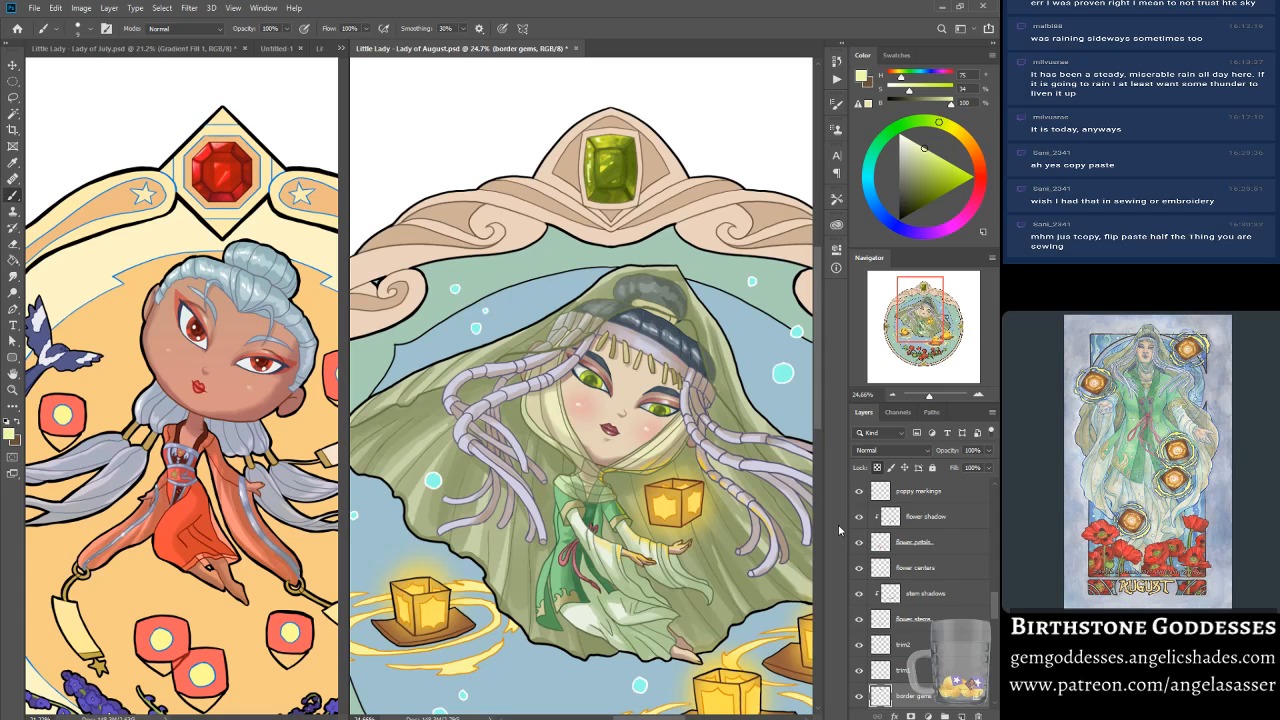
drag(922, 294, 909, 294)
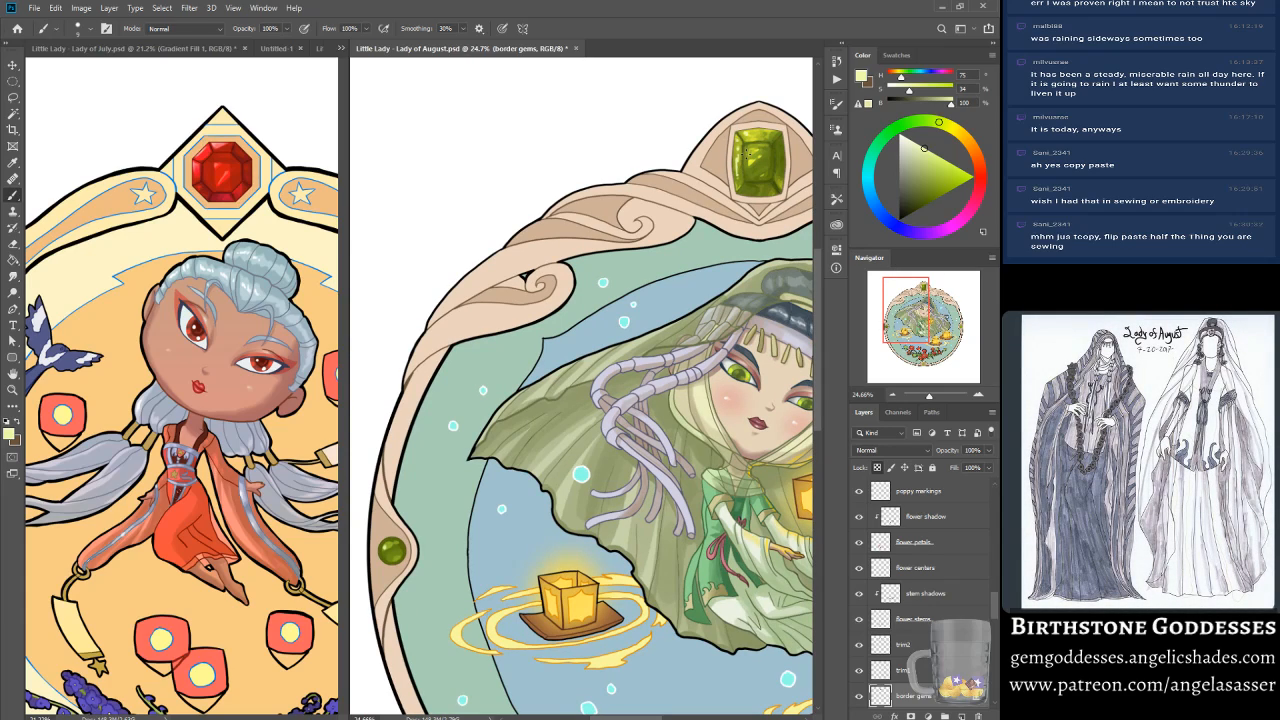
alt+click(739, 161)
key(bracketright)
key(bracketright)
key(bracketright)
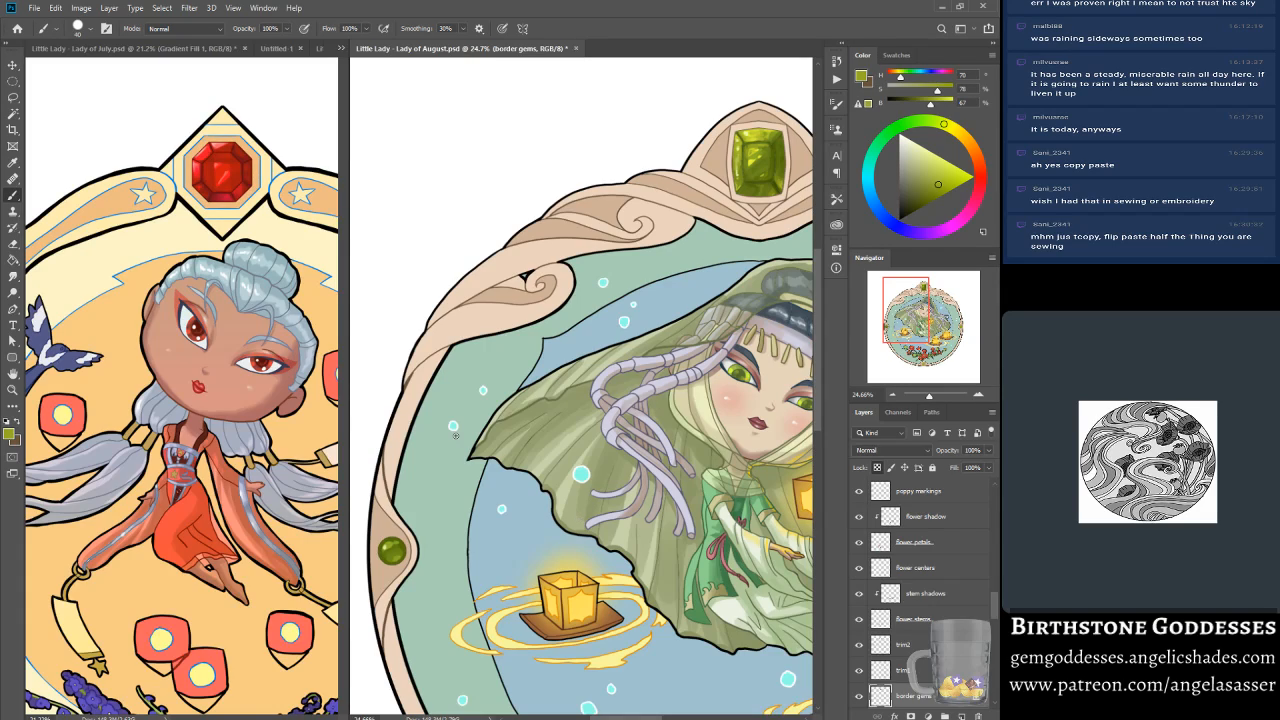
alt+click(738, 186)
Step: Brighten the round left gem with a vivid yellow-green using a larger brush, and blend it with green sampled from the gem
drag(917, 318, 904, 334)
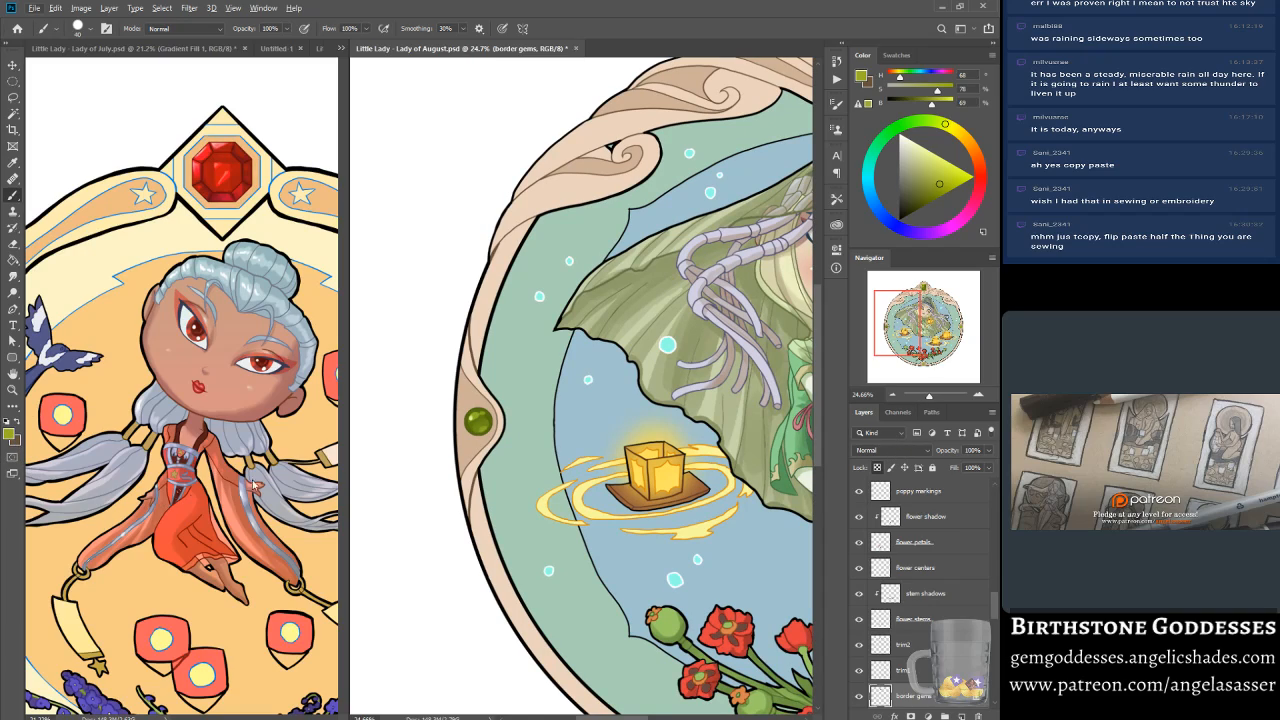
alt+click(470, 428)
click(955, 168)
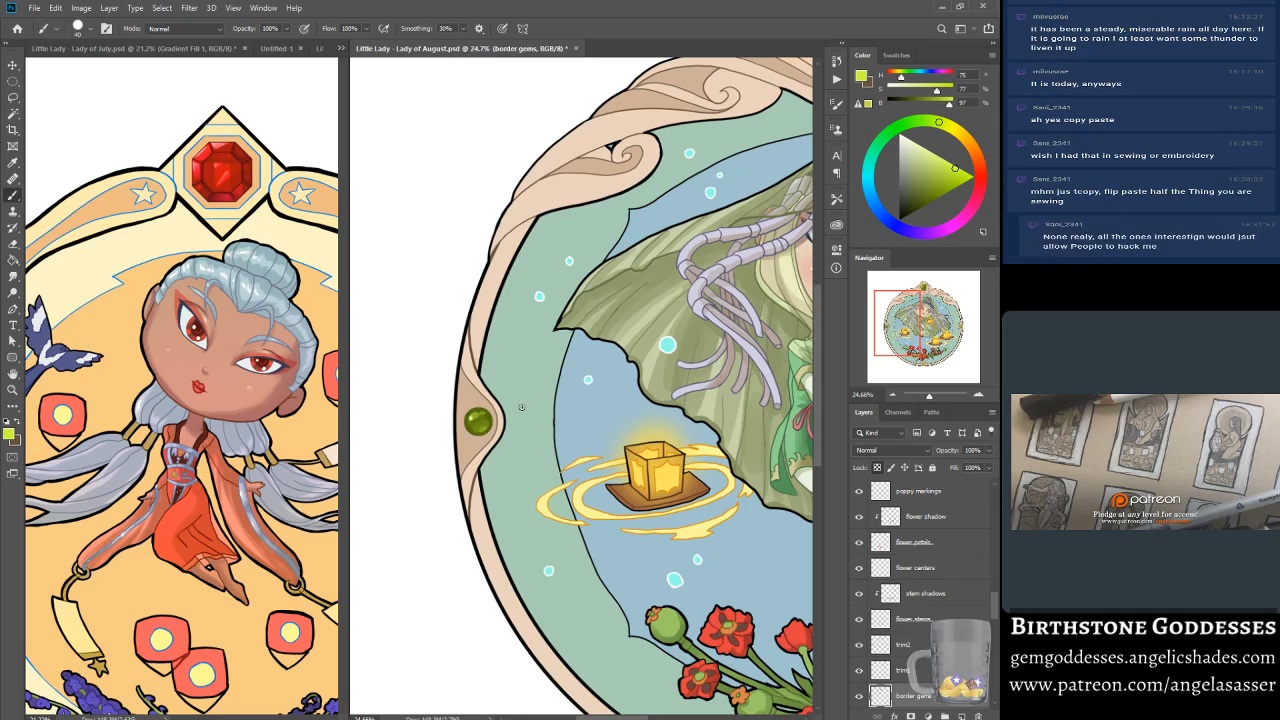
key(bracketright)
key(bracketright)
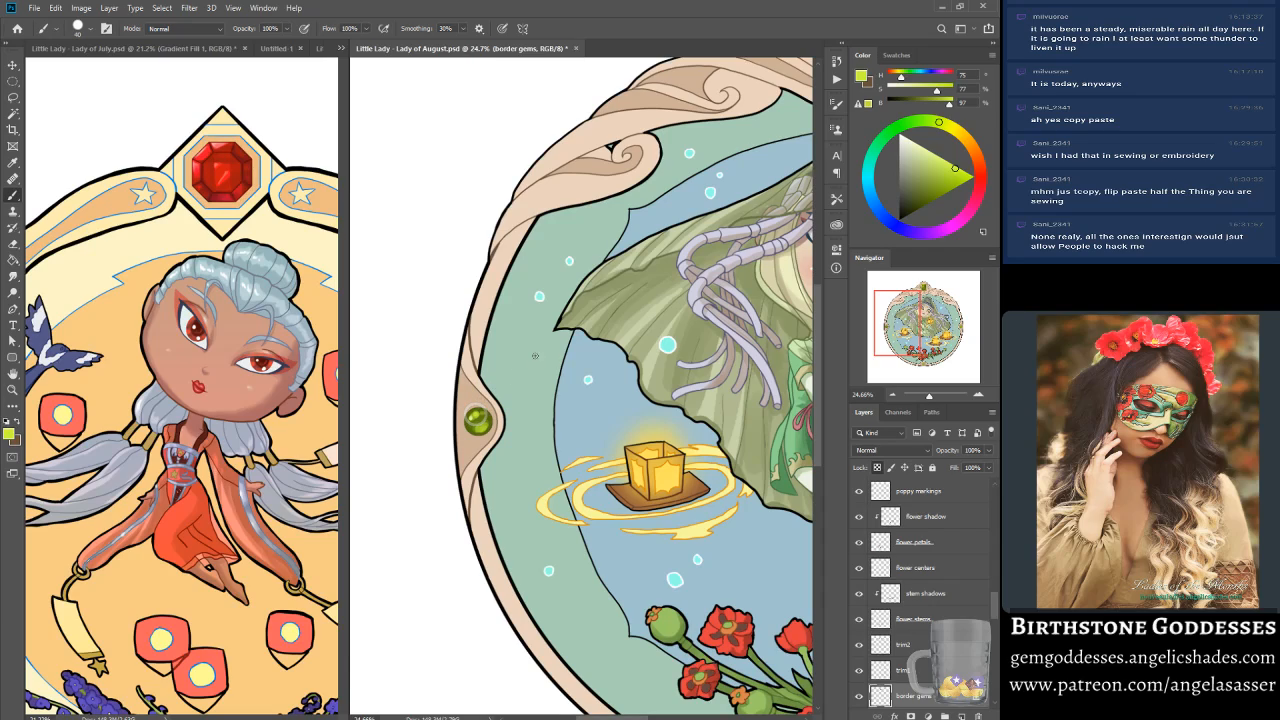
alt+click(480, 418)
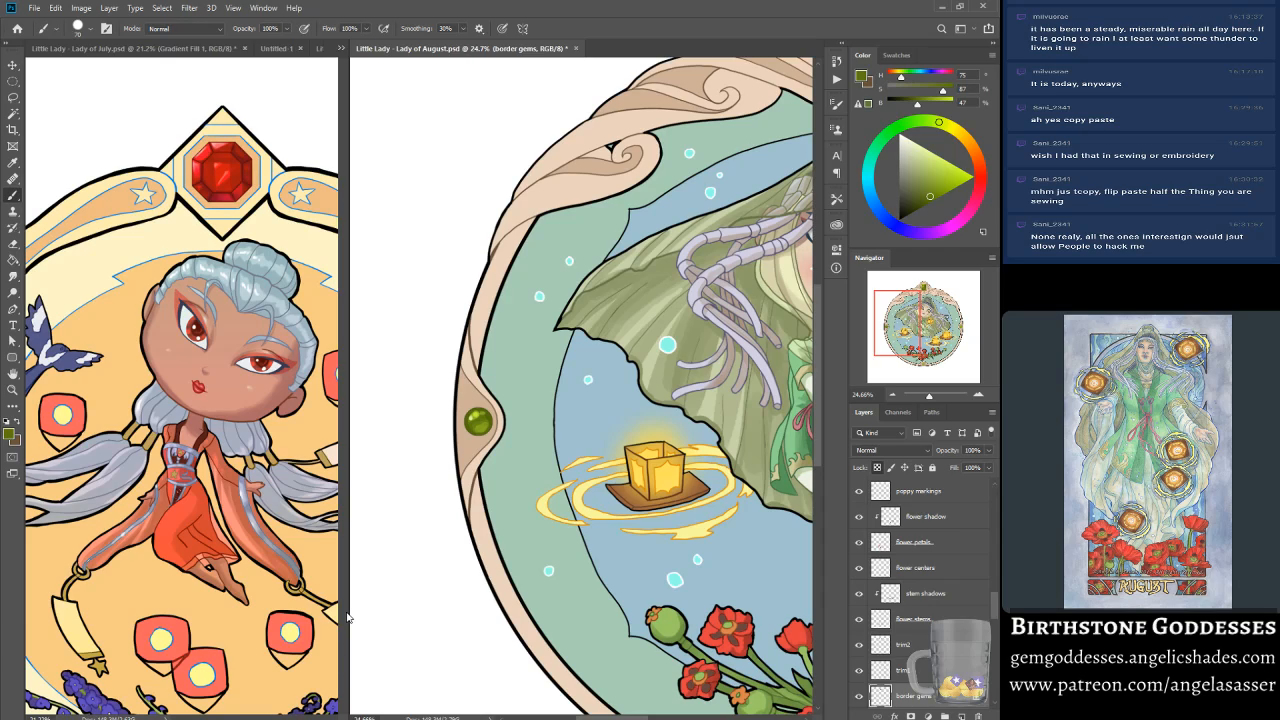
Step: Rework the round gem's glow with yellow from the top gem, and deepen its lower shading with sampled dark green
drag(886, 318, 893, 308)
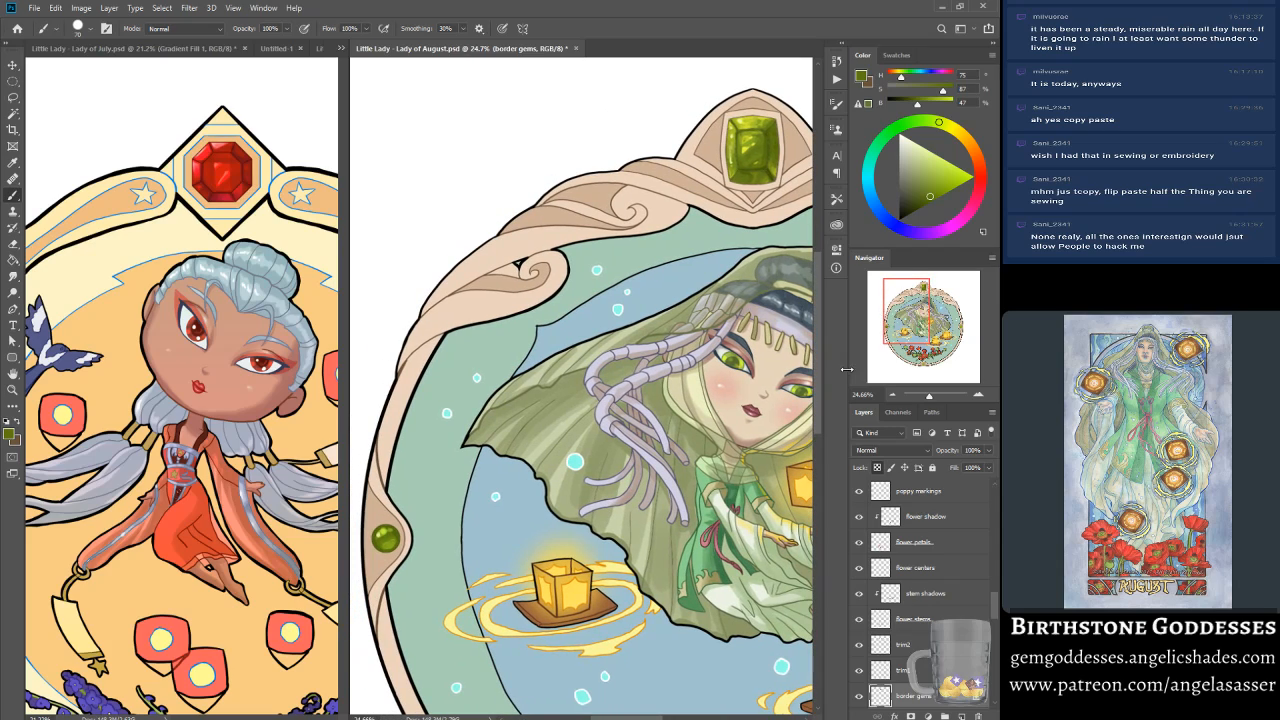
alt+click(745, 148)
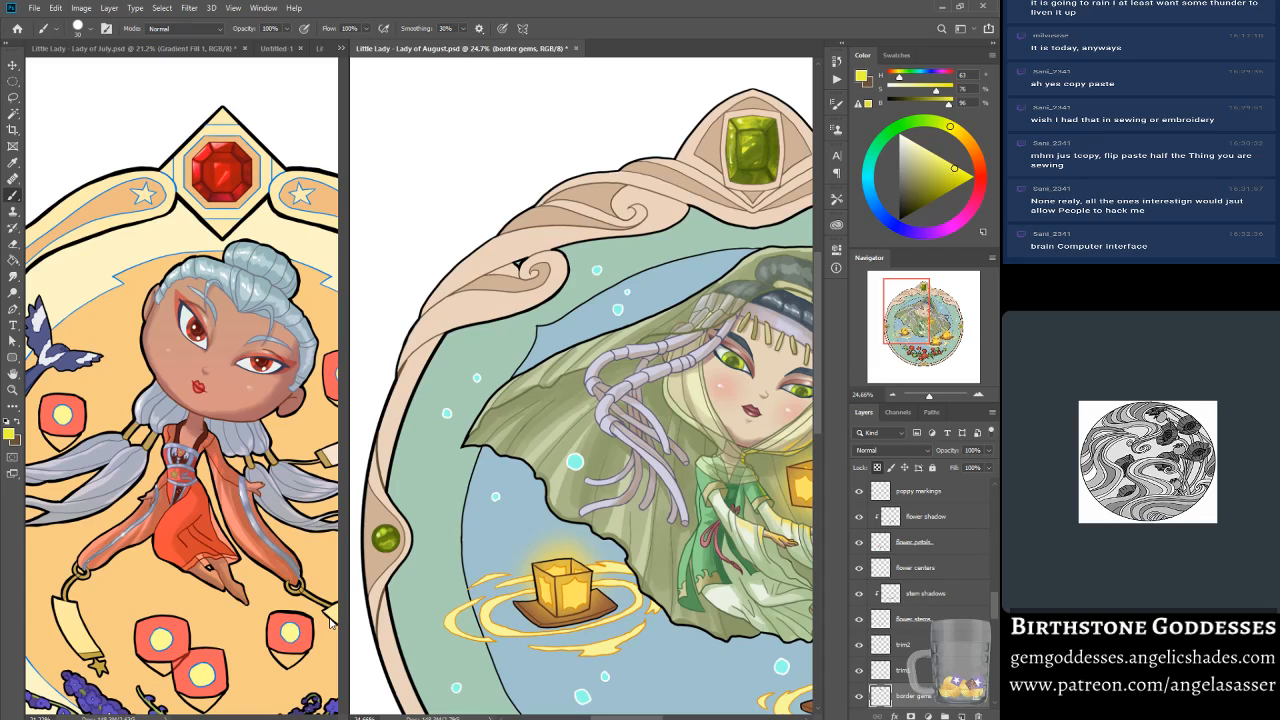
click(14, 276)
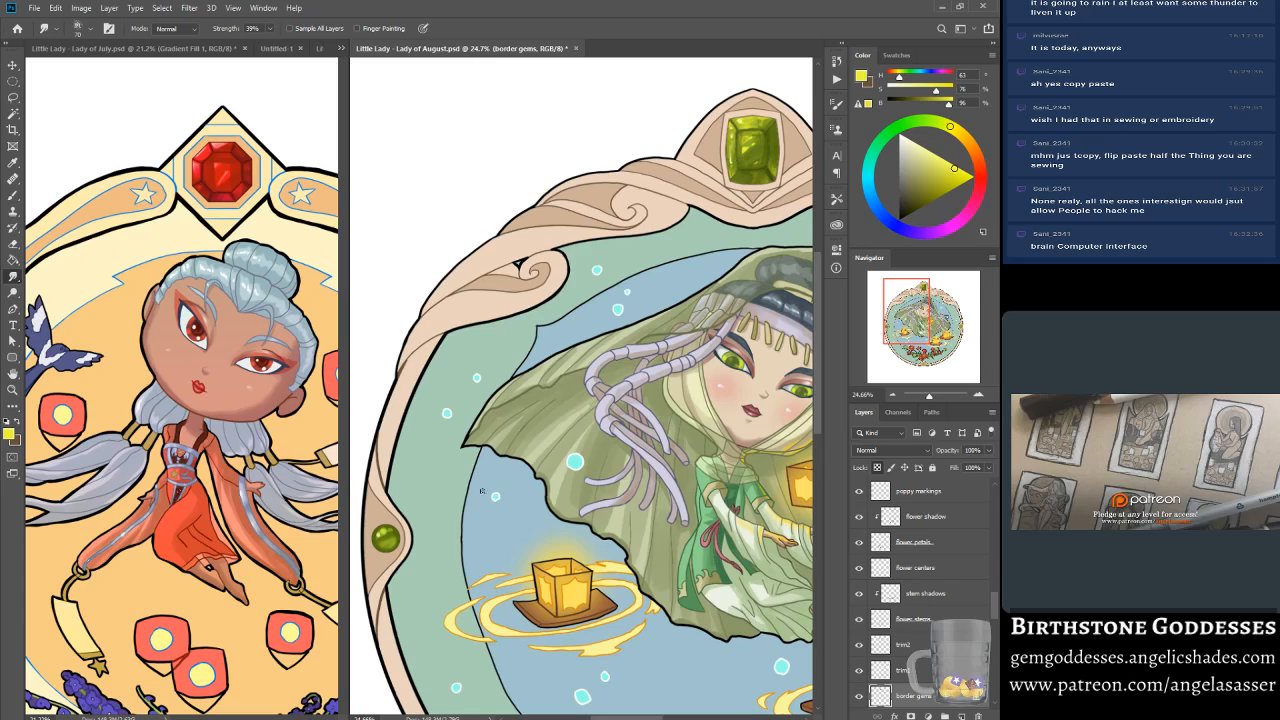
click(13, 196)
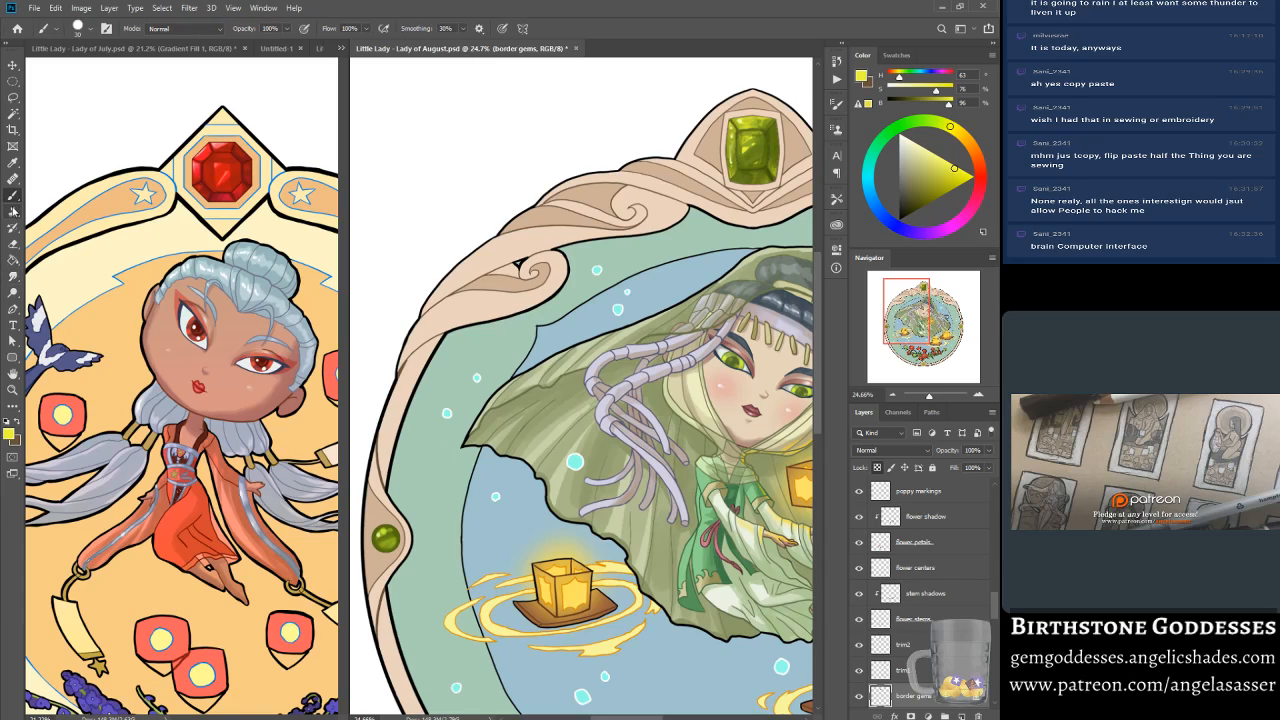
alt+click(386, 538)
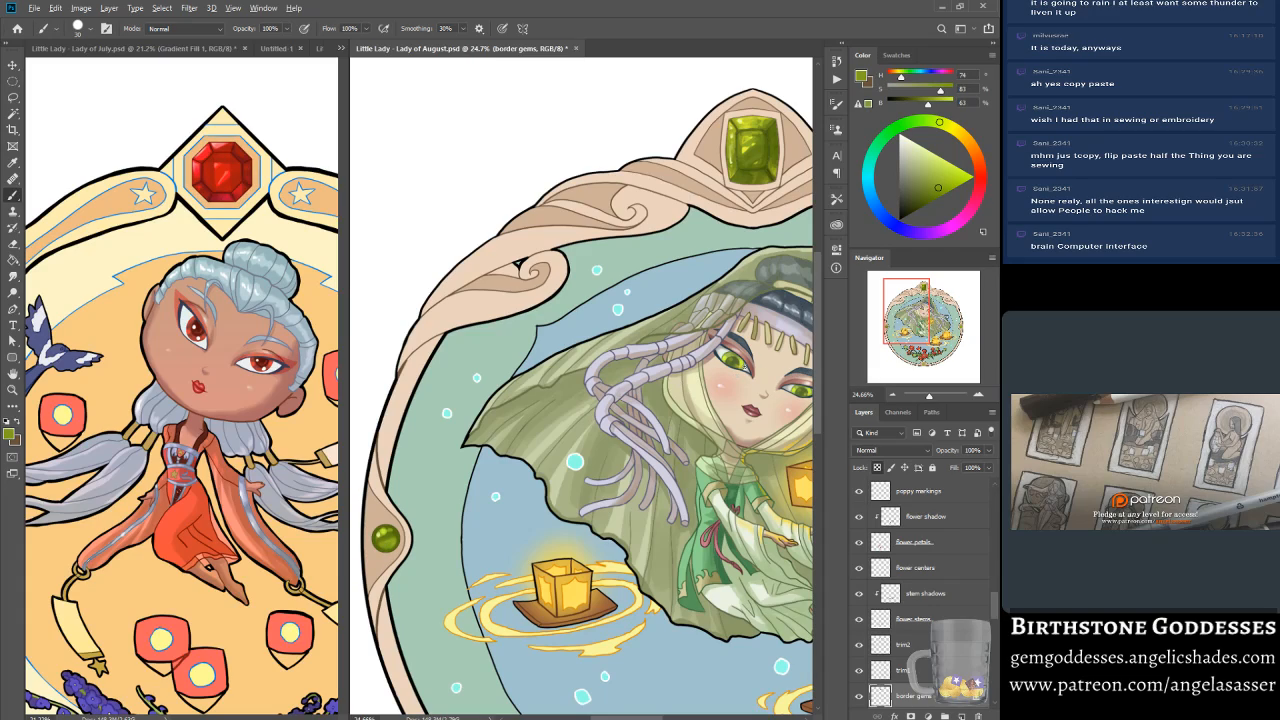
alt+click(389, 546)
drag(378, 545, 396, 547)
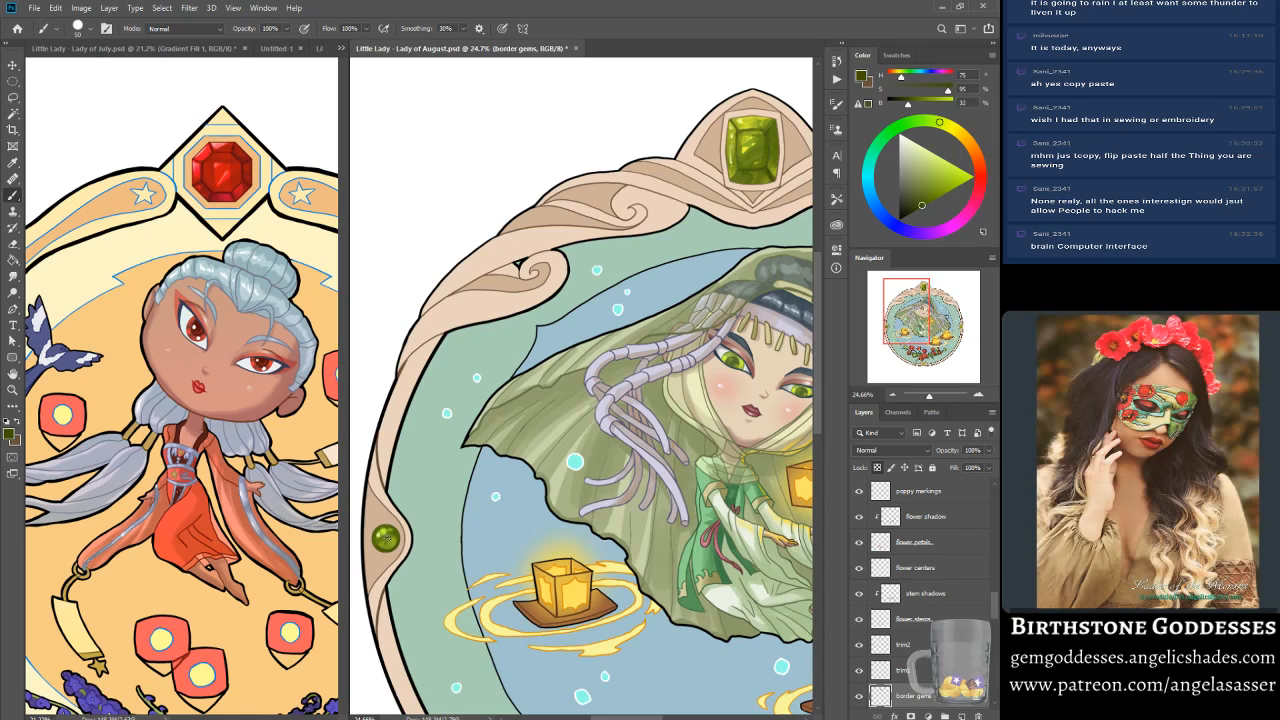
Step: Blend the round gem's highlight into its shadow with bright and mid greens sampled from its center
key(alt)
alt+click(385, 538)
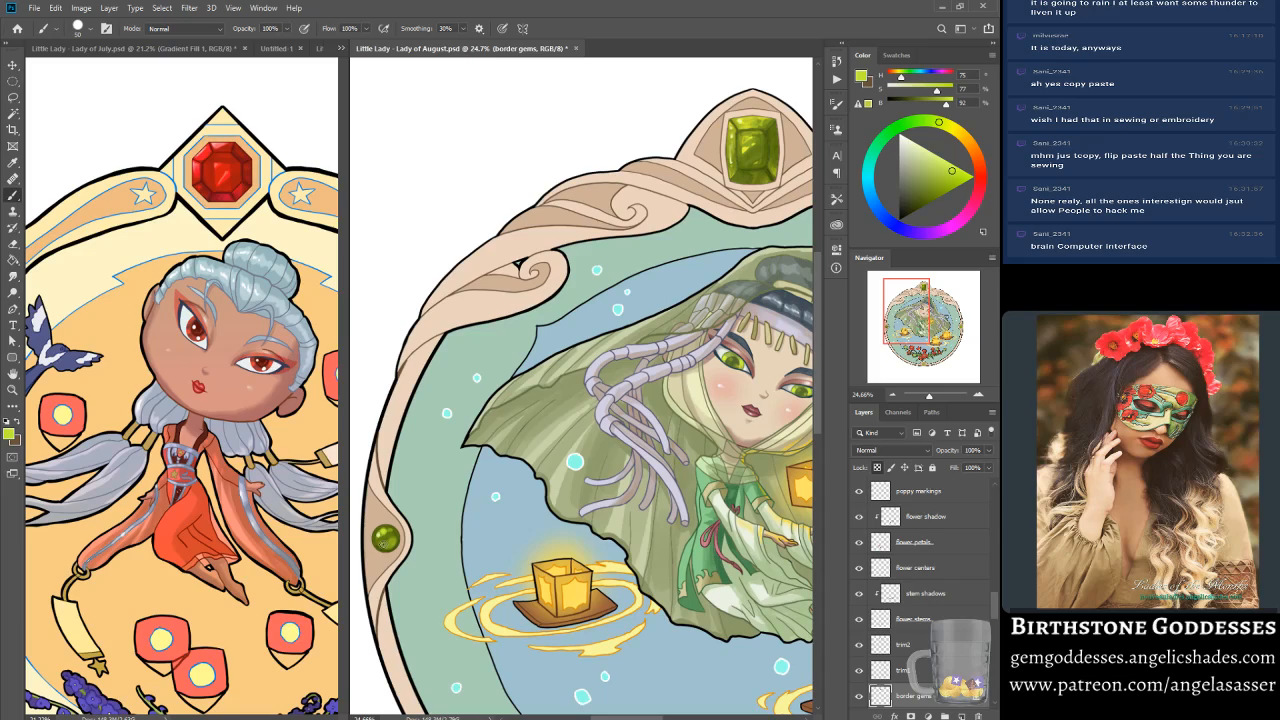
key(alt)
alt+click(385, 540)
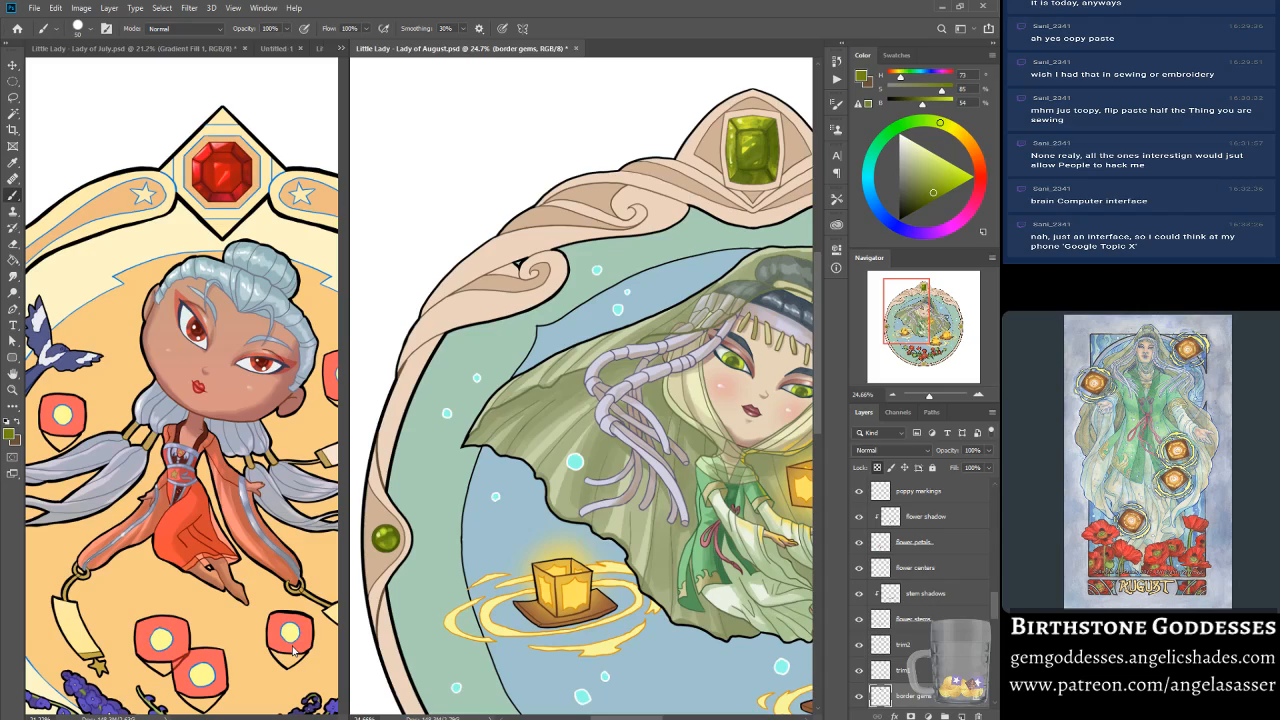
alt+click(386, 538)
Step: Even out the top gem's left facet with light and darker greens sampled along that facet
mouse_move(894, 322)
mouse_down()
mouse_move(916, 321)
mouse_move(905, 320)
mouse_up()
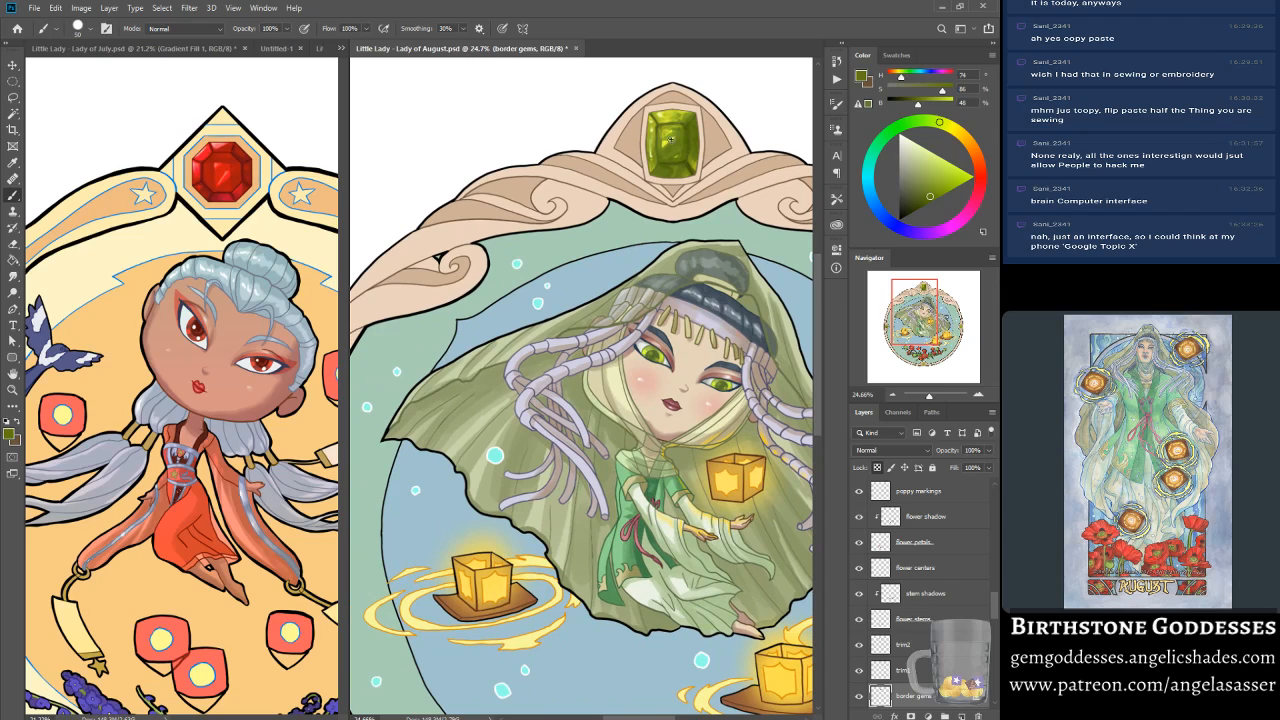
alt+click(652, 146)
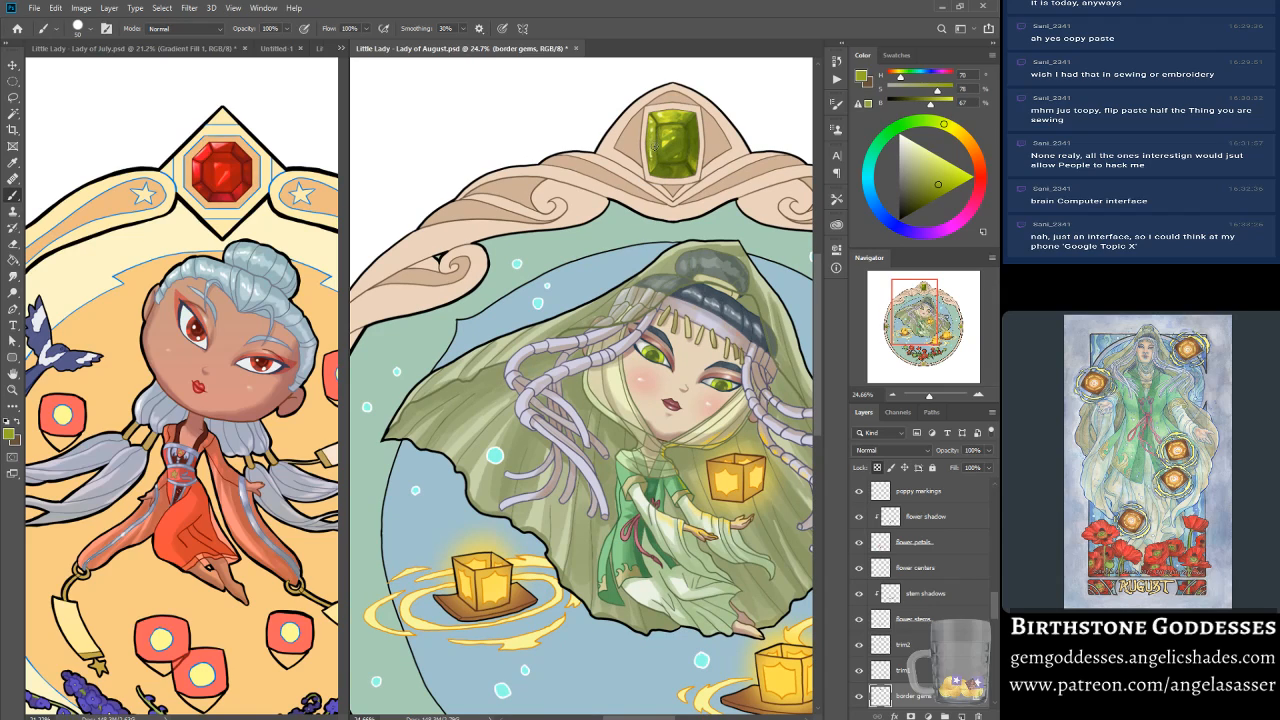
alt+click(647, 141)
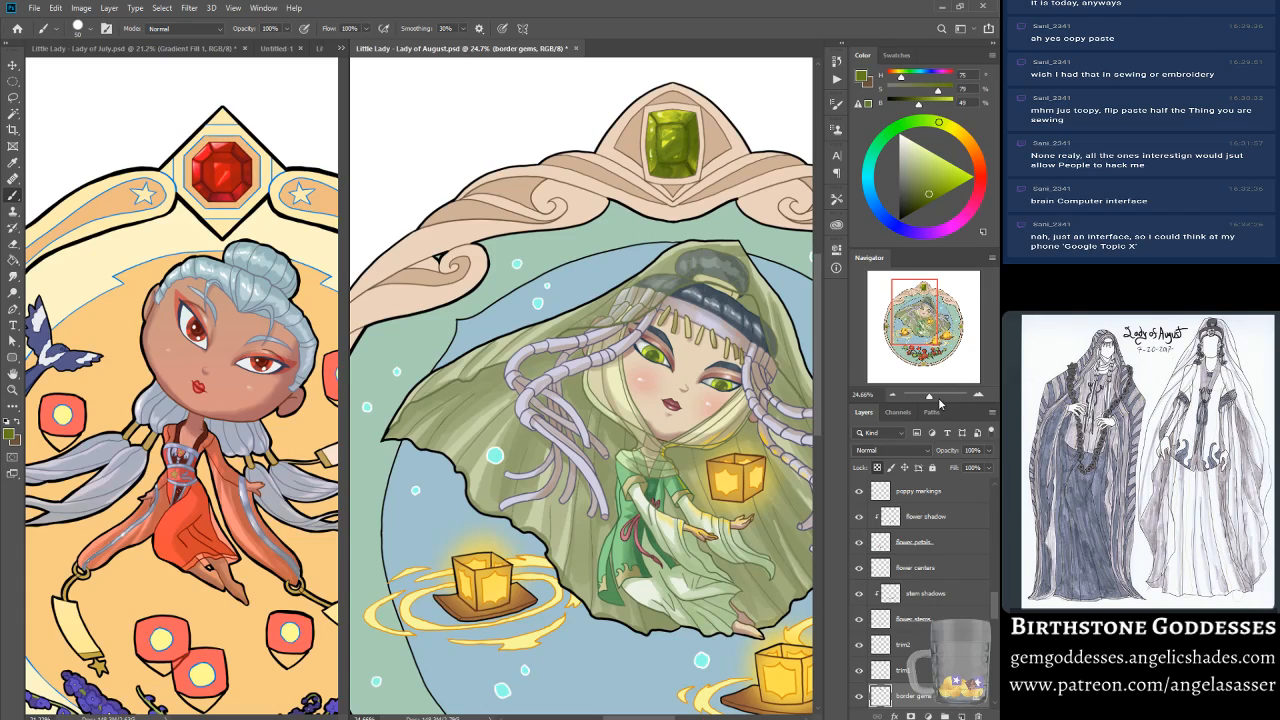
drag(932, 395, 931, 396)
drag(922, 328, 918, 306)
alt+click(604, 204)
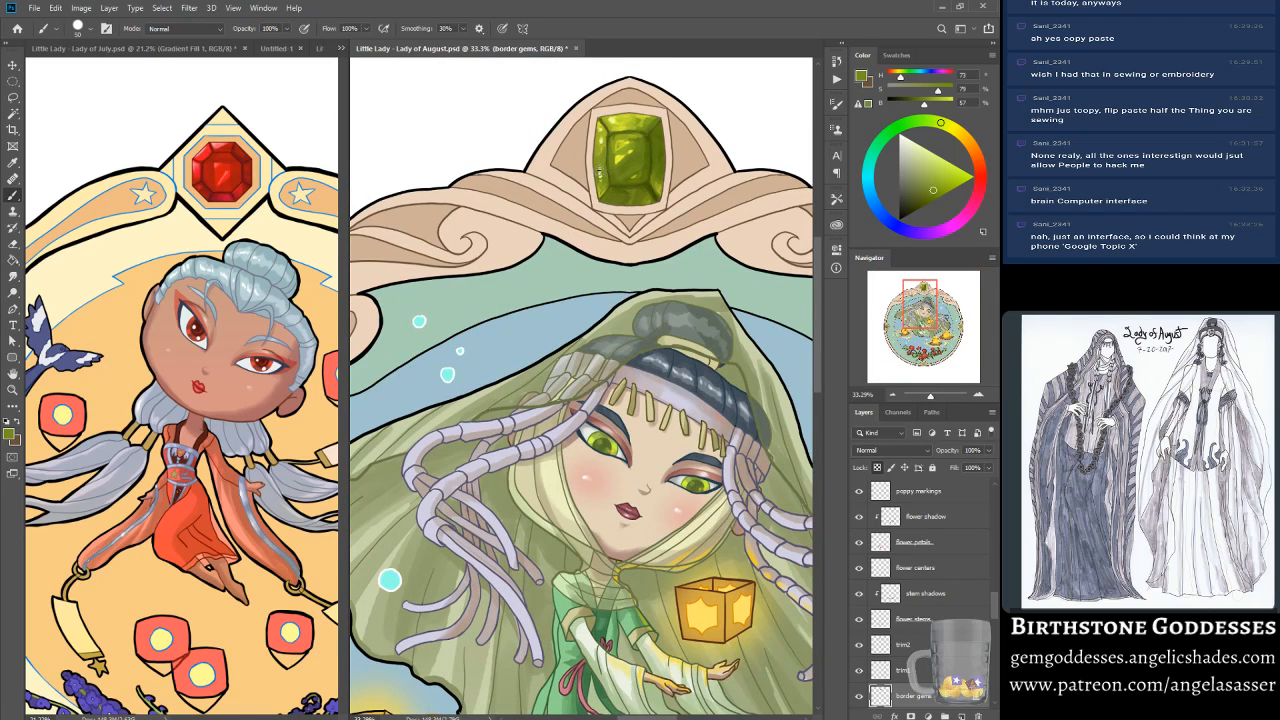
alt+click(601, 145)
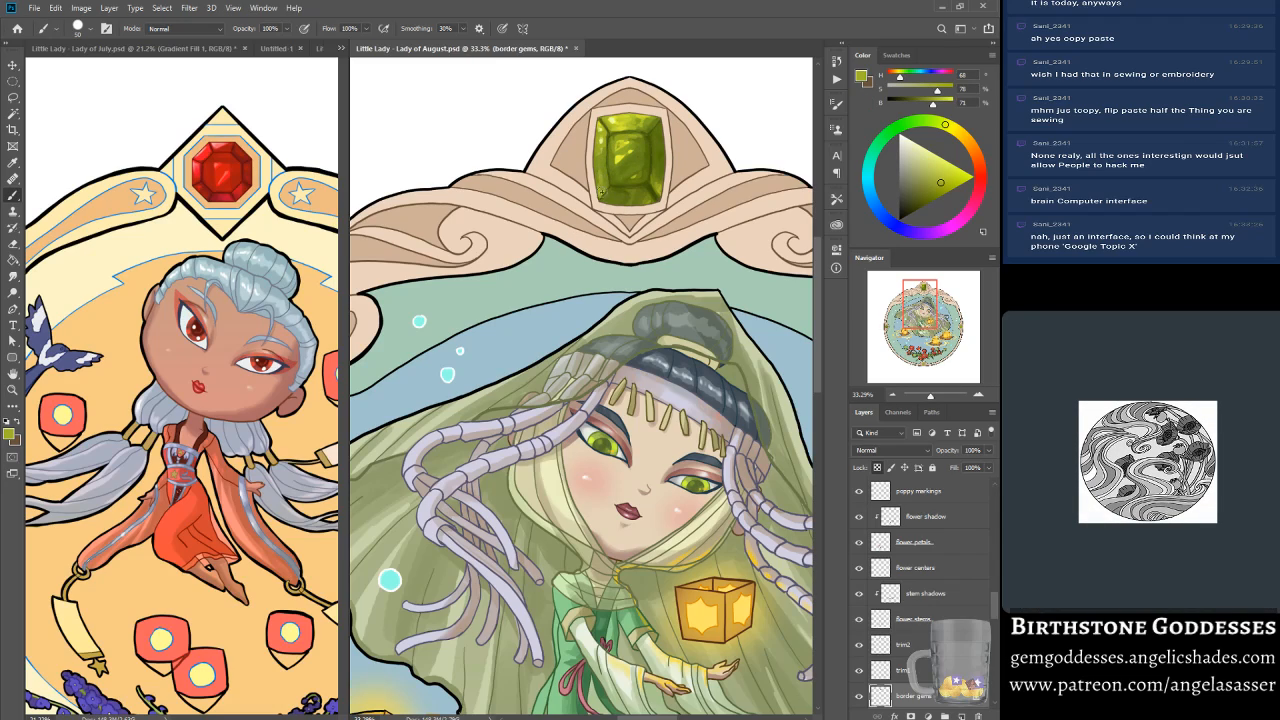
Step: Reduce the brush to 15 px and refine the top gem's lower-left facet edges with sampled greens and bright yellow
key(bracketleft)
key(bracketleft)
key(bracketleft)
key(bracketleft)
key(bracketleft)
key(bracketleft)
key(bracketleft)
alt+click(601, 227)
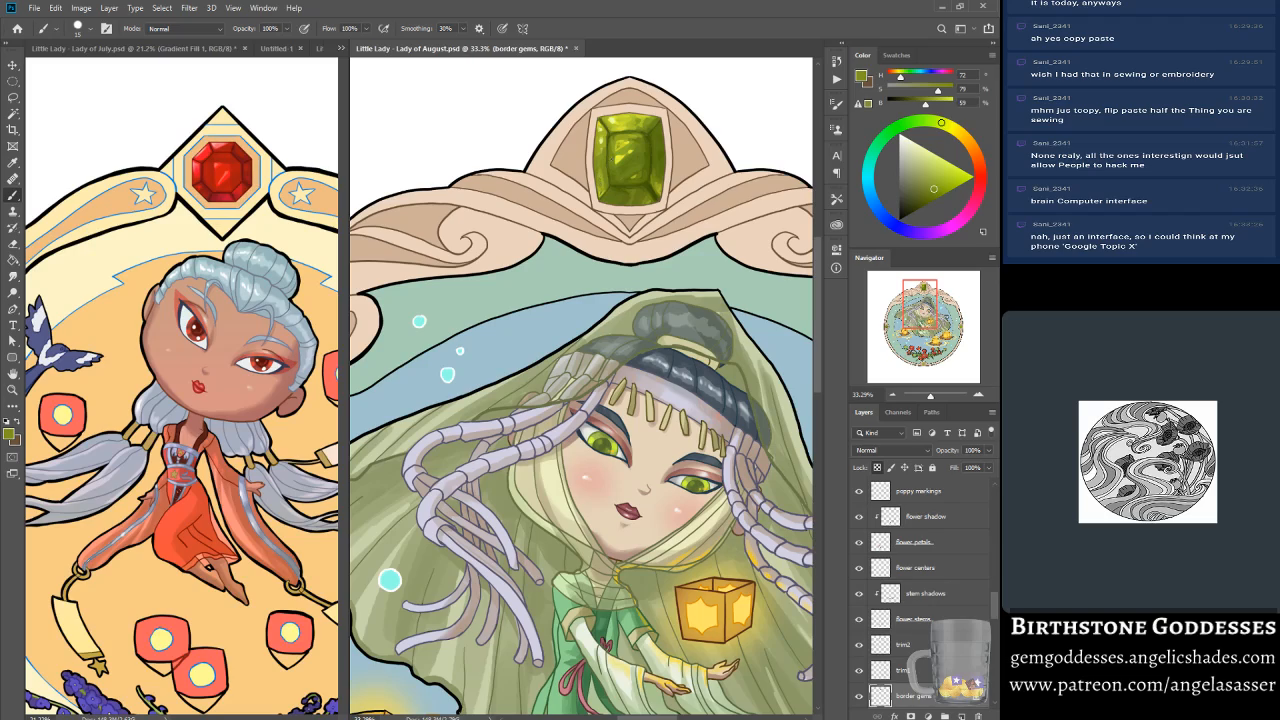
alt+click(619, 189)
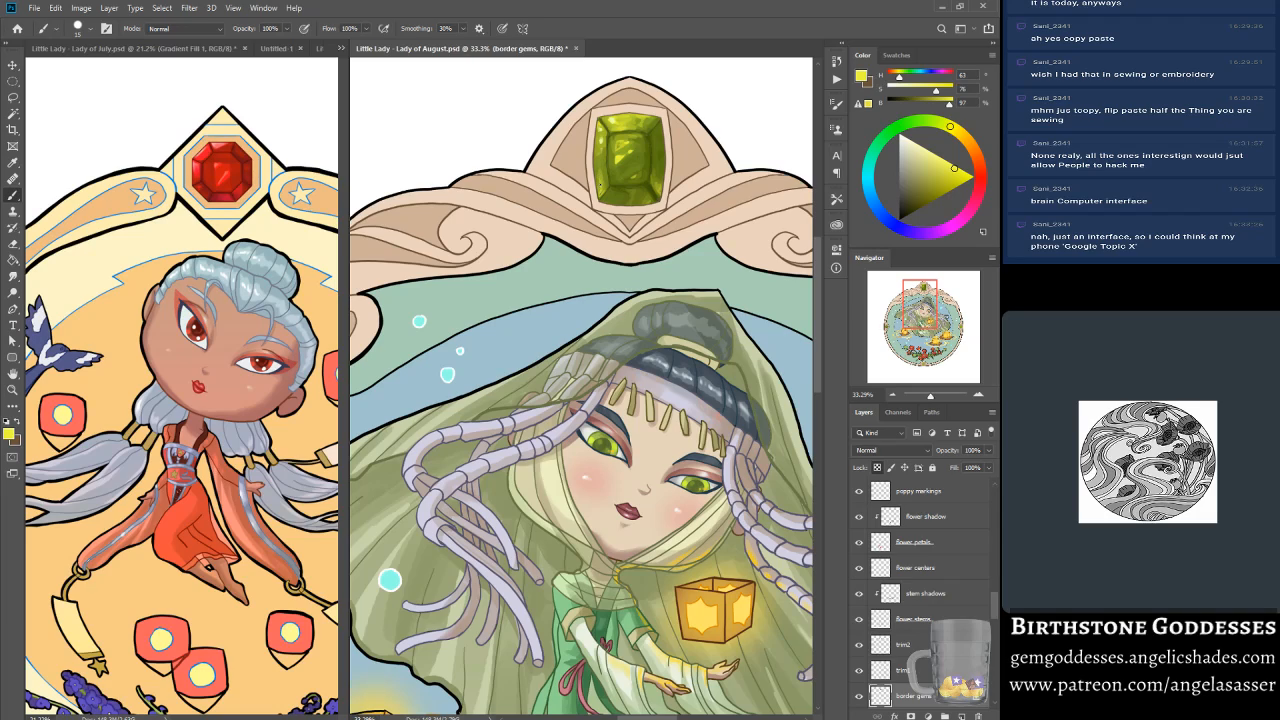
alt+click(598, 202)
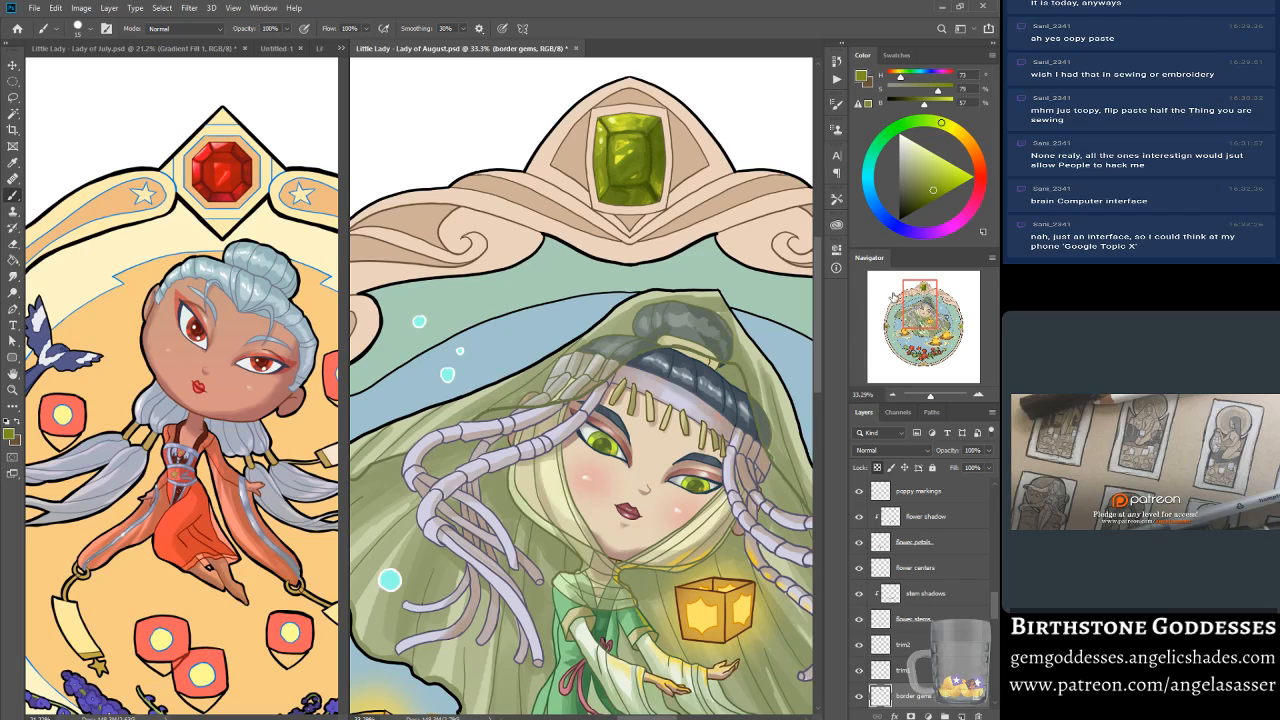
Step: Detail the top gem's inner facets with light, mid and dark greens sampled from its upper and central areas
alt+click(626, 142)
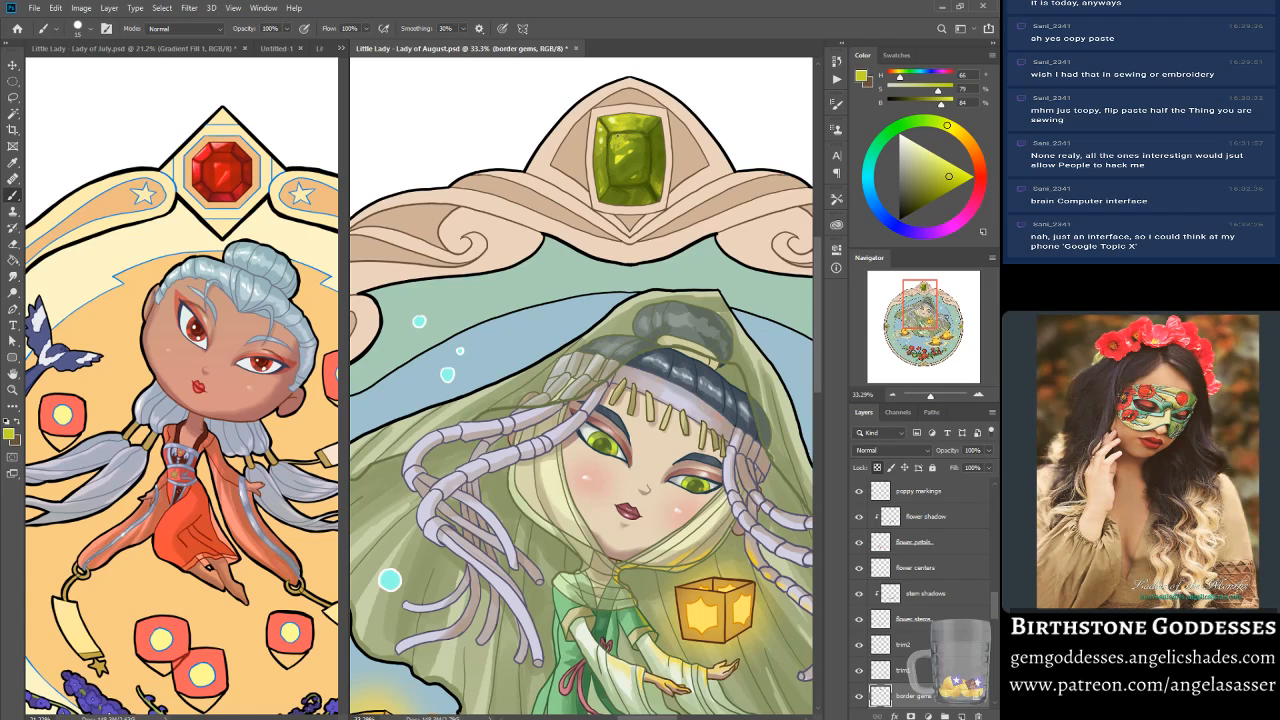
drag(613, 147, 609, 135)
alt+click(619, 150)
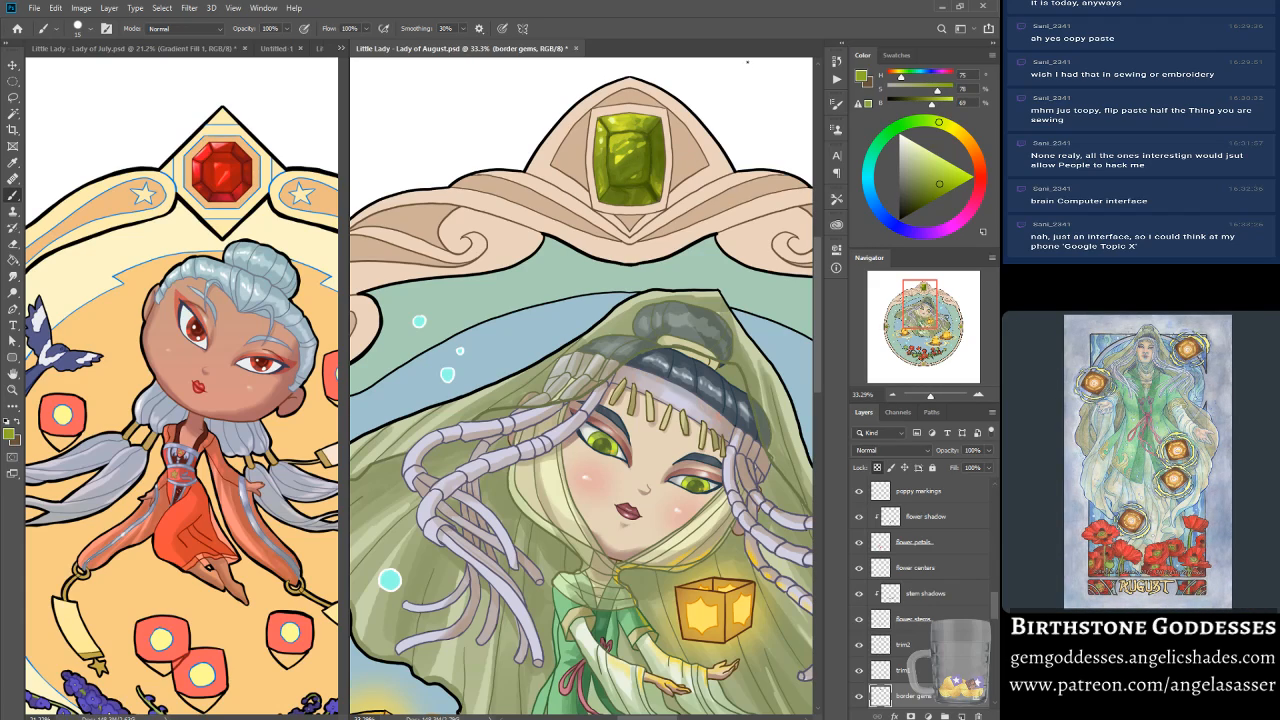
alt+click(640, 174)
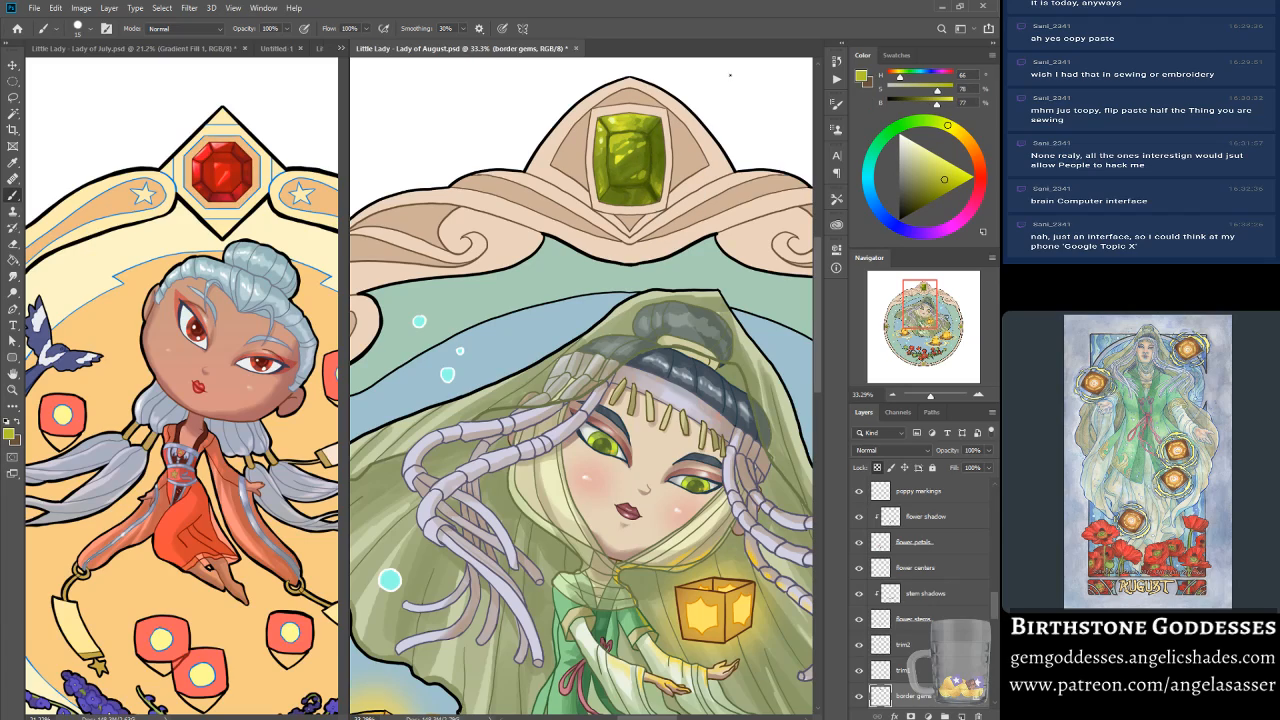
alt+click(648, 165)
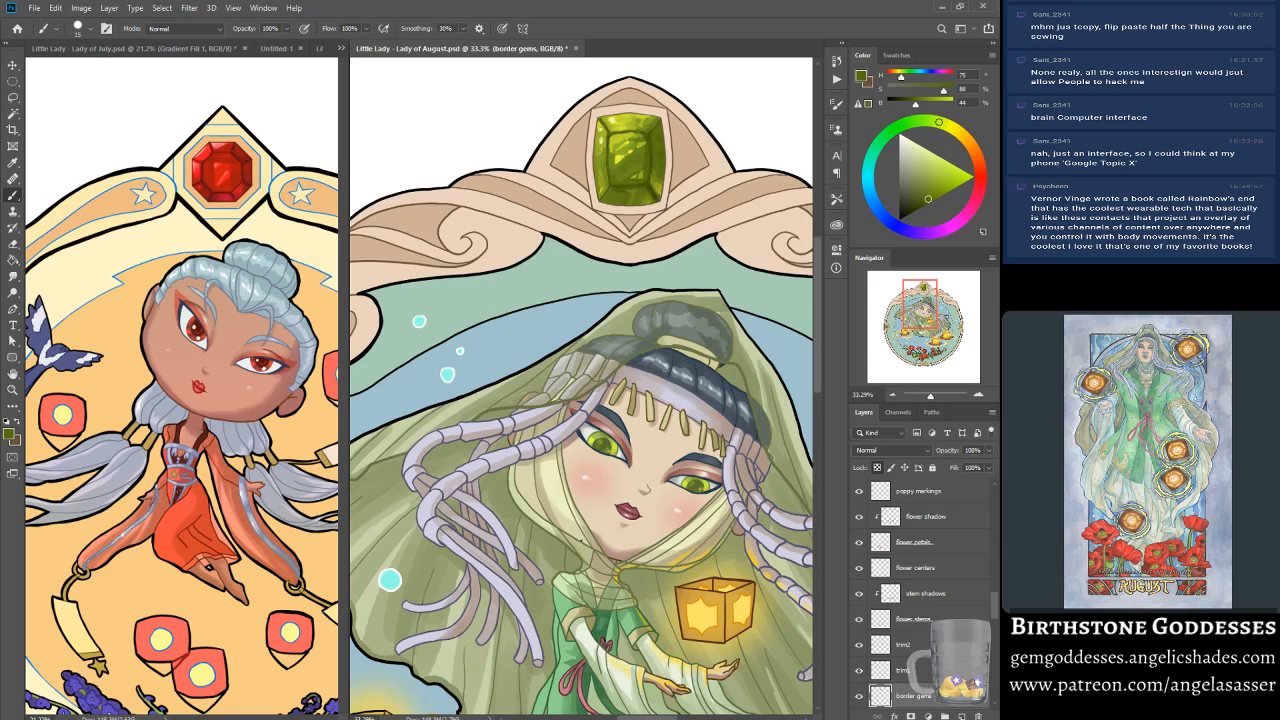
Step: Examine the top gem's shading from rotated canvas angles and within the whole zoomed-out August illustration
click(232, 8)
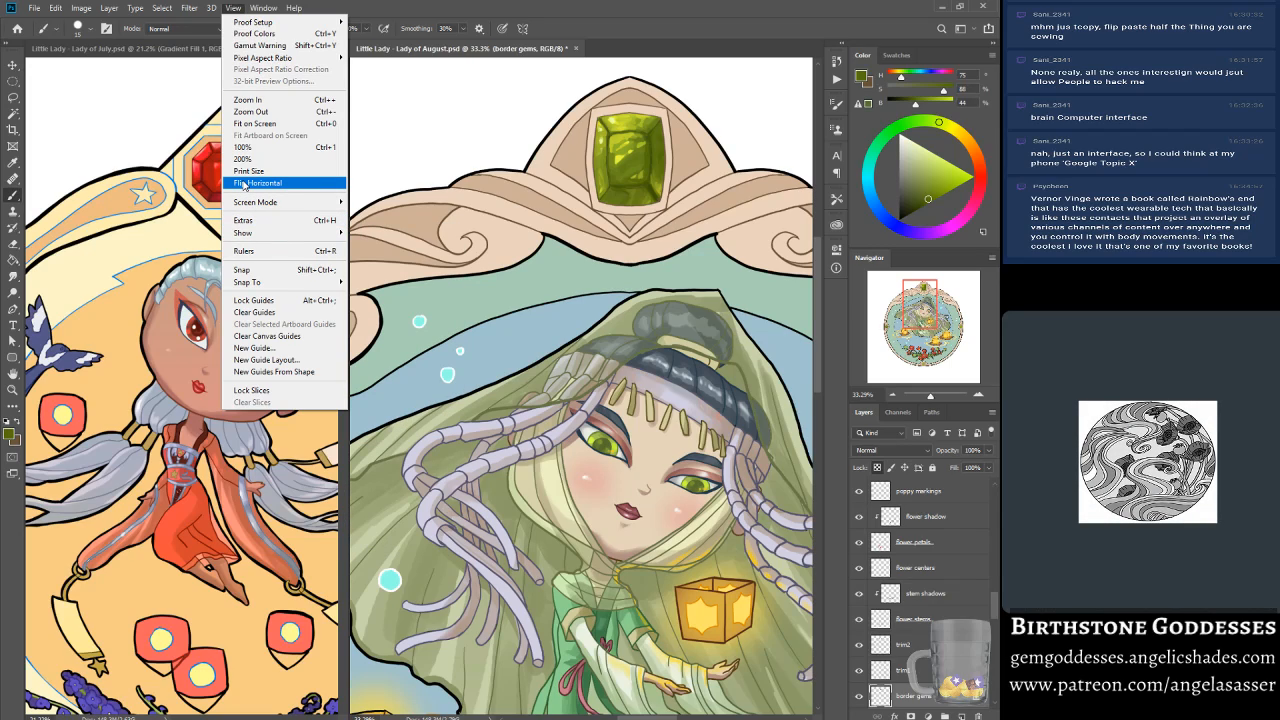
click(918, 316)
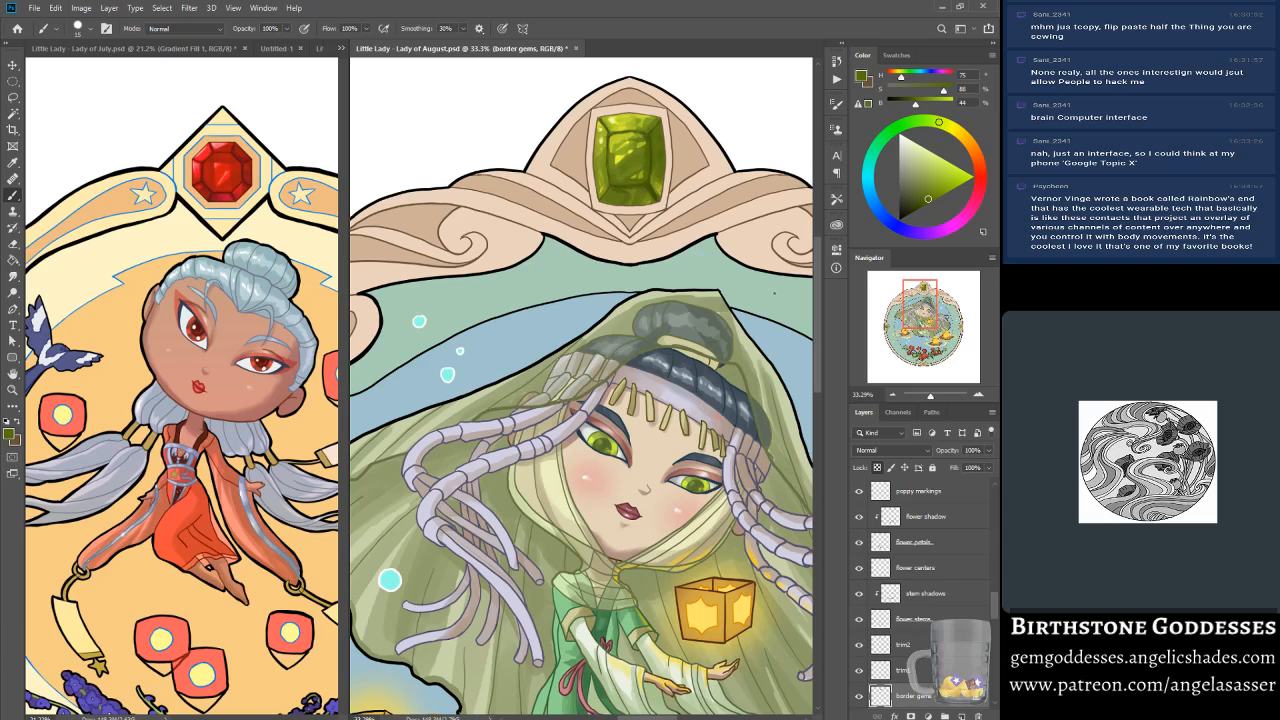
alt+click(658, 188)
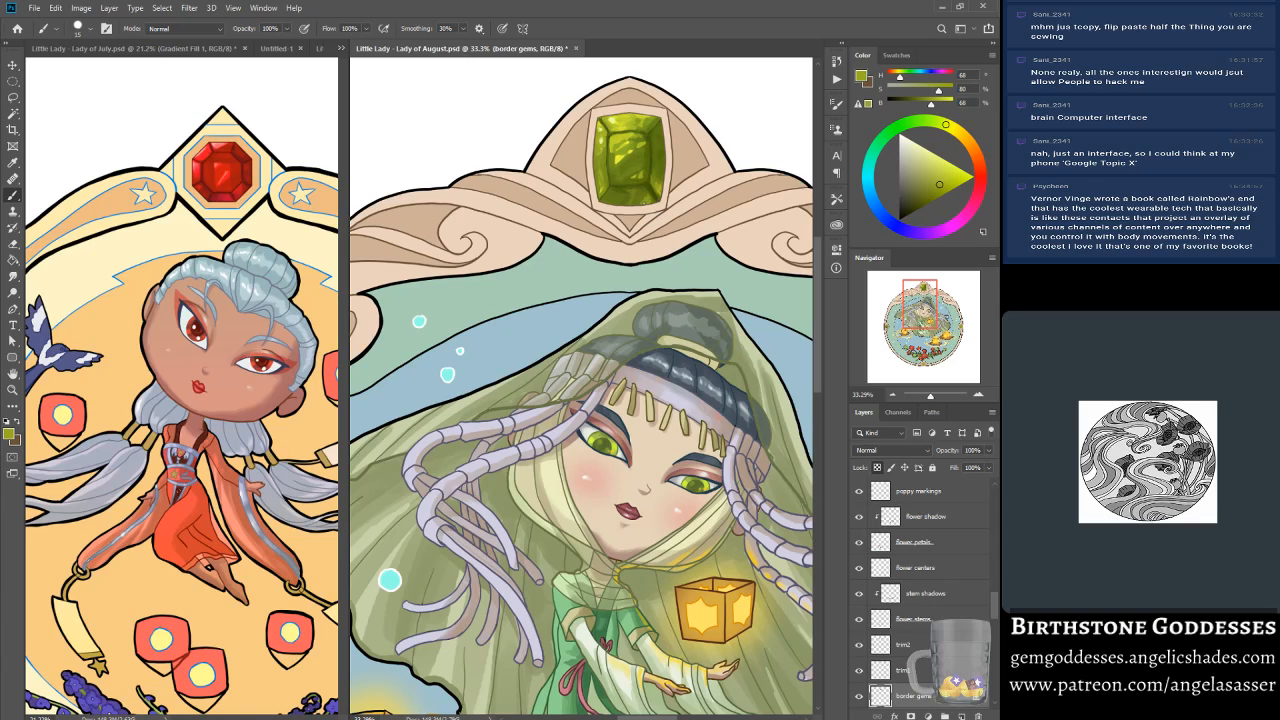
scroll(725, 103, down, 10)
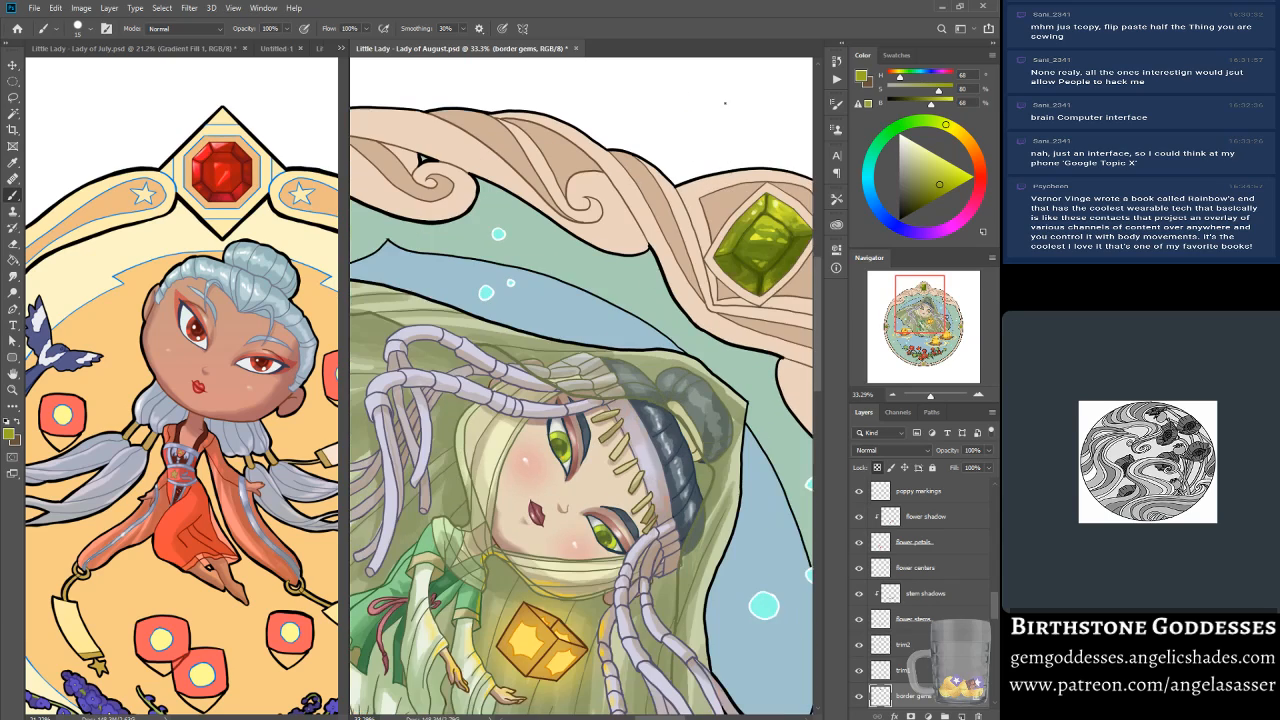
drag(908, 312, 918, 310)
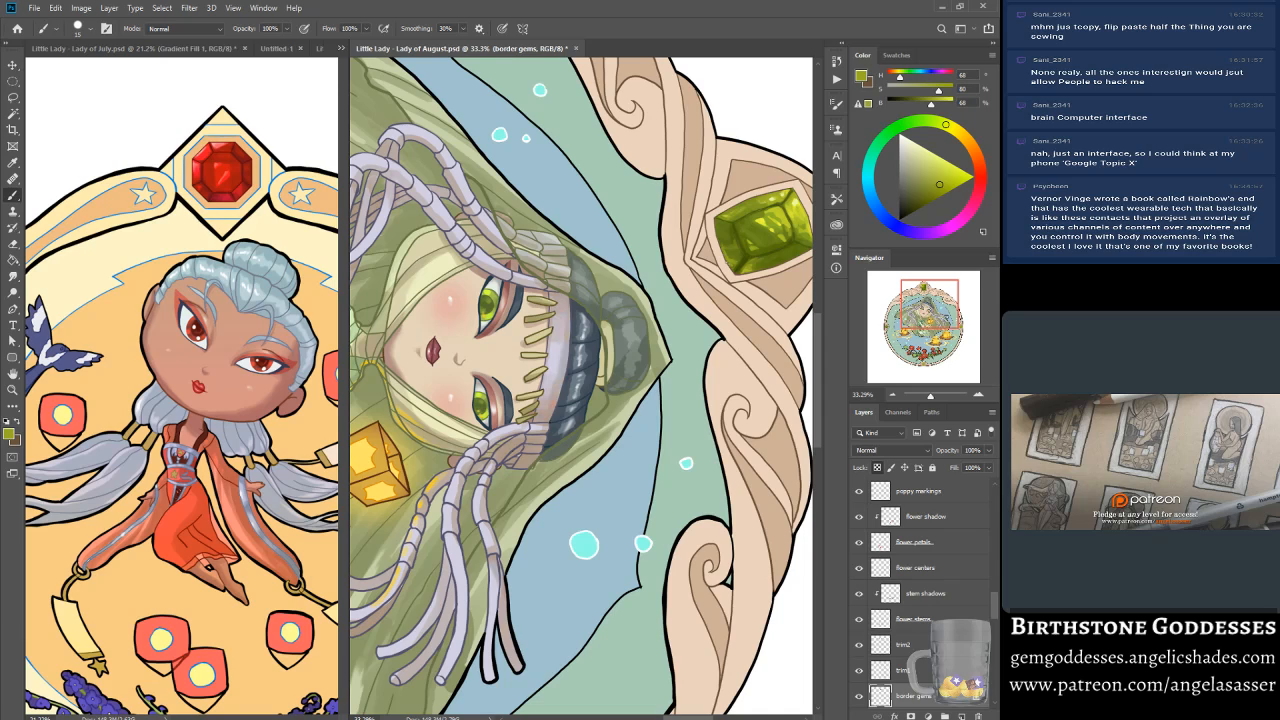
scroll(726, 262, up, 6)
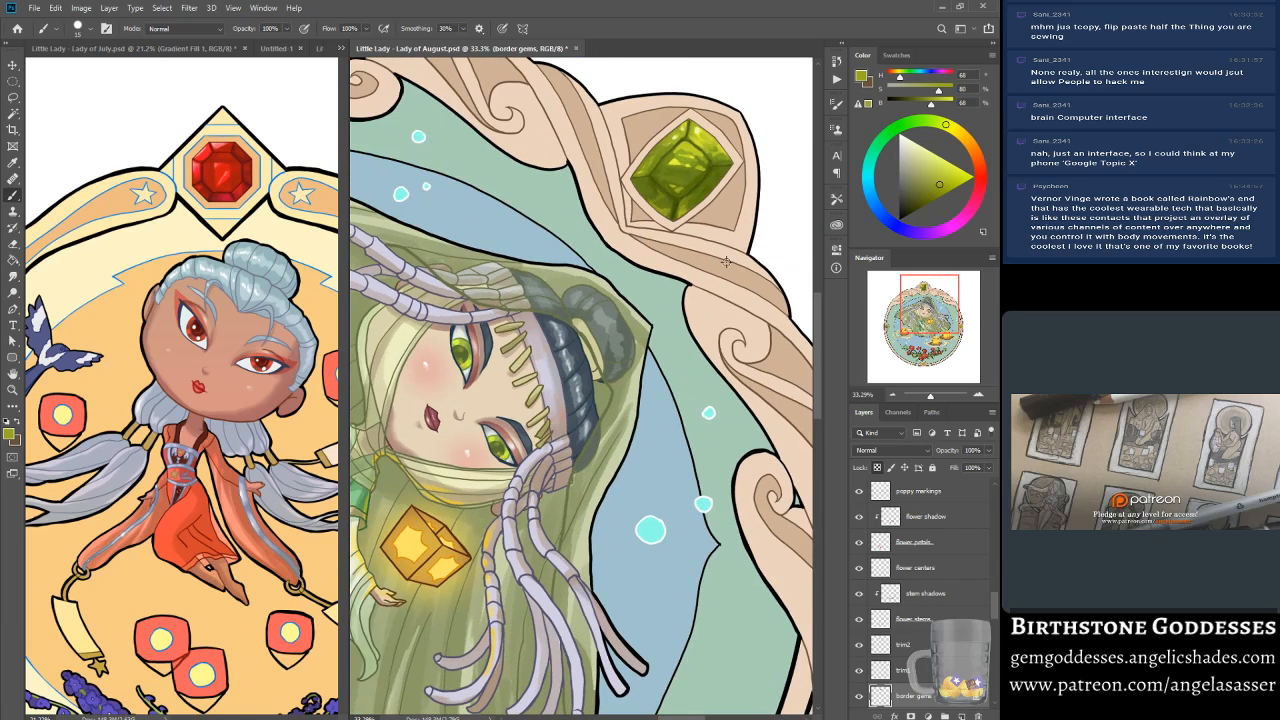
scroll(726, 262, up, 5)
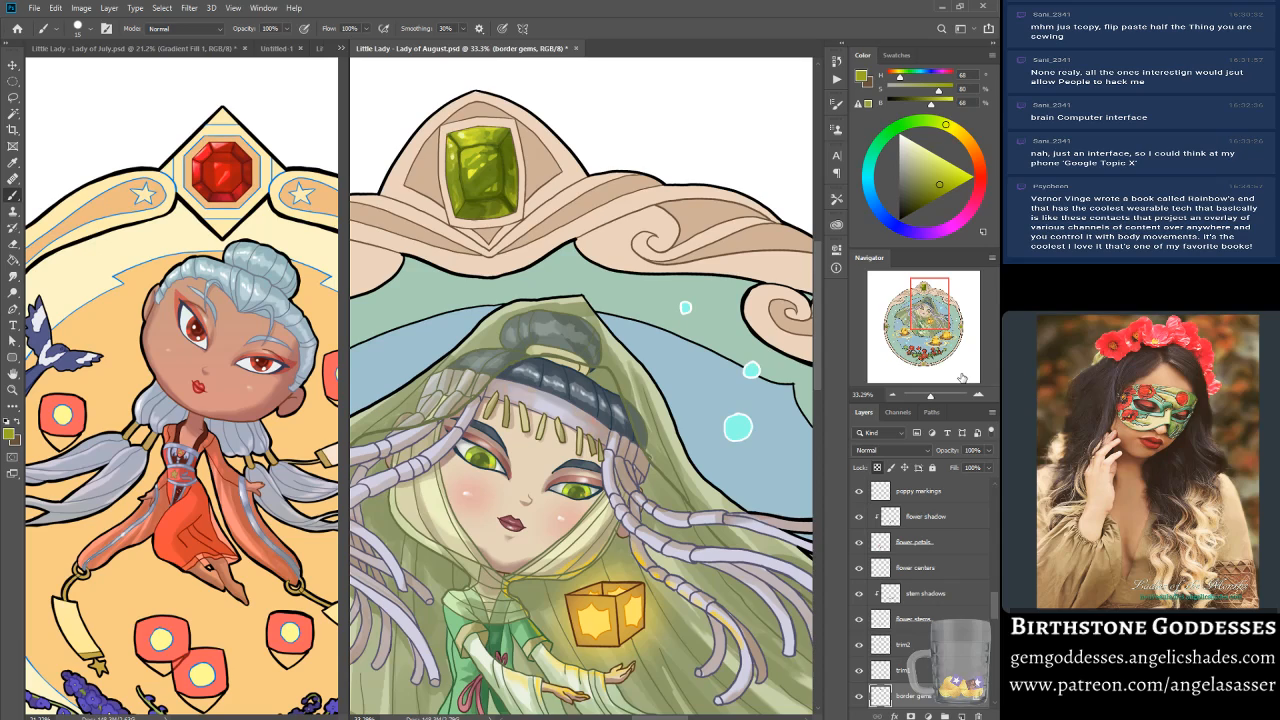
click(932, 397)
drag(932, 397, 926, 393)
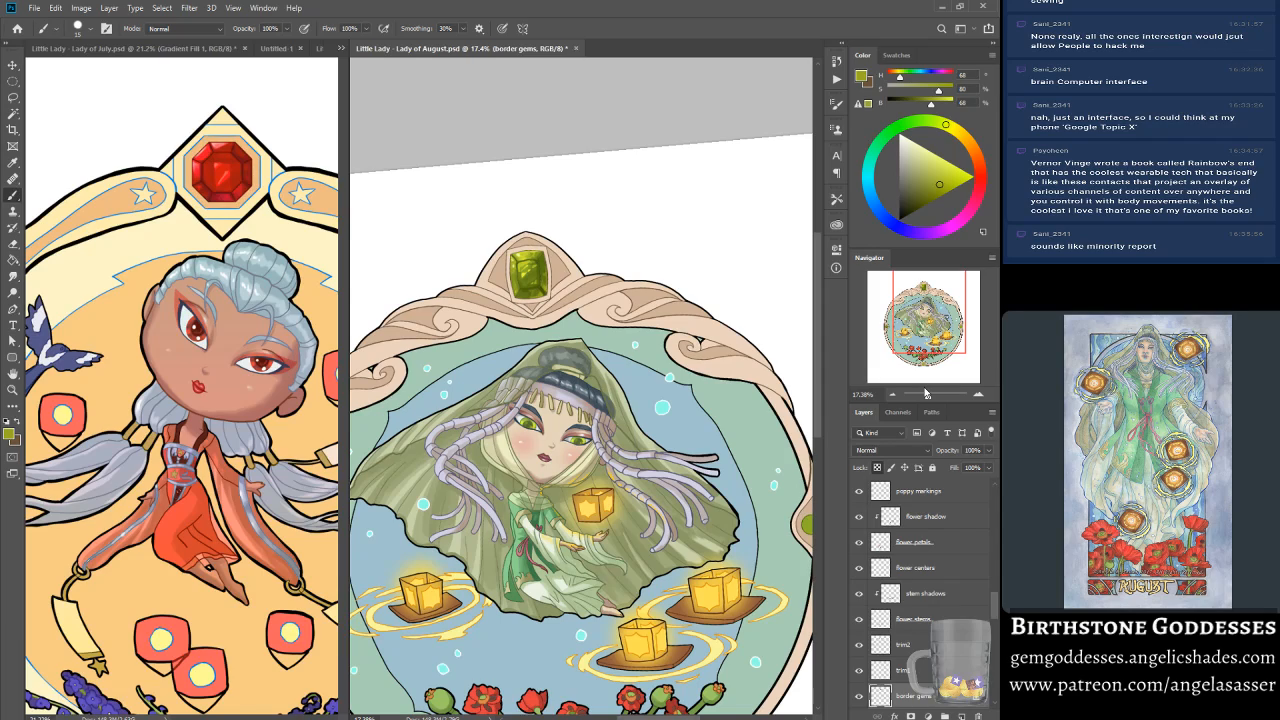
drag(940, 318, 929, 325)
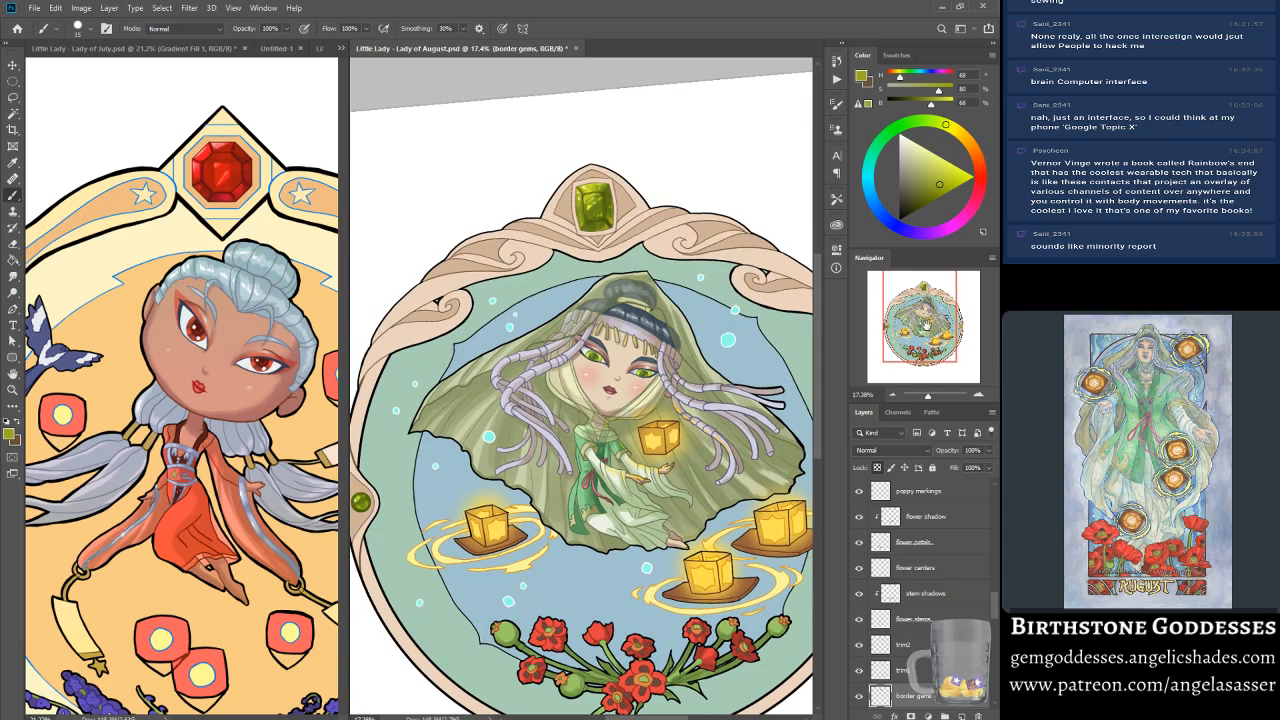
drag(758, 493, 738, 521)
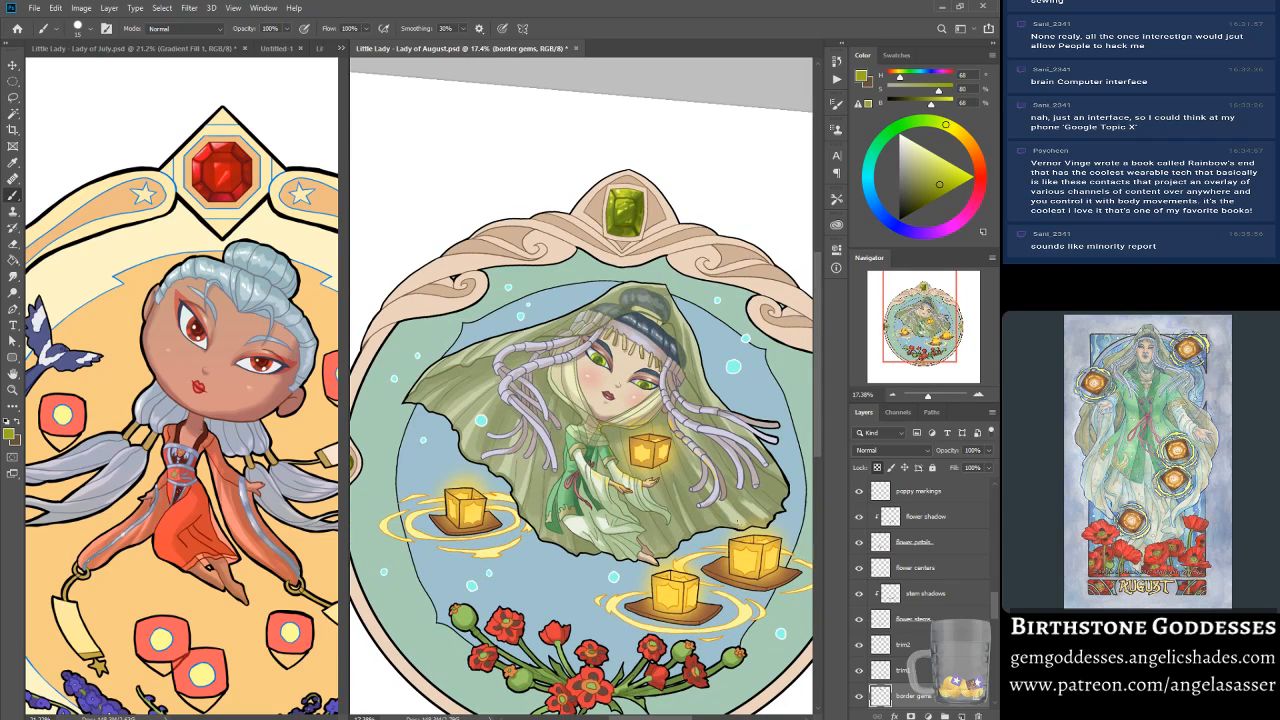
drag(928, 396, 926, 396)
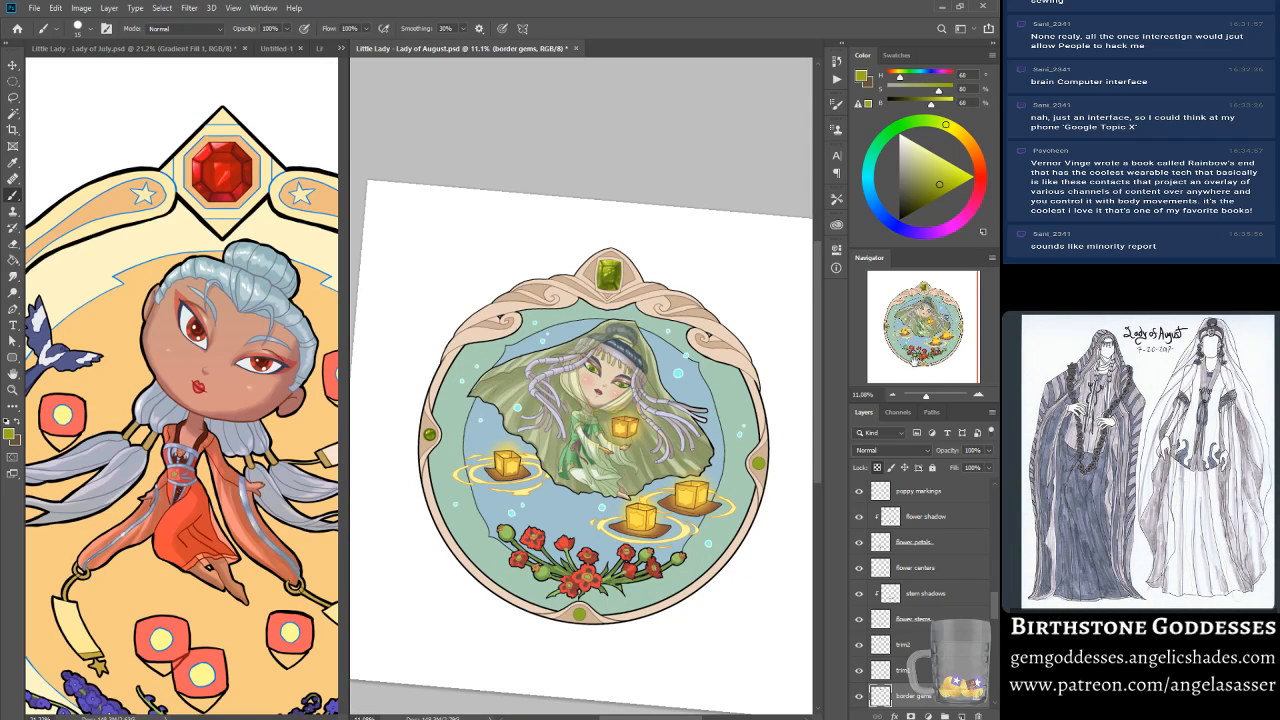
key(Escape)
drag(926, 397, 931, 397)
drag(912, 325, 893, 312)
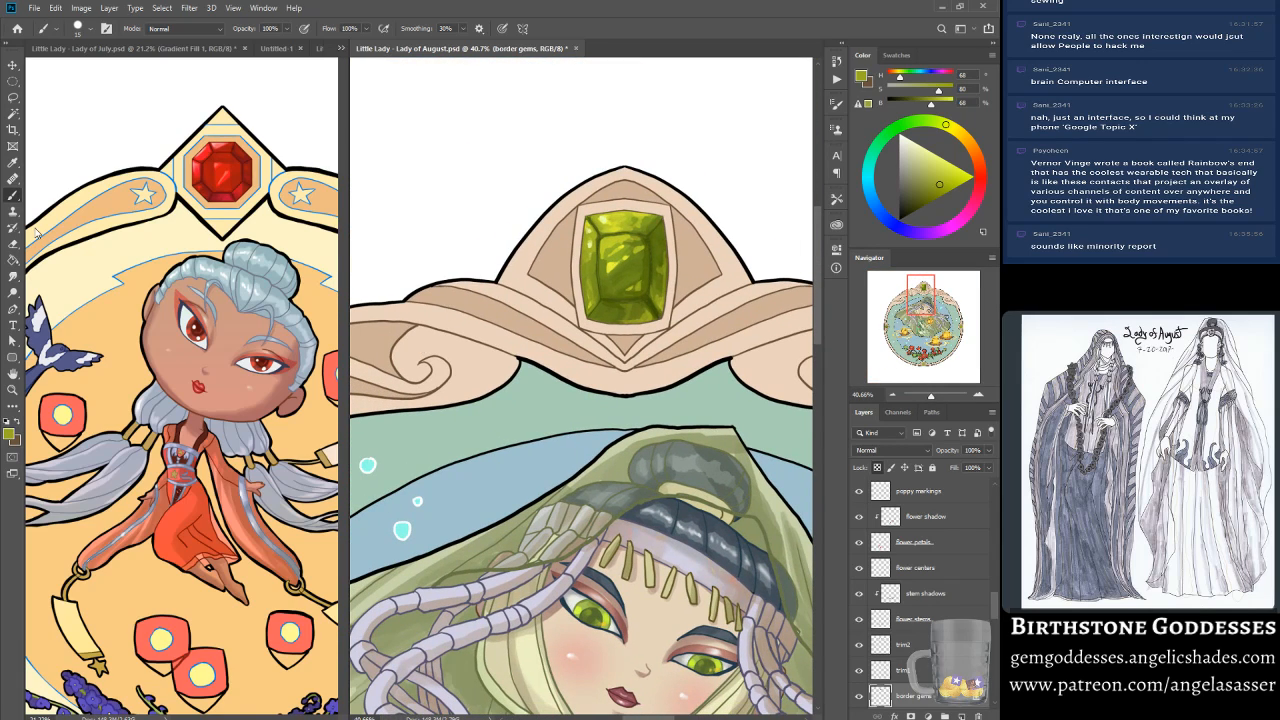
Step: Enlarge the brush to 40 px and smooth the top gem's left facet with light and darker greens sampled along it
alt+click(592, 266)
key(bracketright)
key(bracketright)
key(bracketright)
key(bracketright)
key(bracketright)
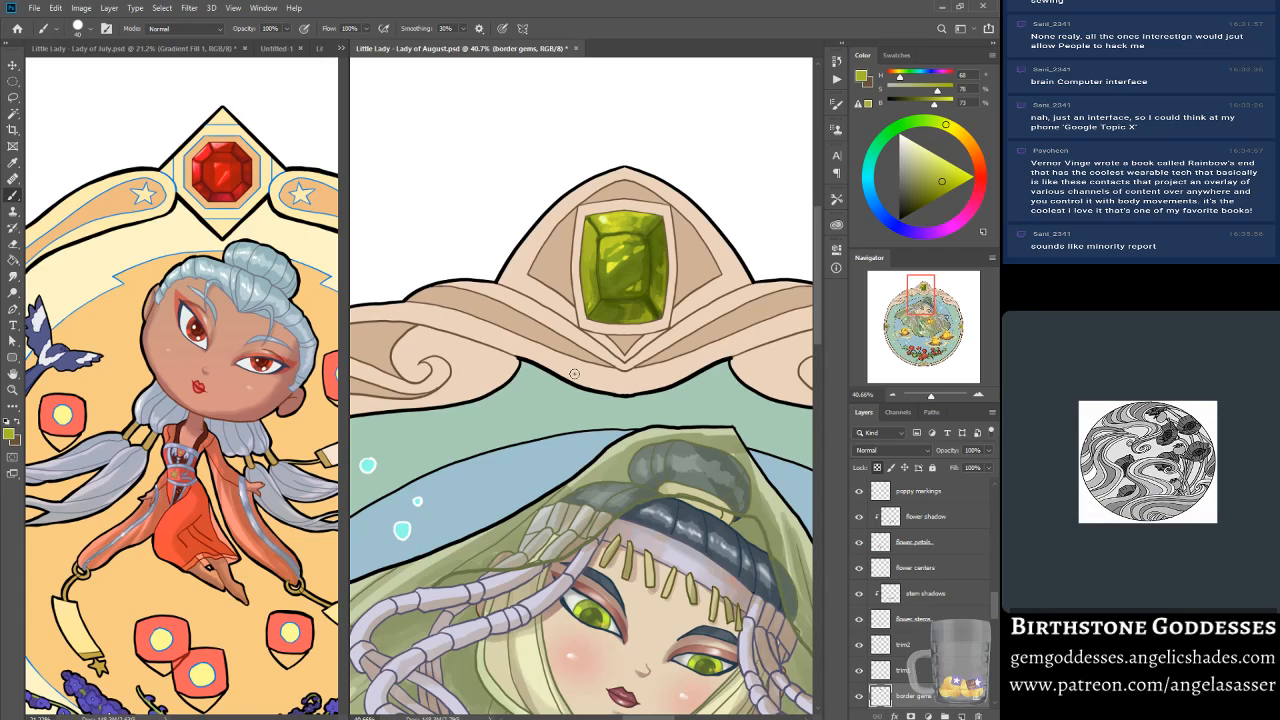
key(super)
key(super)
alt+click(593, 262)
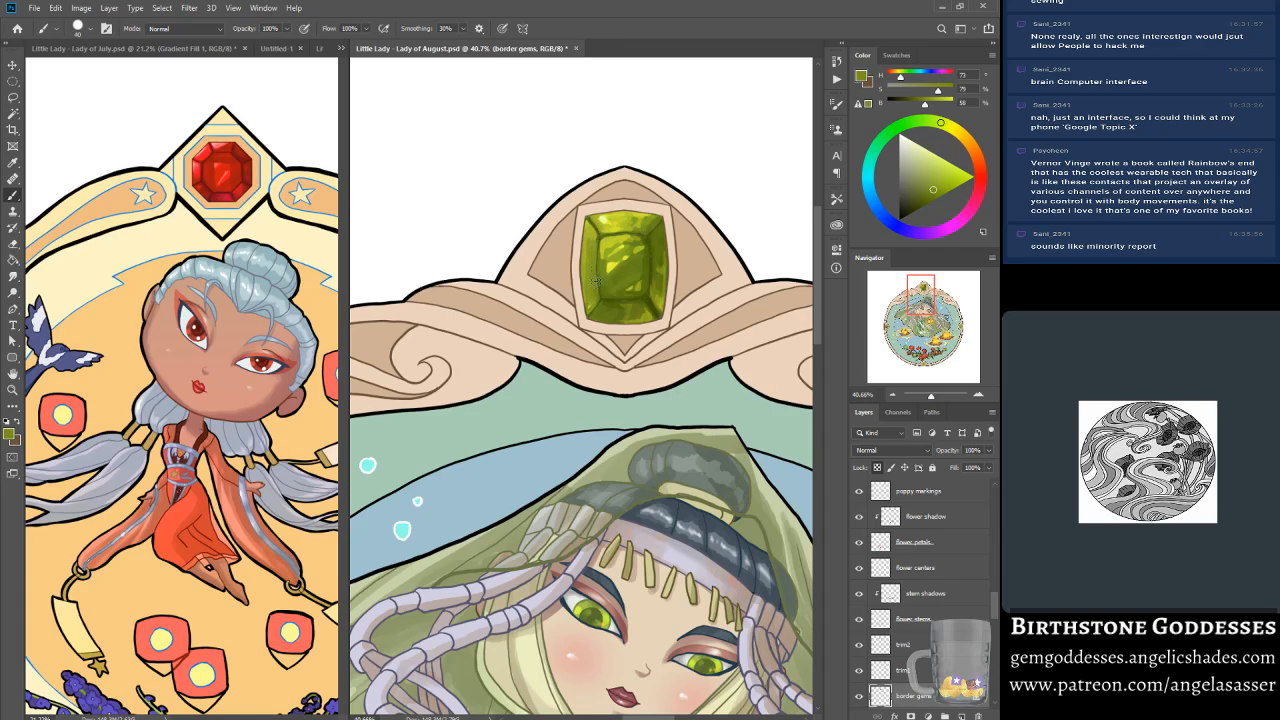
alt+click(589, 243)
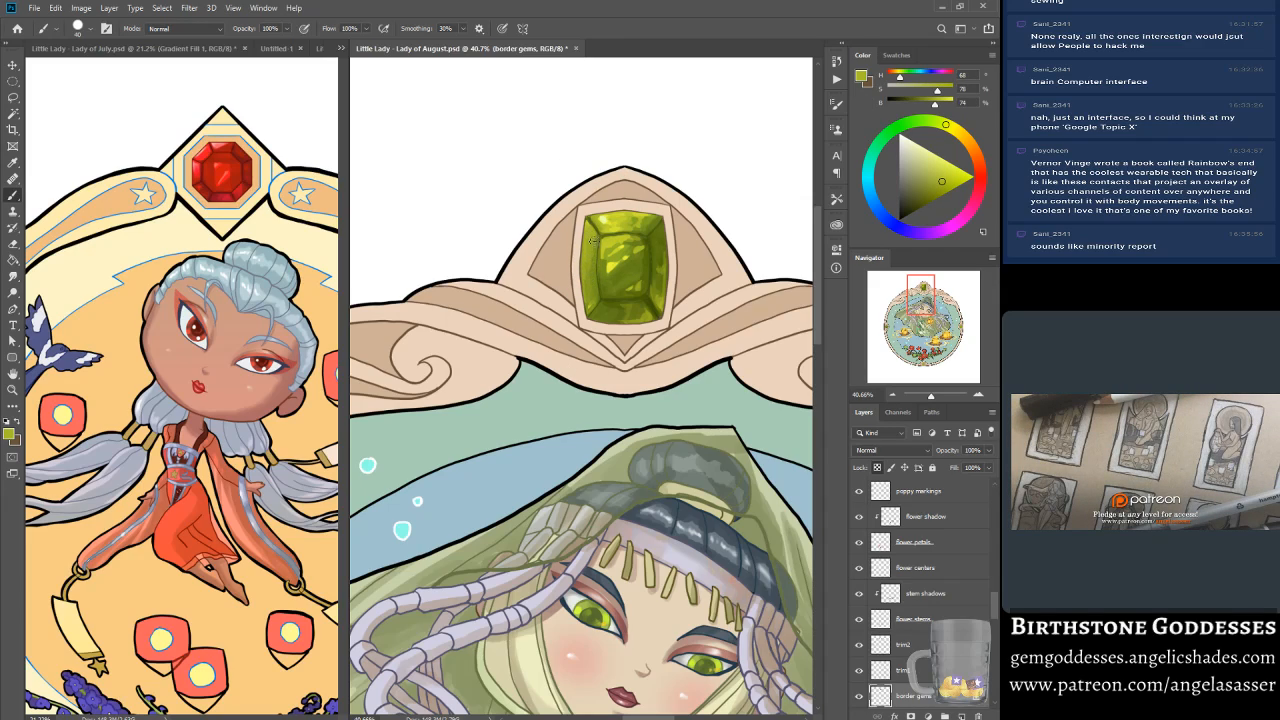
alt+click(594, 291)
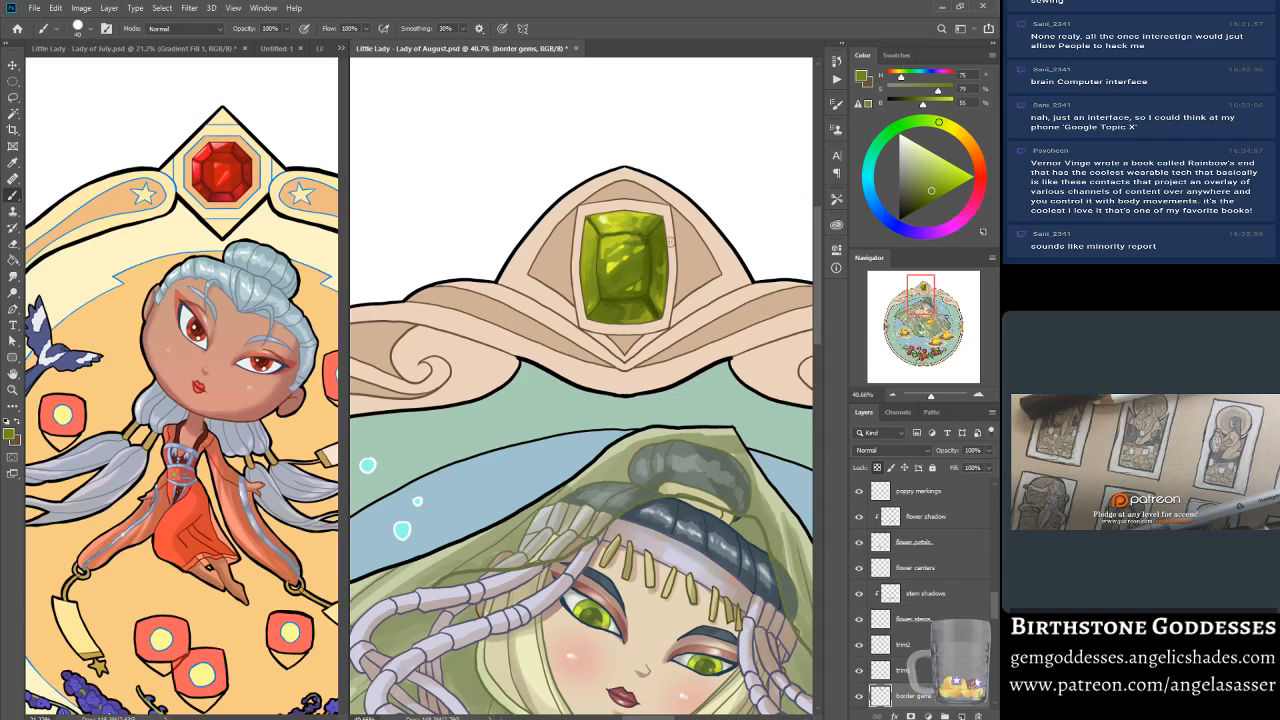
Step: Rework the top gem's outer facets with dark green, yellow-green and mid greens sampled around its edges
alt+click(606, 314)
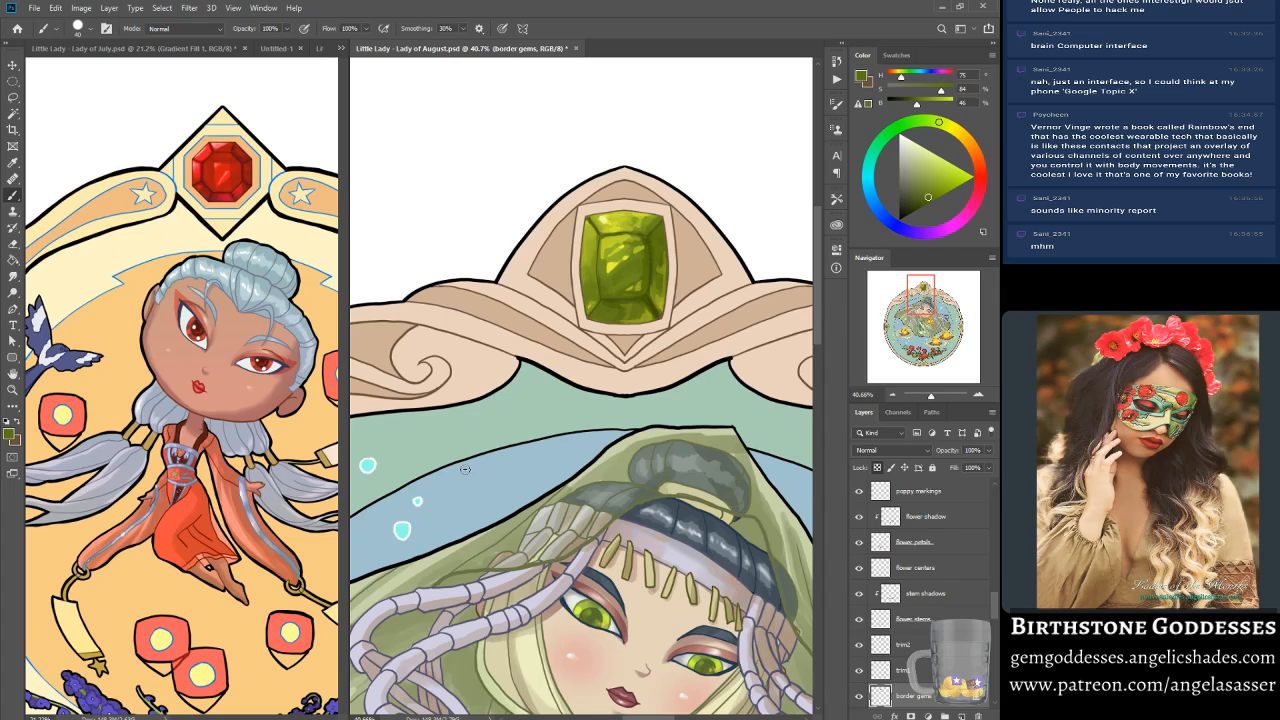
alt+click(615, 226)
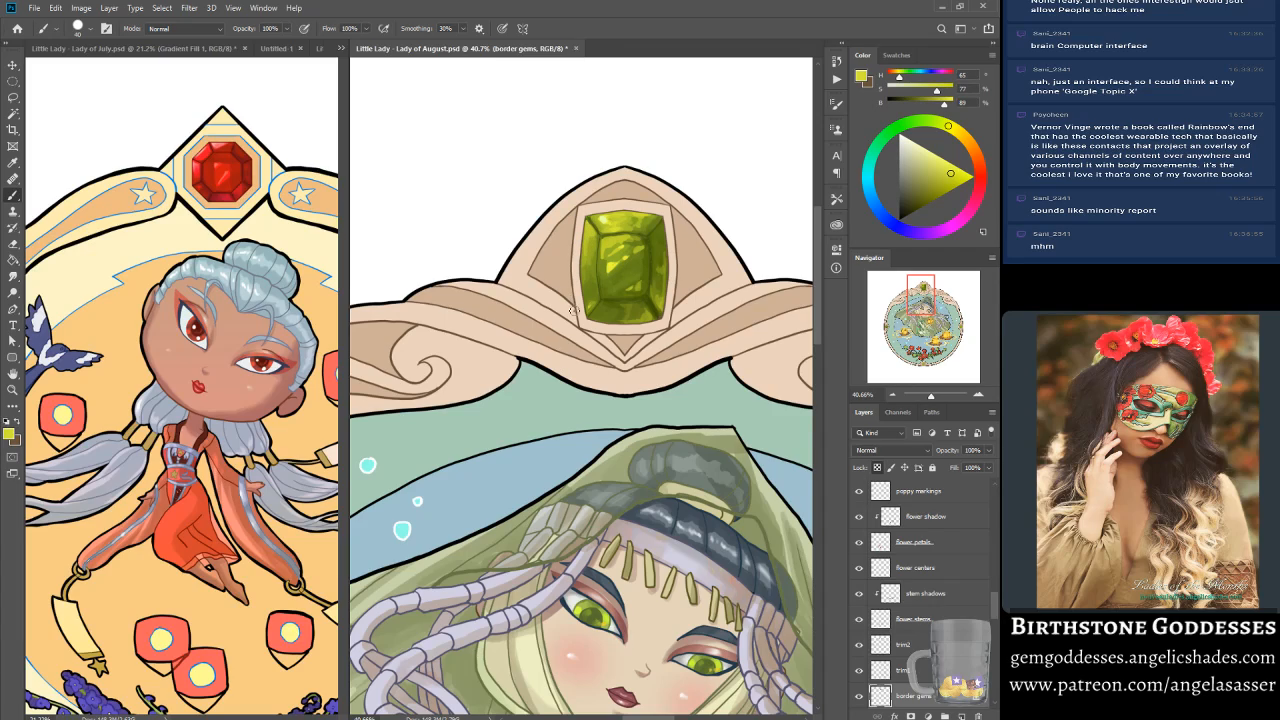
alt+click(593, 304)
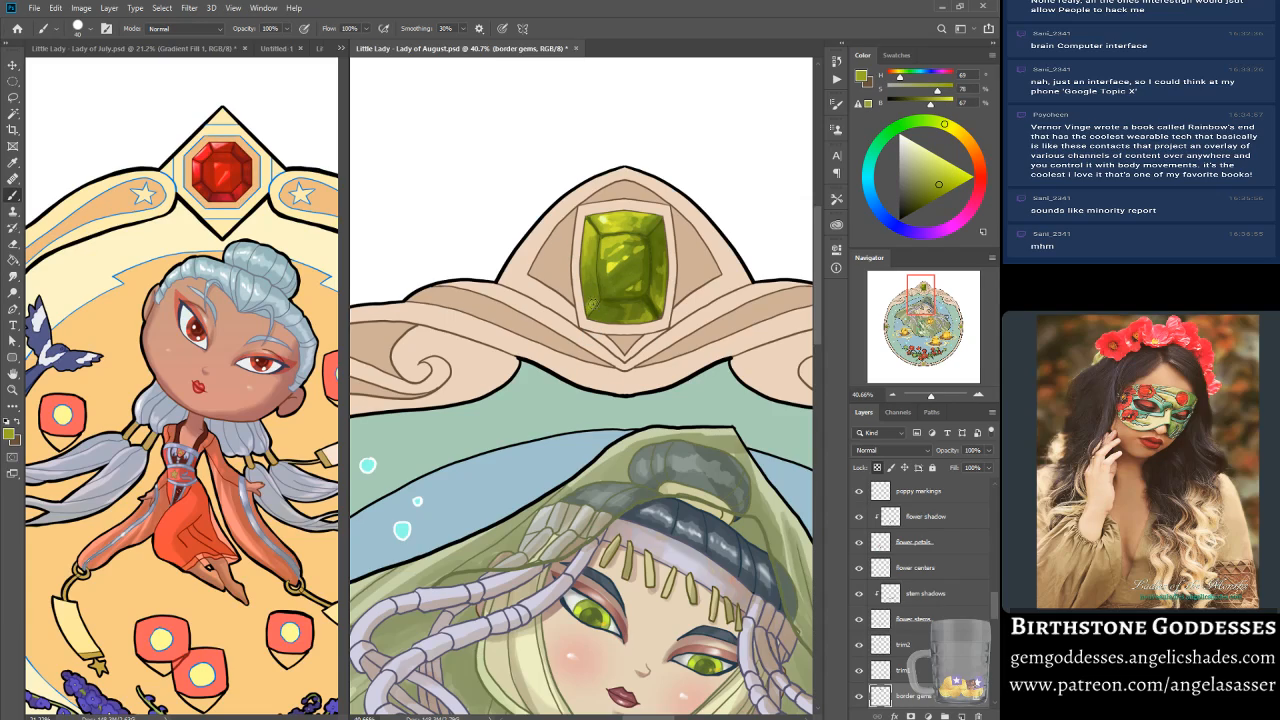
alt+click(592, 295)
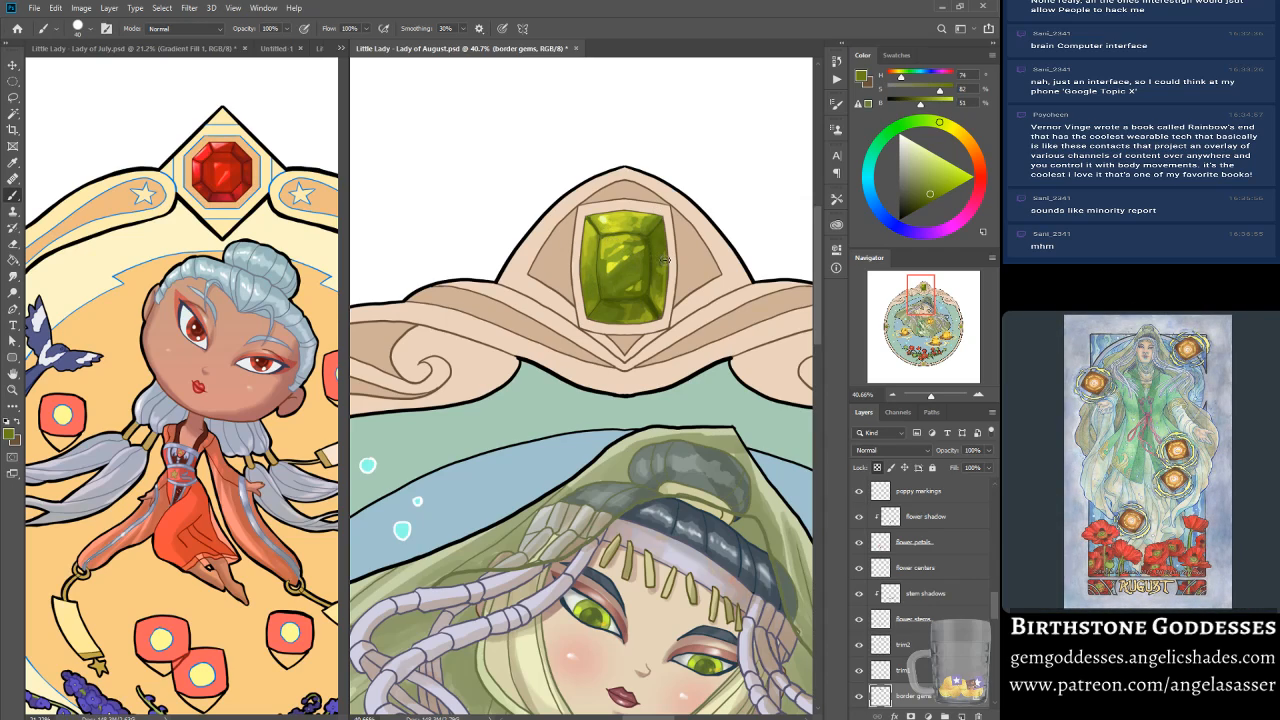
alt+click(600, 316)
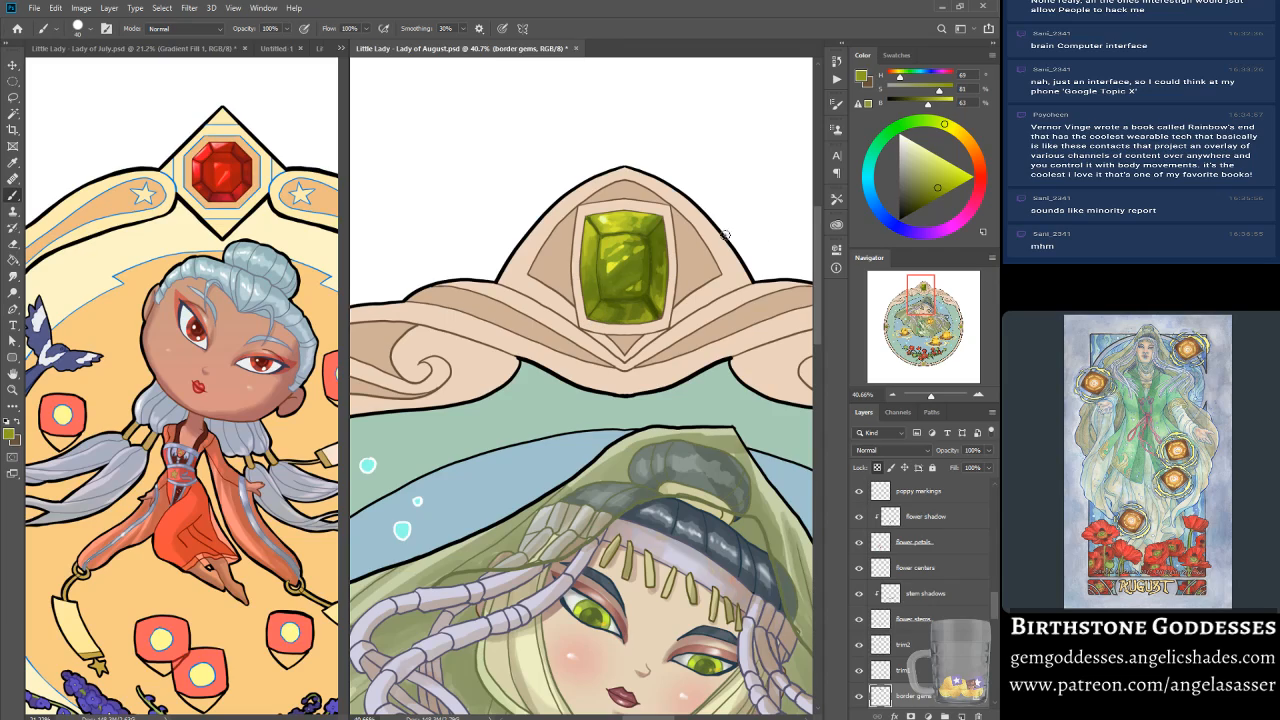
alt+click(660, 284)
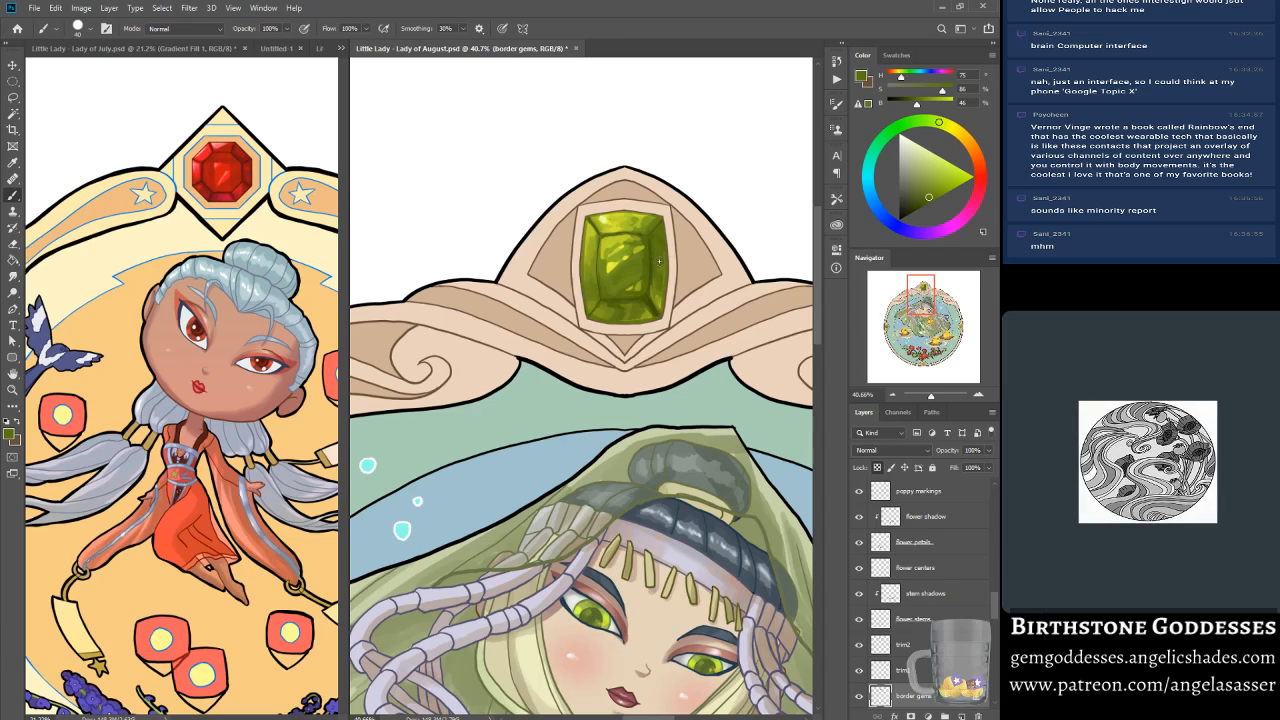
Step: Deepen the top gem's lower shading with dark green sampled from its bottom area
drag(933, 396, 930, 398)
click(921, 302)
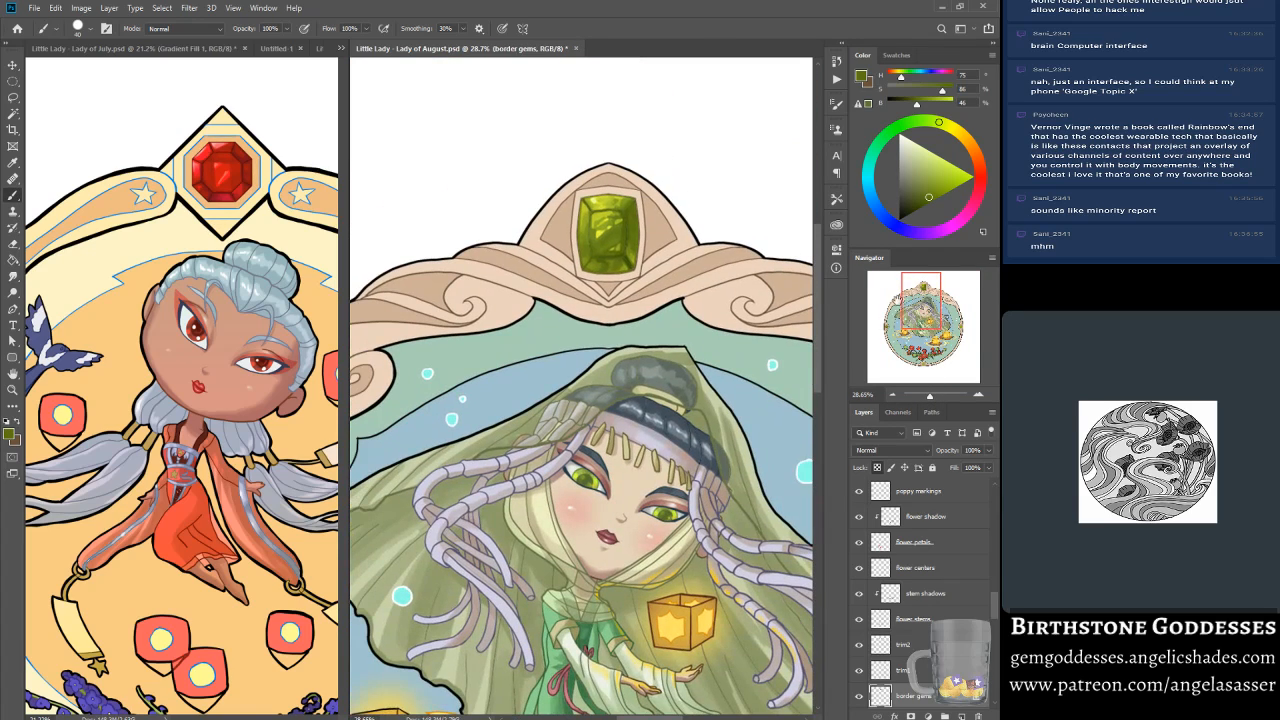
alt+click(602, 266)
alt+click(604, 262)
Step: Blend the top gem's left and lower-right facets with mid greens sampled from them, using a 70 px brush
drag(930, 397, 926, 397)
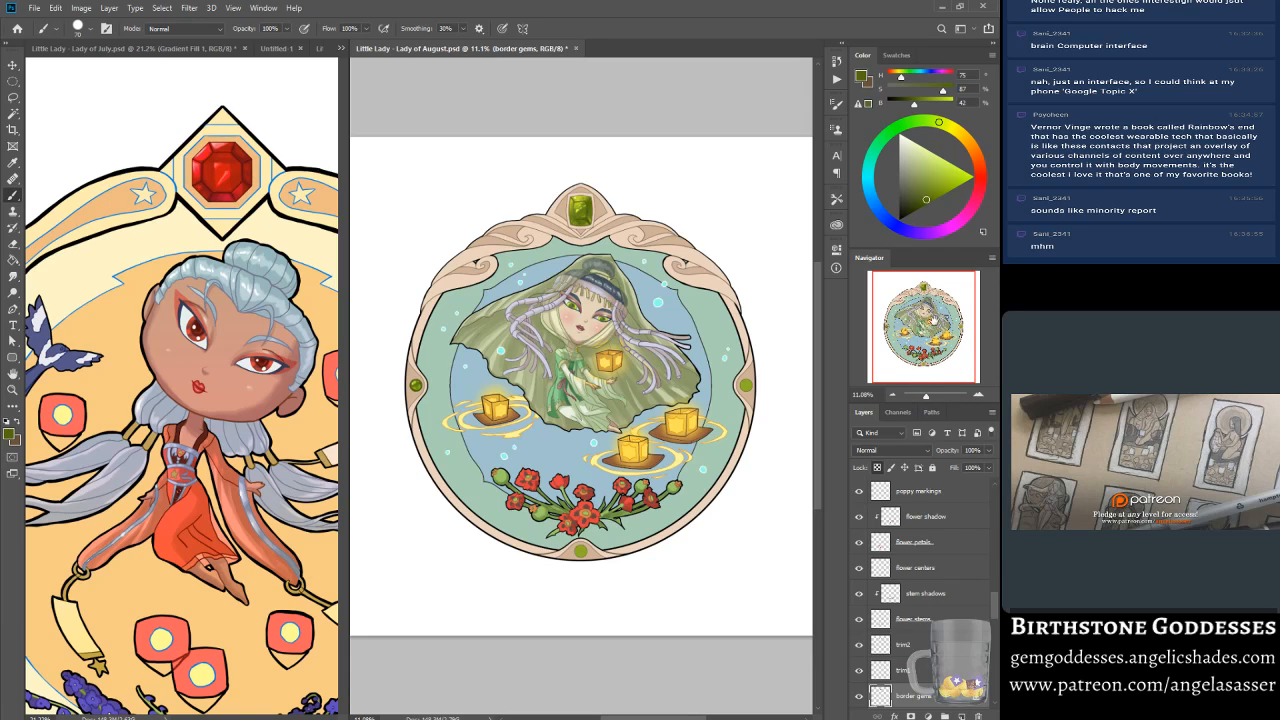
drag(924, 397, 931, 397)
drag(914, 304, 924, 282)
alt+click(544, 224)
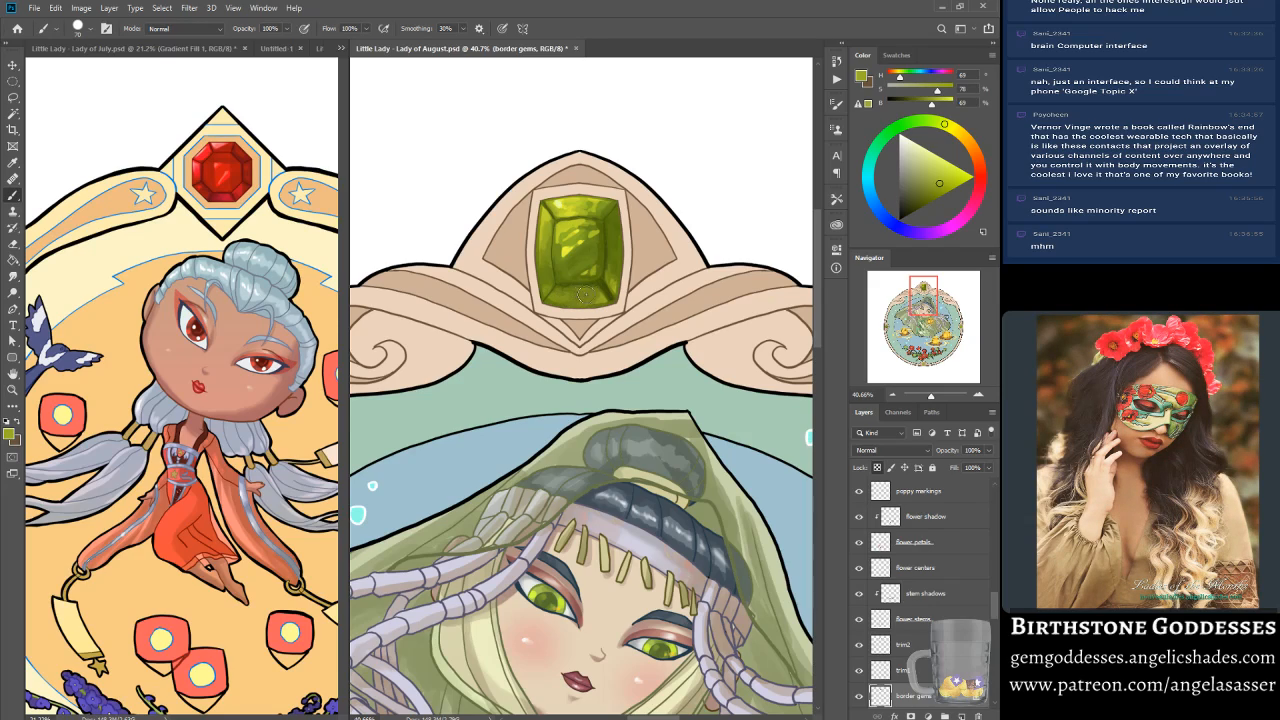
alt+click(610, 278)
alt+click(611, 282)
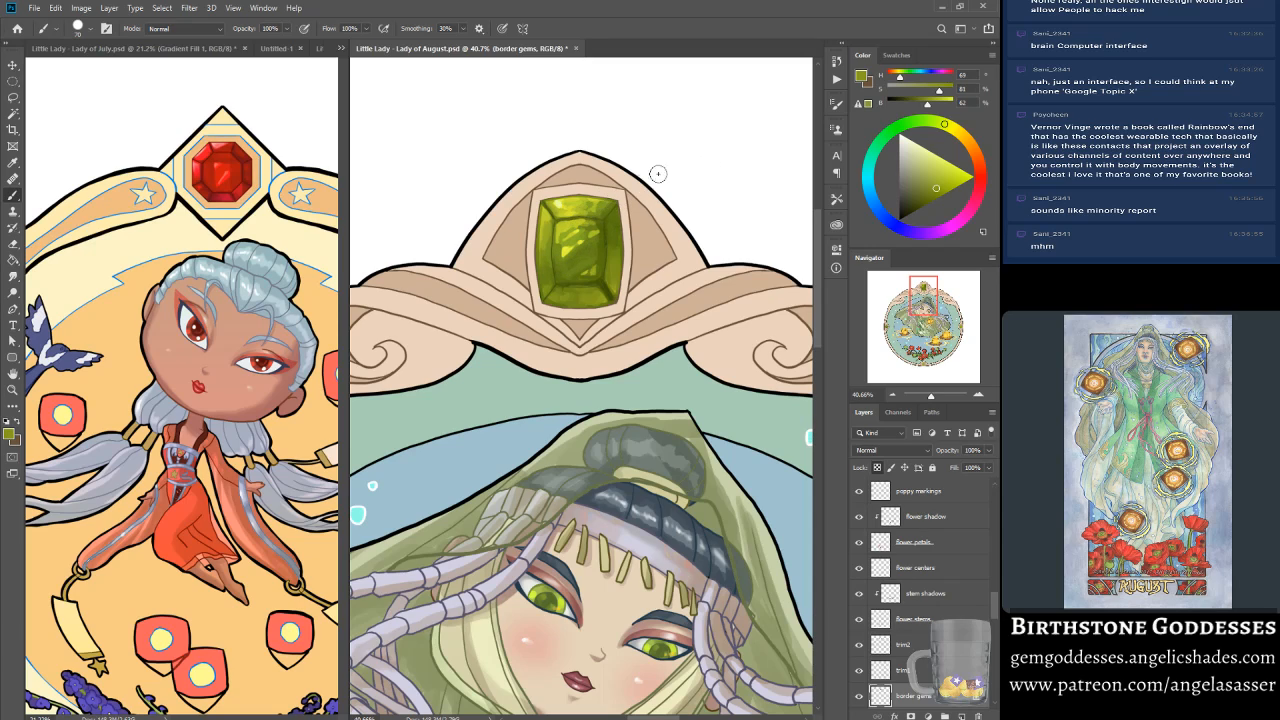
Step: Reduce the brush to 30 px and refine the top gem's facets with bright yellow, light green and dark green sampled from it
drag(933, 396, 930, 396)
drag(912, 348, 909, 315)
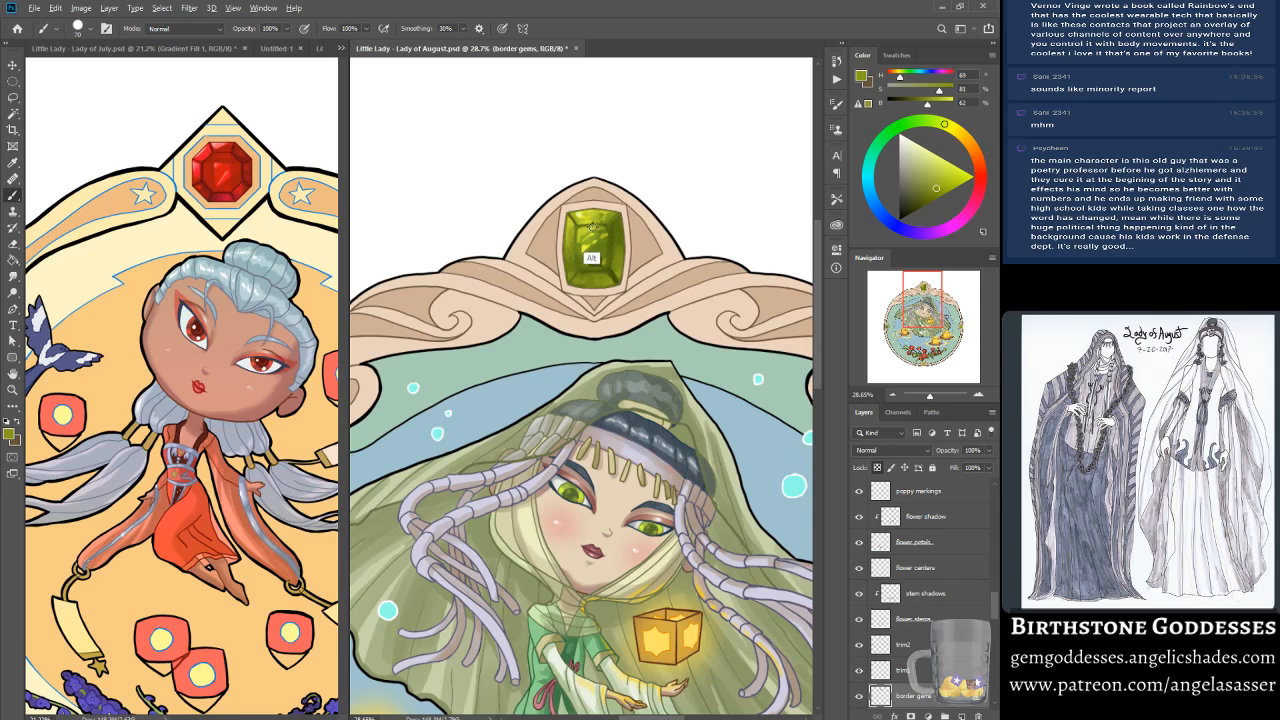
alt+click(586, 238)
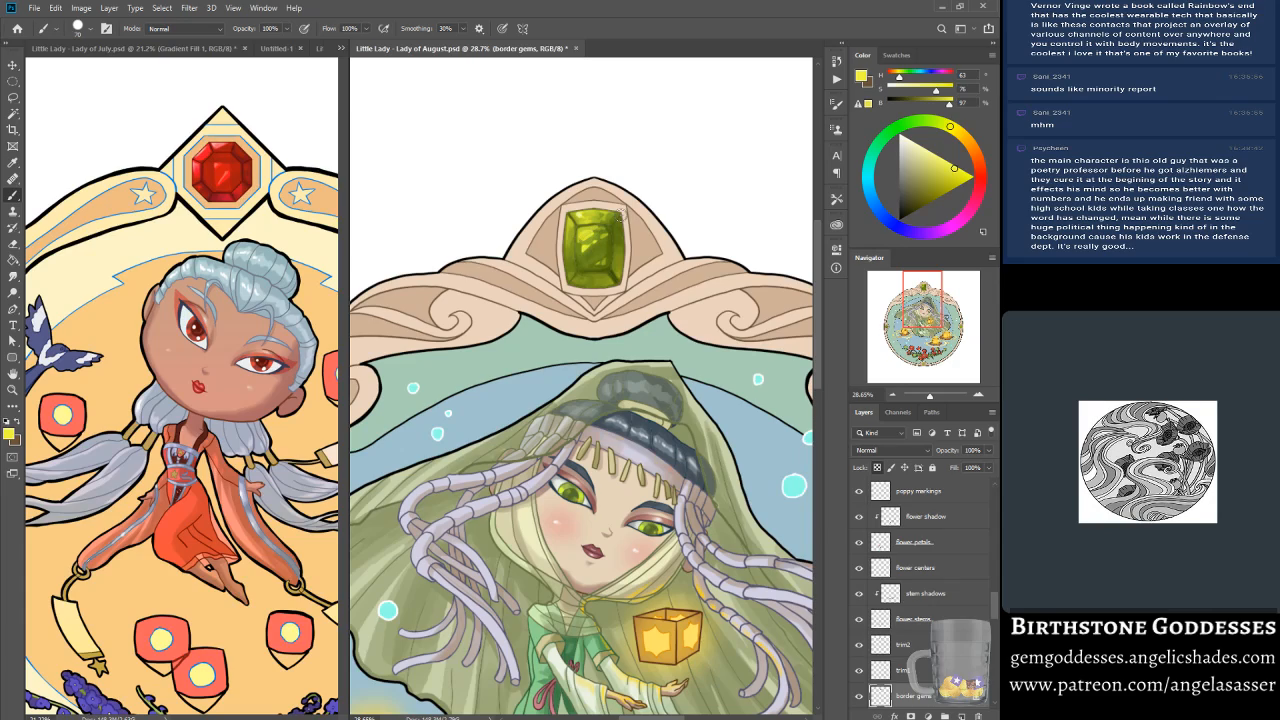
key(bracketleft)
key(bracketleft)
key(bracketleft)
key(bracketleft)
alt+click(578, 264)
alt+click(579, 240)
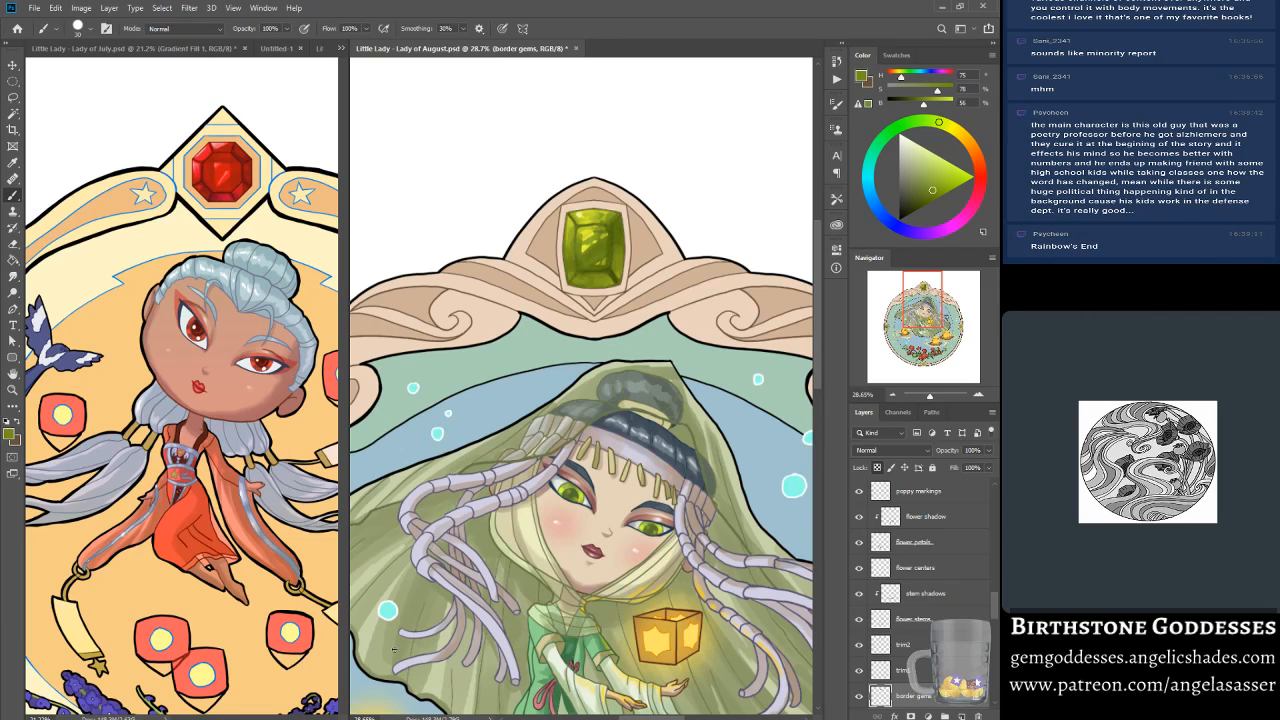
alt+click(581, 238)
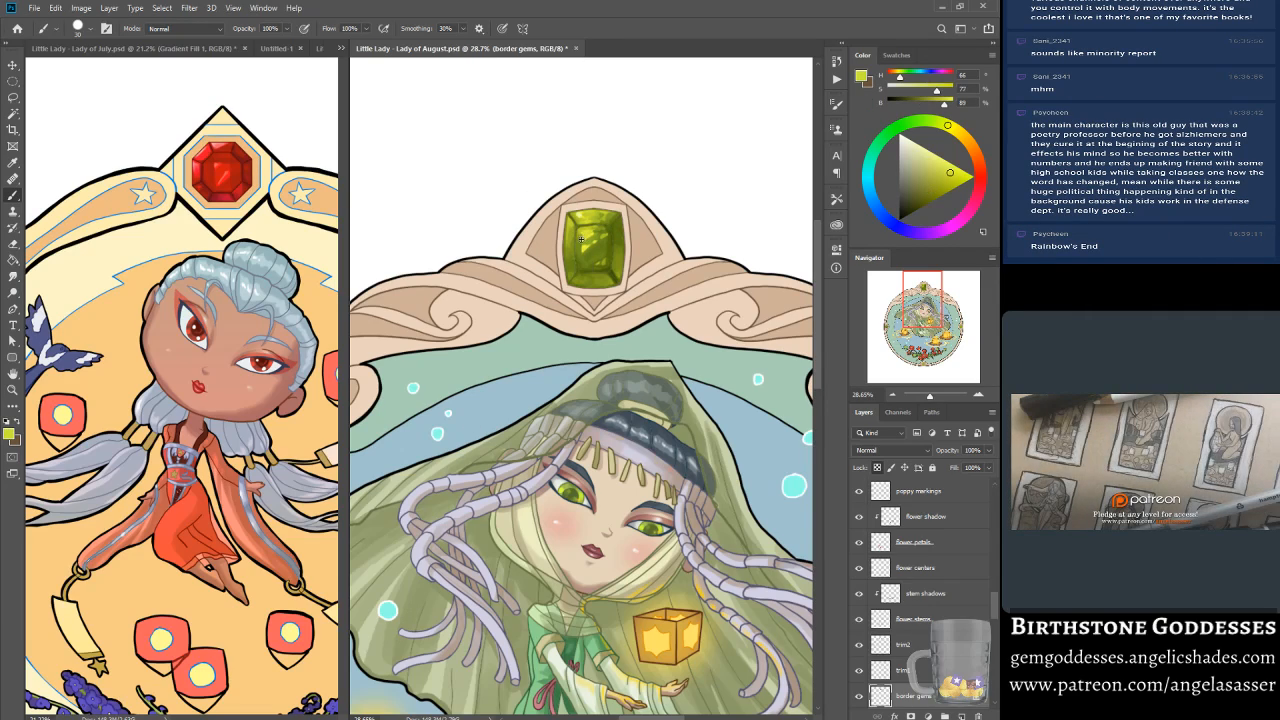
alt+click(575, 244)
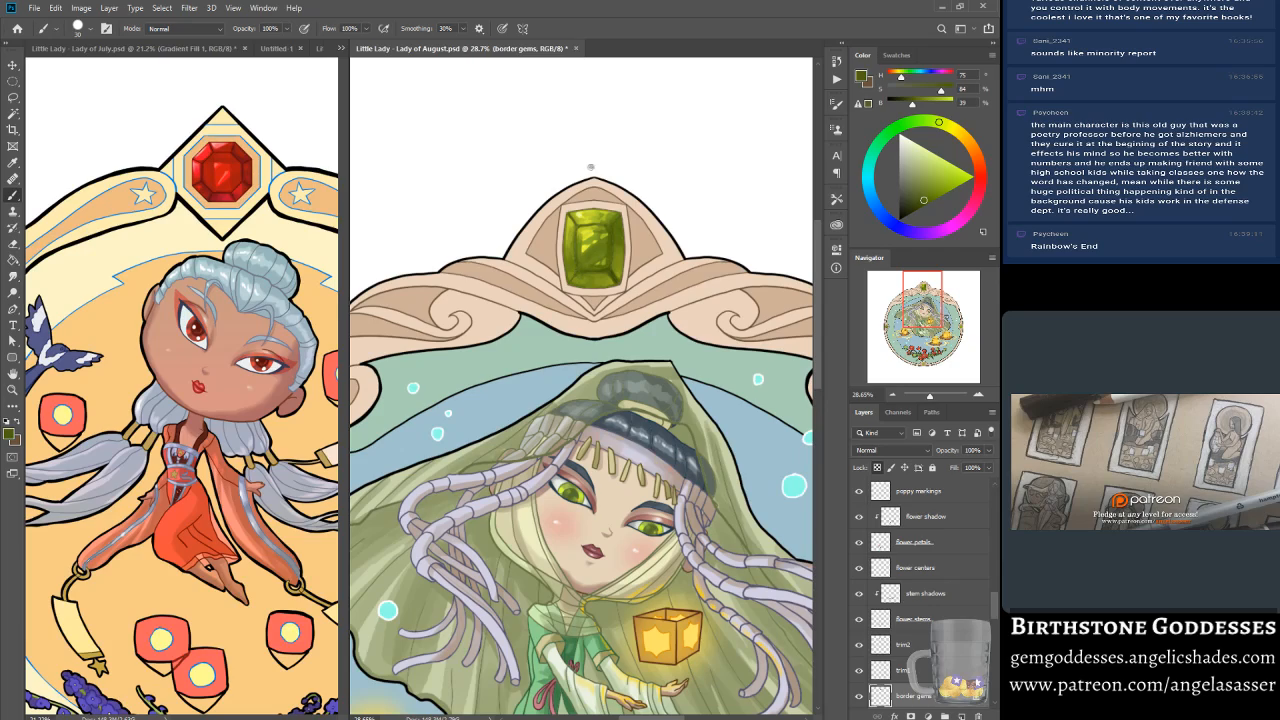
alt+click(573, 259)
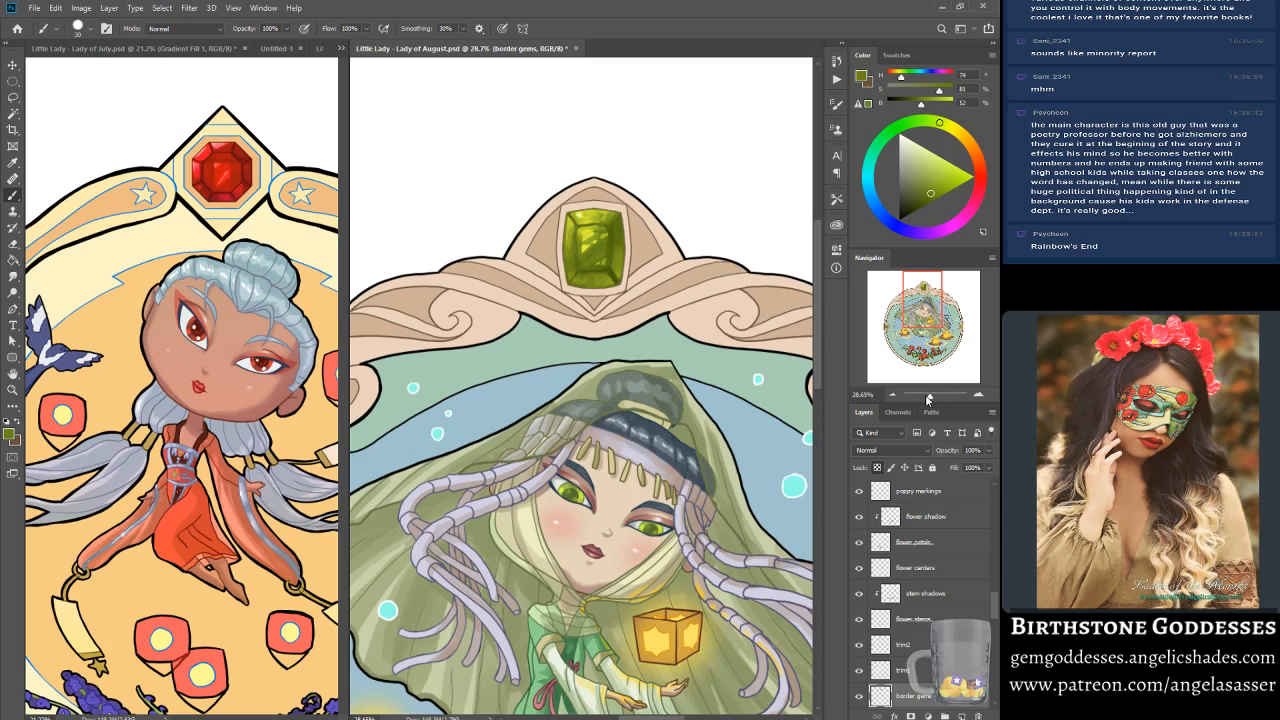
Step: Lasso the shaded left round gem, copy it to a new layer, and place the copy over the frame's bottom gem
drag(927, 397, 930, 412)
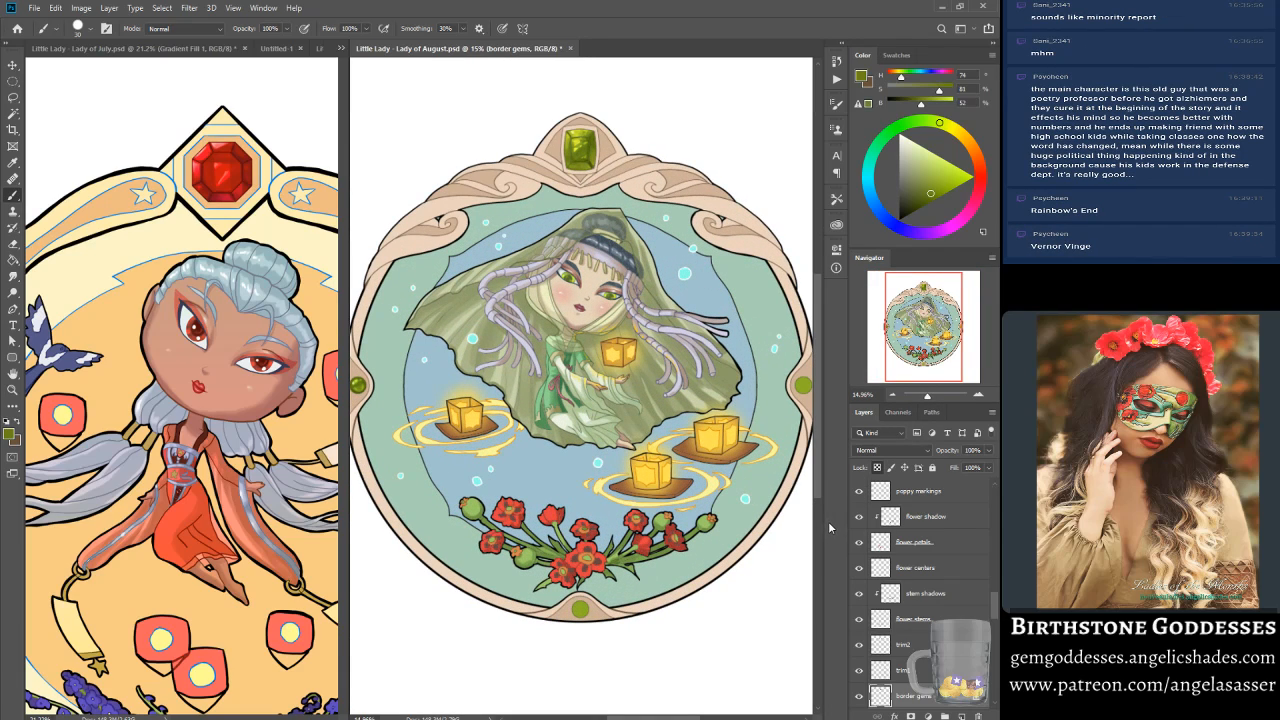
drag(931, 338, 918, 340)
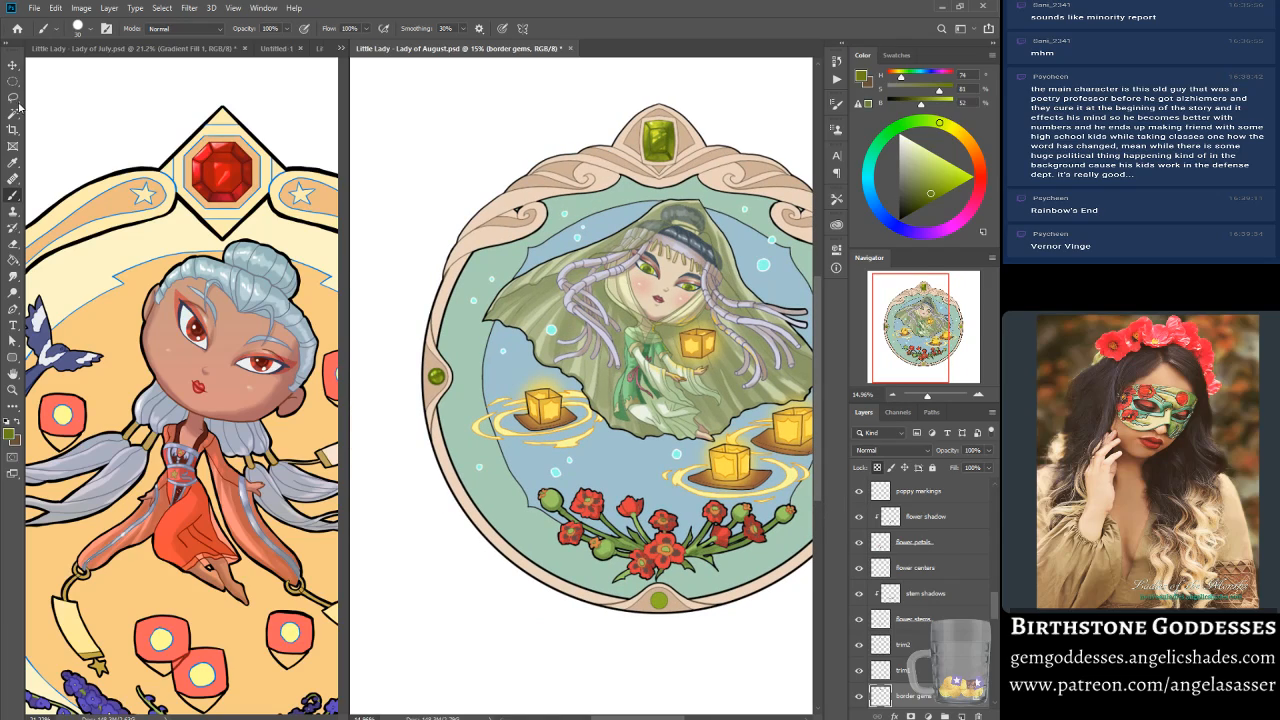
key(l)
mouse_move(436, 352)
mouse_down()
mouse_move(458, 372)
mouse_move(436, 398)
mouse_move(428, 388)
mouse_up()
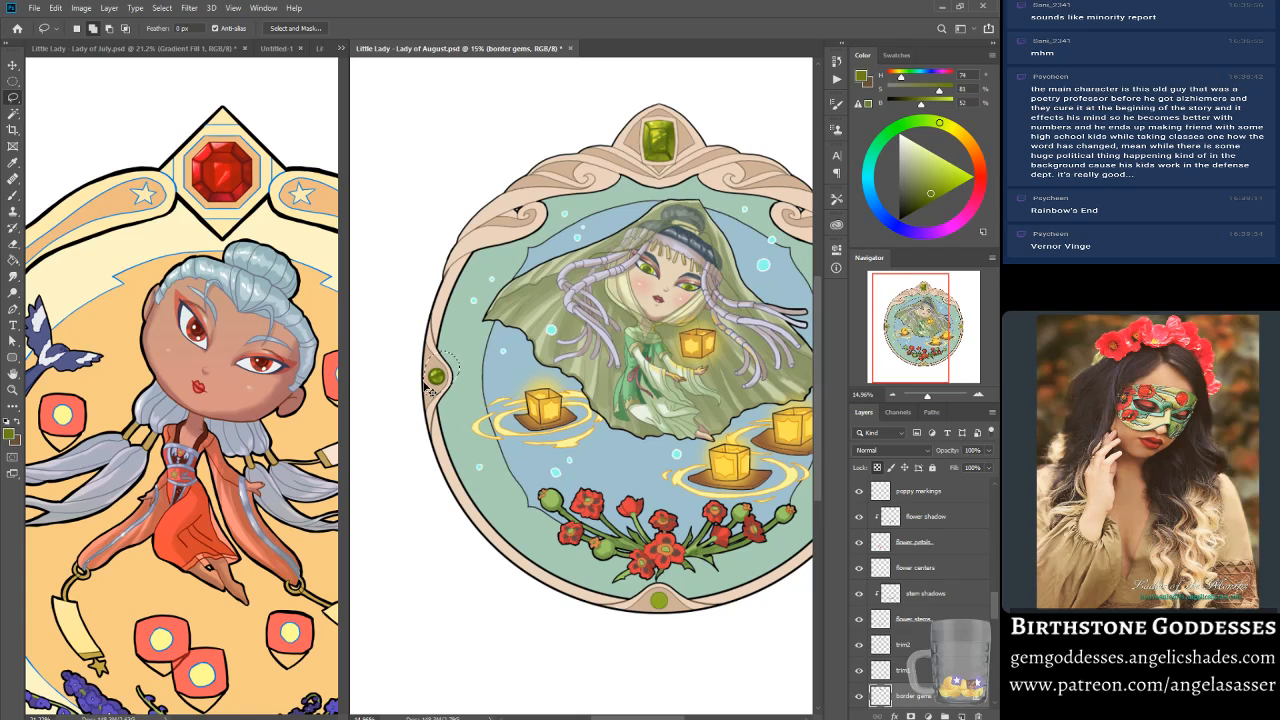
key(ctrl+j)
click(13, 64)
drag(438, 391, 658, 601)
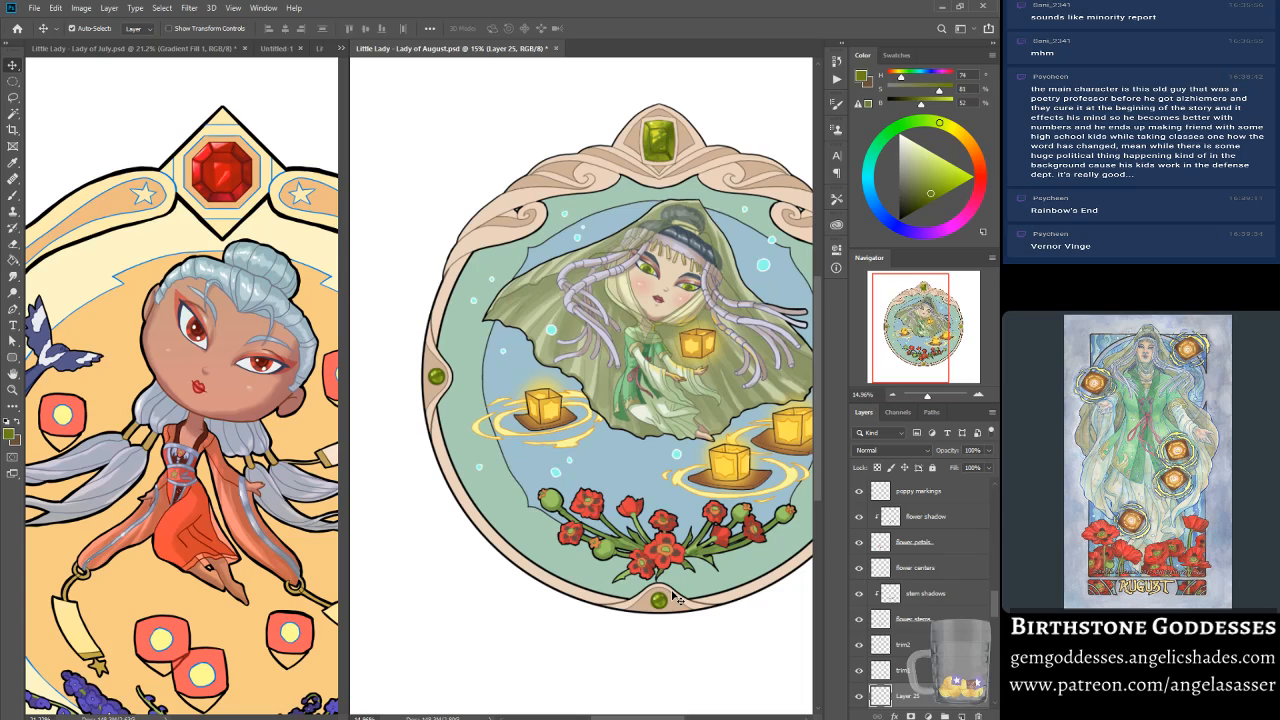
Step: Duplicate the copied gem's layer and place the duplicate over the frame's right round gem
drag(912, 346, 926, 344)
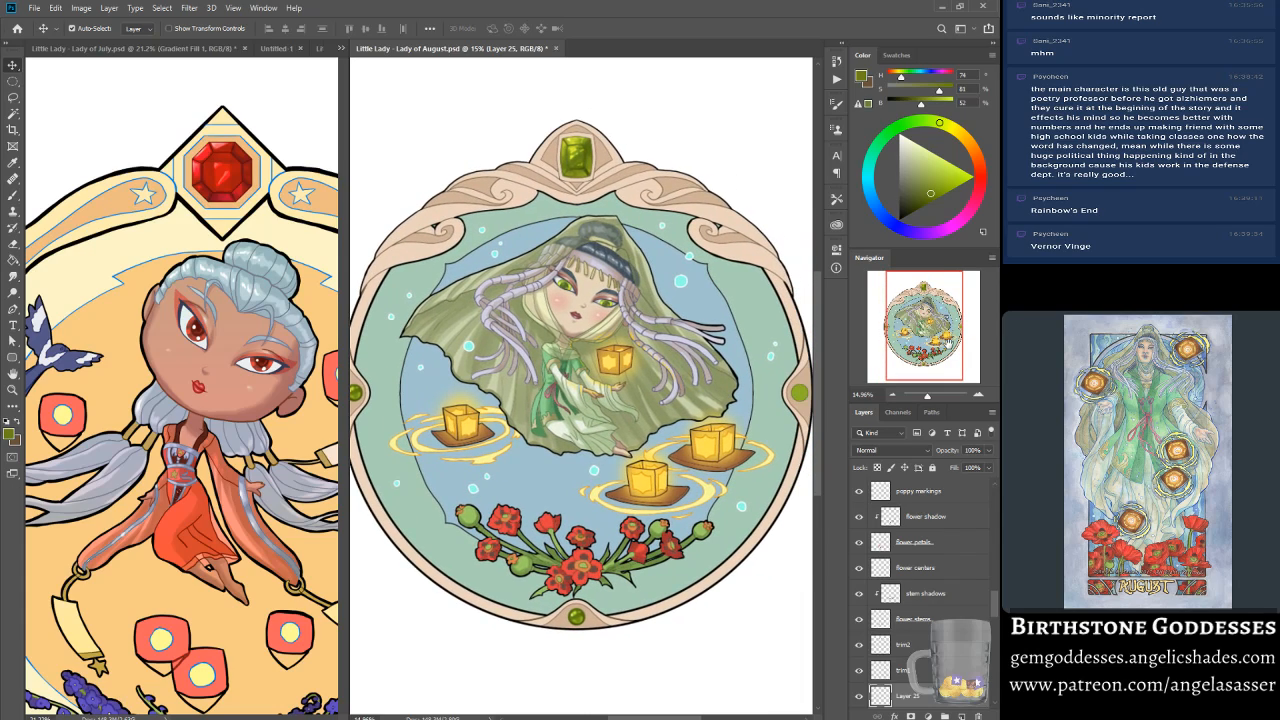
right_click(914, 694)
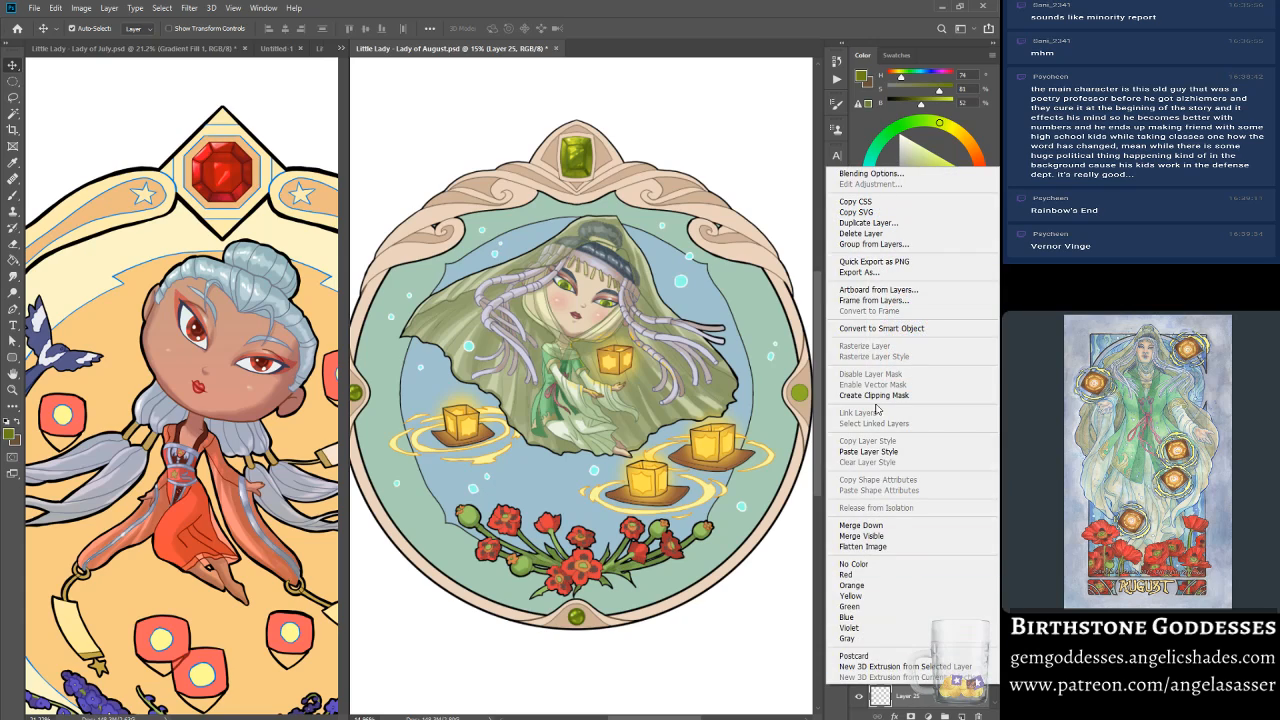
click(868, 222)
click(607, 228)
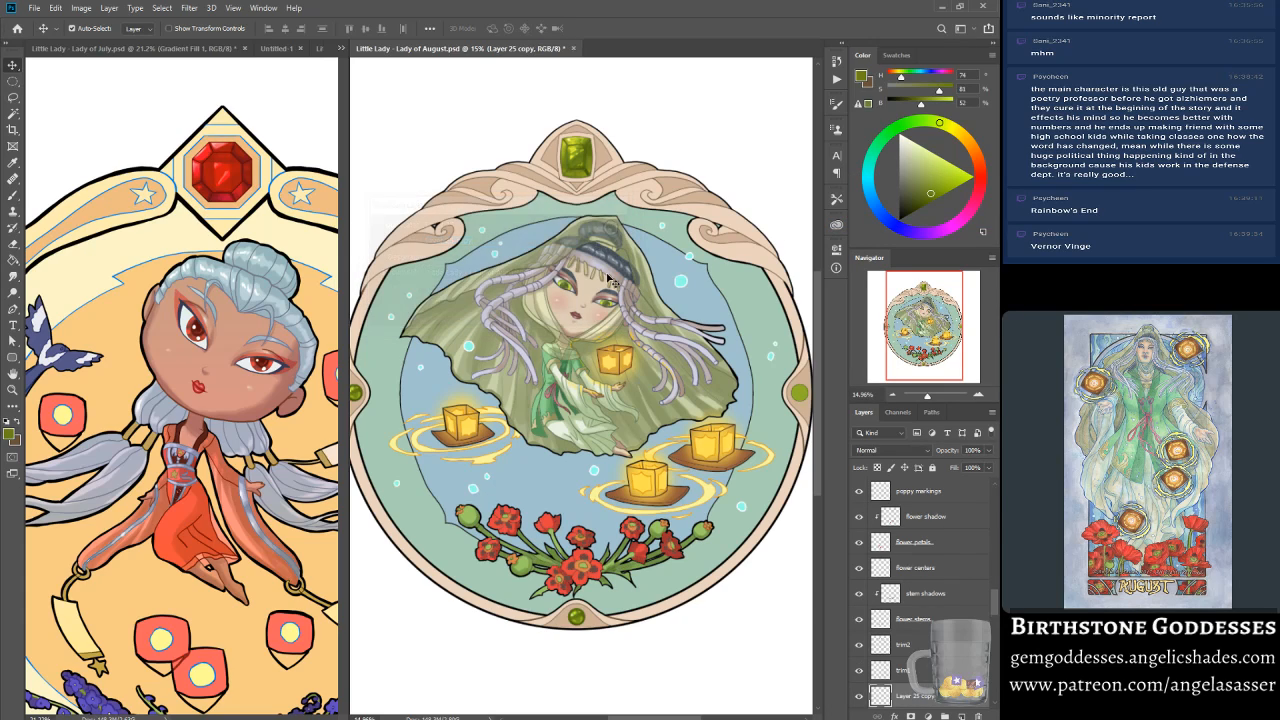
drag(750, 474, 803, 398)
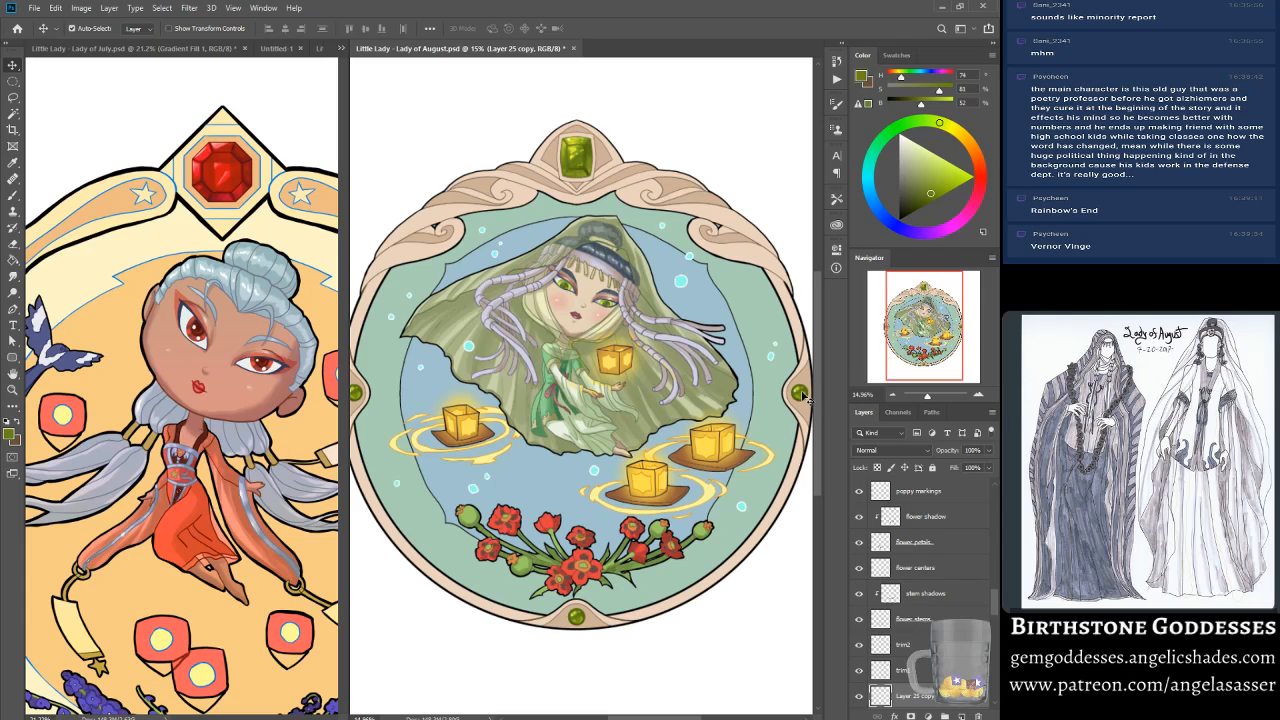
Step: Try merging the two copied gem layers with the border gems layer, compare the layer's visibility, and undo the merge
scroll(926, 670, down, 3)
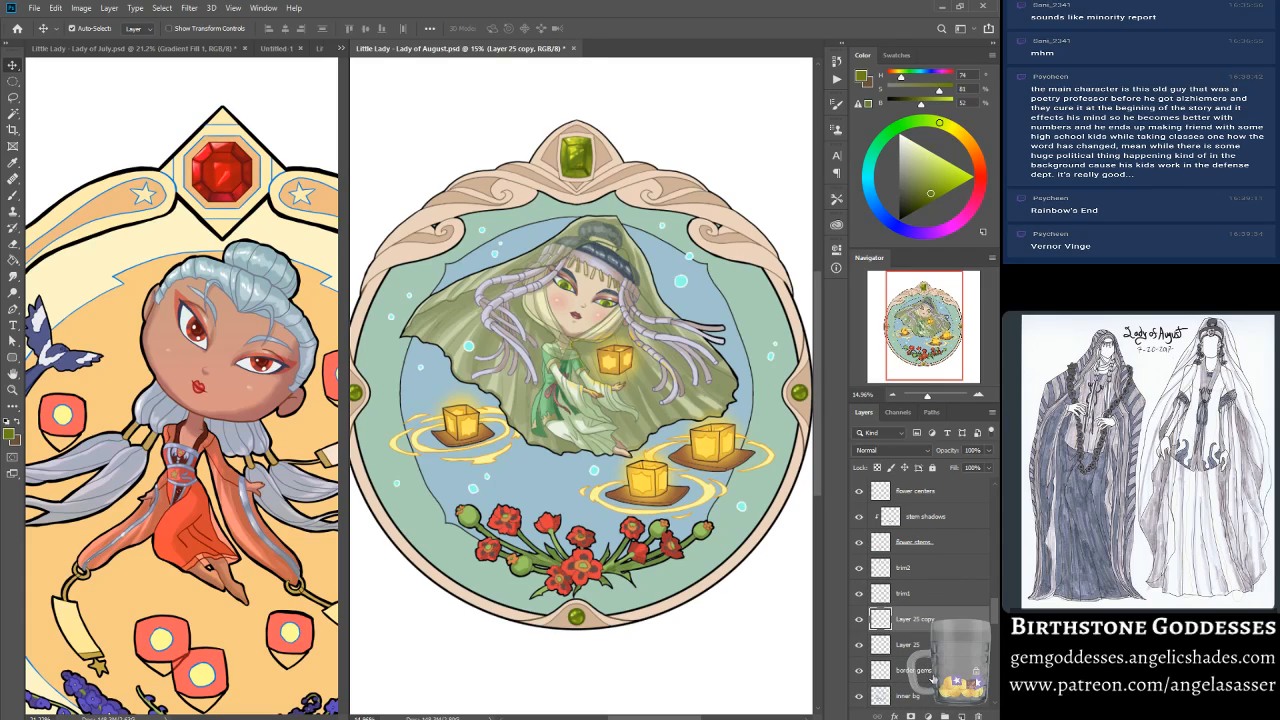
click(930, 672)
click(81, 8)
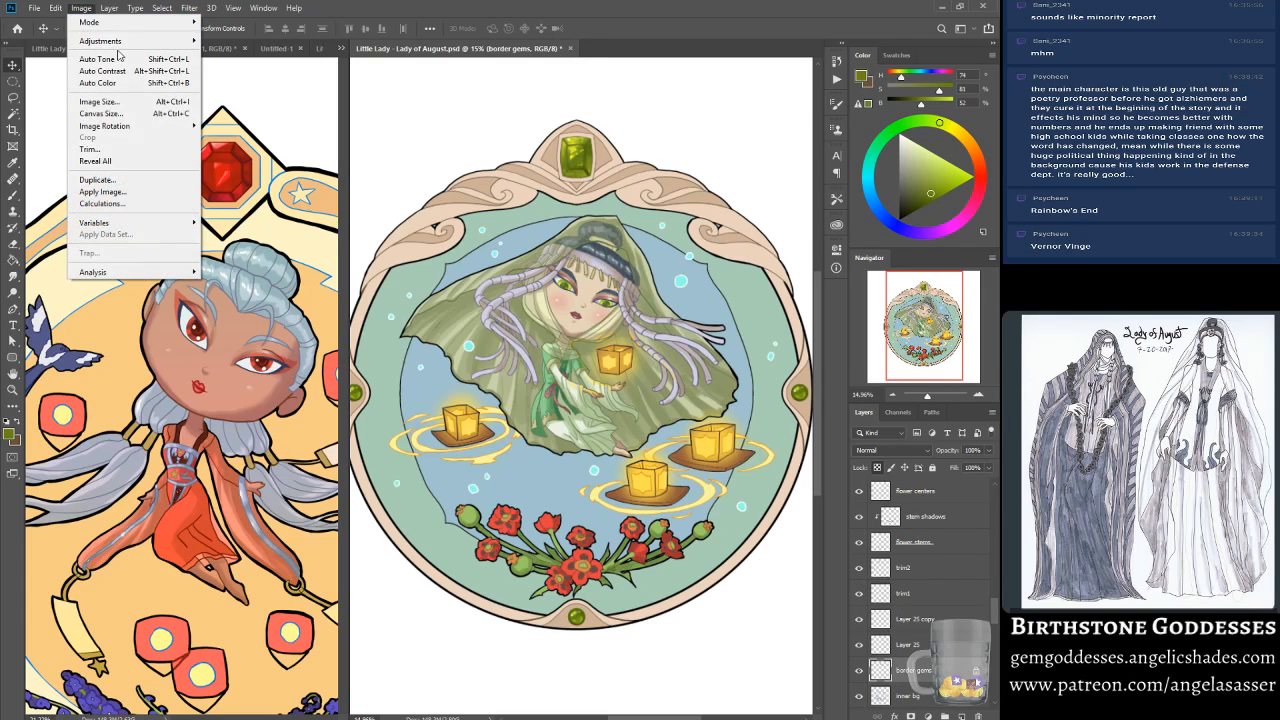
shift+click(937, 622)
right_click(937, 622)
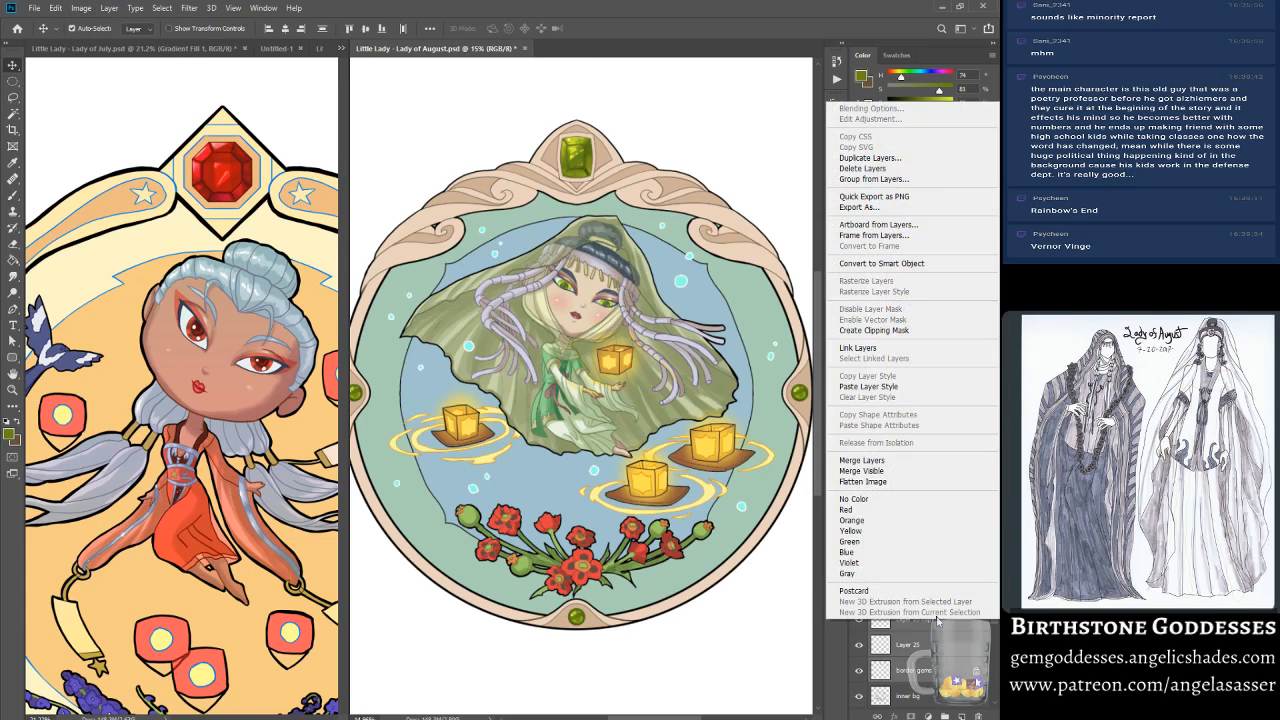
click(906, 461)
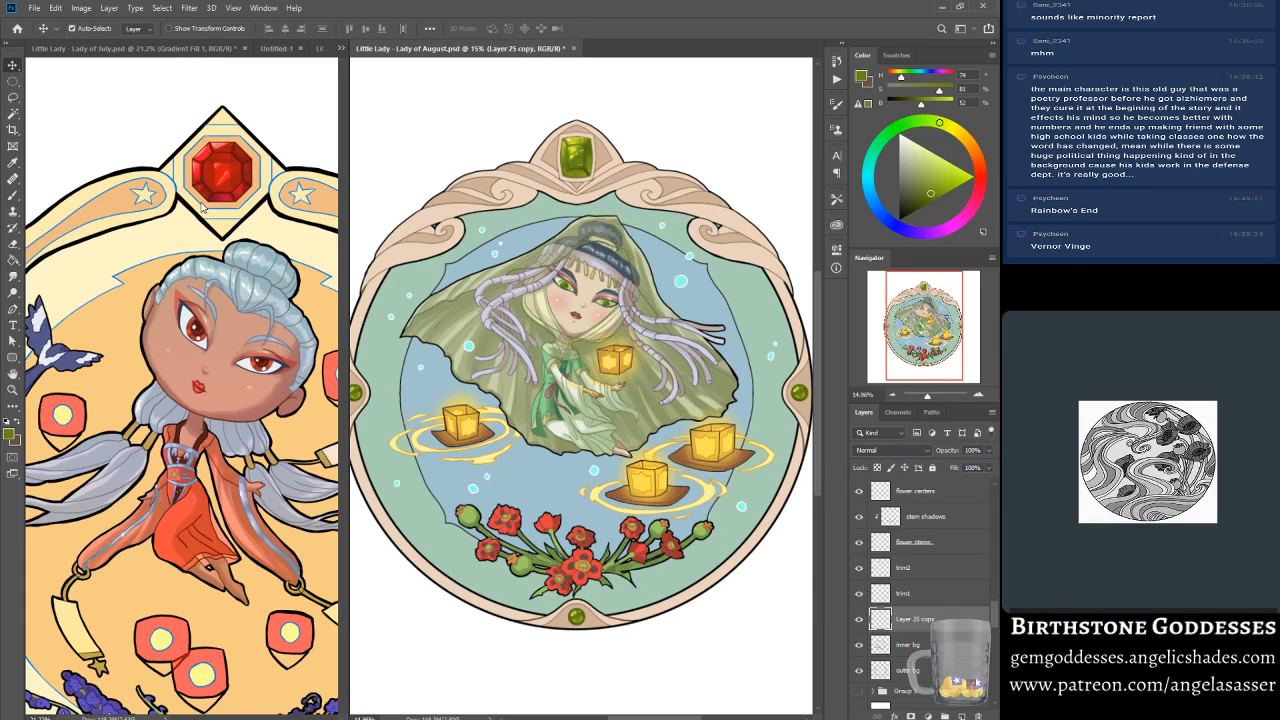
click(857, 623)
click(857, 623)
click(930, 396)
drag(938, 341, 966, 347)
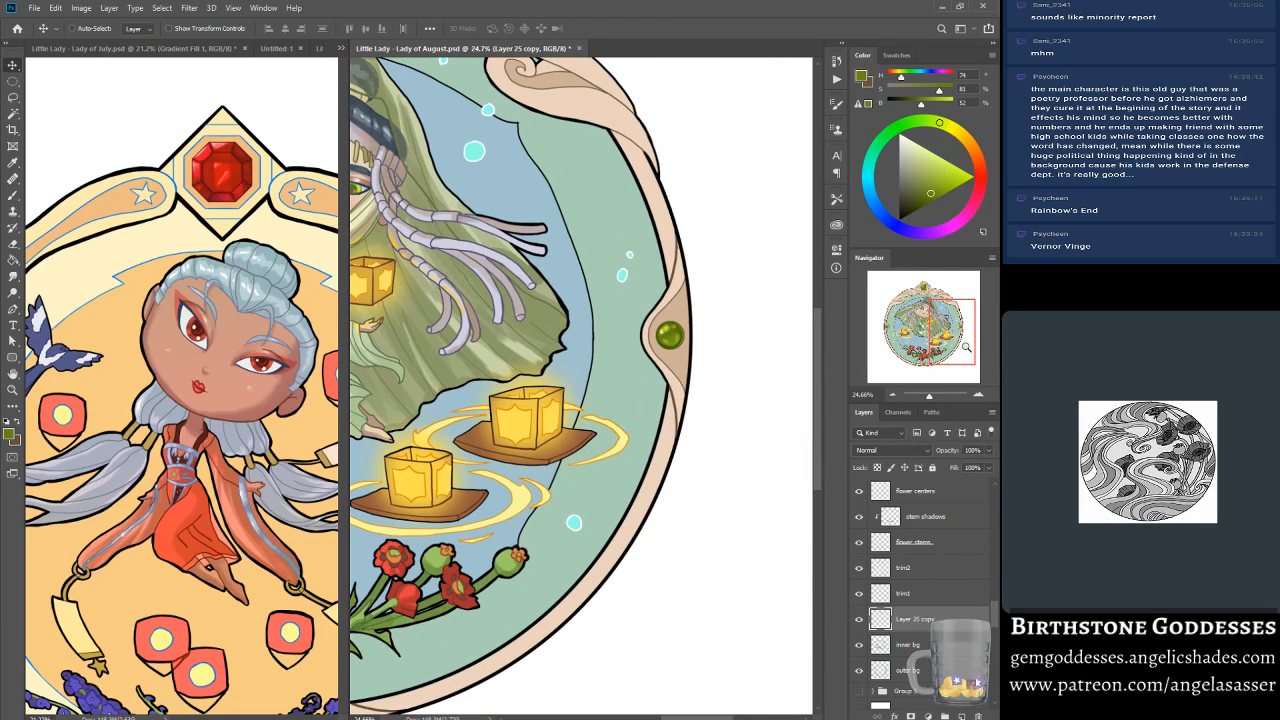
key(ctrl+z)
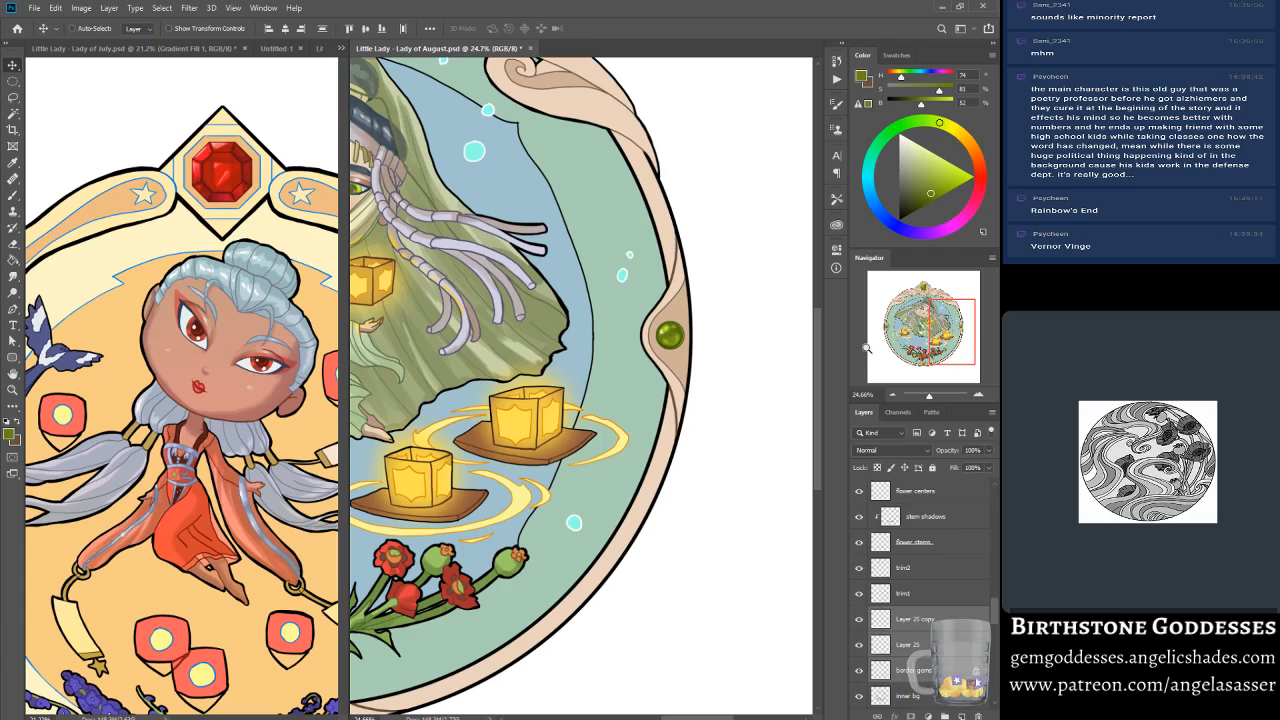
Step: Check the right, left and bottom gems, and merge the two copied gem layers with the border gems layer
click(935, 622)
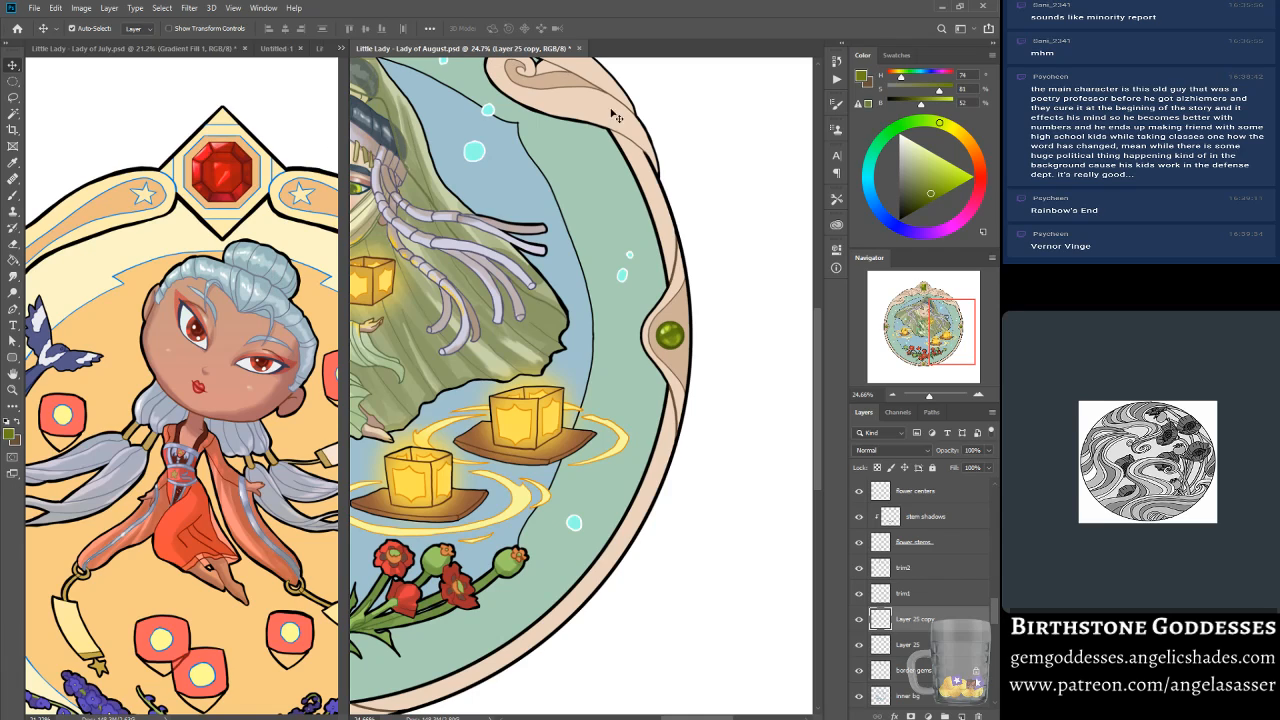
drag(955, 340, 873, 336)
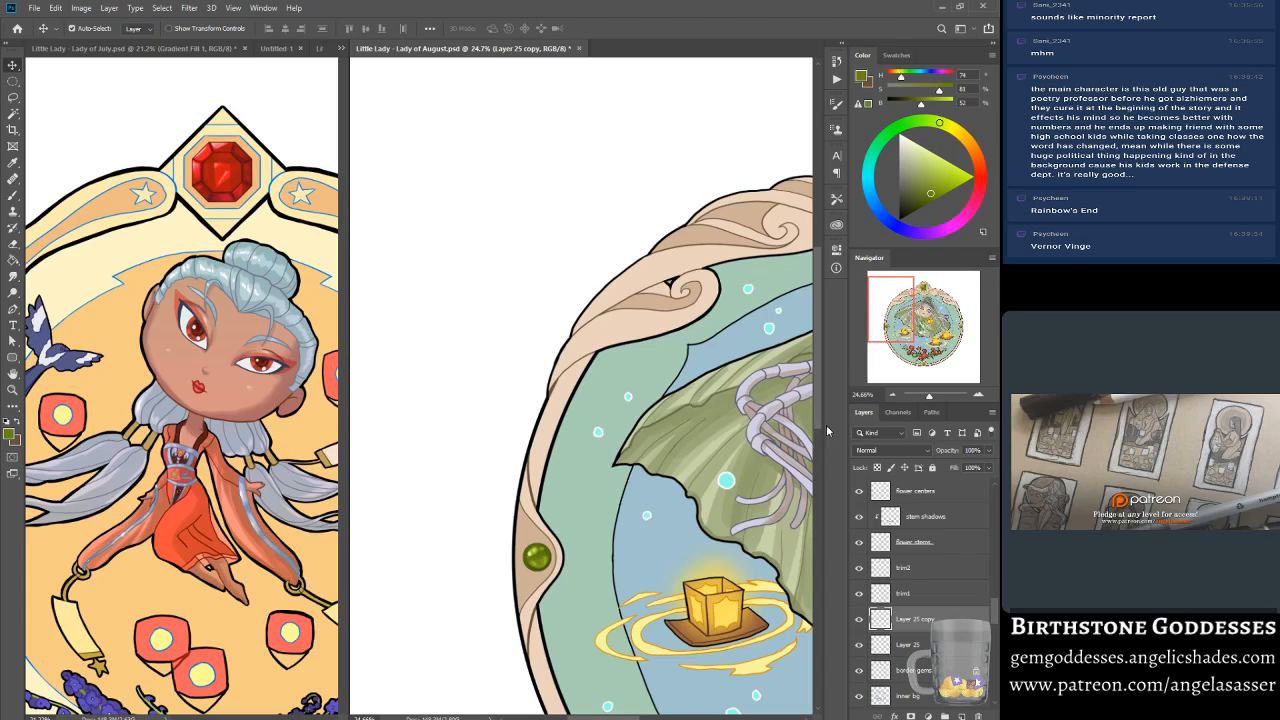
drag(908, 322, 936, 346)
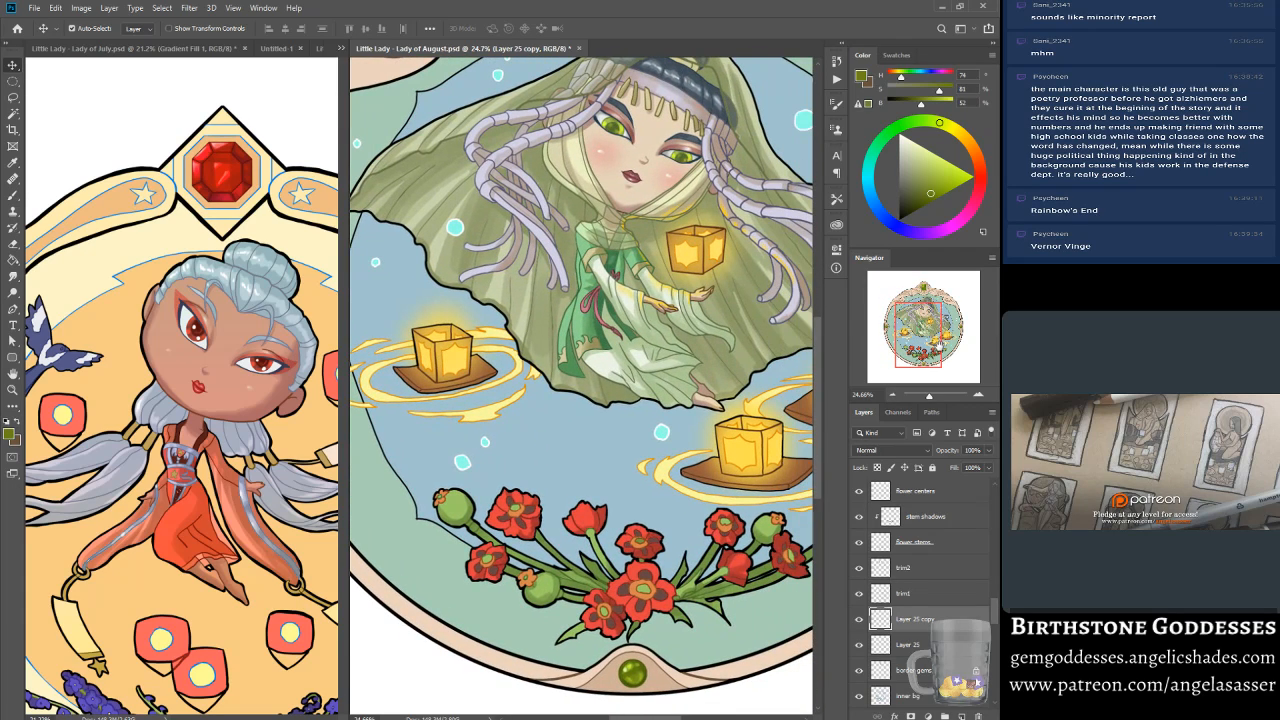
shift+click(918, 668)
right_click(918, 668)
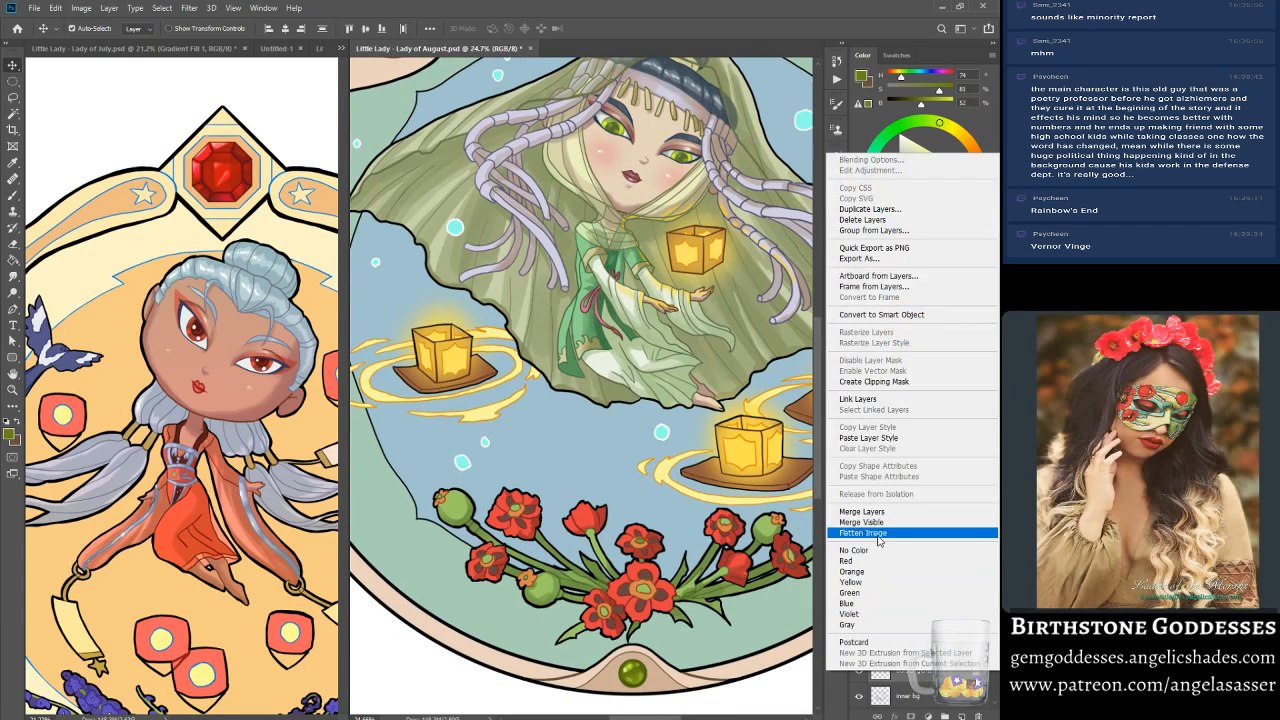
click(878, 511)
drag(920, 345, 937, 310)
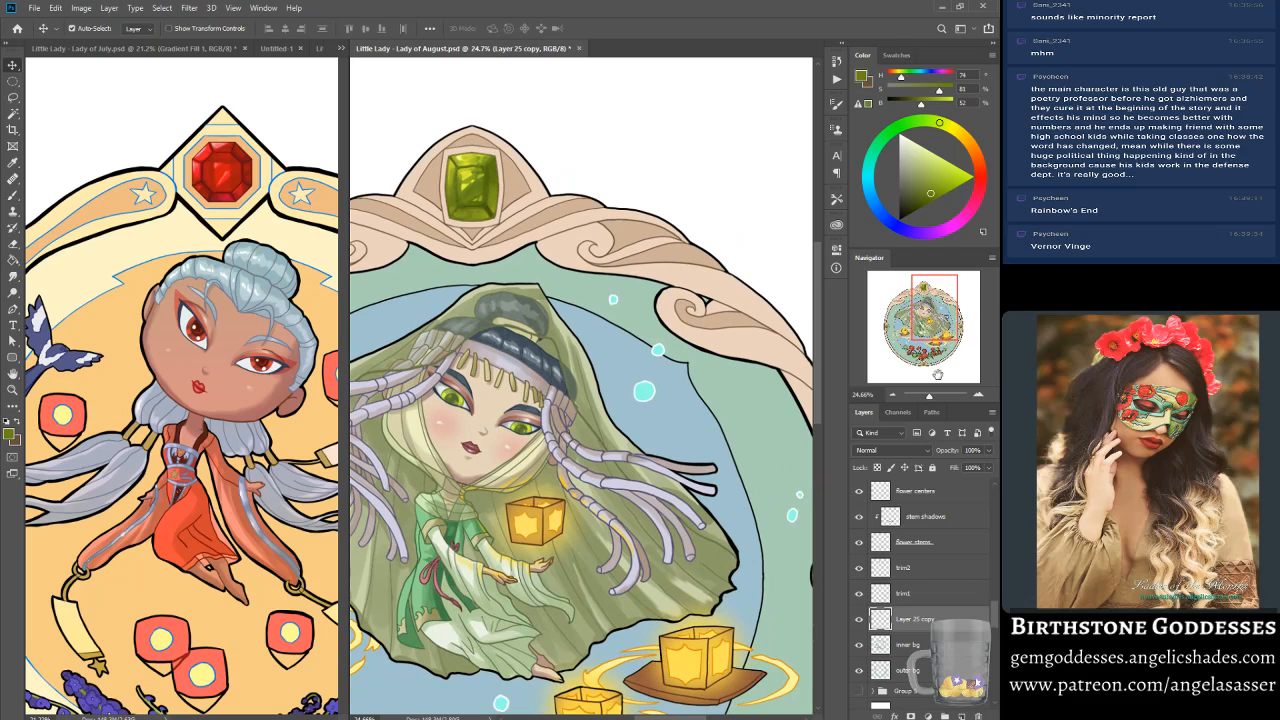
drag(932, 401, 927, 400)
drag(907, 322, 905, 322)
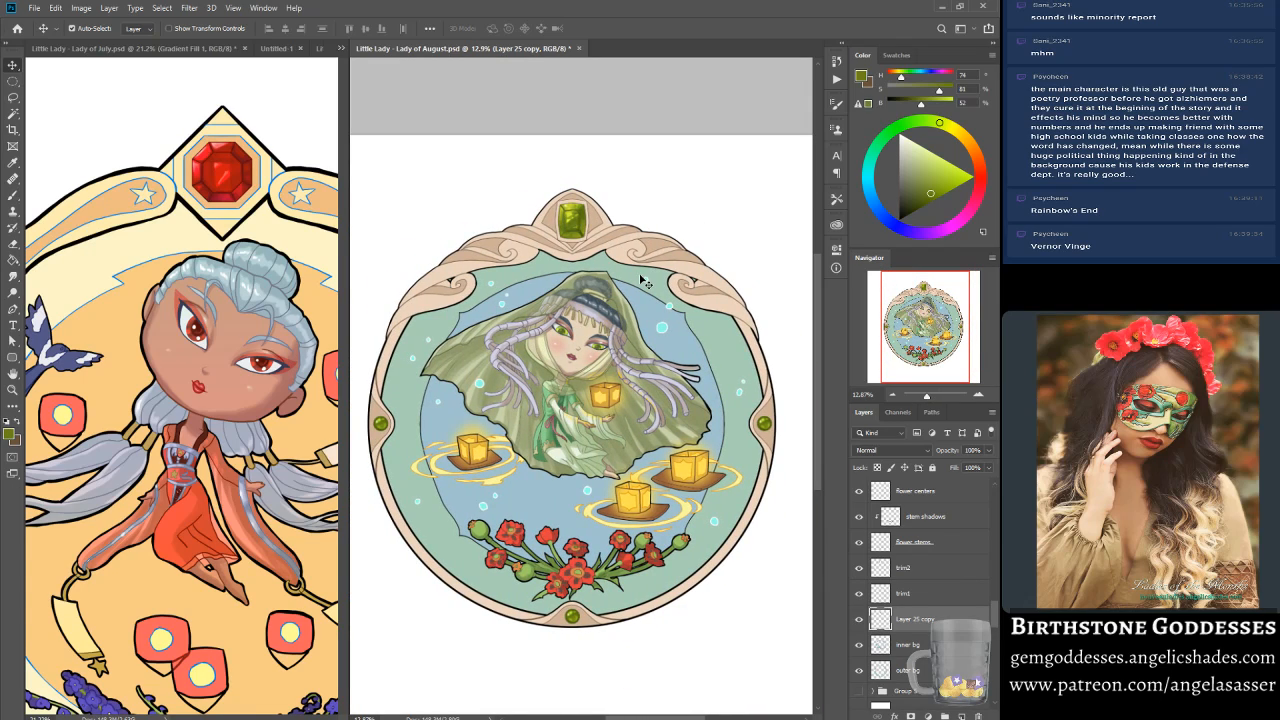
click(81, 8)
mouse_move(108, 42)
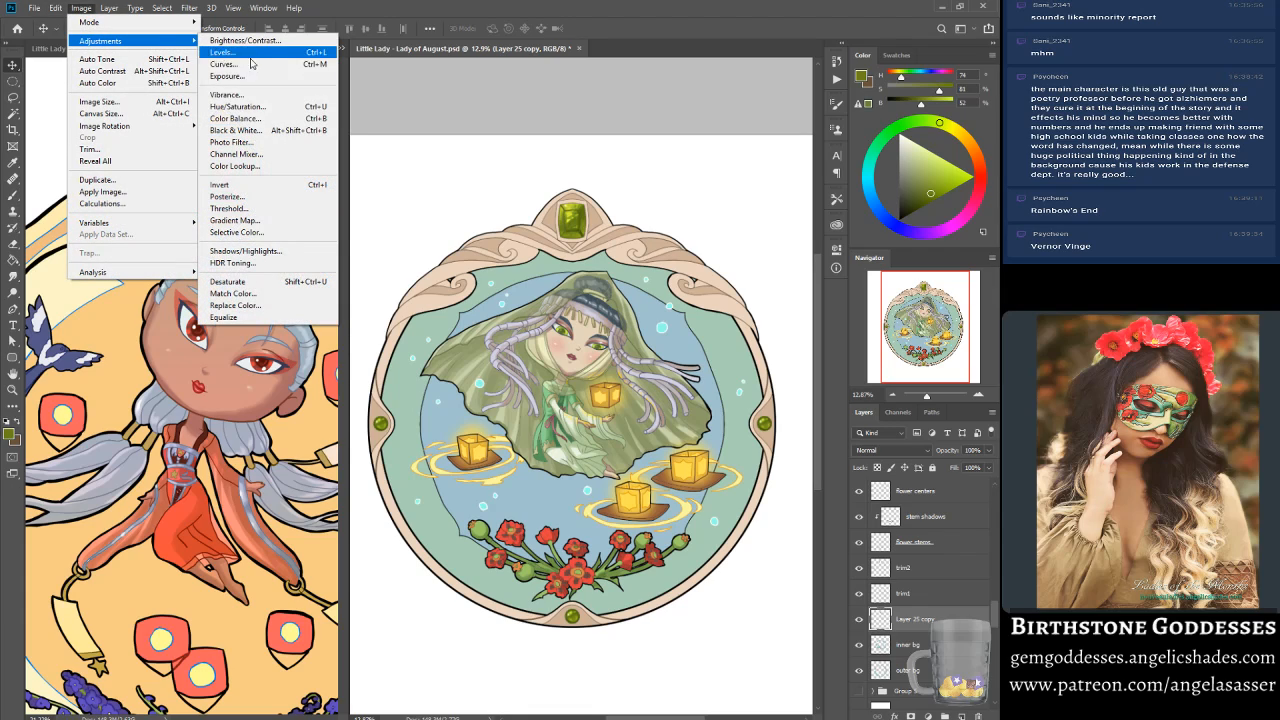
click(277, 111)
drag(201, 269, 213, 243)
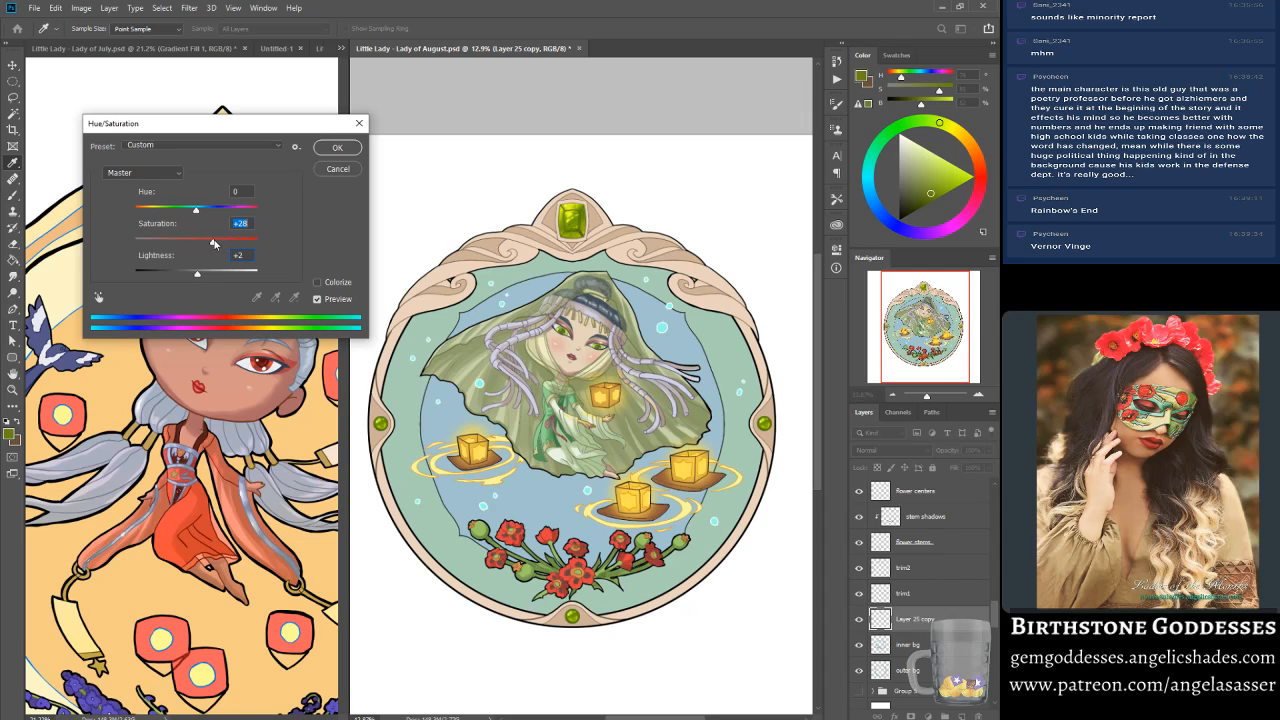
drag(196, 272, 200, 277)
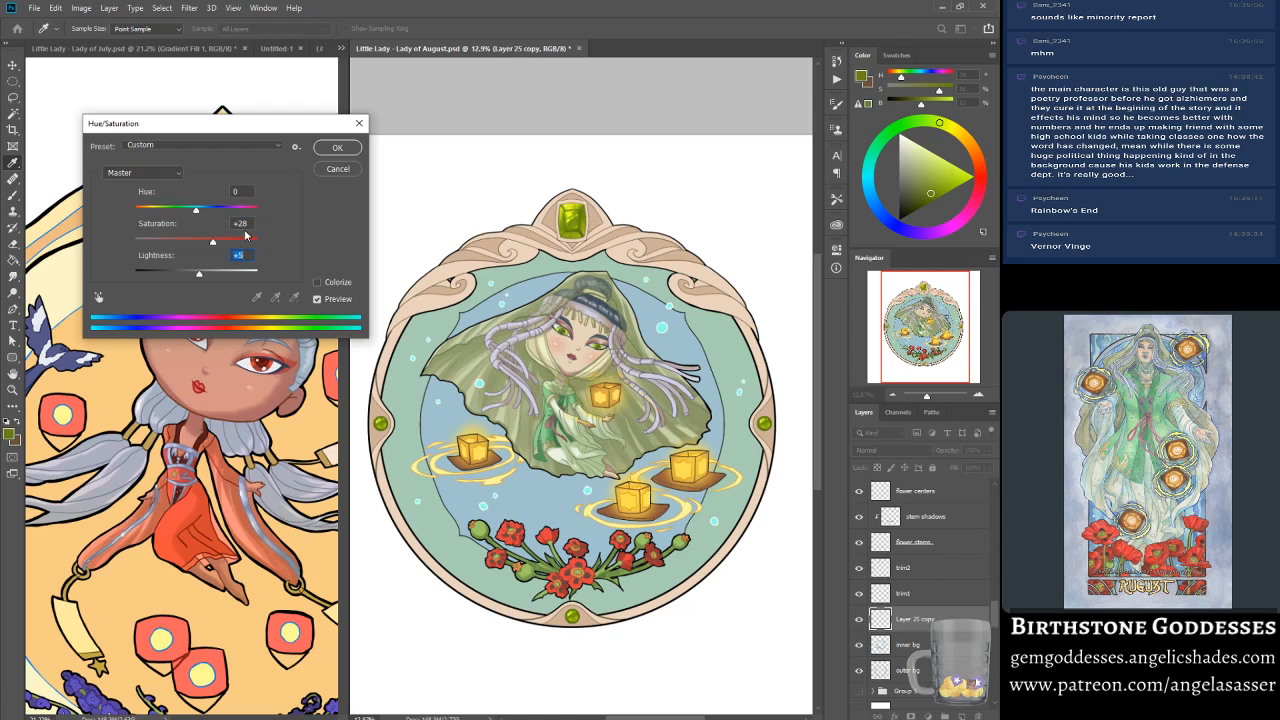
click(320, 300)
click(320, 300)
drag(214, 247, 203, 276)
click(330, 304)
click(330, 304)
click(338, 169)
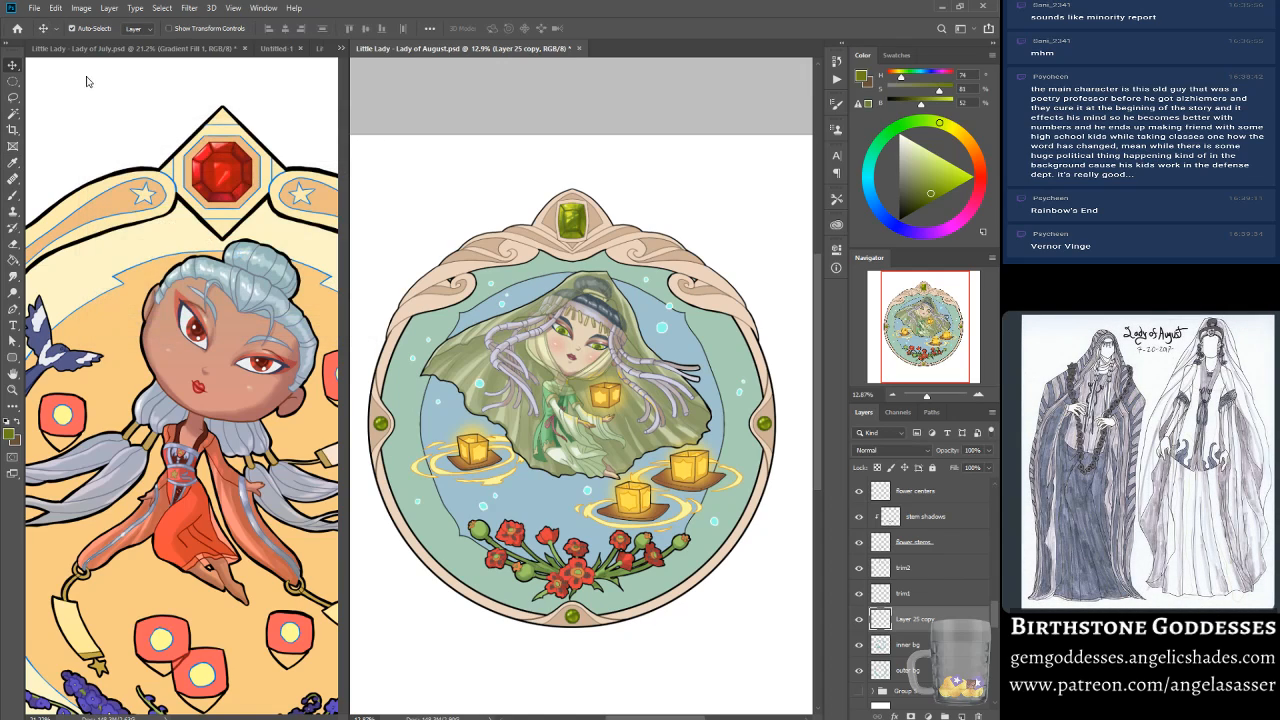
Step: Apply Brightness/Contrast to the merged gems with Use Legacy enabled, brightness at -6 and contrast raised above 24
click(81, 8)
mouse_move(116, 41)
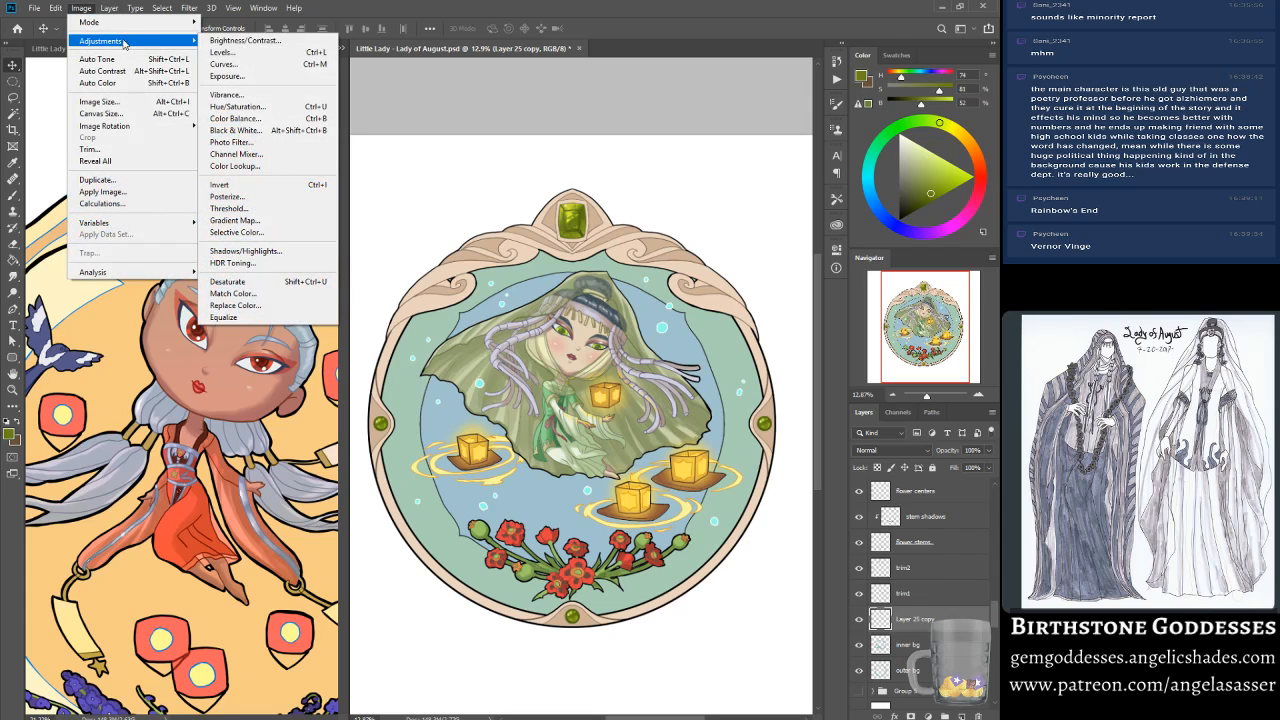
click(248, 40)
click(199, 342)
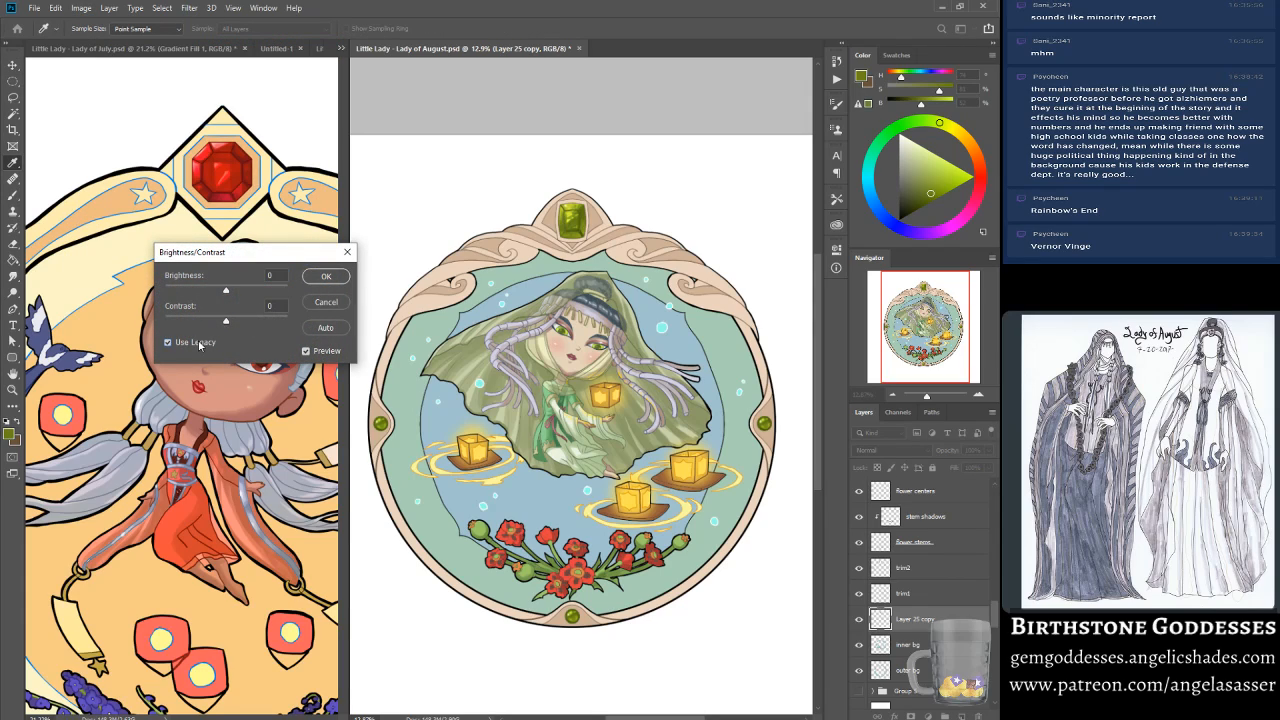
drag(226, 318, 222, 291)
click(311, 353)
click(311, 353)
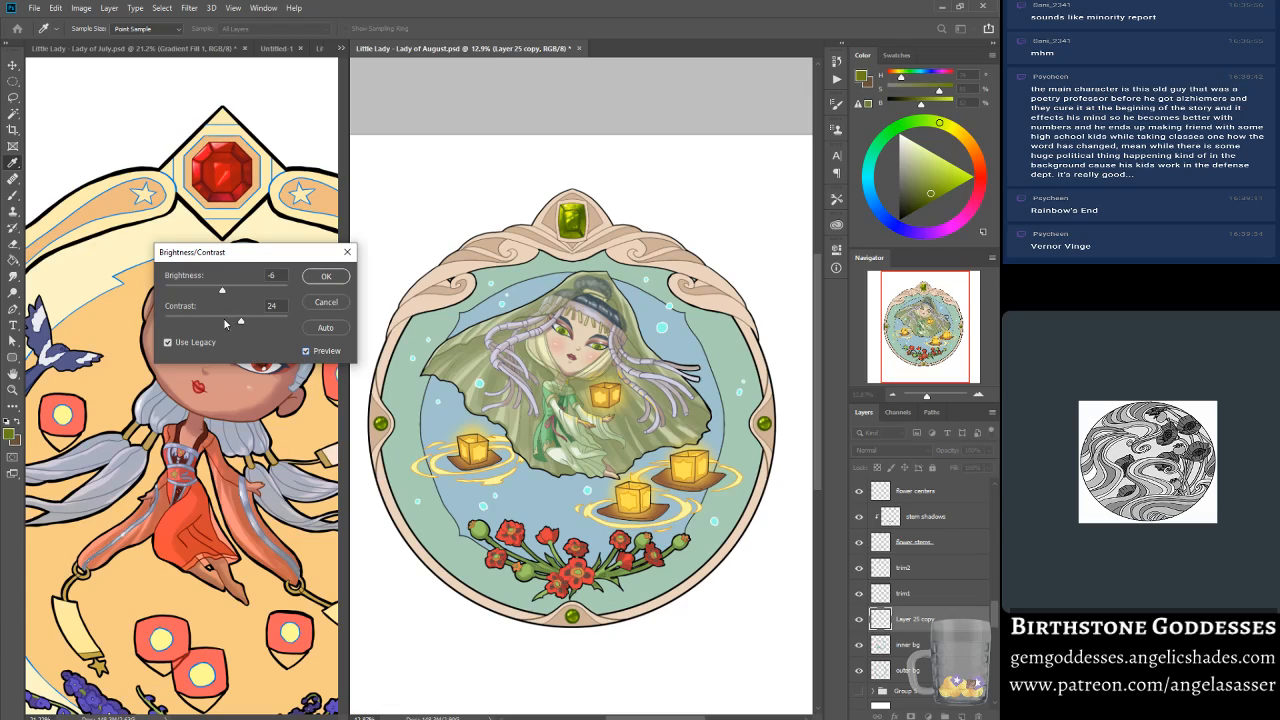
drag(240, 321, 247, 323)
click(325, 276)
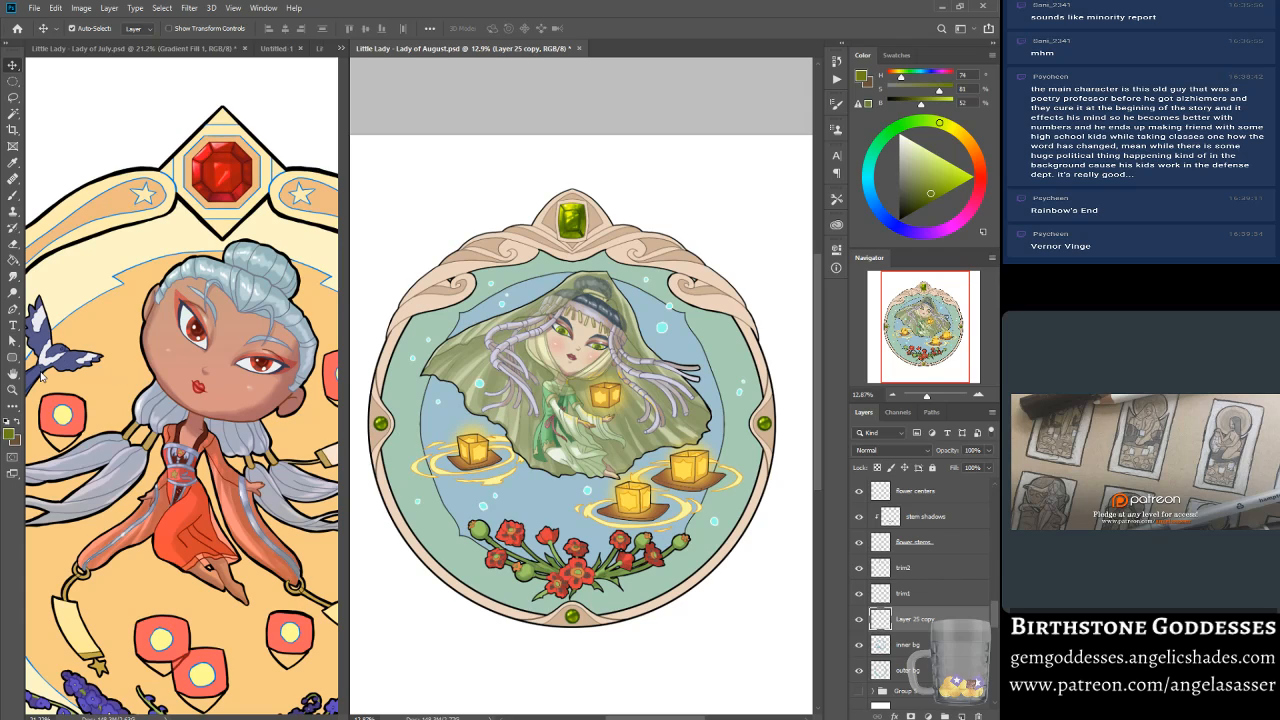
Step: Activate the reflected light layer, sample the held lantern's yellow, raise its saturation and brightness to 100%, and switch to the Smudge tool
click(14, 389)
click(488, 412)
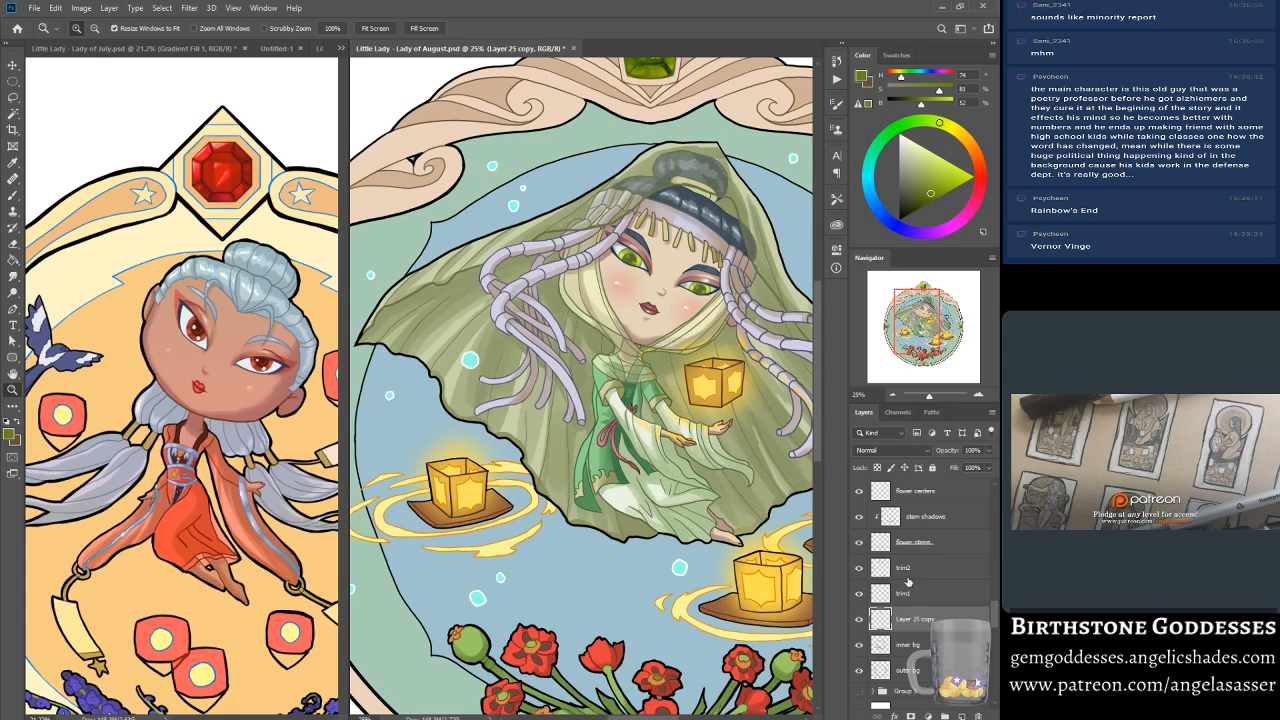
scroll(905, 578, up, 3)
scroll(923, 576, up, 5)
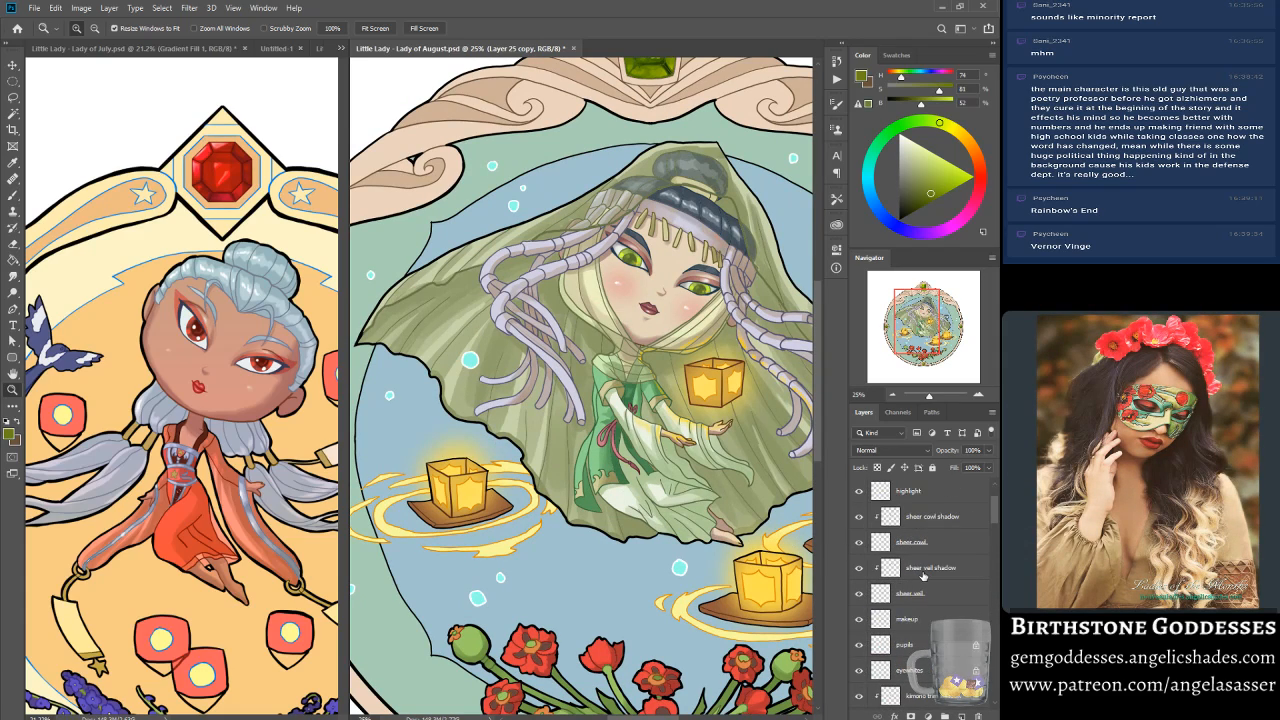
click(908, 515)
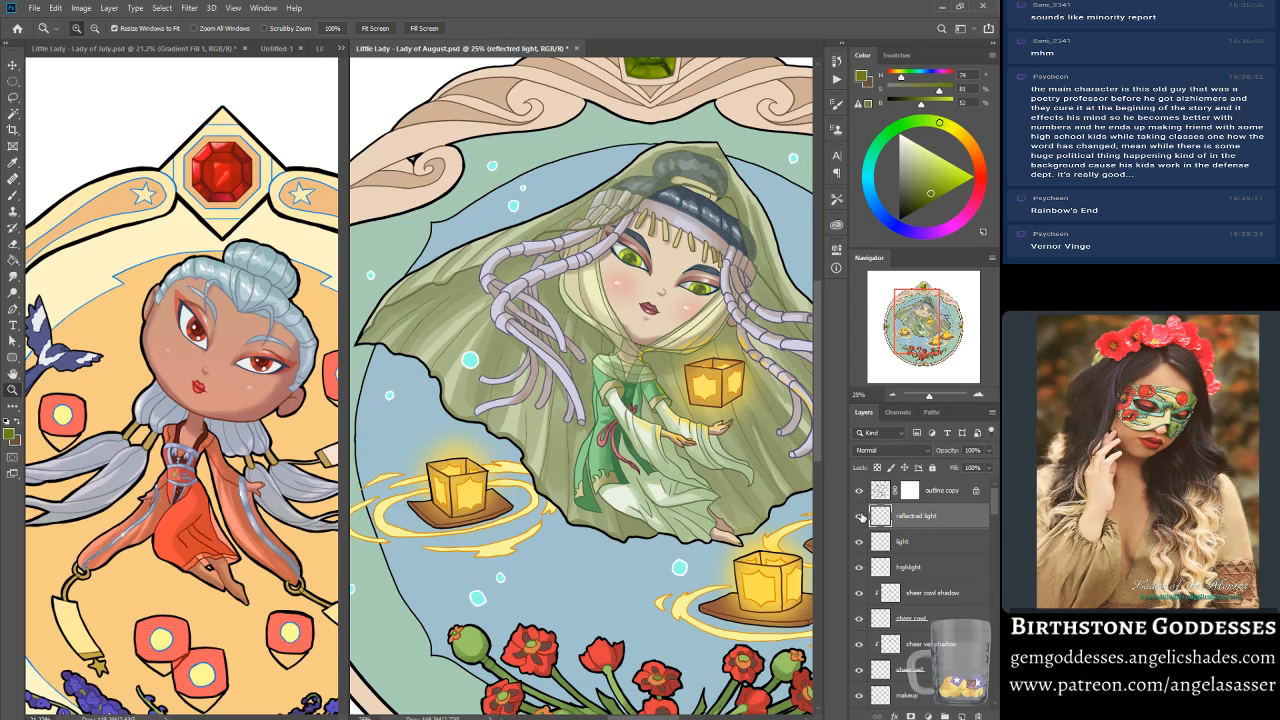
key(b)
alt+click(708, 420)
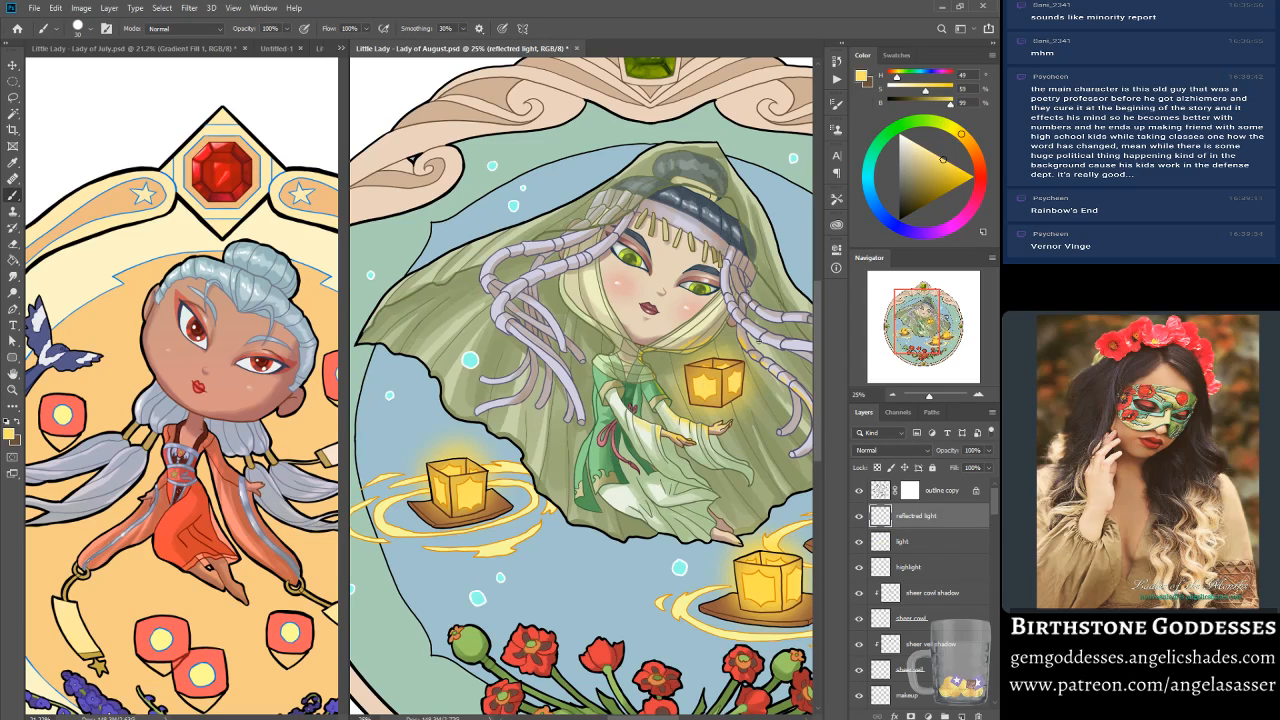
click(968, 170)
click(14, 275)
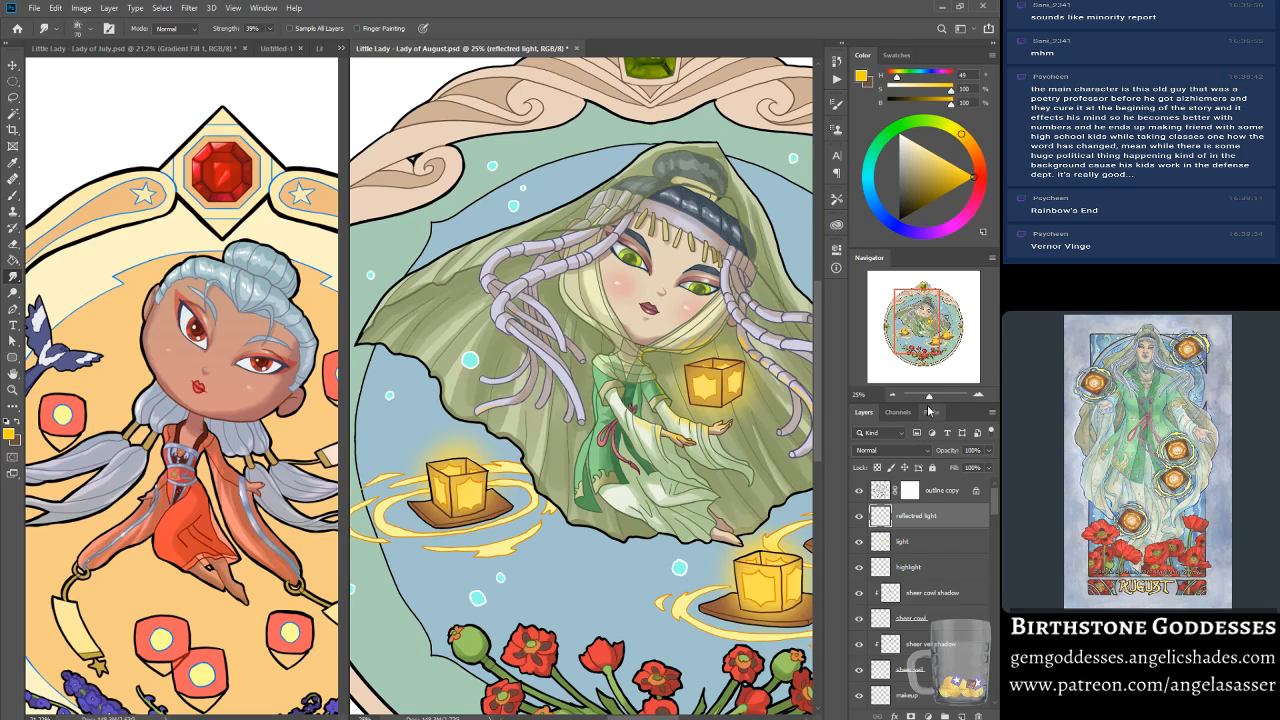
Step: Consolidate all open documents into tabs and show the whole Lady of August illustration
drag(930, 396, 929, 401)
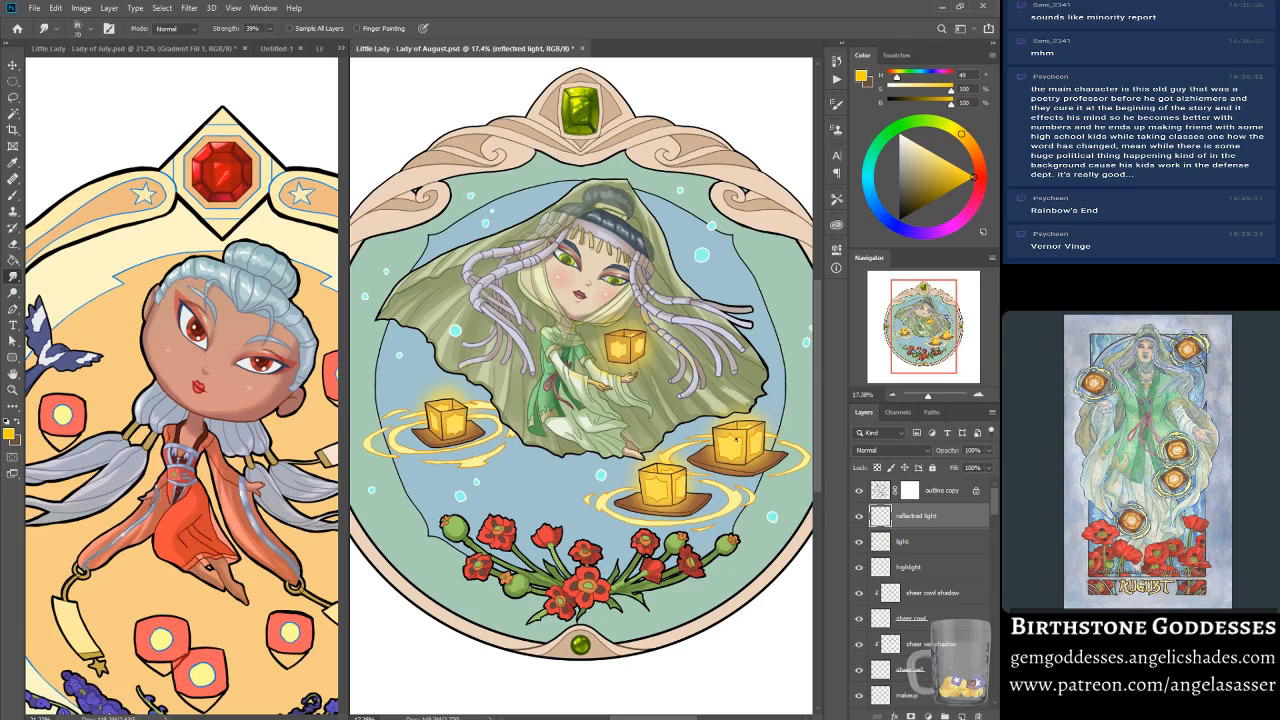
scroll(642, 361, down, 1)
scroll(660, 415, up, 2)
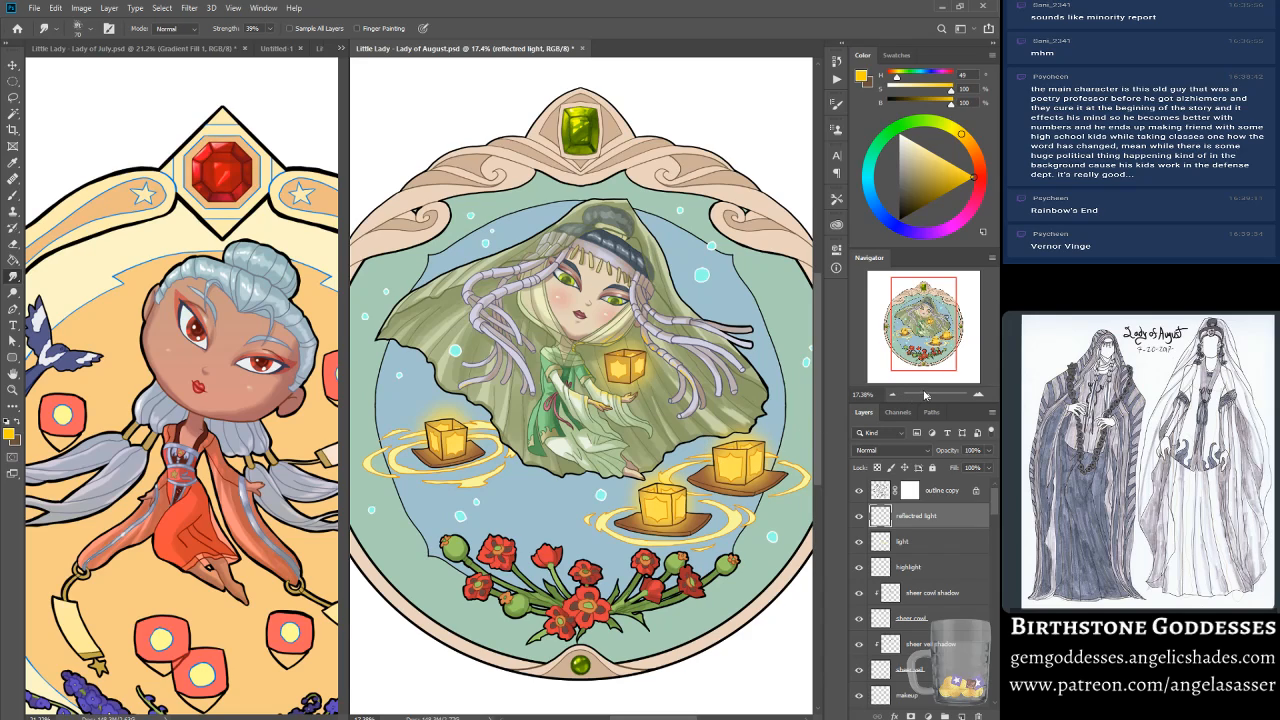
click(264, 8)
mouse_move(275, 24)
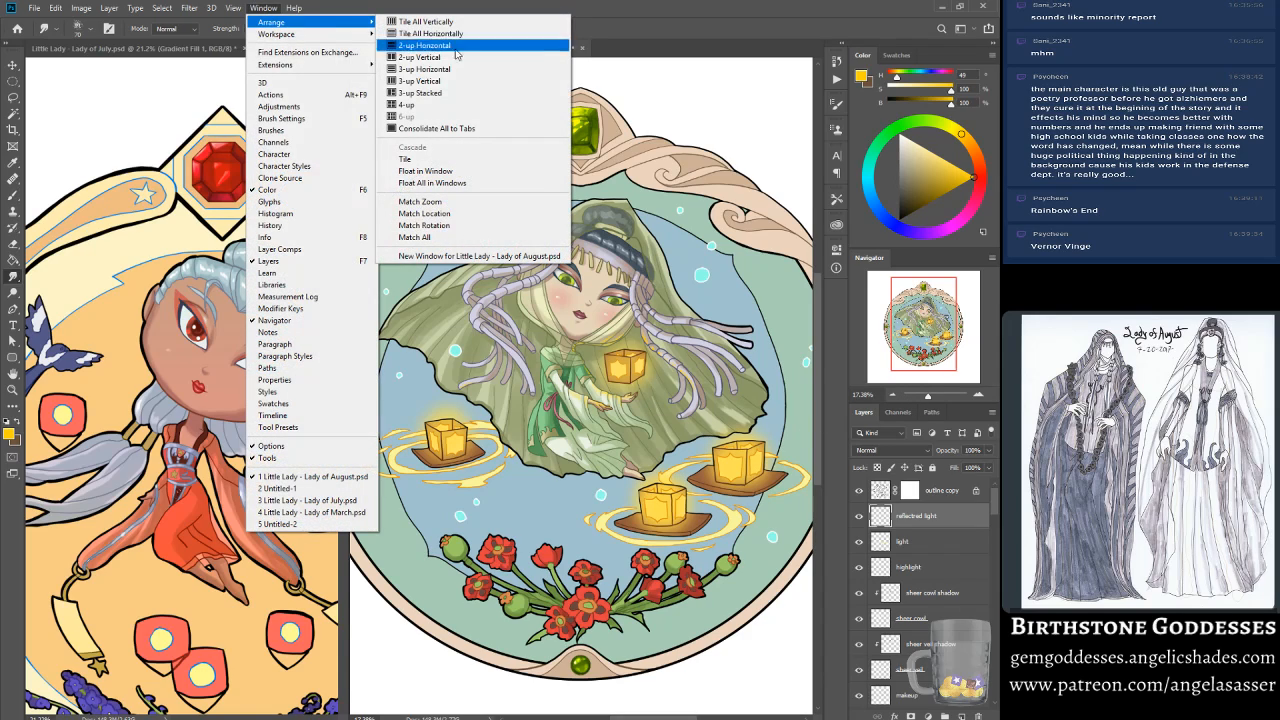
click(470, 125)
drag(914, 339, 894, 336)
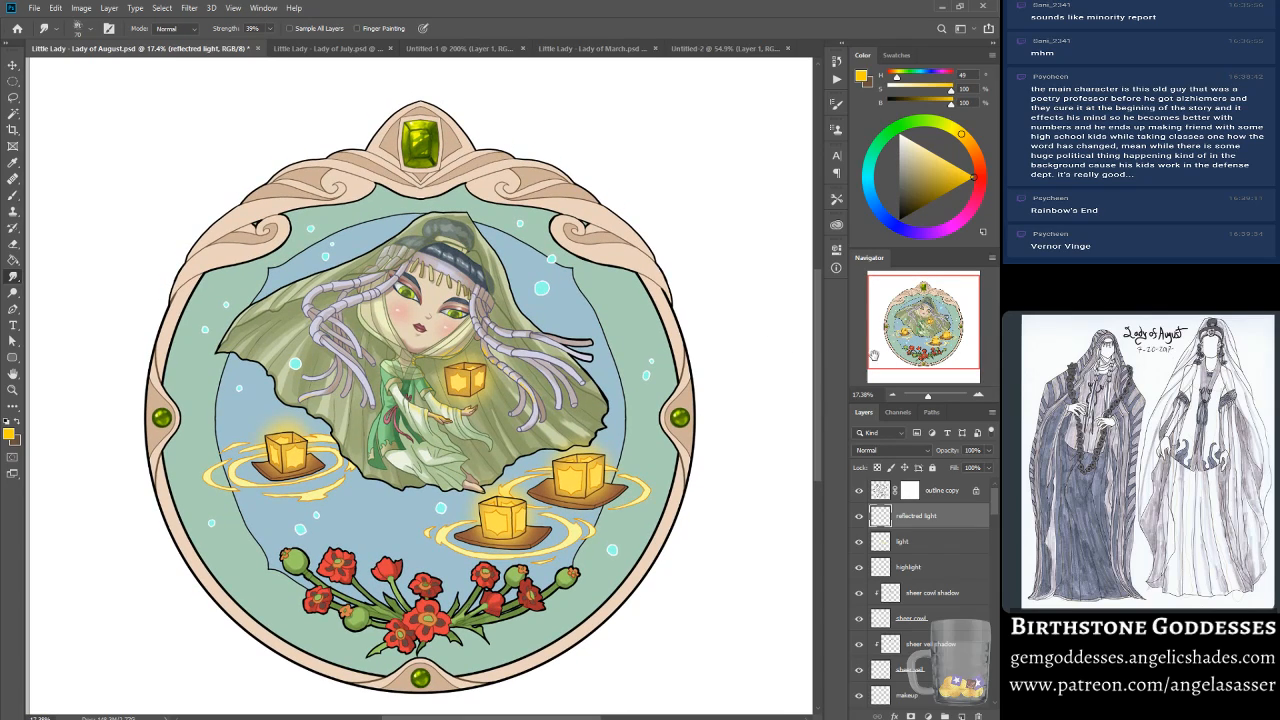
Step: Activate the skin shadow layer and sample a muted skin shadow colour from the figure for the brush
click(12, 390)
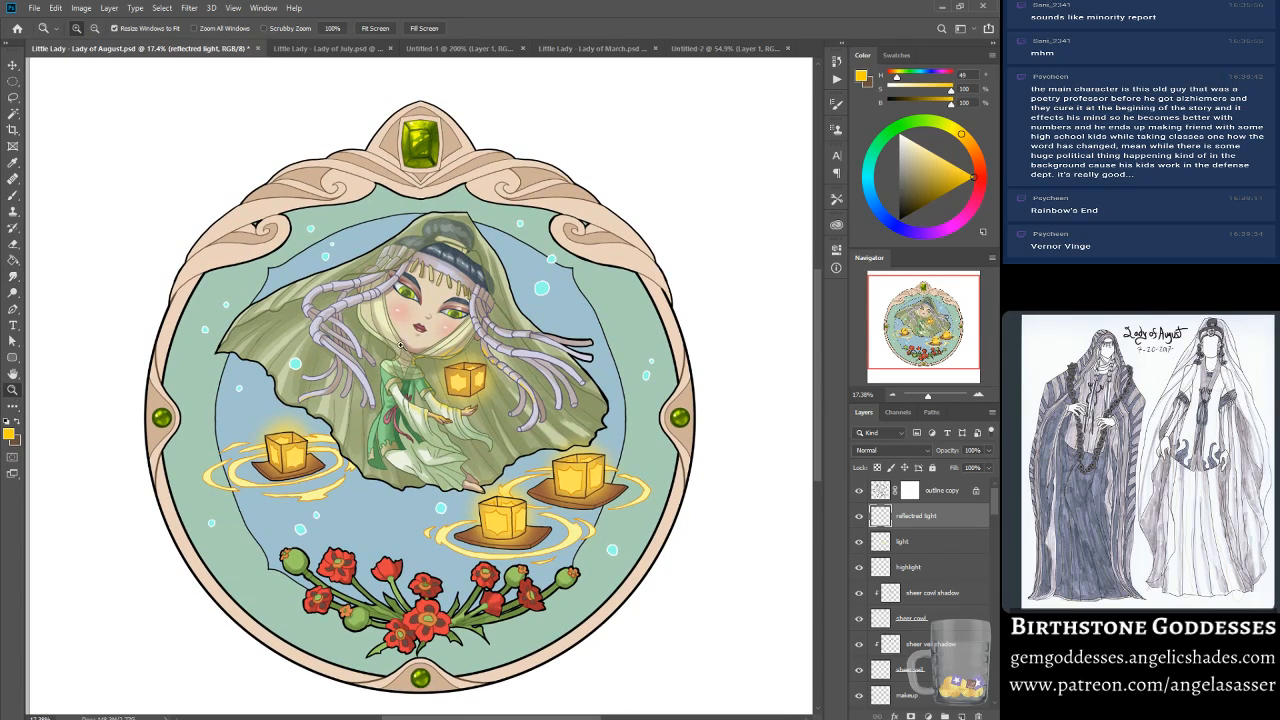
click(403, 352)
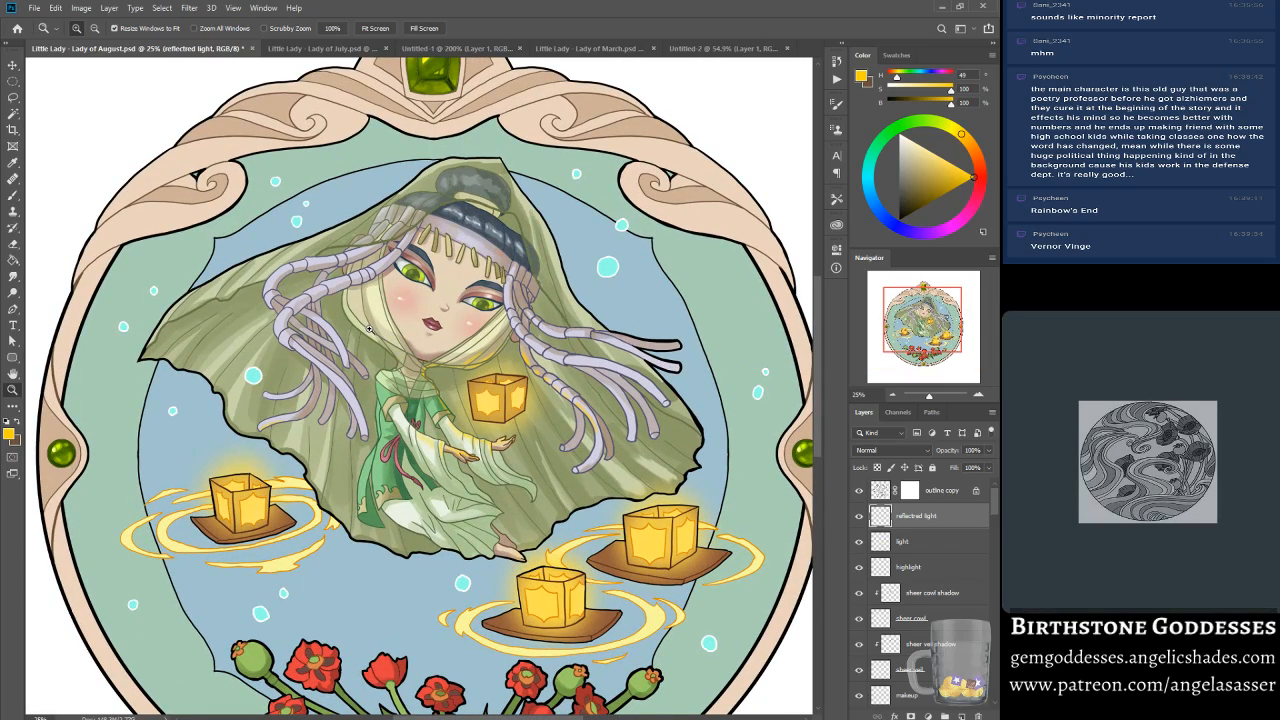
click(430, 365)
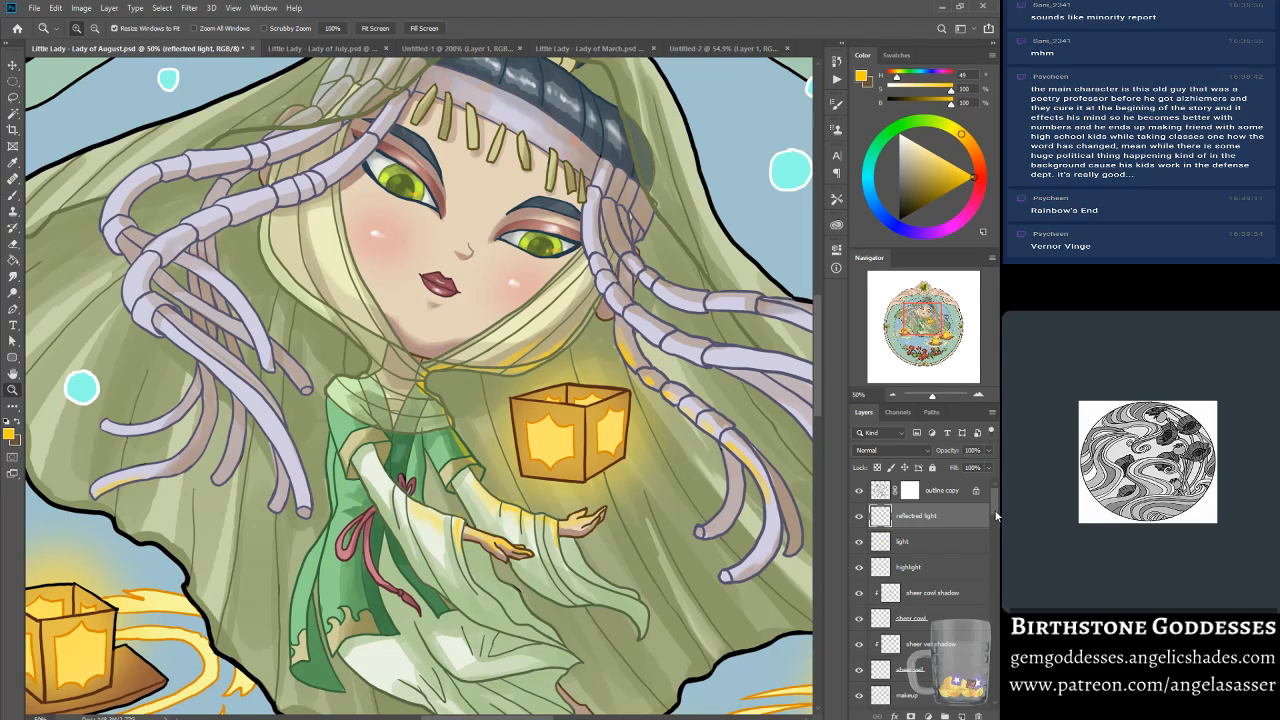
scroll(990, 525, down, 5)
scroll(992, 530, down, 6)
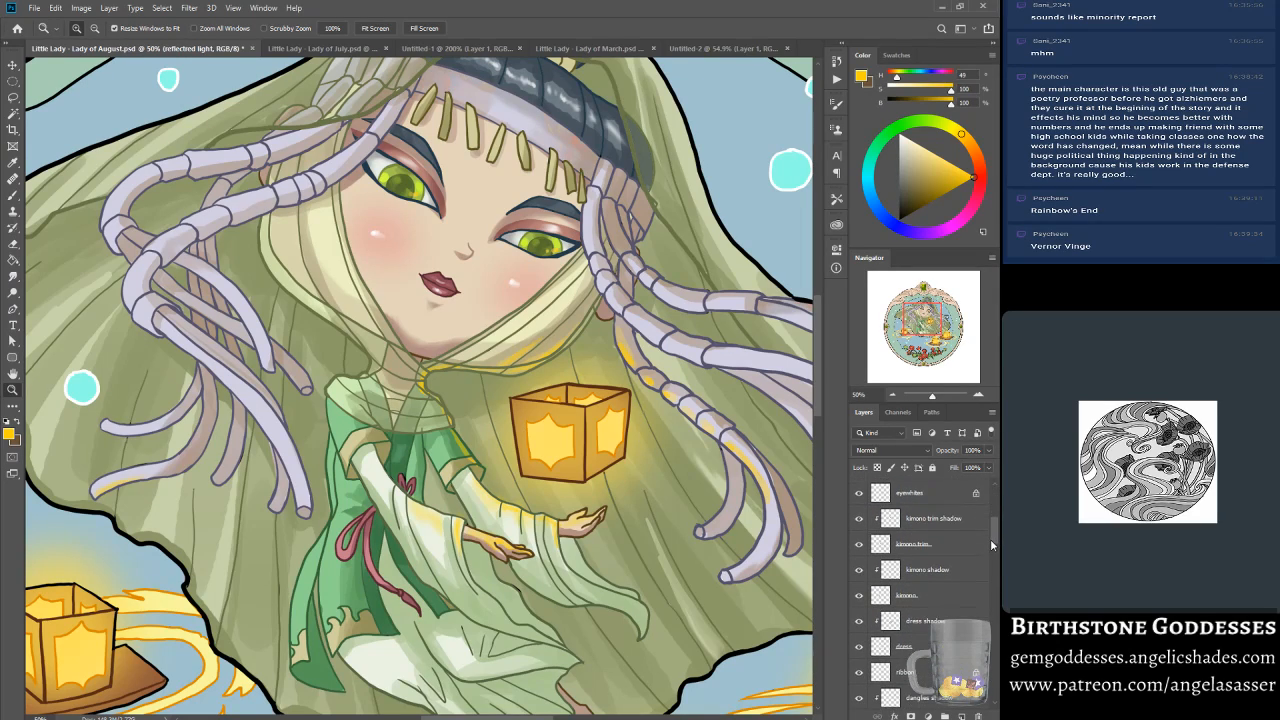
click(944, 595)
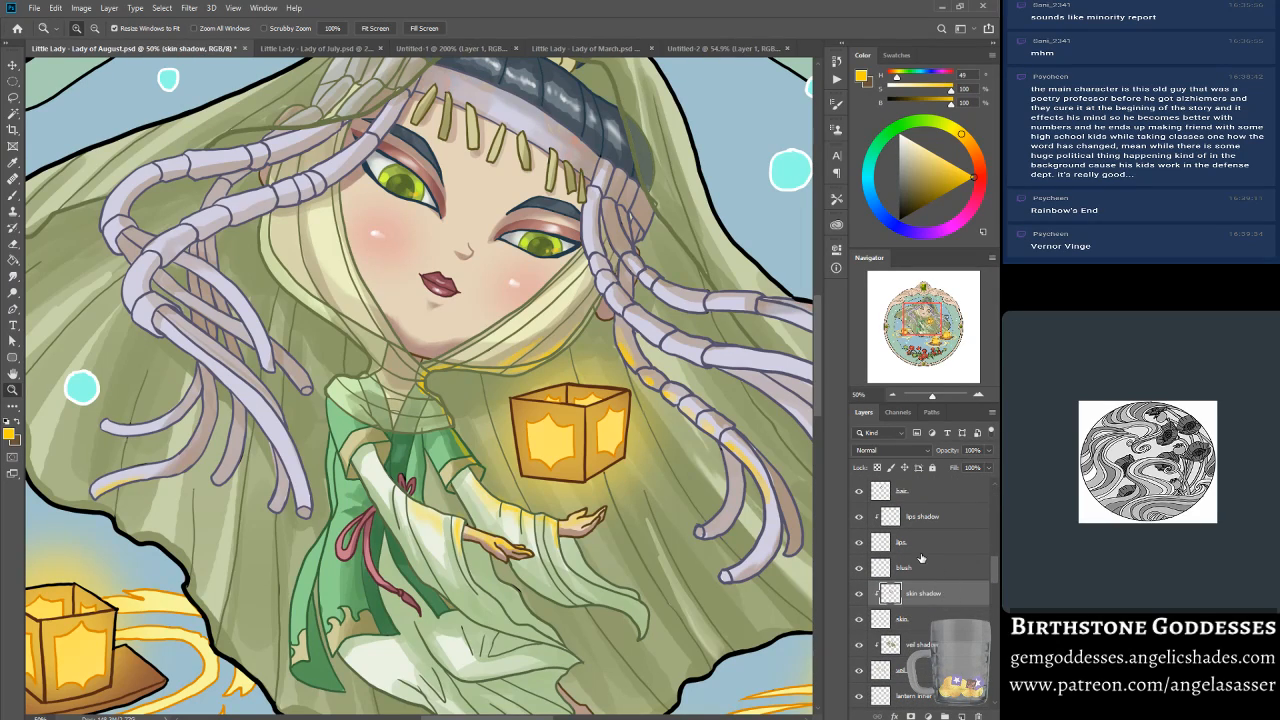
alt+click(438, 355)
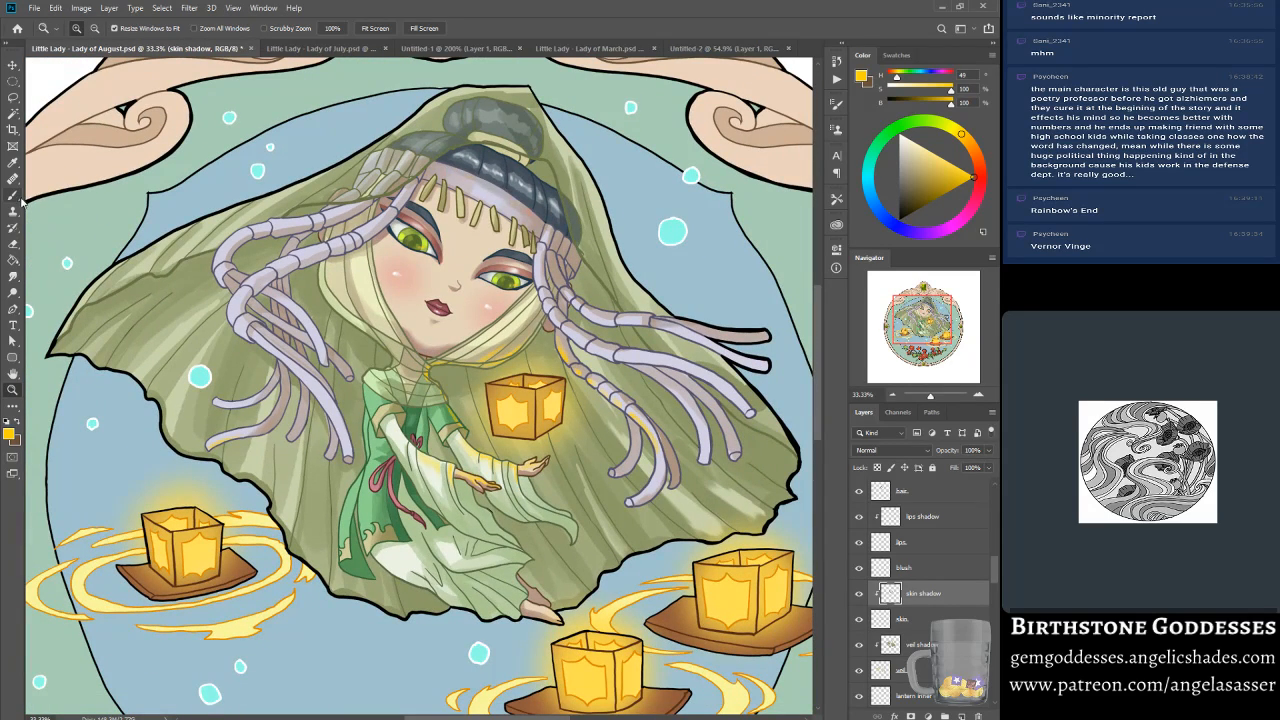
click(13, 196)
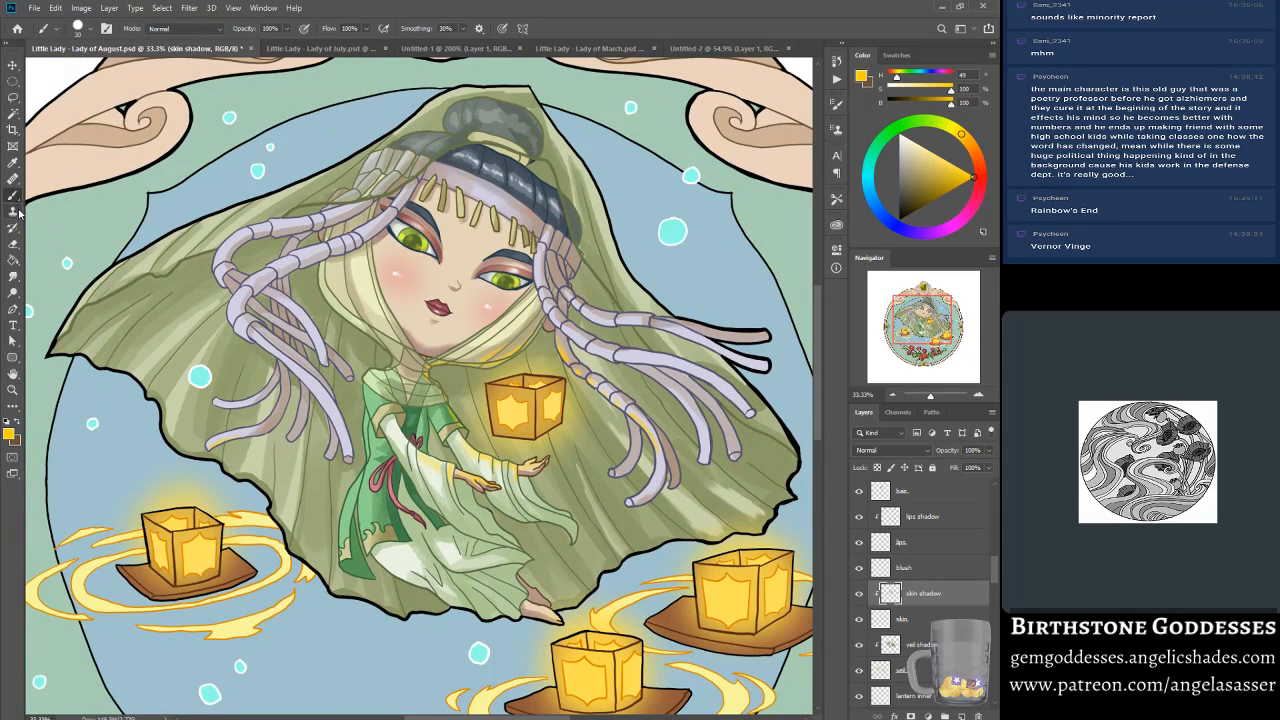
alt+click(431, 353)
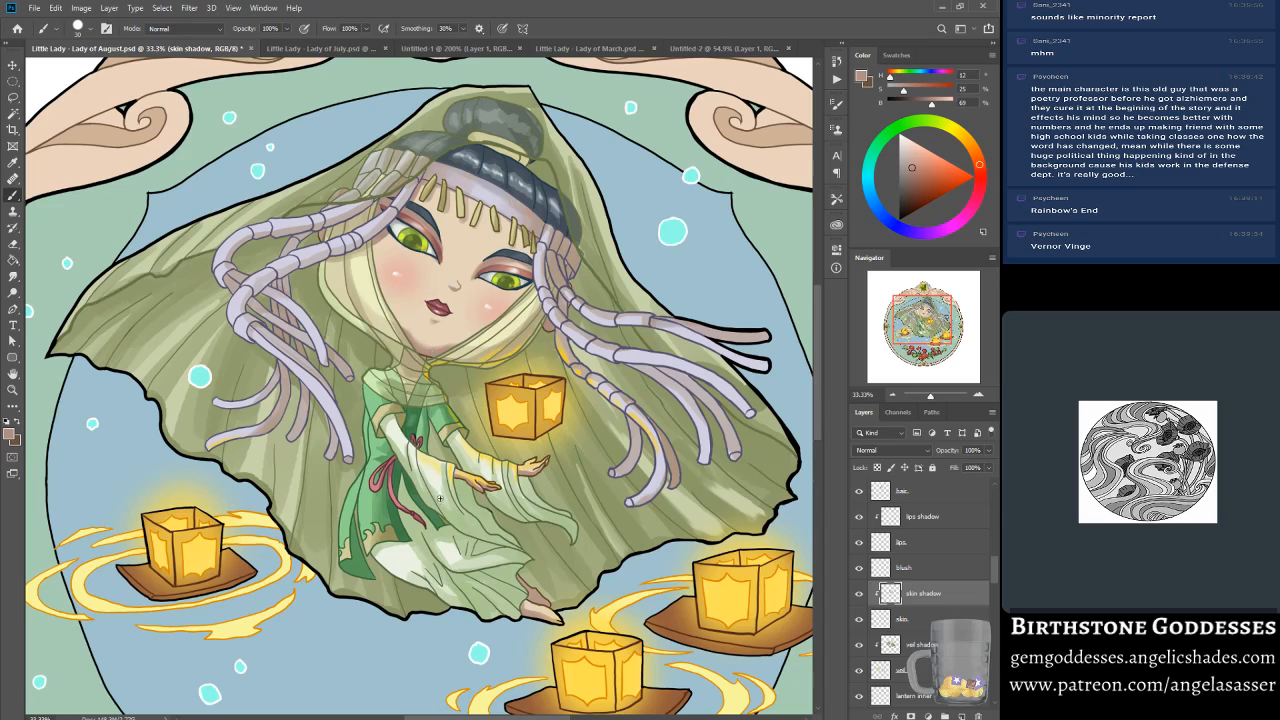
alt+click(384, 202)
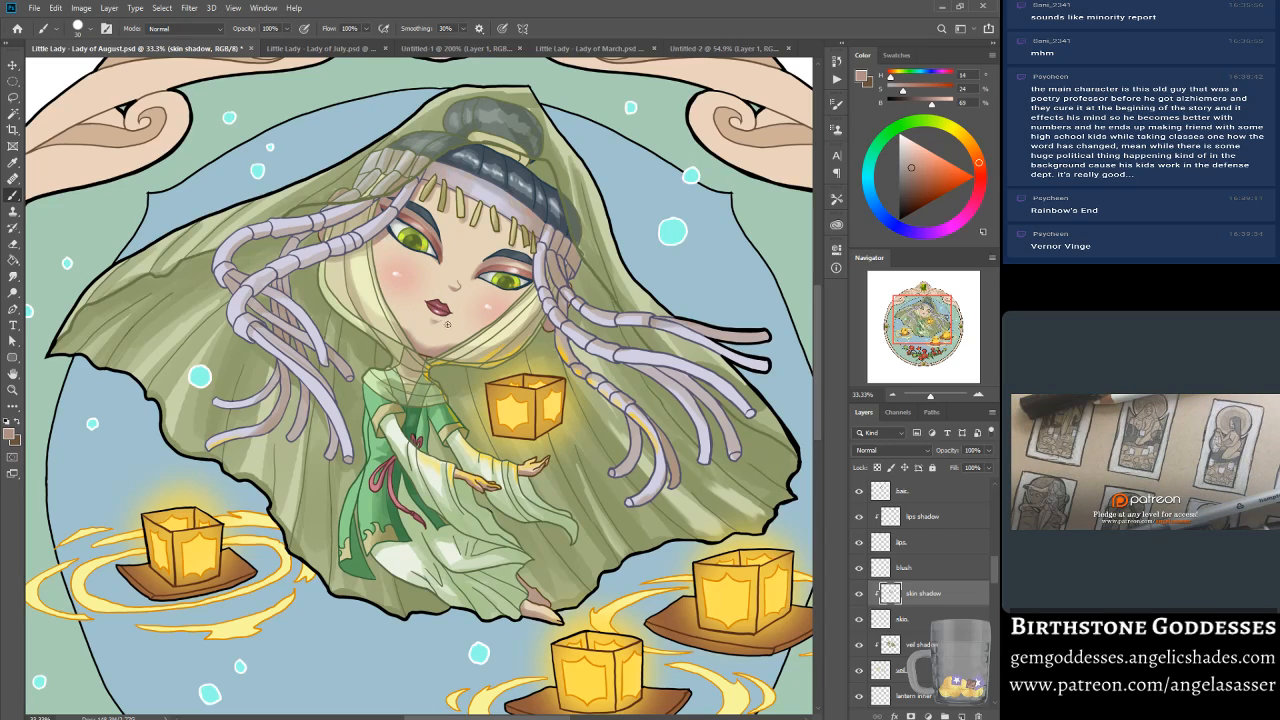
key(bracketright)
key(bracketright)
key(bracketright)
key(bracketright)
key(bracketright)
key(bracketright)
key(bracketright)
key(bracketright)
key(bracketright)
key(bracketright)
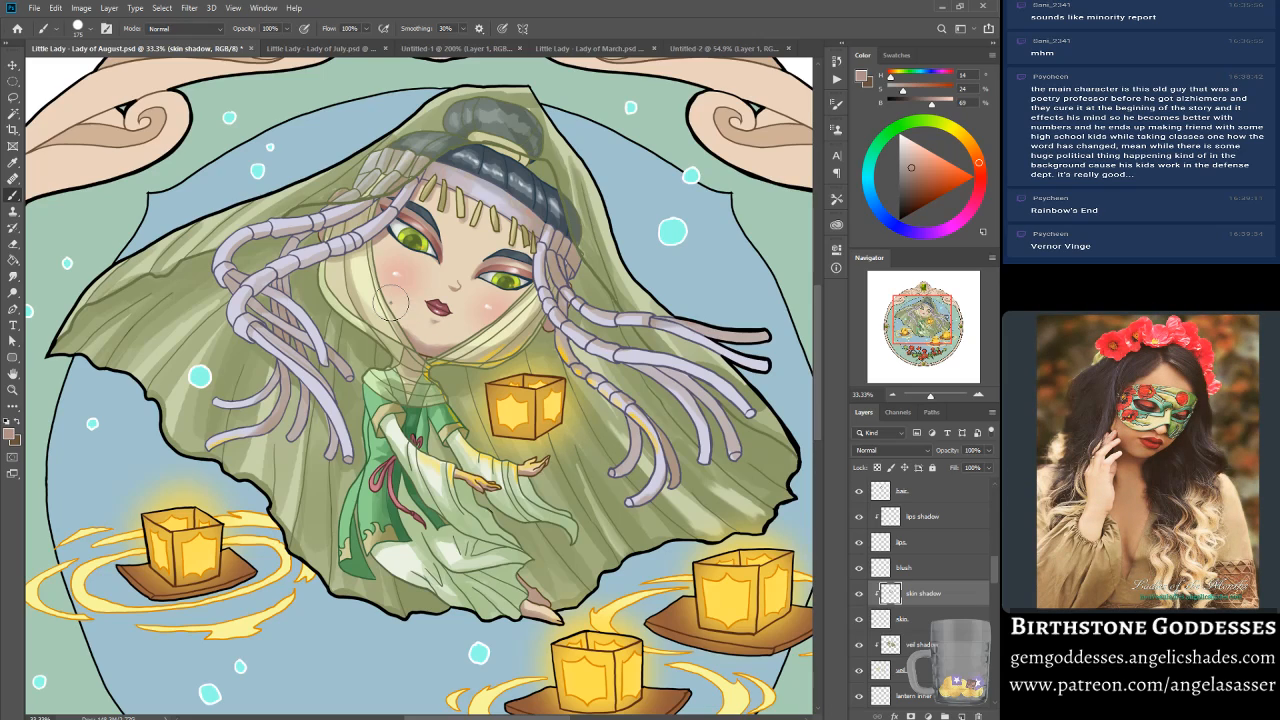
Step: Reduce the brush to 25 px and paint soft shadow strokes under the tip and along the side of the nose
drag(938, 397, 937, 398)
drag(924, 328, 923, 313)
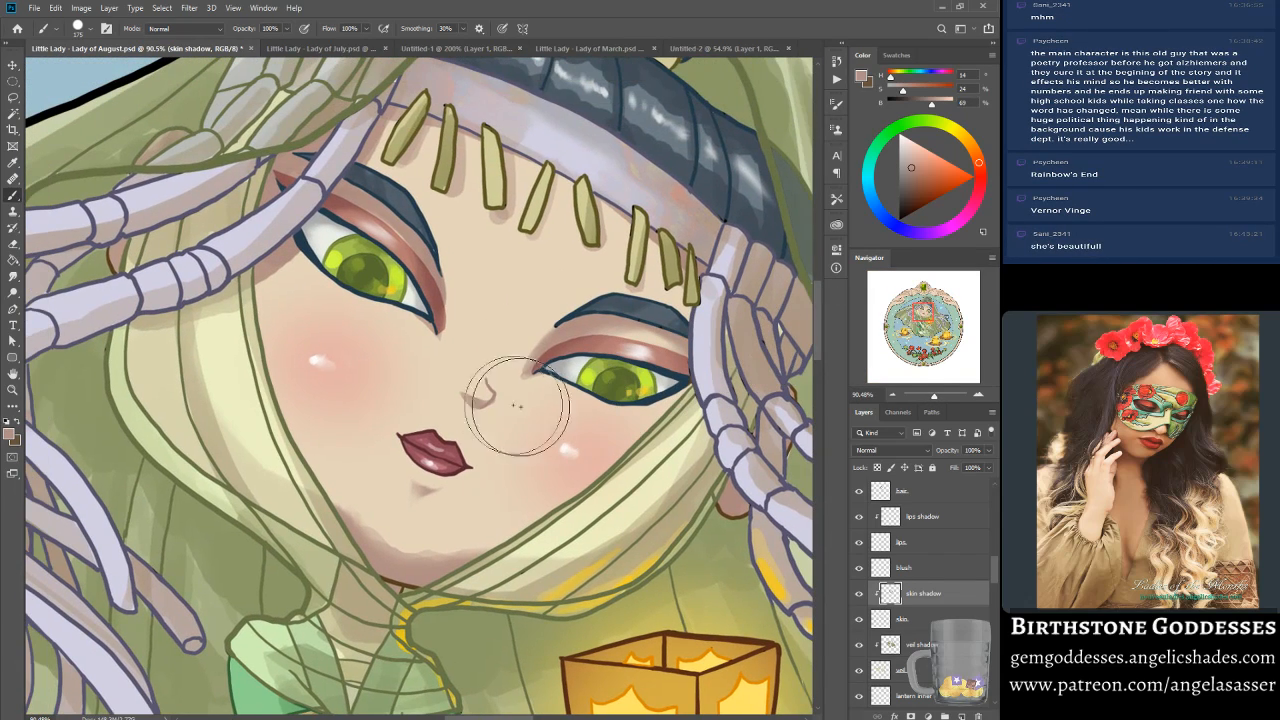
key(bracketleft)
key(bracketleft)
key(bracketleft)
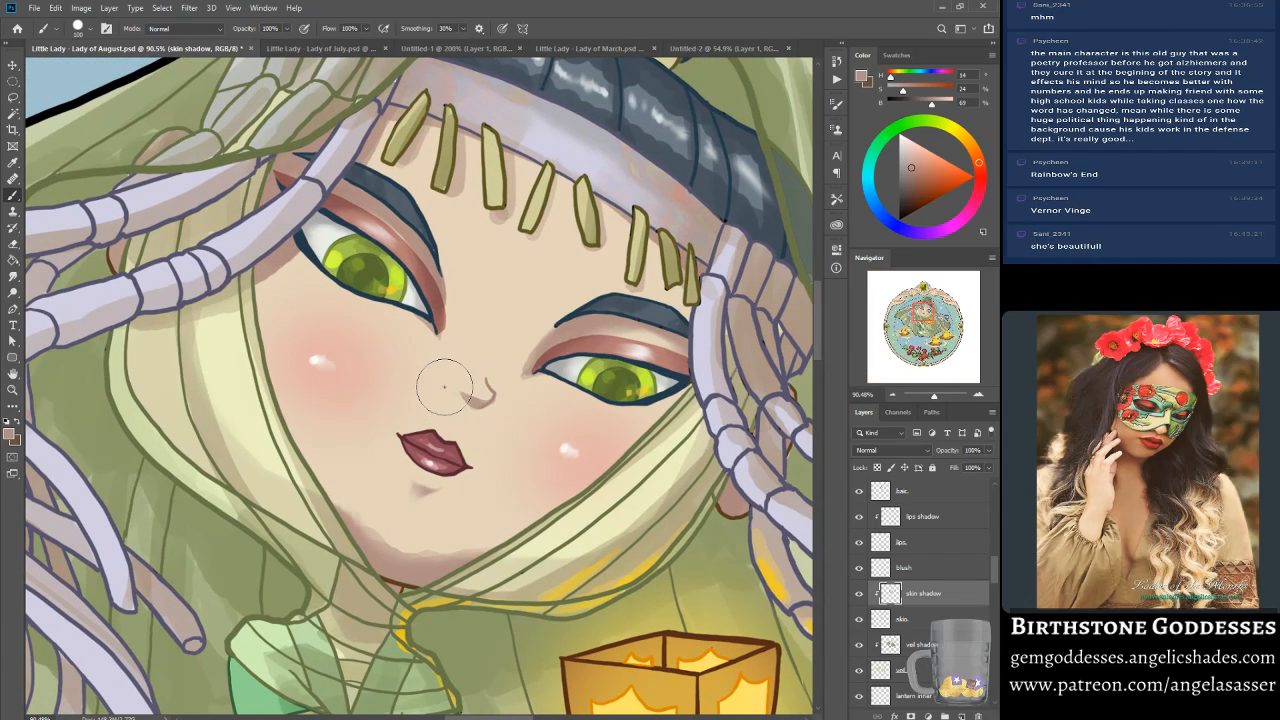
key(bracketleft)
key(bracketleft)
key(bracketleft)
key(bracketleft)
key(bracketleft)
key(bracketleft)
key(bracketleft)
key(bracketleft)
key(bracketleft)
key(bracketleft)
drag(485, 403, 474, 401)
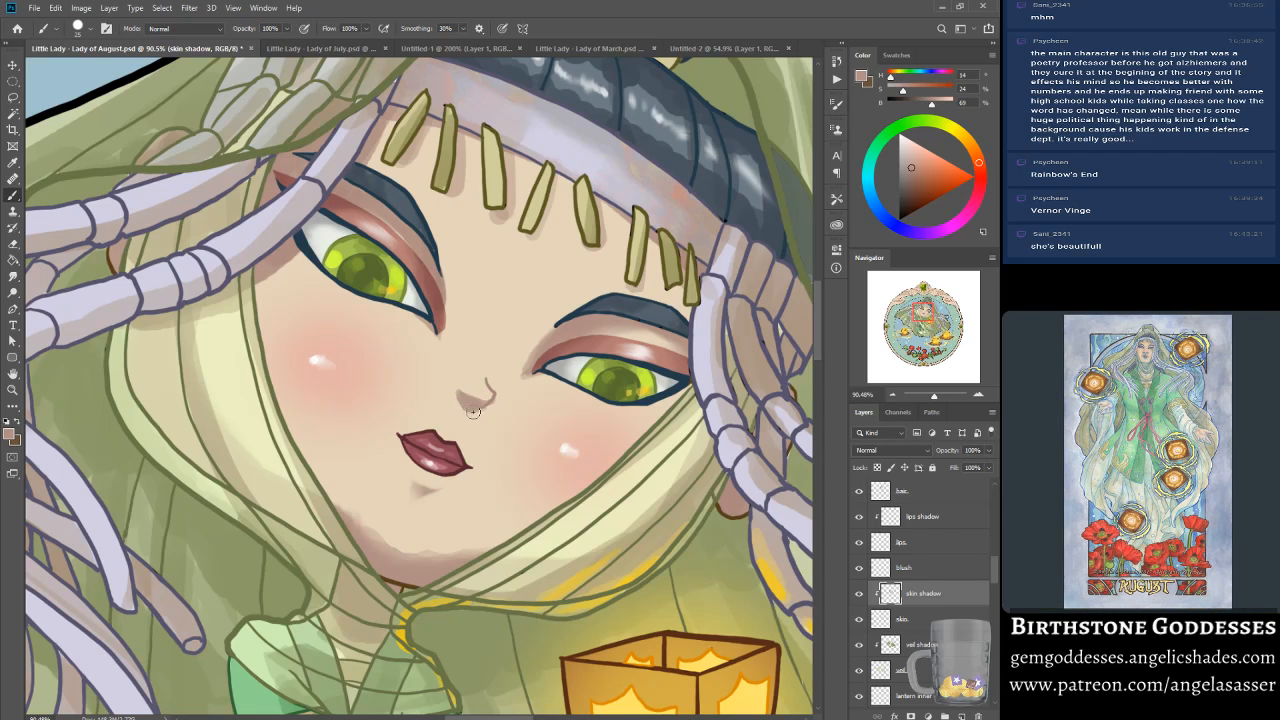
drag(483, 400, 474, 405)
drag(466, 388, 477, 384)
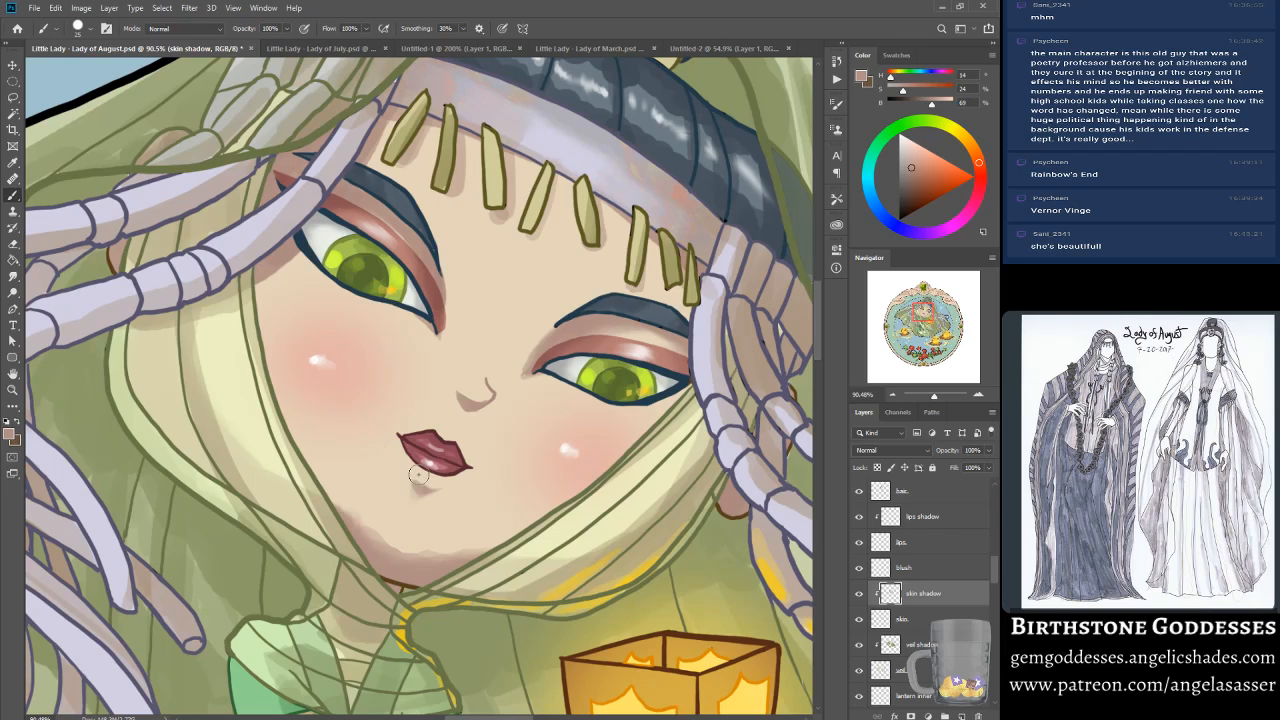
drag(484, 395, 476, 398)
Step: Refine the nose shadow with the Smudge tool and brush strokes around the nostril, and undo the last stroke
click(13, 276)
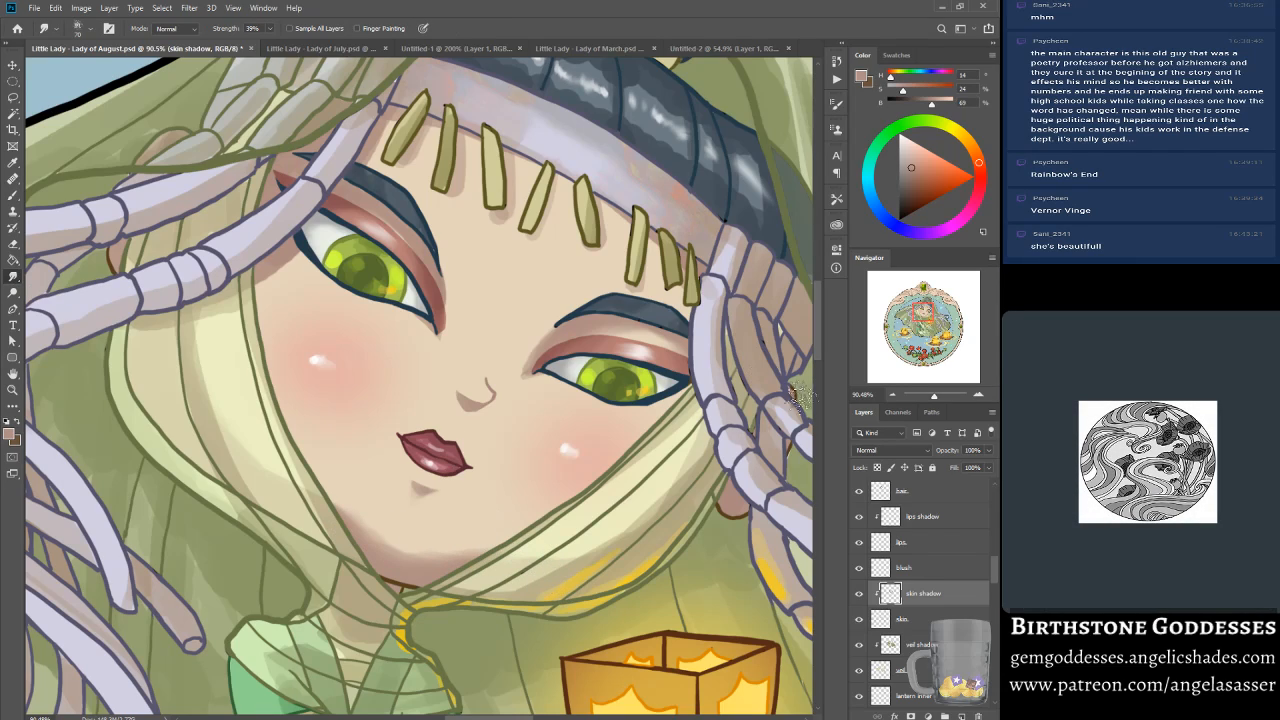
click(16, 196)
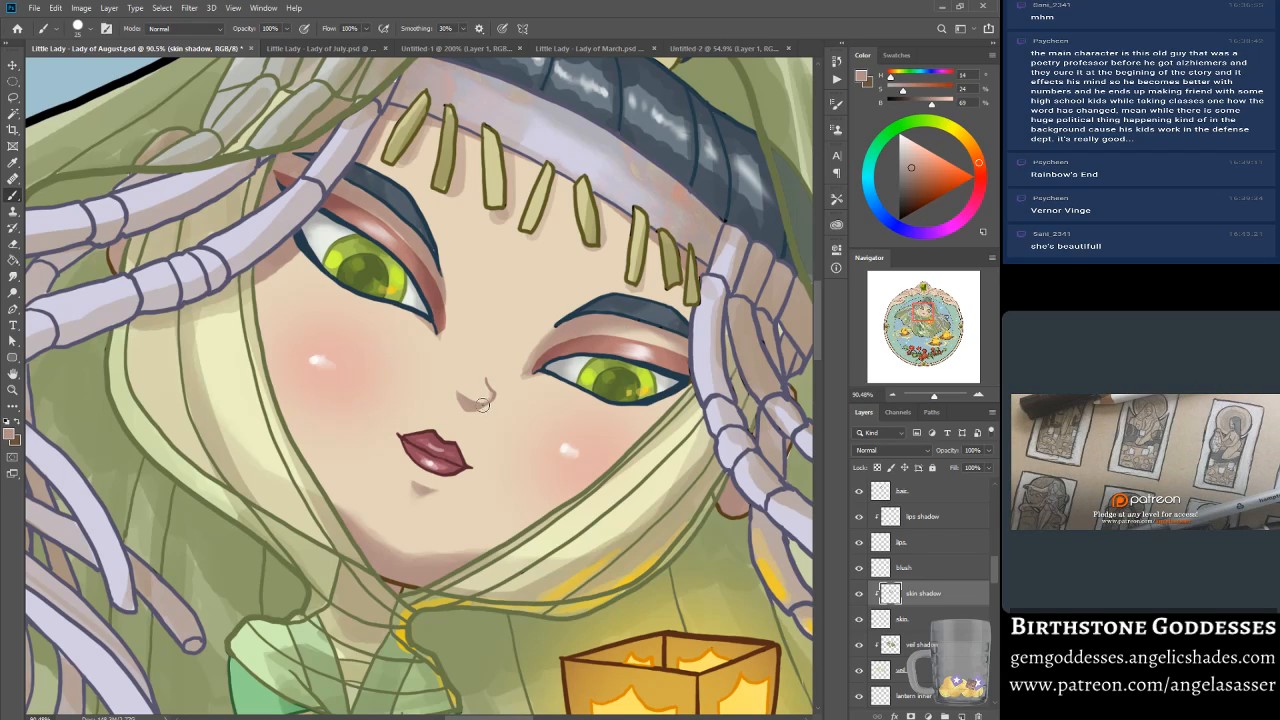
drag(480, 405, 494, 394)
drag(496, 406, 500, 400)
key(ctrl+z)
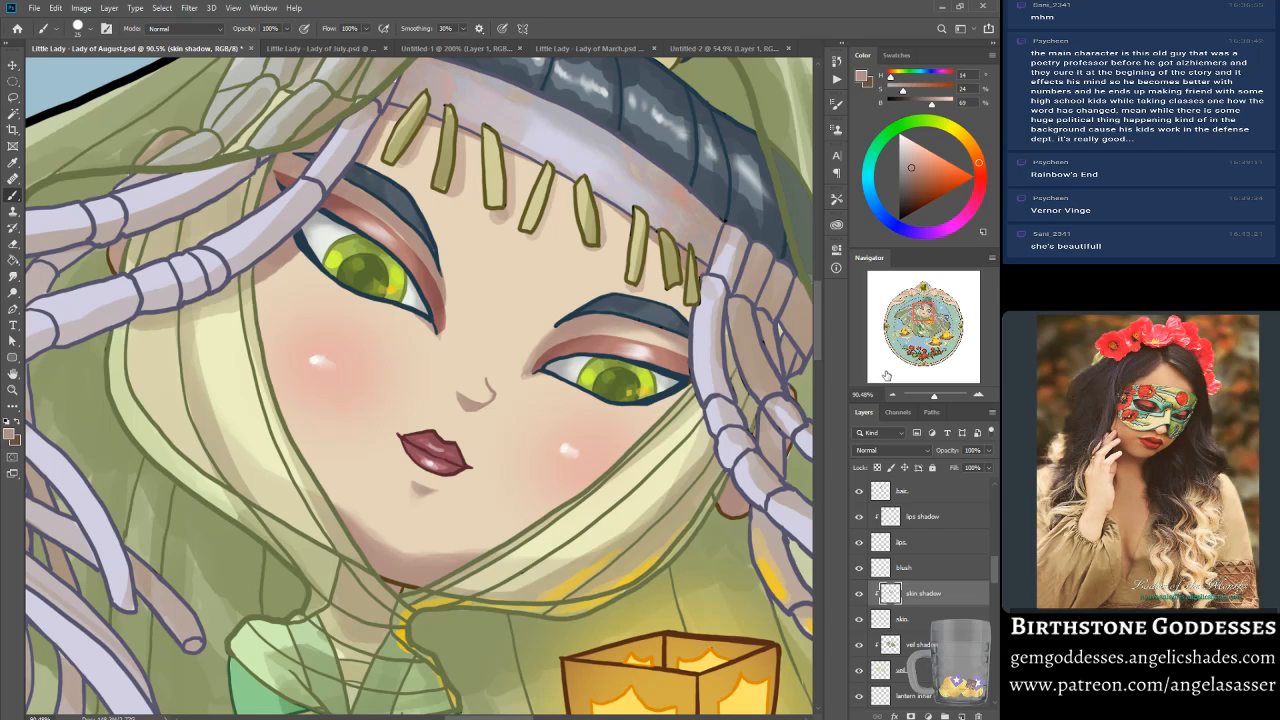
Step: Activate the highlight layer and use the Smudge tool on the hair bun's highlights
drag(934, 396, 929, 397)
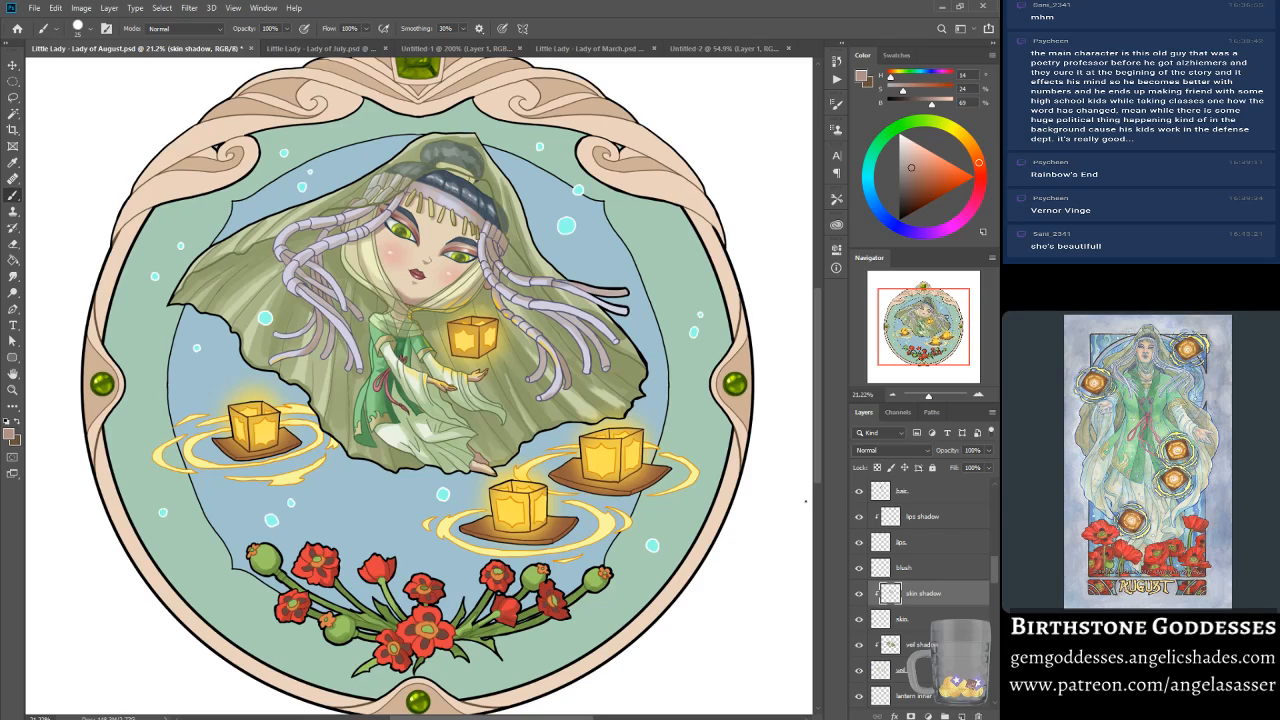
drag(992, 567, 996, 500)
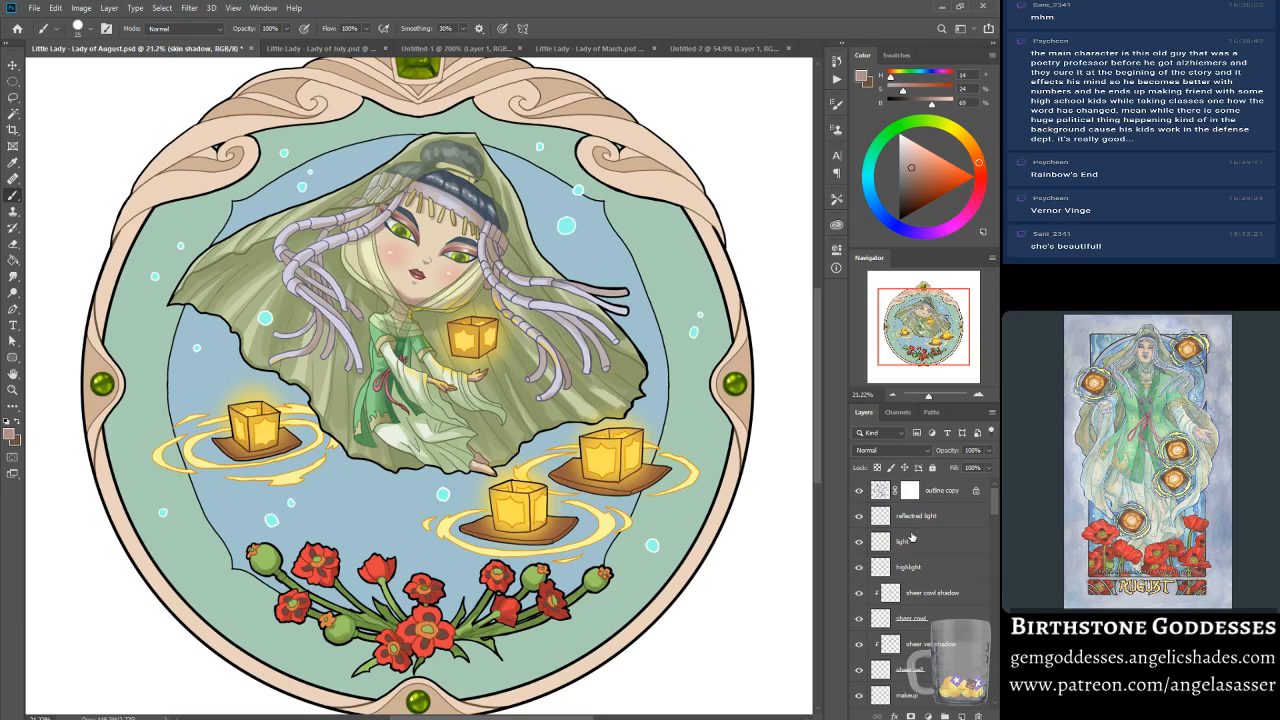
click(907, 568)
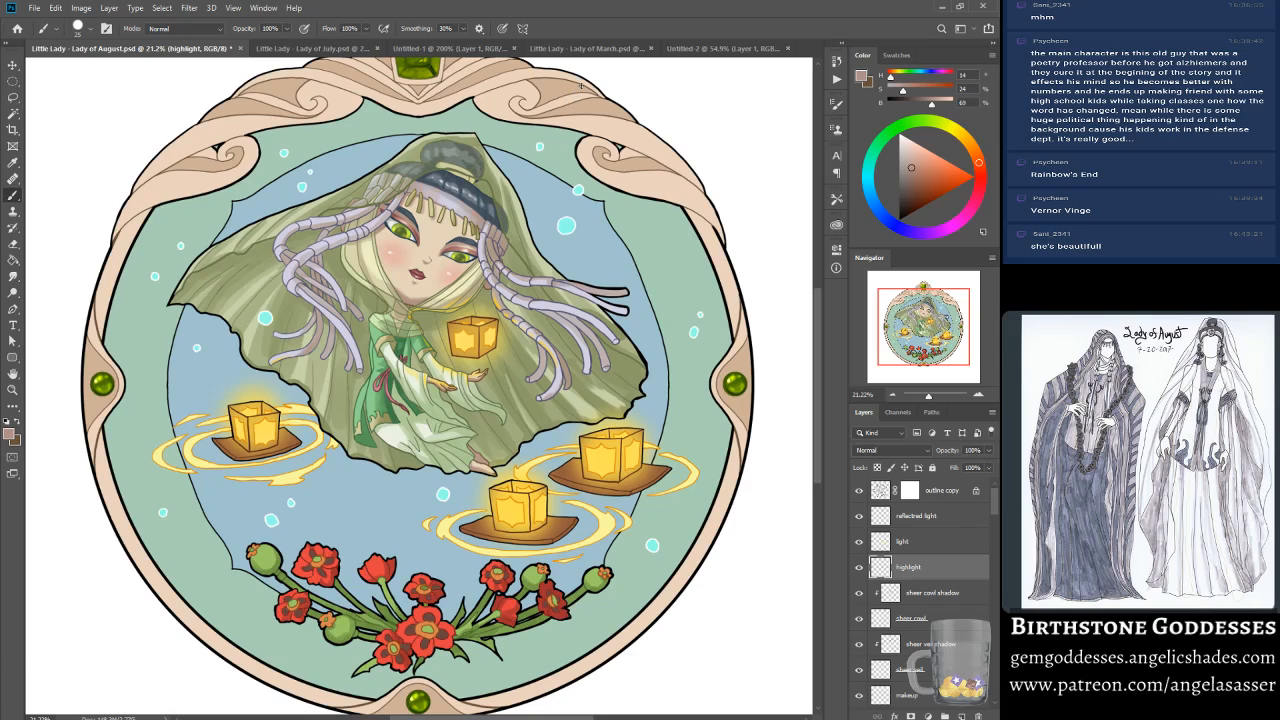
click(14, 276)
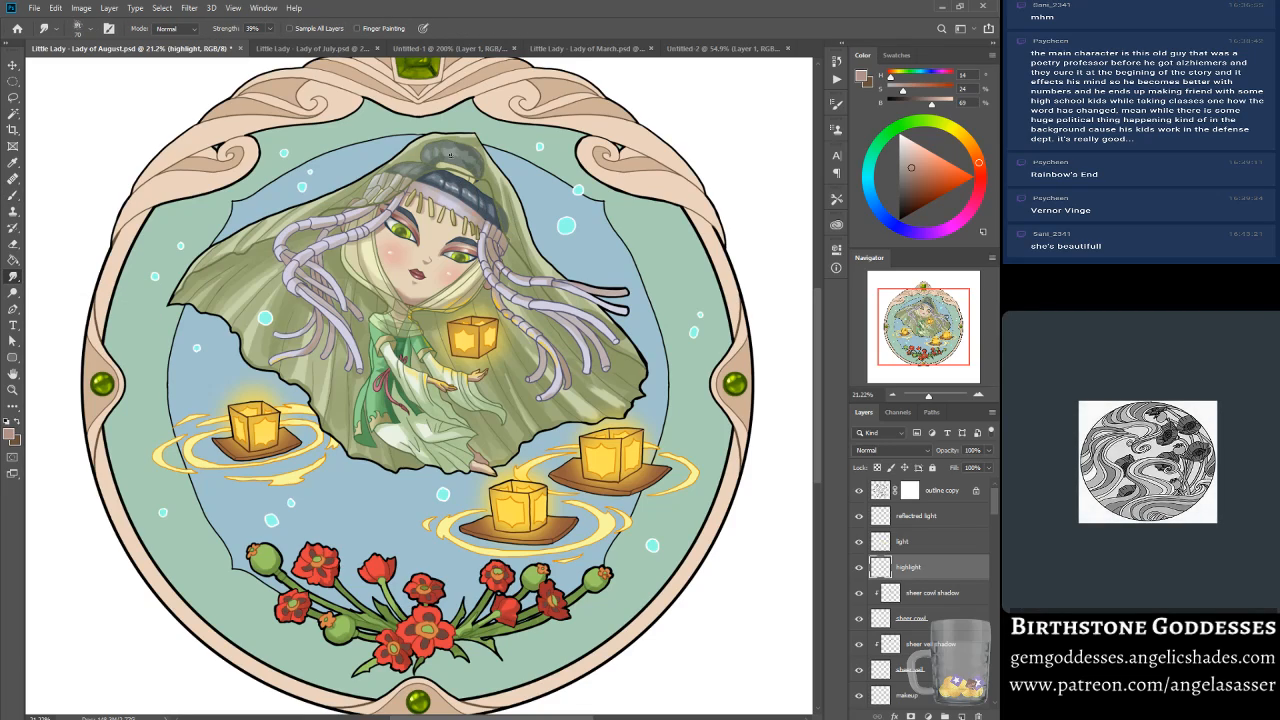
Step: Return to the Brush tool and activate the veil shadow layer
click(15, 198)
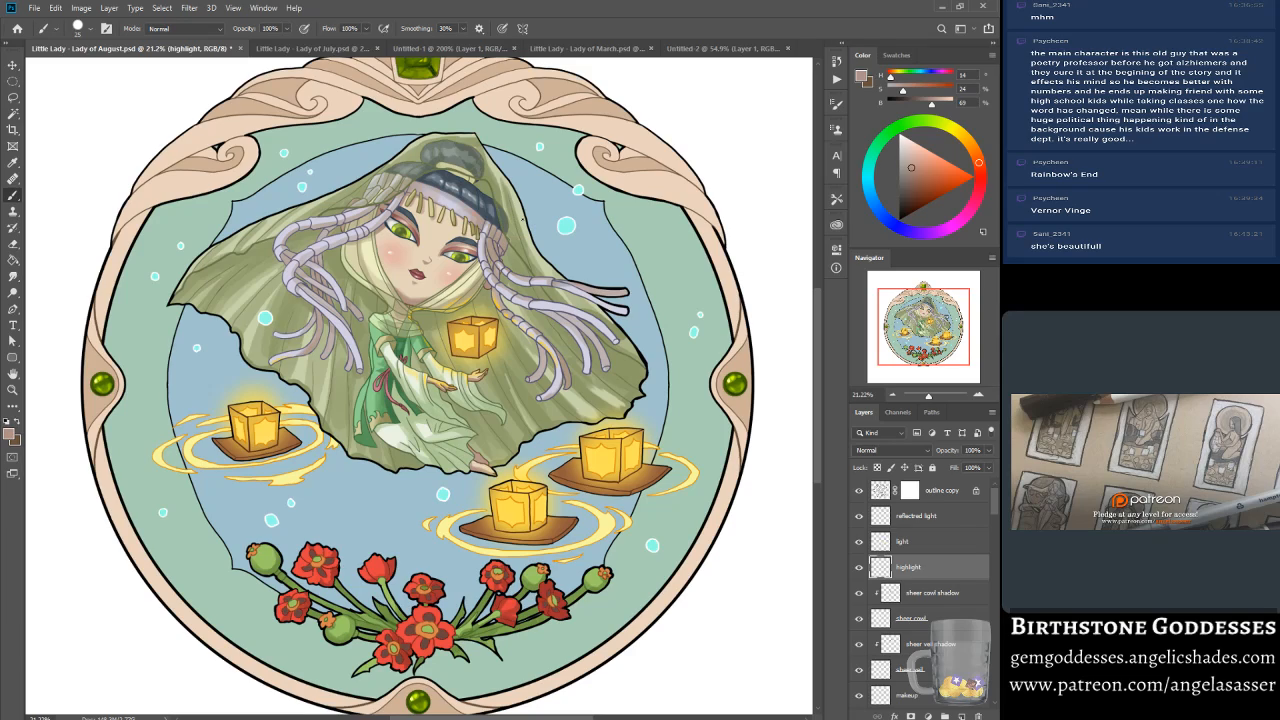
scroll(989, 535, down, 5)
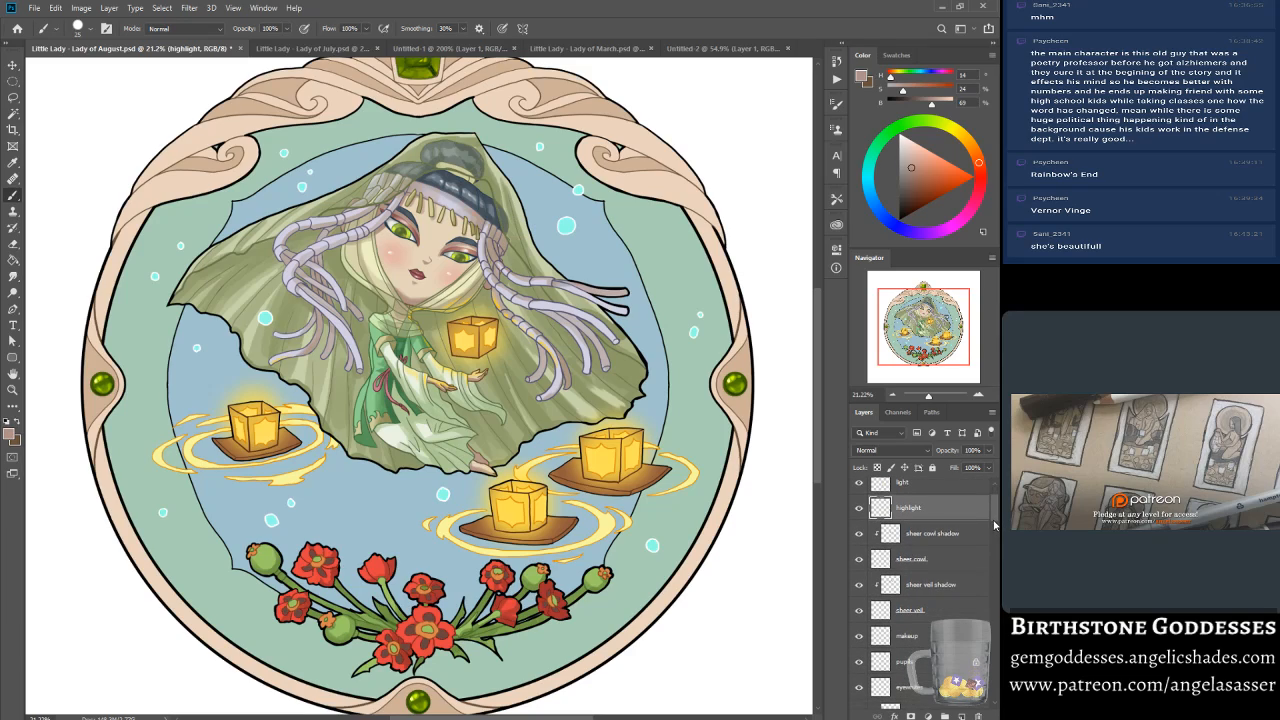
scroll(987, 556, down, 8)
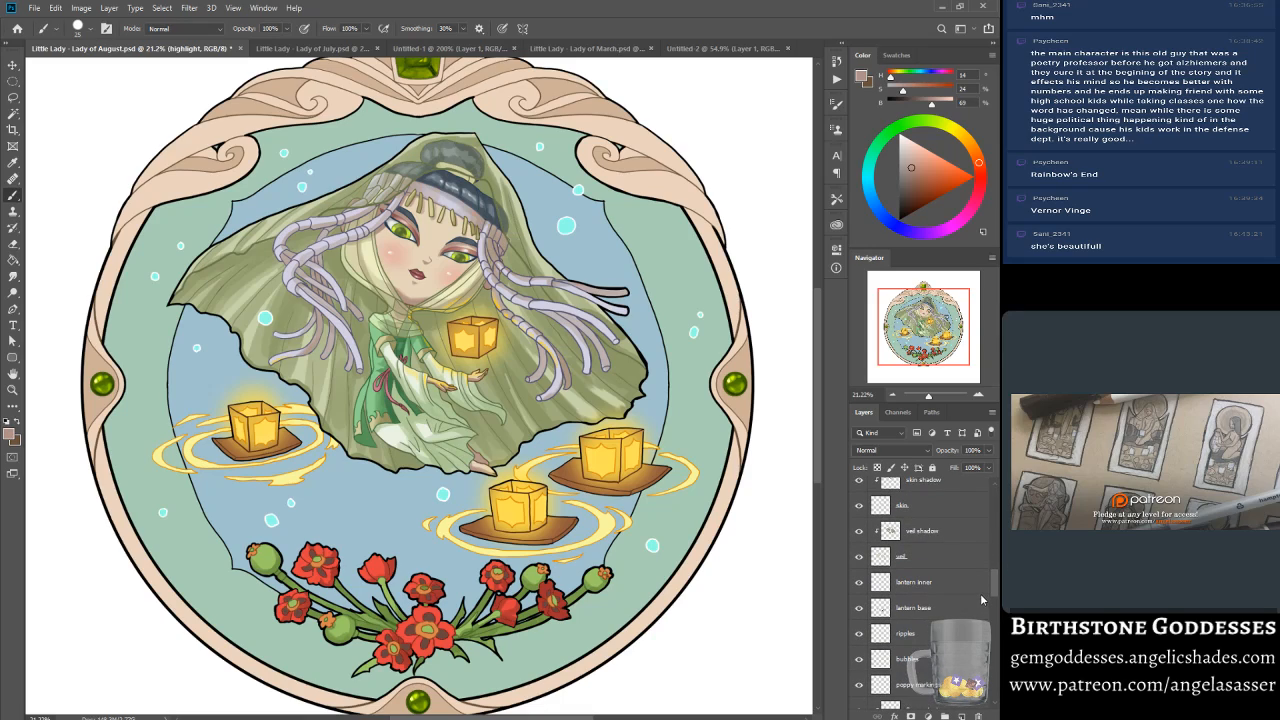
scroll(981, 591, up, 1)
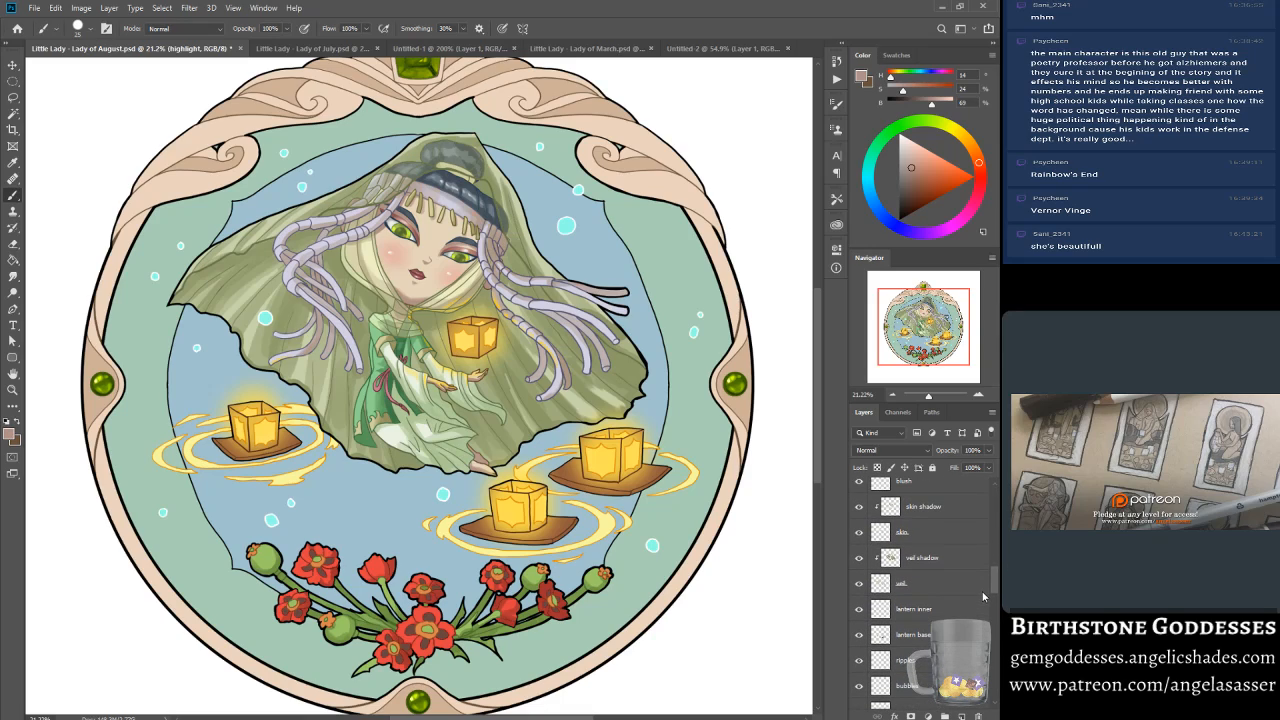
click(932, 558)
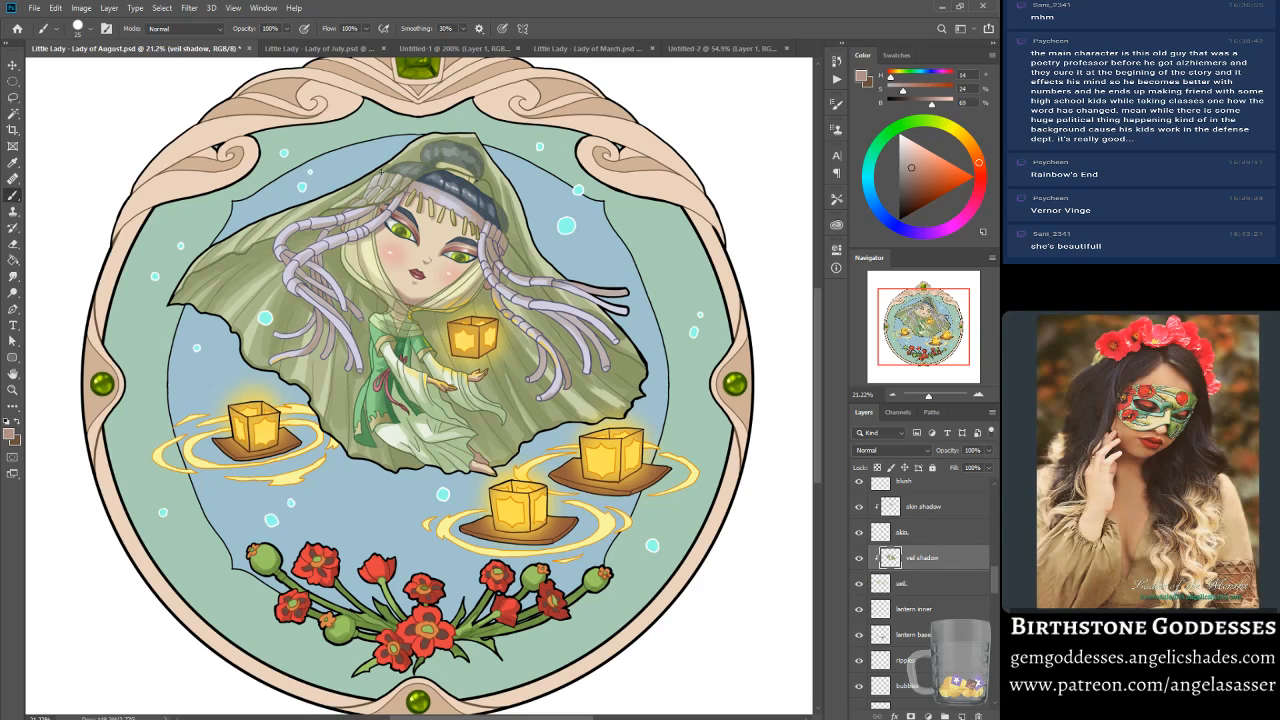
Step: Touch up the veil shadow beside the head using a muted green sampled from the veil, and save the illustration
drag(370, 172, 342, 207)
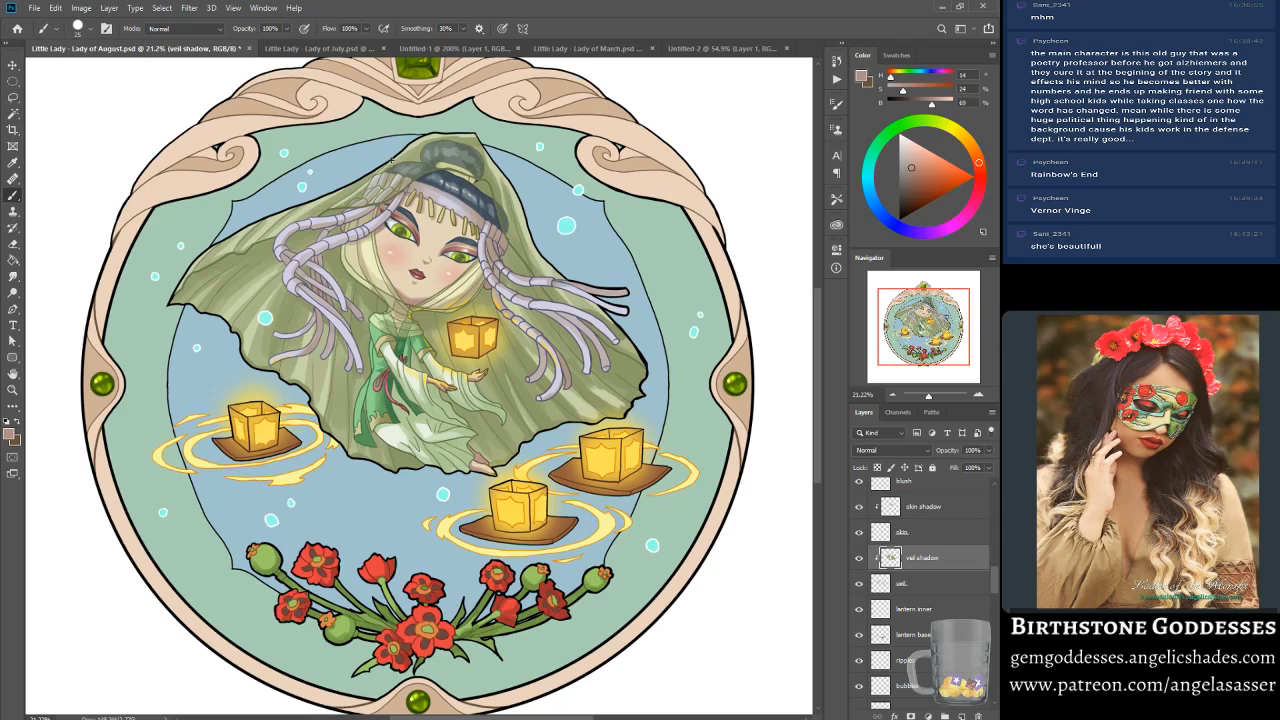
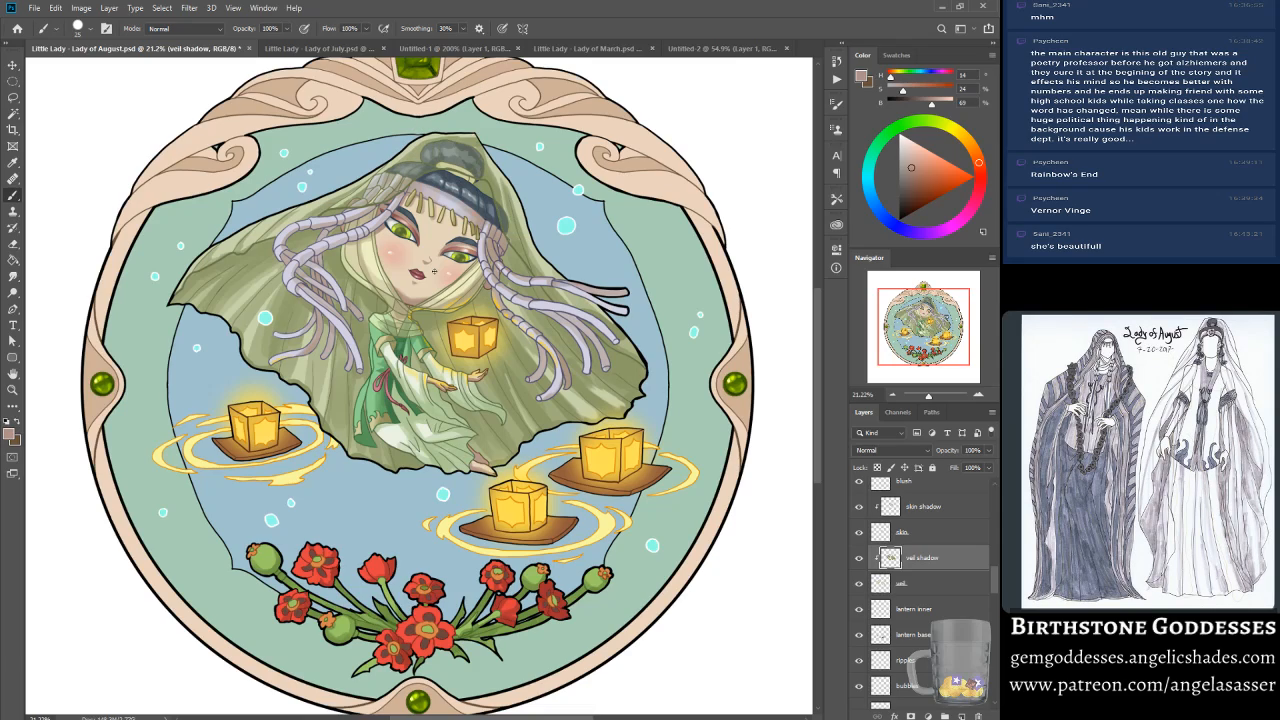
alt+click(324, 238)
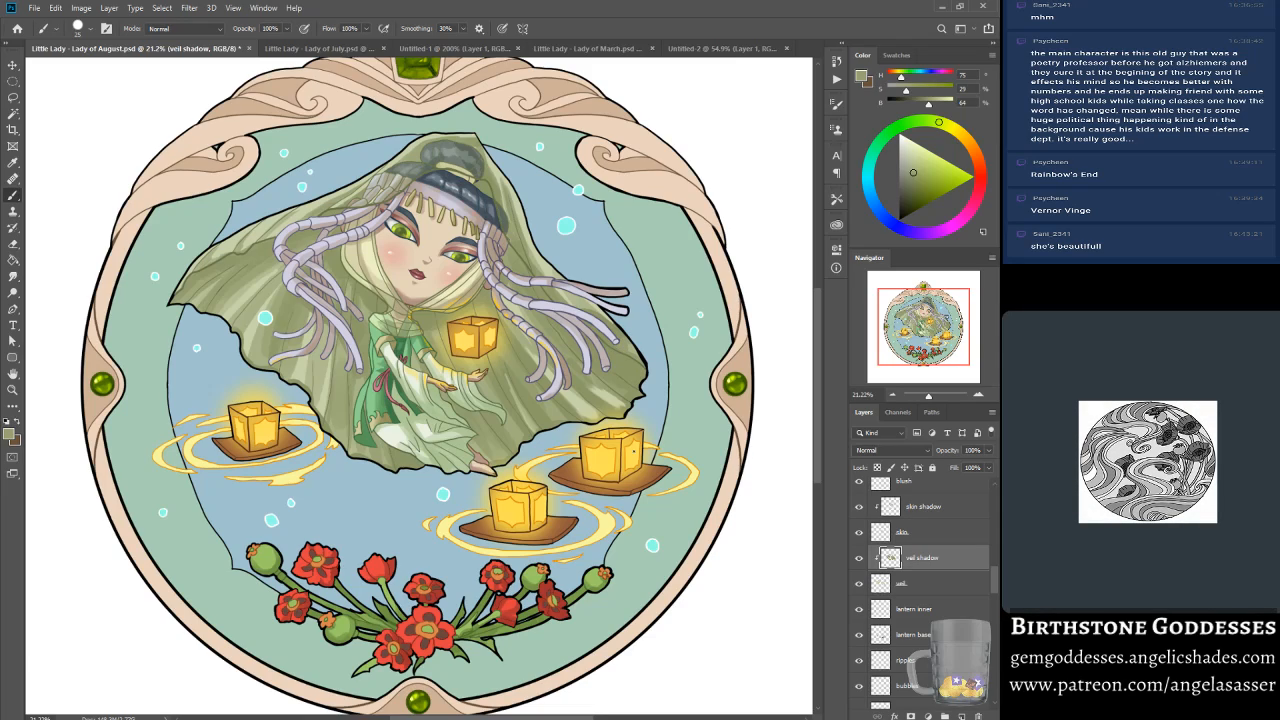
key(ctrl+s)
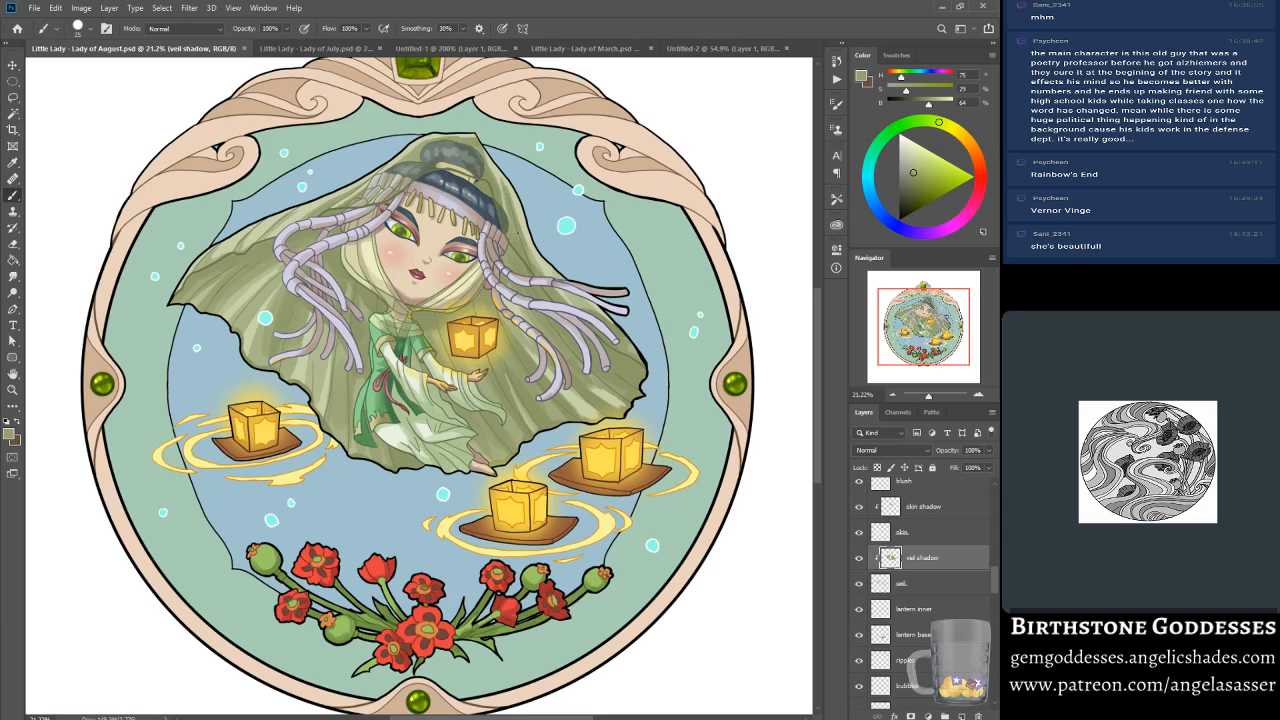
Step: Find the layer of the ornament beneath the hair bun by auto-selecting it on the canvas with the Move tool
click(13, 390)
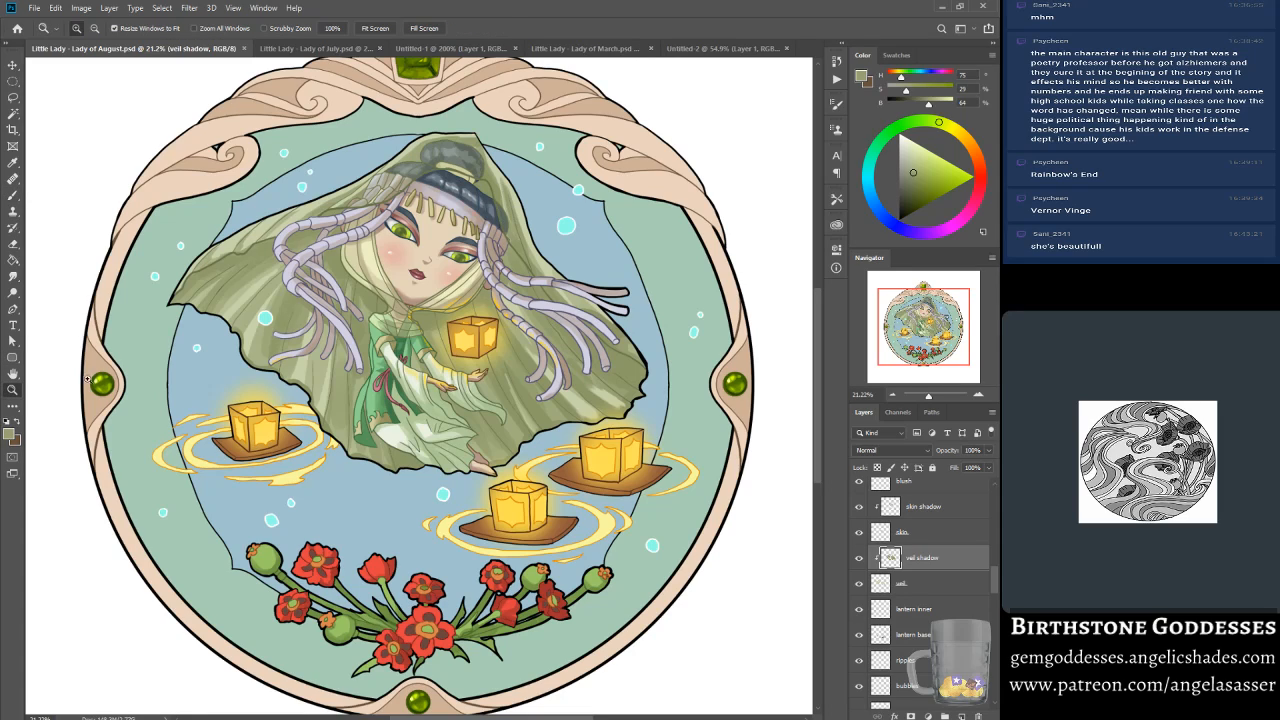
click(467, 143)
click(452, 152)
click(436, 160)
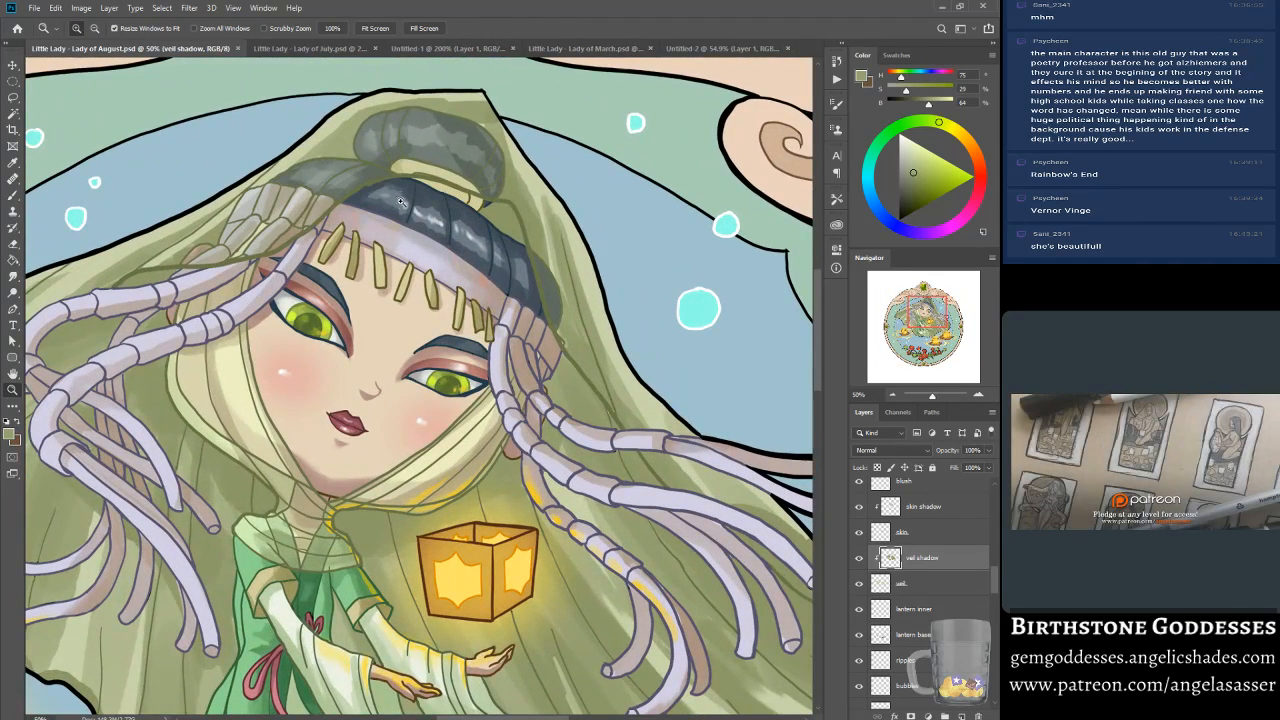
scroll(934, 585, up, 1)
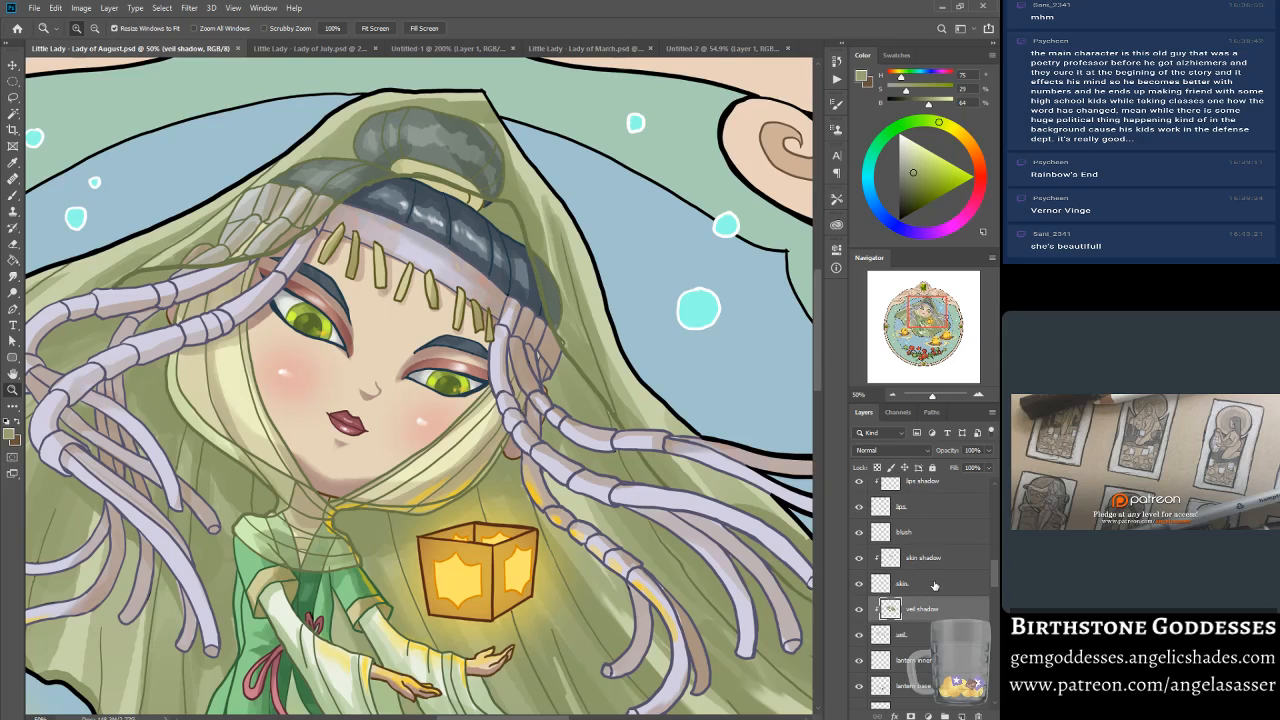
scroll(936, 572, up, 2)
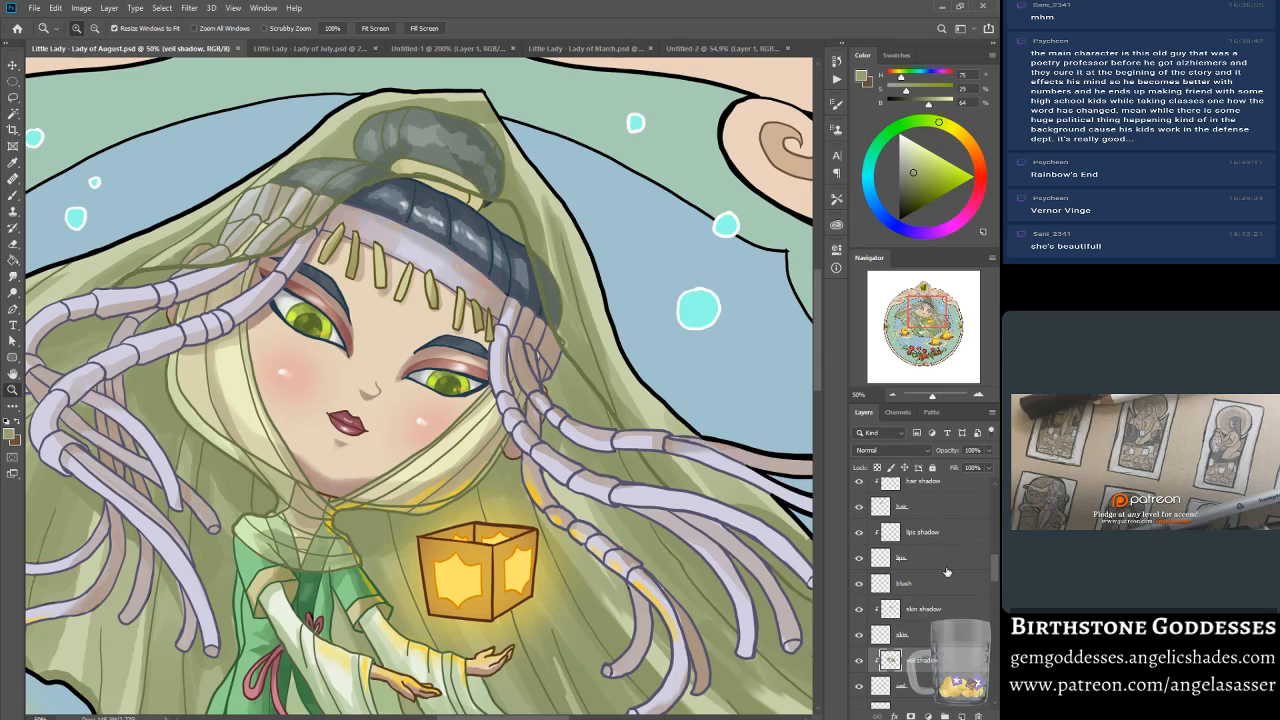
scroll(930, 550, up, 2)
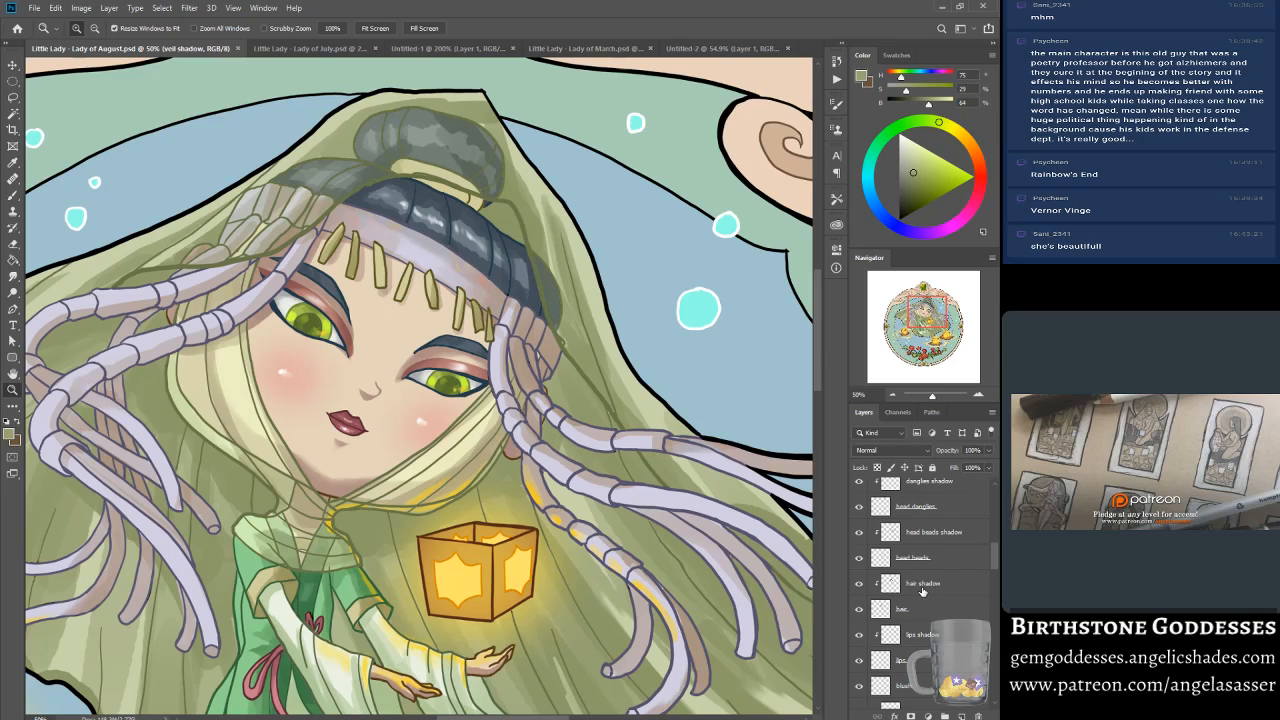
scroll(922, 591, up, 2)
scroll(918, 568, up, 3)
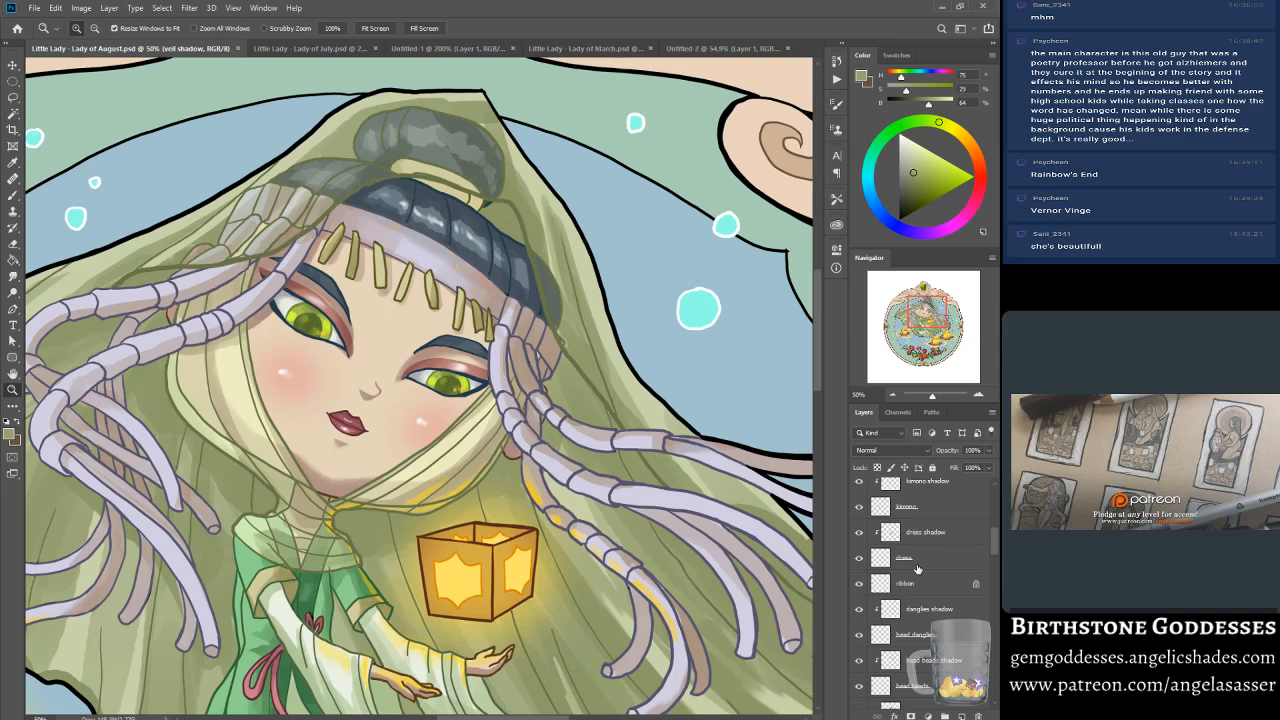
click(13, 65)
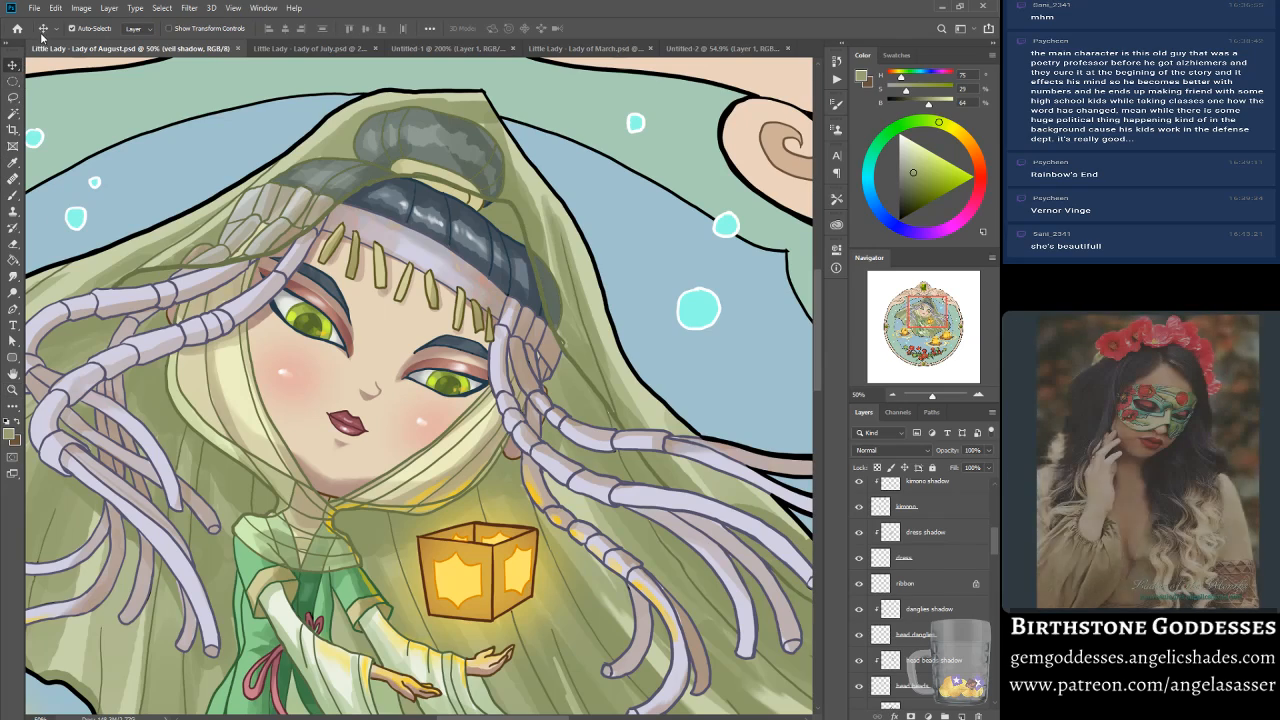
click(457, 198)
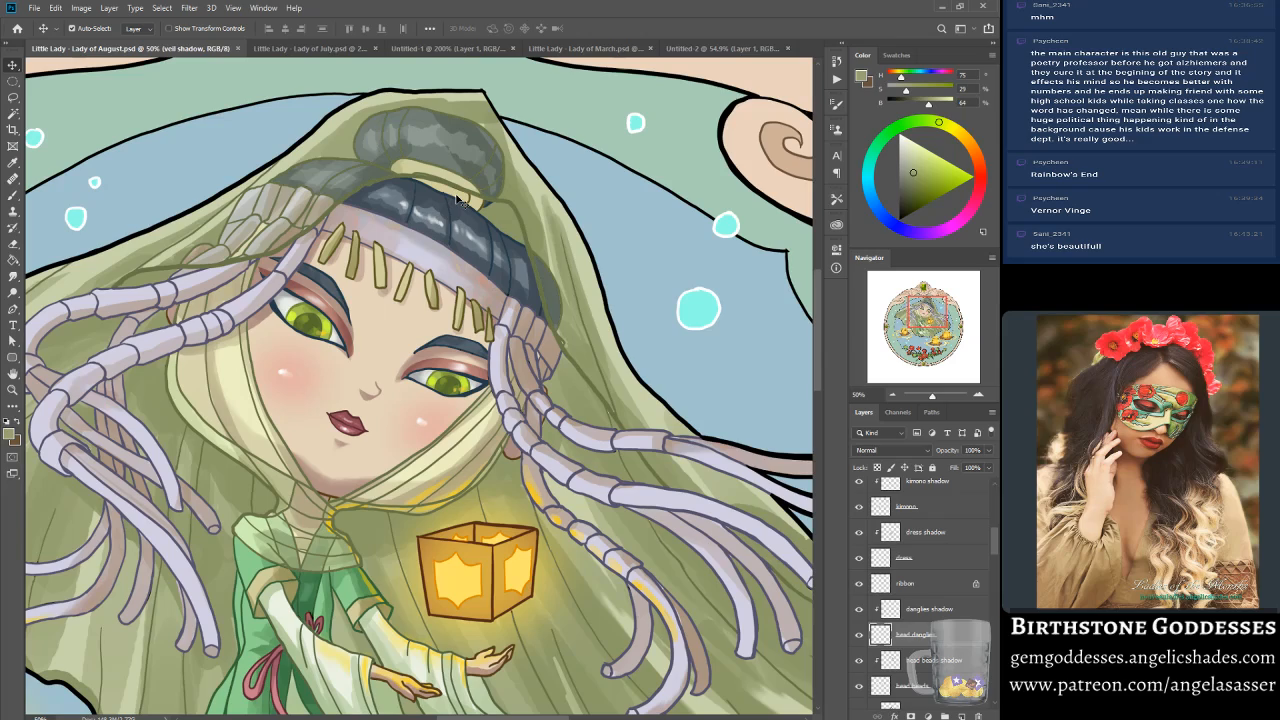
Step: Toggle the head dangles layer to check it, activate the dangles shadow layer, and sample an olive shade from the dangles for the brush
click(858, 636)
click(859, 639)
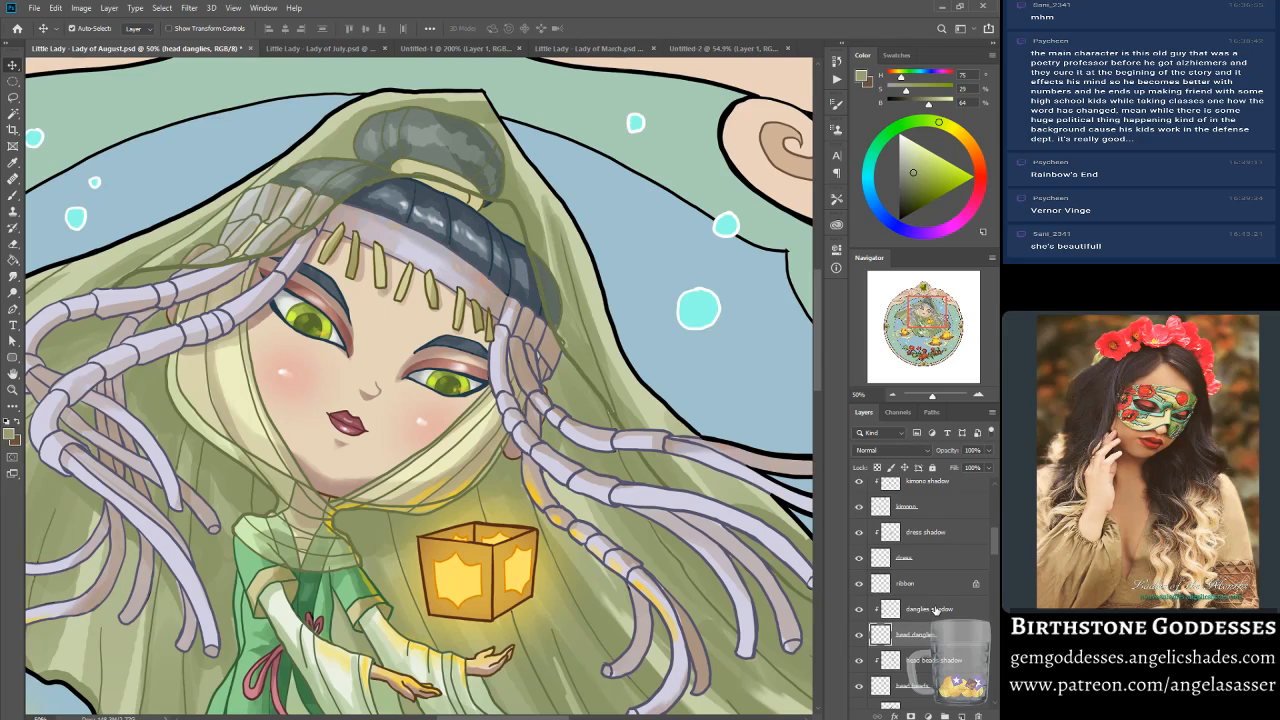
click(933, 610)
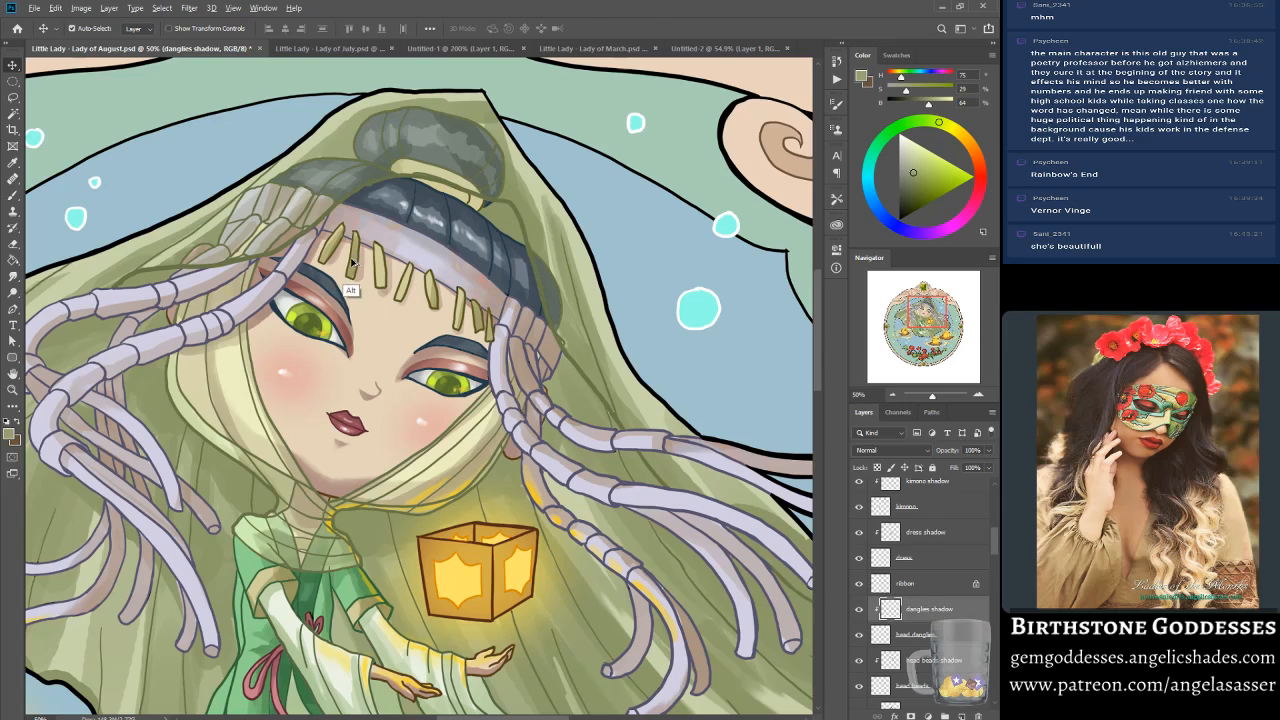
click(13, 195)
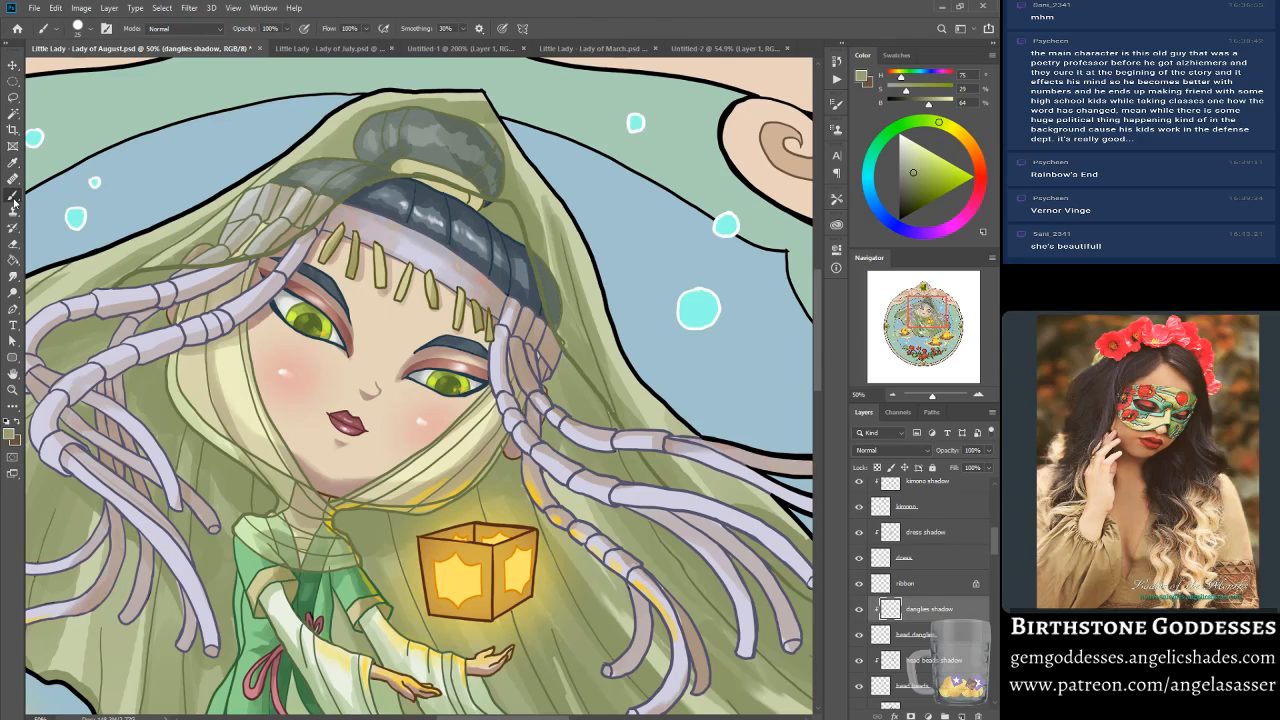
alt+click(352, 262)
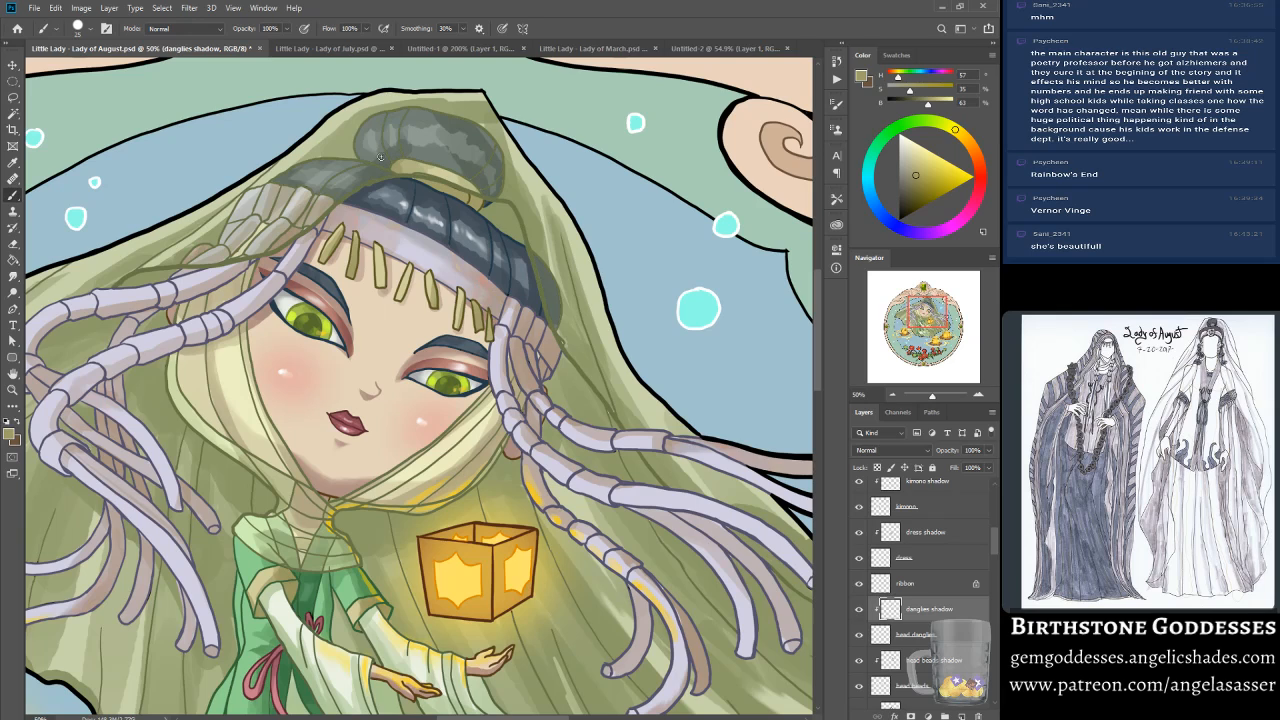
Step: View the whole framed figure at 21.22% and save the illustration
drag(933, 396, 932, 401)
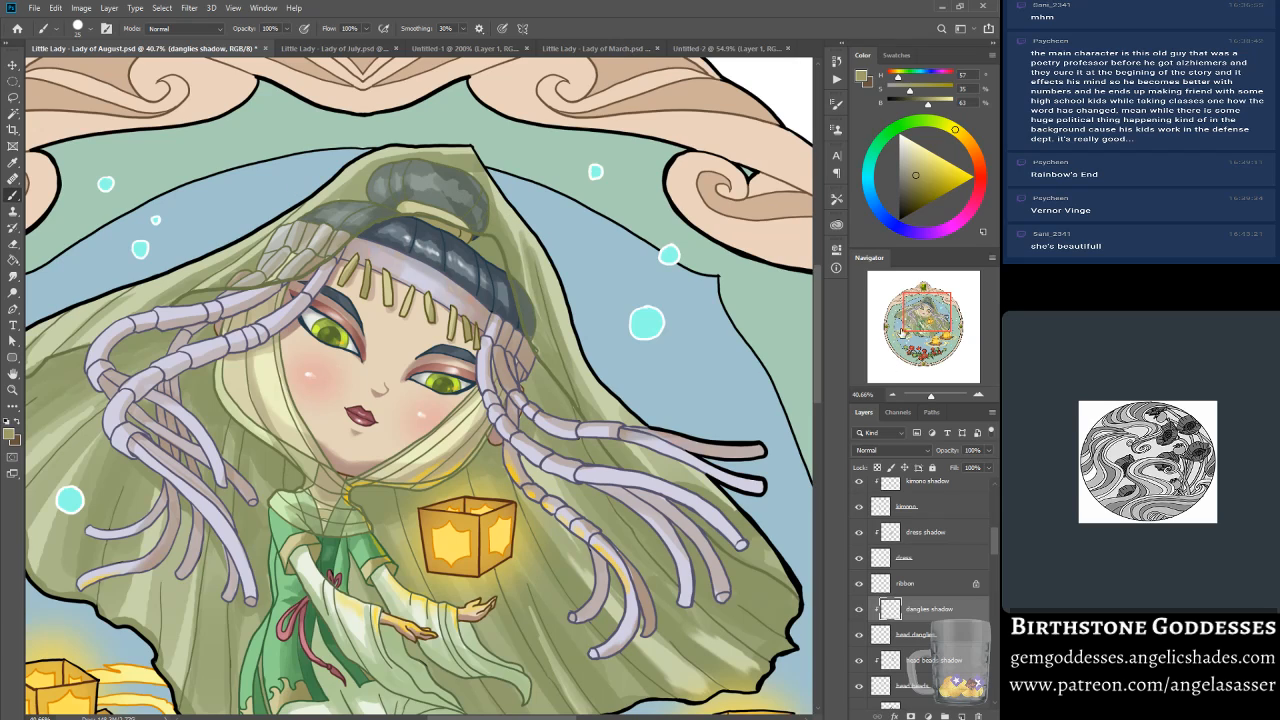
drag(931, 398, 929, 400)
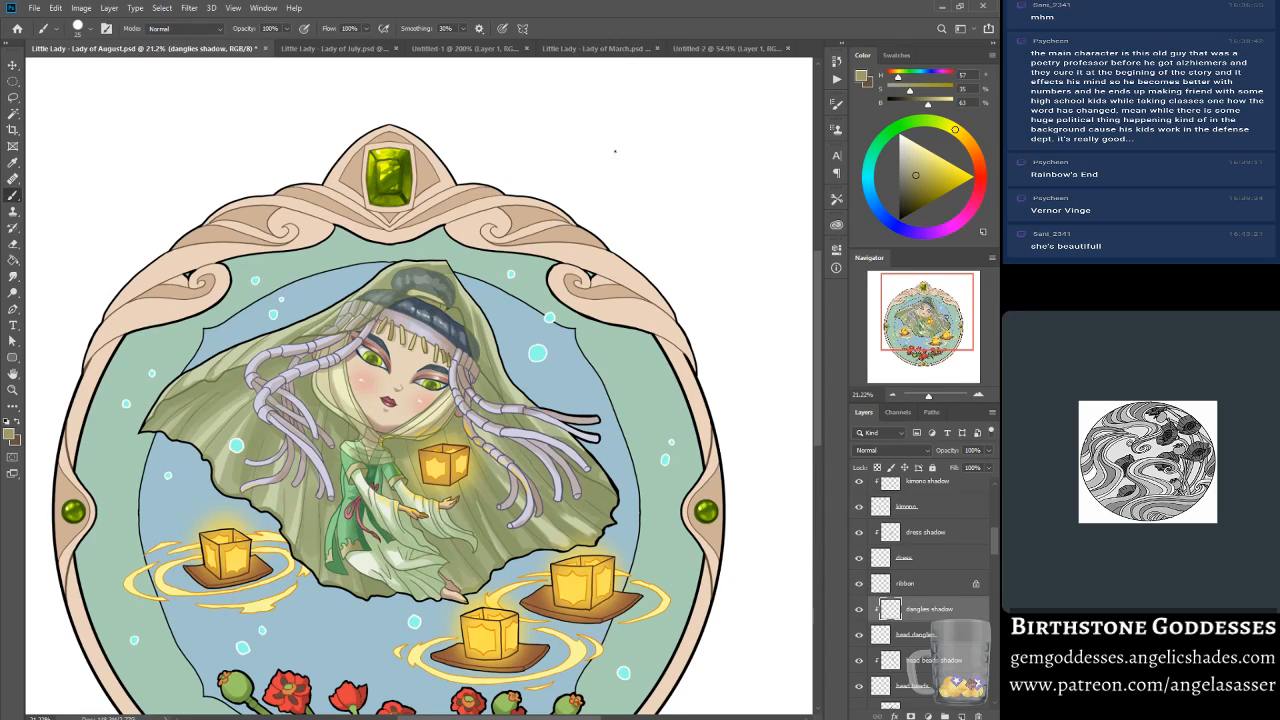
scroll(555, 238, down, 5)
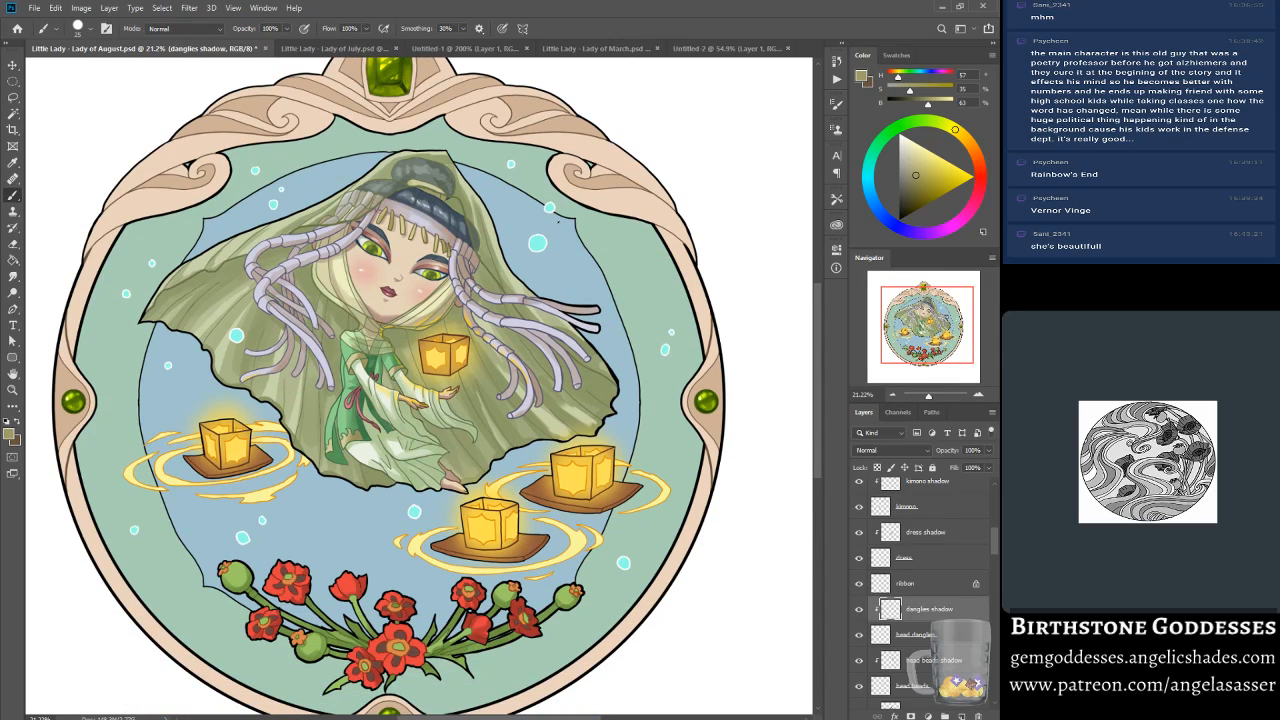
key(ctrl+s)
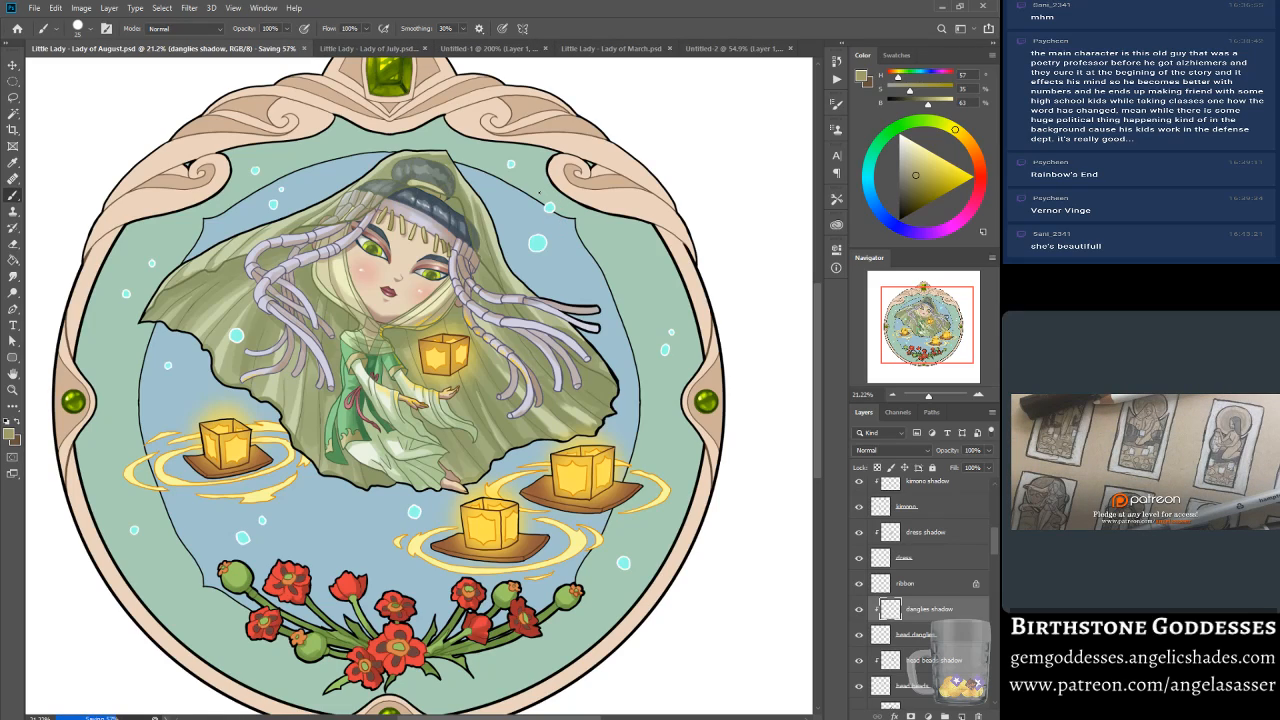
Step: Activate the veil shadow layer again and sample a darker veil green for the brush
drag(993, 549, 983, 585)
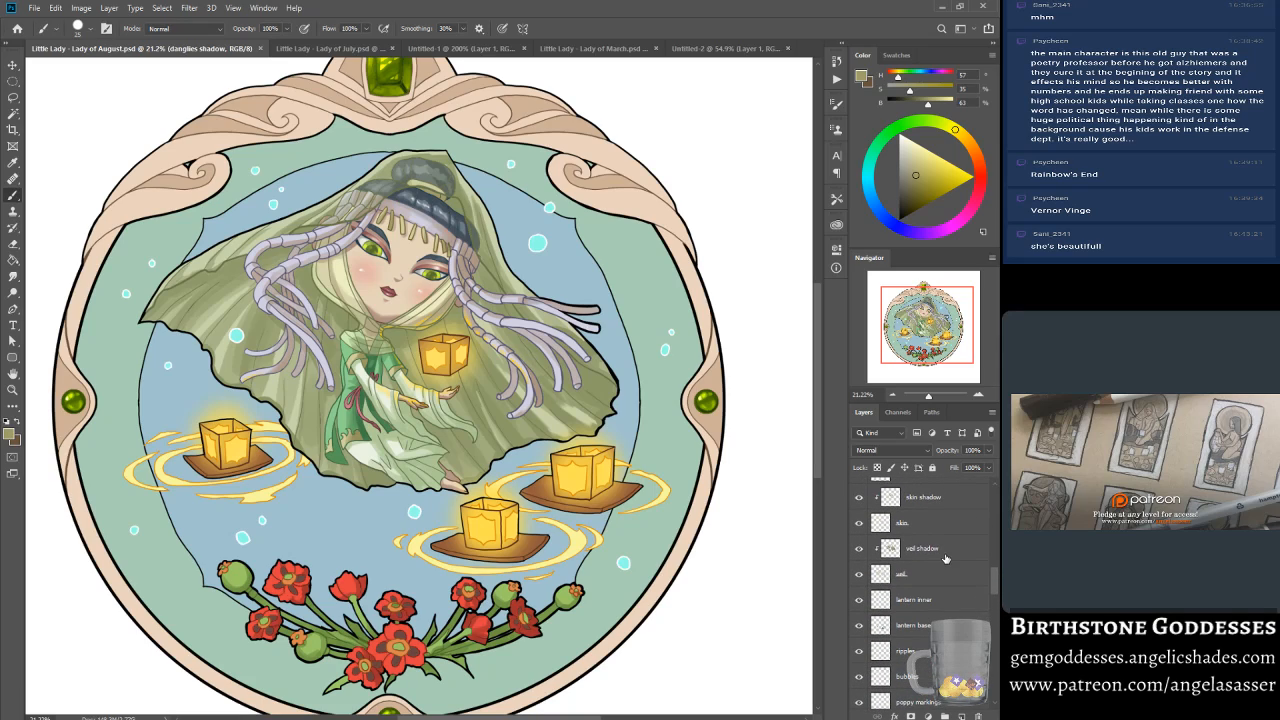
click(940, 546)
alt+click(326, 328)
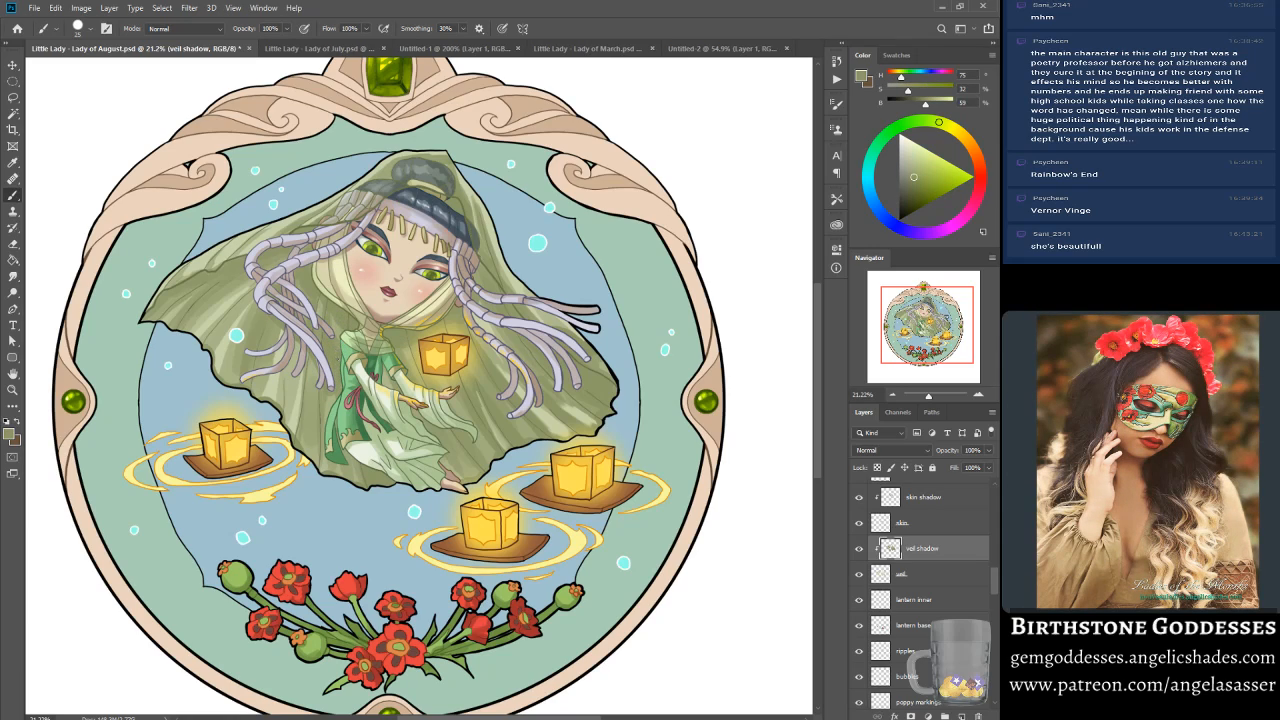
Step: Activate the head beads layer and sample the pale lavender of the hanging bead strands for the brush
drag(928, 396, 934, 395)
drag(930, 335, 914, 328)
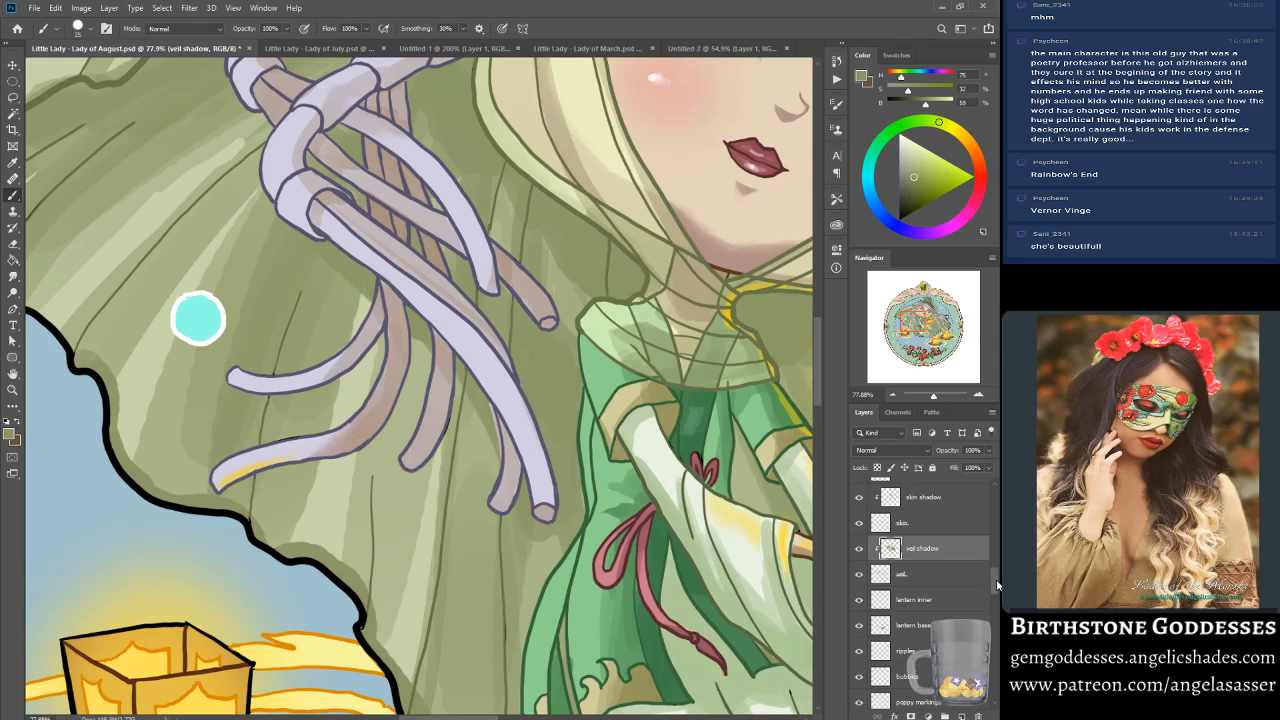
scroll(995, 564, up, 5)
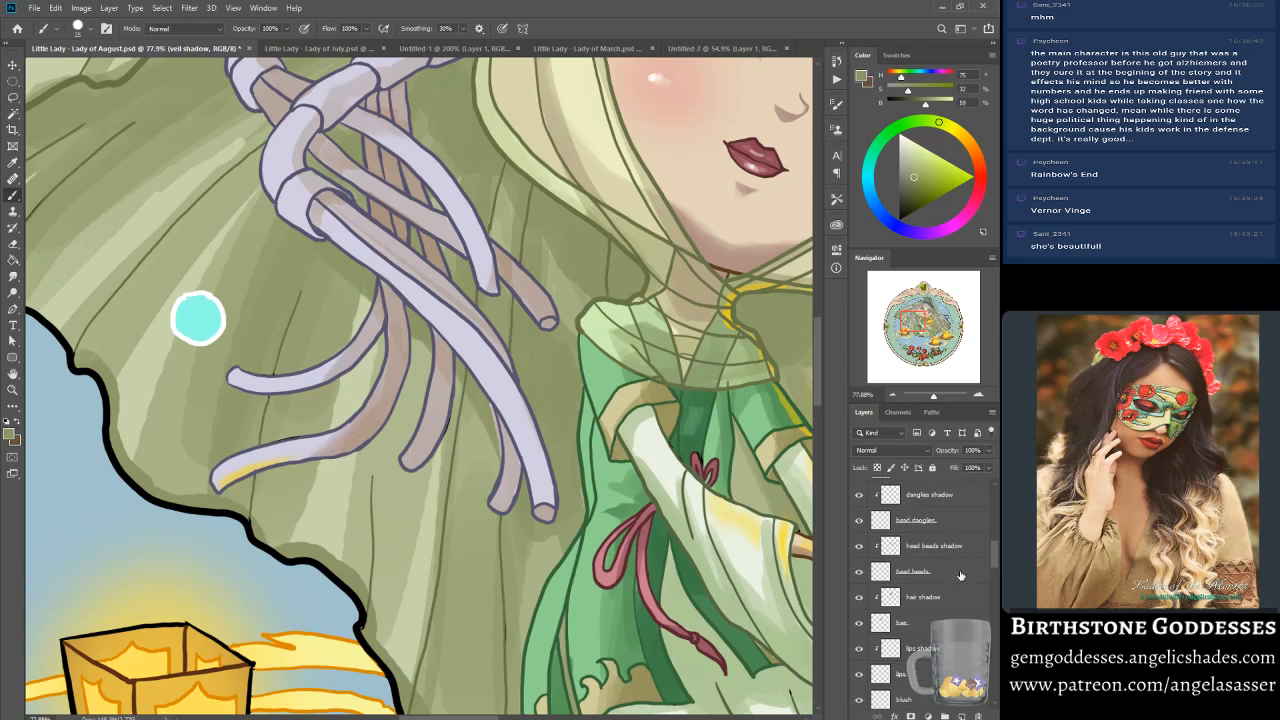
click(960, 572)
alt+click(517, 443)
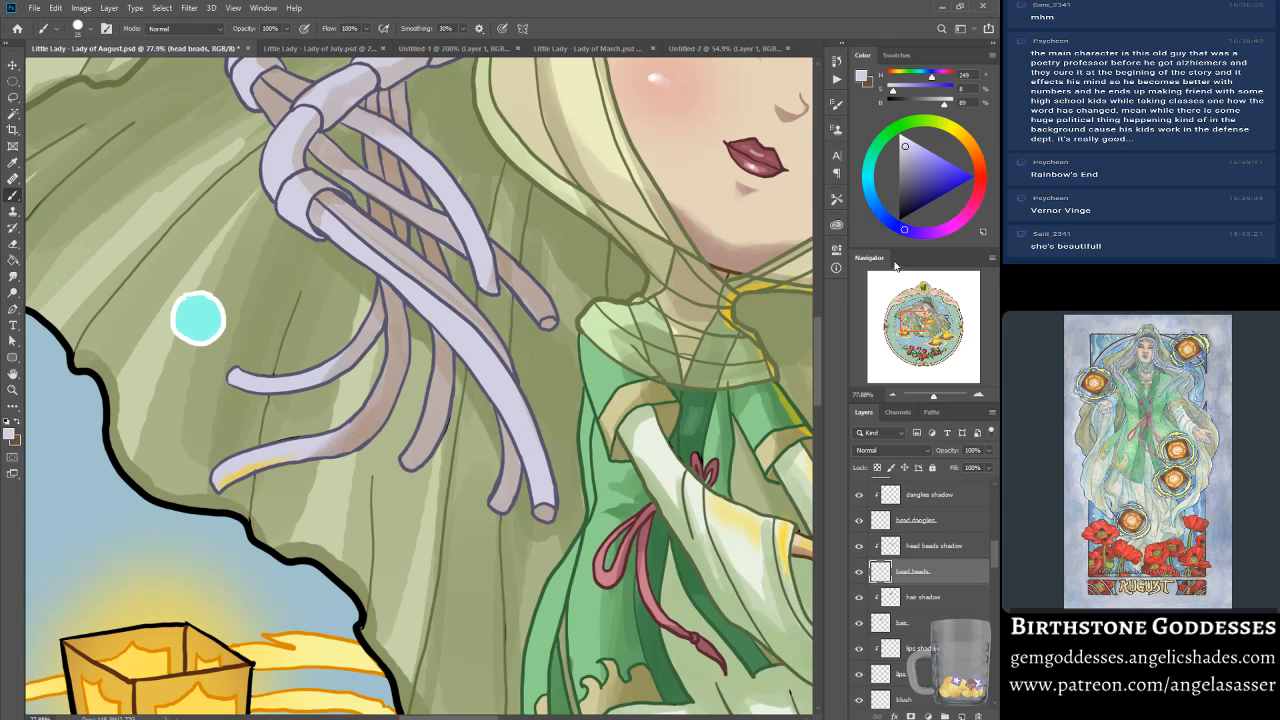
drag(912, 326, 913, 320)
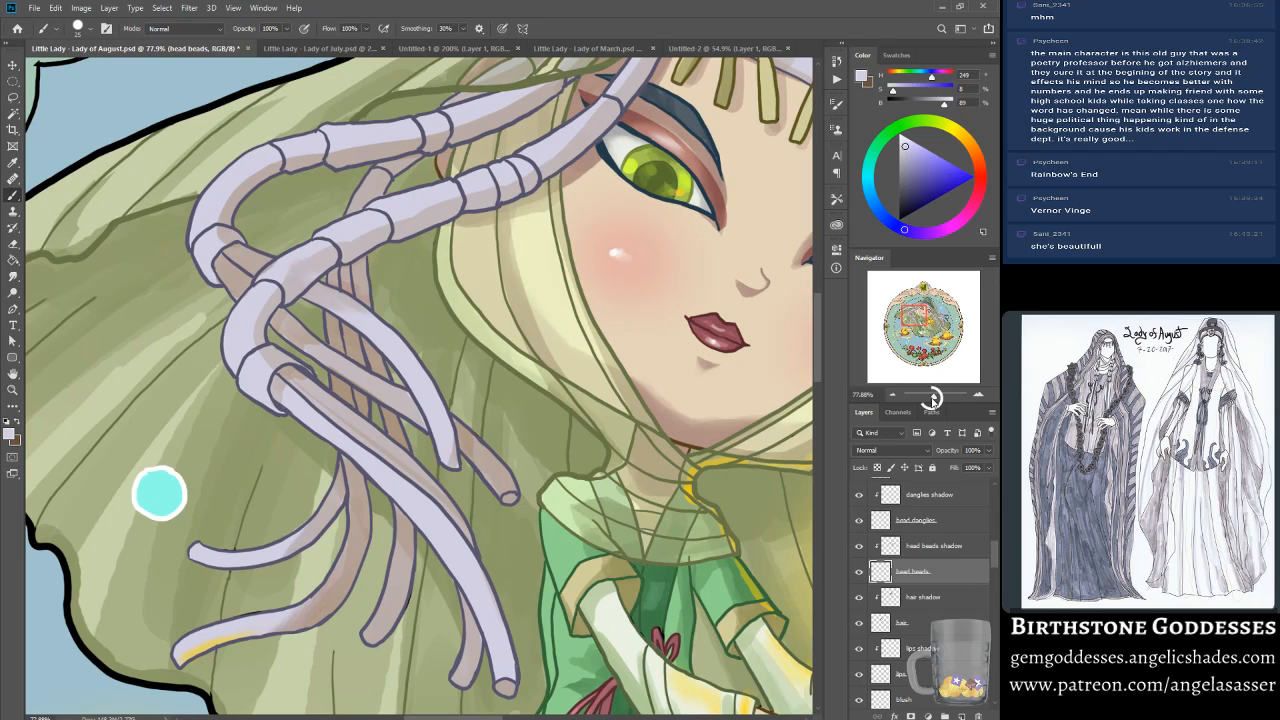
Step: Save the illustration and look over the full composition
drag(931, 396, 927, 396)
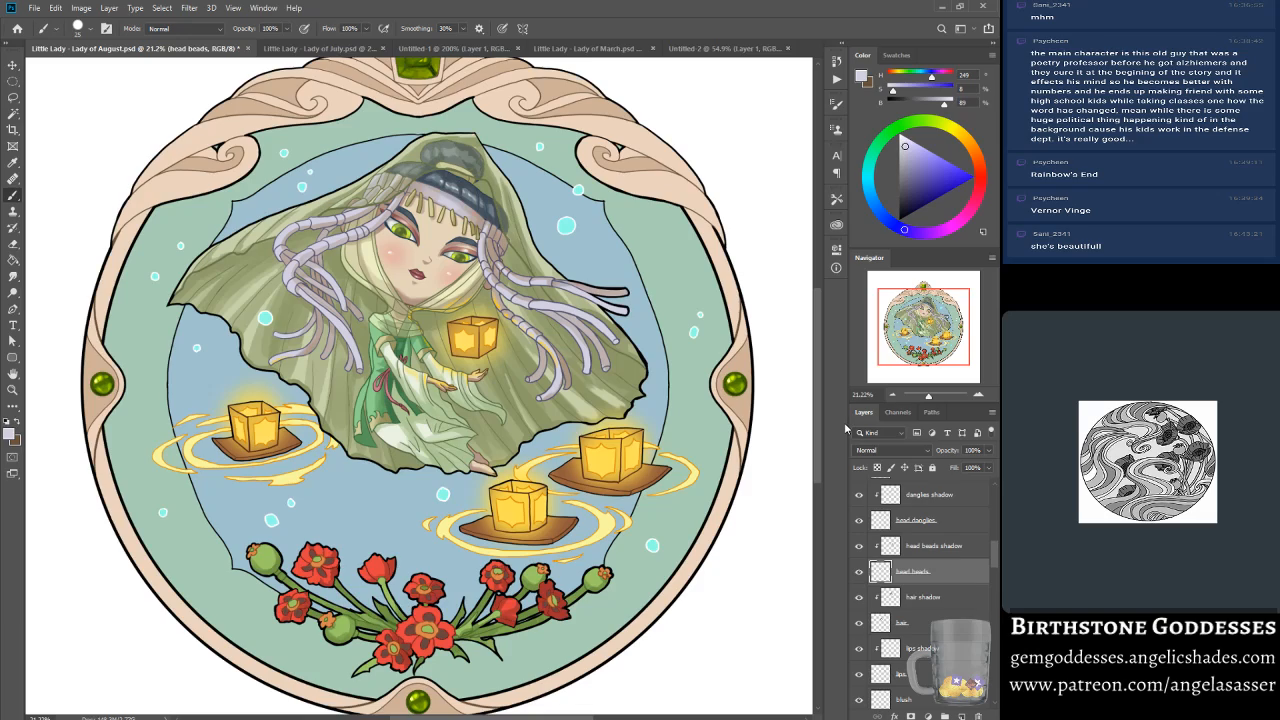
key(ctrl+s)
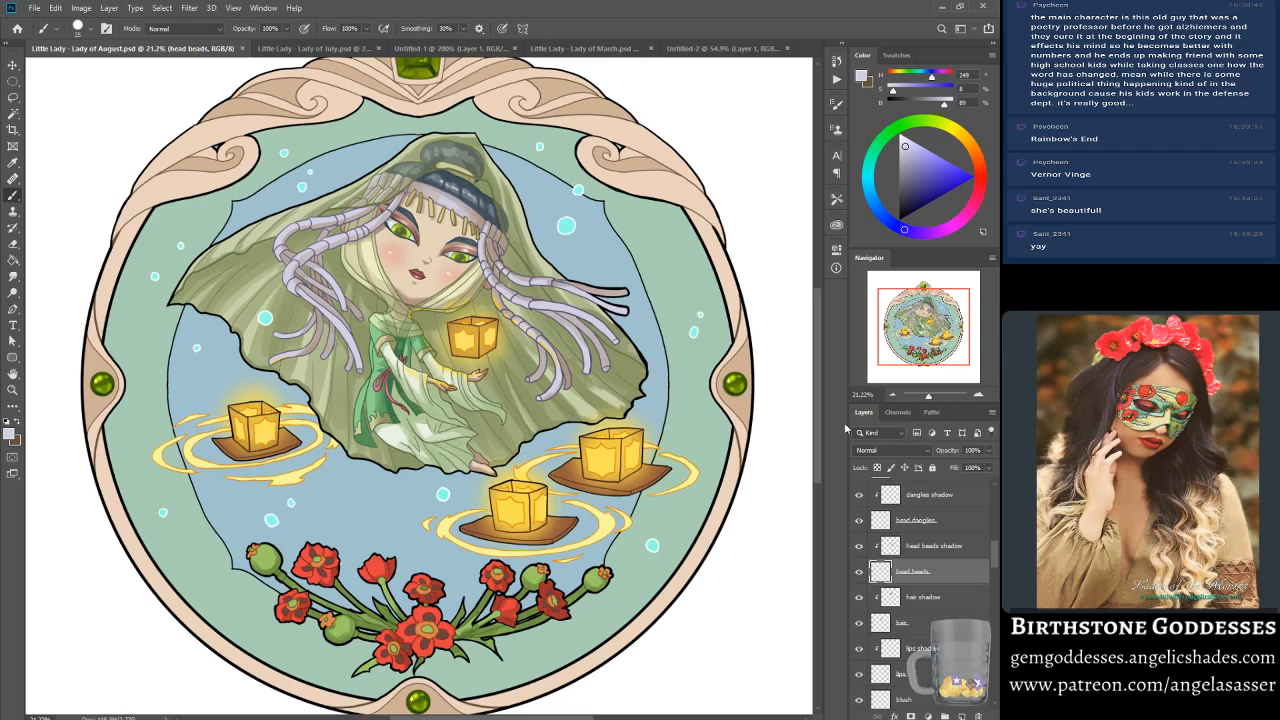
scroll(418, 386, up, 3)
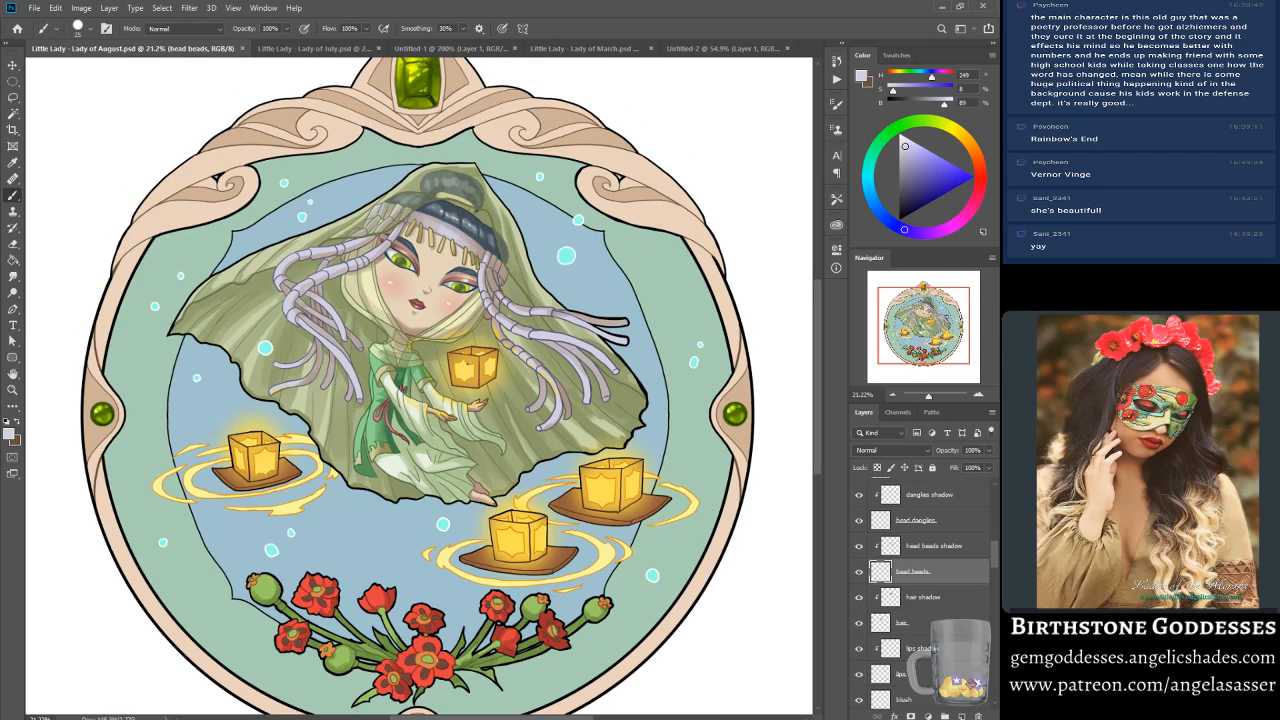
scroll(418, 386, down, 2)
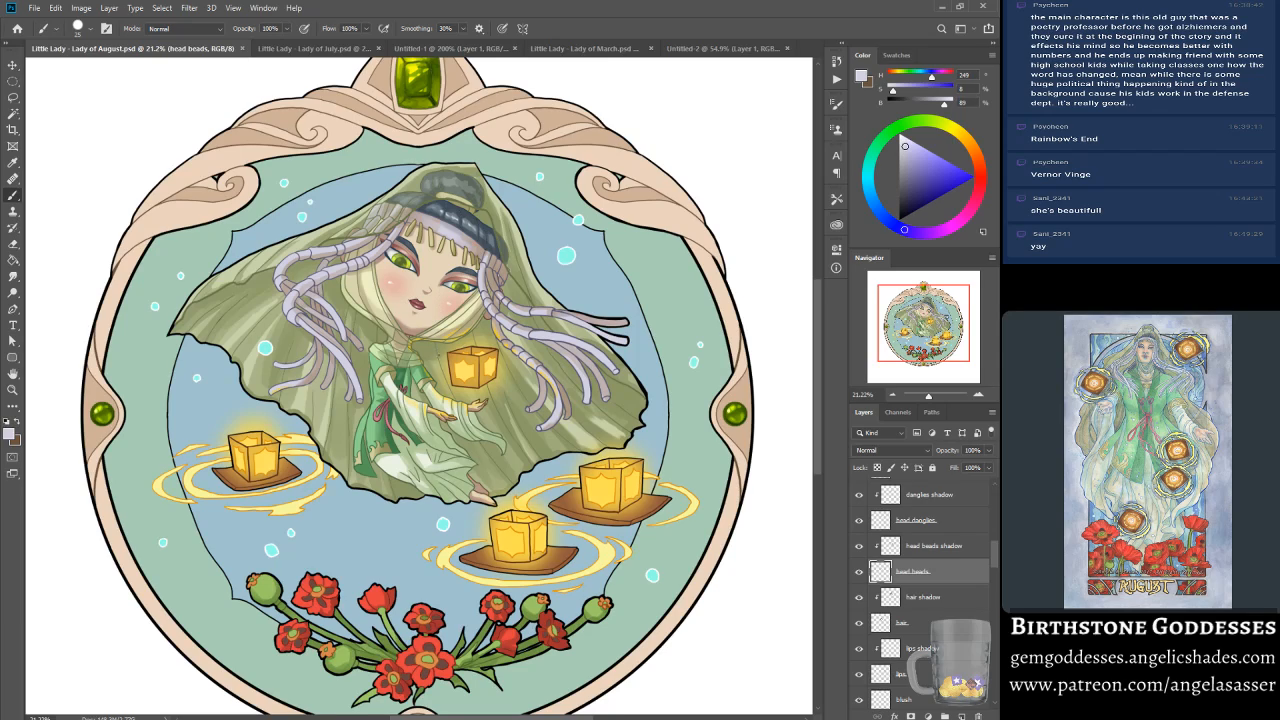
Step: Activate the outline copy layer and pick a darker version of the border's pale green for recolouring the inner border outline
scroll(437, 353, up, 2)
scroll(530, 430, down, 3)
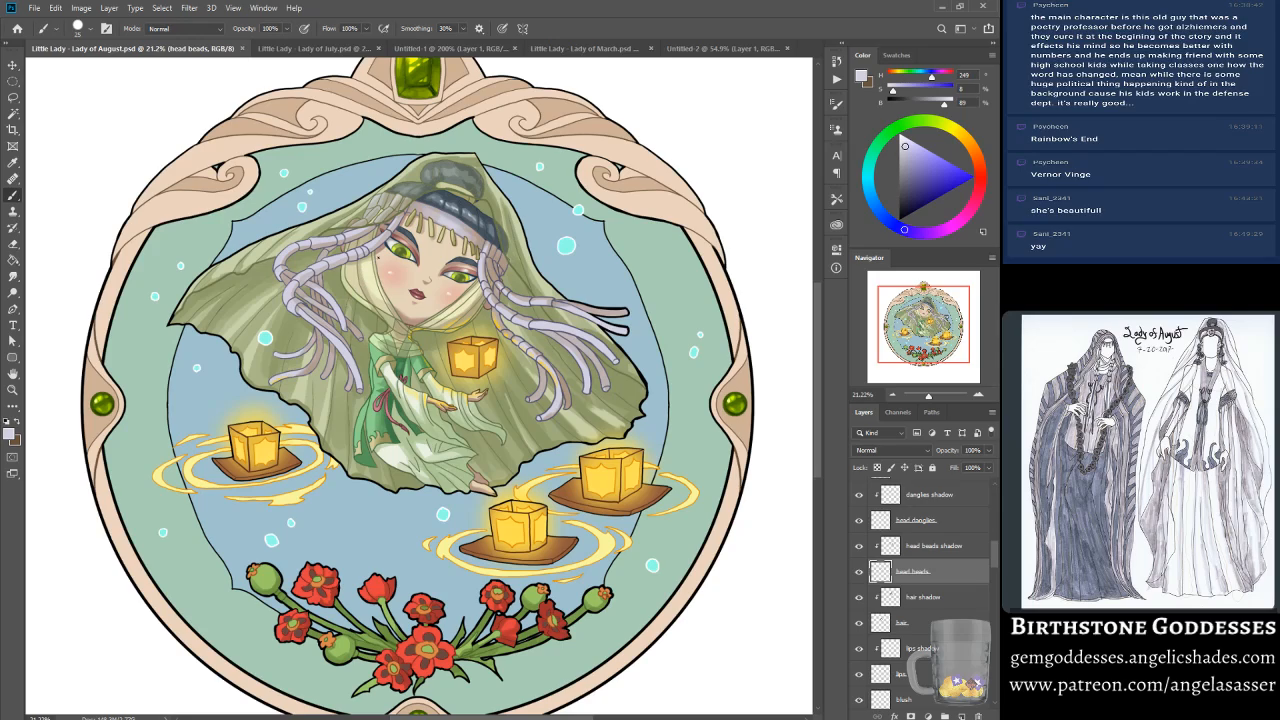
scroll(915, 550, up, 3)
scroll(915, 550, up, 5)
click(880, 490)
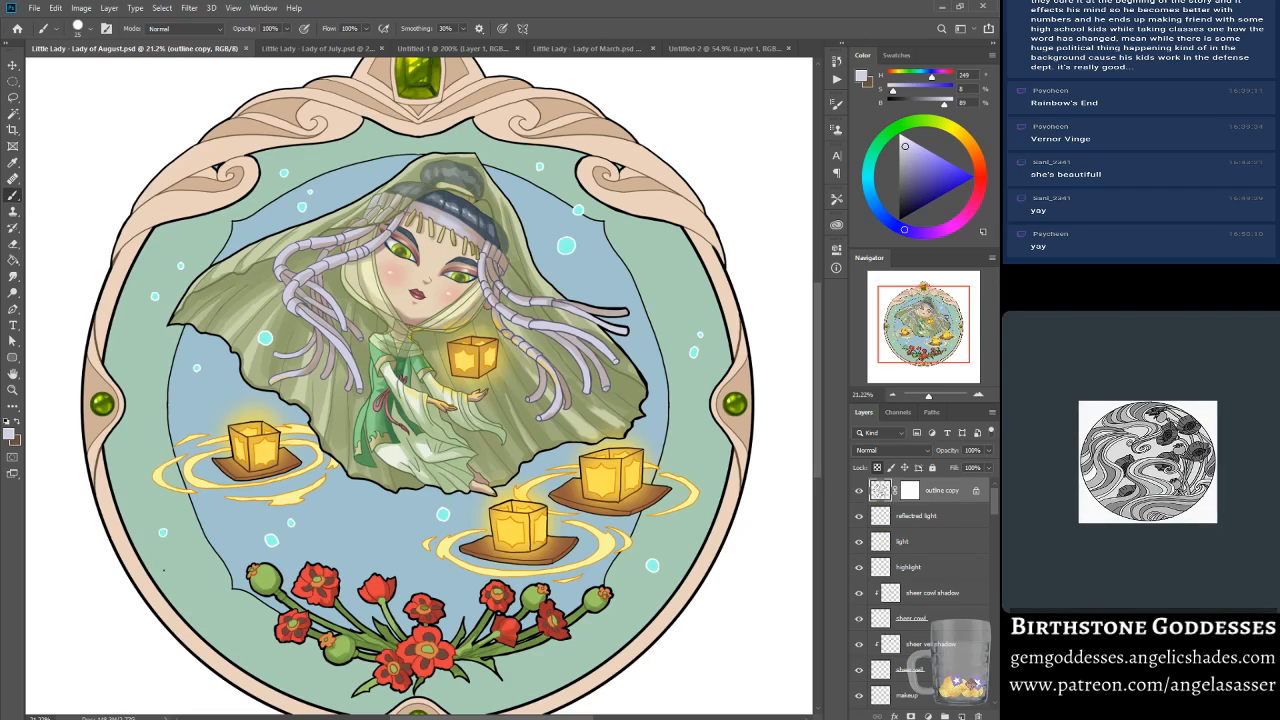
alt+click(155, 421)
drag(918, 170, 916, 188)
alt+click(213, 241)
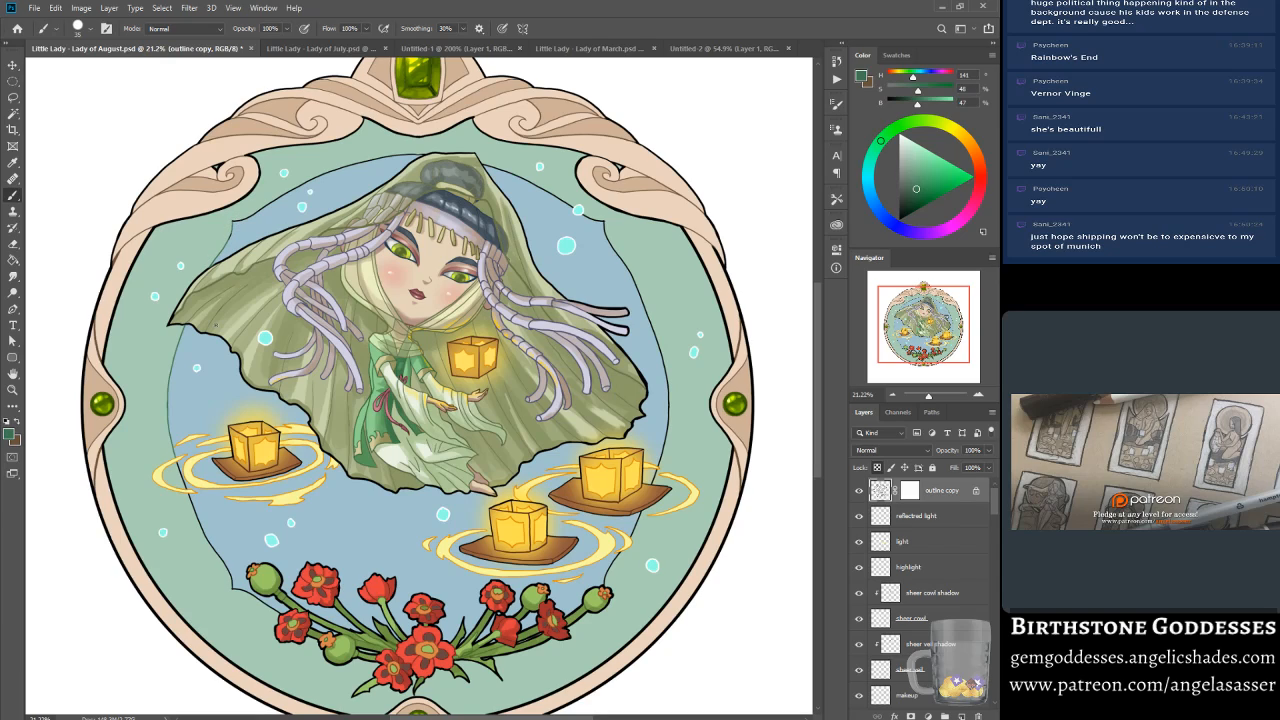
Step: Recolour the black inner border line below the upper-left notch, down to the veil's edge, in dark green
key(super)
key(super)
key(alt)
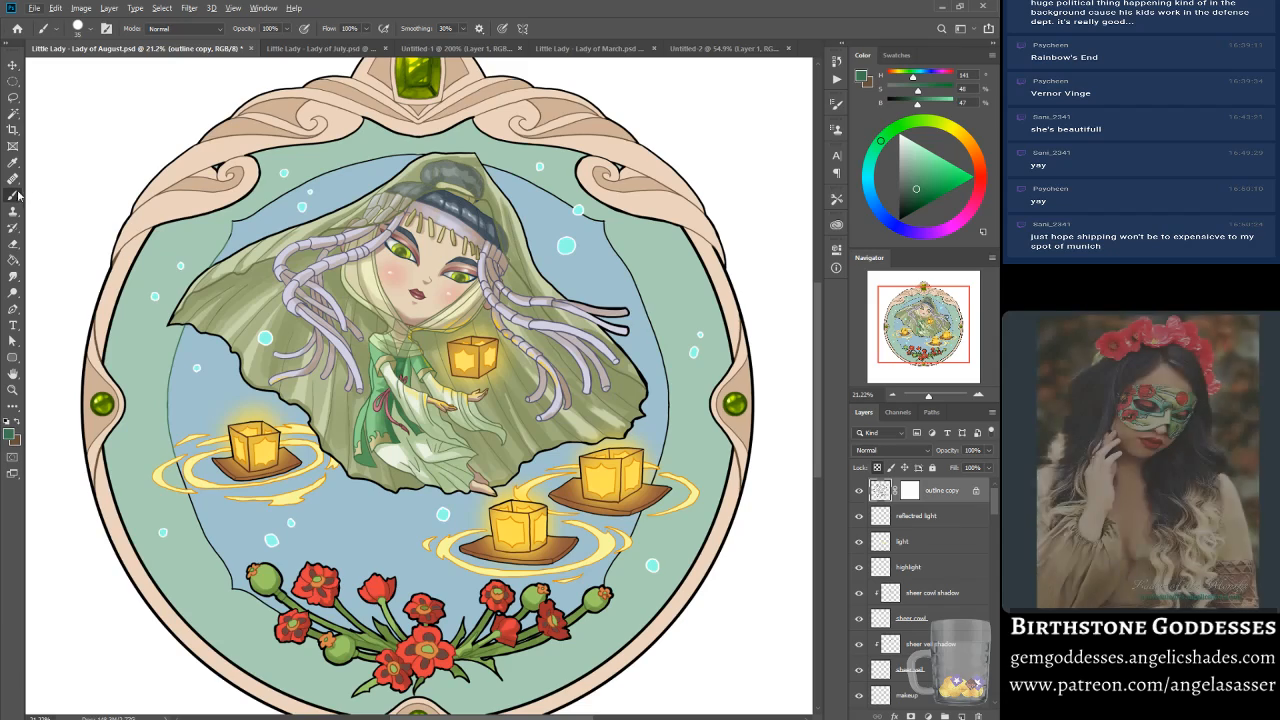
alt+click(193, 215)
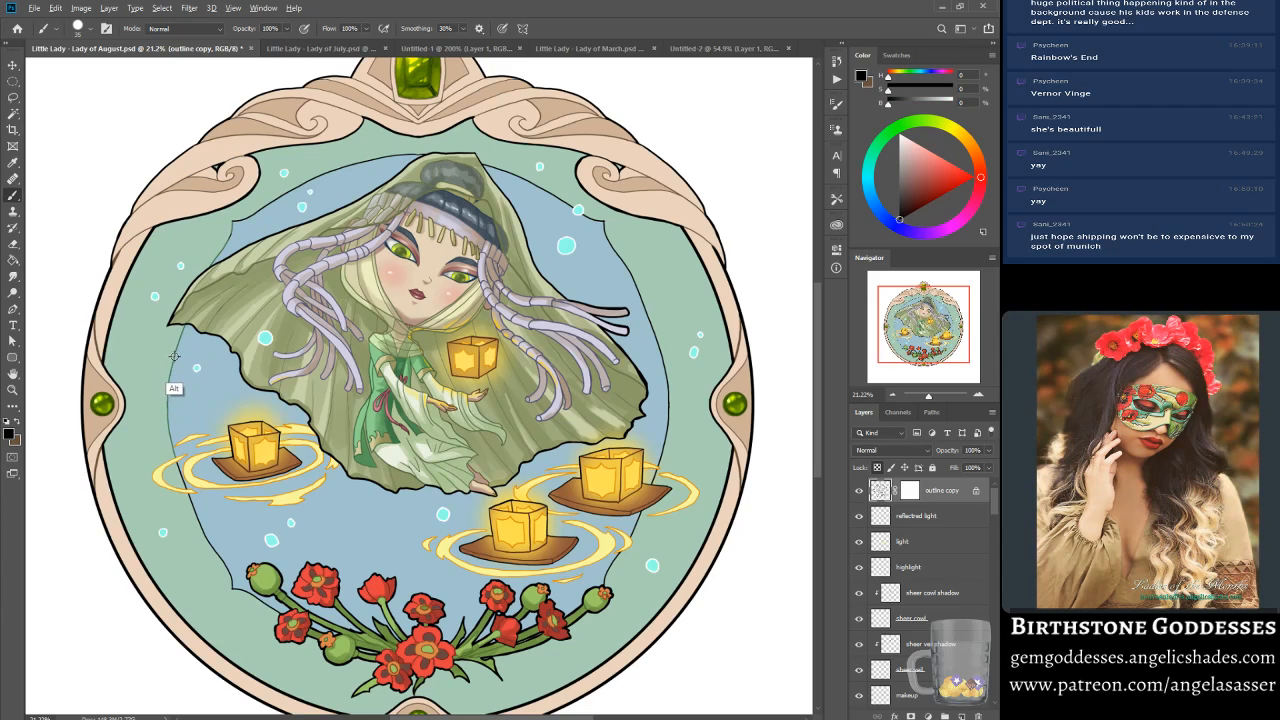
drag(928, 398, 936, 397)
drag(917, 301, 905, 306)
alt+click(313, 515)
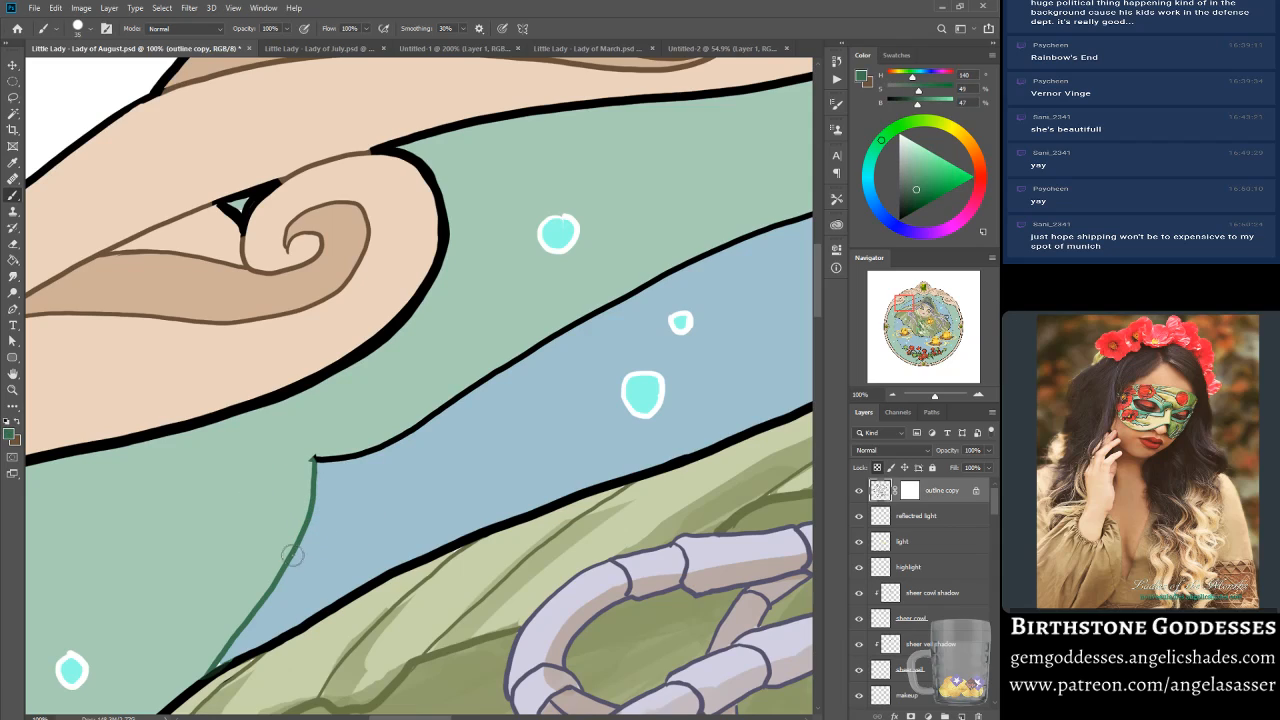
Step: Paint the inner border's upper-left arc dark green from the notch to the top of the veil
click(107, 28)
click(605, 212)
mouse_move(315, 458)
mouse_down()
mouse_move(429, 420)
mouse_move(587, 311)
mouse_move(765, 229)
mouse_up()
click(799, 100)
drag(910, 308, 907, 300)
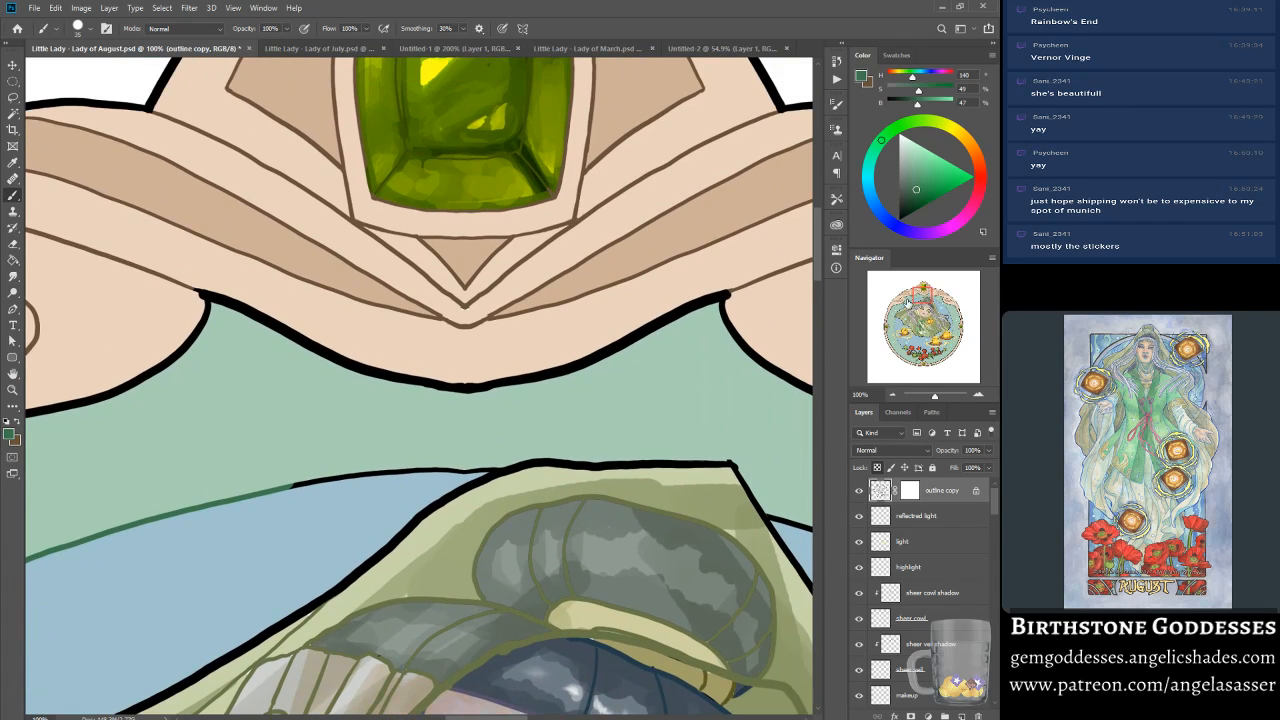
mouse_move(288, 498)
mouse_down()
mouse_move(457, 474)
mouse_move(480, 458)
mouse_up()
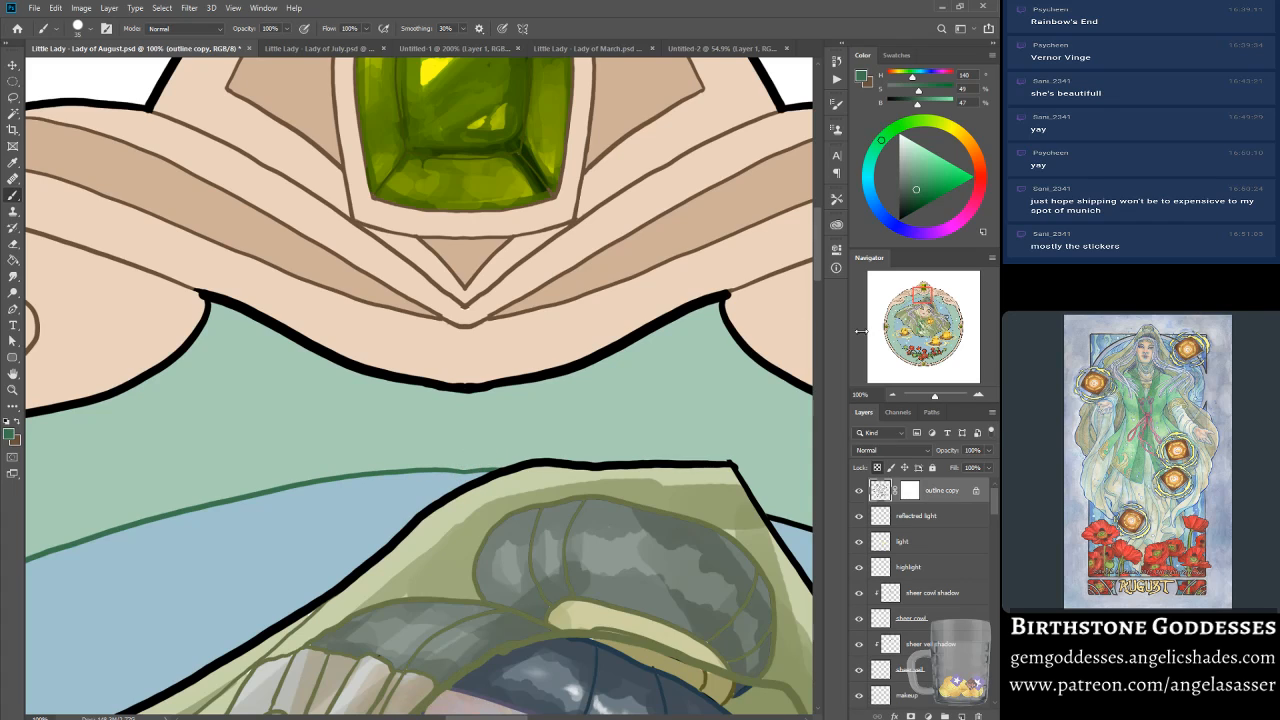
Step: Paint the inner border's upper-right arc dark green from the veil's peak past the bubble on the line
mouse_move(922, 293)
mouse_down()
mouse_move(947, 298)
mouse_move(932, 301)
mouse_up()
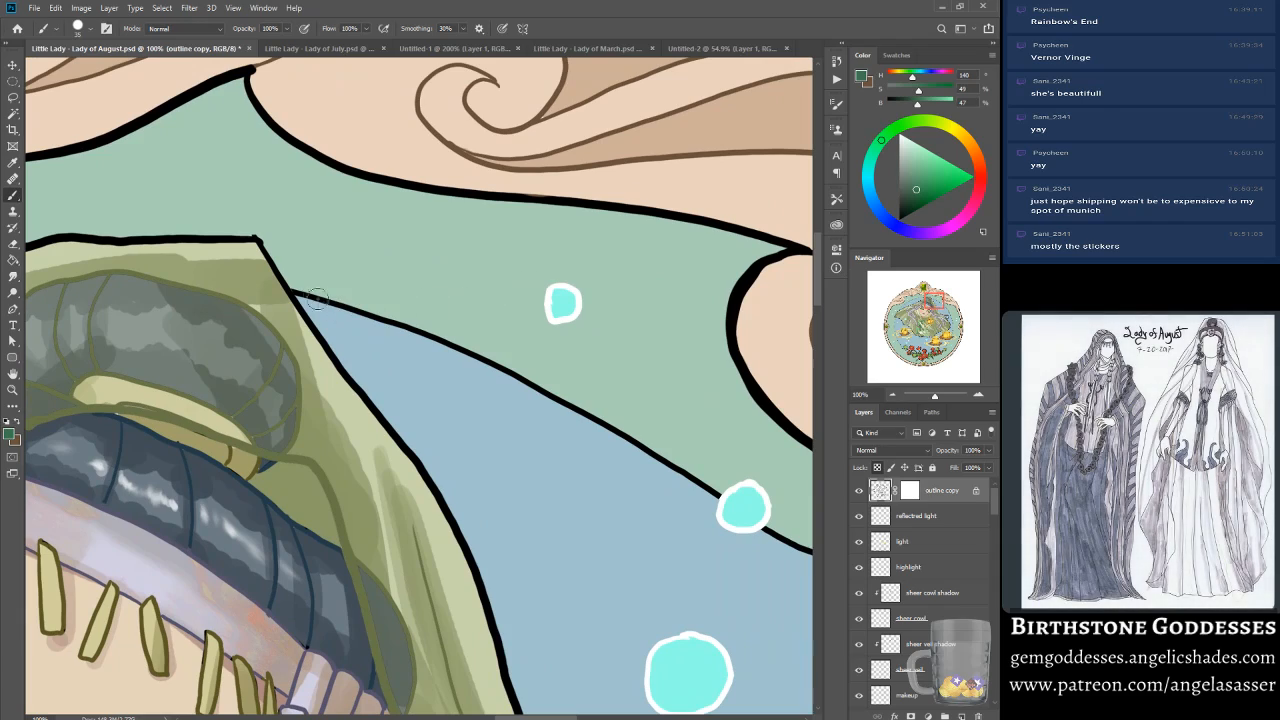
mouse_move(292, 291)
mouse_down()
mouse_move(515, 375)
mouse_move(714, 487)
mouse_up()
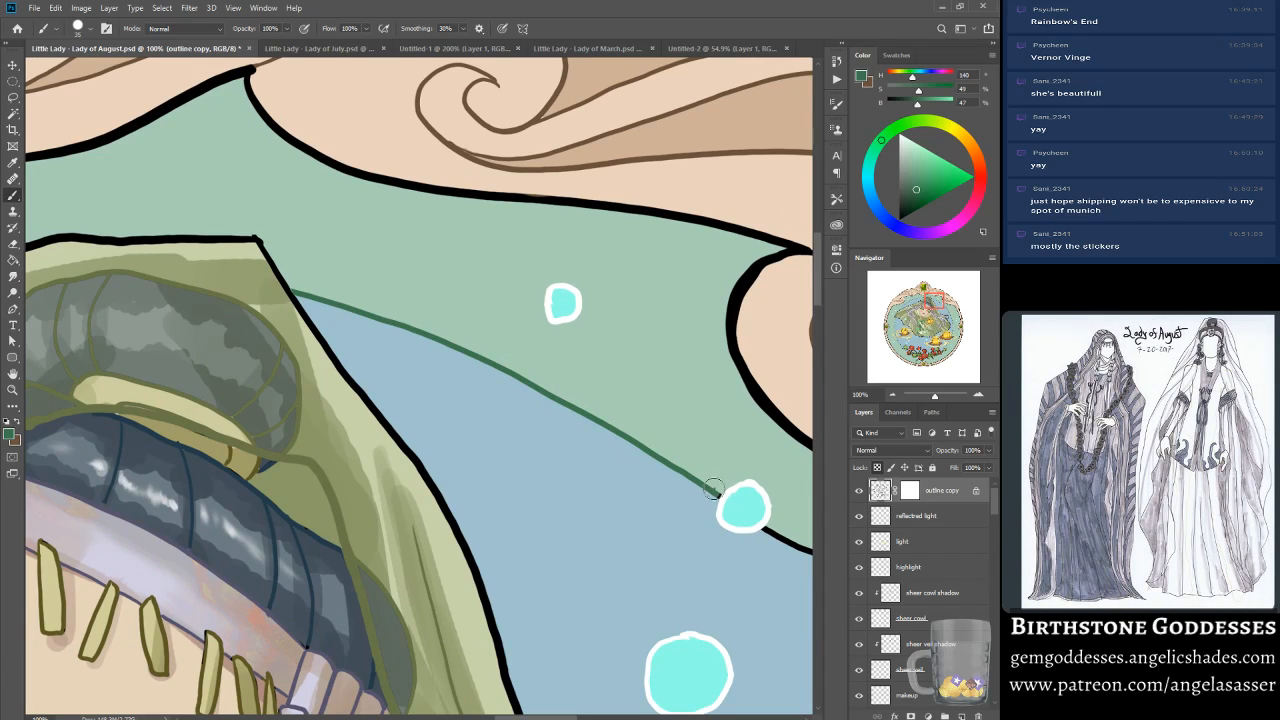
drag(930, 306, 936, 308)
mouse_move(628, 463)
mouse_down()
mouse_move(724, 478)
mouse_move(683, 479)
mouse_move(732, 570)
mouse_up()
Step: Continue the dark green recolouring down the right side of the inner border to the right lantern's base
drag(943, 305, 950, 317)
mouse_move(382, 108)
mouse_down()
mouse_move(552, 406)
mouse_move(630, 645)
mouse_up()
drag(941, 308, 941, 321)
mouse_move(624, 304)
mouse_down()
mouse_move(664, 478)
mouse_move(655, 690)
mouse_up()
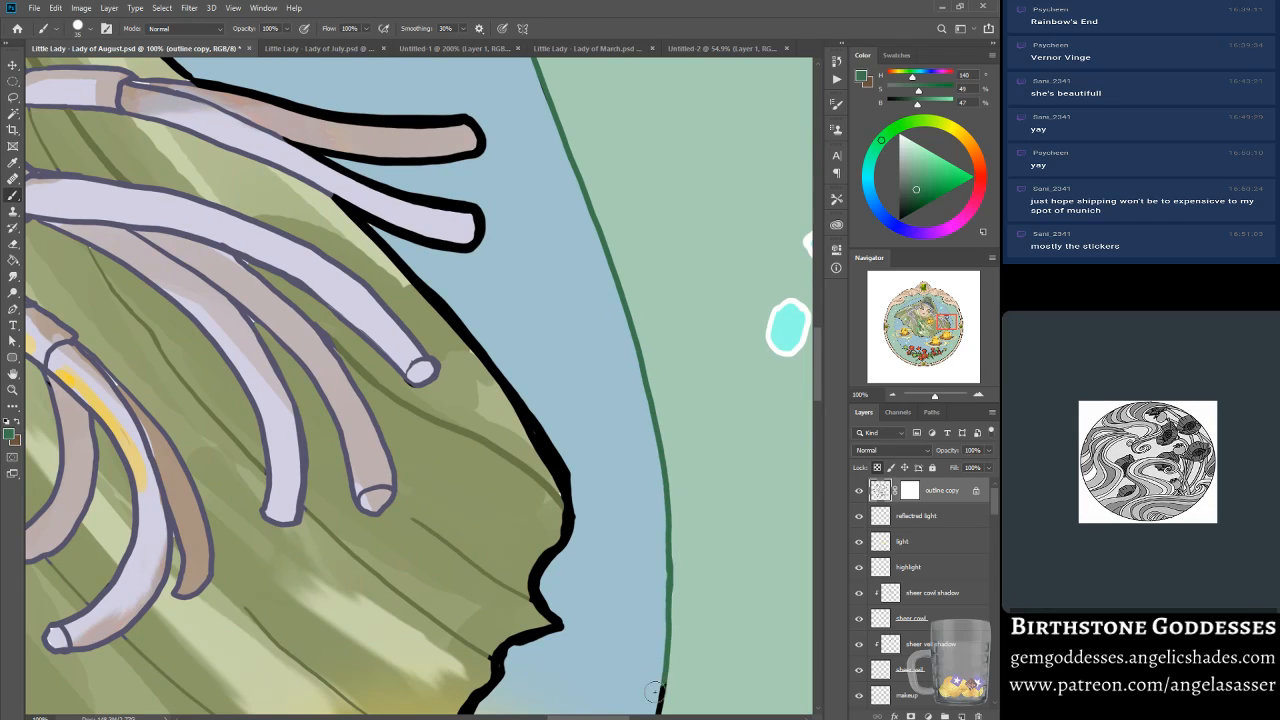
drag(950, 304, 951, 312)
drag(641, 346, 589, 526)
drag(565, 592, 590, 534)
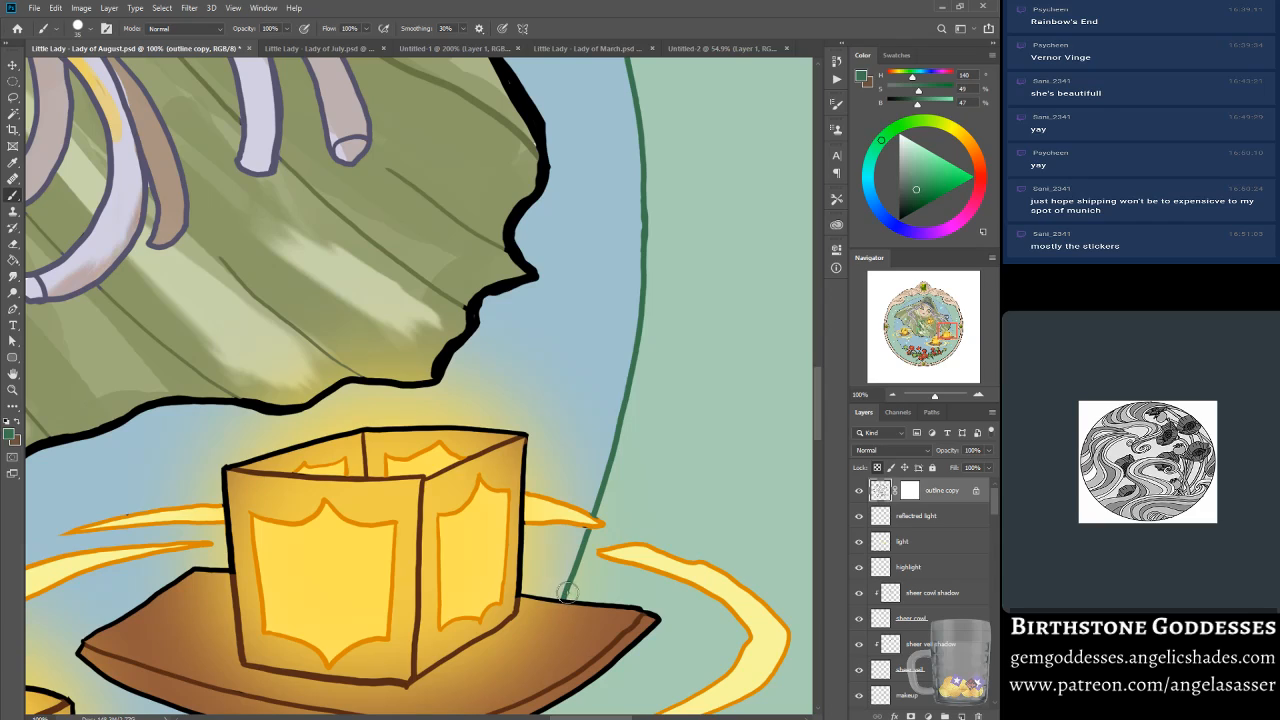
Step: Sample the orange ripple outline and touch up the ripple tips around the right lantern, reducing the brush size to 10
alt+click(550, 508)
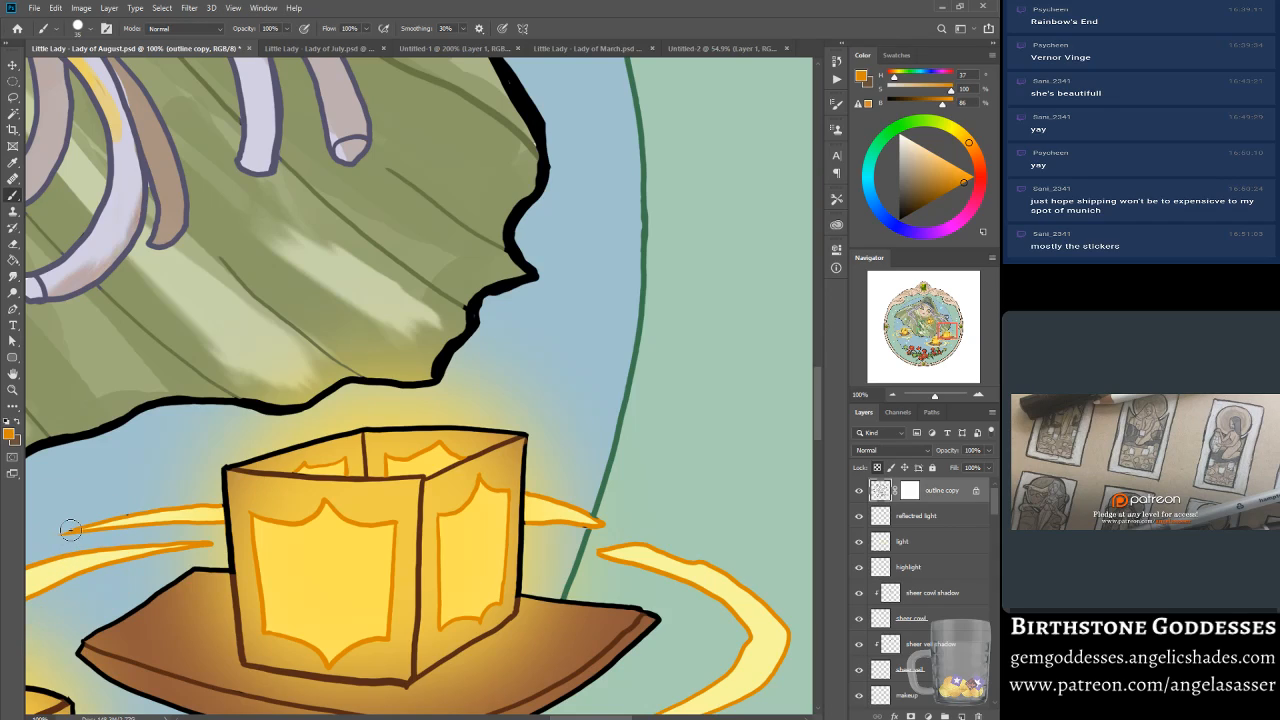
key(bracketleft)
key(bracketleft)
key(bracketleft)
key(bracketleft)
key(bracketleft)
key(bracketleft)
key(bracketleft)
key(bracketleft)
Step: Resample the dark green and recolour the border line between the right lantern's base and the light ripple below it
alt+click(638, 145)
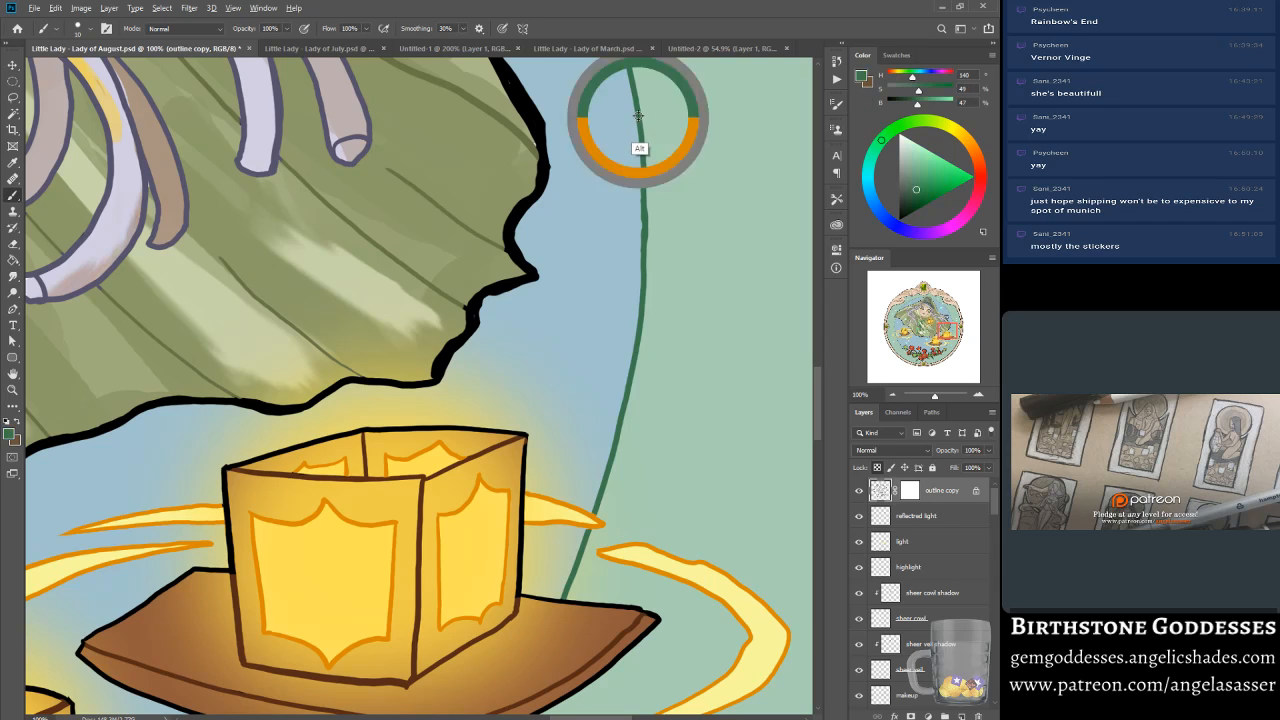
drag(941, 330, 939, 338)
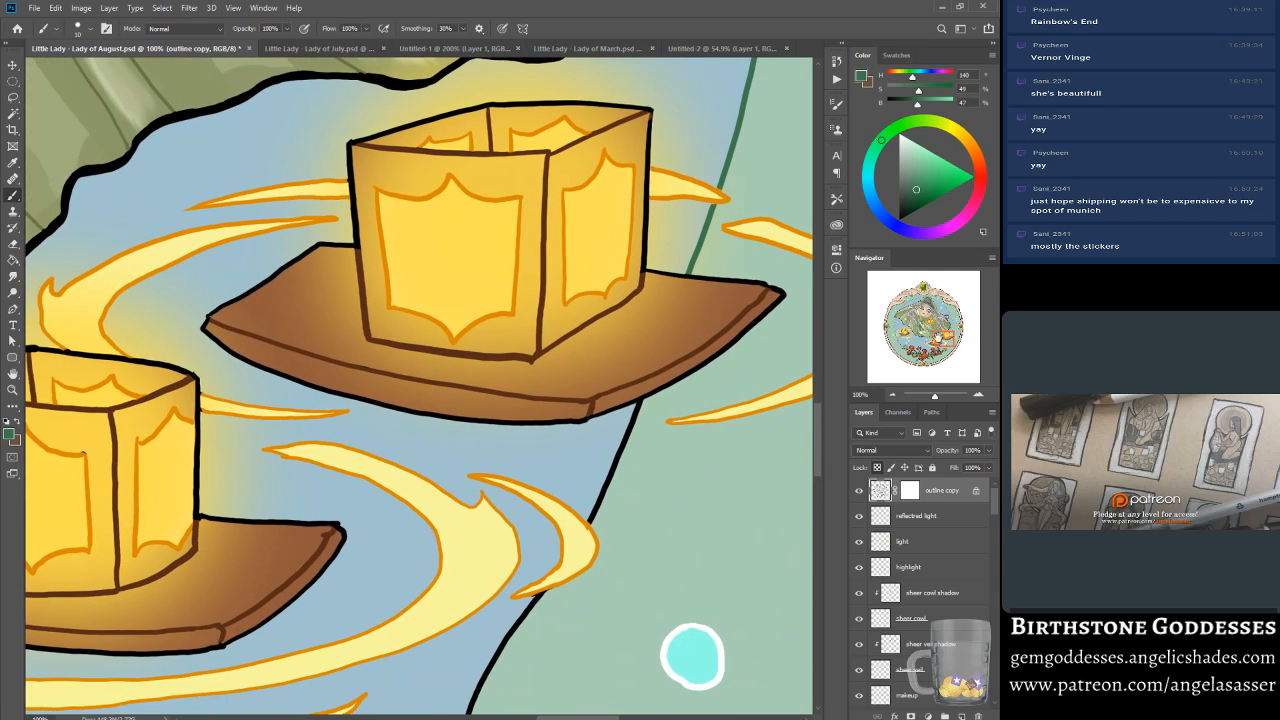
mouse_move(612, 470)
mouse_down()
mouse_move(596, 510)
mouse_move(639, 408)
mouse_up()
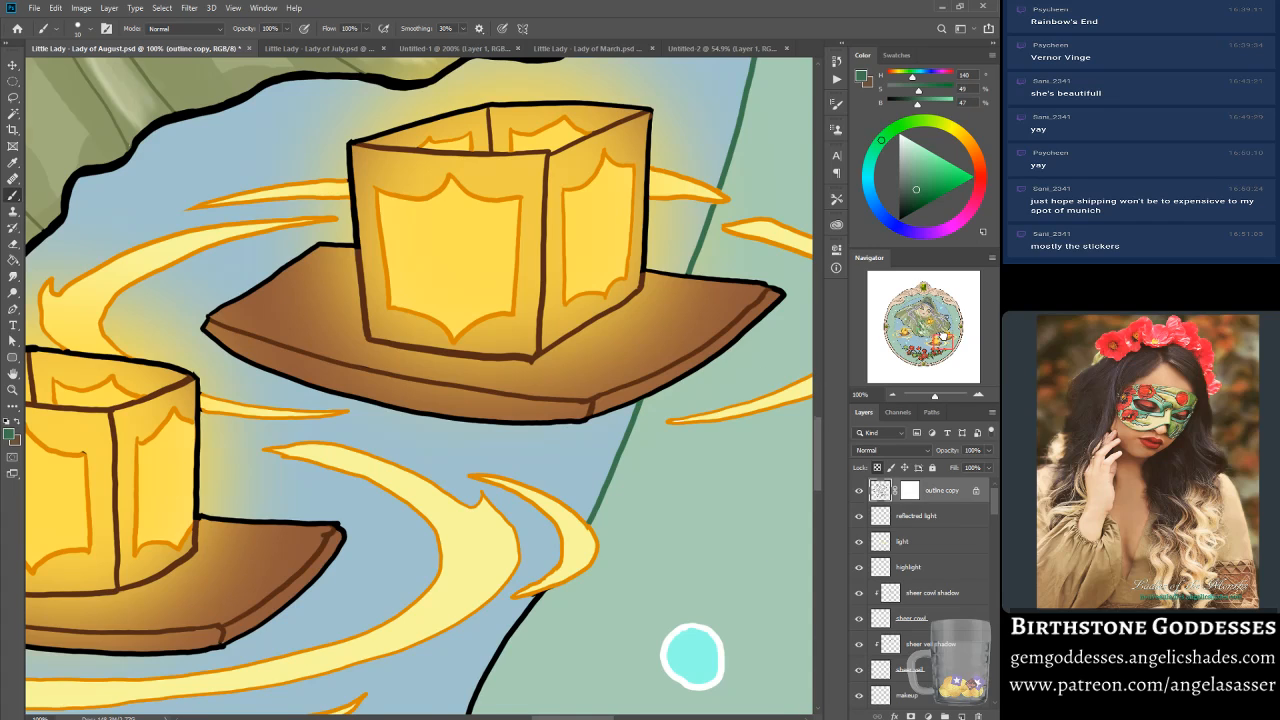
drag(552, 590, 577, 440)
Step: Enlarge the brush and paint the lower-right border line dark green from the ripple down to the poppy pod
key(bracketright)
key(bracketright)
key(bracketright)
key(bracketright)
key(bracketright)
key(bracketright)
key(bracketright)
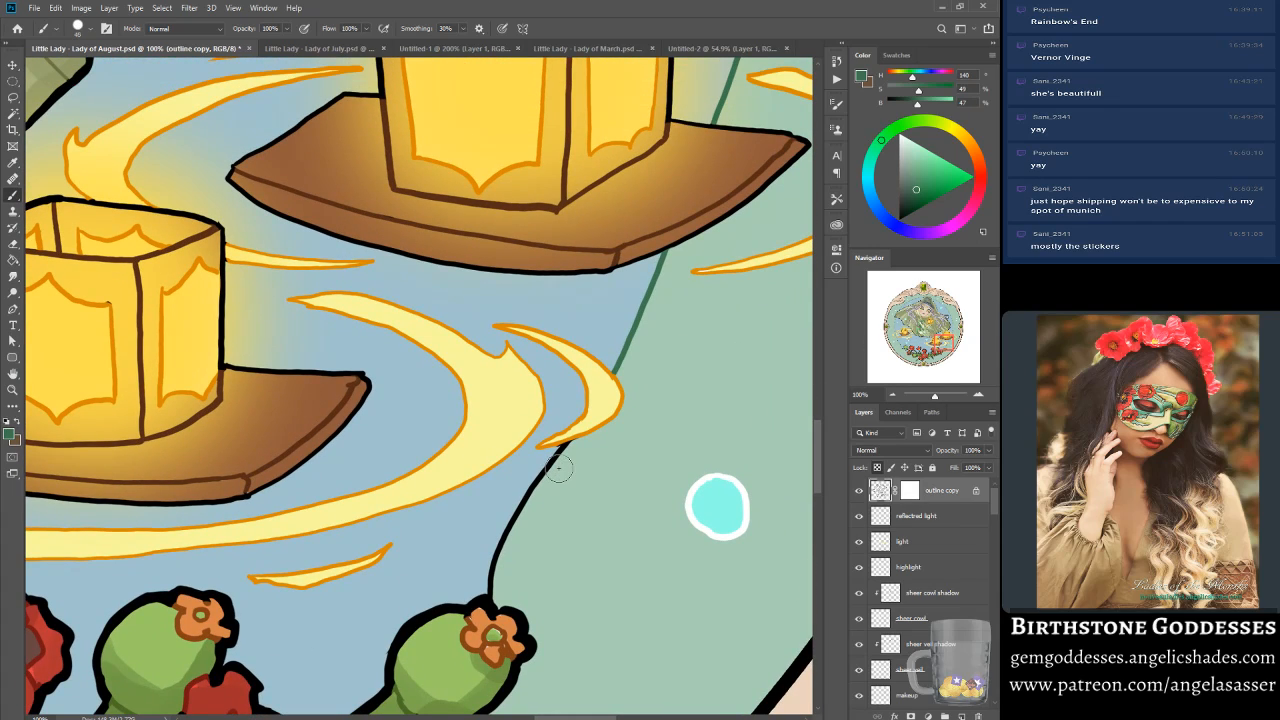
mouse_move(494, 588)
mouse_down()
mouse_move(508, 530)
mouse_move(491, 570)
mouse_move(569, 452)
mouse_up()
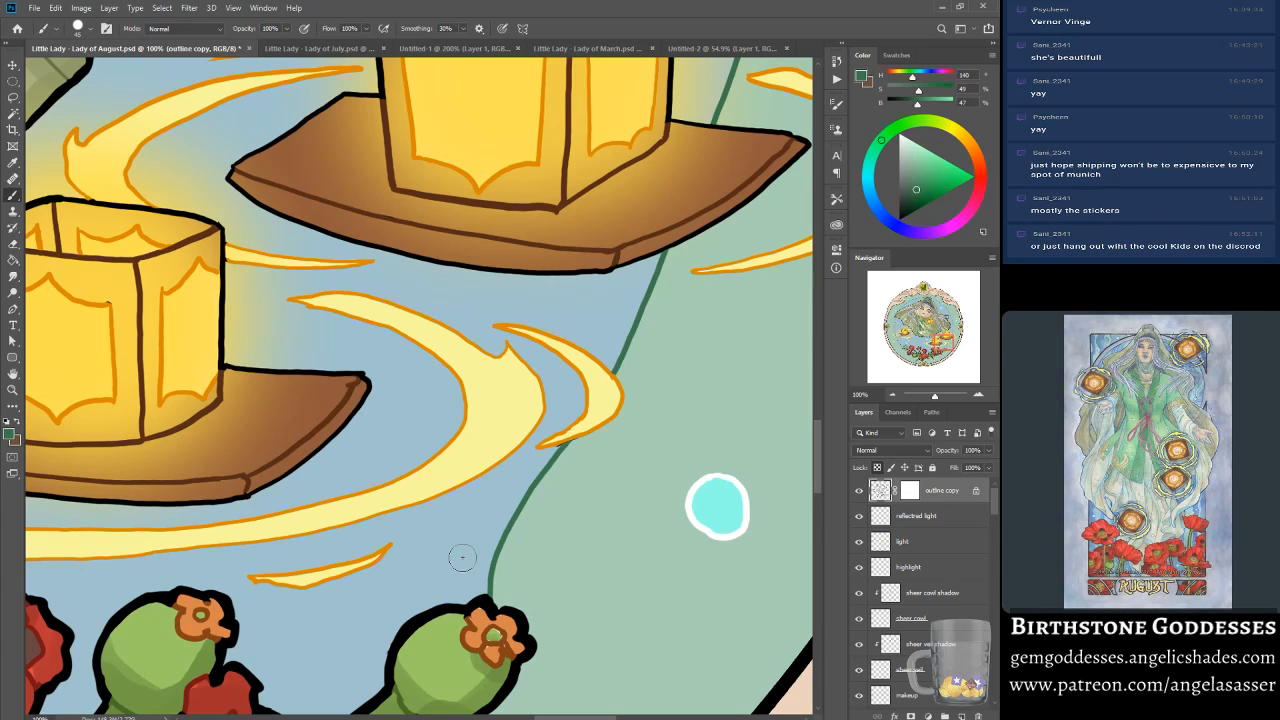
Step: Touch up the orange ripple tip crossing the lower-right border line with a smaller brush and resample the dark green
key(bracketleft)
key(bracketleft)
key(bracketleft)
alt+click(541, 443)
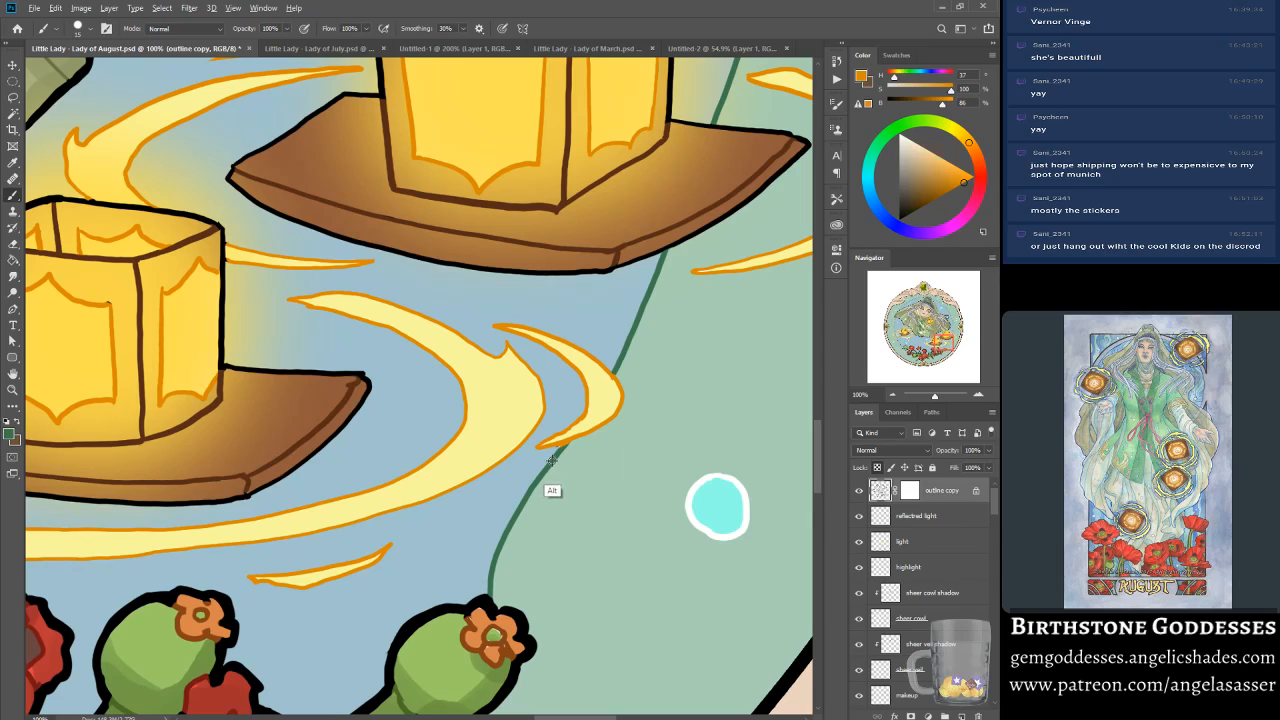
alt+click(545, 457)
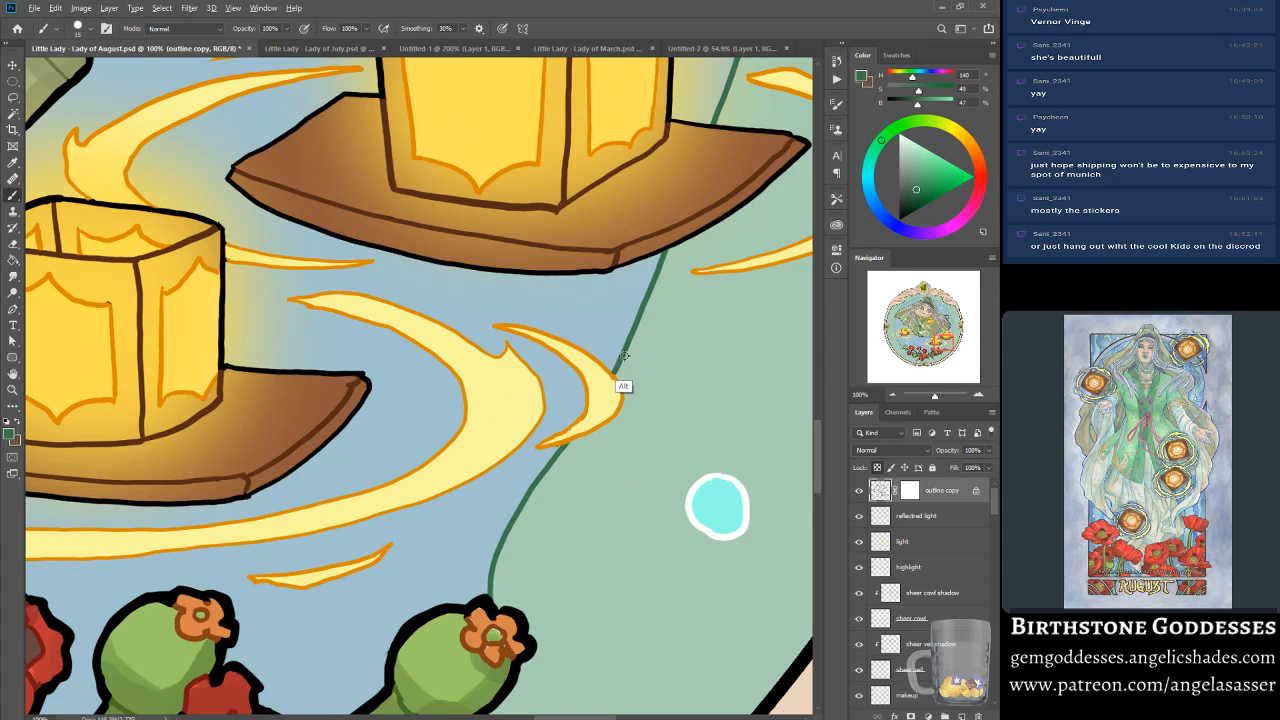
Step: Paint the lower-left border line dark green from the corner below the poppy pod to the red poppy
drag(942, 339, 935, 344)
drag(919, 345, 908, 345)
mouse_move(112, 440)
mouse_down()
mouse_move(198, 463)
mouse_move(146, 444)
mouse_move(338, 552)
mouse_up()
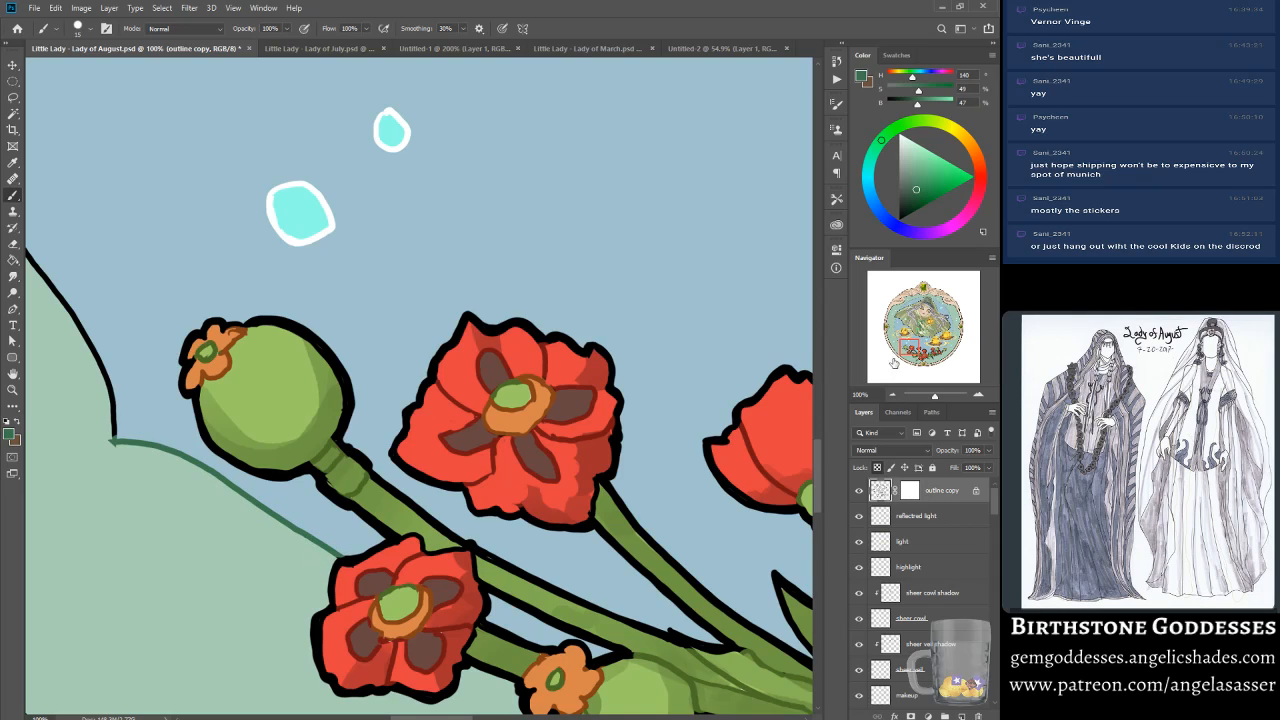
Step: Recolour the left side of the inner border dark green past the left lantern's ripples and sample their orange outline for touch-ups
drag(906, 346, 888, 335)
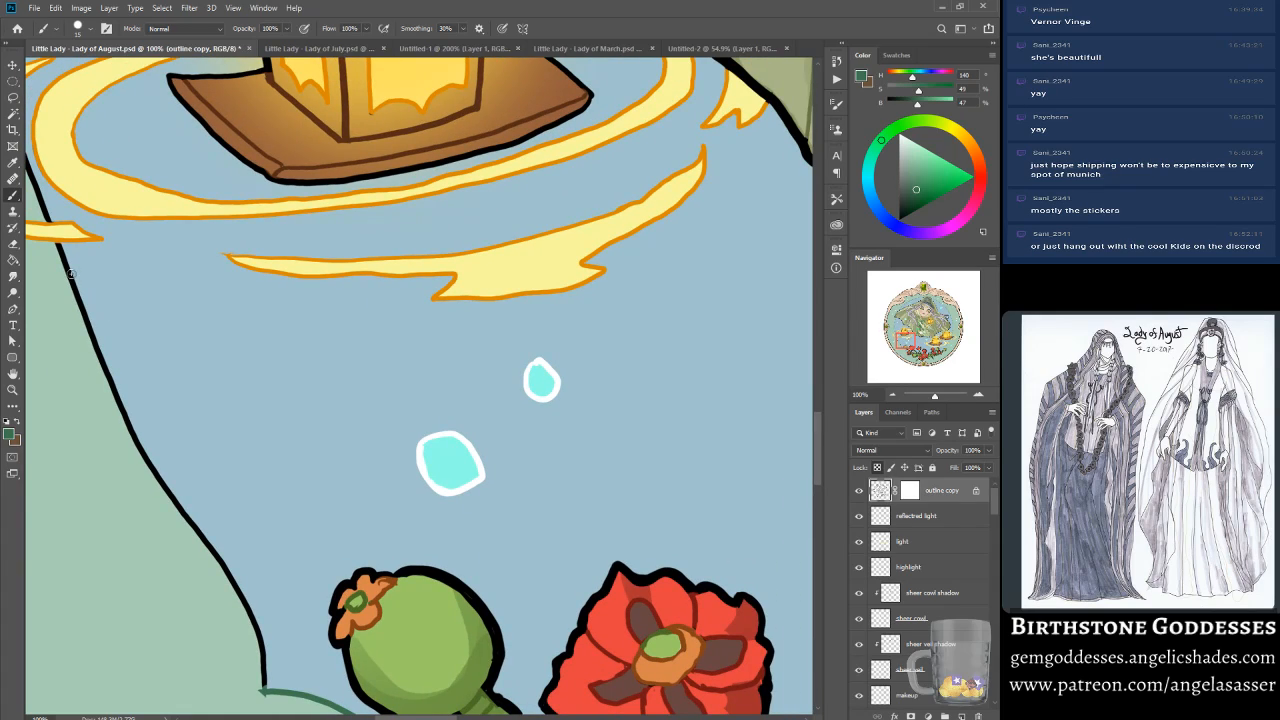
mouse_move(58, 246)
mouse_down()
mouse_move(182, 529)
mouse_move(80, 315)
mouse_move(221, 580)
mouse_move(161, 483)
mouse_move(270, 651)
mouse_move(240, 583)
mouse_move(264, 700)
mouse_up()
drag(911, 339, 907, 334)
drag(153, 326, 206, 438)
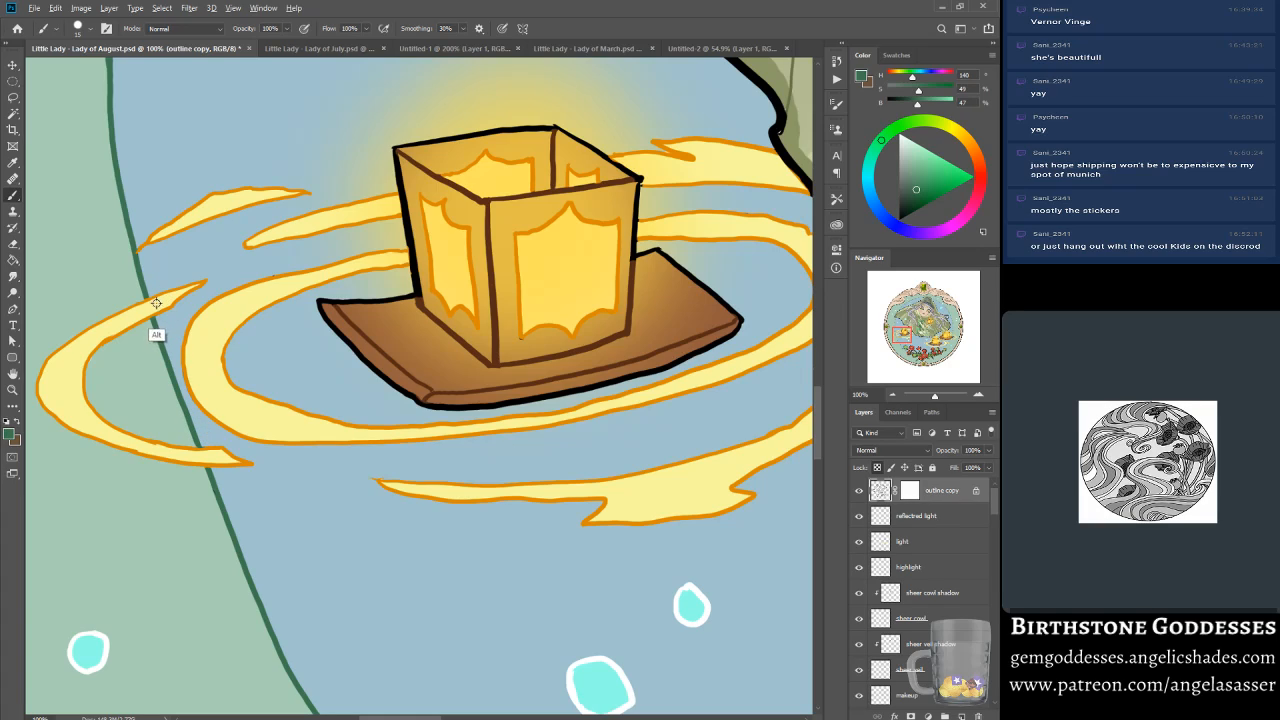
alt+click(110, 368)
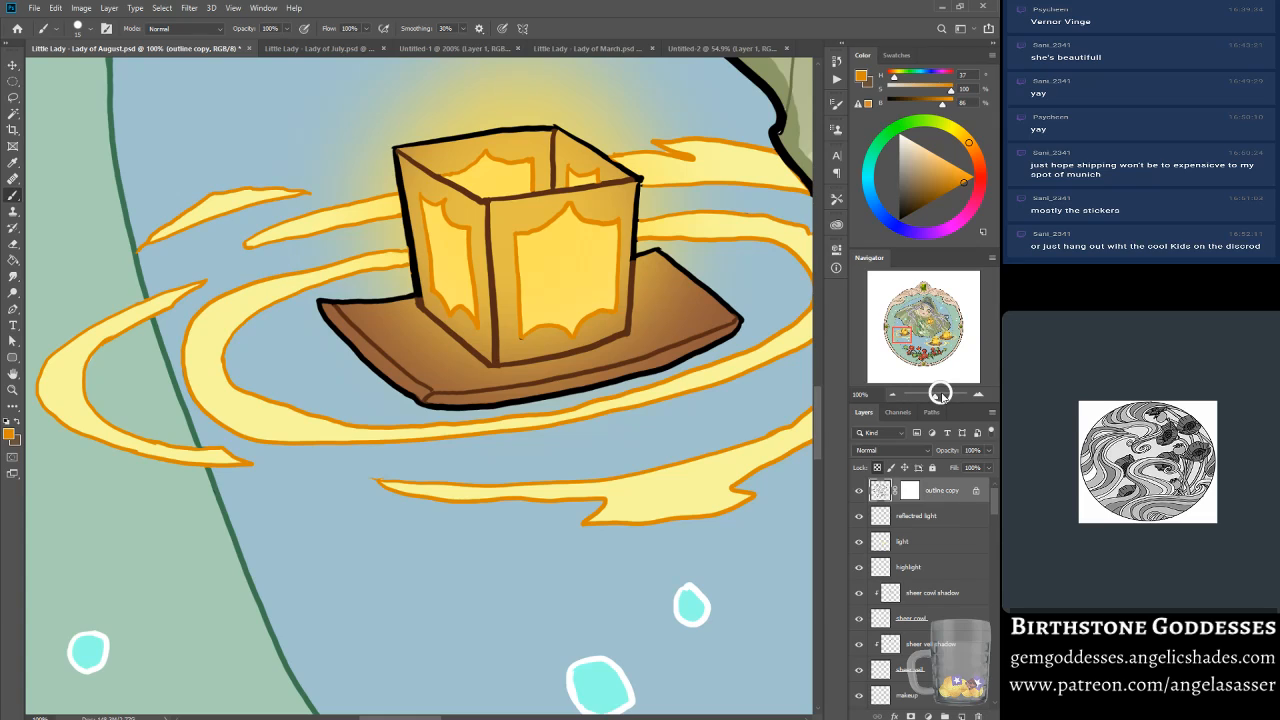
Step: Examine the recoloured inner border across the full framed composition at 17.38% and 21.22% zoom
drag(936, 398, 929, 403)
drag(911, 338, 933, 319)
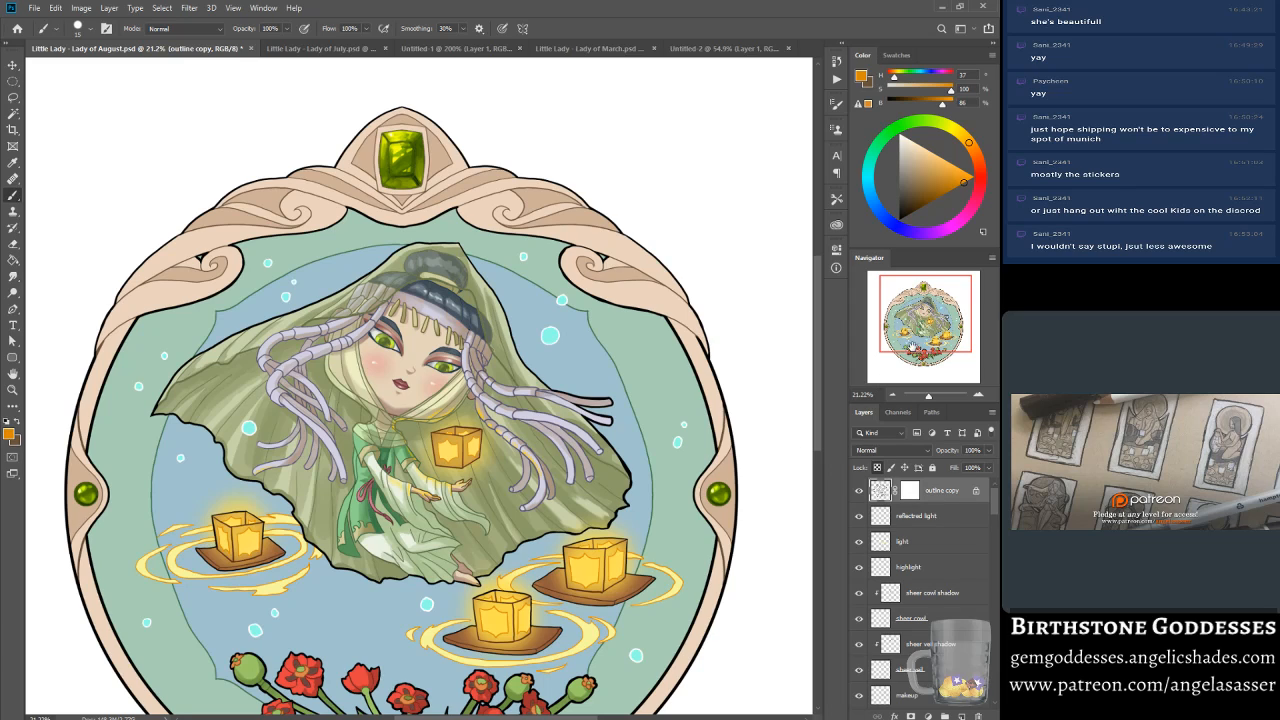
drag(931, 398, 927, 397)
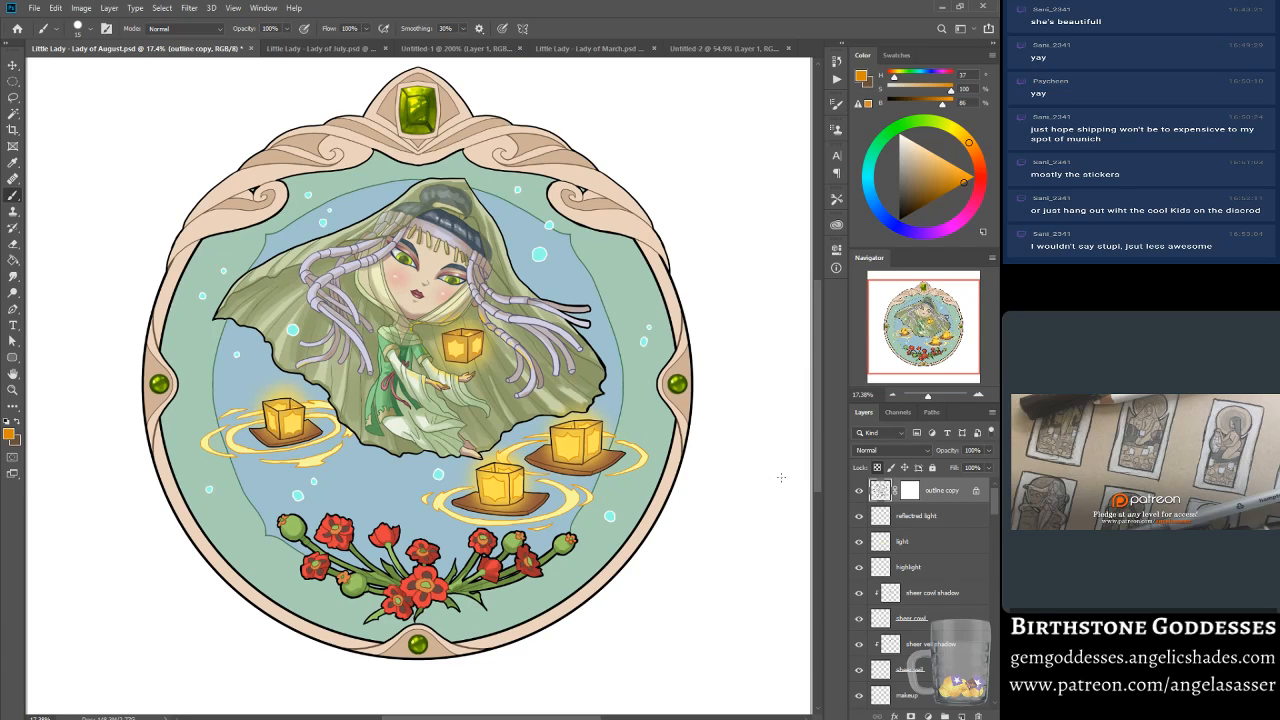
drag(927, 397, 931, 397)
mouse_move(912, 324)
mouse_down()
mouse_move(897, 336)
mouse_move(914, 309)
mouse_up()
drag(931, 397, 931, 398)
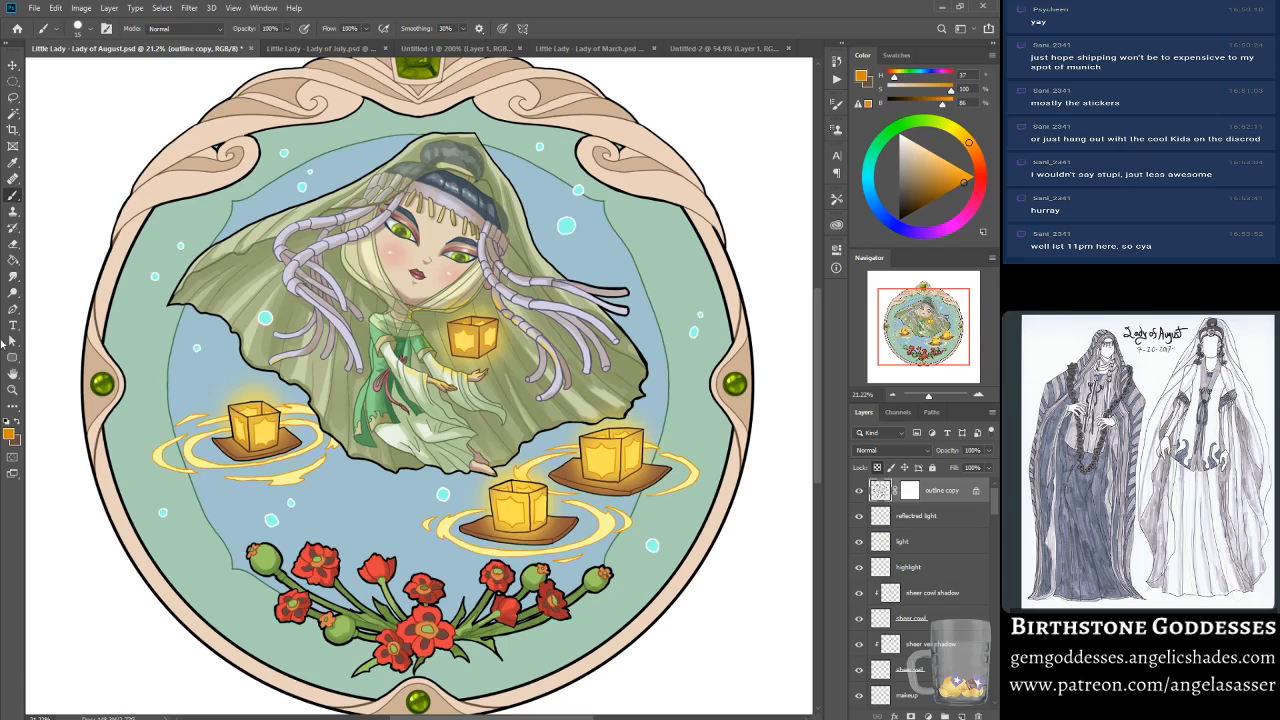
scroll(206, 382, up, 7)
scroll(200, 360, down, 8)
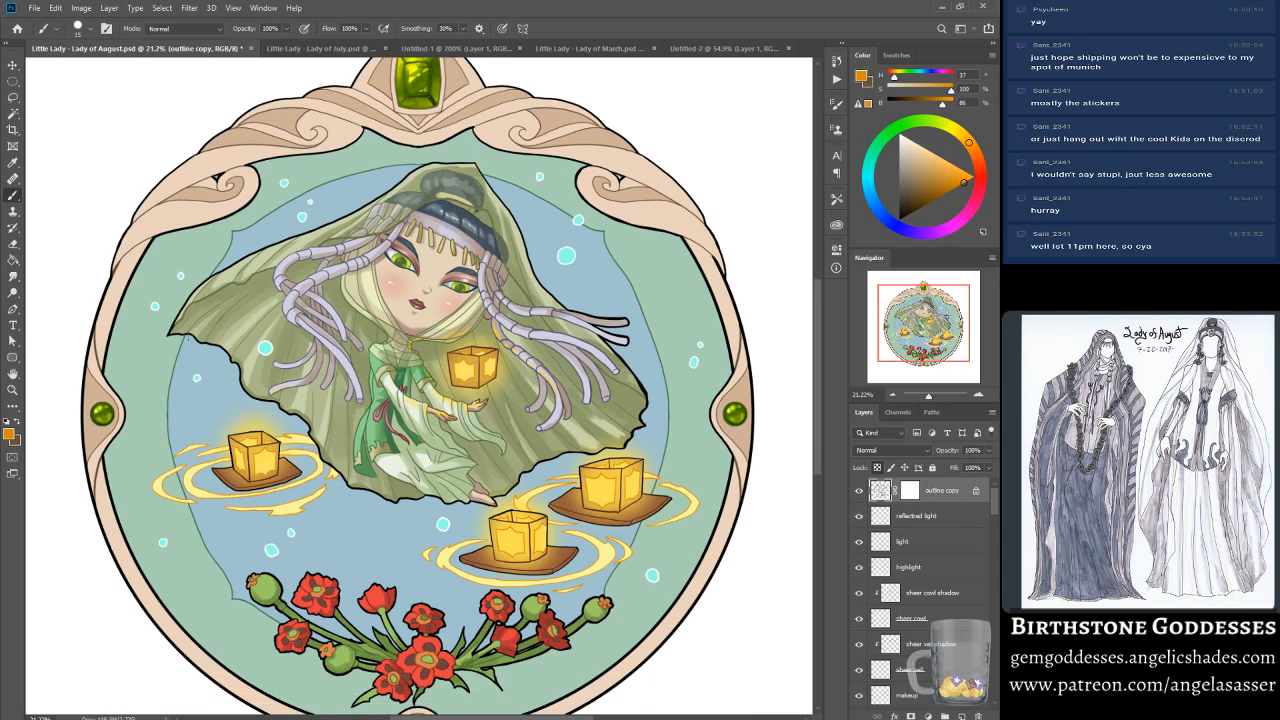
scroll(195, 328, up, 8)
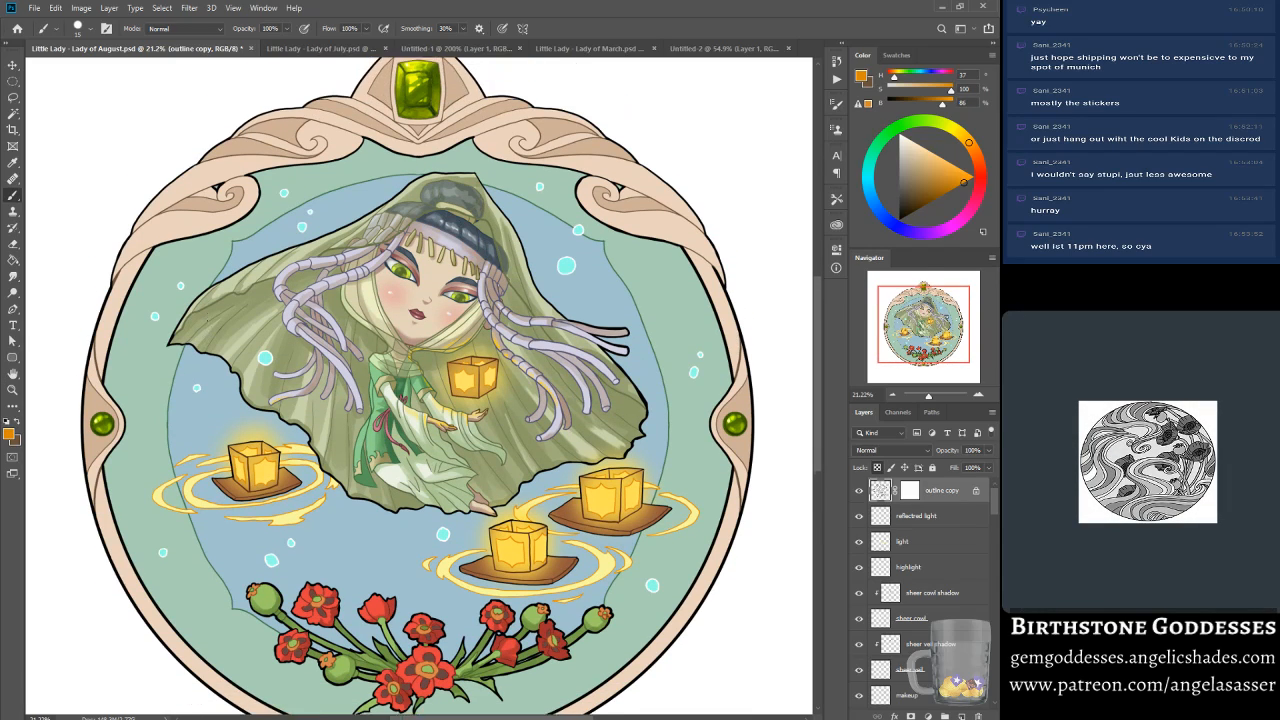